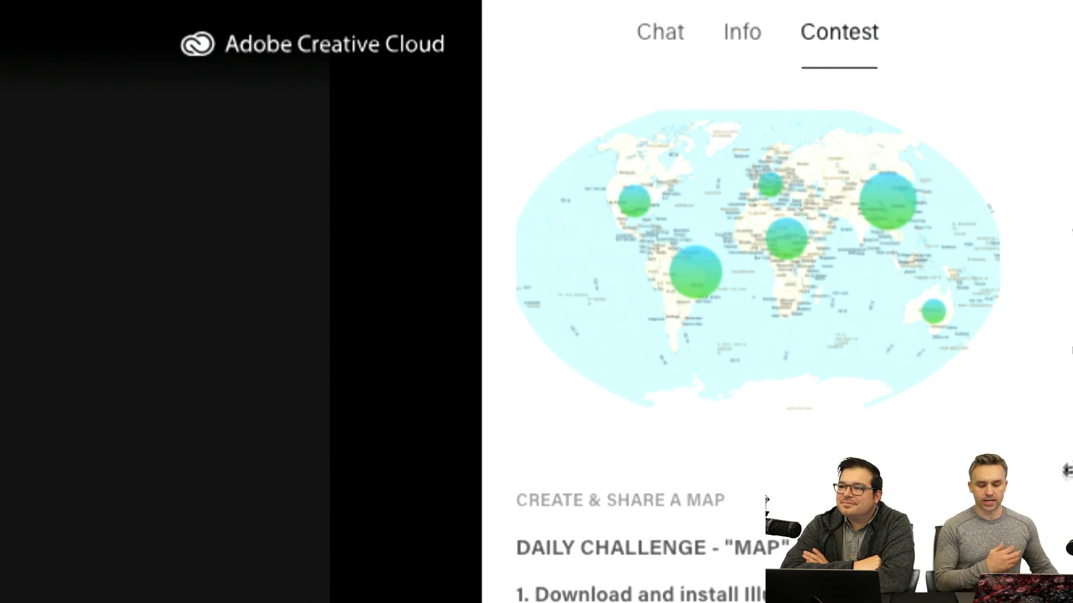
Read through the "MAP" daily challenge instructions on the Behance Live contest page
{"action": "scroll", "coordinate": [1067, 371], "scroll_direction": "down", "scroll_amount": 5}
{"action": "scroll", "coordinate": [962, 330], "scroll_direction": "down", "scroll_amount": 3}
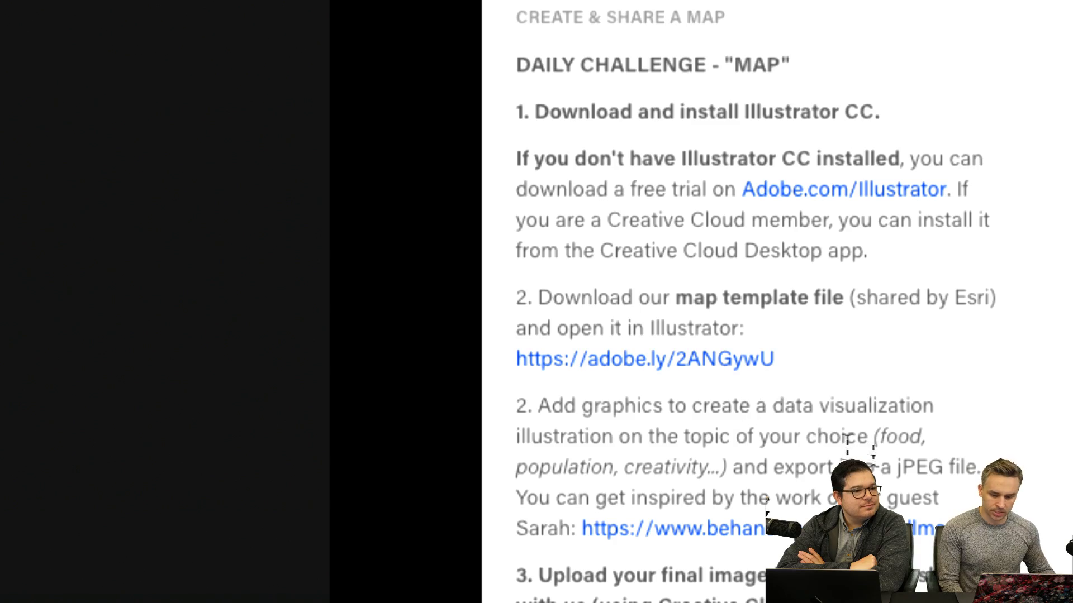
{"action": "scroll", "coordinate": [1053, 545], "scroll_direction": "down", "scroll_amount": 5}
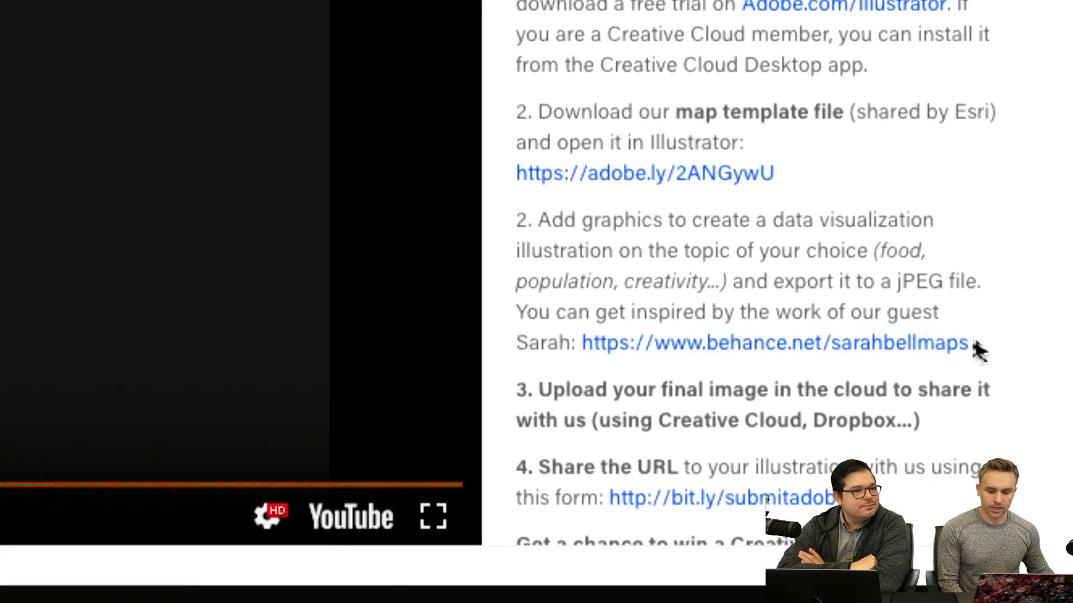
{"action": "scroll", "coordinate": [997, 313], "scroll_direction": "down", "scroll_amount": 2}
{"action": "scroll", "coordinate": [997, 304], "scroll_direction": "down", "scroll_amount": 3}
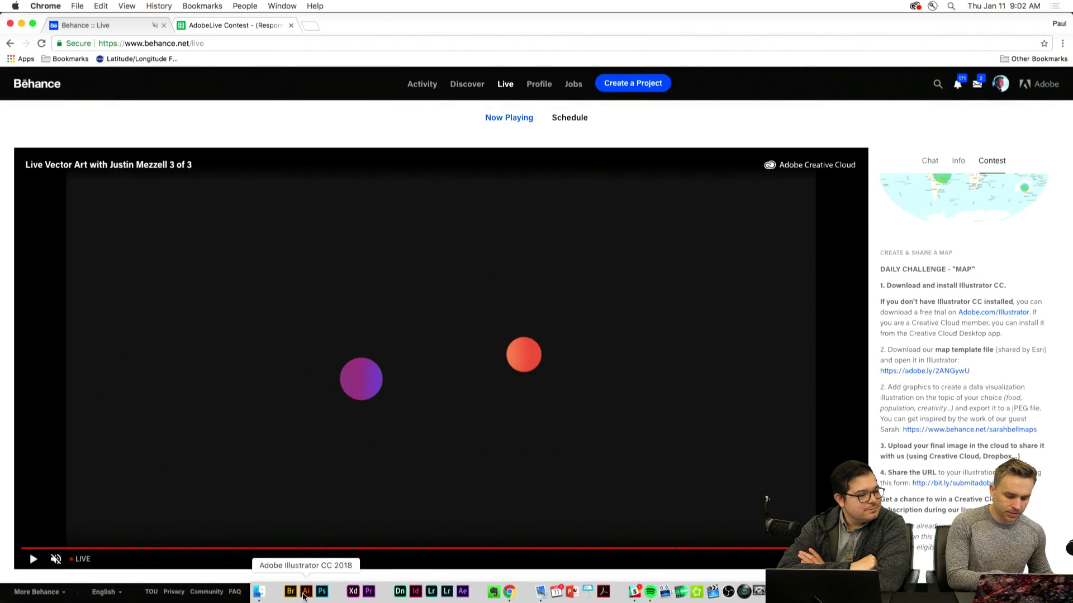
Switch to Illustrator and hide the Download the M4CC Mapping Extension!, esriLogo, Scale Text and World Basemap_Copyright layers
{"action": "left_click", "coordinate": [305, 592]}
{"action": "left_click_drag", "start_coordinate": [119, 119], "coordinate": [157, 127]}
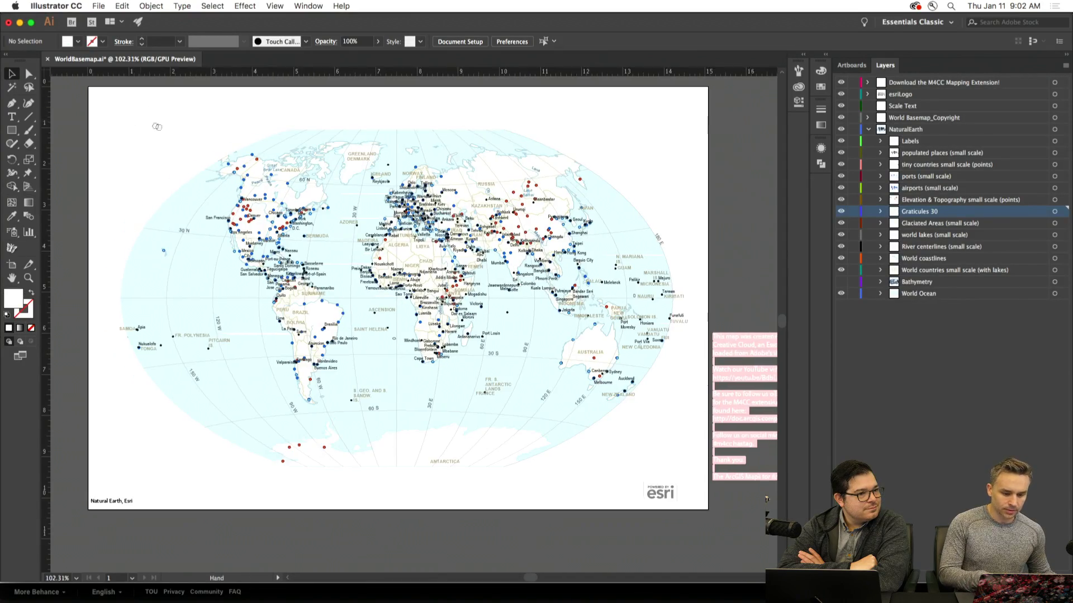
{"action": "scroll", "coordinate": [603, 343], "scroll_direction": "right", "scroll_amount": 6}
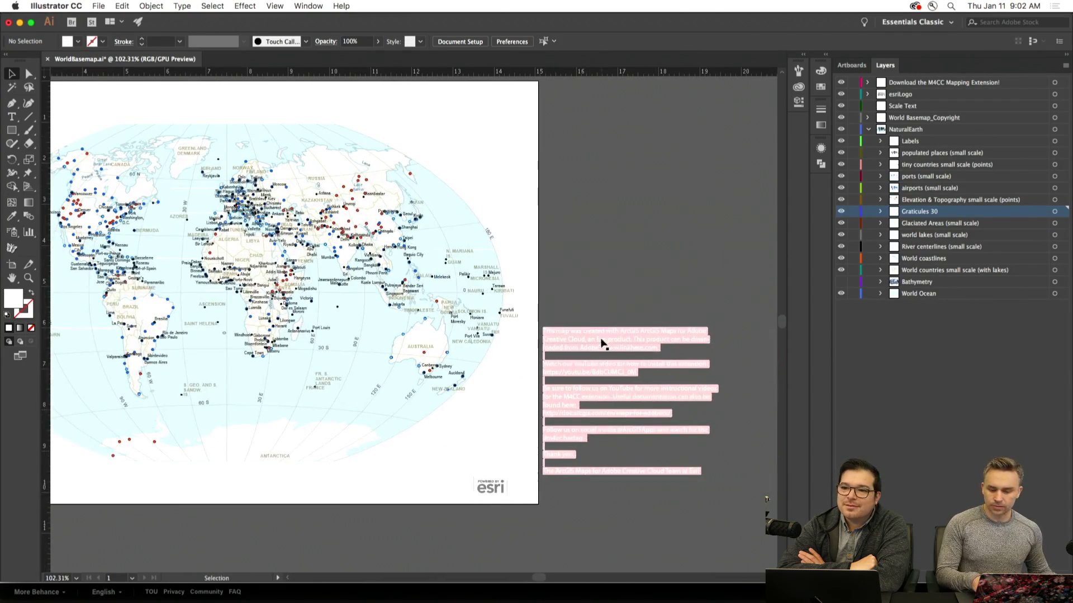
{"action": "left_click_drag", "start_coordinate": [502, 167], "coordinate": [737, 195]}
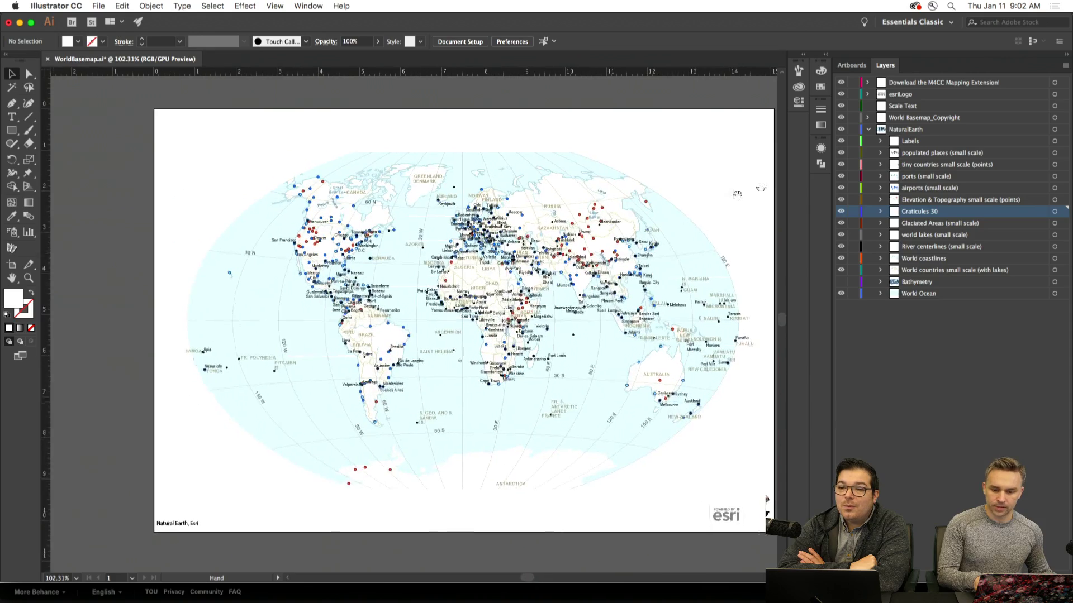
{"action": "key", "text": "super+equal"}
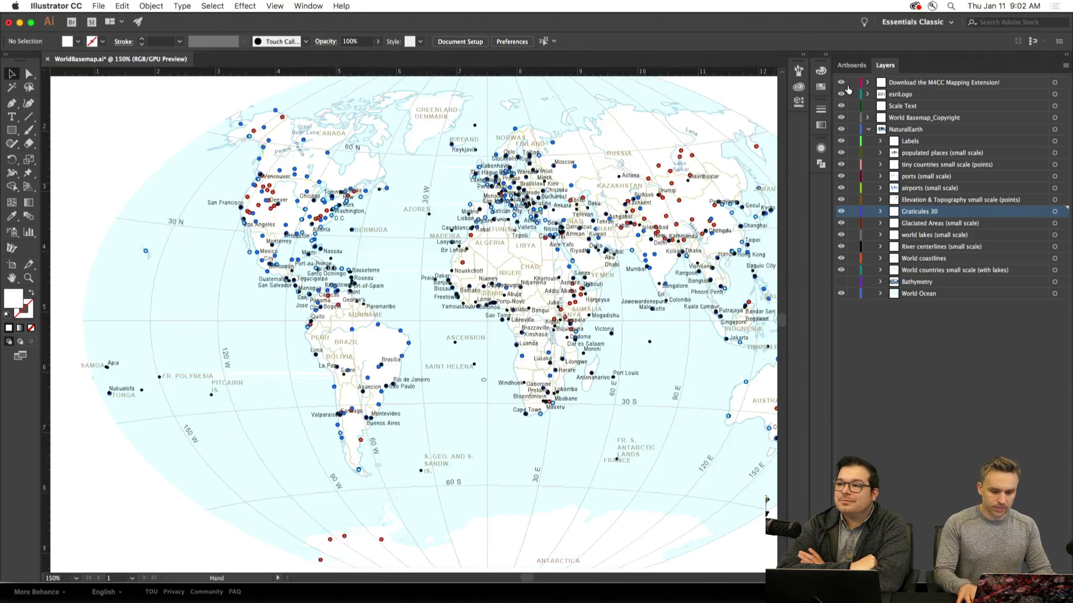
{"action": "key", "text": "super+equal"}
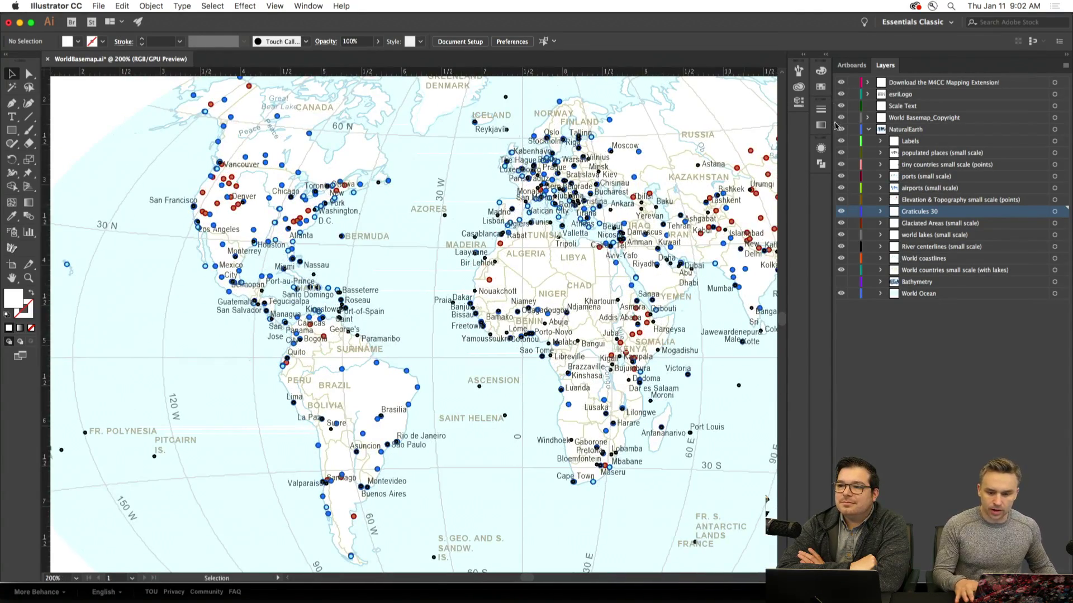
{"action": "left_click", "coordinate": [841, 83]}
{"action": "left_click_drag", "start_coordinate": [840, 98], "coordinate": [835, 125]}
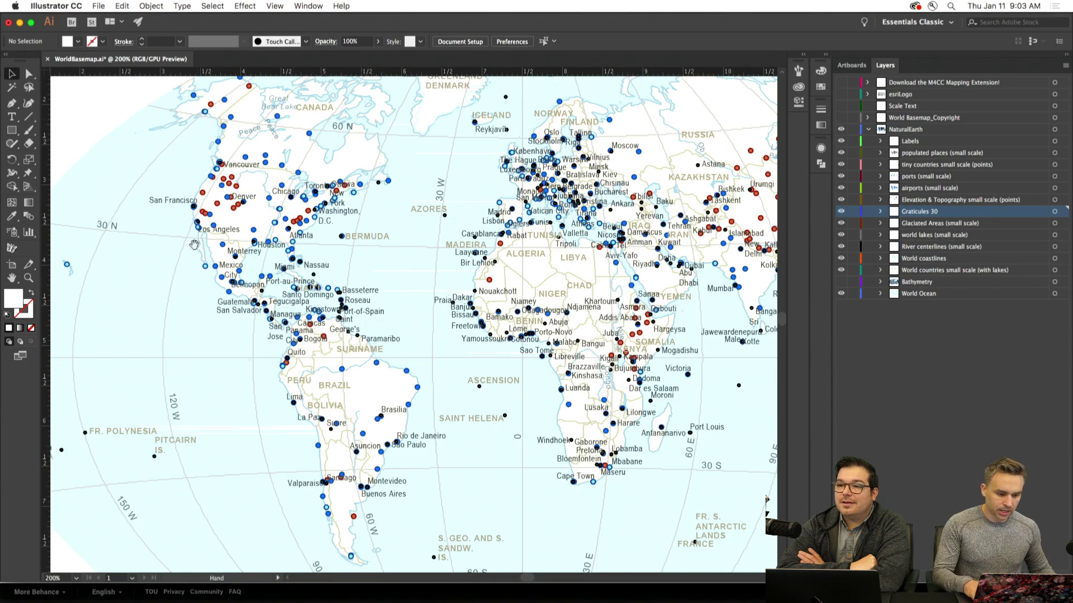
Examine the world basemap's vector detail up close, from the Americas across to East Asia and Japan
{"action": "scroll", "coordinate": [227, 255], "scroll_direction": "left", "scroll_amount": 5}
{"action": "key", "text": "super+equal"}
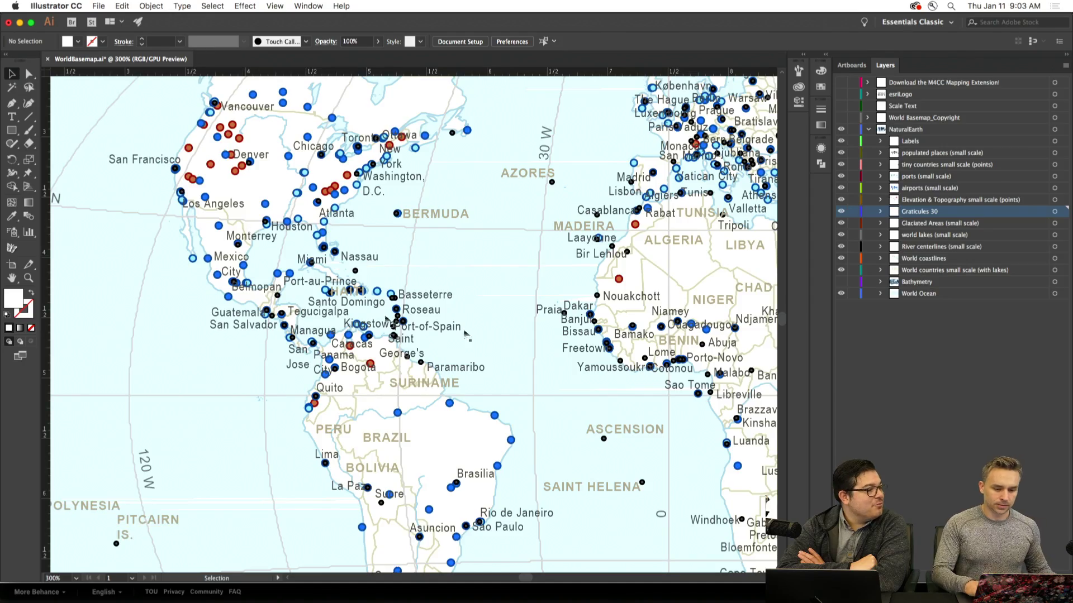
{"action": "scroll", "coordinate": [411, 309], "scroll_direction": "right", "scroll_amount": 15}
{"action": "left_click_drag", "start_coordinate": [411, 309], "coordinate": [334, 477]}
{"action": "scroll", "coordinate": [326, 246], "scroll_direction": "up", "scroll_amount": 5}
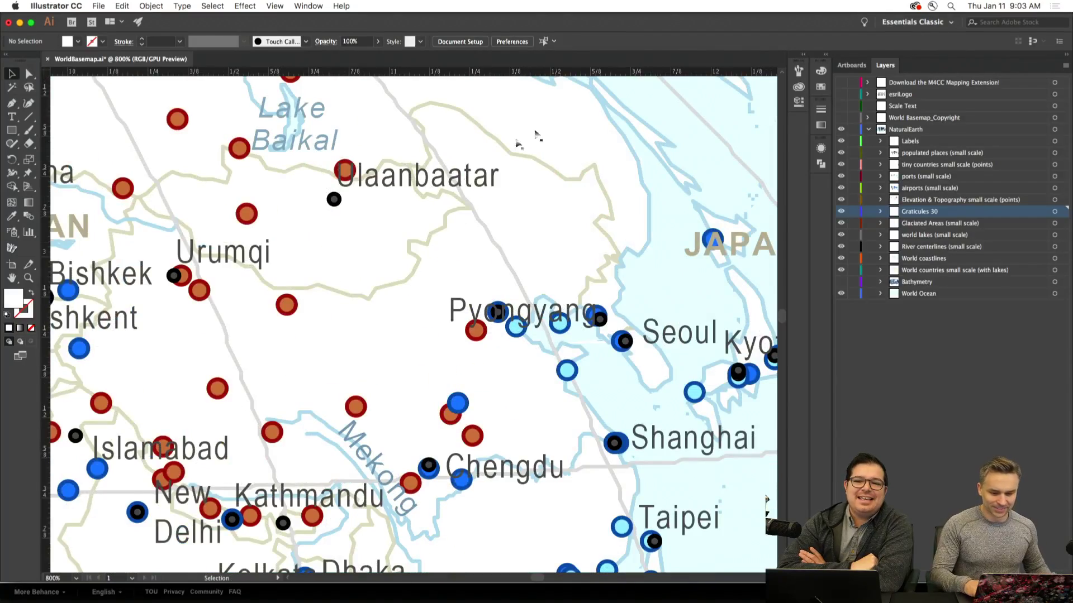
{"action": "left_click_drag", "start_coordinate": [574, 190], "coordinate": [270, 235]}
{"action": "key", "text": "super+equal"}
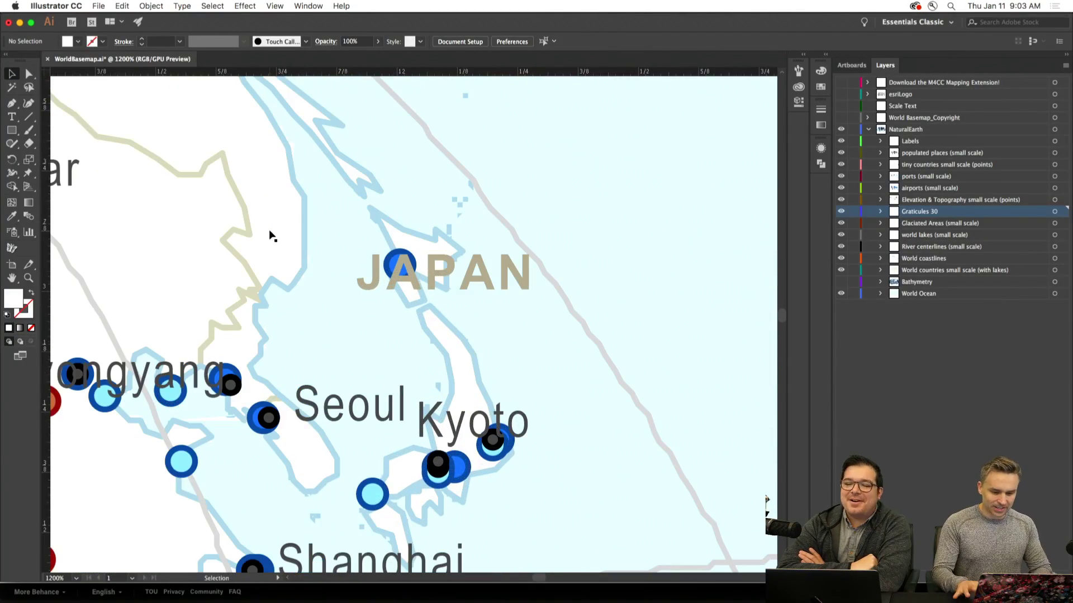
{"action": "scroll", "coordinate": [268, 223], "scroll_direction": "left", "scroll_amount": 3}
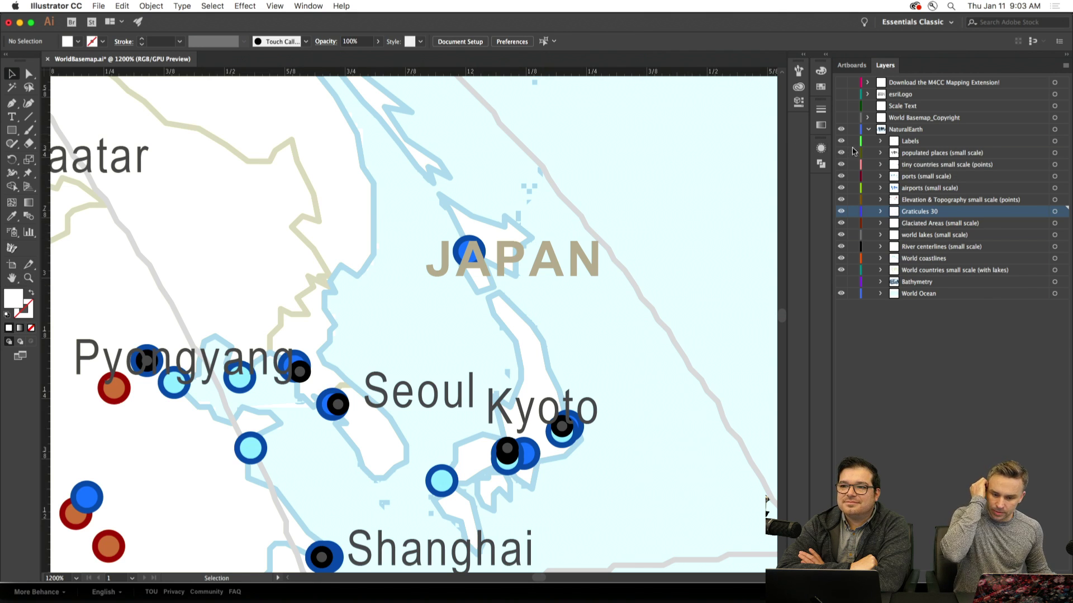
Hide the Labels layer and draw a white square about 0.16 in wide just north of Japan
{"action": "left_click", "coordinate": [840, 142]}
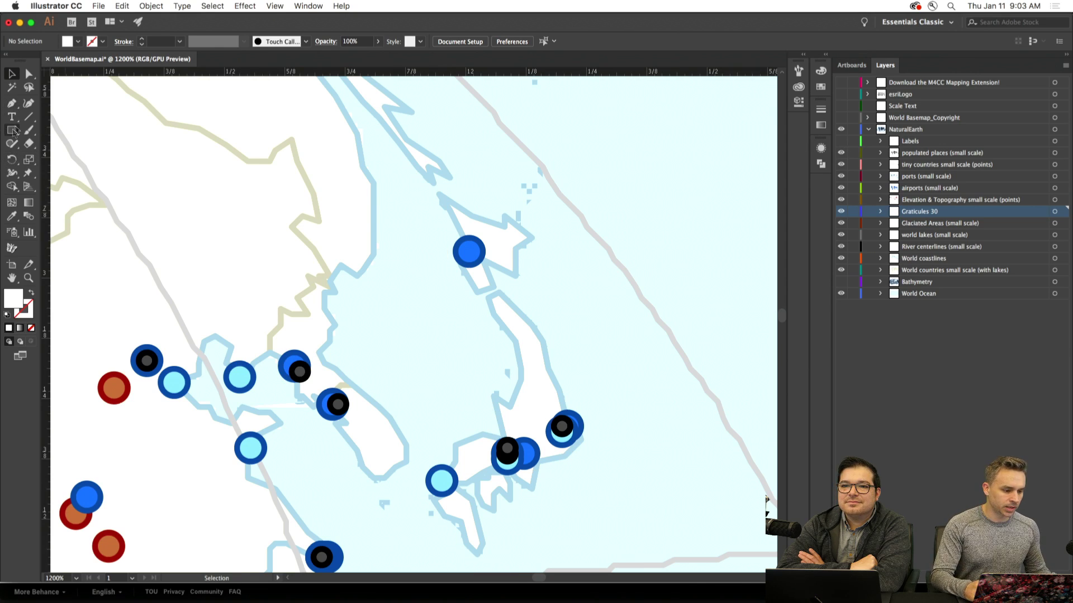
{"action": "left_click", "coordinate": [11, 129]}
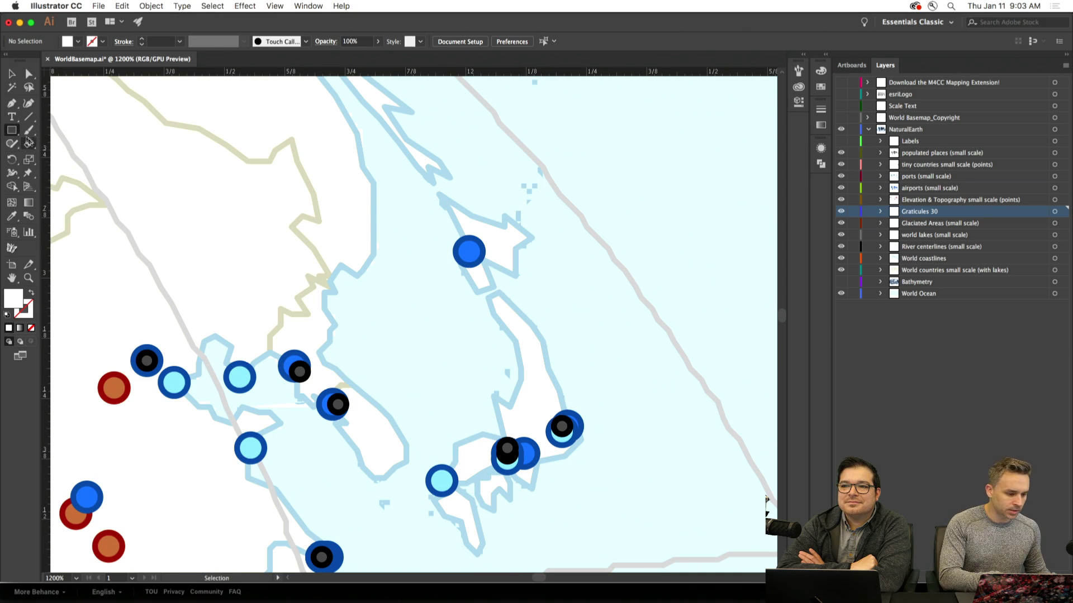
{"action": "mouse_move", "coordinate": [11, 131]}
{"action": "left_mouse_down"}
{"action": "mouse_move", "coordinate": [67, 147]}
{"action": "mouse_move", "coordinate": [67, 130]}
{"action": "left_mouse_up"}
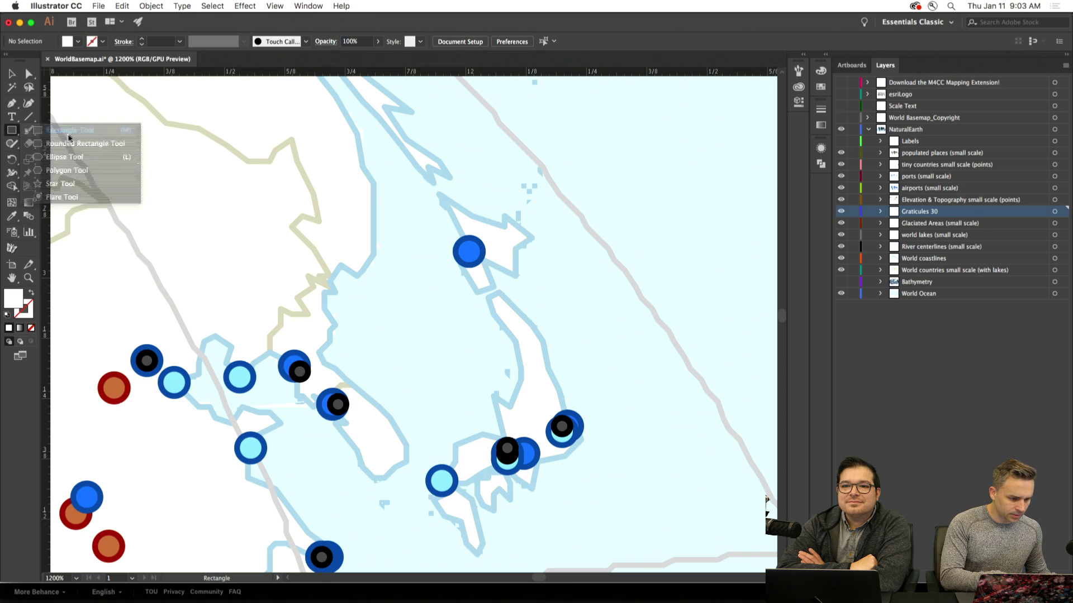
{"action": "left_click_drag", "start_coordinate": [440, 151], "coordinate": [519, 230]}
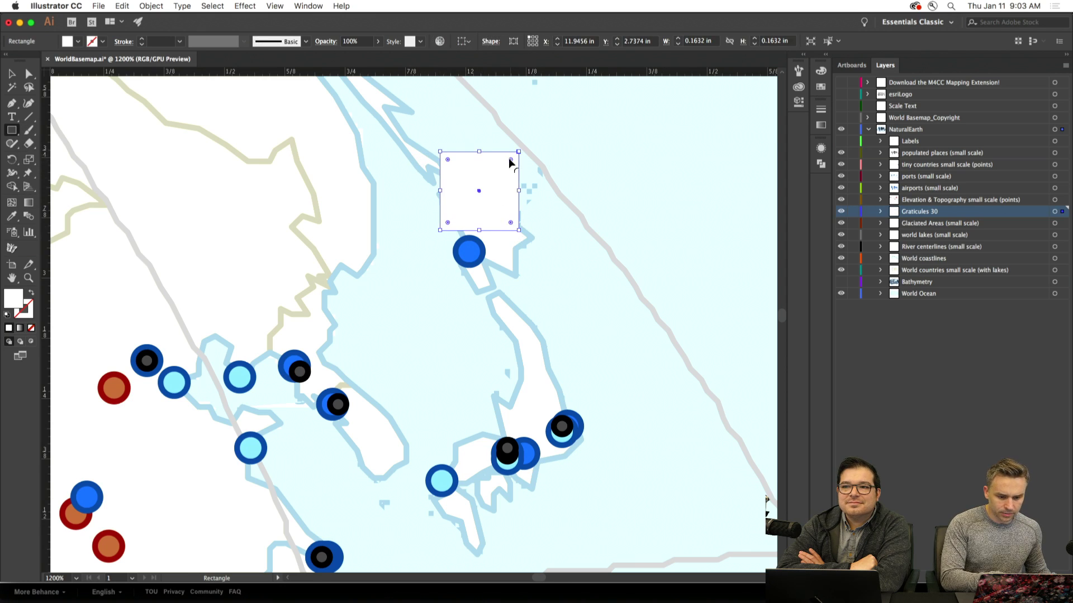
Round the square's four corners fully into a circle and reduce their radius to 0.06 in
{"action": "left_click_drag", "start_coordinate": [510, 159], "coordinate": [452, 218]}
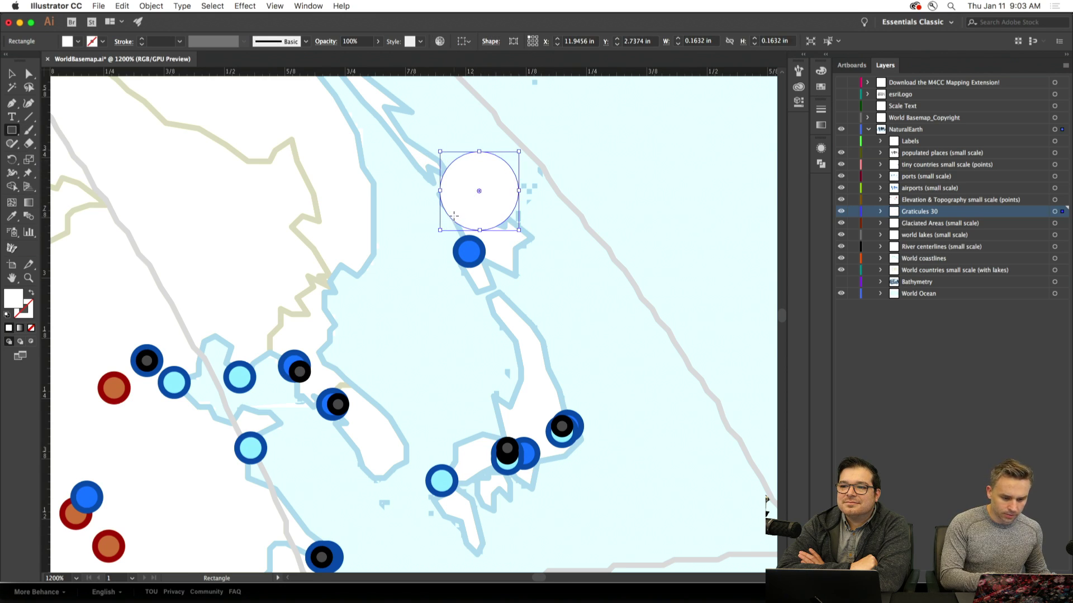
{"action": "left_click", "coordinate": [27, 75]}
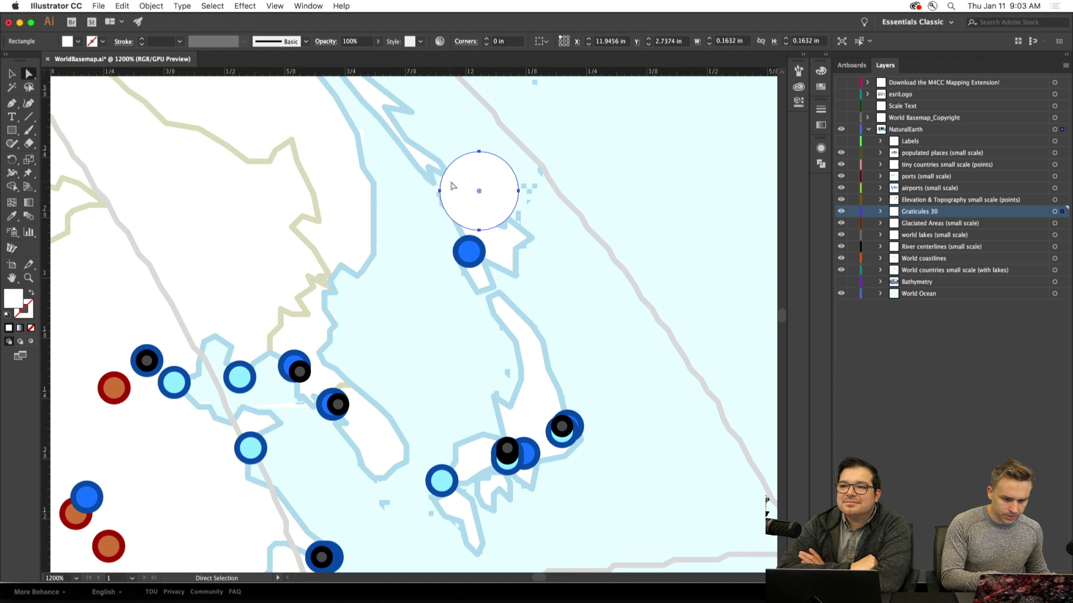
{"action": "right_click", "coordinate": [479, 194]}
{"action": "left_click", "coordinate": [479, 191]}
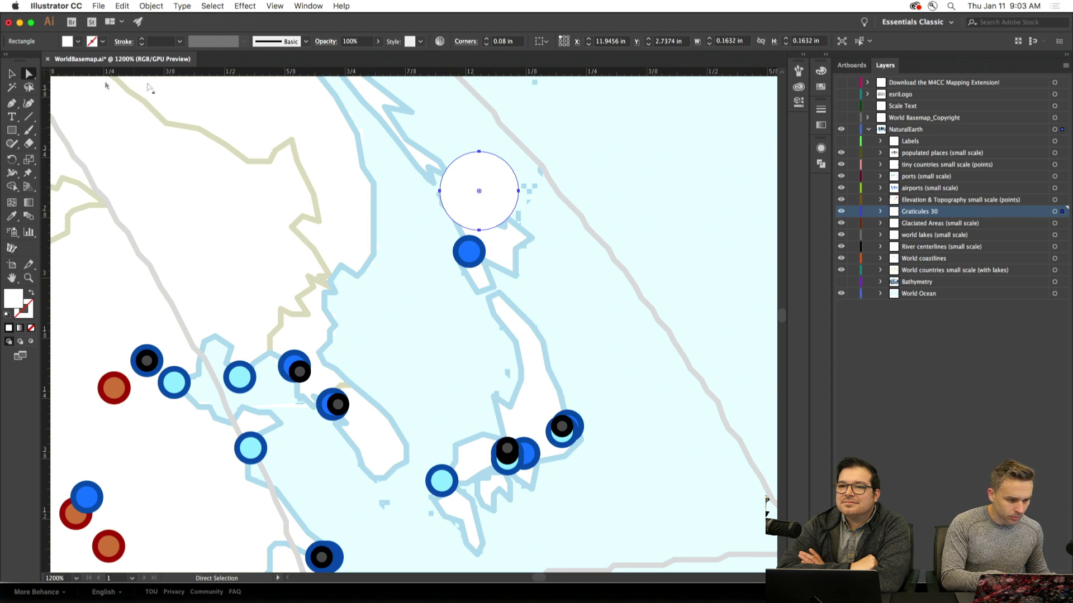
{"action": "left_click", "coordinate": [458, 174]}
{"action": "left_click", "coordinate": [479, 192]}
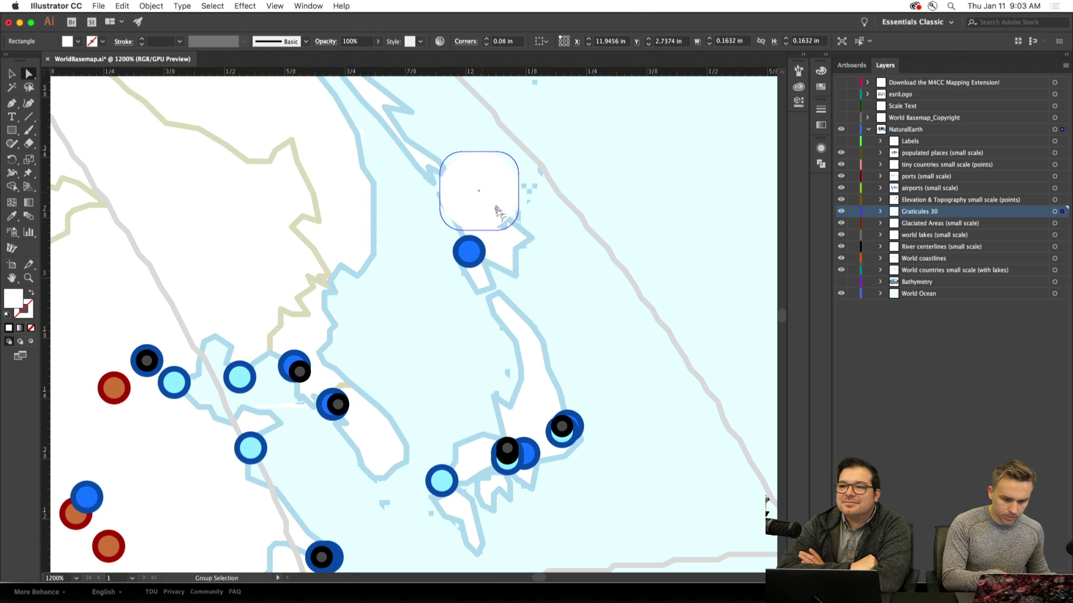
{"action": "key", "text": "super"}
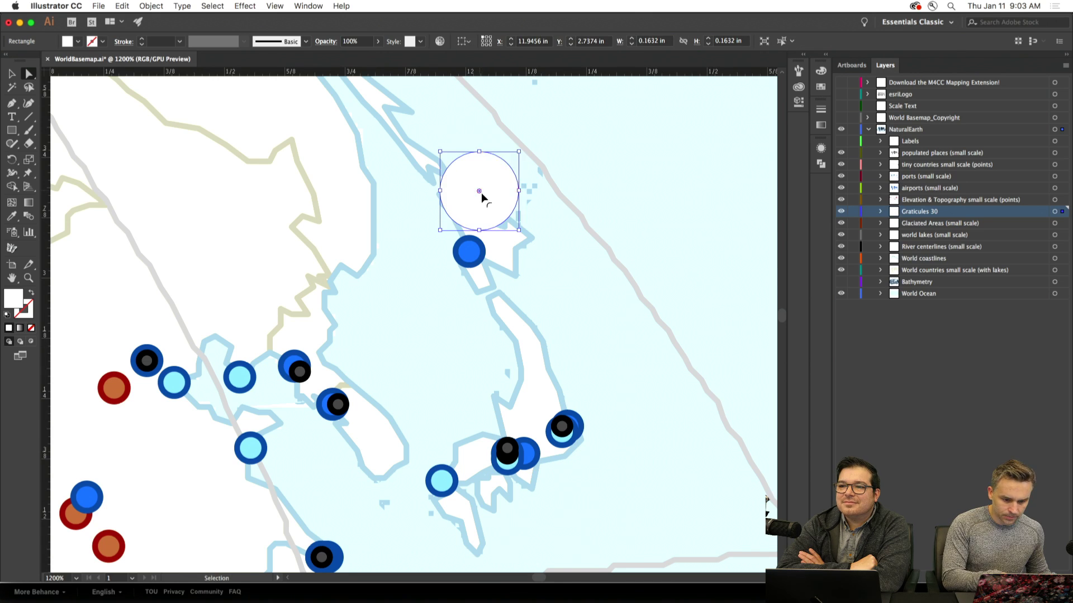
{"action": "left_click", "coordinate": [480, 196]}
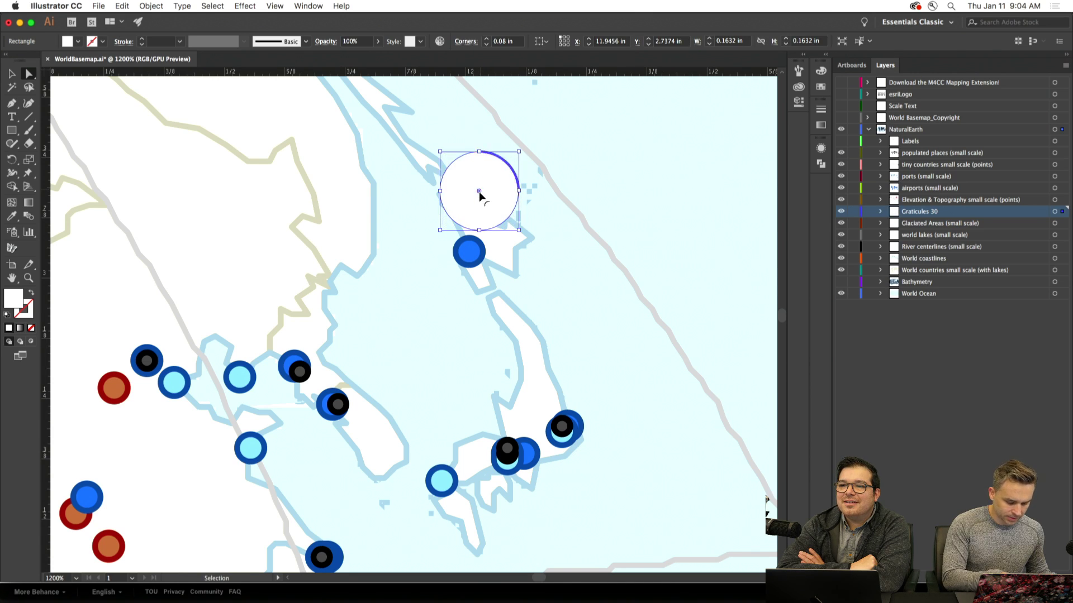
{"action": "right_click", "coordinate": [479, 194]}
{"action": "key", "text": "Escape"}
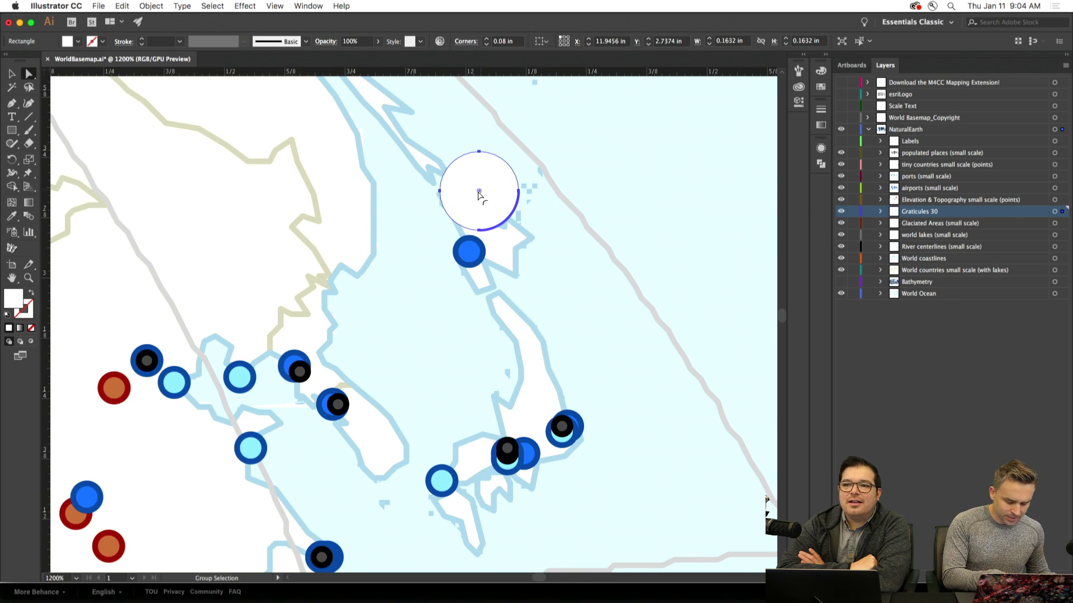
{"action": "left_click", "coordinate": [495, 187], "text": "alt"}
{"action": "mouse_move", "coordinate": [480, 192]}
{"action": "left_mouse_down"}
{"action": "mouse_move", "coordinate": [499, 212]}
{"action": "mouse_move", "coordinate": [489, 204]}
{"action": "left_mouse_up"}
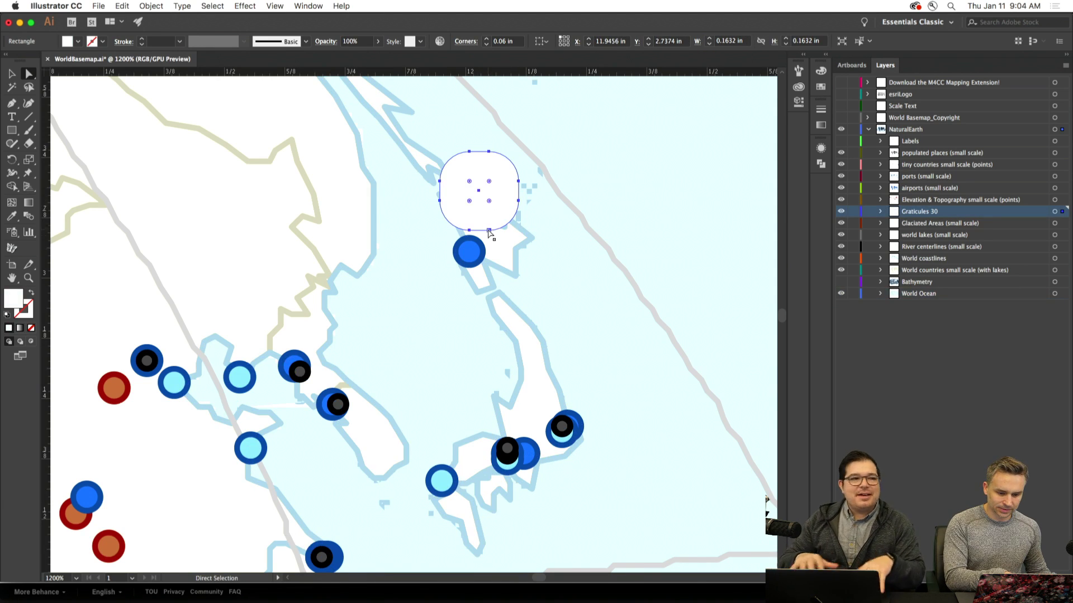
Set the lower-right corner's radius to 0 in and rotate the shape 45° so the sharp corner points down like a map pin
{"action": "left_click", "coordinate": [513, 215]}
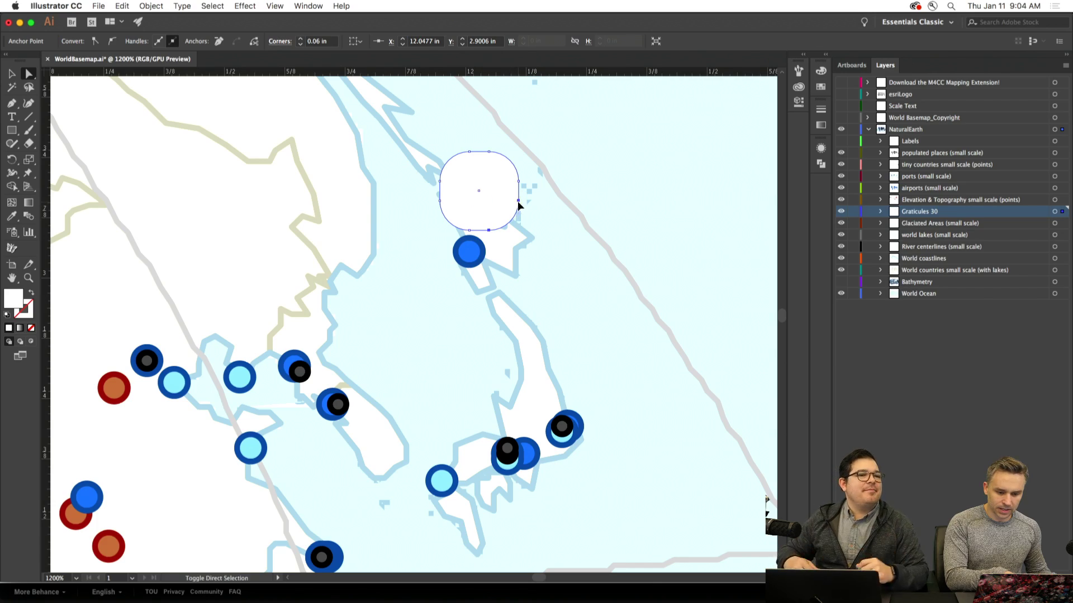
{"action": "left_click", "coordinate": [482, 188]}
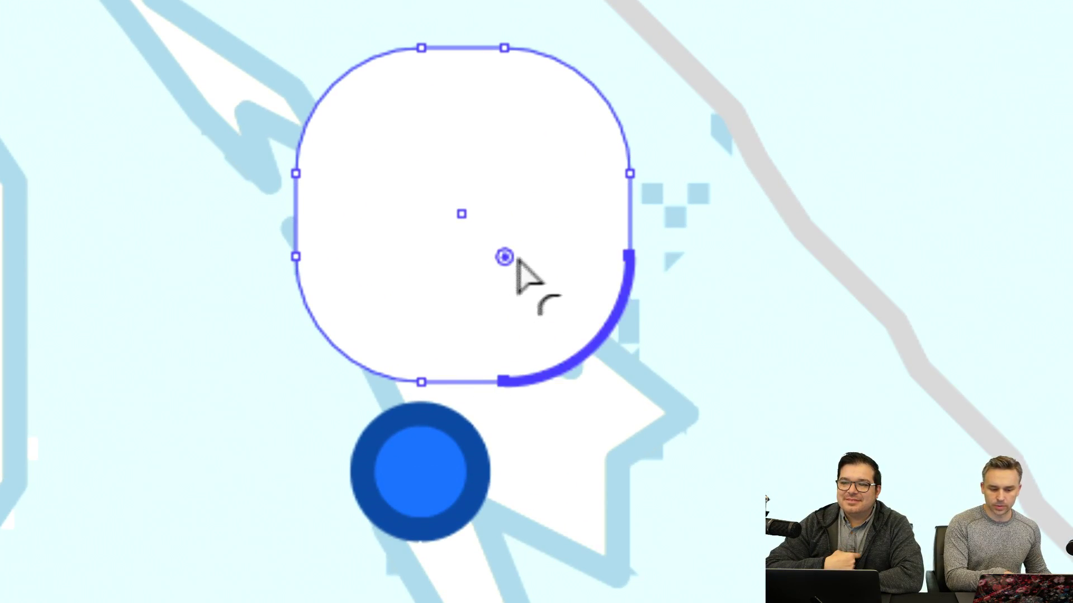
{"action": "left_click_drag", "start_coordinate": [505, 259], "coordinate": [746, 453]}
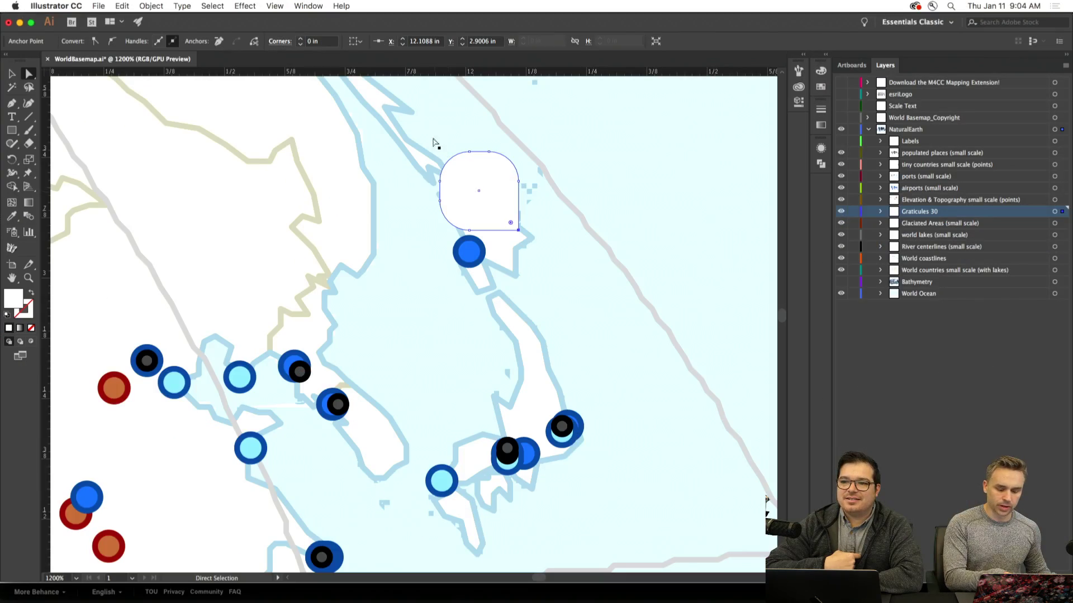
{"action": "left_click", "coordinate": [11, 73]}
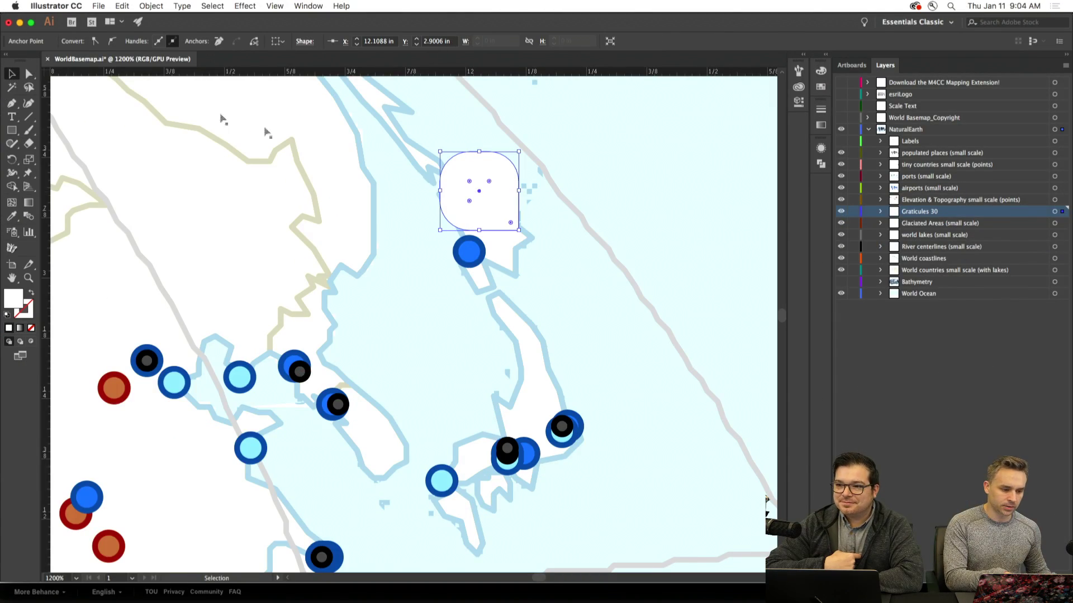
{"action": "left_click_drag", "start_coordinate": [436, 148], "coordinate": [499, 142]}
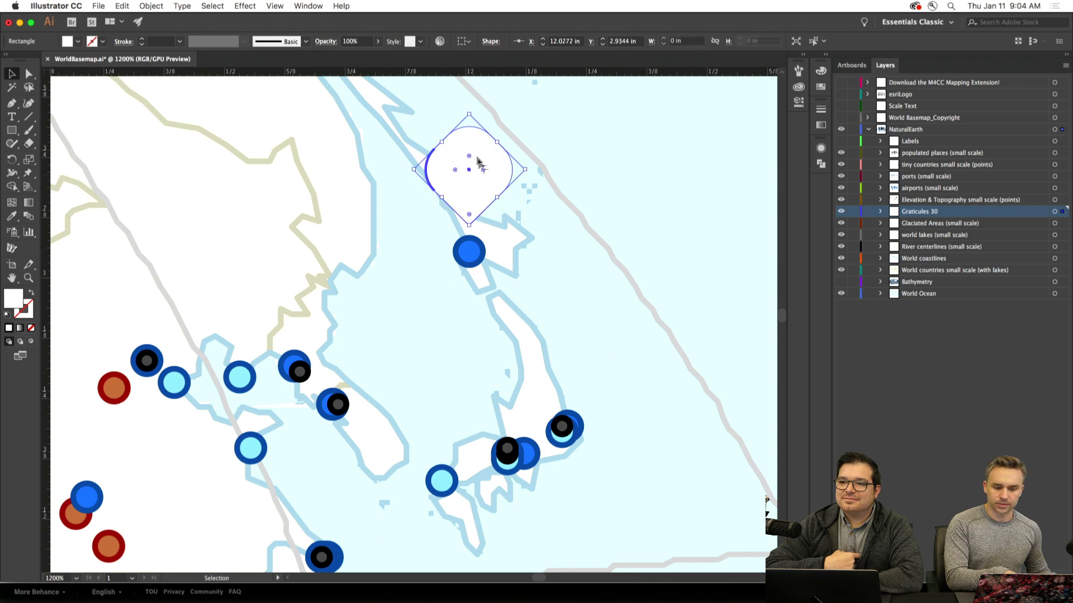
Select the World Ocean shape, inspect its anchor points and fit the whole artboard in view
{"action": "left_click", "coordinate": [639, 185]}
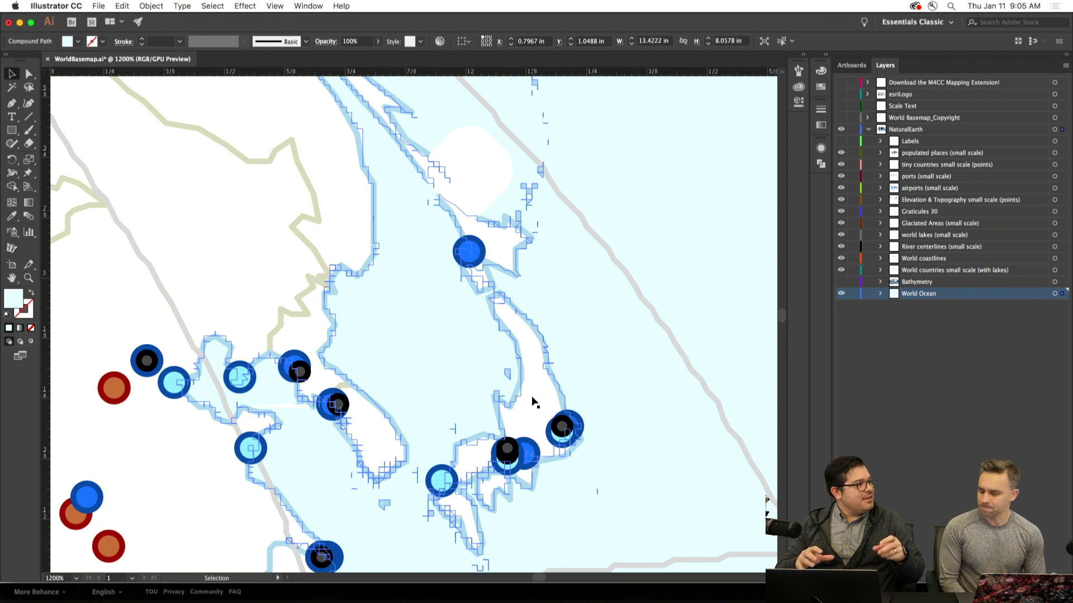
{"action": "key", "text": "a"}
{"action": "key", "text": "super+o"}
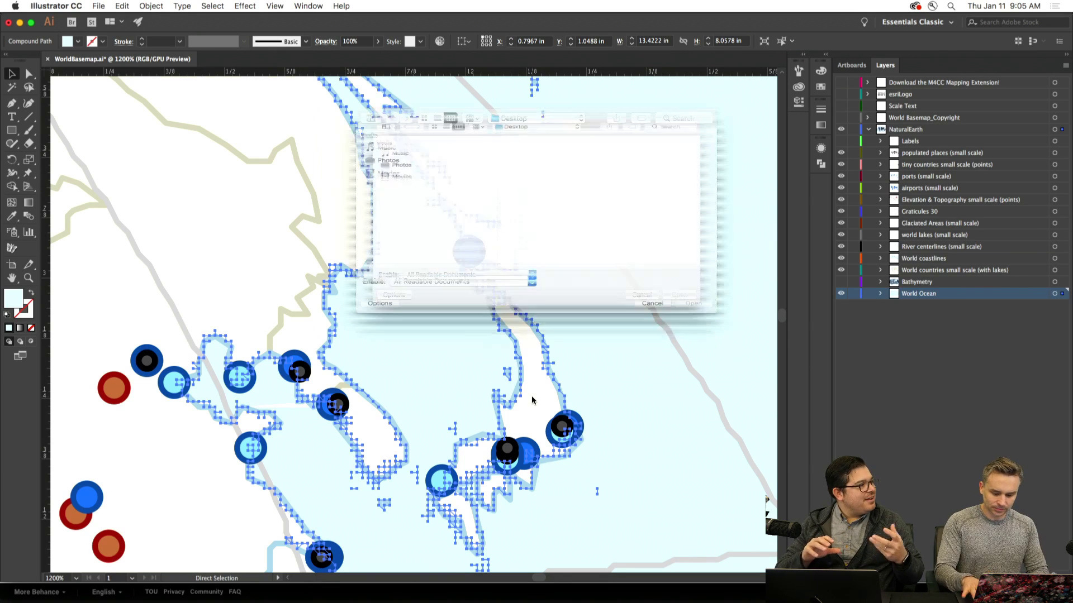
{"action": "key", "text": "Escape"}
{"action": "key", "text": "v"}
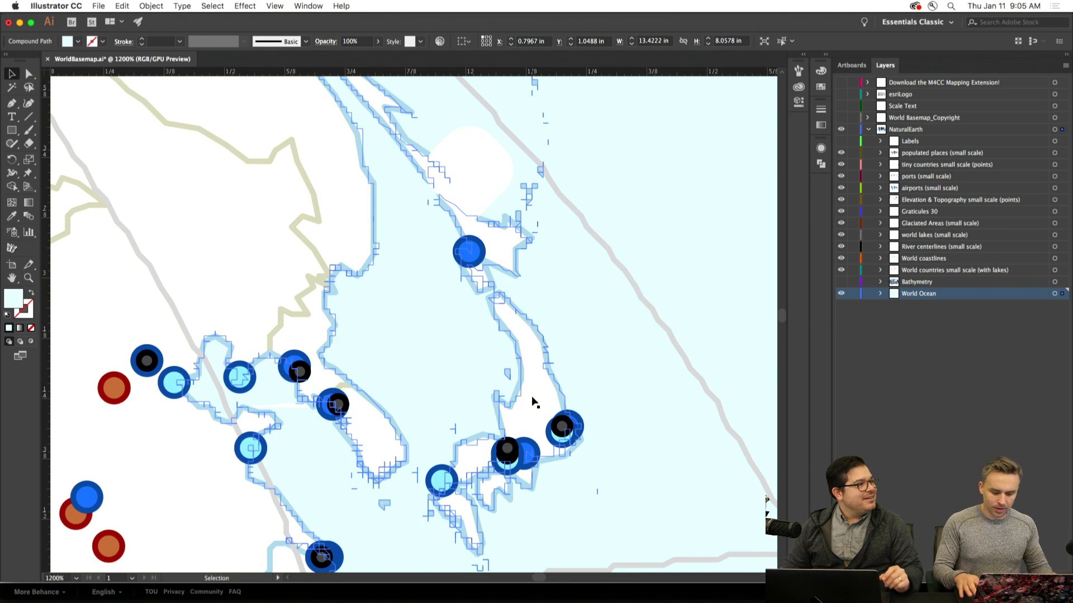
{"action": "key", "text": "a"}
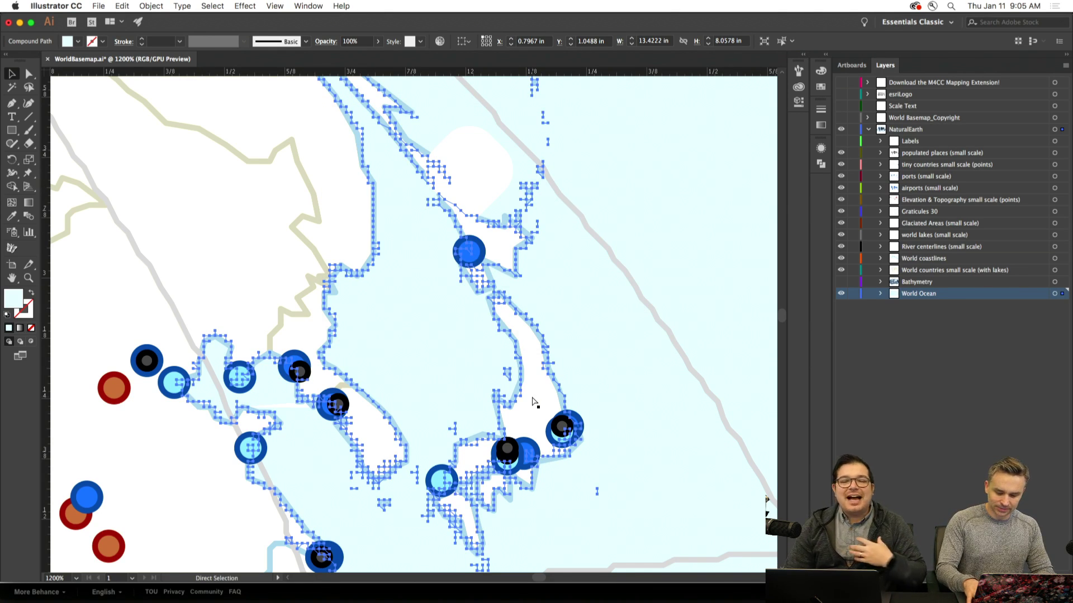
{"action": "key", "text": "super+0"}
{"action": "key", "text": "v"}
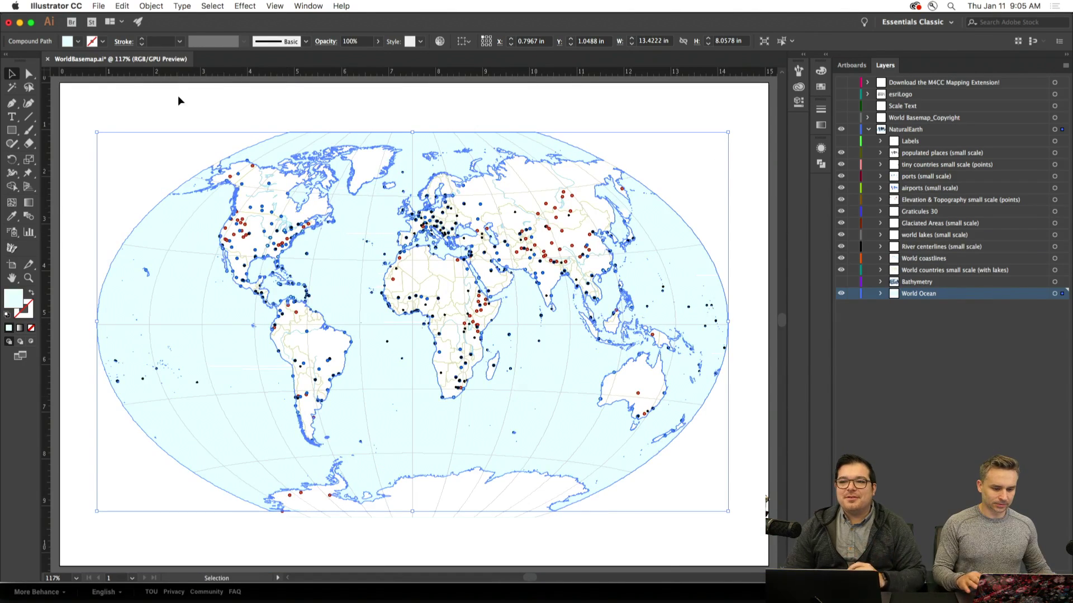
Reselect the World Ocean shape and examine its anchor points along the North American, Gulf of Mexico and Caribbean coastlines
{"action": "left_click", "coordinate": [129, 98]}
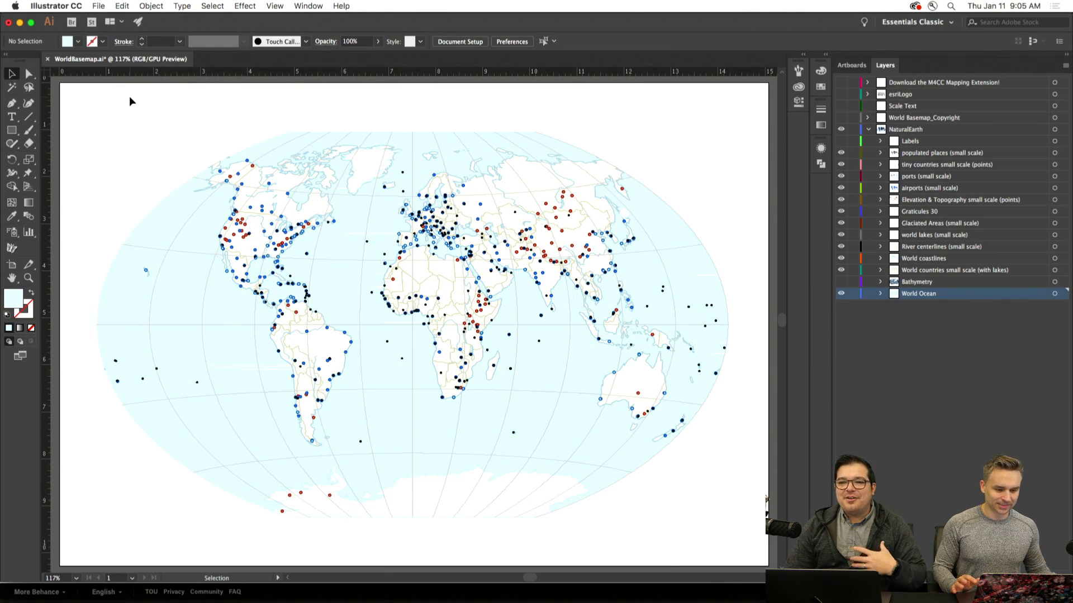
{"action": "left_click", "coordinate": [343, 284]}
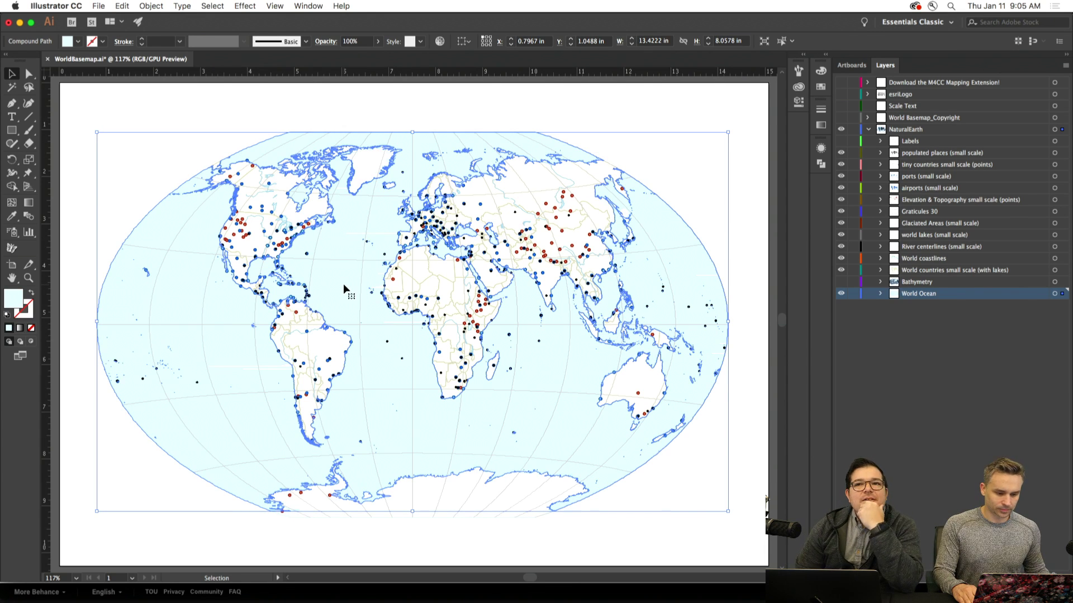
{"action": "key", "text": "super+equal"}
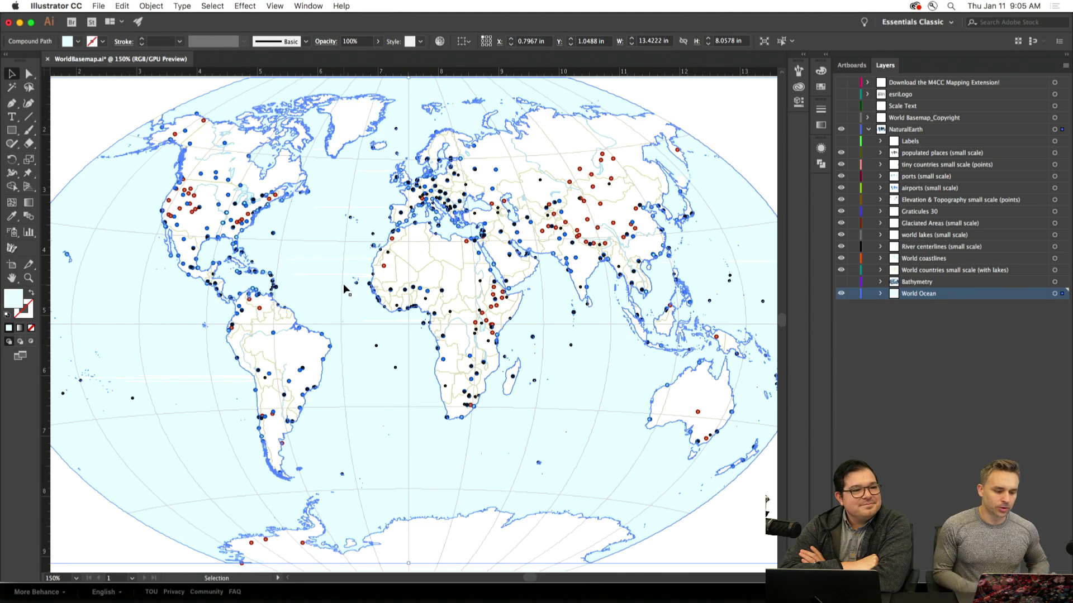
{"action": "scroll", "coordinate": [282, 249], "scroll_direction": "up", "scroll_amount": 5}
{"action": "scroll", "coordinate": [282, 248], "scroll_direction": "left", "scroll_amount": 8}
{"action": "key", "text": "z"}
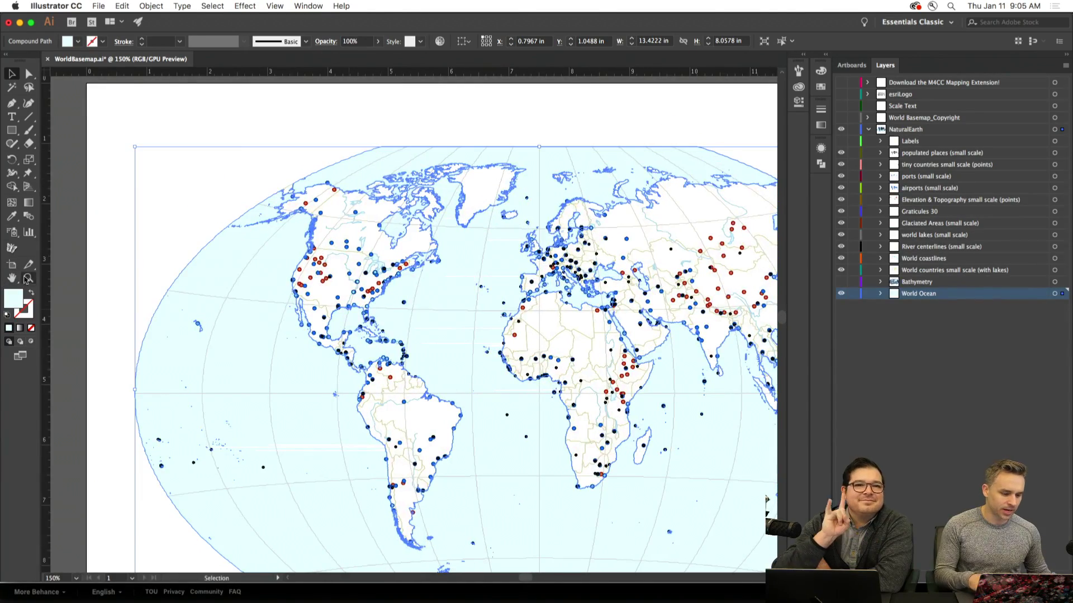
{"action": "left_click_drag", "start_coordinate": [263, 273], "coordinate": [341, 274]}
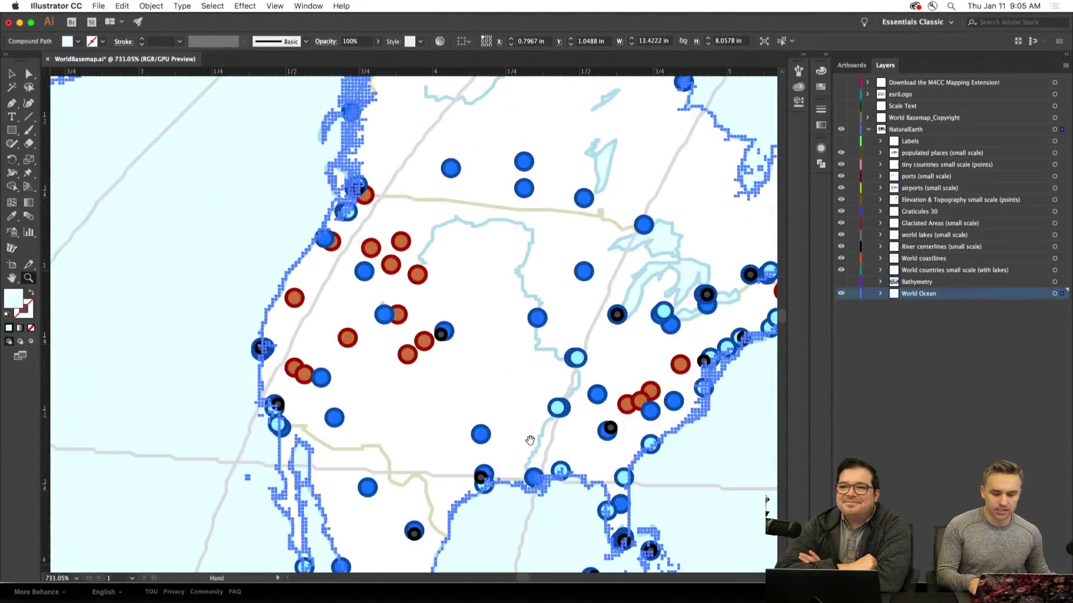
{"action": "left_click_drag", "start_coordinate": [268, 491], "coordinate": [221, 31]}
{"action": "scroll", "coordinate": [441, 254], "scroll_direction": "up", "scroll_amount": 5}
{"action": "scroll", "coordinate": [441, 255], "scroll_direction": "left", "scroll_amount": 3}
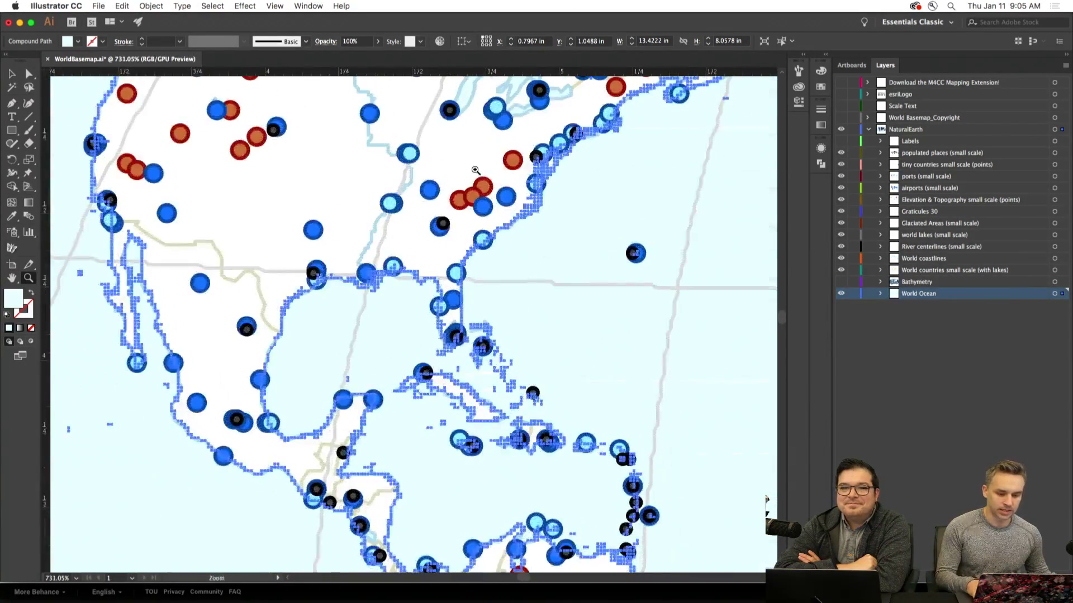
{"action": "left_click_drag", "start_coordinate": [441, 254], "coordinate": [678, 501]}
{"action": "left_click_drag", "start_coordinate": [490, 567], "coordinate": [444, 373]}
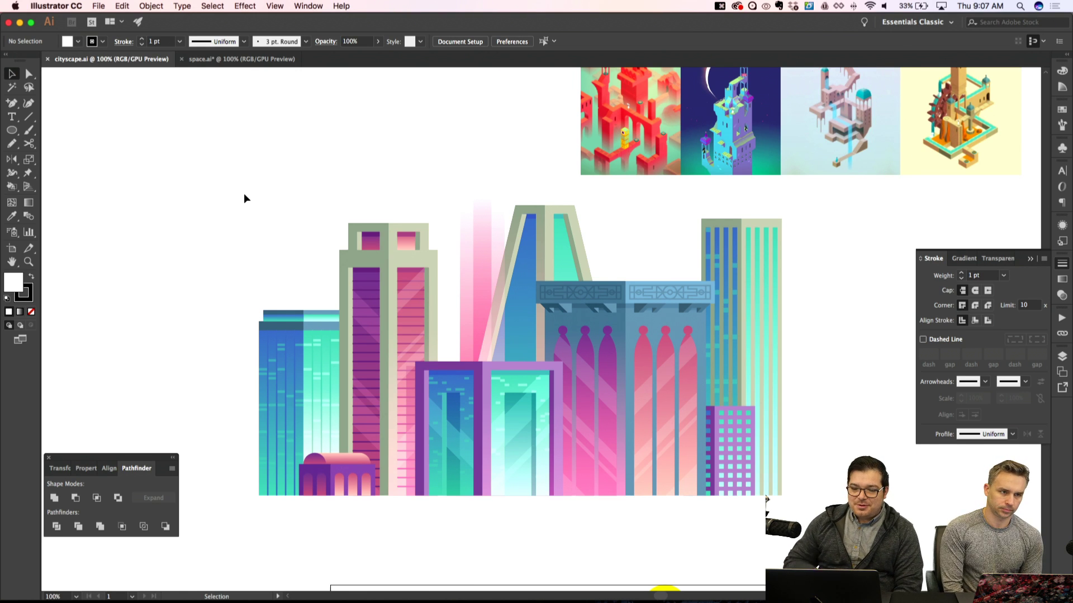
Show the grid in cityscape.ai and examine how the buildings are constructed in outline view
{"action": "key", "text": "super+equal"}
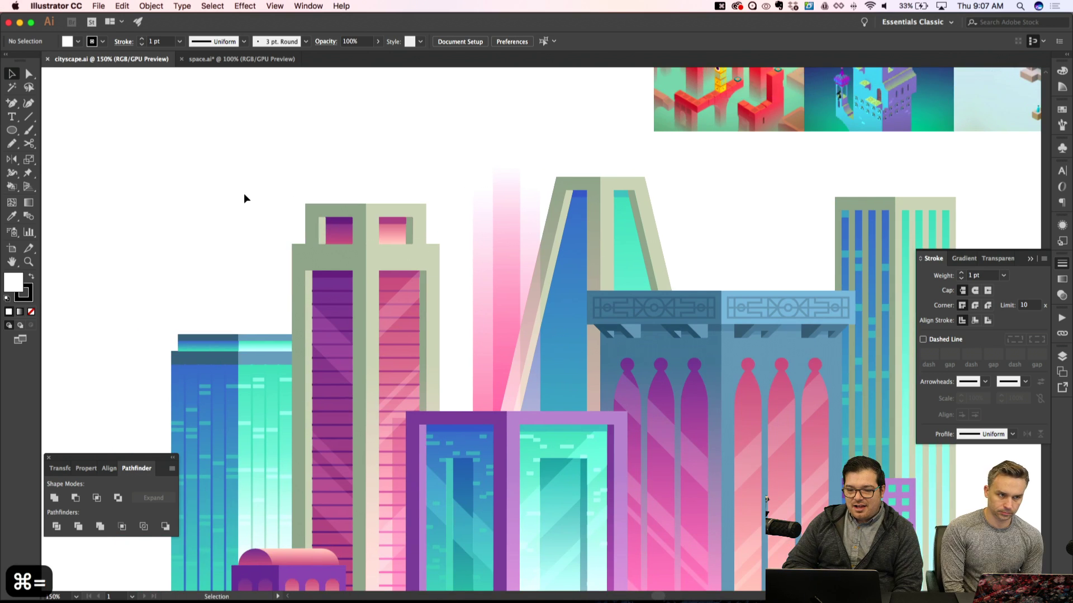
{"action": "scroll", "coordinate": [244, 193], "scroll_direction": "down", "scroll_amount": 1}
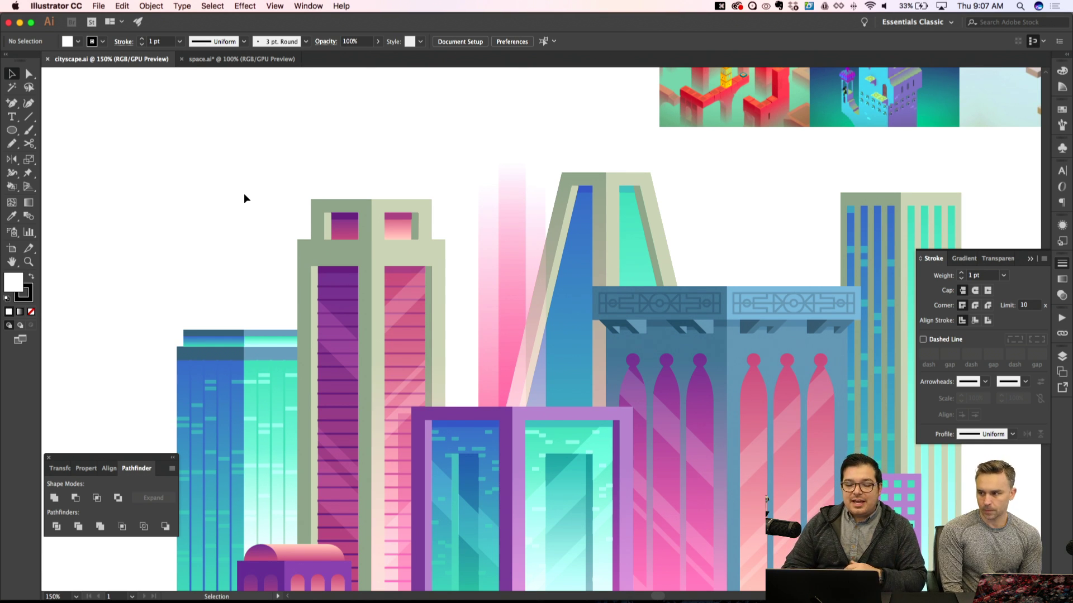
{"action": "key", "text": "super+apostrophe"}
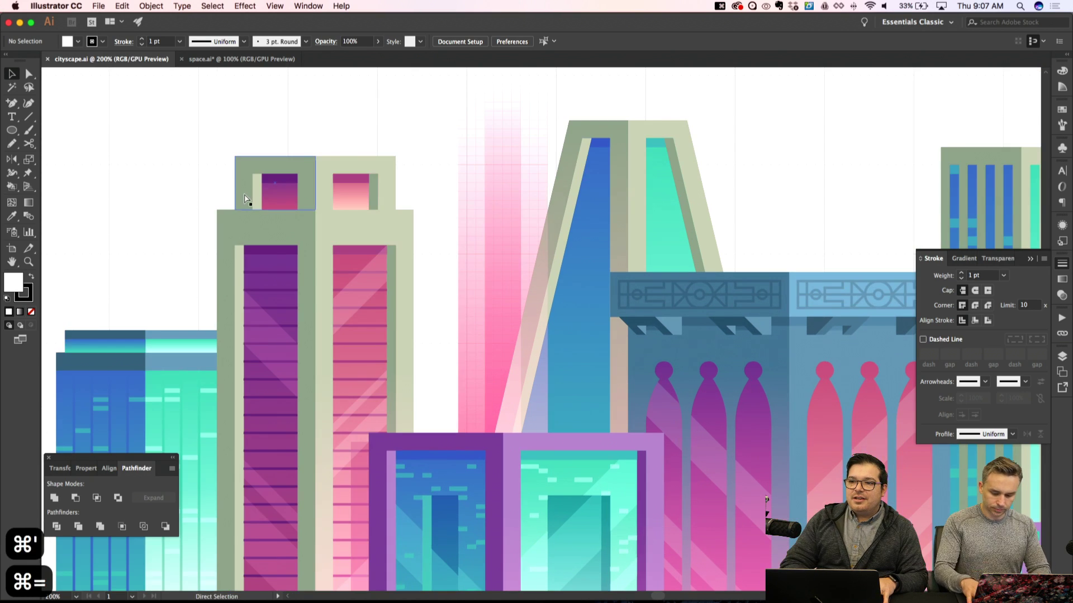
{"action": "key", "text": "super+equal"}
{"action": "key", "text": "super+y"}
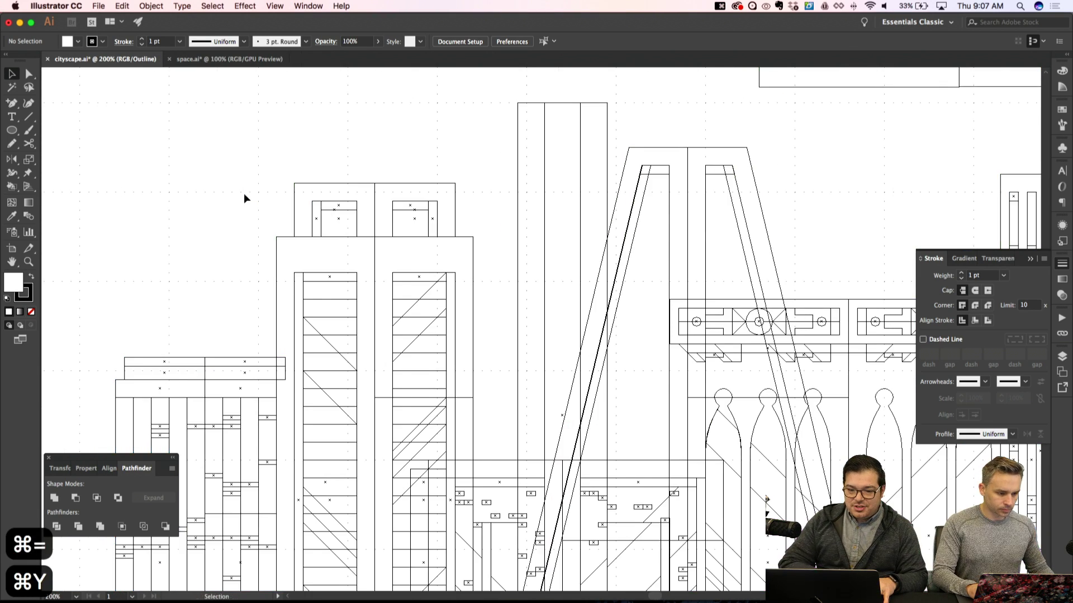
{"action": "scroll", "coordinate": [243, 199], "scroll_direction": "down", "scroll_amount": 1}
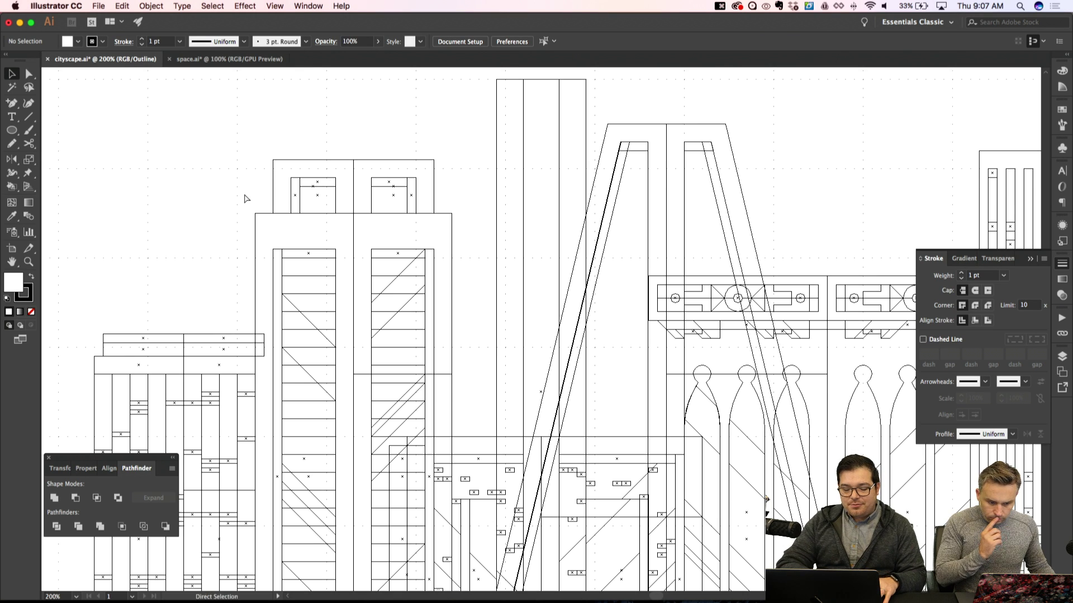
Return the cityscape to full-color preview and examine the building details and the whole skyline
{"action": "key", "text": "super+y"}
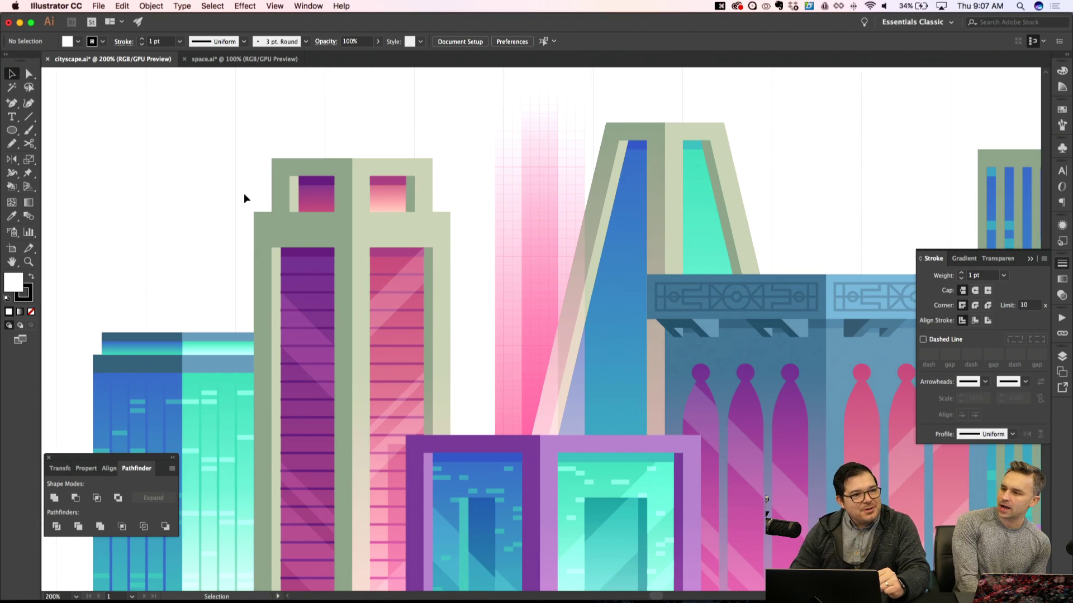
{"action": "scroll", "coordinate": [244, 194], "scroll_direction": "down", "scroll_amount": 3}
{"action": "scroll", "coordinate": [244, 193], "scroll_direction": "right", "scroll_amount": 3}
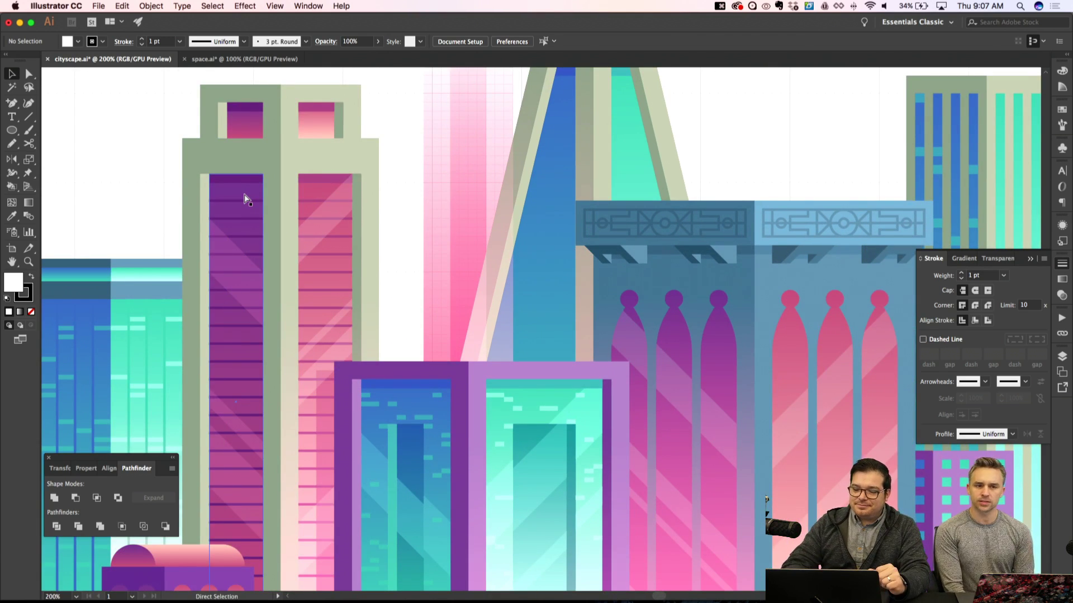
{"action": "key", "text": "super+minus"}
{"action": "key", "text": "super+minus"}
{"action": "scroll", "coordinate": [244, 199], "scroll_direction": "down", "scroll_amount": 1}
{"action": "scroll", "coordinate": [244, 198], "scroll_direction": "right", "scroll_amount": 1}
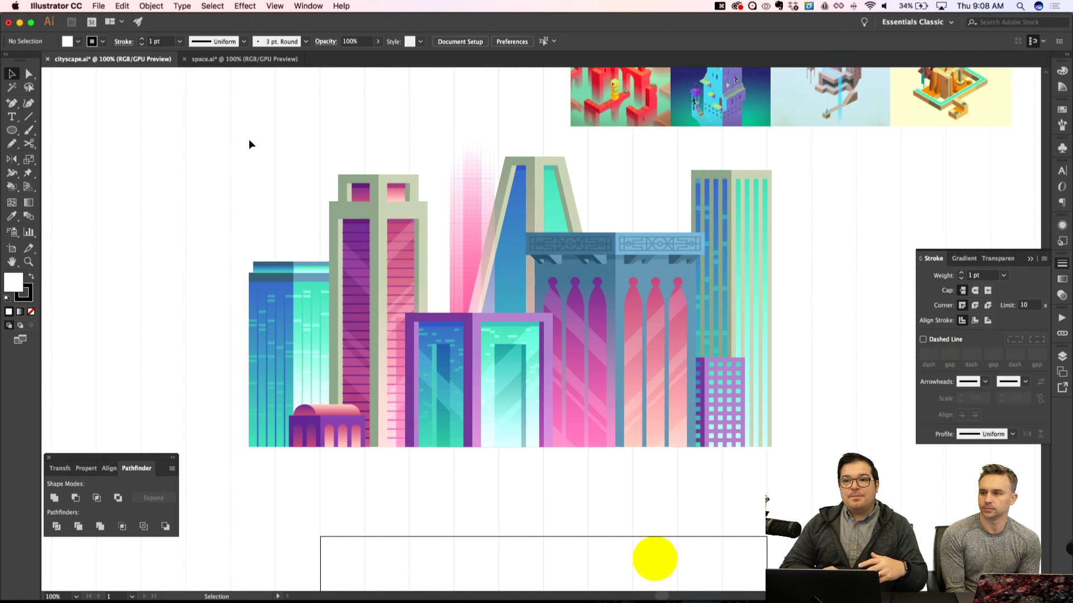
Switch to space.ai and examine how the astronaut, planet and rocket illustration is built in outline view
{"action": "left_click", "coordinate": [248, 61]}
{"action": "scroll", "coordinate": [276, 200], "scroll_direction": "down", "scroll_amount": 3}
{"action": "scroll", "coordinate": [276, 200], "scroll_direction": "right", "scroll_amount": 2}
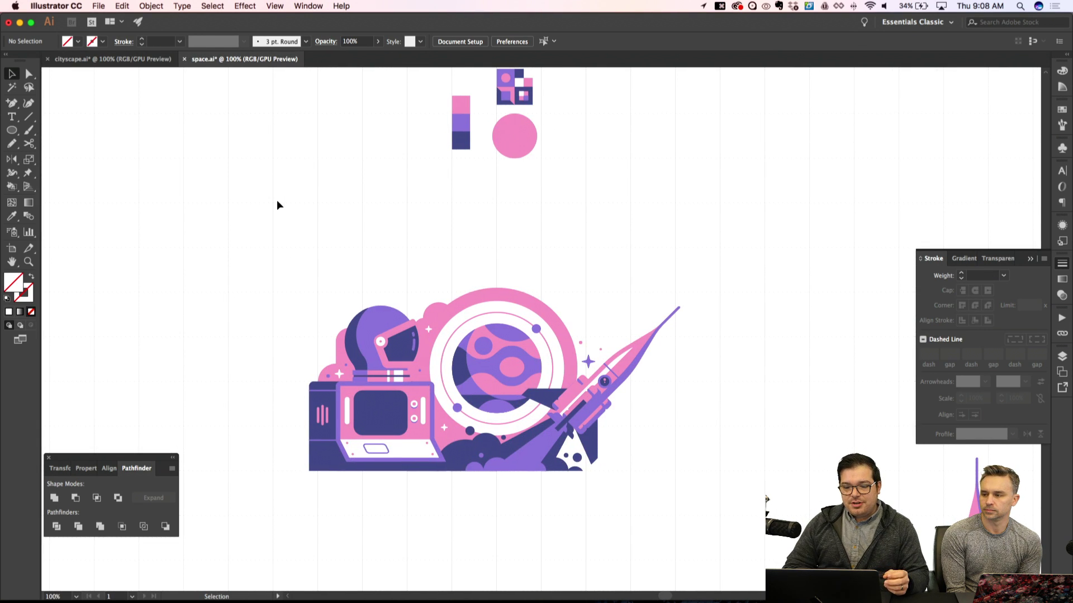
{"action": "key", "text": "super+equal"}
{"action": "key", "text": "super+equal"}
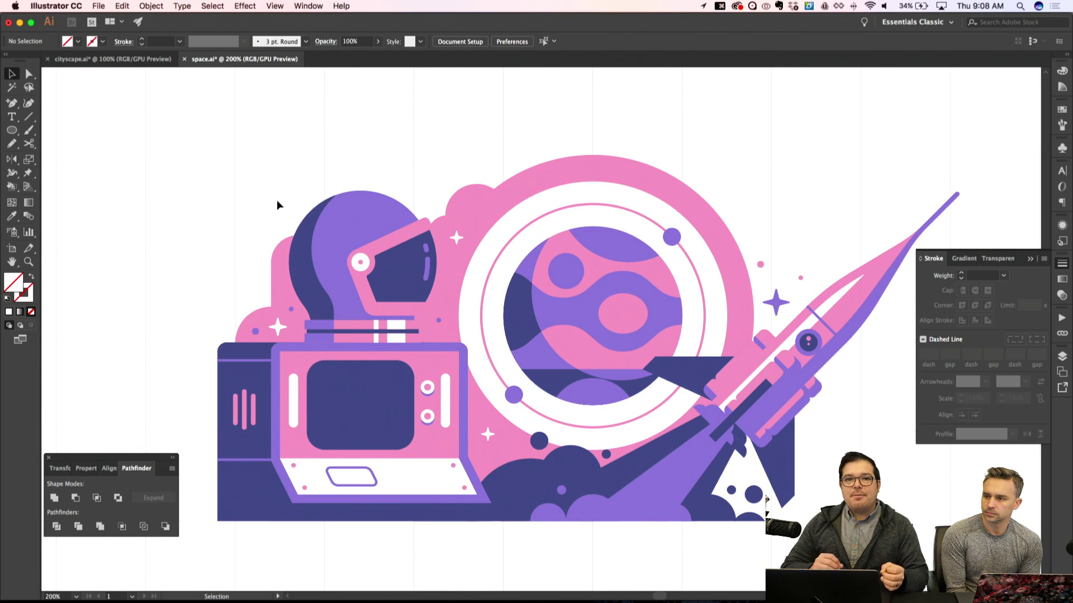
{"action": "key", "text": "super+y"}
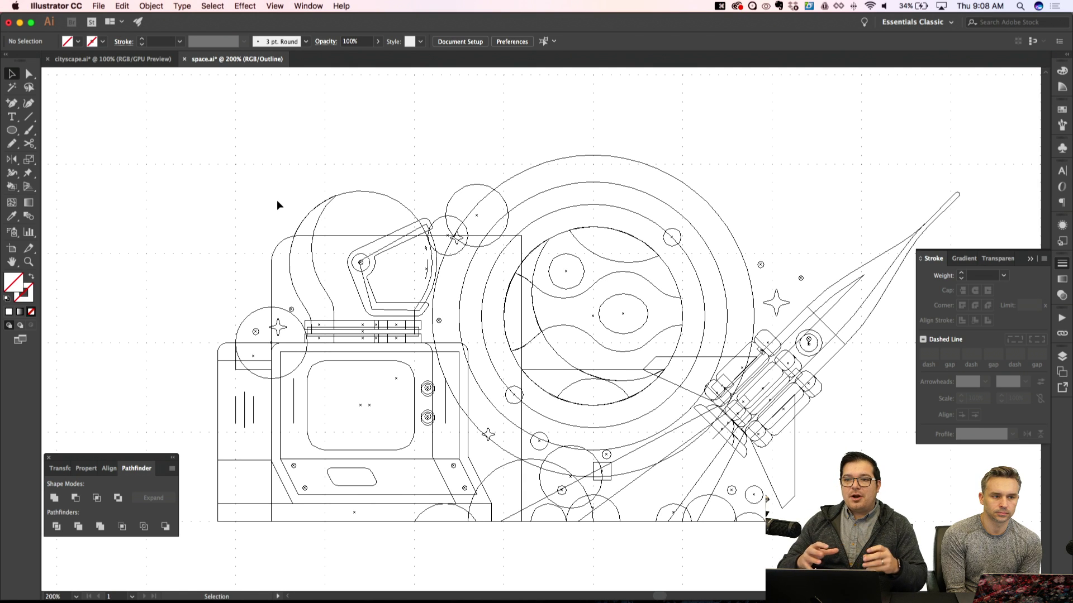
{"action": "key", "text": "ctrl+y"}
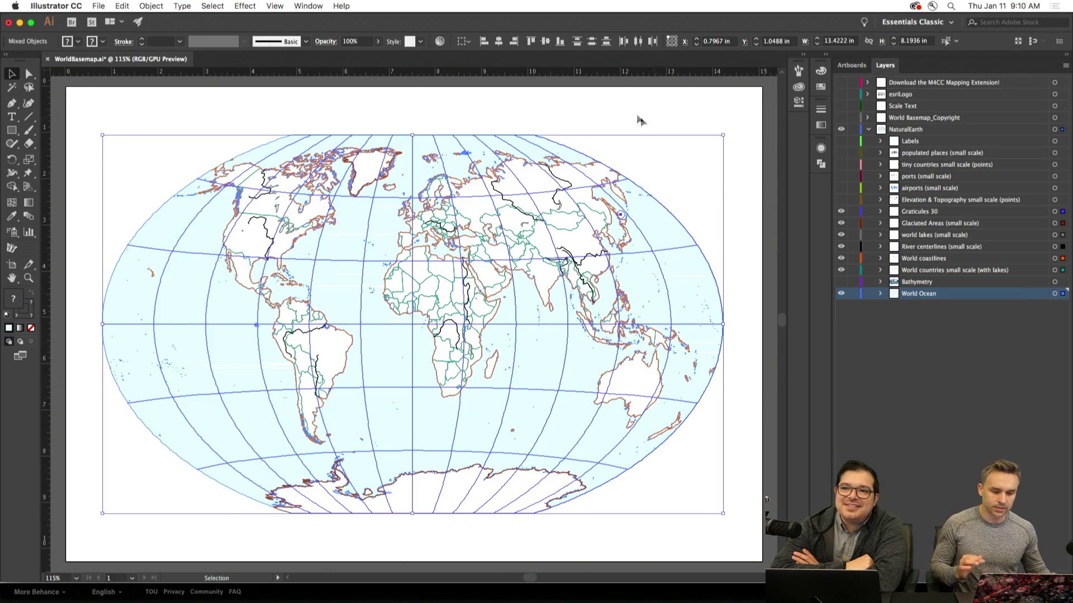
Select all the visible world map artwork and open Recolor Artwork for it
{"action": "left_click", "coordinate": [591, 98]}
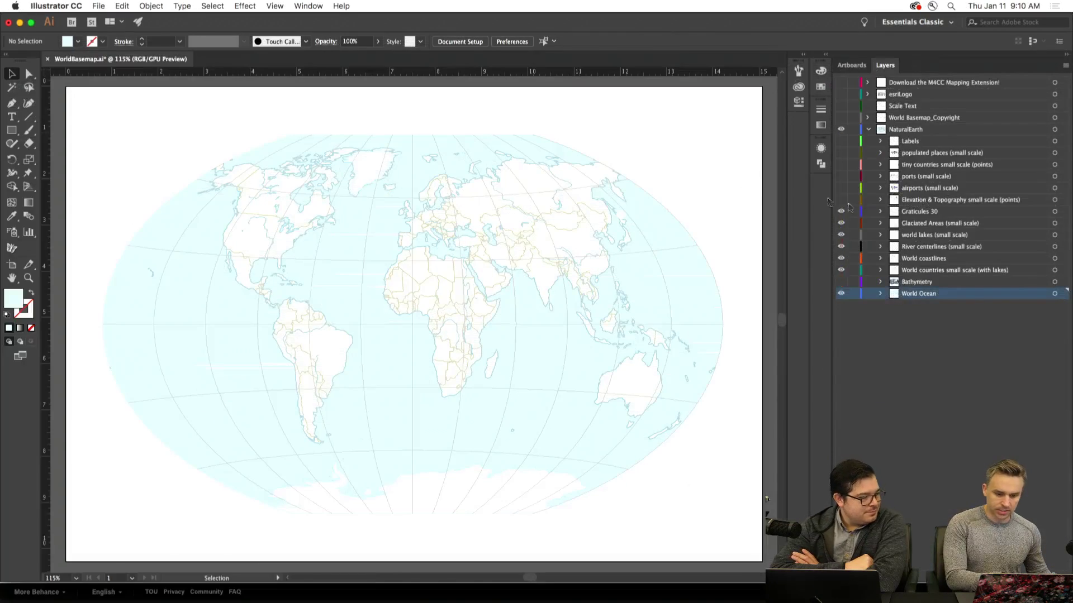
{"action": "left_click_drag", "start_coordinate": [83, 108], "coordinate": [699, 509]}
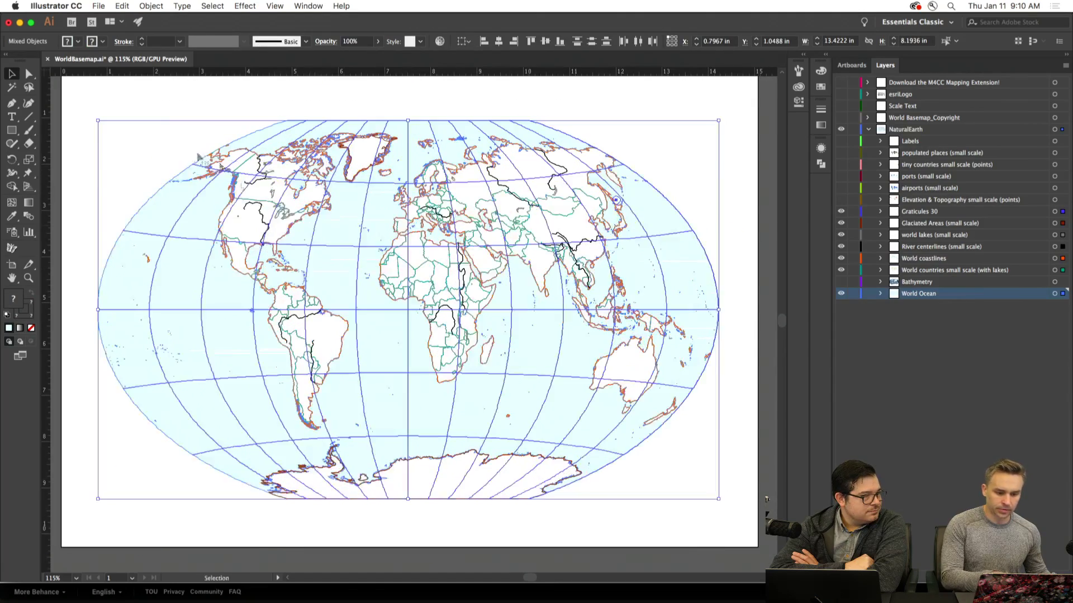
{"action": "left_click", "coordinate": [147, 6]}
{"action": "mouse_move", "coordinate": [129, 6]}
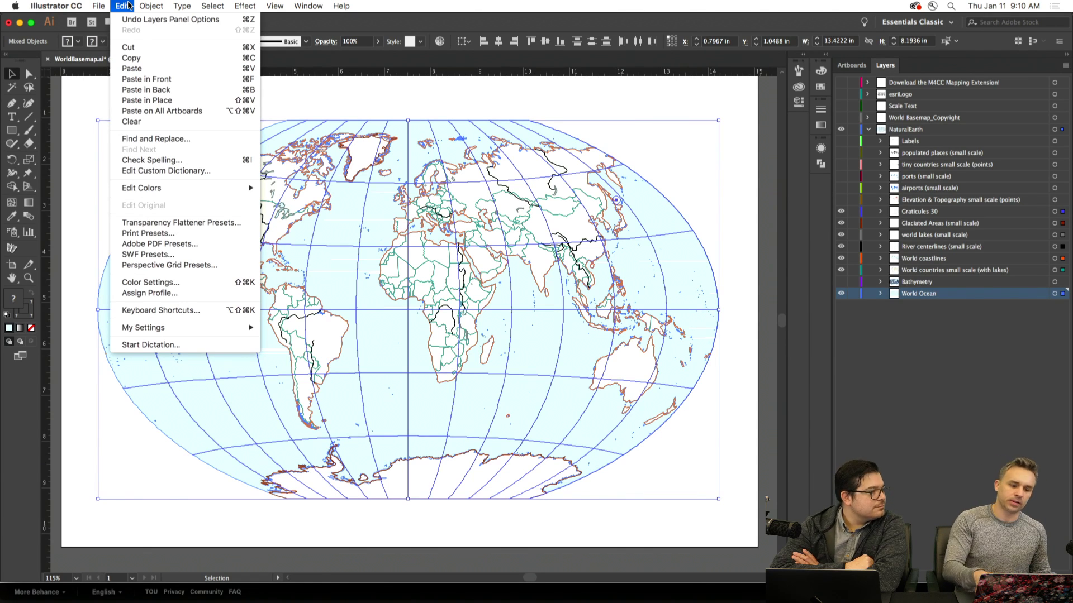
{"action": "mouse_move", "coordinate": [128, 189]}
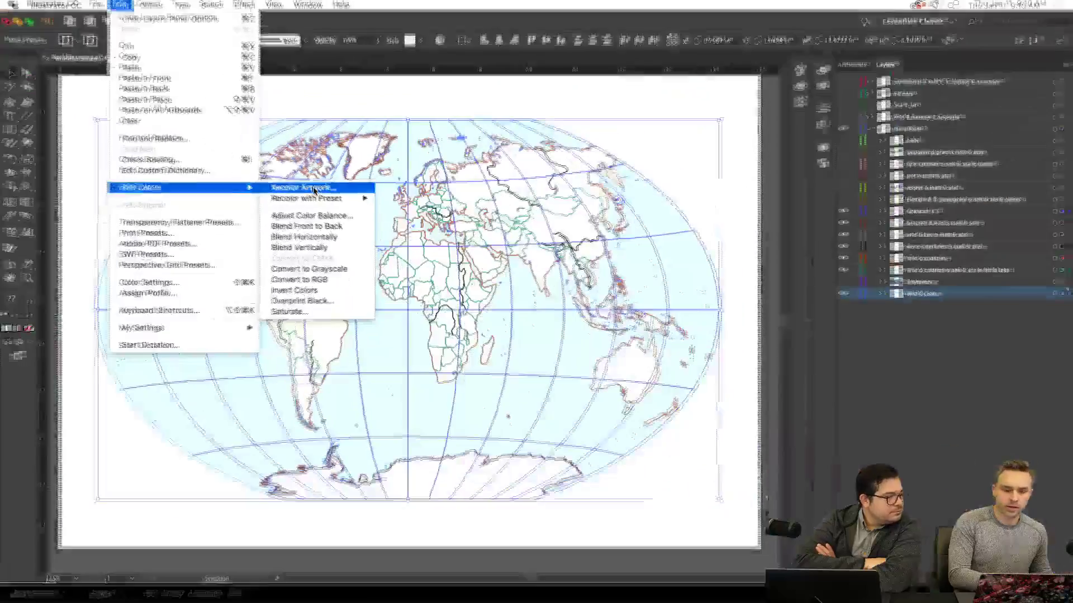
{"action": "left_click", "coordinate": [315, 187]}
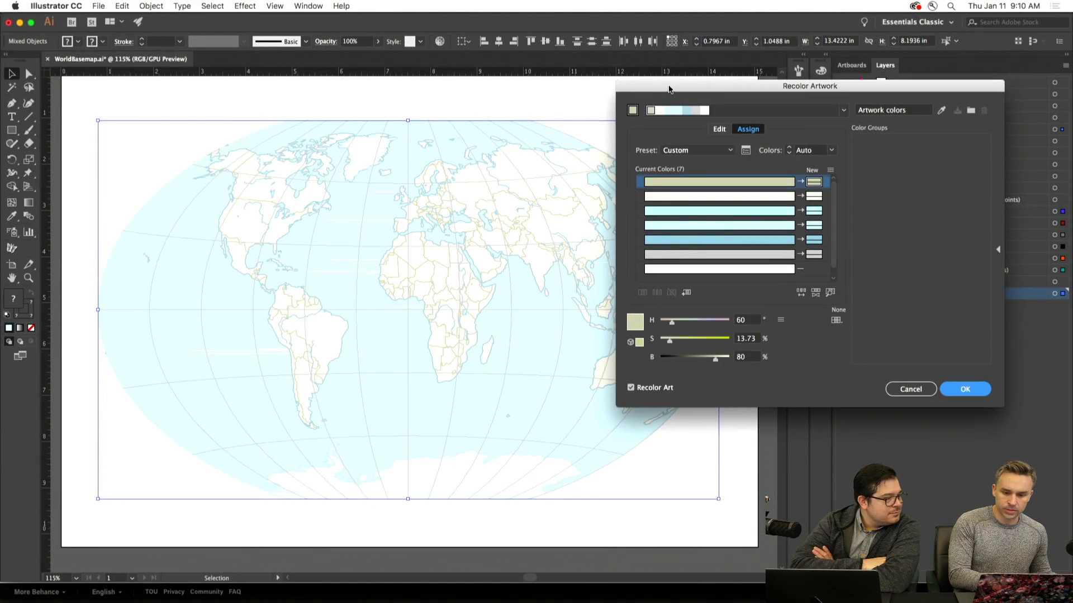
{"action": "left_click_drag", "start_coordinate": [670, 89], "coordinate": [637, 111]}
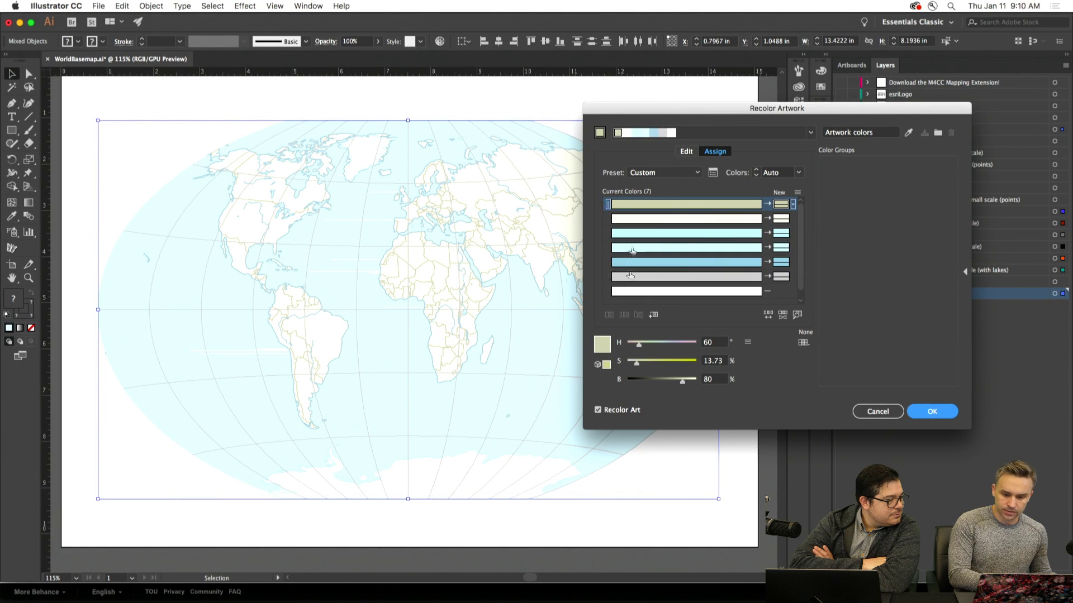
Edit the map colors on the color wheel, lowering the base color's brightness to about 69% and raising its saturation to about 62%
{"action": "left_click", "coordinate": [687, 154]}
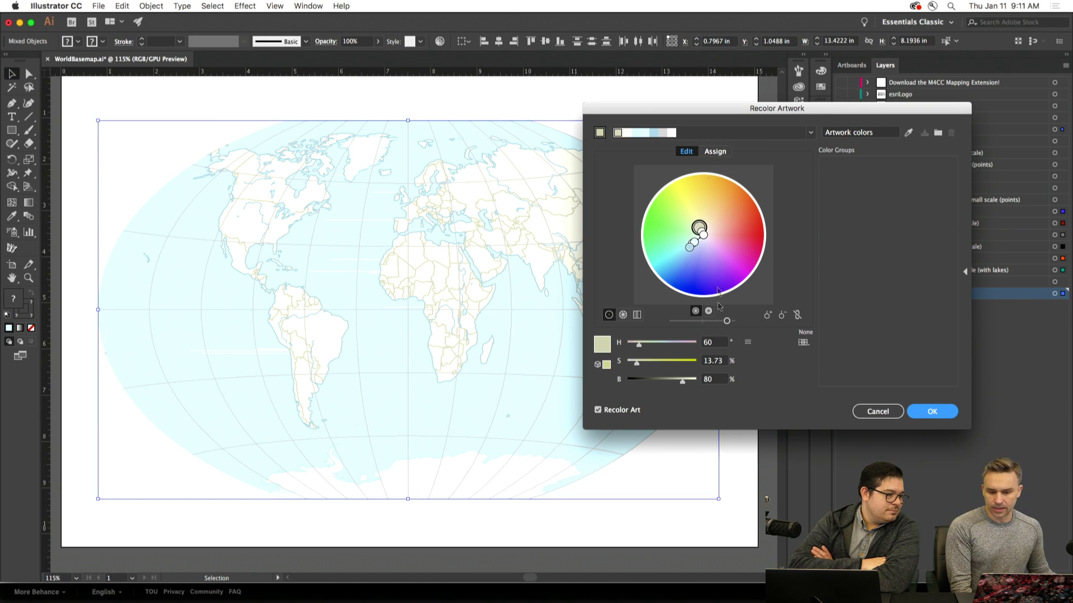
{"action": "mouse_move", "coordinate": [726, 322]}
{"action": "left_mouse_down"}
{"action": "mouse_move", "coordinate": [703, 321]}
{"action": "mouse_move", "coordinate": [718, 321]}
{"action": "left_mouse_up"}
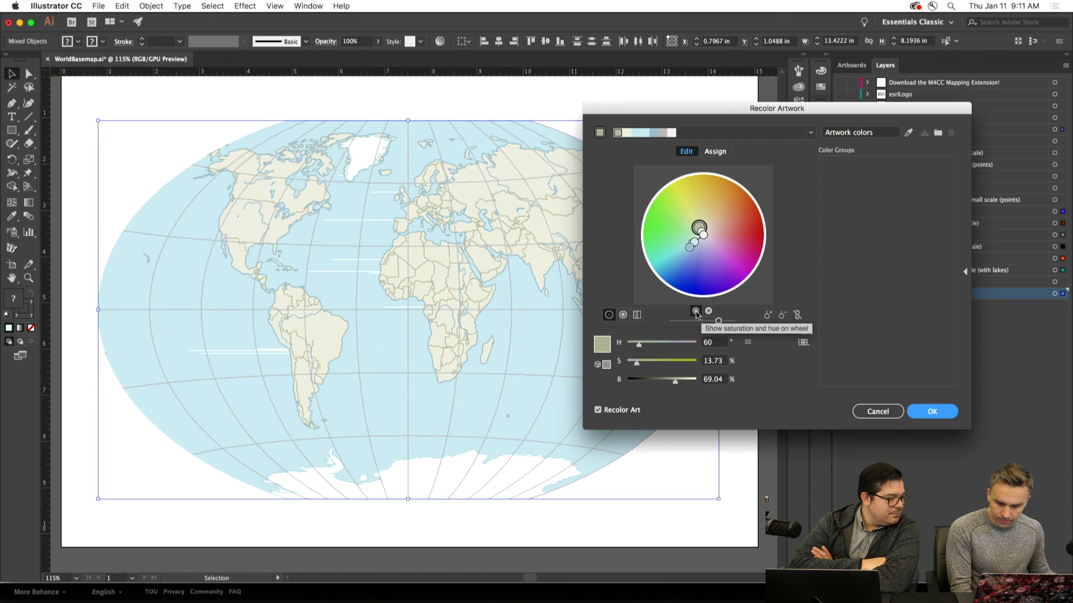
{"action": "left_click", "coordinate": [708, 312]}
{"action": "mouse_move", "coordinate": [718, 321]}
{"action": "left_mouse_down"}
{"action": "mouse_move", "coordinate": [675, 323]}
{"action": "mouse_move", "coordinate": [706, 324]}
{"action": "left_mouse_up"}
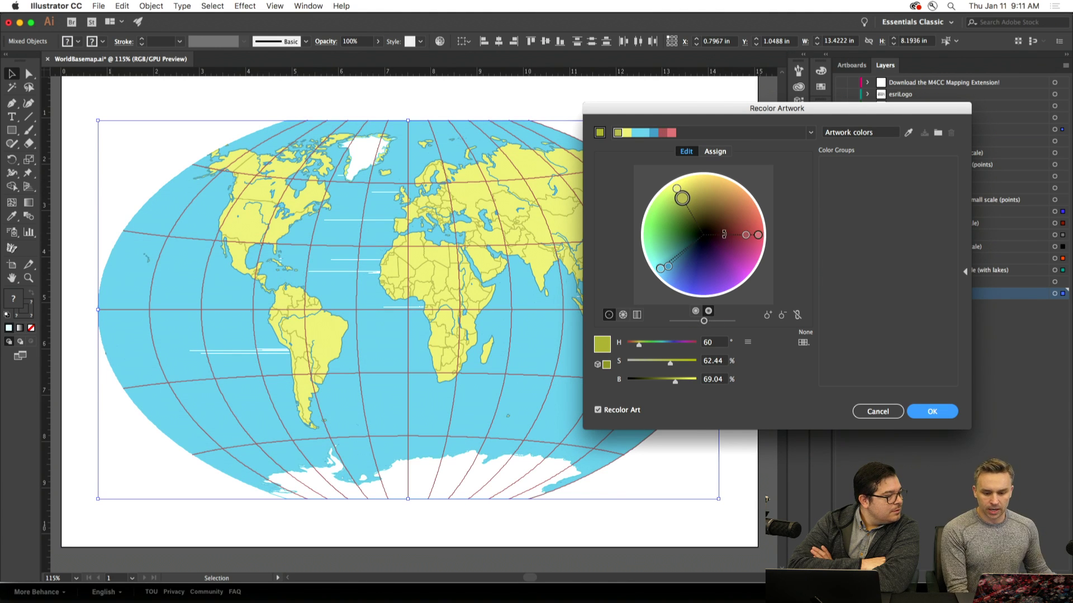
Shift the border and red colors separately on the wheel, and link all harmony colors to rotate them to a base hue of about 165°
{"action": "left_click_drag", "start_coordinate": [681, 199], "coordinate": [709, 198]}
{"action": "mouse_move", "coordinate": [747, 238]}
{"action": "left_mouse_down"}
{"action": "mouse_move", "coordinate": [756, 235]}
{"action": "mouse_move", "coordinate": [757, 251]}
{"action": "mouse_move", "coordinate": [758, 238]}
{"action": "left_mouse_up"}
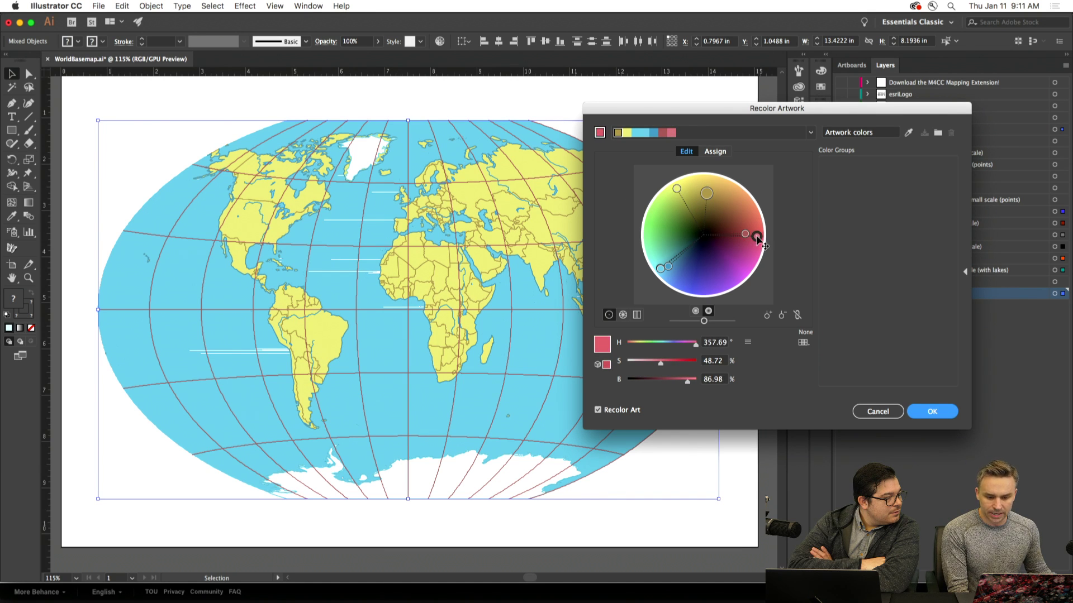
{"action": "left_click", "coordinate": [797, 316]}
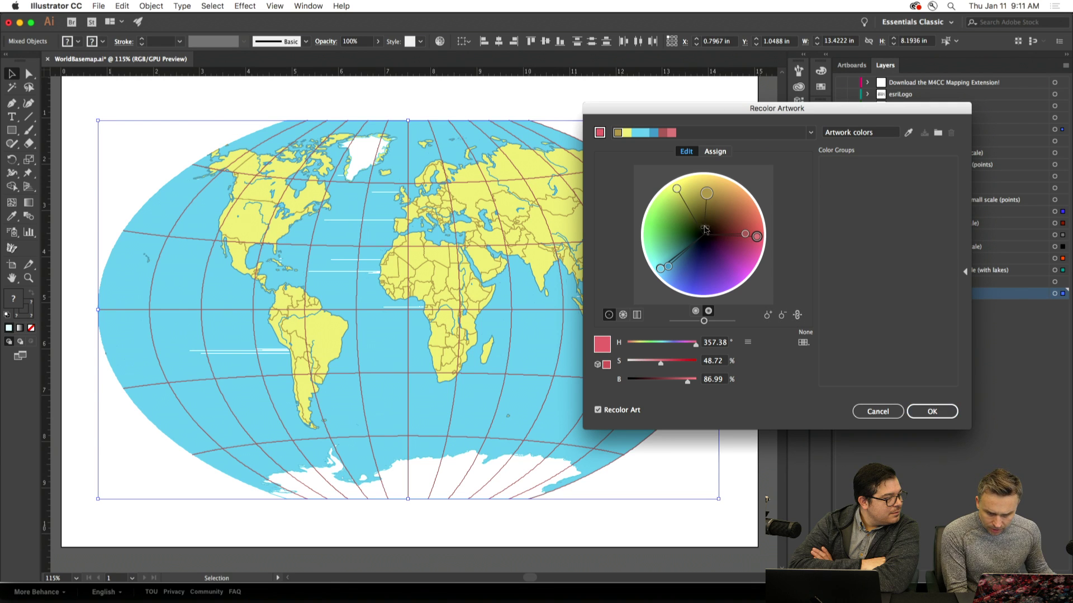
{"action": "left_click", "coordinate": [707, 195]}
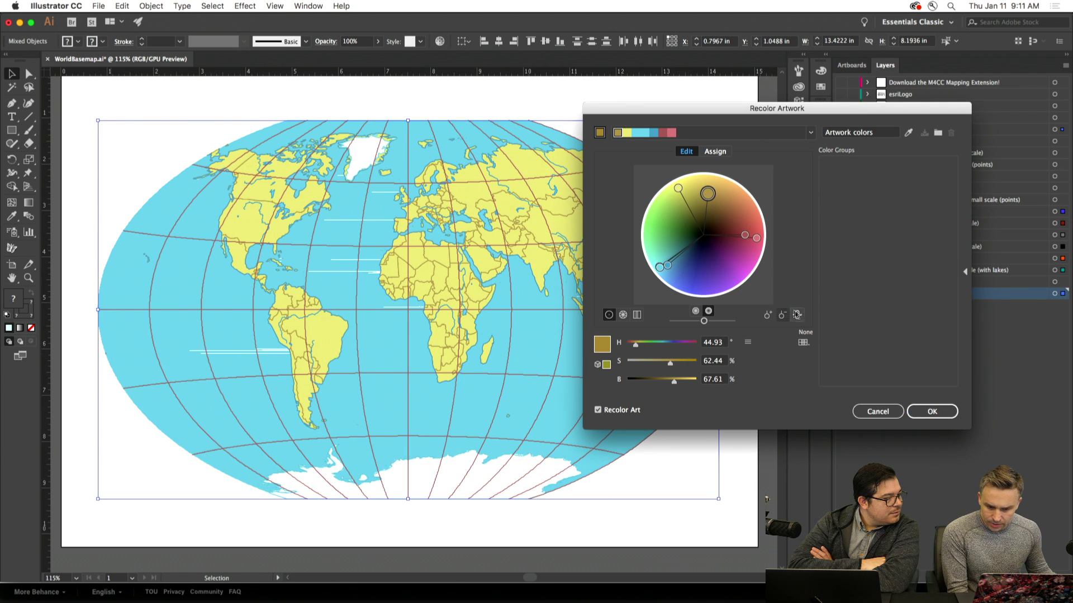
{"action": "left_click_drag", "start_coordinate": [707, 194], "coordinate": [652, 254]}
Try the Right Complement harmony rule on the map colors and replace it with Triad 2
{"action": "left_click", "coordinate": [811, 133]}
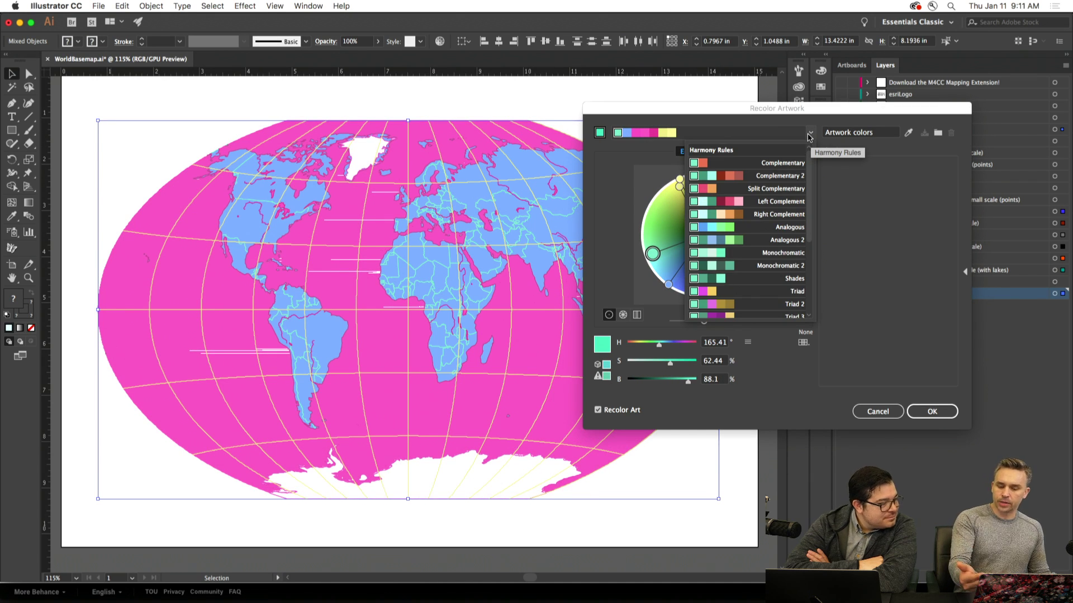
{"action": "left_click", "coordinate": [768, 217]}
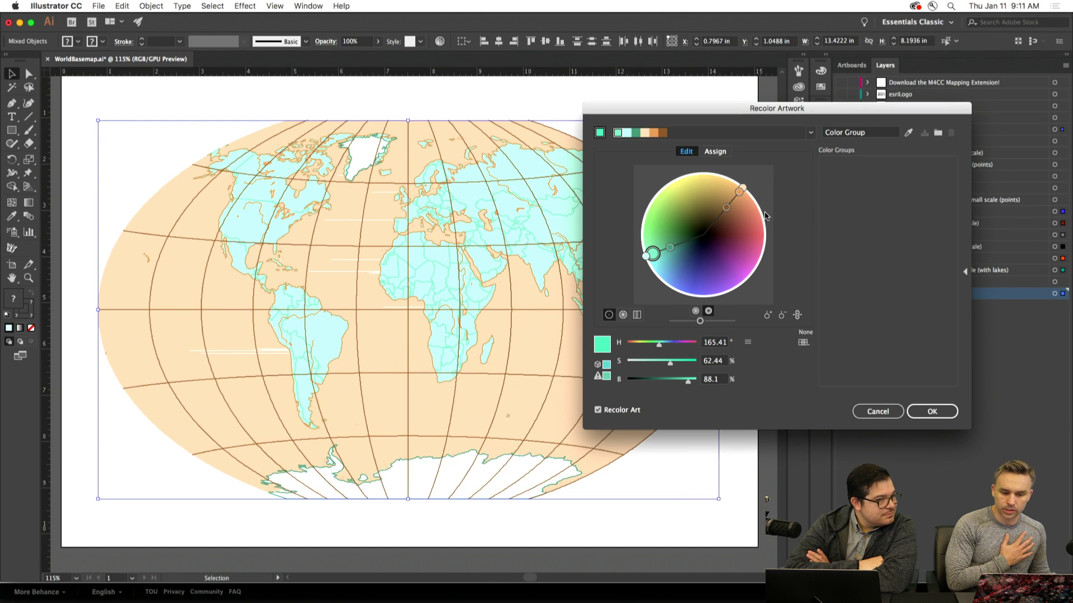
{"action": "left_click", "coordinate": [811, 133]}
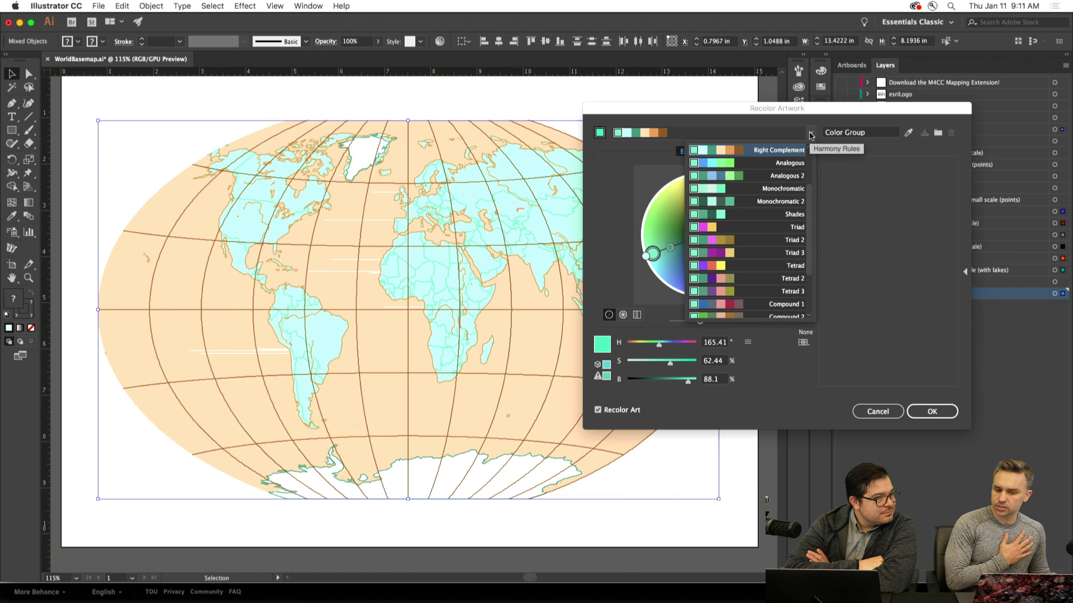
{"action": "left_click", "coordinate": [783, 241]}
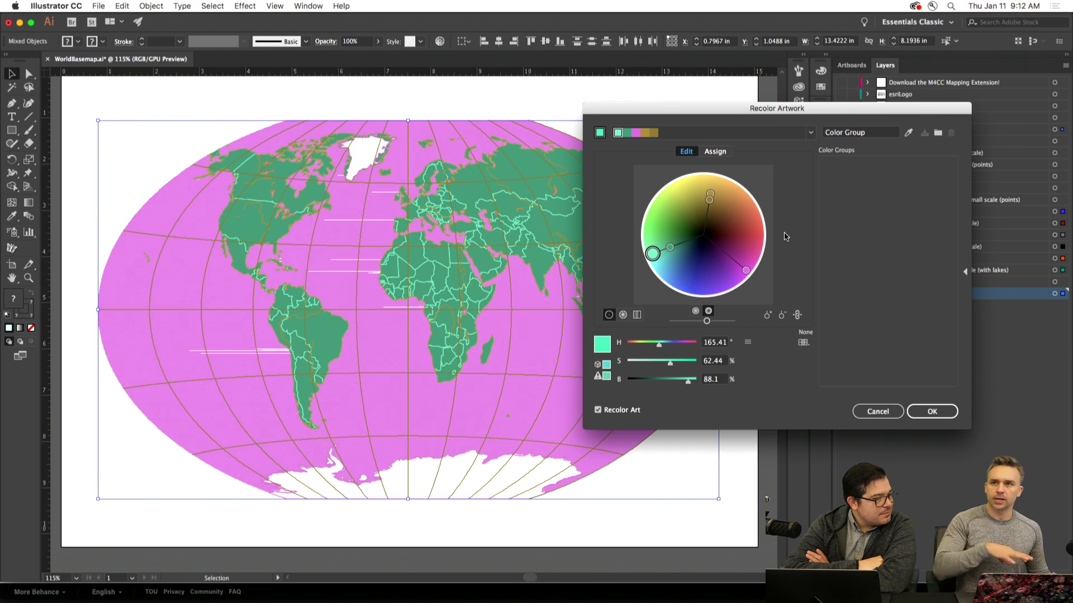
Try the High Contrast 1 harmony rule on the map colors and replace it with Analogous
{"action": "left_click", "coordinate": [810, 132]}
{"action": "left_click", "coordinate": [779, 261]}
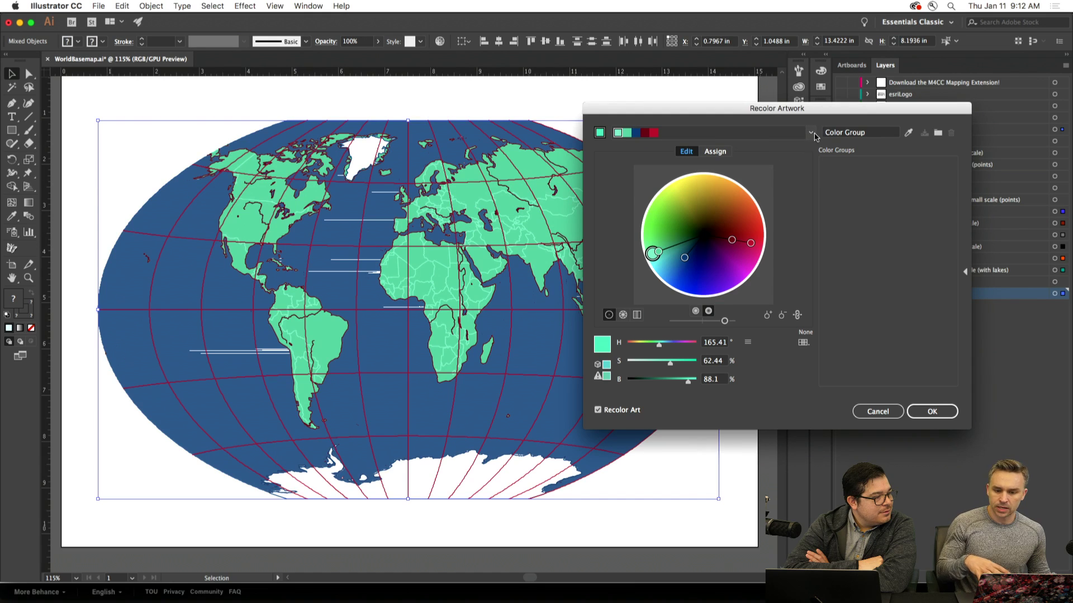
{"action": "left_click", "coordinate": [810, 134]}
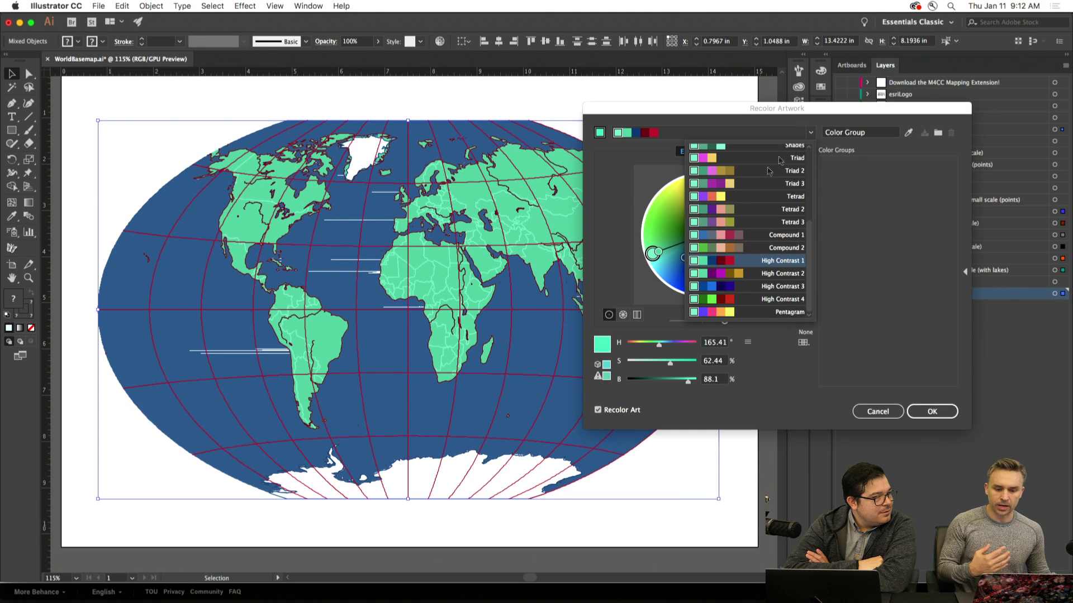
{"action": "scroll", "coordinate": [738, 237], "scroll_direction": "up", "scroll_amount": 5}
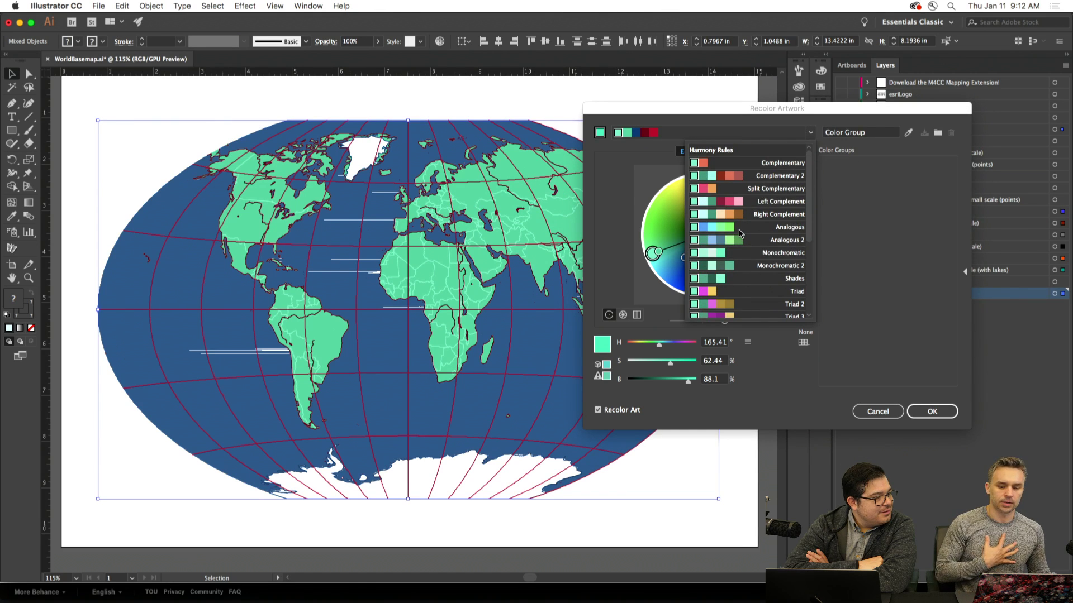
{"action": "left_click", "coordinate": [743, 227]}
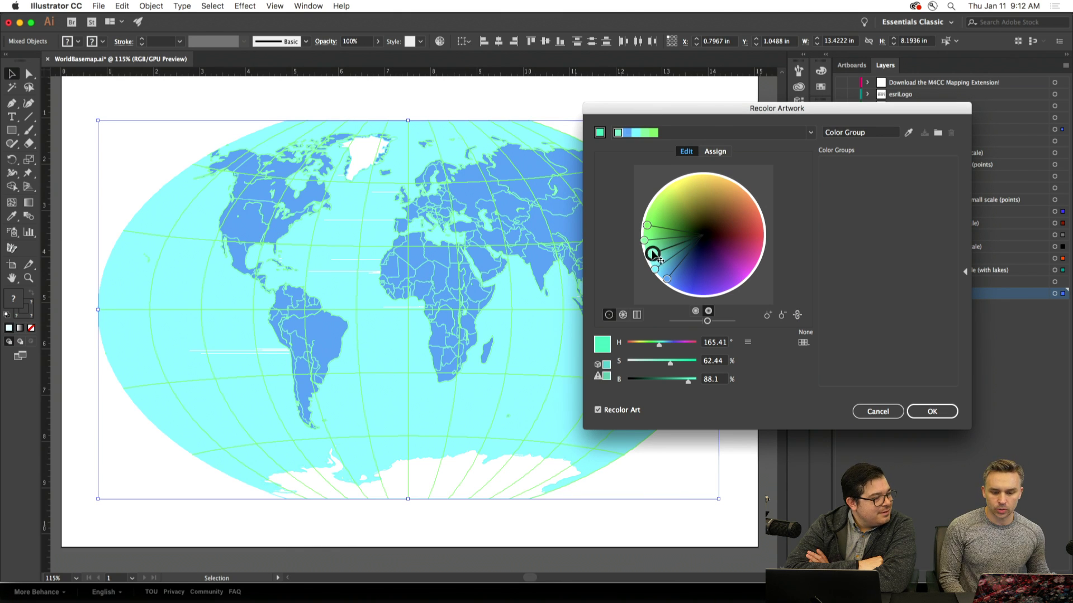
Rotate the linked Analogous colors on the wheel to a base hue of about 18°, and swing them back toward green
{"action": "left_click_drag", "start_coordinate": [653, 253], "coordinate": [743, 214]}
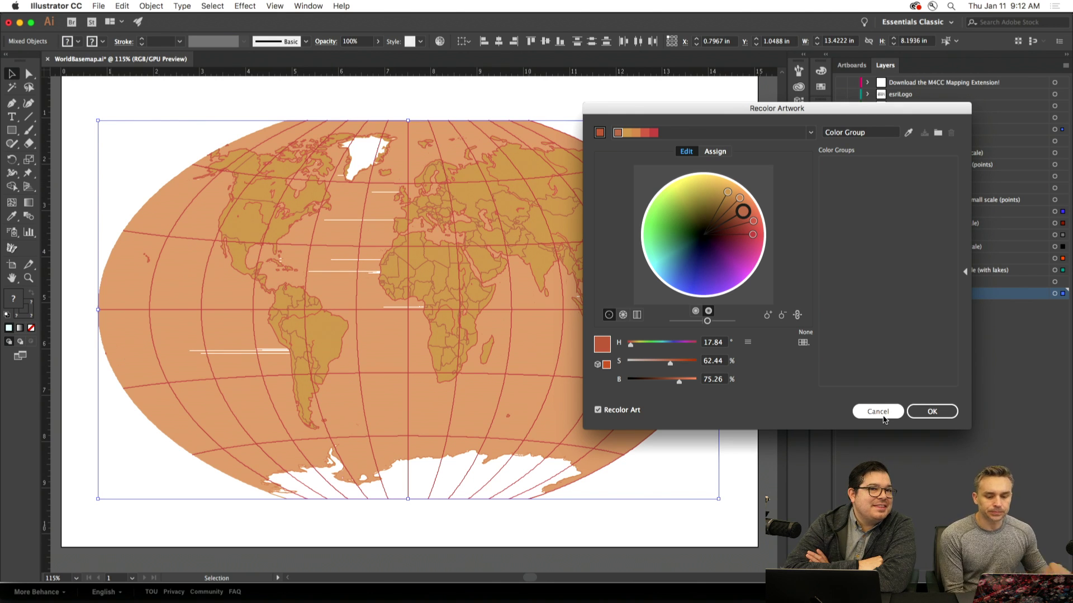
{"action": "left_click_drag", "start_coordinate": [742, 211], "coordinate": [652, 241]}
{"action": "left_click", "coordinate": [810, 134]}
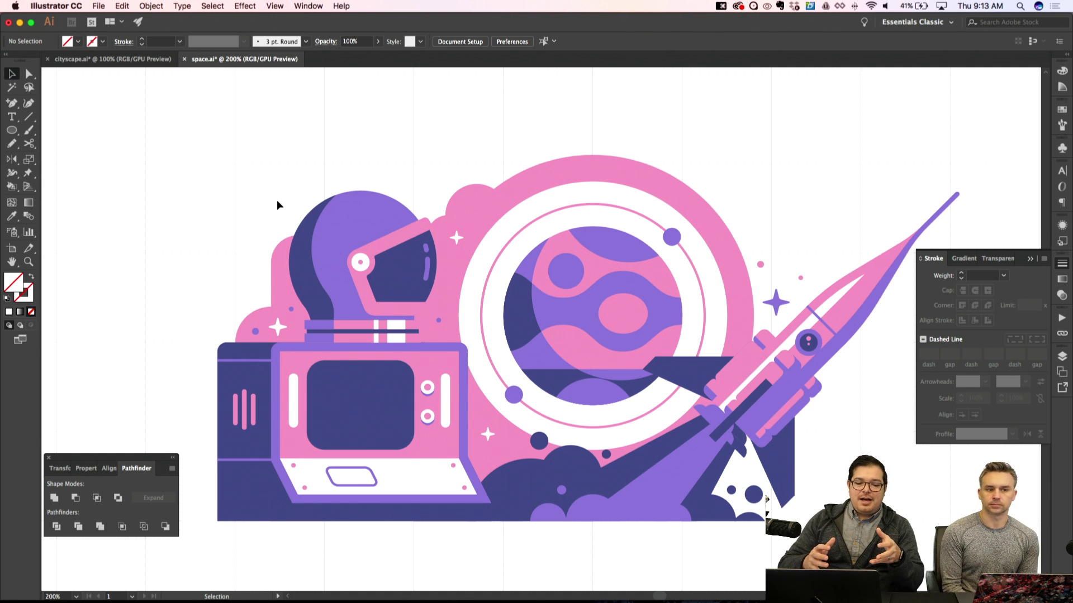
{"action": "scroll", "coordinate": [277, 203], "scroll_direction": "up", "scroll_amount": 3}
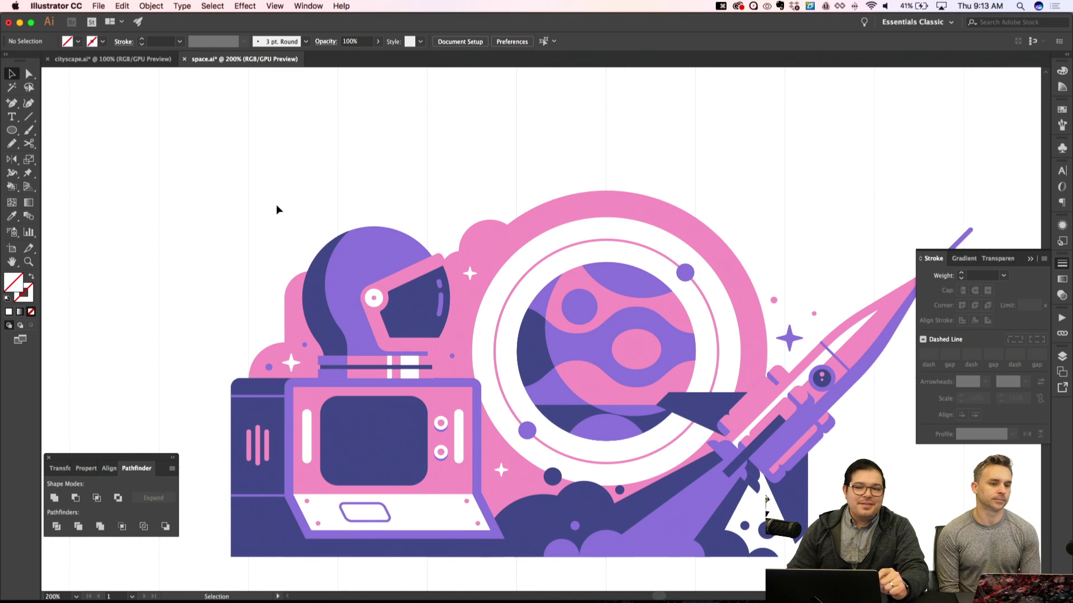
{"action": "scroll", "coordinate": [275, 205], "scroll_direction": "right", "scroll_amount": 3}
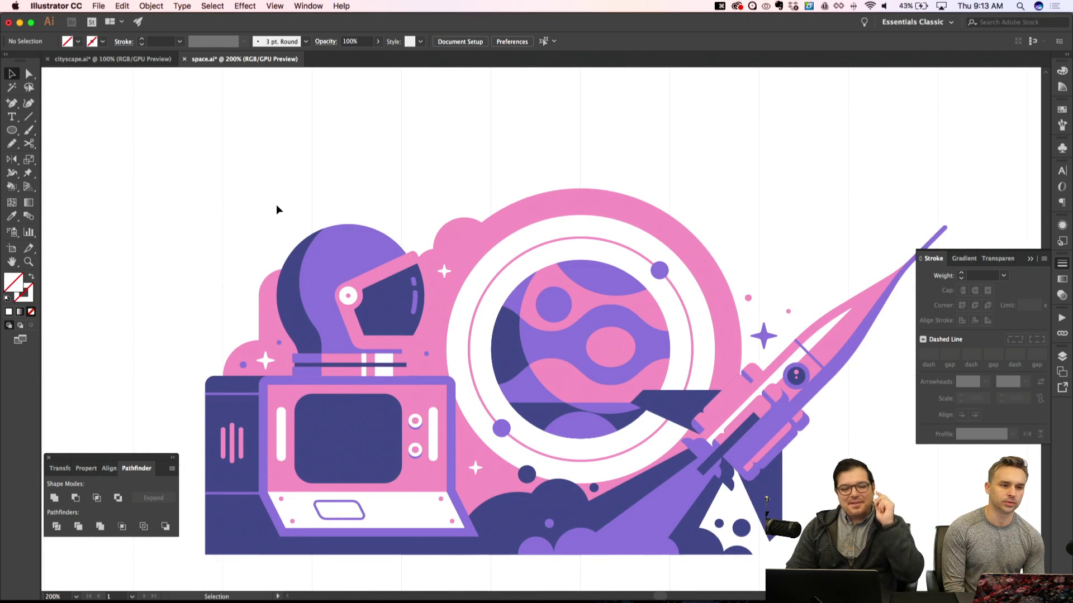
{"action": "scroll", "coordinate": [276, 205], "scroll_direction": "right", "scroll_amount": 1}
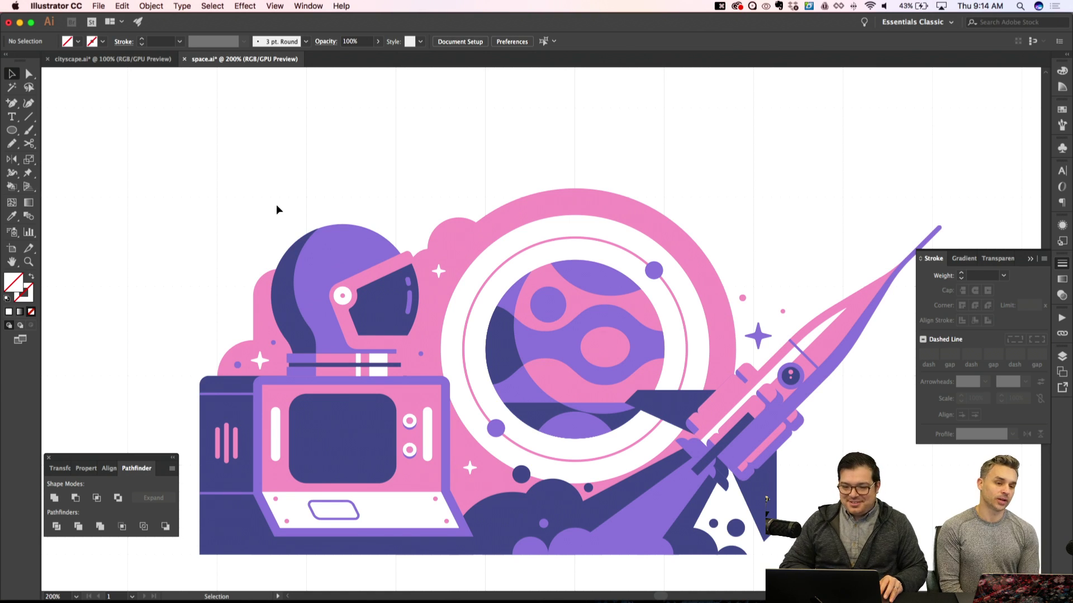
{"action": "scroll", "coordinate": [276, 205], "scroll_direction": "right", "scroll_amount": 5}
{"action": "scroll", "coordinate": [276, 204], "scroll_direction": "down", "scroll_amount": 2}
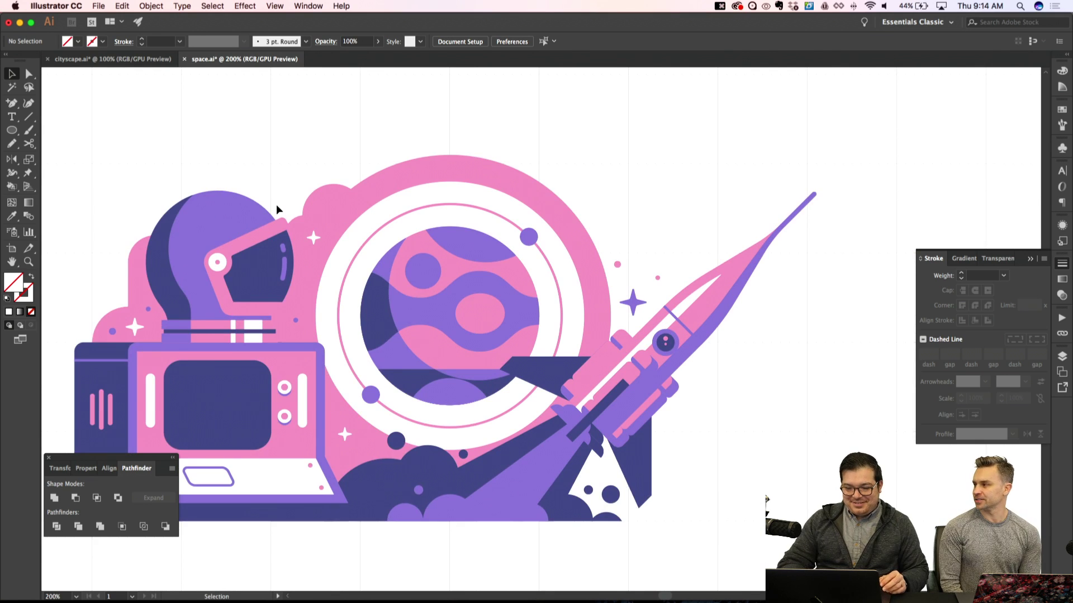
{"action": "key", "text": "super+minus"}
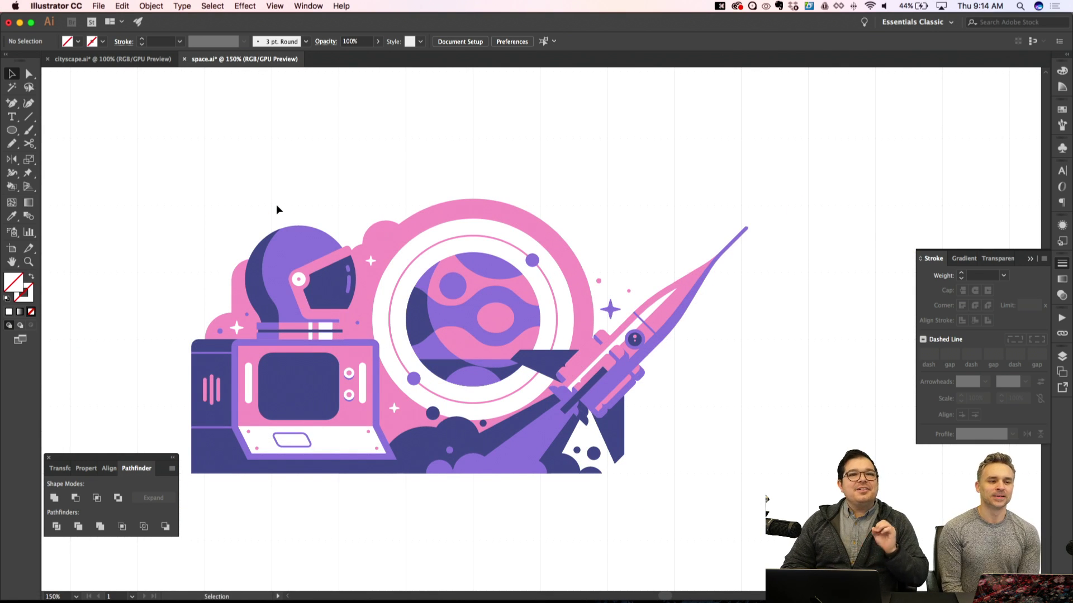
Switch to Chrome and change the Google Images search from space helmet to "space station"
{"action": "mouse_move", "coordinate": [281, 584]}
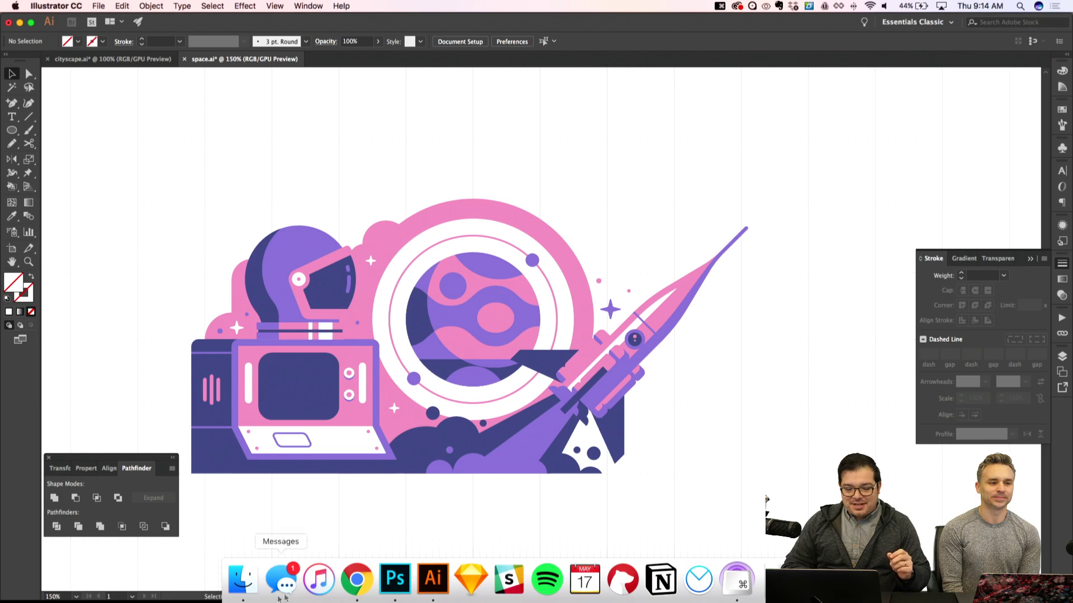
{"action": "left_click", "coordinate": [357, 581]}
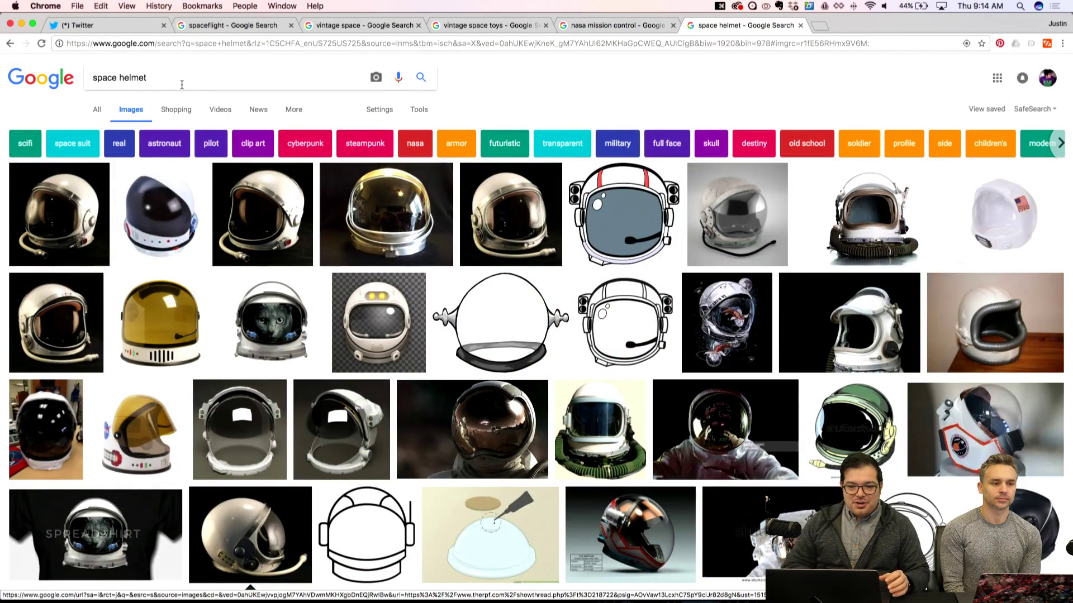
{"action": "left_click_drag", "start_coordinate": [148, 78], "coordinate": [119, 75]}
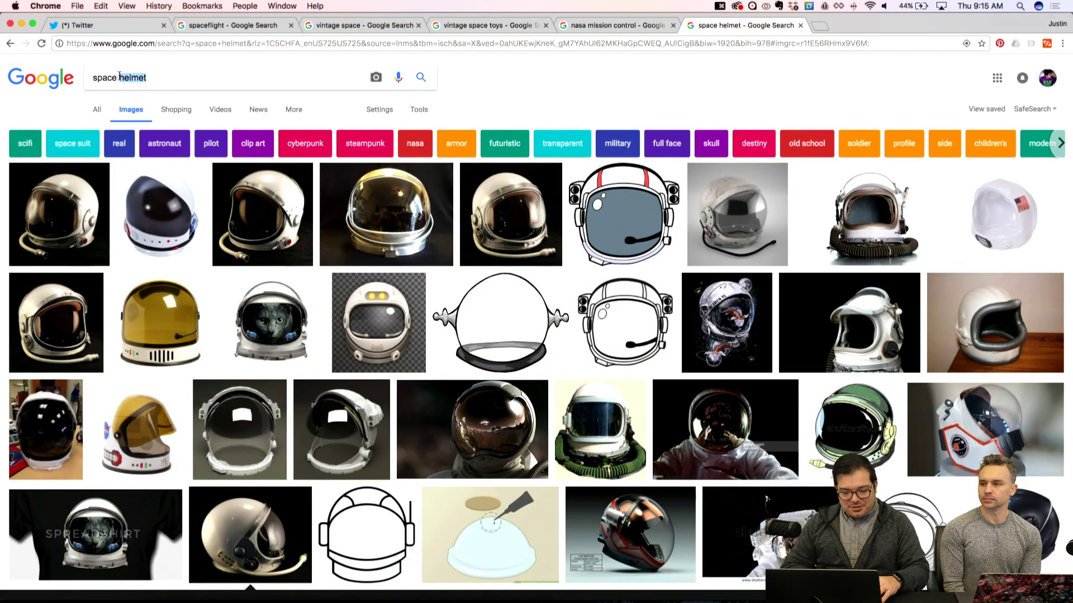
{"action": "type", "text": "station"}
{"action": "key", "text": "Return"}
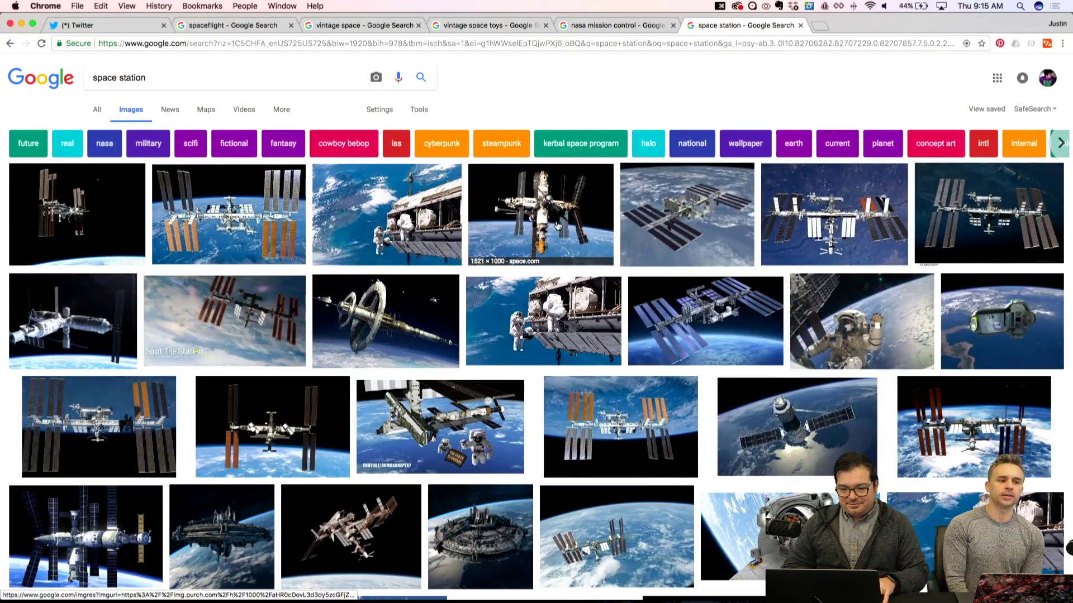
Look through the space station image results and open the preview of the tall station with a horizontal ring
{"action": "scroll", "coordinate": [704, 272], "scroll_direction": "down", "scroll_amount": 2}
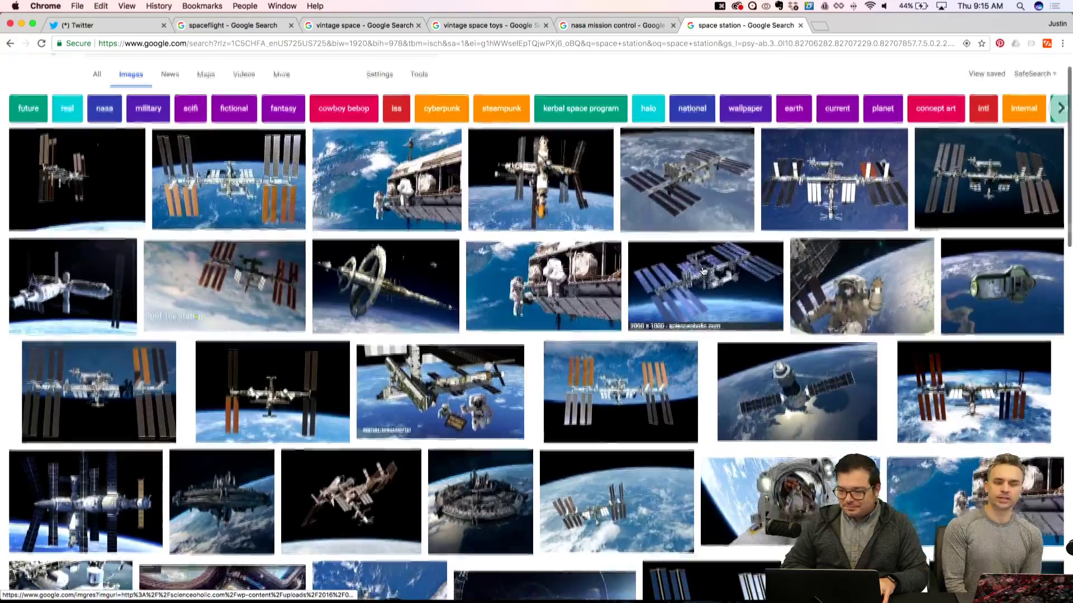
{"action": "scroll", "coordinate": [704, 272], "scroll_direction": "down", "scroll_amount": 4}
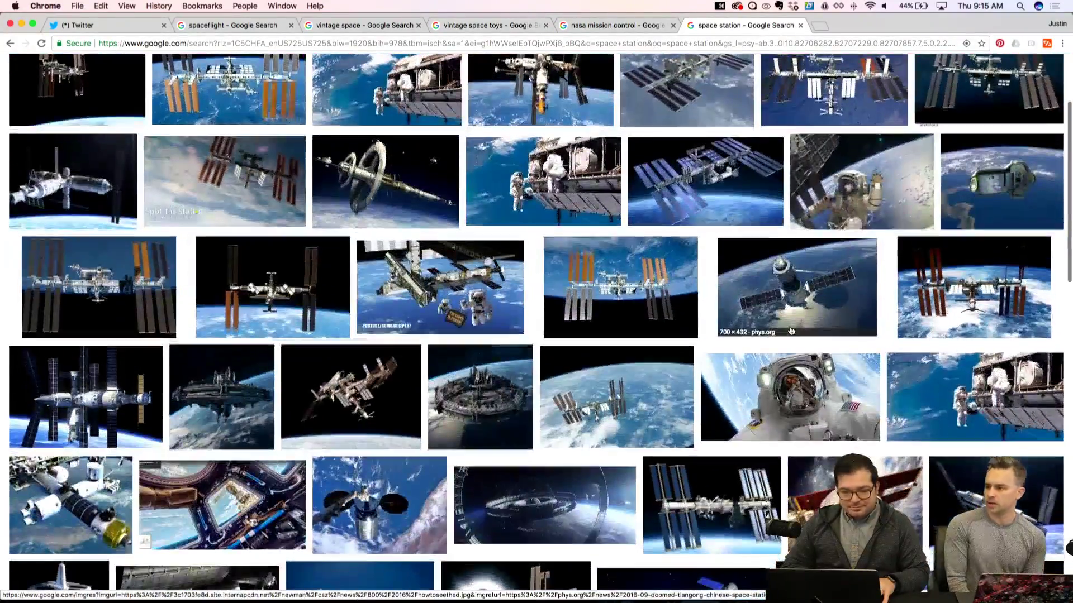
{"action": "scroll", "coordinate": [790, 331], "scroll_direction": "down", "scroll_amount": 8}
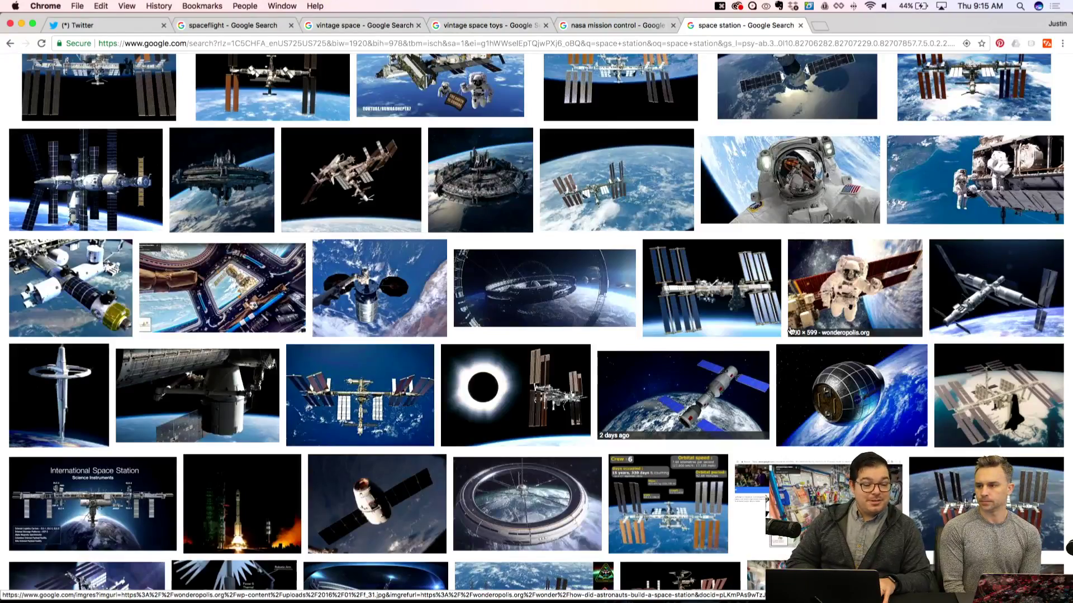
{"action": "scroll", "coordinate": [791, 331], "scroll_direction": "down", "scroll_amount": 4}
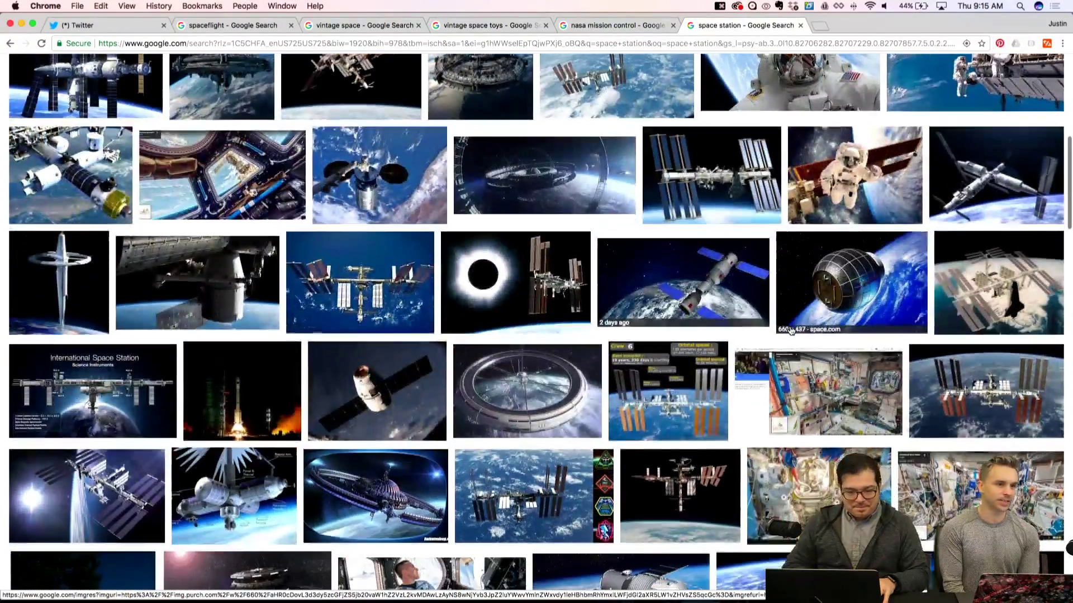
{"action": "scroll", "coordinate": [791, 331], "scroll_direction": "down", "scroll_amount": 4}
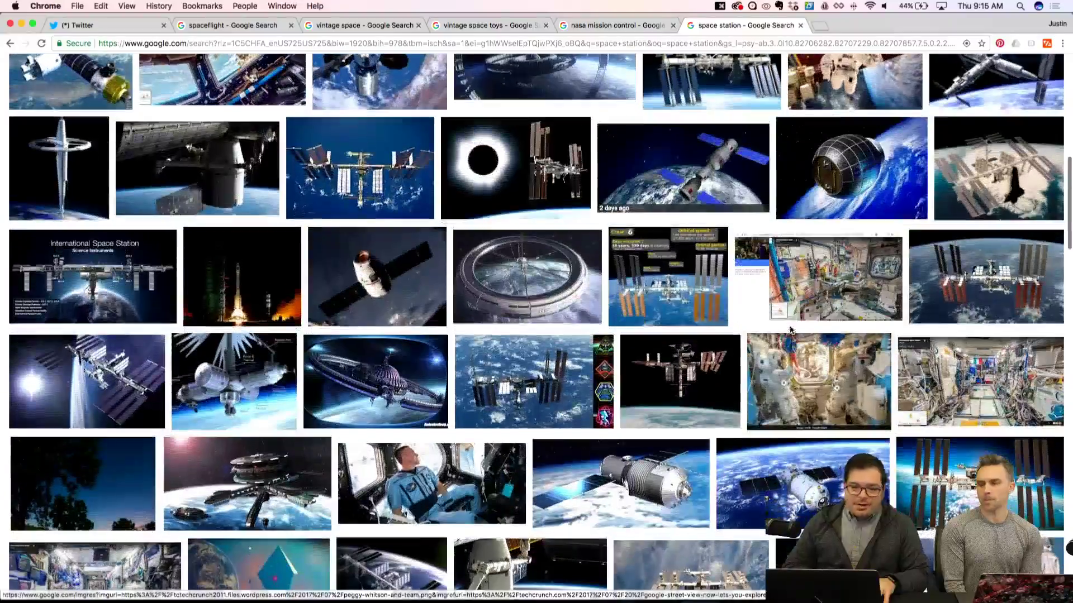
{"action": "scroll", "coordinate": [791, 331], "scroll_direction": "down", "scroll_amount": 1}
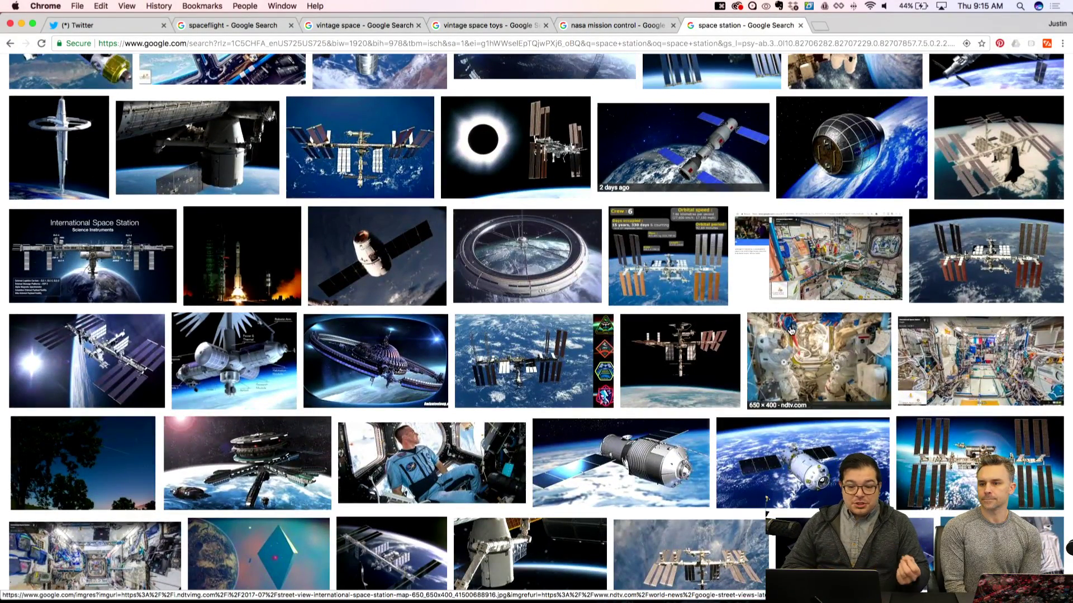
{"action": "scroll", "coordinate": [793, 324], "scroll_direction": "down", "scroll_amount": 2}
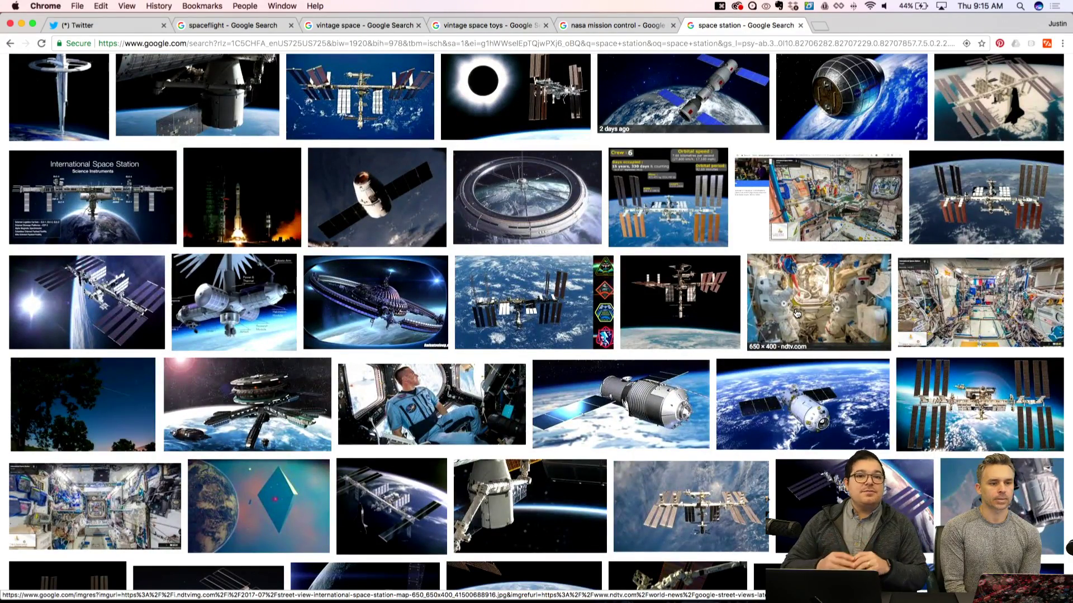
{"action": "scroll", "coordinate": [796, 313], "scroll_direction": "up", "scroll_amount": 3}
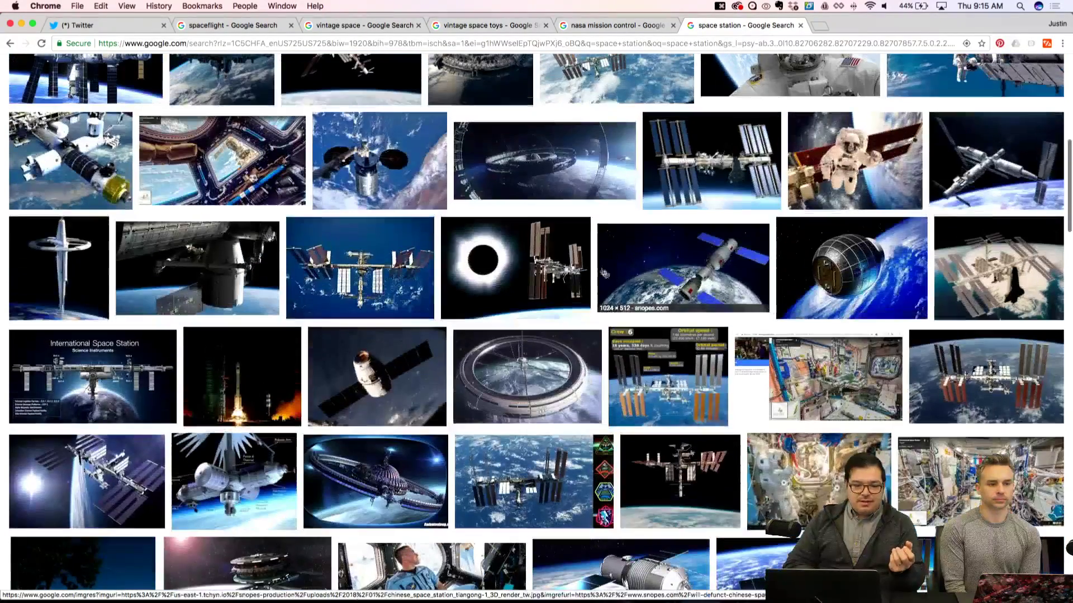
{"action": "left_click", "coordinate": [80, 266]}
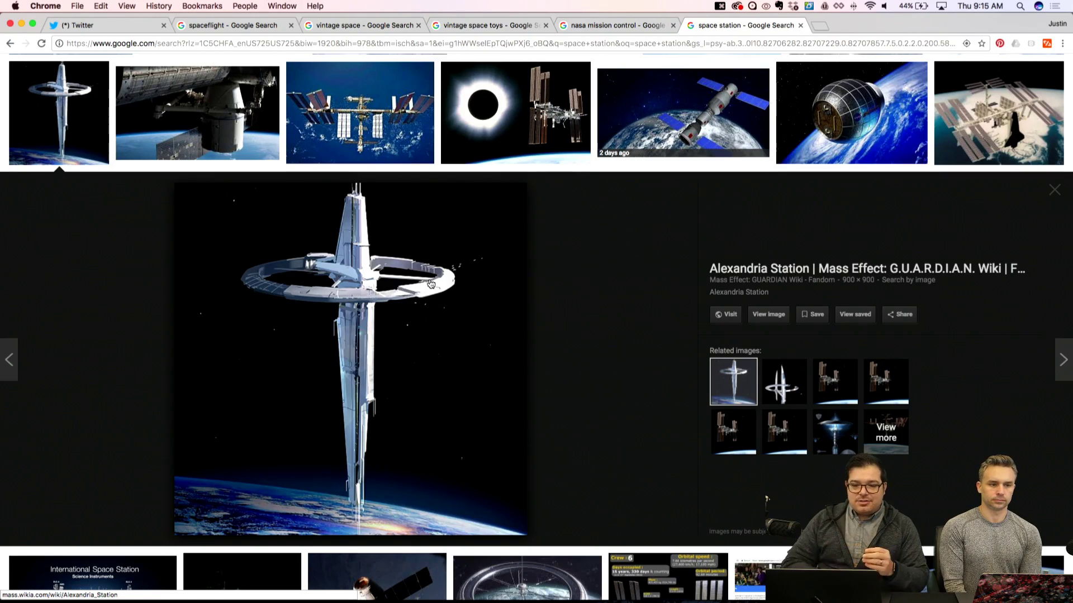
Browse further through the space station image results for station and satellite designs usable as illustration reference
{"action": "scroll", "coordinate": [430, 284], "scroll_direction": "up", "scroll_amount": 1}
{"action": "scroll", "coordinate": [431, 284], "scroll_direction": "down", "scroll_amount": 3}
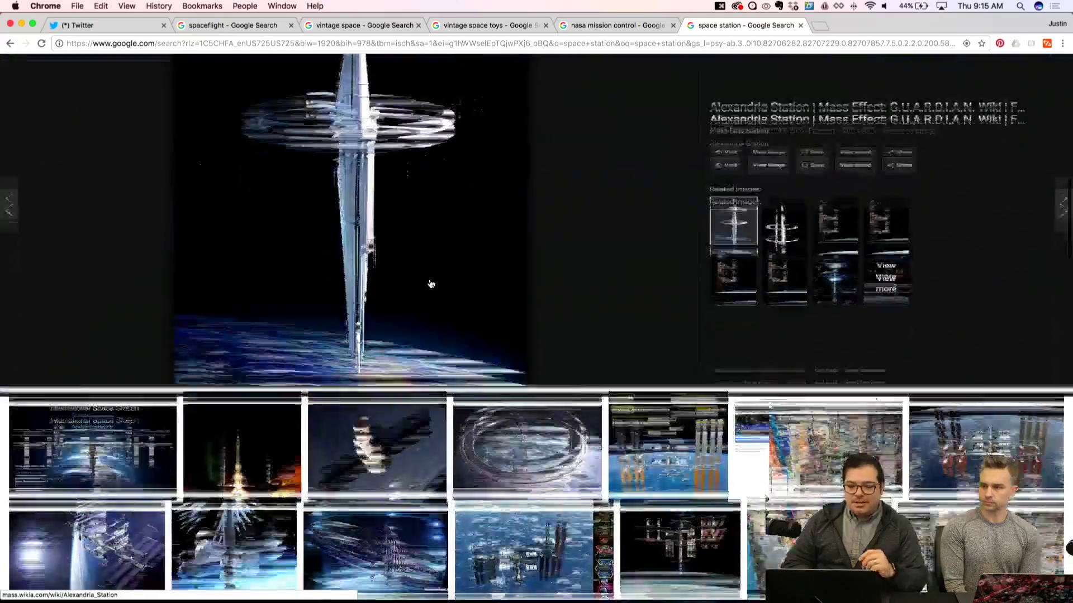
{"action": "scroll", "coordinate": [431, 285], "scroll_direction": "down", "scroll_amount": 6}
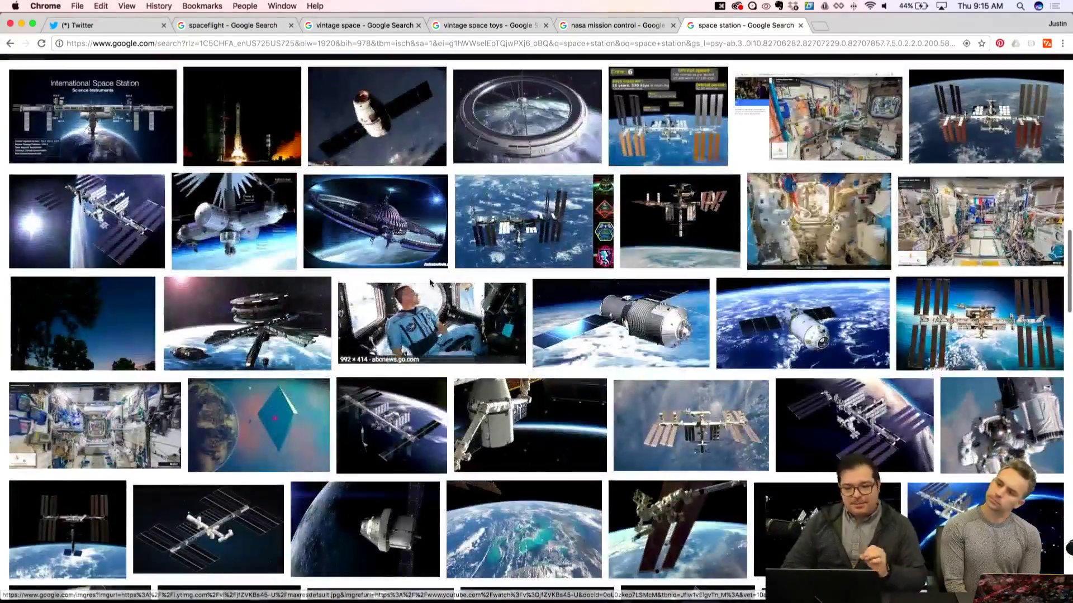
{"action": "scroll", "coordinate": [431, 282], "scroll_direction": "down", "scroll_amount": 2}
{"action": "scroll", "coordinate": [509, 316], "scroll_direction": "down", "scroll_amount": 2}
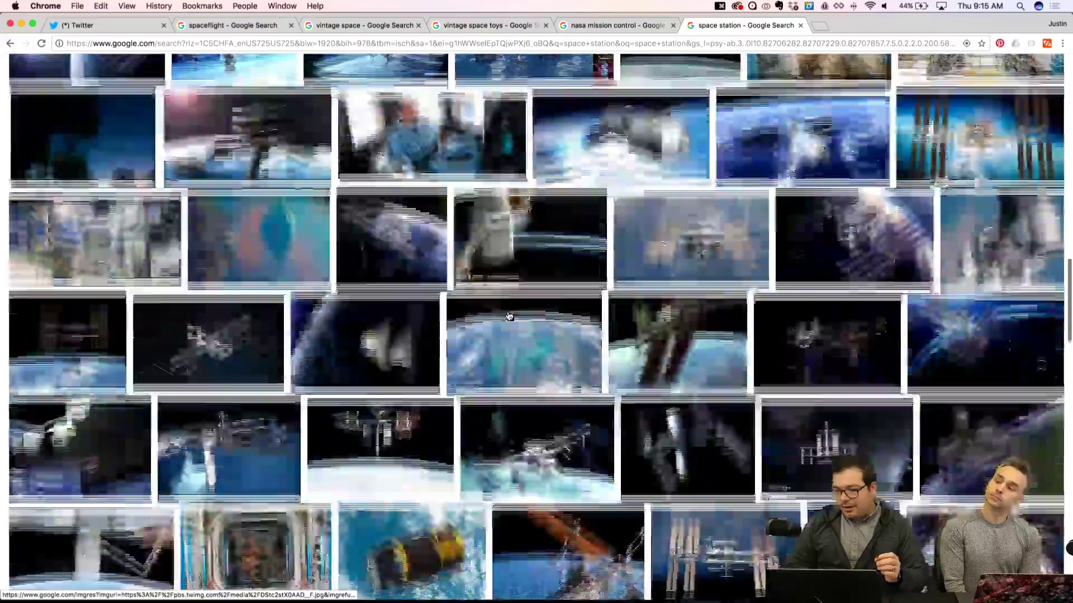
{"action": "scroll", "coordinate": [508, 316], "scroll_direction": "down", "scroll_amount": 4}
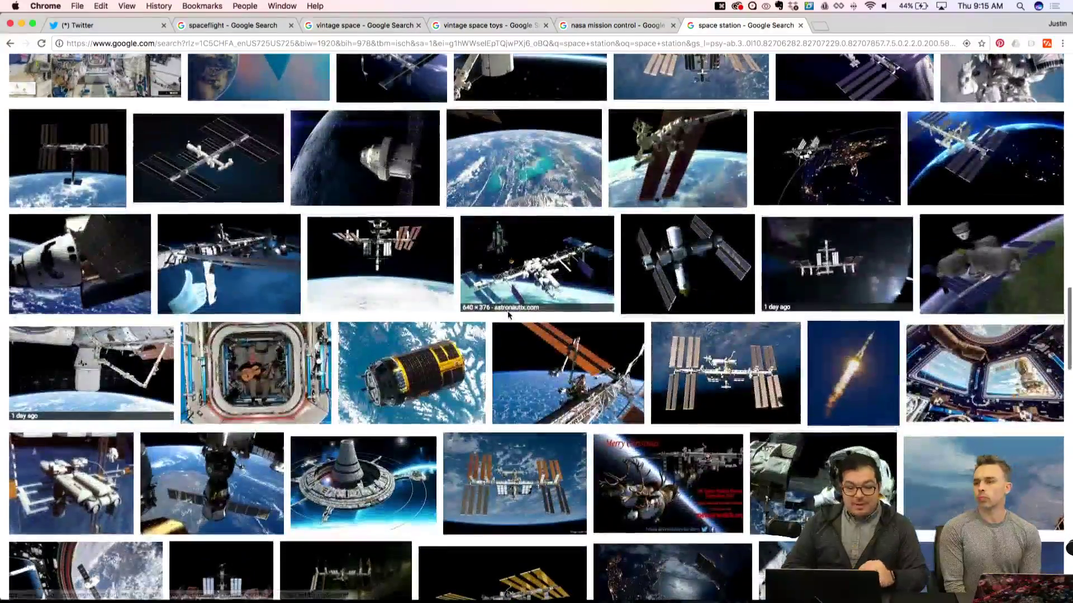
{"action": "scroll", "coordinate": [507, 335], "scroll_direction": "down", "scroll_amount": 1}
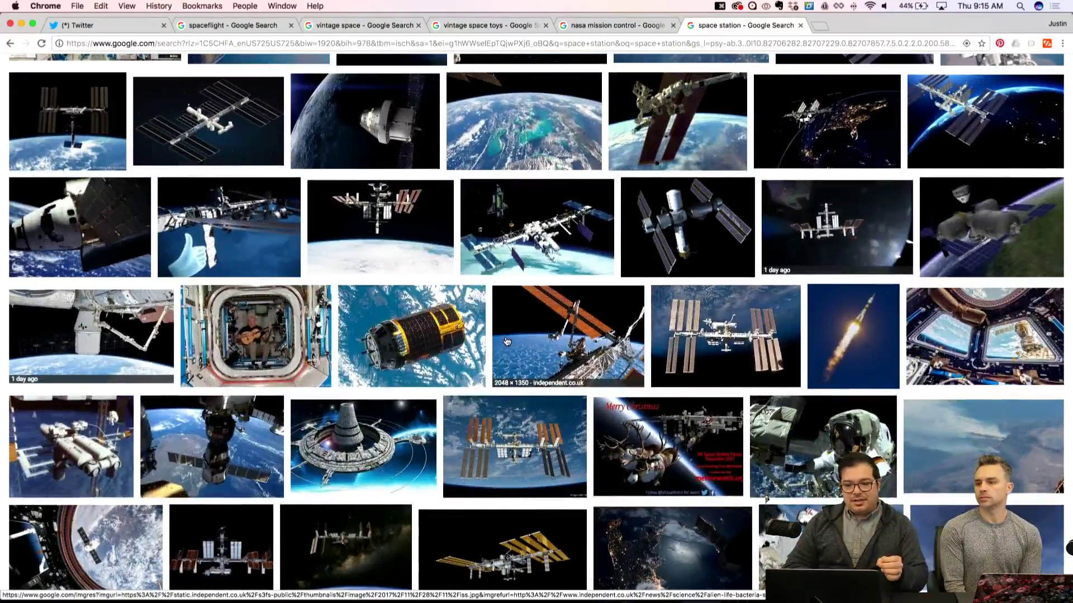
{"action": "scroll", "coordinate": [506, 341], "scroll_direction": "down", "scroll_amount": 5}
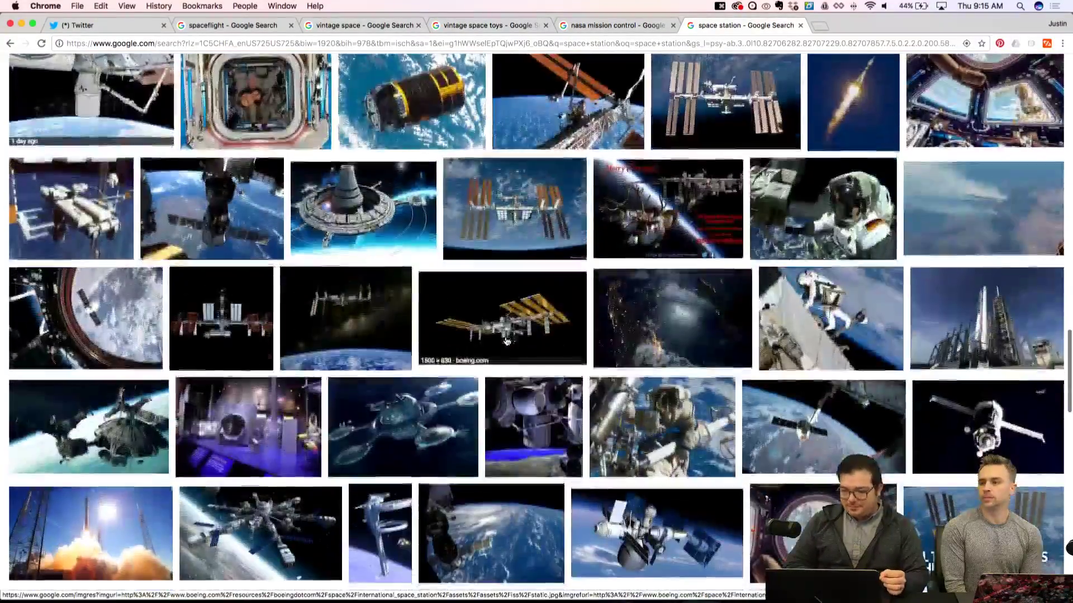
{"action": "scroll", "coordinate": [507, 342], "scroll_direction": "down", "scroll_amount": 4}
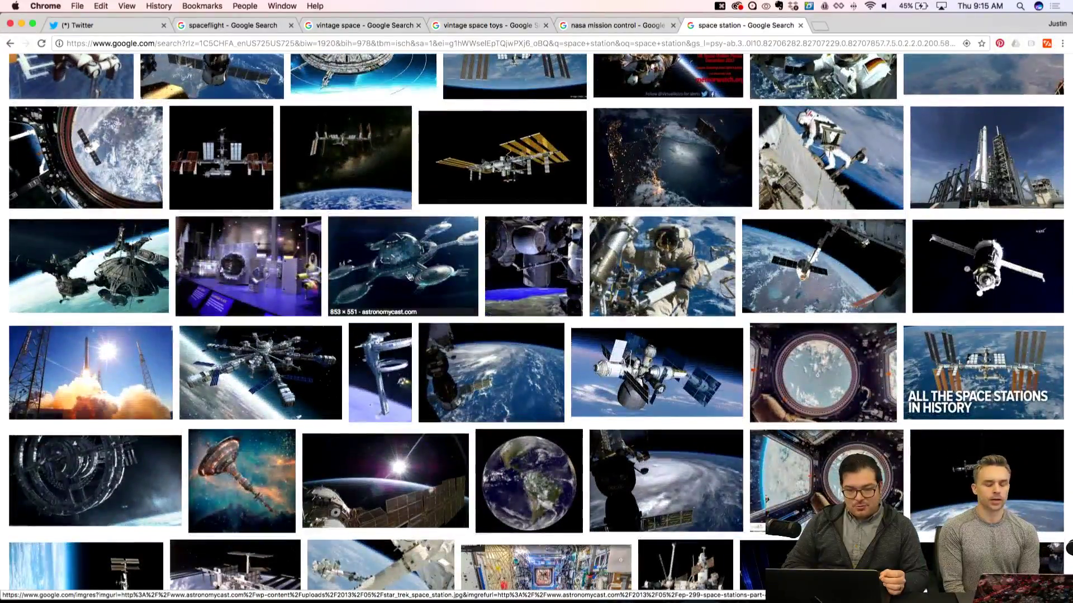
{"action": "scroll", "coordinate": [411, 273], "scroll_direction": "down", "scroll_amount": 5}
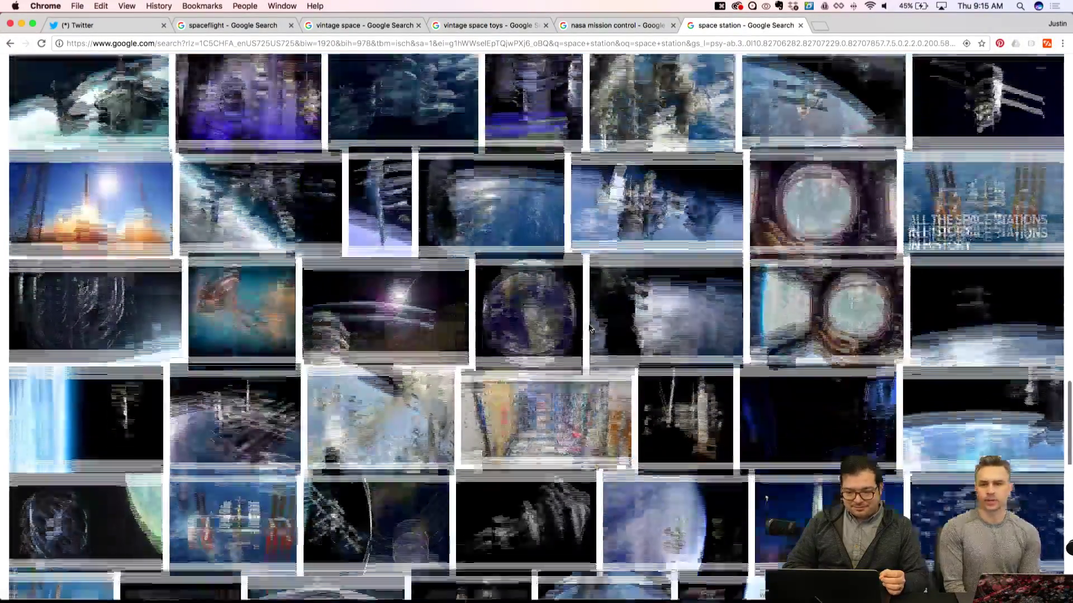
{"action": "scroll", "coordinate": [589, 328], "scroll_direction": "down", "scroll_amount": 4}
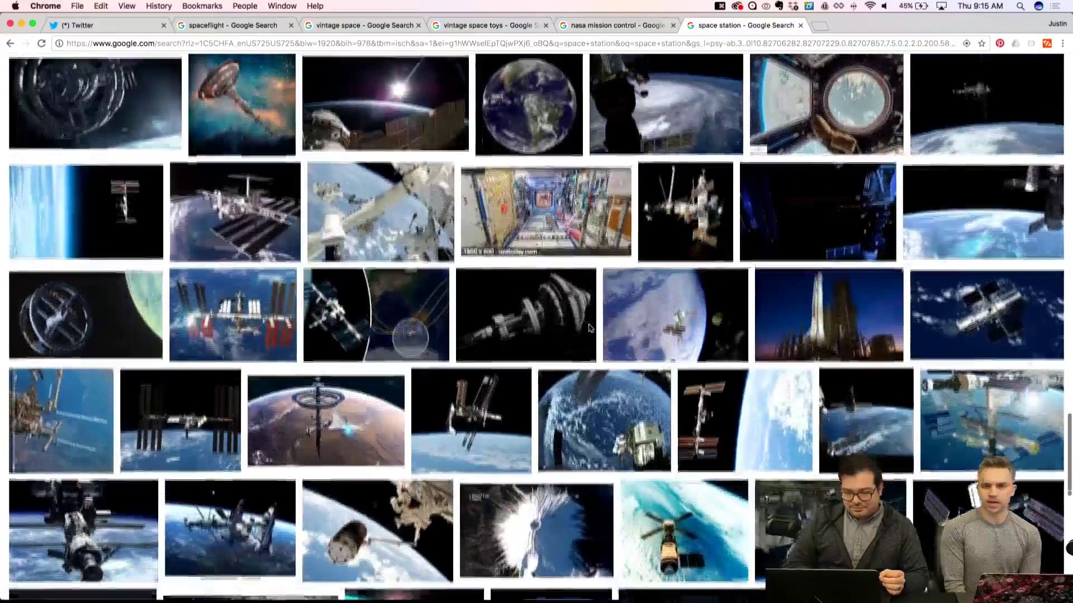
{"action": "scroll", "coordinate": [676, 347], "scroll_direction": "down", "scroll_amount": 4}
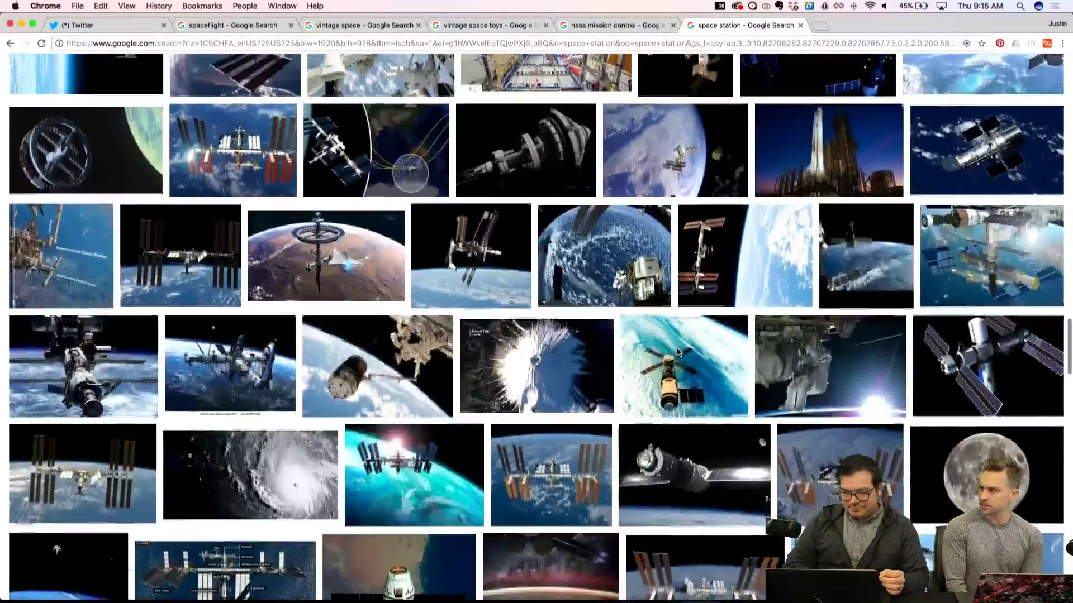
{"action": "scroll", "coordinate": [677, 353], "scroll_direction": "down", "scroll_amount": 6}
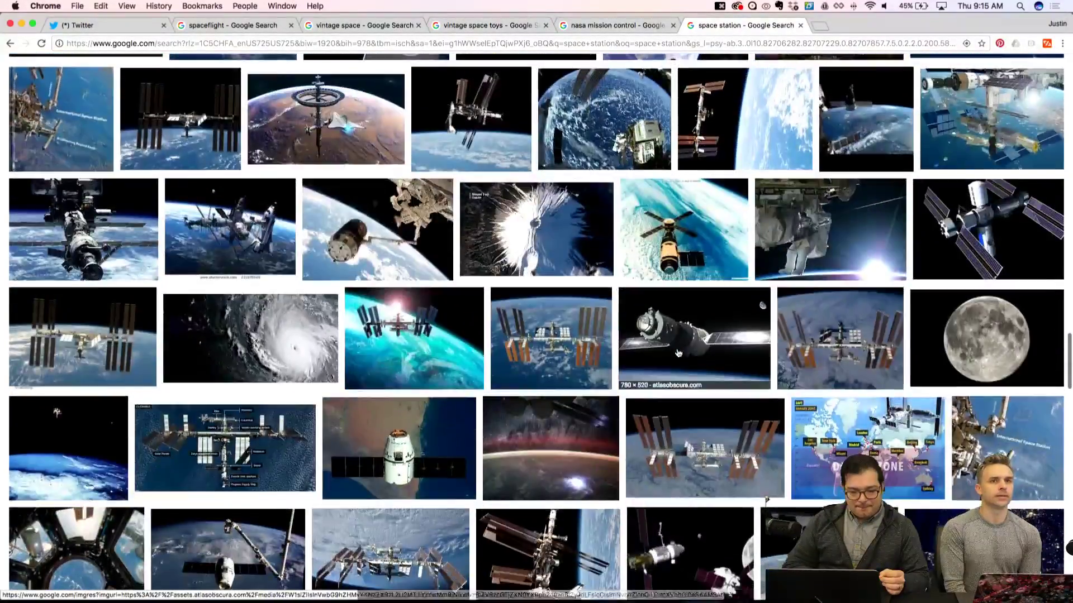
{"action": "scroll", "coordinate": [678, 352], "scroll_direction": "down", "scroll_amount": 3}
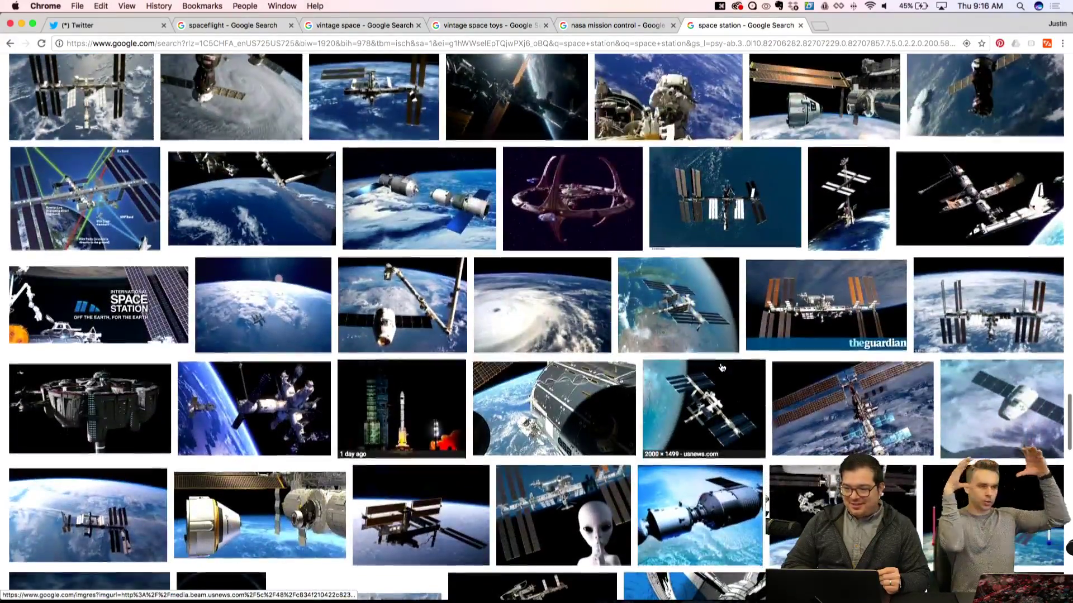
{"action": "scroll", "coordinate": [776, 364], "scroll_direction": "down", "scroll_amount": 5}
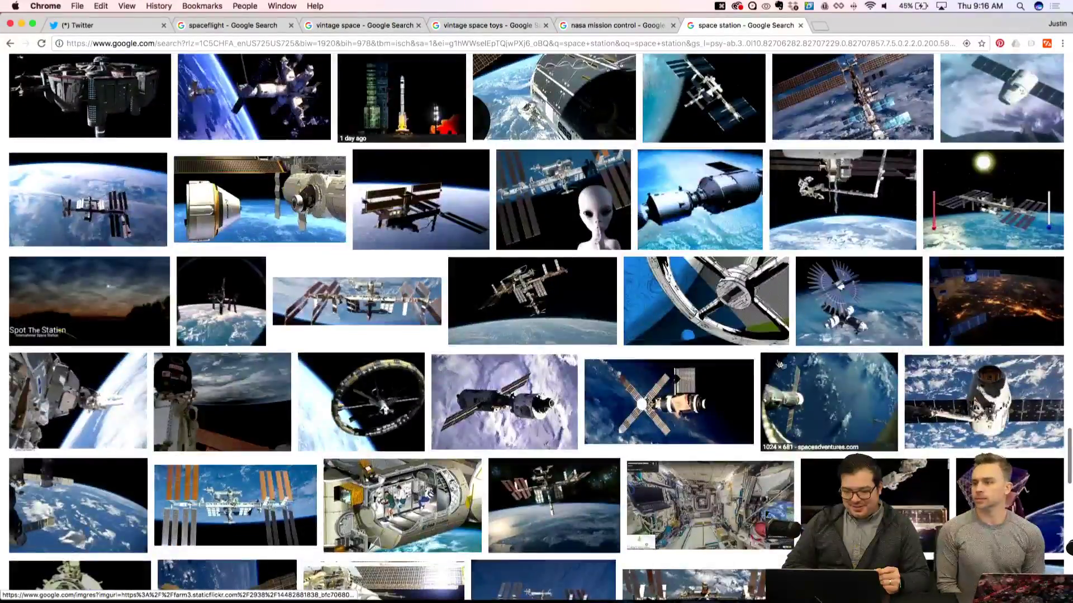
{"action": "scroll", "coordinate": [819, 376], "scroll_direction": "up", "scroll_amount": 5}
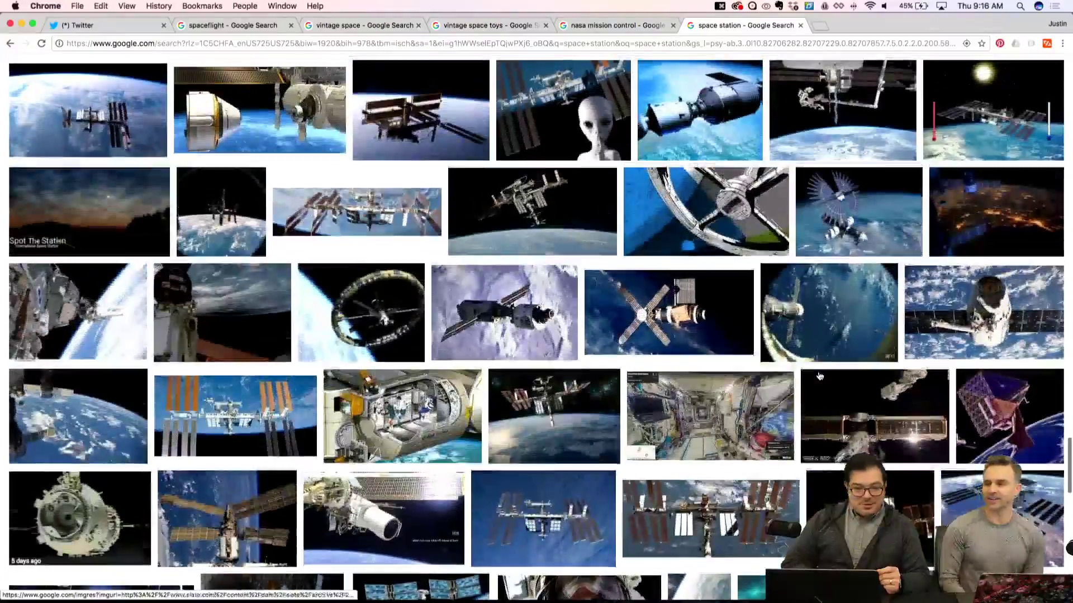
{"action": "scroll", "coordinate": [820, 376], "scroll_direction": "up", "scroll_amount": 1}
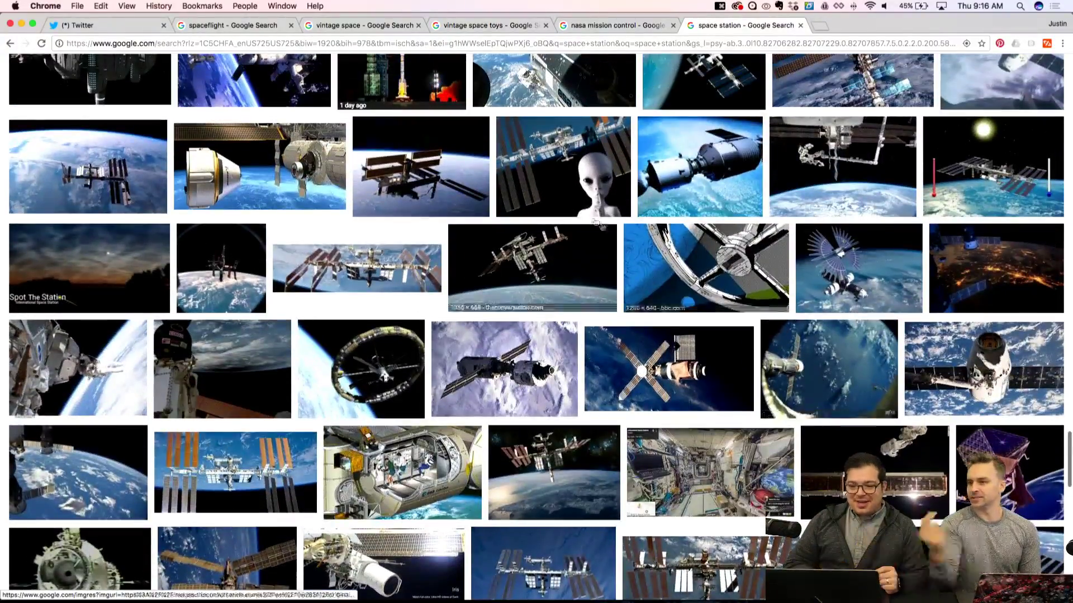
Open the preview of the space station image with the alien holding a finger to its lips
{"action": "left_click", "coordinate": [581, 207]}
{"action": "scroll", "coordinate": [672, 238], "scroll_direction": "down", "scroll_amount": 6}
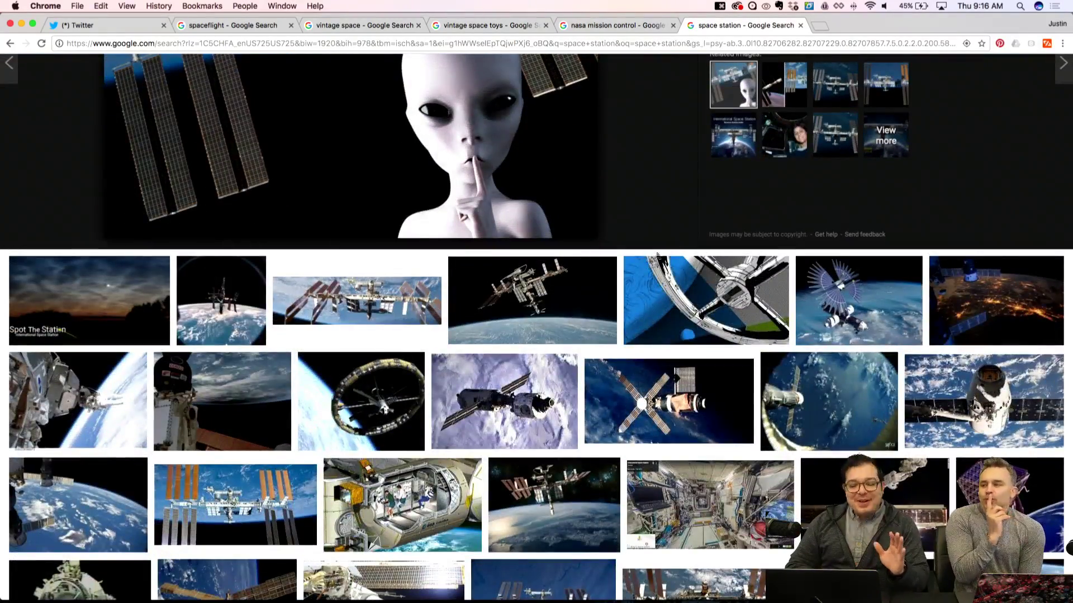
Open the preview of the early ISS photo with two diagonal solar panels over clouds and copy the image
{"action": "scroll", "coordinate": [658, 256], "scroll_direction": "down", "scroll_amount": 2}
{"action": "left_click", "coordinate": [524, 256]}
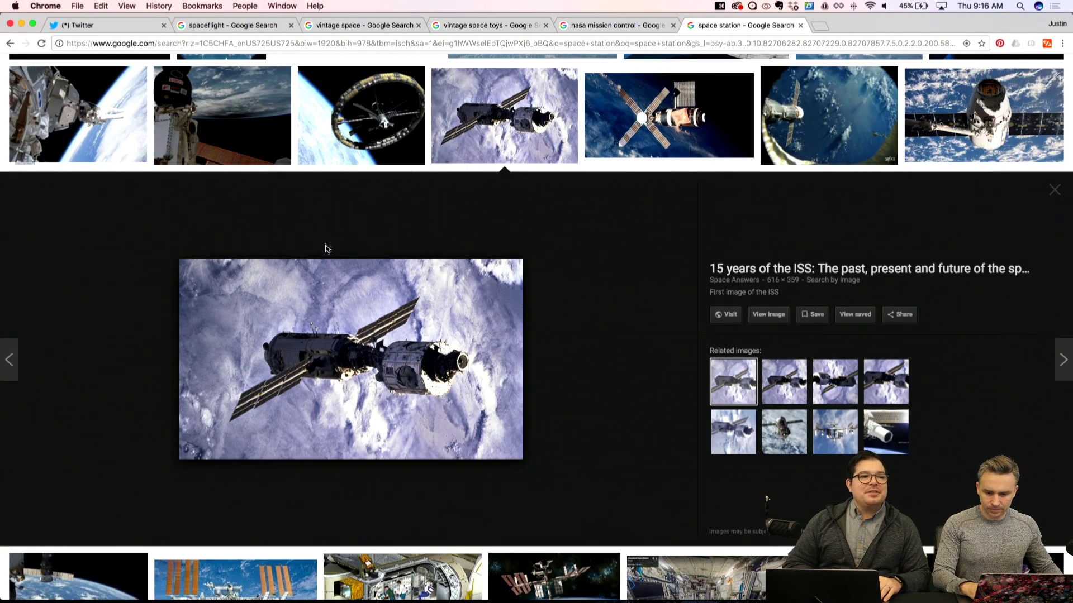
{"action": "right_click", "coordinate": [419, 305]}
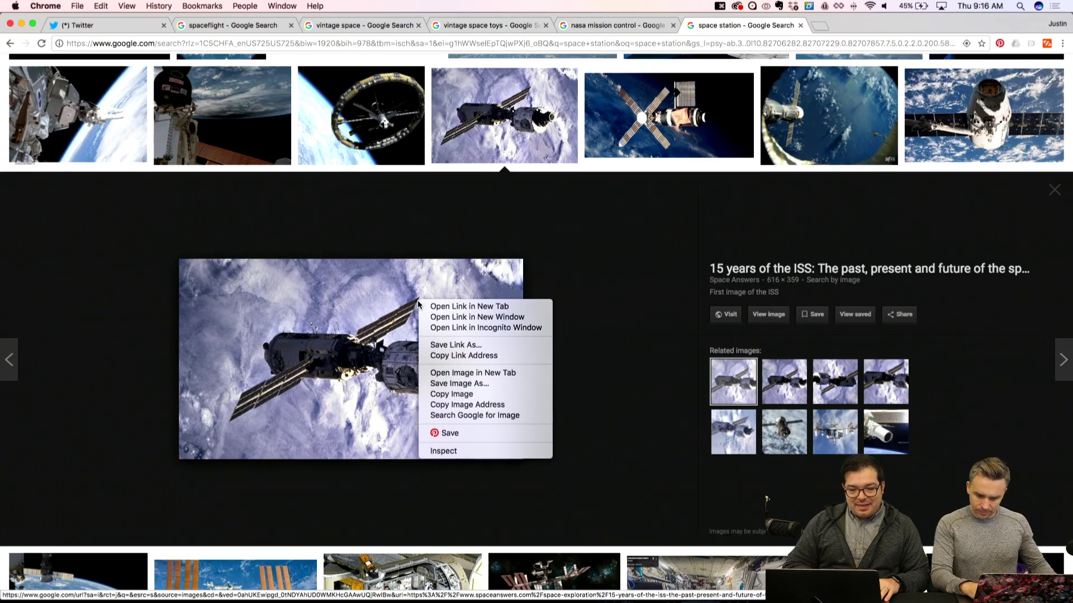
{"action": "left_click", "coordinate": [455, 394]}
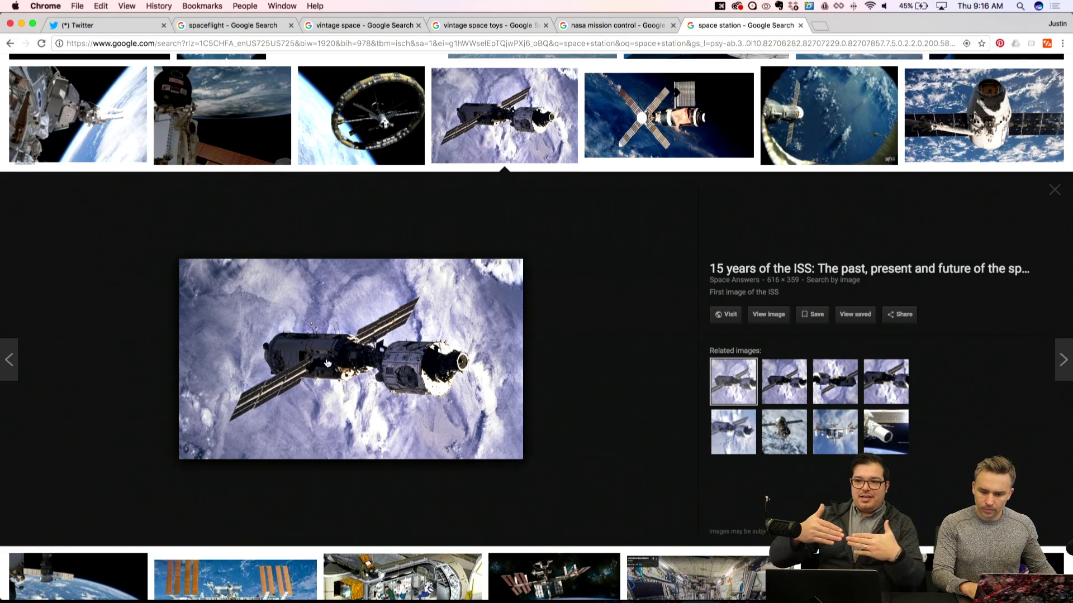
{"action": "mouse_move", "coordinate": [395, 587]}
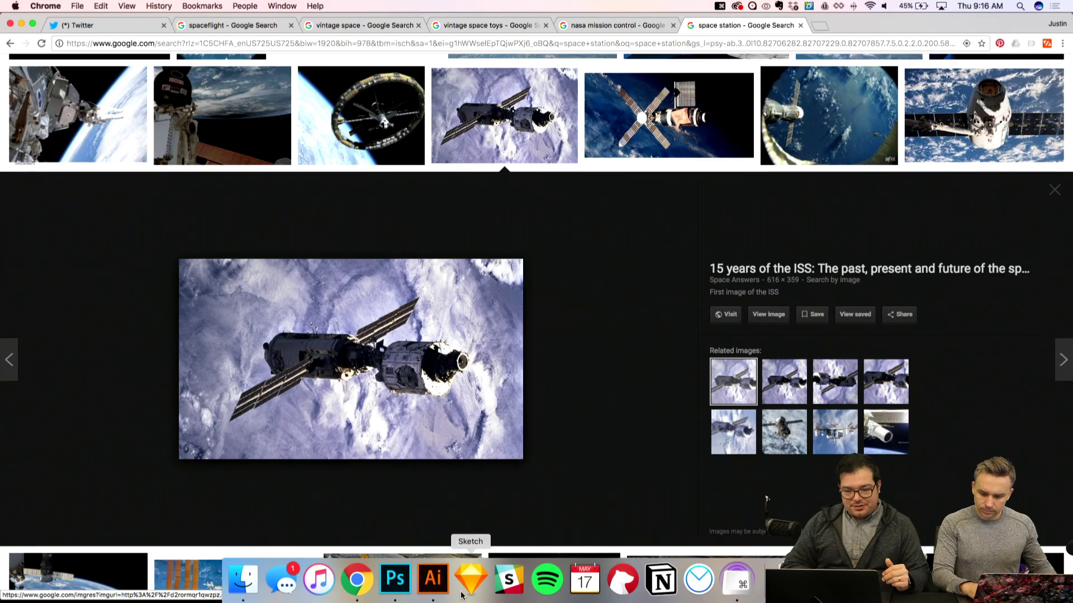
{"action": "left_click", "coordinate": [427, 582]}
{"action": "scroll", "coordinate": [444, 450], "scroll_direction": "up", "scroll_amount": 4}
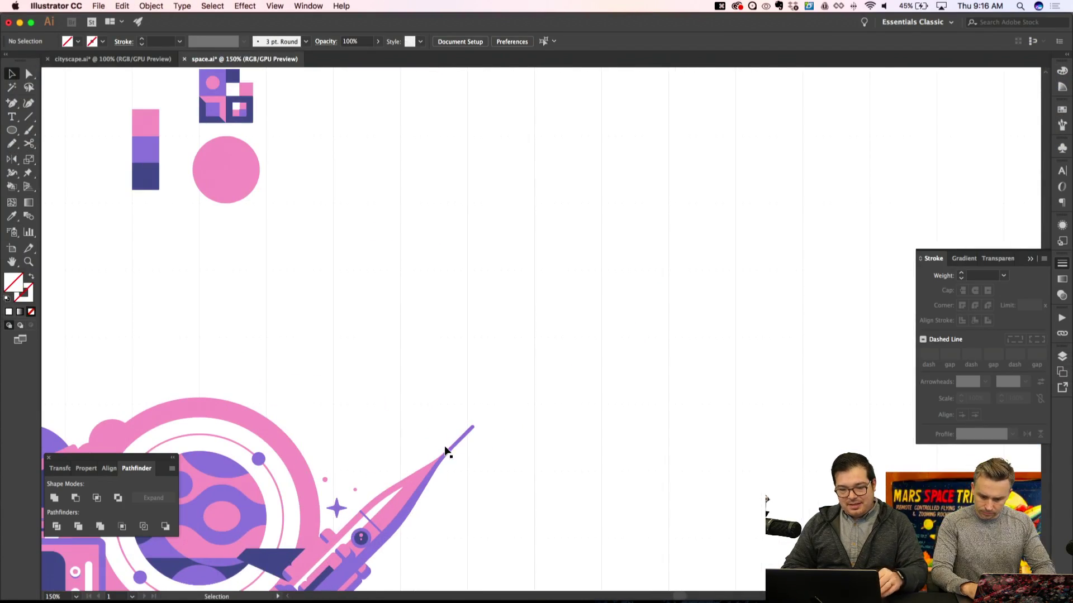
Copy the previewed ISS photo from Chrome again and paste it into the space.ai document in Illustrator
{"action": "left_click", "coordinate": [356, 580]}
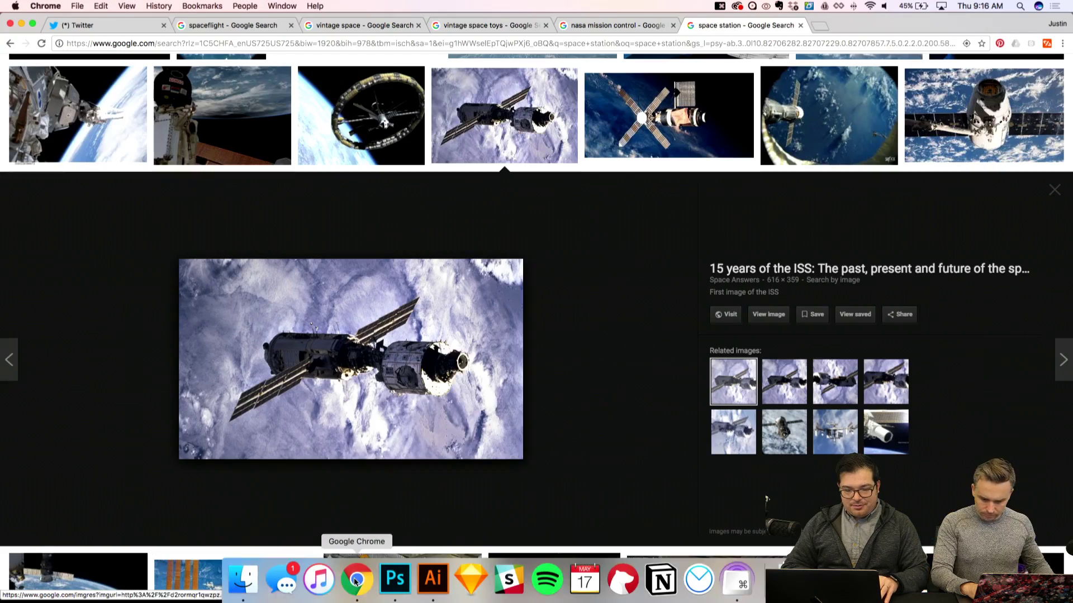
{"action": "right_click", "coordinate": [361, 379]}
{"action": "left_click", "coordinate": [393, 473]}
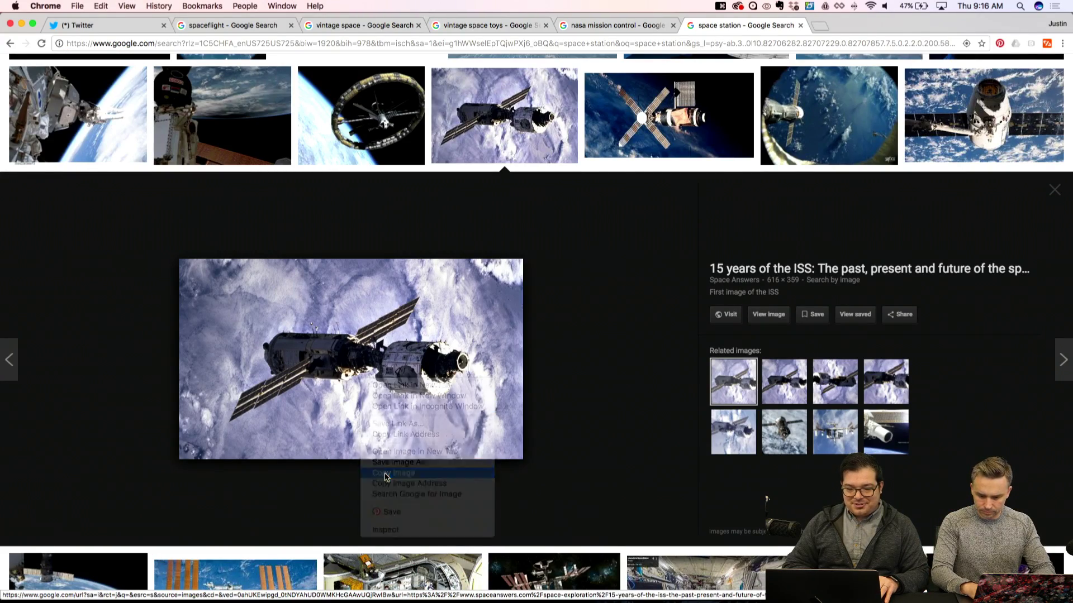
{"action": "left_click", "coordinate": [431, 581]}
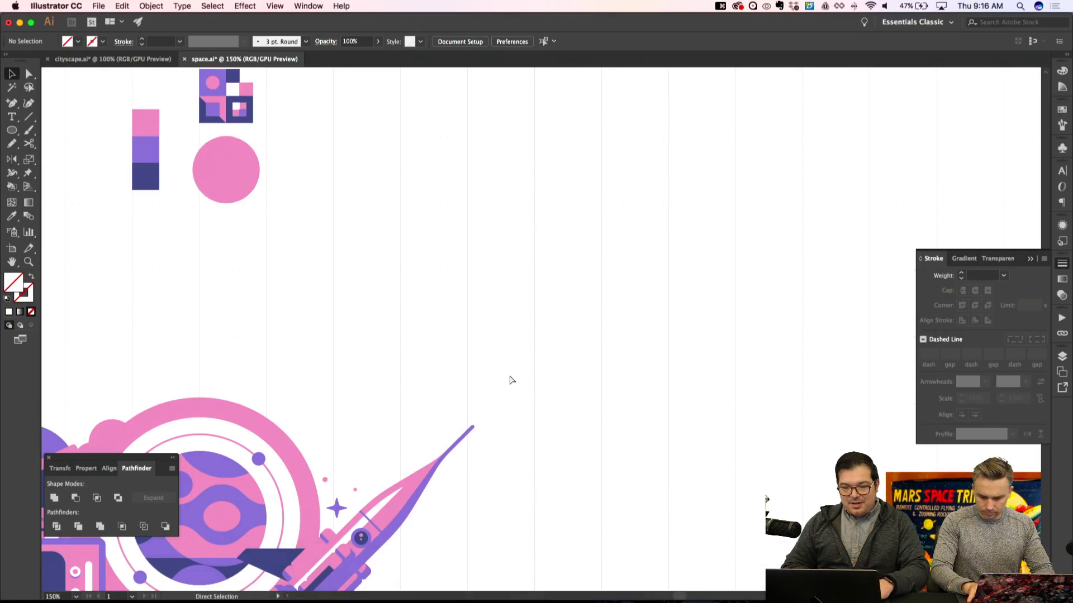
{"action": "key", "text": "super+v"}
{"action": "key", "text": "super+minus"}
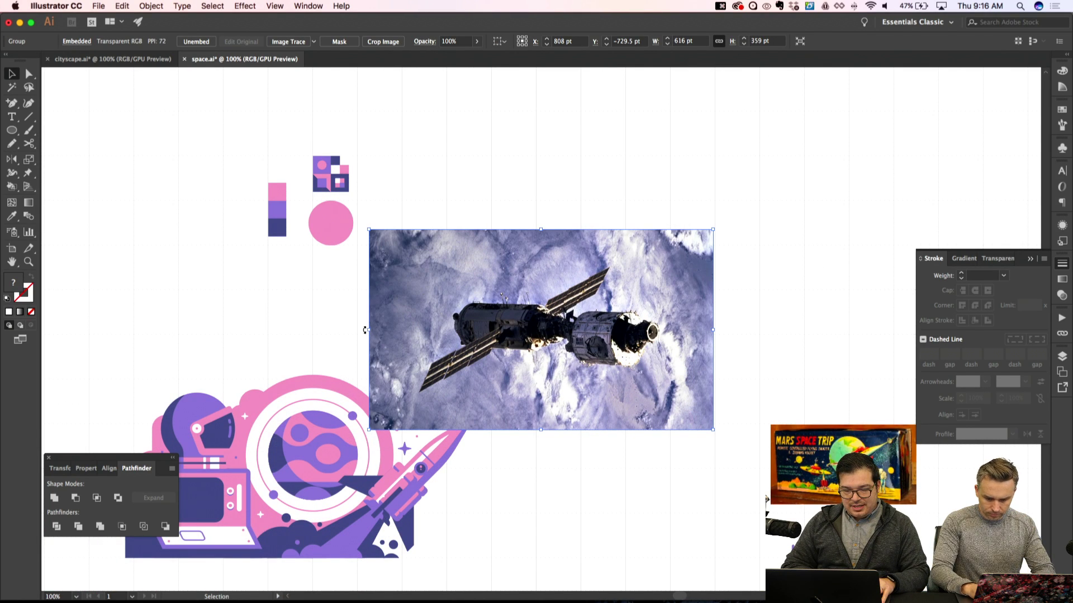
Scale the pasted photo down to about 388 × 226 pt, move it above the rocket illustration, and deselect it
{"action": "left_click_drag", "start_coordinate": [365, 331], "coordinate": [496, 330]}
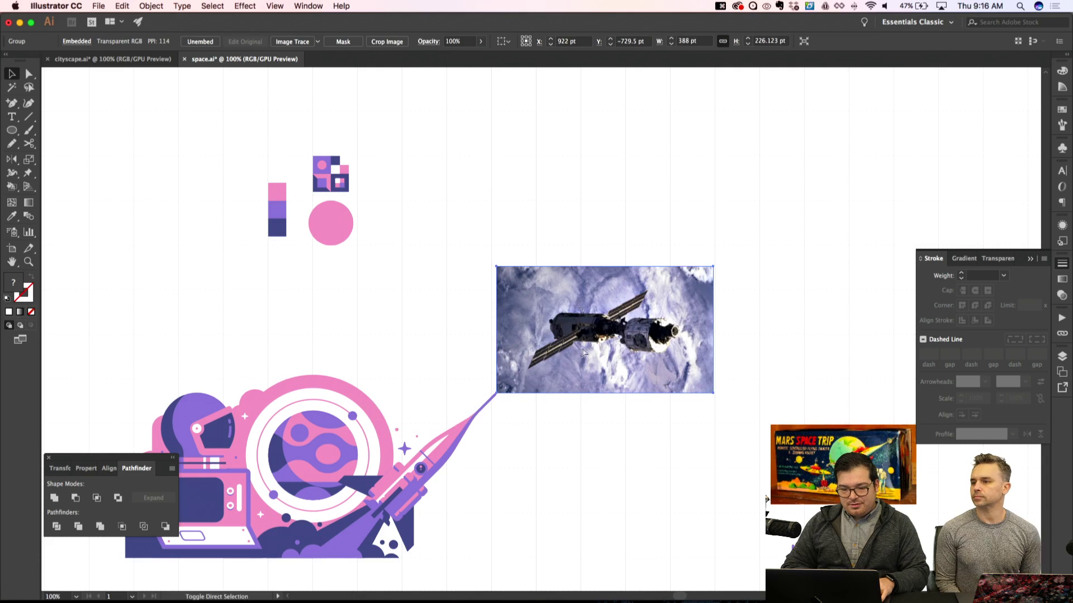
{"action": "key", "text": "super+shift+a"}
{"action": "left_click_drag", "start_coordinate": [582, 353], "coordinate": [538, 255]}
{"action": "key", "text": "super+shift+a"}
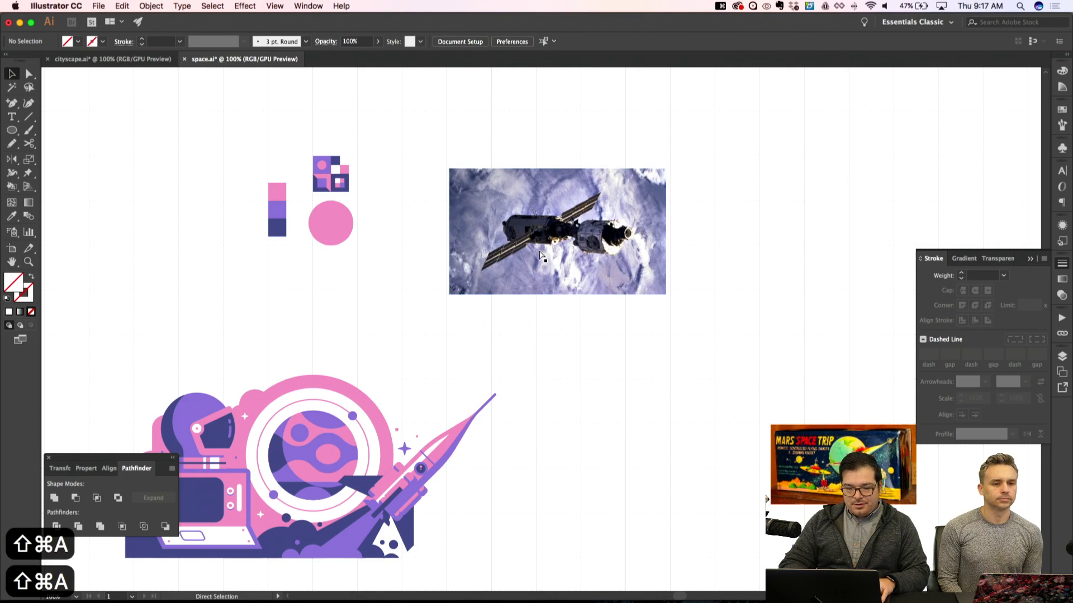
Activate the Rectangle tool for drawing in the empty area beside the reference photo
{"action": "key", "text": "super+equal"}
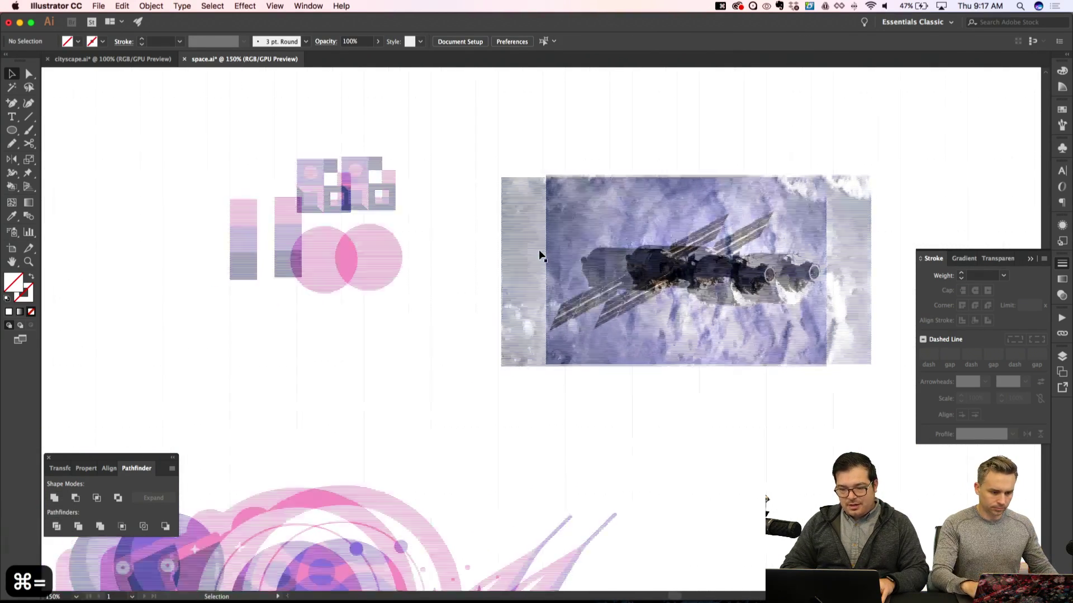
{"action": "key", "text": "m"}
{"action": "key", "text": "super+equal"}
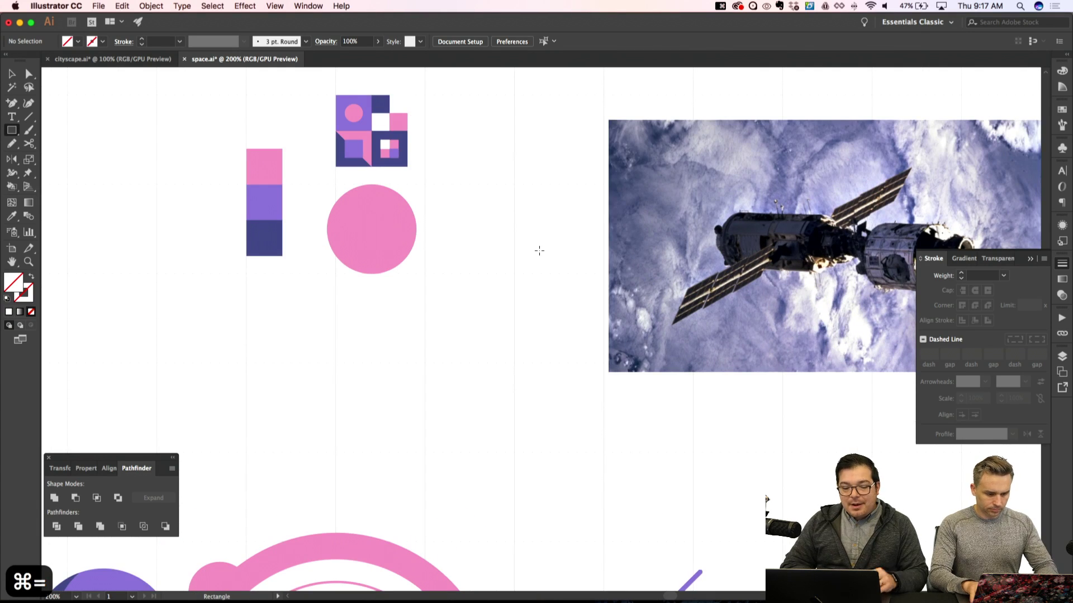
{"action": "scroll", "coordinate": [539, 251], "scroll_direction": "right", "scroll_amount": 1}
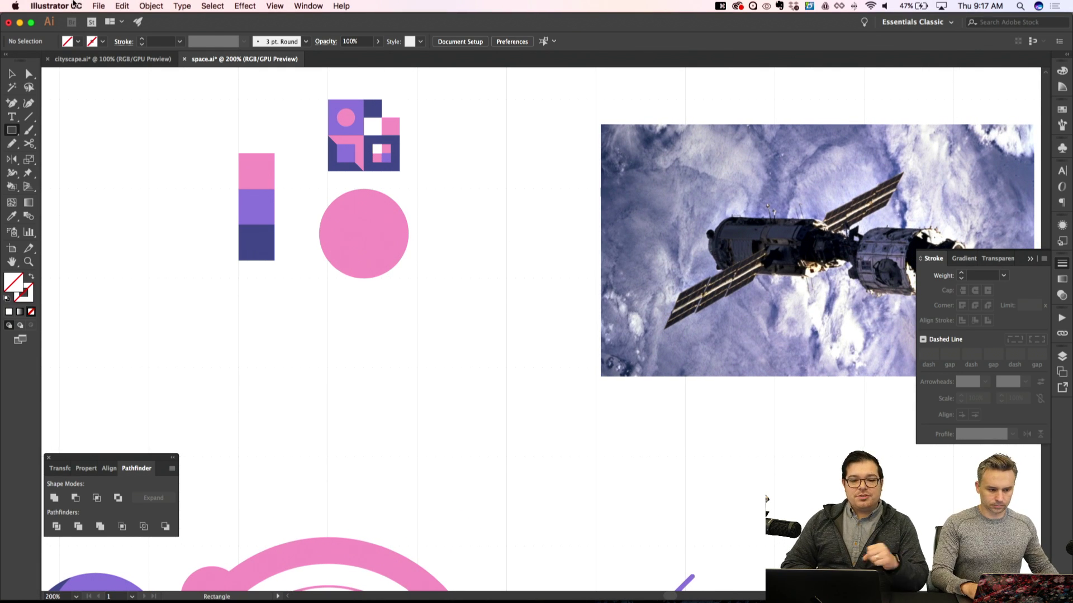
Check the gridline spacing and subdivisions in the Guides & Grid preferences, and close them without changes
{"action": "left_click", "coordinate": [63, 5]}
{"action": "mouse_move", "coordinate": [78, 38]}
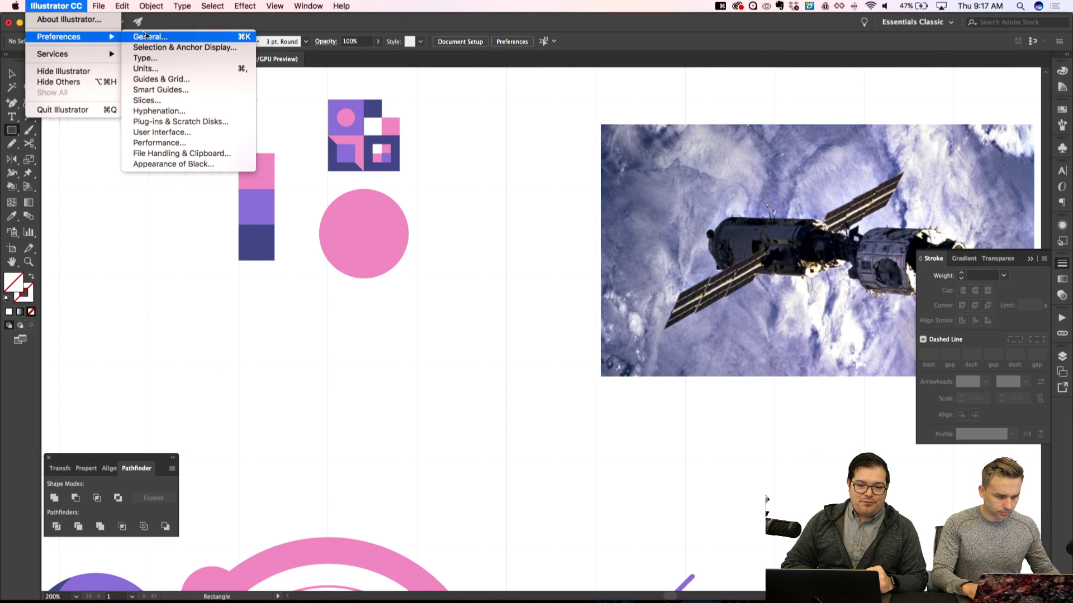
{"action": "left_click", "coordinate": [169, 78]}
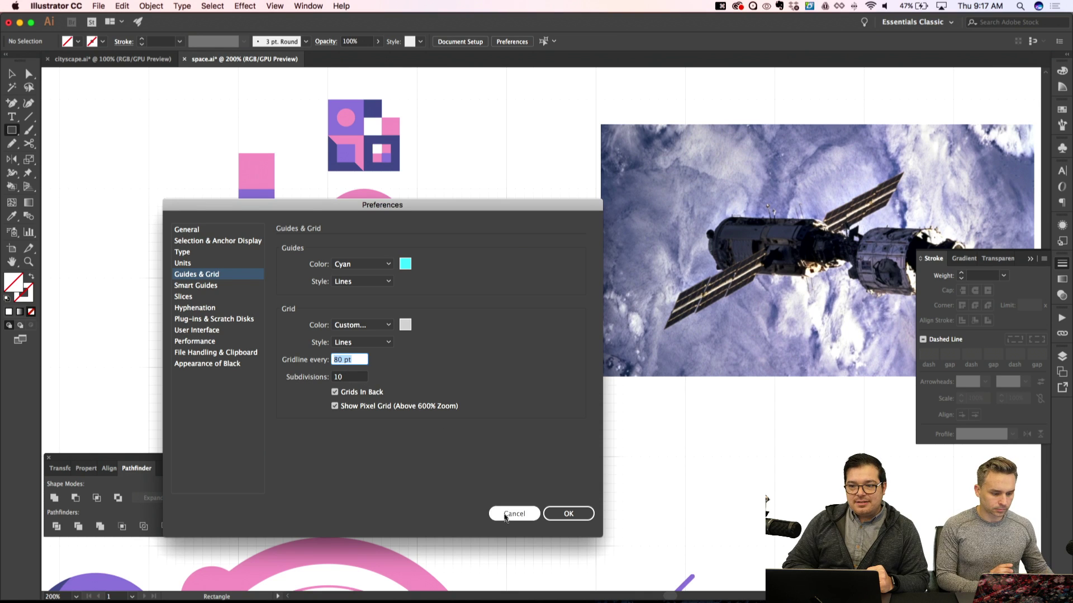
{"action": "left_click", "coordinate": [509, 520]}
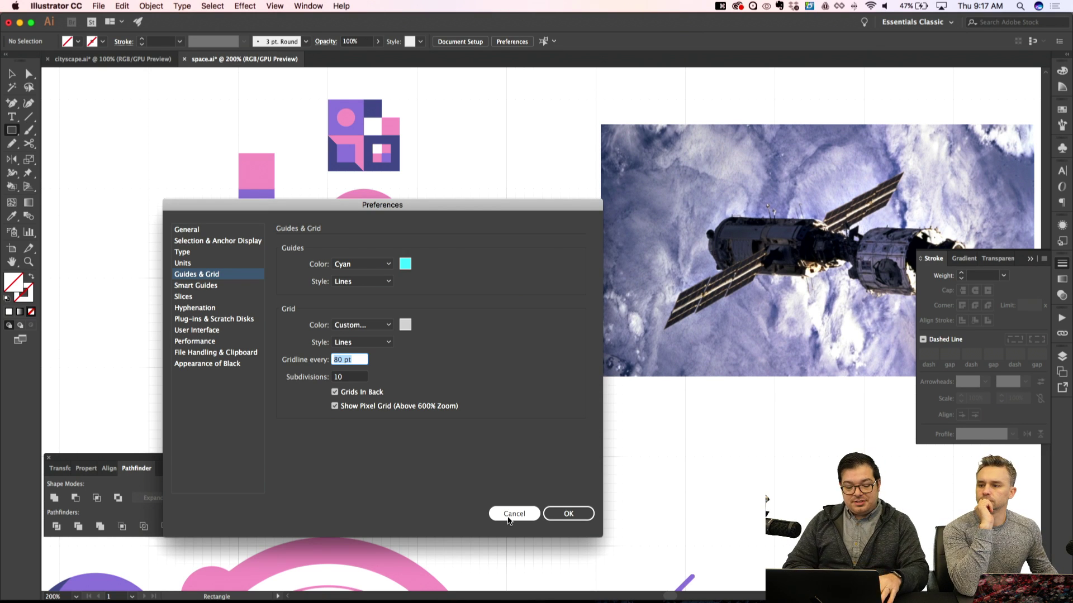
{"action": "left_click", "coordinate": [509, 514]}
{"action": "scroll", "coordinate": [531, 523], "scroll_direction": "down", "scroll_amount": 2}
{"action": "scroll", "coordinate": [531, 522], "scroll_direction": "right", "scroll_amount": 3}
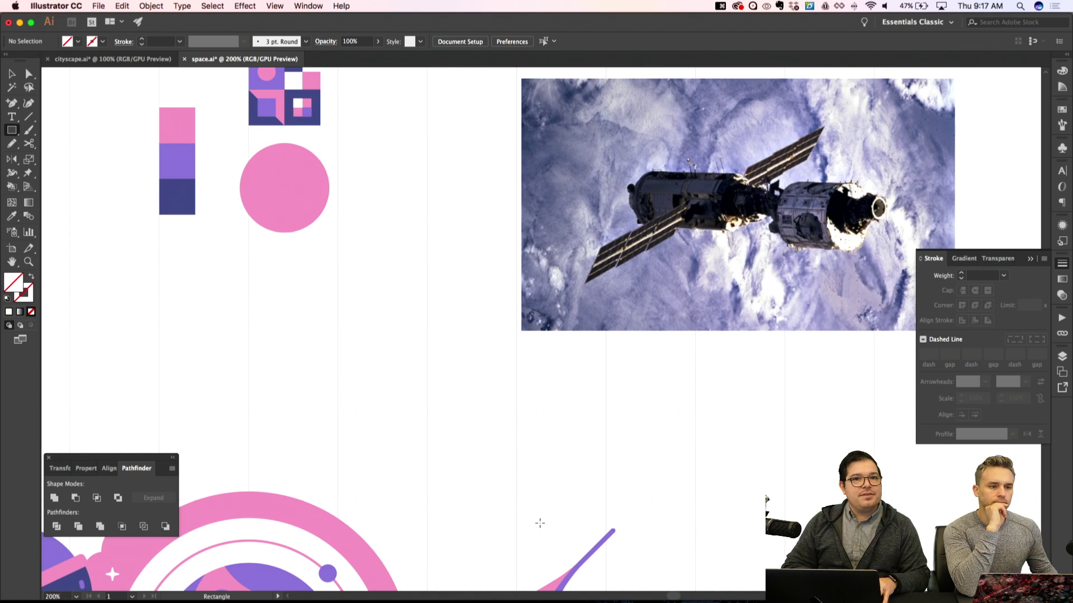
{"action": "scroll", "coordinate": [539, 523], "scroll_direction": "down", "scroll_amount": 1}
{"action": "scroll", "coordinate": [540, 523], "scroll_direction": "right", "scroll_amount": 2}
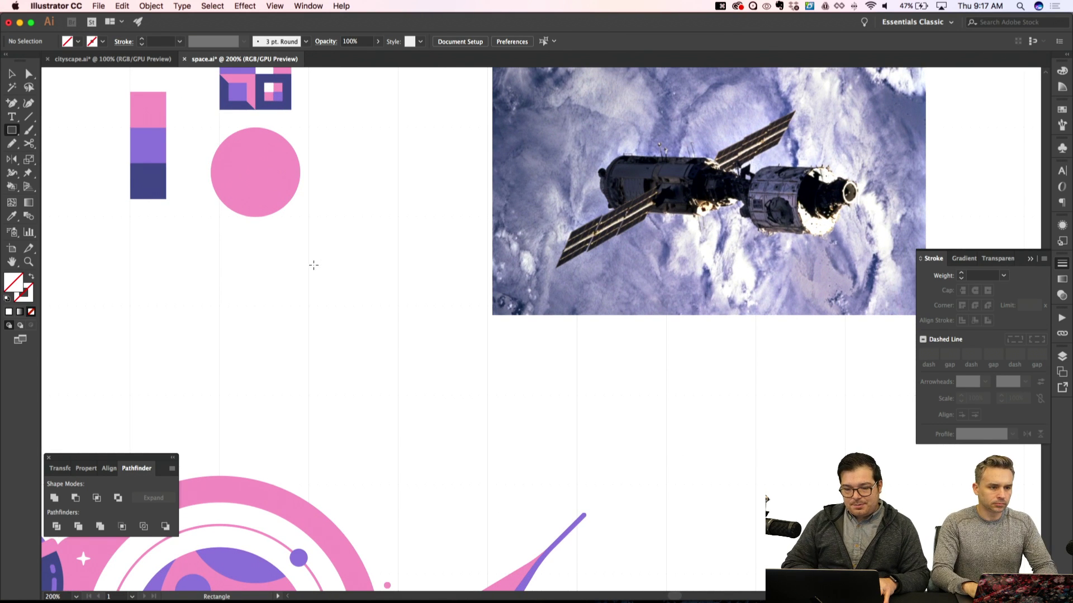
Set the fill to the palette's pink and draw an 80 pt high, wide rectangle in the empty area below the swatches
{"action": "scroll", "coordinate": [314, 265], "scroll_direction": "left", "scroll_amount": 5}
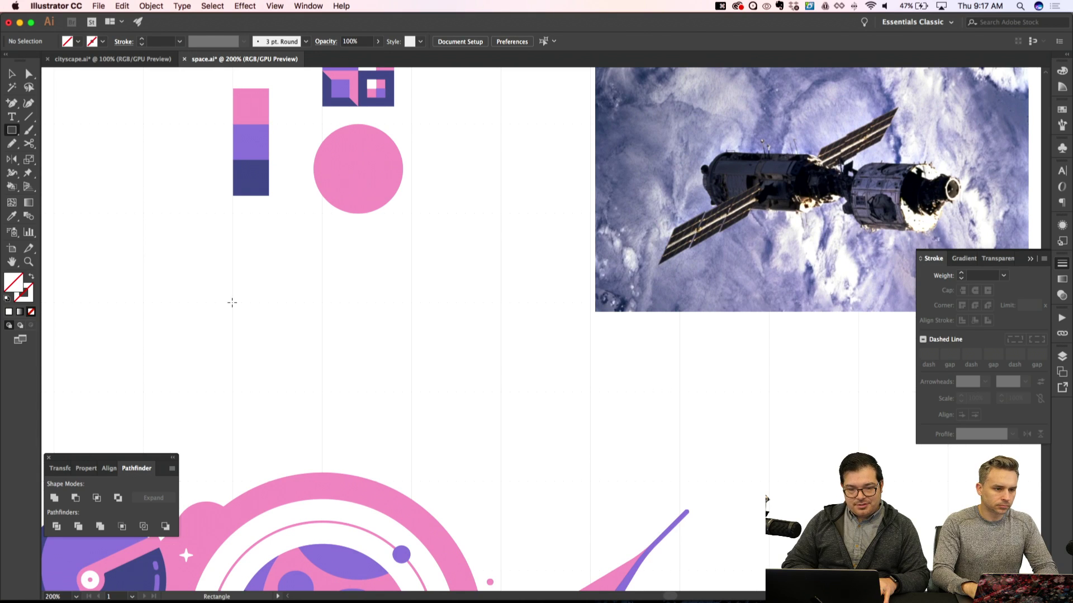
{"action": "key", "text": "i"}
{"action": "scroll", "coordinate": [234, 296], "scroll_direction": "down", "scroll_amount": 1}
{"action": "scroll", "coordinate": [258, 209], "scroll_direction": "up", "scroll_amount": 3}
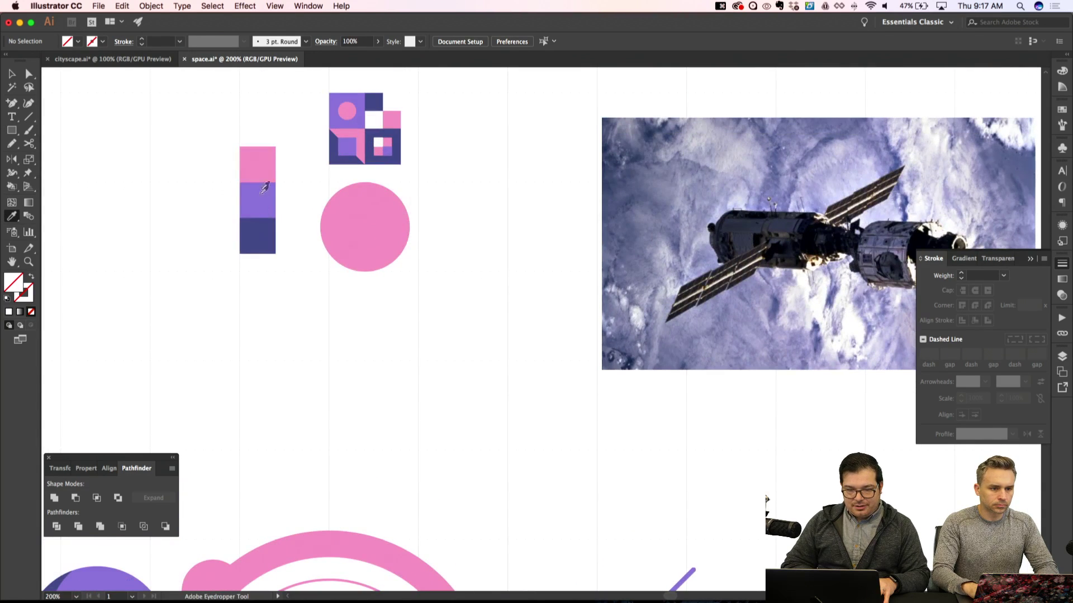
{"action": "left_click", "coordinate": [264, 169]}
{"action": "key", "text": "m"}
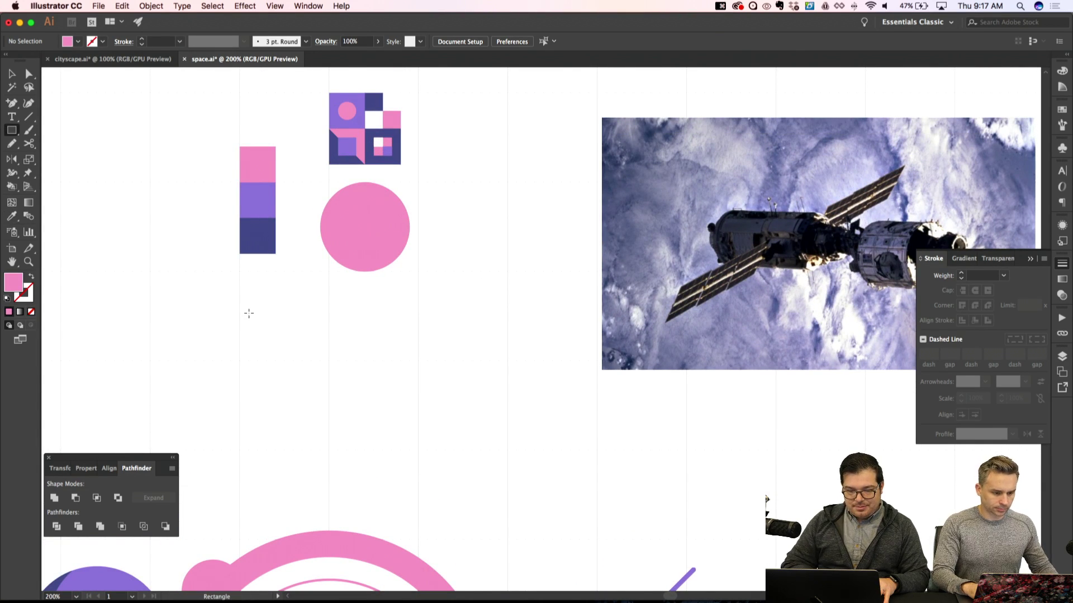
{"action": "left_click_drag", "start_coordinate": [239, 361], "coordinate": [460, 450]}
{"action": "key", "text": "shift+super+a"}
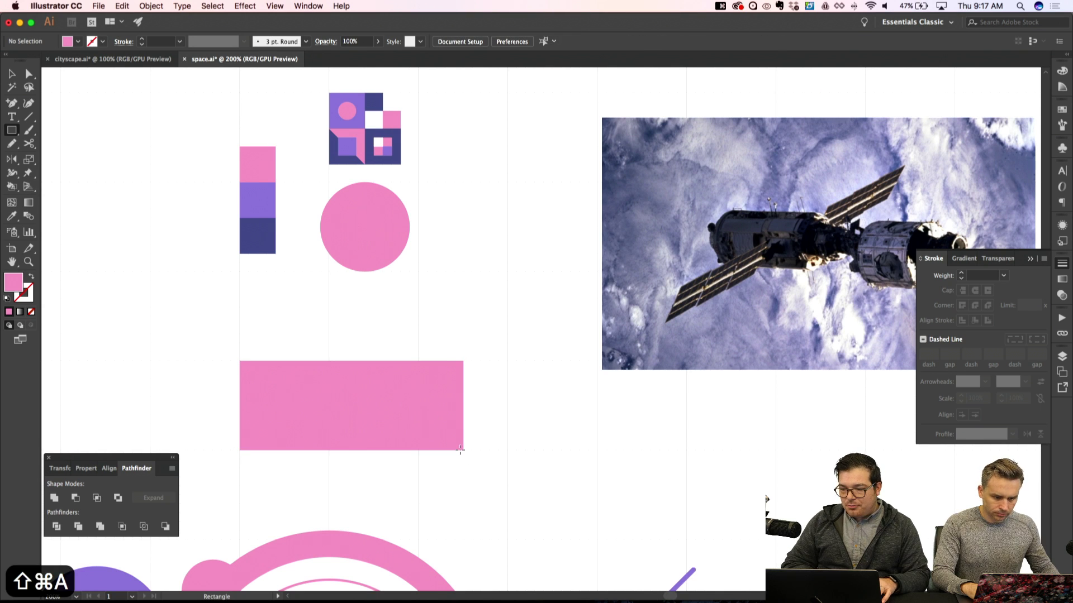
Shorten the pink rectangle from its right edge until it is 160 pt wide
{"action": "key", "text": "a"}
{"action": "left_click_drag", "start_coordinate": [486, 337], "coordinate": [462, 479]}
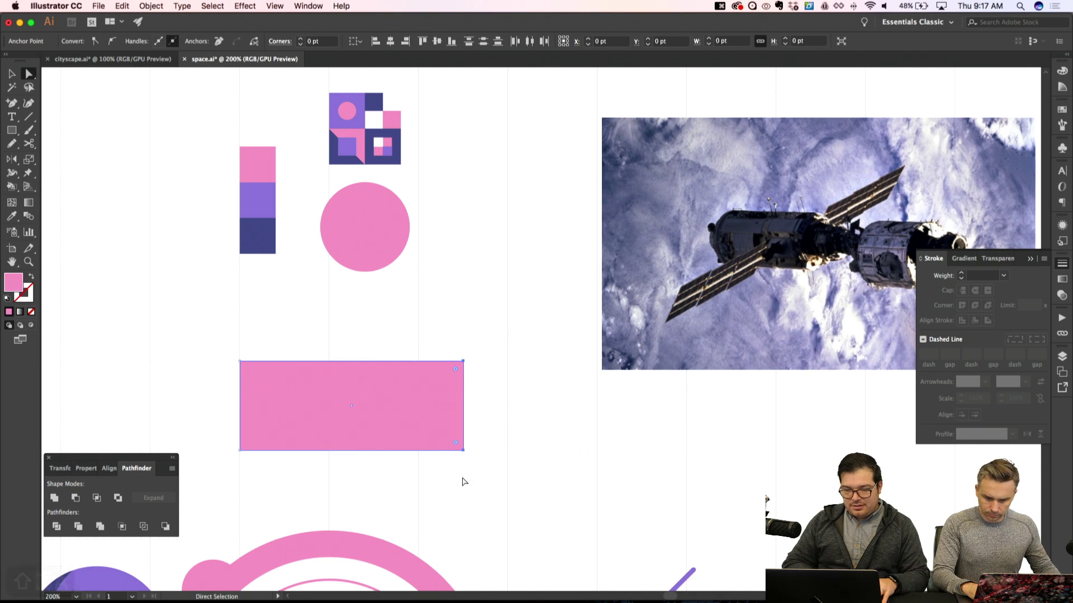
{"action": "key", "text": "Left"}
{"action": "key", "text": "Left"}
{"action": "key", "text": "Left"}
{"action": "key", "text": "Left"}
{"action": "key", "text": "Left"}
{"action": "key", "text": "Left"}
{"action": "key", "text": "Left"}
{"action": "key", "text": "Left"}
{"action": "key", "text": "shift+super+a"}
{"action": "key", "text": "super+minus"}
{"action": "key", "text": "super+minus"}
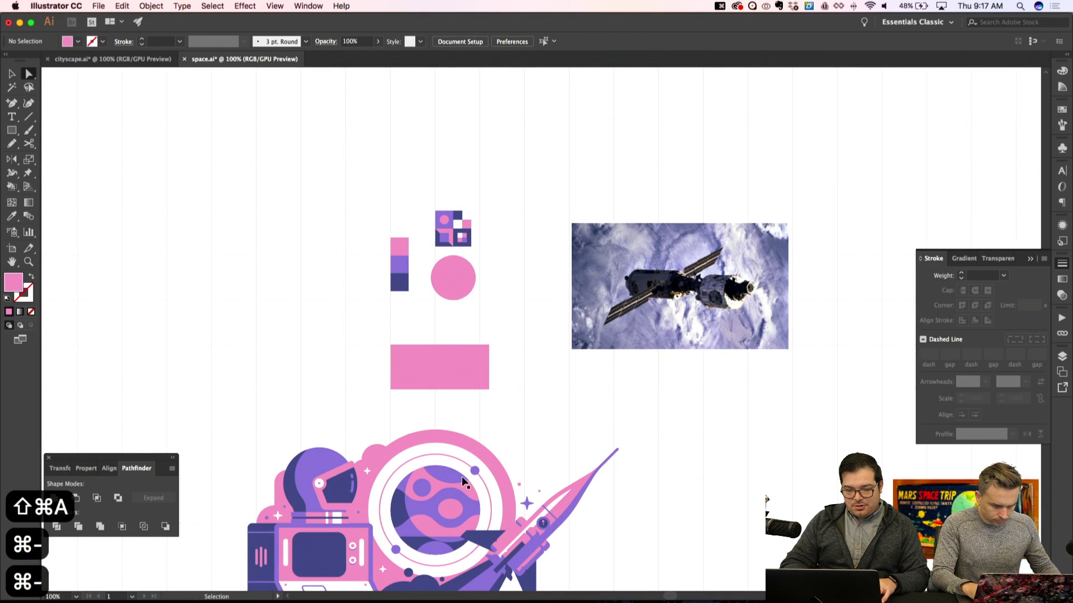
{"action": "key", "text": "super+apostrophe"}
{"action": "key", "text": "super+equal"}
{"action": "key", "text": "super+equal"}
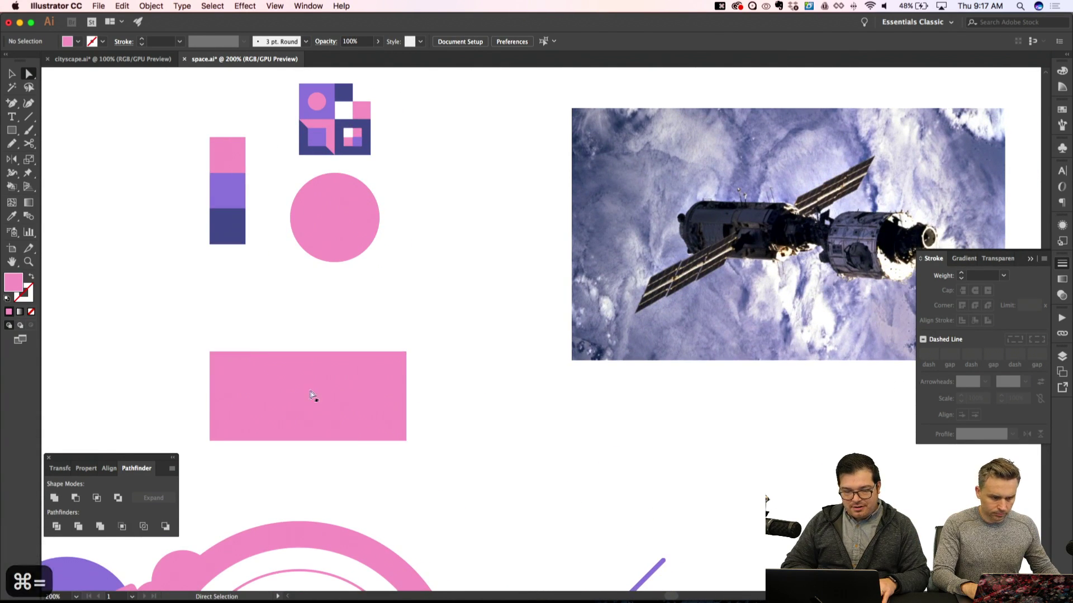
{"action": "left_click_drag", "start_coordinate": [366, 329], "coordinate": [437, 447]}
{"action": "key", "text": "Left"}
{"action": "key", "text": "Left"}
{"action": "key", "text": "Left"}
{"action": "key", "text": "Left"}
{"action": "key", "text": "Left"}
{"action": "key", "text": "Left"}
{"action": "key", "text": "Left"}
{"action": "key", "text": "Left"}
{"action": "key", "text": "Left"}
{"action": "key", "text": "Left"}
{"action": "key", "text": "Left"}
{"action": "key", "text": "Left"}
{"action": "key", "text": "Left"}
{"action": "key", "text": "Left"}
{"action": "key", "text": "Left"}
{"action": "key", "text": "Left"}
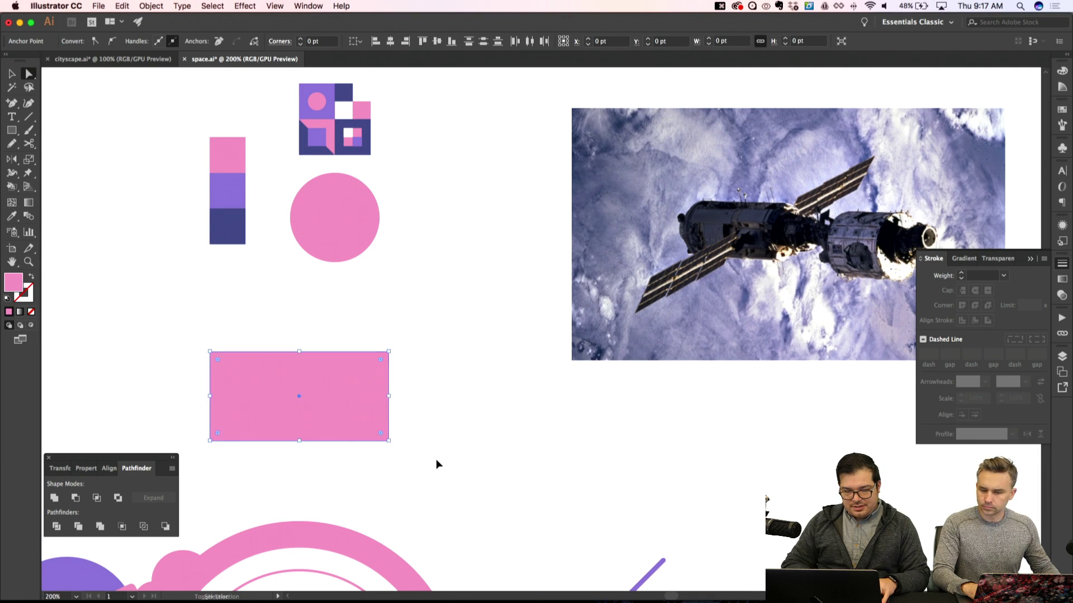
{"action": "key", "text": "shift+super+a"}
Duplicate the 160 × 80 pt rectangle to the right of the original, level with it, and nudge the copy farther right
{"action": "left_click_drag", "start_coordinate": [305, 413], "coordinate": [481, 429]}
{"action": "key", "text": "Right"}
{"action": "key", "text": "Right"}
{"action": "key", "text": "Right"}
{"action": "key", "text": "Right"}
{"action": "key", "text": "Right"}
{"action": "key", "text": "Right"}
{"action": "key", "text": "Right"}
{"action": "key", "text": "Right"}
{"action": "key", "text": "Right"}
{"action": "key", "text": "Right"}
{"action": "key", "text": "Right"}
{"action": "key", "text": "Right"}
{"action": "key", "text": "Right"}
{"action": "key", "text": "Right"}
{"action": "key", "text": "Right"}
{"action": "key", "text": "Right"}
{"action": "key", "text": "Right"}
{"action": "key", "text": "Right"}
{"action": "key", "text": "Right"}
{"action": "key", "text": "Right"}
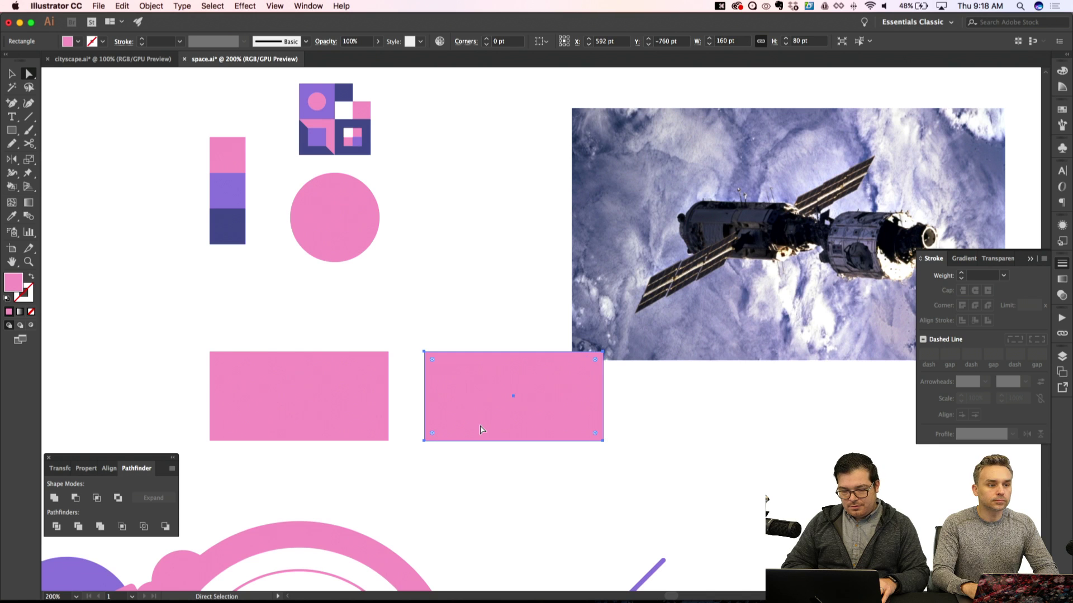
Narrow the copied rectangle to 56 pt wide and extend its right edge outward to about 64 pt
{"action": "key", "text": "v"}
{"action": "left_click_drag", "start_coordinate": [621, 396], "coordinate": [501, 401]}
{"action": "key", "text": "super+apostrophe"}
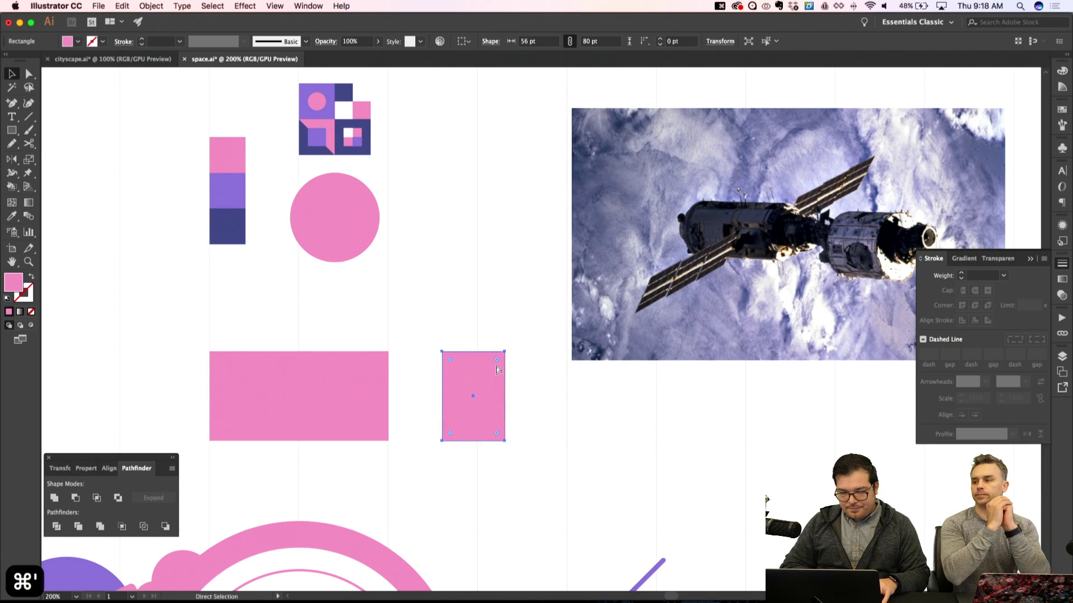
{"action": "key", "text": "shift+super+a"}
{"action": "key", "text": "a"}
{"action": "left_click_drag", "start_coordinate": [498, 437], "coordinate": [514, 470]}
{"action": "key", "text": "Right"}
{"action": "key", "text": "Right"}
{"action": "key", "text": "Right"}
{"action": "key", "text": "Right"}
{"action": "key", "text": "Right"}
{"action": "key", "text": "Right"}
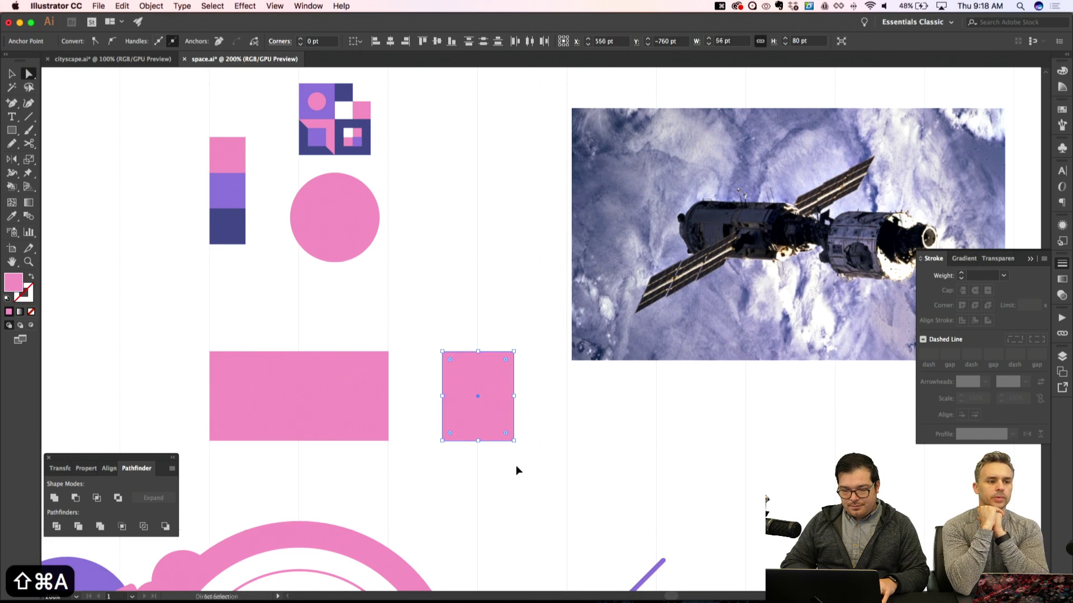
{"action": "key", "text": "shift+super+a"}
Nudge the narrow rectangle closer to the wide one, leaving a gap of about 40 pt
{"action": "scroll", "coordinate": [430, 423], "scroll_direction": "left", "scroll_amount": 1}
{"action": "left_click", "coordinate": [489, 407]}
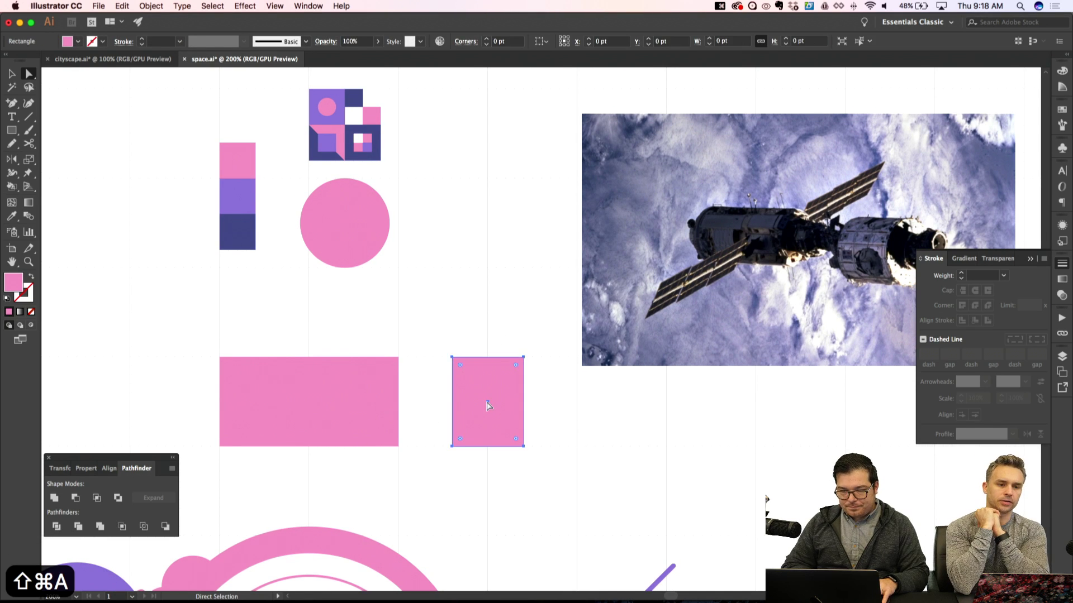
{"action": "key", "text": "Left"}
{"action": "key", "text": "Left"}
{"action": "key", "text": "Left"}
{"action": "key", "text": "Left"}
{"action": "key", "text": "Left"}
{"action": "key", "text": "shift+super+a"}
Move the wide rectangle's left edge inward so the rectangle is 144 pt wide
{"action": "scroll", "coordinate": [461, 402], "scroll_direction": "left", "scroll_amount": 2}
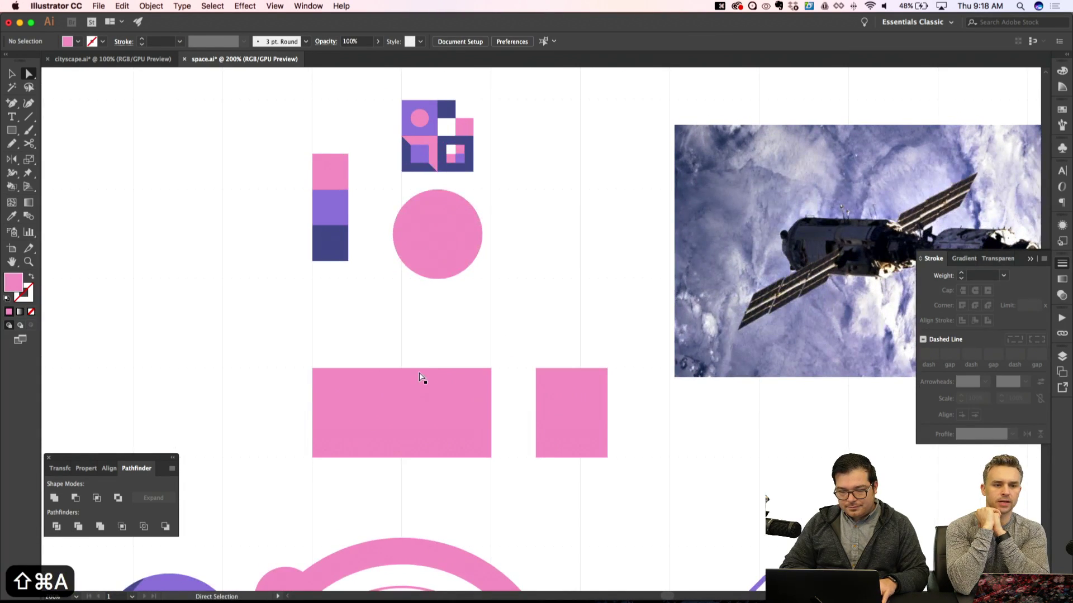
{"action": "scroll", "coordinate": [424, 378], "scroll_direction": "down", "scroll_amount": 3}
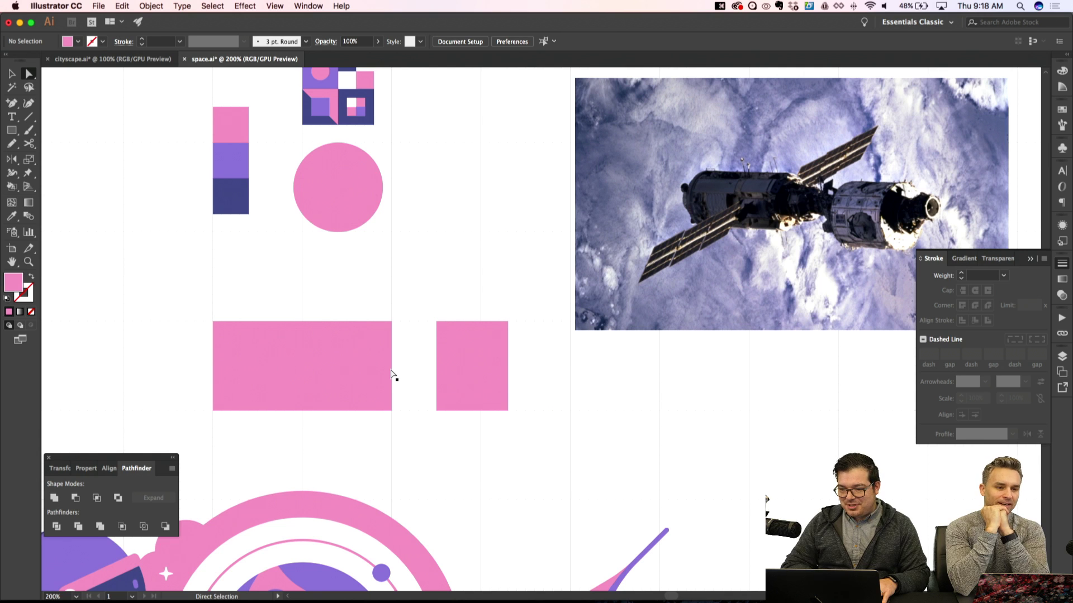
{"action": "left_click_drag", "start_coordinate": [181, 316], "coordinate": [256, 473]}
{"action": "key", "text": "shift+Right"}
{"action": "key", "text": "shift+Right"}
{"action": "key", "text": "m"}
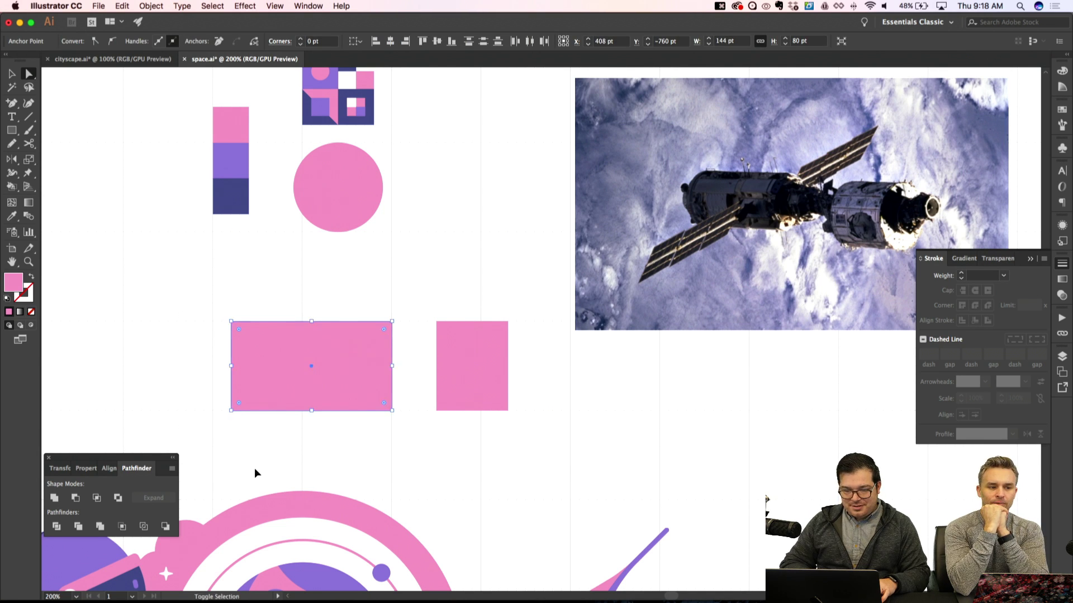
{"action": "key", "text": "super+shift+a"}
Draw a thin full-height pink strip left of the wide rectangle, leaving a small gap between them
{"action": "left_click_drag", "start_coordinate": [213, 320], "coordinate": [222, 412]}
{"action": "key", "text": "super+shift+a"}
{"action": "scroll", "coordinate": [252, 360], "scroll_direction": "left", "scroll_amount": 3}
{"action": "scroll", "coordinate": [252, 360], "scroll_direction": "up", "scroll_amount": 2}
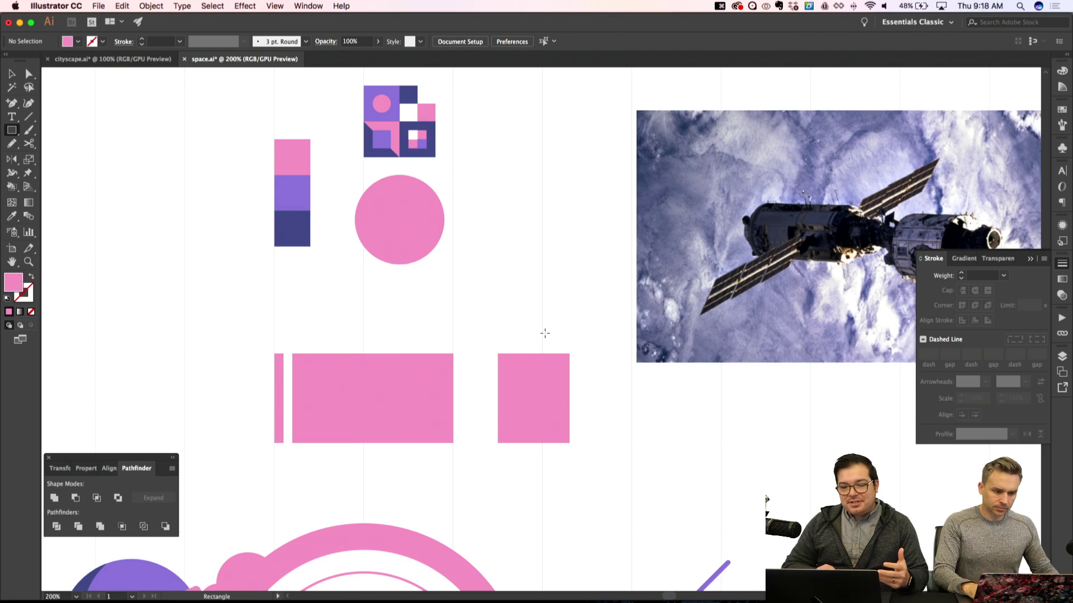
{"action": "scroll", "coordinate": [544, 333], "scroll_direction": "down", "scroll_amount": 3}
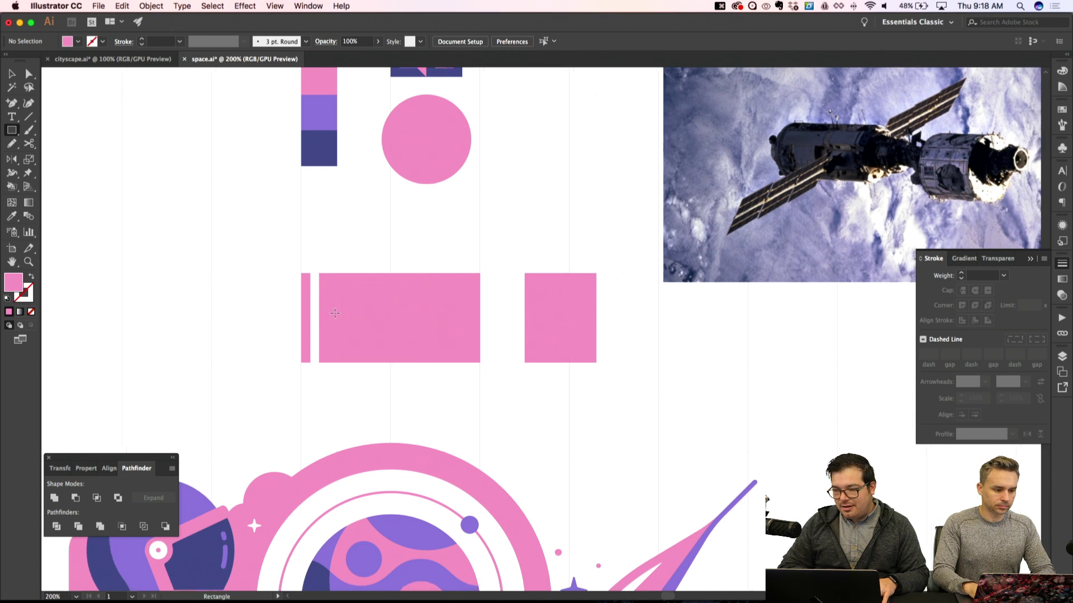
{"action": "scroll", "coordinate": [323, 286], "scroll_direction": "right", "scroll_amount": 2}
{"action": "scroll", "coordinate": [322, 287], "scroll_direction": "down", "scroll_amount": 1}
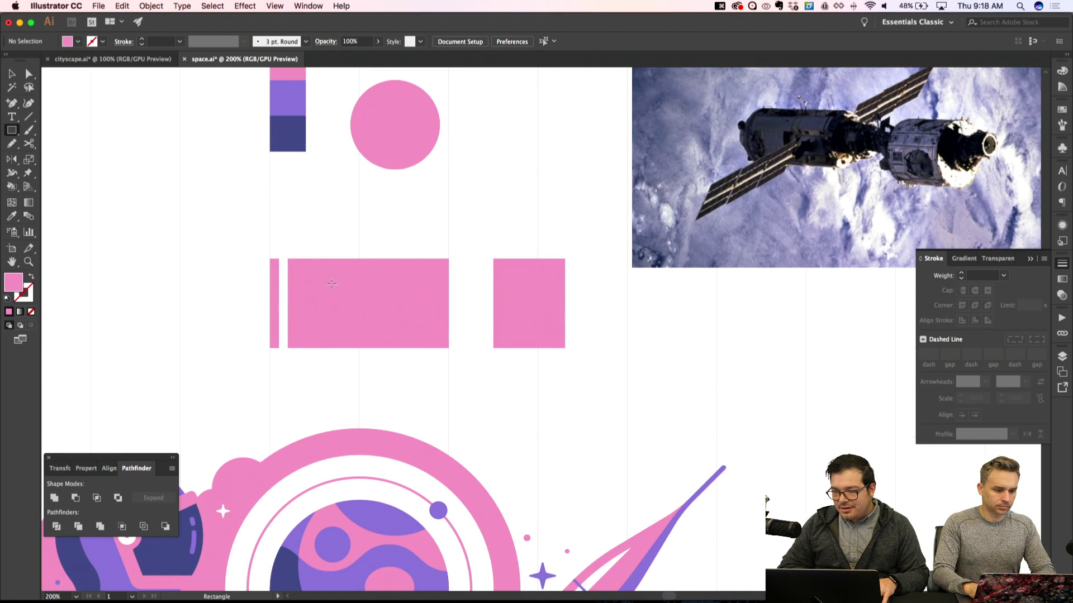
{"action": "left_click_drag", "start_coordinate": [369, 292], "coordinate": [367, 291]}
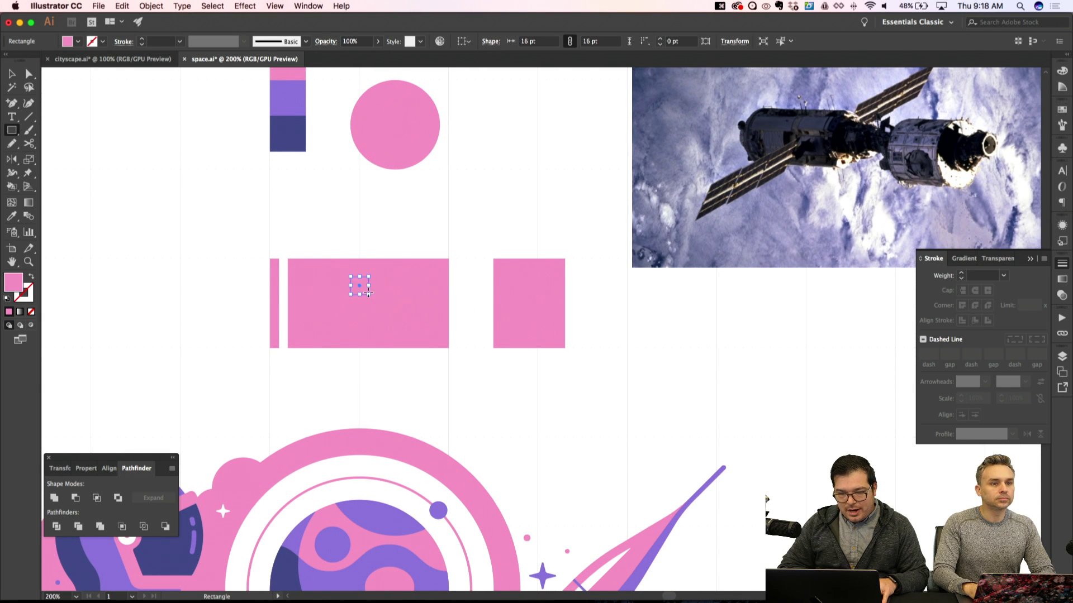
{"action": "key", "text": "super+z"}
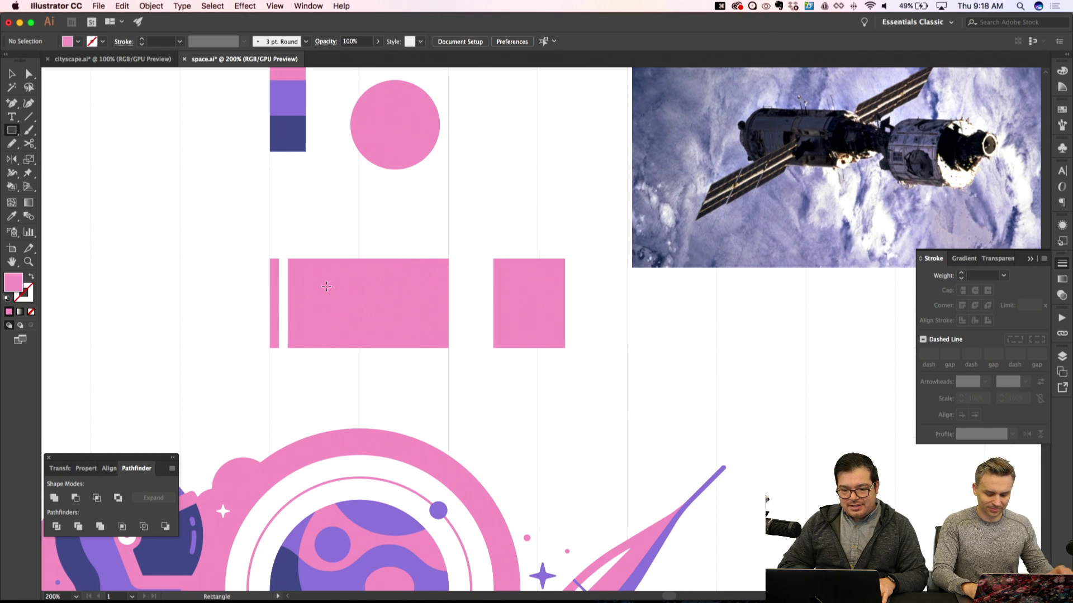
{"action": "key", "text": "a"}
{"action": "left_click", "coordinate": [309, 289]}
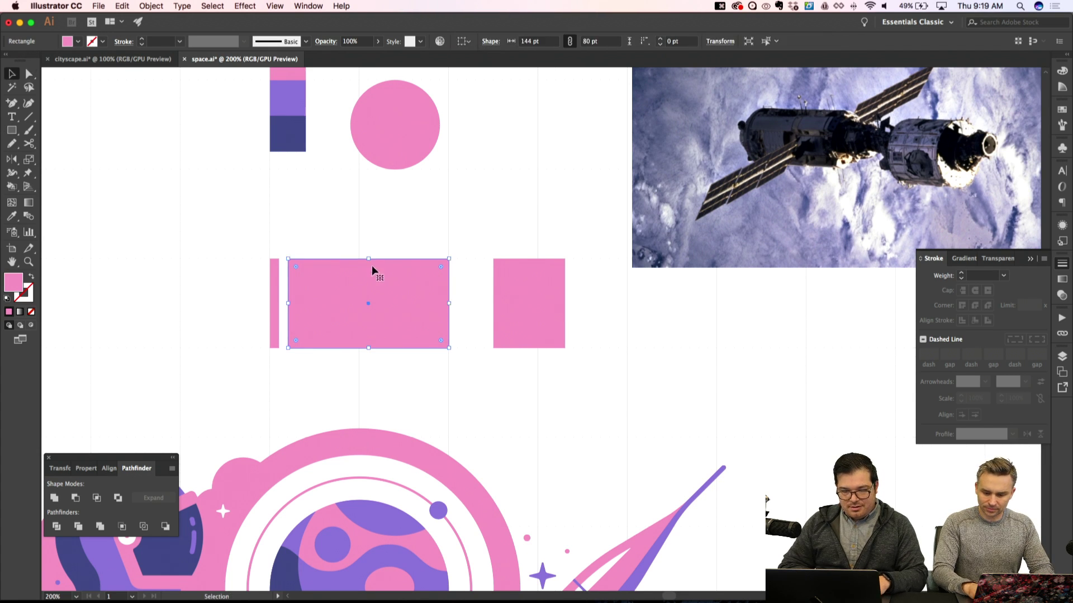
{"action": "key", "text": "shift+super+a"}
Draw a 112 × 32 pt rectangle vertically centered at the wide rectangle's left edge and fill it with the background white
{"action": "key", "text": "m"}
{"action": "left_click_drag", "start_coordinate": [288, 288], "coordinate": [413, 322]}
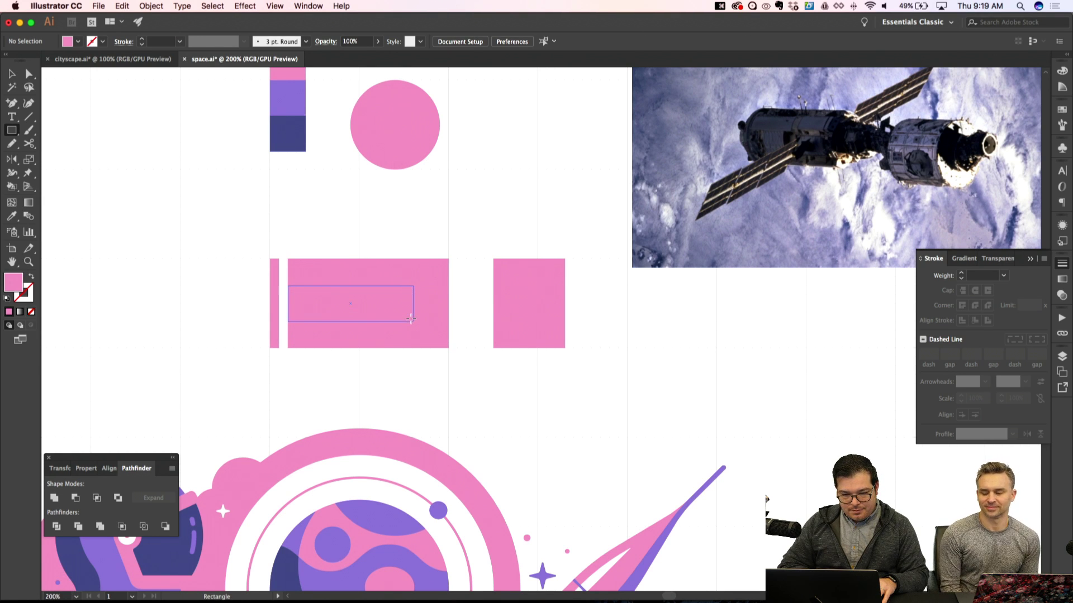
{"action": "key", "text": "i"}
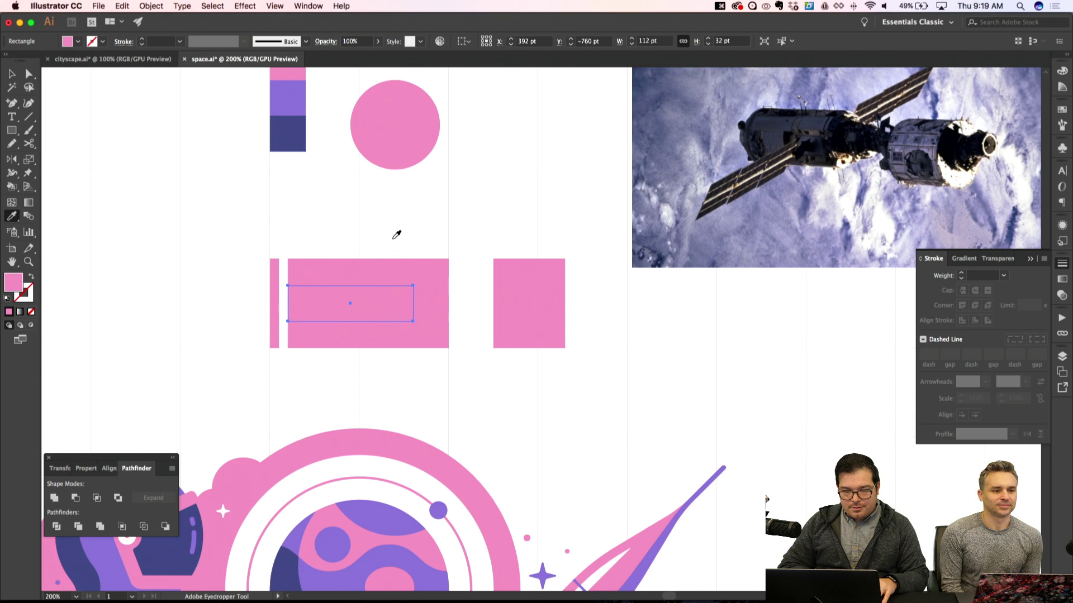
{"action": "left_click", "coordinate": [393, 239]}
{"action": "key", "text": "shift+super+a"}
Draw an 8 × 72 pt bar in the gap beside the thin strip and fill it with purple sampled from the astronaut artwork
{"action": "scroll", "coordinate": [396, 262], "scroll_direction": "left", "scroll_amount": 3}
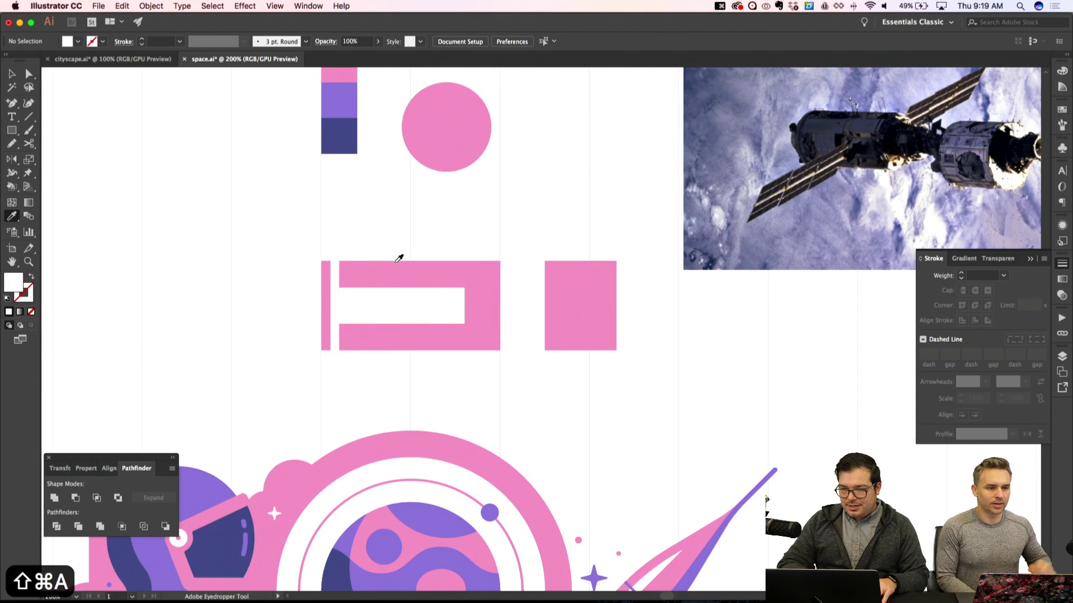
{"action": "key", "text": "super+equal"}
{"action": "key", "text": "m"}
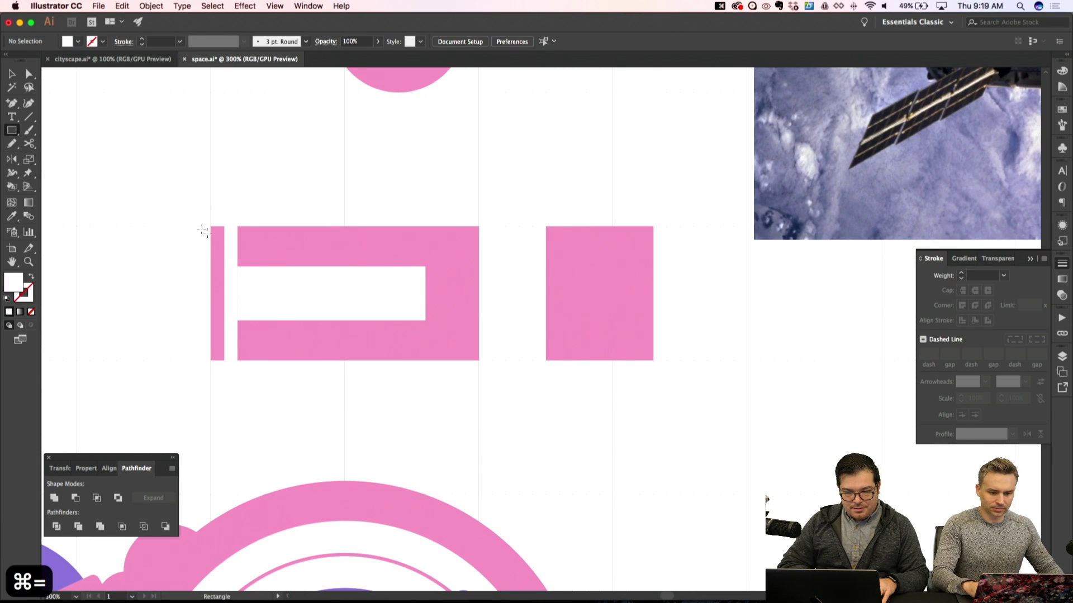
{"action": "left_click_drag", "start_coordinate": [224, 227], "coordinate": [242, 347]}
{"action": "key", "text": "i"}
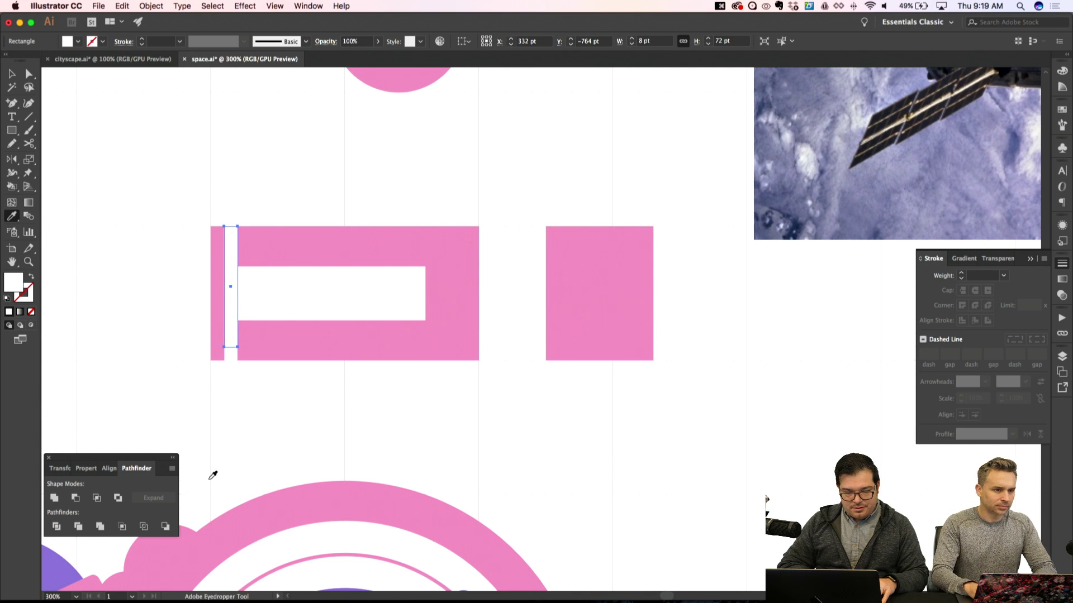
{"action": "scroll", "coordinate": [207, 447], "scroll_direction": "down", "scroll_amount": 5}
{"action": "scroll", "coordinate": [207, 447], "scroll_direction": "left", "scroll_amount": 5}
{"action": "left_click", "coordinate": [179, 414]}
{"action": "scroll", "coordinate": [176, 422], "scroll_direction": "up", "scroll_amount": 6}
Turn off grid snapping and center the purple bar vertically between the thin strip and the wide rectangle
{"action": "key", "text": "shift+super+apostrophe"}
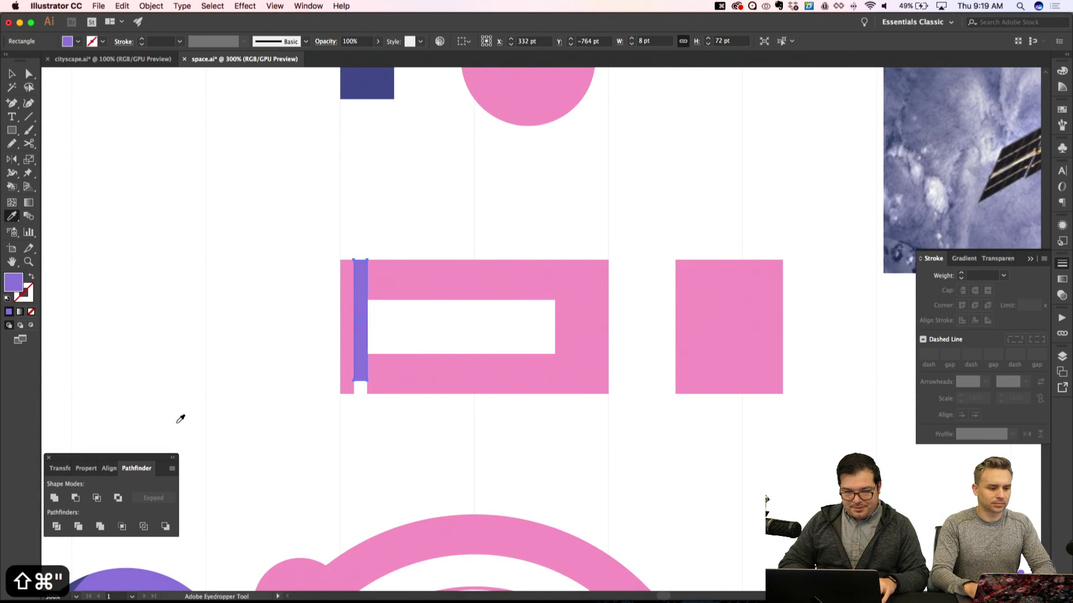
{"action": "key", "text": "shift+super+a"}
{"action": "key", "text": "super+minus"}
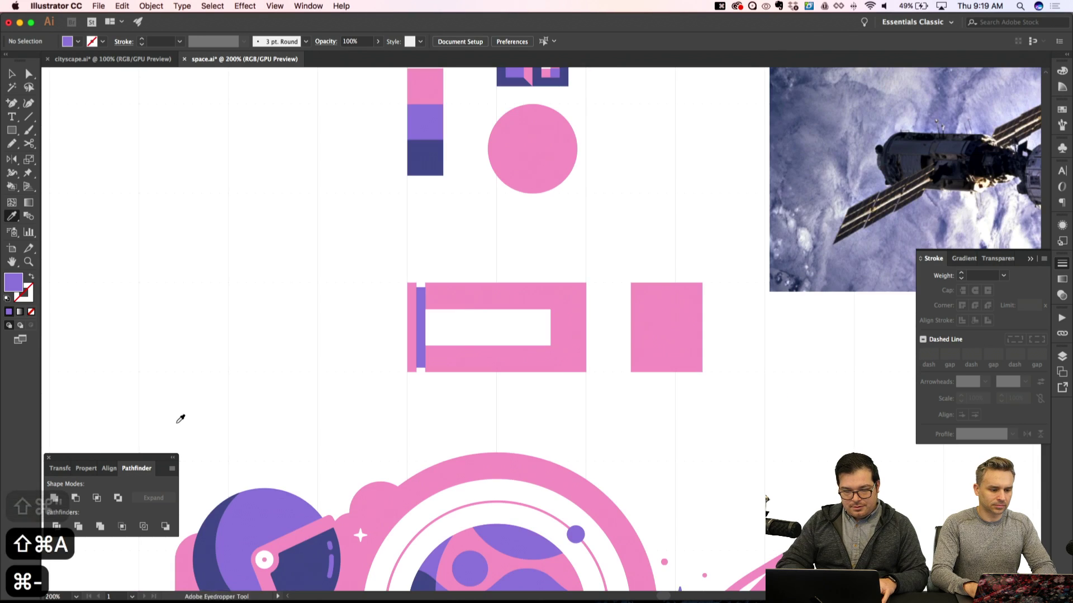
Draw a 144 × 32 pt purple rectangle along the wide rectangle's lower edge and send it behind the white slot
{"action": "key", "text": "super+apostrophe"}
{"action": "key", "text": "super+equal"}
{"action": "key", "text": "m"}
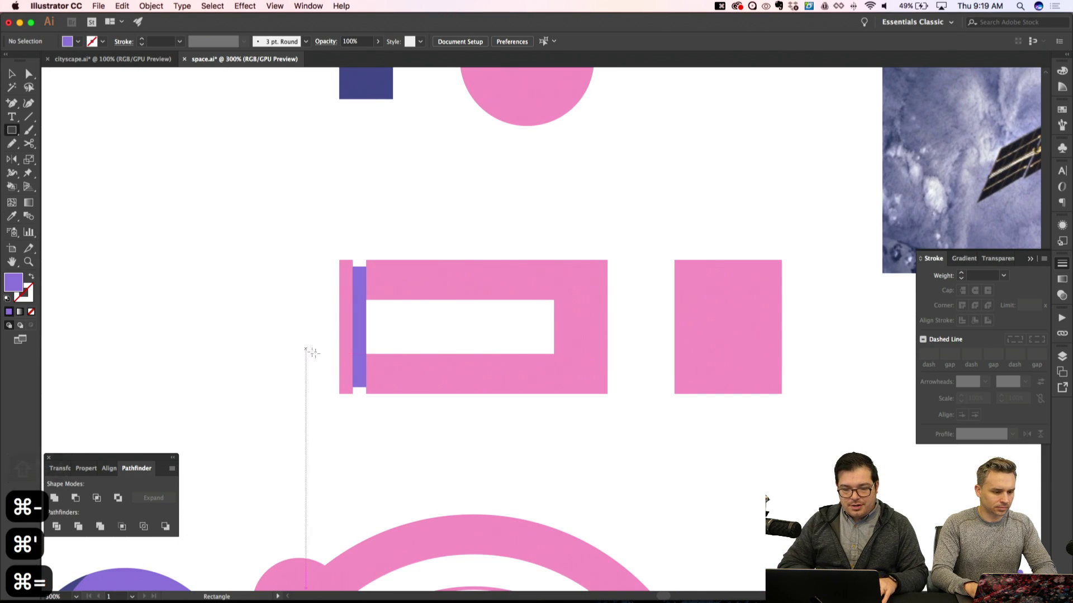
{"action": "key", "text": "shift+super+apostrophe"}
{"action": "left_click_drag", "start_coordinate": [366, 340], "coordinate": [607, 394]}
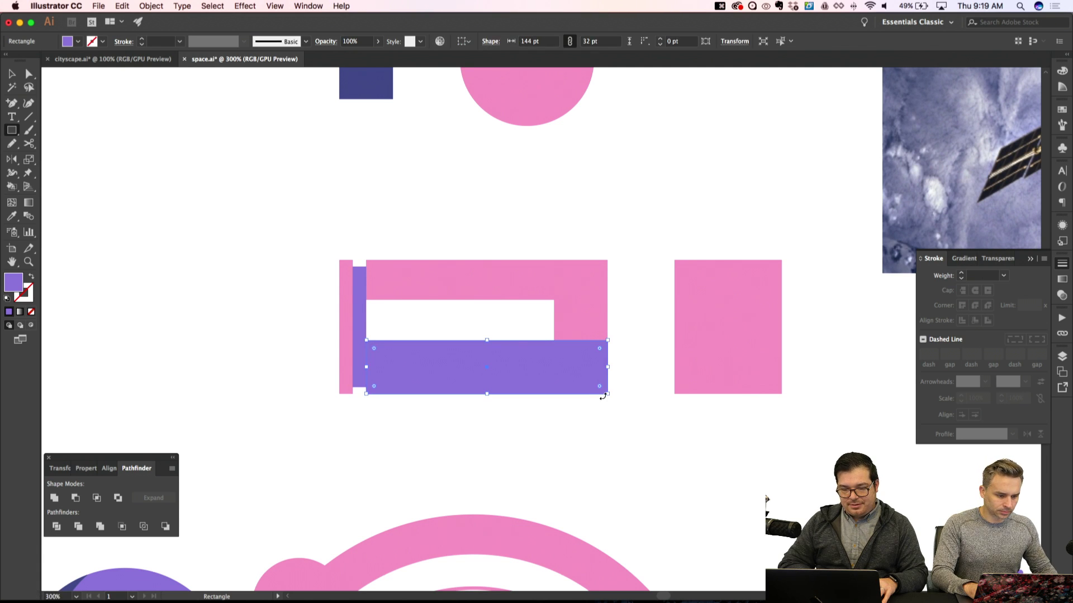
{"action": "key", "text": "super+bracketleft"}
{"action": "key", "text": "super+bracketleft"}
{"action": "key", "text": "super+bracketleft"}
{"action": "key", "text": "shift+super+a"}
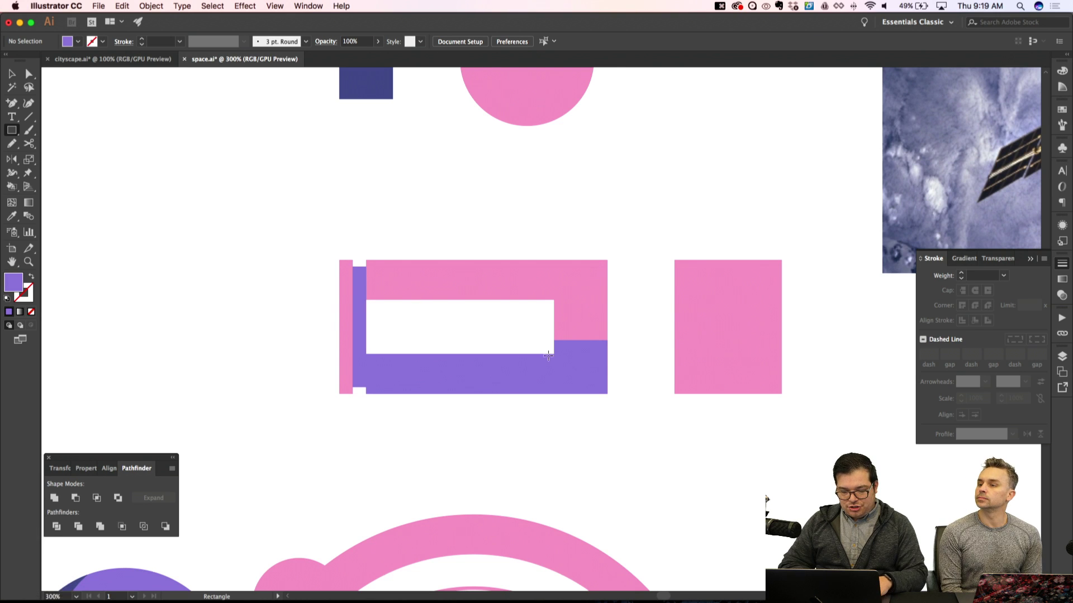
Copy the purple band to the left and resize the copy to 8 × 32 pt over the thin strip's lower part
{"action": "key", "text": "v"}
{"action": "left_click_drag", "start_coordinate": [531, 367], "coordinate": [267, 369]}
{"action": "left_click", "coordinate": [267, 366], "text": "shift"}
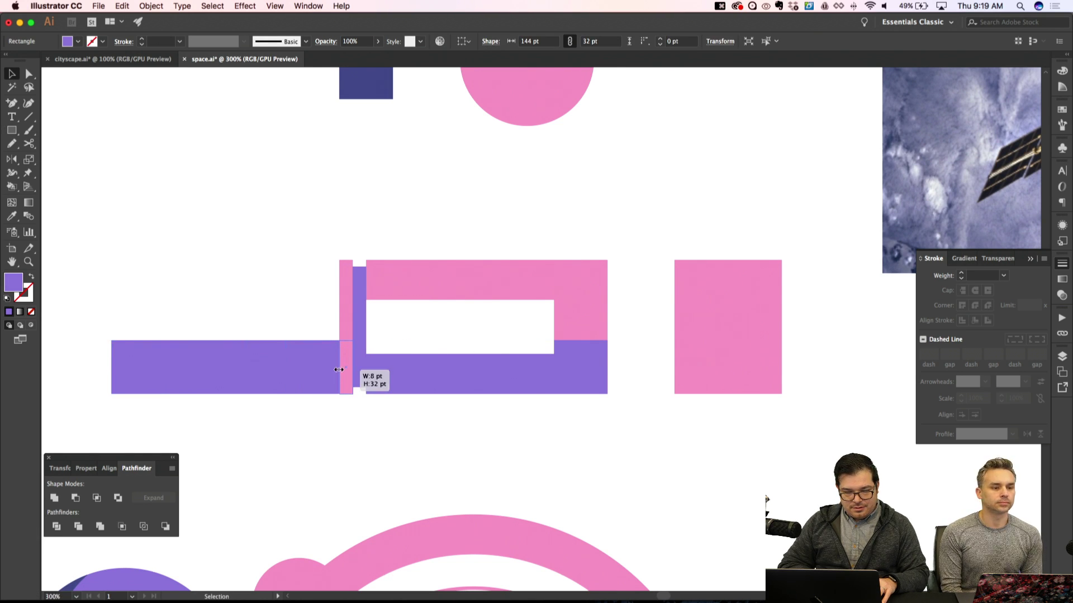
Place a matching purple band across the lower part of the separate right-hand rectangle and bring it to the front
{"action": "left_click_drag", "start_coordinate": [335, 367], "coordinate": [784, 370]}
{"action": "key", "text": "super+shift+bracketright"}
{"action": "key", "text": "super+shift+a"}
{"action": "key", "text": "super+shift+a"}
{"action": "key", "text": "super+minus"}
{"action": "key", "text": "super+minus"}
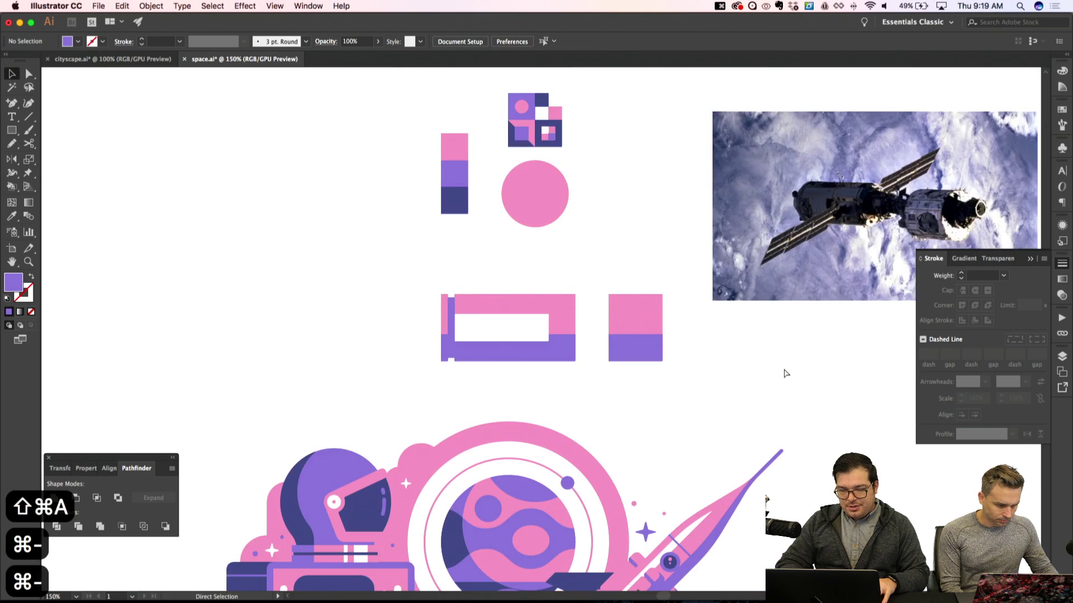
Draw a vertical 2 pt purple line just inside the left edge of the separate right-hand rectangle, spanning its height
{"action": "key", "text": "super+apostrophe"}
{"action": "key", "text": "super+equal"}
{"action": "scroll", "coordinate": [783, 374], "scroll_direction": "right", "scroll_amount": 3}
{"action": "key", "text": "a"}
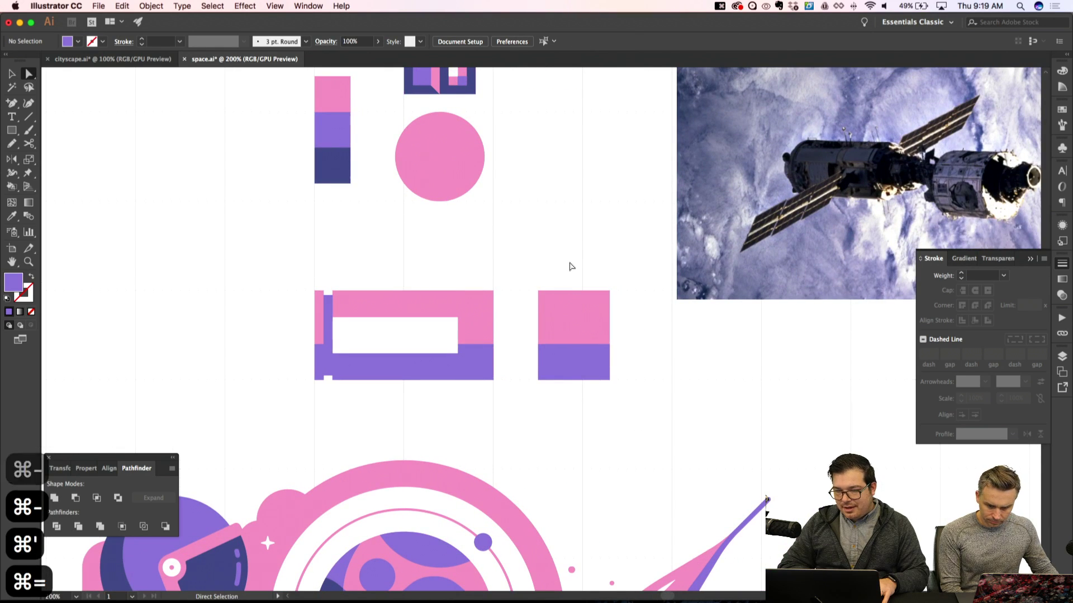
{"action": "scroll", "coordinate": [880, 193], "scroll_direction": "down", "scroll_amount": 1}
{"action": "scroll", "coordinate": [880, 193], "scroll_direction": "right", "scroll_amount": 1}
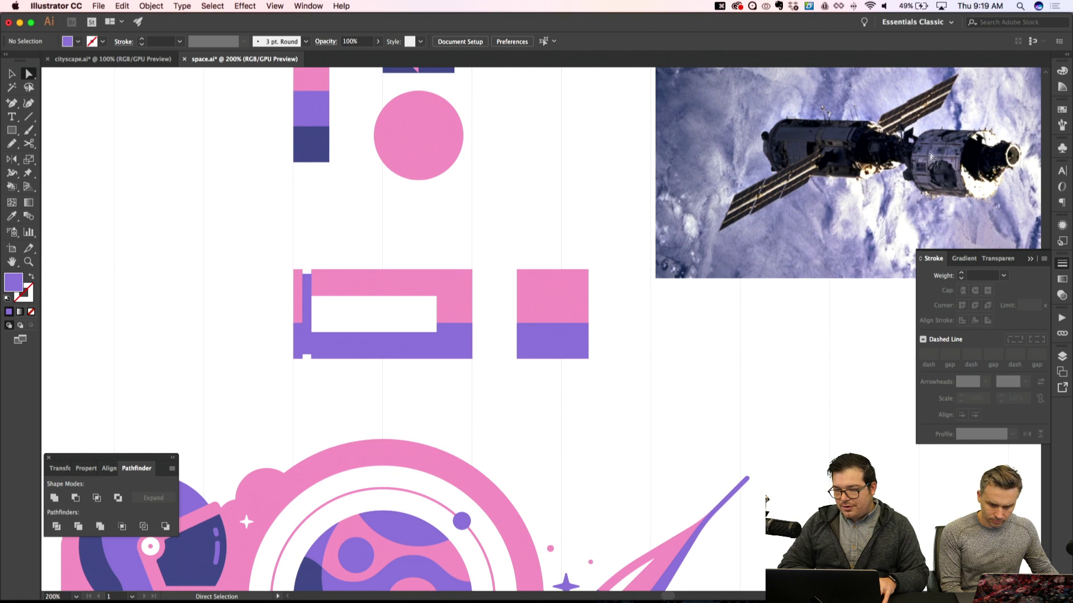
{"action": "key", "text": "p"}
{"action": "key", "text": "super+equal"}
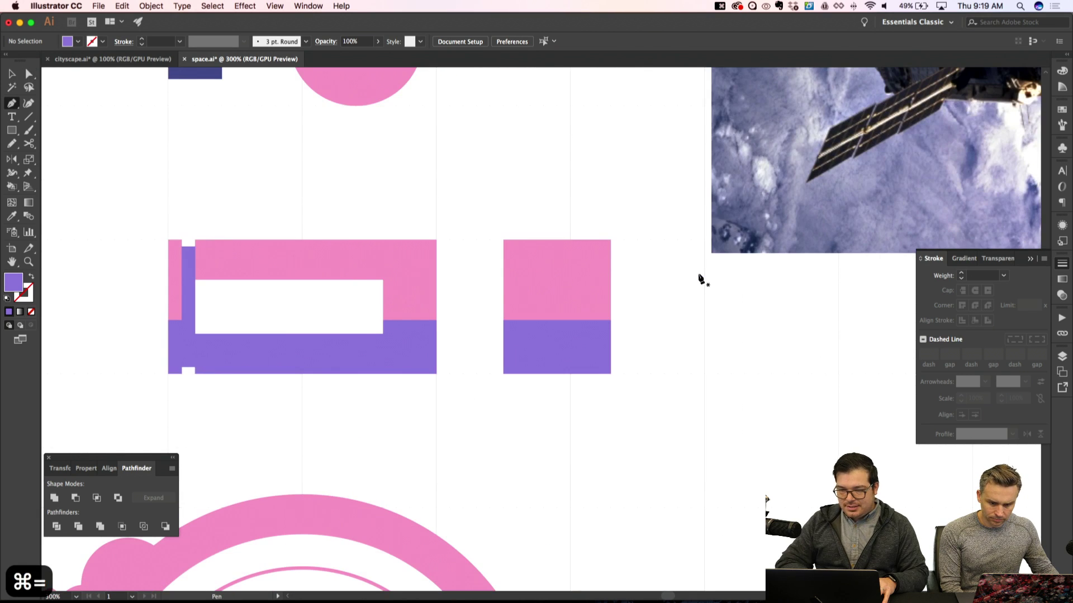
{"action": "left_click", "coordinate": [517, 373]}
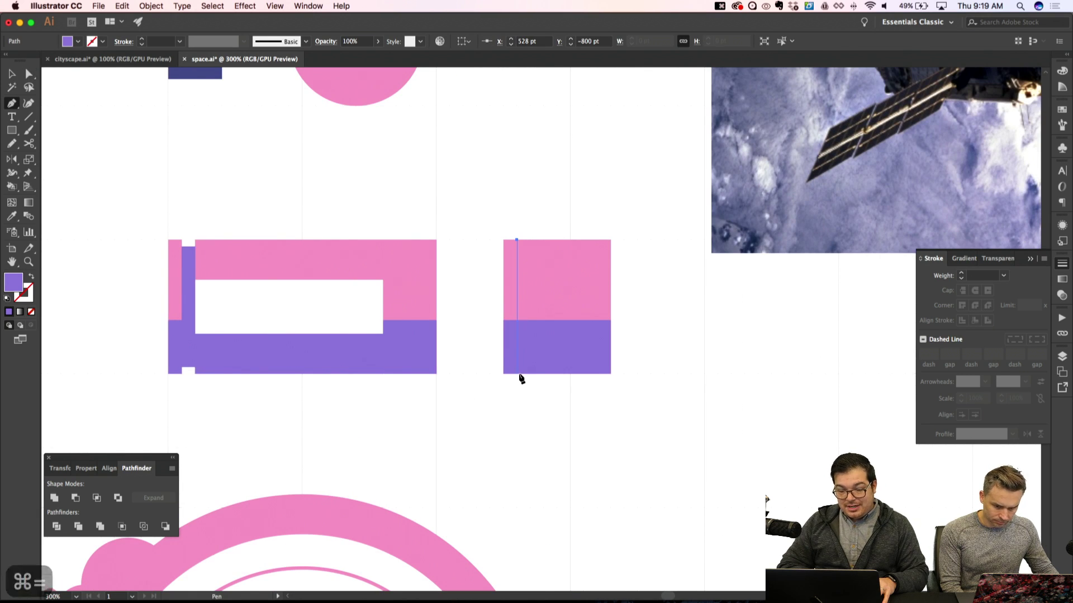
{"action": "key", "text": "i"}
{"action": "left_click", "coordinate": [557, 347]}
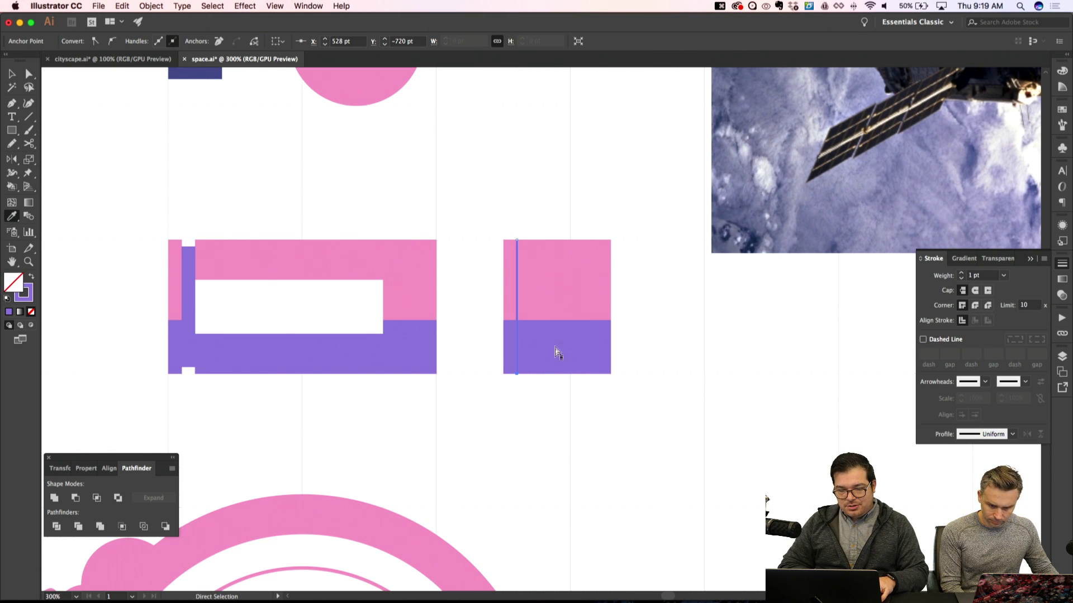
{"action": "key", "text": "shift+super+a"}
{"action": "key", "text": "v"}
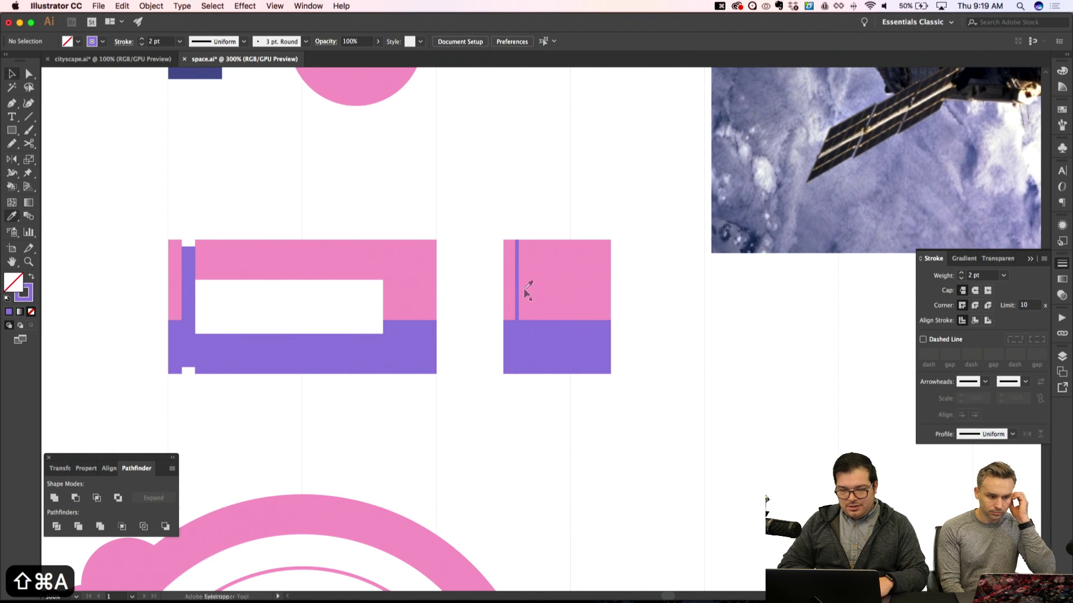
Copy the purple line to just inside the right edges of the wide rectangle and the right-hand rectangle, and hide the grid
{"action": "left_click_drag", "start_coordinate": [516, 286], "coordinate": [426, 287]}
{"action": "key", "text": "super+z"}
{"action": "key", "text": "shift+super+a"}
{"action": "key", "text": "shift+super+a"}
{"action": "key", "text": "super+minus"}
{"action": "key", "text": "super+apostrophe"}
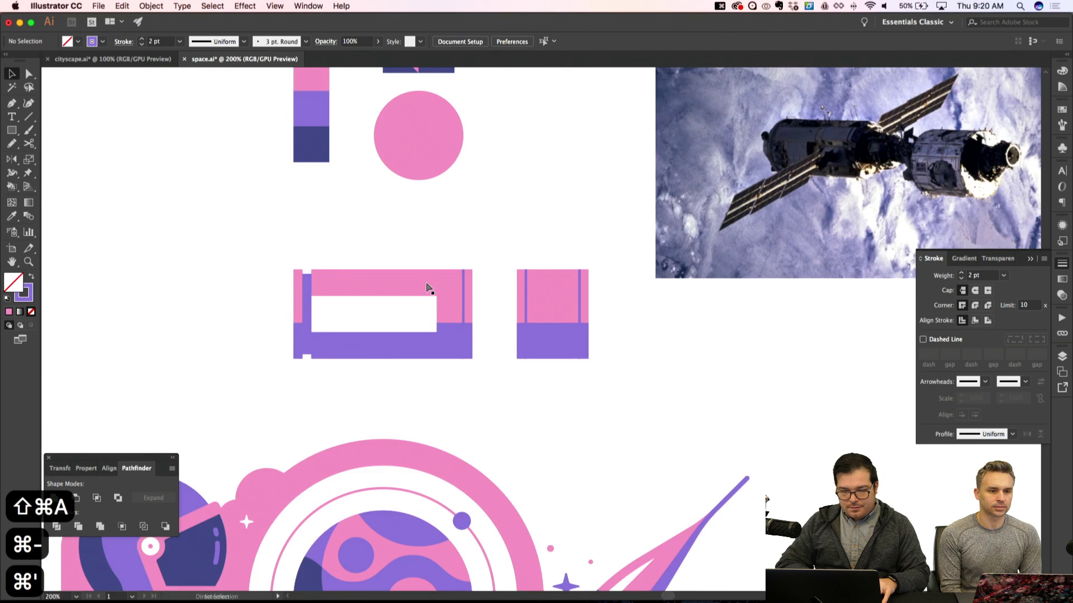
Draw a vertical 2 pt line 32 pt high through the middle of the white slot and color it pink
{"action": "scroll", "coordinate": [430, 289], "scroll_direction": "right", "scroll_amount": 3}
{"action": "scroll", "coordinate": [430, 289], "scroll_direction": "left", "scroll_amount": 5}
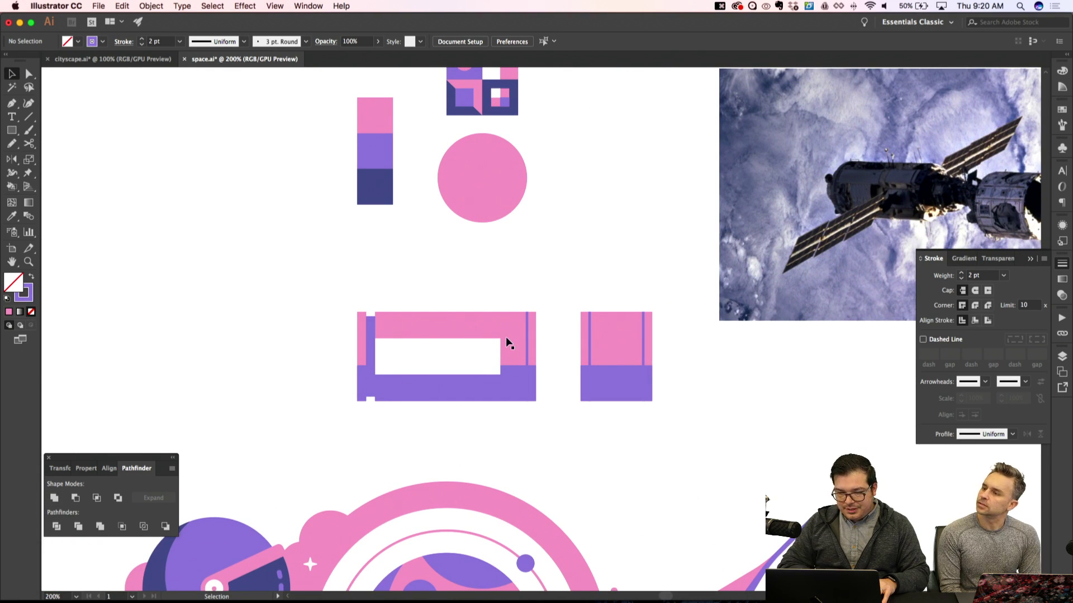
{"action": "key", "text": "super+equal"}
{"action": "key", "text": "p"}
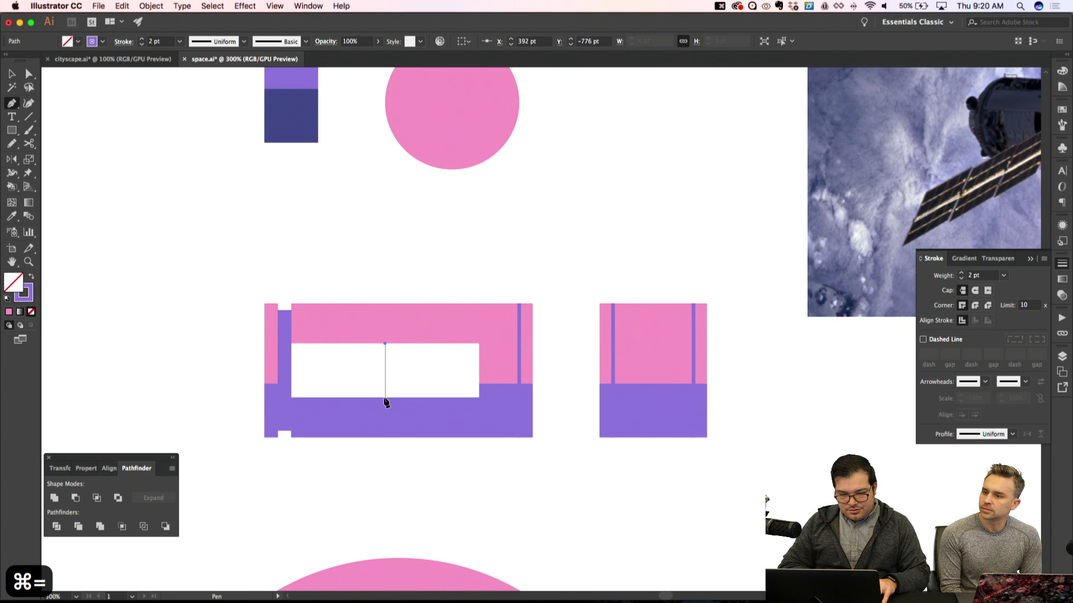
{"action": "left_click", "coordinate": [385, 398]}
{"action": "key", "text": "i"}
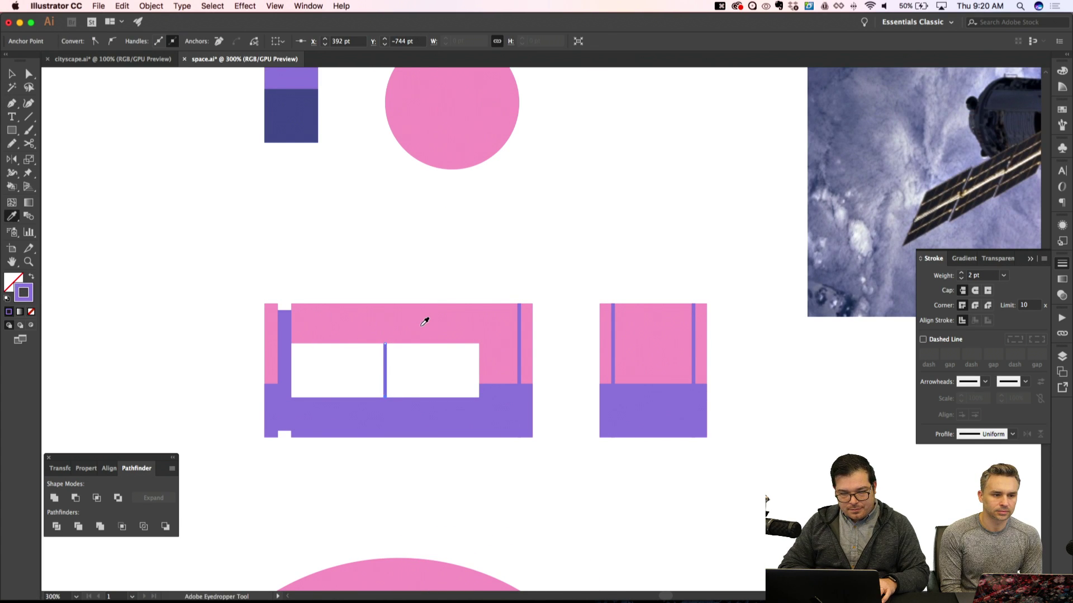
{"action": "left_click", "coordinate": [428, 319]}
{"action": "key", "text": "shift+super+a"}
{"action": "key", "text": "v"}
Place a copy of the pink line a short distance to its right inside the white slot
{"action": "left_click", "coordinate": [386, 375]}
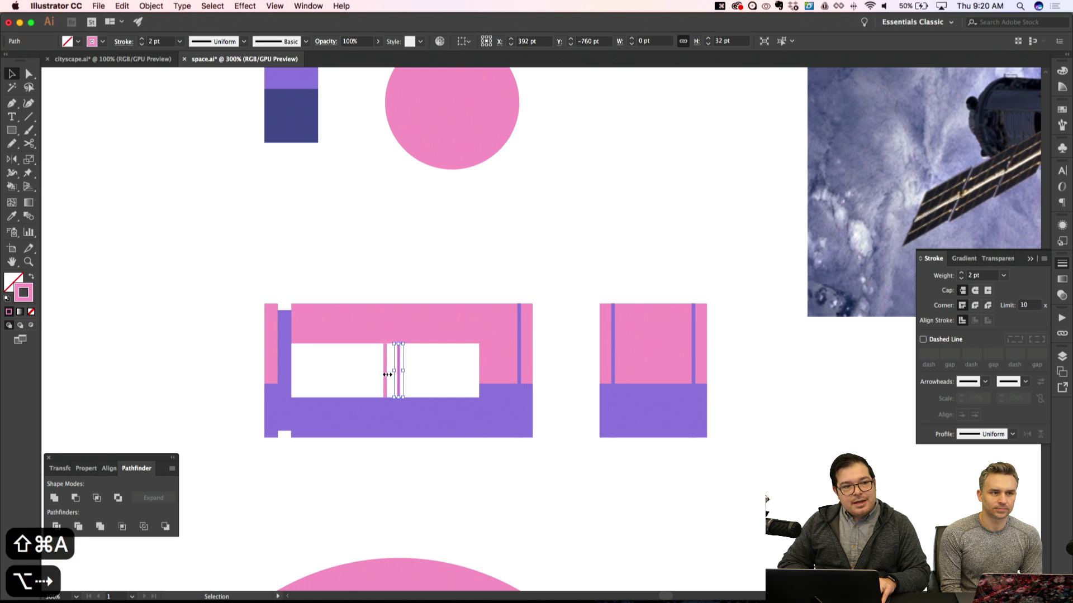
{"action": "left_click_drag", "start_coordinate": [387, 374], "coordinate": [426, 374]}
{"action": "key", "text": "shift+super+a"}
Round the two right-hand corners of the white slot
{"action": "key", "text": "a"}
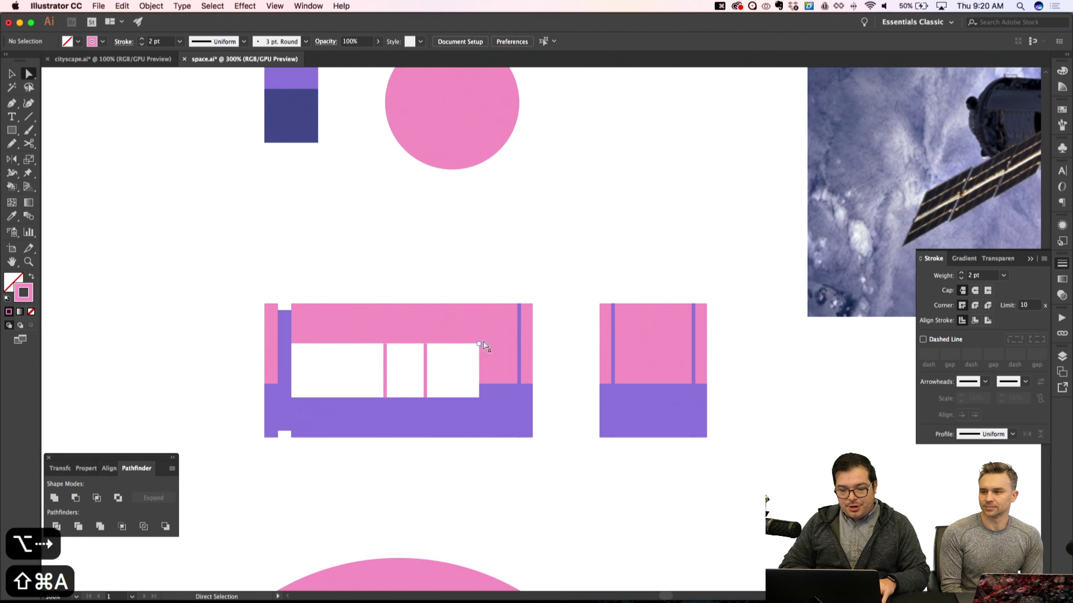
{"action": "left_click", "coordinate": [478, 344]}
{"action": "left_click", "coordinate": [480, 398], "text": "shift"}
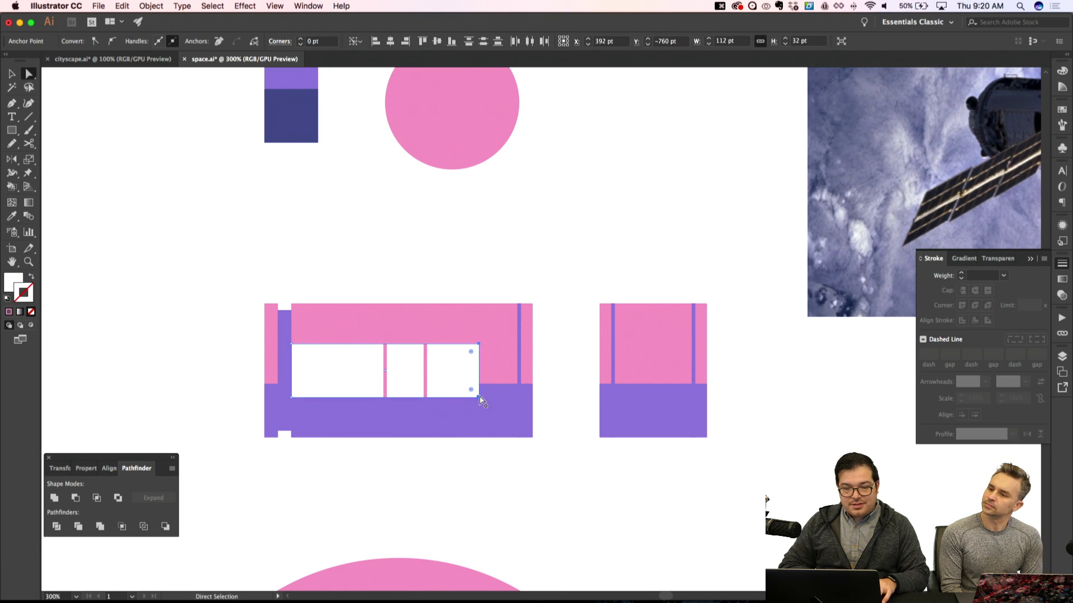
{"action": "left_click", "coordinate": [300, 39]}
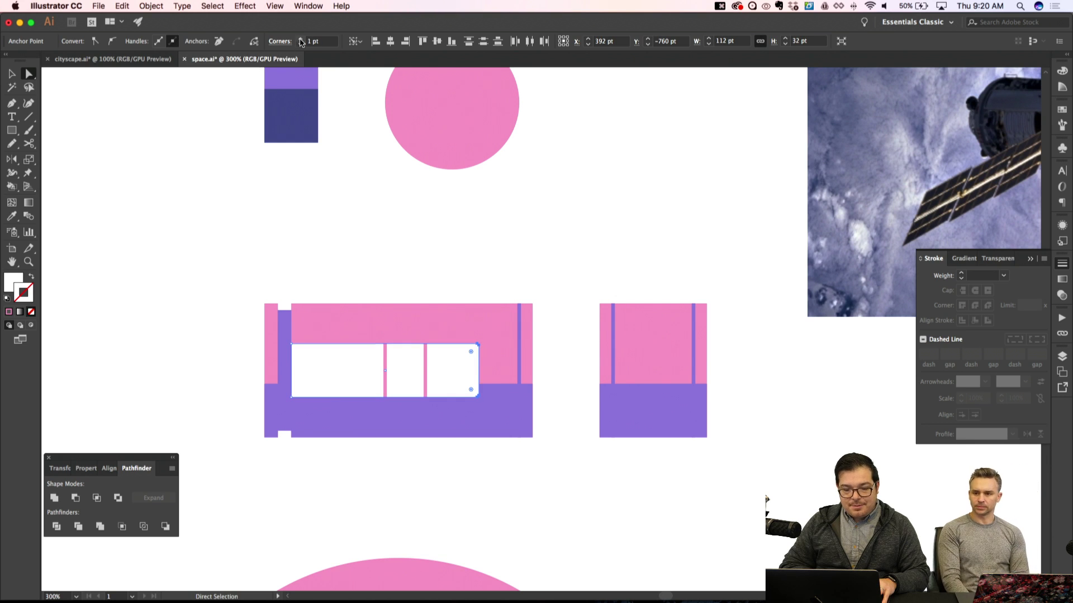
{"action": "key", "text": "shift+super+a"}
{"action": "key", "text": "super+minus"}
{"action": "key", "text": "super+minus"}
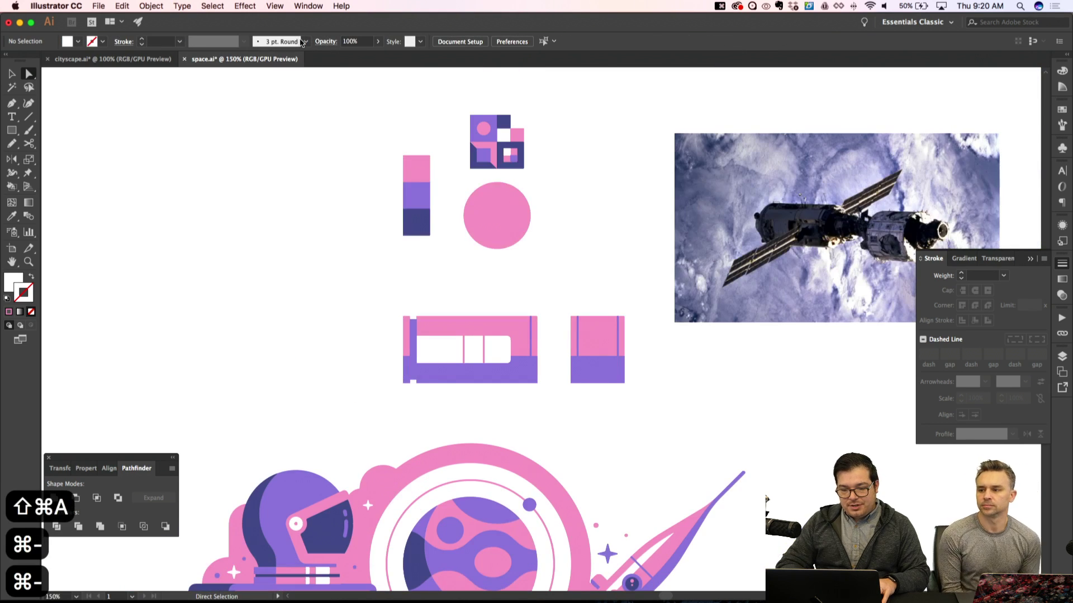
Compare the two station modules with the space station reference photo
{"action": "key", "text": "super+apostrophe"}
{"action": "key", "text": "super+apostrophe"}
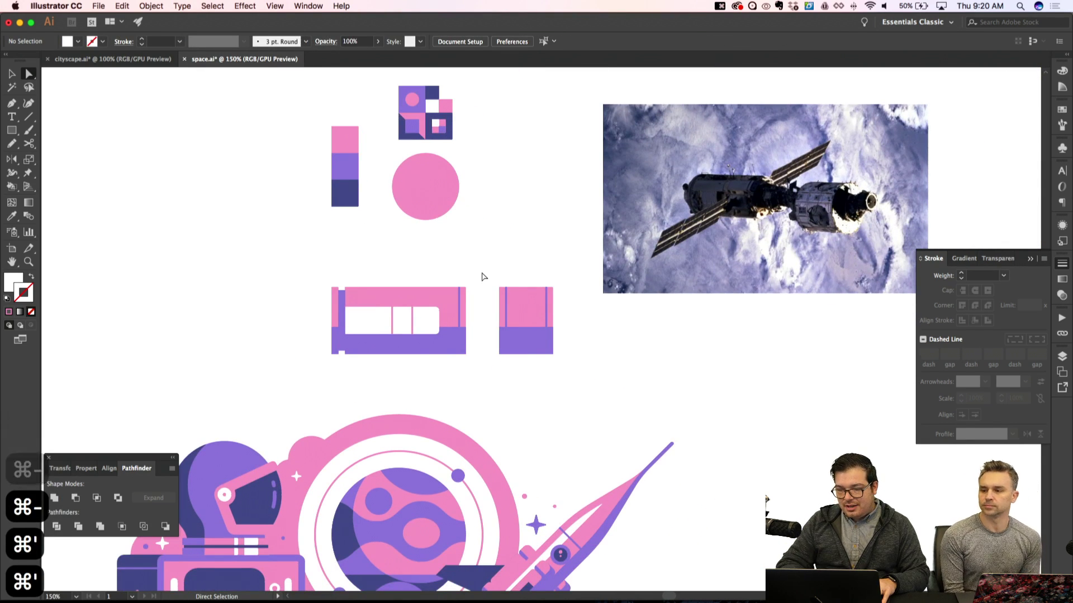
{"action": "key", "text": "super+equal"}
{"action": "key", "text": "super+equal"}
{"action": "scroll", "coordinate": [484, 278], "scroll_direction": "right", "scroll_amount": 5}
{"action": "scroll", "coordinate": [484, 278], "scroll_direction": "up", "scroll_amount": 3}
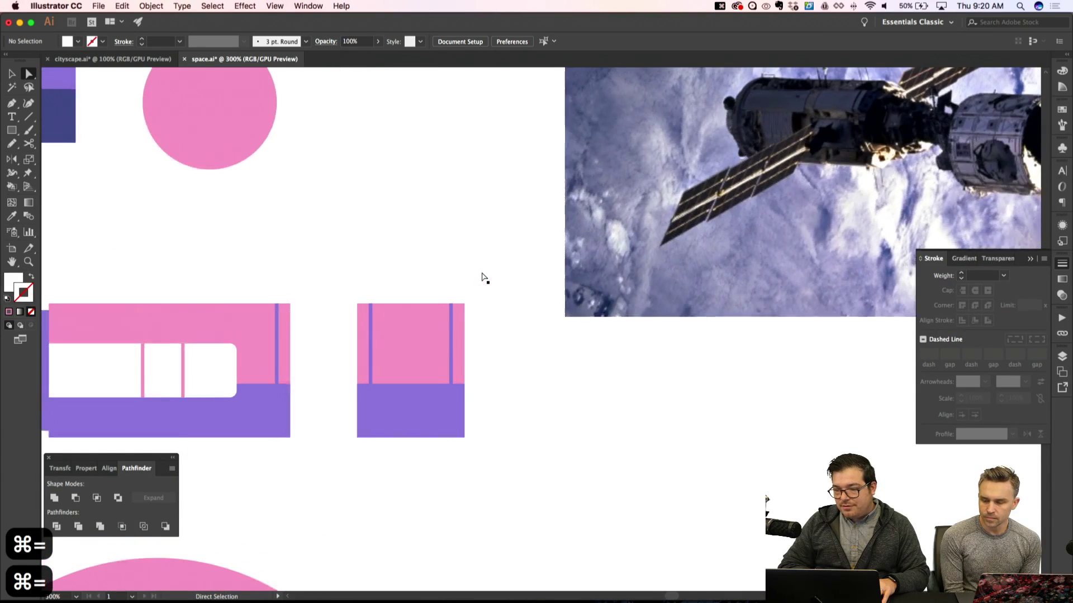
{"action": "scroll", "coordinate": [484, 279], "scroll_direction": "left", "scroll_amount": 10}
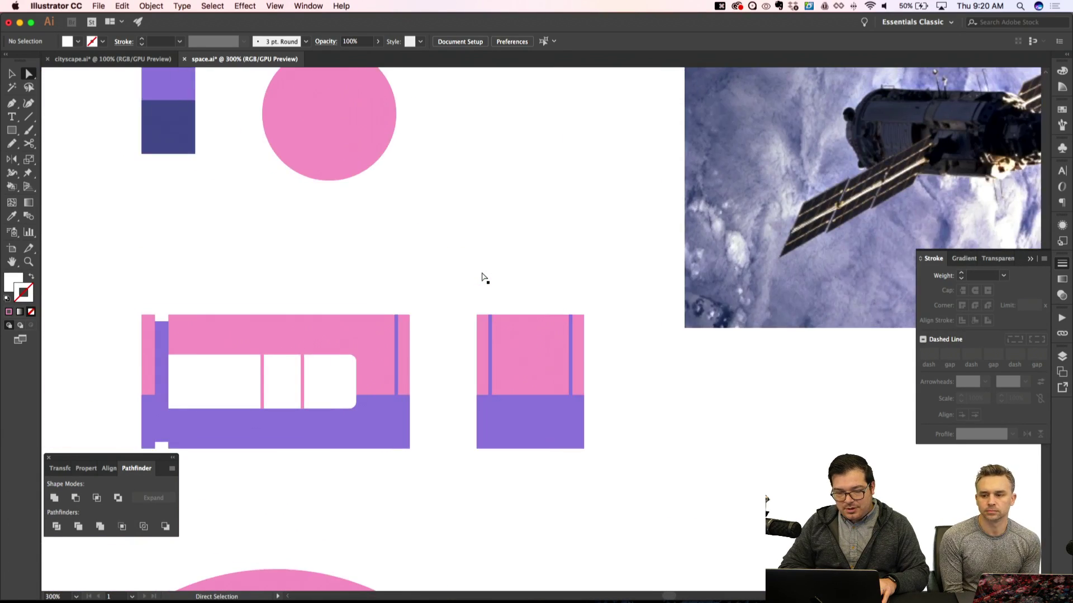
{"action": "scroll", "coordinate": [484, 278], "scroll_direction": "up", "scroll_amount": 3}
{"action": "scroll", "coordinate": [483, 278], "scroll_direction": "right", "scroll_amount": 4}
{"action": "scroll", "coordinate": [483, 277], "scroll_direction": "left", "scroll_amount": 12}
{"action": "scroll", "coordinate": [484, 278], "scroll_direction": "down", "scroll_amount": 1}
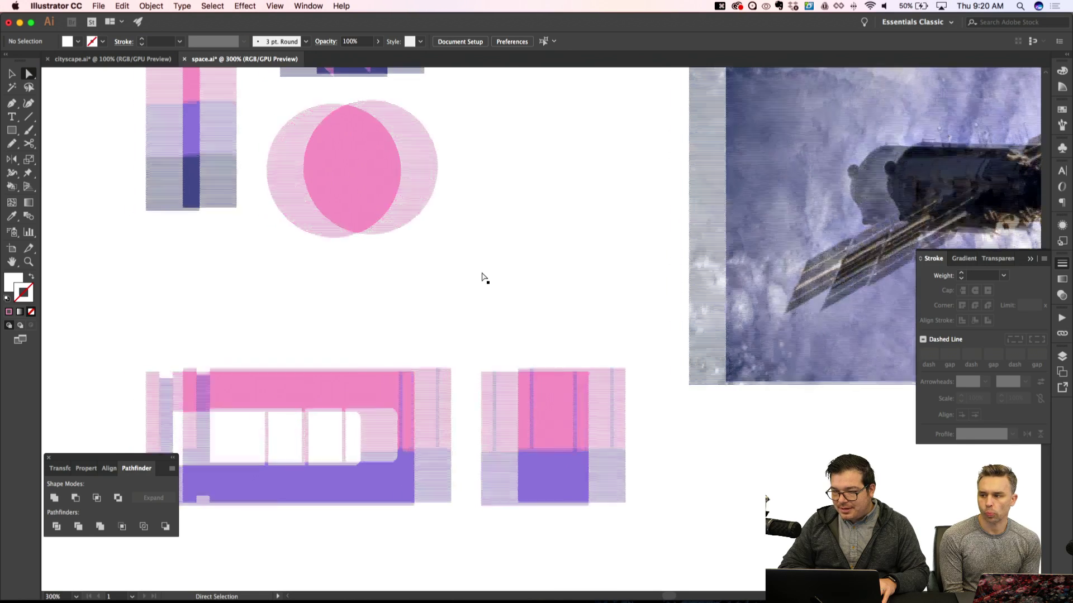
Draw a 72 × 16 pt white rectangle with the Pen tool along the wide rectangle's upper edge, starting at the purple bar
{"action": "key", "text": "p"}
{"action": "key", "text": "super+equal"}
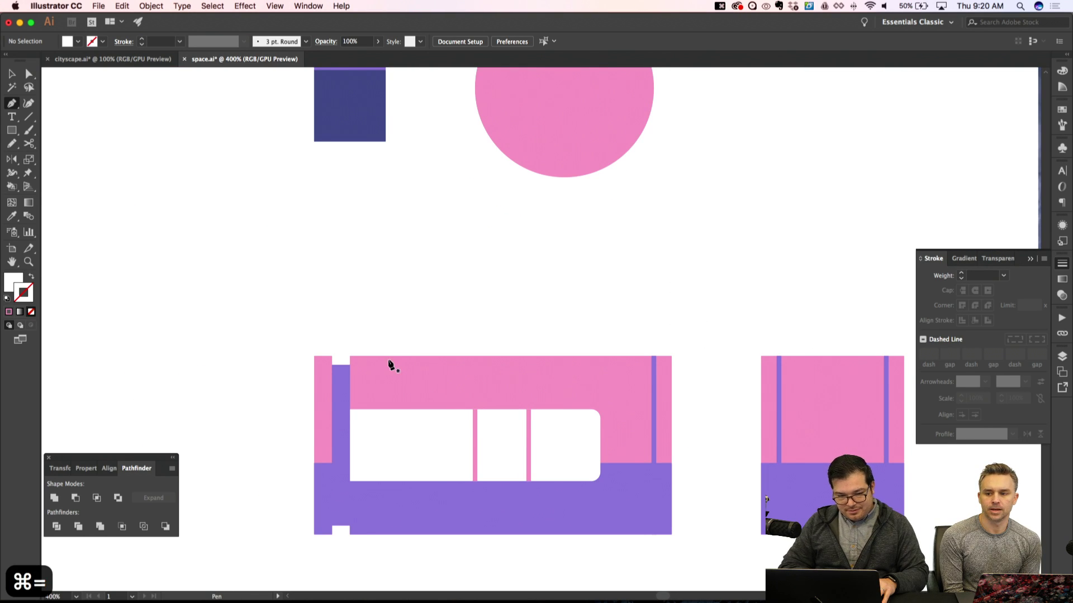
{"action": "left_click", "coordinate": [350, 391]}
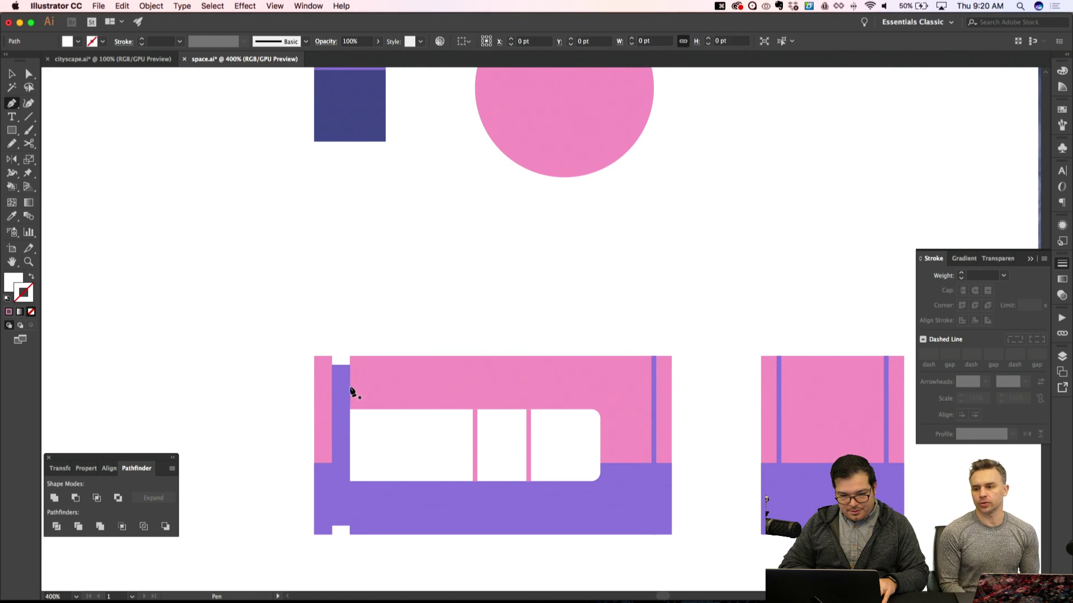
{"action": "left_click", "coordinate": [509, 392]}
{"action": "left_click", "coordinate": [510, 356]}
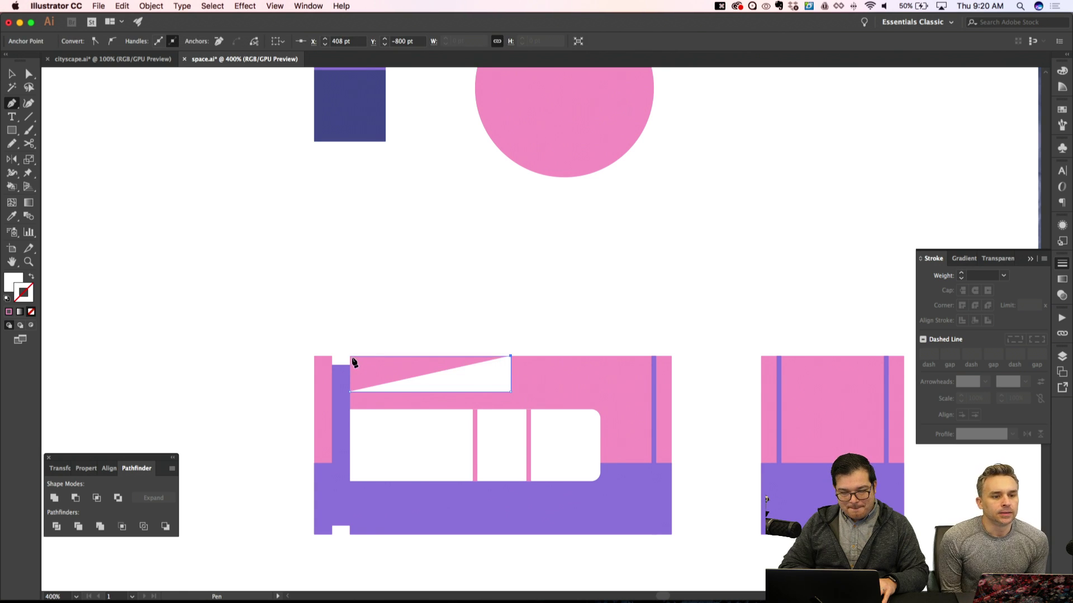
{"action": "left_click", "coordinate": [351, 356]}
{"action": "left_click", "coordinate": [350, 392]}
Round the lower-right corner of the new white rectangle to 12 pt
{"action": "key", "text": "a"}
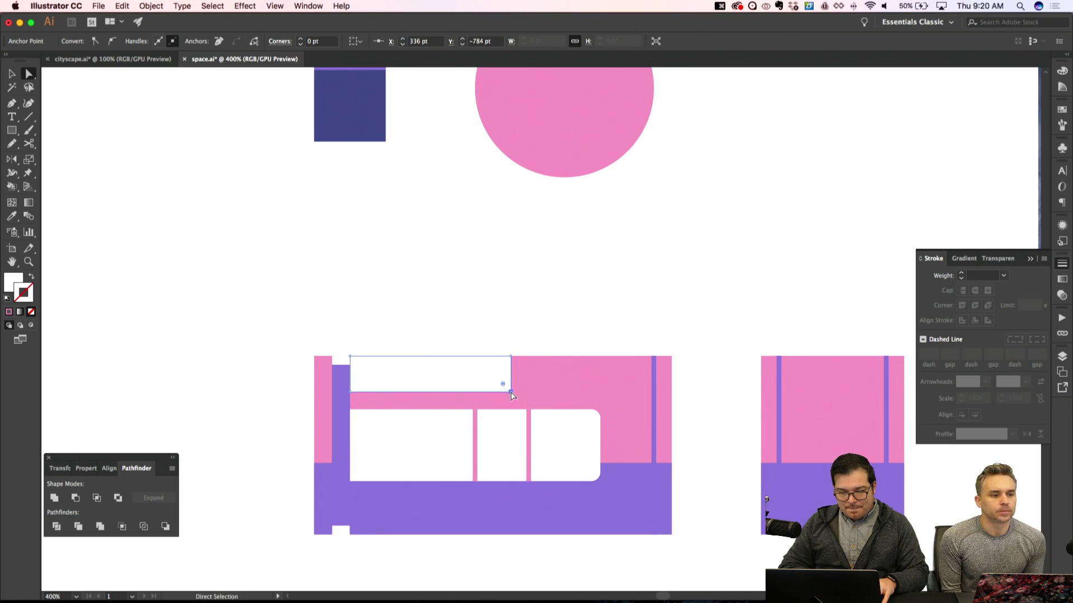
{"action": "left_click", "coordinate": [302, 39]}
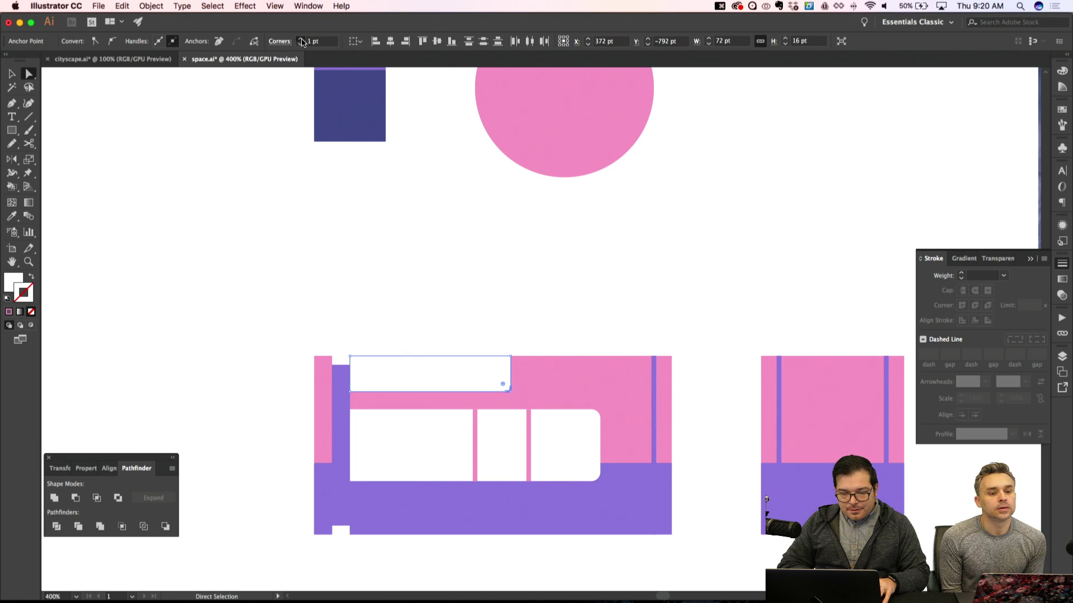
{"action": "left_click", "coordinate": [302, 43]}
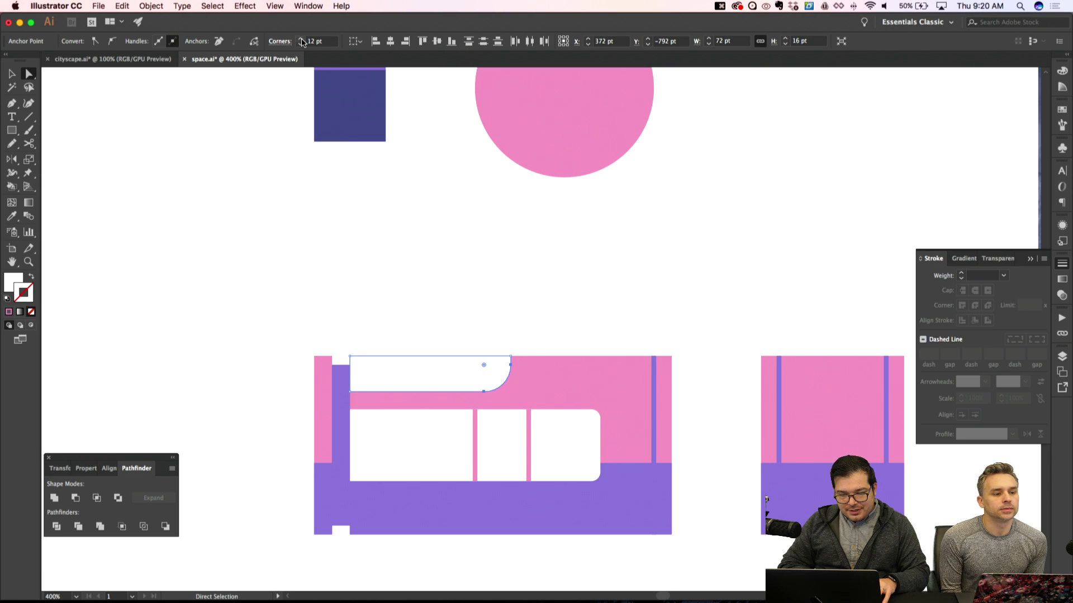
{"action": "key", "text": "shift+super+a"}
Fill the rounded panel with the purple sampled from the vertical bar
{"action": "left_click", "coordinate": [420, 369]}
{"action": "key", "text": "shift+super+a"}
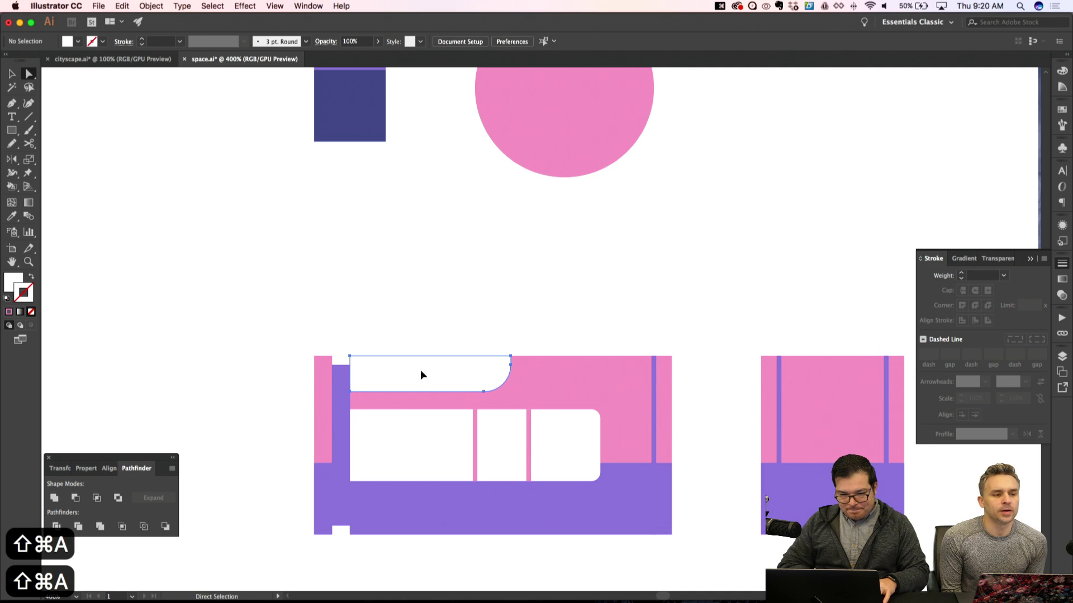
{"action": "left_click", "coordinate": [421, 370]}
{"action": "key", "text": "i"}
{"action": "left_click", "coordinate": [335, 406]}
{"action": "key", "text": "shift+super+a"}
{"action": "key", "text": "v"}
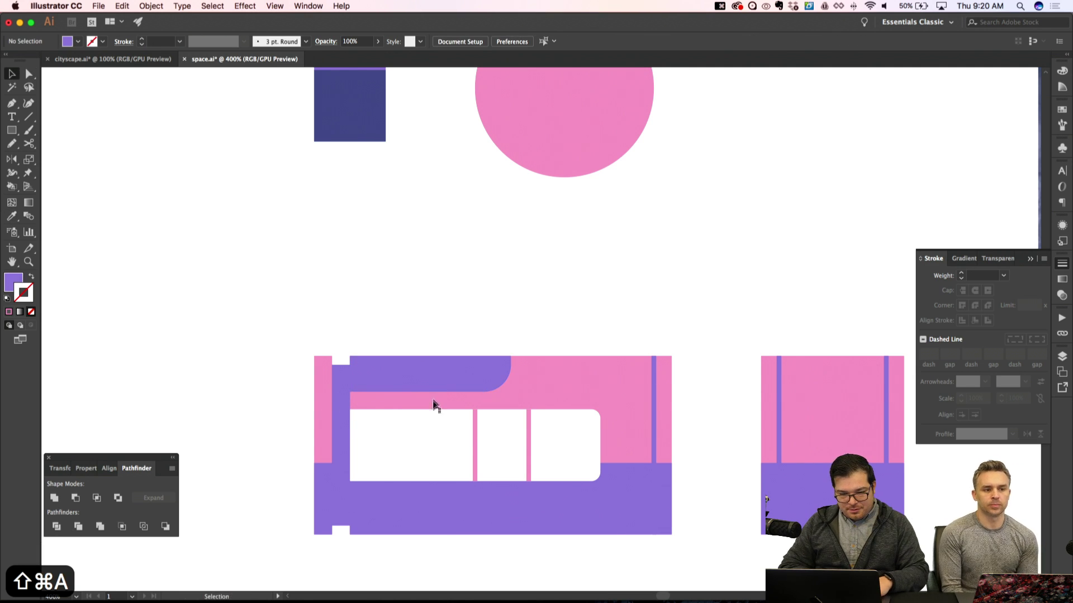
Copy the rounded panel to the wide rectangle's lower edge and fill the copy with dark blue sampled from the astronaut's visor
{"action": "left_click_drag", "start_coordinate": [441, 380], "coordinate": [431, 515]}
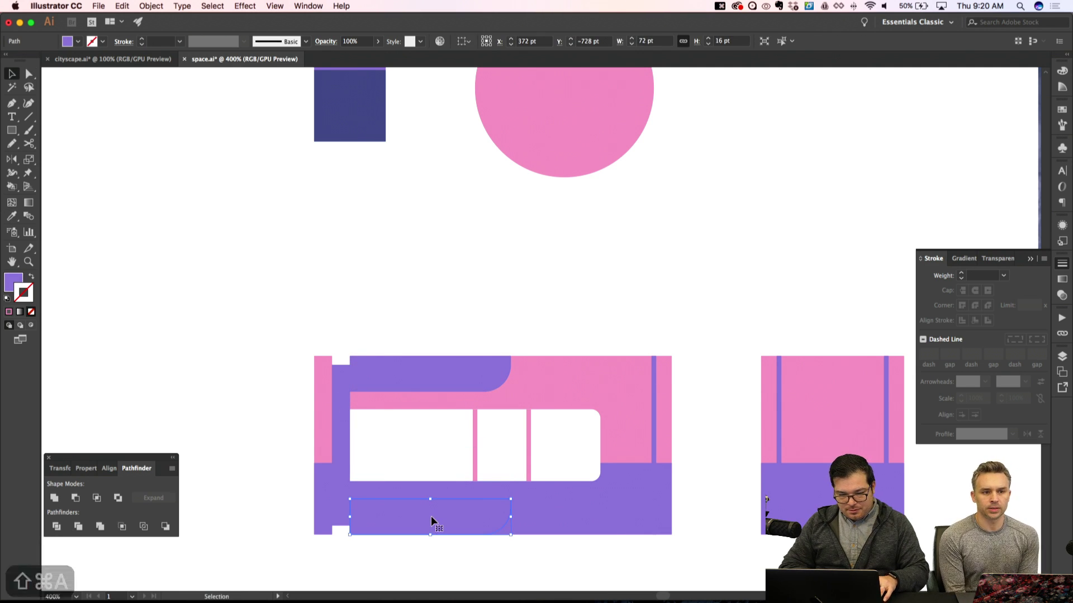
{"action": "key", "text": "super+minus"}
{"action": "key", "text": "super+minus"}
{"action": "key", "text": "i"}
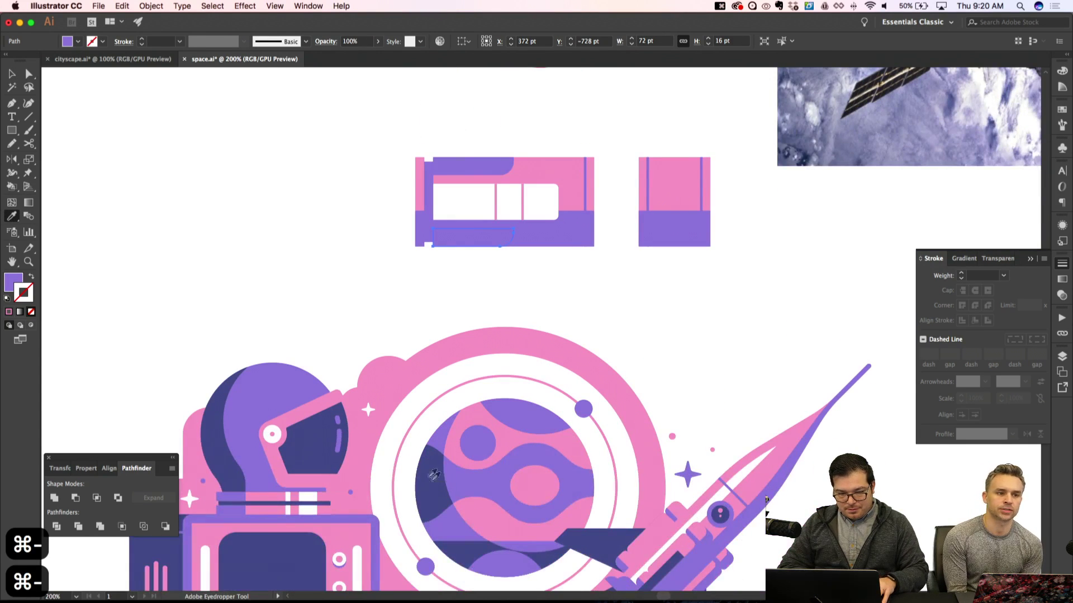
{"action": "left_click", "coordinate": [331, 431]}
{"action": "key", "text": "shift+super+a"}
{"action": "key", "text": "v"}
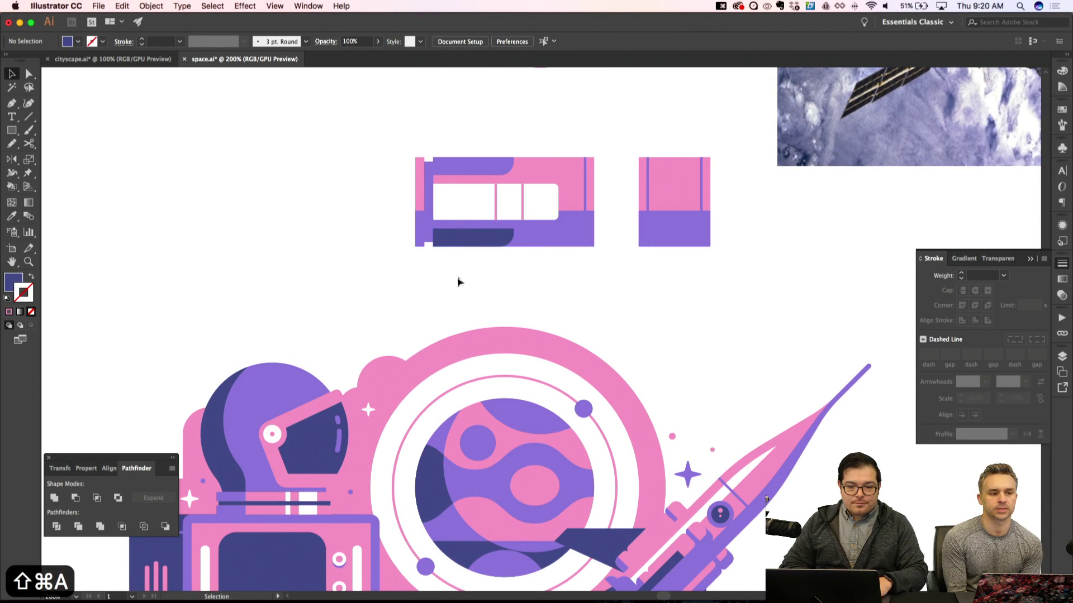
Reflect the dark blue panel across the horizontal axis so its rounded corner faces up
{"action": "right_click", "coordinate": [485, 243]}
{"action": "mouse_move", "coordinate": [545, 399]}
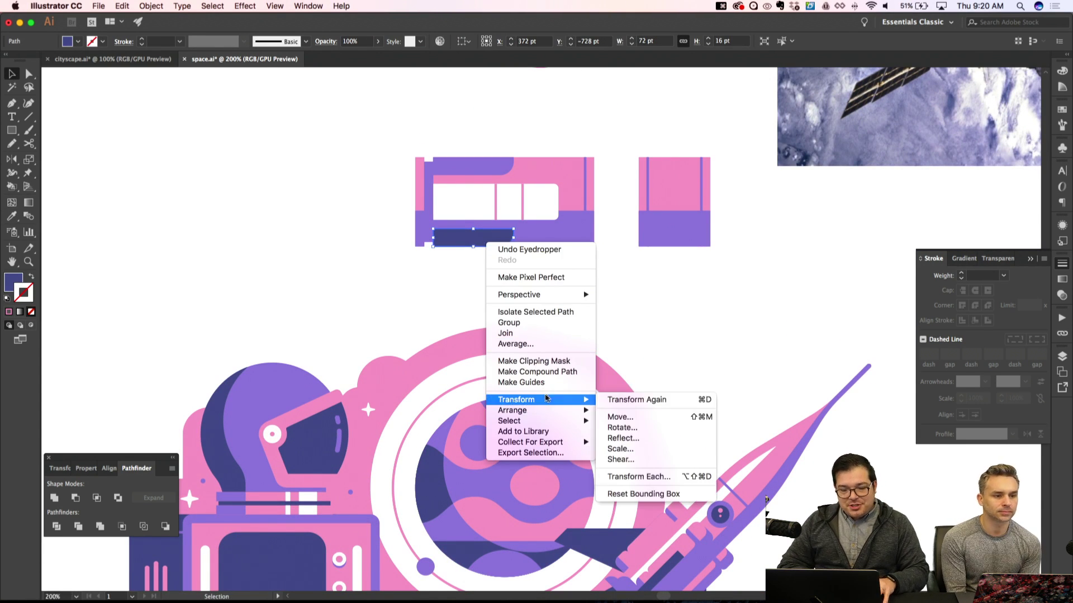
{"action": "left_click", "coordinate": [629, 439]}
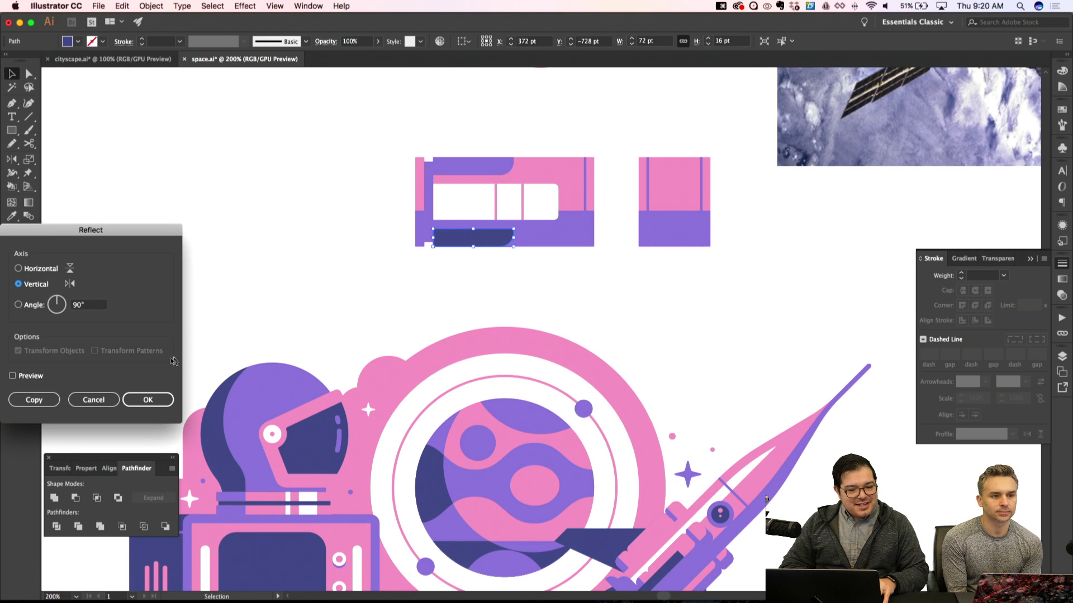
{"action": "left_click", "coordinate": [148, 400]}
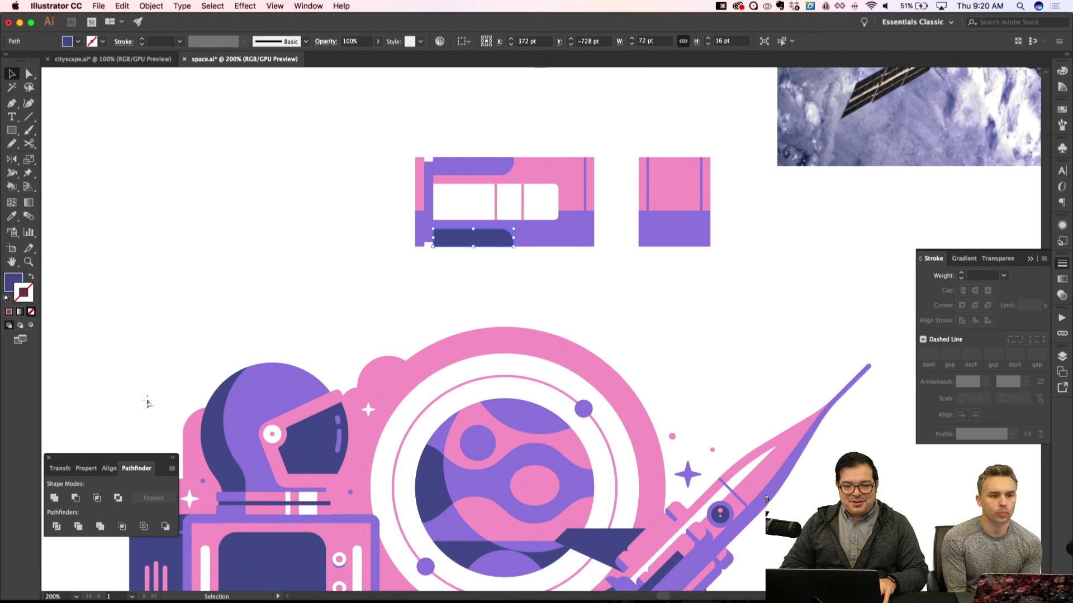
{"action": "key", "text": "shift+super+a"}
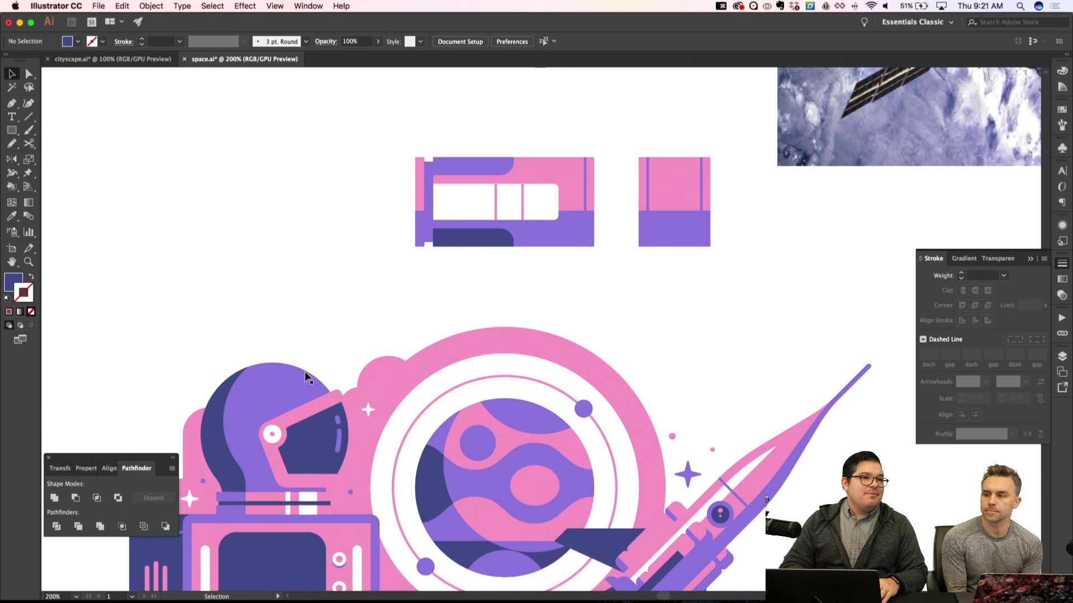
Copy the white rounded panel inside the wide rectangle and offset the copy 4 pt downward
{"action": "key", "text": "super+equal"}
{"action": "key", "text": "super+equal"}
{"action": "key", "text": "a"}
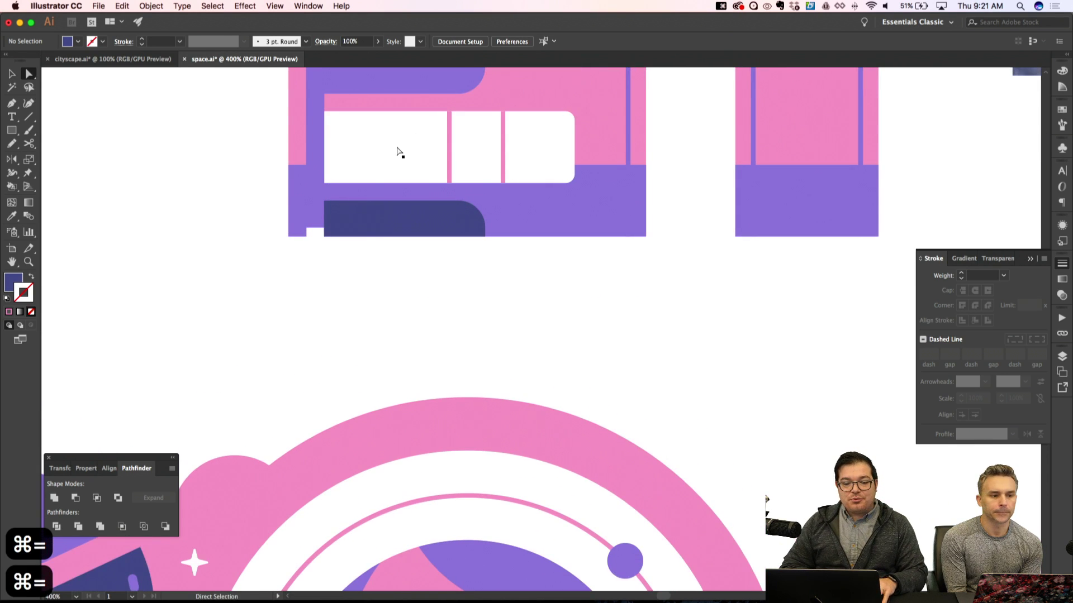
{"action": "left_click", "coordinate": [398, 149]}
{"action": "key", "text": "super+apostrophe"}
{"action": "key", "text": "alt+Down"}
{"action": "key", "text": "alt+Down"}
{"action": "key", "text": "alt+Down"}
{"action": "key", "text": "alt+Down"}
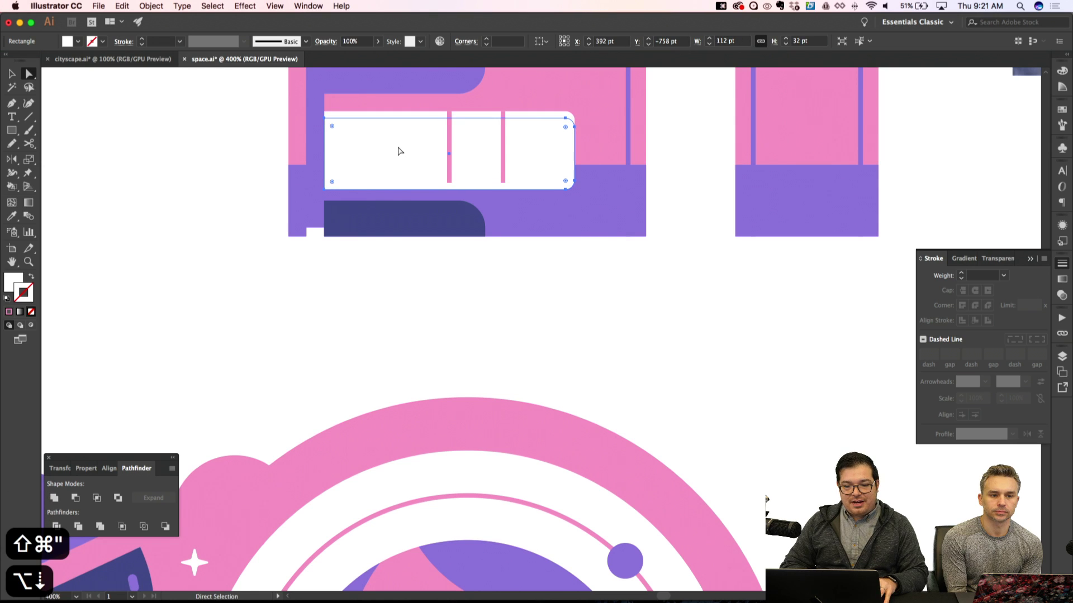
{"action": "key", "text": "shift+super+apostrophe"}
Send the offset copy behind the white panel and fill it with dark blue sampled from the lower rounded panel
{"action": "key", "text": "super+bracketleft"}
{"action": "key", "text": "i"}
{"action": "left_click", "coordinate": [402, 223]}
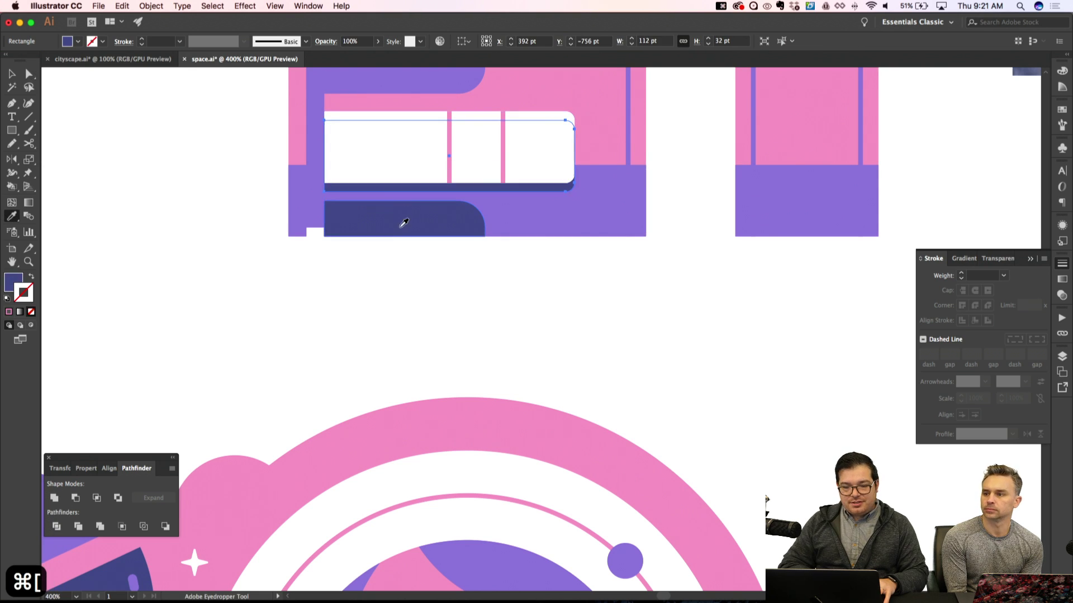
{"action": "key", "text": "shift+super+a"}
{"action": "key", "text": "super+minus"}
{"action": "key", "text": "super+minus"}
{"action": "key", "text": "super+apostrophe"}
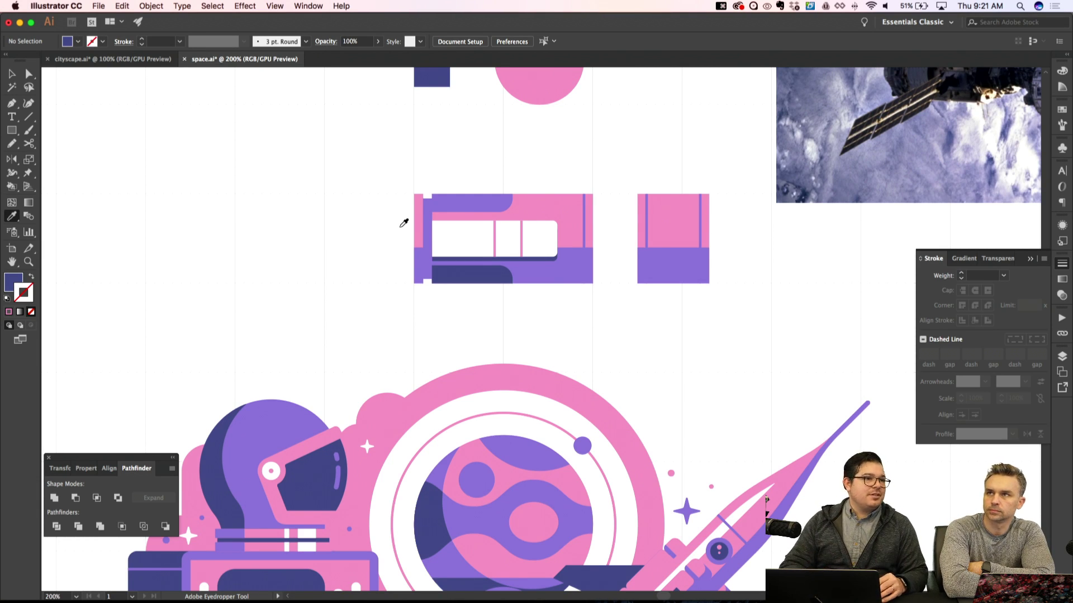
Duplicate the white panel in place and square off the copy's upper-right corner to 0 pt
{"action": "key", "text": "super+equal"}
{"action": "key", "text": "super+equal"}
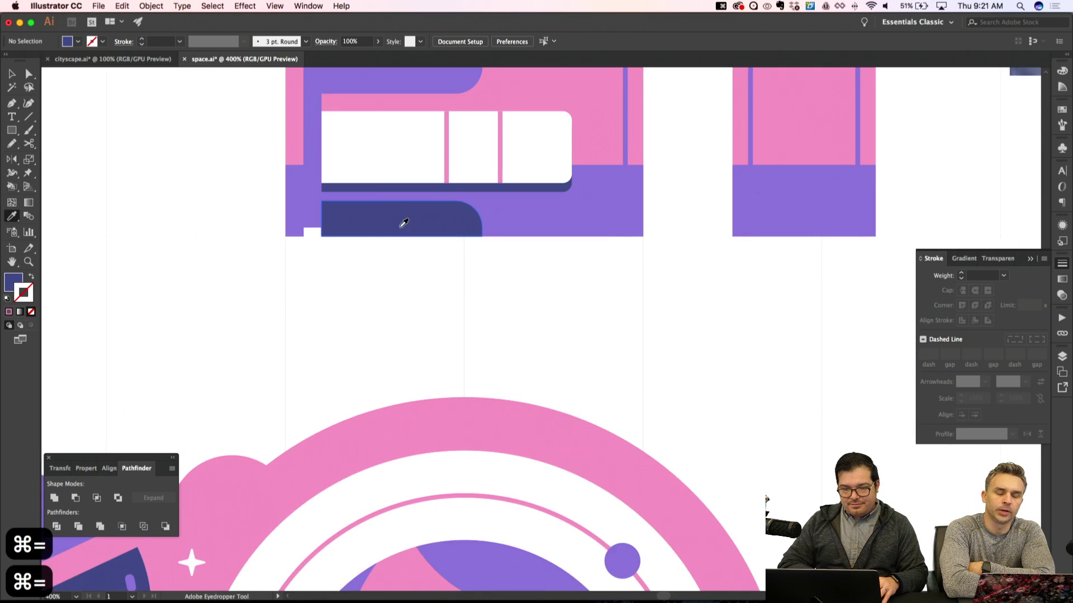
{"action": "scroll", "coordinate": [403, 223], "scroll_direction": "up", "scroll_amount": 3}
{"action": "key", "text": "a"}
{"action": "left_click", "coordinate": [347, 228]}
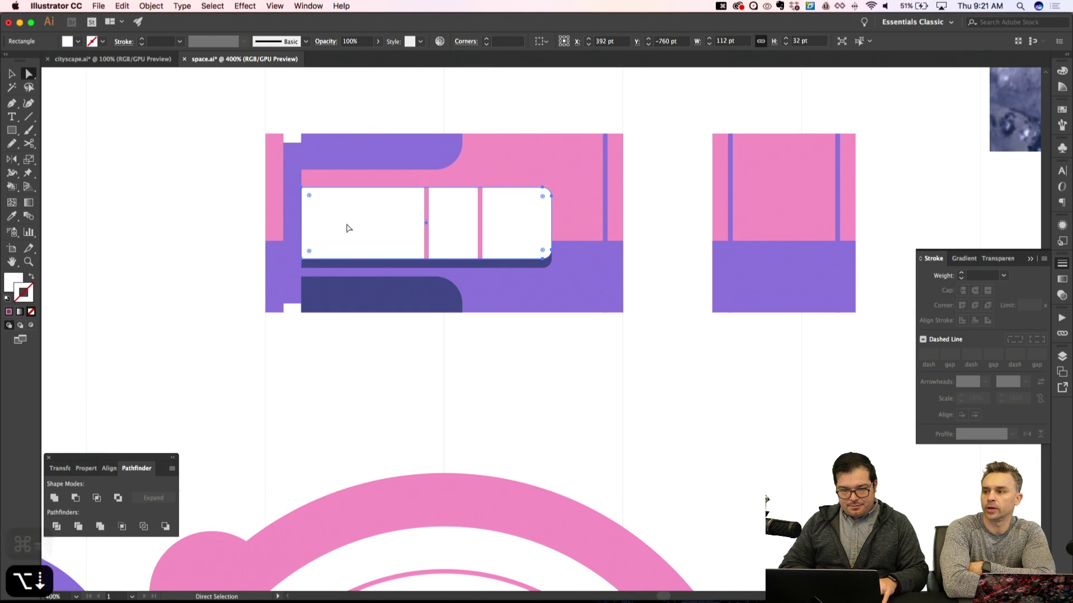
{"action": "left_click", "coordinate": [303, 190]}
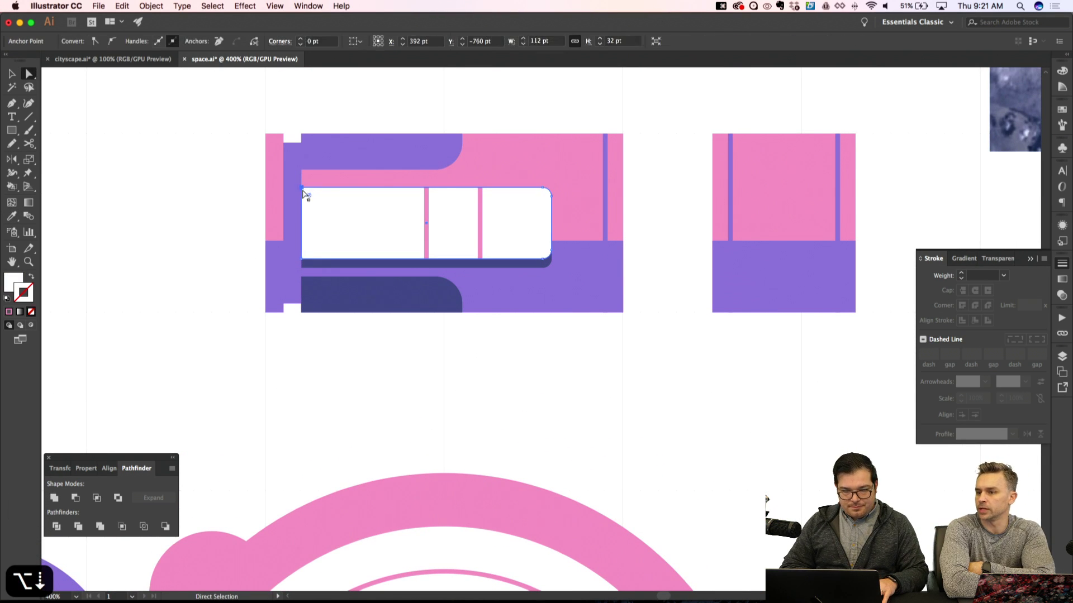
{"action": "left_click", "coordinate": [552, 197], "text": "shift"}
{"action": "left_click", "coordinate": [553, 198]}
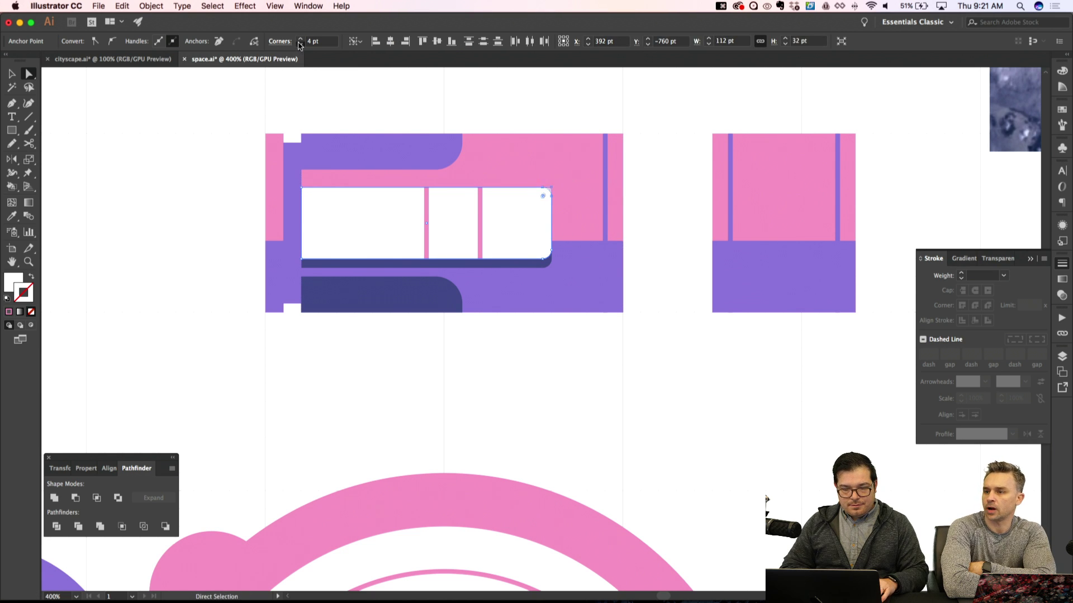
{"action": "left_click", "coordinate": [295, 176]}
{"action": "left_click", "coordinate": [305, 196]}
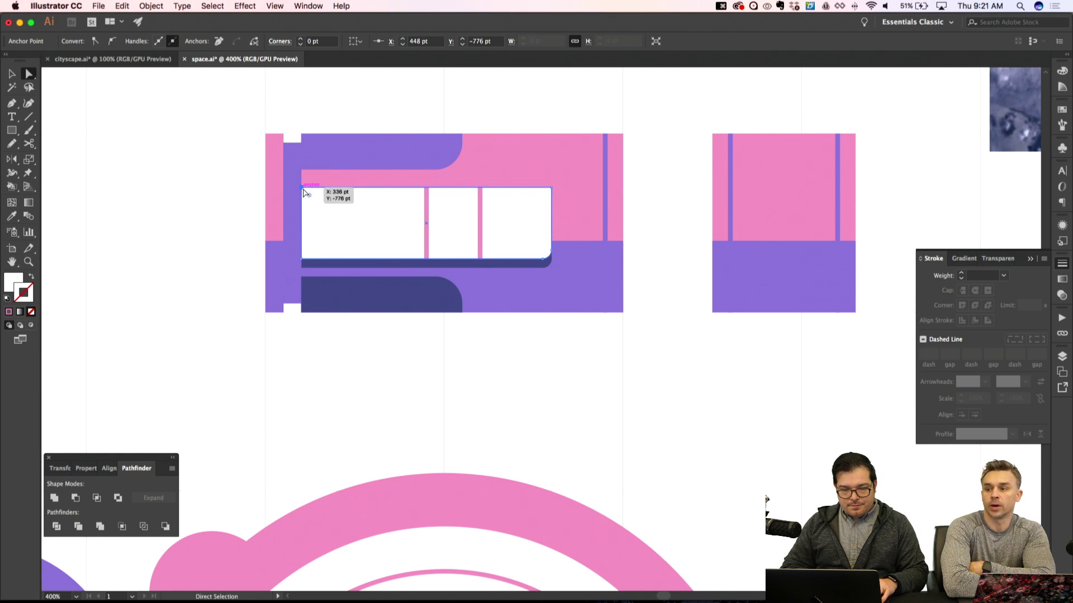
{"action": "left_click", "coordinate": [552, 192]}
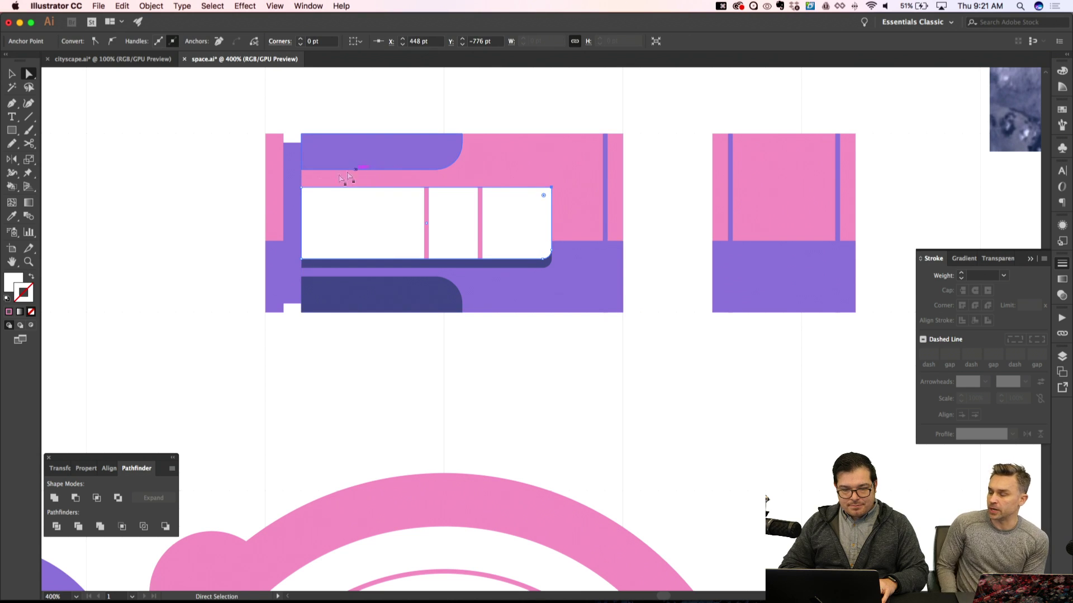
Lower the duplicate's upper edge until it is 16 pt high and fill it with purple sampled from the rectangle's lower band
{"action": "left_click", "coordinate": [305, 189]}
{"action": "left_click", "coordinate": [306, 191]}
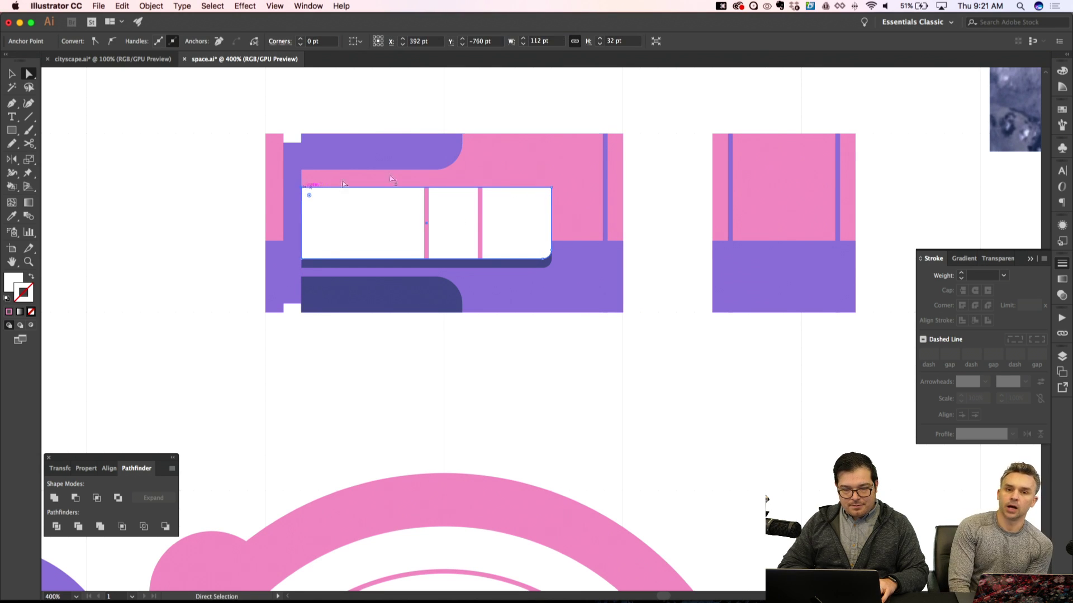
{"action": "left_click", "coordinate": [551, 189], "text": "shift"}
{"action": "key", "text": "shift+super+apostrophe"}
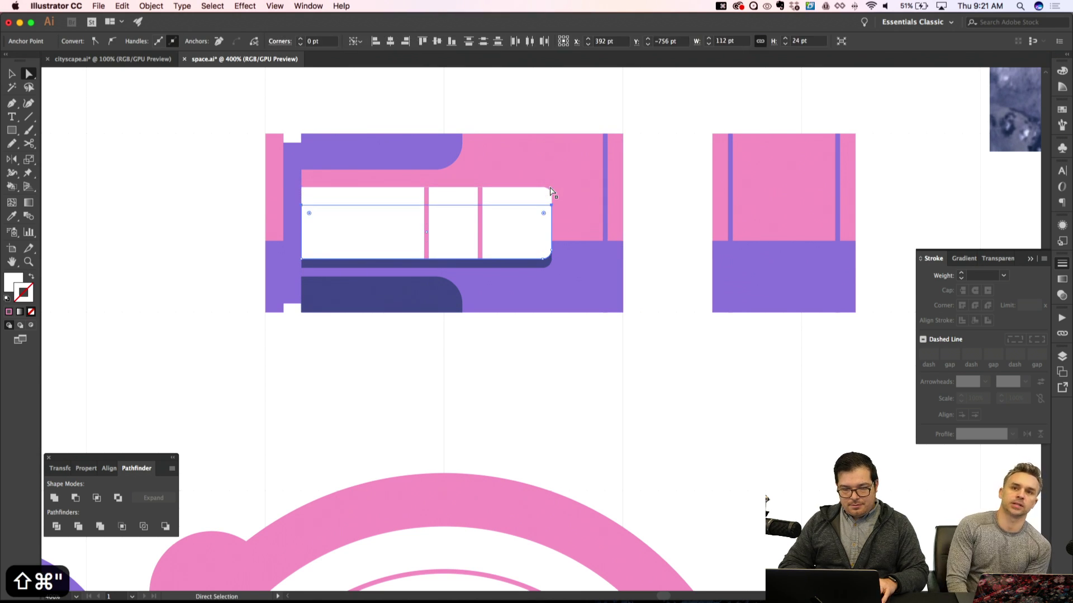
{"action": "key", "text": "i"}
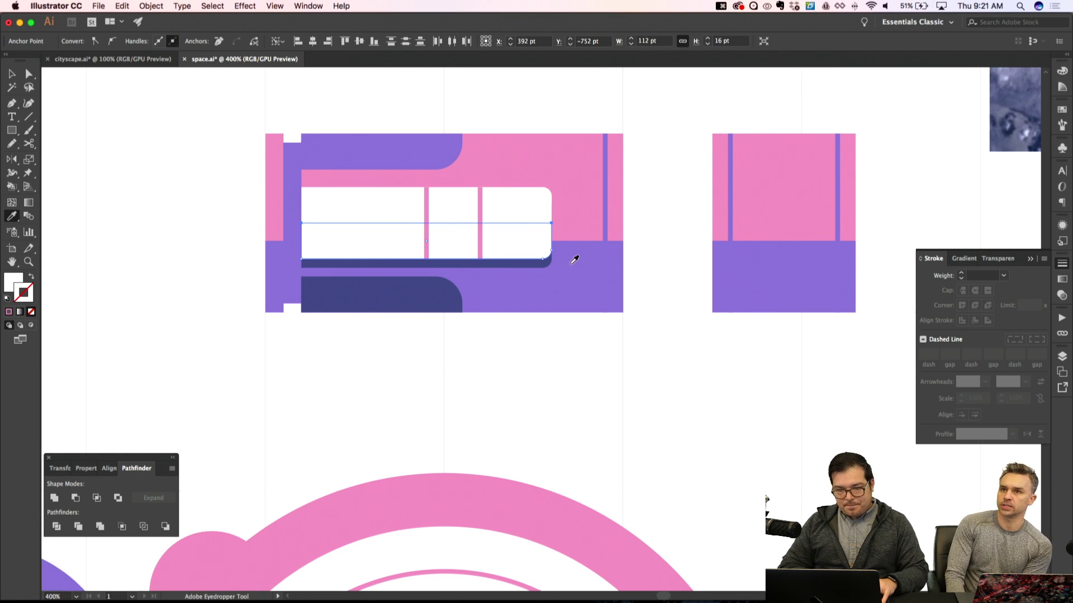
{"action": "left_click", "coordinate": [574, 260]}
{"action": "key", "text": "shift+super+a"}
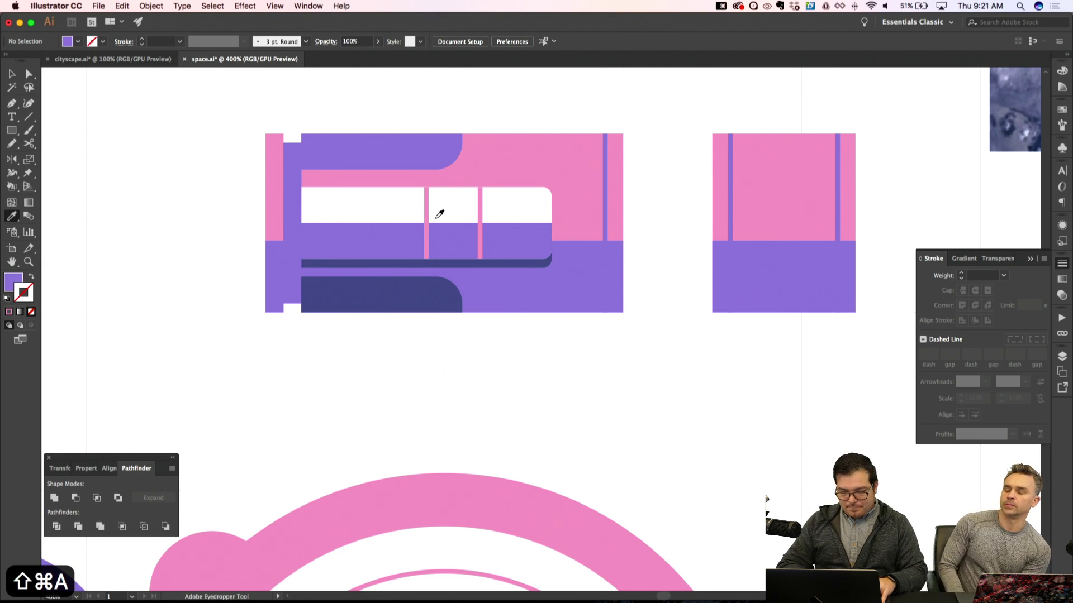
Shorten both pink divider lines to 16 pt so they end at the purple half's upper edge
{"action": "key", "text": "p"}
{"action": "left_click", "coordinate": [426, 258], "text": "super"}
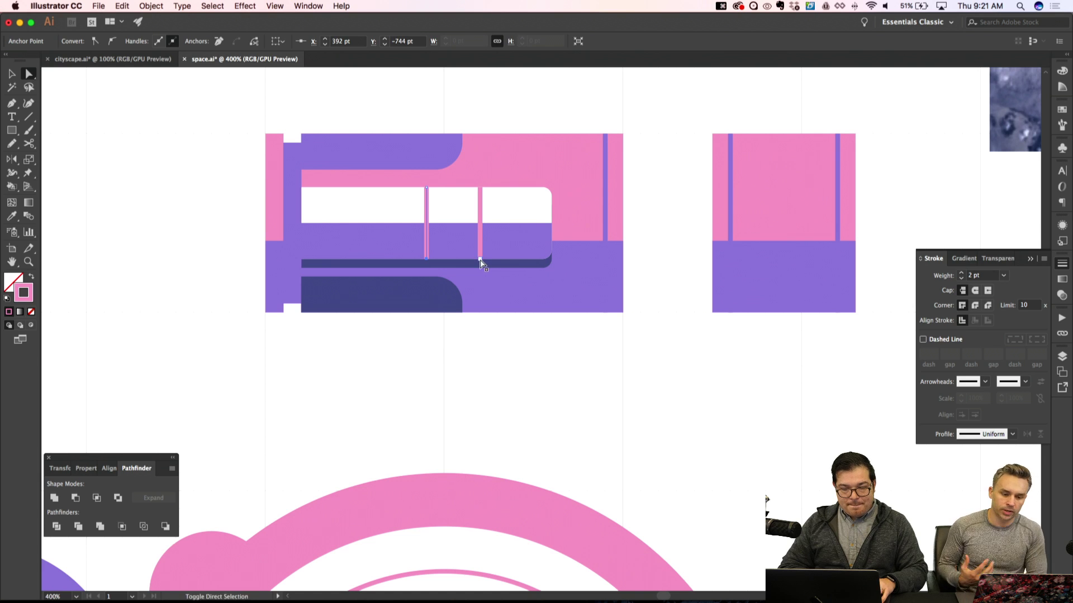
{"action": "left_click", "coordinate": [481, 260], "text": "shift"}
{"action": "key", "text": "shift+super+a"}
{"action": "key", "text": "v"}
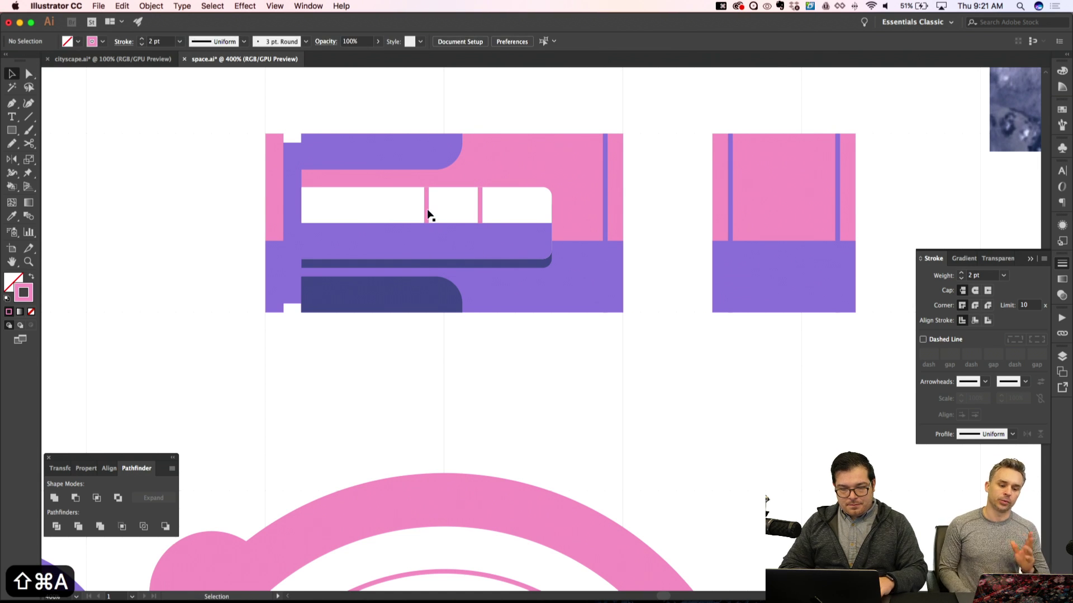
Copy the two divider lines straight down onto the purple half and give the copies the dark blue of the lower panel
{"action": "left_click", "coordinate": [426, 213]}
{"action": "left_click", "coordinate": [481, 215], "text": "shift"}
{"action": "key", "text": "alt+Down"}
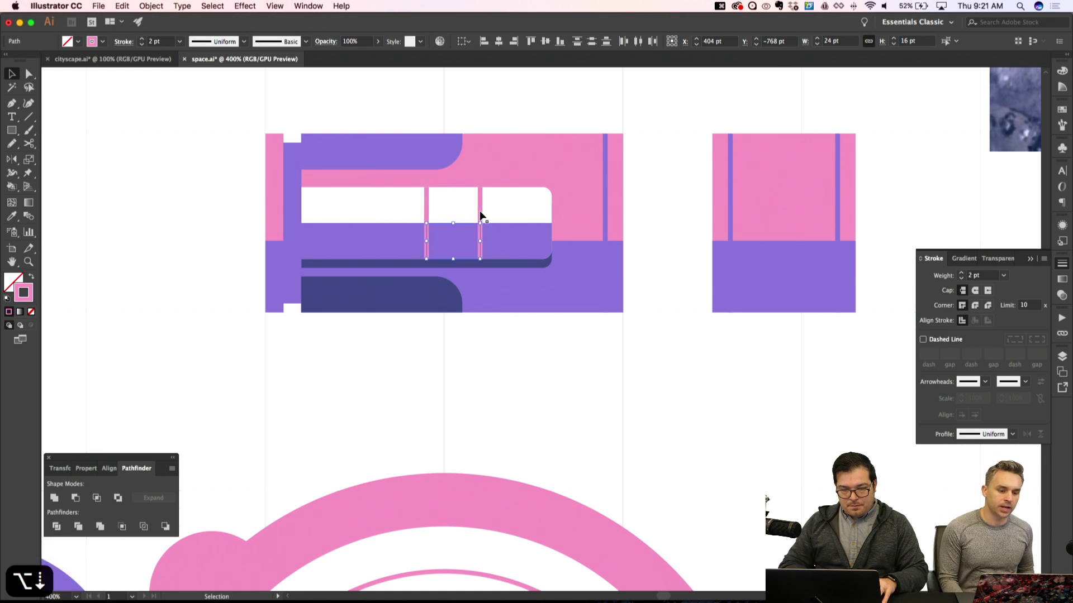
{"action": "key", "text": "i"}
{"action": "left_click", "coordinate": [412, 281]}
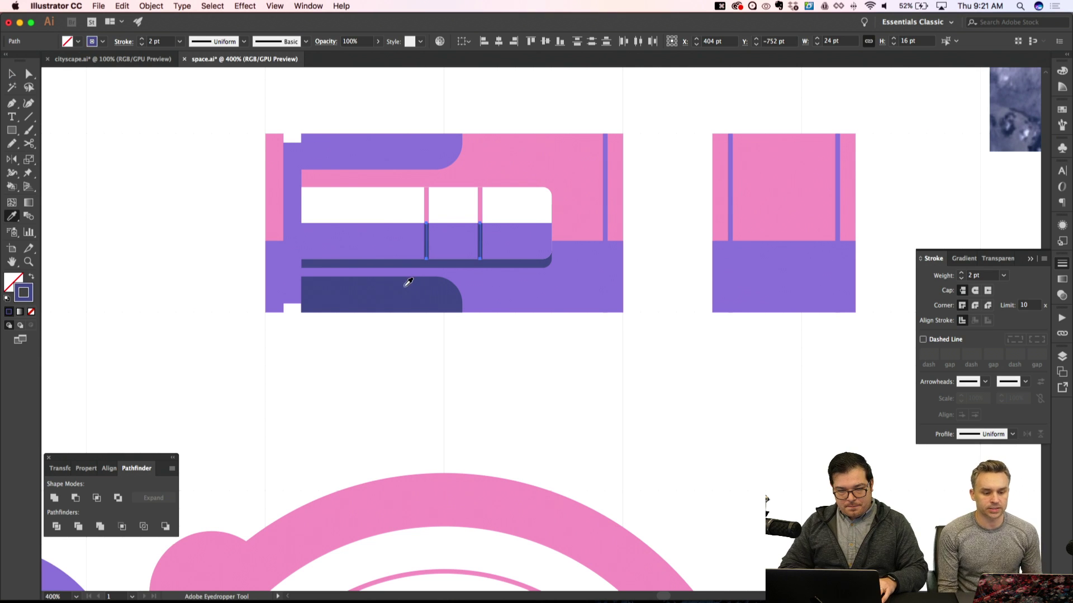
{"action": "key", "text": "shift+super+a"}
Duplicate the vertical line near the wide rectangle's right end, shorten the copy to the 32 pt purple band and color it dark blue
{"action": "scroll", "coordinate": [497, 291], "scroll_direction": "right", "scroll_amount": 5}
{"action": "key", "text": "v"}
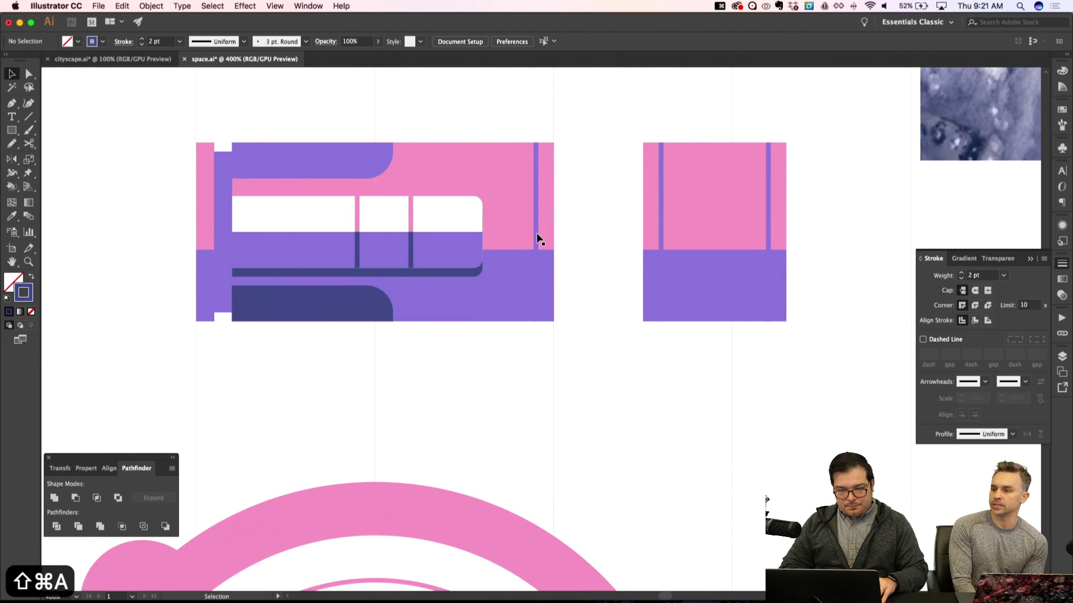
{"action": "left_click_drag", "start_coordinate": [536, 237], "coordinate": [536, 265]}
{"action": "key", "text": "super+z"}
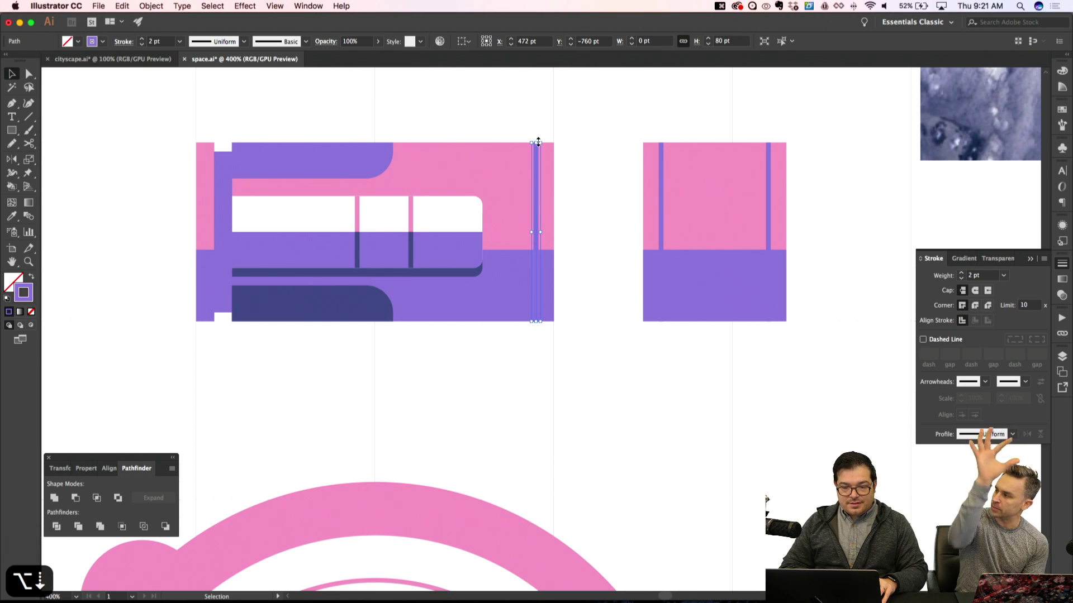
{"action": "left_click_drag", "start_coordinate": [537, 143], "coordinate": [537, 250]}
{"action": "key", "text": "i"}
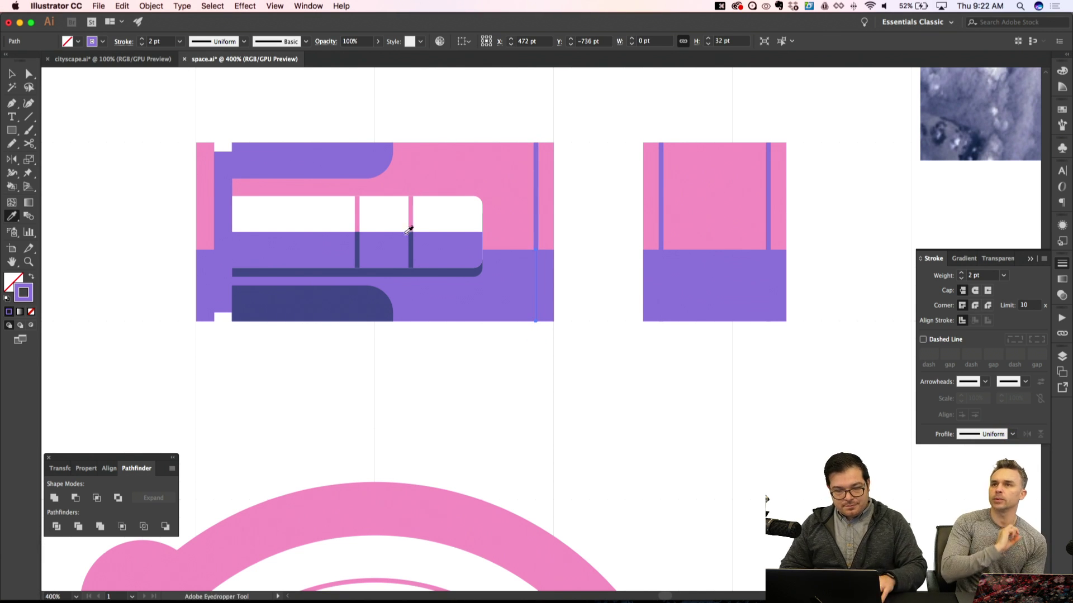
{"action": "left_click", "coordinate": [411, 243]}
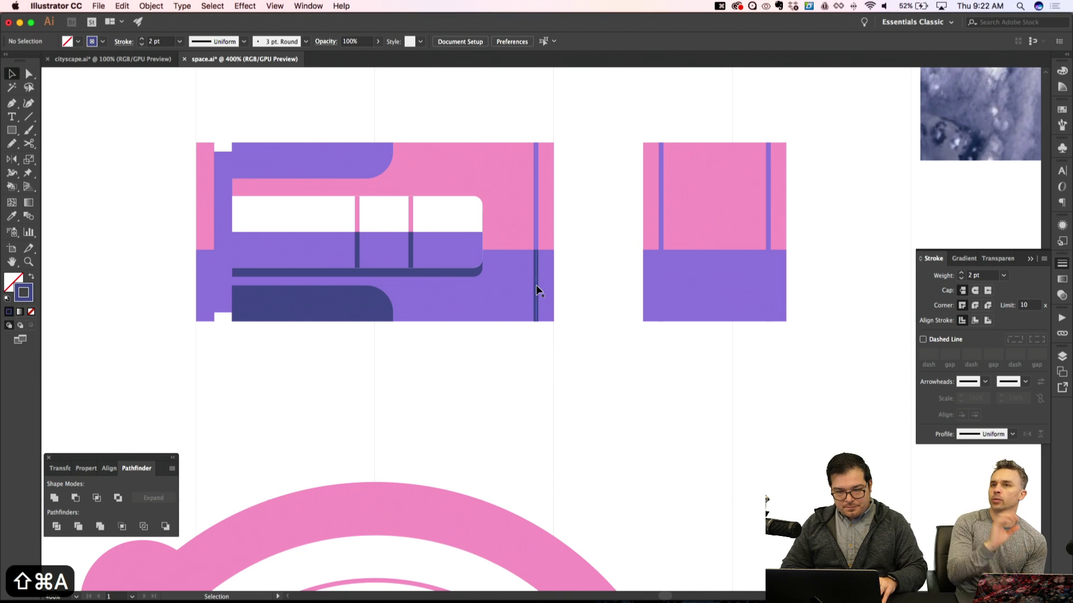
Copy the short dark blue line onto the smaller rectangle's purple band, directly below each of its two vertical lines
{"action": "left_click", "coordinate": [535, 284]}
{"action": "key", "text": "alt+shift+Right"}
{"action": "key", "text": "alt+shift+Right"}
{"action": "key", "text": "alt+shift+Right"}
{"action": "key", "text": "alt+shift+Right"}
{"action": "key", "text": "alt+shift+Right"}
{"action": "key", "text": "alt+shift+Right"}
{"action": "key", "text": "alt+shift+Right"}
{"action": "key", "text": "alt+shift+Right"}
{"action": "key", "text": "alt+shift+Right"}
{"action": "key", "text": "alt+shift+Right"}
{"action": "key", "text": "alt+shift+Right"}
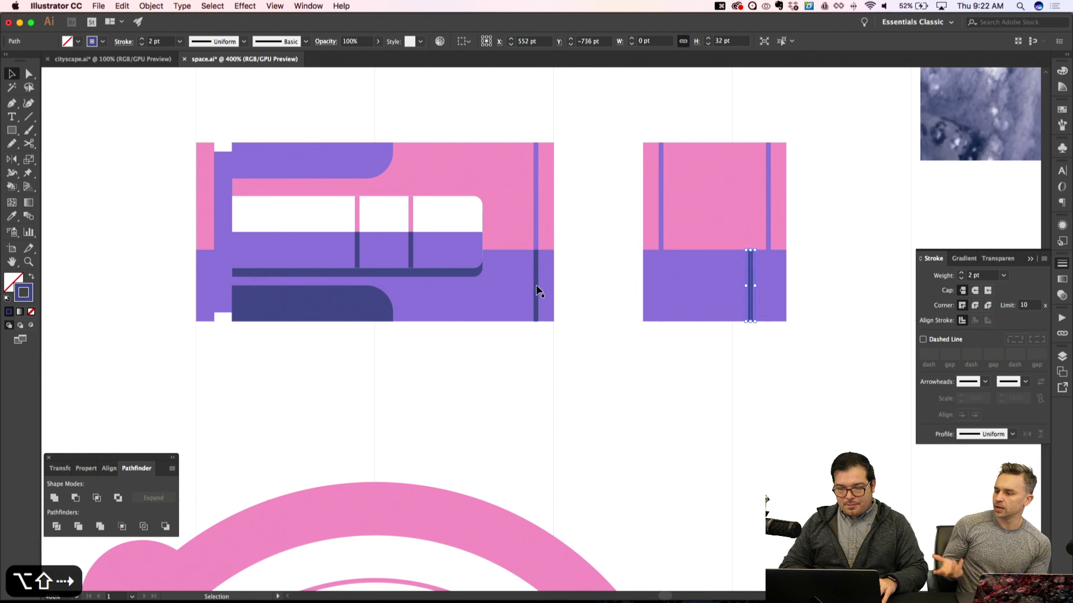
{"action": "key", "text": "alt+shift+Left"}
{"action": "key", "text": "alt+shift+Left"}
{"action": "key", "text": "alt+shift+Left"}
{"action": "key", "text": "alt+shift+Left"}
{"action": "key", "text": "alt+shift+Left"}
{"action": "key", "text": "alt+shift+Left"}
{"action": "key", "text": "super+shift+a"}
Narrow the smaller rectangle to 56 pt wide by moving its right edge and adjacent vertical line inward
{"action": "key", "text": "super+minus"}
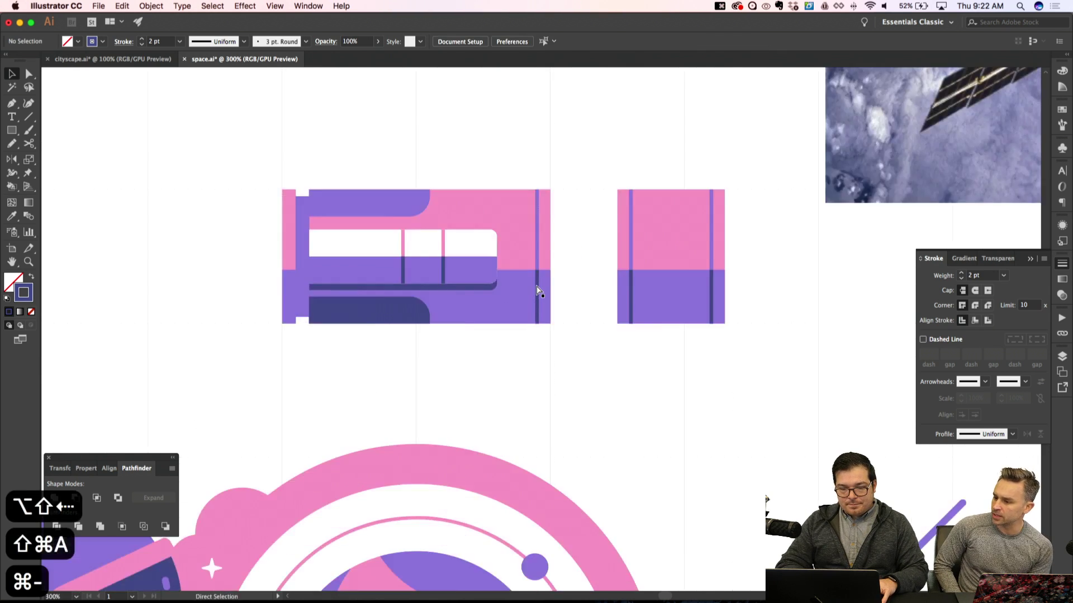
{"action": "key", "text": "super+minus"}
{"action": "key", "text": "super+apostrophe"}
{"action": "left_click_drag", "start_coordinate": [608, 237], "coordinate": [660, 392]}
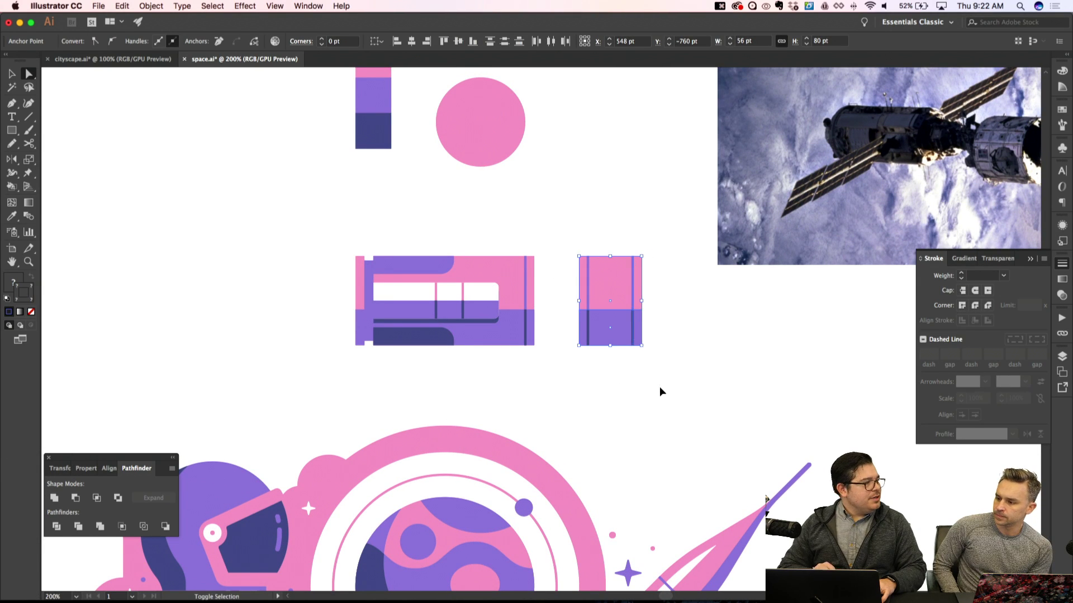
{"action": "key", "text": "super+shift+a"}
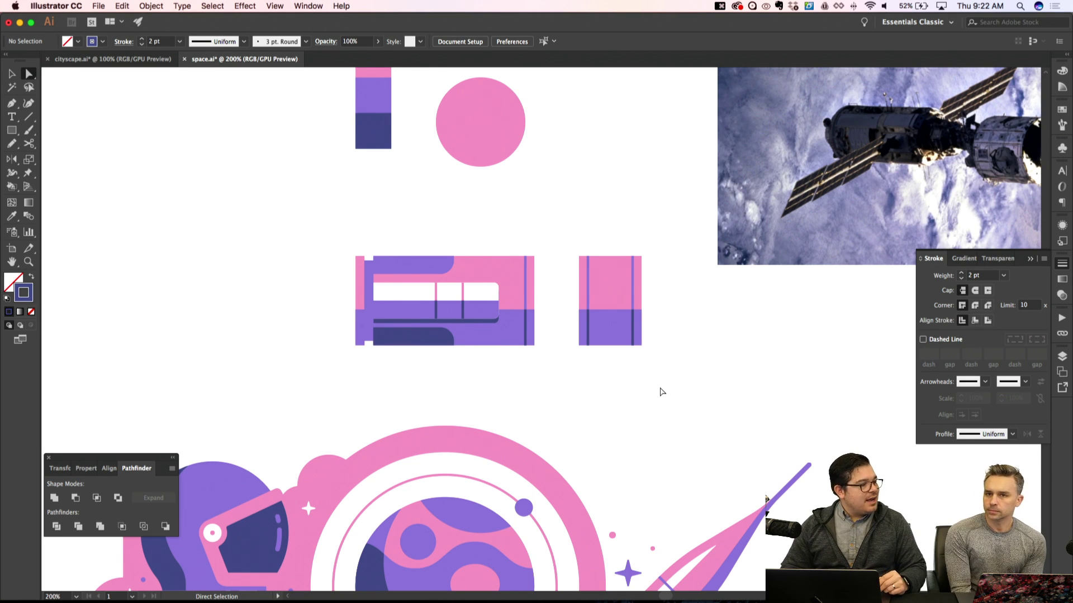
Draw an 8 pt wide end cap with angled corners against the wide rectangle's left edge and fill it dark blue without a stroke
{"action": "scroll", "coordinate": [631, 351], "scroll_direction": "right", "scroll_amount": 4}
{"action": "scroll", "coordinate": [632, 351], "scroll_direction": "up", "scroll_amount": 1}
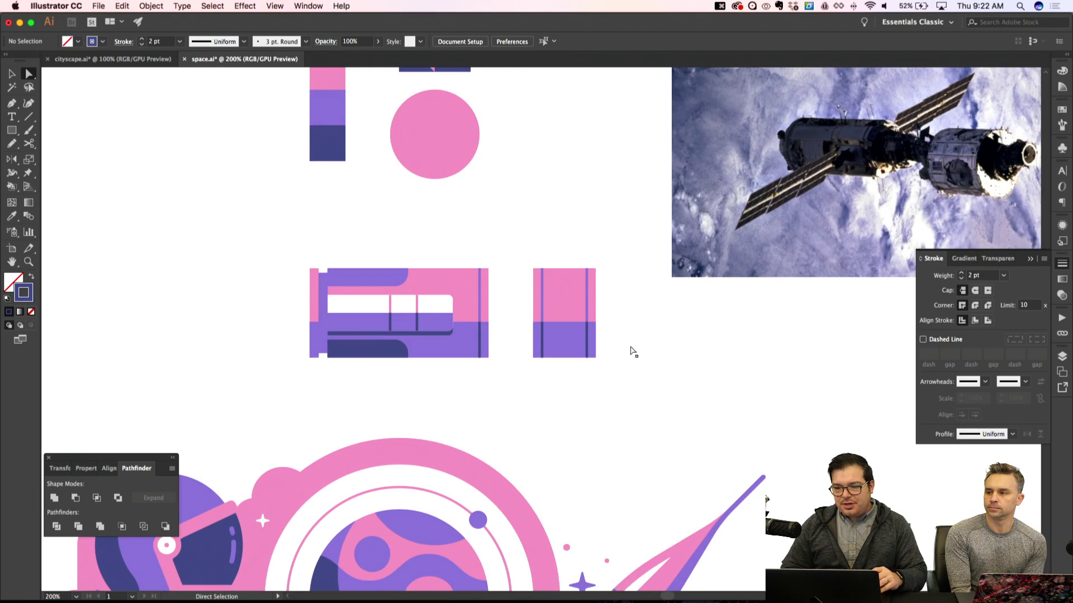
{"action": "scroll", "coordinate": [632, 350], "scroll_direction": "up", "scroll_amount": 3}
{"action": "scroll", "coordinate": [631, 350], "scroll_direction": "left", "scroll_amount": 4}
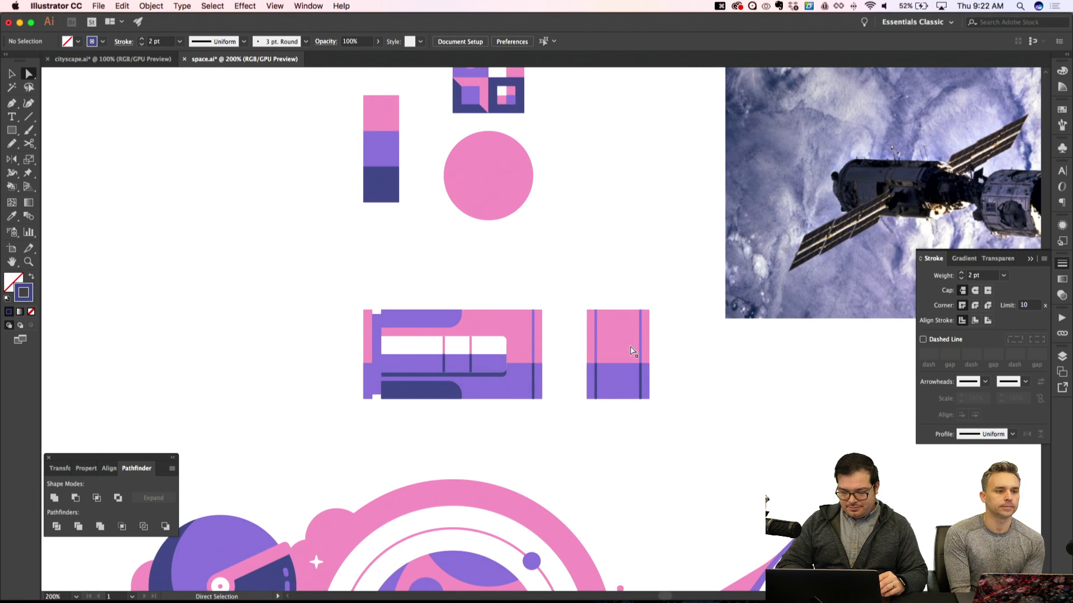
{"action": "key", "text": "l"}
{"action": "key", "text": "super+equal"}
{"action": "key", "text": "p"}
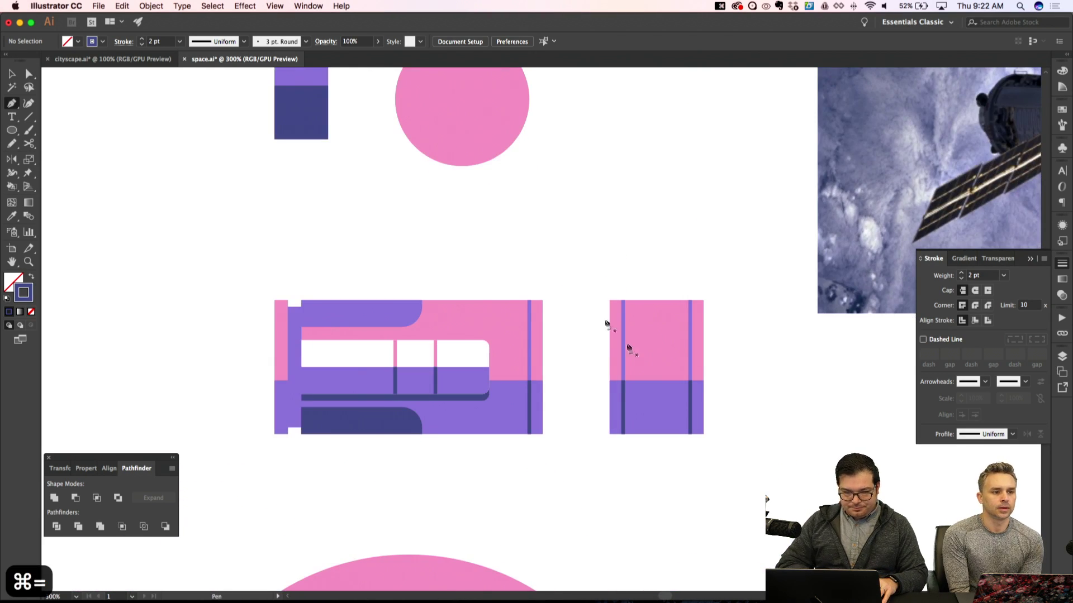
{"action": "left_click", "coordinate": [274, 301]}
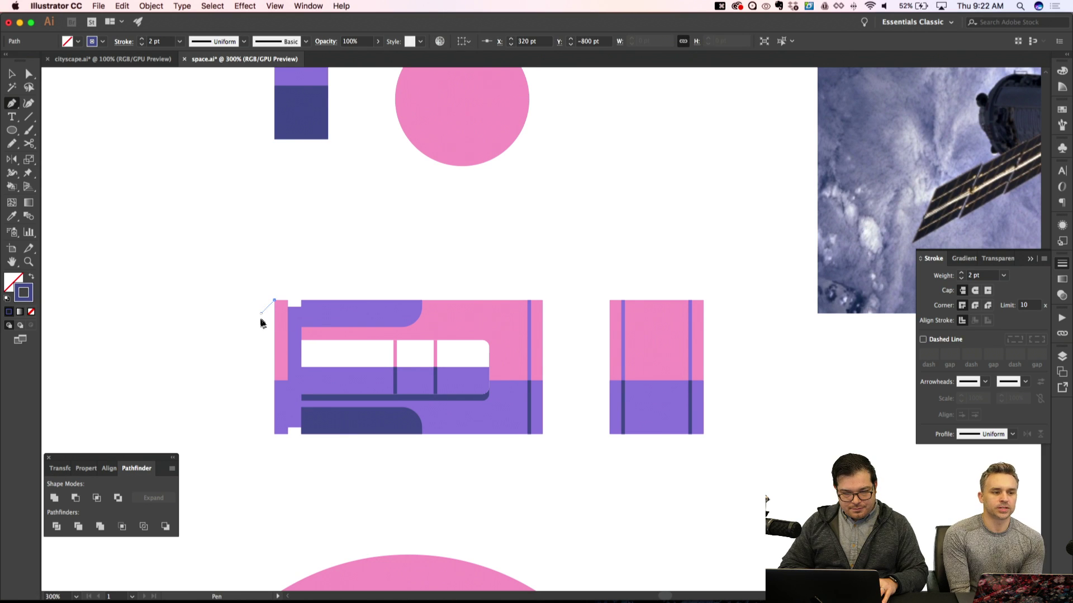
{"action": "left_click", "coordinate": [260, 314]}
{"action": "left_click", "coordinate": [260, 423]}
{"action": "left_click", "coordinate": [274, 436]}
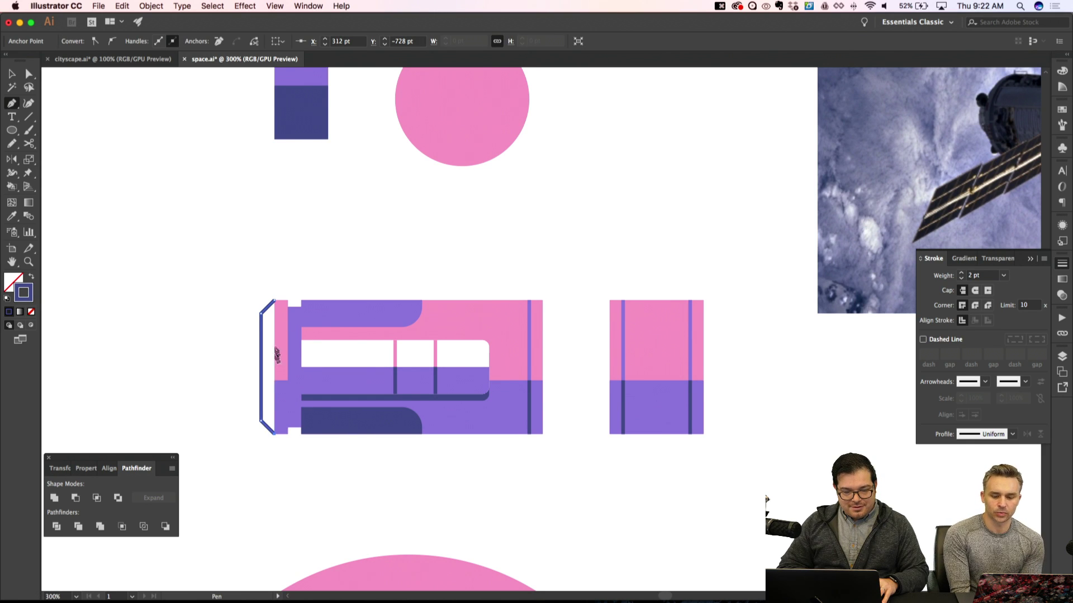
{"action": "left_click", "coordinate": [274, 301]}
{"action": "key", "text": "shift+x"}
{"action": "key", "text": "shift+super+a"}
Round the end cap's two outer corners to 11 pt
{"action": "key", "text": "a"}
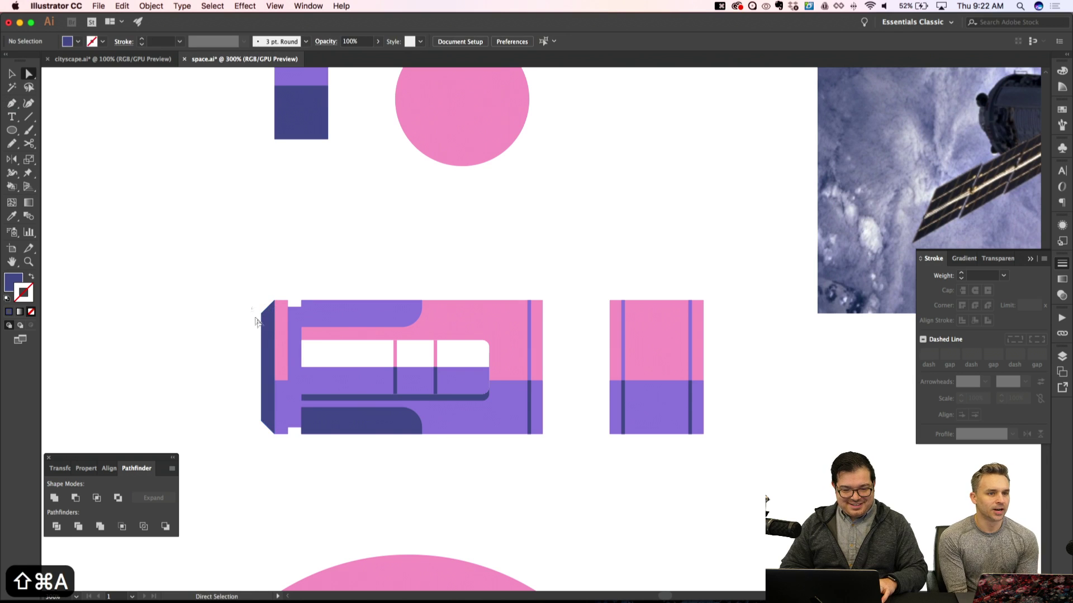
{"action": "left_click", "coordinate": [261, 423]}
{"action": "left_click", "coordinate": [264, 419]}
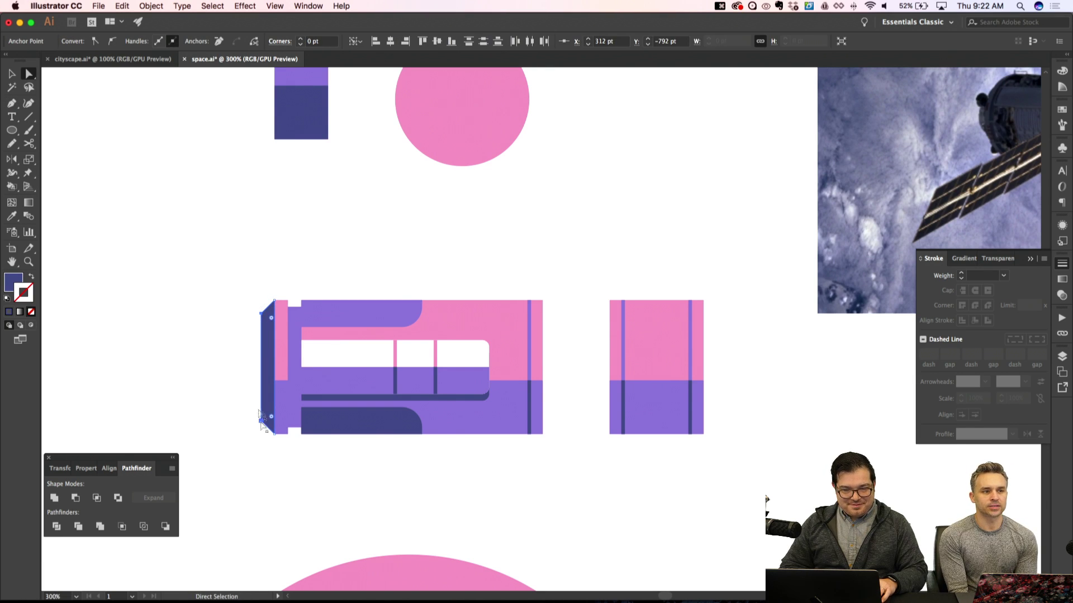
{"action": "left_click", "coordinate": [300, 39]}
{"action": "left_click", "coordinate": [301, 39]}
{"action": "left_click", "coordinate": [301, 39]}
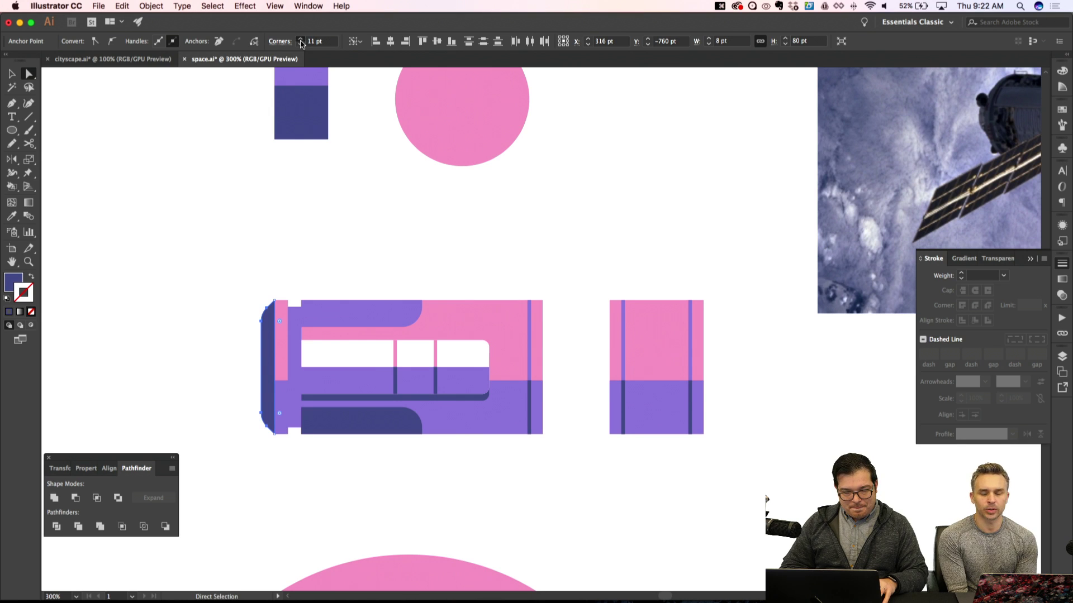
{"action": "key", "text": "shift+super+a"}
{"action": "scroll", "coordinate": [207, 280], "scroll_direction": "down", "scroll_amount": 2}
{"action": "scroll", "coordinate": [207, 280], "scroll_direction": "left", "scroll_amount": 2}
{"action": "key", "text": "super+minus"}
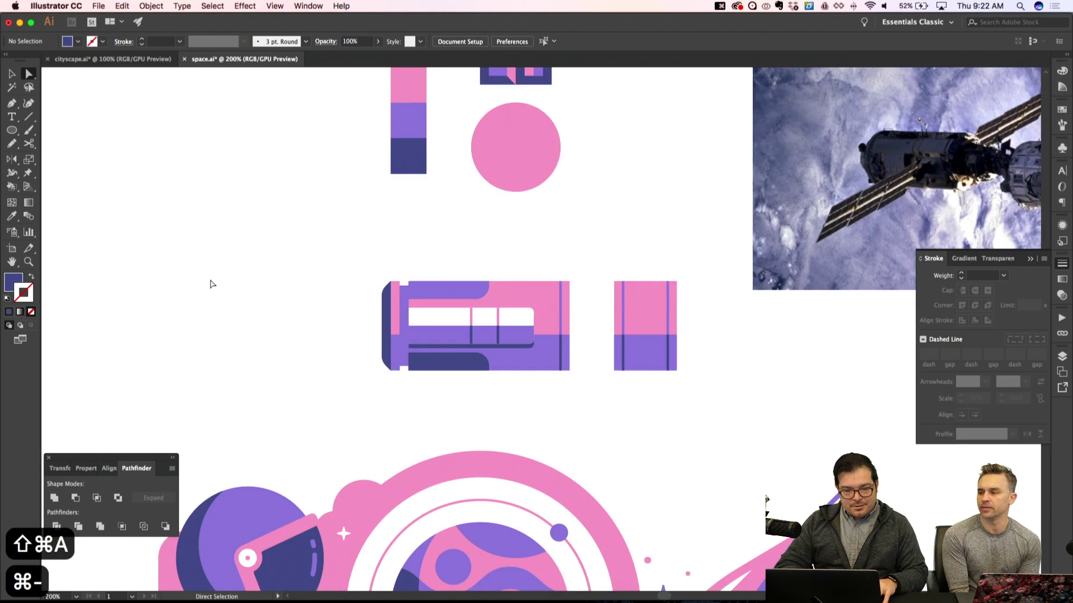
Draw a large dark blue circle without a stroke, overlapping the lower edge of the reference photo
{"action": "key", "text": "super+minus"}
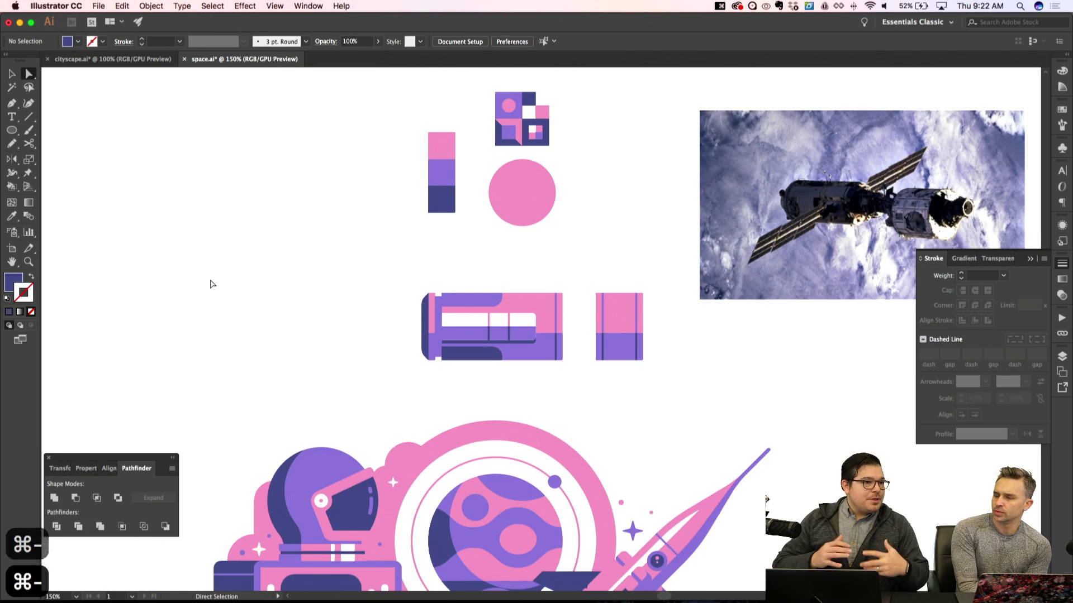
{"action": "scroll", "coordinate": [212, 284], "scroll_direction": "down", "scroll_amount": 3}
{"action": "scroll", "coordinate": [213, 283], "scroll_direction": "right", "scroll_amount": 3}
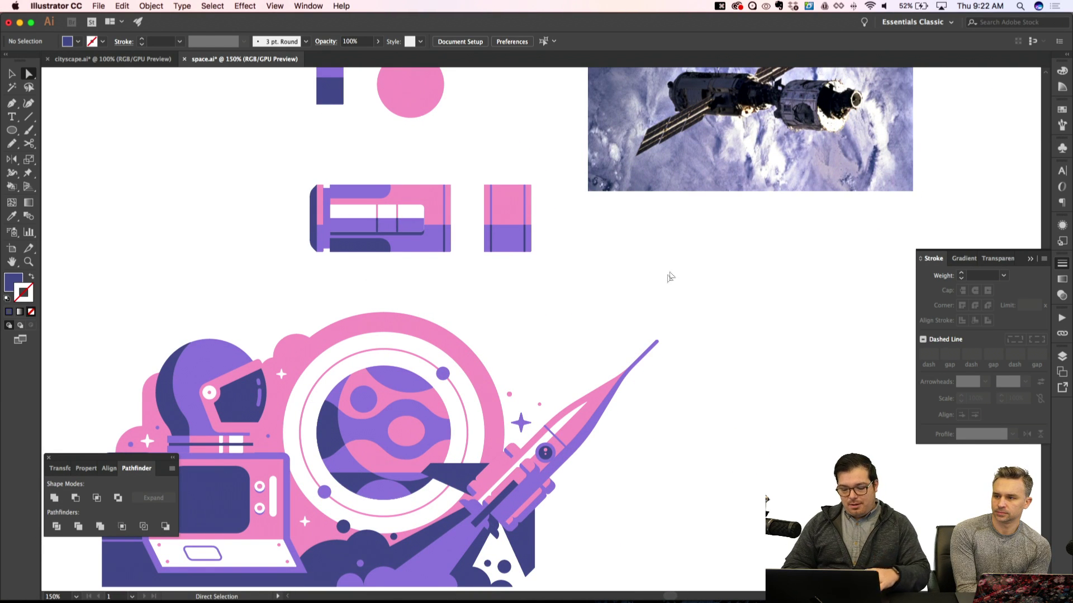
{"action": "key", "text": "l"}
{"action": "left_click_drag", "start_coordinate": [729, 222], "coordinate": [782, 277]}
{"action": "key", "text": "shift+super+a"}
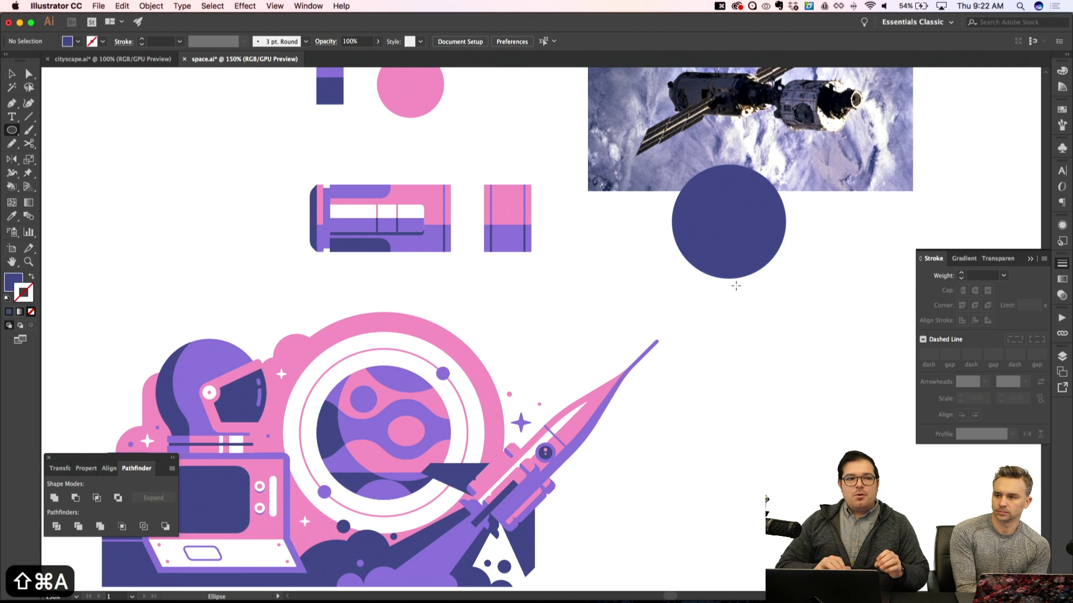
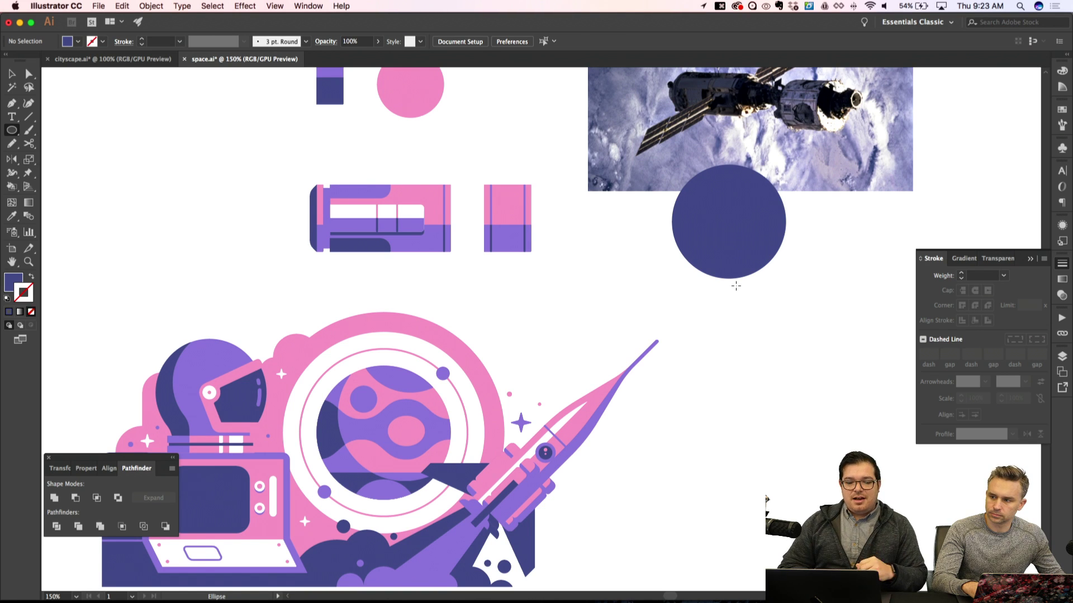
{"action": "scroll", "coordinate": [580, 246], "scroll_direction": "up", "scroll_amount": 3}
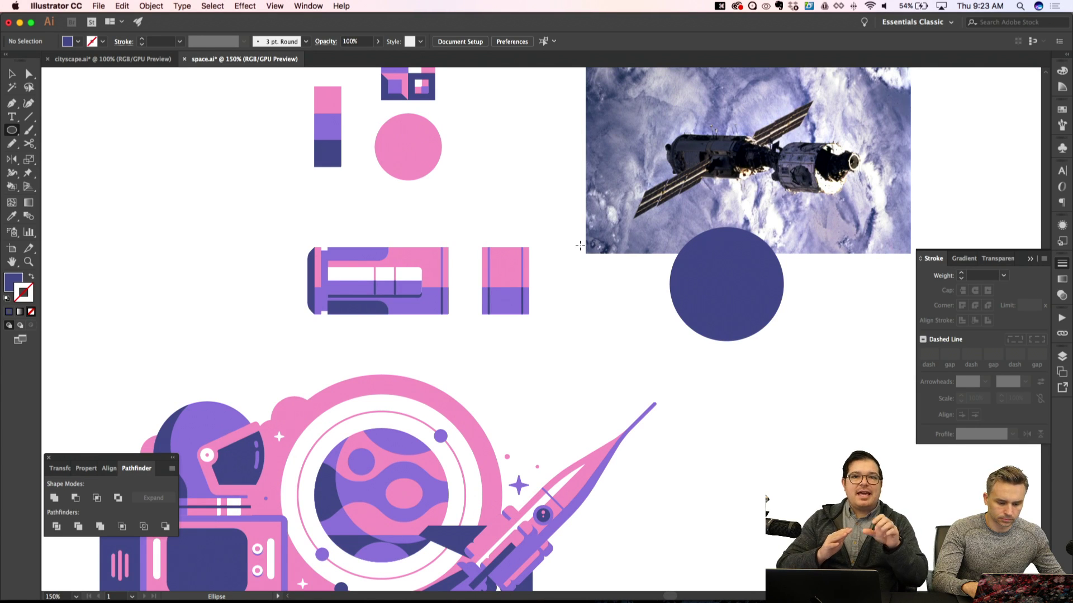
{"action": "scroll", "coordinate": [637, 308], "scroll_direction": "down", "scroll_amount": 5}
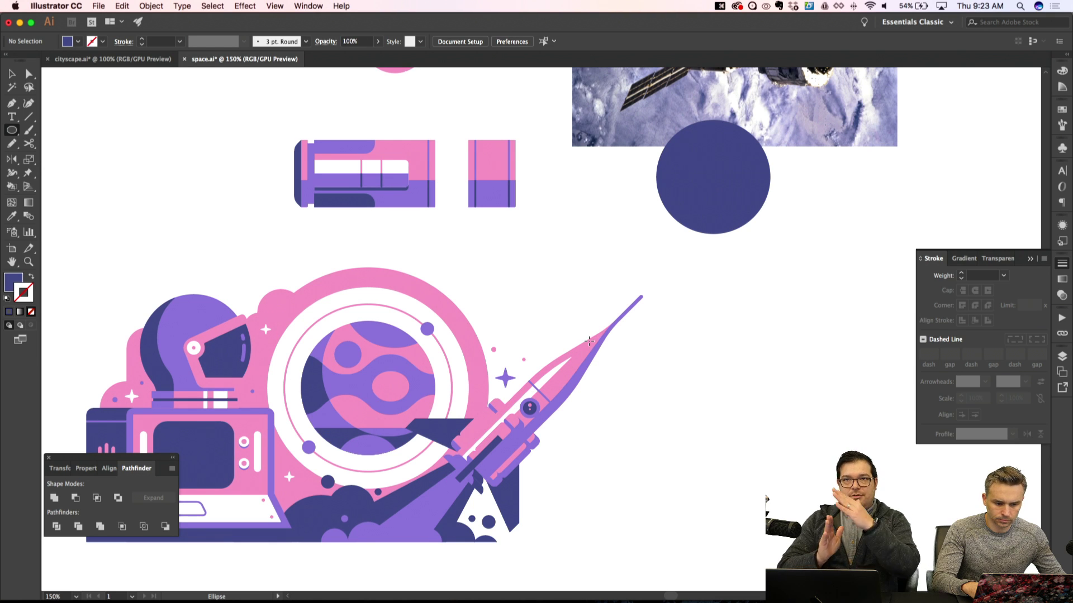
Try rotating both station modules together to a 45-degree diagonal, and undo the rotation
{"action": "key", "text": "v"}
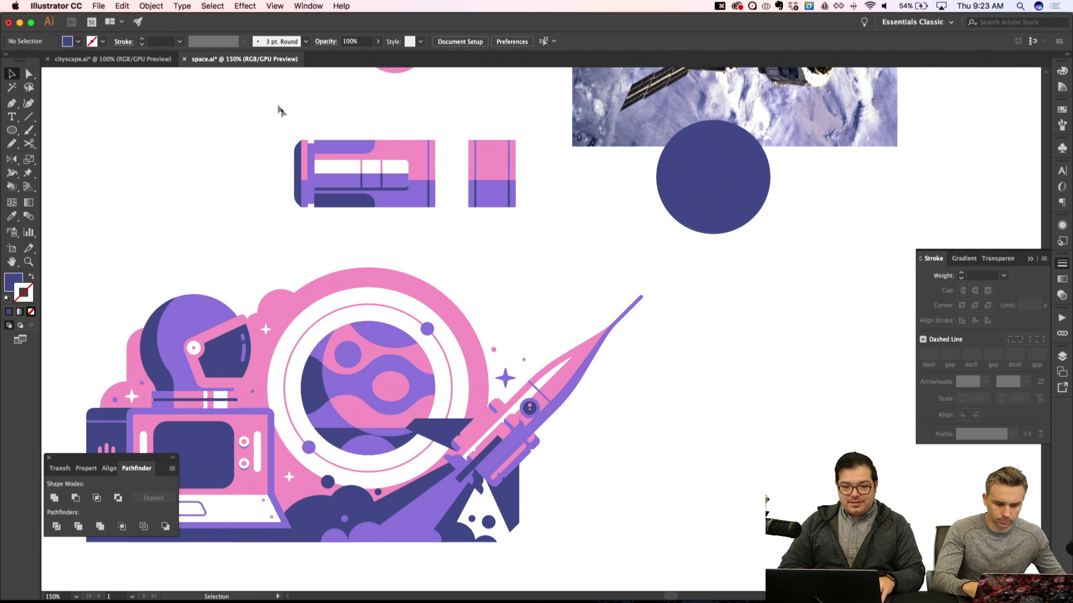
{"action": "left_click_drag", "start_coordinate": [274, 109], "coordinate": [525, 220]}
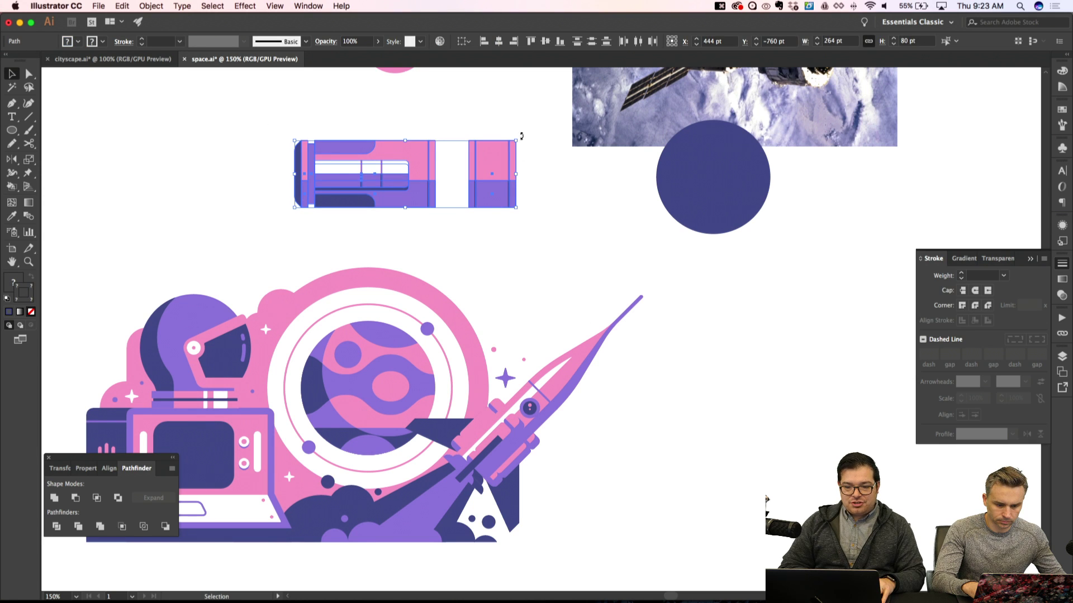
{"action": "left_click", "coordinate": [522, 137]}
{"action": "left_click_drag", "start_coordinate": [280, 129], "coordinate": [541, 228]}
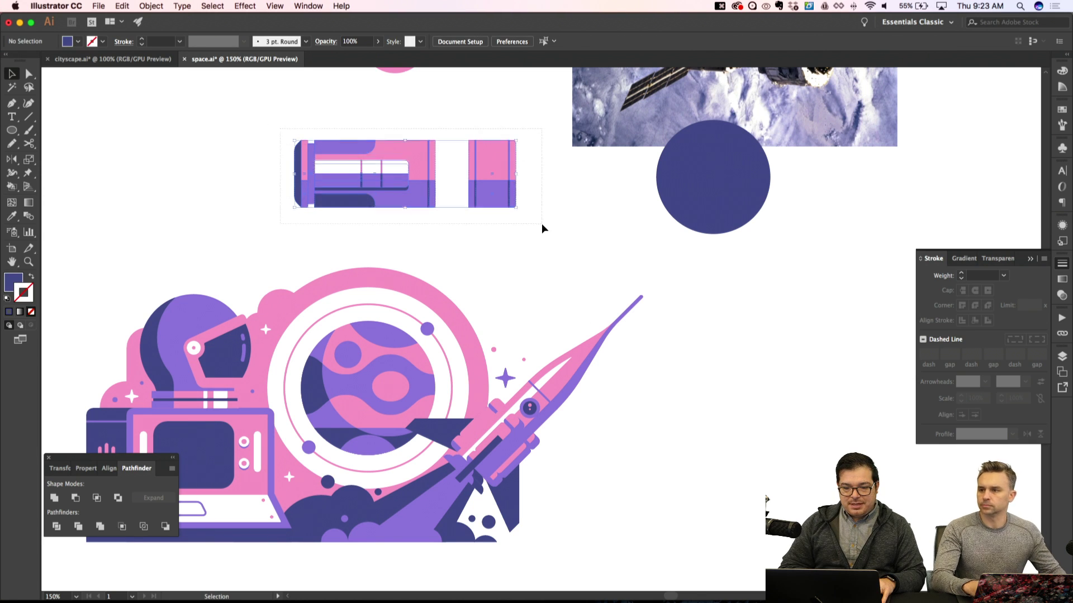
{"action": "left_click_drag", "start_coordinate": [523, 139], "coordinate": [548, 211]}
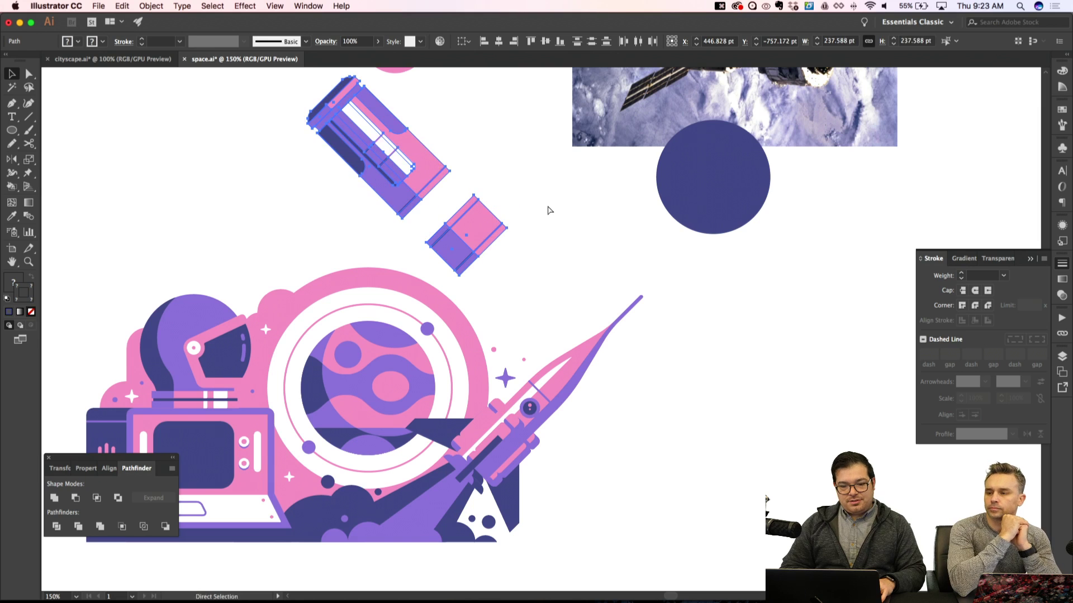
{"action": "key", "text": "shift+super+a"}
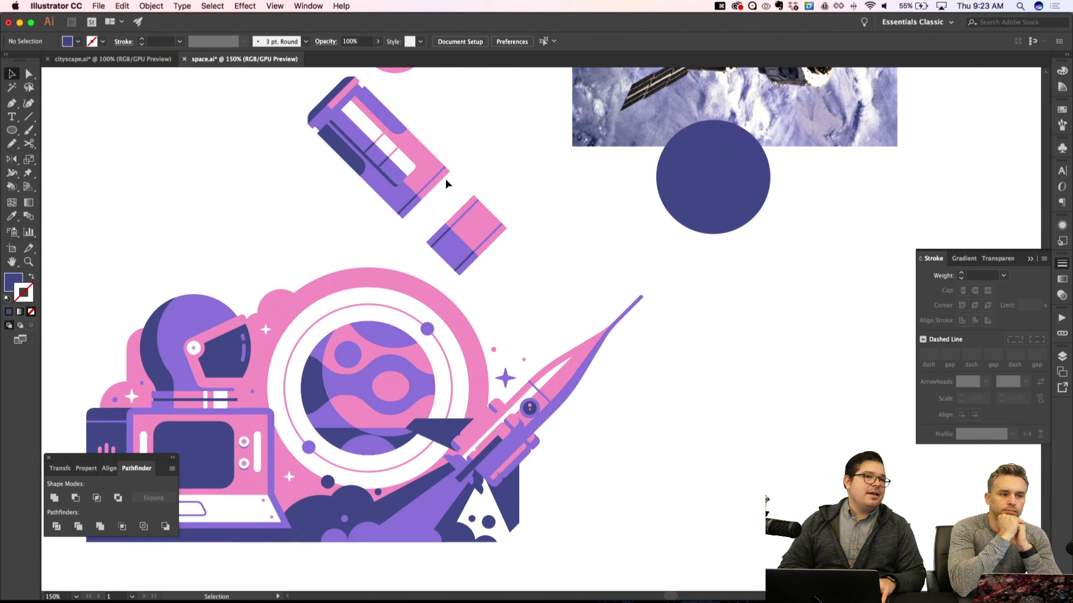
{"action": "key", "text": "super+z"}
{"action": "key", "text": "shift+super+a"}
Draw an 8 pt dark blue circle on the wide module's pink area, above and to the right of the white window strip
{"action": "key", "text": "super+equal"}
{"action": "key", "text": "super+equal"}
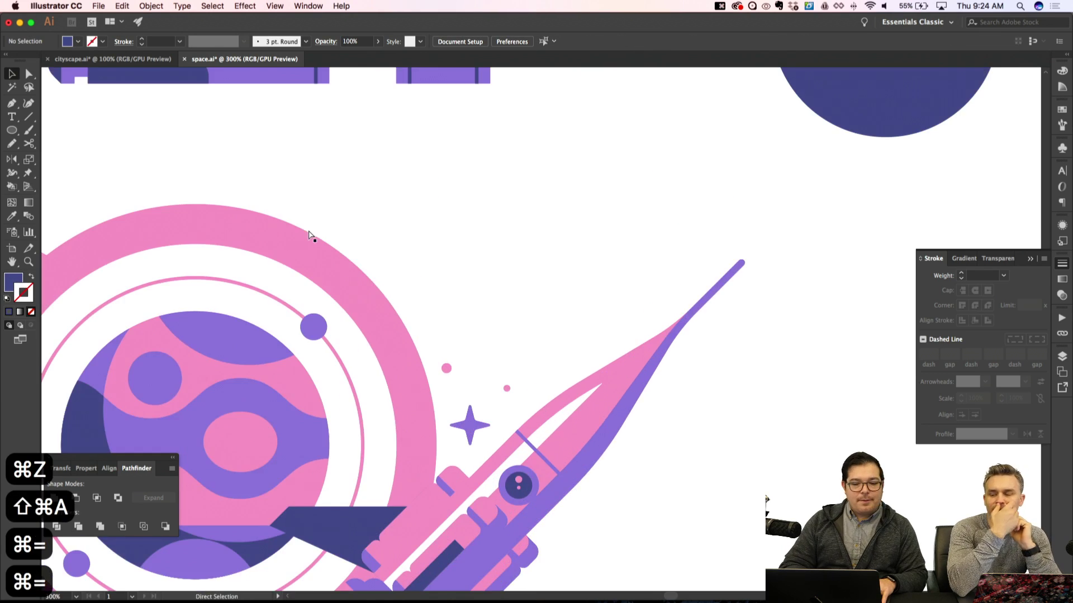
{"action": "scroll", "coordinate": [346, 241], "scroll_direction": "up", "scroll_amount": 3}
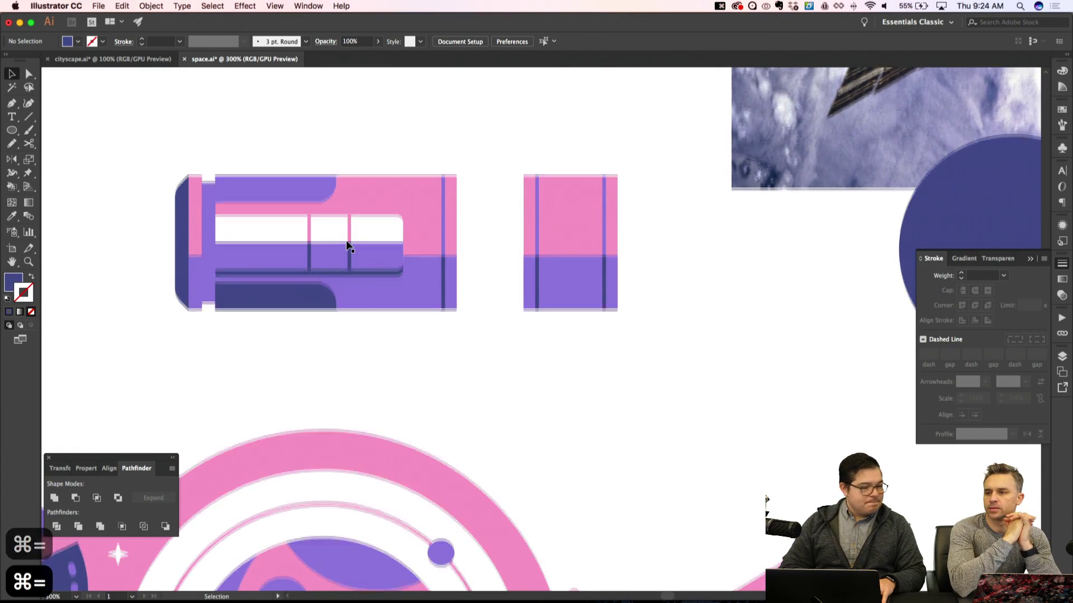
{"action": "key", "text": "l"}
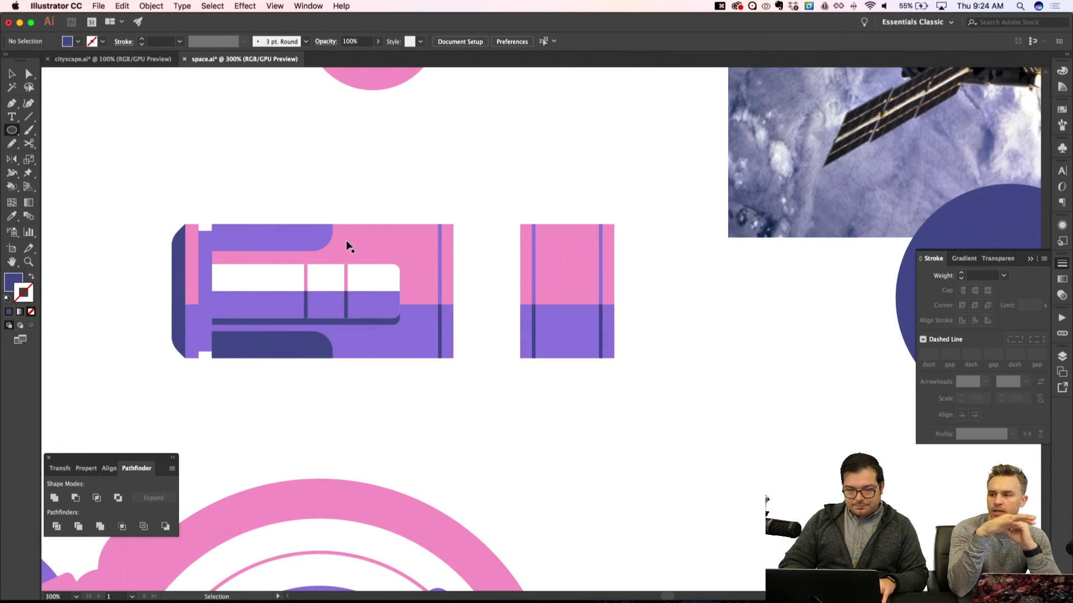
{"action": "key", "text": "super+equal"}
{"action": "left_click_drag", "start_coordinate": [386, 222], "coordinate": [387, 225]}
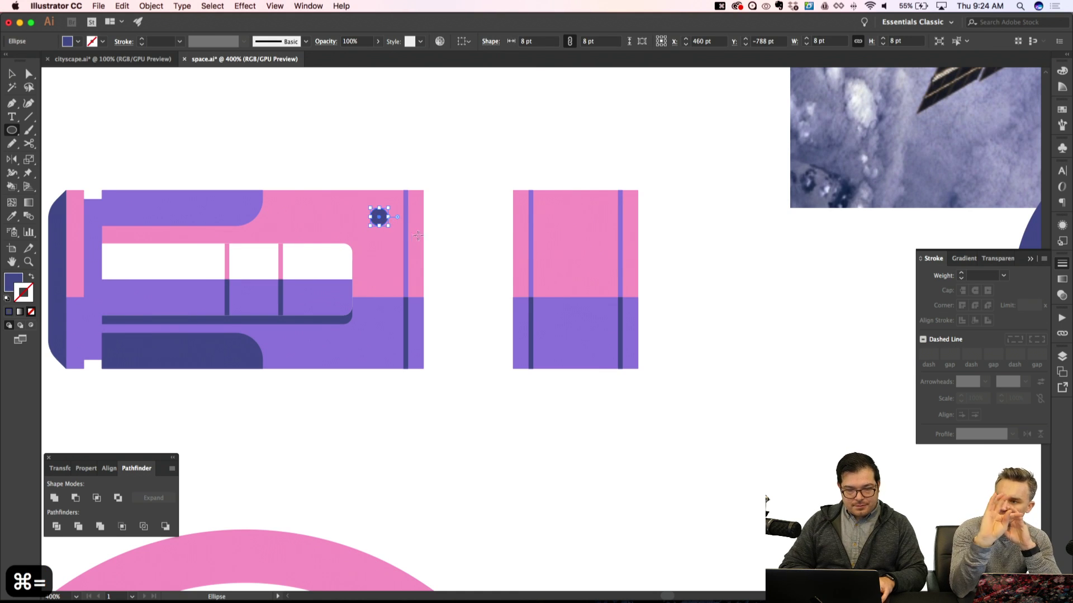
{"action": "key", "text": "shift+super+a"}
{"action": "key", "text": "v"}
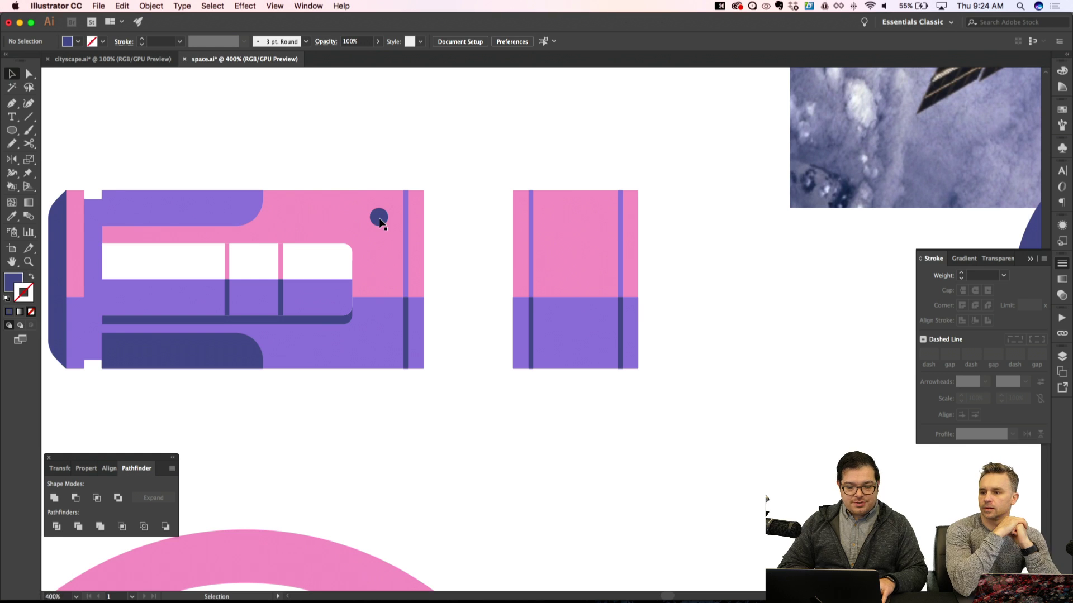
Draw an 8 pt long vertical line below the small circle and give it the circle's dark blue as stroke without a fill
{"action": "key", "text": "p"}
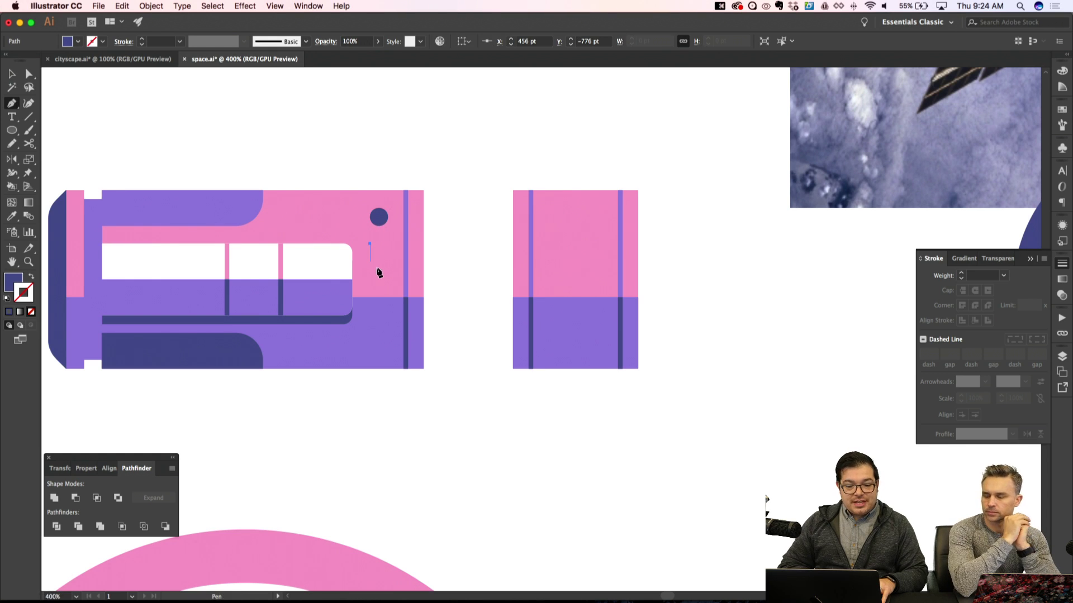
{"action": "left_click_drag", "start_coordinate": [369, 253], "coordinate": [371, 262]}
{"action": "left_click", "coordinate": [274, 5]}
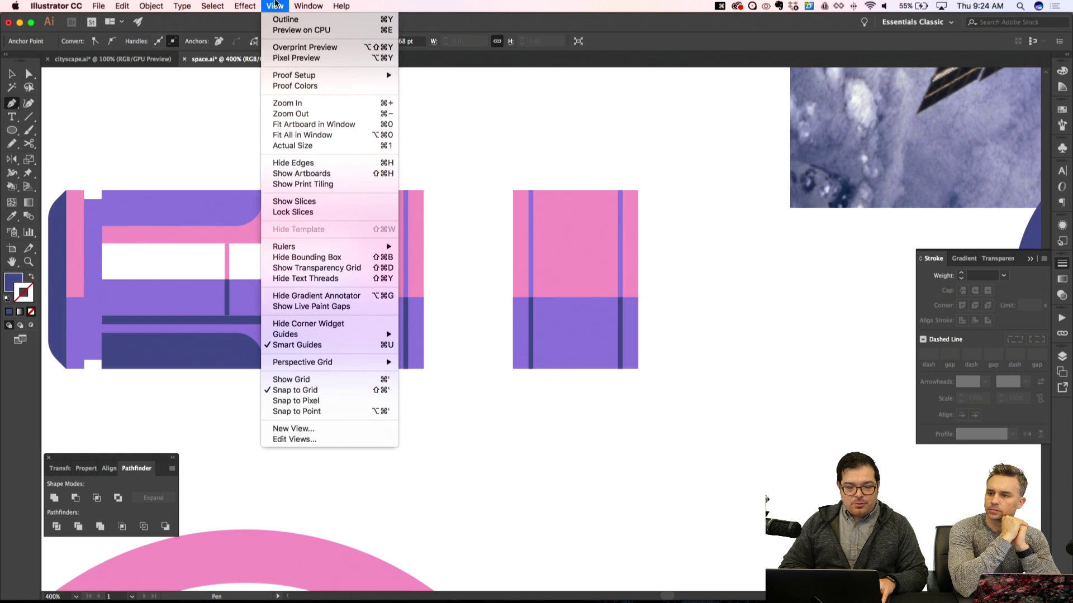
{"action": "left_click", "coordinate": [309, 393]}
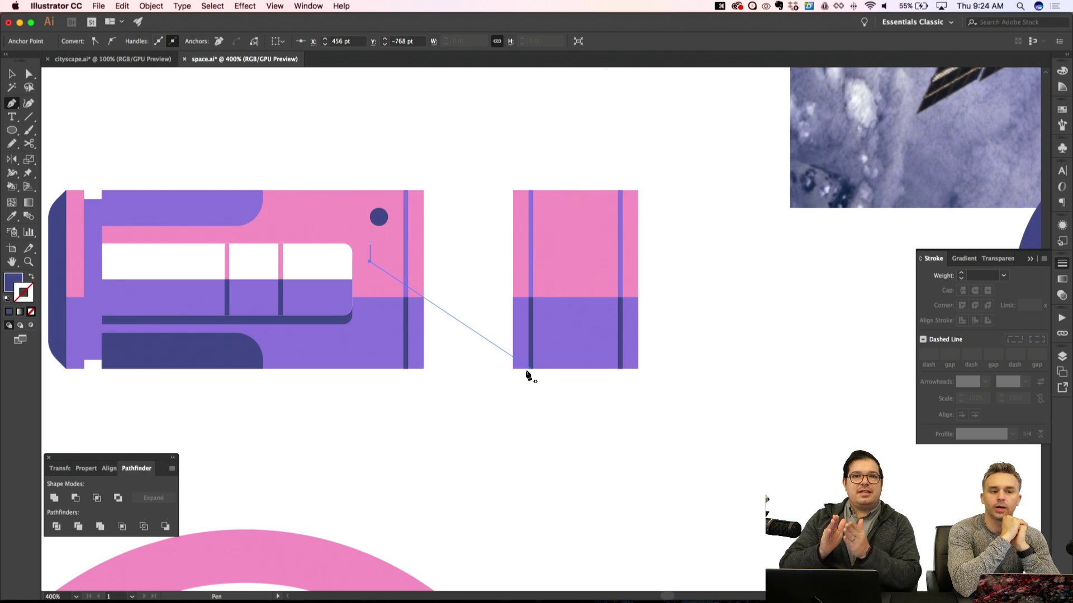
{"action": "key", "text": "i"}
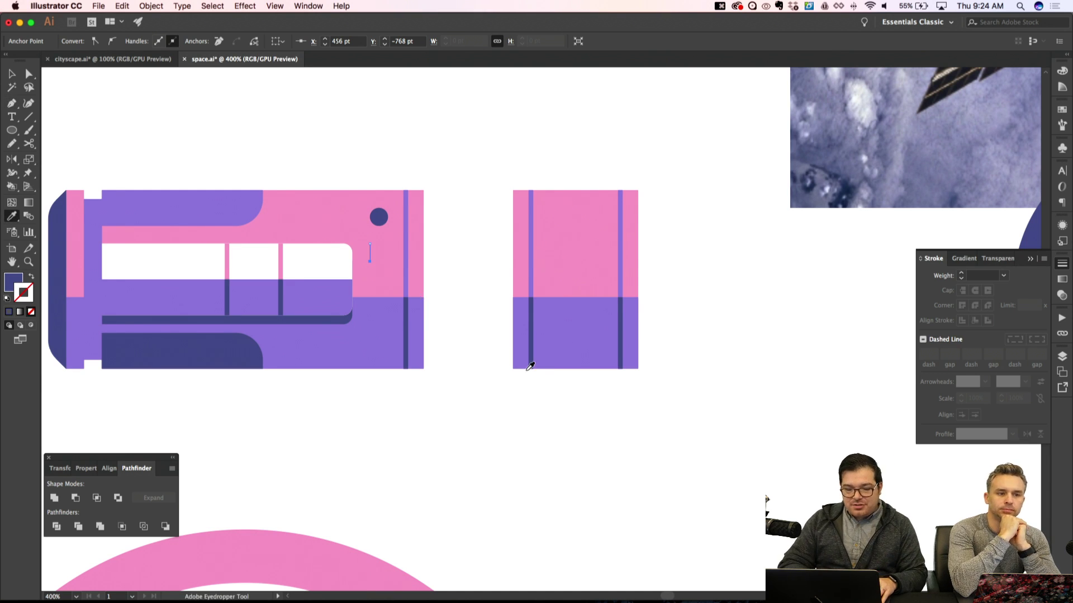
{"action": "left_click", "coordinate": [384, 208]}
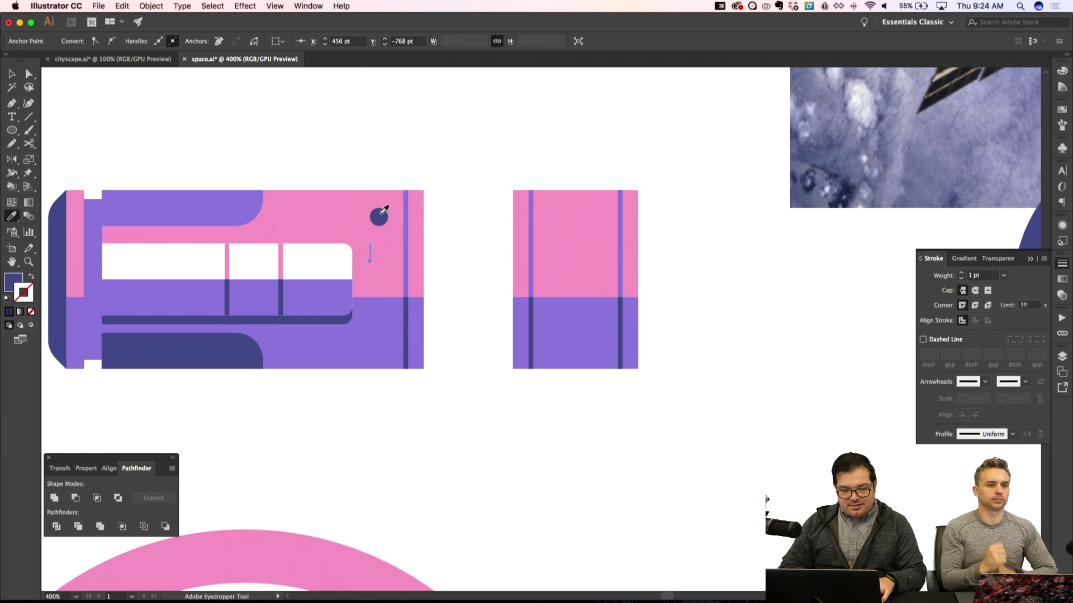
{"action": "key", "text": "shift+x"}
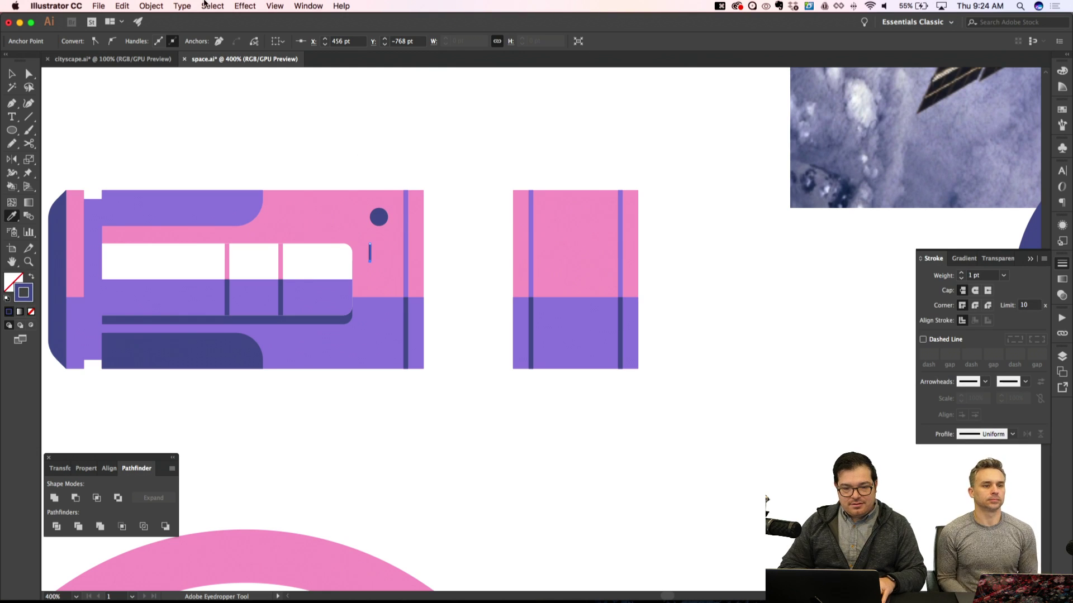
Set the short vertical line's stroke weight to 4 pt with round caps
{"action": "left_click", "coordinate": [961, 273]}
{"action": "left_click", "coordinate": [961, 273]}
{"action": "left_click", "coordinate": [961, 273]}
{"action": "left_click", "coordinate": [975, 290]}
{"action": "key", "text": "shift+super+a"}
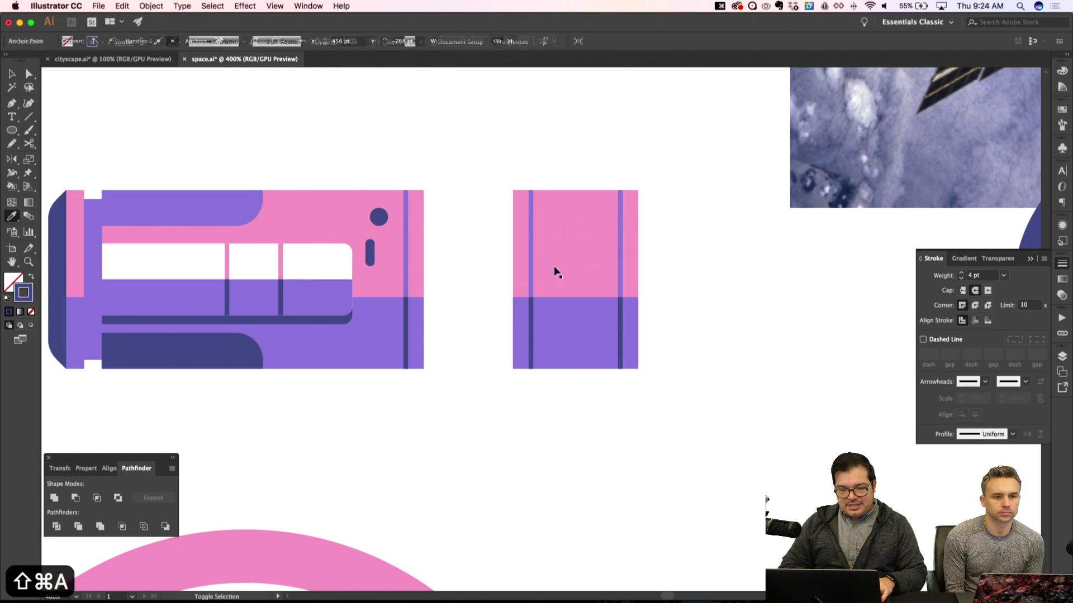
Turn off Snap to Grid and centre the short dark blue line beneath the small circle
{"action": "key", "text": "v"}
{"action": "left_click", "coordinate": [373, 262]}
{"action": "key", "text": "shift+super+a"}
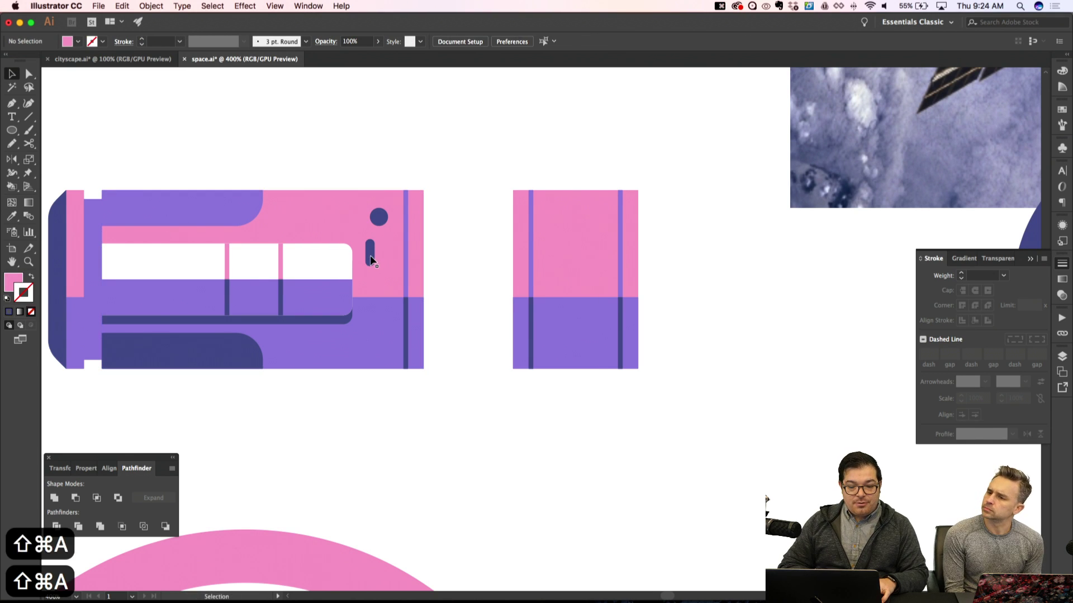
{"action": "left_click", "coordinate": [371, 258]}
{"action": "key", "text": "shift+super+apostrophe"}
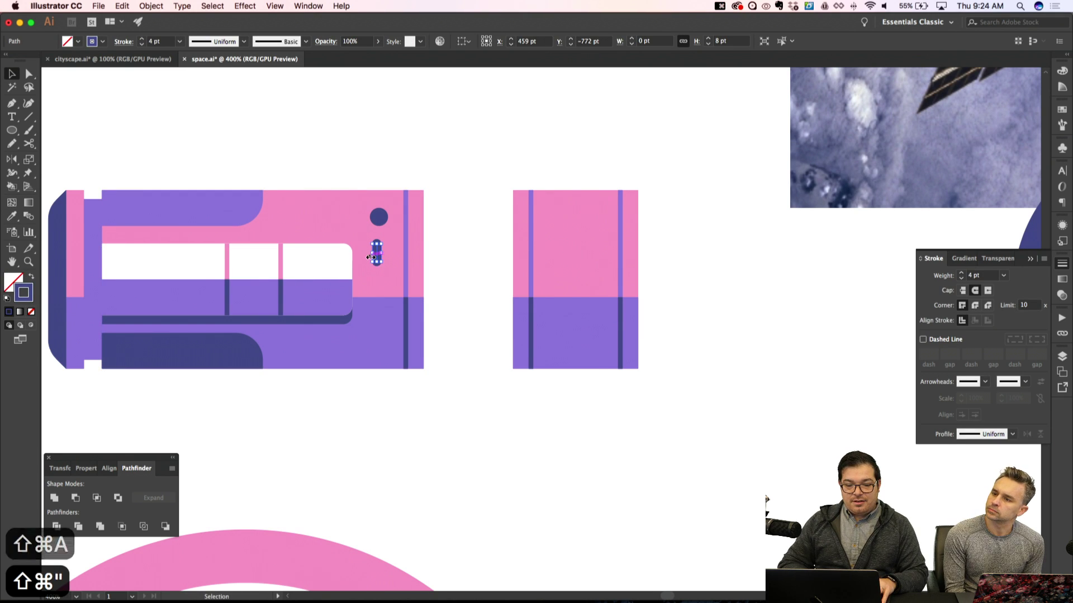
{"action": "key", "text": "shift+super+a"}
Show the grid behind the artwork and bring the smaller module into close view
{"action": "key", "text": "super+minus"}
{"action": "key", "text": "super+minus"}
{"action": "key", "text": "super+apostrophe"}
{"action": "key", "text": "super+equal"}
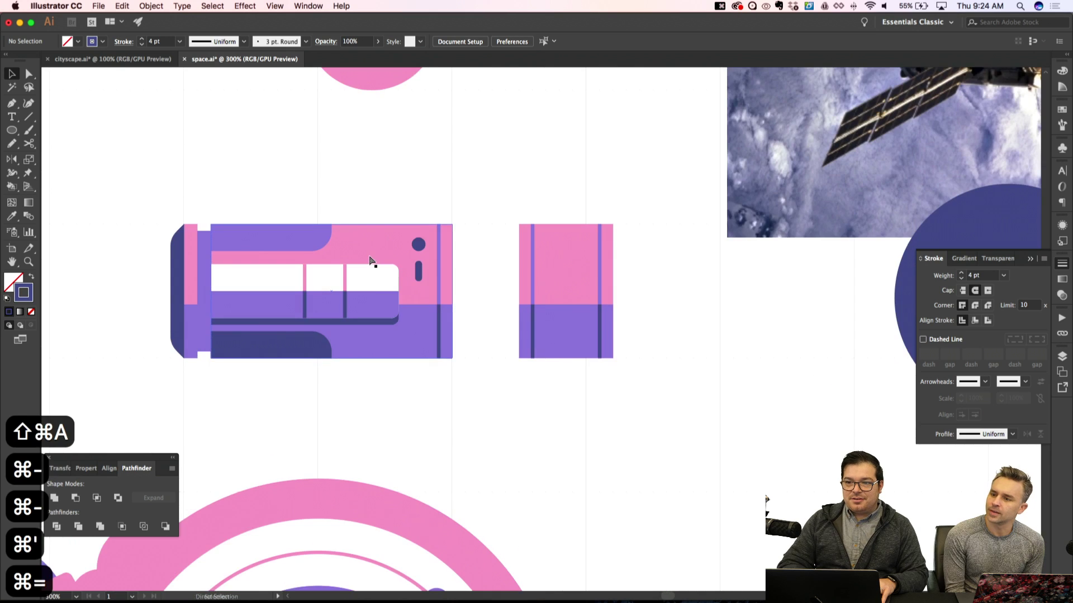
{"action": "scroll", "coordinate": [394, 350], "scroll_direction": "left", "scroll_amount": 3}
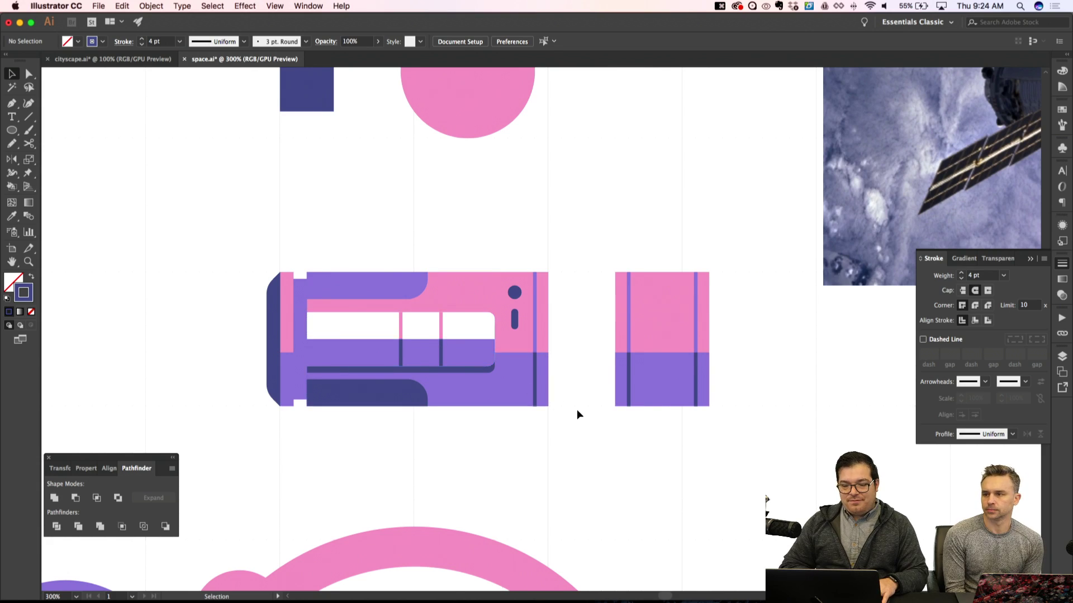
{"action": "key", "text": "super+minus"}
{"action": "key", "text": "super+minus"}
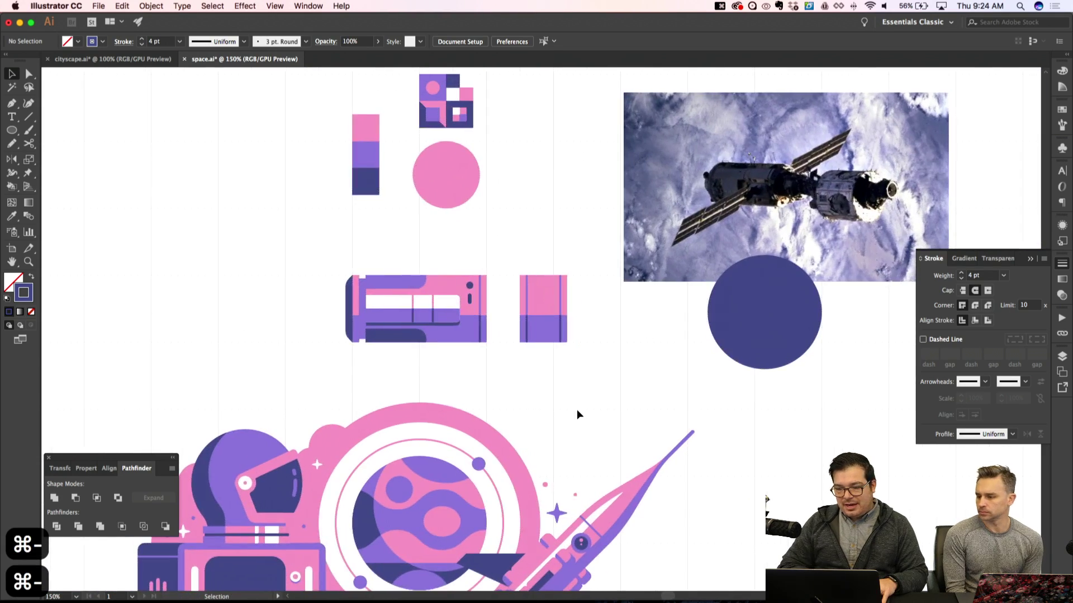
{"action": "key", "text": "super+equal"}
{"action": "key", "text": "super+equal"}
{"action": "key", "text": "super+equal"}
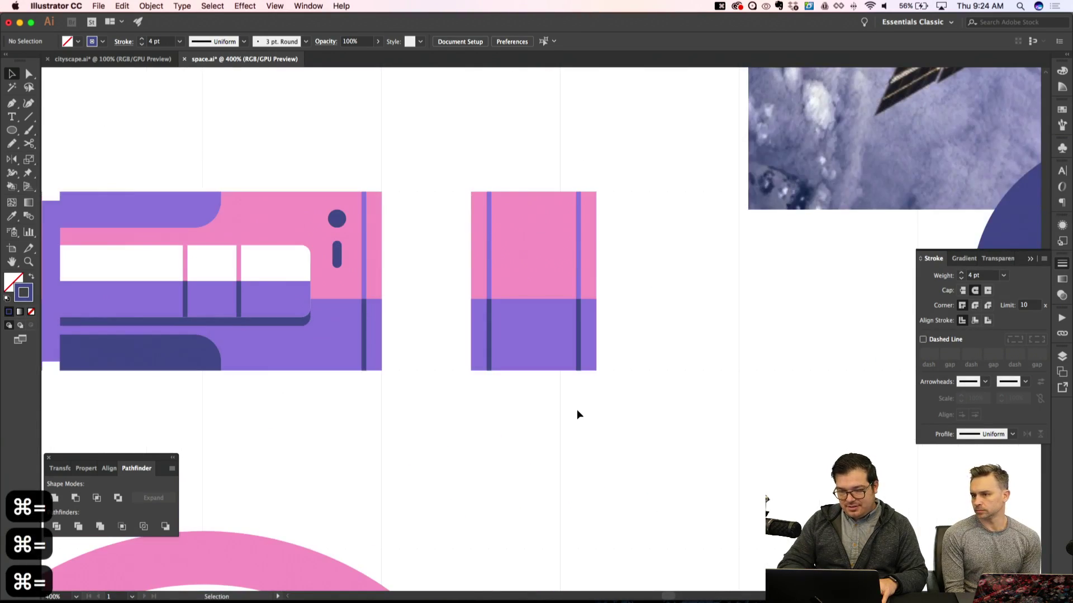
{"action": "scroll", "coordinate": [576, 410], "scroll_direction": "up", "scroll_amount": 5}
{"action": "scroll", "coordinate": [576, 410], "scroll_direction": "right", "scroll_amount": 2}
Turn Snap to Grid back on and draw a 40 pt horizontal line between the smaller module's vertical lines, matching their 2 pt purple stroke
{"action": "key", "text": "p"}
{"action": "key", "text": "shift+super+apostrophe"}
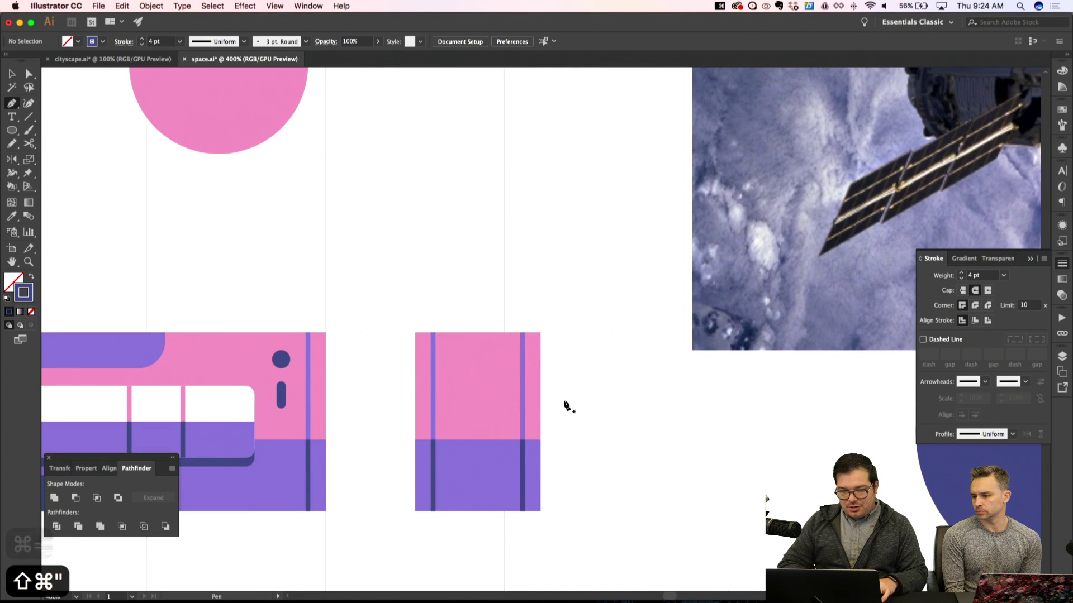
{"action": "left_click", "coordinate": [434, 369]}
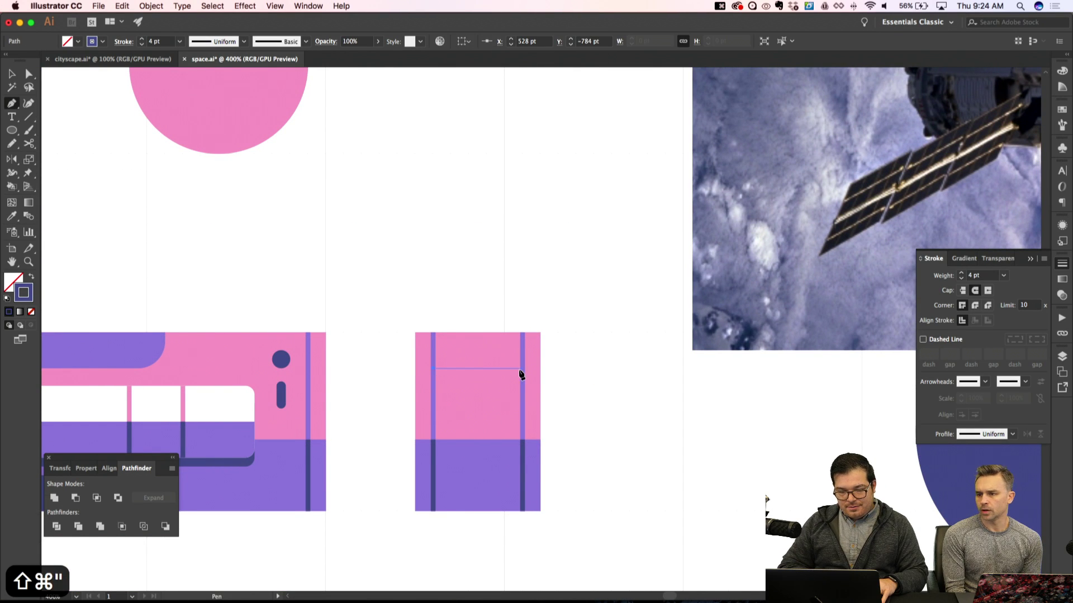
{"action": "left_click", "coordinate": [521, 369]}
{"action": "key", "text": "i"}
{"action": "left_click", "coordinate": [522, 389]}
{"action": "key", "text": "shift+super+a"}
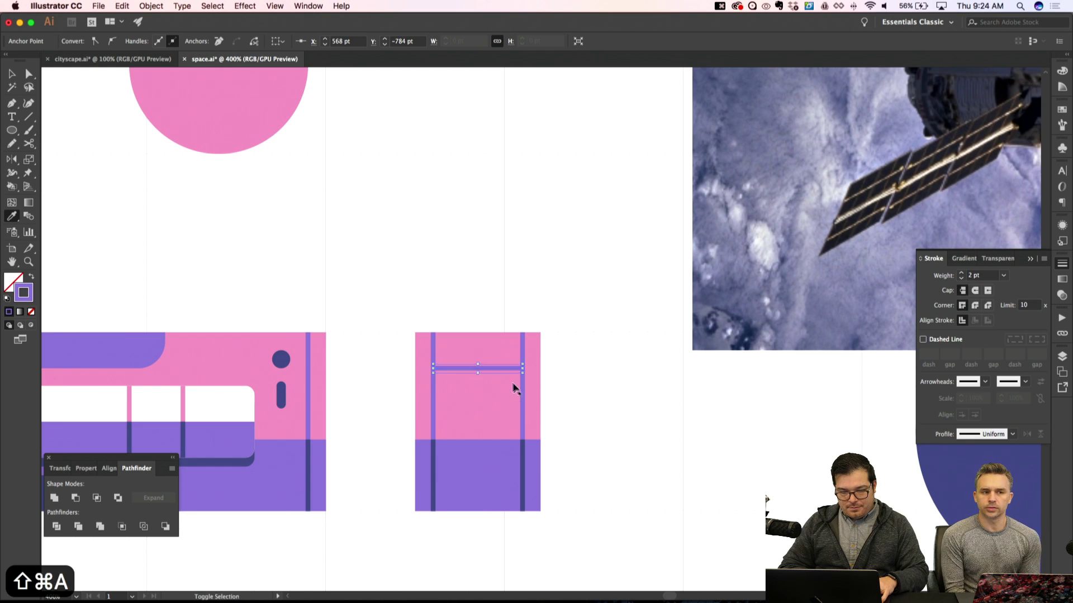
Select the smaller module's horizontal purple line and hide the grid
{"action": "key", "text": "v"}
{"action": "left_click", "coordinate": [509, 377]}
{"action": "key", "text": "super+z"}
{"action": "key", "text": "shift+super+a"}
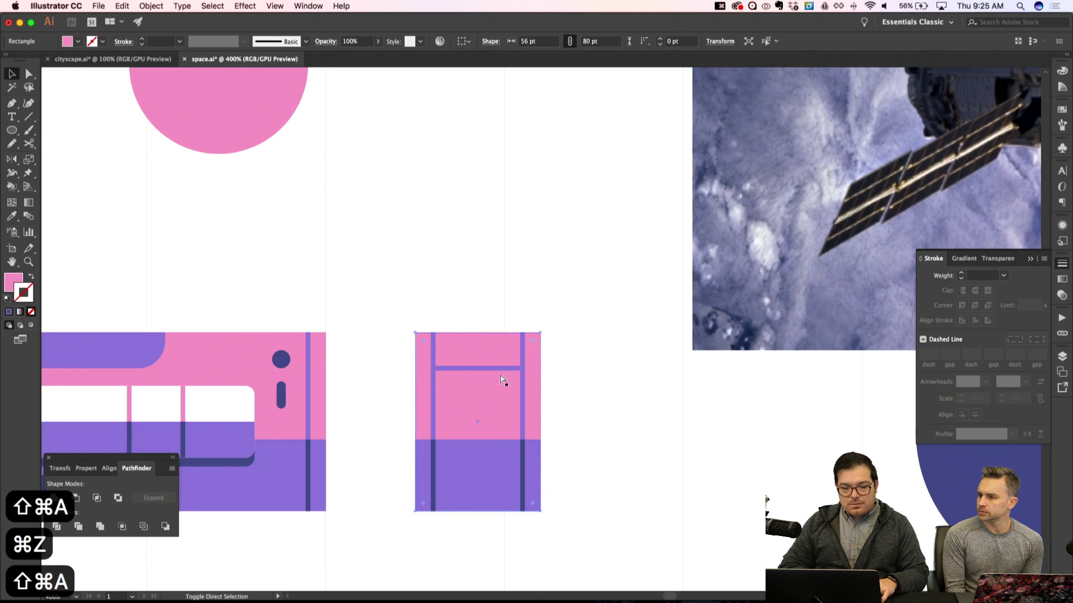
{"action": "left_click", "coordinate": [494, 368]}
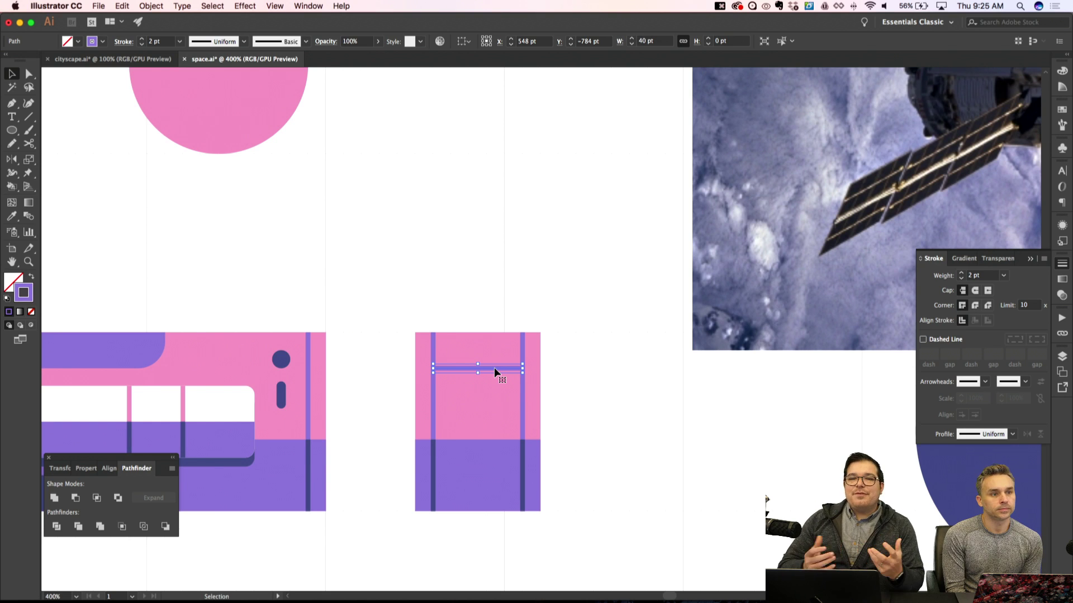
{"action": "key", "text": "super+apostrophe"}
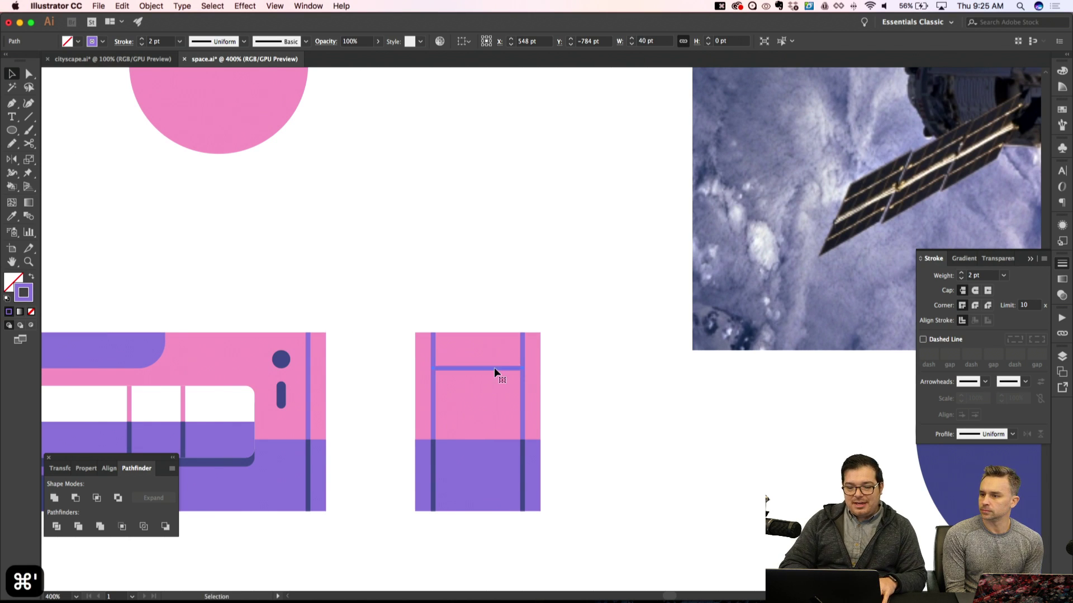
Duplicate the smaller module's horizontal purple line 48 pt lower, into the module's purple lower section
{"action": "key", "text": "super+minus"}
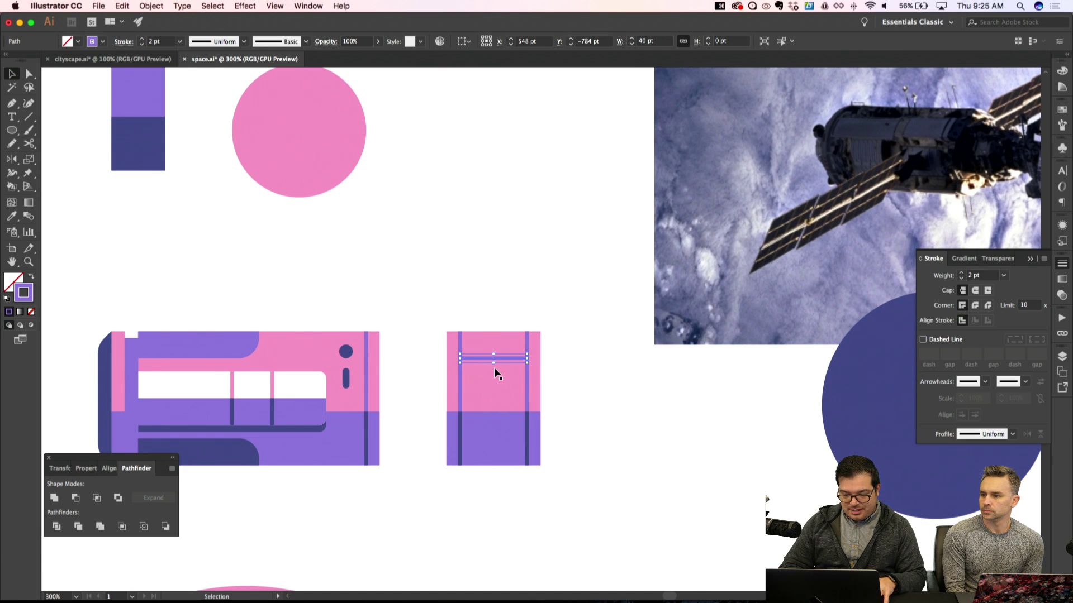
{"action": "key", "text": "super+apostrophe"}
{"action": "key", "text": "super+apostrophe"}
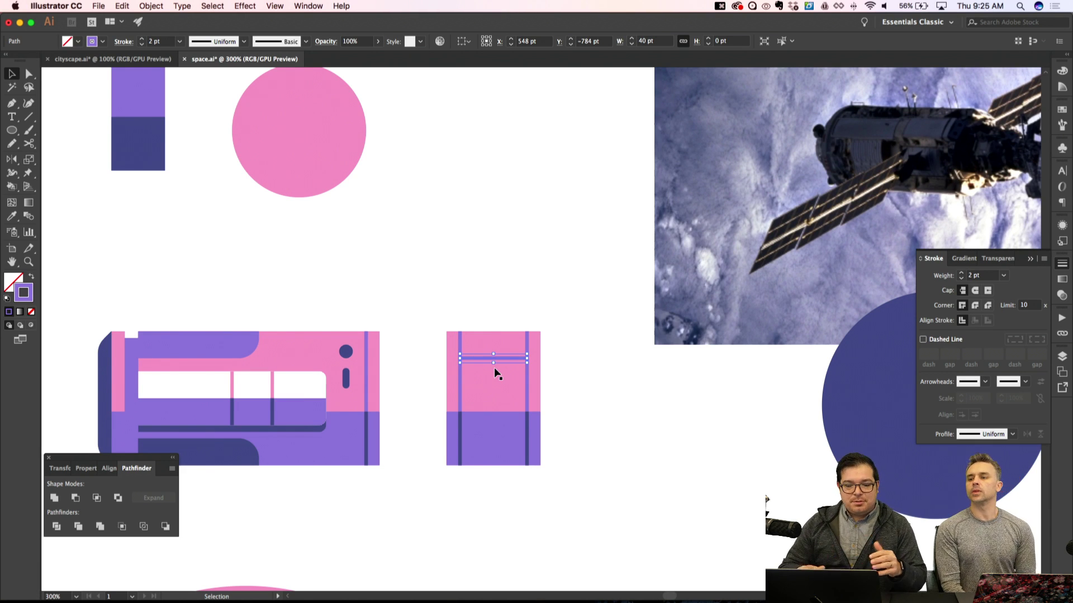
{"action": "scroll", "coordinate": [495, 373], "scroll_direction": "left", "scroll_amount": 3}
{"action": "key", "text": "shift+super+a"}
{"action": "scroll", "coordinate": [487, 333], "scroll_direction": "right", "scroll_amount": 2}
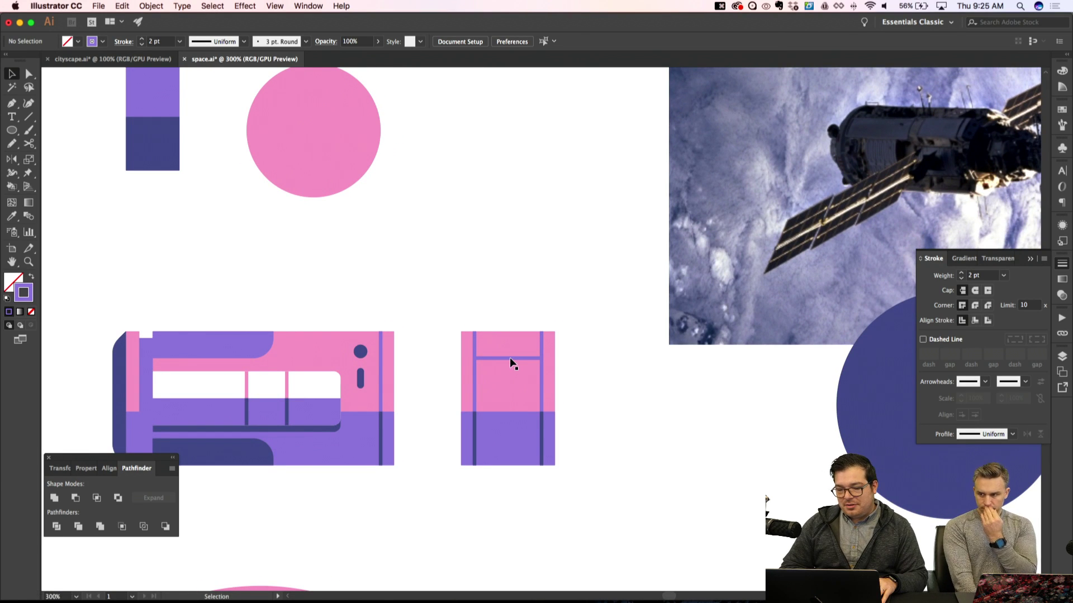
{"action": "left_click_drag", "start_coordinate": [510, 358], "coordinate": [513, 383]}
{"action": "left_click_drag", "start_coordinate": [503, 438], "coordinate": [503, 437]}
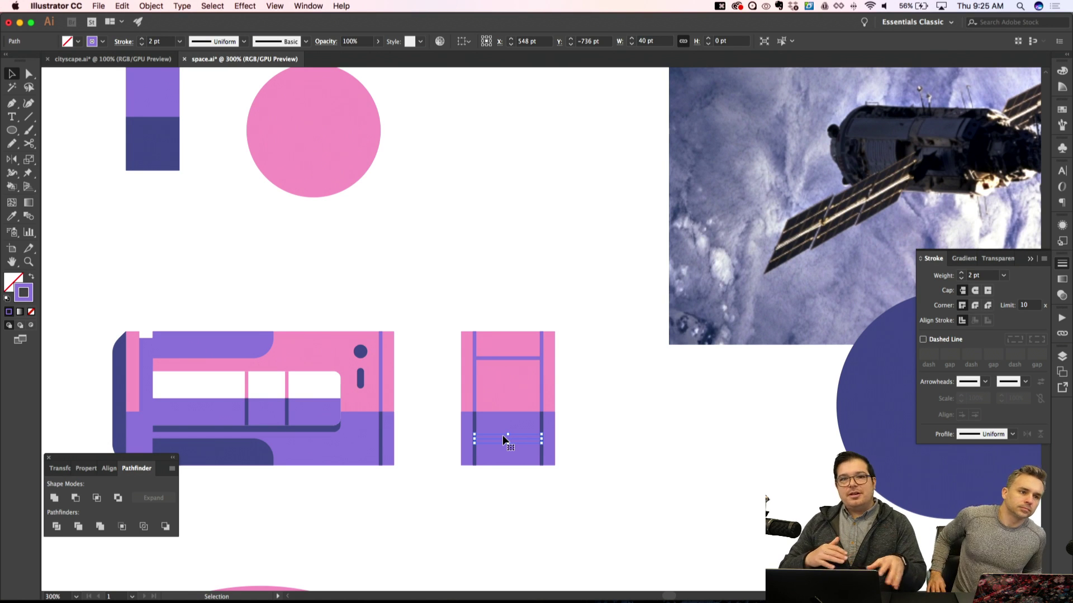
Match the duplicated horizontal line's stroke to the dark blue of the lower vertical lines with the Eyedropper tool
{"action": "key", "text": "i"}
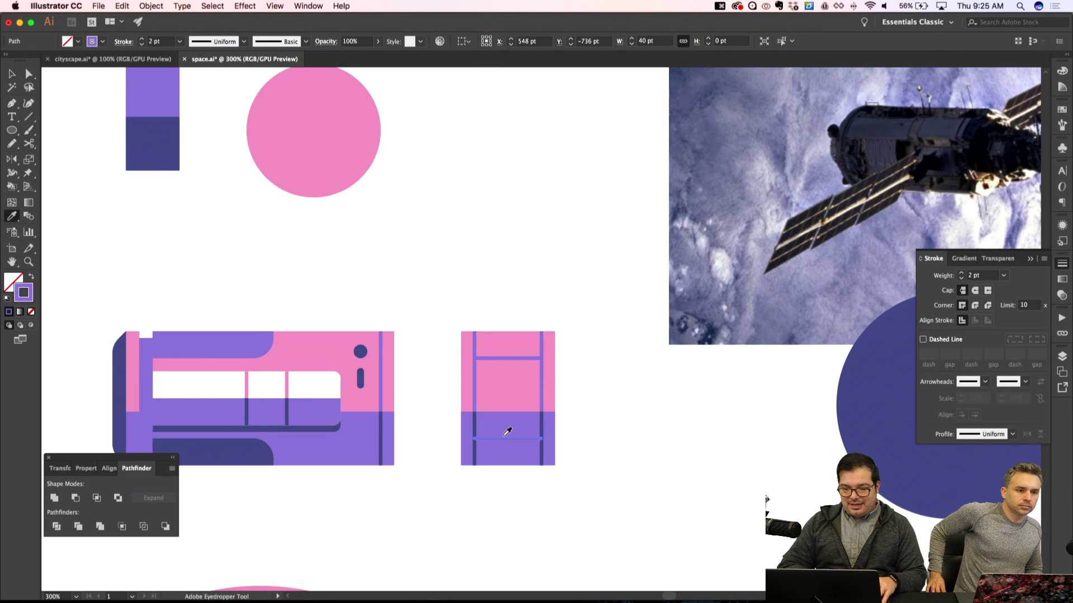
{"action": "left_click", "coordinate": [542, 422]}
{"action": "key", "text": "shift+super+a"}
Draw a 16 pt circle, turn off Snap to Grid, swap its dark blue stroke to a fill and centre it between the smaller module's vertical lines
{"action": "scroll", "coordinate": [572, 434], "scroll_direction": "up", "scroll_amount": 5}
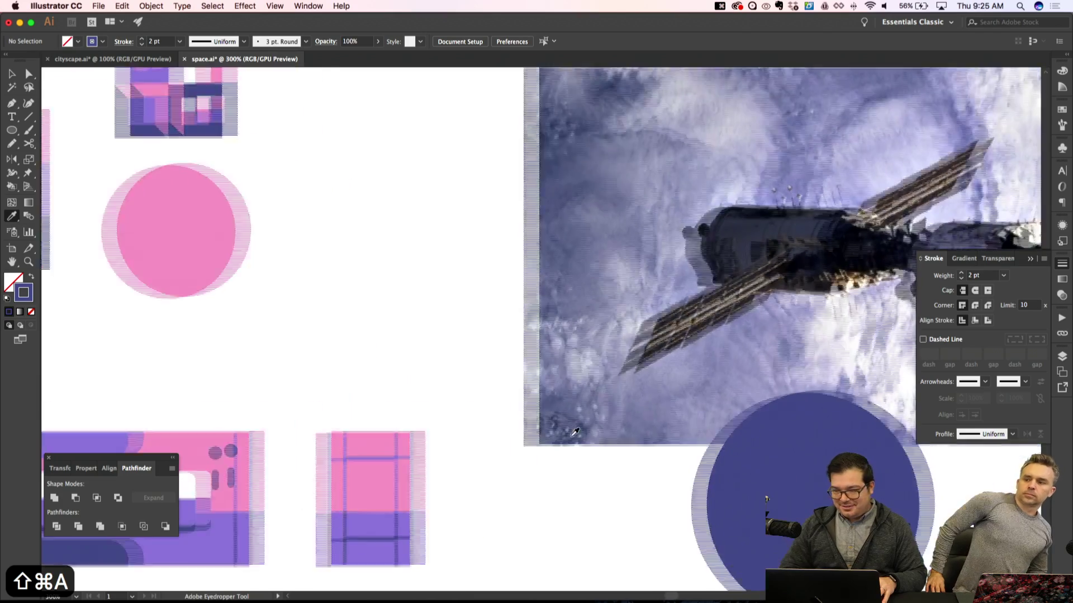
{"action": "scroll", "coordinate": [574, 431], "scroll_direction": "right", "scroll_amount": 5}
{"action": "scroll", "coordinate": [574, 432], "scroll_direction": "left", "scroll_amount": 7}
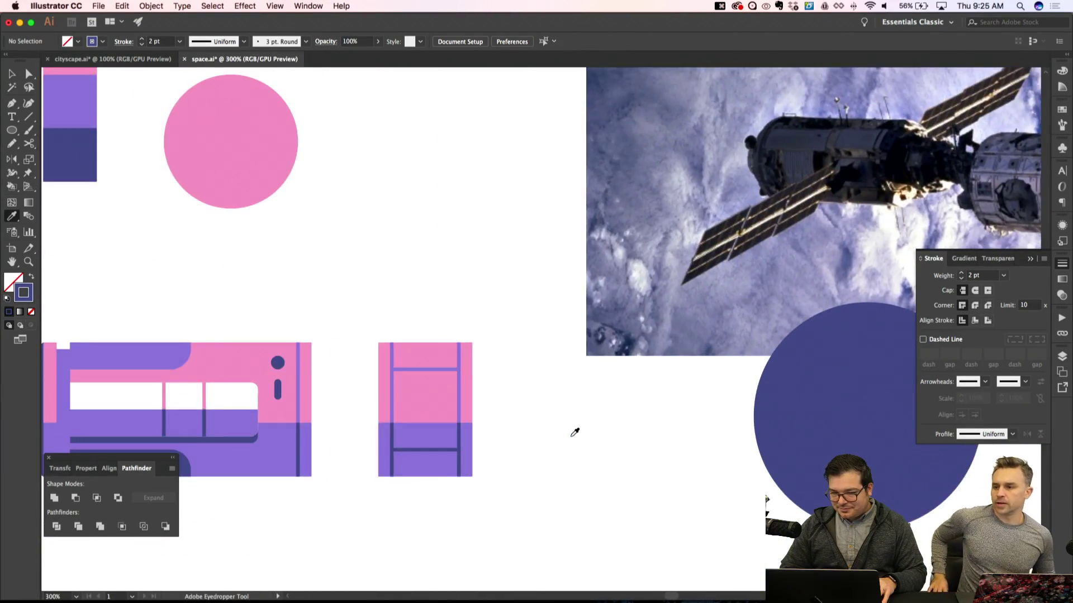
{"action": "scroll", "coordinate": [574, 432], "scroll_direction": "down", "scroll_amount": 5}
{"action": "scroll", "coordinate": [574, 432], "scroll_direction": "left", "scroll_amount": 6}
{"action": "key", "text": "super+equal"}
{"action": "key", "text": "super+equal"}
{"action": "key", "text": "l"}
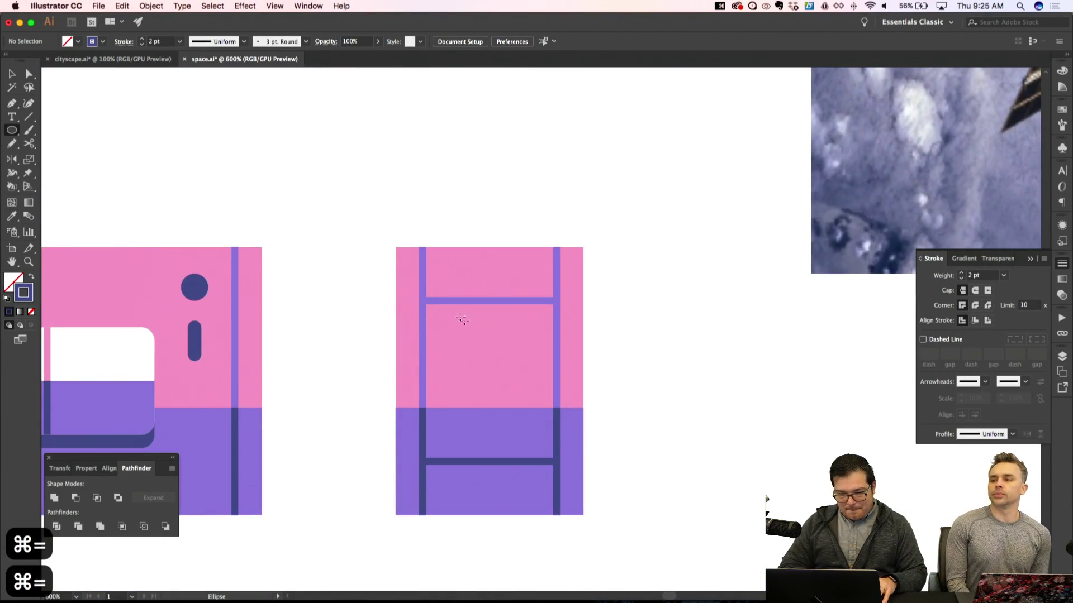
{"action": "mouse_move", "coordinate": [468, 335]}
{"action": "left_mouse_down"}
{"action": "mouse_move", "coordinate": [522, 377]}
{"action": "mouse_move", "coordinate": [503, 381]}
{"action": "left_mouse_up"}
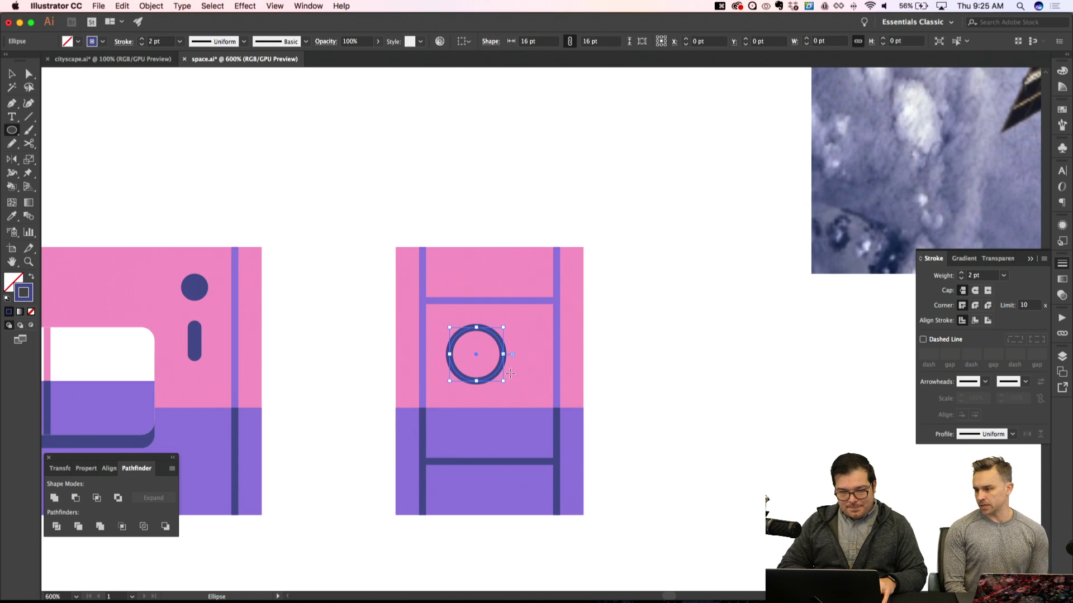
{"action": "key", "text": "shift+super+apostrophe"}
{"action": "key", "text": "shift+x"}
{"action": "key", "text": "shift+super+a"}
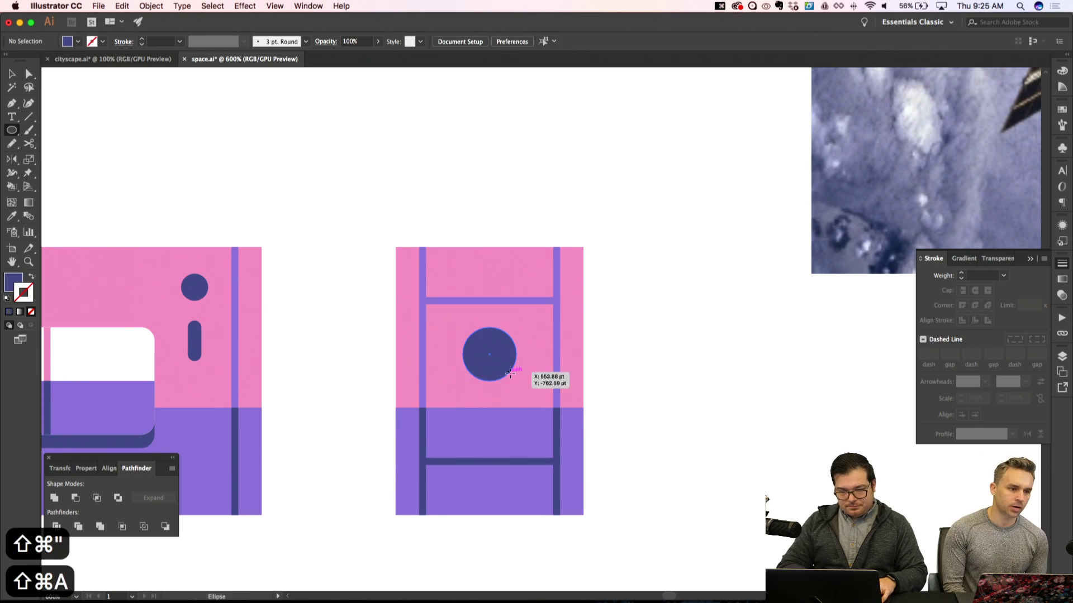
Make a copy of the smaller module's dark blue circle in place and set the copy's width and height to 4 pt
{"action": "key", "text": "super+minus"}
{"action": "key", "text": "super+minus"}
{"action": "key", "text": "super+apostrophe"}
{"action": "key", "text": "super+equal"}
{"action": "key", "text": "super+equal"}
{"action": "key", "text": "super+equal"}
{"action": "key", "text": "a"}
{"action": "left_click", "coordinate": [480, 366], "text": "alt"}
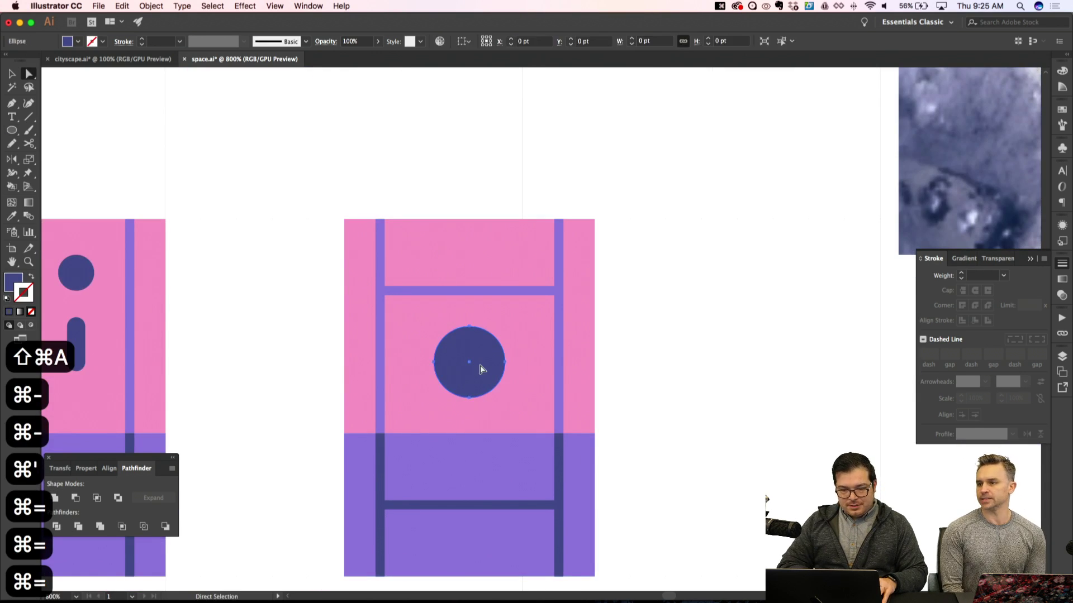
{"action": "left_click", "coordinate": [641, 41]}
{"action": "type", "text": "4"}
{"action": "key", "text": "Return"}
Turn Snap to Grid back on, place the 4 pt circle at X 546 pt, Y -770 pt, and fill it with the module's purple
{"action": "key", "text": "shift+super+apostrophe"}
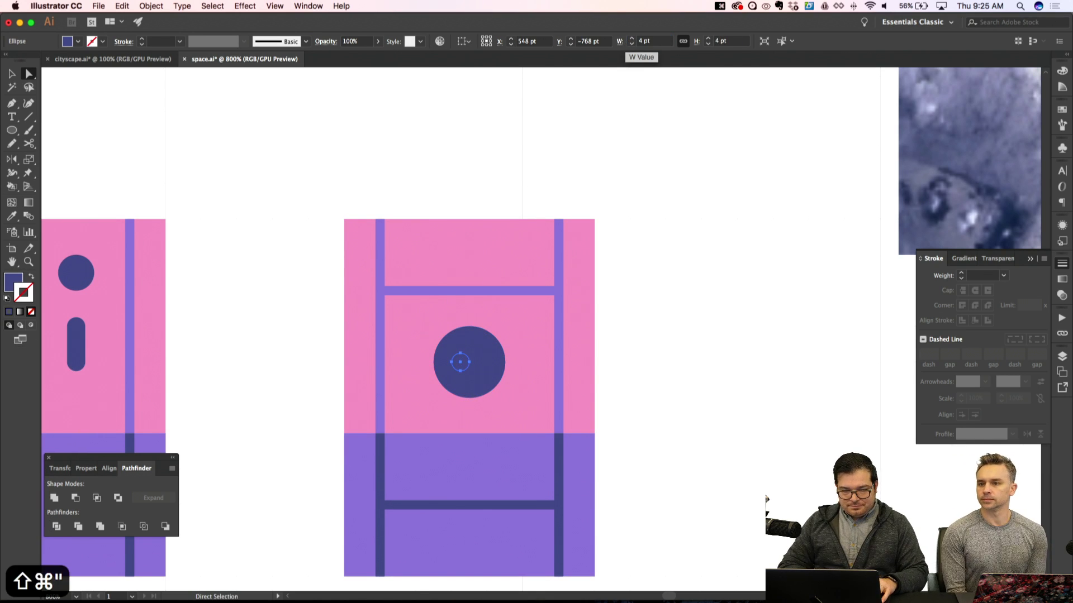
{"action": "key", "text": "o"}
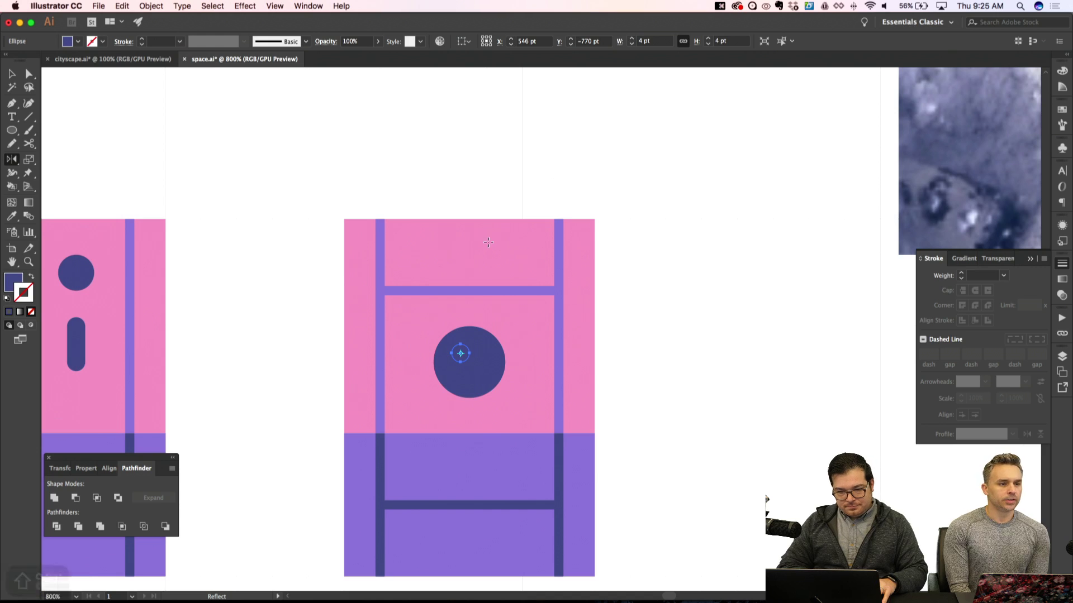
{"action": "key", "text": "i"}
{"action": "left_click", "coordinate": [423, 468]}
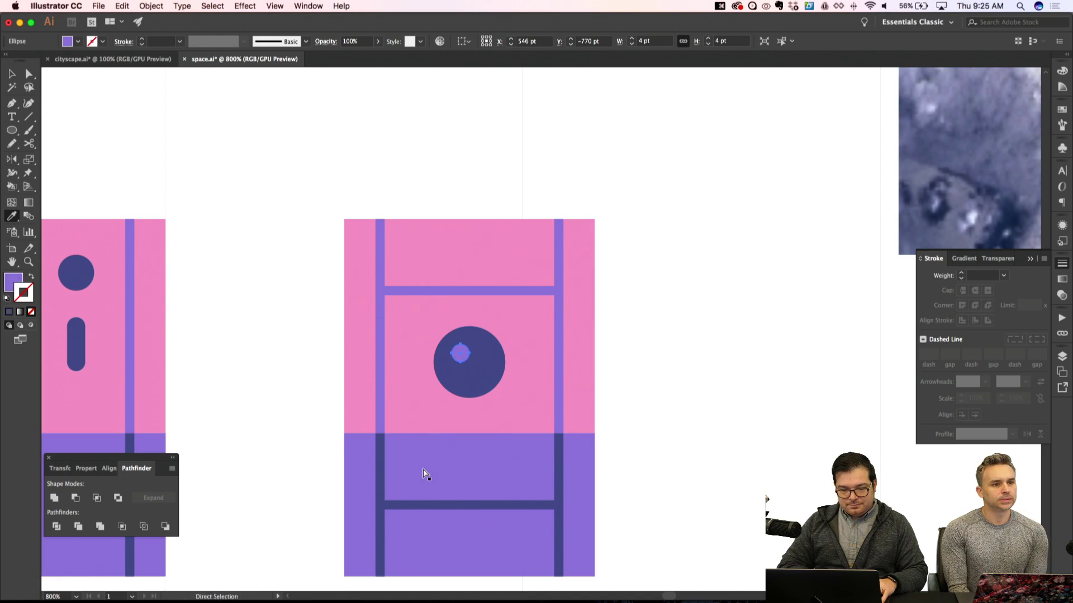
{"action": "key", "text": "shift+super+a"}
Review the smaller module's new details beside the larger module and the reference photo
{"action": "key", "text": "super+minus"}
{"action": "key", "text": "super+minus"}
{"action": "key", "text": "super+minus"}
{"action": "key", "text": "super+apostrophe"}
{"action": "key", "text": "super+minus"}
{"action": "key", "text": "super+minus"}
{"action": "key", "text": "super+apostrophe"}
{"action": "key", "text": "super+equal"}
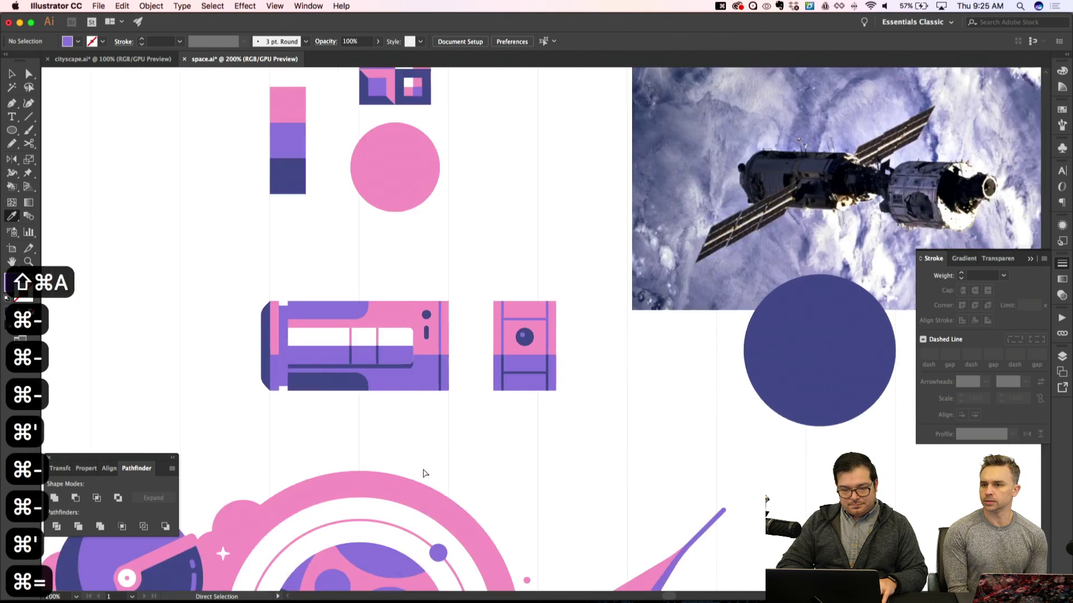
{"action": "key", "text": "super+equal"}
{"action": "key", "text": "super+equal"}
{"action": "key", "text": "v"}
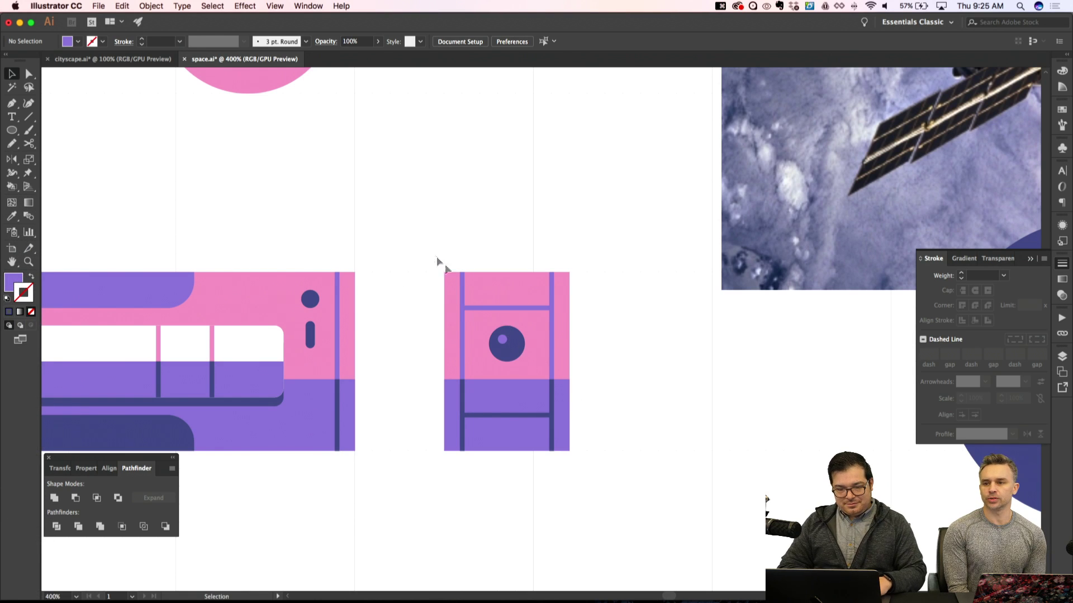
{"action": "left_click_drag", "start_coordinate": [436, 256], "coordinate": [607, 492]}
{"action": "key", "text": "shift+super+a"}
{"action": "key", "text": "super+minus"}
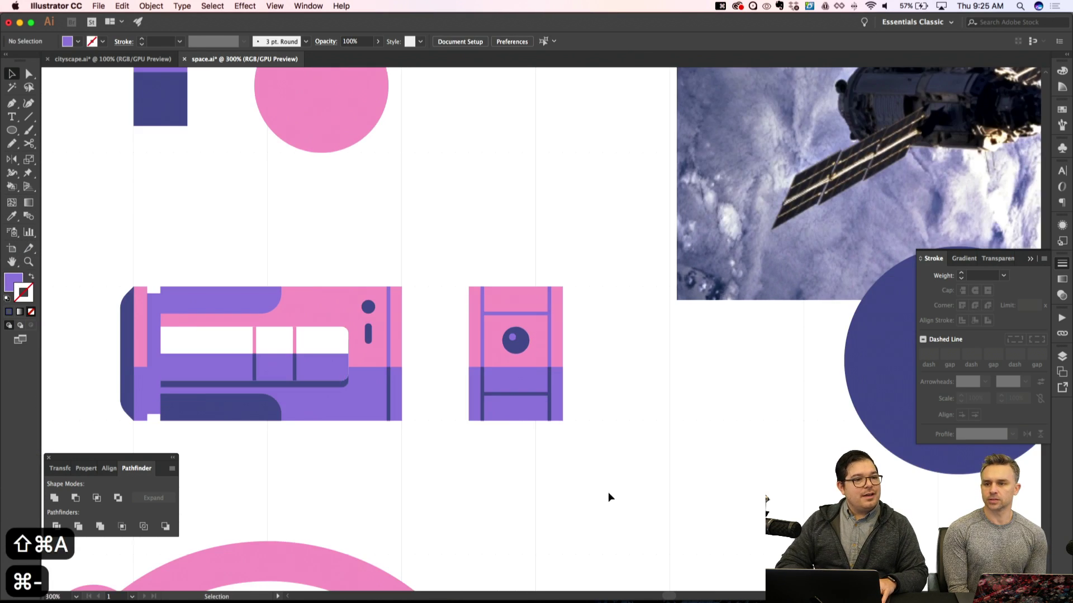
{"action": "scroll", "coordinate": [534, 460], "scroll_direction": "left", "scroll_amount": 3}
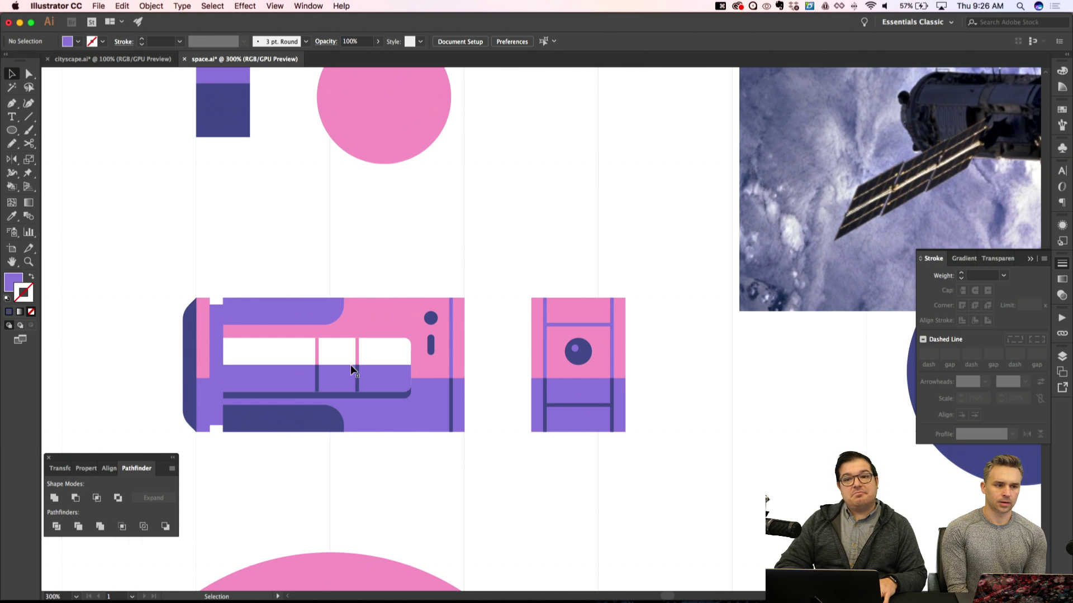
Draw a narrow purple connector rectangle against the smaller module's left edge, slightly shorter than the module
{"action": "key", "text": "super+equal"}
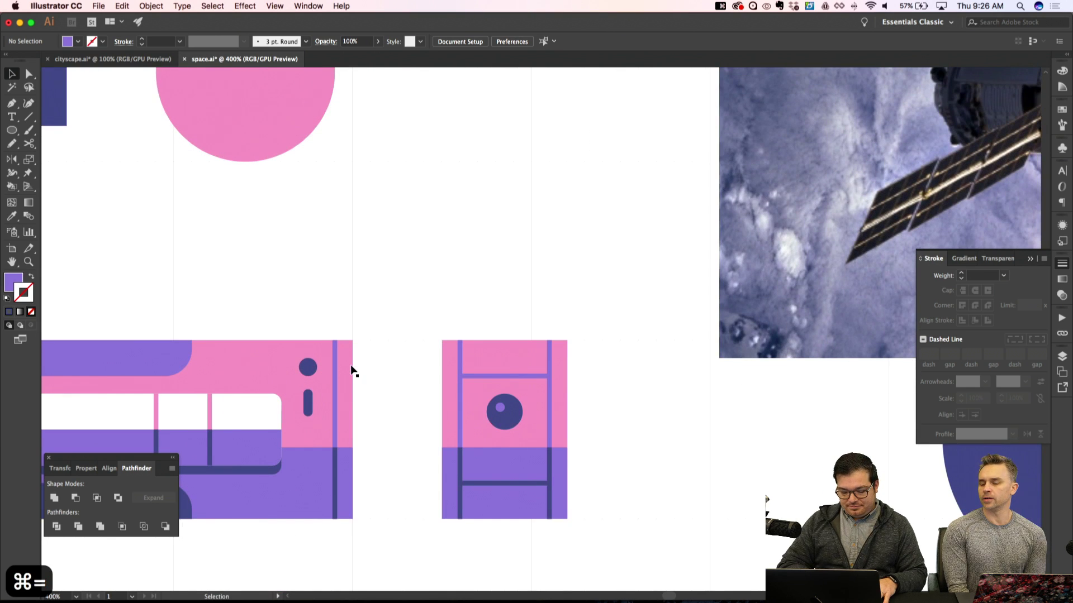
{"action": "key", "text": "m"}
{"action": "left_click_drag", "start_coordinate": [424, 359], "coordinate": [447, 493]}
{"action": "key", "text": "shift+super+a"}
Try rounding only the upper-right corner of the smaller module's pink rectangle to about 38 pt
{"action": "key", "text": "a"}
{"action": "left_click", "coordinate": [526, 361]}
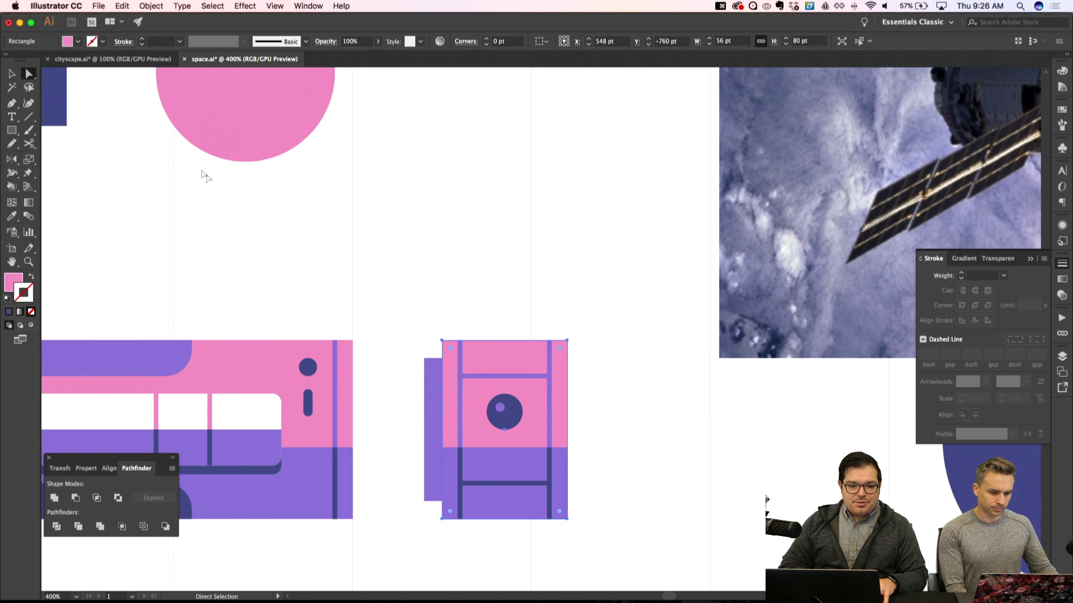
{"action": "key", "text": "shift+super+a"}
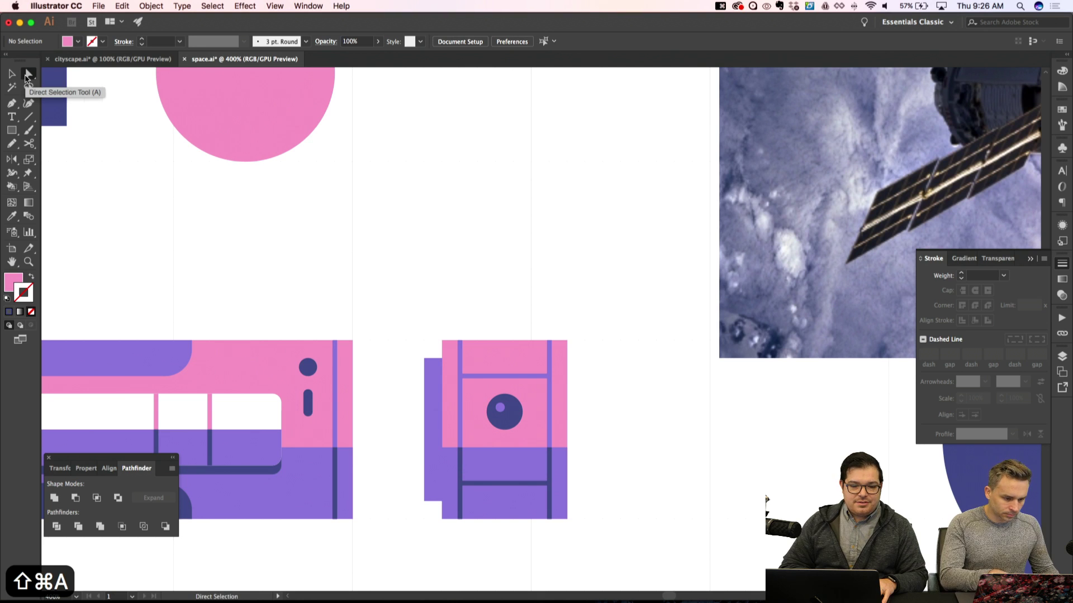
{"action": "left_click", "coordinate": [493, 359]}
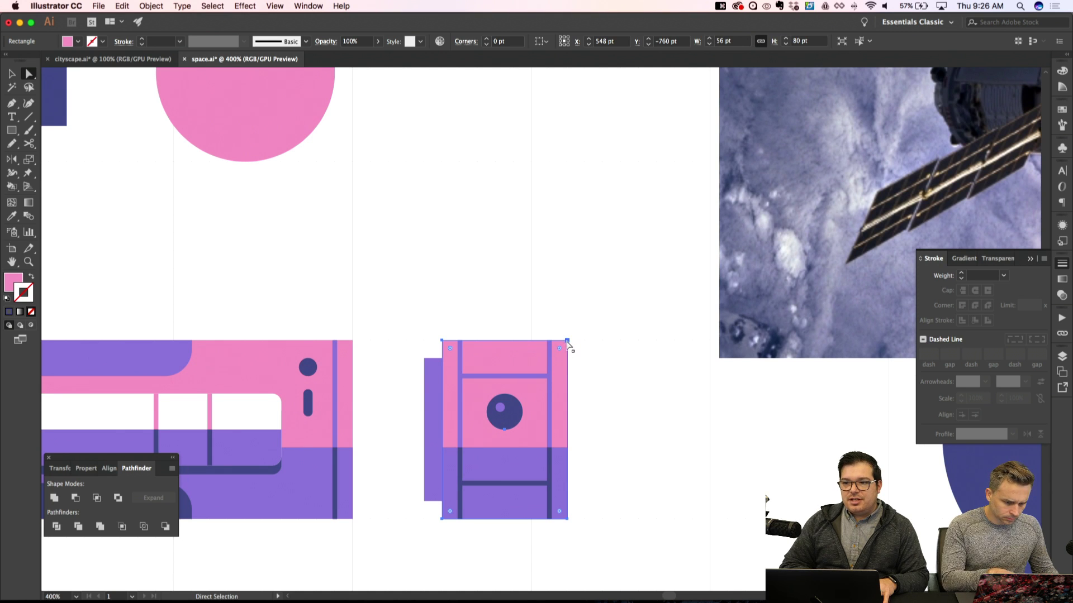
{"action": "left_click", "coordinate": [567, 341]}
{"action": "left_click_drag", "start_coordinate": [559, 349], "coordinate": [496, 443]}
{"action": "key", "text": "super+z"}
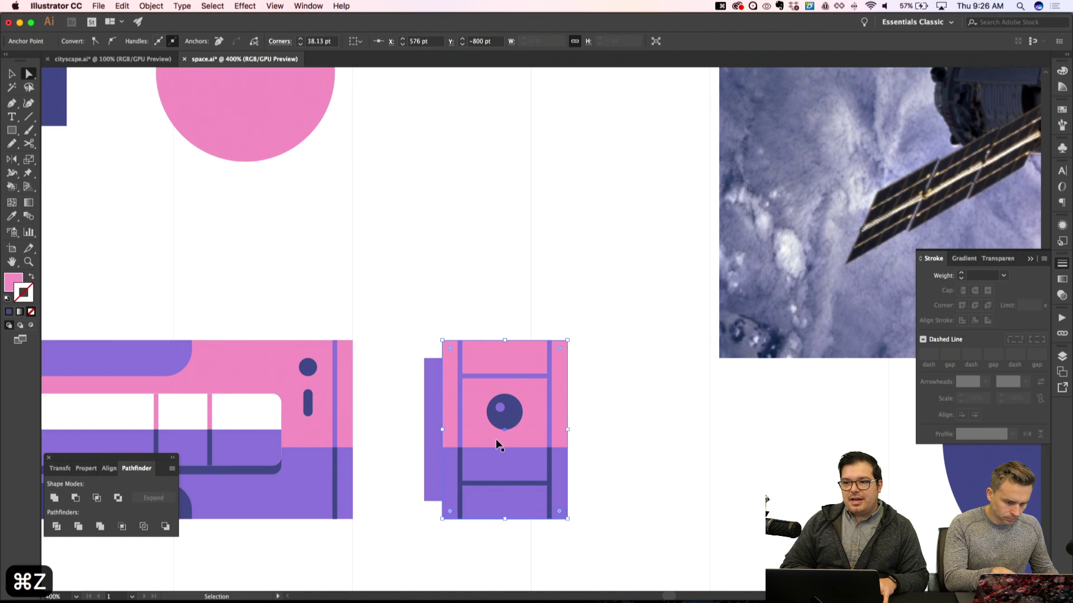
{"action": "key", "text": "super+a"}
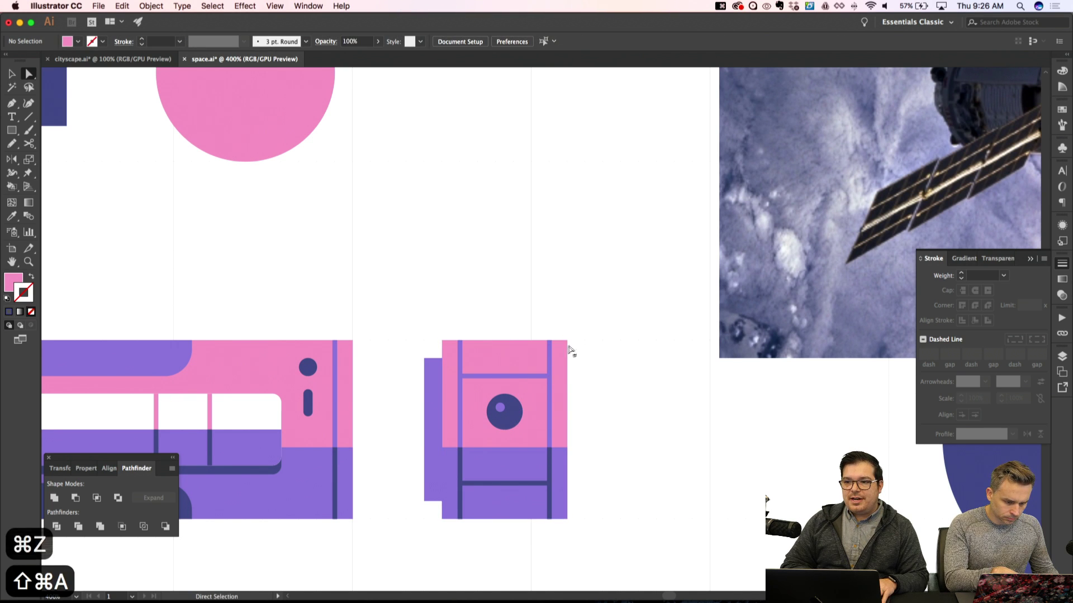
Set the corner radius of the smaller module's pink rectangle to 4 pt
{"action": "left_click", "coordinate": [560, 353]}
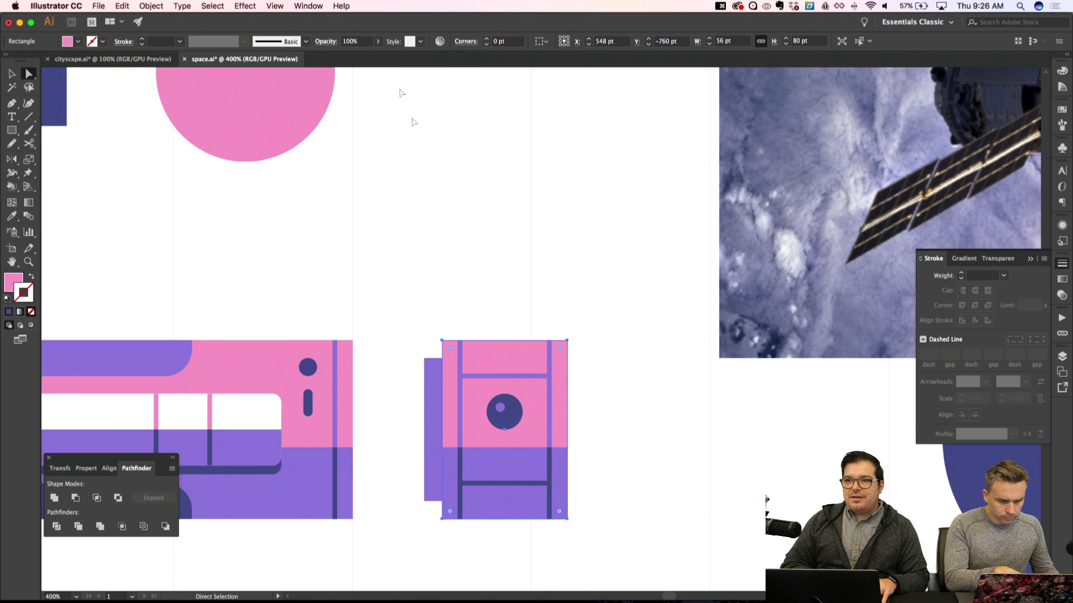
{"action": "left_click", "coordinate": [497, 45]}
{"action": "type", "text": "3"}
{"action": "key", "text": "Return"}
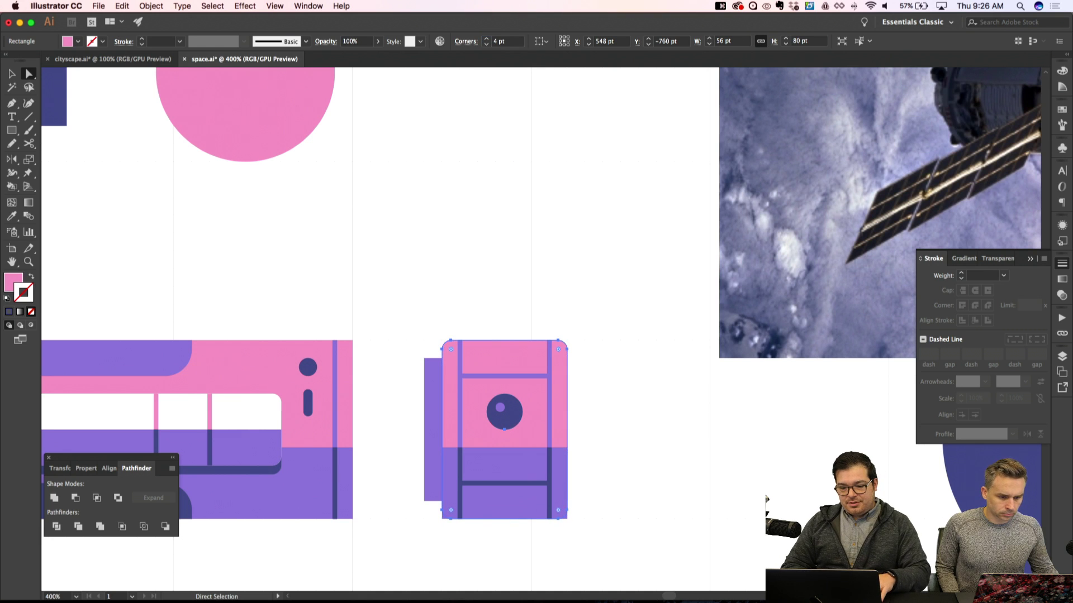
Hide the grid and round the two bottom corners of the smaller module's purple section to match its upper corners
{"action": "key", "text": "shift+super+a"}
{"action": "key", "text": "super+minus"}
{"action": "key", "text": "super+apostrophe"}
{"action": "key", "text": "super+equal"}
{"action": "key", "text": "super+equal"}
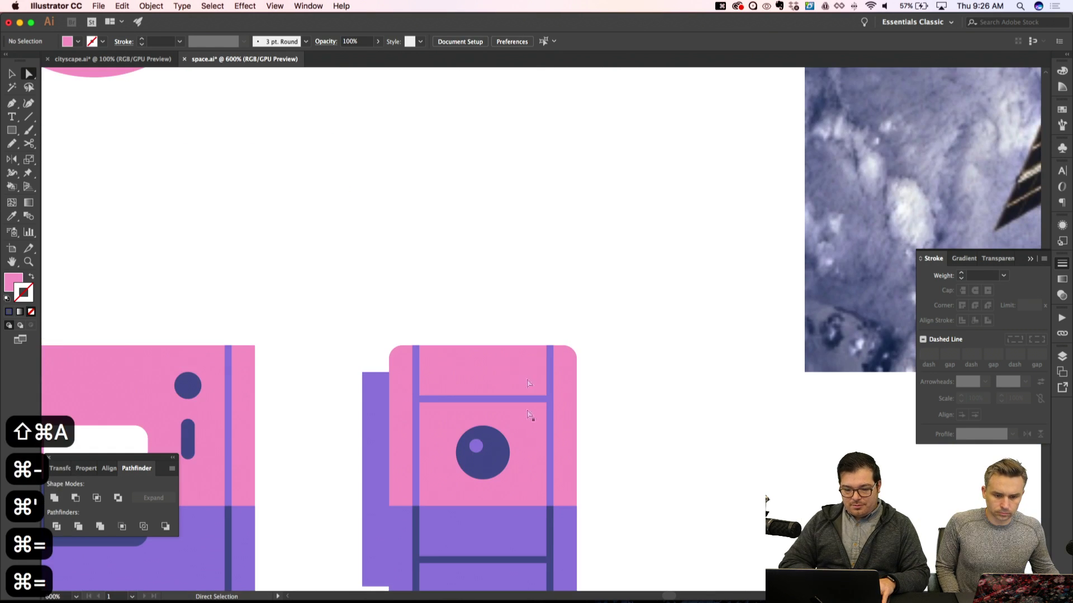
{"action": "left_click", "coordinate": [574, 475]}
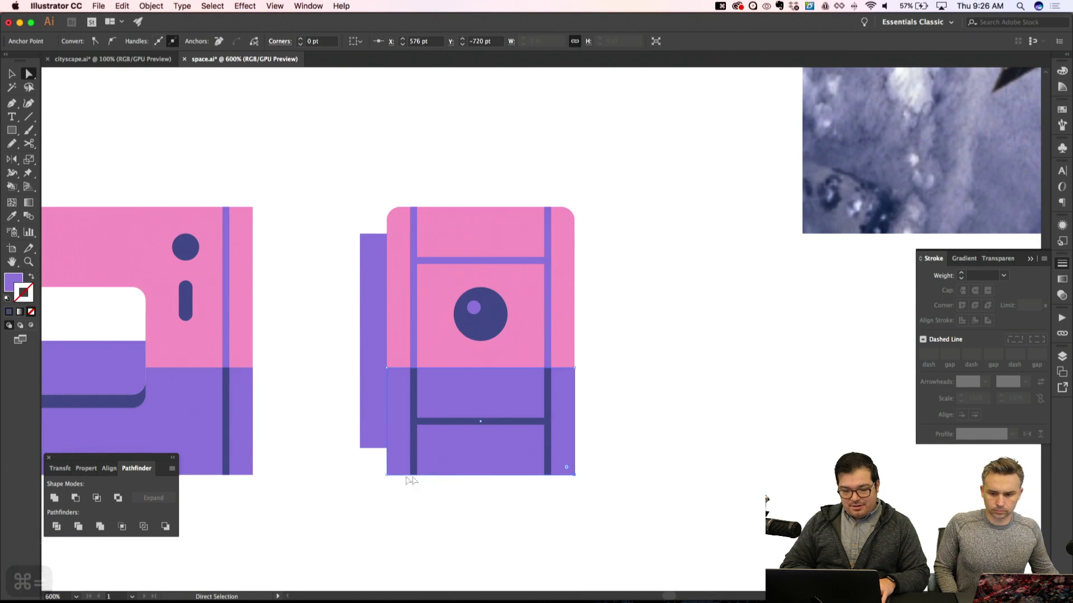
{"action": "left_click", "coordinate": [387, 478]}
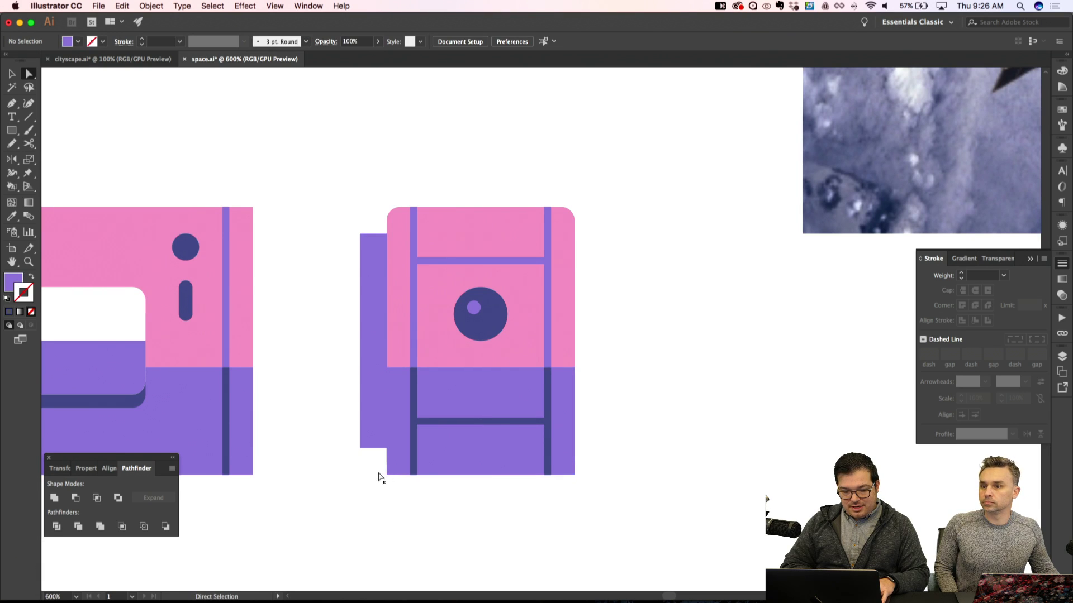
{"action": "left_click_drag", "start_coordinate": [379, 476], "coordinate": [394, 483]}
{"action": "left_click_drag", "start_coordinate": [581, 499], "coordinate": [558, 455]}
{"action": "key", "text": "shift+super+a"}
{"action": "scroll", "coordinate": [300, 250], "scroll_direction": "left", "scroll_amount": 5}
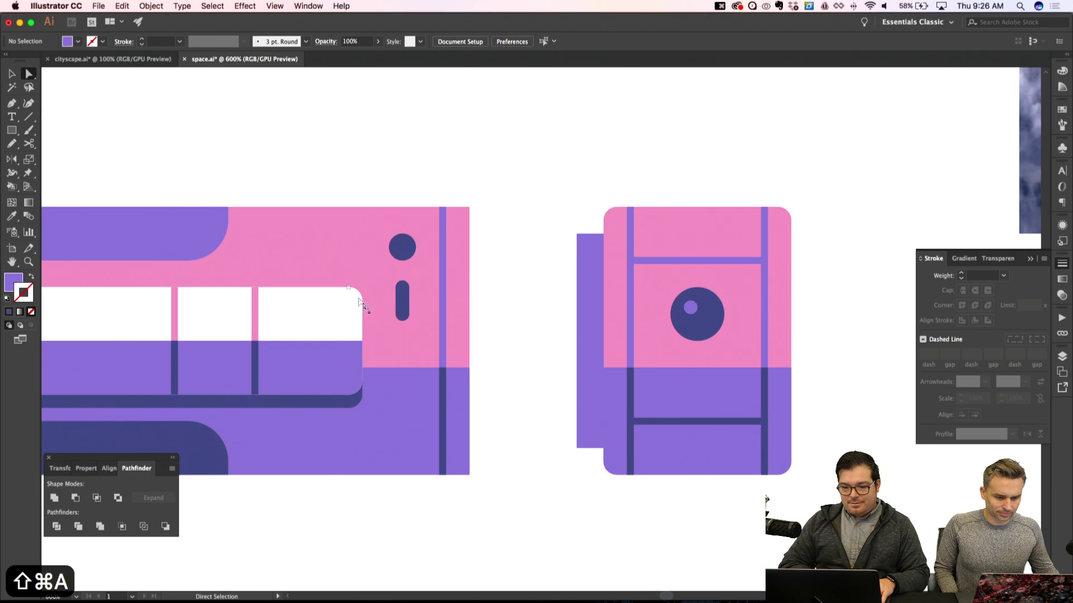
Show the grid and draw a 16 by 24 pt purple rectangle above the larger module
{"action": "key", "text": "super+minus"}
{"action": "key", "text": "super+minus"}
{"action": "key", "text": "super+apostrophe"}
{"action": "scroll", "coordinate": [366, 310], "scroll_direction": "up", "scroll_amount": 2}
{"action": "scroll", "coordinate": [429, 352], "scroll_direction": "up", "scroll_amount": 2}
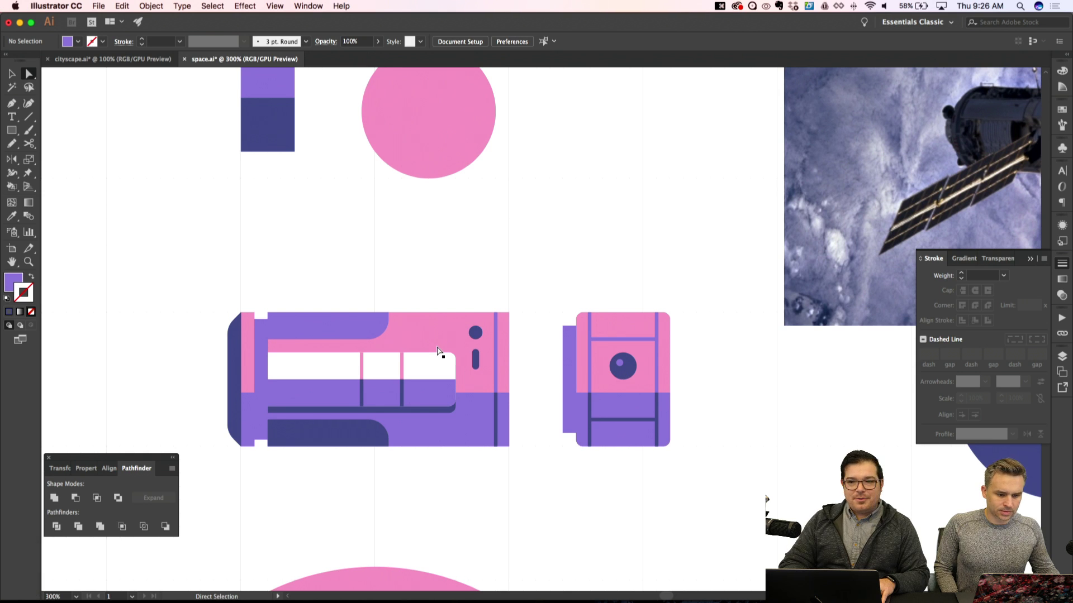
{"action": "key", "text": "super+equal"}
{"action": "scroll", "coordinate": [517, 431], "scroll_direction": "down", "scroll_amount": 3}
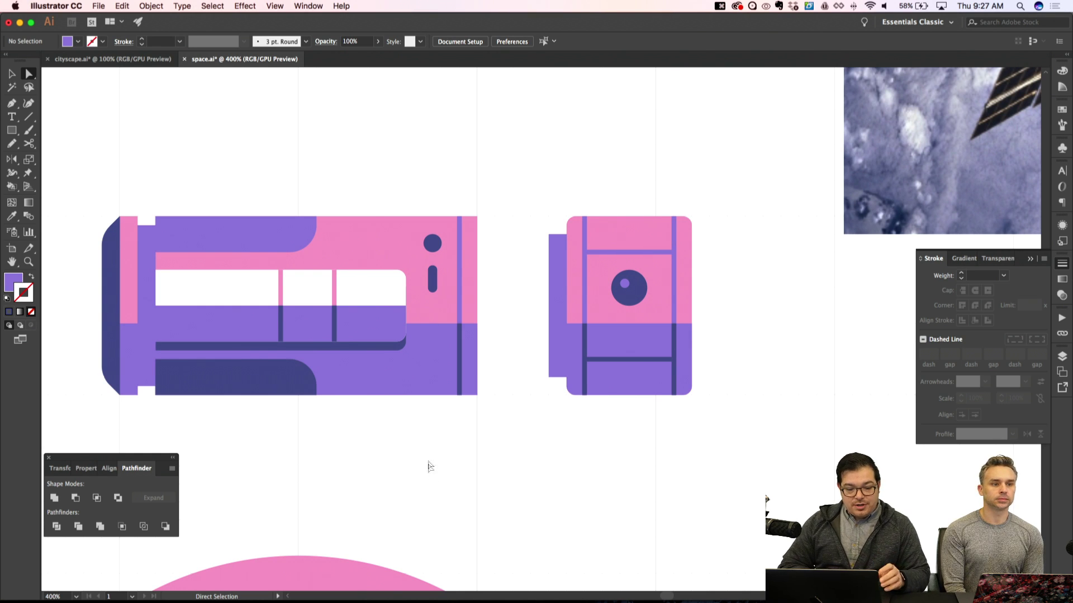
{"action": "key", "text": "m"}
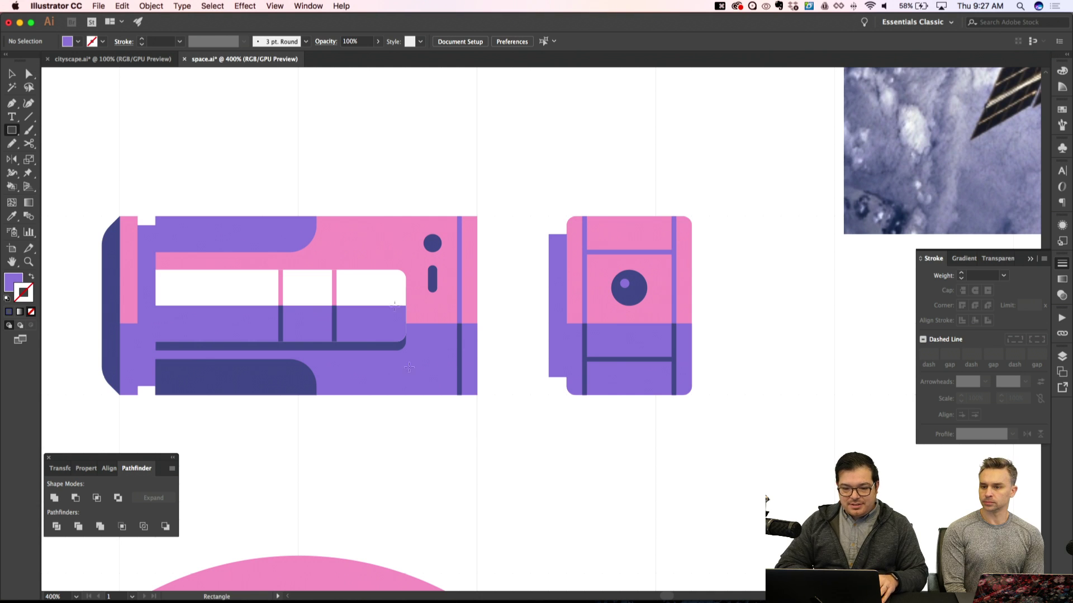
{"action": "mouse_move", "coordinate": [351, 127]}
{"action": "left_mouse_down"}
{"action": "mouse_move", "coordinate": [388, 162]}
{"action": "mouse_move", "coordinate": [388, 181]}
{"action": "left_mouse_up"}
Recolor the rectangle above the larger module dark blue by sampling a dark line, and delete the rectangle
{"action": "key", "text": "i"}
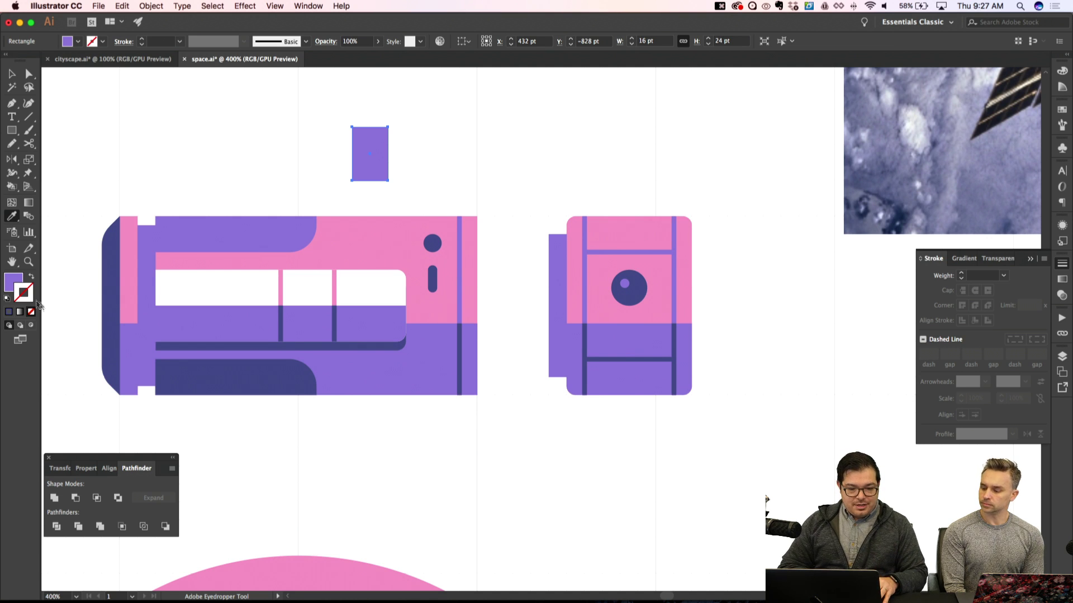
{"action": "left_click", "coordinate": [15, 283]}
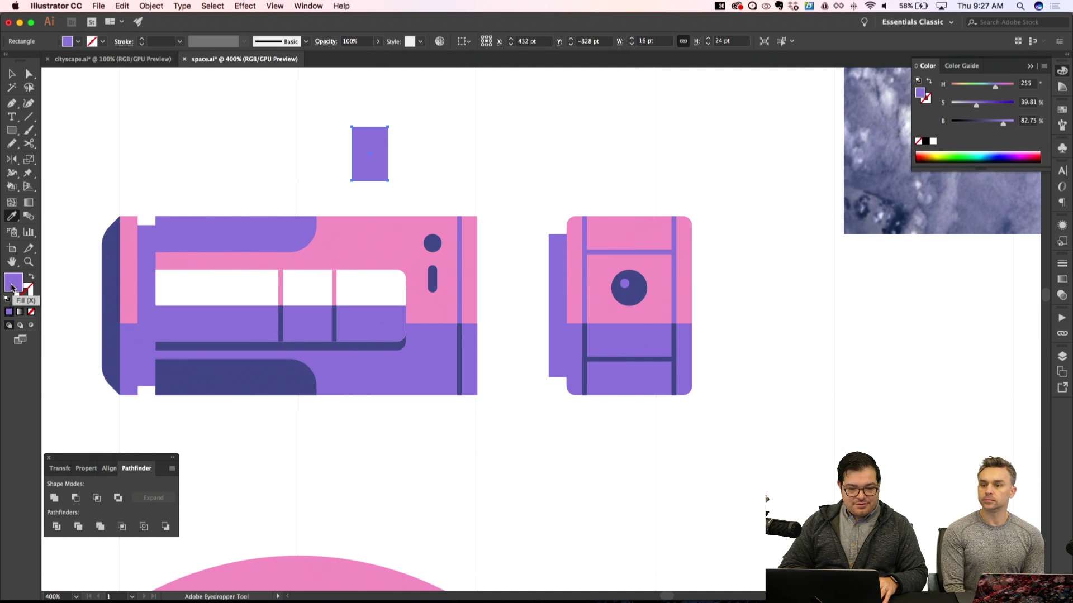
{"action": "left_click", "coordinate": [609, 358]}
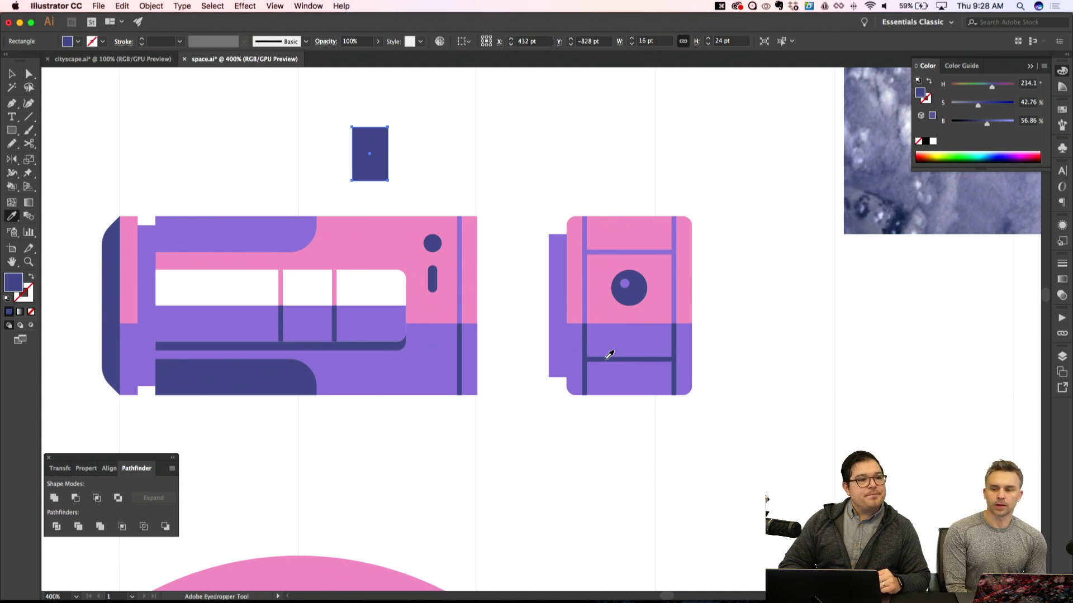
{"action": "key", "text": "Delete"}
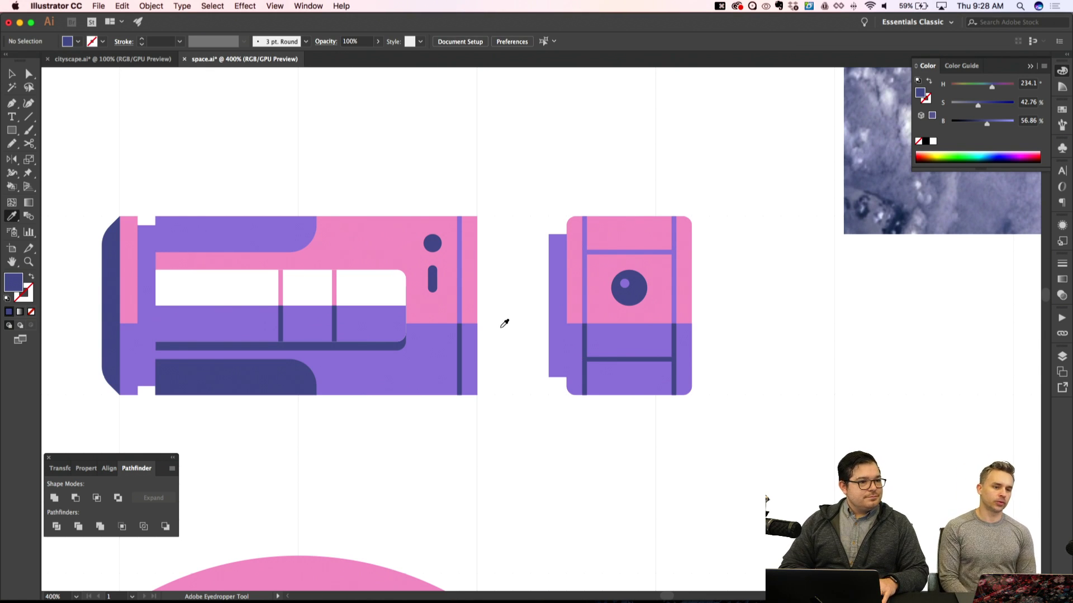
{"action": "key", "text": "shift+super+a"}
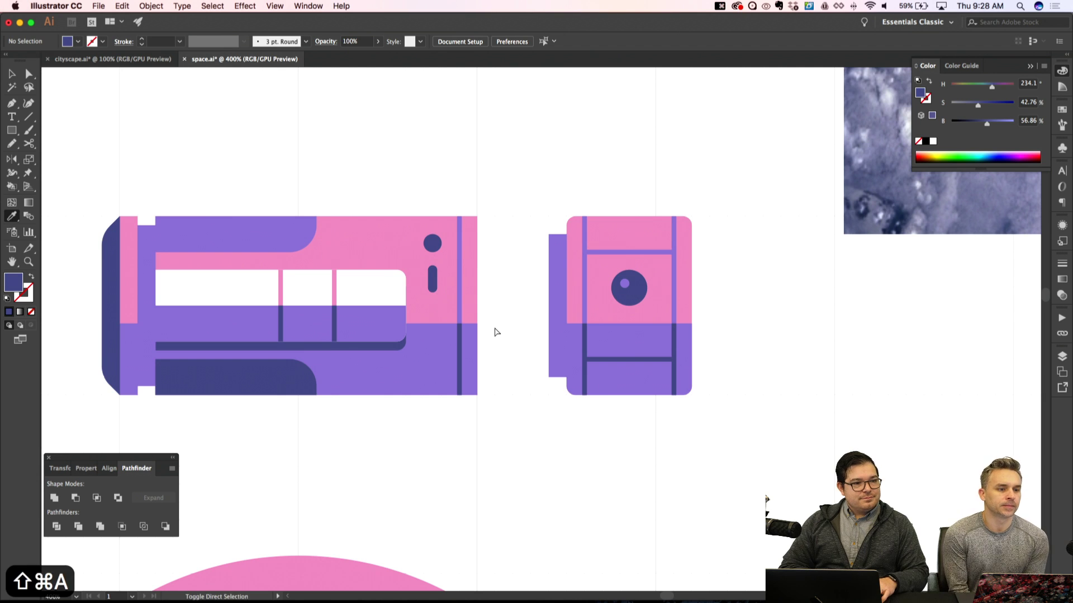
Duplicate the smaller module's 8 by 64 pt purple connector and place the copy flush against the larger module's facing end
{"action": "key", "text": "a"}
{"action": "left_click", "coordinate": [555, 296]}
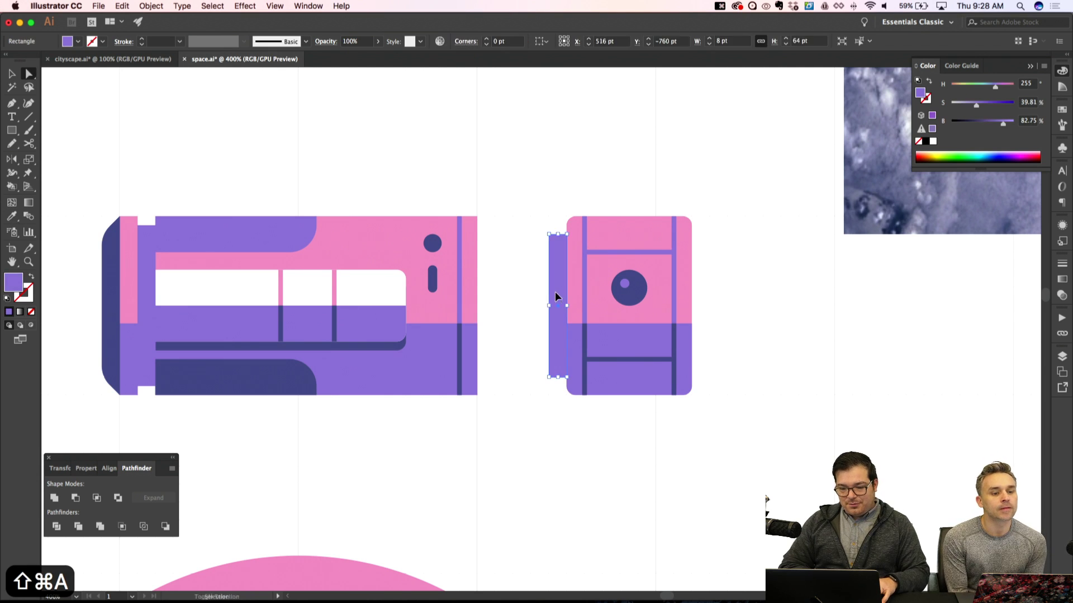
{"action": "key", "text": "v"}
{"action": "key", "text": "shift+super+a"}
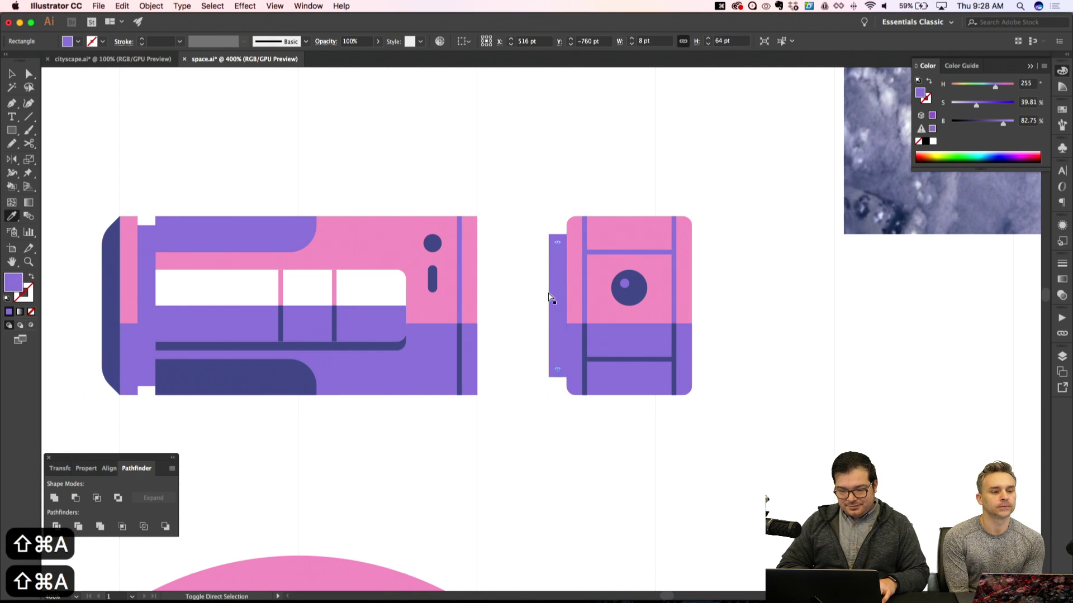
{"action": "left_click", "coordinate": [554, 296]}
{"action": "key", "text": "alt+shift+Left"}
{"action": "key", "text": "shift+Left"}
{"action": "key", "text": "a"}
{"action": "key", "text": "shift+super+a"}
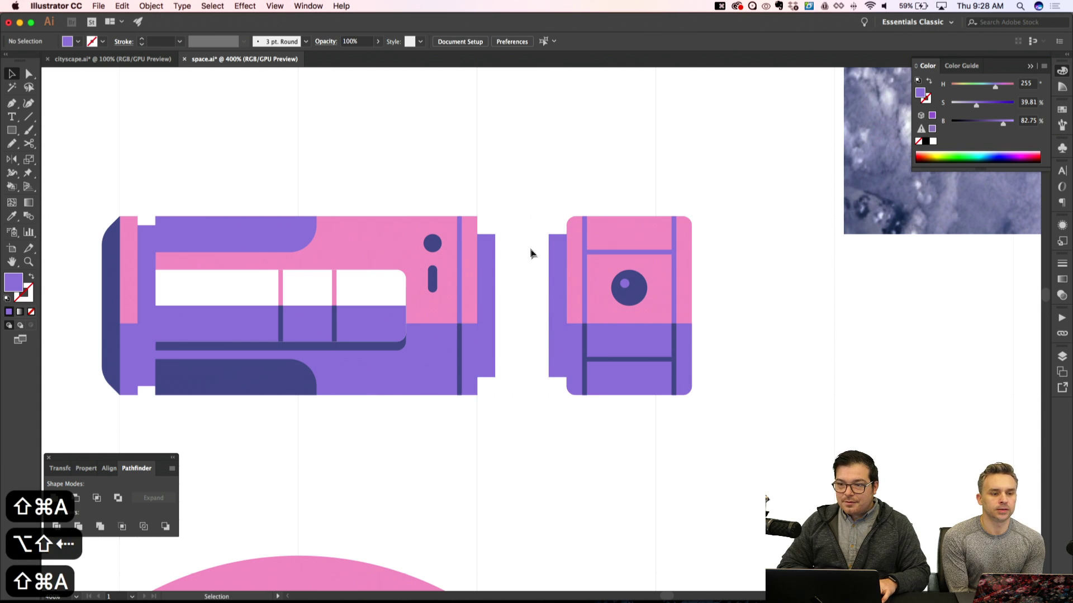
Move the whole smaller module with its connector 8 pt closer to the larger module
{"action": "left_click_drag", "start_coordinate": [525, 185], "coordinate": [735, 445]}
{"action": "key", "text": "shift+Left"}
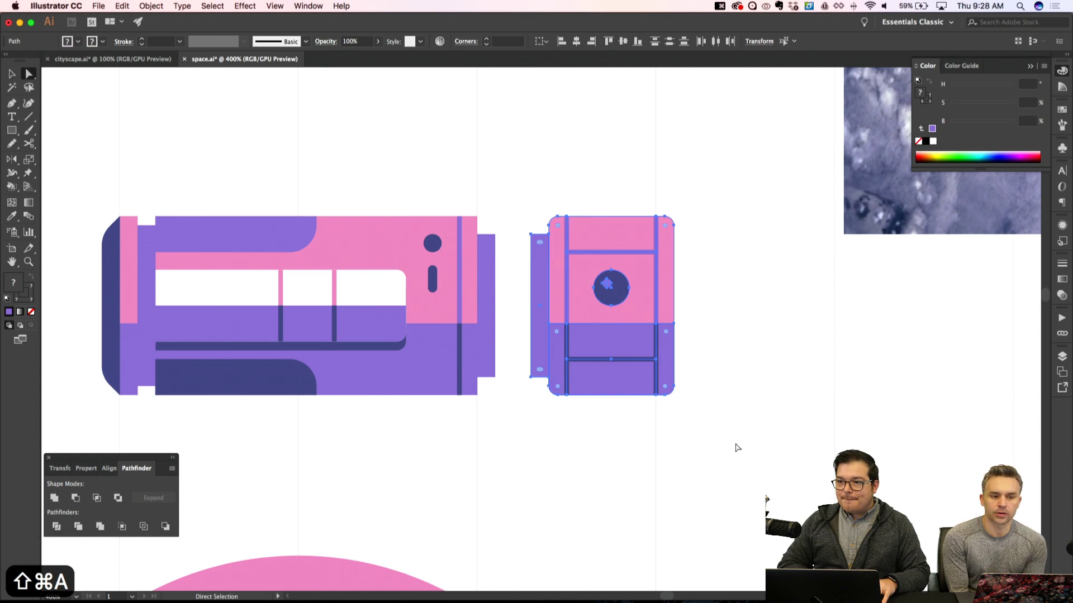
{"action": "key", "text": "shift+super+a"}
Bridge the gap between the two connectors with a 16 by 48 pt purple rectangle and hide the grid
{"action": "key", "text": "super+equal"}
{"action": "key", "text": "m"}
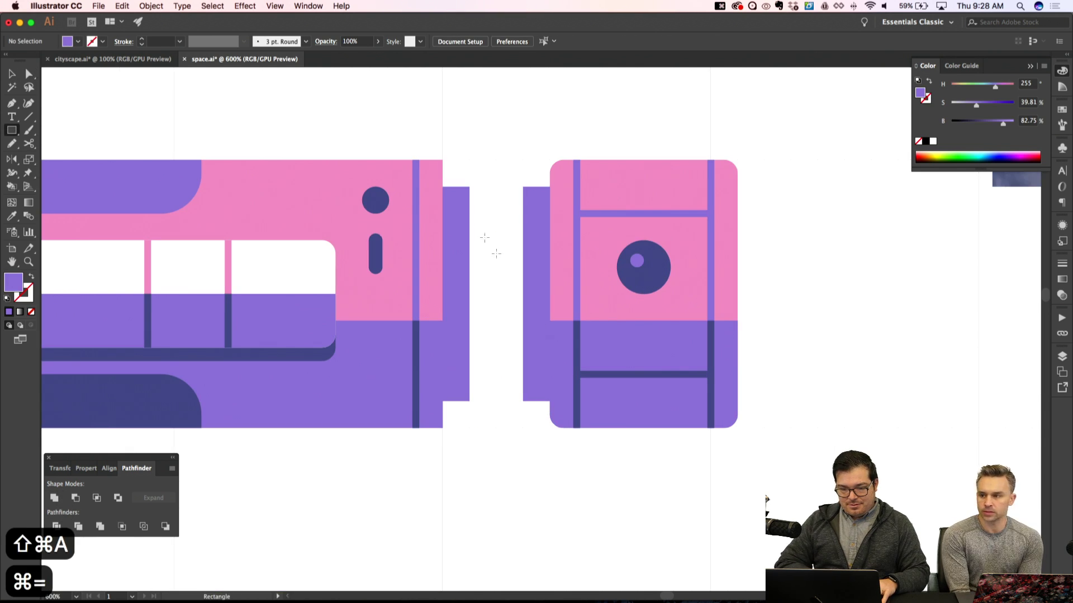
{"action": "left_click_drag", "start_coordinate": [469, 214], "coordinate": [513, 366]}
{"action": "key", "text": "shift+super+a"}
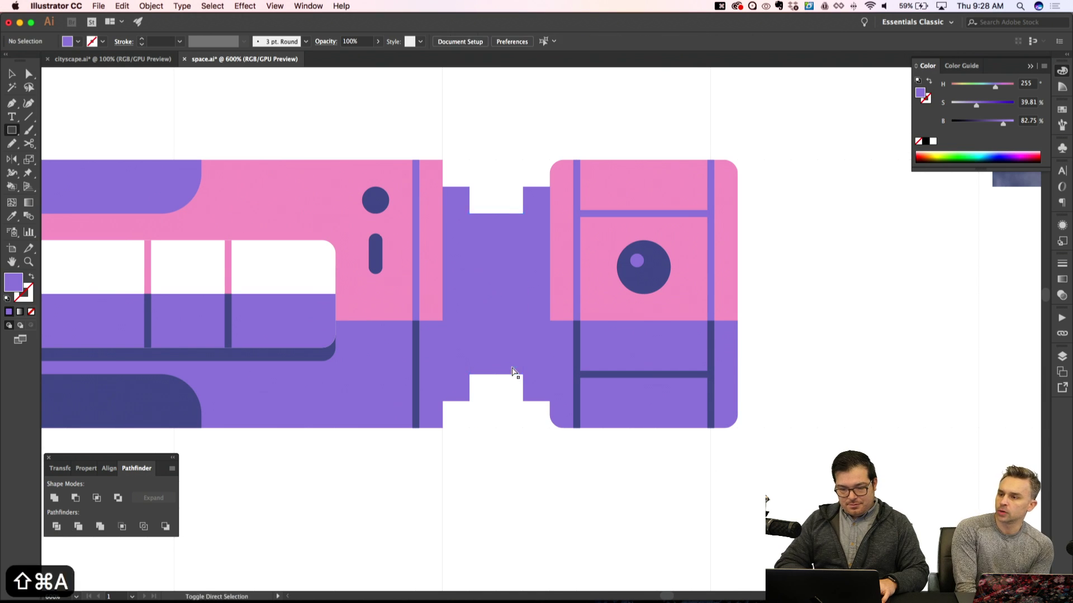
{"action": "key", "text": "super+minus"}
{"action": "key", "text": "super+minus"}
{"action": "key", "text": "super+apostrophe"}
{"action": "key", "text": "super+equal"}
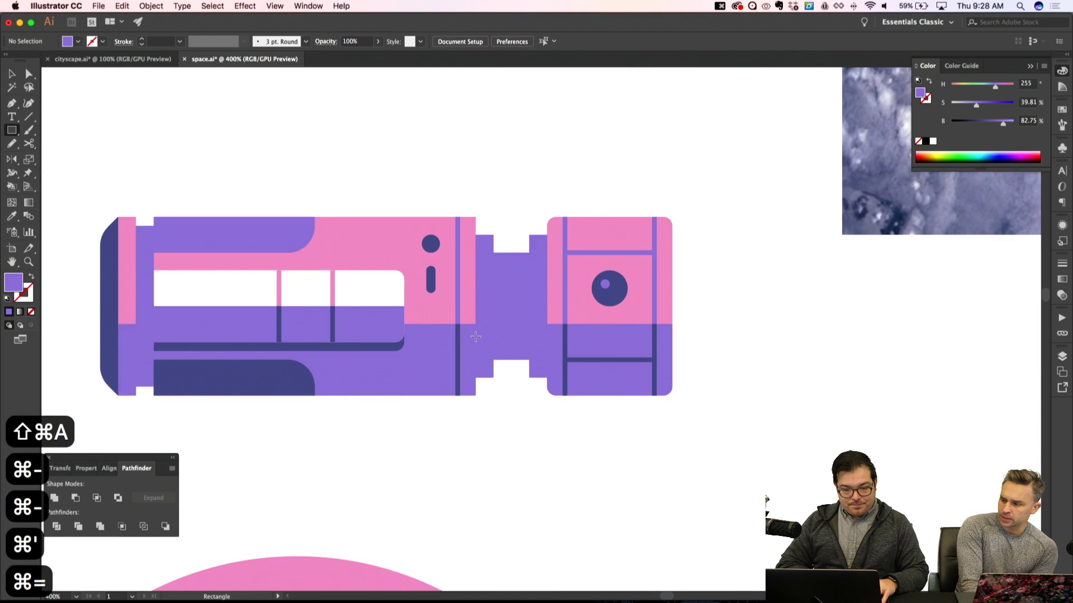
Draw an 8 by 24 pt rectangle over the lower part of the larger module's connector and color it dark blue
{"action": "left_click_drag", "start_coordinate": [482, 355], "coordinate": [493, 378]}
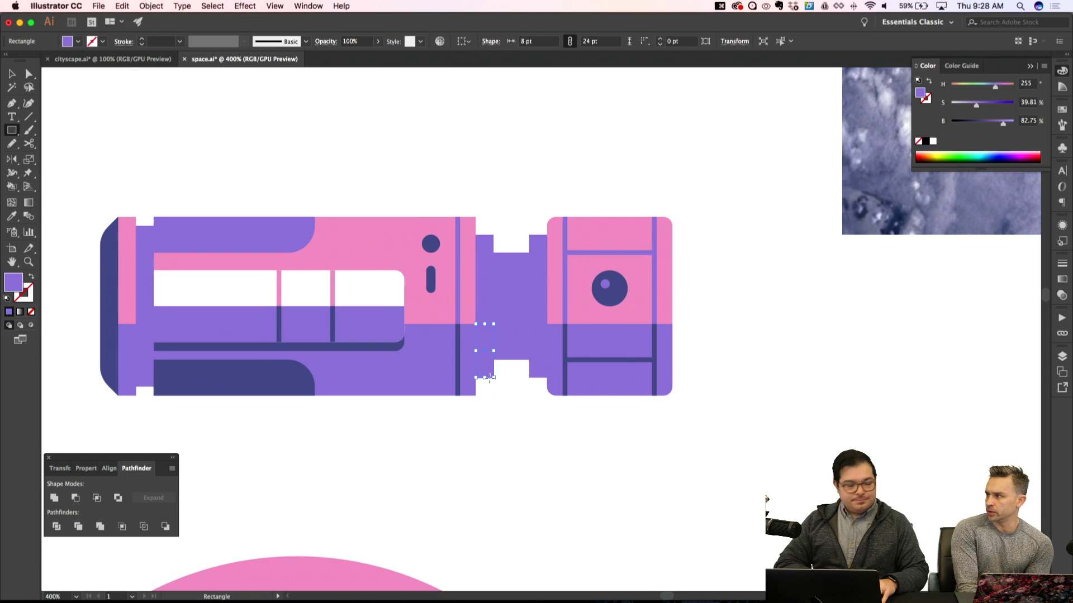
{"action": "key", "text": "i"}
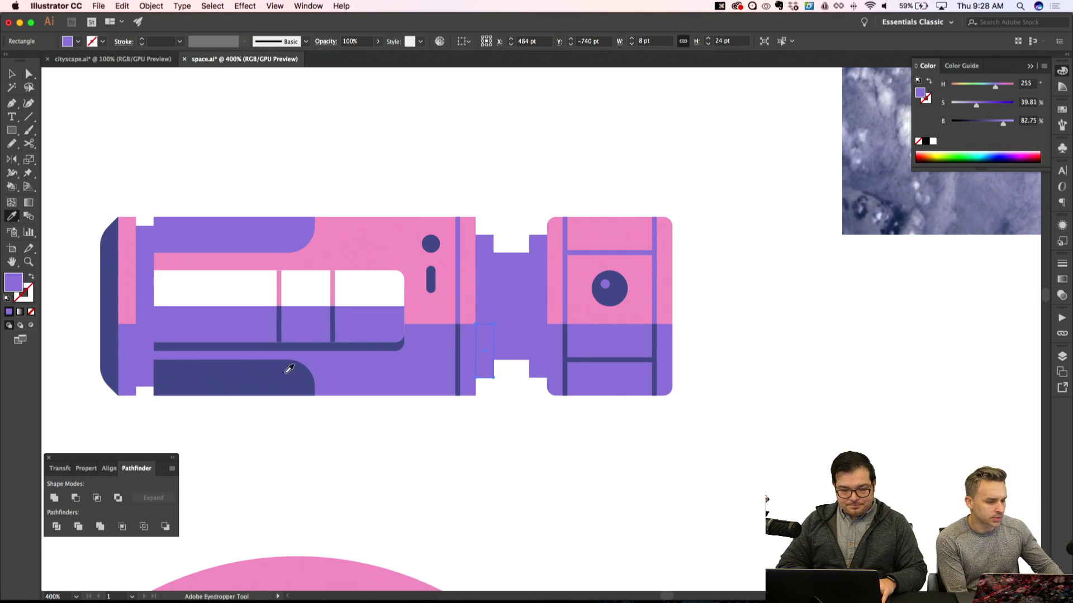
{"action": "left_click", "coordinate": [285, 374]}
{"action": "key", "text": "v"}
{"action": "key", "text": "shift+super+a"}
{"action": "key", "text": "super+equal"}
{"action": "key", "text": "shift+super+a"}
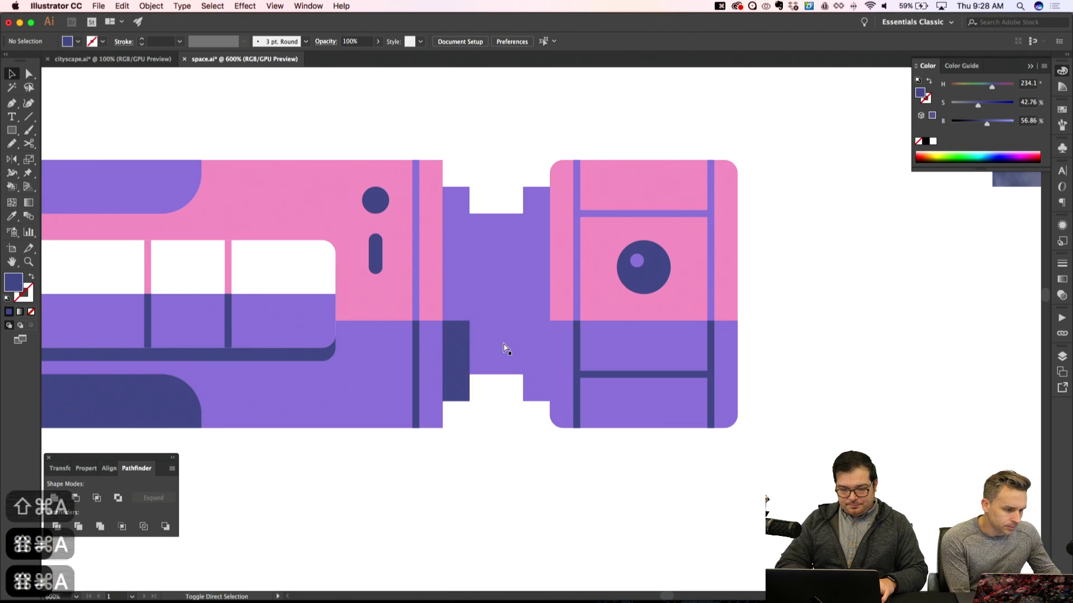
Extend the dark blue shading over the lower half of the bridge and the lower part of the smaller module's connector
{"action": "left_click_drag", "start_coordinate": [467, 359], "coordinate": [523, 334]}
{"action": "key", "text": "shift+super+a"}
{"action": "key", "text": "a"}
{"action": "key", "text": "v"}
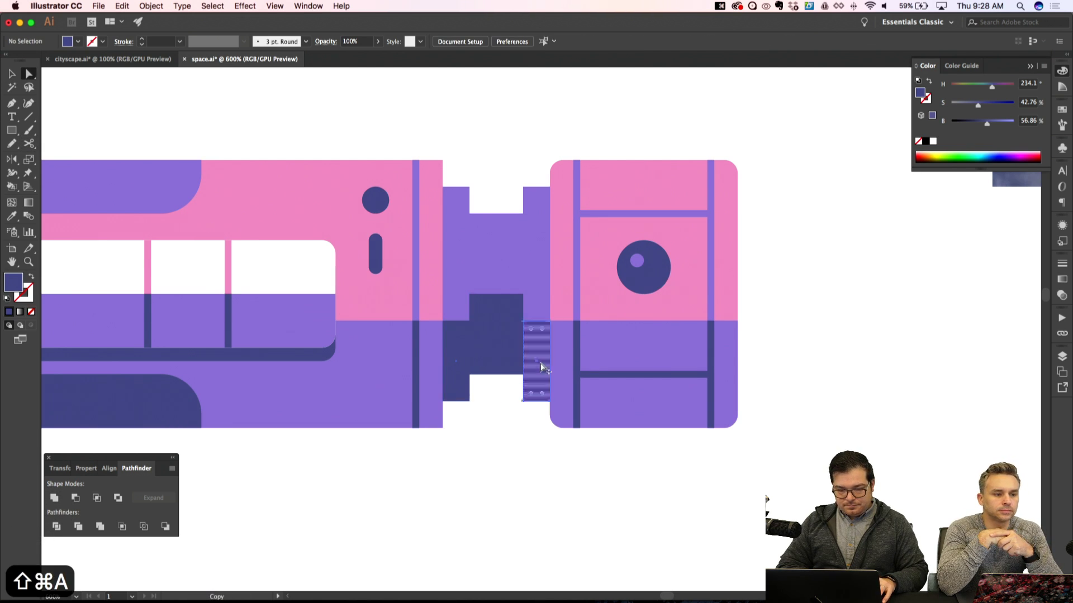
{"action": "key", "text": "super+minus"}
{"action": "key", "text": "super+minus"}
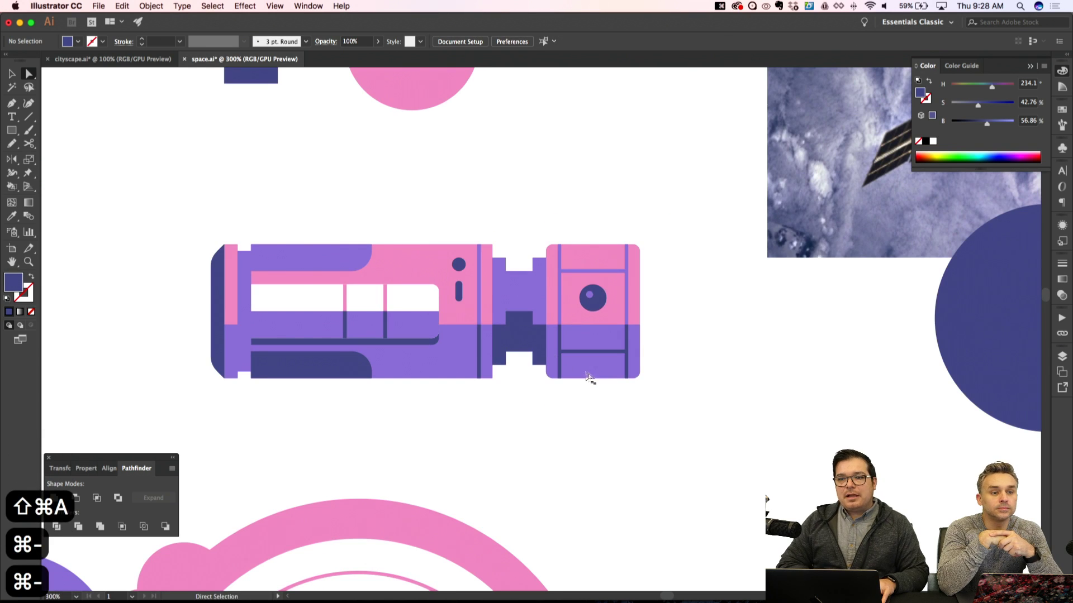
Try rotating the whole station about 45 degrees clockwise and undo the rotation
{"action": "key", "text": "a"}
{"action": "key", "text": "super+equal"}
{"action": "key", "text": "super+equal"}
{"action": "key", "text": "m"}
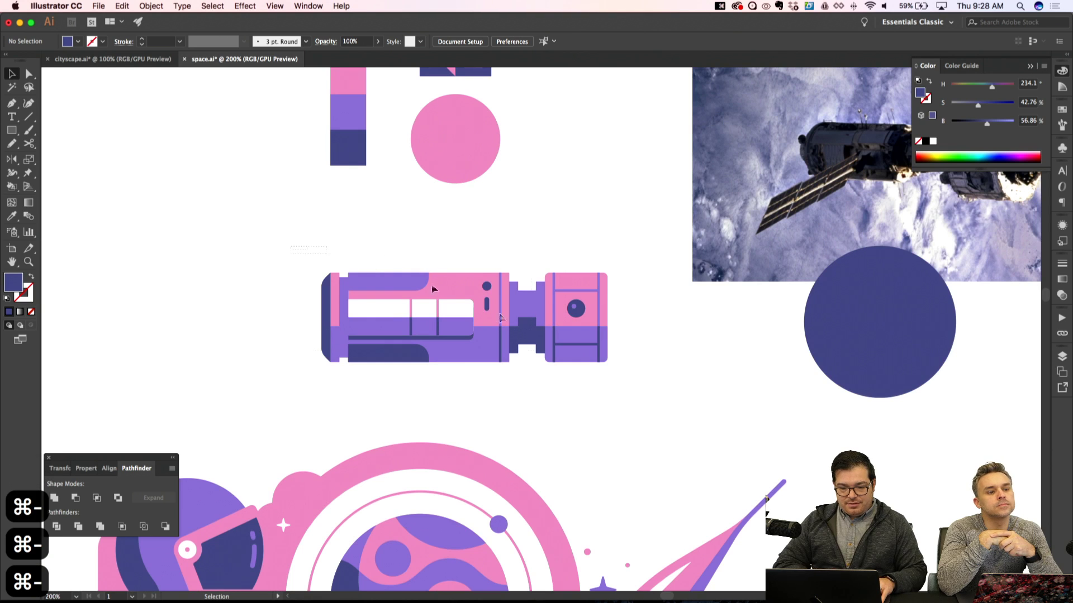
{"action": "left_click_drag", "start_coordinate": [291, 249], "coordinate": [626, 380]}
{"action": "left_click_drag", "start_coordinate": [613, 270], "coordinate": [671, 378]}
{"action": "key", "text": "super+shift+a"}
{"action": "key", "text": "super+minus"}
{"action": "key", "text": "super+apostrophe"}
{"action": "key", "text": "super+apostrophe"}
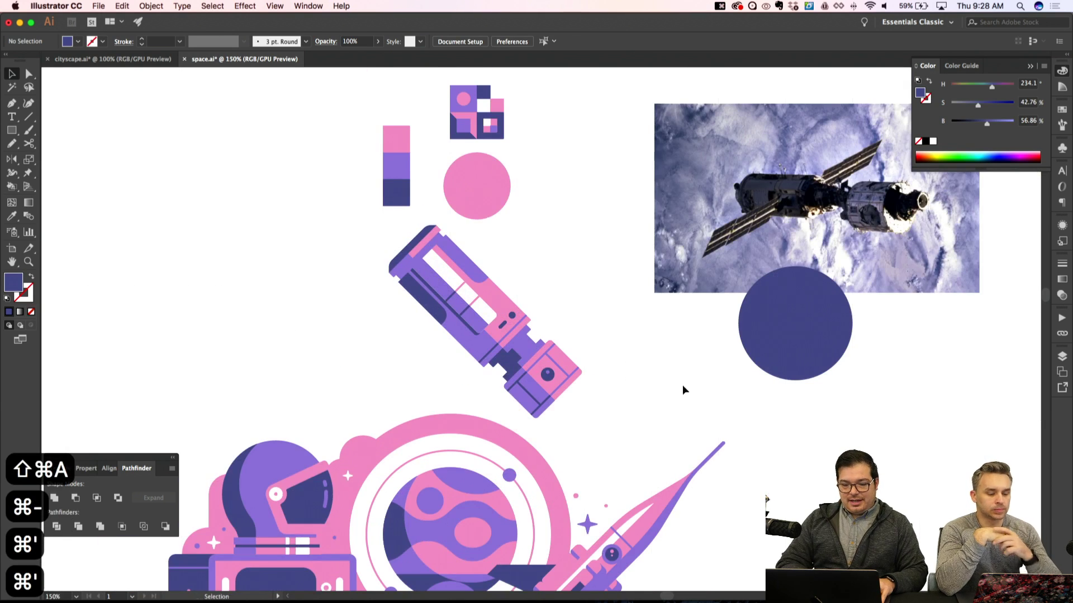
{"action": "key", "text": "super+equal"}
{"action": "key", "text": "super+equal"}
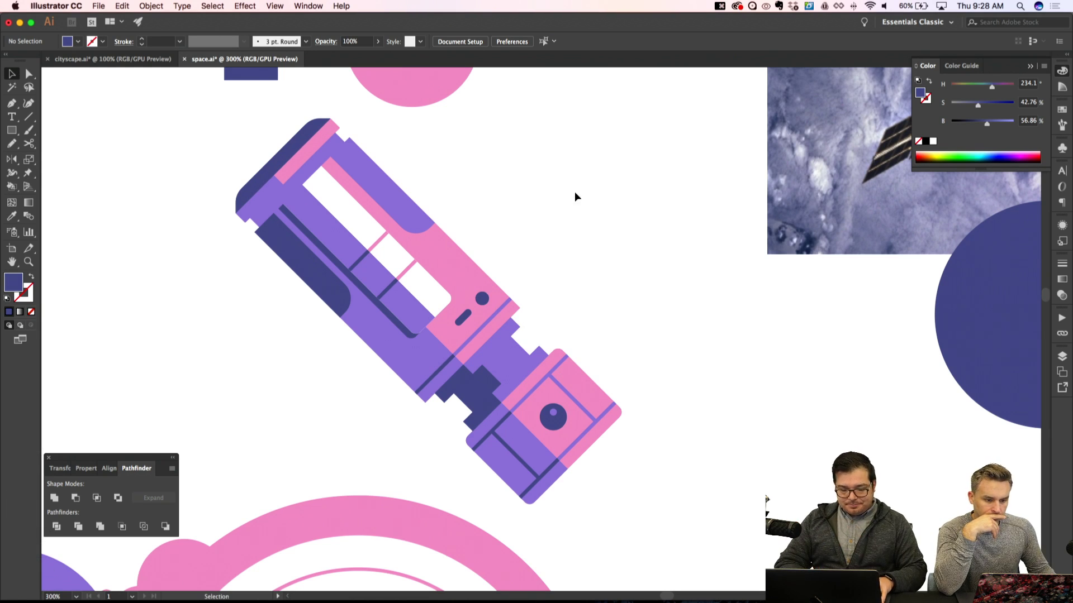
{"action": "key", "text": "super+z"}
Draw an 8 by 48 pt dark blue strip on the bridge beside the larger module's connector and narrow it to 4 pt
{"action": "key", "text": "super+equal"}
{"action": "key", "text": "m"}
{"action": "key", "text": "super+shift+a"}
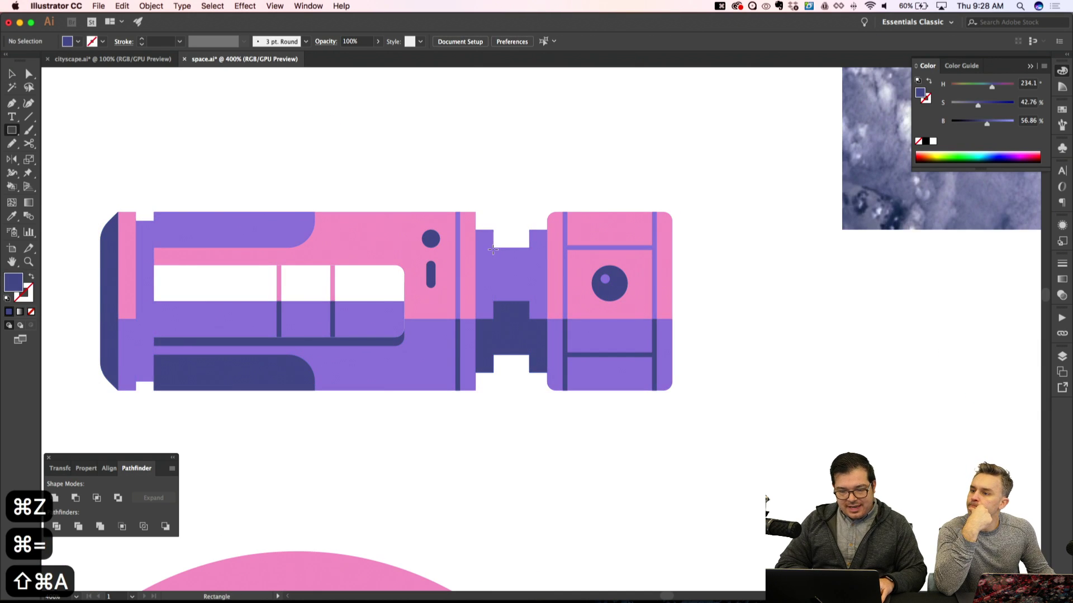
{"action": "left_click_drag", "start_coordinate": [502, 305], "coordinate": [511, 355]}
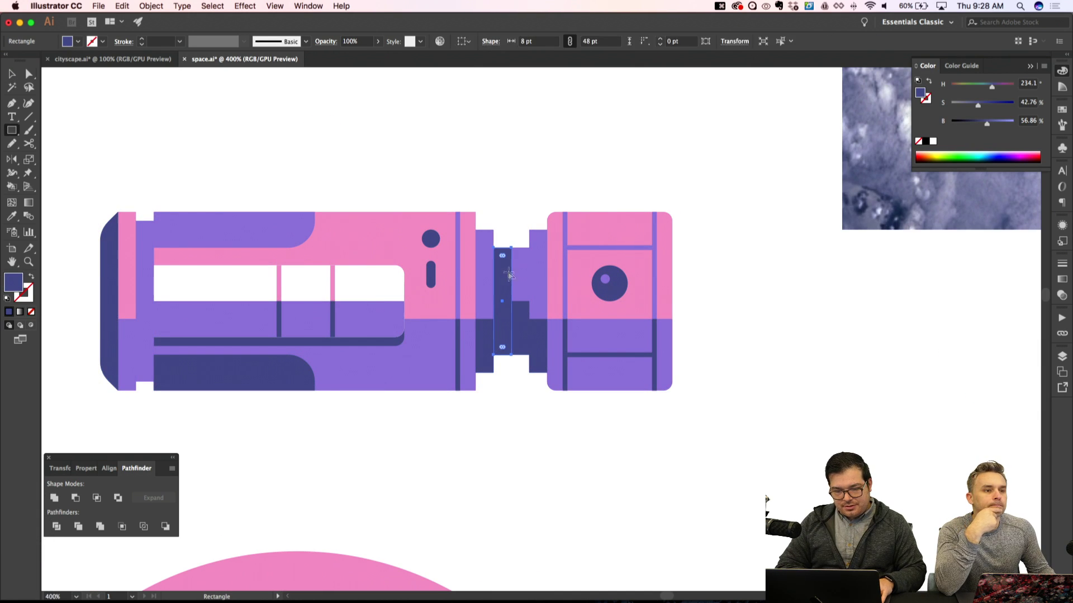
{"action": "key", "text": "a"}
{"action": "key", "text": "super+shift+a"}
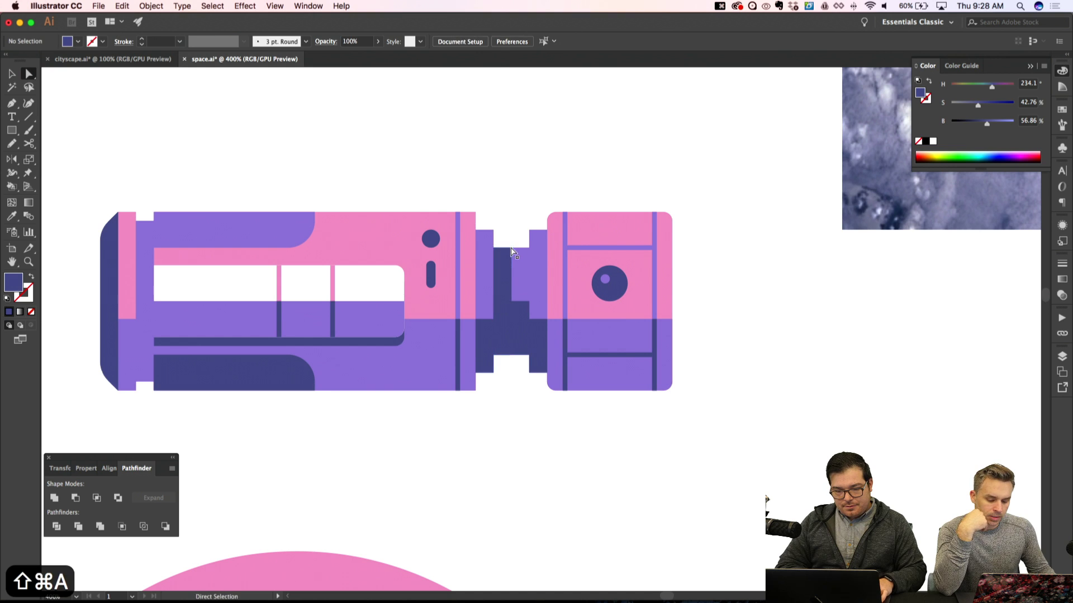
{"action": "left_click", "coordinate": [511, 248]}
{"action": "key", "text": "super+shift+apostrophe"}
{"action": "left_click_drag", "start_coordinate": [514, 358], "coordinate": [503, 356]}
{"action": "key", "text": "super+shift+a"}
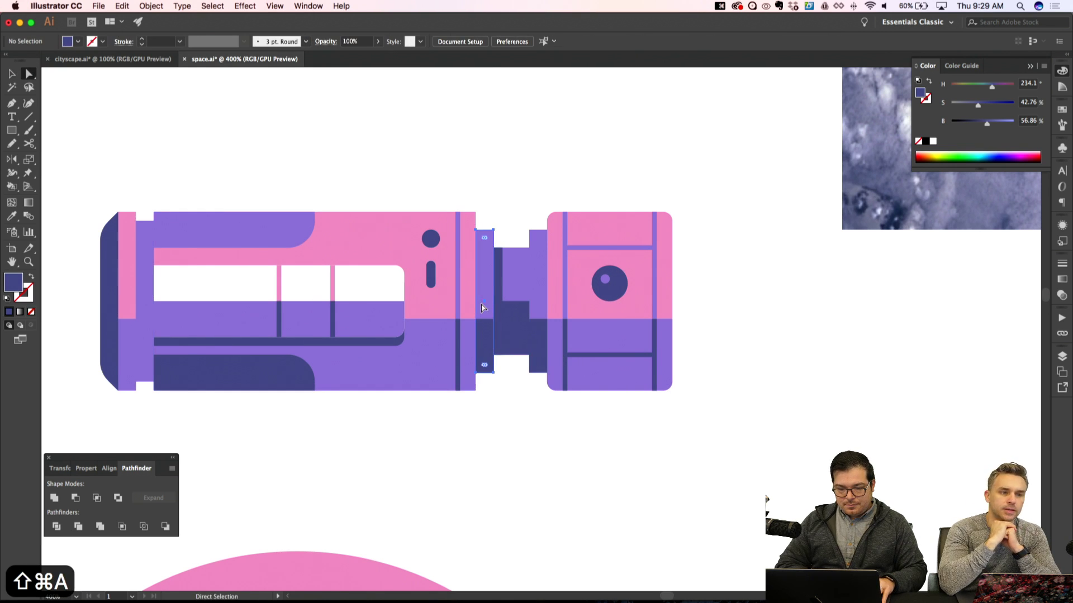
Duplicate the larger module's purple connector in place and turn the copy into a 2 pt wide dark blue strip against the module
{"action": "key", "text": "a"}
{"action": "left_click", "coordinate": [474, 313], "text": "alt"}
{"action": "left_click", "coordinate": [494, 230]}
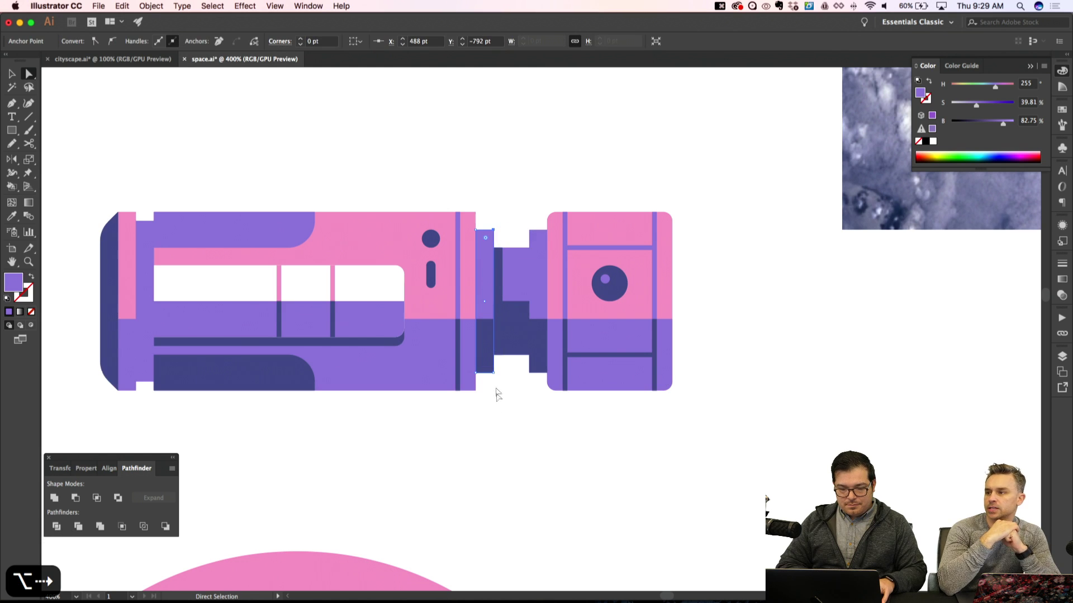
{"action": "left_click", "coordinate": [493, 373], "text": "shift"}
{"action": "key", "text": "Left"}
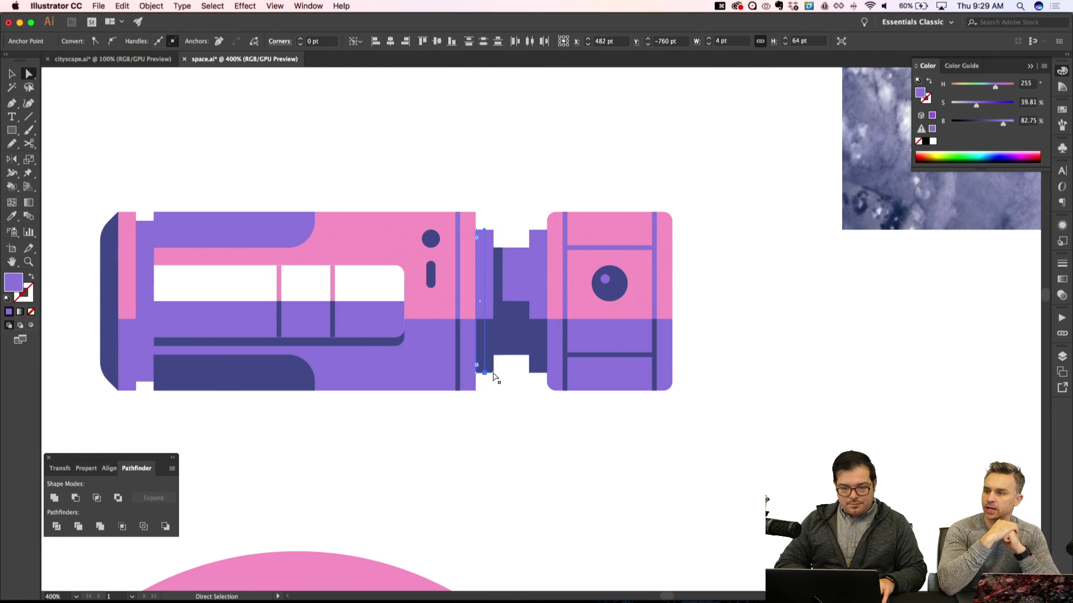
{"action": "key", "text": "Left"}
{"action": "key", "text": "Left"}
{"action": "key", "text": "j"}
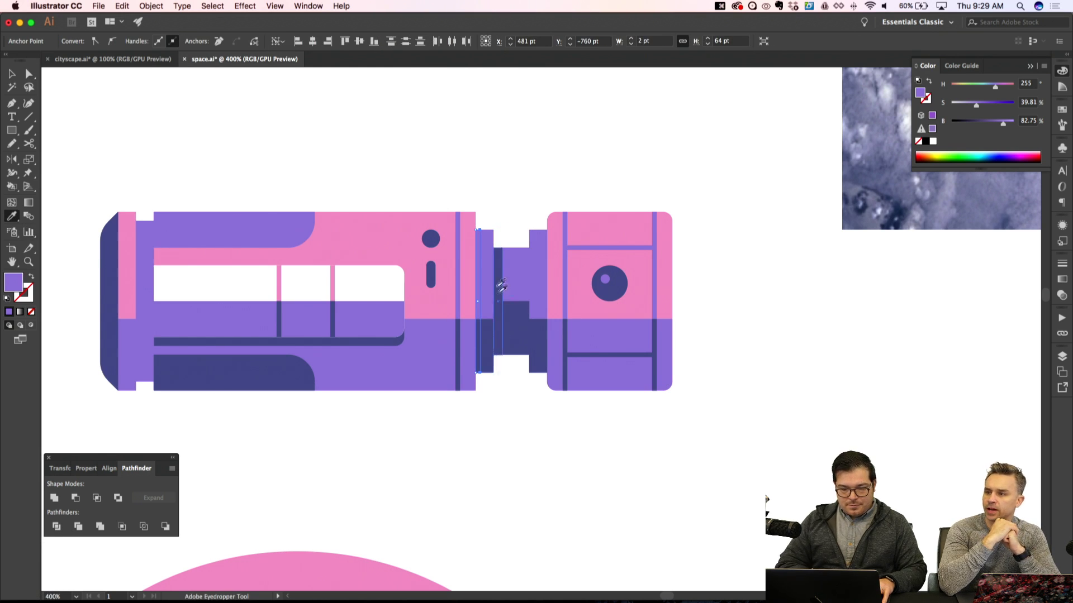
{"action": "key", "text": "cmd+shift+a"}
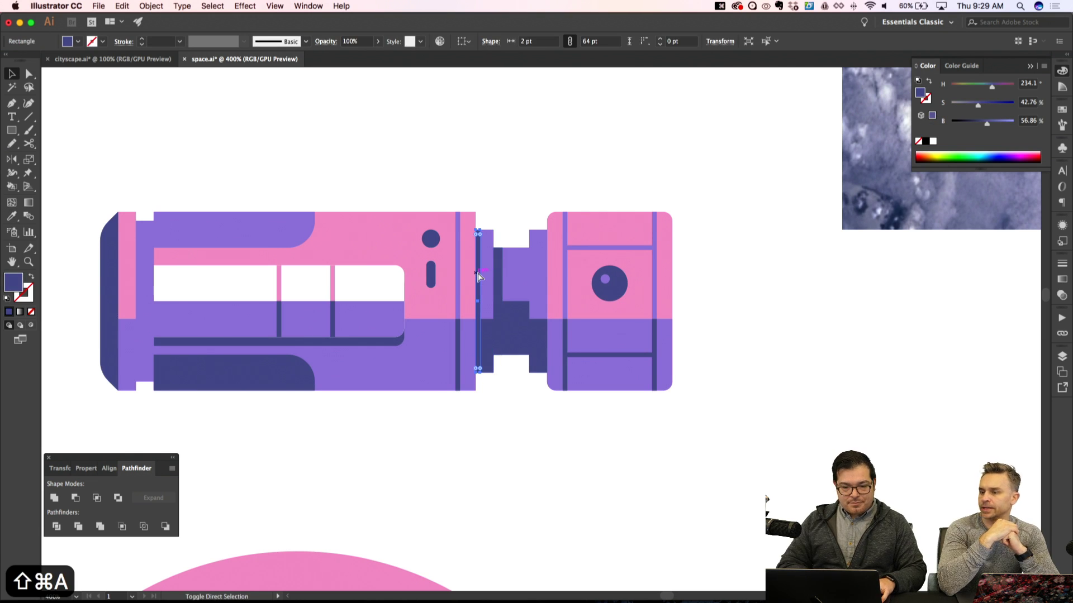
Show the grid and draw a 72 pt horizontal line across the joint between the modules with a white stroke and no fill
{"action": "key", "text": "cmd+minus"}
{"action": "key", "text": "cmd+minus"}
{"action": "key", "text": "cmd+apostrophe"}
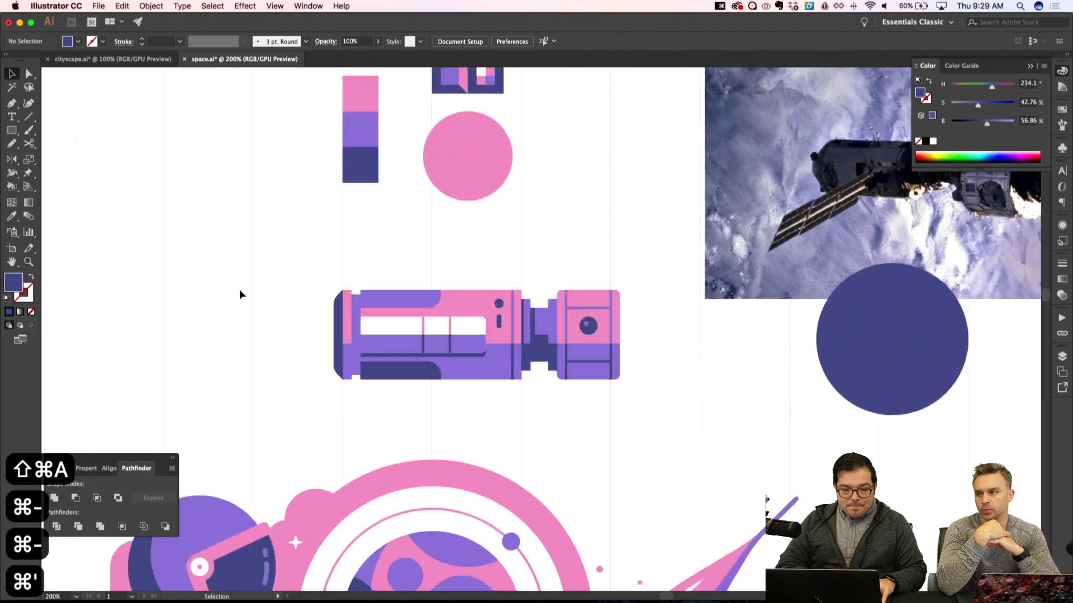
{"action": "key", "text": "cmd+equal"}
{"action": "key", "text": "cmd+equal"}
{"action": "key", "text": "cmd+equal"}
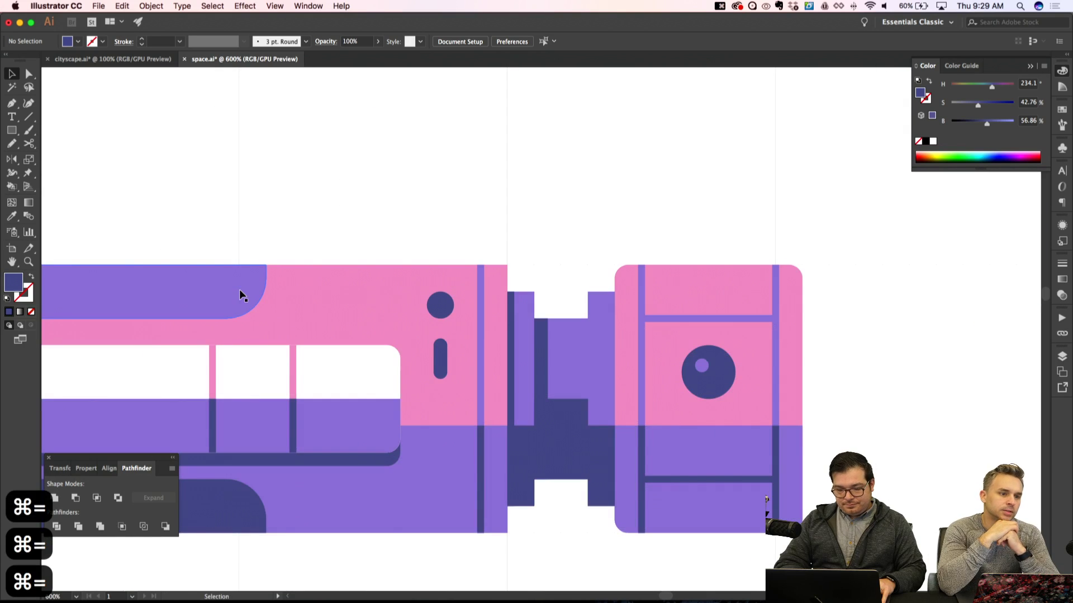
{"action": "key", "text": "p"}
{"action": "key", "text": "cmd+shift+apostrophe"}
{"action": "left_click", "coordinate": [453, 426]}
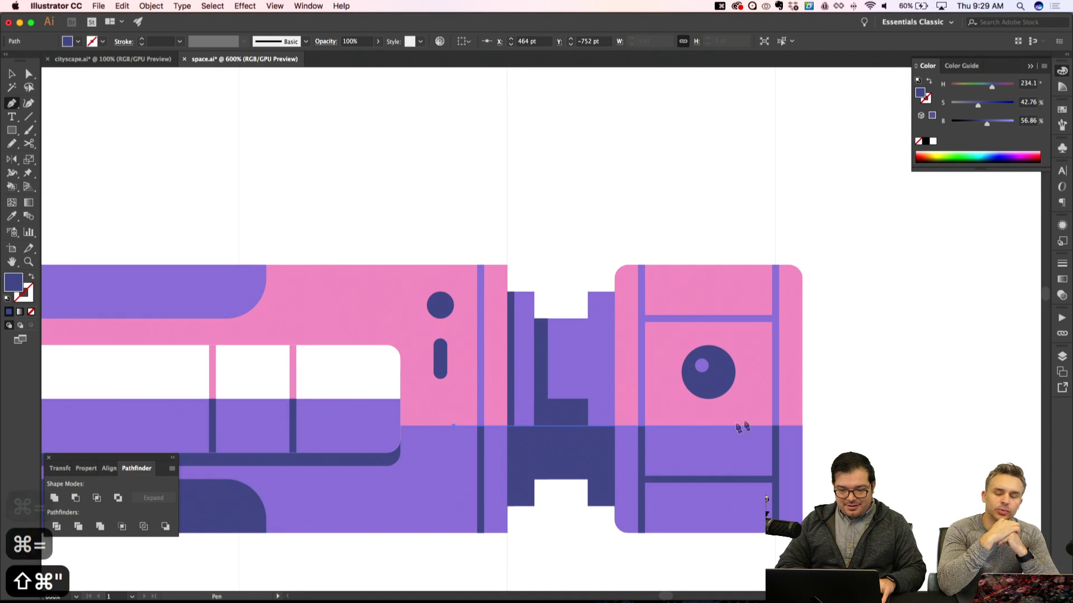
{"action": "left_click", "coordinate": [694, 426]}
{"action": "key", "text": "i"}
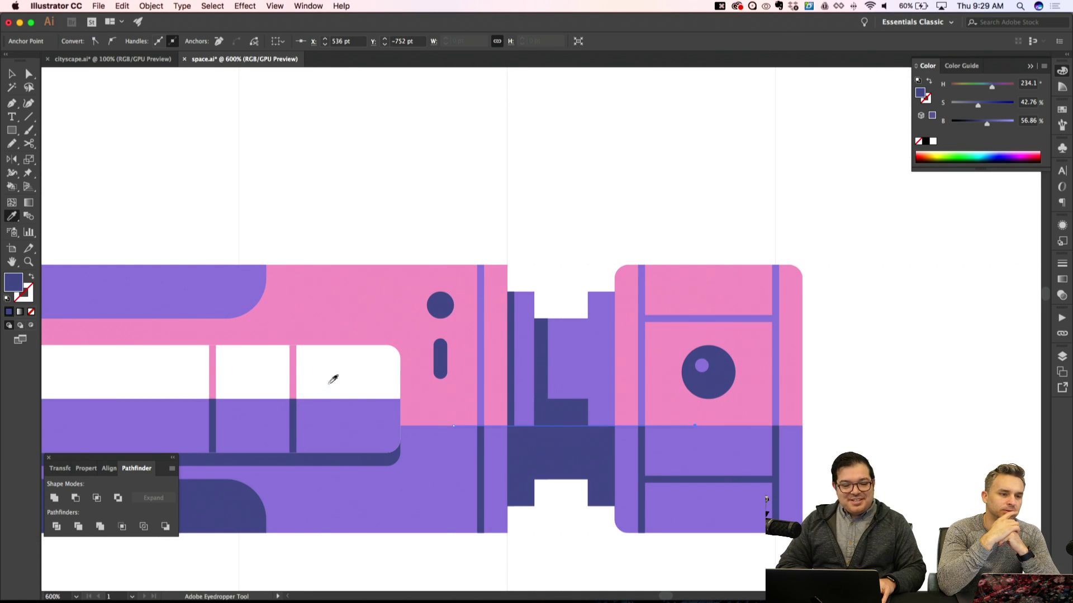
{"action": "left_click", "coordinate": [337, 377]}
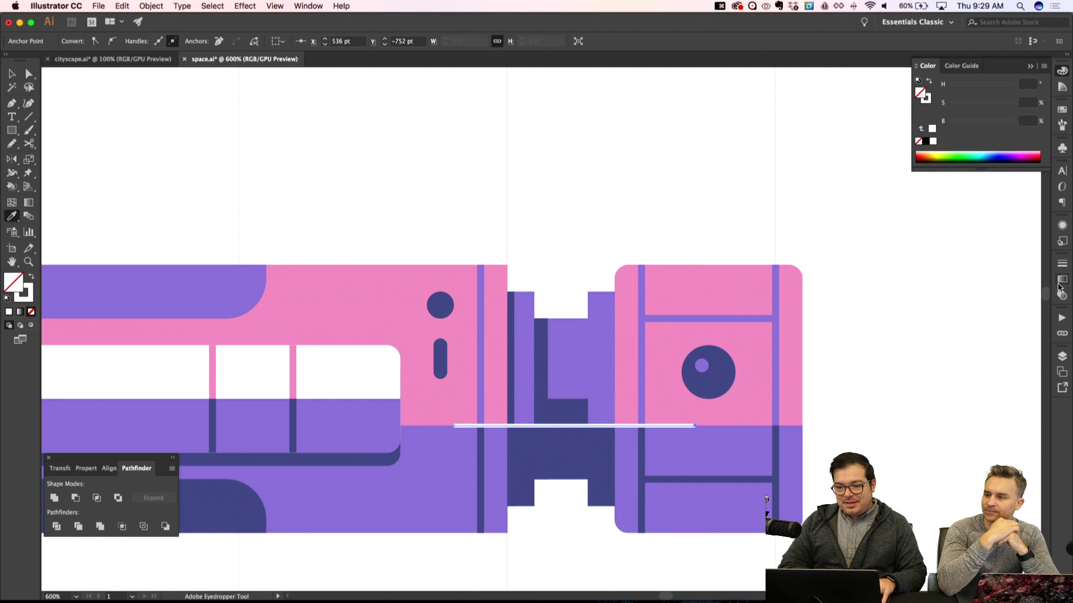
Set the white line's stroke weight to 4 pt with round caps
{"action": "left_click", "coordinate": [1063, 263]}
{"action": "left_click", "coordinate": [961, 274]}
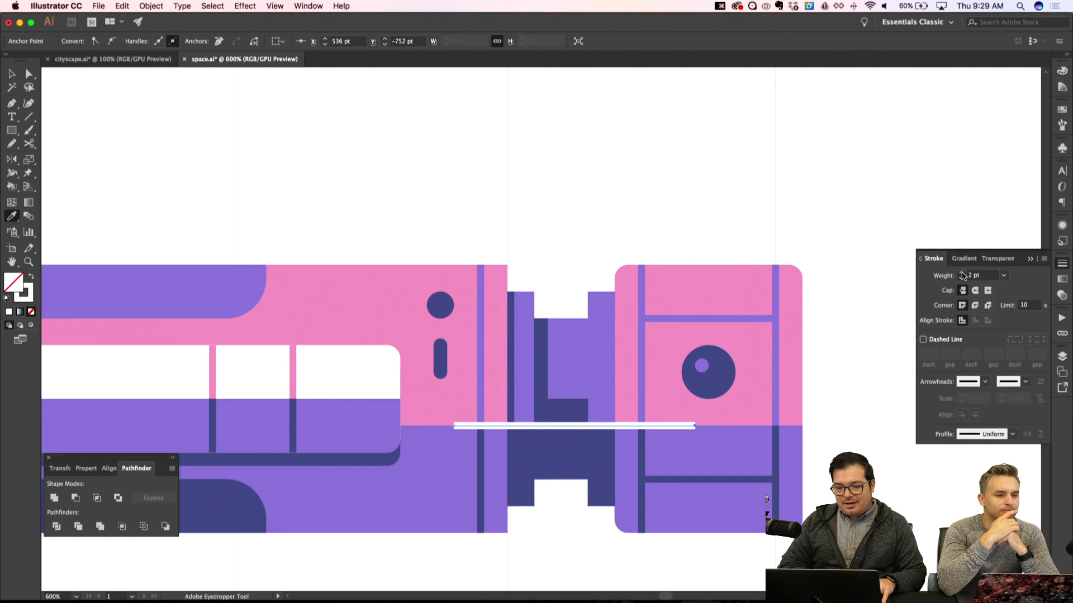
{"action": "left_click", "coordinate": [962, 273]}
{"action": "left_click", "coordinate": [961, 274]}
{"action": "left_click", "coordinate": [975, 291]}
{"action": "key", "text": "shift+super+a"}
{"action": "key", "text": "v"}
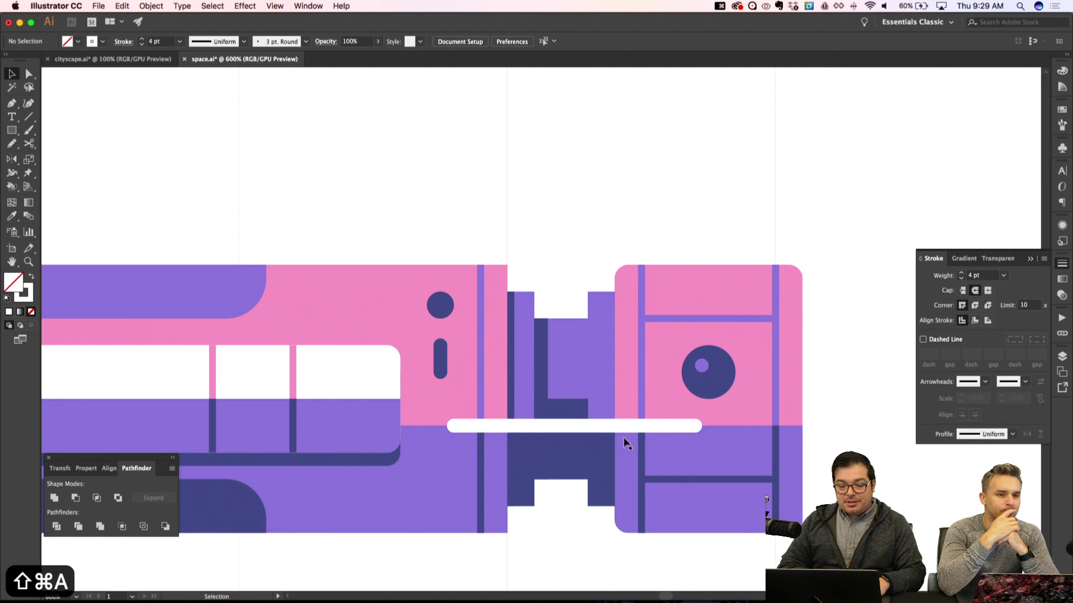
Move the white line across the module joint 8 pt to the left
{"action": "left_click", "coordinate": [619, 431]}
{"action": "key", "text": "shift+super+a"}
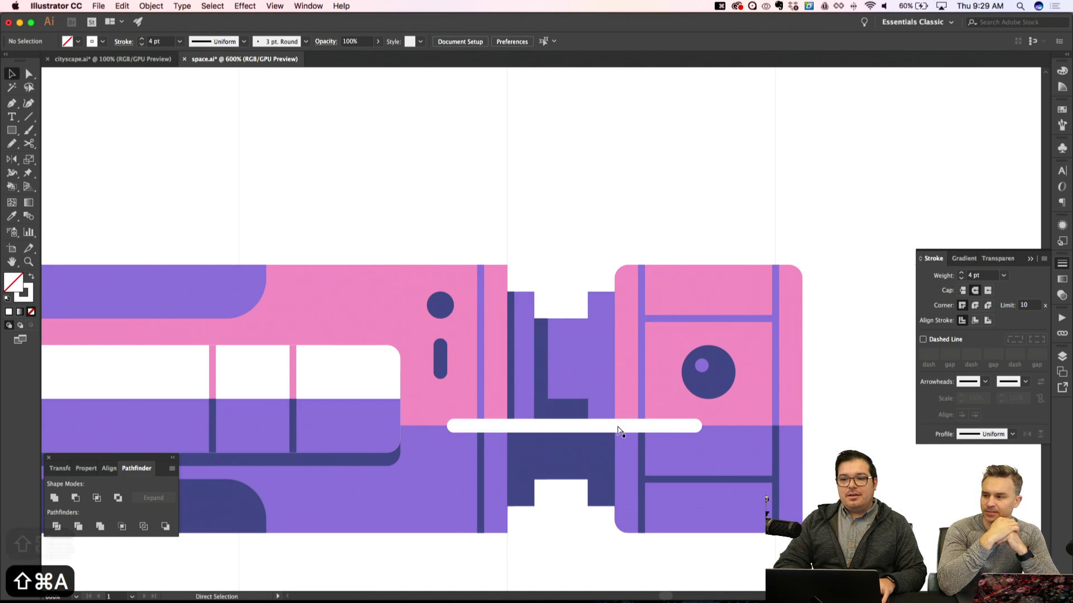
{"action": "left_click", "coordinate": [575, 429]}
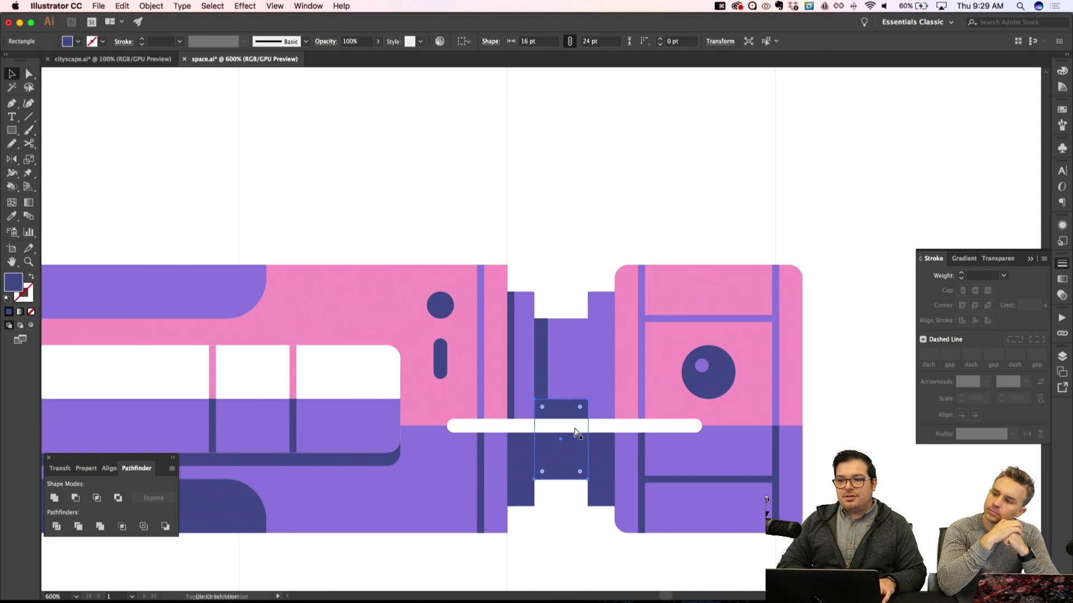
{"action": "key", "text": "shift+super+a"}
{"action": "left_click", "coordinate": [608, 429]}
{"action": "key", "text": "shift+super+a"}
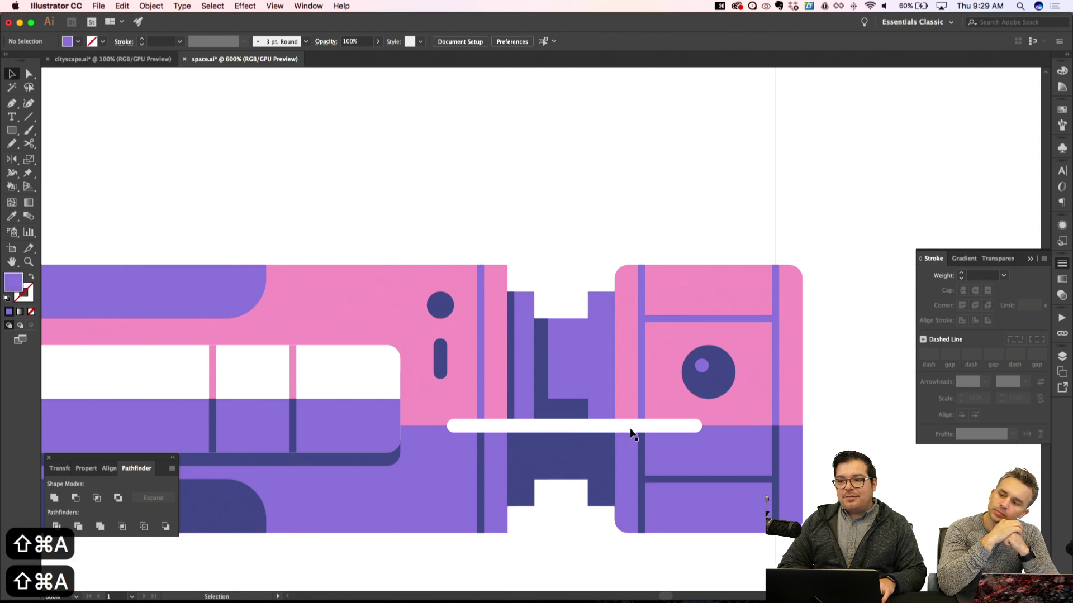
{"action": "left_click", "coordinate": [631, 429]}
{"action": "key", "text": "Left"}
{"action": "key", "text": "Left"}
{"action": "key", "text": "Left"}
{"action": "key", "text": "Left"}
{"action": "key", "text": "Left"}
{"action": "key", "text": "Left"}
{"action": "key", "text": "Left"}
{"action": "key", "text": "Left"}
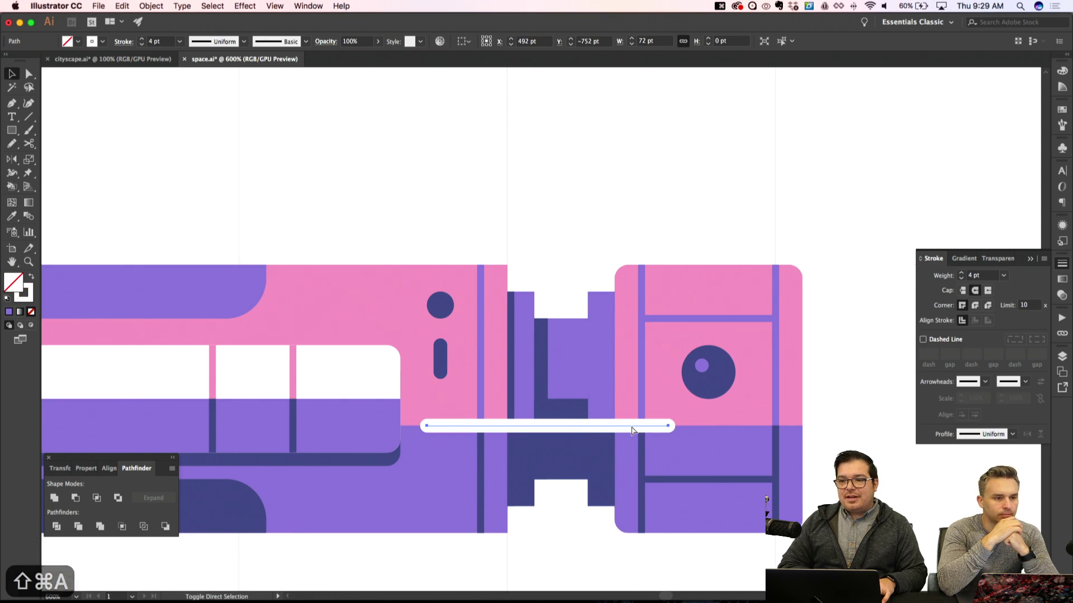
Duplicate the white line to just above the two modules and give the copy the hull's pink as its stroke colour
{"action": "key", "text": "alt+shift+Up"}
{"action": "key", "text": "shift+Up"}
{"action": "key", "text": "shift+Up"}
{"action": "key", "text": "shift+Up"}
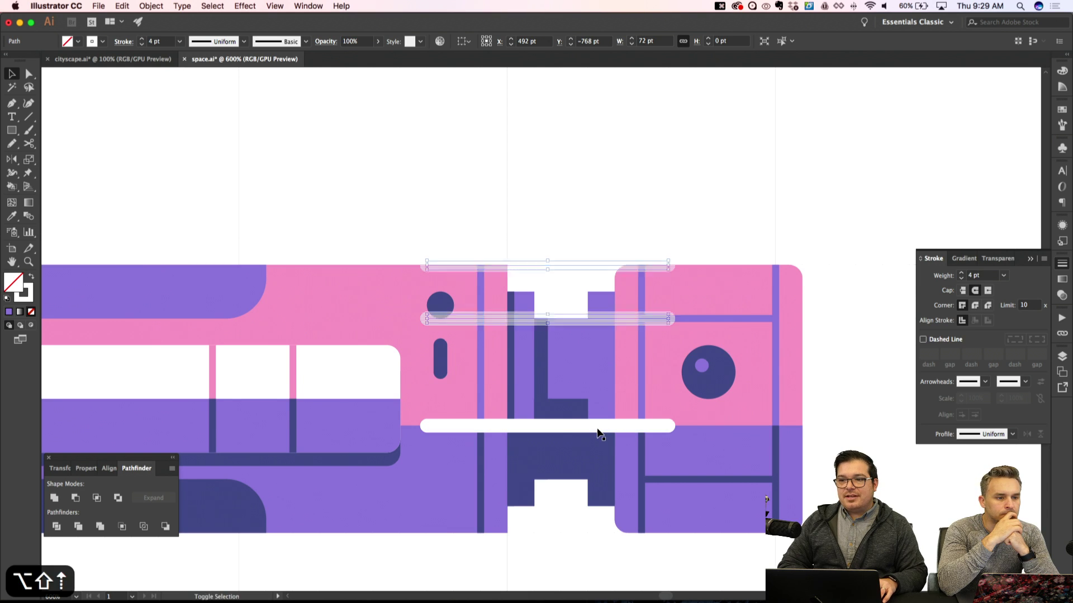
{"action": "key", "text": "i"}
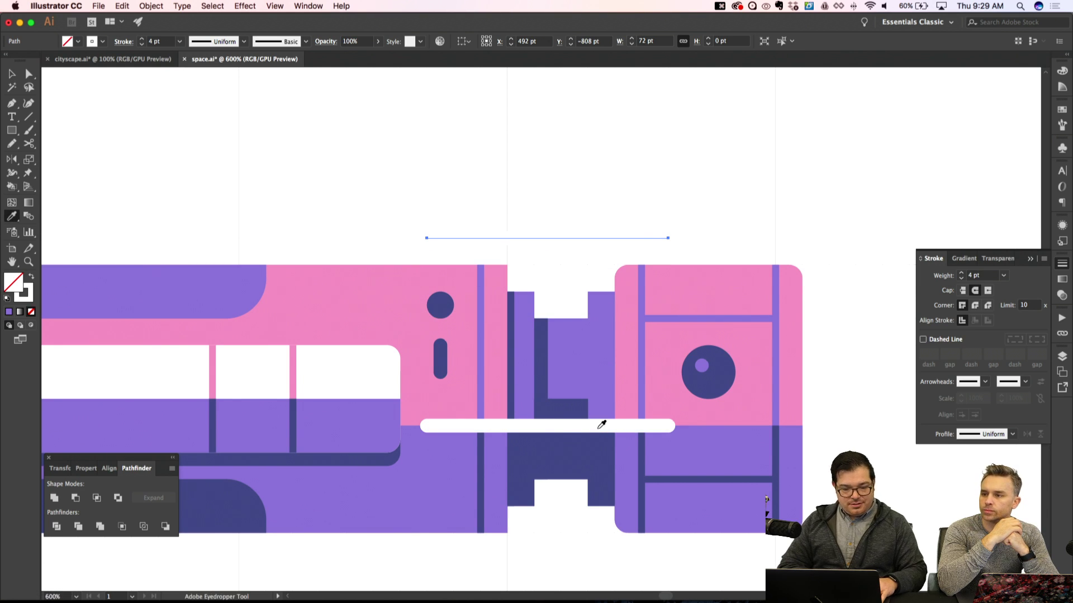
{"action": "left_click", "coordinate": [394, 314]}
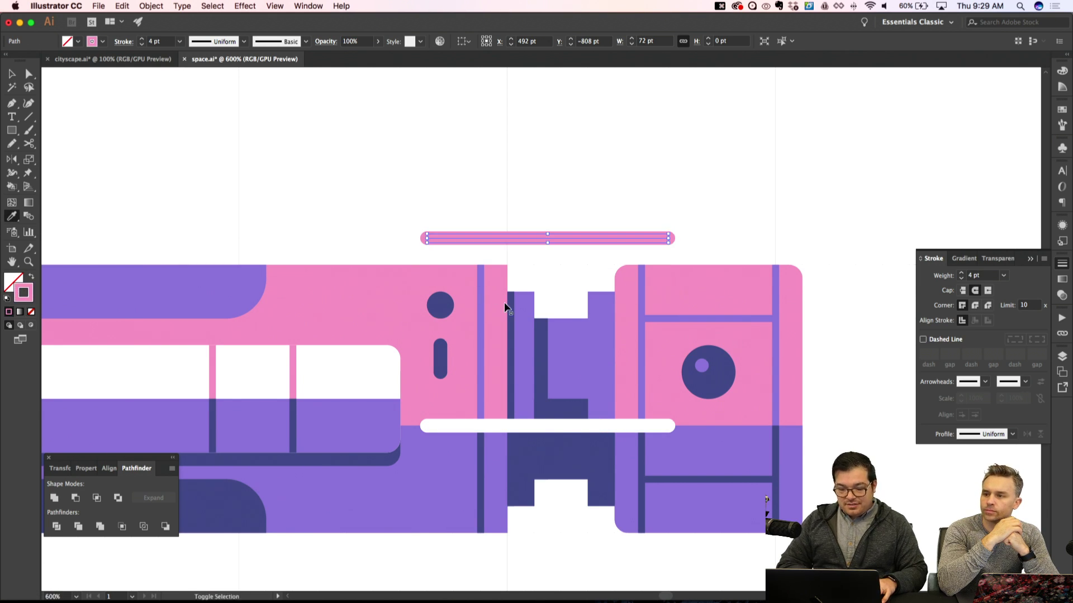
Extend both ends of the pink line 8 pt straight down to the modules with the Pen tool, forming a handle
{"action": "key", "text": "super+shift+a"}
{"action": "key", "text": "p"}
{"action": "left_click", "coordinate": [428, 238]}
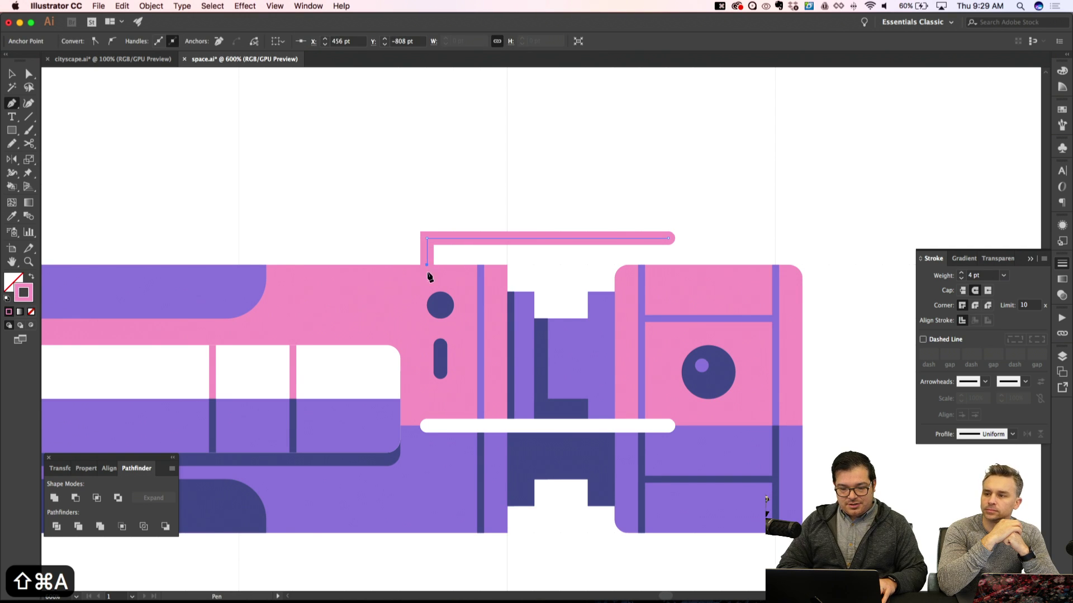
{"action": "key", "text": "super+shift+a"}
{"action": "left_click", "coordinate": [668, 241]}
{"action": "left_click", "coordinate": [668, 265]}
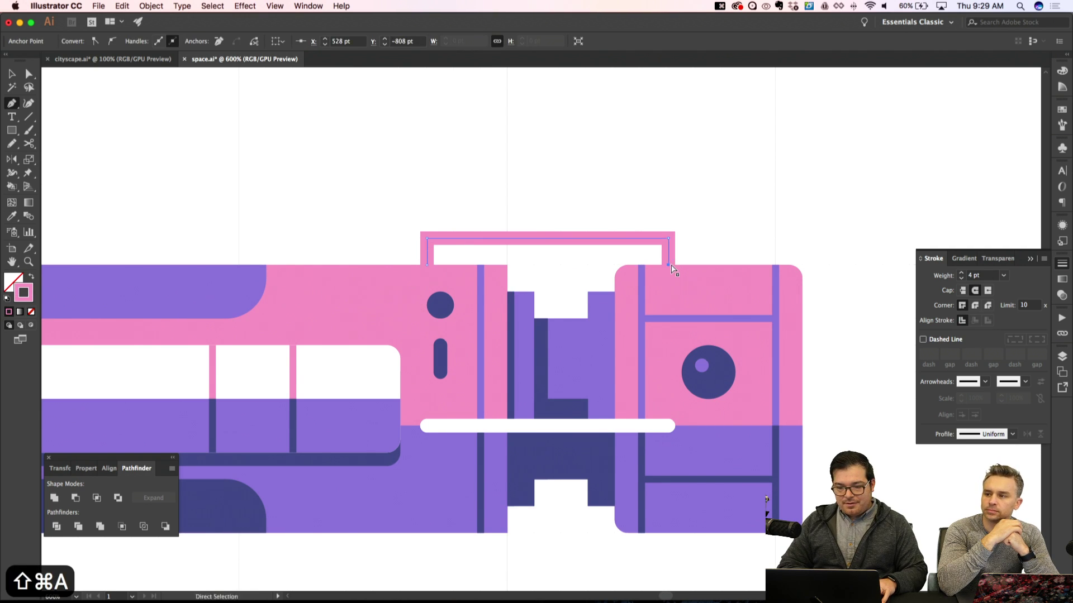
Round the two upper corners of the pink handle to 4 pt
{"action": "key", "text": "super+shift+a"}
{"action": "key", "text": "a"}
{"action": "left_click_drag", "start_coordinate": [382, 218], "coordinate": [748, 249]}
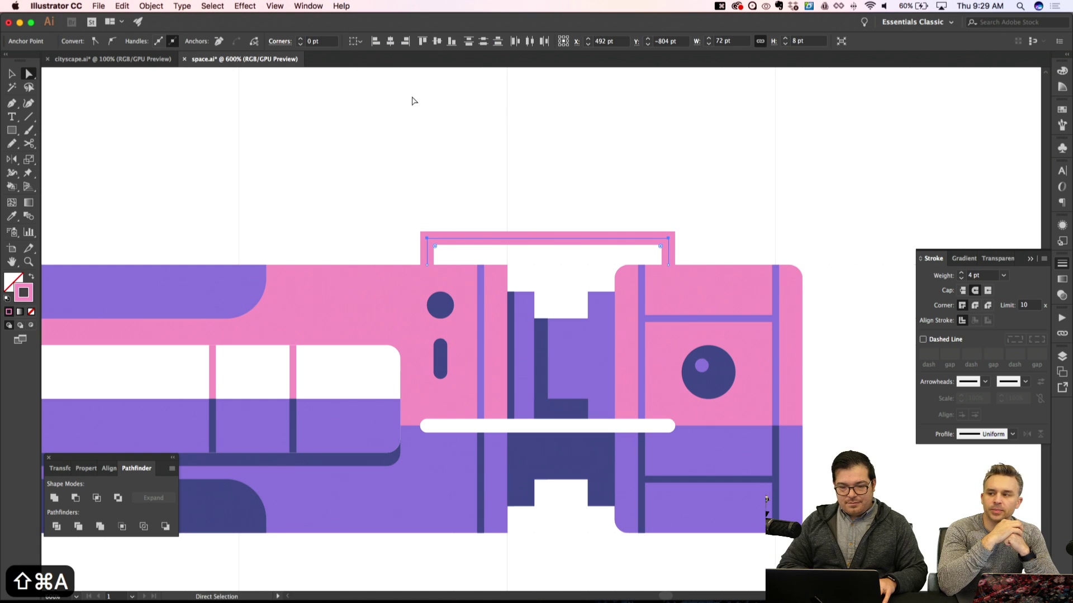
{"action": "left_click", "coordinate": [300, 39]}
{"action": "left_click", "coordinate": [300, 39]}
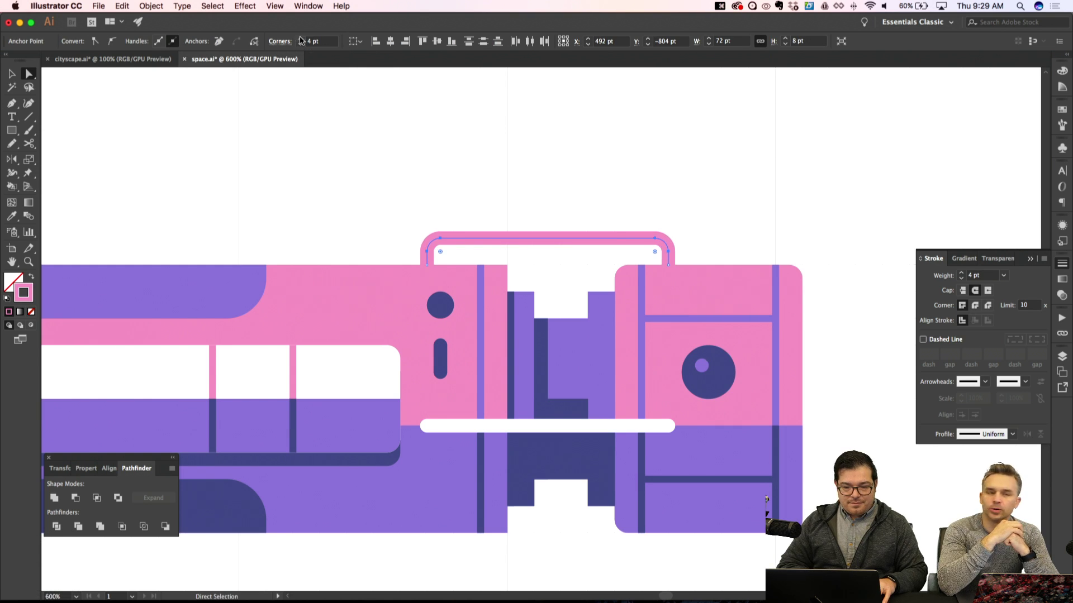
{"action": "key", "text": "super+shift+a"}
Place a flipped copy of the pink handle on the underside of the modules and send the handles behind them
{"action": "key", "text": "v"}
{"action": "left_click_drag", "start_coordinate": [549, 242], "coordinate": [545, 538]}
{"action": "scroll", "coordinate": [541, 537], "scroll_direction": "down", "scroll_amount": 5}
{"action": "left_click_drag", "start_coordinate": [676, 387], "coordinate": [417, 416]}
{"action": "key", "text": "super+shift+bracketleft"}
{"action": "key", "text": "super+shift+a"}
{"action": "key", "text": "super+minus"}
{"action": "key", "text": "super+minus"}
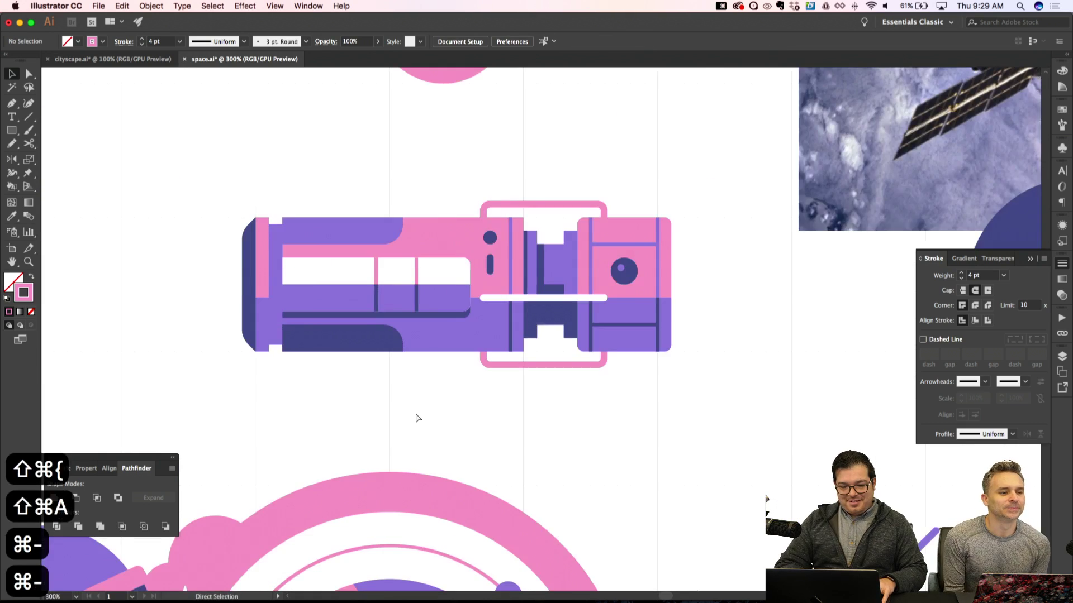
Raise the white line across the module joint by 8 pt
{"action": "key", "text": "super+apostrophe"}
{"action": "key", "text": "super+minus"}
{"action": "key", "text": "super+apostrophe"}
{"action": "key", "text": "super+equal"}
{"action": "key", "text": "super+equal"}
{"action": "key", "text": "super+equal"}
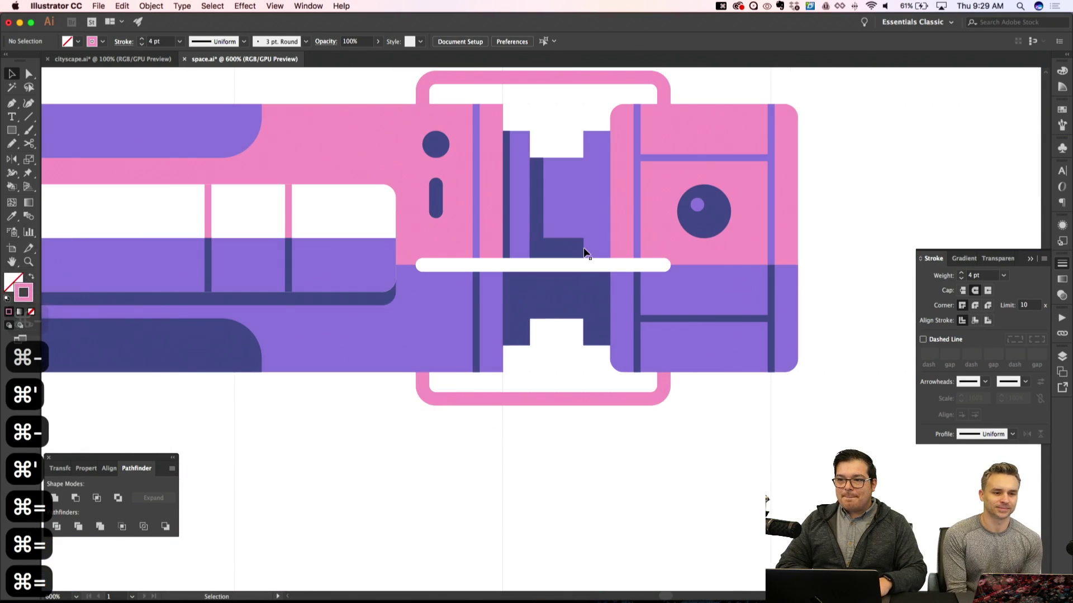
{"action": "left_click", "coordinate": [575, 267]}
{"action": "key", "text": "Up"}
{"action": "key", "text": "Up"}
{"action": "key", "text": "Up"}
{"action": "key", "text": "Up"}
{"action": "key", "text": "Up"}
{"action": "key", "text": "Up"}
{"action": "key", "text": "Up"}
{"action": "key", "text": "Up"}
{"action": "key", "text": "super+shift+a"}
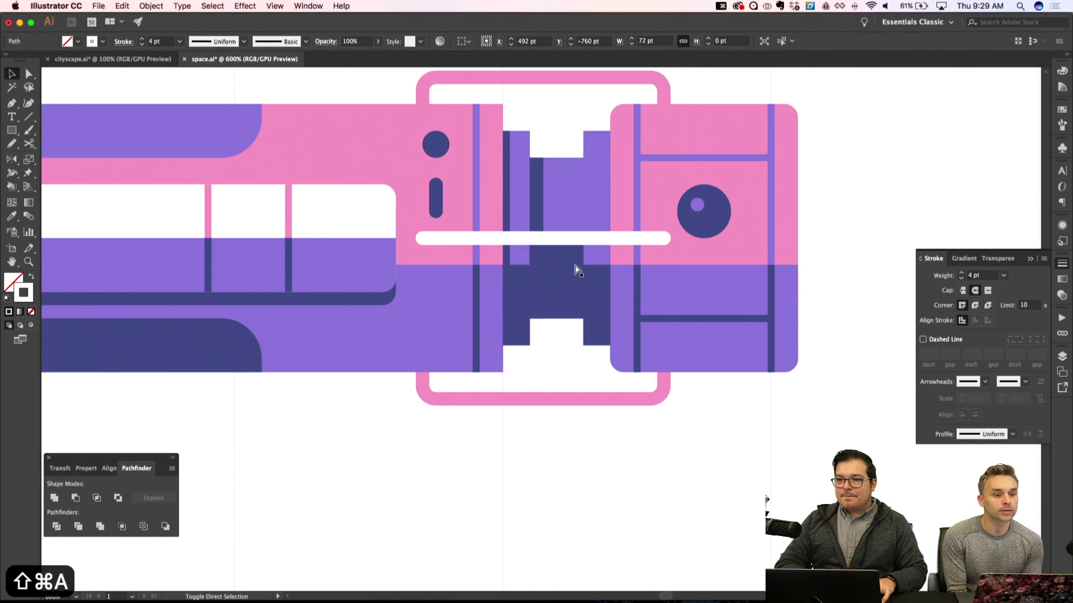
Save the space illustration
{"action": "key", "text": "super+minus"}
{"action": "key", "text": "super+minus"}
{"action": "key", "text": "super+apostrophe"}
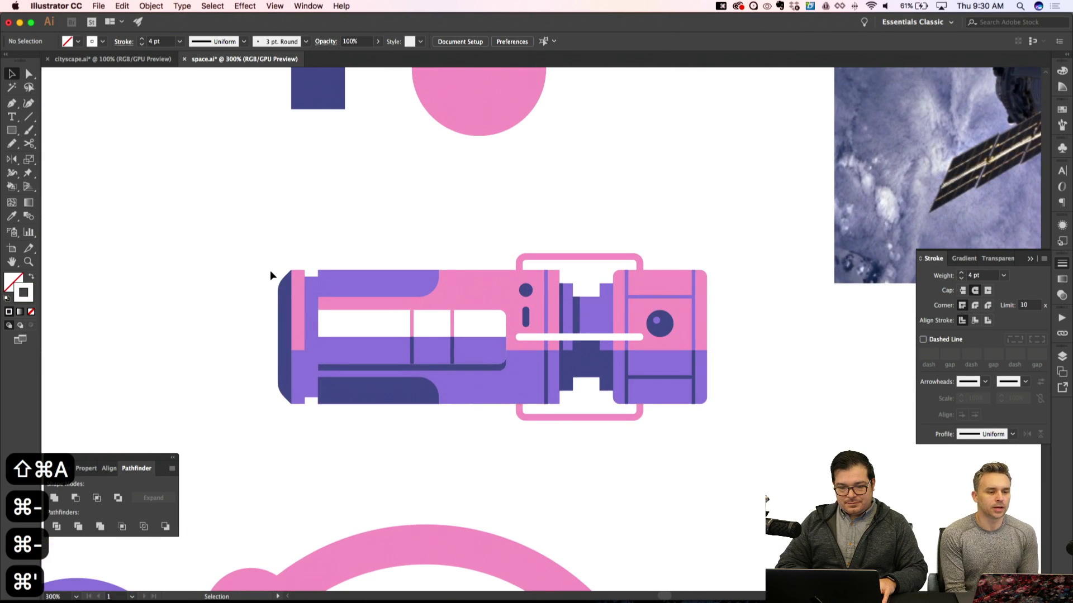
{"action": "scroll", "coordinate": [270, 271], "scroll_direction": "down", "scroll_amount": 2}
{"action": "scroll", "coordinate": [270, 271], "scroll_direction": "right", "scroll_amount": 1}
{"action": "key", "text": "super+minus"}
{"action": "key", "text": "super+equal"}
{"action": "key", "text": "super+equal"}
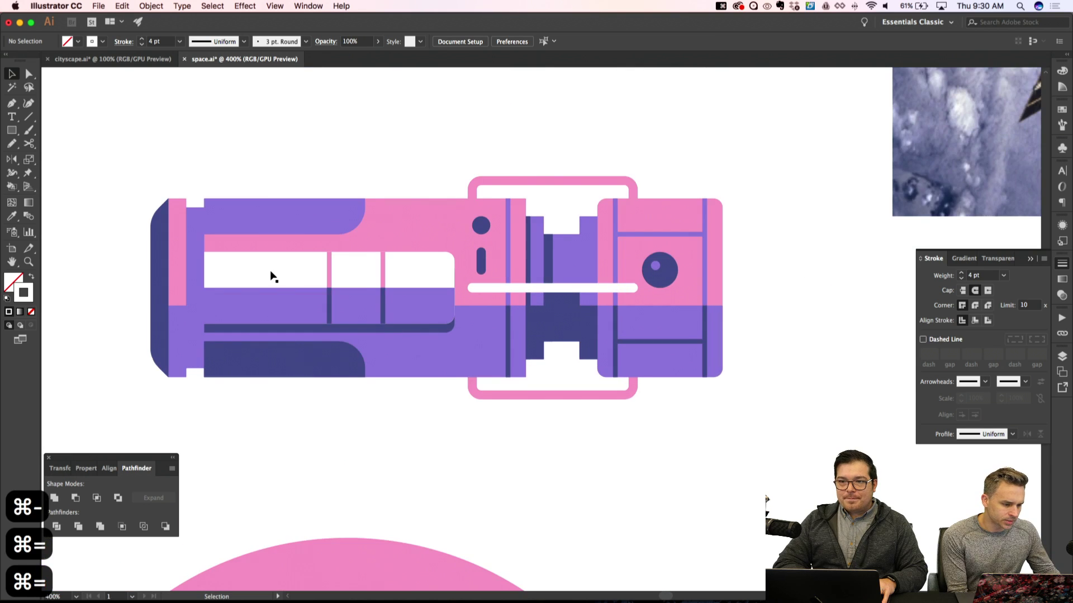
{"action": "scroll", "coordinate": [271, 276], "scroll_direction": "left", "scroll_amount": 2}
{"action": "key", "text": "super+s"}
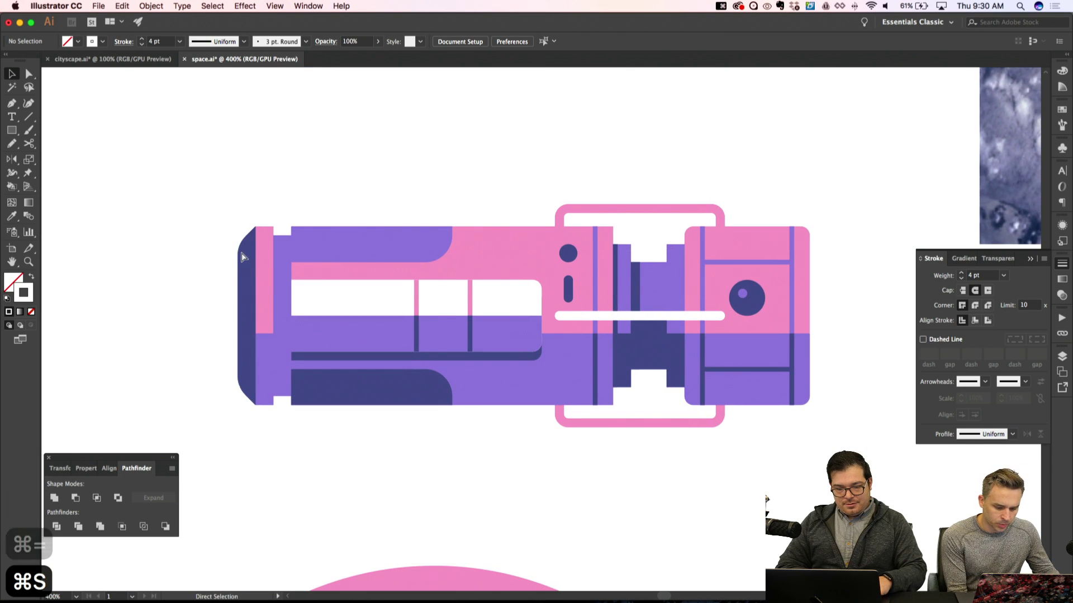
Group all the shapes of the space station
{"action": "scroll", "coordinate": [308, 306], "scroll_direction": "right", "scroll_amount": 1}
{"action": "key", "text": "super+minus"}
{"action": "key", "text": "super+minus"}
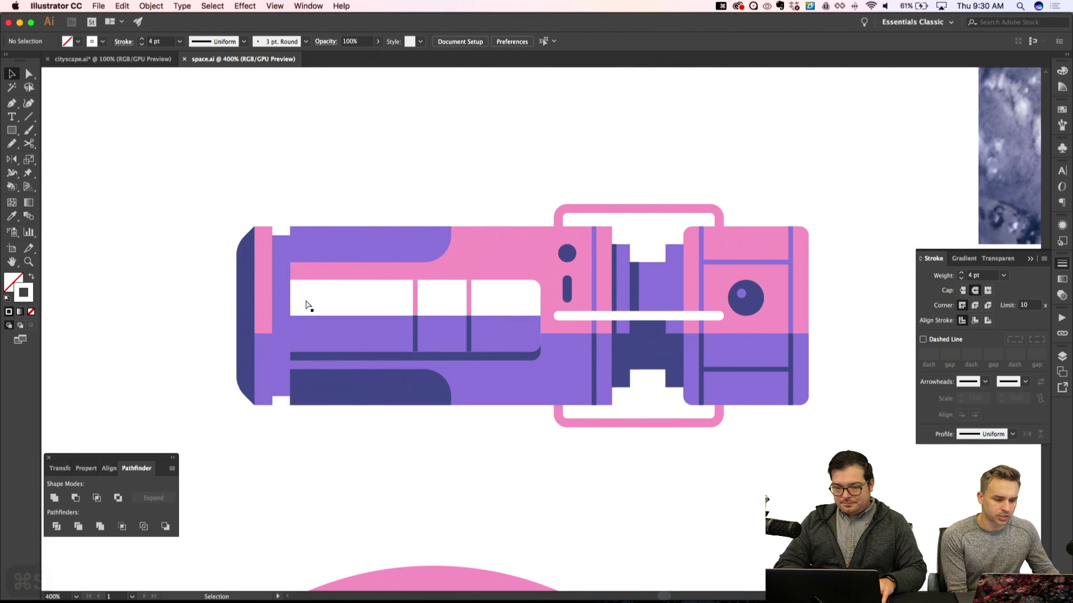
{"action": "left_click_drag", "start_coordinate": [377, 282], "coordinate": [688, 394]}
{"action": "key", "text": "super+g"}
{"action": "key", "text": "shift+super+a"}
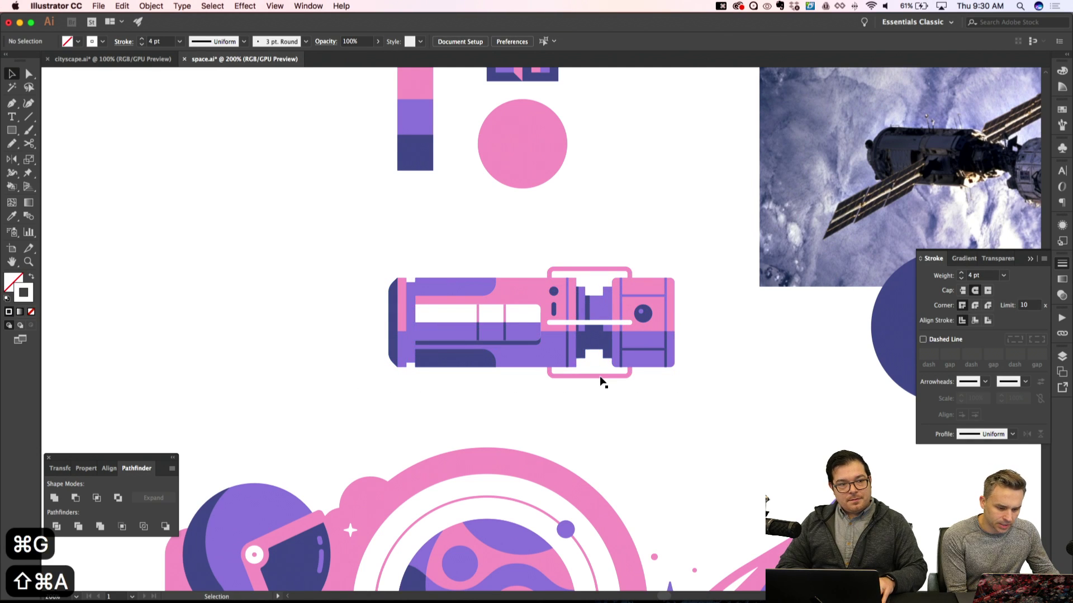
Compare the station drawing with the reference photo and inspect the end of the larger module
{"action": "key", "text": "super+minus"}
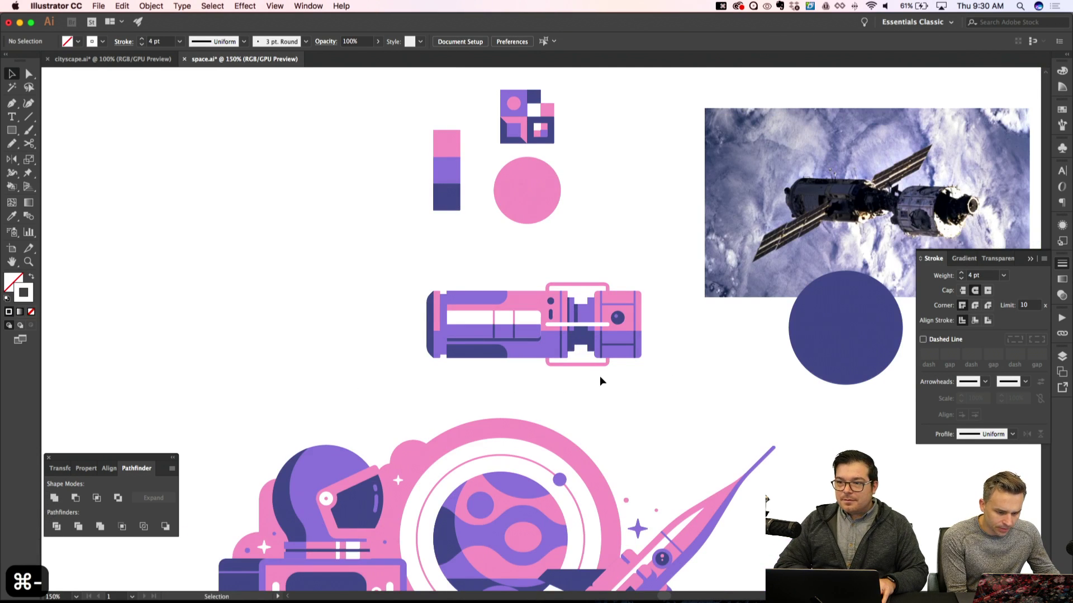
{"action": "scroll", "coordinate": [599, 376], "scroll_direction": "up", "scroll_amount": 2}
{"action": "key", "text": "super+equal"}
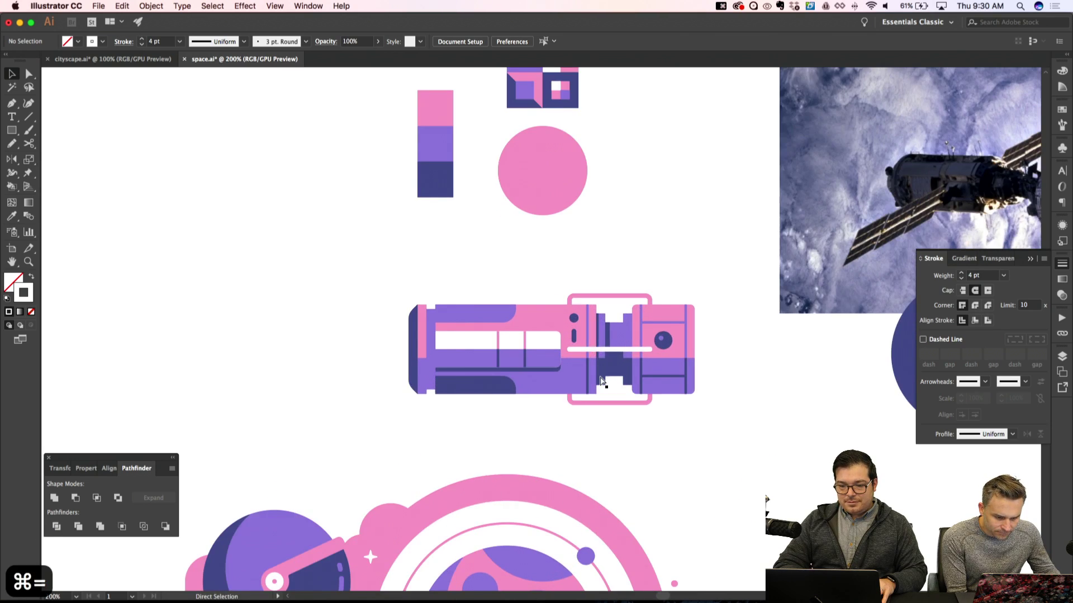
{"action": "key", "text": "super+minus"}
{"action": "scroll", "coordinate": [599, 377], "scroll_direction": "up", "scroll_amount": 2}
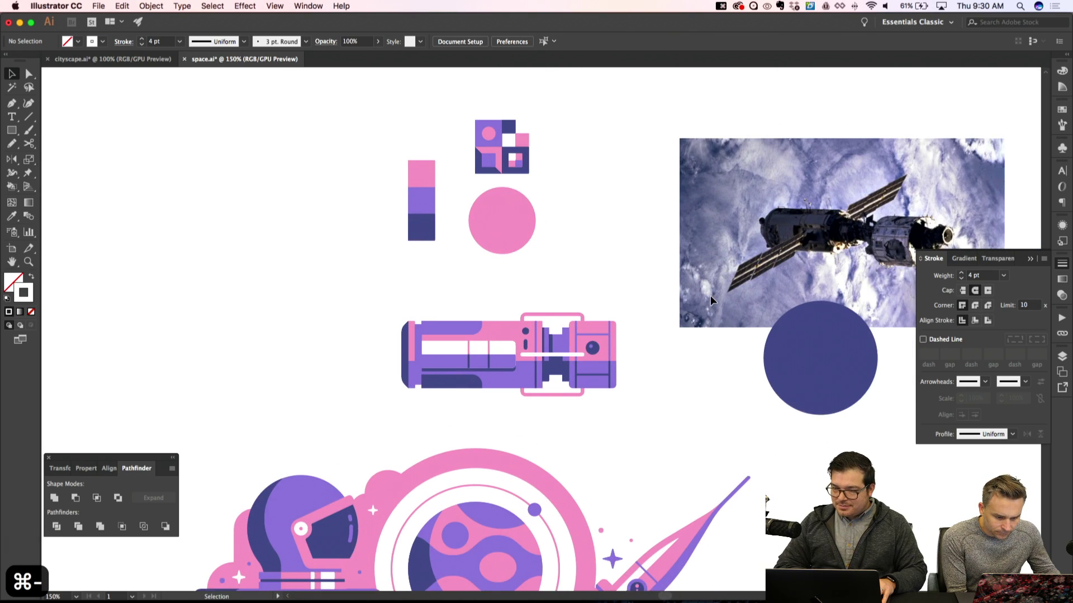
{"action": "key", "text": "super+equal"}
{"action": "key", "text": "super+equal"}
{"action": "key", "text": "super+equal"}
{"action": "key", "text": "super+equal"}
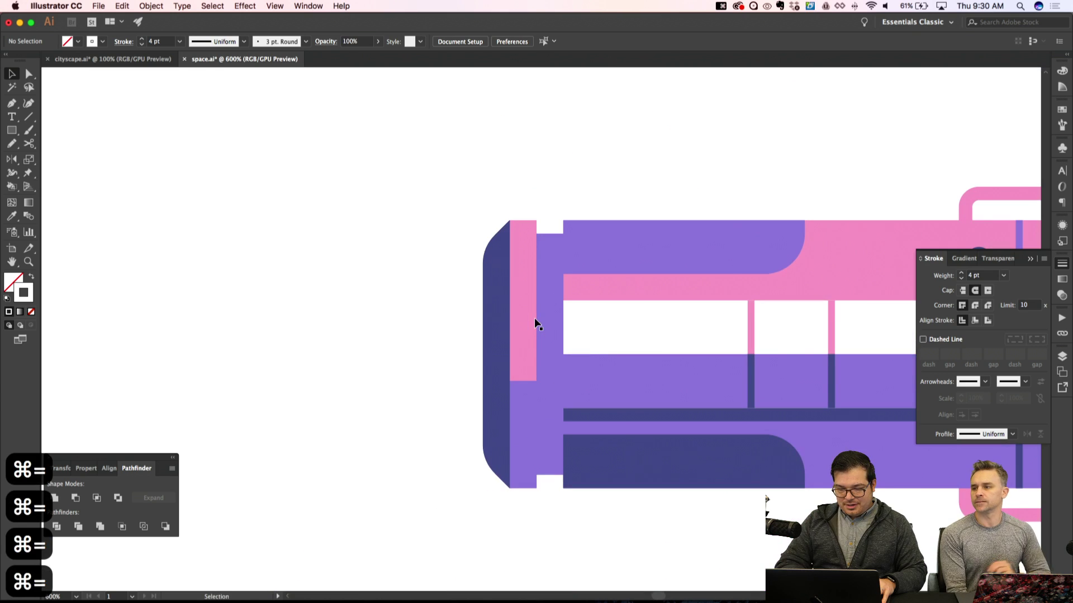
Draw a 16 pt circle low on the seam between the larger module's body and end collar, filled pink without a stroke
{"action": "key", "text": "l"}
{"action": "left_click_drag", "start_coordinate": [590, 437], "coordinate": [590, 437]}
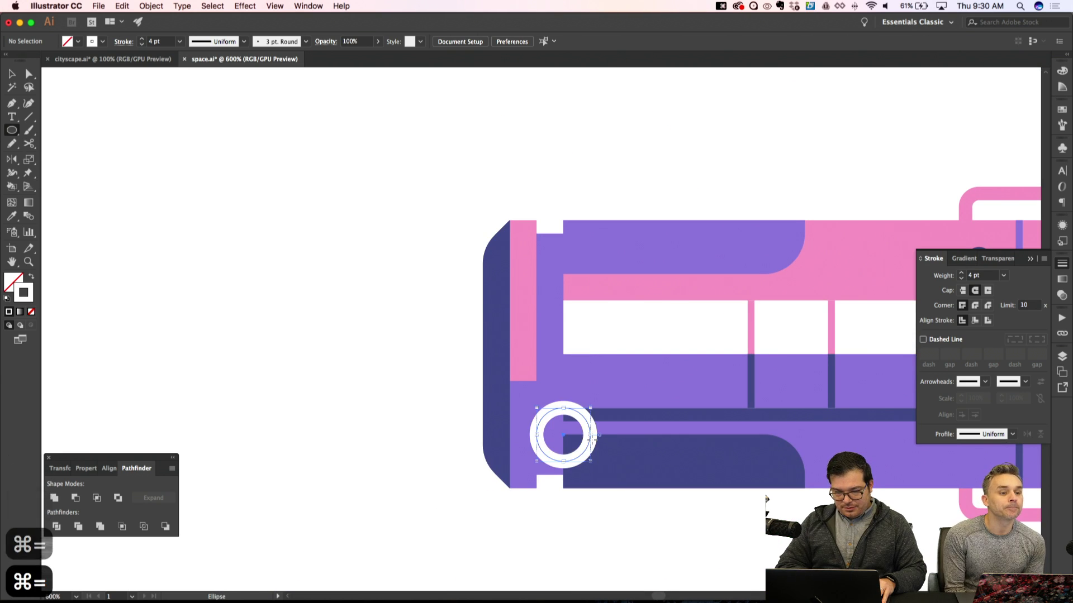
{"action": "key", "text": "super+shift+apostrophe"}
{"action": "key", "text": "Up"}
{"action": "key", "text": "Up"}
{"action": "key", "text": "Up"}
{"action": "key", "text": "Up"}
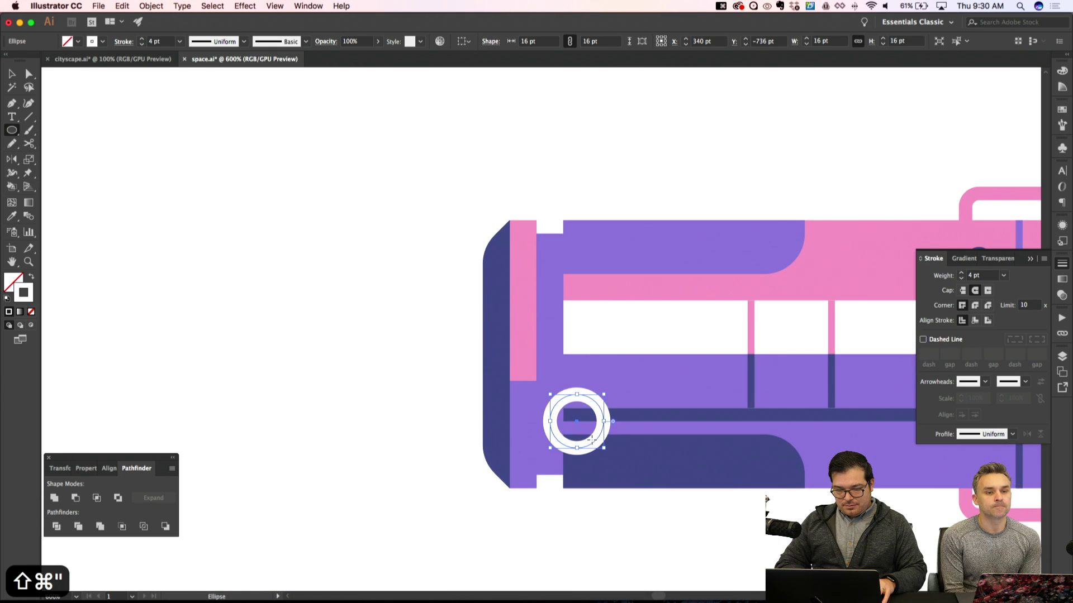
{"action": "key", "text": "i"}
{"action": "left_click", "coordinate": [827, 275]}
{"action": "key", "text": "shift+super+a"}
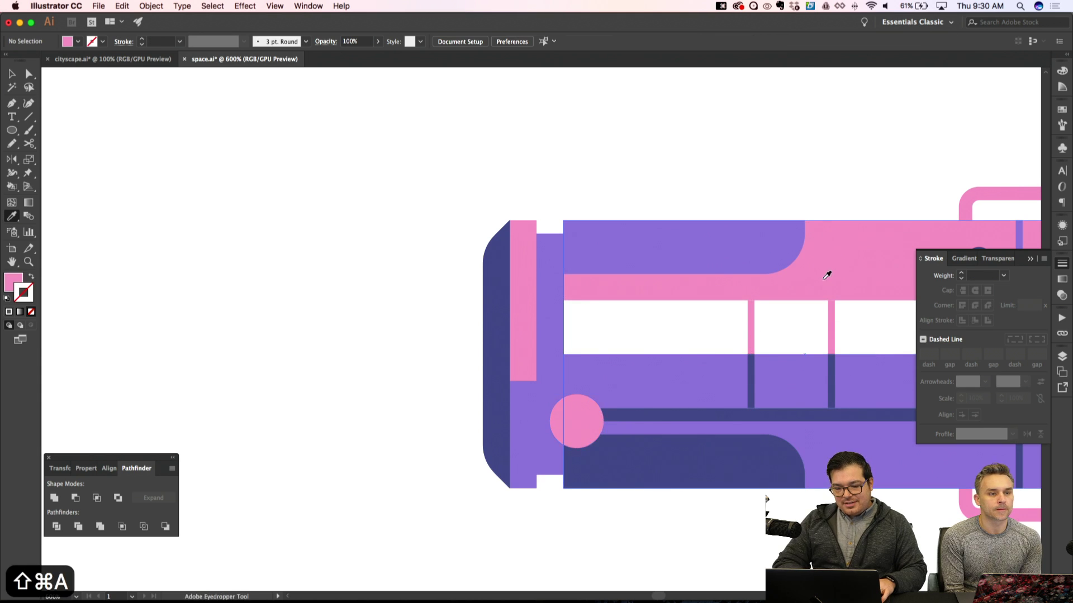
Duplicate the pink circle in place, resize the copy to 12 pt and fill it white
{"action": "key", "text": "super+minus"}
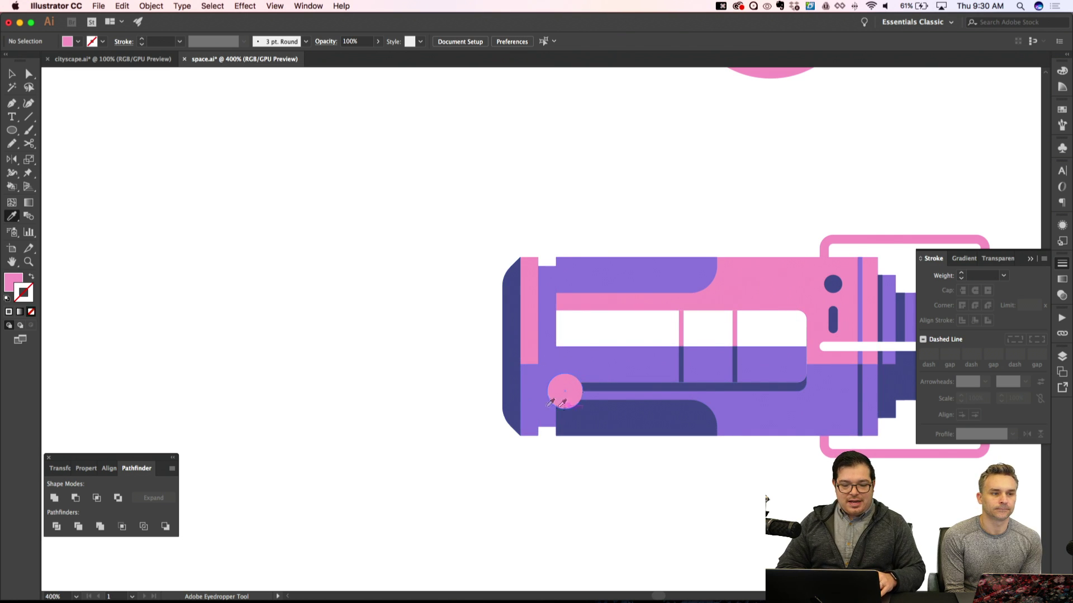
{"action": "key", "text": "a"}
{"action": "left_click", "coordinate": [566, 397]}
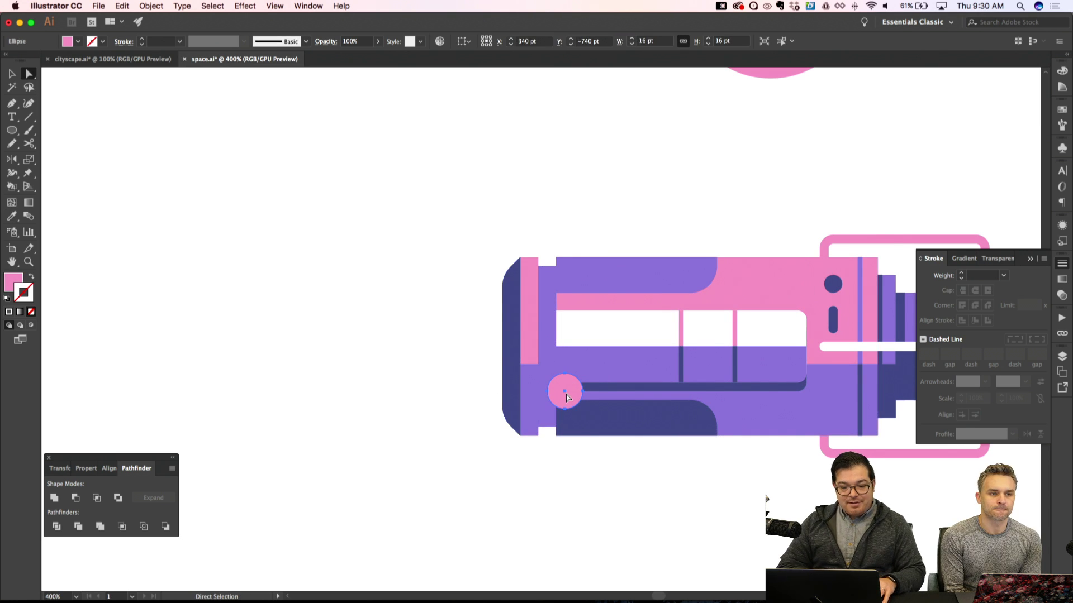
{"action": "key", "text": "alt"}
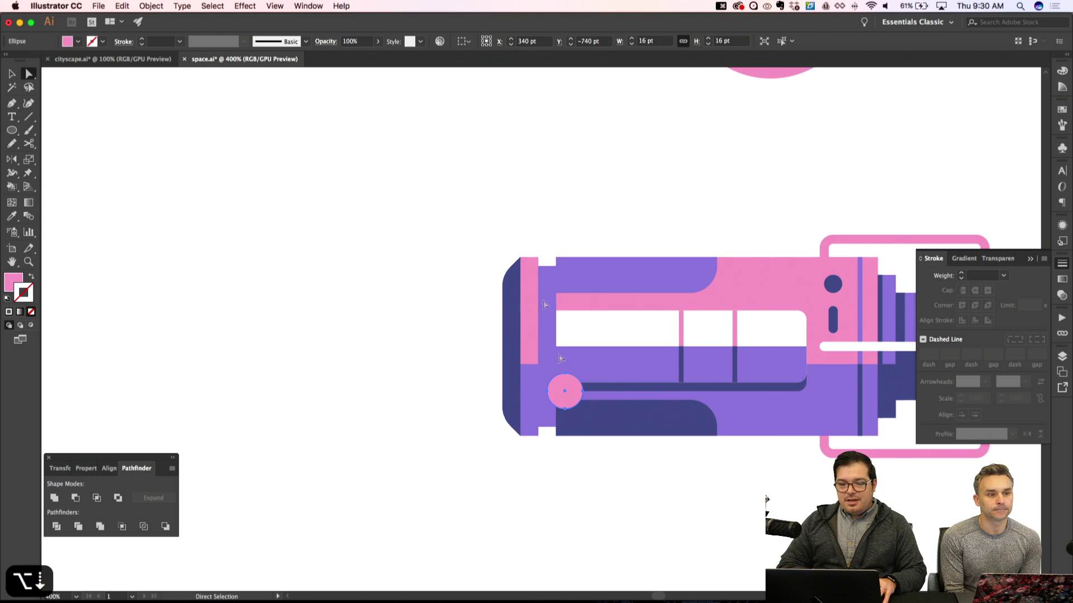
{"action": "left_click", "coordinate": [639, 41]}
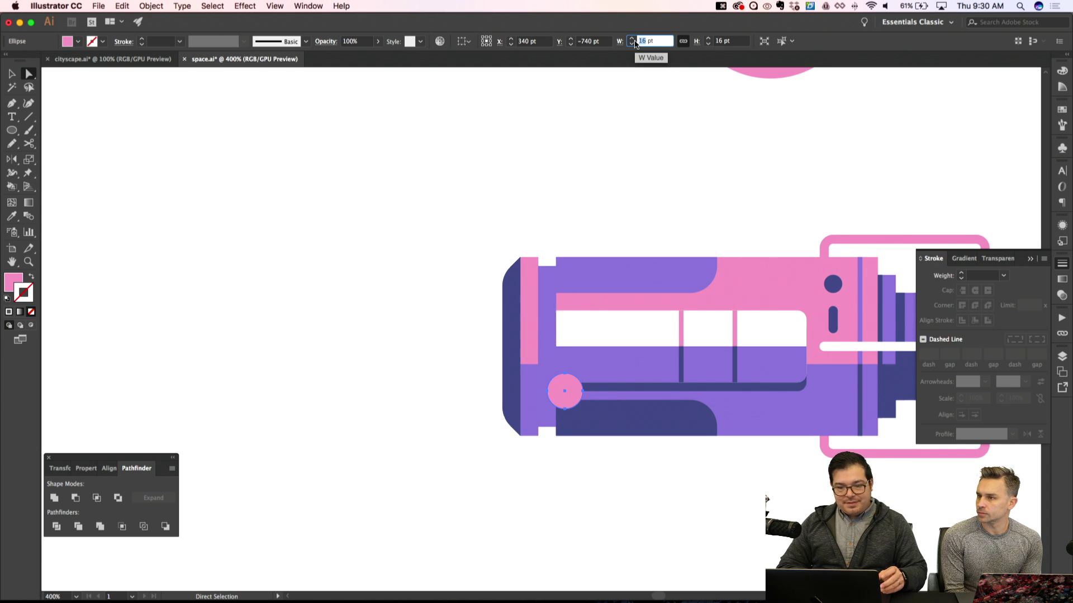
{"action": "type", "text": "12"}
{"action": "key", "text": "Return"}
{"action": "key", "text": "i"}
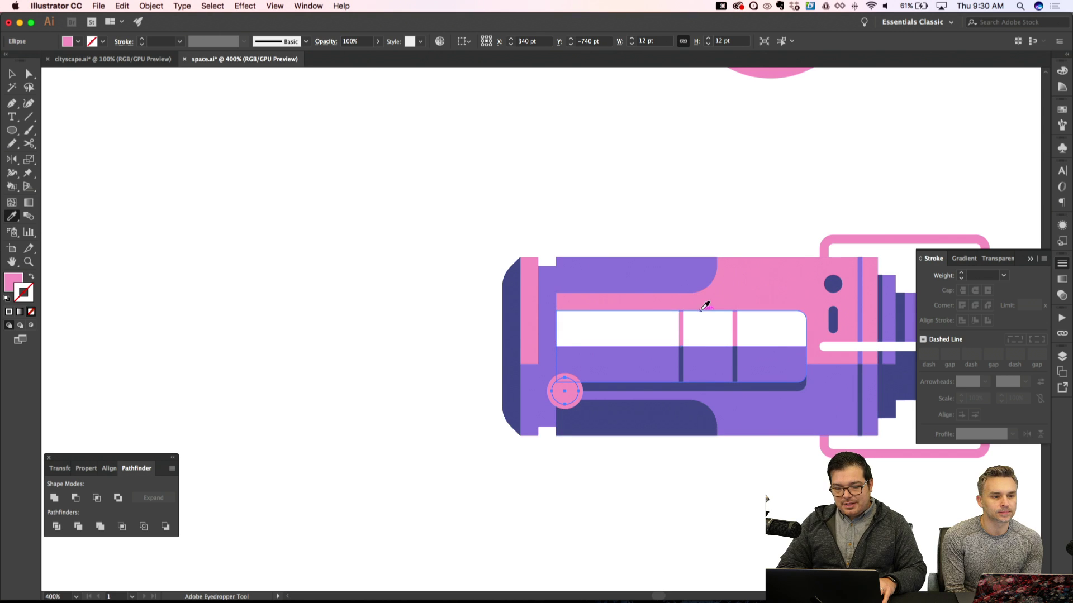
{"action": "left_click", "coordinate": [657, 319]}
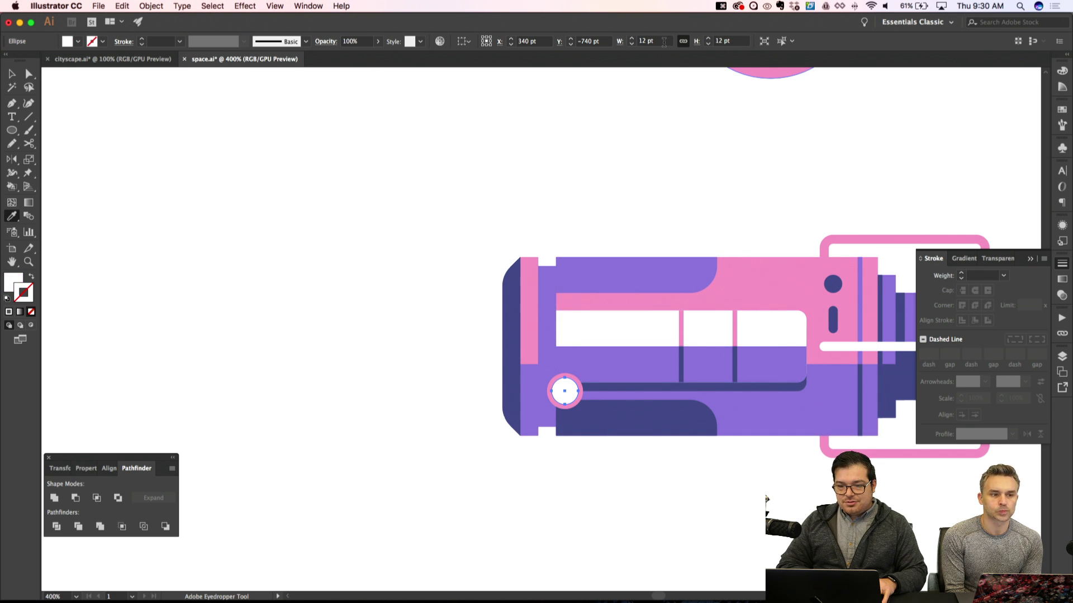
Set the white inner circle's size to 8 pt and fill it with the module's purple
{"action": "left_click", "coordinate": [647, 41]}
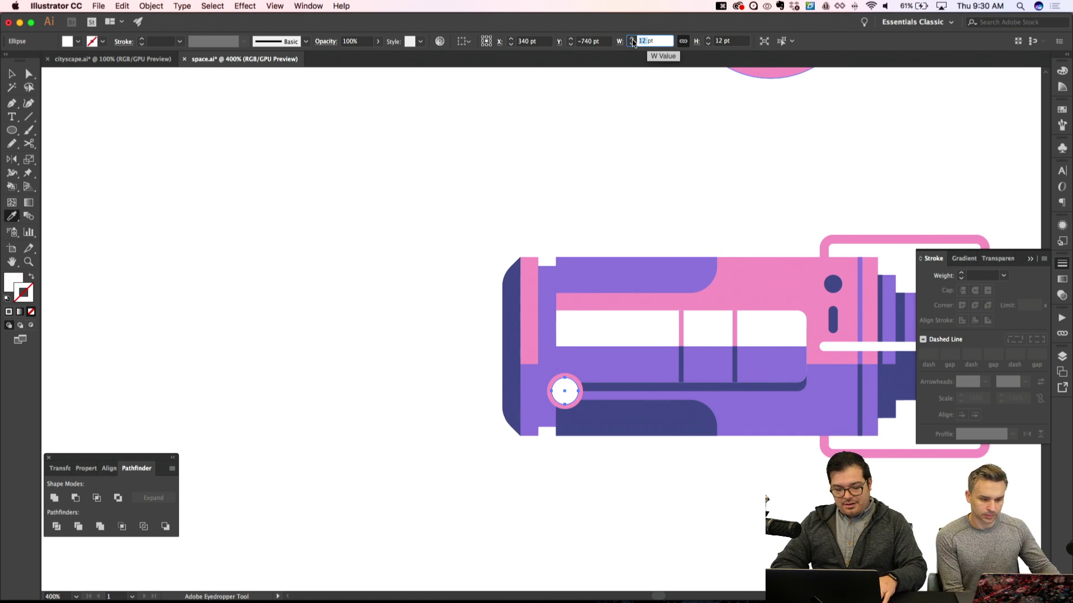
{"action": "key", "text": "Return"}
{"action": "left_click", "coordinate": [618, 352]}
{"action": "key", "text": "a"}
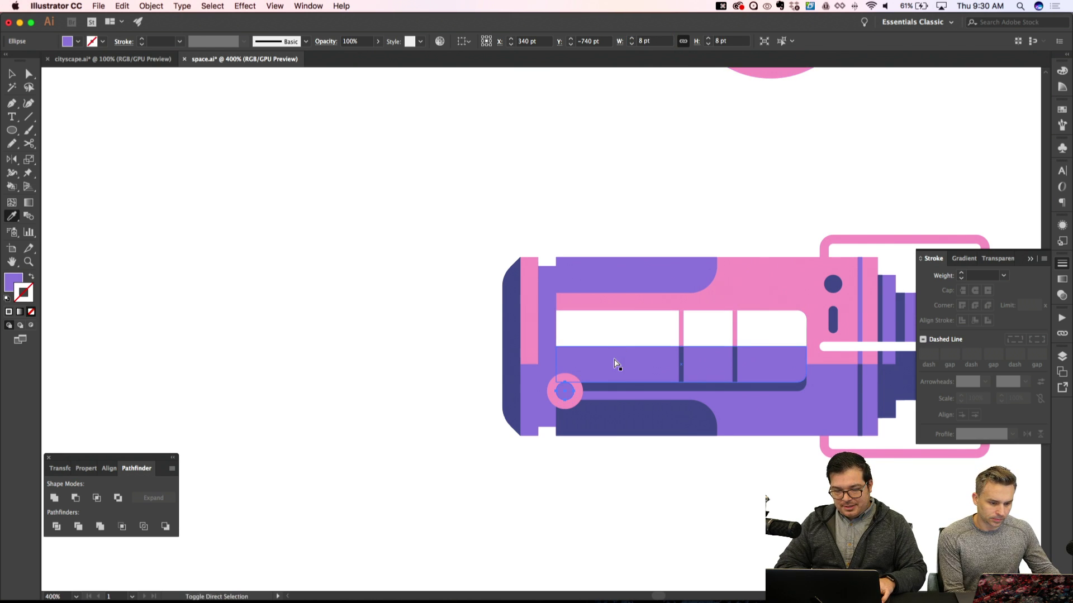
Duplicate the 16 pt pink circle 2 pt right and 2 pt down, fill the copy dark blue and send it backward as a shadow
{"action": "key", "text": "shift+super+a"}
{"action": "left_click", "coordinate": [578, 389], "text": "alt"}
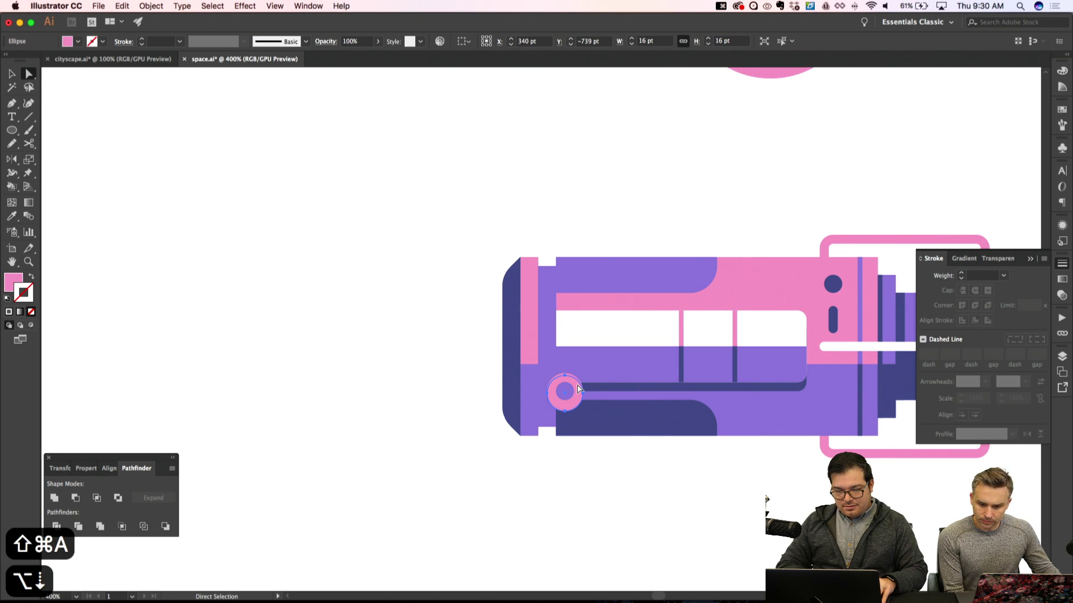
{"action": "key", "text": "i"}
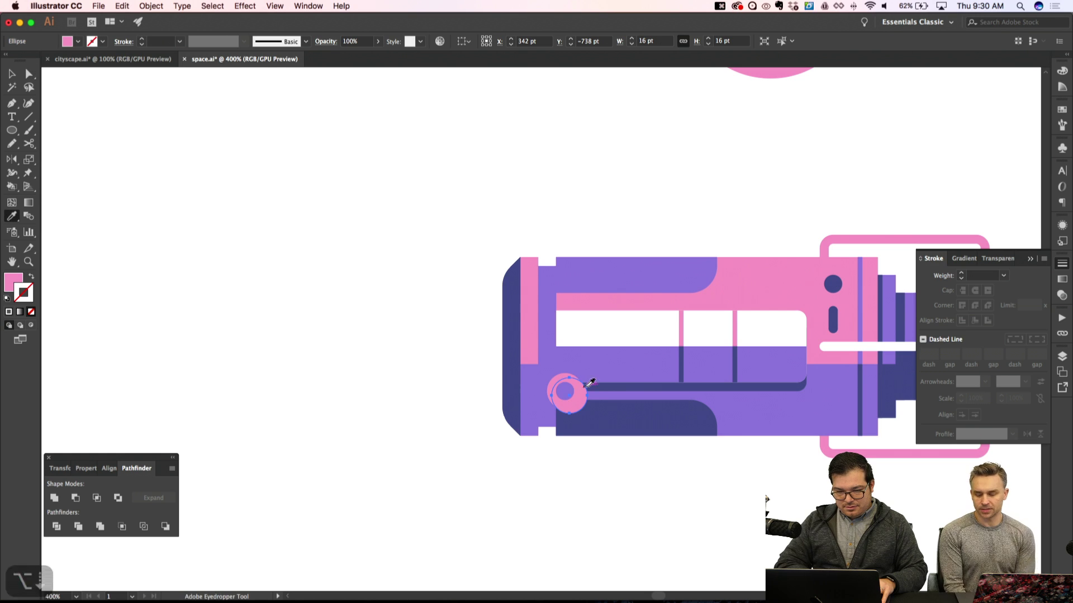
{"action": "left_click", "coordinate": [599, 383]}
{"action": "left_click", "coordinate": [600, 382]}
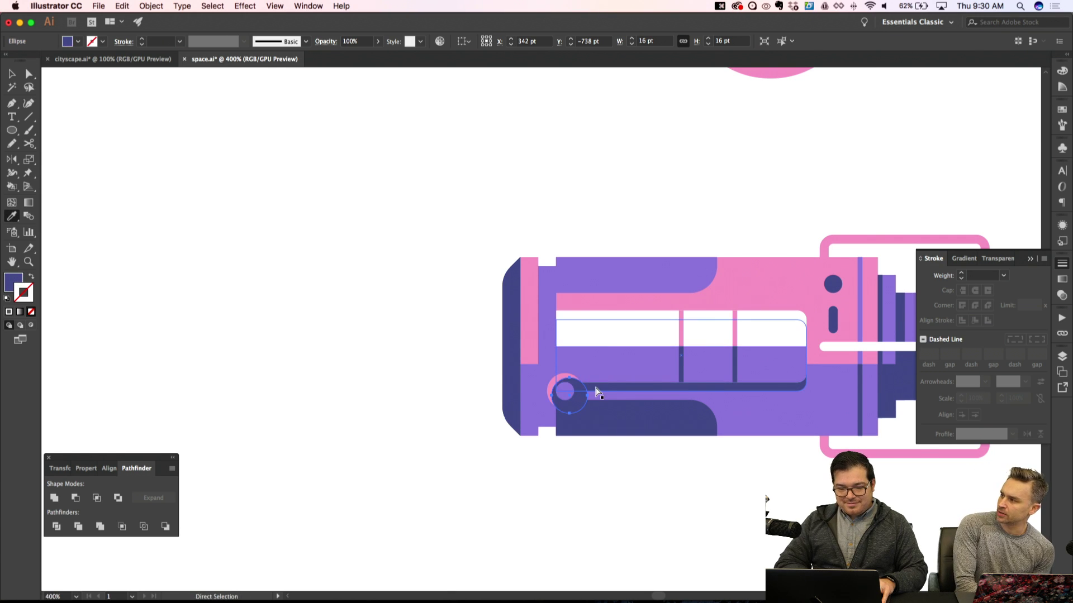
{"action": "key", "text": "super+bracketleft"}
{"action": "key", "text": "shift+super+a"}
{"action": "key", "text": "super+minus"}
{"action": "key", "text": "super+minus"}
{"action": "key", "text": "super+apostrophe"}
{"action": "key", "text": "super+apostrophe"}
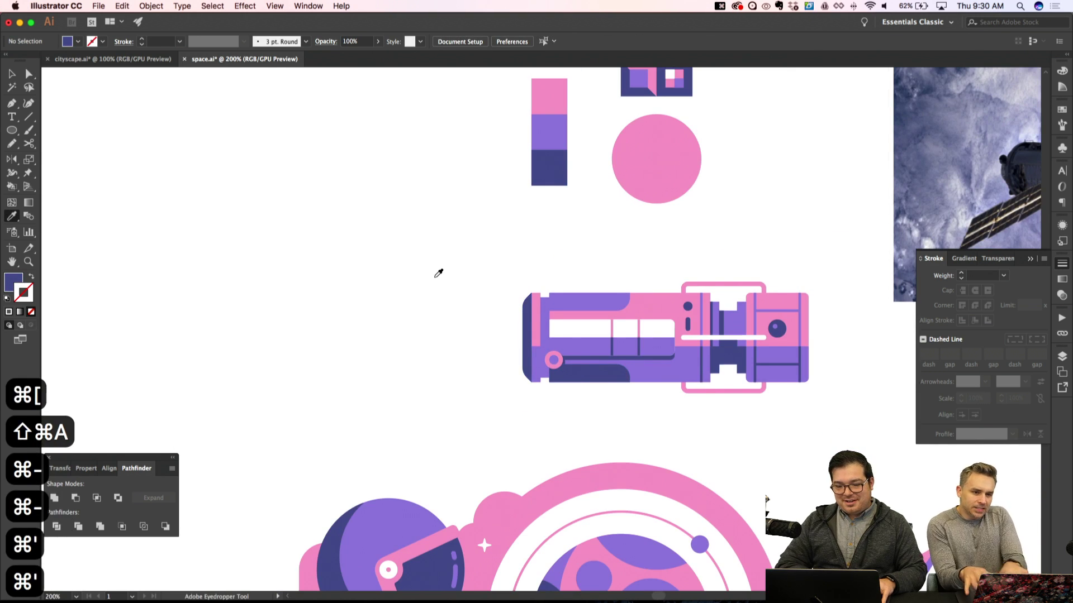
{"action": "scroll", "coordinate": [438, 274], "scroll_direction": "right", "scroll_amount": 2}
{"action": "scroll", "coordinate": [439, 273], "scroll_direction": "down", "scroll_amount": 1}
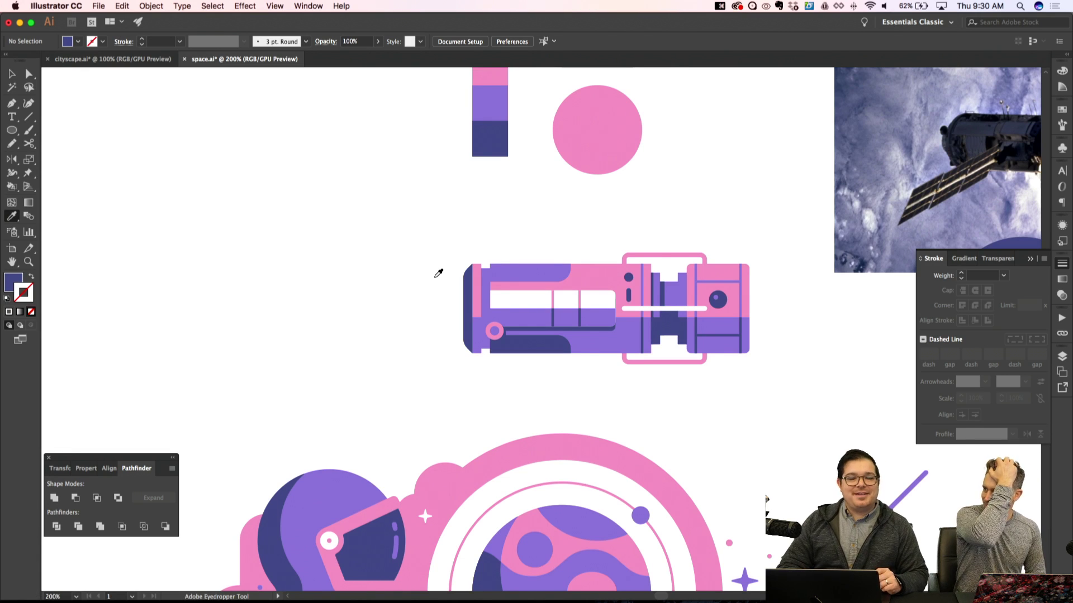
Cut the seam's ring circles and their shadow and paste them in place inside the larger module's group
{"action": "key", "text": "super+equal"}
{"action": "key", "text": "v"}
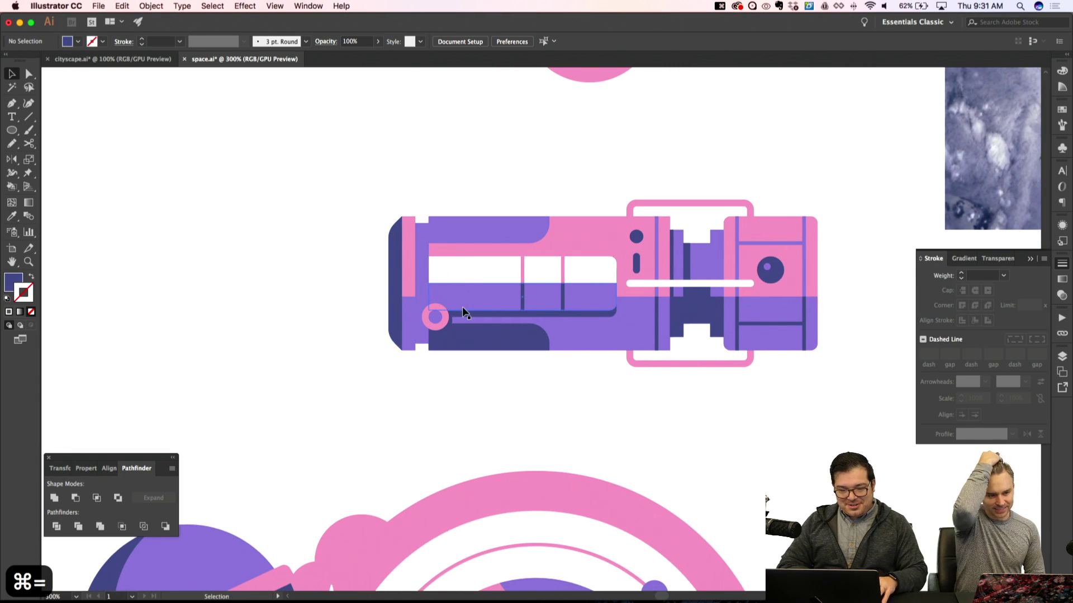
{"action": "key", "text": "super+equal"}
{"action": "left_click_drag", "start_coordinate": [293, 266], "coordinate": [515, 407]}
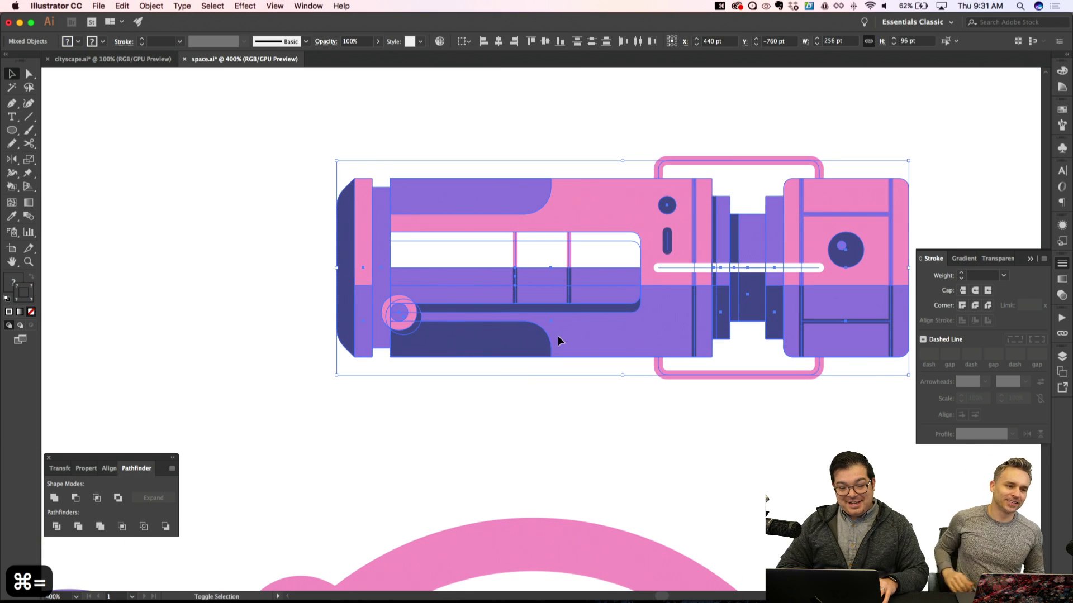
{"action": "key", "text": "super+x"}
{"action": "double_click", "coordinate": [494, 283]}
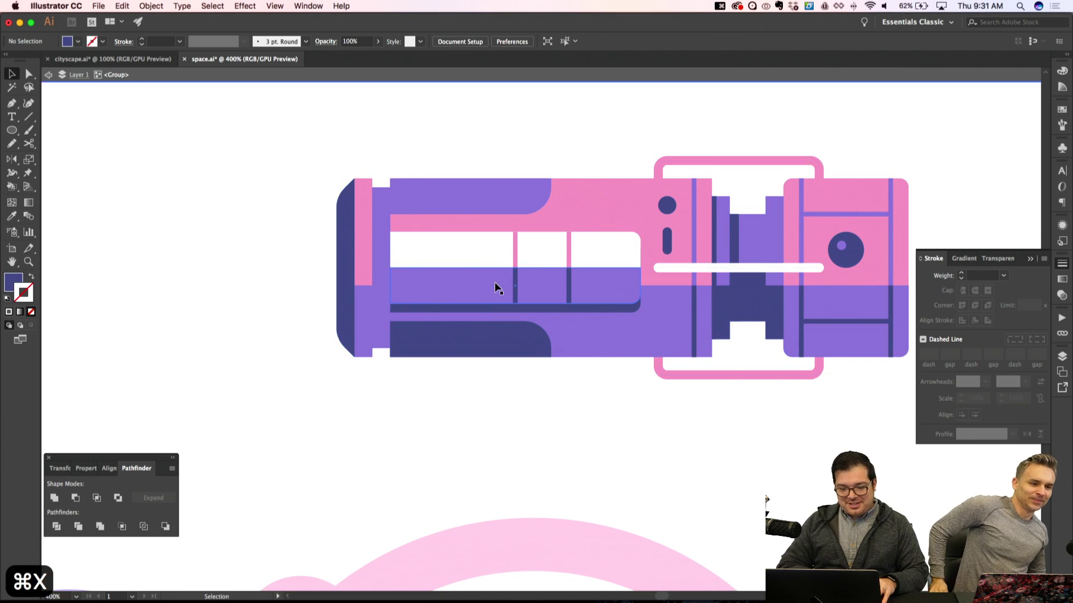
{"action": "key", "text": "super+shift+v"}
{"action": "key", "text": "super+shift+a"}
{"action": "key", "text": "super+minus"}
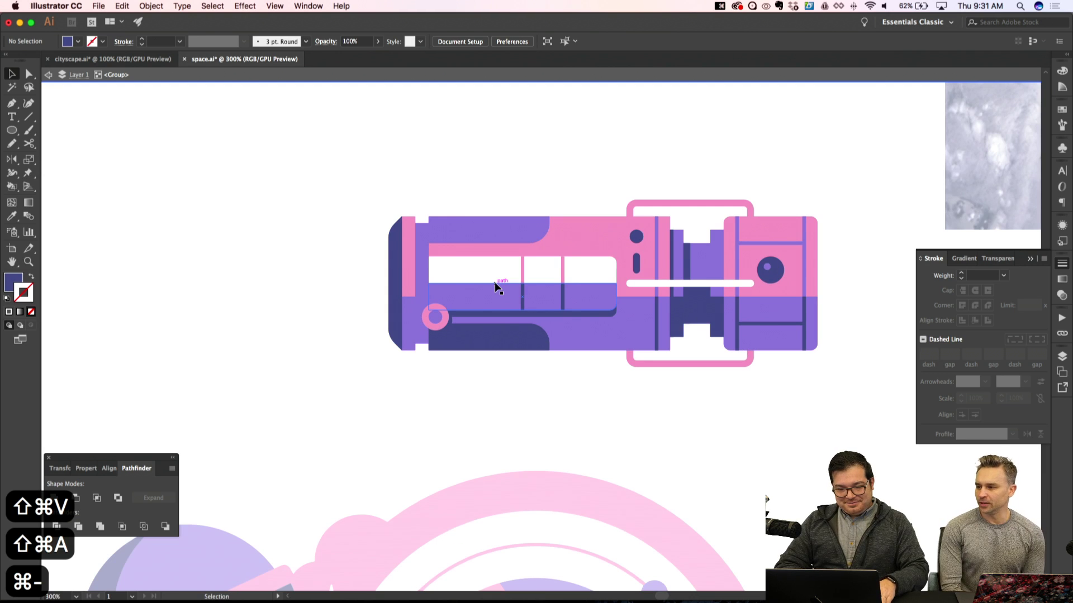
{"action": "key", "text": "Escape"}
{"action": "key", "text": "super+minus"}
{"action": "key", "text": "super+apostrophe"}
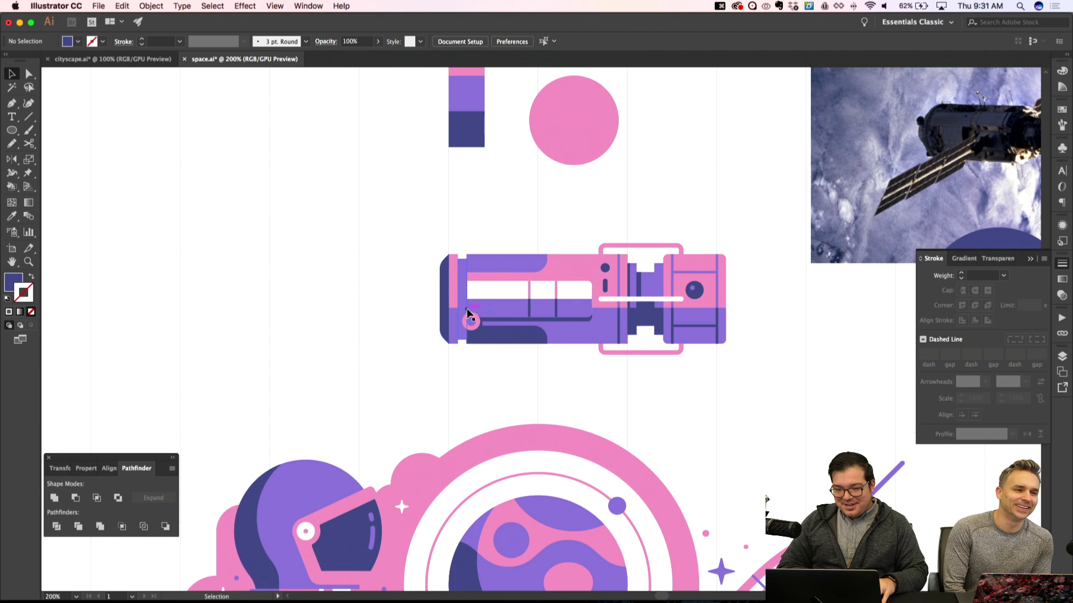
Group the three colour swatches, enable Snap to Grid and move them about 80 pt left and 32 pt up
{"action": "left_click", "coordinate": [467, 308]}
{"action": "key", "text": "shift+super+a"}
{"action": "key", "text": "super+equal"}
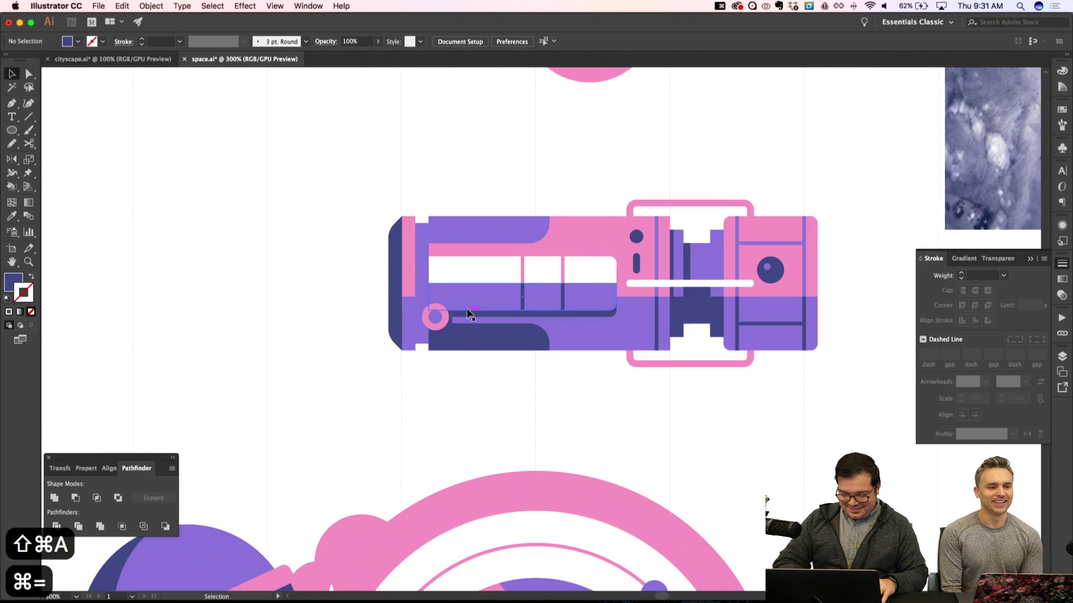
{"action": "scroll", "coordinate": [467, 315], "scroll_direction": "up", "scroll_amount": 10}
{"action": "left_click_drag", "start_coordinate": [413, 197], "coordinate": [335, 175]}
{"action": "key", "text": "super+z"}
{"action": "key", "text": "shift+super+a"}
{"action": "left_click_drag", "start_coordinate": [363, 99], "coordinate": [474, 279]}
{"action": "key", "text": "super+g"}
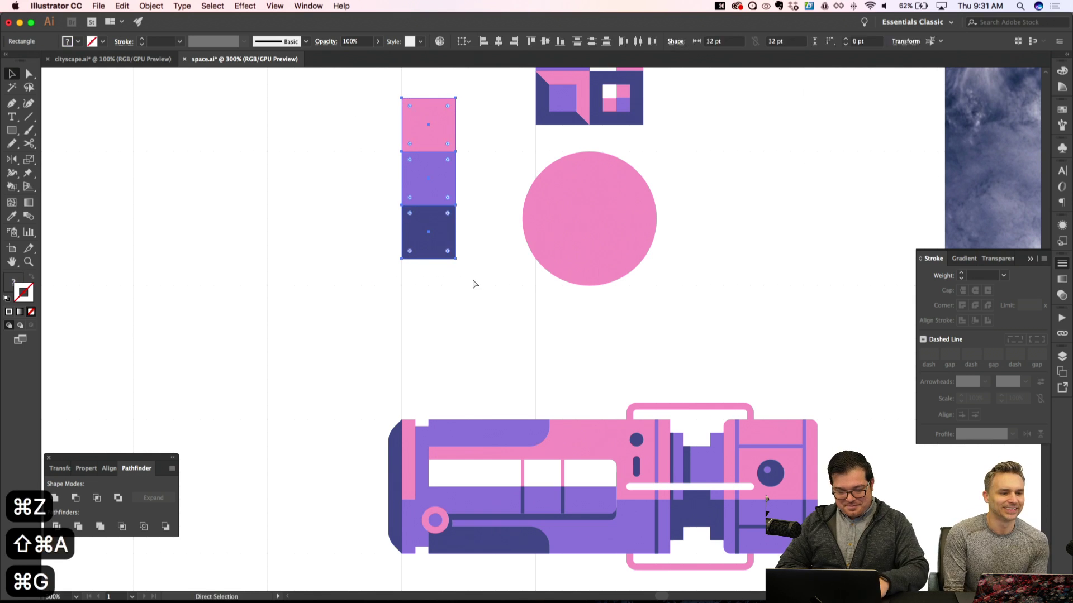
{"action": "key", "text": "shift+super+apostrophe"}
{"action": "left_click_drag", "start_coordinate": [430, 240], "coordinate": [296, 187]}
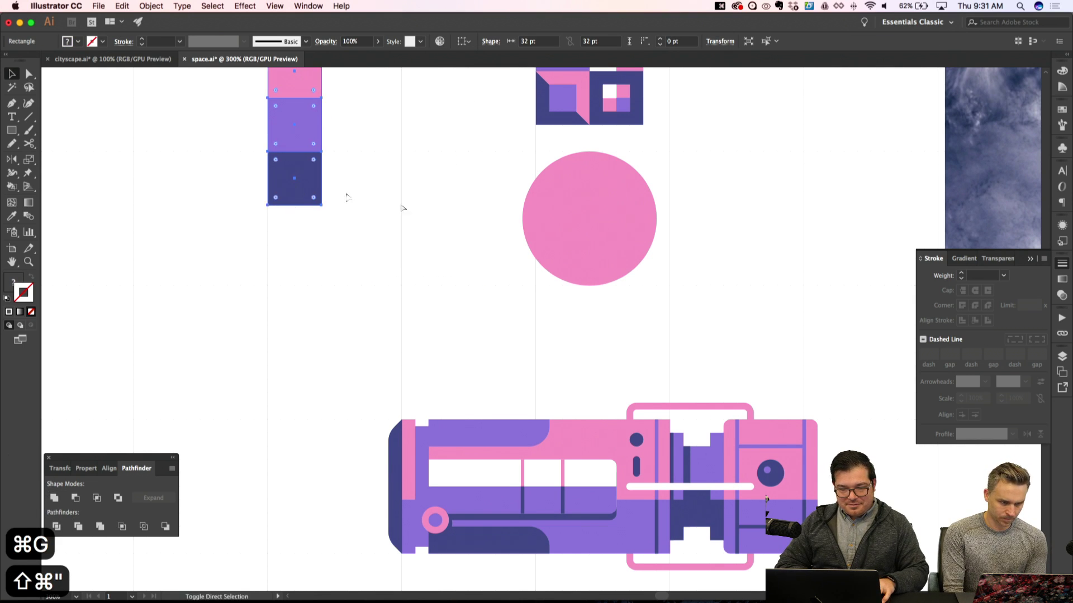
Move the large pink circle about 160 pt right and 40 pt up, clearing the space above the station
{"action": "key", "text": "shift+super+a"}
{"action": "left_click_drag", "start_coordinate": [587, 232], "coordinate": [850, 169]}
{"action": "key", "text": "shift+super+a"}
Draw an upright 72 × 160 pt pink rectangle just above the larger module
{"action": "key", "text": "m"}
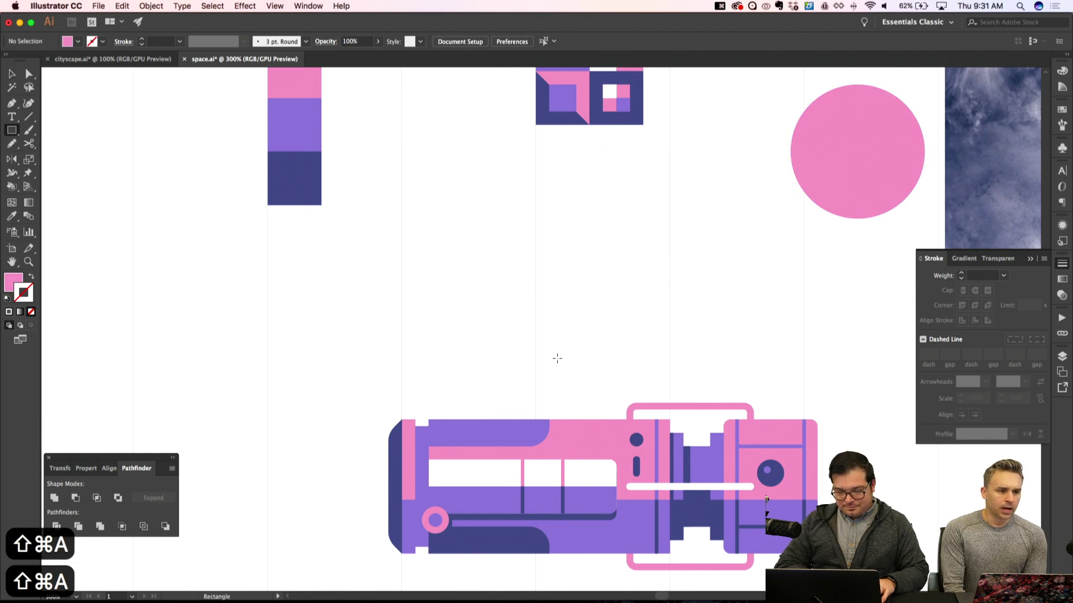
{"action": "left_click_drag", "start_coordinate": [442, 139], "coordinate": [560, 406]}
{"action": "key", "text": "shift+super+a"}
{"action": "key", "text": "super+minus"}
{"action": "key", "text": "super+minus"}
{"action": "key", "text": "super+apostrophe"}
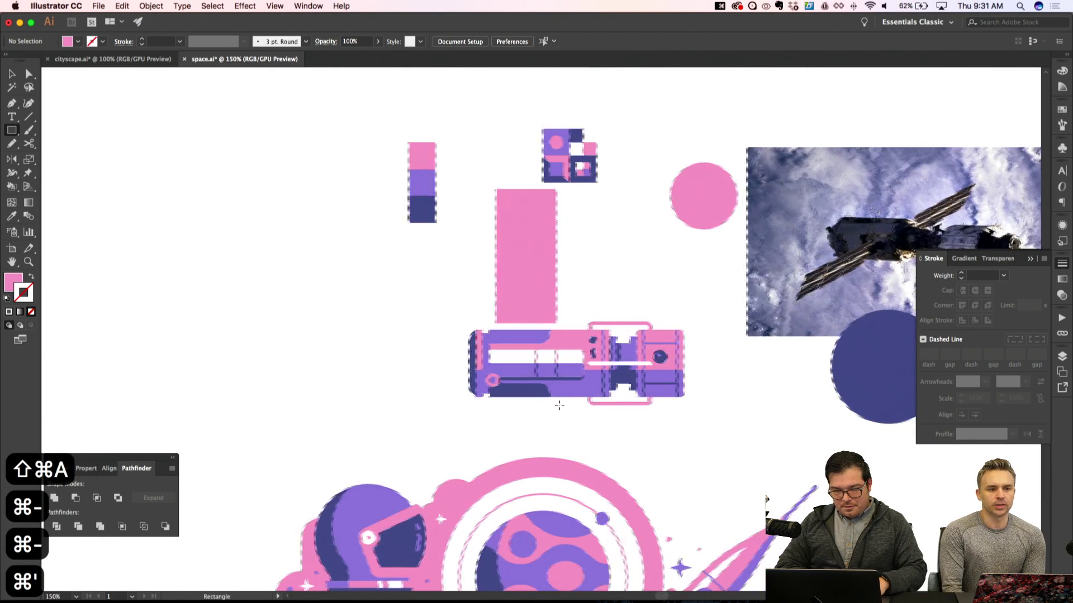
Shift the pink rectangle about 24 pt right above the larger module
{"action": "key", "text": "v"}
{"action": "left_click_drag", "start_coordinate": [441, 291], "coordinate": [454, 286]}
{"action": "key", "text": "shift+super+a"}
{"action": "scroll", "coordinate": [455, 292], "scroll_direction": "down", "scroll_amount": 3}
{"action": "left_click", "coordinate": [440, 219]}
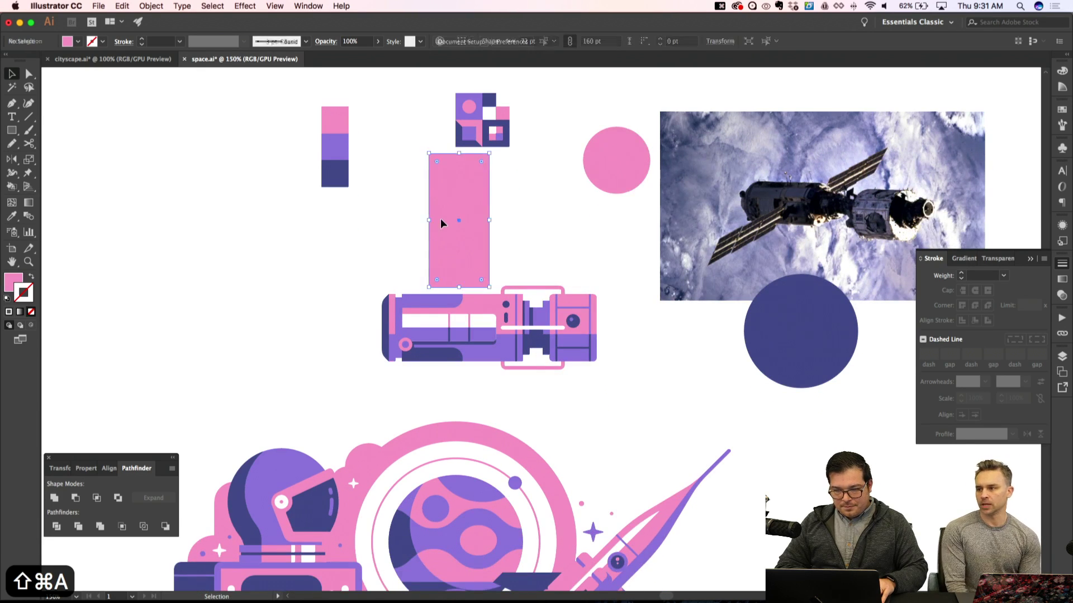
{"action": "key", "text": "shift+super+a"}
{"action": "key", "text": "super+equal"}
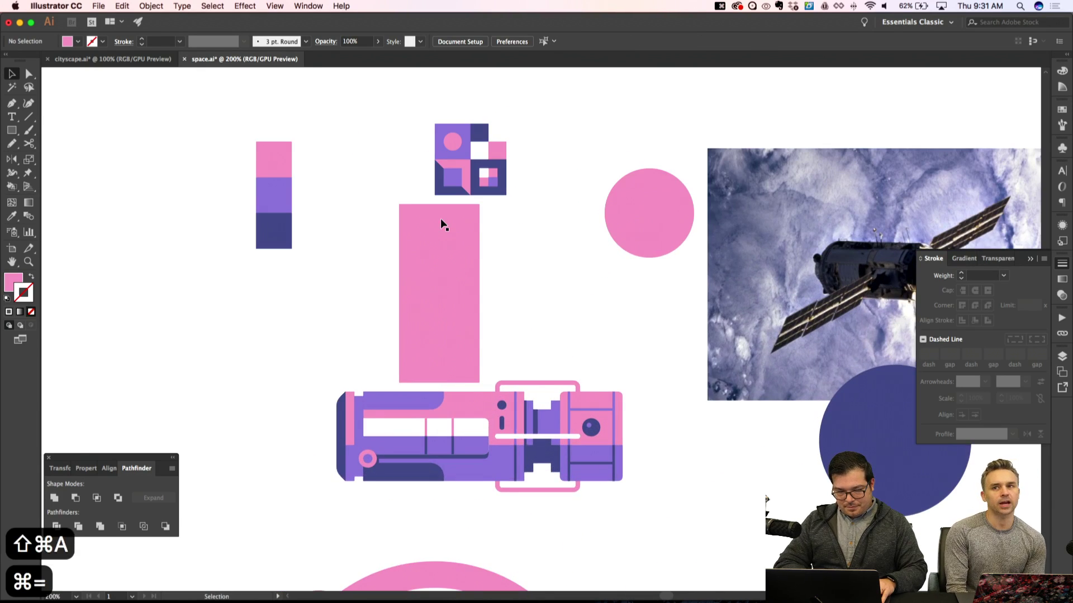
Narrow the pink rectangle to about 32 pt wide by moving its right edge inward
{"action": "left_click", "coordinate": [430, 294]}
{"action": "key", "text": "super+apostrophe"}
{"action": "key", "text": "a"}
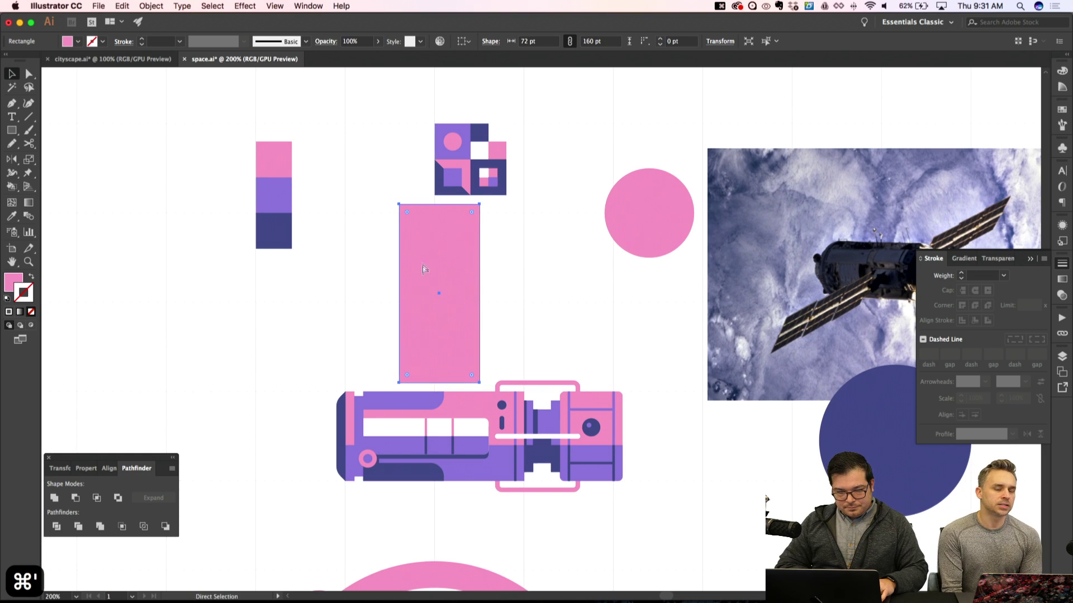
{"action": "left_click_drag", "start_coordinate": [480, 294], "coordinate": [433, 294]}
{"action": "key", "text": "shift+super+a"}
Shorten the narrow pink rectangle to about 88 pt tall by raising its bottom edge
{"action": "scroll", "coordinate": [416, 278], "scroll_direction": "up", "scroll_amount": 2}
{"action": "scroll", "coordinate": [416, 278], "scroll_direction": "up", "scroll_amount": 1}
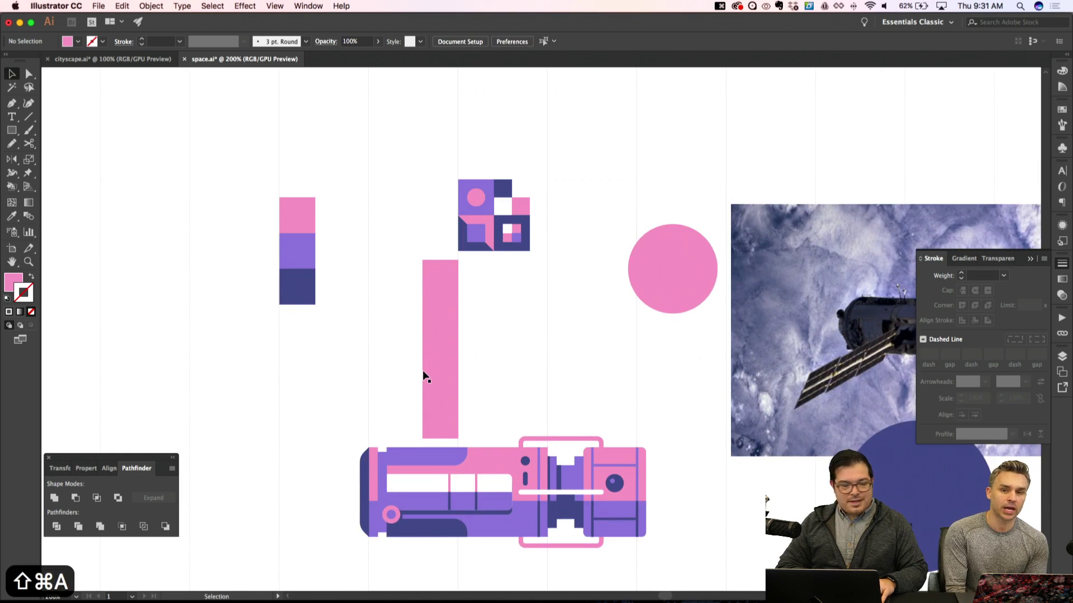
{"action": "scroll", "coordinate": [439, 360], "scroll_direction": "down", "scroll_amount": 5}
{"action": "scroll", "coordinate": [438, 360], "scroll_direction": "right", "scroll_amount": 3}
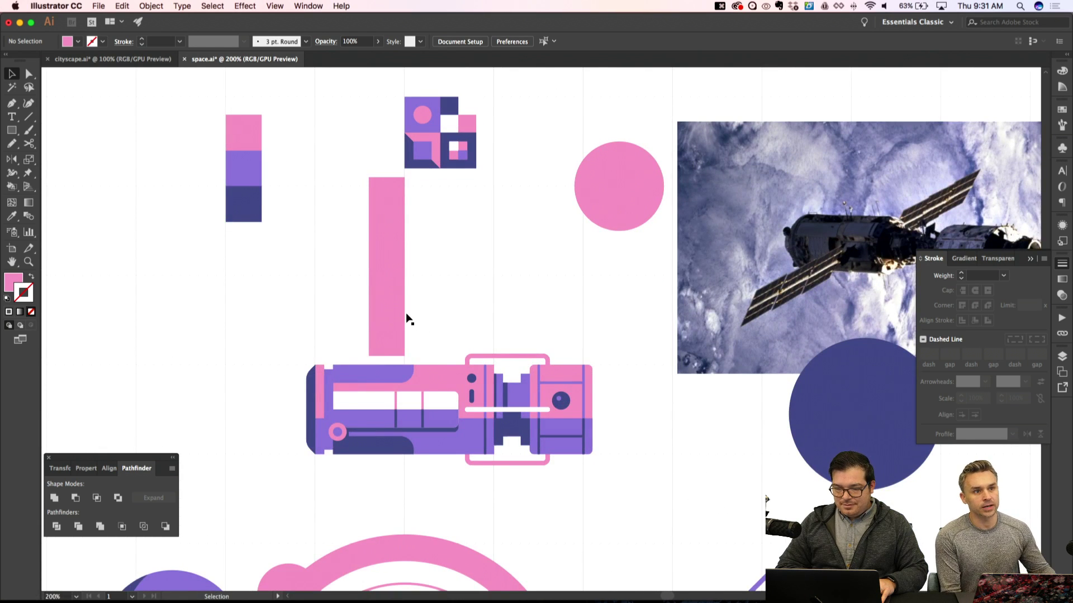
{"action": "left_click_drag", "start_coordinate": [387, 356], "coordinate": [387, 275]}
{"action": "key", "text": "shift+super+a"}
Draw a grid of evenly spaced 2 pt purple lines across the narrow pink rectangle
{"action": "key", "text": "p"}
{"action": "key", "text": "super+equal"}
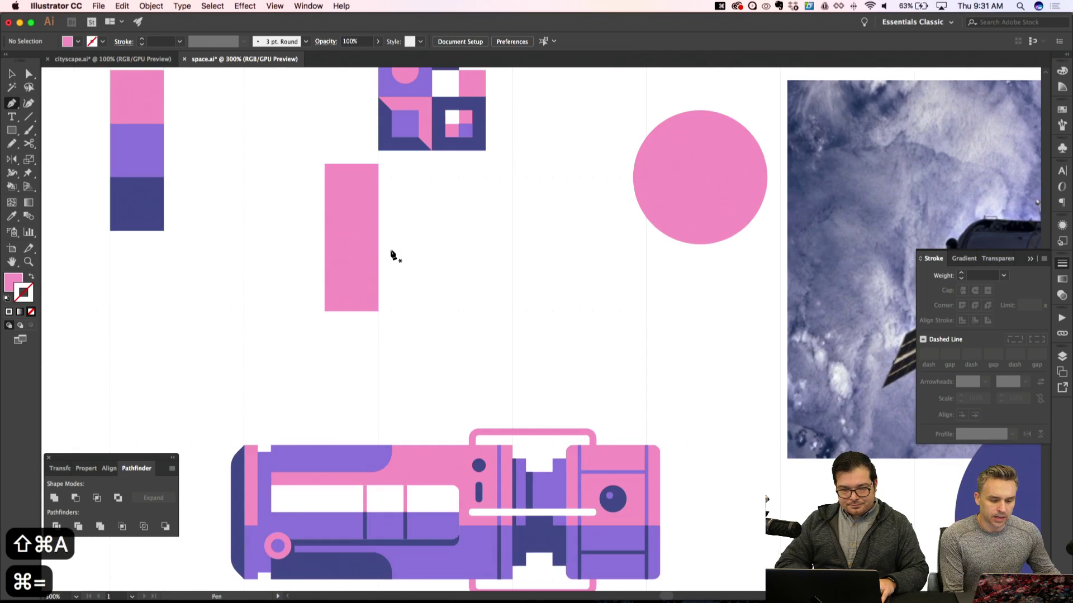
{"action": "left_click", "coordinate": [335, 310]}
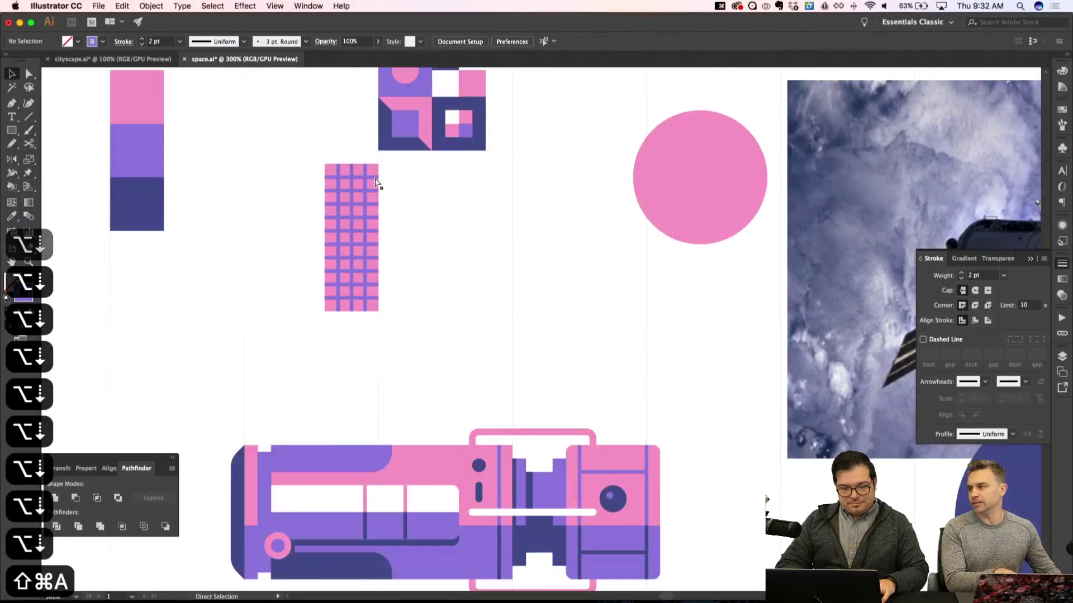
Group the pink gridded panel with its lines and place a duplicate to its right, leaving a gap between them
{"action": "key", "text": "super+minus"}
{"action": "key", "text": "super+minus"}
{"action": "key", "text": "super+apostrophe"}
{"action": "key", "text": "super+equal"}
{"action": "key", "text": "super+equal"}
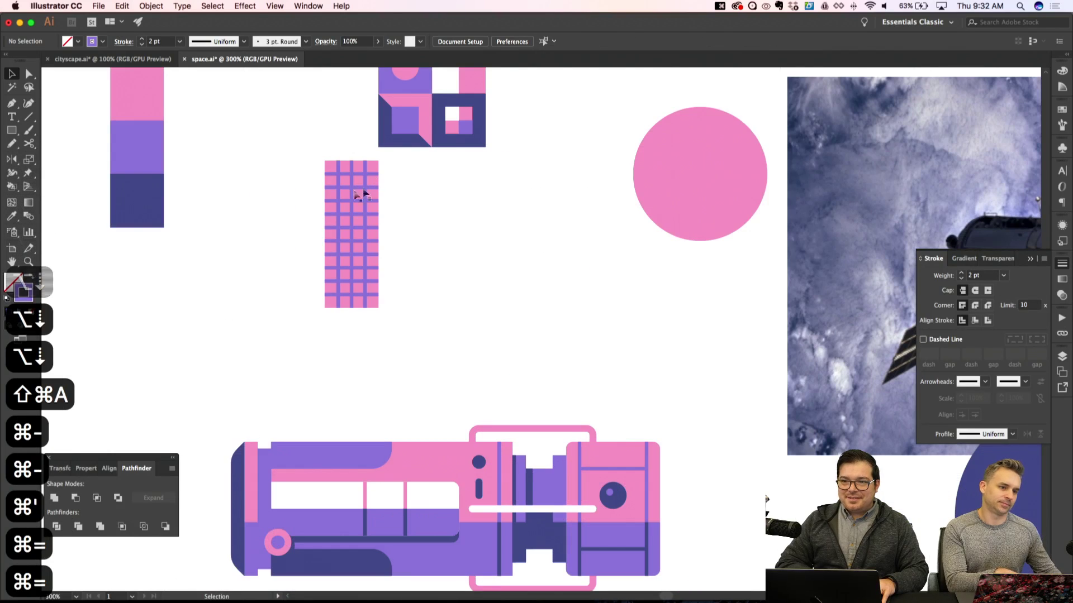
{"action": "left_click_drag", "start_coordinate": [287, 160], "coordinate": [396, 355]}
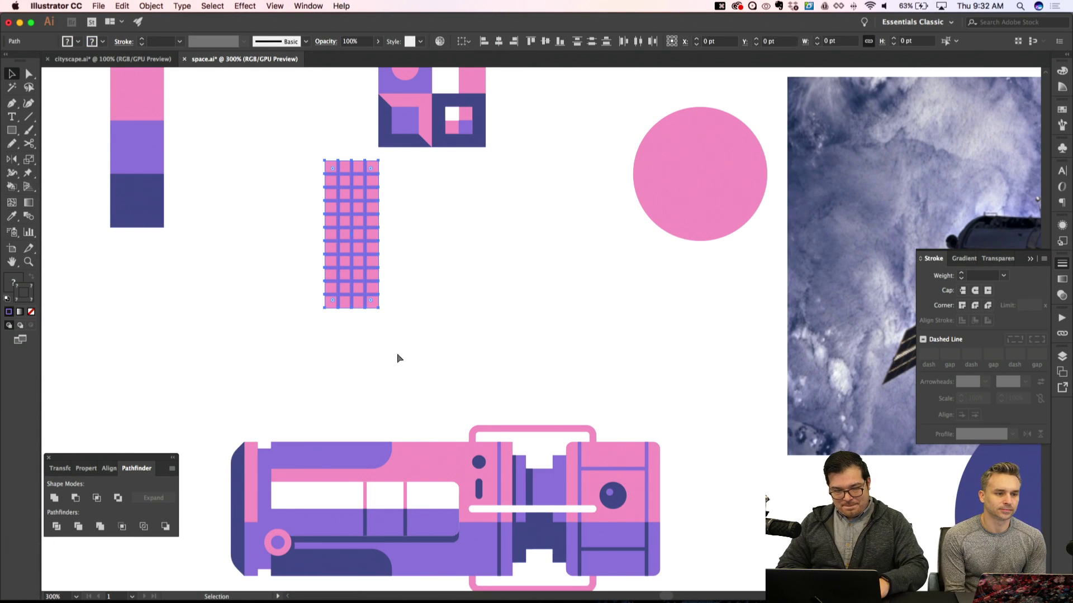
{"action": "key", "text": "super+g"}
{"action": "key", "text": "shift+super+a"}
{"action": "left_click_drag", "start_coordinate": [364, 278], "coordinate": [436, 281]}
{"action": "key", "text": "shift+super+a"}
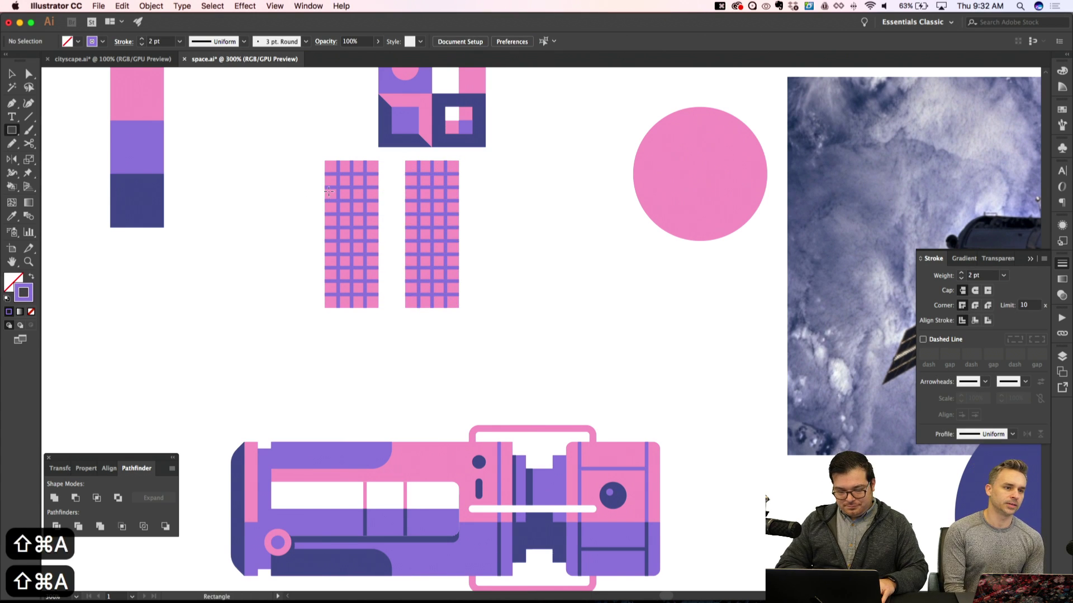
Draw a purple bar 8 pt wide and 168 pt tall, centred between the two panels and reaching down to the station body
{"action": "left_click_drag", "start_coordinate": [378, 161], "coordinate": [392, 310]}
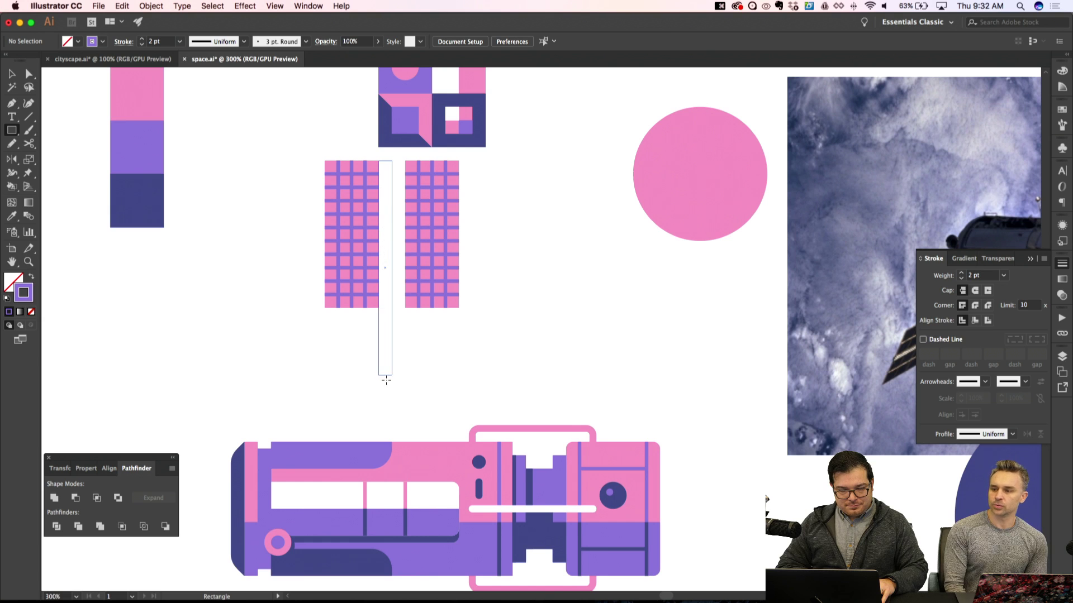
{"action": "left_click_drag", "start_coordinate": [388, 441], "coordinate": [389, 442]}
{"action": "key", "text": "shift+super+a"}
{"action": "key", "text": "v"}
{"action": "left_click", "coordinate": [391, 400]}
{"action": "key", "text": "shift+x"}
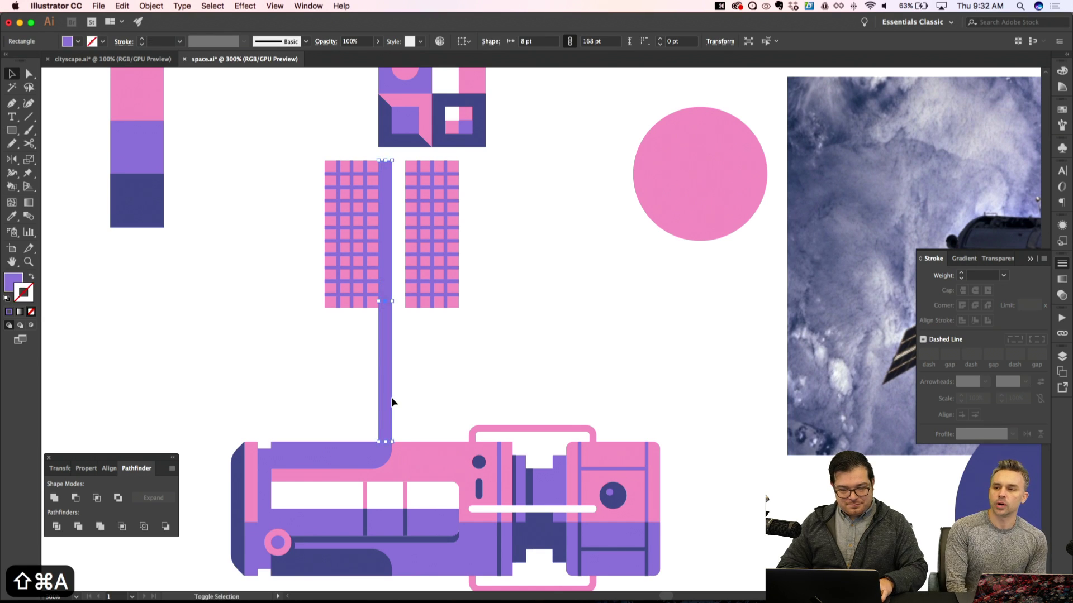
{"action": "key", "text": "shift+super+apostrophe"}
{"action": "key", "text": "shift+super+a"}
{"action": "key", "text": "super+minus"}
{"action": "key", "text": "super+minus"}
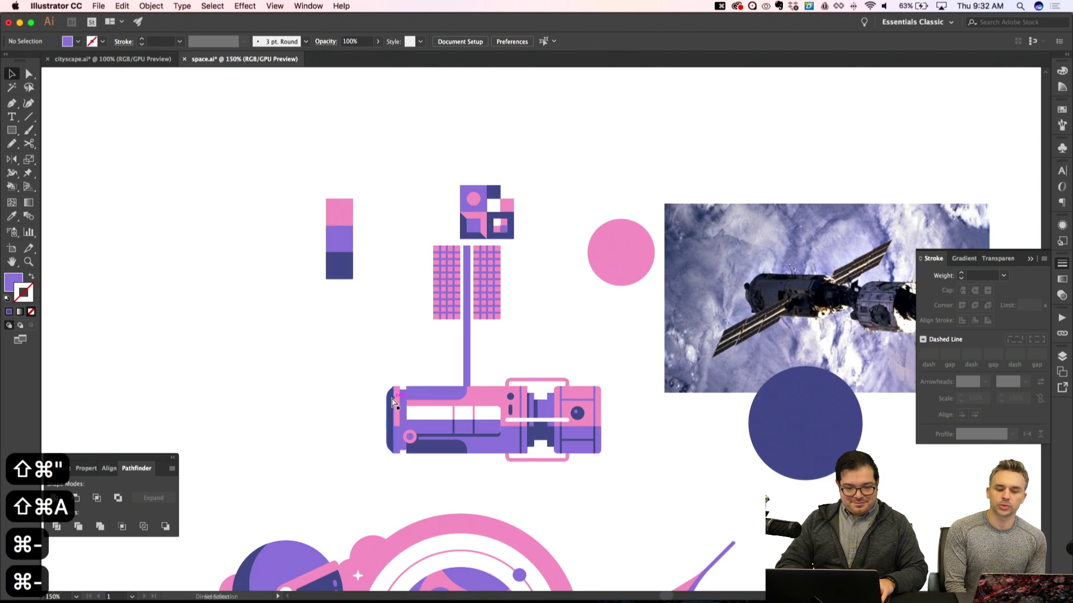
Delete the lowest horizontal grid line from both panels
{"action": "key", "text": "super+apostrophe"}
{"action": "key", "text": "super+equal"}
{"action": "key", "text": "super+equal"}
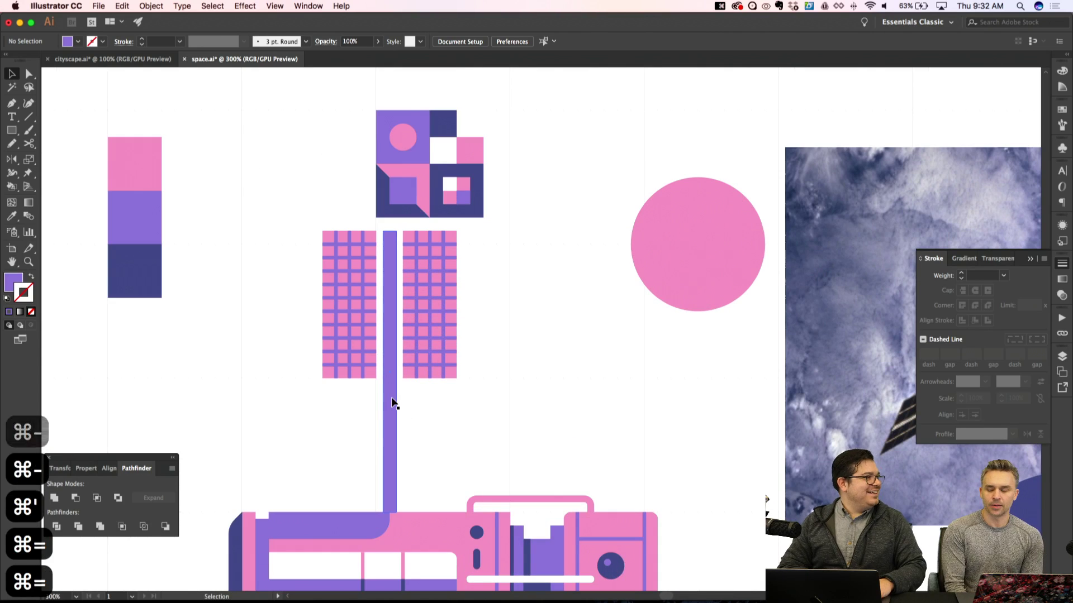
{"action": "key", "text": "super+equal"}
{"action": "key", "text": "a"}
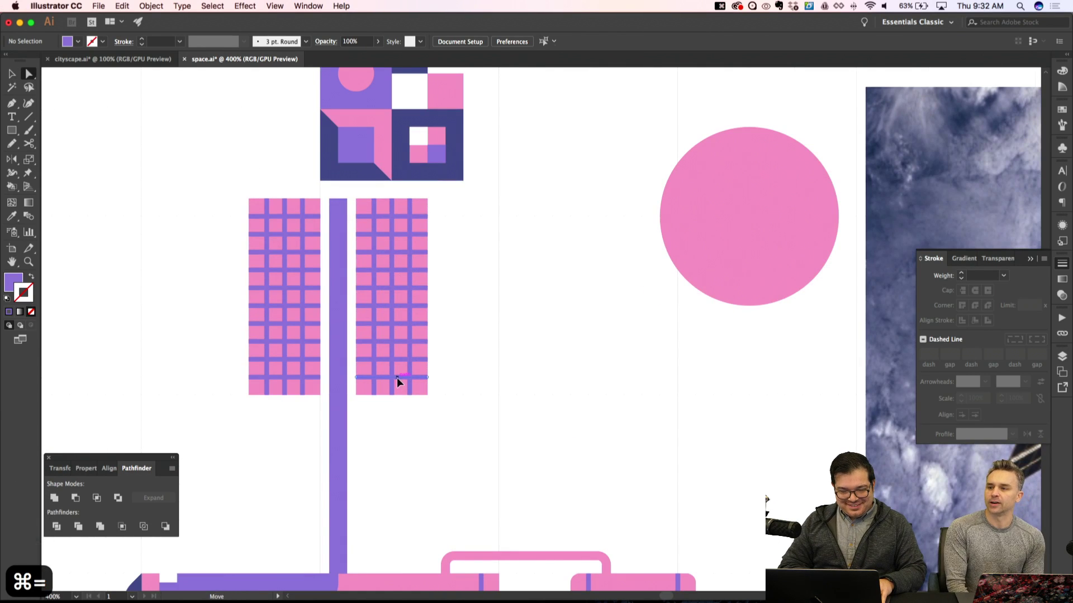
{"action": "left_click", "coordinate": [397, 377]}
{"action": "key", "text": "Delete"}
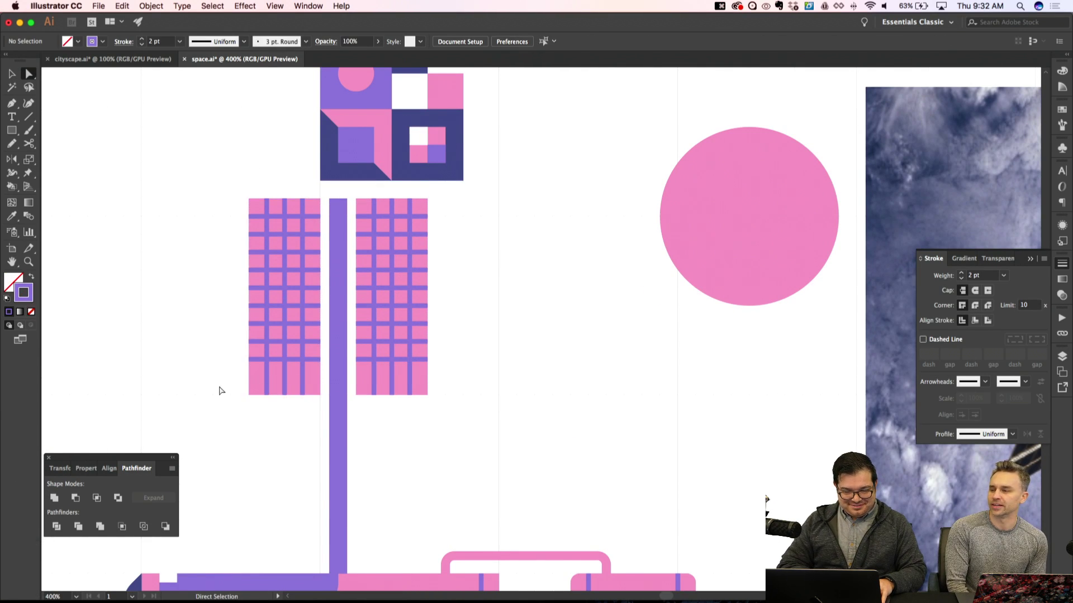
Shorten both gridded panels from their lower ends to a height of 80 pt
{"action": "left_click_drag", "start_coordinate": [327, 415], "coordinate": [326, 411]}
{"action": "key", "text": "shift+super+apostrophe"}
{"action": "key", "text": "Delete"}
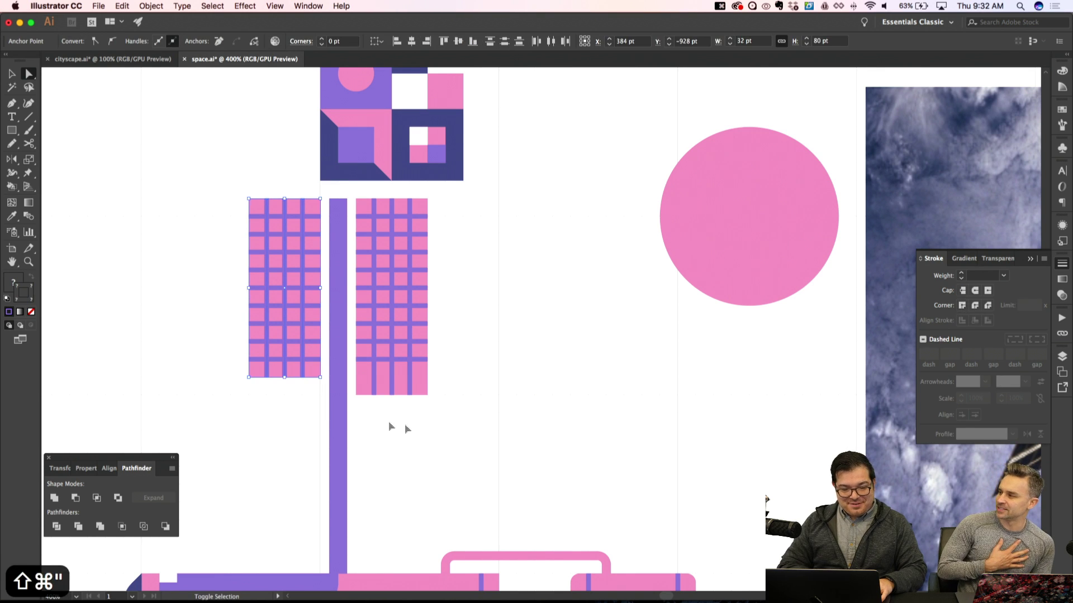
{"action": "key", "text": "shift+super+a"}
{"action": "left_click_drag", "start_coordinate": [464, 434], "coordinate": [354, 390]}
{"action": "key", "text": "Delete"}
{"action": "key", "text": "shift+super+a"}
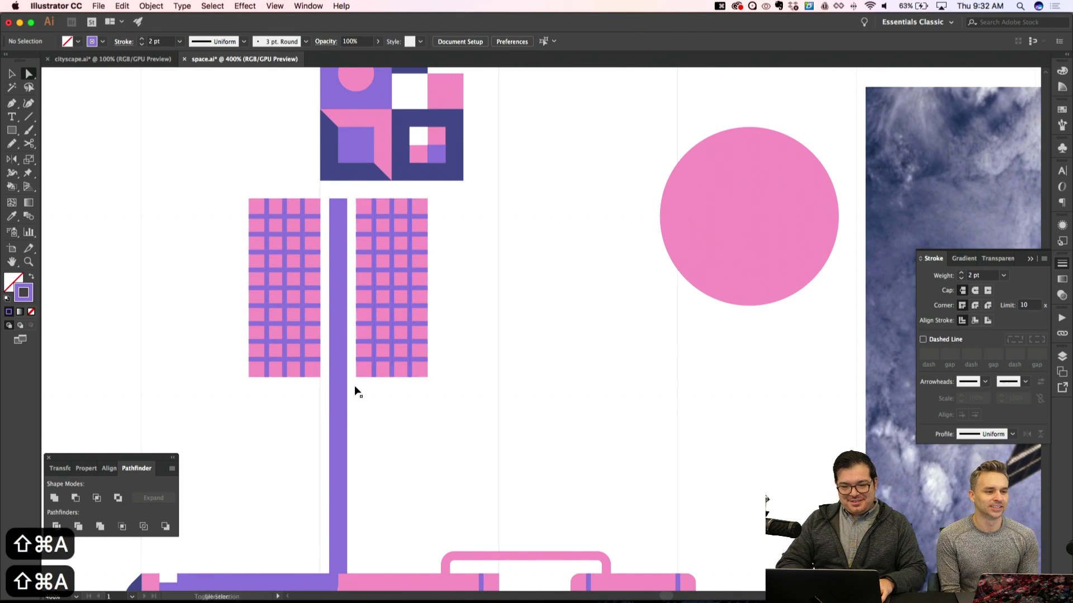
Round the corners of both pink panel rectangles to 2 pt
{"action": "key", "text": "super+minus"}
{"action": "key", "text": "super+minus"}
{"action": "key", "text": "super+apostrophe"}
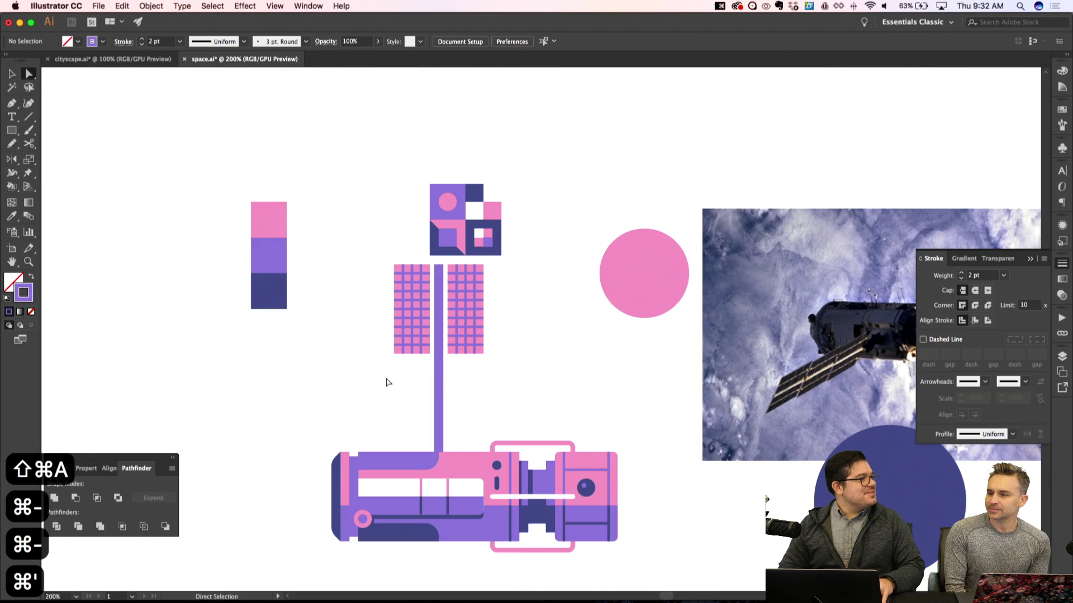
{"action": "key", "text": "super+equal"}
{"action": "key", "text": "super+equal"}
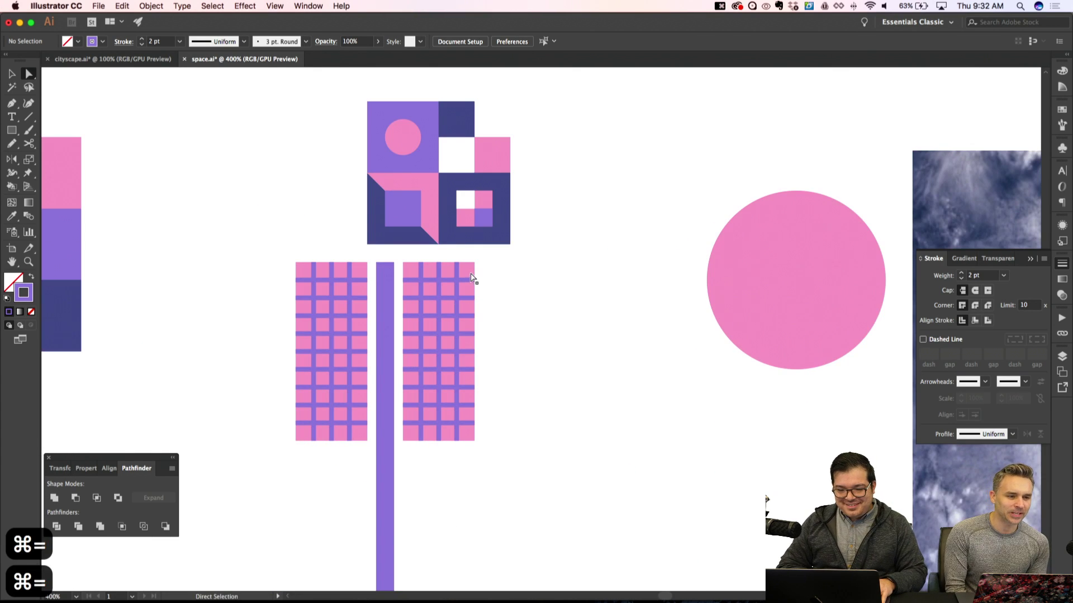
{"action": "left_click", "coordinate": [471, 278]}
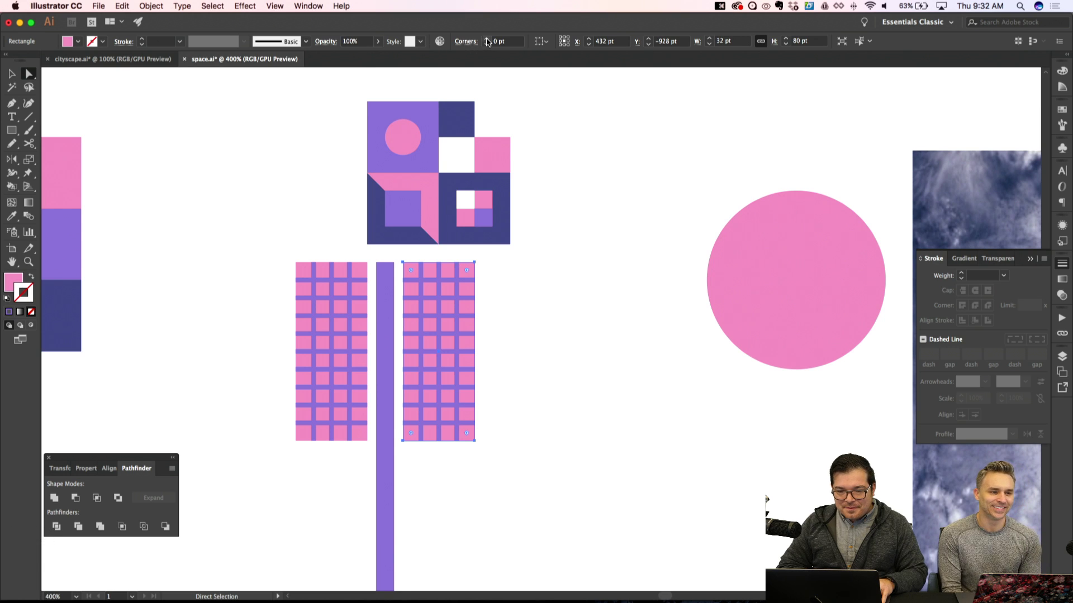
{"action": "key", "text": "super+shift+a"}
{"action": "left_click", "coordinate": [303, 274]}
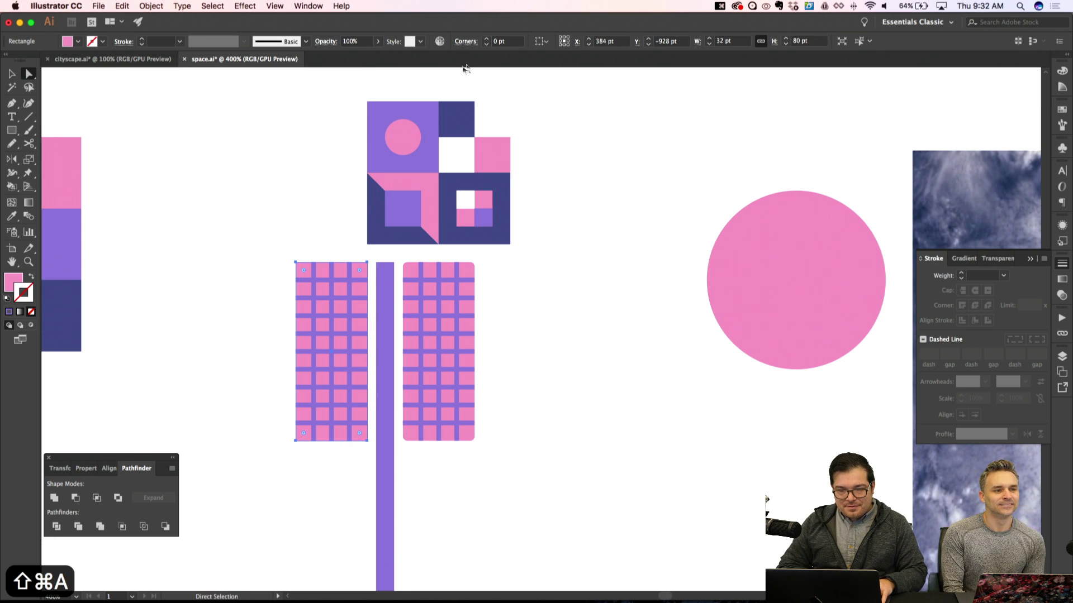
{"action": "key", "text": "super+shift+a"}
{"action": "key", "text": "super+minus"}
{"action": "key", "text": "super+apostrophe"}
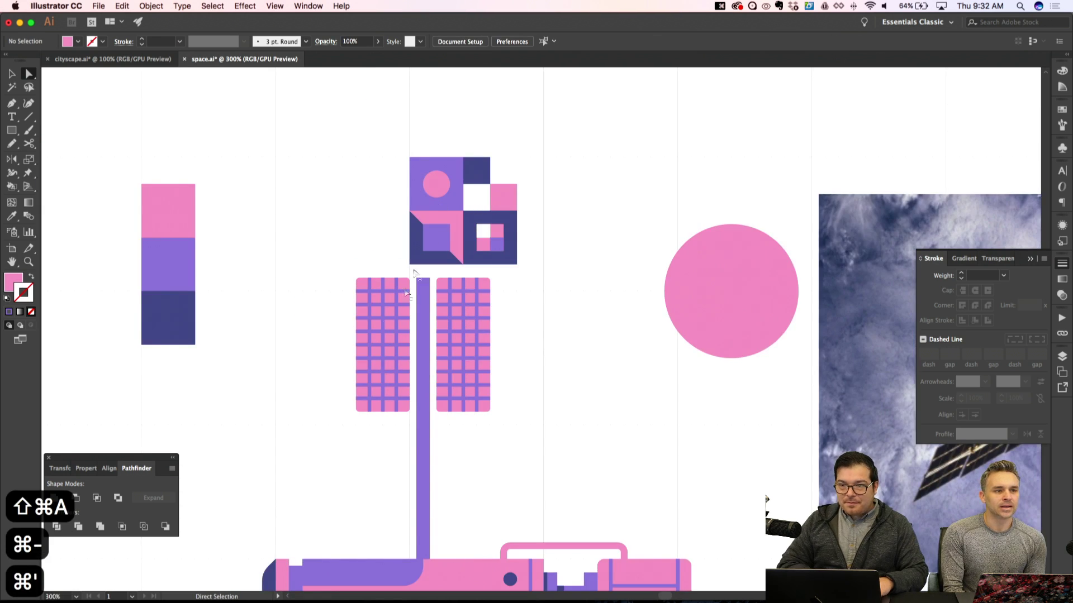
{"action": "left_click", "coordinate": [390, 357]}
{"action": "key", "text": "super+shift+a"}
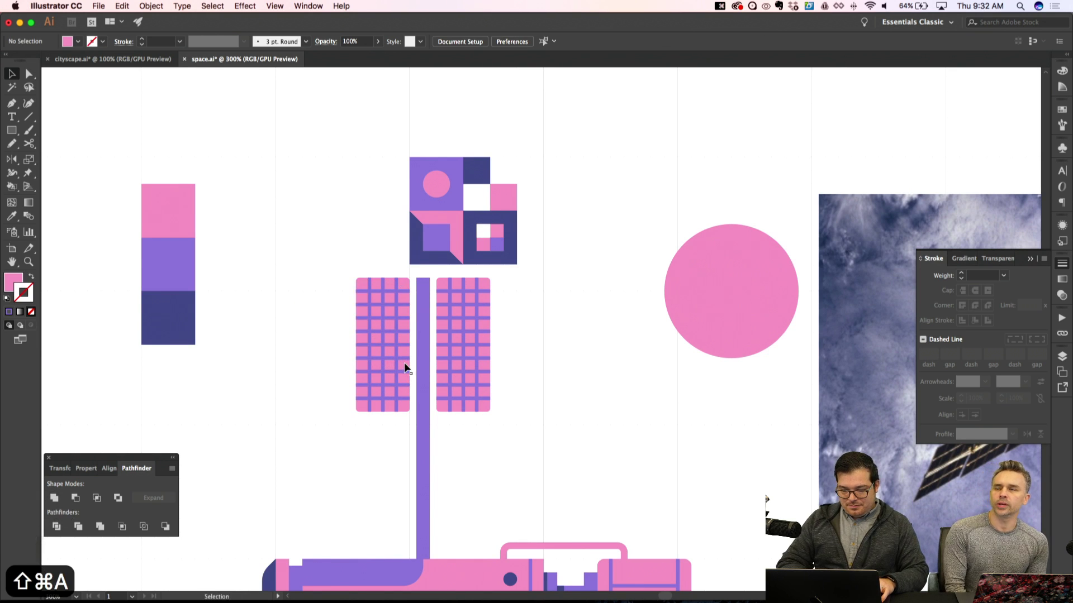
Draw a diagonal band 64 pt wide and 64 pt tall across the upper part of the left panel with the Pen tool
{"action": "key", "text": "p"}
{"action": "key", "text": "super+equal"}
{"action": "left_click", "coordinate": [348, 245]}
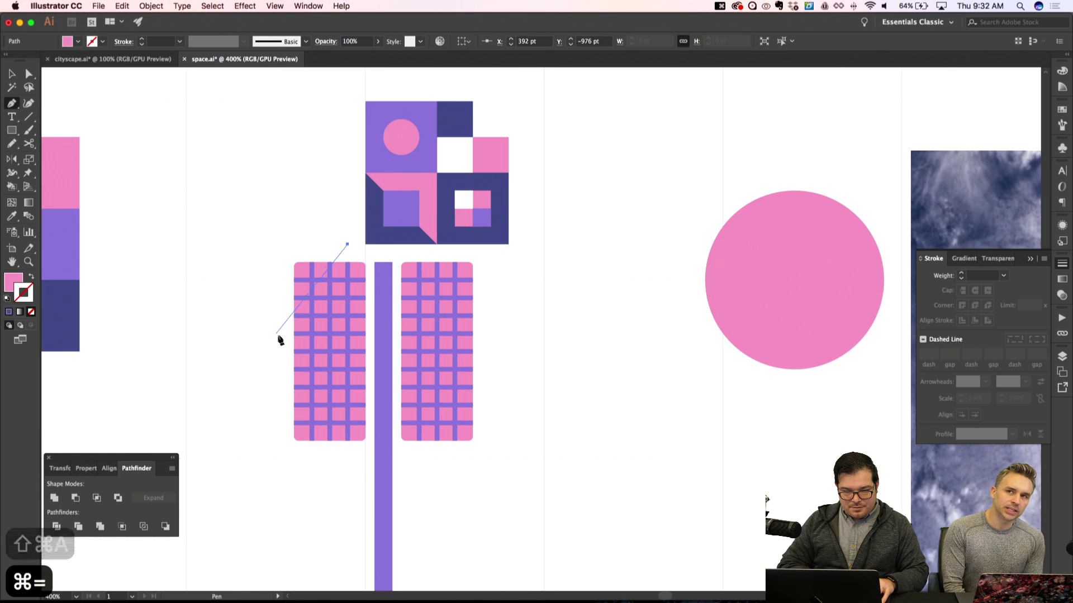
{"action": "left_click", "coordinate": [258, 334]}
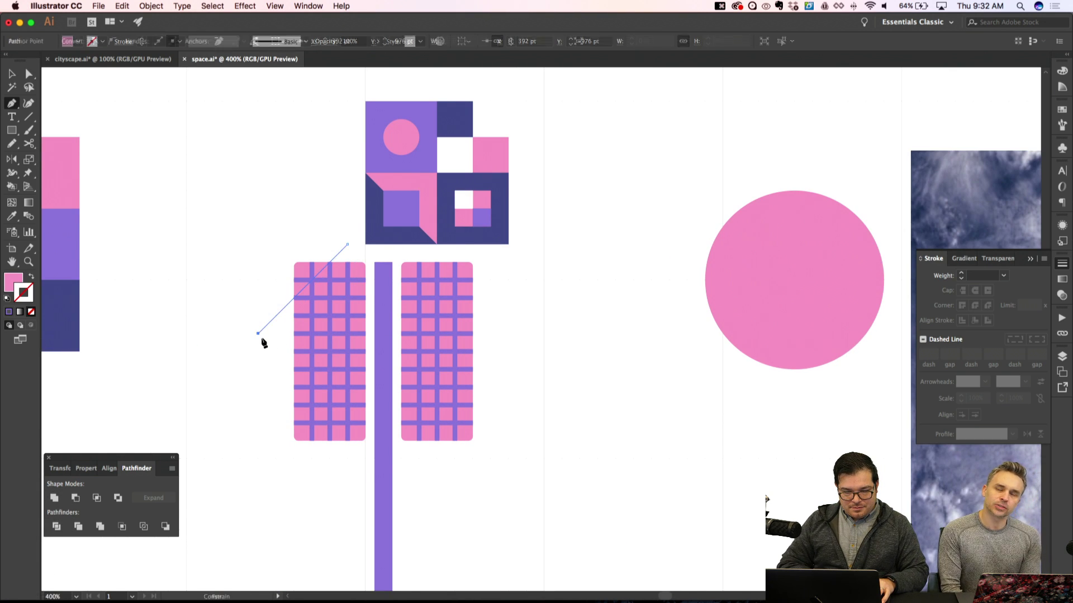
{"action": "left_click", "coordinate": [257, 386]}
{"action": "left_click", "coordinate": [400, 244]}
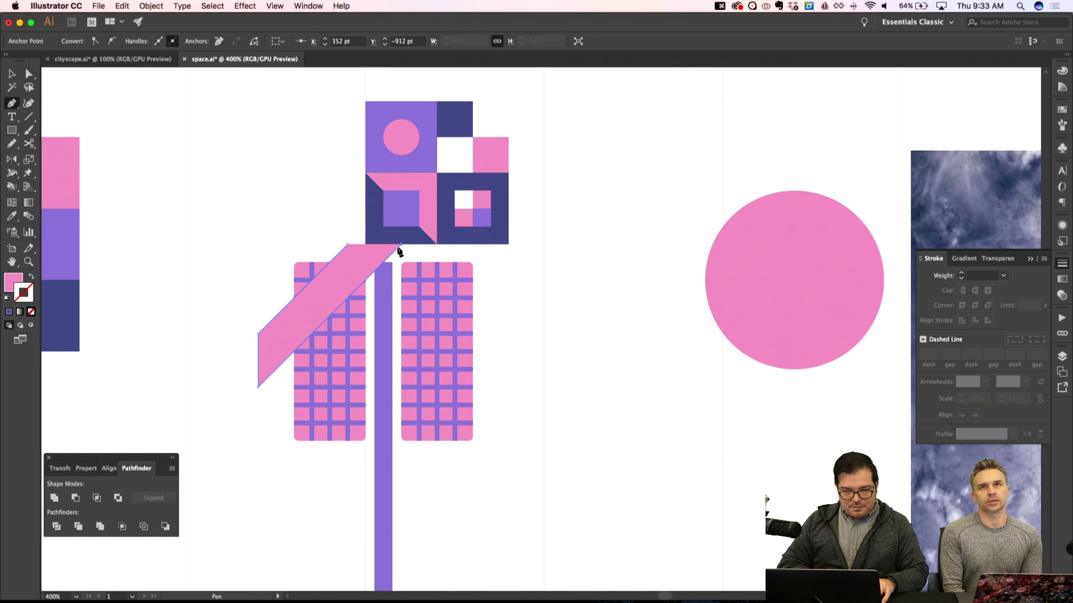
{"action": "left_click", "coordinate": [347, 244]}
{"action": "key", "text": "shift+super+a"}
Fill the diagonal band with the white sampled from the station's windows
{"action": "key", "text": "v"}
{"action": "left_click", "coordinate": [333, 300]}
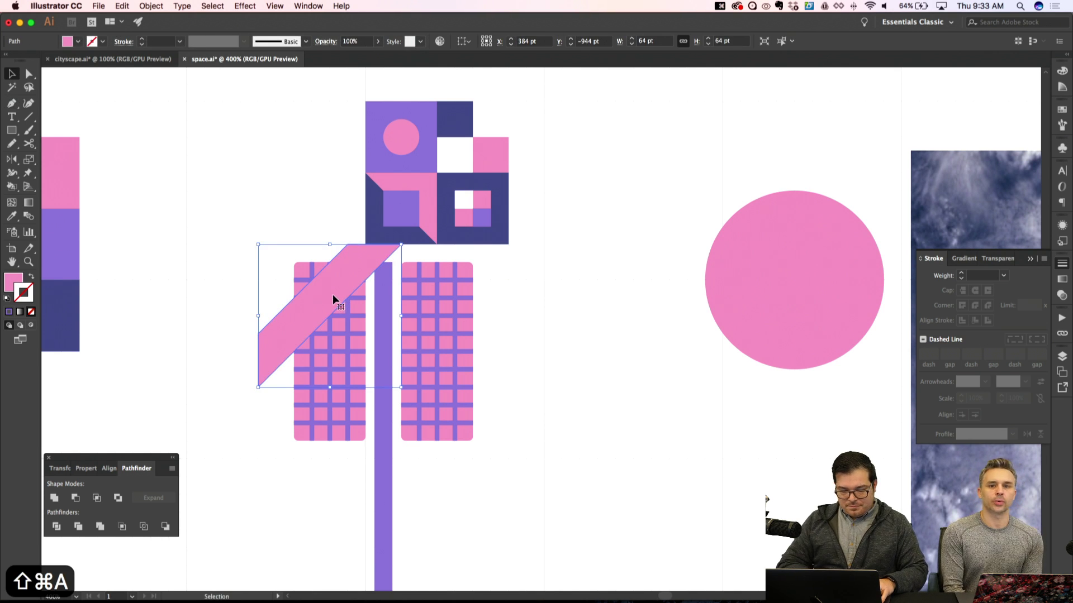
{"action": "key", "text": "i"}
{"action": "scroll", "coordinate": [335, 293], "scroll_direction": "down", "scroll_amount": 10}
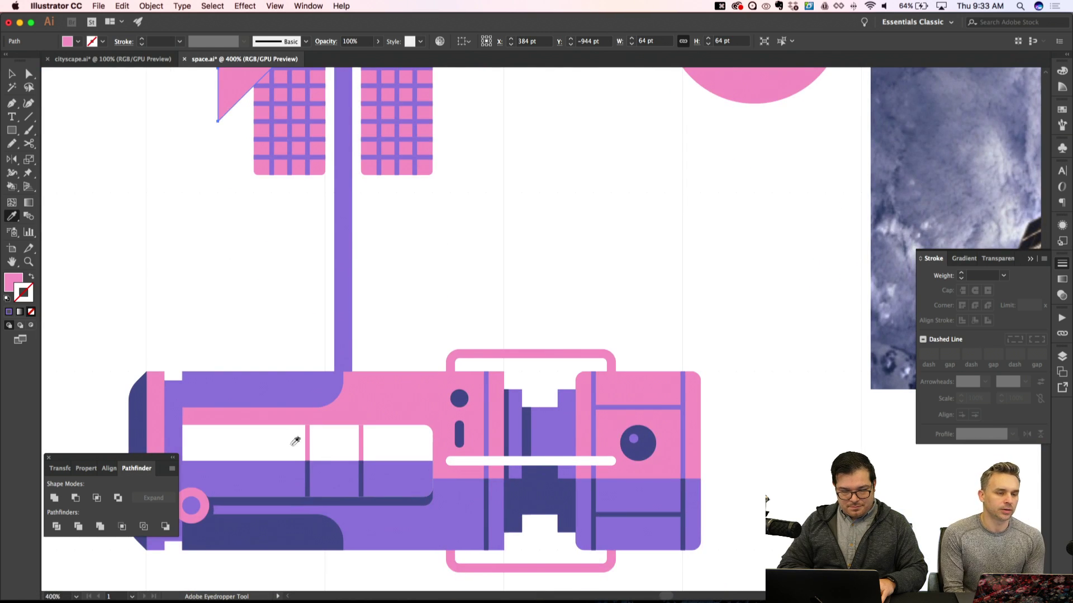
{"action": "left_click", "coordinate": [295, 442]}
{"action": "scroll", "coordinate": [293, 439], "scroll_direction": "up", "scroll_amount": 6}
{"action": "key", "text": "shift+super+a"}
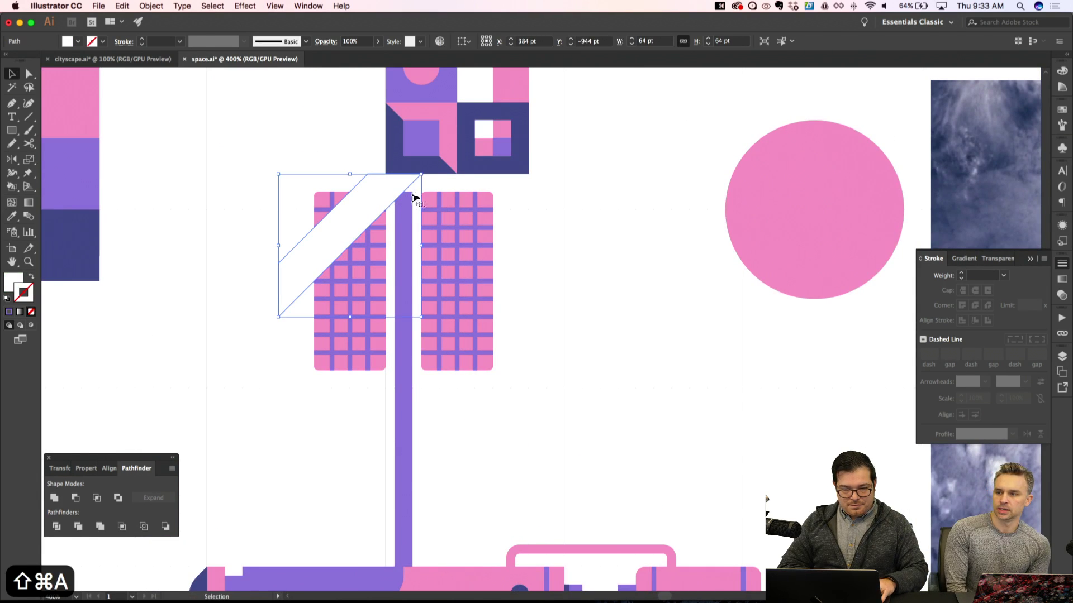
Duplicate the white diagonal band onto the lower part of the left panel
{"action": "key", "text": "shift+super+a"}
{"action": "left_click", "coordinate": [378, 199]}
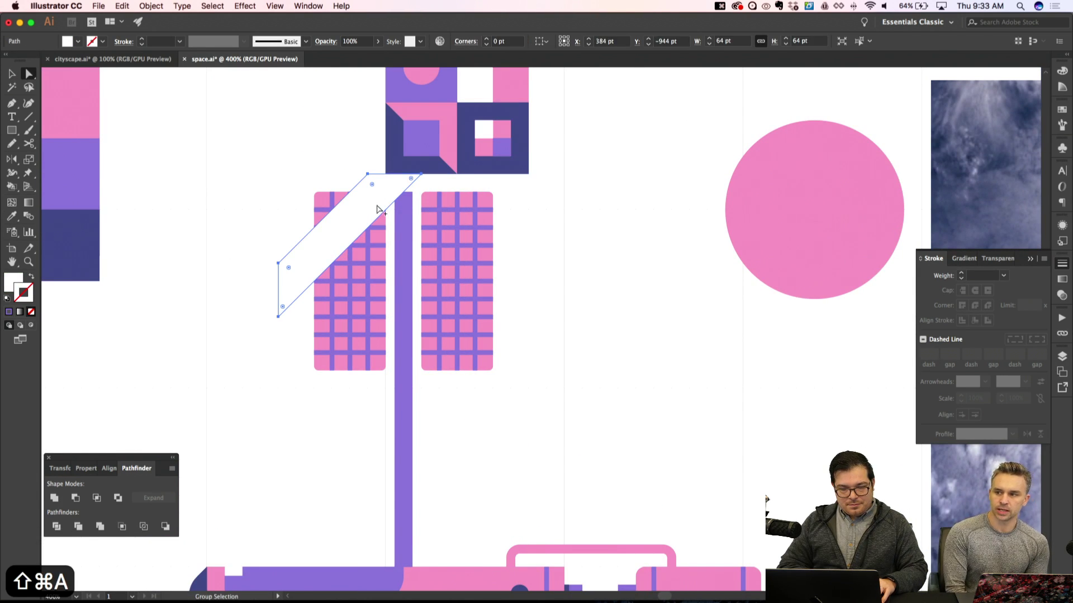
{"action": "left_click_drag", "start_coordinate": [379, 210], "coordinate": [392, 321]}
Narrow the lower diagonal band into a thinner parallel stripe by shifting its two lower-edge corner points
{"action": "left_click", "coordinate": [436, 285]}
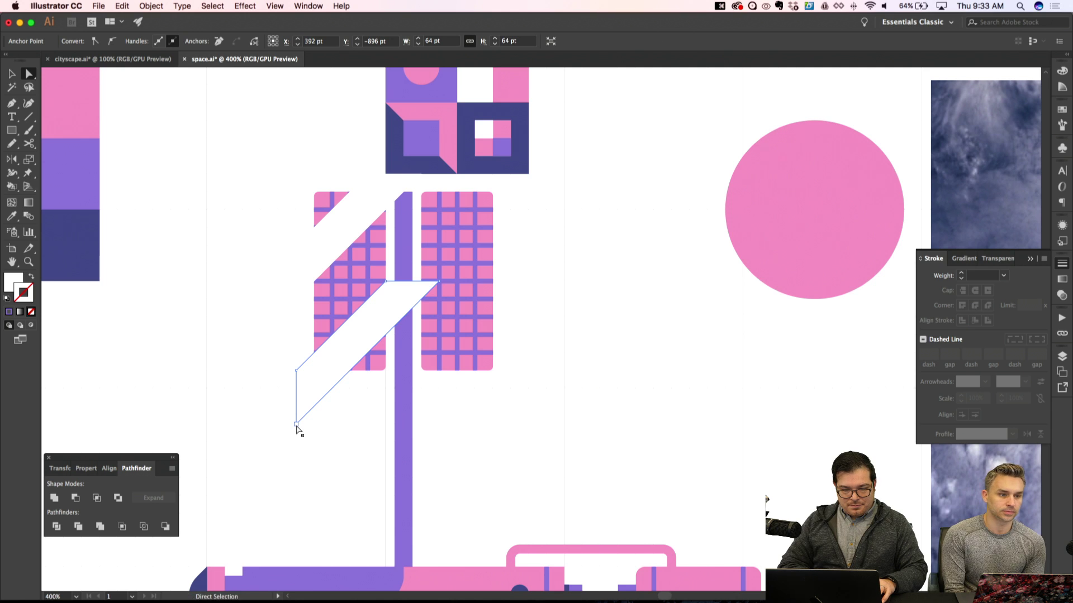
{"action": "left_click", "coordinate": [296, 425]}
{"action": "key", "text": "Up"}
{"action": "key", "text": "Up"}
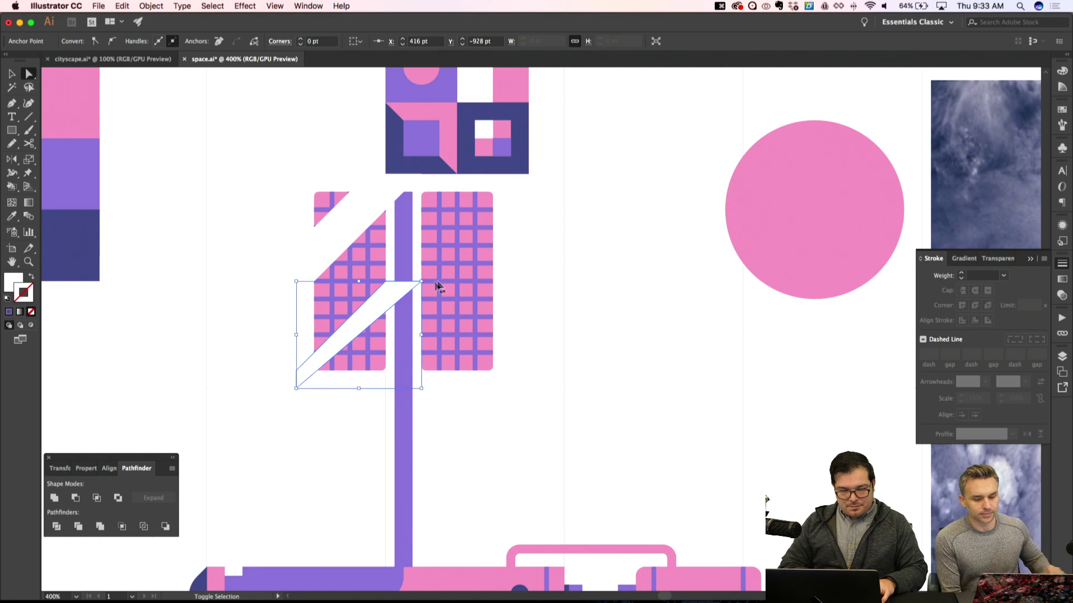
{"action": "key", "text": "shift+super+a"}
{"action": "left_click", "coordinate": [421, 288]}
{"action": "left_click_drag", "start_coordinate": [421, 287], "coordinate": [395, 283]}
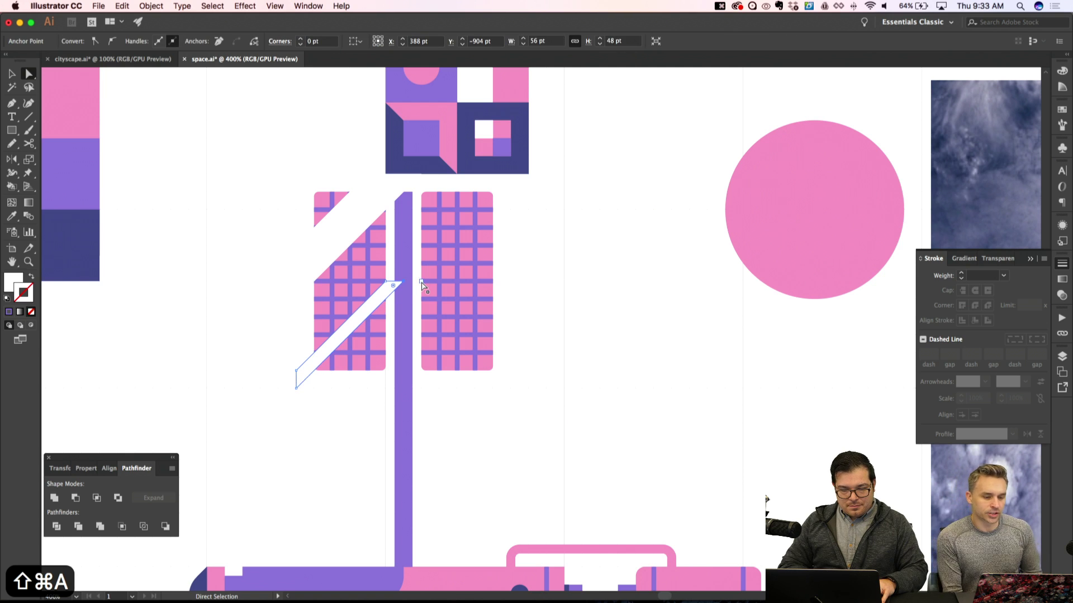
{"action": "key", "text": "shift+super+a"}
Trim the upper band to the left panel's rounded outline by intersecting it with an in-place copy of the panel rectangle
{"action": "key", "text": "super+equal"}
{"action": "key", "text": "super+equal"}
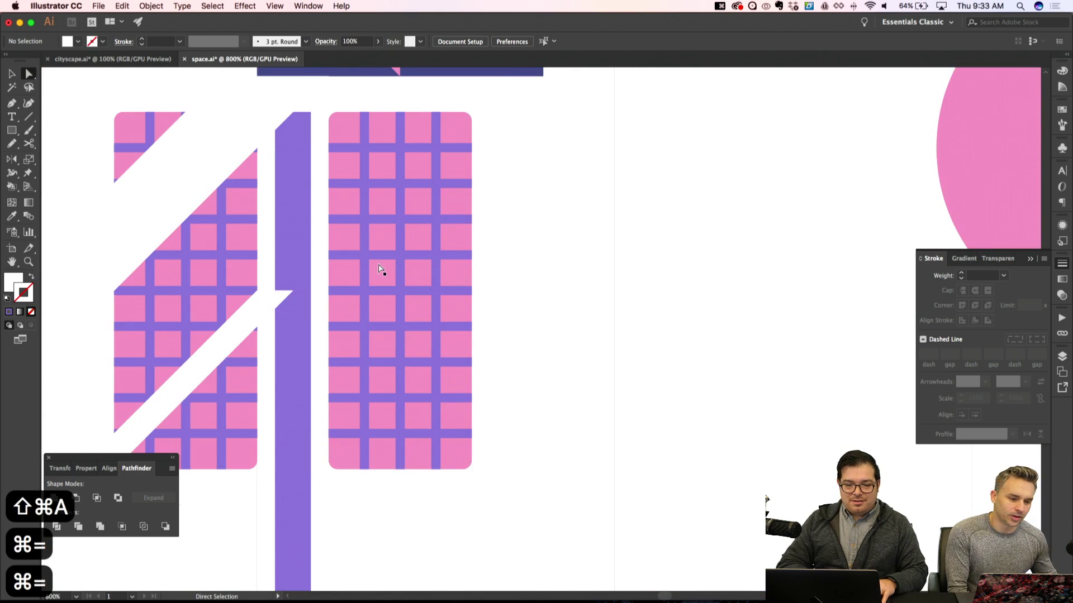
{"action": "left_click", "coordinate": [238, 206]}
{"action": "key", "text": "super+c"}
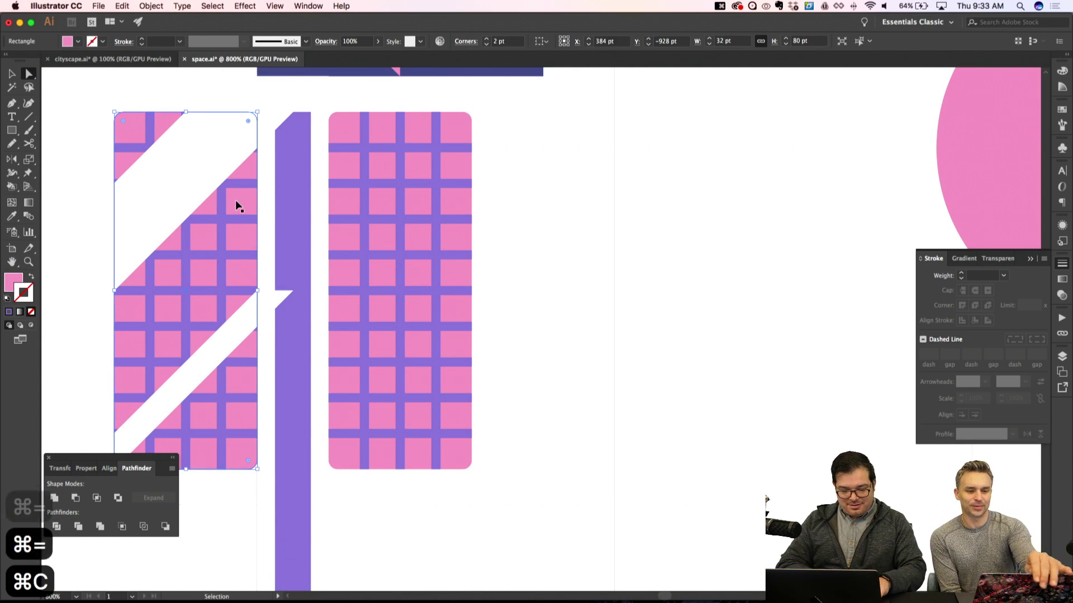
{"action": "key", "text": "shift+super+v"}
{"action": "left_click", "coordinate": [270, 115]}
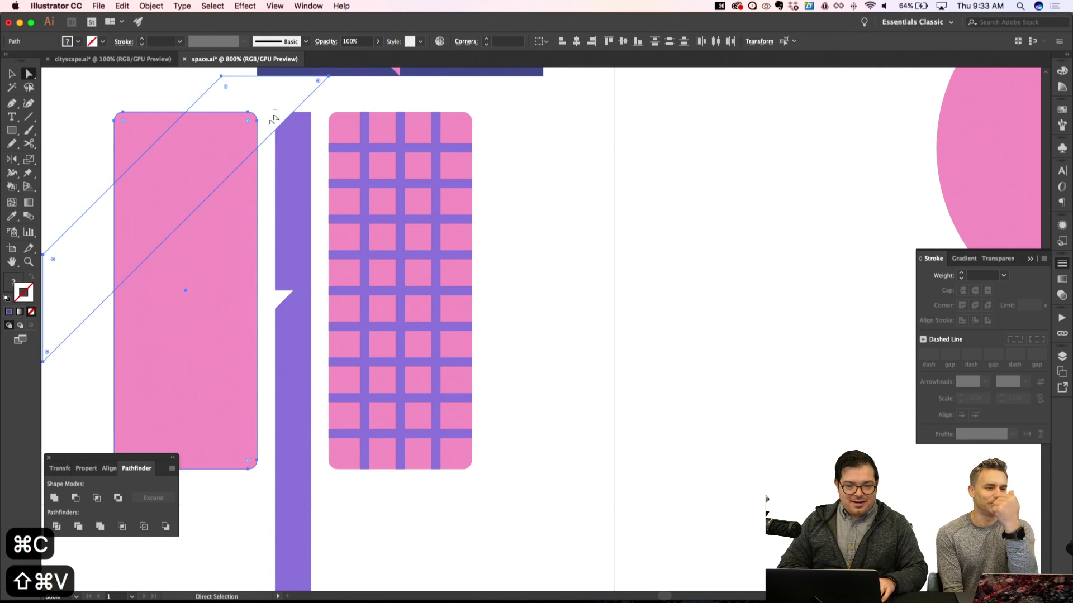
{"action": "left_click", "coordinate": [97, 498]}
{"action": "scroll", "coordinate": [173, 417], "scroll_direction": "up", "scroll_amount": 3}
{"action": "scroll", "coordinate": [173, 416], "scroll_direction": "left", "scroll_amount": 4}
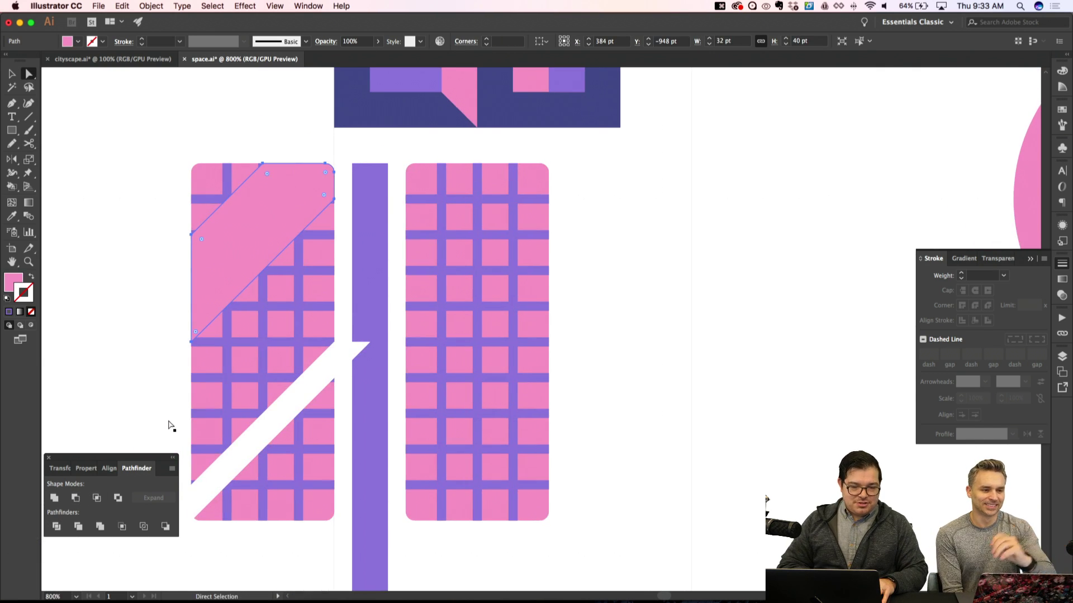
Recolor the trimmed upper band white by sampling the lower stripe
{"action": "key", "text": "i"}
{"action": "left_click", "coordinate": [302, 394]}
{"action": "key", "text": "a"}
{"action": "key", "text": "shift+super+a"}
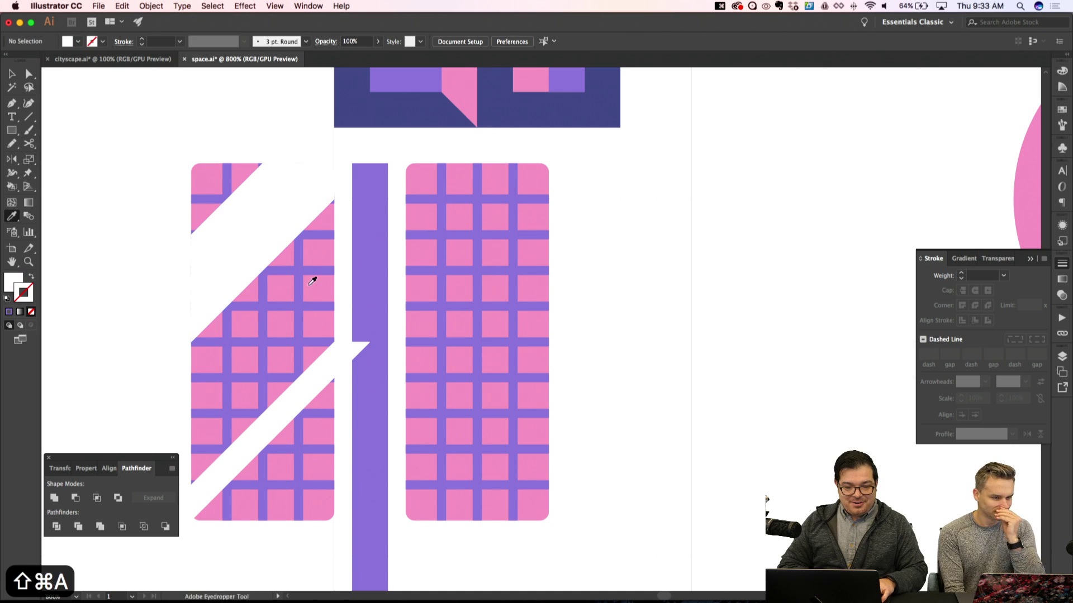
Trim the lower white stripe so that it stays within the left panel's outline and no longer crosses the purple bar
{"action": "left_click", "coordinate": [318, 296]}
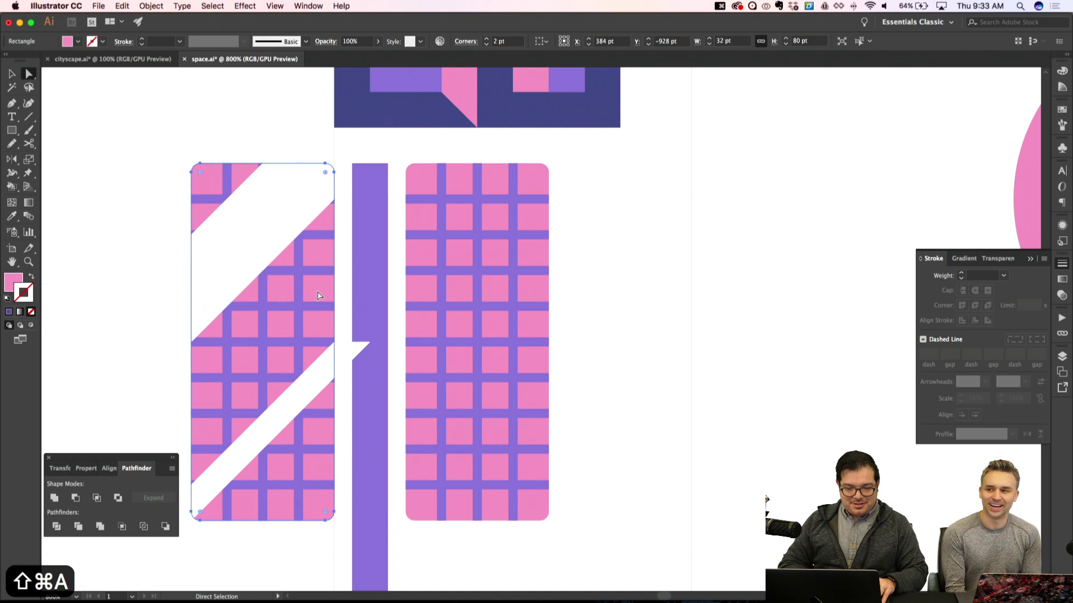
{"action": "left_click", "coordinate": [315, 383], "text": "alt"}
{"action": "left_click", "coordinate": [75, 498]}
{"action": "key", "text": "shift+super+a"}
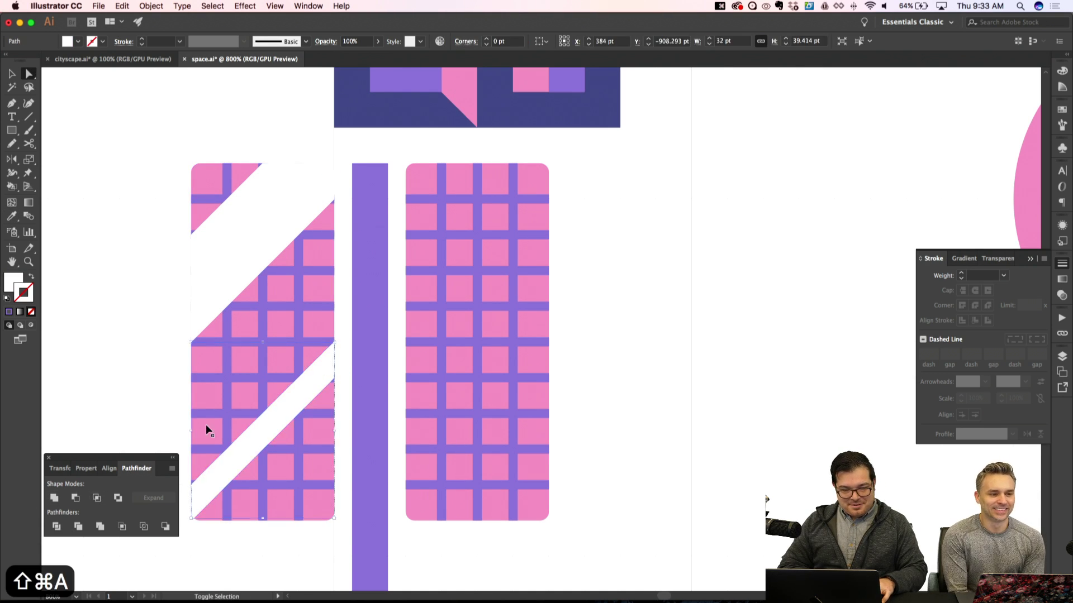
{"action": "scroll", "coordinate": [208, 430], "scroll_direction": "up", "scroll_amount": 3}
{"action": "scroll", "coordinate": [208, 430], "scroll_direction": "left", "scroll_amount": 3}
{"action": "key", "text": "super+minus"}
{"action": "key", "text": "super+minus"}
{"action": "key", "text": "super+apostrophe"}
{"action": "key", "text": "super+equal"}
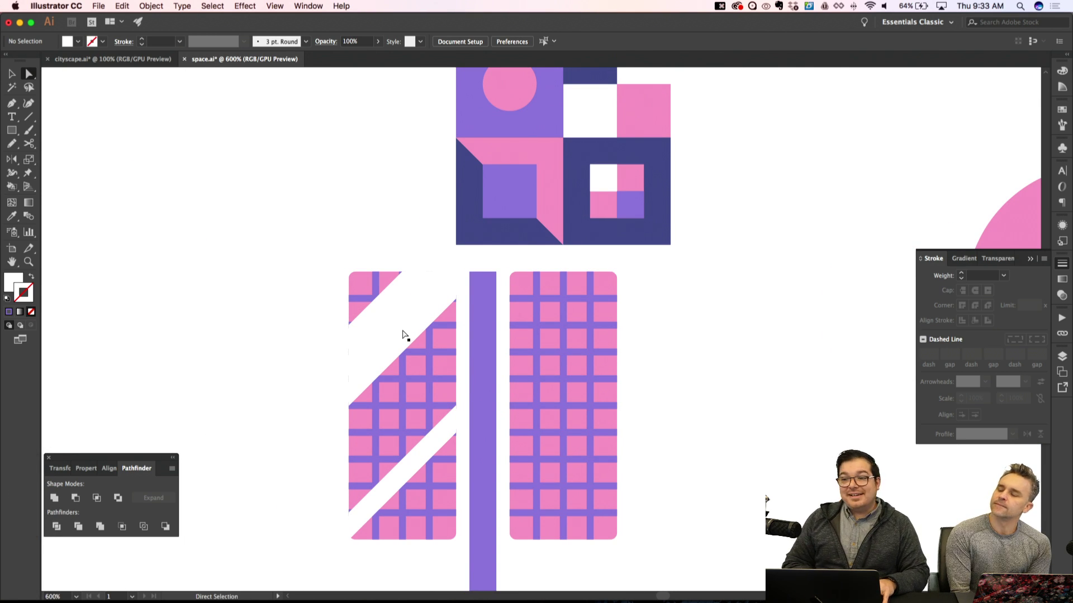
Copy the grid lines from inside the left panel's group and paste them in place above the white reflections
{"action": "key", "text": "v"}
{"action": "left_click", "coordinate": [435, 356]}
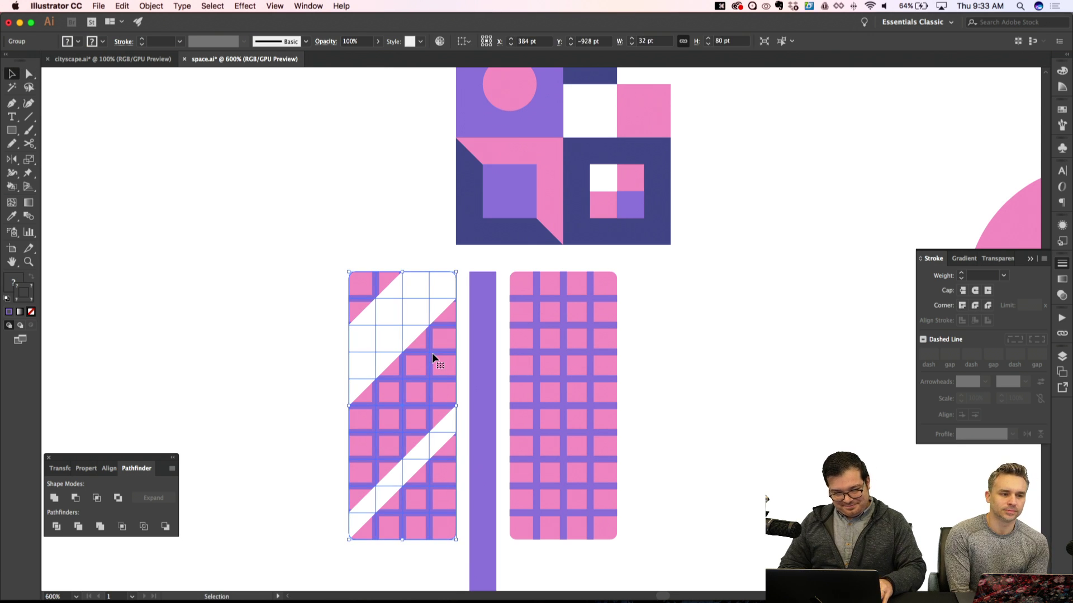
{"action": "double_click", "coordinate": [434, 355]}
{"action": "left_click", "coordinate": [428, 352]}
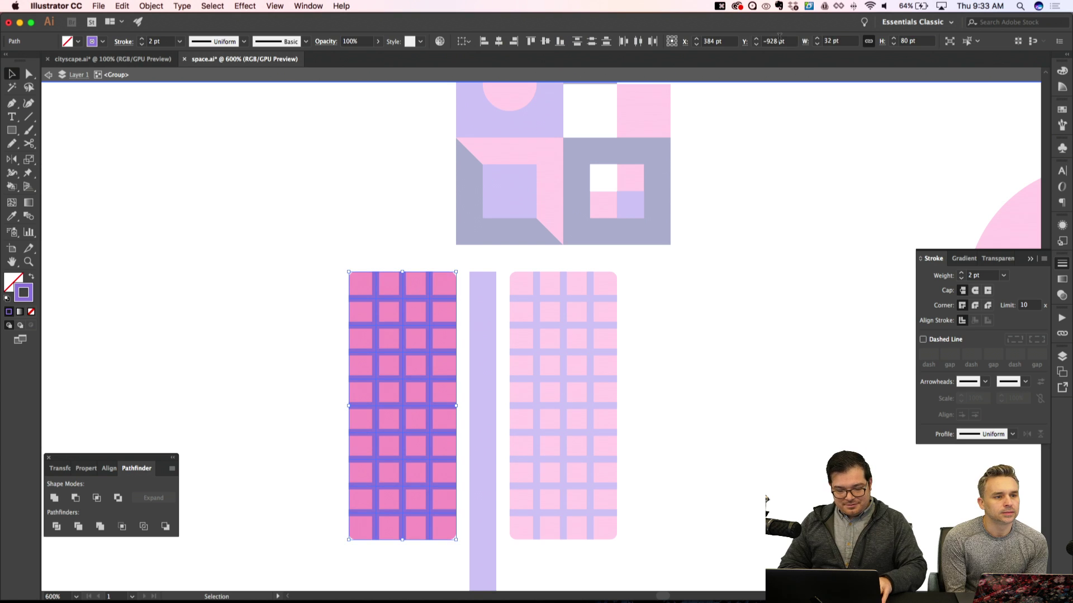
{"action": "key", "text": "super+c"}
{"action": "double_click", "coordinate": [548, 226]}
{"action": "key", "text": "shift+super+a"}
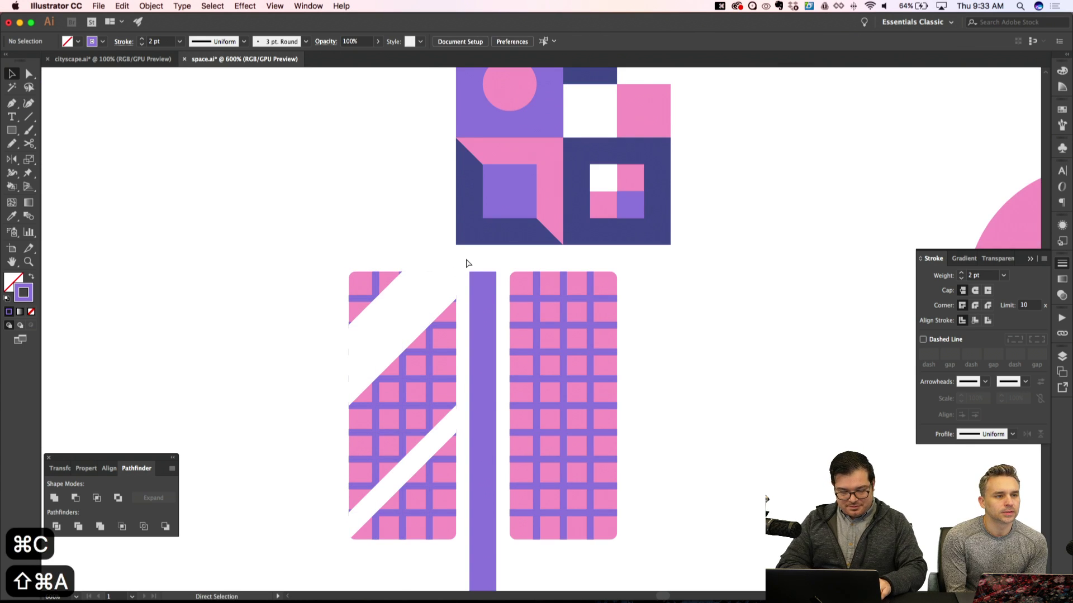
{"action": "key", "text": "shift+super+v"}
Outline the strokes of the pasted grid copy and unite them into a single shape
{"action": "left_click", "coordinate": [151, 5]}
{"action": "mouse_move", "coordinate": [179, 244]}
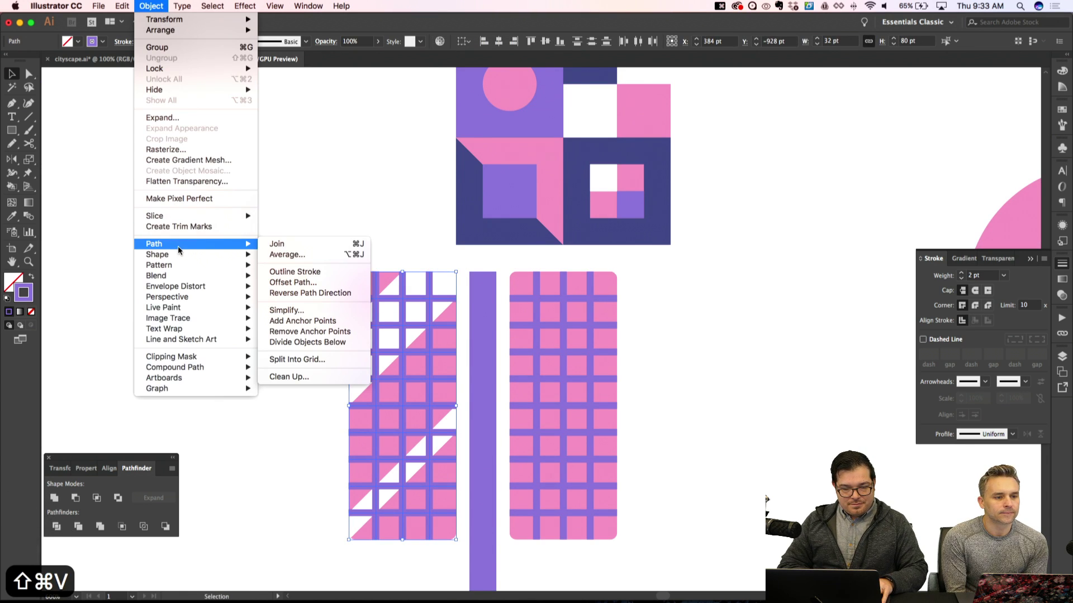
{"action": "left_click", "coordinate": [278, 271]}
{"action": "left_click", "coordinate": [59, 503]}
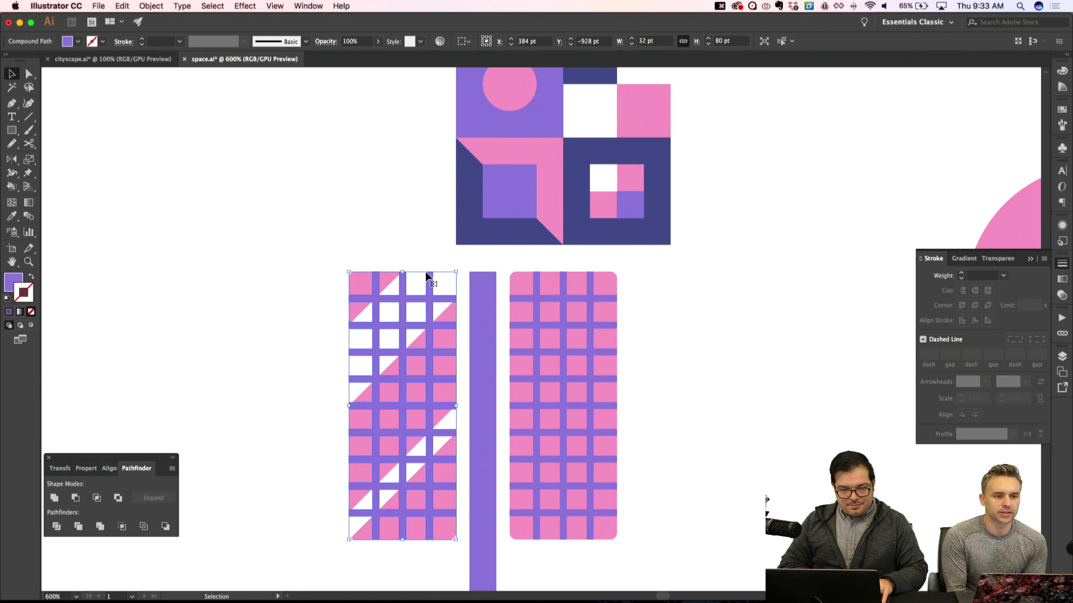
Try to intersect the outlined grid with the upper white band and recolor the overlap pink by sampling a panel cell
{"action": "key", "text": "shift+super+a"}
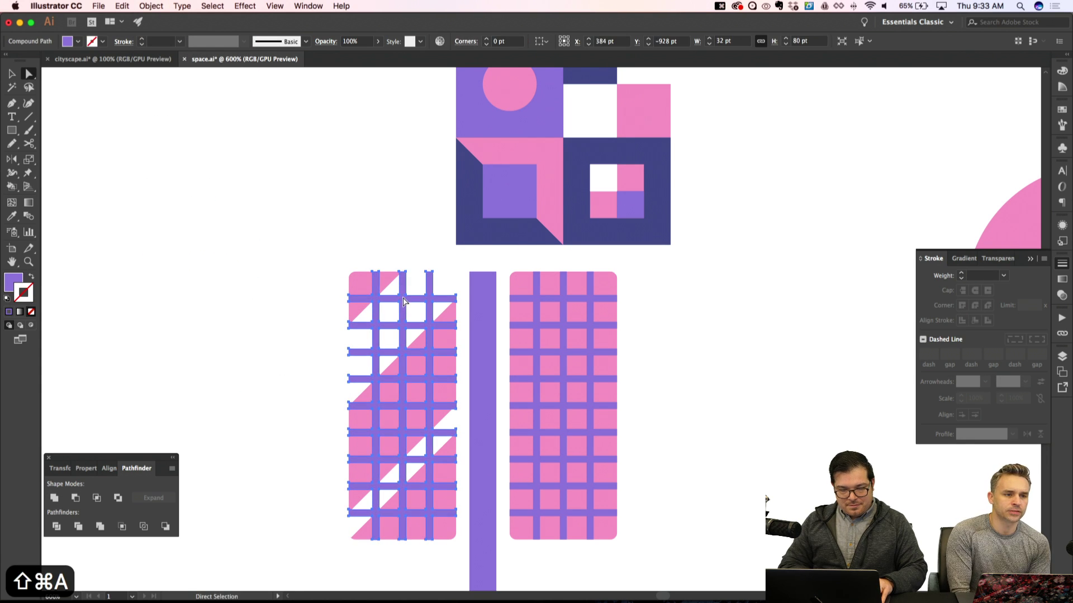
{"action": "left_click", "coordinate": [395, 294], "text": "alt"}
{"action": "left_click", "coordinate": [395, 294], "text": "alt"}
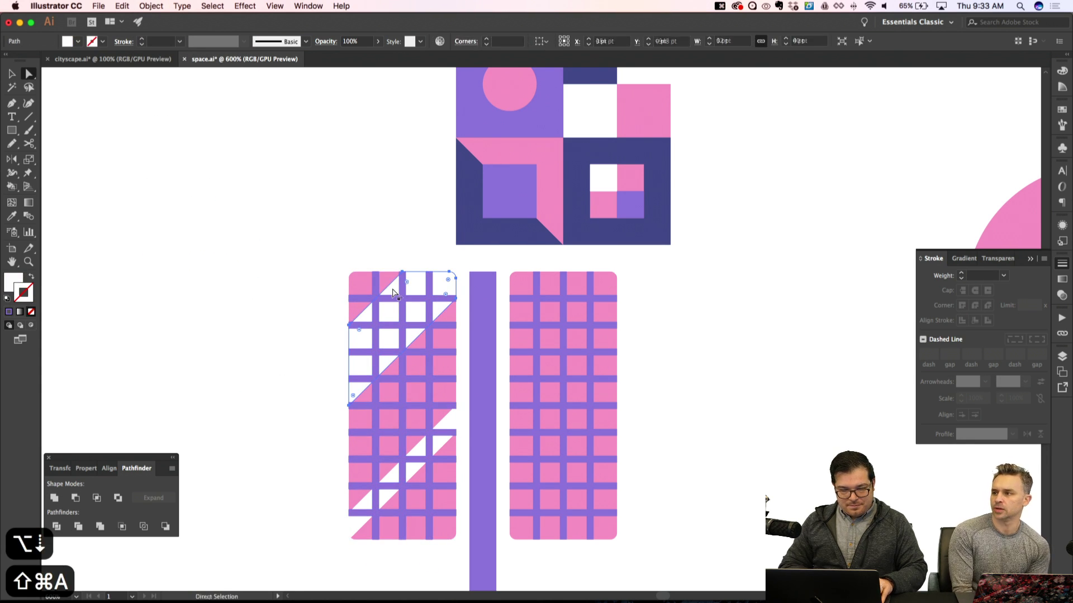
{"action": "left_click", "coordinate": [395, 294], "text": "alt"}
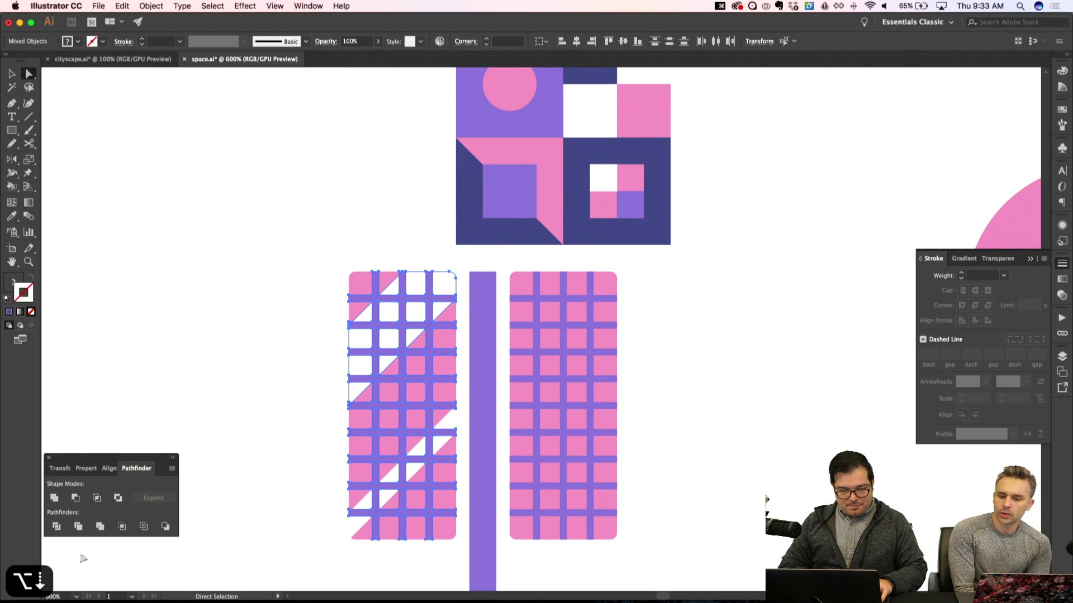
{"action": "left_click", "coordinate": [356, 403], "text": "alt"}
{"action": "key", "text": "i"}
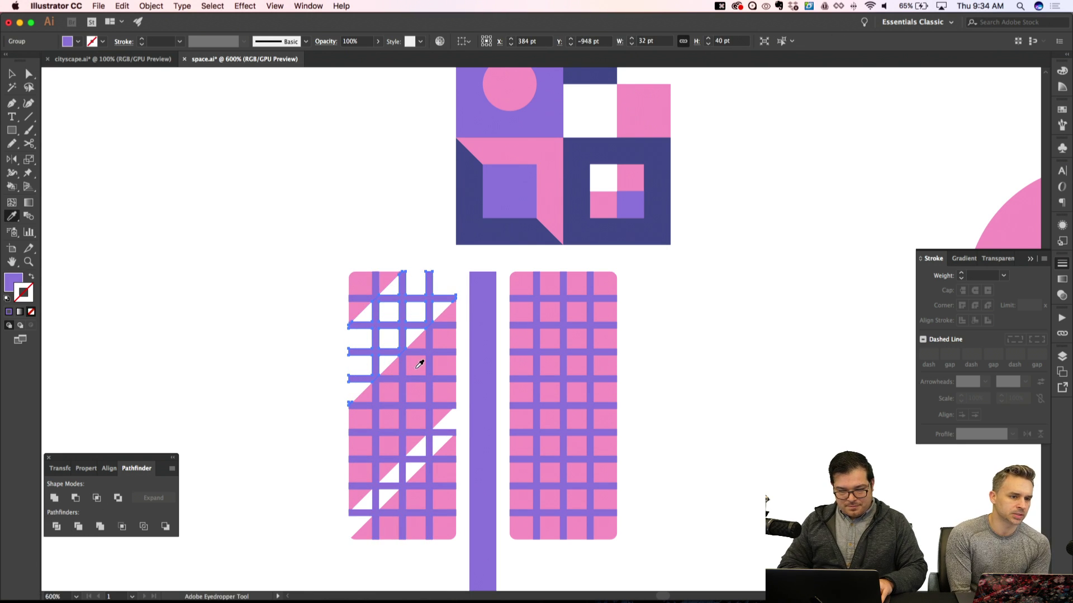
{"action": "left_click", "coordinate": [419, 365]}
{"action": "key", "text": "shift+super+a"}
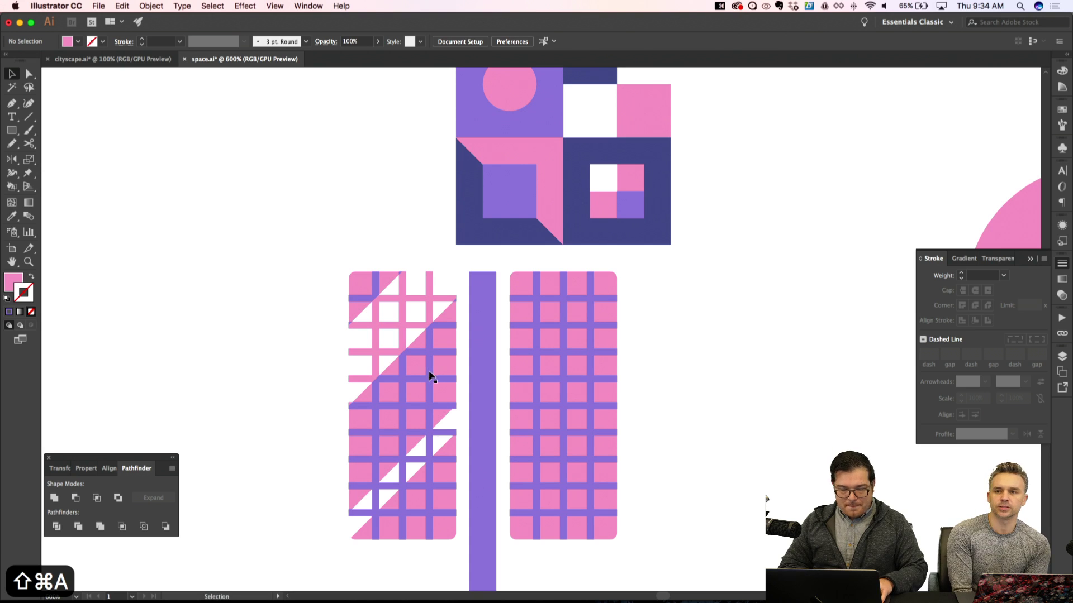
Try to intersect the outlined grid with the lower white stripe
{"action": "left_click", "coordinate": [430, 404]}
{"action": "key", "text": "a"}
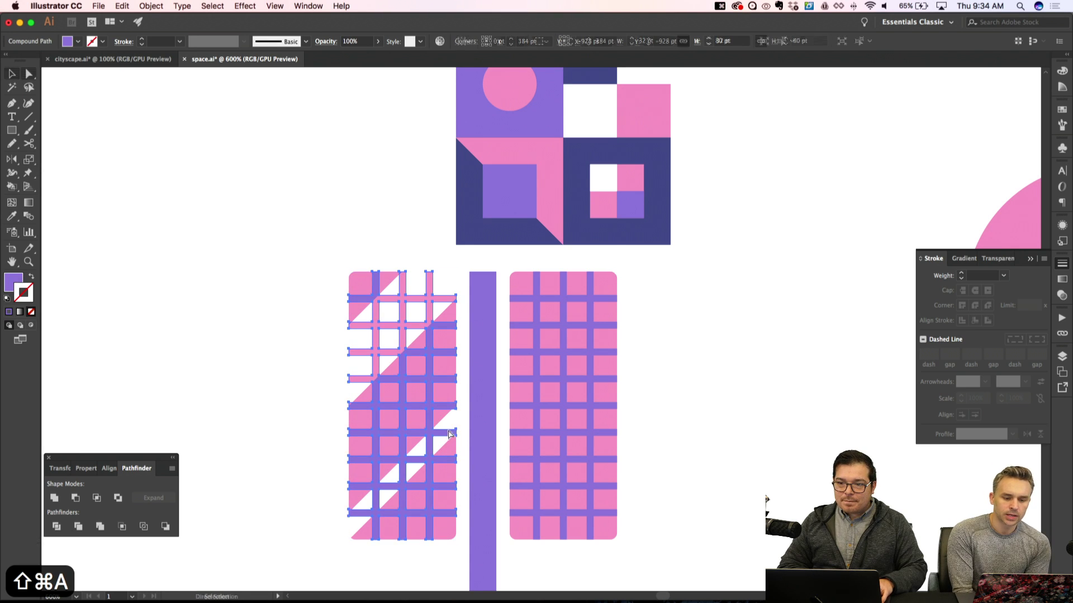
{"action": "left_click", "coordinate": [451, 424], "text": "shift"}
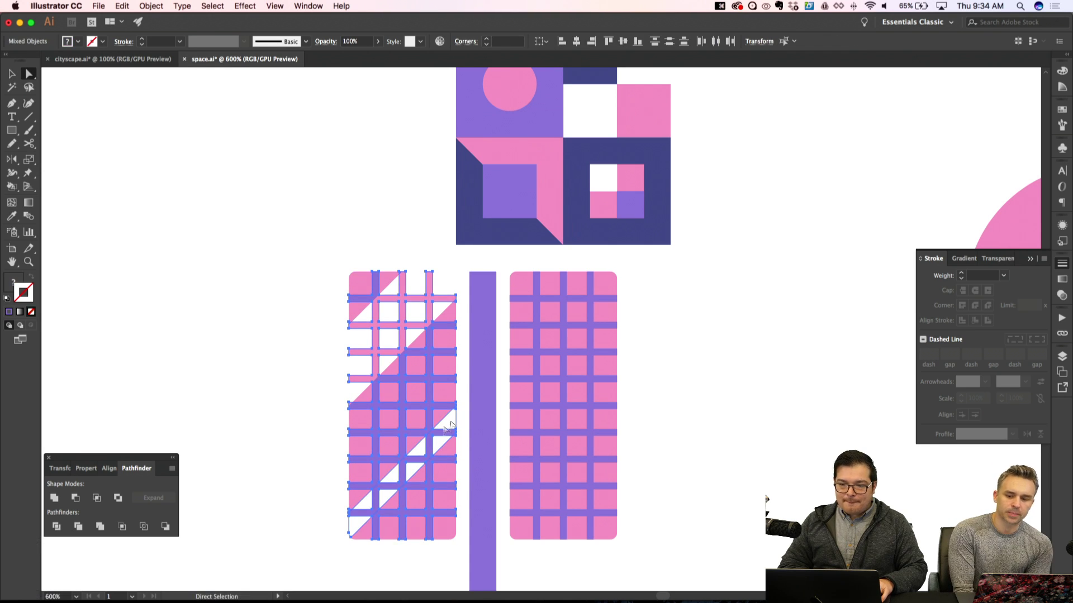
{"action": "left_click", "coordinate": [97, 500]}
Undo the grid intersections and the pink recolor to restore the full outlined grid over the left panel
{"action": "key", "text": "super+z"}
{"action": "key", "text": "super+z"}
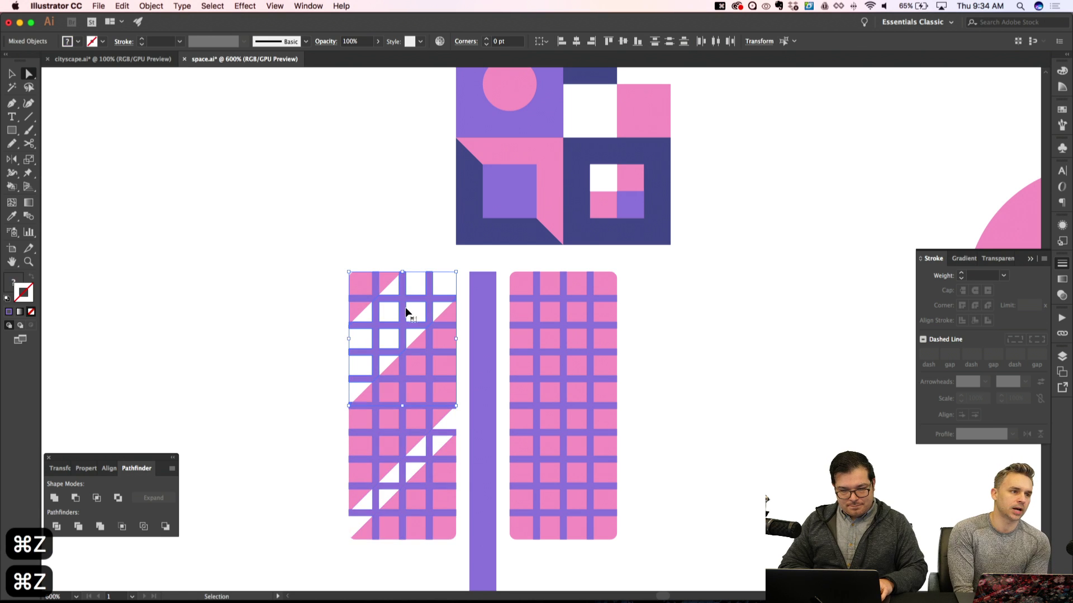
{"action": "key", "text": "shift+super+a"}
{"action": "key", "text": "super+equal"}
{"action": "key", "text": "super+equal"}
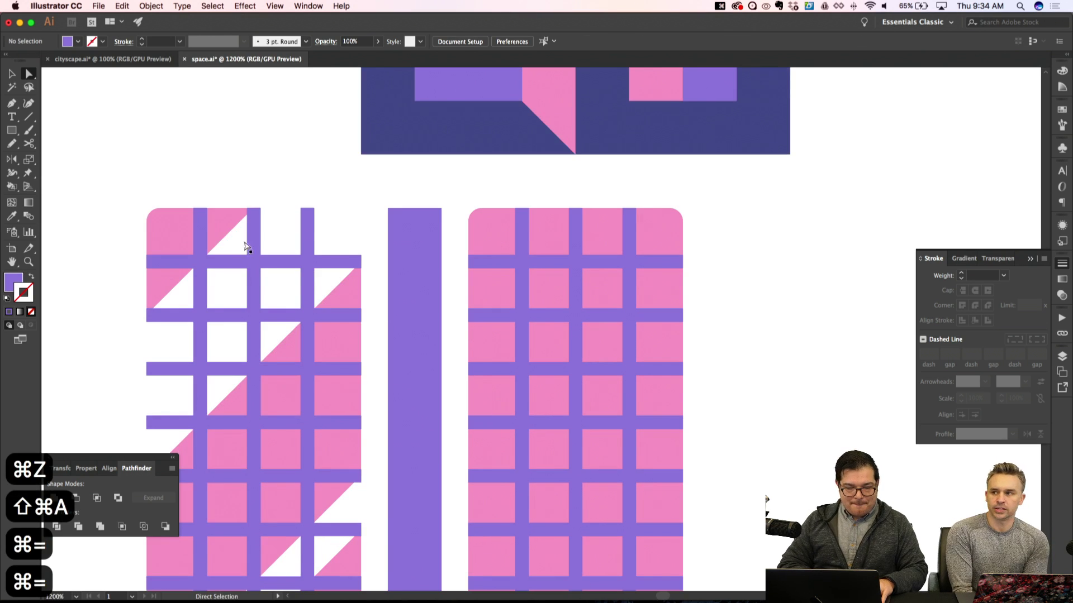
{"action": "left_click", "coordinate": [248, 230]}
{"action": "key", "text": "shift+super+a"}
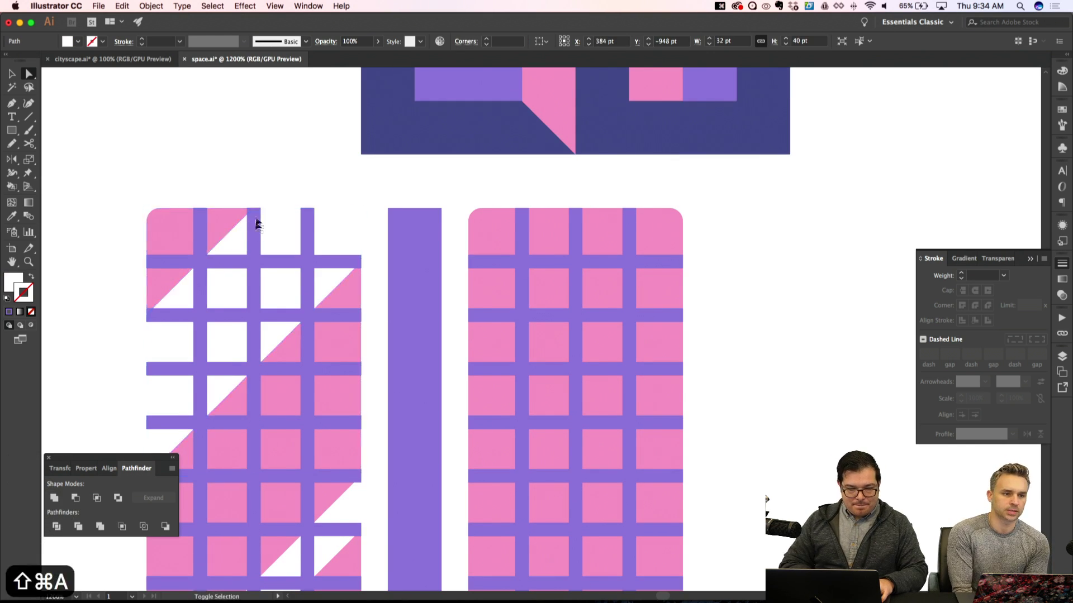
{"action": "left_click", "coordinate": [251, 228]}
{"action": "key", "text": "shift+super+a"}
{"action": "key", "text": "super+z"}
{"action": "key", "text": "super+z"}
{"action": "key", "text": "super+z"}
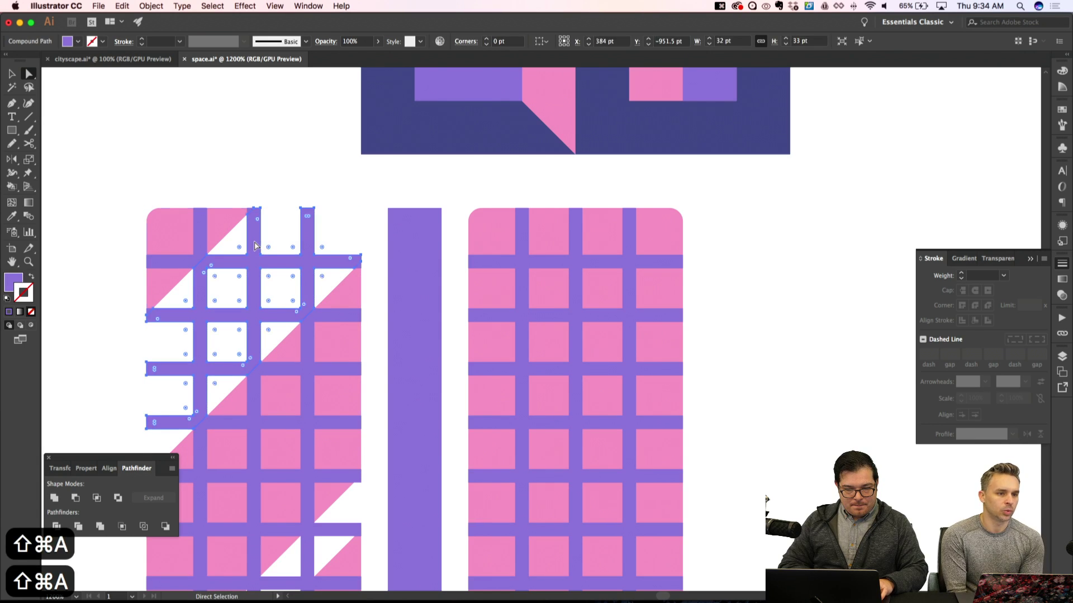
{"action": "left_click", "coordinate": [253, 240]}
{"action": "key", "text": "shift+super+a"}
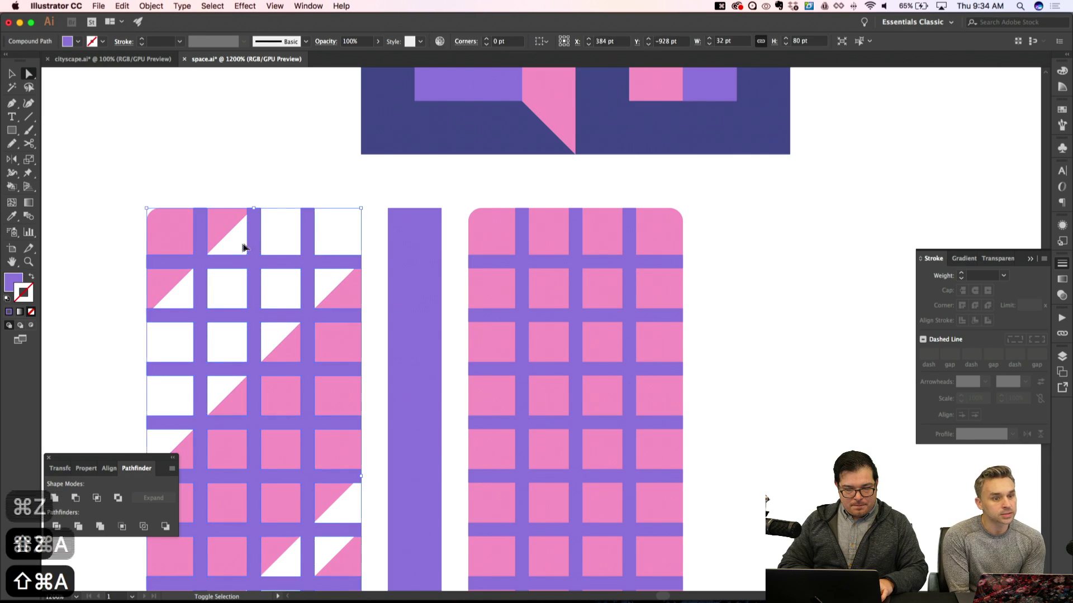
Inspect the upper band's top corner point in outline view and toggle snapping to the grid
{"action": "left_click", "coordinate": [251, 224]}
{"action": "left_click", "coordinate": [254, 209]}
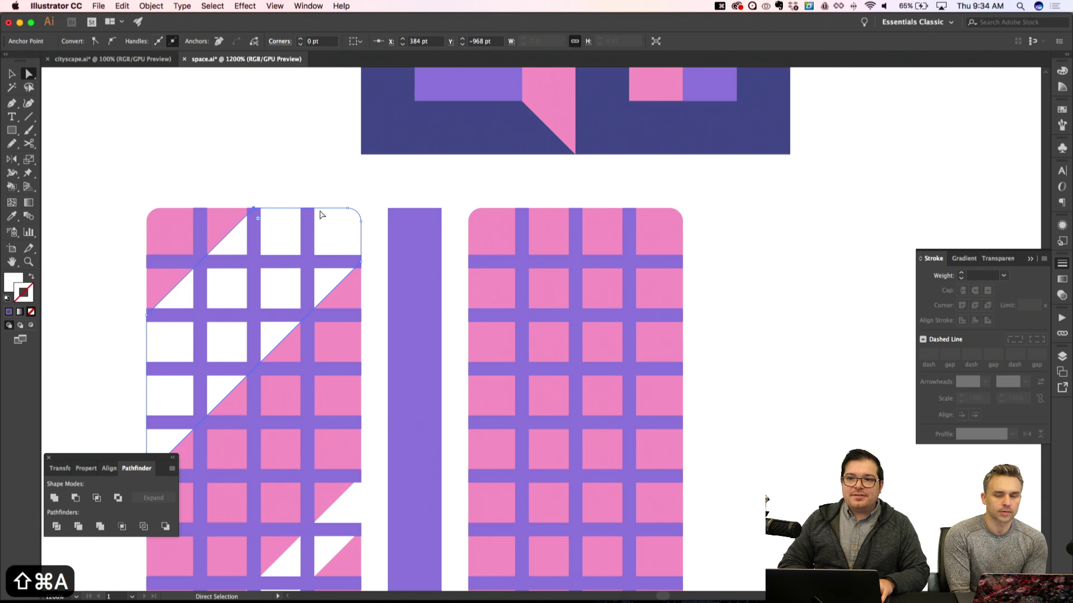
{"action": "key", "text": "super+y"}
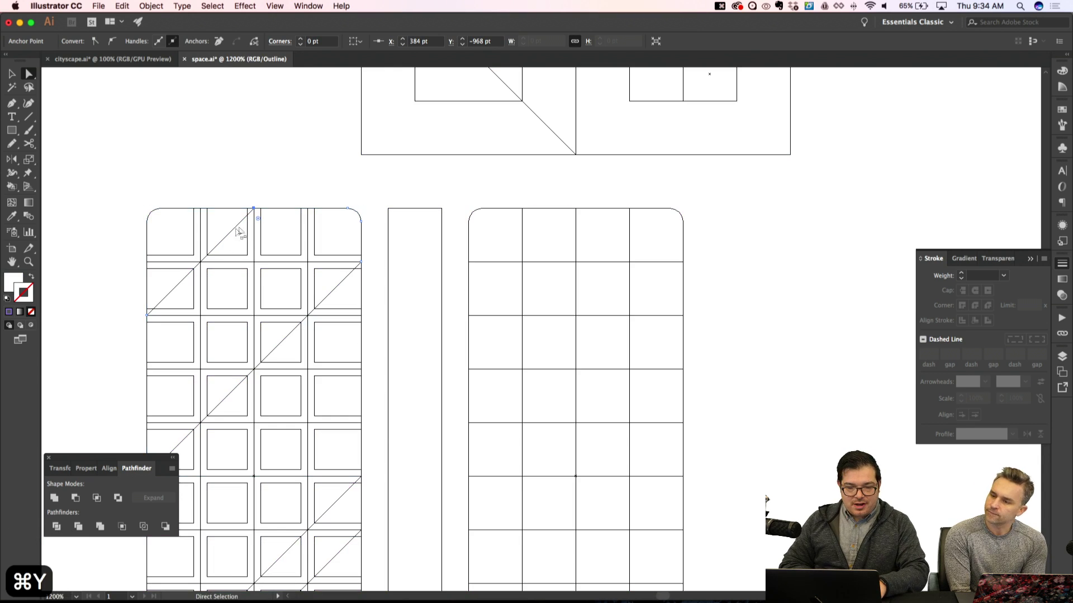
{"action": "key", "text": "super+y"}
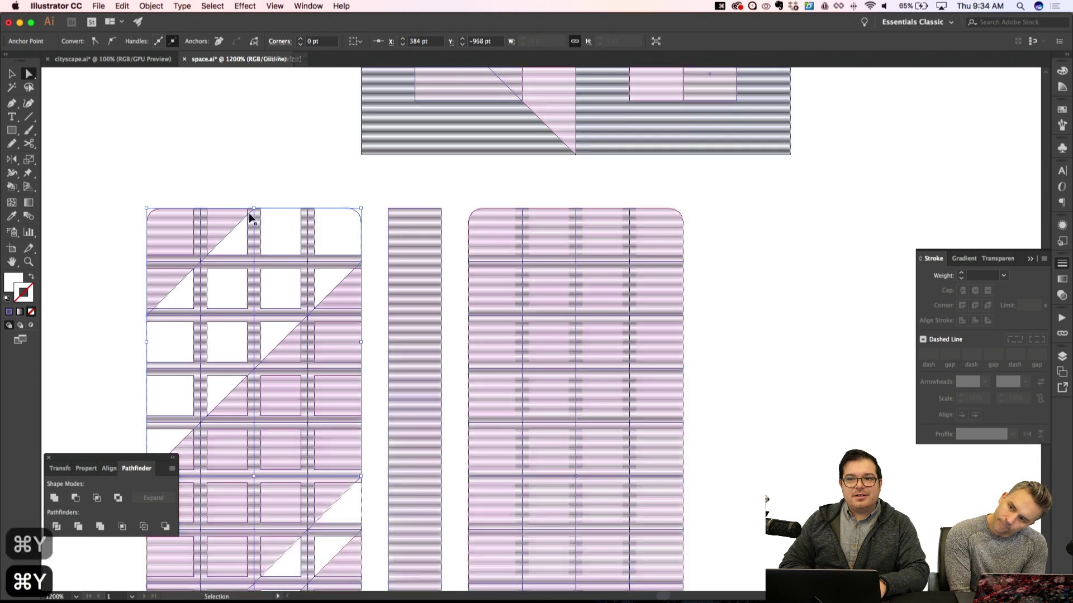
{"action": "key", "text": "super+z"}
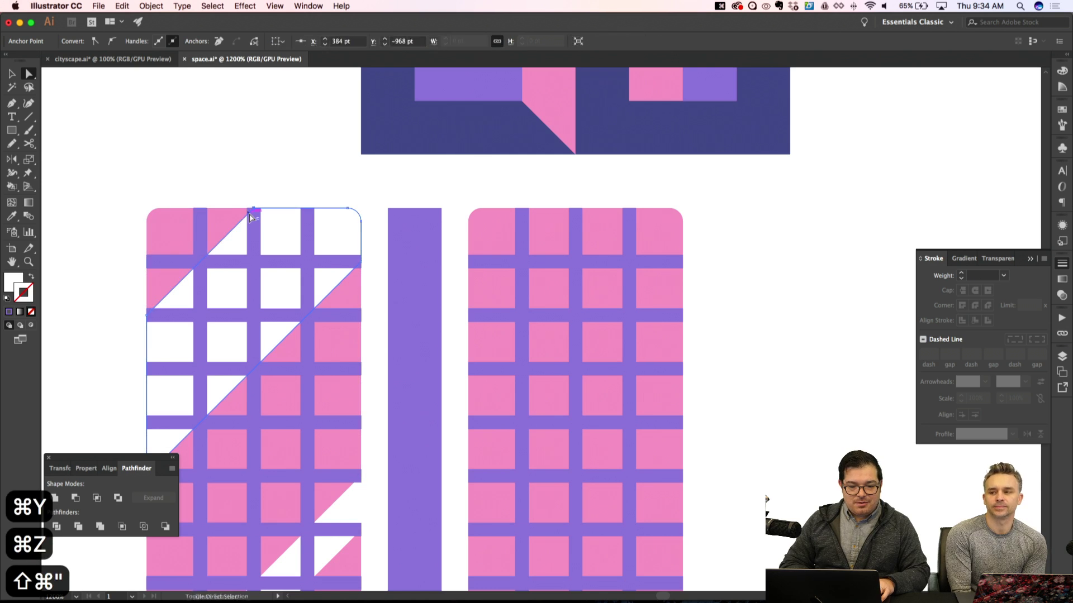
{"action": "key", "text": "super+shift+apostrophe"}
Widen the upper white band by moving its four diagonal corner points outward by about 1 pt each
{"action": "key", "text": "super+shift+a"}
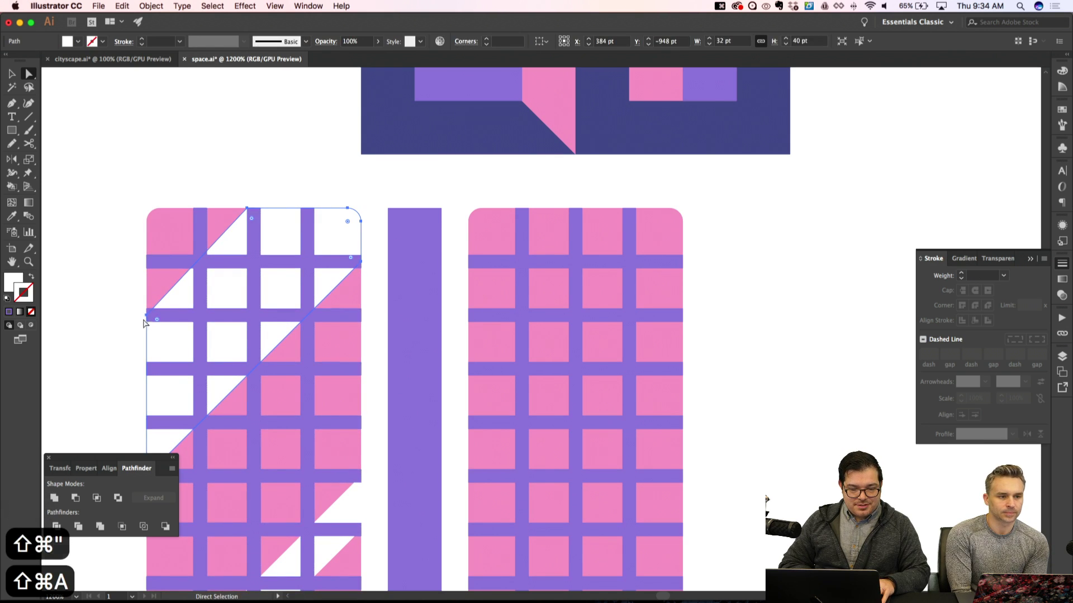
{"action": "left_click", "coordinate": [147, 314]}
{"action": "key", "text": "super+shift+a"}
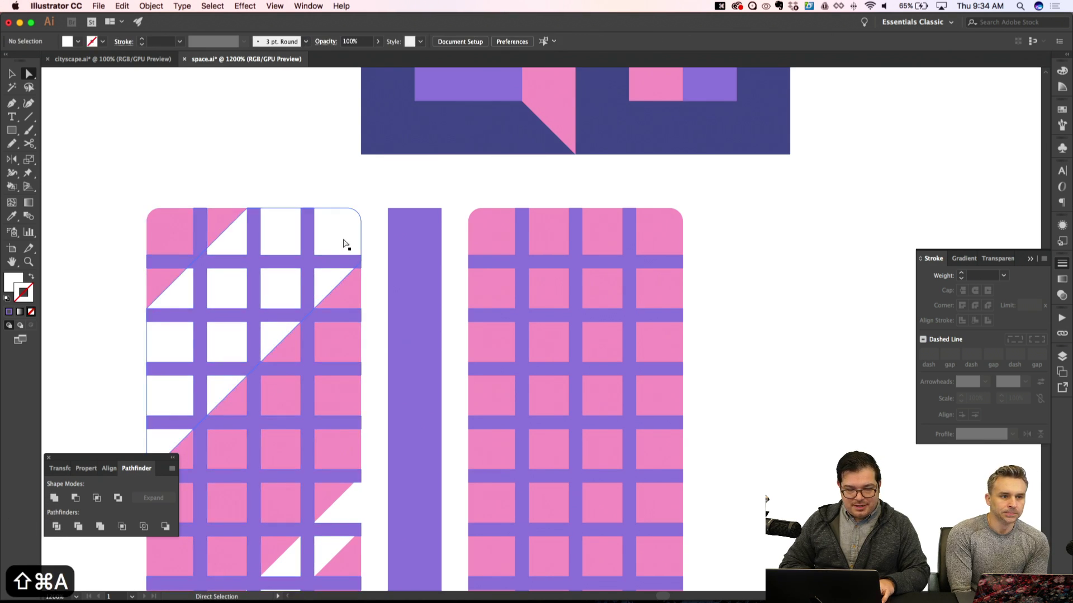
{"action": "left_click_drag", "start_coordinate": [340, 272], "coordinate": [363, 266]}
{"action": "scroll", "coordinate": [363, 266], "scroll_direction": "down", "scroll_amount": 5}
{"action": "scroll", "coordinate": [363, 266], "scroll_direction": "left", "scroll_amount": 6}
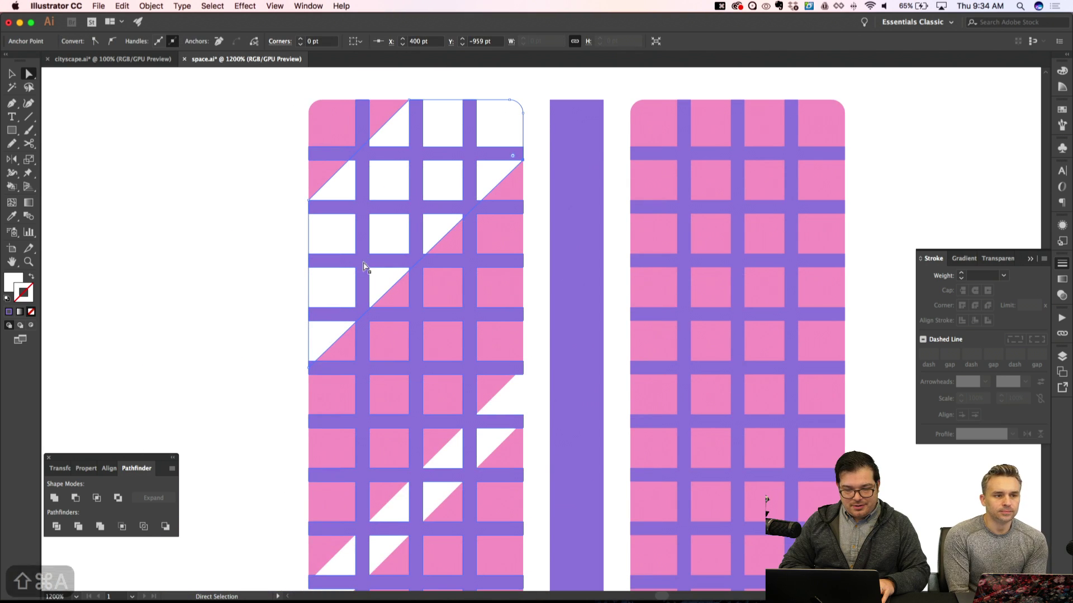
{"action": "left_click", "coordinate": [311, 364]}
{"action": "left_click_drag", "start_coordinate": [307, 368], "coordinate": [309, 368]}
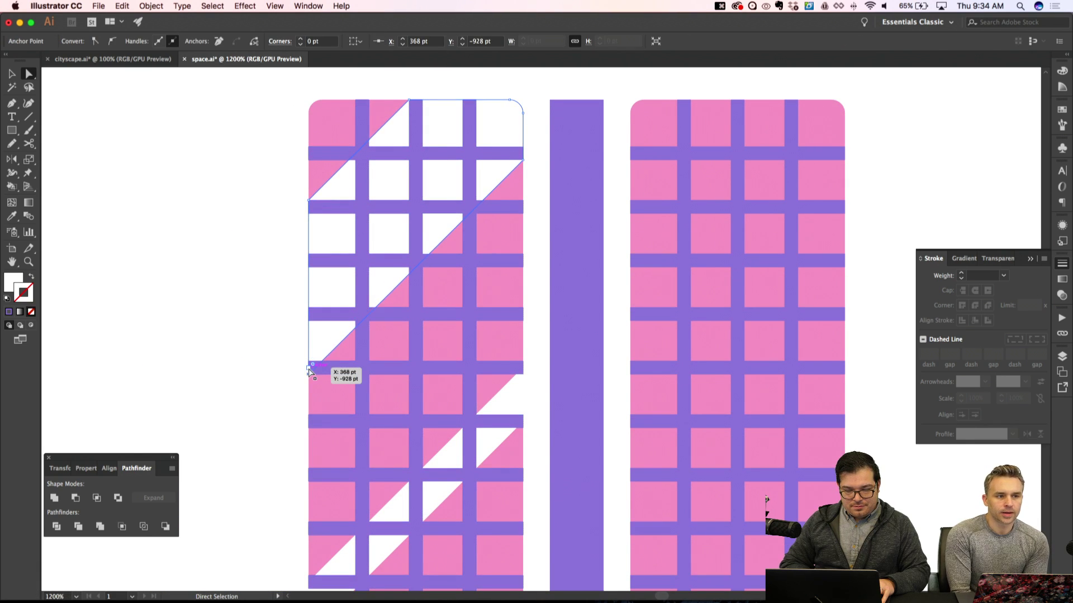
{"action": "key", "text": "super+shift+a"}
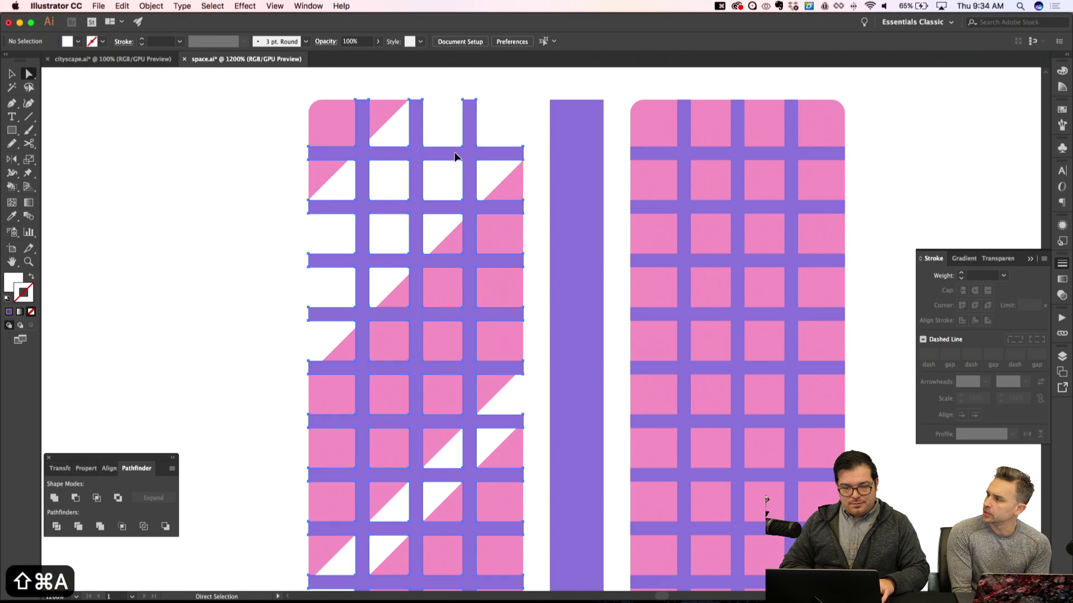
Intersect the outlined grid with the widened upper band and recolor the resulting grid segments panel pink
{"action": "left_click", "coordinate": [455, 157]}
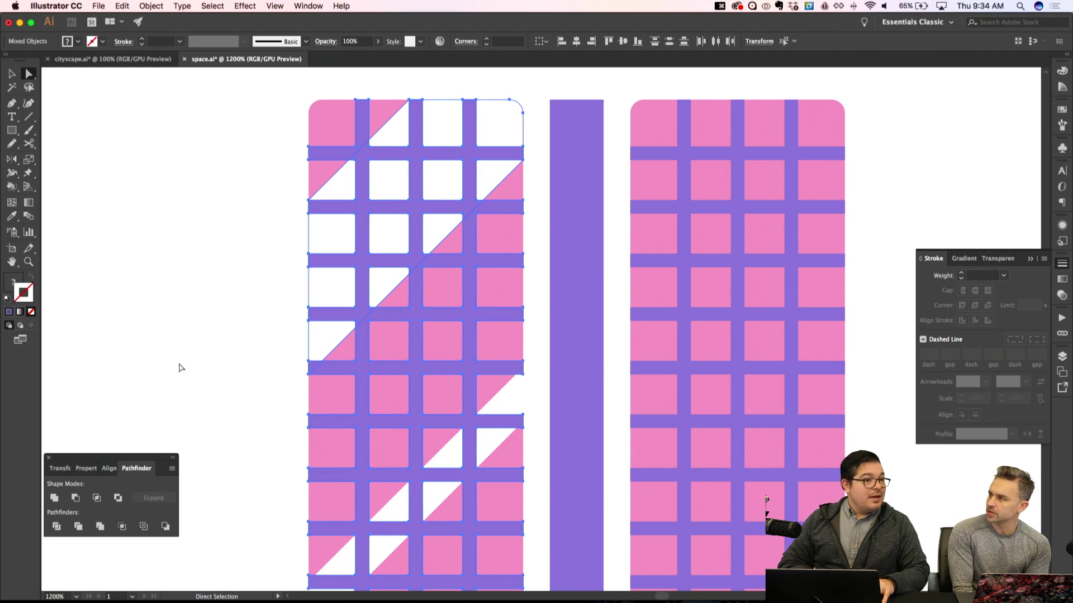
{"action": "left_click", "coordinate": [98, 498]}
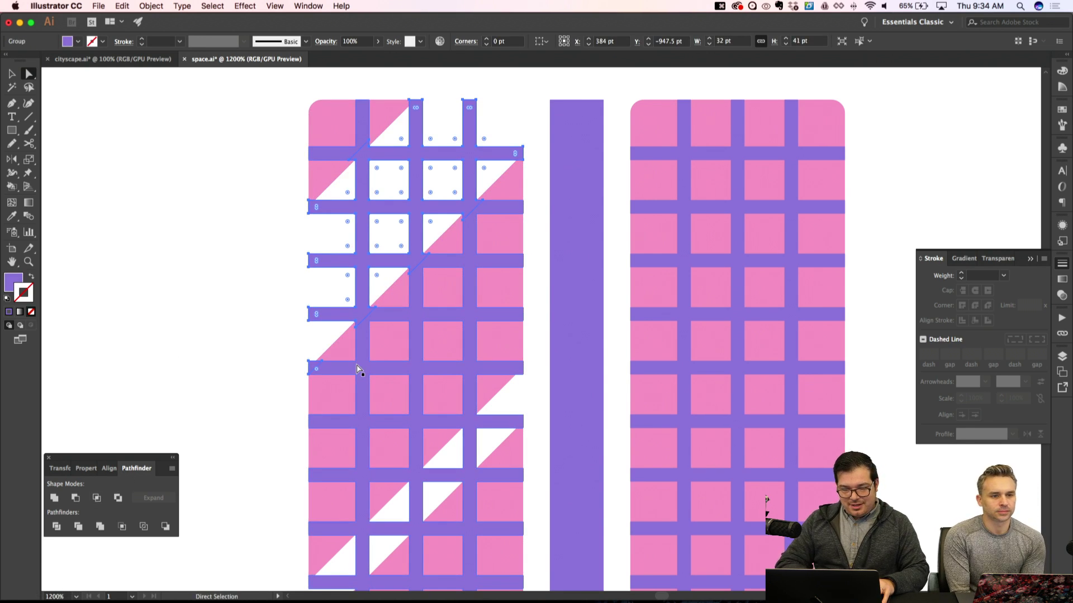
{"action": "key", "text": "i"}
{"action": "left_click", "coordinate": [407, 335]}
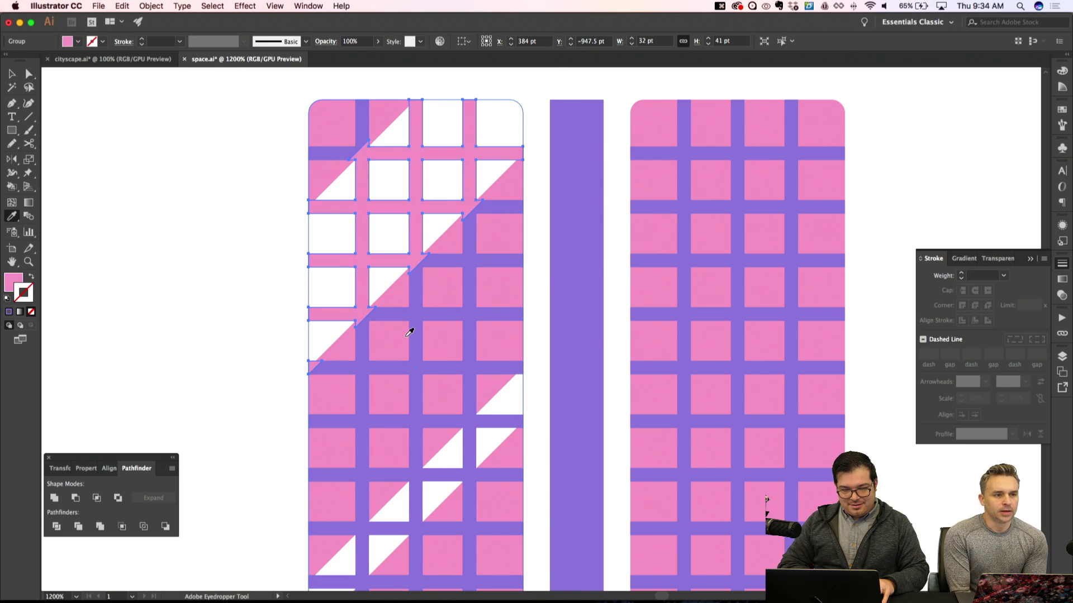
{"action": "key", "text": "a"}
{"action": "key", "text": "super+equal"}
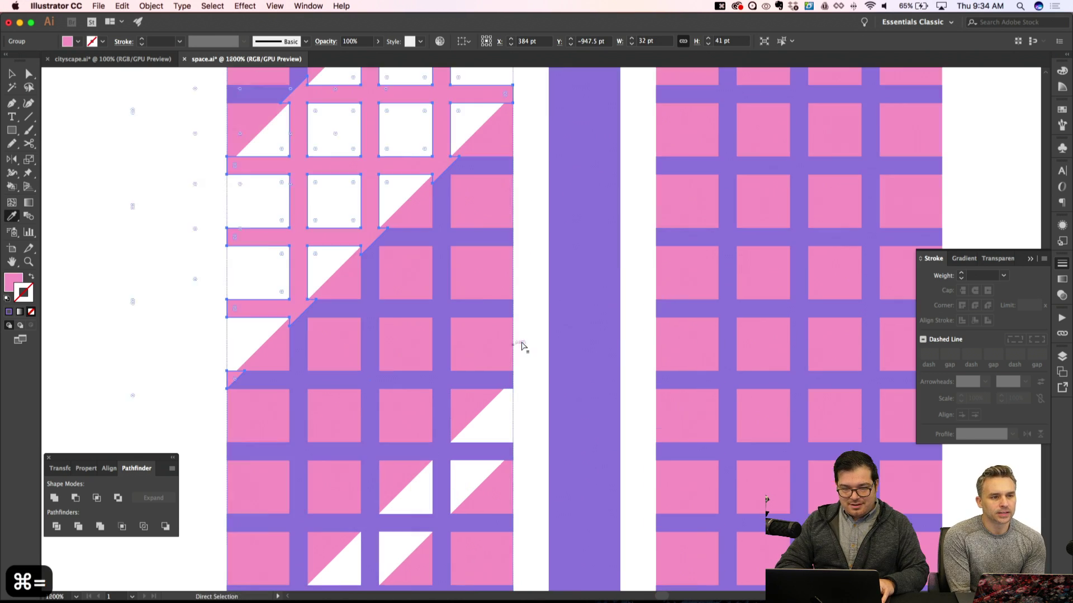
{"action": "key", "text": "i"}
{"action": "key", "text": "shift+super+a"}
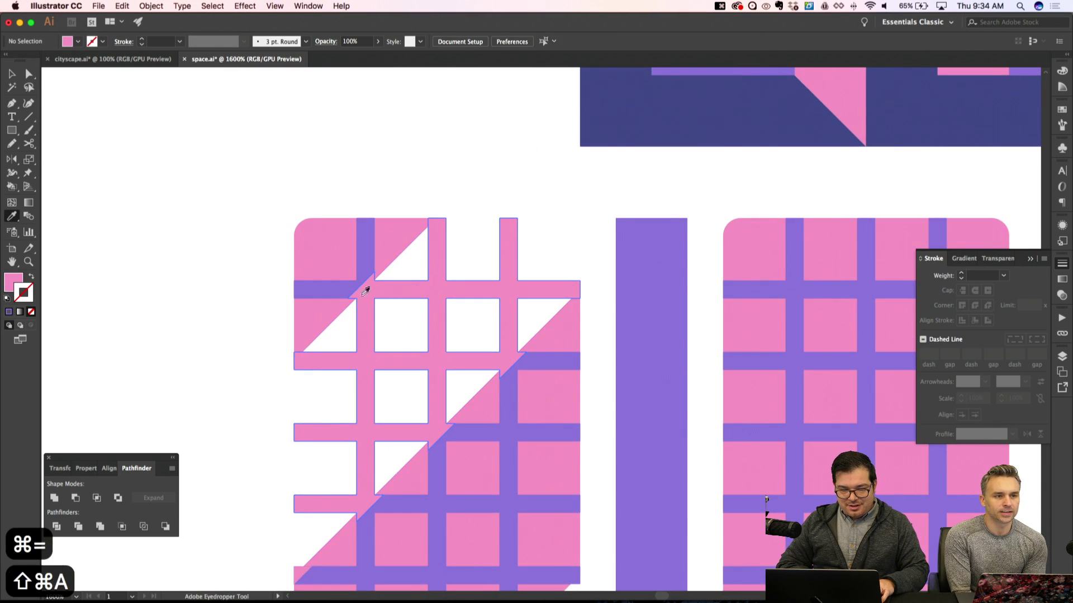
{"action": "key", "text": "a"}
{"action": "key", "text": "super+minus"}
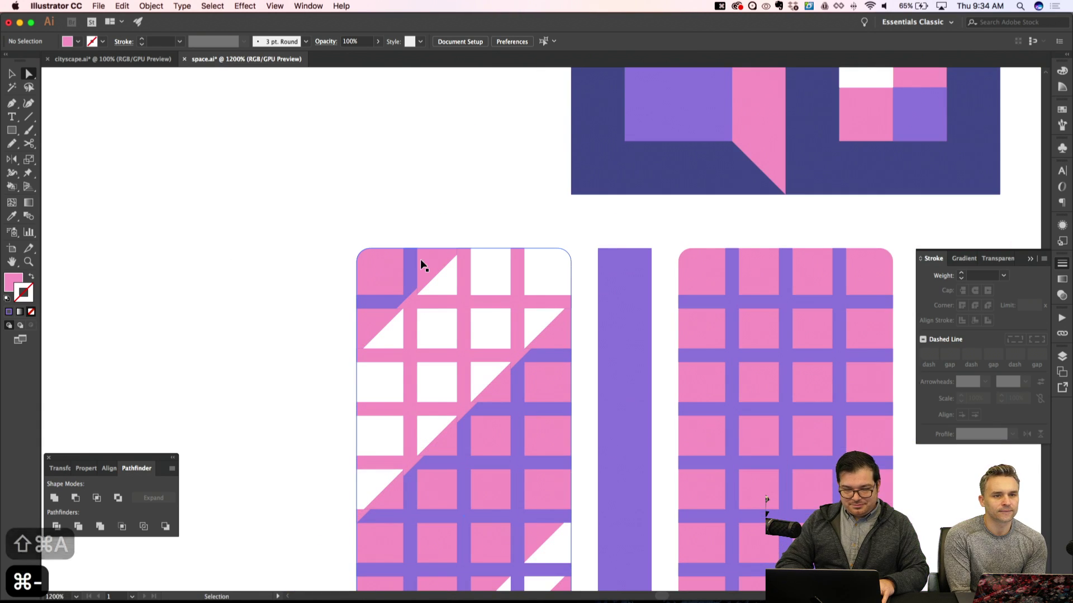
Undo the pink grid segments and the upper band's corner-point adjustments
{"action": "left_click", "coordinate": [462, 287]}
{"action": "key", "text": "super+x"}
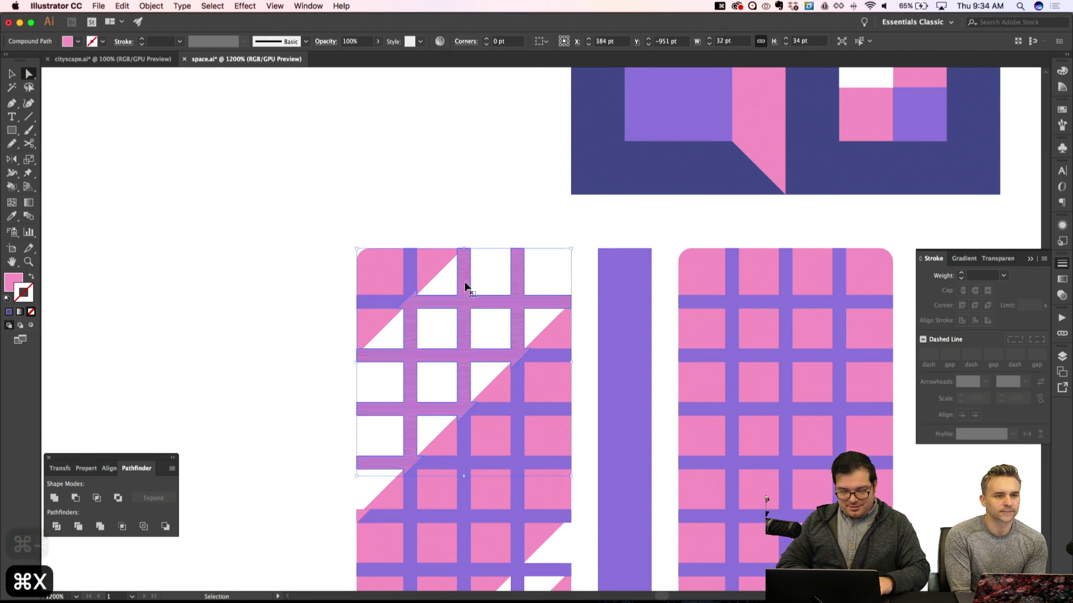
{"action": "left_click", "coordinate": [451, 281]}
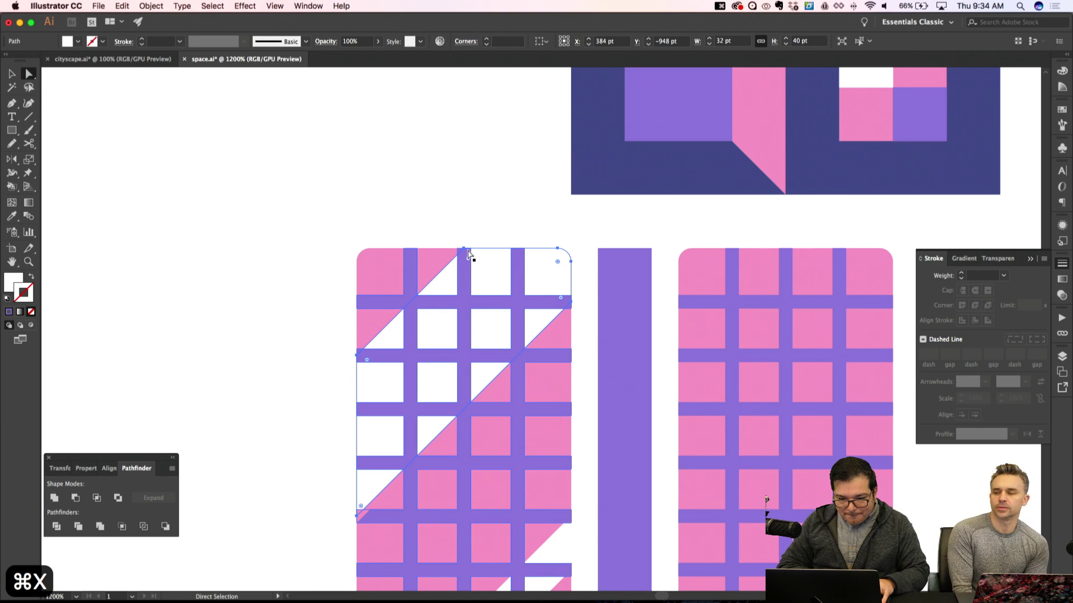
{"action": "key", "text": "shift+super+a"}
{"action": "key", "text": "shift+super+a"}
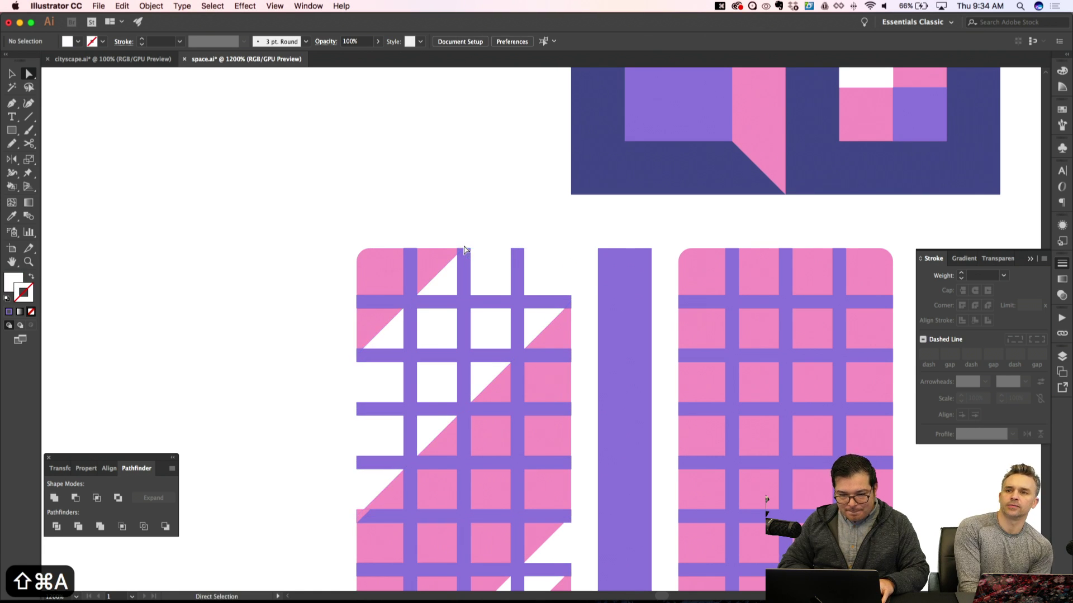
Widen the upper white band by moving its diagonal corner points outward by about 1 pt each
{"action": "left_click", "coordinate": [463, 249]}
{"action": "left_click", "coordinate": [463, 250]}
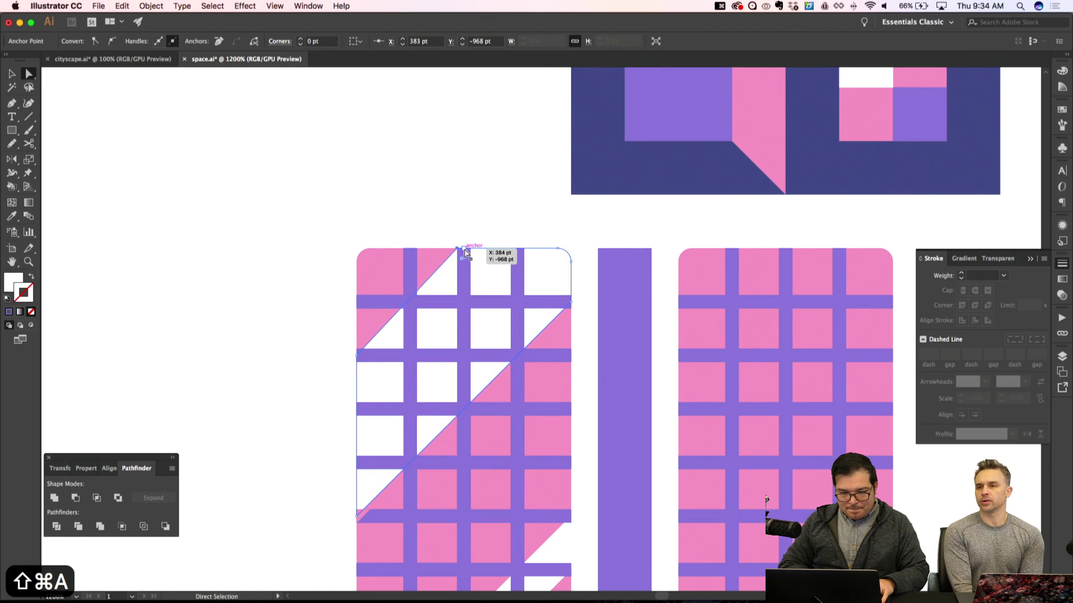
{"action": "key", "text": "shift+super+a"}
{"action": "left_click", "coordinate": [357, 355]}
{"action": "left_click_drag", "start_coordinate": [358, 358], "coordinate": [358, 351]}
{"action": "left_click", "coordinate": [541, 321]}
{"action": "left_click_drag", "start_coordinate": [571, 303], "coordinate": [571, 308]}
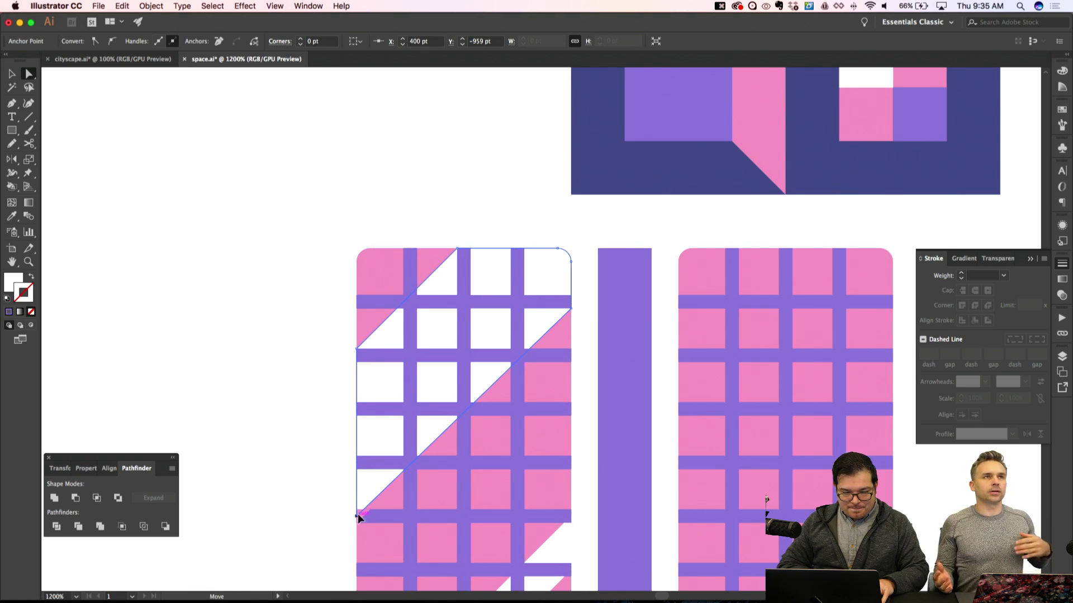
{"action": "key", "text": "shift+super+a"}
Paste the pink grid segments in place over the upper white band and toggle the grid display
{"action": "key", "text": "shift+super+v"}
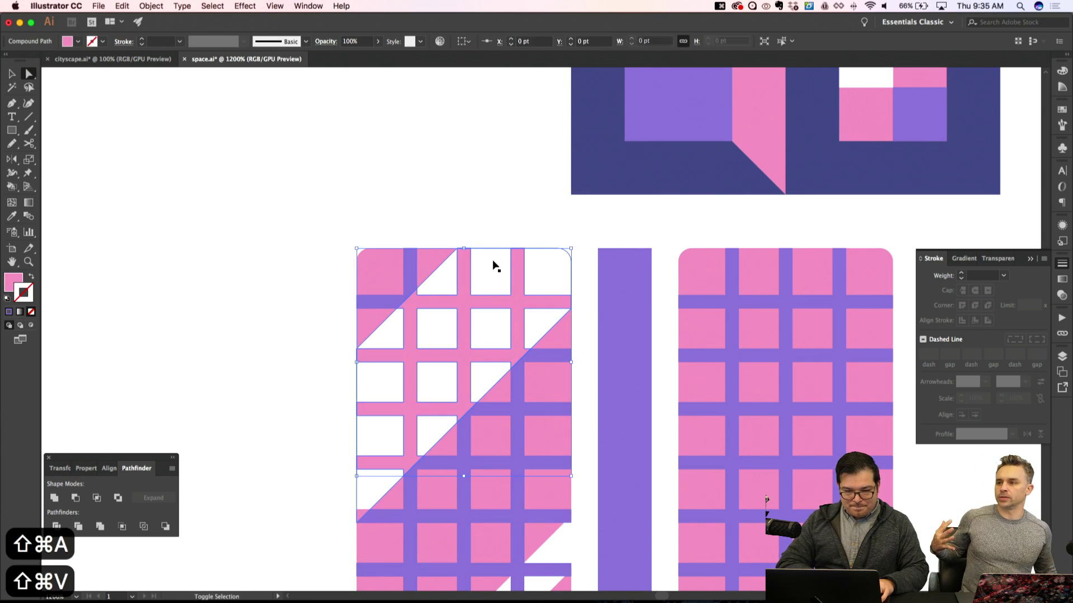
{"action": "key", "text": "shift+super+a"}
{"action": "key", "text": "super+minus"}
{"action": "key", "text": "super+minus"}
{"action": "key", "text": "super+minus"}
{"action": "key", "text": "super+apostrophe"}
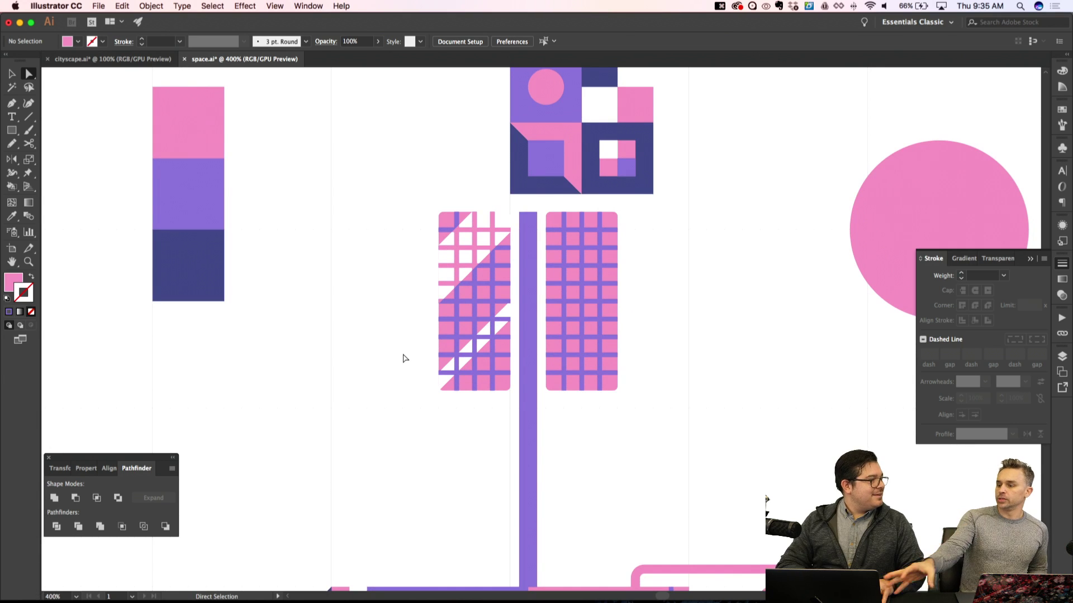
Move the lower white band's two corner points on the panel's right edge outward by about 1 pt each
{"action": "key", "text": "super+equal"}
{"action": "key", "text": "super+equal"}
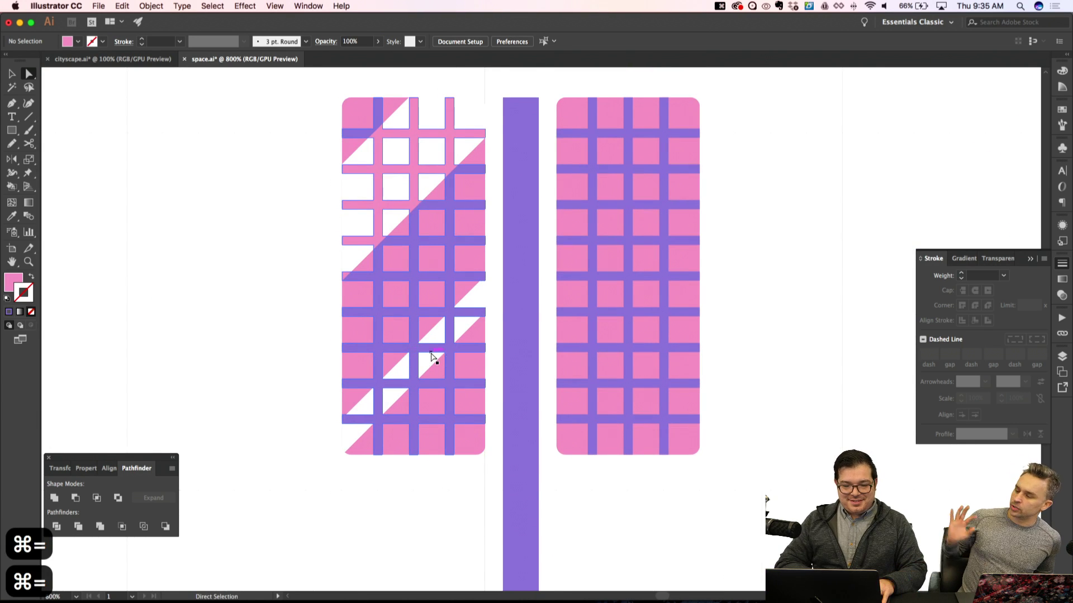
{"action": "key", "text": "super+equal"}
{"action": "left_click", "coordinate": [441, 278]}
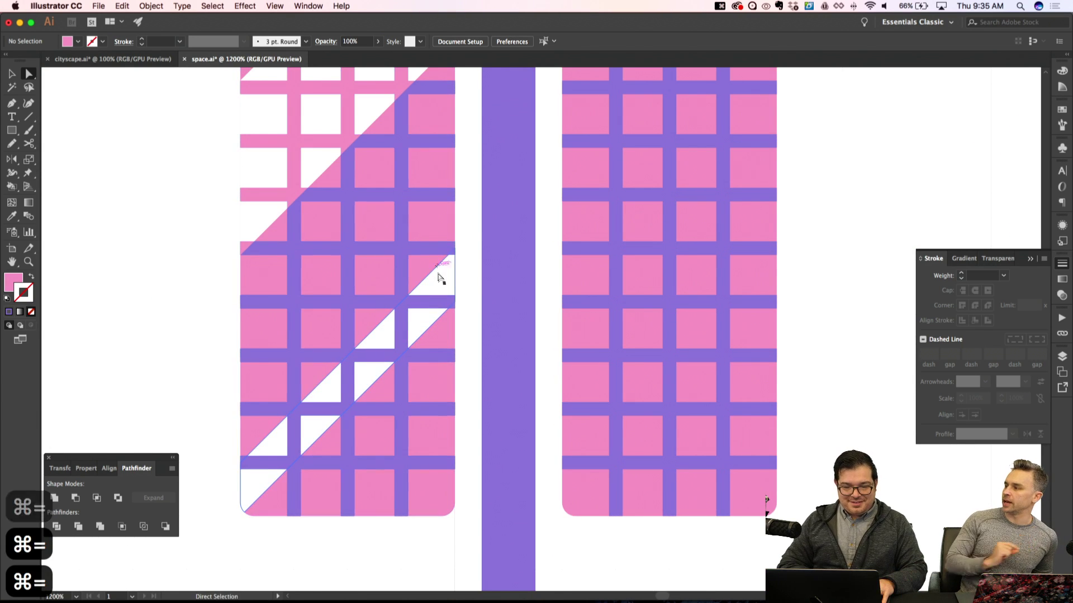
{"action": "left_click", "coordinate": [455, 249]}
{"action": "key", "text": "super+shift+a"}
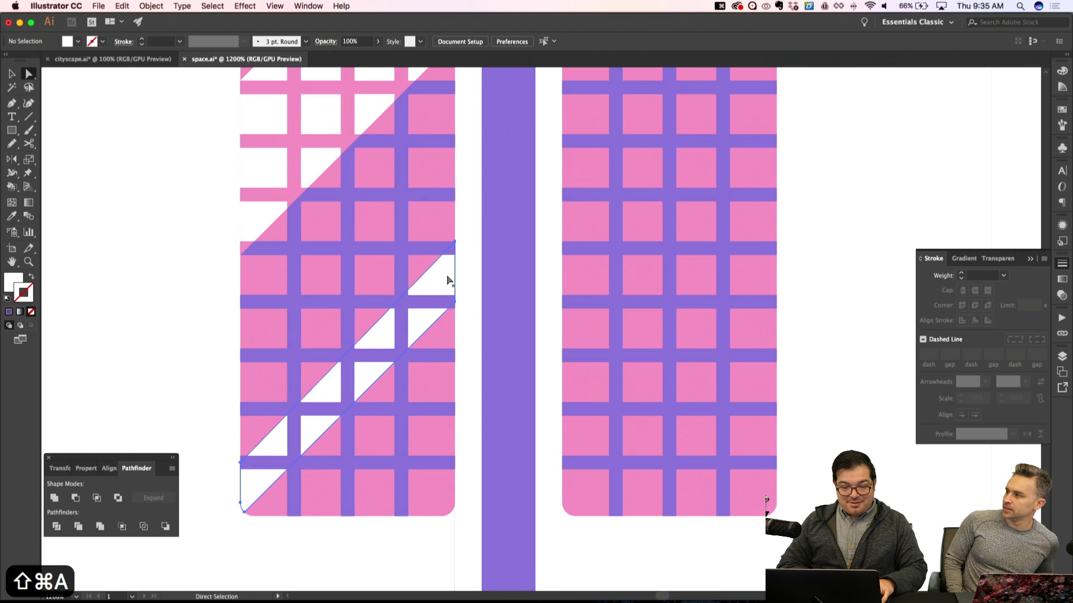
{"action": "left_click", "coordinate": [456, 310]}
{"action": "key", "text": "super+shift+a"}
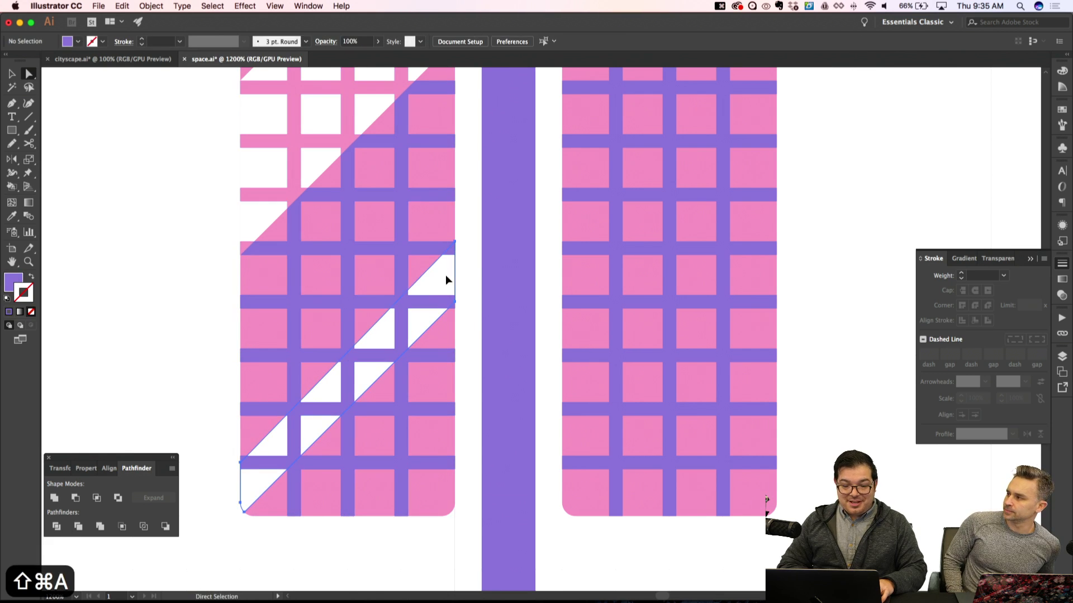
{"action": "left_click", "coordinate": [455, 302]}
{"action": "left_click_drag", "start_coordinate": [456, 302], "coordinate": [455, 306]}
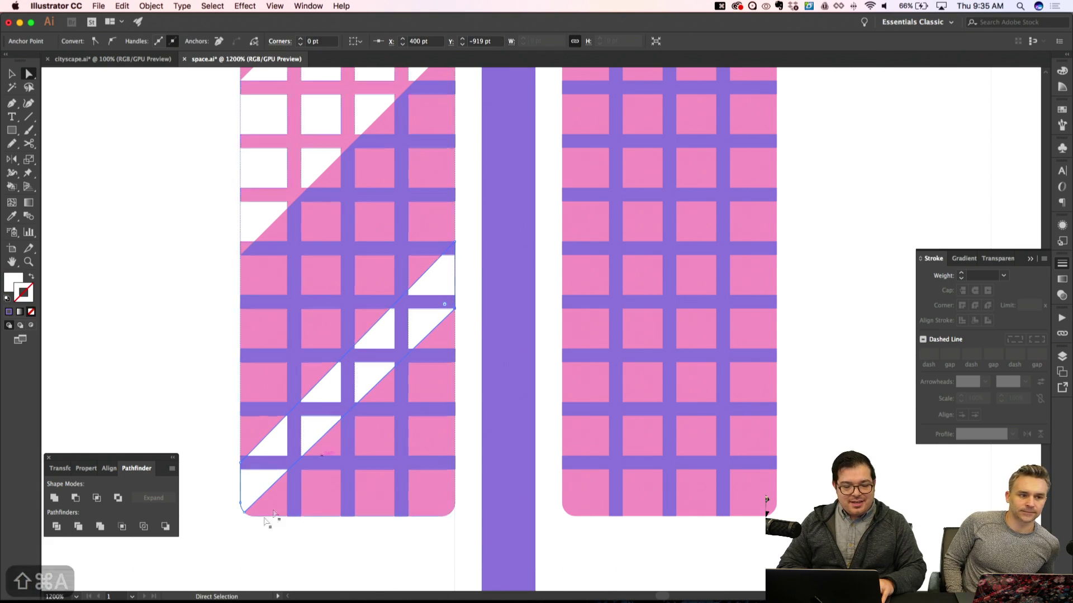
Move the lower white band's two corner points near the panel's bottom-left corner outward by about 1 pt each
{"action": "left_click", "coordinate": [250, 493]}
{"action": "left_click", "coordinate": [245, 512]}
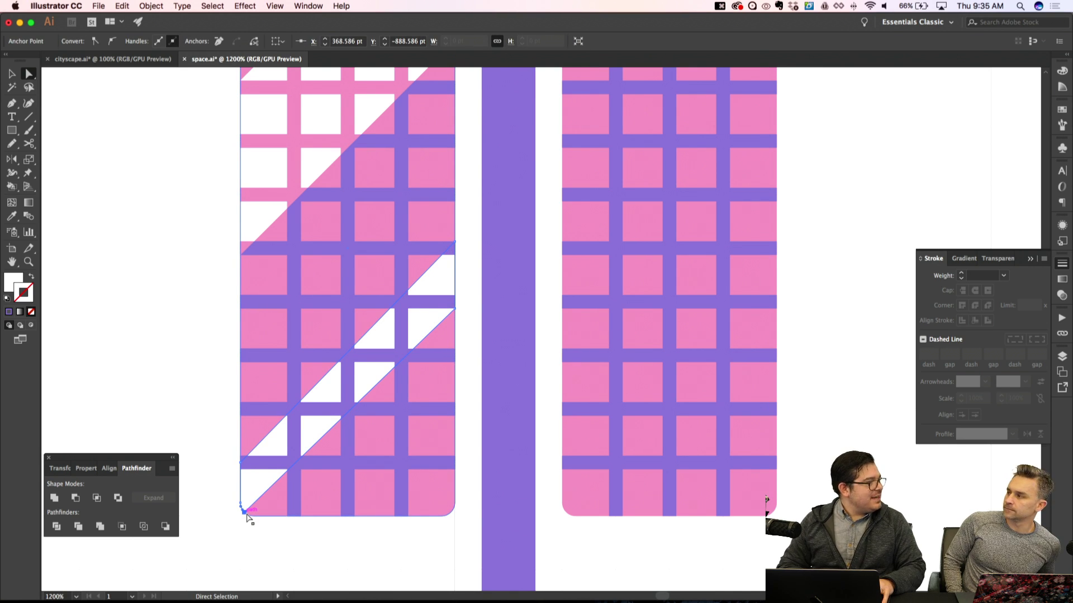
{"action": "key", "text": "Down"}
{"action": "left_click_drag", "start_coordinate": [249, 456], "coordinate": [241, 458]}
{"action": "key", "text": "super+shift+a"}
{"action": "left_click", "coordinate": [243, 503]}
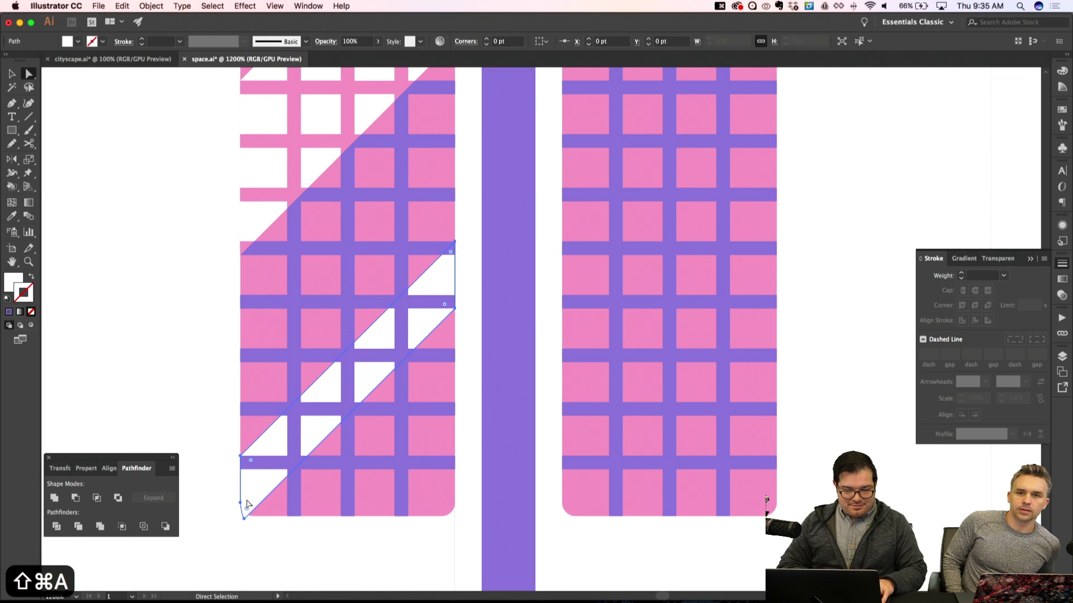
Trim the widened lower band to the left panel's rounded outline by intersecting it with a copy of the panel
{"action": "key", "text": "super+shift+apostrophe"}
{"action": "key", "text": "super+shift+a"}
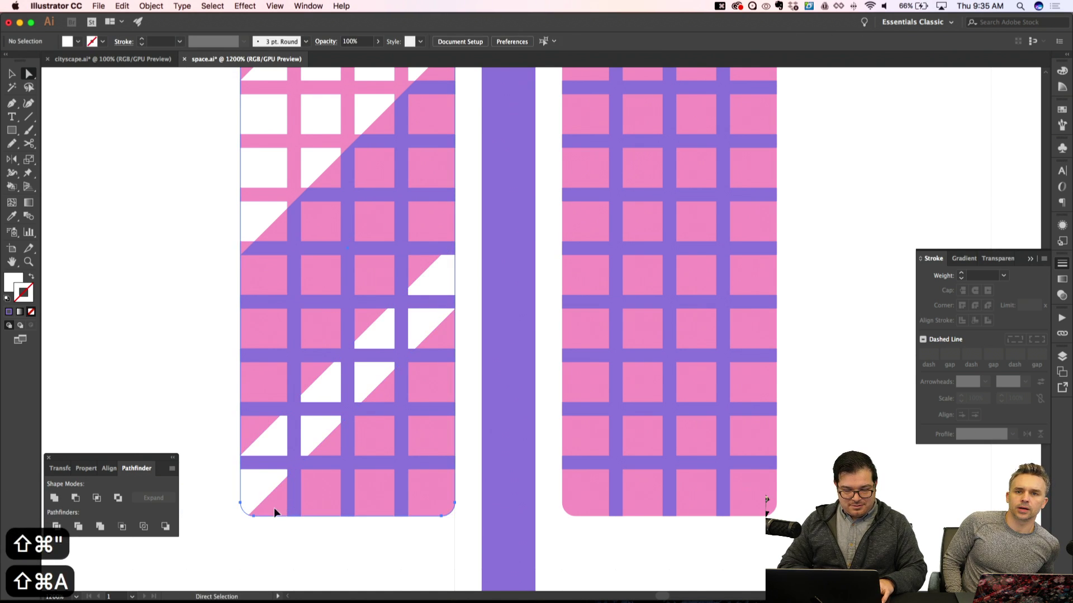
{"action": "left_click", "coordinate": [275, 512]}
{"action": "key", "text": "alt+Down"}
{"action": "key", "text": "Delete"}
{"action": "left_click", "coordinate": [241, 495]}
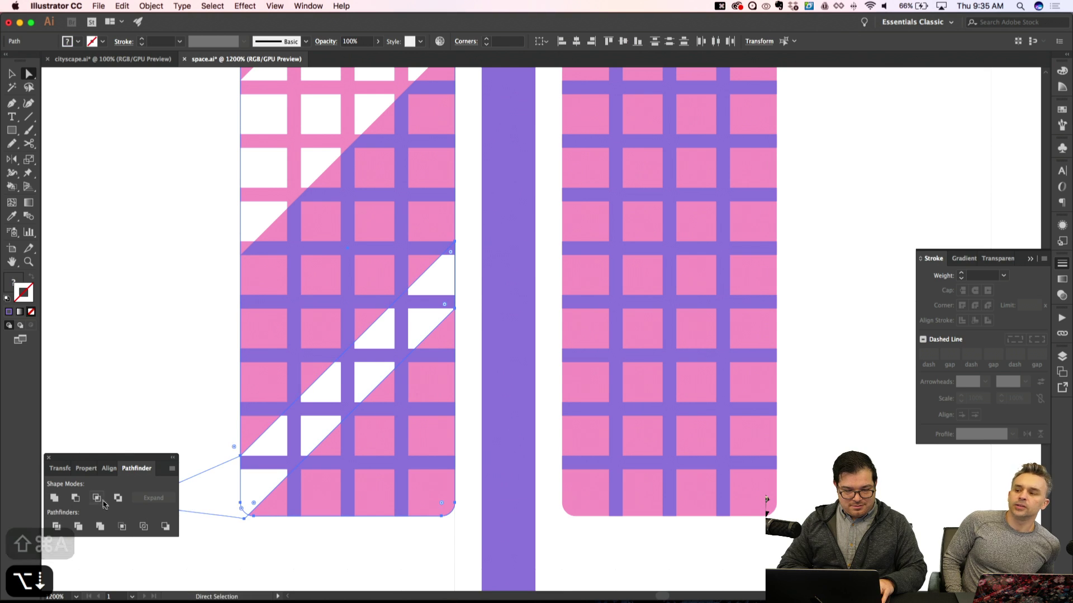
{"action": "key", "text": "super+shift+a"}
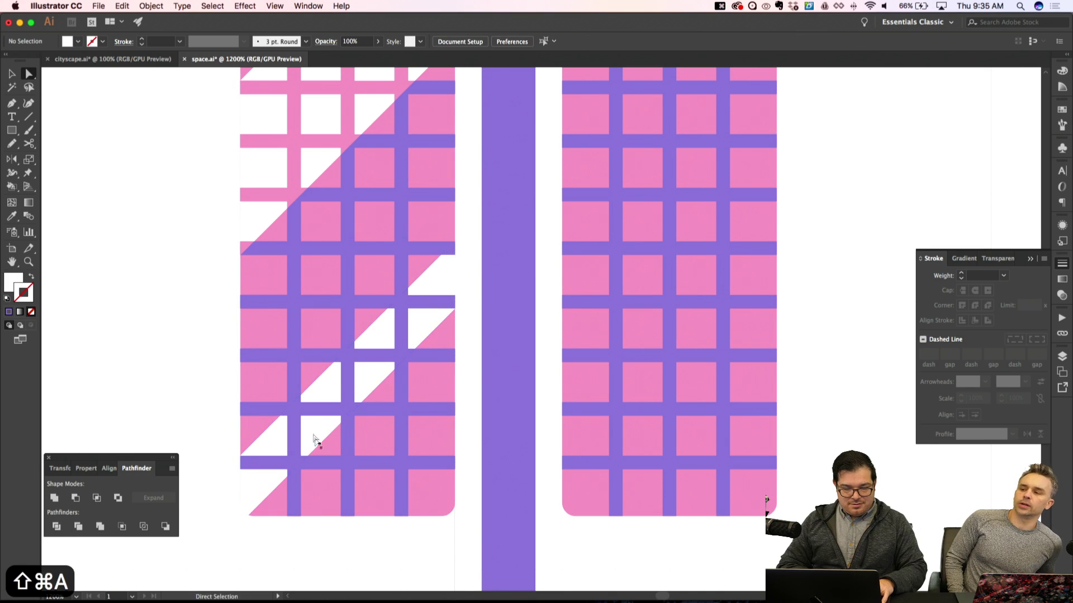
{"action": "left_click", "coordinate": [352, 411]}
{"action": "key", "text": "super+shift+apostrophe"}
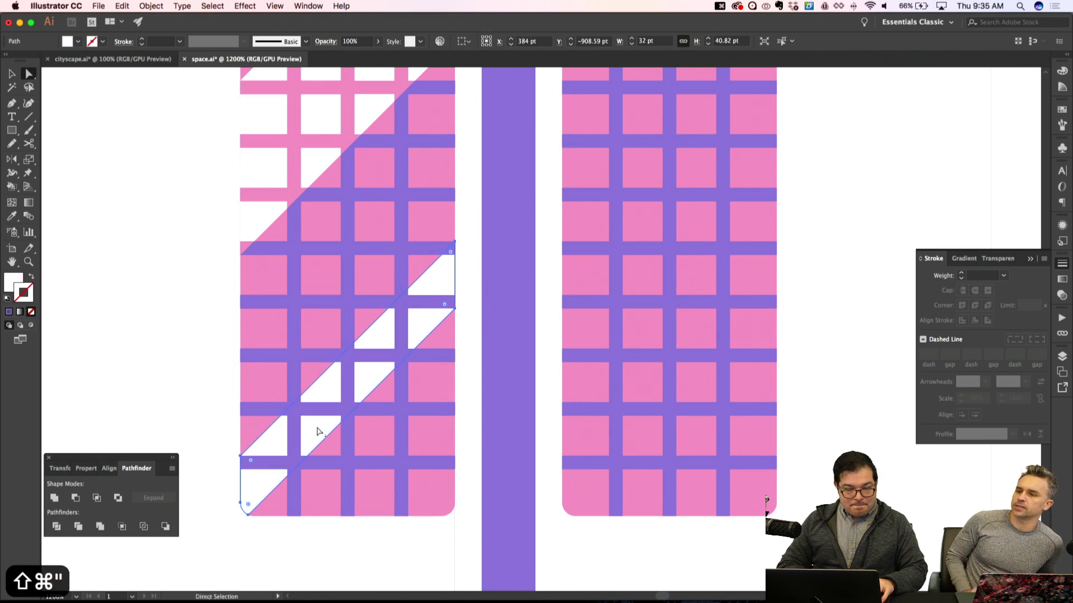
Intersect copies of the grid and the lower band, and recolor the resulting grid segments panel pink
{"action": "key", "text": "super+shift+apostrophe"}
{"action": "key", "text": "alt+Down"}
{"action": "key", "text": "Up"}
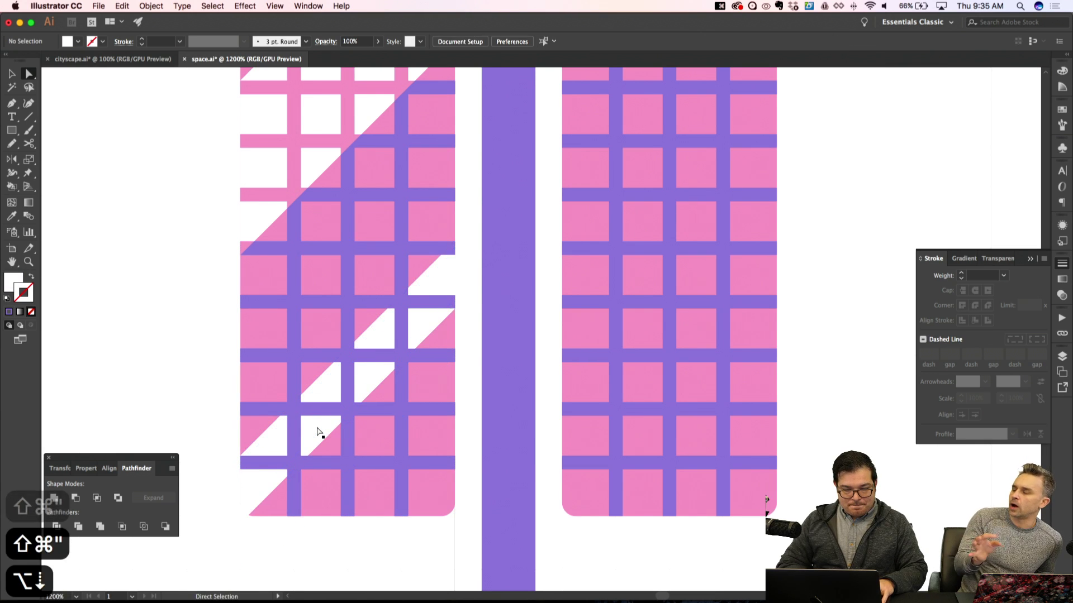
{"action": "key", "text": "super+shift+apostrophe"}
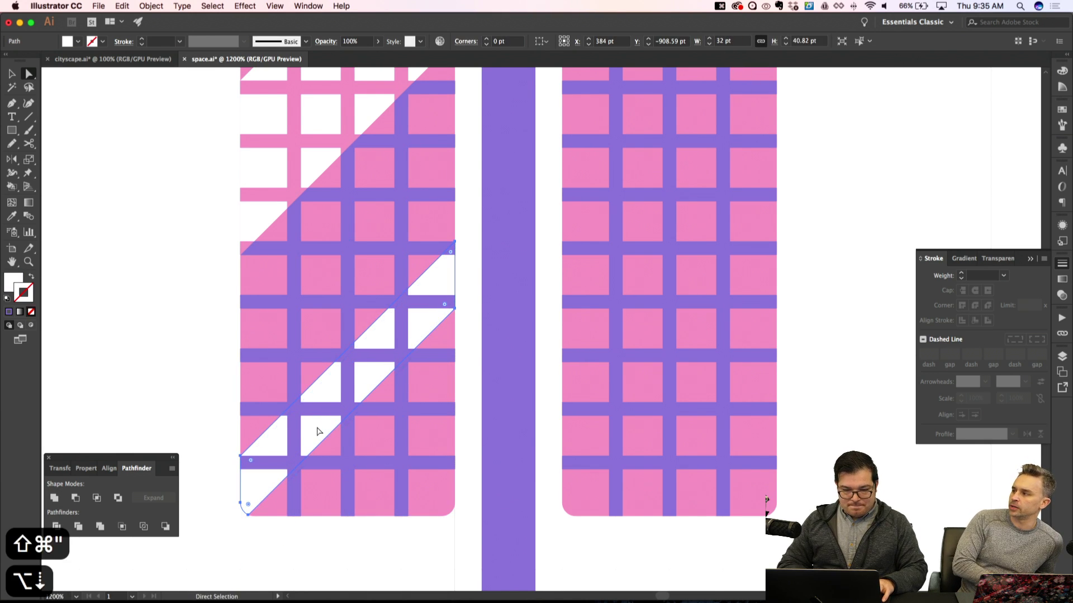
{"action": "left_click", "coordinate": [318, 423], "text": "alt"}
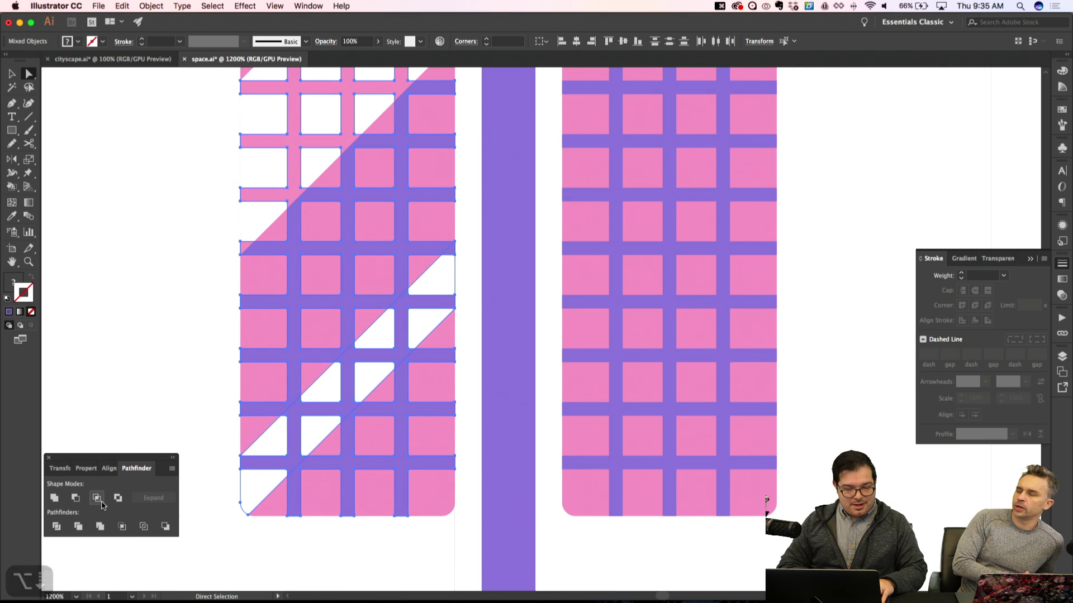
{"action": "left_click", "coordinate": [318, 422], "text": "alt"}
{"action": "key", "text": "i"}
{"action": "left_click", "coordinate": [324, 193]}
{"action": "left_click", "coordinate": [306, 136]}
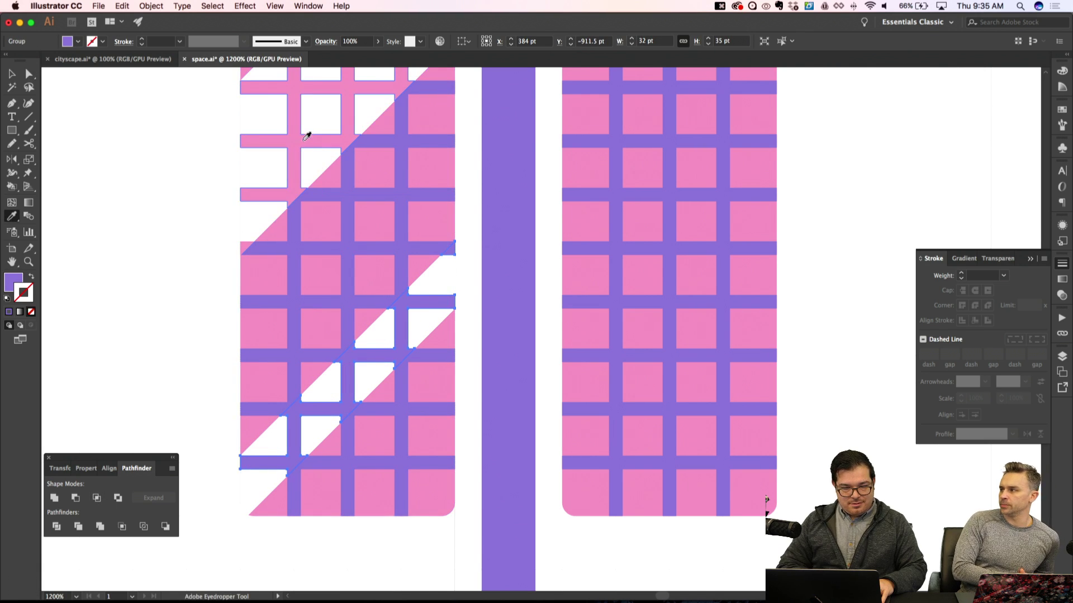
{"action": "key", "text": "super+apostrophe"}
{"action": "key", "text": "super+minus"}
{"action": "key", "text": "super+minus"}
{"action": "key", "text": "super+shift+a"}
{"action": "scroll", "coordinate": [303, 148], "scroll_direction": "up", "scroll_amount": 2}
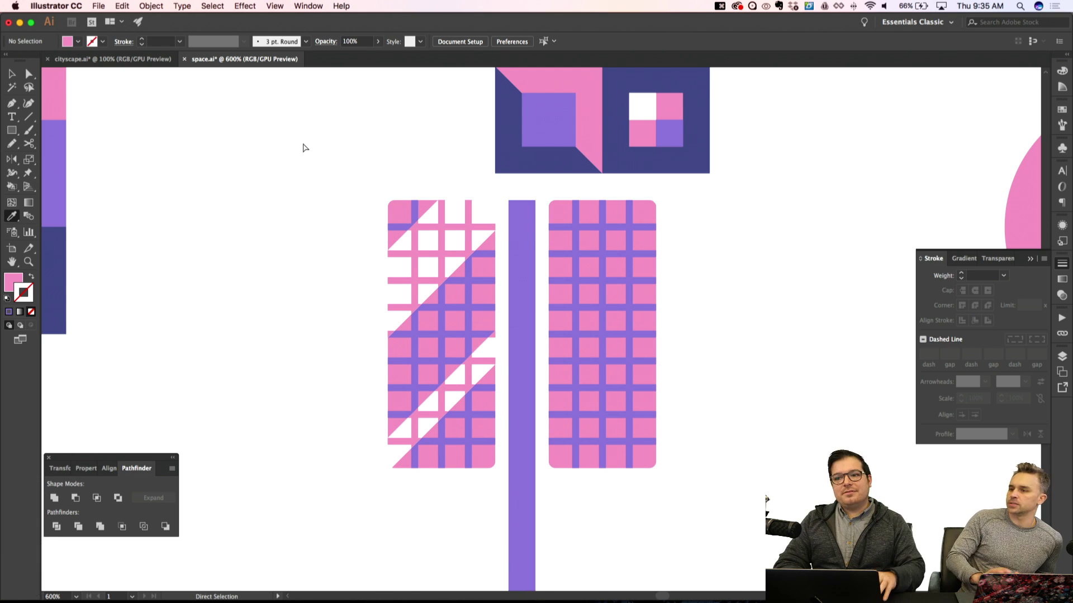
Draw a closed 45-degree diagonal band spanning 96 × 96 pt across both panels with the Pen tool, snapping its corners to the grid
{"action": "key", "text": "super+minus"}
{"action": "key", "text": "super+minus"}
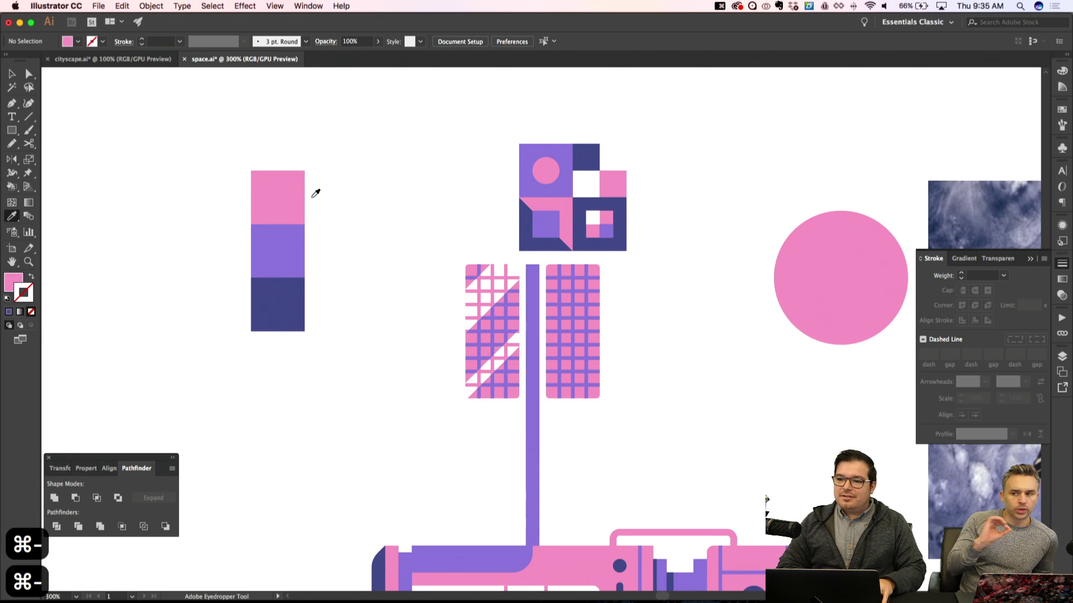
{"action": "key", "text": "super+equal"}
{"action": "key", "text": "super+equal"}
{"action": "key", "text": "p"}
{"action": "key", "text": "super+shift+apostrophe"}
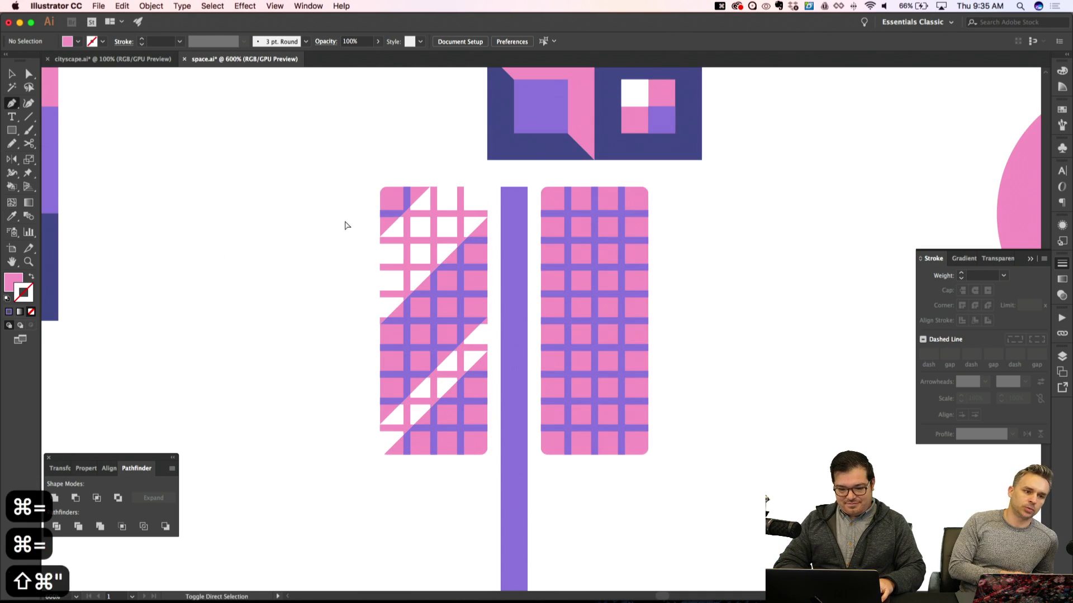
{"action": "left_click", "coordinate": [352, 454]}
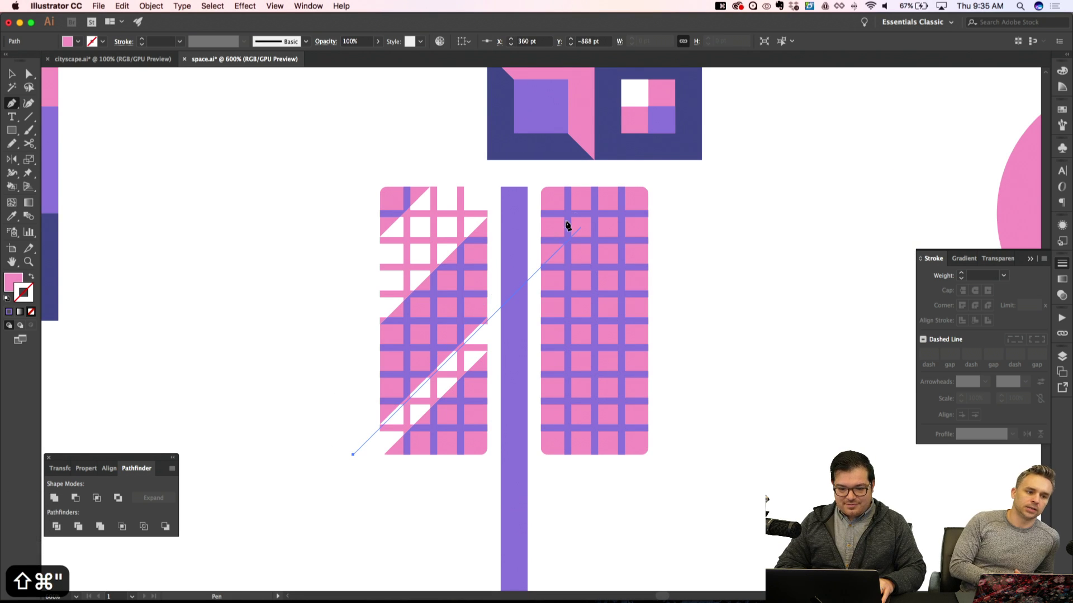
{"action": "key", "text": "super+apostrophe"}
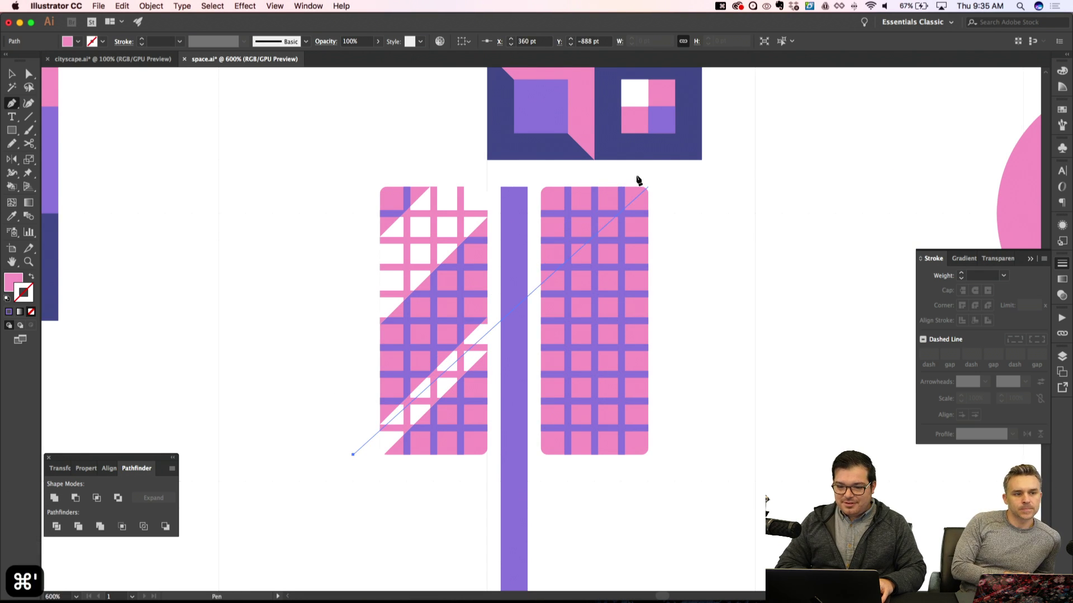
{"action": "left_click", "coordinate": [648, 161]}
{"action": "left_click", "coordinate": [674, 161]}
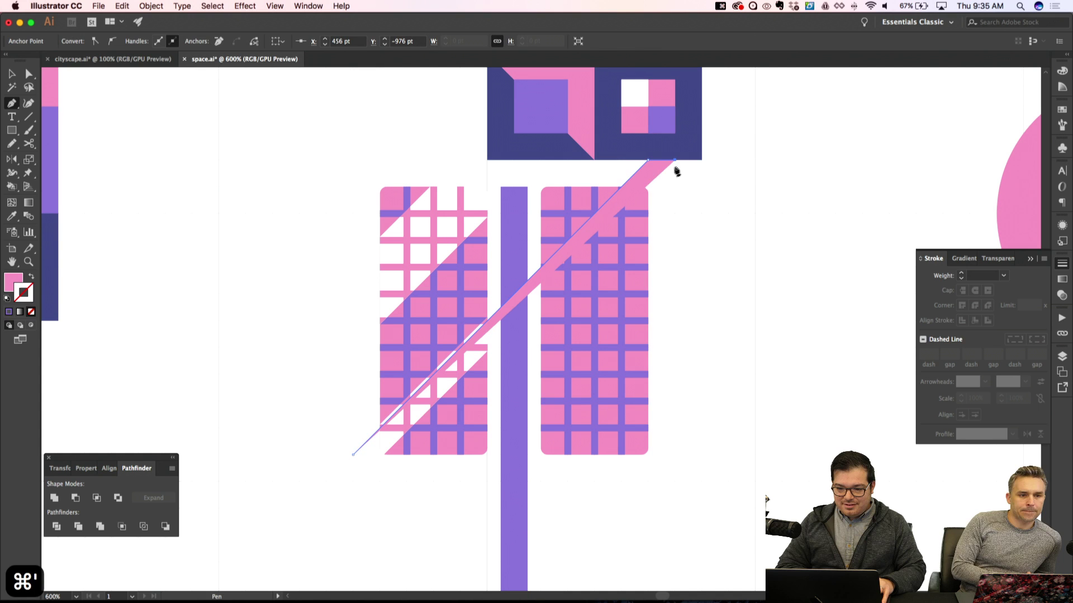
{"action": "left_click", "coordinate": [353, 482]}
{"action": "key", "text": "shift+super+a"}
{"action": "left_click", "coordinate": [353, 482], "text": "super"}
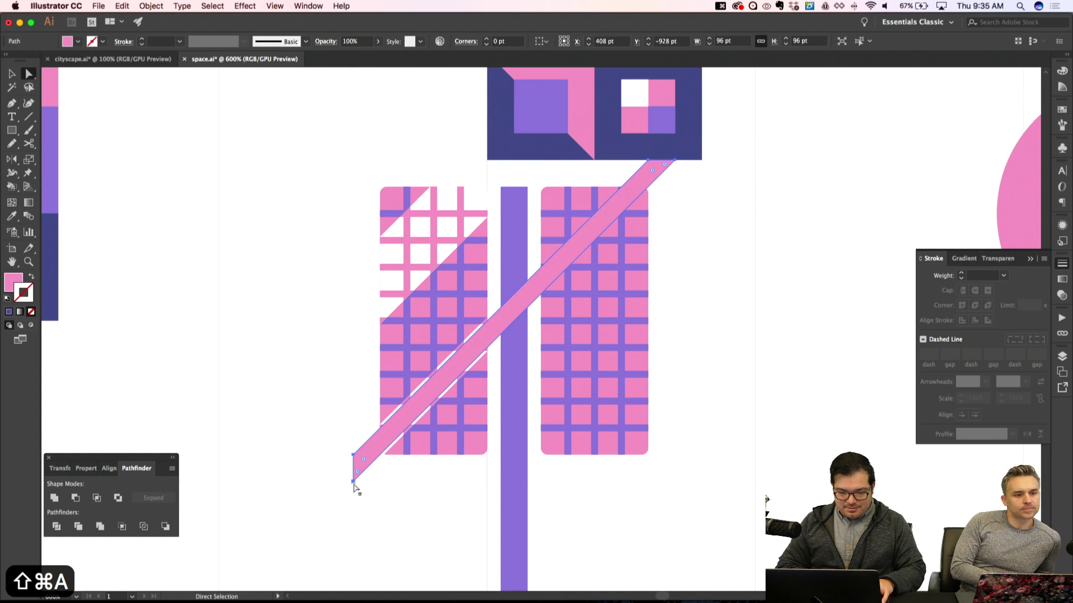
Widen the new diagonal band by turning off grid snapping and moving its corner points outward by 1 pt each
{"action": "left_click", "coordinate": [353, 482]}
{"action": "key", "text": "shift+super+apostrophe"}
{"action": "left_click_drag", "start_coordinate": [353, 481], "coordinate": [353, 485]}
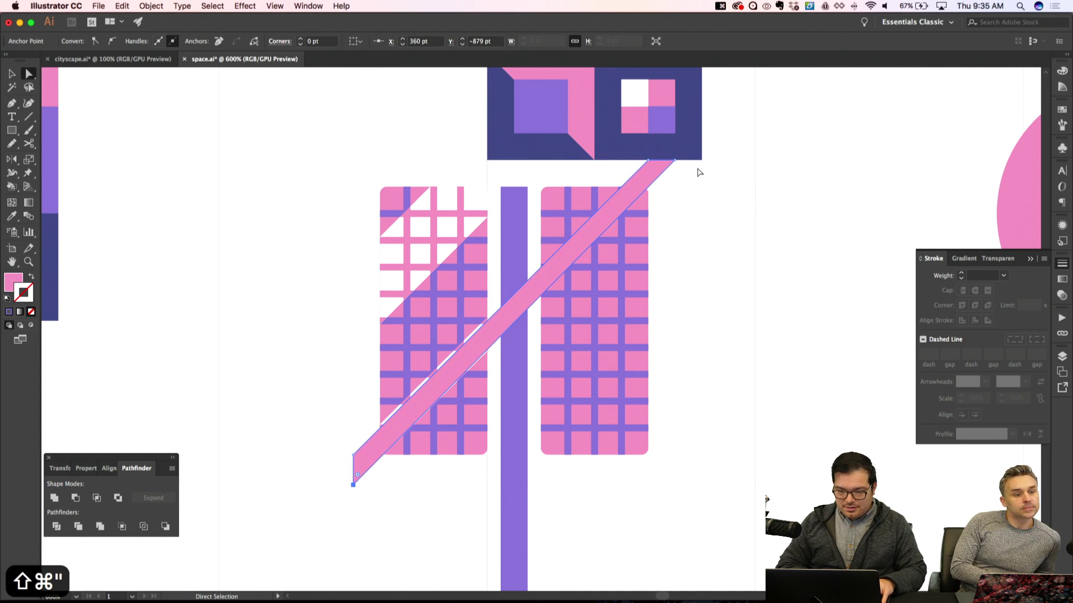
{"action": "left_click", "coordinate": [678, 167]}
{"action": "left_click", "coordinate": [675, 161]}
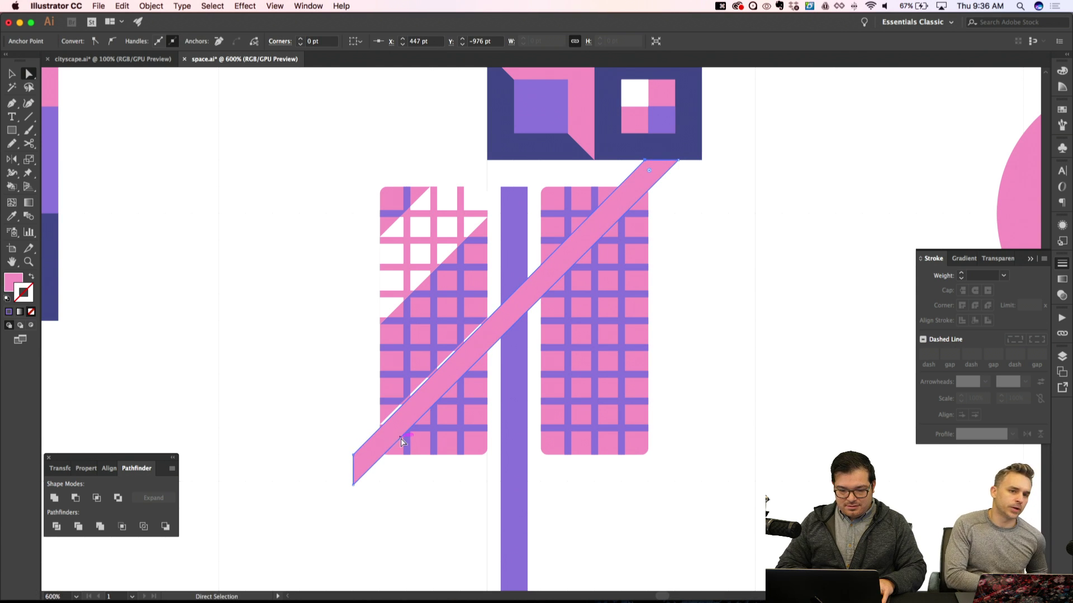
{"action": "left_click", "coordinate": [354, 459]}
{"action": "key", "text": "shift+super+a"}
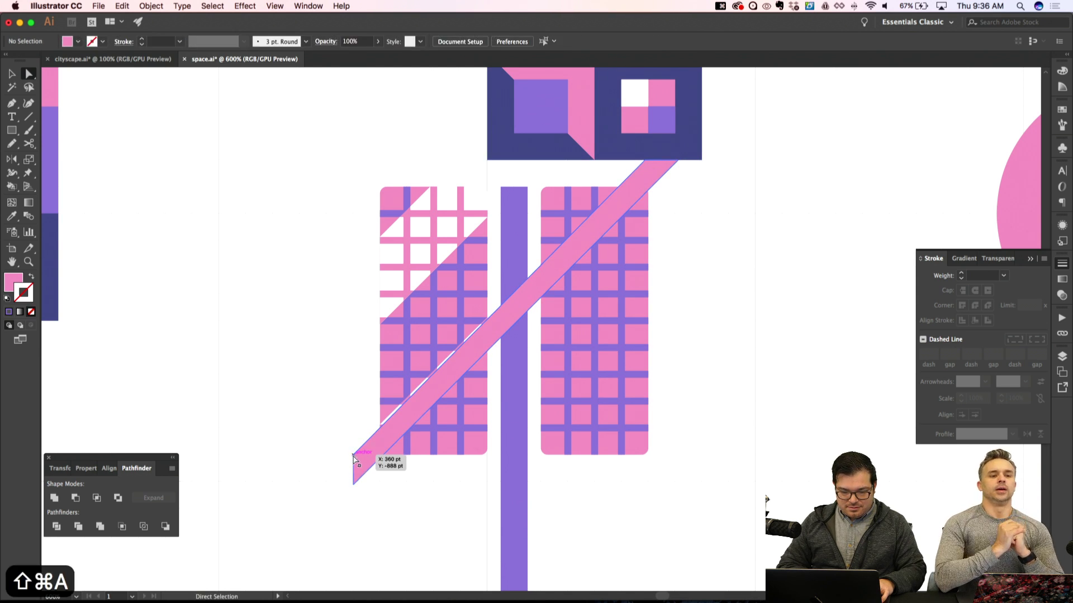
{"action": "left_click", "coordinate": [450, 367]}
{"action": "key", "text": "shift+super+a"}
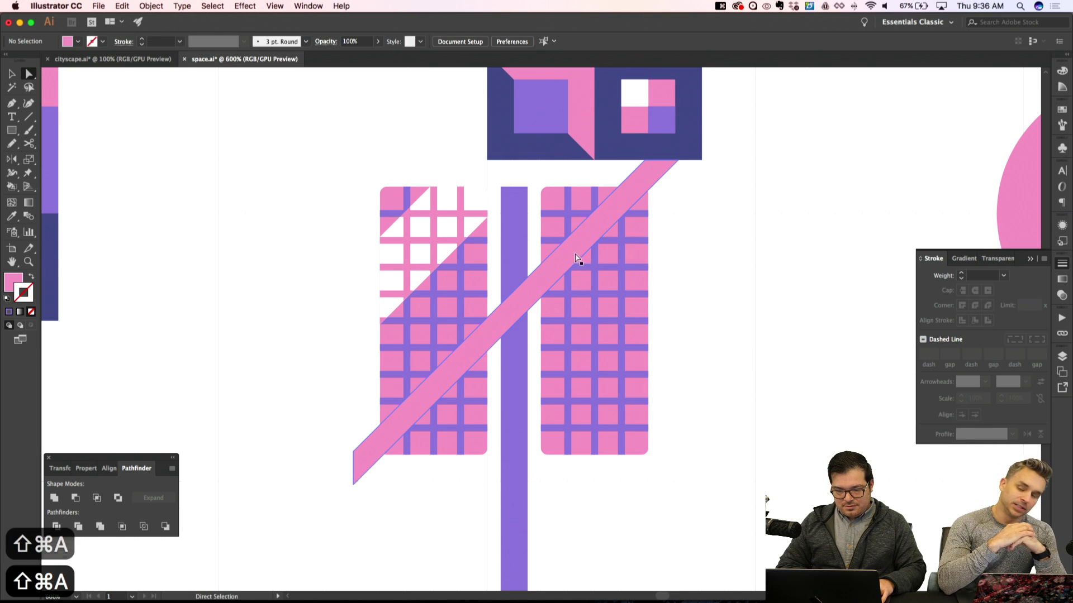
Intersect the diagonal band with a copy of the right panel and fill the resulting strip with the left panel's white
{"action": "key", "text": "shift+super+a"}
{"action": "left_click", "coordinate": [610, 261]}
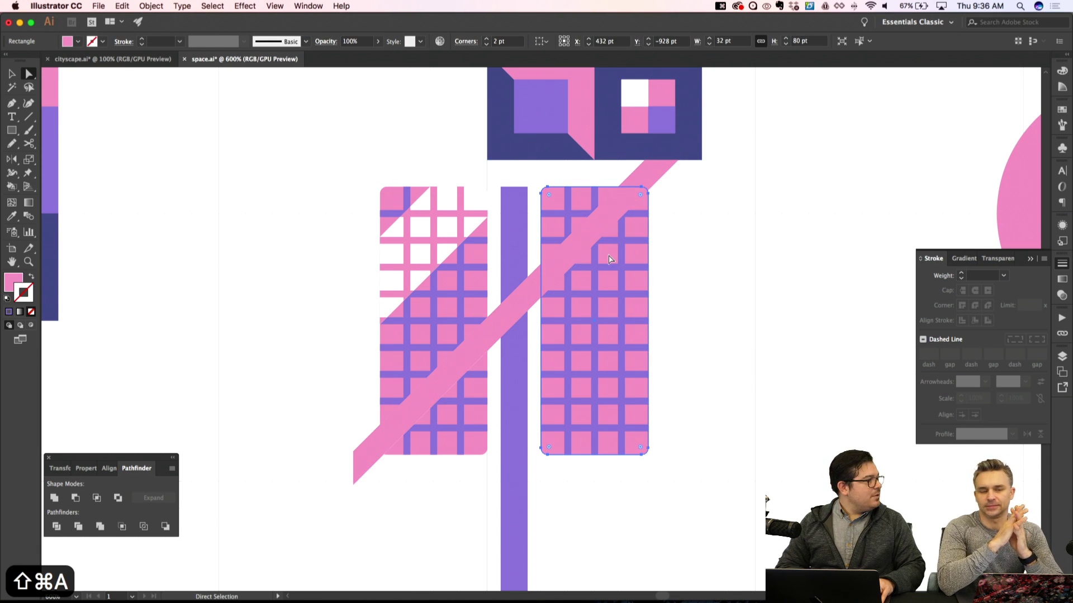
{"action": "key", "text": "alt"}
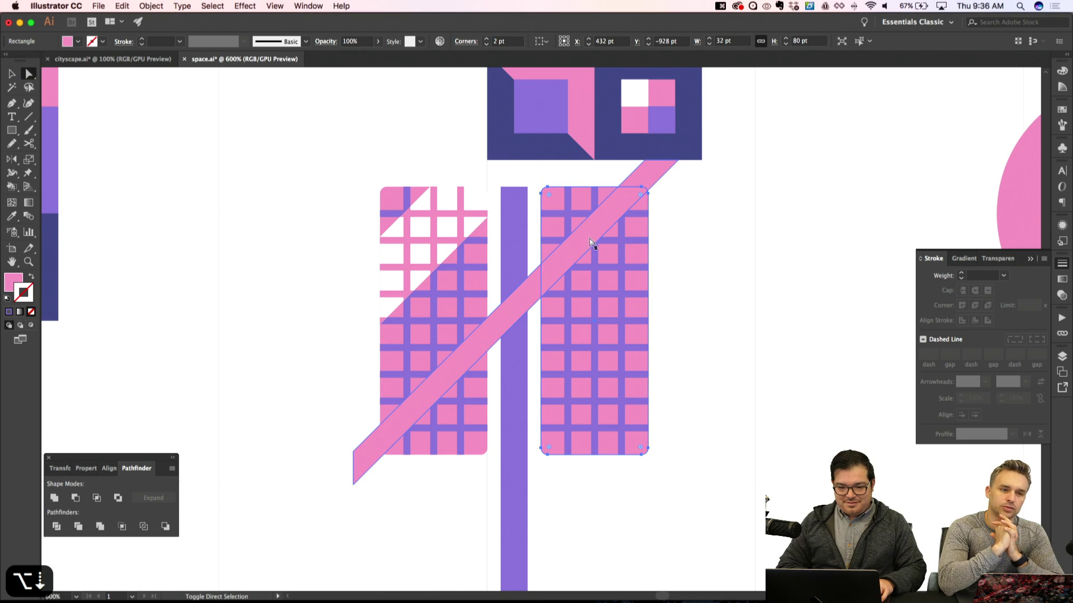
{"action": "left_click", "coordinate": [612, 282], "text": "shift"}
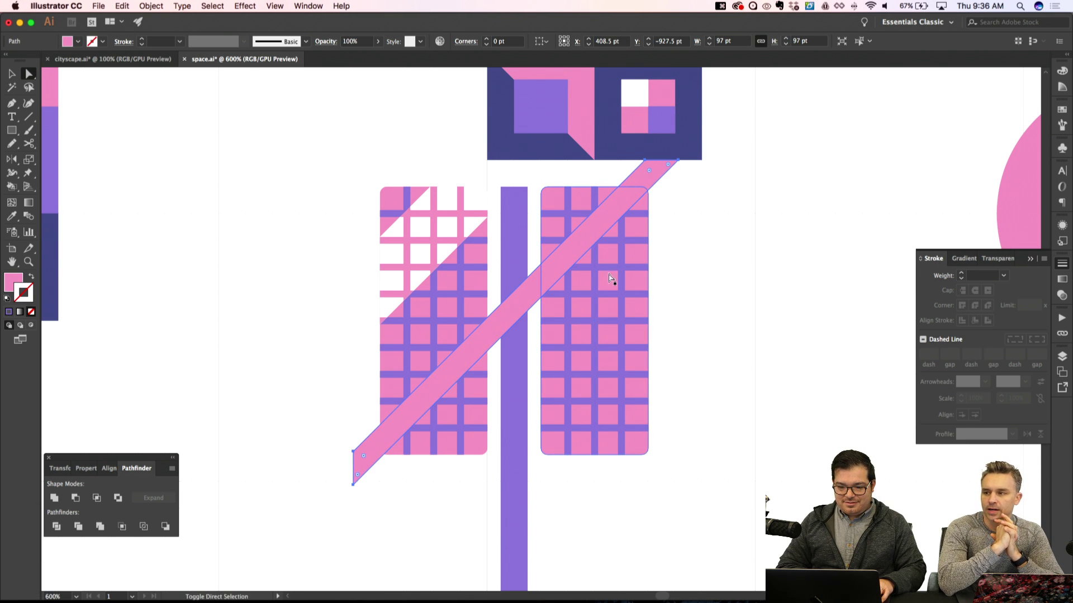
{"action": "left_click", "coordinate": [97, 498]}
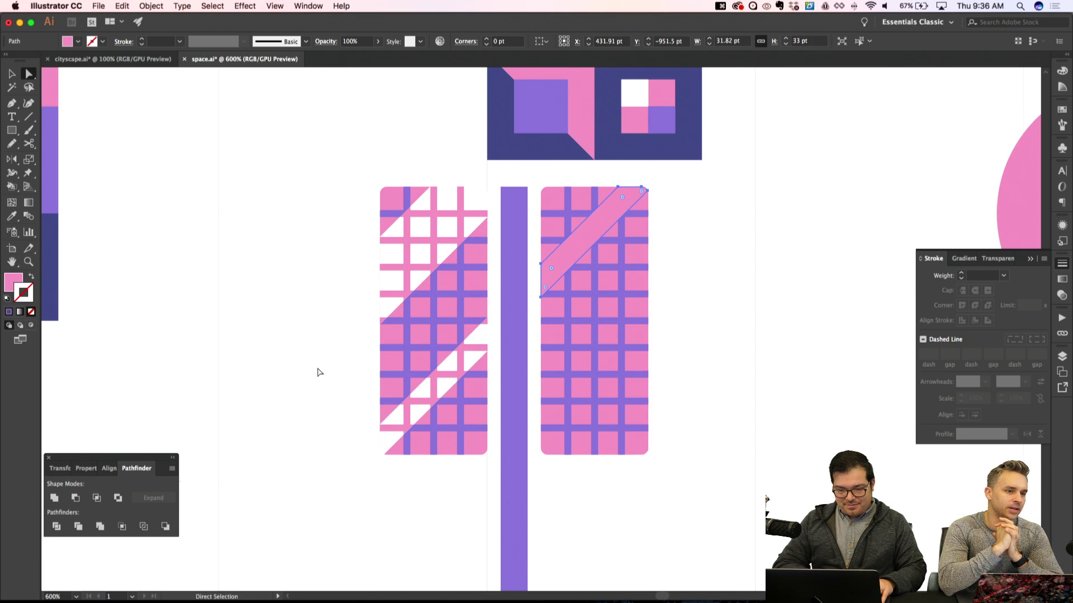
{"action": "key", "text": "i"}
{"action": "left_click", "coordinate": [422, 229]}
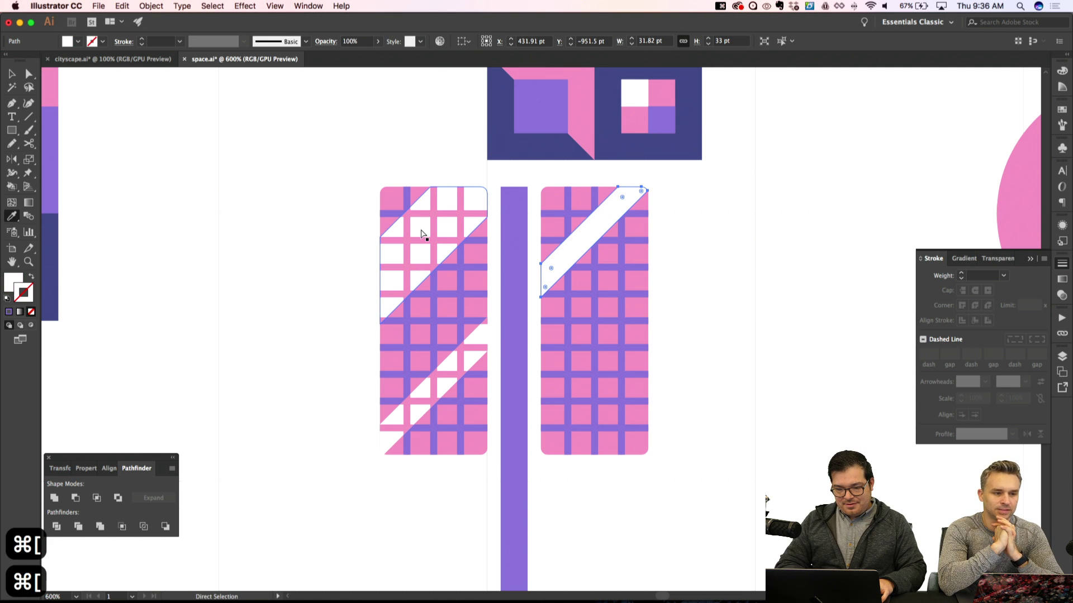
Try to send the white strip behind the right panel's grid lines
{"action": "key", "text": "super+bracketleft"}
{"action": "key", "text": "super+bracketleft"}
{"action": "key", "text": "super+bracketleft"}
{"action": "key", "text": "super+bracketright"}
{"action": "key", "text": "super+bracketright"}
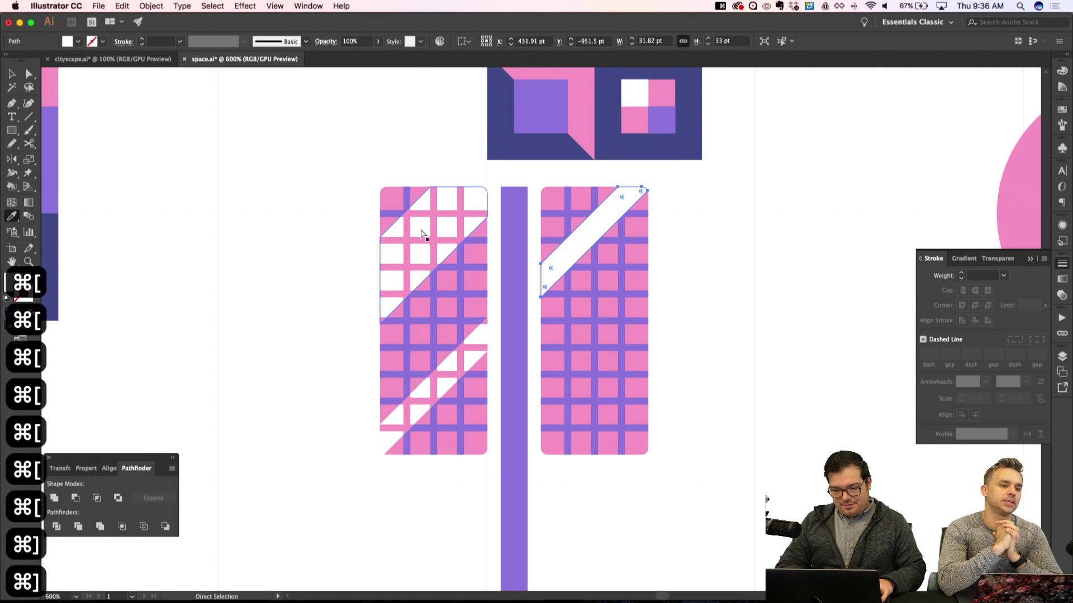
Move the white strip into the right panel's group in place, stacked just above the pink base and beneath the grid lines
{"action": "key", "text": "super+x"}
{"action": "key", "text": "v"}
{"action": "double_click", "coordinate": [596, 302]}
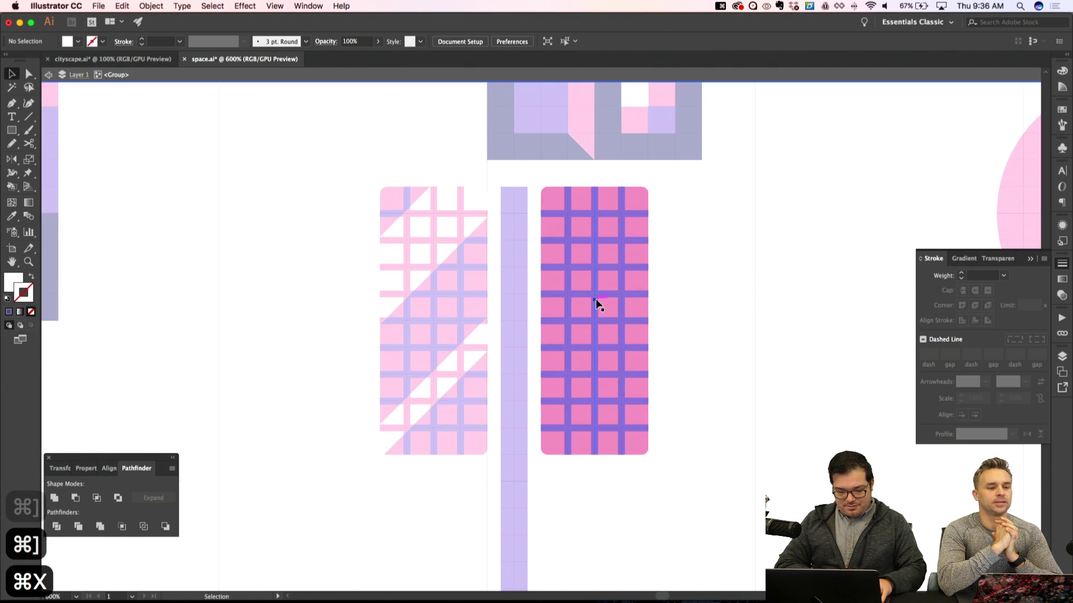
{"action": "key", "text": "shift+super+v"}
{"action": "key", "text": "super+bracketleft"}
{"action": "key", "text": "super+bracketleft"}
{"action": "key", "text": "super+bracketleft"}
{"action": "key", "text": "super+bracketleft"}
{"action": "key", "text": "super+bracketleft"}
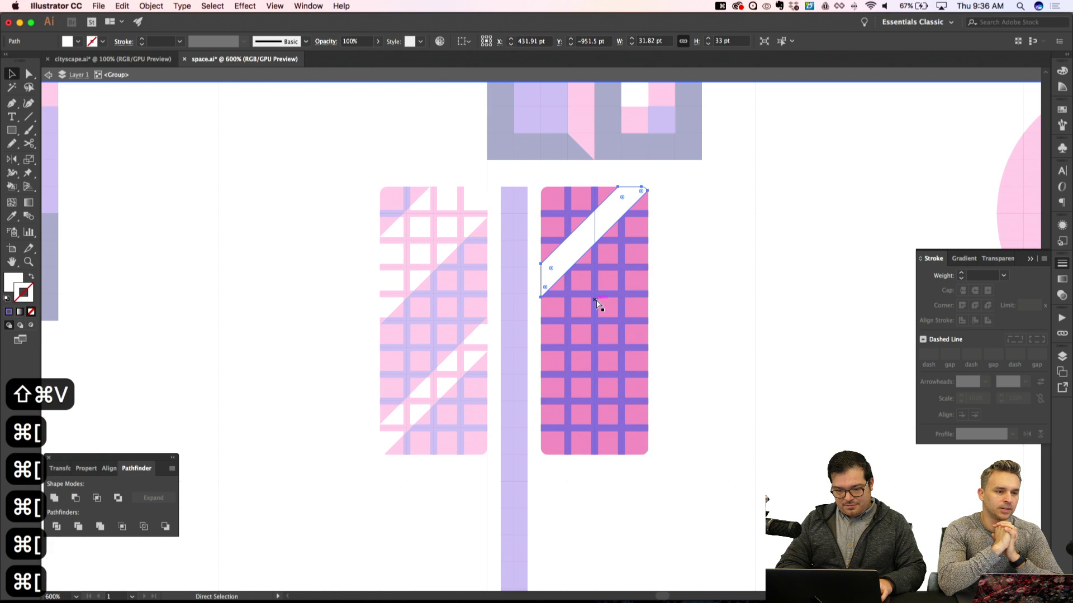
{"action": "key", "text": "super+bracketleft"}
{"action": "key", "text": "super+bracketleft"}
{"action": "key", "text": "shift+super+bracketleft"}
{"action": "key", "text": "super+bracketright"}
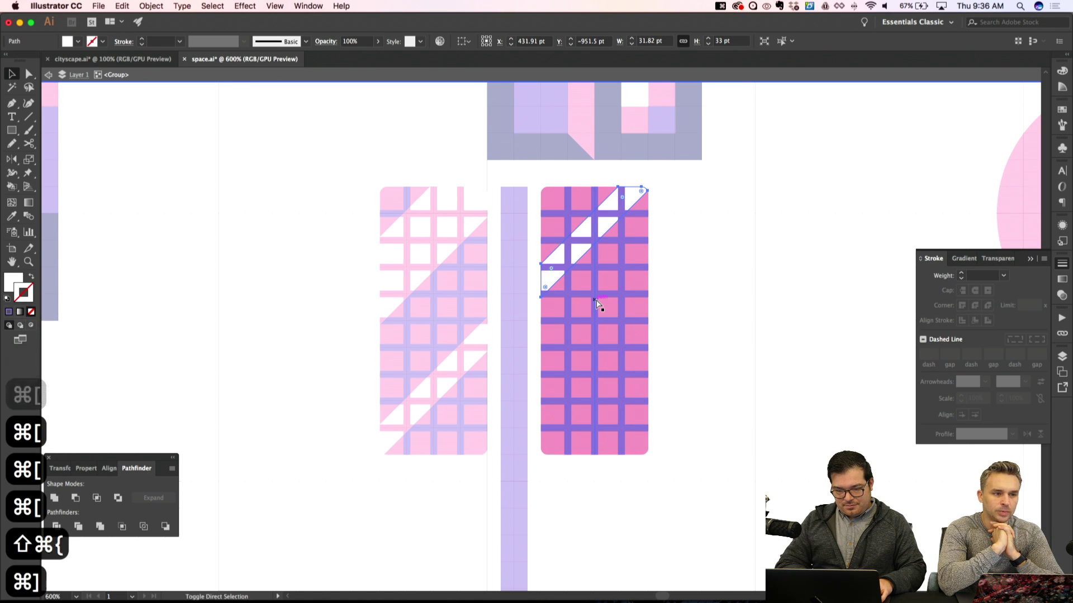
Group all of the right panel's 2 pt purple grid lines inside the panel group
{"action": "key", "text": "shift+super+a"}
{"action": "left_click", "coordinate": [598, 268]}
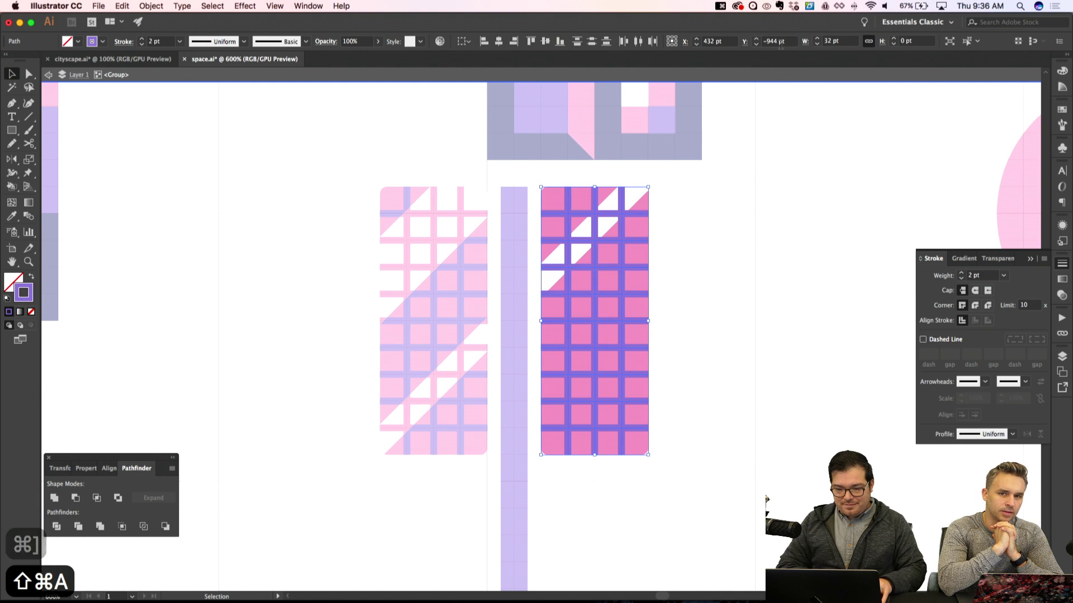
{"action": "key", "text": "super+a"}
{"action": "key", "text": "super+g"}
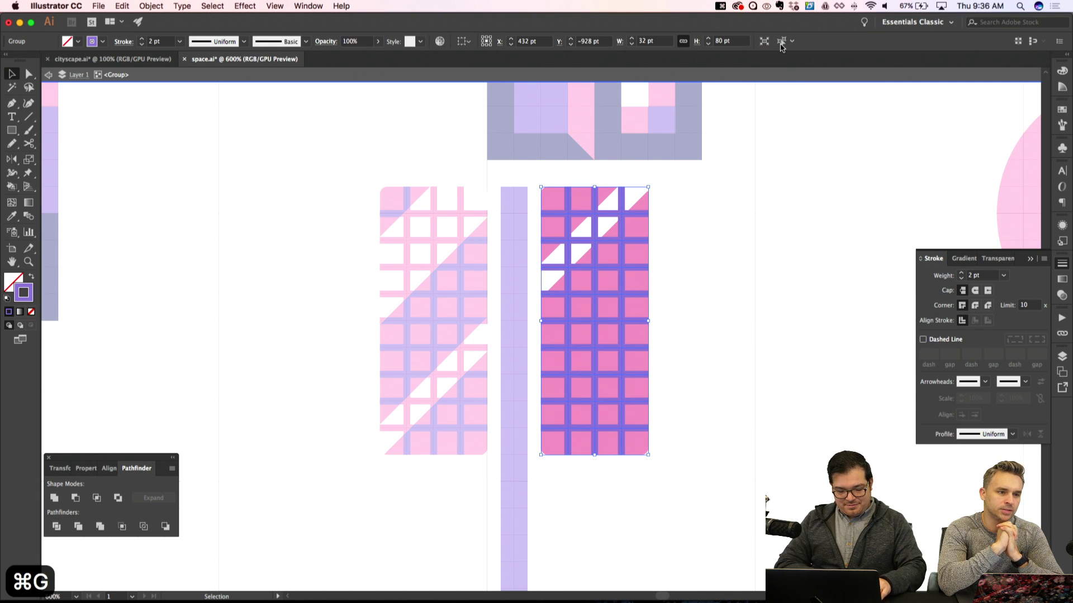
Paste a copy of the right panel's grid in place and convert its strokes into a compound path
{"action": "key", "text": "super+c"}
{"action": "key", "text": "shift+super+v"}
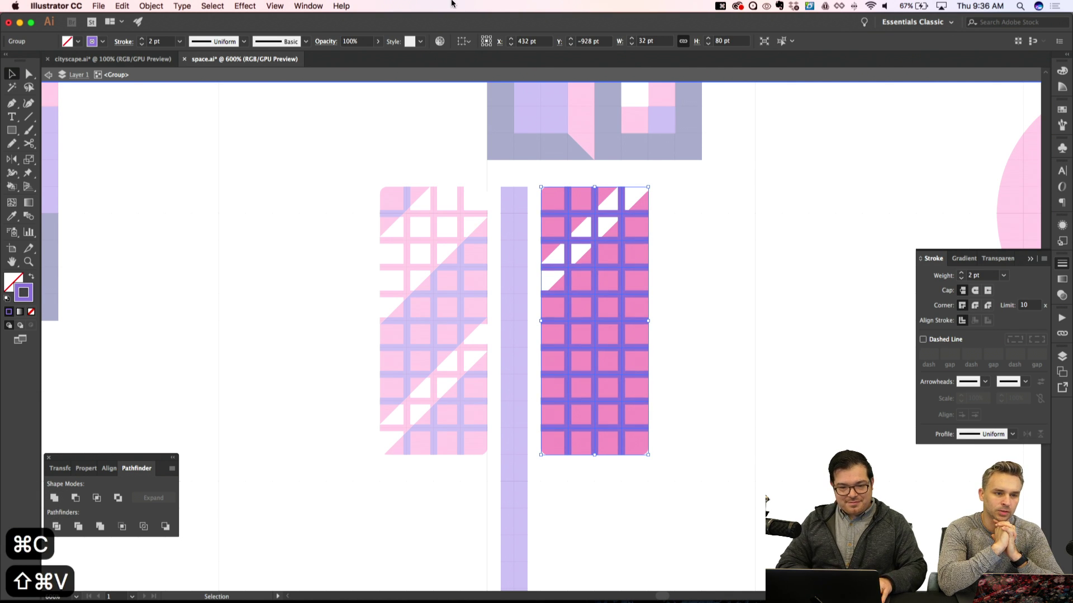
{"action": "left_click", "coordinate": [148, 5]}
{"action": "mouse_move", "coordinate": [226, 243]}
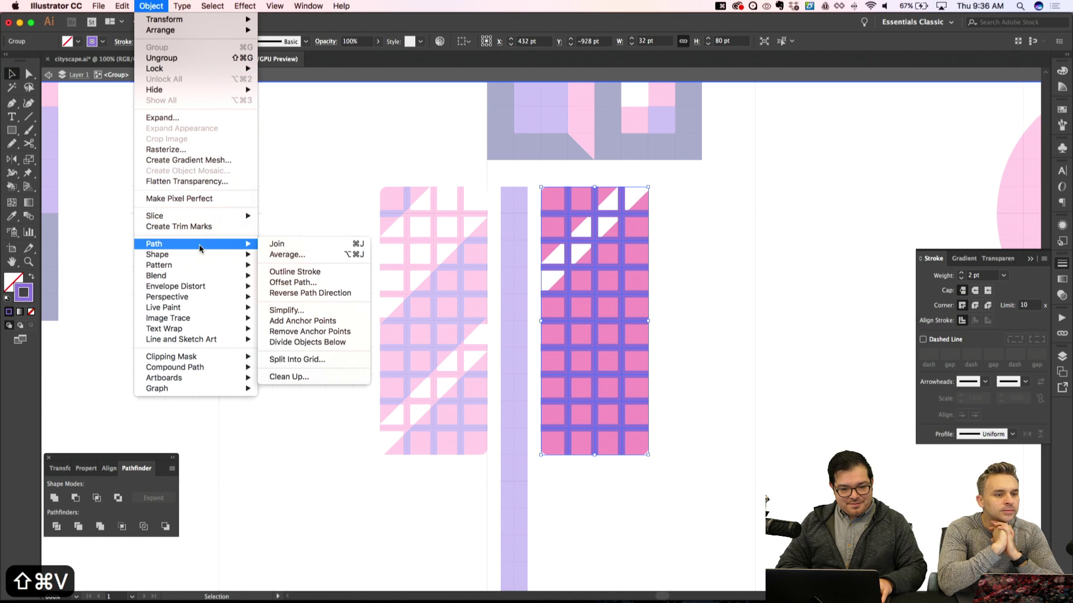
{"action": "left_click", "coordinate": [289, 272]}
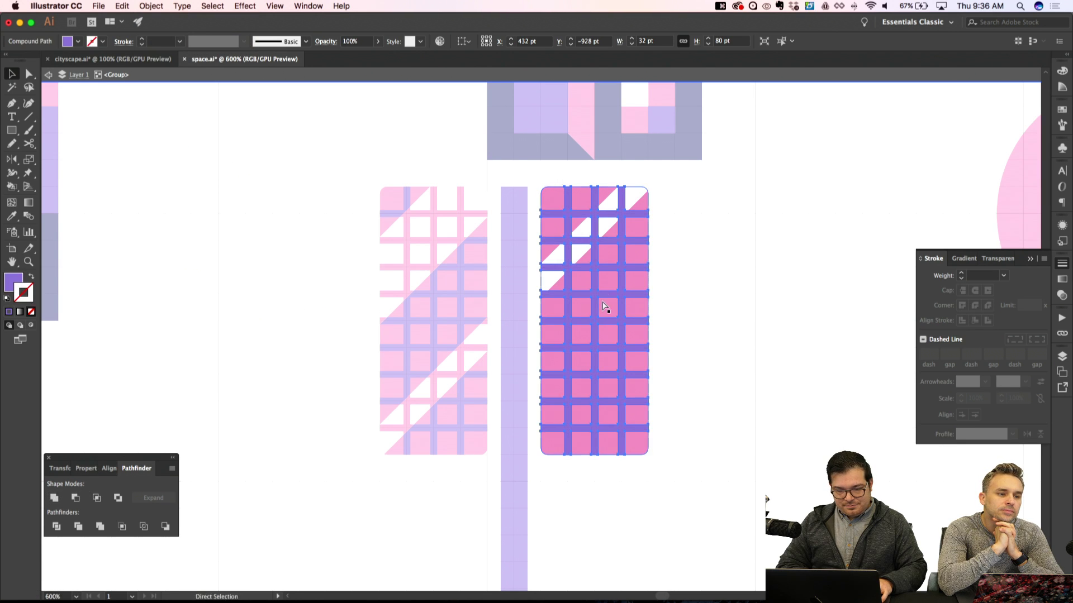
Intersect the outlined grid with a copy of the white strip and fill the overlapping grid segments with panel pink
{"action": "key", "text": "shift+super+a"}
{"action": "key", "text": "a"}
{"action": "left_click", "coordinate": [586, 236]}
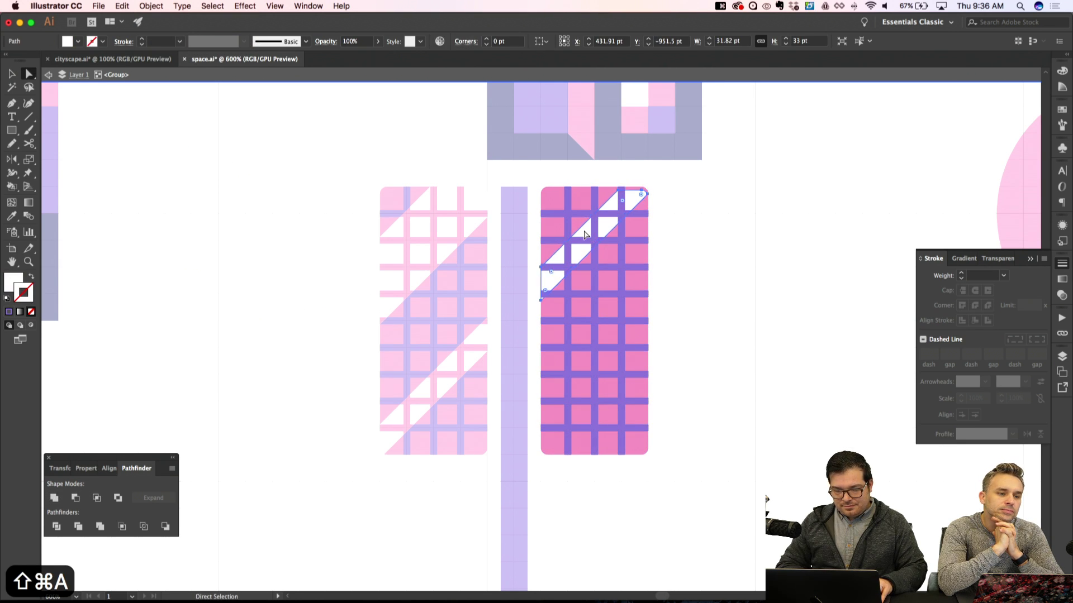
{"action": "key", "text": "alt+Up"}
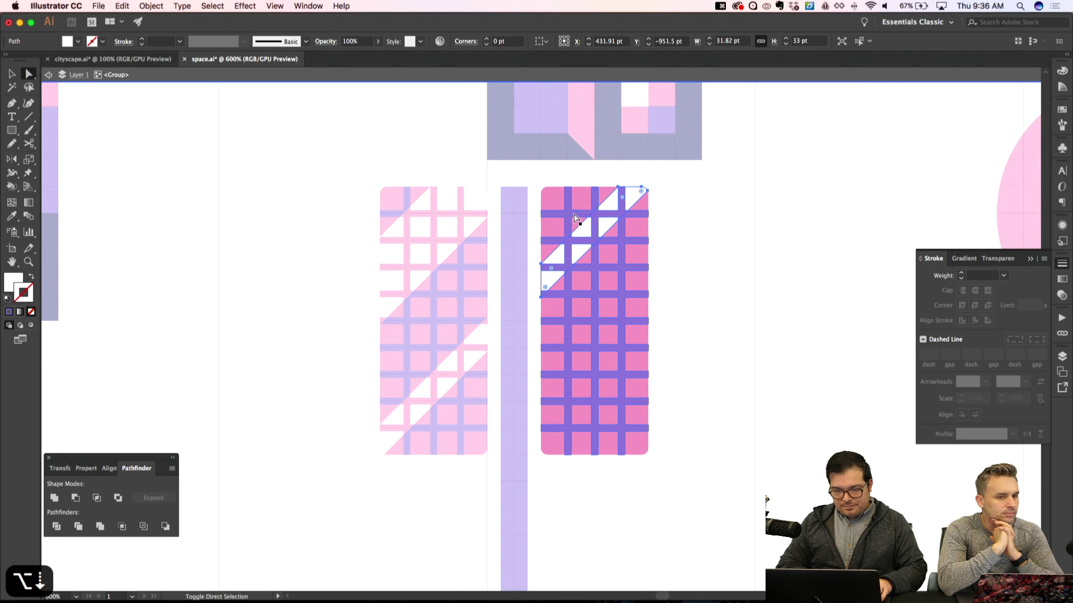
{"action": "left_click", "coordinate": [97, 498]}
{"action": "key", "text": "i"}
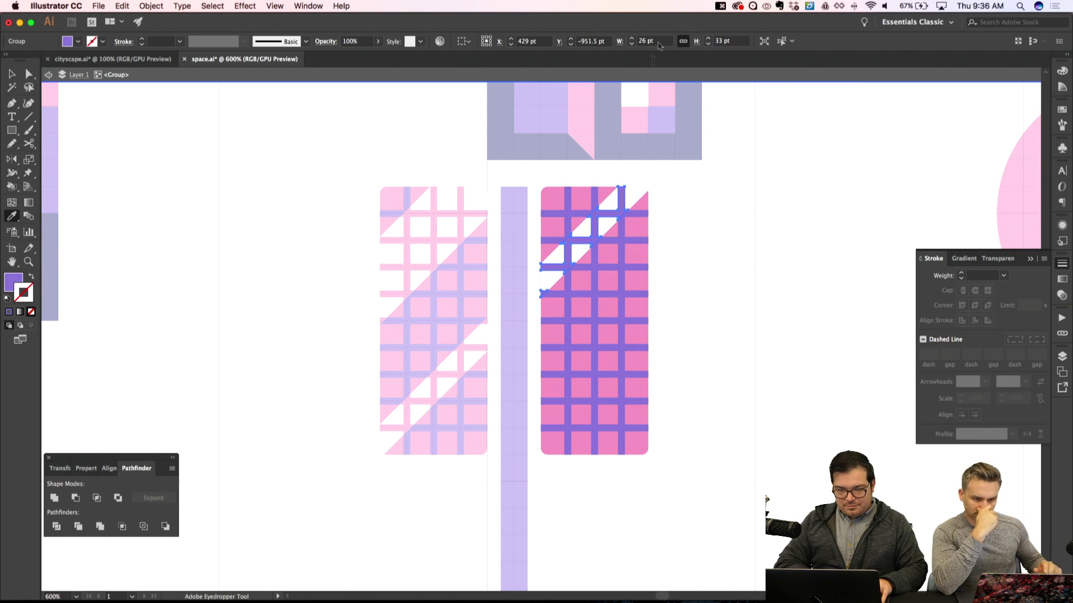
{"action": "left_click", "coordinate": [584, 197]}
{"action": "key", "text": "shift+super+a"}
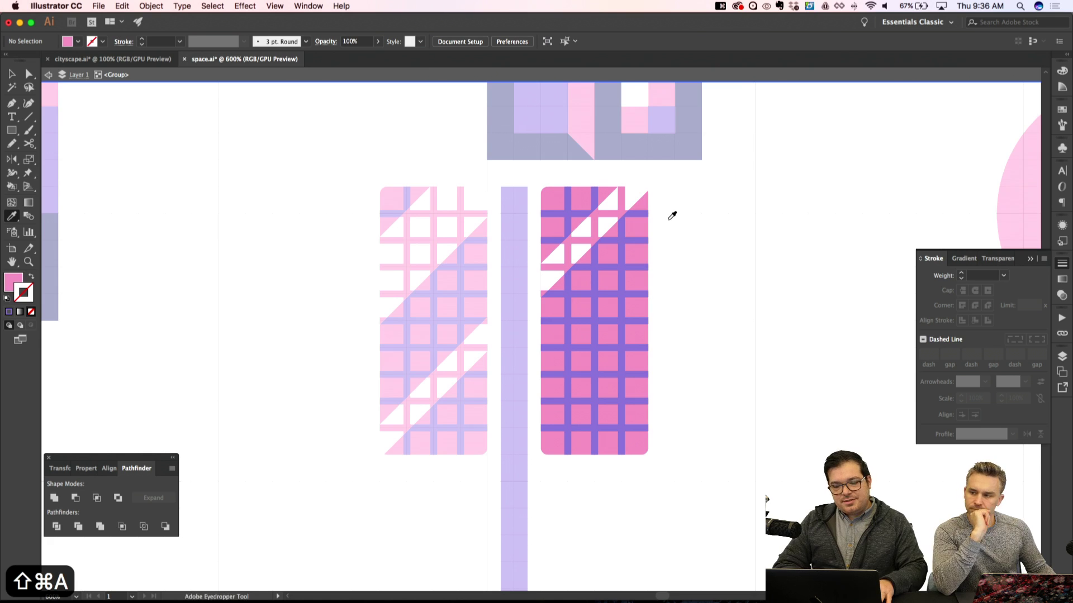
Review both solar panels without the grid, checking the reflections close up and in the context of the station
{"action": "key", "text": "super+minus"}
{"action": "key", "text": "super+minus"}
{"action": "key", "text": "super+apostrophe"}
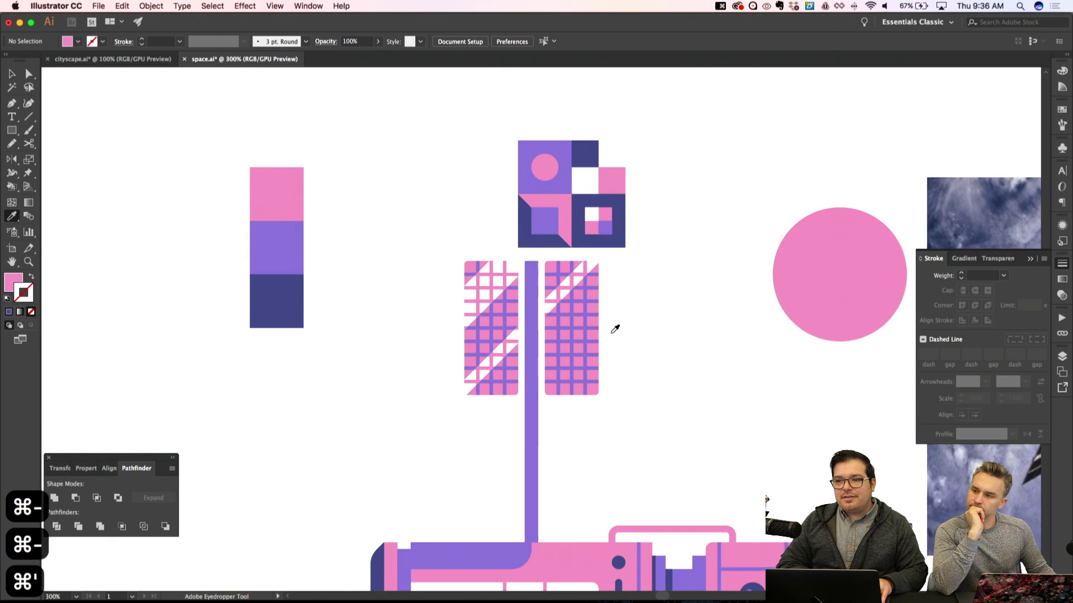
{"action": "key", "text": "super+equal"}
{"action": "key", "text": "super+equal"}
{"action": "key", "text": "super+equal"}
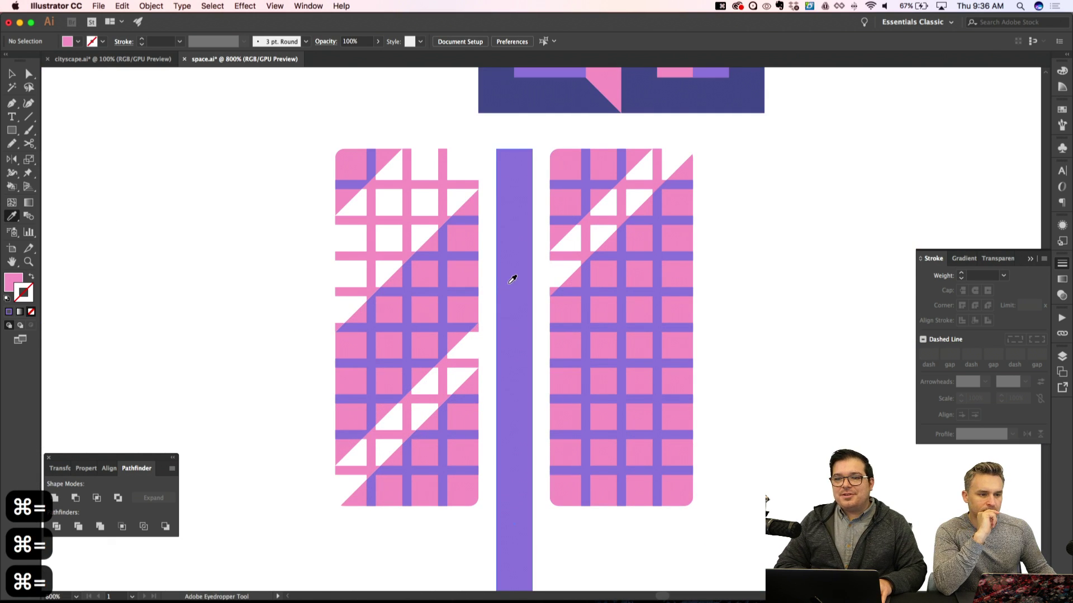
{"action": "key", "text": "a"}
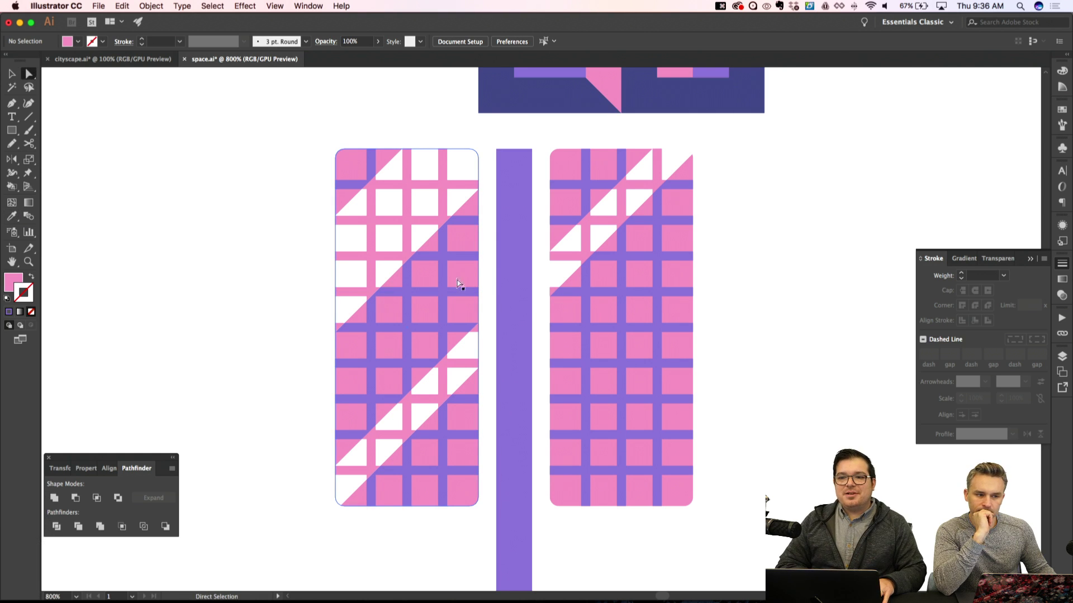
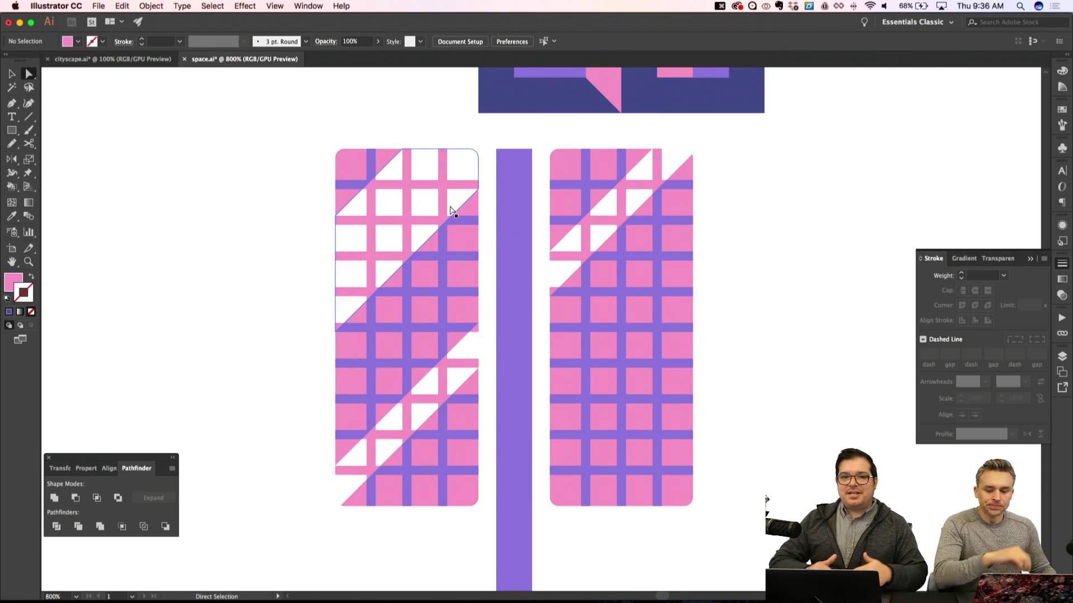
{"action": "key", "text": "super+minus"}
{"action": "key", "text": "super+minus"}
{"action": "key", "text": "super+minus"}
{"action": "key", "text": "super+apostrophe"}
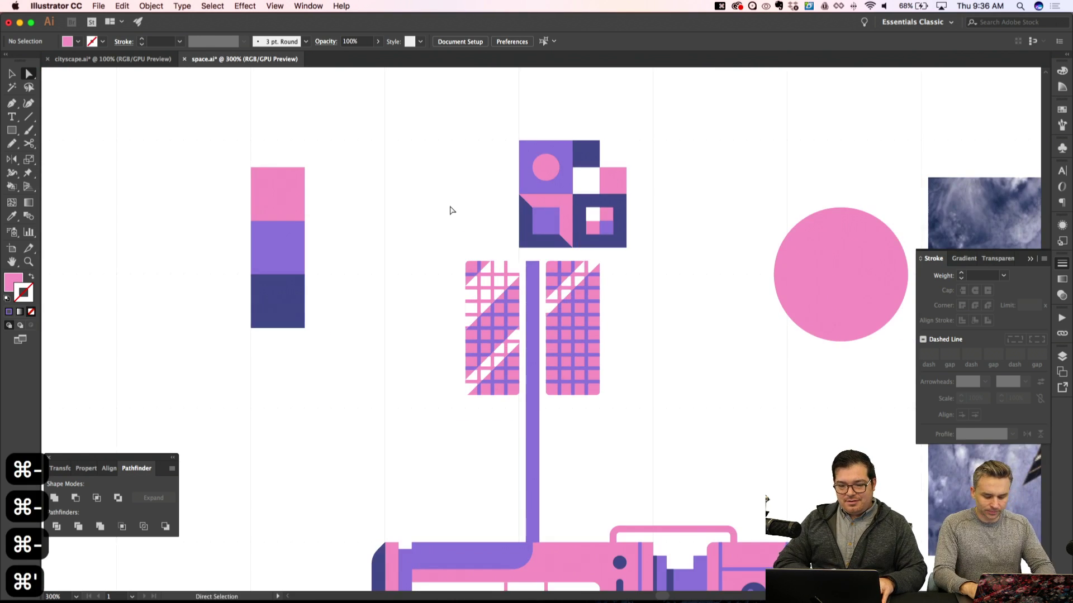
{"action": "key", "text": "super+minus"}
{"action": "key", "text": "super+equal"}
{"action": "key", "text": "super+equal"}
{"action": "key", "text": "super+equal"}
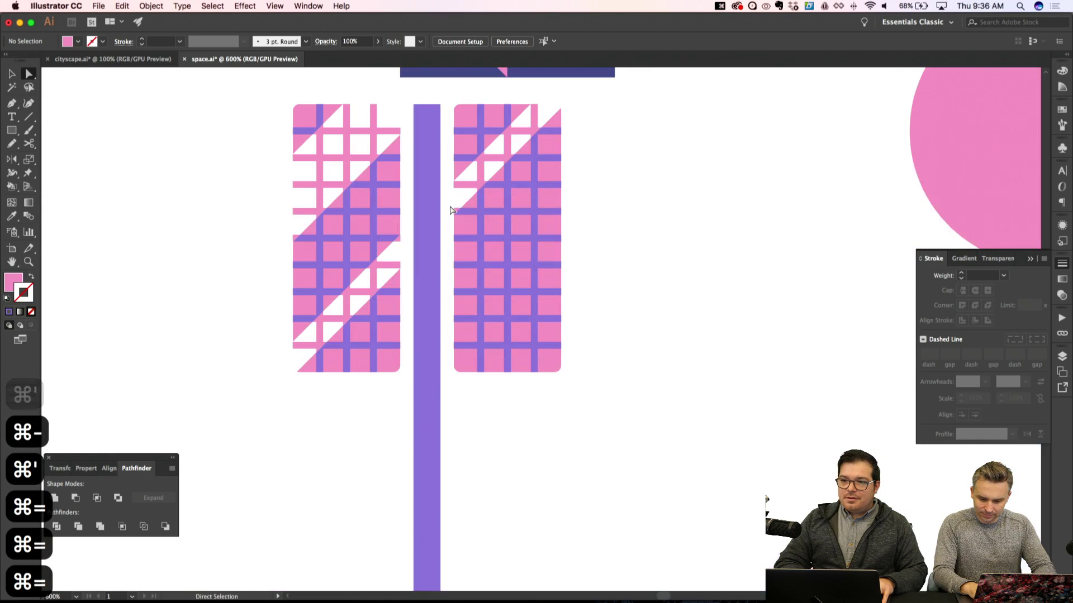
Draw a closed 32 × 32 pt right triangle over the right panel's lower-right corner with the Pen tool, snapping to the grid
{"action": "key", "text": "super+apostrophe"}
{"action": "key", "text": "shift+super+apostrophe"}
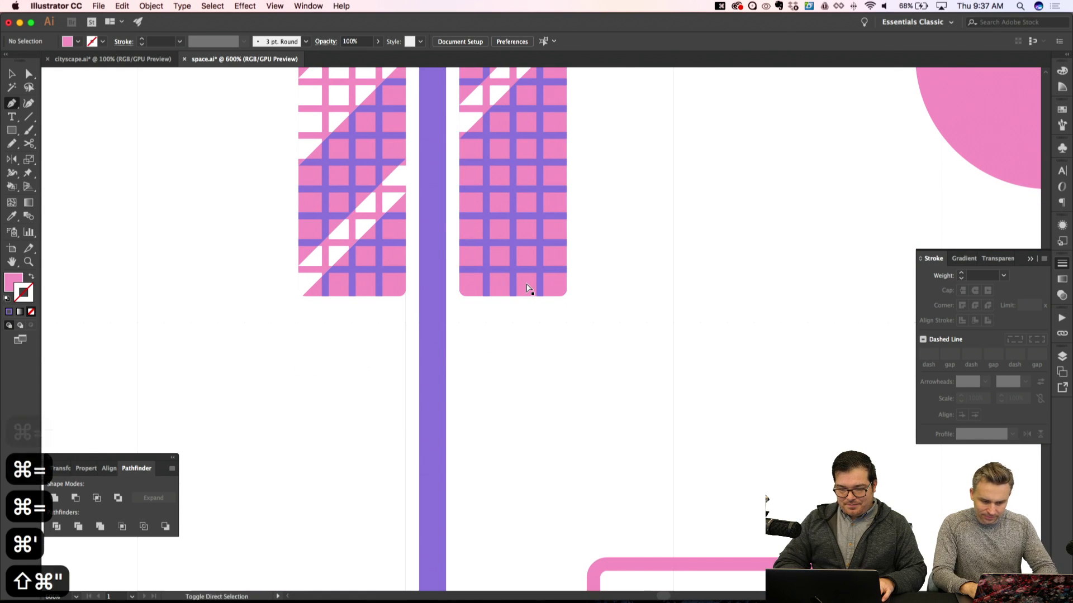
{"action": "key", "text": "p"}
{"action": "left_click", "coordinate": [485, 323]}
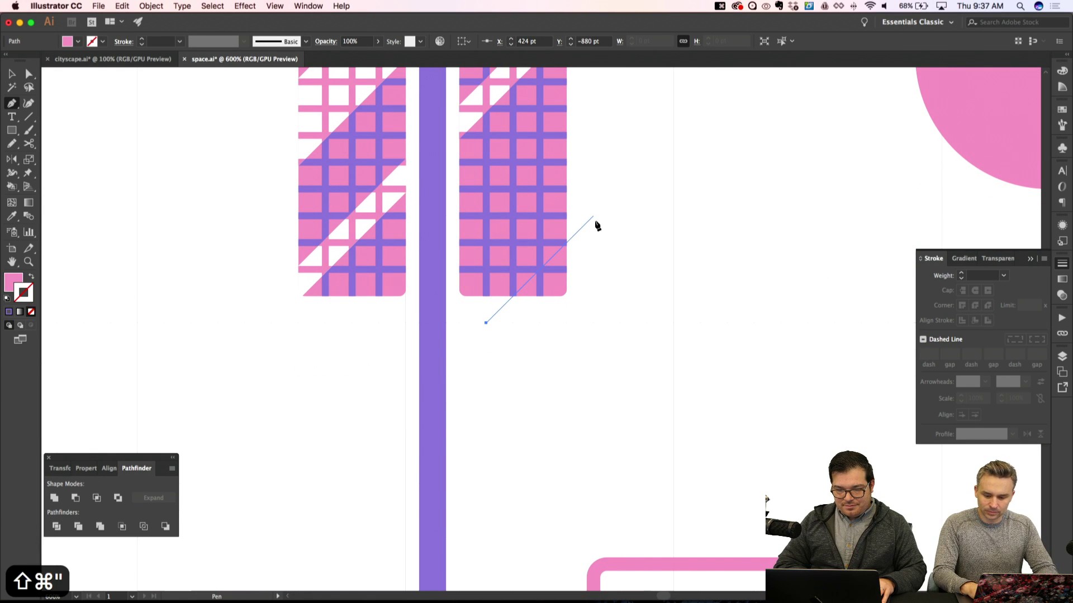
{"action": "left_click", "coordinate": [593, 216]}
{"action": "left_click", "coordinate": [593, 323]}
{"action": "left_click", "coordinate": [486, 323]}
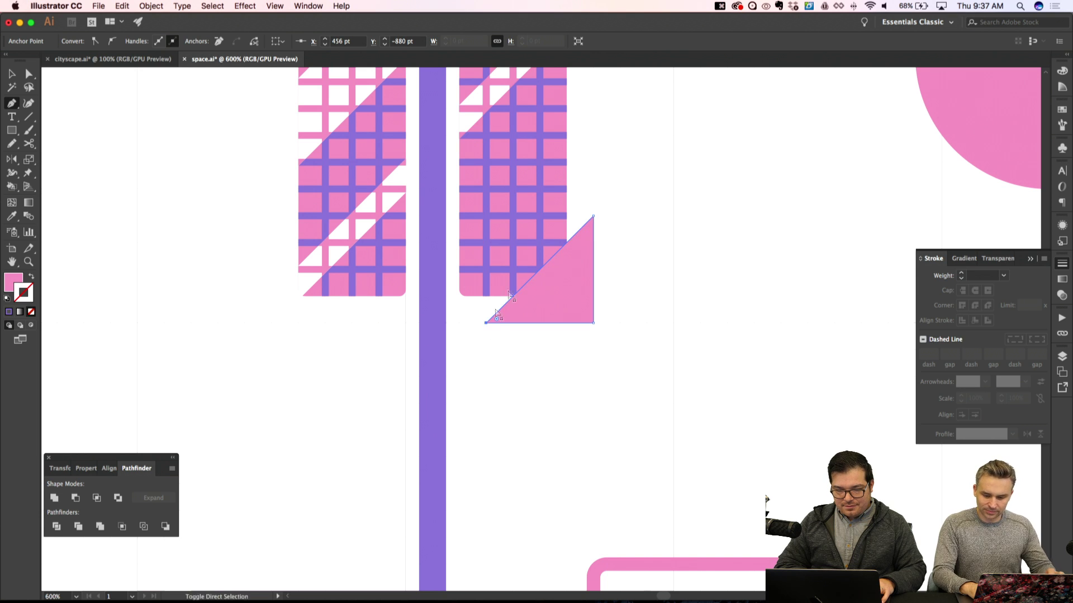
Enlarge the triangle to 33 × 33 pt by turning off grid snapping and moving its upper and left corner points outward by 1 pt each
{"action": "key", "text": "shift+super+a"}
{"action": "key", "text": "a"}
{"action": "key", "text": "shift+super+apostrophe"}
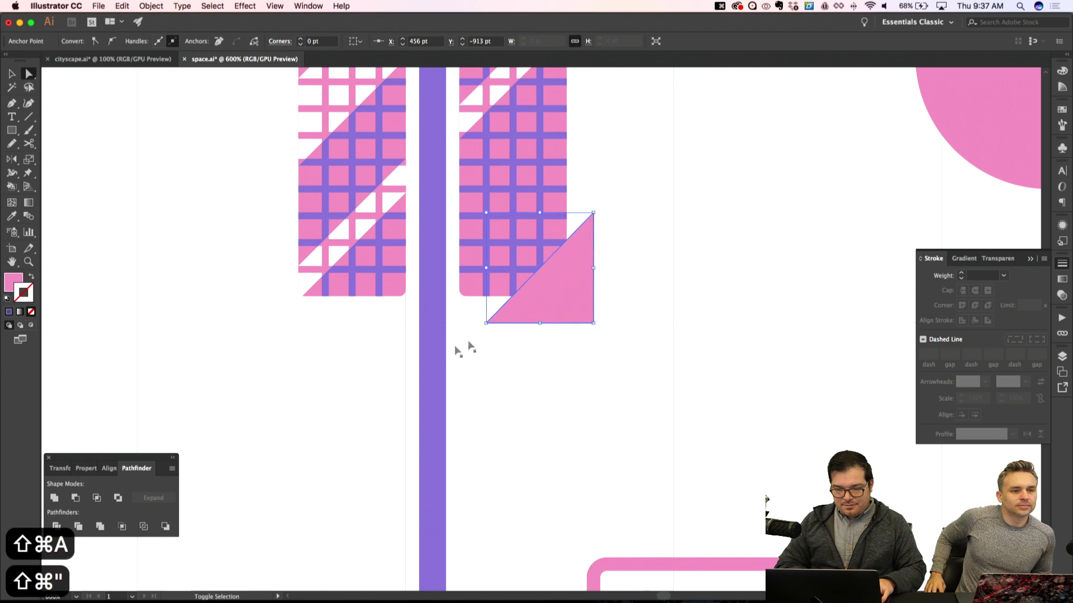
{"action": "key", "text": "shift+super+a"}
{"action": "left_click_drag", "start_coordinate": [462, 319], "coordinate": [520, 356]}
{"action": "key", "text": "shift+super+a"}
Intersect copies of the right panel and the triangle, and fill the resulting corner piece with the left panel's white
{"action": "left_click", "coordinate": [498, 291]}
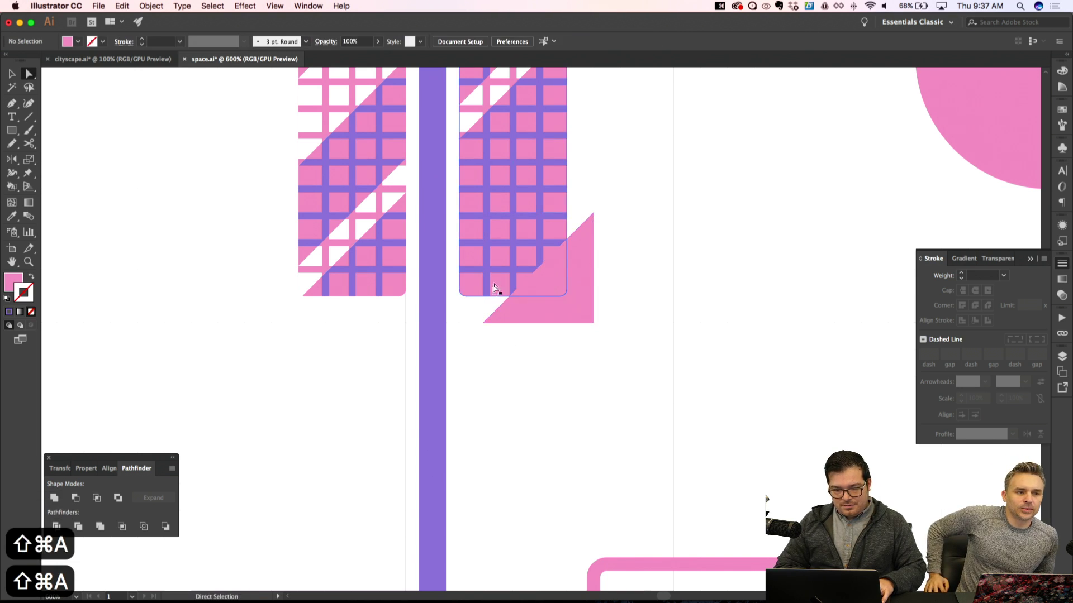
{"action": "key", "text": "alt+Down"}
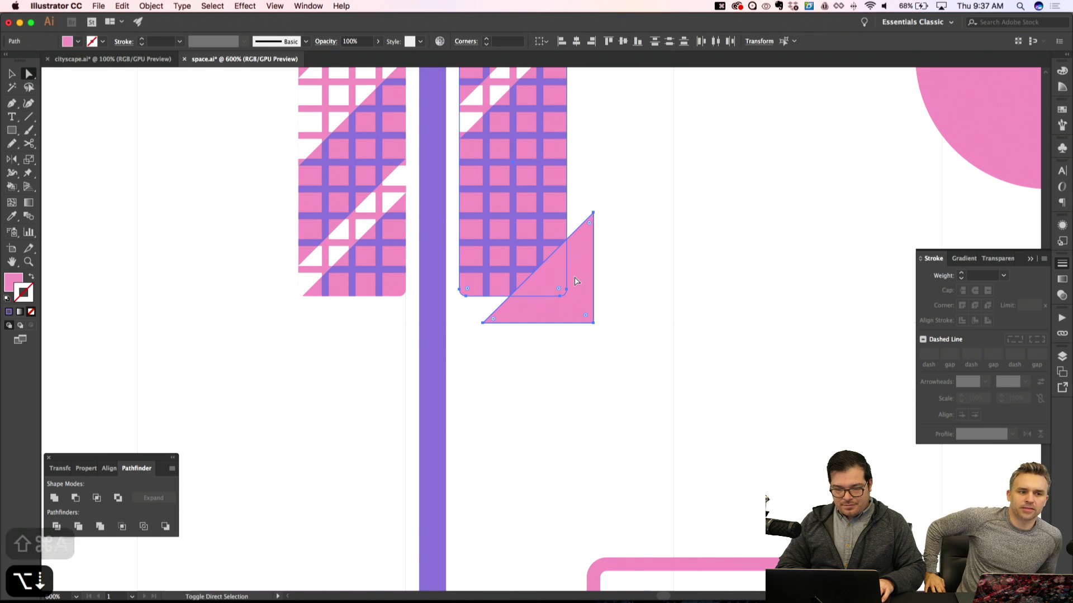
{"action": "left_click", "coordinate": [575, 281], "text": "shift"}
{"action": "key", "text": "Left"}
{"action": "key", "text": "shift+super+a"}
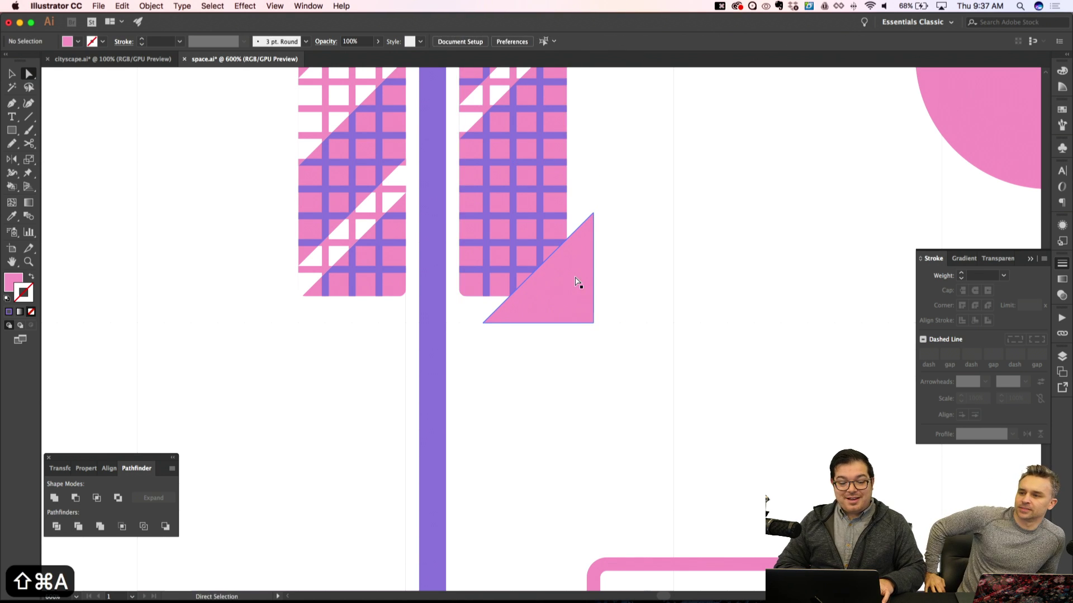
{"action": "left_click", "coordinate": [577, 281]}
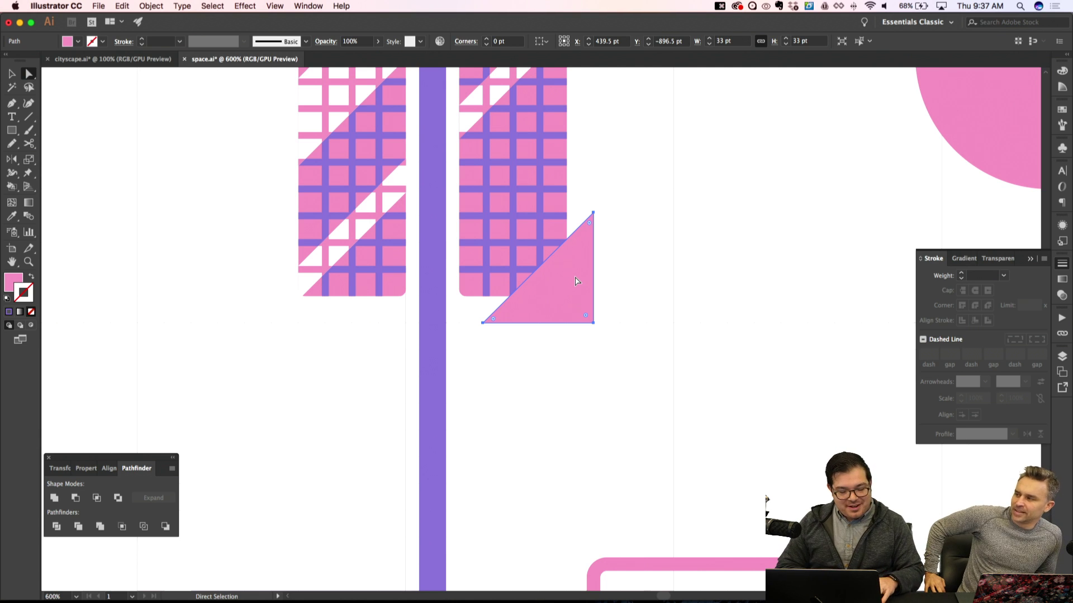
{"action": "left_click", "coordinate": [551, 288]}
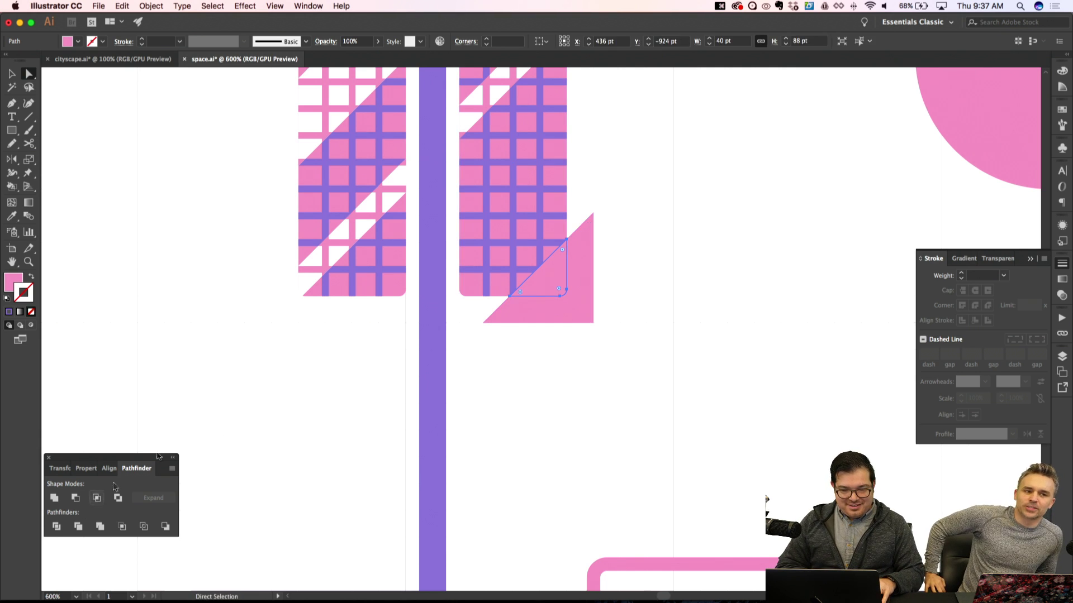
{"action": "key", "text": "i"}
{"action": "left_click", "coordinate": [372, 199]}
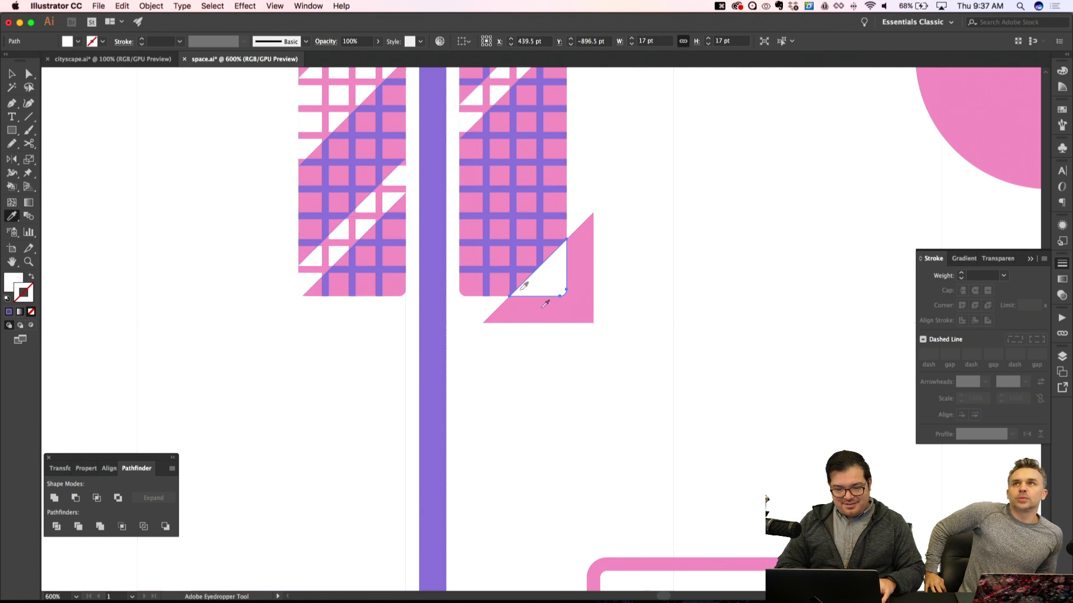
Move the white corner piece into the right panel's group in place, layered between the pink base and the grid
{"action": "key", "text": "super+x"}
{"action": "key", "text": "v"}
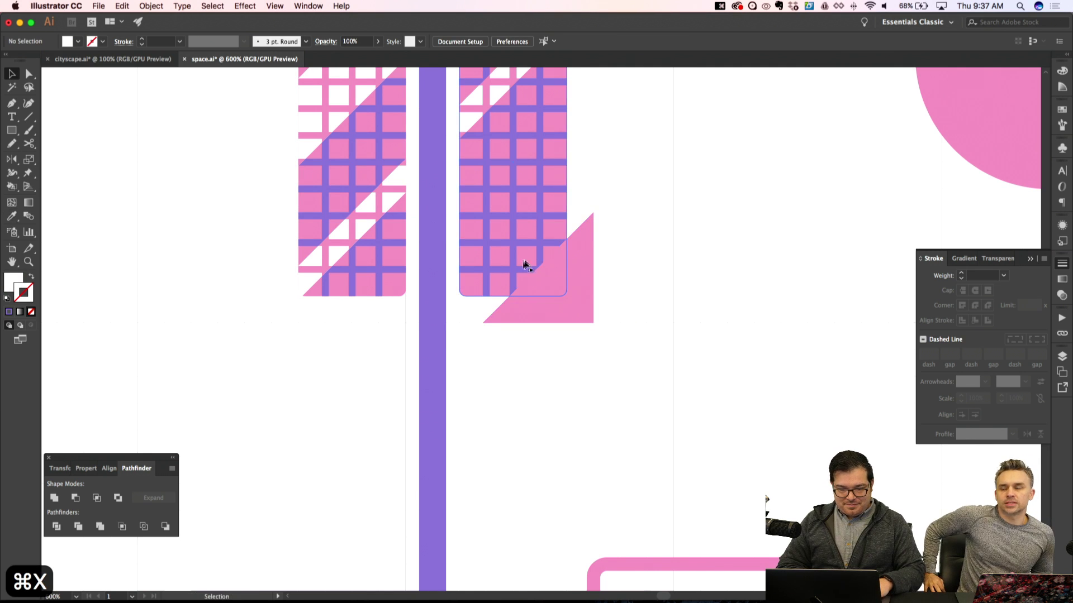
{"action": "double_click", "coordinate": [513, 268]}
{"action": "key", "text": "super+shift+v"}
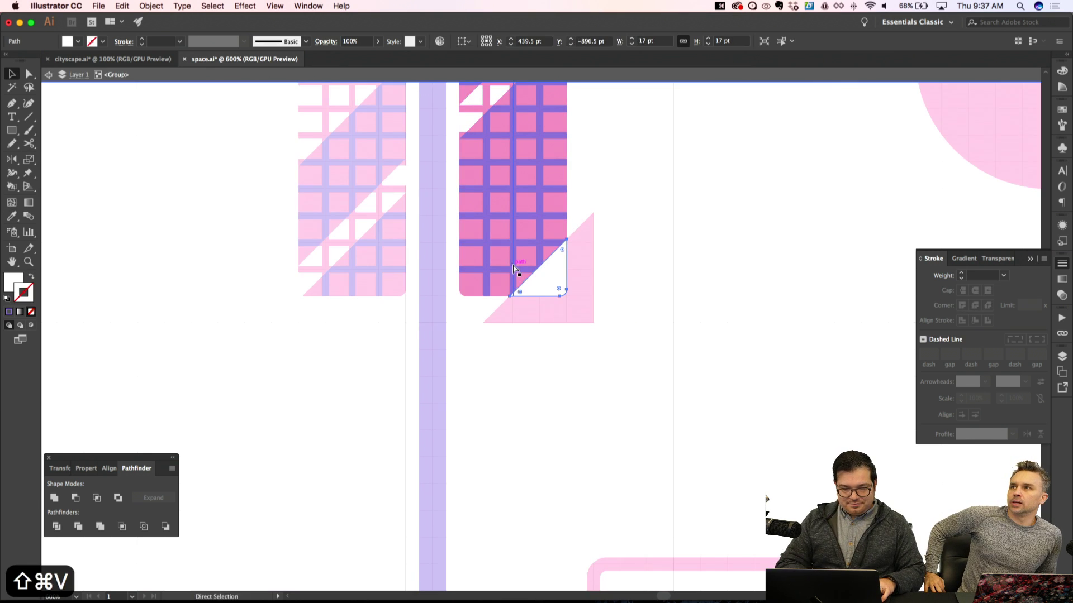
{"action": "key", "text": "super+shift+bracketleft"}
{"action": "key", "text": "super+bracketright"}
{"action": "key", "text": "super+shift+a"}
Duplicate the right panel's grid group in place and outline the copy's strokes
{"action": "left_click", "coordinate": [513, 267]}
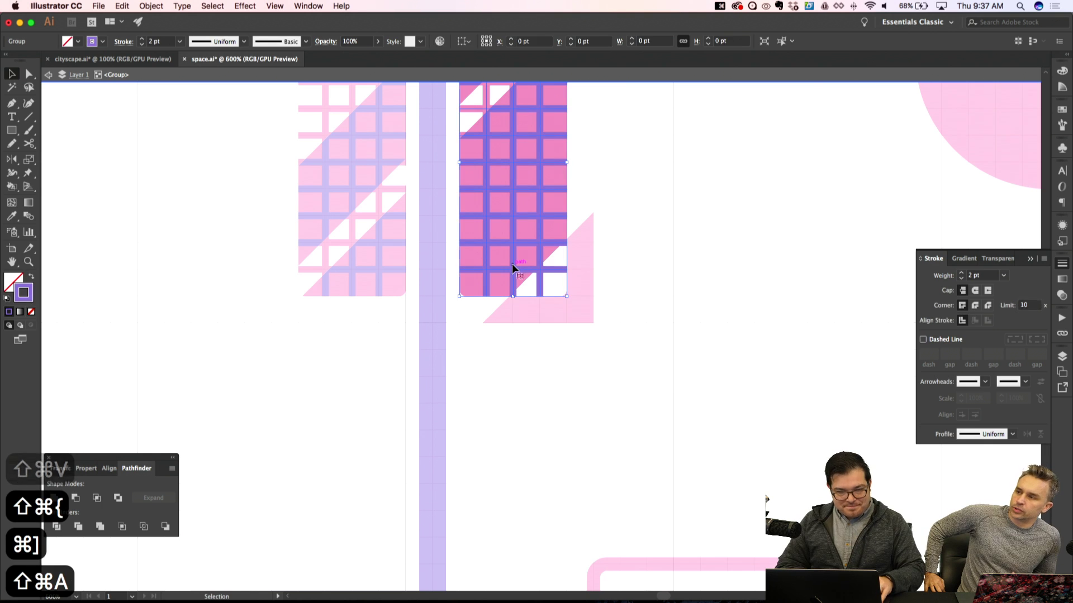
{"action": "key", "text": "super+c"}
{"action": "key", "text": "super+shift+v"}
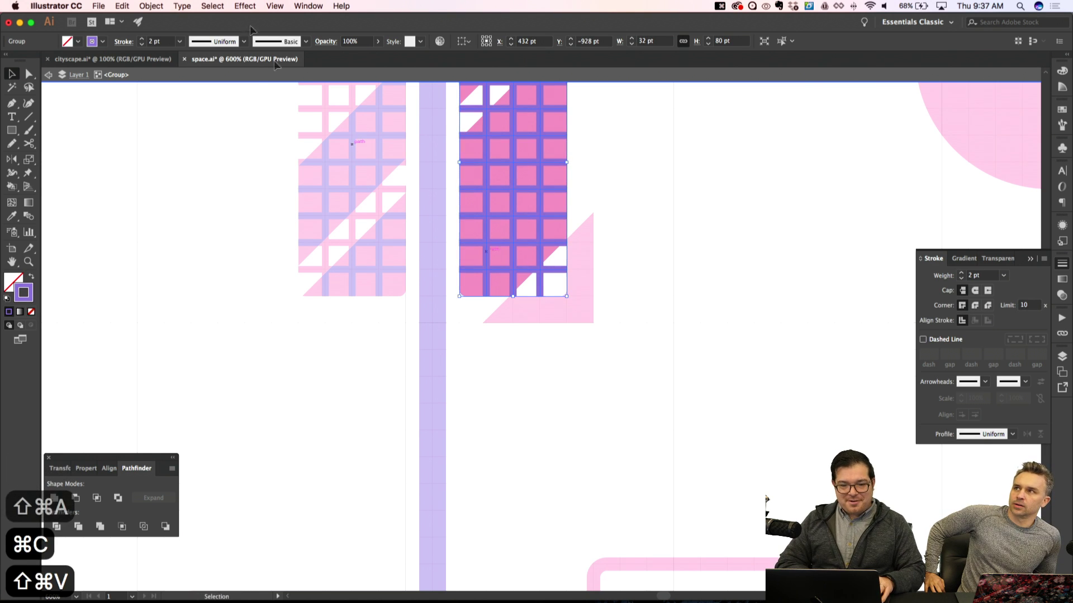
{"action": "left_click", "coordinate": [151, 6]}
{"action": "mouse_move", "coordinate": [226, 244]}
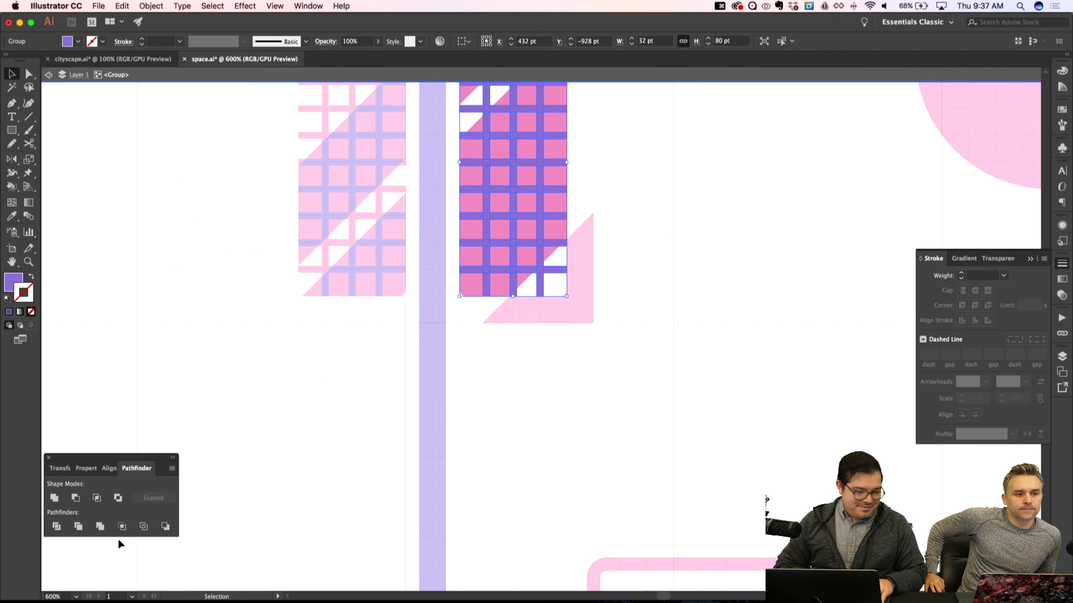
Intersect the outlined grid copy with the pink triangle to turn the grid lines over the right panel's white corner pink
{"action": "double_click", "coordinate": [366, 373]}
{"action": "key", "text": "a"}
{"action": "left_click", "coordinate": [534, 318], "text": "shift"}
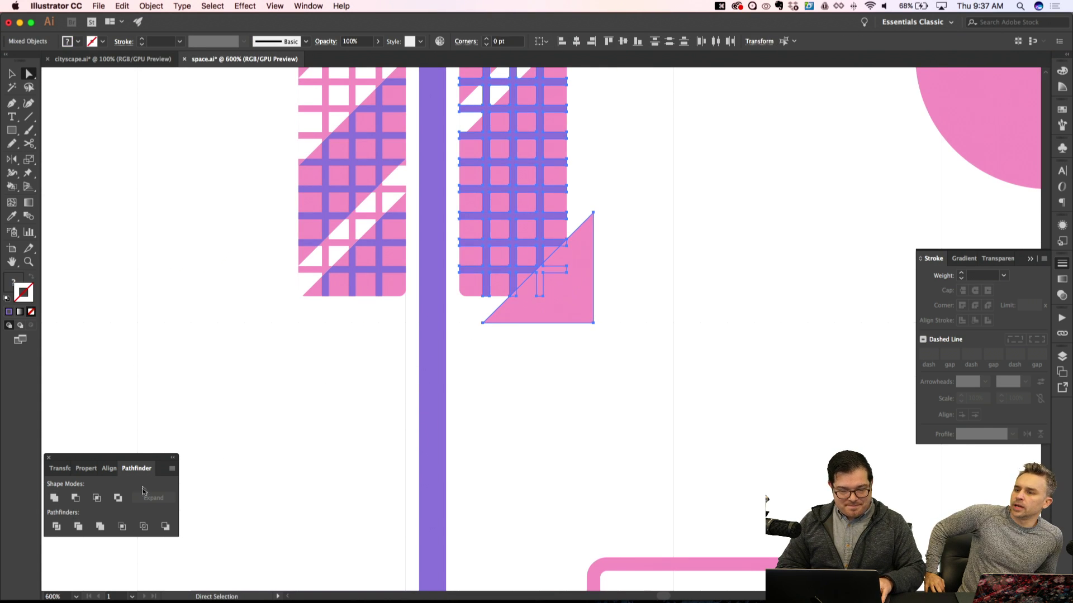
{"action": "left_click", "coordinate": [98, 501]}
{"action": "key", "text": "shift+super+a"}
{"action": "key", "text": "super+minus"}
{"action": "key", "text": "super+minus"}
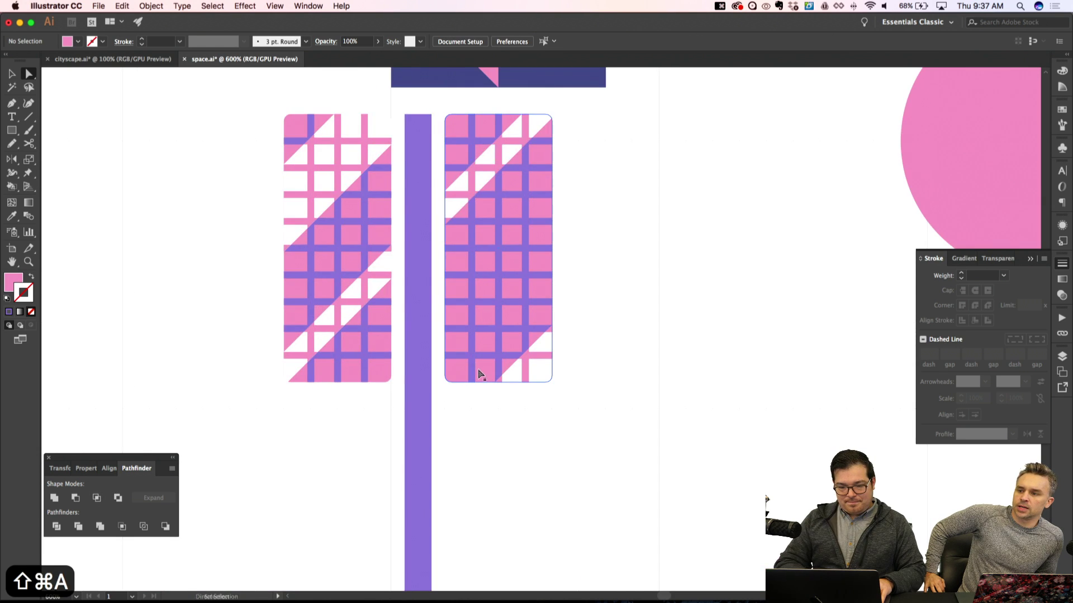
{"action": "key", "text": "super+apostrophe"}
{"action": "scroll", "coordinate": [479, 376], "scroll_direction": "up", "scroll_amount": 3}
{"action": "key", "text": "super+equal"}
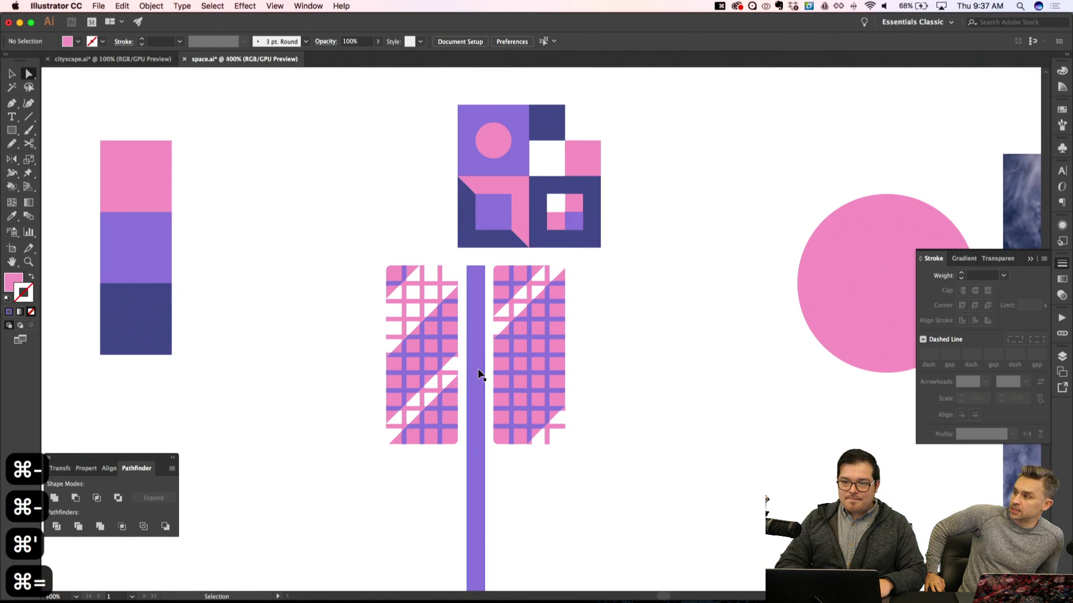
{"action": "key", "text": "v"}
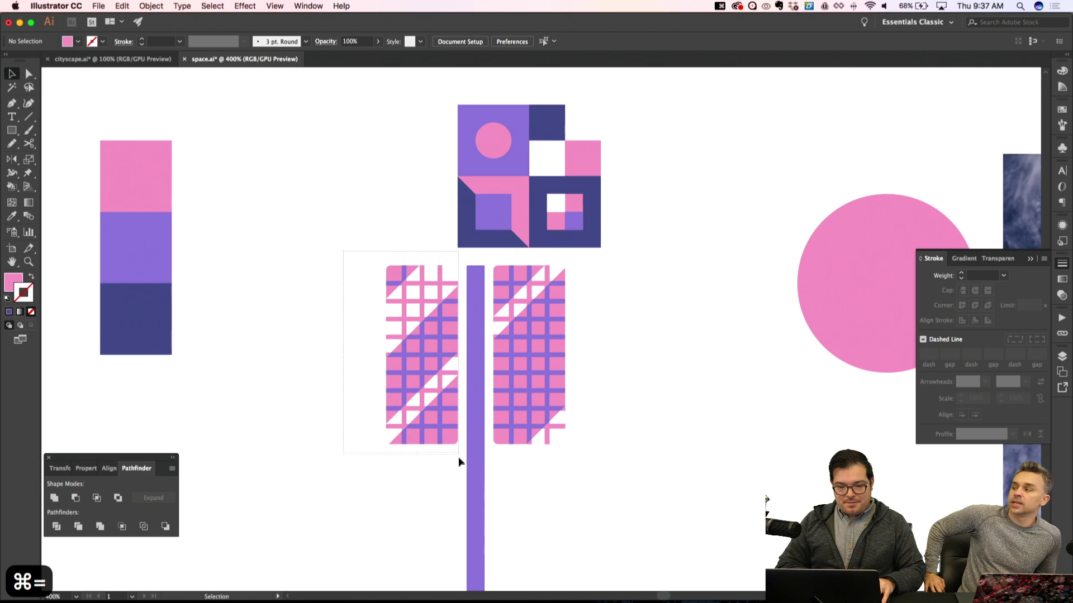
{"action": "left_click_drag", "start_coordinate": [458, 460], "coordinate": [459, 457]}
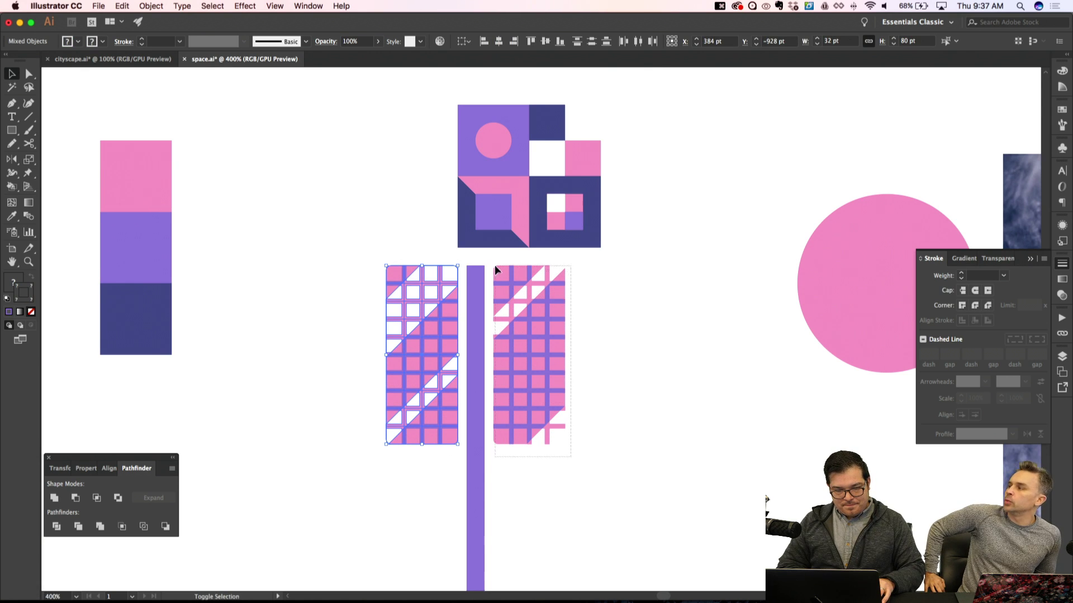
{"action": "key", "text": "shift+super+a"}
{"action": "left_click", "coordinate": [565, 423]}
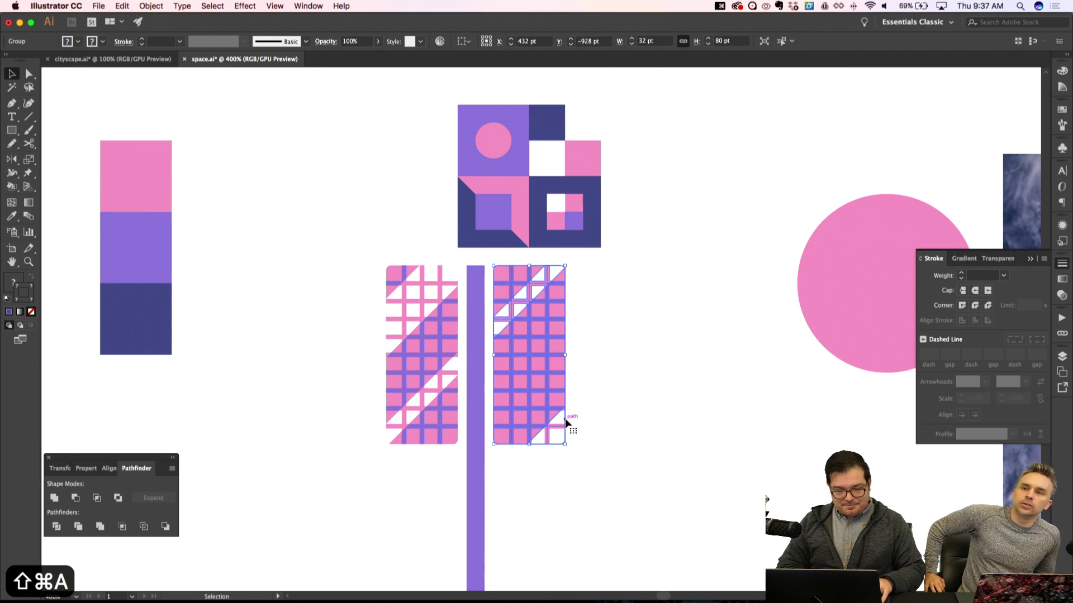
{"action": "left_click_drag", "start_coordinate": [424, 358], "coordinate": [337, 358]}
{"action": "key", "text": "super+z"}
{"action": "key", "text": "shift+super+a"}
Move the left panel's loose pink line pieces into that panel's group in place
{"action": "left_click_drag", "start_coordinate": [338, 251], "coordinate": [455, 463]}
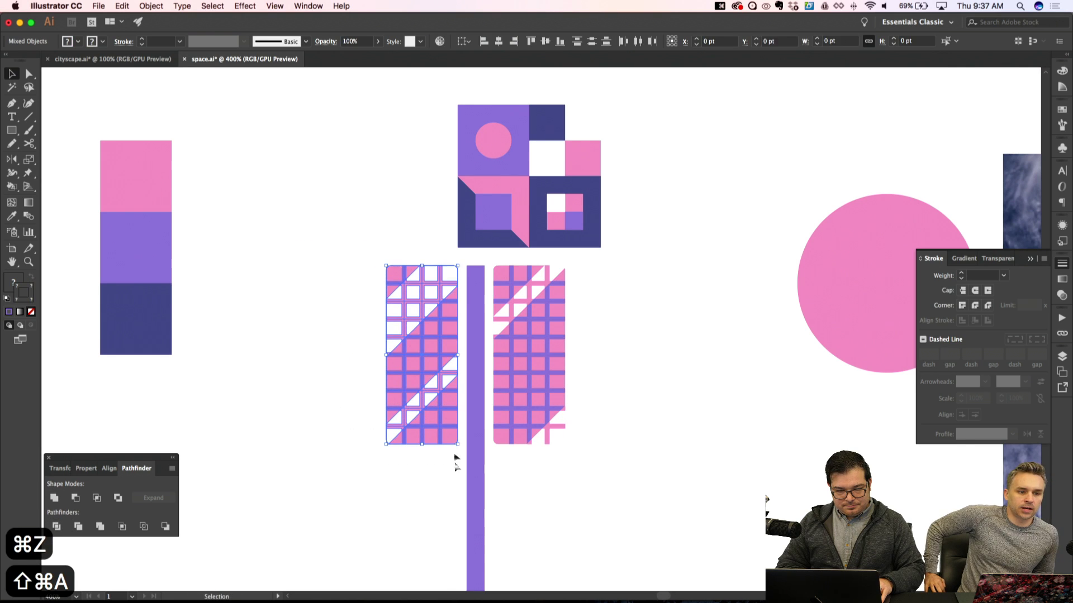
{"action": "key", "text": "super+x"}
{"action": "double_click", "coordinate": [439, 333]}
{"action": "key", "text": "shift+super+v"}
{"action": "key", "text": "shift+super+a"}
{"action": "key", "text": "Escape"}
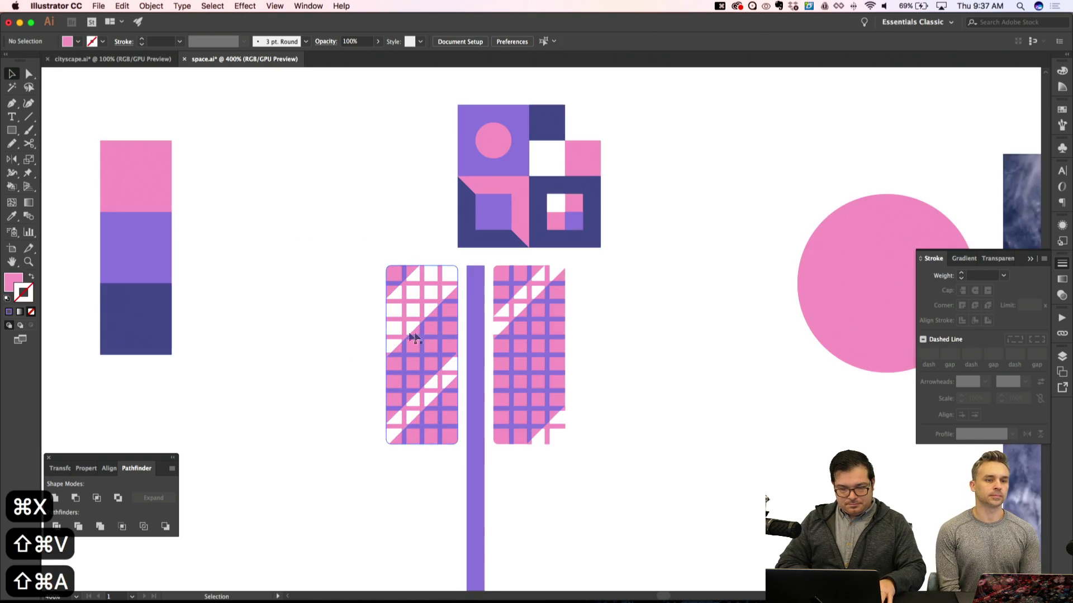
Group the left and right solar panels together as one pair
{"action": "key", "text": "super+minus"}
{"action": "key", "text": "super+apostrophe"}
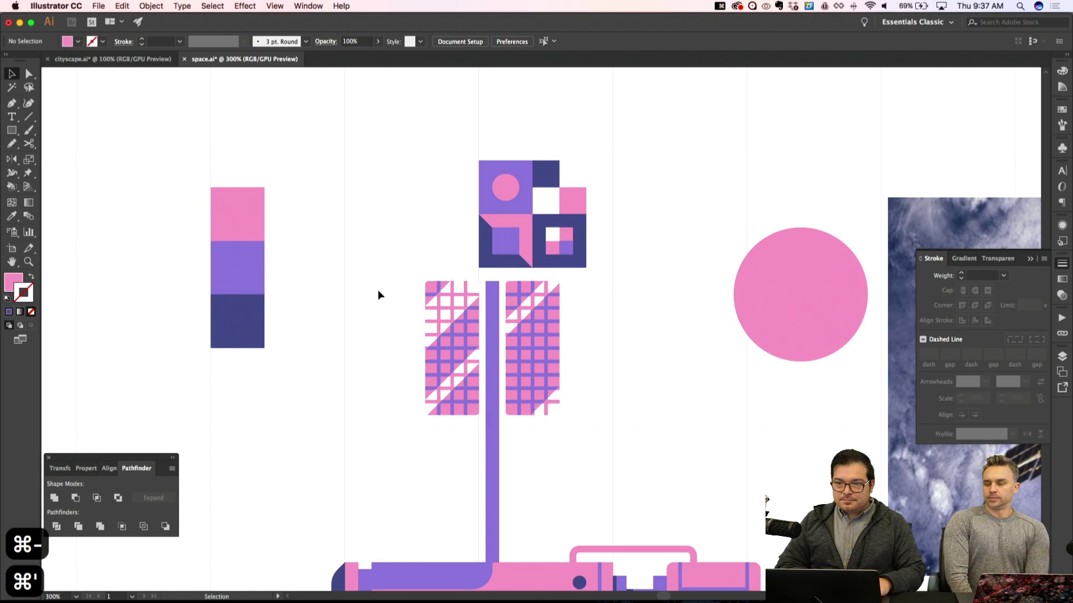
{"action": "left_click_drag", "start_coordinate": [469, 433], "coordinate": [471, 434]}
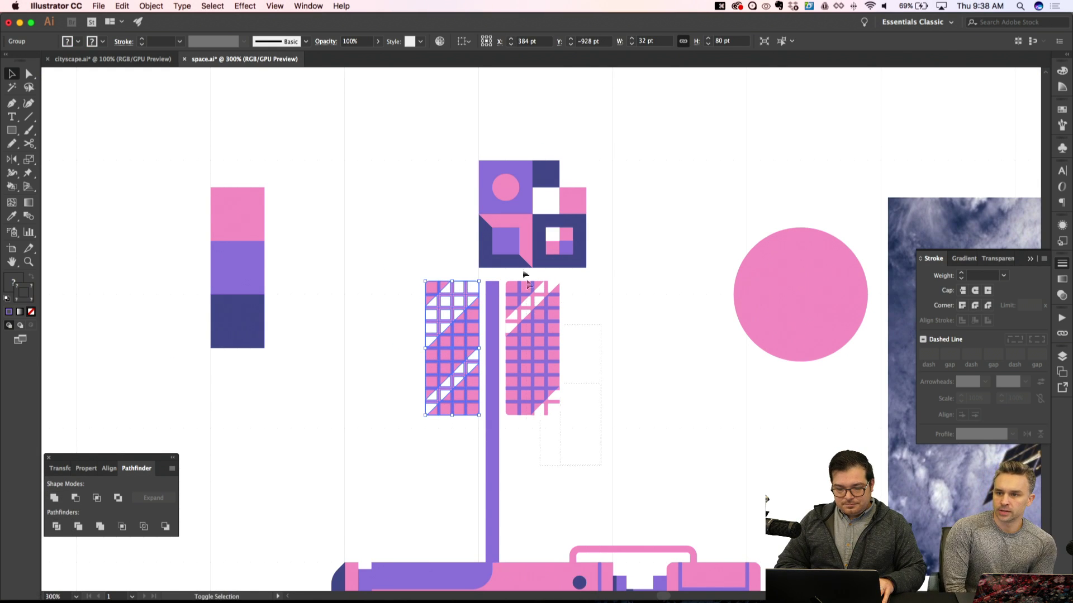
{"action": "left_click_drag", "start_coordinate": [509, 285], "coordinate": [505, 278]}
{"action": "key", "text": "super+g"}
{"action": "key", "text": "shift+super+a"}
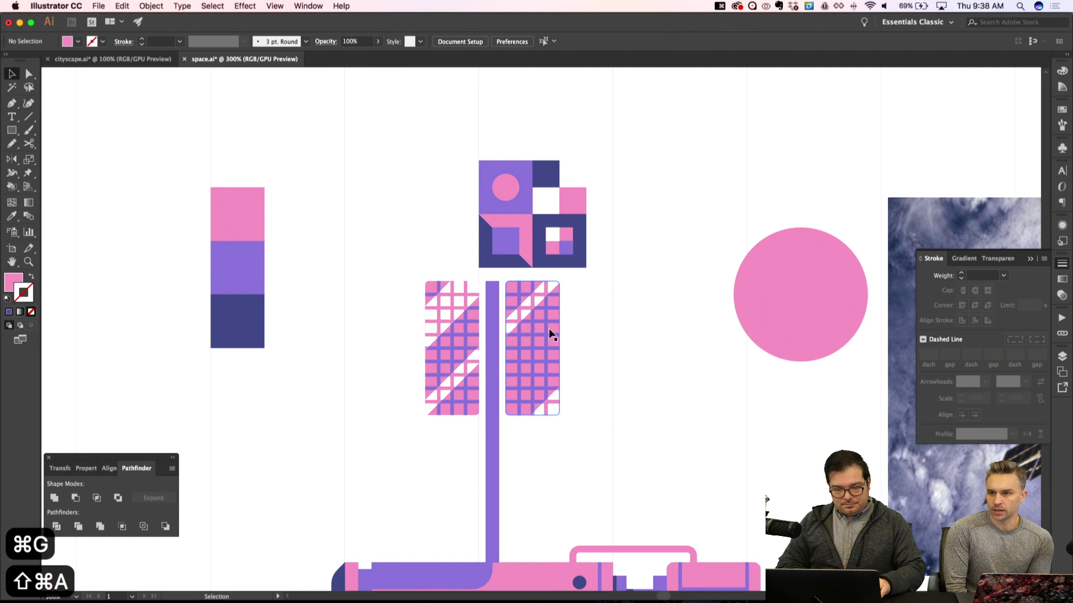
Turn grid snapping back on and duplicate the panel pair straight below the original along the mast
{"action": "left_click", "coordinate": [452, 324]}
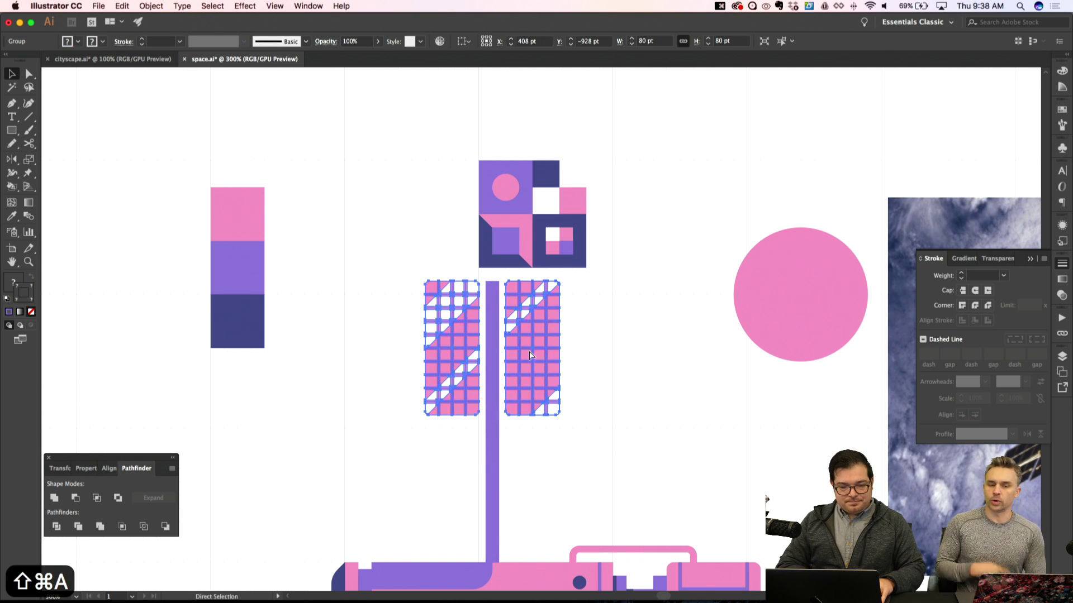
{"action": "key", "text": "shift+super+apostrophe"}
{"action": "left_click_drag", "start_coordinate": [529, 350], "coordinate": [514, 505]}
{"action": "key", "text": "shift+super+a"}
{"action": "key", "text": "shift+super+a"}
{"action": "key", "text": "super+minus"}
{"action": "key", "text": "super+apostrophe"}
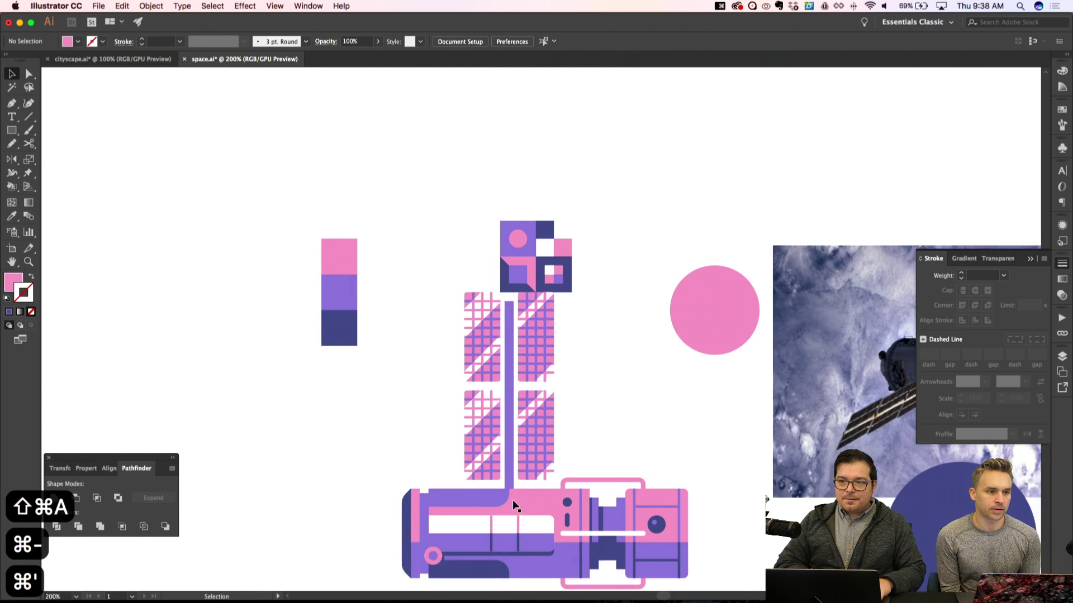
{"action": "left_click_drag", "start_coordinate": [569, 342], "coordinate": [479, 198]}
{"action": "key", "text": "shift+super+a"}
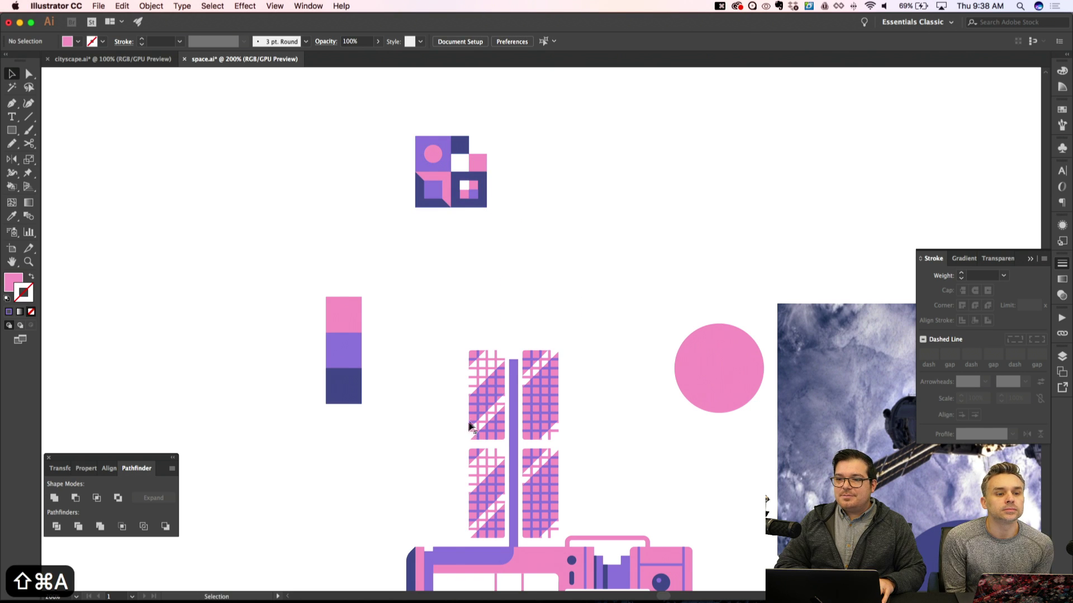
{"action": "key", "text": "a"}
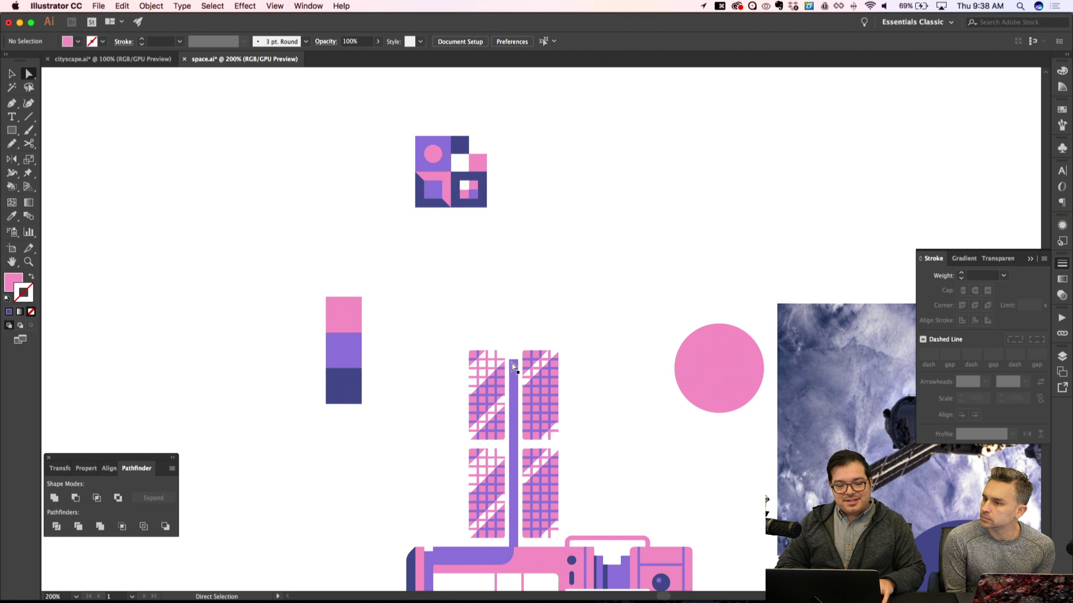
{"action": "key", "text": "super+z"}
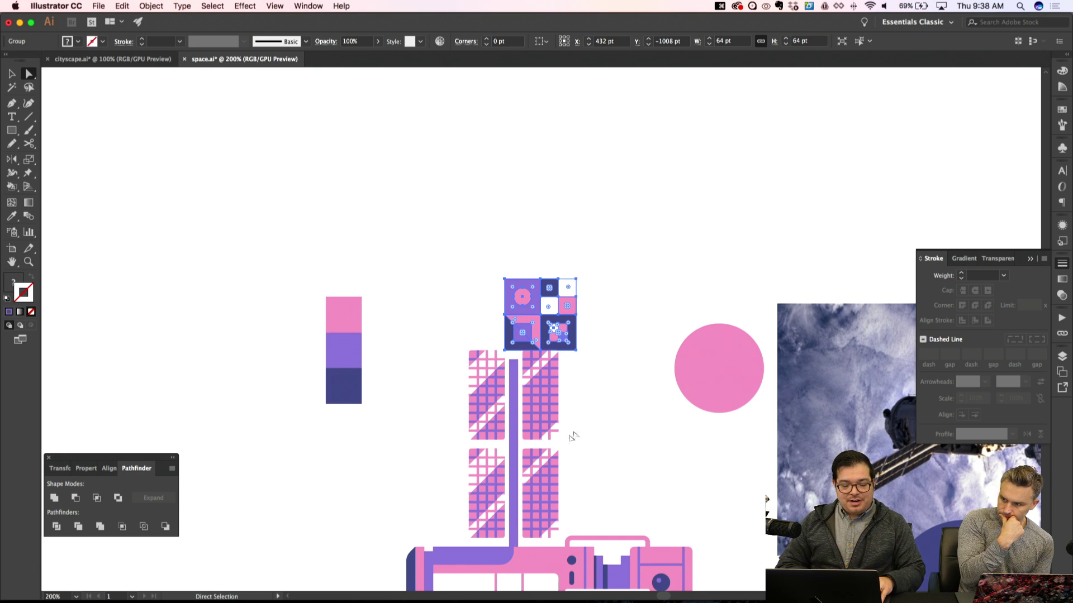
Examine the panels' white reflections and pink grid lines up close, and inspect their construction in outline view
{"action": "key", "text": "shift+super+a"}
{"action": "key", "text": "super+="}
{"action": "key", "text": "super+="}
{"action": "key", "text": "super+="}
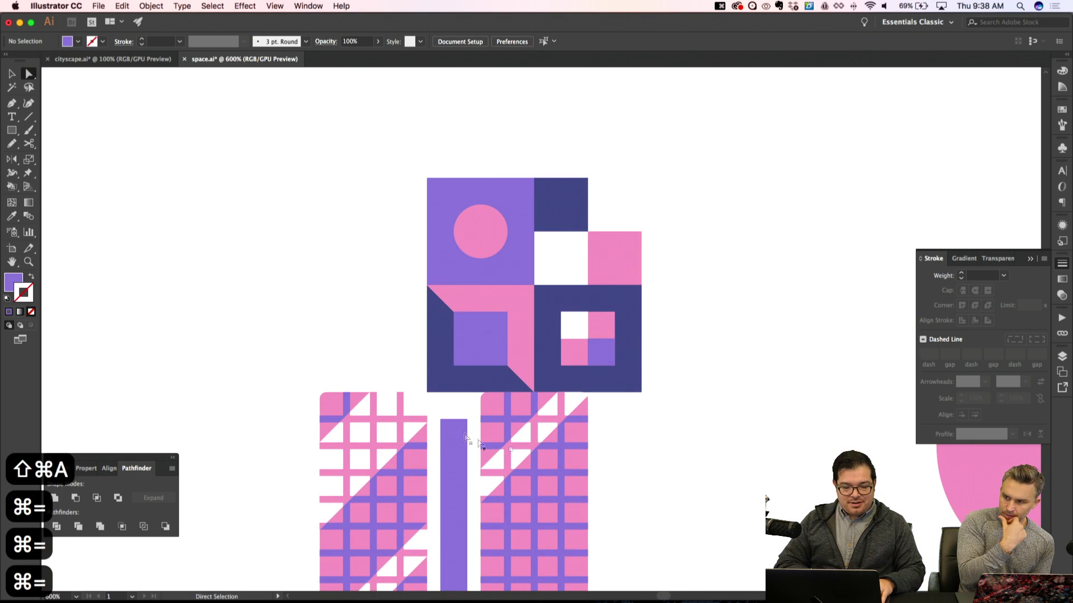
{"action": "left_click", "coordinate": [365, 411]}
{"action": "key", "text": "shift+super+a"}
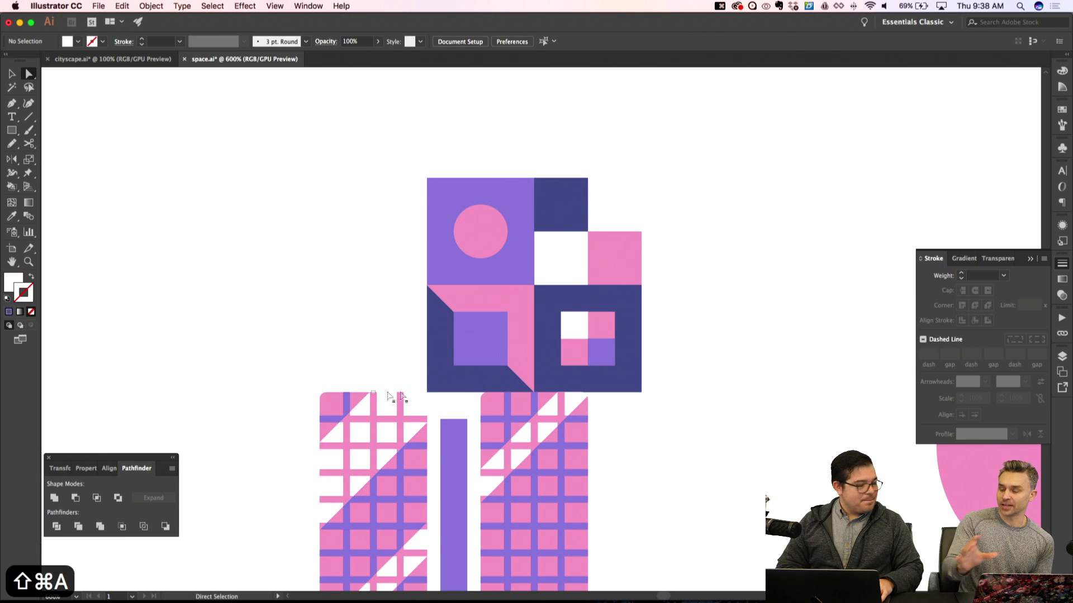
{"action": "scroll", "coordinate": [400, 397], "scroll_direction": "down", "scroll_amount": 3}
{"action": "key", "text": "super+minus"}
{"action": "key", "text": "super+minus"}
{"action": "key", "text": "super+apostrophe"}
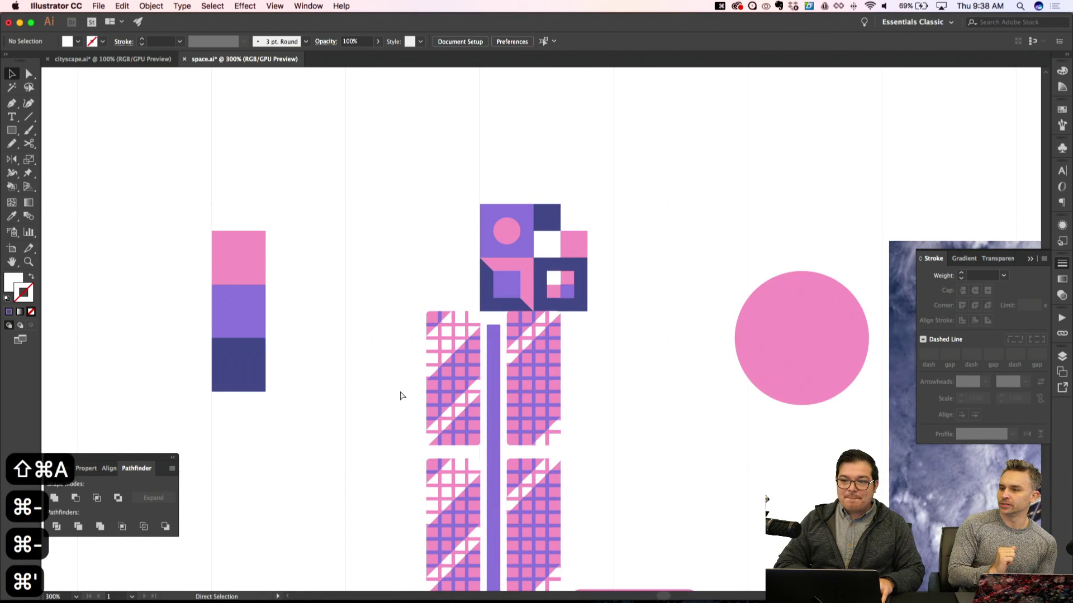
{"action": "key", "text": "super+y"}
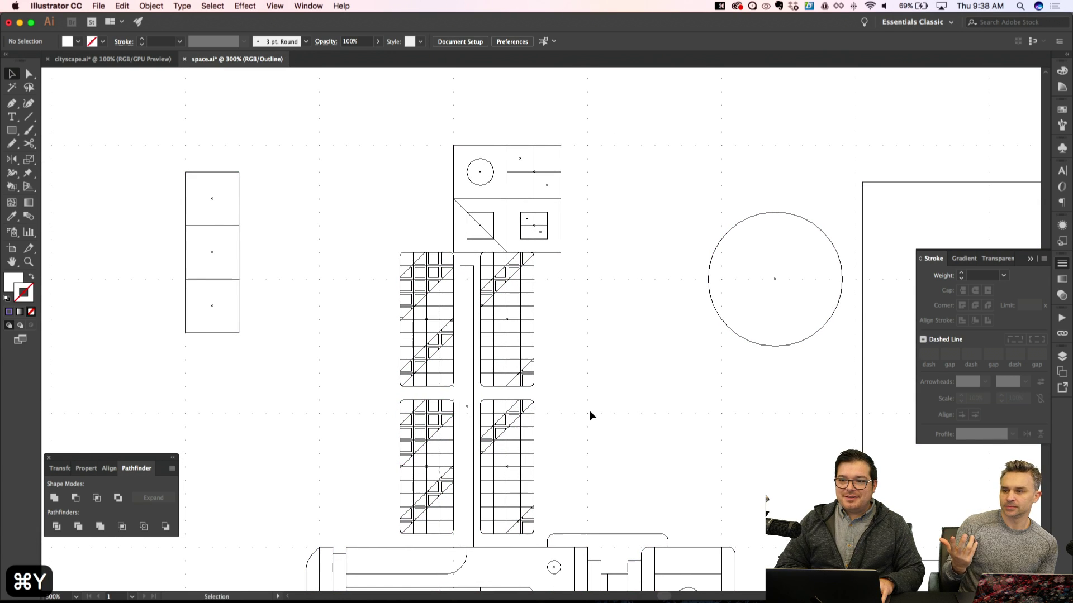
{"action": "key", "text": "super+y"}
Move the geometric color-pattern group away from the solar panels to just above the color swatches
{"action": "key", "text": "shift+super+a"}
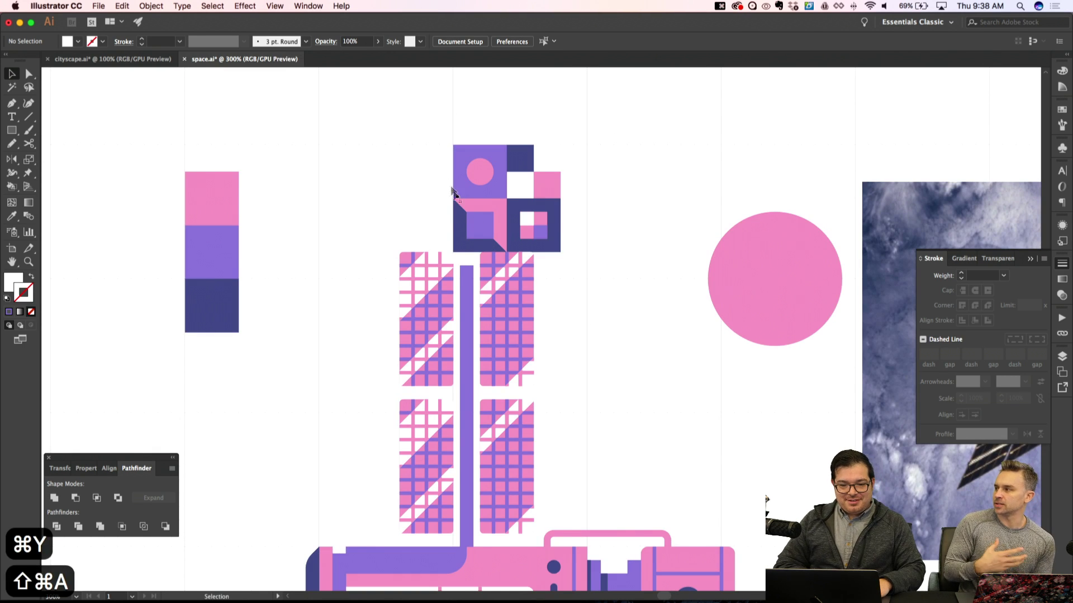
{"action": "left_click_drag", "start_coordinate": [545, 233], "coordinate": [276, 126]}
{"action": "key", "text": "shift+super+a"}
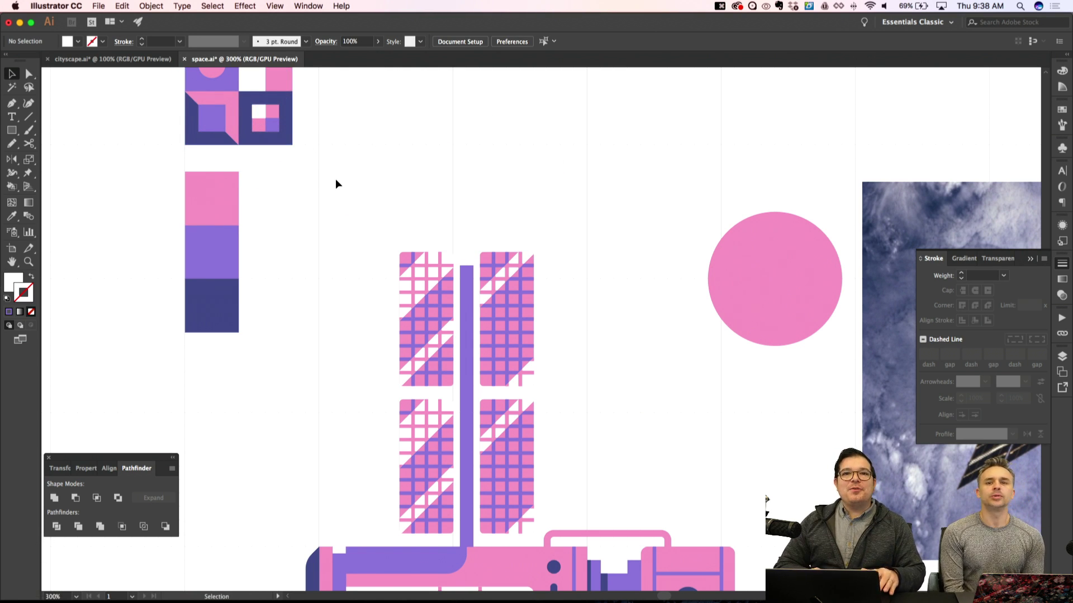
Draw a horizontal line about 72 pt long across the upper panels and mast, copying the grid's 2 pt purple stroke
{"action": "key", "text": "p"}
{"action": "key", "text": "super+equal"}
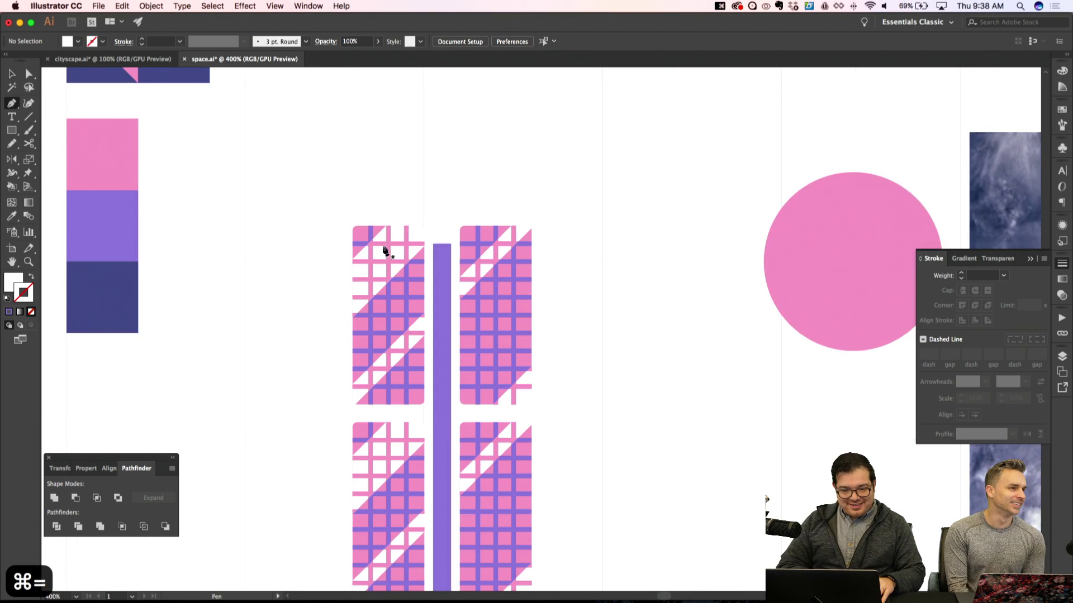
{"action": "left_click", "coordinate": [334, 315]}
{"action": "left_click", "coordinate": [504, 319], "text": "shift"}
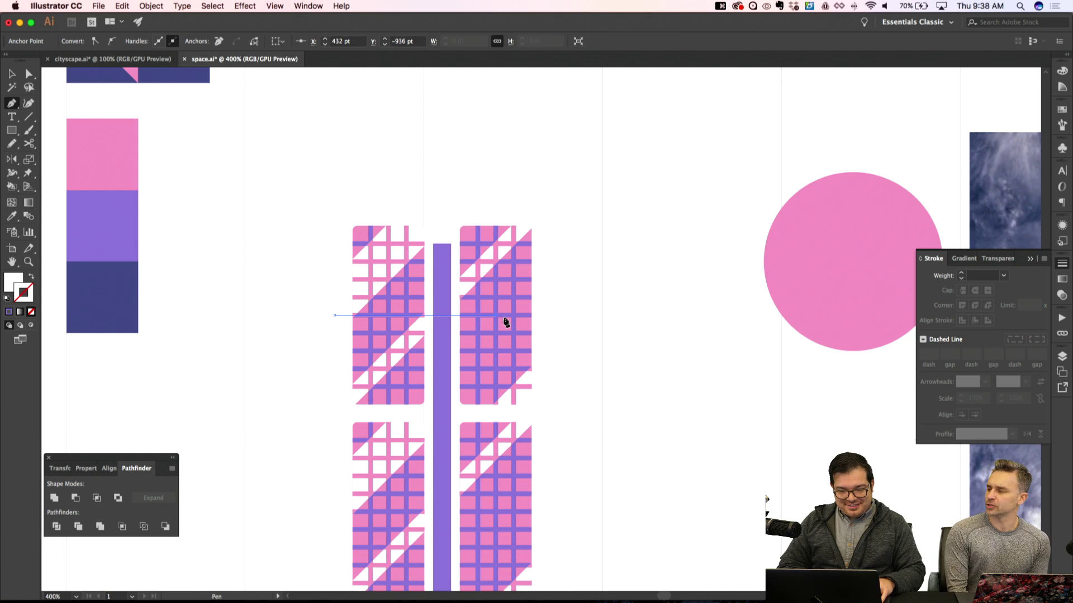
{"action": "key", "text": "i"}
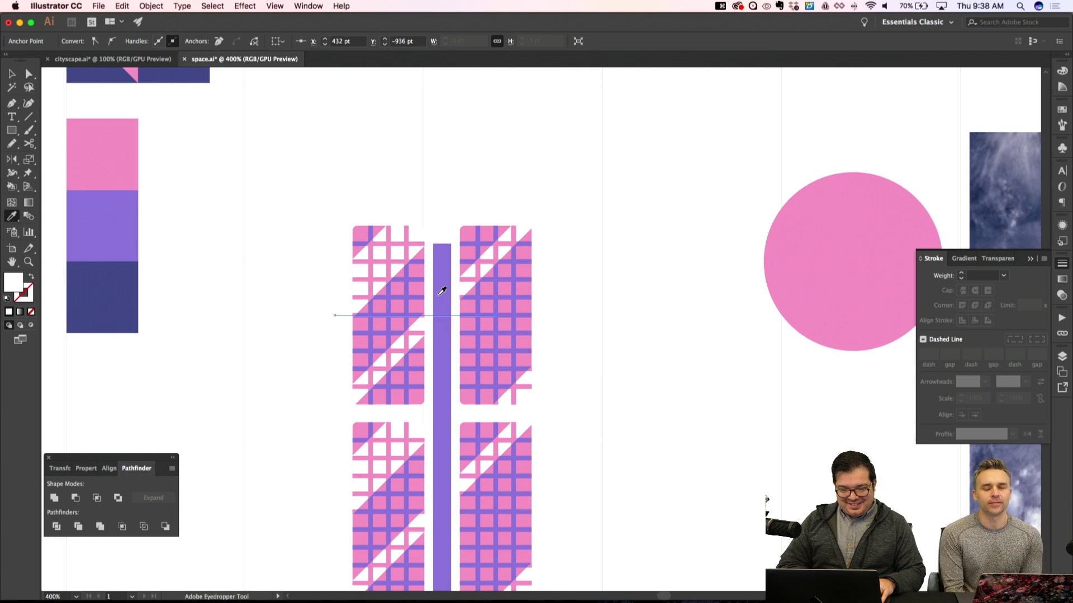
{"action": "left_click", "coordinate": [403, 293]}
{"action": "key", "text": "shift+super+a"}
{"action": "key", "text": "v"}
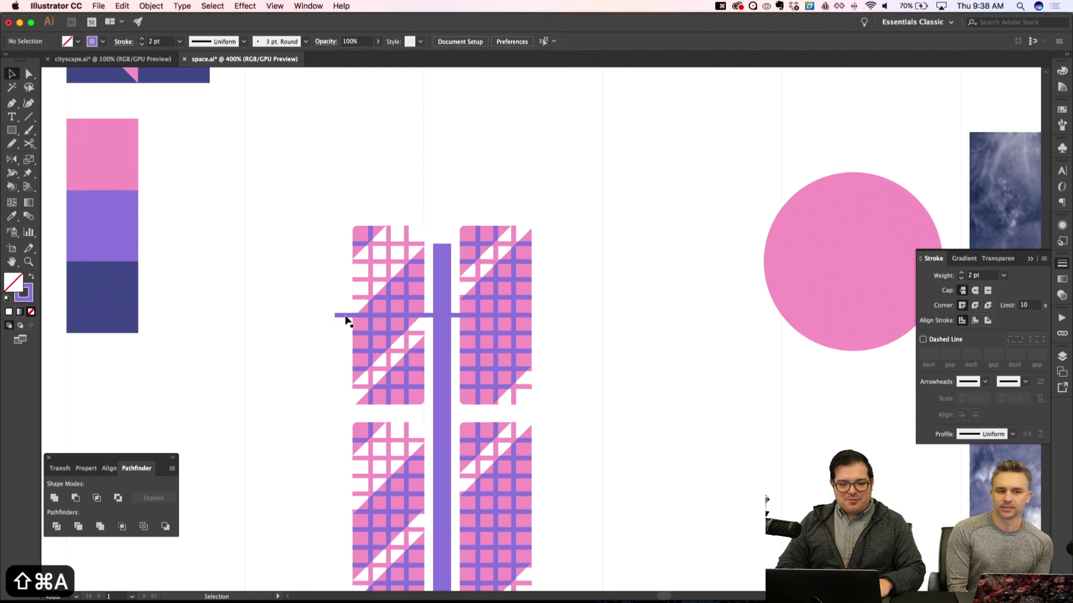
Fit the line to the full 80 pt width of the upper panel pair and send it to the back
{"action": "left_click", "coordinate": [345, 316]}
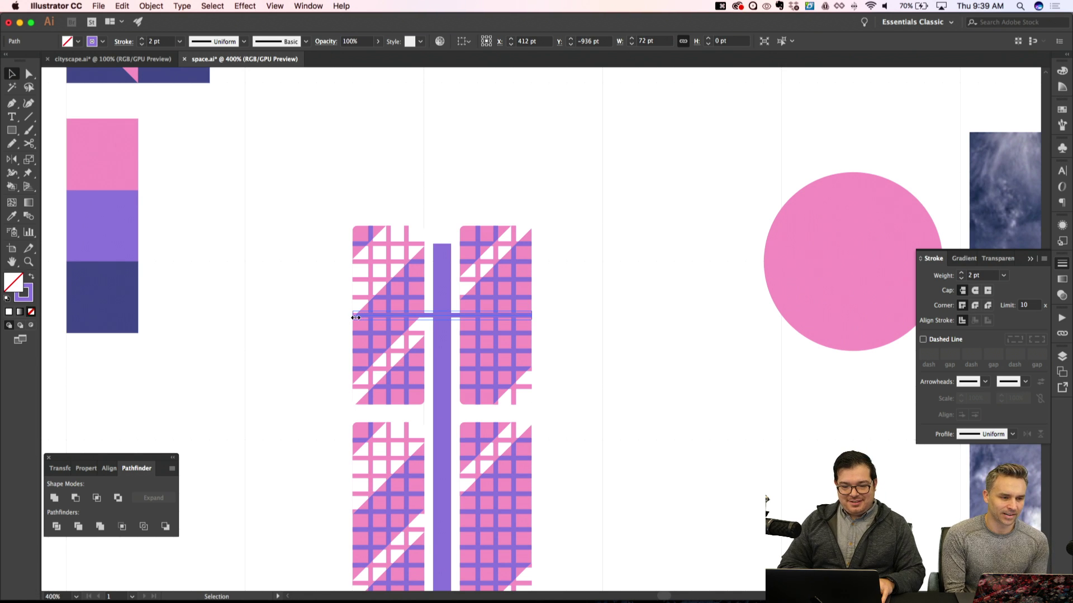
{"action": "key", "text": "shift+super+bracketleft"}
{"action": "key", "text": "shift+super+a"}
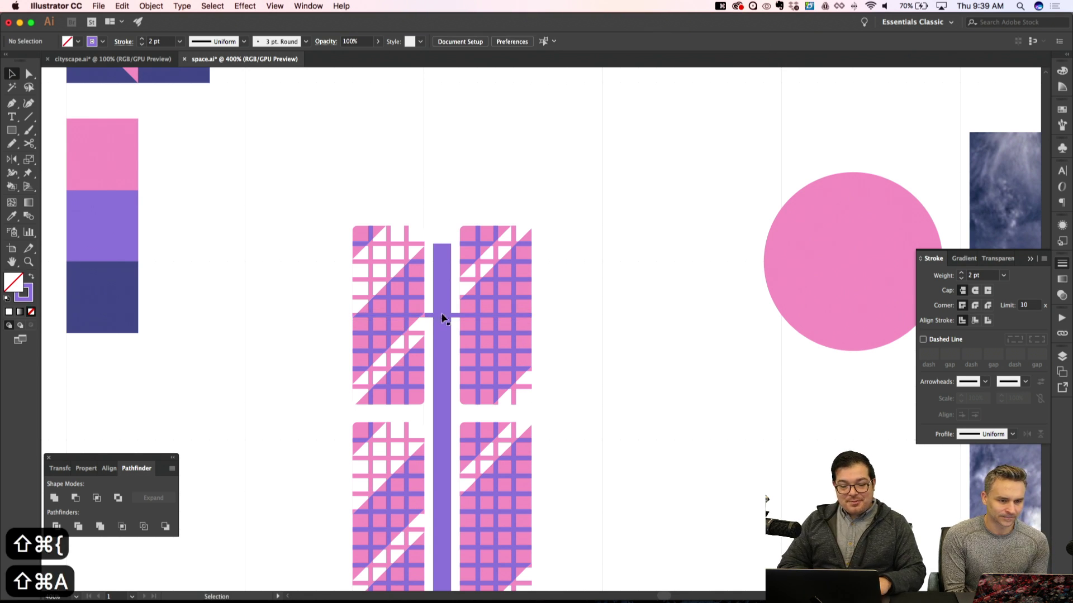
Move the connector line down toward the lowest horizontal grid line of the upper panels
{"action": "left_click", "coordinate": [457, 316]}
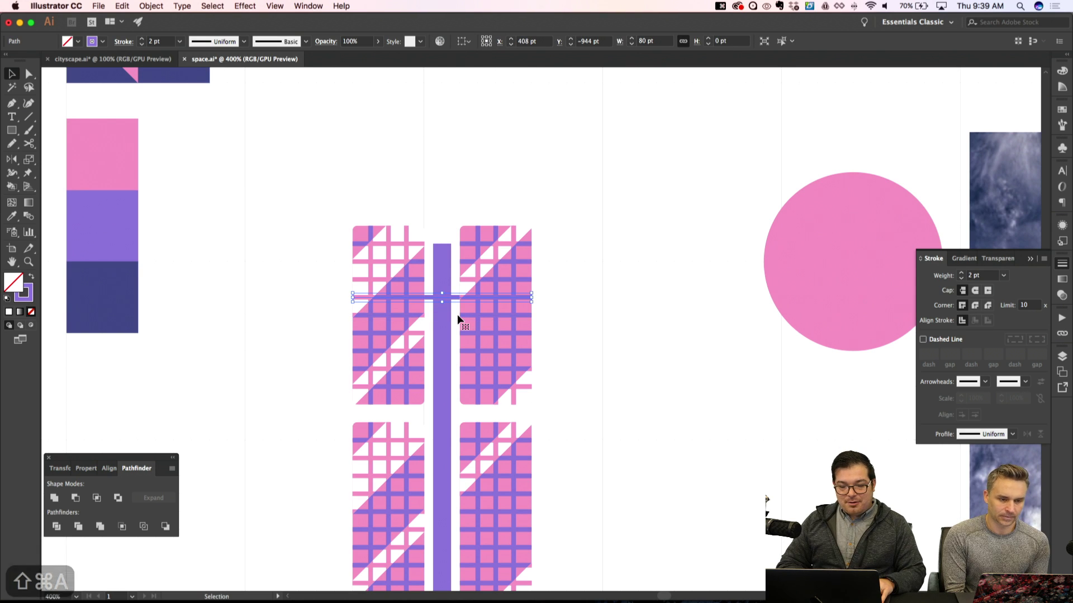
{"action": "key", "text": "shift+Down"}
{"action": "key", "text": "shift+Down"}
{"action": "key", "text": "shift+Down"}
{"action": "key", "text": "shift+Down"}
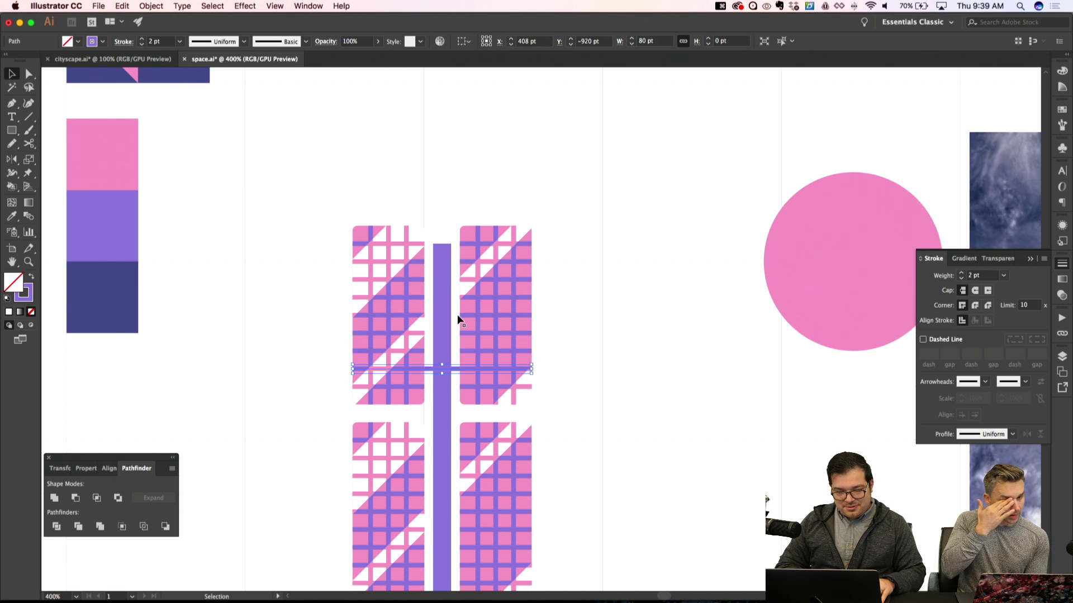
Duplicate the connector line upward to the upper panels' topmost horizontal grid line, 64 pt above the first
{"action": "key", "text": "alt+shift+Up"}
{"action": "key", "text": "alt+shift+Up"}
{"action": "key", "text": "alt+shift+Up"}
{"action": "key", "text": "alt+shift+Up"}
{"action": "key", "text": "alt+shift+Up"}
{"action": "key", "text": "alt+shift+Up"}
{"action": "key", "text": "alt+shift+Up"}
{"action": "key", "text": "alt+shift+Up"}
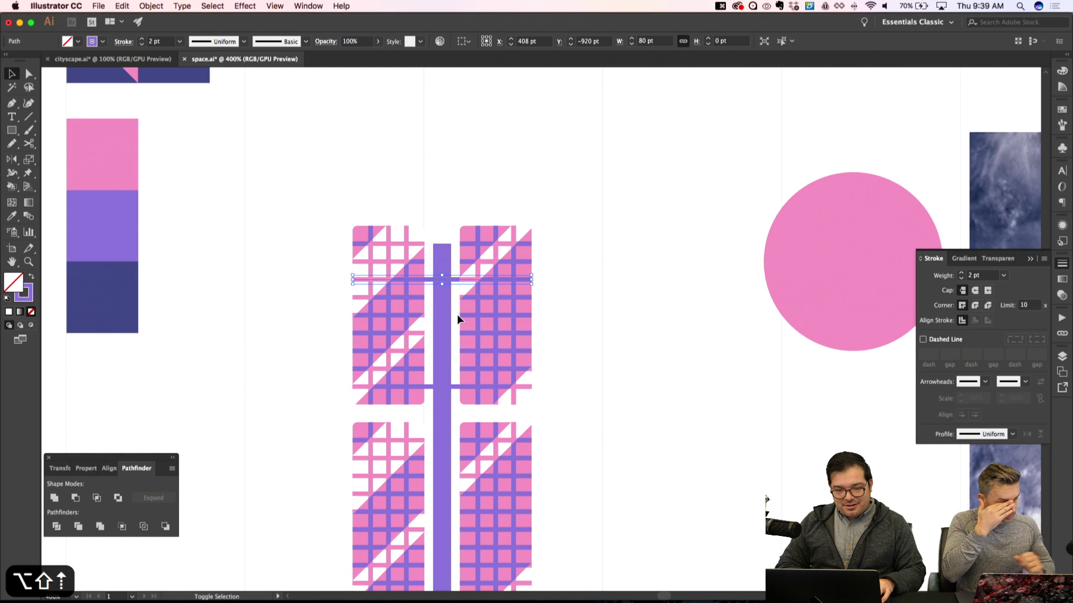
{"action": "key", "text": "shift+super+a"}
Duplicate both connector lines downward to the topmost and lowest grid lines of the lower panel pair
{"action": "key", "text": "super+minus"}
{"action": "key", "text": "super+apostrophe"}
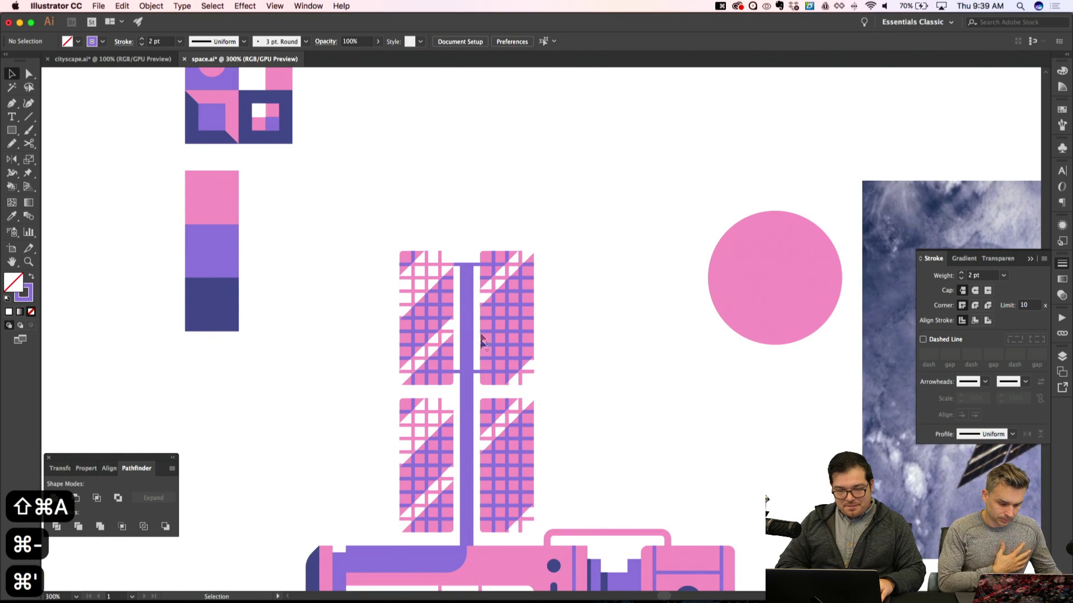
{"action": "left_click", "coordinate": [473, 264]}
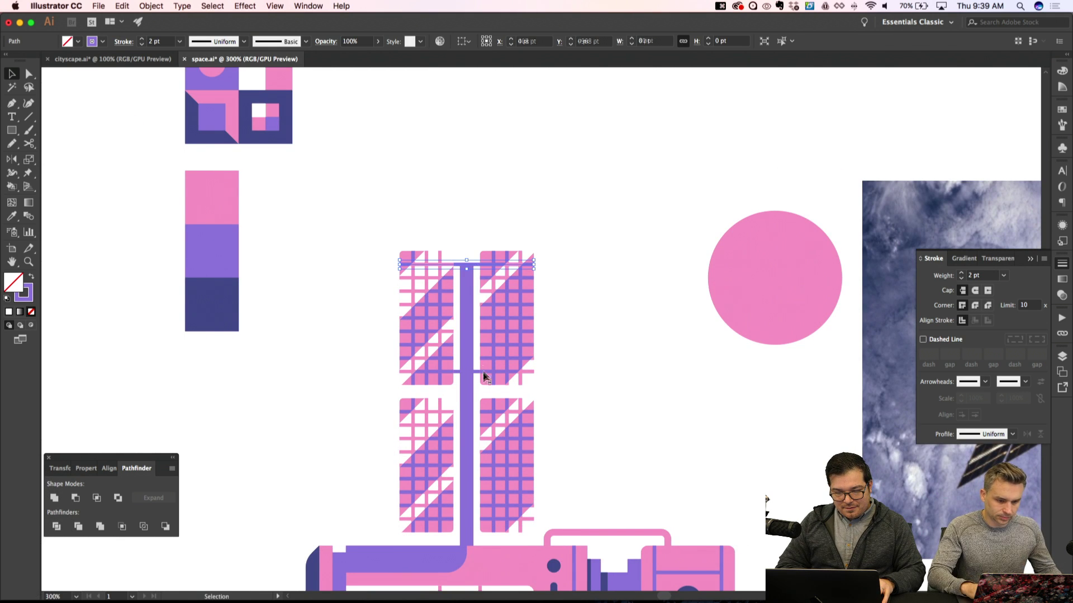
{"action": "left_click", "coordinate": [477, 371]}
{"action": "key", "text": "alt+shift+Down"}
{"action": "key", "text": "alt+shift+Down"}
{"action": "key", "text": "alt+shift+Down"}
{"action": "key", "text": "alt+shift+Down"}
{"action": "key", "text": "alt+shift+Down"}
{"action": "key", "text": "alt+shift+Down"}
{"action": "key", "text": "alt+shift+Down"}
{"action": "key", "text": "alt+shift+Down"}
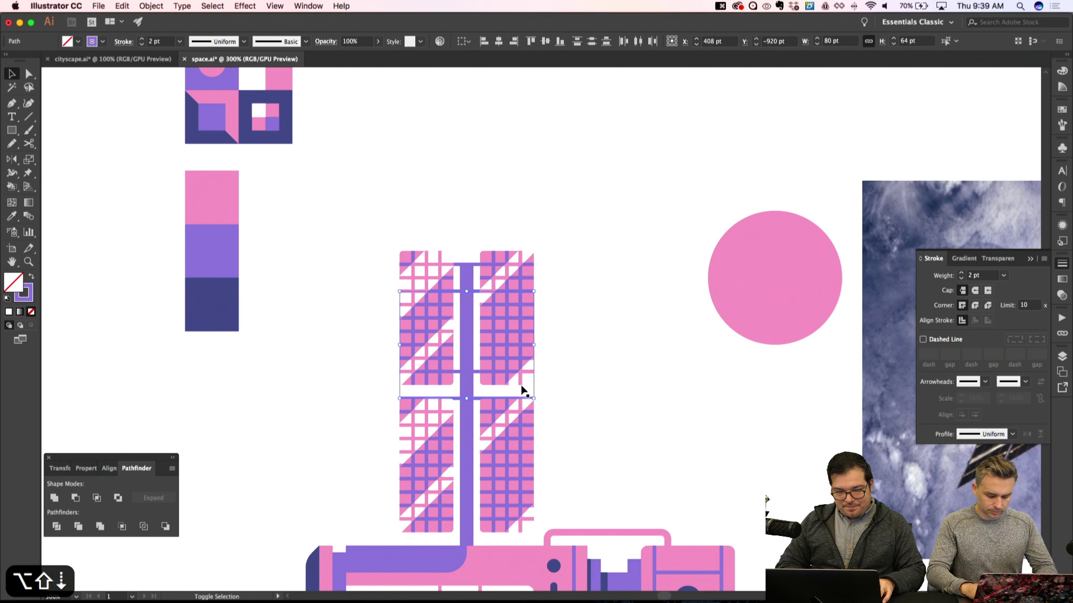
{"action": "key", "text": "alt+shift+Down"}
{"action": "key", "text": "shift+super+a"}
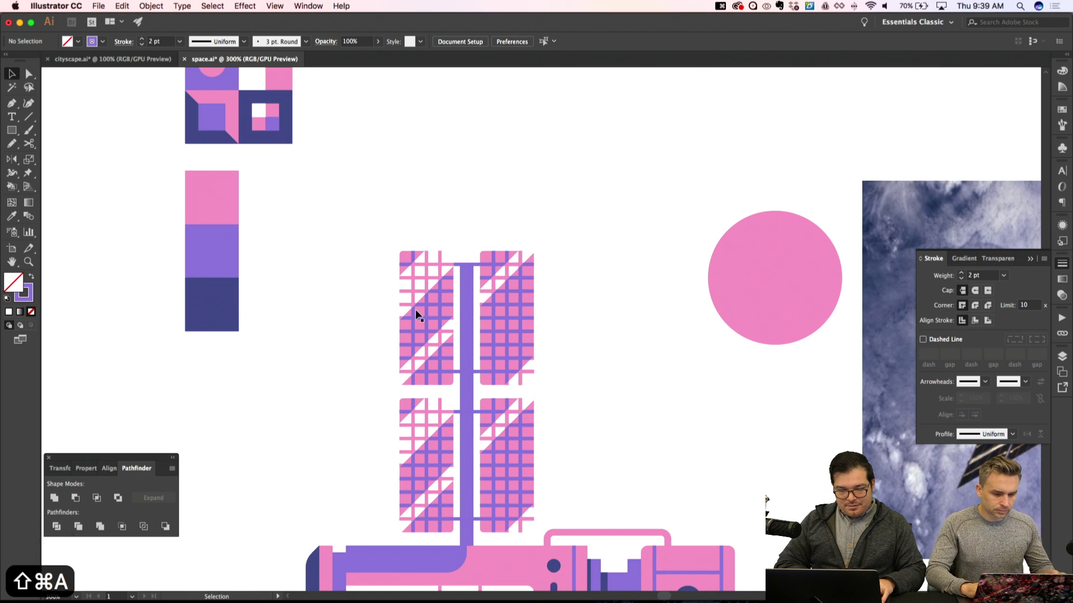
Group the selected solar panel pieces and deselect them
{"action": "left_click", "coordinate": [524, 534]}
{"action": "key", "text": "super+g"}
{"action": "key", "text": "shift+super+a"}
{"action": "key", "text": "super+minus"}
{"action": "key", "text": "super+minus"}
{"action": "scroll", "coordinate": [524, 534], "scroll_direction": "down", "scroll_amount": 5}
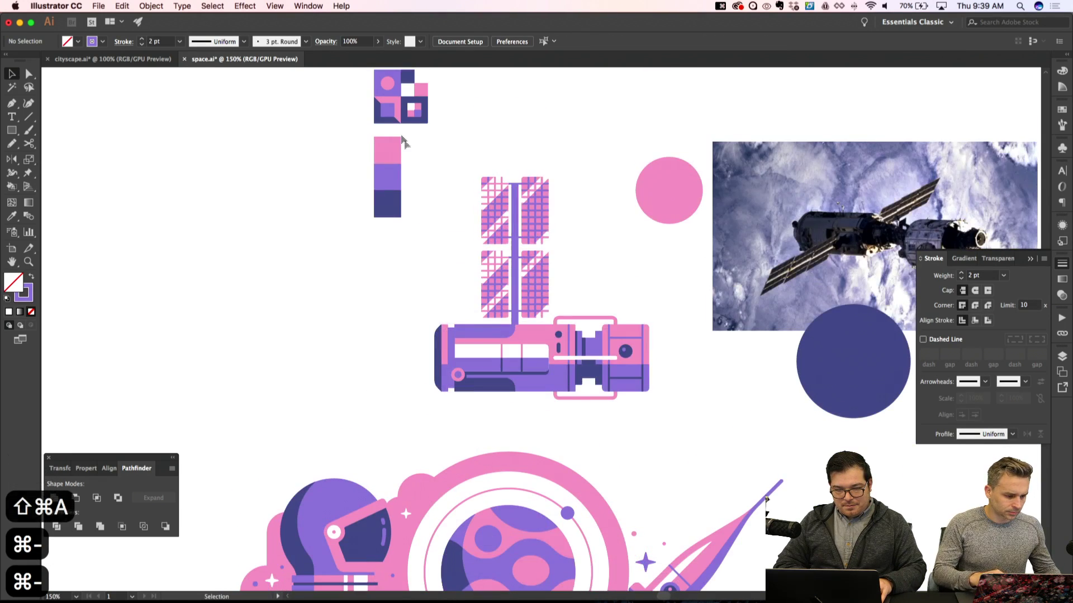
Move the space station and the pink circle up about 72 pt, away from the planet badge
{"action": "scroll", "coordinate": [391, 156], "scroll_direction": "up", "scroll_amount": 2}
{"action": "left_click_drag", "start_coordinate": [430, 178], "coordinate": [652, 422]}
{"action": "left_click_drag", "start_coordinate": [592, 385], "coordinate": [532, 324]}
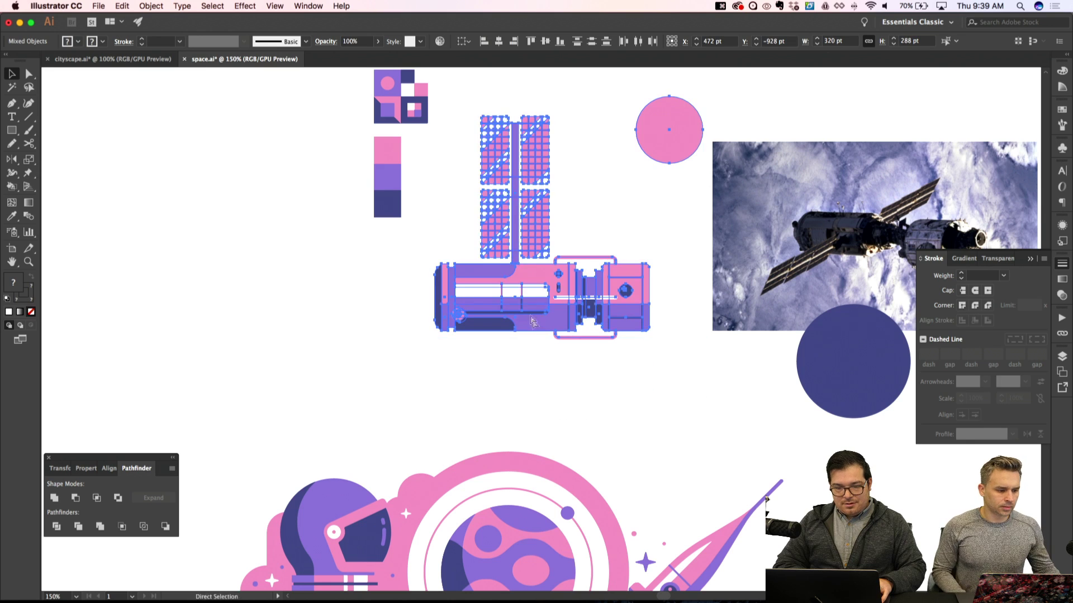
{"action": "key", "text": "shift+super+a"}
Duplicate the solar panels and mast below the station body, and move the lower mast up to meet the body's edge
{"action": "left_click_drag", "start_coordinate": [521, 211], "coordinate": [513, 432]}
{"action": "key", "text": "shift+super+a"}
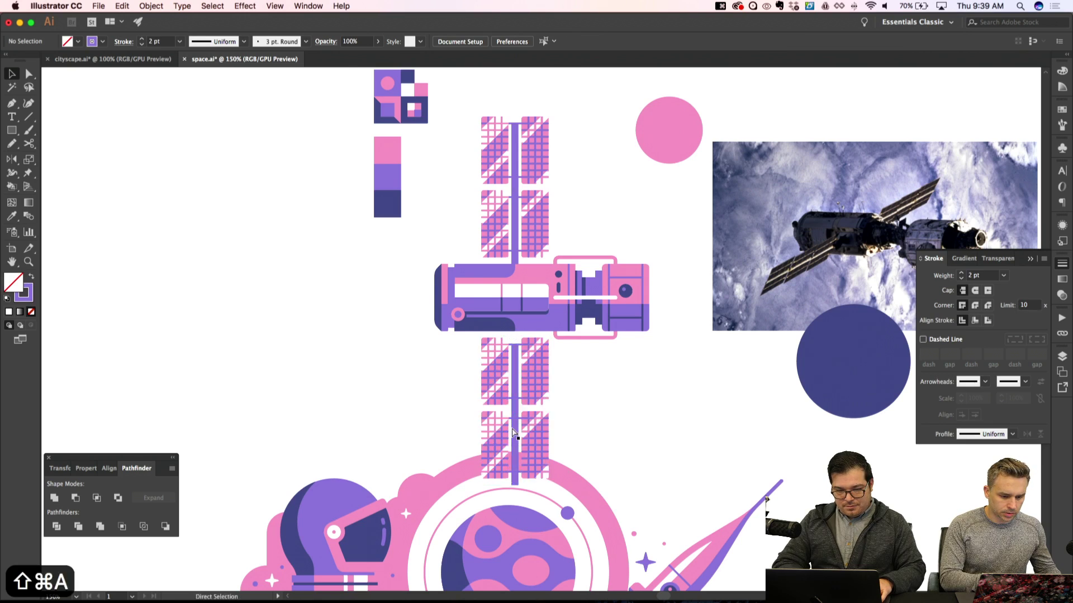
{"action": "key", "text": "super+equal"}
{"action": "key", "text": "super+equal"}
{"action": "left_click", "coordinate": [486, 419]}
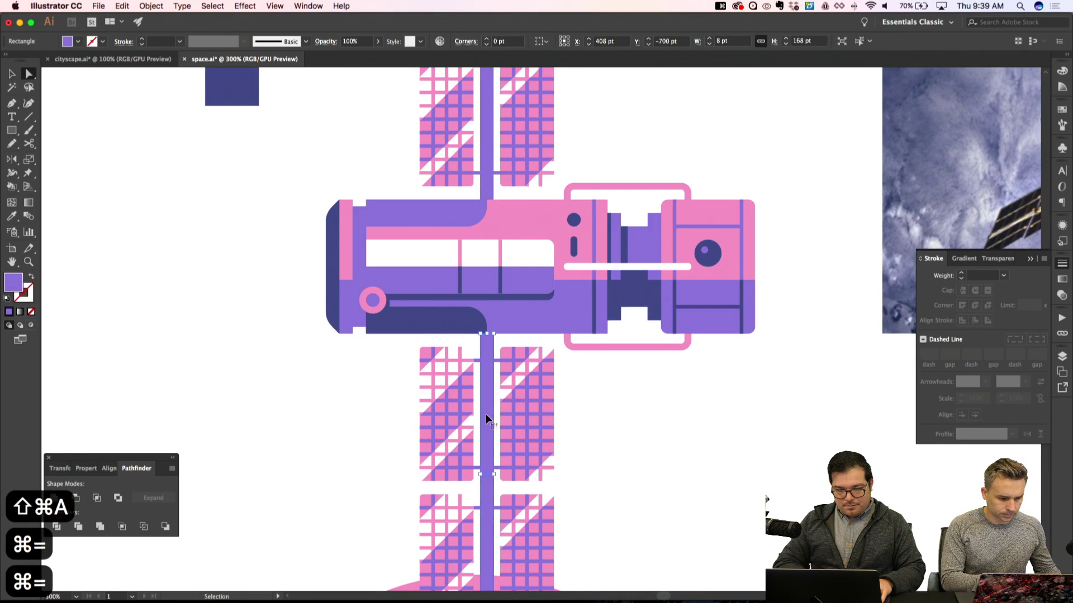
{"action": "key", "text": "shift+super+a"}
{"action": "key", "text": "super+minus"}
{"action": "key", "text": "super+minus"}
{"action": "key", "text": "super+apostrophe"}
{"action": "key", "text": "b"}
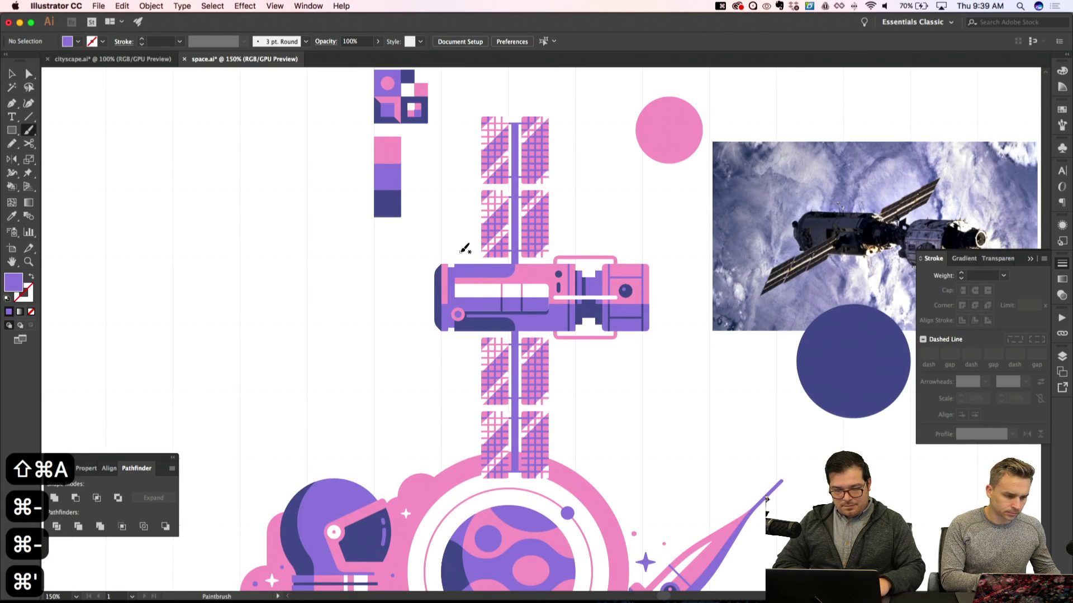
Group the entire space station, including the body, both masts and all solar panels
{"action": "scroll", "coordinate": [465, 248], "scroll_direction": "up", "scroll_amount": 3}
{"action": "key", "text": "v"}
{"action": "left_click_drag", "start_coordinate": [451, 201], "coordinate": [631, 499]}
{"action": "key", "text": "super+g"}
{"action": "key", "text": "shift+super+a"}
{"action": "scroll", "coordinate": [559, 436], "scroll_direction": "up", "scroll_amount": 5}
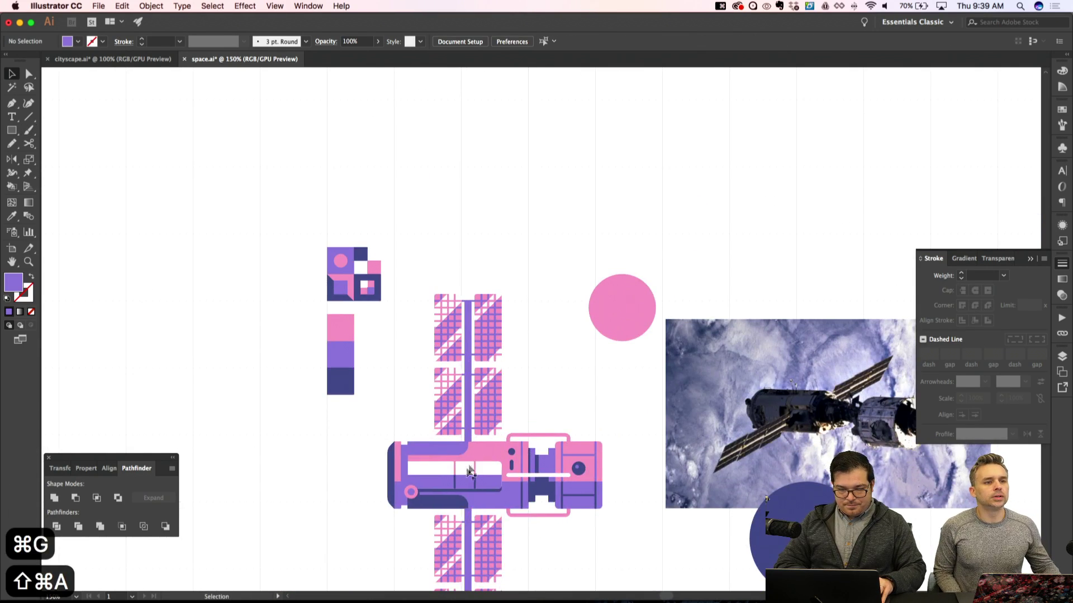
Place a spare copy of the grouped space station in the empty area to the upper left of the artwork
{"action": "scroll", "coordinate": [236, 373], "scroll_direction": "down", "scroll_amount": 3}
{"action": "left_click_drag", "start_coordinate": [470, 472], "coordinate": [116, 320]}
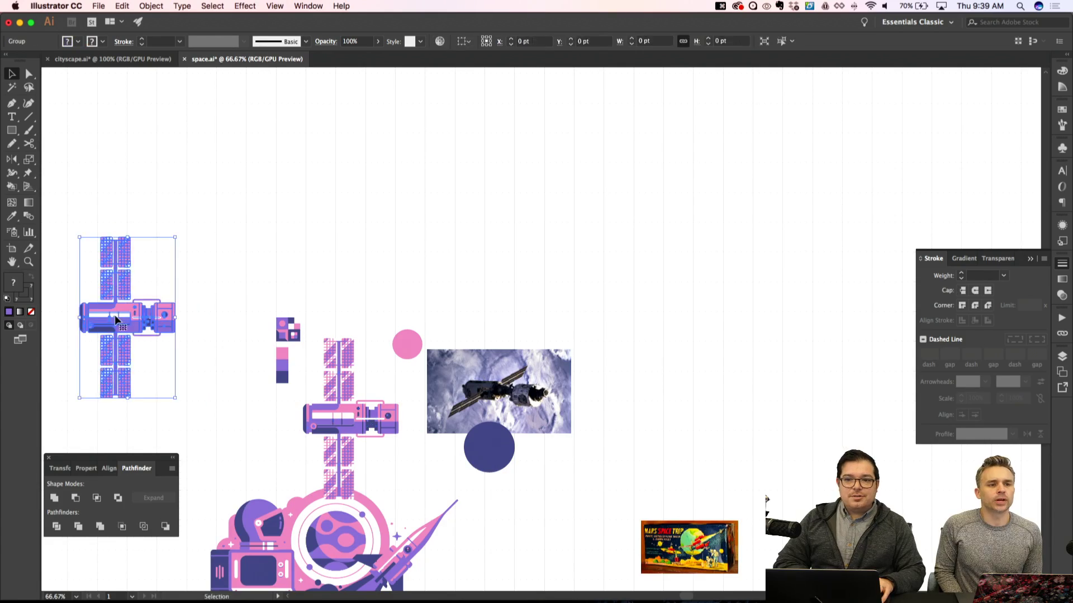
{"action": "key", "text": "shift+super+a"}
Examine the construction of the station and the planet badge in outline view
{"action": "scroll", "coordinate": [277, 363], "scroll_direction": "left", "scroll_amount": 10}
{"action": "key", "text": "super+="}
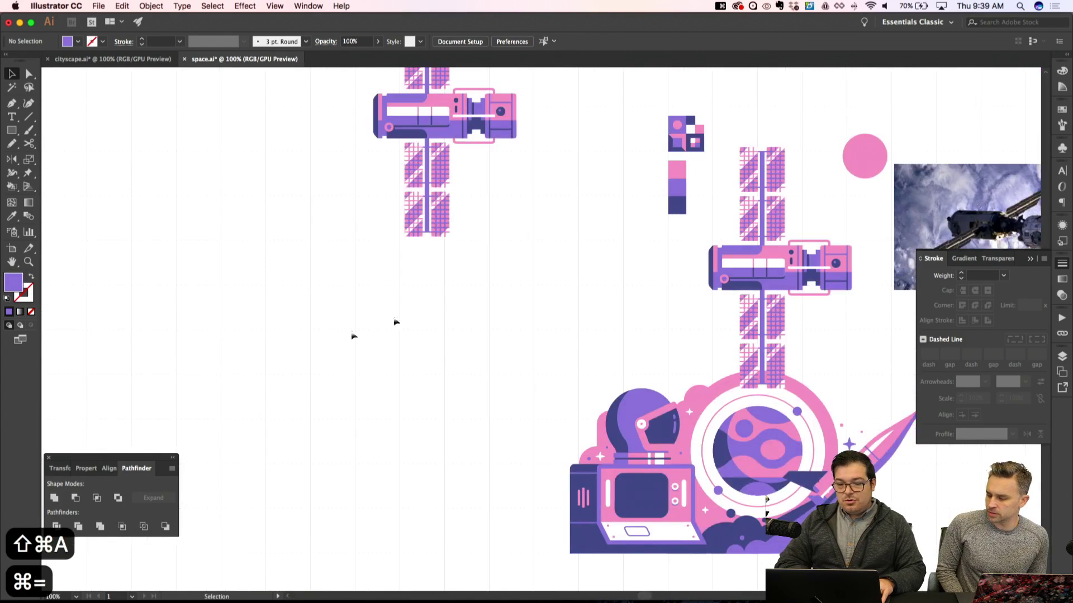
{"action": "scroll", "coordinate": [508, 280], "scroll_direction": "right", "scroll_amount": 5}
{"action": "key", "text": "super+y"}
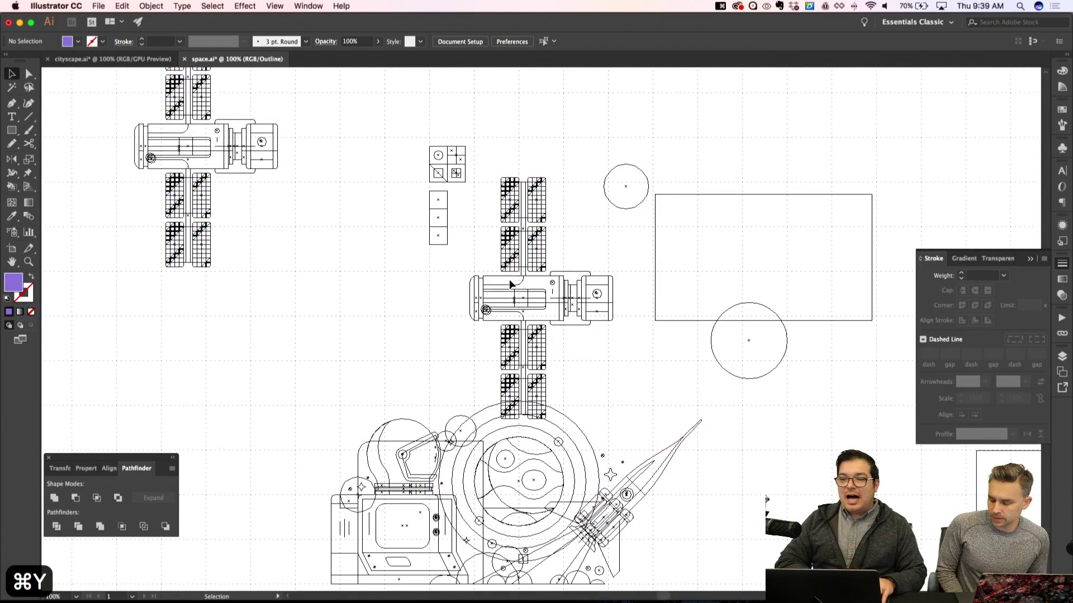
{"action": "key", "text": "super+="}
{"action": "key", "text": "super+="}
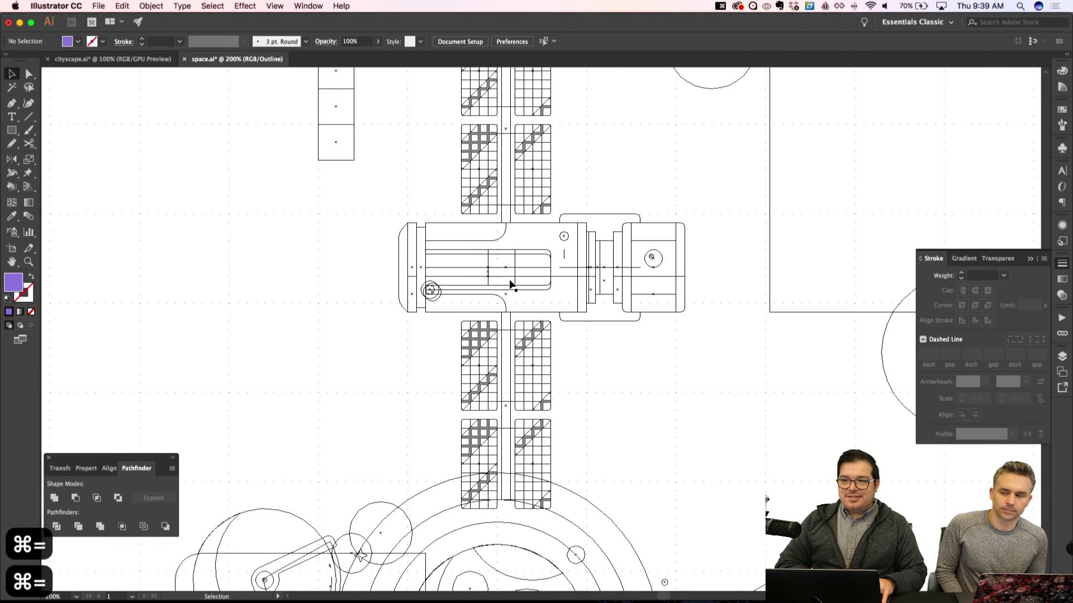
{"action": "key", "text": "super+y"}
{"action": "key", "text": "shift+super+a"}
Rotate the original space station about 45 degrees clockwise
{"action": "left_click", "coordinate": [530, 281]}
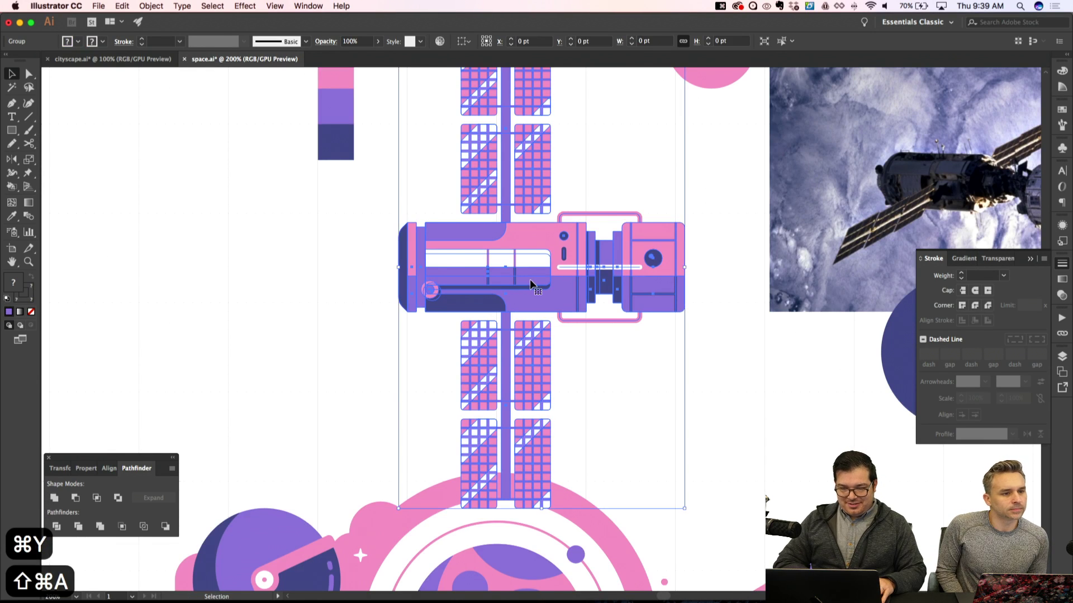
{"action": "key", "text": "super+minus"}
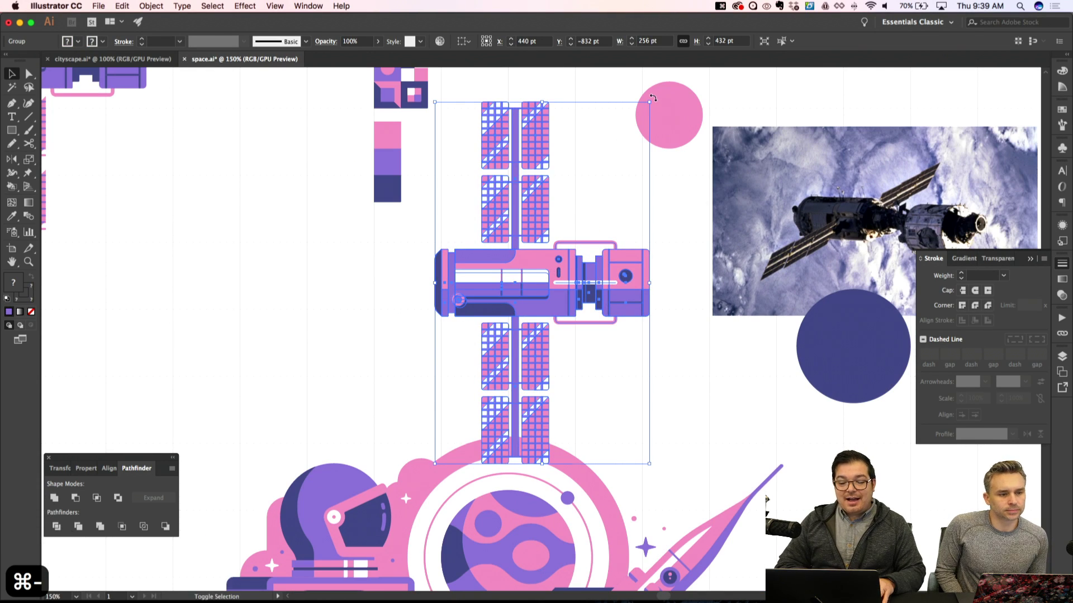
{"action": "left_click", "coordinate": [707, 125]}
{"action": "left_click_drag", "start_coordinate": [719, 142], "coordinate": [766, 309]}
{"action": "key", "text": "shift+super+a"}
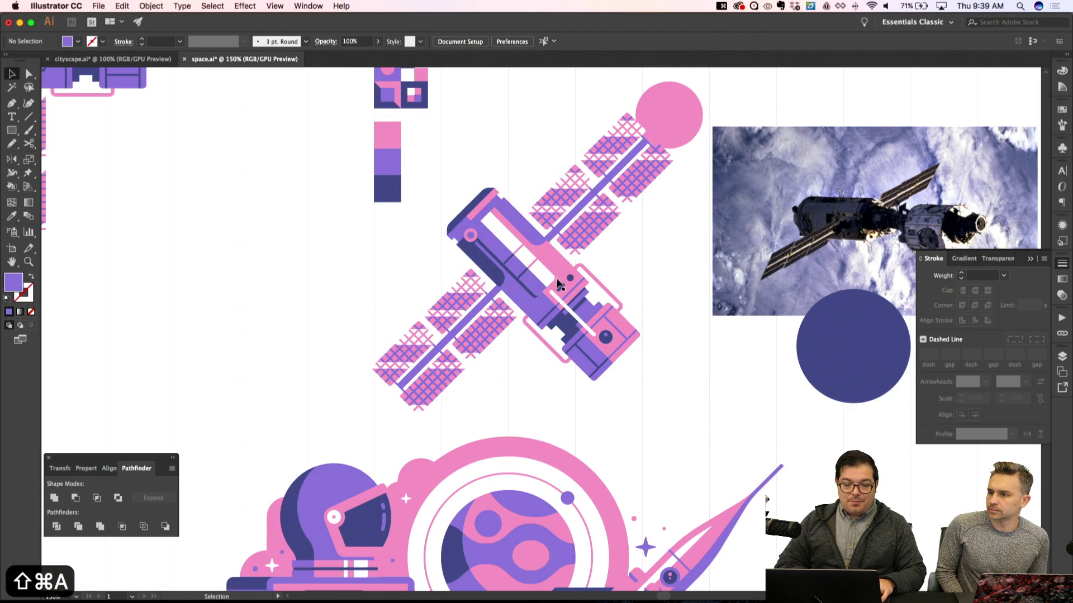
Move the rotated station down onto the planet badge and send it behind the other artwork
{"action": "left_click_drag", "start_coordinate": [556, 287], "coordinate": [530, 426]}
{"action": "key", "text": "shift+super+bracketleft"}
{"action": "key", "text": "shift+super+a"}
Nudge the station about 32 pt right and 40 pt up so less of it sits behind the planet ring
{"action": "left_click", "coordinate": [522, 401]}
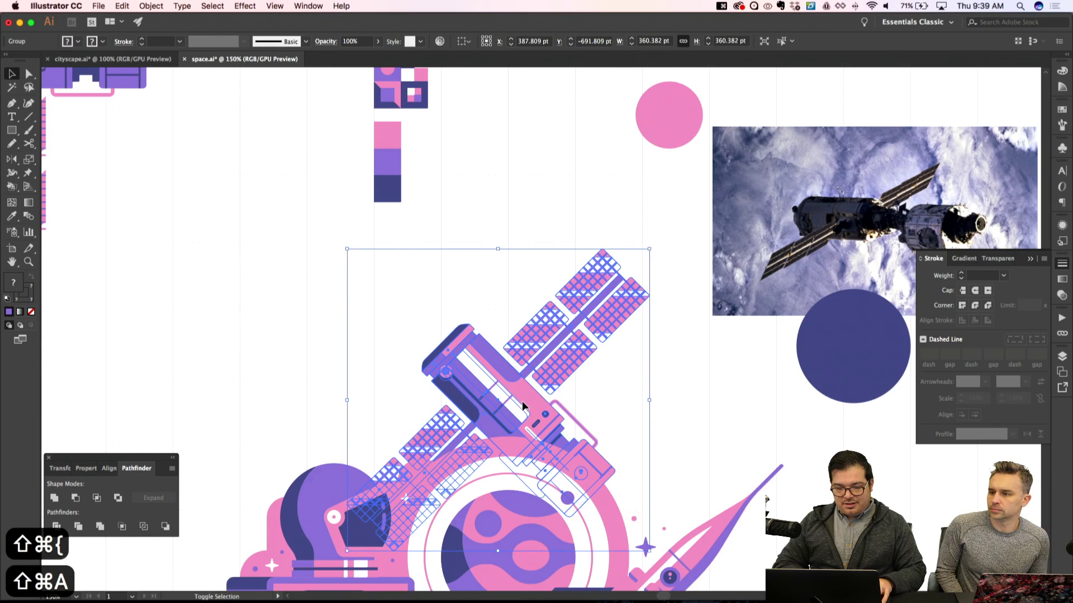
{"action": "key", "text": "Right"}
{"action": "key", "text": "Right"}
{"action": "key", "text": "Right"}
{"action": "key", "text": "Right"}
{"action": "key", "text": "Right"}
{"action": "key", "text": "Right"}
{"action": "key", "text": "Right"}
{"action": "key", "text": "Right"}
{"action": "key", "text": "Right"}
{"action": "key", "text": "Right"}
{"action": "key", "text": "Right"}
{"action": "key", "text": "Right"}
{"action": "key", "text": "Right"}
{"action": "key", "text": "Right"}
{"action": "key", "text": "Right"}
{"action": "key", "text": "Right"}
{"action": "key", "text": "Up"}
{"action": "key", "text": "Up"}
{"action": "key", "text": "Up"}
{"action": "key", "text": "Up"}
{"action": "key", "text": "Up"}
{"action": "key", "text": "Up"}
{"action": "key", "text": "Up"}
{"action": "key", "text": "Up"}
{"action": "key", "text": "Up"}
{"action": "key", "text": "Up"}
{"action": "key", "text": "Up"}
{"action": "key", "text": "Up"}
{"action": "key", "text": "Up"}
{"action": "key", "text": "Up"}
{"action": "key", "text": "Up"}
{"action": "key", "text": "Up"}
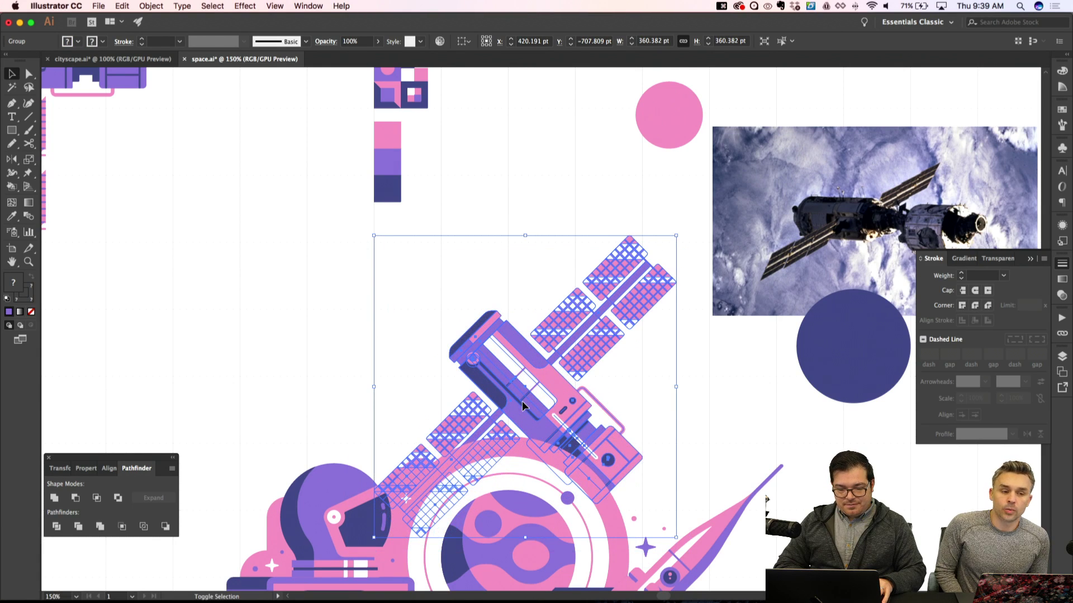
{"action": "key", "text": "Up"}
{"action": "key", "text": "Up"}
{"action": "key", "text": "Up"}
{"action": "key", "text": "Up"}
{"action": "key", "text": "Up"}
{"action": "key", "text": "Up"}
{"action": "key", "text": "Up"}
{"action": "key", "text": "Up"}
{"action": "key", "text": "Up"}
{"action": "key", "text": "Up"}
{"action": "key", "text": "Up"}
{"action": "key", "text": "Up"}
{"action": "key", "text": "Up"}
{"action": "key", "text": "Up"}
{"action": "key", "text": "Up"}
{"action": "key", "text": "Up"}
{"action": "key", "text": "Up"}
{"action": "key", "text": "Up"}
{"action": "key", "text": "Up"}
{"action": "key", "text": "Up"}
{"action": "key", "text": "Left"}
{"action": "key", "text": "Left"}
{"action": "key", "text": "Left"}
{"action": "key", "text": "Left"}
{"action": "key", "text": "Left"}
{"action": "key", "text": "Left"}
{"action": "key", "text": "Left"}
{"action": "key", "text": "Left"}
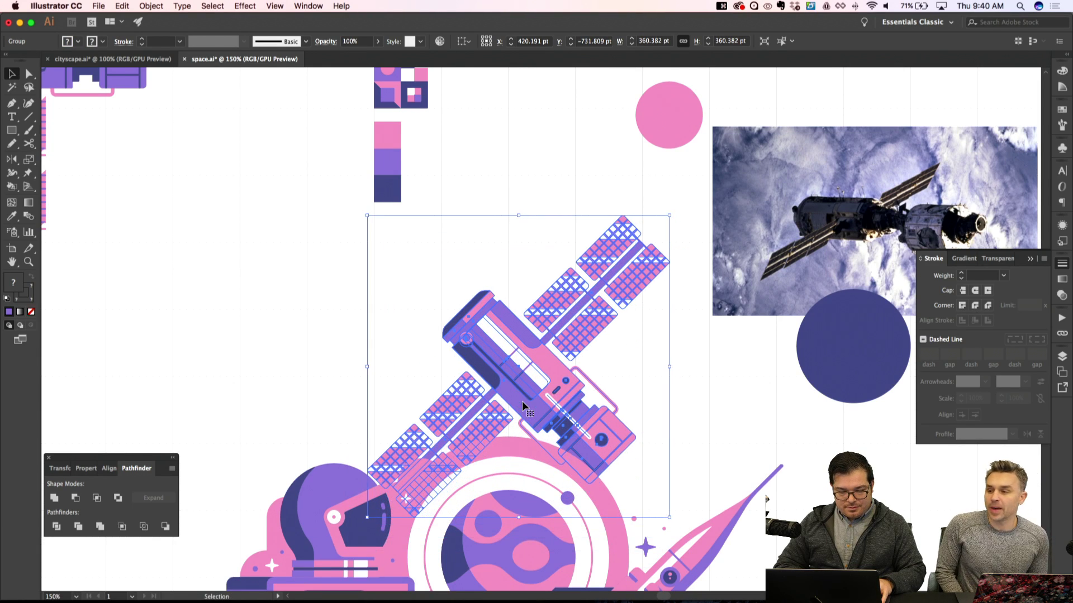
{"action": "key", "text": "shift+super+a"}
{"action": "key", "text": "super+minus"}
{"action": "key", "text": "super+apostrophe"}
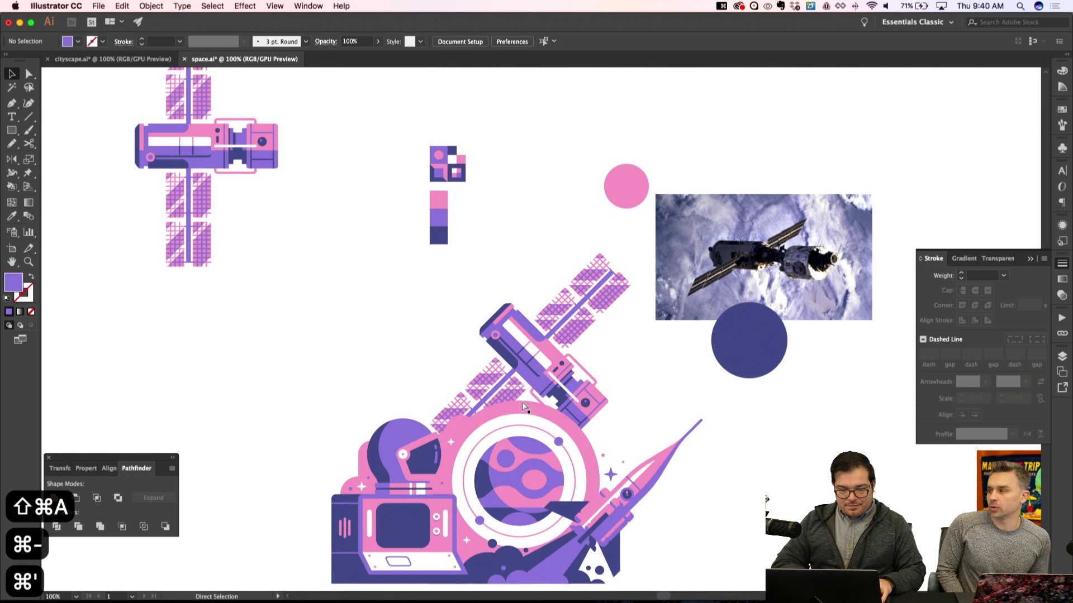
{"action": "scroll", "coordinate": [382, 337], "scroll_direction": "down", "scroll_amount": 2}
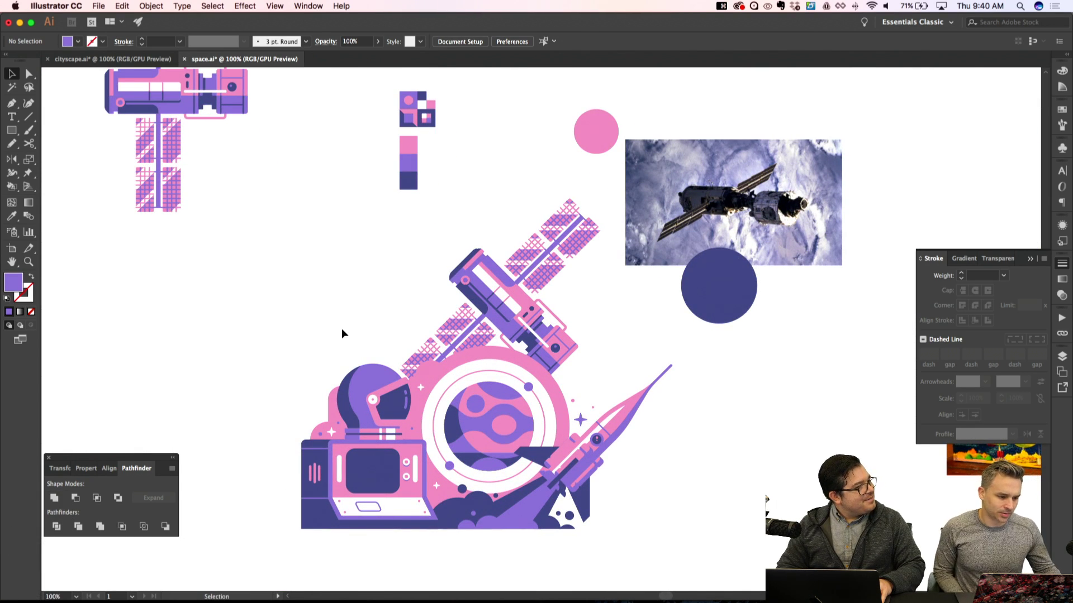
Nudge the station about 64 pt left and 48 pt up, above the helmet and the planet ring
{"action": "left_click", "coordinate": [484, 297]}
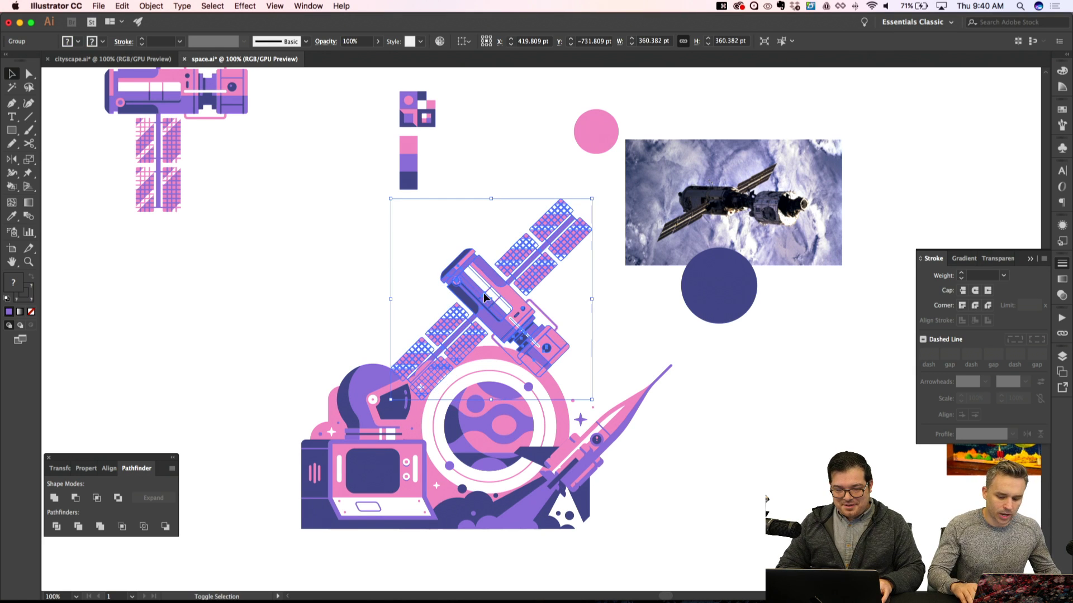
{"action": "key", "text": "Left"}
{"action": "key", "text": "Left"}
{"action": "key", "text": "Left"}
{"action": "key", "text": "Up"}
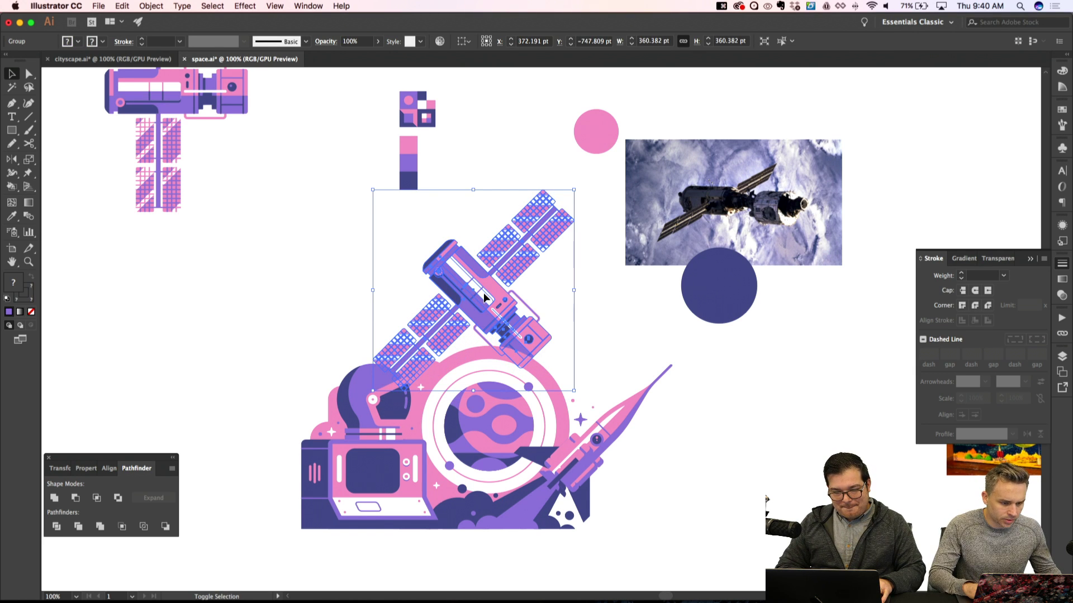
{"action": "key", "text": "Up"}
{"action": "key", "text": "Up"}
{"action": "key", "text": "Left"}
{"action": "key", "text": "shift+super+a"}
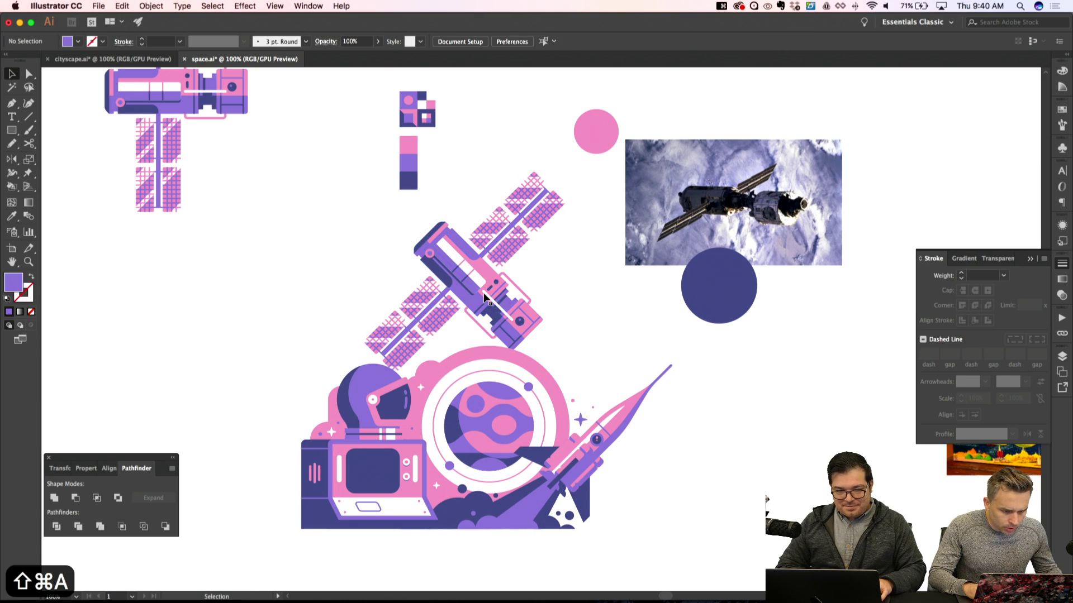
{"action": "left_click", "coordinate": [484, 297]}
{"action": "key", "text": "shift+super+a"}
{"action": "key", "text": "super+equal"}
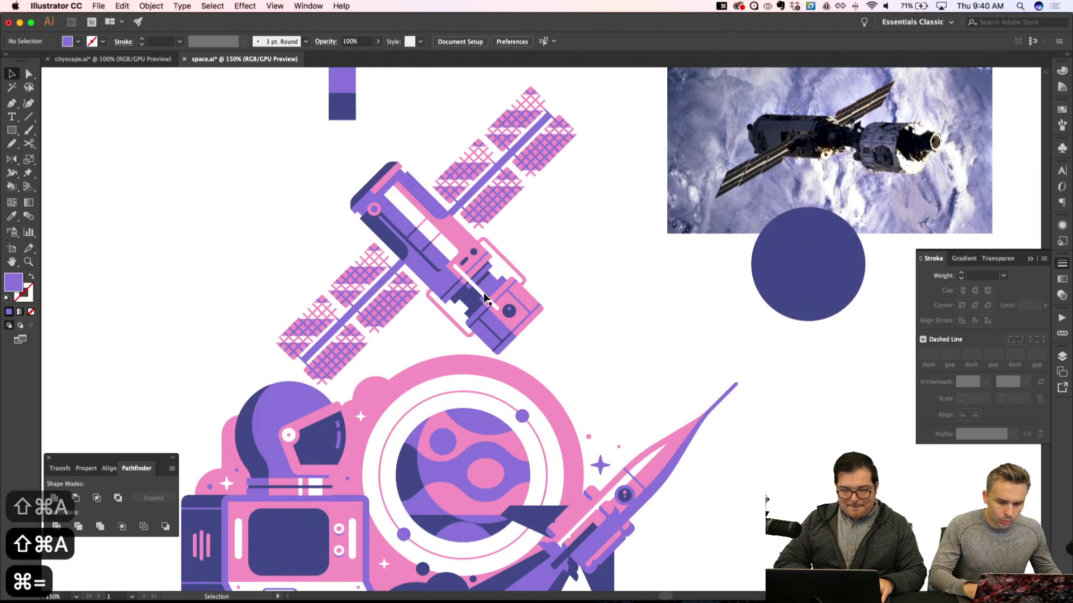
Draw a 288 pt purple circle centred on the planet, covering the pink ring
{"action": "scroll", "coordinate": [484, 297], "scroll_direction": "down", "scroll_amount": 2}
{"action": "key", "text": "l"}
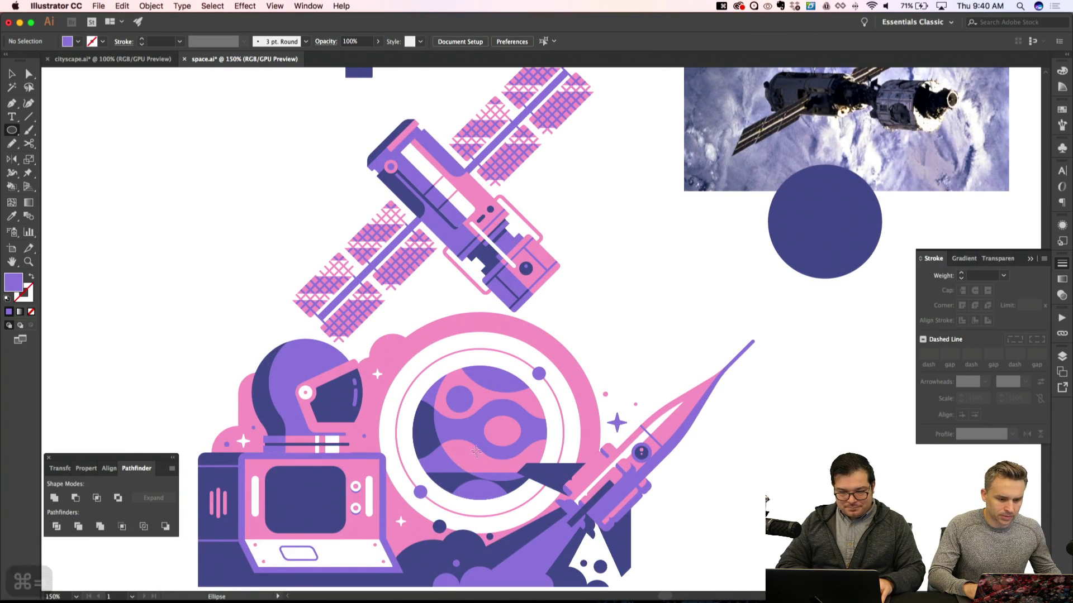
{"action": "left_click_drag", "start_coordinate": [547, 519], "coordinate": [578, 558]}
{"action": "key", "text": "v"}
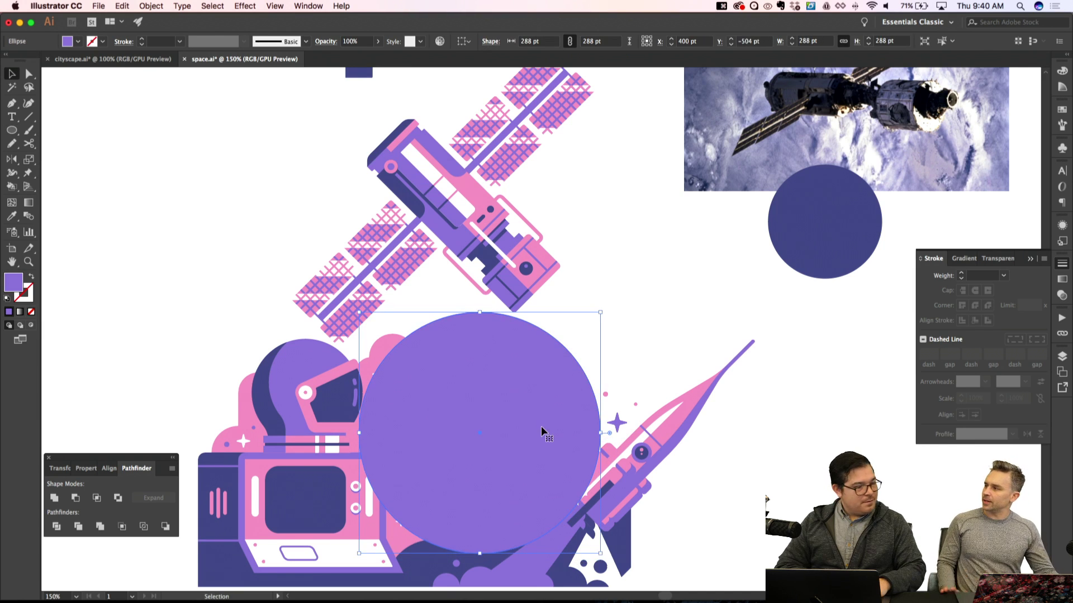
{"action": "scroll", "coordinate": [558, 403], "scroll_direction": "down", "scroll_amount": 2}
{"action": "scroll", "coordinate": [558, 403], "scroll_direction": "left", "scroll_amount": 2}
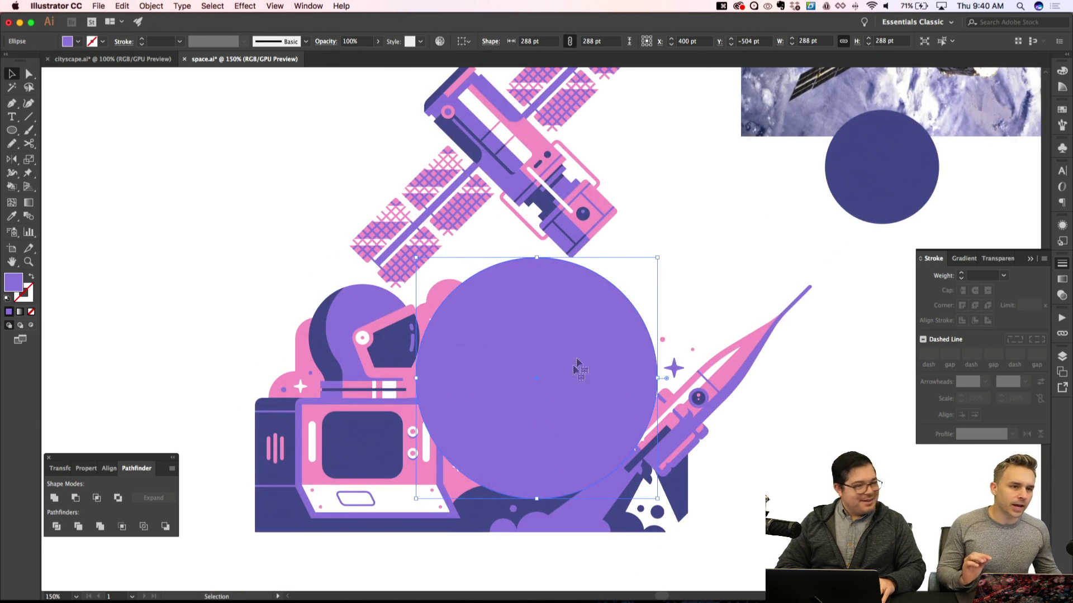
Enlarge the purple circle to 320 pt from its centre and send it behind the artwork
{"action": "left_click_drag", "start_coordinate": [659, 258], "coordinate": [659, 259]}
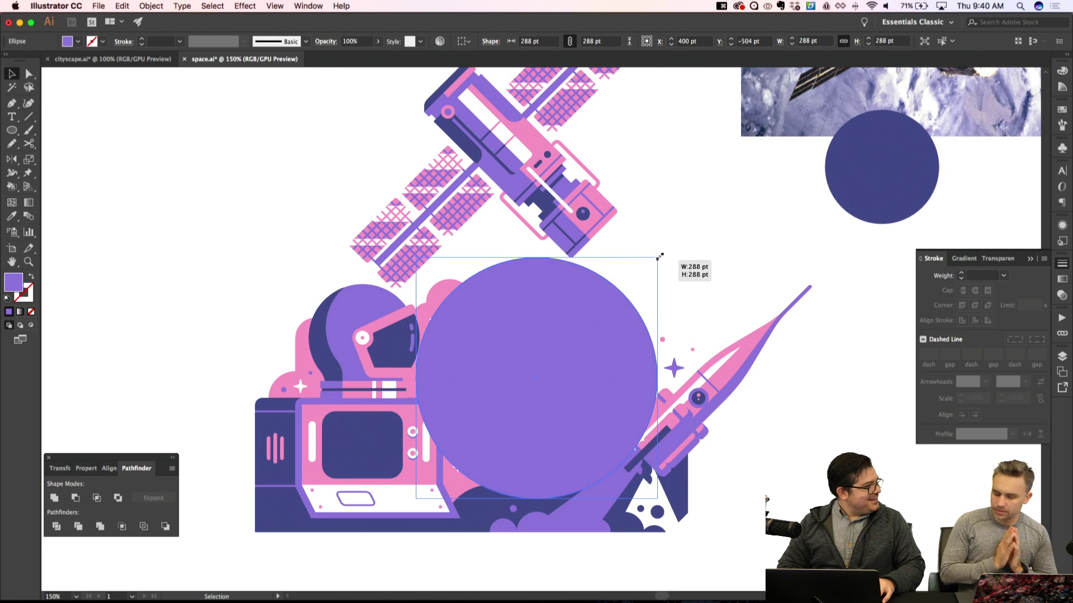
{"action": "left_click_drag", "start_coordinate": [659, 256], "coordinate": [670, 240]}
{"action": "key", "text": "shift+super+bracketleft"}
{"action": "key", "text": "shift+super+a"}
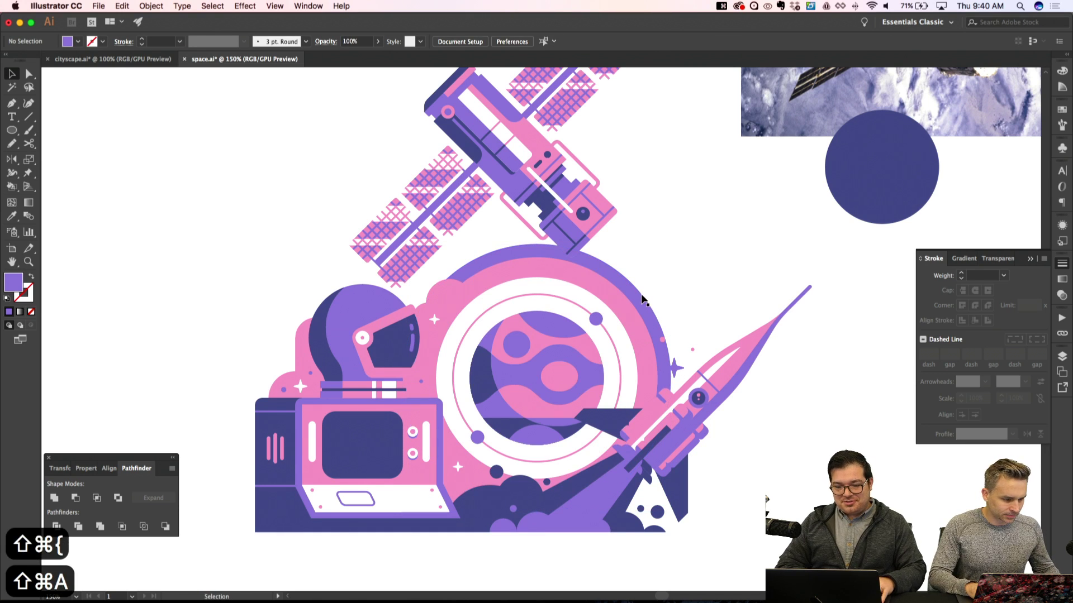
Enlarge the purple backing circle to 336 pt, keeping it centred on the planet
{"action": "left_click", "coordinate": [641, 300]}
{"action": "key", "text": "super+minus"}
{"action": "key", "text": "super+equal"}
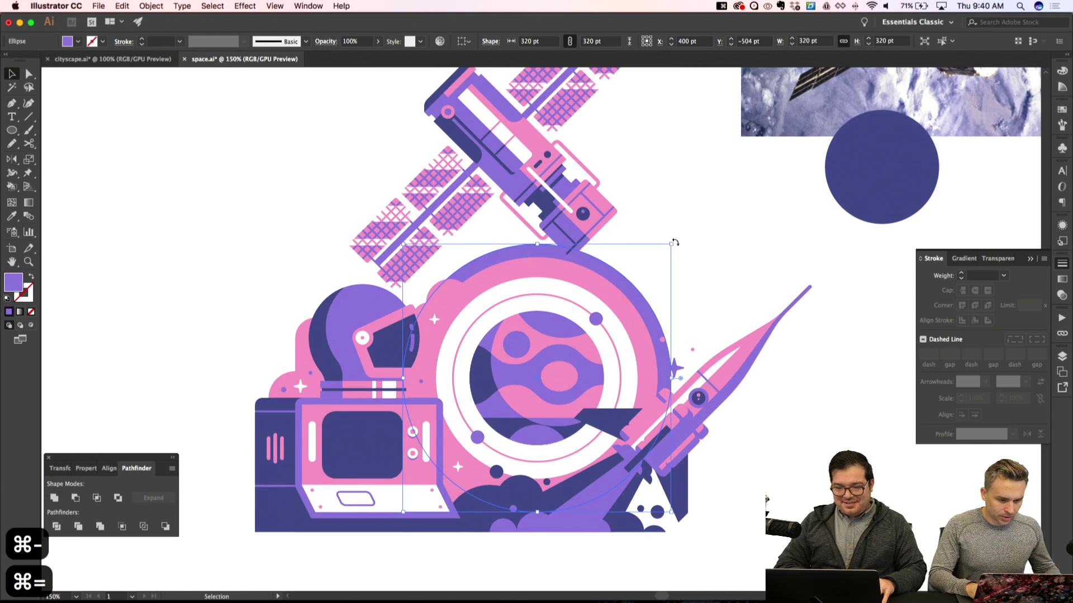
{"action": "left_click_drag", "start_coordinate": [675, 242], "coordinate": [681, 235]}
{"action": "key", "text": "shift+super+a"}
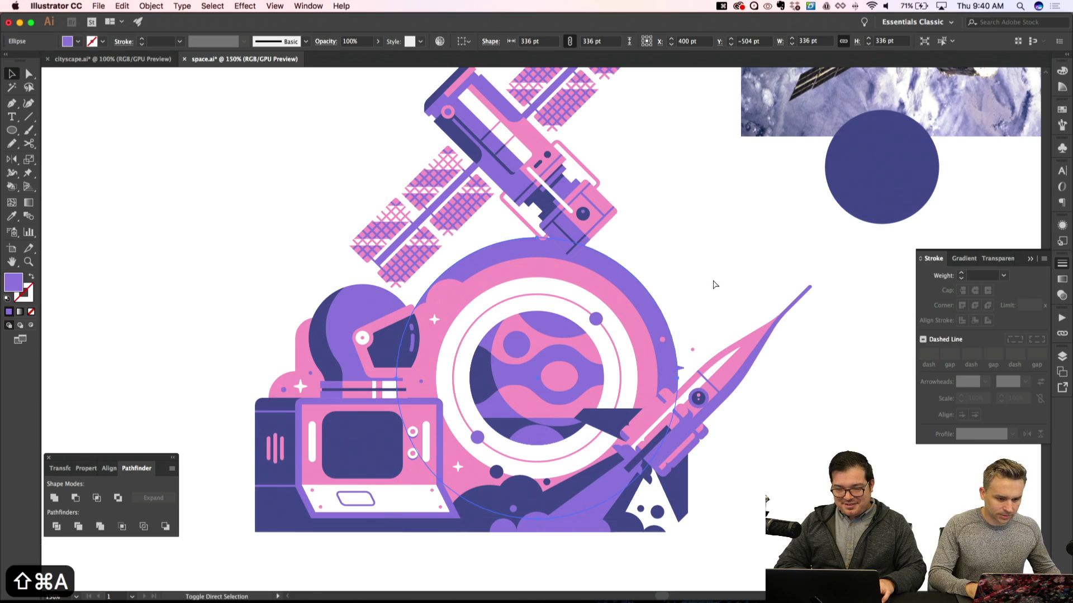
{"action": "scroll", "coordinate": [712, 285], "scroll_direction": "down", "scroll_amount": 3}
{"action": "scroll", "coordinate": [712, 285], "scroll_direction": "right", "scroll_amount": 3}
{"action": "key", "text": "shift+super+a"}
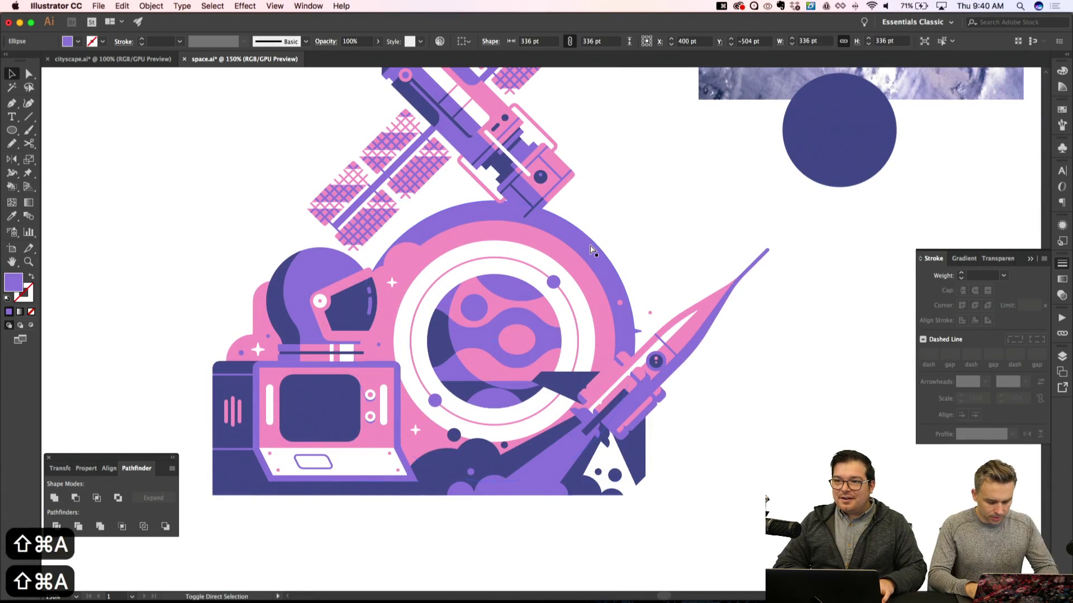
Move the space station left, keeping its lower end overlapping the purple circle's upper edge
{"action": "scroll", "coordinate": [592, 249], "scroll_direction": "up", "scroll_amount": 3}
{"action": "scroll", "coordinate": [592, 249], "scroll_direction": "left", "scroll_amount": 1}
{"action": "key", "text": "super+minus"}
{"action": "key", "text": "super+apostrophe"}
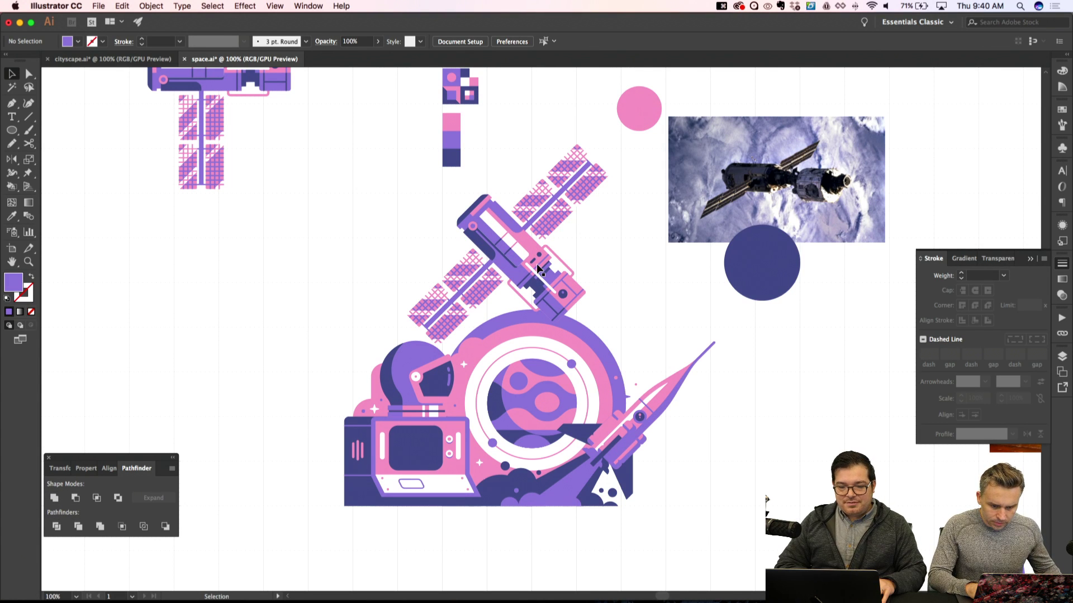
{"action": "mouse_move", "coordinate": [475, 273]}
{"action": "left_mouse_down"}
{"action": "mouse_move", "coordinate": [464, 266]}
{"action": "mouse_move", "coordinate": [466, 286]}
{"action": "left_mouse_up"}
{"action": "key", "text": "shift+super+a"}
{"action": "key", "text": "super+equal"}
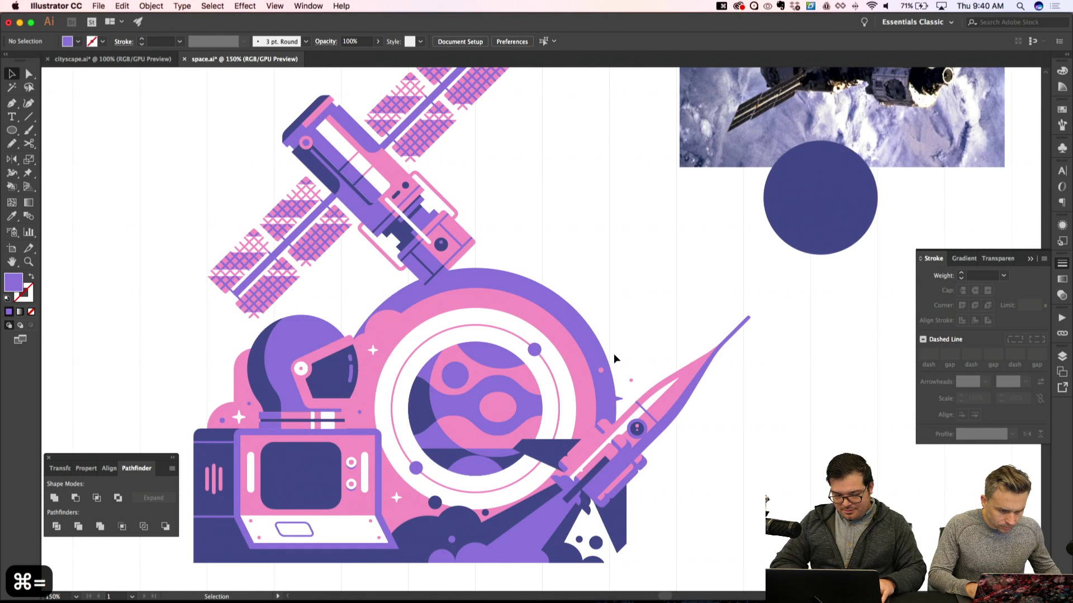
Draw a closed 296 pt right triangle with the Pen tool, from the rocket's tip along its body to the baseline and the corner beneath the tip
{"action": "key", "text": "F6"}
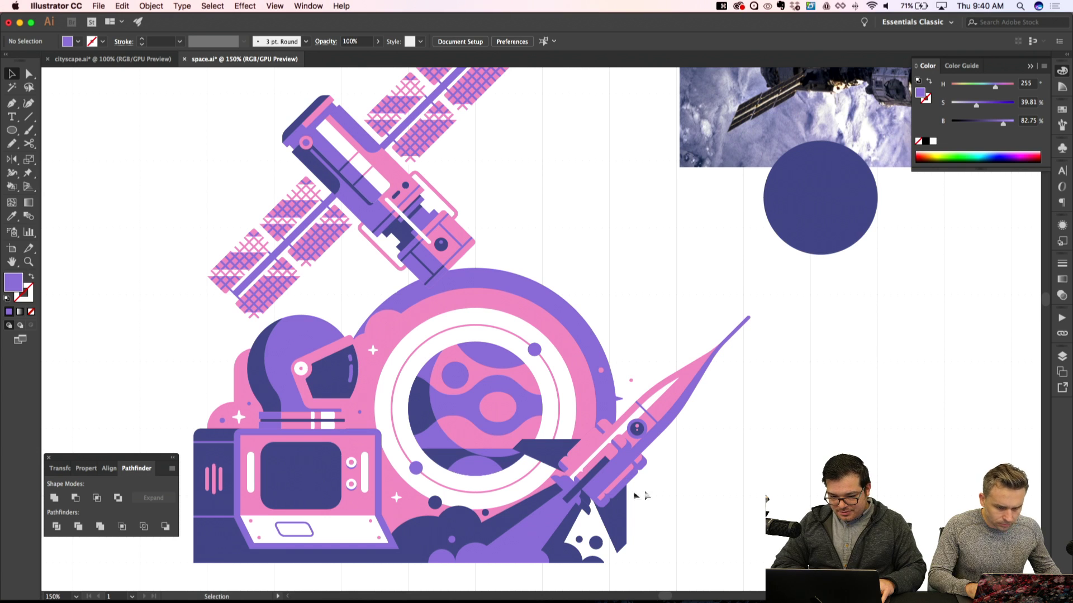
{"action": "key", "text": "p"}
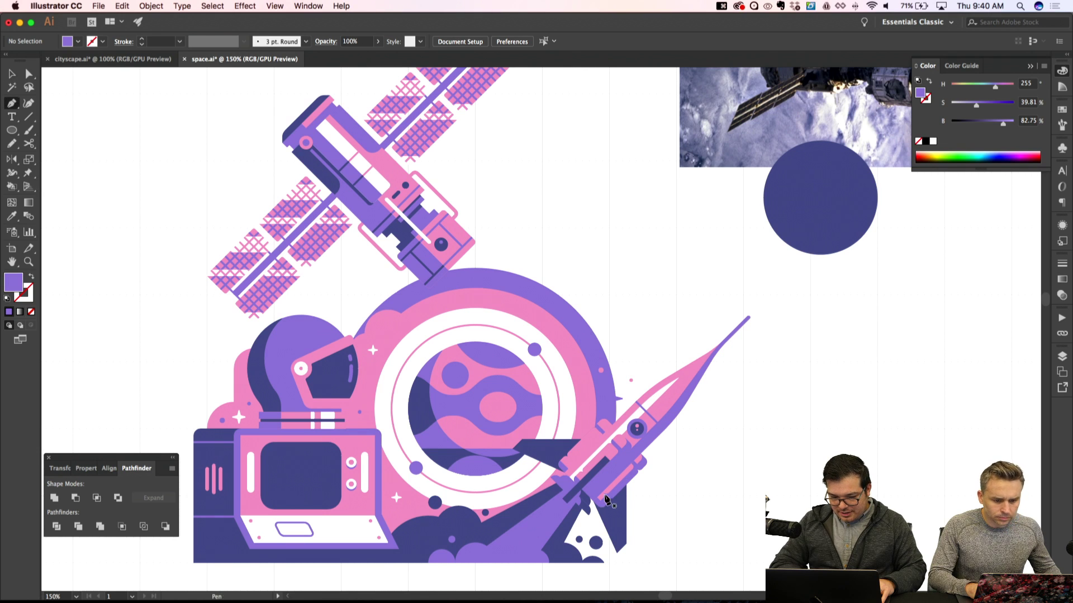
{"action": "left_click", "coordinate": [750, 316]}
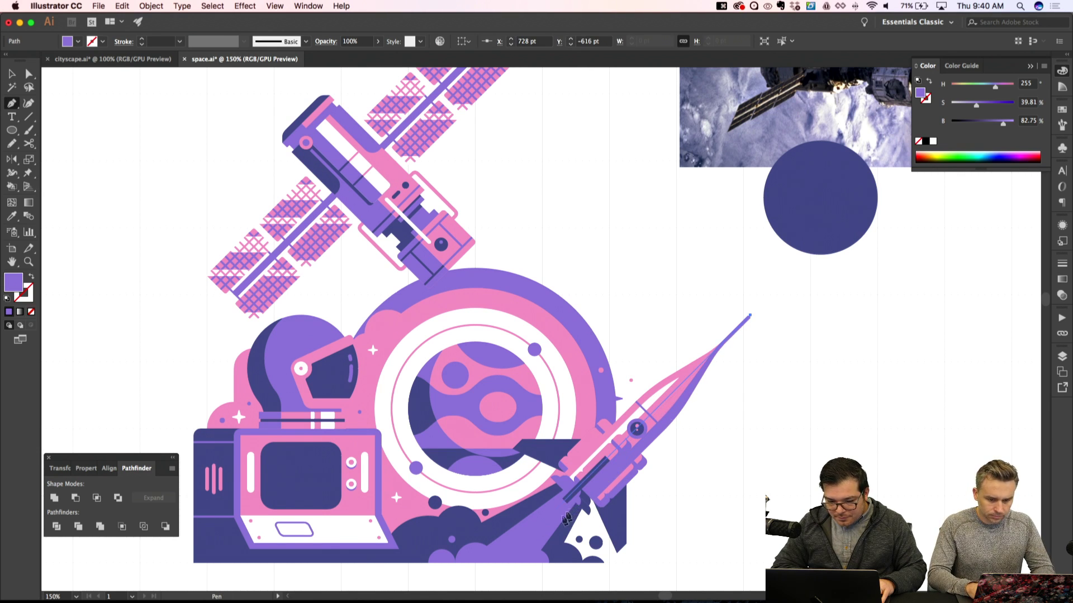
{"action": "left_click", "coordinate": [503, 563]}
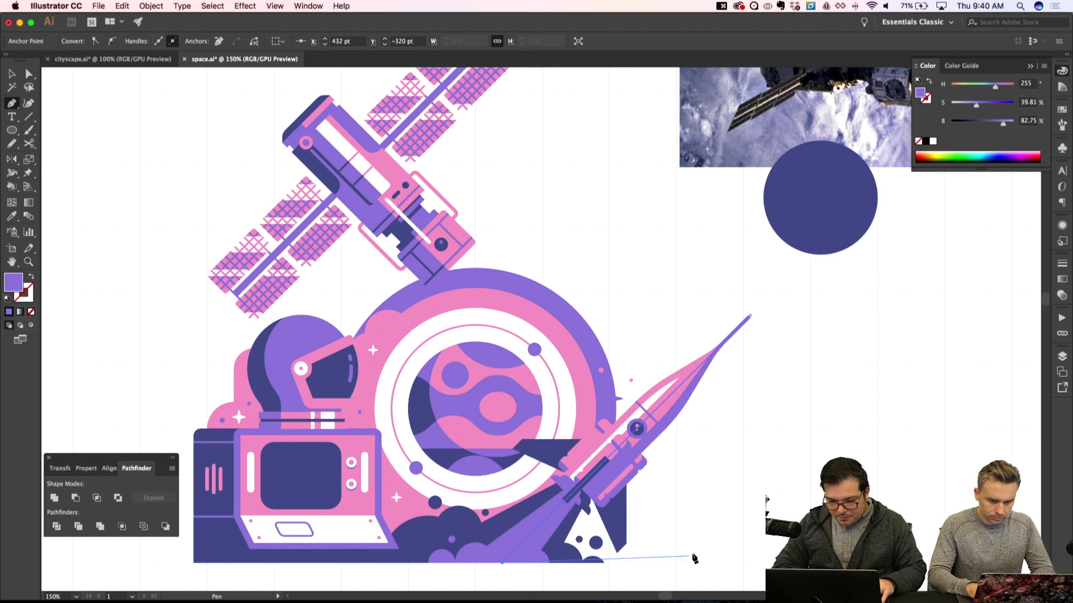
{"action": "left_click", "coordinate": [750, 563]}
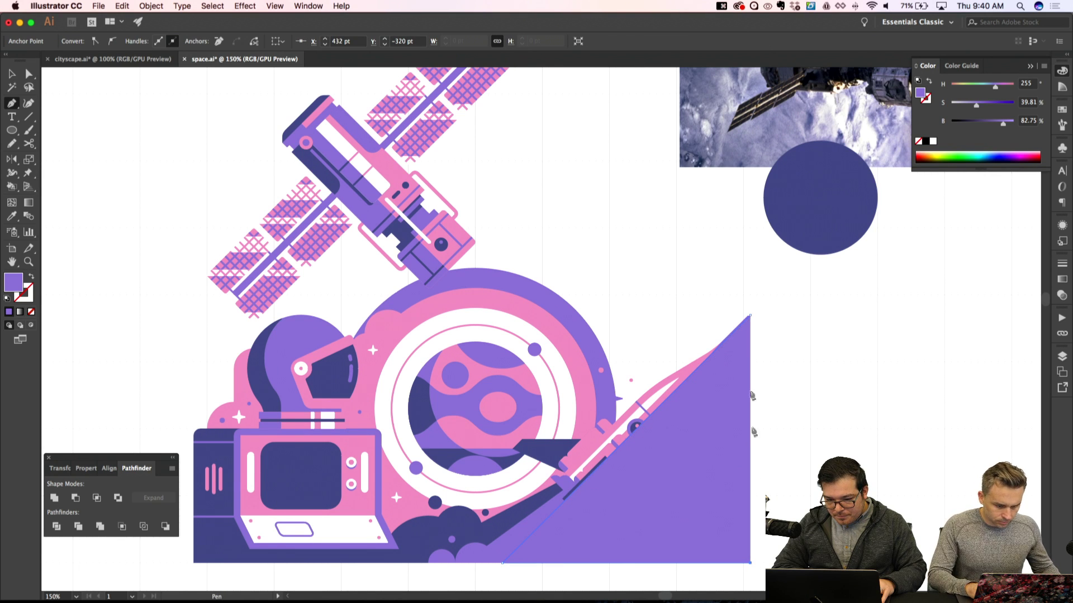
{"action": "left_click", "coordinate": [751, 317]}
Send the triangle behind all the artwork and fill it with the pink sampled from the planet's ring
{"action": "key", "text": "a"}
{"action": "scroll", "coordinate": [732, 552], "scroll_direction": "down", "scroll_amount": 1}
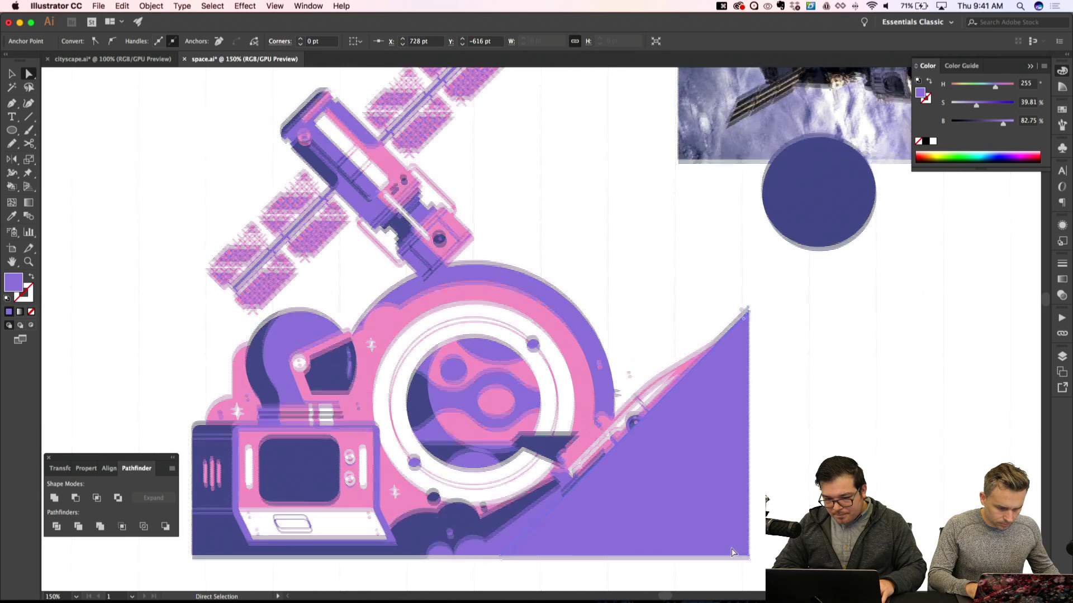
{"action": "key", "text": "shift+super+a"}
{"action": "left_click", "coordinate": [699, 464]}
{"action": "key", "text": "shift+super+bracketleft"}
{"action": "key", "text": "i"}
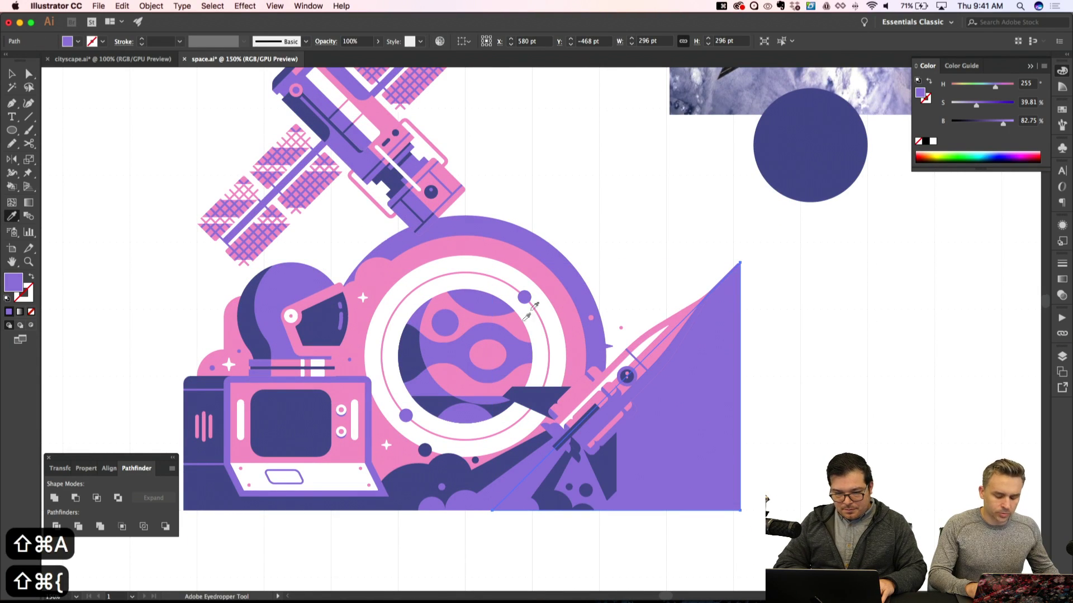
{"action": "left_click", "coordinate": [556, 299]}
{"action": "key", "text": "shift+super+a"}
{"action": "key", "text": "super+minus"}
{"action": "key", "text": "super+minus"}
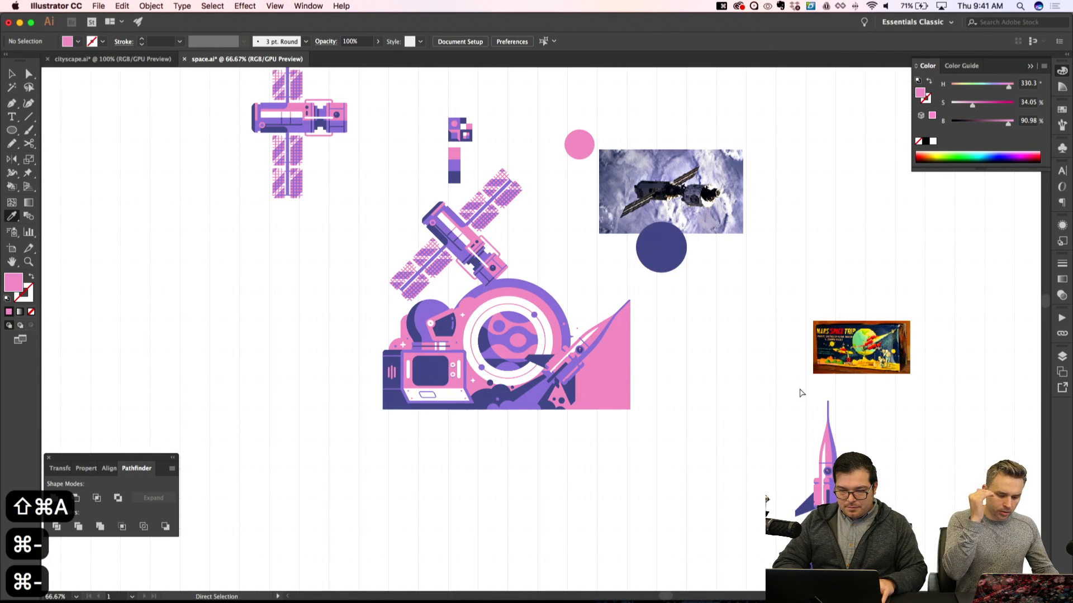
{"action": "key", "text": "super+apostrophe"}
{"action": "key", "text": "super+apostrophe"}
{"action": "key", "text": "super+equal"}
{"action": "key", "text": "super+equal"}
{"action": "key", "text": "super+apostrophe"}
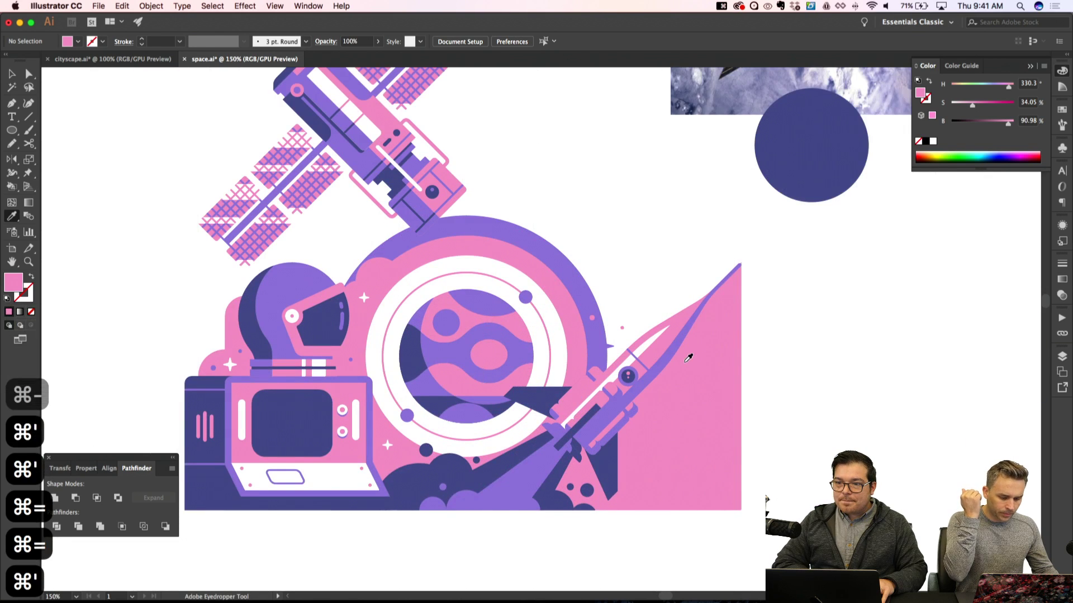
Draw a 96 pt circle centred on the baseline below the rocket and delete its lower half
{"action": "key", "text": "l"}
{"action": "key", "text": "super+equal"}
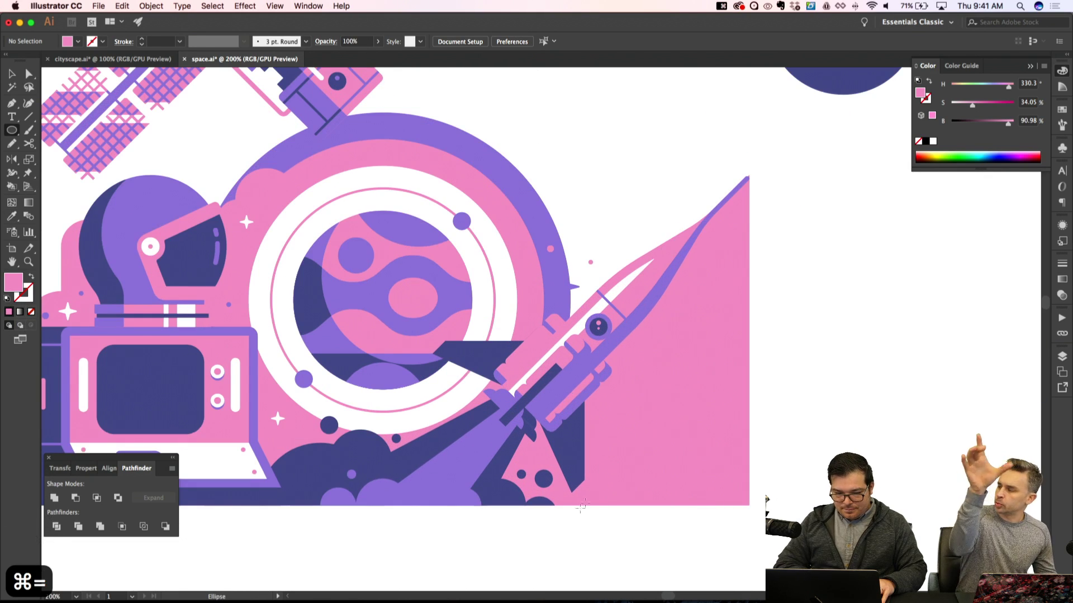
{"action": "left_click_drag", "start_coordinate": [577, 505], "coordinate": [620, 559]}
{"action": "key", "text": "Left"}
{"action": "key", "text": "Left"}
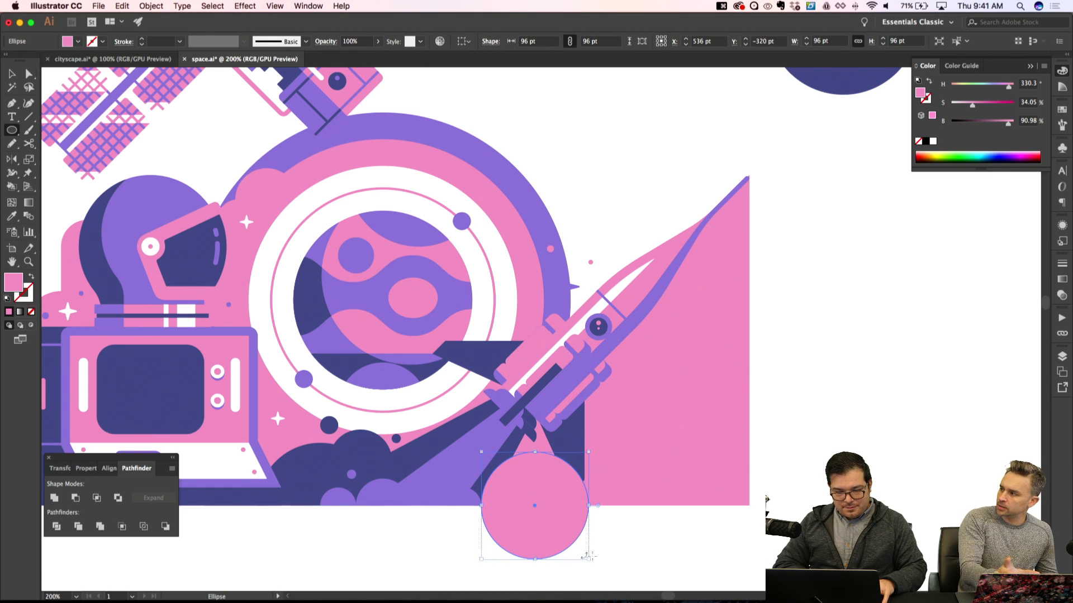
{"action": "key", "text": "a"}
{"action": "left_click", "coordinate": [535, 559]}
{"action": "key", "text": "Delete"}
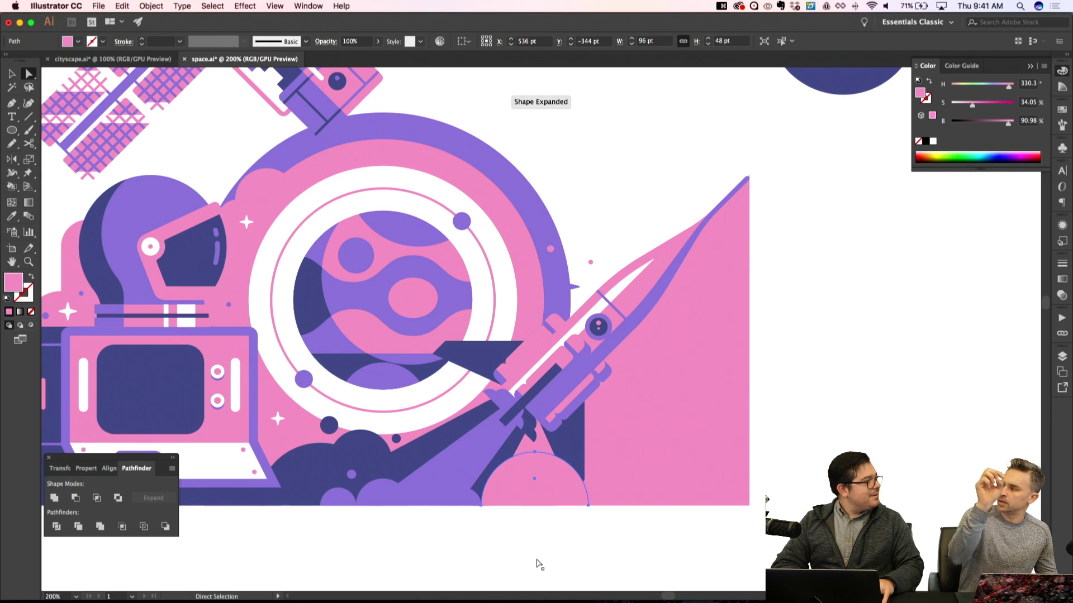
Recolour the half-circle with the planet ring's white and arrange it at the back, just in front of the pink triangle
{"action": "key", "text": "i"}
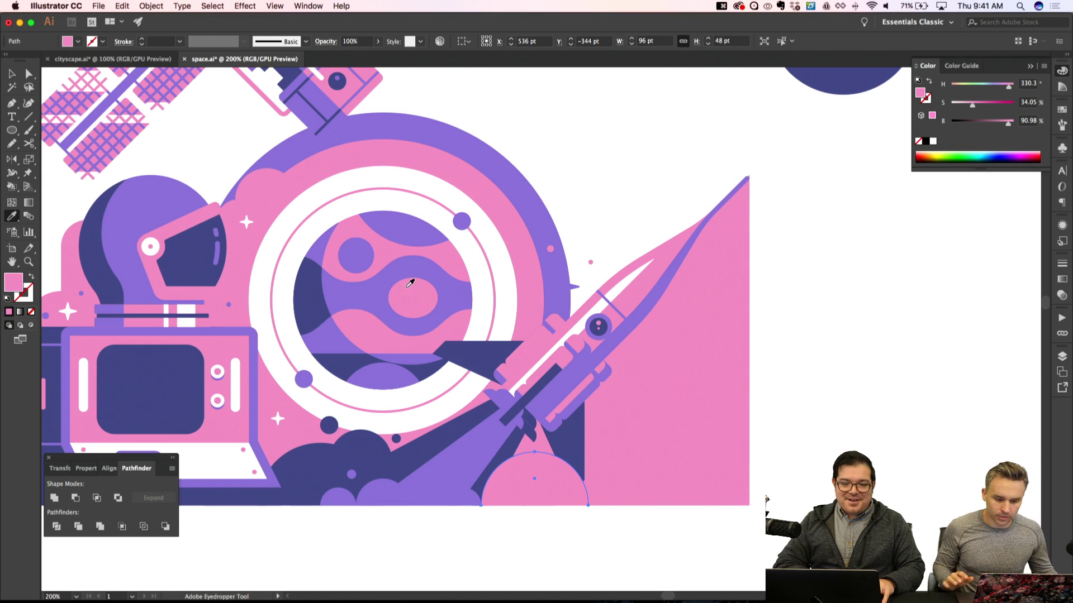
{"action": "left_click", "coordinate": [439, 190]}
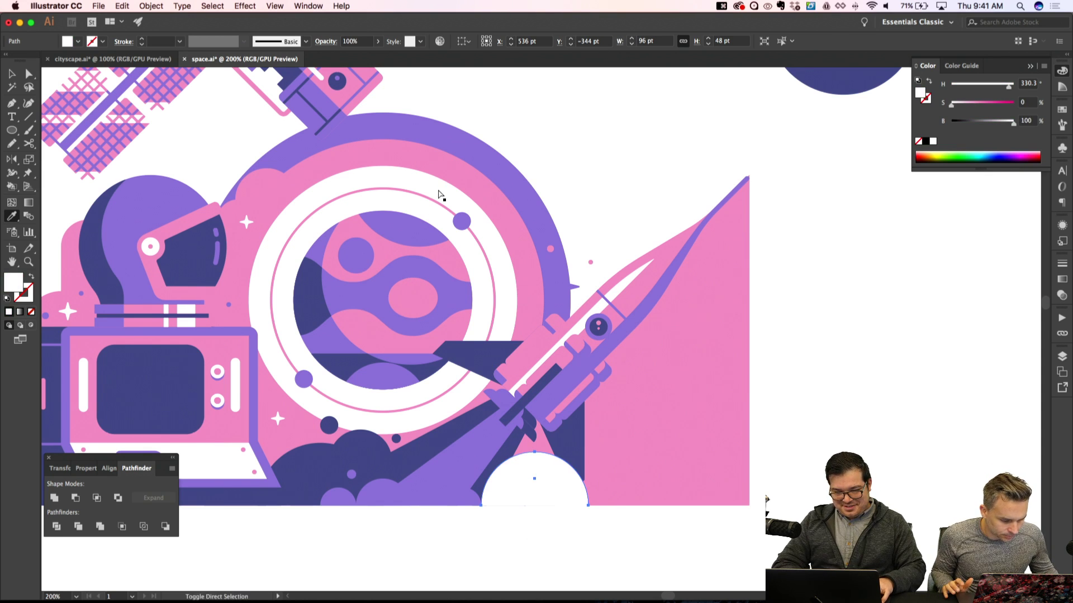
{"action": "key", "text": "ctrl+shift+bracketleft"}
{"action": "key", "text": "ctrl+bracketright"}
{"action": "key", "text": "ctrl+shift+a"}
Enlarge the white half-circle to 160 by 80 pt, keeping its flat edge on the baseline
{"action": "scroll", "coordinate": [488, 458], "scroll_direction": "down", "scroll_amount": 3}
{"action": "scroll", "coordinate": [488, 458], "scroll_direction": "right", "scroll_amount": 1}
{"action": "key", "text": "v"}
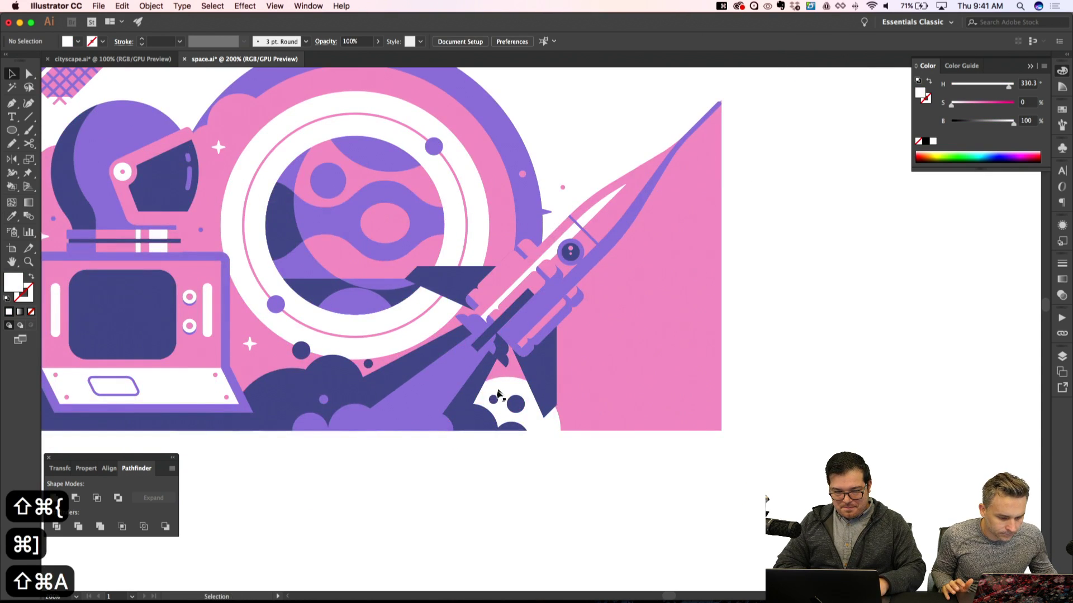
{"action": "key", "text": "ctrl+equal"}
{"action": "left_click", "coordinate": [489, 404]}
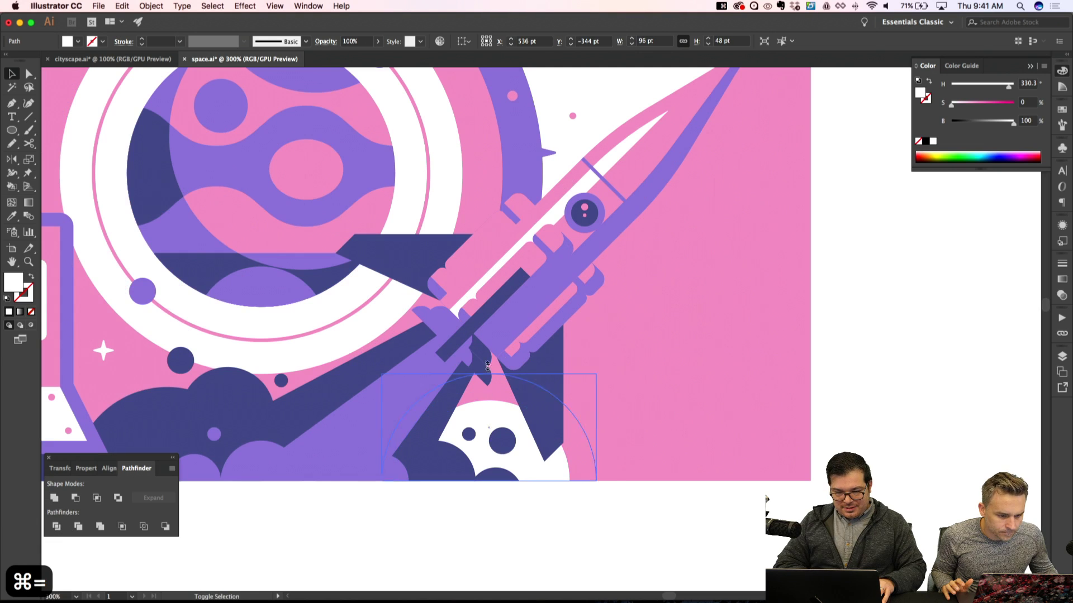
{"action": "left_click_drag", "start_coordinate": [487, 366], "coordinate": [484, 354]}
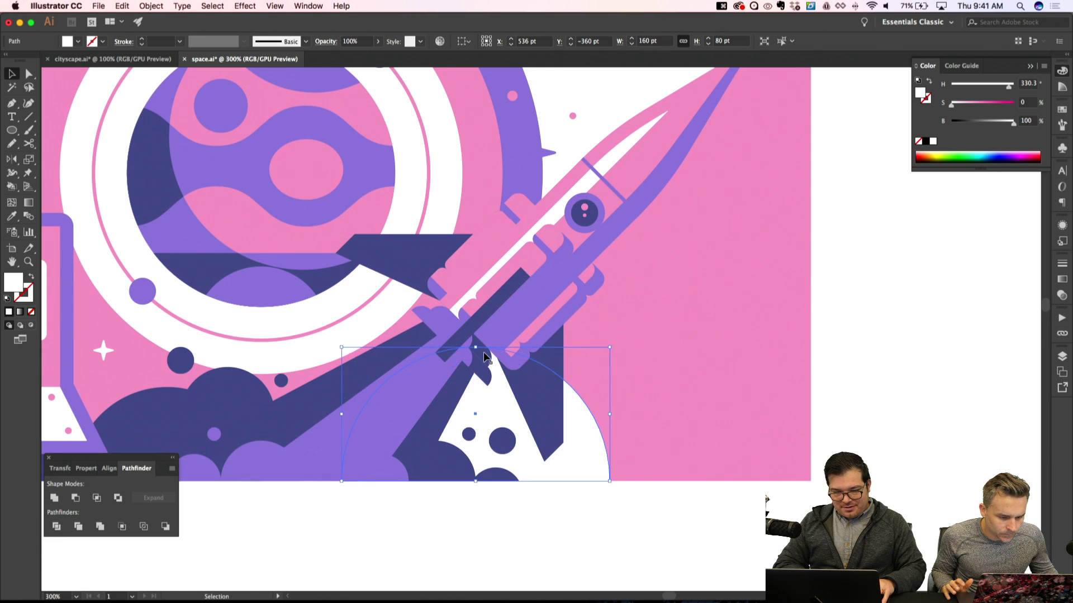
{"action": "key", "text": "ctrl+shift+a"}
Add a smaller white circle on the baseline overlapping the large half-circle's right edge, delete its lower half and shift it slightly right
{"action": "scroll", "coordinate": [502, 403], "scroll_direction": "down", "scroll_amount": 3}
{"action": "scroll", "coordinate": [502, 402], "scroll_direction": "right", "scroll_amount": 2}
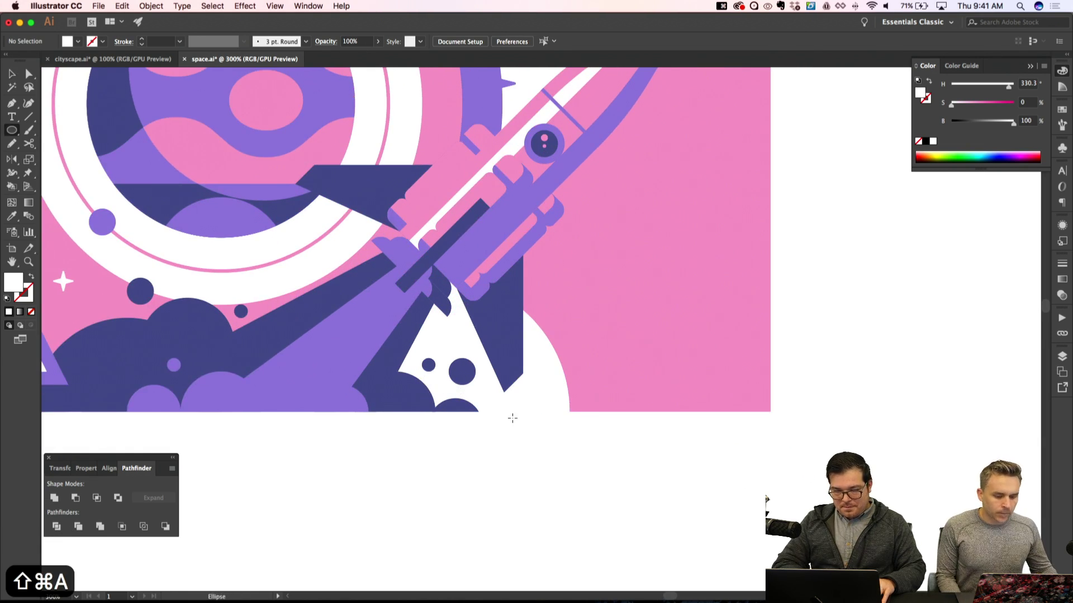
{"action": "mouse_move", "coordinate": [582, 411]}
{"action": "left_mouse_down"}
{"action": "mouse_move", "coordinate": [615, 459]}
{"action": "mouse_move", "coordinate": [585, 468]}
{"action": "left_mouse_up"}
{"action": "left_click", "coordinate": [583, 467]}
{"action": "key", "text": "Delete"}
{"action": "key", "text": "ctrl+shift+a"}
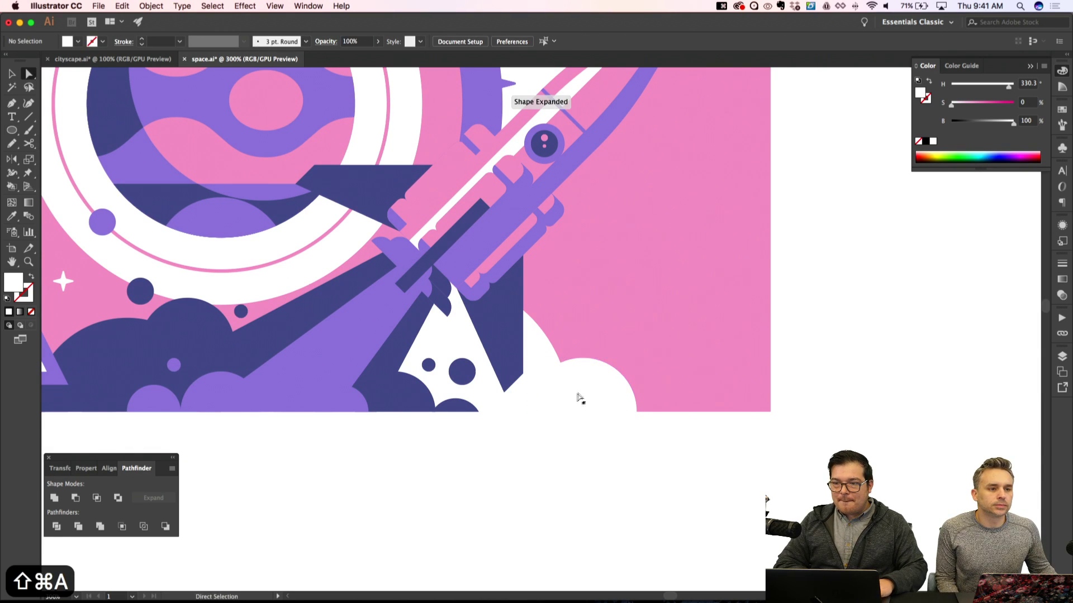
{"action": "key", "text": "v"}
{"action": "left_click", "coordinate": [590, 390]}
{"action": "key", "text": "ctrl+shift+a"}
Draw a 96 pt white circle straddling the baseline near the triangle's right corner and cut away everything below the baseline with a rectangle and Minus Front
{"action": "scroll", "coordinate": [590, 389], "scroll_direction": "down", "scroll_amount": 2}
{"action": "scroll", "coordinate": [590, 390], "scroll_direction": "right", "scroll_amount": 3}
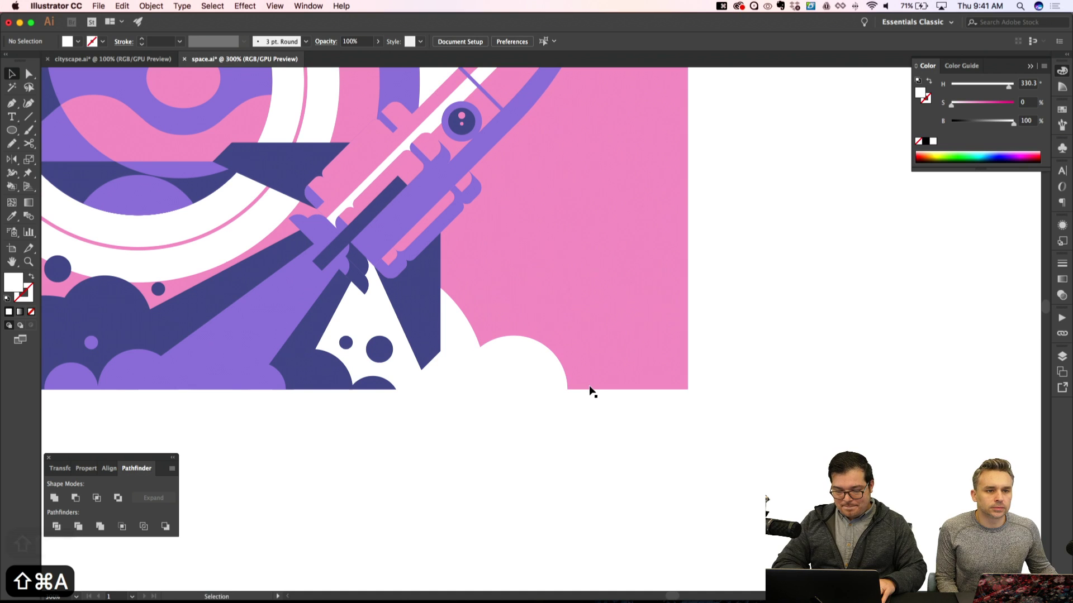
{"action": "left_click_drag", "start_coordinate": [603, 435], "coordinate": [631, 504]}
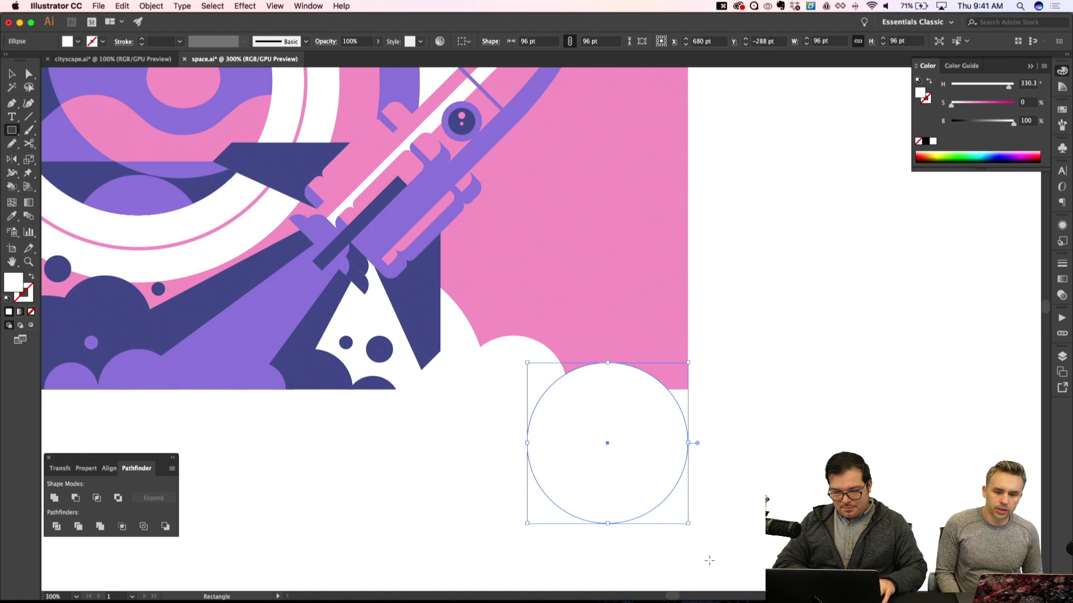
{"action": "left_click_drag", "start_coordinate": [714, 564], "coordinate": [446, 389]}
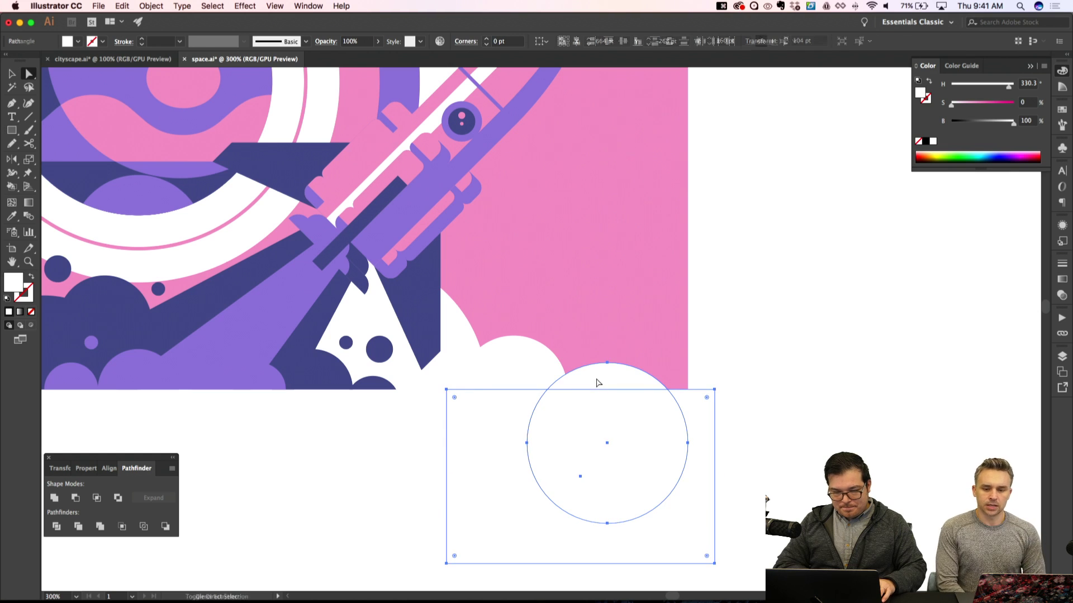
{"action": "left_click", "coordinate": [75, 499]}
{"action": "key", "text": "ctrl+apostrophe"}
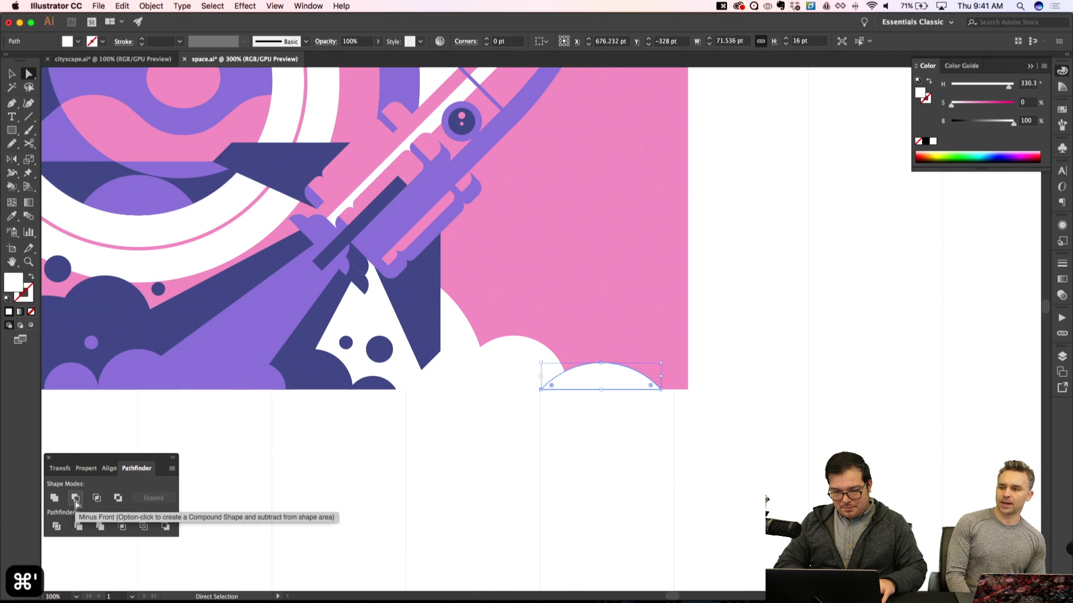
{"action": "key", "text": "ctrl+shift+a"}
Add a small white circle as an extra puff between the two rightmost cloud bumps
{"action": "key", "text": "ctrl+minus"}
{"action": "key", "text": "ctrl+minus"}
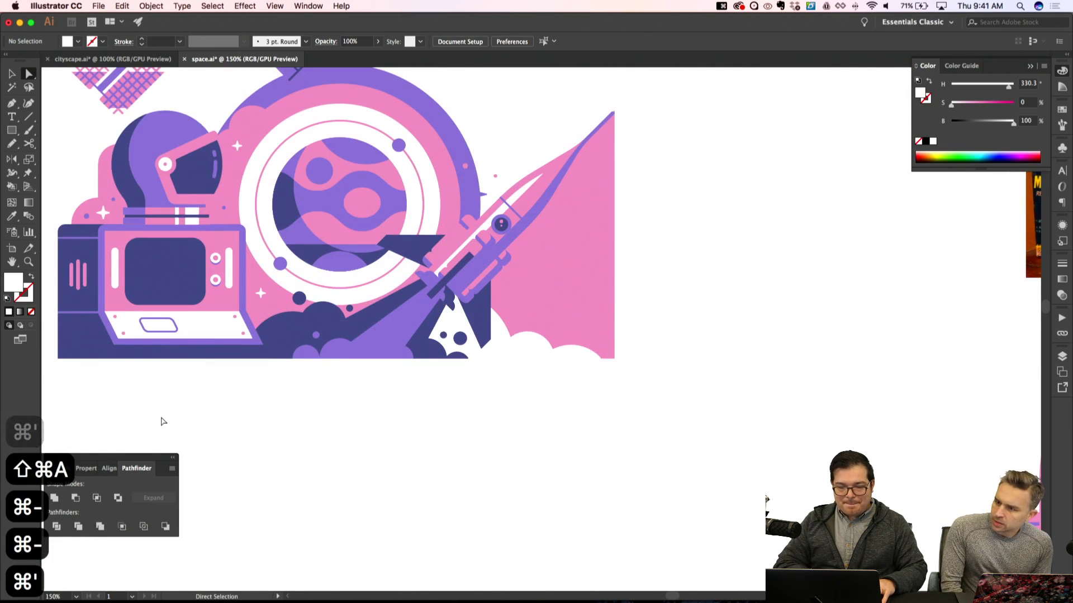
{"action": "scroll", "coordinate": [162, 421], "scroll_direction": "up", "scroll_amount": 3}
{"action": "key", "text": "ctrl+equal"}
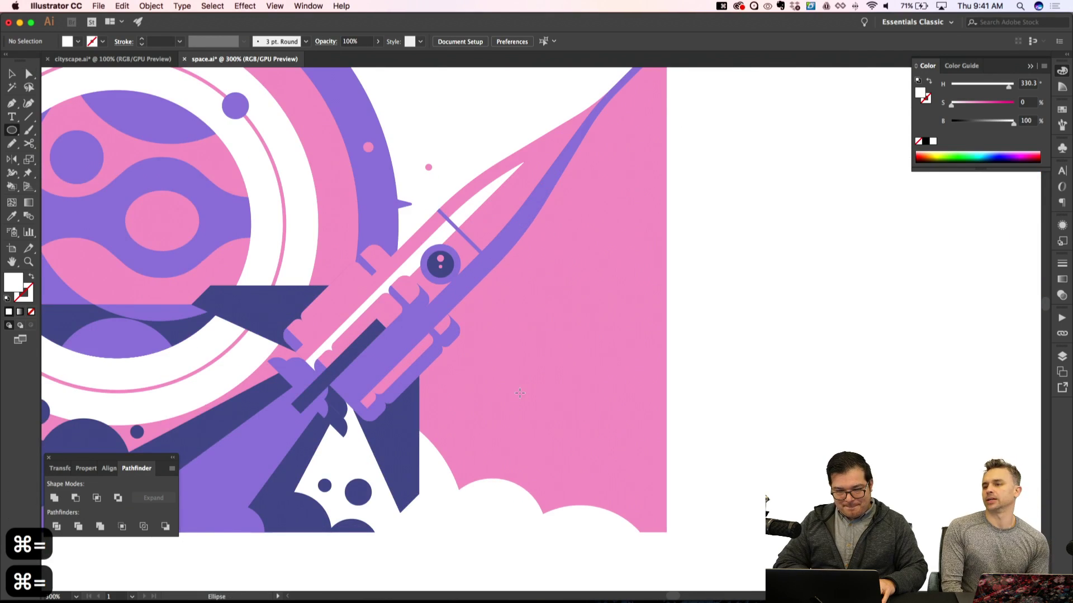
{"action": "key", "text": "ctrl+equal"}
{"action": "key", "text": "l"}
{"action": "left_click_drag", "start_coordinate": [515, 396], "coordinate": [563, 455]}
{"action": "key", "text": "ctrl+shift+a"}
{"action": "key", "text": "ctrl+minus"}
{"action": "key", "text": "ctrl+minus"}
{"action": "key", "text": "ctrl+apostrophe"}
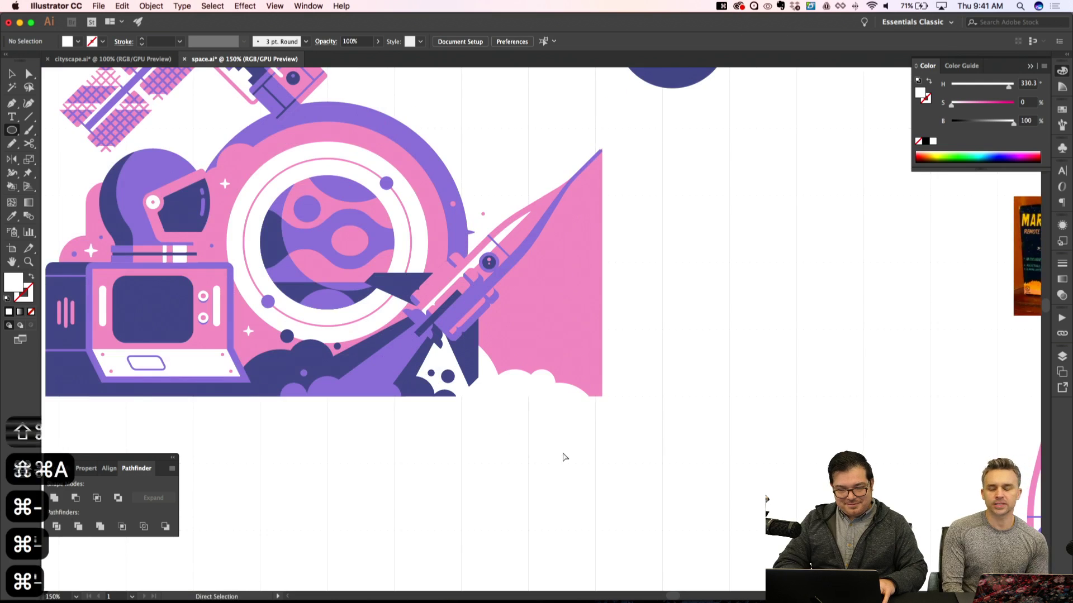
Draw a 16 pt white circle above the cloud and, with grid snapping turned off, position it at X 612 pt, Y -368 pt
{"action": "key", "text": "ctrl+minus"}
{"action": "key", "text": "ctrl+equal"}
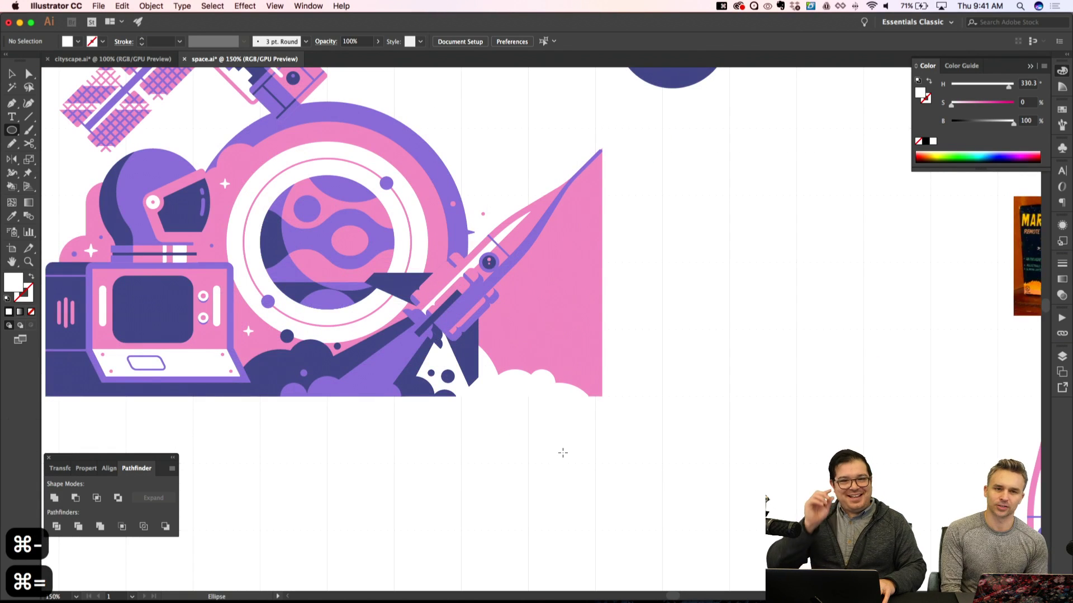
{"action": "key", "text": "ctrl+equal"}
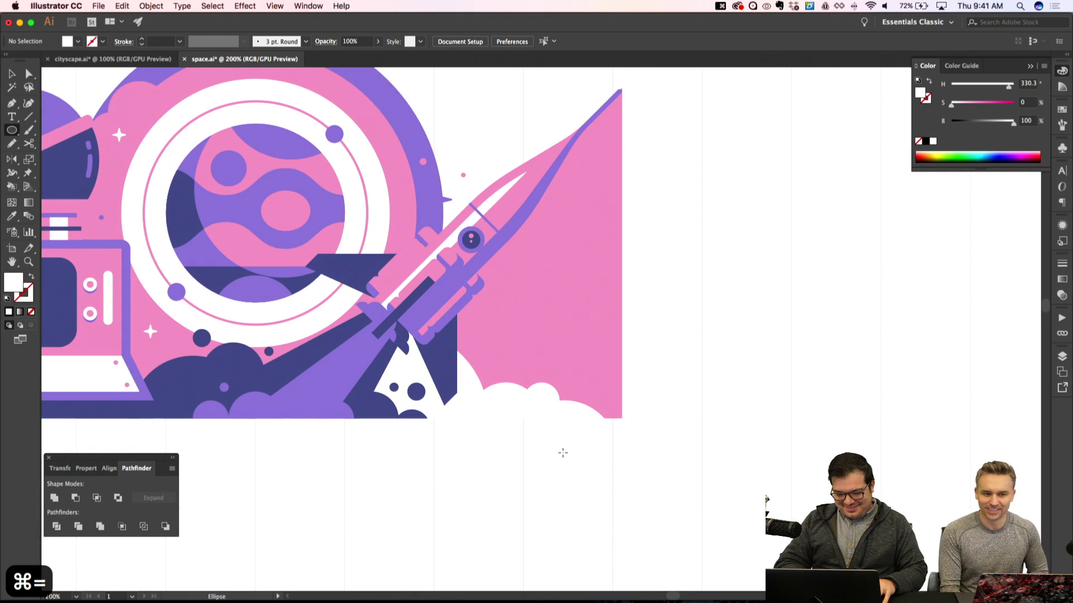
{"action": "left_click_drag", "start_coordinate": [502, 357], "coordinate": [502, 357]}
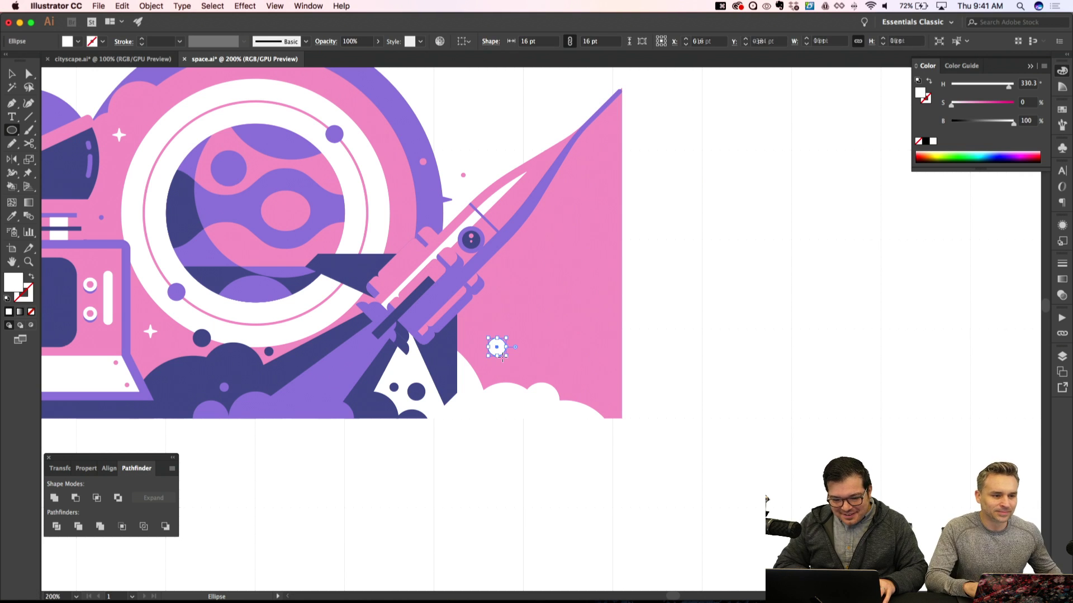
{"action": "key", "text": "ctrl+shift+a"}
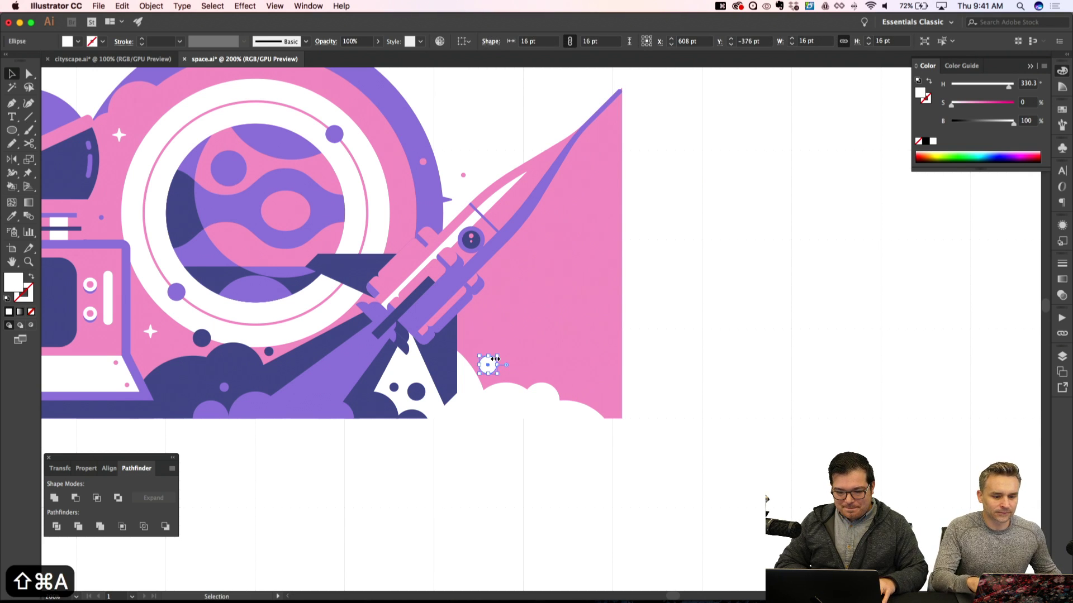
{"action": "key", "text": "ctrl+shift+apostrophe"}
{"action": "left_click_drag", "start_coordinate": [491, 358], "coordinate": [495, 362]}
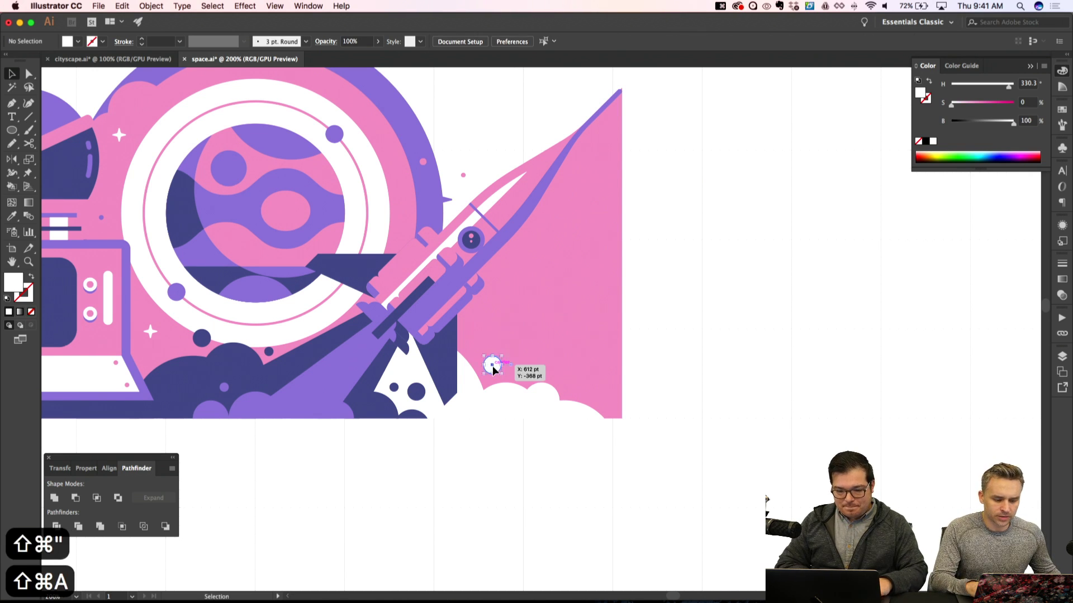
{"action": "key", "text": "ctrl+shift+a"}
Place an 8 pt white dot above the rightmost cloud bump and a copy of it up and left of the 16 pt circle
{"action": "left_click_drag", "start_coordinate": [585, 379], "coordinate": [581, 384]}
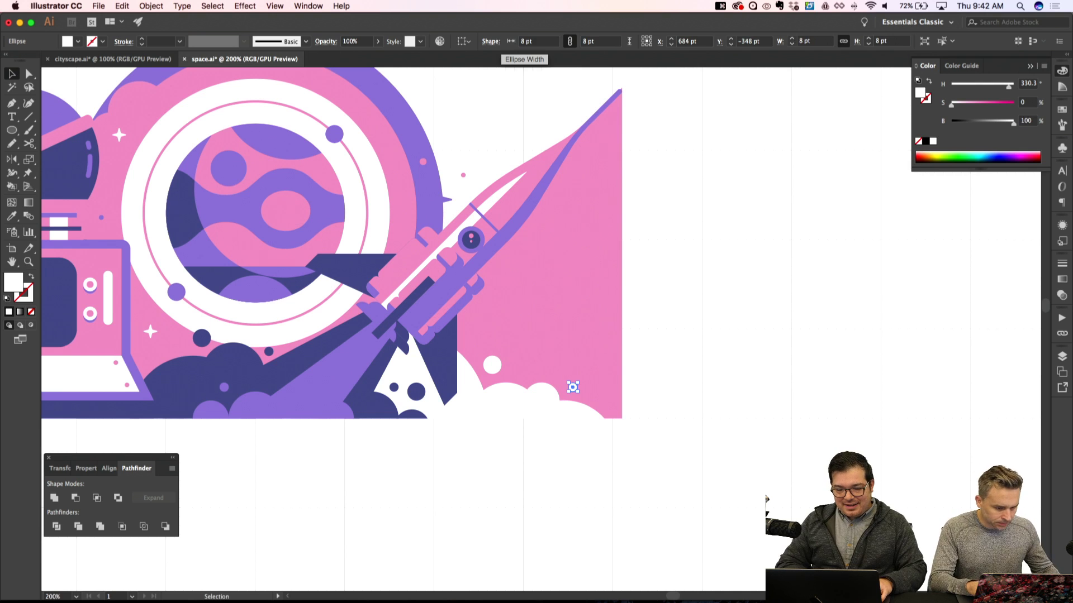
{"action": "key", "text": "shift+super+a"}
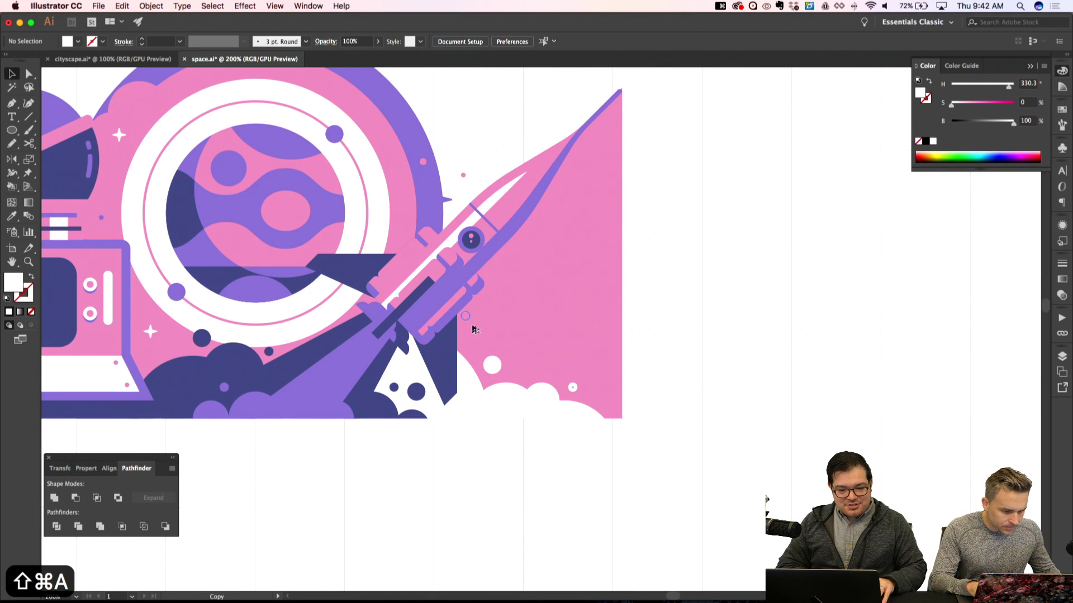
{"action": "left_click_drag", "start_coordinate": [474, 329], "coordinate": [474, 344]}
{"action": "key", "text": "shift+super+a"}
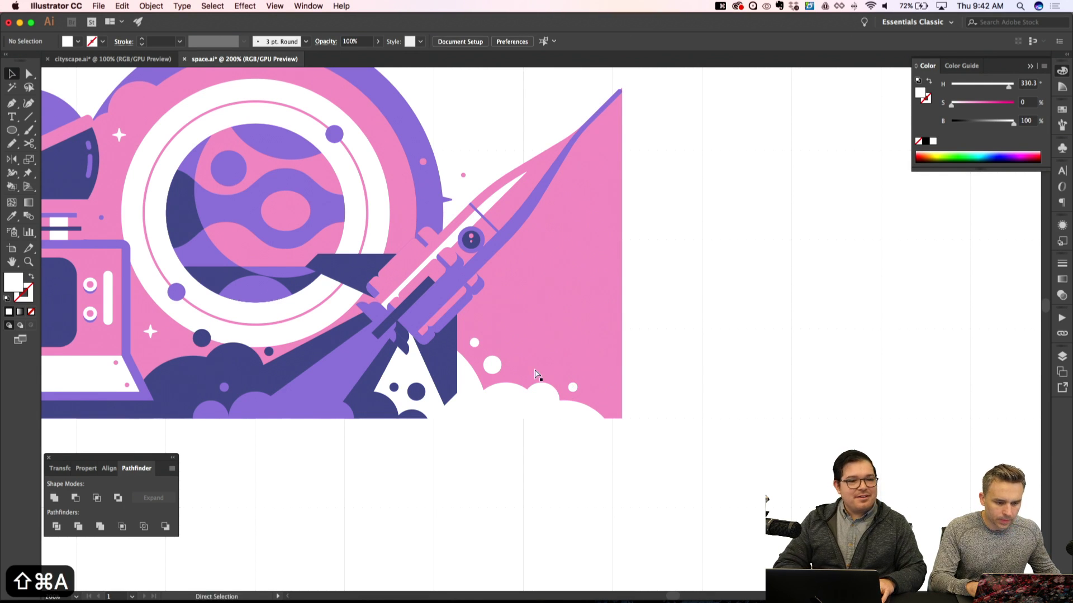
Copy the rightmost 8 pt white dot, shrink the copy to 4 pt, and place 4 pt dots above the cloud and beside the 16 pt circle
{"action": "key", "text": "super+minus"}
{"action": "key", "text": "super+equal"}
{"action": "key", "text": "super+equal"}
{"action": "left_click_drag", "start_coordinate": [440, 350], "coordinate": [573, 403]}
{"action": "left_click", "coordinate": [526, 41]}
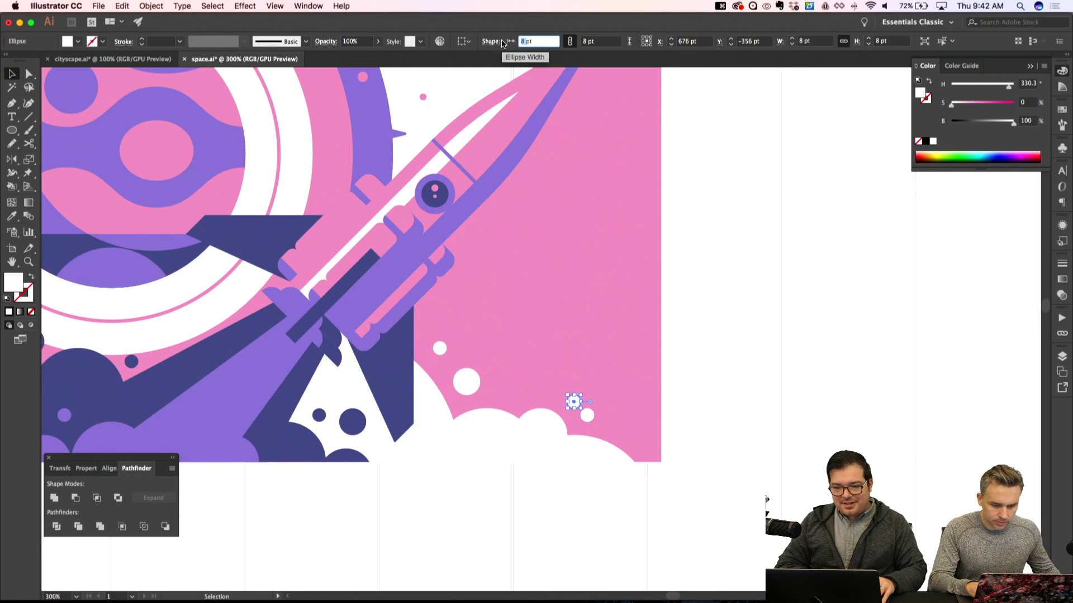
{"action": "key", "text": "Return"}
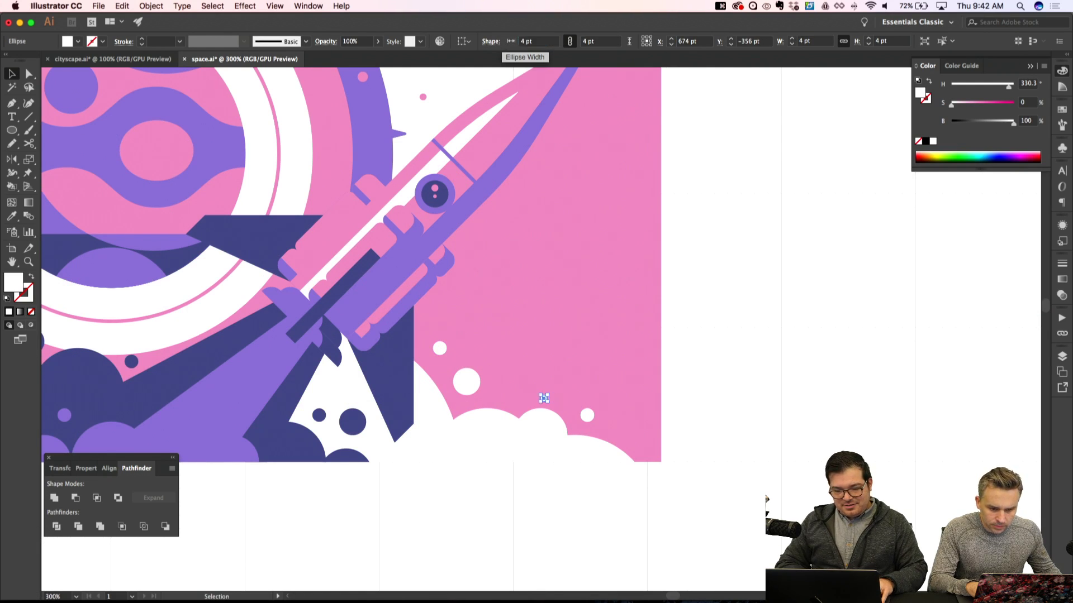
{"action": "key", "text": "shift+super+a"}
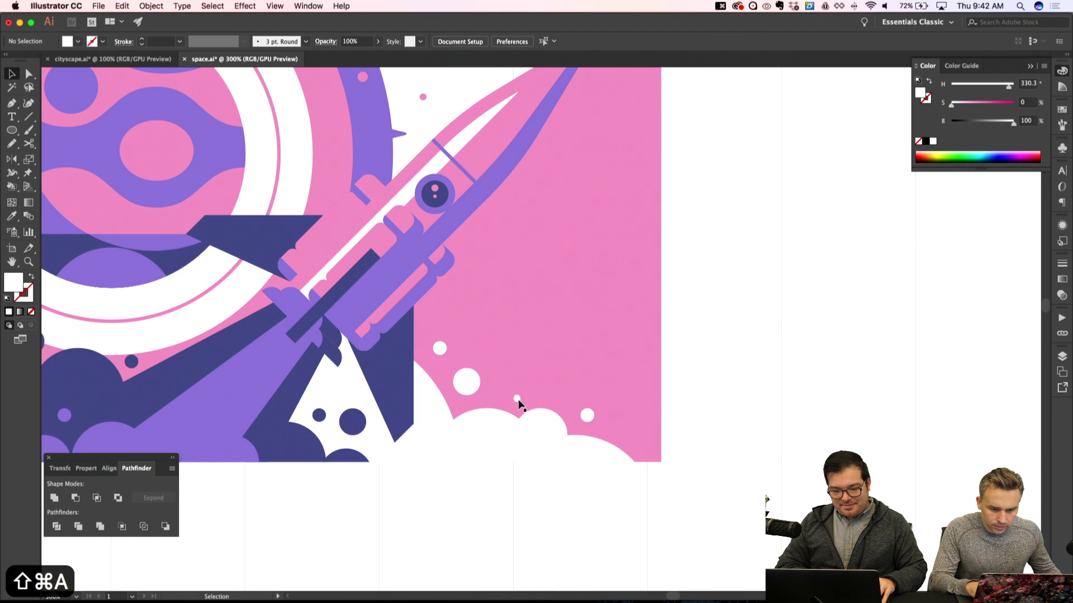
{"action": "left_click", "coordinate": [475, 351]}
{"action": "key", "text": "shift+super+a"}
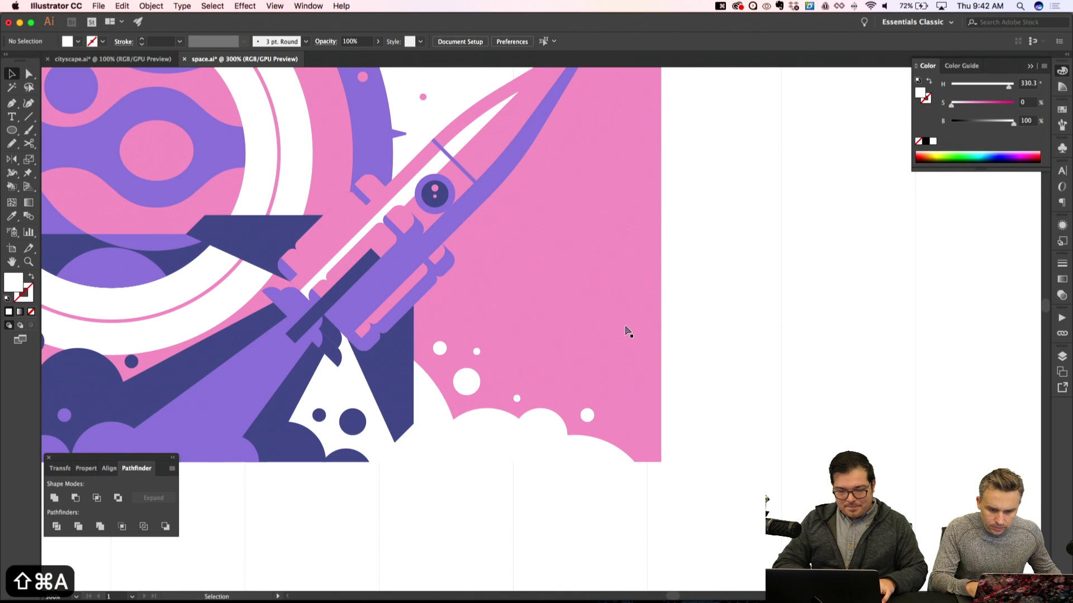
Look over the whole space illustration with the grid hidden
{"action": "key", "text": "super+minus"}
{"action": "key", "text": "super+minus"}
{"action": "key", "text": "super+apostrophe"}
{"action": "scroll", "coordinate": [625, 325], "scroll_direction": "up", "scroll_amount": 5}
{"action": "scroll", "coordinate": [624, 325], "scroll_direction": "left", "scroll_amount": 2}
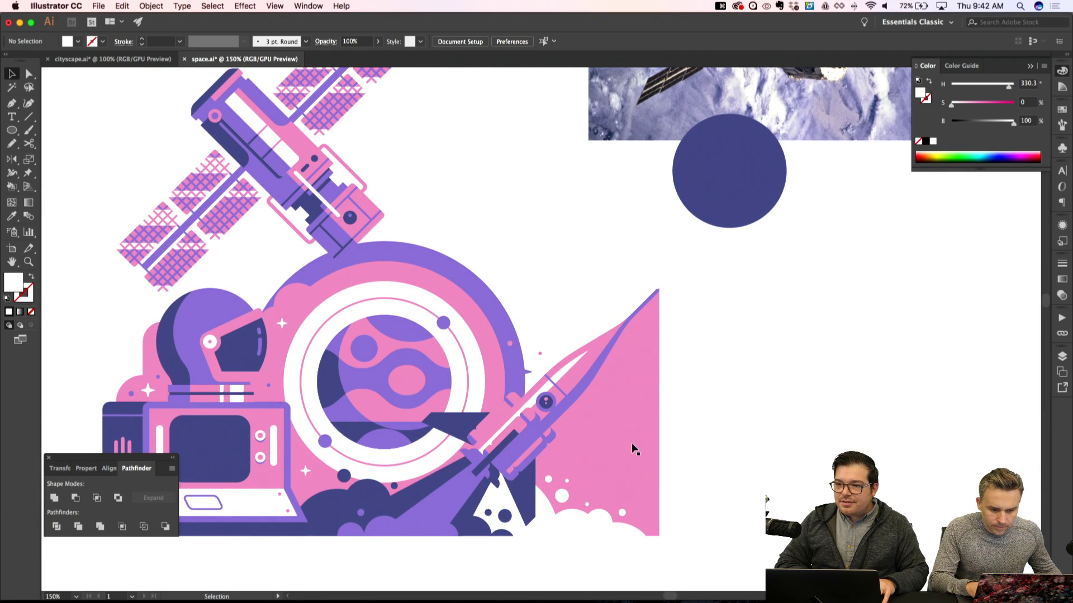
{"action": "scroll", "coordinate": [603, 447], "scroll_direction": "up", "scroll_amount": 1}
{"action": "scroll", "coordinate": [603, 447], "scroll_direction": "left", "scroll_amount": 1}
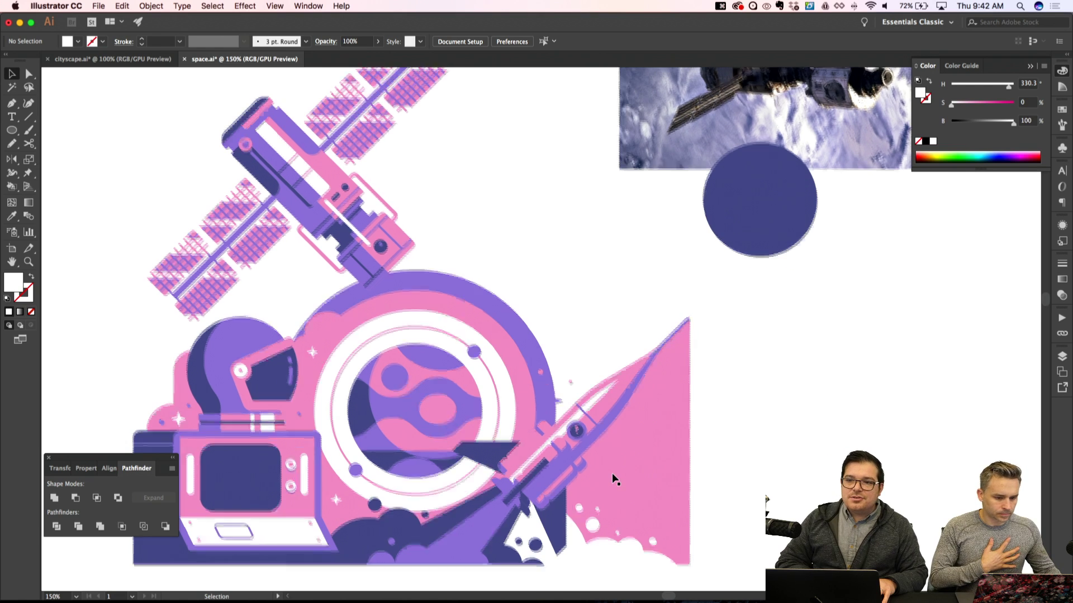
{"action": "scroll", "coordinate": [615, 479], "scroll_direction": "up", "scroll_amount": 2}
{"action": "scroll", "coordinate": [614, 479], "scroll_direction": "left", "scroll_amount": 1}
{"action": "scroll", "coordinate": [499, 464], "scroll_direction": "up", "scroll_amount": 1}
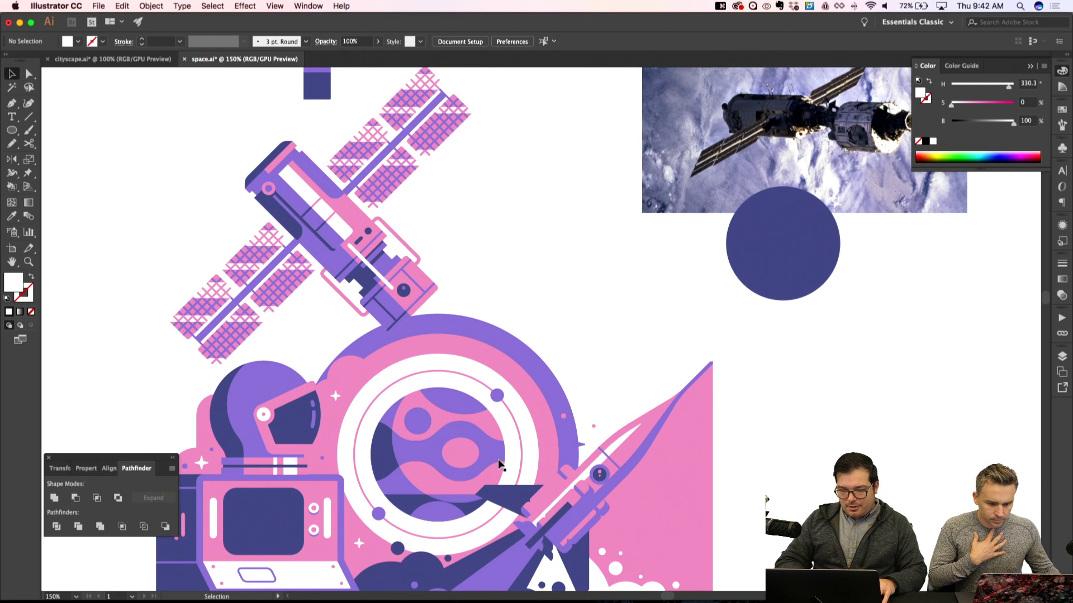
Draw a white L-shape over the planet's upper right, cornering at X 400 and 560 pt, Y -672 and -824 pt, with its base at Y -480 pt
{"action": "key", "text": "p"}
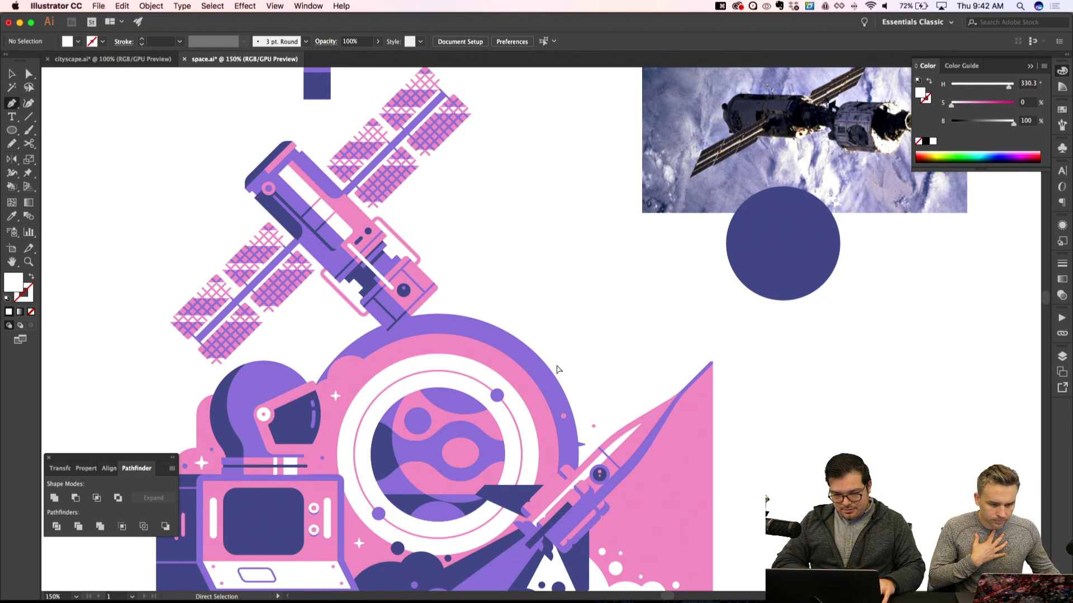
{"action": "key", "text": "super+apostrophe"}
{"action": "left_click", "coordinate": [438, 315]}
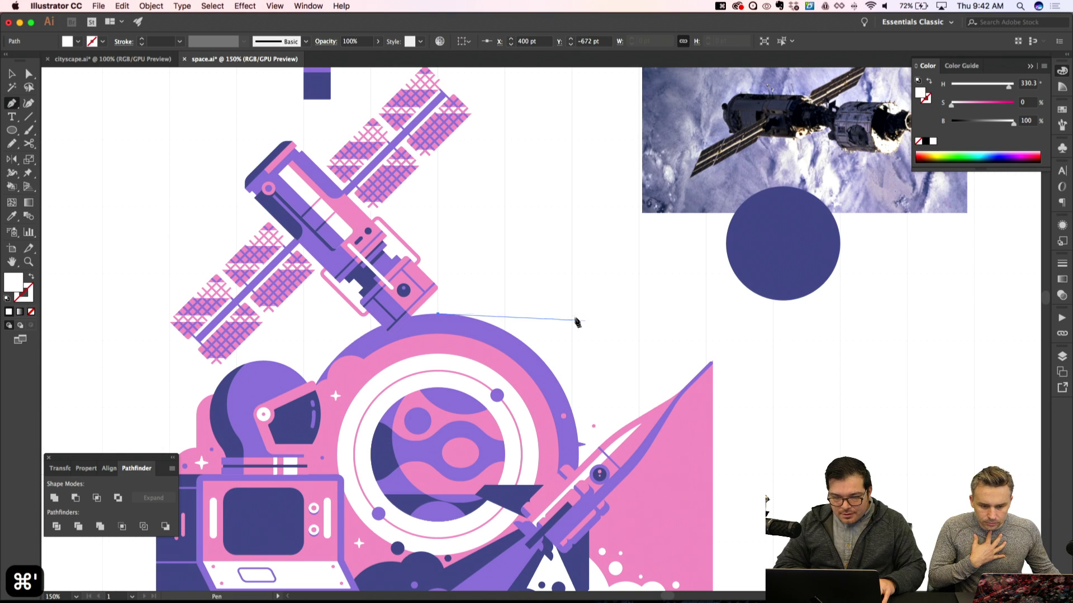
{"action": "left_click", "coordinate": [572, 314]}
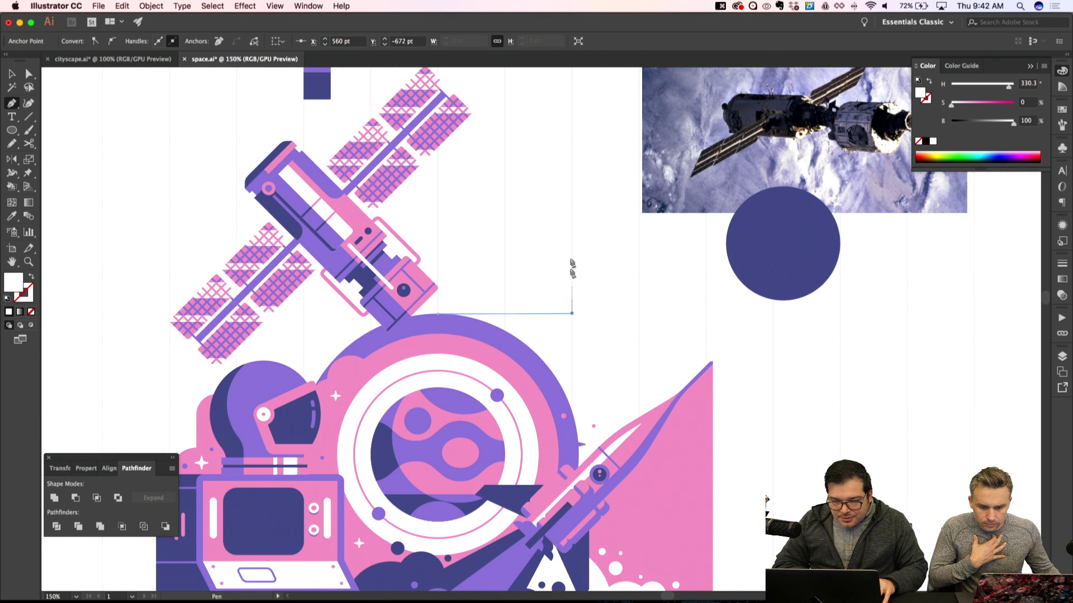
{"action": "left_click", "coordinate": [572, 186]}
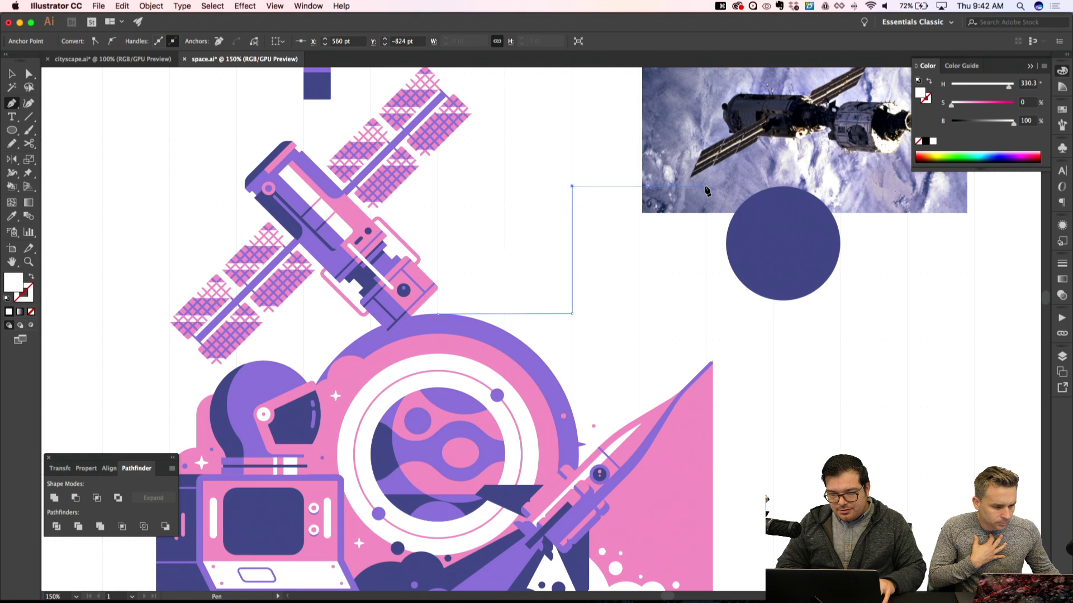
{"action": "left_click", "coordinate": [706, 187]}
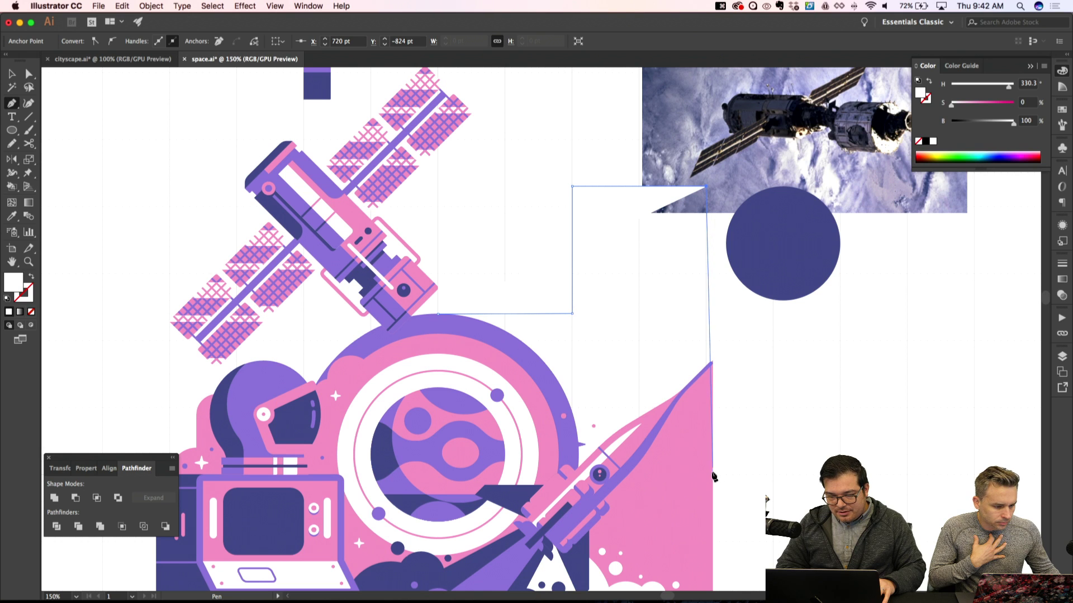
{"action": "left_click", "coordinate": [712, 476]}
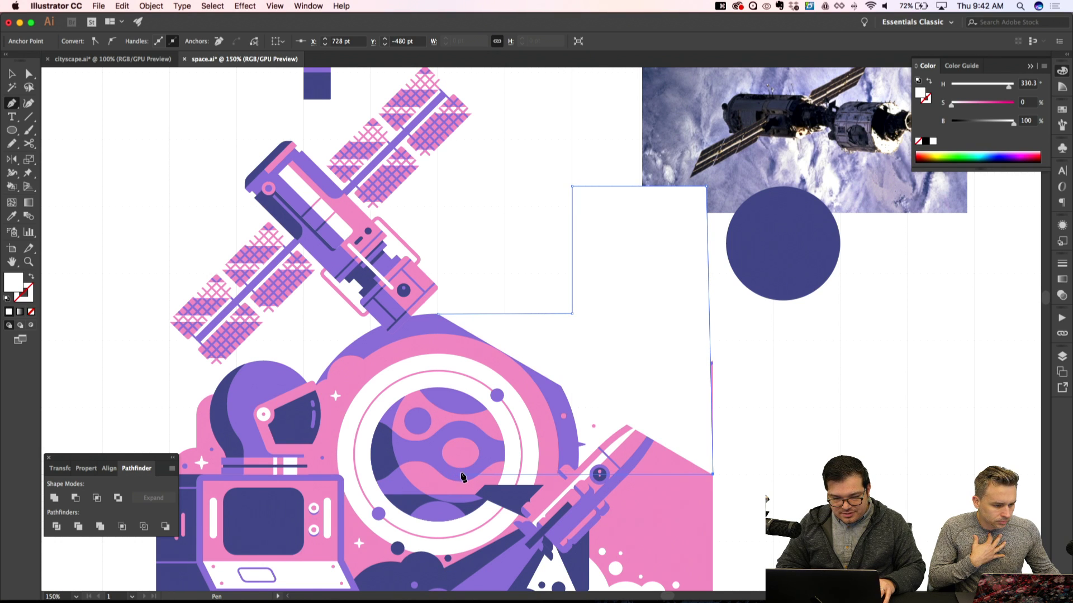
{"action": "left_click", "coordinate": [460, 474]}
{"action": "left_click", "coordinate": [438, 314]}
{"action": "key", "text": "a"}
{"action": "left_click", "coordinate": [458, 475]}
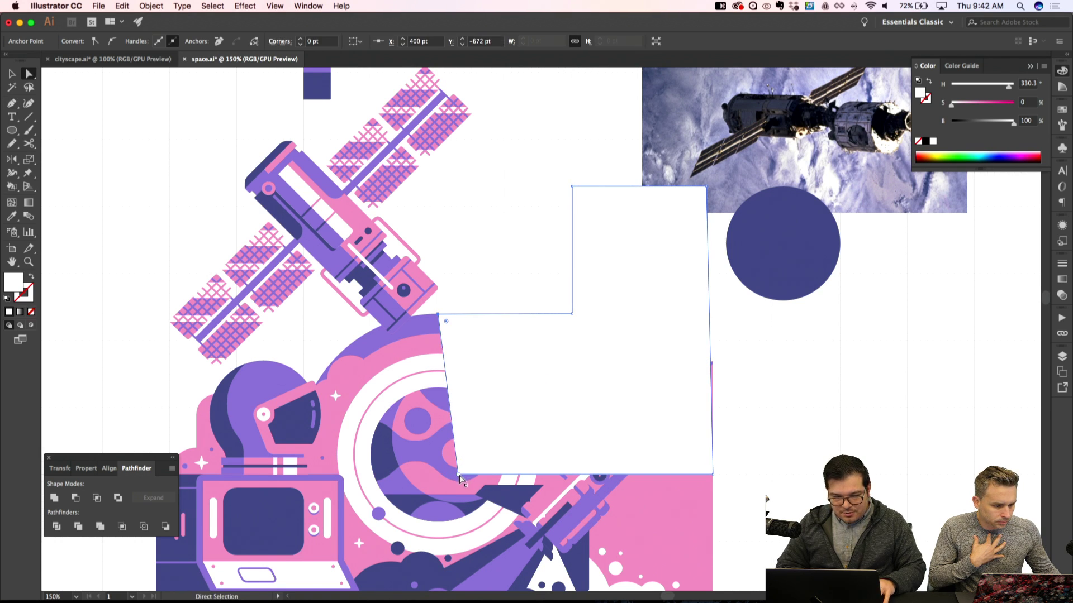
{"action": "left_click_drag", "start_coordinate": [459, 475], "coordinate": [438, 474]}
{"action": "key", "text": "shift+super+a"}
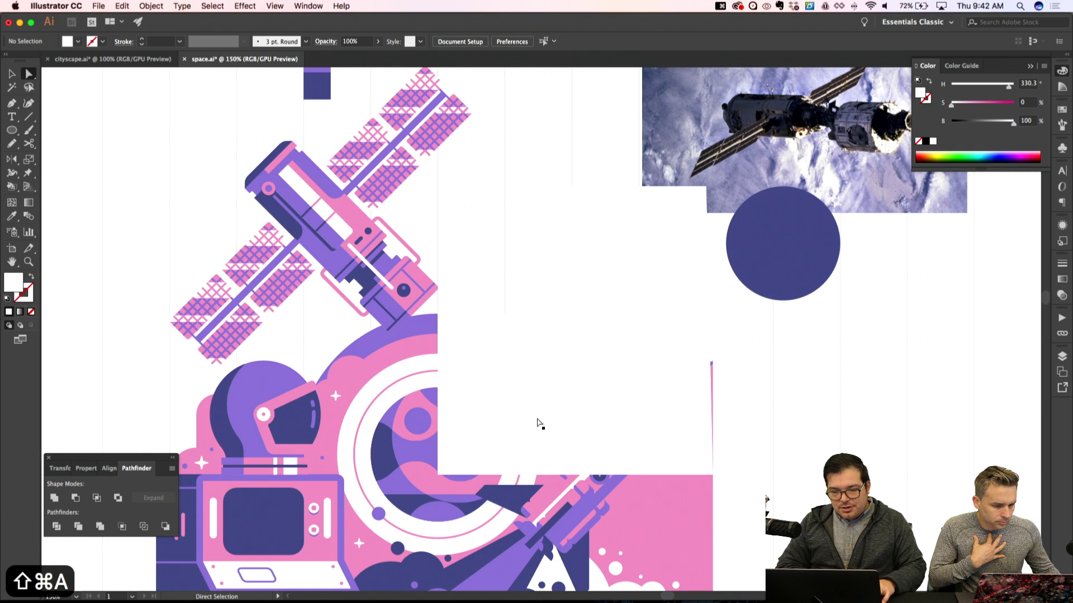
Fill the L-shape with the planet ring's purple and square its upper outer corner to X 728 pt, Y -824 pt
{"action": "left_click", "coordinate": [538, 419]}
{"action": "key", "text": "i"}
{"action": "left_click", "coordinate": [388, 341]}
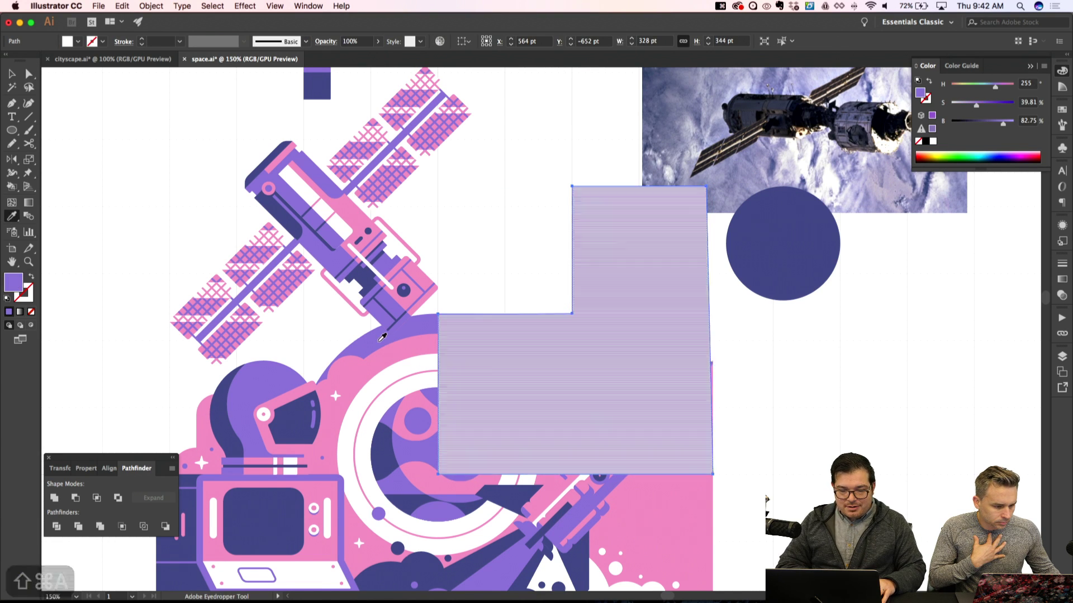
{"action": "key", "text": "a"}
{"action": "left_click_drag", "start_coordinate": [707, 192], "coordinate": [713, 192]}
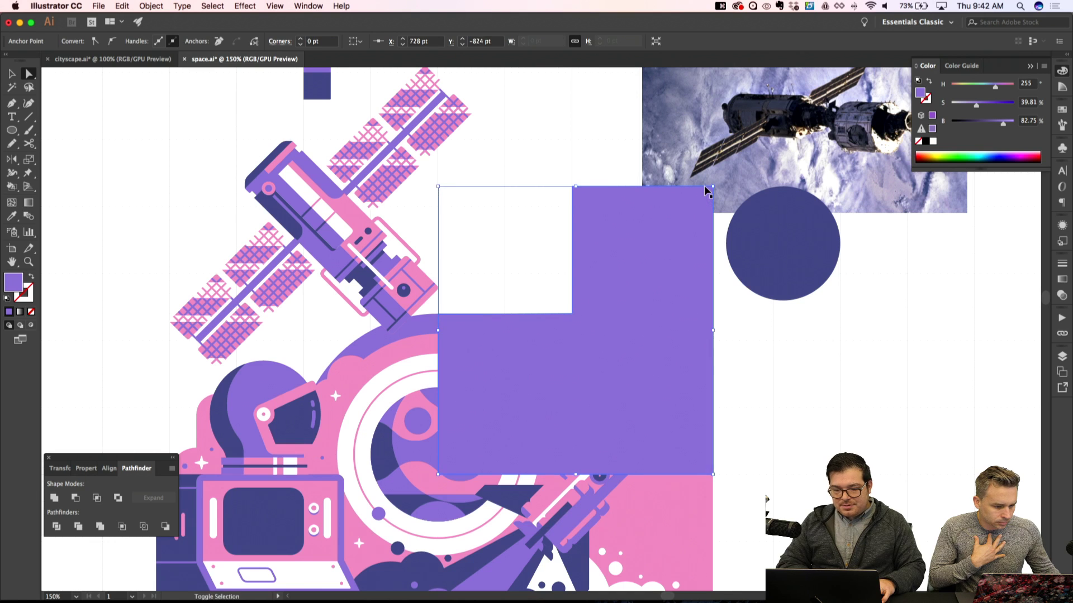
{"action": "key", "text": "shift+super+a"}
{"action": "key", "text": "v"}
{"action": "left_click", "coordinate": [639, 382]}
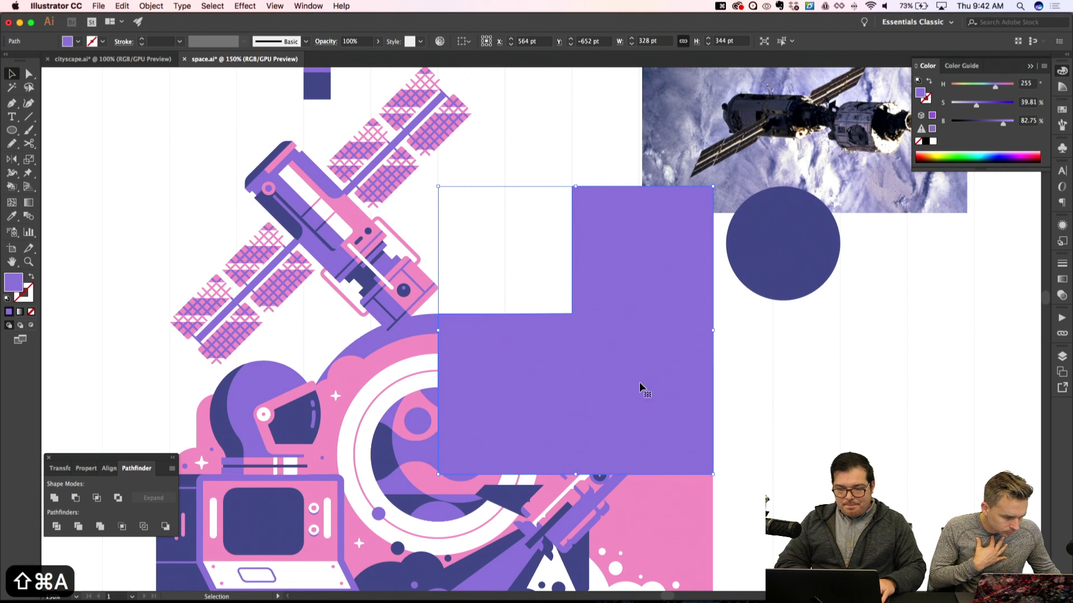
Duplicate the purple L-shape, rotate the copy 180°, and place it diagonally opposite so the two meet at X 400 pt, Y -480 pt
{"action": "key", "text": "shift+super+a"}
{"action": "left_click", "coordinate": [639, 382]}
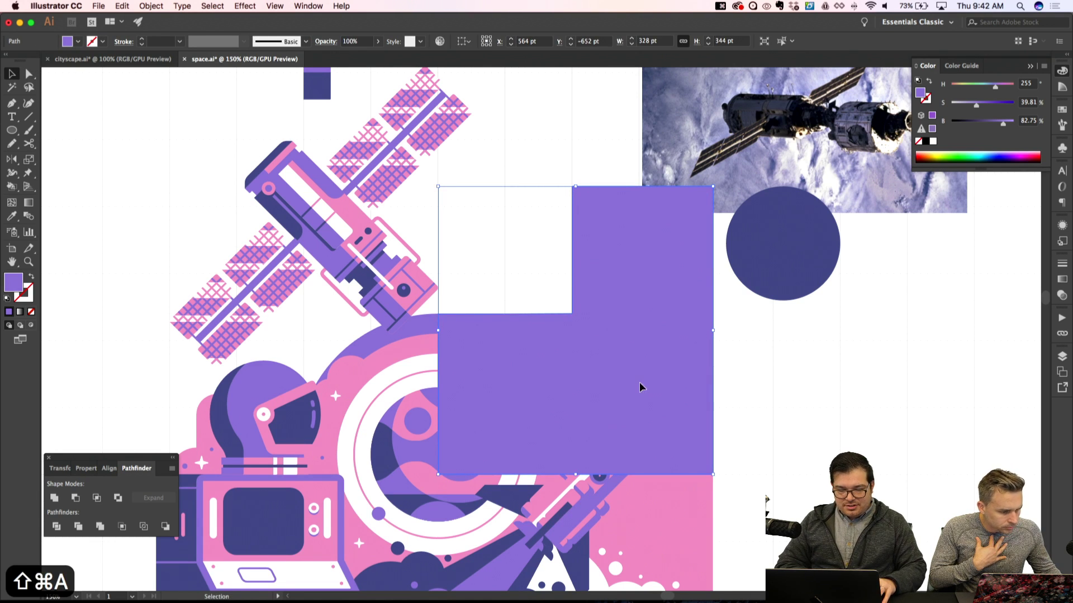
{"action": "left_click_drag", "start_coordinate": [639, 382], "coordinate": [357, 463], "text": "alt"}
{"action": "left_click_drag", "start_coordinate": [434, 264], "coordinate": [240, 463]}
{"action": "key", "text": "super+z"}
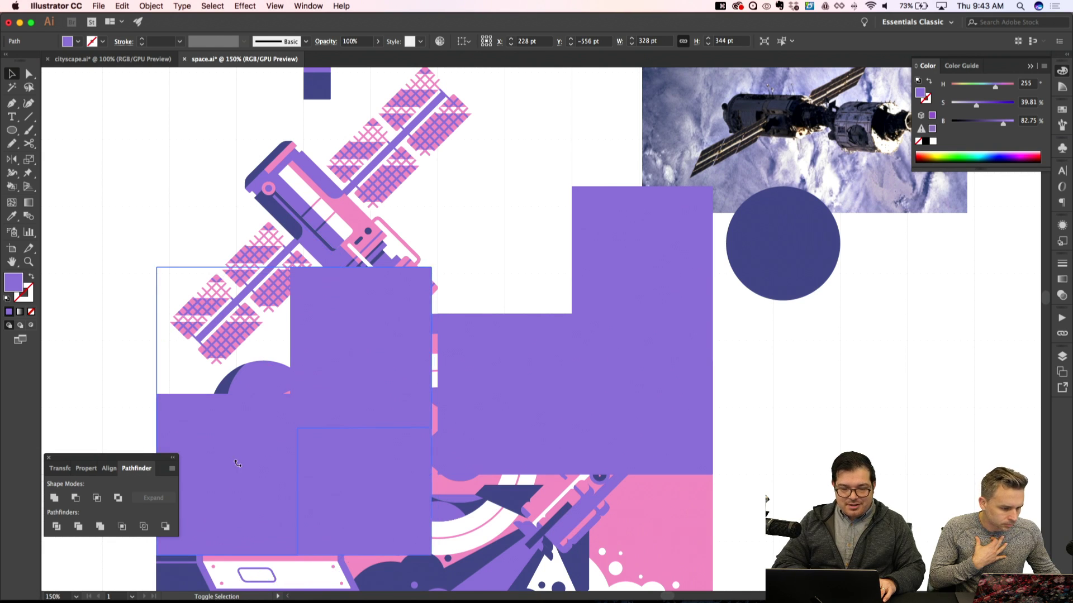
{"action": "scroll", "coordinate": [277, 425], "scroll_direction": "down", "scroll_amount": 5}
{"action": "left_click_drag", "start_coordinate": [335, 201], "coordinate": [343, 407]}
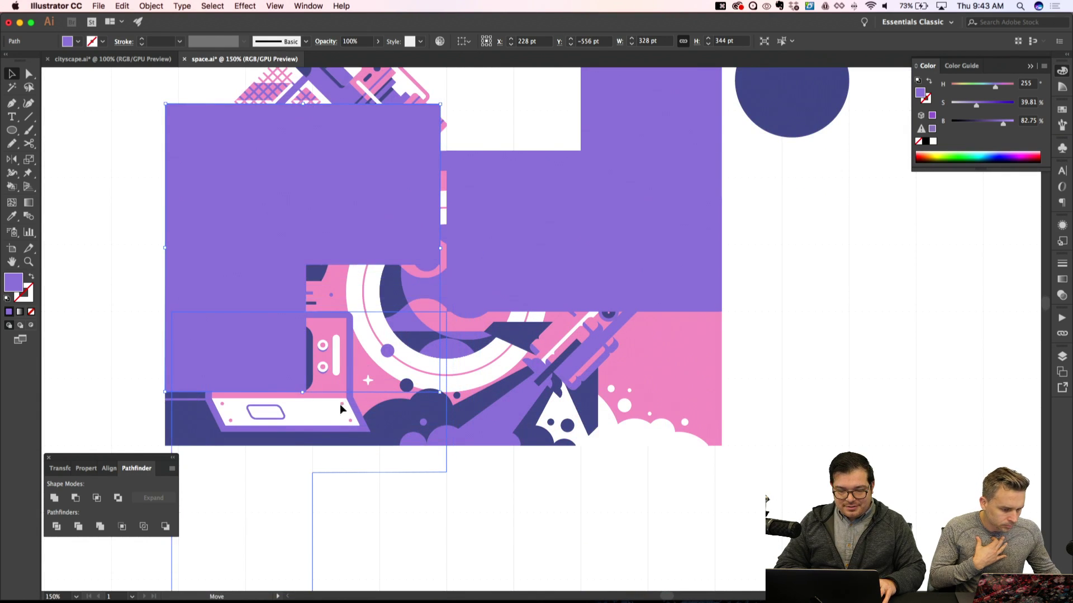
{"action": "scroll", "coordinate": [555, 235], "scroll_direction": "up", "scroll_amount": 5}
Rotate both L-shapes together by 45° and, with grid snapping turned off, shift them 10 pt left to X 390 pt
{"action": "left_click", "coordinate": [591, 226], "text": "shift"}
{"action": "scroll", "coordinate": [609, 212], "scroll_direction": "up", "scroll_amount": 1}
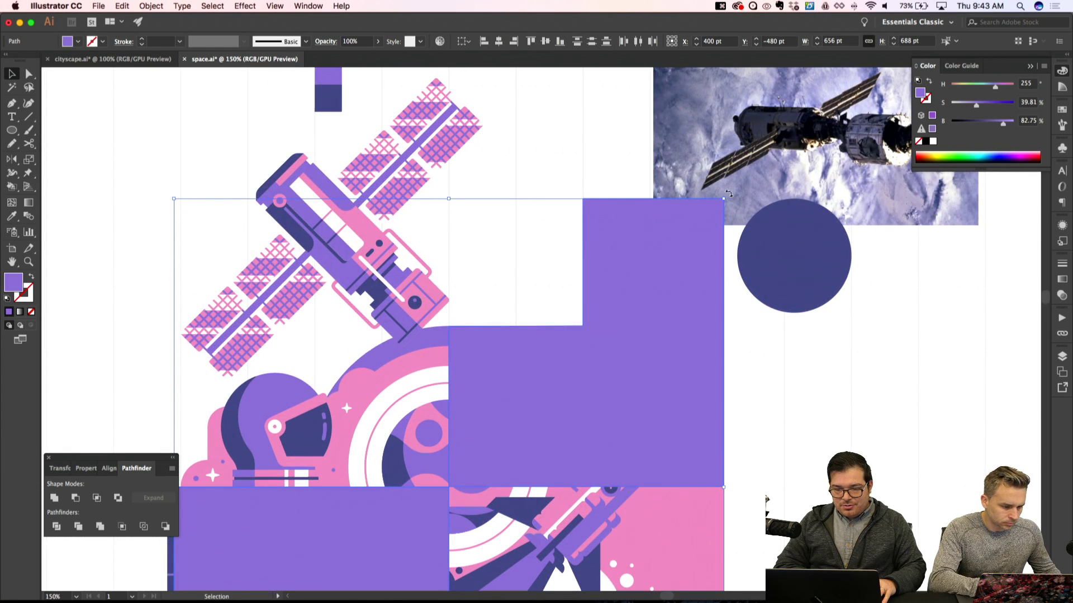
{"action": "left_click_drag", "start_coordinate": [729, 194], "coordinate": [894, 362]}
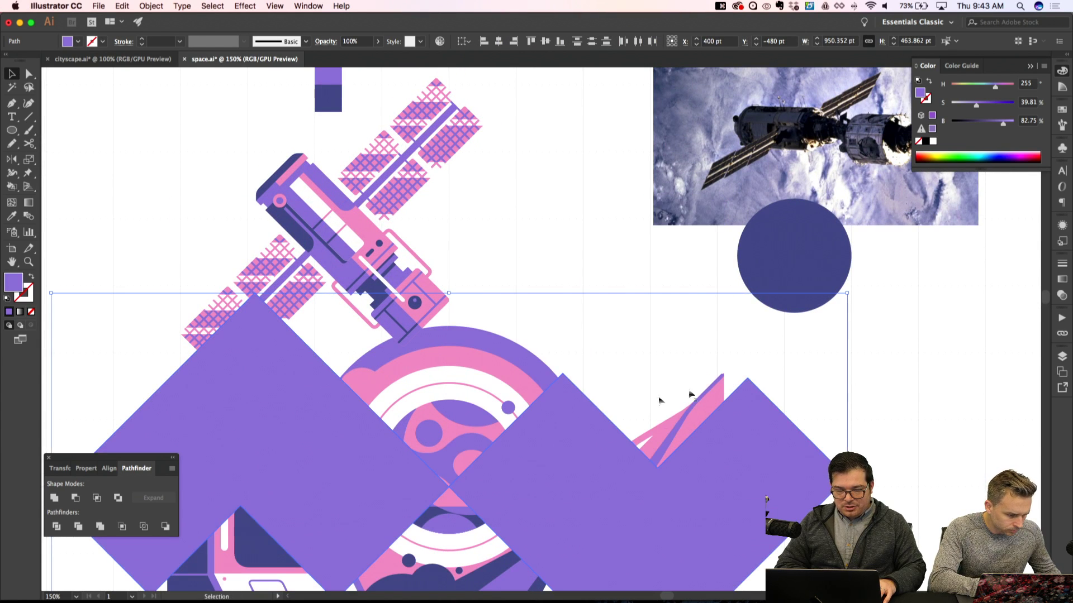
{"action": "key", "text": "shift+super+apostrophe"}
{"action": "key", "text": "shift+Left"}
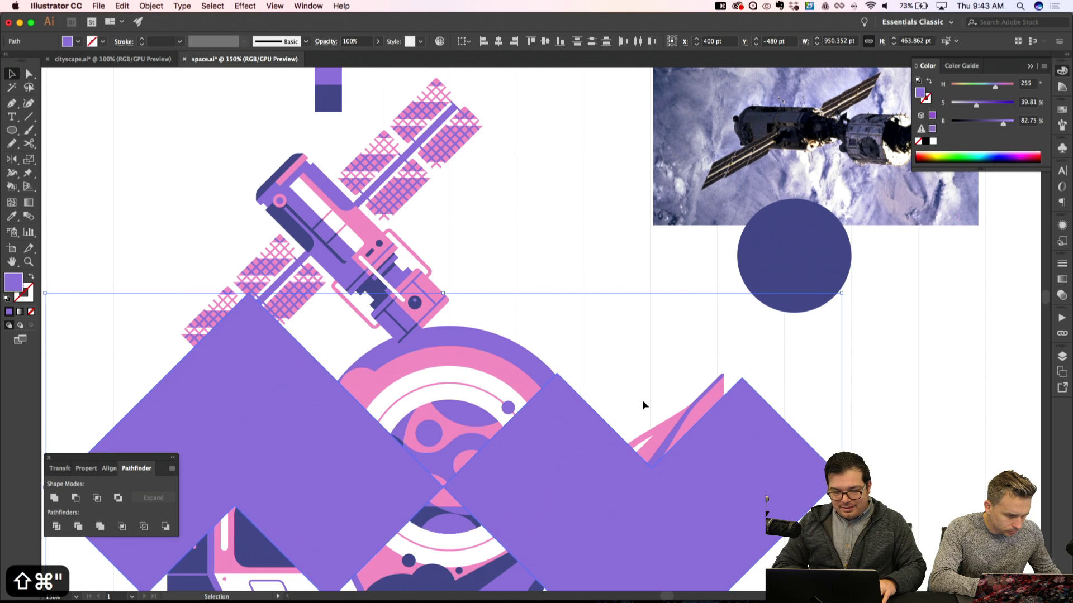
{"action": "key", "text": "shift+super+a"}
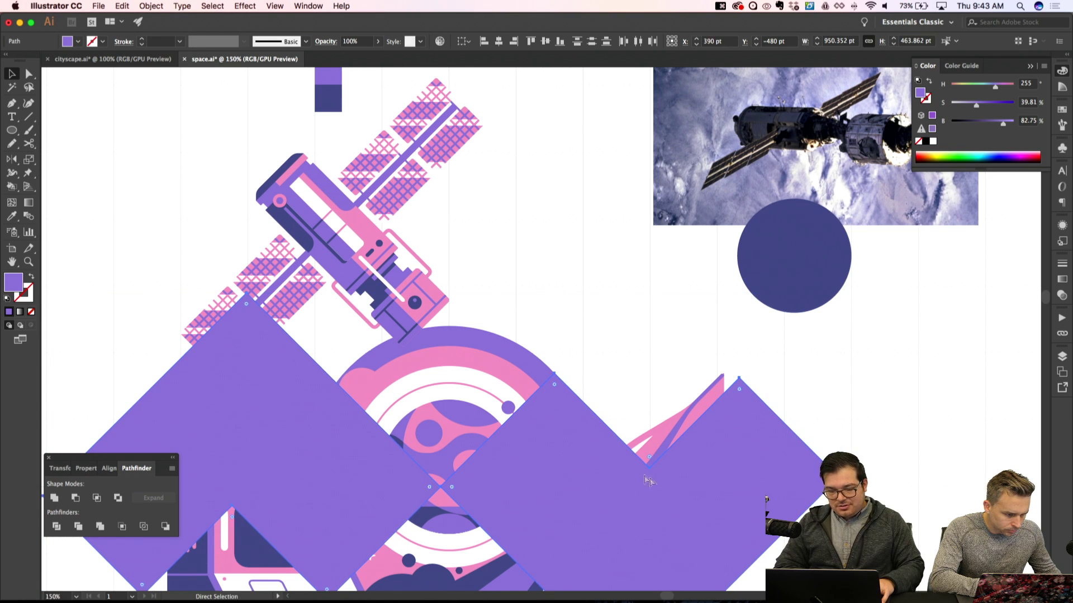
Nudge the right shape's notch and peak anchors up and left, and extend the peak diagonally upward past the pink triangle's outer edge
{"action": "key", "text": "a"}
{"action": "left_click", "coordinate": [651, 471]}
{"action": "left_click", "coordinate": [740, 380]}
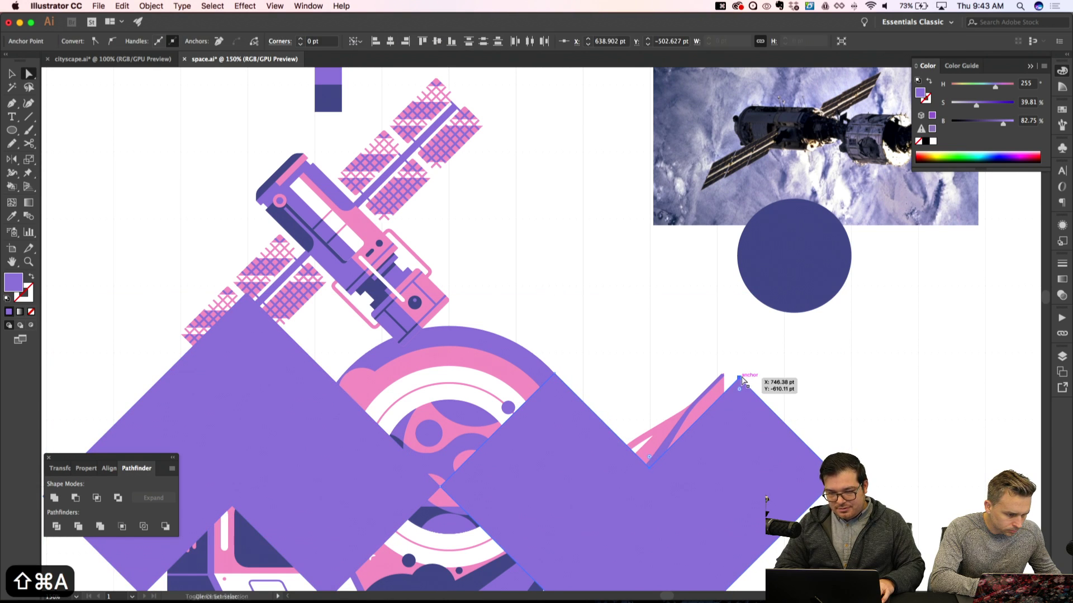
{"action": "key", "text": "shift+super+apostrophe"}
{"action": "key", "text": "shift+super+apostrophe"}
{"action": "key", "text": "Up"}
{"action": "key", "text": "Up"}
{"action": "key", "text": "Up"}
{"action": "key", "text": "Left"}
{"action": "key", "text": "Left"}
{"action": "key", "text": "Left"}
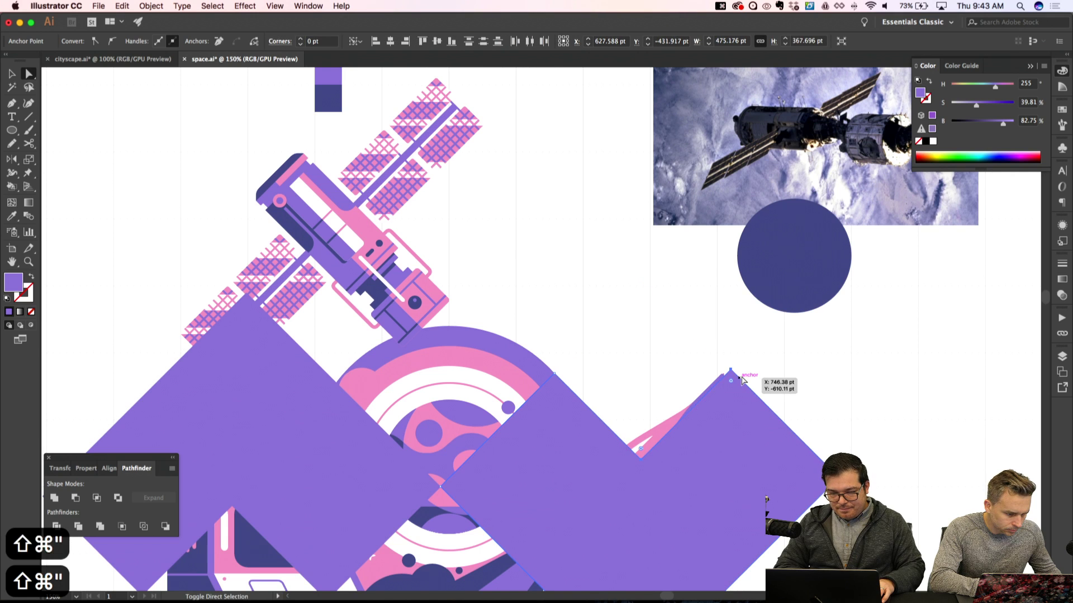
{"action": "key", "text": "Up"}
{"action": "key", "text": "Up"}
{"action": "key", "text": "Up"}
{"action": "key", "text": "Up"}
{"action": "key", "text": "Up"}
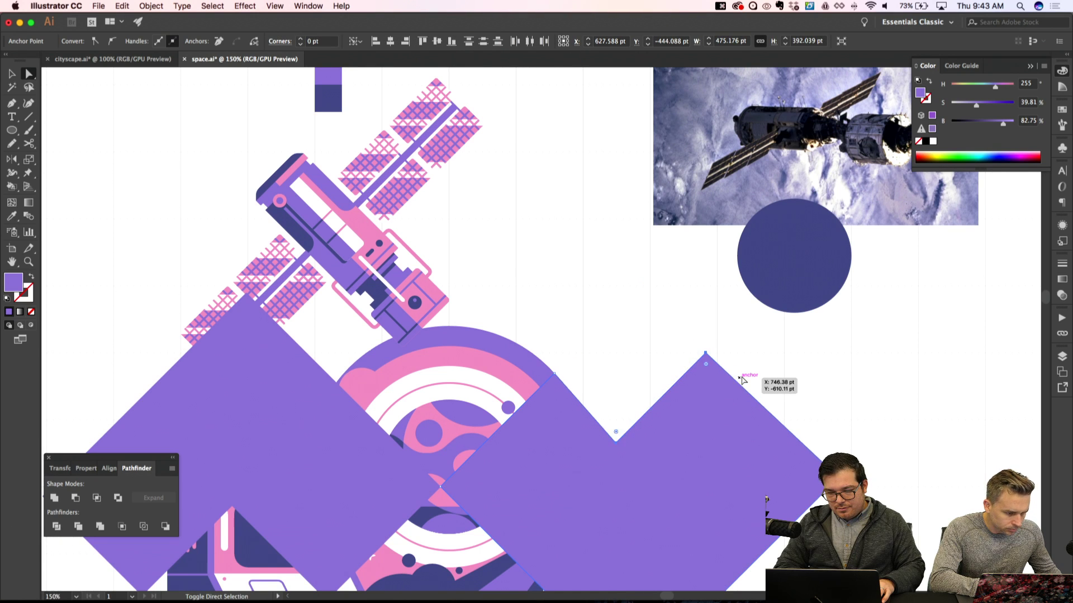
{"action": "key", "text": "Left"}
{"action": "key", "text": "Left"}
{"action": "key", "text": "Left"}
{"action": "key", "text": "Left"}
{"action": "key", "text": "Left"}
{"action": "key", "text": "shift+super+a"}
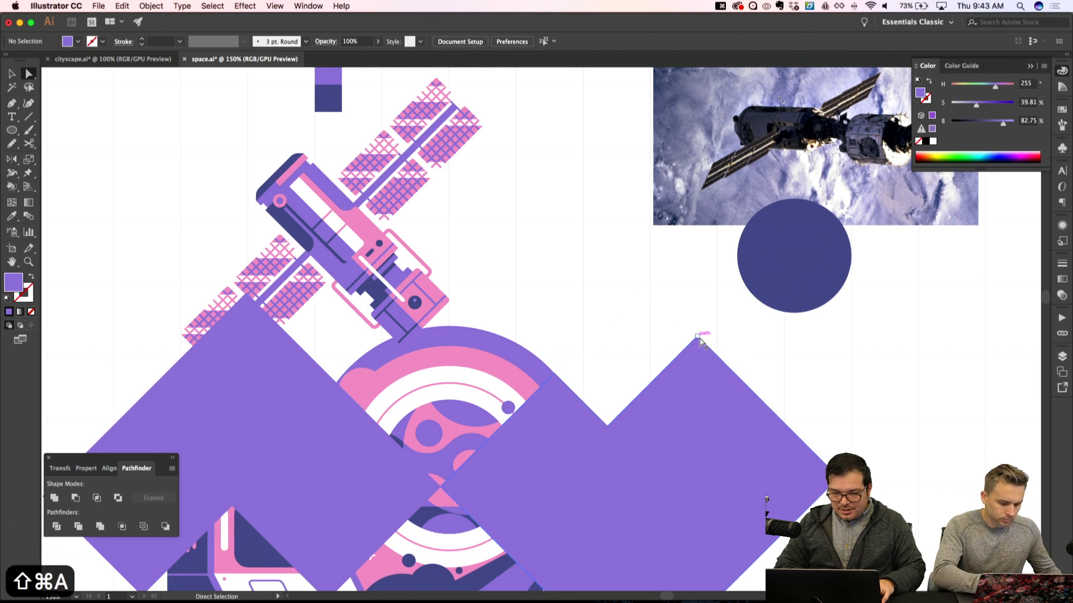
{"action": "left_click_drag", "start_coordinate": [697, 337], "coordinate": [773, 229]}
{"action": "key", "text": "shift+super+a"}
Trim the right shape flush with the pink triangle's vertical edge using a 232 x 504 pt grid-snapped rectangle and Minus Front
{"action": "scroll", "coordinate": [702, 386], "scroll_direction": "down", "scroll_amount": 3}
{"action": "key", "text": "super+y"}
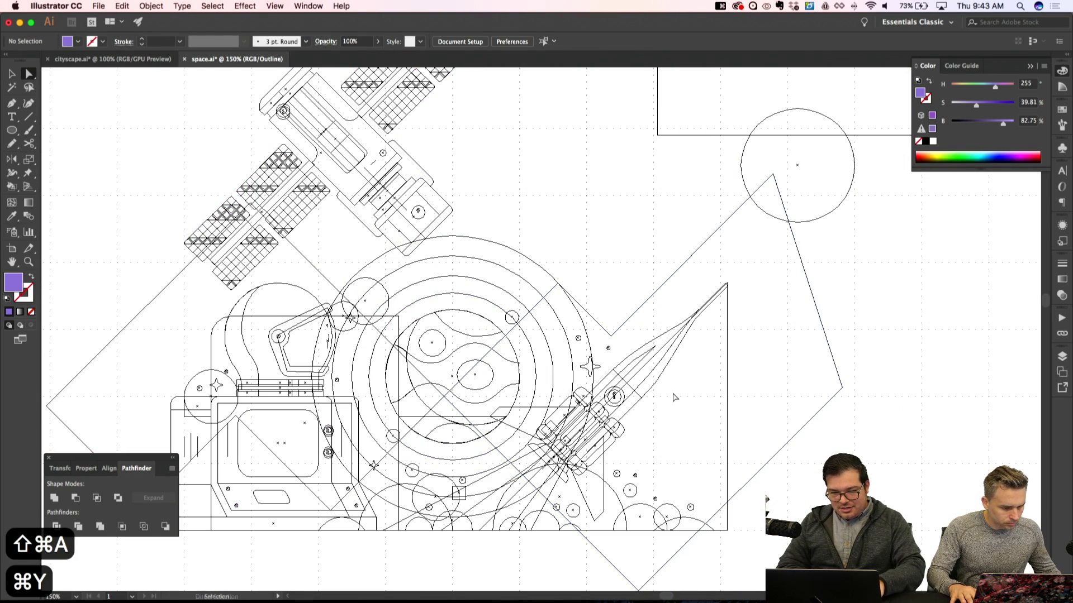
{"action": "key", "text": "m"}
{"action": "key", "text": "shift+super+apostrophe"}
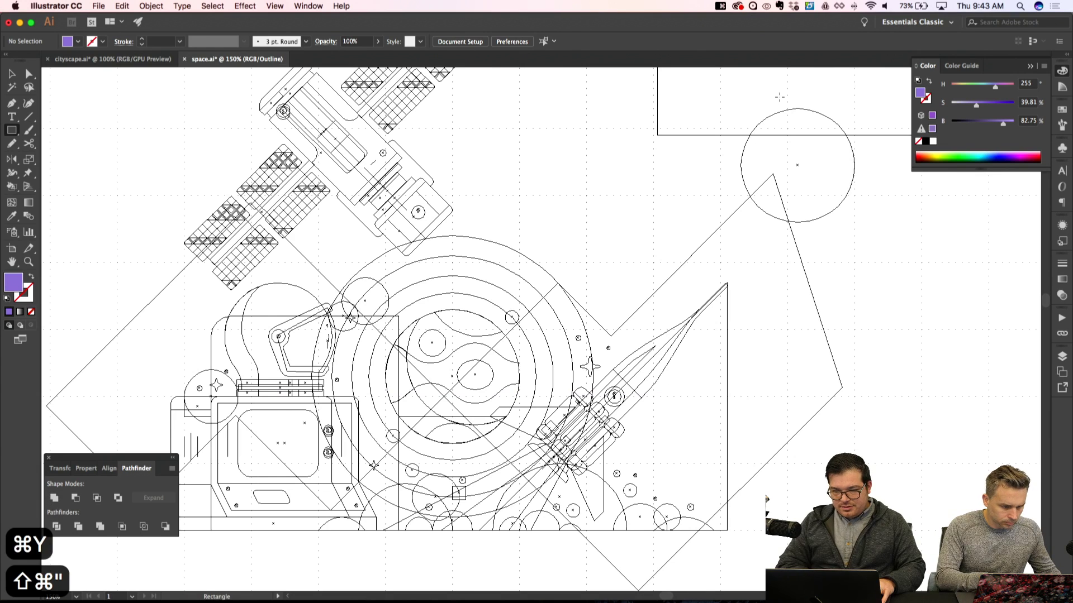
{"action": "left_click_drag", "start_coordinate": [720, 115], "coordinate": [915, 537]}
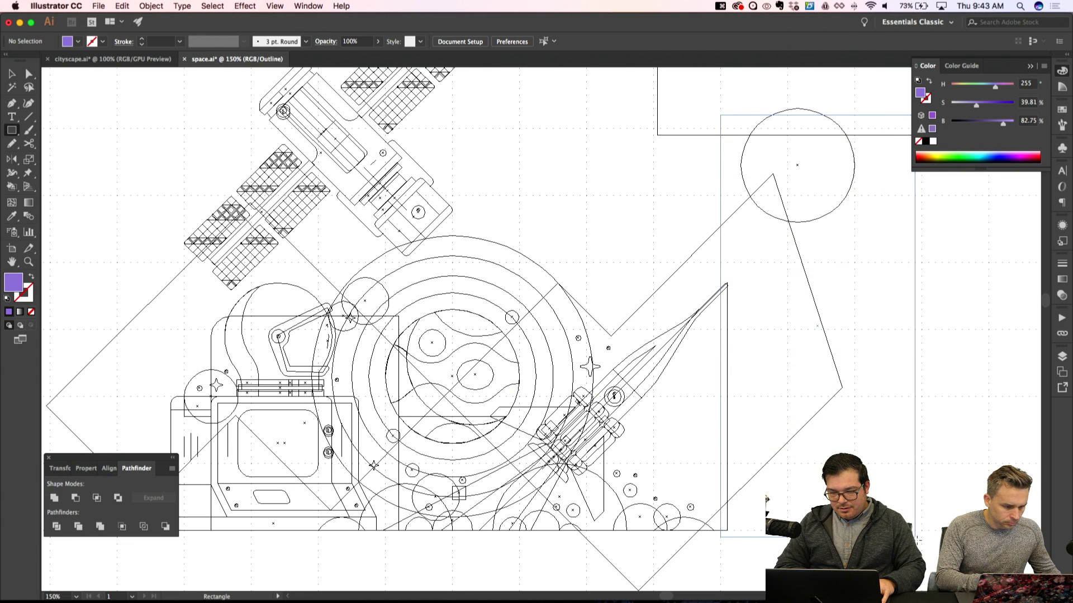
{"action": "key", "text": "super+y"}
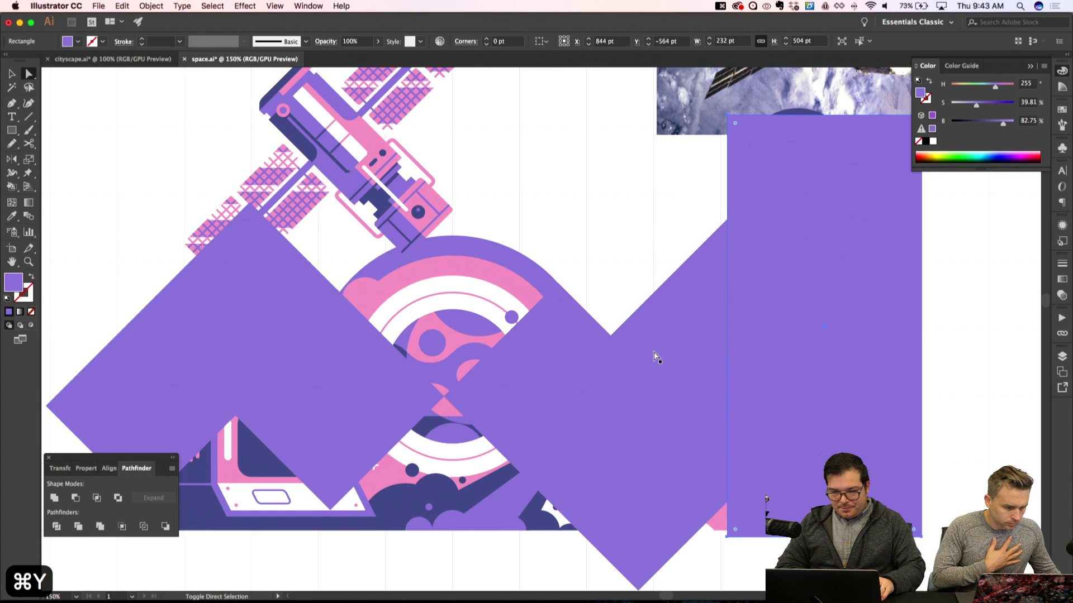
{"action": "left_click", "coordinate": [657, 357], "text": "super"}
{"action": "left_click", "coordinate": [76, 498]}
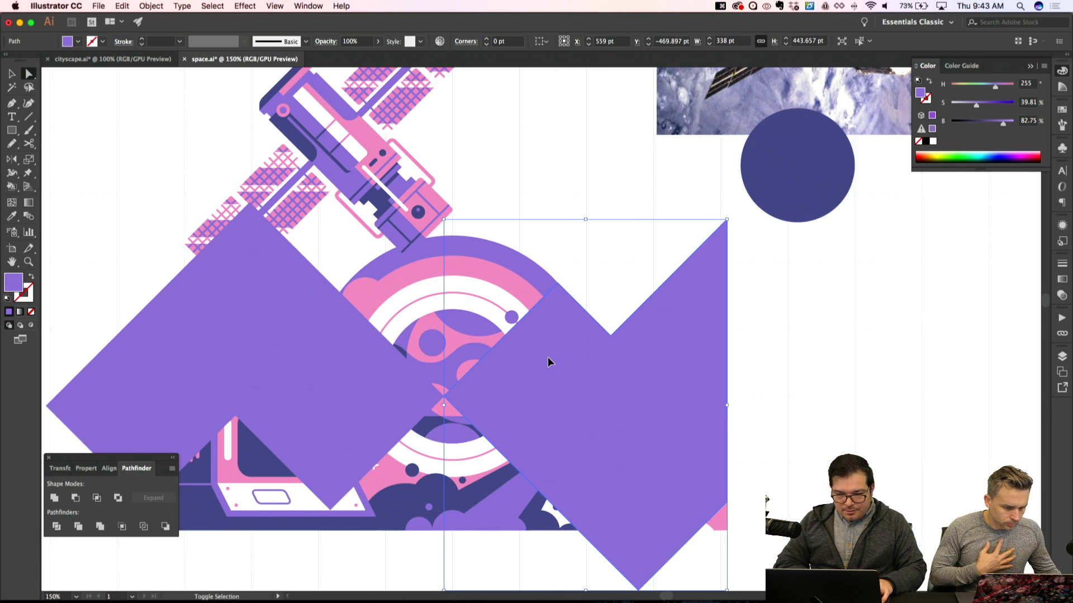
With grid snapping turned off, fine-tune the right purple shape's anchor where its edge meets the planet's outer circle
{"action": "key", "text": "shift+super+a"}
{"action": "key", "text": "super+equal"}
{"action": "key", "text": "super+equal"}
{"action": "key", "text": "super+equal"}
{"action": "left_click", "coordinate": [726, 347]}
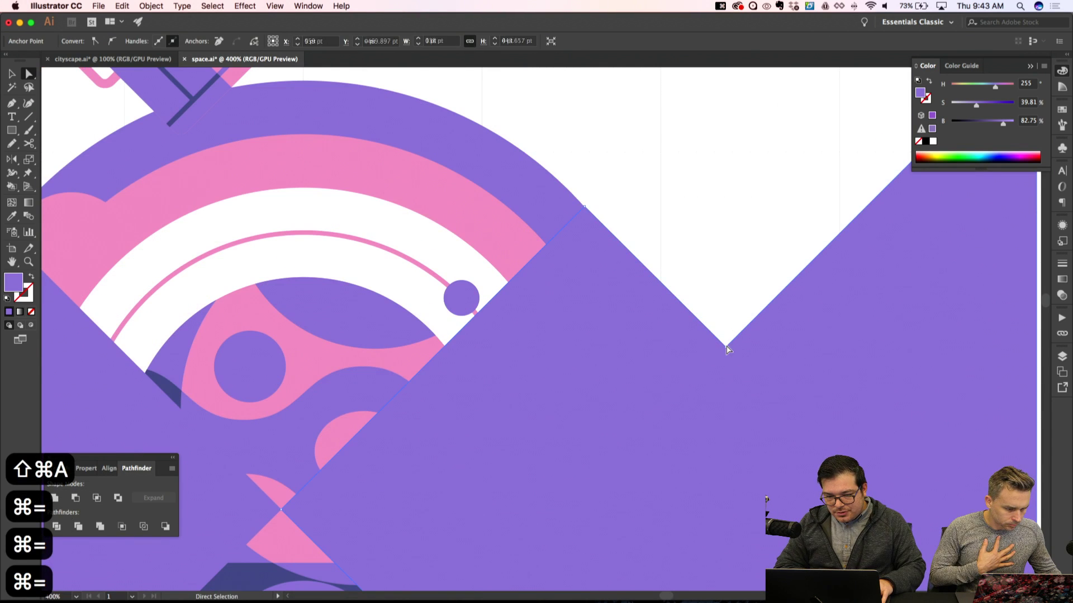
{"action": "left_click", "coordinate": [585, 208]}
{"action": "key", "text": "shift+super+apostrophe"}
{"action": "left_click_drag", "start_coordinate": [585, 211], "coordinate": [573, 170]}
{"action": "key", "text": "super+equal"}
{"action": "key", "text": "super+equal"}
{"action": "key", "text": "shift+super+a"}
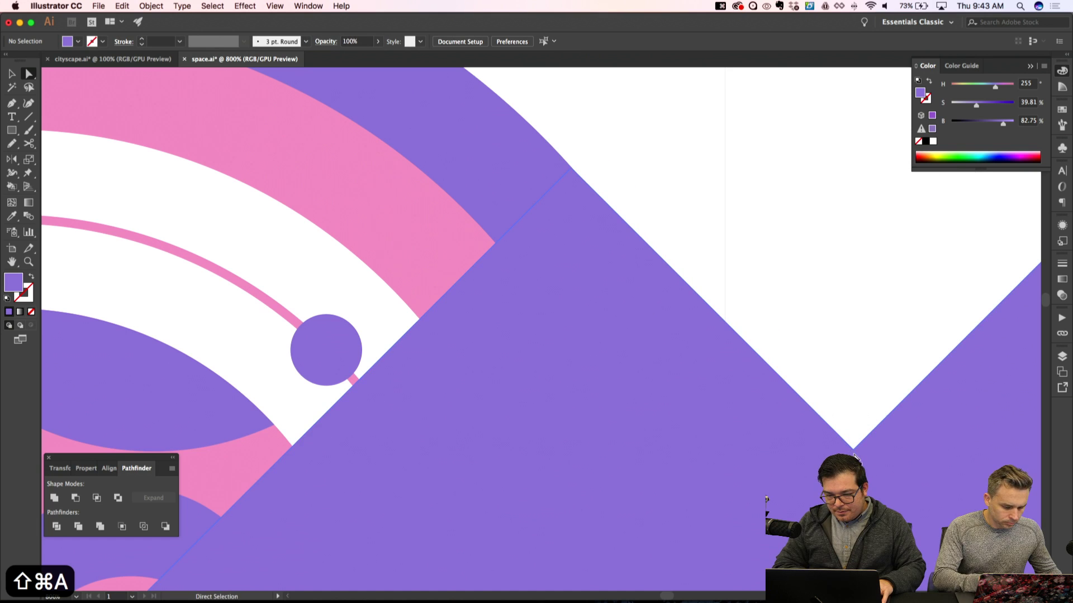
Round the right shape's notch corner into a wide smooth curve and send the shape behind the illustration
{"action": "left_click", "coordinate": [854, 450]}
{"action": "key", "text": "super+minus"}
{"action": "key", "text": "super+minus"}
{"action": "key", "text": "super+minus"}
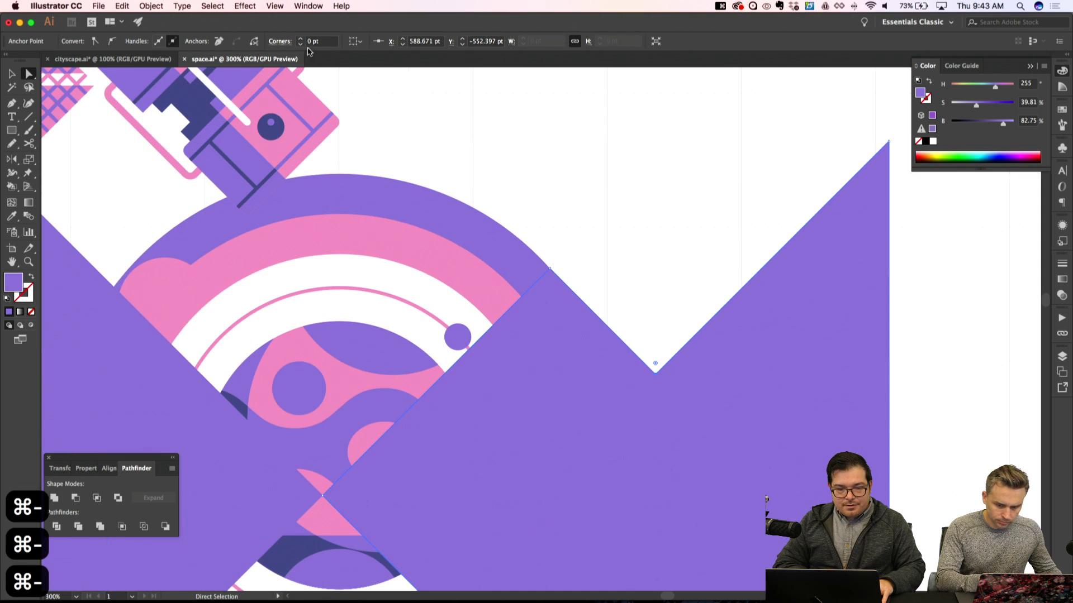
{"action": "left_click", "coordinate": [300, 41]}
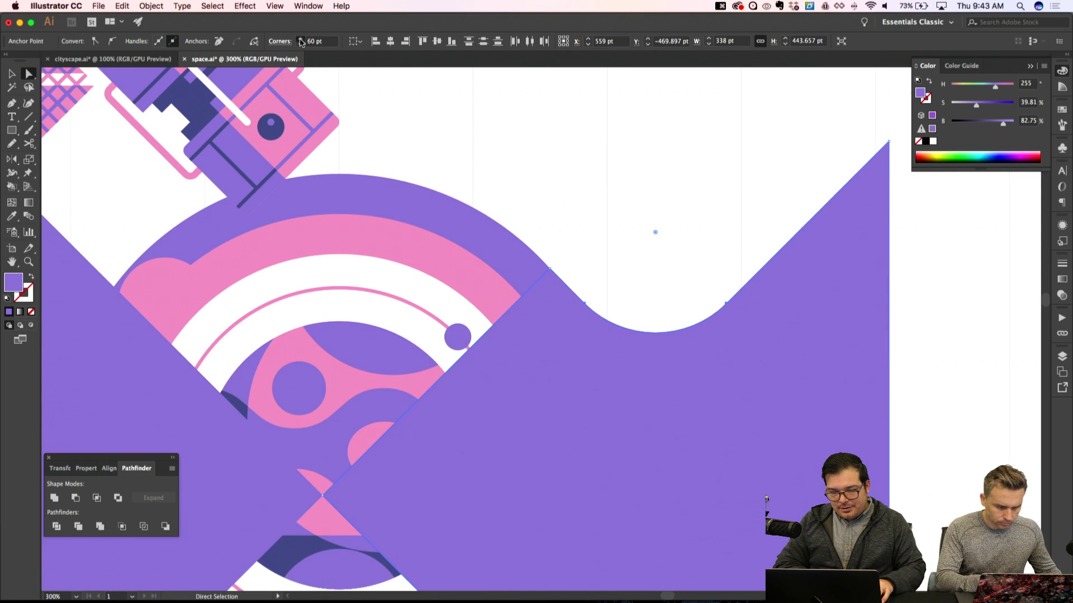
{"action": "key", "text": "shift+super+bracketleft"}
{"action": "key", "text": "shift+super+a"}
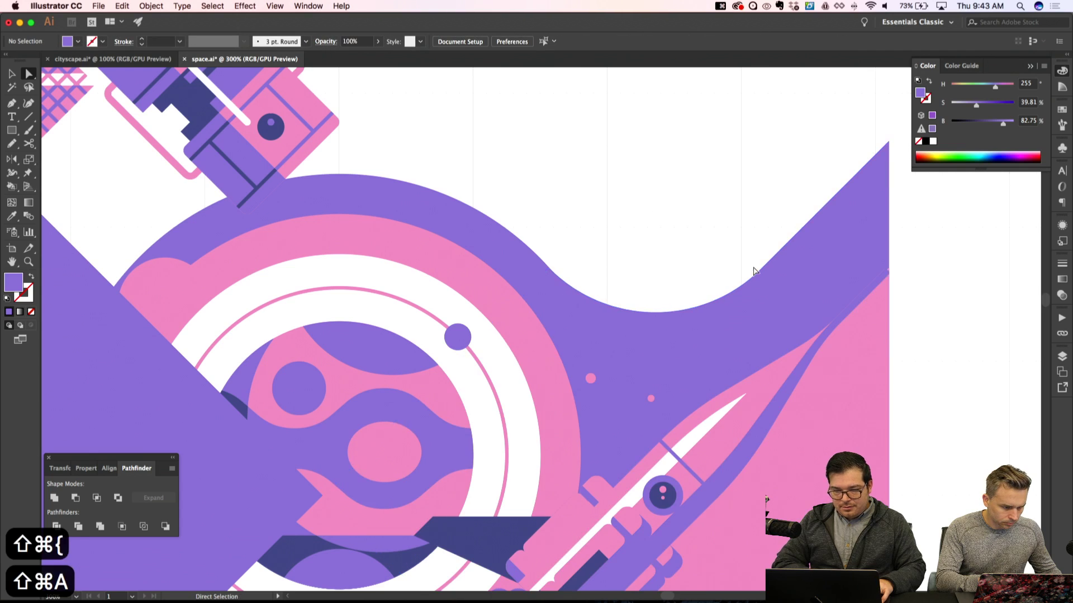
Trim the right shape's overhang flush with the illustration's bottom edge using a grid-snapped rectangle and Minus Front, and send it to the back
{"action": "key", "text": "super+minus"}
{"action": "key", "text": "super+minus"}
{"action": "key", "text": "super+minus"}
{"action": "key", "text": "super+apostrophe"}
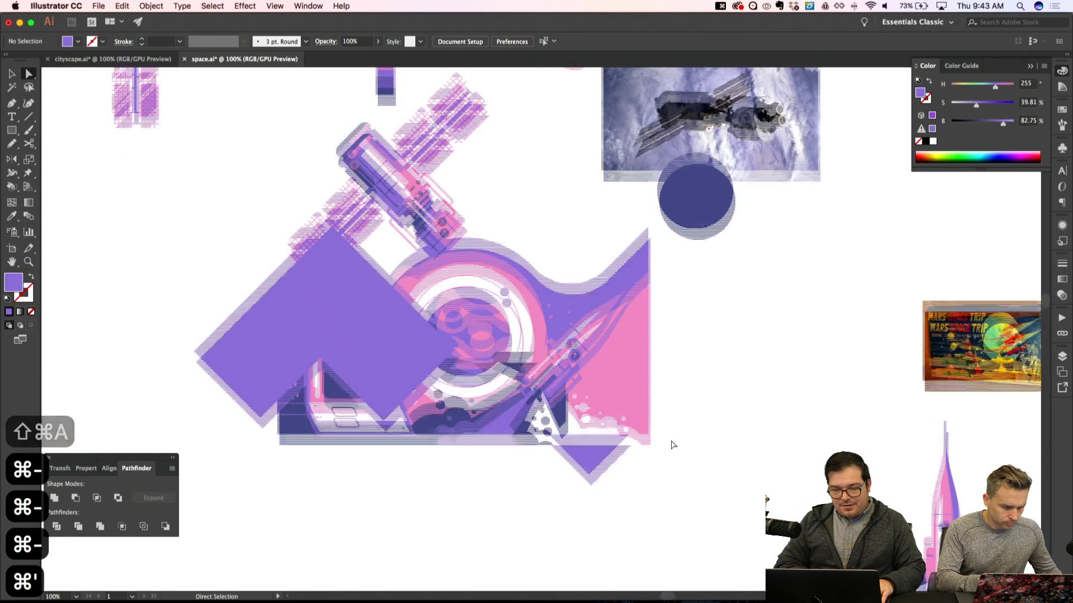
{"action": "scroll", "coordinate": [681, 430], "scroll_direction": "down", "scroll_amount": 2}
{"action": "key", "text": "m"}
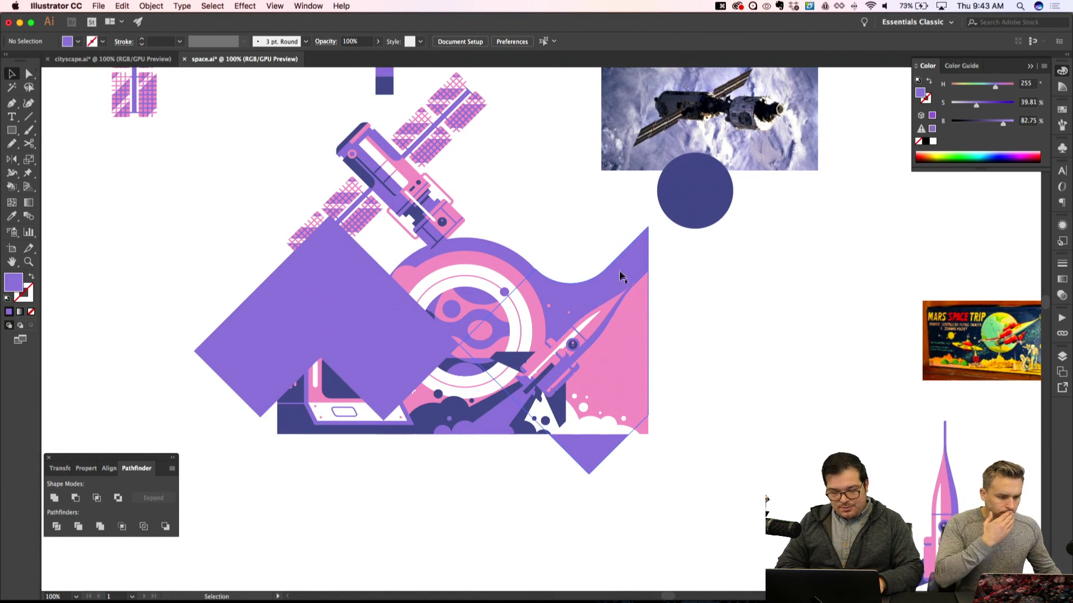
{"action": "left_click", "coordinate": [626, 274], "text": "super"}
{"action": "key", "text": "shift+super+apostrophe"}
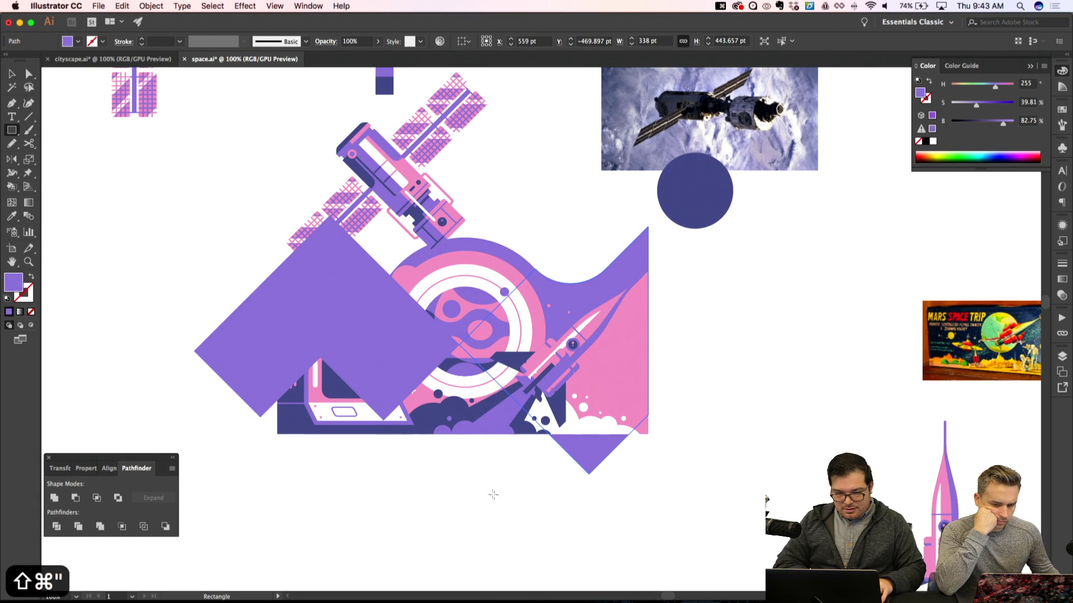
{"action": "left_click_drag", "start_coordinate": [482, 436], "coordinate": [524, 454]}
{"action": "left_click_drag", "start_coordinate": [570, 498], "coordinate": [736, 533]}
{"action": "left_click_drag", "start_coordinate": [738, 534], "coordinate": [832, 559]}
{"action": "key", "text": "a"}
{"action": "left_click", "coordinate": [722, 300], "text": "shift"}
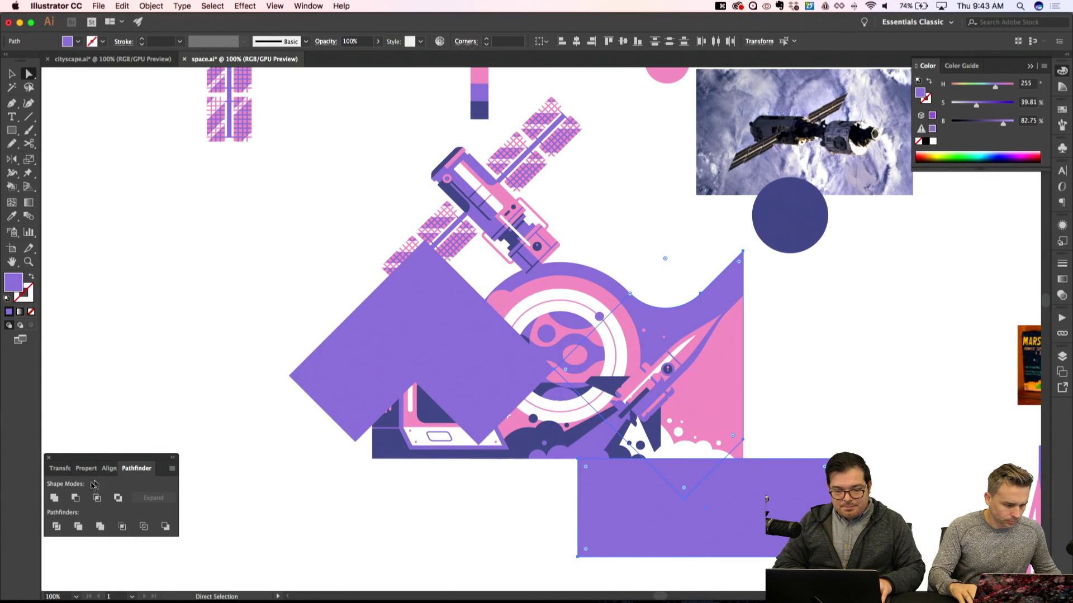
{"action": "left_click", "coordinate": [73, 499]}
{"action": "key", "text": "super+shift+bracketleft"}
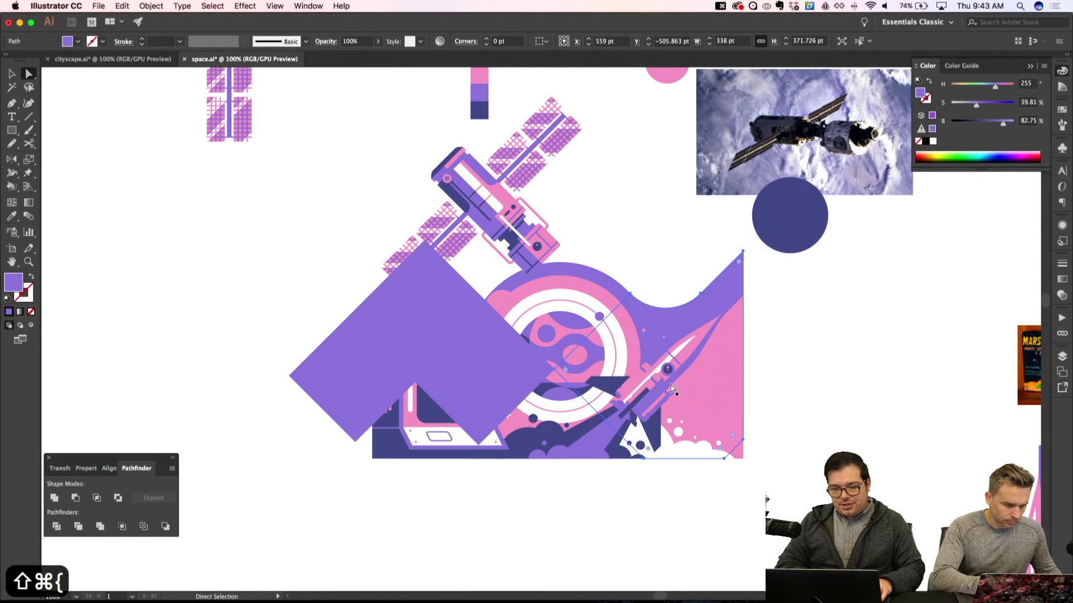
Move the remaining purple L-shape off the illustration into the empty space beside the astronaut
{"action": "scroll", "coordinate": [670, 384], "scroll_direction": "up", "scroll_amount": 1}
{"action": "key", "text": "super+shift+a"}
{"action": "left_click_drag", "start_coordinate": [451, 353], "coordinate": [264, 321]}
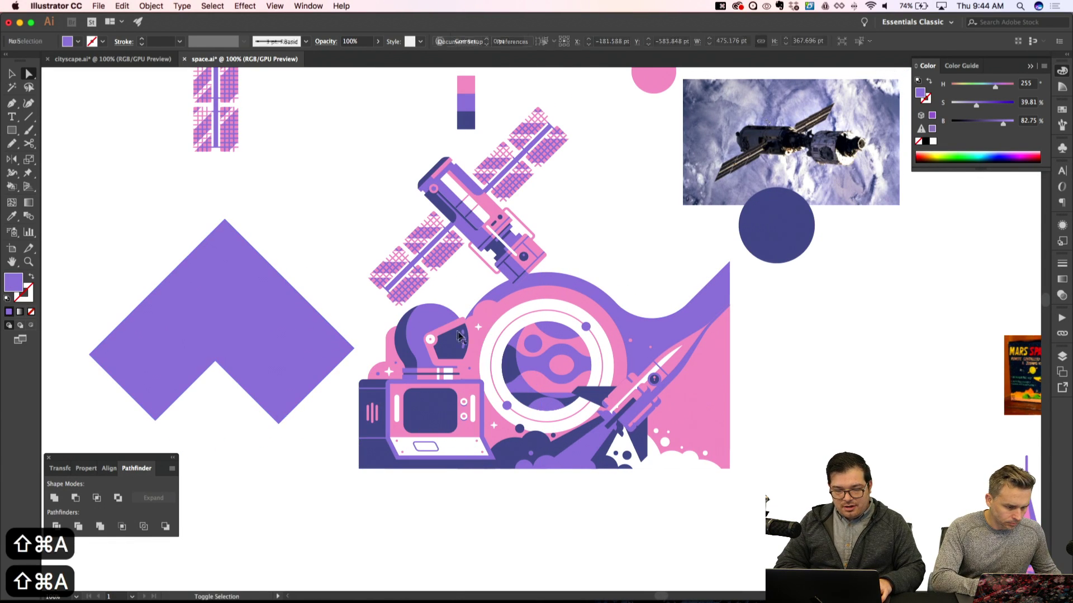
Recolor the wave shape and the planet's outer backing circle with the navy sampled from the helmet's shadow
{"action": "scroll", "coordinate": [690, 342], "scroll_direction": "right", "scroll_amount": 5}
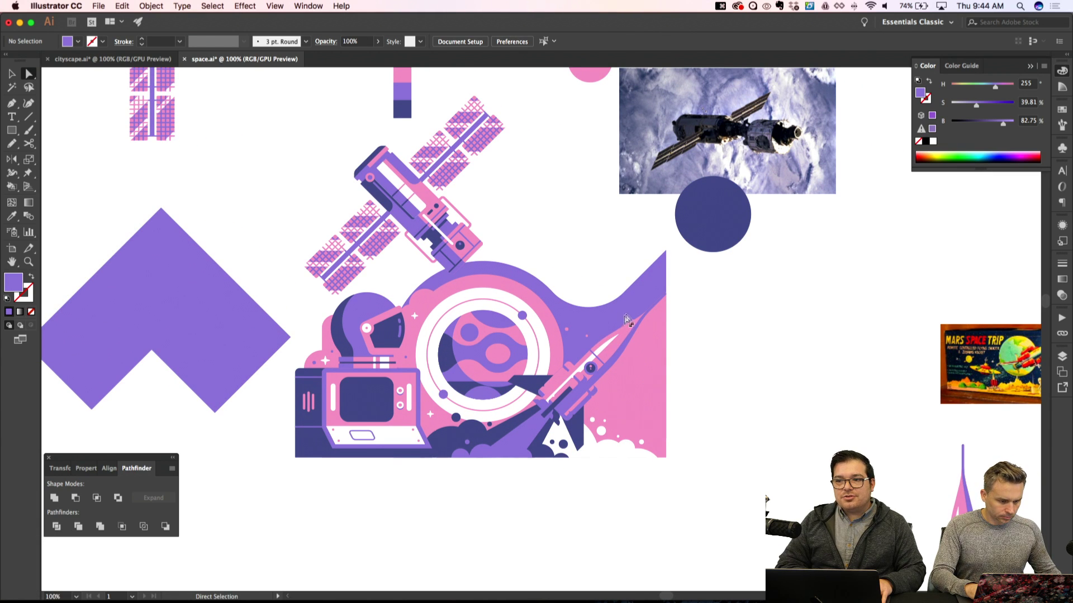
{"action": "left_click", "coordinate": [627, 320]}
{"action": "left_click", "coordinate": [527, 283], "text": "shift"}
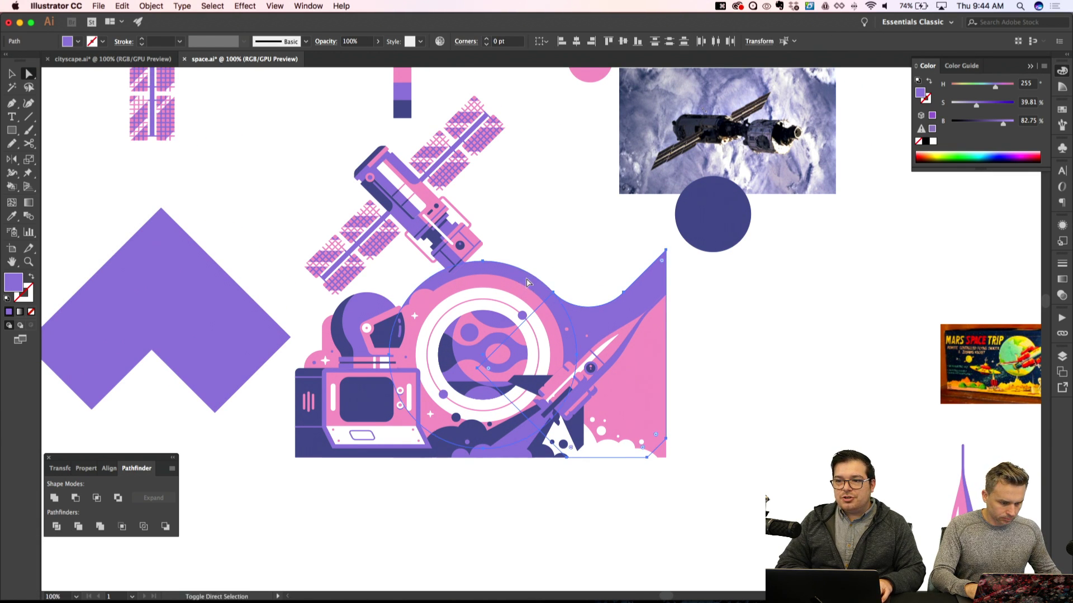
{"action": "key", "text": "i"}
{"action": "left_click", "coordinate": [340, 331]}
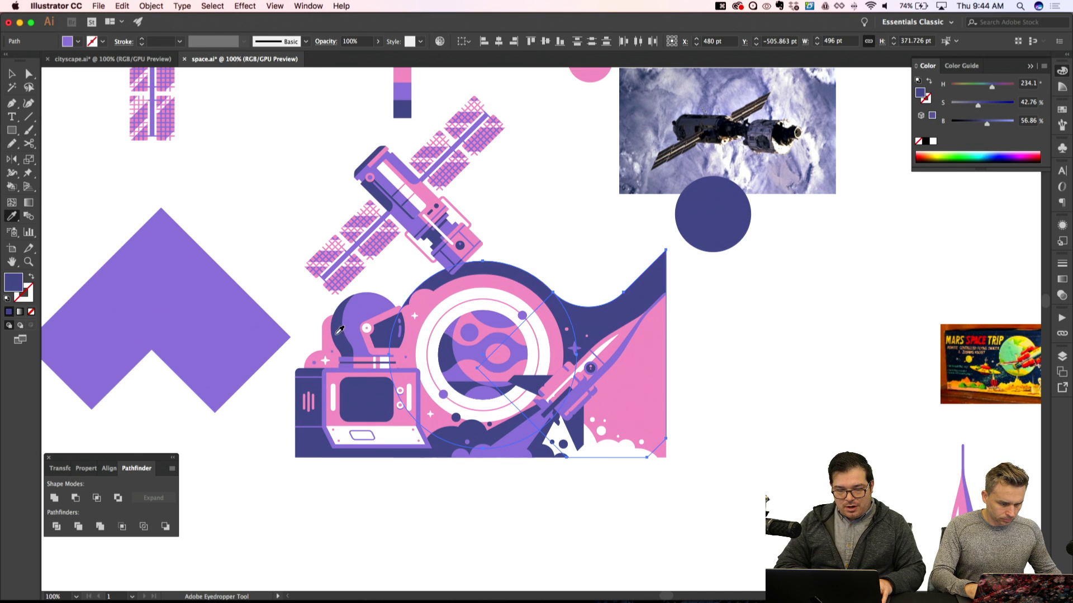
{"action": "key", "text": "super+shift+a"}
{"action": "key", "text": "super+minus"}
{"action": "key", "text": "super+apostrophe"}
{"action": "key", "text": "super+apostrophe"}
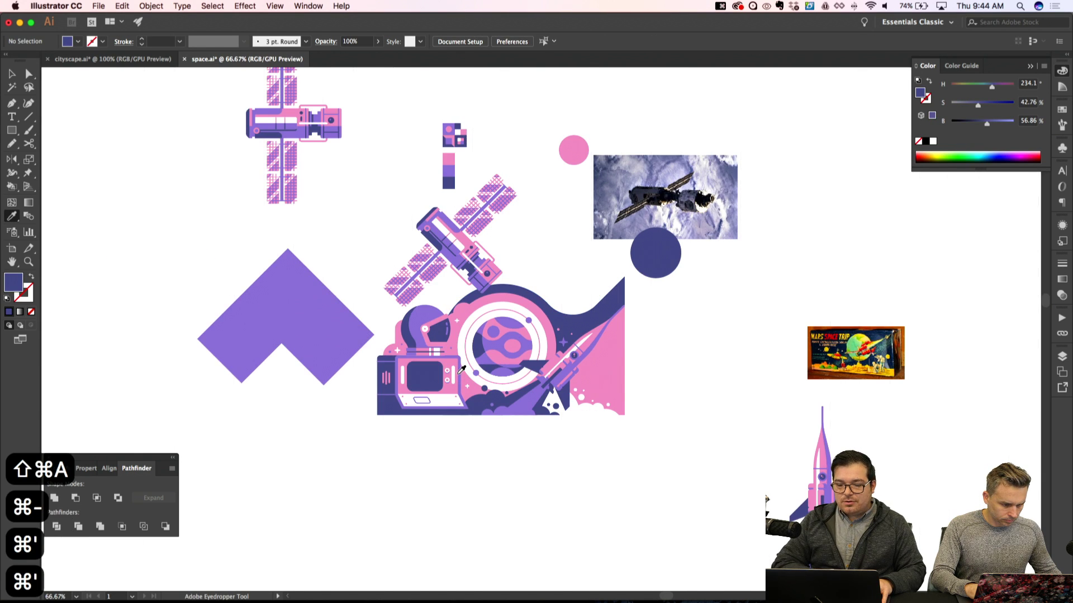
Draw a closed Pen shape over the wave's dip, its lower edge curving just below the dip and running past the illustration's edge
{"action": "key", "text": "super+equal"}
{"action": "key", "text": "super+equal"}
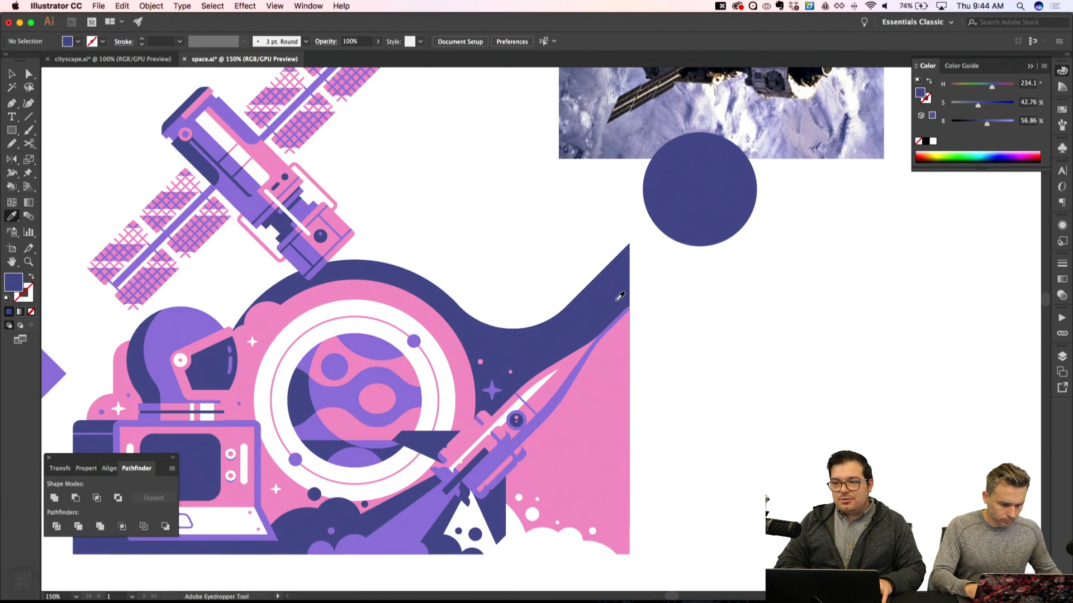
{"action": "key", "text": "a"}
{"action": "left_click", "coordinate": [539, 332]}
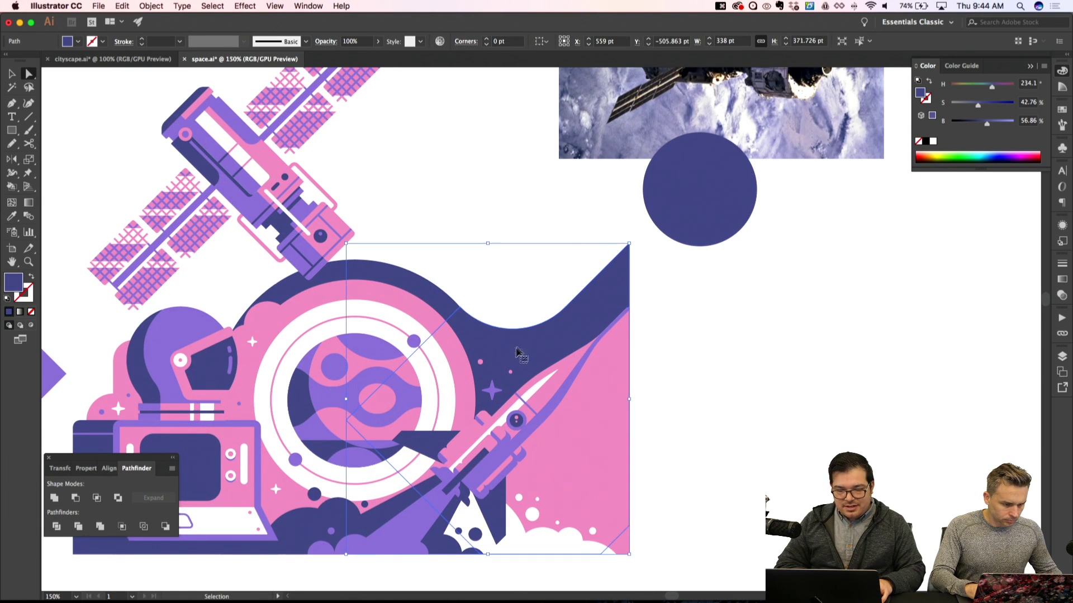
{"action": "key", "text": "super+shift+a"}
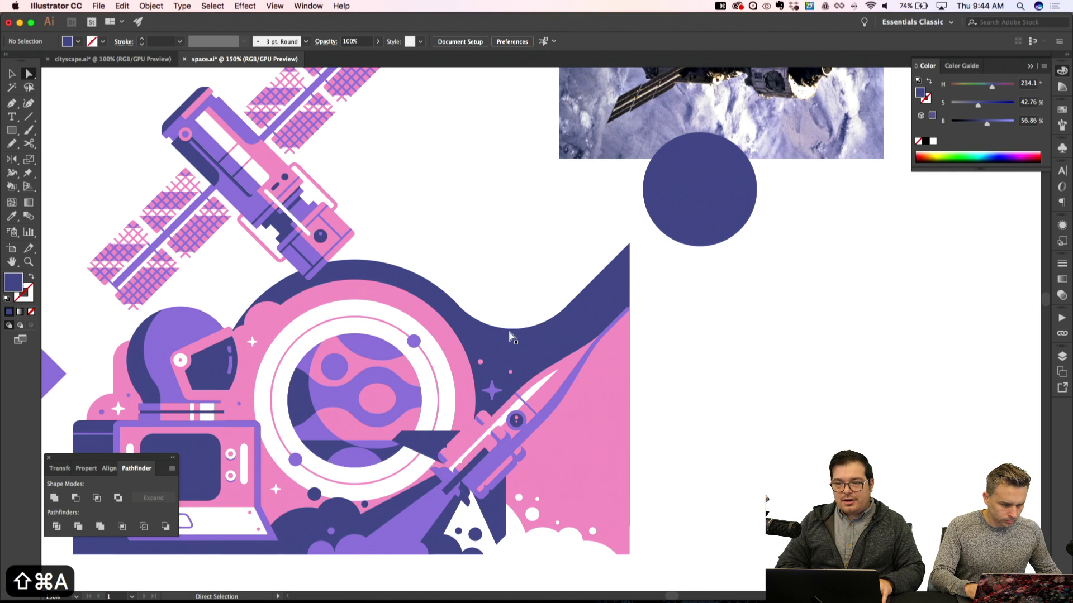
{"action": "key", "text": "super+equal"}
{"action": "key", "text": "super+shift+apostrophe"}
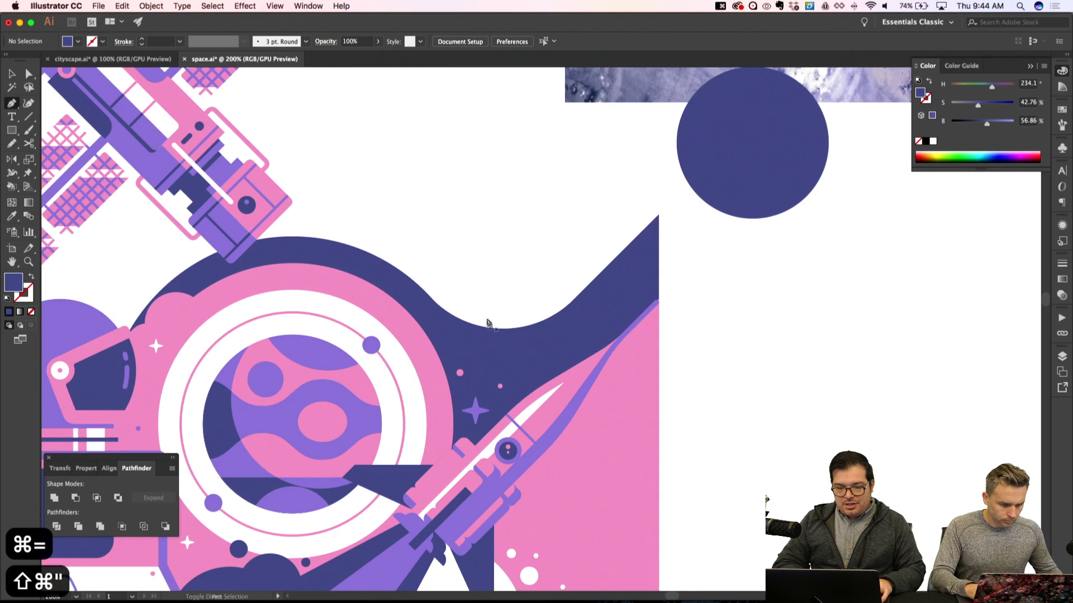
{"action": "left_click", "coordinate": [433, 300]}
{"action": "left_click_drag", "start_coordinate": [576, 325], "coordinate": [635, 266]}
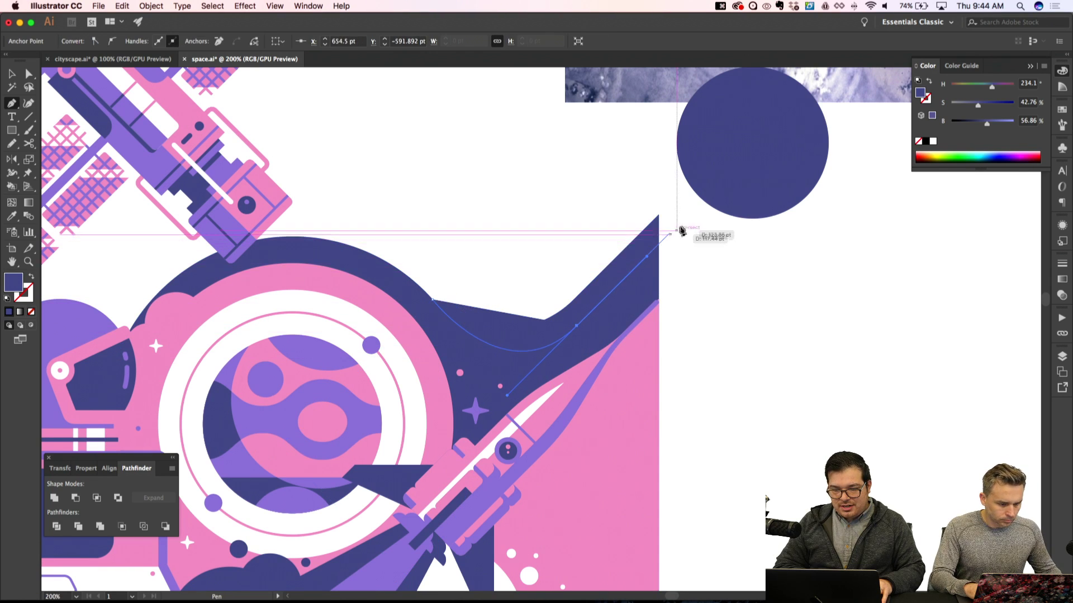
{"action": "left_click_drag", "start_coordinate": [681, 220], "coordinate": [672, 213]}
{"action": "left_click", "coordinate": [620, 171]}
{"action": "left_click", "coordinate": [434, 301]}
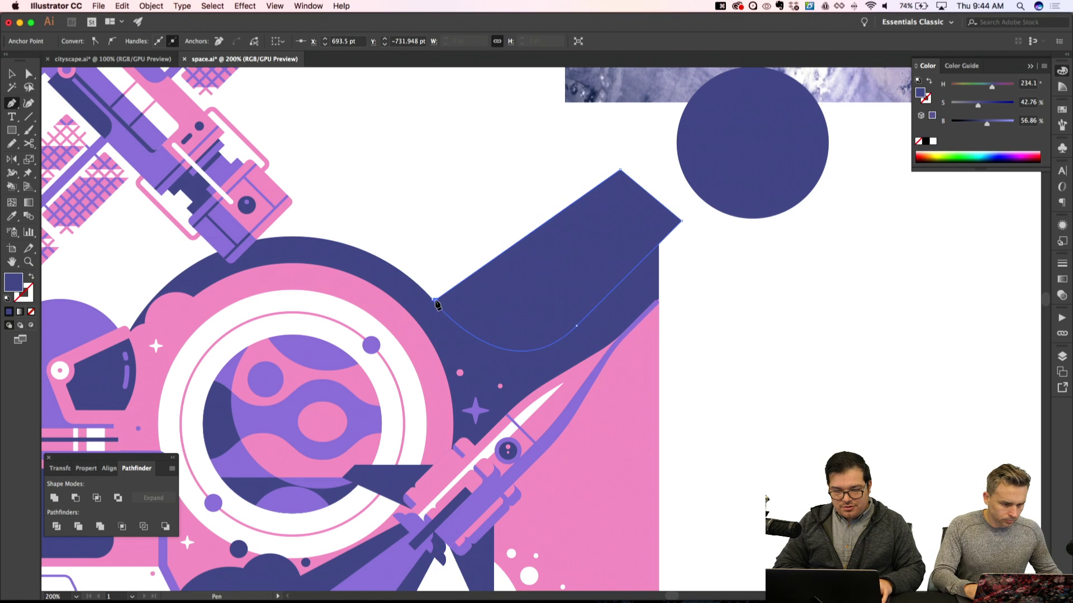
Try to turn the Pen shape's overlap with the wave into a band along the dip and color it with the planet's purple
{"action": "key", "text": "shift+super+a"}
{"action": "key", "text": "a"}
{"action": "left_click", "coordinate": [601, 323], "text": "alt"}
{"action": "key", "text": "alt+Down"}
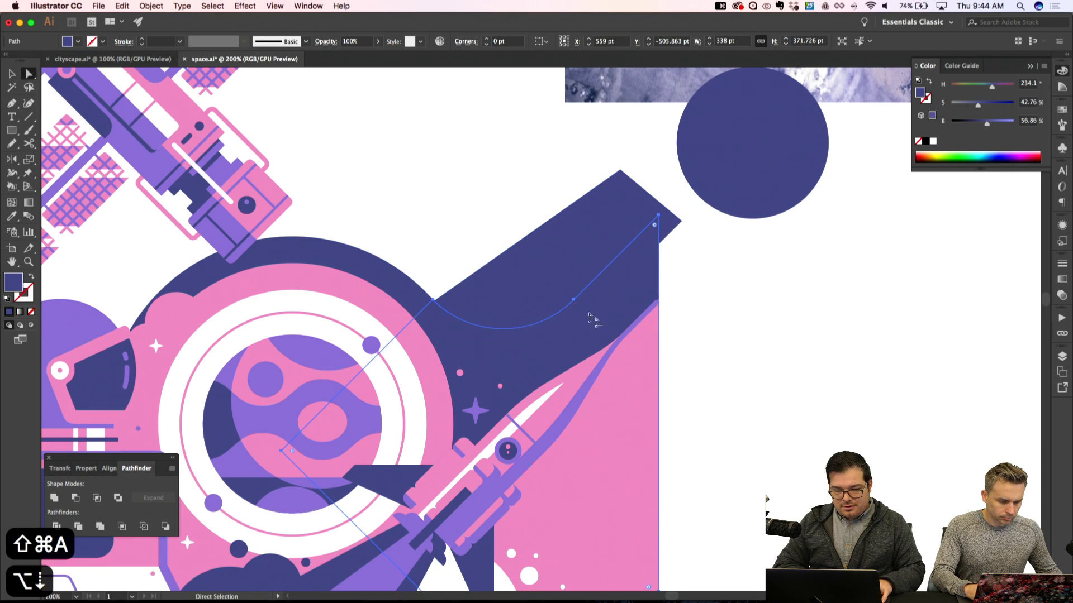
{"action": "left_click", "coordinate": [576, 304], "text": "alt+shift"}
{"action": "left_click", "coordinate": [75, 497]}
{"action": "key", "text": "i"}
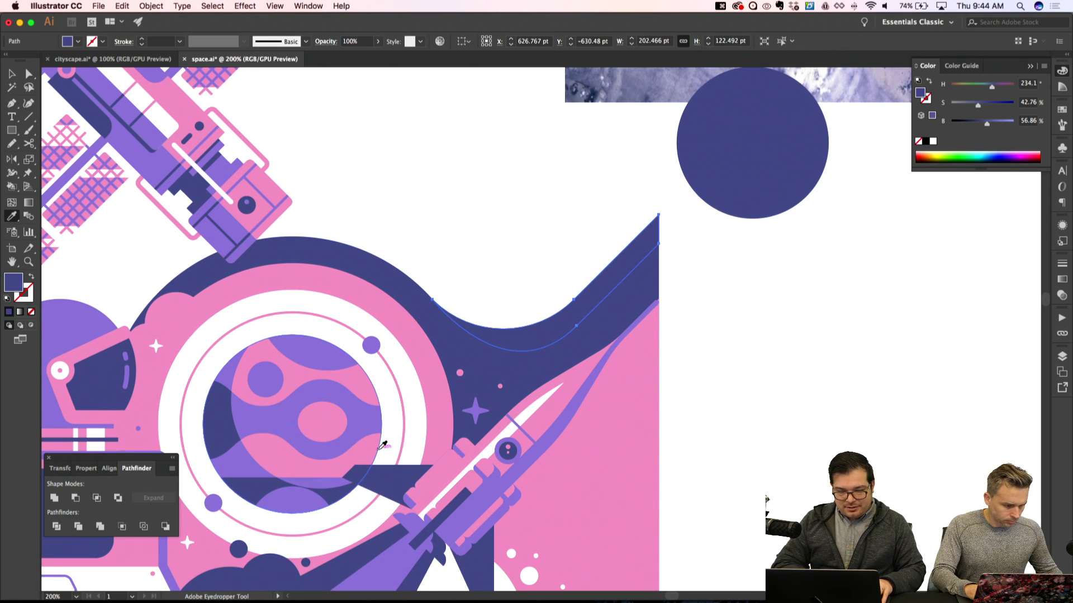
{"action": "left_click", "coordinate": [337, 371]}
{"action": "key", "text": "shift+super+a"}
{"action": "key", "text": "super+minus"}
{"action": "key", "text": "super+minus"}
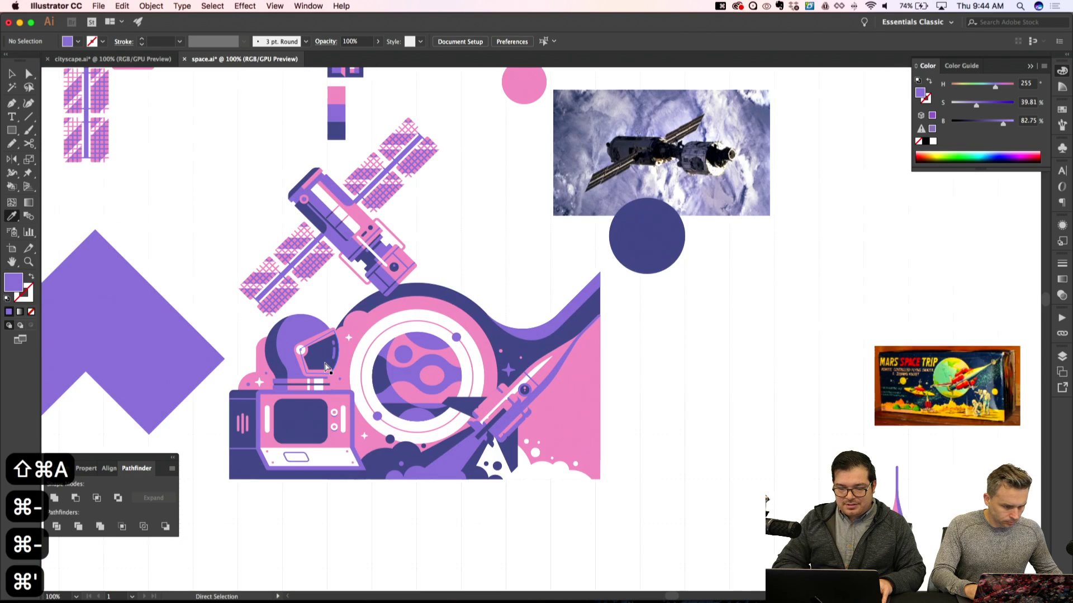
Remove the purple band along the wave's upper edge
{"action": "key", "text": "super+apostrophe"}
{"action": "scroll", "coordinate": [301, 323], "scroll_direction": "up", "scroll_amount": 5}
{"action": "scroll", "coordinate": [301, 323], "scroll_direction": "left", "scroll_amount": 2}
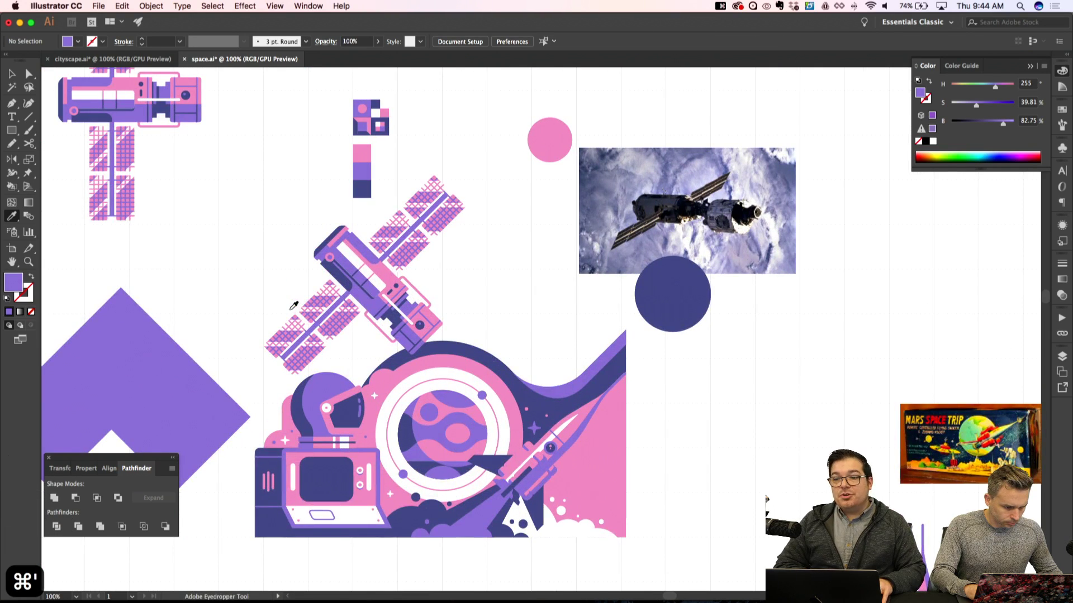
{"action": "key", "text": "a"}
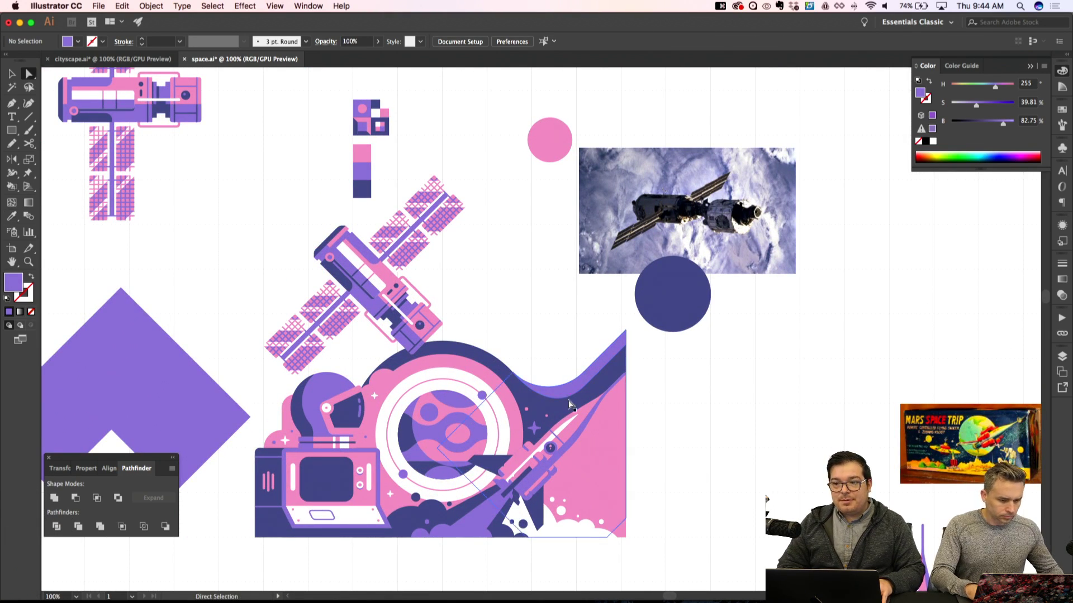
{"action": "key", "text": "super+minus"}
{"action": "key", "text": "super+apostrophe"}
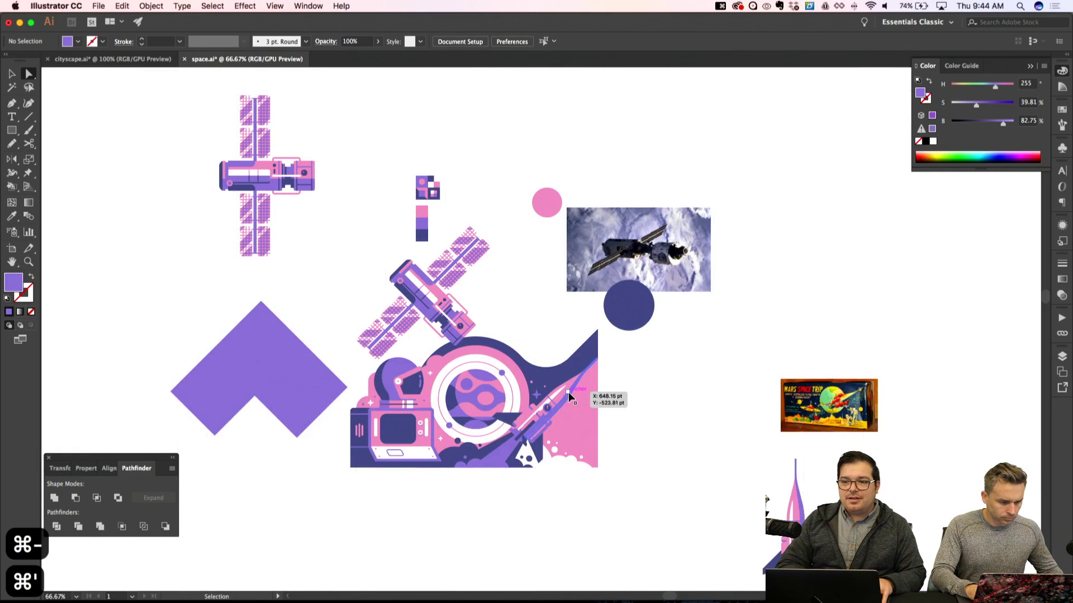
{"action": "key", "text": "super+apostrophe"}
Draw a 336 pt purple circle centered on the planet, enlarge it slightly from its center, and send it to the back
{"action": "key", "text": "super+equal"}
{"action": "key", "text": "super+equal"}
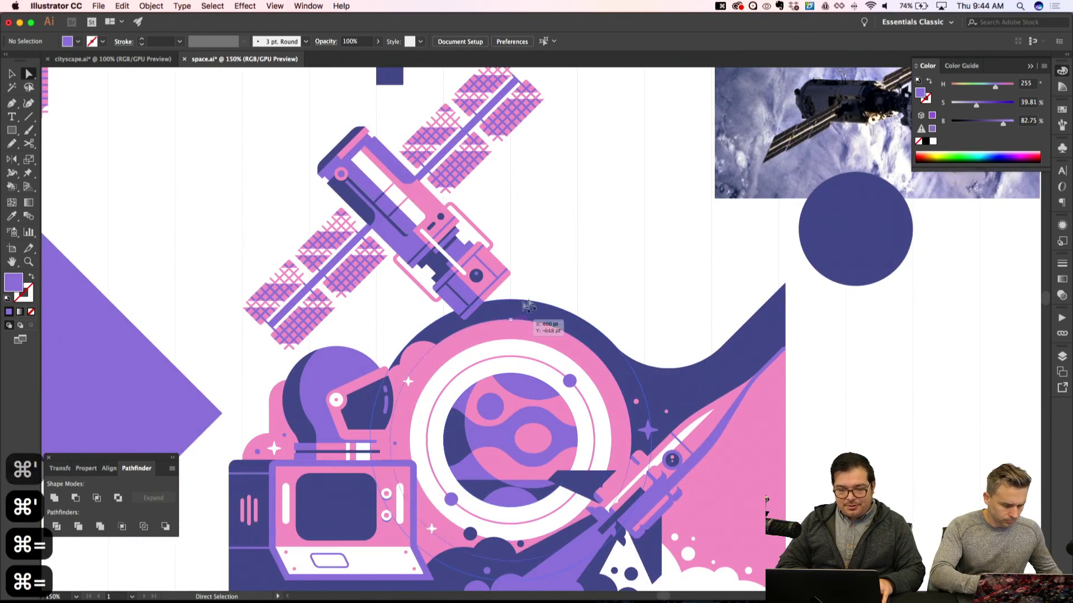
{"action": "key", "text": "l"}
{"action": "key", "text": "shift+super+apostrophe"}
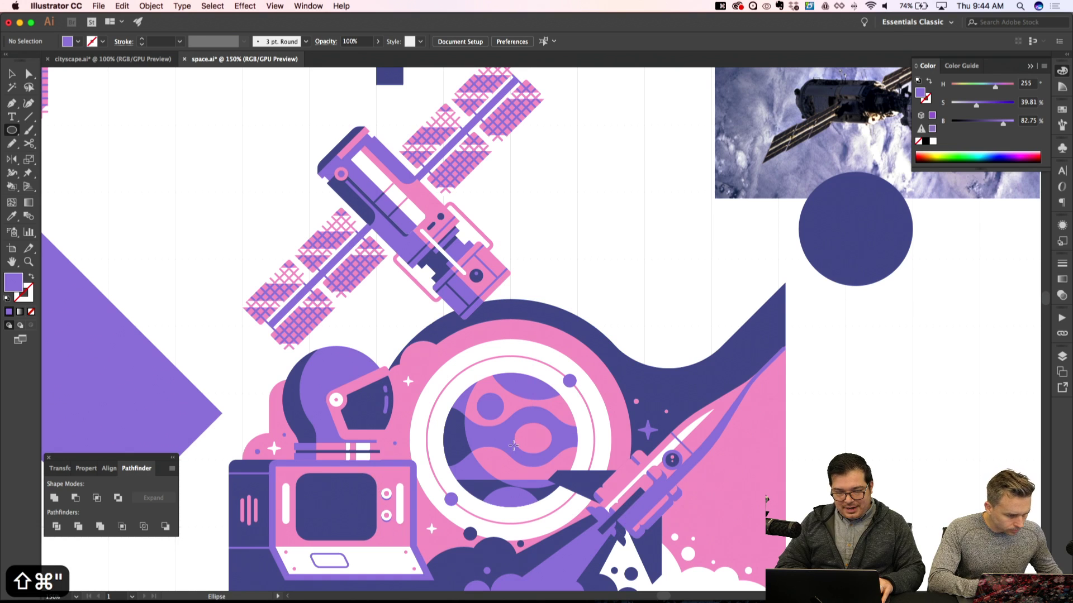
{"action": "left_click_drag", "start_coordinate": [564, 501], "coordinate": [643, 584]}
{"action": "key", "text": "v"}
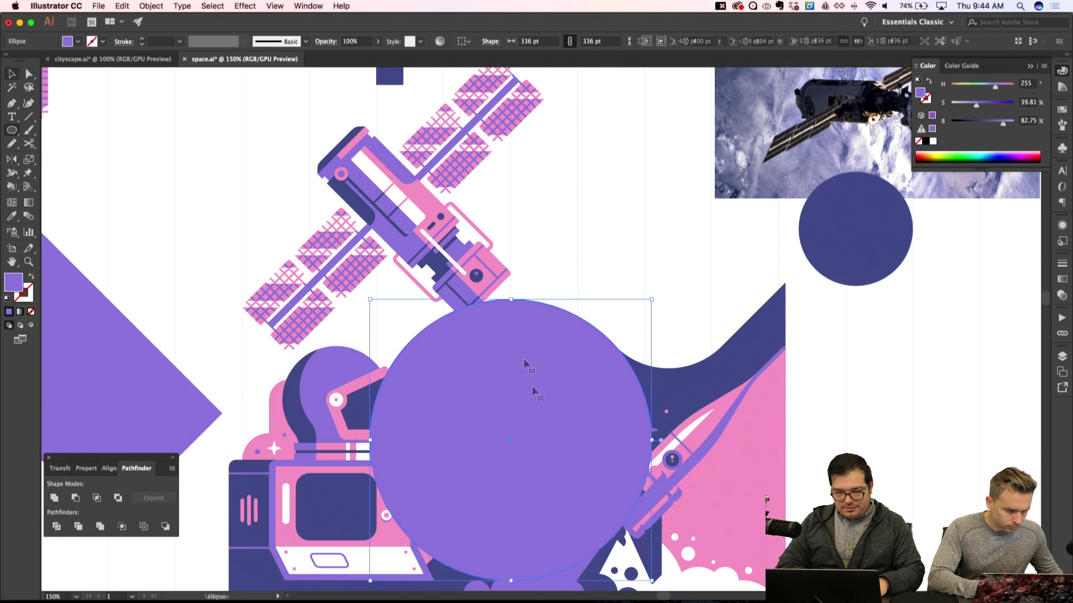
{"action": "left_click_drag", "start_coordinate": [512, 300], "coordinate": [511, 287]}
{"action": "key", "text": "super+shift+bracketleft"}
{"action": "key", "text": "super+shift+a"}
{"action": "scroll", "coordinate": [619, 372], "scroll_direction": "down", "scroll_amount": 3}
{"action": "scroll", "coordinate": [618, 371], "scroll_direction": "right", "scroll_amount": 2}
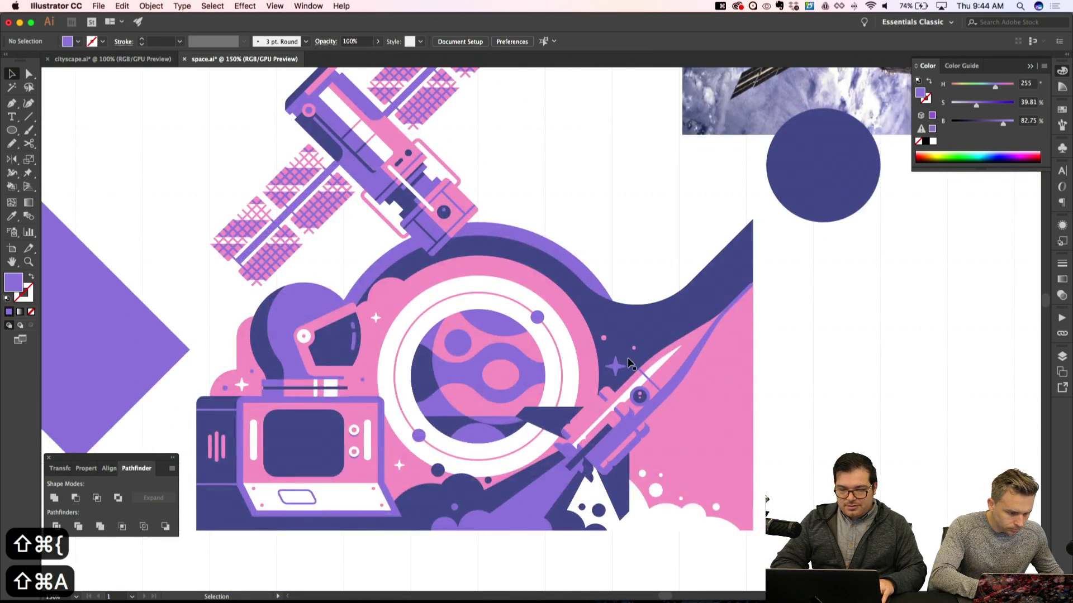
Send the tilted satellite behind the planet's backing circles
{"action": "key", "text": "super+minus"}
{"action": "scroll", "coordinate": [630, 363], "scroll_direction": "up", "scroll_amount": 2}
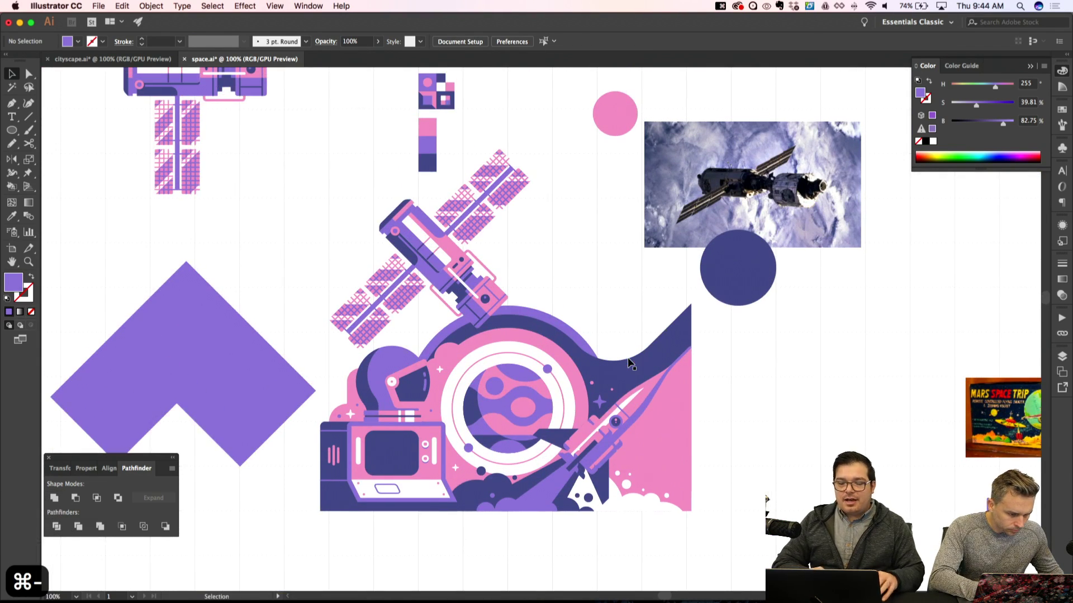
{"action": "left_click", "coordinate": [455, 274]}
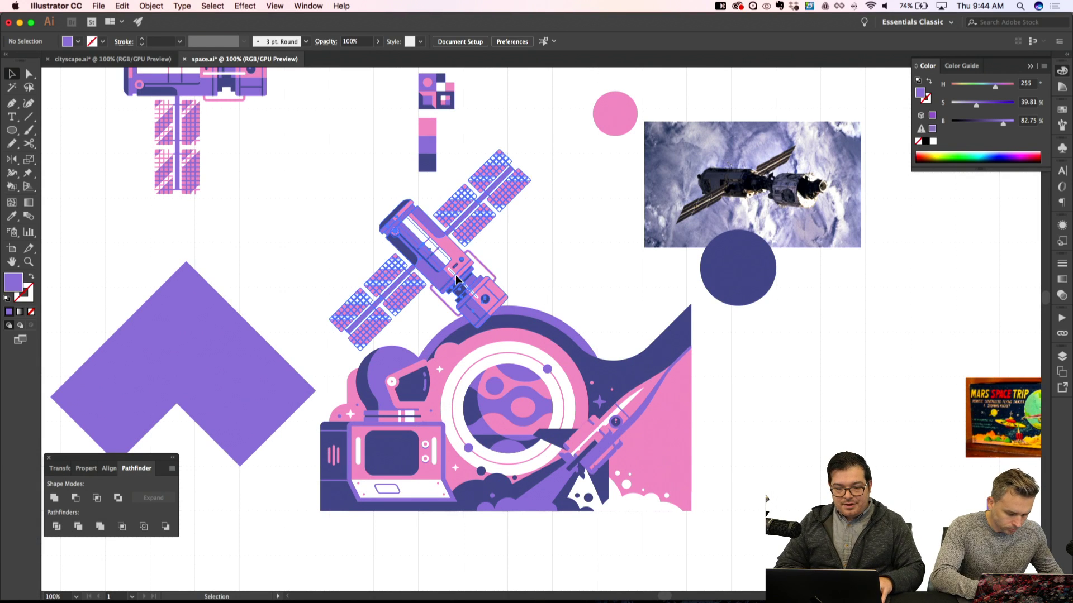
{"action": "key", "text": "shift+super+bracketleft"}
{"action": "key", "text": "shift+super+a"}
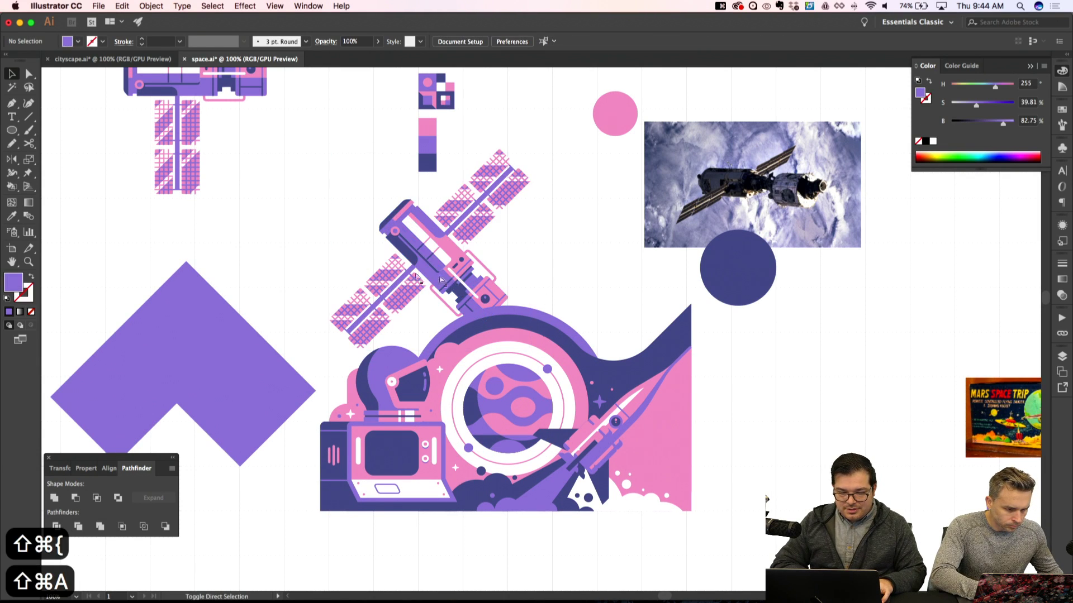
{"action": "scroll", "coordinate": [349, 264], "scroll_direction": "up", "scroll_amount": 1}
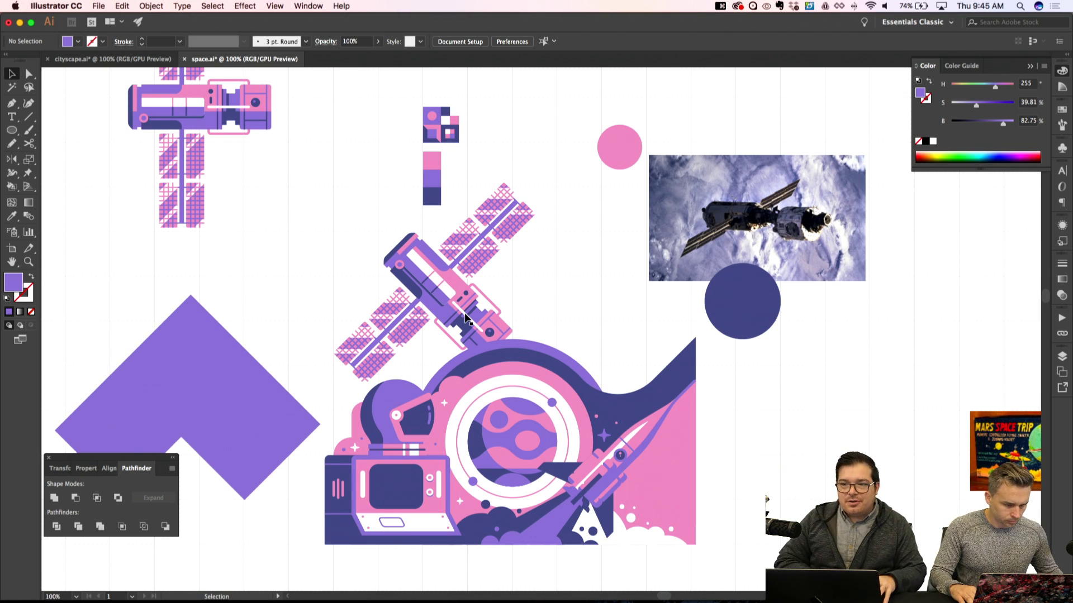
Switch to Chrome and search Google Images for "retro robot" in a new tab
{"action": "mouse_move", "coordinate": [359, 583]}
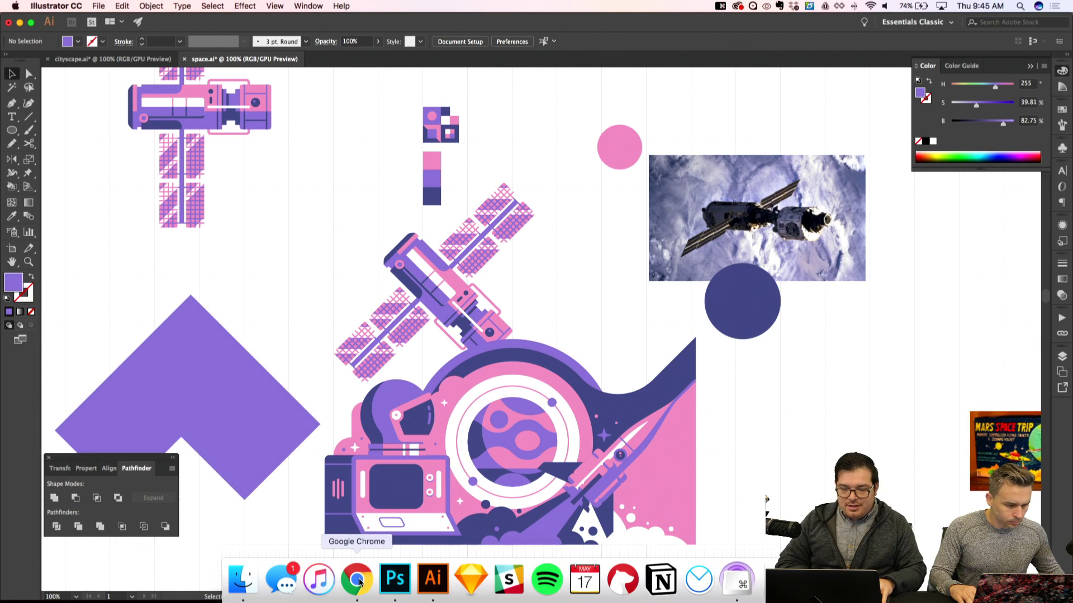
{"action": "left_click", "coordinate": [357, 581]}
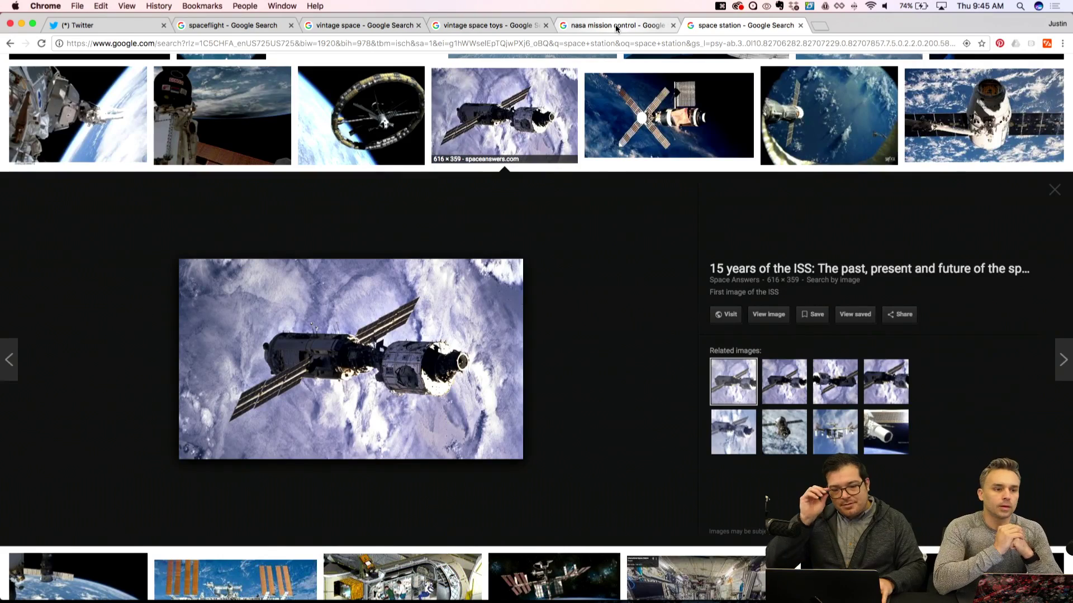
{"action": "key", "text": "super+t"}
{"action": "type", "text": "retro "}
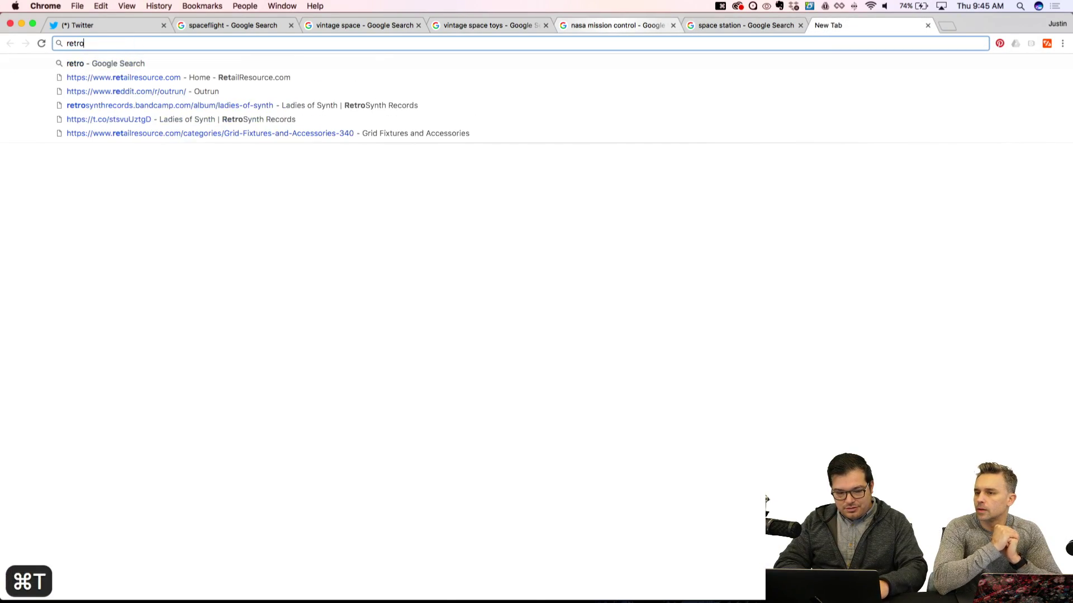
{"action": "type", "text": "robot"}
{"action": "key", "text": "Return"}
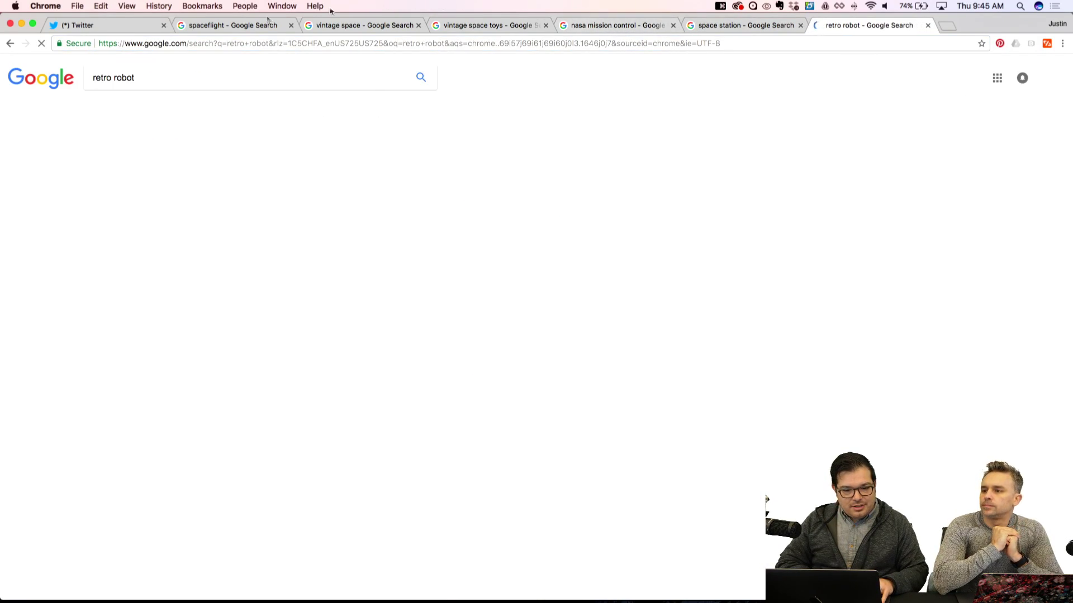
{"action": "left_click", "coordinate": [133, 111]}
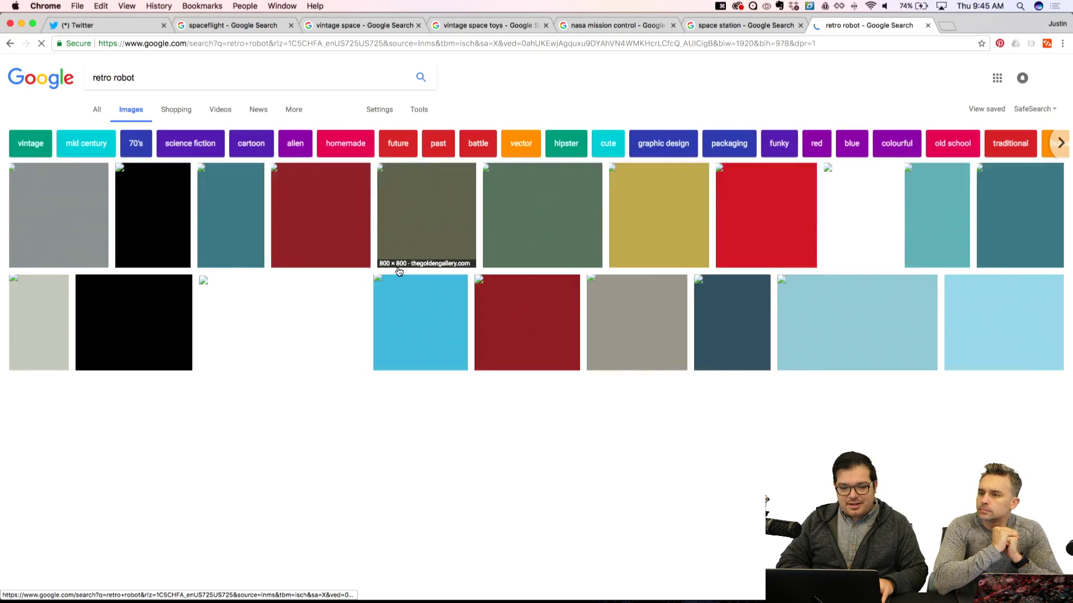
Look through the retro robot image results for a character reference
{"action": "scroll", "coordinate": [424, 256], "scroll_direction": "down", "scroll_amount": 1}
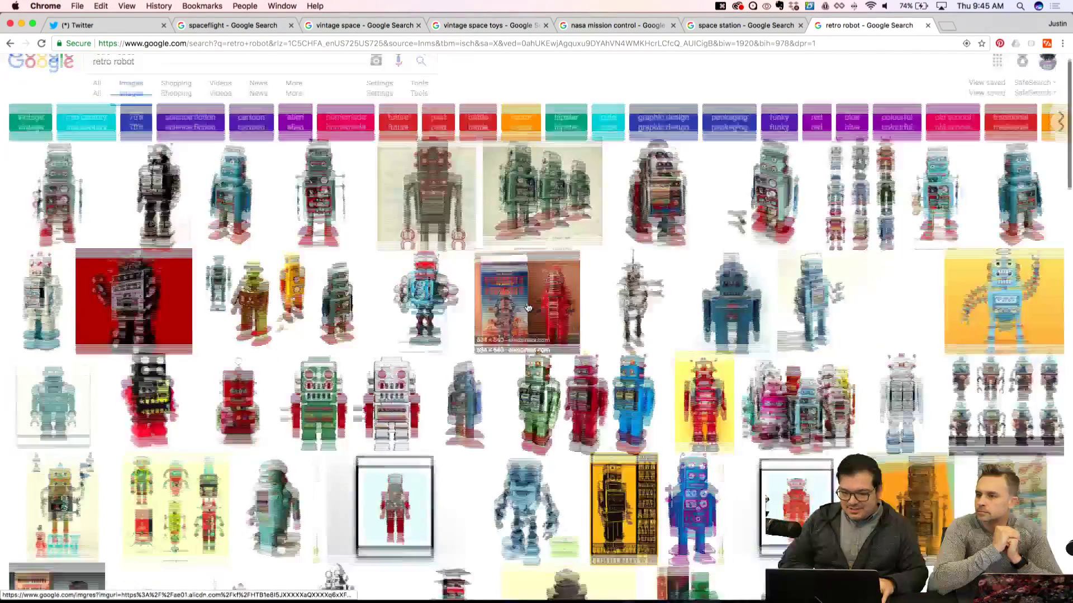
{"action": "scroll", "coordinate": [619, 341], "scroll_direction": "down", "scroll_amount": 4}
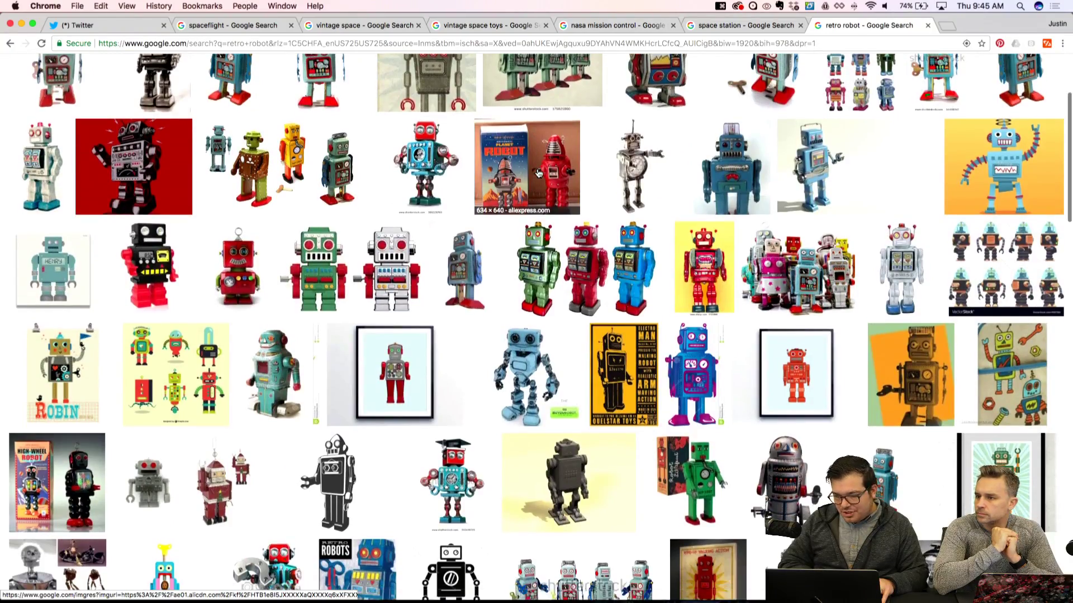
{"action": "scroll", "coordinate": [538, 173], "scroll_direction": "down", "scroll_amount": 5}
{"action": "scroll", "coordinate": [677, 335], "scroll_direction": "down", "scroll_amount": 3}
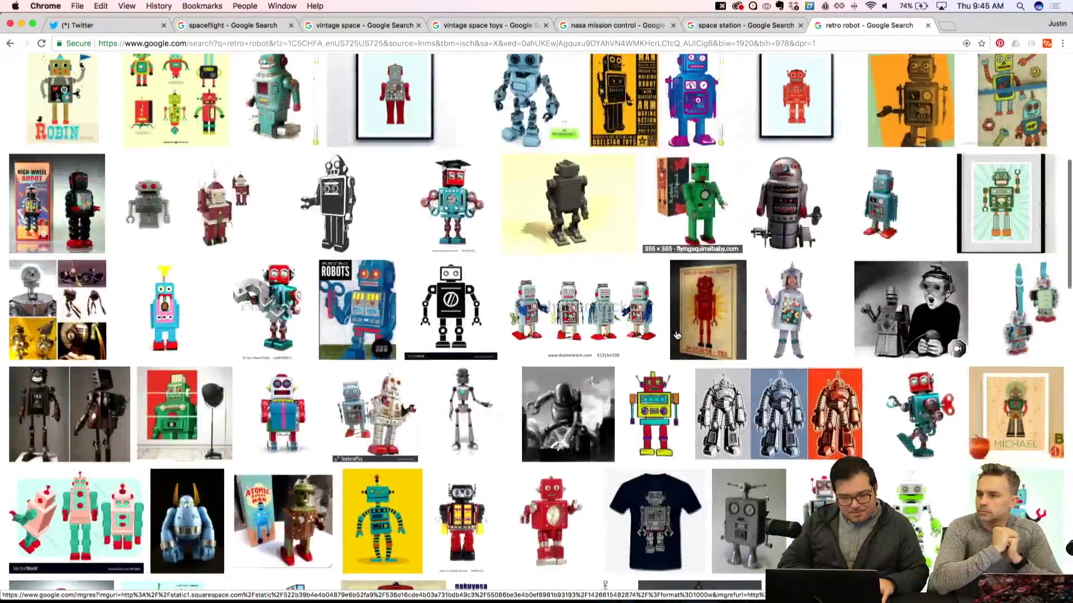
{"action": "scroll", "coordinate": [675, 335], "scroll_direction": "up", "scroll_amount": 5}
{"action": "scroll", "coordinate": [676, 335], "scroll_direction": "up", "scroll_amount": 2}
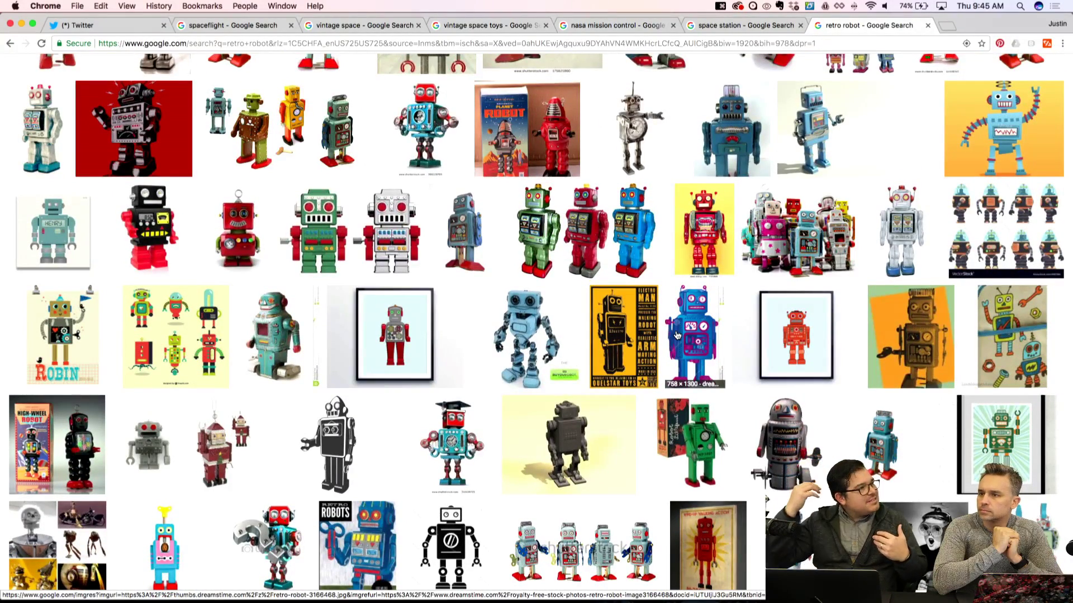
{"action": "scroll", "coordinate": [677, 335], "scroll_direction": "up", "scroll_amount": 5}
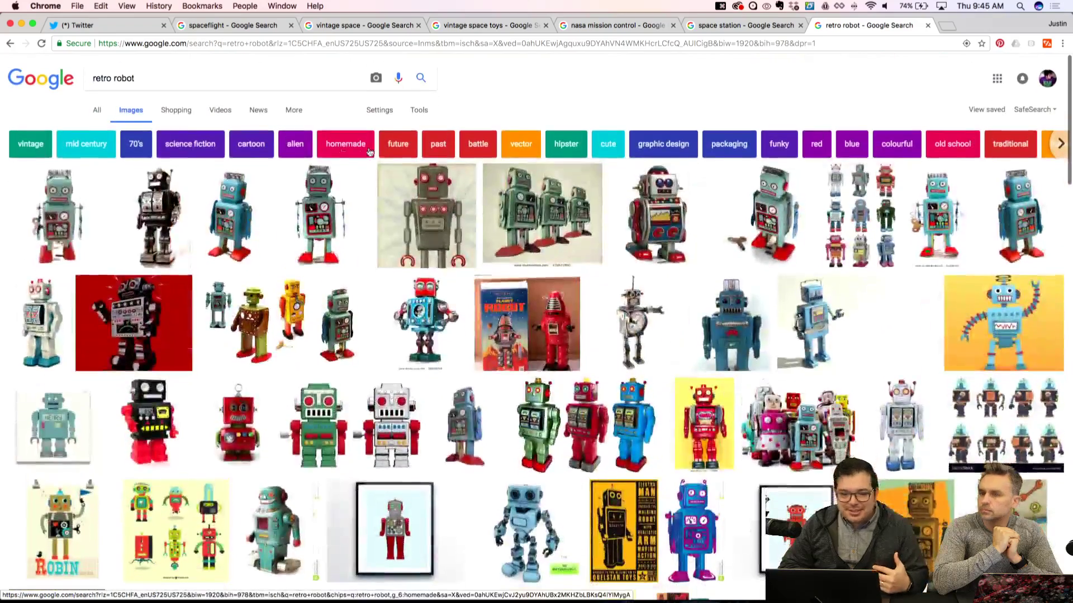
Change the image search to "vintage movie robot" and open the preview of the standing Robby the Robot picture
{"action": "double_click", "coordinate": [111, 78]}
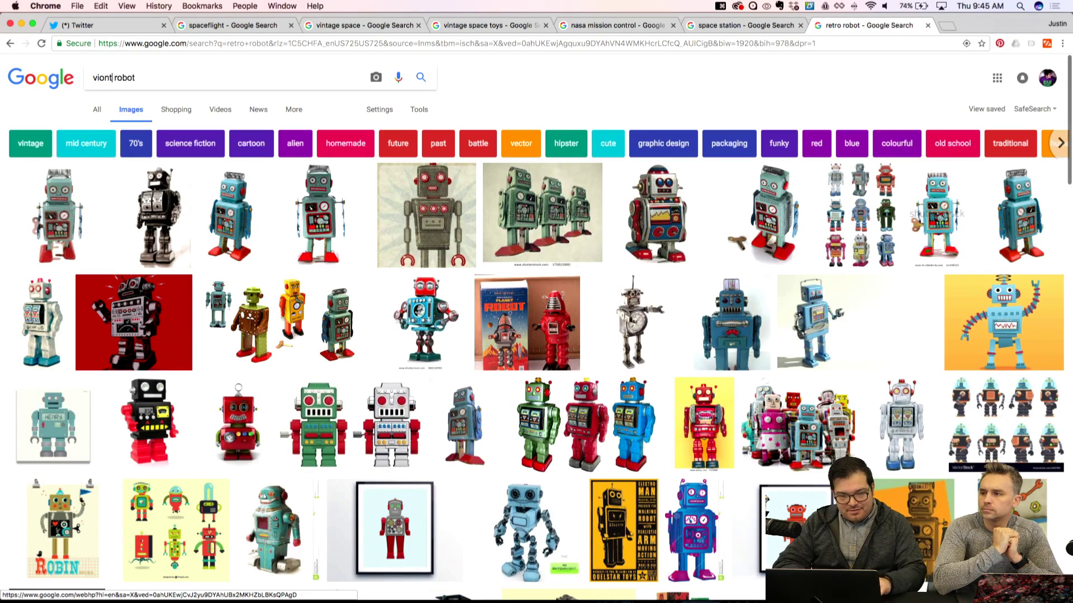
{"action": "type", "text": "viontage movie"}
{"action": "key", "text": "Return"}
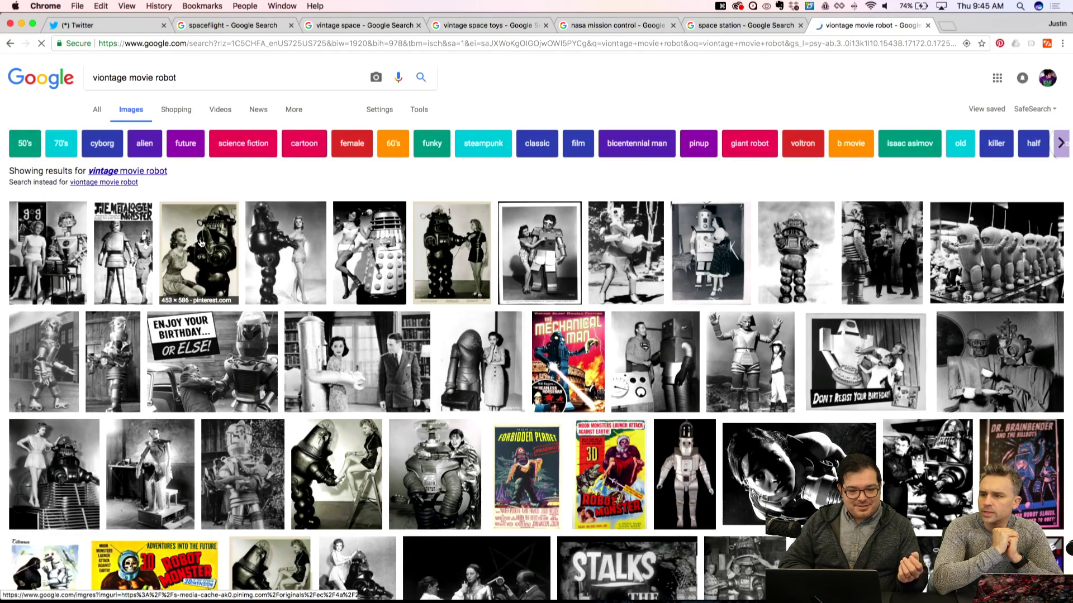
{"action": "left_click", "coordinate": [795, 244]}
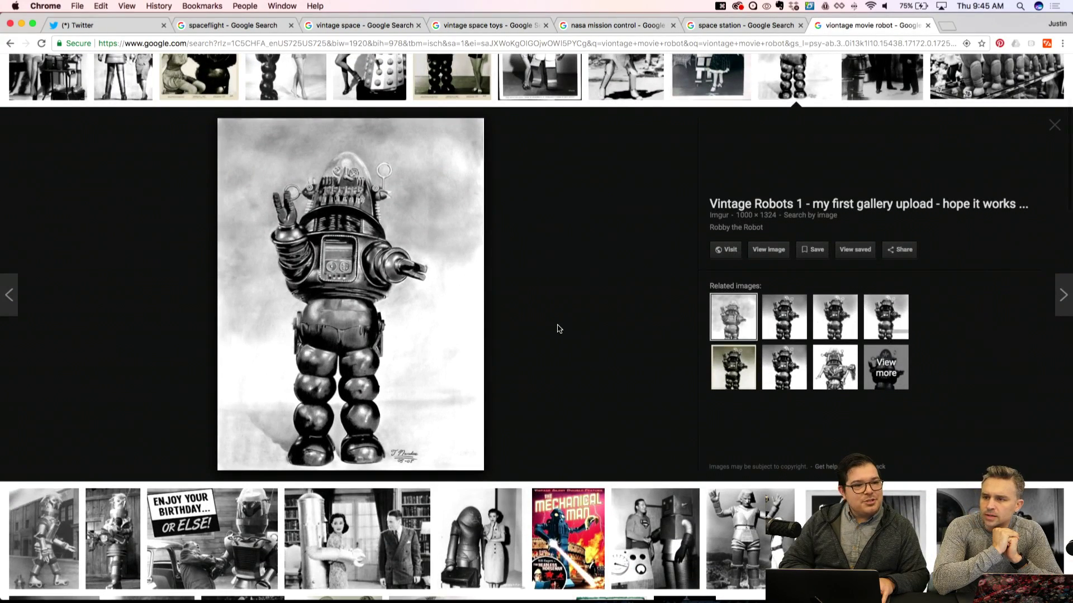
Browse the neighboring movie robot results, then copy the previewed Robby the Robot image
{"action": "scroll", "coordinate": [556, 329], "scroll_direction": "down", "scroll_amount": 5}
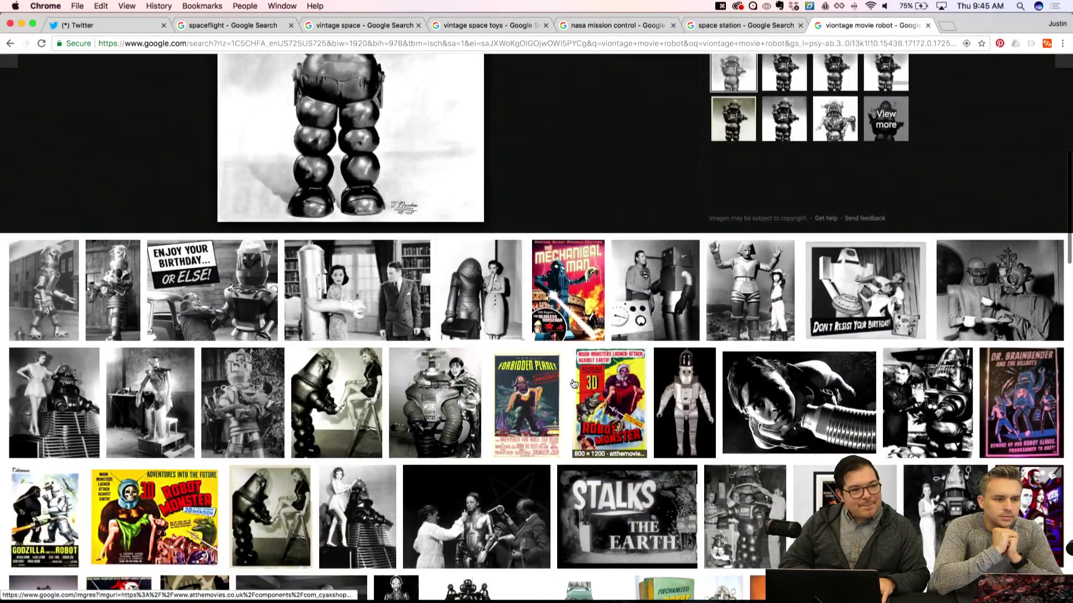
{"action": "scroll", "coordinate": [573, 383], "scroll_direction": "down", "scroll_amount": 2}
{"action": "scroll", "coordinate": [573, 384], "scroll_direction": "up", "scroll_amount": 1}
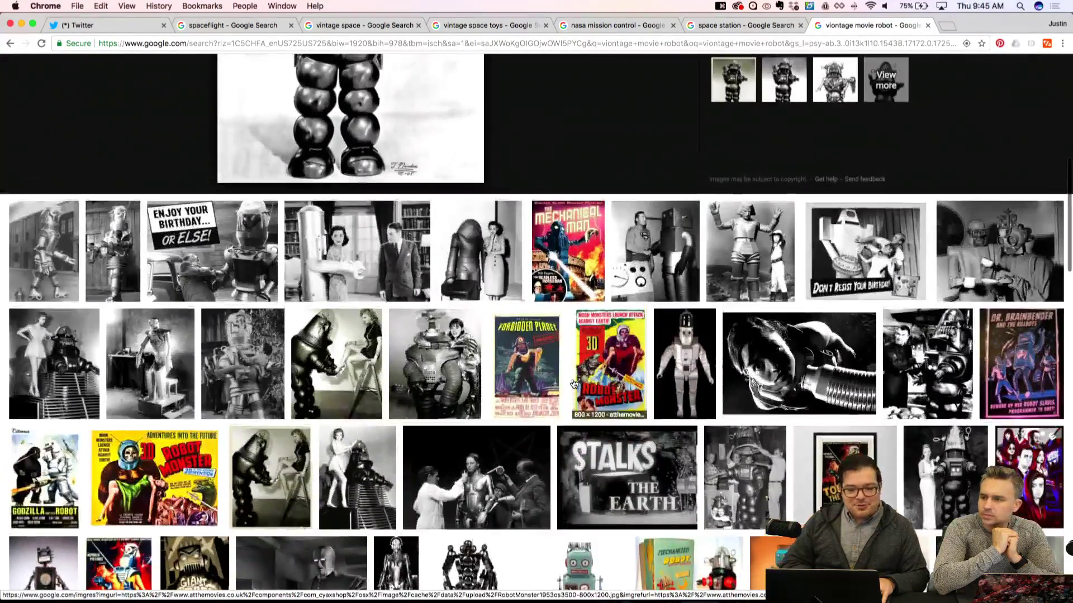
{"action": "scroll", "coordinate": [665, 337], "scroll_direction": "up", "scroll_amount": 2}
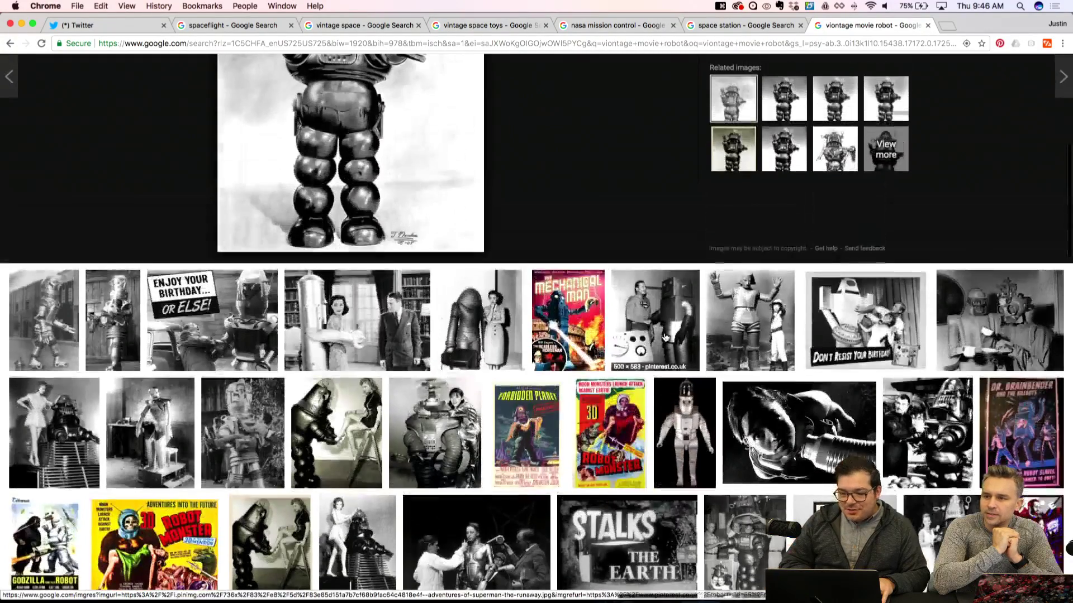
{"action": "scroll", "coordinate": [665, 336], "scroll_direction": "up", "scroll_amount": 6}
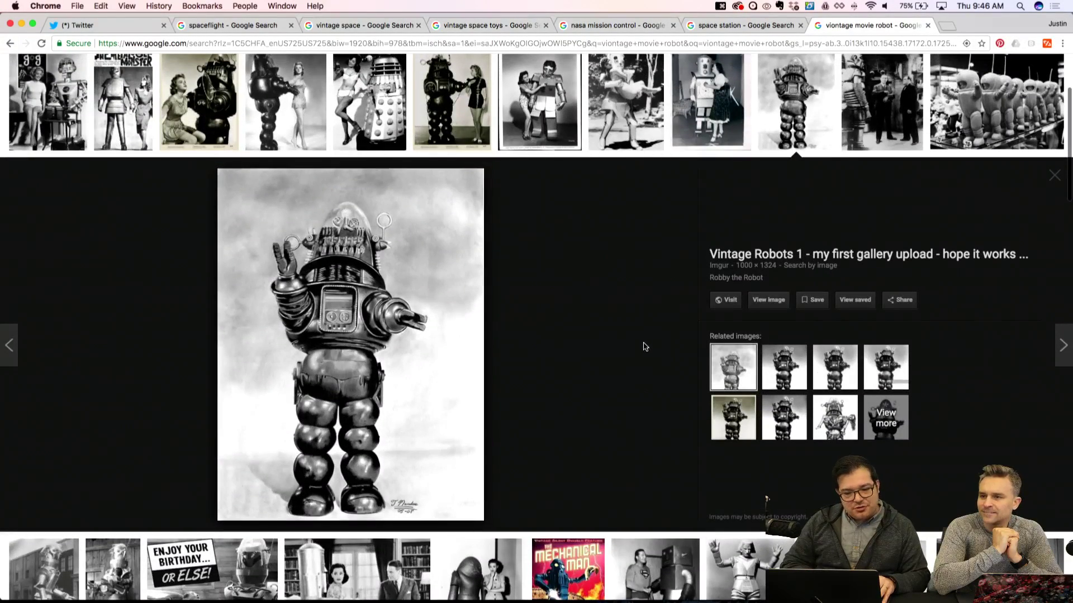
{"action": "right_click", "coordinate": [381, 284]}
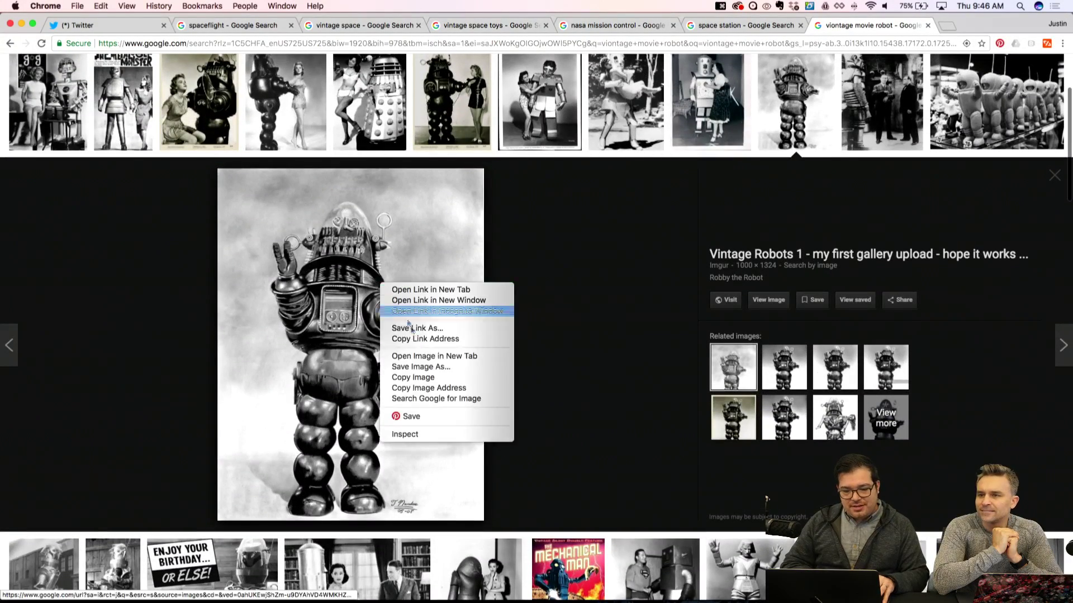
{"action": "left_click", "coordinate": [420, 378]}
Switch to Illustrator, paste the robot image into space.ai, and scale it down beside the illustration
{"action": "mouse_move", "coordinate": [433, 601]}
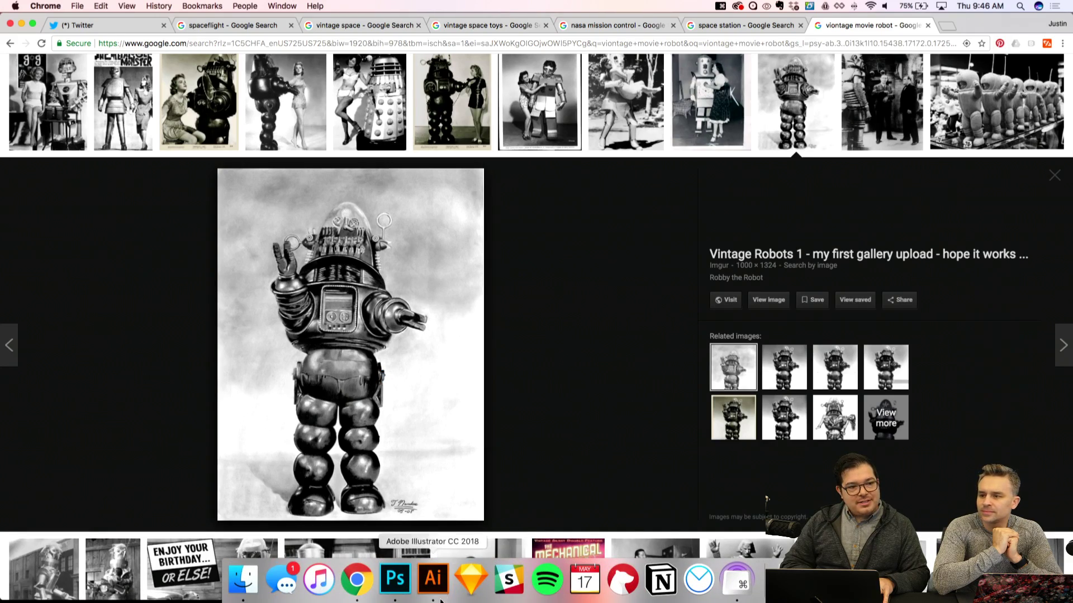
{"action": "left_click", "coordinate": [434, 587]}
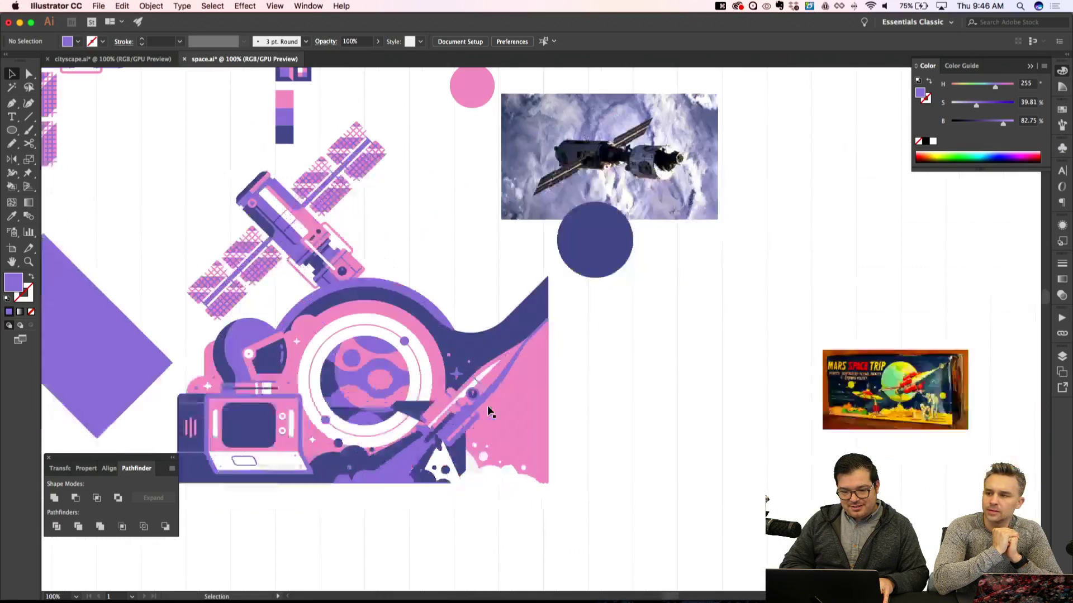
{"action": "scroll", "coordinate": [488, 412], "scroll_direction": "down", "scroll_amount": 5}
{"action": "key", "text": "super+v"}
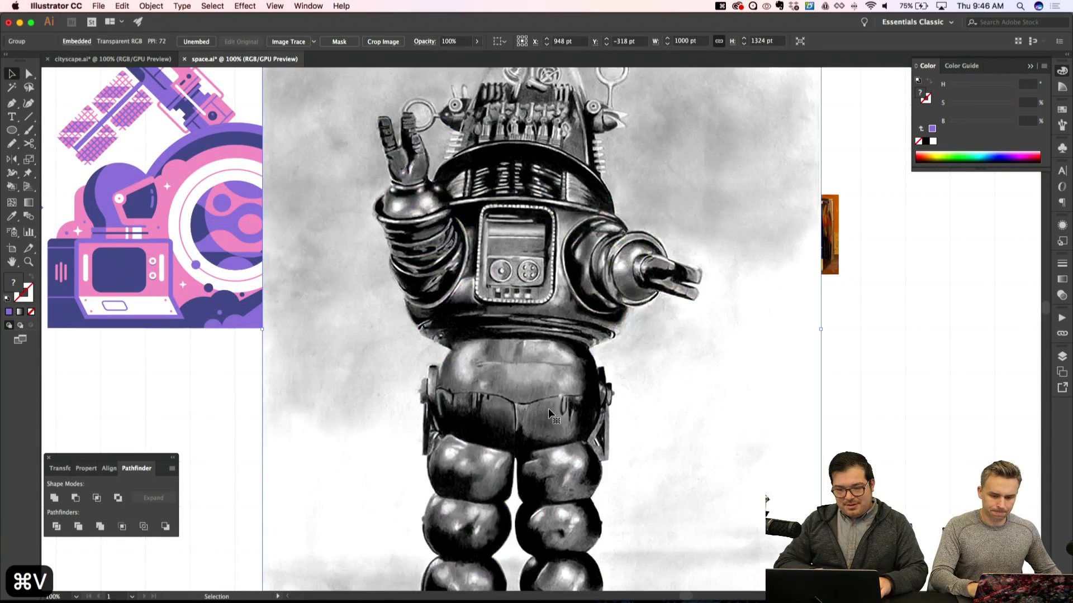
{"action": "key", "text": "super+minus"}
{"action": "key", "text": "super+minus"}
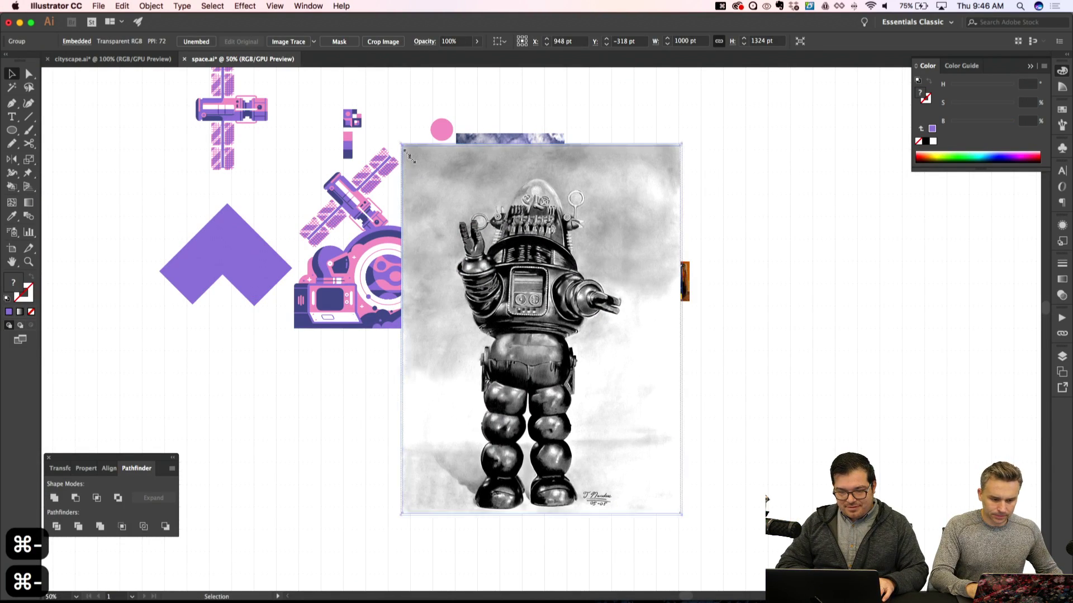
{"action": "left_click_drag", "start_coordinate": [409, 158], "coordinate": [457, 229]}
{"action": "key", "text": "shift+super+a"}
{"action": "key", "text": "super+equal"}
{"action": "key", "text": "super+equal"}
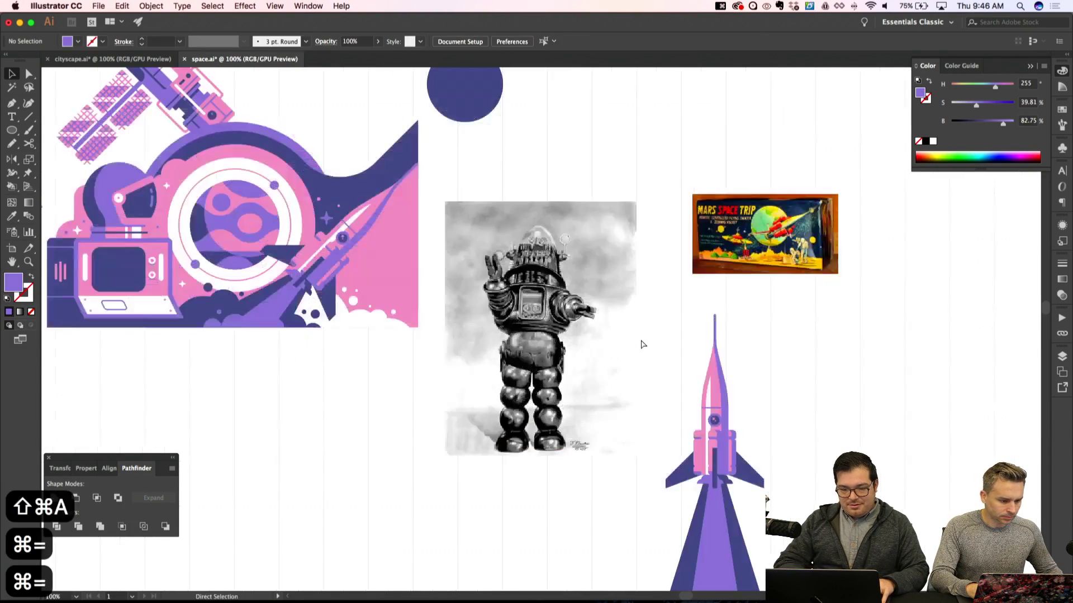
Examine the planet, satellite and rocket composition alongside the reference images at 150% zoom
{"action": "key", "text": "super+equal"}
{"action": "scroll", "coordinate": [387, 251], "scroll_direction": "up", "scroll_amount": 4}
{"action": "scroll", "coordinate": [387, 251], "scroll_direction": "left", "scroll_amount": 3}
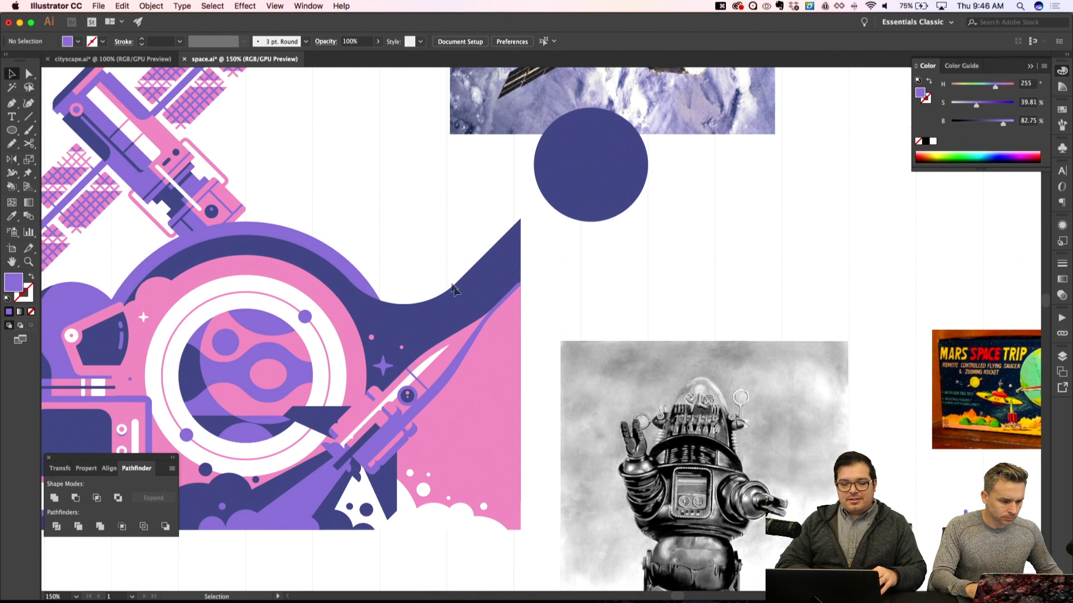
{"action": "scroll", "coordinate": [171, 147], "scroll_direction": "up", "scroll_amount": 2}
{"action": "scroll", "coordinate": [171, 147], "scroll_direction": "left", "scroll_amount": 2}
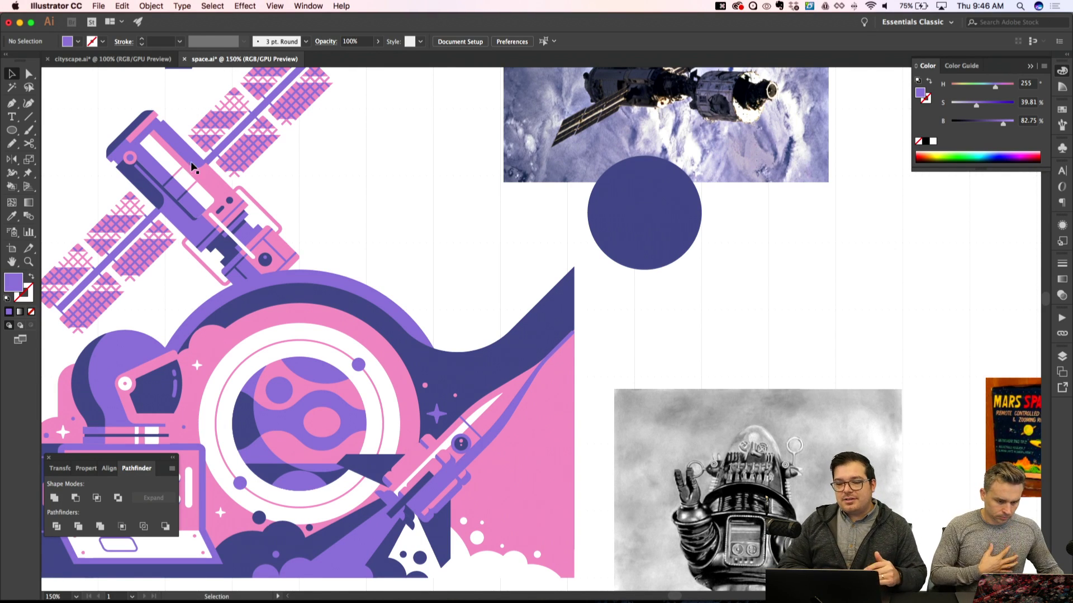
{"action": "scroll", "coordinate": [312, 224], "scroll_direction": "down", "scroll_amount": 2}
{"action": "scroll", "coordinate": [311, 224], "scroll_direction": "right", "scroll_amount": 2}
{"action": "scroll", "coordinate": [312, 224], "scroll_direction": "up", "scroll_amount": 2}
{"action": "scroll", "coordinate": [312, 224], "scroll_direction": "left", "scroll_amount": 2}
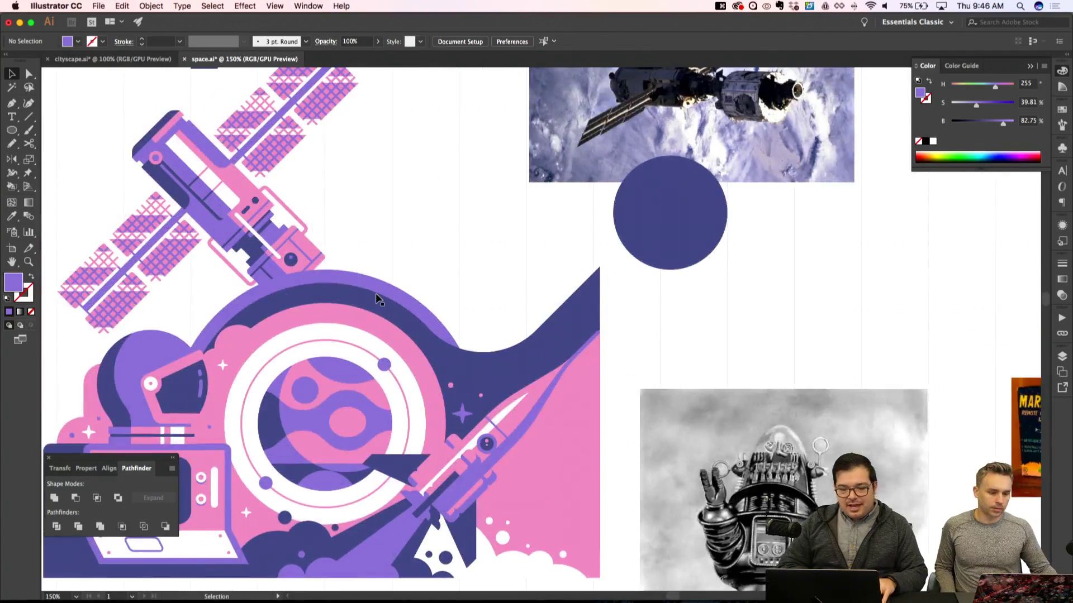
Draw a purple ellipse in the empty area above the robot reference and resize it to 160 × 256 pt
{"action": "scroll", "coordinate": [596, 259], "scroll_direction": "down", "scroll_amount": 3}
{"action": "scroll", "coordinate": [597, 260], "scroll_direction": "right", "scroll_amount": 4}
{"action": "key", "text": "p"}
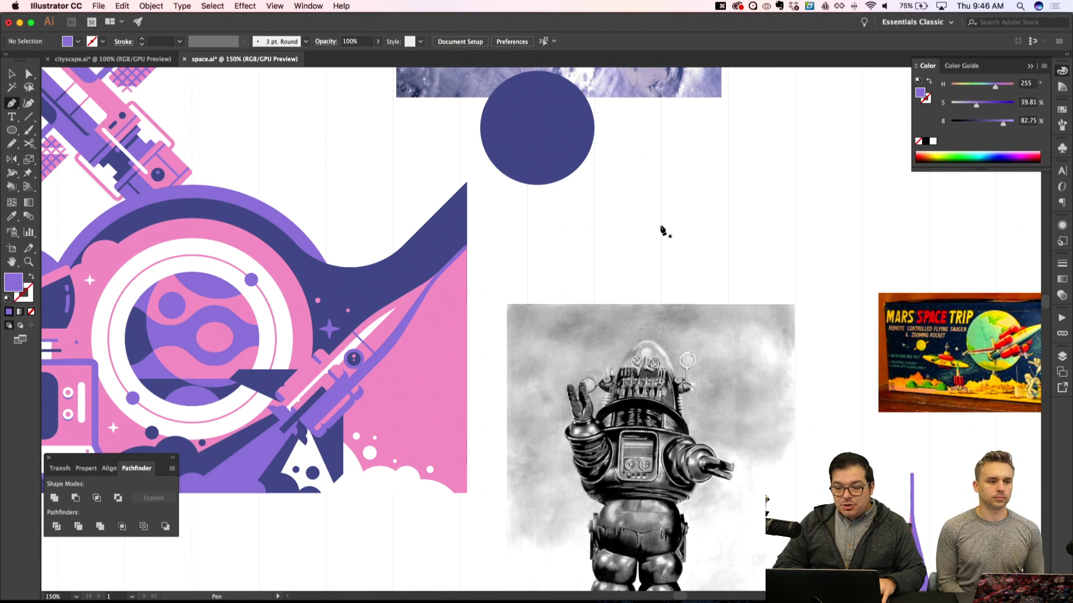
{"action": "key", "text": "l"}
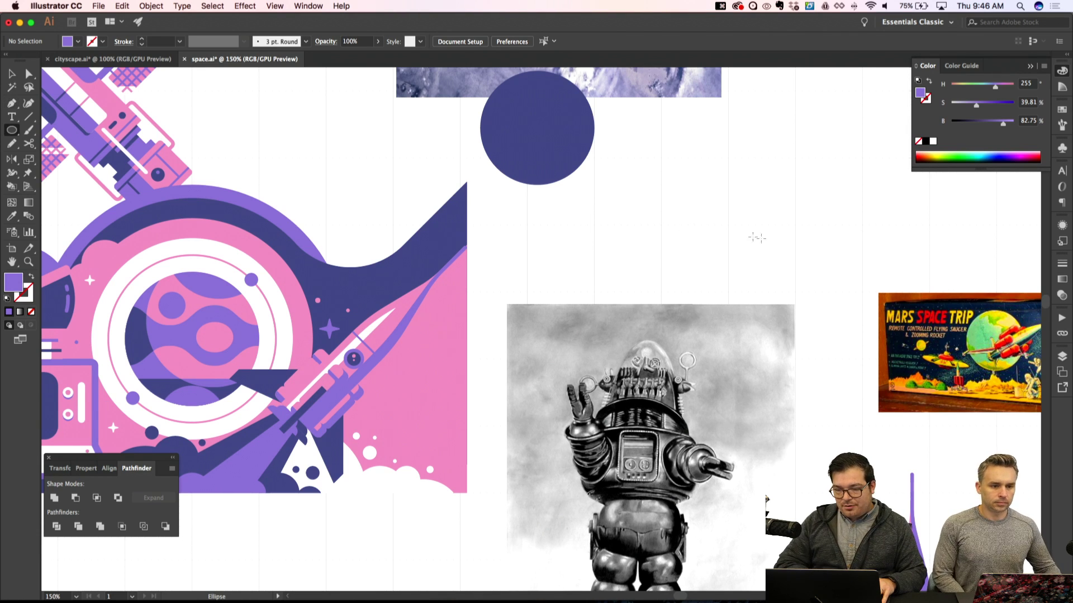
{"action": "left_click_drag", "start_coordinate": [795, 225], "coordinate": [821, 279]}
{"action": "key", "text": "v"}
{"action": "left_click_drag", "start_coordinate": [795, 164], "coordinate": [793, 117]}
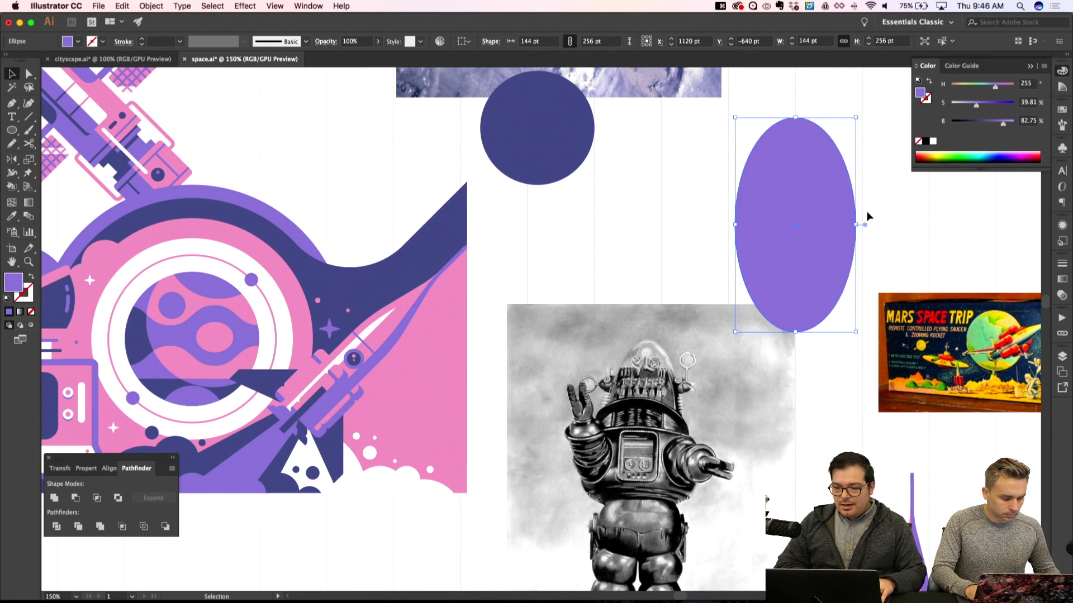
{"action": "left_click_drag", "start_coordinate": [855, 224], "coordinate": [863, 226]}
{"action": "key", "text": "super+shift+a"}
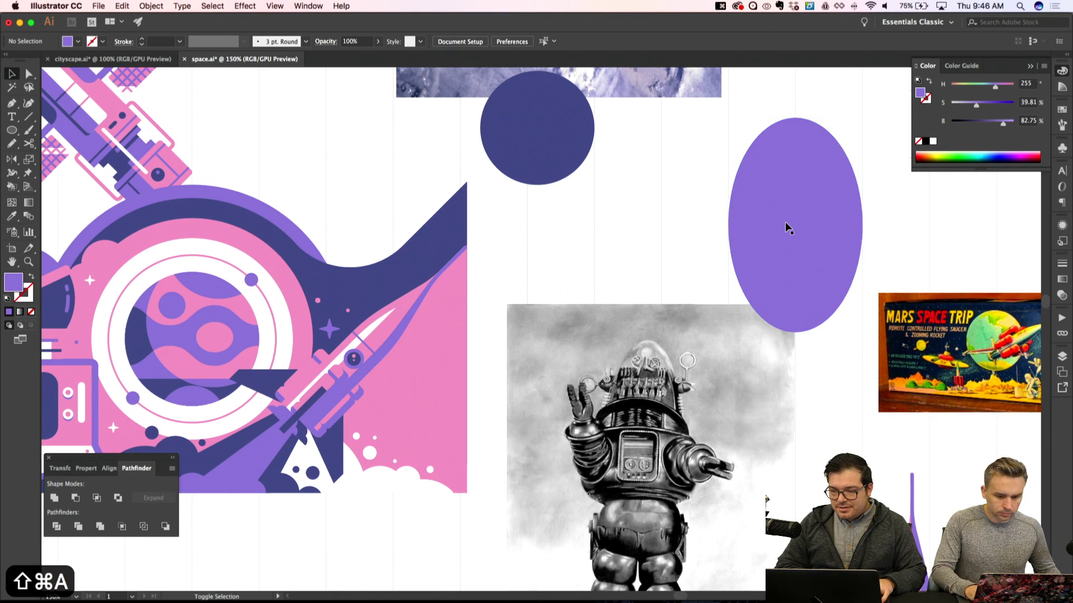
Cut away the ellipse's lower half by subtracting a rectangle whose top edge runs through the ellipse's center, leaving a dome
{"action": "scroll", "coordinate": [785, 227], "scroll_direction": "right", "scroll_amount": 3}
{"action": "scroll", "coordinate": [786, 228], "scroll_direction": "up", "scroll_amount": 1}
{"action": "key", "text": "a"}
{"action": "left_click", "coordinate": [744, 208]}
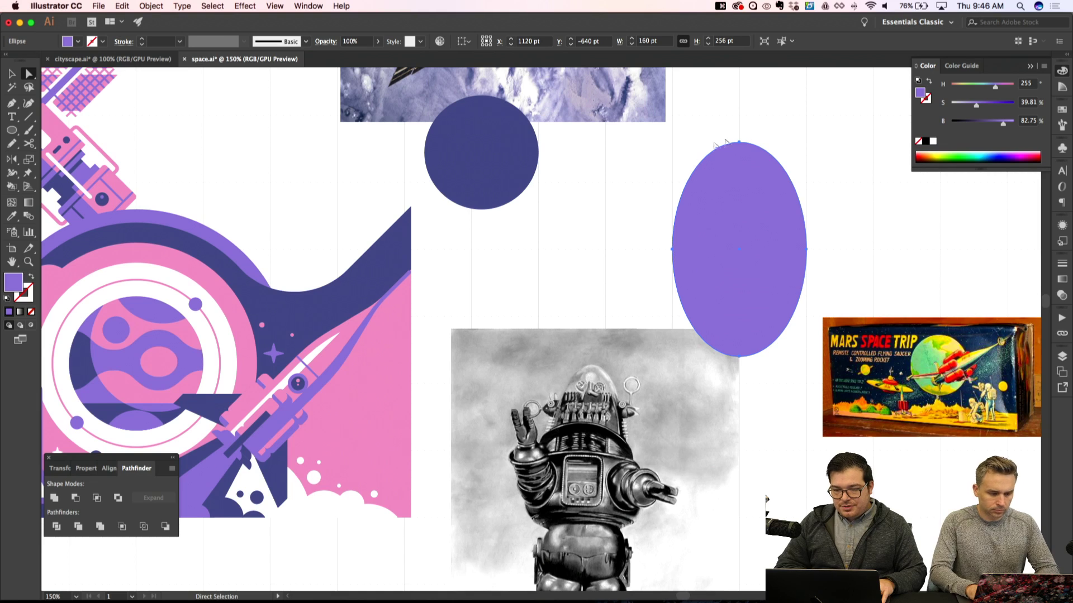
{"action": "scroll", "coordinate": [693, 338], "scroll_direction": "right", "scroll_amount": 2}
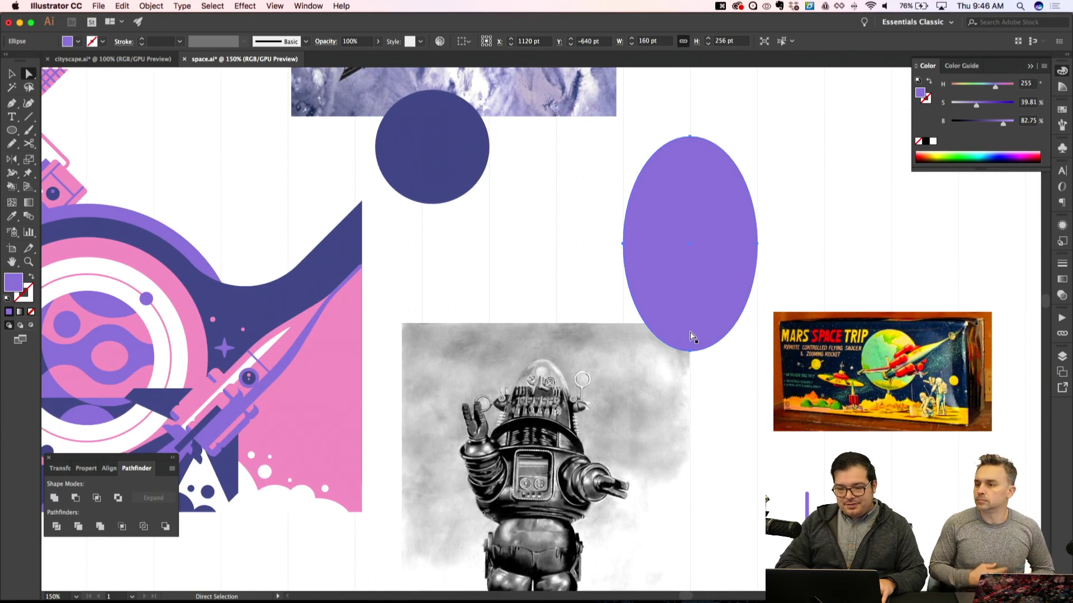
{"action": "key", "text": "m"}
{"action": "mouse_move", "coordinate": [569, 243]}
{"action": "left_mouse_down"}
{"action": "mouse_move", "coordinate": [830, 359]}
{"action": "mouse_move", "coordinate": [830, 398]}
{"action": "left_mouse_up"}
{"action": "left_click", "coordinate": [695, 222], "text": "shift"}
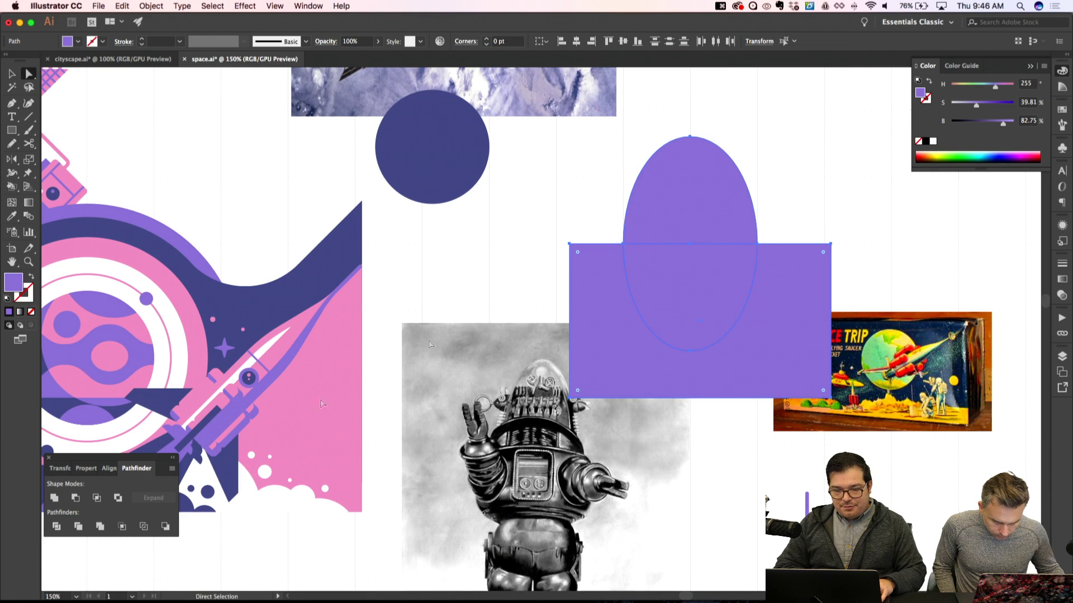
{"action": "left_click", "coordinate": [75, 498]}
{"action": "key", "text": "super+shift+a"}
Stretch the purple dome upward from its flat base until its top point sits at Y -784 pt, and select that point
{"action": "key", "text": "v"}
{"action": "left_click", "coordinate": [671, 220]}
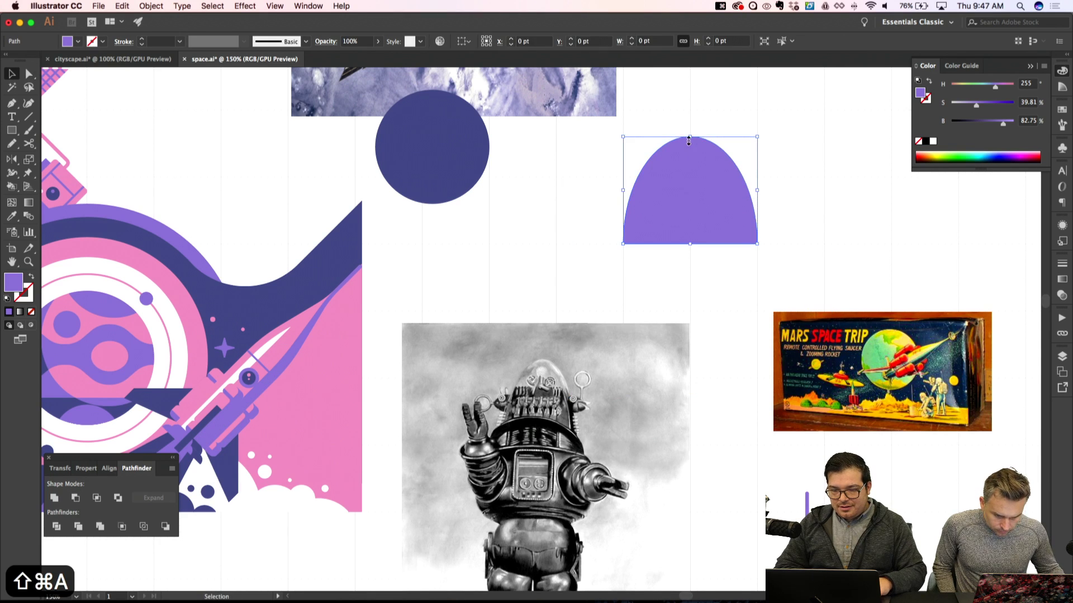
{"action": "key", "text": "a"}
{"action": "left_click_drag", "start_coordinate": [689, 135], "coordinate": [689, 123]}
{"action": "key", "text": "super+shift+a"}
{"action": "key", "text": "a"}
{"action": "left_click", "coordinate": [690, 123]}
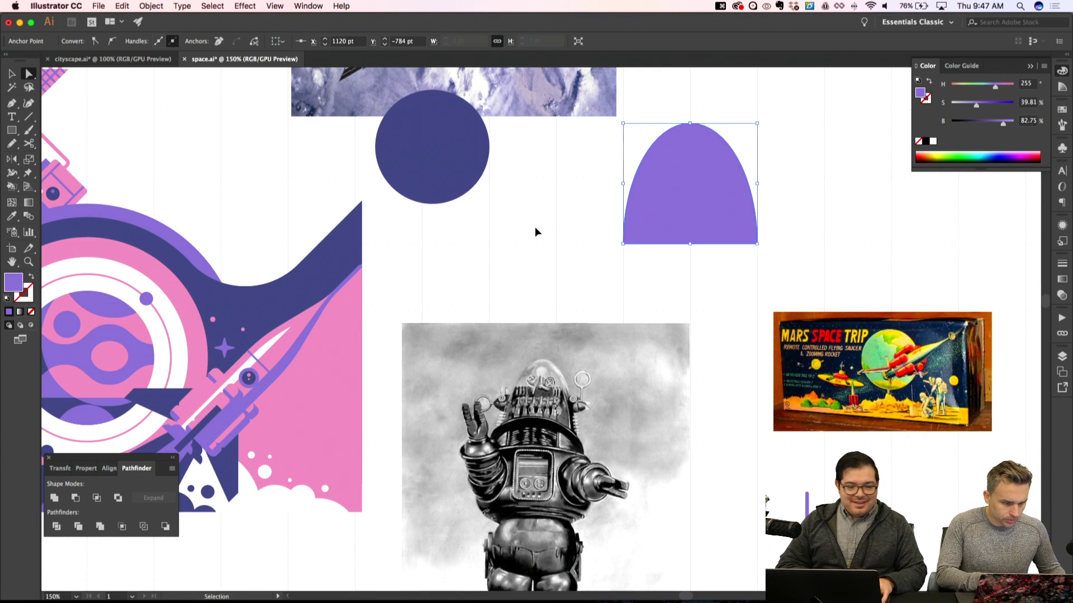
Draw a 176 × 8 pt purple rectangle along the dome's flat base, overhanging it equally on both sides
{"action": "key", "text": "super+shift+a"}
{"action": "scroll", "coordinate": [536, 230], "scroll_direction": "up", "scroll_amount": 3}
{"action": "scroll", "coordinate": [536, 230], "scroll_direction": "right", "scroll_amount": 3}
{"action": "scroll", "coordinate": [605, 274], "scroll_direction": "down", "scroll_amount": 1}
{"action": "scroll", "coordinate": [605, 273], "scroll_direction": "right", "scroll_amount": 1}
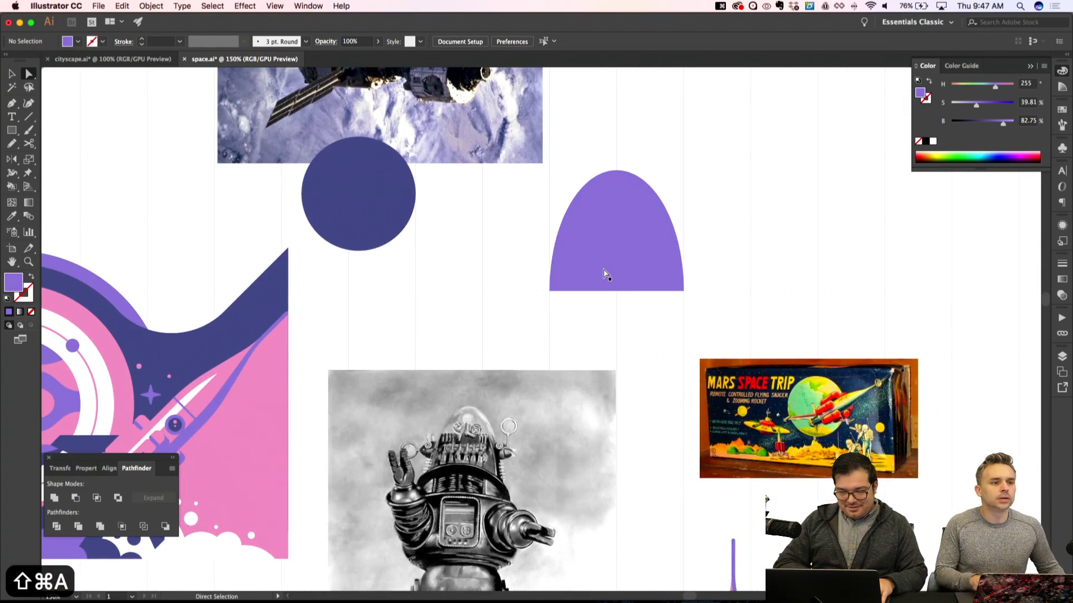
{"action": "key", "text": "m"}
{"action": "scroll", "coordinate": [609, 273], "scroll_direction": "up", "scroll_amount": 1}
{"action": "scroll", "coordinate": [609, 272], "scroll_direction": "right", "scroll_amount": 1}
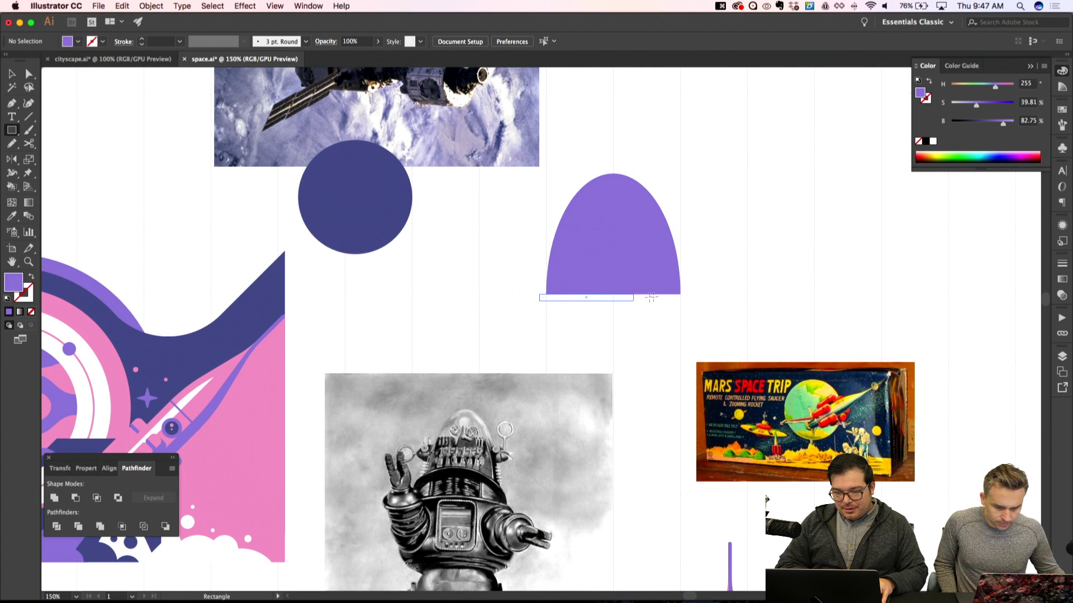
{"action": "left_click_drag", "start_coordinate": [689, 303], "coordinate": [687, 301]}
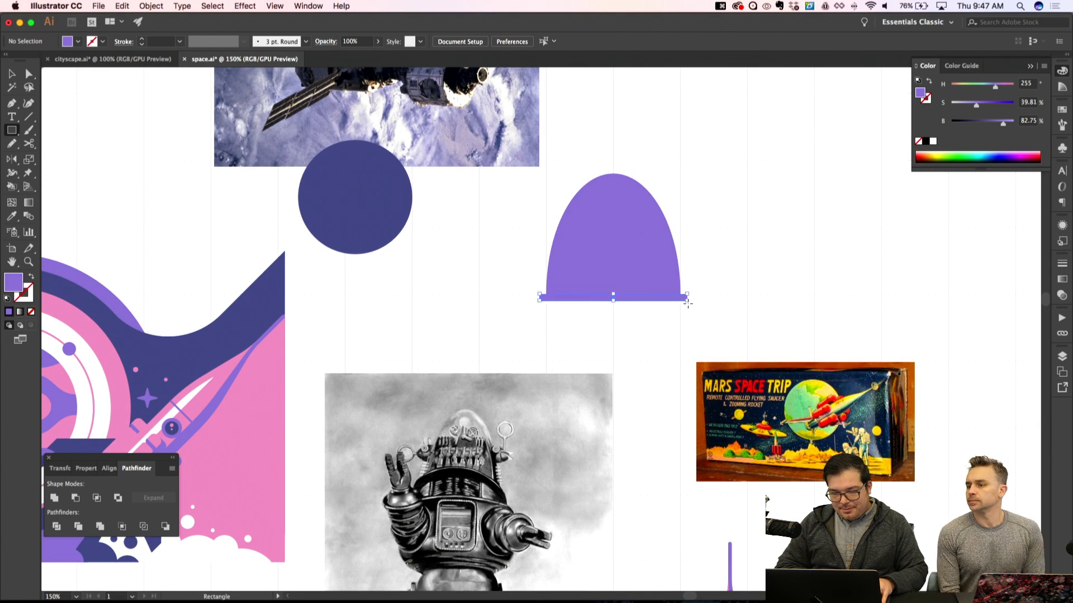
{"action": "scroll", "coordinate": [615, 290], "scroll_direction": "up", "scroll_amount": 1}
{"action": "scroll", "coordinate": [615, 291], "scroll_direction": "left", "scroll_amount": 1}
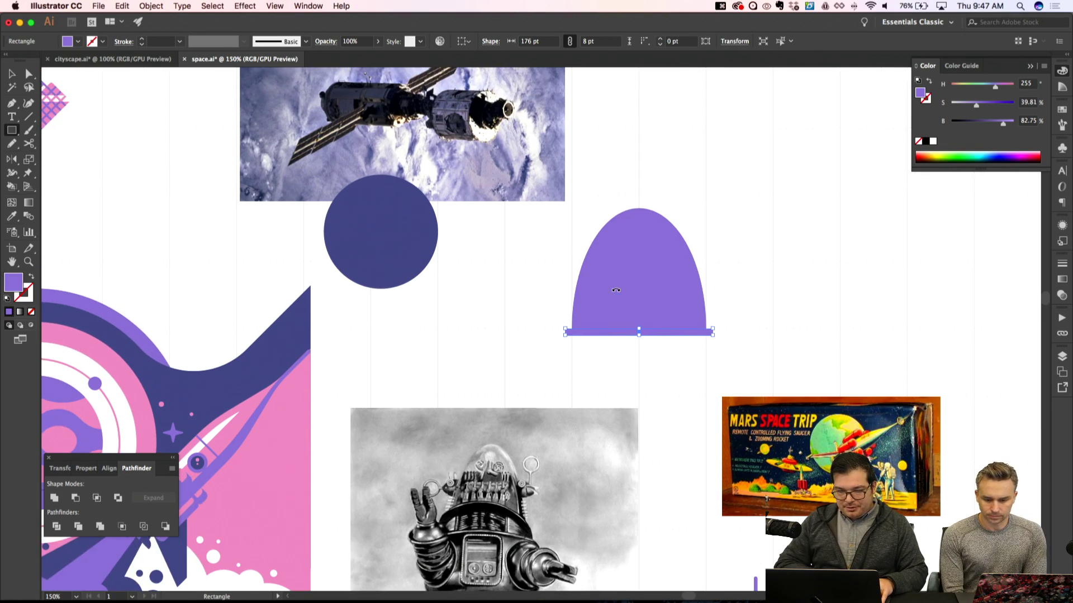
Fill the base rectangle with the illustration's pink and extend its lower edge downward to double its height
{"action": "key", "text": "i"}
{"action": "scroll", "coordinate": [620, 282], "scroll_direction": "left", "scroll_amount": 3}
{"action": "scroll", "coordinate": [620, 283], "scroll_direction": "down", "scroll_amount": 2}
{"action": "left_click", "coordinate": [450, 352]}
{"action": "key", "text": "shift+super+a"}
{"action": "scroll", "coordinate": [693, 275], "scroll_direction": "right", "scroll_amount": 5}
{"action": "scroll", "coordinate": [693, 275], "scroll_direction": "up", "scroll_amount": 2}
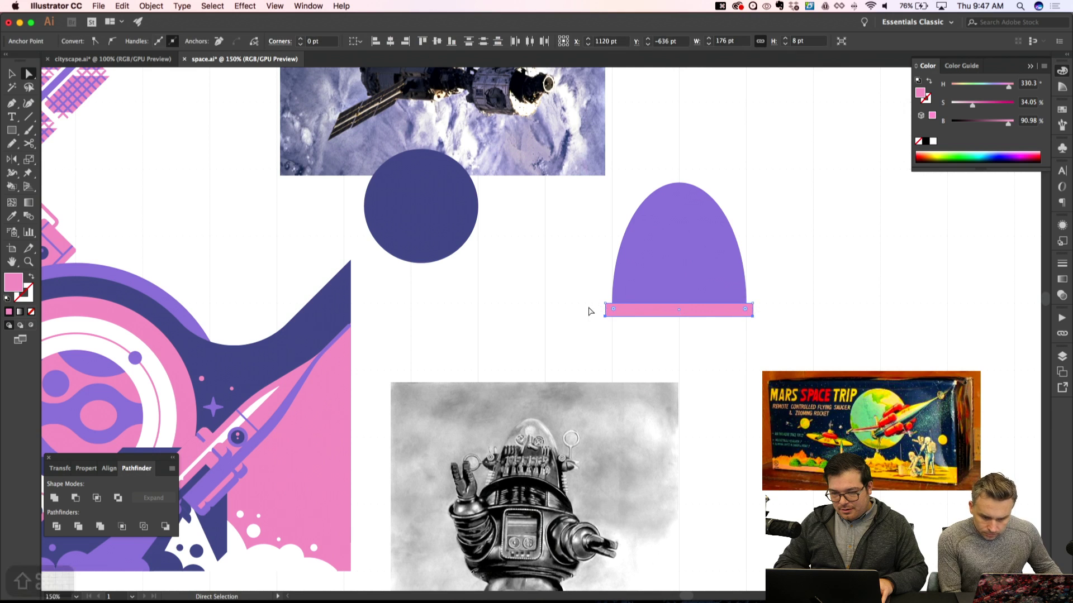
{"action": "scroll", "coordinate": [614, 290], "scroll_direction": "up", "scroll_amount": 1}
{"action": "scroll", "coordinate": [614, 290], "scroll_direction": "right", "scroll_amount": 1}
Duplicate the purple dome exactly in place and recolor the copy with the navy of the large circle
{"action": "left_click", "coordinate": [647, 274]}
{"action": "left_click", "coordinate": [647, 274], "text": "alt"}
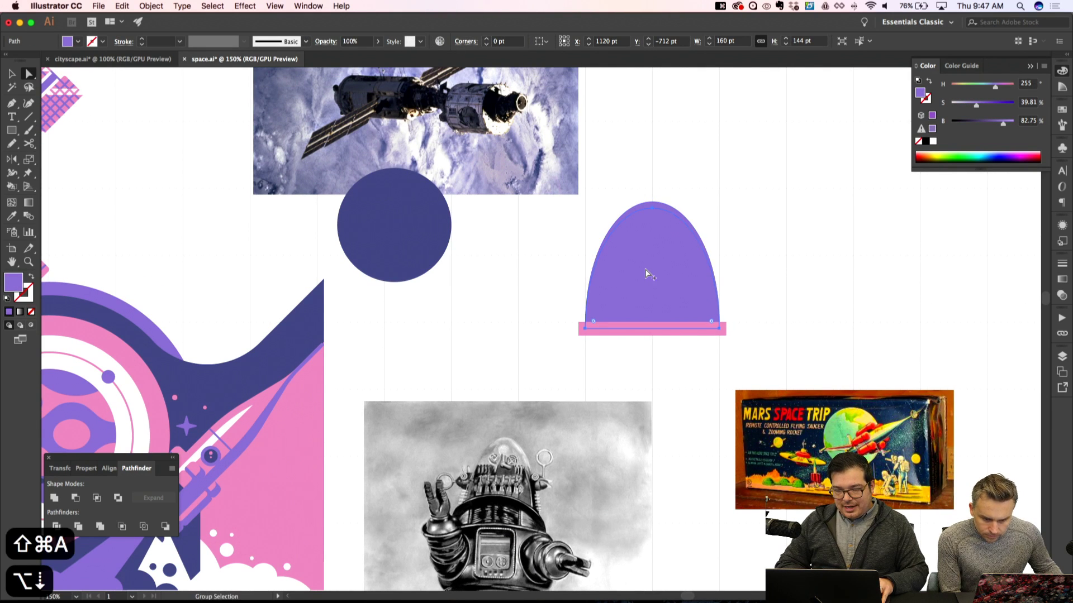
{"action": "left_click", "coordinate": [647, 274], "text": "alt"}
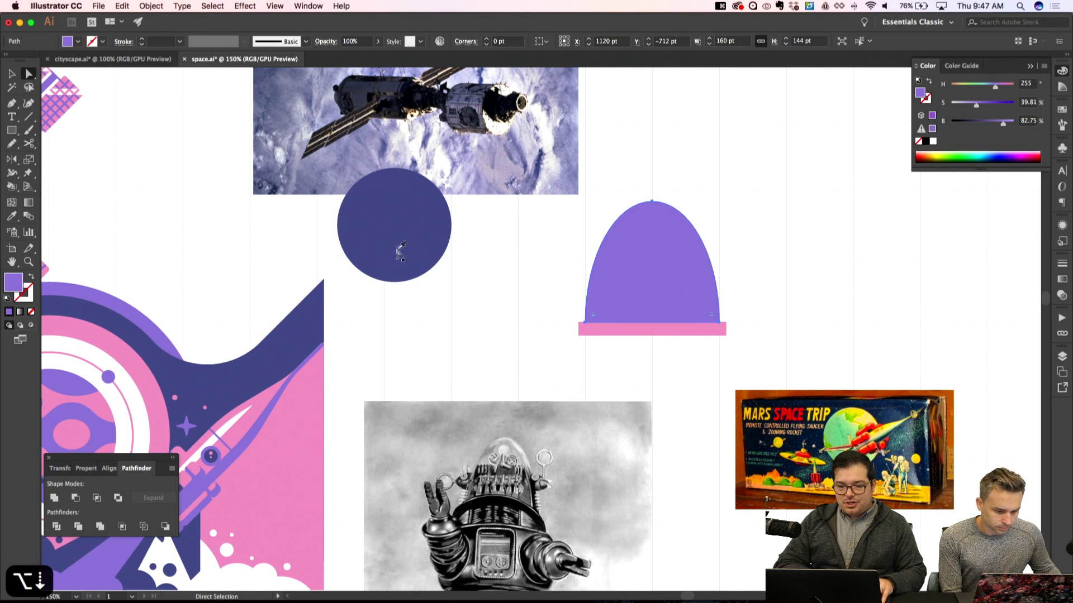
{"action": "key", "text": "i"}
{"action": "left_click", "coordinate": [399, 249]}
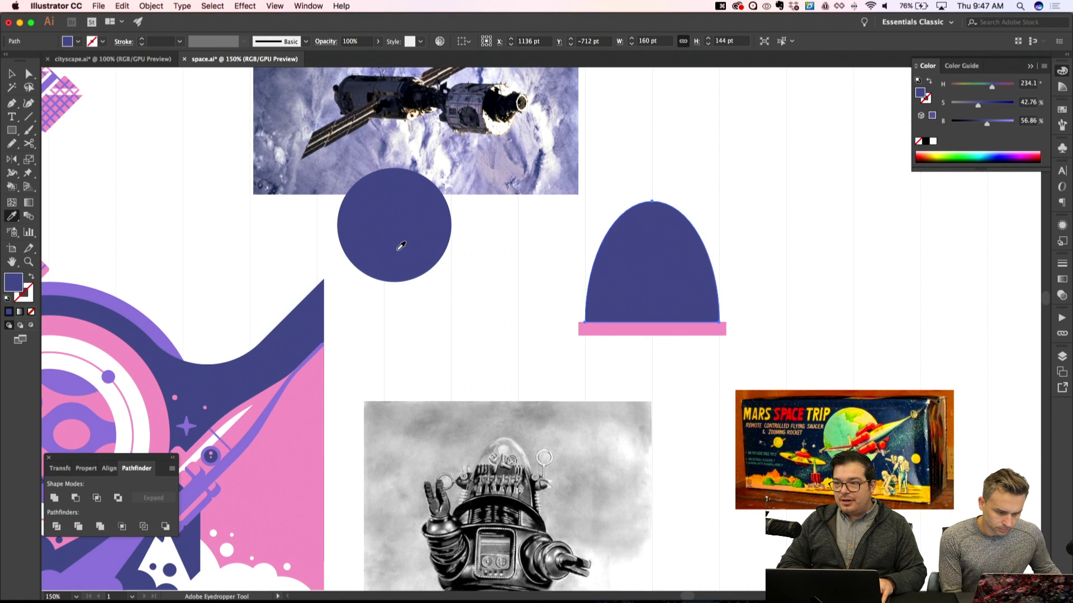
Duplicate the navy dome toward the right, fill the new copy with pink, and shift it to X 1152 pt
{"action": "key", "text": "alt+Right"}
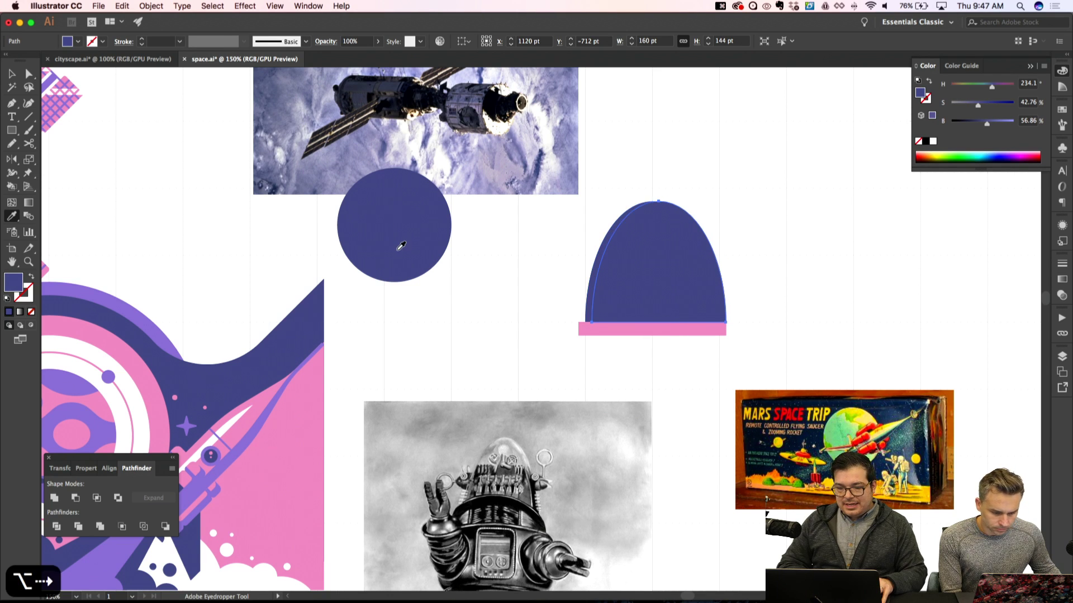
{"action": "left_click", "coordinate": [311, 378]}
{"action": "key", "text": "alt+Right"}
{"action": "key", "text": "alt+Right"}
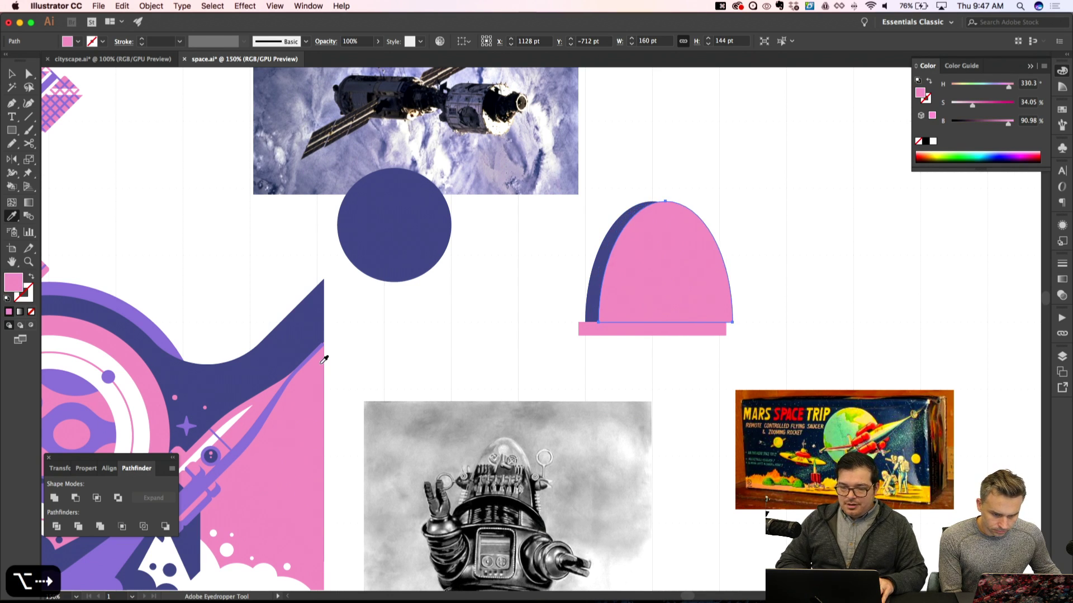
{"action": "key", "text": "alt+Right"}
{"action": "key", "text": "v"}
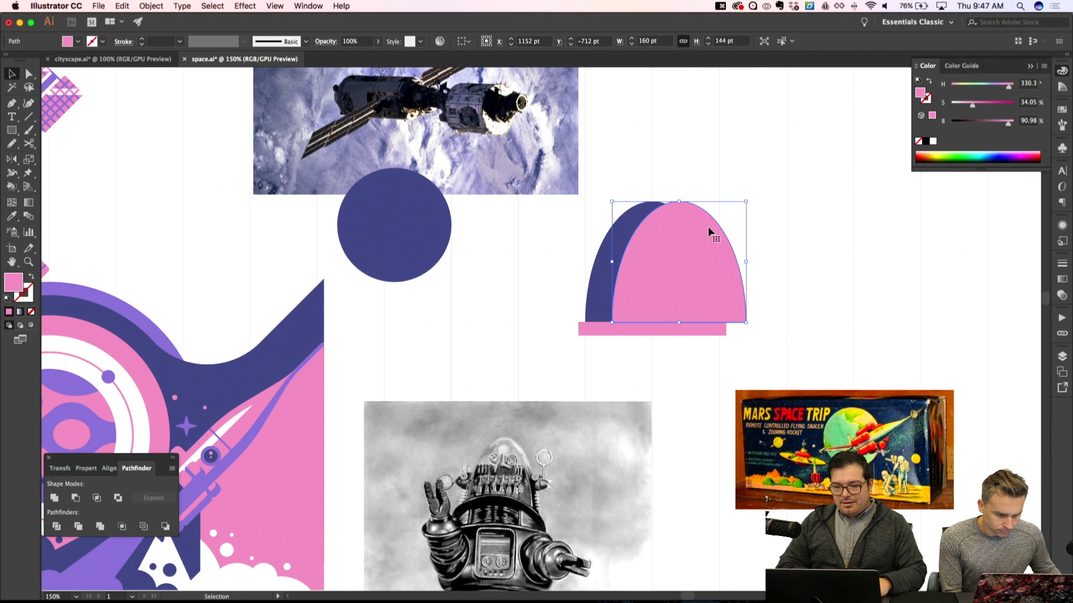
Stretch the pink dome's top slightly upward and subtract it from the navy dome, leaving a curved shadow along the left side
{"action": "left_click_drag", "start_coordinate": [681, 201], "coordinate": [681, 187]}
{"action": "key", "text": "a"}
{"action": "left_click", "coordinate": [600, 295], "text": "shift"}
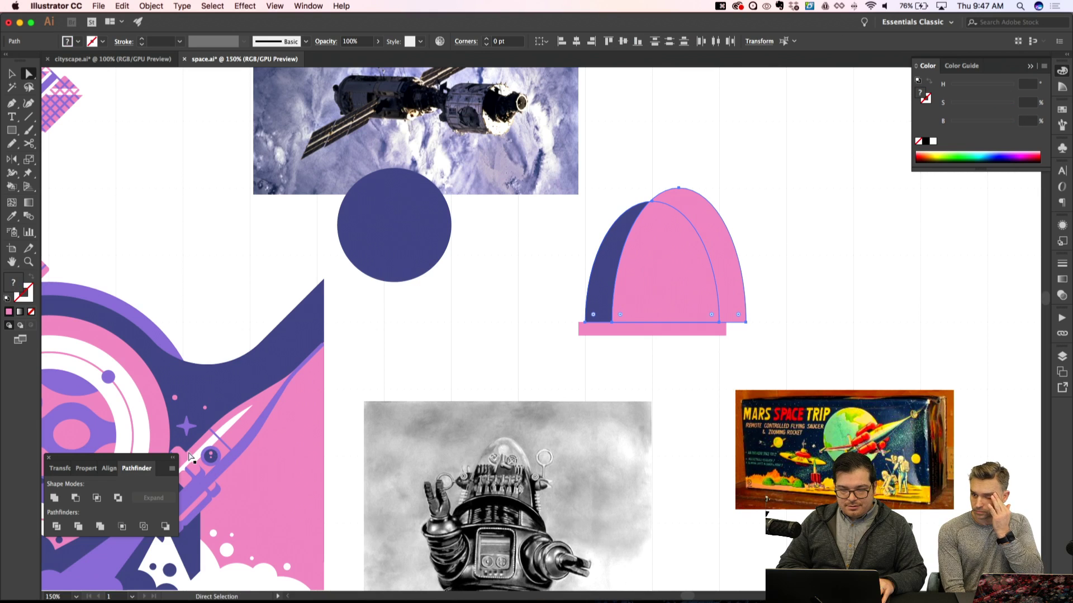
{"action": "left_click", "coordinate": [76, 502]}
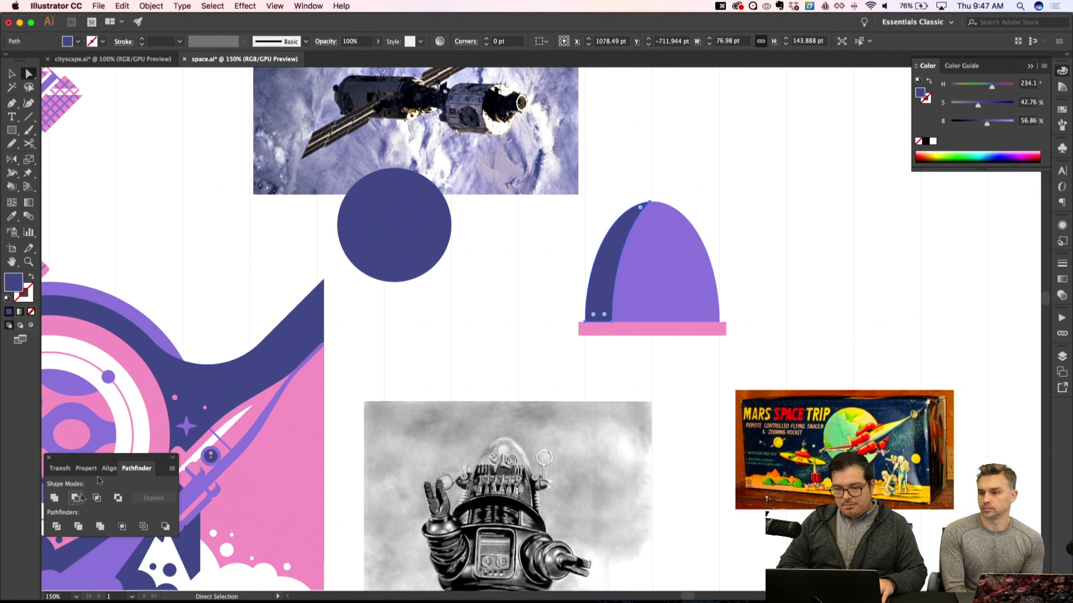
{"action": "key", "text": "shift+super+a"}
{"action": "left_click", "coordinate": [598, 304]}
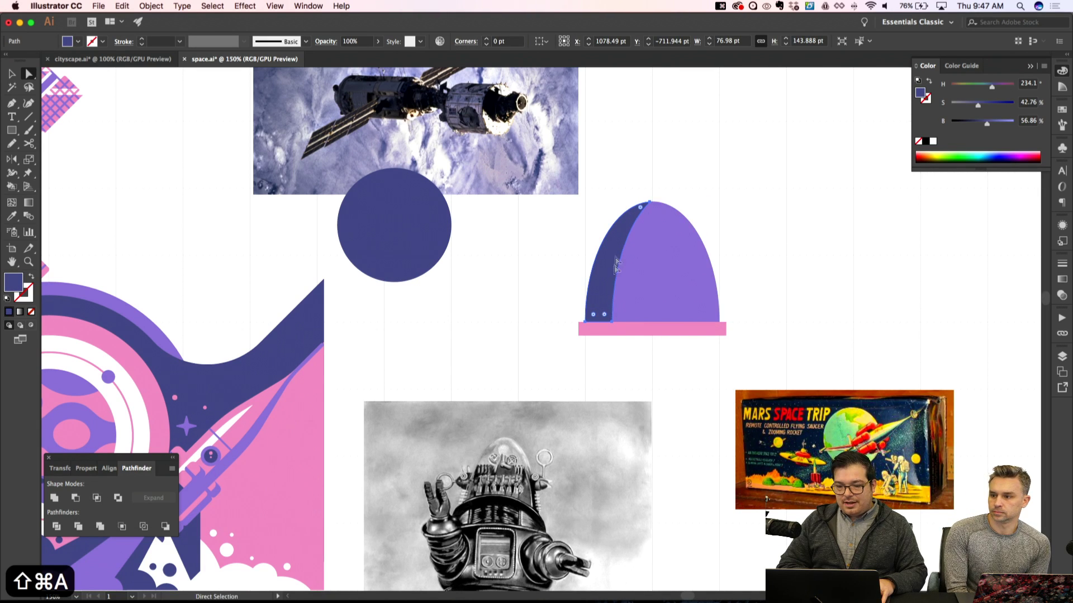
{"action": "key", "text": "shift+super+a"}
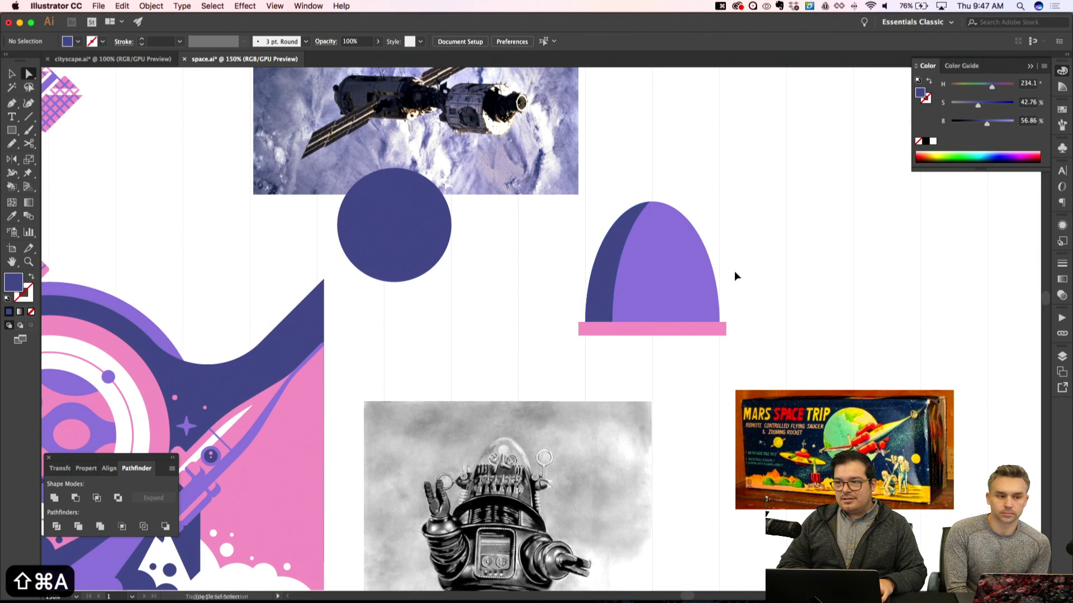
Draw a navy 24 × 32 pt ellipse near the dome's top, tilt it diagonally, and move it toward the dome's upper right edge
{"action": "scroll", "coordinate": [735, 274], "scroll_direction": "right", "scroll_amount": 3}
{"action": "key", "text": "l"}
{"action": "scroll", "coordinate": [603, 257], "scroll_direction": "up", "scroll_amount": 2}
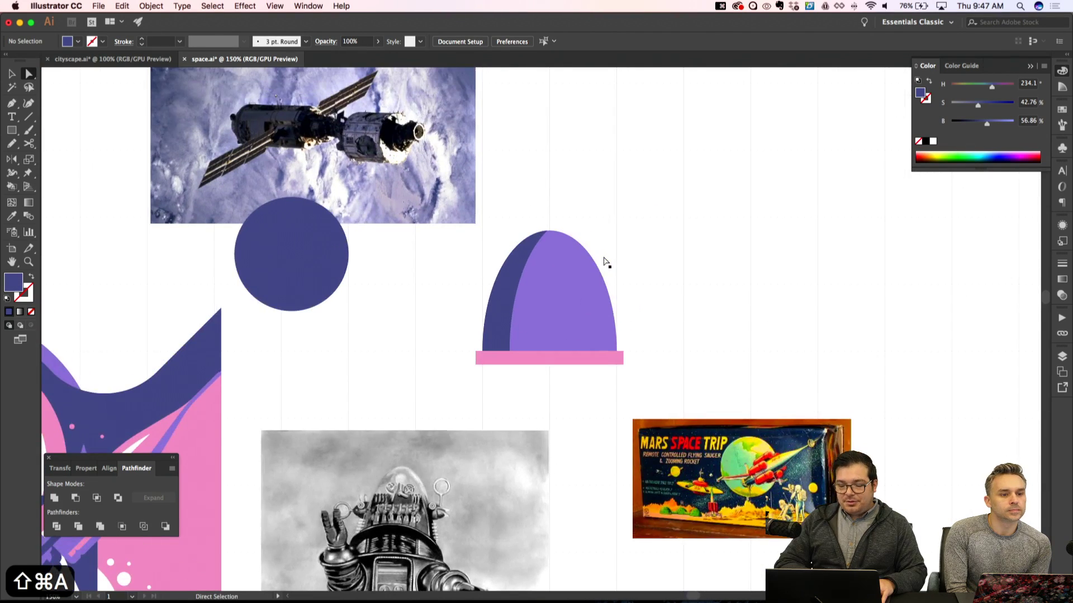
{"action": "key", "text": "super+equal"}
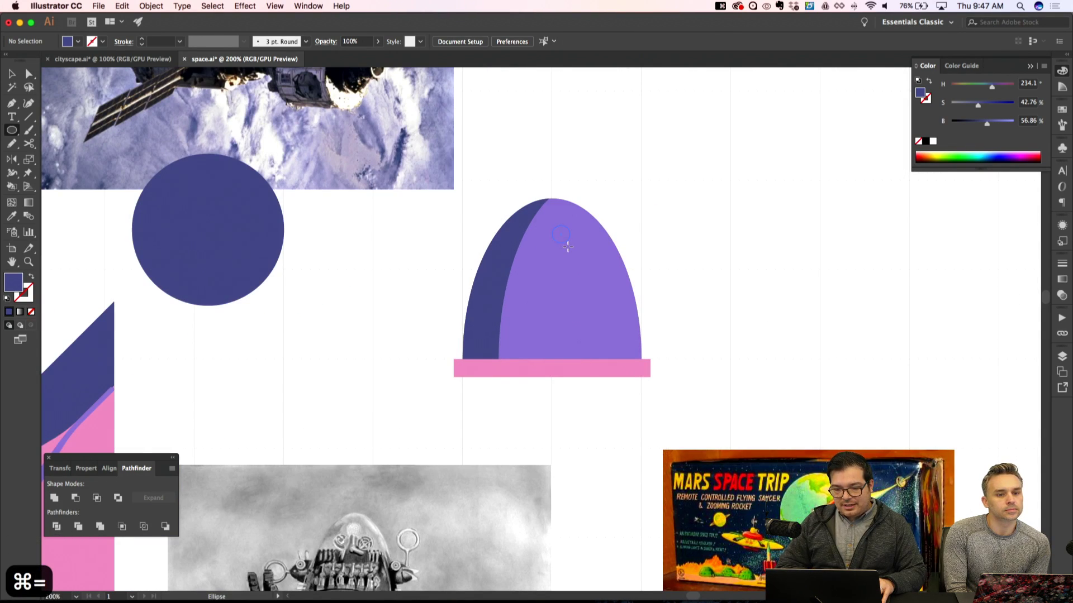
{"action": "left_click_drag", "start_coordinate": [567, 246], "coordinate": [579, 261]}
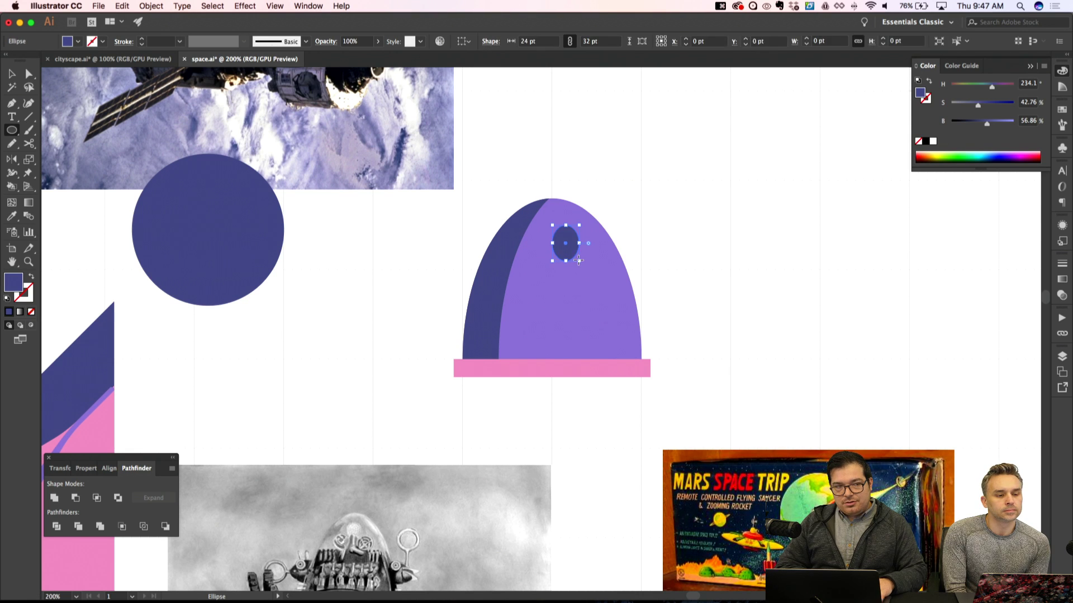
{"action": "key", "text": "v"}
{"action": "left_click_drag", "start_coordinate": [568, 205], "coordinate": [568, 205]}
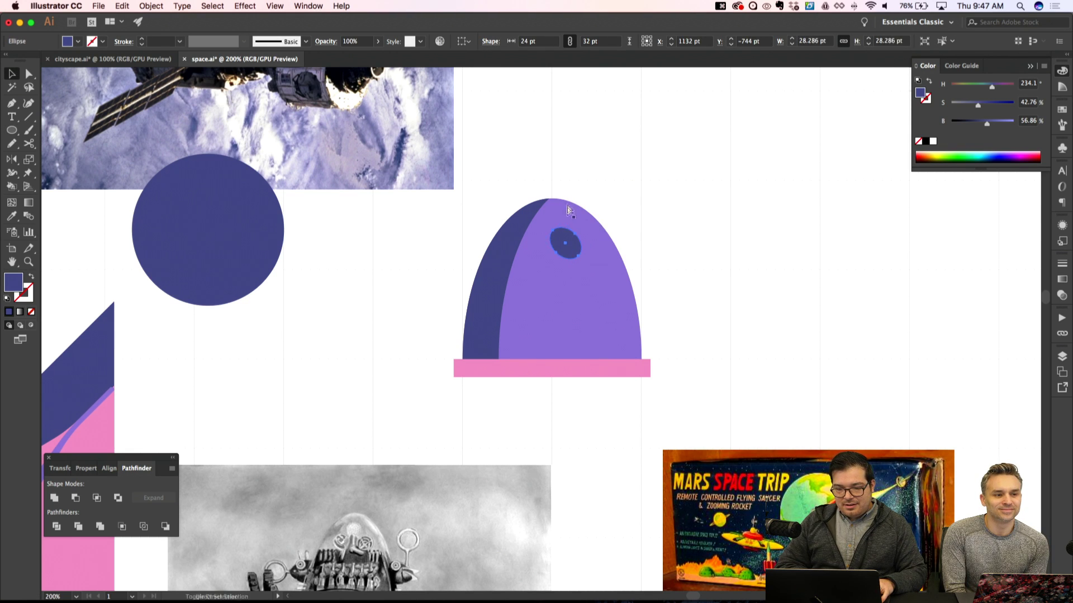
{"action": "key", "text": "shift+super+a"}
{"action": "left_click", "coordinate": [565, 240]}
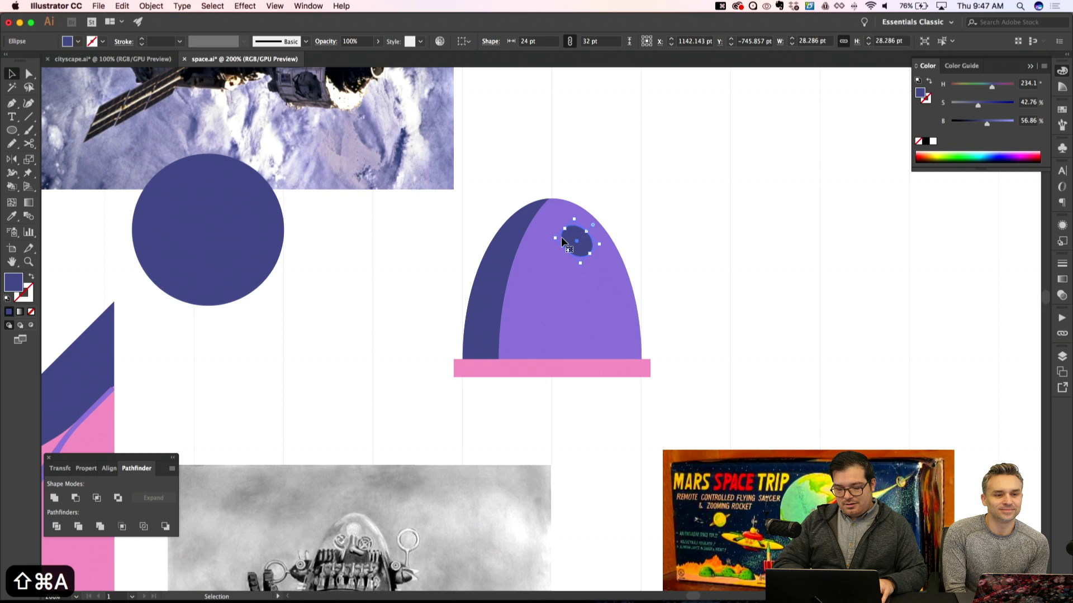
Fill the tilted ellipse with white as a highlight and nudge it slightly up and left on the dome
{"action": "key", "text": "i"}
{"action": "left_click", "coordinate": [307, 324]}
{"action": "key", "text": "shift+super+a"}
{"action": "key", "text": "super+minus"}
{"action": "key", "text": "super+minus"}
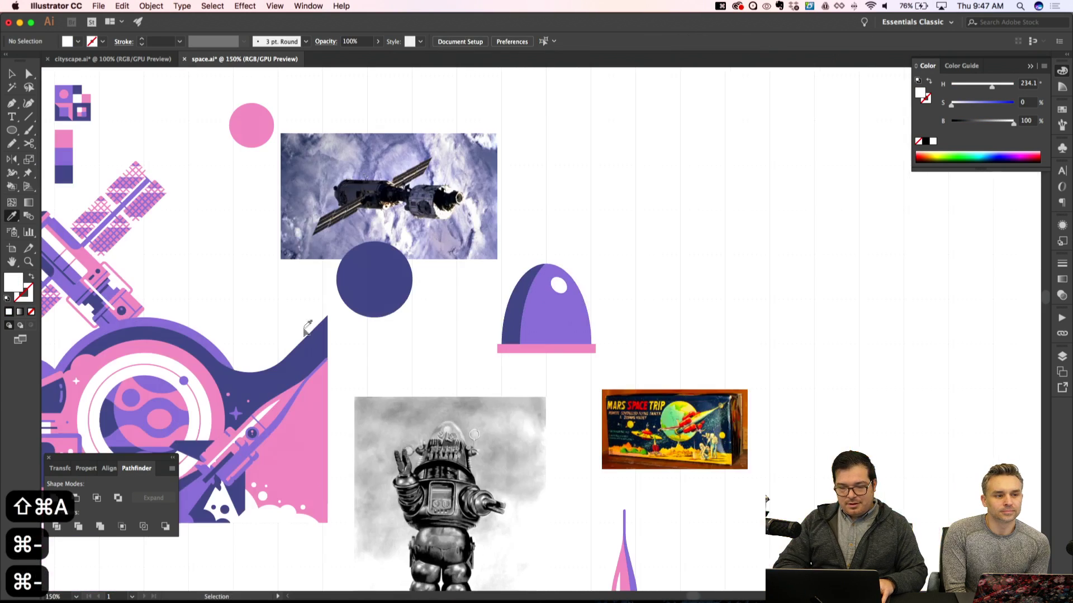
{"action": "key", "text": "super+apostrophe"}
{"action": "key", "text": "super+equal"}
{"action": "key", "text": "super+equal"}
{"action": "key", "text": "super+equal"}
{"action": "key", "text": "a"}
{"action": "left_click_drag", "start_coordinate": [589, 213], "coordinate": [582, 200]}
{"action": "key", "text": "shift+super+a"}
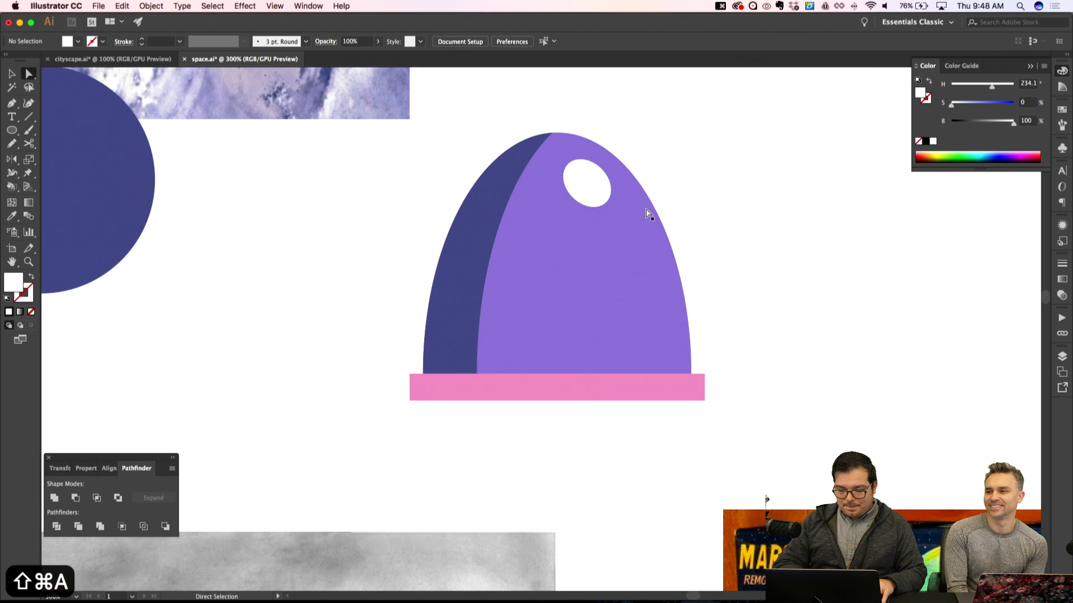
Add an 8 pt white circle at the highlight's lower left and raise both highlights slightly together
{"action": "key", "text": "l"}
{"action": "left_click_drag", "start_coordinate": [567, 212], "coordinate": [556, 200]}
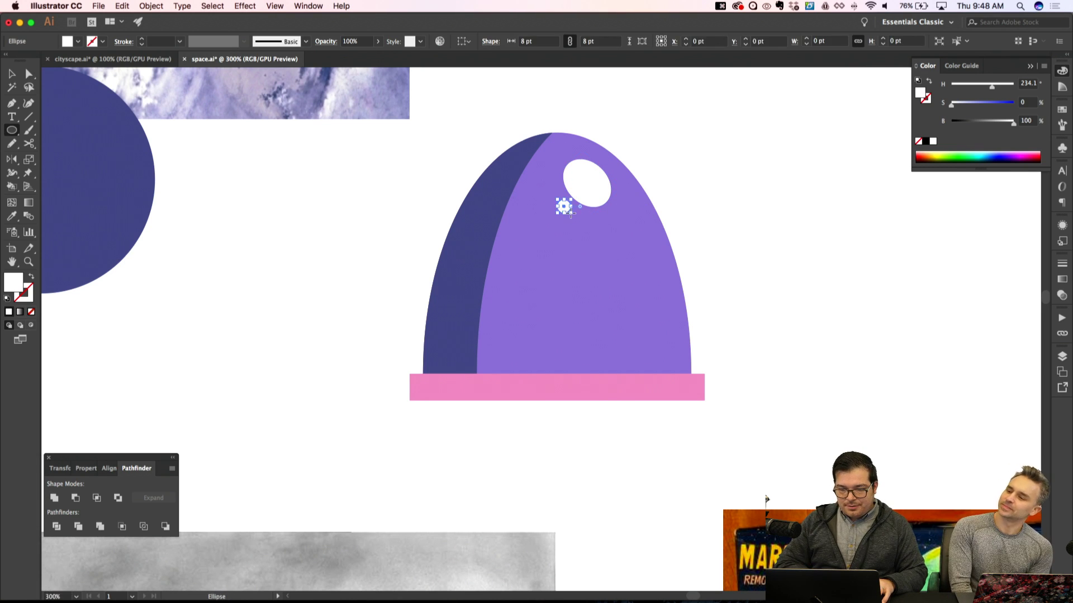
{"action": "key", "text": "shift+super+apostrophe"}
{"action": "key", "text": "a"}
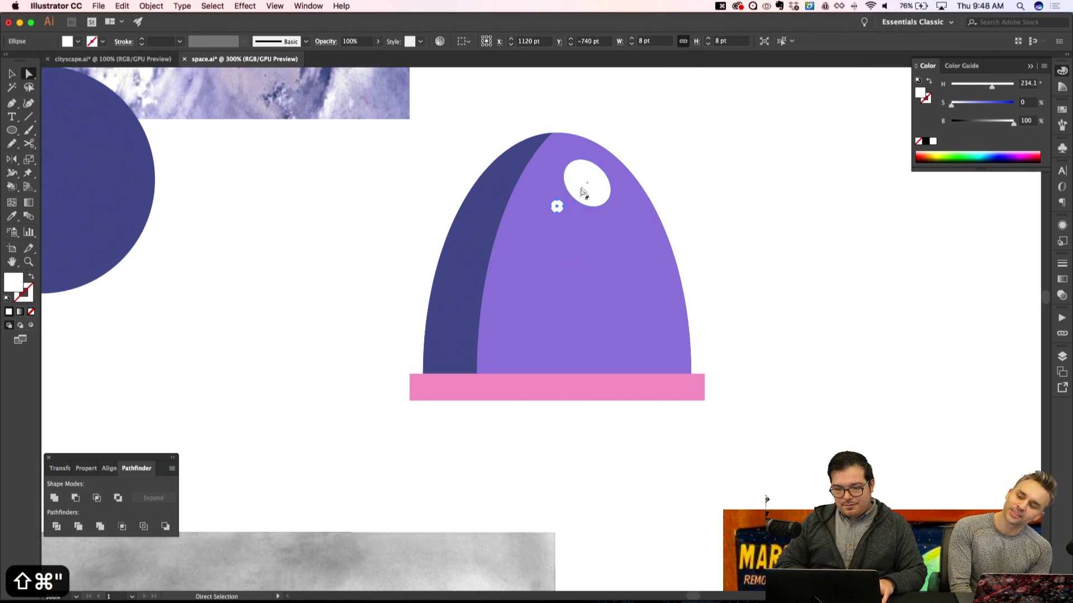
{"action": "left_click", "coordinate": [583, 190], "text": "shift"}
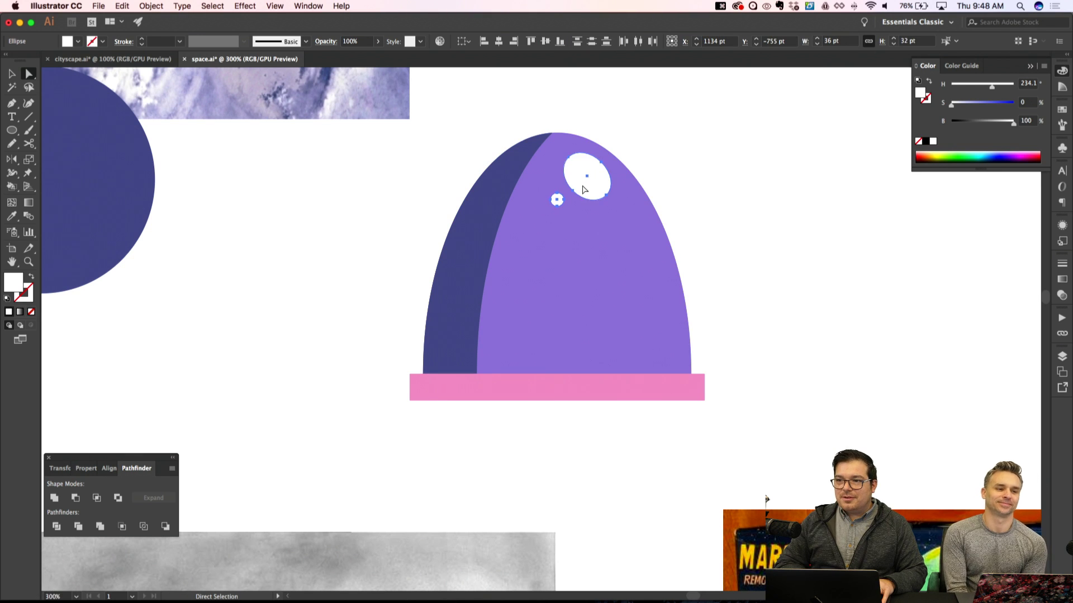
{"action": "key", "text": "shift+super+a"}
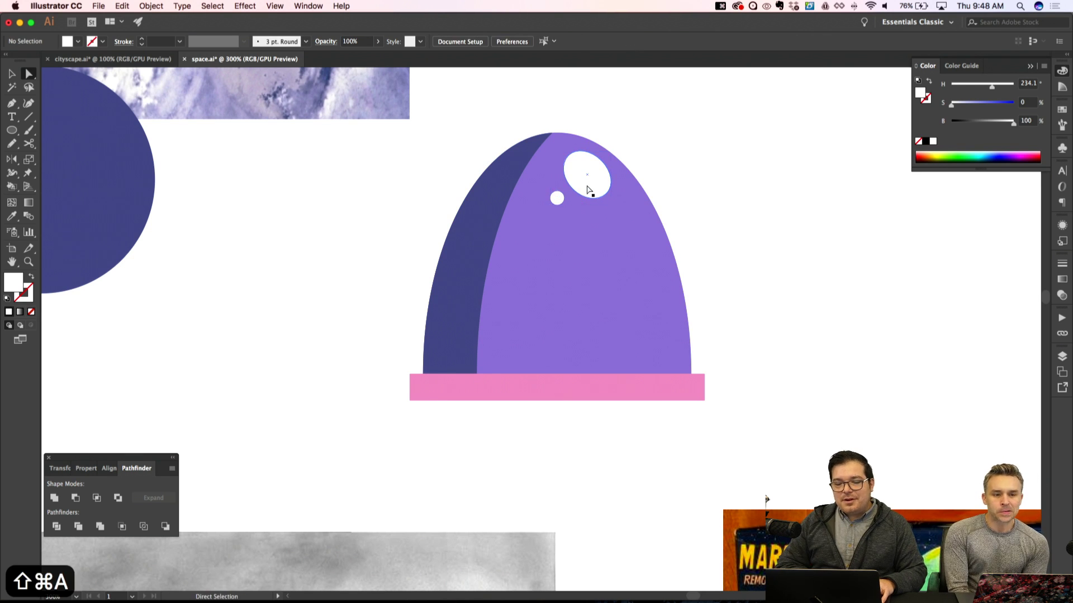
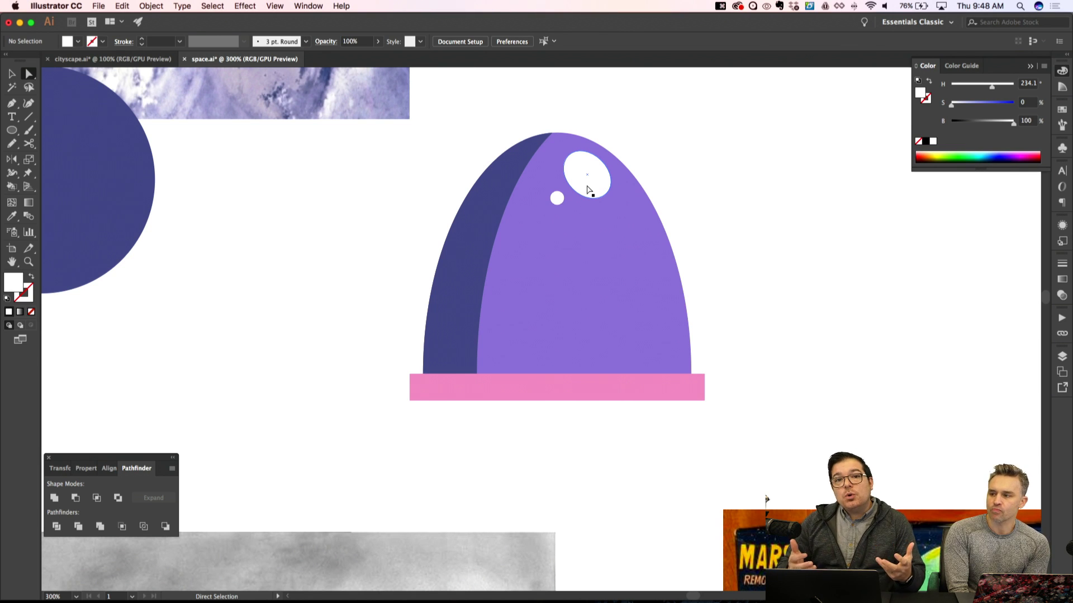
Draw a 160 × 16 pt rectangle over the pink base, matching the dome's width, and fill it with the shadow's navy
{"action": "scroll", "coordinate": [551, 263], "scroll_direction": "left", "scroll_amount": 3}
{"action": "scroll", "coordinate": [551, 263], "scroll_direction": "down", "scroll_amount": 1}
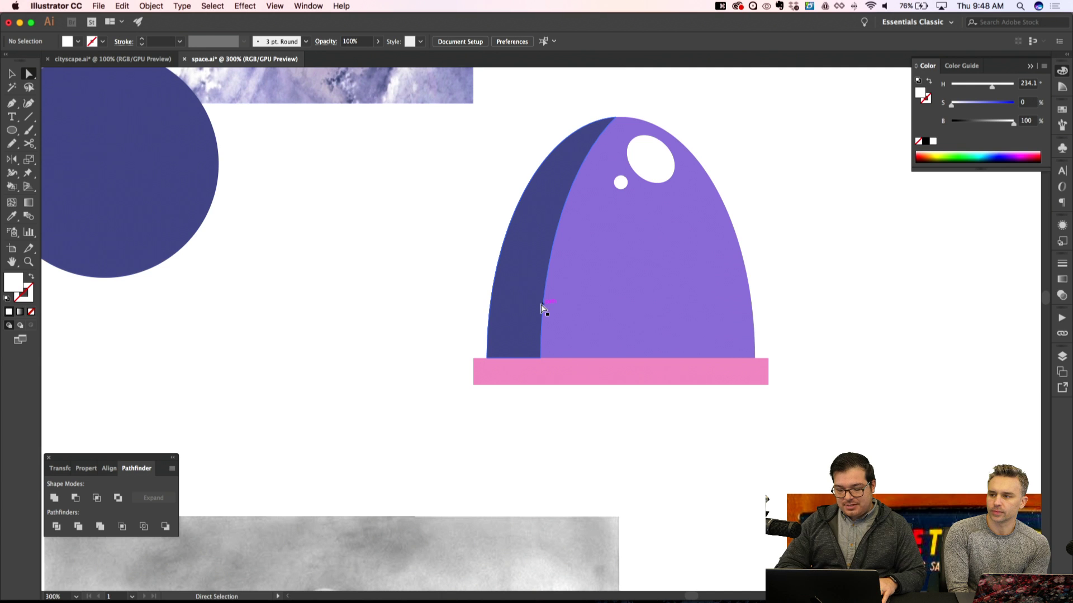
{"action": "key", "text": "p"}
{"action": "key", "text": "m"}
{"action": "key", "text": "shift+super+apostrophe"}
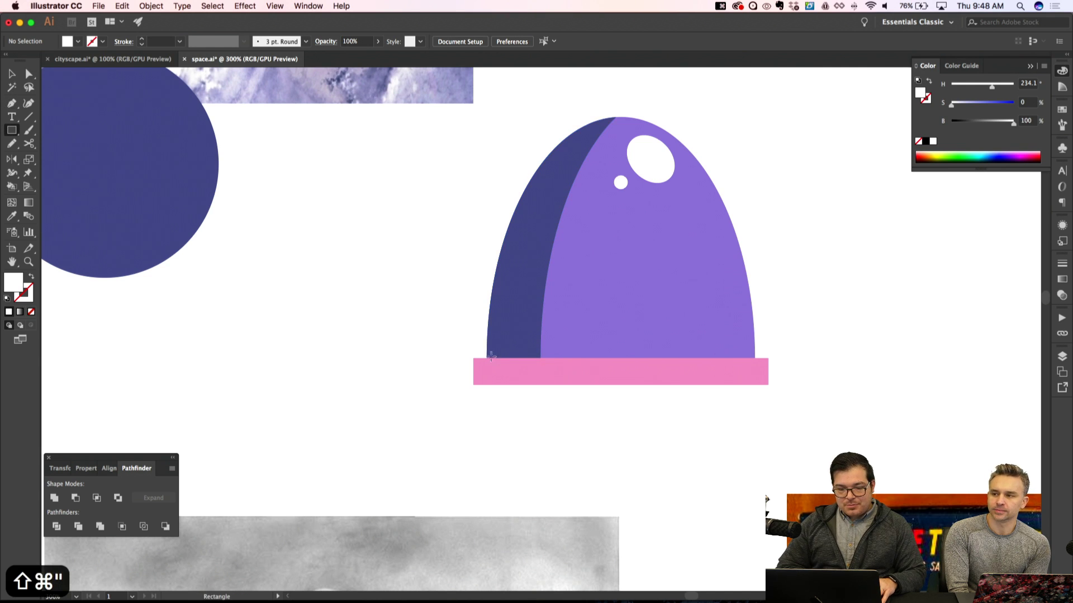
{"action": "left_click_drag", "start_coordinate": [487, 358], "coordinate": [754, 385]}
{"action": "key", "text": "i"}
{"action": "left_click", "coordinate": [525, 316]}
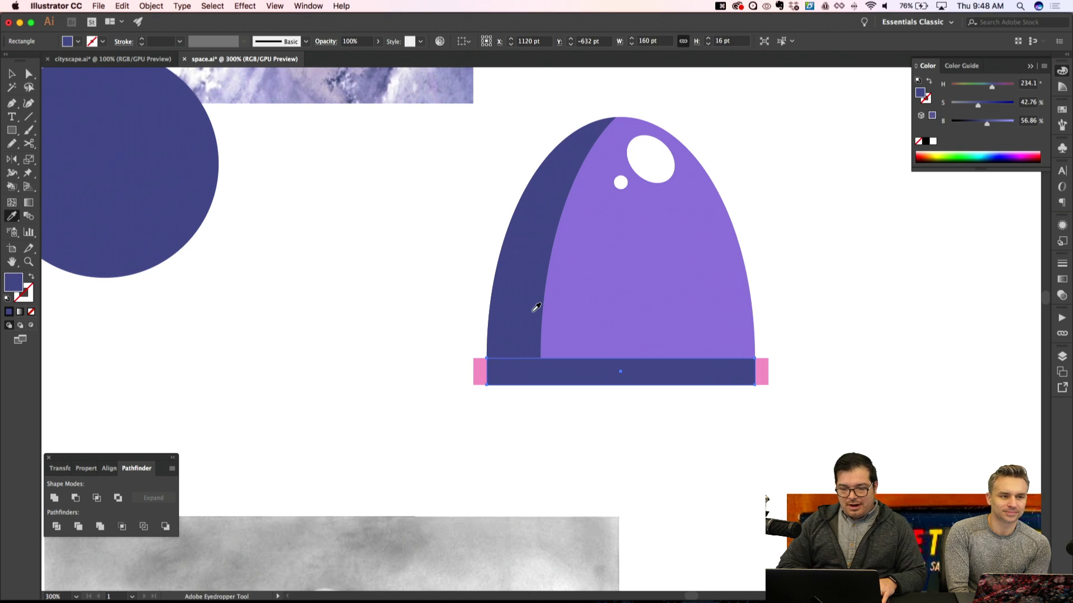
Unite the navy rectangle with the curved shadow and round their shared inner corner to 20 pt
{"action": "left_click", "coordinate": [525, 317], "text": "shift"}
{"action": "left_click", "coordinate": [54, 501]}
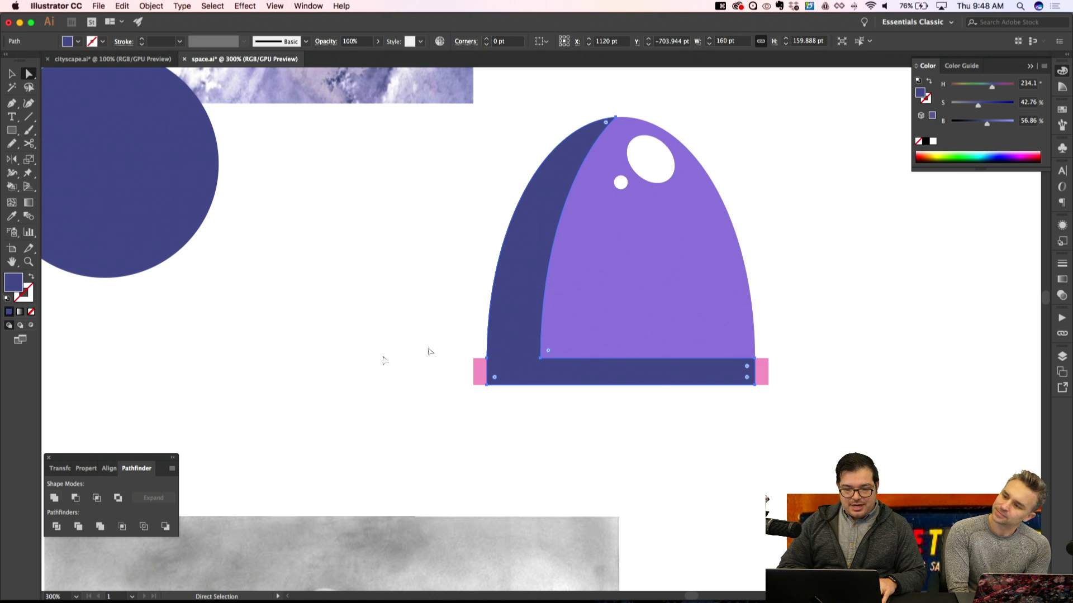
{"action": "key", "text": "shift+super+a"}
{"action": "left_click", "coordinate": [540, 359]}
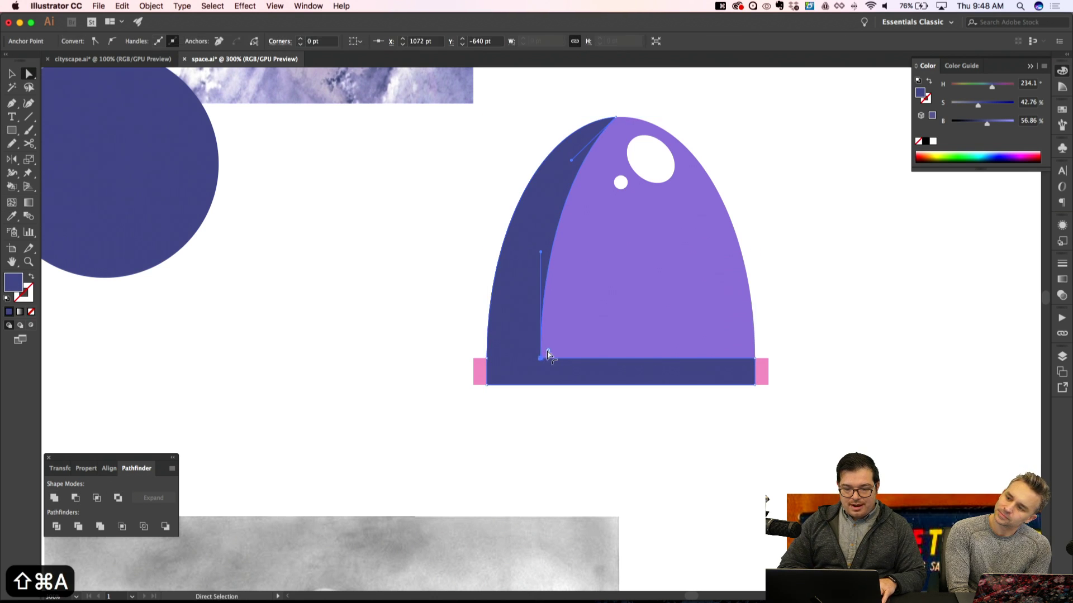
{"action": "left_click", "coordinate": [302, 39]}
Send the navy shadow behind the pink base and the purple dome to the very back, and deselect everything
{"action": "key", "text": "super+bracketleft"}
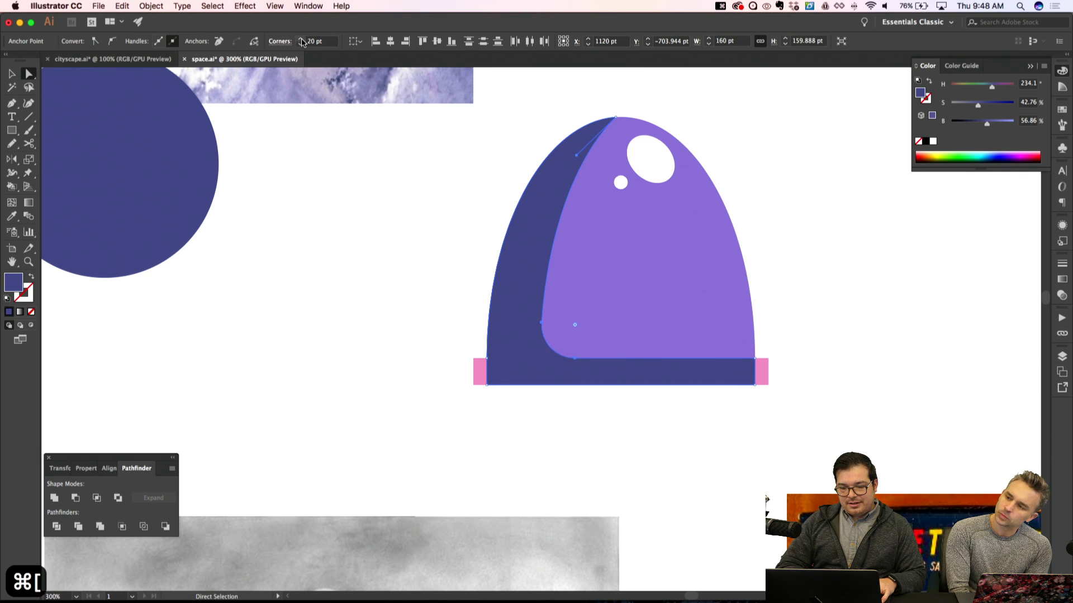
{"action": "key", "text": "shift+super+bracketleft"}
{"action": "key", "text": "super+bracketleft"}
{"action": "key", "text": "super+bracketright"}
{"action": "left_click", "coordinate": [602, 246]}
{"action": "key", "text": "super+shift+bracketleft"}
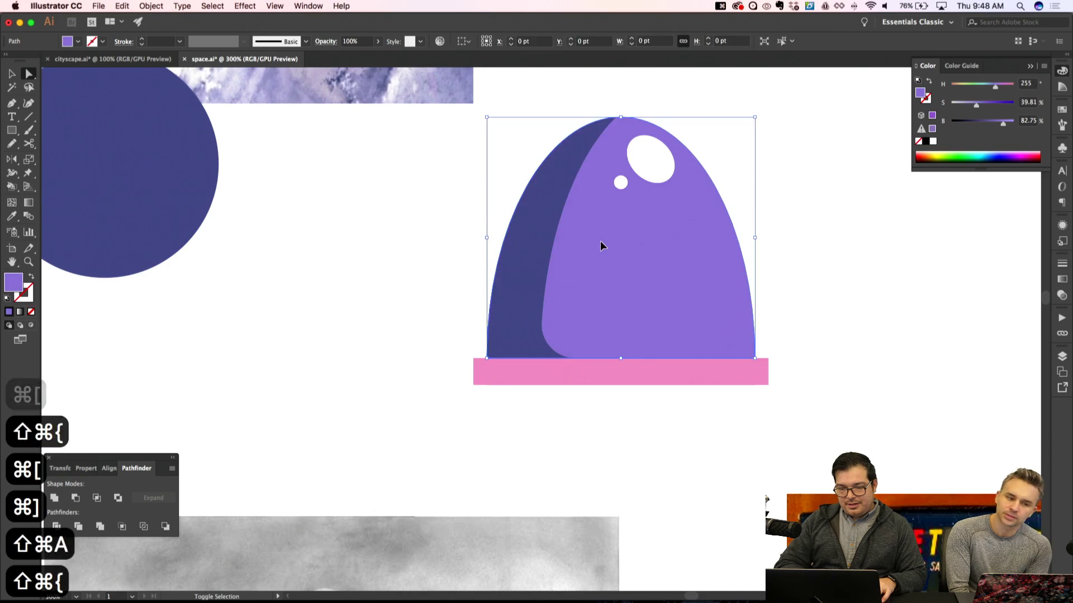
{"action": "key", "text": "super+shift+a"}
{"action": "key", "text": "super+minus"}
{"action": "key", "text": "super+minus"}
{"action": "key", "text": "super+apostrophe"}
{"action": "key", "text": "super+equal"}
{"action": "key", "text": "super+equal"}
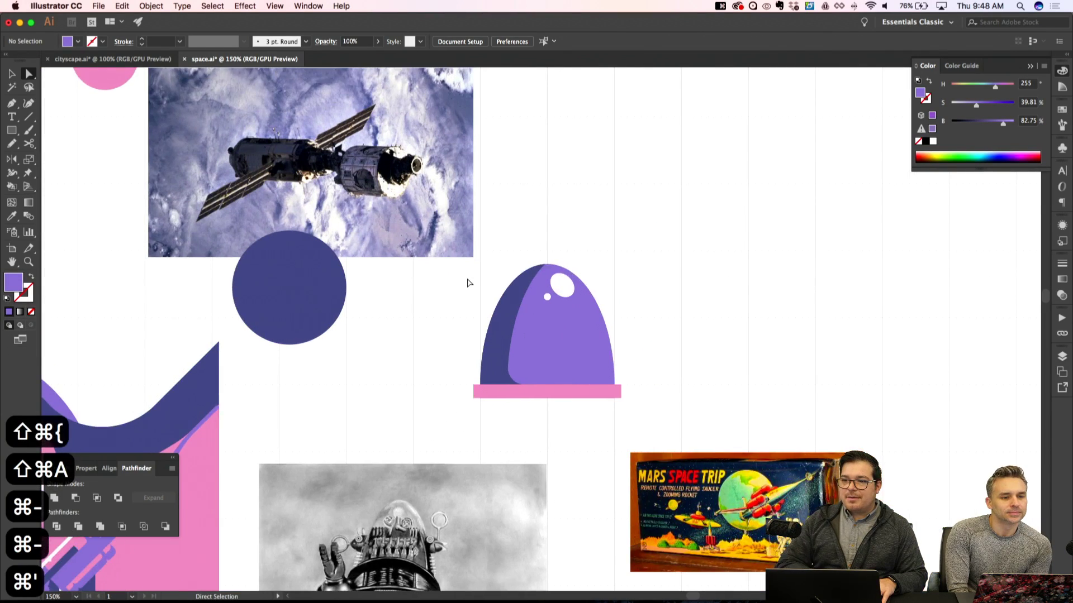
Recolour the purple dome with the base's pink and deselect it
{"action": "left_click", "coordinate": [567, 330]}
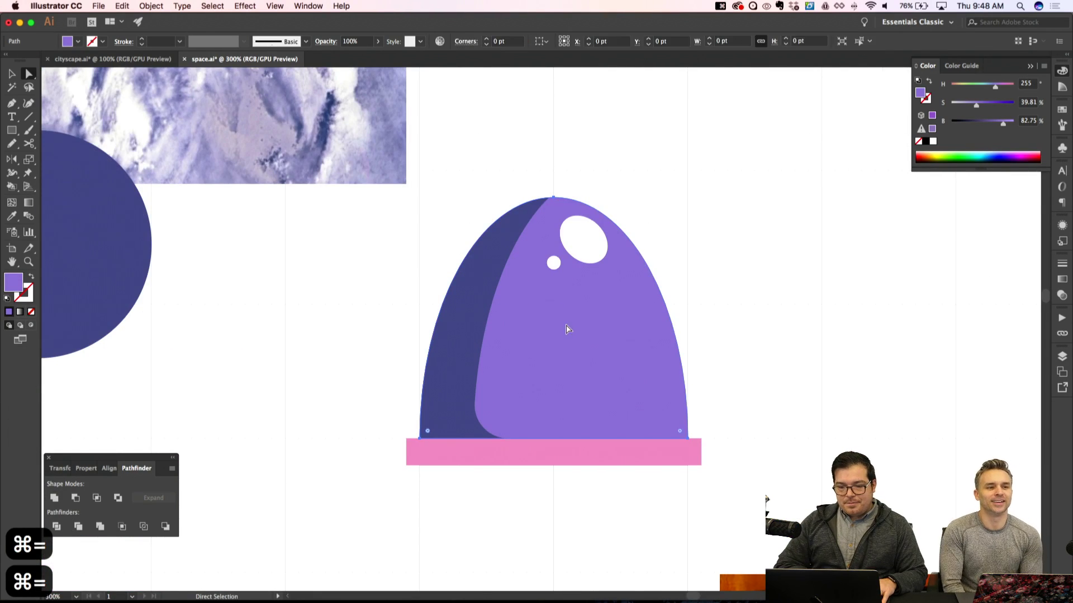
{"action": "key", "text": "i"}
{"action": "left_click", "coordinate": [542, 449]}
{"action": "key", "text": "super+shift+a"}
Recolour the navy dome shadow with the purple sampled from the wave backdrop's thin band, and deselect everything
{"action": "left_click", "coordinate": [472, 398], "text": "super"}
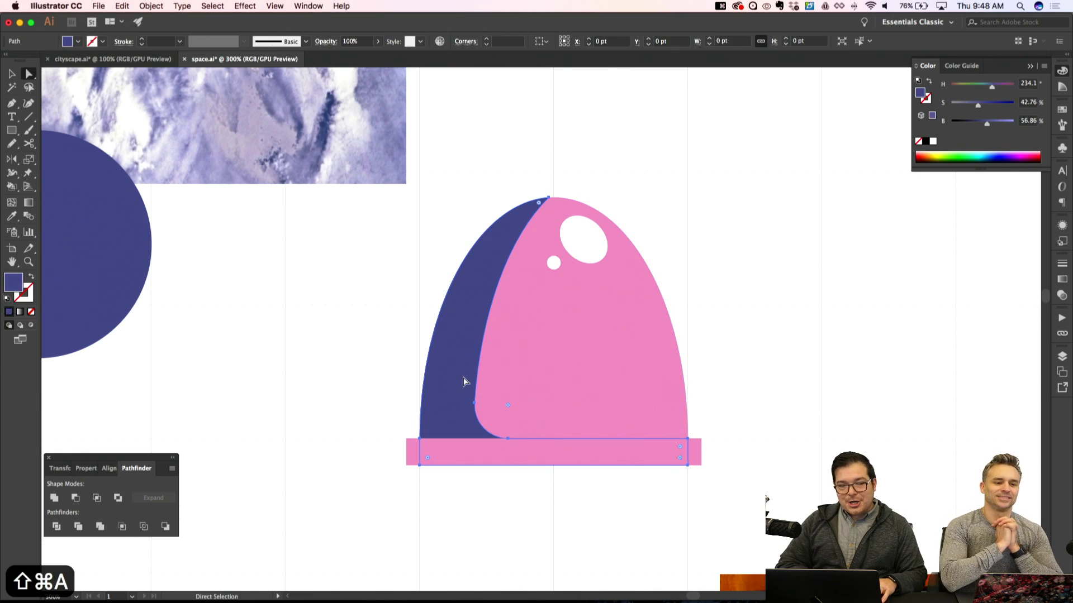
{"action": "scroll", "coordinate": [463, 378], "scroll_direction": "left", "scroll_amount": 5}
{"action": "scroll", "coordinate": [464, 378], "scroll_direction": "down", "scroll_amount": 1}
{"action": "scroll", "coordinate": [468, 372], "scroll_direction": "left", "scroll_amount": 6}
{"action": "scroll", "coordinate": [468, 373], "scroll_direction": "down", "scroll_amount": 4}
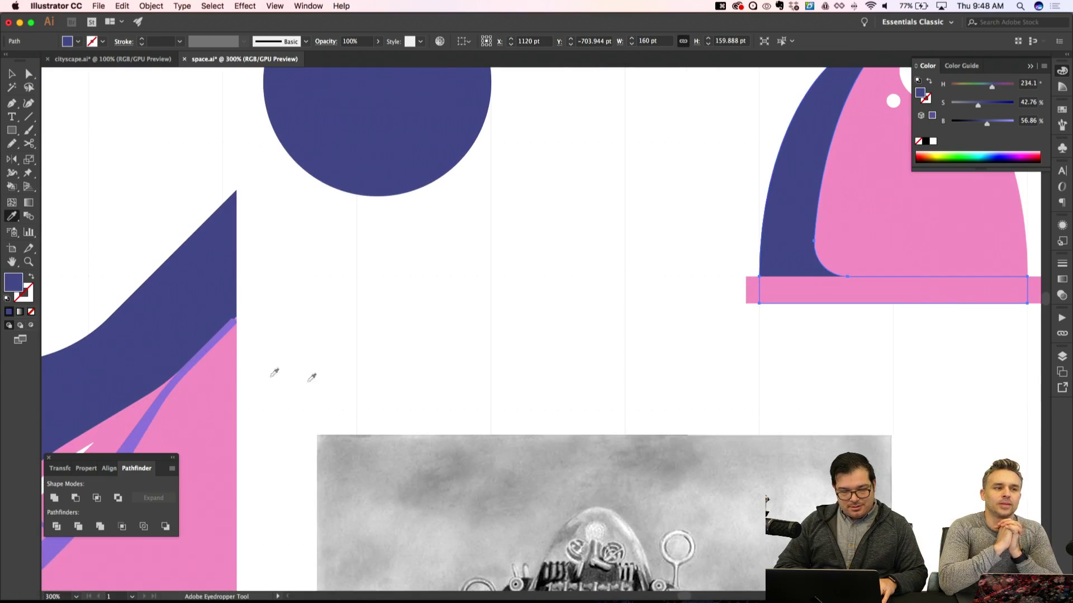
{"action": "left_click", "coordinate": [183, 369]}
{"action": "scroll", "coordinate": [371, 328], "scroll_direction": "right", "scroll_amount": 7}
{"action": "scroll", "coordinate": [370, 328], "scroll_direction": "up", "scroll_amount": 4}
{"action": "key", "text": "super+shift+a"}
{"action": "key", "text": "super+minus"}
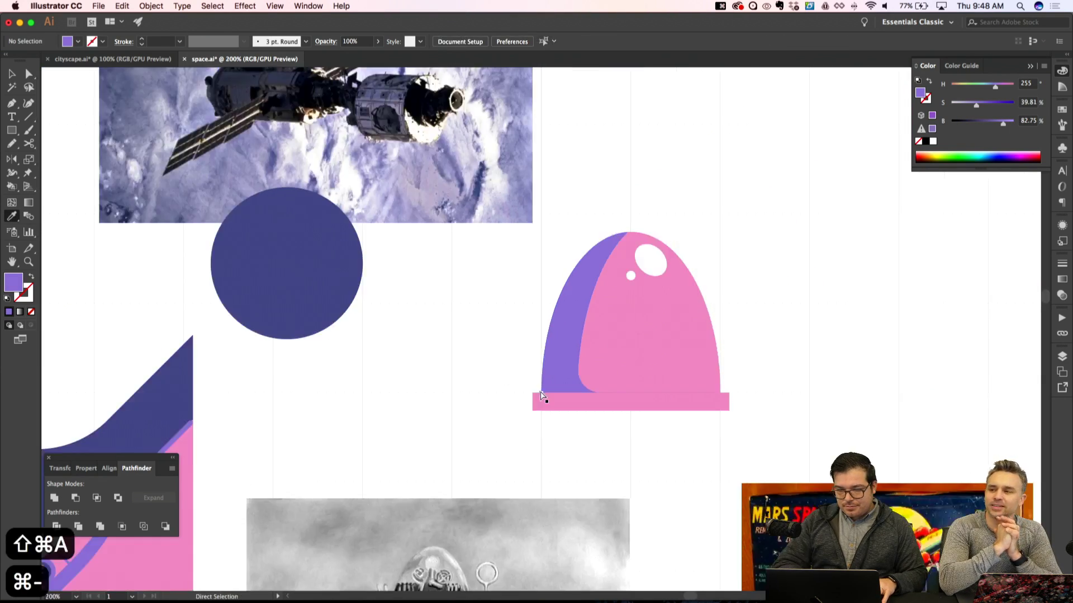
{"action": "key", "text": "super+minus"}
{"action": "key", "text": "super+equal"}
{"action": "key", "text": "l"}
{"action": "scroll", "coordinate": [599, 328], "scroll_direction": "down", "scroll_amount": 4}
{"action": "scroll", "coordinate": [599, 329], "scroll_direction": "right", "scroll_amount": 1}
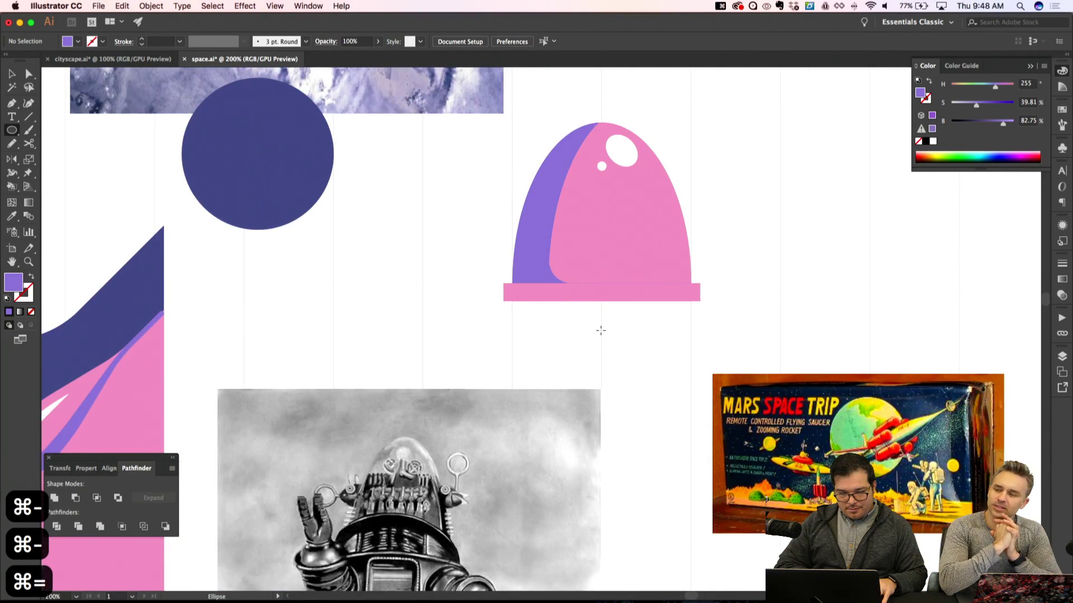
{"action": "scroll", "coordinate": [600, 329], "scroll_direction": "up", "scroll_amount": 2}
{"action": "left_click_drag", "start_coordinate": [602, 325], "coordinate": [602, 325]}
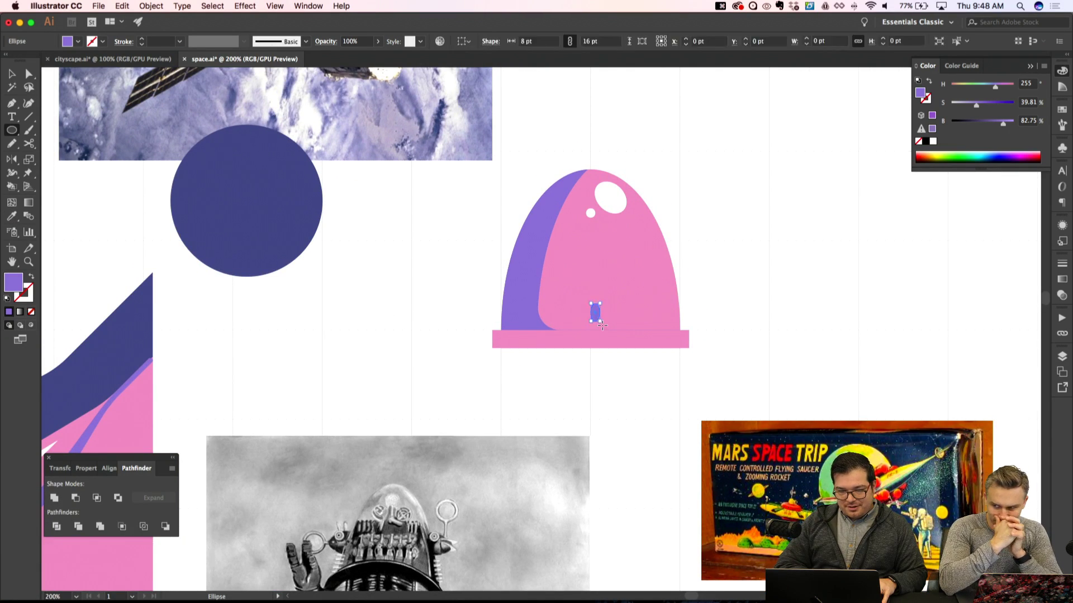
{"action": "key", "text": "super+z"}
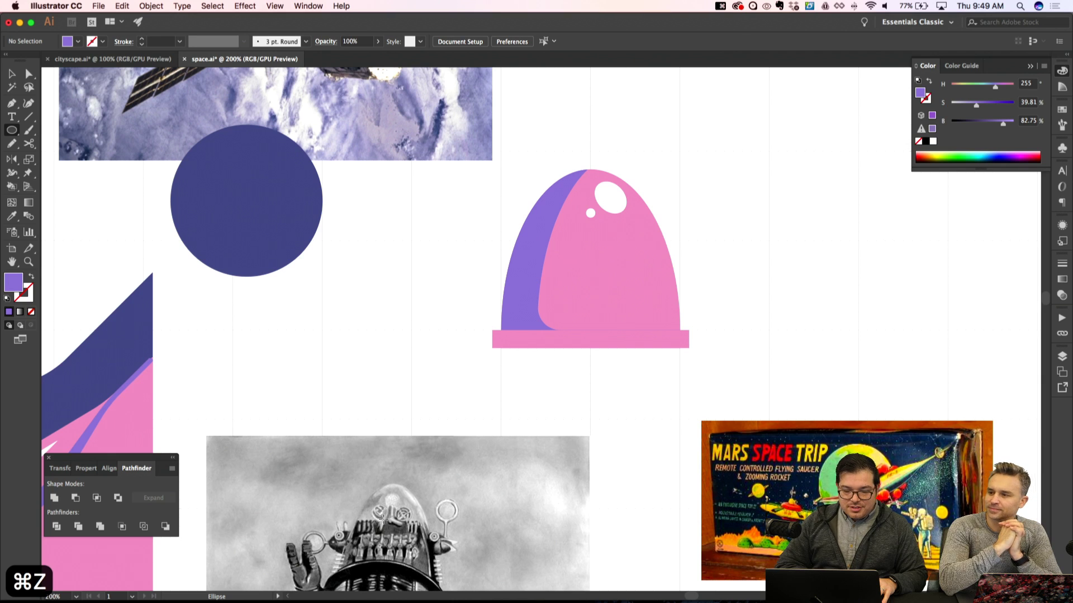
Check the robot reference photo and draw a 16 pt circle on the pink dome, below and slightly right of the highlights
{"action": "scroll", "coordinate": [514, 308], "scroll_direction": "up", "scroll_amount": 1}
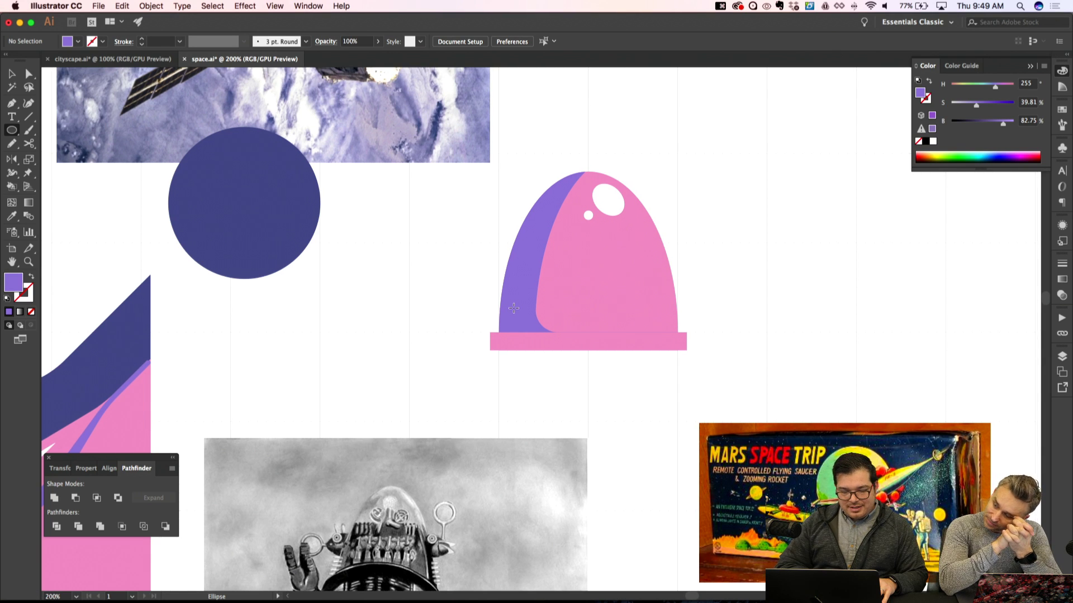
{"action": "key", "text": "super+equal"}
{"action": "scroll", "coordinate": [565, 287], "scroll_direction": "down", "scroll_amount": 5}
{"action": "scroll", "coordinate": [565, 287], "scroll_direction": "left", "scroll_amount": 2}
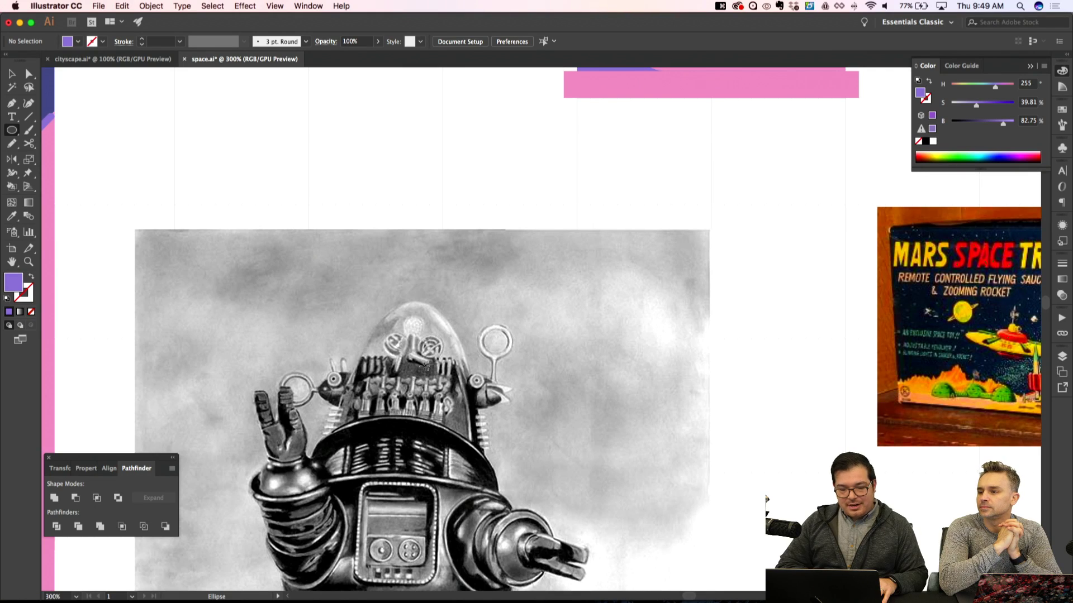
{"action": "scroll", "coordinate": [611, 256], "scroll_direction": "up", "scroll_amount": 5}
{"action": "scroll", "coordinate": [611, 256], "scroll_direction": "right", "scroll_amount": 1}
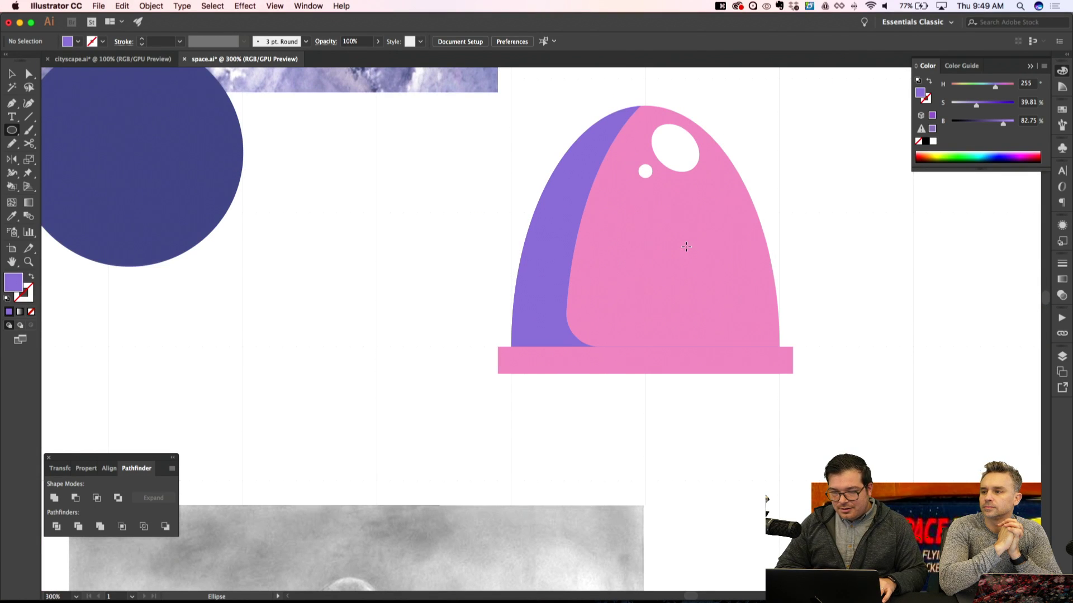
{"action": "left_click_drag", "start_coordinate": [701, 256], "coordinate": [701, 256]}
Recolour the new small circle on the dome with a colour sampled from the existing artwork
{"action": "key", "text": "i"}
{"action": "key", "text": "super+minus"}
{"action": "scroll", "coordinate": [706, 249], "scroll_direction": "left", "scroll_amount": 5}
{"action": "scroll", "coordinate": [706, 249], "scroll_direction": "down", "scroll_amount": 1}
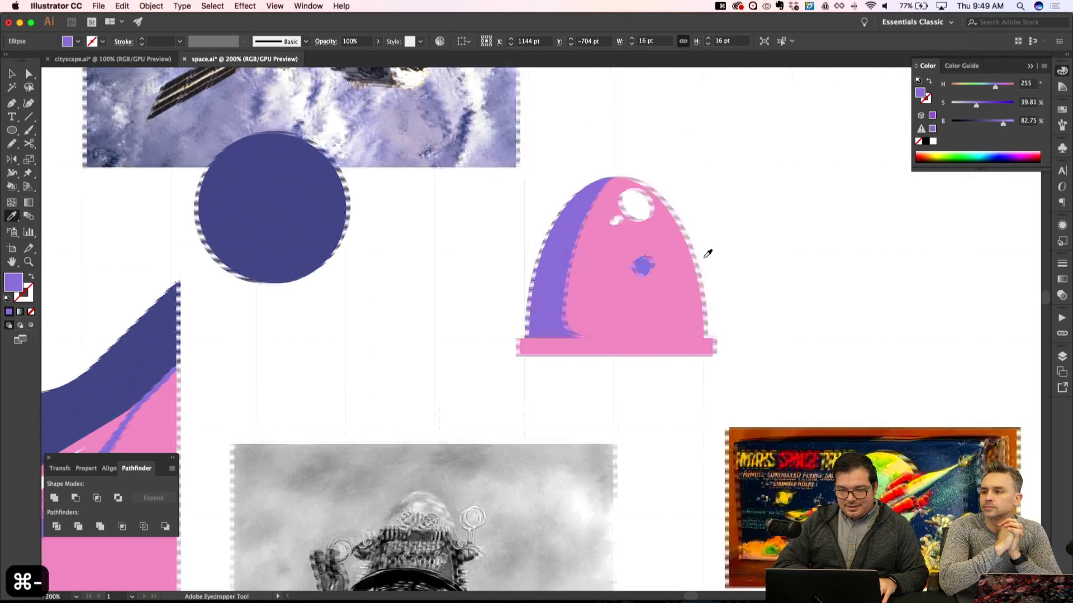
Fill the small circle on the dome with the dark blue sampled from the large circle, then deselect it
{"action": "left_click", "coordinate": [446, 179]}
{"action": "key", "text": "shift+super+a"}
{"action": "key", "text": "v"}
Enlarge the dark blue circle to 32 by 32 pt and place a copy to its left at X 1088 pt
{"action": "scroll", "coordinate": [806, 223], "scroll_direction": "right", "scroll_amount": 3}
{"action": "key", "text": "super+equal"}
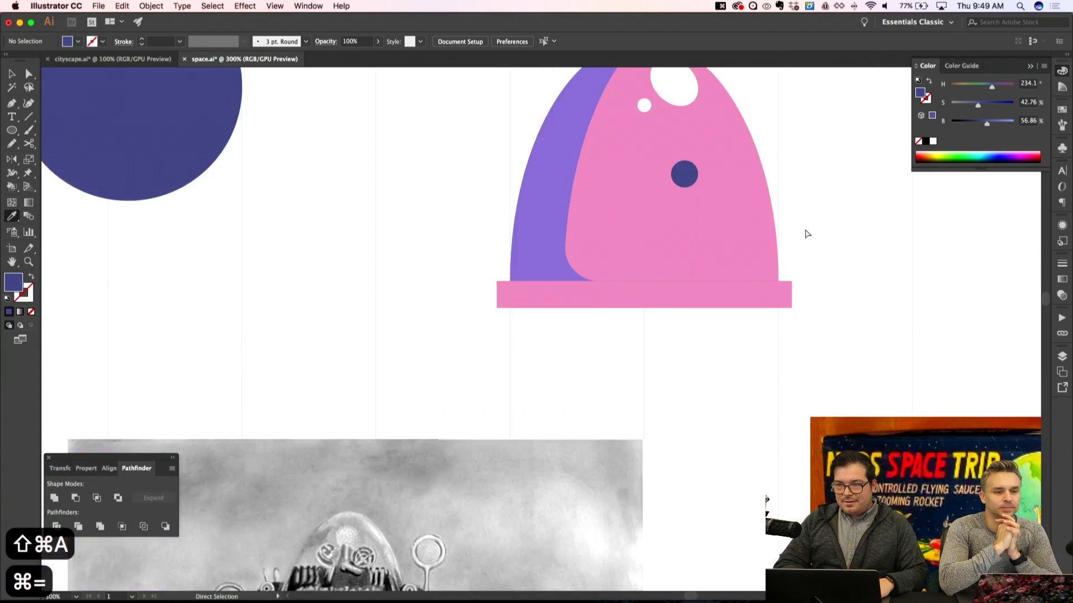
{"action": "key", "text": "super+equal"}
{"action": "left_click", "coordinate": [739, 167]}
{"action": "left_click", "coordinate": [739, 129]}
{"action": "left_click_drag", "start_coordinate": [751, 141], "coordinate": [610, 143]}
{"action": "key", "text": "shift+super+a"}
{"action": "key", "text": "shift+super+a"}
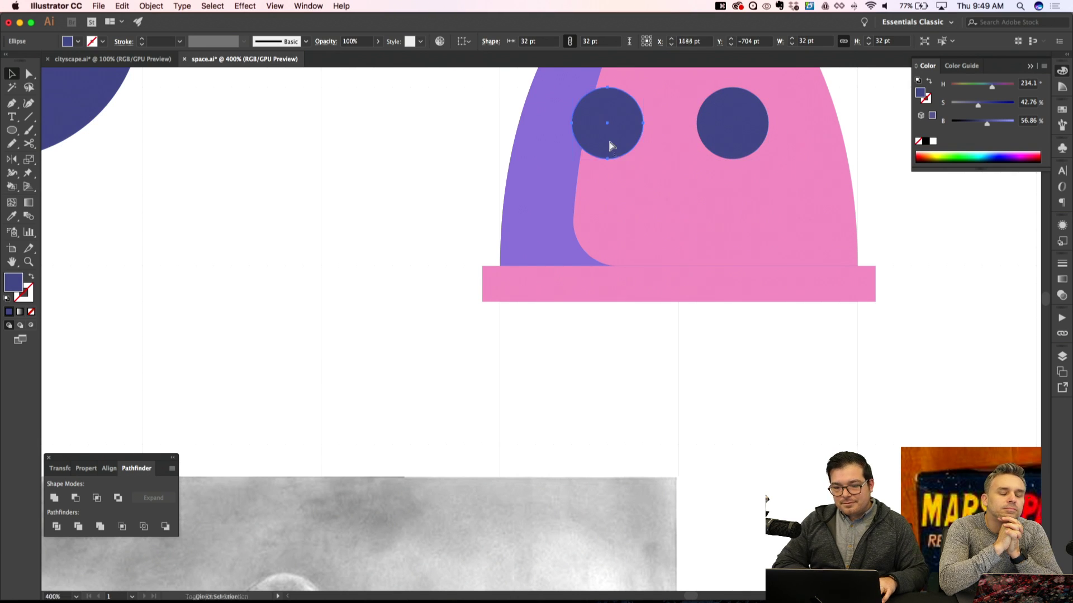
Move the right eye circle 8 pt outward to X 1152 pt, level with the left one
{"action": "key", "text": "super+minus"}
{"action": "key", "text": "super+minus"}
{"action": "key", "text": "a"}
{"action": "left_click", "coordinate": [651, 229]}
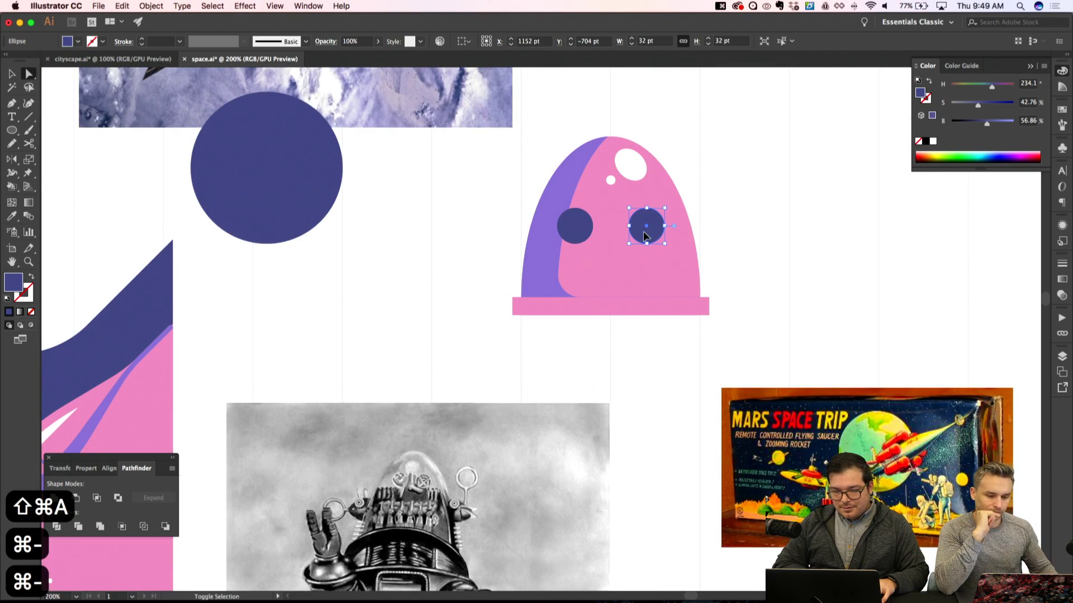
{"action": "key", "text": "shift+super+a"}
Recolour the wide bar beneath the dome white by sampling the dome's highlight
{"action": "scroll", "coordinate": [652, 240], "scroll_direction": "up", "scroll_amount": 2}
{"action": "scroll", "coordinate": [652, 240], "scroll_direction": "right", "scroll_amount": 3}
{"action": "key", "text": "super+equal"}
{"action": "scroll", "coordinate": [656, 254], "scroll_direction": "up", "scroll_amount": 2}
{"action": "scroll", "coordinate": [656, 254], "scroll_direction": "left", "scroll_amount": 1}
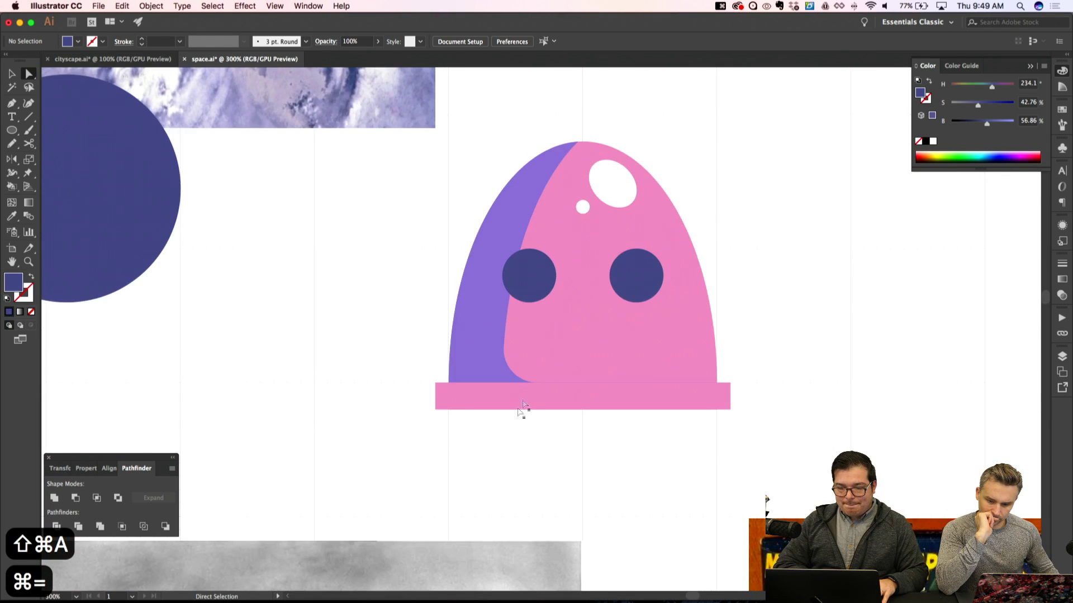
{"action": "left_click", "coordinate": [515, 405]}
{"action": "key", "text": "i"}
{"action": "left_click", "coordinate": [617, 159]}
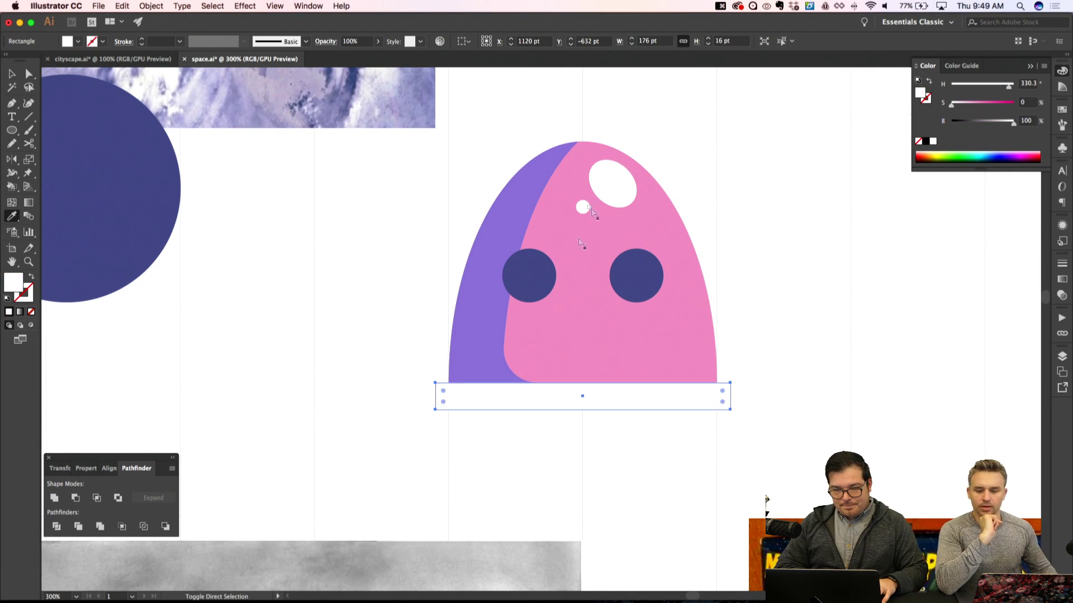
{"action": "key", "text": "shift+super+a"}
Draw an 80 by 16 pt rectangle over the left end of the bar and fill it with the dome's pink
{"action": "key", "text": "m"}
{"action": "left_click_drag", "start_coordinate": [435, 382], "coordinate": [570, 410]}
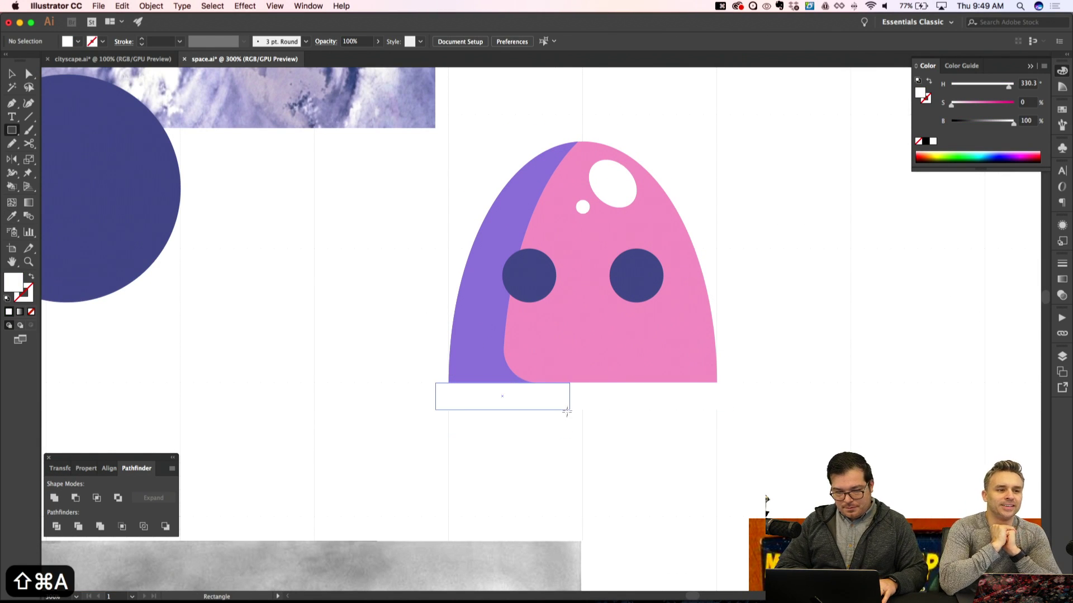
{"action": "key", "text": "i"}
{"action": "scroll", "coordinate": [573, 401], "scroll_direction": "up", "scroll_amount": 3}
{"action": "scroll", "coordinate": [573, 401], "scroll_direction": "left", "scroll_amount": 1}
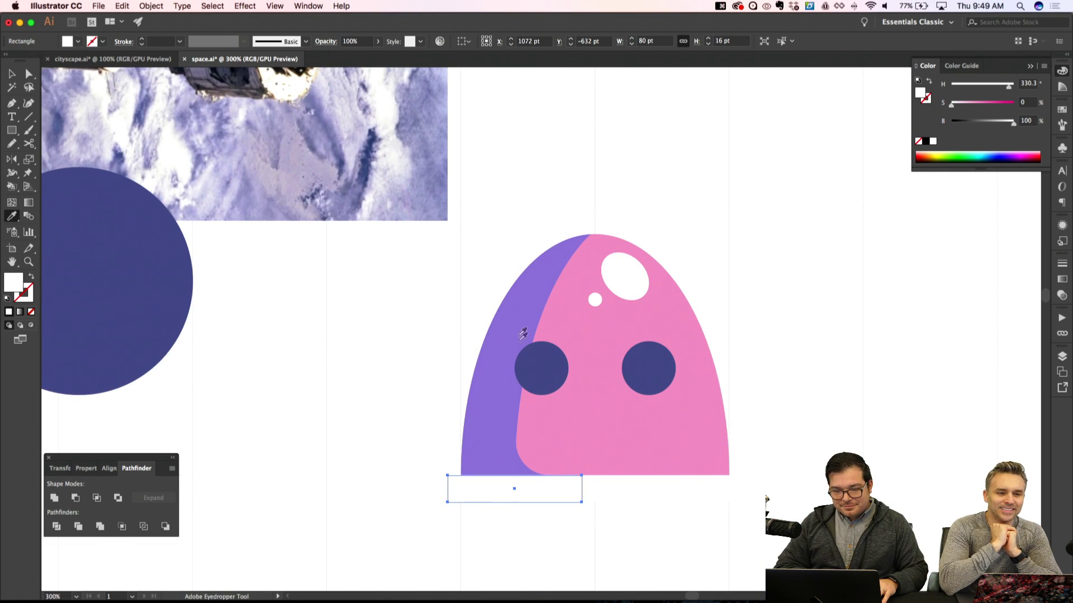
{"action": "left_click", "coordinate": [552, 305]}
{"action": "key", "text": "shift+super+a"}
Duplicate the right eye circle in place, fill the copy with the dome's purple and reduce it to 24 by 24 pt
{"action": "scroll", "coordinate": [567, 365], "scroll_direction": "down", "scroll_amount": 2}
{"action": "scroll", "coordinate": [567, 364], "scroll_direction": "right", "scroll_amount": 1}
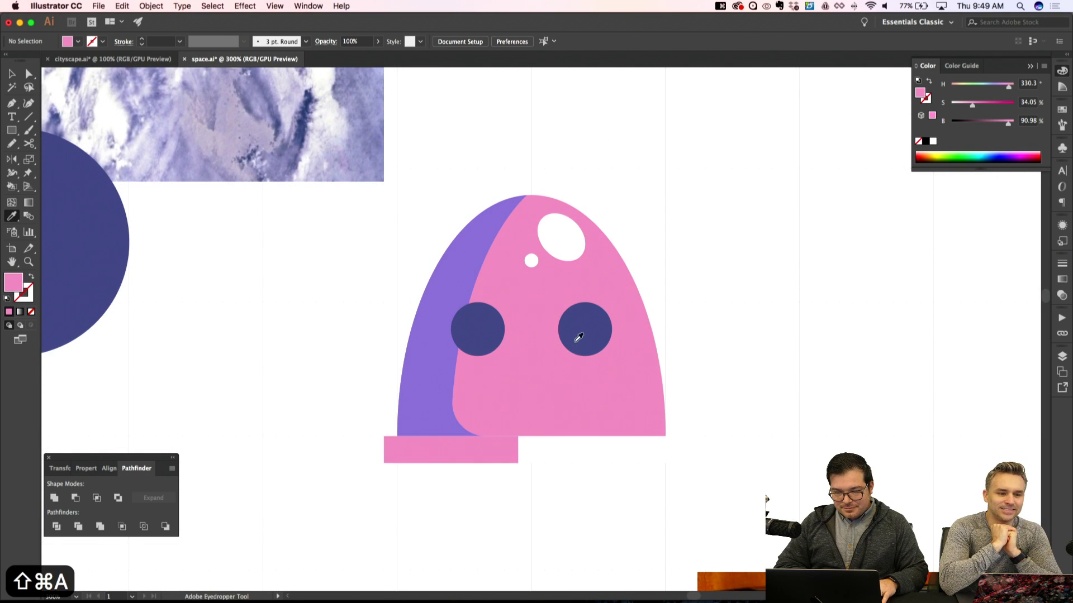
{"action": "key", "text": "a"}
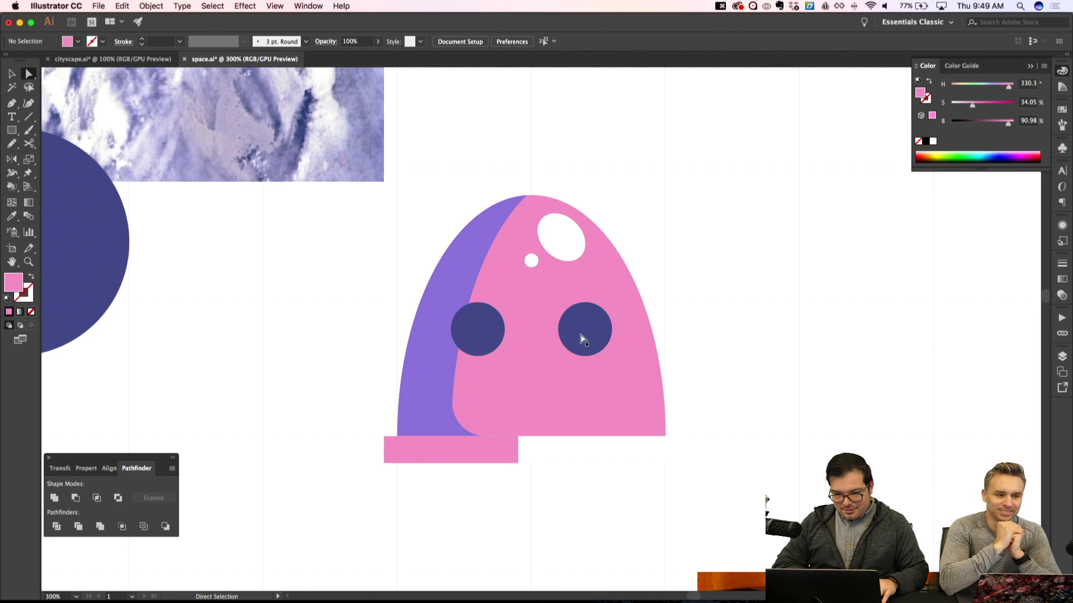
{"action": "mouse_move", "coordinate": [581, 327]}
{"action": "left_mouse_down"}
{"action": "mouse_move", "coordinate": [582, 339]}
{"action": "mouse_move", "coordinate": [581, 325]}
{"action": "left_mouse_up"}
{"action": "key", "text": "i"}
{"action": "left_click", "coordinate": [459, 272]}
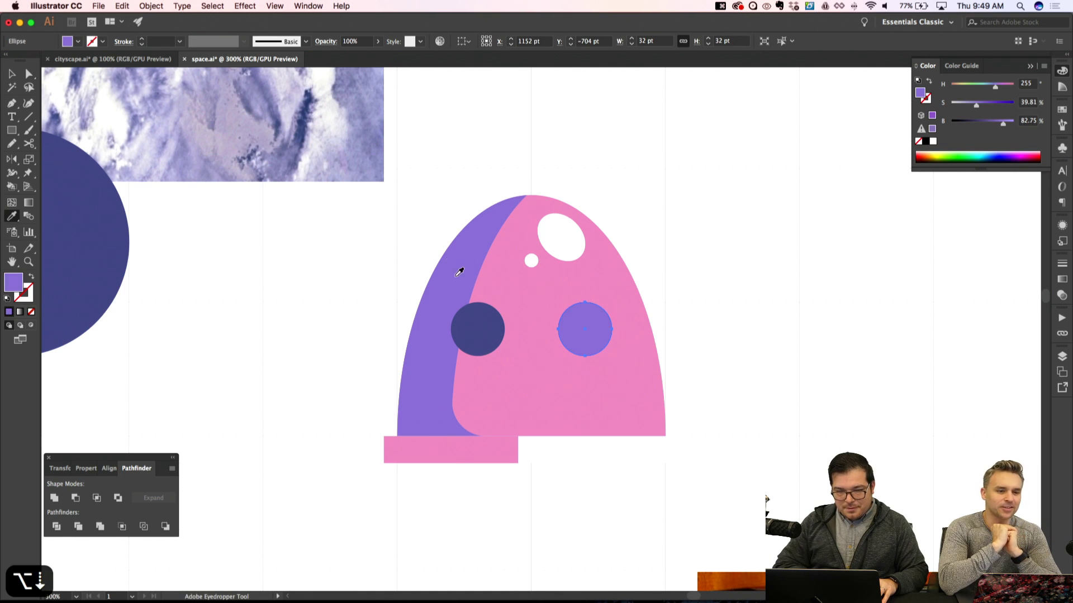
{"action": "left_click", "coordinate": [631, 44]}
{"action": "left_click", "coordinate": [630, 43]}
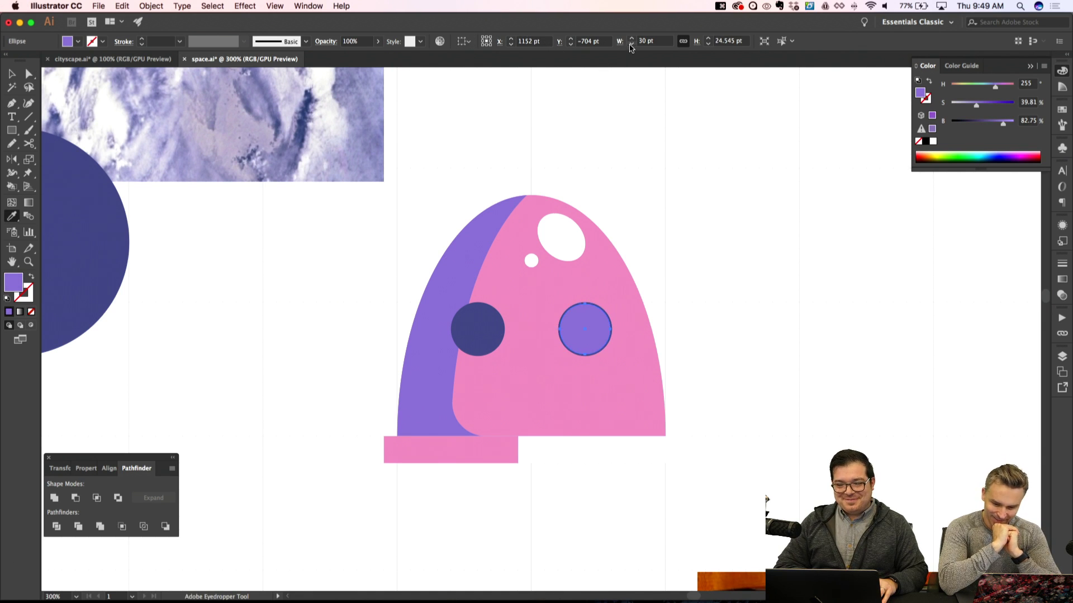
{"action": "left_click", "coordinate": [631, 43]}
{"action": "left_click", "coordinate": [631, 44]}
{"action": "left_click", "coordinate": [631, 44]}
{"action": "left_click", "coordinate": [631, 43]}
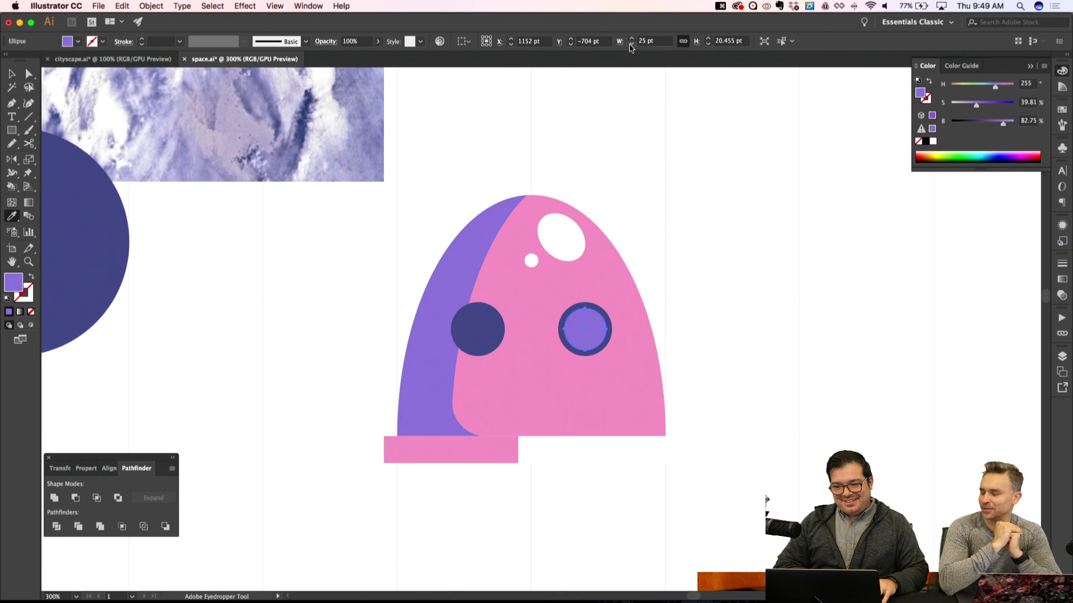
{"action": "left_click", "coordinate": [630, 43]}
{"action": "key", "text": "shift+super+a"}
Copy the purple inner circle onto the left eye at X 1088 pt and bring it to the front
{"action": "left_click", "coordinate": [585, 330], "text": "super"}
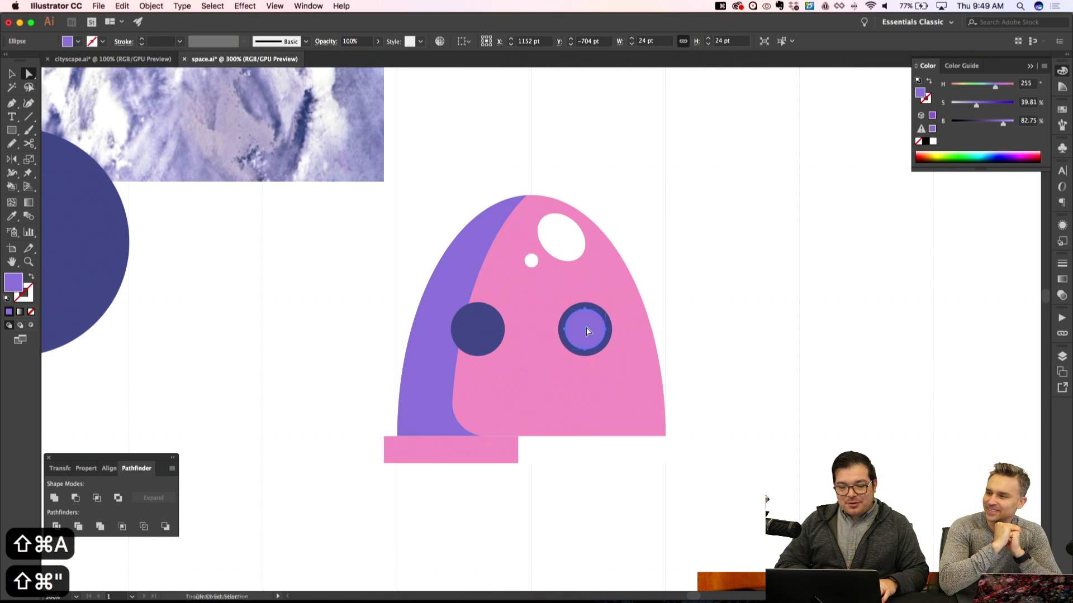
{"action": "left_click_drag", "start_coordinate": [585, 328], "coordinate": [486, 327]}
{"action": "key", "text": "shift+super+bracketright"}
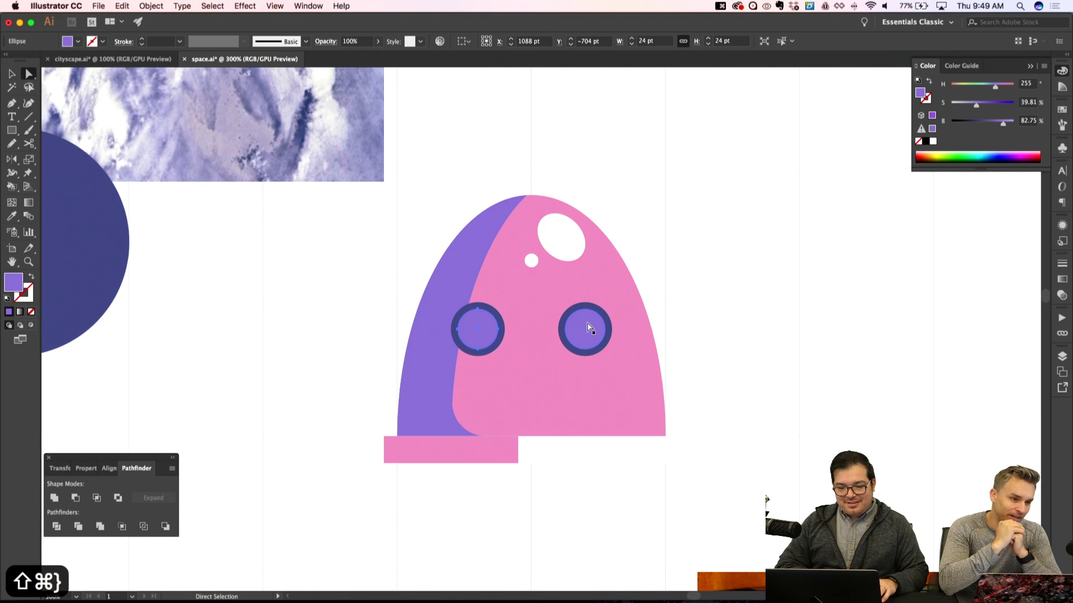
Reduce the purple inner circles of both eyes to 20 by 20 pt
{"action": "left_click", "coordinate": [632, 45]}
{"action": "left_click", "coordinate": [632, 45]}
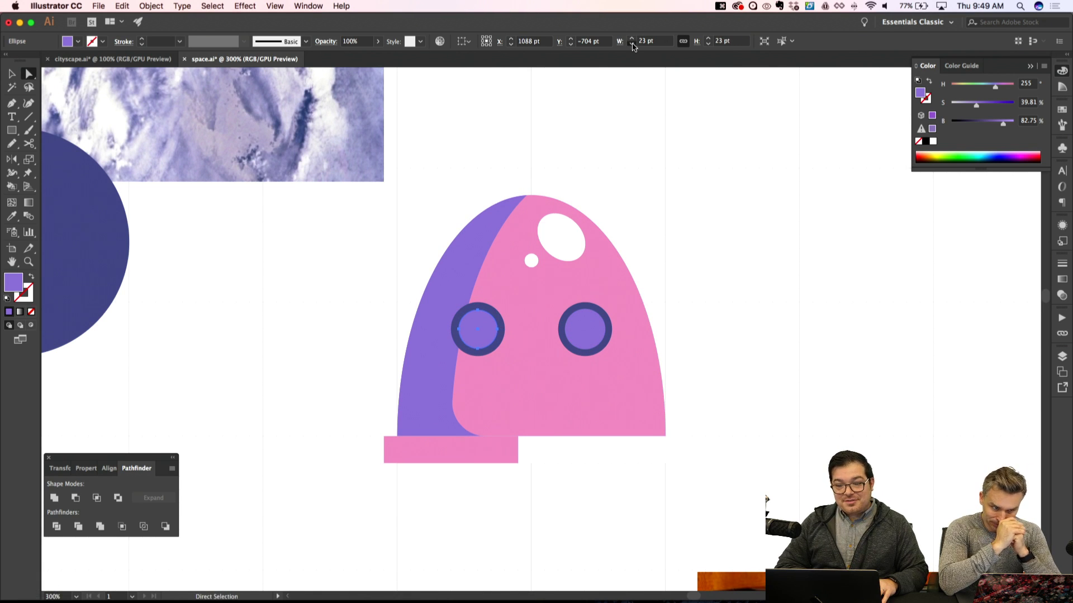
{"action": "left_click", "coordinate": [632, 45]}
{"action": "key", "text": "shift+super+a"}
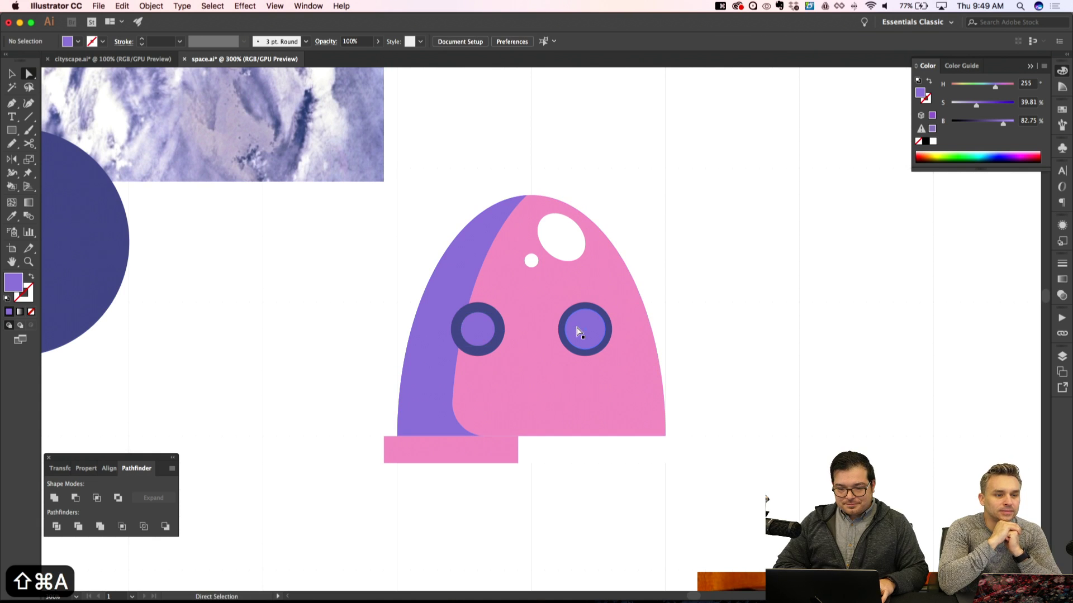
{"action": "left_click", "coordinate": [581, 329]}
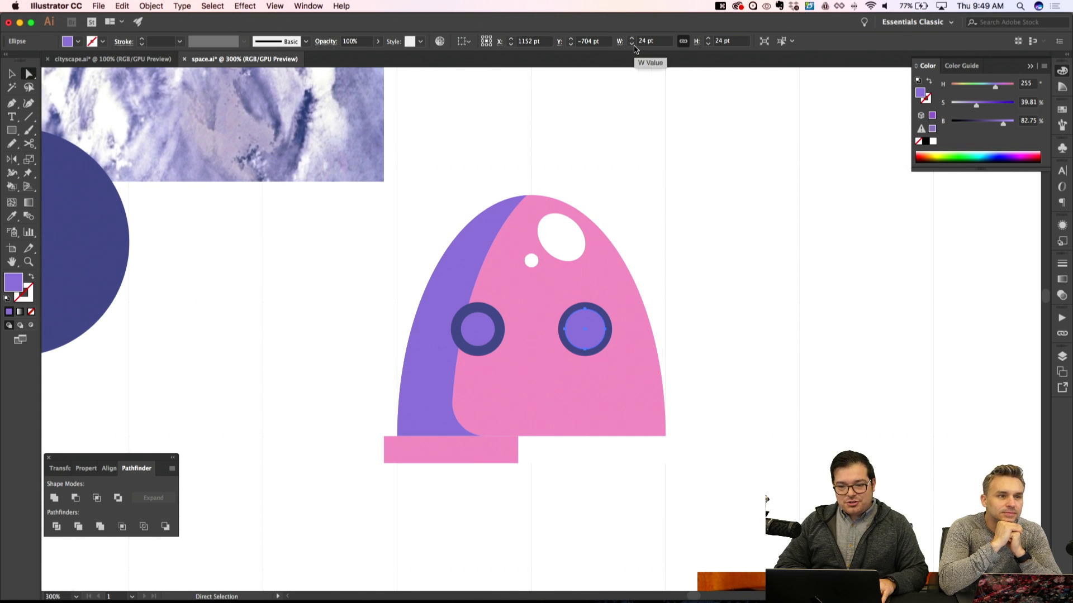
{"action": "key", "text": "shift+super+a"}
Add a 6 pt pupil to the left eye from a copy of its inner circle and fill it with dark blue
{"action": "left_click", "coordinate": [484, 331], "text": "alt"}
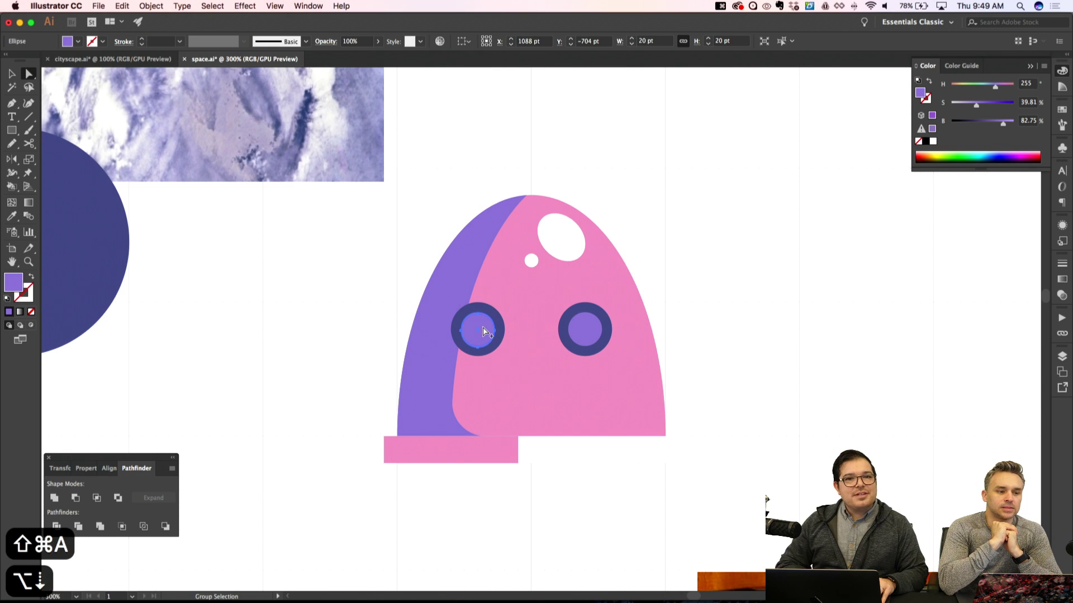
{"action": "left_click", "coordinate": [642, 41]}
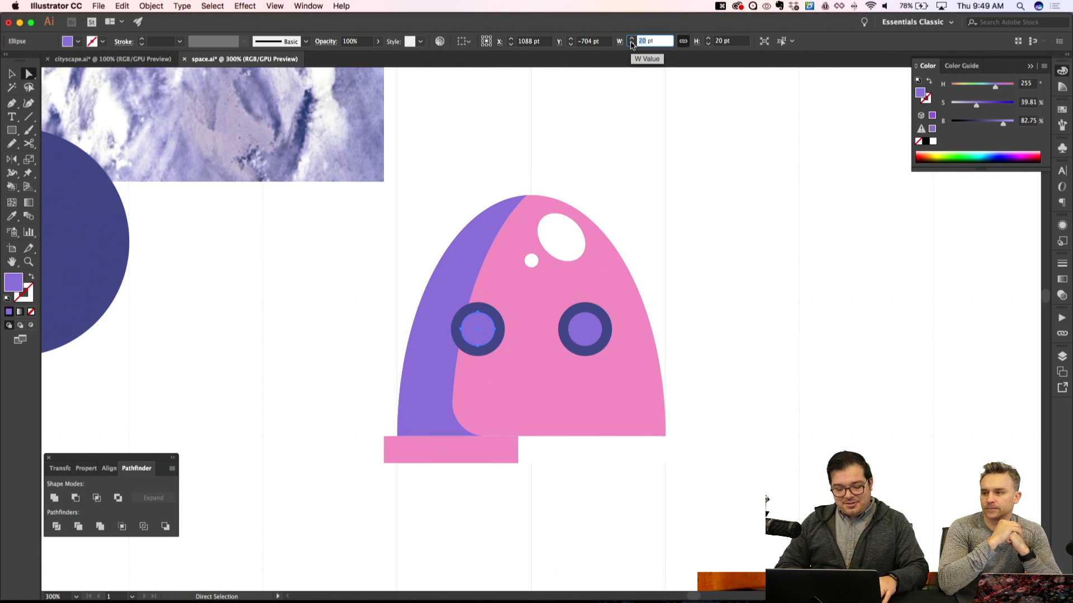
{"action": "type", "text": "6"}
{"action": "key", "text": "Return"}
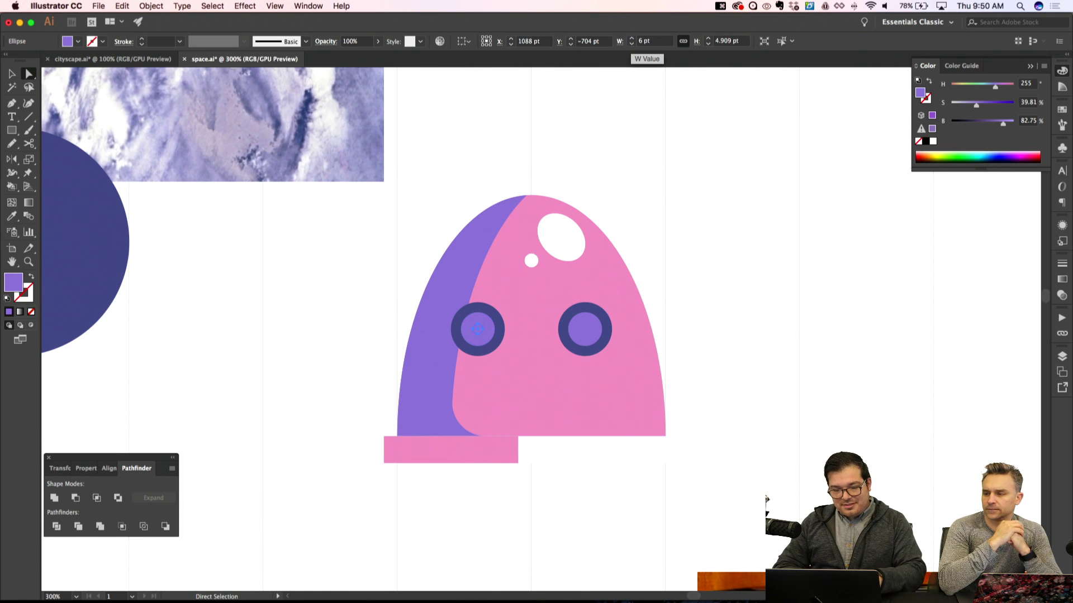
{"action": "key", "text": "i"}
{"action": "key", "text": "super+equal"}
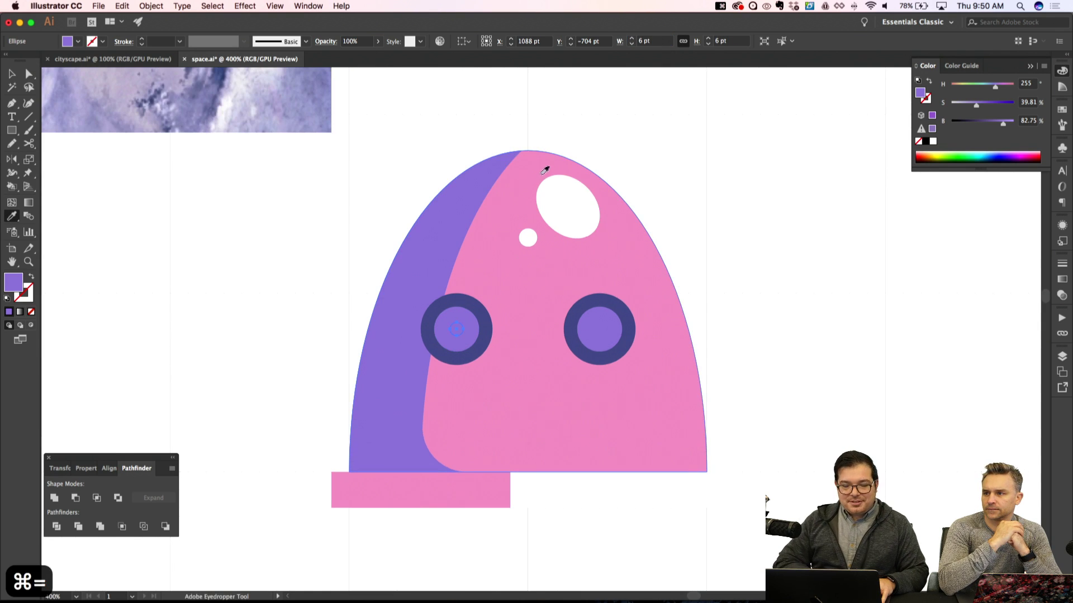
{"action": "left_click", "coordinate": [471, 298]}
{"action": "key", "text": "super+shift+a"}
Duplicate the right eye's inner circle in place, fill the copy with dark blue and set its size to 6 pt
{"action": "key", "text": "a"}
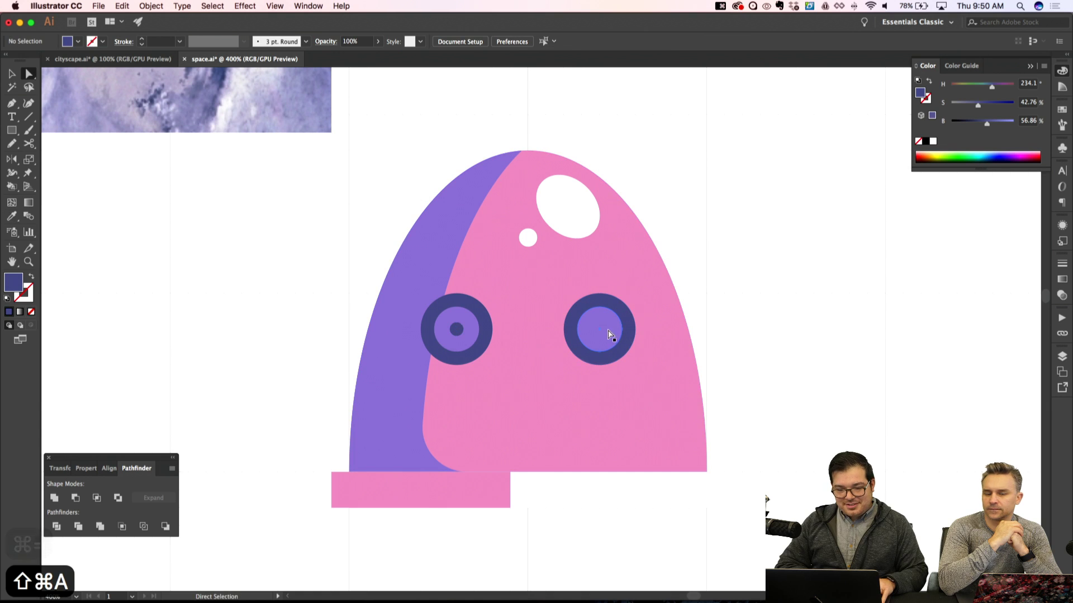
{"action": "left_click", "coordinate": [609, 328]}
{"action": "left_click_drag", "start_coordinate": [608, 329], "coordinate": [609, 329], "text": "alt"}
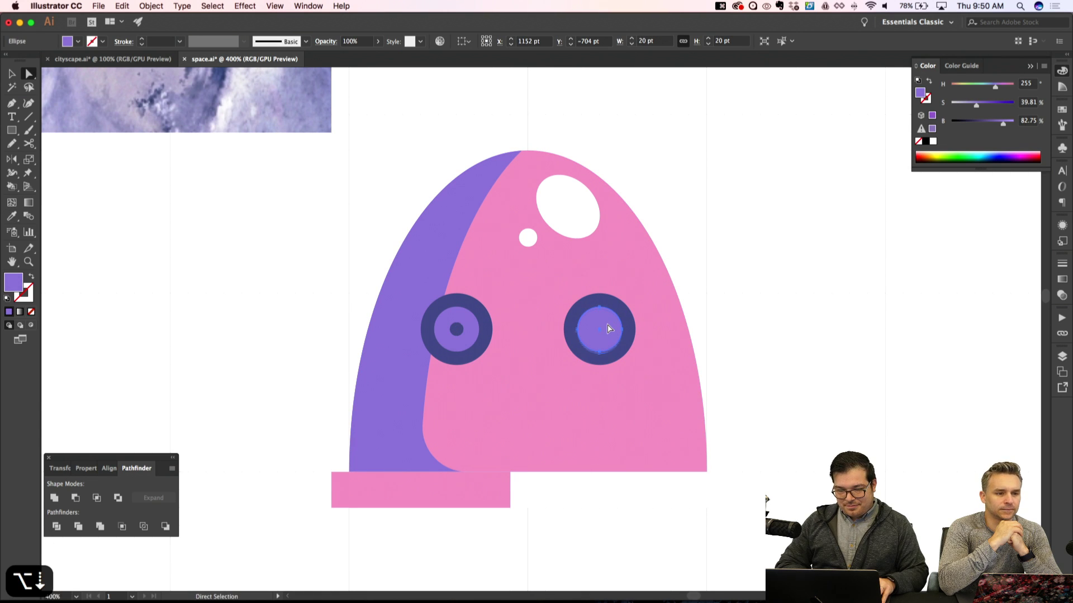
{"action": "key", "text": "i"}
{"action": "left_click", "coordinate": [467, 305]}
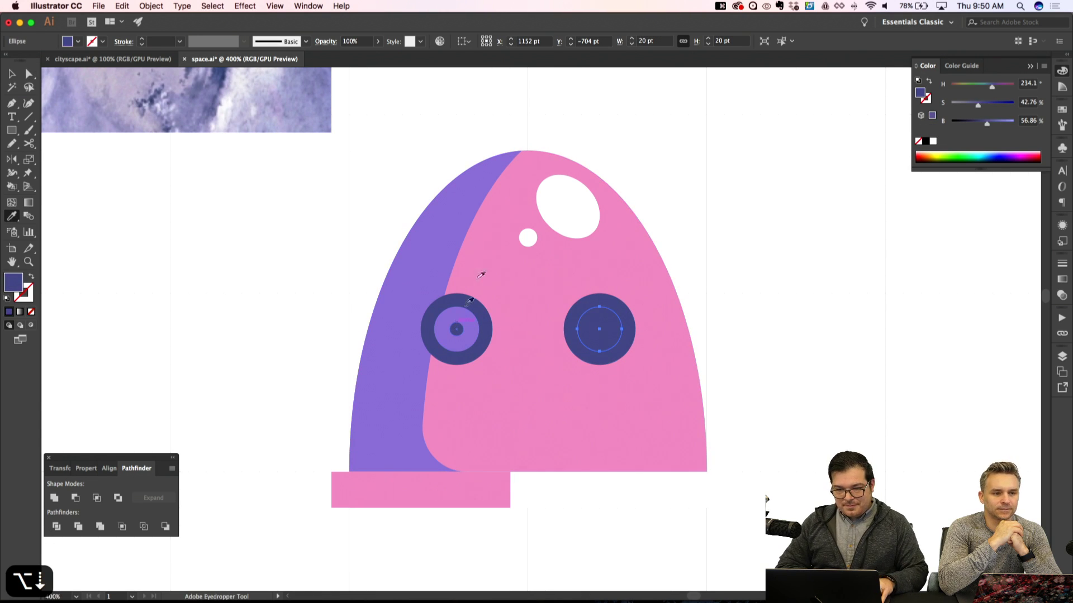
{"action": "double_click", "coordinate": [642, 40]}
{"action": "type", "text": "6"}
{"action": "key", "text": "Return"}
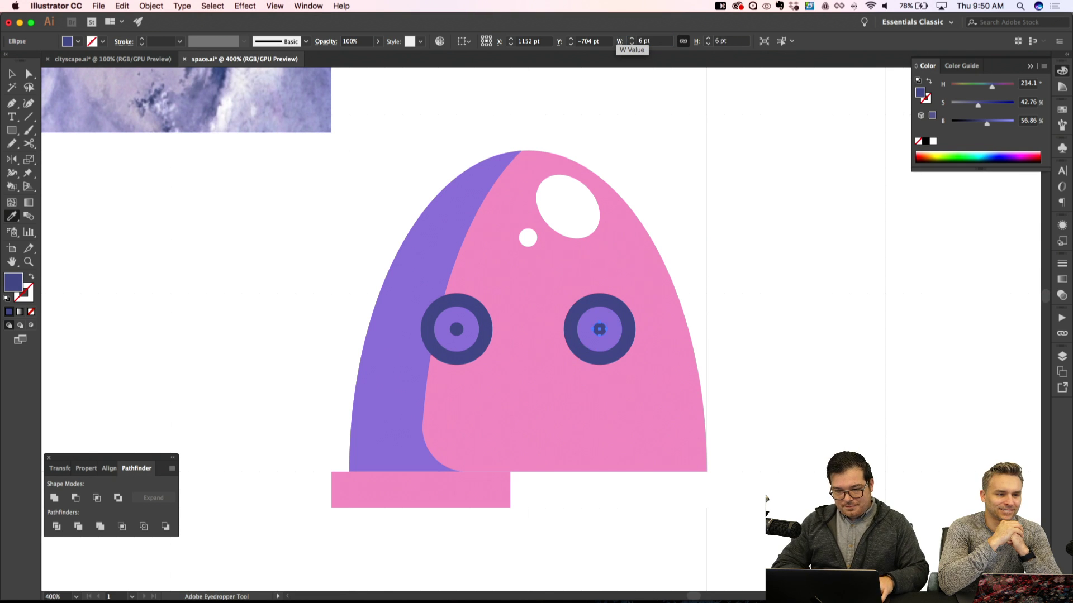
{"action": "key", "text": "shift+super+a"}
Hide the grid and draw a vertical line with the Pen tool through the right eye, spanning the outer circle
{"action": "key", "text": "super+minus"}
{"action": "key", "text": "super+minus"}
{"action": "key", "text": "super+apostrophe"}
{"action": "key", "text": "super+equal"}
{"action": "key", "text": "p"}
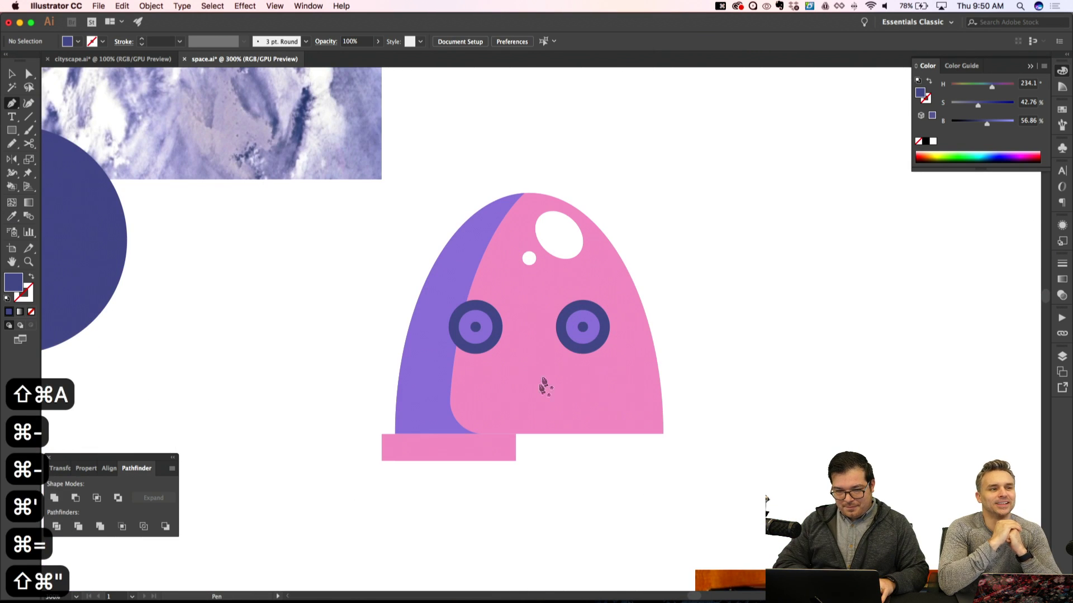
{"action": "key", "text": "shift+super+apostrophe"}
{"action": "left_click", "coordinate": [583, 300]}
{"action": "left_click", "coordinate": [583, 353]}
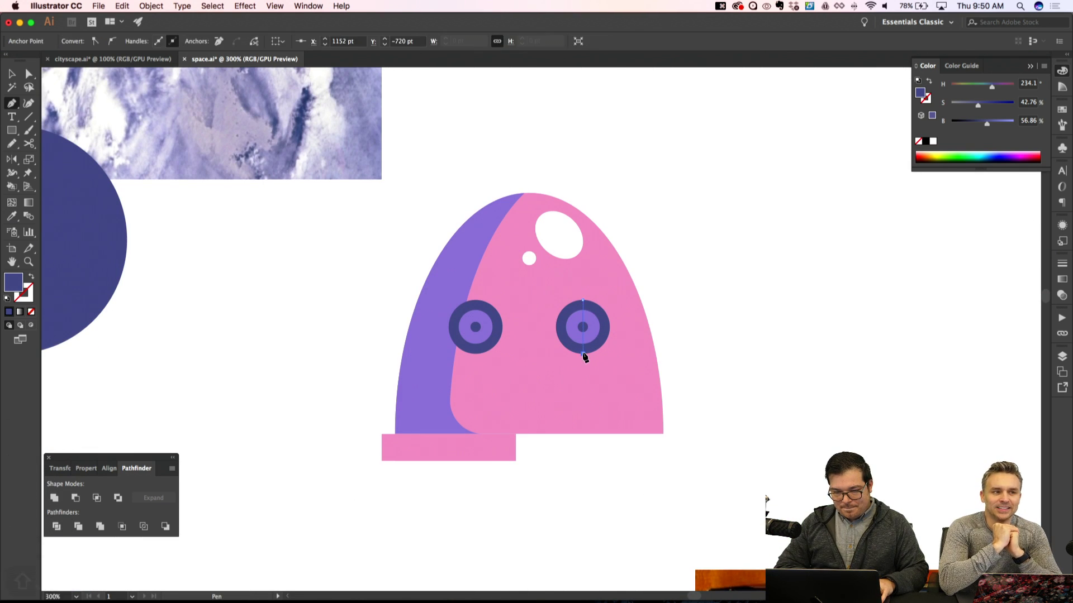
Shorten the vertical line at both ends to 24 pt and turn its dark blue fill into a 2 pt stroke
{"action": "key", "text": "shift+super+apostrophe"}
{"action": "left_click_drag", "start_coordinate": [582, 353], "coordinate": [582, 346]}
{"action": "left_click_drag", "start_coordinate": [583, 300], "coordinate": [584, 307]}
{"action": "key", "text": "shift+x"}
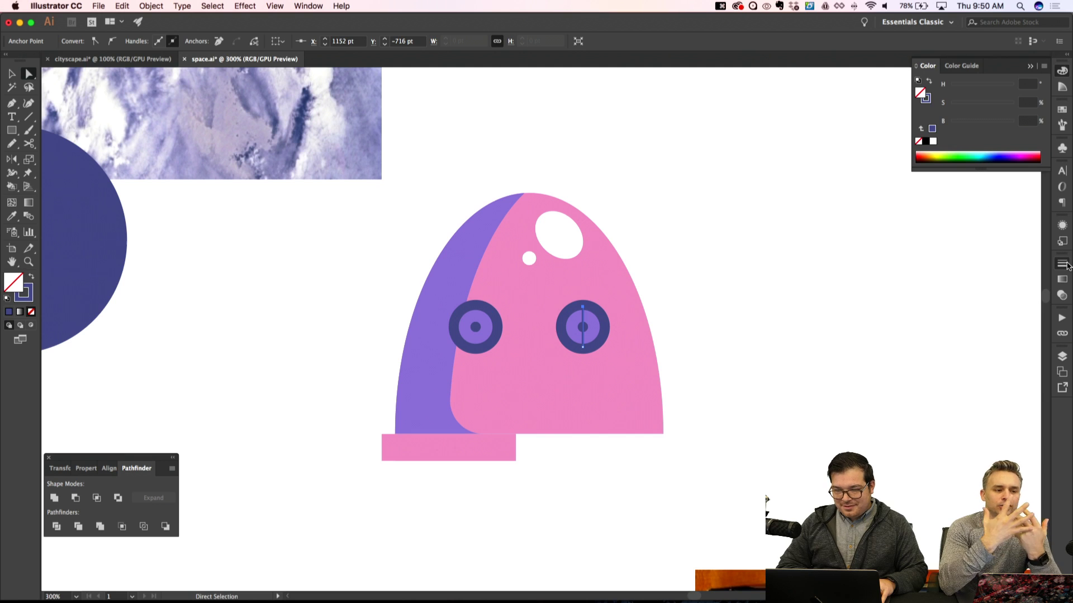
{"action": "left_click", "coordinate": [1062, 264]}
{"action": "key", "text": "shift+super+a"}
Create a copy of the right eye's vertical line rotated by 120 degrees
{"action": "key", "text": "super+equal"}
{"action": "key", "text": "super+equal"}
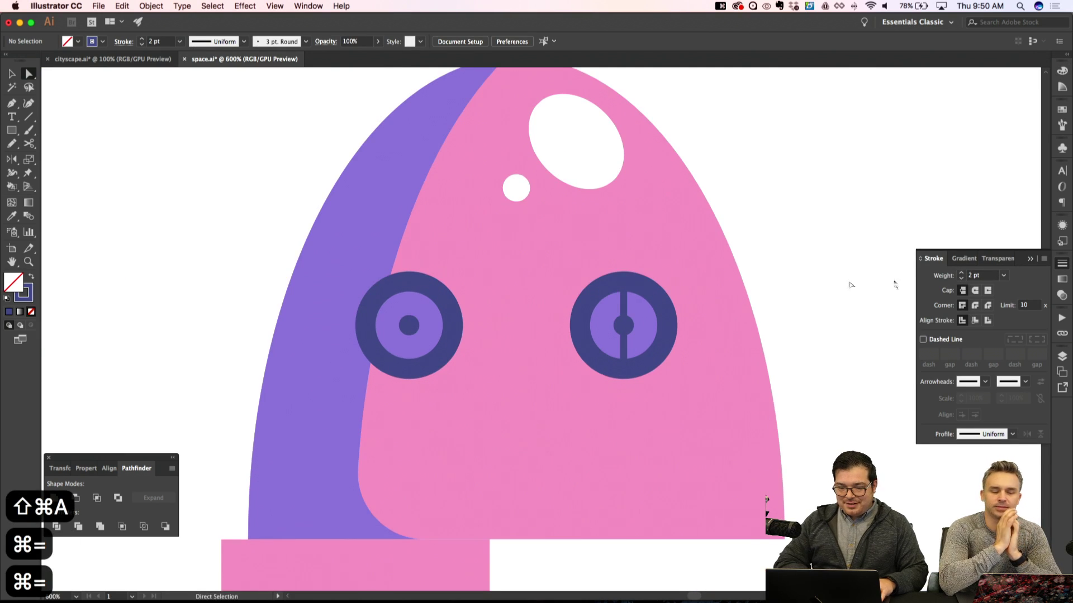
{"action": "left_click", "coordinate": [624, 306]}
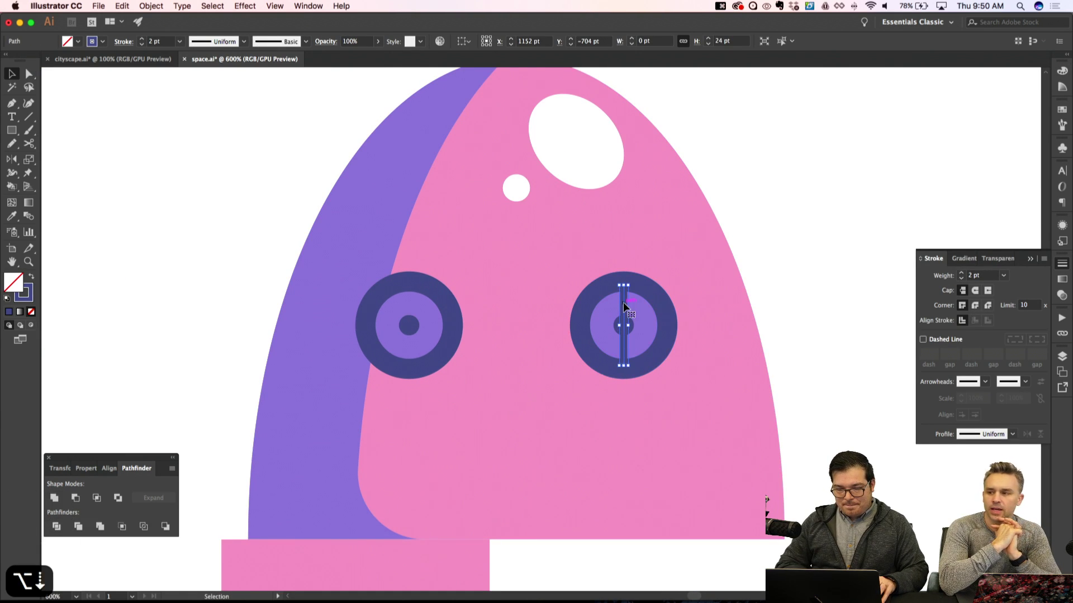
{"action": "right_click", "coordinate": [624, 306]}
{"action": "mouse_move", "coordinate": [686, 463]}
{"action": "left_click", "coordinate": [757, 492]}
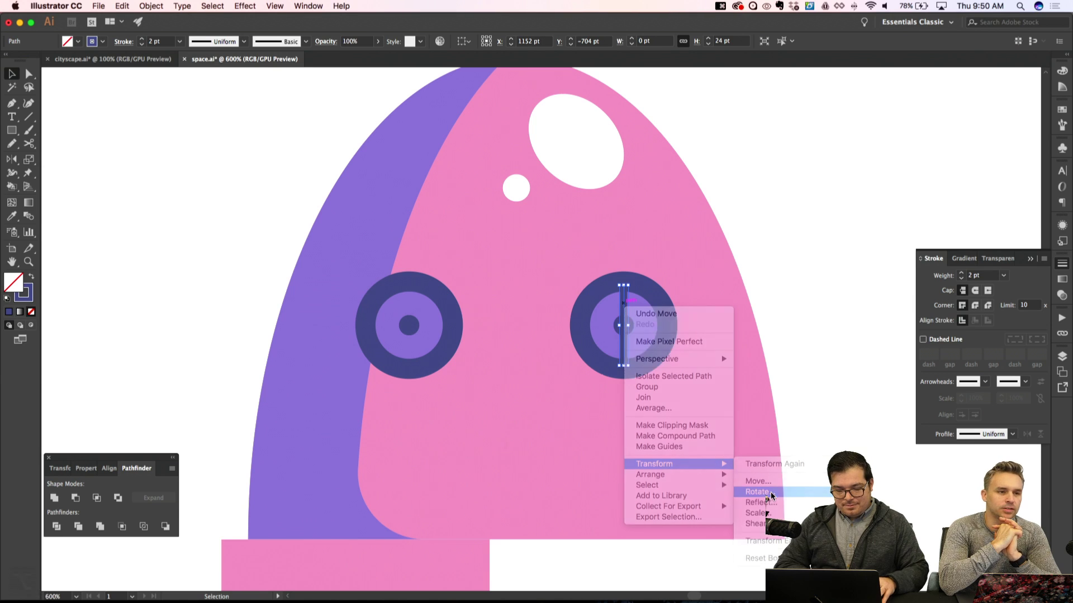
{"action": "type", "text": "120"}
{"action": "key", "text": "Return"}
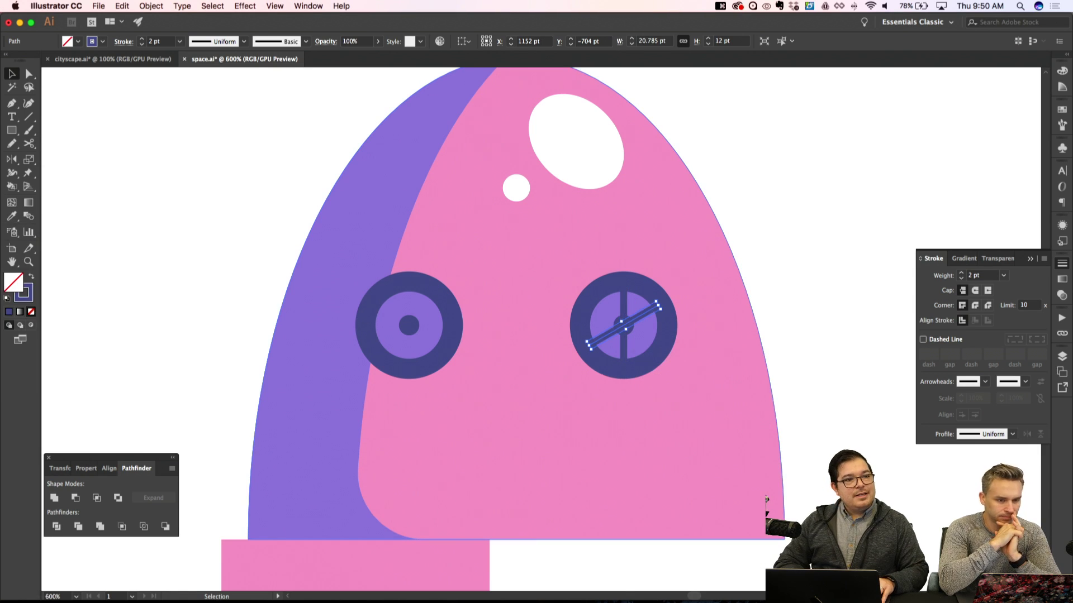
Apply Transform Again to the rotated line in the right eye
{"action": "key", "text": "alt"}
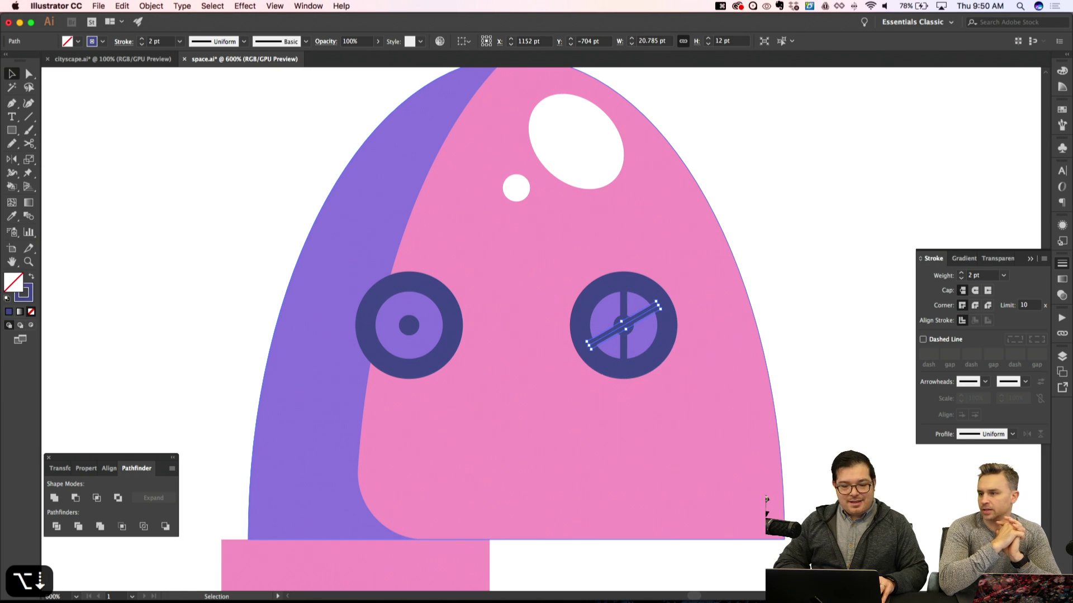
{"action": "right_click", "coordinate": [660, 440]}
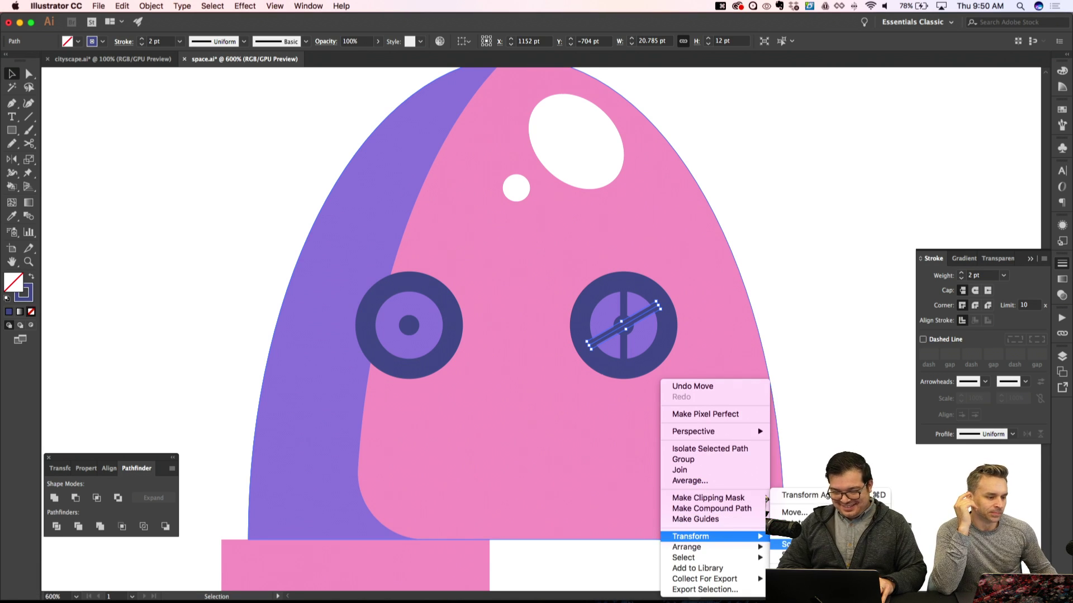
{"action": "left_click", "coordinate": [768, 496]}
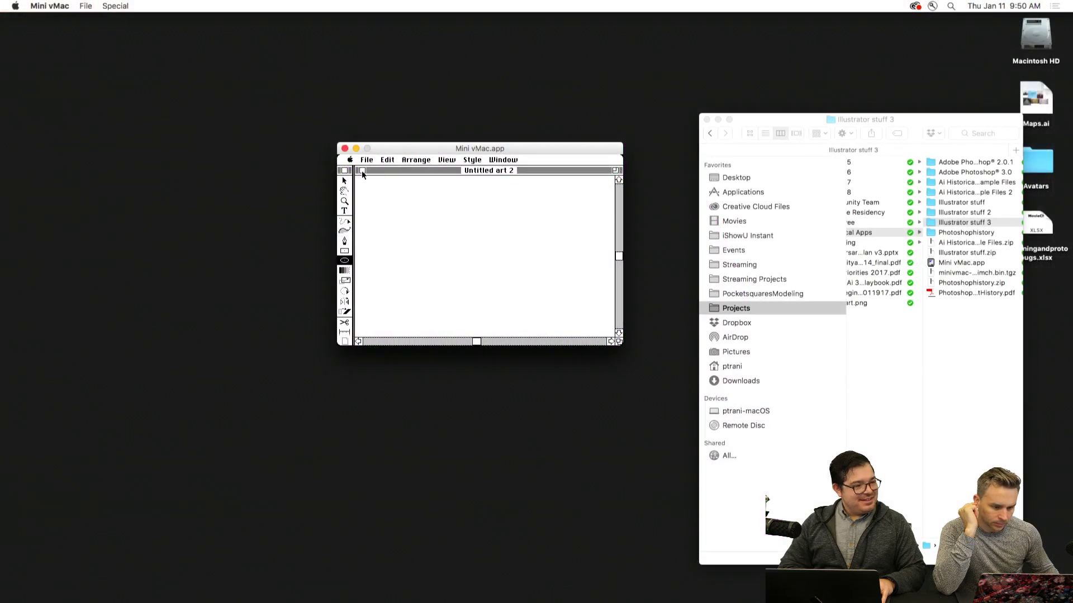
In Illustrator 88 inside Mini vMac, close Untitled art 2 without saving and create a new drawing without a template
{"action": "left_click", "coordinate": [361, 170]}
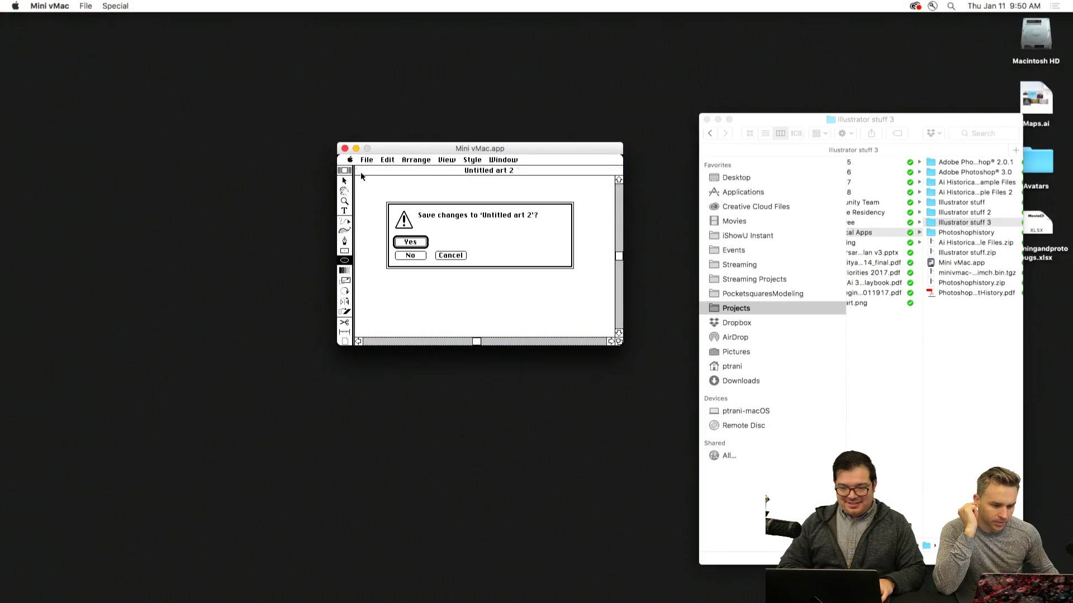
{"action": "left_click", "coordinate": [410, 257]}
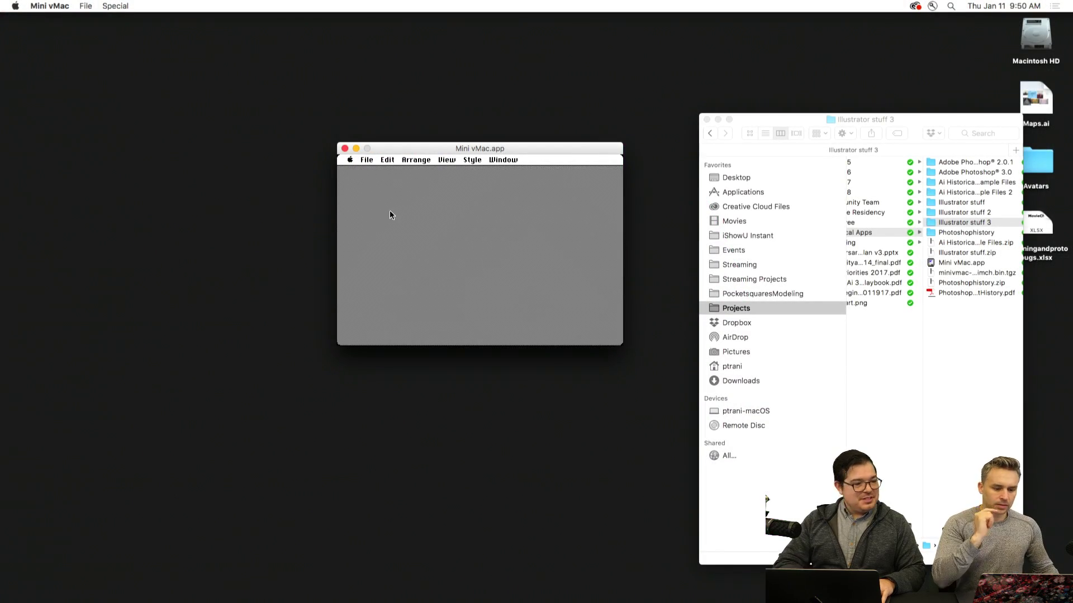
{"action": "left_click_drag", "start_coordinate": [366, 162], "coordinate": [371, 169]}
{"action": "key", "text": "ctrl"}
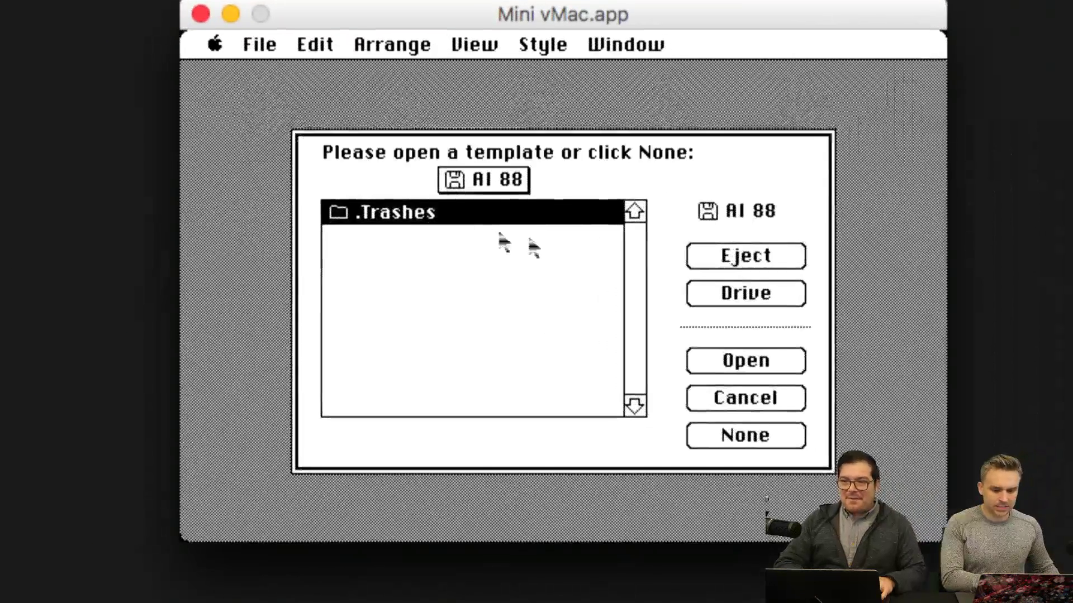
{"action": "key", "text": "ctrl"}
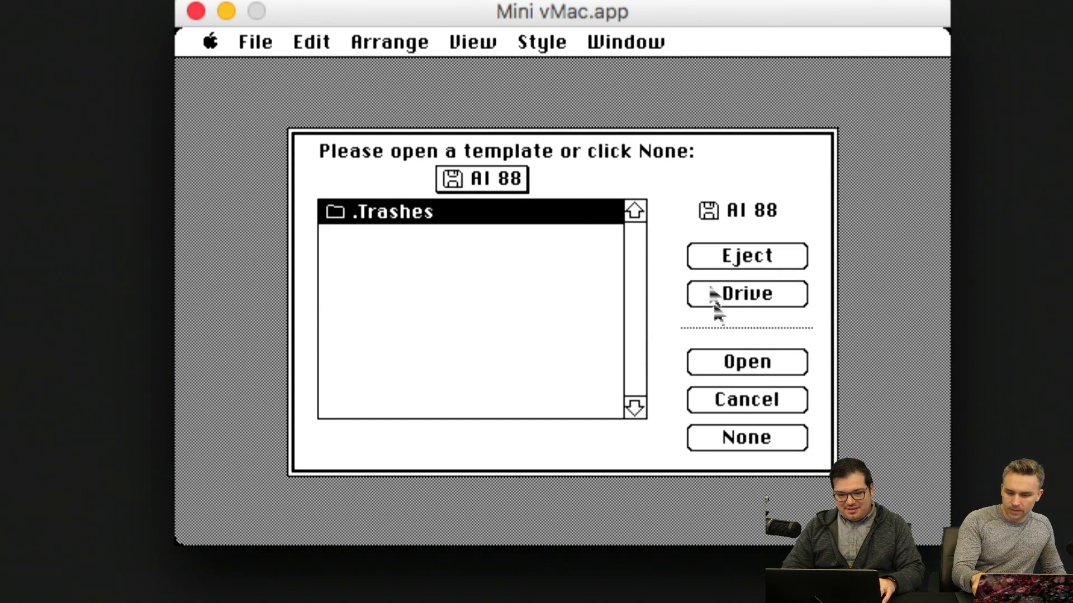
{"action": "left_click", "coordinate": [724, 437]}
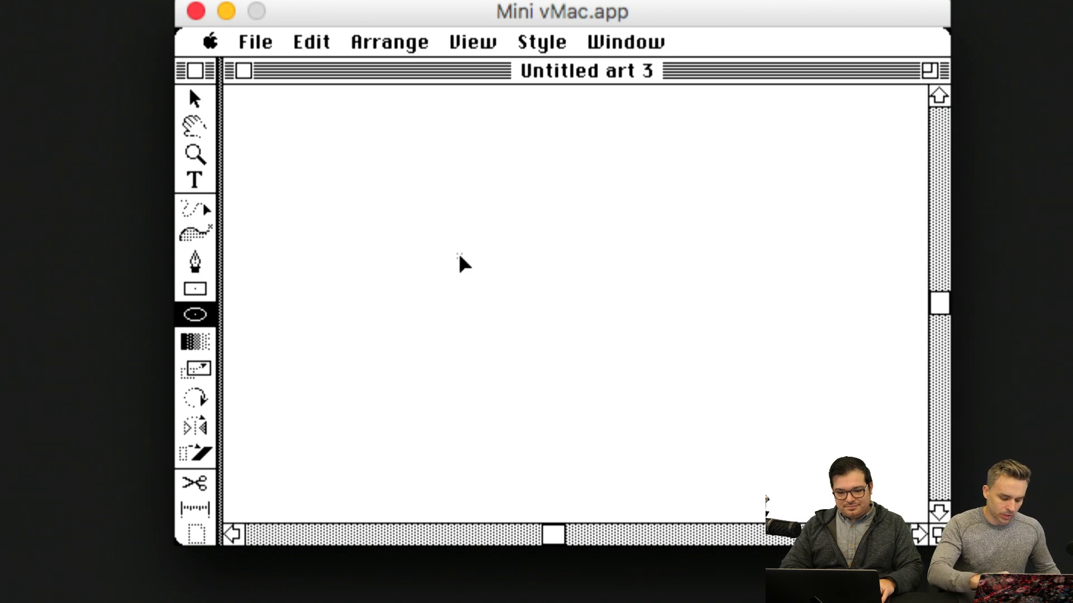
Draw a circle near the middle of the blank drawing and open a second window of the same document
{"action": "left_click_drag", "start_coordinate": [459, 262], "coordinate": [508, 347]}
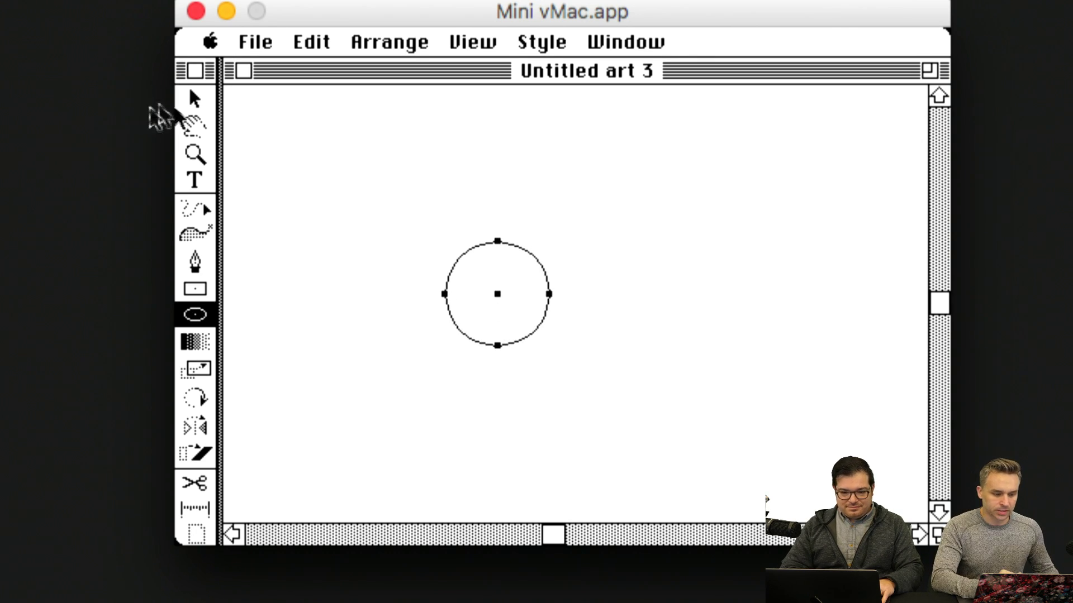
{"action": "left_click", "coordinate": [195, 99]}
{"action": "left_click", "coordinate": [472, 42]}
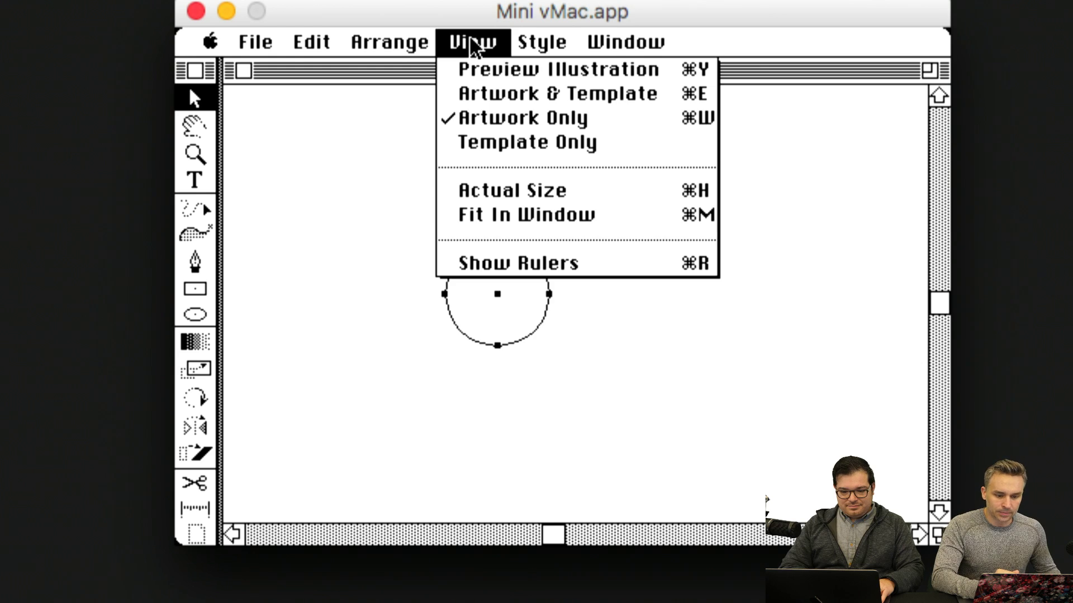
{"action": "left_click_drag", "start_coordinate": [471, 40], "coordinate": [648, 143]}
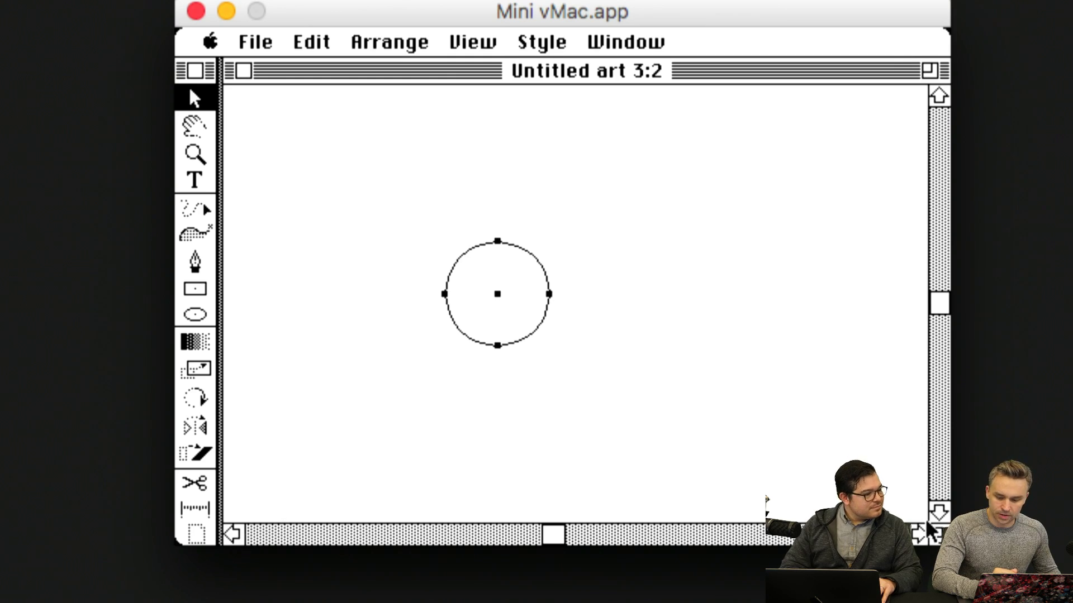
Resize and arrange the two windows of Untitled art 3 so that they sit side by side
{"action": "left_click_drag", "start_coordinate": [928, 530], "coordinate": [600, 533]}
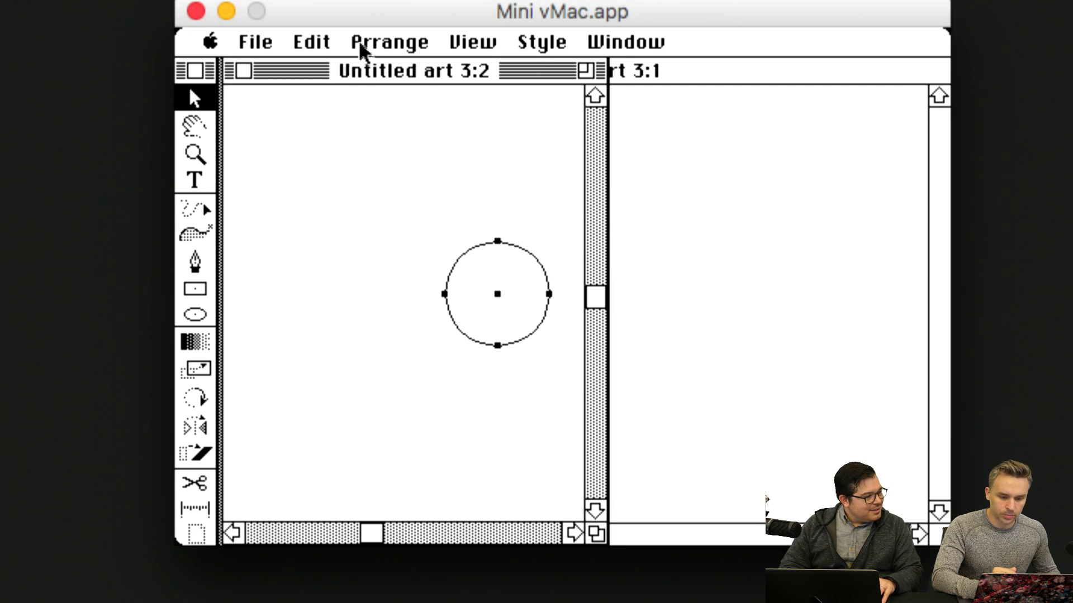
{"action": "left_click_drag", "start_coordinate": [335, 72], "coordinate": [675, 76]}
{"action": "left_click", "coordinate": [481, 74]}
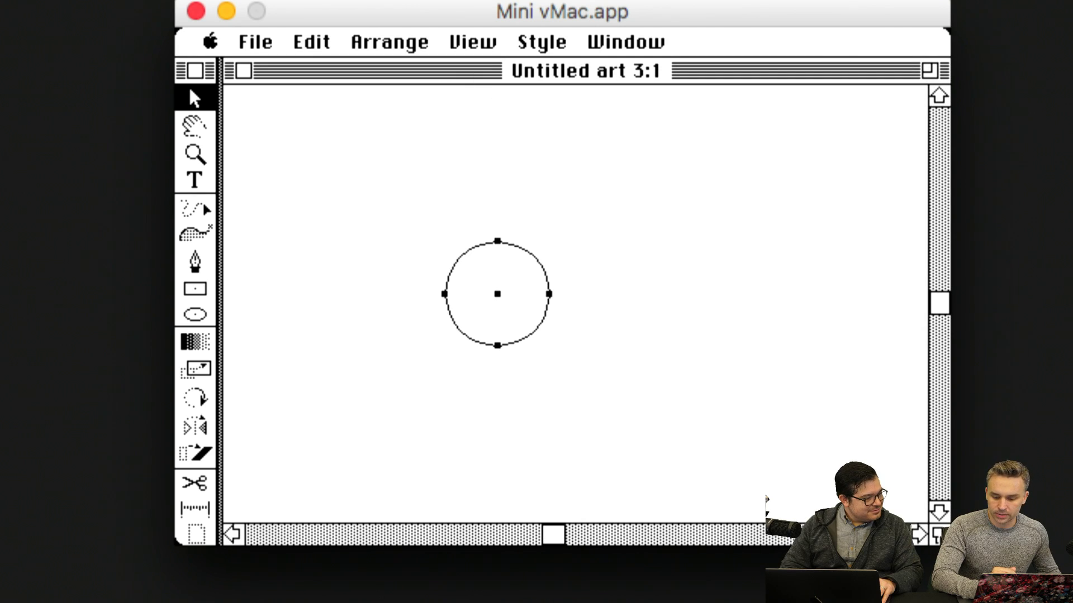
{"action": "left_click_drag", "start_coordinate": [938, 535], "coordinate": [575, 534]}
{"action": "left_click", "coordinate": [445, 282]}
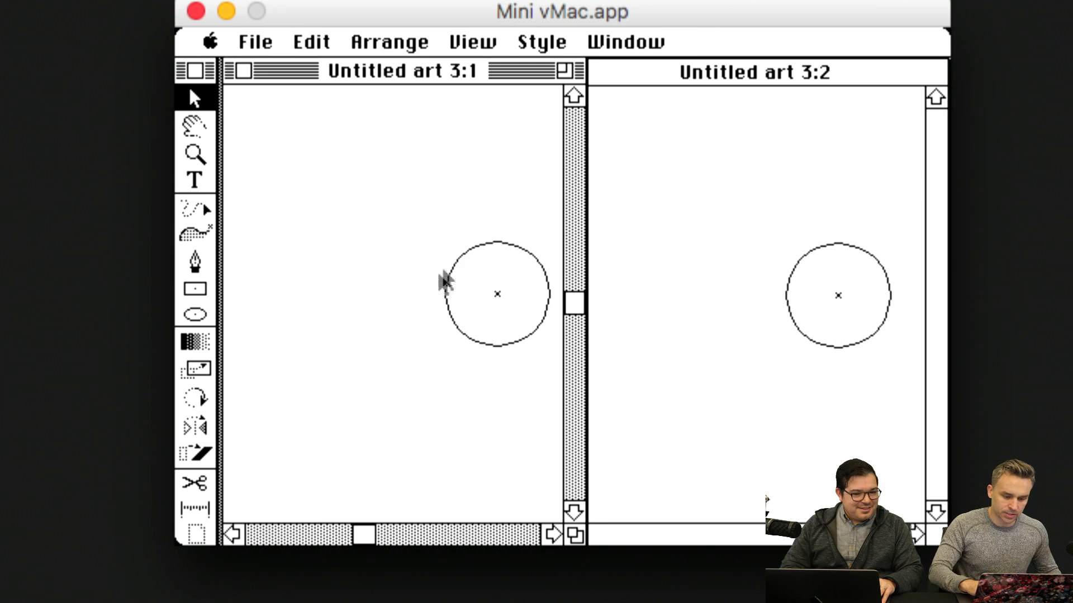
Set window Untitled art 3:2 to Preview Illustration and return to window 3:1
{"action": "left_click", "coordinate": [620, 153]}
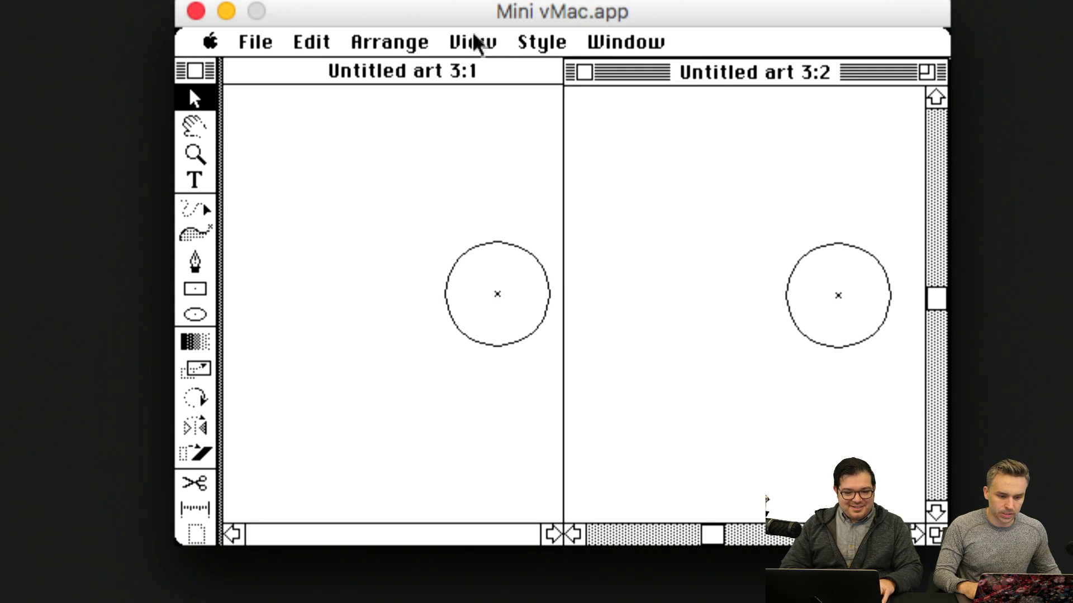
{"action": "left_click_drag", "start_coordinate": [478, 42], "coordinate": [477, 69]}
{"action": "left_click", "coordinate": [441, 277]}
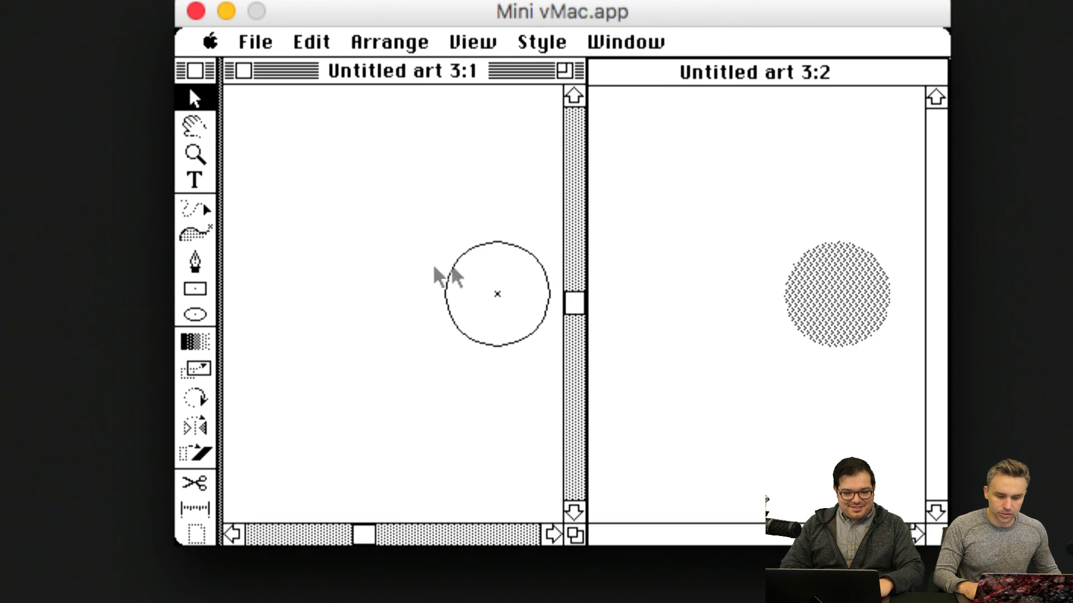
Fill the circle with a process color of 100% magenta, leaving the other inks at 0 and the stroke at None
{"action": "left_click", "coordinate": [462, 256]}
{"action": "mouse_move", "coordinate": [517, 48]}
{"action": "left_mouse_down"}
{"action": "mouse_move", "coordinate": [545, 51]}
{"action": "mouse_move", "coordinate": [562, 72]}
{"action": "left_mouse_up"}
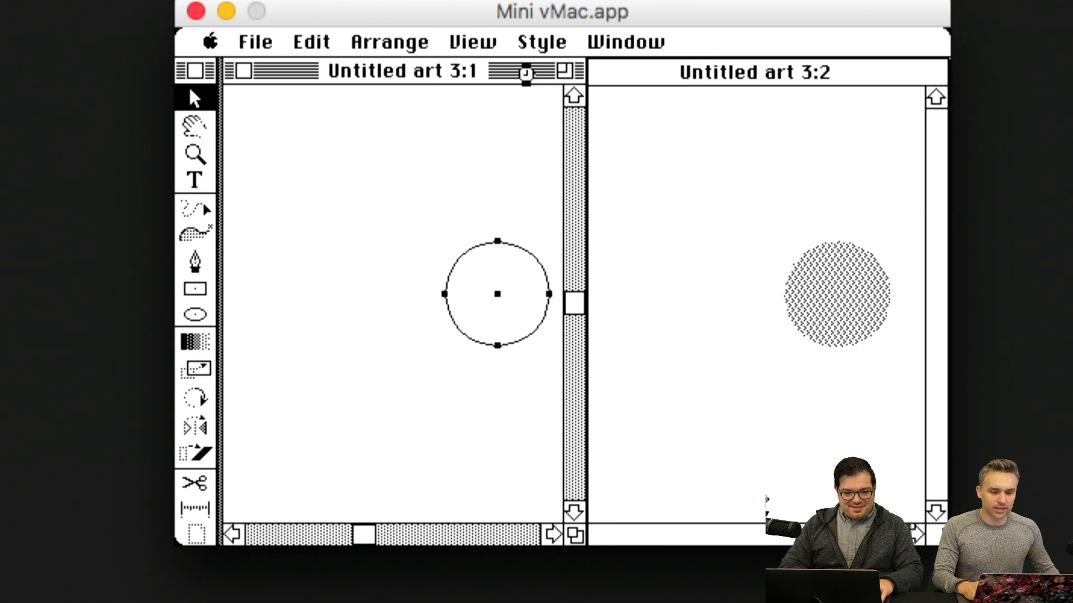
{"action": "left_click", "coordinate": [218, 169]}
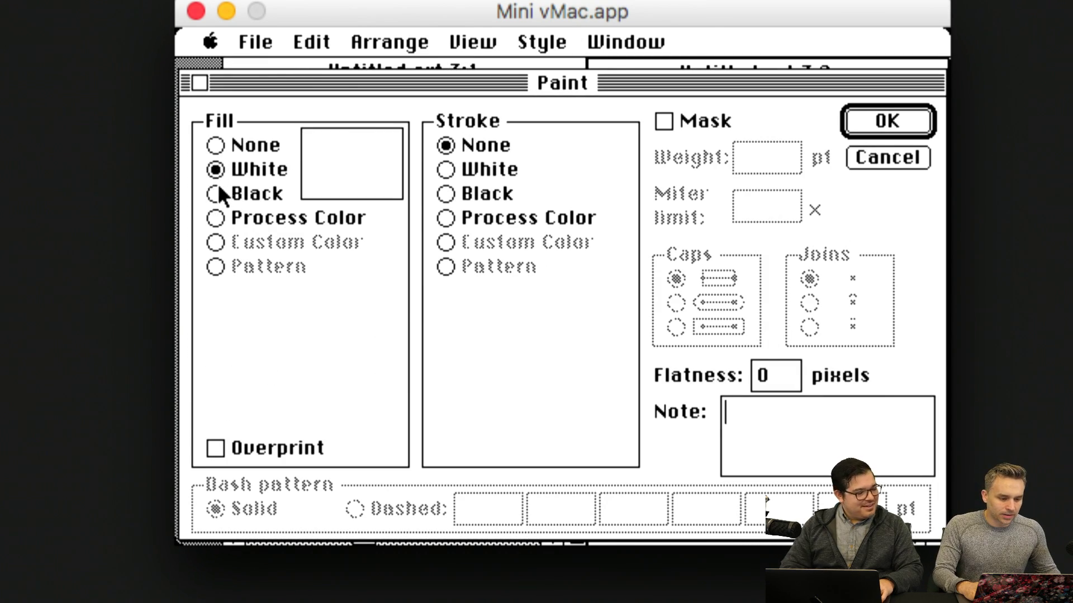
{"action": "left_click", "coordinate": [218, 193]}
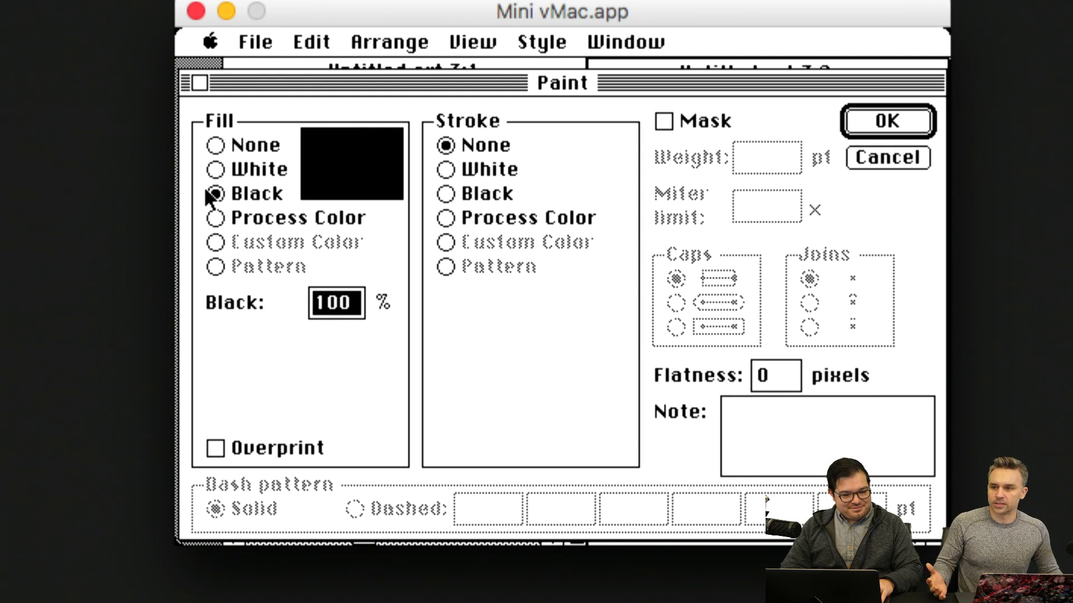
{"action": "left_click", "coordinate": [216, 221]}
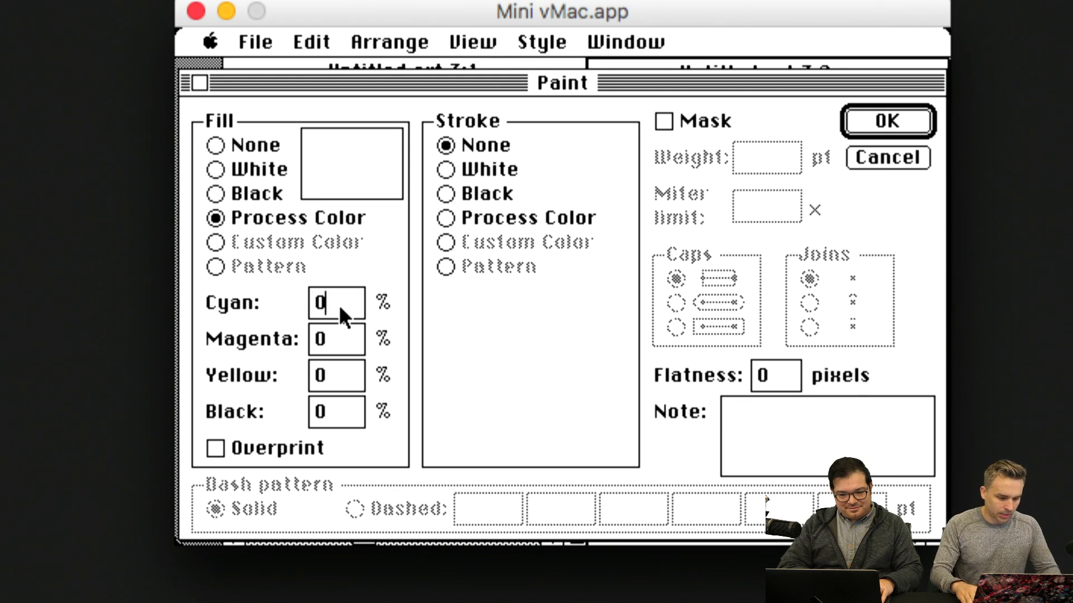
{"action": "double_click", "coordinate": [330, 341]}
{"action": "type", "text": "100"}
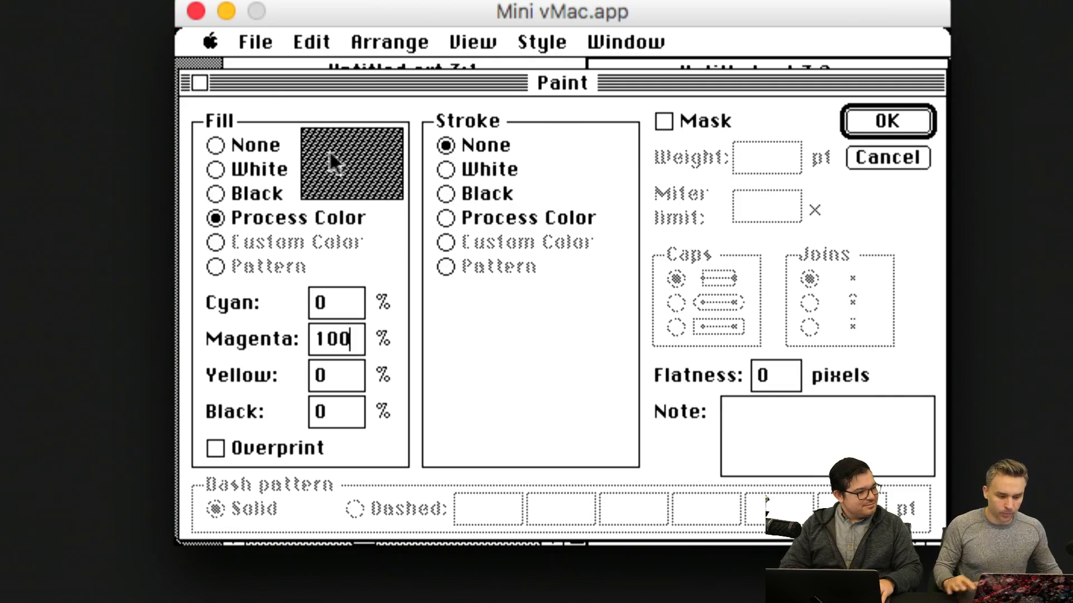
{"action": "key", "text": "ctrl"}
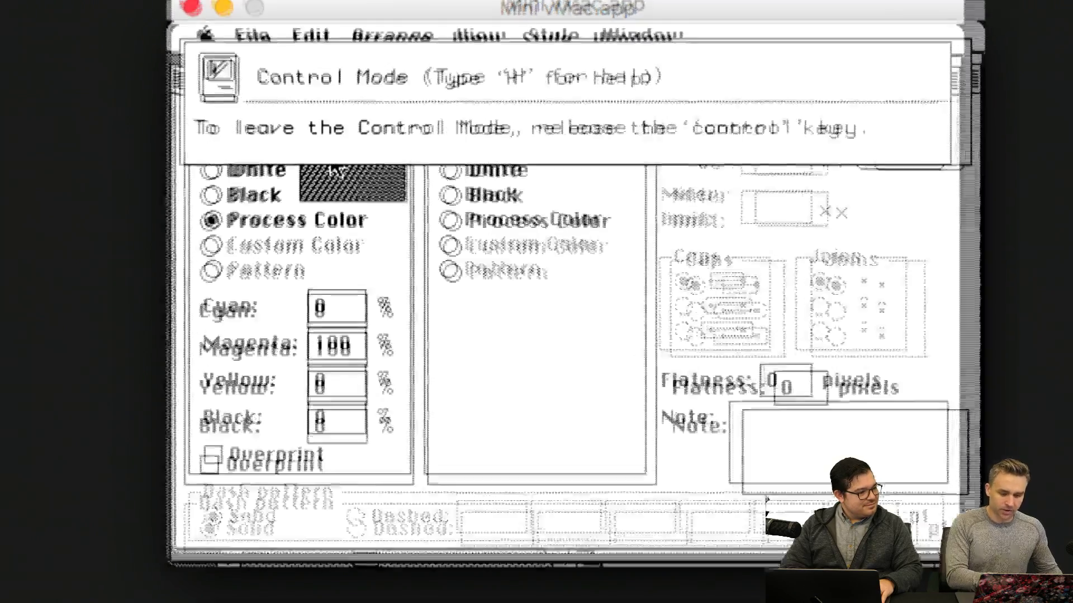
{"action": "key", "text": "ctrl"}
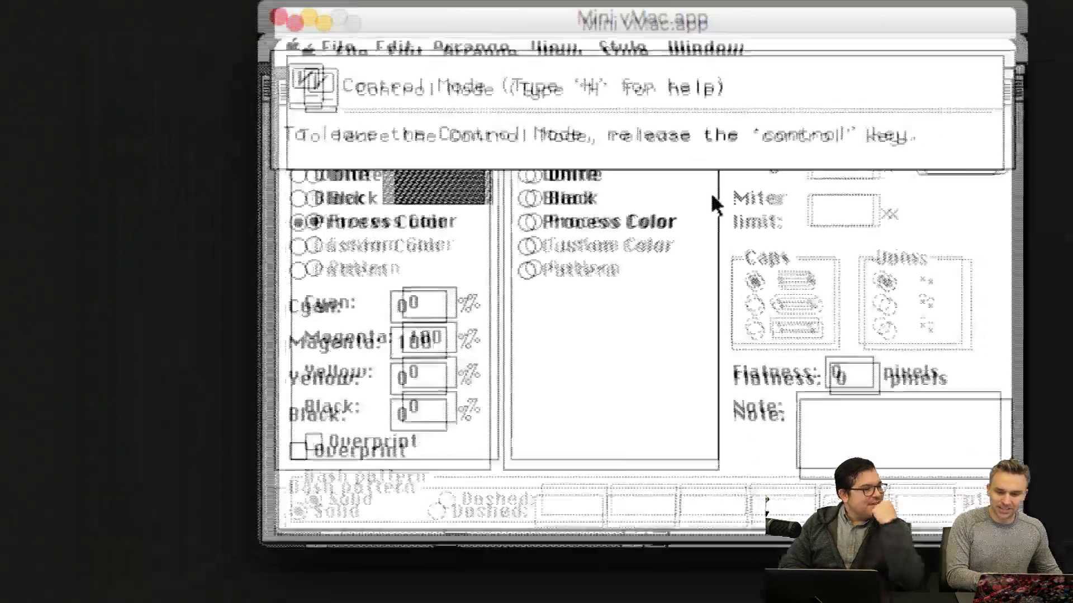
{"action": "key", "text": "ctrl"}
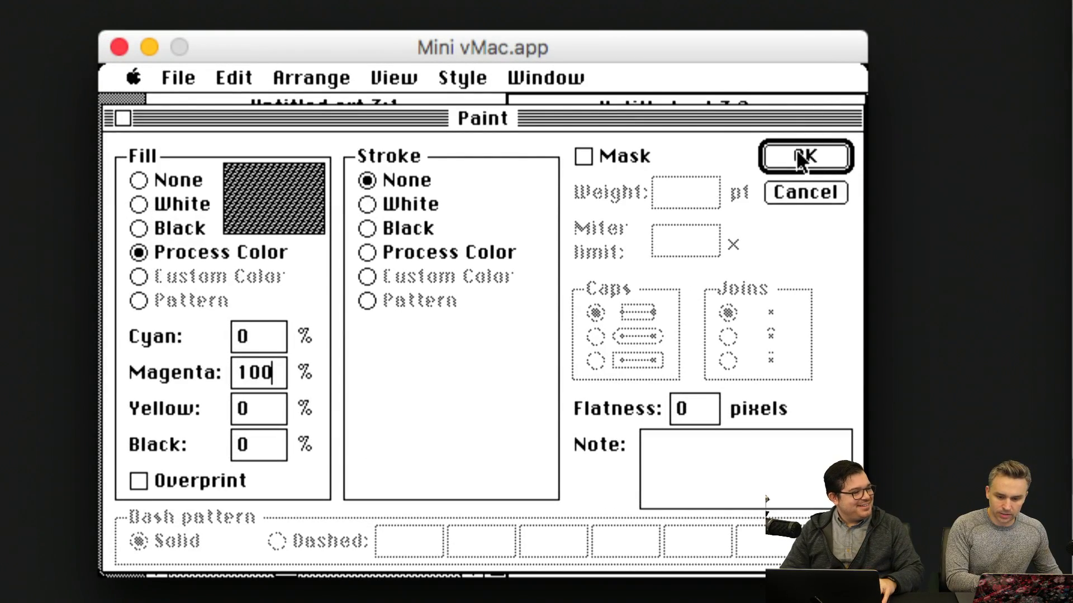
{"action": "left_click", "coordinate": [799, 156]}
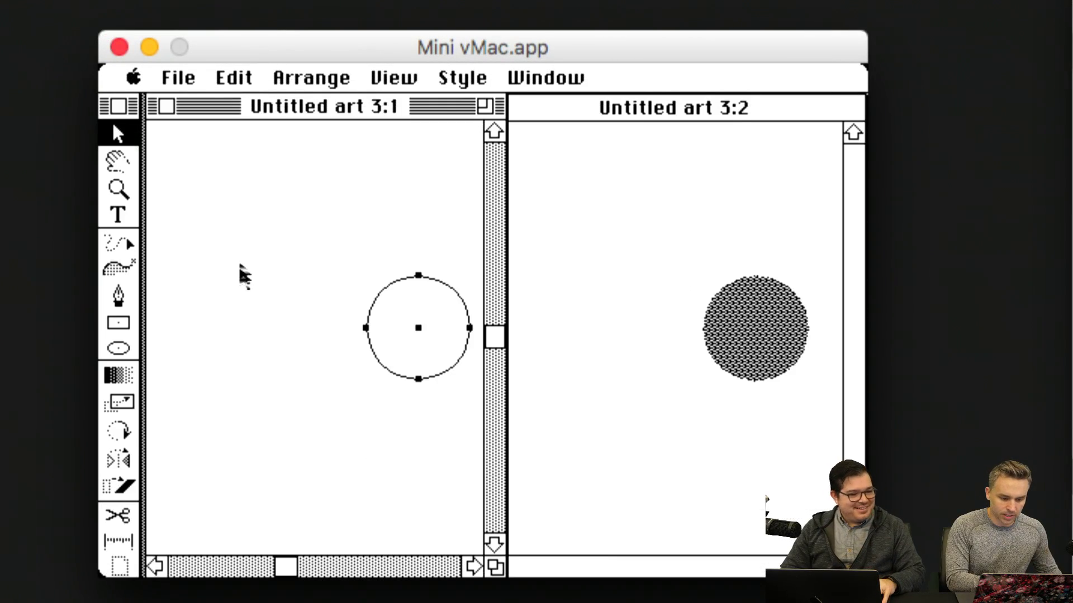
Move the circle to the middle of window 3:1 and draw a tall ellipse above it, overlapping its upper edge
{"action": "left_click_drag", "start_coordinate": [395, 293], "coordinate": [279, 309]}
{"action": "left_click", "coordinate": [118, 348]}
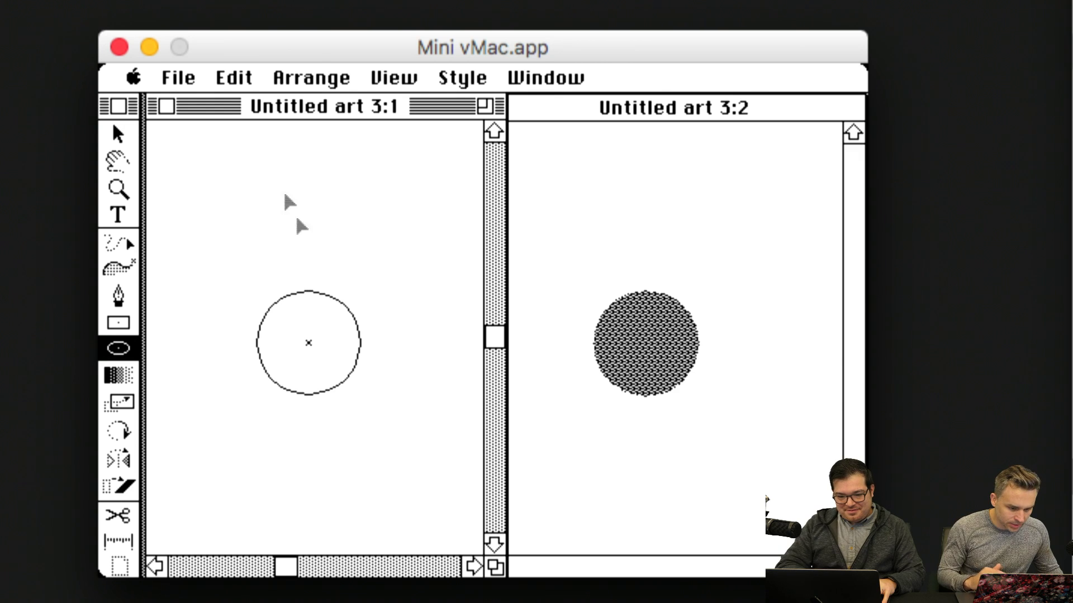
{"action": "mouse_move", "coordinate": [308, 242]}
{"action": "left_mouse_down"}
{"action": "mouse_move", "coordinate": [314, 297]}
{"action": "mouse_move", "coordinate": [335, 296]}
{"action": "mouse_move", "coordinate": [343, 307]}
{"action": "left_mouse_up"}
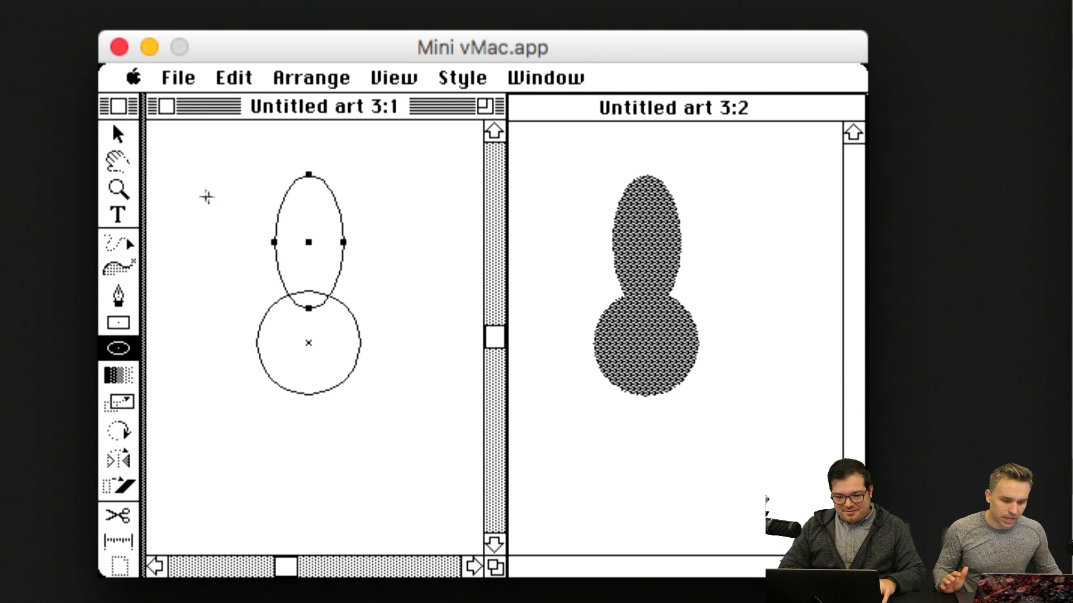
Create a copy of the tall ellipse rotated by -45° around its bottom anchor point
{"action": "left_click", "coordinate": [118, 134]}
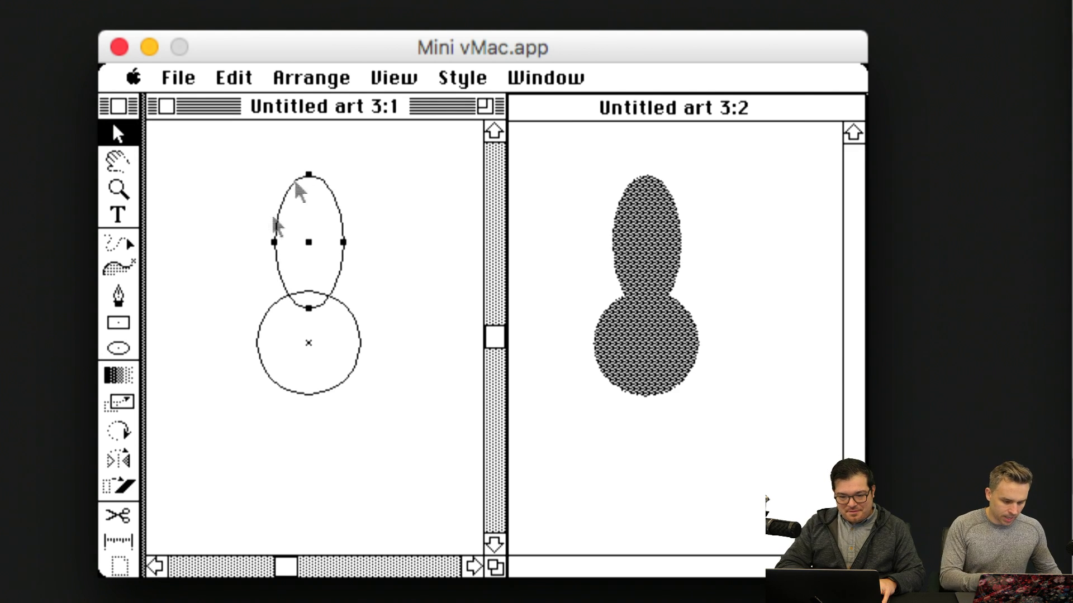
{"action": "left_click", "coordinate": [122, 431]}
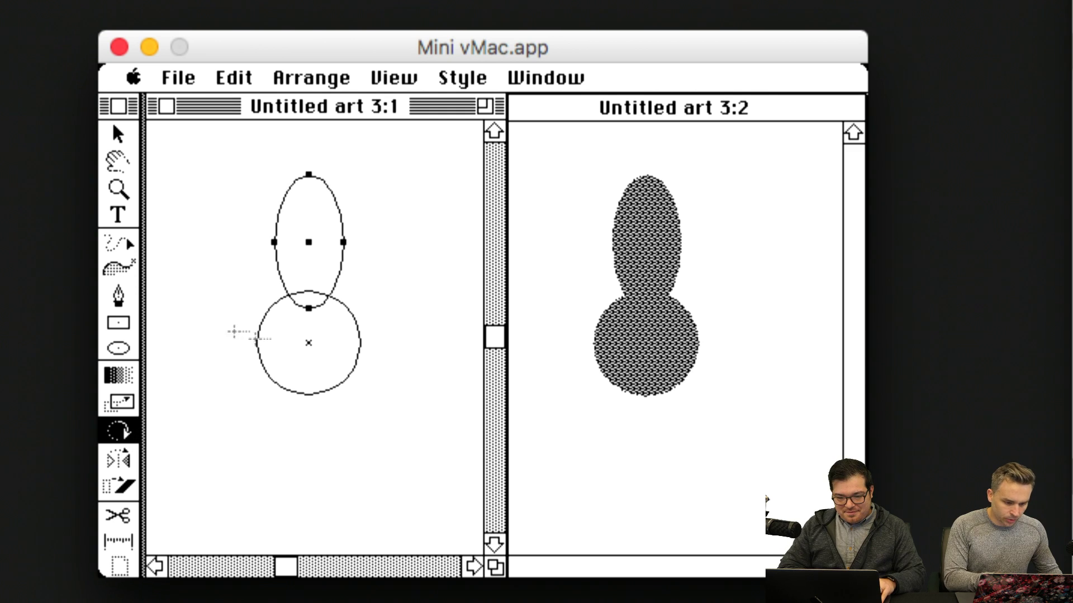
{"action": "left_click", "coordinate": [322, 322]}
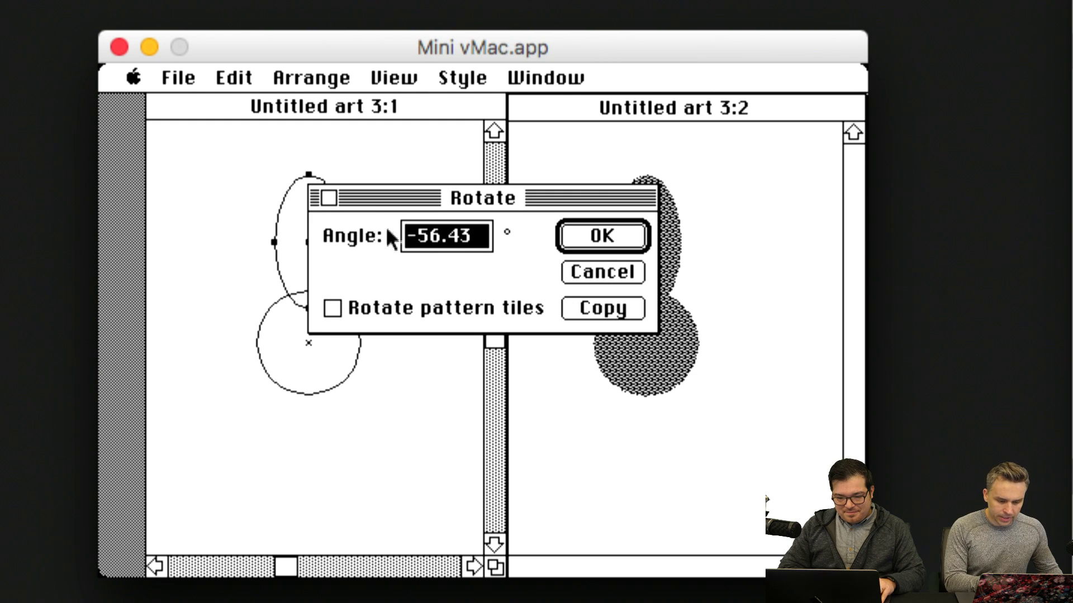
{"action": "double_click", "coordinate": [475, 232]}
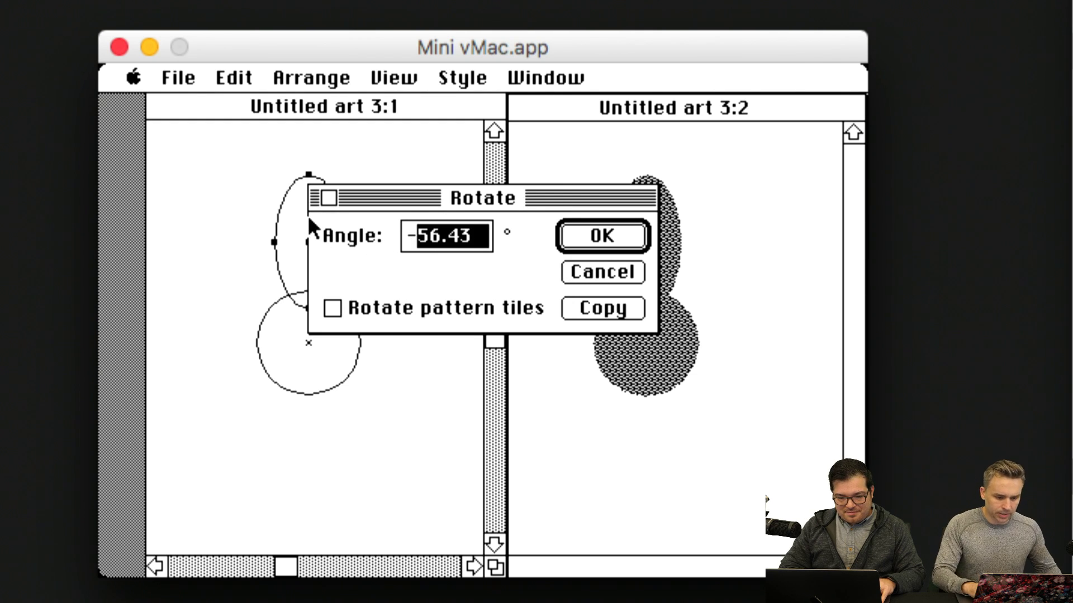
{"action": "type", "text": "45"}
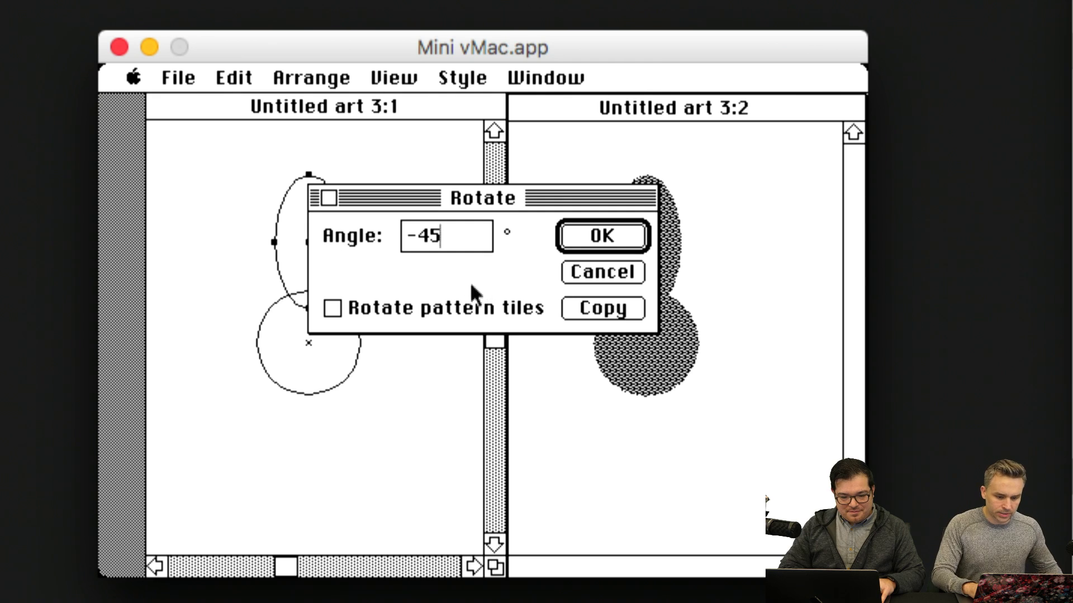
{"action": "left_click_drag", "start_coordinate": [473, 212], "coordinate": [656, 234]}
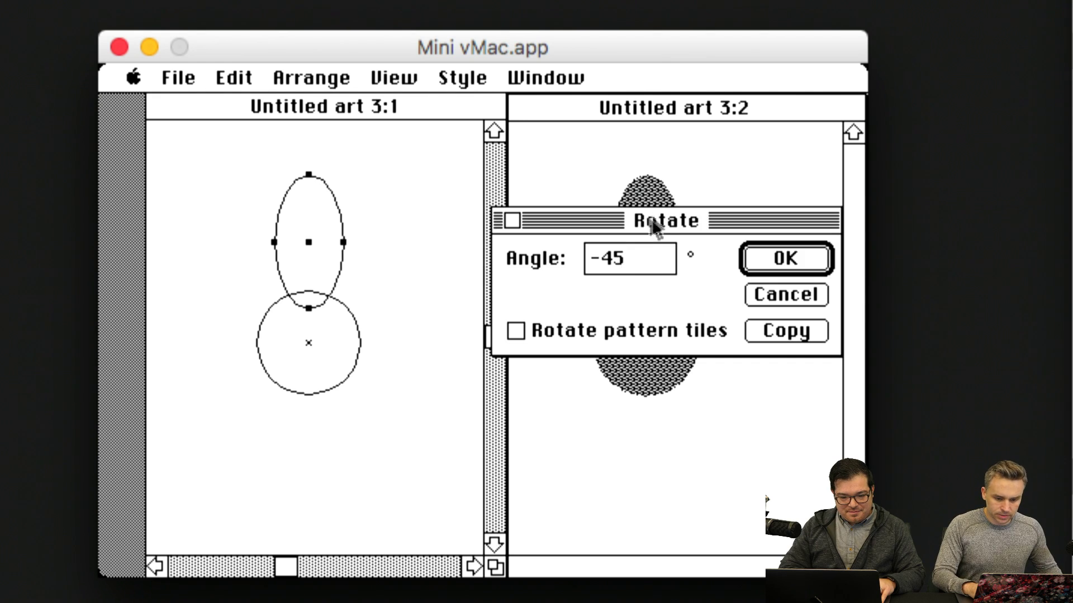
{"action": "left_click", "coordinate": [768, 333]}
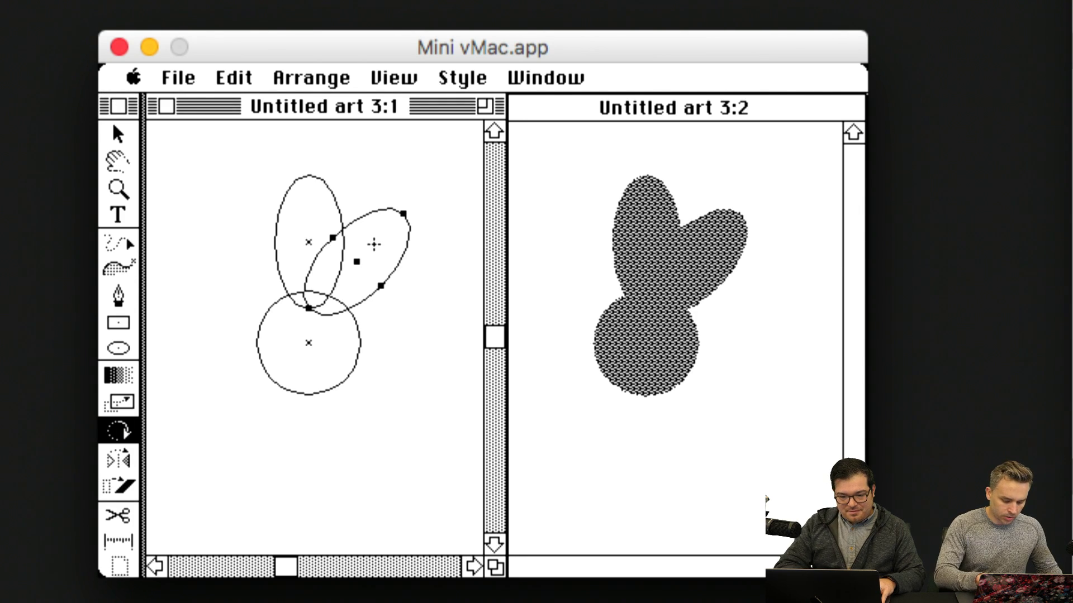
Repeat the rotated copy with Transform Again until eight petals form a full flower
{"action": "key", "text": "super+d"}
{"action": "key", "text": "super+d"}
{"action": "key", "text": "super+d"}
{"action": "key", "text": "super+d"}
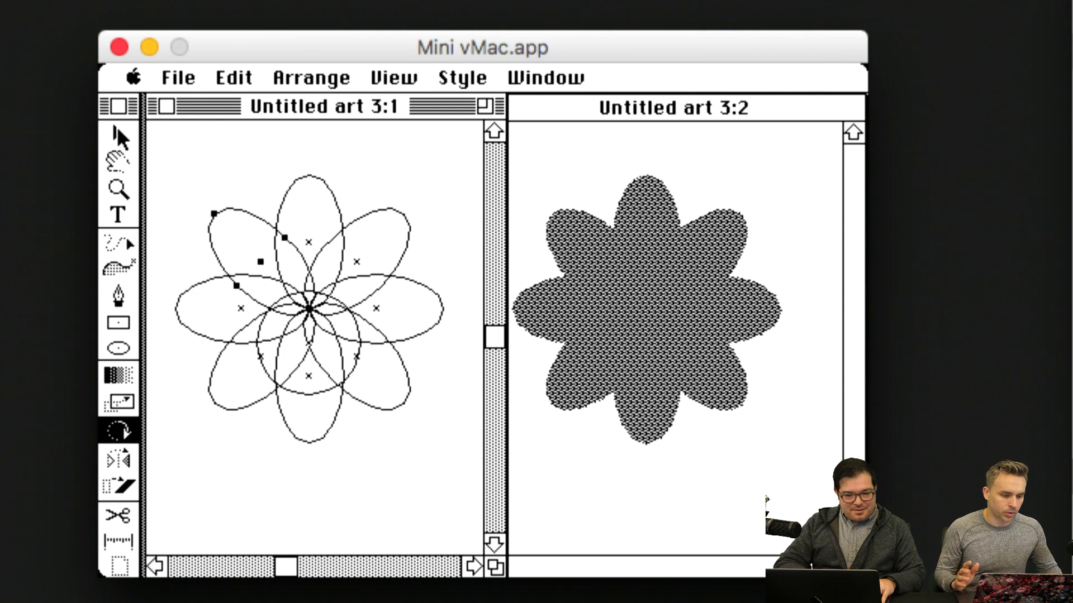
Undo the stray move and center the circle on the point where the flower's petals meet
{"action": "left_click", "coordinate": [117, 134]}
{"action": "left_click_drag", "start_coordinate": [264, 370], "coordinate": [239, 463]}
{"action": "key", "text": "super+z"}
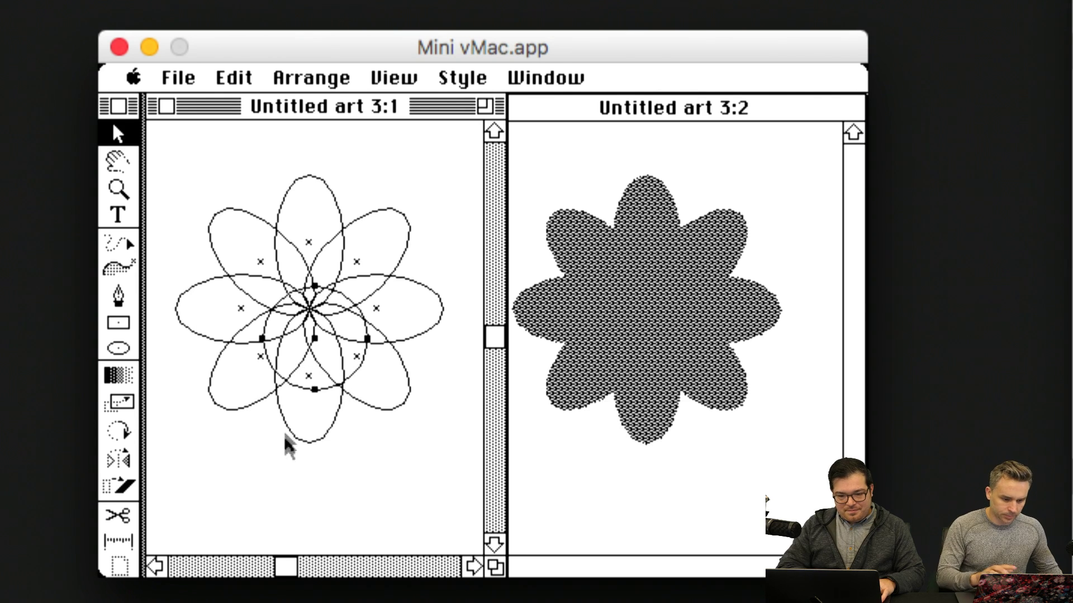
{"action": "left_click_drag", "start_coordinate": [303, 390], "coordinate": [291, 361]}
{"action": "left_click", "coordinate": [179, 467]}
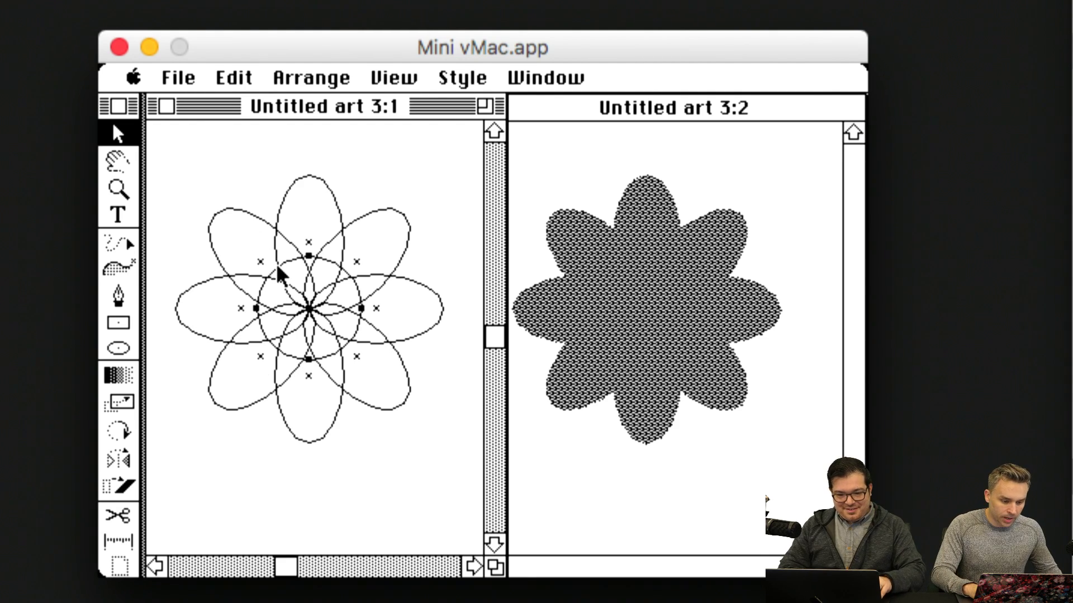
Fill the circle at the flower's center with solid black
{"action": "left_click_drag", "start_coordinate": [446, 81], "coordinate": [458, 103]}
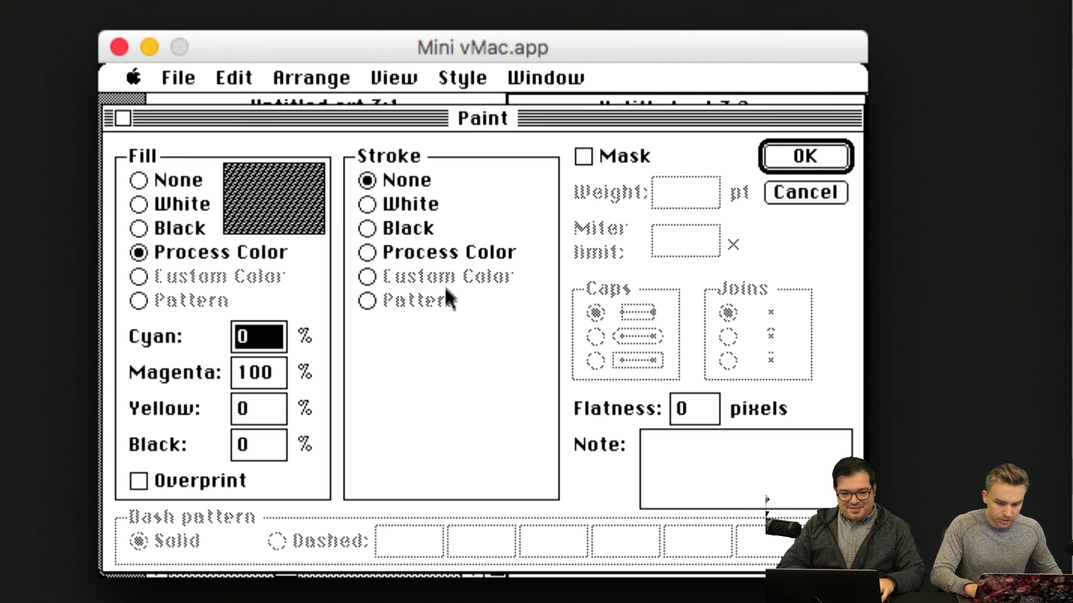
{"action": "left_click", "coordinate": [139, 228]}
{"action": "left_click", "coordinate": [816, 156]}
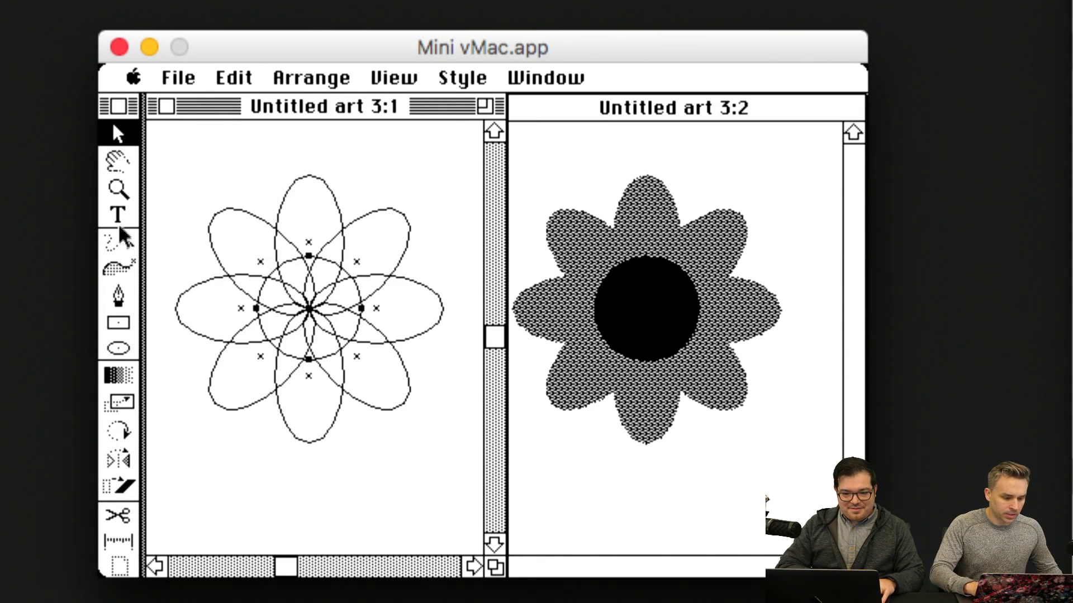
Draw an open curved path with the Pen tool in the empty area below the flower's left petals
{"action": "left_click_drag", "start_coordinate": [233, 433], "coordinate": [252, 383]}
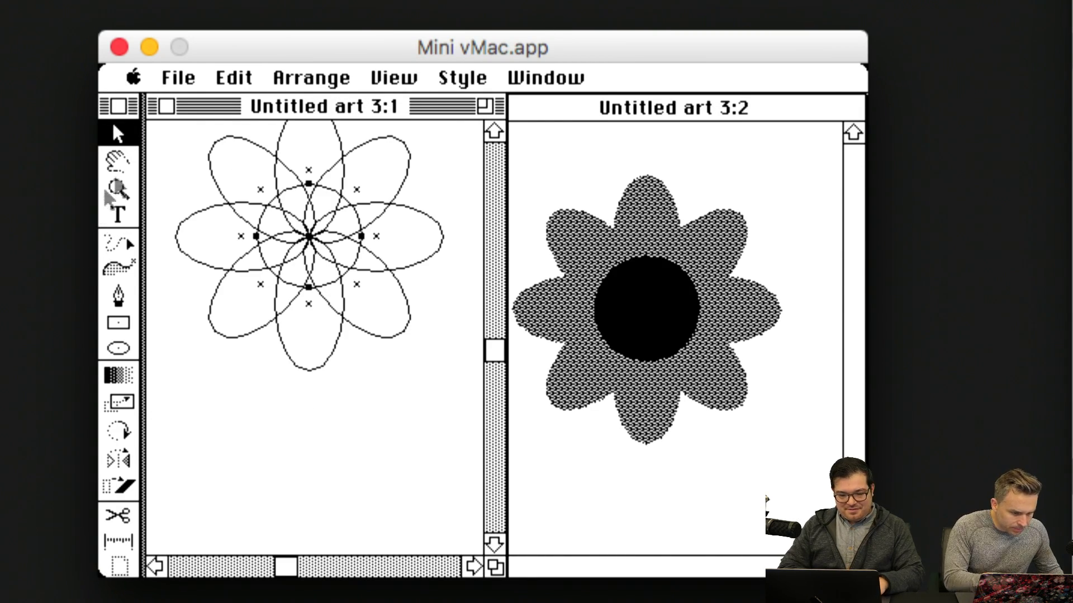
{"action": "left_click", "coordinate": [118, 295]}
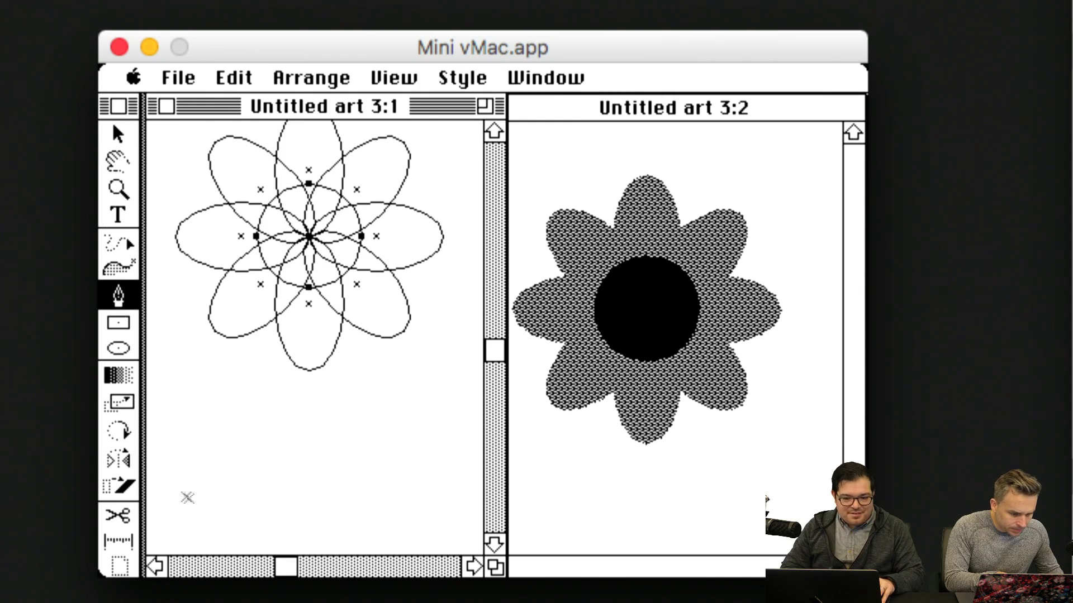
{"action": "left_click", "coordinate": [203, 506]}
{"action": "mouse_move", "coordinate": [183, 438]}
{"action": "left_mouse_down"}
{"action": "mouse_move", "coordinate": [270, 402]}
{"action": "mouse_move", "coordinate": [267, 393]}
{"action": "left_mouse_up"}
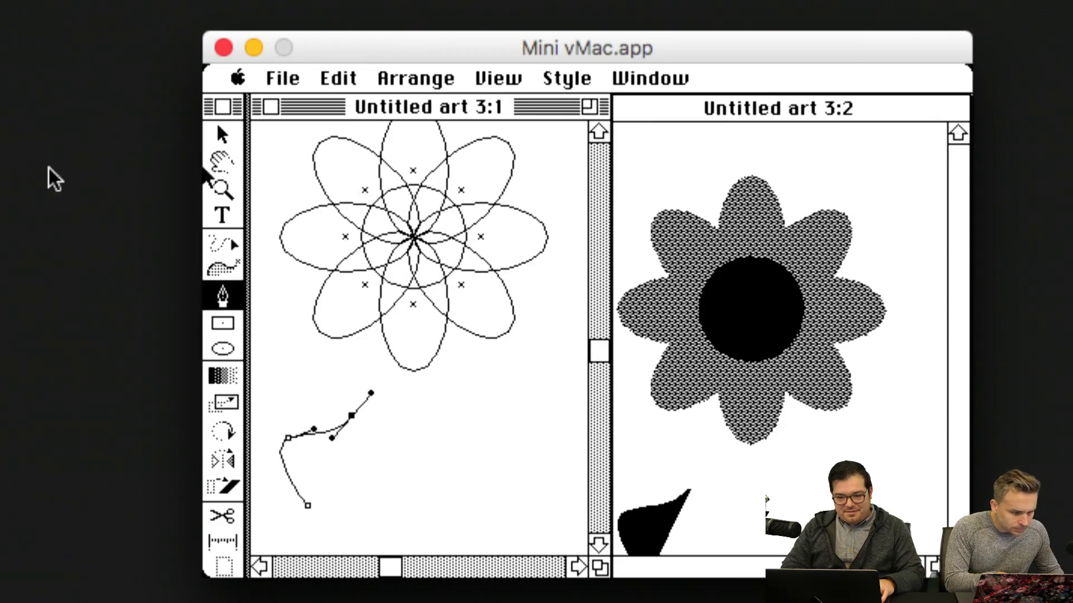
Place a copy of the curved path to the right of the original and delete that copy
{"action": "left_click", "coordinate": [222, 134]}
{"action": "left_click", "coordinate": [311, 412]}
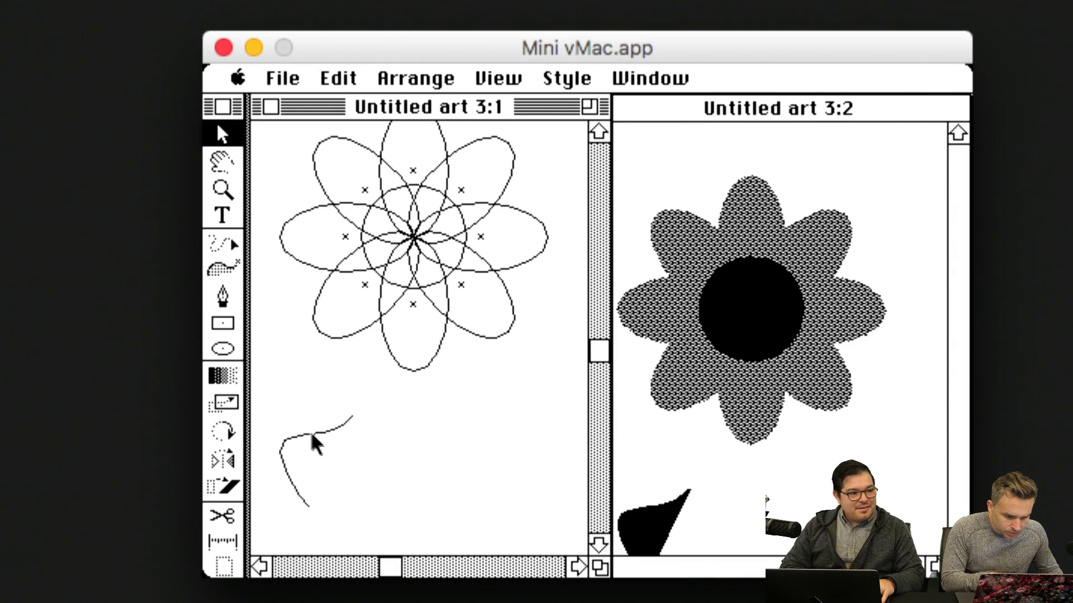
{"action": "left_click", "coordinate": [313, 439]}
{"action": "left_click_drag", "start_coordinate": [263, 402], "coordinate": [412, 514]}
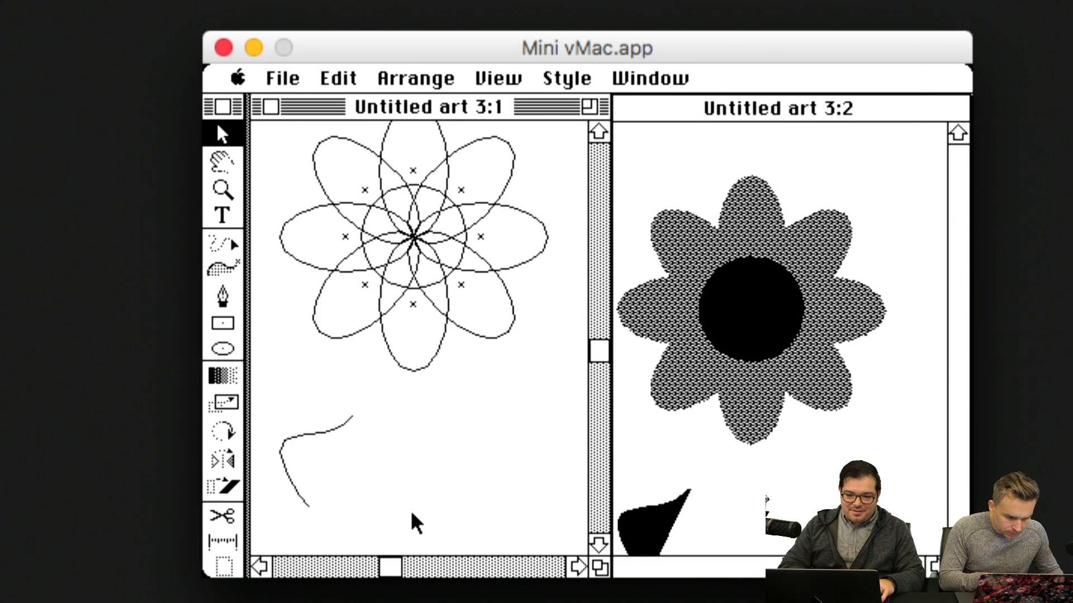
{"action": "key", "text": "super+v"}
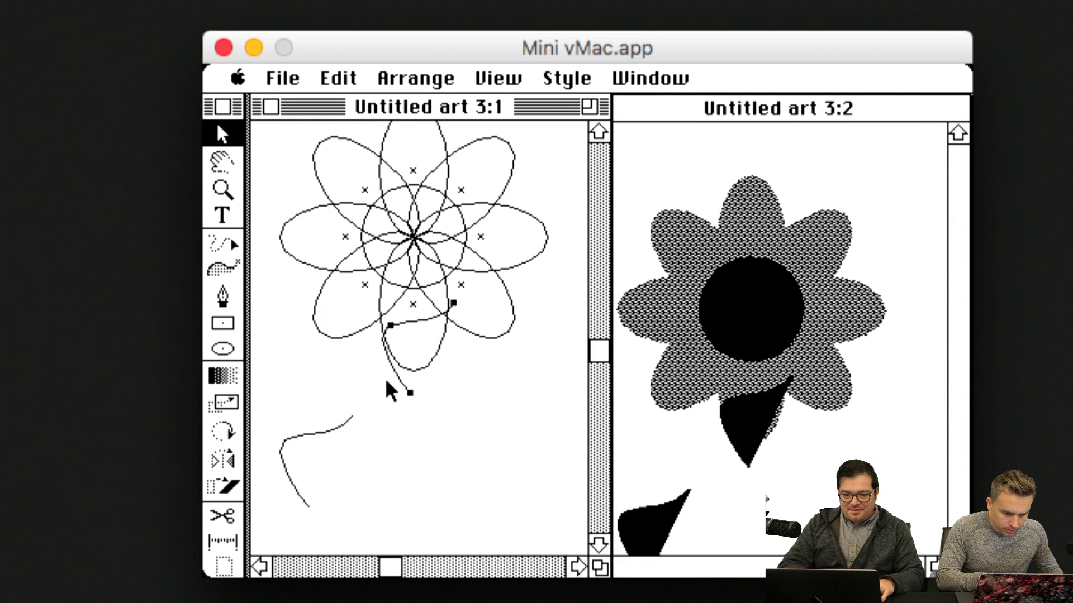
{"action": "left_click_drag", "start_coordinate": [398, 378], "coordinate": [486, 489]}
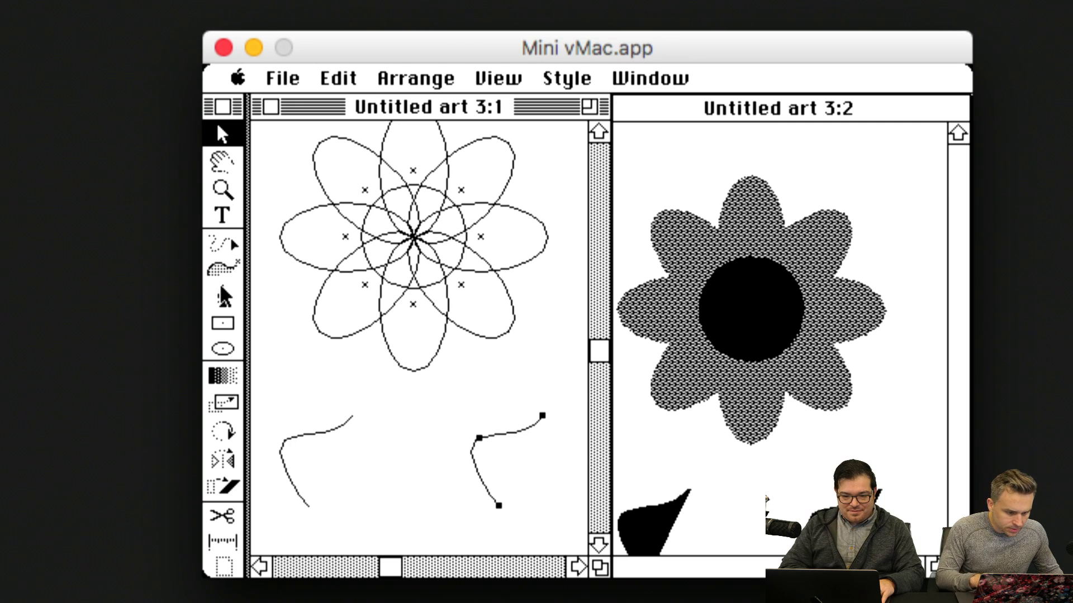
{"action": "key", "text": "BackSpace"}
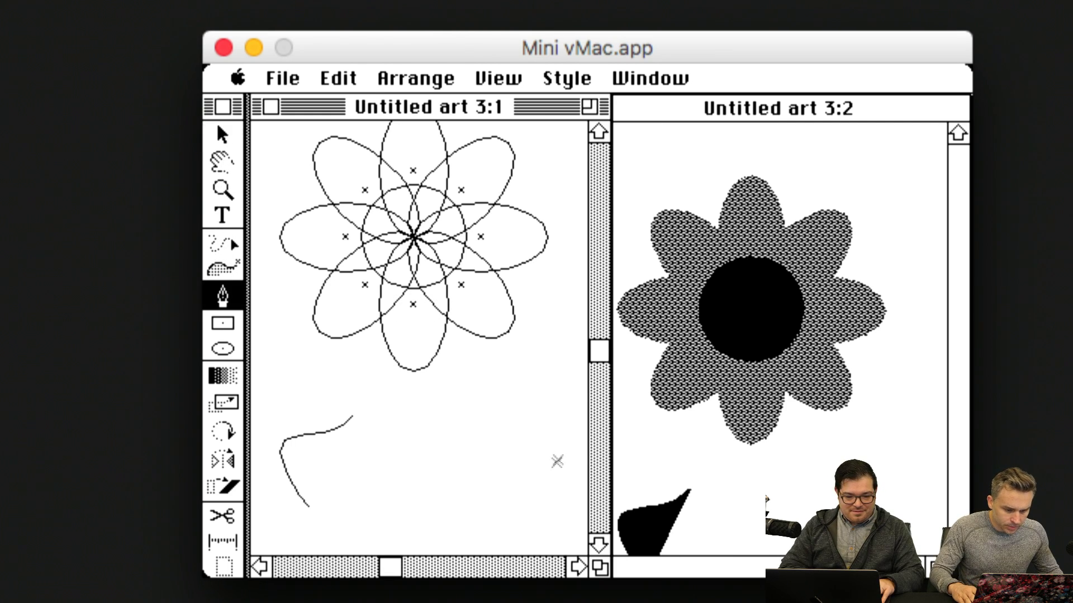
Draw a second, wavier open path with the Pen tool to the right of the first curve and deselect it
{"action": "left_click_drag", "start_coordinate": [492, 452], "coordinate": [526, 393]}
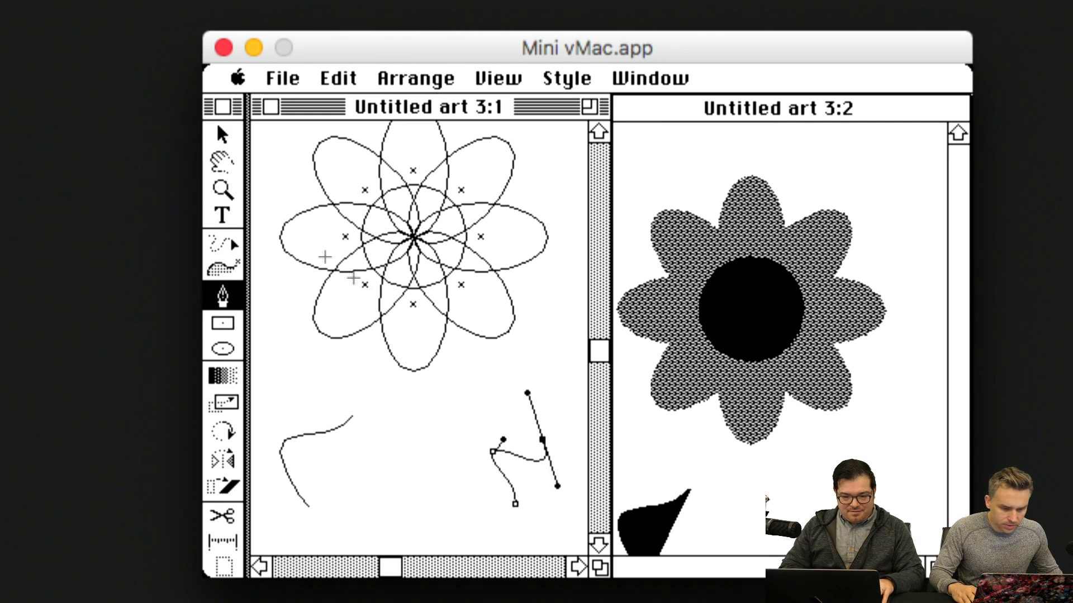
{"action": "key", "text": "super"}
{"action": "left_click", "coordinate": [279, 418]}
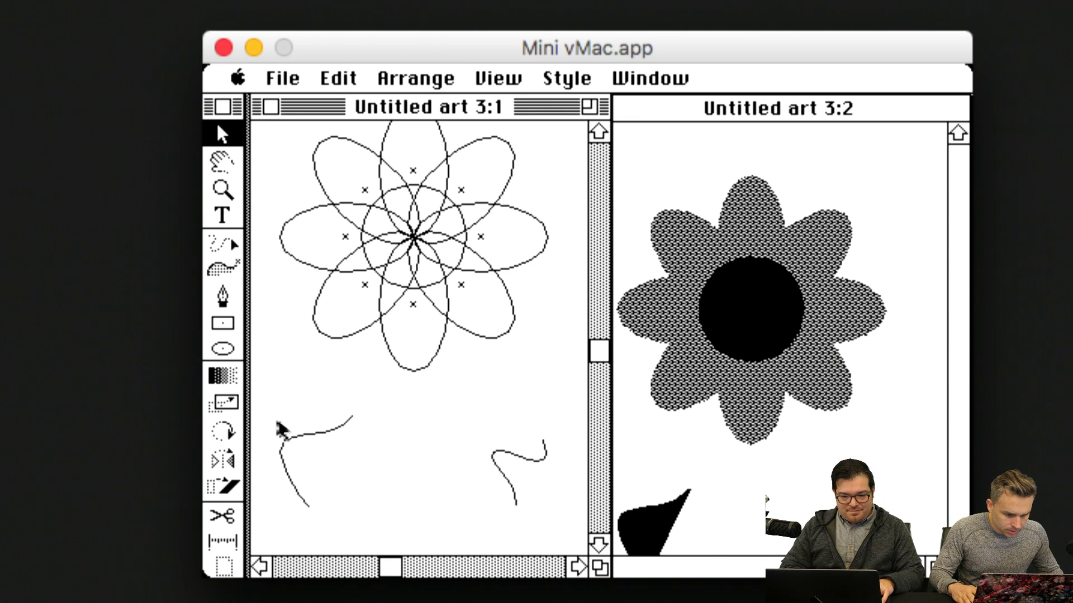
Select both open curves and try the Auto Trace tool on the first curve's lower endpoint
{"action": "left_click", "coordinate": [288, 437]}
{"action": "left_click", "coordinate": [514, 462], "text": "shift"}
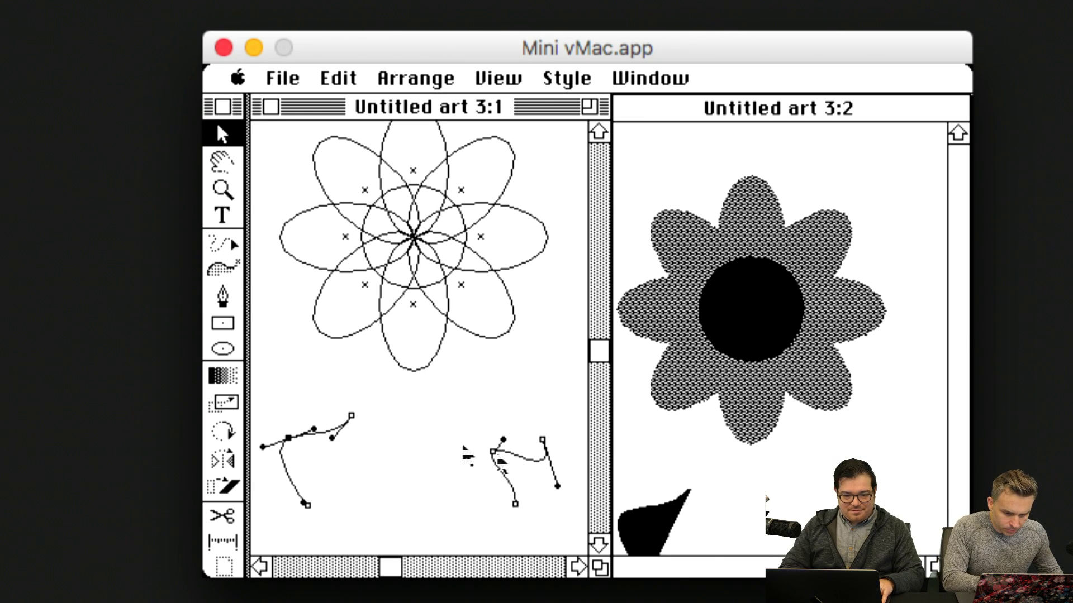
{"action": "left_click", "coordinate": [223, 269]}
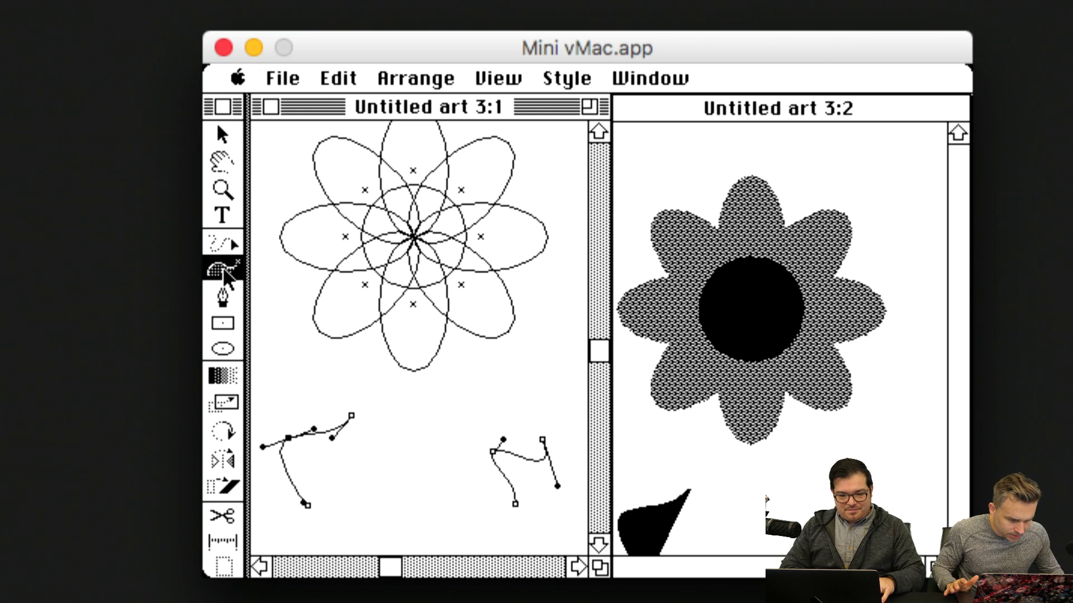
{"action": "left_click", "coordinate": [302, 505]}
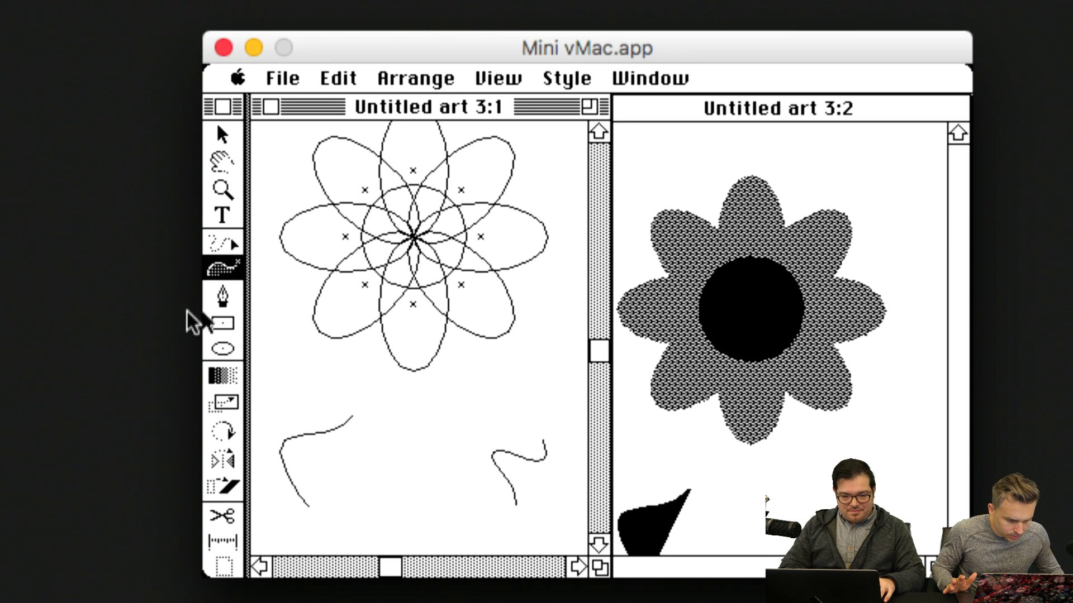
Try the Blend tool on the first curve's lower endpoint without a selection and dismiss the alert
{"action": "left_click", "coordinate": [222, 375]}
{"action": "left_click", "coordinate": [308, 506]}
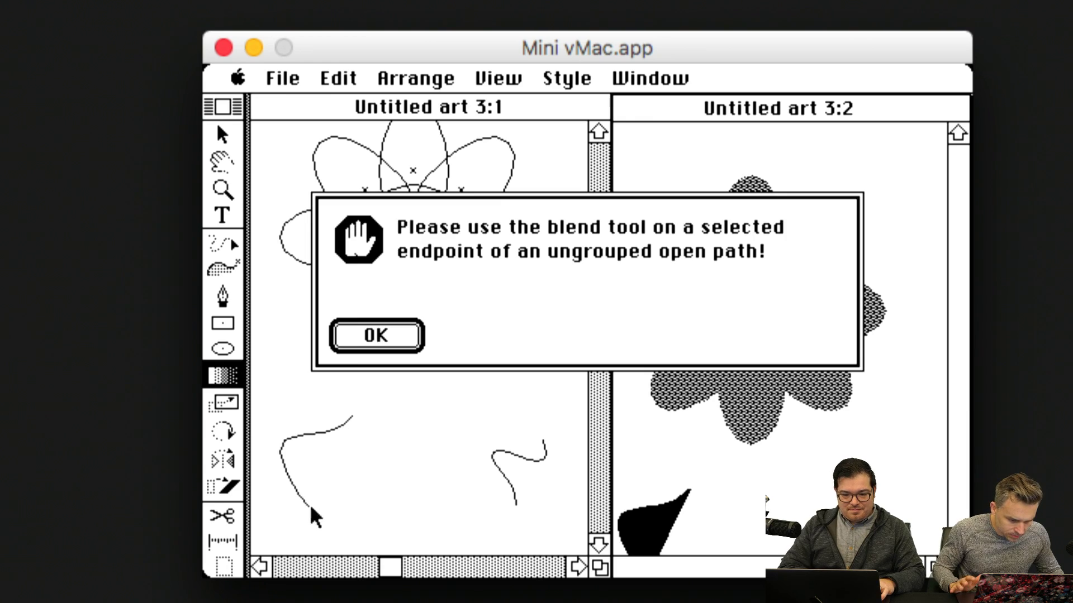
{"action": "left_click", "coordinate": [354, 337]}
Select both open curves and try to blend them starting from the first curve's lower endpoint
{"action": "left_click", "coordinate": [223, 134]}
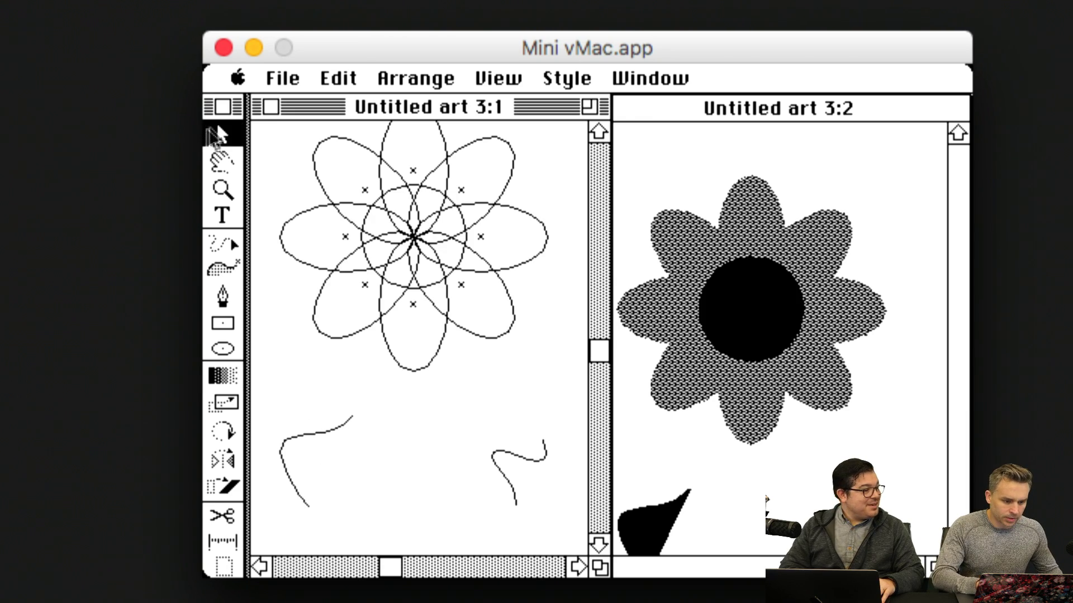
{"action": "left_click_drag", "start_coordinate": [309, 405], "coordinate": [521, 519]}
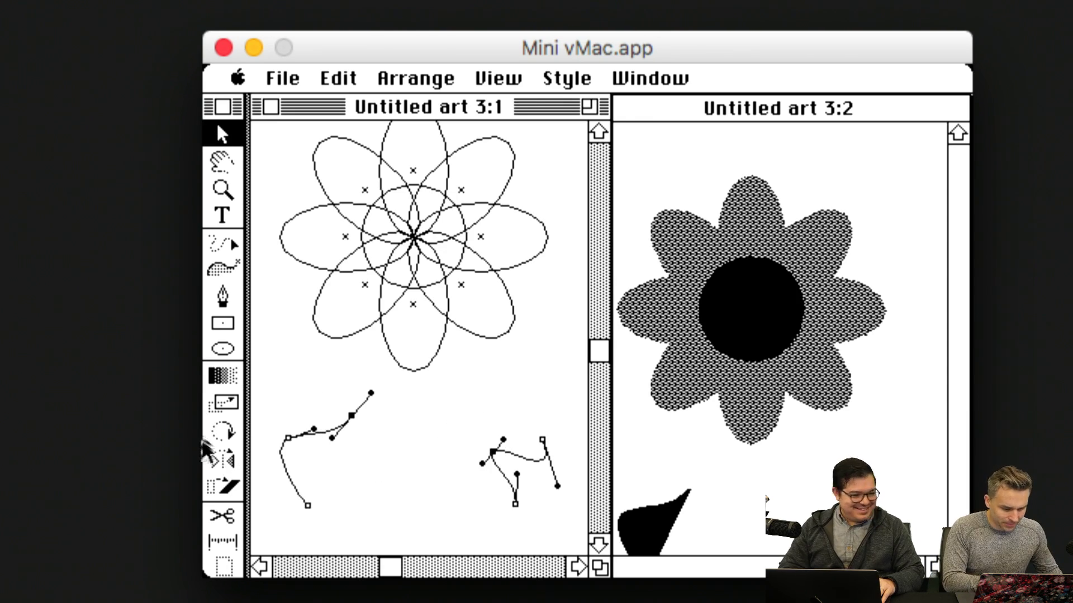
{"action": "left_click", "coordinate": [226, 383]}
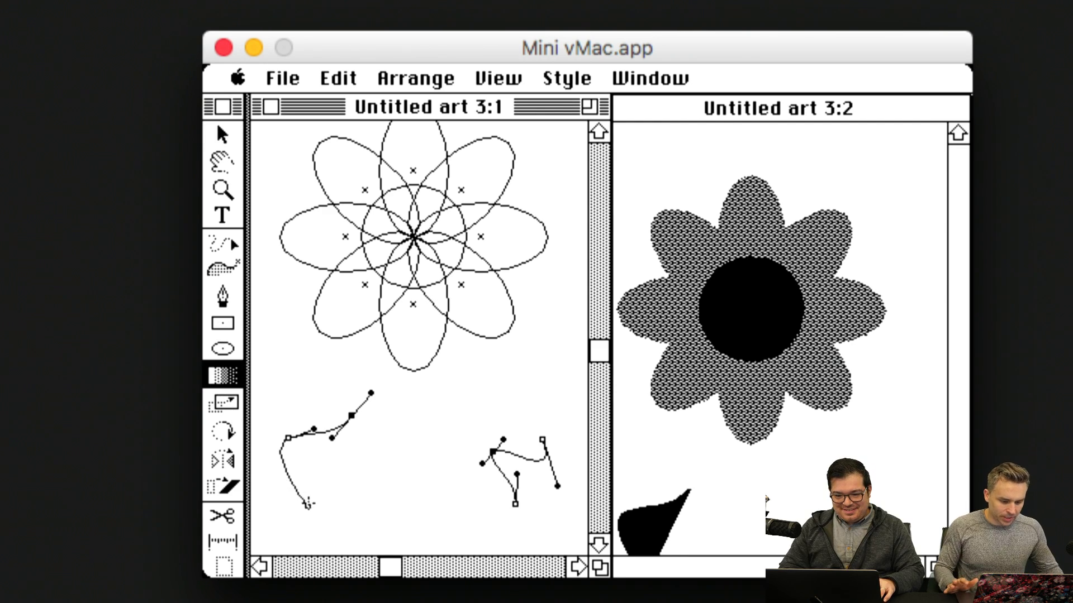
{"action": "left_click", "coordinate": [309, 504]}
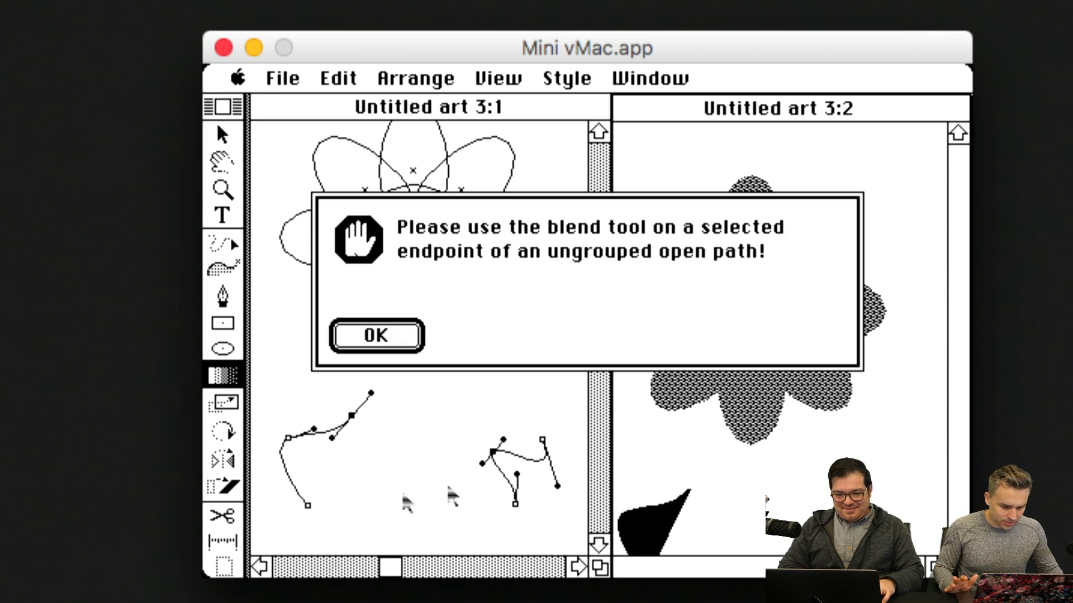
{"action": "left_click", "coordinate": [385, 347]}
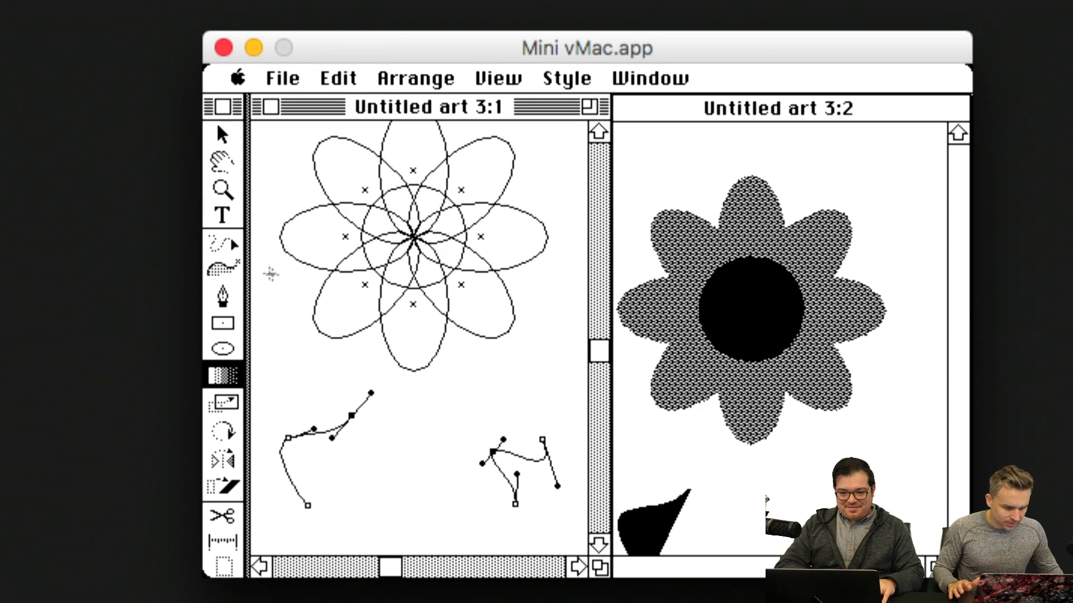
With both curves still selected, try the Auto Trace tool on the first curve's lower endpoint
{"action": "left_click", "coordinate": [224, 266]}
{"action": "left_click", "coordinate": [223, 267]}
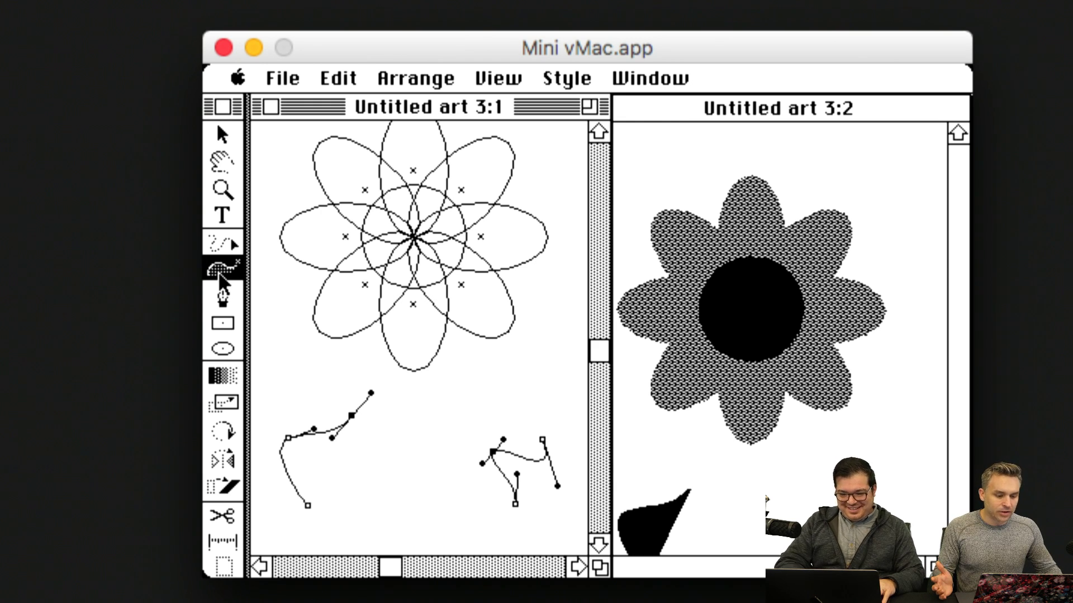
{"action": "left_click", "coordinate": [309, 505]}
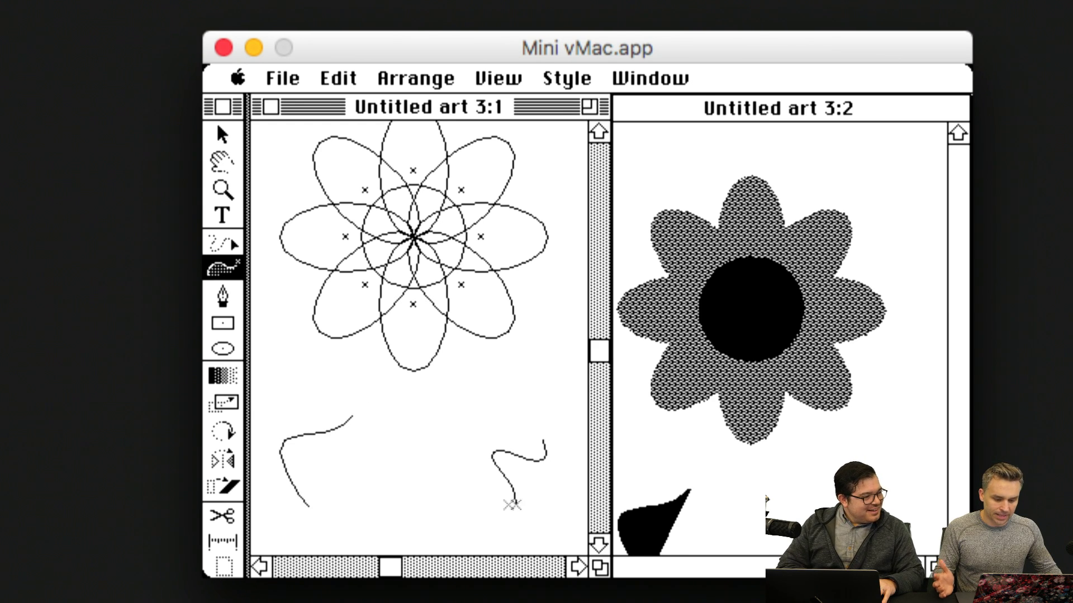
Reselect both open curves and retry the Auto Trace tool from the first curve's lower endpoint
{"action": "left_click", "coordinate": [223, 136]}
{"action": "mouse_move", "coordinate": [266, 393]}
{"action": "left_mouse_down"}
{"action": "mouse_move", "coordinate": [503, 477]}
{"action": "mouse_move", "coordinate": [516, 500]}
{"action": "left_mouse_up"}
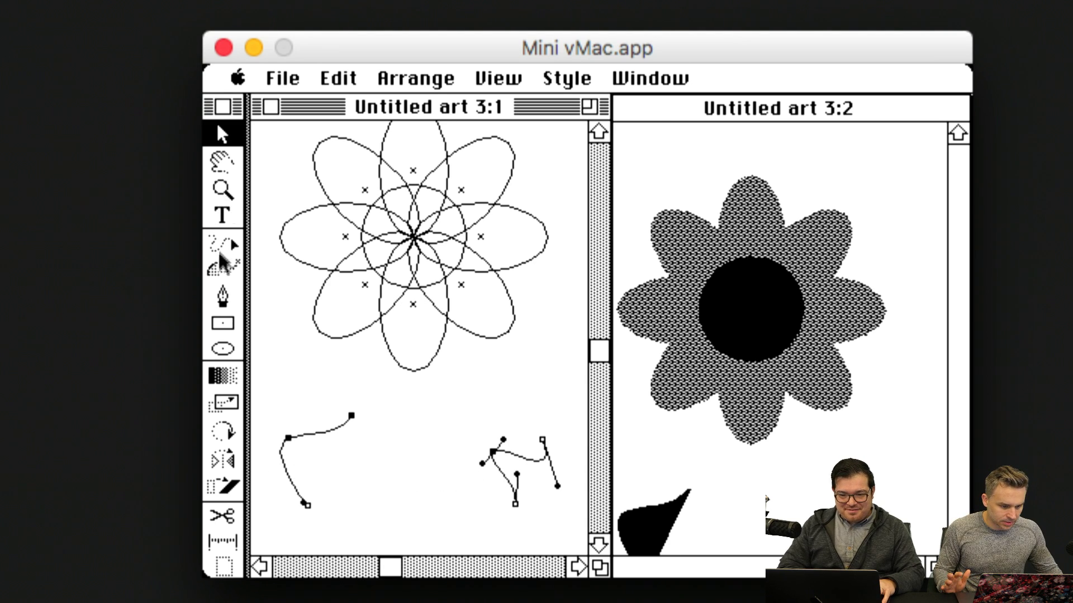
{"action": "left_click", "coordinate": [221, 267]}
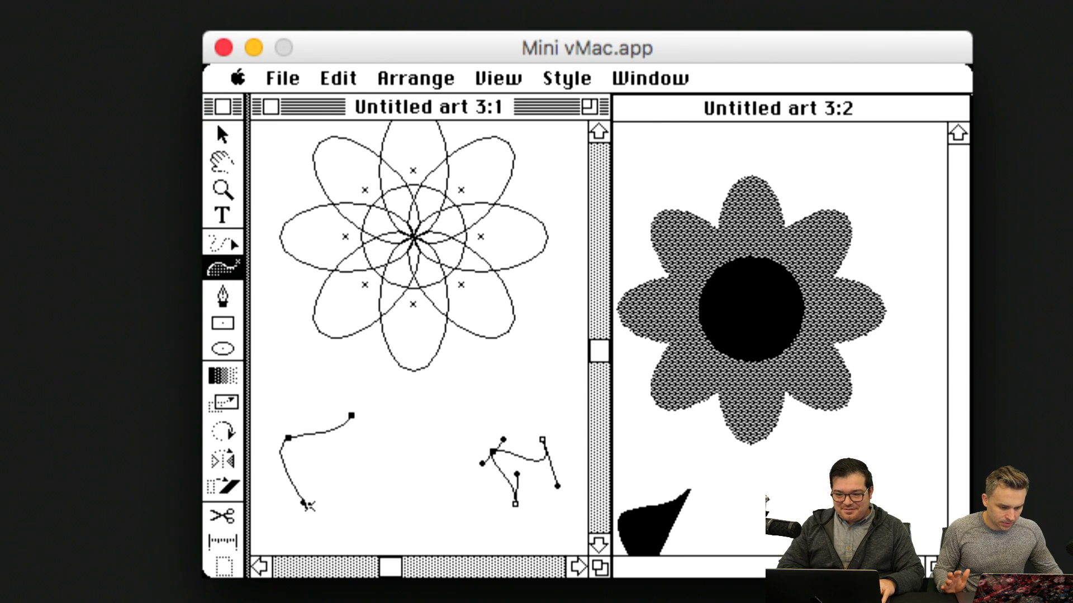
{"action": "left_click", "coordinate": [308, 506]}
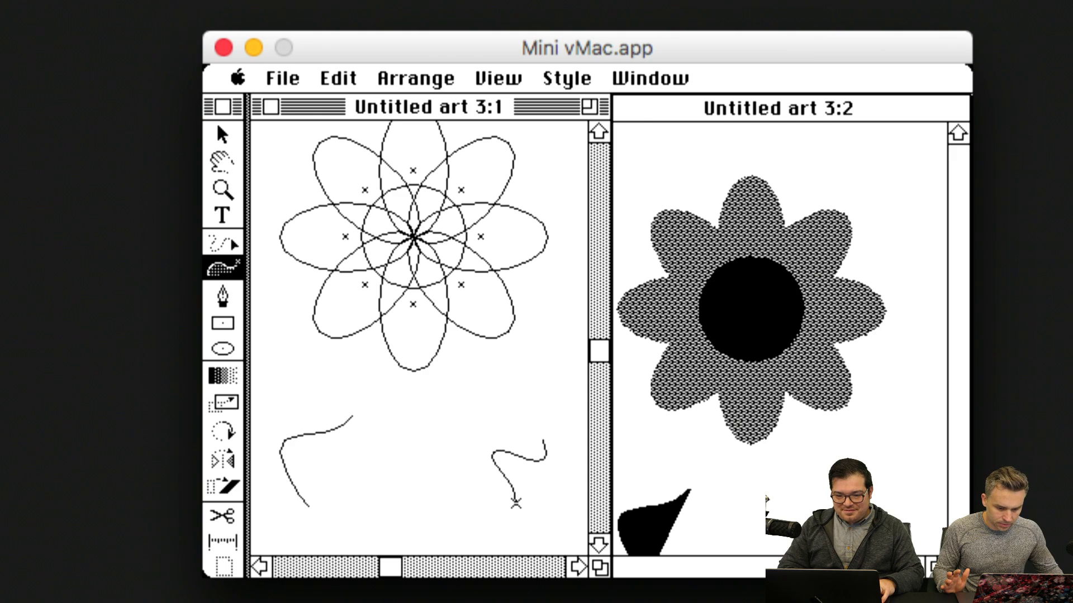
{"action": "left_click", "coordinate": [221, 143]}
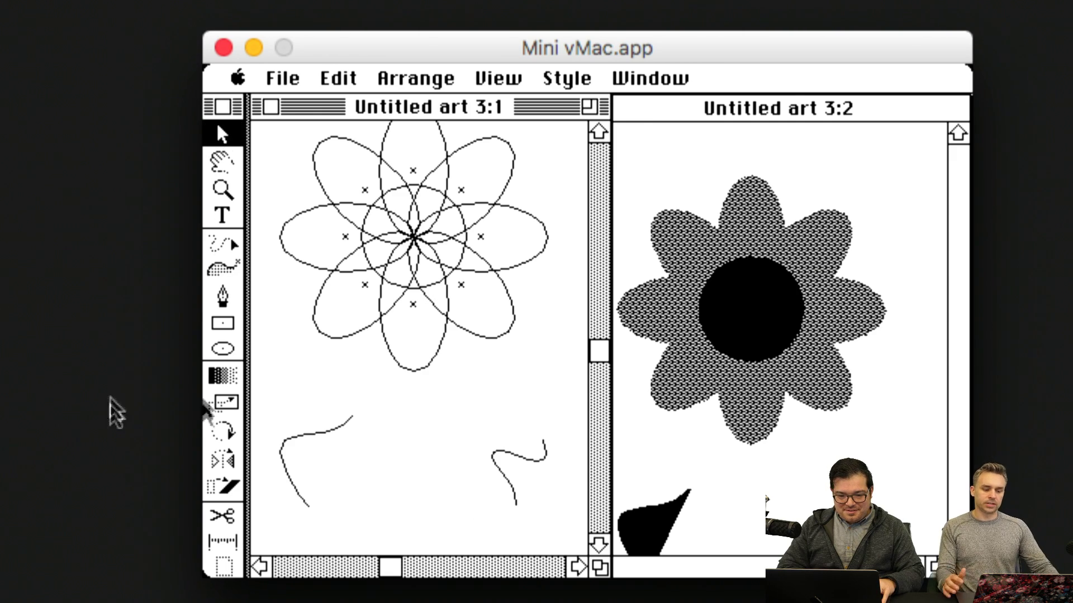
{"action": "left_click", "coordinate": [222, 268]}
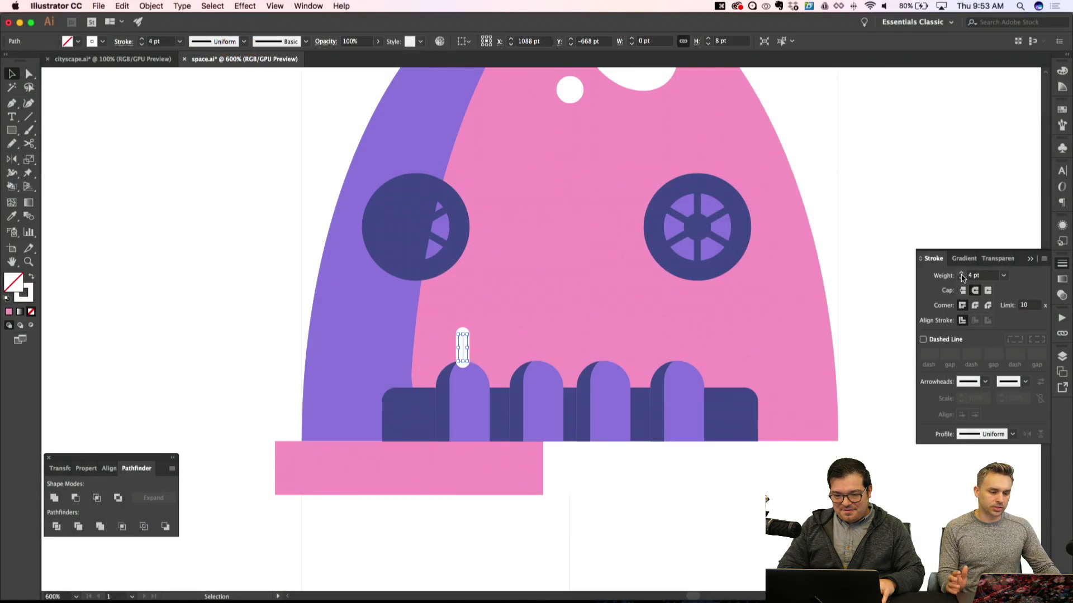
In space.ai in Illustrator CC, move the short white line down to Y -666 pt and send it behind the first rounded purple bar
{"action": "key", "text": "shift+super+apostrophe"}
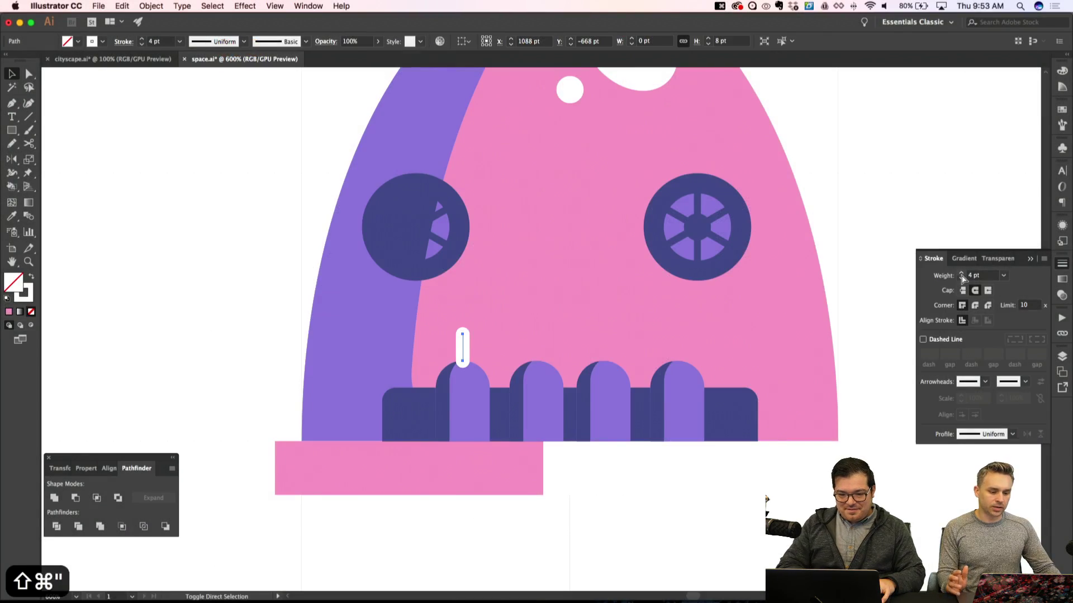
{"action": "key", "text": "super+bracketleft"}
{"action": "key", "text": "super+bracketleft"}
{"action": "key", "text": "super+bracketleft"}
{"action": "key", "text": "super+bracketleft"}
{"action": "key", "text": "super+bracketleft"}
{"action": "key", "text": "super+bracketleft"}
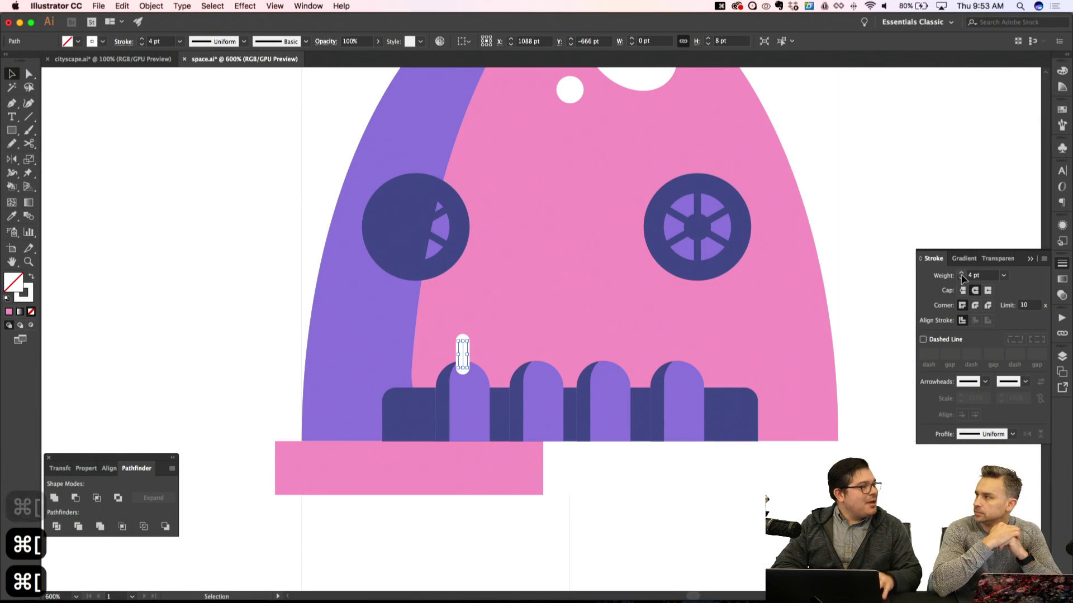
{"action": "key", "text": "super+bracketleft"}
{"action": "key", "text": "super+bracketleft"}
{"action": "key", "text": "super+bracketleft"}
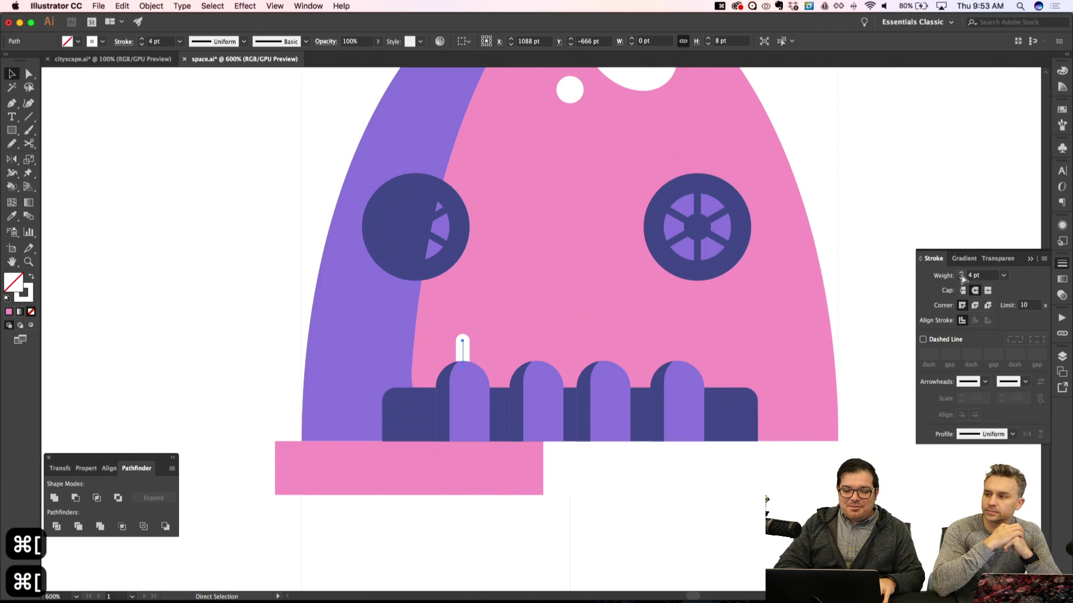
{"action": "key", "text": "shift+super+a"}
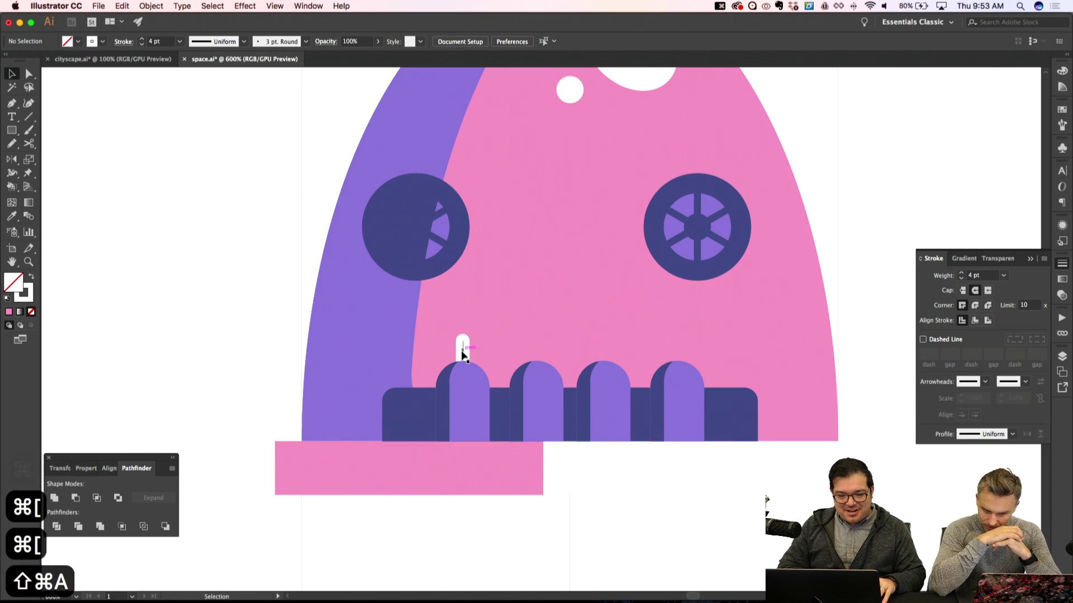
Duplicate the white line horizontally behind the tops of the second and third rounded purple bars
{"action": "left_click_drag", "start_coordinate": [461, 349], "coordinate": [538, 352]}
{"action": "key", "text": "shift+super+a"}
{"action": "left_click_drag", "start_coordinate": [608, 356], "coordinate": [608, 358]}
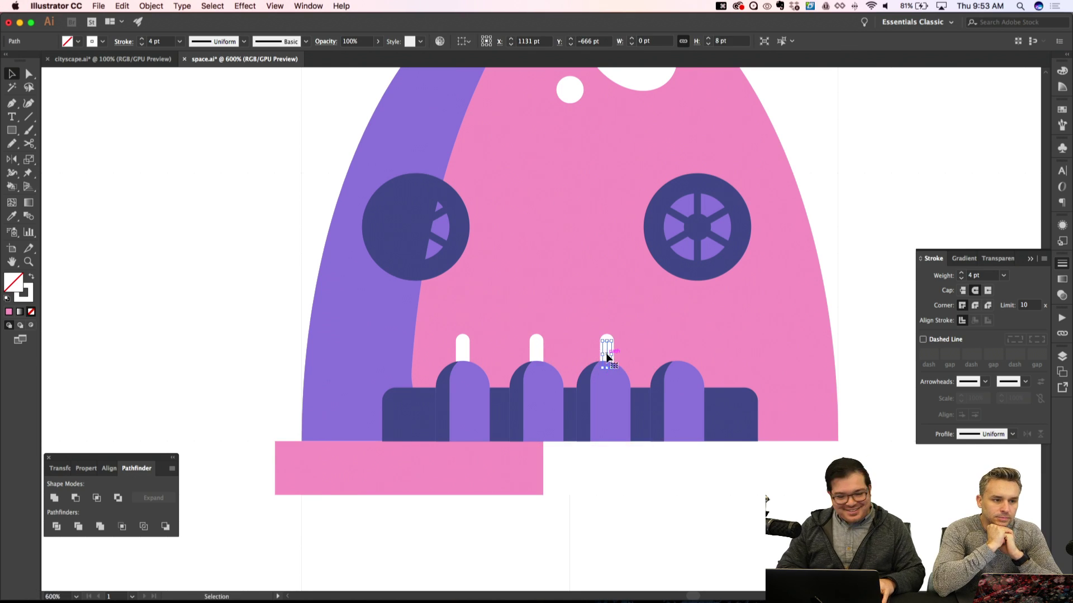
Toggle grid snapping and undo the misplaced changes to the third white line
{"action": "key", "text": "shift+super+apostrophe"}
{"action": "key", "text": "shift+super+apostrophe"}
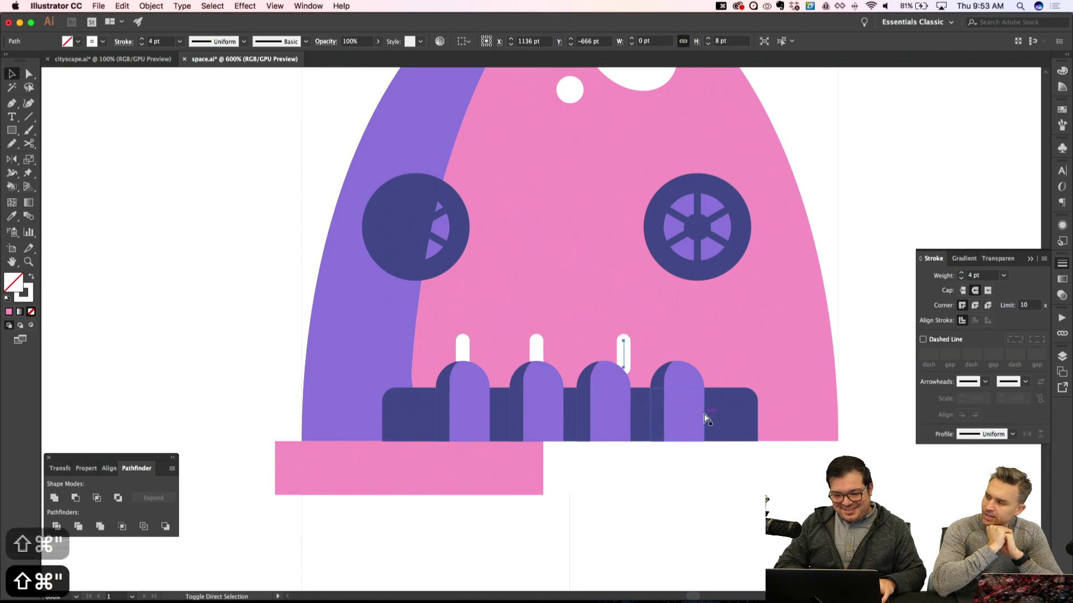
{"action": "key", "text": "super+z"}
{"action": "key", "text": "super+z"}
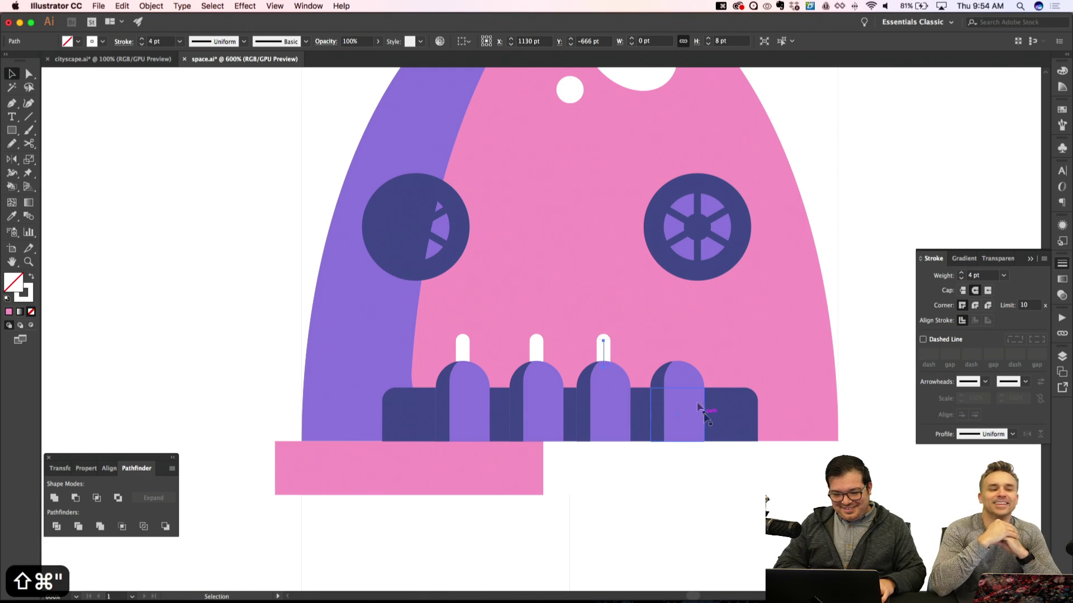
Duplicate the white line horizontally to X 1152 pt, behind the top of the fourth rounded purple bar
{"action": "key", "text": "alt+shift+Right"}
{"action": "key", "text": "shift+super+apostrophe"}
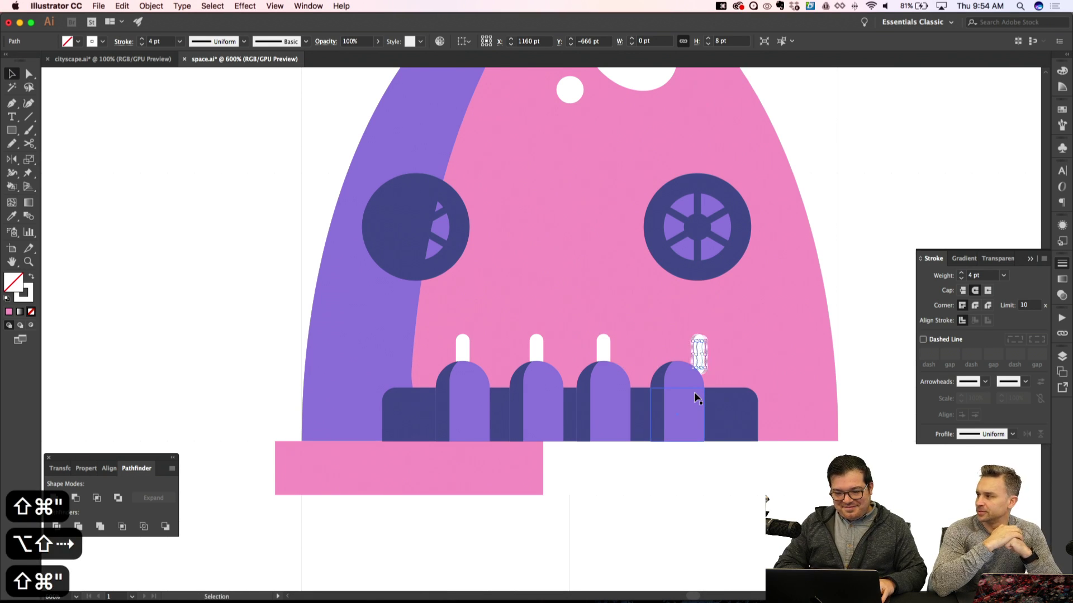
{"action": "key", "text": "shift+super+a"}
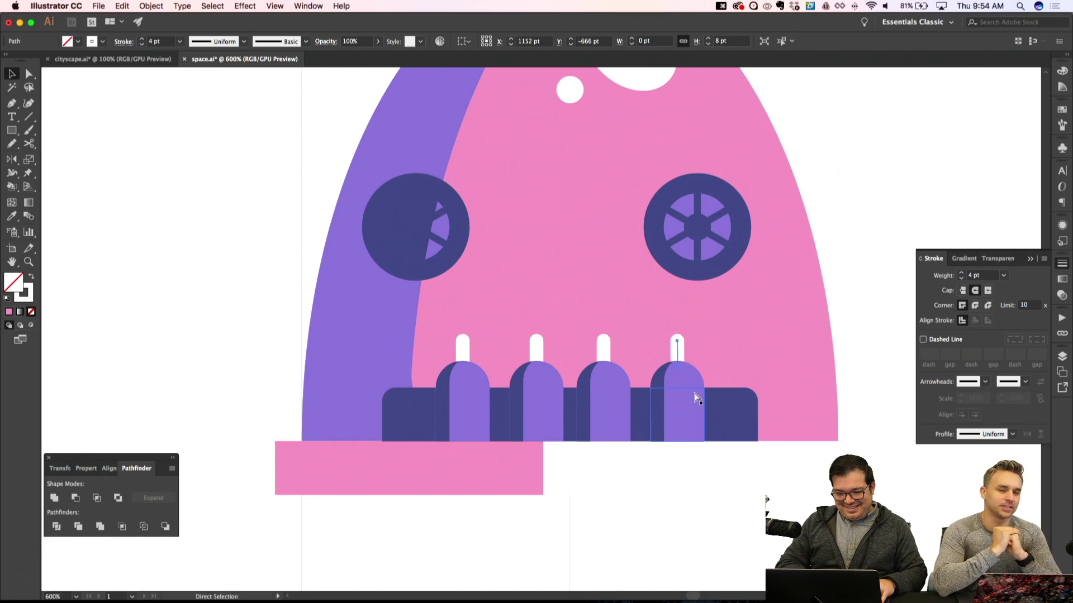
Examine the spacing of the white lines and bars against the whole head, with and without the grid
{"action": "key", "text": "super+minus"}
{"action": "key", "text": "super+minus"}
{"action": "key", "text": "super+apostrophe"}
{"action": "key", "text": "super+minus"}
{"action": "key", "text": "super+minus"}
{"action": "key", "text": "super+apostrophe"}
{"action": "key", "text": "super+equal"}
{"action": "key", "text": "super+equal"}
{"action": "key", "text": "super+equal"}
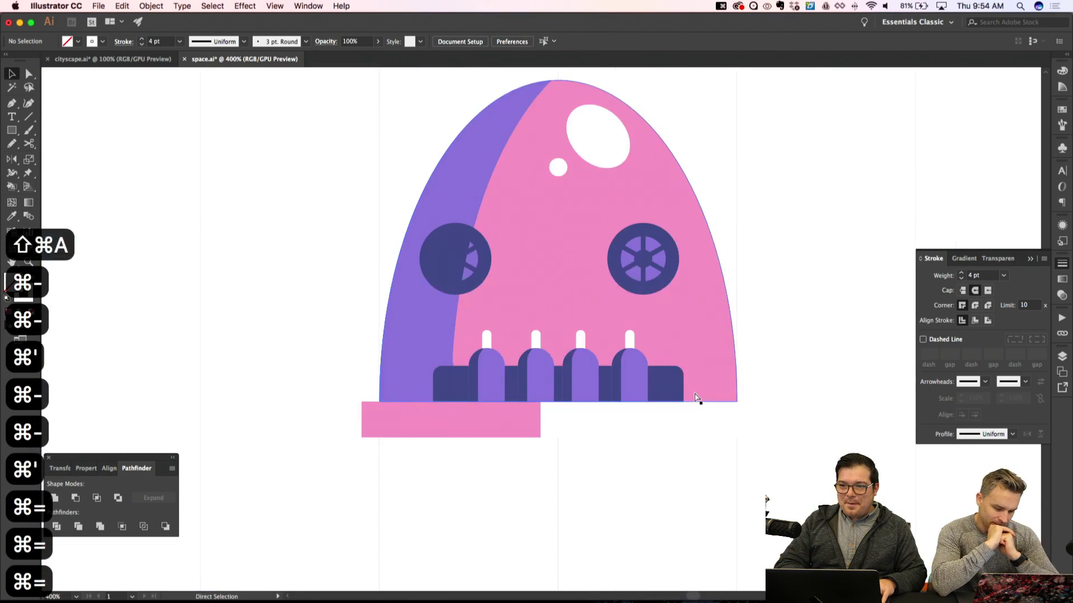
{"action": "key", "text": "super+equal"}
{"action": "scroll", "coordinate": [562, 347], "scroll_direction": "up", "scroll_amount": 3}
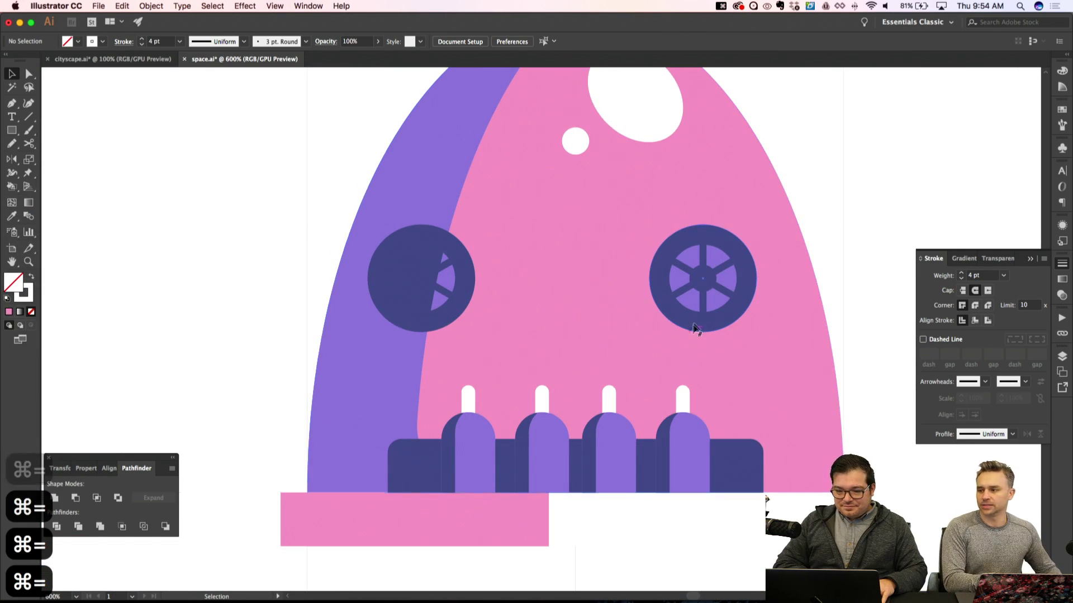
Draw a white V-shaped line with the Pen tool from the right wheel's center through a low midpoint to the left wheel's center
{"action": "key", "text": "a"}
{"action": "key", "text": "shift+super+a"}
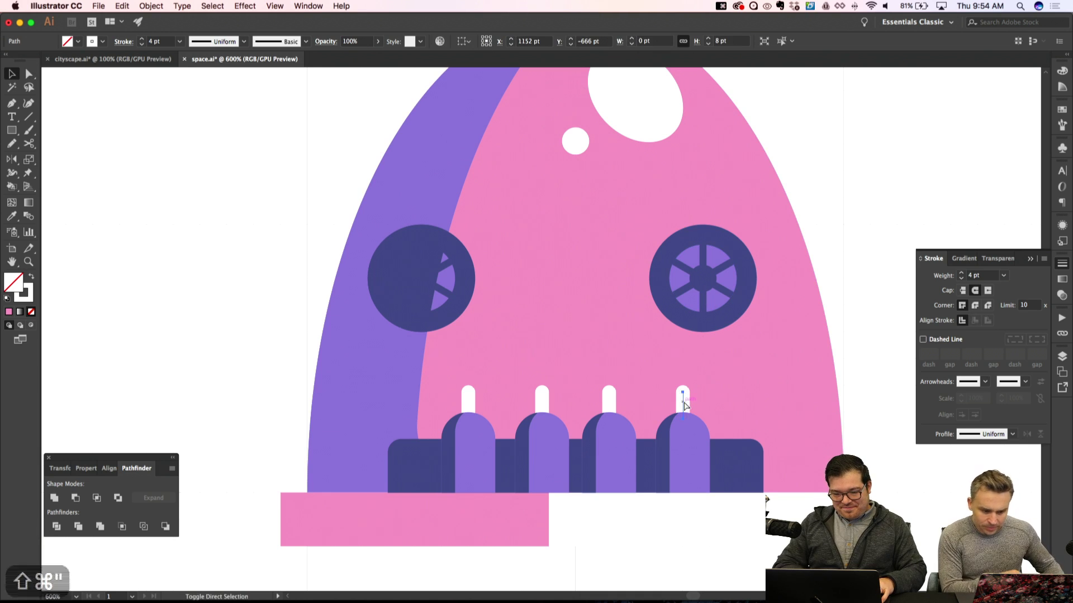
{"action": "key", "text": "shift+super+apostrophe"}
{"action": "key", "text": "p"}
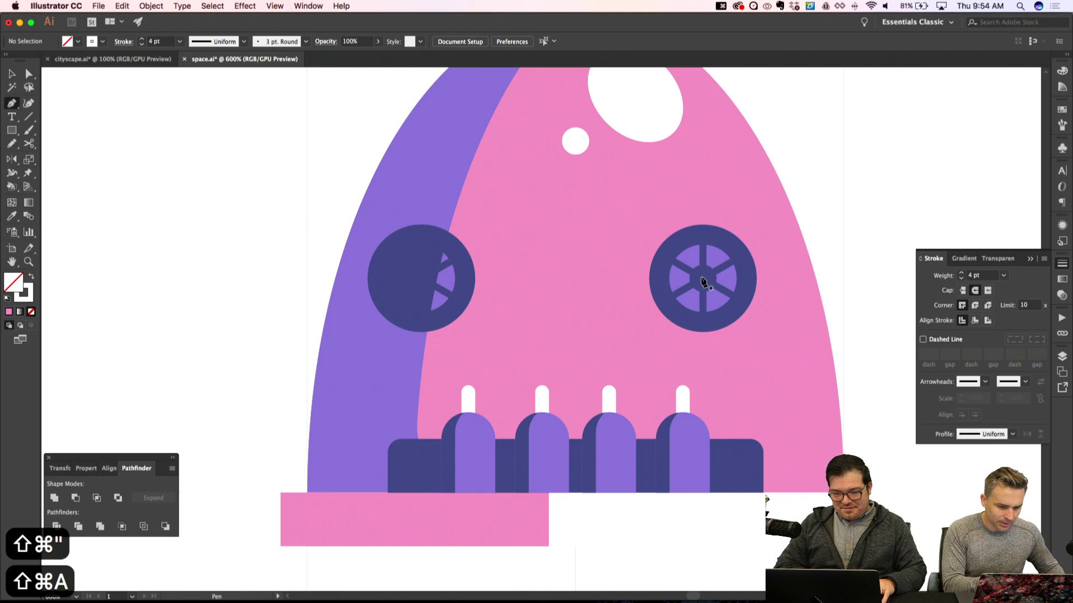
{"action": "key", "text": "shift+super+apostrophe"}
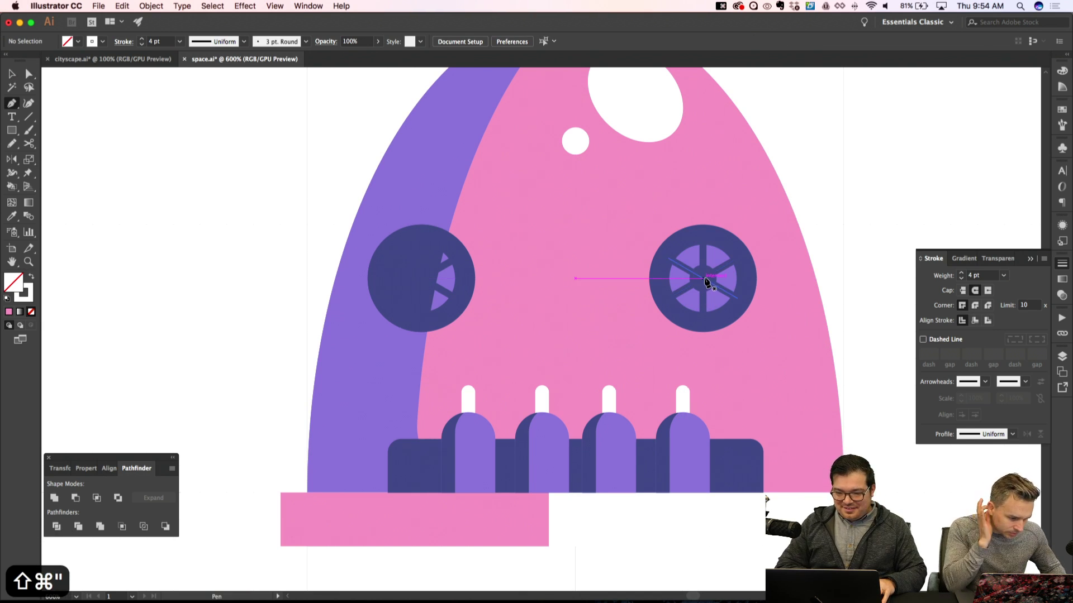
{"action": "key", "text": "super+y"}
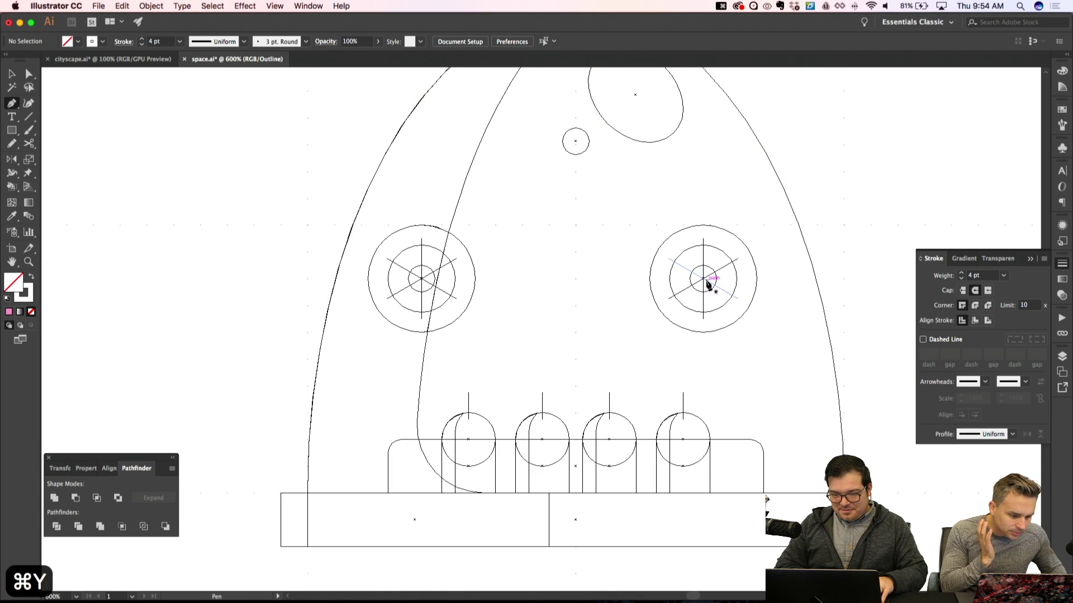
{"action": "left_click", "coordinate": [703, 279]}
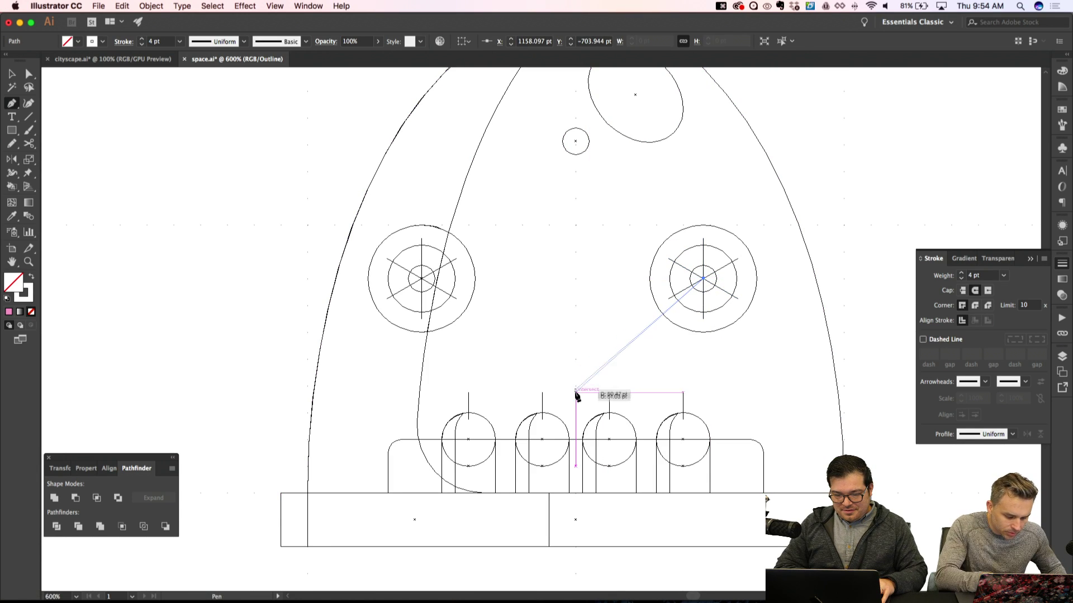
{"action": "left_click", "coordinate": [576, 401]}
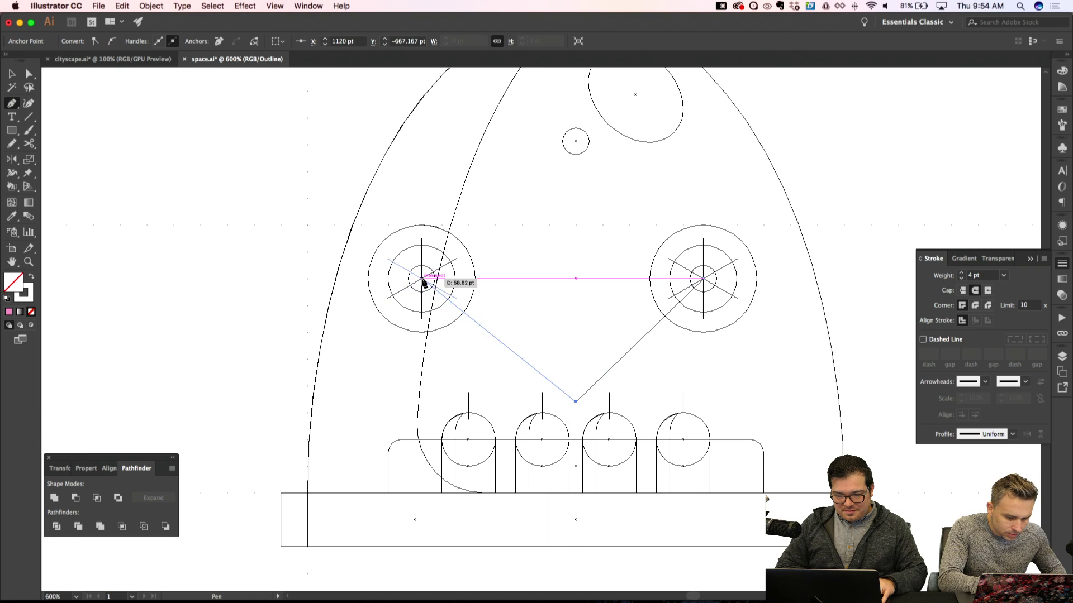
{"action": "left_click", "coordinate": [422, 279]}
{"action": "key", "text": "super+y"}
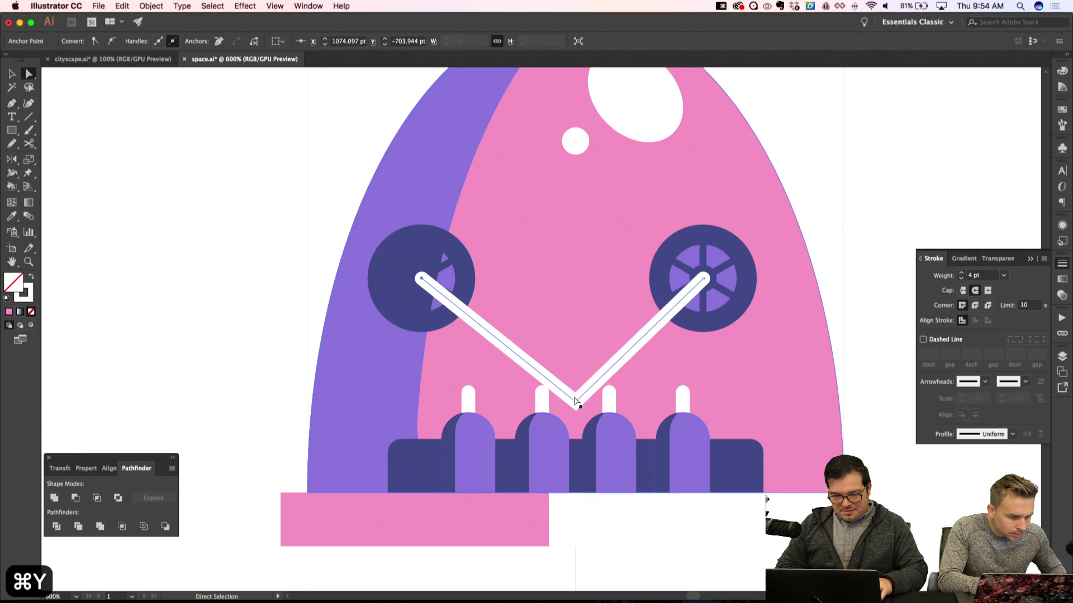
Toggle grid snapping and move the V-shaped line's lower anchor down to Y -648 pt
{"action": "key", "text": "shift+super+apostrophe"}
{"action": "key", "text": "Down"}
{"action": "key", "text": "Down"}
{"action": "key", "text": "Down"}
{"action": "key", "text": "Down"}
{"action": "key", "text": "Down"}
{"action": "key", "text": "Down"}
{"action": "key", "text": "Down"}
{"action": "key", "text": "Down"}
{"action": "key", "text": "Down"}
{"action": "key", "text": "Down"}
{"action": "key", "text": "Down"}
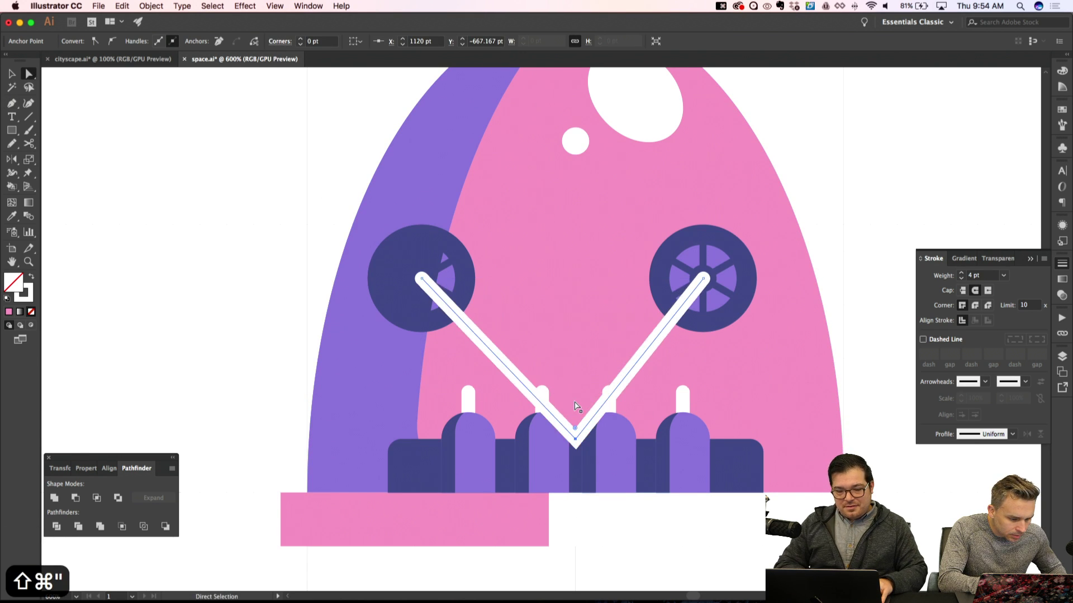
Send the white V-shaped line backward behind the rounded purple bars
{"action": "key", "text": "super+bracketleft"}
{"action": "key", "text": "super+bracketleft"}
{"action": "key", "text": "super+bracketleft"}
{"action": "key", "text": "super+bracketleft"}
{"action": "key", "text": "super+bracketleft"}
{"action": "key", "text": "super+bracketleft"}
{"action": "key", "text": "super+bracketleft"}
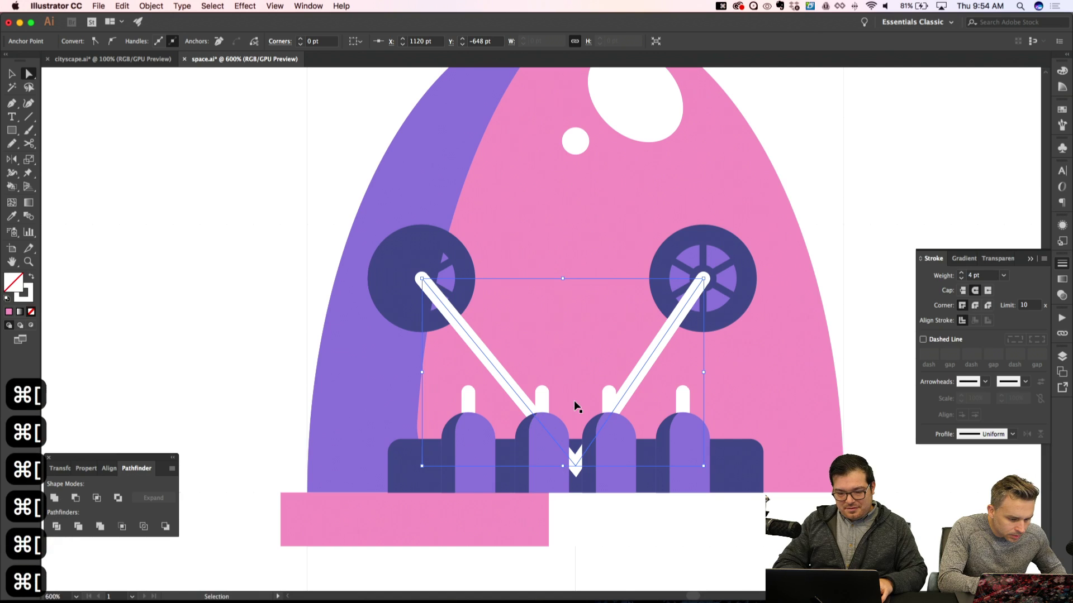
Recolor the V-shaped line's stroke with the right wheel's purple and set its weight to 4 pt
{"action": "key", "text": "super+minus"}
{"action": "key", "text": "i"}
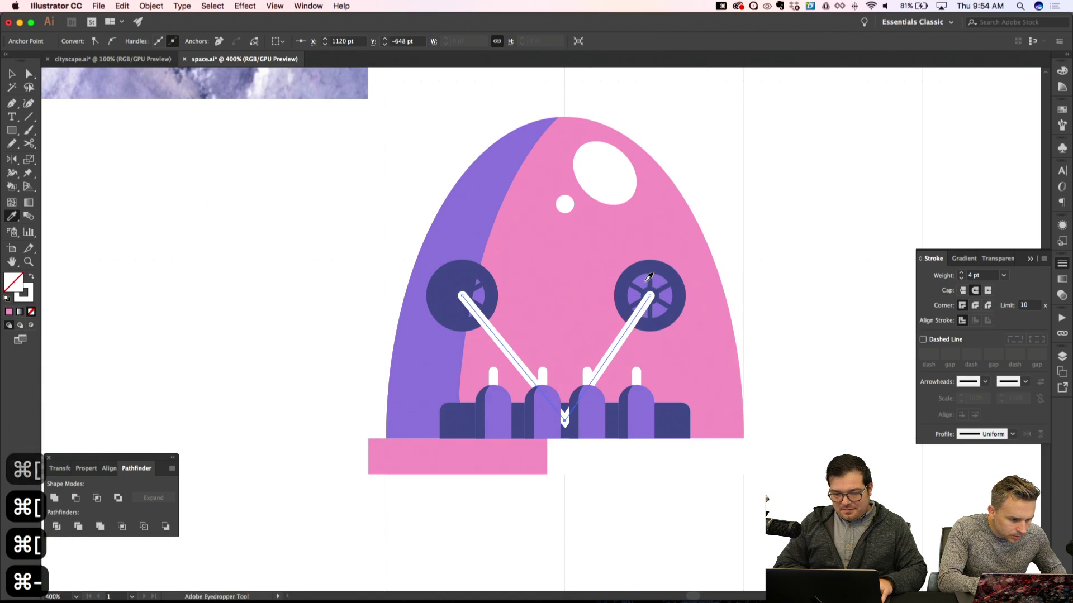
{"action": "left_click", "coordinate": [646, 280]}
{"action": "key", "text": "shift+x"}
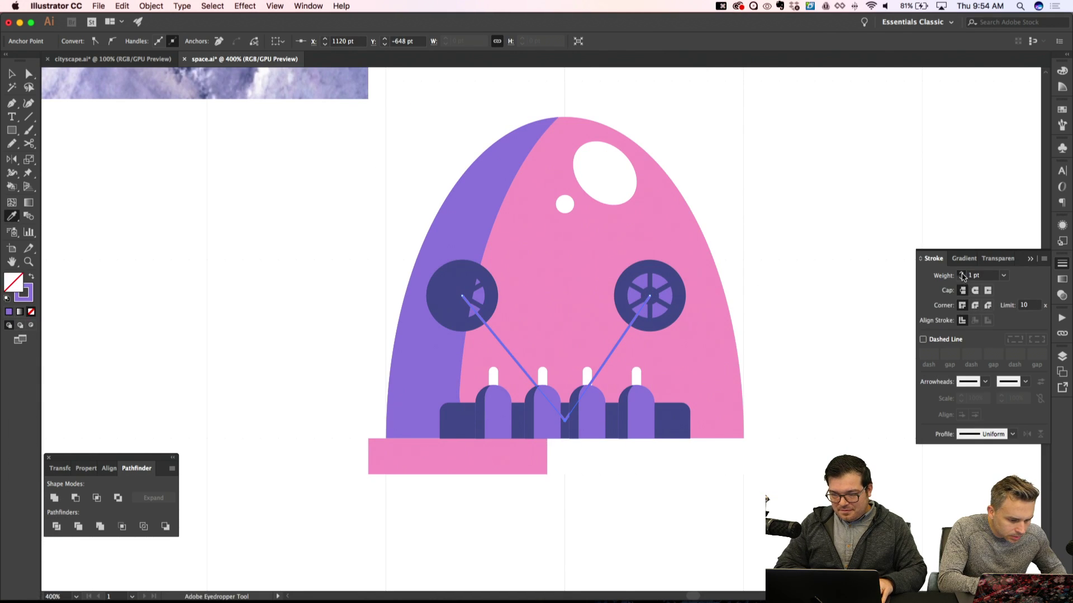
{"action": "left_click", "coordinate": [961, 273]}
{"action": "left_click", "coordinate": [961, 273]}
{"action": "left_click", "coordinate": [961, 274]}
Send the purple V-shaped line behind the dark rounded base bar and deselect it
{"action": "key", "text": "super+bracketleft"}
{"action": "key", "text": "super+bracketleft"}
{"action": "key", "text": "super+bracketleft"}
{"action": "key", "text": "super+bracketleft"}
{"action": "key", "text": "super+bracketleft"}
{"action": "key", "text": "super+bracketleft"}
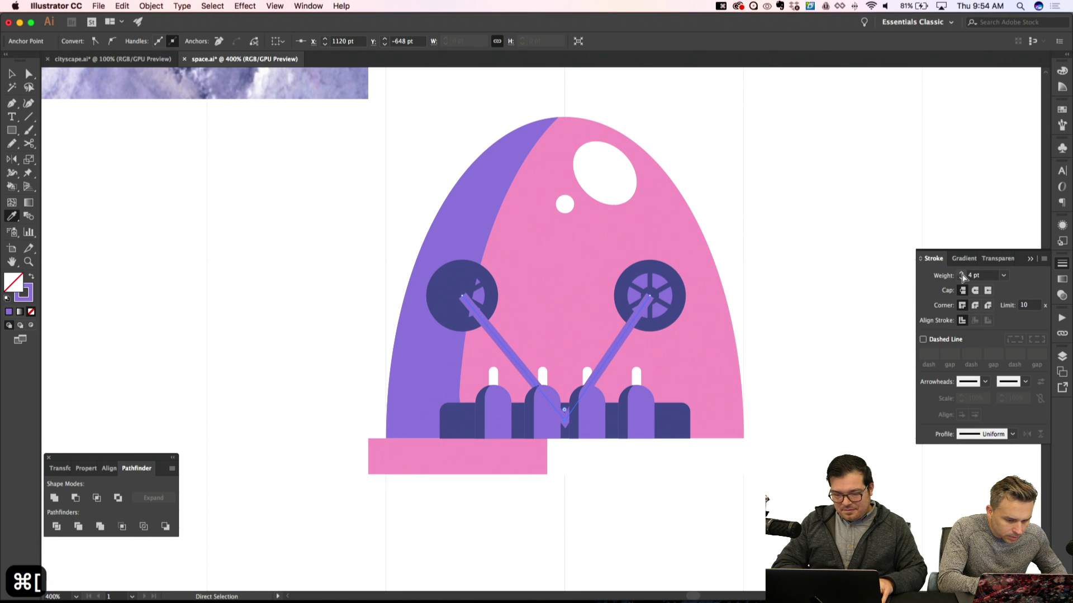
{"action": "key", "text": "super+shift+a"}
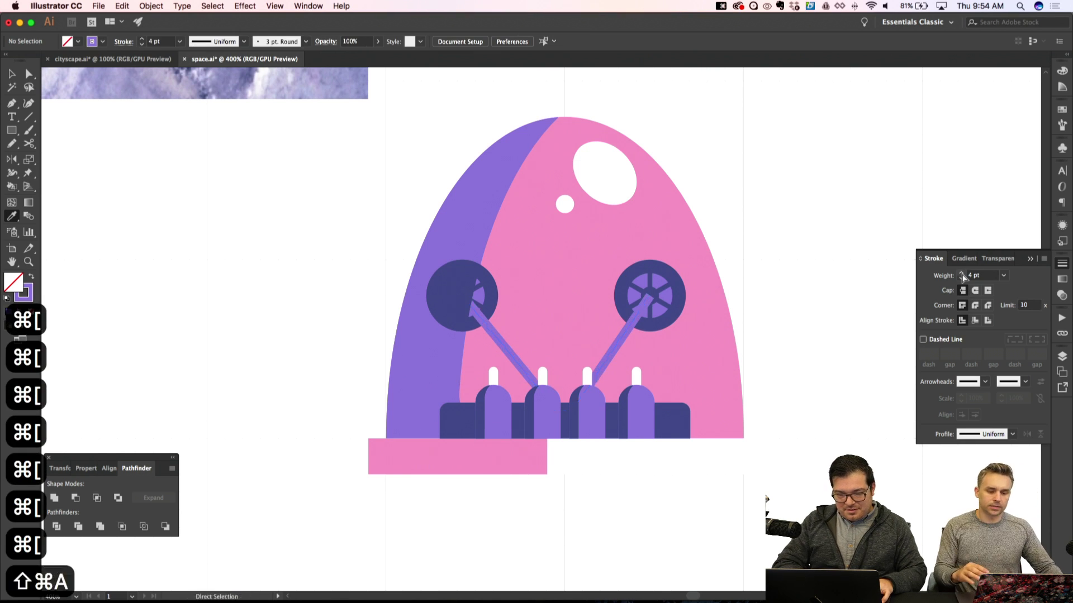
Reselect the purple V-shaped line and send it behind both round wheels
{"action": "key", "text": "super+minus"}
{"action": "key", "text": "super+minus"}
{"action": "key", "text": "super+apostrophe"}
{"action": "key", "text": "super+equal"}
{"action": "key", "text": "super+equal"}
{"action": "key", "text": "v"}
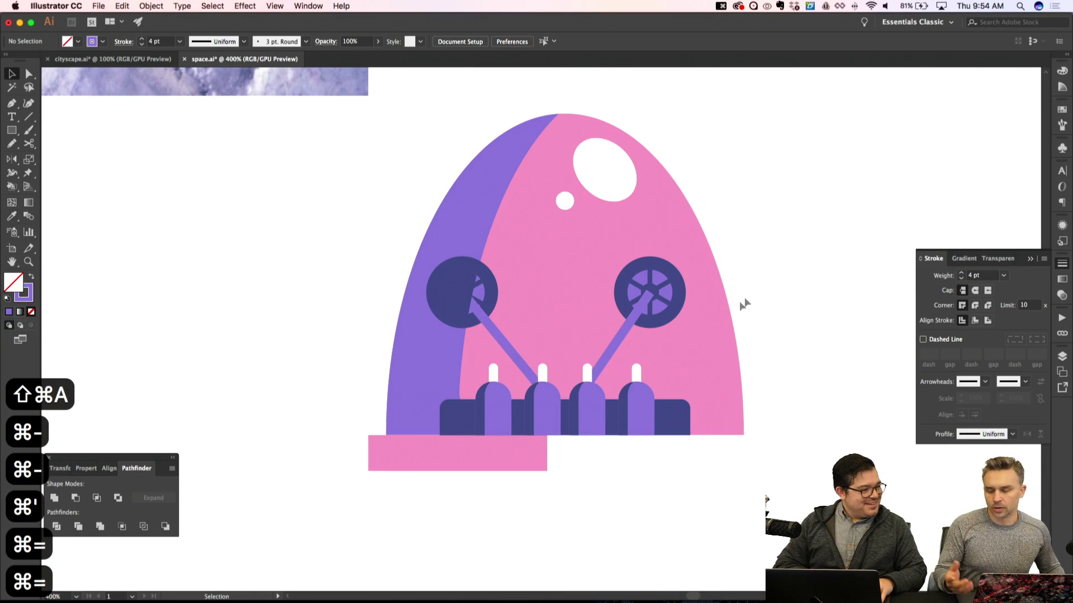
{"action": "left_click", "coordinate": [507, 354]}
{"action": "key", "text": "super+shift+a"}
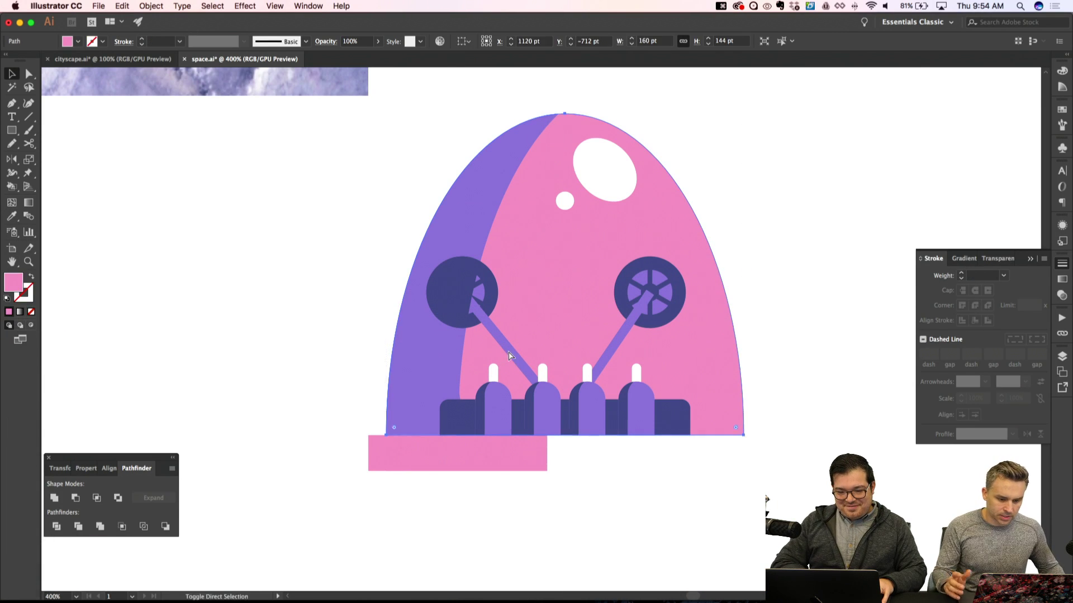
{"action": "left_click", "coordinate": [504, 345]}
{"action": "key", "text": "super+bracketleft"}
{"action": "key", "text": "super+bracketleft"}
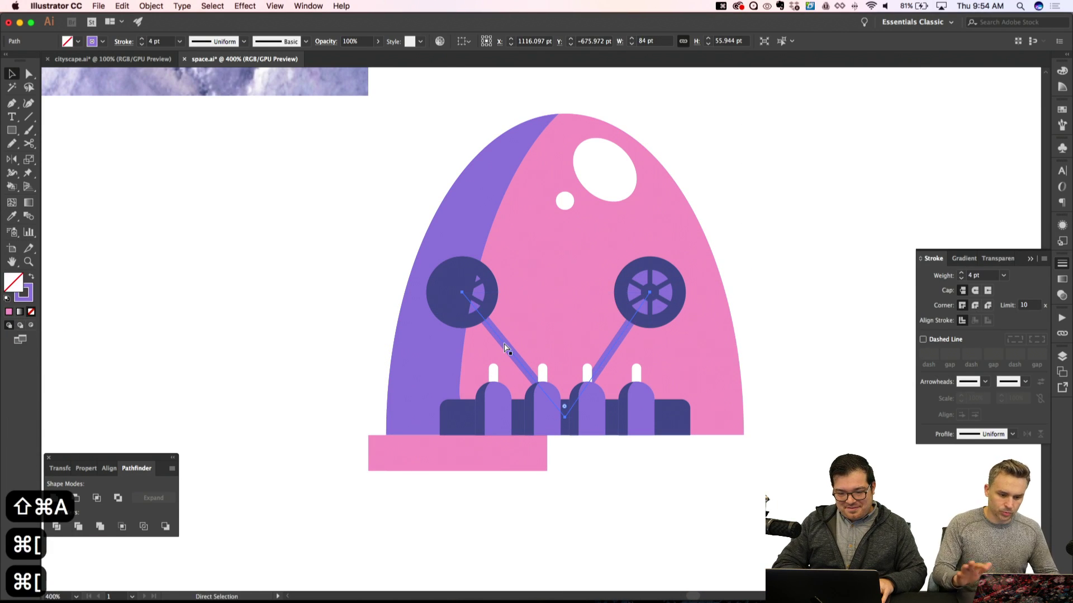
{"action": "key", "text": "super+shift+a"}
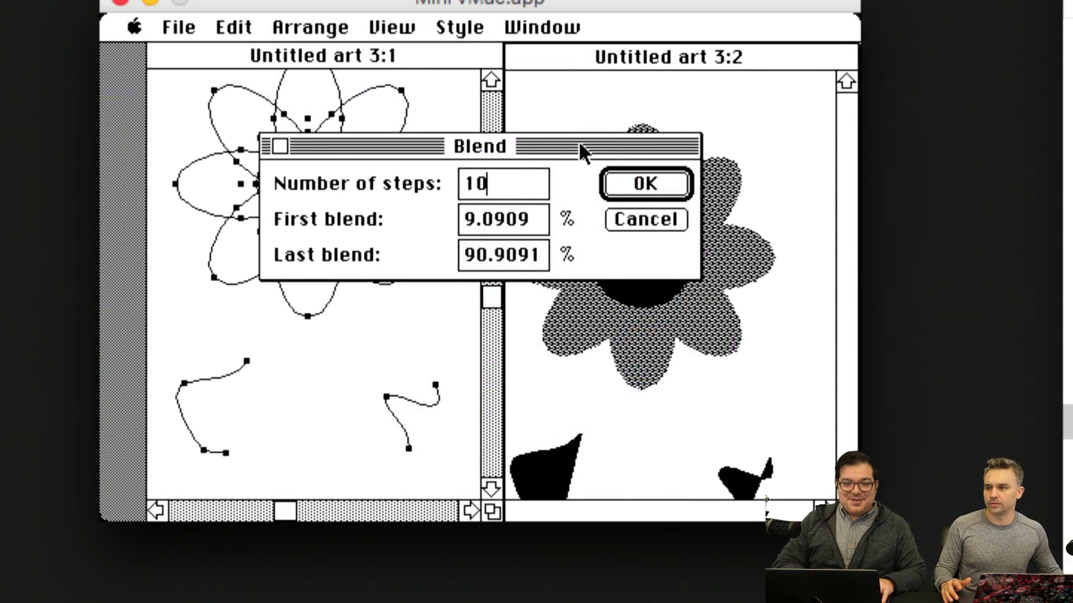
In Illustrator 88, blend the two open curves with 10 steps
{"action": "left_click_drag", "start_coordinate": [579, 141], "coordinate": [618, 153]}
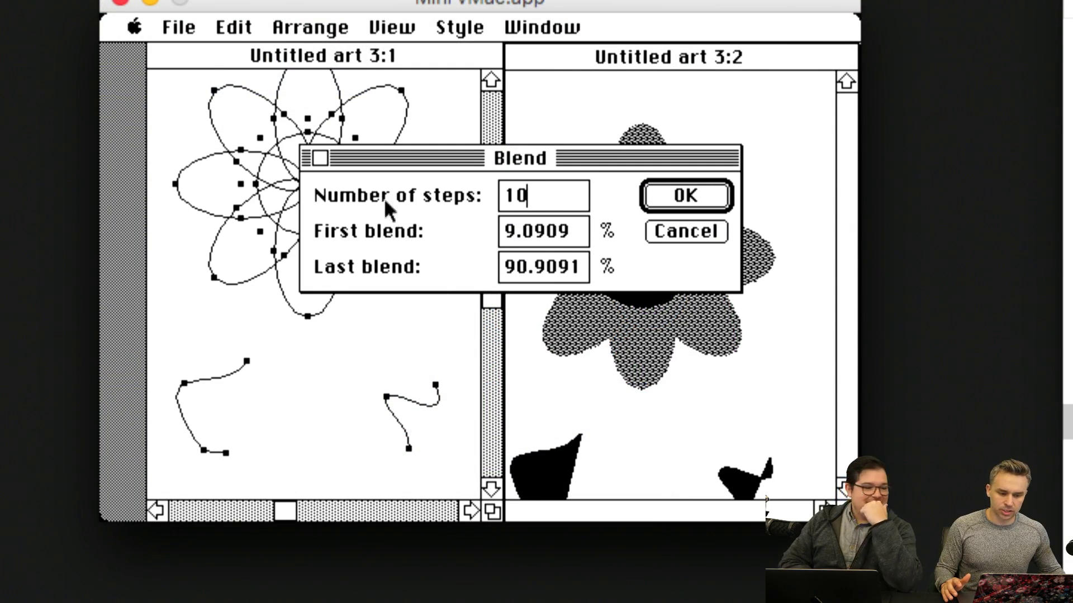
{"action": "left_click", "coordinate": [707, 197]}
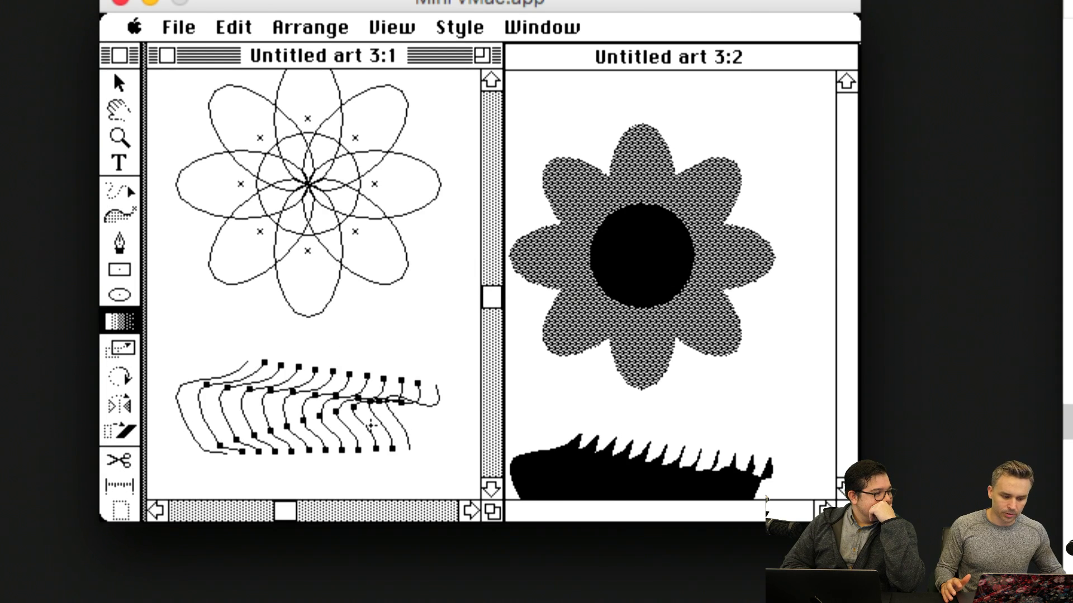
View the About Adobe Illustrator 88 information and dismiss it
{"action": "left_click", "coordinate": [534, 34]}
{"action": "left_click", "coordinate": [141, 32]}
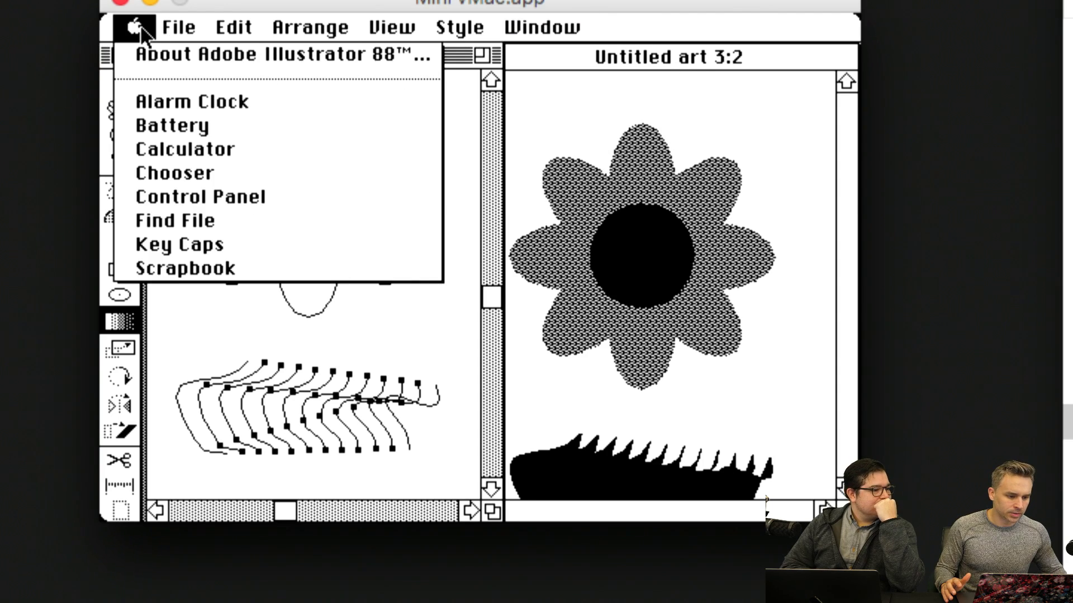
{"action": "left_click", "coordinate": [142, 48]}
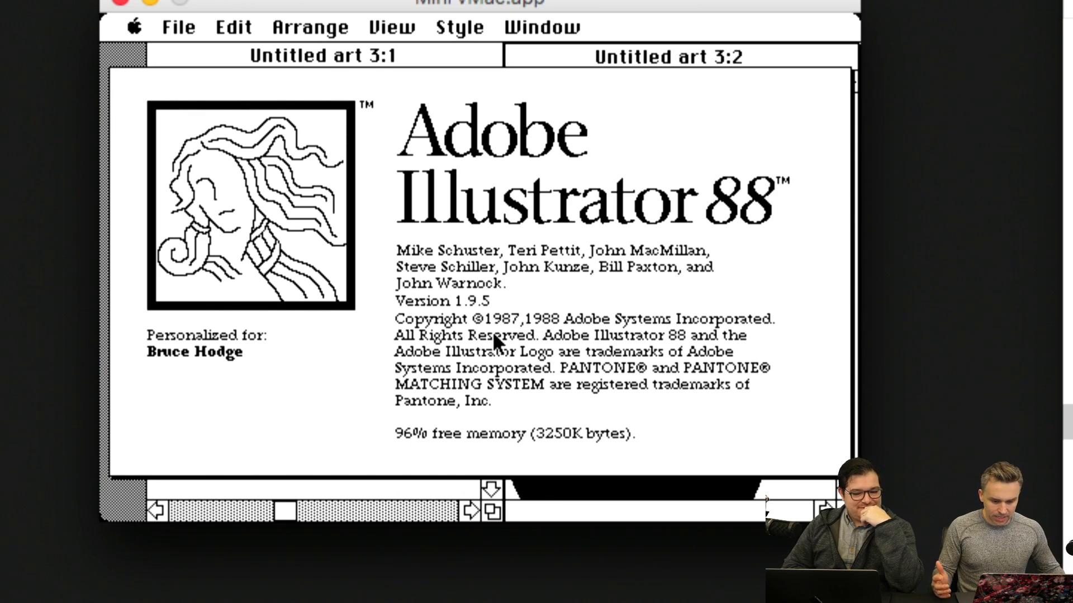
{"action": "left_click", "coordinate": [388, 488]}
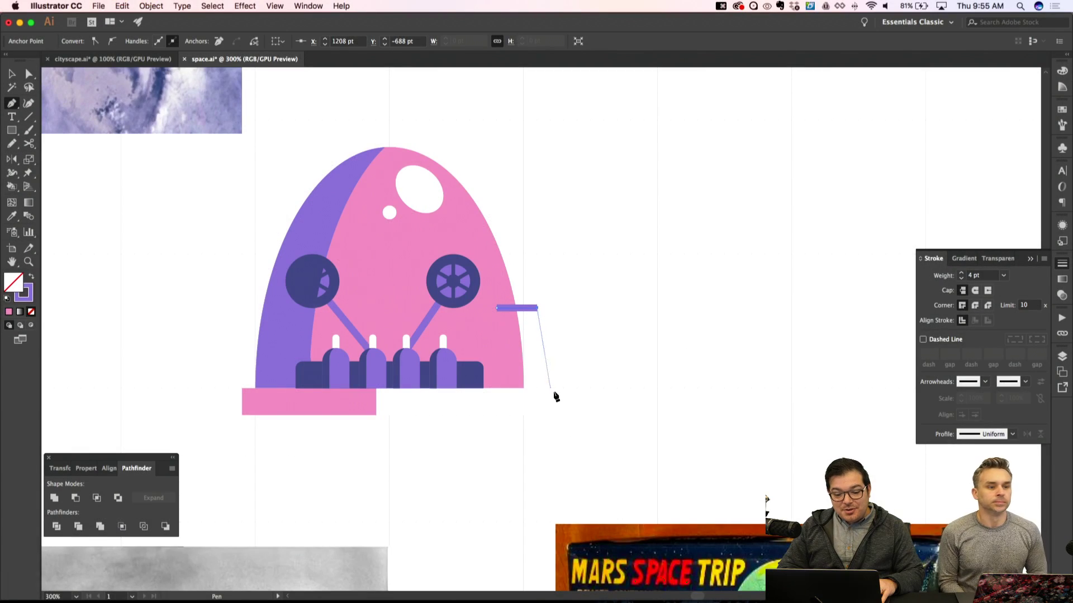
In space.ai in Illustrator CC, close the four-sided outline at the dome's lower right edge and swap its purple stroke to the fill
{"action": "left_click", "coordinate": [552, 388]}
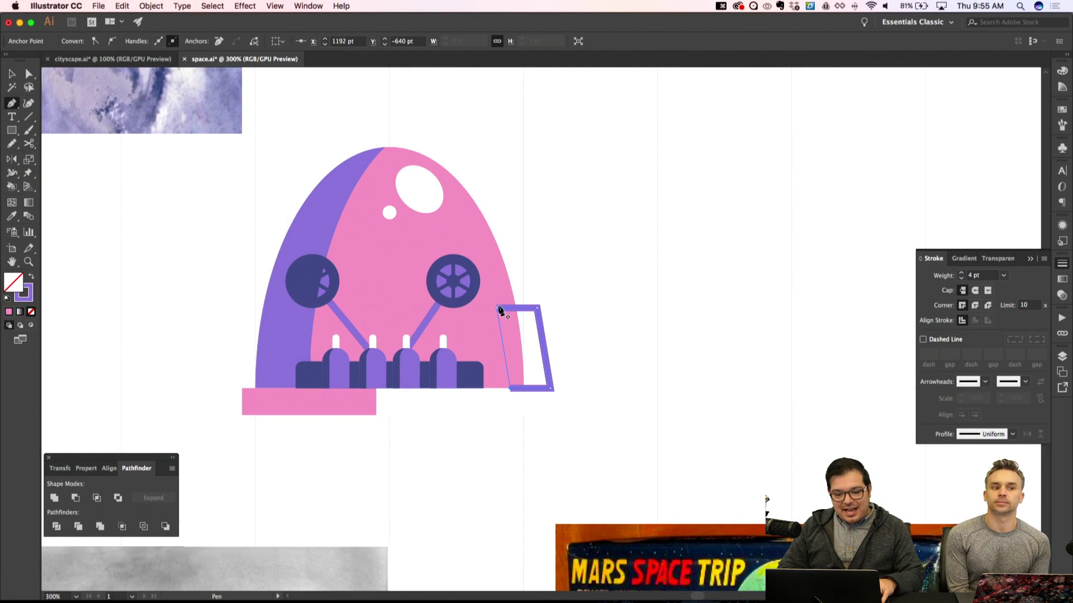
{"action": "left_click", "coordinate": [498, 308]}
{"action": "key", "text": "a"}
{"action": "key", "text": "shift+x"}
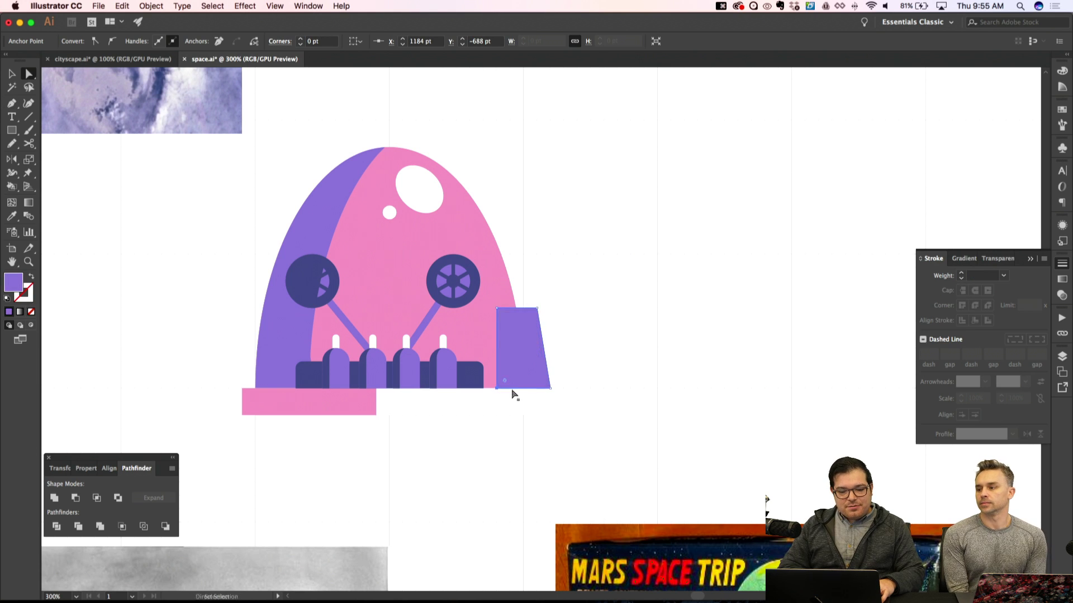
Send the purple four-sided side piece behind the pink dome and deselect it
{"action": "key", "text": "shift+super+a"}
{"action": "left_click", "coordinate": [525, 363], "text": "super"}
{"action": "key", "text": "shift+super+bracketleft"}
{"action": "key", "text": "shift+super+a"}
Draw a 32 pt purple square above the head and place a matching pink square to its right
{"action": "scroll", "coordinate": [632, 352], "scroll_direction": "up", "scroll_amount": 5}
{"action": "scroll", "coordinate": [632, 352], "scroll_direction": "right", "scroll_amount": 2}
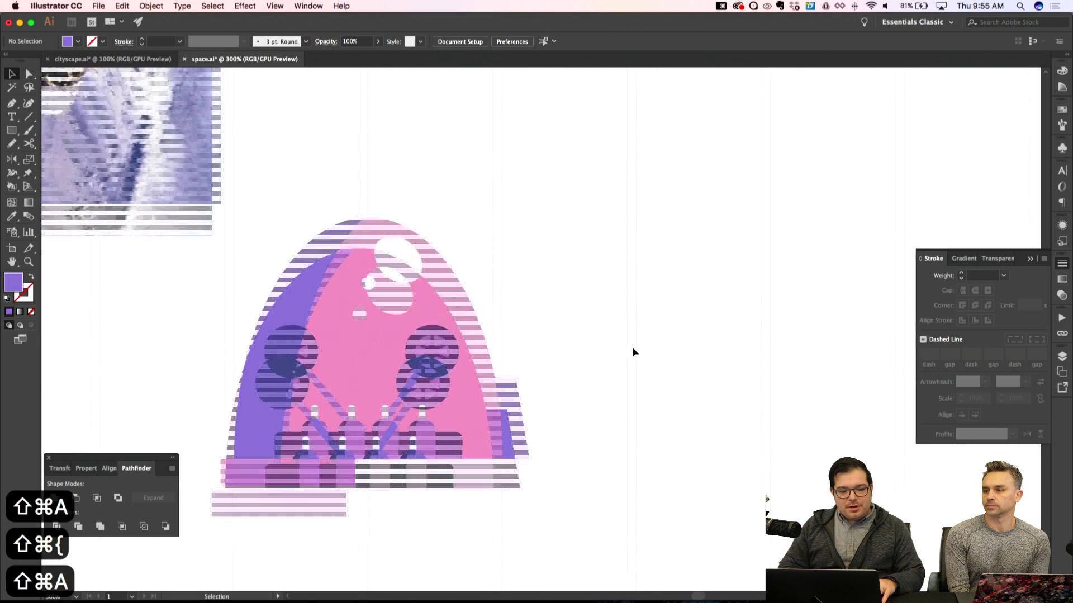
{"action": "key", "text": "m"}
{"action": "left_click_drag", "start_coordinate": [504, 107], "coordinate": [723, 148]}
{"action": "key", "text": "v"}
{"action": "key", "text": "i"}
{"action": "key", "text": "super+shift+a"}
{"action": "key", "text": "v"}
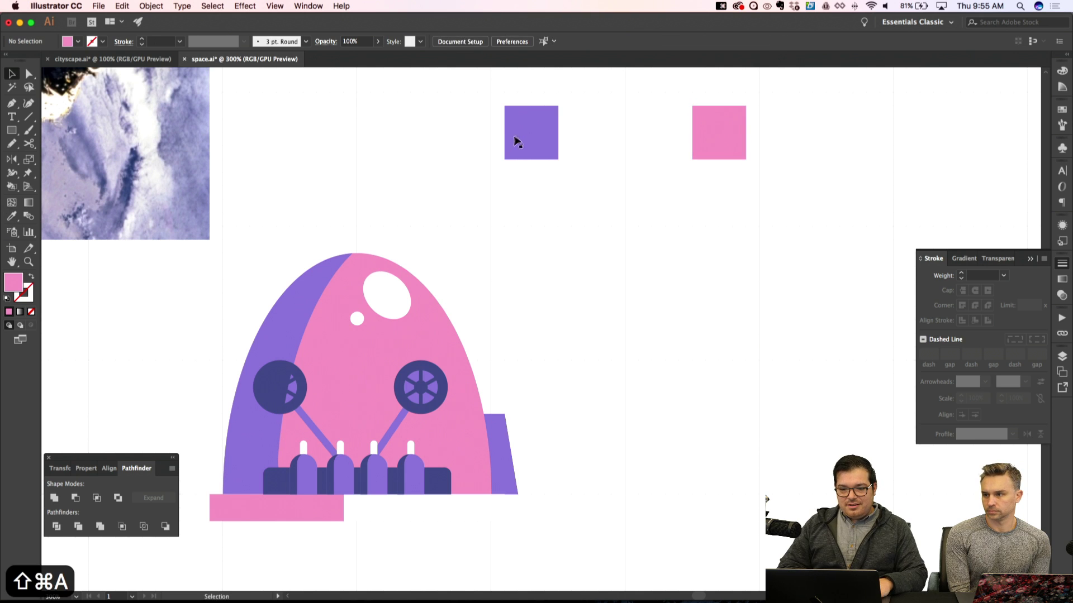
Select the purple and pink squares and set their blend spacing to 3 specified steps
{"action": "left_click", "coordinate": [513, 138]}
{"action": "left_click", "coordinate": [718, 130], "text": "shift"}
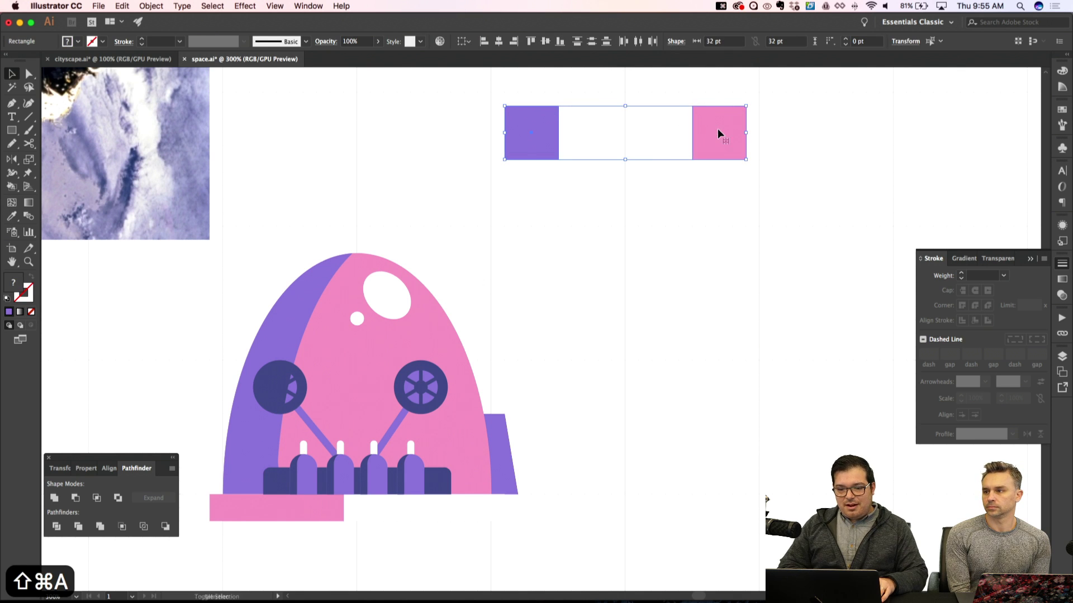
{"action": "left_click", "coordinate": [151, 5]}
{"action": "mouse_move", "coordinate": [168, 276]}
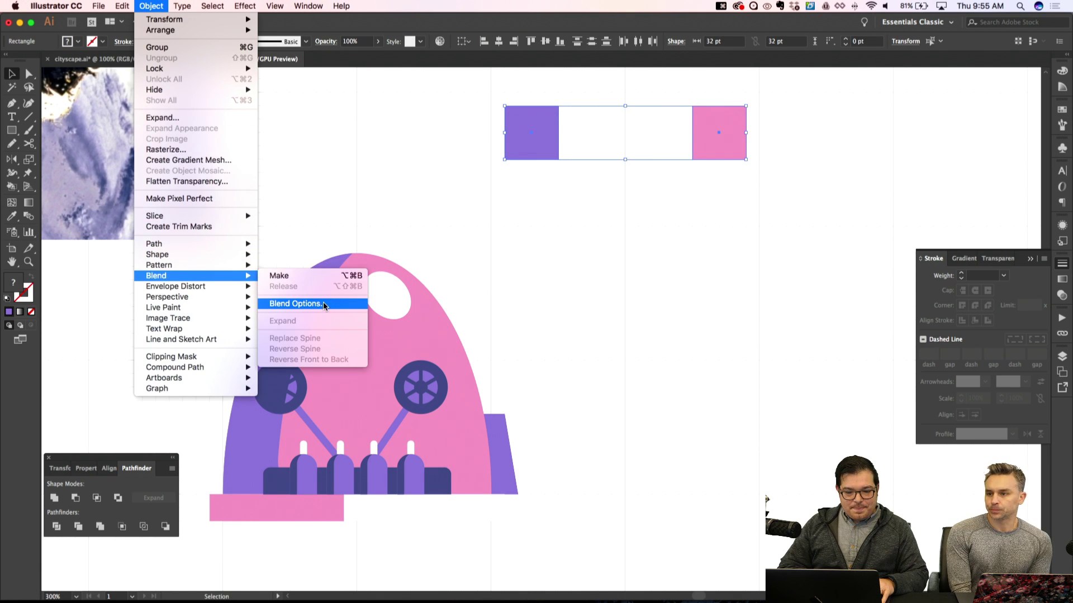
{"action": "left_click", "coordinate": [323, 303]}
{"action": "left_click", "coordinate": [67, 256]}
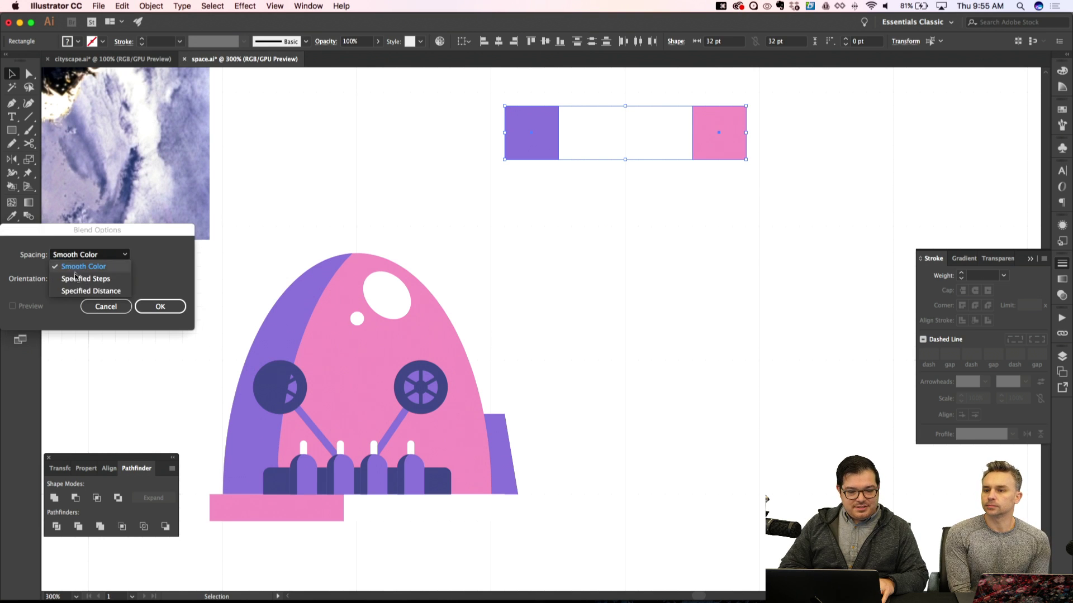
{"action": "left_click", "coordinate": [77, 278]}
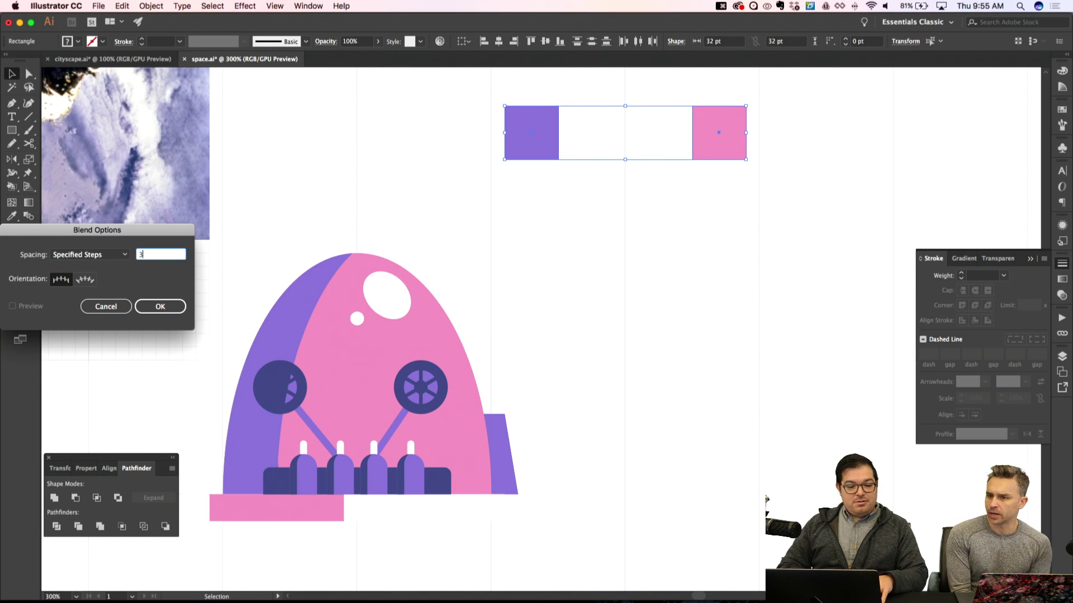
{"action": "left_click", "coordinate": [159, 307]}
Make a blend between the selected purple and pink squares
{"action": "left_click", "coordinate": [149, 6]}
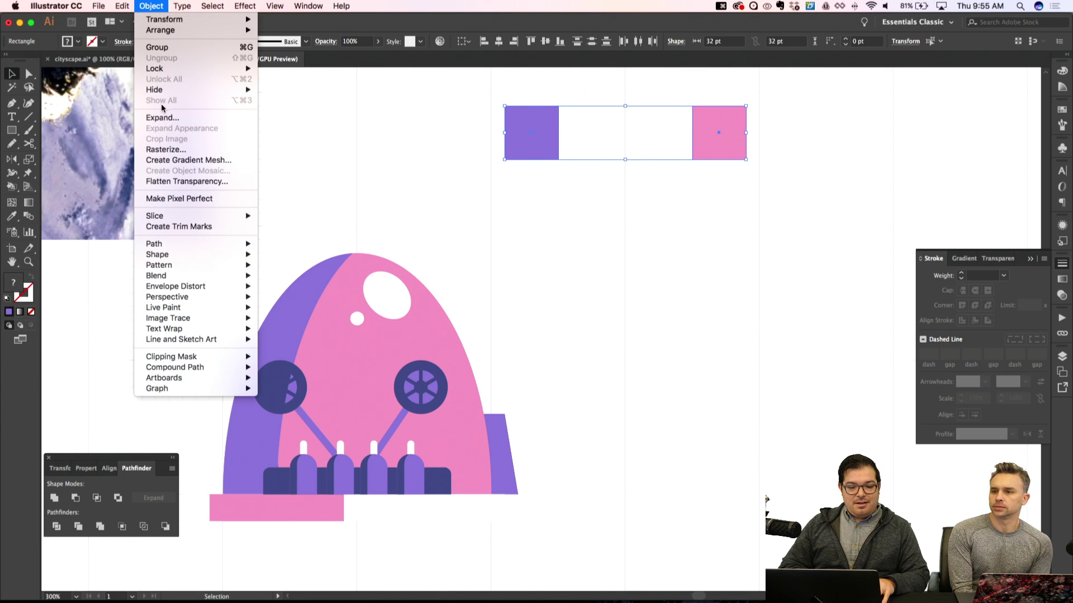
{"action": "mouse_move", "coordinate": [192, 277]}
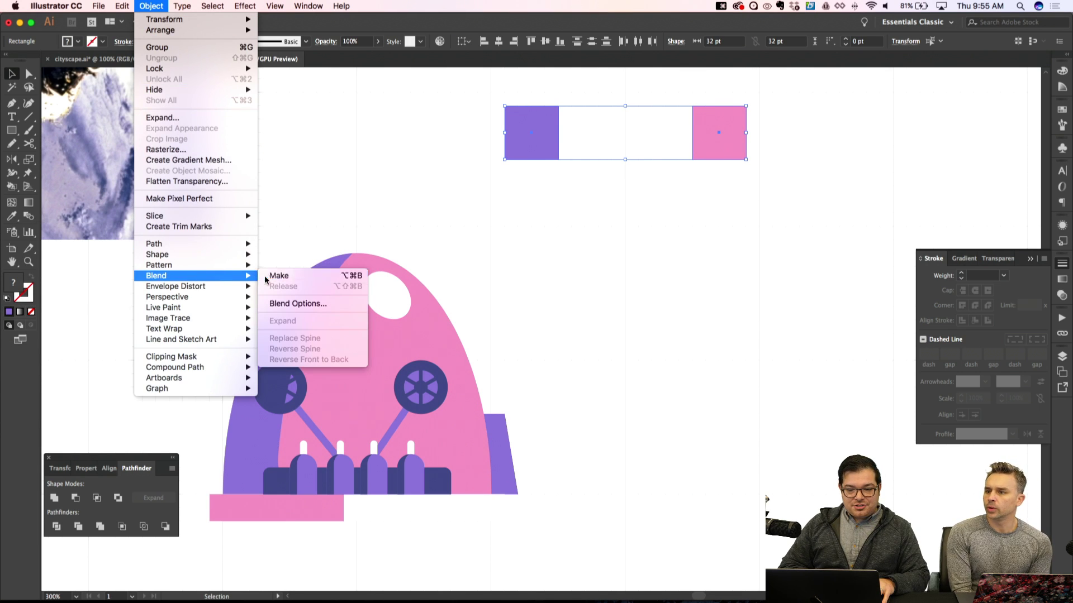
{"action": "left_click", "coordinate": [266, 277]}
Expand the square blend into separate colour swatches and deselect them
{"action": "scroll", "coordinate": [573, 269], "scroll_direction": "up", "scroll_amount": 3}
{"action": "scroll", "coordinate": [573, 270], "scroll_direction": "right", "scroll_amount": 2}
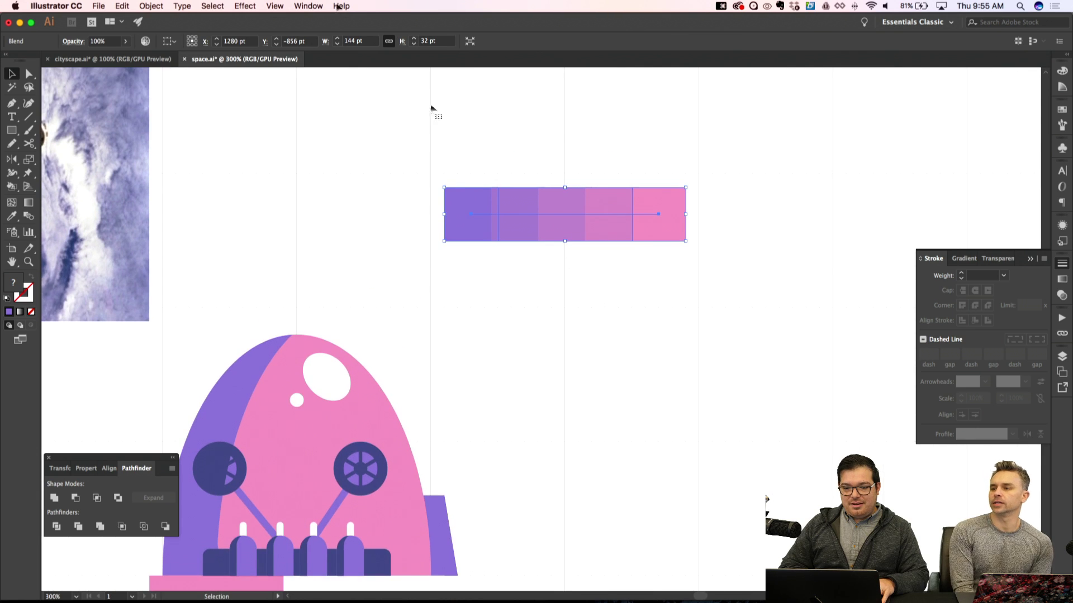
{"action": "left_click", "coordinate": [149, 5]}
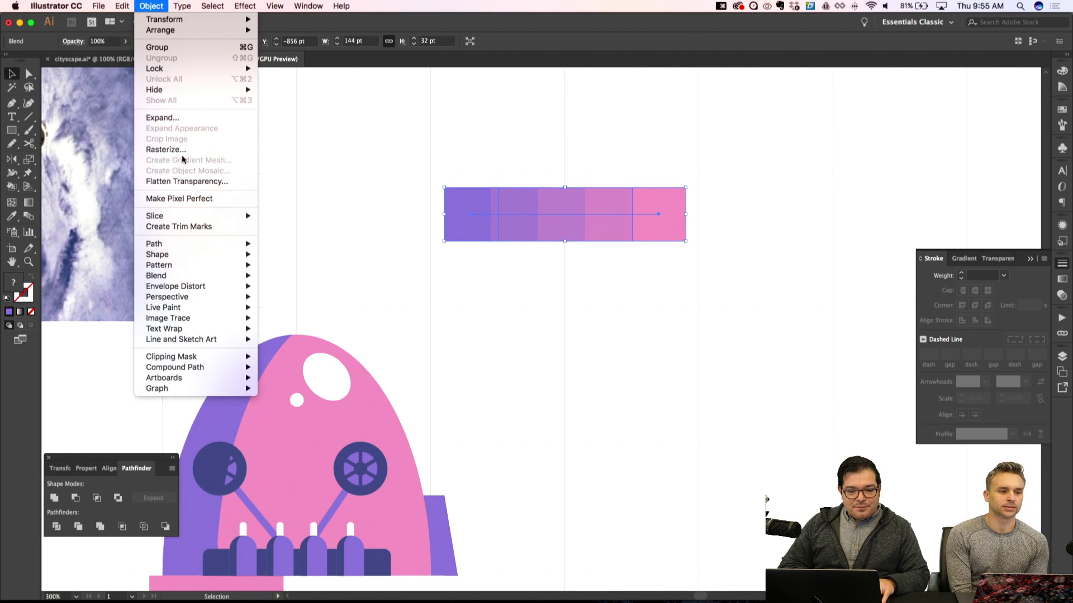
{"action": "left_click", "coordinate": [168, 115]}
{"action": "key", "text": "Return"}
{"action": "key", "text": "shift+super+a"}
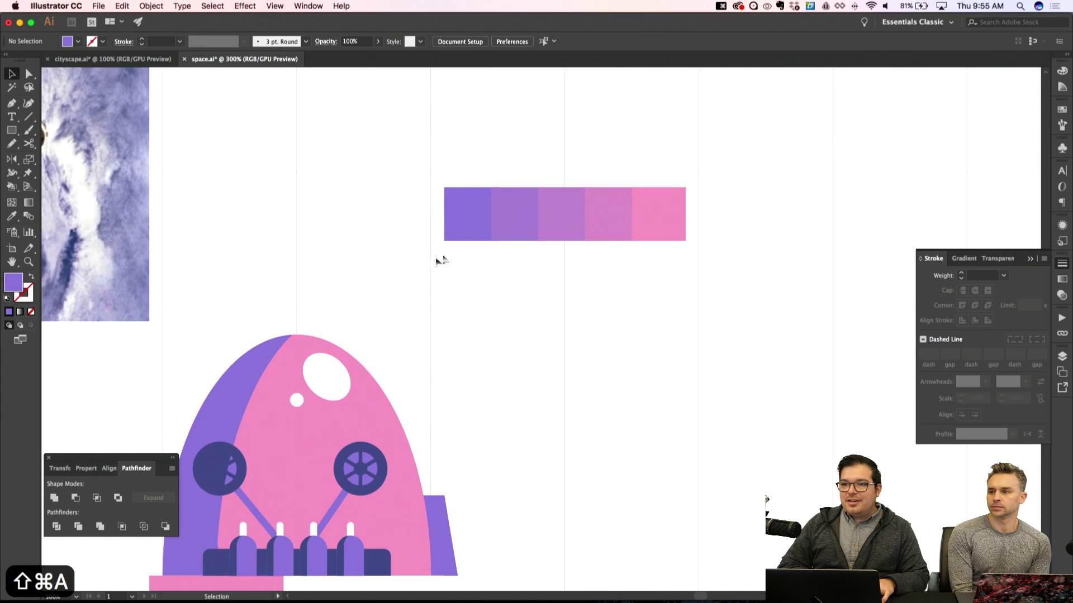
{"action": "key", "text": "a"}
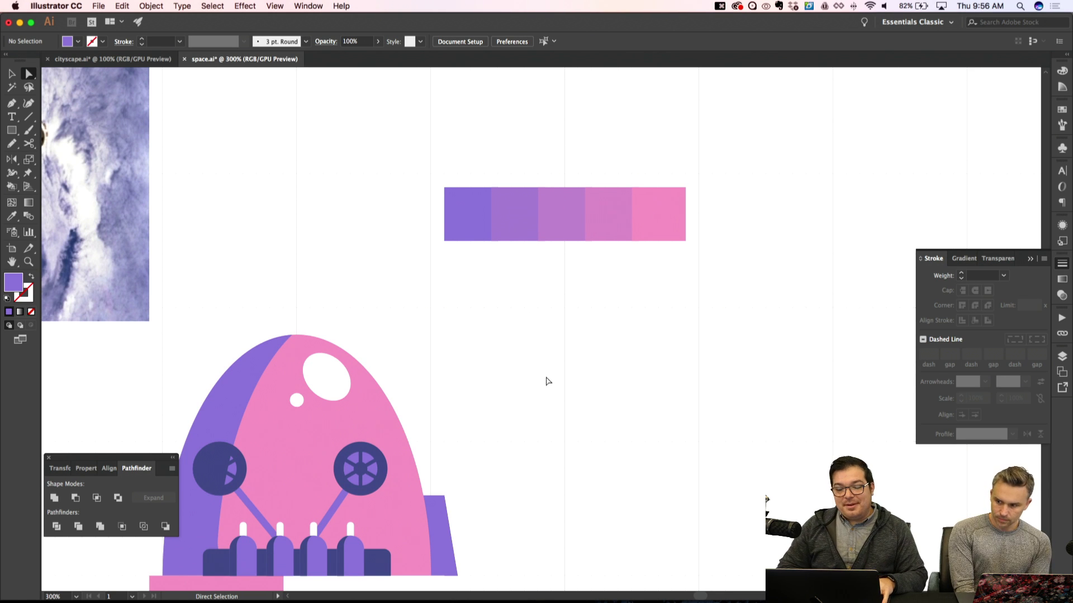
{"action": "scroll", "coordinate": [548, 381], "scroll_direction": "left", "scroll_amount": 5}
{"action": "scroll", "coordinate": [548, 381], "scroll_direction": "down", "scroll_amount": 3}
{"action": "key", "text": "super+minus"}
{"action": "key", "text": "super+minus"}
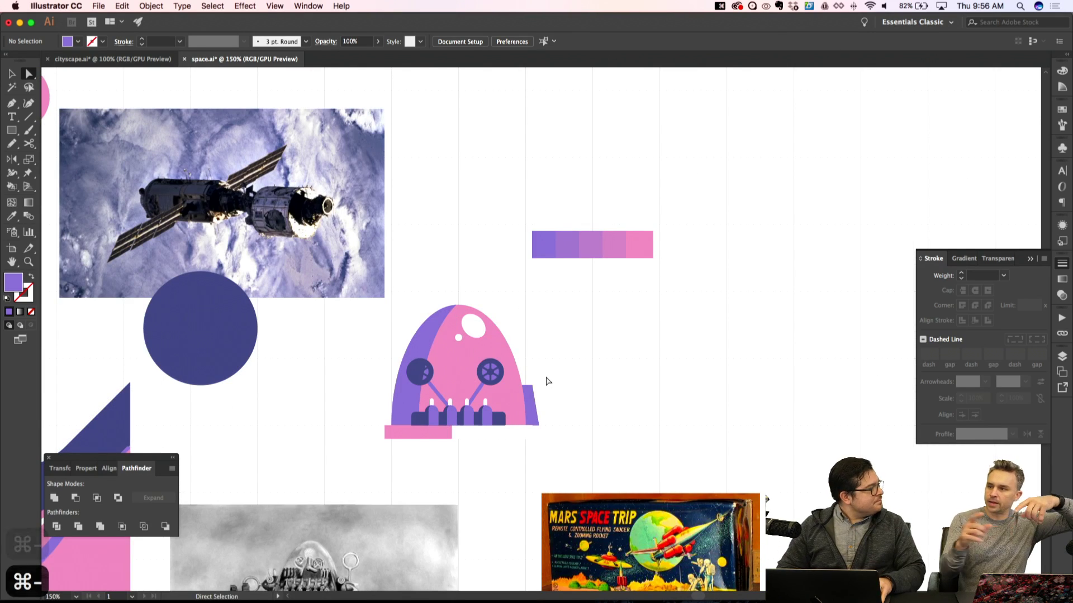
{"action": "scroll", "coordinate": [547, 380], "scroll_direction": "up", "scroll_amount": 2}
{"action": "scroll", "coordinate": [548, 381], "scroll_direction": "left", "scroll_amount": 2}
{"action": "scroll", "coordinate": [548, 381], "scroll_direction": "down", "scroll_amount": 3}
{"action": "scroll", "coordinate": [547, 381], "scroll_direction": "right", "scroll_amount": 1}
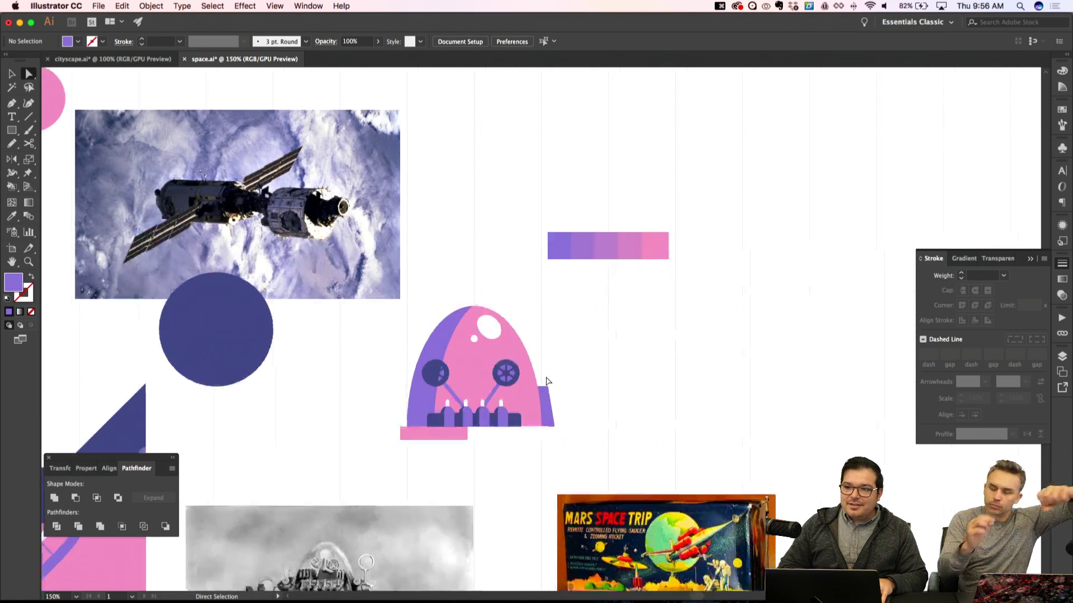
{"action": "key", "text": "super+equal"}
{"action": "key", "text": "super+equal"}
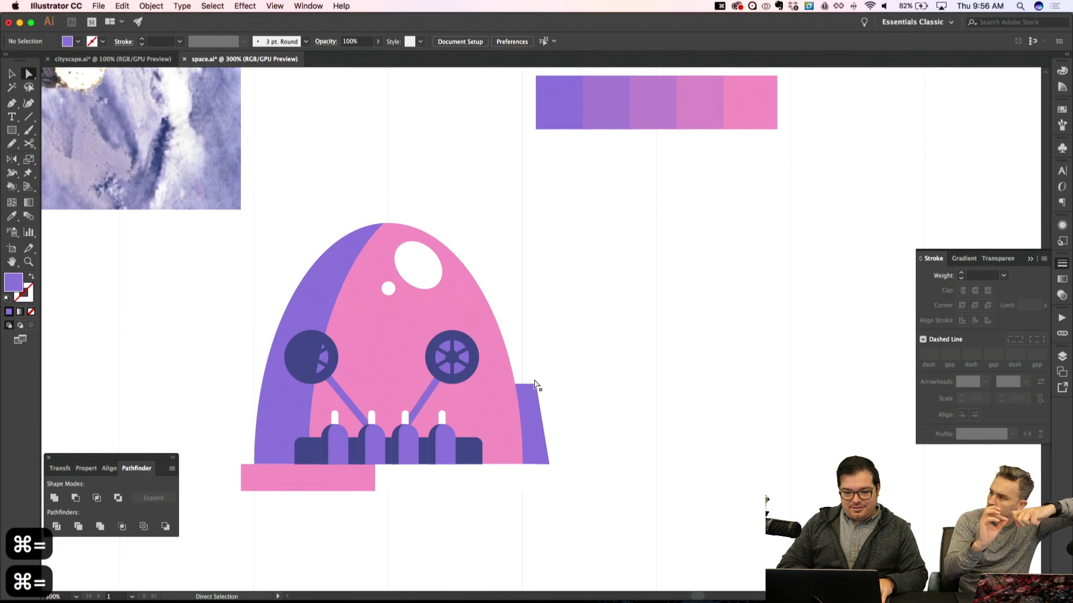
Round the outer upper corner of the purple side piece at the dome's right to 6 pt
{"action": "left_click", "coordinate": [535, 385]}
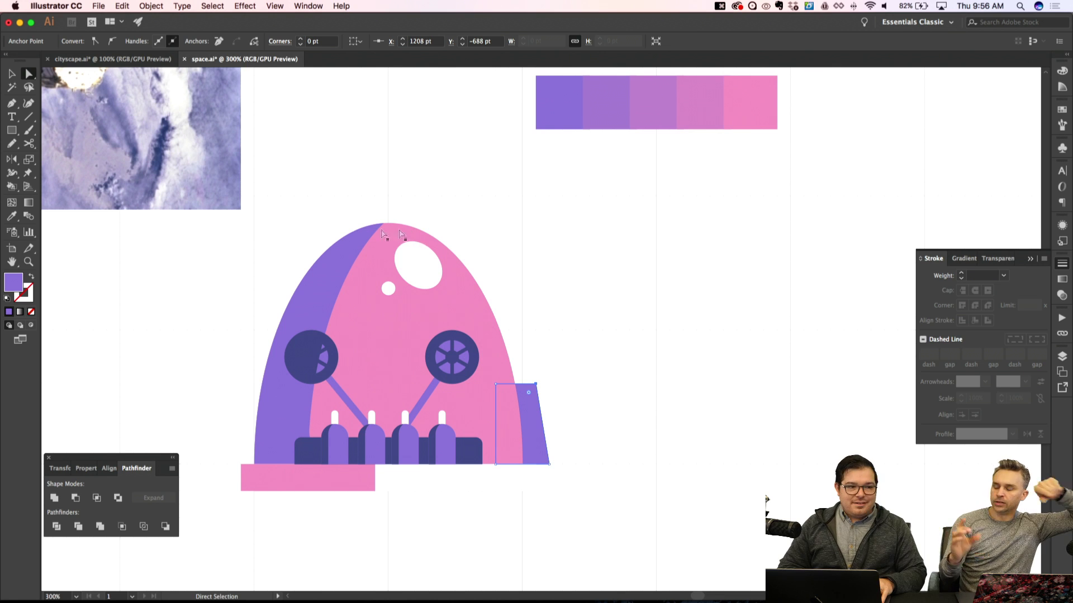
{"action": "left_click", "coordinate": [300, 41]}
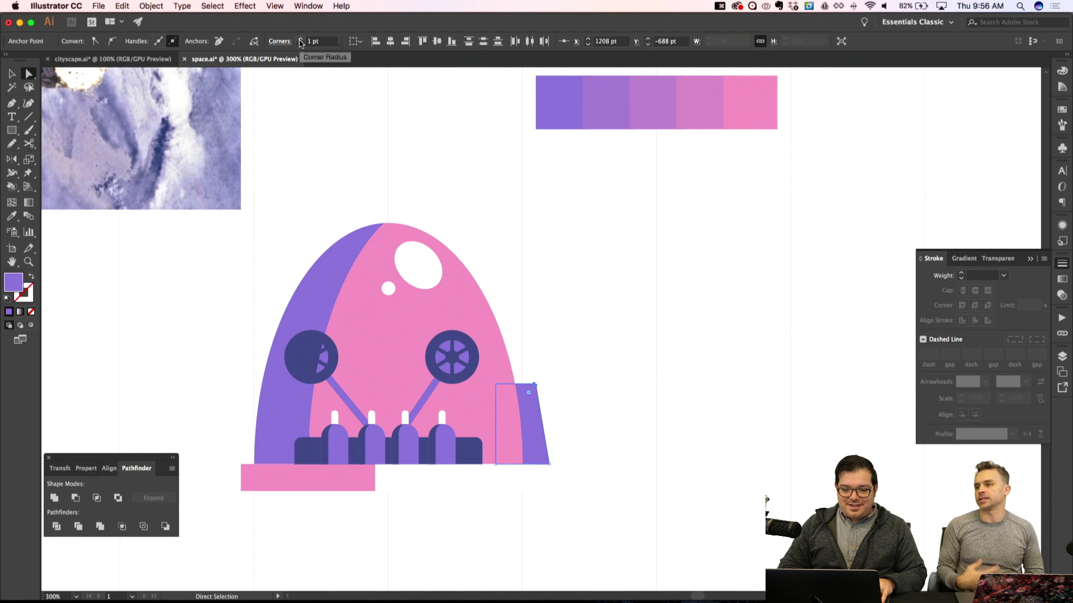
{"action": "left_click", "coordinate": [300, 40]}
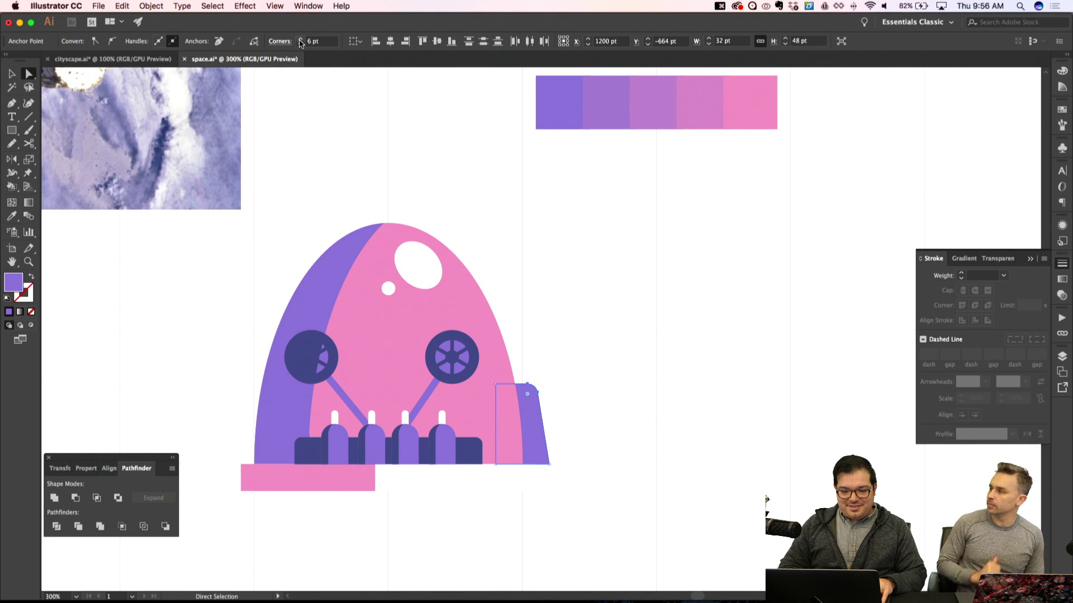
{"action": "key", "text": "shift+super+a"}
Toggle Snap to Grid and place a copy of the rounded side piece at the dome's lower left edge
{"action": "left_click", "coordinate": [535, 430]}
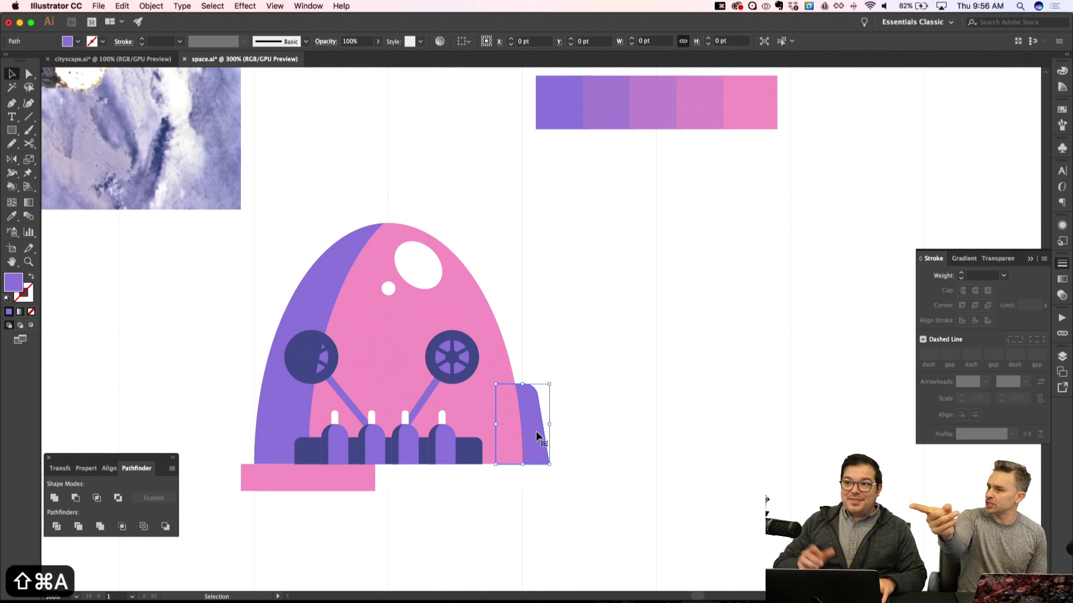
{"action": "key", "text": "shift+super+a"}
{"action": "left_click", "coordinate": [536, 431]}
{"action": "key", "text": "shift+super+apostrophe"}
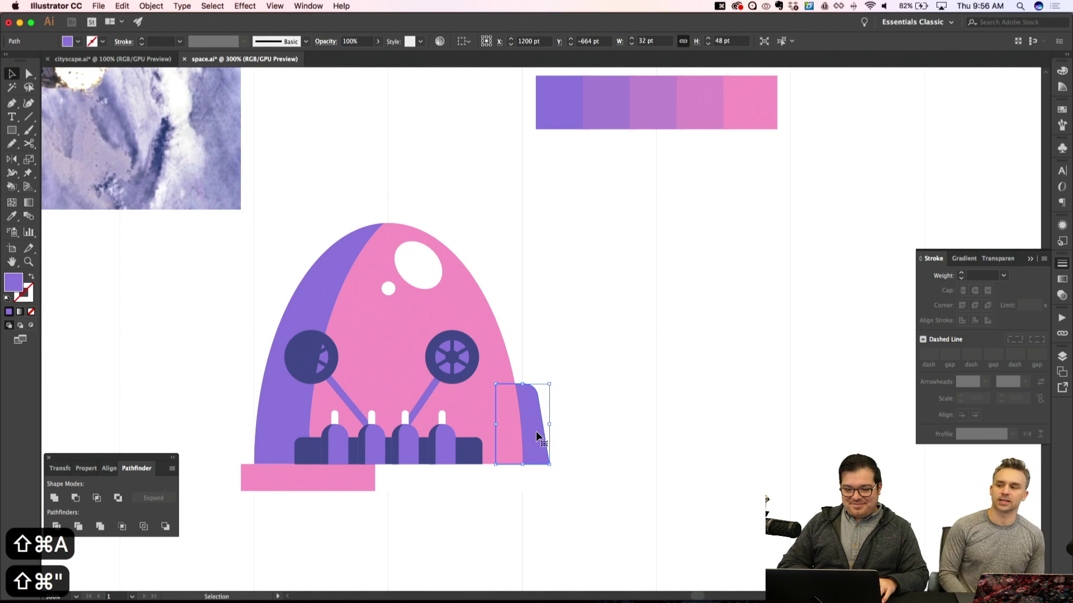
{"action": "left_click_drag", "start_coordinate": [535, 431], "coordinate": [253, 443]}
Reflect the left copy of the side piece across the vertical axis, send it to the back and deselect it
{"action": "right_click", "coordinate": [253, 443]}
{"action": "mouse_move", "coordinate": [338, 537]}
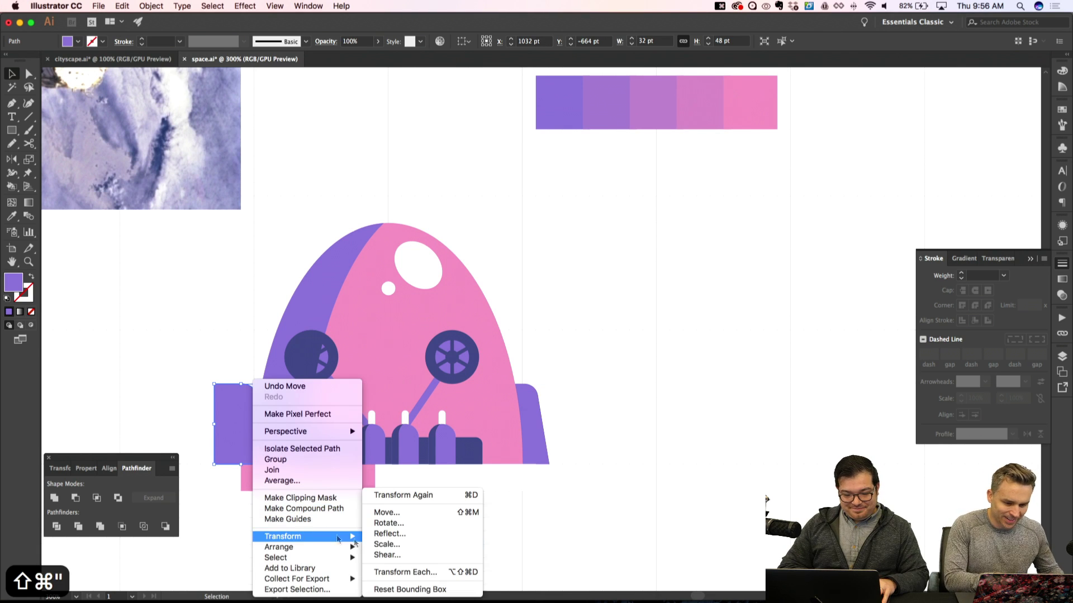
{"action": "left_click", "coordinate": [389, 534]}
{"action": "left_click", "coordinate": [38, 284]}
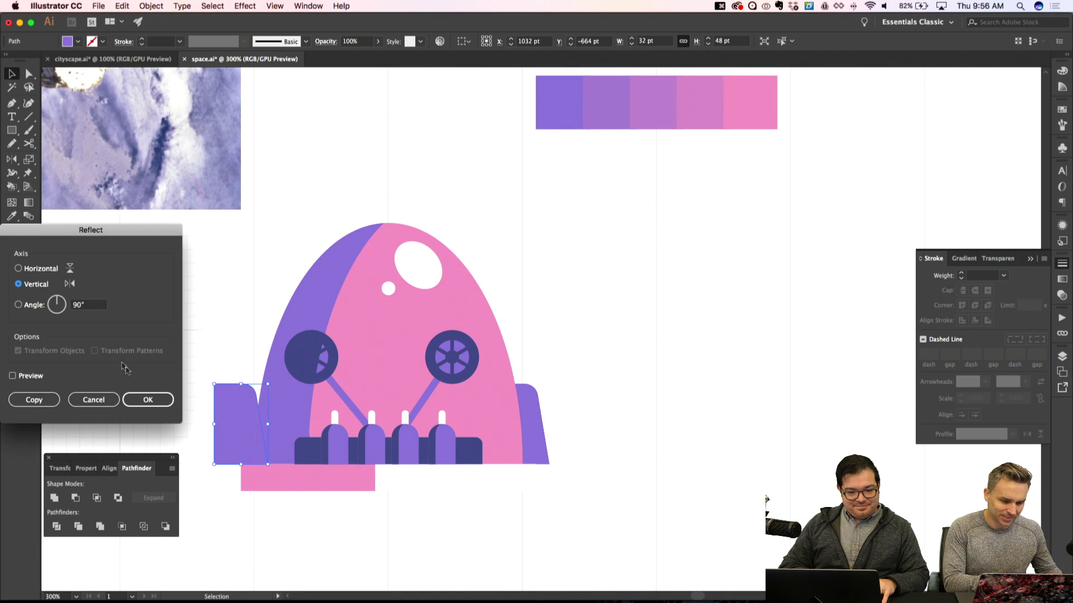
{"action": "left_click", "coordinate": [138, 400]}
{"action": "key", "text": "Return"}
{"action": "key", "text": "Escape"}
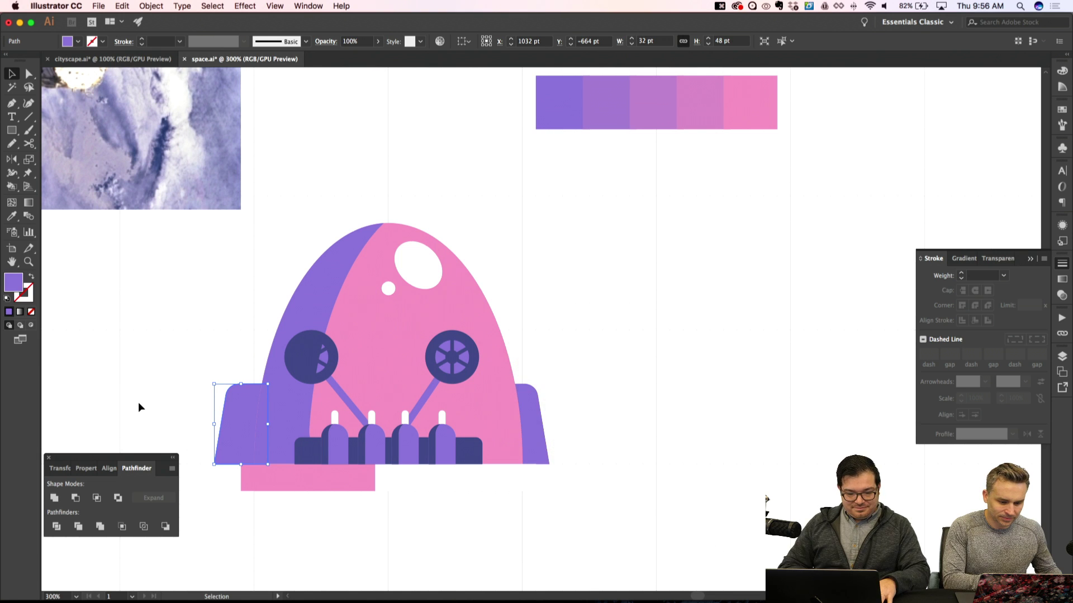
{"action": "key", "text": "shift+super+bracketleft"}
{"action": "key", "text": "shift+super+a"}
Move the left side piece about 8 pt inward to X 1040 pt and deselect it
{"action": "key", "text": "a"}
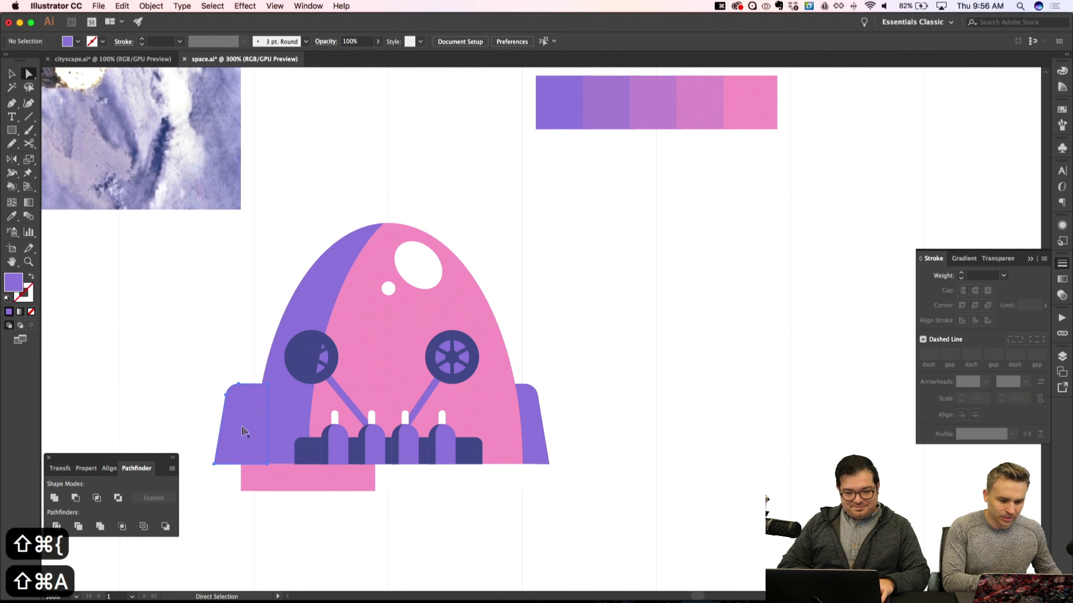
{"action": "key", "text": "shift+super+a"}
{"action": "scroll", "coordinate": [299, 436], "scroll_direction": "left", "scroll_amount": 3}
{"action": "scroll", "coordinate": [300, 435], "scroll_direction": "down", "scroll_amount": 2}
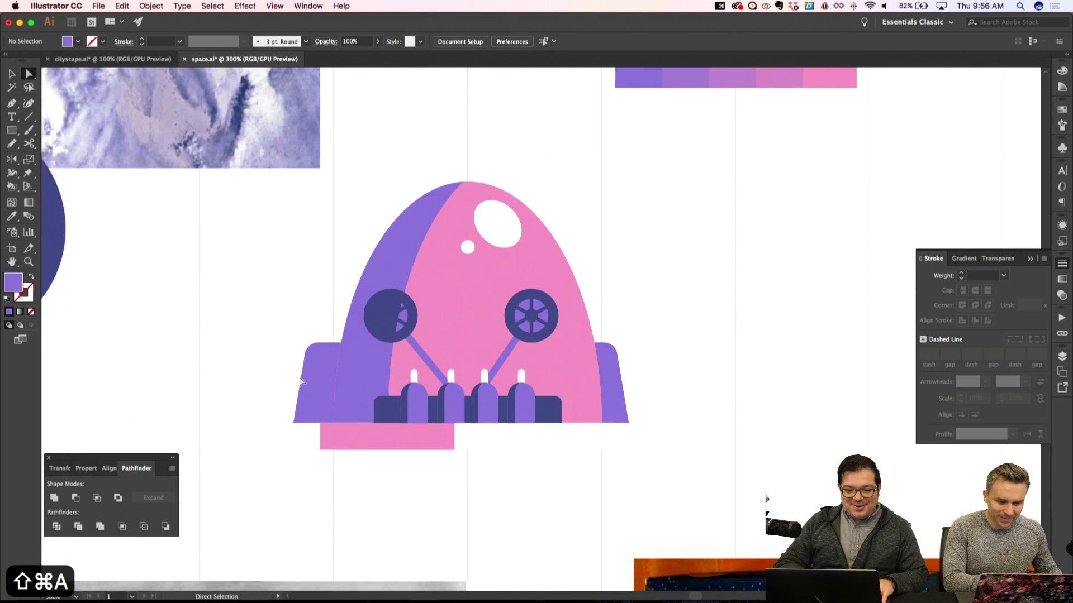
{"action": "key", "text": "super+equal"}
{"action": "left_click", "coordinate": [228, 391]}
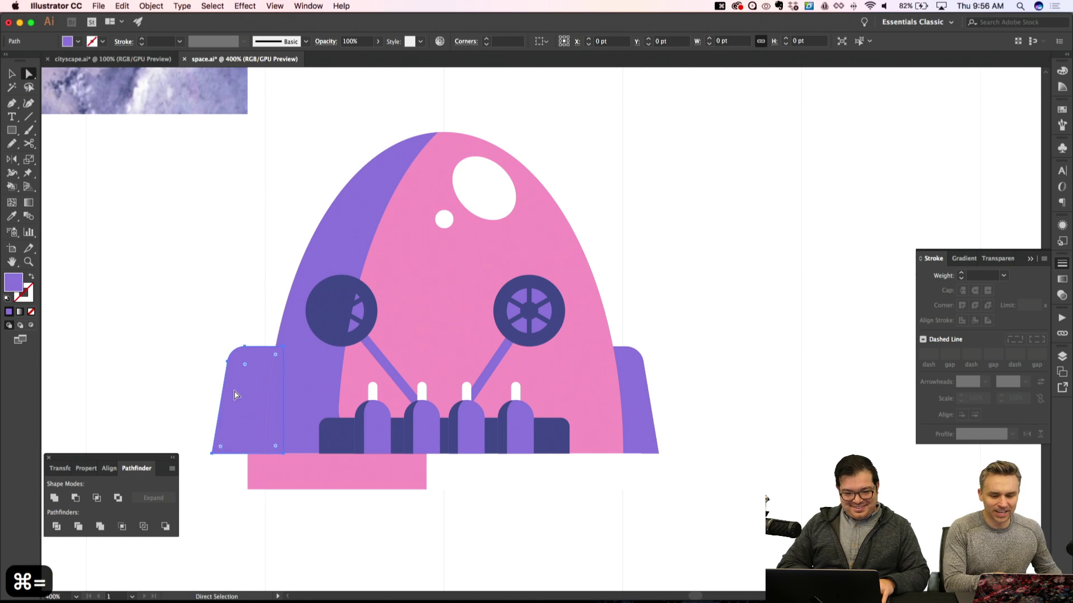
{"action": "left_click_drag", "start_coordinate": [228, 391], "coordinate": [245, 392]}
{"action": "key", "text": "shift+super+a"}
{"action": "left_click", "coordinate": [259, 395]}
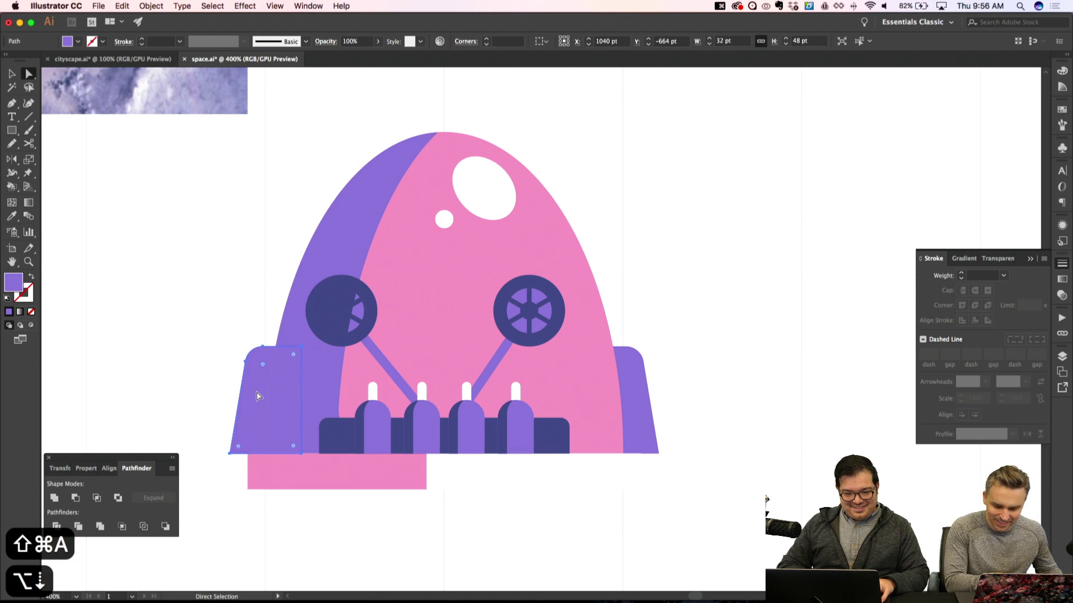
{"action": "key", "text": "shift+super+a"}
Create the intersection of the dome's purple shade and the left side piece, and fill it with the eye's dark blue
{"action": "left_click", "coordinate": [342, 246]}
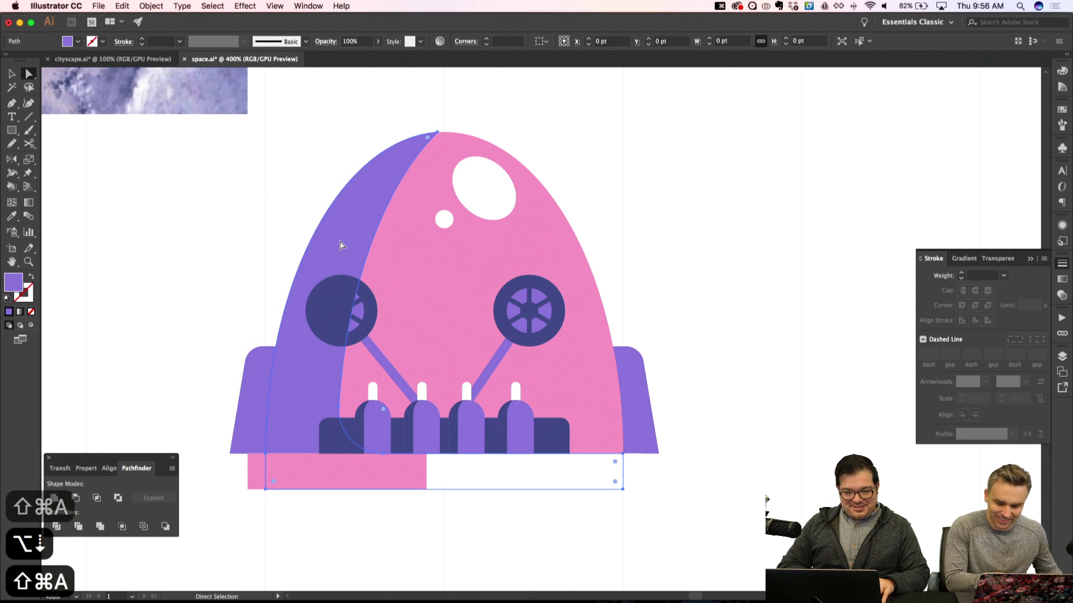
{"action": "left_click", "coordinate": [268, 378], "text": "shift"}
{"action": "left_click", "coordinate": [96, 499]}
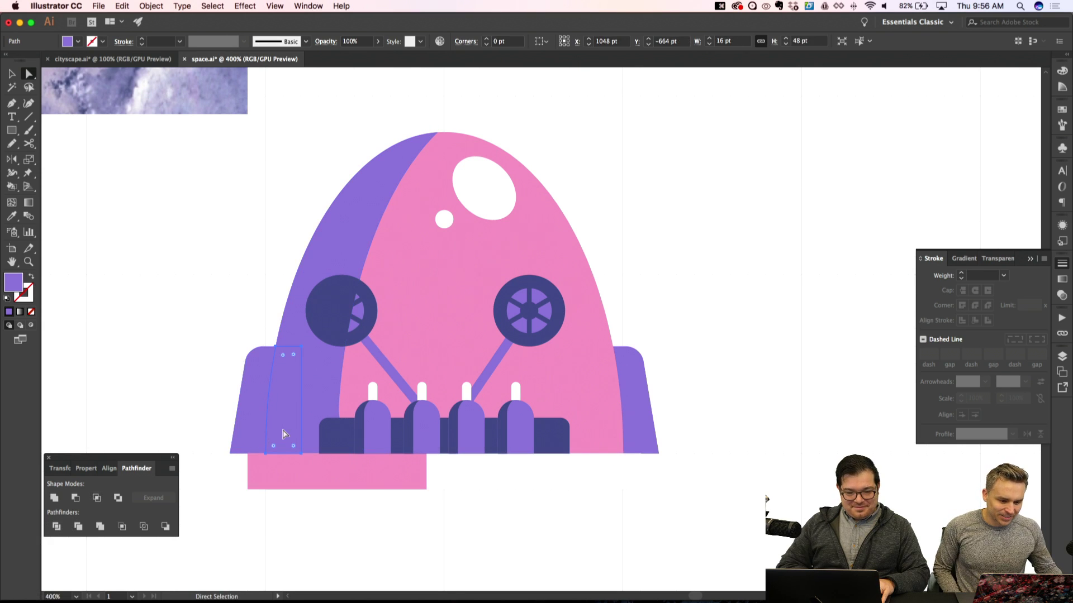
{"action": "key", "text": "i"}
{"action": "left_click", "coordinate": [342, 274]}
{"action": "key", "text": "shift+super+a"}
Round the inner upper corner of the dark blue overlap shape to 5 pt and deselect it
{"action": "key", "text": "a"}
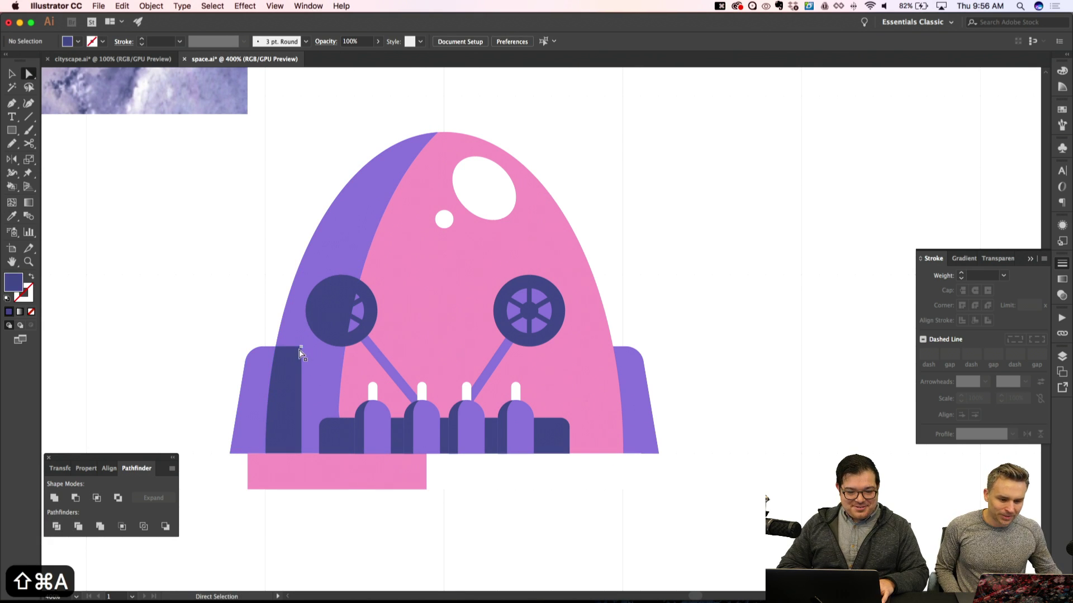
{"action": "left_click", "coordinate": [301, 349]}
{"action": "left_click", "coordinate": [300, 38]}
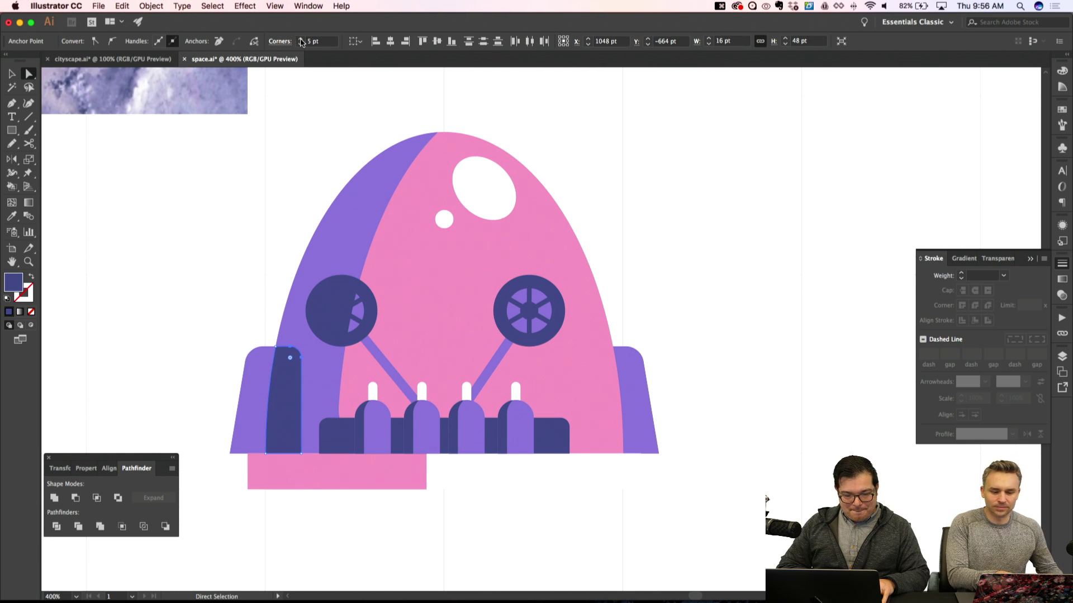
{"action": "key", "text": "shift+super+a"}
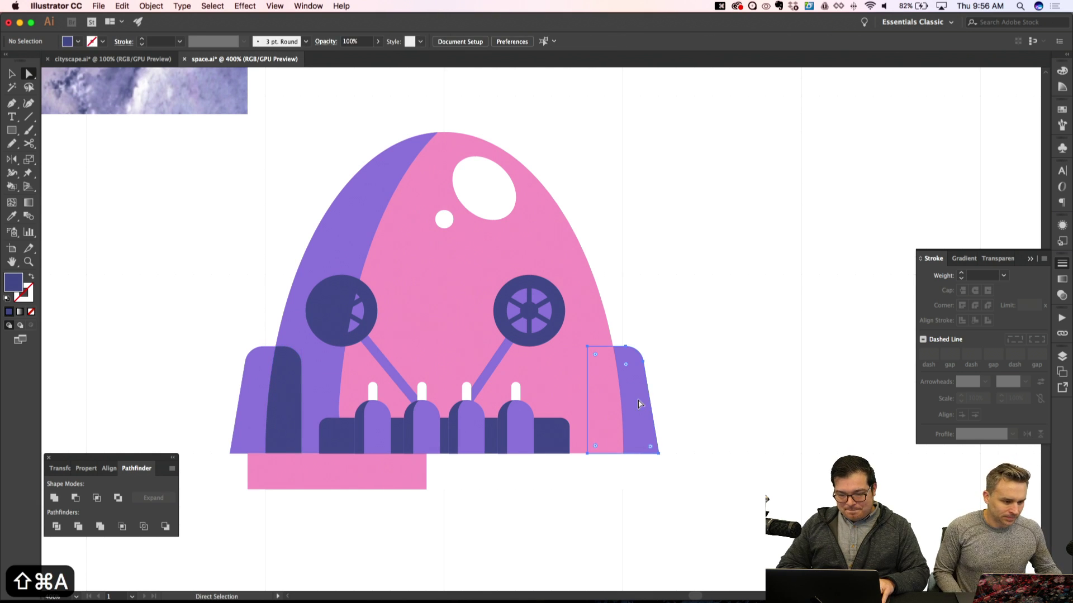
Create the intersection of the pink dome and the right side piece, and fill it with the shade's purple
{"action": "left_click", "coordinate": [643, 406]}
{"action": "left_click", "coordinate": [569, 379]}
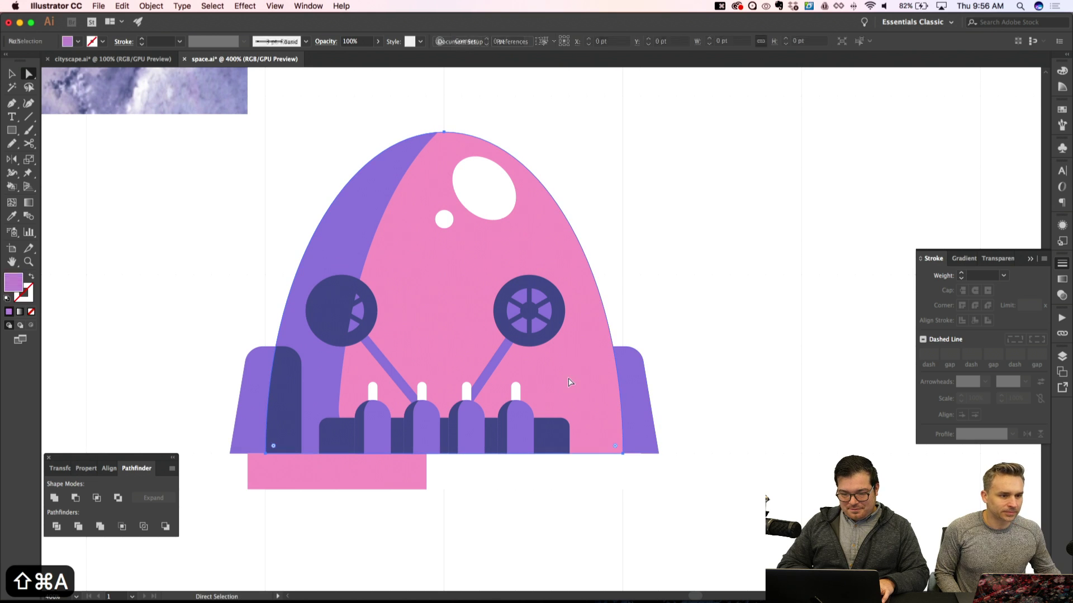
{"action": "left_click", "coordinate": [633, 396], "text": "shift"}
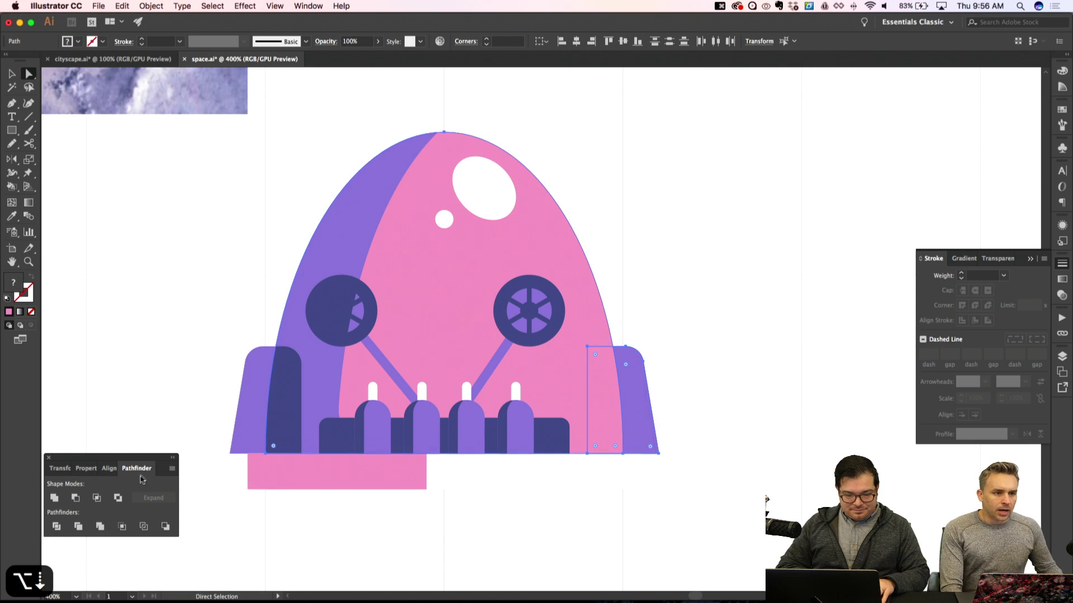
{"action": "left_click", "coordinate": [102, 499], "text": "alt"}
{"action": "key", "text": "i"}
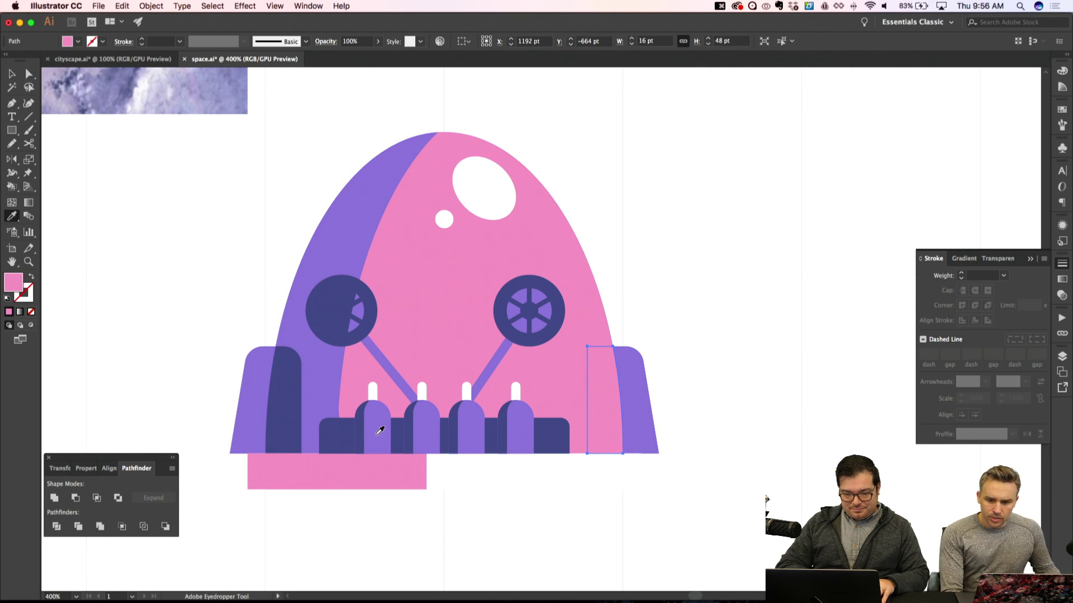
{"action": "left_click", "coordinate": [371, 258]}
{"action": "key", "text": "ctrl+shift+a"}
Round the inner upper corner of the right side piece's purple overlap shape to follow the side piece's rounded outline, and deselect it
{"action": "key", "text": "a"}
{"action": "left_click", "coordinate": [587, 347]}
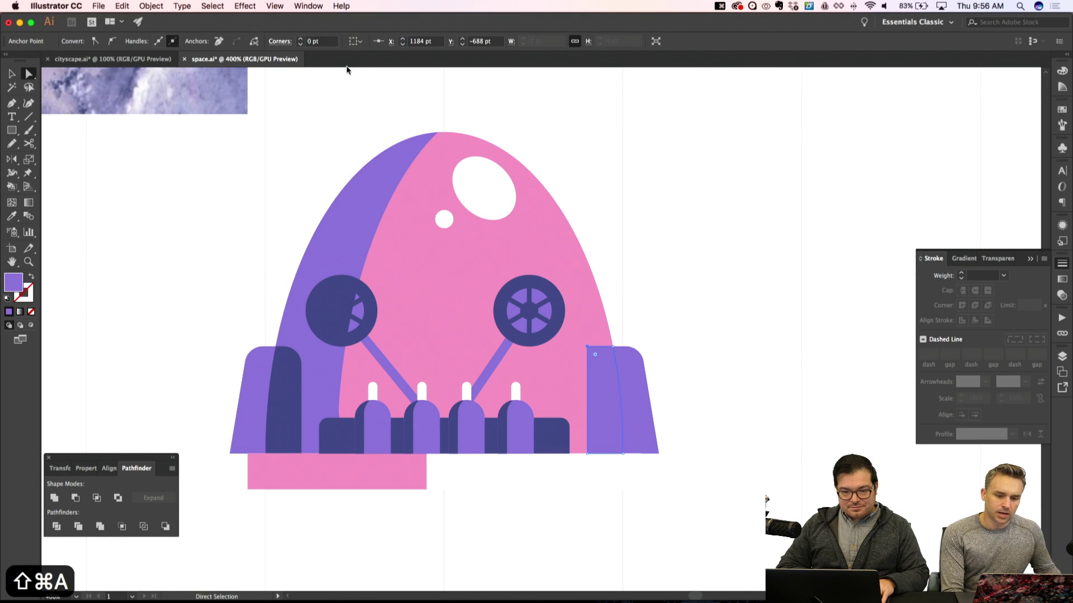
{"action": "left_click", "coordinate": [301, 39]}
{"action": "left_click", "coordinate": [302, 39]}
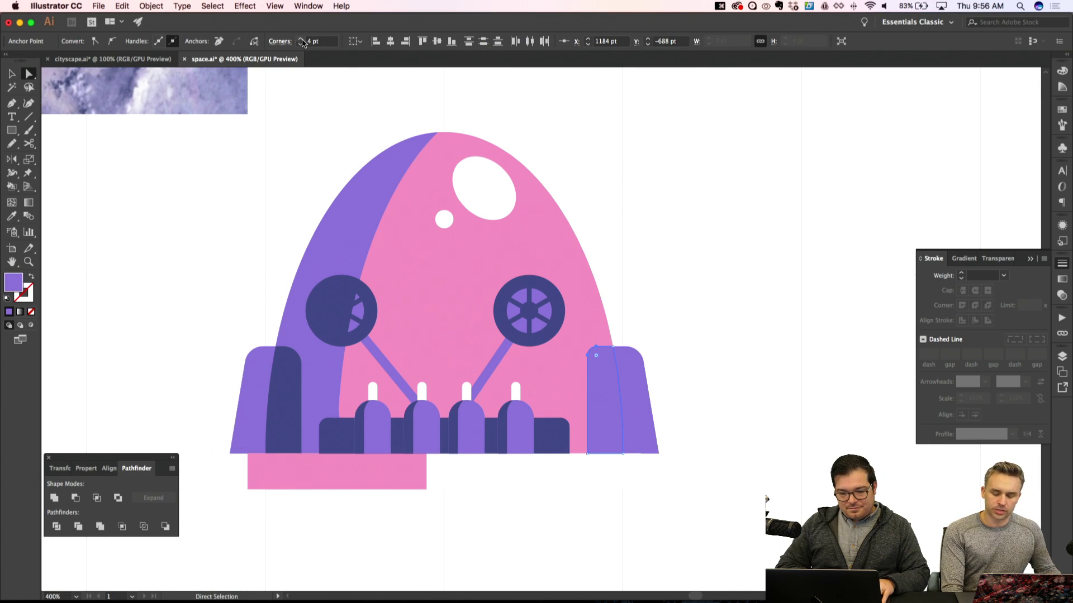
{"action": "left_click", "coordinate": [302, 40]}
{"action": "left_click", "coordinate": [302, 39]}
{"action": "key", "text": "ctrl+shift+a"}
Fill the right side piece's overlap shape with the mouth's dark blue and deselect it
{"action": "key", "text": "ctrl+minus"}
{"action": "key", "text": "ctrl+minus"}
{"action": "key", "text": "ctrl+minus"}
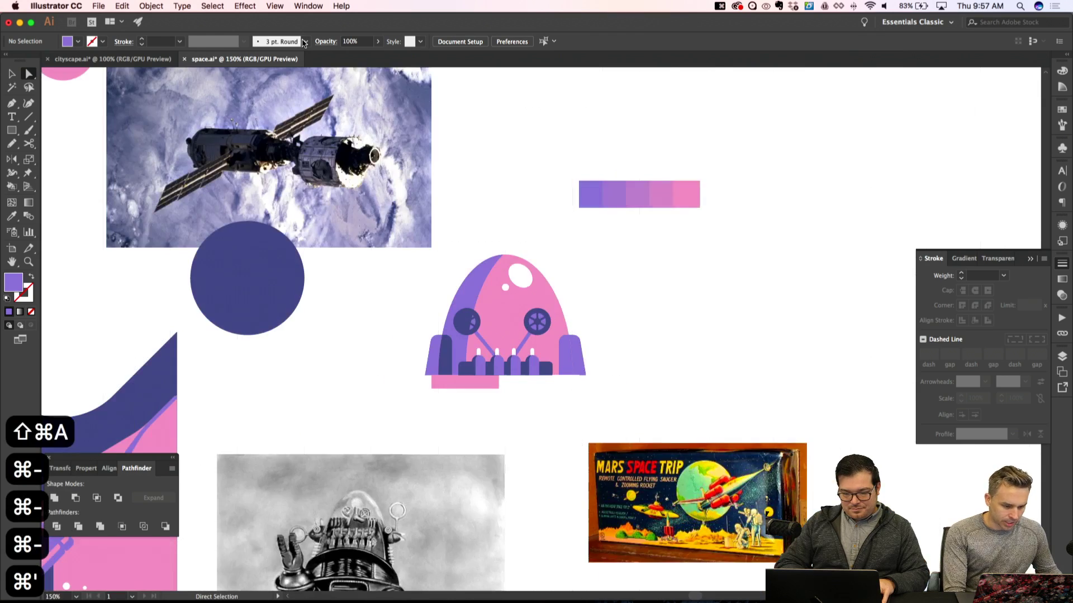
{"action": "key", "text": "ctrl+apostrophe"}
{"action": "key", "text": "ctrl+equal"}
{"action": "key", "text": "ctrl+equal"}
{"action": "key", "text": "ctrl+equal"}
{"action": "left_click", "coordinate": [605, 423]}
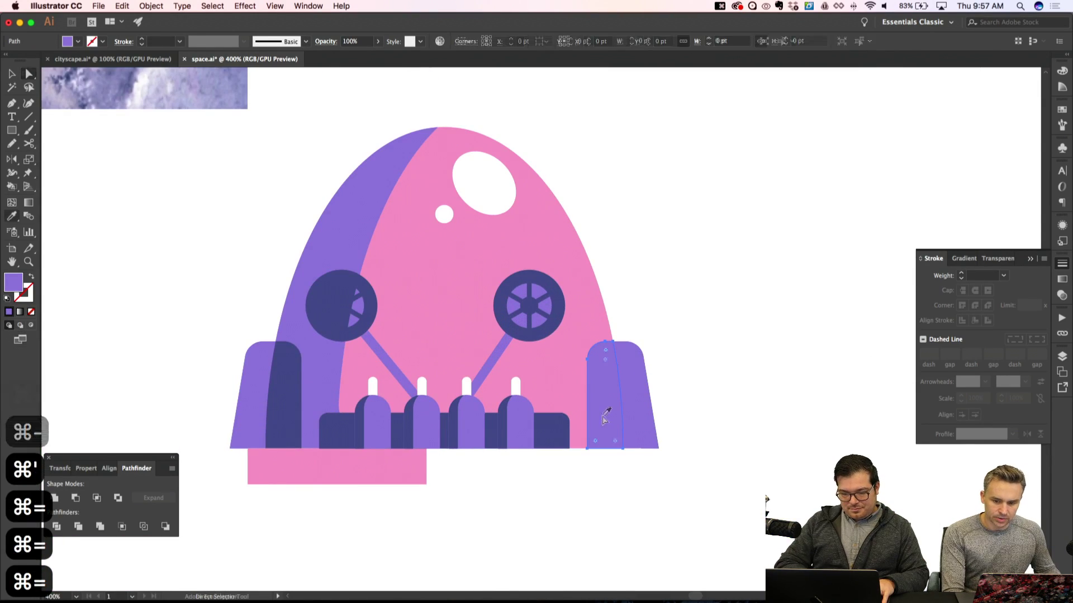
{"action": "key", "text": "i"}
{"action": "left_click", "coordinate": [556, 427]}
{"action": "key", "text": "ctrl+shift+a"}
Widen the white rectangle under the dome past both side pieces, halve its height to a thin plate, and deselect it
{"action": "key", "text": "ctrl+minus"}
{"action": "key", "text": "ctrl+minus"}
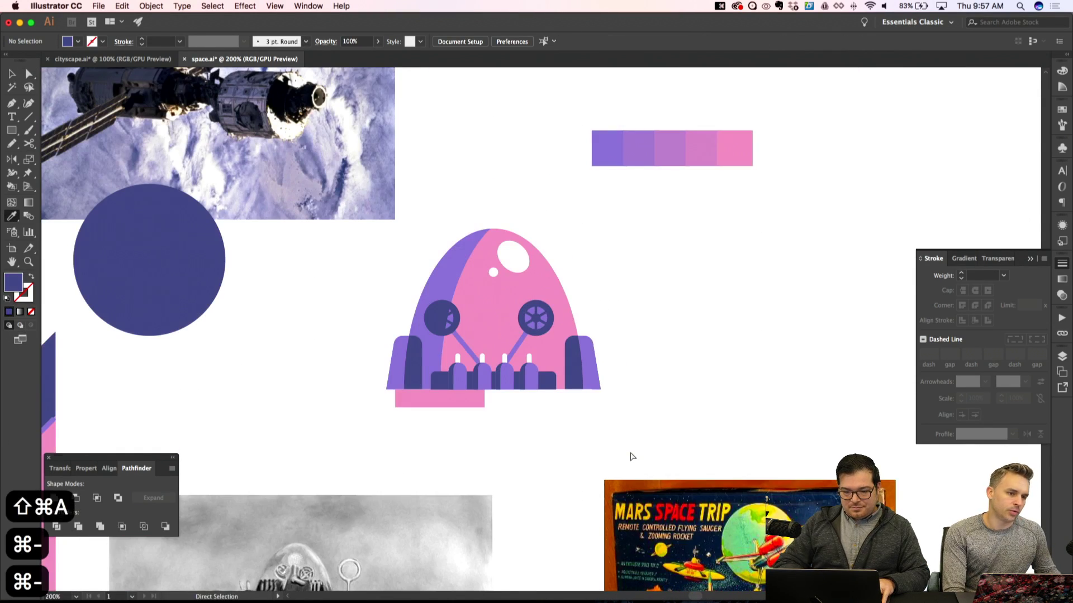
{"action": "key", "text": "ctrl+apostrophe"}
{"action": "key", "text": "ctrl+equal"}
{"action": "key", "text": "ctrl+equal"}
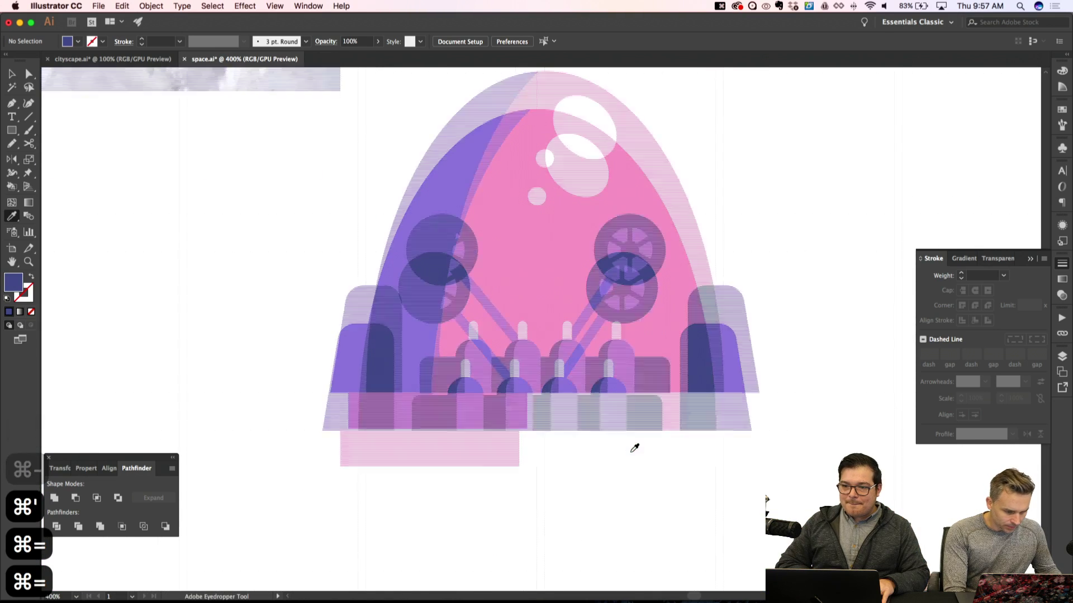
{"action": "key", "text": "a"}
{"action": "left_click", "coordinate": [439, 418]}
{"action": "key", "text": "m"}
{"action": "left_click_drag", "start_coordinate": [544, 411], "coordinate": [715, 412]}
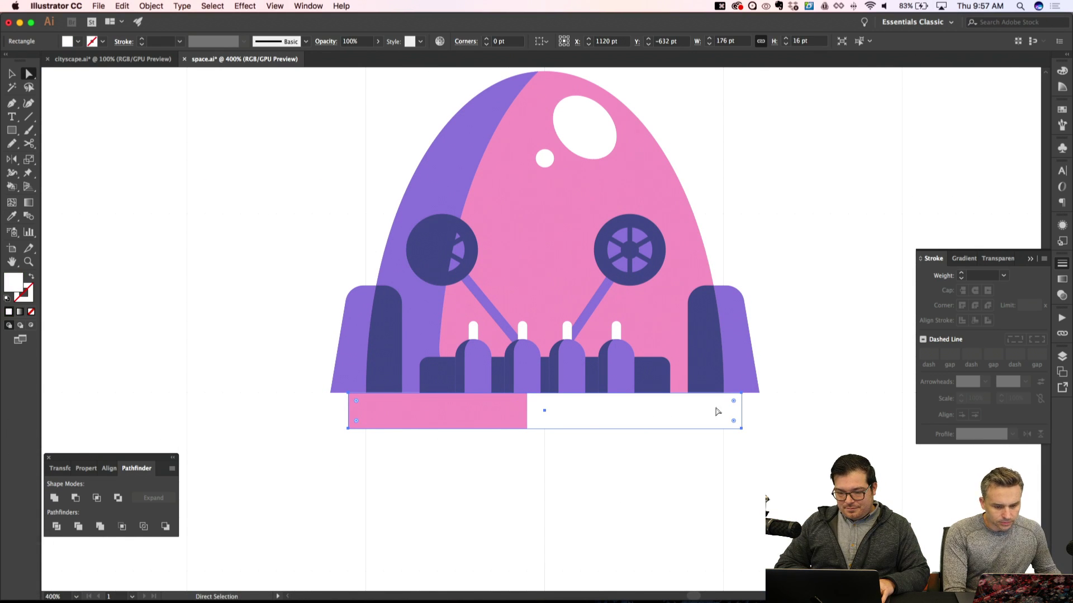
{"action": "key", "text": "v"}
{"action": "left_click_drag", "start_coordinate": [348, 410], "coordinate": [312, 410]}
{"action": "left_click_drag", "start_coordinate": [545, 430], "coordinate": [544, 411]}
{"action": "key", "text": "shift+super+a"}
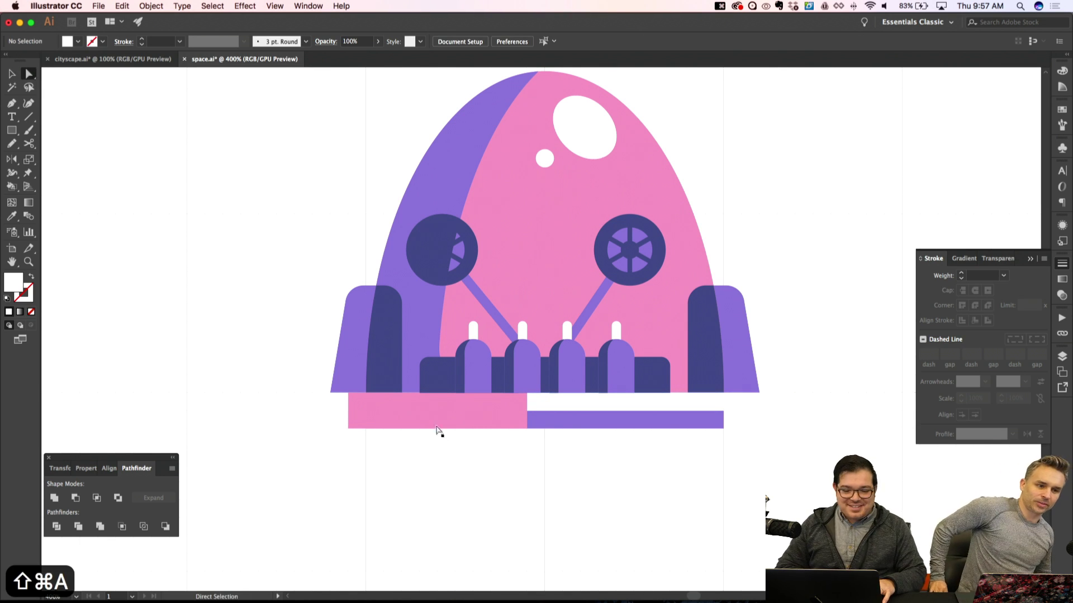
Delete the leftover pink rectangle below the dome and clear the selection
{"action": "left_click", "coordinate": [451, 417]}
{"action": "key", "text": "Delete"}
{"action": "left_click", "coordinate": [444, 428]}
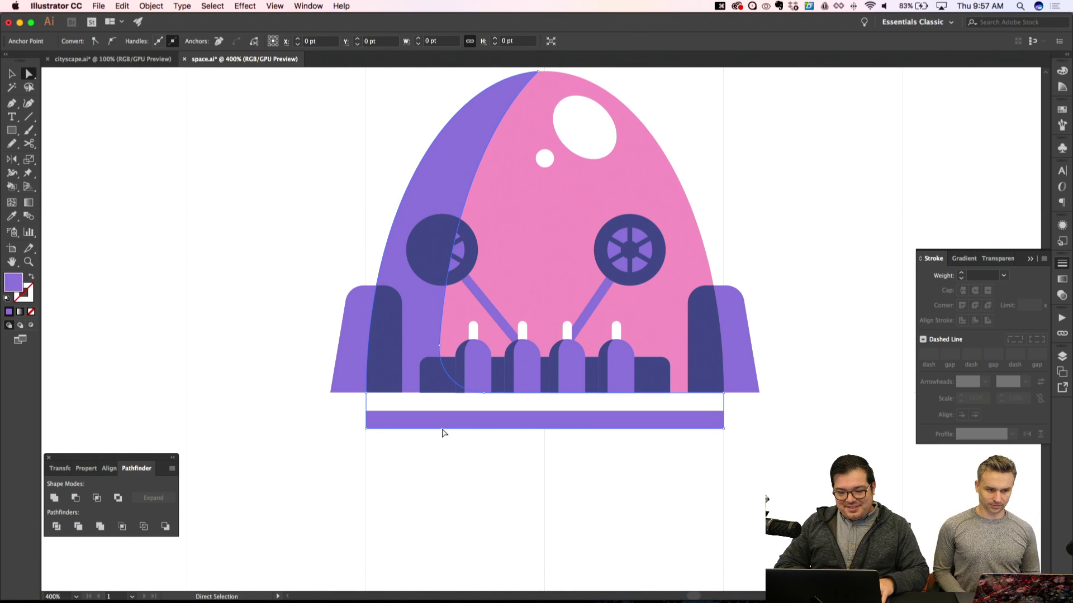
{"action": "key", "text": "shift+super+a"}
Fill the thin white plate under the dome with the dome's pink and deselect it
{"action": "key", "text": "m"}
{"action": "key", "text": "a"}
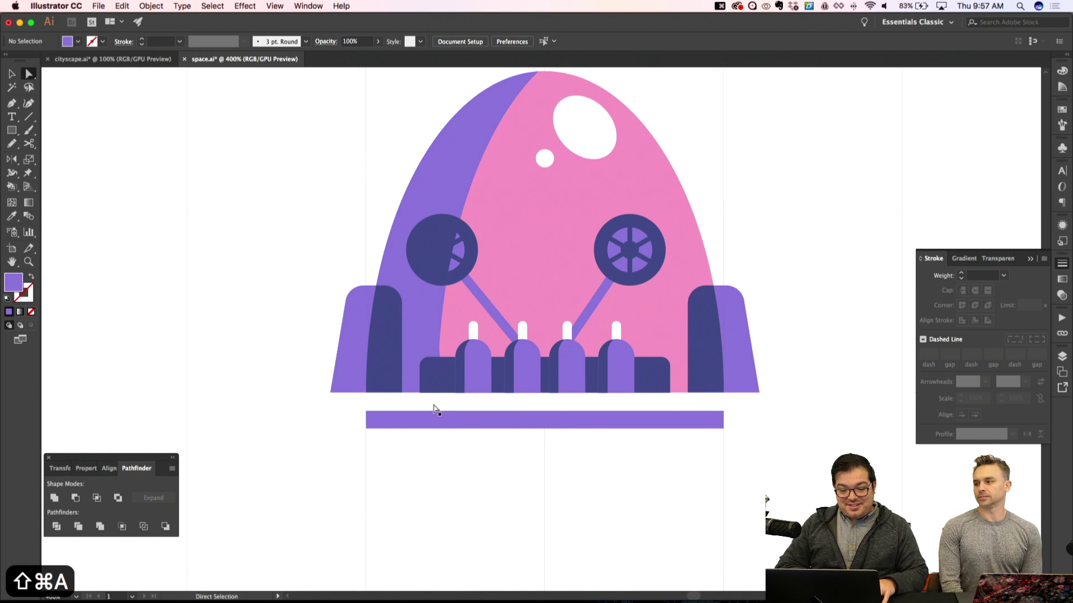
{"action": "left_click", "coordinate": [434, 407]}
{"action": "key", "text": "i"}
{"action": "left_click", "coordinate": [511, 235]}
{"action": "key", "text": "shift+super+a"}
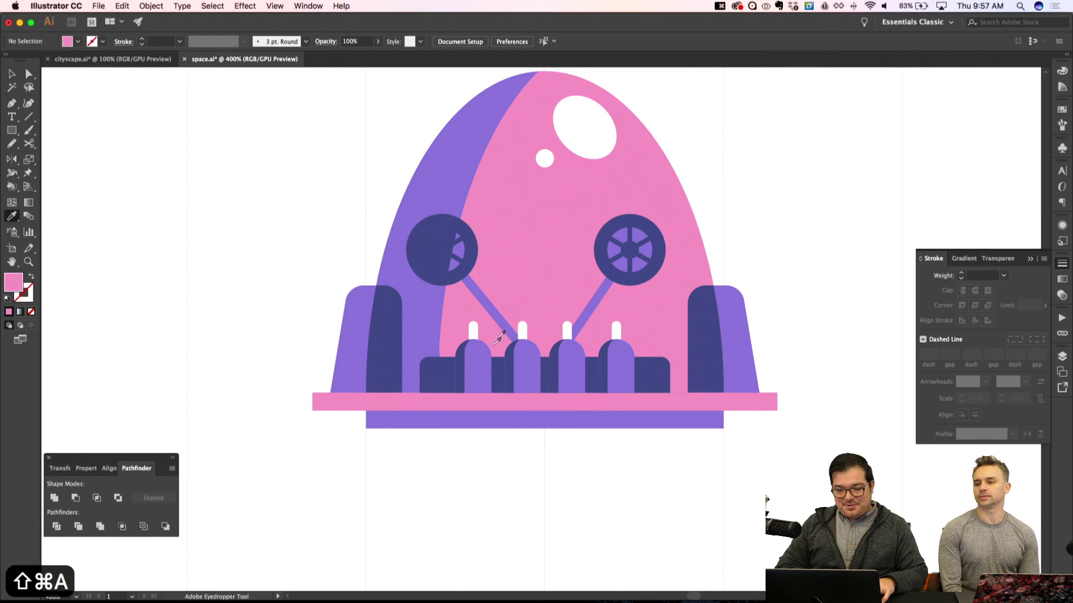
Draw an 80 by 8 pt rectangle over the plate's left end and fill it with the dome shade's purple
{"action": "key", "text": "m"}
{"action": "left_click_drag", "start_coordinate": [312, 395], "coordinate": [491, 410]}
{"action": "key", "text": "i"}
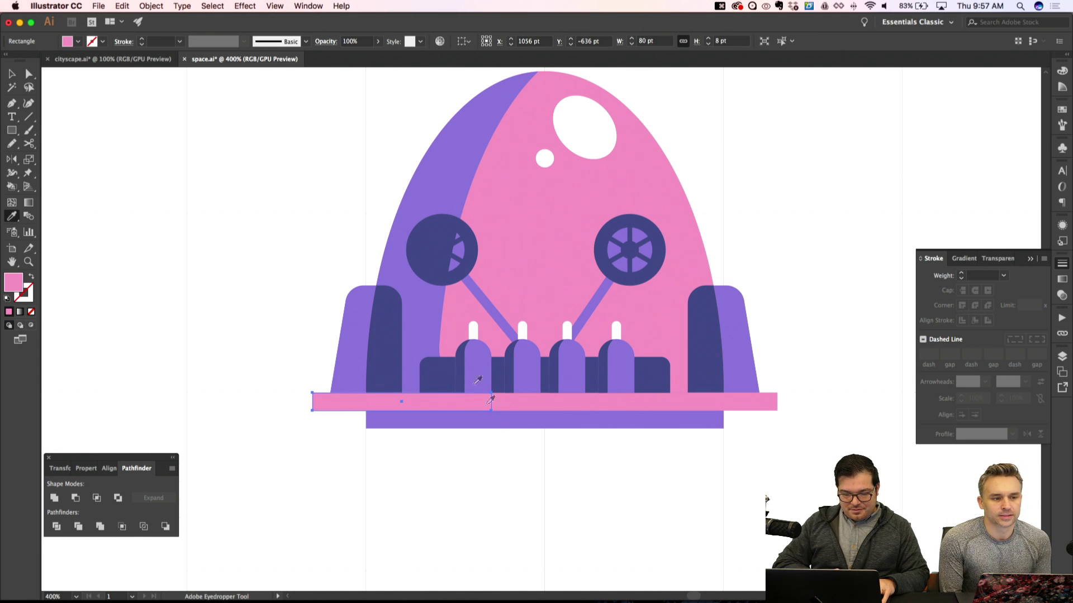
{"action": "left_click", "coordinate": [429, 312]}
{"action": "key", "text": "shift+super+a"}
Draw a 16 by 8 pt highlight near the plate's right end in the dome highlight's white, and a narrower white one beside it
{"action": "key", "text": "m"}
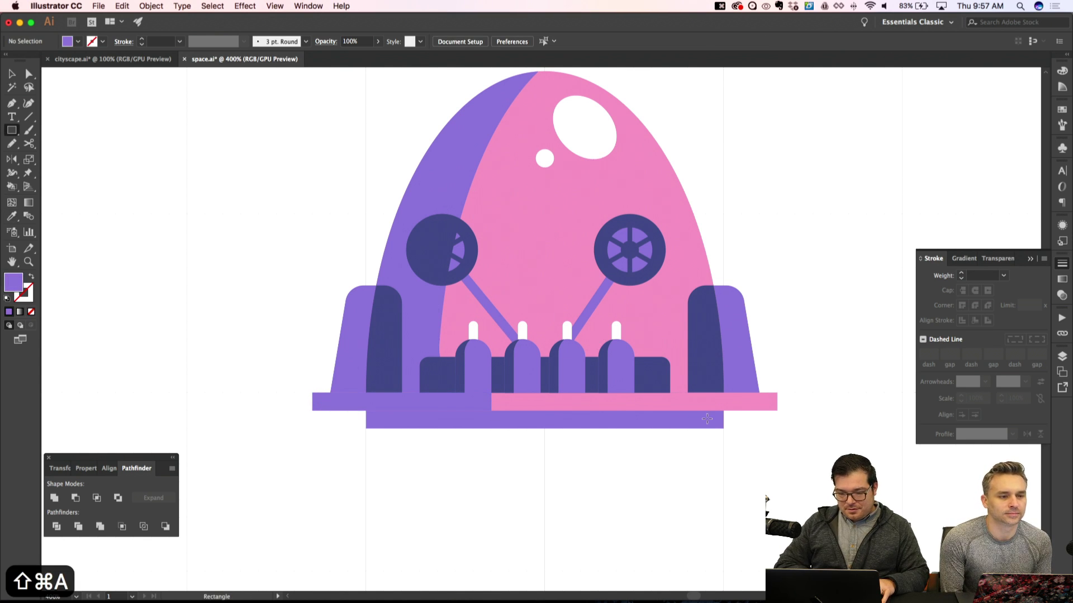
{"action": "left_click_drag", "start_coordinate": [677, 409], "coordinate": [693, 411]}
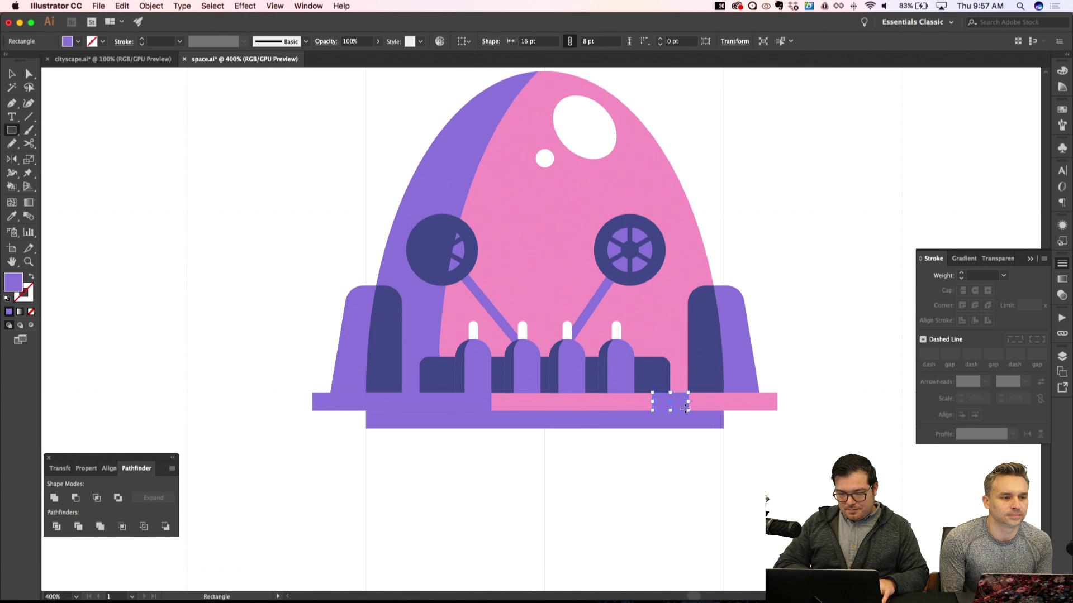
{"action": "key", "text": "i"}
{"action": "left_click", "coordinate": [581, 137]}
{"action": "key", "text": "m"}
{"action": "key", "text": "shift+super+a"}
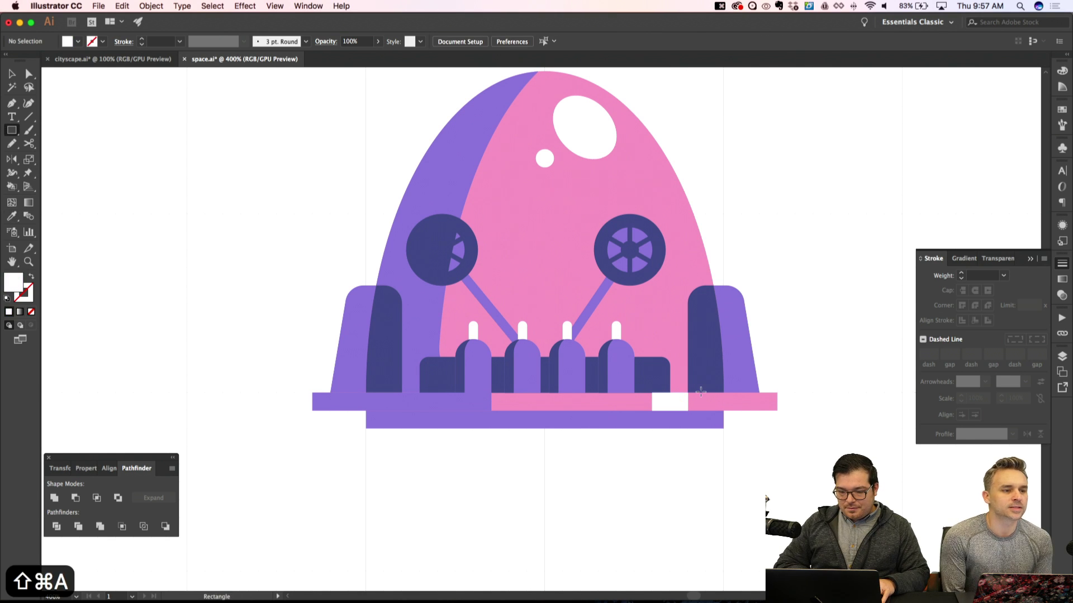
{"action": "left_click_drag", "start_coordinate": [715, 404], "coordinate": [724, 411]}
{"action": "key", "text": "shift+super+a"}
Draw a 200 by 8 pt rectangle directly beneath the pink and purple plate
{"action": "key", "text": "super+minus"}
{"action": "key", "text": "super+minus"}
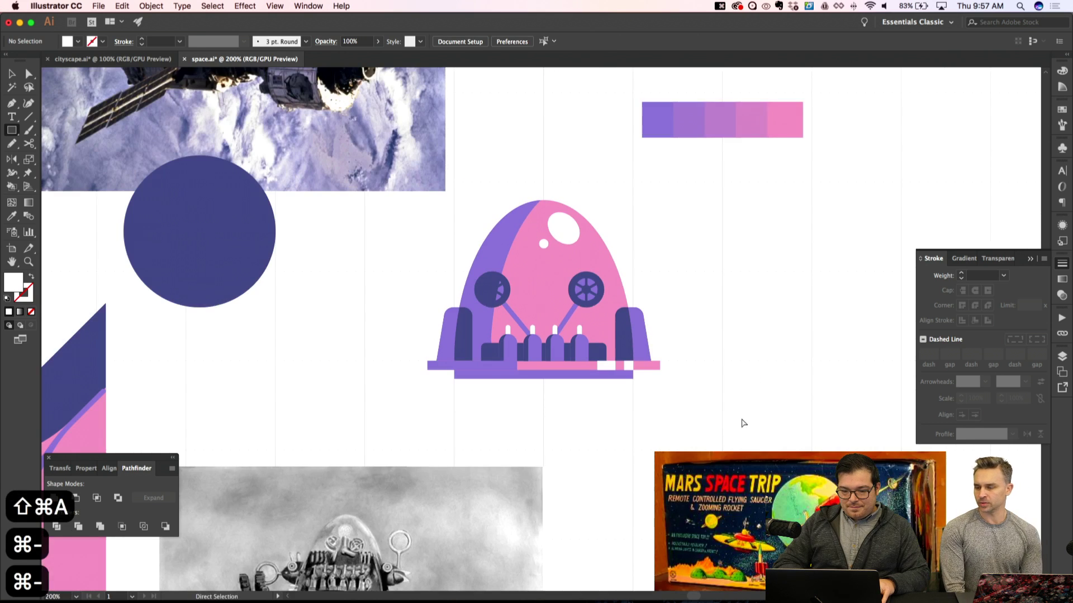
{"action": "key", "text": "super+apostrophe"}
{"action": "key", "text": "super+equal"}
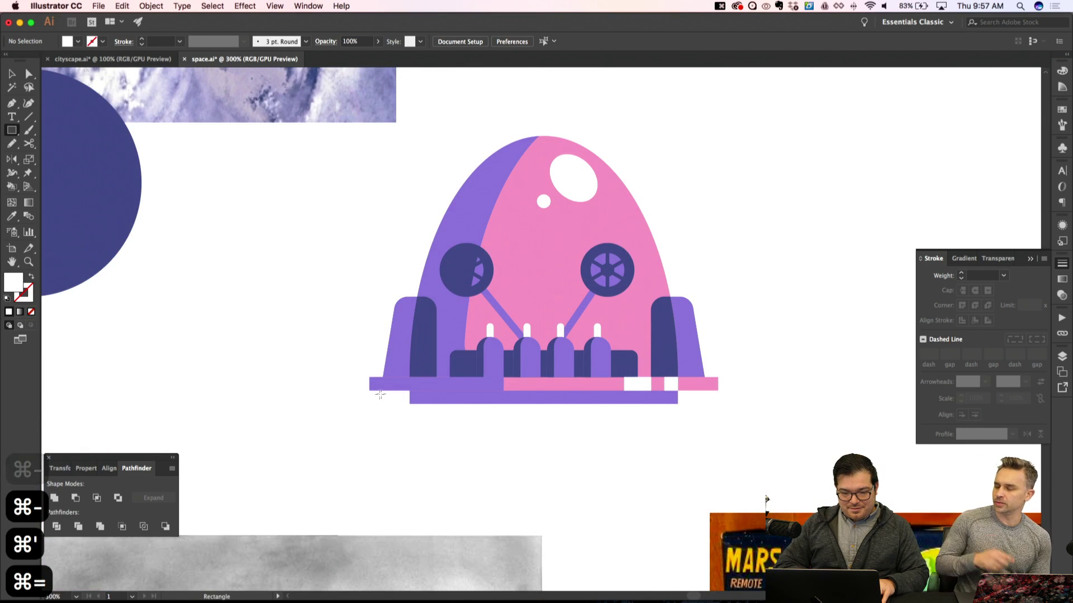
{"action": "left_click_drag", "start_coordinate": [382, 391], "coordinate": [717, 401]}
Turn off snapping to the grid and nudge the new rectangle 4 pt left to X 1120 pt, centred under the plate
{"action": "key", "text": "shift+super+apostrophe"}
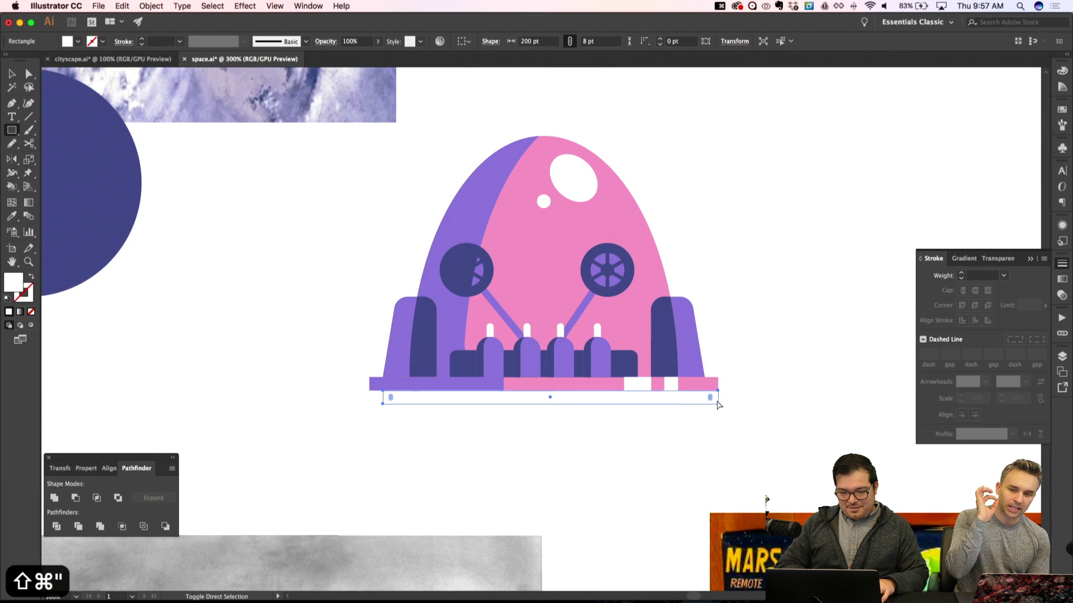
{"action": "key", "text": "i"}
{"action": "key", "text": "Left"}
{"action": "key", "text": "Left"}
{"action": "key", "text": "Left"}
{"action": "key", "text": "Left"}
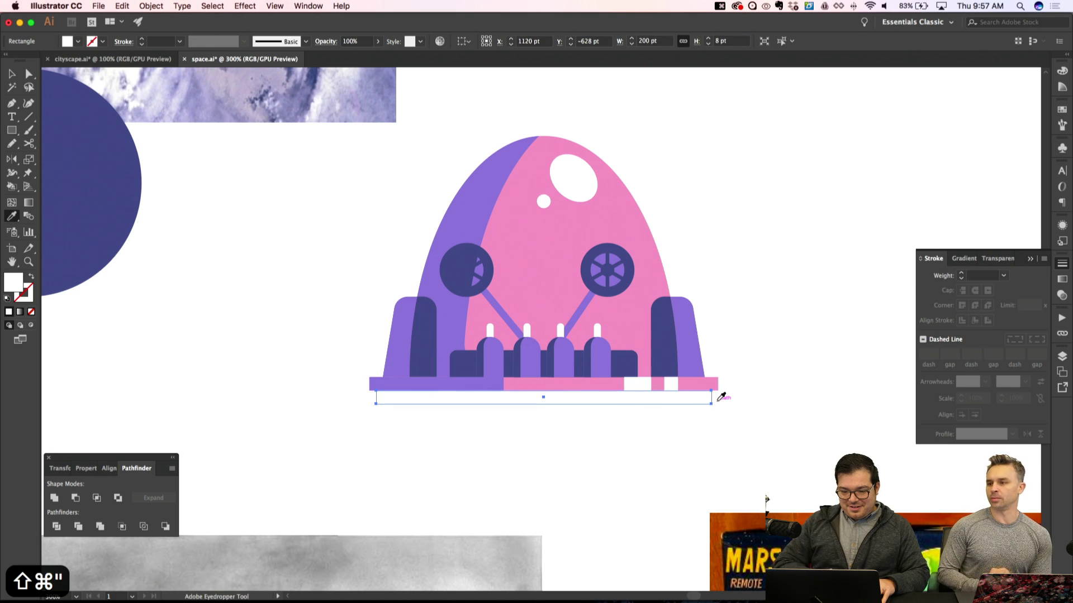
Fill the bottom rectangle with the mouth's dark blue, deselect it, and show the grid
{"action": "left_click", "coordinate": [627, 358]}
{"action": "key", "text": "shift+super+a"}
{"action": "key", "text": "super+minus"}
{"action": "key", "text": "super+minus"}
{"action": "key", "text": "super+apostrophe"}
{"action": "key", "text": "v"}
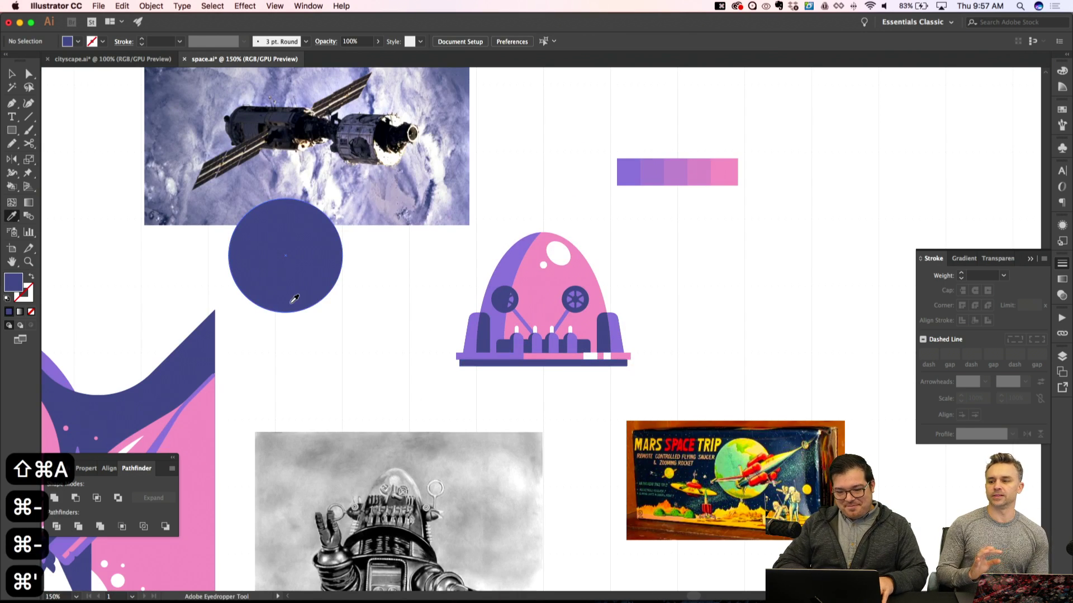
In outline view, draw a straight line from the centre of the left eye to the centre of the right eye
{"action": "key", "text": "super+equal"}
{"action": "key", "text": "super+equal"}
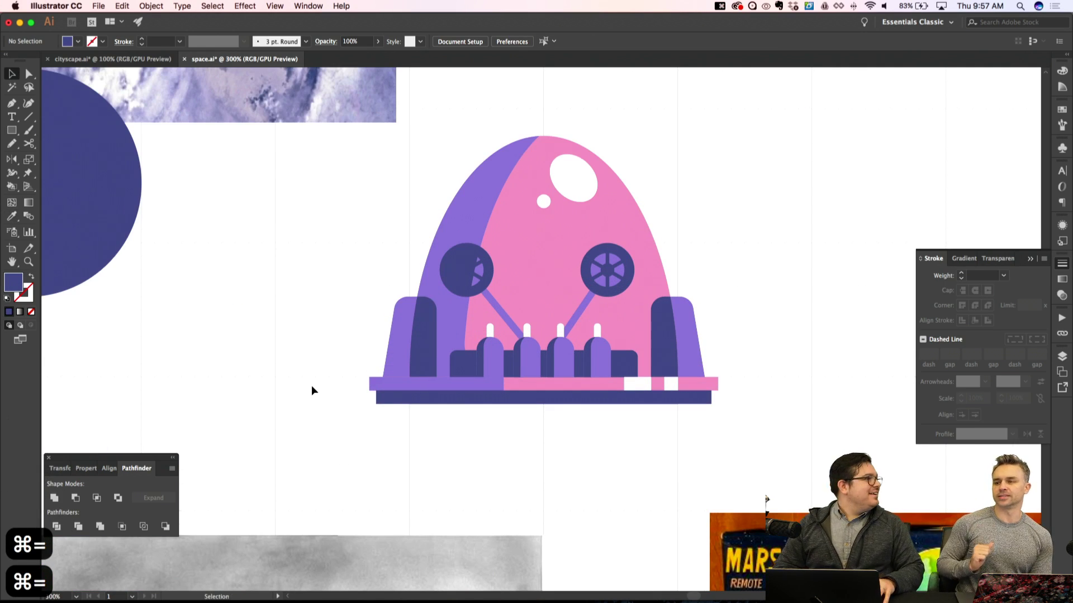
{"action": "scroll", "coordinate": [312, 387], "scroll_direction": "down", "scroll_amount": 2}
{"action": "scroll", "coordinate": [311, 387], "scroll_direction": "right", "scroll_amount": 2}
{"action": "scroll", "coordinate": [364, 397], "scroll_direction": "down", "scroll_amount": 2}
{"action": "scroll", "coordinate": [364, 396], "scroll_direction": "right", "scroll_amount": 3}
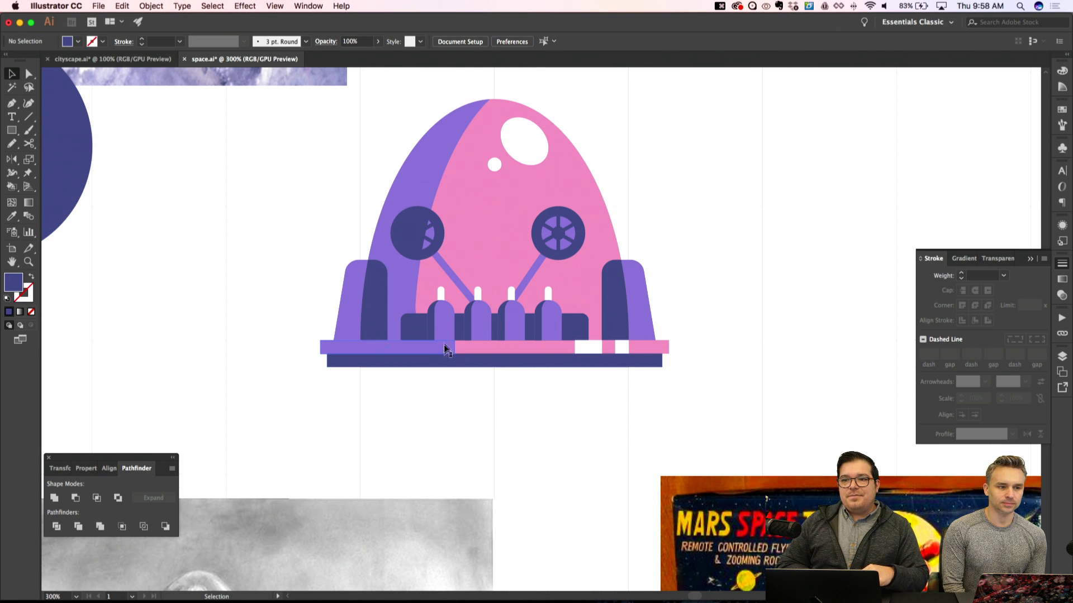
{"action": "key", "text": "p"}
{"action": "key", "text": "super+equal"}
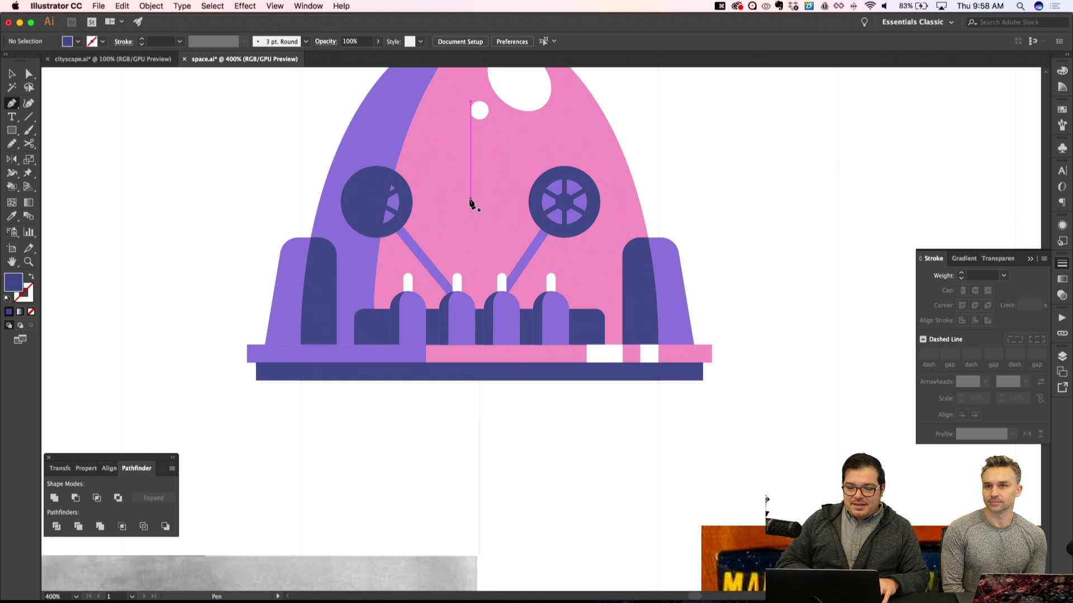
{"action": "key", "text": "super+y"}
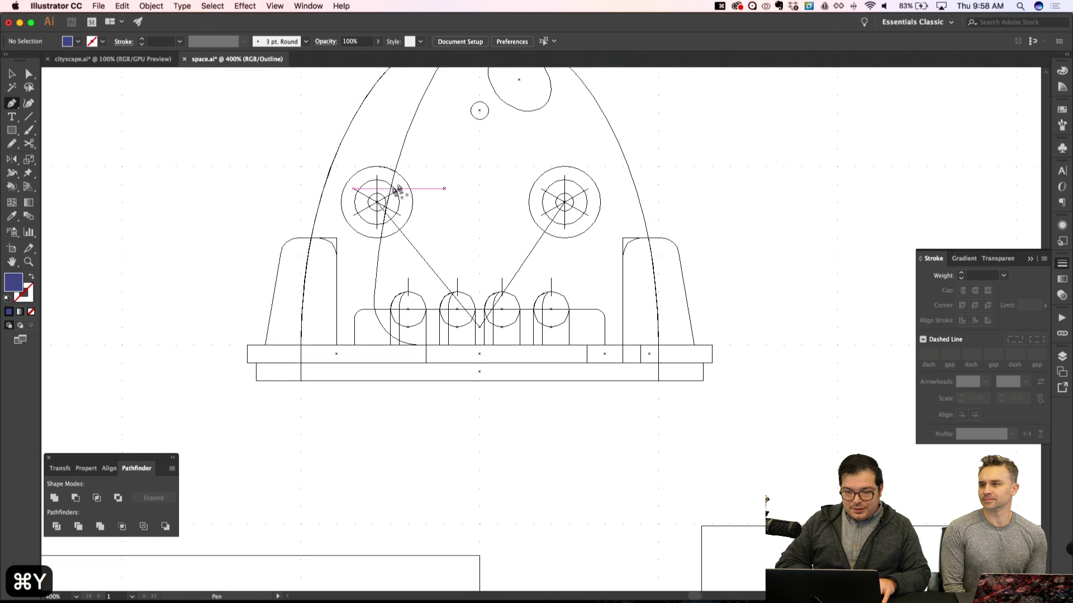
{"action": "left_click", "coordinate": [376, 201]}
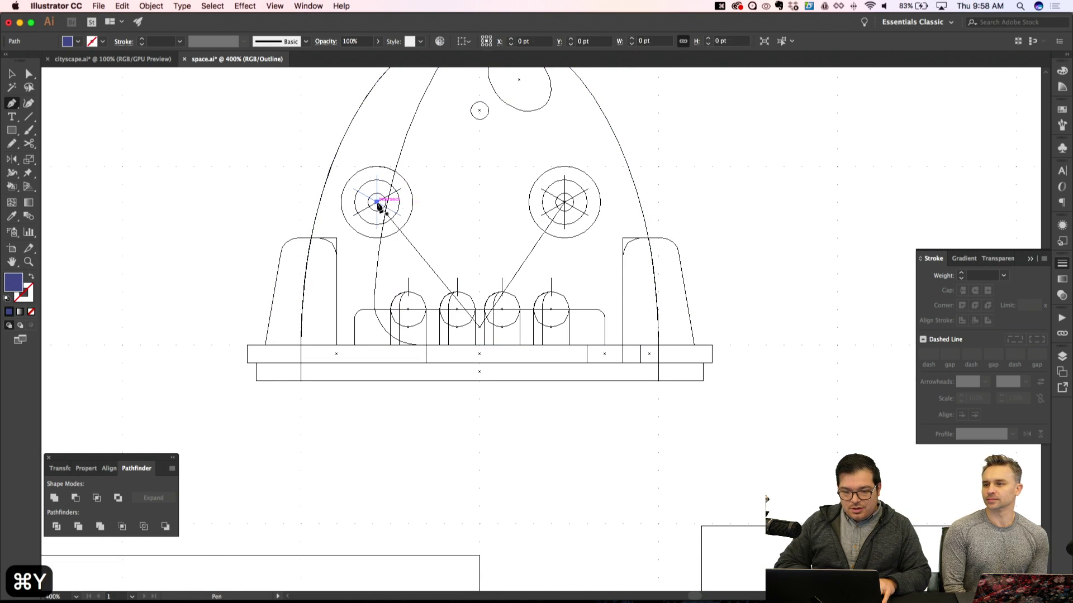
{"action": "left_click", "coordinate": [564, 201]}
Return to the colour preview and give the eye line the eye arm's 4 pt purple stroke with no fill
{"action": "key", "text": "super+y"}
{"action": "key", "text": "i"}
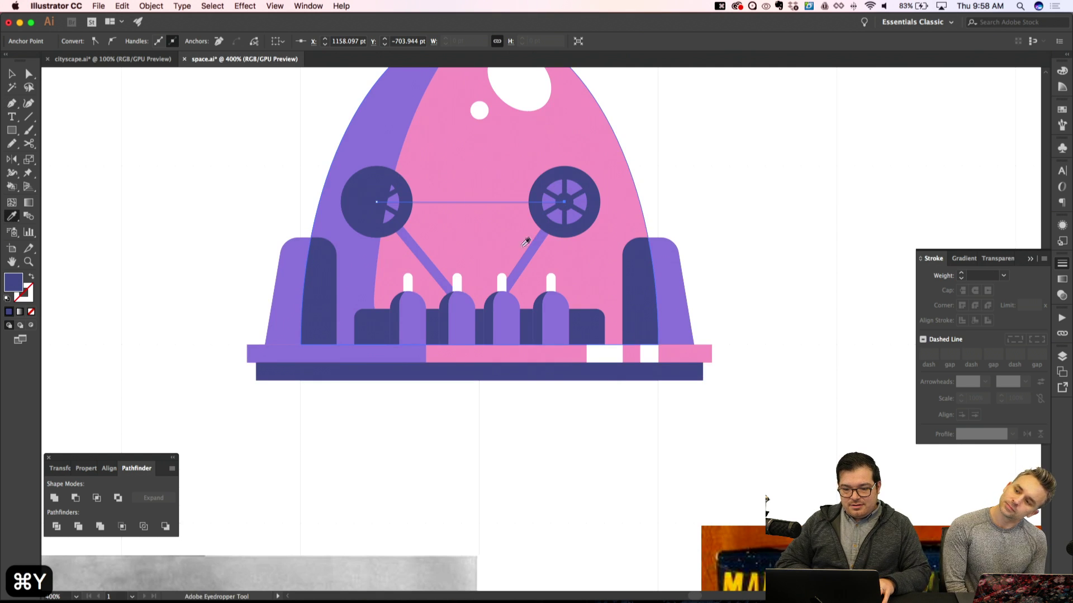
{"action": "left_click", "coordinate": [416, 244]}
Start a Zig Zag effect on the line between the eyes, with the preview on and smooth points
{"action": "left_click", "coordinate": [244, 6]}
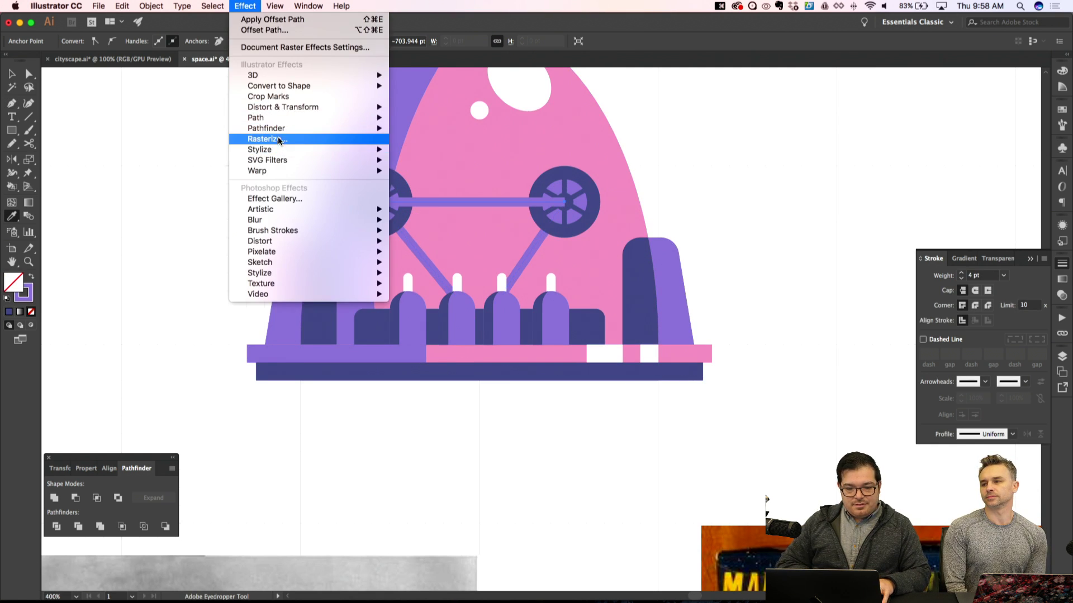
{"action": "mouse_move", "coordinate": [289, 116]}
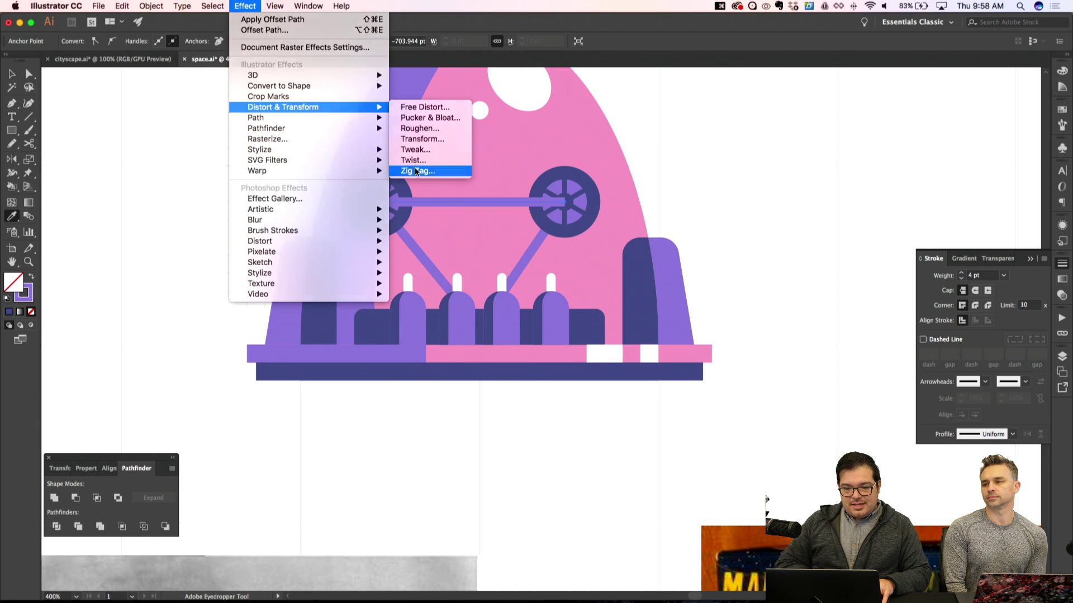
{"action": "left_click", "coordinate": [416, 167]}
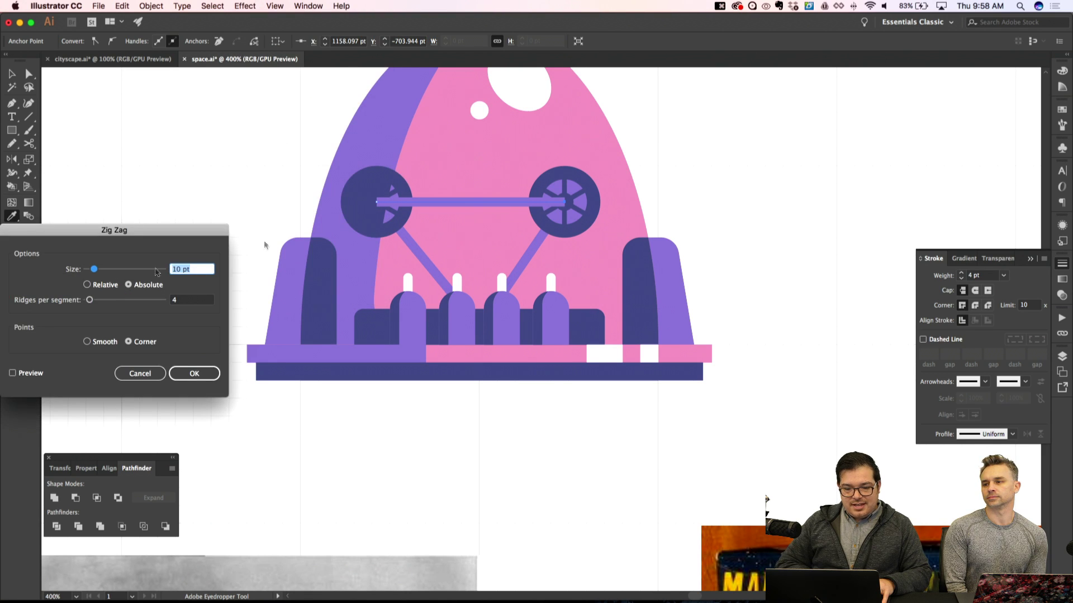
{"action": "left_click", "coordinate": [13, 373]}
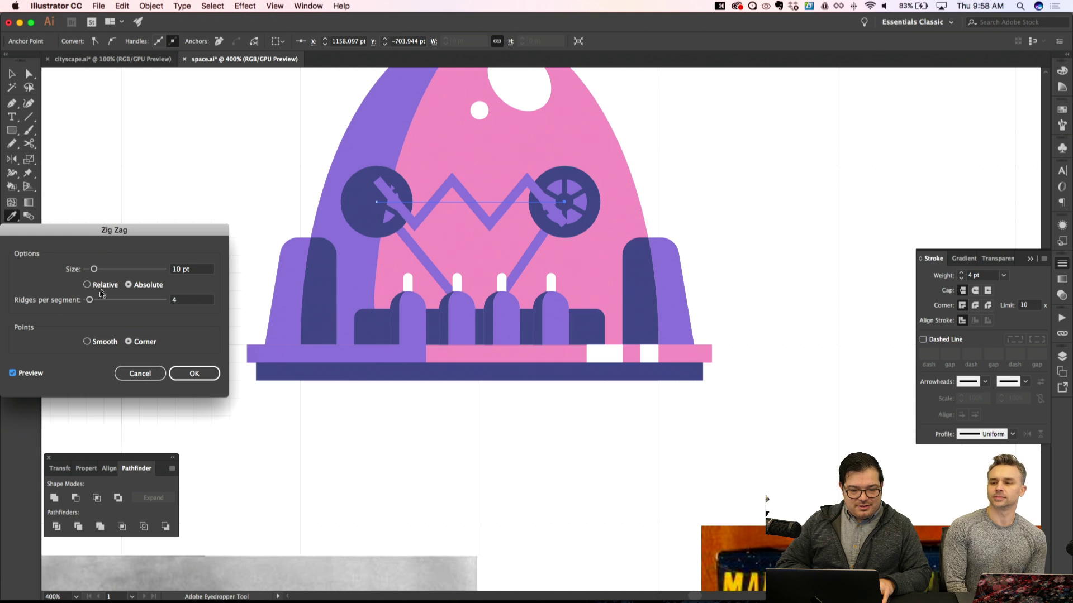
{"action": "left_click", "coordinate": [87, 342]}
Set the Zig Zag size to 4 pt with 3 ridges per segment and apply the effect
{"action": "left_click", "coordinate": [173, 270]}
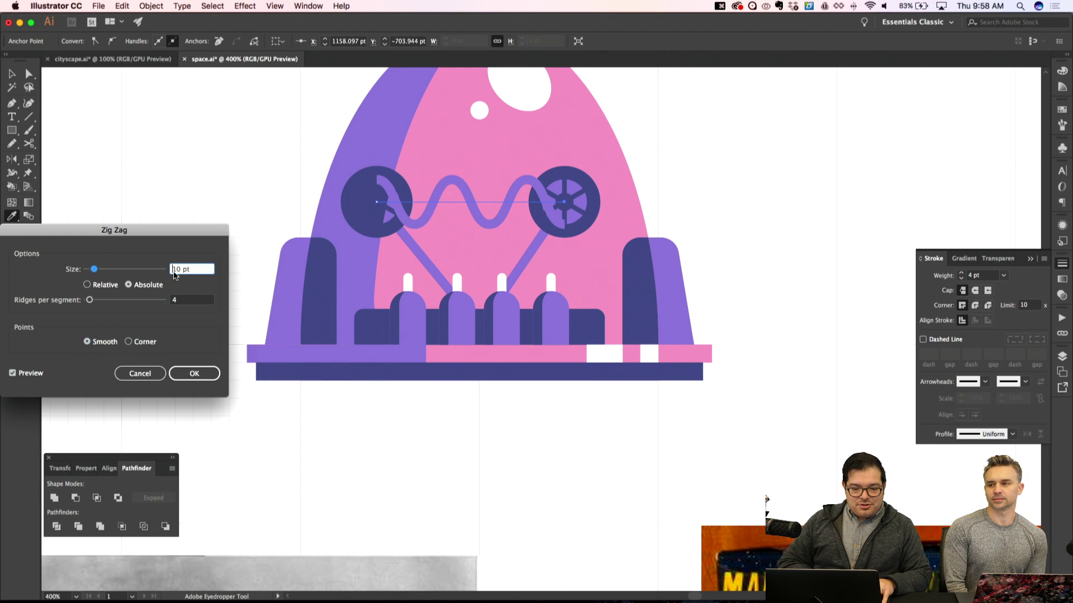
{"action": "key", "text": "Down"}
{"action": "key", "text": "Down"}
{"action": "key", "text": "Down"}
{"action": "key", "text": "Down"}
{"action": "key", "text": "Down"}
{"action": "key", "text": "Down"}
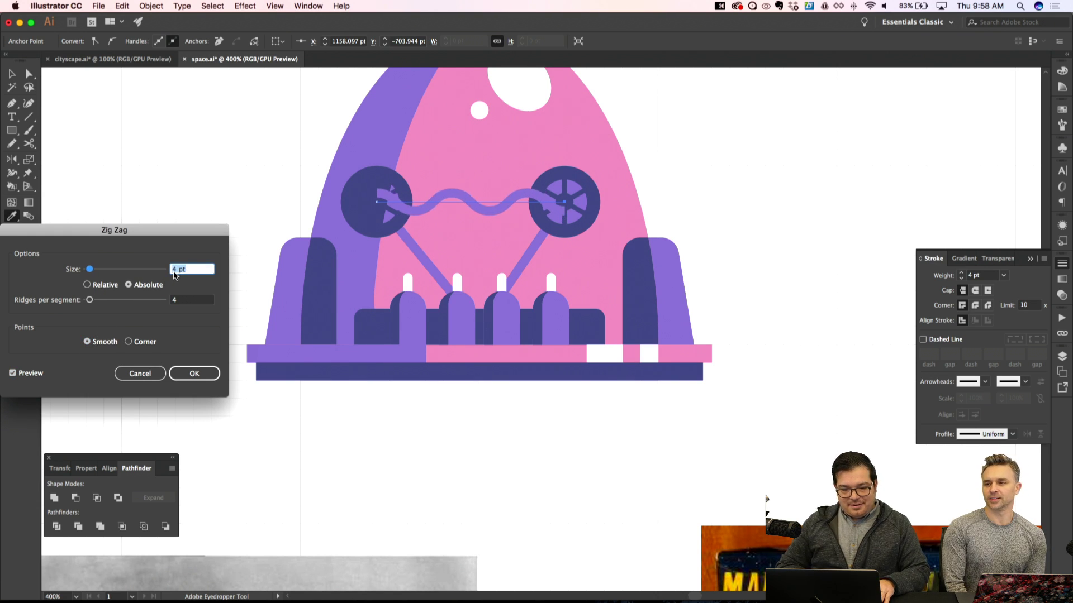
{"action": "left_click", "coordinate": [183, 302]}
{"action": "key", "text": "Down"}
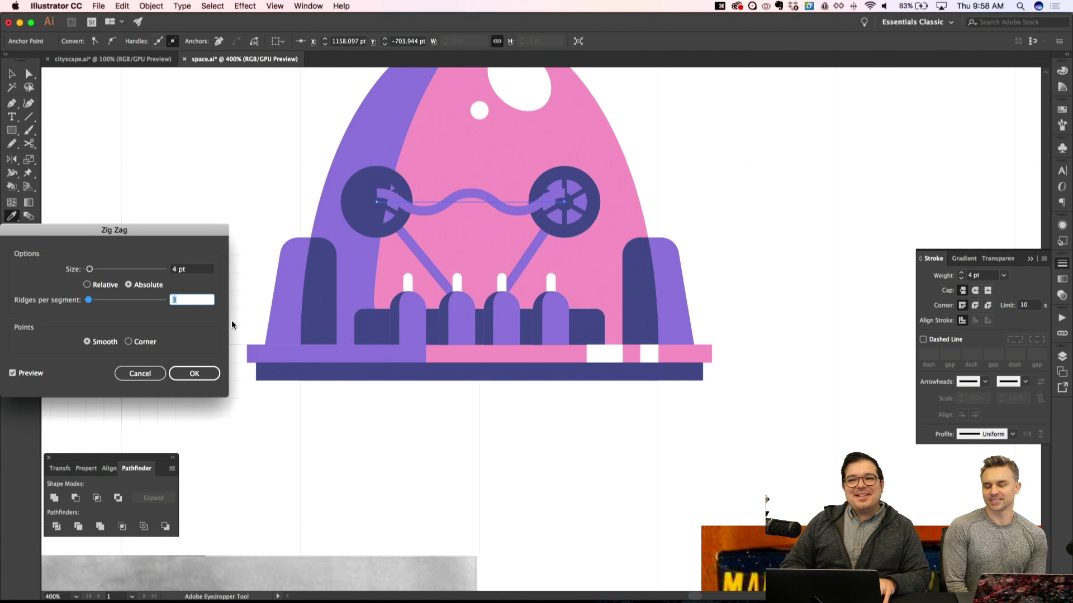
{"action": "key", "text": "Return"}
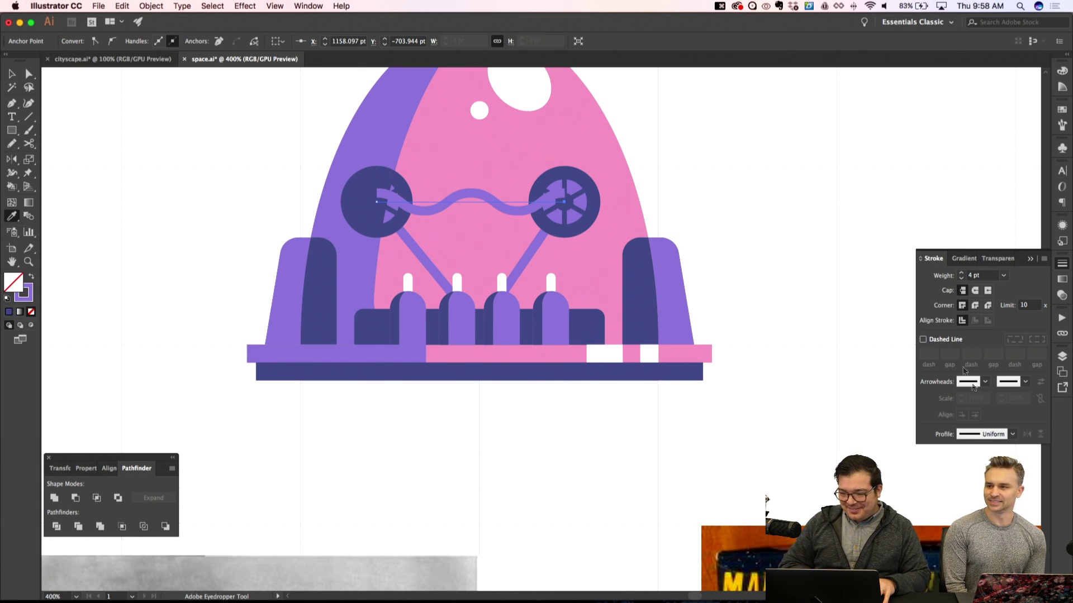
Reduce the wavy line's stroke weight to 2 pt
{"action": "left_click", "coordinate": [962, 278]}
{"action": "left_click", "coordinate": [961, 278]}
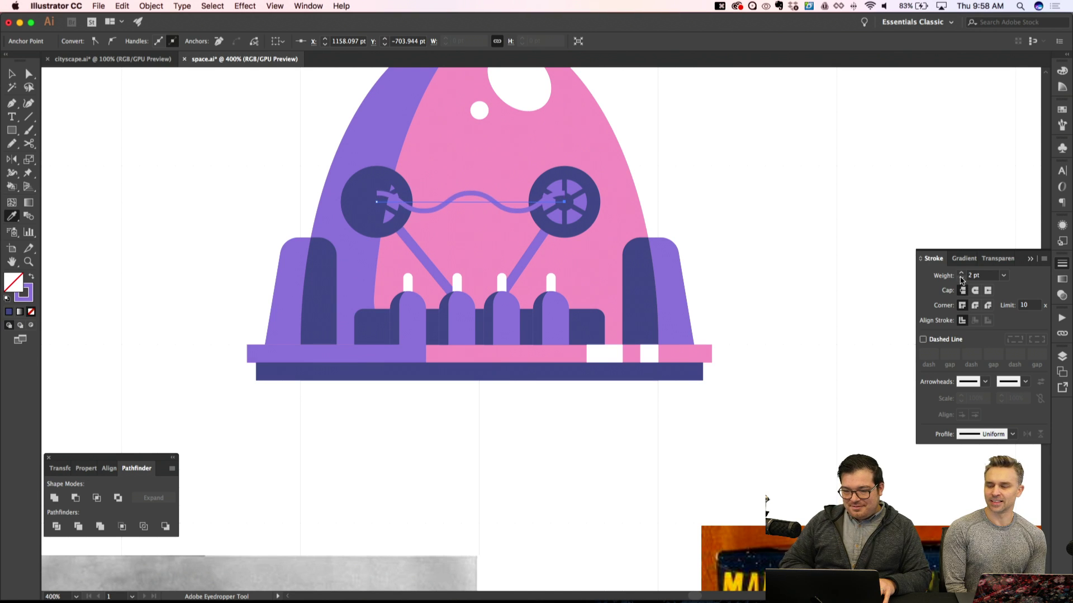
Recolour the wavy line's stroke white from the dome's highlight and send the line backward behind both eyes
{"action": "key", "text": "x"}
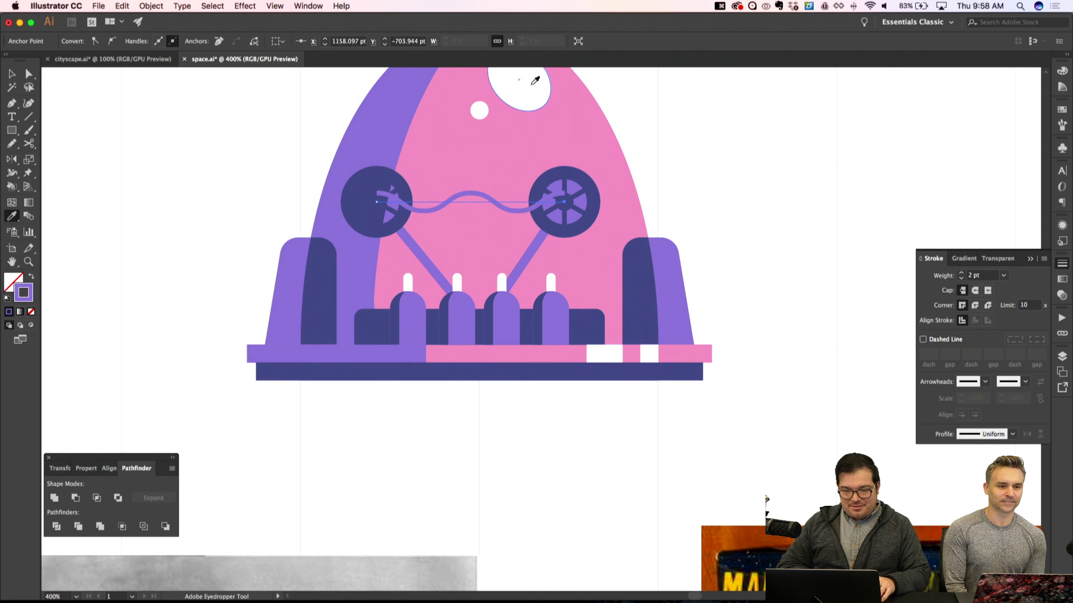
{"action": "left_click", "coordinate": [535, 81]}
{"action": "key", "text": "super+bracketleft"}
{"action": "key", "text": "super+bracketleft"}
{"action": "key", "text": "super+bracketleft"}
{"action": "key", "text": "super+bracketleft"}
{"action": "key", "text": "super+bracketleft"}
{"action": "key", "text": "super+bracketleft"}
{"action": "key", "text": "super+bracketleft"}
{"action": "key", "text": "super+bracketleft"}
{"action": "key", "text": "super+bracketleft"}
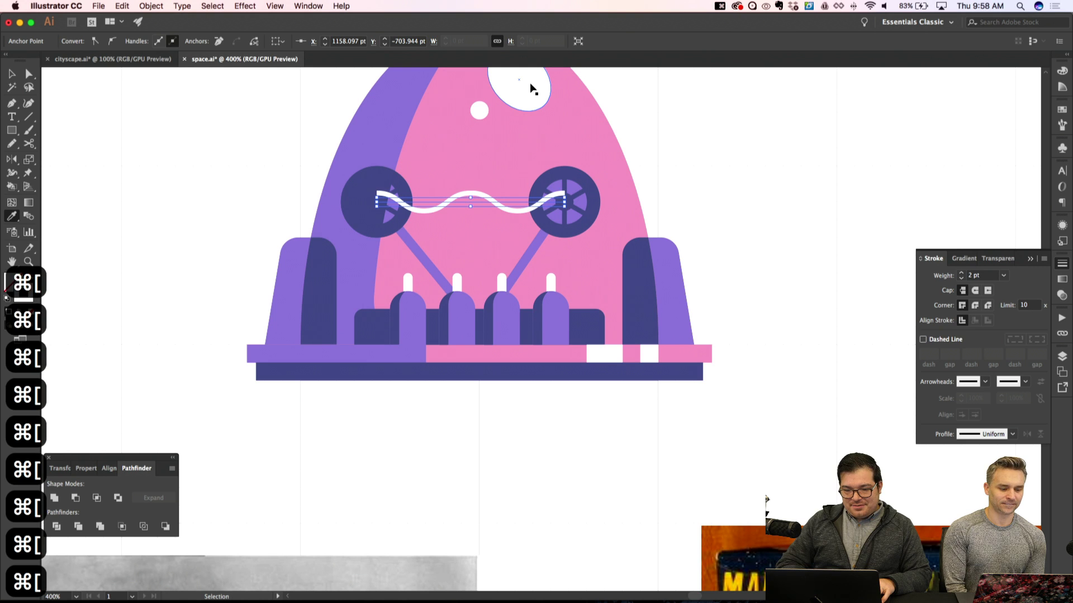
{"action": "key", "text": "super+bracketleft"}
{"action": "key", "text": "super+bracketleft"}
{"action": "key", "text": "super+bracketleft"}
{"action": "key", "text": "super+bracketleft"}
{"action": "key", "text": "super+bracketleft"}
{"action": "key", "text": "super+bracketleft"}
{"action": "key", "text": "super+bracketleft"}
{"action": "key", "text": "super+bracketleft"}
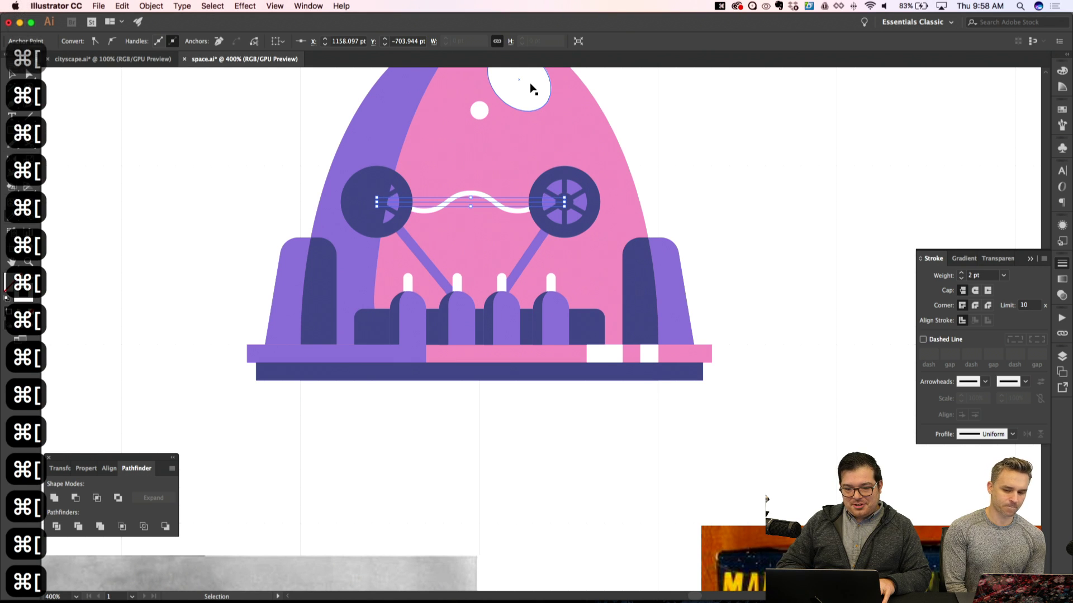
{"action": "key", "text": "super+shift+a"}
{"action": "key", "text": "super+minus"}
{"action": "key", "text": "super+minus"}
{"action": "key", "text": "super+apostrophe"}
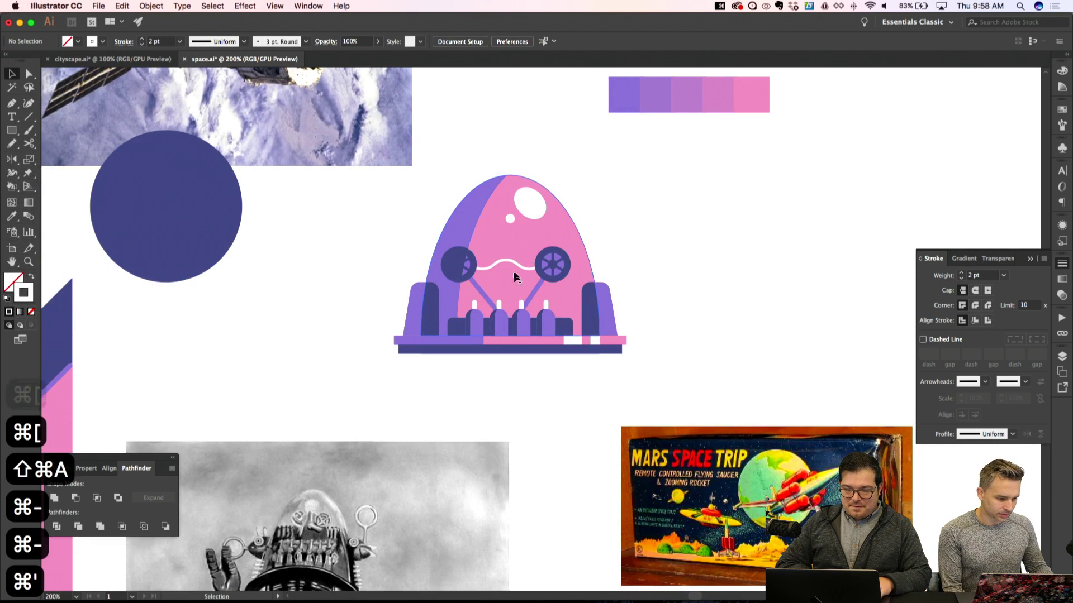
Edit the wavy line's Zig Zag effect to 5 ridges per segment, previewing it before applying
{"action": "left_click", "coordinate": [514, 267]}
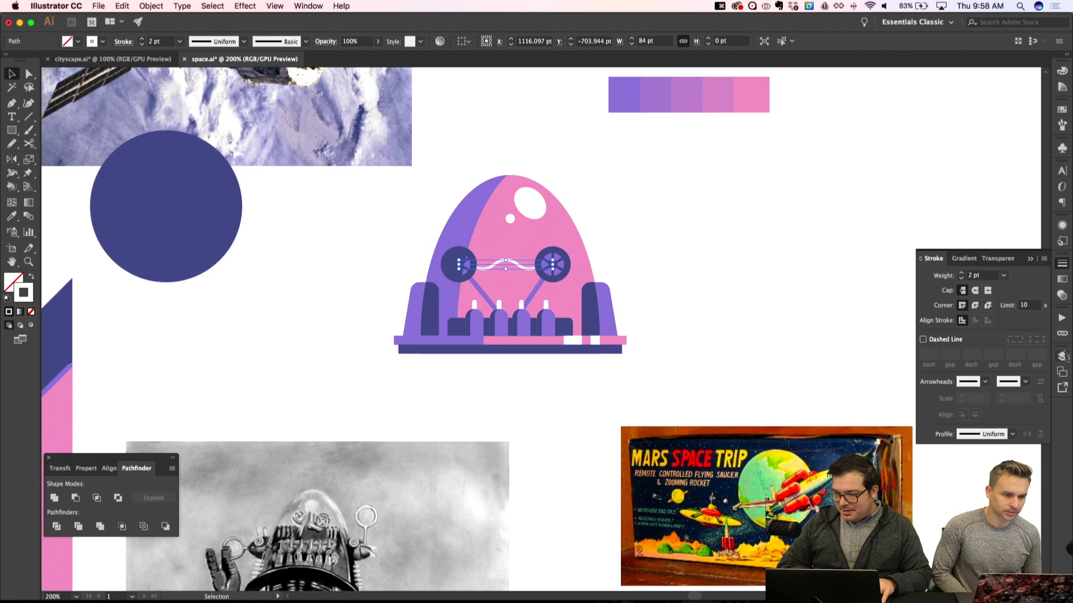
{"action": "left_click", "coordinate": [1062, 280]}
{"action": "left_click", "coordinate": [1062, 225]}
{"action": "scroll", "coordinate": [1030, 278], "scroll_direction": "down", "scroll_amount": 1}
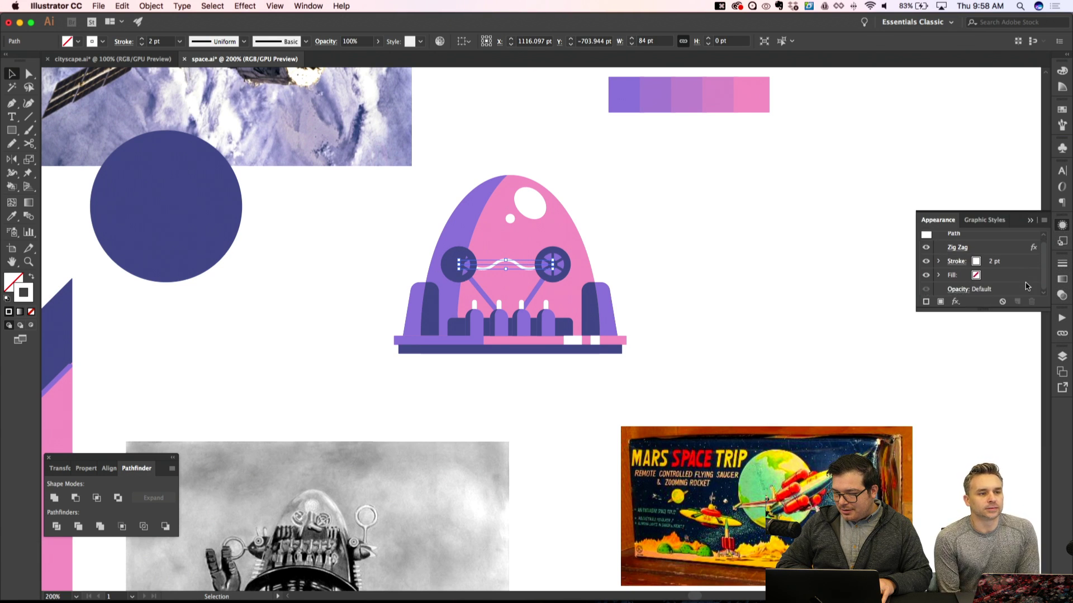
{"action": "double_click", "coordinate": [1008, 249]}
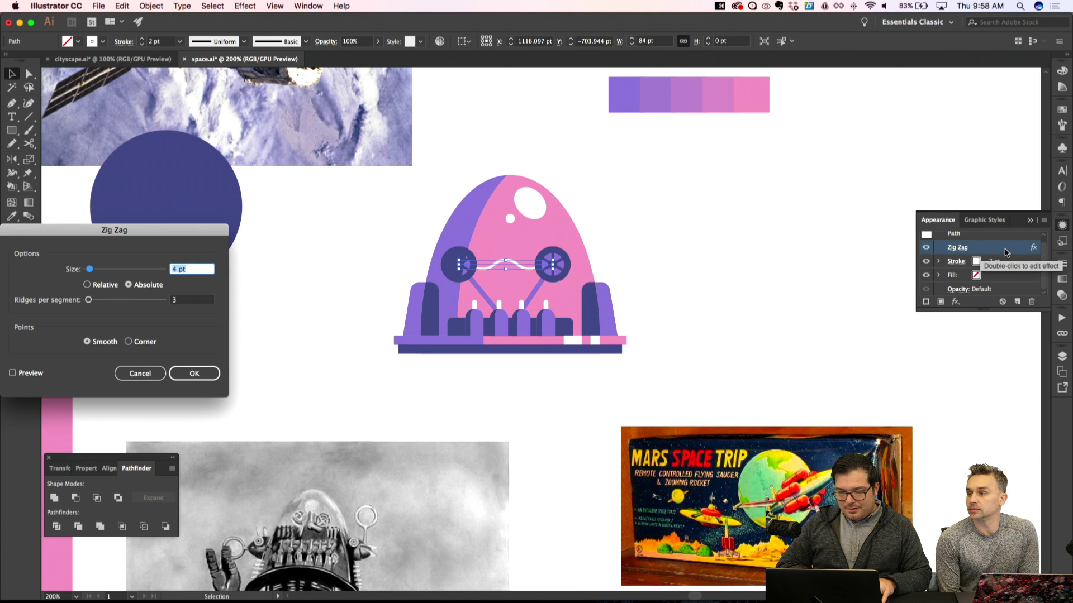
{"action": "left_click", "coordinate": [187, 302]}
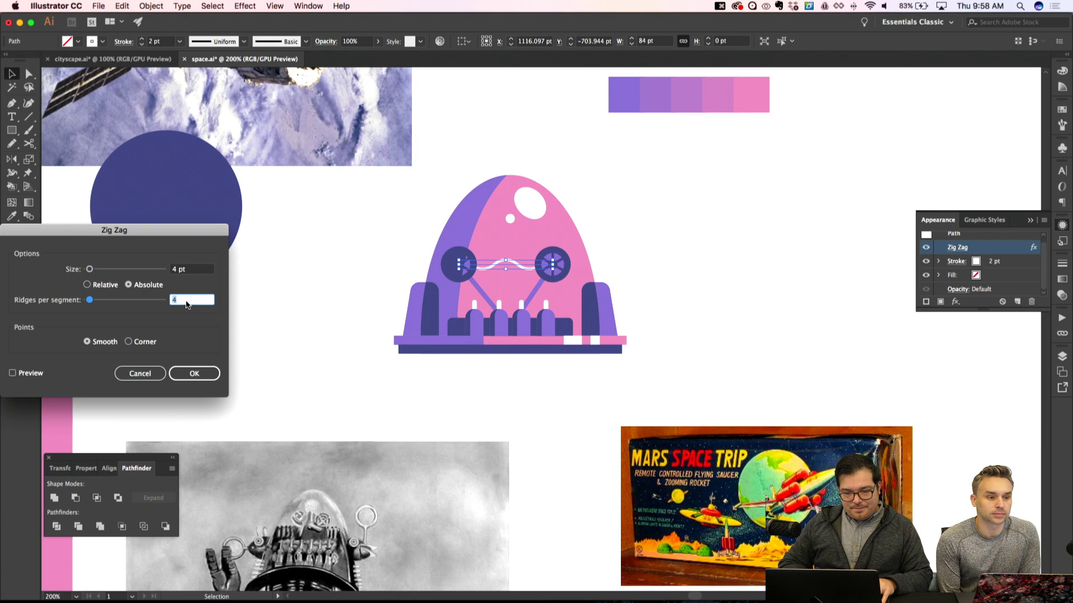
{"action": "left_click", "coordinate": [17, 373]}
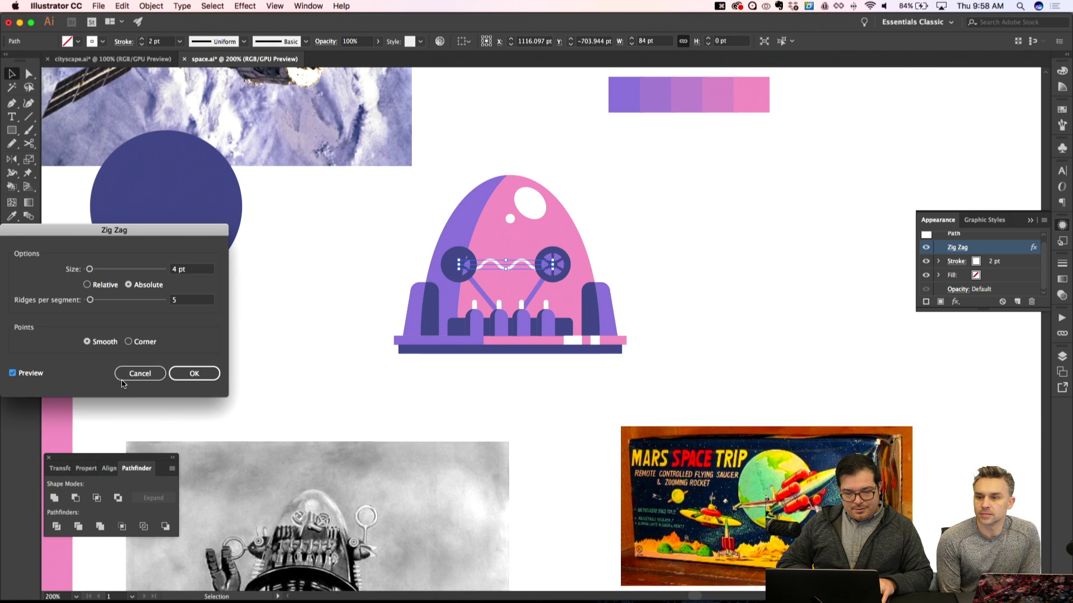
{"action": "left_click", "coordinate": [194, 373]}
{"action": "key", "text": "shift+super+a"}
{"action": "key", "text": "super+minus"}
{"action": "key", "text": "super+minus"}
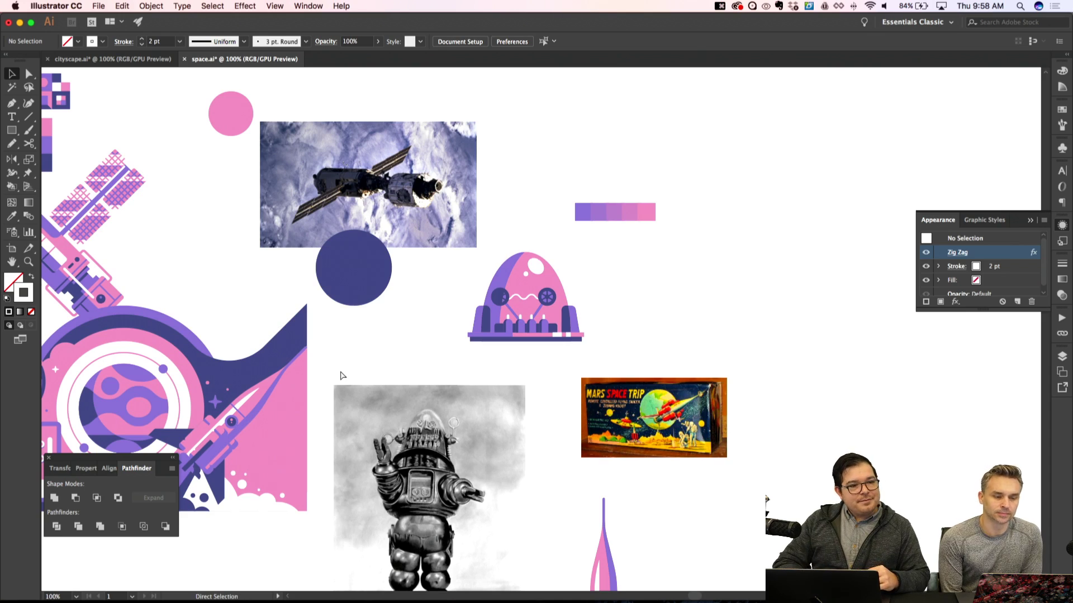
Duplicate the striped base plate, including its purple section and white highlights, directly below the dark plate
{"action": "key", "text": "super+equal"}
{"action": "key", "text": "super+equal"}
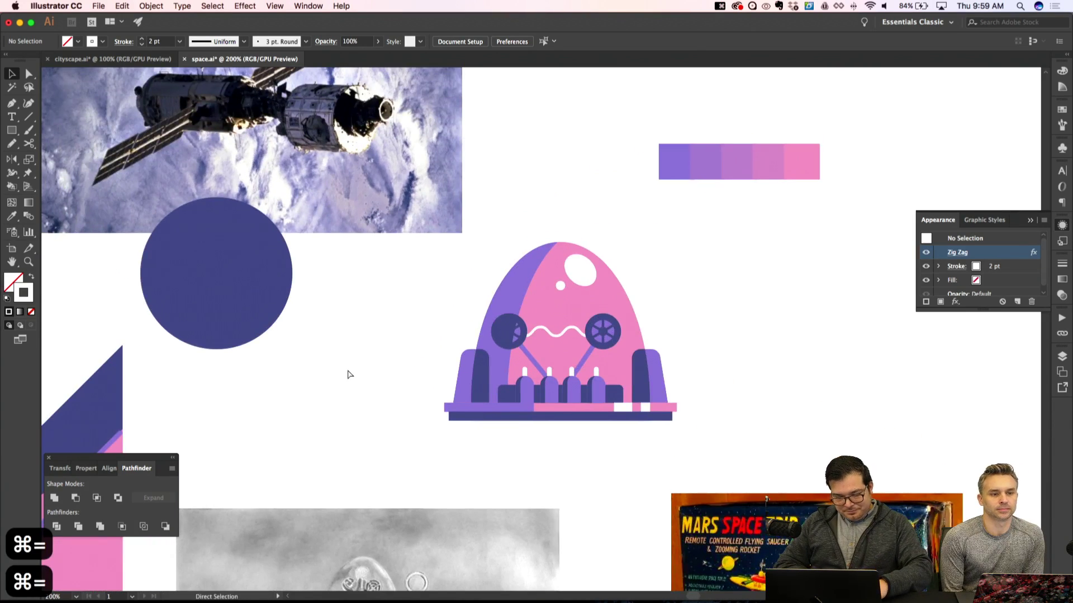
{"action": "key", "text": "super+y"}
{"action": "scroll", "coordinate": [410, 383], "scroll_direction": "up", "scroll_amount": 2}
{"action": "scroll", "coordinate": [410, 384], "scroll_direction": "right", "scroll_amount": 2}
{"action": "key", "text": "super+y"}
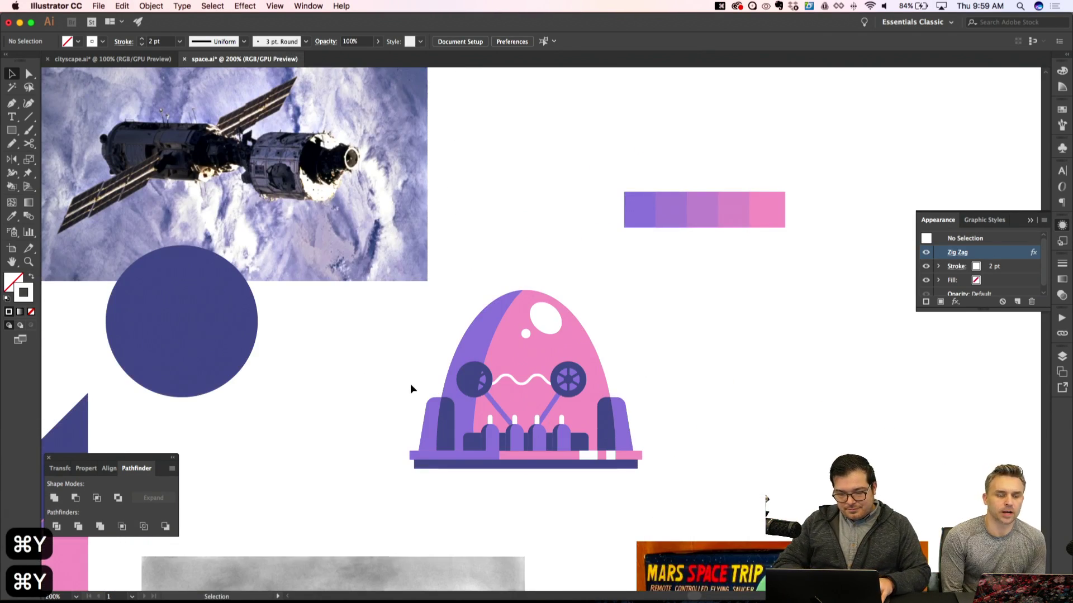
{"action": "key", "text": "super+equal"}
{"action": "scroll", "coordinate": [411, 388], "scroll_direction": "down", "scroll_amount": 5}
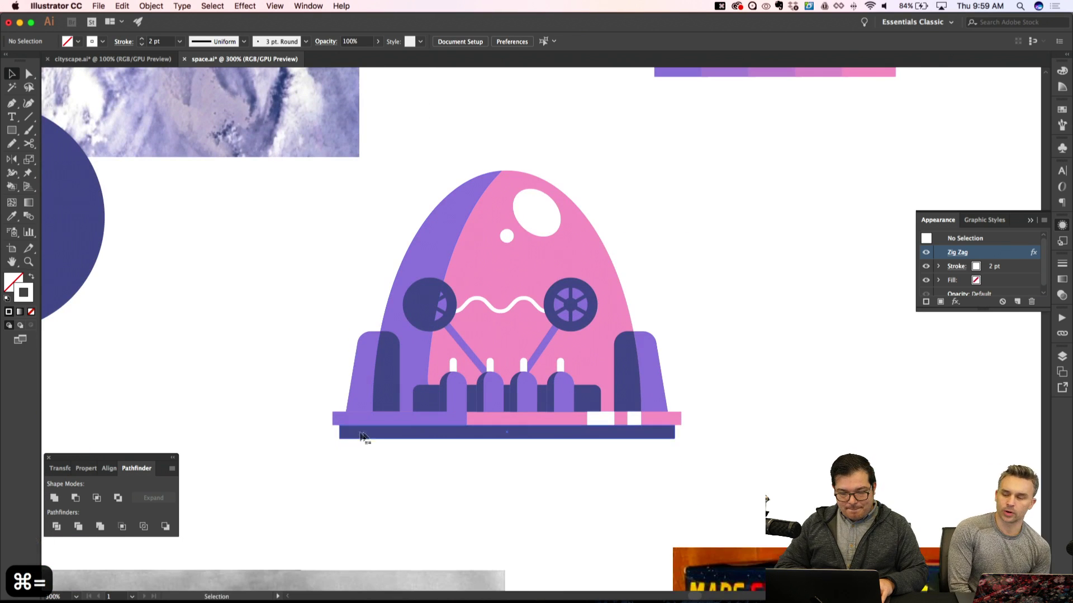
{"action": "key", "text": "a"}
{"action": "left_click", "coordinate": [447, 425]}
{"action": "left_click", "coordinate": [539, 419], "text": "shift"}
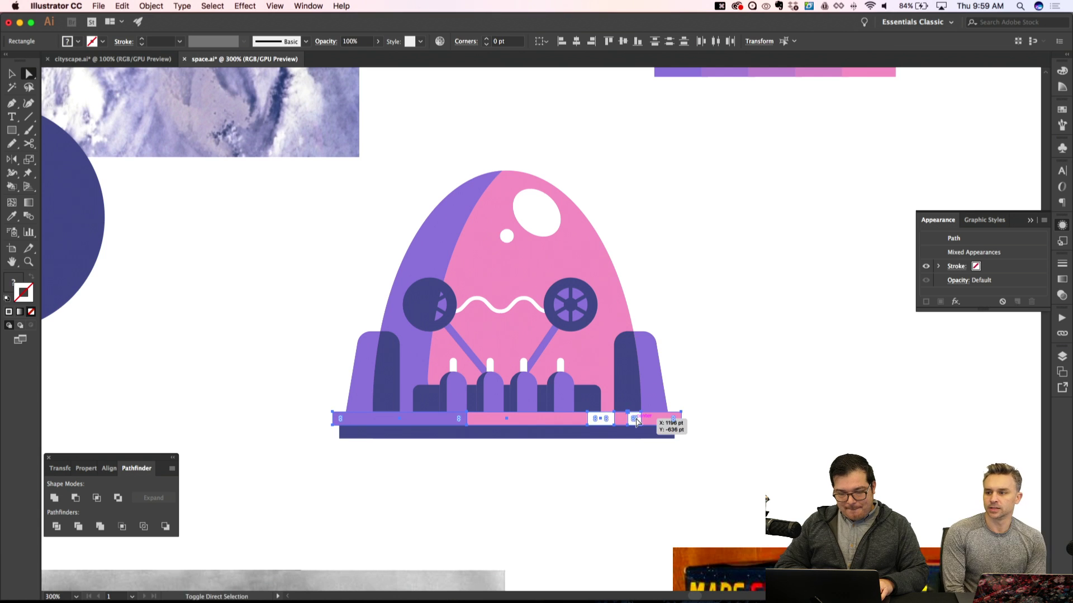
{"action": "key", "text": "super+shift+apostrophe"}
{"action": "key", "text": "alt+shift+Down"}
{"action": "key", "text": "super+shift+a"}
{"action": "key", "text": "super+minus"}
{"action": "key", "text": "super+minus"}
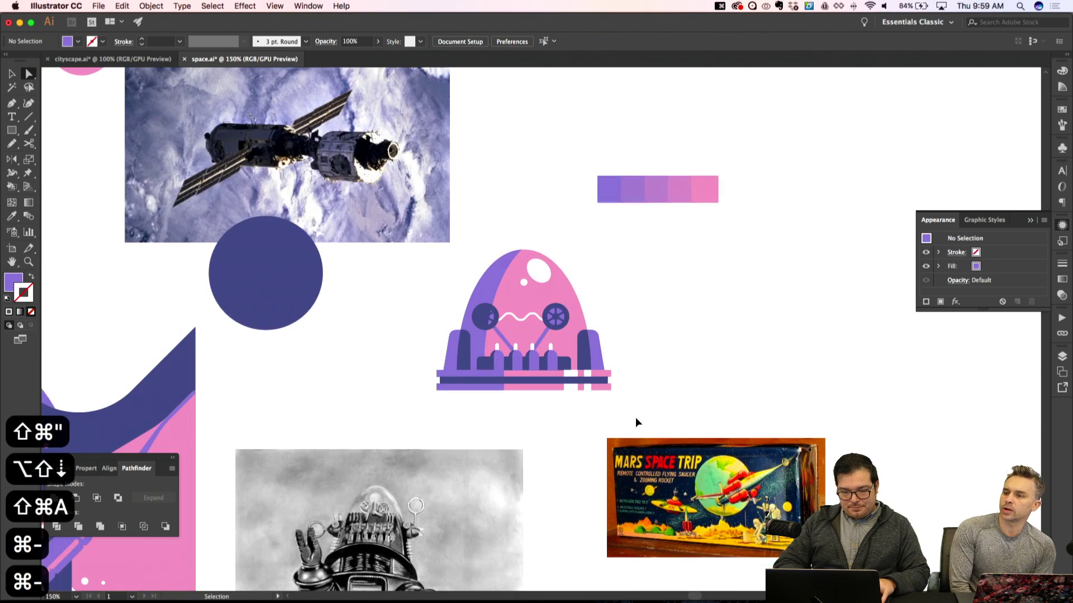
Group all the parts of the robot head, including both striped base plates
{"action": "key", "text": "v"}
{"action": "key", "text": "super+apostrophe"}
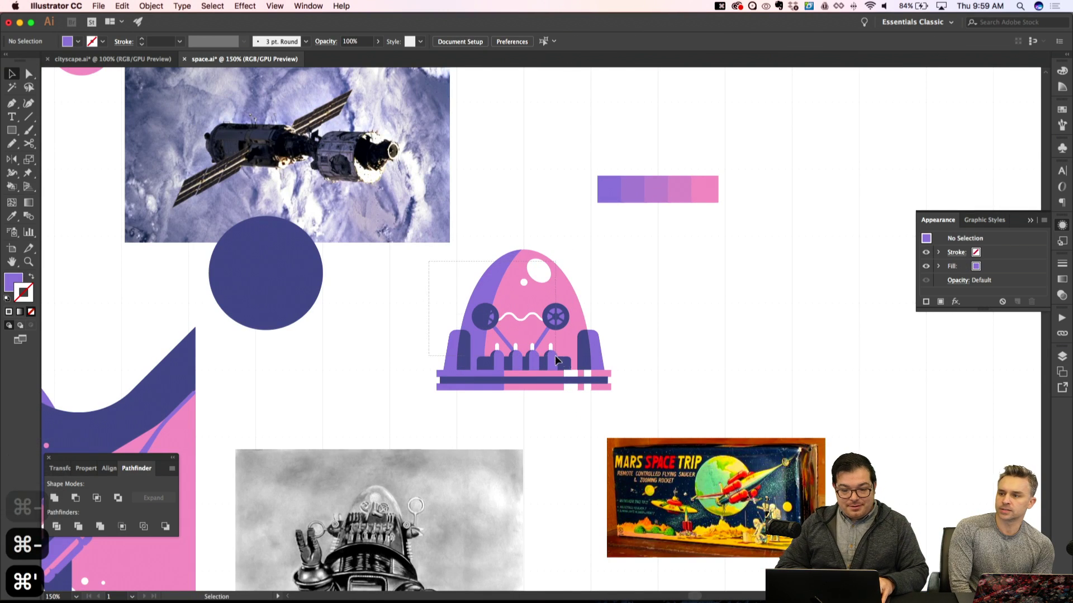
{"action": "left_click_drag", "start_coordinate": [433, 261], "coordinate": [615, 395]}
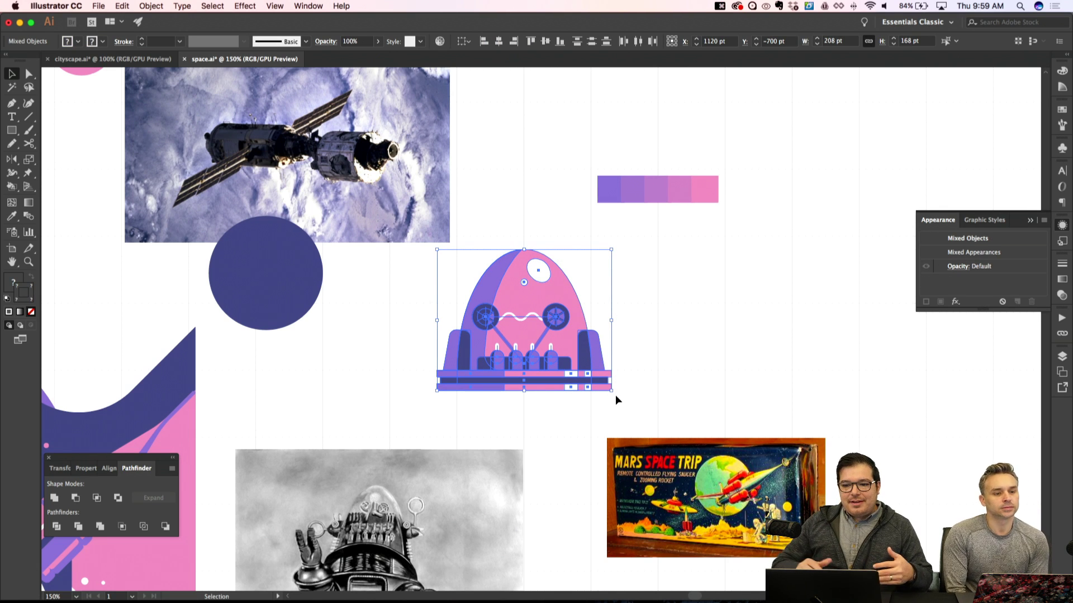
{"action": "key", "text": "super+g"}
{"action": "key", "text": "super+shift+a"}
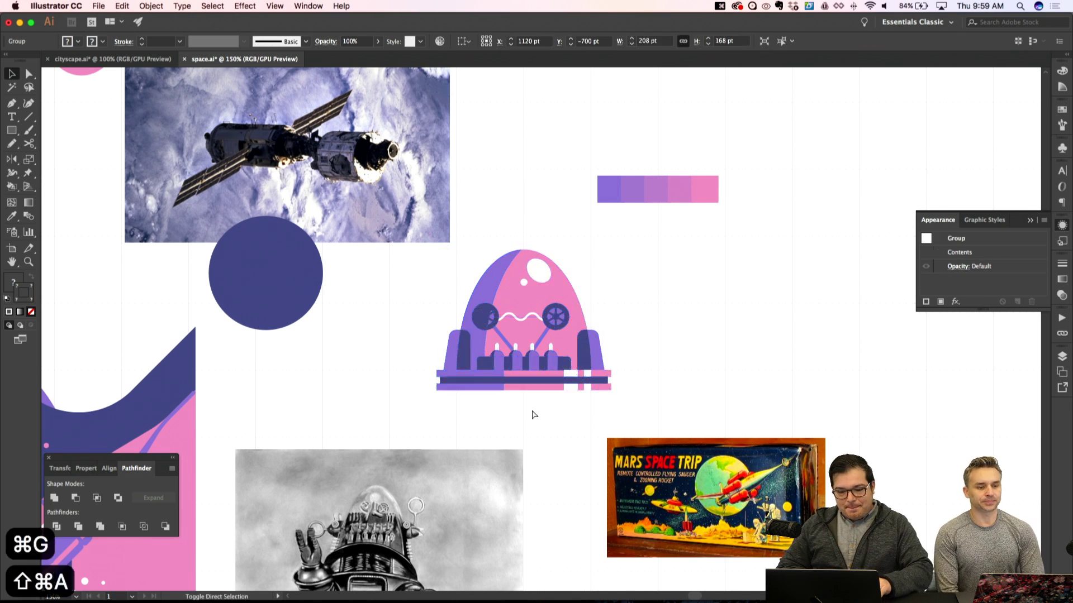
Draw a closed purple trapezoid with the Pen tool under the lower base plate, about 224 pt wide and 24 pt high
{"action": "key", "text": "super+equal"}
{"action": "key", "text": "p"}
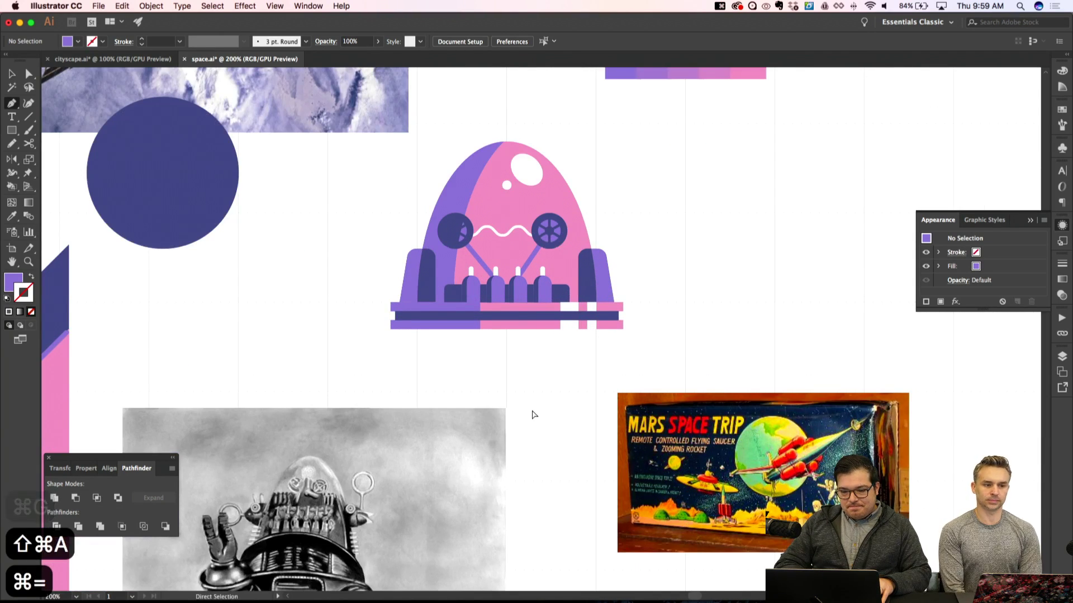
{"action": "key", "text": "super+equal"}
{"action": "left_click", "coordinate": [301, 367]}
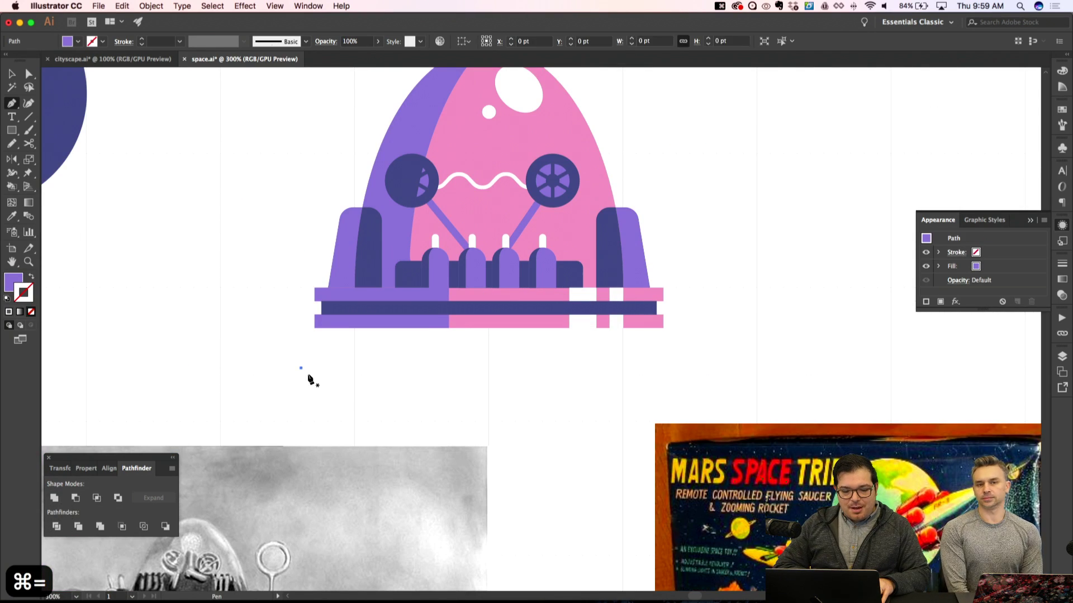
{"action": "left_click", "coordinate": [315, 327]}
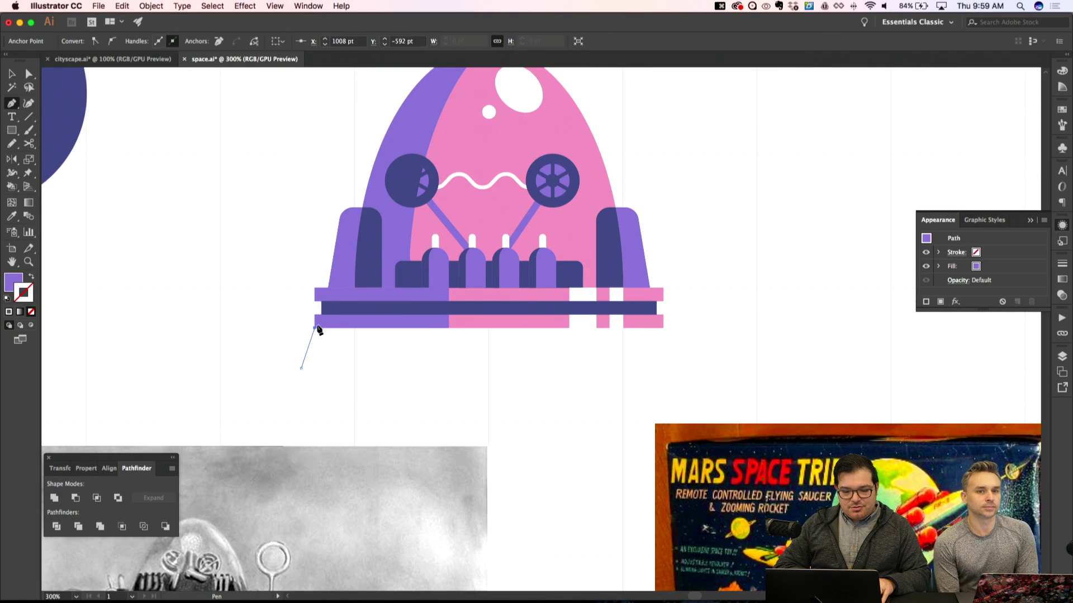
{"action": "left_click", "coordinate": [664, 327]}
{"action": "left_click", "coordinate": [676, 368]}
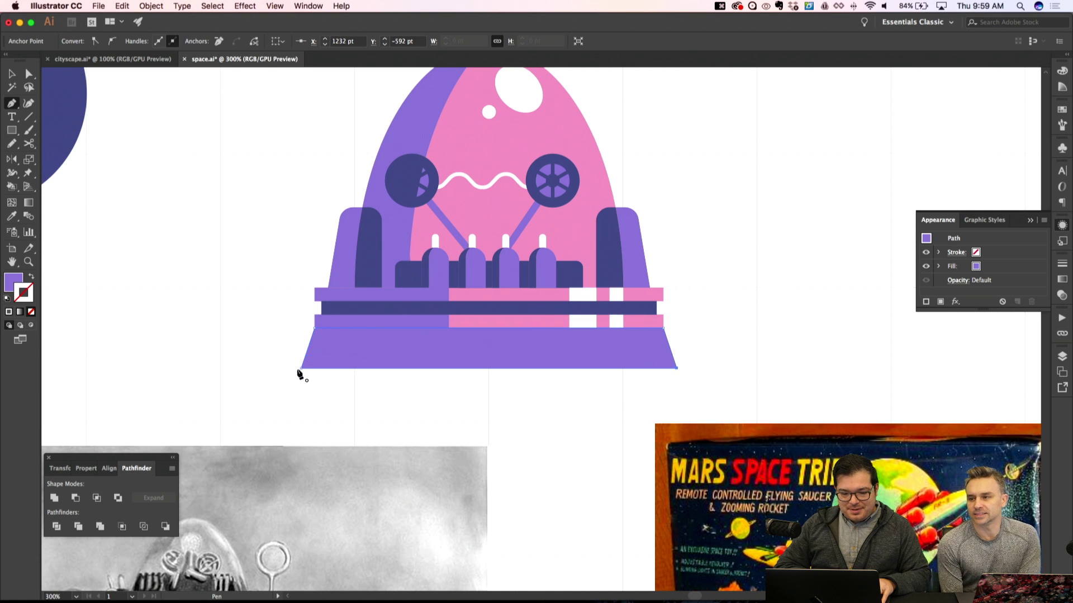
{"action": "left_click", "coordinate": [301, 368]}
Turn off grid snapping and move the trapezoid's left and right side corners slightly inward
{"action": "key", "text": "a"}
{"action": "left_click", "coordinate": [321, 340]}
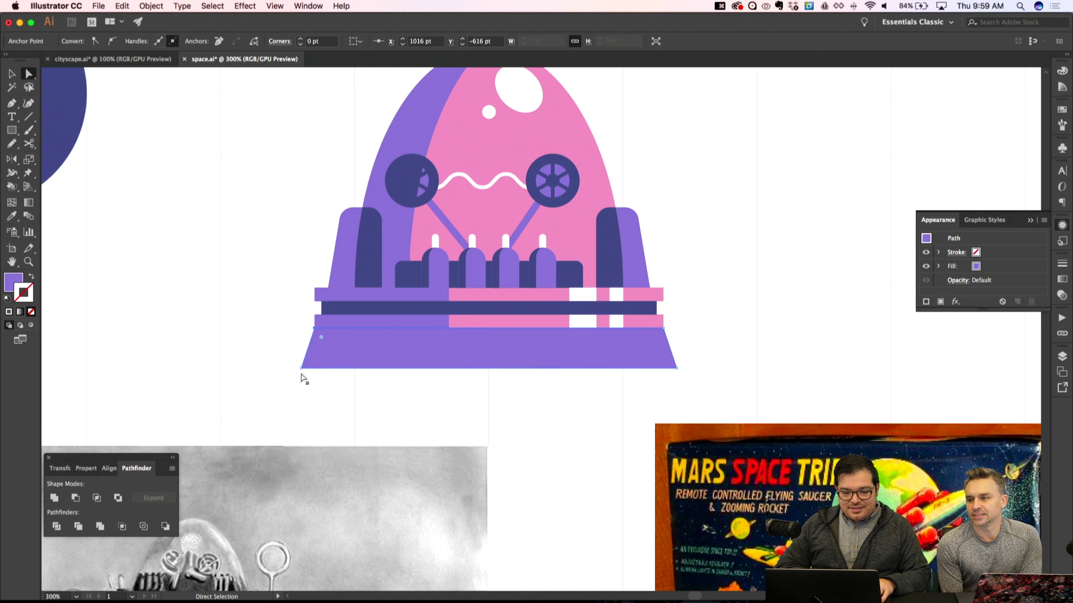
{"action": "key", "text": "shift+super+apostrophe"}
{"action": "left_click_drag", "start_coordinate": [301, 370], "coordinate": [307, 370]}
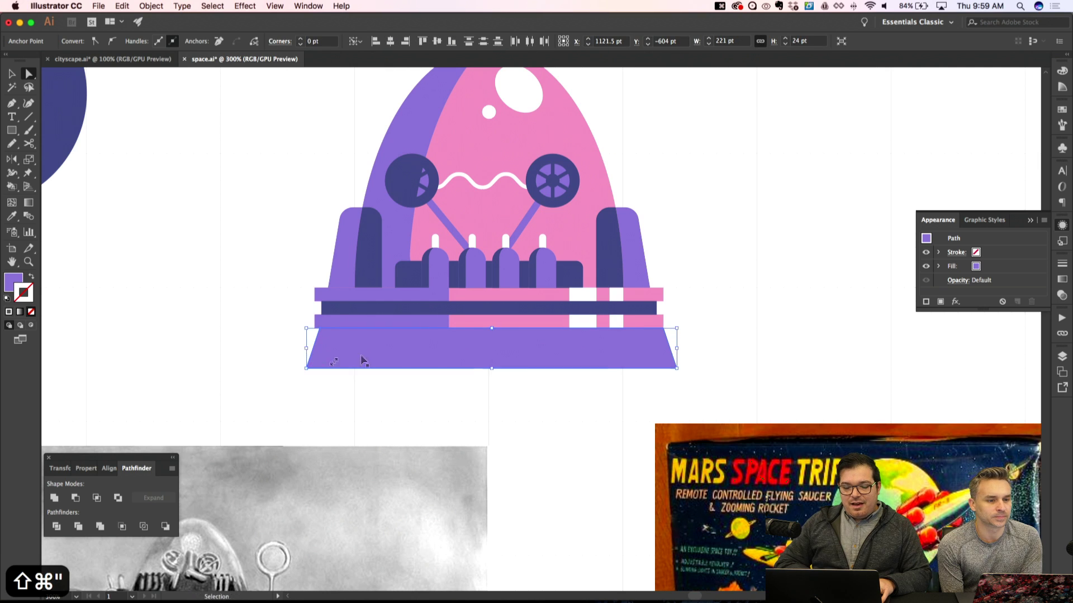
{"action": "key", "text": "shift+super+a"}
{"action": "left_click_drag", "start_coordinate": [676, 368], "coordinate": [672, 367]}
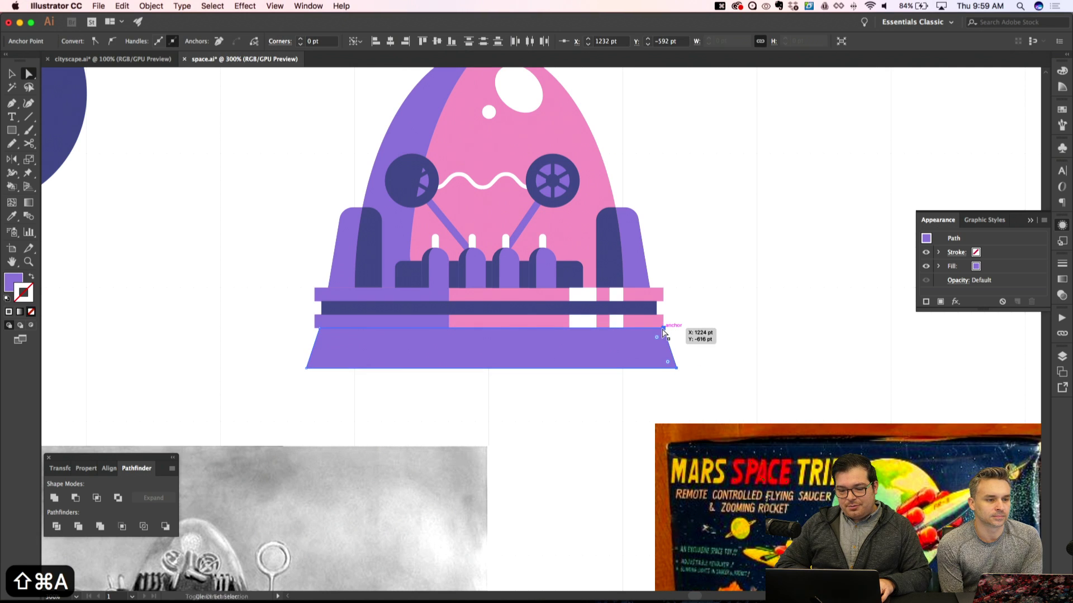
{"action": "key", "text": "shift+super+a"}
{"action": "key", "text": "super+minus"}
{"action": "key", "text": "super+minus"}
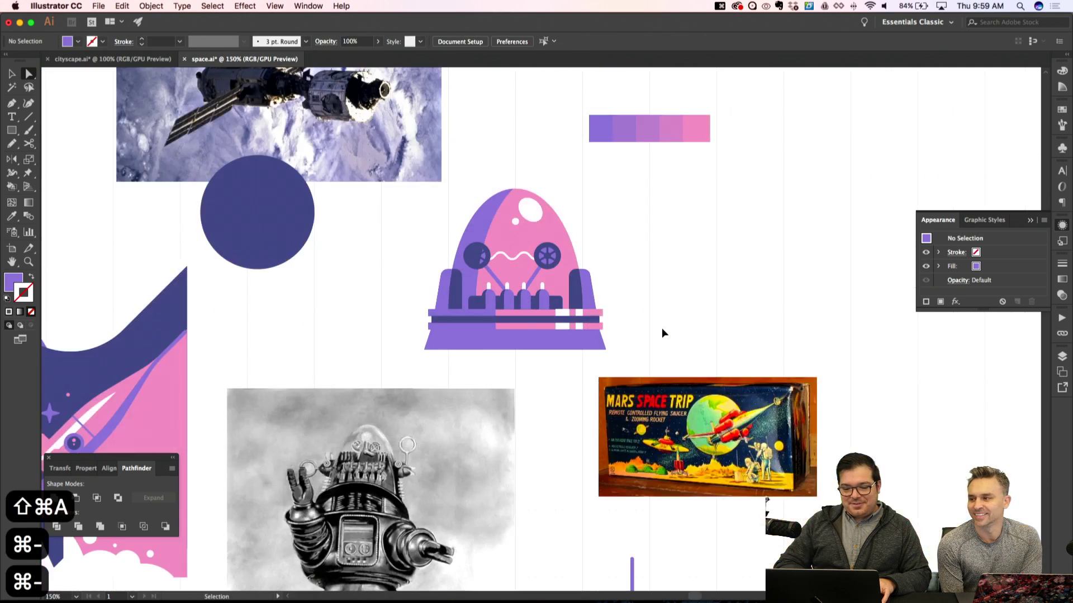
Hide the grid and recolour the trapezoid with the dome's pink fill
{"action": "key", "text": "super+apostrophe"}
{"action": "left_click", "coordinate": [581, 328]}
{"action": "key", "text": "super+equal"}
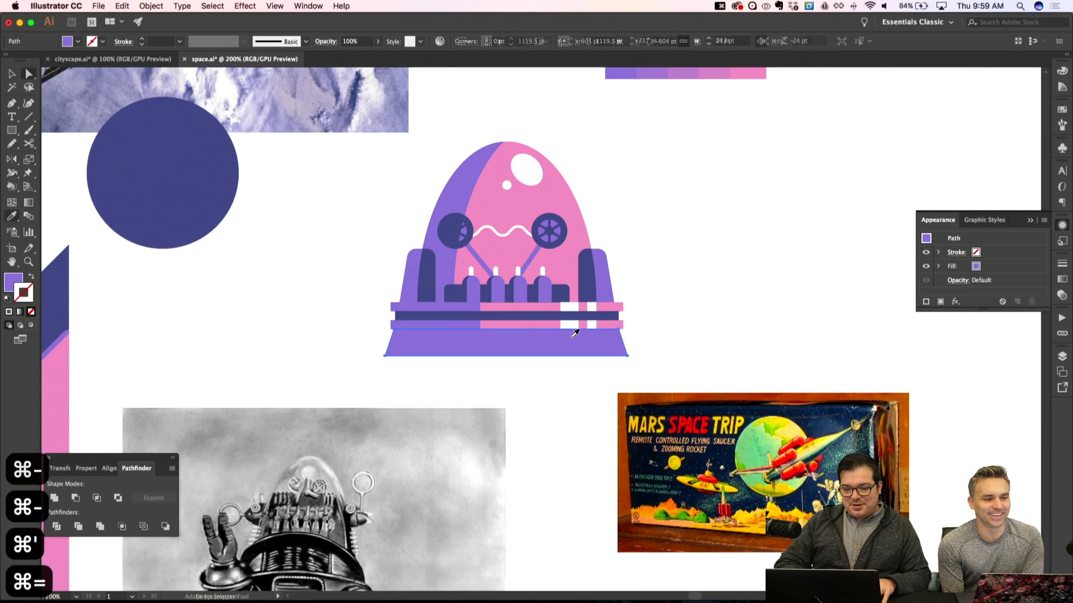
{"action": "key", "text": "i"}
{"action": "left_click", "coordinate": [569, 267]}
{"action": "key", "text": "shift+super+a"}
{"action": "key", "text": "super+equal"}
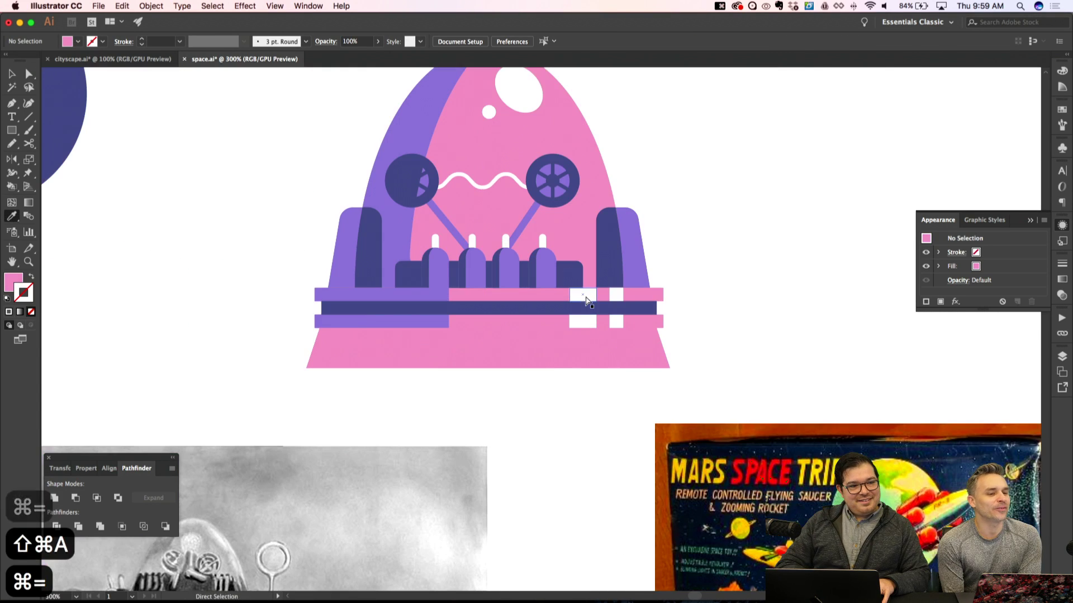
Move the trapezoid's bottom-left corner about 8 pt down and 3 pt outward
{"action": "key", "text": "a"}
{"action": "left_click_drag", "start_coordinate": [292, 363], "coordinate": [333, 392]}
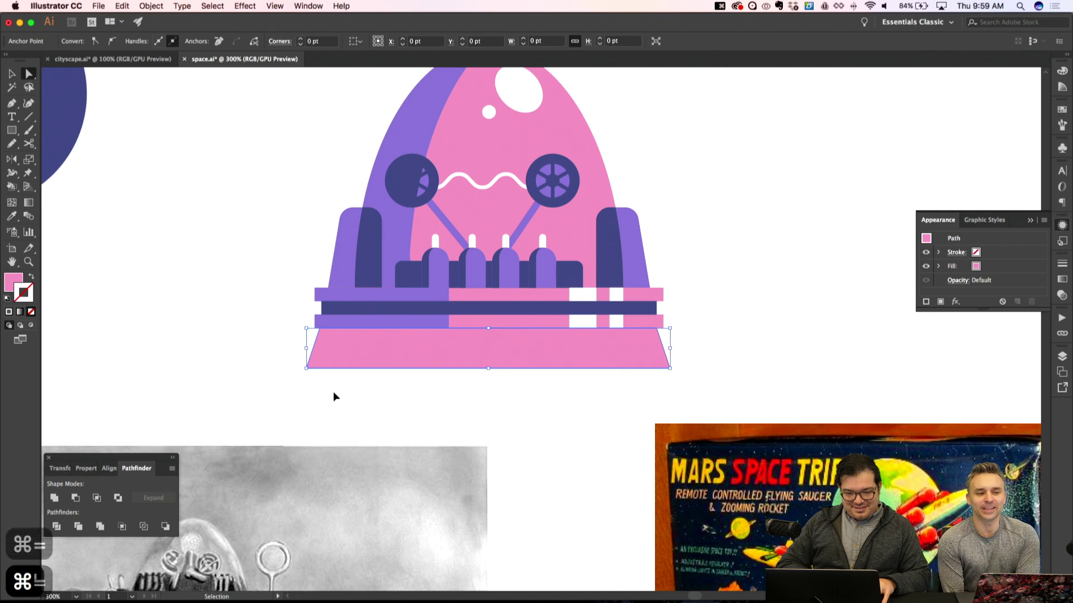
{"action": "key", "text": "super+apostrophe"}
{"action": "key", "text": "shift+super+apostrophe"}
{"action": "key", "text": "Down"}
{"action": "key", "text": "Down"}
{"action": "key", "text": "Down"}
{"action": "key", "text": "Down"}
{"action": "key", "text": "Down"}
{"action": "key", "text": "Down"}
{"action": "key", "text": "Down"}
{"action": "key", "text": "Down"}
{"action": "key", "text": "Left"}
{"action": "key", "text": "Left"}
{"action": "key", "text": "Left"}
{"action": "key", "text": "shift+super+a"}
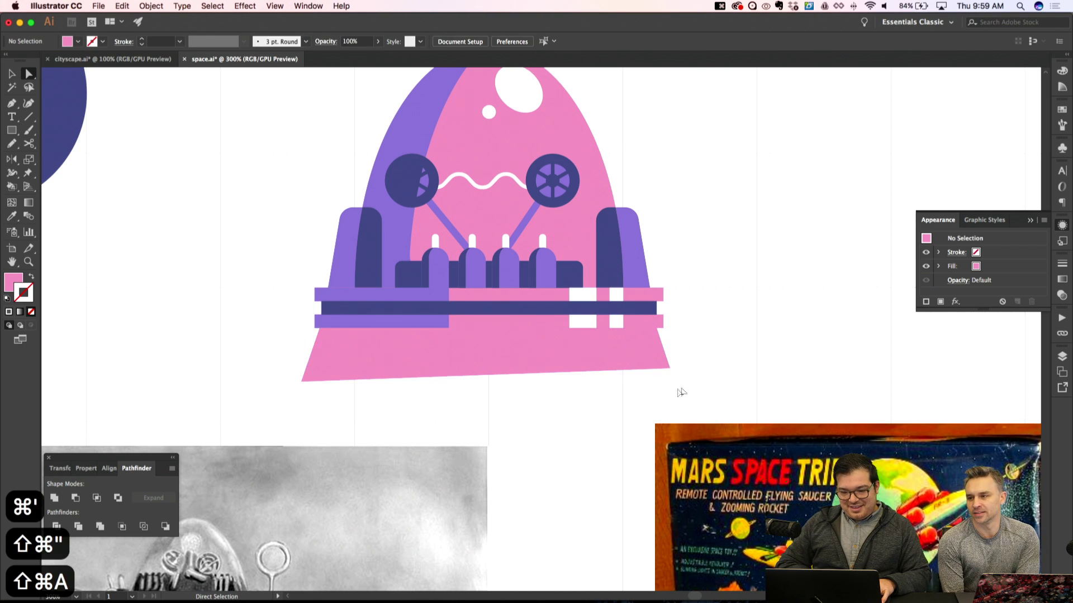
Move the trapezoid's bottom-right corner down level with the bottom-left one and slightly outward
{"action": "left_click_drag", "start_coordinate": [693, 363], "coordinate": [656, 373]}
{"action": "key", "text": "Down"}
{"action": "key", "text": "Down"}
{"action": "key", "text": "Down"}
{"action": "key", "text": "Right"}
{"action": "key", "text": "shift+super+a"}
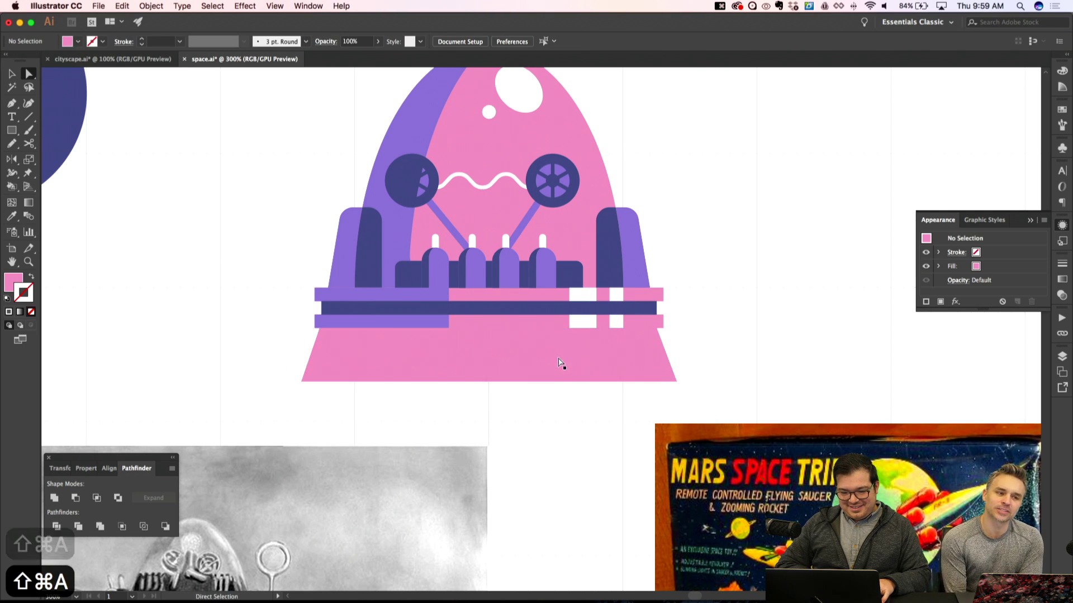
Draw a pink rectangular strip about 232 by 8 pt across the trapezoid's top edge
{"action": "key", "text": "m"}
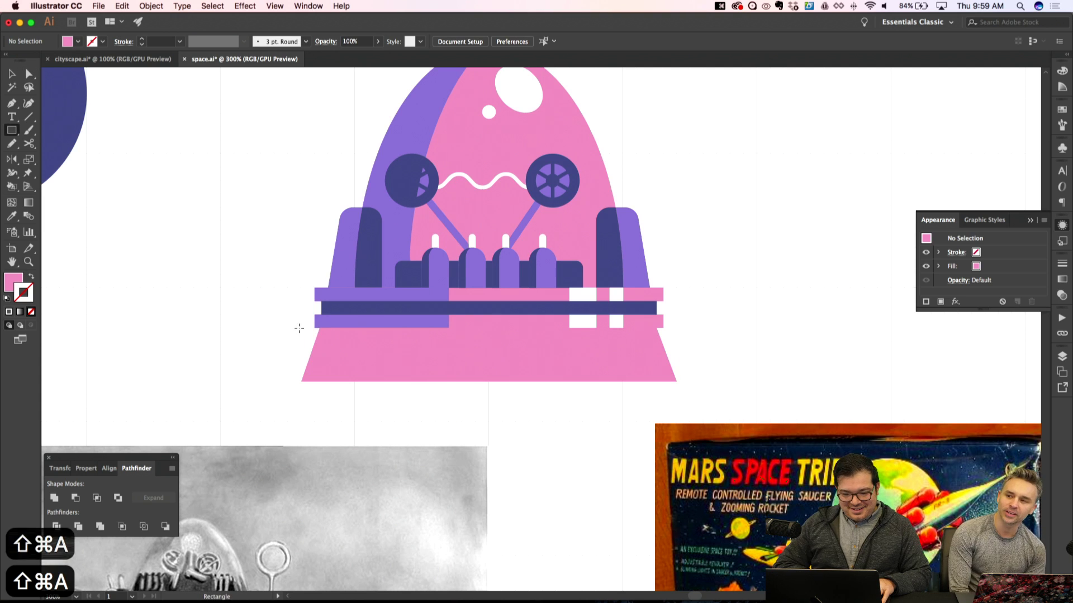
{"action": "left_click_drag", "start_coordinate": [301, 329], "coordinate": [690, 341]}
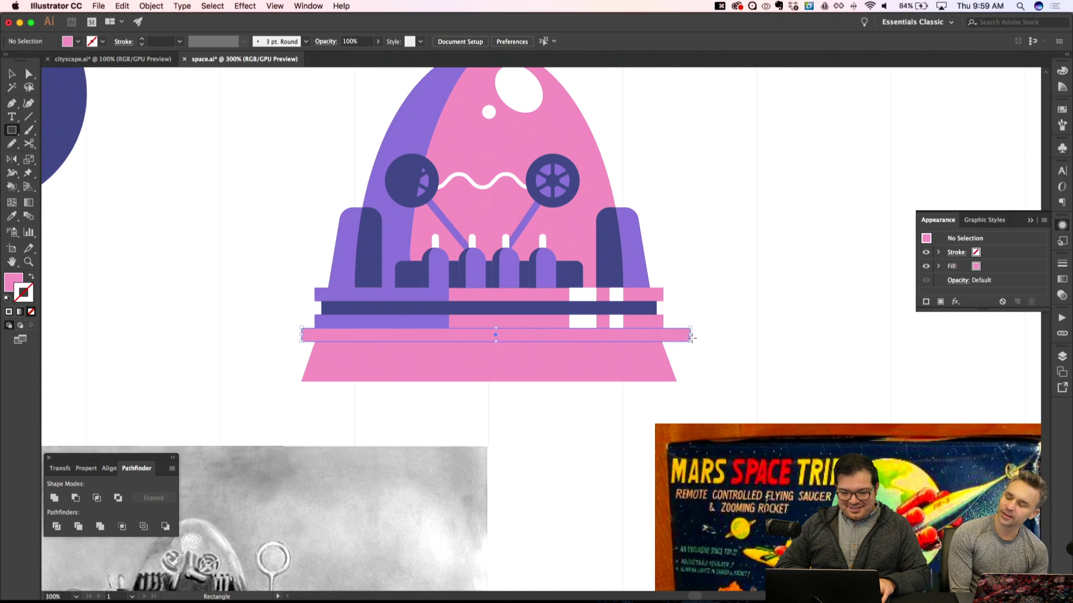
{"action": "key", "text": "shift+super+a"}
{"action": "key", "text": "a"}
{"action": "left_click", "coordinate": [578, 359]}
{"action": "key", "text": "alt+Down"}
{"action": "key", "text": "shift+super+a"}
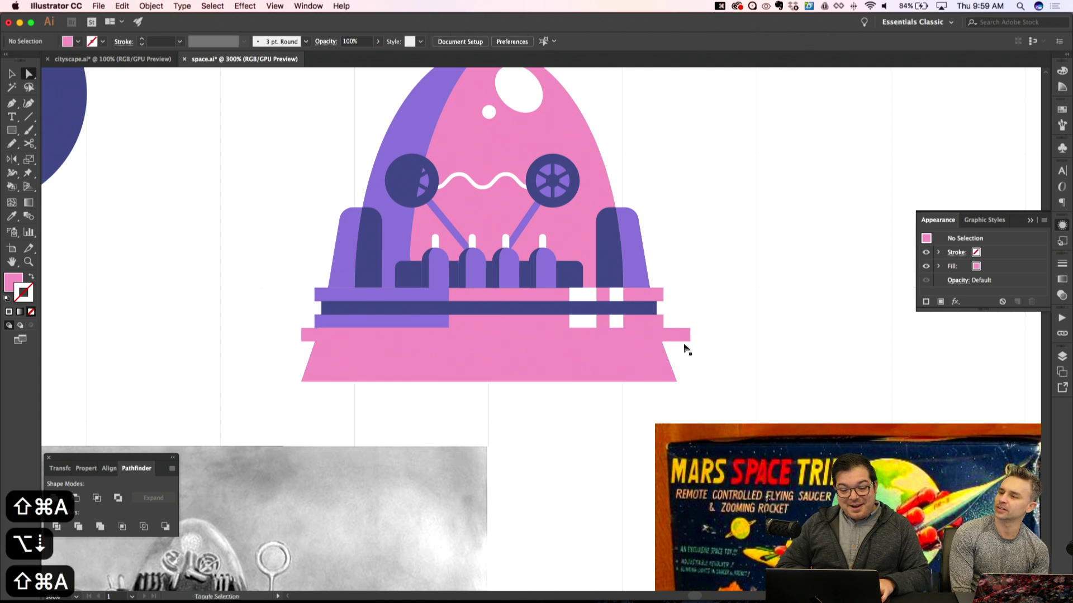
Turn off grid snapping and raise the strip's two bottom corners to thin it to 4 pt
{"action": "left_click", "coordinate": [691, 343]}
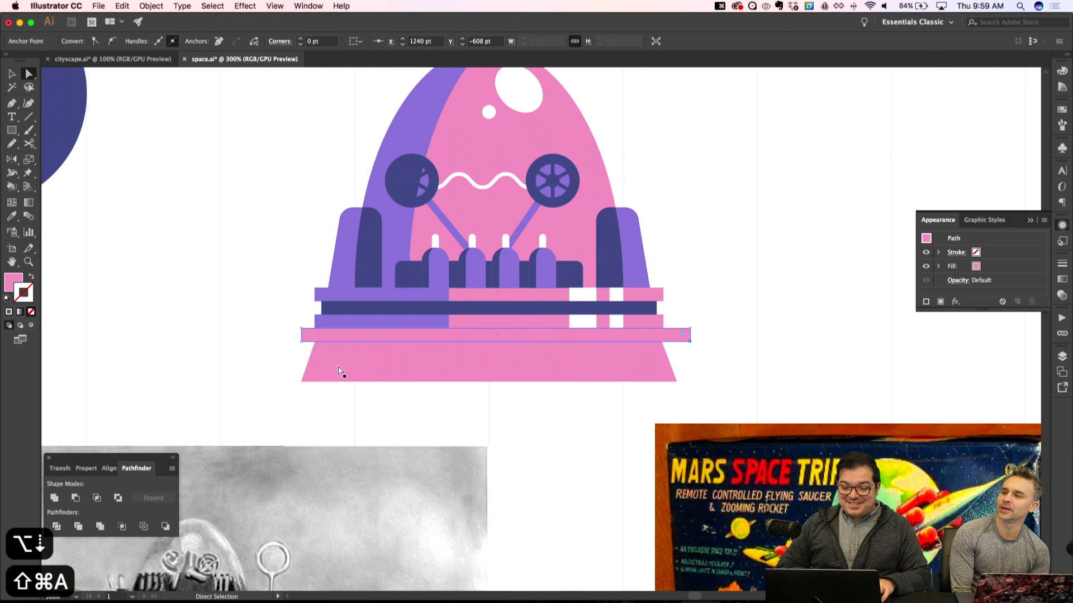
{"action": "left_click", "coordinate": [301, 343], "text": "shift"}
{"action": "key", "text": "shift+super+apostrophe"}
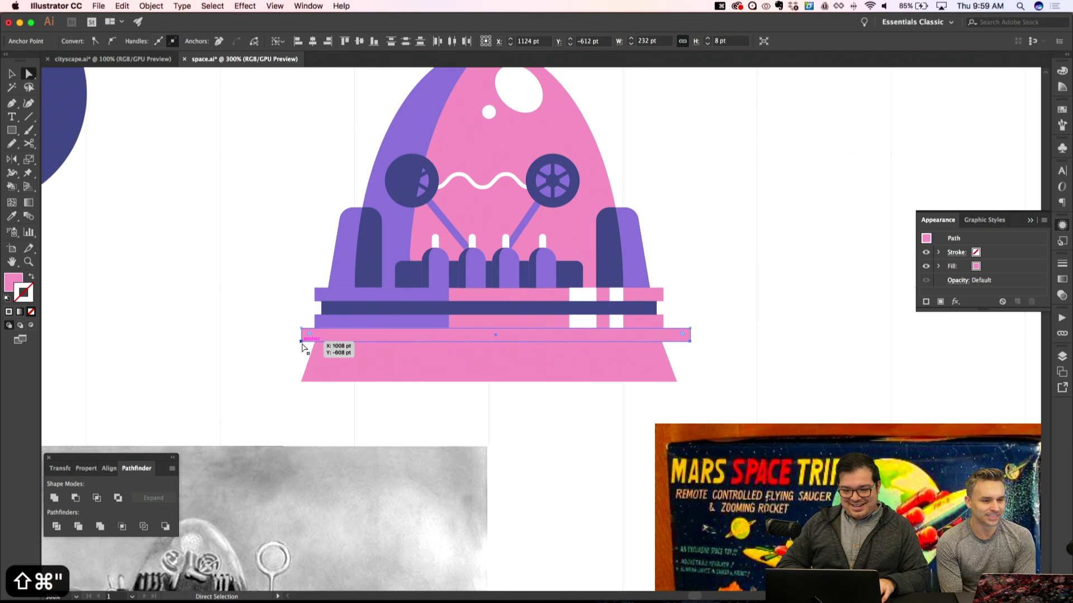
{"action": "left_click_drag", "start_coordinate": [301, 347], "coordinate": [302, 348]}
{"action": "key", "text": "shift+super+a"}
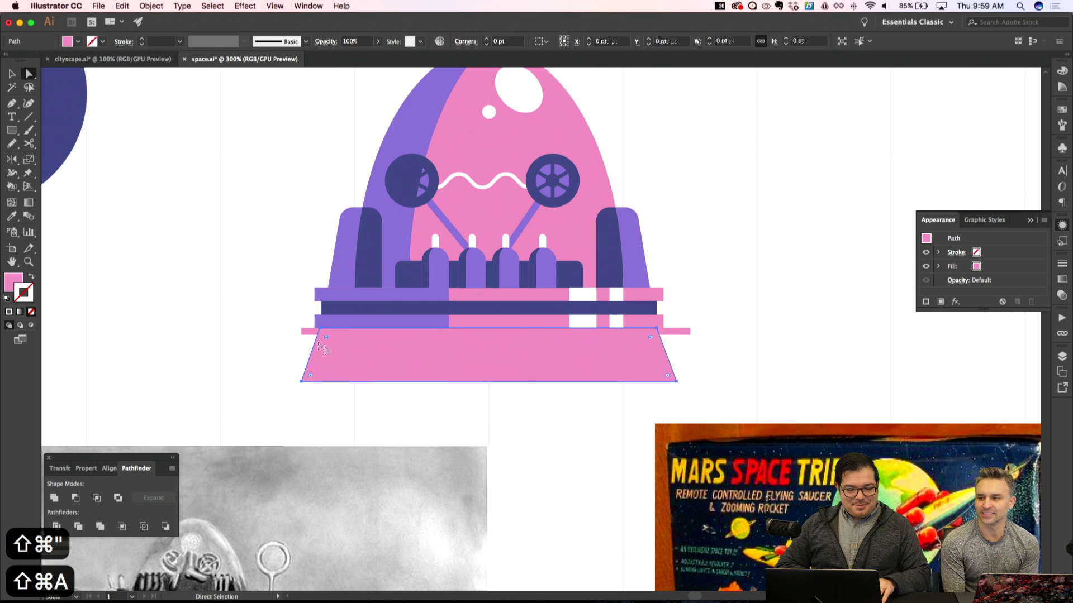
Intersect the thin strip with the trapezoid's copy and recolour the result with the dome's purple
{"action": "left_click", "coordinate": [304, 333]}
{"action": "left_click", "coordinate": [97, 498]}
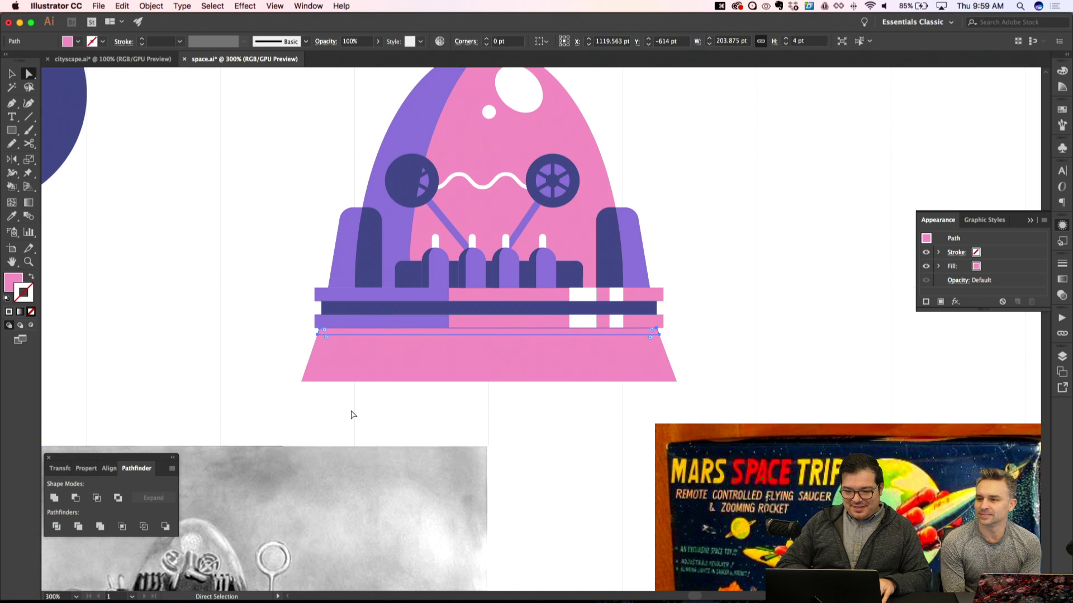
{"action": "key", "text": "i"}
{"action": "left_click", "coordinate": [402, 210]}
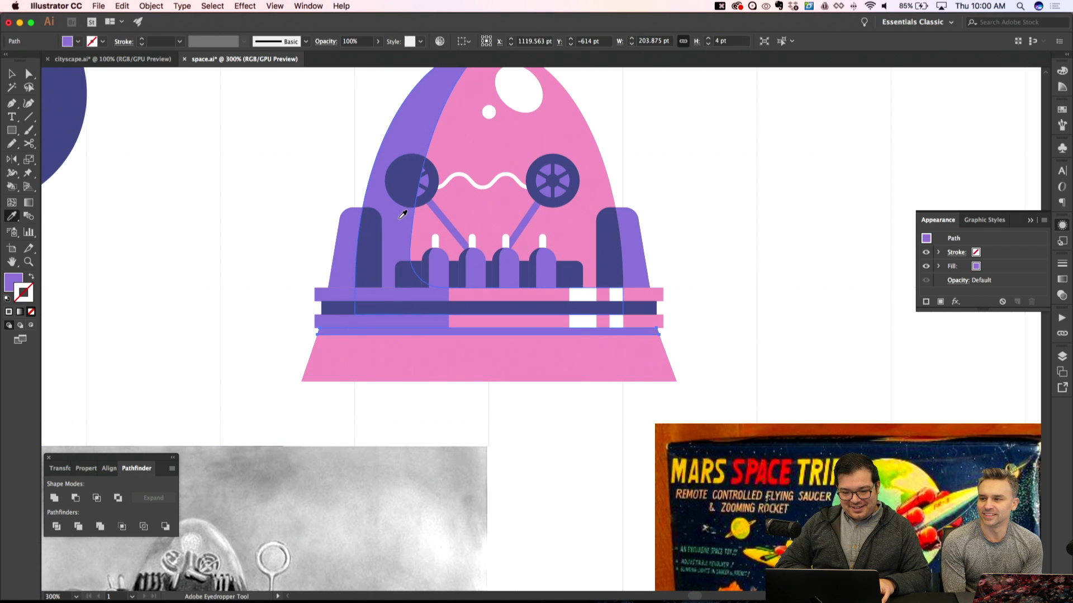
{"action": "key", "text": "shift+super+a"}
{"action": "key", "text": "super+minus"}
{"action": "key", "text": "super+minus"}
{"action": "key", "text": "super+apostrophe"}
{"action": "key", "text": "super+apostrophe"}
{"action": "key", "text": "super+equal"}
{"action": "key", "text": "super+equal"}
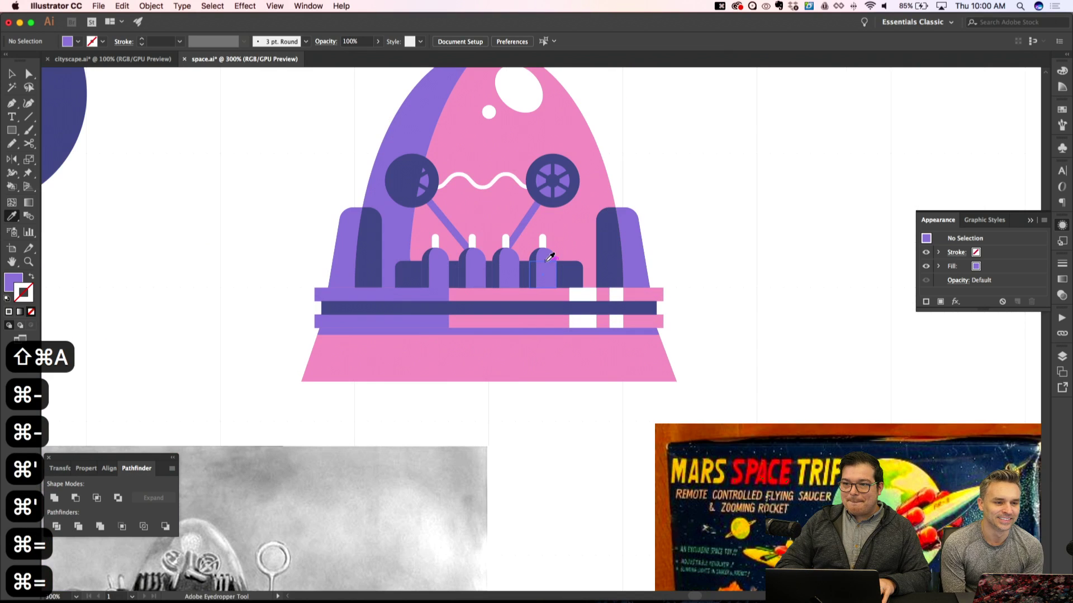
Draw a purple shadow shape with the Pen tool over the trapezoid's left part, extending 64 pt along its base
{"action": "key", "text": "p"}
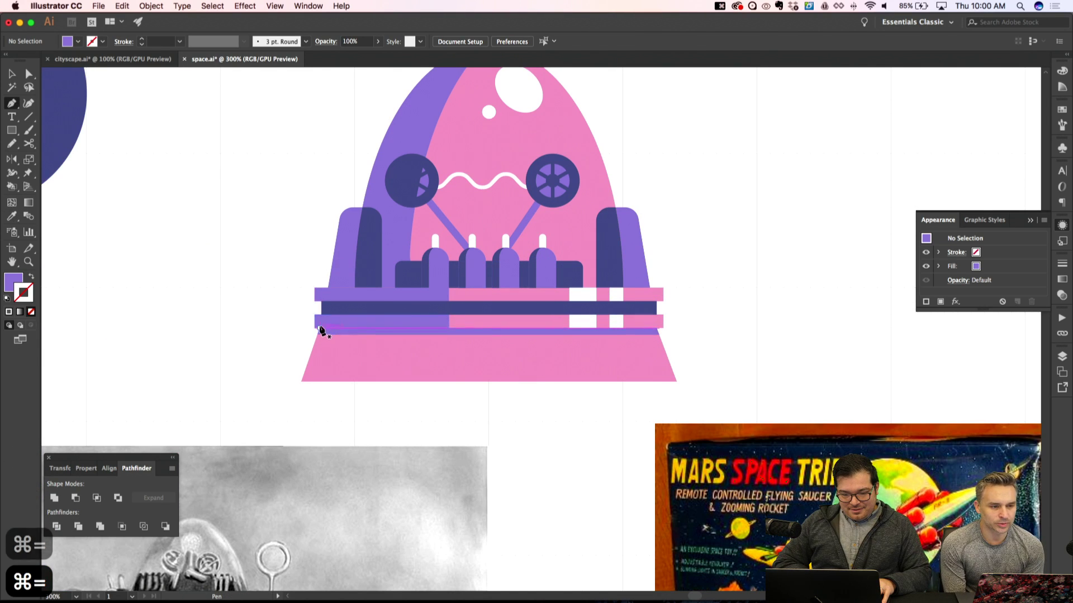
{"action": "left_click", "coordinate": [320, 329]}
{"action": "left_click", "coordinate": [301, 382]}
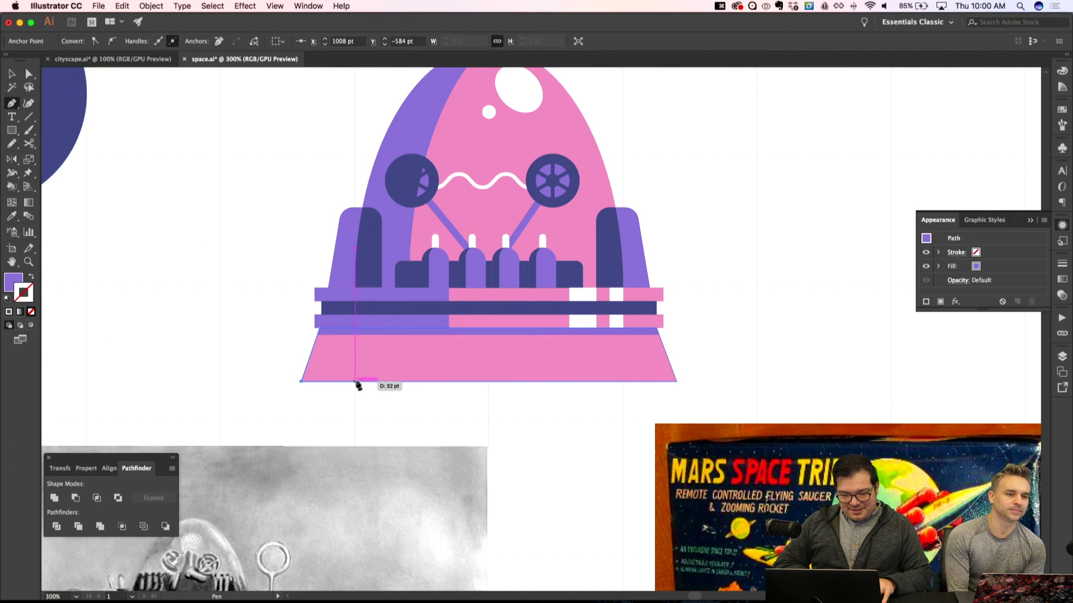
{"action": "key", "text": "super+shift+apostrophe"}
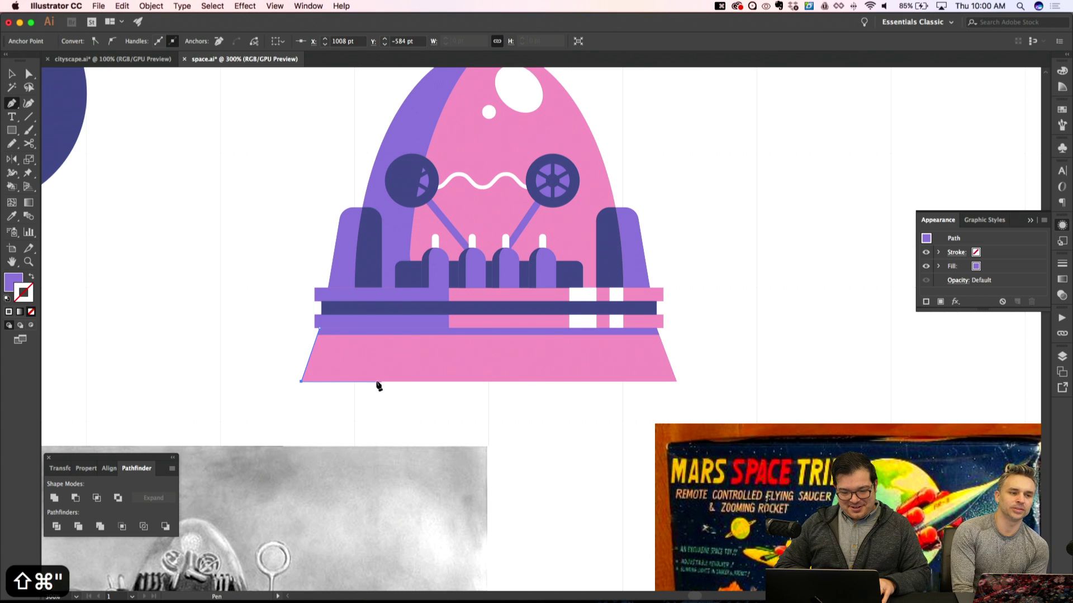
{"action": "left_click", "coordinate": [382, 382]}
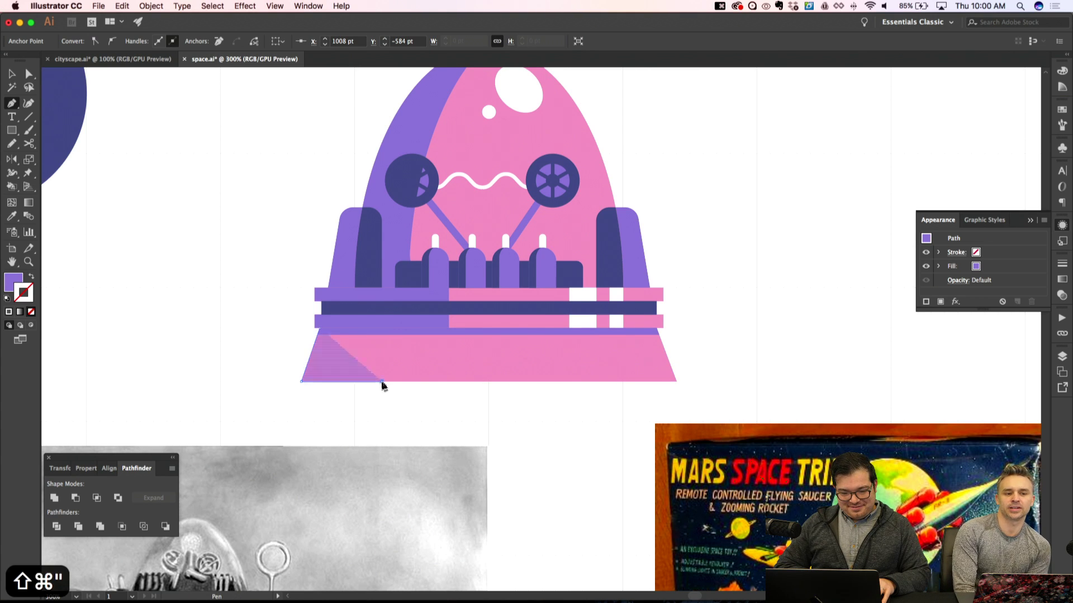
{"action": "left_click", "coordinate": [383, 329]}
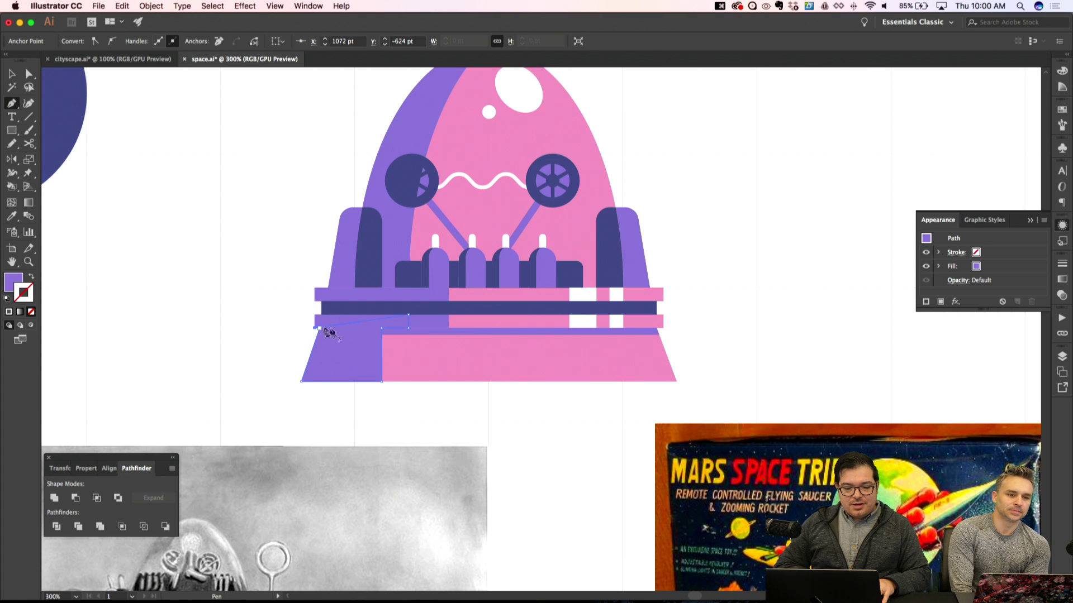
Round the shadow shape's inner corner below the purple strip to 16 pt
{"action": "key", "text": "a"}
{"action": "left_click", "coordinate": [383, 330]}
{"action": "left_click", "coordinate": [411, 332], "text": "shift"}
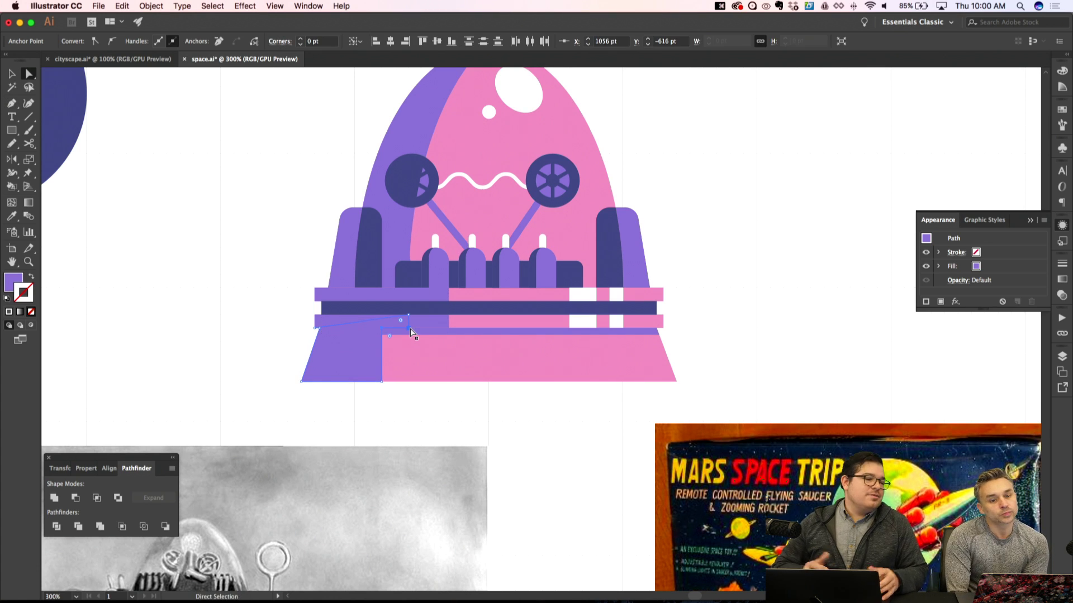
{"action": "key", "text": "shift+super+slash"}
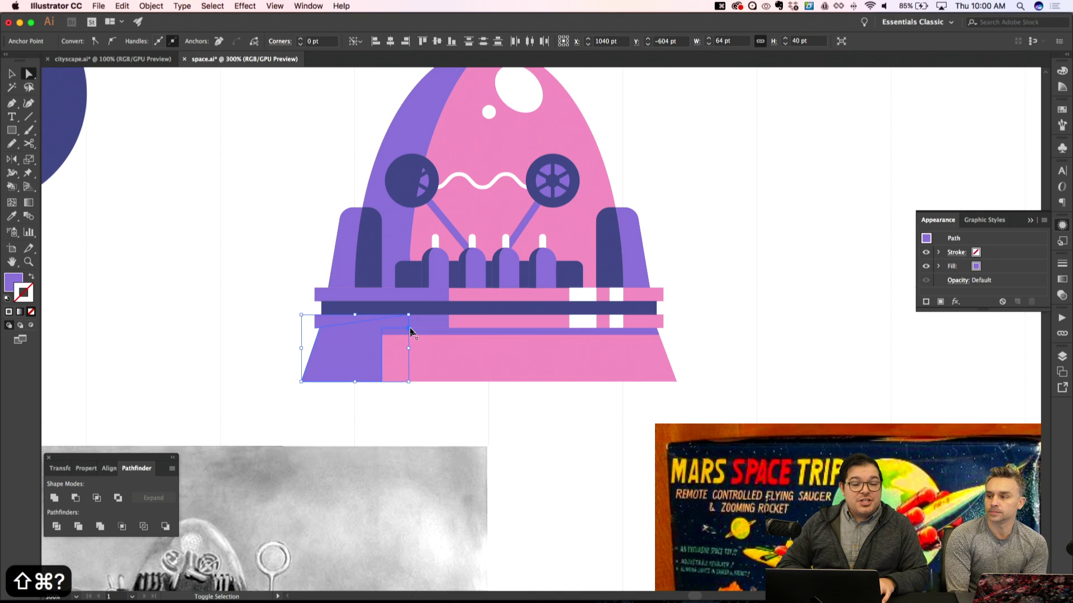
{"action": "key", "text": "shift+super+slash"}
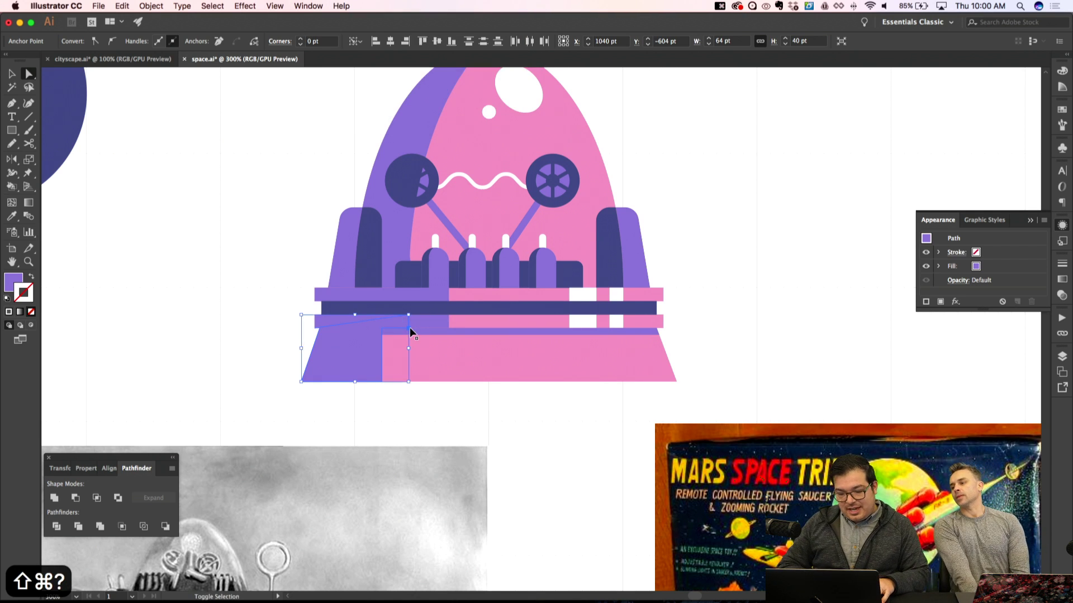
{"action": "key", "text": "shift+super+apostrophe"}
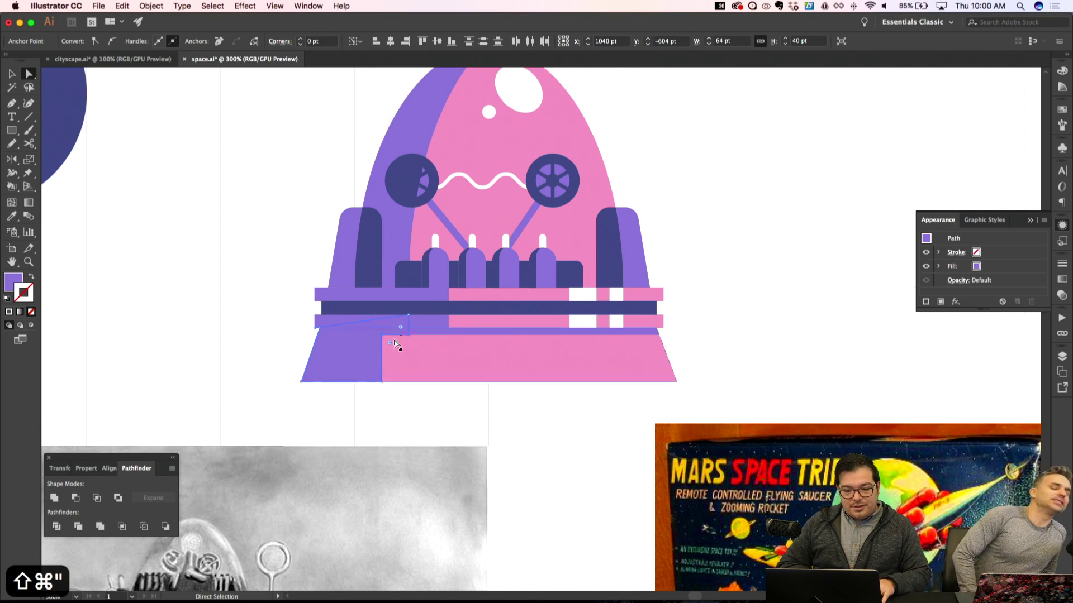
{"action": "left_click", "coordinate": [383, 336]}
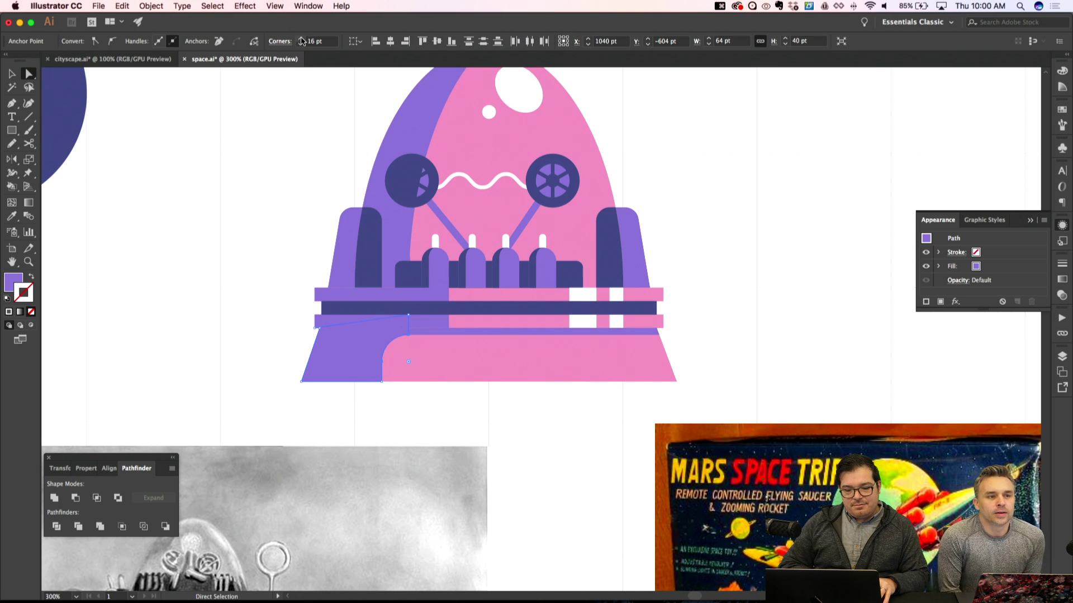
{"action": "key", "text": "super+shift+a"}
{"action": "key", "text": "super+minus"}
{"action": "key", "text": "super+minus"}
{"action": "key", "text": "super+apostrophe"}
{"action": "key", "text": "super+equal"}
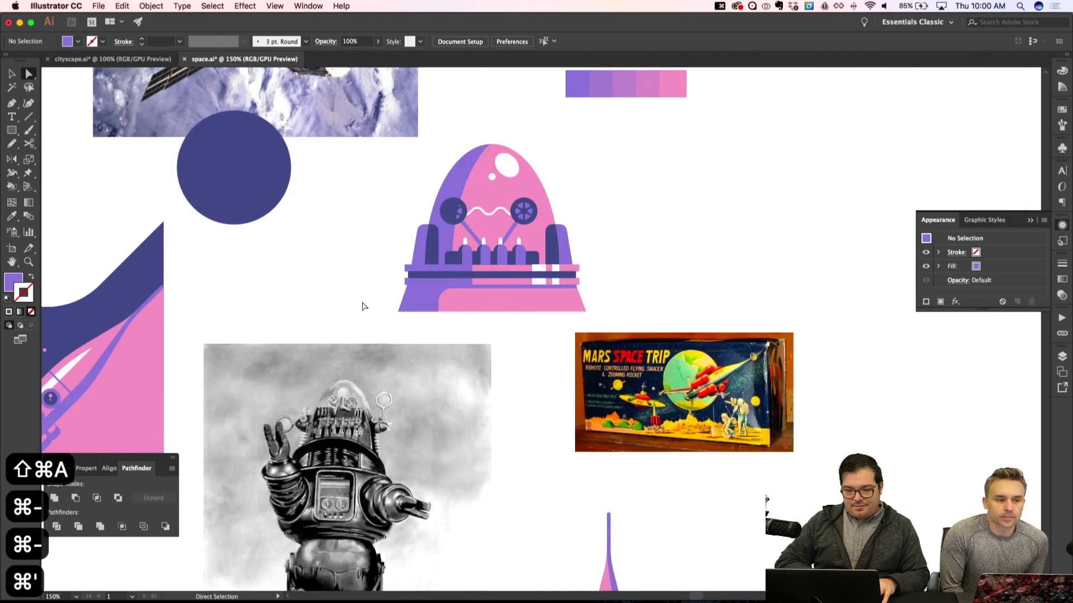
Draw a purple rectangle on the trapezoid's bottom edge and extend its left side to make it 112 by 16 pt
{"action": "key", "text": "super+equal"}
{"action": "key", "text": "super+shift+apostrophe"}
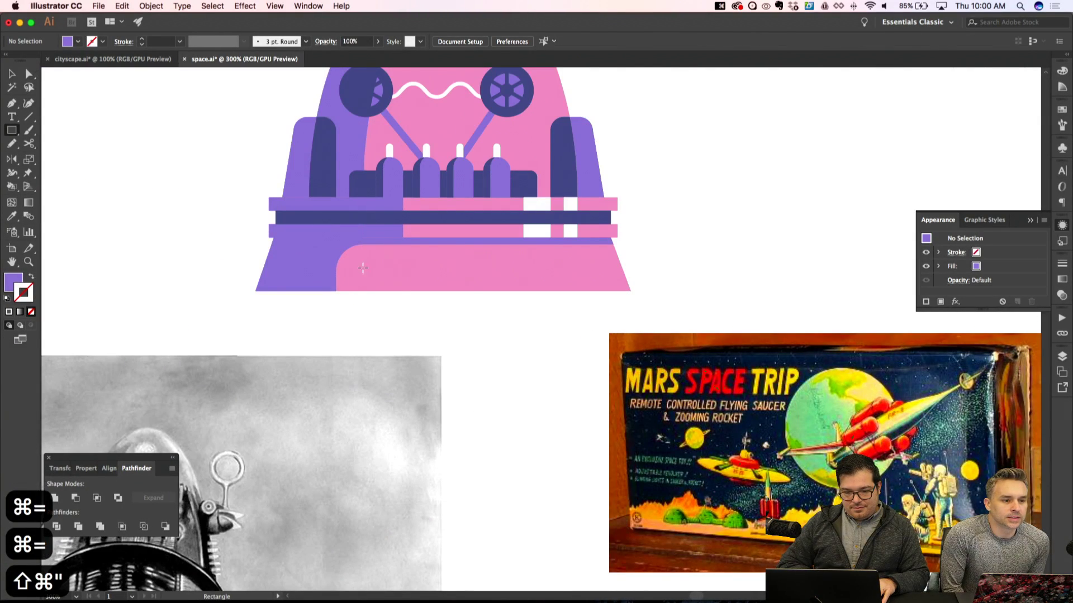
{"action": "left_click_drag", "start_coordinate": [364, 265], "coordinate": [538, 291]}
{"action": "key", "text": "super+apostrophe"}
{"action": "key", "text": "v"}
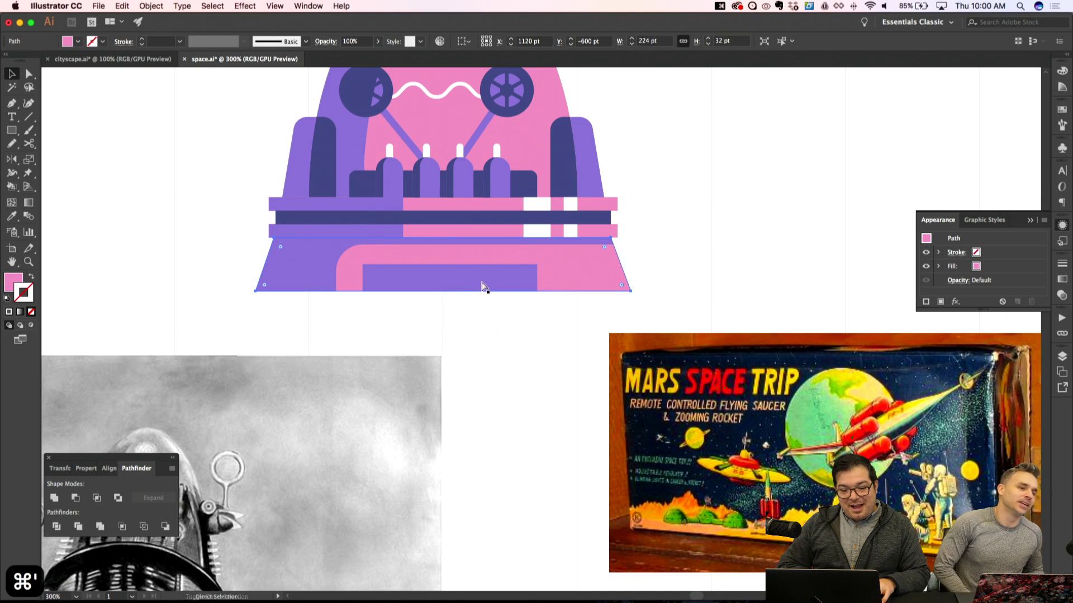
{"action": "key", "text": "super+a"}
{"action": "key", "text": "super+shift+a"}
{"action": "left_click_drag", "start_coordinate": [363, 278], "coordinate": [349, 278]}
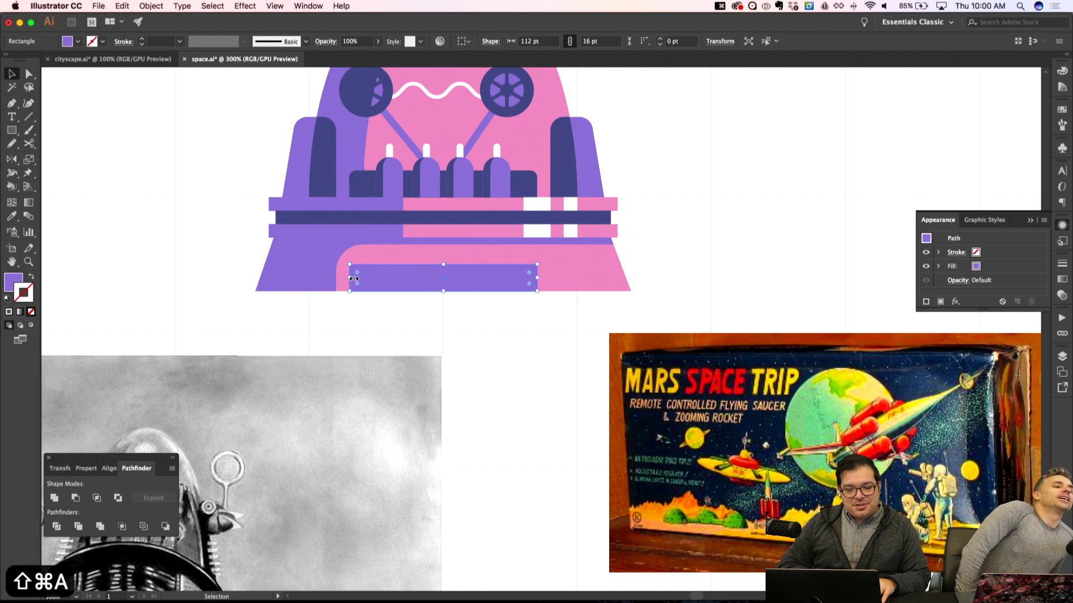
Round the two top corners of the purple rectangle to 11 pt
{"action": "key", "text": "super+shift+a"}
{"action": "key", "text": "a"}
{"action": "left_click", "coordinate": [349, 265]}
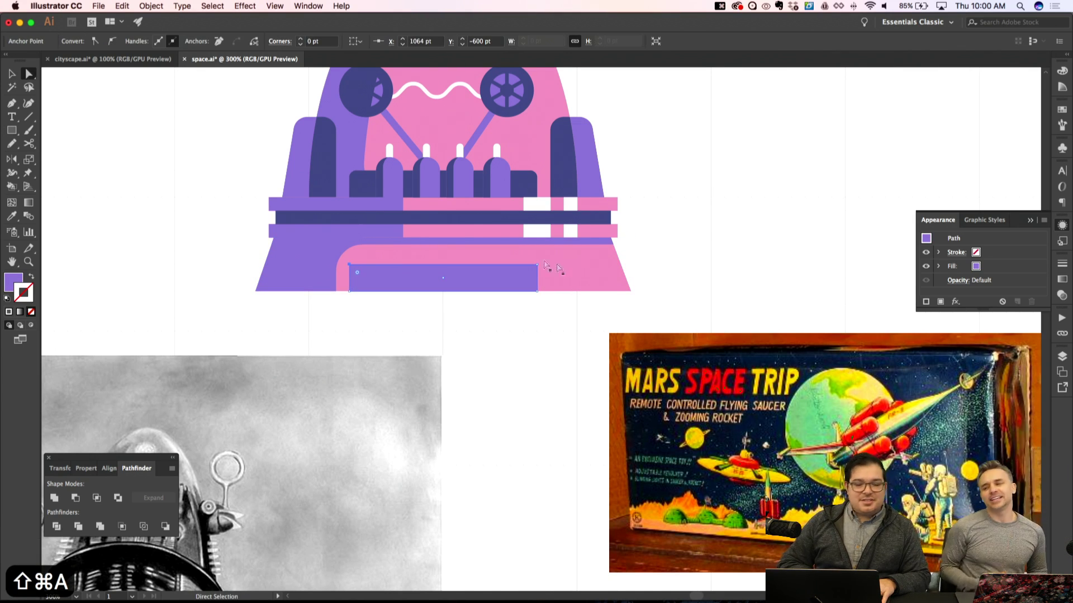
{"action": "left_click", "coordinate": [534, 278]}
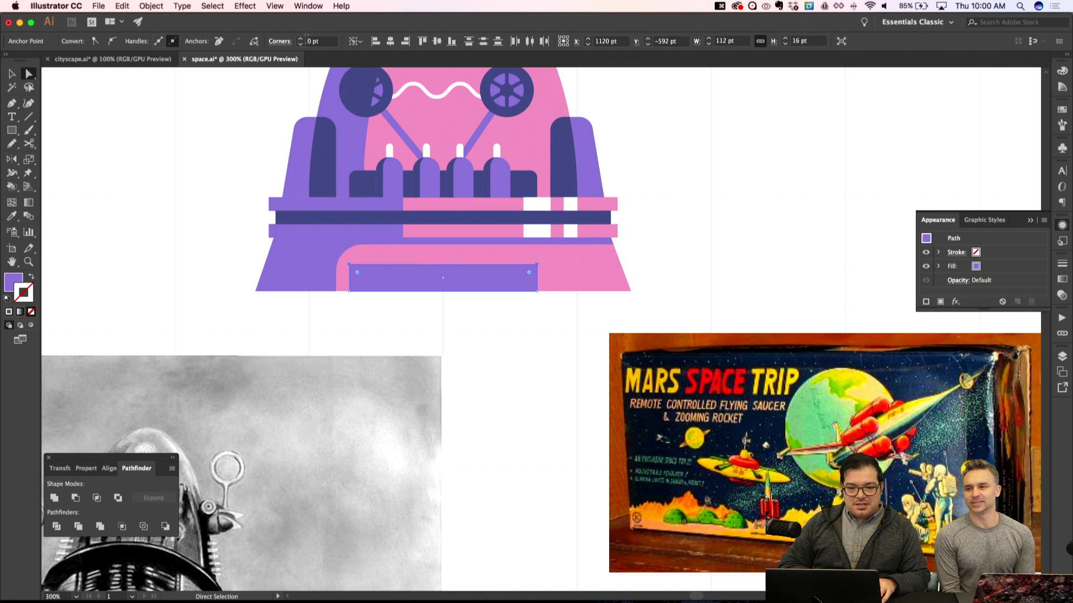
{"action": "left_click", "coordinate": [300, 40]}
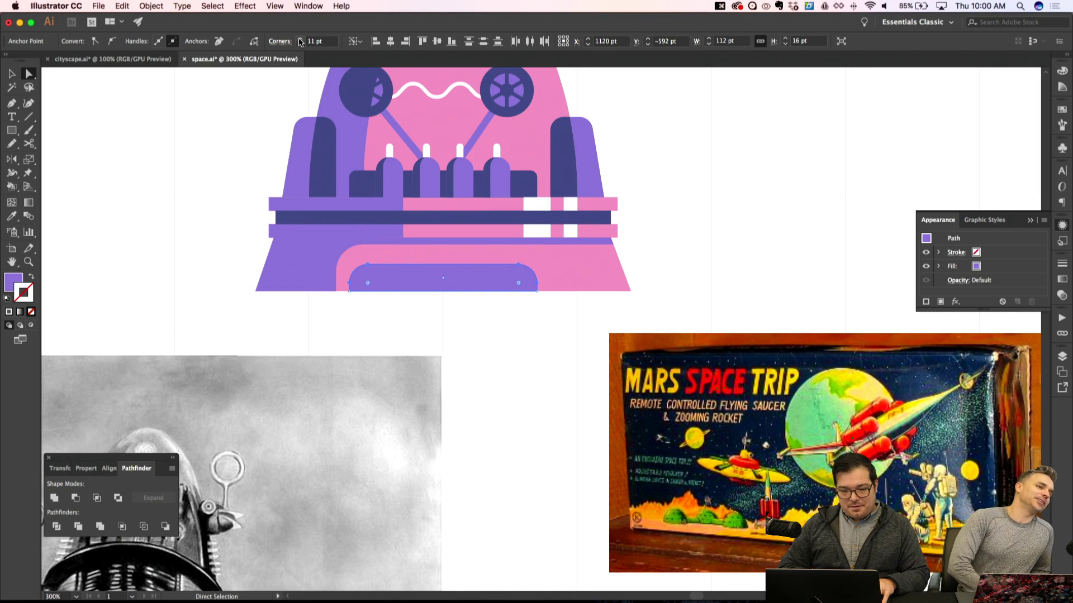
{"action": "key", "text": "shift+super+a"}
{"action": "key", "text": "super+minus"}
{"action": "key", "text": "super+minus"}
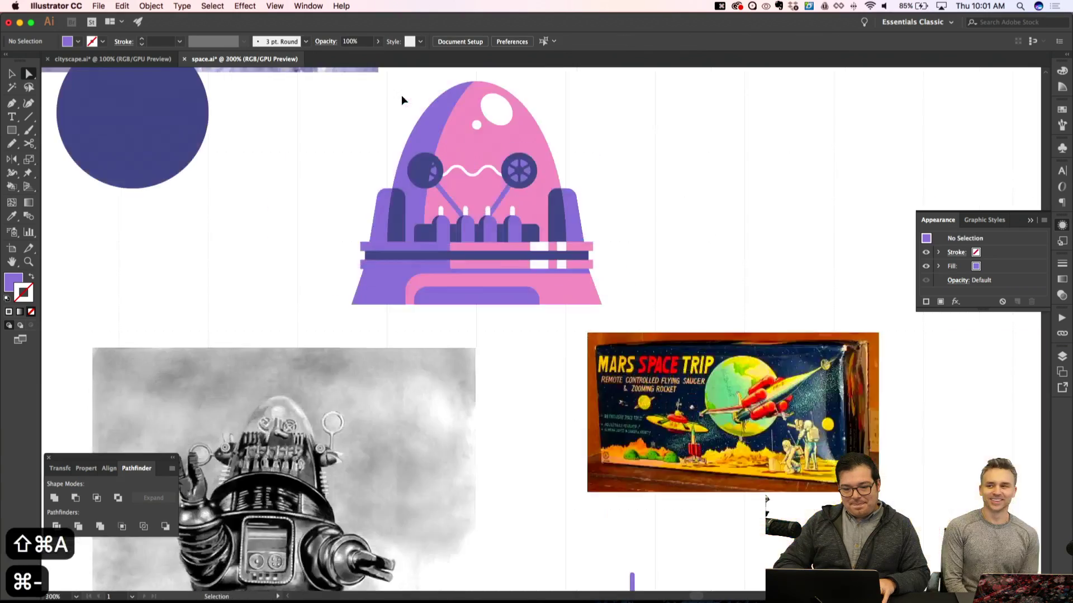
{"action": "key", "text": "super+apostrophe"}
{"action": "key", "text": "super+equal"}
{"action": "key", "text": "super+equal"}
Recolour the rounded panel at the trapezoid's base with the dark navy of the head's details
{"action": "left_click", "coordinate": [418, 280]}
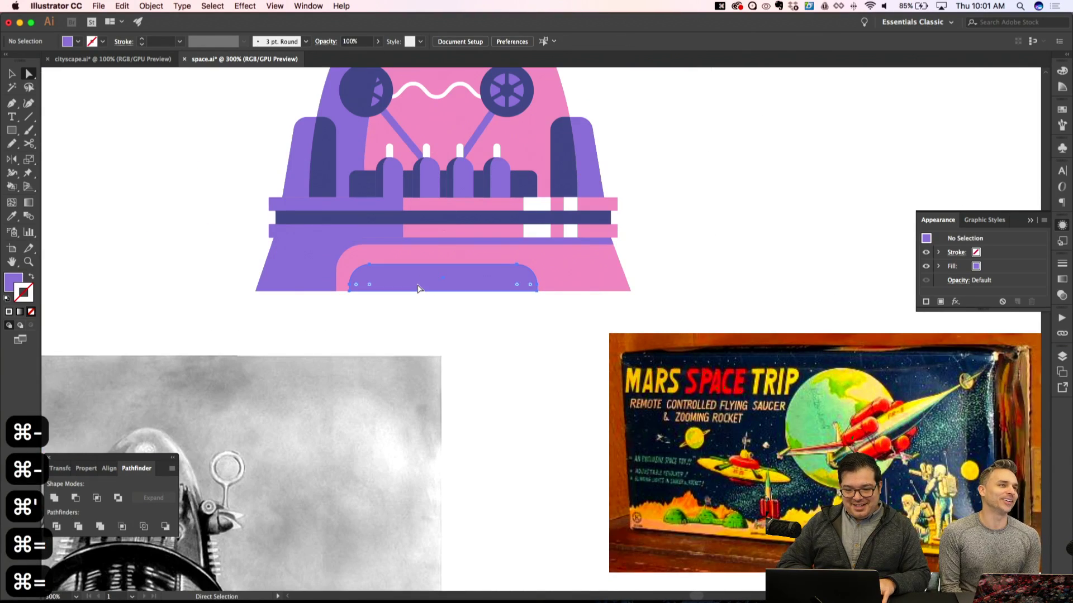
{"action": "key", "text": "i"}
{"action": "left_click", "coordinate": [364, 189]}
{"action": "key", "text": "shift+super+a"}
{"action": "key", "text": "super+minus"}
{"action": "key", "text": "super+minus"}
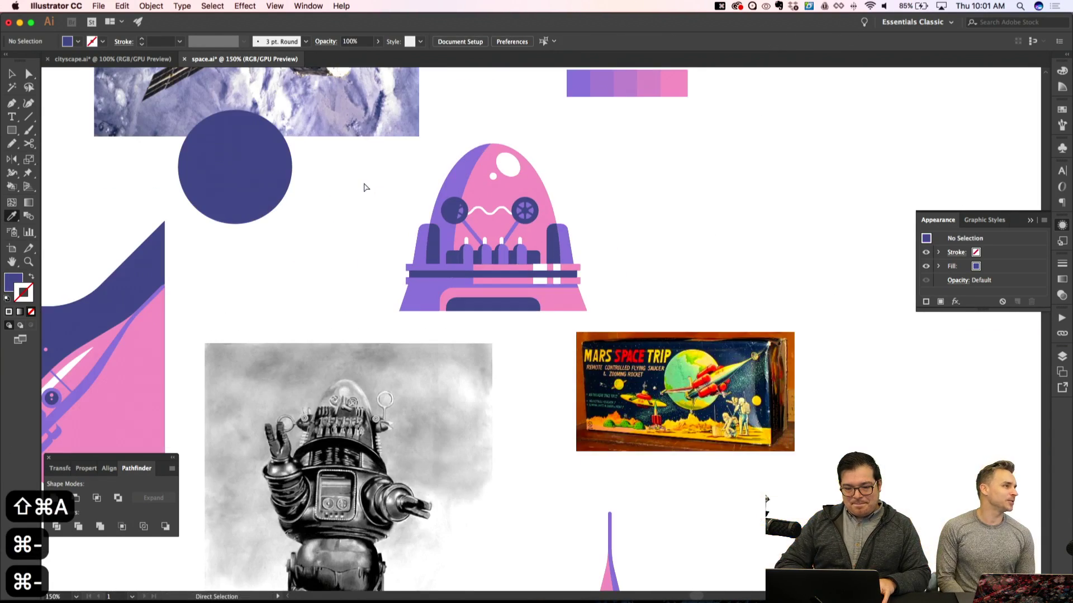
{"action": "key", "text": "super+apostrophe"}
{"action": "key", "text": "super+apostrophe"}
Draw an open three-sided outline, 80 by 8 pt, inside the navy panel with no fill and a 2 pt purple stroke
{"action": "key", "text": "super+equal"}
{"action": "key", "text": "super+equal"}
{"action": "scroll", "coordinate": [263, 223], "scroll_direction": "up", "scroll_amount": 3}
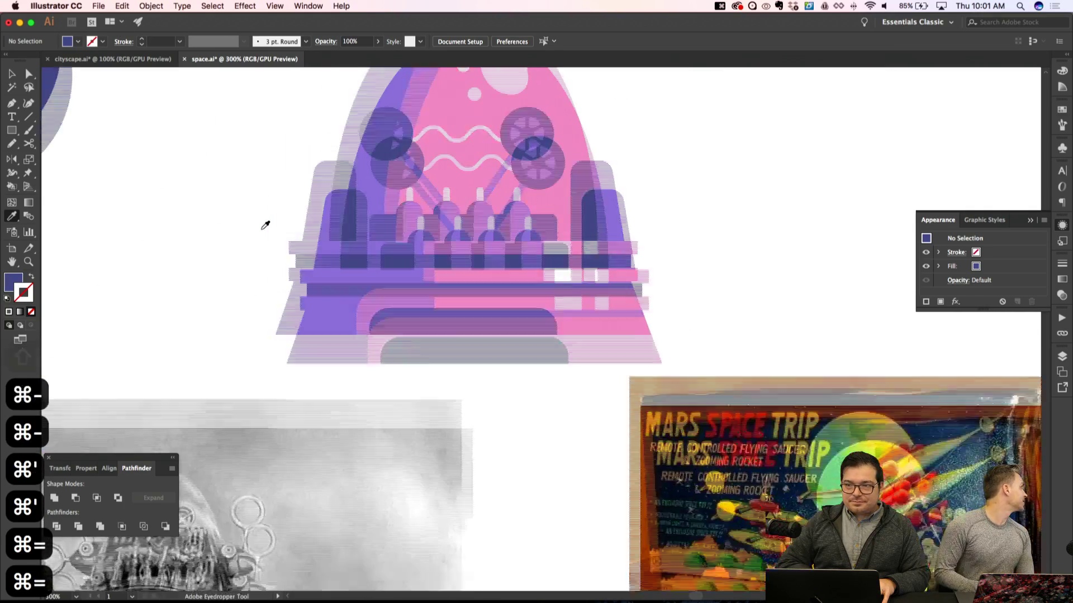
{"action": "key", "text": "p"}
{"action": "key", "text": "super+equal"}
{"action": "key", "text": "shift+super+apostrophe"}
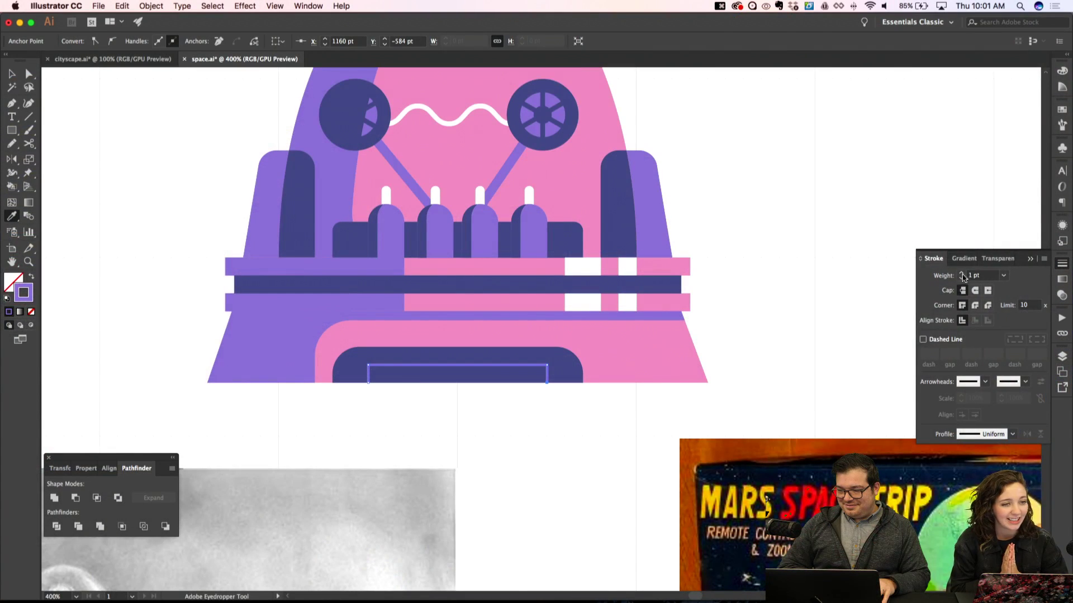
{"action": "left_click", "coordinate": [961, 273]}
{"action": "key", "text": "shift+super+a"}
{"action": "key", "text": "v"}
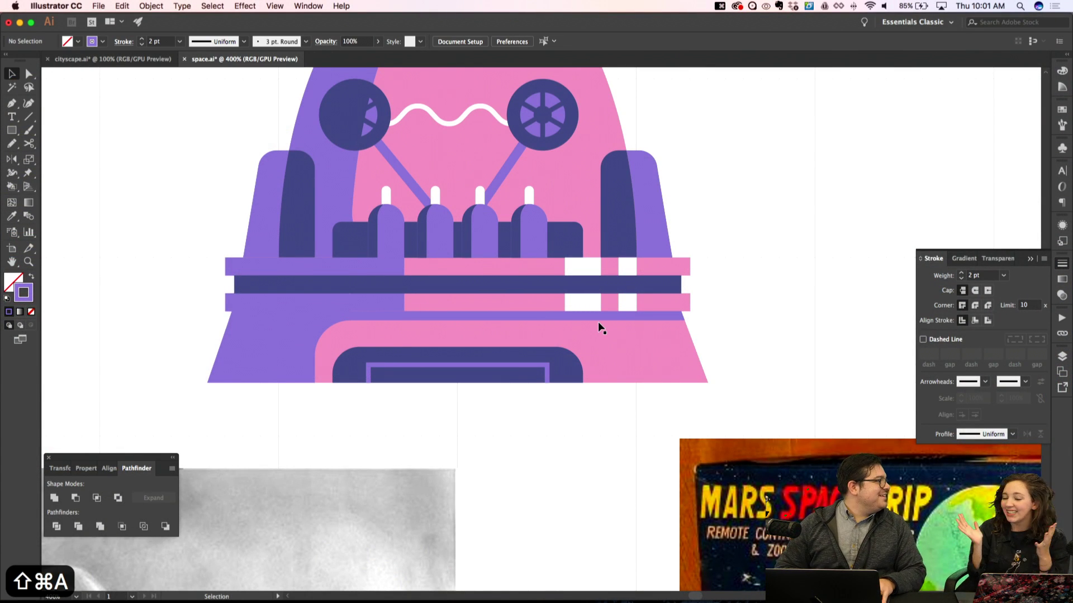
Round the two top corners of the purple outline inside the navy panel to 1 pt
{"action": "key", "text": "a"}
{"action": "left_click", "coordinate": [548, 366]}
{"action": "left_click", "coordinate": [371, 369]}
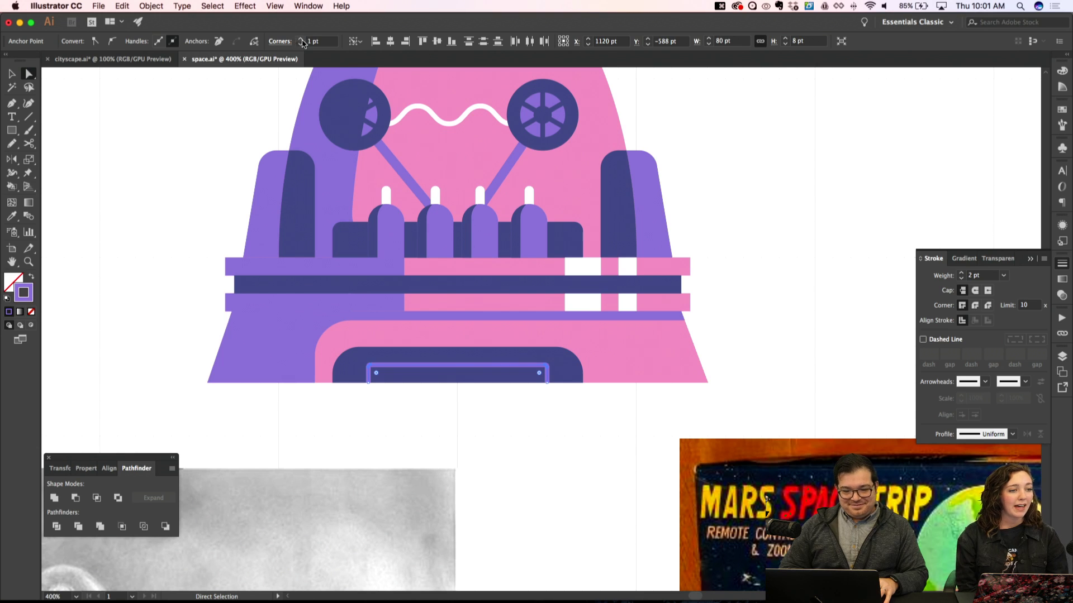
{"action": "key", "text": "super+shift+a"}
{"action": "key", "text": "super+minus"}
{"action": "key", "text": "super+minus"}
{"action": "key", "text": "super+apostrophe"}
{"action": "key", "text": "super+apostrophe"}
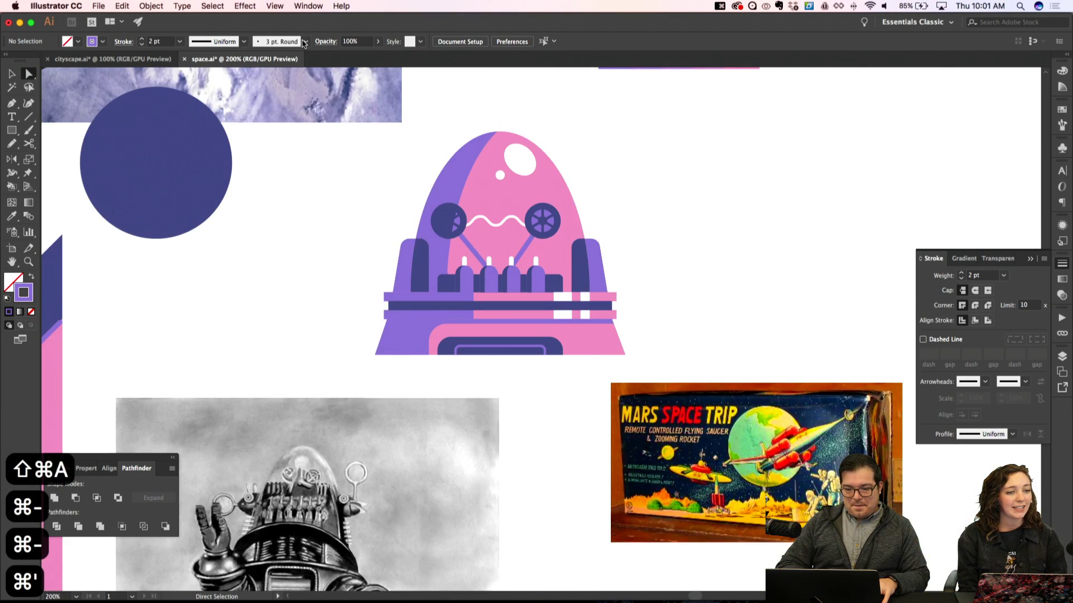
{"action": "key", "text": "v"}
{"action": "scroll", "coordinate": [374, 210], "scroll_direction": "up", "scroll_amount": 3}
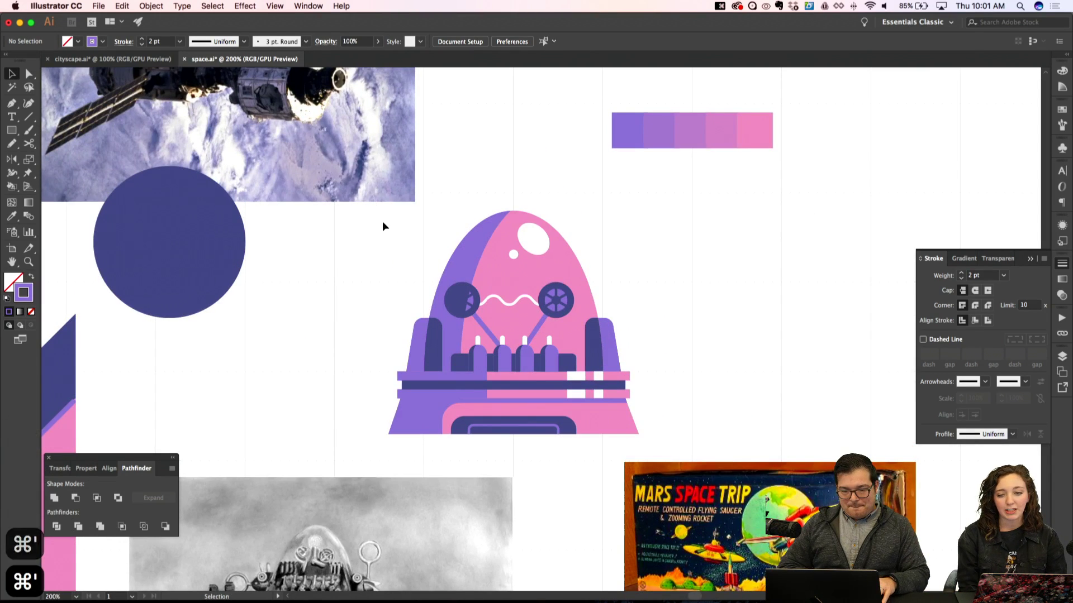
Group all the robot's parts and place a copy of the group over the upper edge of the scene illustration
{"action": "left_click", "coordinate": [653, 447]}
{"action": "key", "text": "super+g"}
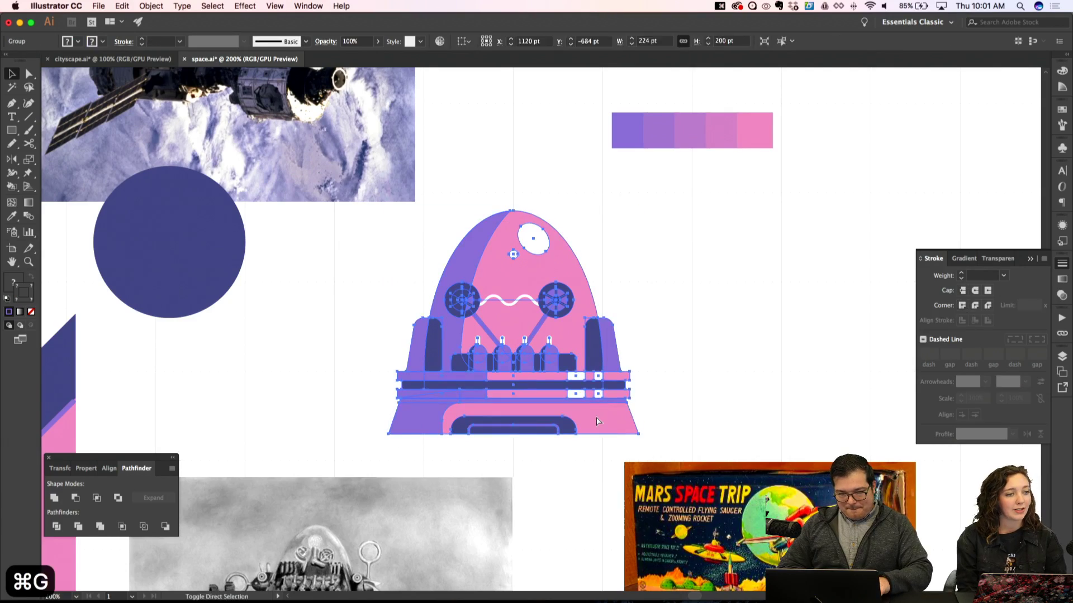
{"action": "key", "text": "super+shift+a"}
{"action": "scroll", "coordinate": [596, 424], "scroll_direction": "down", "scroll_amount": 2}
{"action": "scroll", "coordinate": [596, 423], "scroll_direction": "left", "scroll_amount": 3}
{"action": "left_click_drag", "start_coordinate": [551, 367], "coordinate": [306, 373]}
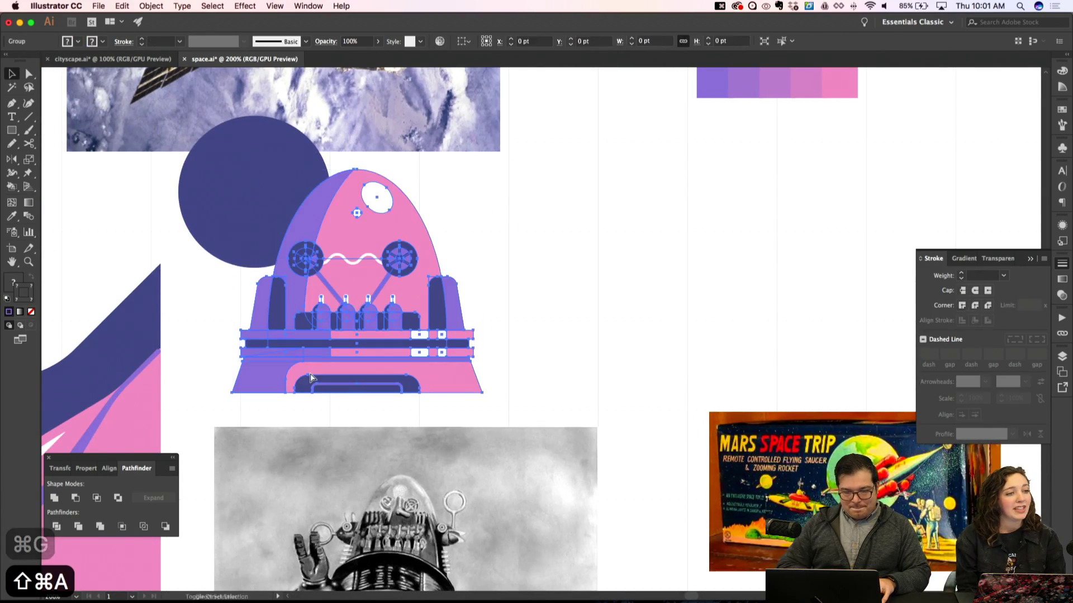
{"action": "key", "text": "super+minus"}
{"action": "key", "text": "super+z"}
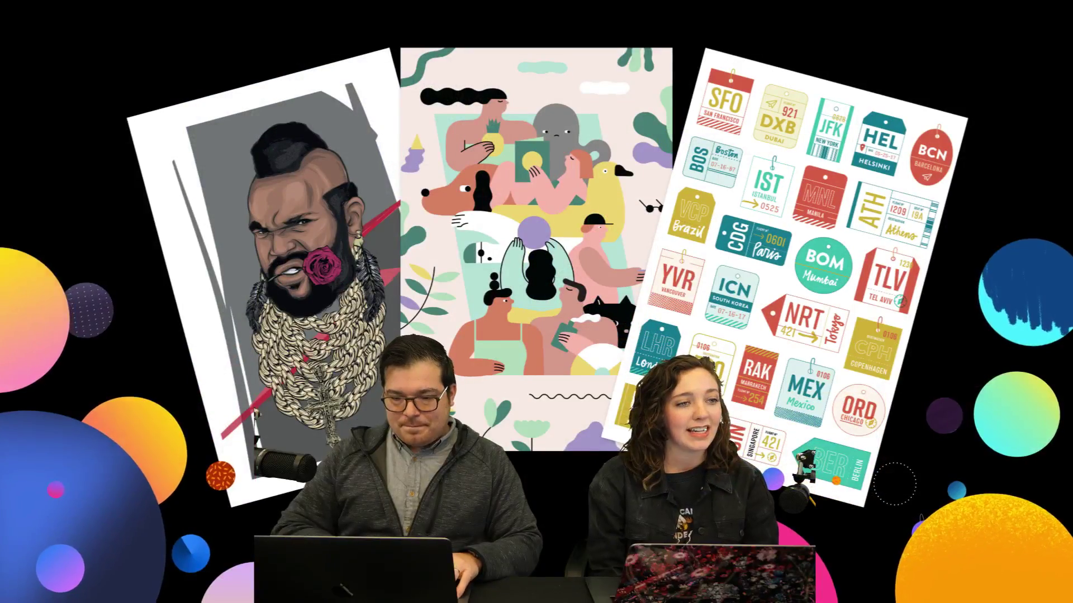
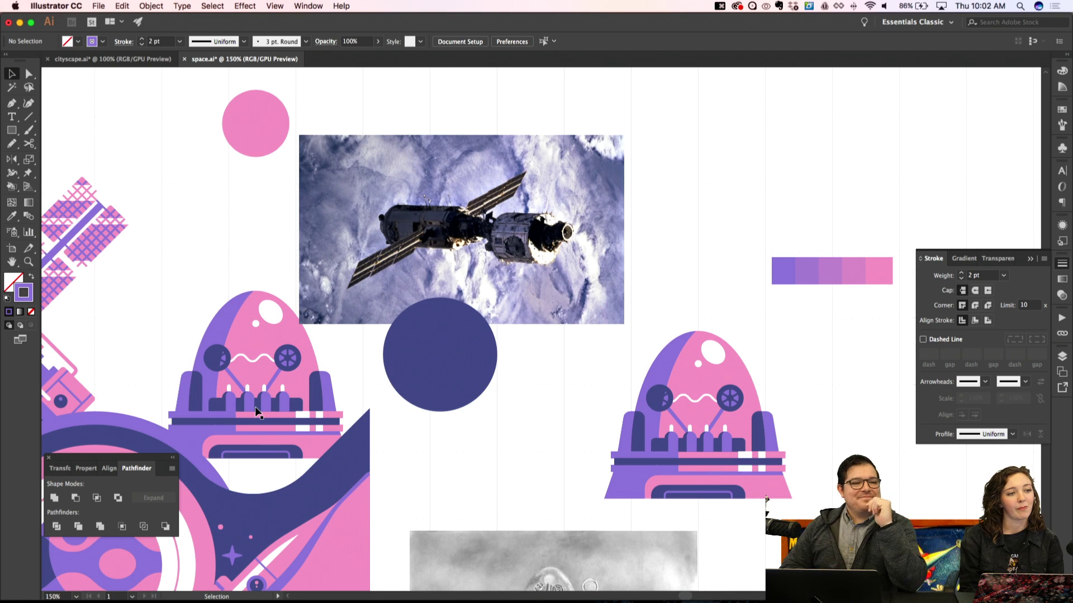
Shift the robot copy in the scene about 8 pt to the right
{"action": "left_click", "coordinate": [270, 394]}
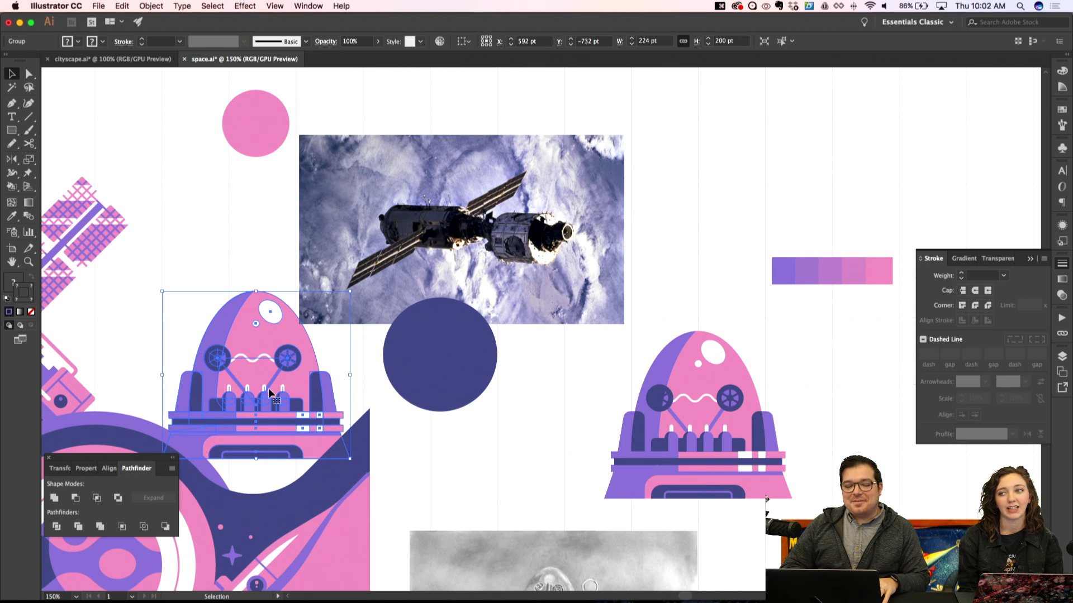
{"action": "key", "text": "shift+super+apostrophe"}
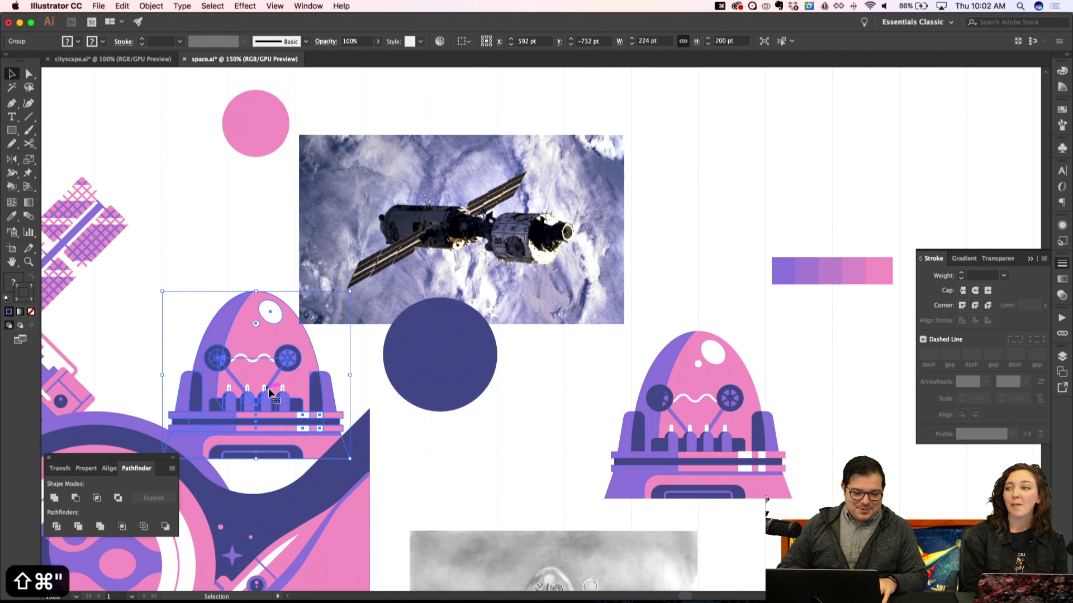
{"action": "left_click_drag", "start_coordinate": [269, 389], "coordinate": [267, 387]}
{"action": "key", "text": "shift+super+a"}
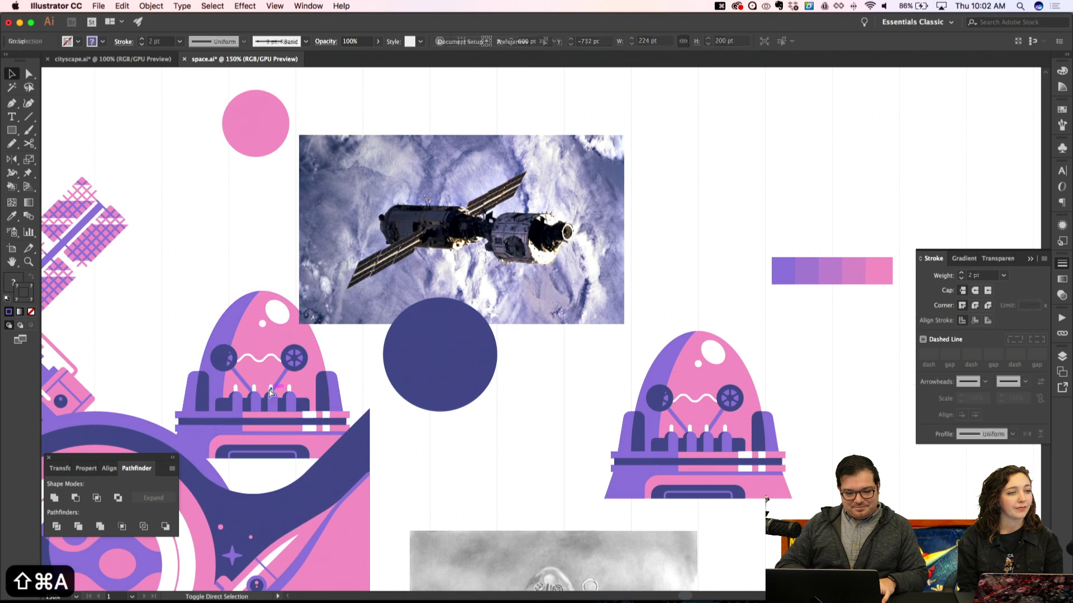
Enter the robot copy's group and lower the bottom inner corner anchor of the purple shadow shape on the base
{"action": "key", "text": "super+minus"}
{"action": "key", "text": "super+minus"}
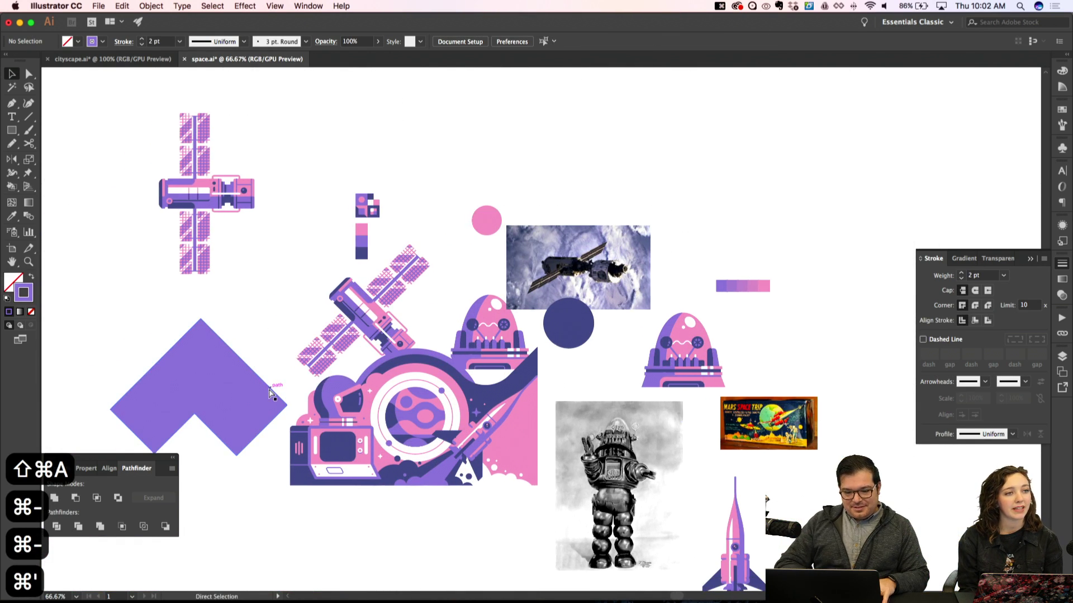
{"action": "key", "text": "super+apostrophe"}
{"action": "key", "text": "super+equal"}
{"action": "key", "text": "super+equal"}
{"action": "key", "text": "super+equal"}
{"action": "key", "text": "a"}
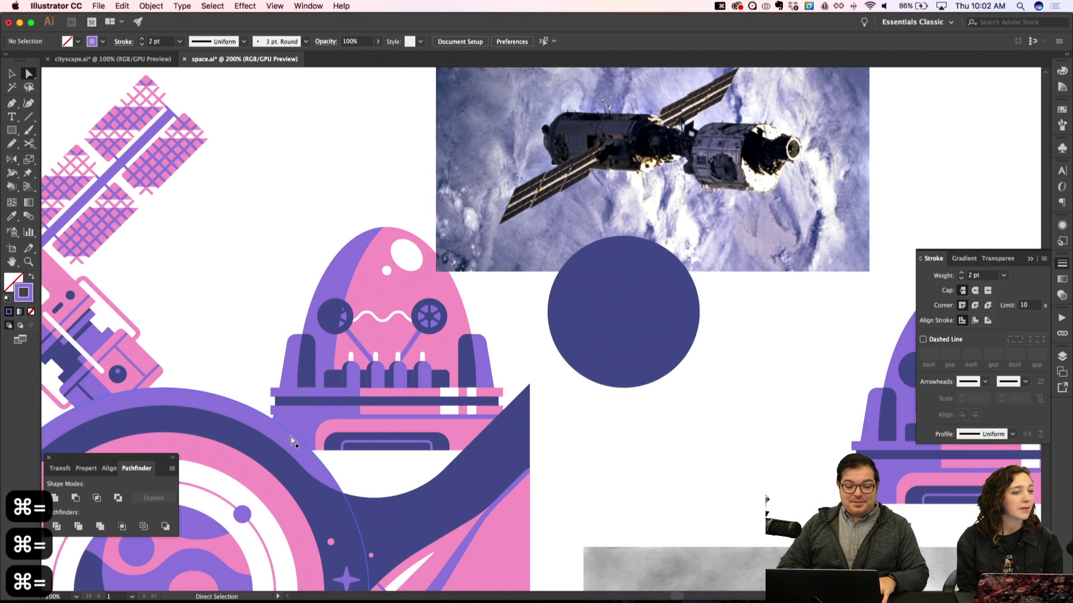
{"action": "double_click", "coordinate": [315, 439]}
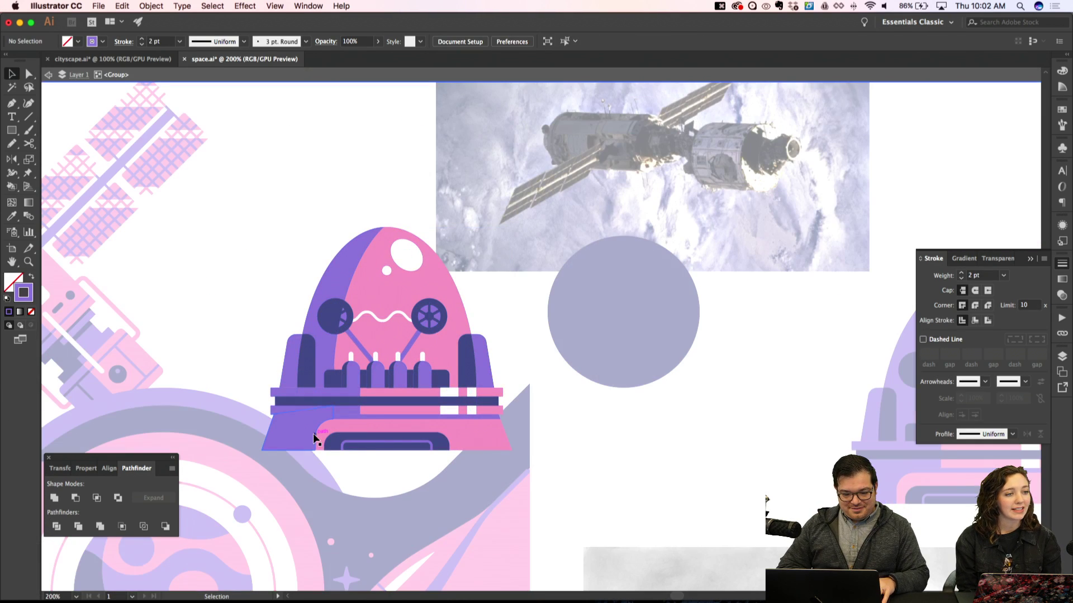
{"action": "left_click", "coordinate": [316, 457]}
{"action": "key", "text": "shift+super+apostrophe"}
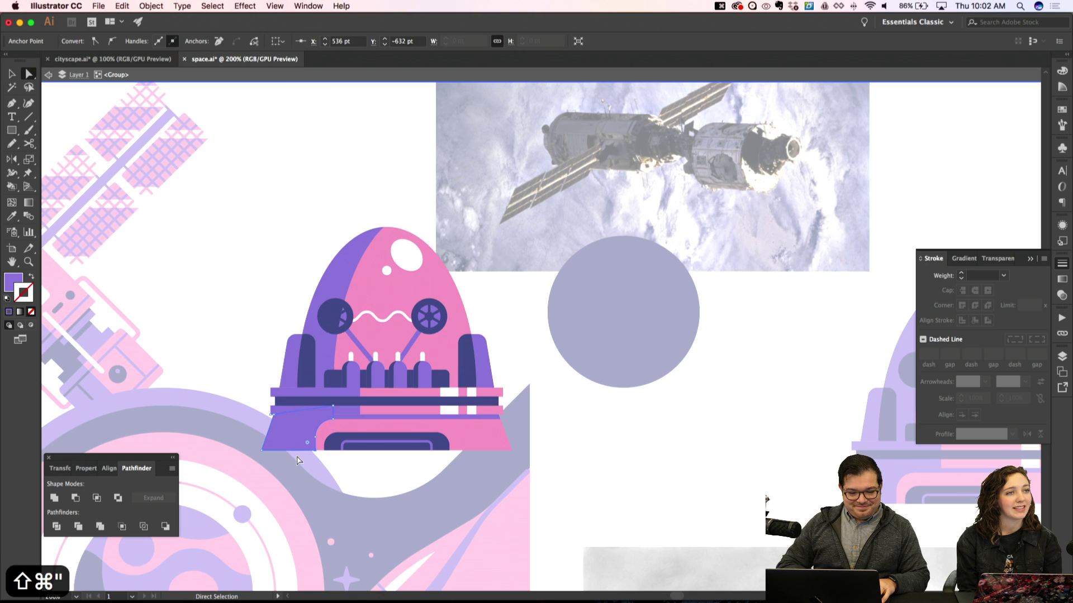
Draw a 176 by 48 pt rectangle directly below the pink base panel, send it to the back and fill it with the panel's pink
{"action": "key", "text": "m"}
{"action": "key", "text": "shift+super+a"}
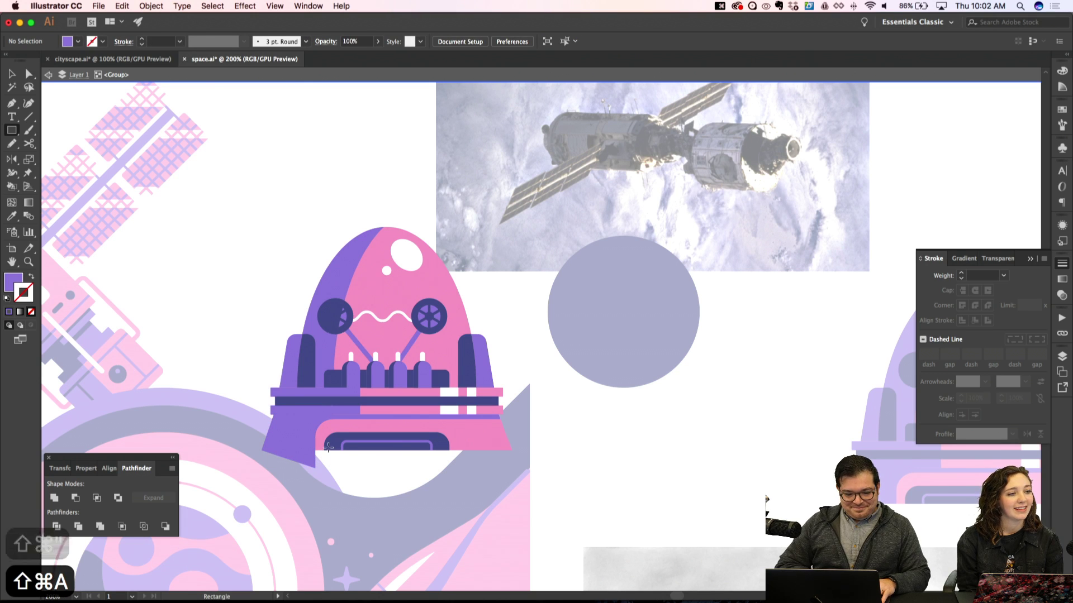
{"action": "left_click_drag", "start_coordinate": [429, 465], "coordinate": [510, 468]}
{"action": "left_click_drag", "start_coordinate": [416, 468], "coordinate": [413, 505]}
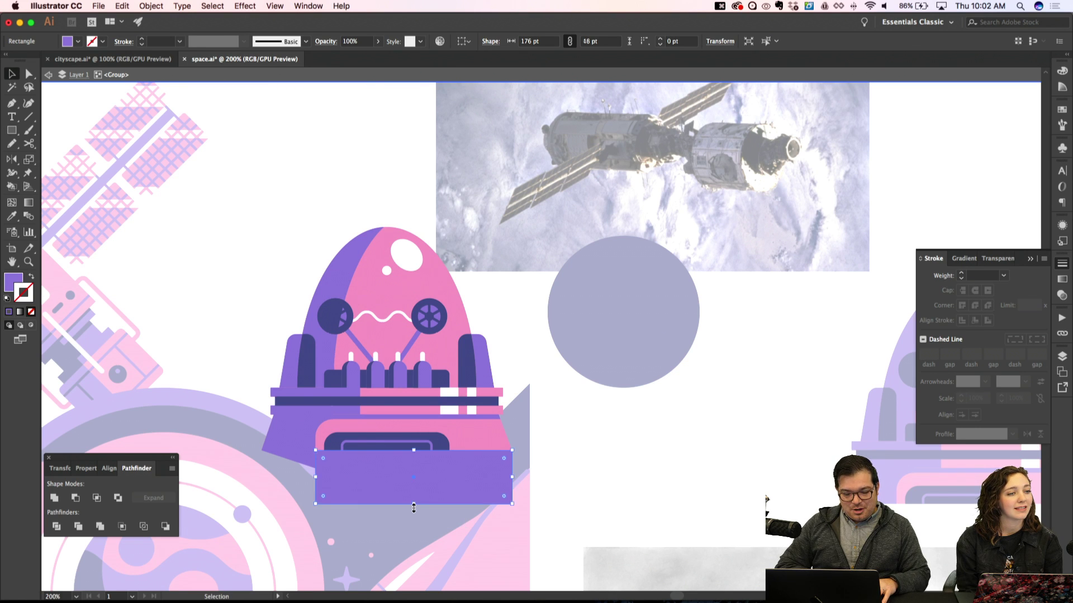
{"action": "key", "text": "shift+super+bracketleft"}
{"action": "key", "text": "i"}
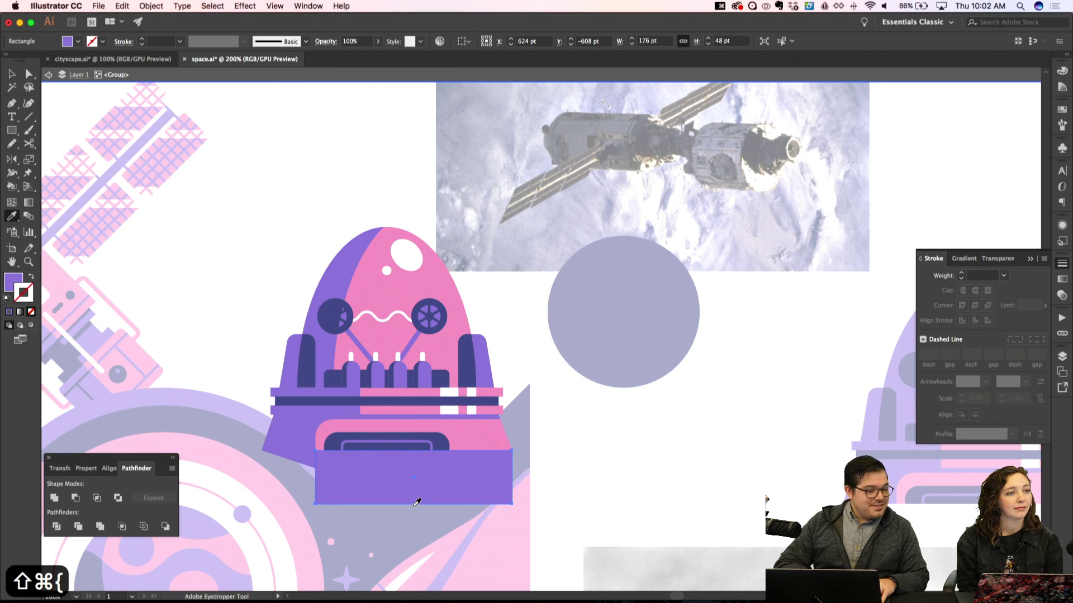
{"action": "left_click", "coordinate": [474, 434]}
{"action": "key", "text": "shift+super+a"}
Draw a 112 by 48 pt rectangle directly below the rounded navy panel and fill it with the same dark navy
{"action": "scroll", "coordinate": [447, 446], "scroll_direction": "left", "scroll_amount": 5}
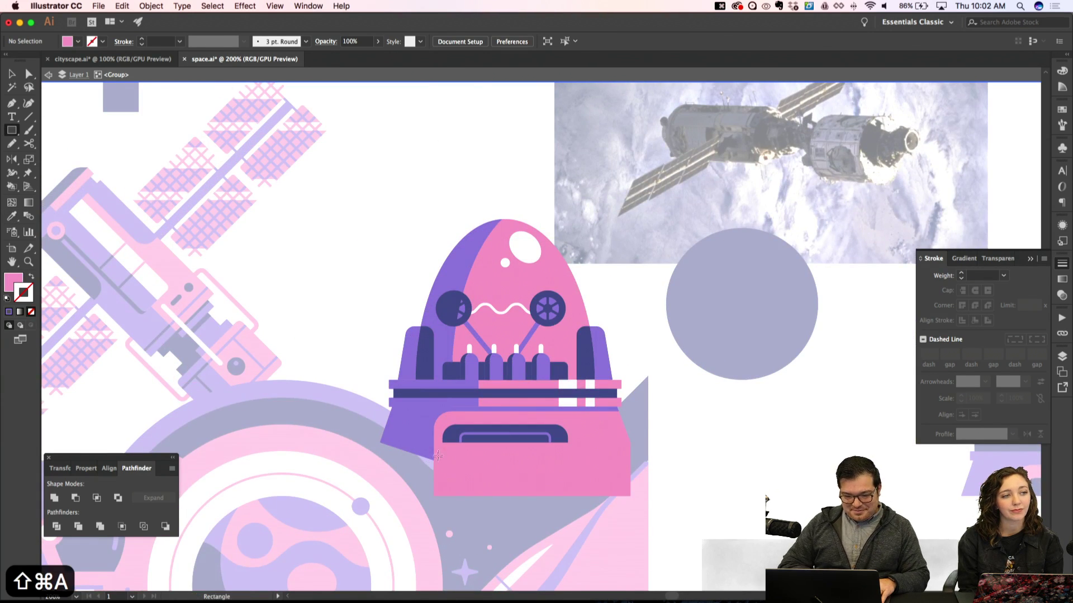
{"action": "left_click_drag", "start_coordinate": [441, 444], "coordinate": [567, 496]}
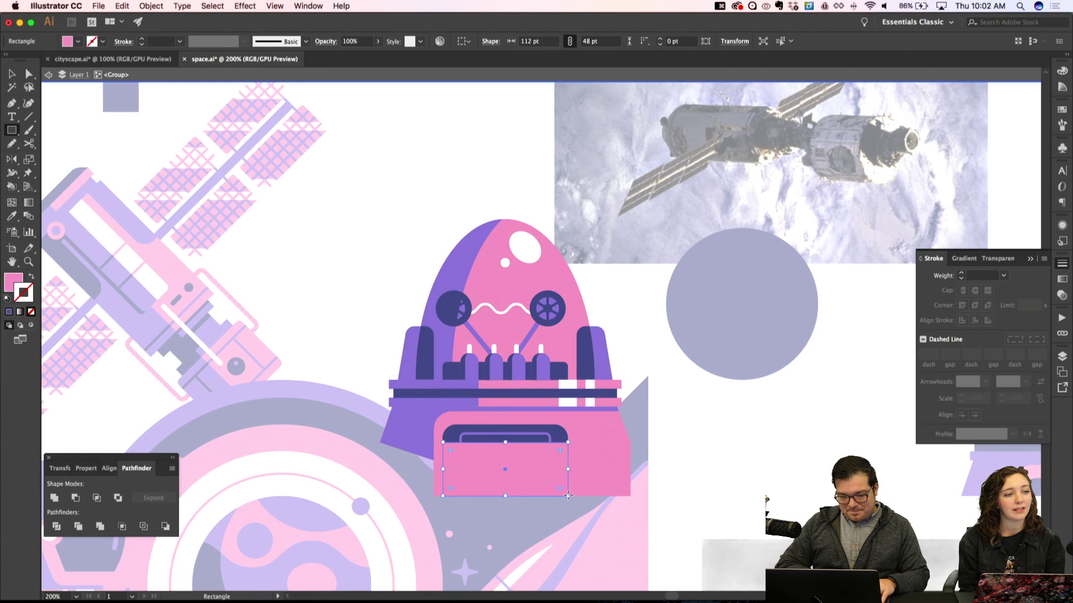
{"action": "key", "text": "i"}
{"action": "left_click", "coordinate": [554, 434]}
{"action": "key", "text": "shift+super+a"}
{"action": "key", "text": "a"}
{"action": "left_click", "coordinate": [550, 443]}
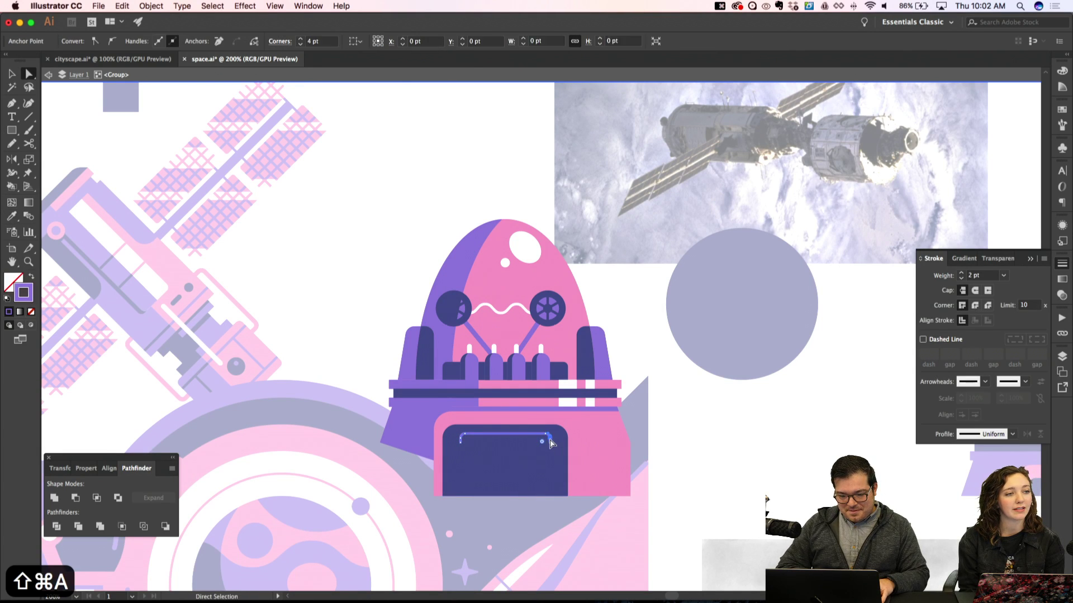
{"action": "left_click", "coordinate": [550, 447]}
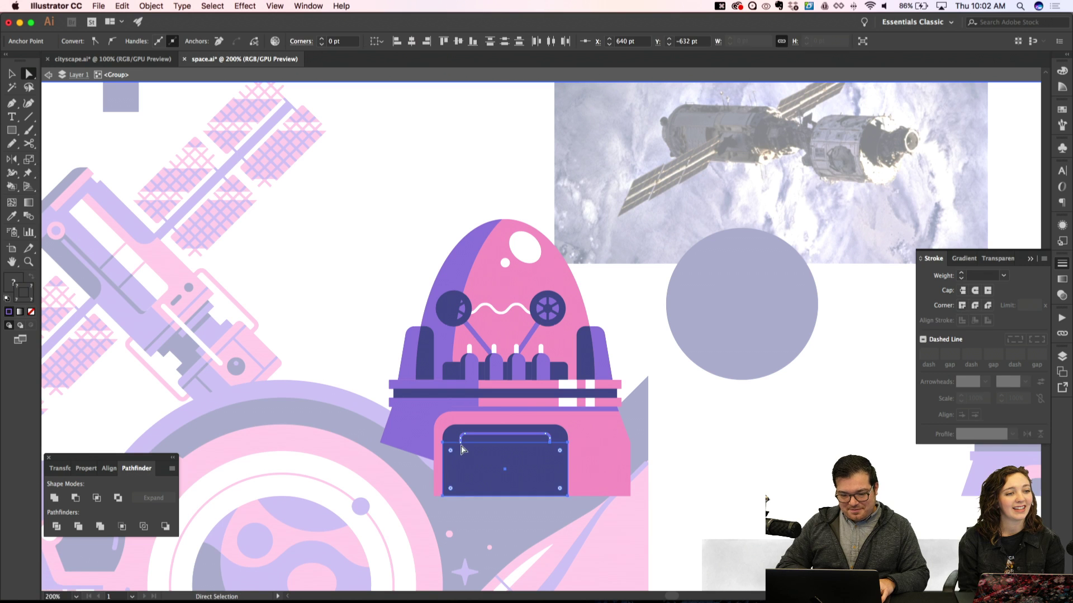
{"action": "key", "text": "shift+super+a"}
{"action": "left_click", "coordinate": [462, 447]}
{"action": "key", "text": "shift+super+a"}
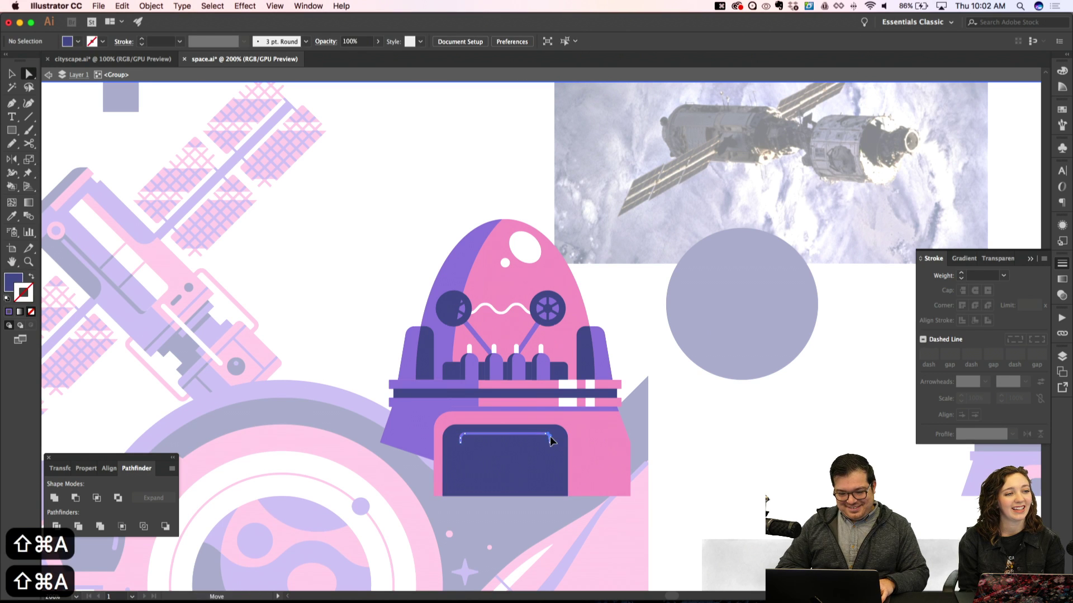
Extend the purple outline's two open ends down to the navy panel's lower edge, making it 80 by 56 pt, and bring it to the front
{"action": "left_click", "coordinate": [550, 436]}
{"action": "key", "text": "super+equal"}
{"action": "left_click", "coordinate": [555, 505]}
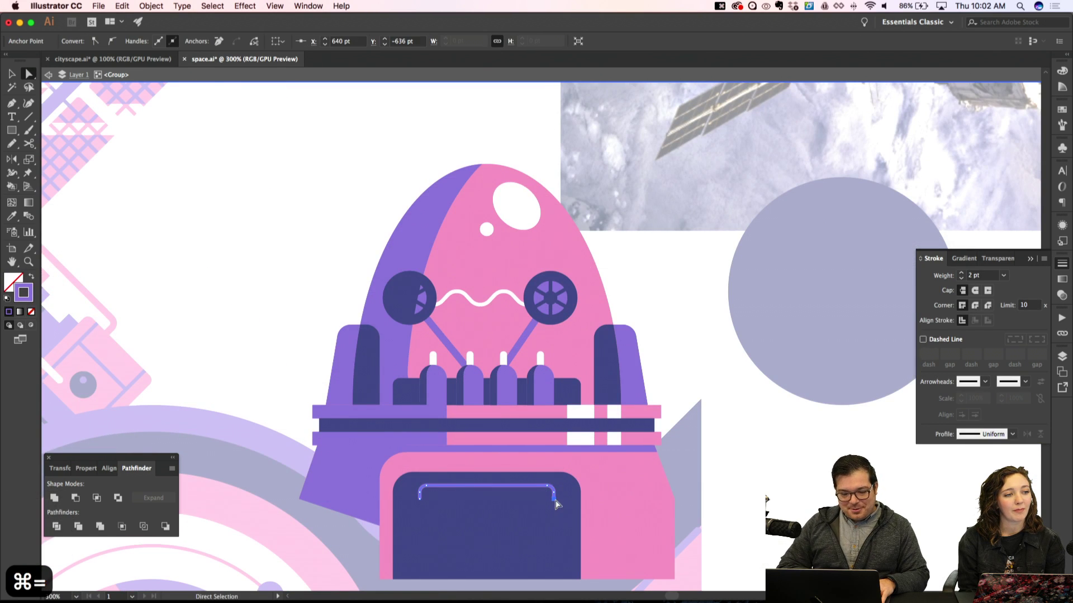
{"action": "left_click", "coordinate": [418, 506], "text": "shift"}
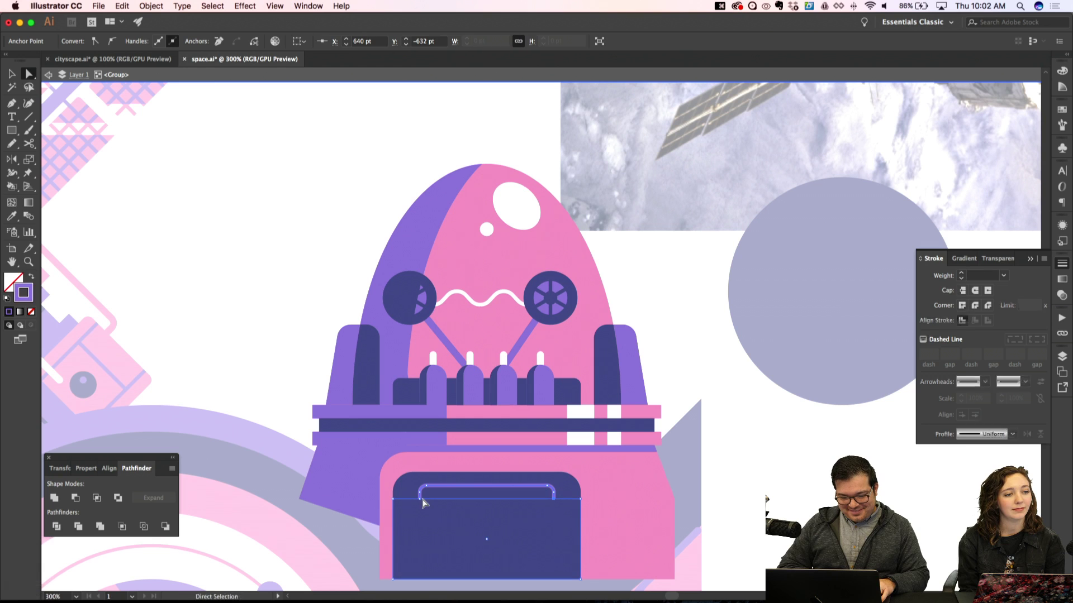
{"action": "left_click", "coordinate": [423, 533], "text": "shift"}
{"action": "left_click", "coordinate": [420, 502]}
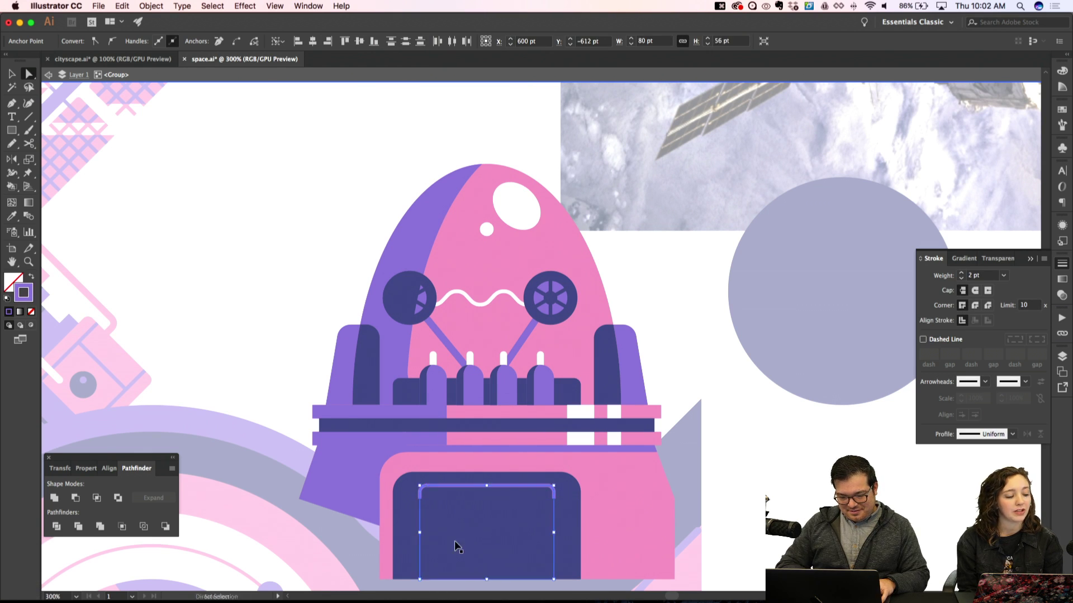
{"action": "key", "text": "shift+super+bracketright"}
{"action": "key", "text": "shift+super+a"}
Draw a horizontal 2 pt purple line across the outline near its top and duplicate it downward to form a vent grille
{"action": "scroll", "coordinate": [457, 547], "scroll_direction": "down", "scroll_amount": 3}
{"action": "key", "text": "super+equal"}
{"action": "key", "text": "p"}
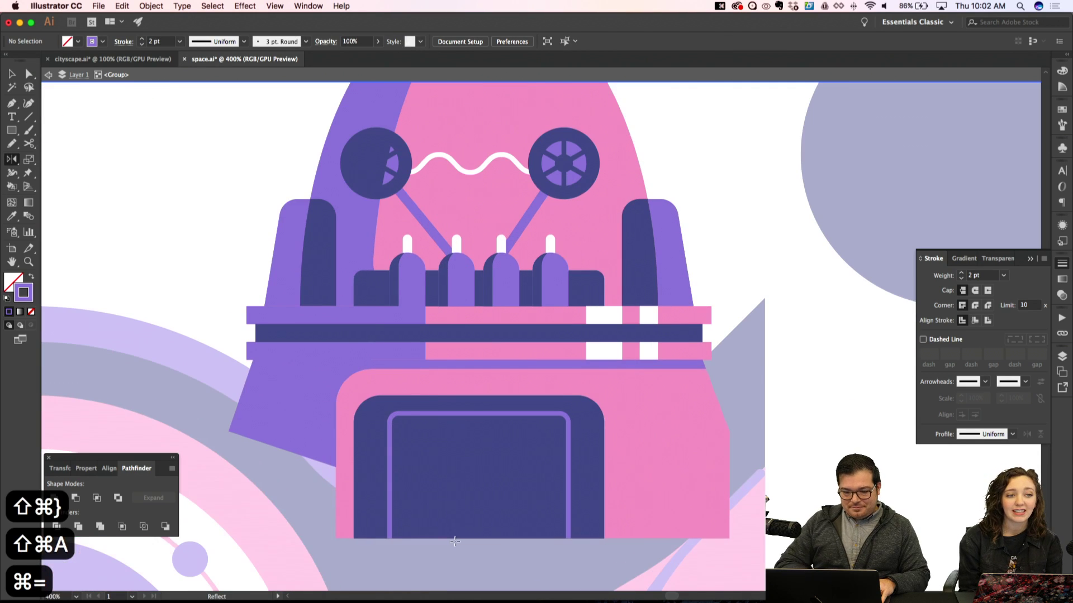
{"action": "left_click", "coordinate": [392, 431]}
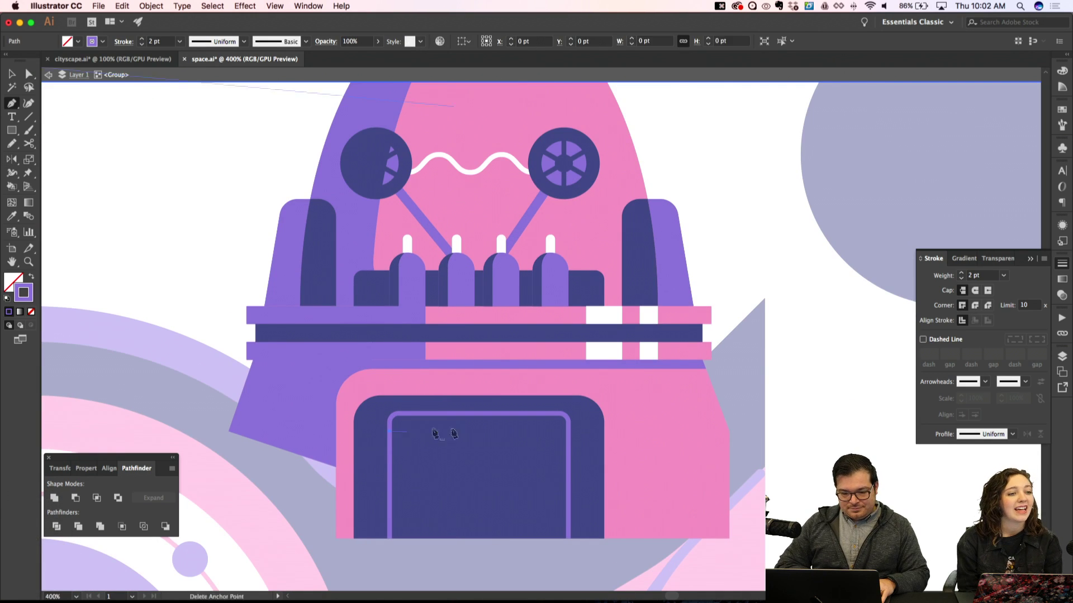
{"action": "left_click", "coordinate": [567, 431]}
{"action": "key", "text": "shift+super+a"}
{"action": "key", "text": "v"}
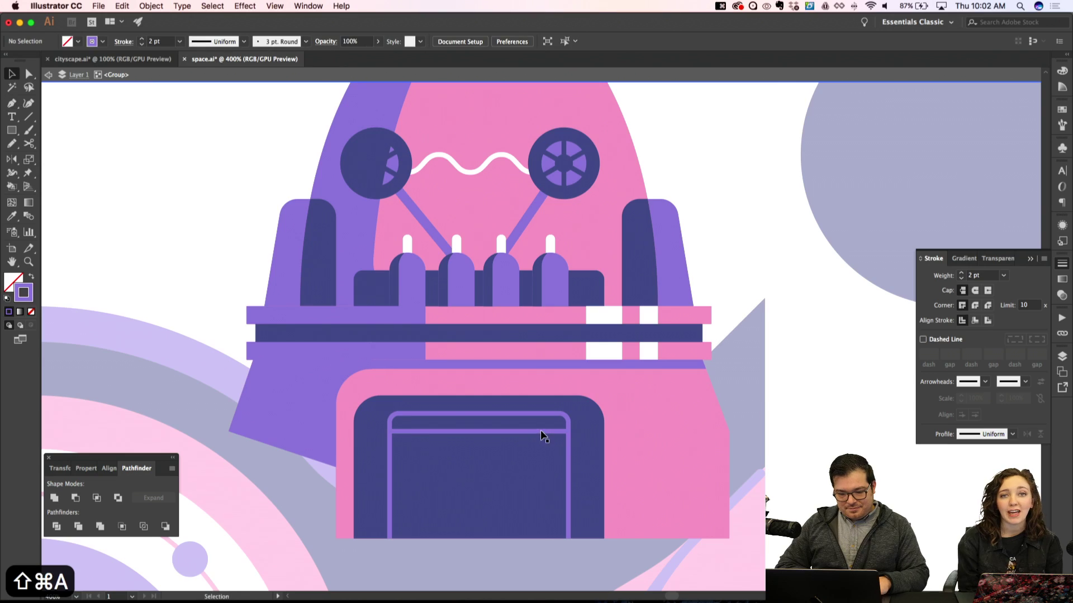
{"action": "left_click", "coordinate": [541, 431]}
{"action": "key", "text": "alt+Down"}
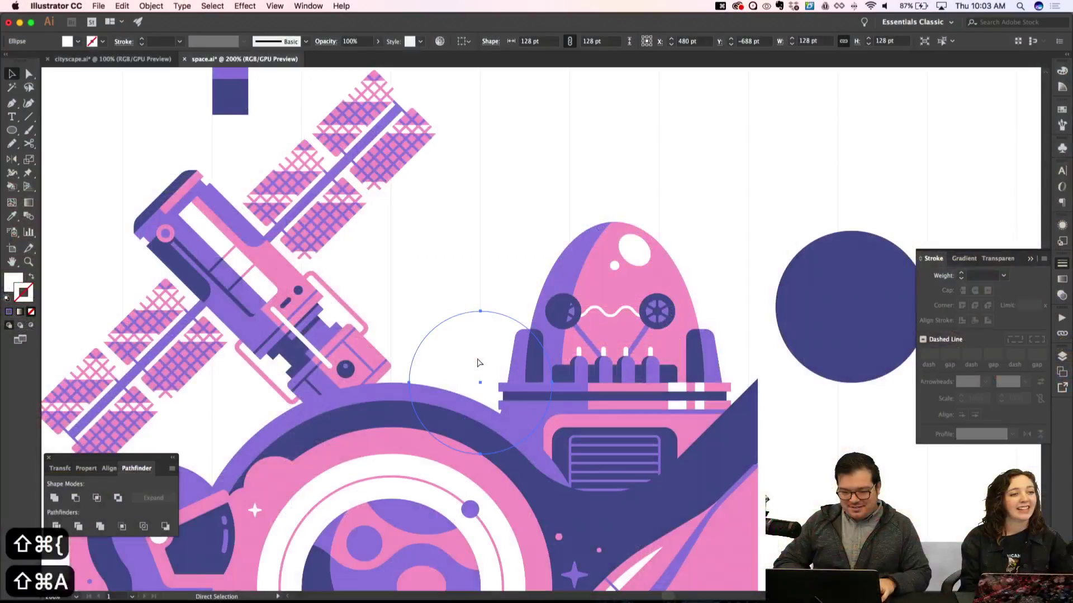
Draw a 296 by 224 pt background rectangle around the robot, send it to the back and fill it with the dark navy
{"action": "key", "text": "super+apostrophe"}
{"action": "key", "text": "shift+super+a"}
{"action": "left_click", "coordinate": [485, 338]}
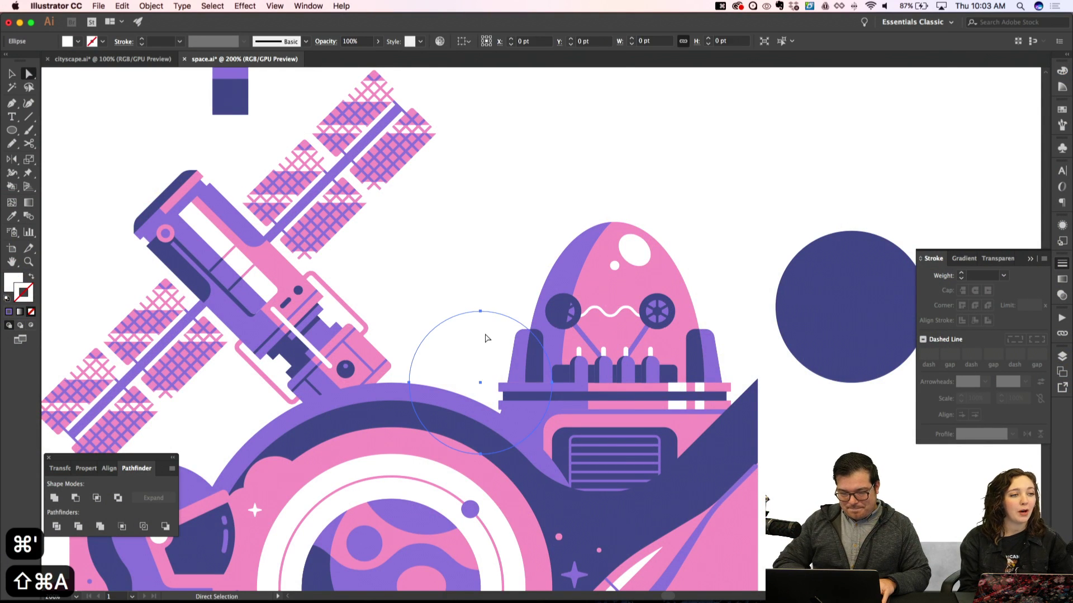
{"action": "key", "text": "super+minus"}
{"action": "key", "text": "m"}
{"action": "left_click_drag", "start_coordinate": [455, 229], "coordinate": [591, 323]}
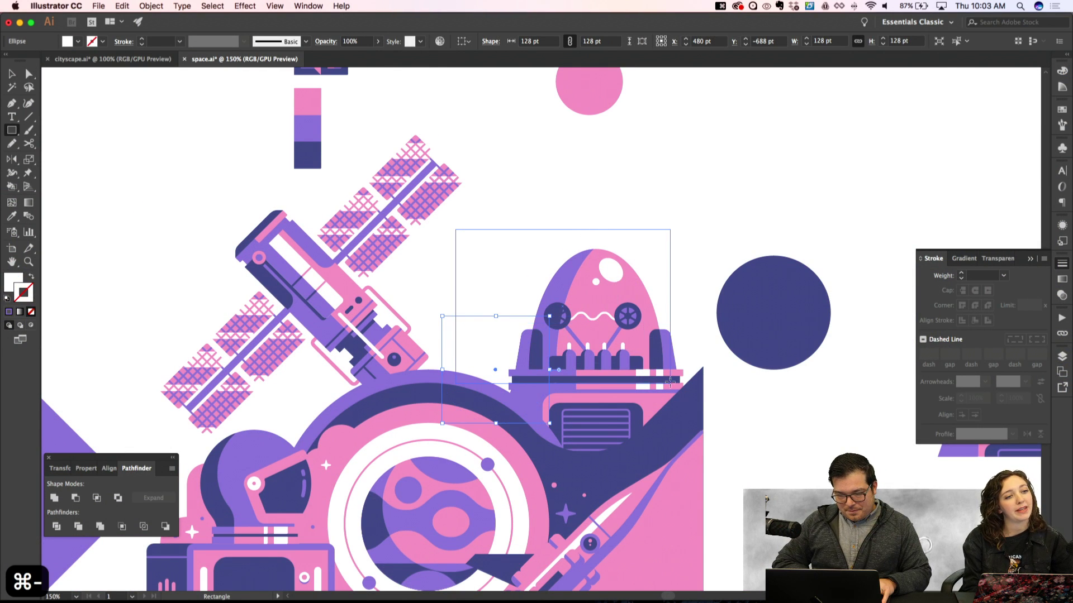
{"action": "left_click_drag", "start_coordinate": [670, 383], "coordinate": [704, 416]}
{"action": "key", "text": "shift+super+bracketleft"}
{"action": "key", "text": "i"}
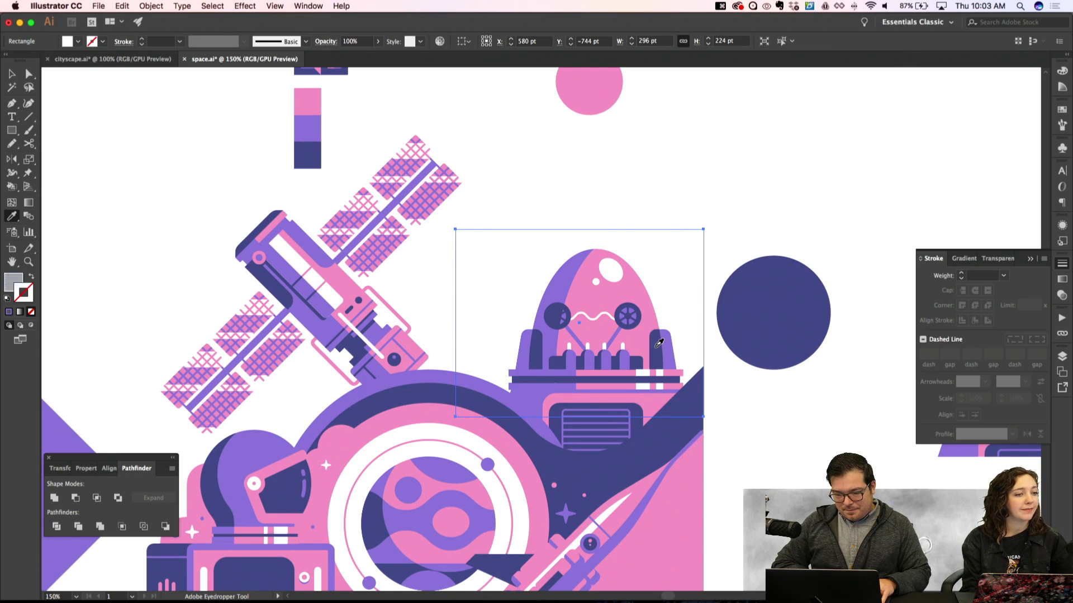
{"action": "left_click", "coordinate": [649, 339]}
{"action": "key", "text": "shift+super+a"}
Place a copy of the white cloud circle behind the robot's left shoulder and resize it to 80 by 80 pt
{"action": "key", "text": "super+minus"}
{"action": "key", "text": "super+minus"}
{"action": "key", "text": "super+apostrophe"}
{"action": "key", "text": "super+equal"}
{"action": "key", "text": "super+equal"}
{"action": "key", "text": "super+equal"}
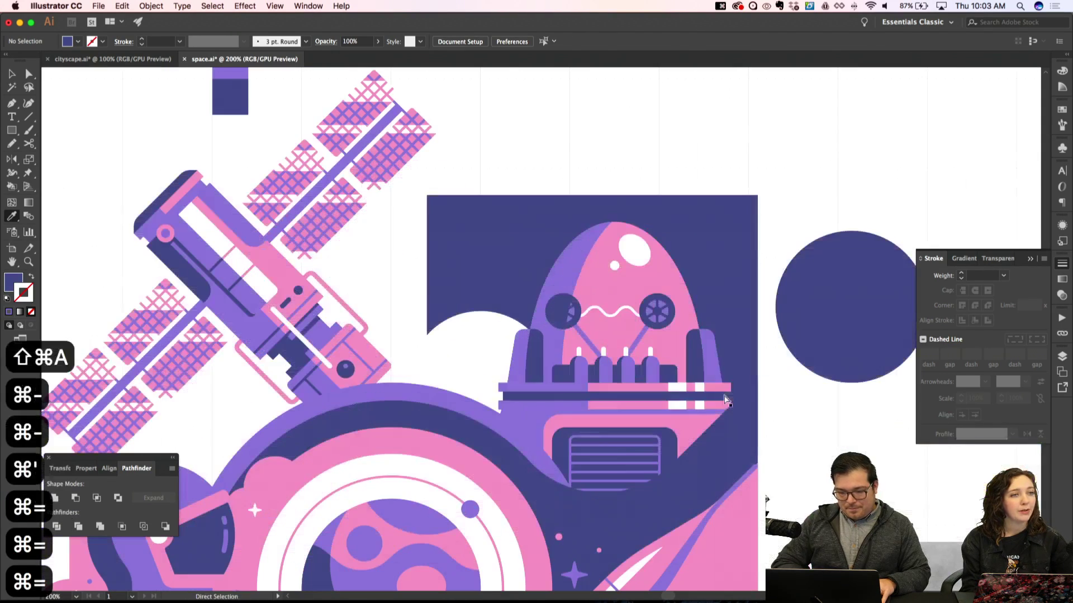
{"action": "left_click", "coordinate": [491, 359]}
{"action": "key", "text": "shift+super+a"}
{"action": "key", "text": "v"}
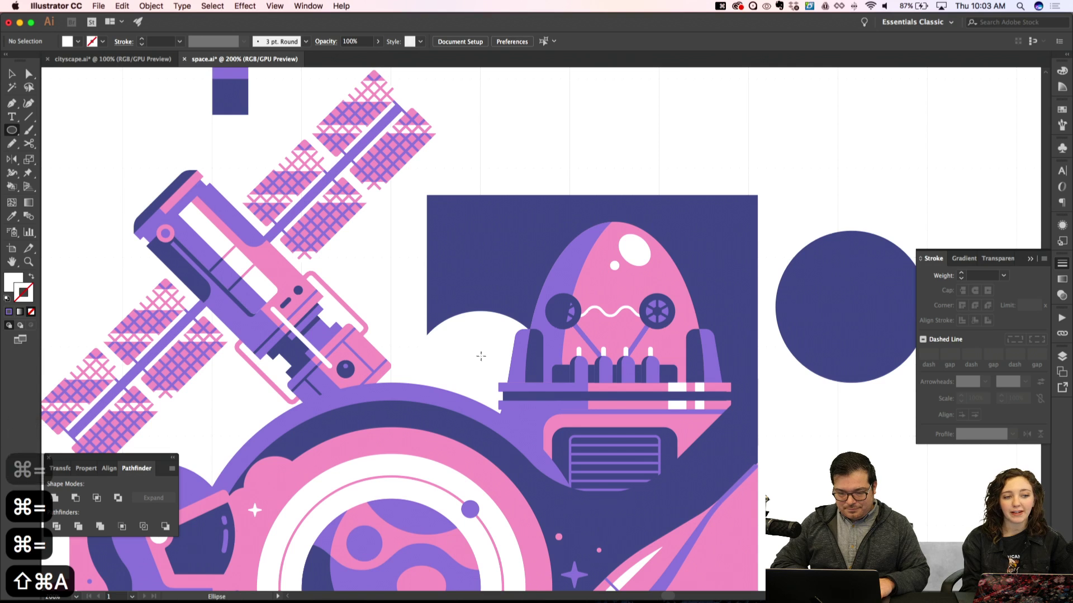
{"action": "left_click_drag", "start_coordinate": [487, 359], "coordinate": [619, 338]}
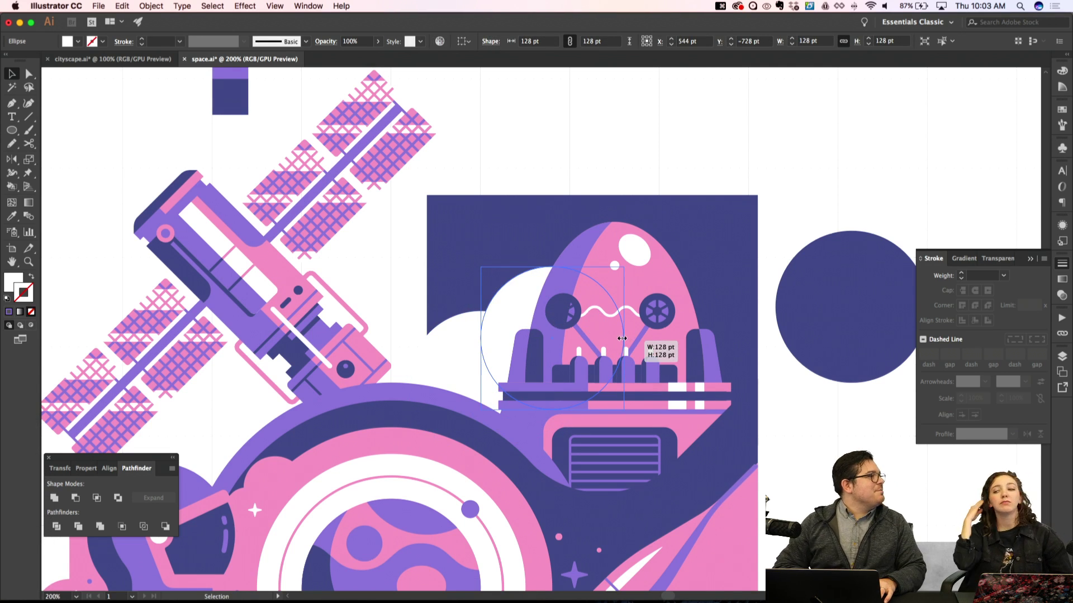
{"action": "left_click_drag", "start_coordinate": [621, 338], "coordinate": [596, 333]}
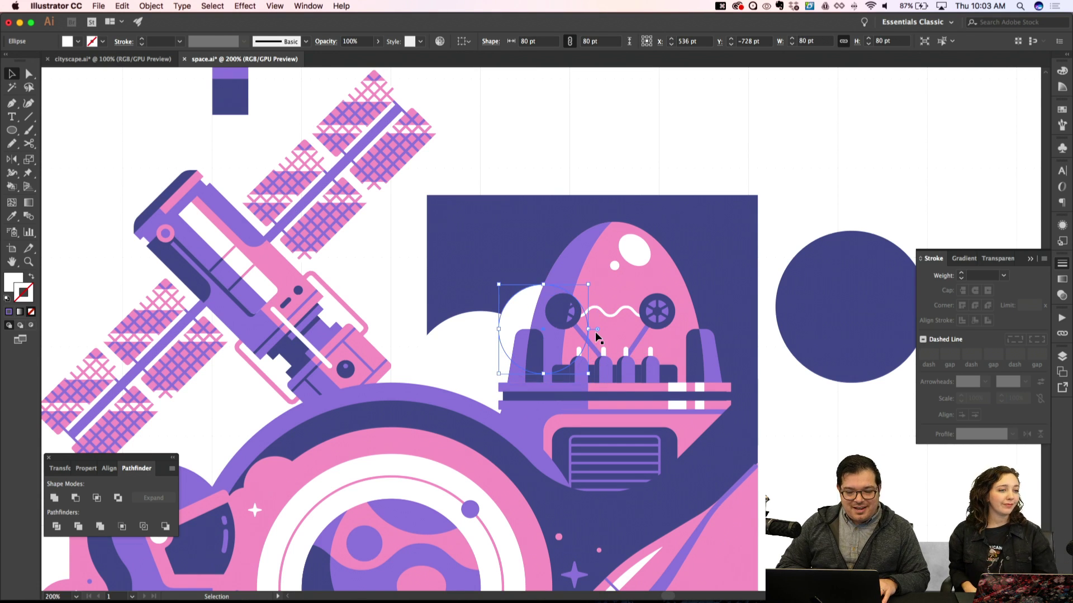
{"action": "key", "text": "shift+super+a"}
Widen the navy background rectangle toward the satellite, making it 408 by 224 pt, and send it to the back
{"action": "key", "text": "super+minus"}
{"action": "key", "text": "super+minus"}
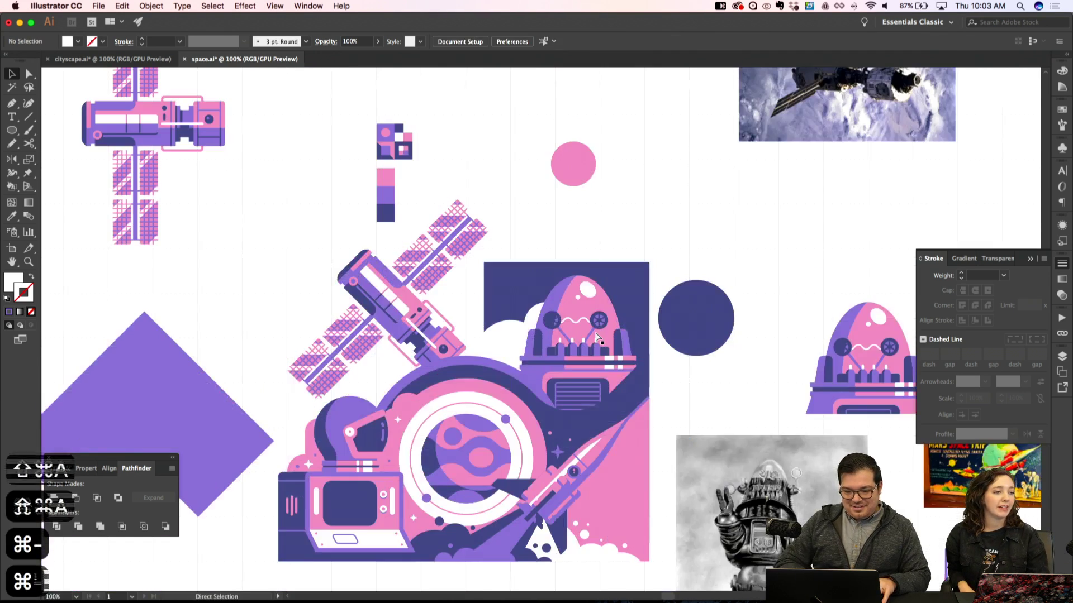
{"action": "key", "text": "super+apostrophe"}
{"action": "scroll", "coordinate": [597, 335], "scroll_direction": "right", "scroll_amount": 2}
{"action": "key", "text": "a"}
{"action": "left_click", "coordinate": [480, 349]}
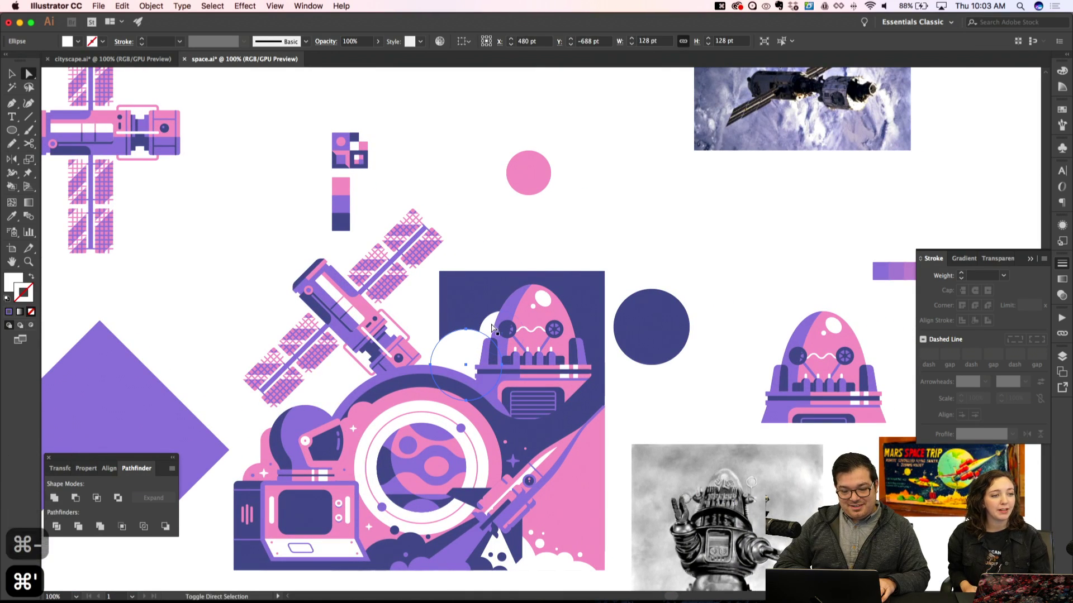
{"action": "key", "text": "shift+super+a"}
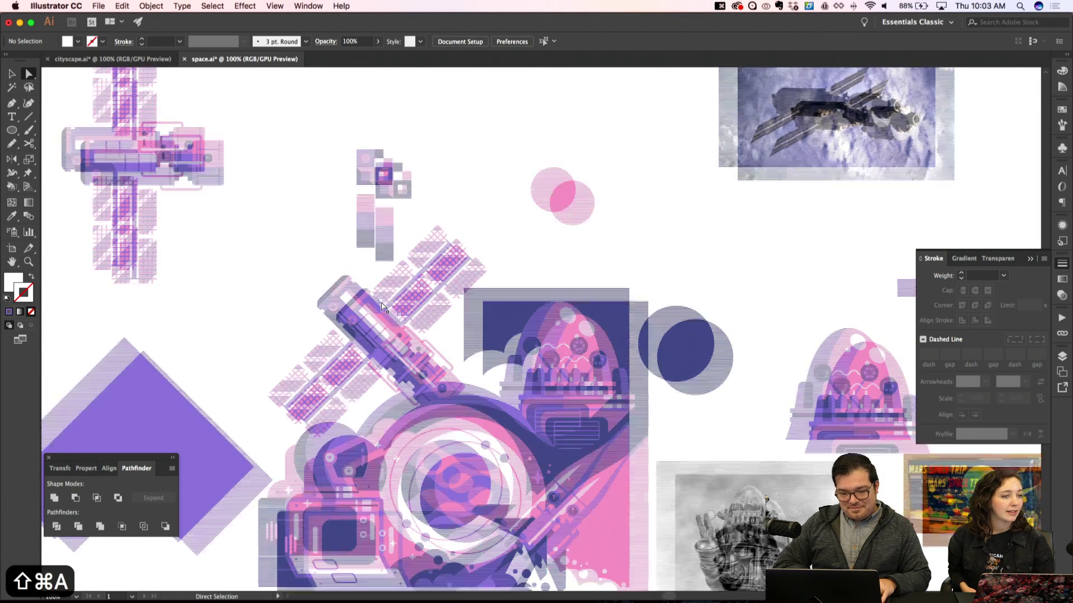
{"action": "scroll", "coordinate": [491, 327], "scroll_direction": "up", "scroll_amount": 2}
{"action": "key", "text": "v"}
{"action": "key", "text": "super+equal"}
{"action": "left_click", "coordinate": [486, 355]}
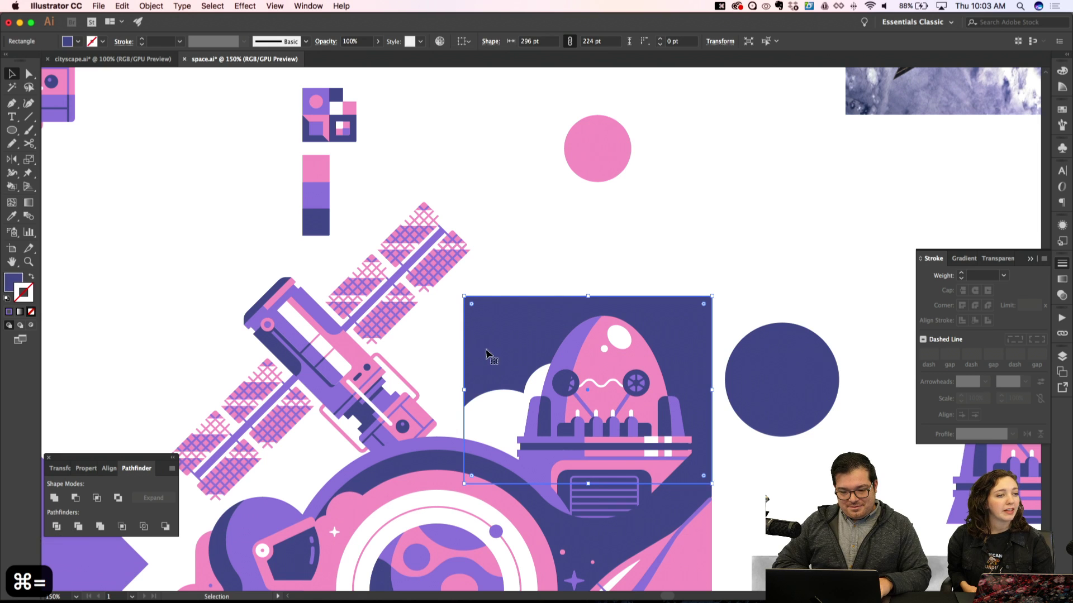
{"action": "left_click_drag", "start_coordinate": [464, 391], "coordinate": [369, 393]}
{"action": "key", "text": "shift+super+bracketleft"}
{"action": "key", "text": "shift+super+a"}
{"action": "scroll", "coordinate": [430, 386], "scroll_direction": "up", "scroll_amount": 2}
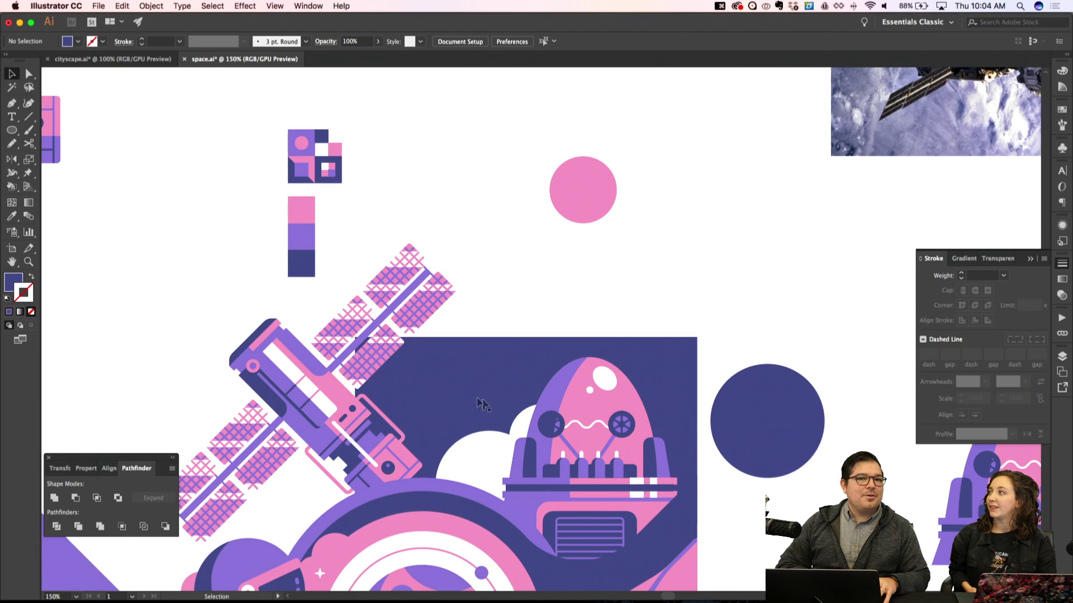
Draw an 80 by 80 pt circle beside the robot's right shoulder and give it the cloud's white fill
{"action": "key", "text": "super+minus"}
{"action": "key", "text": "super+minus"}
{"action": "key", "text": "super+apostrophe"}
{"action": "key", "text": "super+equal"}
{"action": "key", "text": "super+equal"}
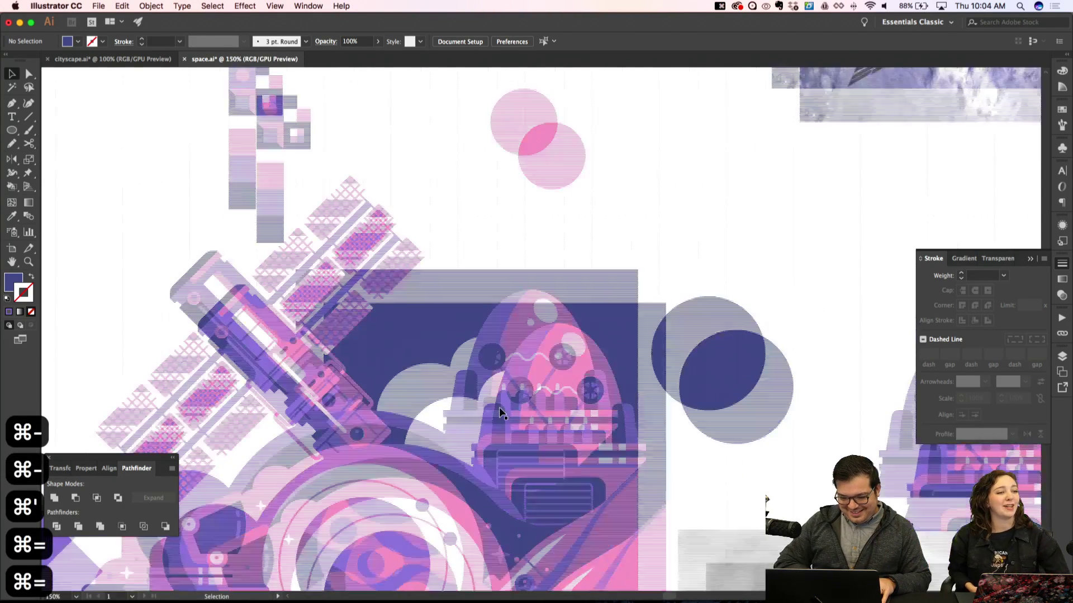
{"action": "key", "text": "l"}
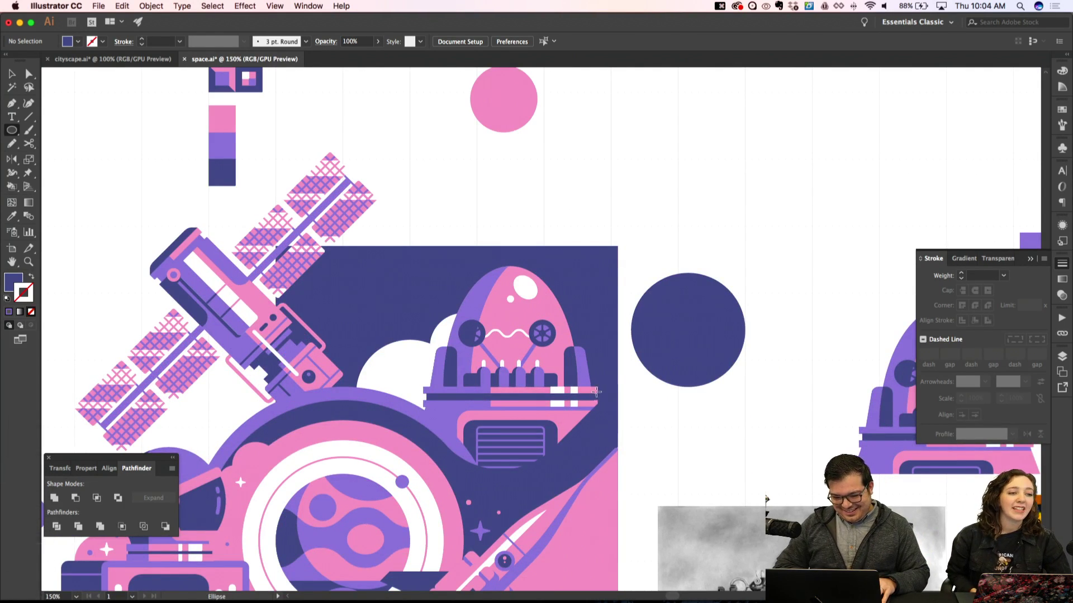
{"action": "left_click_drag", "start_coordinate": [621, 422], "coordinate": [621, 423]}
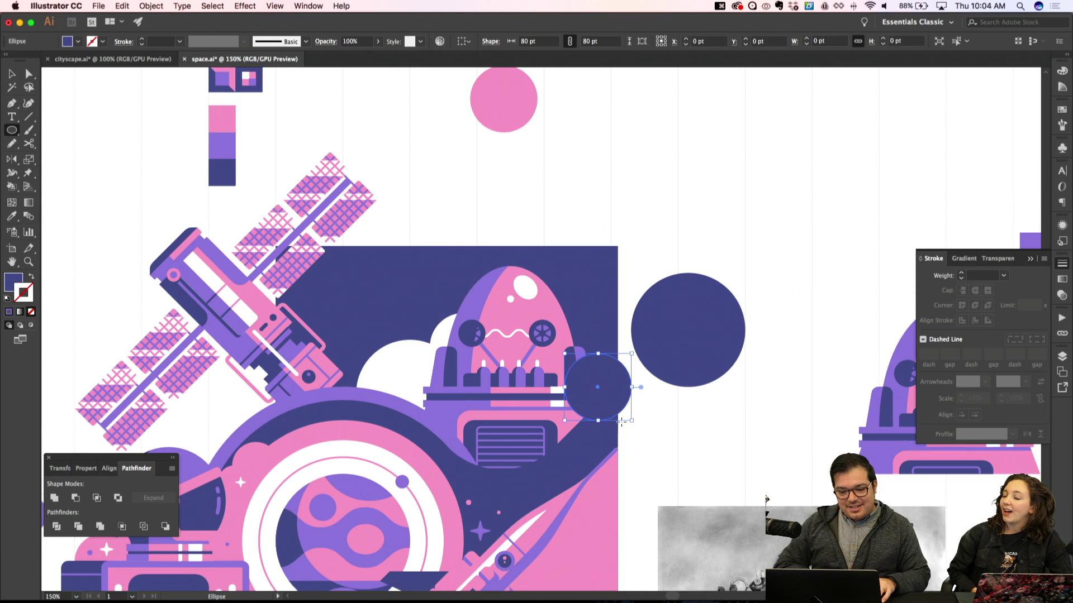
{"action": "key", "text": "i"}
{"action": "left_click", "coordinate": [390, 358]}
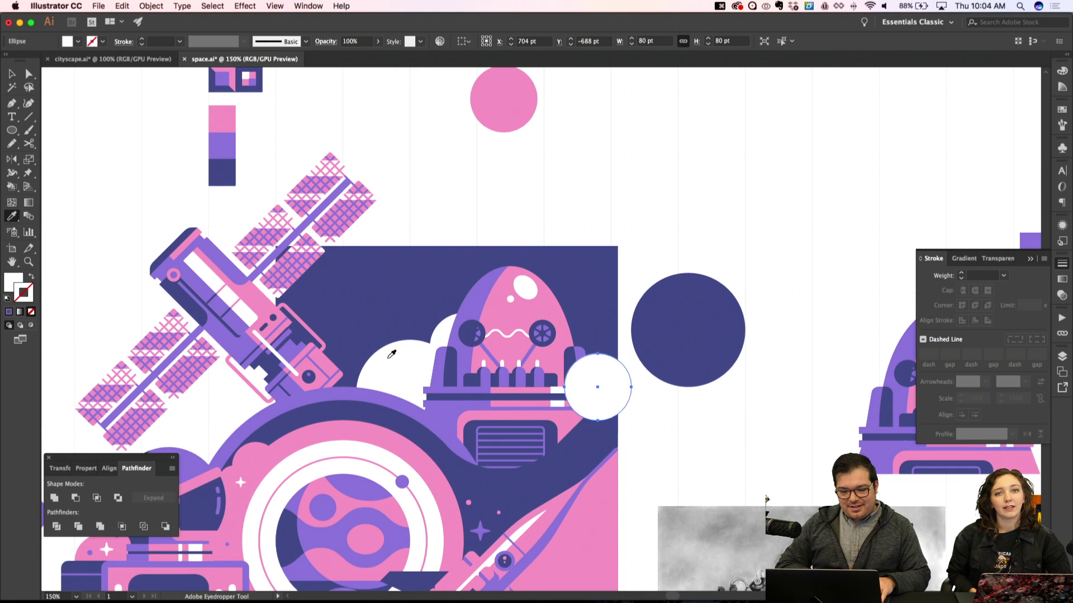
{"action": "key", "text": "v"}
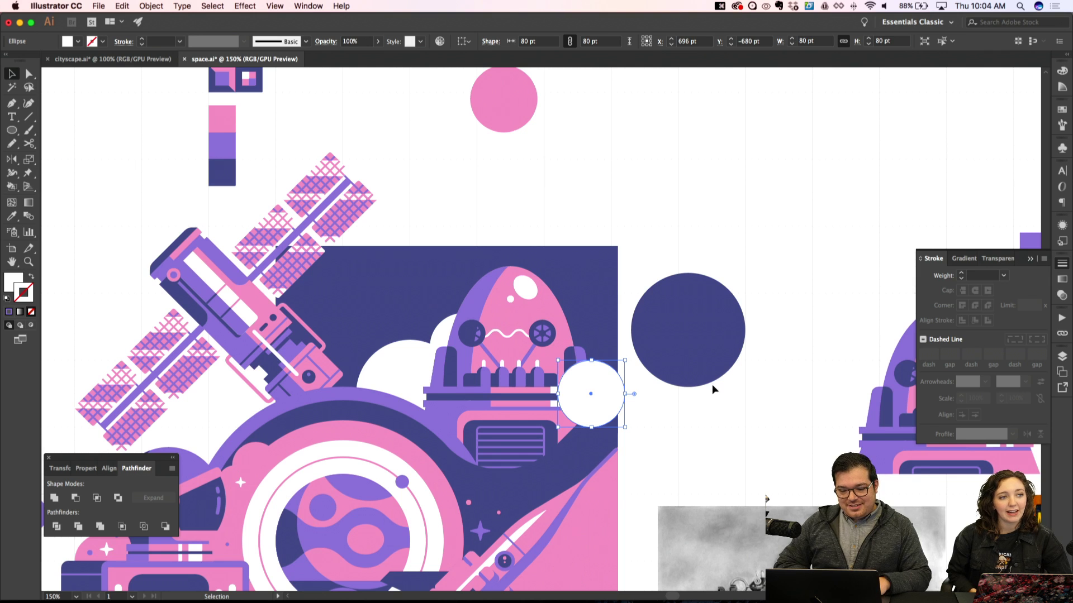
Enlarge the white circle beside the robot's right shoulder to 96 by 96 pt and nudge it left to X 688 pt
{"action": "left_click_drag", "start_coordinate": [546, 359], "coordinate": [551, 353]}
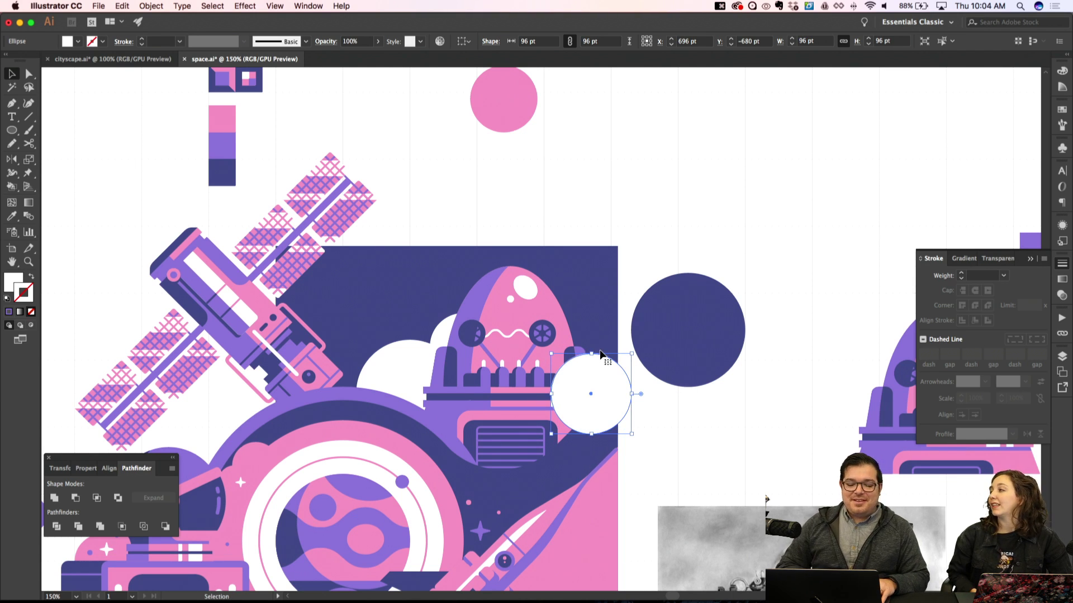
{"action": "key", "text": "Left"}
{"action": "key", "text": "Left"}
{"action": "key", "text": "Left"}
{"action": "key", "text": "Left"}
{"action": "key", "text": "Left"}
{"action": "key", "text": "Left"}
{"action": "key", "text": "Left"}
{"action": "key", "text": "Left"}
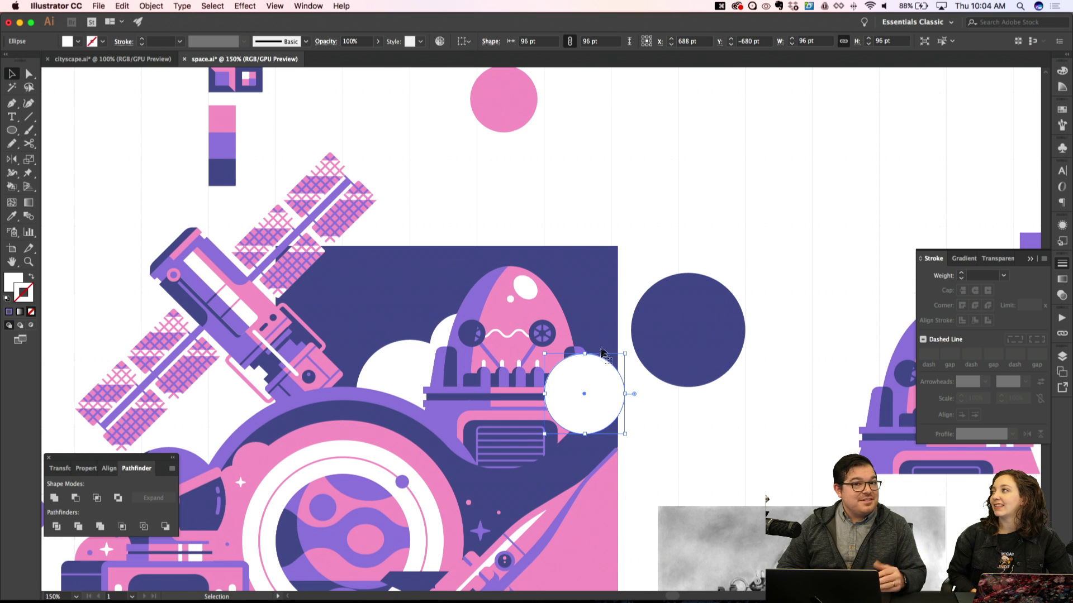
Trim the white circle to the background's right edge with Intersect and place it behind the robot, just above the background
{"action": "key", "text": "a"}
{"action": "left_click", "coordinate": [594, 301]}
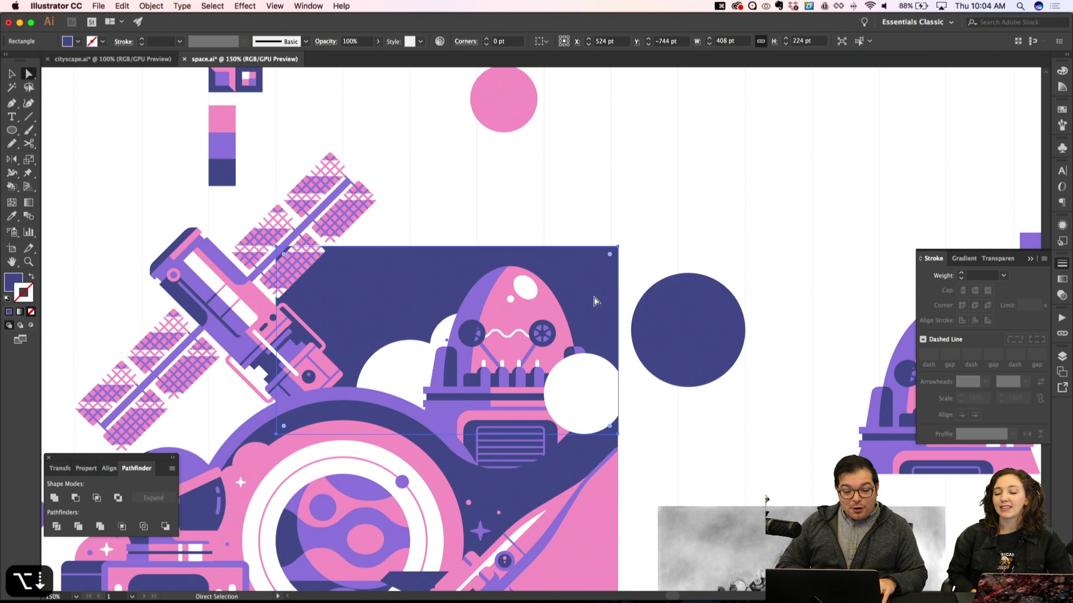
{"action": "left_click", "coordinate": [577, 407], "text": "shift"}
{"action": "left_click", "coordinate": [97, 498]}
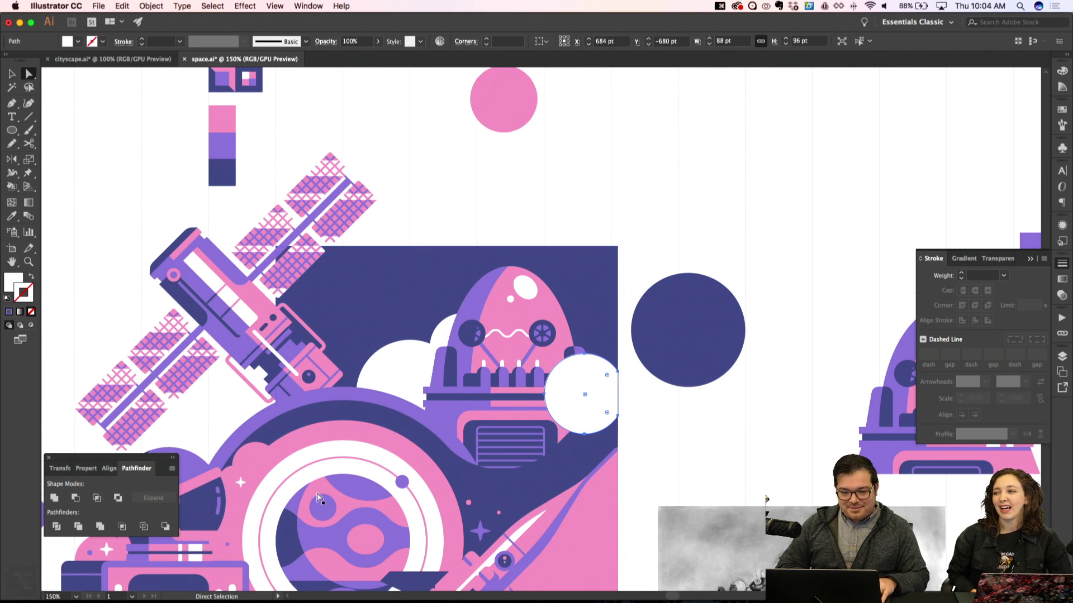
{"action": "key", "text": "shift+super+bracketleft"}
{"action": "key", "text": "super+bracketright"}
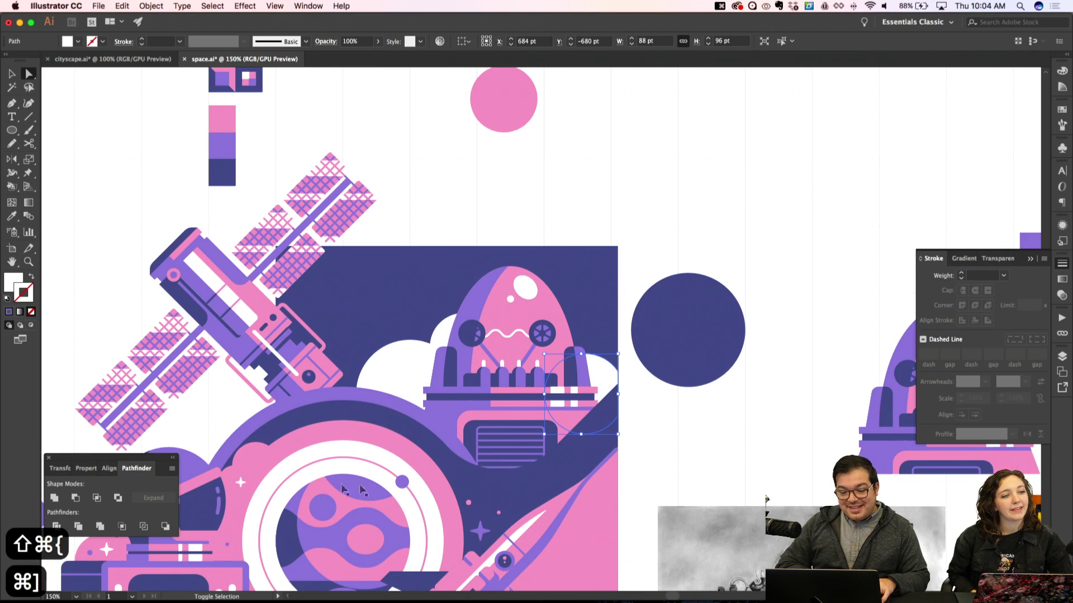
{"action": "key", "text": "shift+super+a"}
Draw a 48 by 48 pt white circle between the robot's dome and the right cloud, arranged just above the background
{"action": "key", "text": "super+minus"}
{"action": "key", "text": "super+minus"}
{"action": "key", "text": "super+apostrophe"}
{"action": "key", "text": "super+equal"}
{"action": "key", "text": "super+equal"}
{"action": "key", "text": "super+equal"}
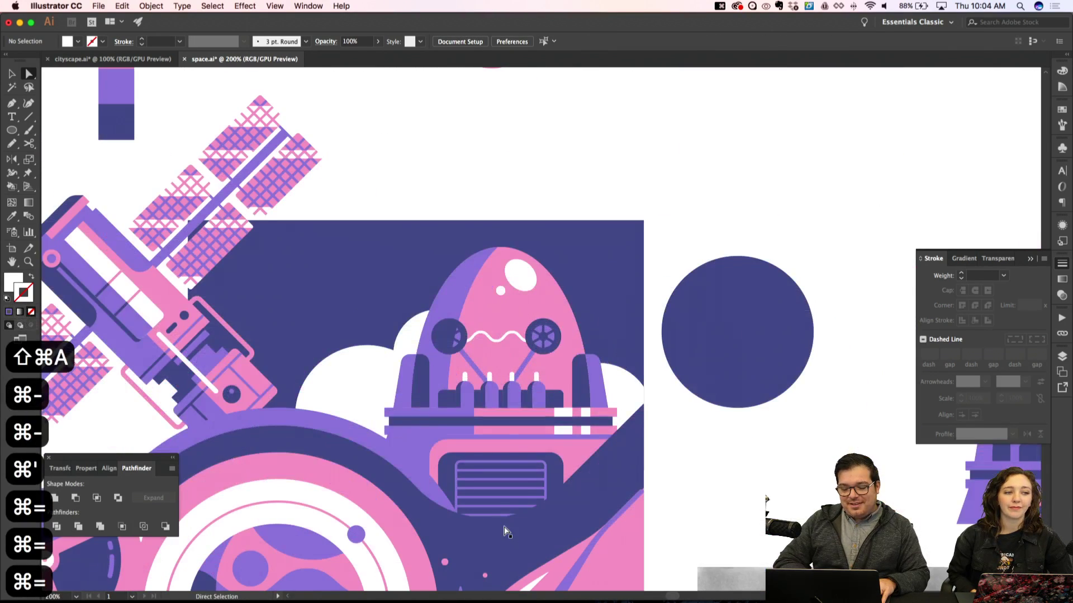
{"action": "key", "text": "l"}
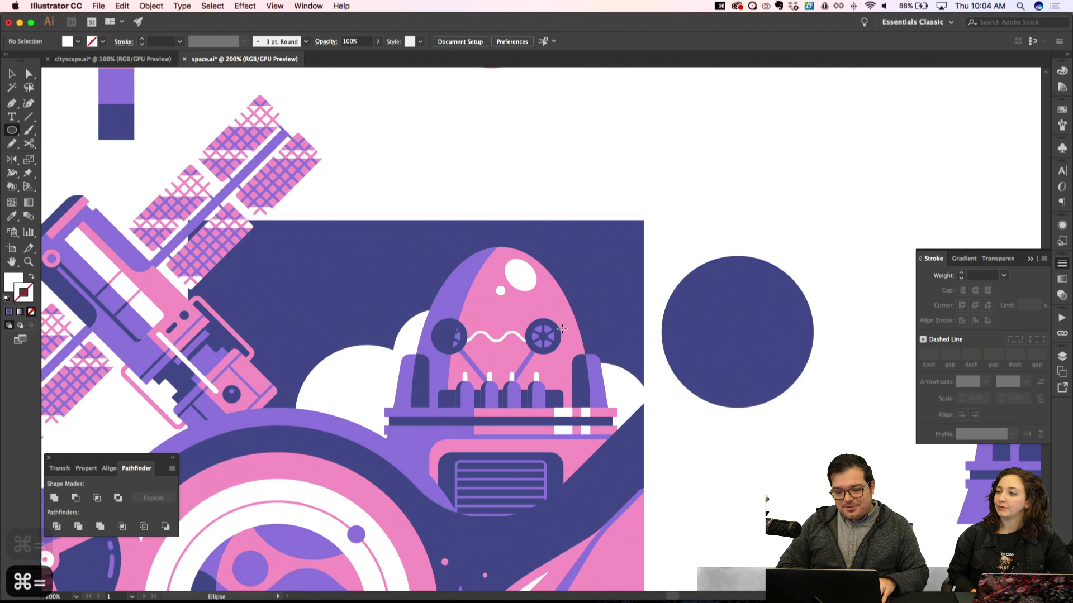
{"action": "left_click_drag", "start_coordinate": [562, 328], "coordinate": [615, 379]}
{"action": "key", "text": "super+bracketleft"}
{"action": "key", "text": "super+bracketleft"}
{"action": "key", "text": "super+bracketleft"}
{"action": "key", "text": "super+bracketleft"}
{"action": "key", "text": "super+bracketleft"}
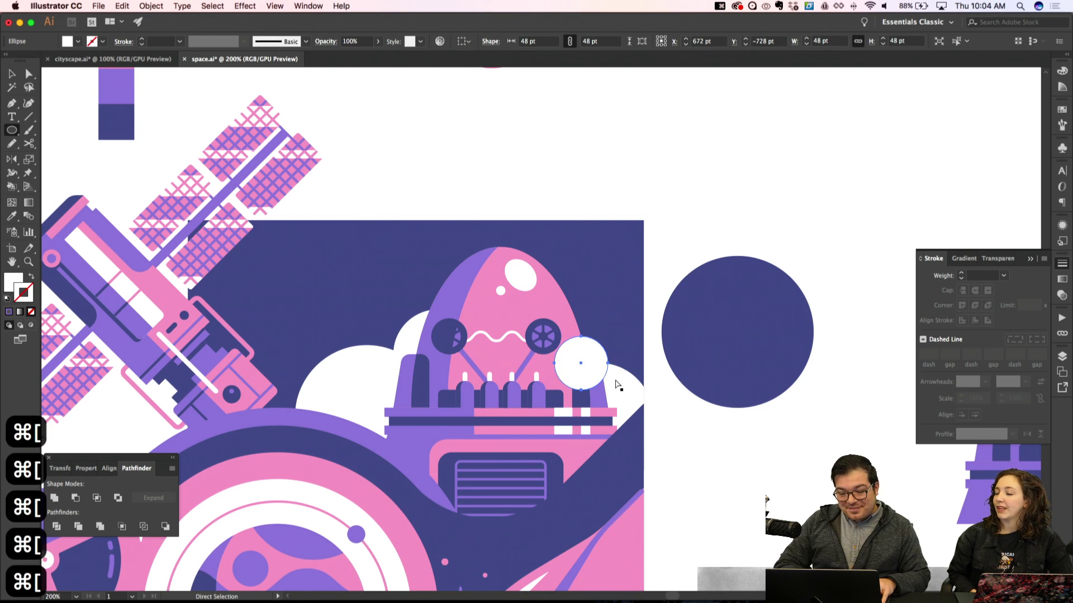
{"action": "key", "text": "shift+super+bracketleft"}
{"action": "key", "text": "super+bracketright"}
{"action": "key", "text": "super+a"}
Draw an 80 by 80 pt white circle at the satellite's lower end and arrange it just above the background
{"action": "scroll", "coordinate": [618, 384], "scroll_direction": "up", "scroll_amount": 3}
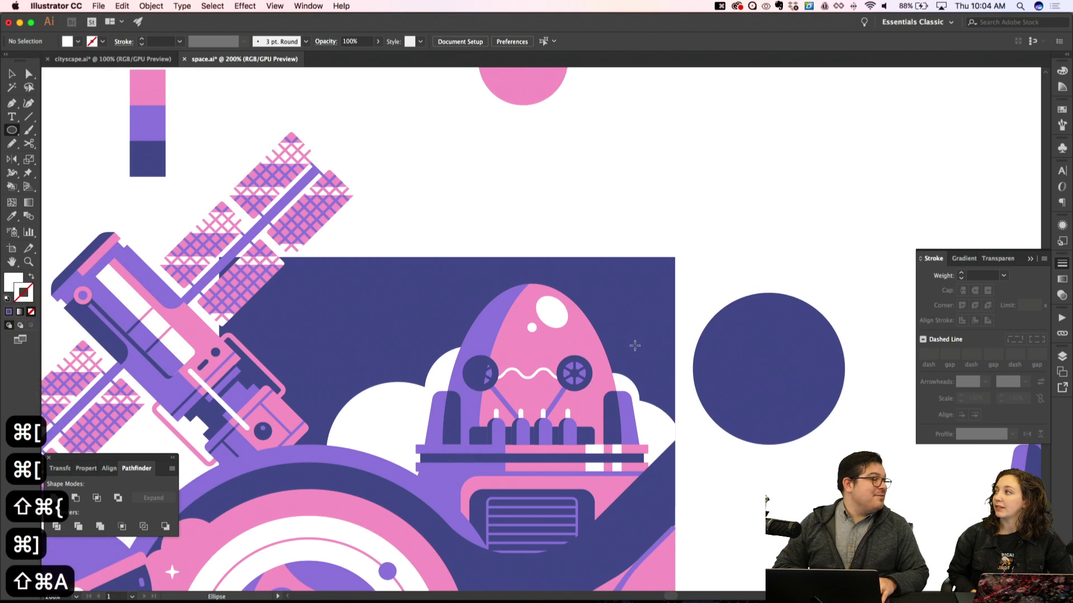
{"action": "scroll", "coordinate": [432, 418], "scroll_direction": "left", "scroll_amount": 4}
{"action": "key", "text": "shift+super+a"}
{"action": "scroll", "coordinate": [433, 419], "scroll_direction": "left", "scroll_amount": 4}
{"action": "scroll", "coordinate": [432, 419], "scroll_direction": "down", "scroll_amount": 1}
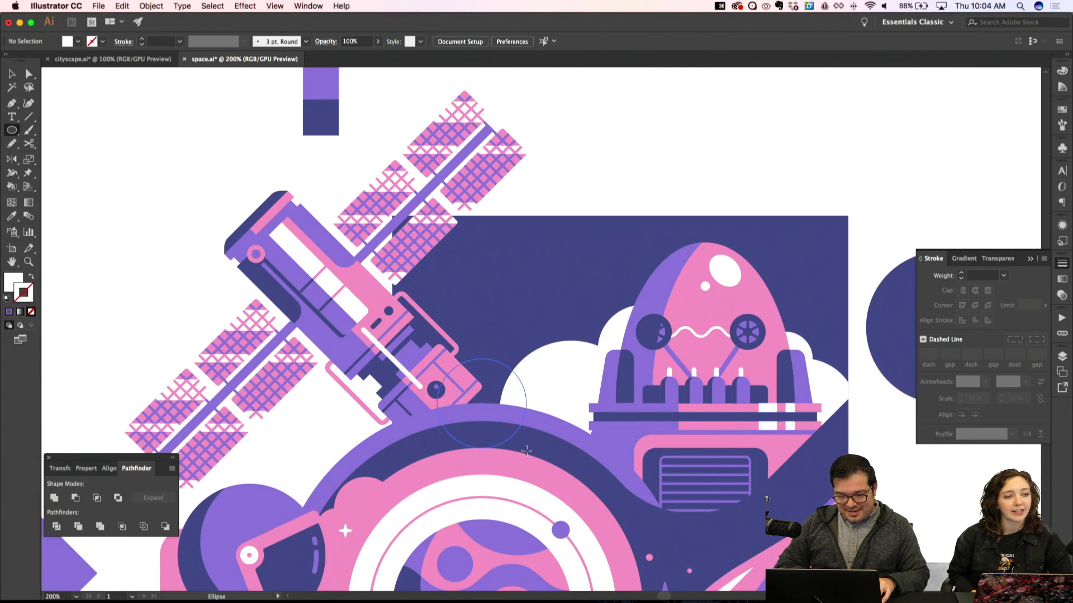
{"action": "left_click_drag", "start_coordinate": [526, 450], "coordinate": [526, 450]}
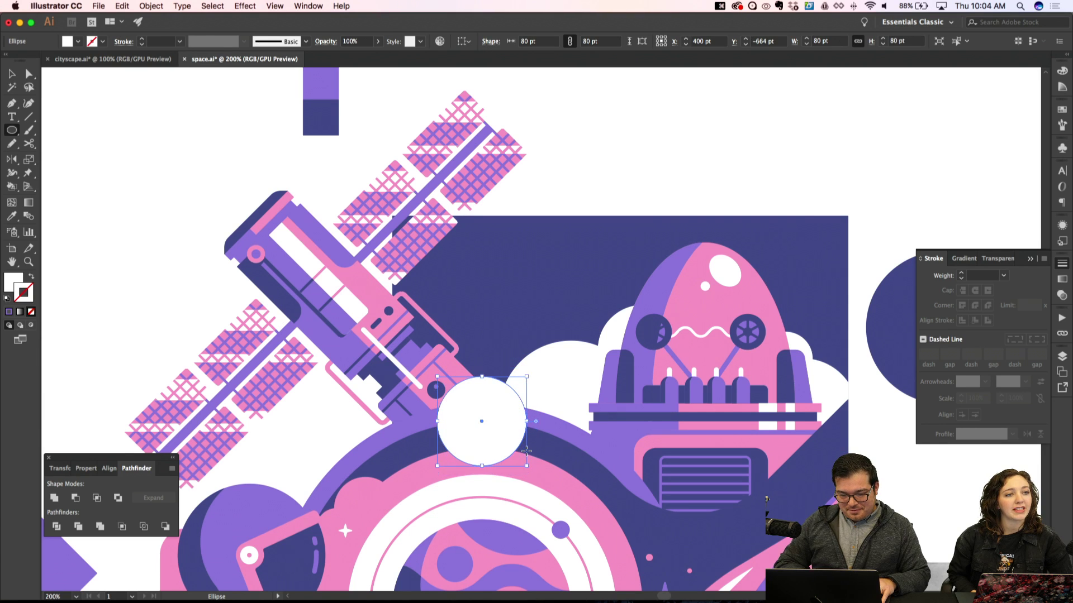
{"action": "key", "text": "super+bracketleft"}
{"action": "key", "text": "super+bracketleft"}
{"action": "key", "text": "super+bracketleft"}
{"action": "key", "text": "super+bracketleft"}
{"action": "key", "text": "super+bracketleft"}
{"action": "key", "text": "shift+super+bracketleft"}
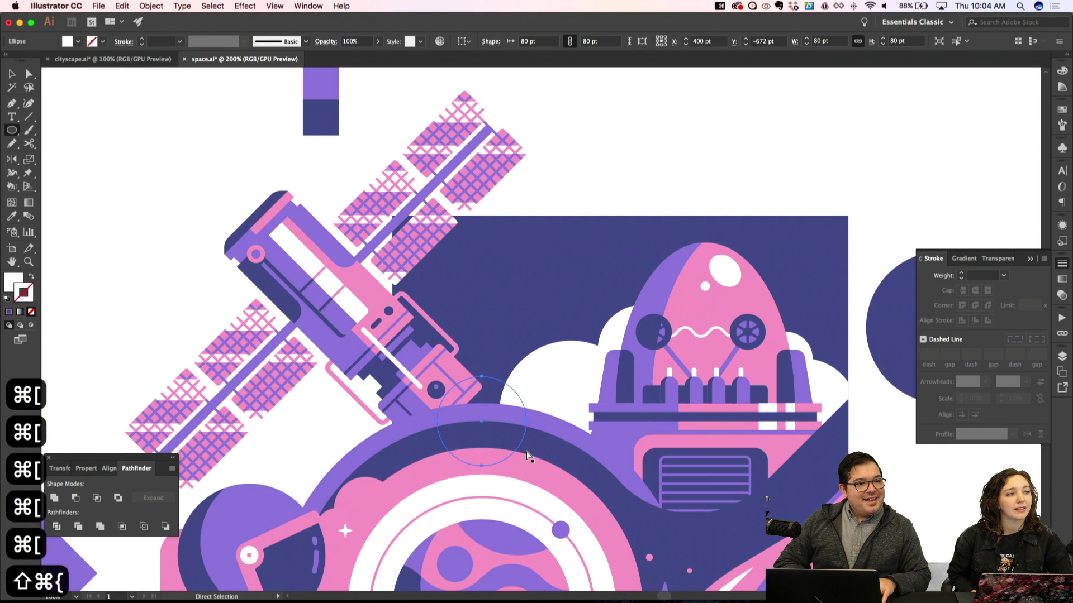
{"action": "key", "text": "super+bracketright"}
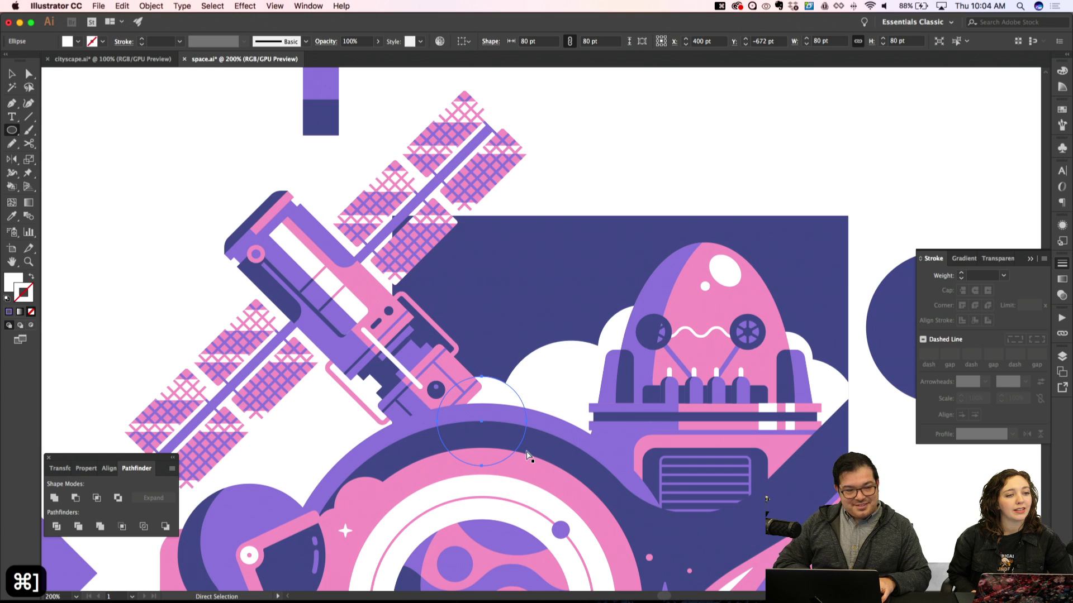
Bring the new circle forward four levels and move the satellite behind the clouds, just above the background
{"action": "key", "text": "super"}
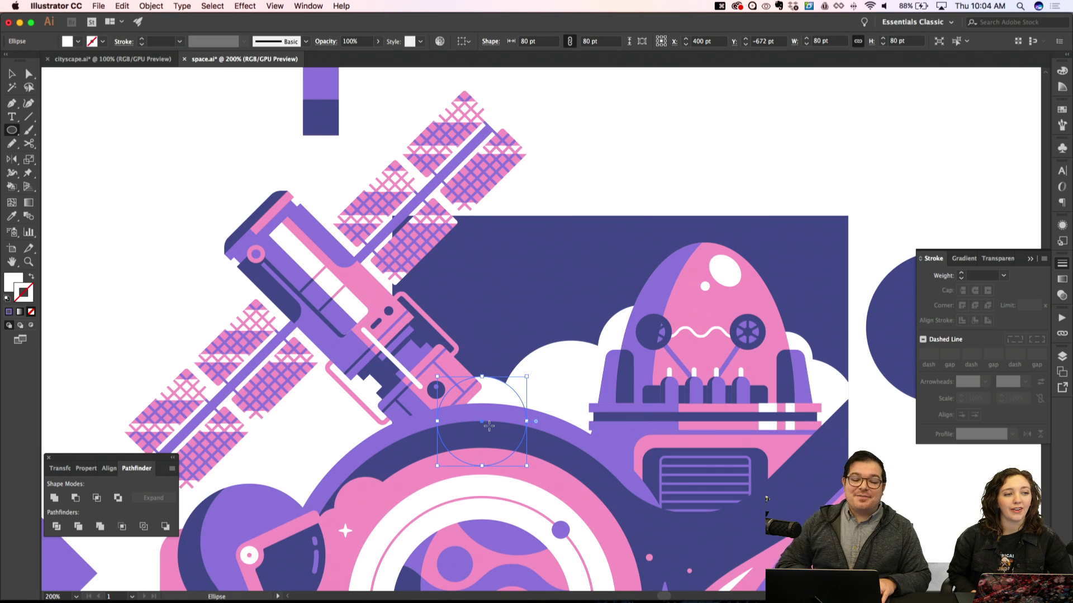
{"action": "key", "text": "super+bracketright"}
{"action": "key", "text": "super+bracketright"}
{"action": "key", "text": "super+bracketright"}
{"action": "key", "text": "super+bracketright"}
{"action": "key", "text": "shift+super+a"}
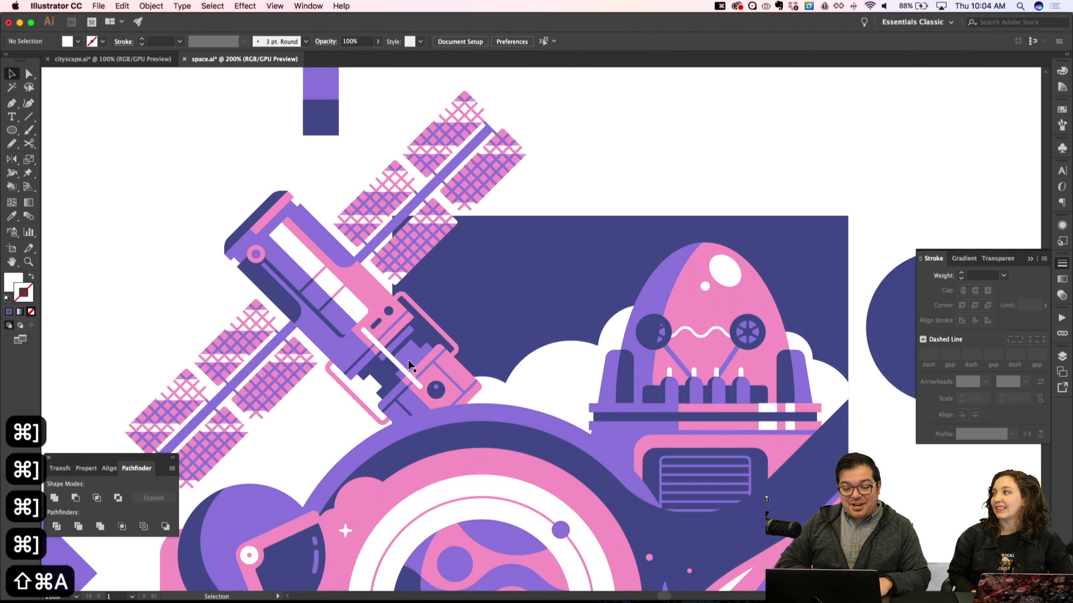
{"action": "left_click", "coordinate": [409, 366]}
{"action": "key", "text": "shift+super+bracketleft"}
{"action": "key", "text": "super+bracketright"}
{"action": "key", "text": "shift+super+a"}
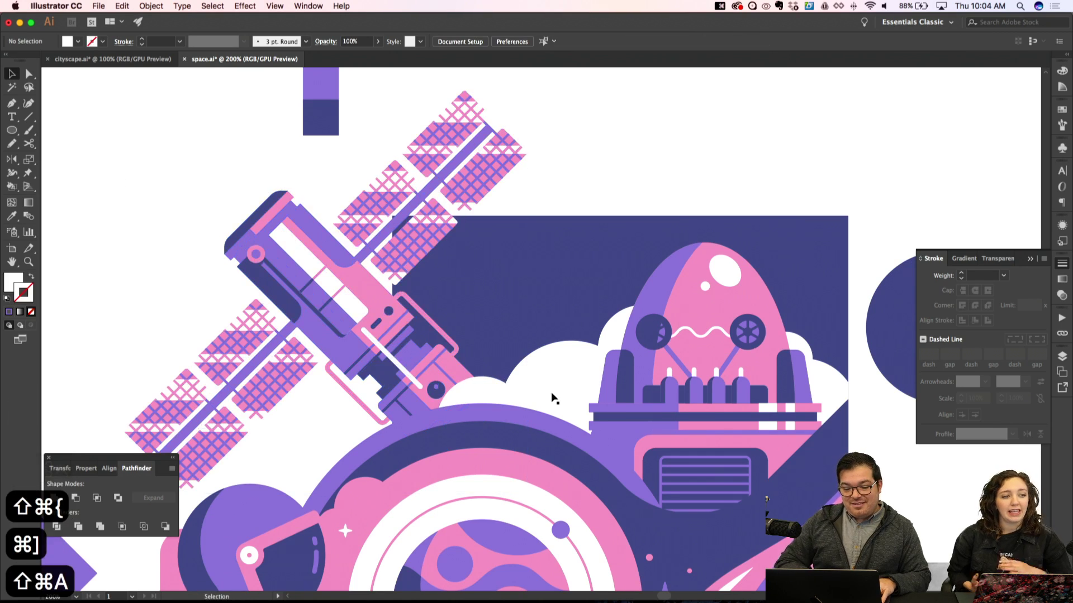
Add a 40 by 40 pt white circle to the cloud left of the robot's dome as a small extra puff
{"action": "key", "text": "super+minus"}
{"action": "key", "text": "super+minus"}
{"action": "key", "text": "super+apostrophe"}
{"action": "key", "text": "super+apostrophe"}
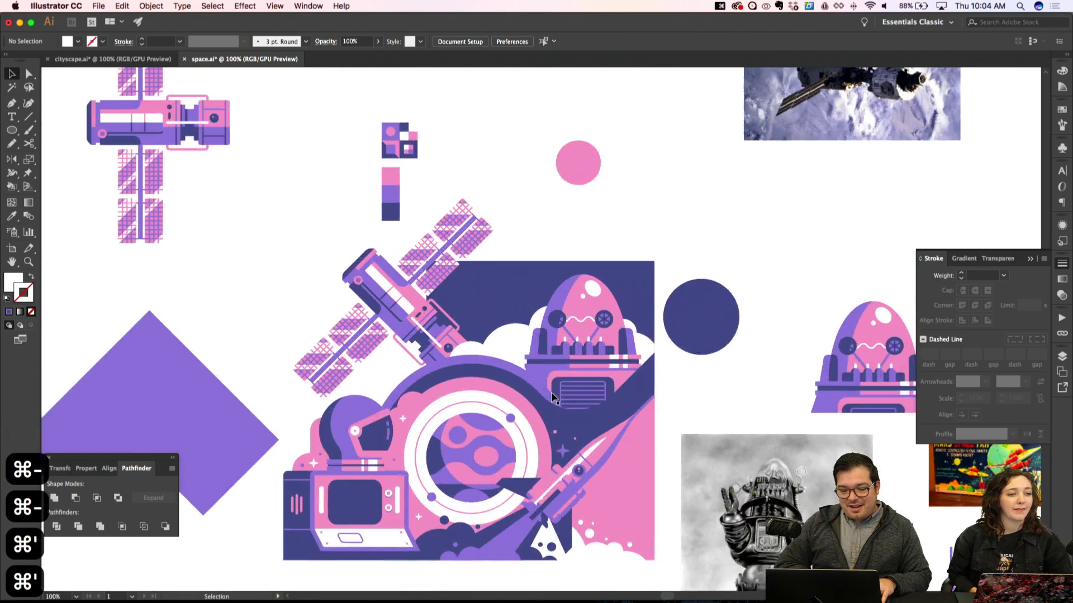
{"action": "key", "text": "super+equal"}
{"action": "key", "text": "super+equal"}
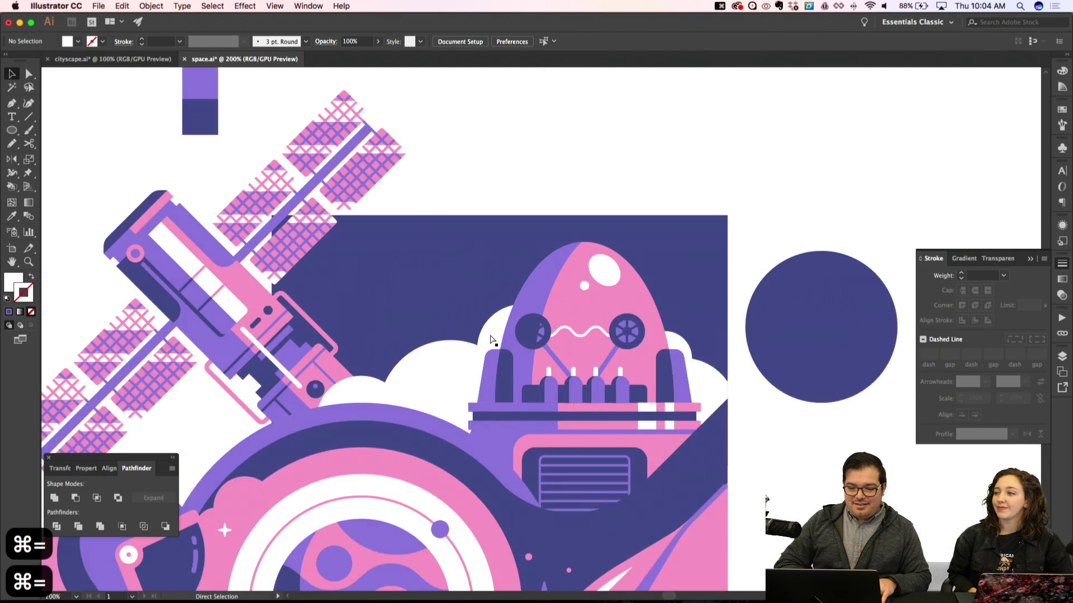
{"action": "key", "text": "super+equal"}
{"action": "left_click_drag", "start_coordinate": [406, 305], "coordinate": [472, 372]}
{"action": "key", "text": "shift+super+a"}
{"action": "key", "text": "super+minus"}
{"action": "key", "text": "super+minus"}
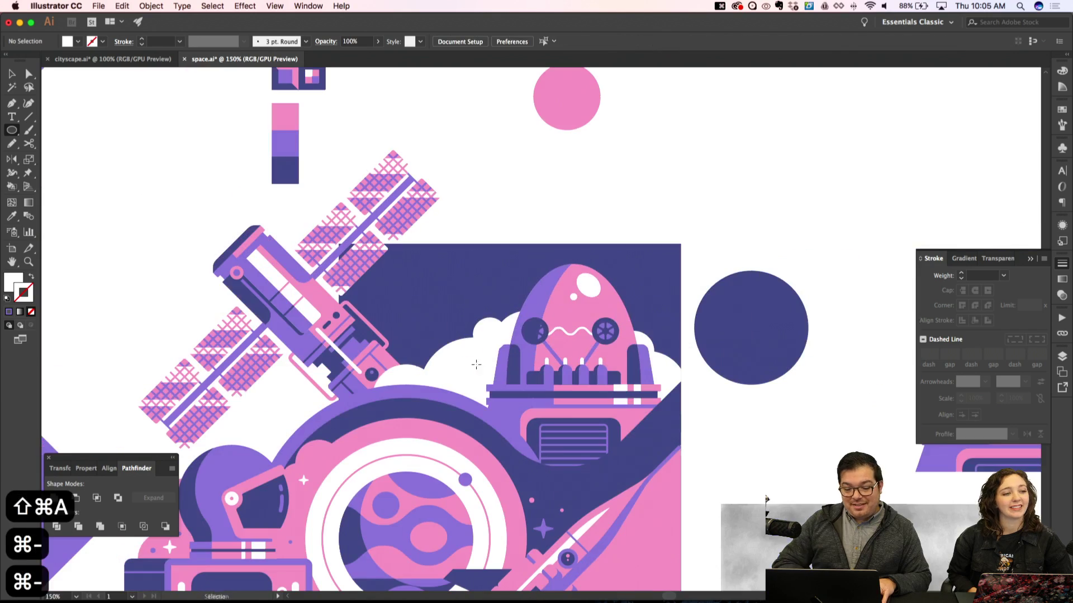
Enlarge the small cloud circle left of the robot's dome slightly and arrange it just above the background
{"action": "key", "text": "super+apostrophe"}
{"action": "key", "text": "super+apostrophe"}
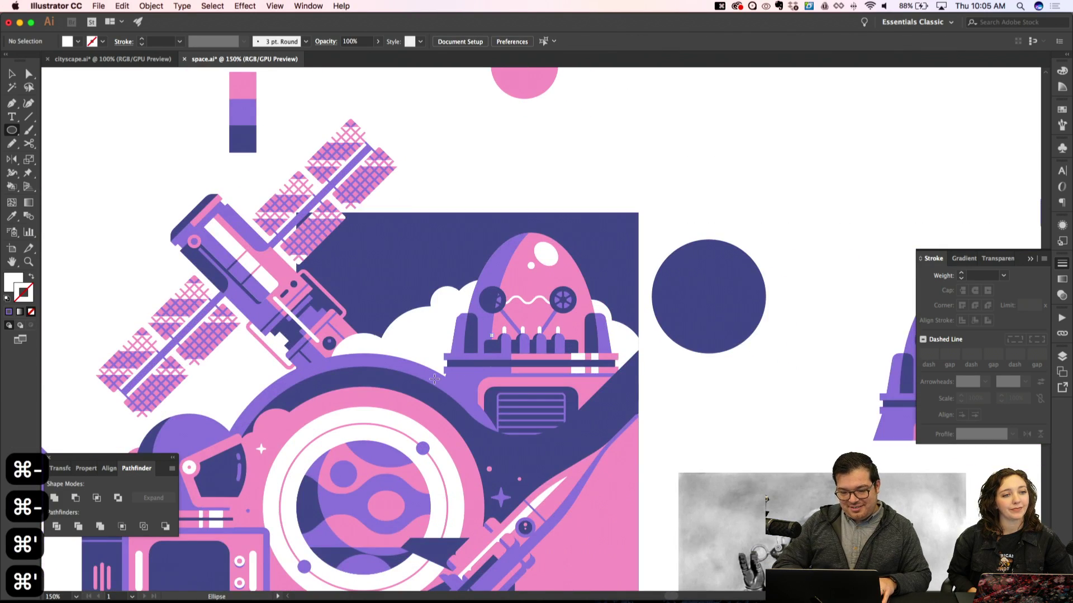
{"action": "key", "text": "super+equal"}
{"action": "key", "text": "super+equal"}
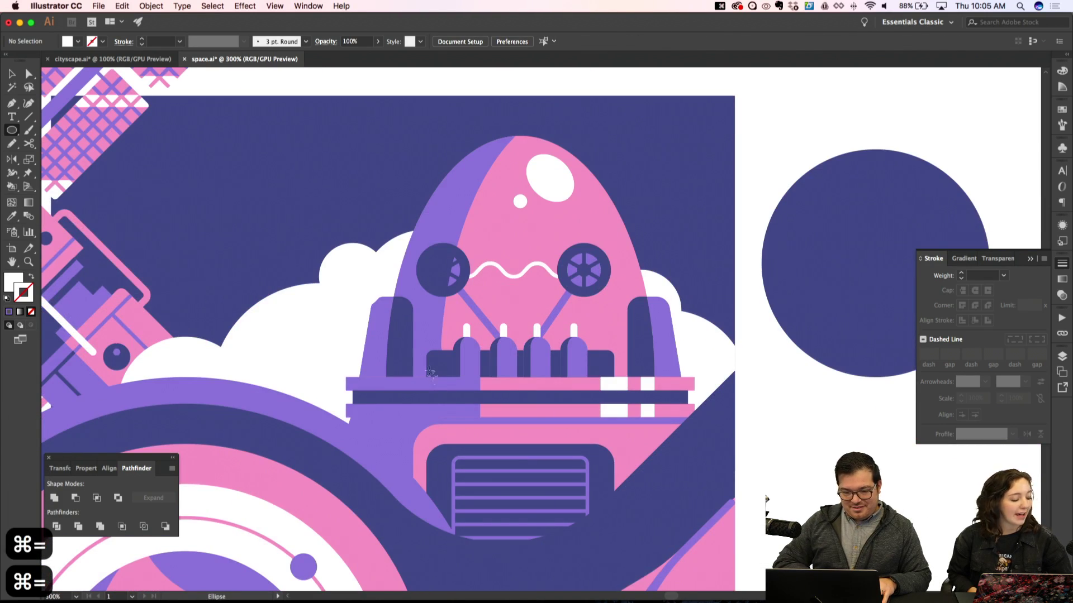
{"action": "left_click_drag", "start_coordinate": [353, 277], "coordinate": [386, 310]}
{"action": "key", "text": "v"}
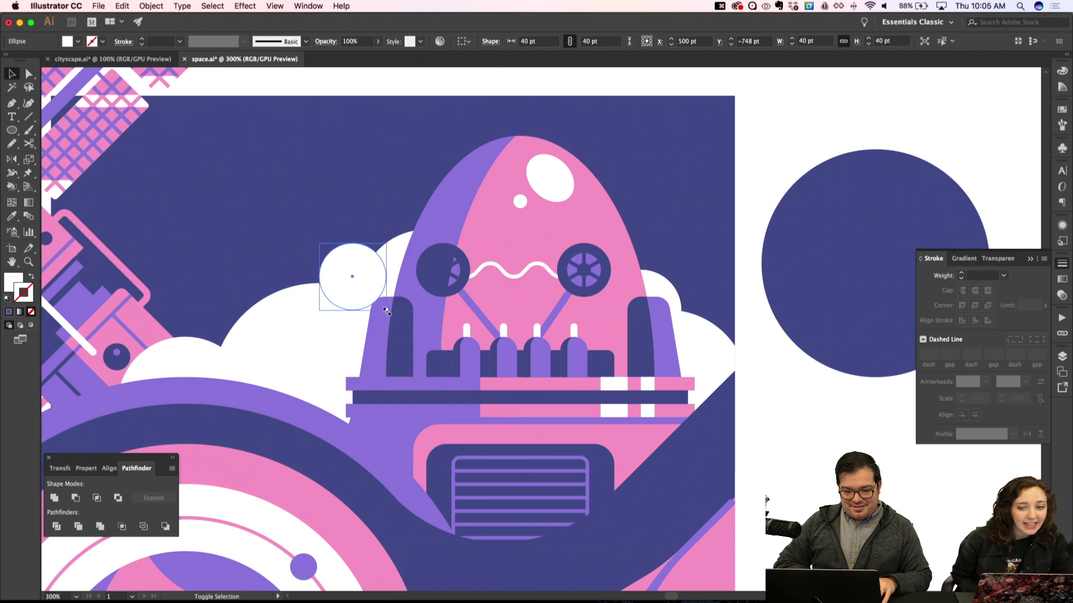
{"action": "key", "text": "shift+super+a"}
{"action": "scroll", "coordinate": [409, 333], "scroll_direction": "up", "scroll_amount": 2}
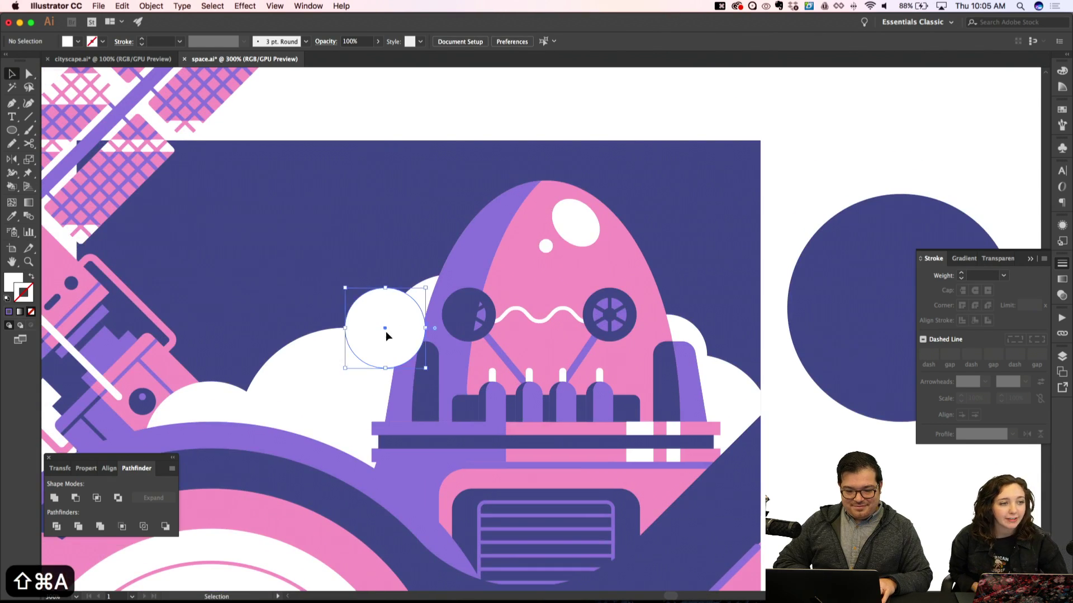
{"action": "key", "text": "shift+super+bracketleft"}
{"action": "key", "text": "super+bracketright"}
{"action": "key", "text": "shift+super+a"}
Draw an 80 by 80 pt white circle overlapping the robot's left side above the large purple ring, and nudge it into place
{"action": "scroll", "coordinate": [388, 338], "scroll_direction": "down", "scroll_amount": 5}
{"action": "scroll", "coordinate": [388, 338], "scroll_direction": "left", "scroll_amount": 4}
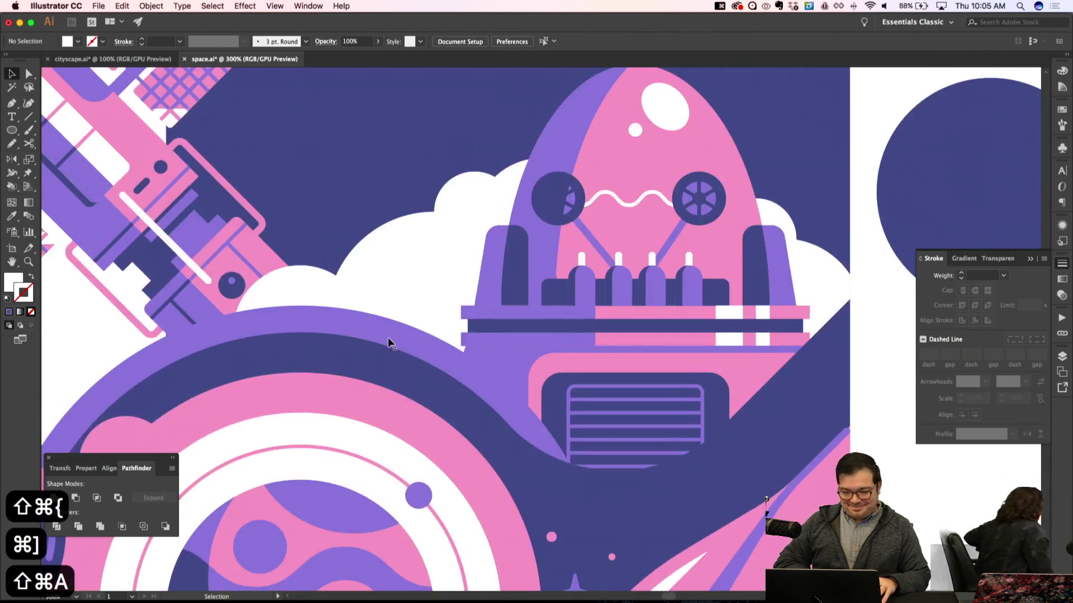
{"action": "key", "text": "l"}
{"action": "left_click_drag", "start_coordinate": [447, 319], "coordinate": [510, 390]}
{"action": "key", "text": "Right"}
{"action": "key", "text": "Right"}
{"action": "key", "text": "Right"}
{"action": "key", "text": "Right"}
{"action": "key", "text": "Right"}
{"action": "key", "text": "Right"}
{"action": "key", "text": "Right"}
{"action": "key", "text": "Right"}
{"action": "key", "text": "Down"}
{"action": "key", "text": "Down"}
{"action": "key", "text": "Down"}
{"action": "key", "text": "Down"}
{"action": "key", "text": "Down"}
{"action": "key", "text": "Down"}
{"action": "key", "text": "Down"}
{"action": "key", "text": "Down"}
Recolour the new circle with the robot's pink and arrange it in front of the white cloud but behind the robot and purple ring
{"action": "key", "text": "o"}
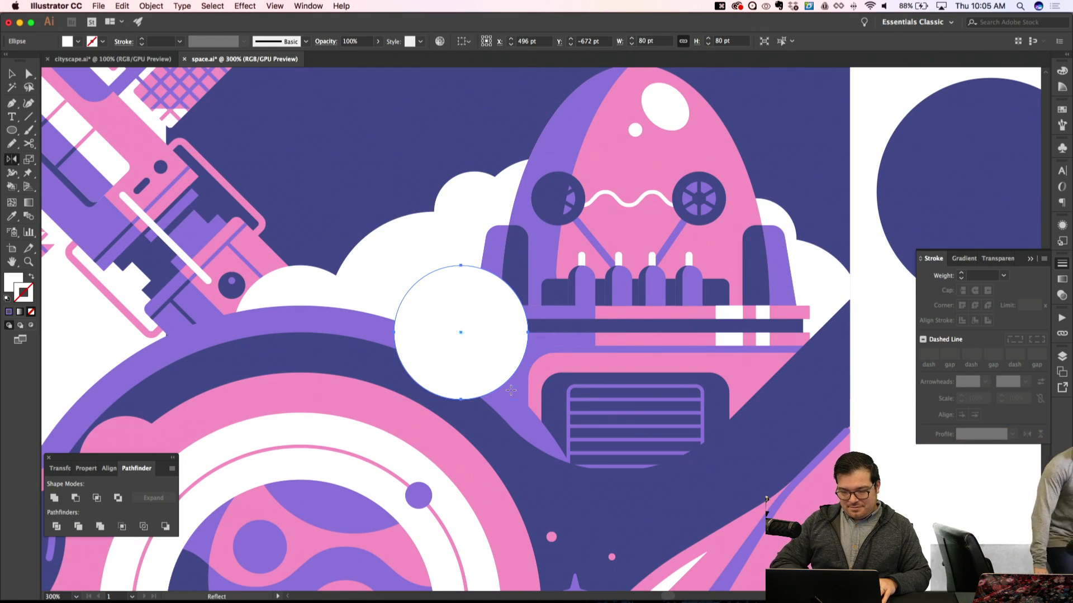
{"action": "left_click", "coordinate": [615, 233]}
{"action": "key", "text": "shift+super+bracketleft"}
{"action": "key", "text": "super+bracketright"}
{"action": "key", "text": "super+bracketright"}
{"action": "key", "text": "super+bracketright"}
{"action": "key", "text": "super+bracketright"}
{"action": "key", "text": "super+bracketright"}
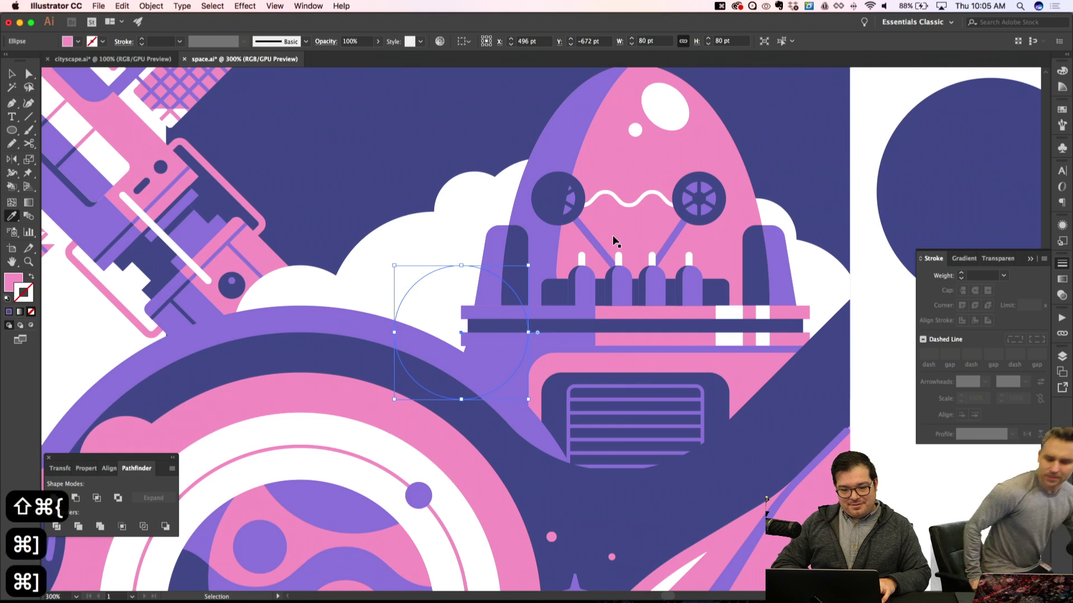
{"action": "key", "text": "super+bracketright"}
{"action": "key", "text": "super+bracketright"}
{"action": "key", "text": "shift+super+a"}
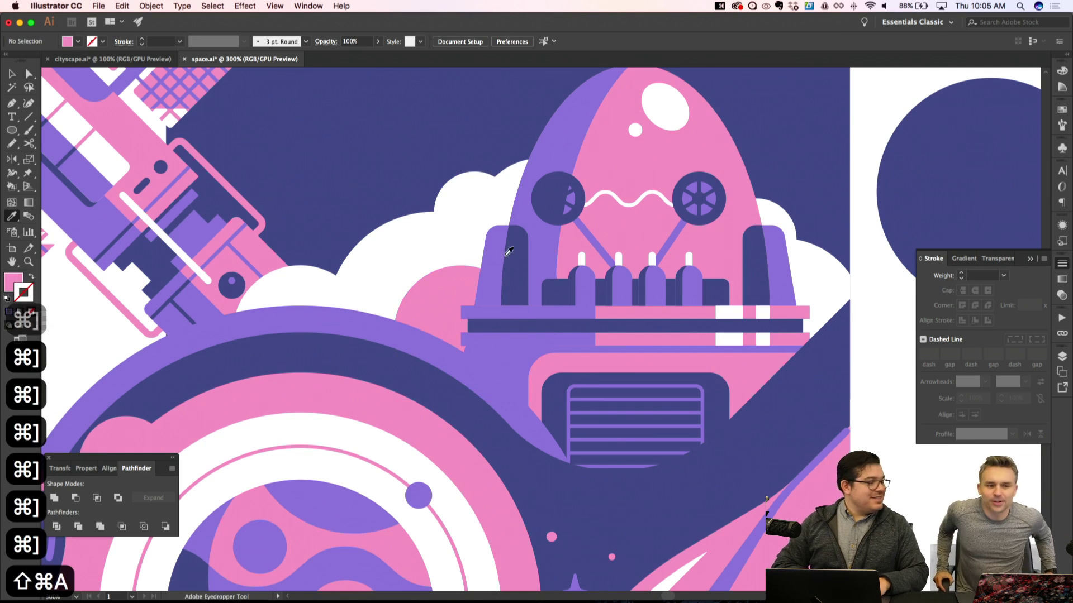
Raise the pink circle slightly and copy it to its left as a smaller 48 by 48 pt puff
{"action": "key", "text": "v"}
{"action": "left_click", "coordinate": [449, 296]}
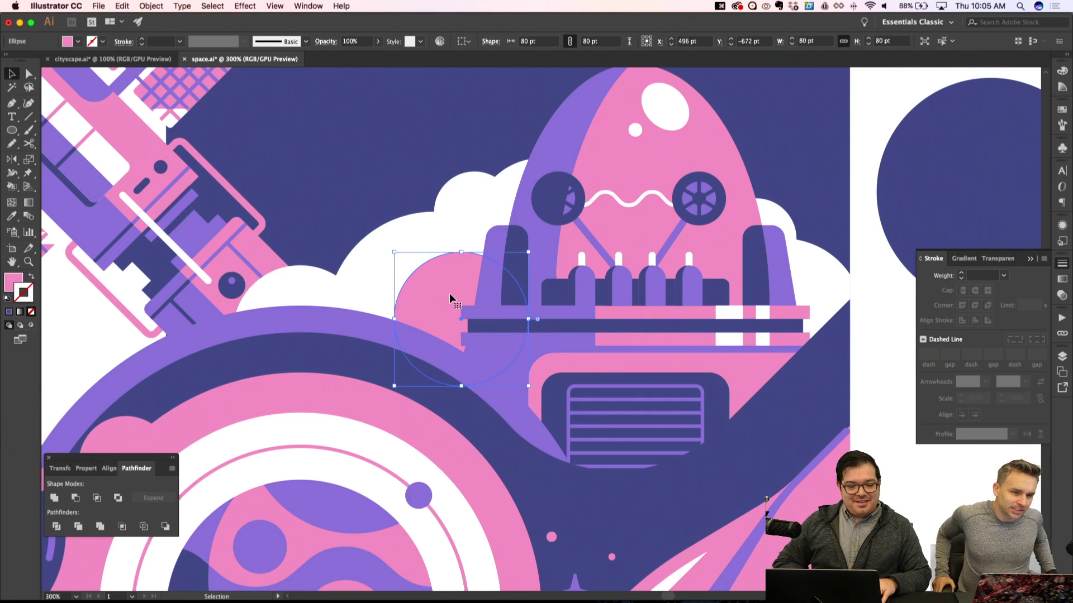
{"action": "key", "text": "shift+super+a"}
{"action": "left_click_drag", "start_coordinate": [449, 297], "coordinate": [347, 296]}
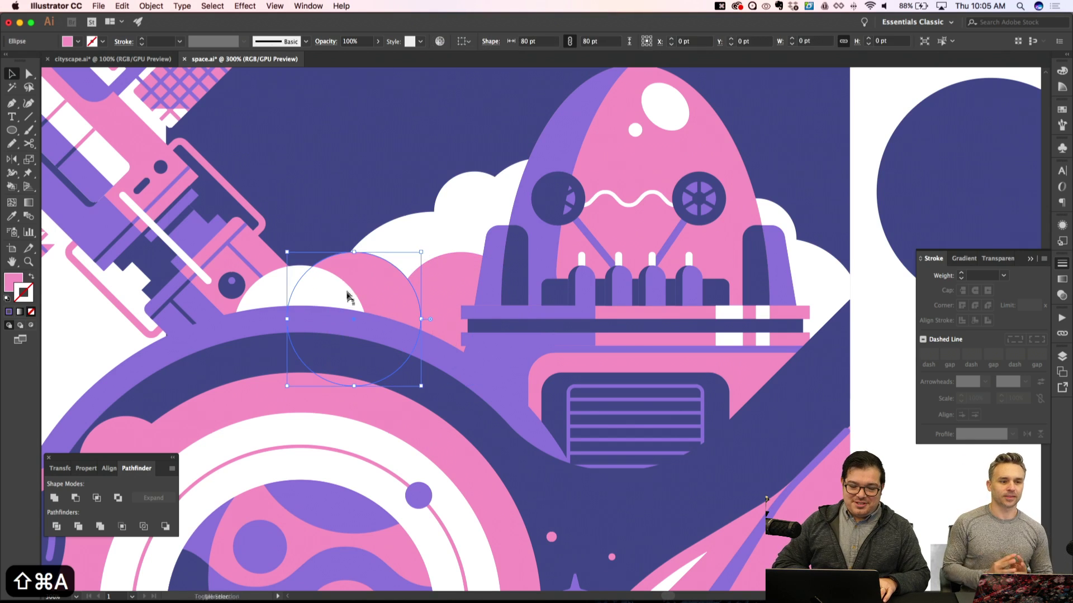
{"action": "left_click_drag", "start_coordinate": [325, 276], "coordinate": [315, 275]}
Bring the small pink circle forward in front of the white cloud circle beside the satellite
{"action": "key", "text": "alt+super+bracketright"}
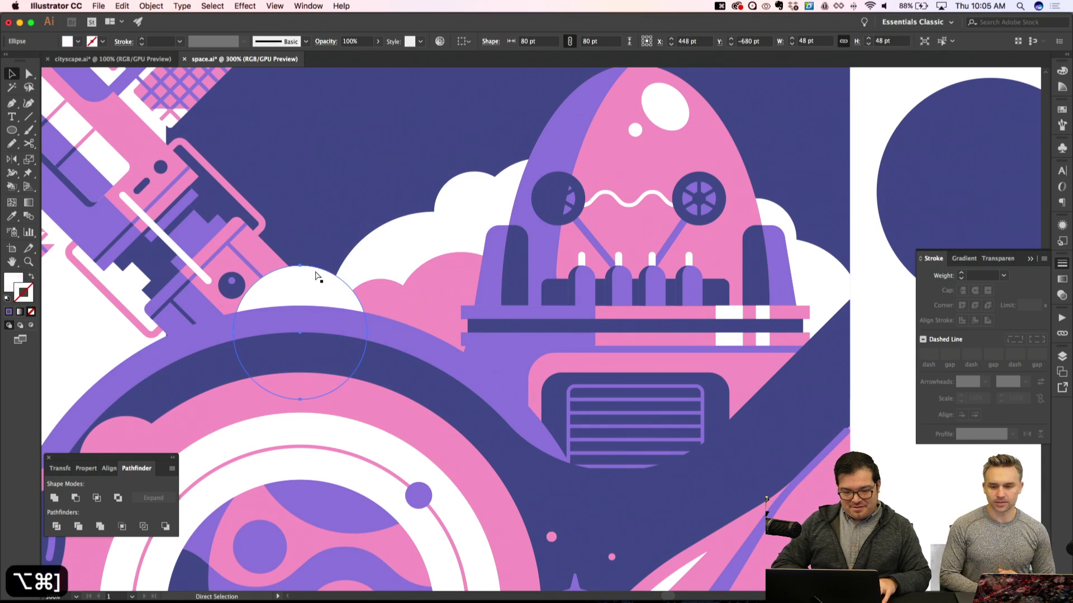
{"action": "key", "text": "shift+super+a"}
{"action": "key", "text": "v"}
{"action": "left_click", "coordinate": [380, 306]}
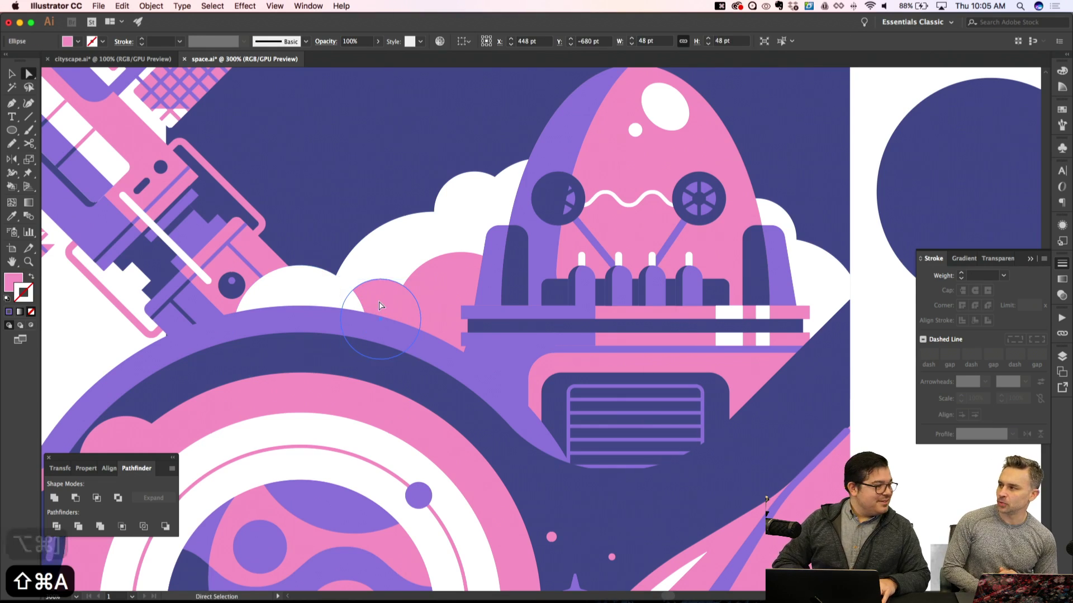
{"action": "key", "text": "super+bracketright"}
{"action": "key", "text": "super+bracketright"}
{"action": "key", "text": "shift+super+a"}
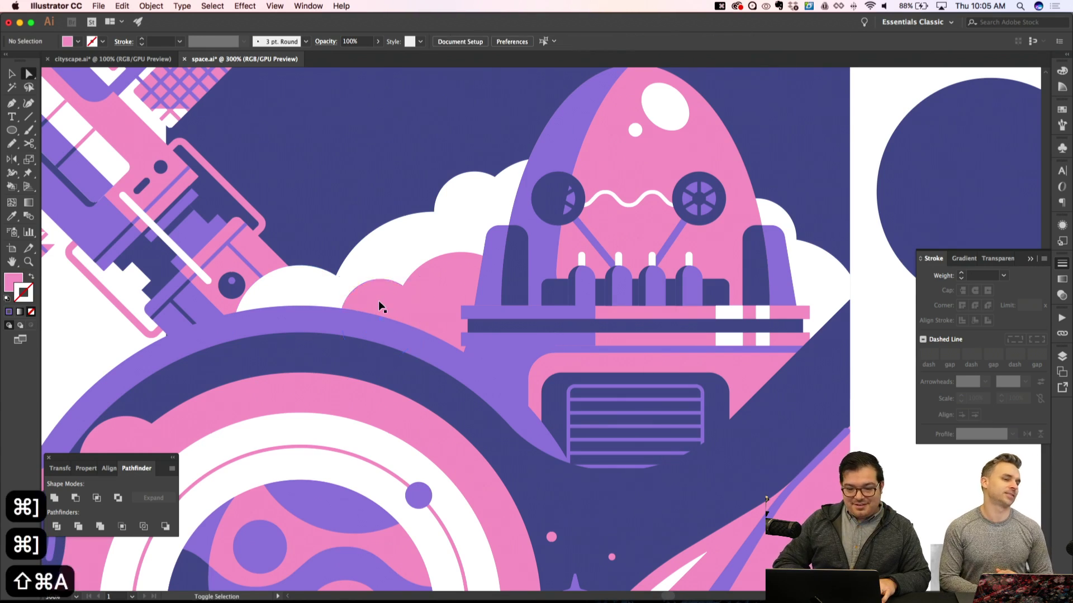
Draw a 16 by 16 pt circle in the navy sky right of the robot's dome and colour it white like the clouds
{"action": "key", "text": "super+minus"}
{"action": "key", "text": "super+minus"}
{"action": "key", "text": "super+apostrophe"}
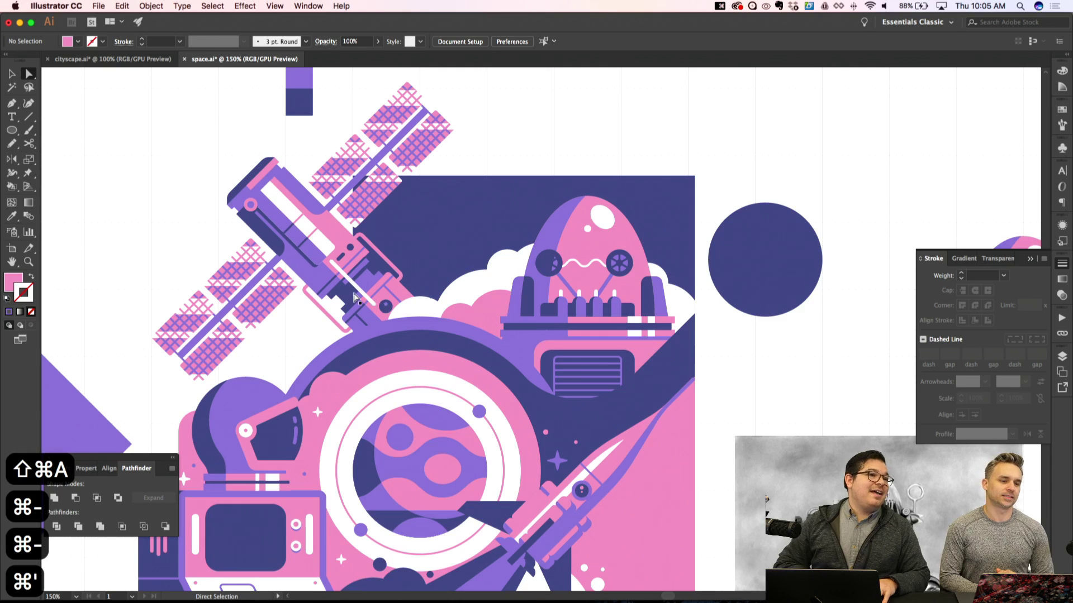
{"action": "scroll", "coordinate": [353, 296], "scroll_direction": "right", "scroll_amount": 3}
{"action": "scroll", "coordinate": [354, 296], "scroll_direction": "up", "scroll_amount": 3}
{"action": "scroll", "coordinate": [353, 296], "scroll_direction": "right", "scroll_amount": 2}
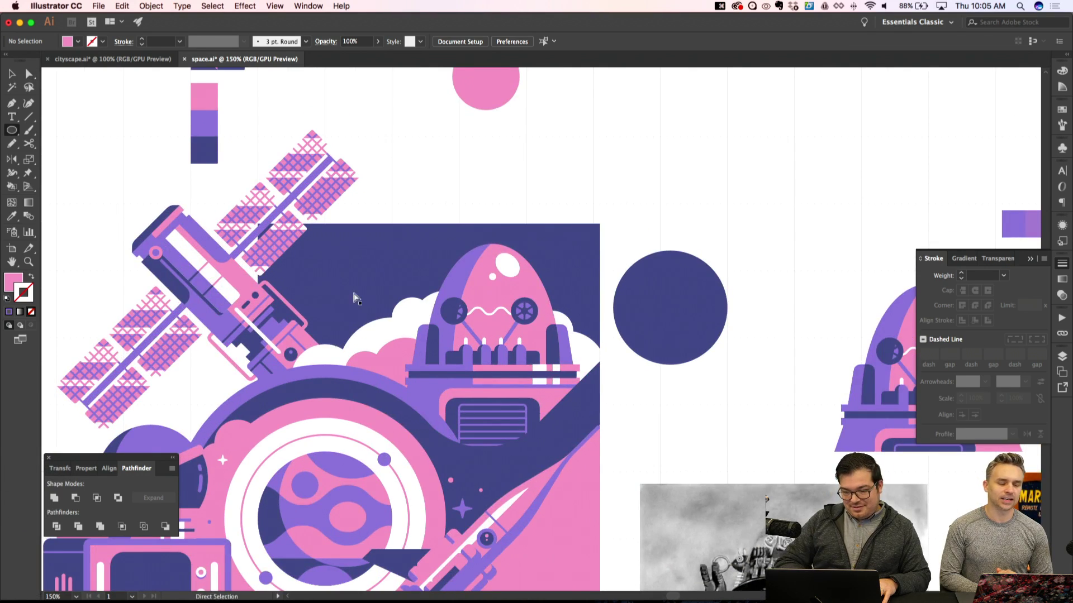
{"action": "key", "text": "super+equal"}
{"action": "key", "text": "super+equal"}
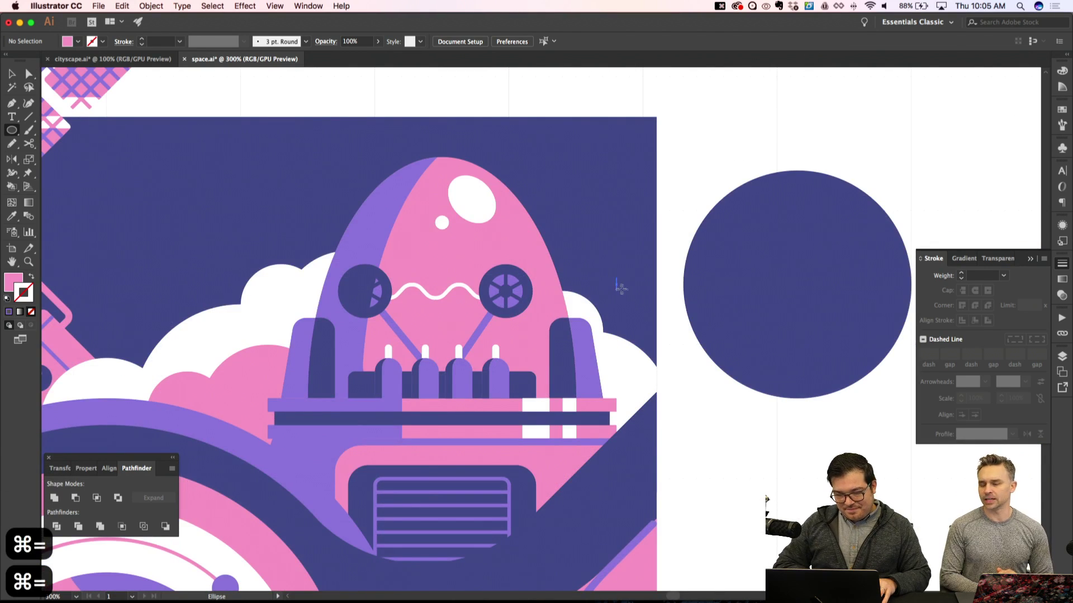
{"action": "left_click_drag", "start_coordinate": [618, 280], "coordinate": [638, 303]}
{"action": "key", "text": "i"}
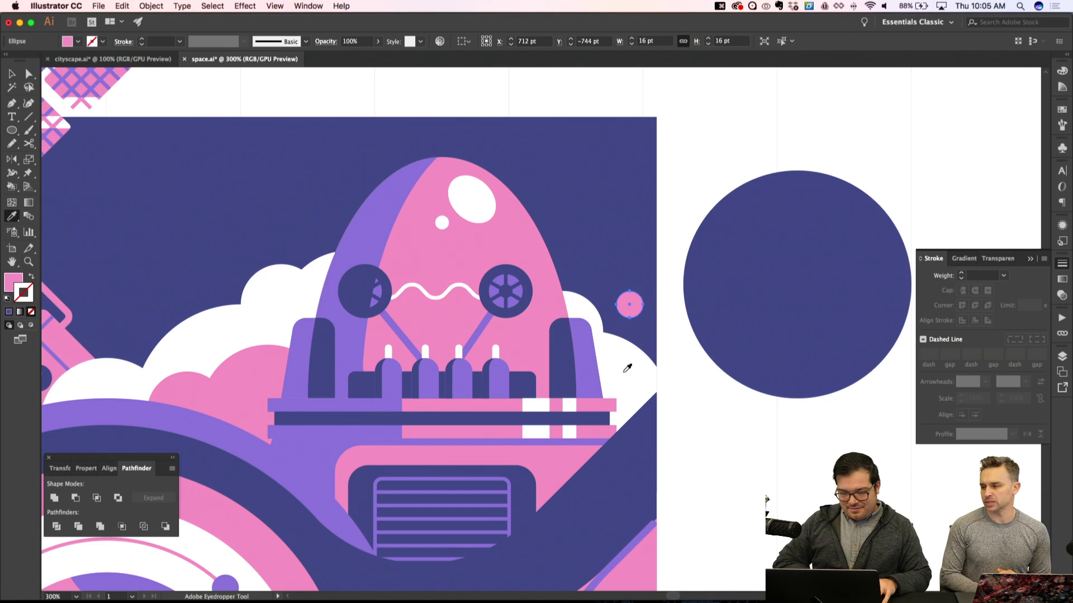
{"action": "left_click", "coordinate": [627, 363]}
{"action": "key", "text": "shift+super+a"}
{"action": "key", "text": "v"}
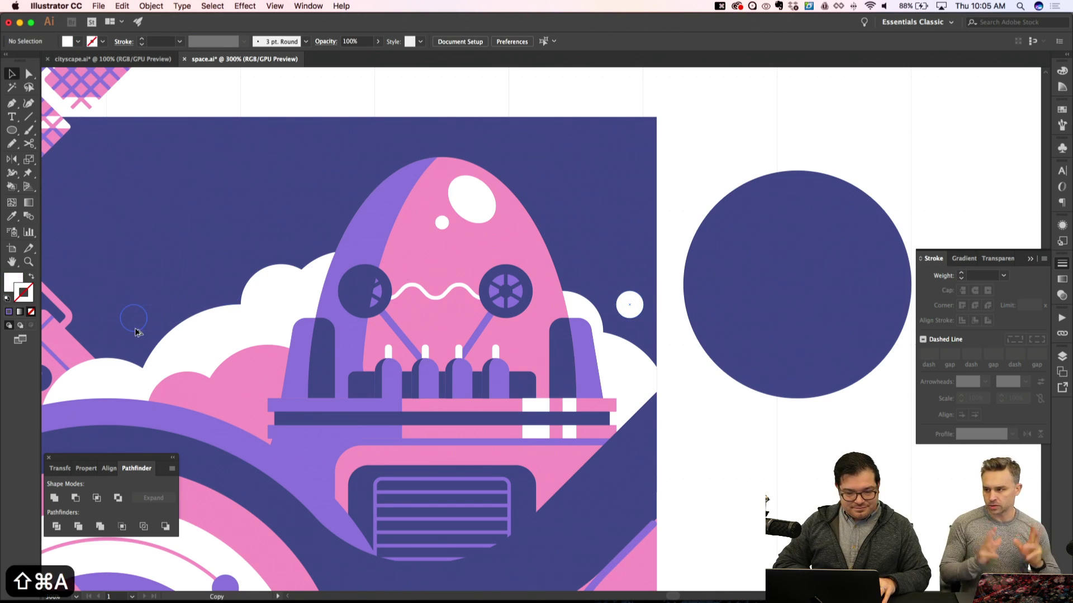
Copy the small white circle into the navy sky between the satellite and the cloud left of the robot
{"action": "left_click_drag", "start_coordinate": [134, 335], "coordinate": [134, 335]}
{"action": "key", "text": "shift+super+a"}
{"action": "key", "text": "super+minus"}
{"action": "key", "text": "super+minus"}
{"action": "key", "text": "super+minus"}
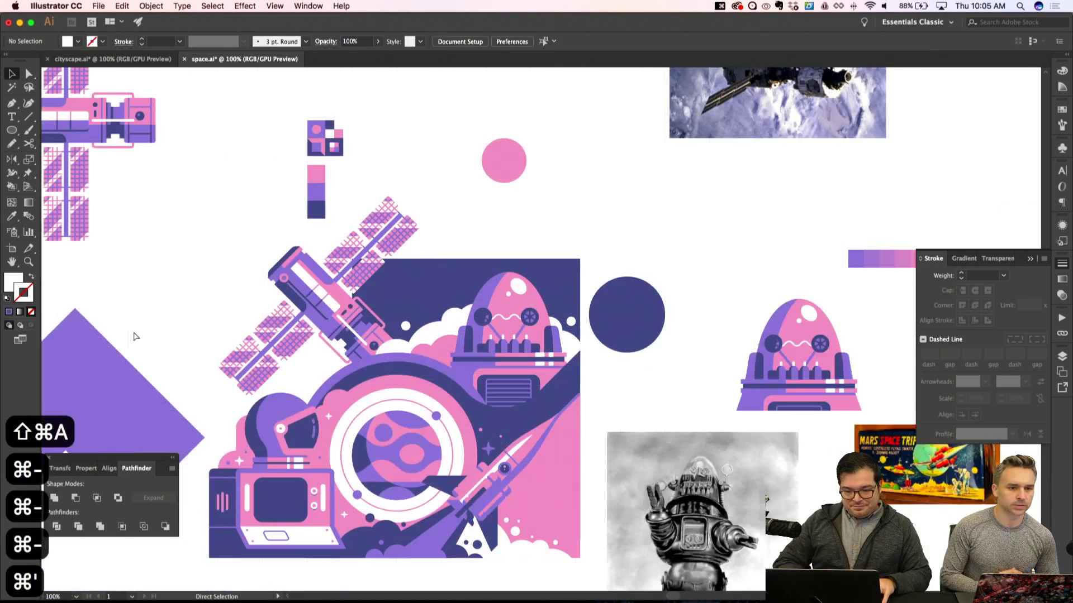
{"action": "key", "text": "super+apostrophe"}
{"action": "key", "text": "super+equal"}
{"action": "key", "text": "super+equal"}
{"action": "key", "text": "super+equal"}
Copy the small white circle up beside the tall left cloud and set the copy's width to 12 pt
{"action": "left_click_drag", "start_coordinate": [134, 319], "coordinate": [213, 283]}
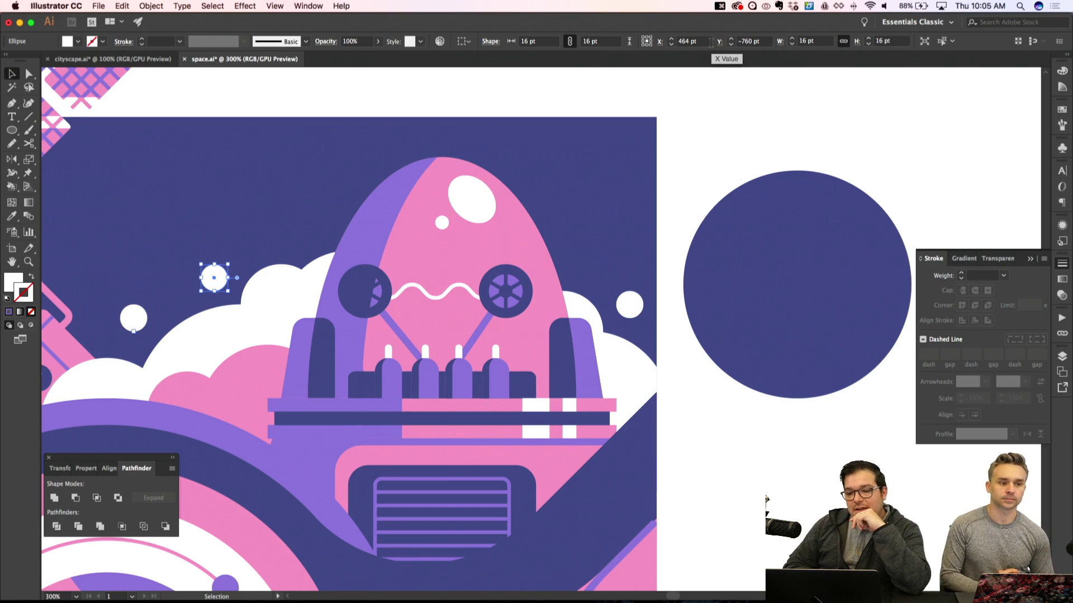
{"action": "left_click", "coordinate": [526, 42]}
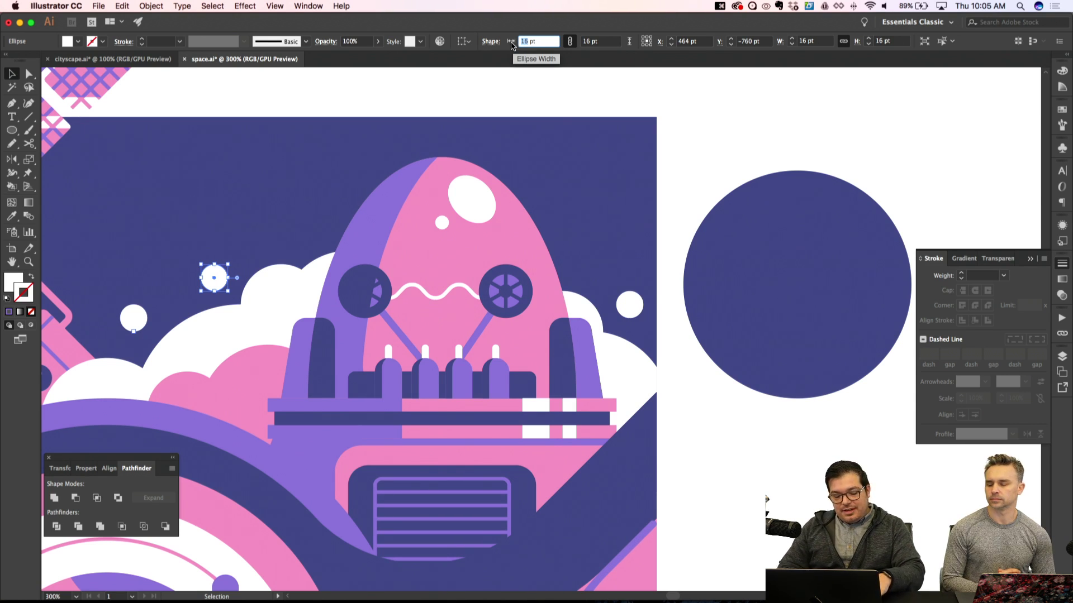
{"action": "type", "text": "12"}
{"action": "key", "text": "Return"}
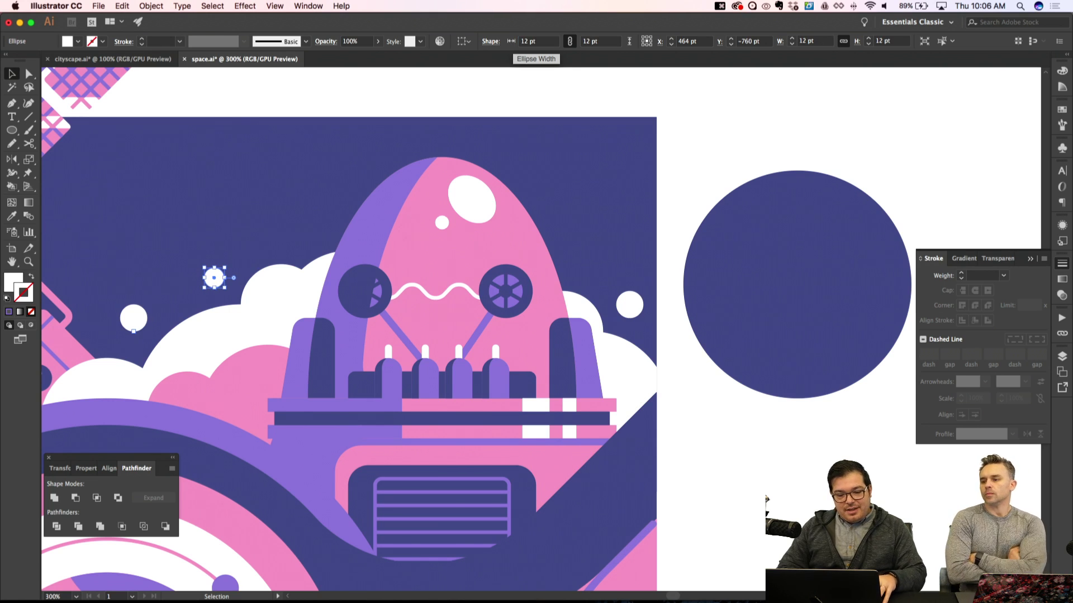
{"action": "key", "text": "shift+super+a"}
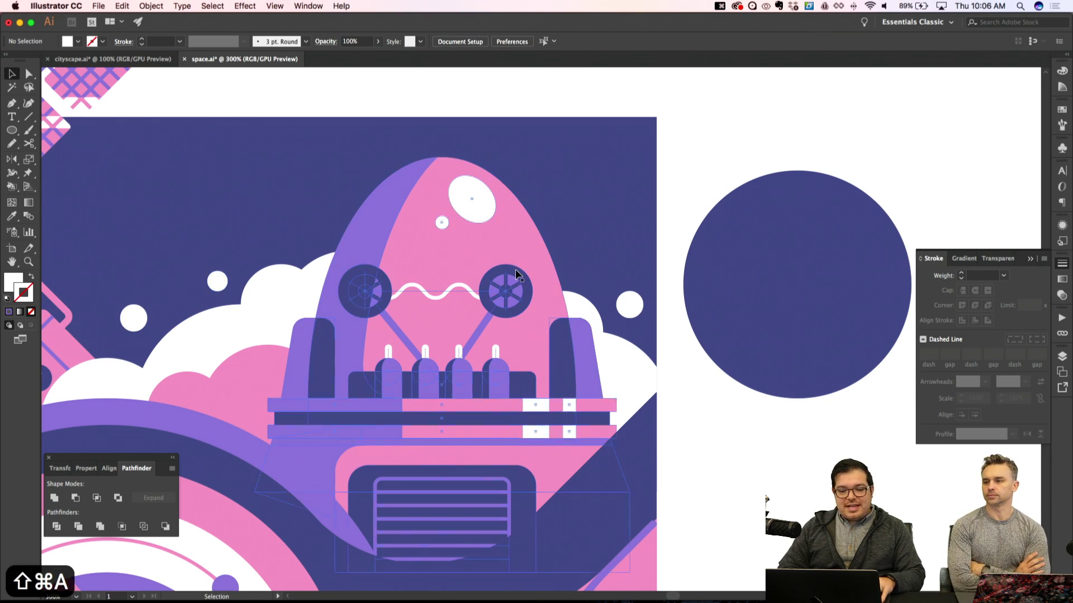
Isolate the robot group and try a 48 by 48 pt white circle centred on the right-hand eye disc
{"action": "double_click", "coordinate": [515, 269]}
{"action": "key", "text": "super+equal"}
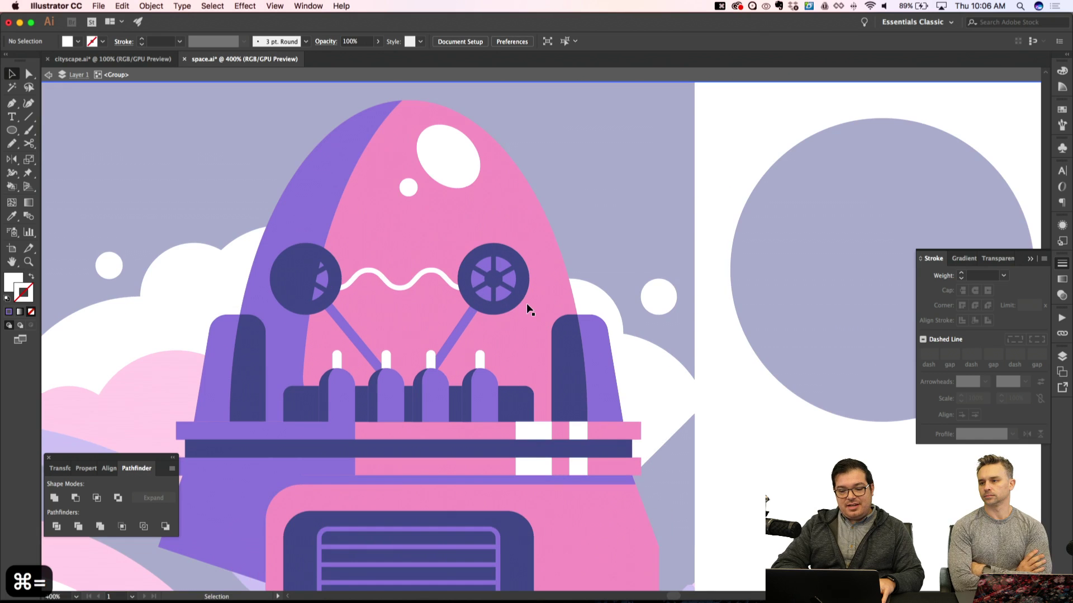
{"action": "key", "text": "l"}
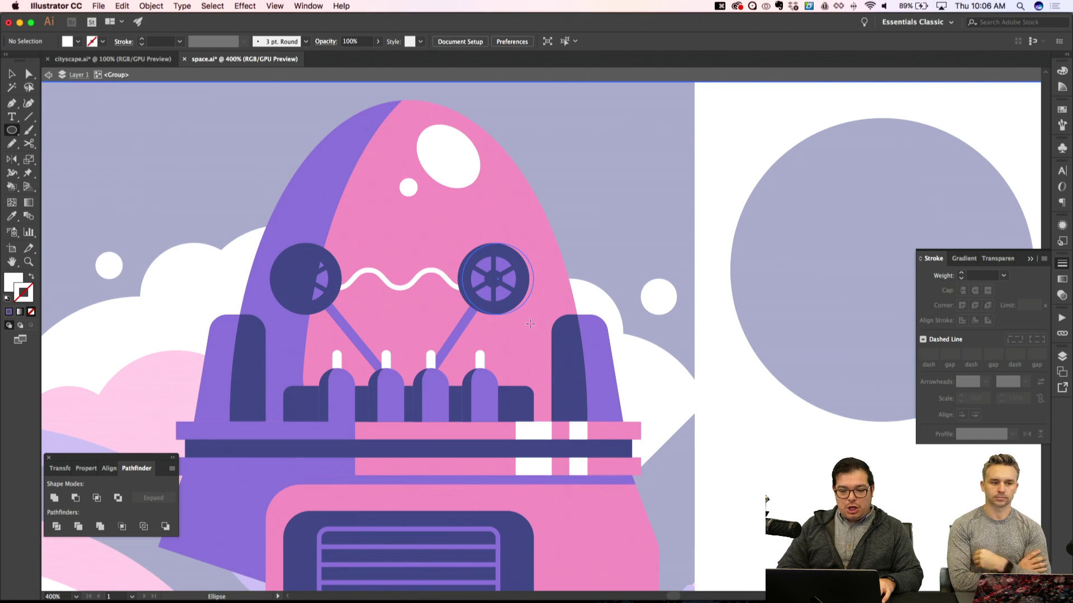
{"action": "left_click_drag", "start_coordinate": [498, 278], "coordinate": [534, 328]}
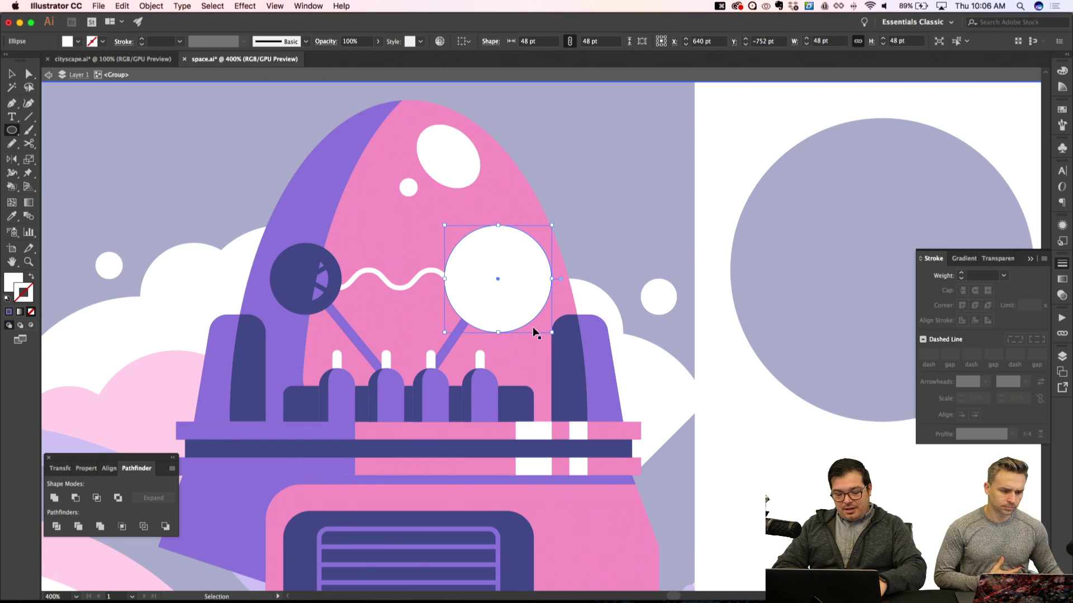
{"action": "key", "text": "super+y"}
{"action": "key", "text": "shift+super+apostrophe"}
{"action": "key", "text": "Left"}
{"action": "key", "text": "Left"}
{"action": "key", "text": "Up"}
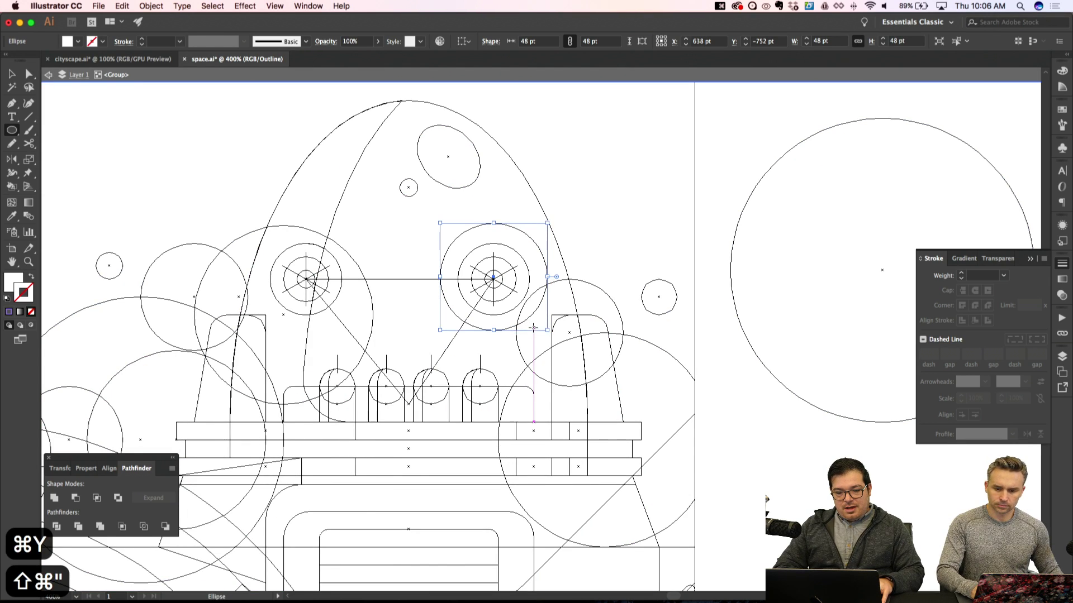
Send the white eye circle to the back of the robot group, then bring it forward two levels
{"action": "key", "text": "super+y"}
{"action": "key", "text": "shift+super+bracketleft"}
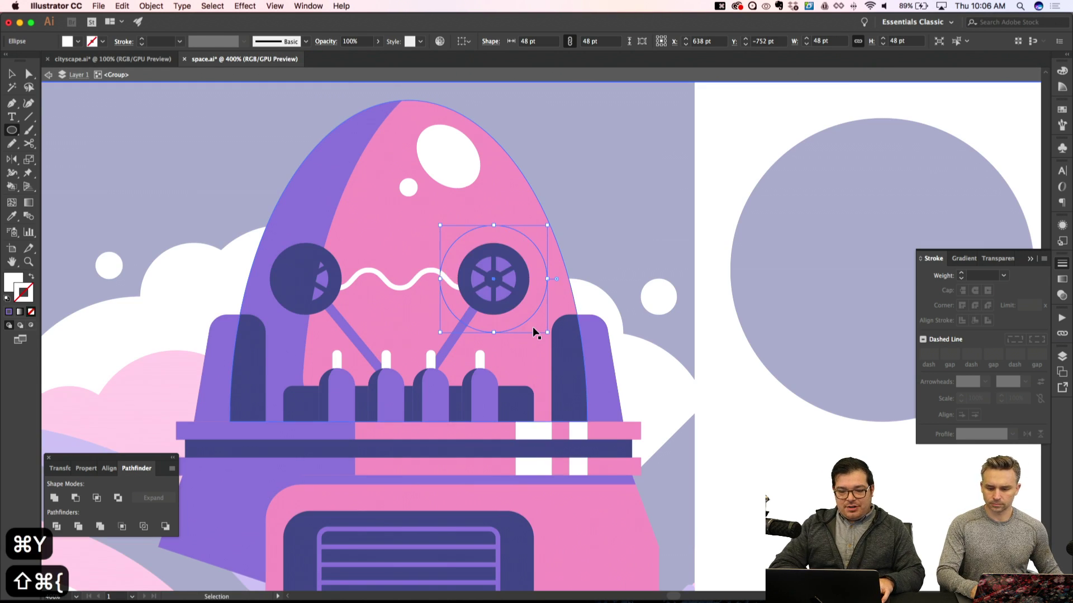
{"action": "key", "text": "super+bracketright"}
{"action": "key", "text": "super+bracketright"}
{"action": "key", "text": "shift+super+a"}
{"action": "key", "text": "a"}
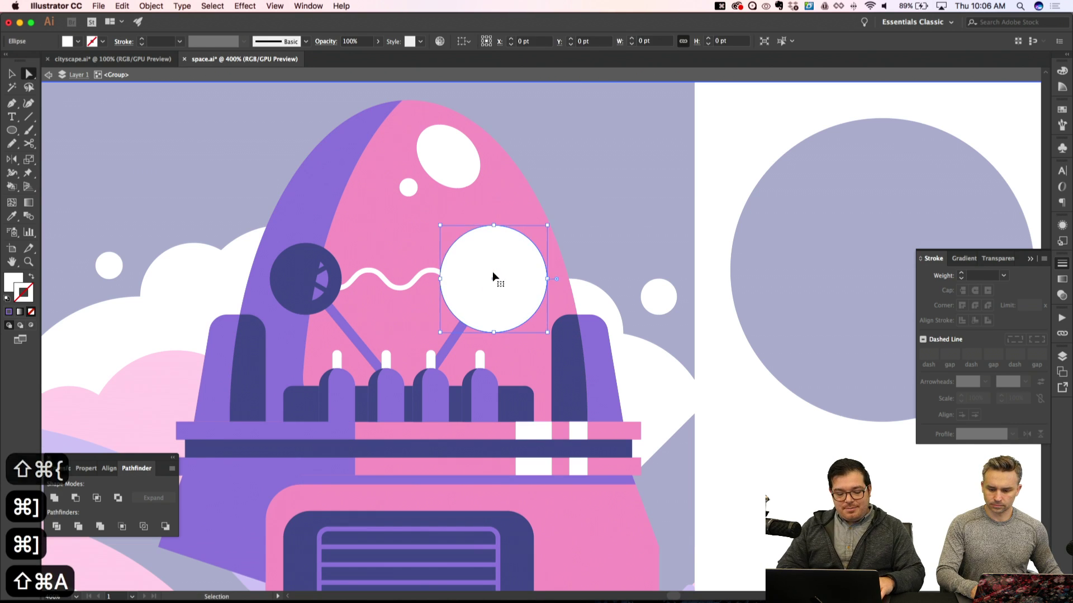
Move the white circle into the right-hand eye's group in place and arrange it behind the eye disc
{"action": "key", "text": "super+x"}
{"action": "double_click", "coordinate": [490, 280]}
{"action": "key", "text": "shift+super+v"}
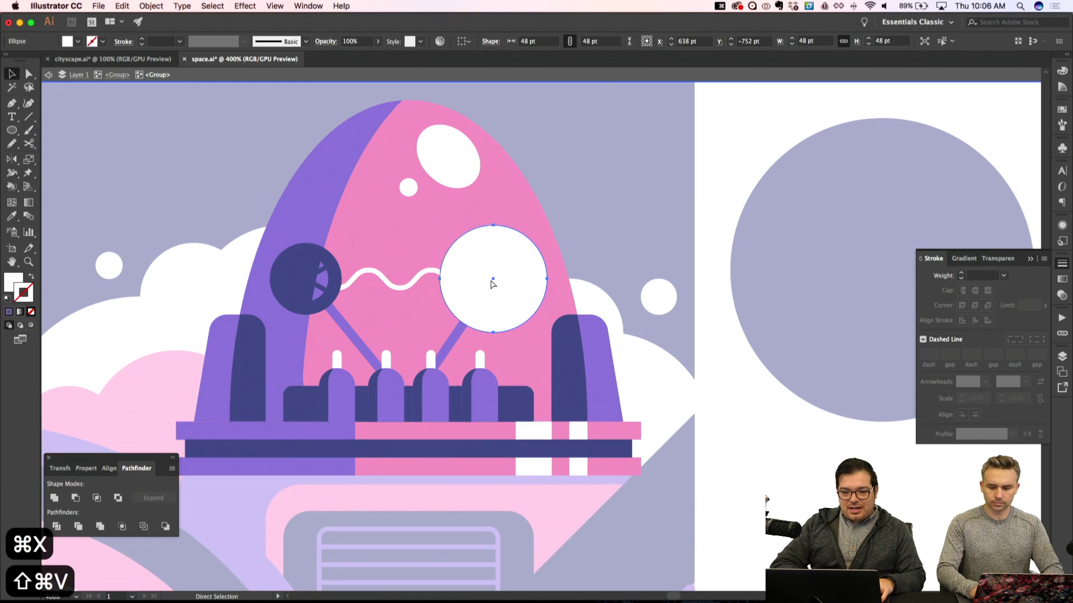
{"action": "key", "text": "super+bracketleft"}
{"action": "key", "text": "shift+super+bracketleft"}
{"action": "key", "text": "super+bracketright"}
{"action": "key", "text": "super+bracketright"}
{"action": "key", "text": "super+bracketright"}
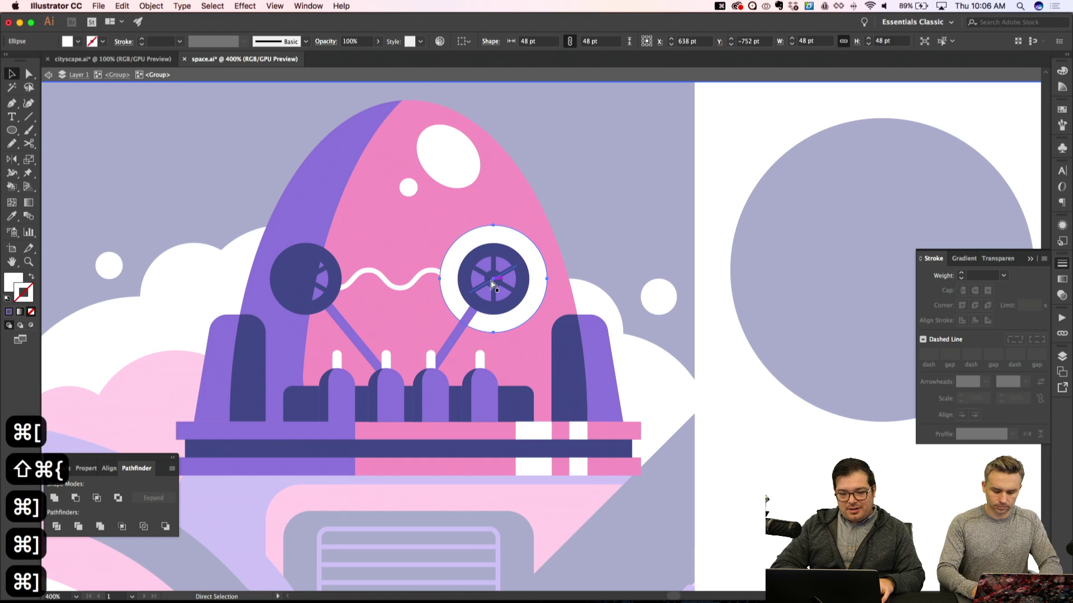
{"action": "key", "text": "shift+super+a"}
{"action": "key", "text": "v"}
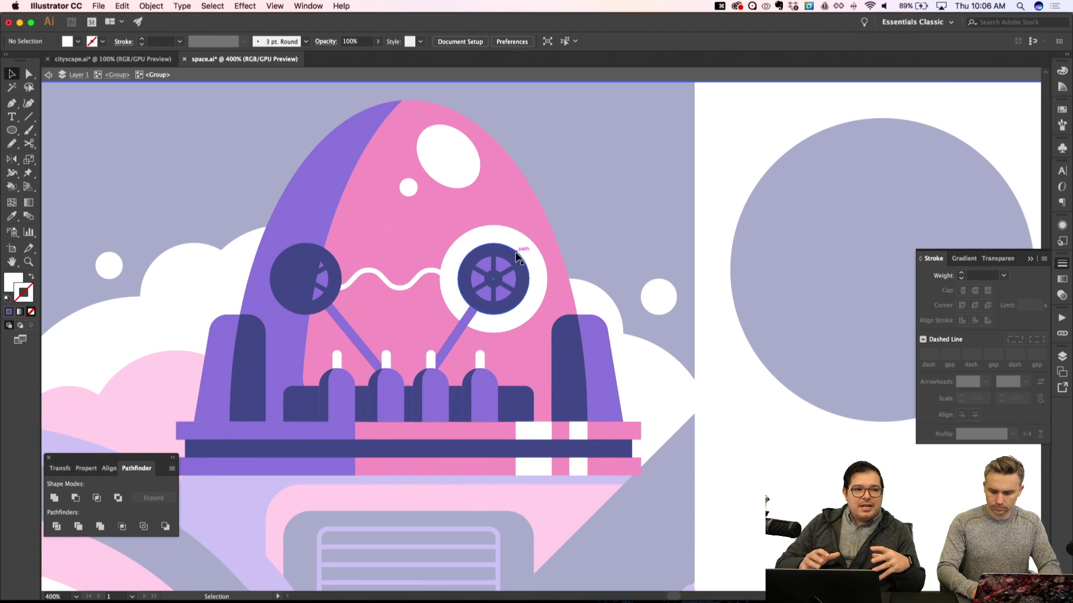
Reduce the white circle behind the right-hand eye to 42 pt wide, keeping its proportions
{"action": "key", "text": "a"}
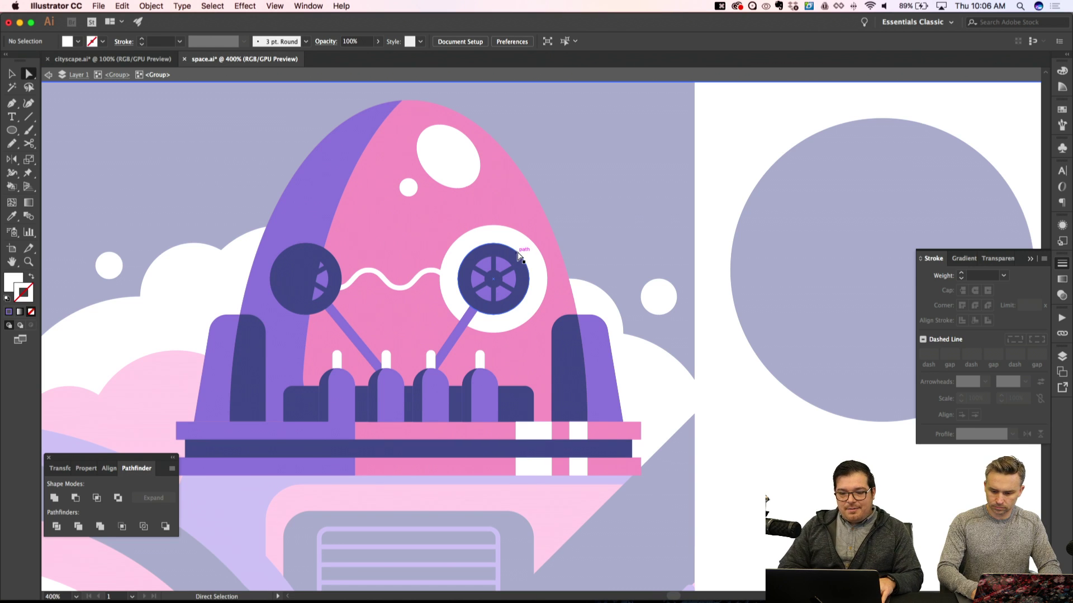
{"action": "left_click", "coordinate": [527, 254]}
{"action": "left_click", "coordinate": [631, 45]}
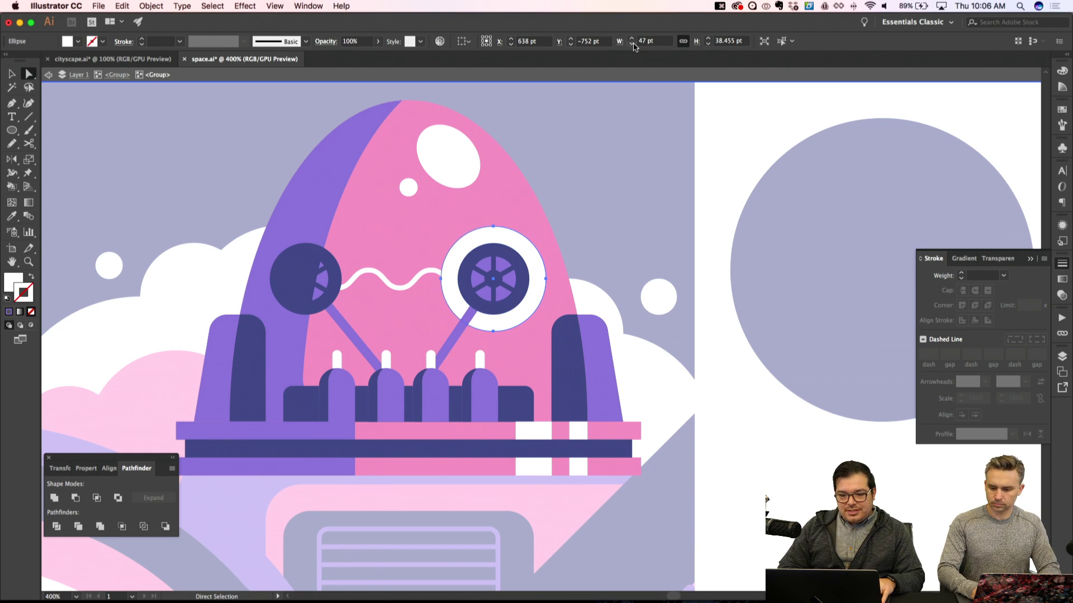
{"action": "left_click", "coordinate": [632, 44]}
{"action": "left_click", "coordinate": [632, 44]}
{"action": "left_click", "coordinate": [632, 44]}
{"action": "left_click", "coordinate": [632, 44]}
{"action": "left_click", "coordinate": [632, 44]}
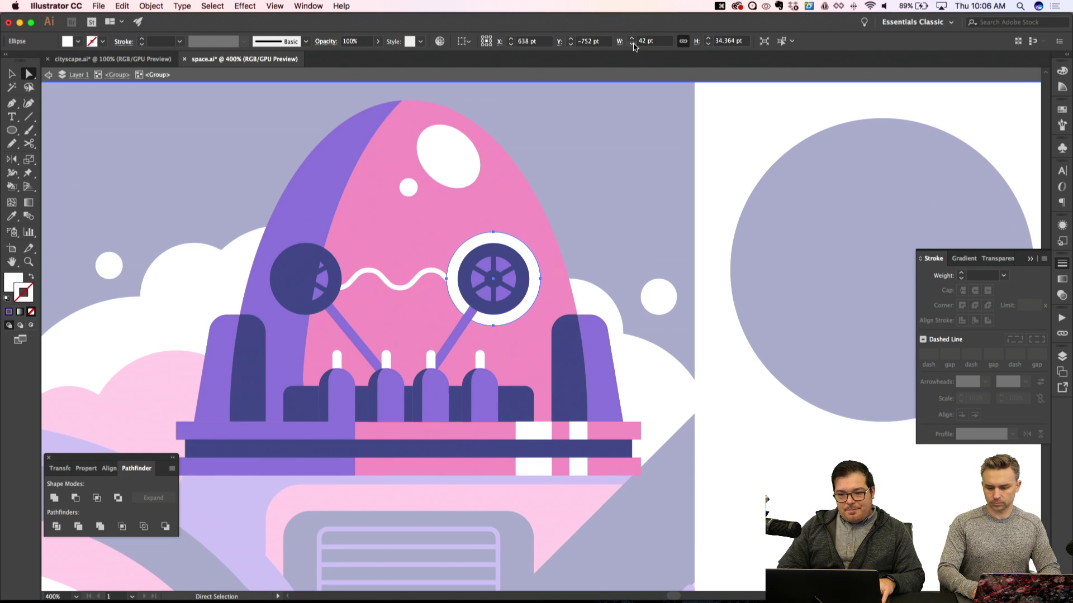
{"action": "key", "text": "shift+super+a"}
Remove the white circle from behind the right-hand eye disc
{"action": "scroll", "coordinate": [506, 173], "scroll_direction": "left", "scroll_amount": 2}
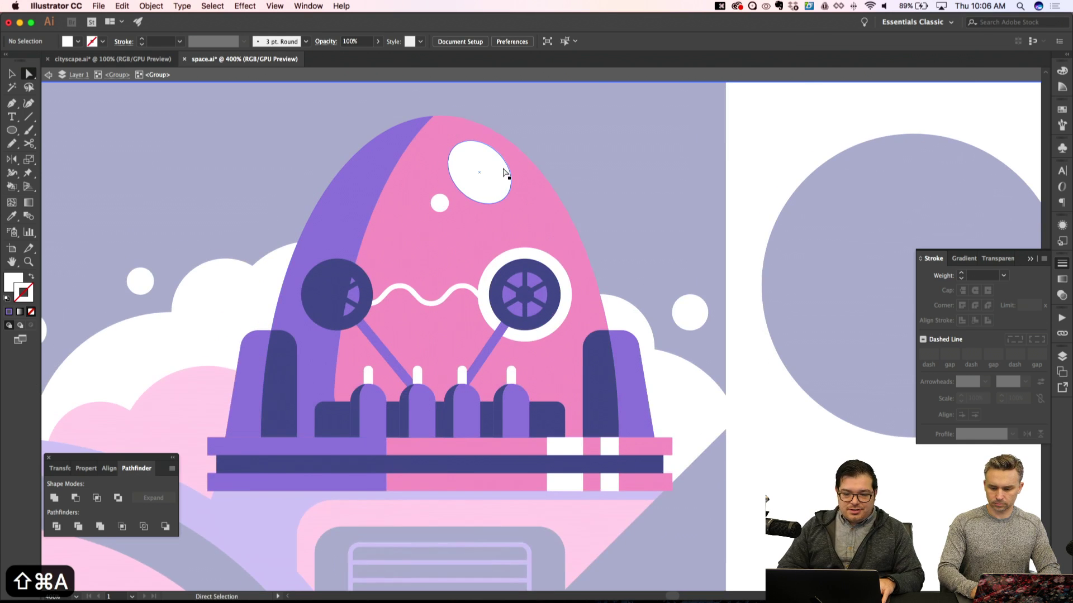
{"action": "key", "text": "super+equal"}
{"action": "key", "text": "l"}
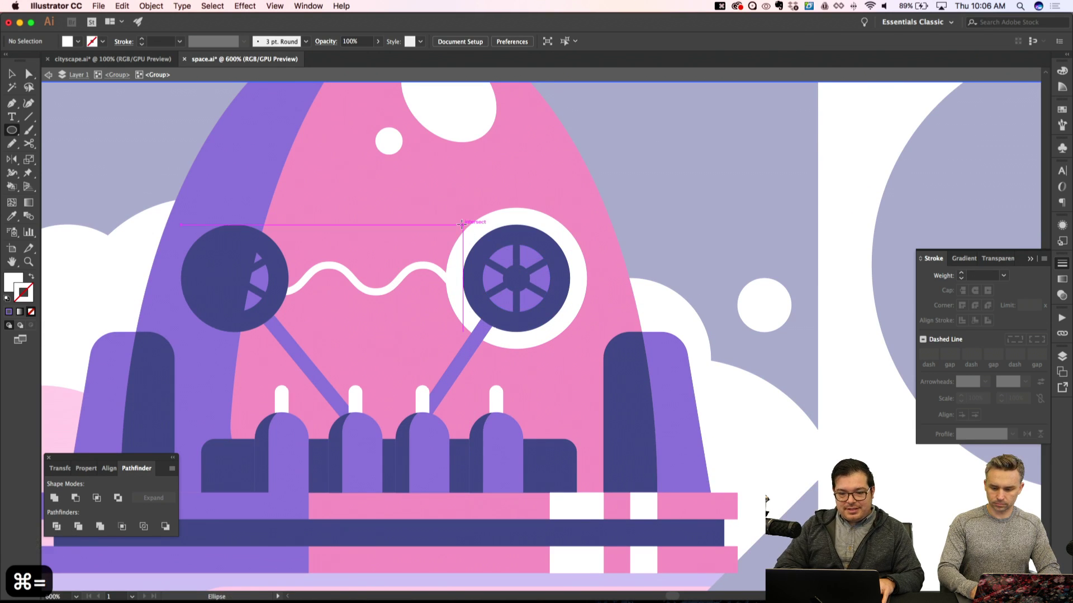
{"action": "key", "text": "shift+super+apostrophe"}
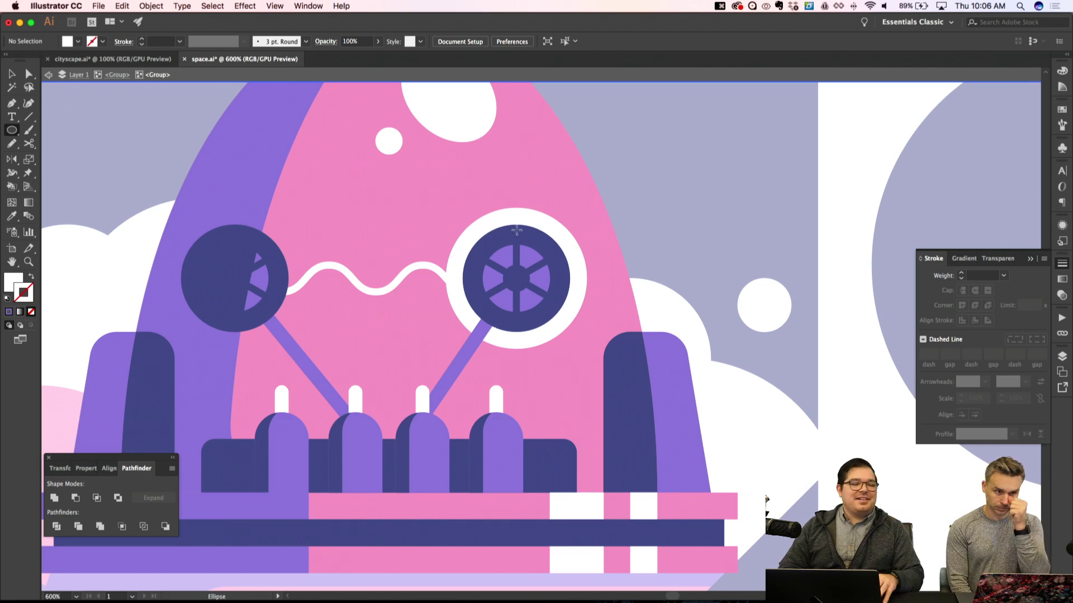
{"action": "key", "text": "shift+super+a"}
{"action": "key", "text": "a"}
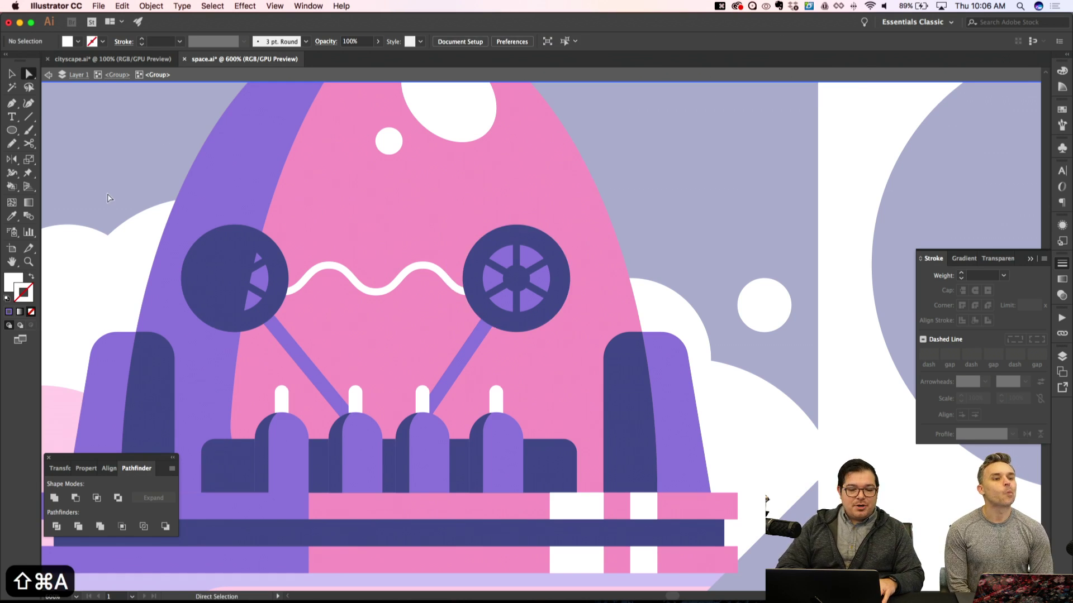
Create a 16-point white star centred on the right-hand eye, with radii of 25 pt and 50 pt
{"action": "left_click_drag", "start_coordinate": [11, 129], "coordinate": [89, 186]}
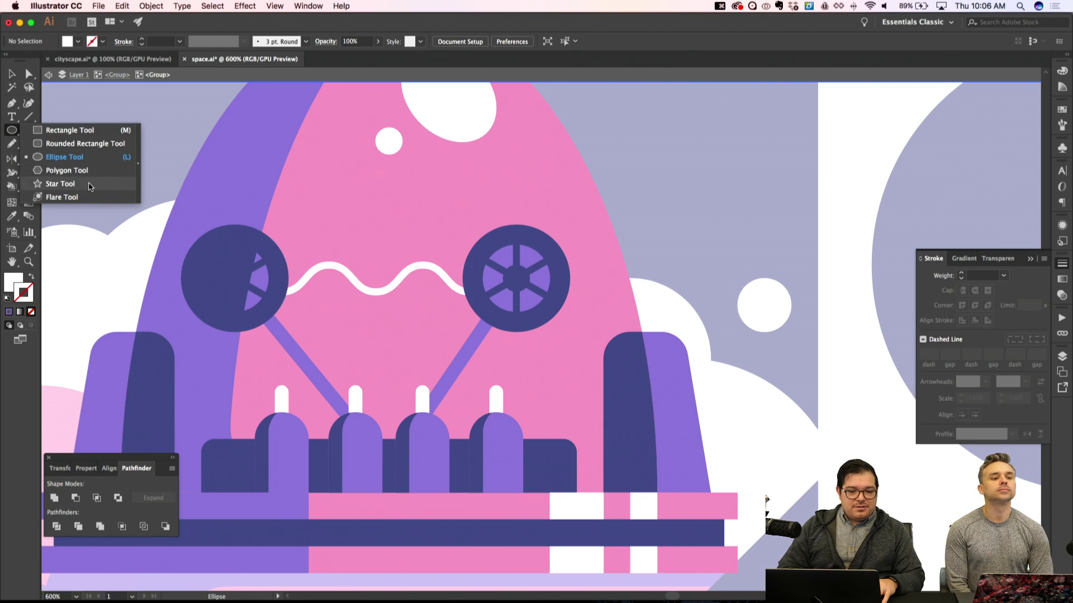
{"action": "left_click", "coordinate": [87, 184]}
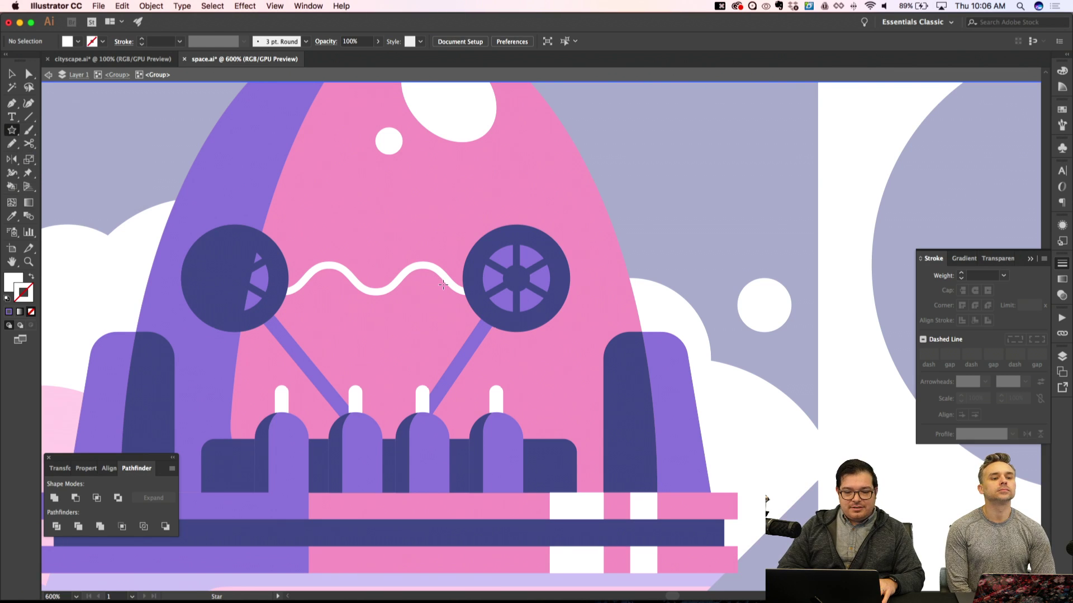
{"action": "left_click", "coordinate": [516, 279]}
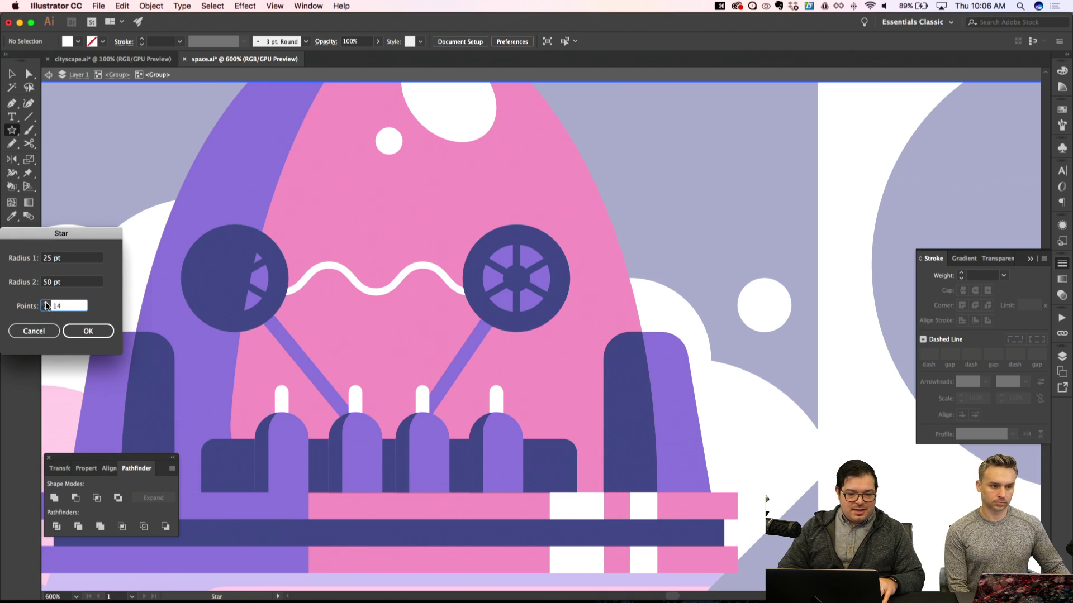
{"action": "double_click", "coordinate": [50, 258]}
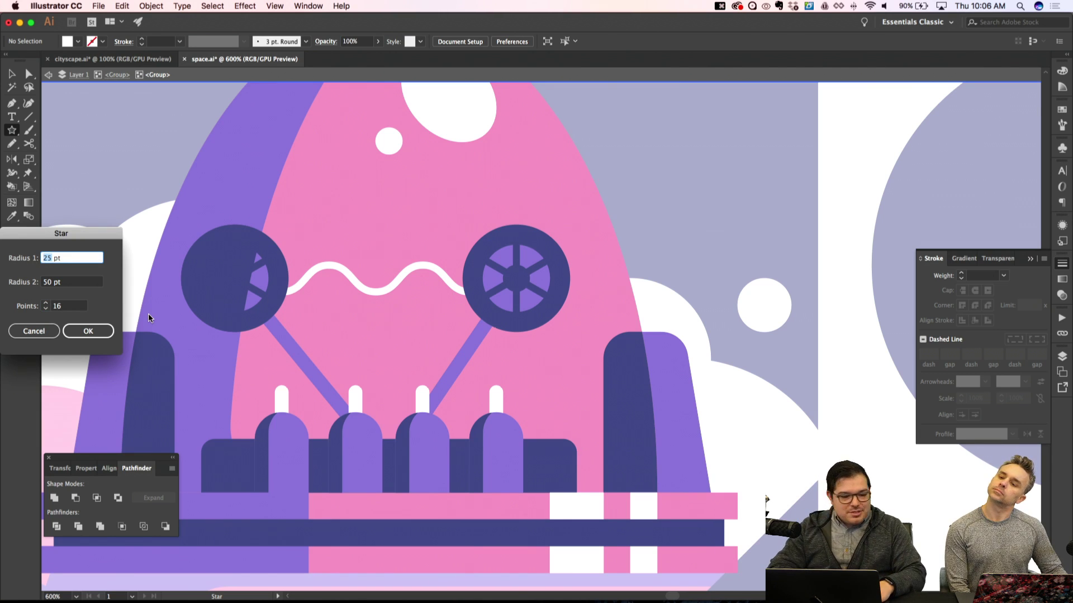
{"action": "key", "text": "Return"}
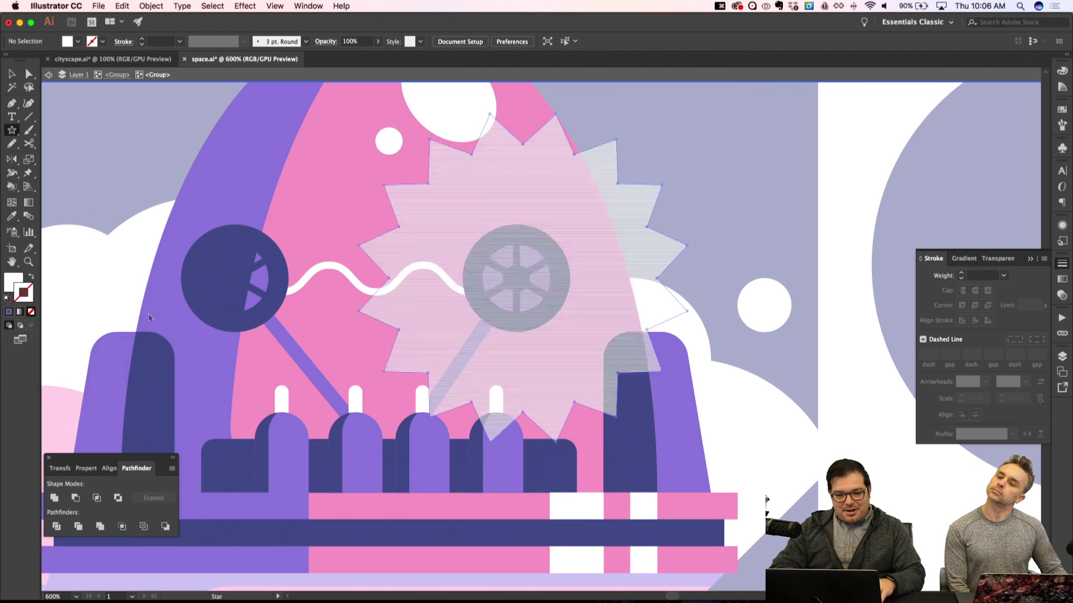
Scale the white star proportionally to 48 pt wide and send it to the back of the robot group
{"action": "key", "text": "v"}
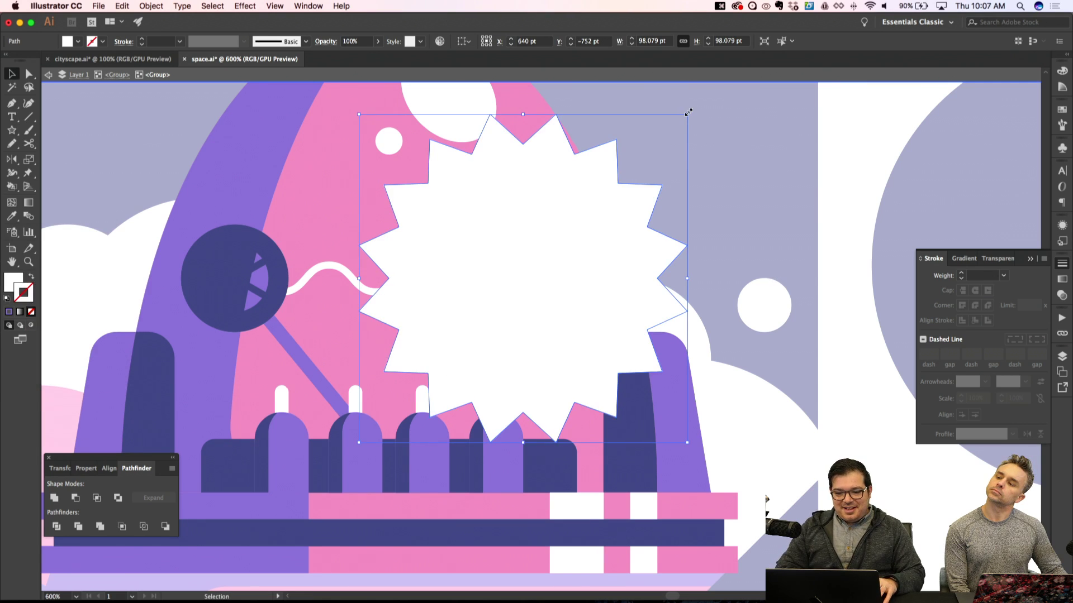
{"action": "left_click_drag", "start_coordinate": [688, 112], "coordinate": [607, 174]}
{"action": "key", "text": "a"}
{"action": "key", "text": "shift+super+bracketleft"}
{"action": "key", "text": "super+bracketleft"}
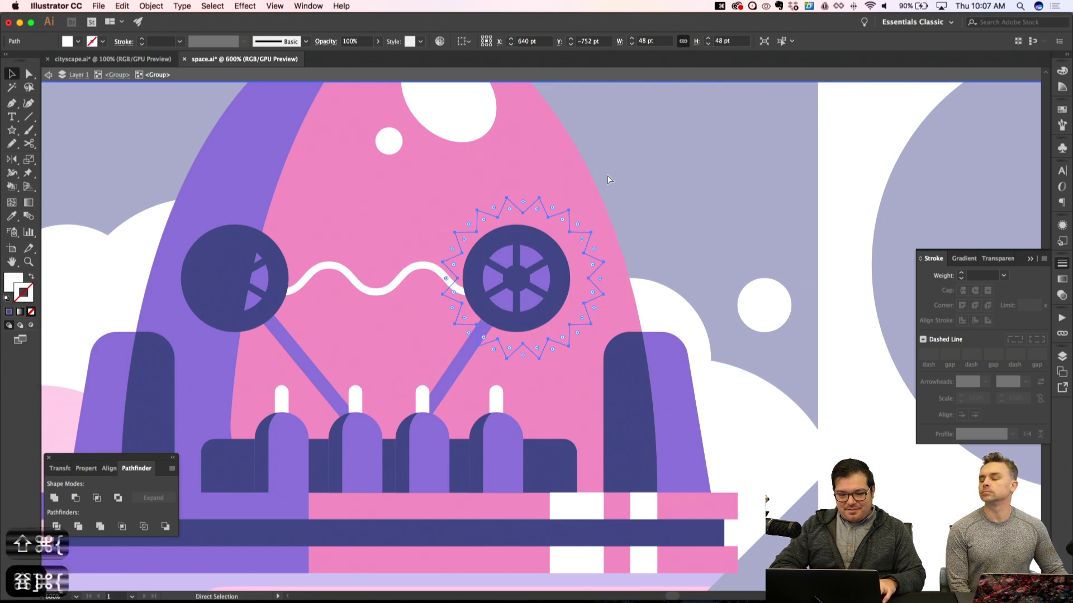
Bring the star forward three levels, behind the right-hand eye disc, and centre it on the eye at X 638 pt
{"action": "key", "text": "super+bracketright"}
{"action": "key", "text": "super+bracketright"}
{"action": "key", "text": "v"}
{"action": "key", "text": "super+bracketright"}
{"action": "key", "text": "shift+super+apostrophe"}
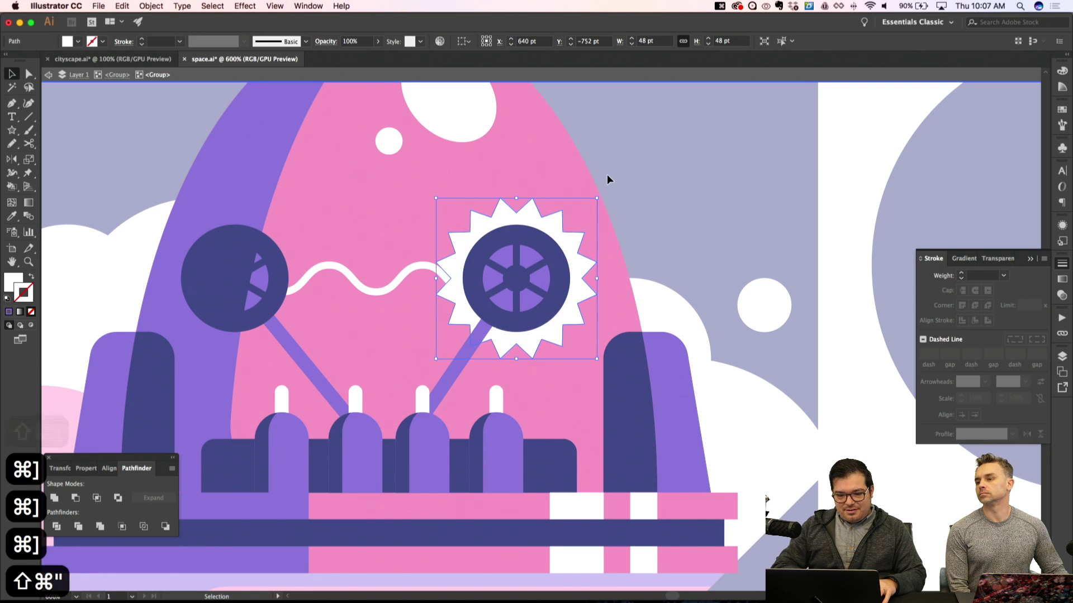
{"action": "key", "text": "super+y"}
{"action": "key", "text": "super+y"}
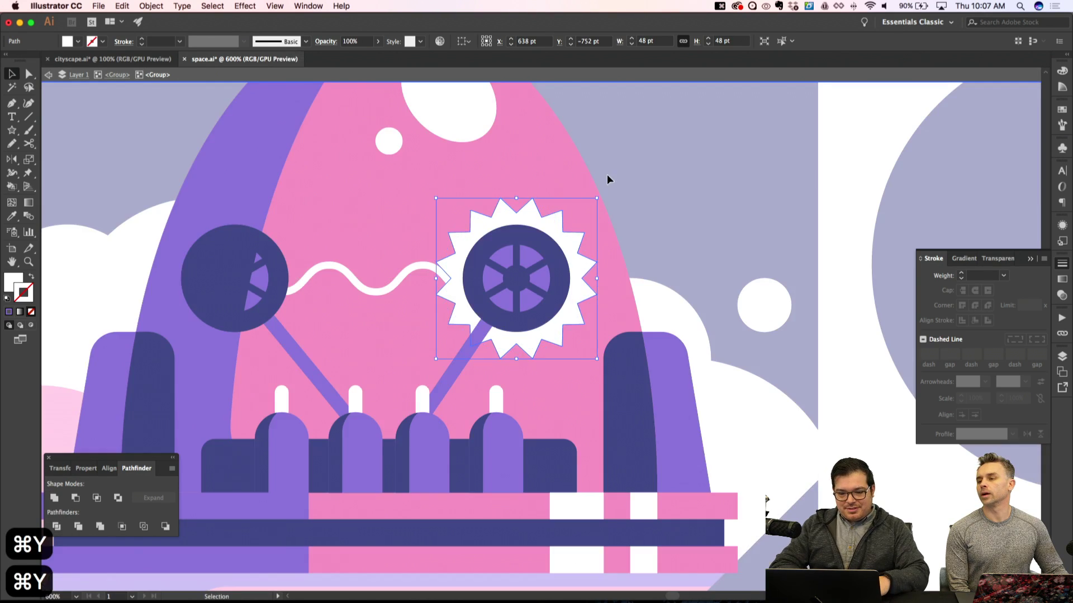
Rotate the white star behind the right-hand eye slightly counterclockwise and clear the selection
{"action": "key", "text": "super+minus"}
{"action": "key", "text": "shift+super+a"}
{"action": "scroll", "coordinate": [685, 237], "scroll_direction": "up", "scroll_amount": 2}
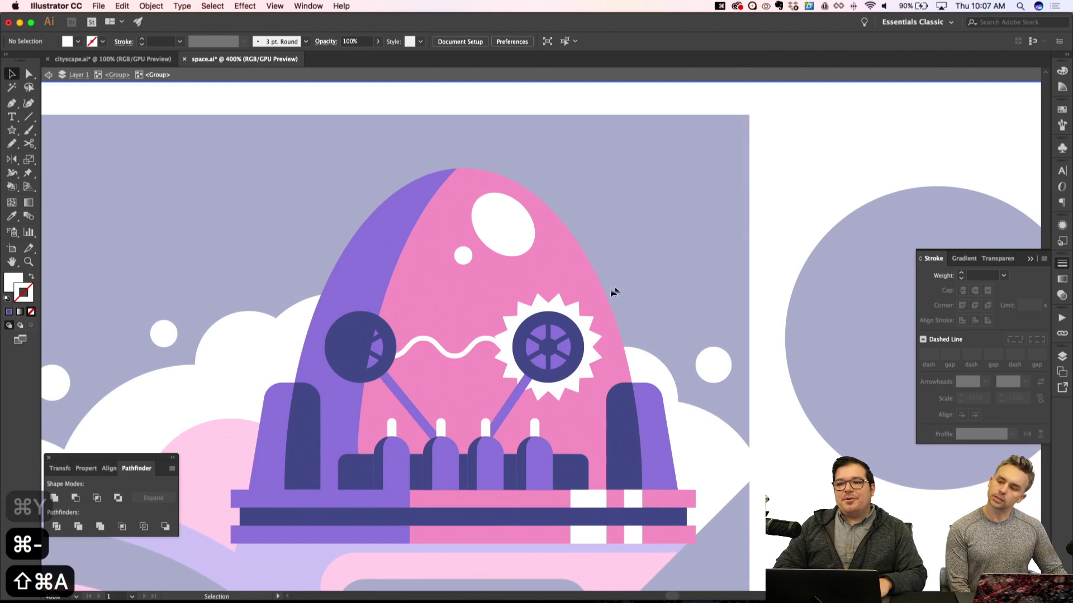
{"action": "left_click", "coordinate": [511, 313]}
{"action": "key", "text": "shift+super+a"}
{"action": "key", "text": "a"}
{"action": "key", "text": "super+equal"}
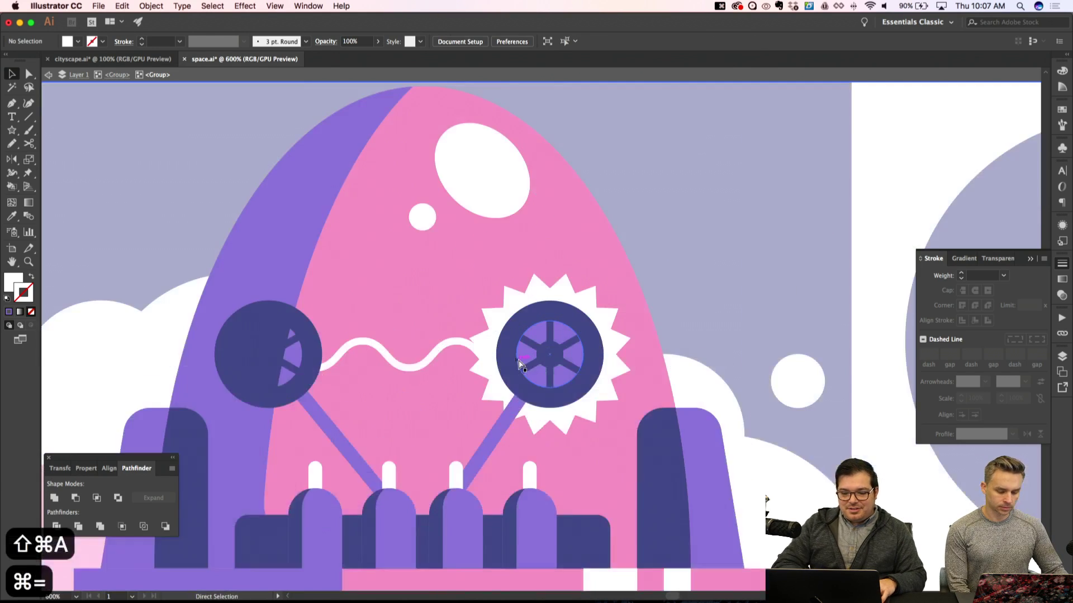
{"action": "key", "text": "super+equal"}
{"action": "key", "text": "super+equal"}
{"action": "key", "text": "v"}
{"action": "left_click", "coordinate": [408, 364]}
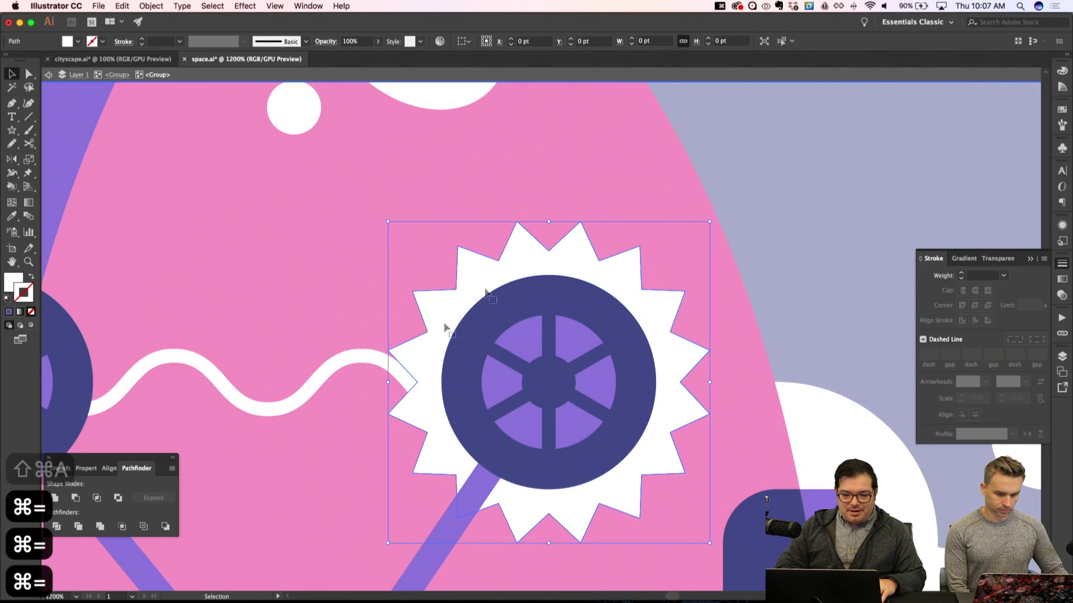
{"action": "left_click_drag", "start_coordinate": [718, 218], "coordinate": [706, 210]}
{"action": "key", "text": "a"}
{"action": "key", "text": "shift+super+a"}
Examine the robot and its star-shaped eye within the surrounding scene at lower magnification with the grid shown
{"action": "key", "text": "super+minus"}
{"action": "key", "text": "super+minus"}
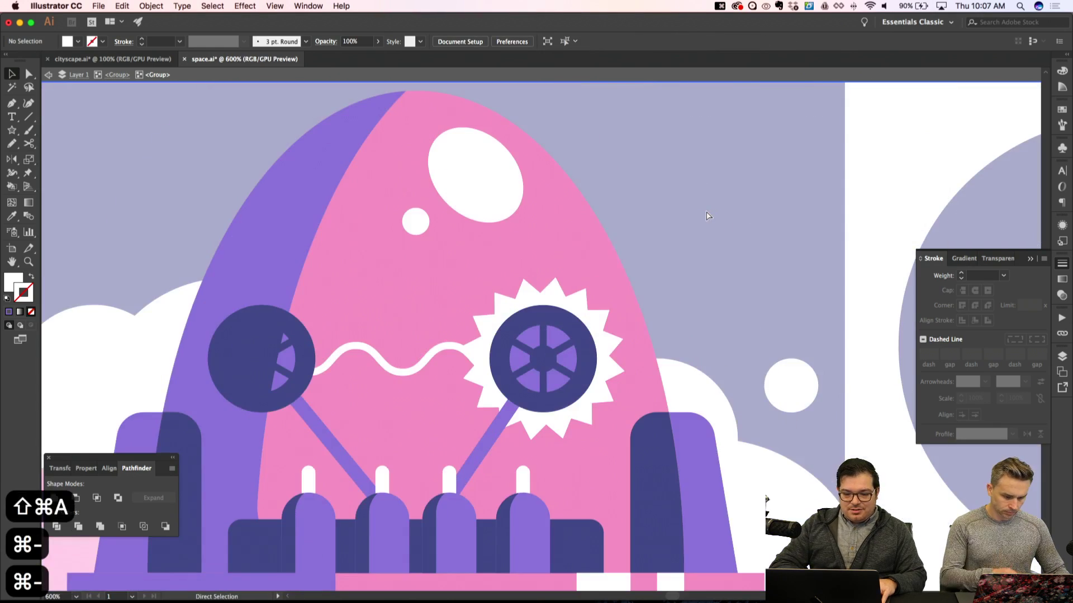
{"action": "key", "text": "super+apostrophe"}
{"action": "key", "text": "super+minus"}
{"action": "key", "text": "super+minus"}
{"action": "key", "text": "super+apostrophe"}
{"action": "key", "text": "super+apostrophe"}
{"action": "key", "text": "super+minus"}
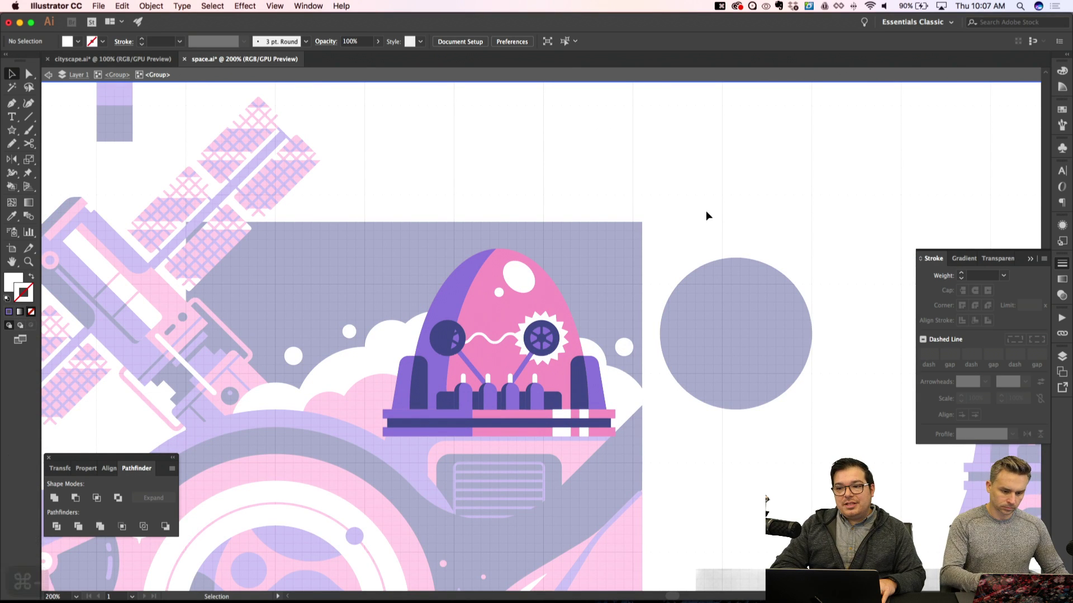
{"action": "key", "text": "super+equal"}
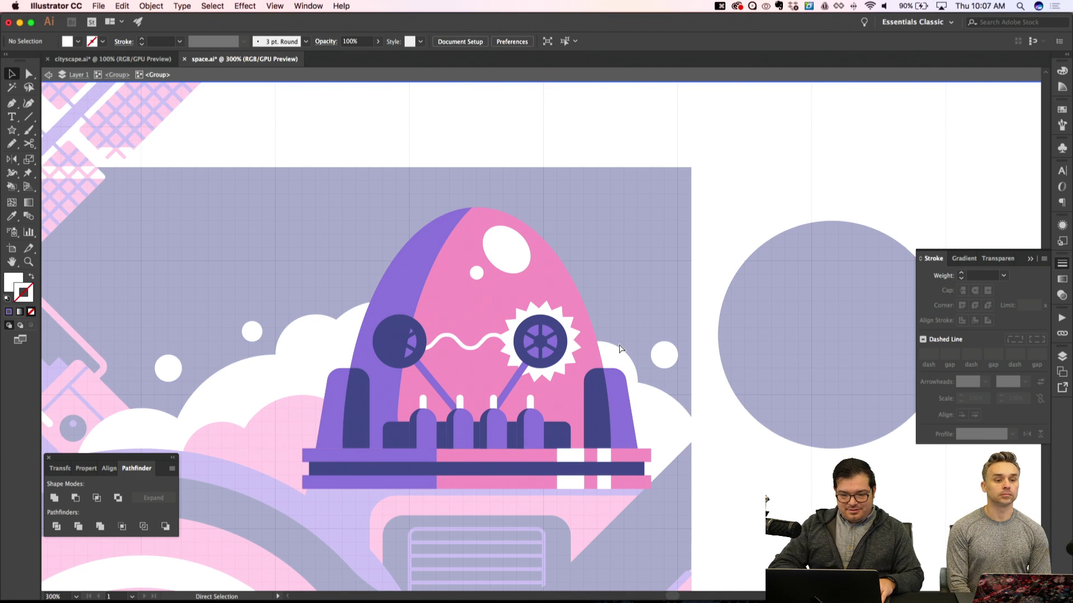
{"action": "key", "text": "super+minus"}
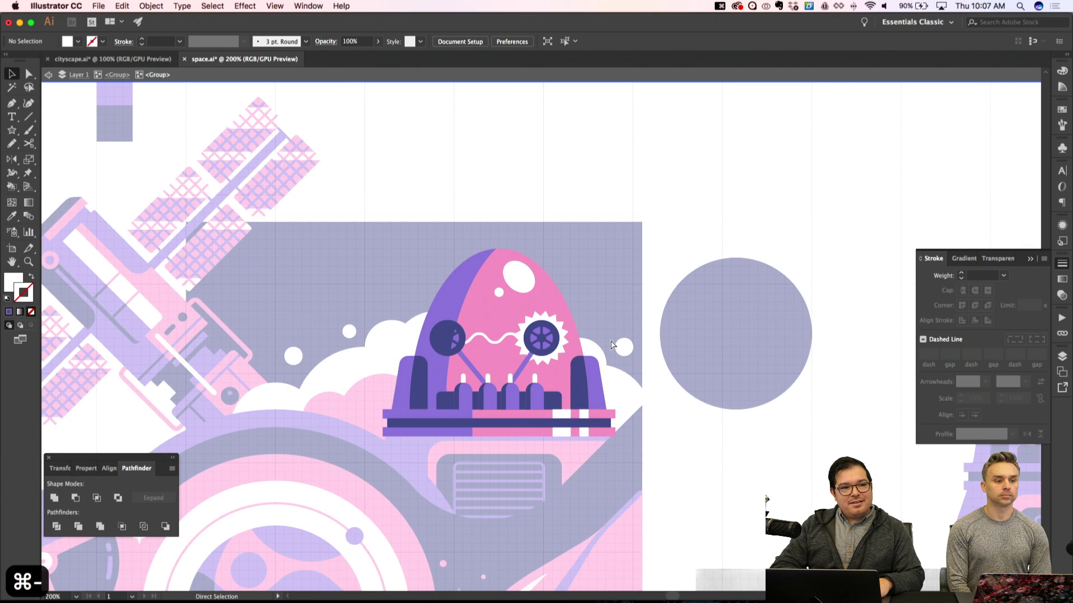
Exit the robot group's isolation mode and hide the grid
{"action": "key", "text": "super+minus"}
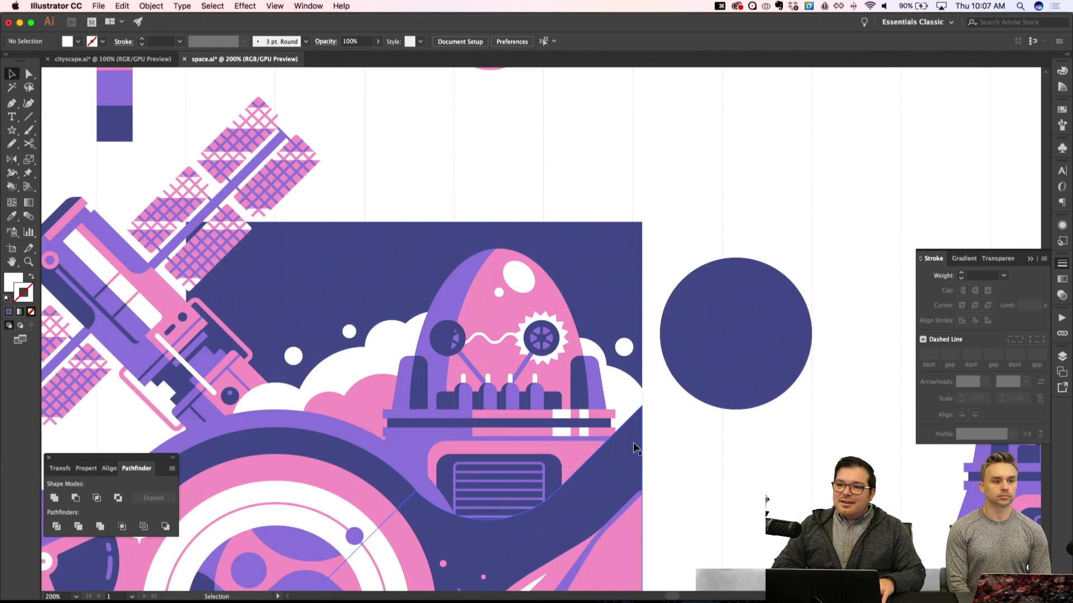
{"action": "key", "text": "super+apostrophe"}
{"action": "key", "text": "super+equal"}
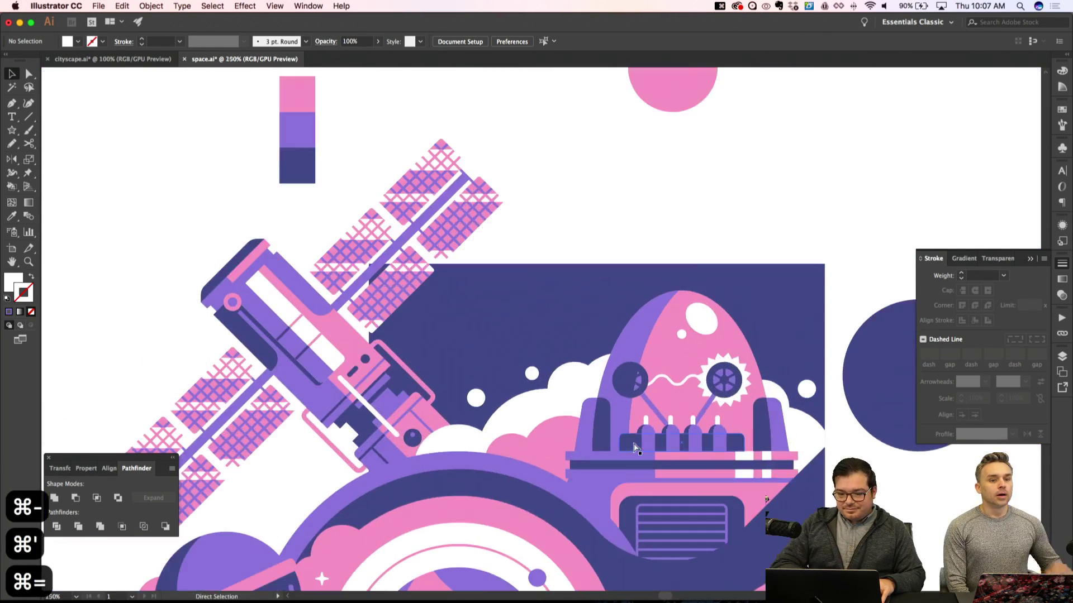
Select the robot group in the space scene
{"action": "key", "text": "super+equal"}
{"action": "key", "text": "plus"}
{"action": "scroll", "coordinate": [634, 447], "scroll_direction": "right", "scroll_amount": 5}
{"action": "scroll", "coordinate": [634, 447], "scroll_direction": "down", "scroll_amount": 1}
{"action": "key", "text": "v"}
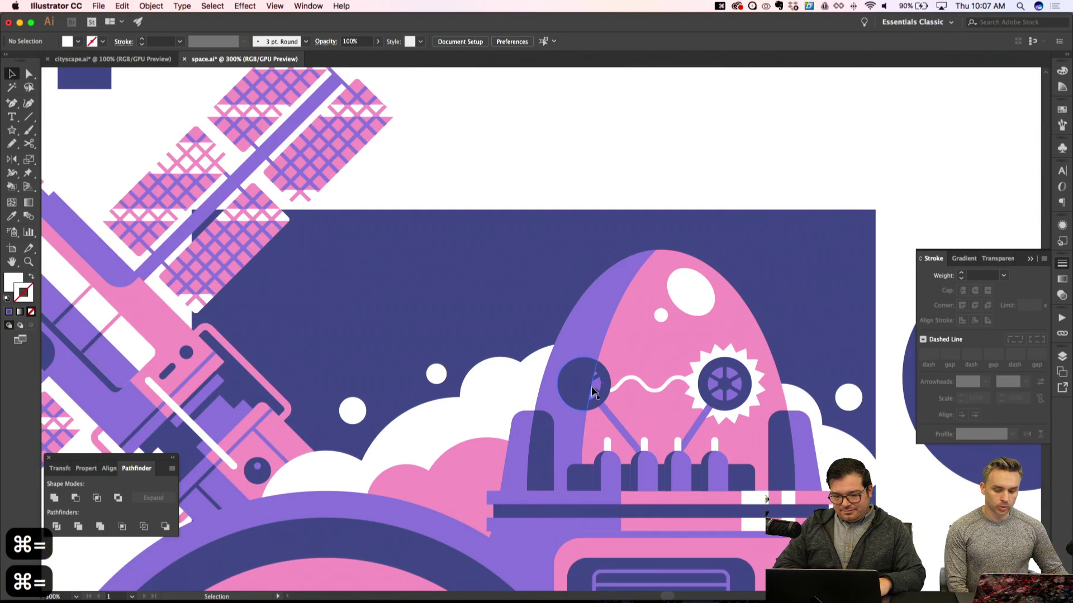
{"action": "left_click", "coordinate": [596, 394]}
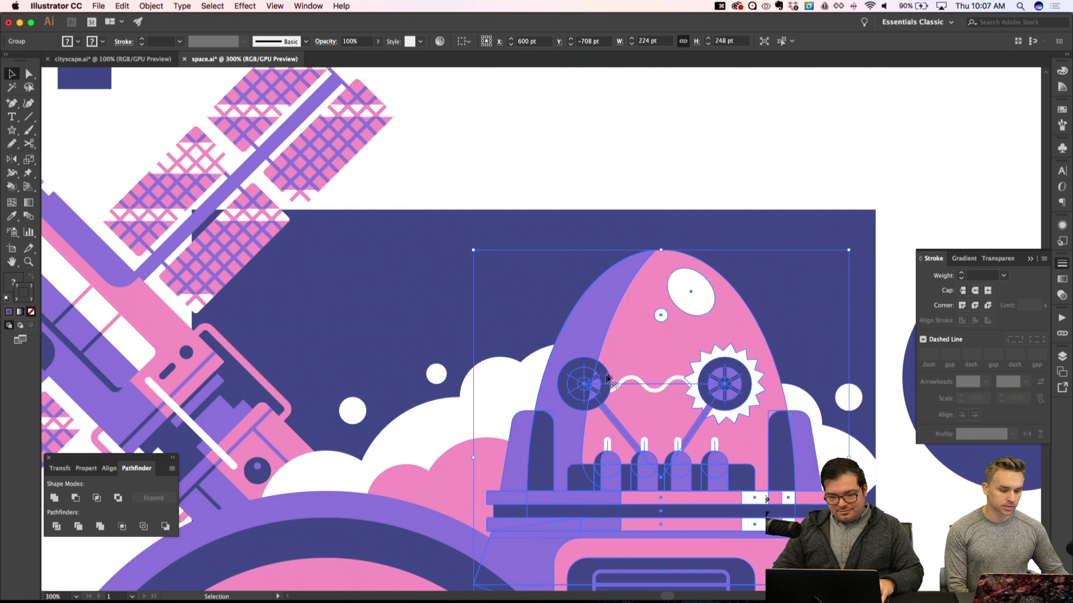
Examine the dome machine and the surrounding satellite artwork with nothing selected
{"action": "key", "text": "shift+super+a"}
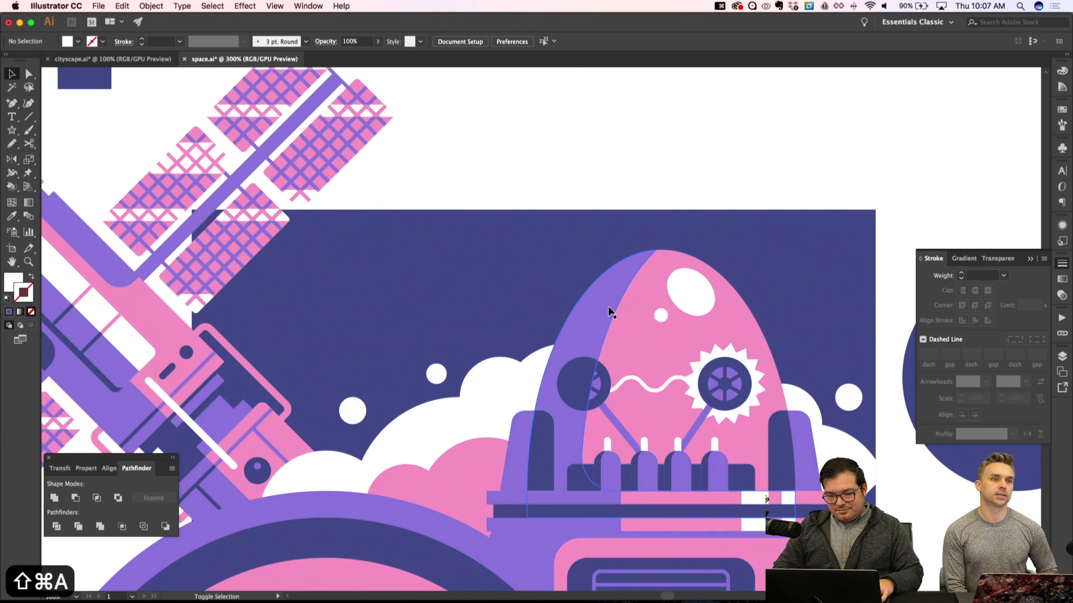
{"action": "scroll", "coordinate": [608, 307], "scroll_direction": "up", "scroll_amount": 2}
{"action": "scroll", "coordinate": [609, 308], "scroll_direction": "left", "scroll_amount": 1}
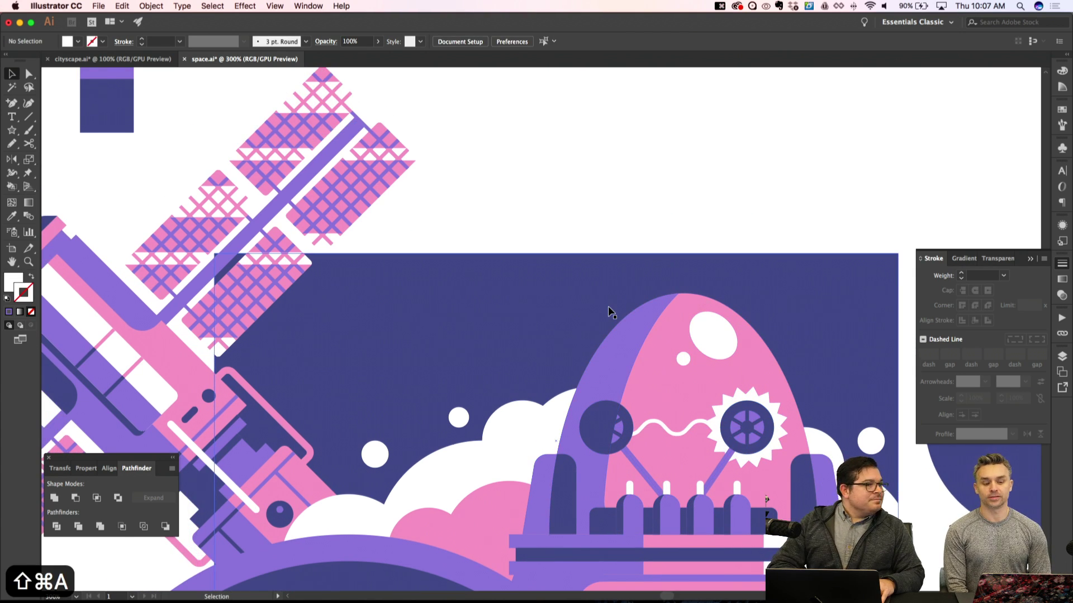
{"action": "key", "text": "super+equal"}
{"action": "key", "text": "super+minus"}
{"action": "key", "text": "super+minus"}
{"action": "key", "text": "super+minus"}
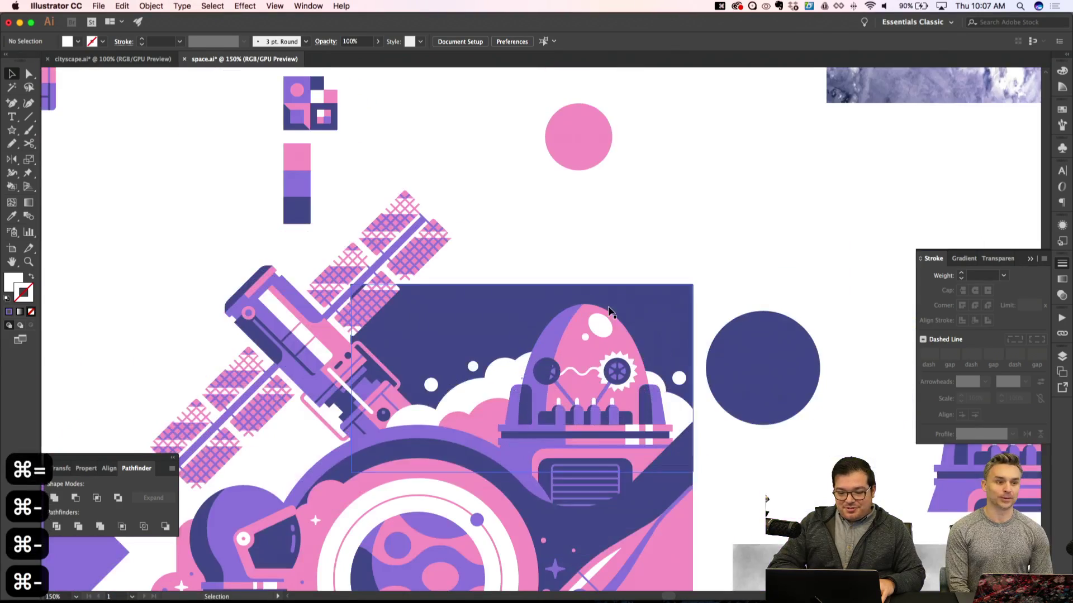
{"action": "scroll", "coordinate": [608, 313], "scroll_direction": "left", "scroll_amount": 2}
{"action": "scroll", "coordinate": [558, 302], "scroll_direction": "up", "scroll_amount": 2}
{"action": "scroll", "coordinate": [474, 285], "scroll_direction": "down", "scroll_amount": 3}
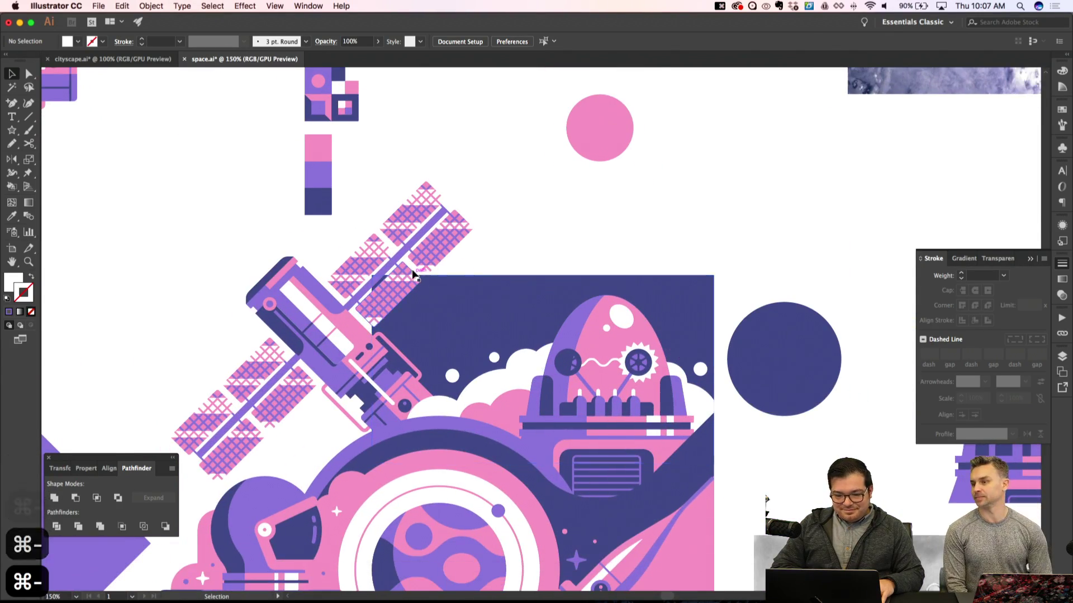
{"action": "key", "text": "super+equal"}
{"action": "key", "text": "super+equal"}
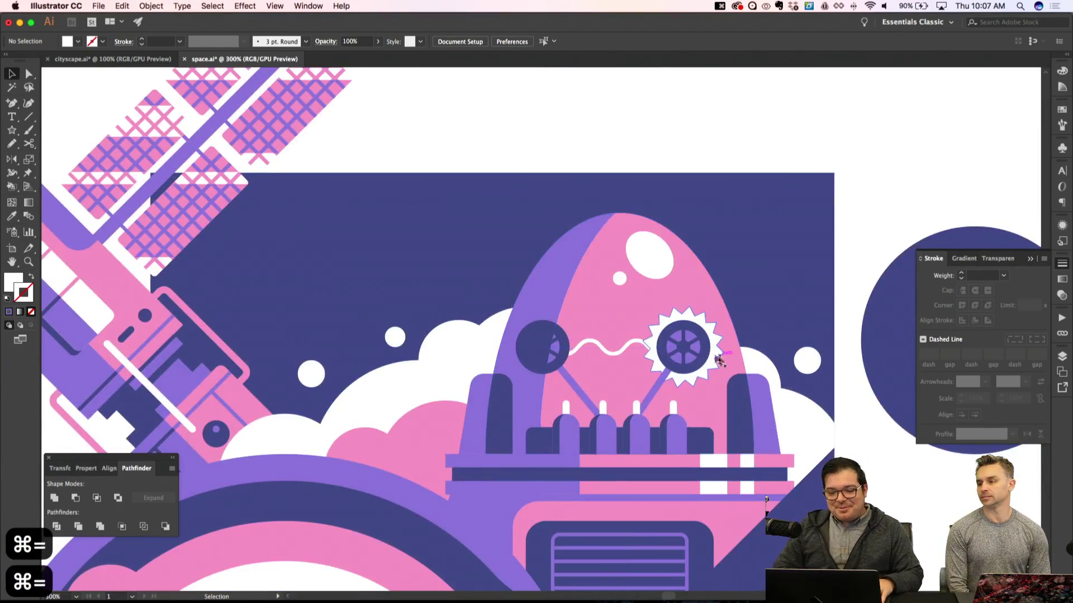
Isolate the dome group for editing and undo the accidental shift of its pink dome shape
{"action": "double_click", "coordinate": [691, 350]}
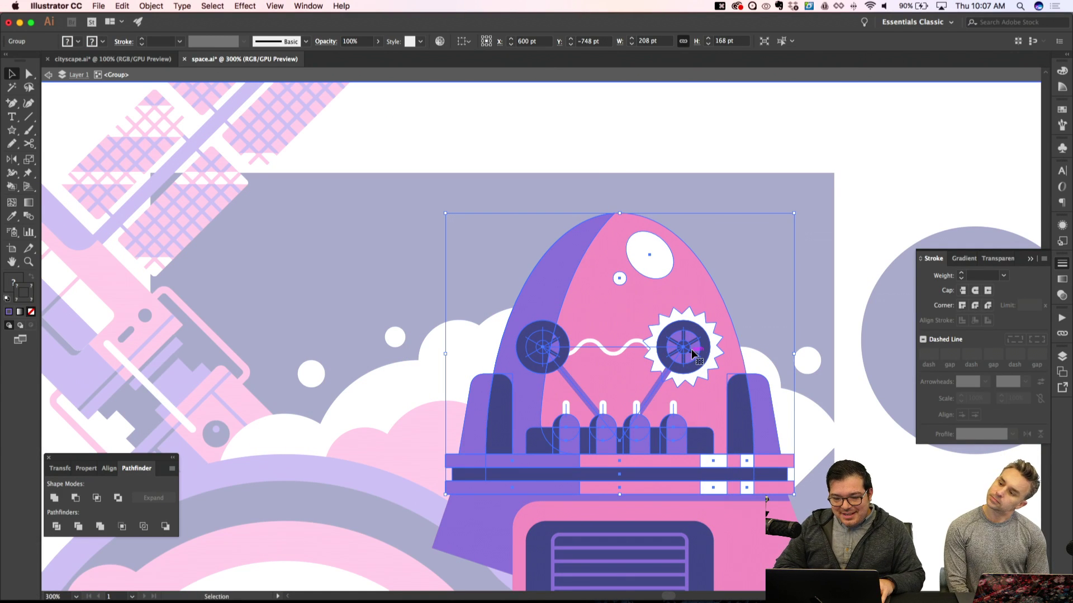
{"action": "key", "text": "super+shift+a"}
{"action": "key", "text": "a"}
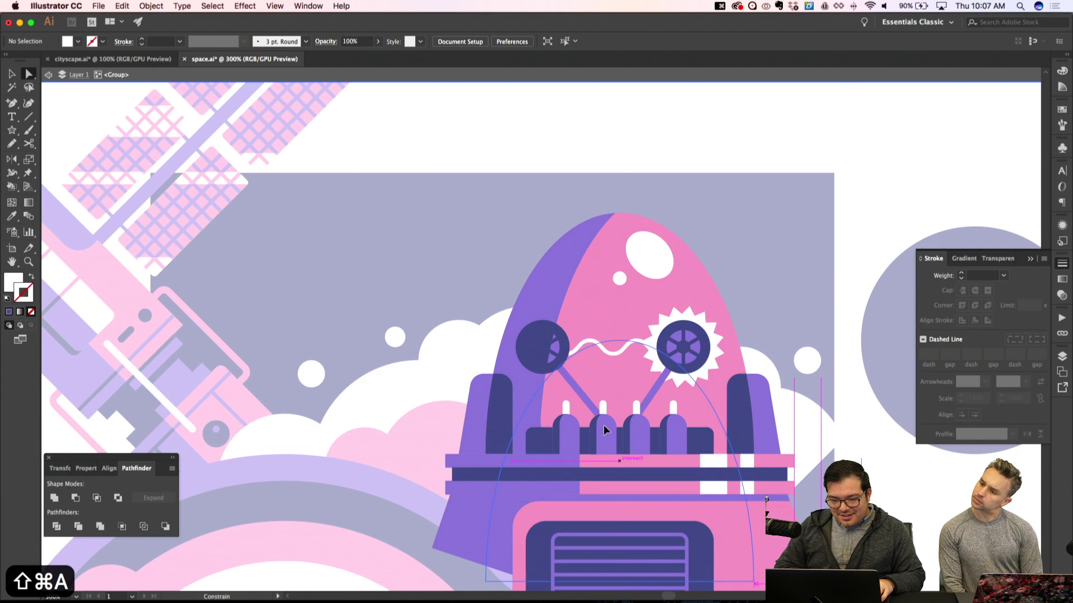
{"action": "left_click", "coordinate": [677, 353]}
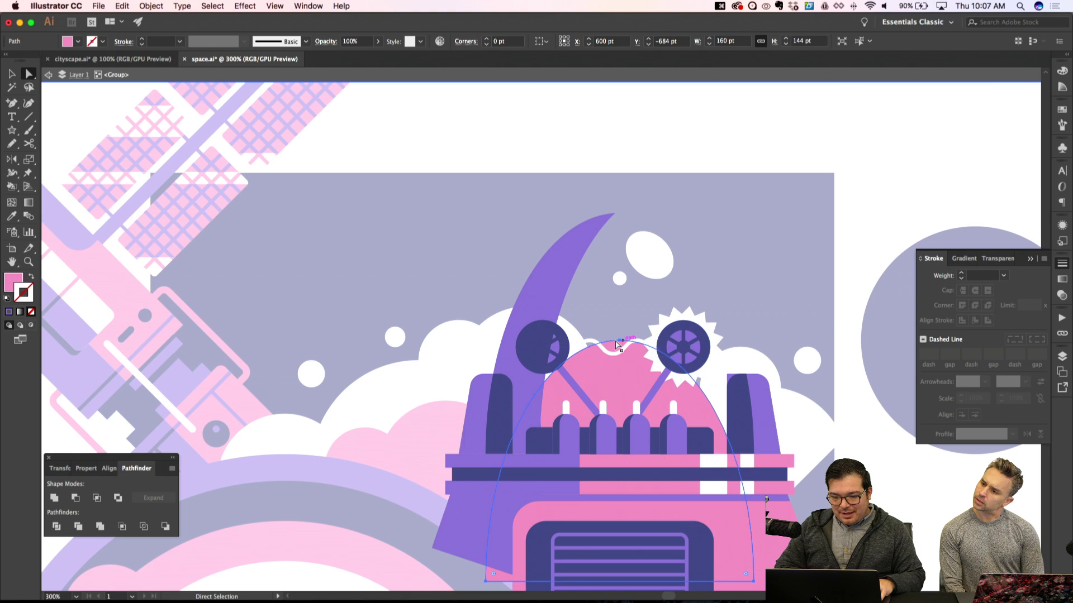
{"action": "key", "text": "super+z"}
{"action": "key", "text": "super+shift+a"}
{"action": "key", "text": "super+equal"}
{"action": "key", "text": "m"}
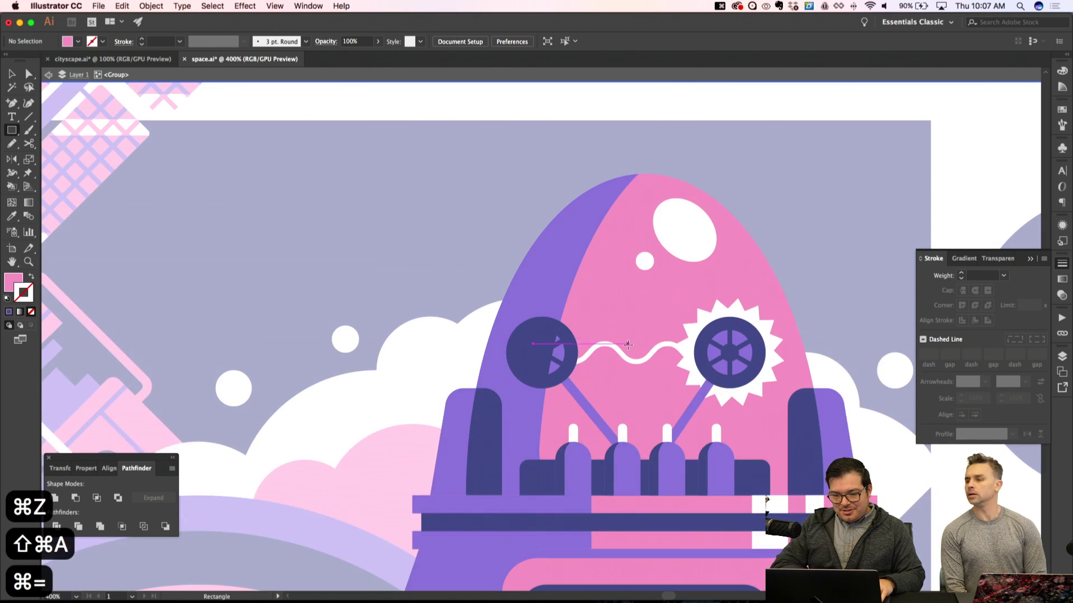
{"action": "left_click_drag", "start_coordinate": [640, 167], "coordinate": [642, 495]}
{"action": "key", "text": "super+z"}
In outline view, draw a straight vertical path from the dome's apex down to its base with the Pen tool
{"action": "key", "text": "p"}
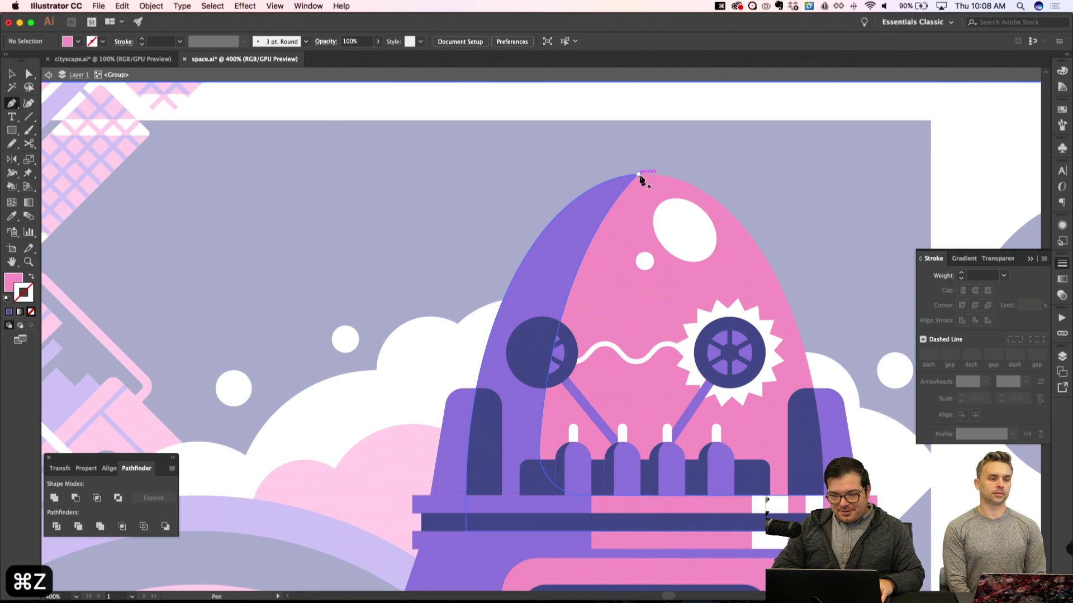
{"action": "key", "text": "super+y"}
{"action": "key", "text": "shift+super+a"}
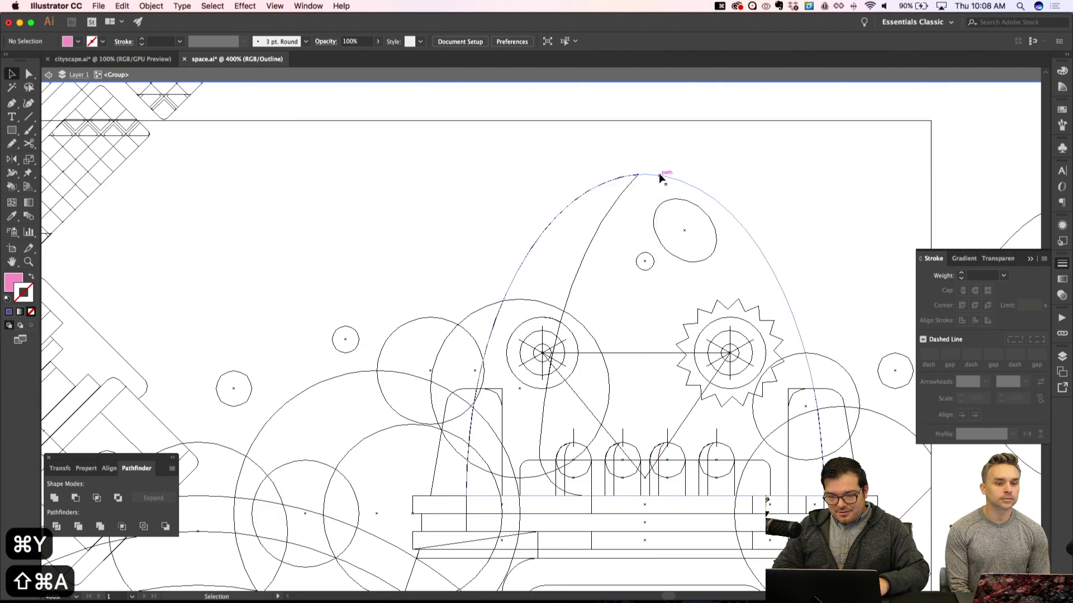
{"action": "key", "text": "v"}
{"action": "left_click", "coordinate": [659, 178]}
{"action": "key", "text": "shift+super+a"}
{"action": "key", "text": "p"}
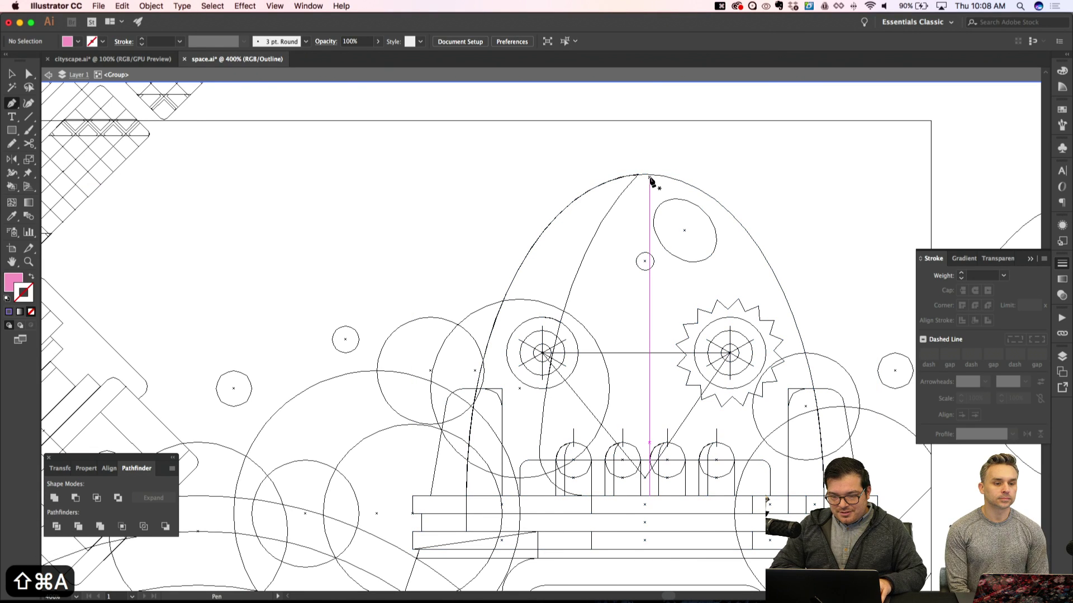
{"action": "left_click", "coordinate": [645, 174]}
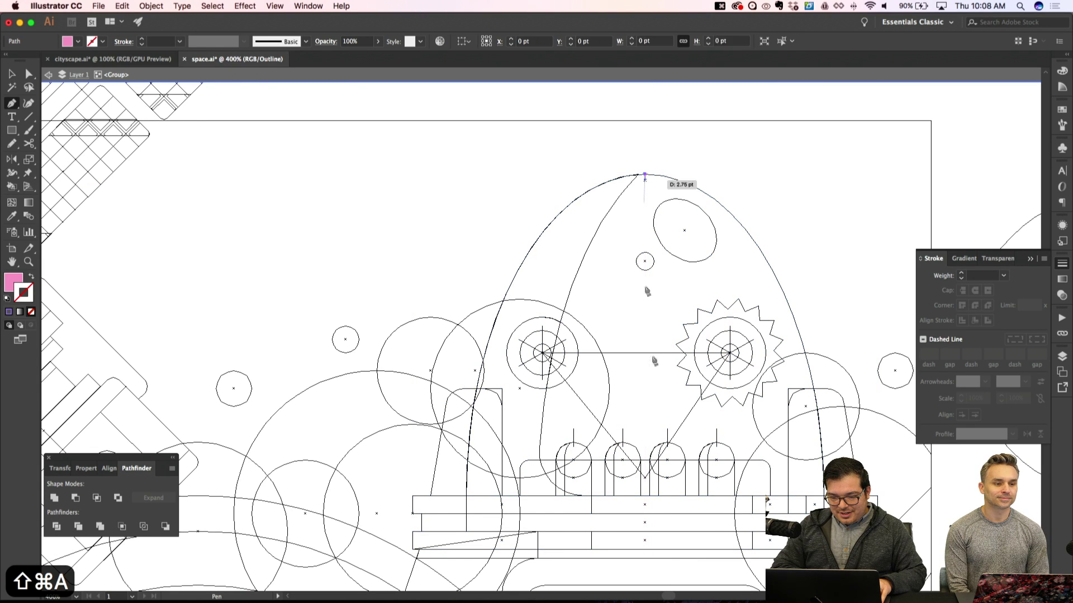
{"action": "left_click", "coordinate": [645, 496]}
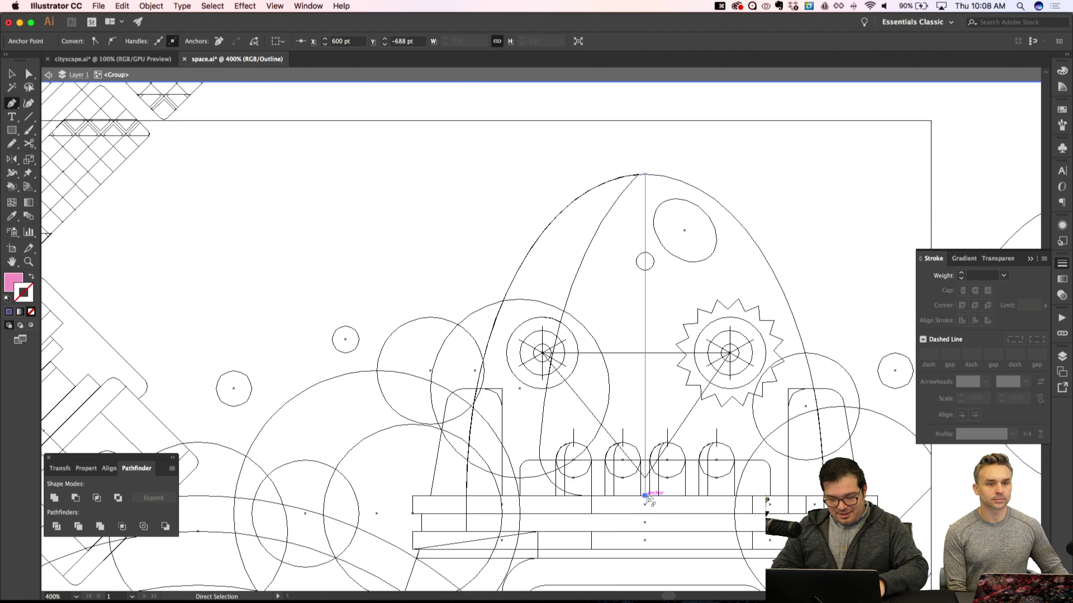
Return to preview view and give the vertical centre line a white 1 pt stroke with no fill
{"action": "key", "text": "super+y"}
{"action": "key", "text": "shift+x"}
{"action": "key", "text": "i"}
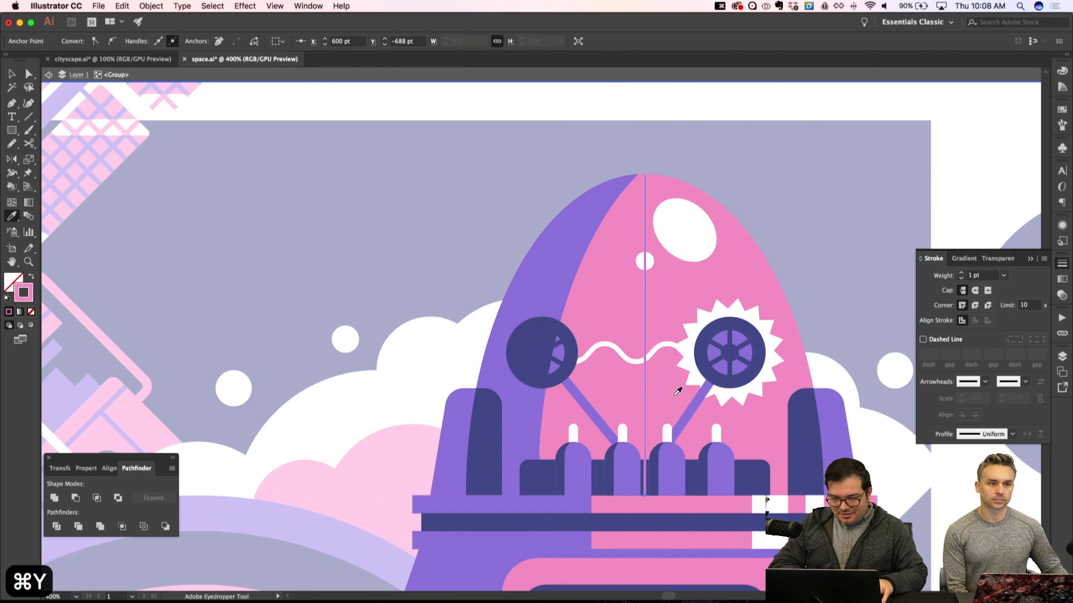
{"action": "left_click", "coordinate": [366, 93]}
{"action": "key", "text": "shift+super+a"}
{"action": "key", "text": "m"}
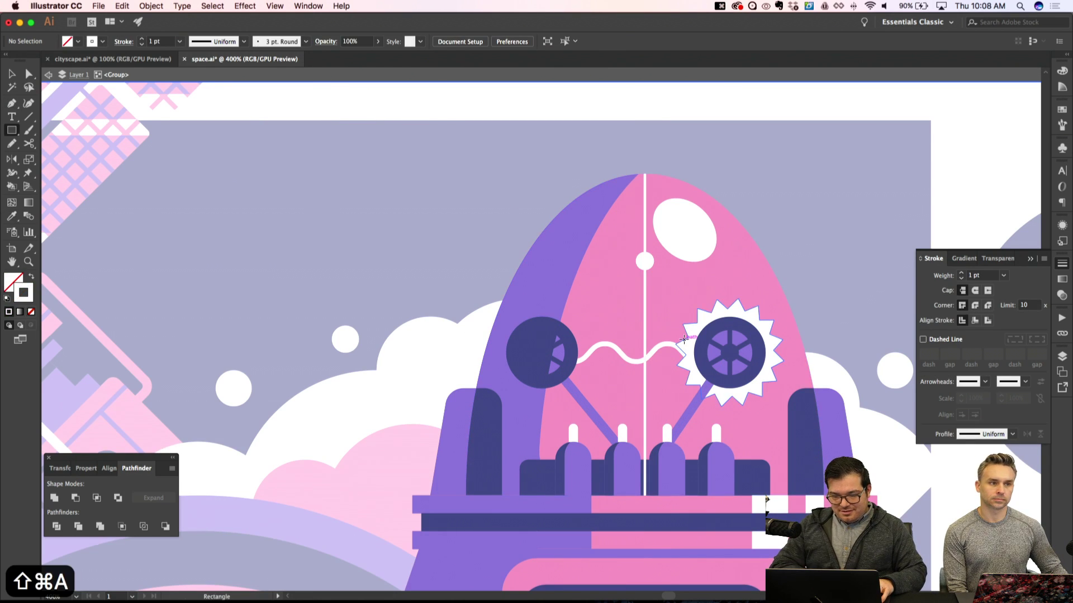
Draw a white horizontal line from the right wheel's centre to the vertical centre line
{"action": "key", "text": "p"}
{"action": "left_click", "coordinate": [645, 347]}
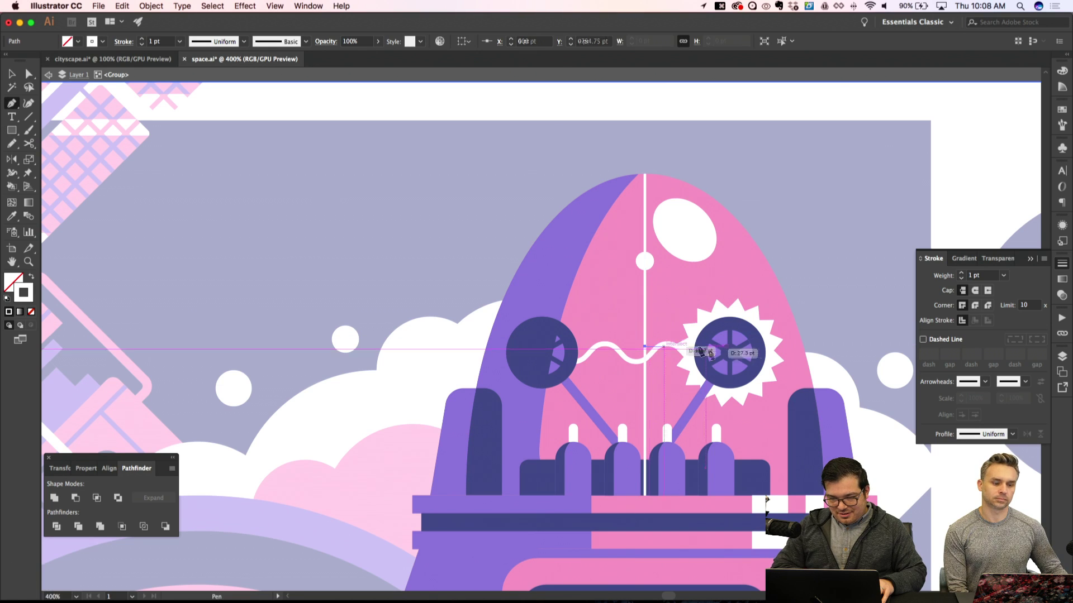
{"action": "key", "text": "super+z"}
{"action": "left_click", "coordinate": [729, 353]}
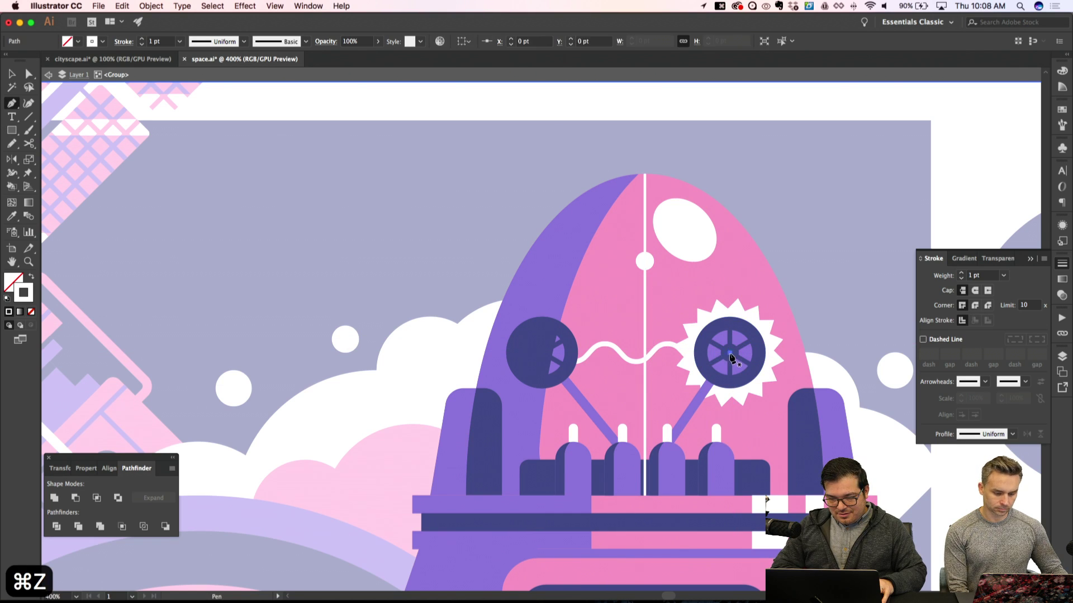
{"action": "left_click", "coordinate": [647, 352]}
{"action": "key", "text": "shift+super+a"}
Move the horizontal line to the other side of the centre line to compare the left wheel's distance
{"action": "key", "text": "c"}
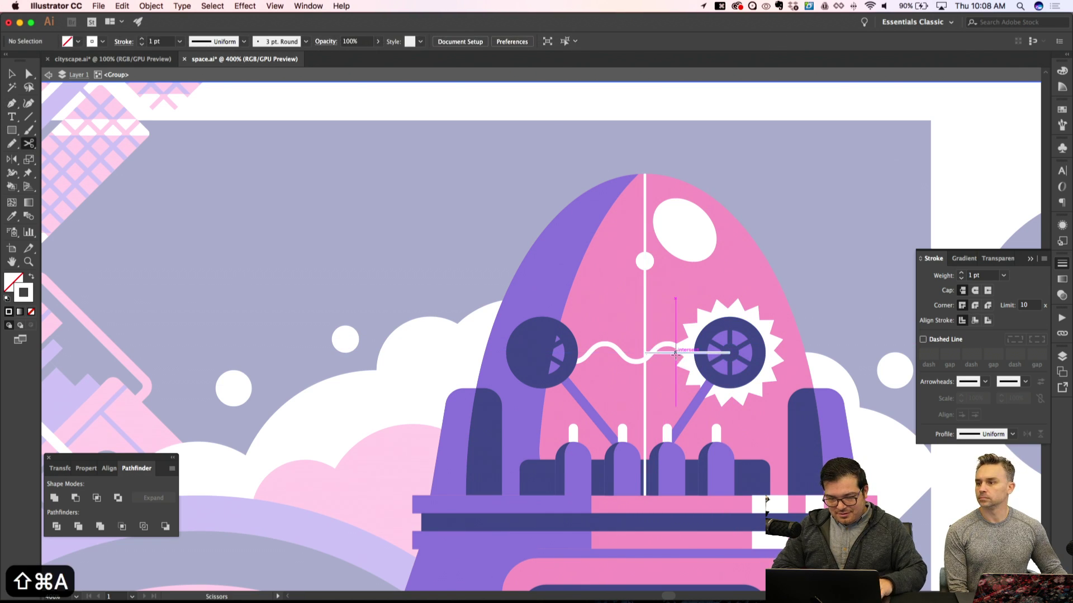
{"action": "left_click", "coordinate": [676, 353]}
{"action": "key", "text": "v"}
{"action": "left_click_drag", "start_coordinate": [670, 354], "coordinate": [544, 357]}
{"action": "key", "text": "shift+super+apostrophe"}
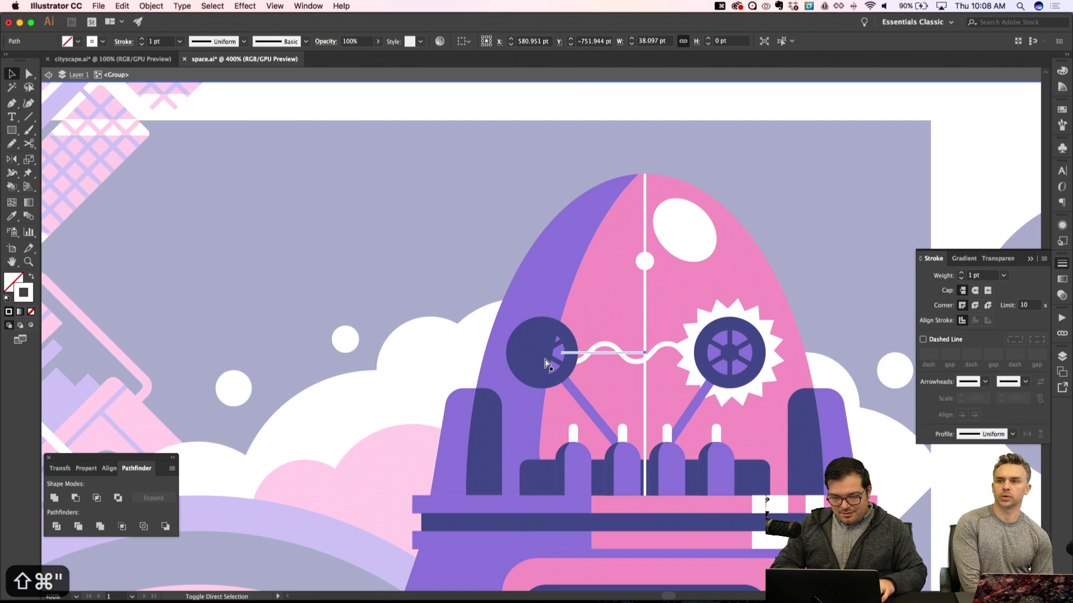
Remove the white guide lines and select both round wheels within their nested group
{"action": "key", "text": "shift+super+a"}
{"action": "left_click", "coordinate": [563, 377]}
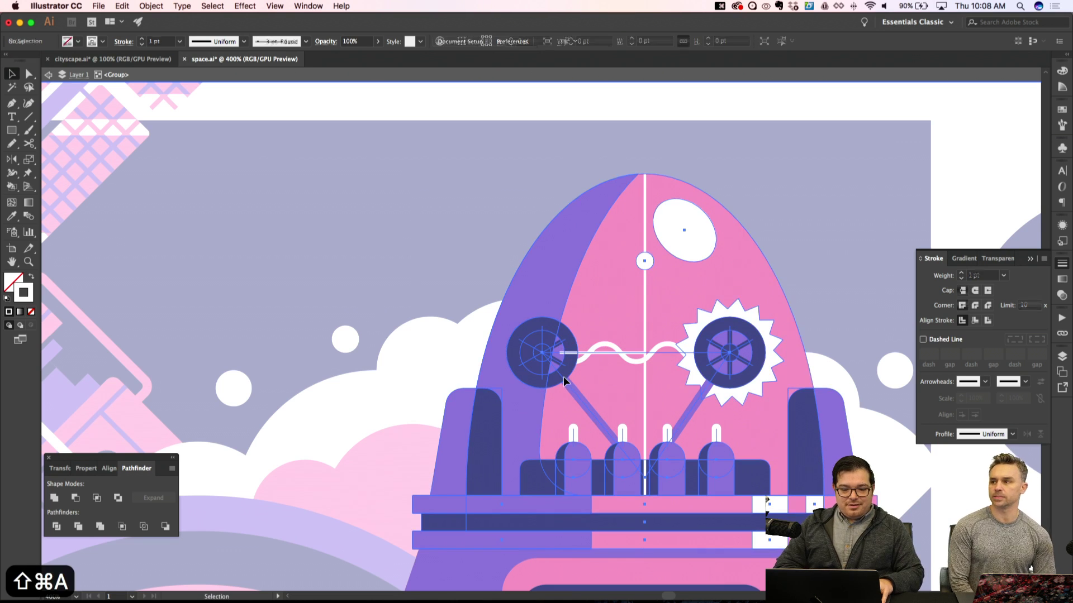
{"action": "key", "text": "shift+super+a"}
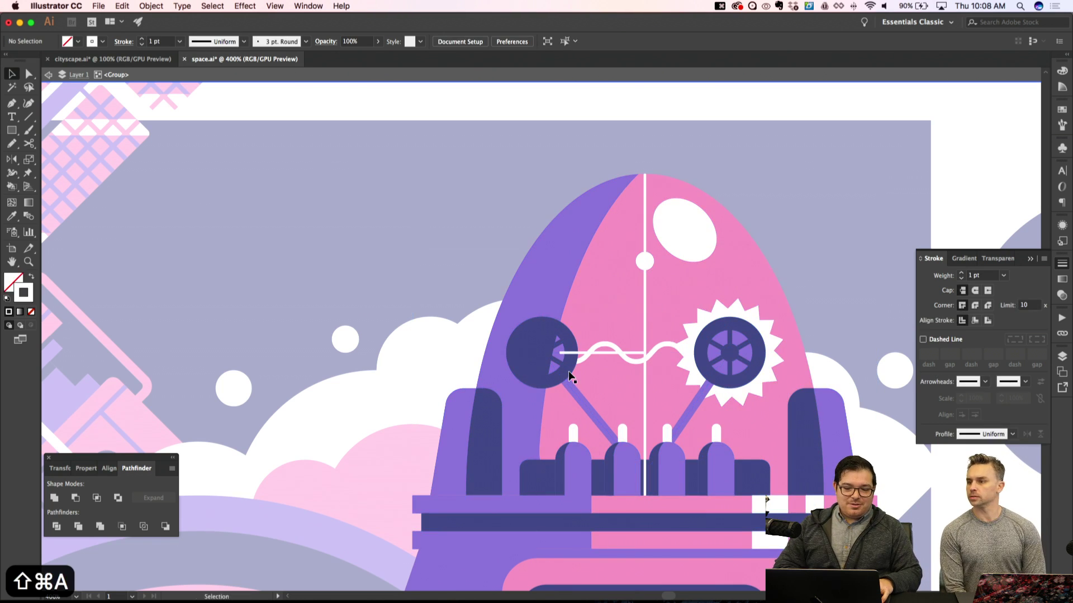
{"action": "double_click", "coordinate": [570, 376]}
{"action": "left_click", "coordinate": [572, 376]}
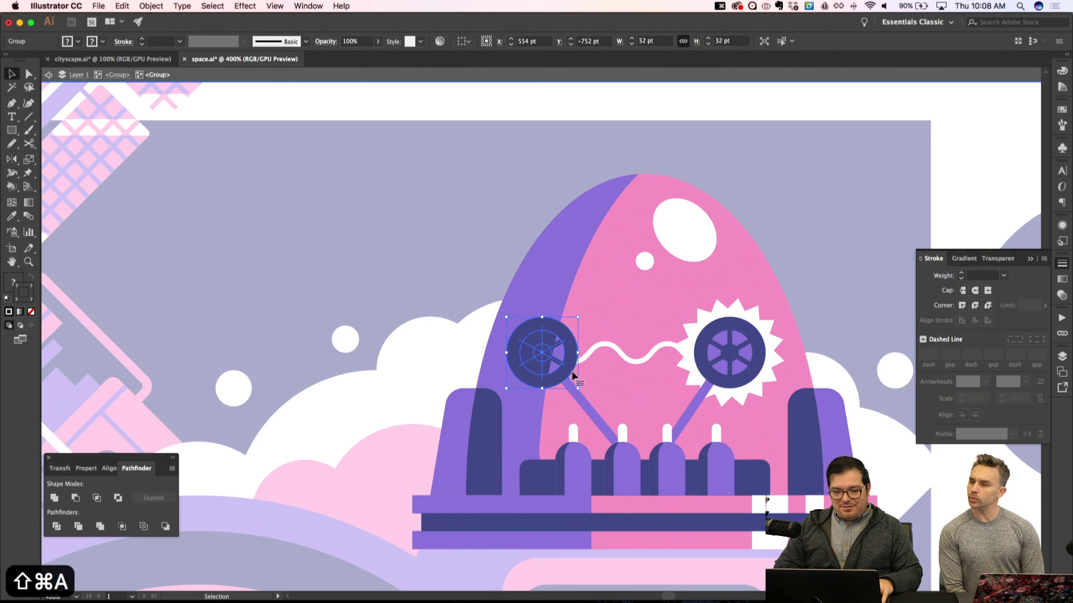
{"action": "left_click", "coordinate": [730, 353], "text": "shift"}
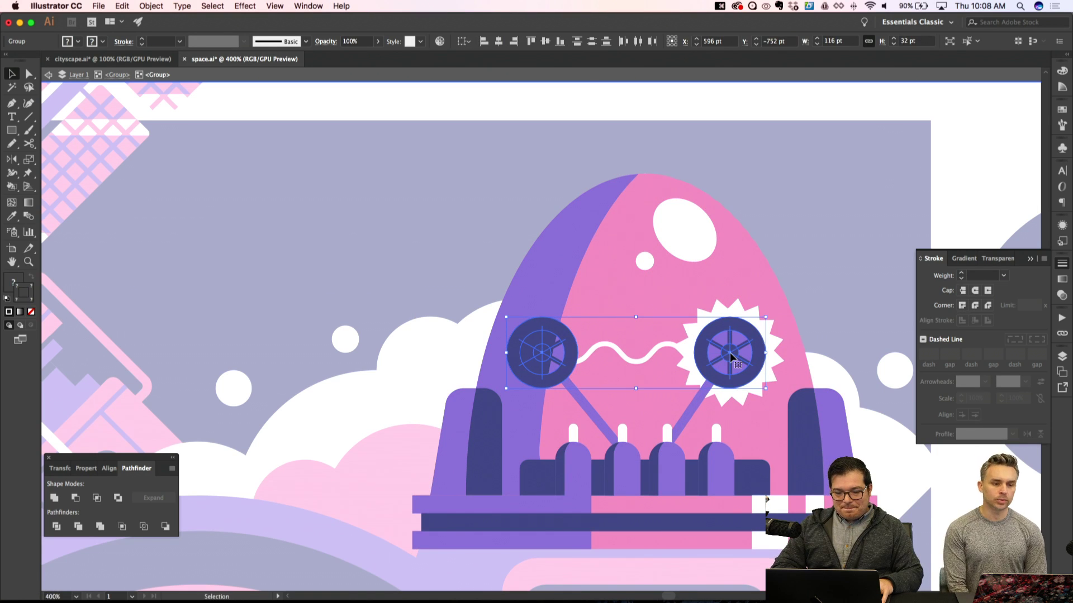
Try nudging both wheels slightly to the right and undo the moves
{"action": "key", "text": "Right"}
{"action": "key", "text": "shift+super+apostrophe"}
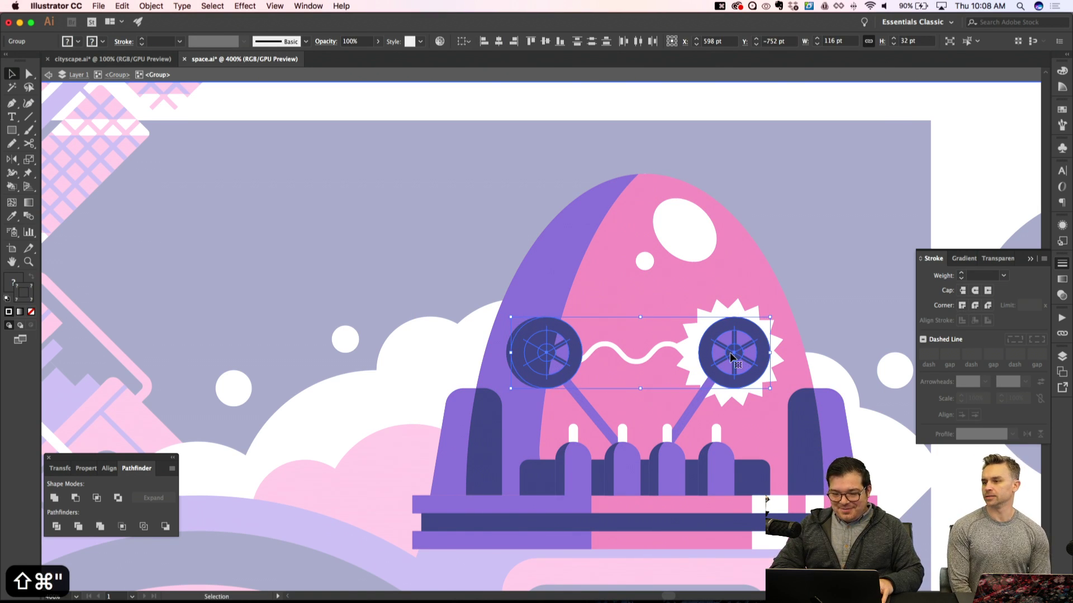
{"action": "key", "text": "super+z"}
{"action": "key", "text": "super+equal"}
{"action": "key", "text": "shift+super+a"}
{"action": "left_click", "coordinate": [576, 350]}
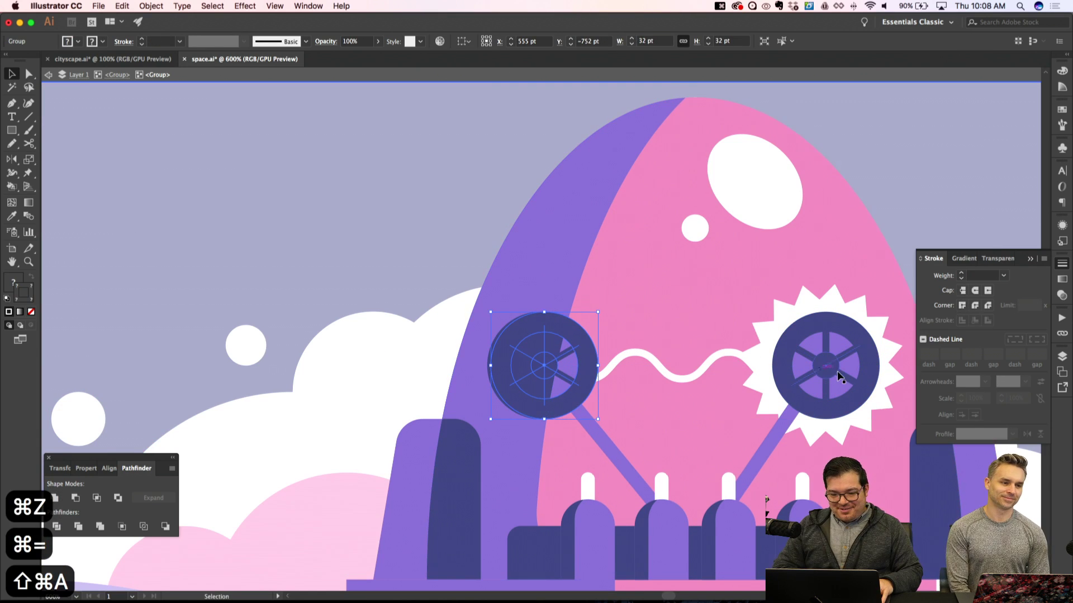
{"action": "key", "text": "a"}
{"action": "key", "text": "super+z"}
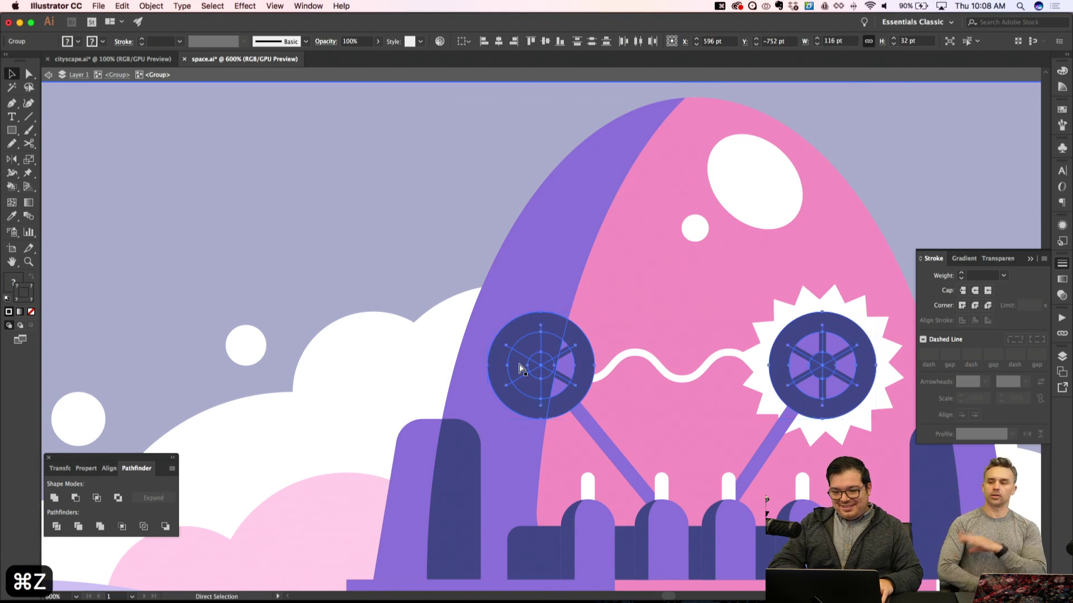
Move both wheels right to a joint X position of 599 pt and show the grid
{"action": "key", "text": "super+equal"}
{"action": "key", "text": "v"}
{"action": "left_click_drag", "start_coordinate": [519, 369], "coordinate": [528, 369]}
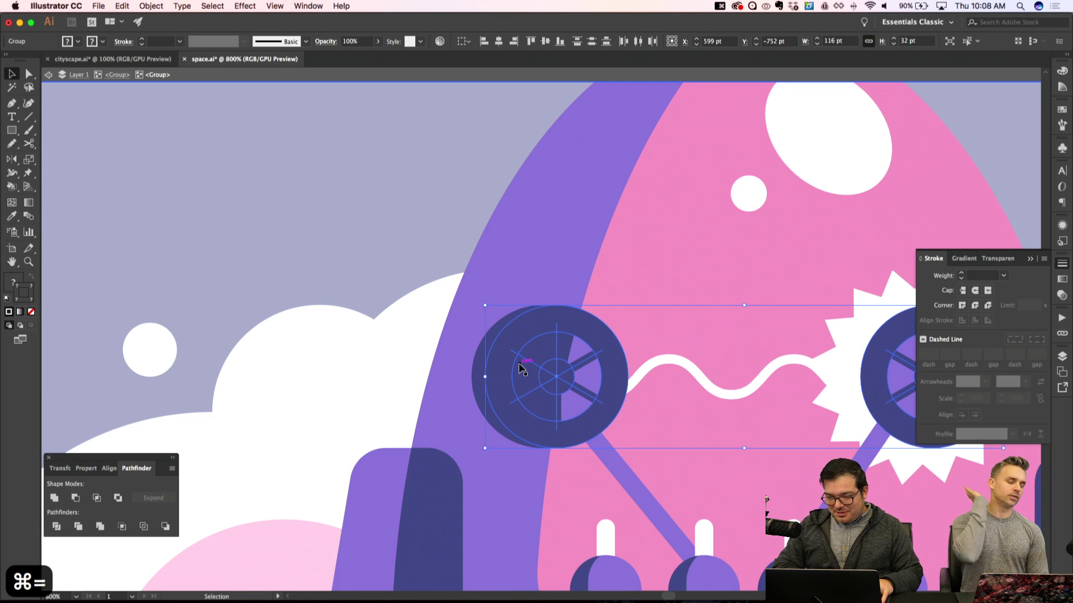
{"action": "key", "text": "ctrl+apostrophe"}
{"action": "key", "text": "ctrl+minus"}
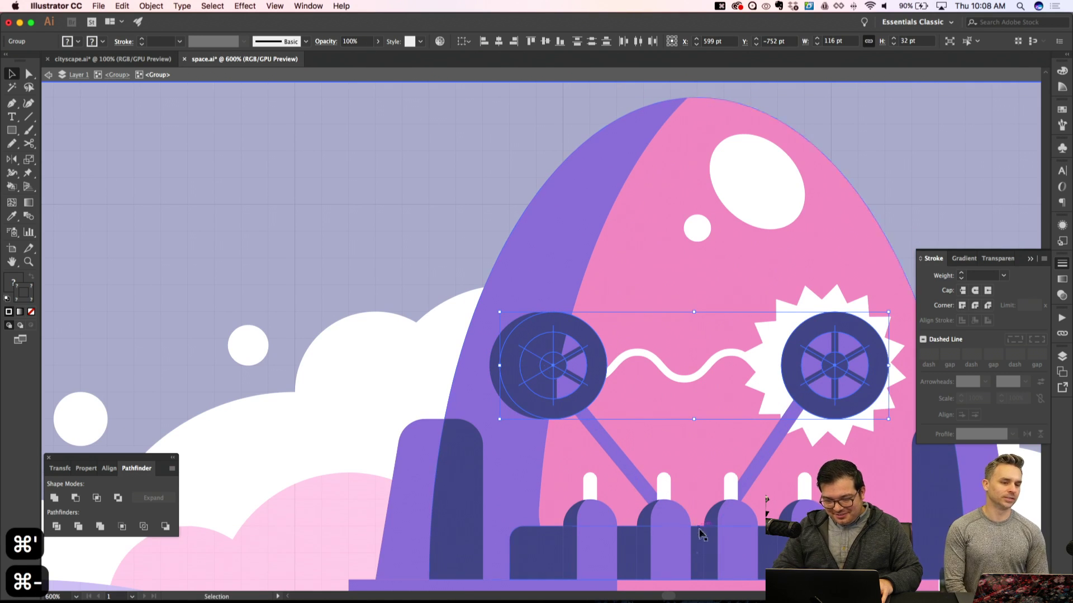
{"action": "key", "text": "ctrl+shift+a"}
{"action": "left_click", "coordinate": [697, 539]}
{"action": "left_click_drag", "start_coordinate": [698, 525], "coordinate": [687, 369]}
{"action": "key", "text": "ctrl+z"}
{"action": "key", "text": "ctrl+z"}
{"action": "key", "text": "ctrl+z"}
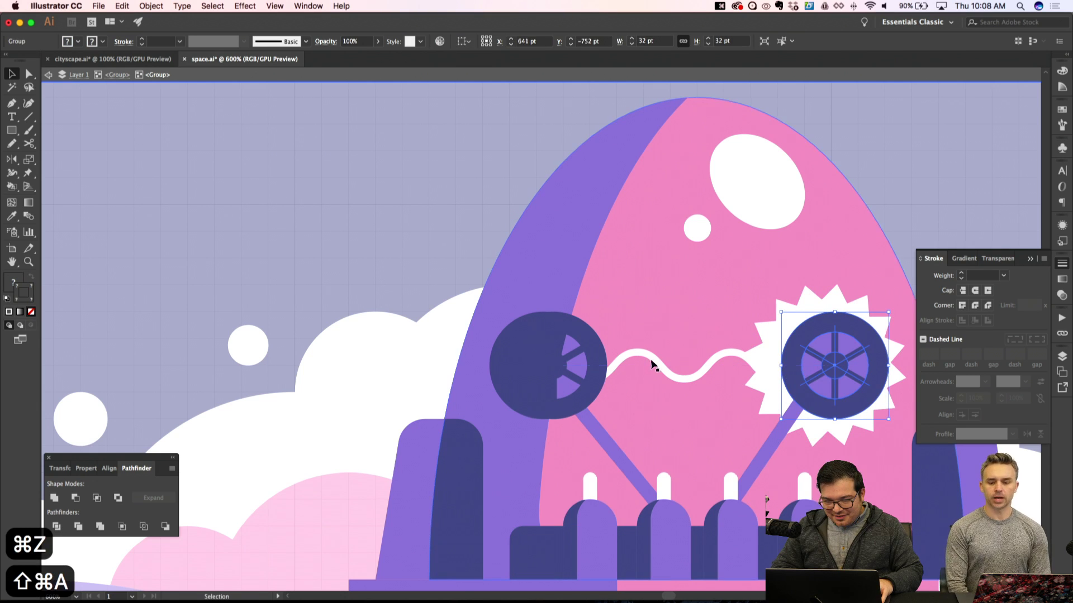
{"action": "left_click", "coordinate": [594, 371], "text": "shift"}
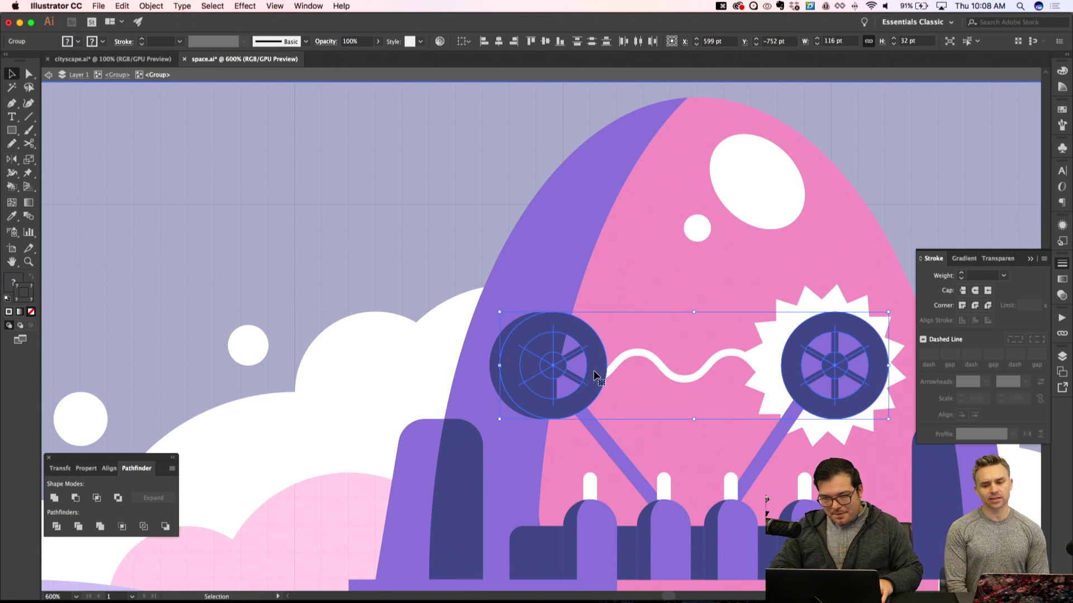
Select the left wheel alone and try shifting it horizontally while toggling snap to grid
{"action": "scroll", "coordinate": [593, 373], "scroll_direction": "up", "scroll_amount": 3}
{"action": "key", "text": "ctrl+shift+a"}
{"action": "left_click", "coordinate": [577, 423]}
{"action": "key", "text": "ctrl+shift+apostrophe"}
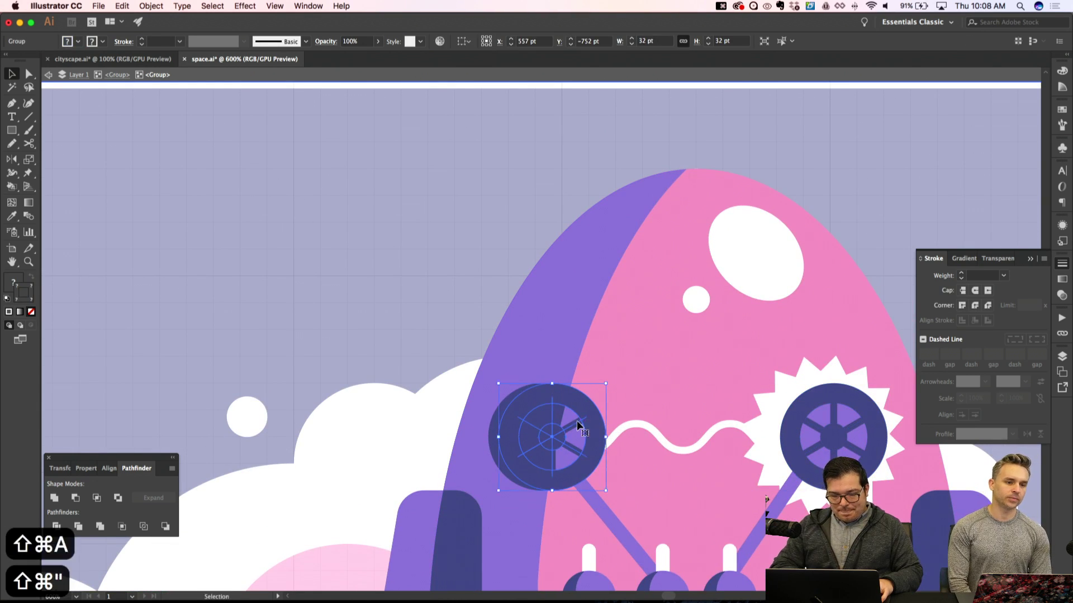
{"action": "left_click_drag", "start_coordinate": [577, 423], "coordinate": [574, 426]}
{"action": "key", "text": "ctrl+shift+apostrophe"}
{"action": "key", "text": "Right"}
{"action": "key", "text": "Right"}
{"action": "key", "text": "Right"}
{"action": "key", "text": "Right"}
{"action": "key", "text": "Right"}
{"action": "key", "text": "Right"}
{"action": "key", "text": "Right"}
{"action": "key", "text": "Right"}
{"action": "key", "text": "Right"}
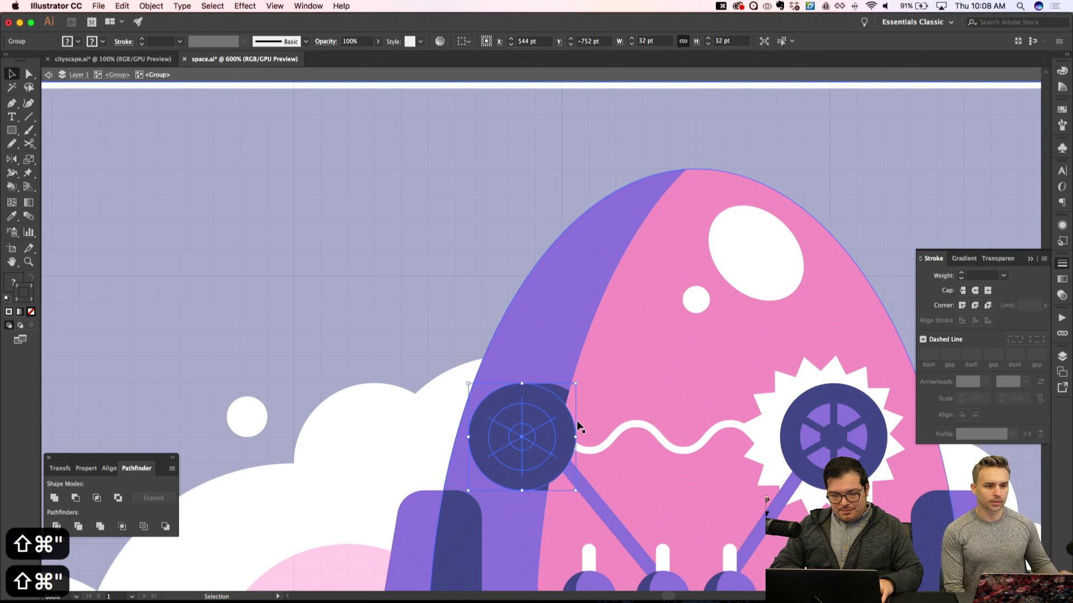
{"action": "key", "text": "Right"}
{"action": "key", "text": "Right"}
{"action": "key", "text": "Right"}
{"action": "key", "text": "Right"}
{"action": "key", "text": "Right"}
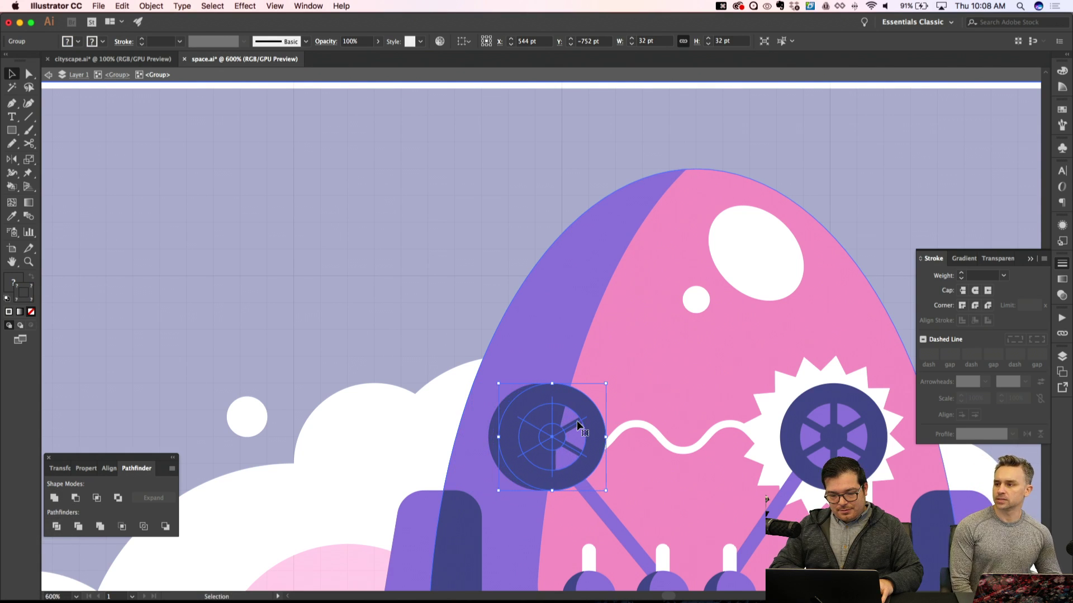
Select the right wheel alone, toggle snap to grid and move the wheel left to an X position of about 640 pt
{"action": "key", "text": "ctrl+shift+a"}
{"action": "scroll", "coordinate": [811, 481], "scroll_direction": "right", "scroll_amount": 5}
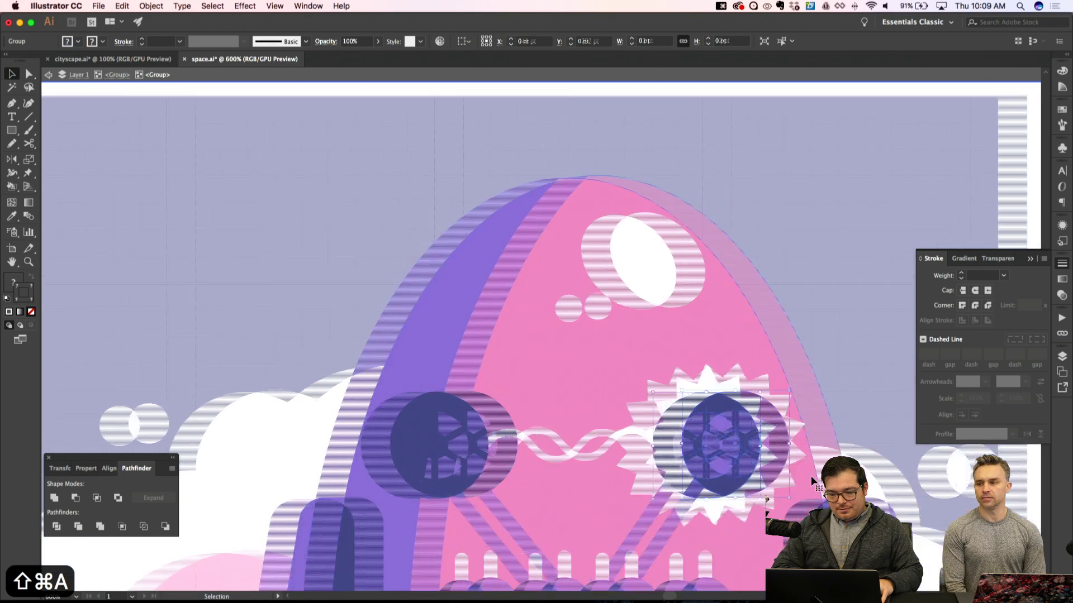
{"action": "key", "text": "ctrl+shift+apostrophe"}
{"action": "left_click_drag", "start_coordinate": [811, 482], "coordinate": [813, 482]}
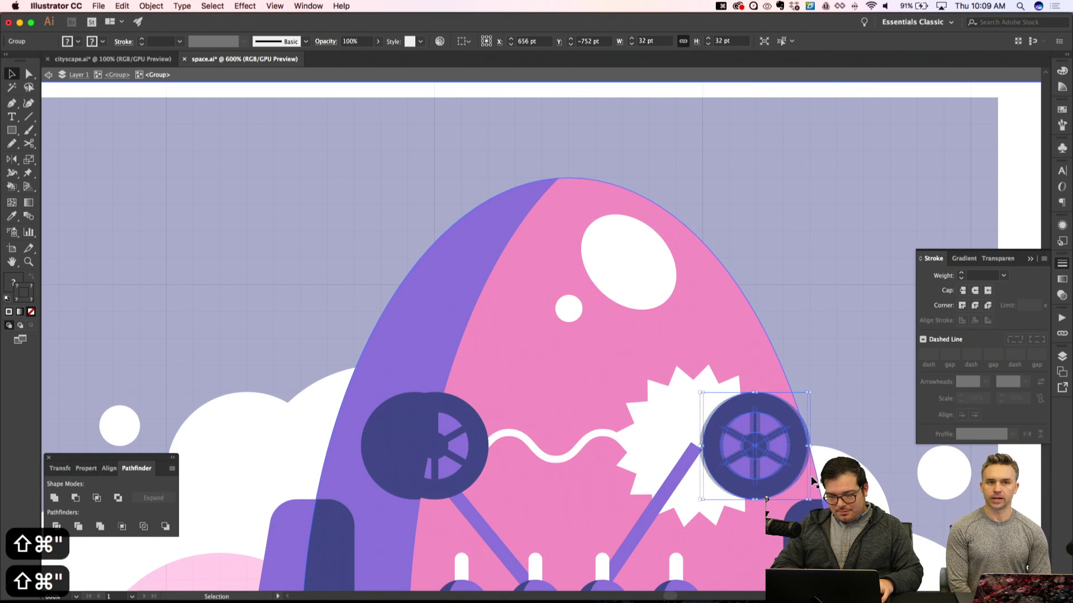
{"action": "key", "text": "Left"}
{"action": "key", "text": "Left"}
{"action": "key", "text": "Left"}
{"action": "key", "text": "Left"}
{"action": "key", "text": "Left"}
{"action": "key", "text": "Left"}
{"action": "key", "text": "Left"}
{"action": "key", "text": "Left"}
{"action": "key", "text": "Left"}
{"action": "key", "text": "Left"}
{"action": "key", "text": "Left"}
{"action": "key", "text": "Left"}
{"action": "key", "text": "Left"}
{"action": "key", "text": "Left"}
{"action": "key", "text": "Left"}
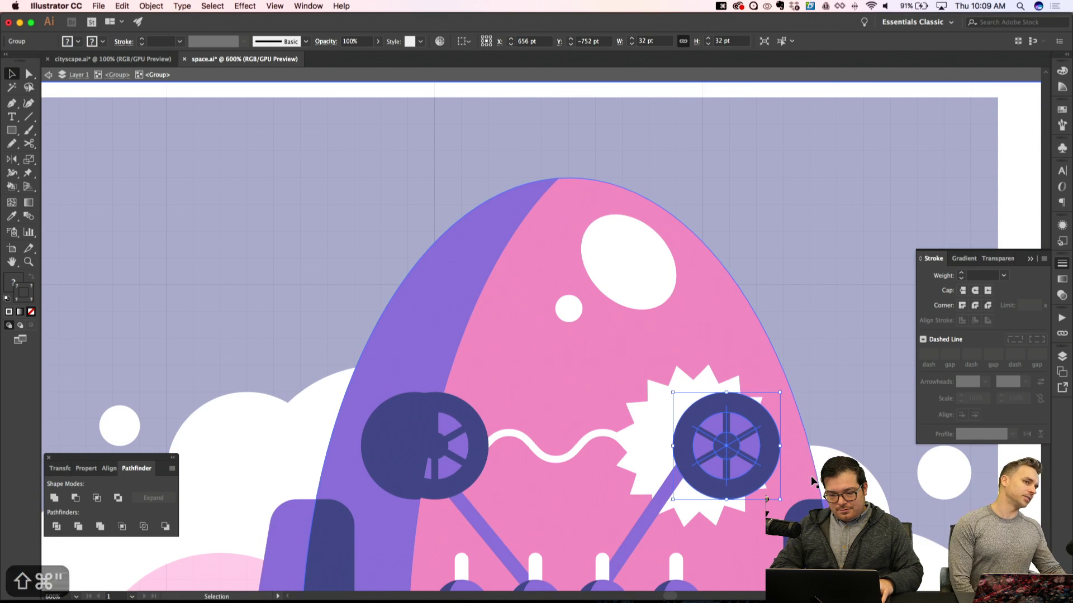
{"action": "key", "text": "Left"}
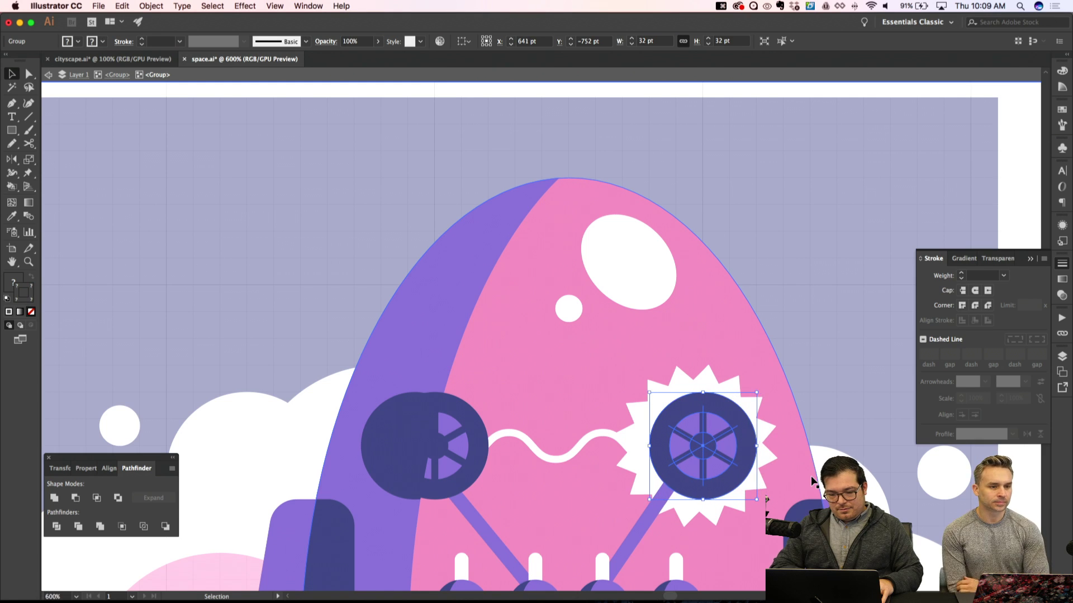
Select both wheels together, try moving them and undo the move
{"action": "left_click", "coordinate": [426, 469], "text": "shift"}
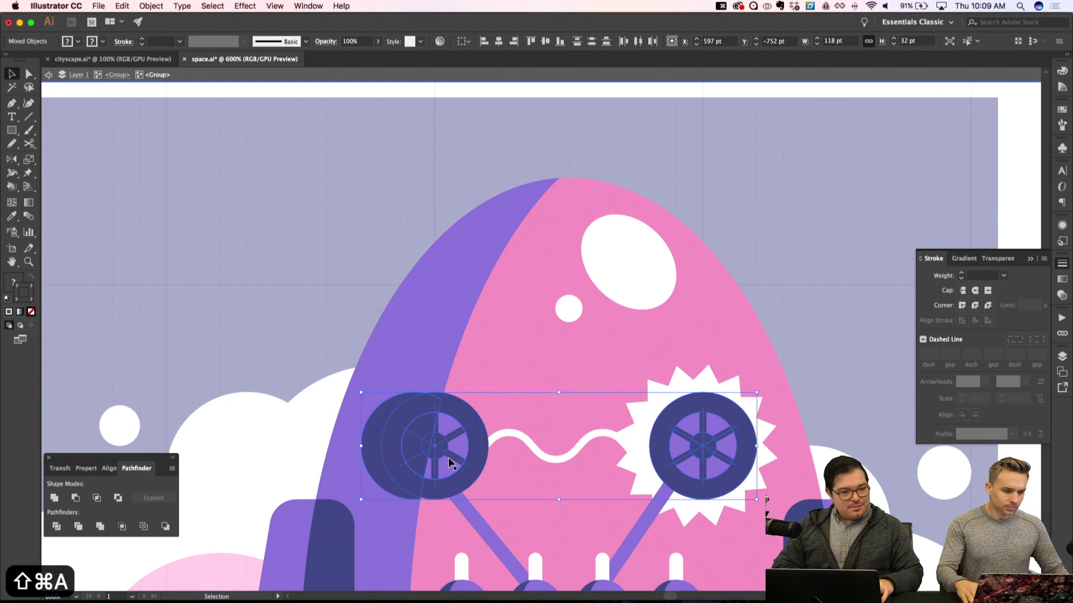
{"action": "key", "text": "cmd+g"}
{"action": "scroll", "coordinate": [730, 463], "scroll_direction": "up", "scroll_amount": 2}
{"action": "left_click_drag", "start_coordinate": [730, 462], "coordinate": [722, 192]}
{"action": "key", "text": "cmd+z"}
{"action": "key", "text": "a"}
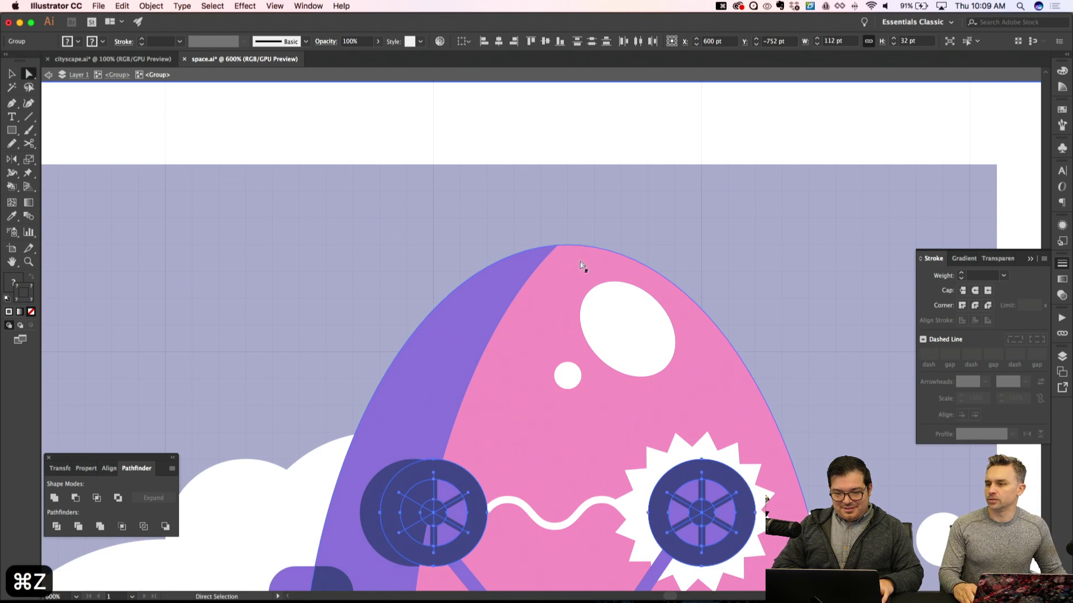
Delete the dark shading shape covering part of the left wheel
{"action": "key", "text": "shift+cmd+a"}
{"action": "scroll", "coordinate": [555, 335], "scroll_direction": "down", "scroll_amount": 5}
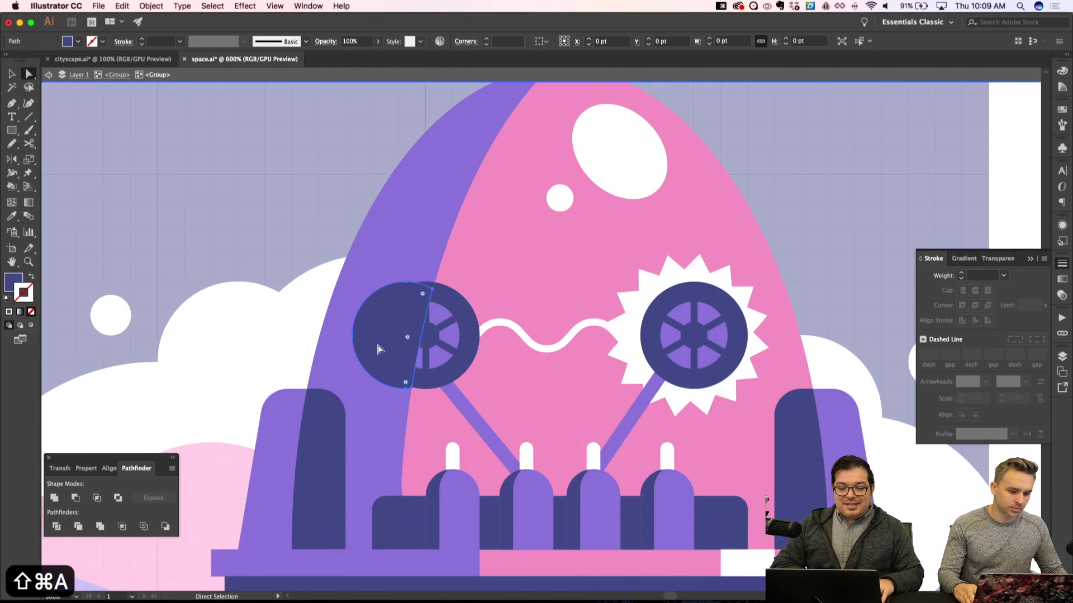
{"action": "left_click", "coordinate": [395, 346]}
{"action": "key", "text": "Delete"}
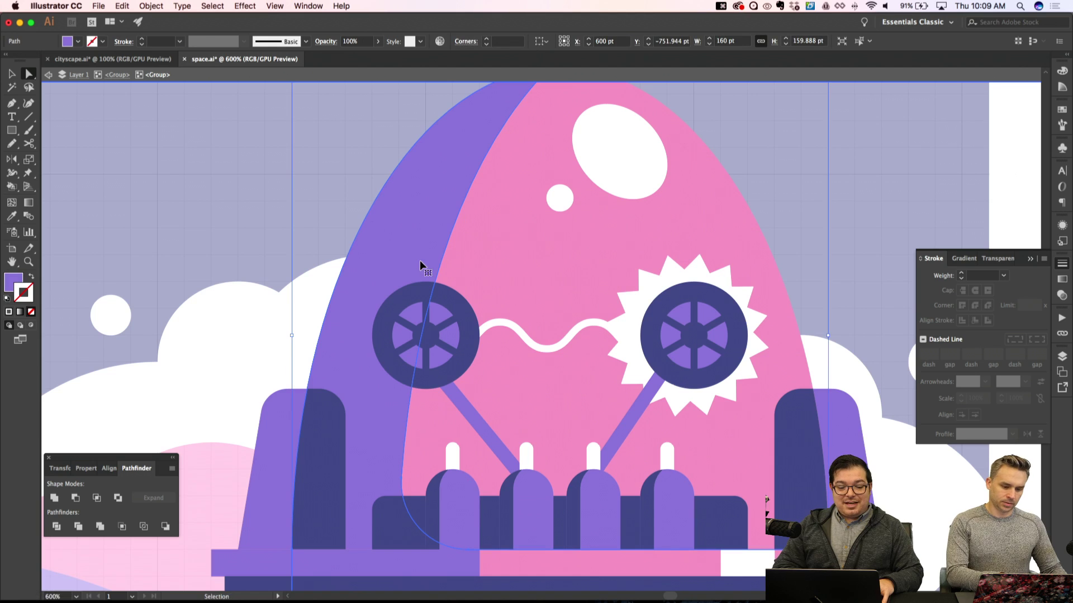
Move the left wheel slightly left to an X position of 558 pt and clear its selection
{"action": "key", "text": "shift+cmd+a"}
{"action": "key", "text": "v"}
{"action": "left_click", "coordinate": [447, 347]}
{"action": "key", "text": "Left"}
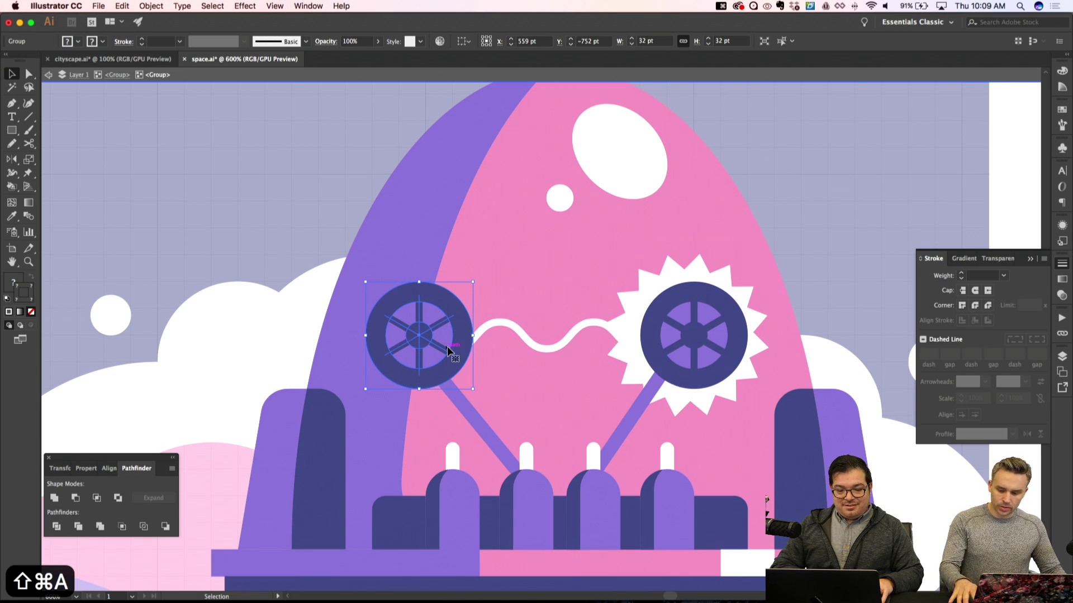
{"action": "key", "text": "shift+cmd+a"}
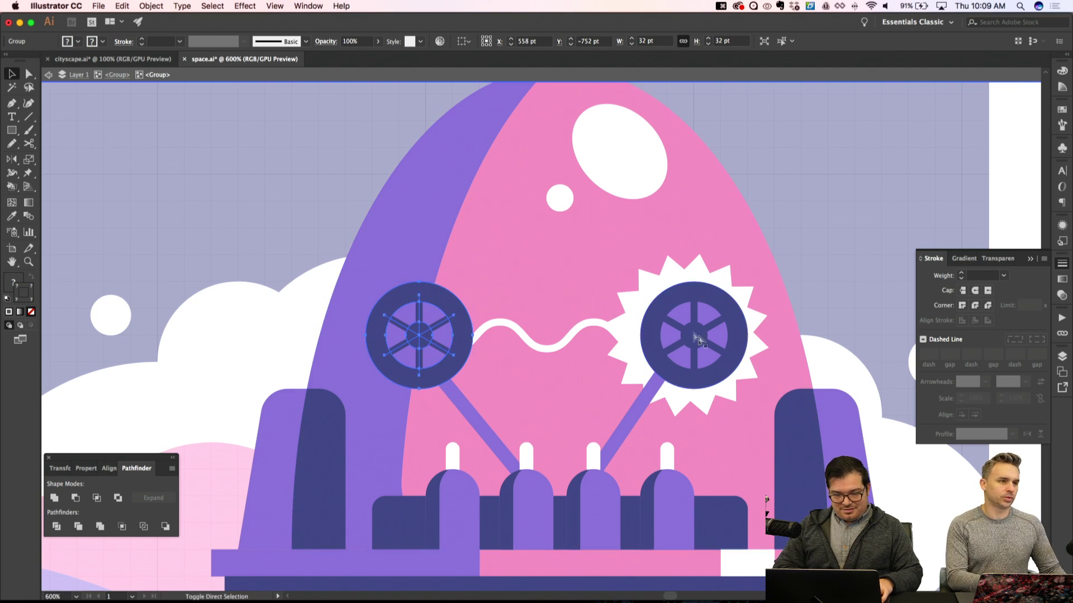
{"action": "left_click", "coordinate": [699, 341]}
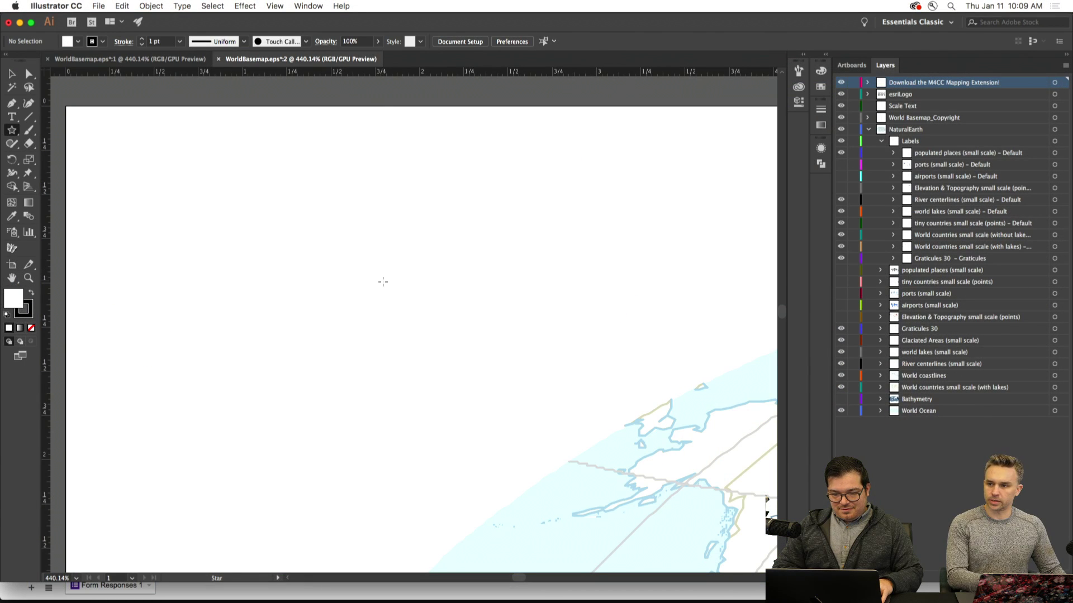
In the WorldBasemap document, draw a five-pointed star about 1.05 in wide and 1 in high on the blank area beside the map
{"action": "left_click", "coordinate": [383, 280]}
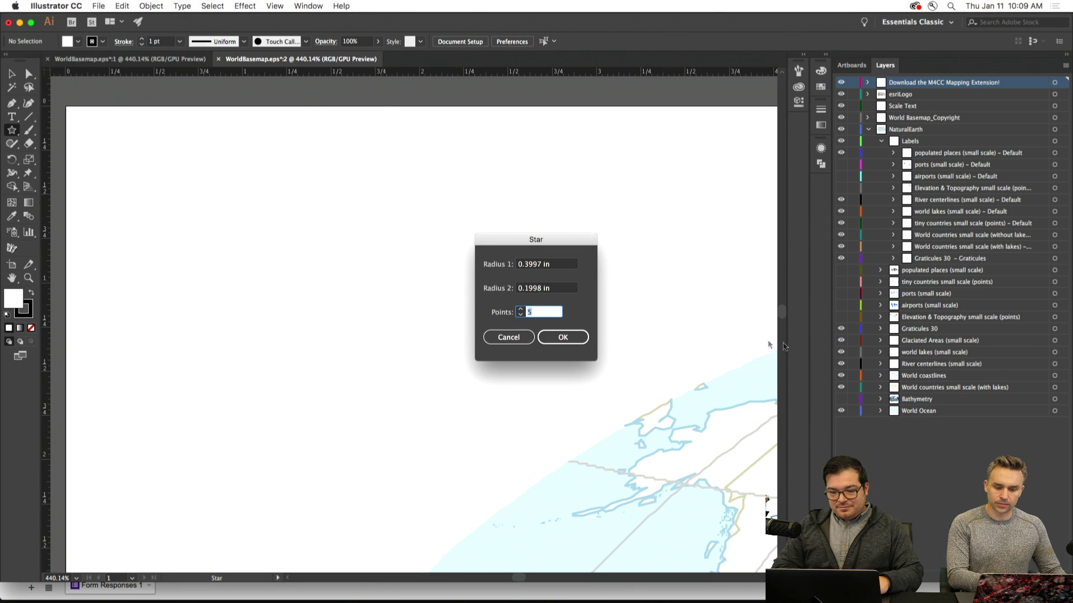
{"action": "left_click", "coordinate": [508, 337]}
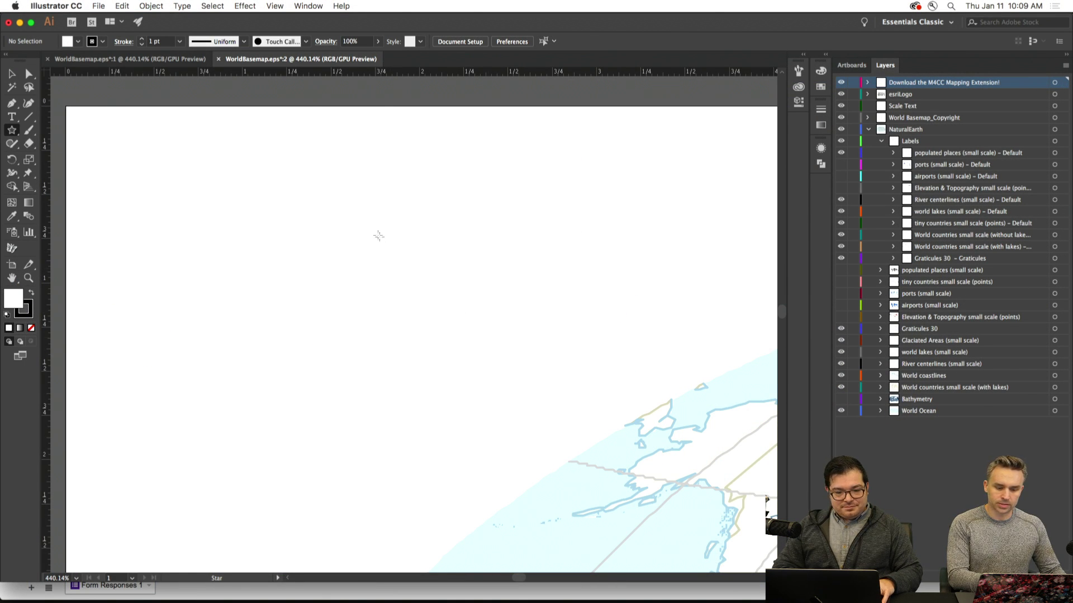
{"action": "left_click_drag", "start_coordinate": [378, 256], "coordinate": [436, 336]}
{"action": "left_click_drag", "start_coordinate": [503, 272], "coordinate": [348, 295]}
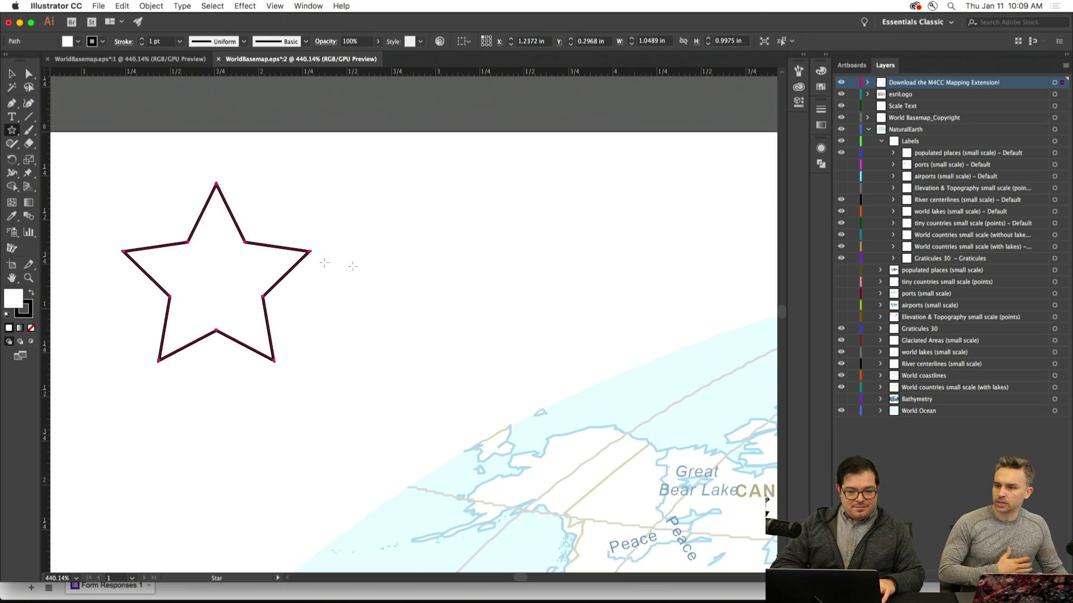
Draw a second star with its arms in line beside the first, discarding one attempt and redrawing it about 1 in wide and 0.95 in high
{"action": "left_click_drag", "start_coordinate": [436, 261], "coordinate": [480, 343]}
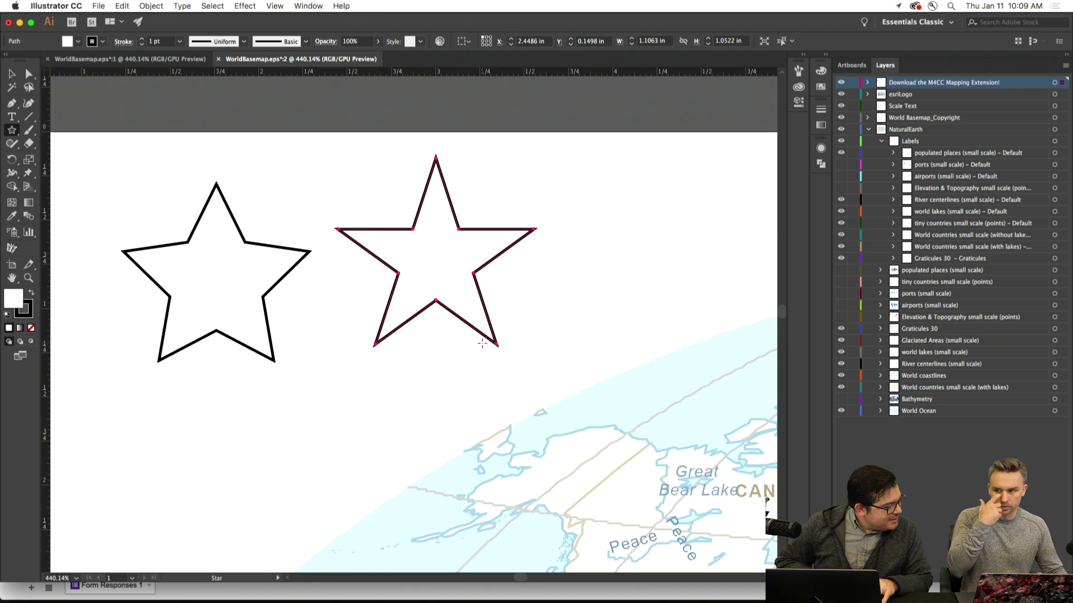
{"action": "key", "text": "Delete"}
{"action": "left_click_drag", "start_coordinate": [433, 262], "coordinate": [501, 324]}
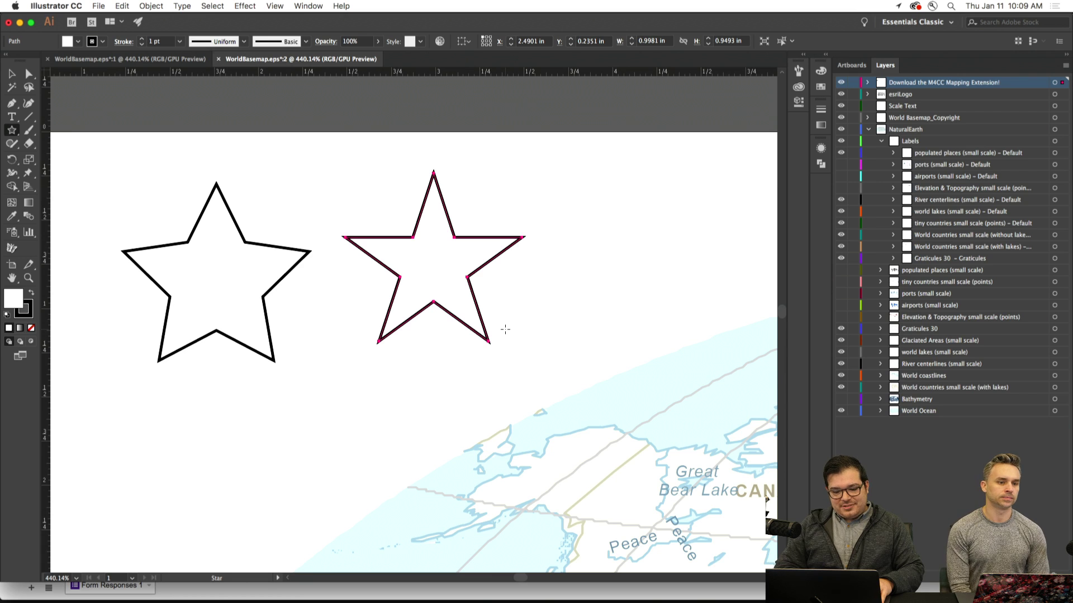
Round all the corners of the second star at once and deselect it
{"action": "left_click", "coordinate": [28, 71]}
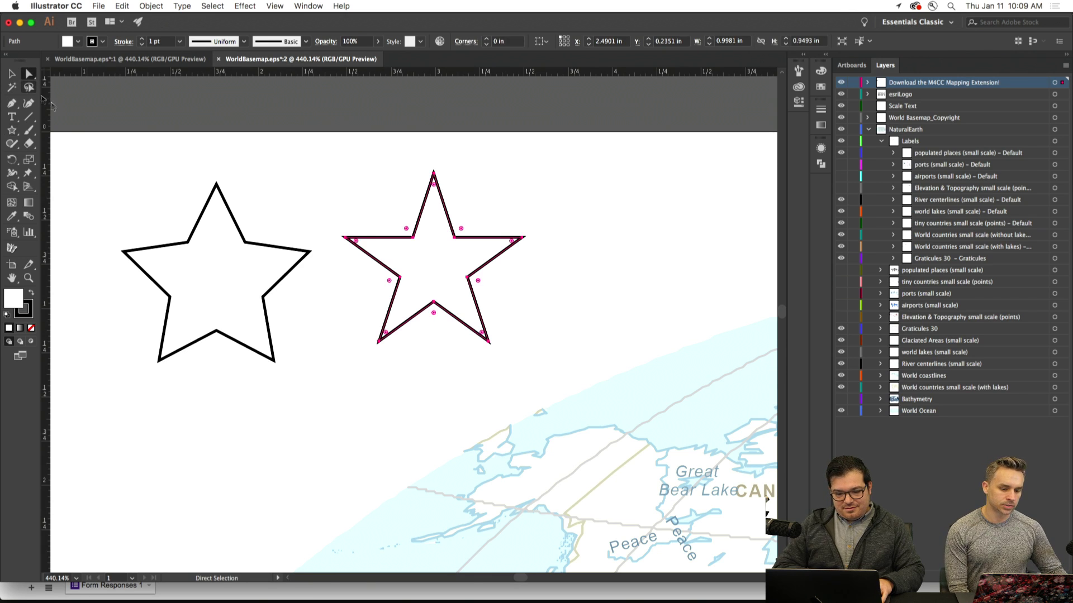
{"action": "left_click_drag", "start_coordinate": [356, 240], "coordinate": [381, 249]}
{"action": "left_click", "coordinate": [342, 198]}
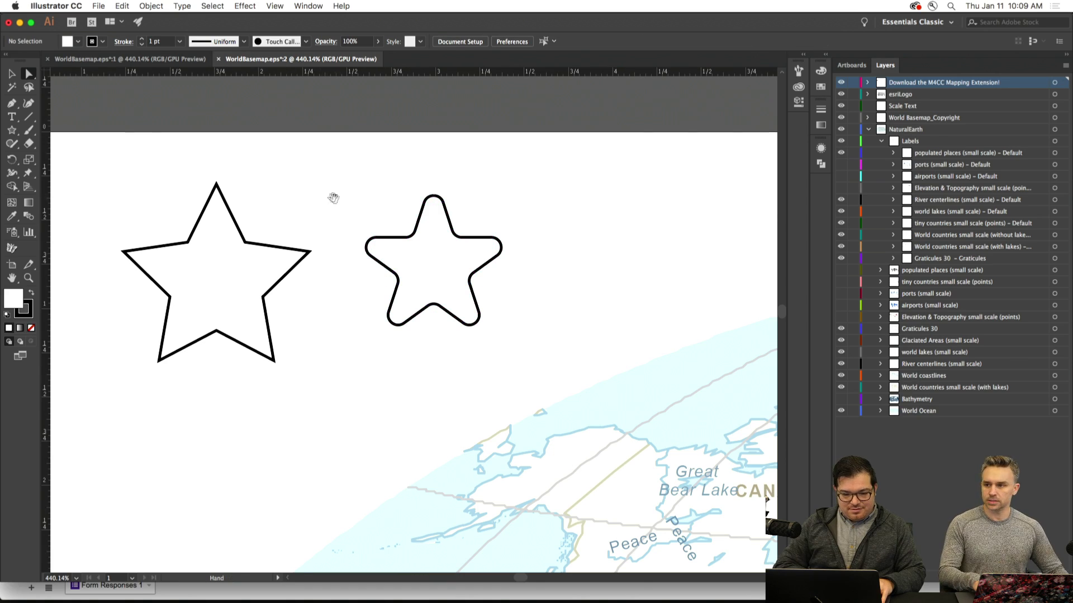
{"action": "left_click_drag", "start_coordinate": [333, 198], "coordinate": [411, 216]}
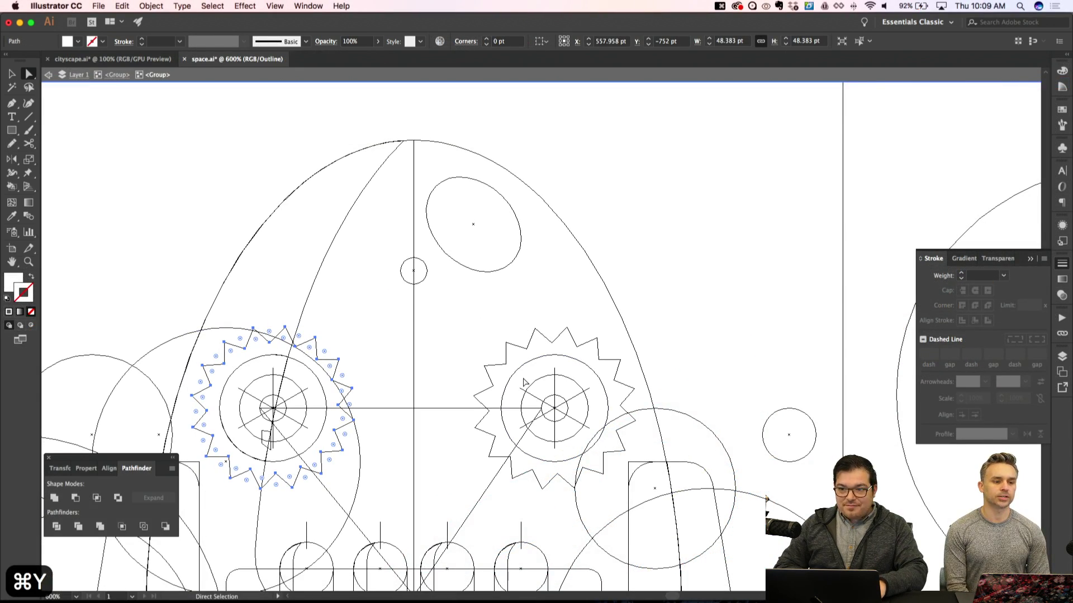
Return the space illustration from outline to preview display and rotate the white toothed gear behind the left wheel very slightly
{"action": "key", "text": "super+y"}
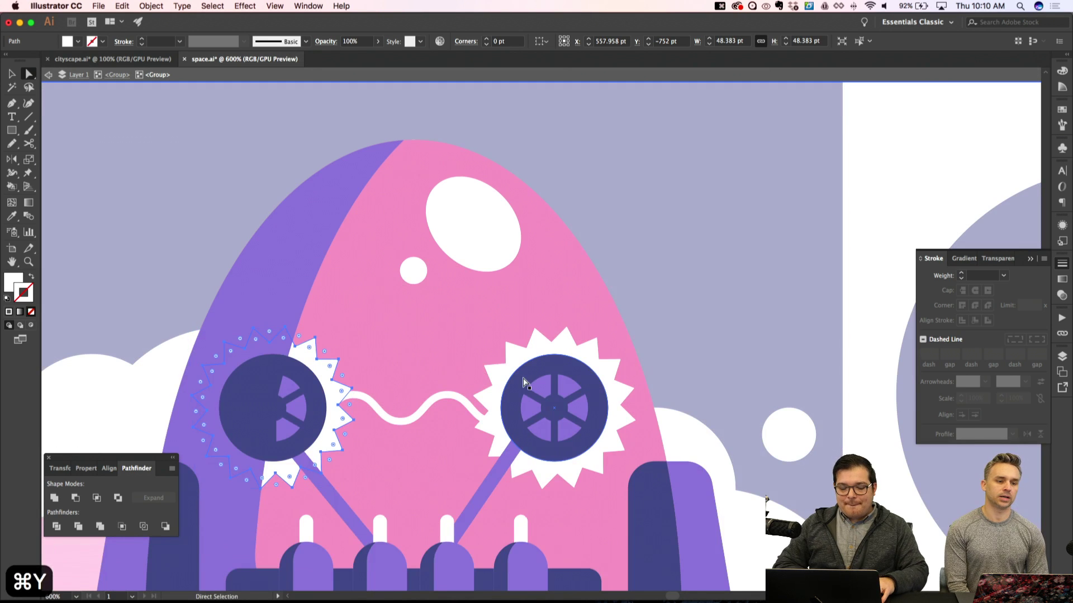
{"action": "key", "text": "super+shift+a"}
{"action": "key", "text": "v"}
{"action": "left_click", "coordinate": [318, 369]}
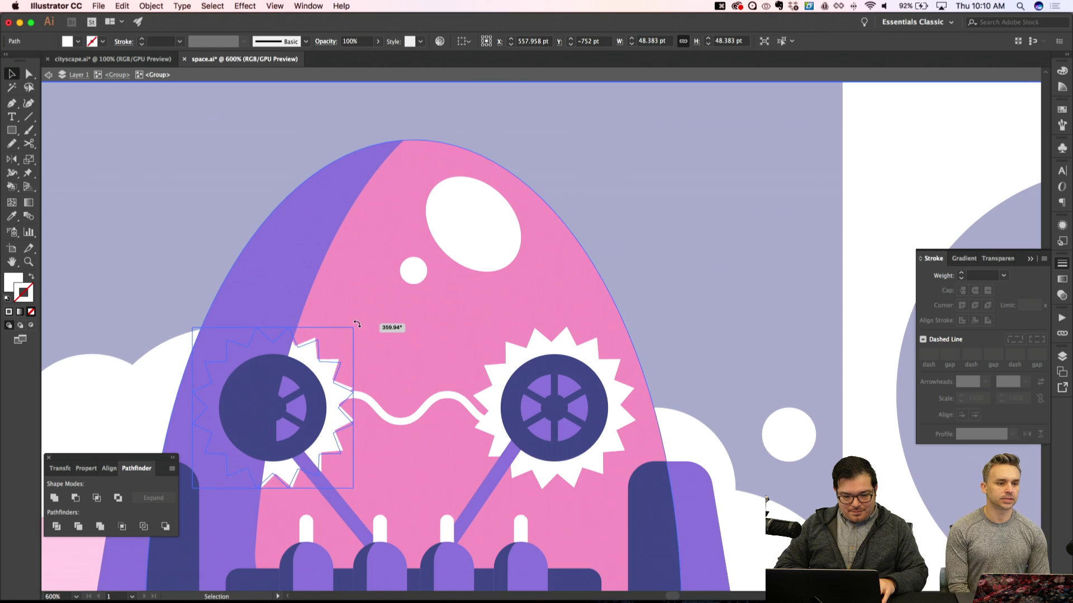
{"action": "key", "text": "super+shift+a"}
{"action": "key", "text": "super+minus"}
{"action": "key", "text": "super+minus"}
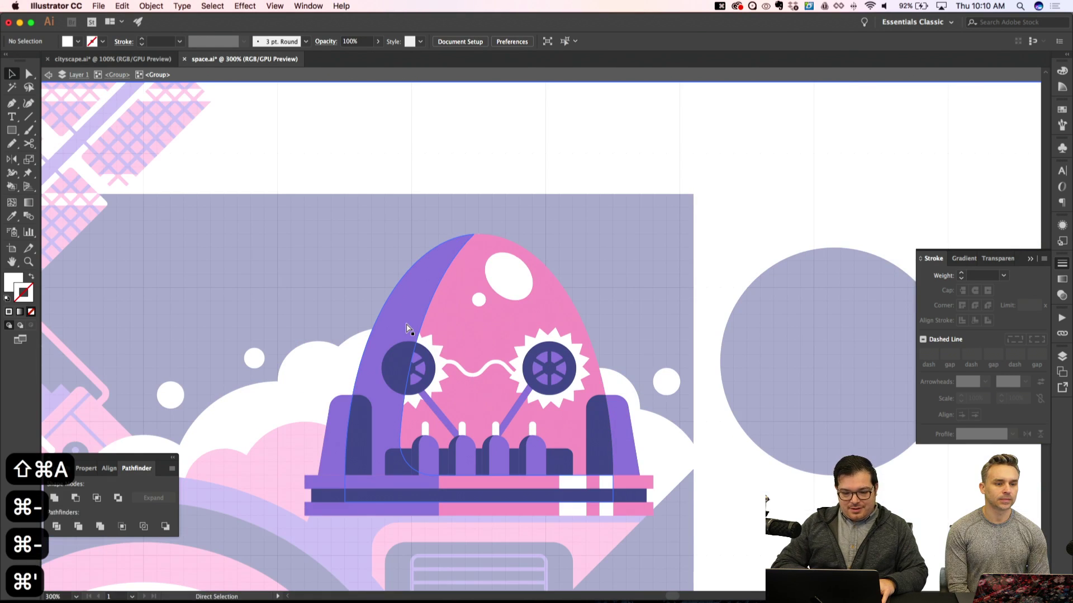
Fine-tune the rotation of the toothed gear behind the left wheel and clear the selection
{"action": "key", "text": "super+apostrophe"}
{"action": "key", "text": "super+equal"}
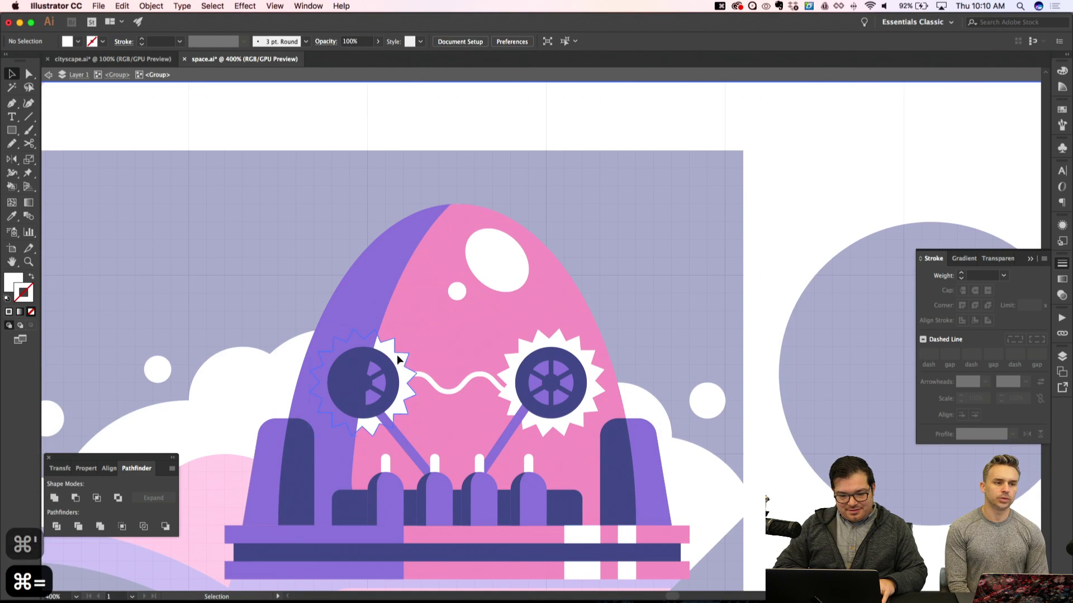
{"action": "left_click", "coordinate": [399, 364]}
{"action": "left_click_drag", "start_coordinate": [421, 327], "coordinate": [422, 330]}
{"action": "key", "text": "shift+super+a"}
{"action": "scroll", "coordinate": [547, 266], "scroll_direction": "left", "scroll_amount": 3}
{"action": "scroll", "coordinate": [548, 266], "scroll_direction": "up", "scroll_amount": 3}
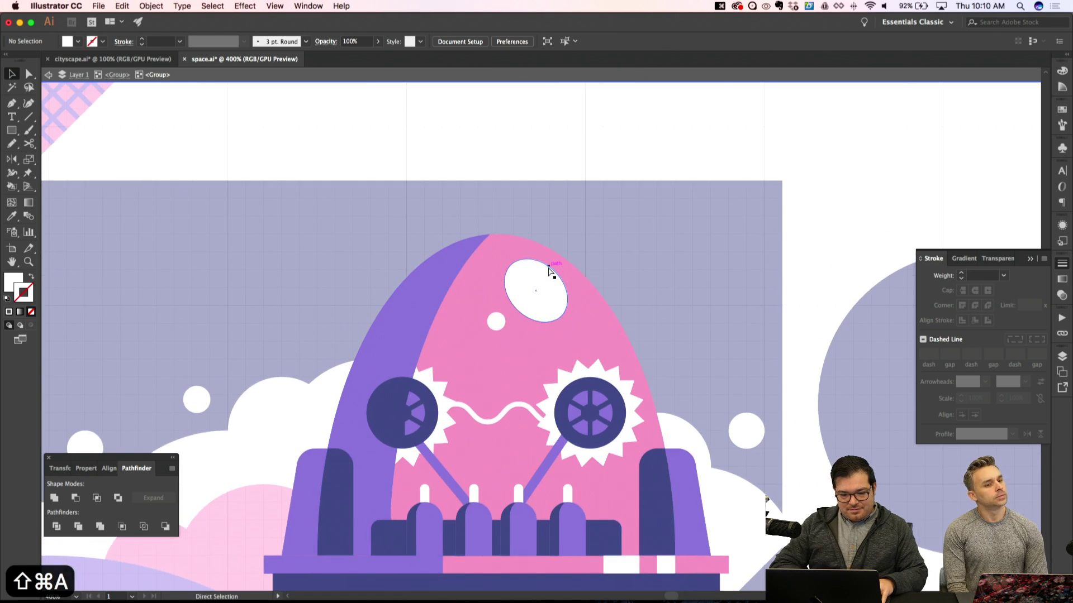
Create the overlap of the left toothed gear and the dome's purple shading as a separate shape with Intersect, keeping the white gear
{"action": "key", "text": "super+minus"}
{"action": "key", "text": "super+equal"}
{"action": "key", "text": "super+equal"}
{"action": "key", "text": "super+equal"}
{"action": "left_click", "coordinate": [311, 436], "text": "super"}
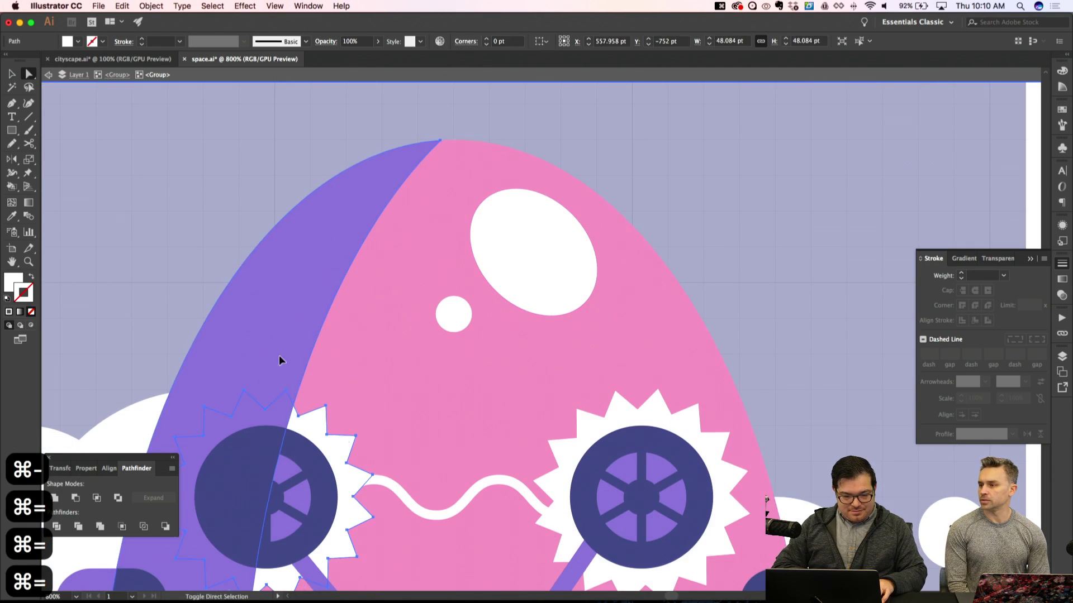
{"action": "left_click", "coordinate": [279, 356], "text": "alt+shift"}
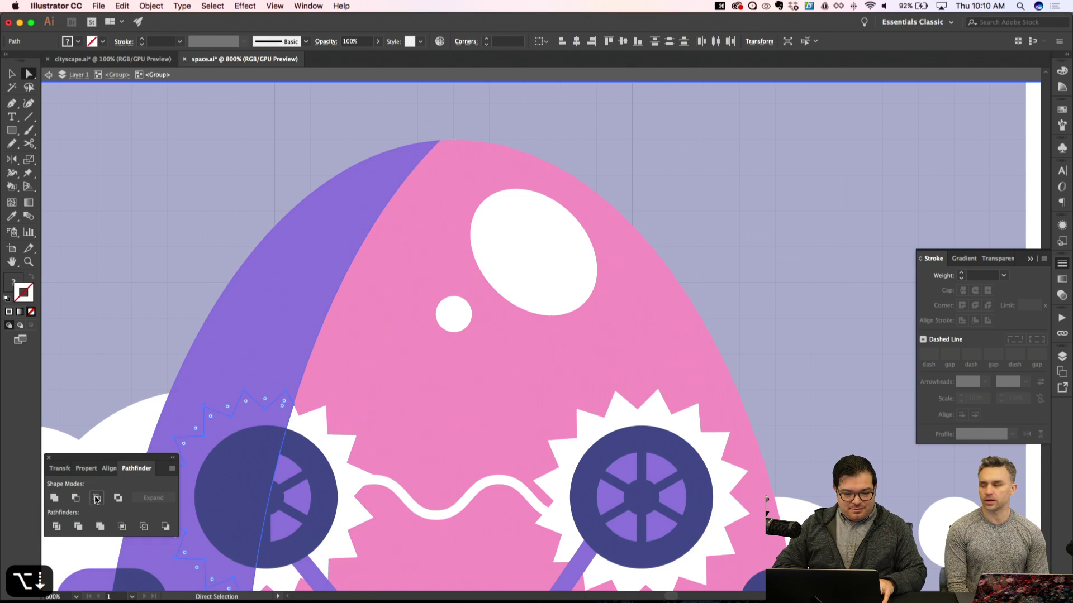
Fill the intersected part of the left gear with the pink sampled from the dome
{"action": "key", "text": "i"}
{"action": "left_click", "coordinate": [307, 376]}
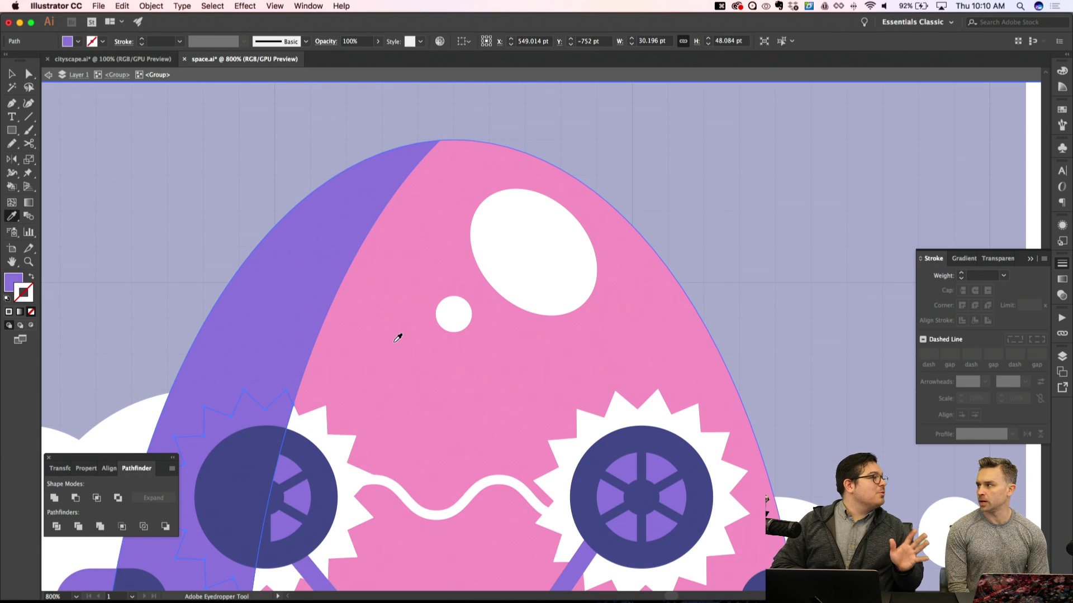
{"action": "key", "text": "shift+super+a"}
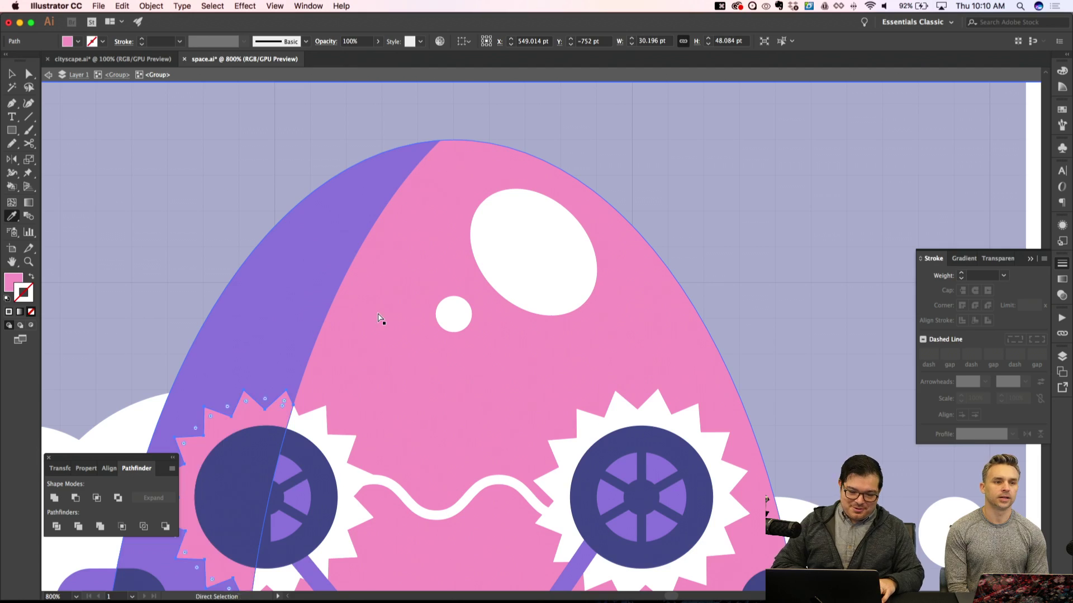
Exit isolation mode to return to the full space illustration
{"action": "key", "text": "super+minus"}
{"action": "key", "text": "super+minus"}
{"action": "key", "text": "super+minus"}
{"action": "key", "text": "super+apostrophe"}
{"action": "key", "text": "Escape"}
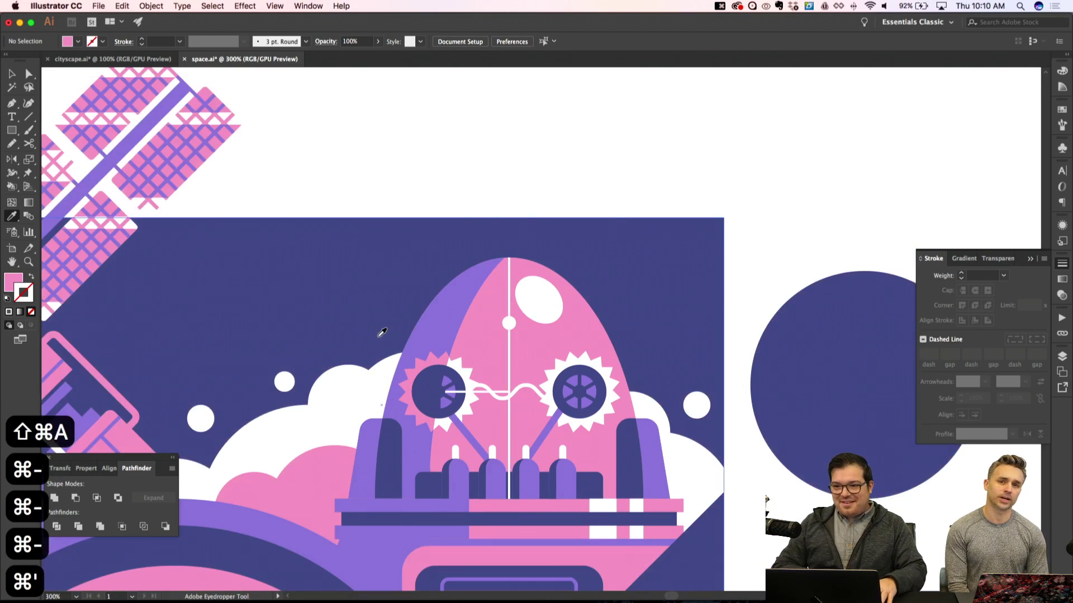
Delete the white vertical and horizontal guide lines crossing the dome
{"action": "key", "text": "super+minus"}
{"action": "key", "text": "super+minus"}
{"action": "key", "text": "super+apostrophe"}
{"action": "scroll", "coordinate": [382, 333], "scroll_direction": "left", "scroll_amount": 2}
{"action": "scroll", "coordinate": [383, 333], "scroll_direction": "up", "scroll_amount": 1}
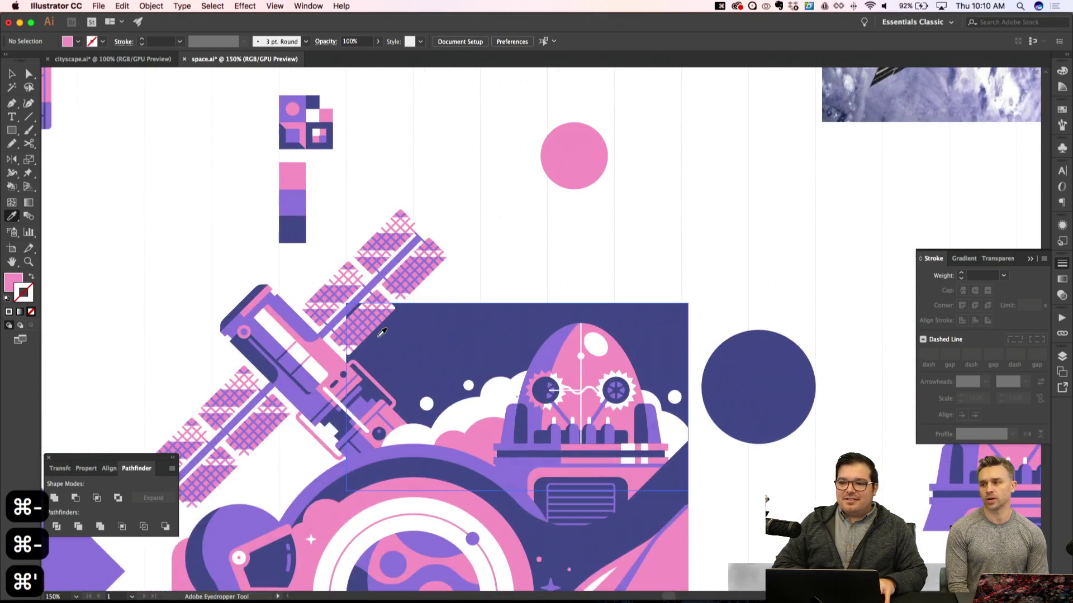
{"action": "key", "text": "a"}
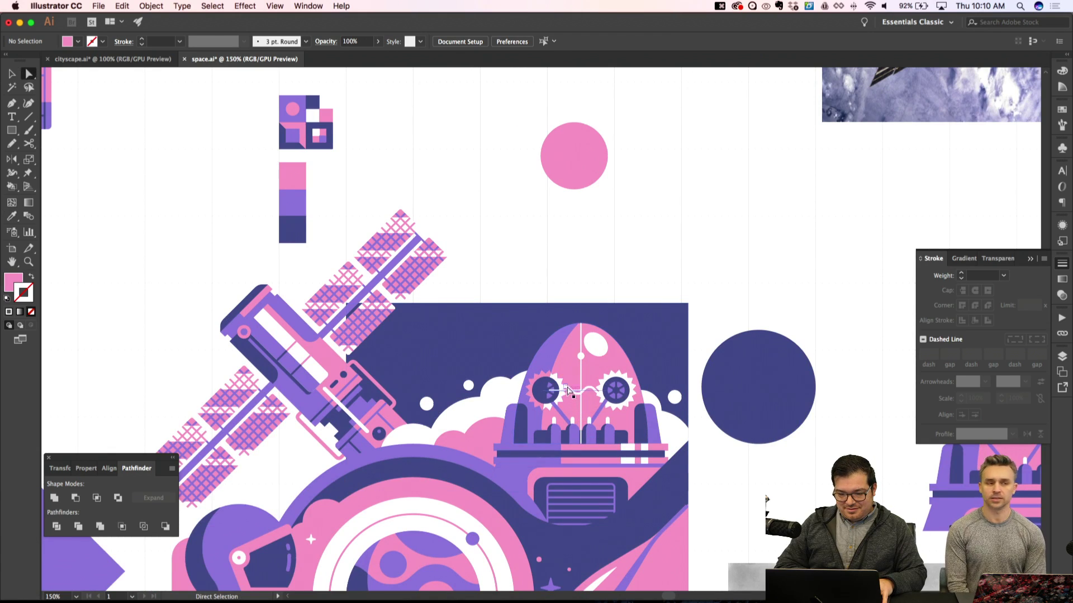
{"action": "left_click", "coordinate": [581, 386]}
{"action": "key", "text": "Delete"}
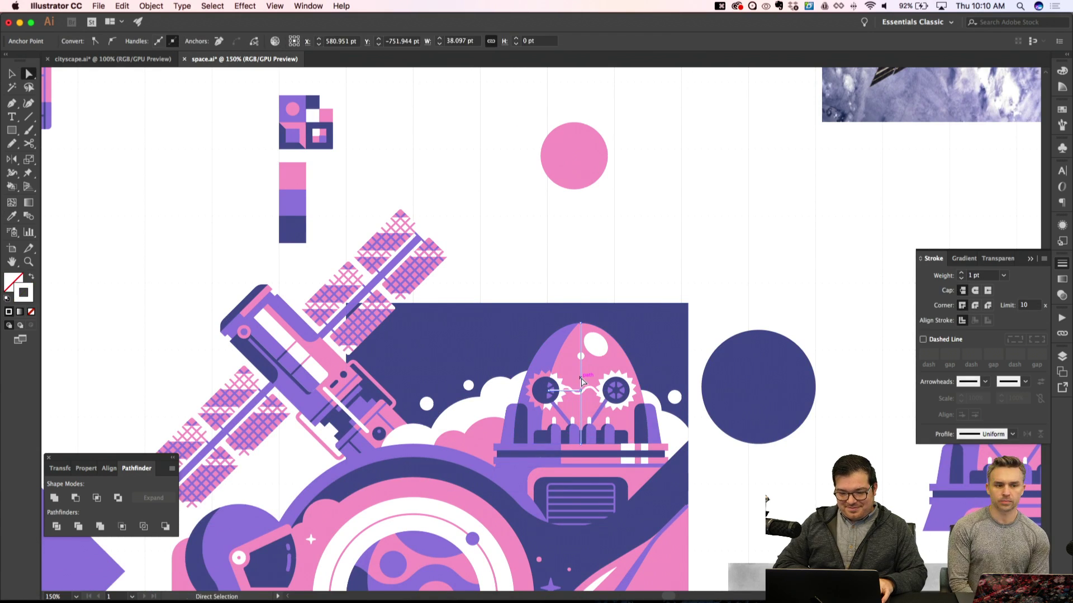
Examine the finished robot head within the whole space illustration and its surrounding reference artwork at several zoom levels
{"action": "key", "text": "super+minus"}
{"action": "key", "text": "super+minus"}
{"action": "key", "text": "super+apostrophe"}
{"action": "key", "text": "super+apostrophe"}
{"action": "key", "text": "super+equal"}
{"action": "key", "text": "super+equal"}
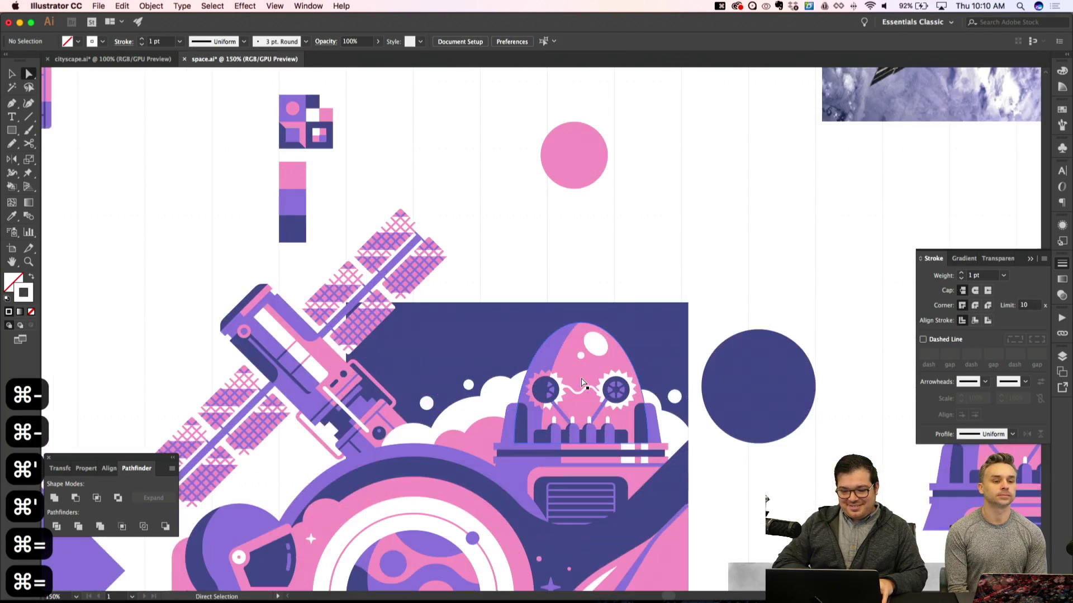
{"action": "scroll", "coordinate": [581, 382], "scroll_direction": "down", "scroll_amount": 1}
{"action": "scroll", "coordinate": [581, 383], "scroll_direction": "right", "scroll_amount": 1}
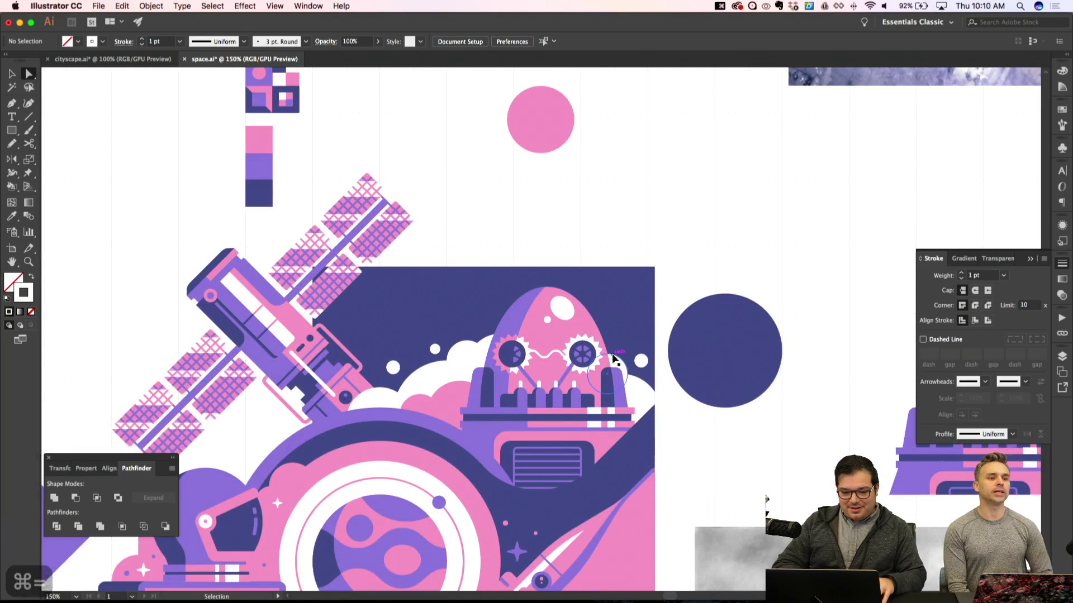
{"action": "key", "text": "super+minus"}
{"action": "key", "text": "super+minus"}
{"action": "key", "text": "super+apostrophe"}
{"action": "scroll", "coordinate": [612, 358], "scroll_direction": "up", "scroll_amount": 1}
{"action": "scroll", "coordinate": [613, 358], "scroll_direction": "left", "scroll_amount": 2}
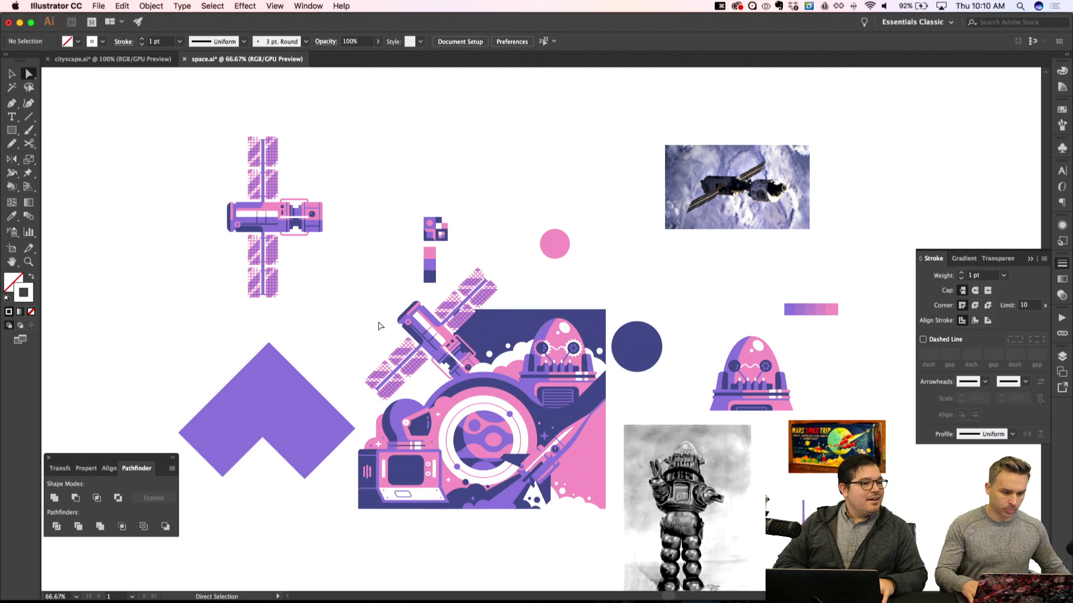
Show the grid with snapping and draw a rectangle about 248 pt wide over the empty upper-left corner of the illustration's background
{"action": "scroll", "coordinate": [378, 326], "scroll_direction": "down", "scroll_amount": 2}
{"action": "scroll", "coordinate": [378, 325], "scroll_direction": "left", "scroll_amount": 2}
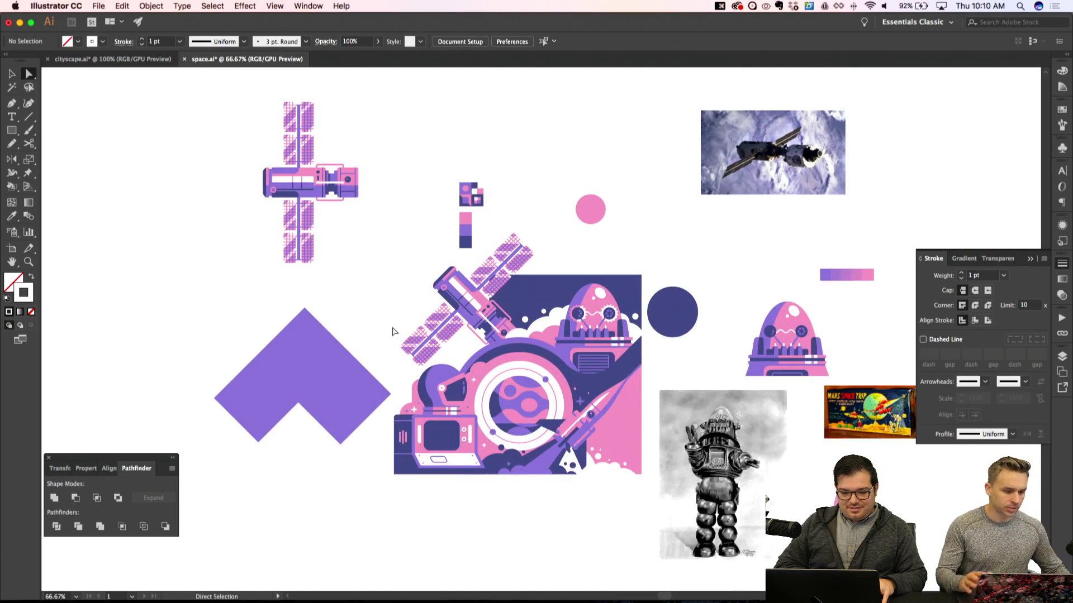
{"action": "key", "text": "super+equal"}
{"action": "key", "text": "m"}
{"action": "key", "text": "super+shift+apostrophe"}
{"action": "key", "text": "super+apostrophe"}
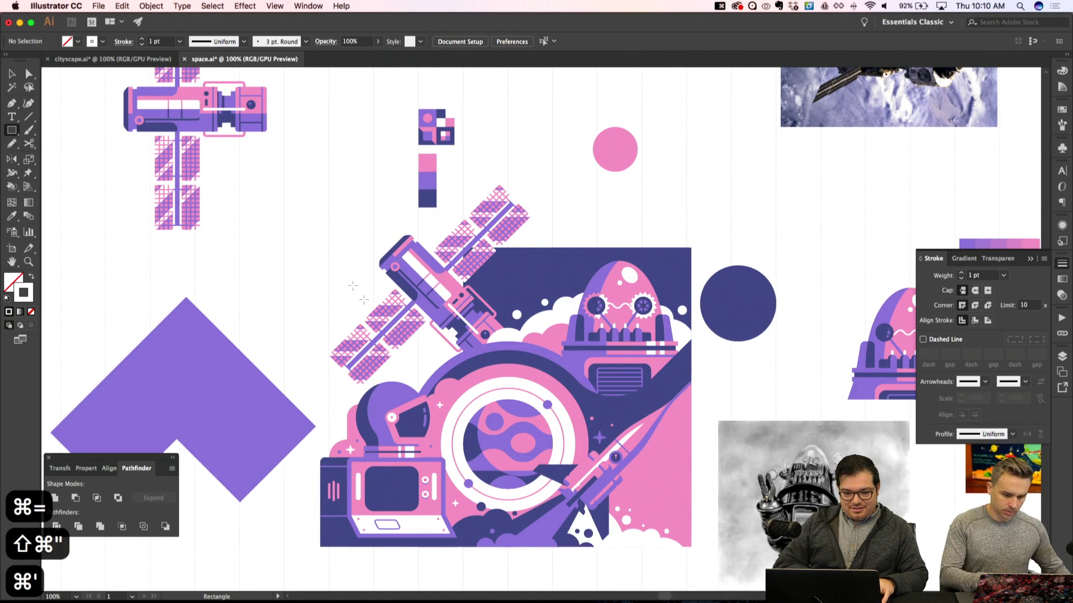
{"action": "key", "text": "super+shift+apostrophe"}
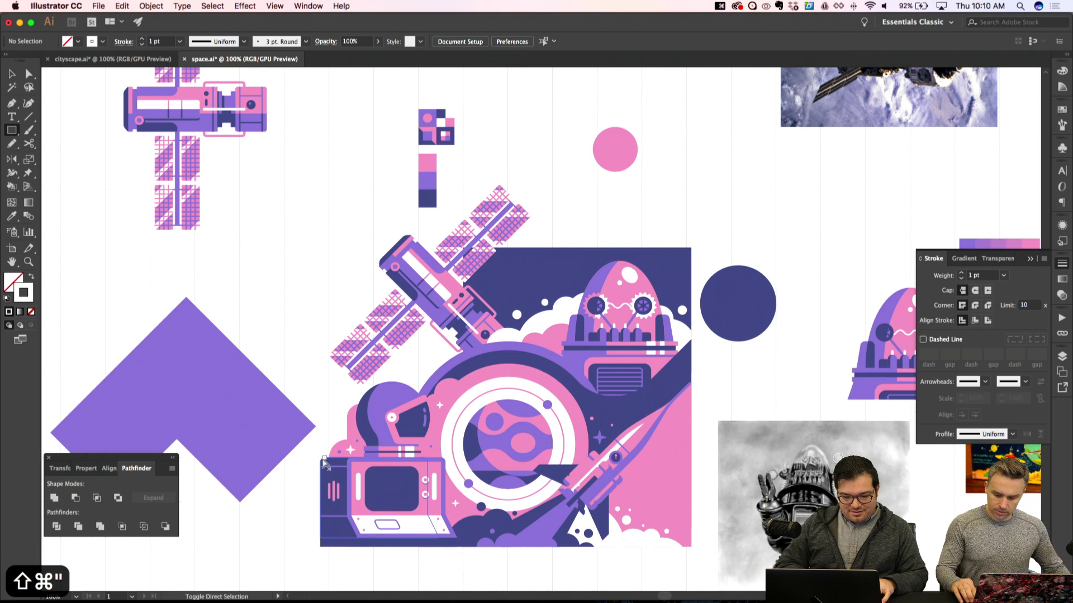
{"action": "key", "text": "super+shift+apostrophe"}
{"action": "left_click_drag", "start_coordinate": [321, 479], "coordinate": [458, 234]}
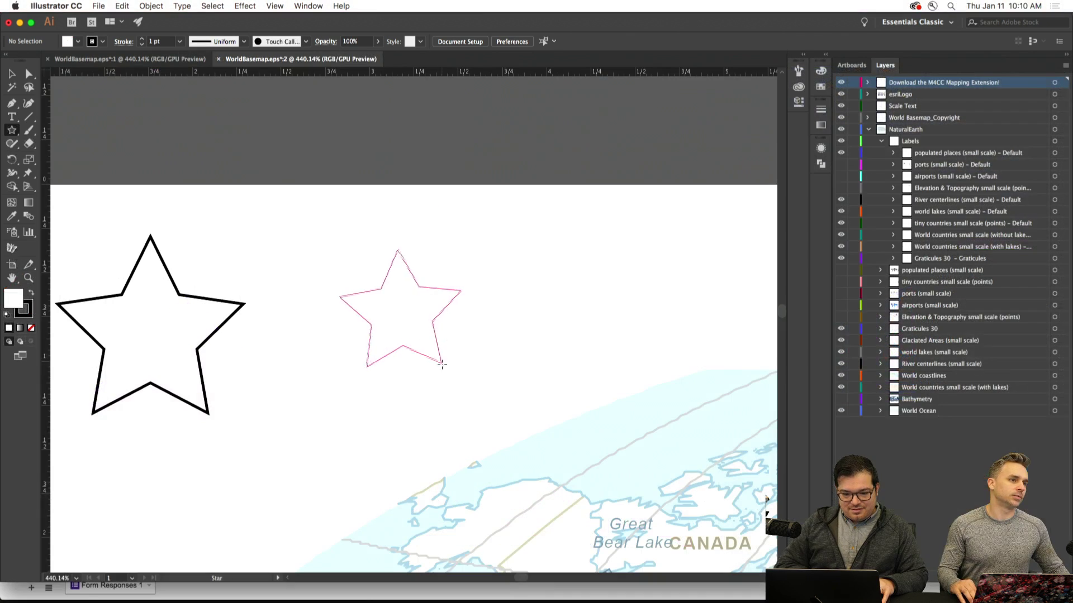
Draw a star beside the existing black star in the map document, repeatedly raising and lowering its number of points
{"action": "left_click_drag", "start_coordinate": [438, 364], "coordinate": [450, 386]}
{"action": "key", "text": "Up"}
{"action": "key", "text": "Up"}
{"action": "key", "text": "Up"}
{"action": "key", "text": "Up"}
{"action": "key", "text": "Up"}
{"action": "key", "text": "Down"}
{"action": "key", "text": "Up"}
{"action": "key", "text": "Up"}
{"action": "key", "text": "Up"}
{"action": "key", "text": "Down"}
{"action": "key", "text": "Down"}
{"action": "key", "text": "Down"}
{"action": "key", "text": "Down"}
{"action": "key", "text": "Down"}
{"action": "key", "text": "Down"}
{"action": "key", "text": "Down"}
{"action": "key", "text": "Down"}
{"action": "key", "text": "Up"}
{"action": "key", "text": "Up"}
{"action": "key", "text": "Up"}
{"action": "key", "text": "Up"}
{"action": "key", "text": "Up"}
{"action": "key", "text": "Down"}
{"action": "key", "text": "Down"}
{"action": "key", "text": "Down"}
{"action": "key", "text": "Down"}
{"action": "key", "text": "Down"}
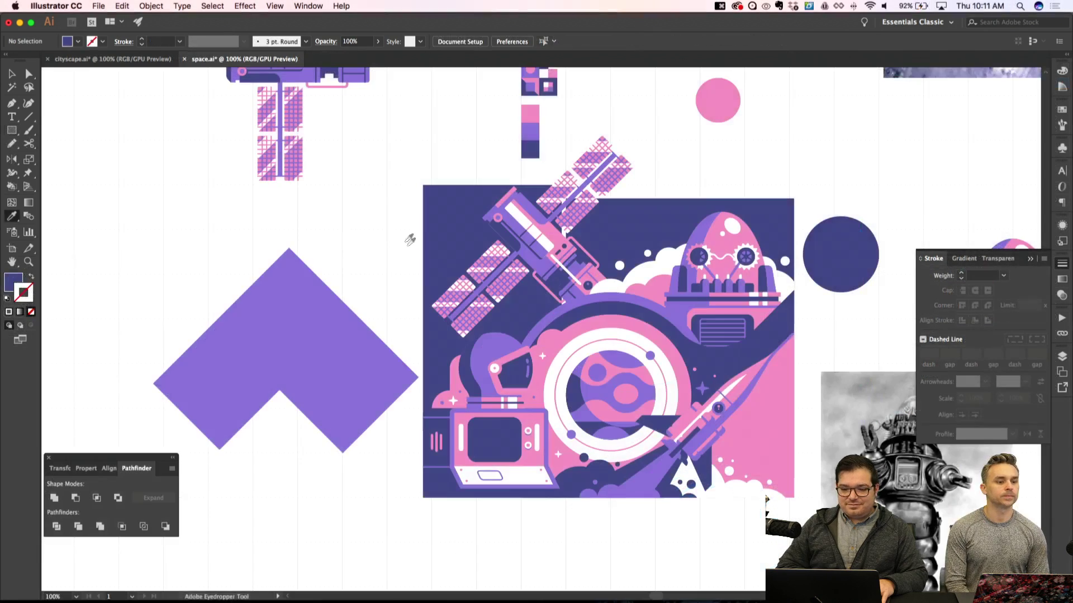
Shorten the dark blue rectangle to 416 pt, level with the background's top edge, and widen it to close the white gap behind the satellite
{"action": "left_click", "coordinate": [426, 189]}
{"action": "left_click_drag", "start_coordinate": [493, 187], "coordinate": [493, 202]}
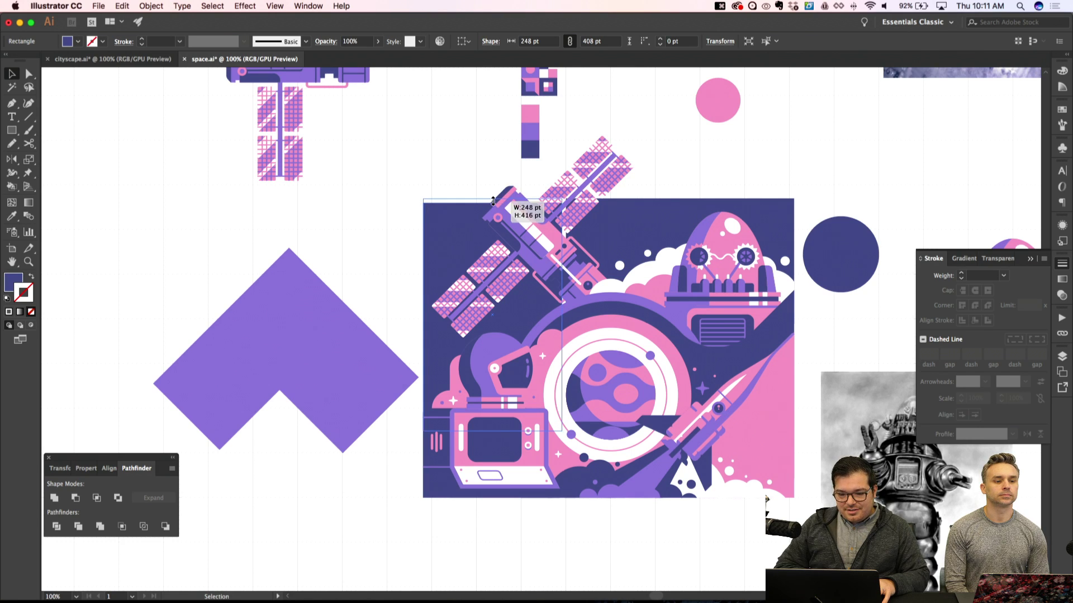
{"action": "key", "text": "shift+super+a"}
{"action": "key", "text": "super+equal"}
{"action": "key", "text": "super+equal"}
{"action": "key", "text": "v"}
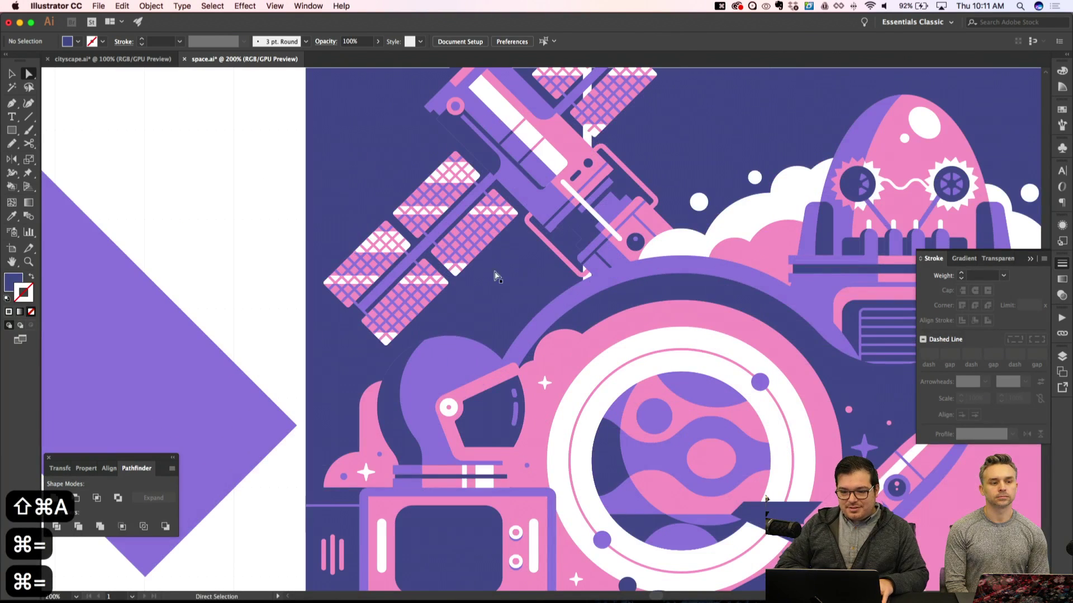
{"action": "left_click", "coordinate": [497, 279]}
{"action": "left_click_drag", "start_coordinate": [584, 302], "coordinate": [584, 303]}
{"action": "key", "text": "shift+super+a"}
{"action": "key", "text": "super+minus"}
{"action": "key", "text": "super+minus"}
{"action": "key", "text": "a"}
{"action": "key", "text": "v"}
{"action": "scroll", "coordinate": [590, 305], "scroll_direction": "up", "scroll_amount": 3}
{"action": "scroll", "coordinate": [591, 304], "scroll_direction": "right", "scroll_amount": 3}
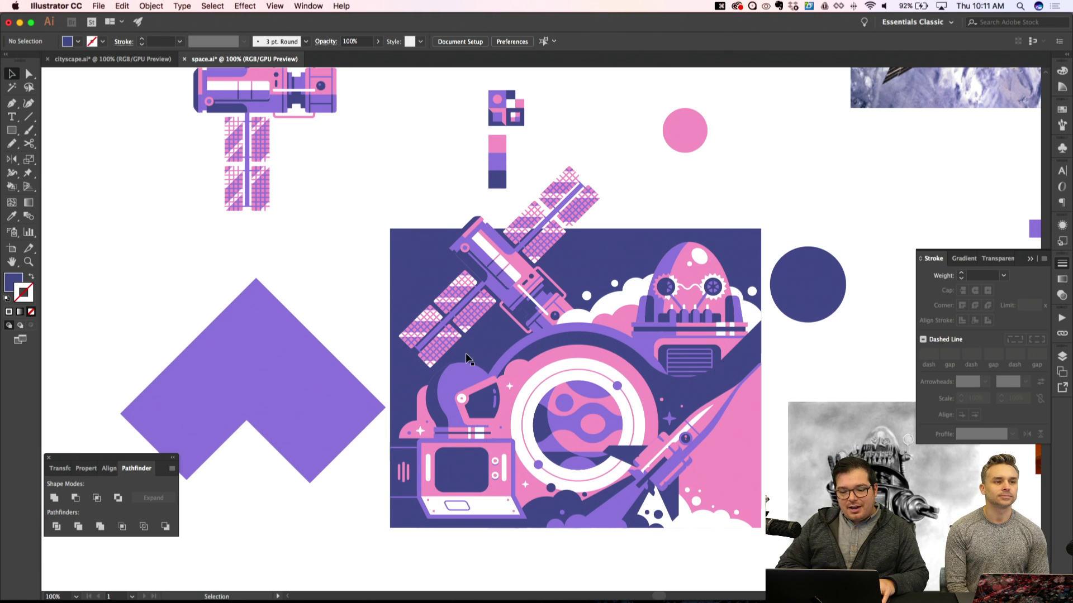
{"action": "scroll", "coordinate": [408, 401], "scroll_direction": "up", "scroll_amount": 2}
{"action": "scroll", "coordinate": [408, 400], "scroll_direction": "left", "scroll_amount": 2}
{"action": "key", "text": "super+equal"}
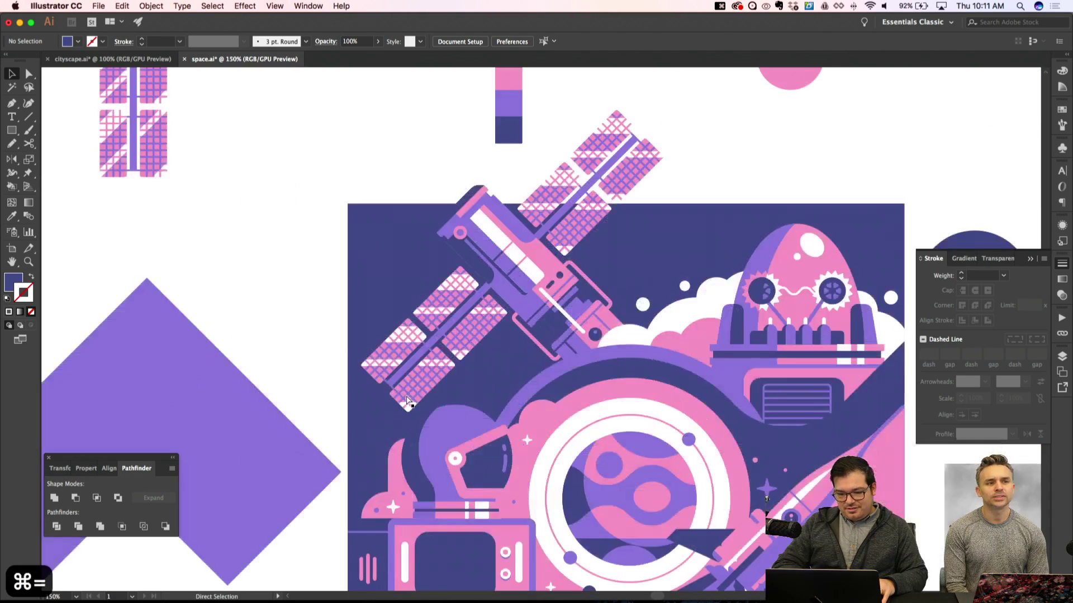
{"action": "key", "text": "super+equal"}
{"action": "key", "text": "p"}
{"action": "key", "text": "super+minus"}
{"action": "key", "text": "super+minus"}
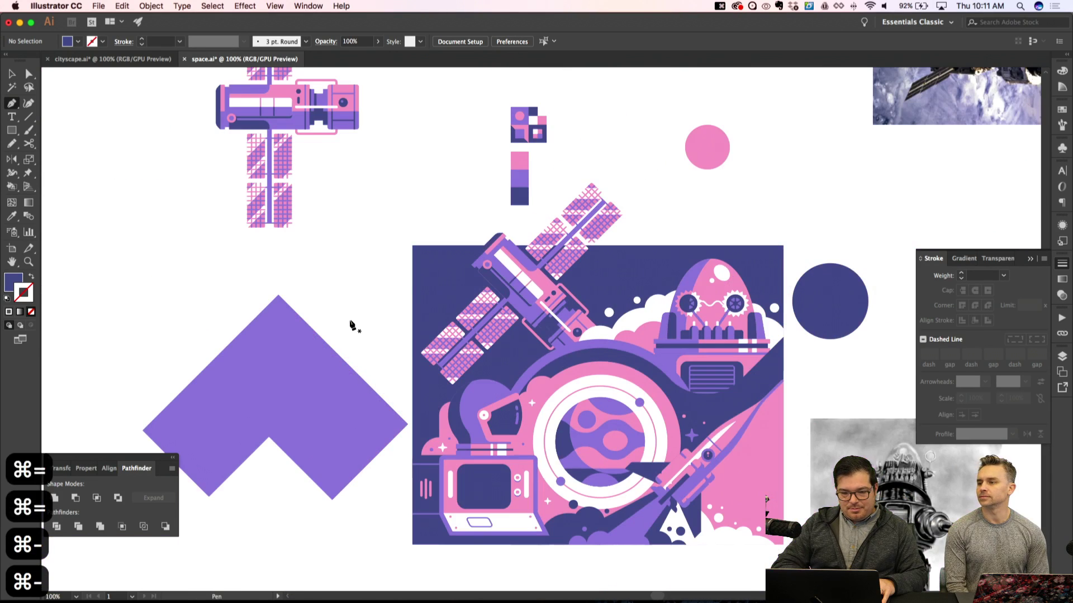
{"action": "left_click", "coordinate": [412, 277]}
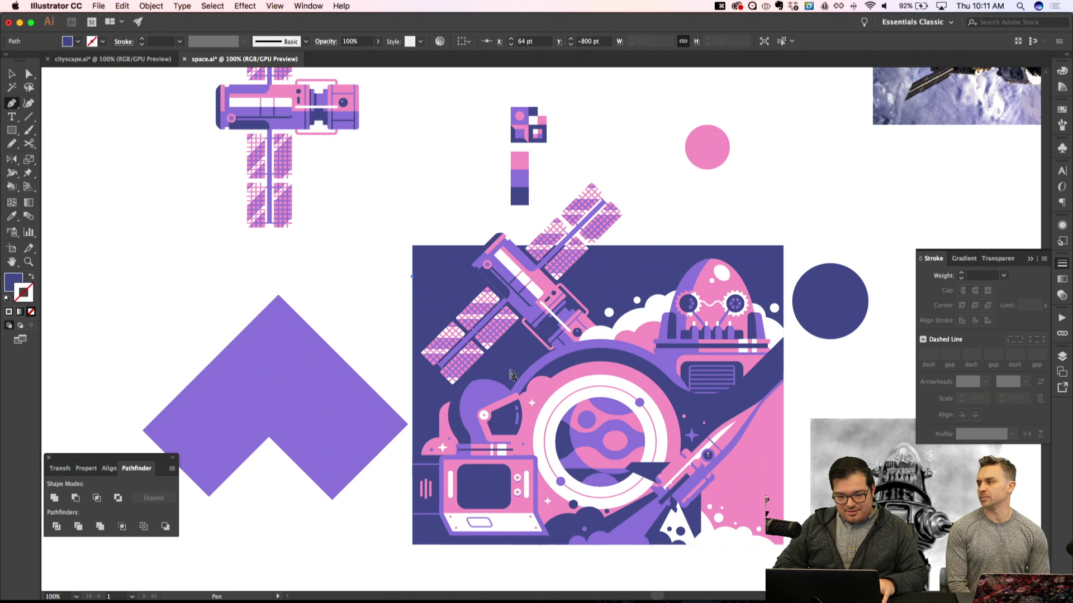
{"action": "key", "text": "super+z"}
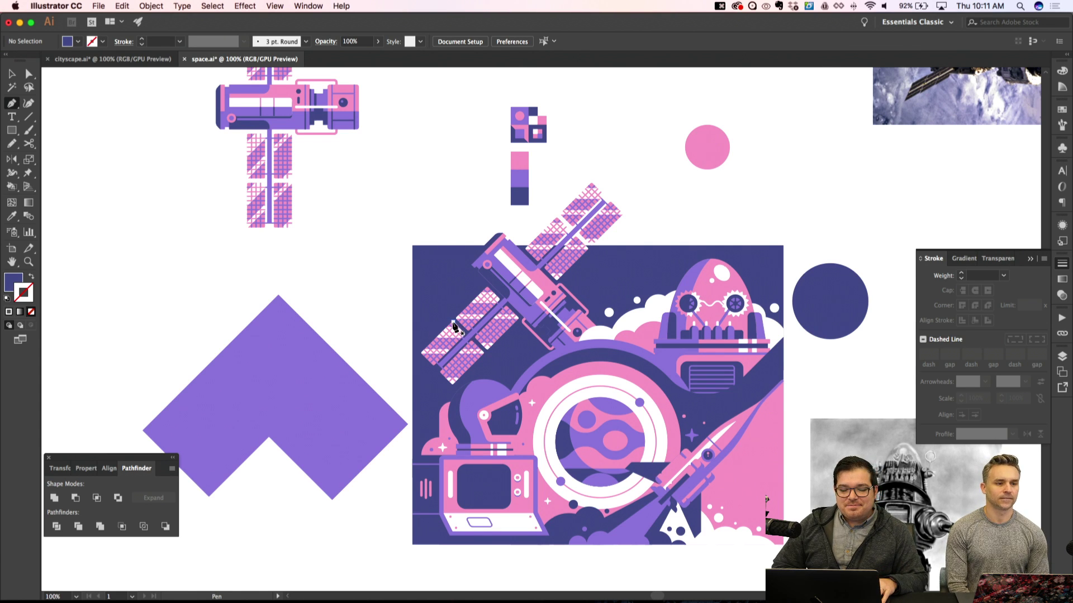
Show the grid and draw an 80 pt dark blue circle in the empty space beside the pink circle
{"action": "key", "text": "super+equal"}
{"action": "key", "text": "super+apostrophe"}
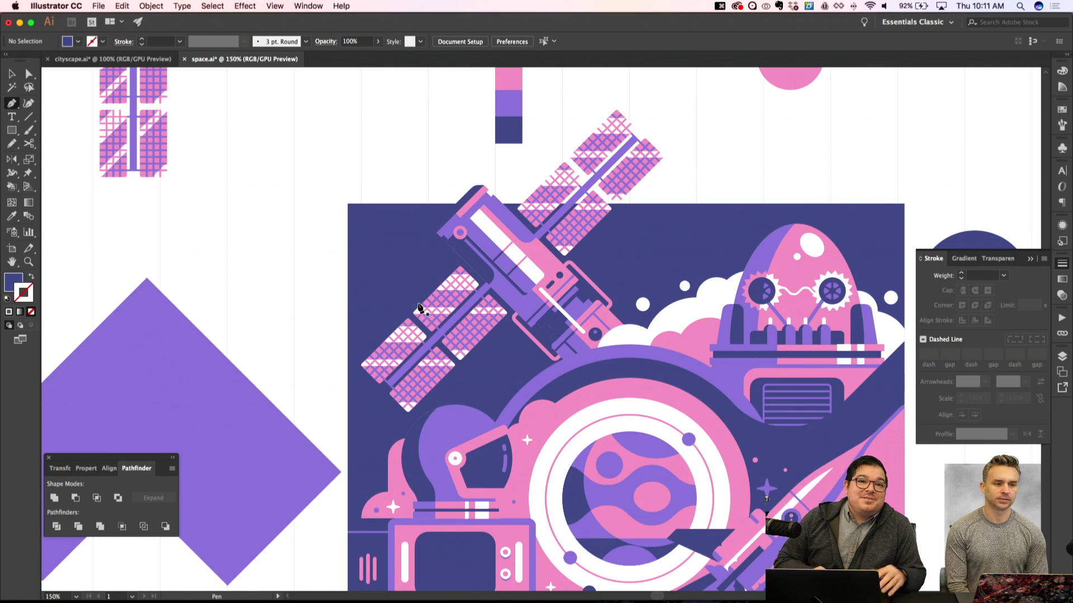
{"action": "key", "text": "super+minus"}
{"action": "scroll", "coordinate": [416, 327], "scroll_direction": "down", "scroll_amount": 3}
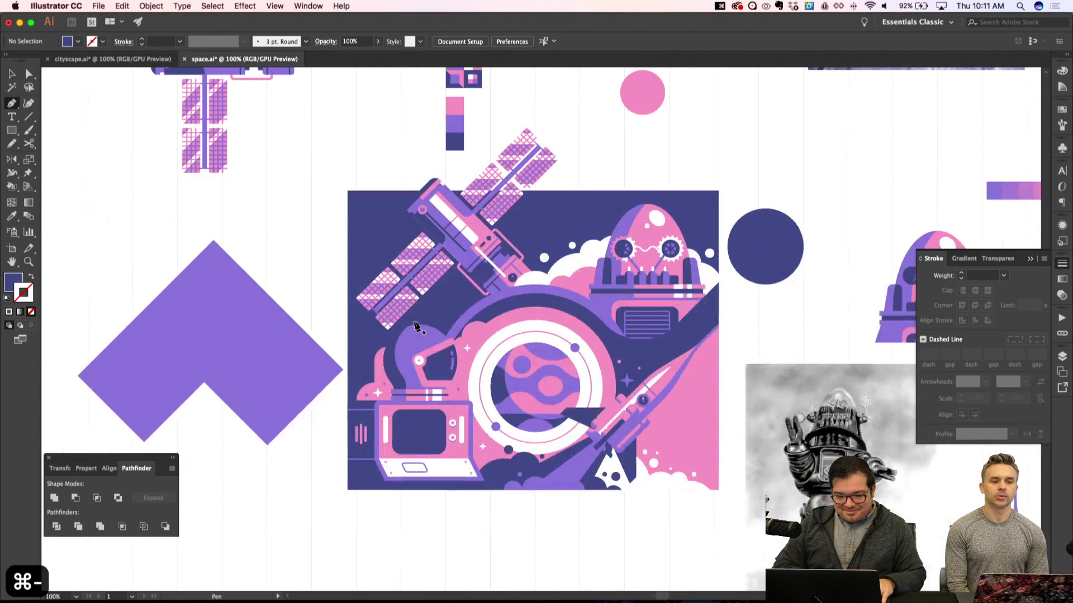
{"action": "scroll", "coordinate": [410, 319], "scroll_direction": "up", "scroll_amount": 1}
{"action": "scroll", "coordinate": [410, 320], "scroll_direction": "left", "scroll_amount": 1}
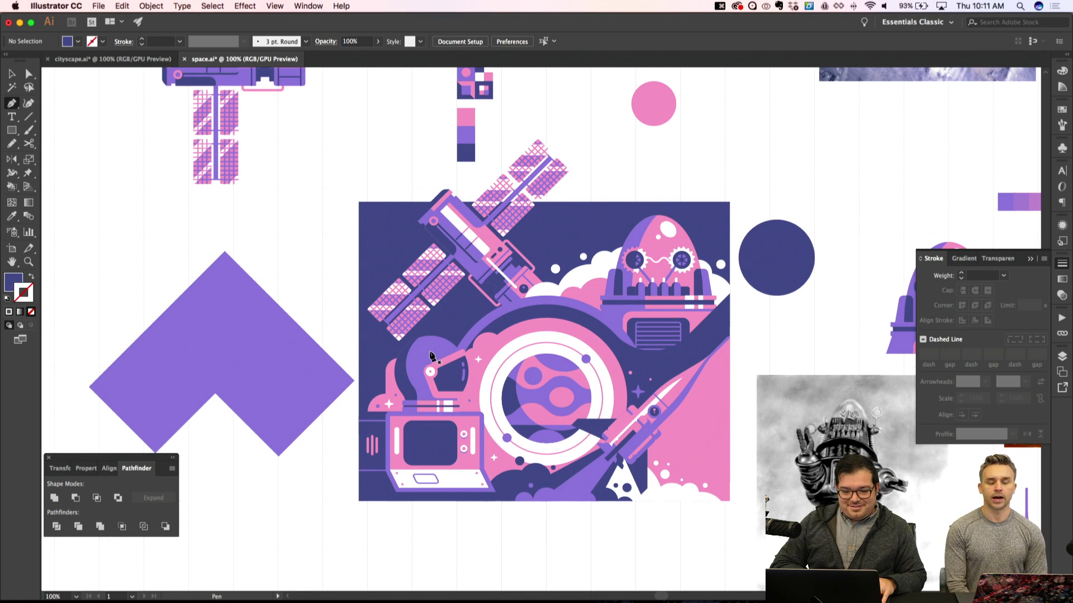
{"action": "key", "text": "super+equal"}
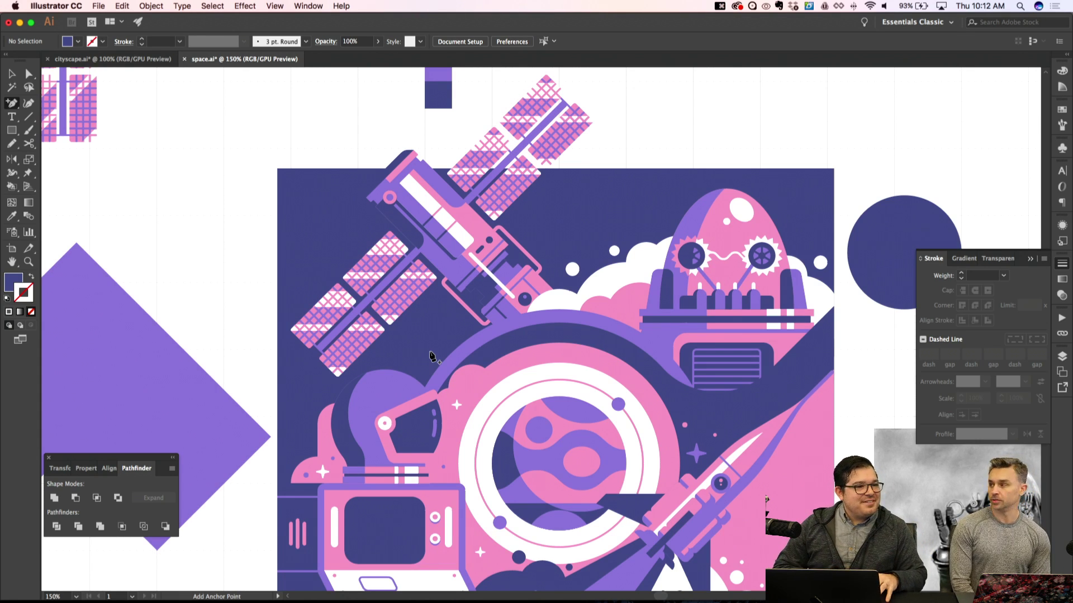
{"action": "scroll", "coordinate": [430, 355], "scroll_direction": "up", "scroll_amount": 4}
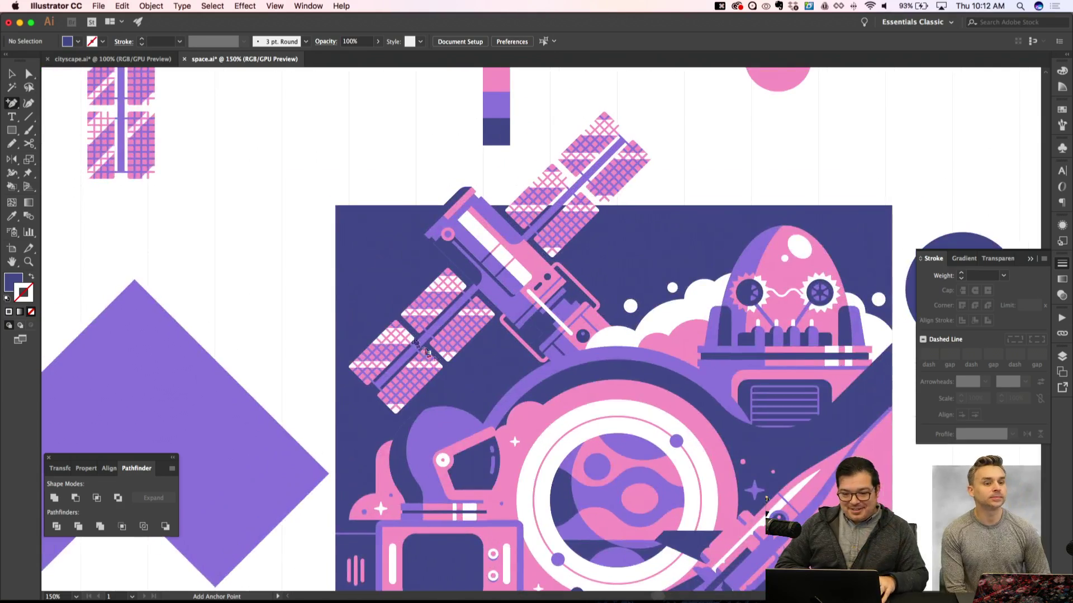
{"action": "scroll", "coordinate": [430, 356], "scroll_direction": "right", "scroll_amount": 10}
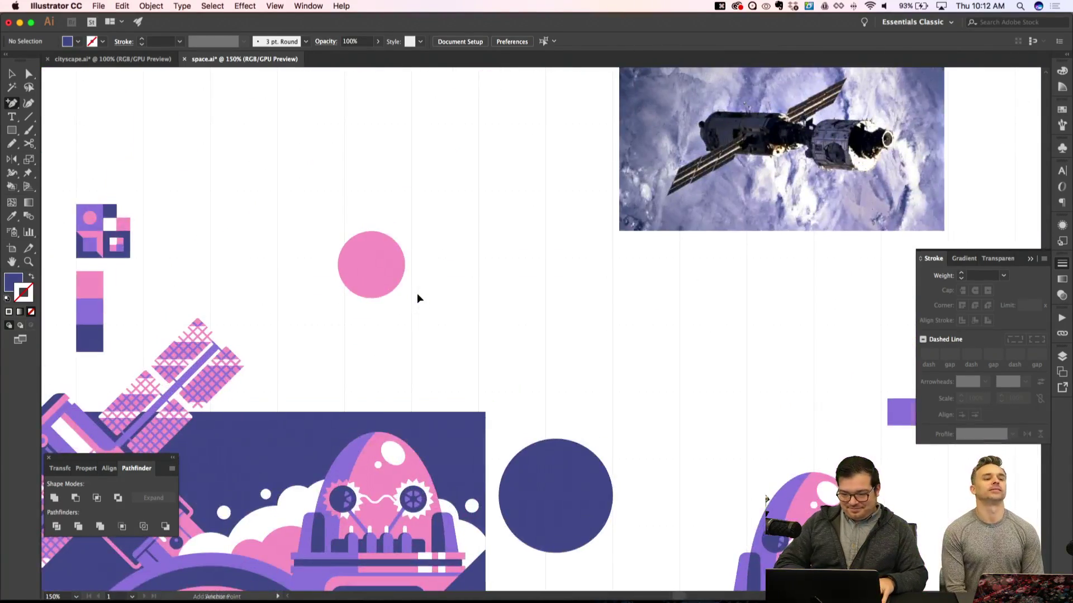
{"action": "key", "text": "super+equal"}
{"action": "key", "text": "super+equal"}
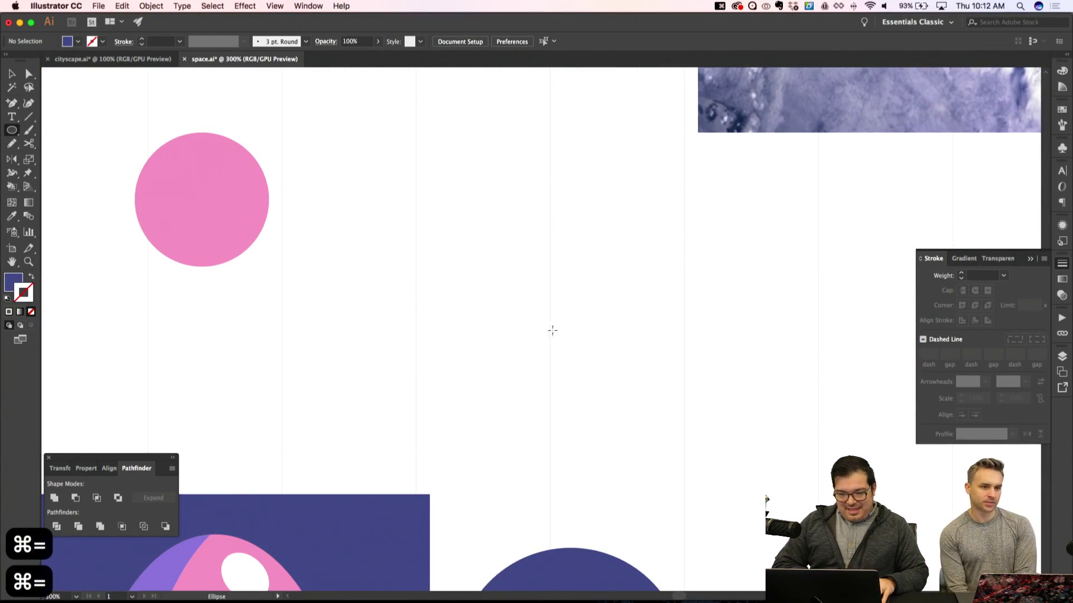
{"action": "left_click_drag", "start_coordinate": [551, 321], "coordinate": [601, 386]}
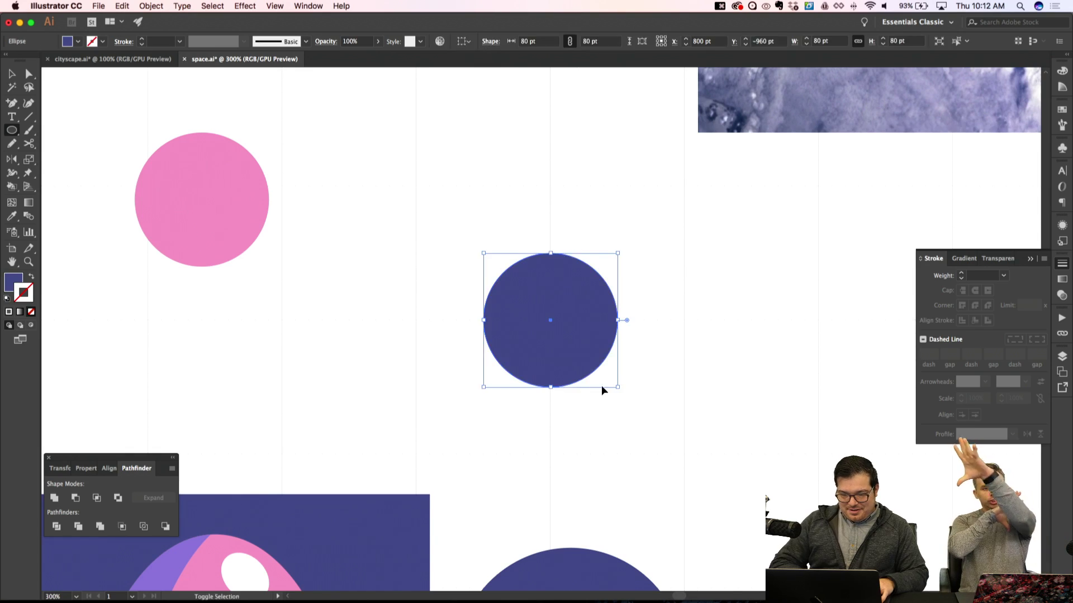
Fill the new 80 pt circle with the pink sampled from the robot's dome
{"action": "key", "text": "shift+super+a"}
{"action": "key", "text": "super+minus"}
{"action": "key", "text": "super+minus"}
{"action": "key", "text": "a"}
{"action": "scroll", "coordinate": [540, 324], "scroll_direction": "down", "scroll_amount": 5}
{"action": "scroll", "coordinate": [540, 324], "scroll_direction": "left", "scroll_amount": 2}
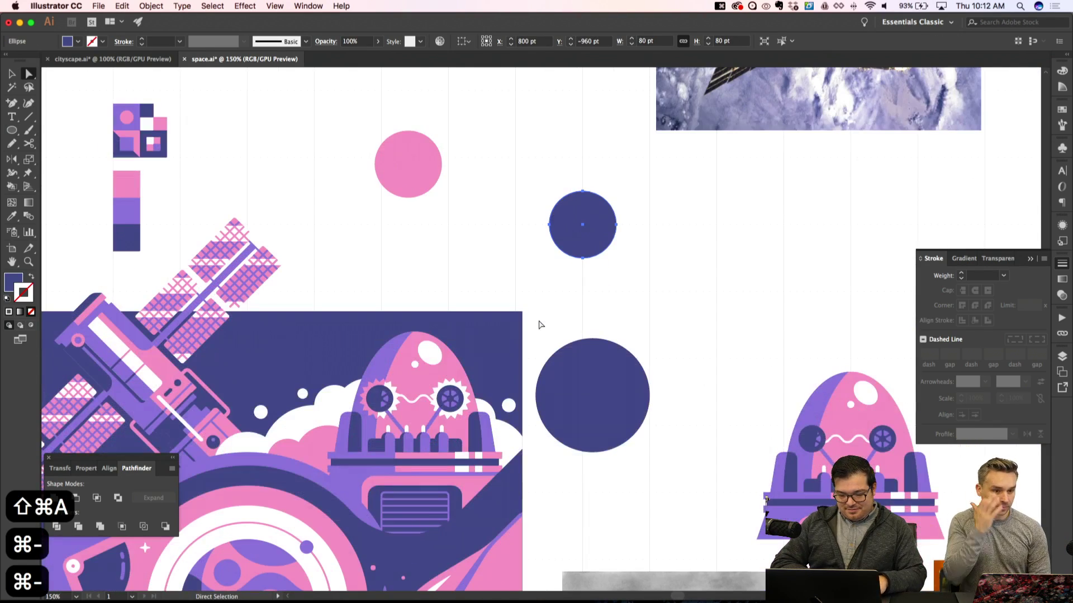
{"action": "key", "text": "i"}
{"action": "left_click", "coordinate": [413, 381]}
{"action": "key", "text": "shift+super+a"}
Duplicate the new pink circle in place and offset the top copy 16 pt right and 8 pt up
{"action": "scroll", "coordinate": [520, 328], "scroll_direction": "up", "scroll_amount": 3}
{"action": "scroll", "coordinate": [520, 329], "scroll_direction": "right", "scroll_amount": 3}
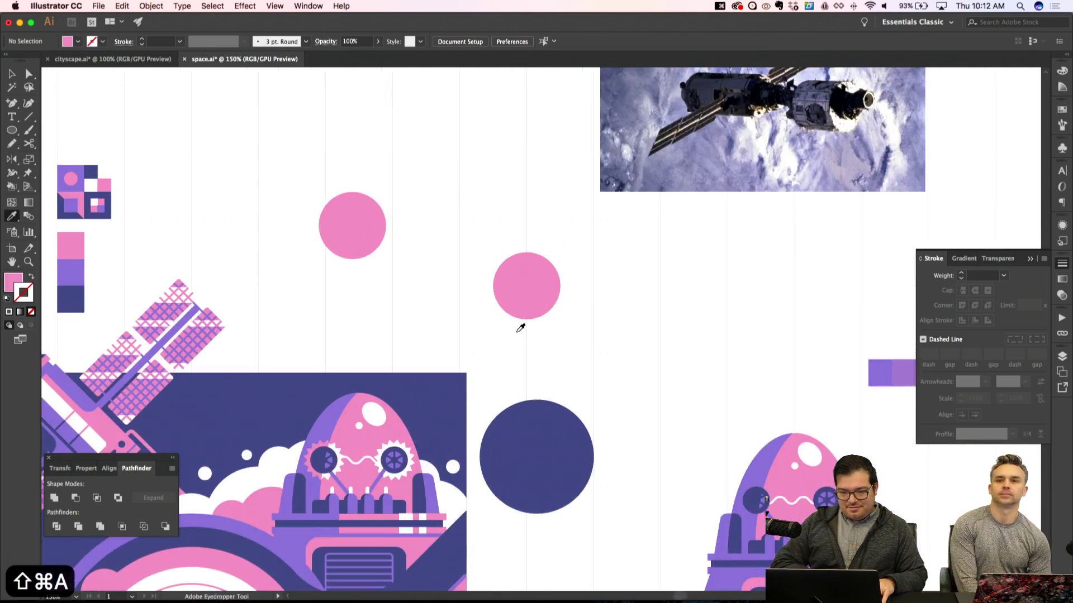
{"action": "key", "text": "super+equal"}
{"action": "key", "text": "super+equal"}
{"action": "left_click", "coordinate": [478, 279]}
{"action": "key", "text": "alt+Down"}
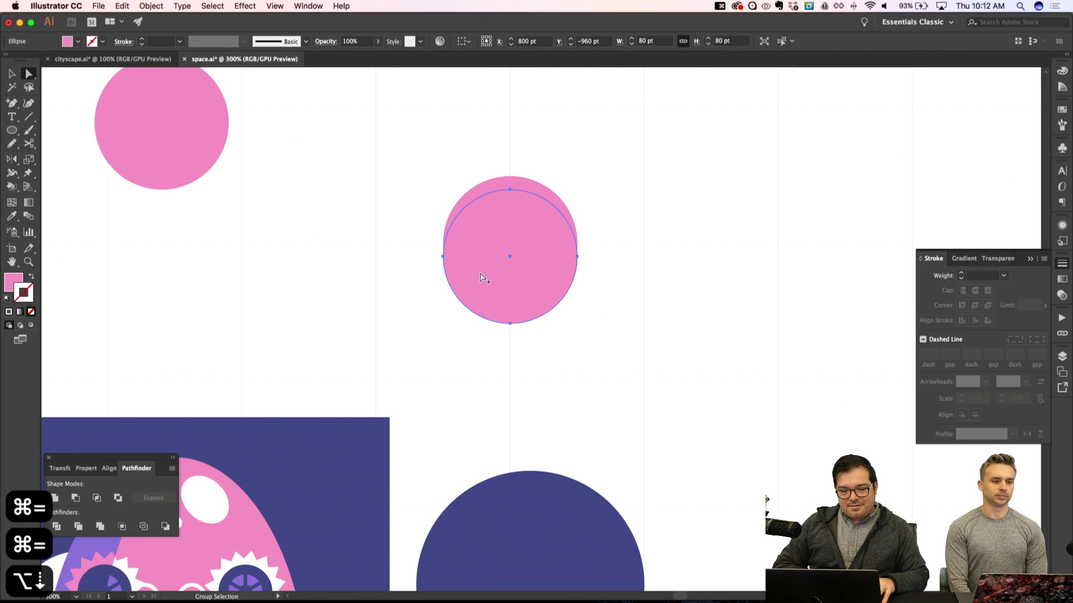
{"action": "key", "text": "alt+Up"}
{"action": "key", "text": "alt+Right"}
{"action": "key", "text": "alt+Up"}
{"action": "key", "text": "Down"}
{"action": "key", "text": "Right"}
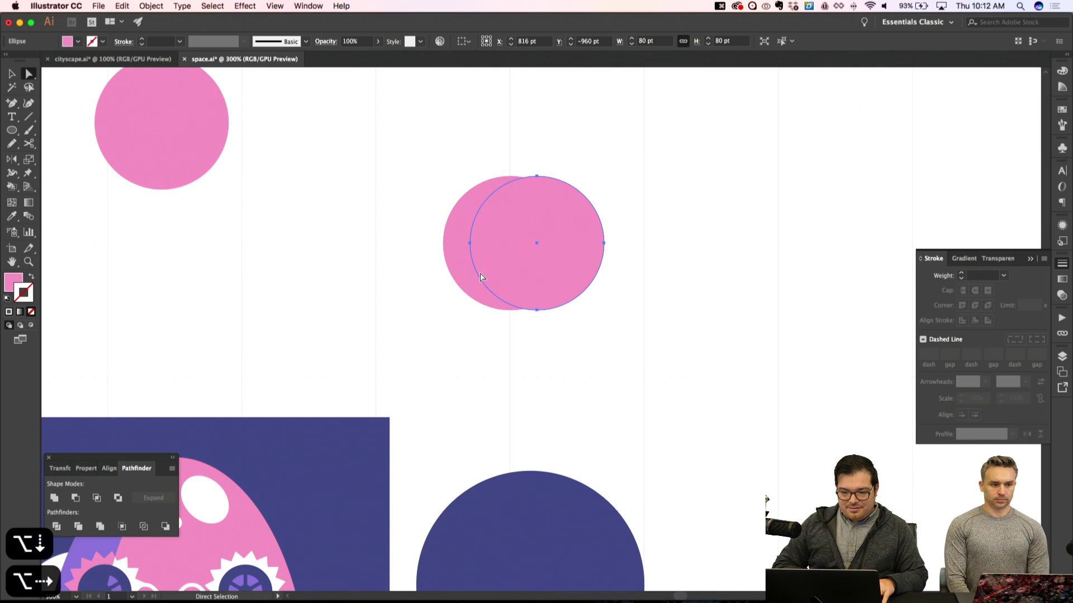
{"action": "key", "text": "Up"}
Subtract the offset copy from the circle beneath it and fill the remaining crescent with the dome's shading purple
{"action": "left_click", "coordinate": [470, 279], "text": "shift"}
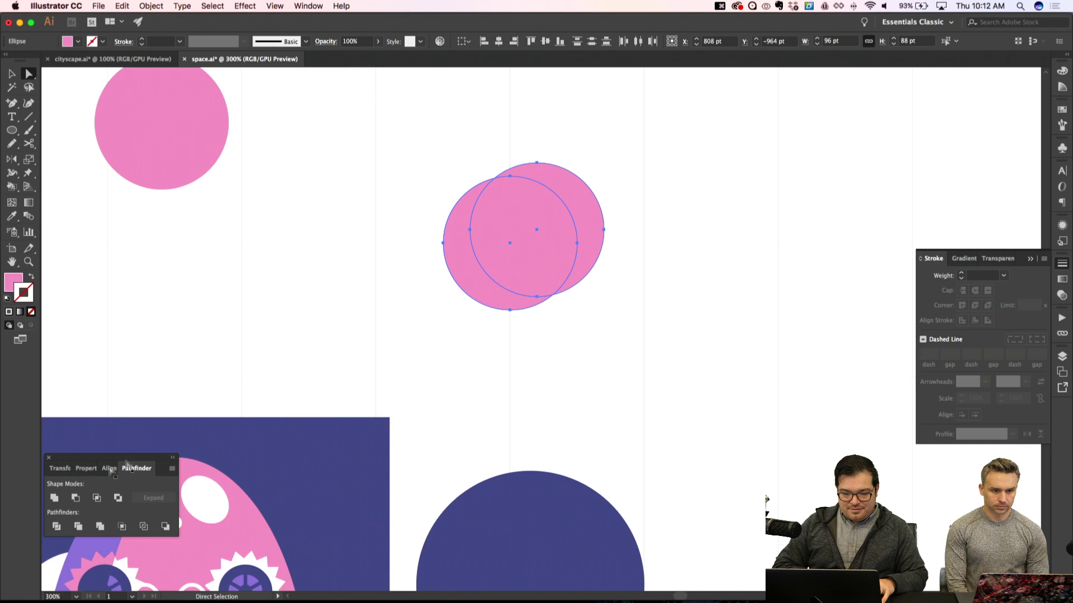
{"action": "left_click", "coordinate": [76, 497]}
{"action": "key", "text": "super+minus"}
{"action": "key", "text": "super+minus"}
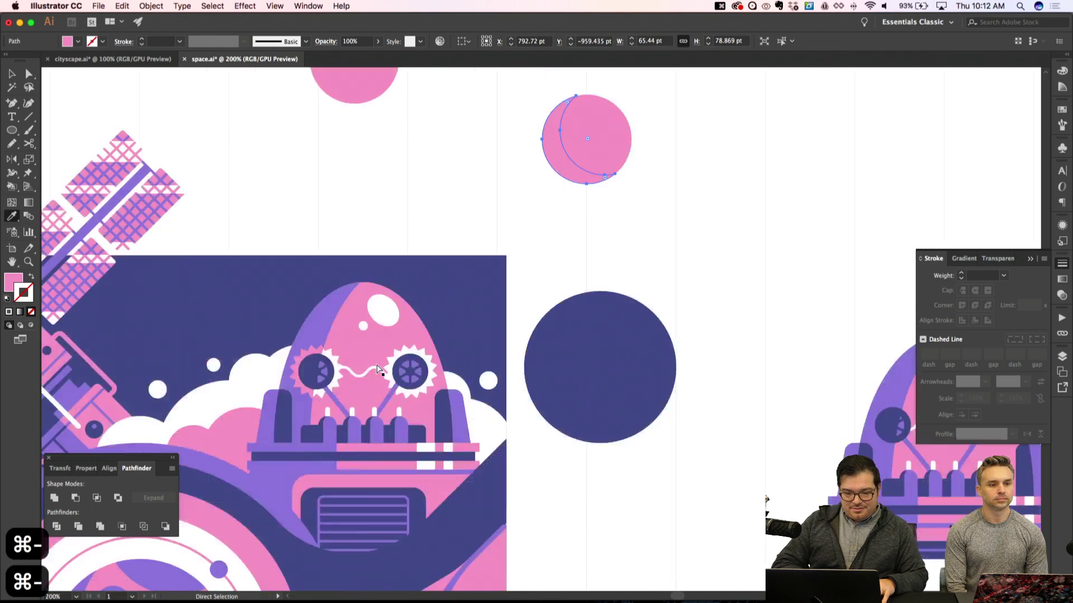
{"action": "key", "text": "super+minus"}
{"action": "left_click", "coordinate": [389, 322]}
{"action": "key", "text": "shift+super+a"}
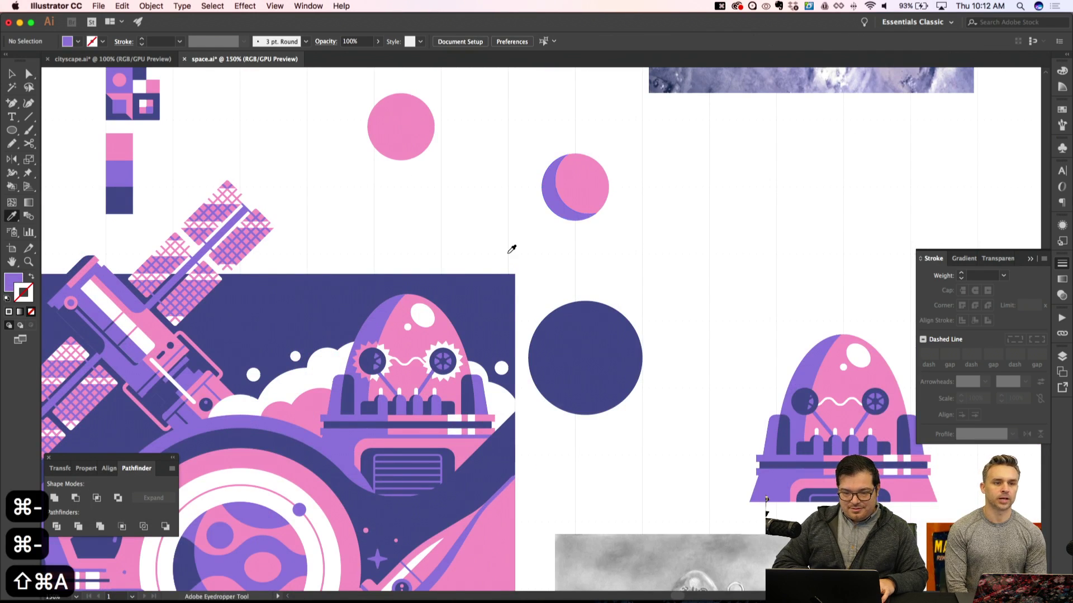
Hide the grid and examine the shaded sphere against the whole artwork at several zoom levels
{"action": "key", "text": "super+equal"}
{"action": "key", "text": "super+minus"}
{"action": "key", "text": "super+minus"}
{"action": "key", "text": "super+minus"}
{"action": "key", "text": "super+apostrophe"}
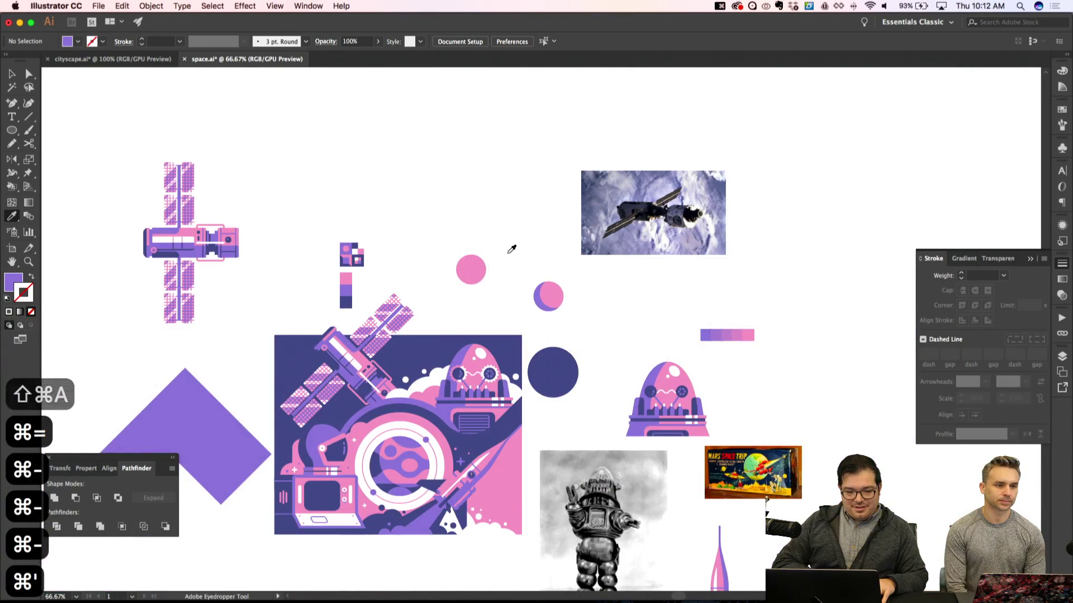
{"action": "key", "text": "super+equal"}
{"action": "key", "text": "super+equal"}
{"action": "key", "text": "super+equal"}
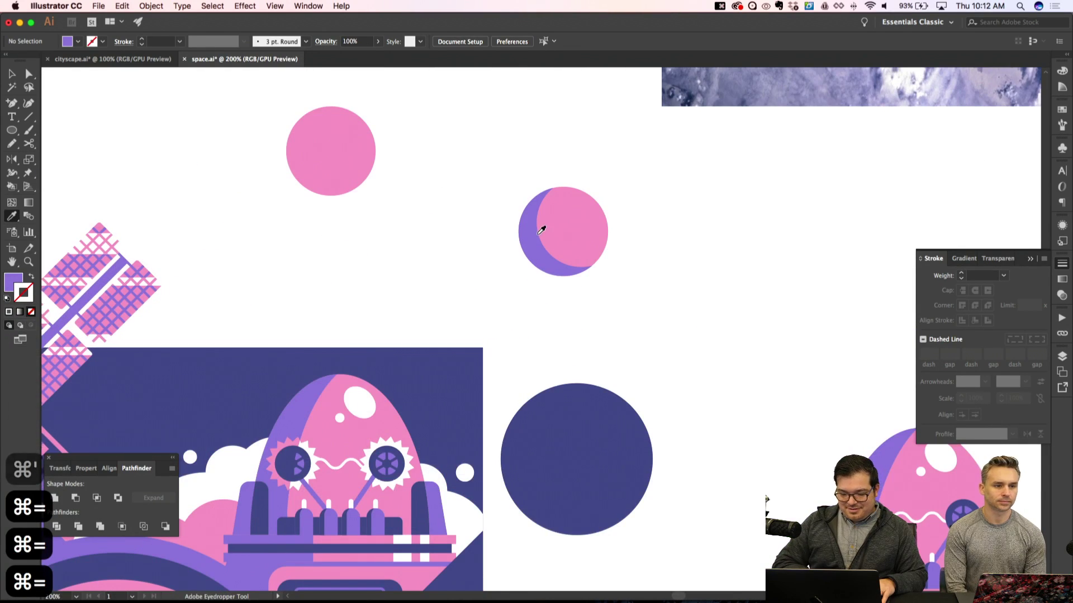
Show the grid and draw a purple 264 × 88 pt rectangle extending leftward from the top centre of the shaded sphere
{"action": "key", "text": "m"}
{"action": "key", "text": "super+equal"}
{"action": "key", "text": "super+apostrophe"}
{"action": "scroll", "coordinate": [538, 239], "scroll_direction": "up", "scroll_amount": 3}
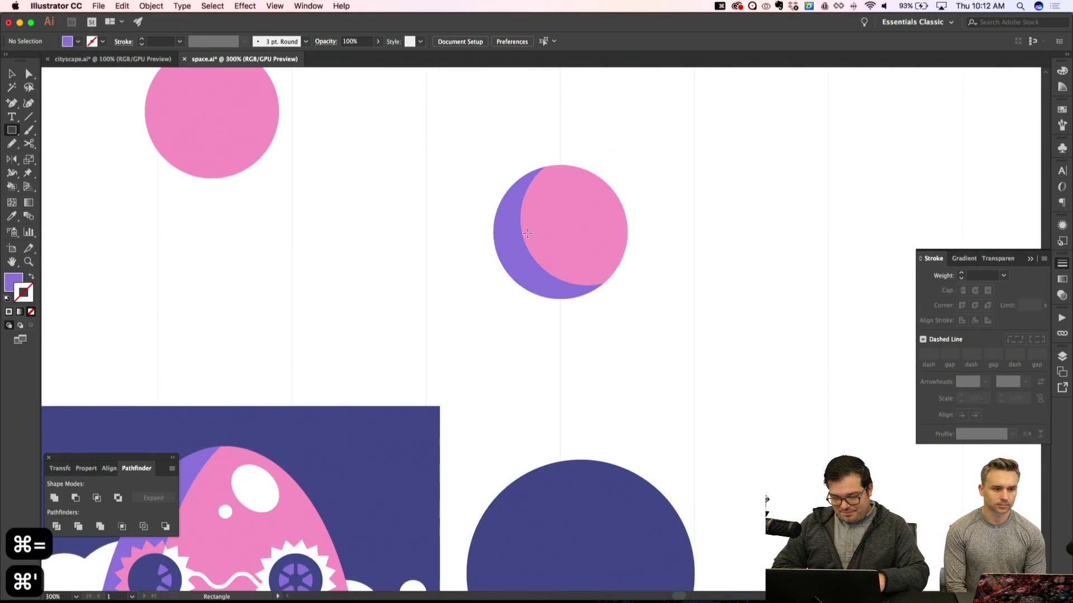
{"action": "left_click_drag", "start_coordinate": [561, 165], "coordinate": [499, 225]}
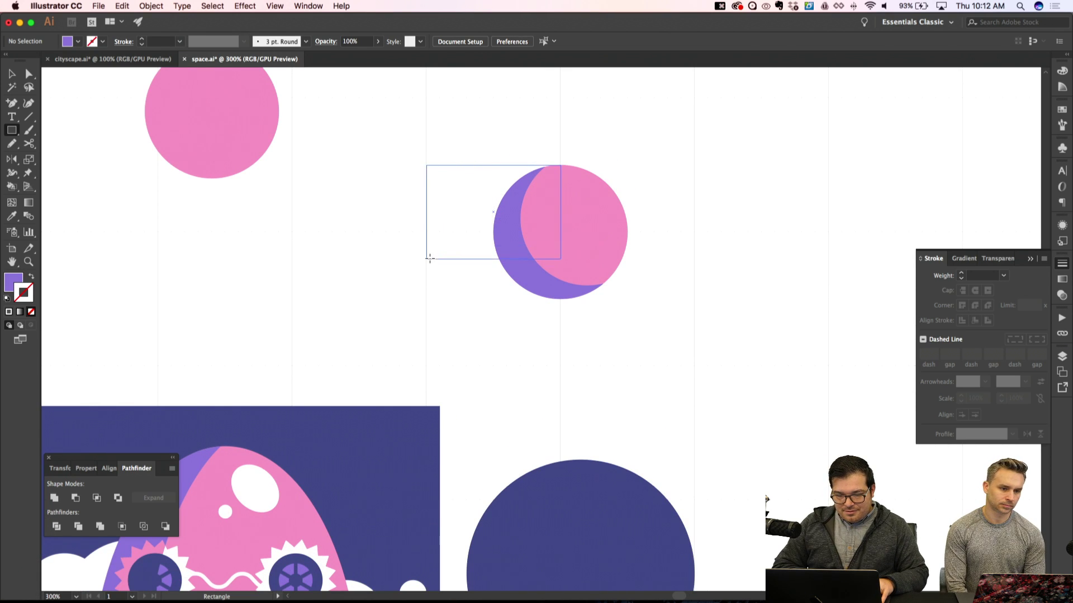
{"action": "left_click_drag", "start_coordinate": [370, 299], "coordinate": [188, 307]}
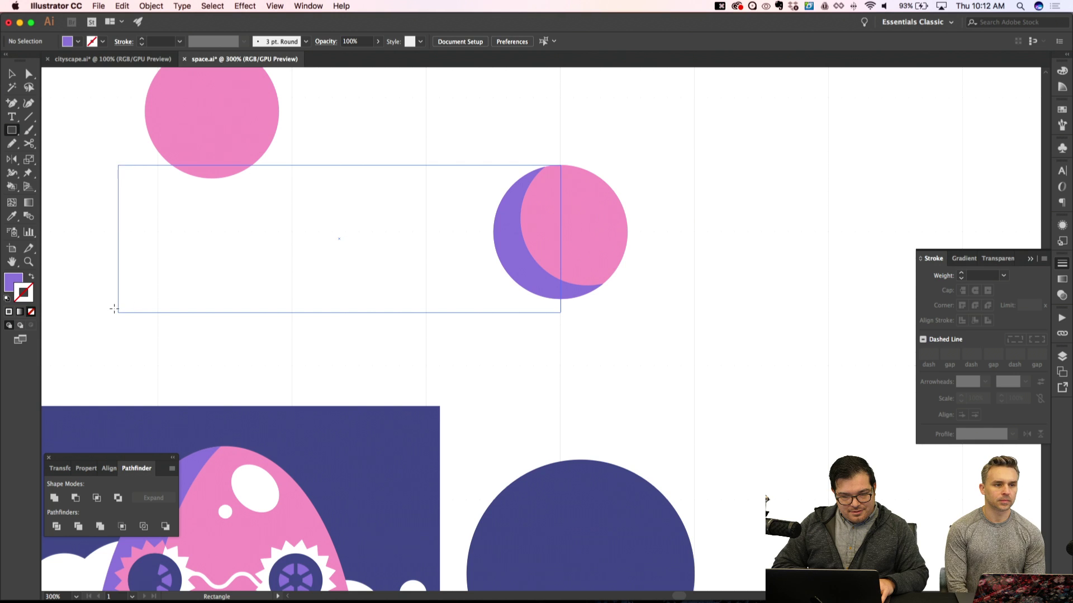
{"action": "left_click_drag", "start_coordinate": [114, 309], "coordinate": [115, 310]}
Reduce the purple rectangle's height to match the sphere and send it to the back
{"action": "key", "text": "v"}
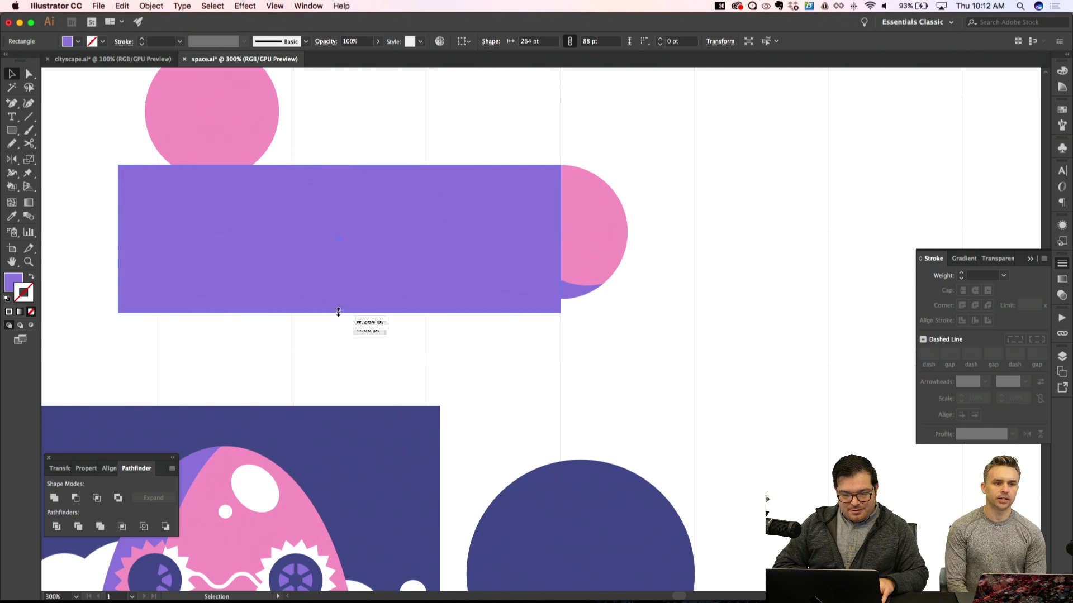
{"action": "key", "text": "shift+super+bracketleft"}
{"action": "key", "text": "shift+super+a"}
{"action": "key", "text": "super+minus"}
{"action": "key", "text": "super+minus"}
{"action": "key", "text": "super+apostrophe"}
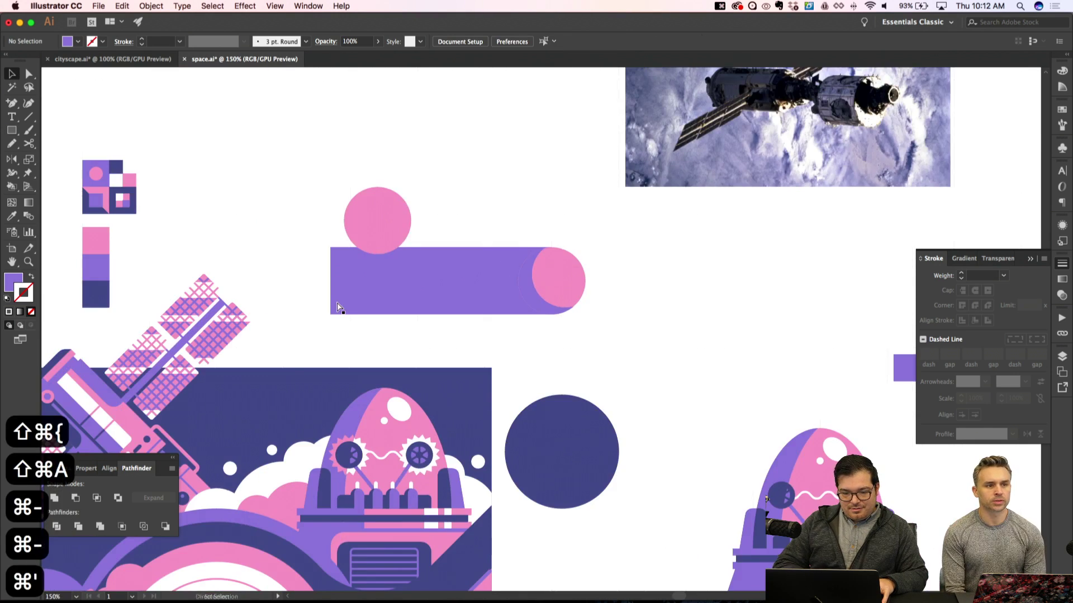
Fill the purple rectangle behind the sphere with the sphere's pink
{"action": "key", "text": "a"}
{"action": "key", "text": "super+minus"}
{"action": "key", "text": "super+apostrophe"}
{"action": "key", "text": "super+apostrophe"}
{"action": "key", "text": "super+equal"}
{"action": "key", "text": "super+equal"}
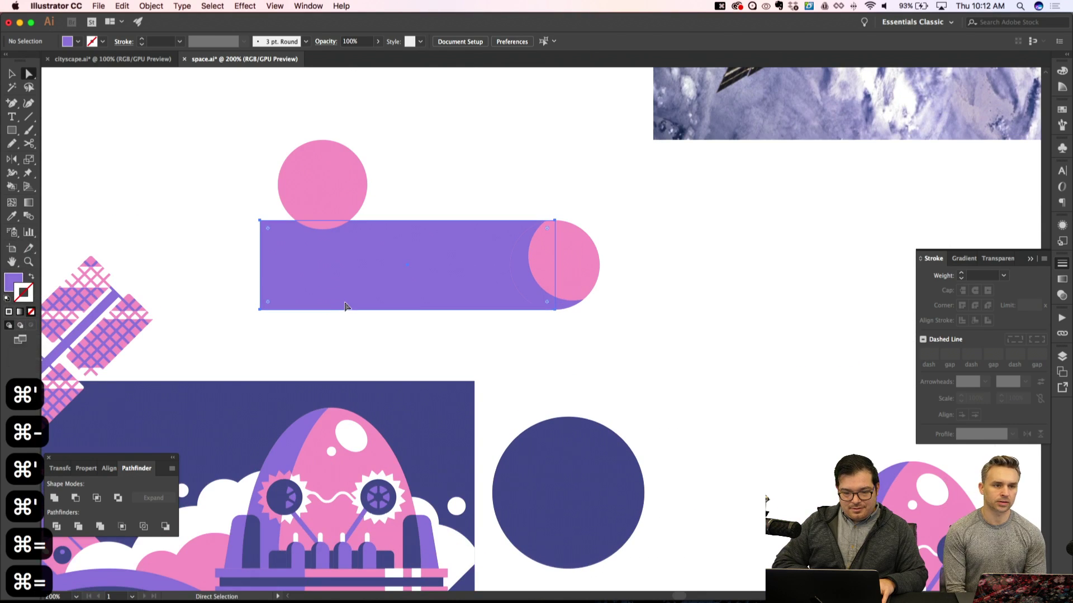
{"action": "key", "text": "i"}
{"action": "left_click", "coordinate": [574, 244]}
{"action": "key", "text": "shift+super+a"}
{"action": "key", "text": "super+minus"}
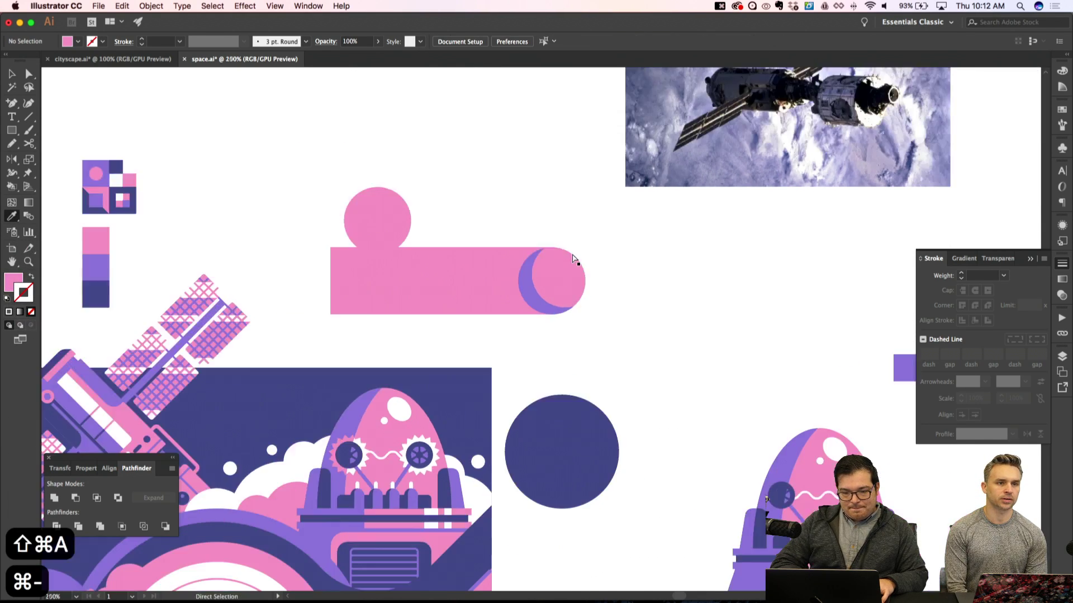
{"action": "key", "text": "super+minus"}
{"action": "key", "text": "super+apostrophe"}
{"action": "key", "text": "super+apostrophe"}
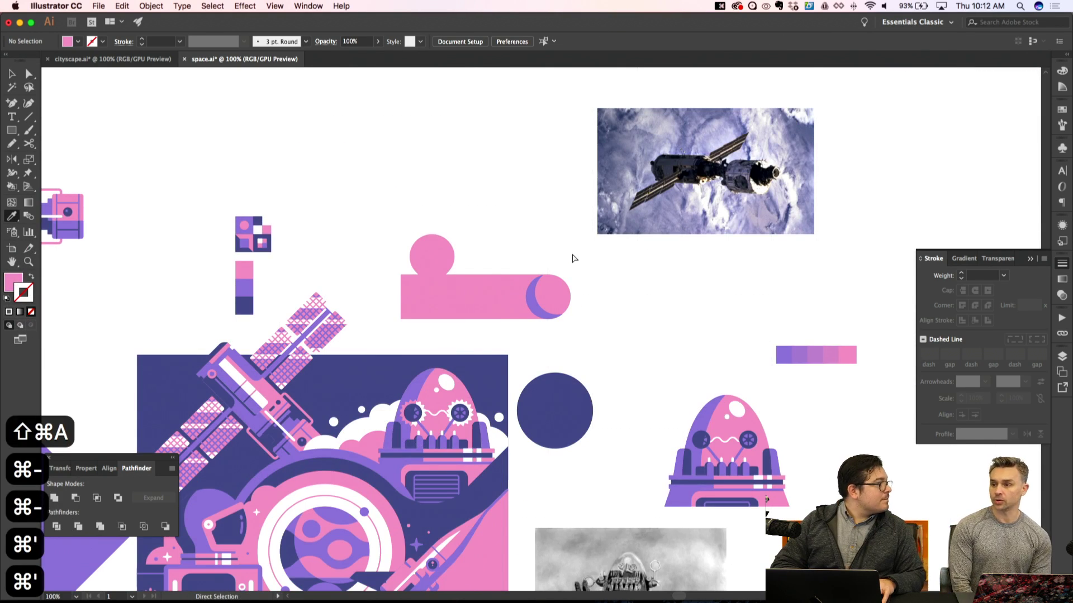
{"action": "key", "text": "super+equal"}
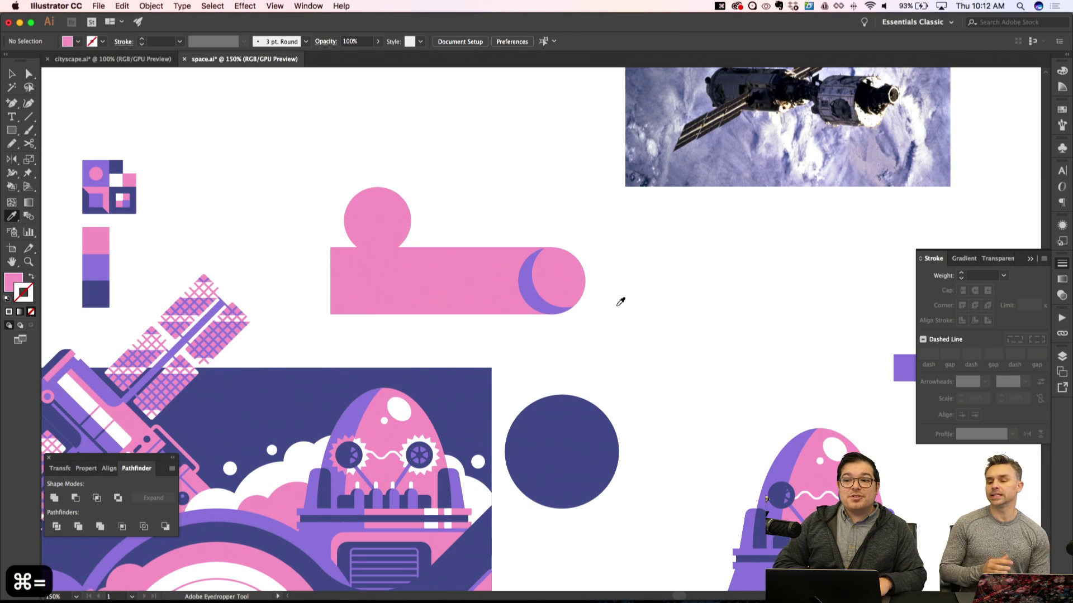
Draw a 248 × 40 pt rectangle inside the pink trail, from its far end into the sphere, and fill it white
{"action": "key", "text": "m"}
{"action": "key", "text": "super+equal"}
{"action": "key", "text": "super+equal"}
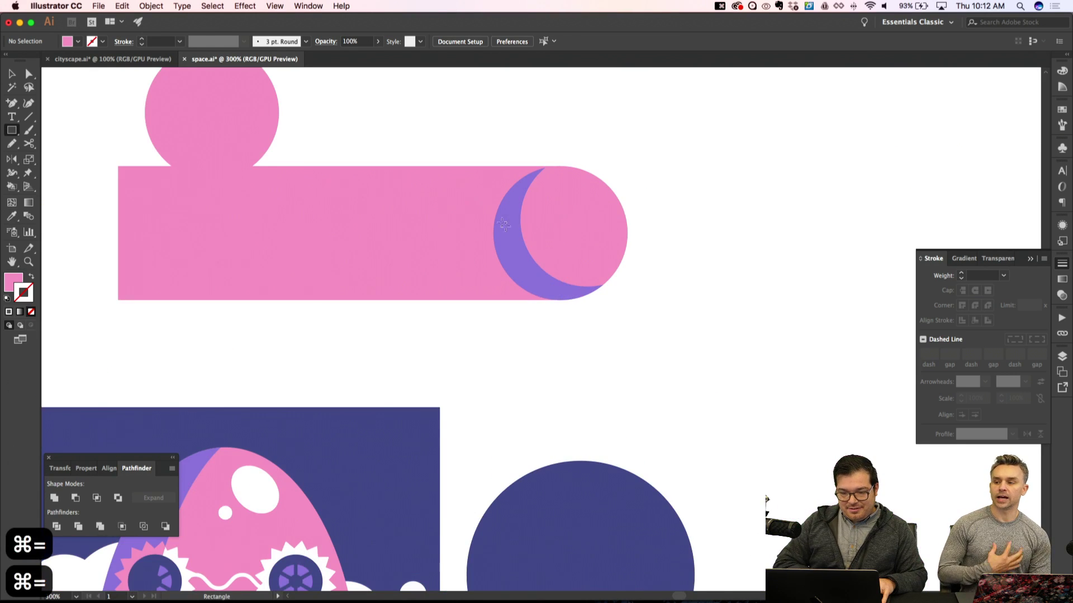
{"action": "left_click_drag", "start_coordinate": [500, 238], "coordinate": [535, 260]}
{"action": "key", "text": "v"}
{"action": "mouse_move", "coordinate": [386, 233]}
{"action": "left_mouse_down"}
{"action": "mouse_move", "coordinate": [106, 246]}
{"action": "mouse_move", "coordinate": [118, 247]}
{"action": "left_mouse_up"}
{"action": "left_click_drag", "start_coordinate": [326, 261], "coordinate": [325, 273]}
{"action": "key", "text": "i"}
{"action": "left_click", "coordinate": [336, 350]}
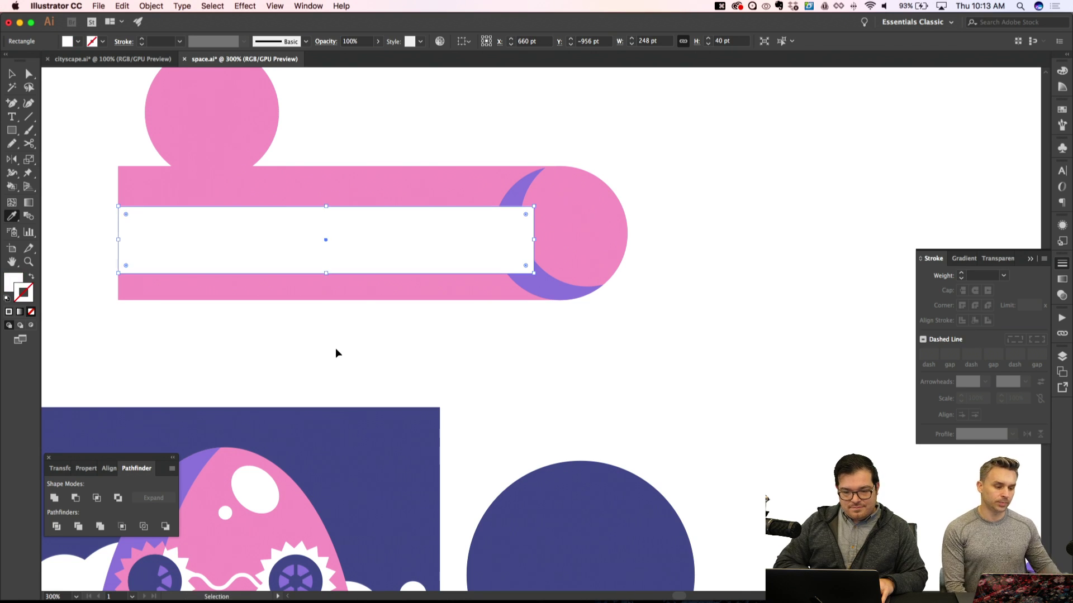
Reduce the white rectangle's height to 32 pt by raising its lower edge
{"action": "key", "text": "ctrl+apostrophe"}
{"action": "scroll", "coordinate": [302, 327], "scroll_direction": "up", "scroll_amount": 2}
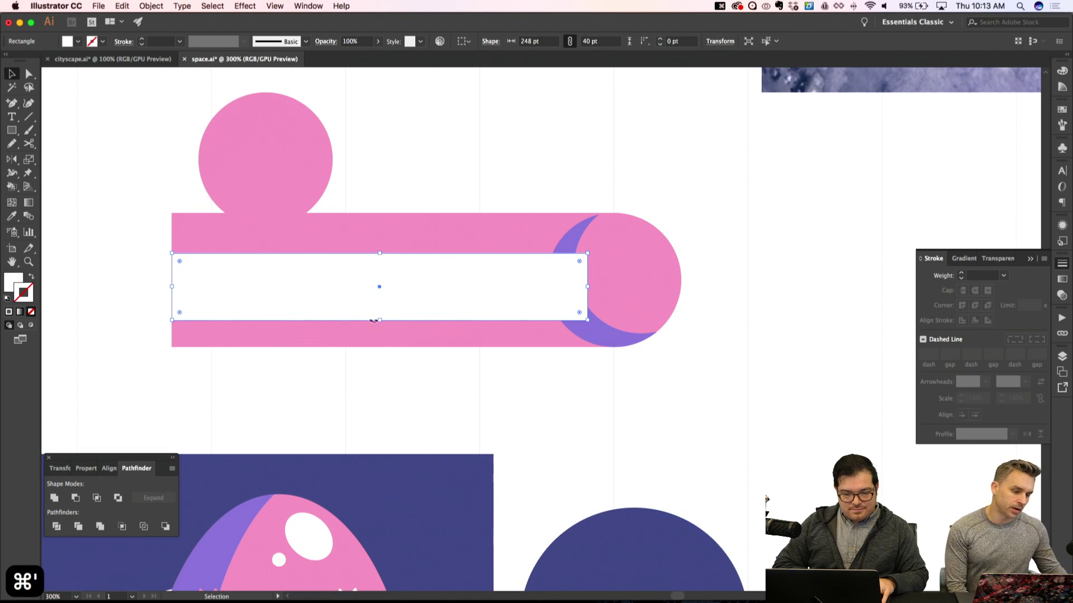
{"action": "left_click_drag", "start_coordinate": [373, 320], "coordinate": [380, 308]}
{"action": "key", "text": "ctrl+shift+a"}
{"action": "key", "text": "ctrl+minus"}
{"action": "key", "text": "ctrl+minus"}
{"action": "key", "text": "ctrl+apostrophe"}
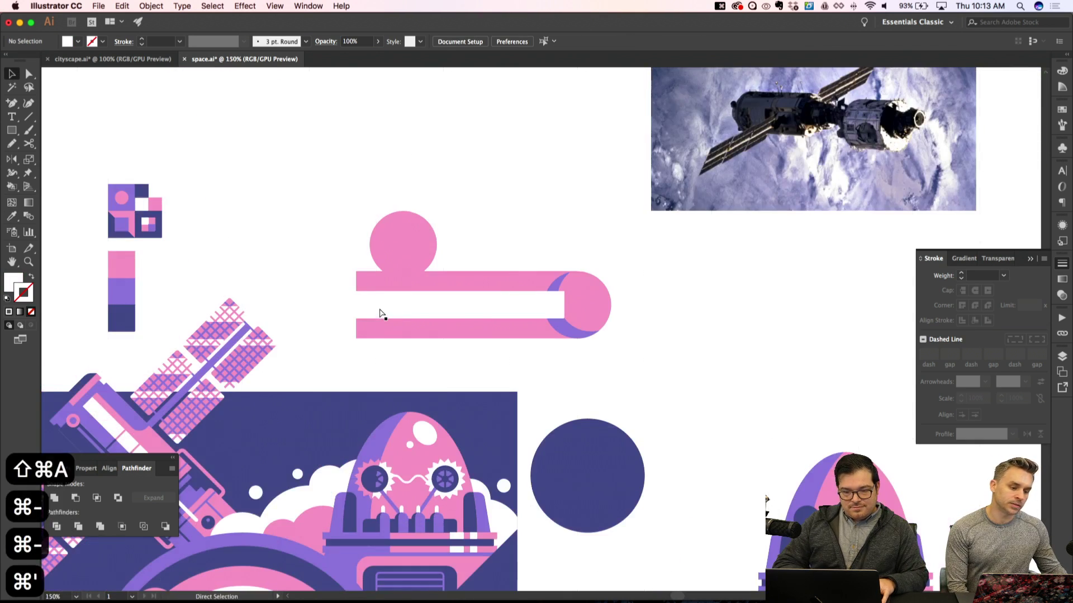
Send the white rectangle backward so that it sits behind the shaded sphere
{"action": "key", "text": "ctrl+equal"}
{"action": "key", "text": "ctrl+equal"}
{"action": "left_click", "coordinate": [414, 273]}
{"action": "key", "text": "ctrl+bracketleft"}
{"action": "key", "text": "ctrl+bracketleft"}
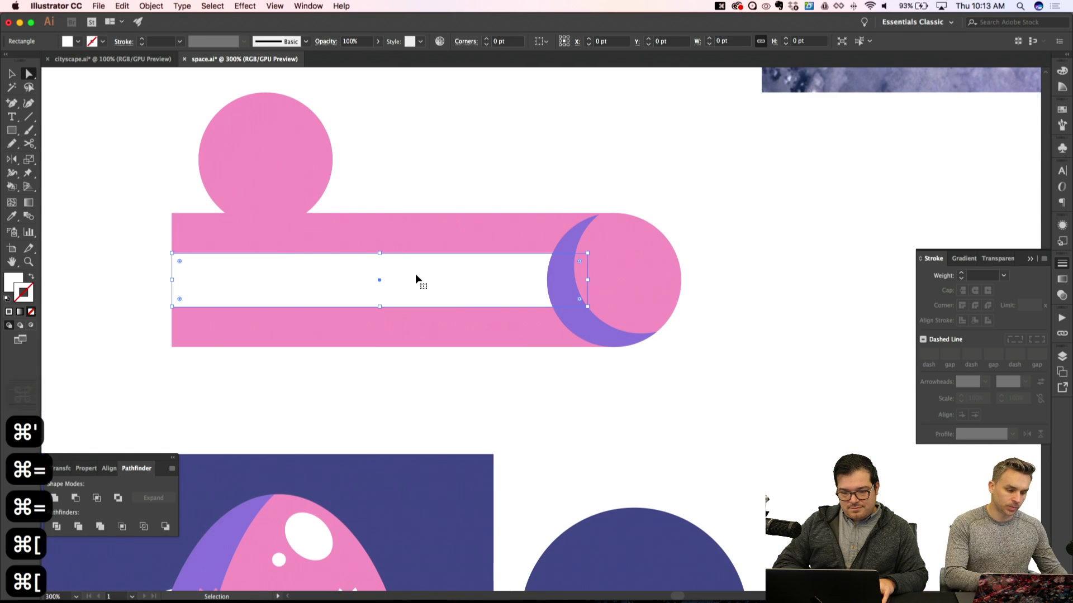
{"action": "key", "text": "ctrl+shift+a"}
{"action": "key", "text": "ctrl+minus"}
{"action": "key", "text": "ctrl+minus"}
{"action": "key", "text": "ctrl+minus"}
{"action": "key", "text": "ctrl+apostrophe"}
{"action": "key", "text": "ctrl+apostrophe"}
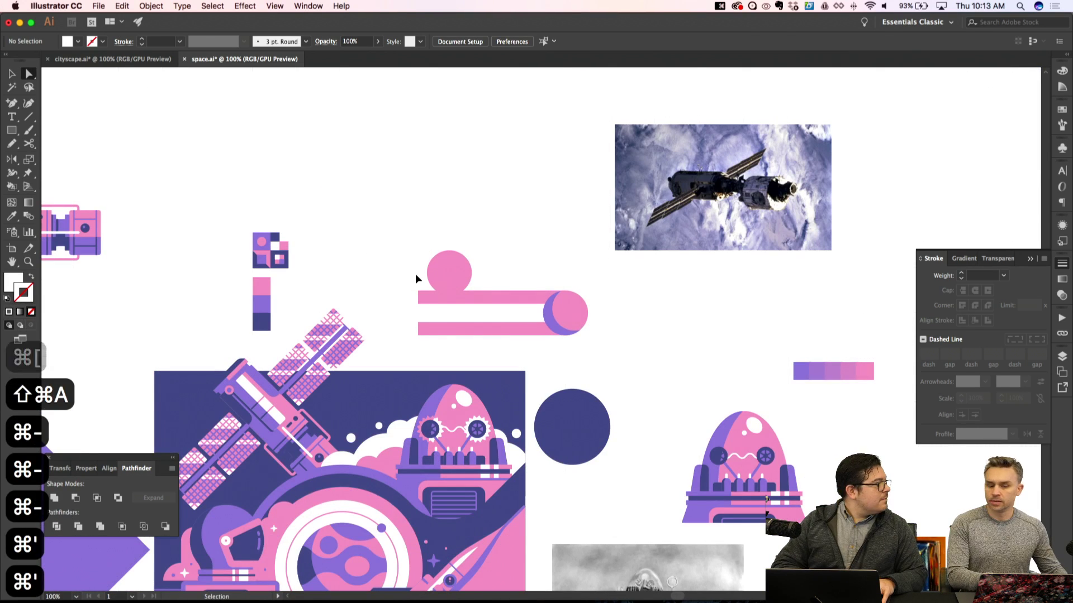
Draw a small circle on the sphere's pink area and fill it with the crescent's purple
{"action": "key", "text": "ctrl+equal"}
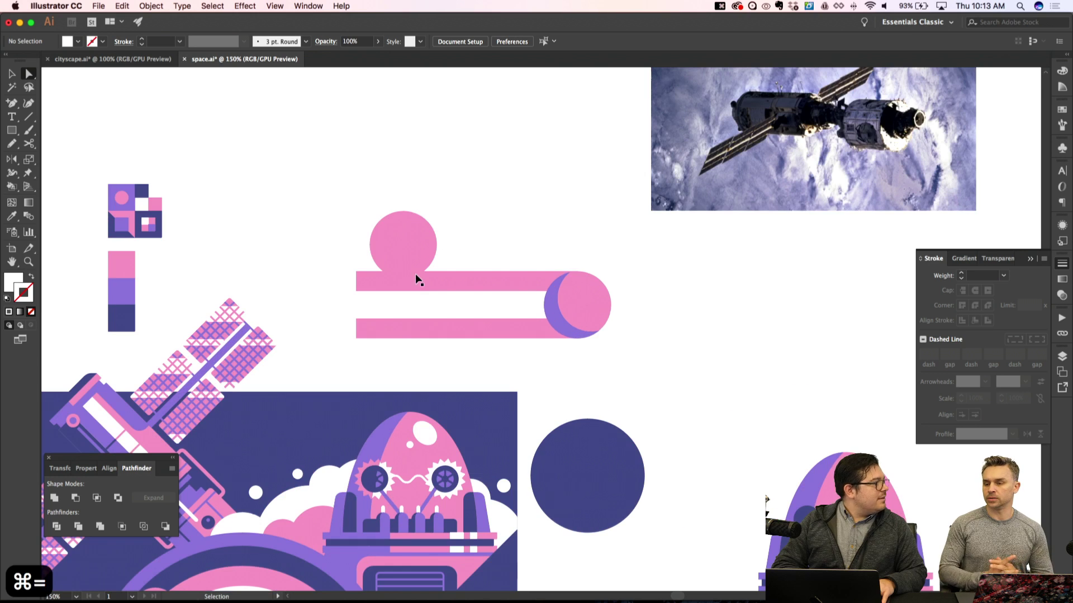
{"action": "key", "text": "ctrl+equal"}
{"action": "key", "text": "ctrl+equal"}
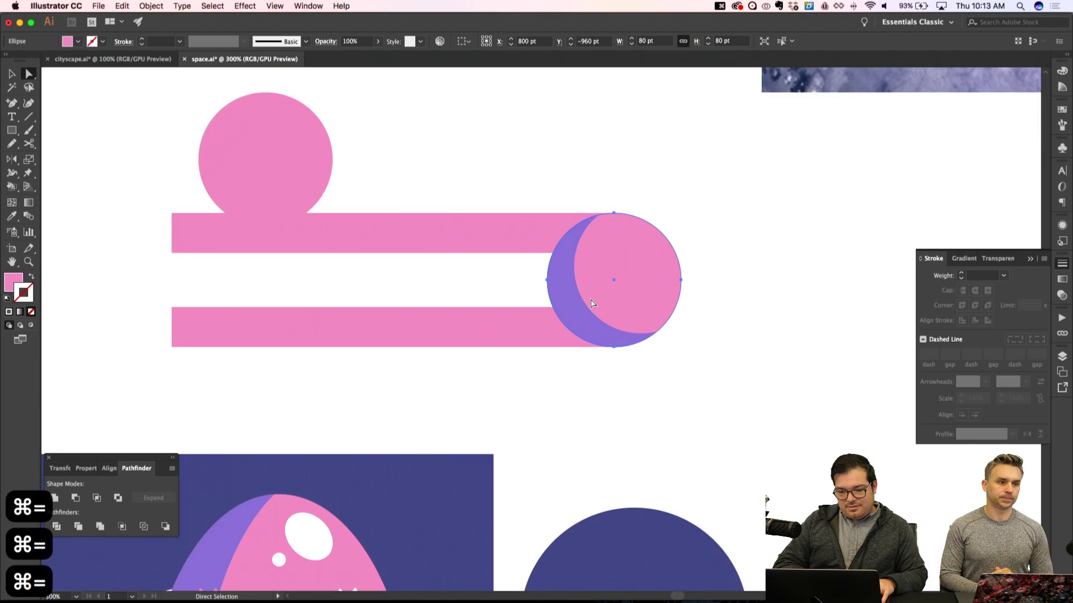
{"action": "left_click", "coordinate": [589, 298]}
{"action": "key", "text": "ctrl+shift+a"}
{"action": "key", "text": "l"}
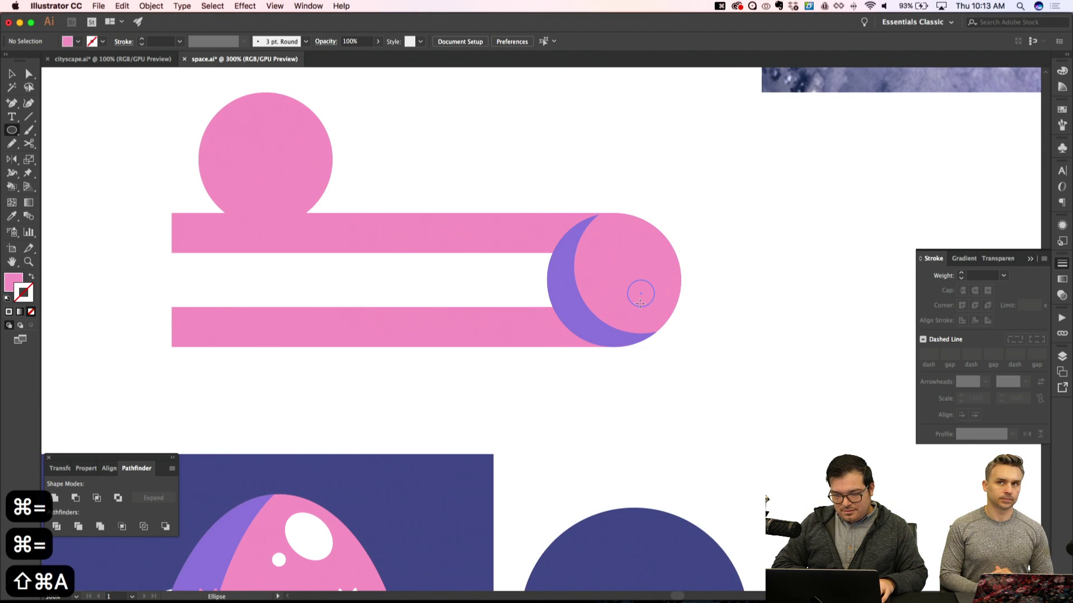
{"action": "key", "text": "i"}
{"action": "left_click", "coordinate": [490, 291]}
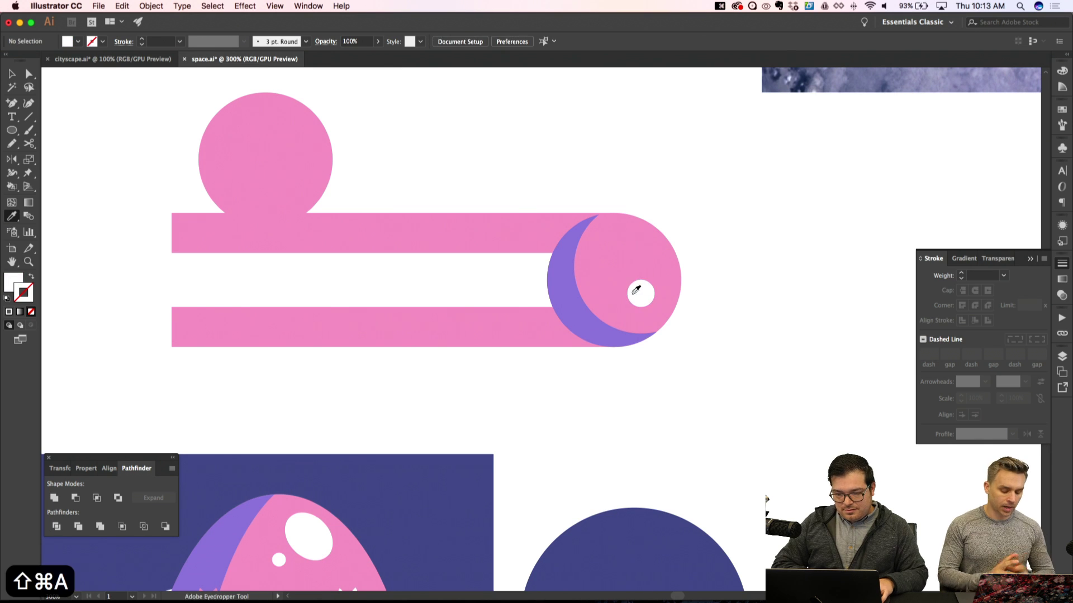
{"action": "key", "text": "ctrl+z"}
{"action": "left_click", "coordinate": [572, 284]}
{"action": "key", "text": "ctrl+shift+a"}
{"action": "key", "text": "v"}
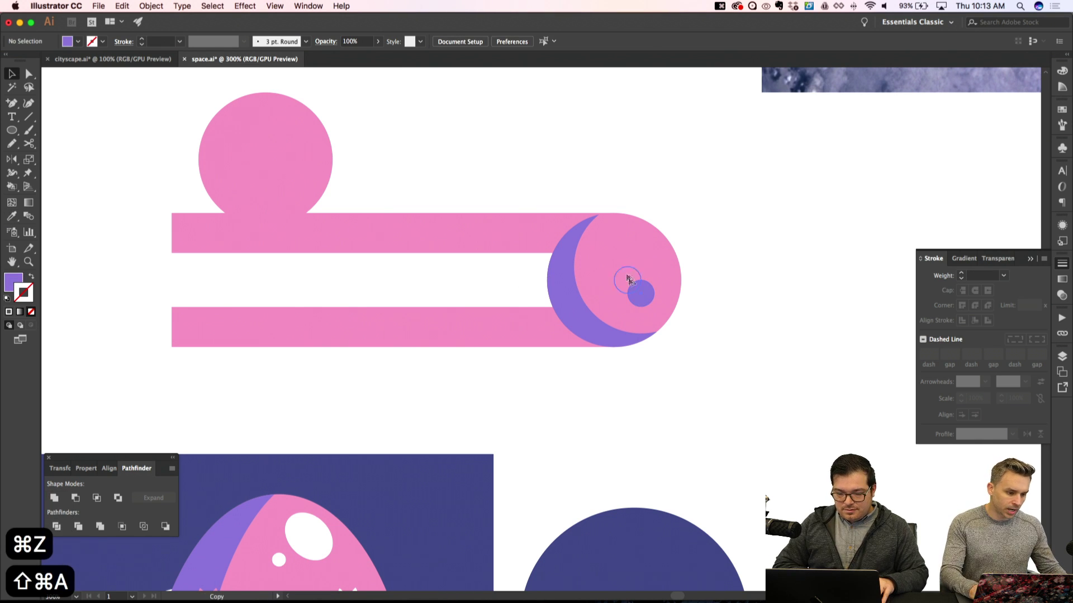
Add a smaller purple spot near the sphere's upper edge and an 8 pt copy on the crescent filled dark blue
{"action": "left_click_drag", "start_coordinate": [648, 302], "coordinate": [603, 278], "text": "alt"}
{"action": "key", "text": "ctrl+shift+a"}
{"action": "key", "text": "ctrl+shift+a"}
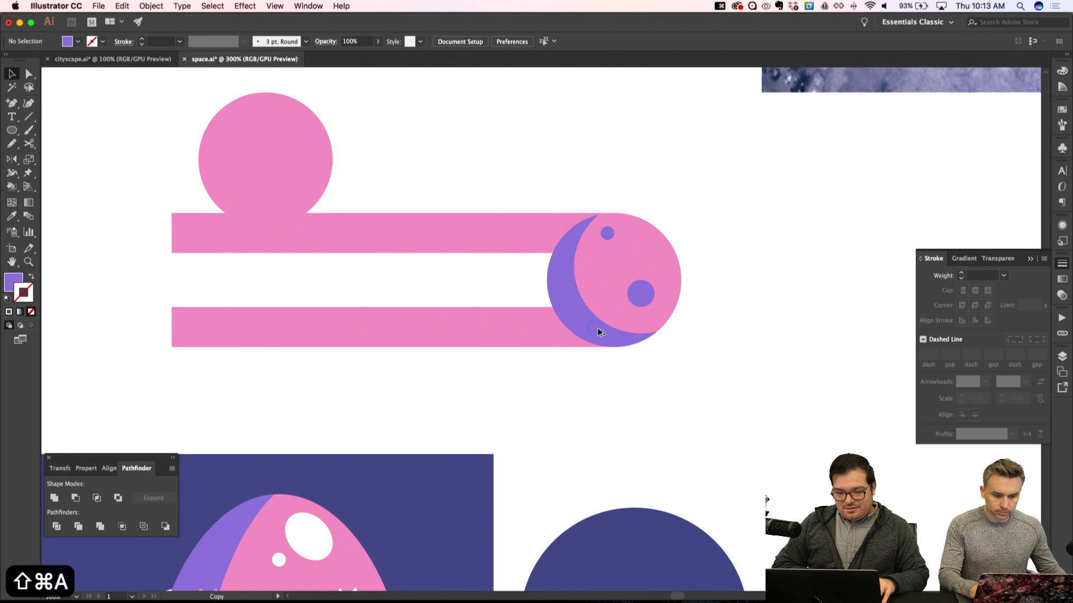
{"action": "left_click_drag", "start_coordinate": [597, 332], "coordinate": [586, 319]}
{"action": "key", "text": "i"}
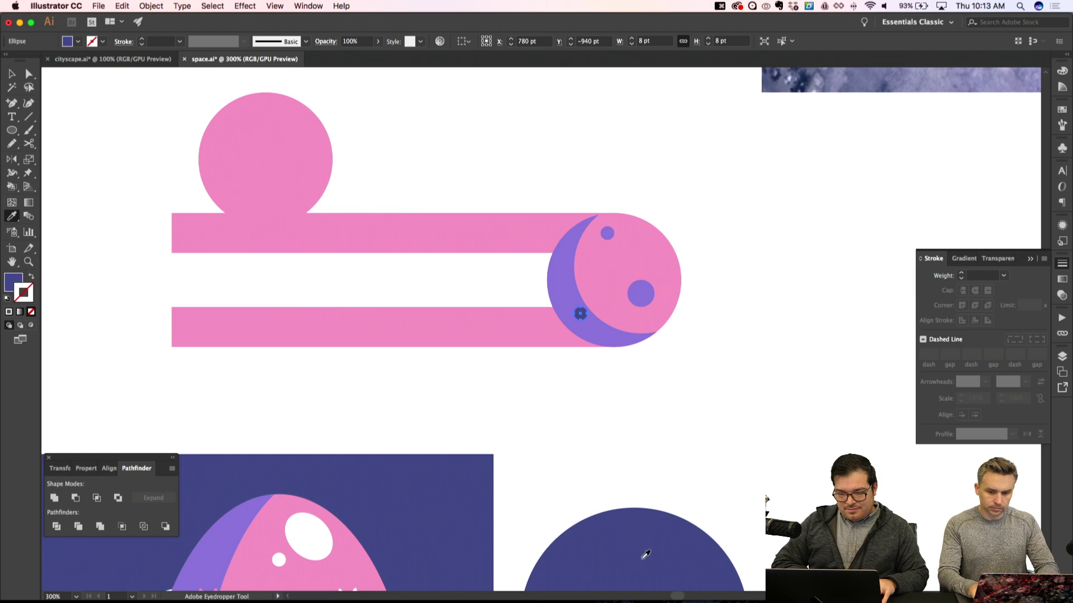
{"action": "key", "text": "ctrl+shift+a"}
Nudge the dark blue spot 4 pt left on the sphere's crescent
{"action": "key", "text": "ctrl+minus"}
{"action": "key", "text": "ctrl+minus"}
{"action": "key", "text": "ctrl+apostrophe"}
{"action": "key", "text": "ctrl+apostrophe"}
{"action": "key", "text": "ctrl+equal"}
{"action": "key", "text": "ctrl+equal"}
{"action": "key", "text": "ctrl+equal"}
{"action": "key", "text": "ctrl+equal"}
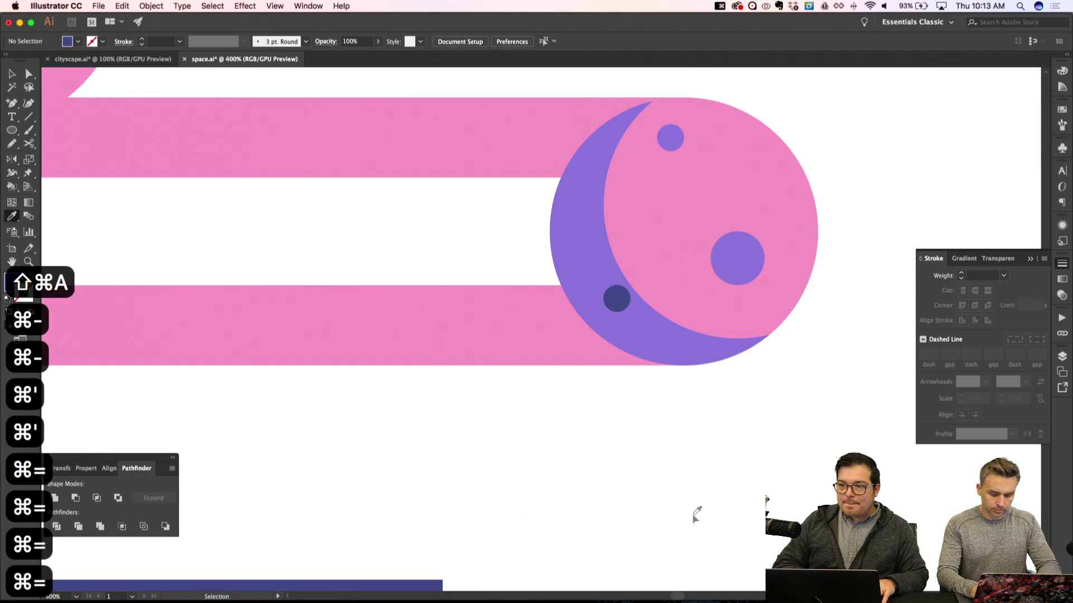
{"action": "key", "text": "a"}
{"action": "left_click", "coordinate": [616, 297]}
{"action": "key", "text": "Left"}
{"action": "key", "text": "Left"}
{"action": "key", "text": "Left"}
{"action": "key", "text": "Left"}
{"action": "key", "text": "Left"}
{"action": "key", "text": "Left"}
{"action": "key", "text": "Left"}
{"action": "key", "text": "Left"}
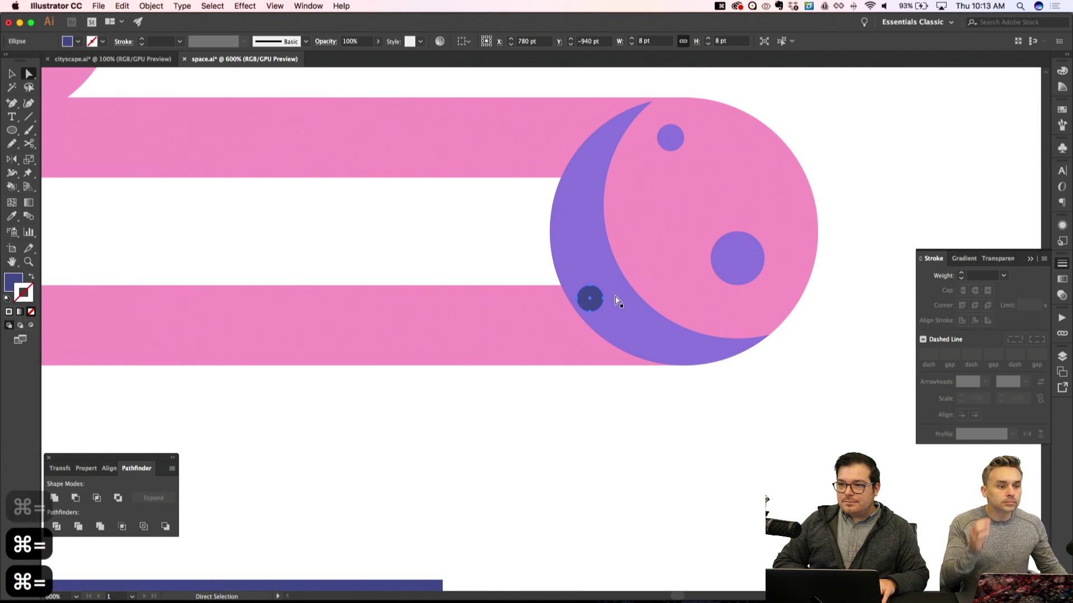
{"action": "key", "text": "super+shift+apostrophe"}
{"action": "key", "text": "Right"}
{"action": "key", "text": "Right"}
{"action": "key", "text": "Right"}
{"action": "key", "text": "Right"}
{"action": "key", "text": "super+shift+a"}
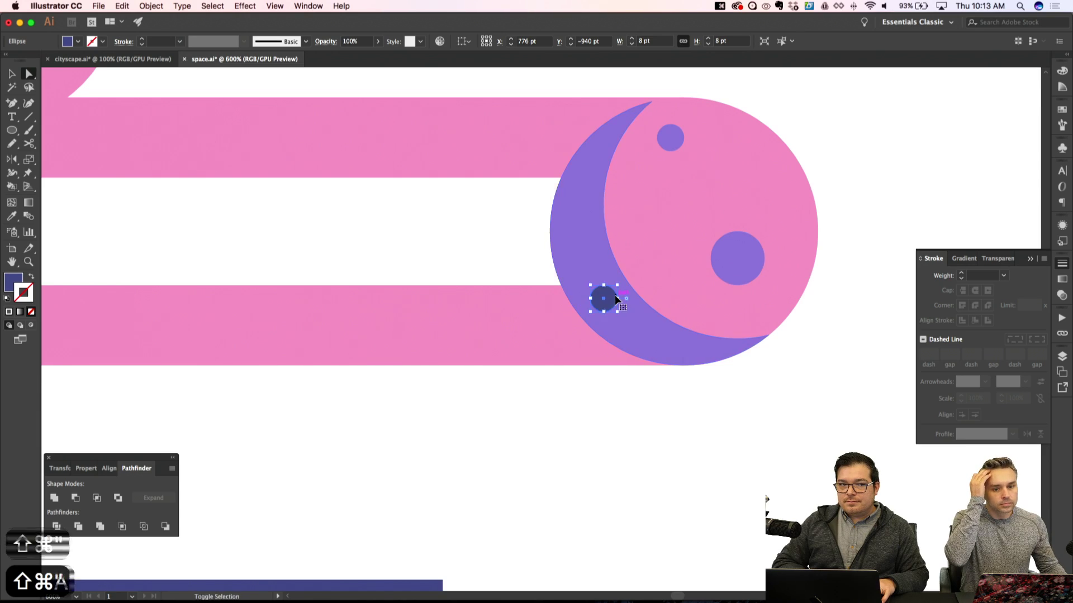
Examine the spotted sphere and its white-striped trail against the artwork at several zoom levels
{"action": "key", "text": "super+minus"}
{"action": "key", "text": "super+minus"}
{"action": "key", "text": "super+apostrophe"}
{"action": "key", "text": "super+apostrophe"}
{"action": "key", "text": "super+minus"}
{"action": "key", "text": "super+minus"}
{"action": "key", "text": "super+apostrophe"}
{"action": "key", "text": "super+apostrophe"}
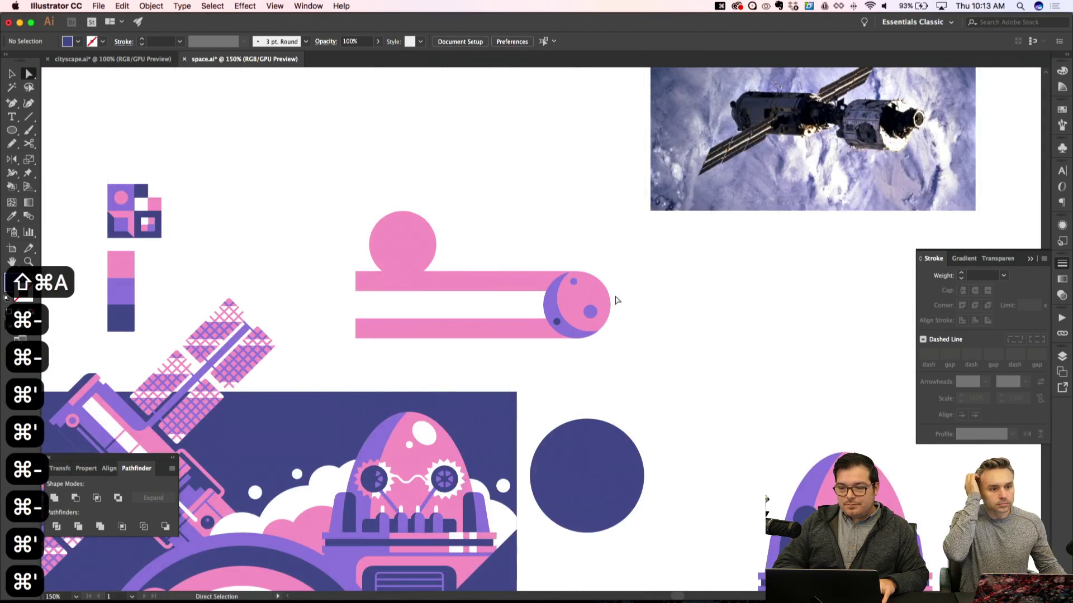
{"action": "key", "text": "super+equal"}
{"action": "key", "text": "super+equal"}
{"action": "left_click", "coordinate": [491, 265]}
{"action": "key", "text": "super+equal"}
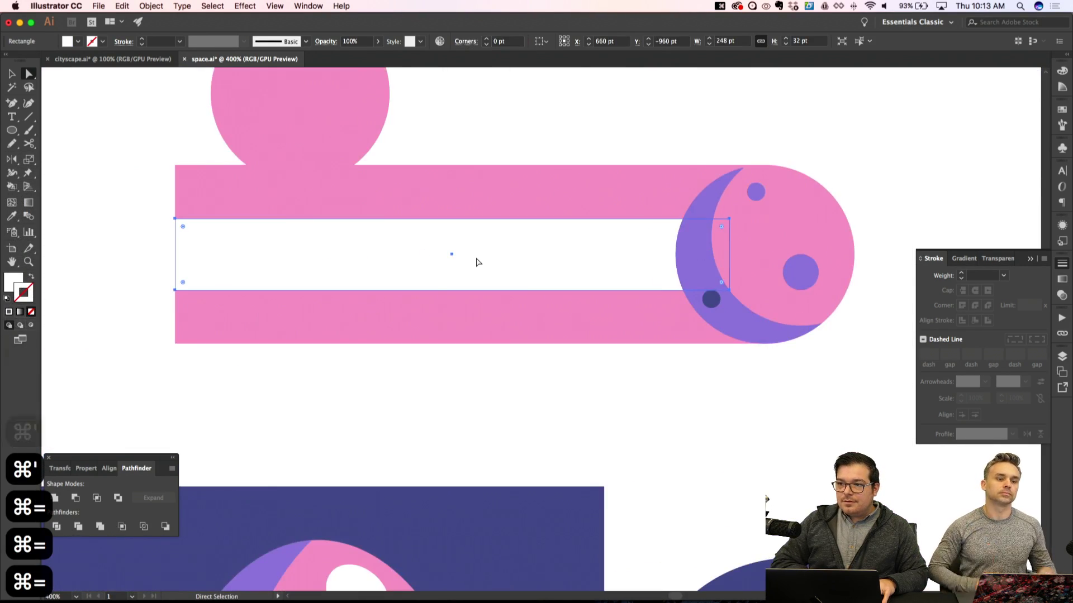
{"action": "key", "text": "super+shift+a"}
{"action": "key", "text": "super+minus"}
{"action": "key", "text": "super+minus"}
Draw a horizontal 80 pt line leftward from the sphere's crescent with an 8 pt purple stroke and round caps
{"action": "key", "text": "p"}
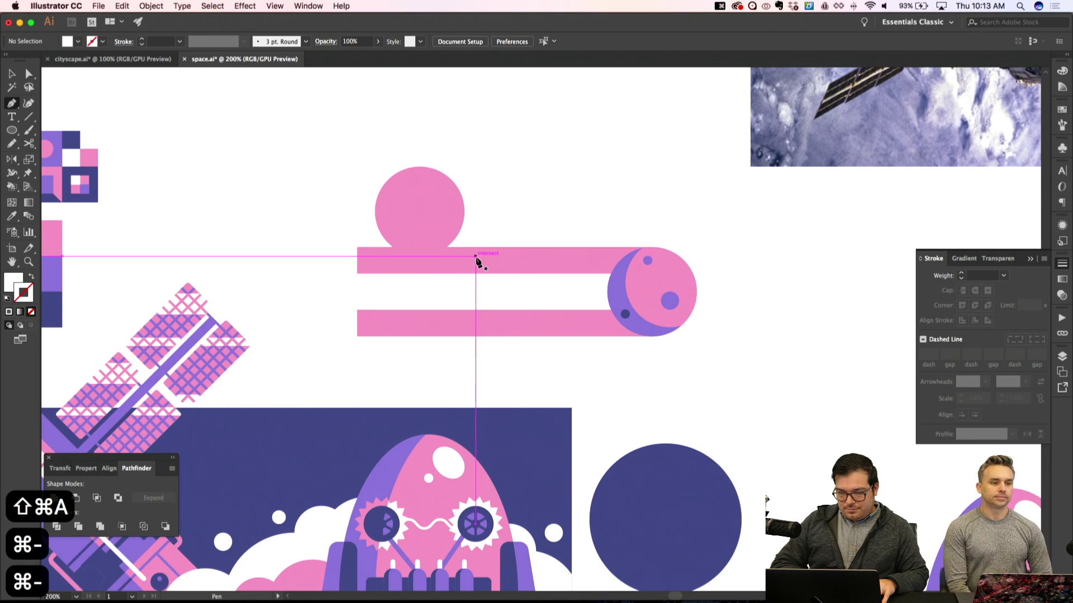
{"action": "key", "text": "super+shift+apostrophe"}
{"action": "key", "text": "super+equal"}
{"action": "key", "text": "super+equal"}
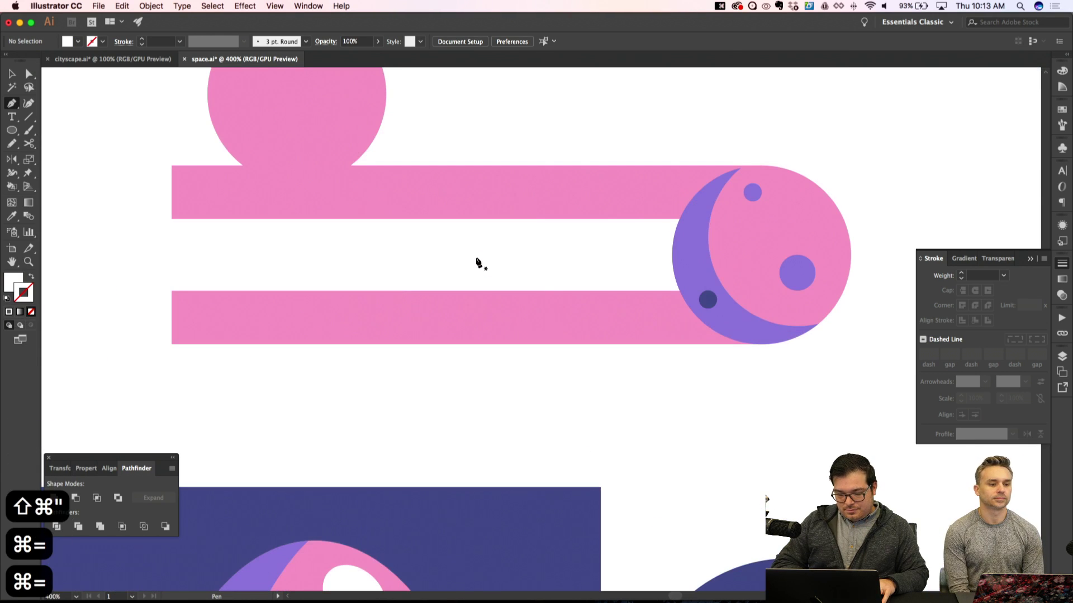
{"action": "left_click", "coordinate": [691, 201]}
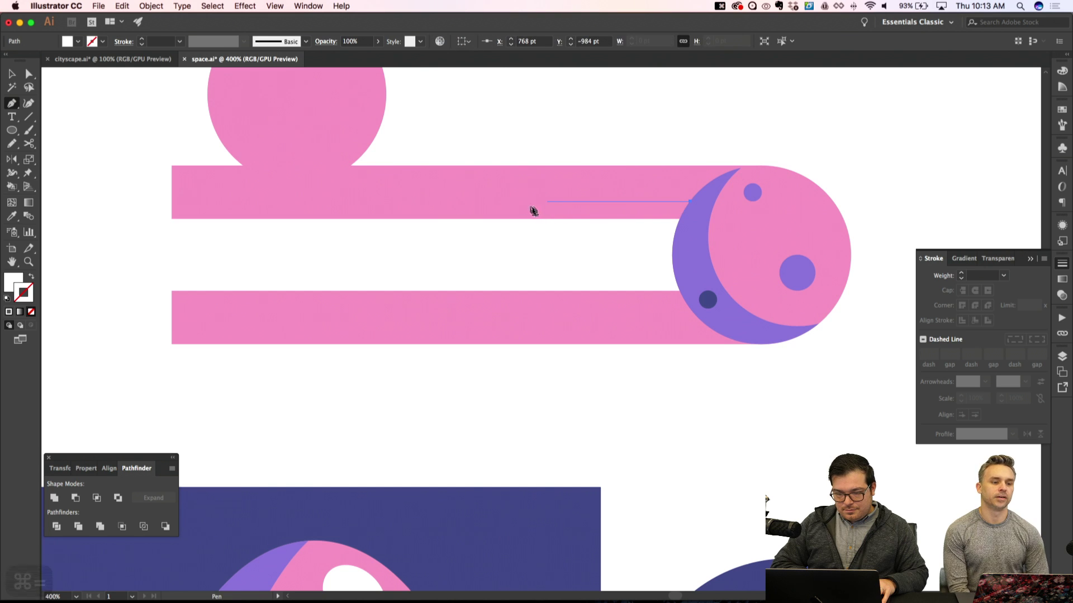
{"action": "left_click", "coordinate": [512, 202]}
{"action": "key", "text": "i"}
{"action": "left_click", "coordinate": [701, 275]}
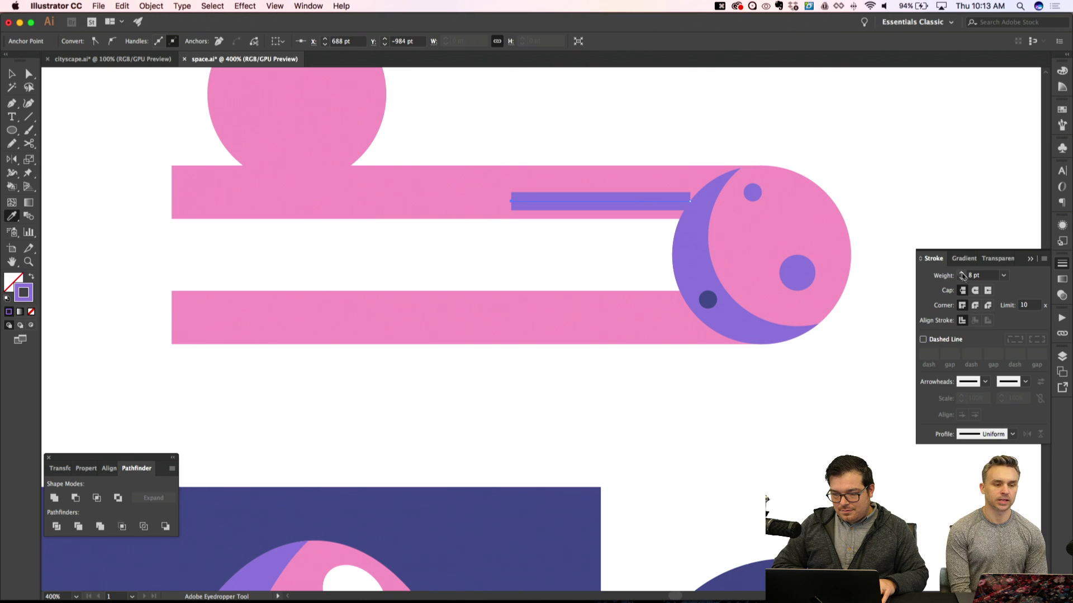
{"action": "key", "text": "shift+super+a"}
Move the short purple line slightly right into the crescent and down to the upper edge of the white band
{"action": "key", "text": "v"}
{"action": "left_click", "coordinate": [665, 202]}
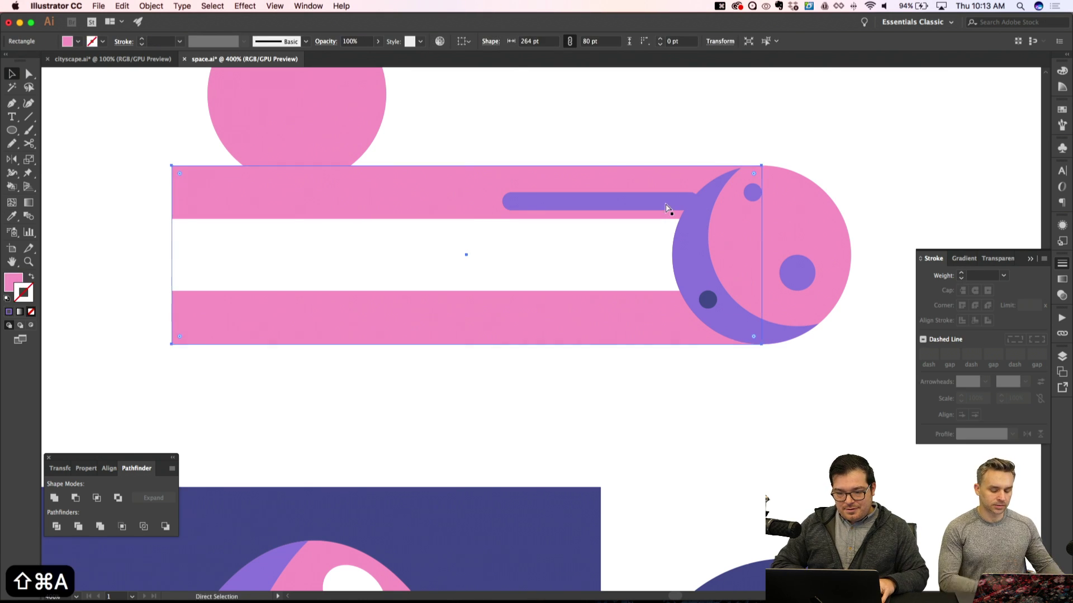
{"action": "key", "text": "shift+super+a"}
{"action": "left_click", "coordinate": [660, 200]}
{"action": "key", "text": "shift+super+apostrophe"}
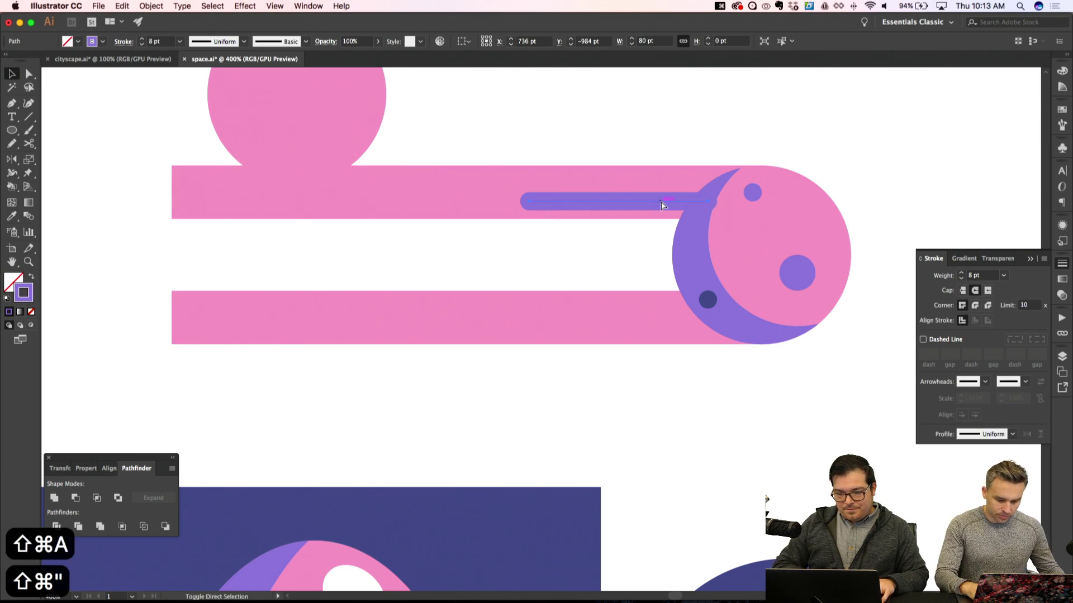
{"action": "key", "text": "Down"}
{"action": "key", "text": "Down"}
{"action": "key", "text": "Down"}
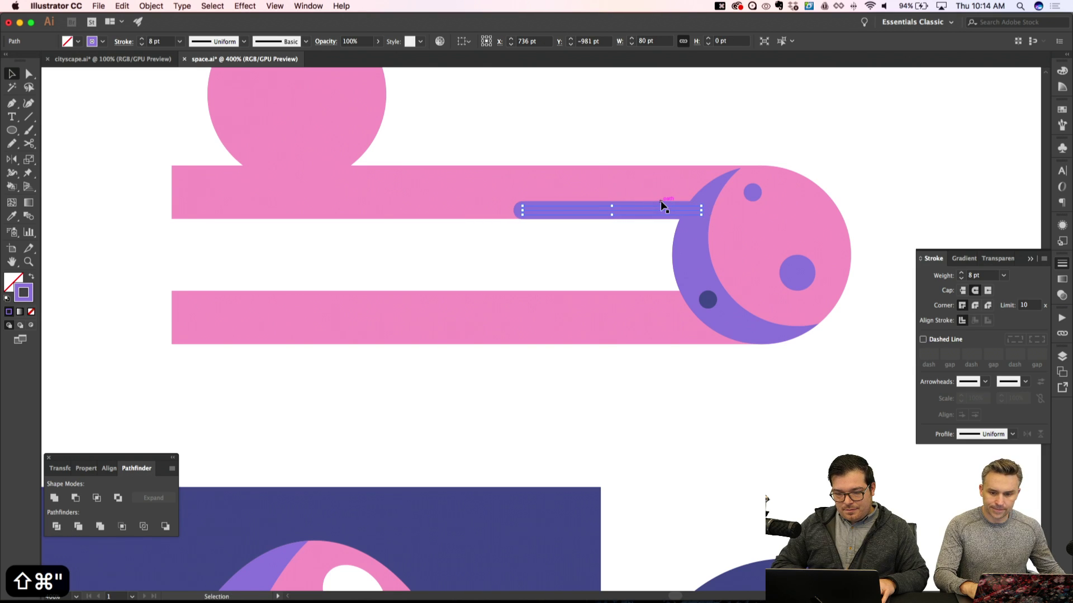
{"action": "key", "text": "shift+super+a"}
{"action": "key", "text": "super+minus"}
{"action": "key", "text": "super+minus"}
{"action": "key", "text": "super+minus"}
{"action": "key", "text": "super+apostrophe"}
{"action": "key", "text": "super+equal"}
{"action": "key", "text": "super+equal"}
{"action": "key", "text": "super+equal"}
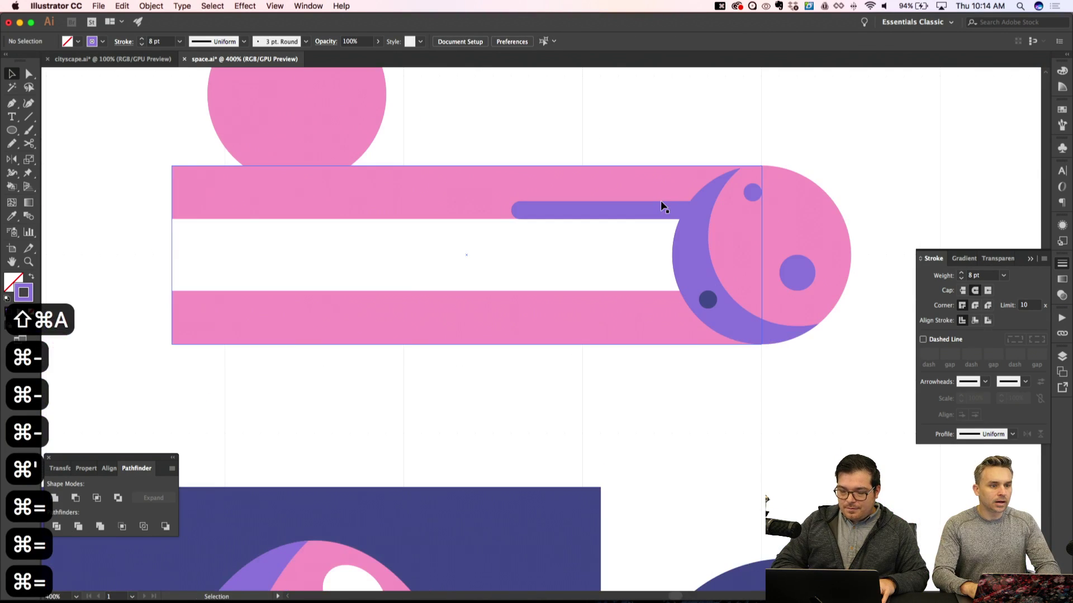
Draw a long purple 8 pt line through the middle of the white band, from the crescent to the trail's far end
{"action": "key", "text": "p"}
{"action": "key", "text": "shift+super+apostrophe"}
{"action": "left_click", "coordinate": [690, 255]}
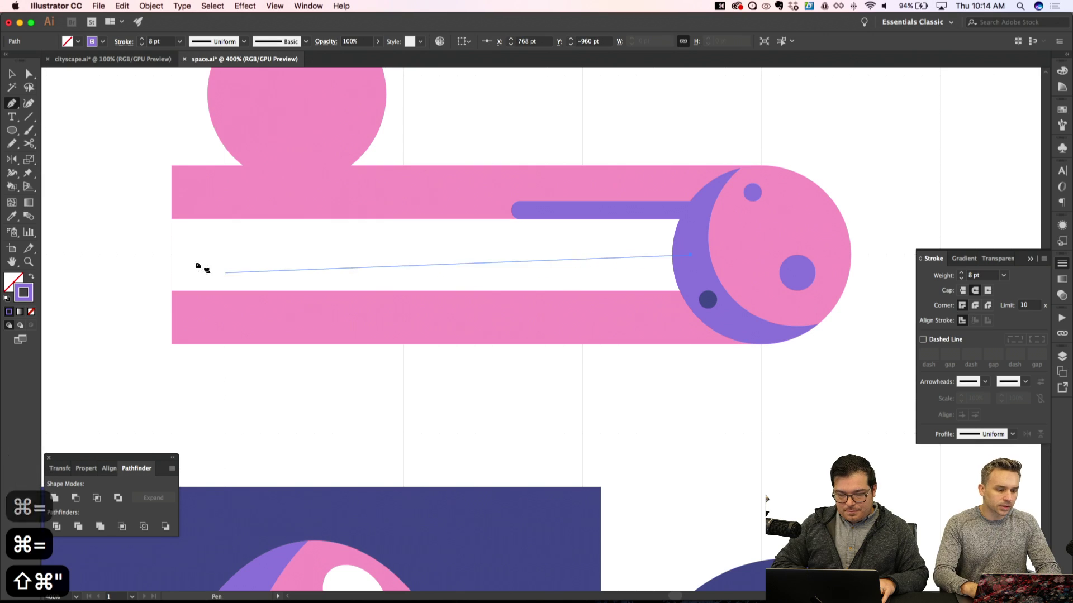
{"action": "left_click", "coordinate": [168, 257]}
{"action": "key", "text": "shift+super+a"}
Hide the grid and examine the trail's two purple lines at several zoom levels
{"action": "key", "text": "super+minus"}
{"action": "key", "text": "super+minus"}
{"action": "key", "text": "super+minus"}
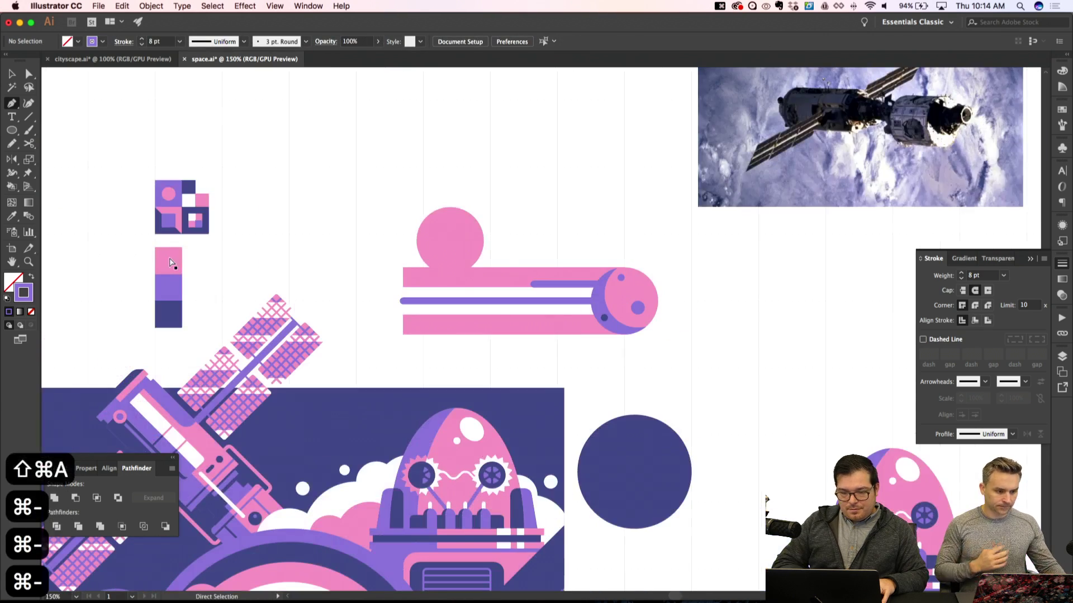
{"action": "key", "text": "super+apostrophe"}
{"action": "key", "text": "super+equal"}
{"action": "key", "text": "super+equal"}
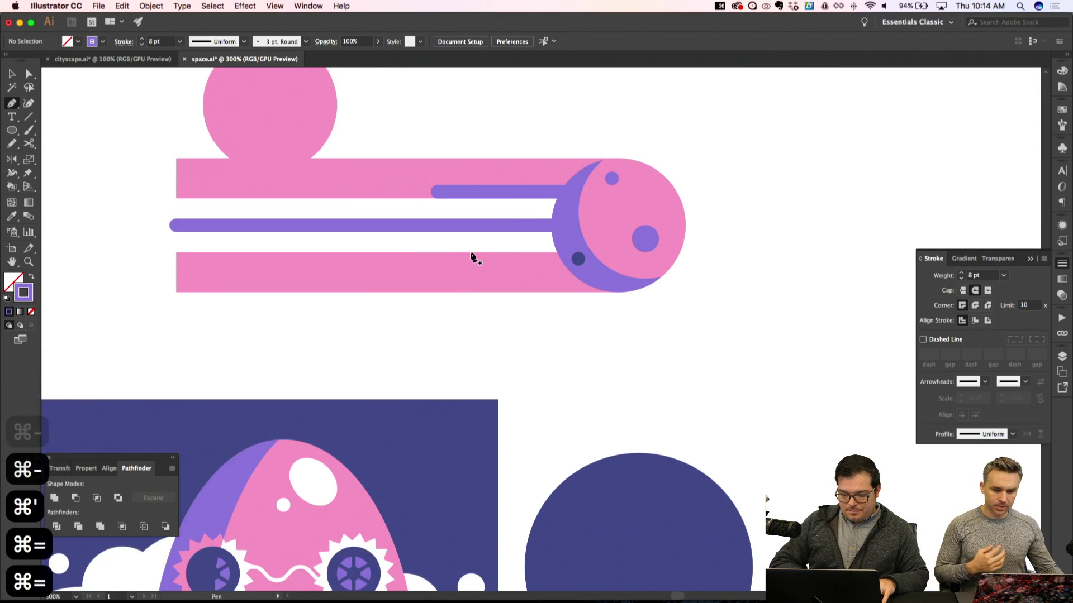
{"action": "key", "text": "super+equal"}
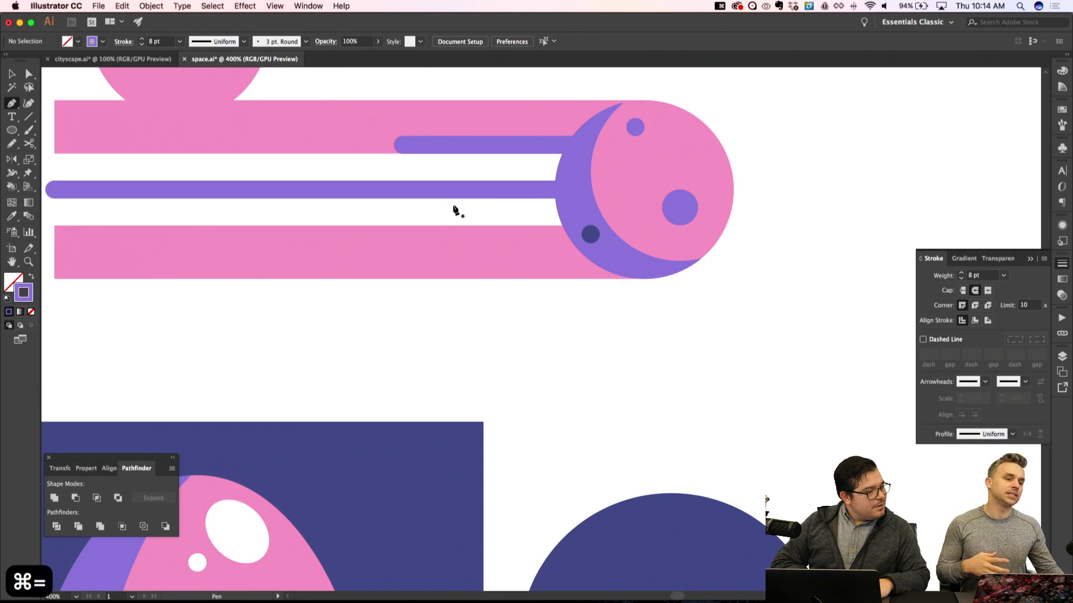
{"action": "key", "text": "v"}
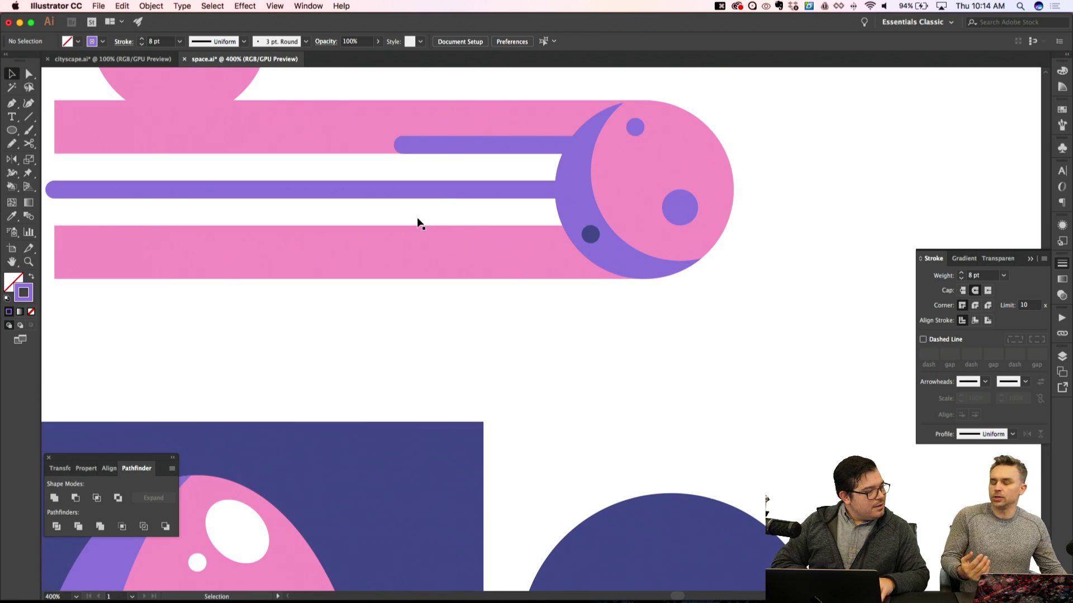
Give the long purple line in the middle of the white band flat butt caps and a 12 pt stroke
{"action": "left_click", "coordinate": [406, 190]}
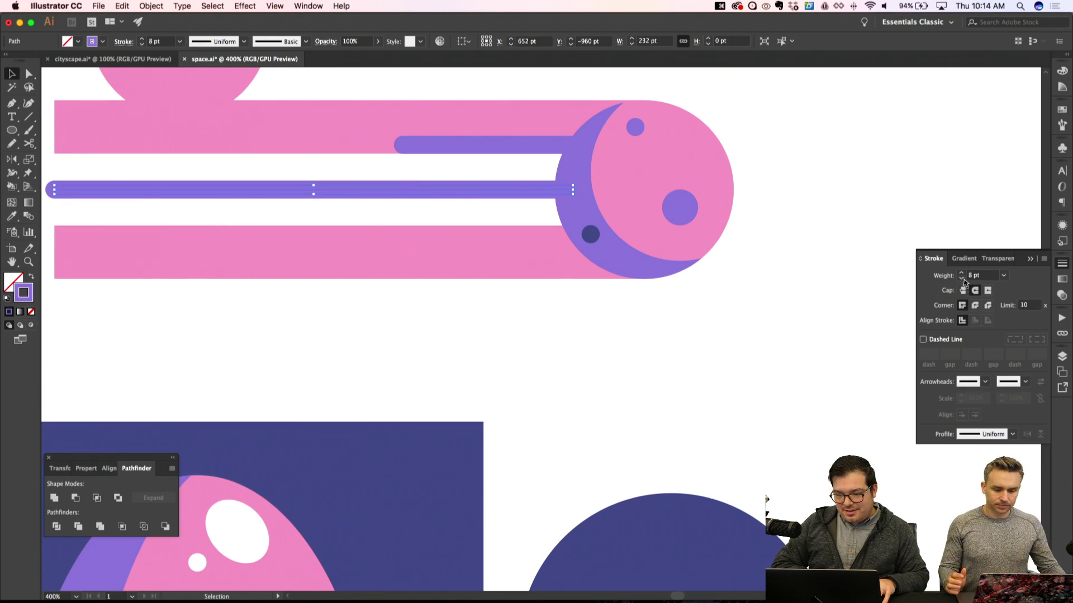
{"action": "key", "text": "shift+super+a"}
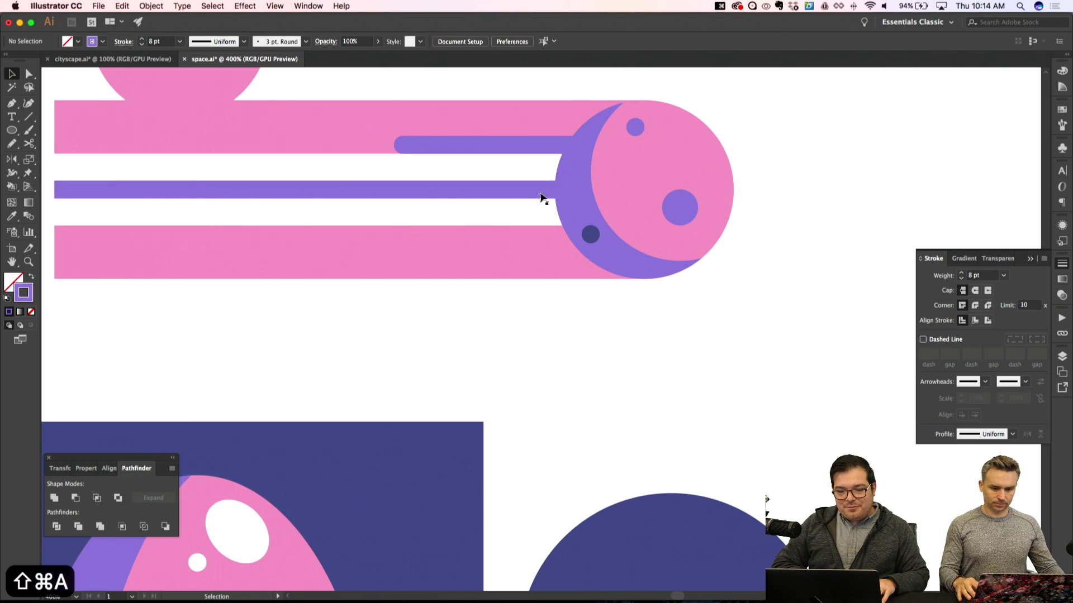
{"action": "left_click", "coordinate": [545, 191]}
{"action": "left_click", "coordinate": [546, 194]}
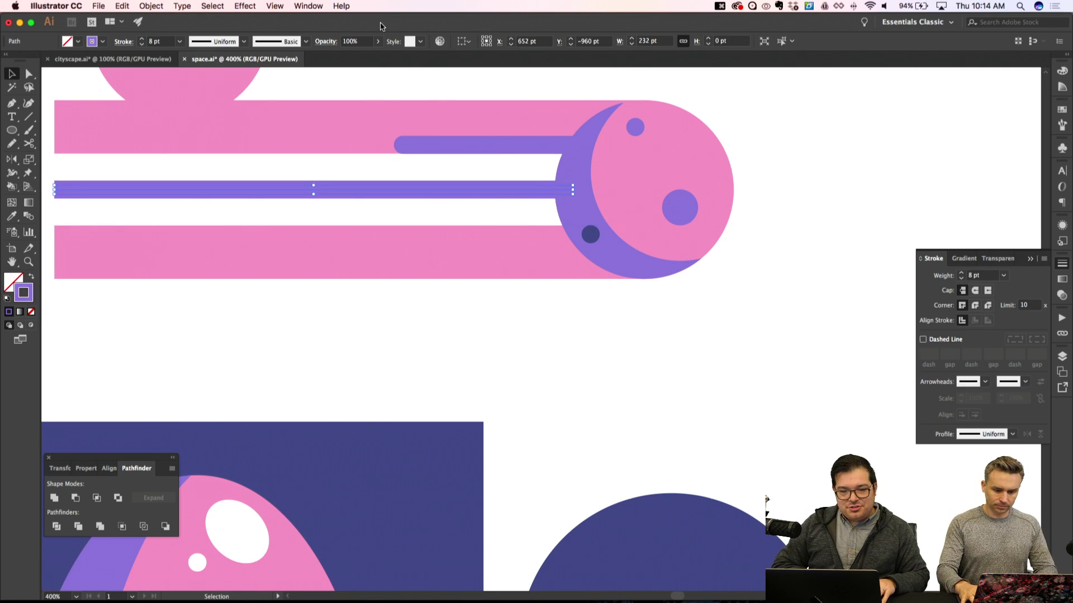
{"action": "left_click", "coordinate": [142, 39]}
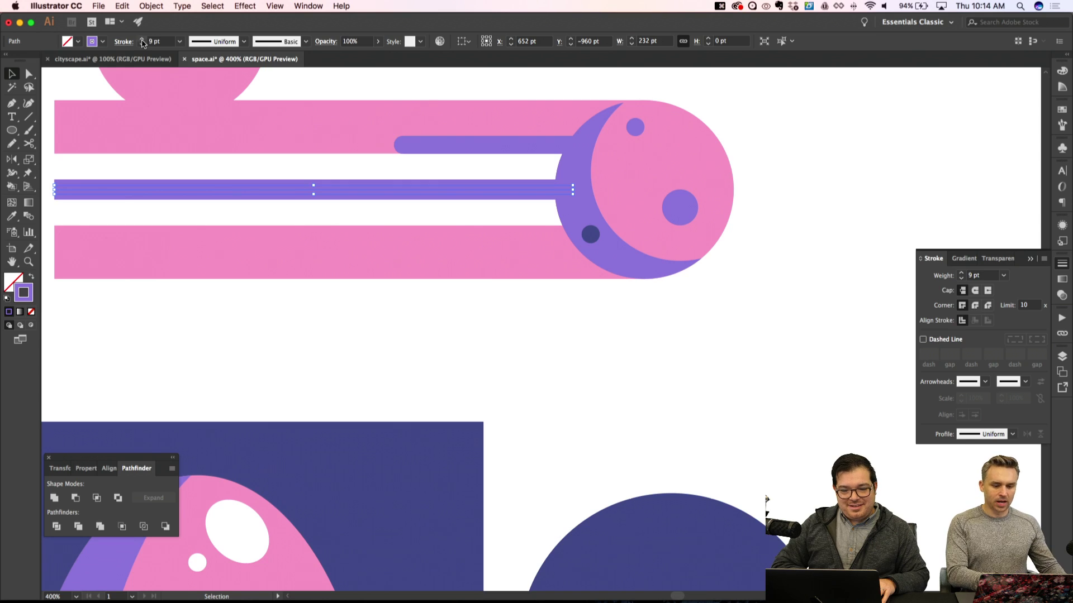
{"action": "left_click", "coordinate": [143, 39]}
{"action": "left_click", "coordinate": [142, 39]}
{"action": "left_click", "coordinate": [142, 39]}
{"action": "key", "text": "shift+super+a"}
Duplicate the short round-capped purple line downward to the lower edge of the trail's white band
{"action": "key", "text": "super+minus"}
{"action": "key", "text": "super+minus"}
{"action": "key", "text": "super+minus"}
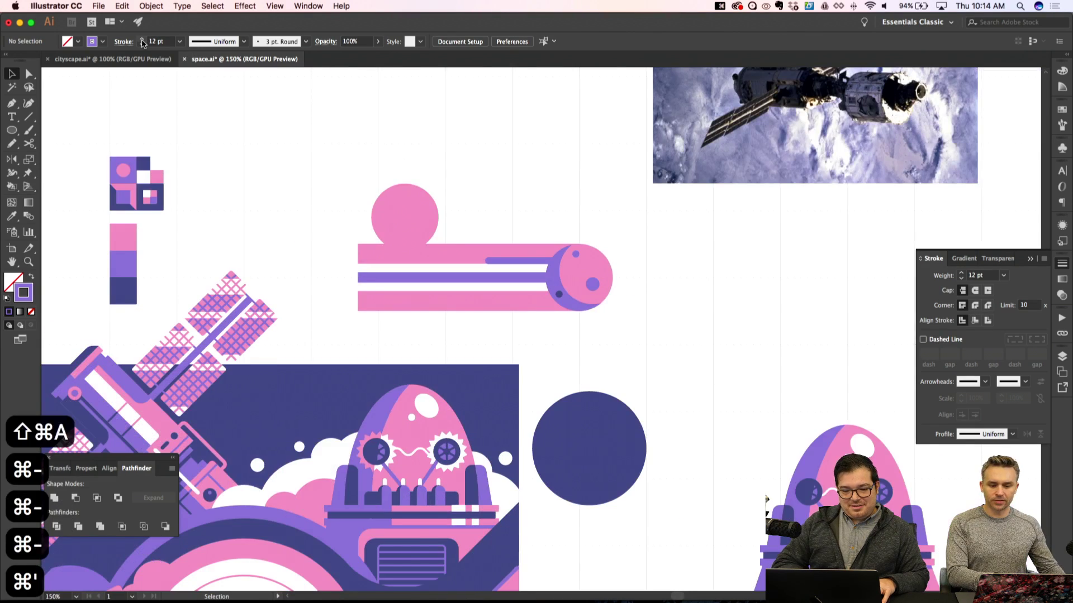
{"action": "key", "text": "super+apostrophe"}
{"action": "key", "text": "super+apostrophe"}
{"action": "key", "text": "super+equal"}
{"action": "key", "text": "super+equal"}
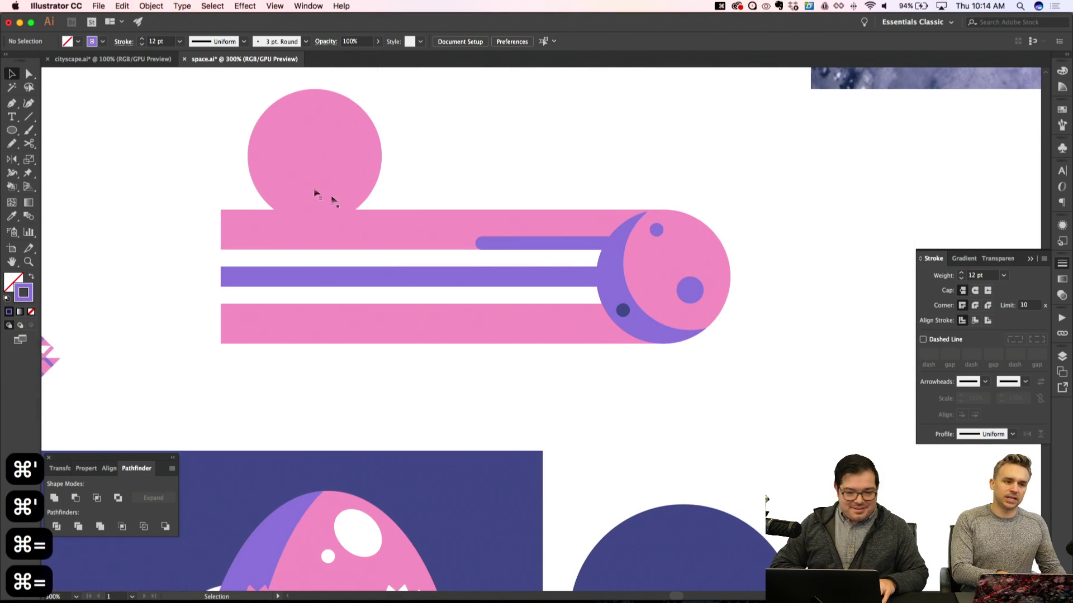
{"action": "key", "text": "p"}
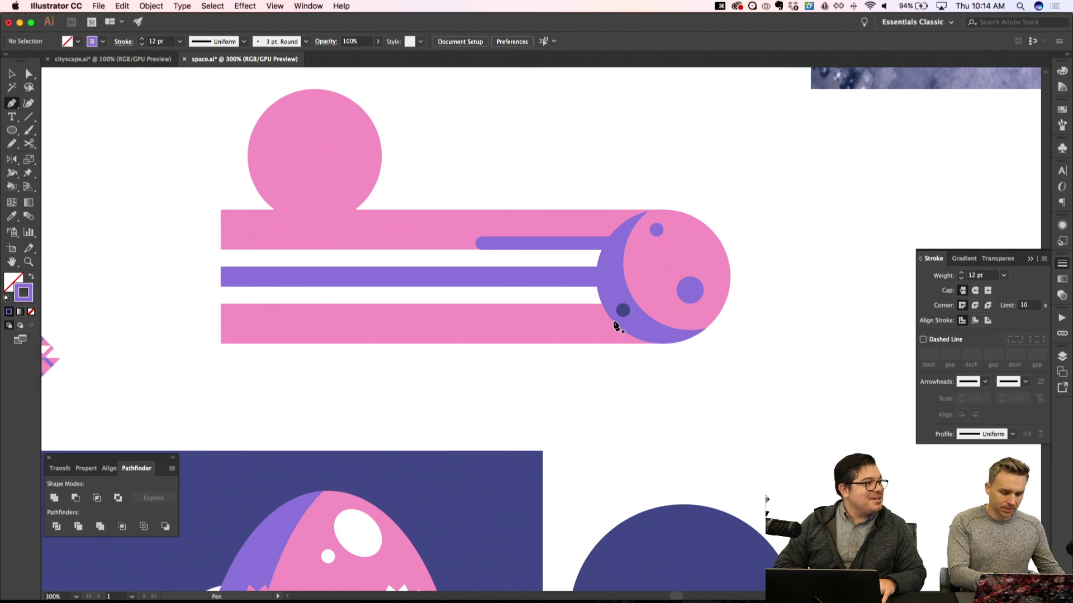
{"action": "left_click", "coordinate": [575, 246]}
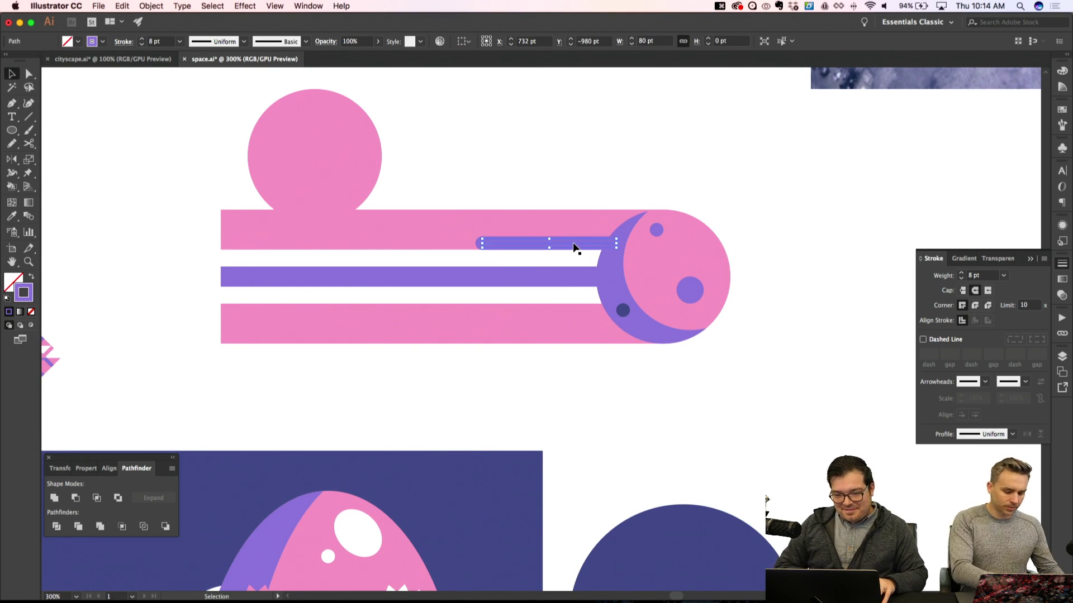
{"action": "key", "text": "alt+shift+Down"}
{"action": "key", "text": "alt+shift+Down"}
{"action": "key", "text": "alt+shift+Down"}
{"action": "key", "text": "shift+super+bracketleft"}
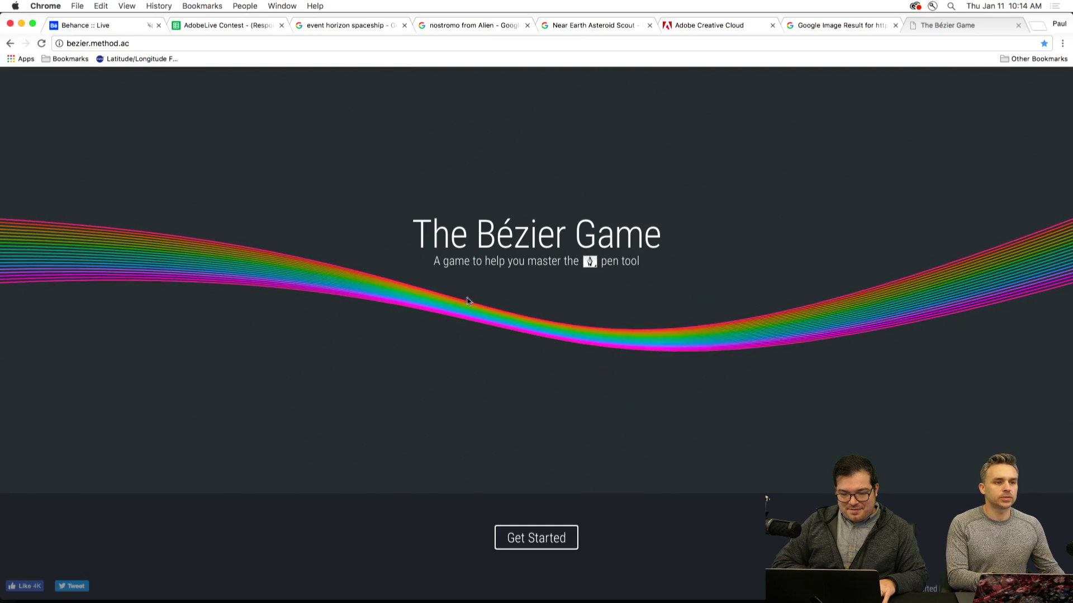
Switch to the browser, start The Bézier Game, and trace the right-angled two-segment line
{"action": "left_click", "coordinate": [537, 538]}
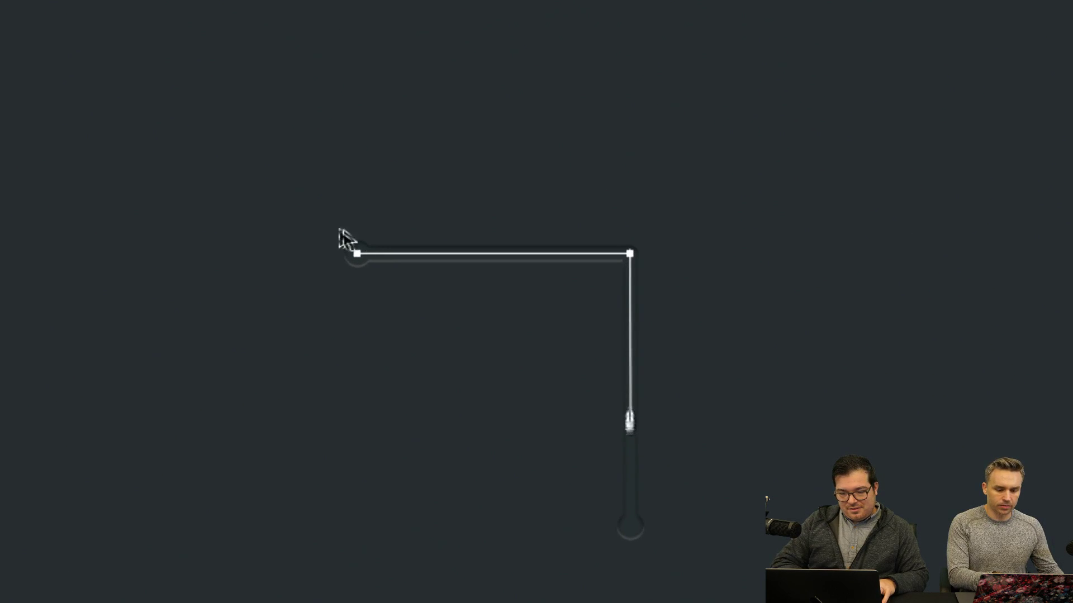
{"action": "left_click", "coordinate": [478, 278]}
{"action": "left_click", "coordinate": [630, 254]}
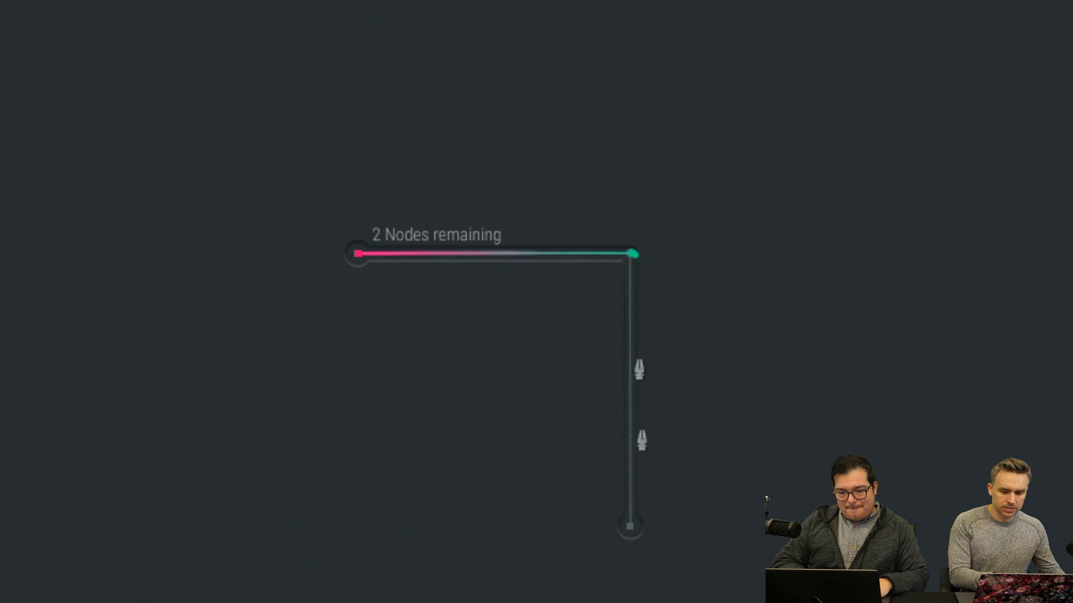
{"action": "left_click", "coordinate": [630, 527]}
Trace the house outline with straight segments snapped to angle, closing the path at the roof peak
{"action": "key", "text": "shift"}
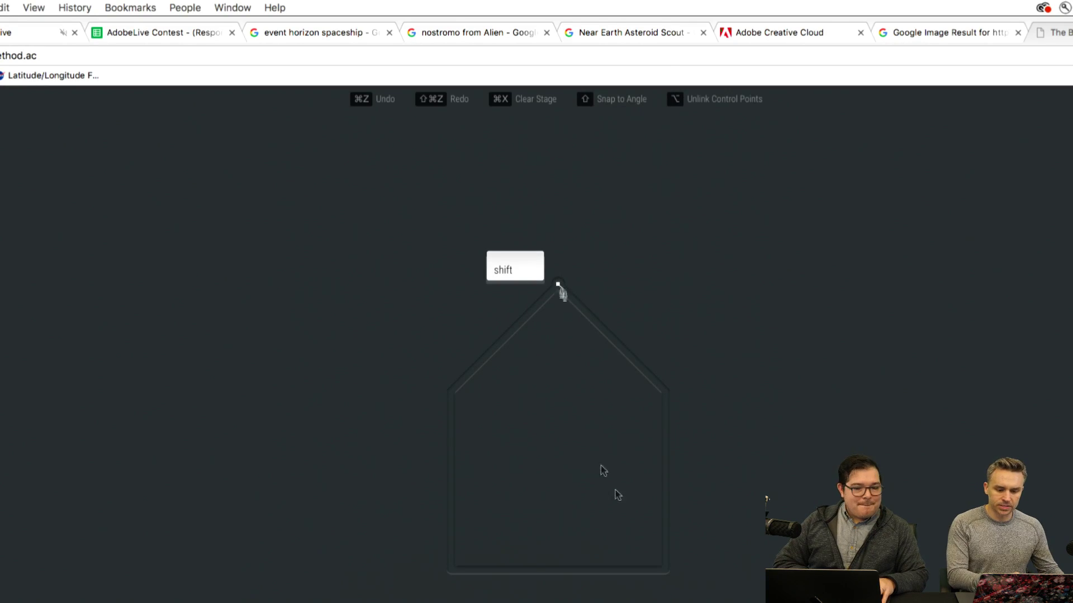
{"action": "left_click", "coordinate": [558, 286]}
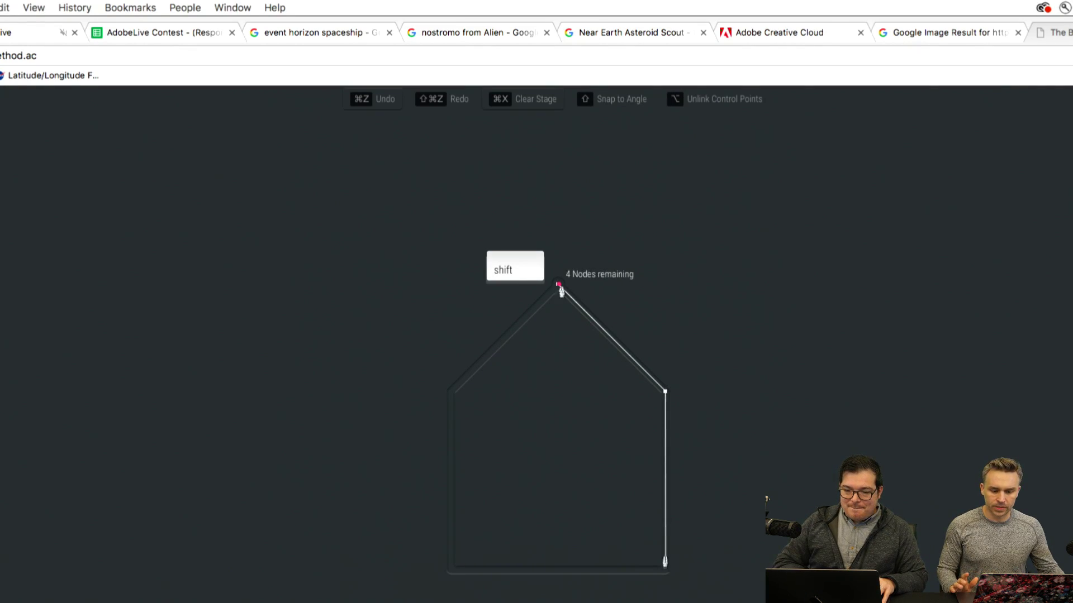
{"action": "left_click", "coordinate": [664, 392]}
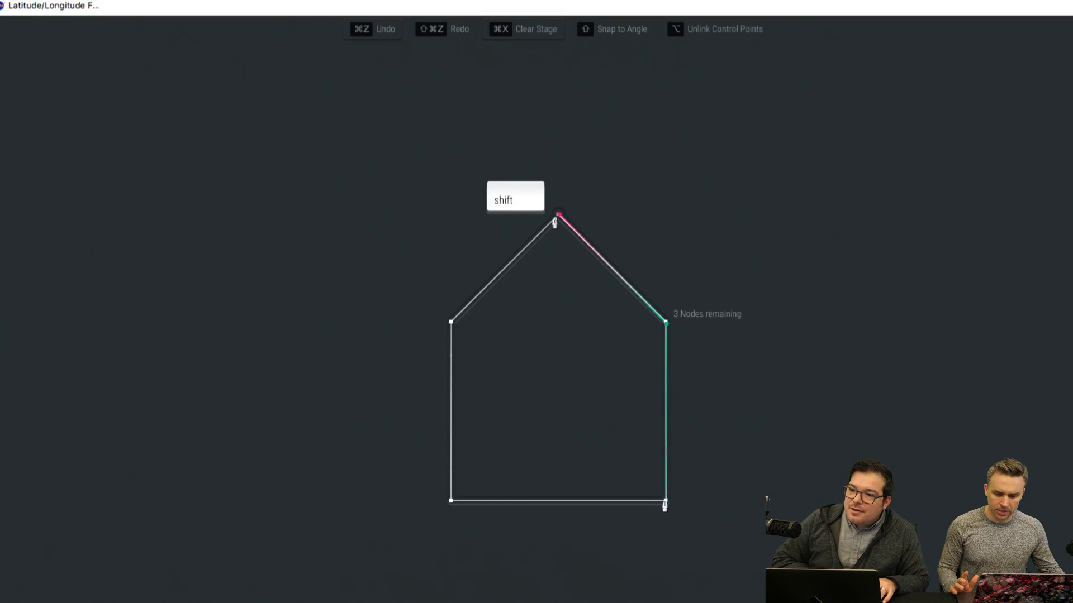
{"action": "left_click", "coordinate": [665, 504]}
{"action": "left_click", "coordinate": [449, 504]}
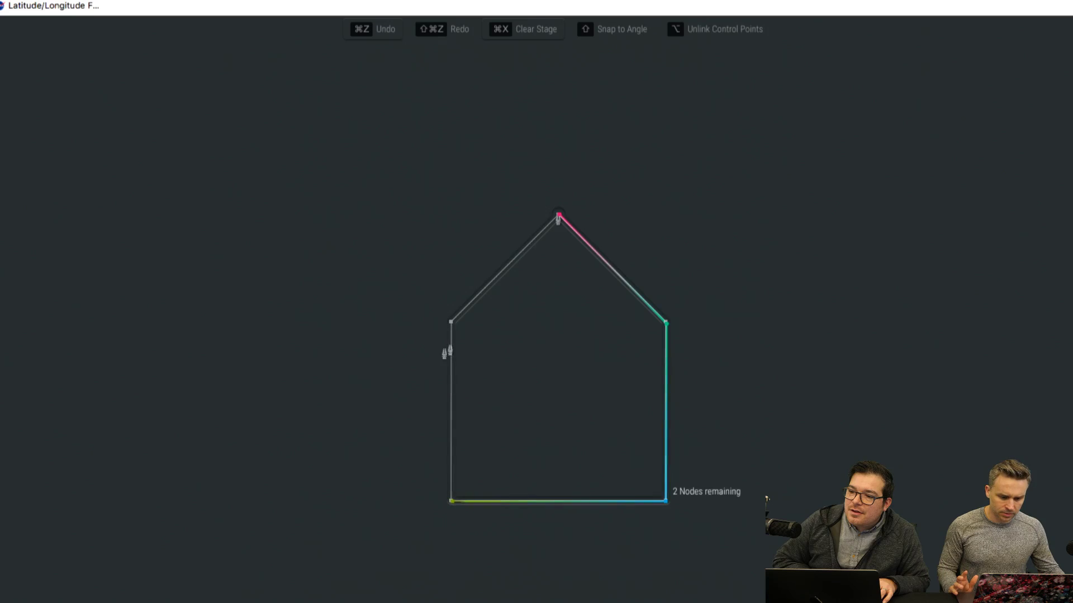
{"action": "left_click", "coordinate": [452, 327]}
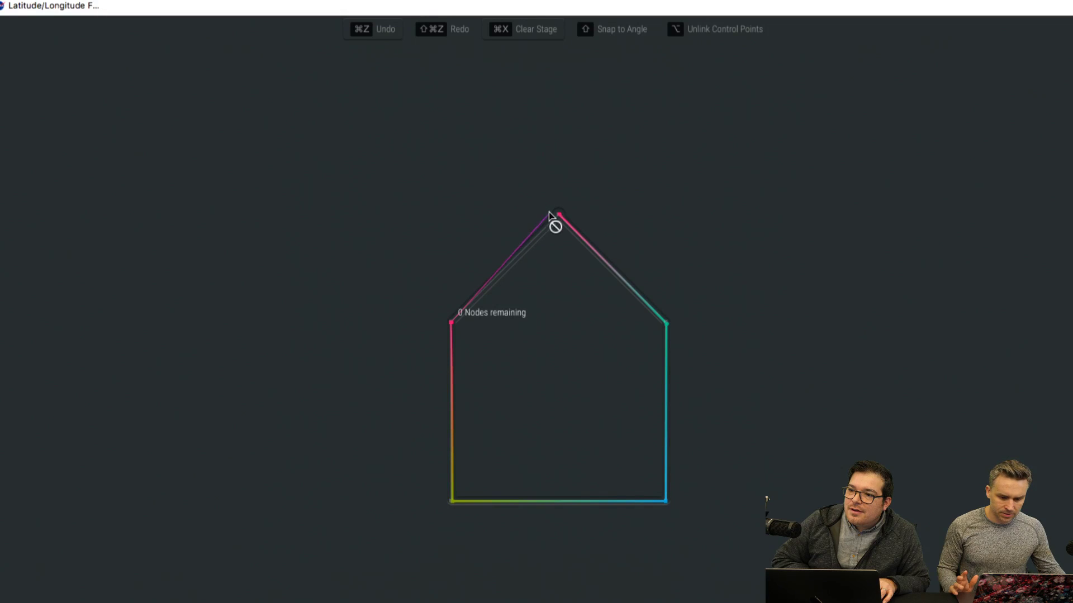
{"action": "left_click", "coordinate": [558, 218]}
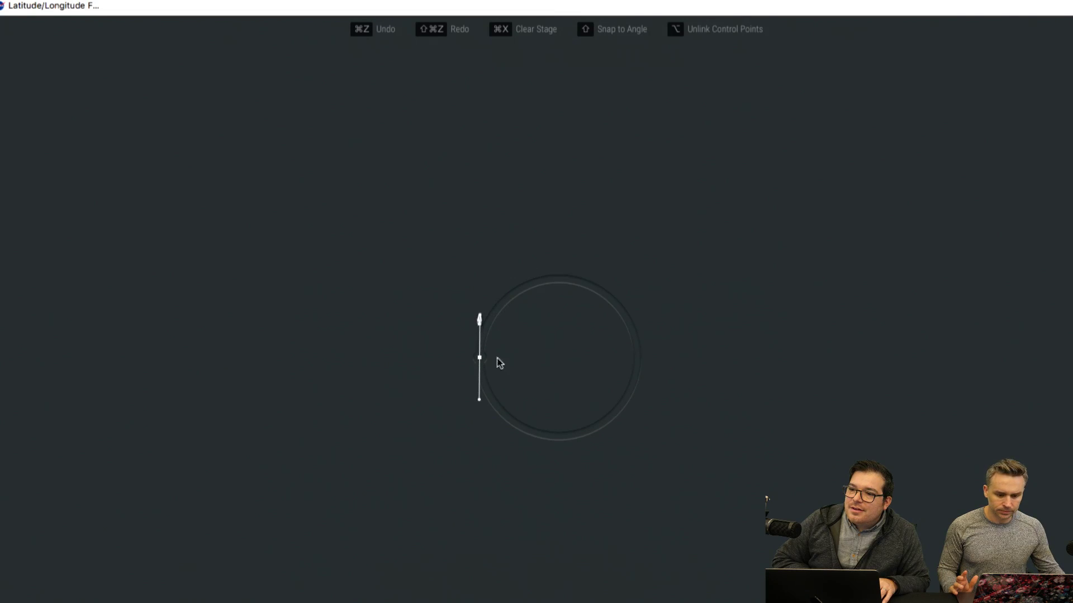
Trace the circle with curved nodes at its quarter points, closing the path at the starting node
{"action": "left_click", "coordinate": [553, 278]}
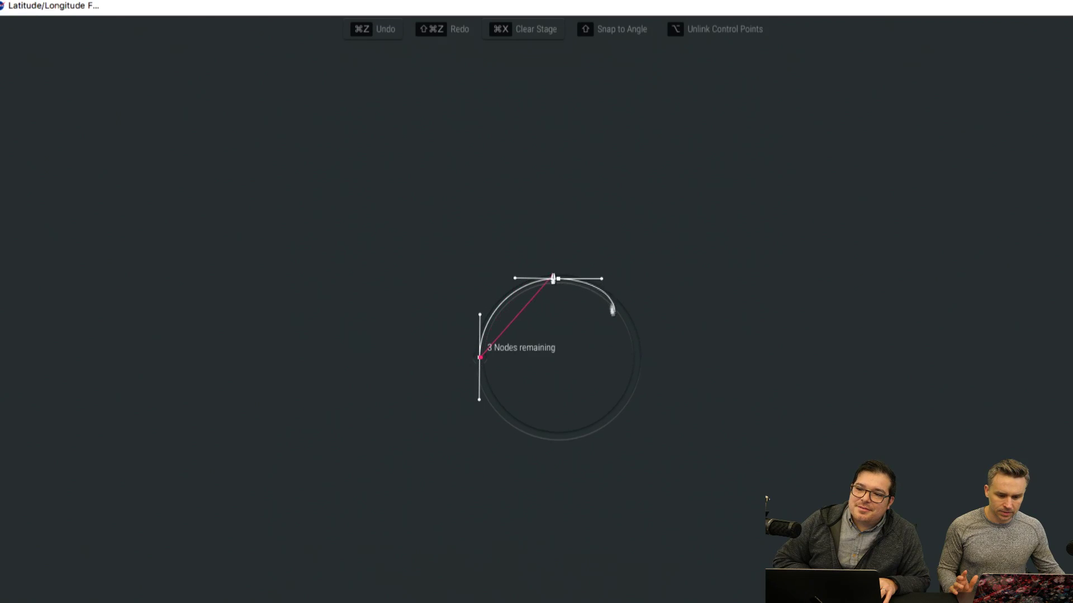
{"action": "left_click_drag", "start_coordinate": [637, 358], "coordinate": [636, 402]}
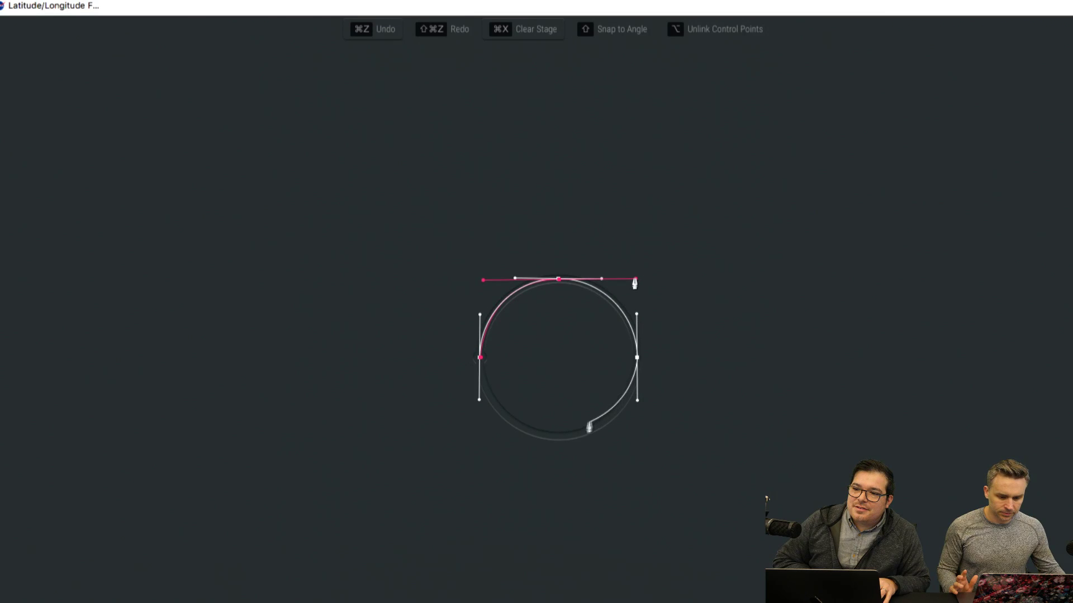
{"action": "left_click_drag", "start_coordinate": [547, 441], "coordinate": [509, 430]}
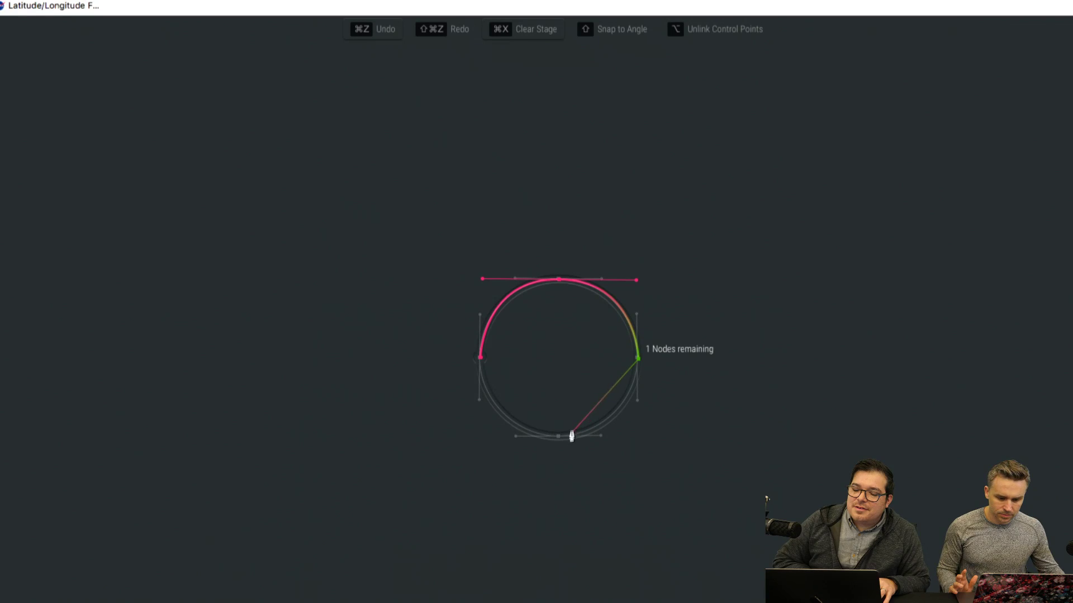
{"action": "left_click_drag", "start_coordinate": [472, 454], "coordinate": [485, 439]}
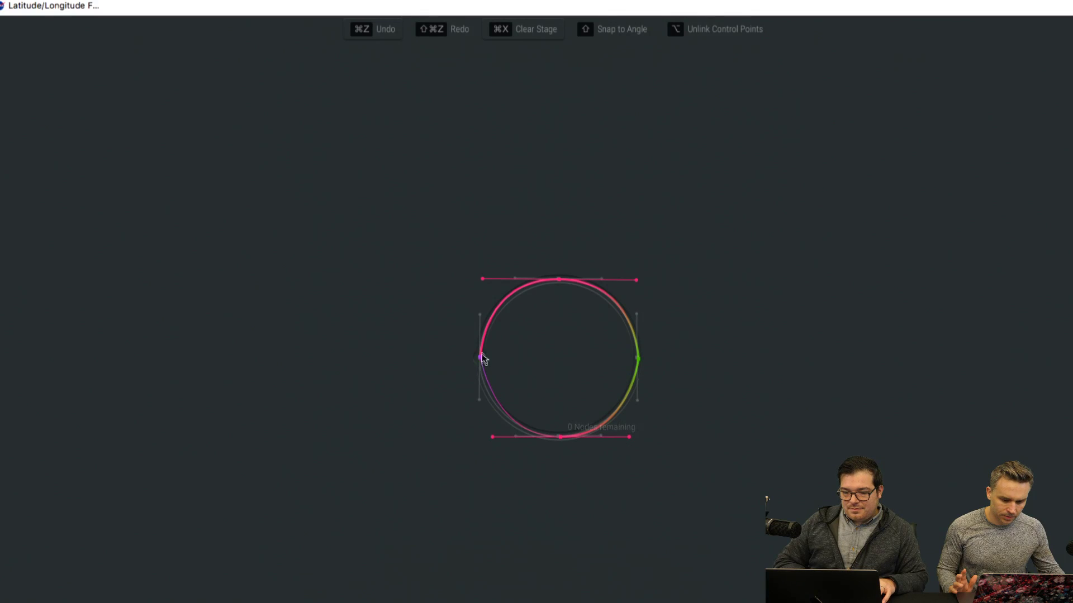
{"action": "left_click_drag", "start_coordinate": [480, 345], "coordinate": [479, 343]}
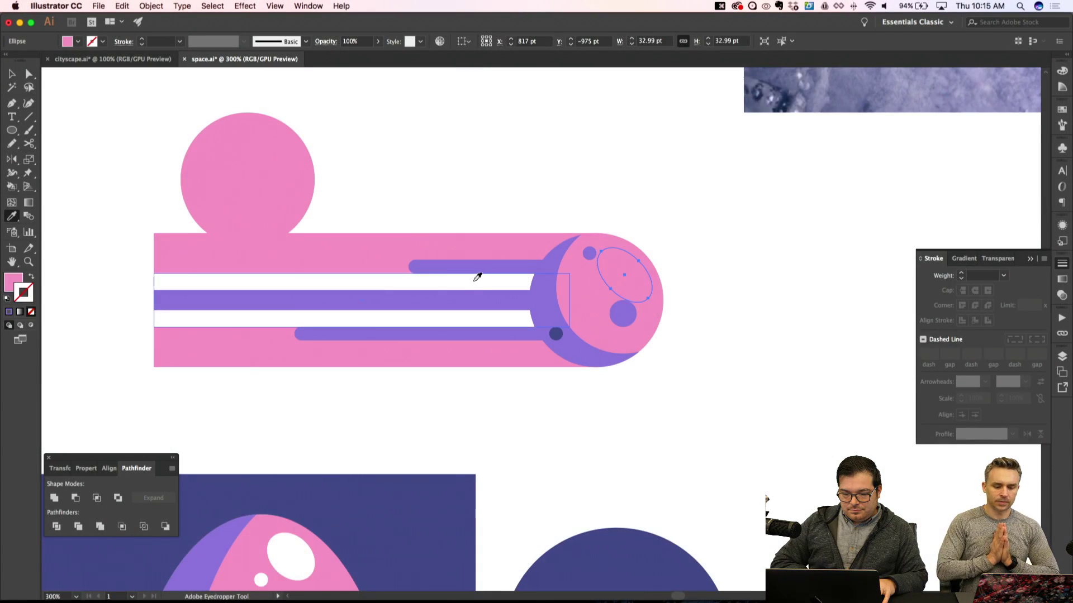
In Illustrator, fill the sphere's tilted highlight ellipse with the trail's white and scale it down slightly
{"action": "key", "text": "shift+super+a"}
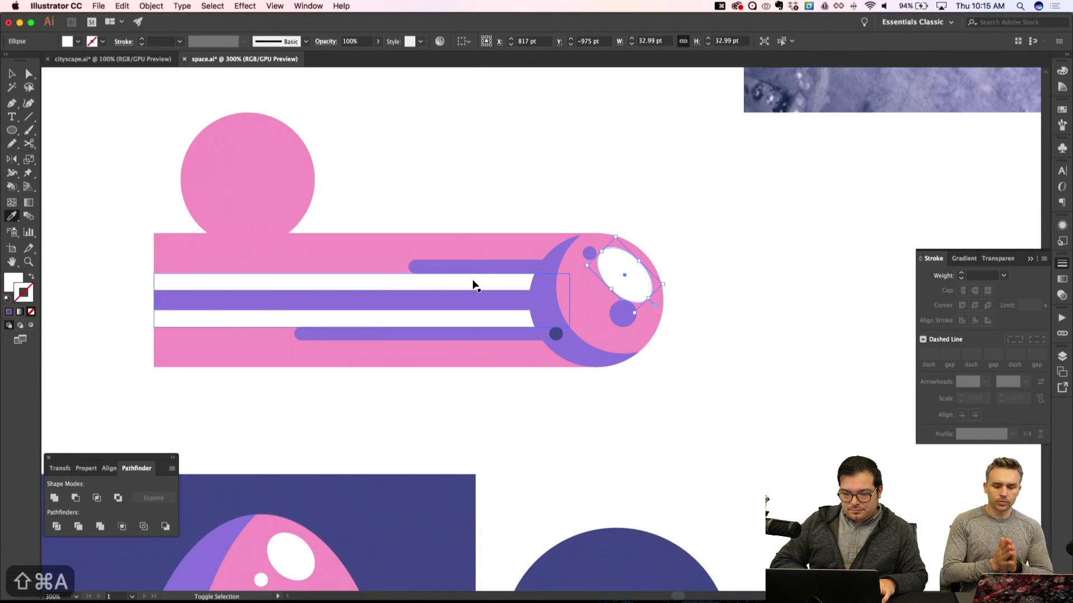
{"action": "key", "text": "super+minus"}
{"action": "key", "text": "super+minus"}
{"action": "key", "text": "super+apostrophe"}
{"action": "key", "text": "super+equal"}
{"action": "key", "text": "super+equal"}
{"action": "key", "text": "super+equal"}
{"action": "key", "text": "super+equal"}
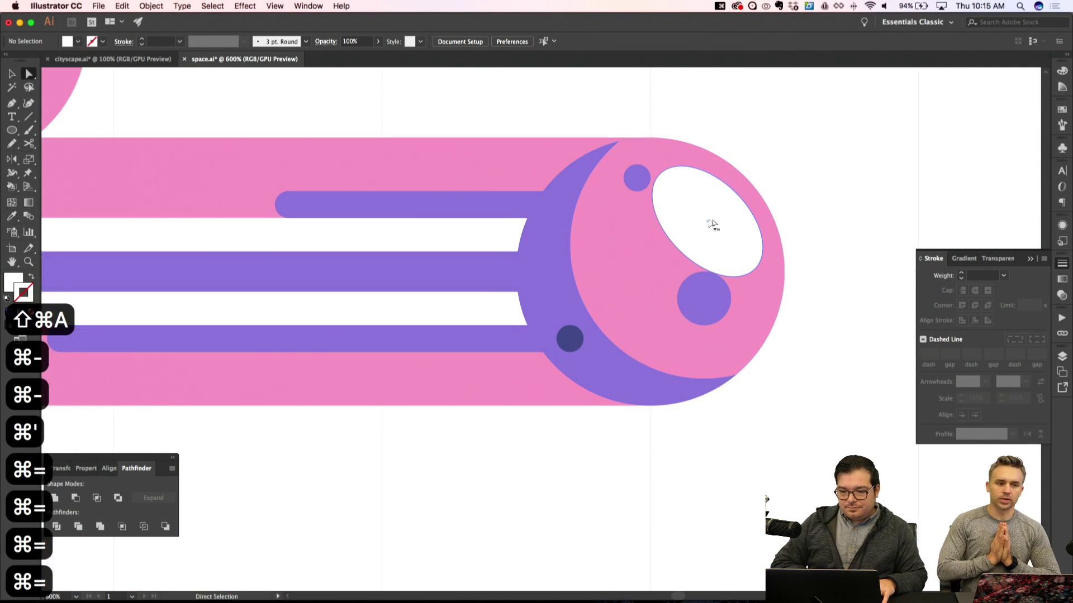
{"action": "left_click", "coordinate": [727, 234]}
{"action": "left_click_drag", "start_coordinate": [757, 269], "coordinate": [746, 263]}
{"action": "key", "text": "shift+super+a"}
{"action": "key", "text": "super+minus"}
{"action": "key", "text": "super+minus"}
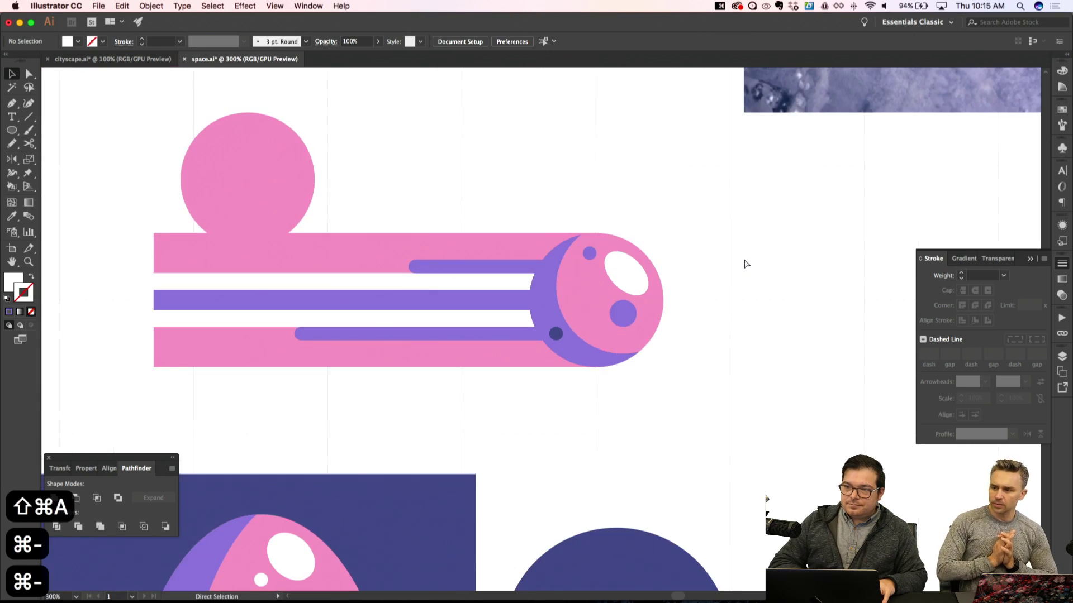
{"action": "key", "text": "super+apostrophe"}
{"action": "key", "text": "super+minus"}
{"action": "key", "text": "super+minus"}
{"action": "key", "text": "super+apostrophe"}
{"action": "scroll", "coordinate": [471, 354], "scroll_direction": "up", "scroll_amount": 2}
{"action": "scroll", "coordinate": [472, 354], "scroll_direction": "left", "scroll_amount": 2}
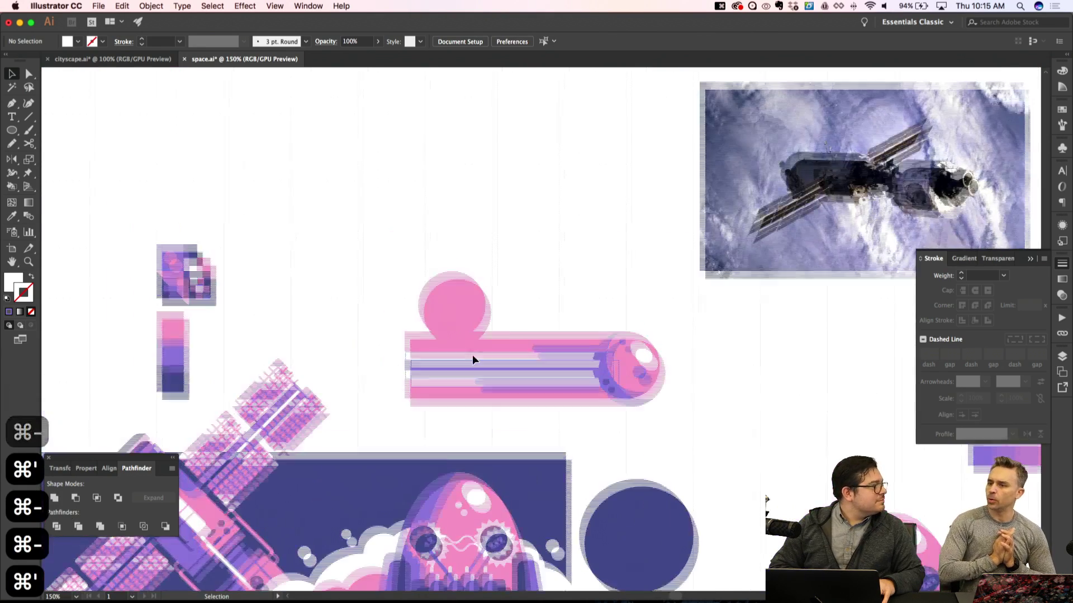
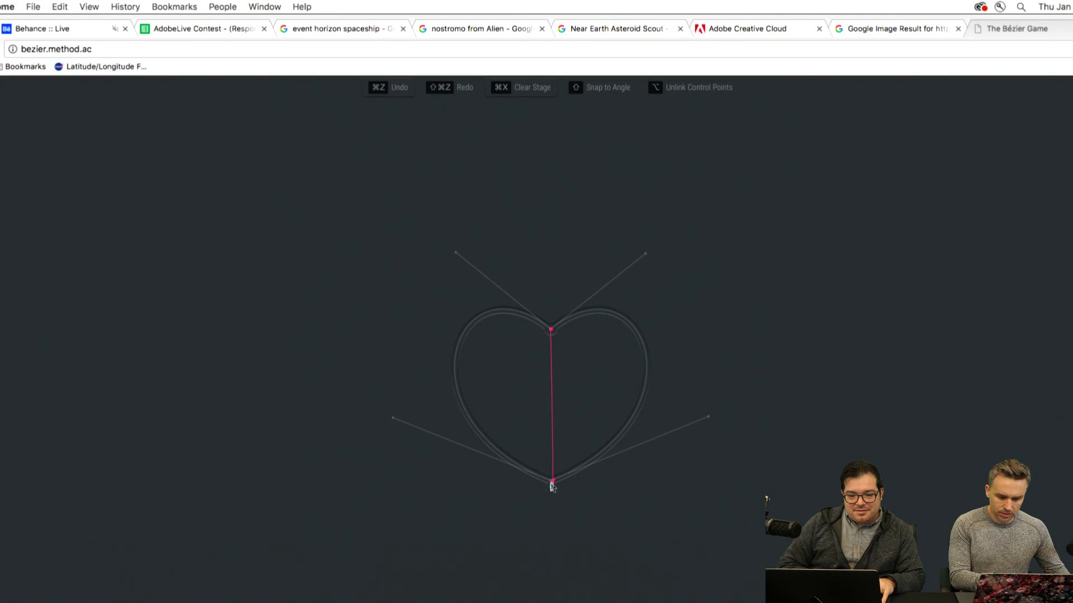
Switch to The Bézier Game, try curving the heart's right half with handles from its bottom node, and undo it
{"action": "left_click_drag", "start_coordinate": [552, 484], "coordinate": [355, 602]}
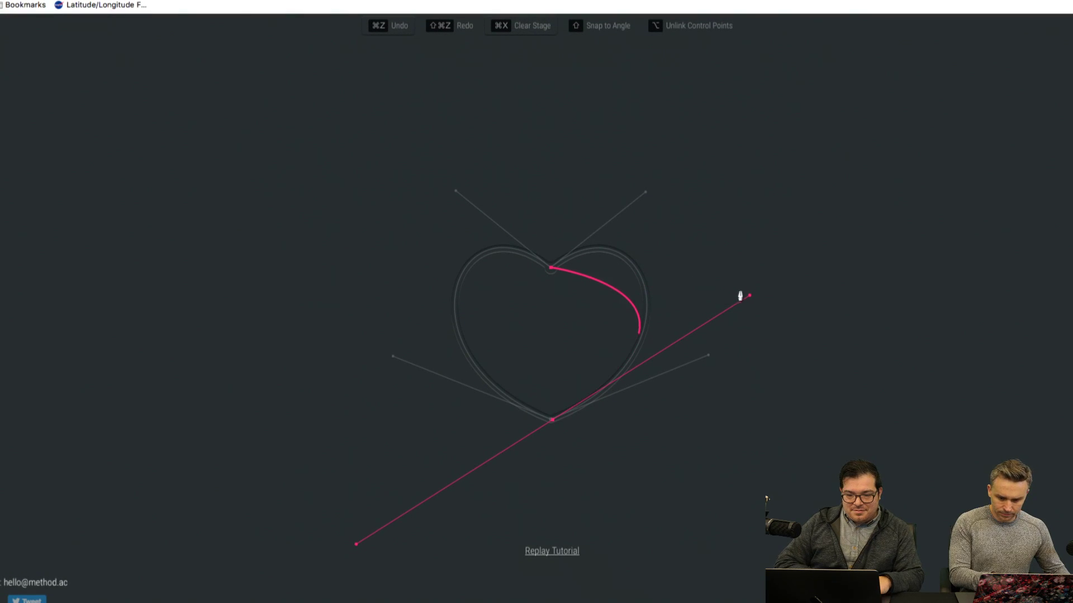
{"action": "key", "text": "super+z"}
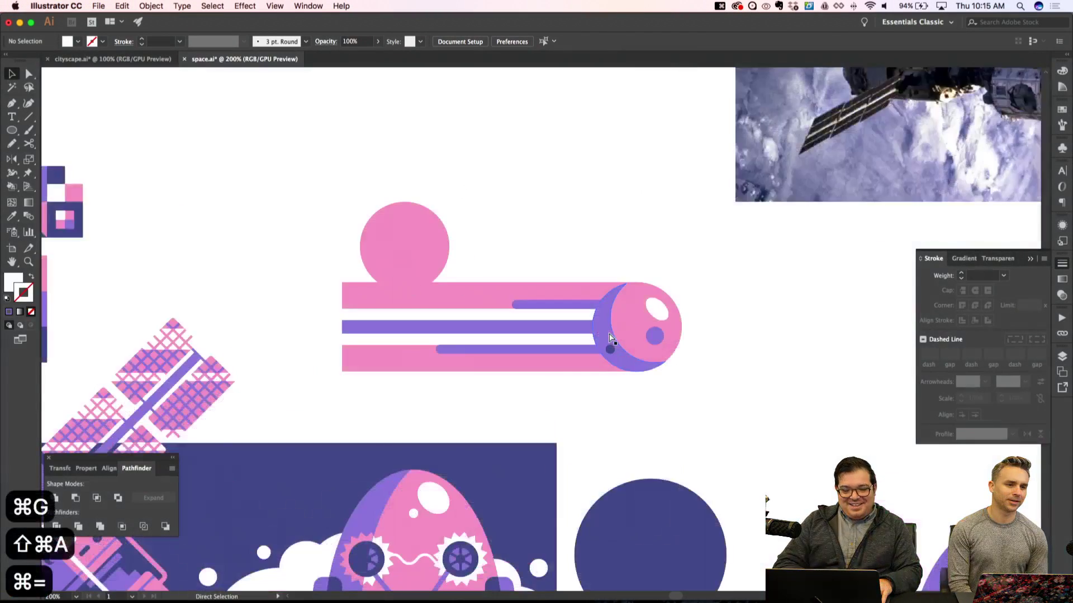
Back in Illustrator, undo the deletion of the trail's middle purple line and delete the sphere's purple crescent
{"action": "key", "text": "super+equal"}
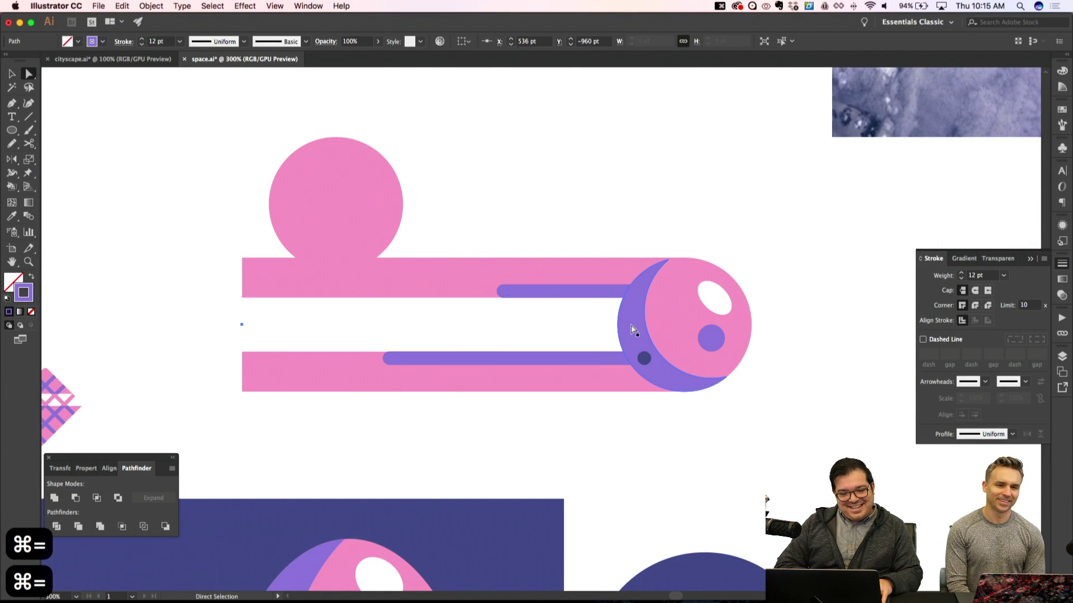
{"action": "key", "text": "super+z"}
{"action": "key", "text": "shift+super+a"}
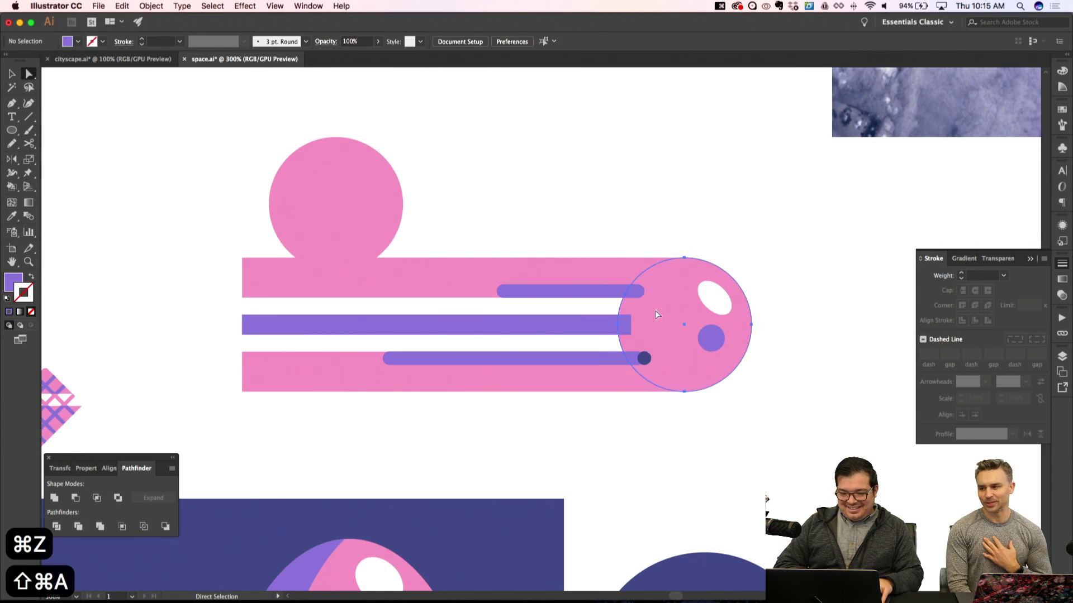
Duplicate the sphere's 80 pt pink circle and move a copy right to X 824 pt
{"action": "key", "text": "shift+super+apostrophe"}
{"action": "left_click", "coordinate": [656, 315], "text": "alt"}
{"action": "key", "text": "shift+super+apostrophe"}
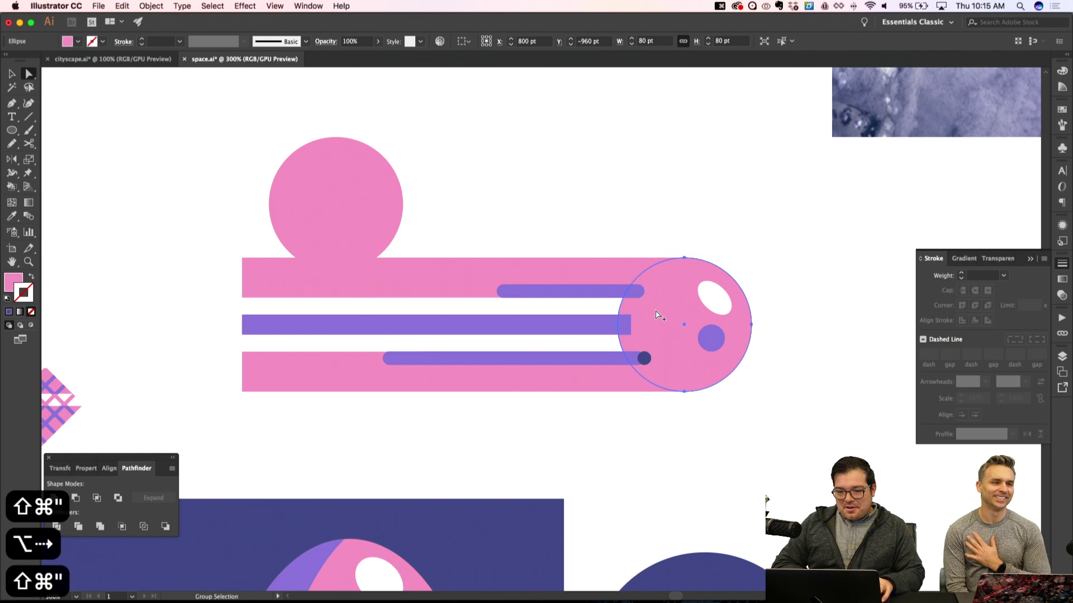
{"action": "key", "text": "alt+Right"}
{"action": "key", "text": "shift+super+apostrophe"}
{"action": "key", "text": "Right"}
{"action": "key", "text": "Right"}
{"action": "key", "text": "Right"}
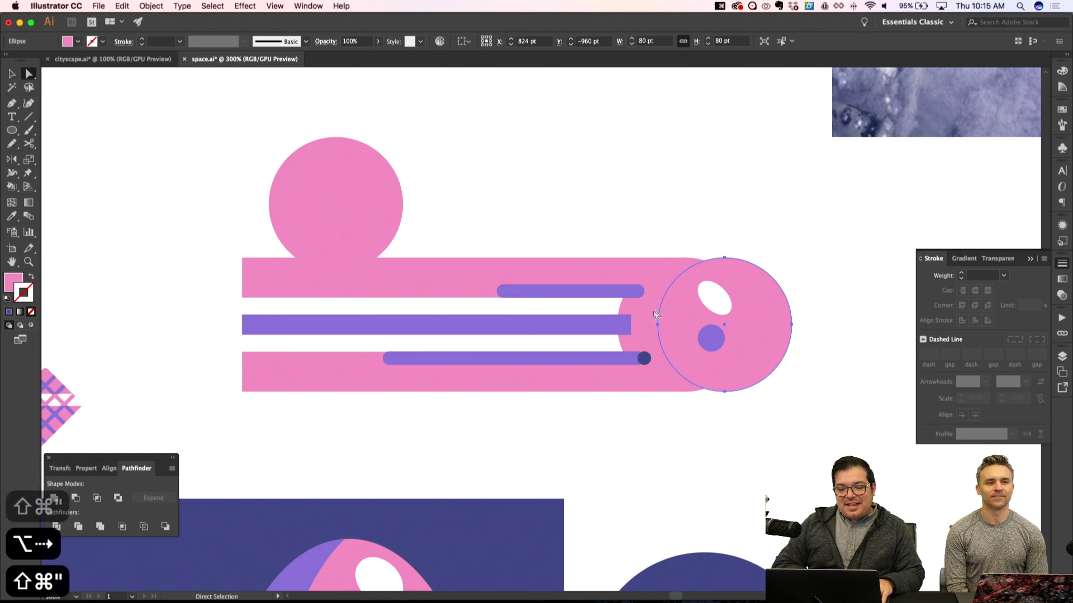
Nudge the circle copy left until both circles span 100 pt, and subtract it from the circle beneath to leave a crescent
{"action": "key", "text": "shift+super+apostrophe"}
{"action": "key", "text": "Left"}
{"action": "key", "text": "Left"}
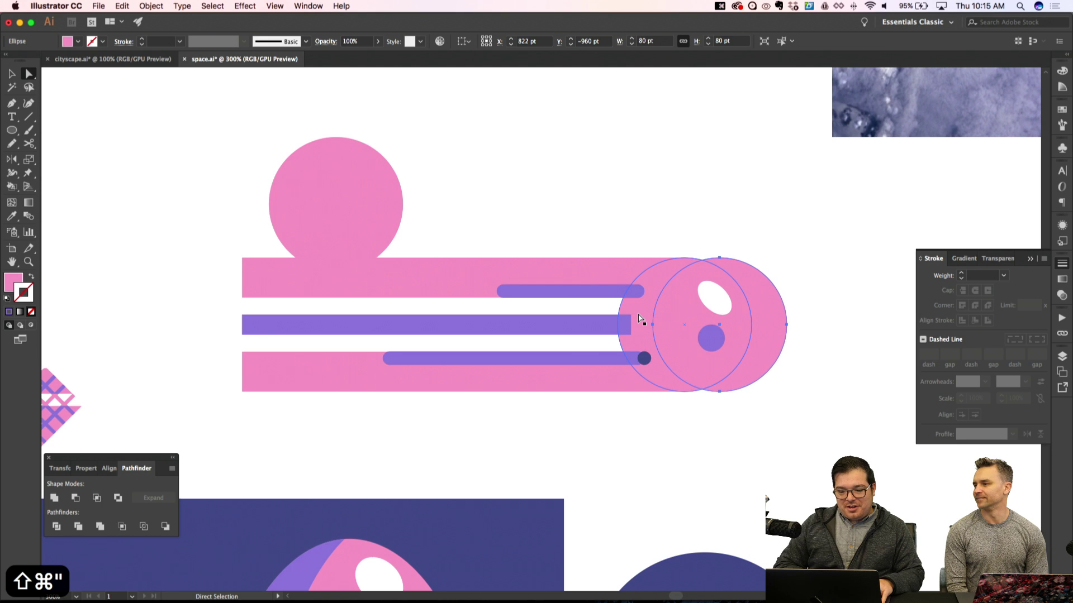
{"action": "left_click", "coordinate": [639, 318], "text": "shift"}
{"action": "left_click", "coordinate": [78, 499]}
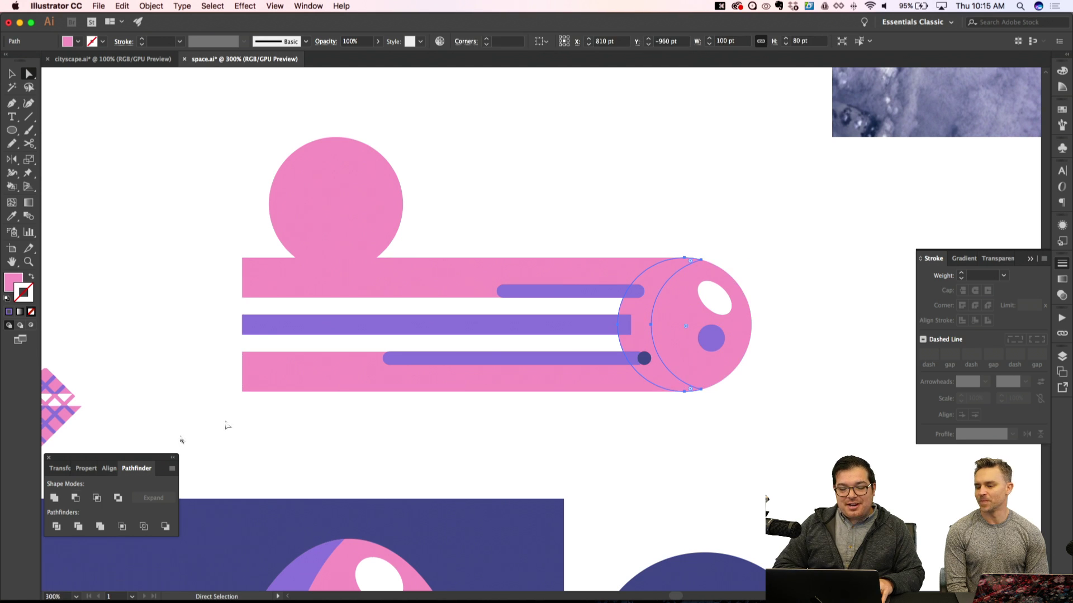
Fill the sphere's new crescent with the purple of the trail's middle stripe using the Eyedropper
{"action": "key", "text": "i"}
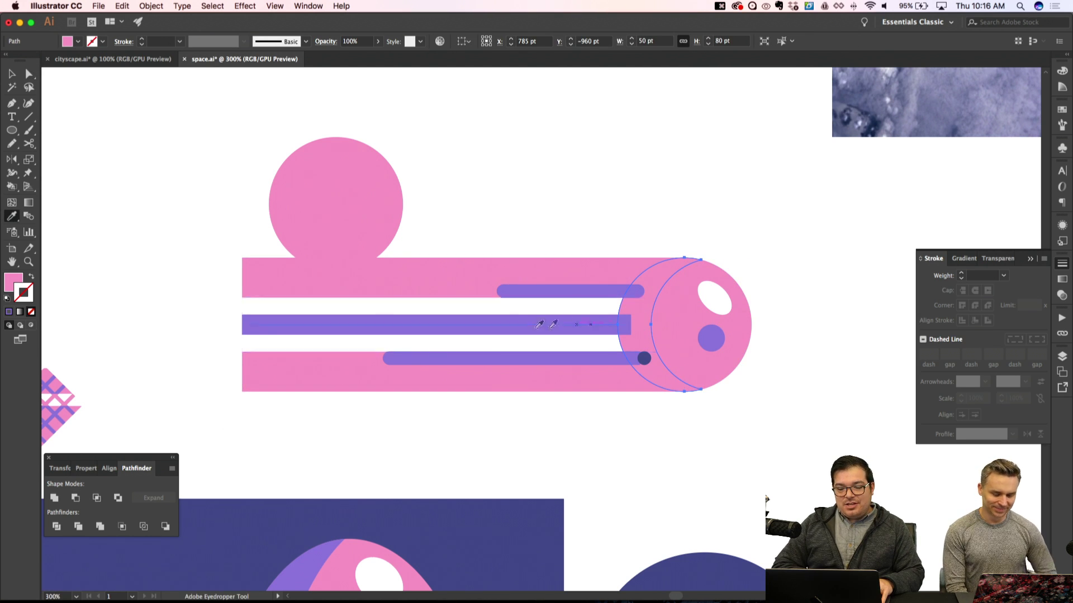
{"action": "left_click", "coordinate": [534, 325]}
{"action": "key", "text": "shift+super+a"}
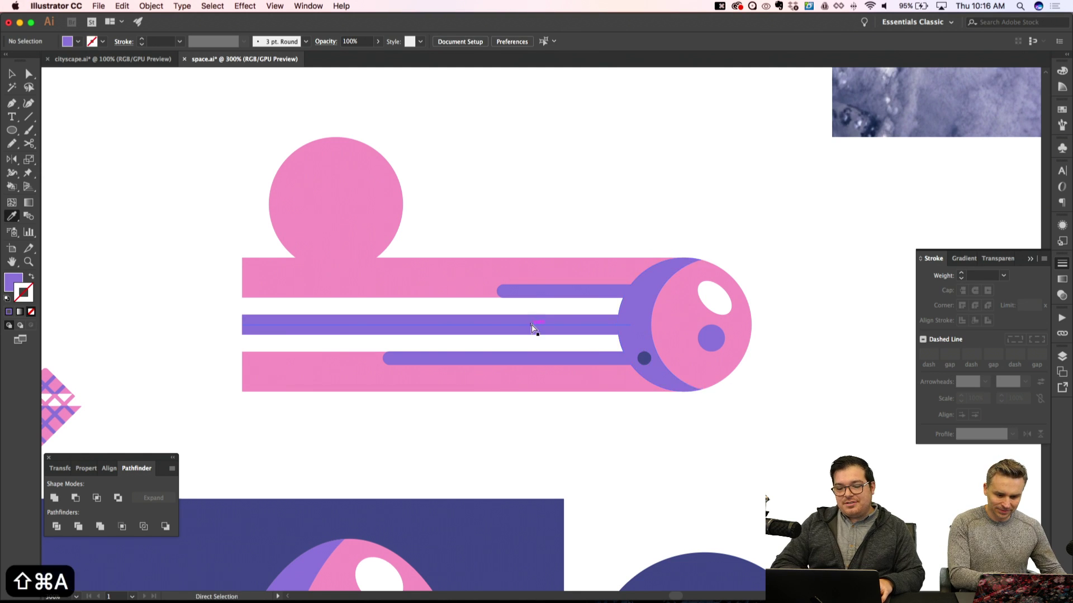
Toggle grid snapping and move the 8 pt navy circle inside the crescent to about X 772 pt, Y -948 pt
{"action": "key", "text": "super+minus"}
{"action": "key", "text": "super+minus"}
{"action": "key", "text": "super+apostrophe"}
{"action": "key", "text": "a"}
{"action": "key", "text": "super+equal"}
{"action": "key", "text": "super+equal"}
{"action": "key", "text": "super+equal"}
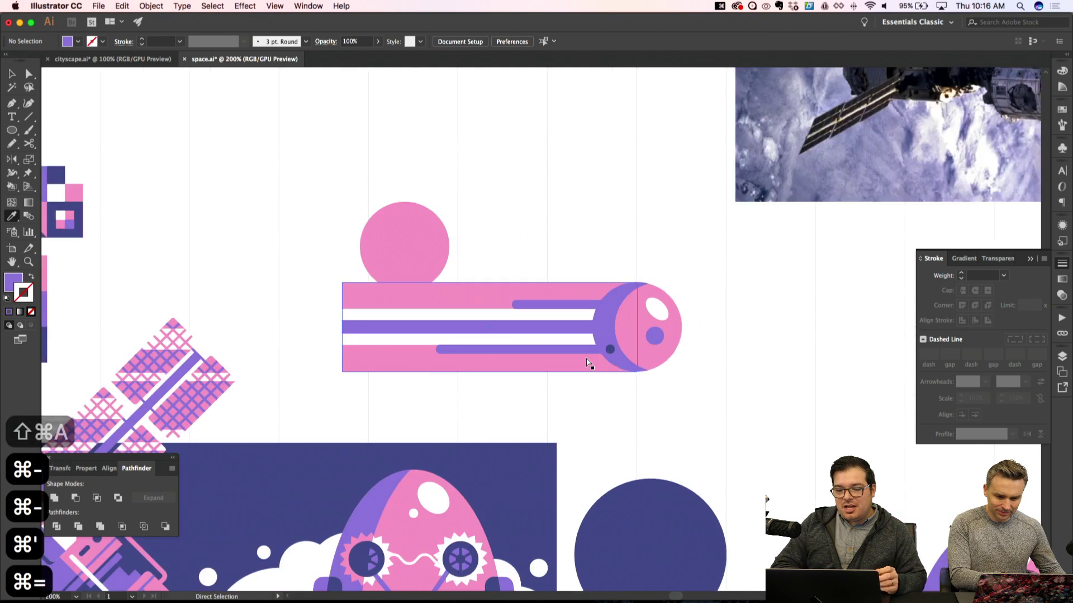
{"action": "left_click", "coordinate": [677, 372]}
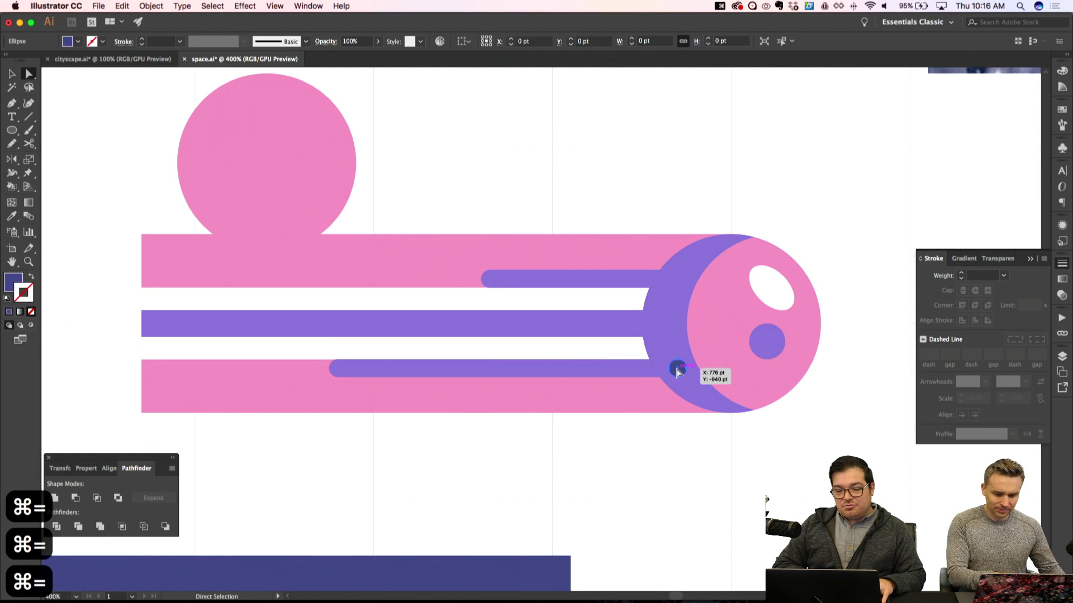
{"action": "key", "text": "shift+super+apostrophe"}
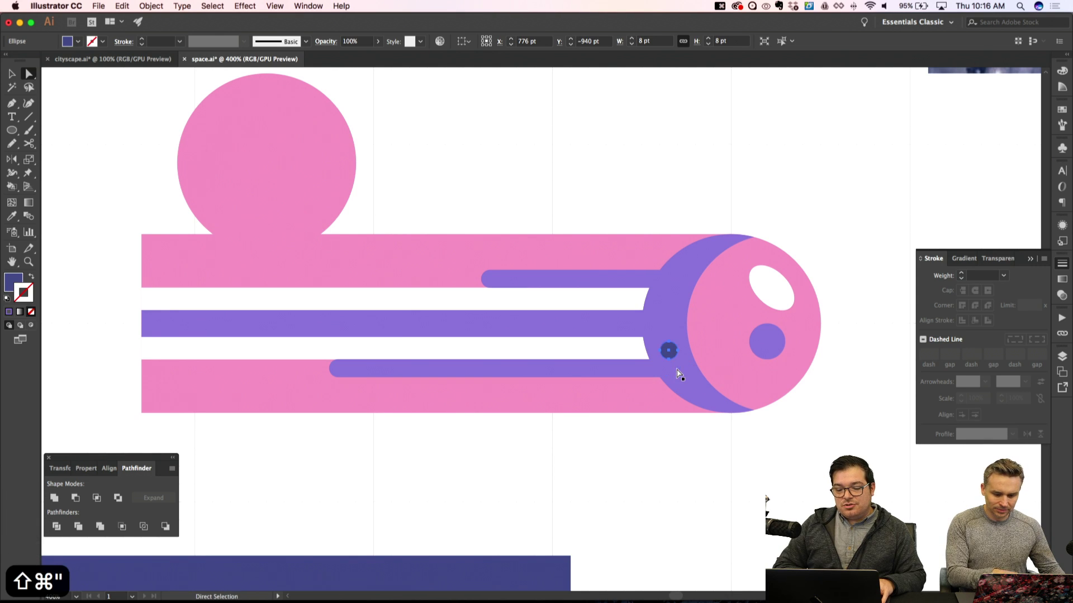
{"action": "key", "text": "shift+super+a"}
Duplicate the navy circle onto the sphere's pink face and move the large purple circle slightly down
{"action": "left_click_drag", "start_coordinate": [673, 352], "coordinate": [722, 314]}
{"action": "key", "text": "super+z"}
{"action": "key", "text": "shift+super+a"}
{"action": "key", "text": "shift+super+a"}
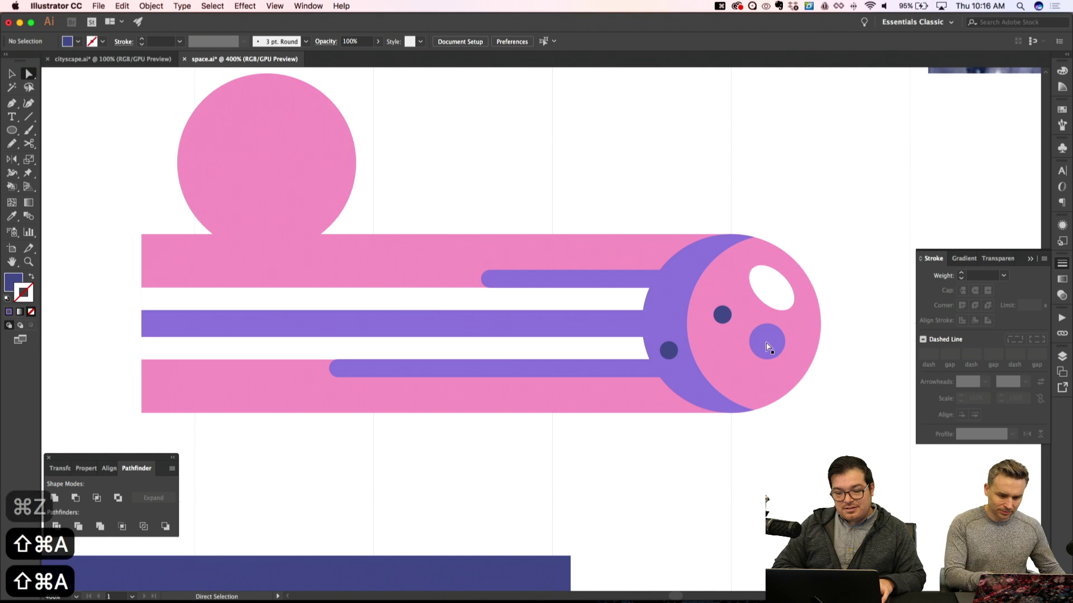
{"action": "left_click_drag", "start_coordinate": [767, 346], "coordinate": [769, 369]}
{"action": "key", "text": "shift+super+a"}
Recolor the navy circle on the pink face with the artwork's purple using the Eyedropper
{"action": "left_click", "coordinate": [727, 318]}
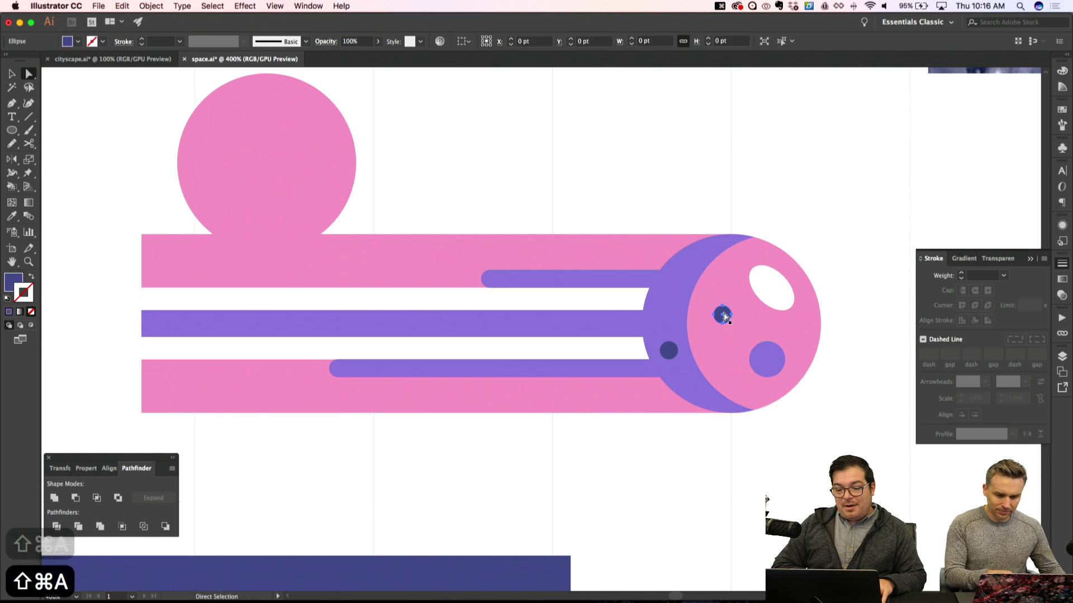
{"action": "key", "text": "i"}
{"action": "key", "text": "shift+super+a"}
{"action": "key", "text": "super+minus"}
{"action": "key", "text": "super+minus"}
{"action": "key", "text": "super+apostrophe"}
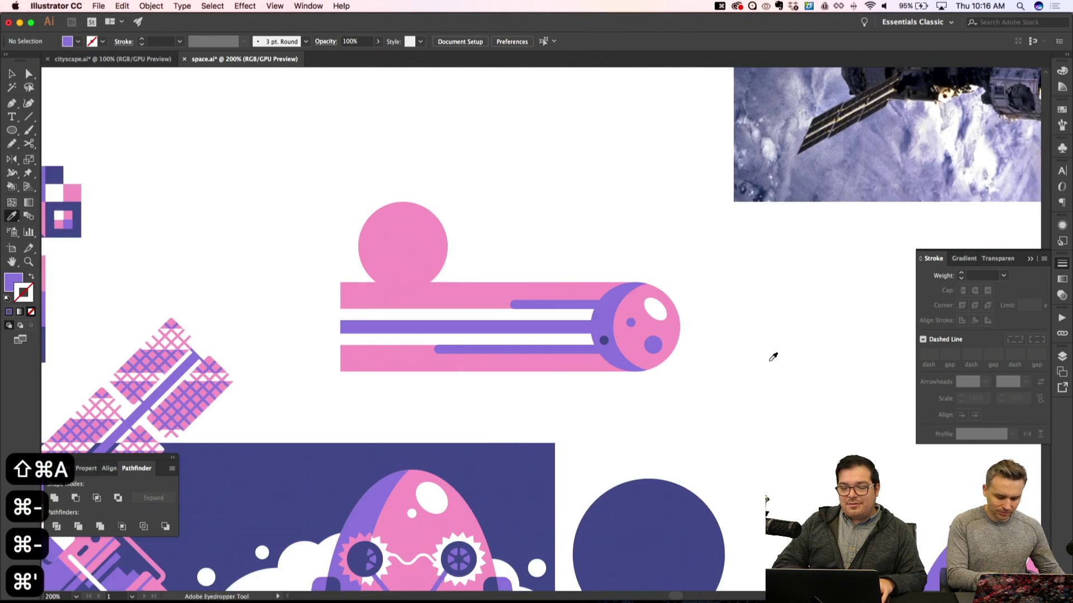
Duplicate the 8 pt purple circle, resize the copy to 4 pt, and place it below the original near the crescent's inner edge
{"action": "key", "text": "super+equal"}
{"action": "key", "text": "super+equal"}
{"action": "key", "text": "v"}
{"action": "key", "text": "a"}
{"action": "left_click_drag", "start_coordinate": [718, 308], "coordinate": [718, 361]}
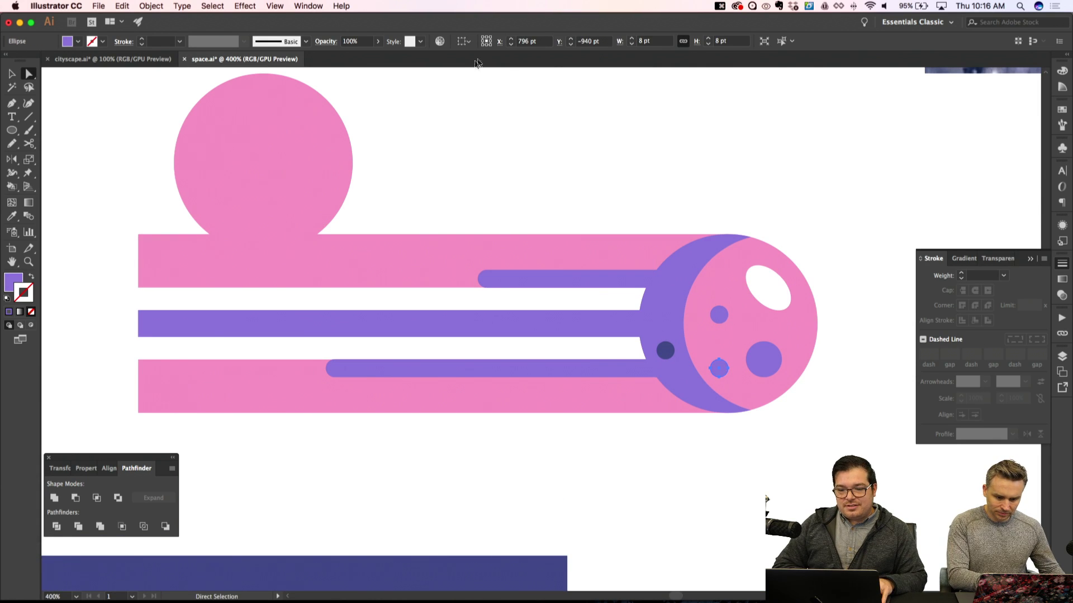
{"action": "type", "text": "4"}
{"action": "key", "text": "Return"}
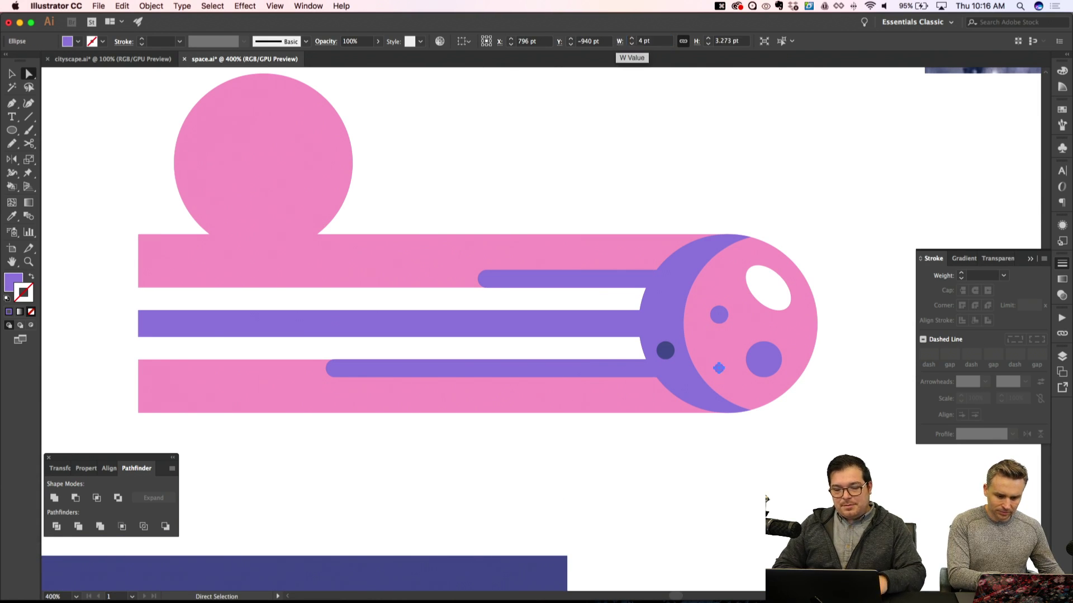
{"action": "key", "text": "shift+super+a"}
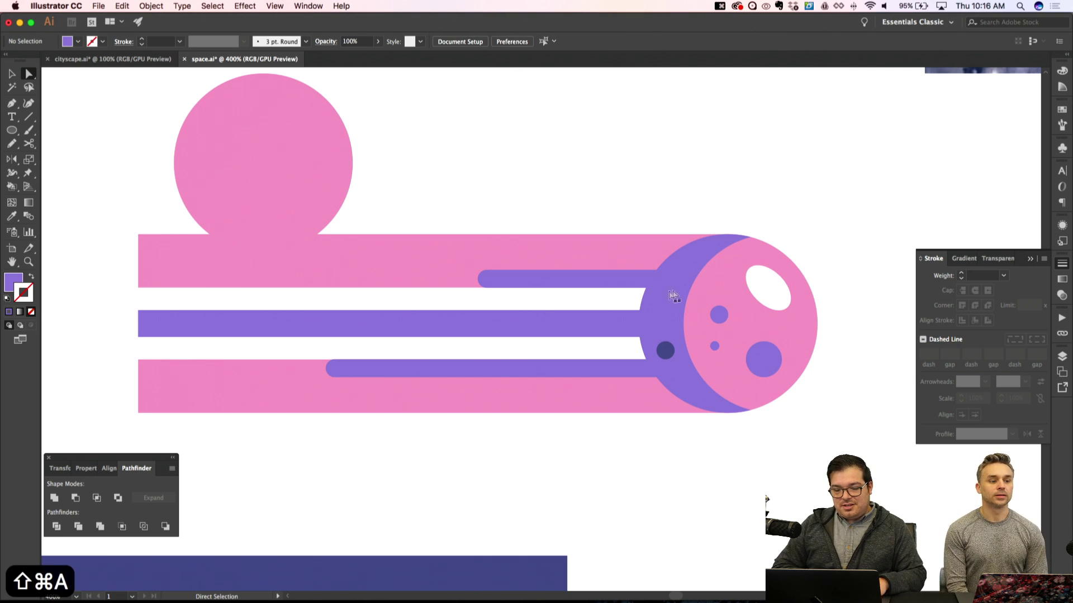
{"action": "left_click_drag", "start_coordinate": [714, 346], "coordinate": [706, 349]}
{"action": "key", "text": "shift+super+a"}
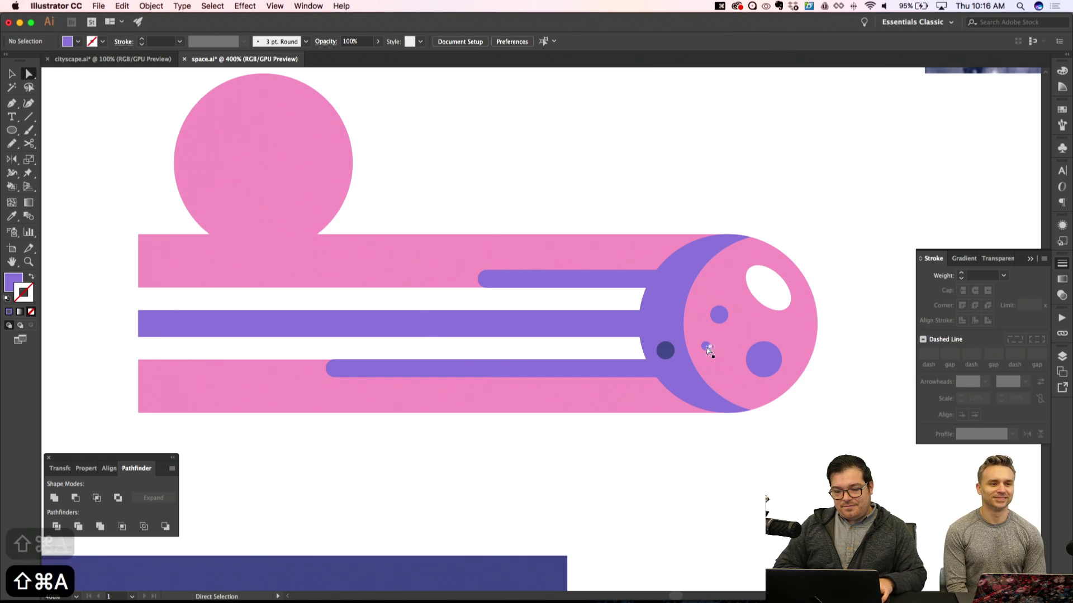
Add another 4 pt purple circle above the 8 pt one, beside the sphere's white highlight
{"action": "left_click", "coordinate": [723, 282]}
{"action": "key", "text": "shift+super+a"}
{"action": "key", "text": "super+minus"}
{"action": "key", "text": "super+minus"}
{"action": "key", "text": "super+apostrophe"}
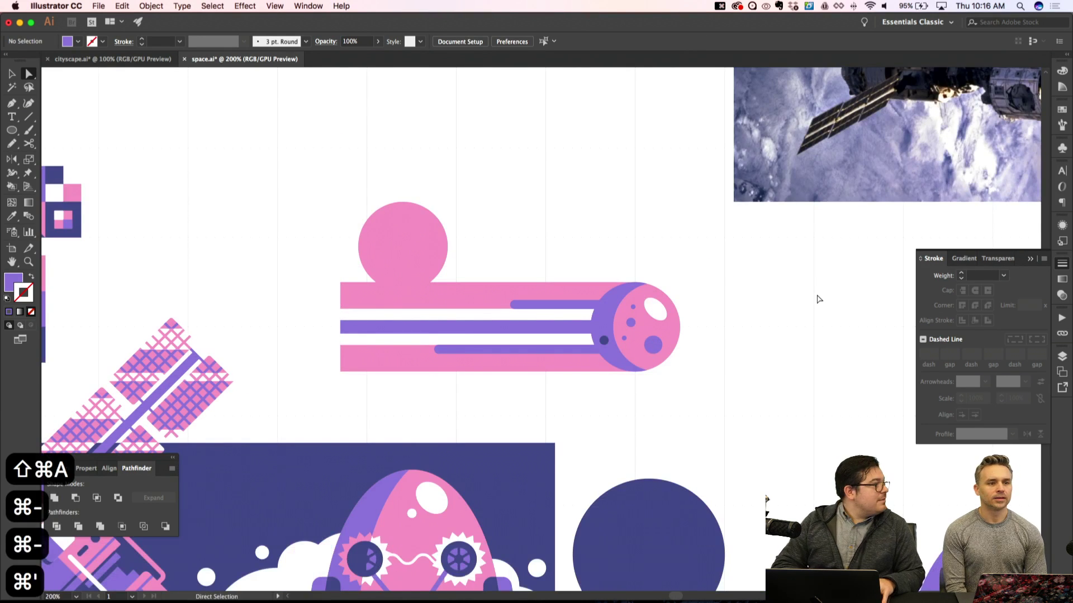
Duplicate a 4 pt purple circle to the lower part of the pink face, below the other small circles
{"action": "key", "text": "super+equal"}
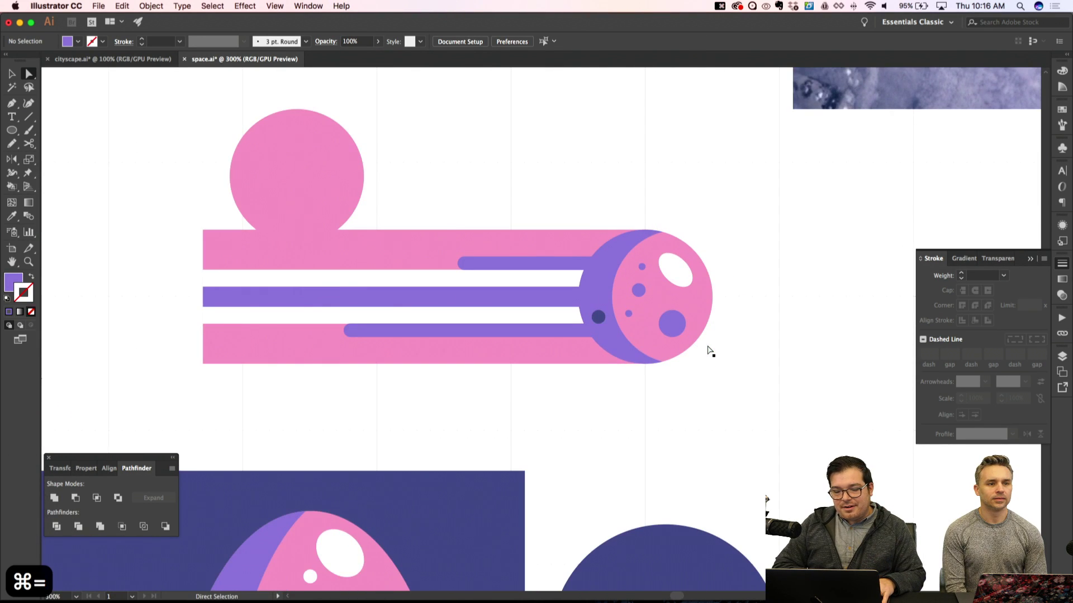
{"action": "key", "text": "super+equal"}
{"action": "key", "text": "super+equal"}
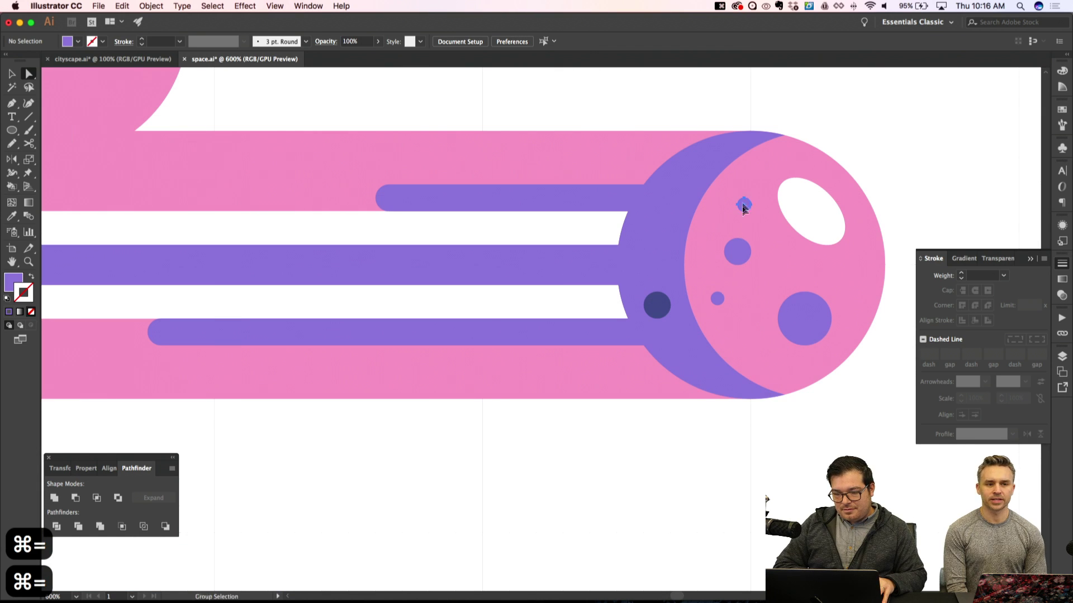
{"action": "key", "text": "shift+super+a"}
{"action": "key", "text": "super+minus"}
{"action": "key", "text": "super+minus"}
{"action": "key", "text": "super+minus"}
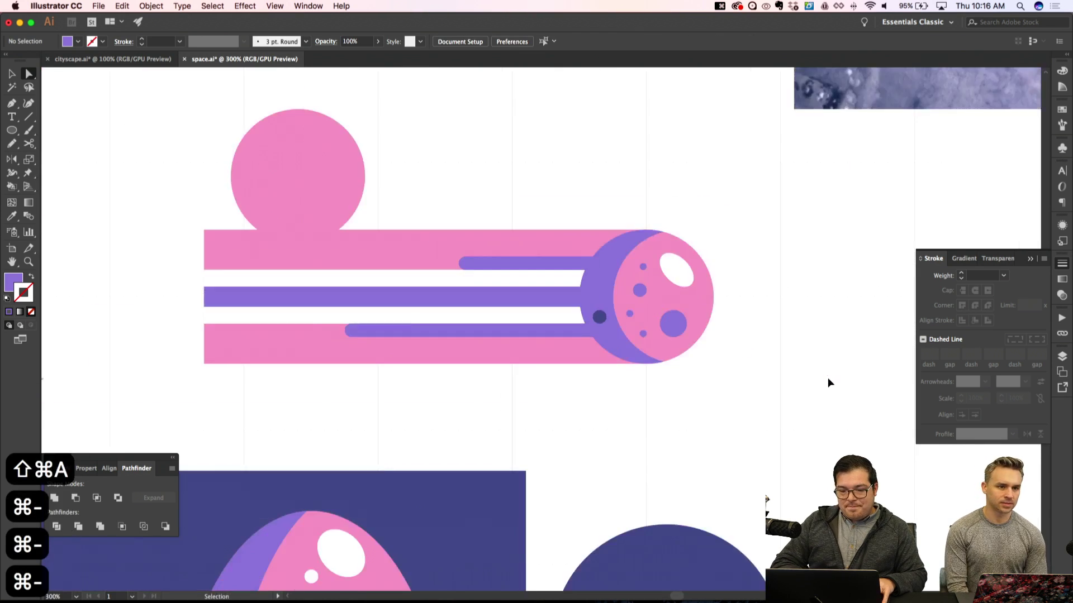
Copy the grouped sphere and striped trail to the clipboard and deselect the group
{"action": "key", "text": "v"}
{"action": "left_click", "coordinate": [546, 292]}
{"action": "key", "text": "super+c"}
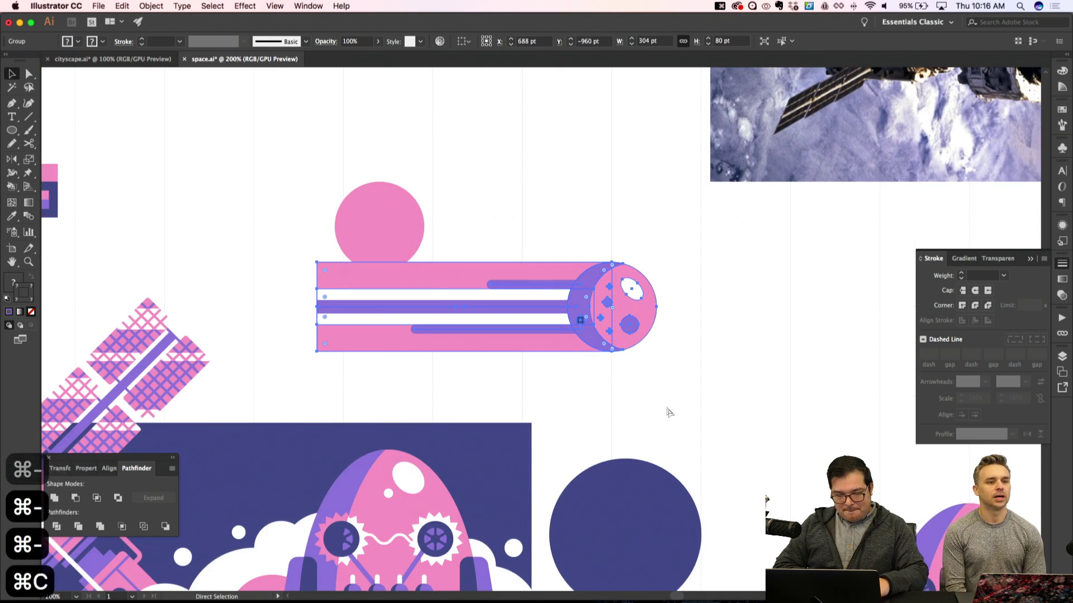
{"action": "key", "text": "shift+super+a"}
{"action": "scroll", "coordinate": [668, 410], "scroll_direction": "left", "scroll_amount": 15}
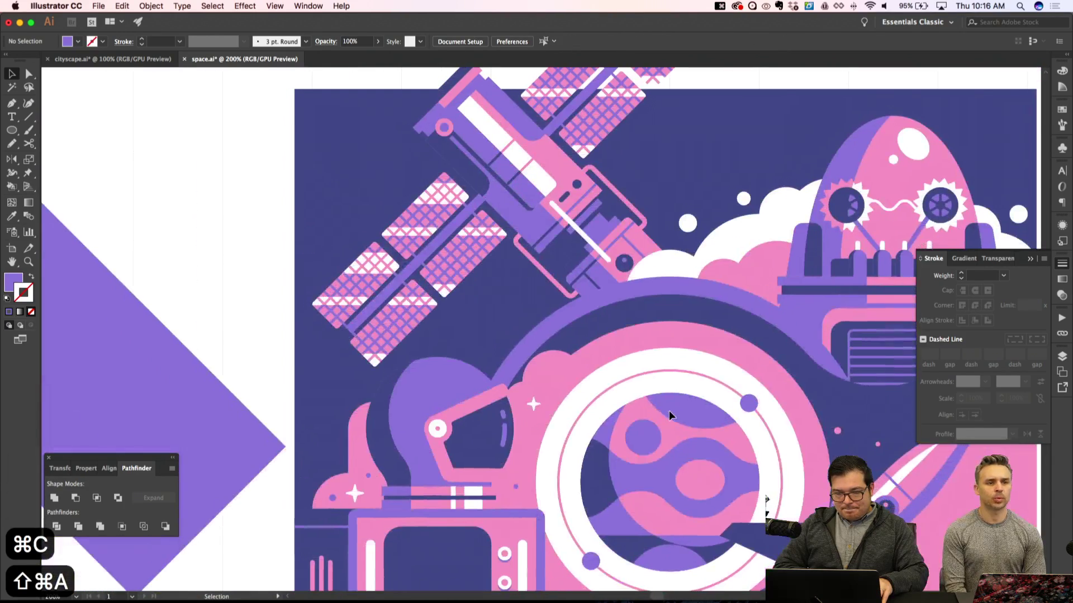
{"action": "scroll", "coordinate": [668, 411], "scroll_direction": "up", "scroll_amount": 8}
{"action": "scroll", "coordinate": [669, 410], "scroll_direction": "right", "scroll_amount": 10}
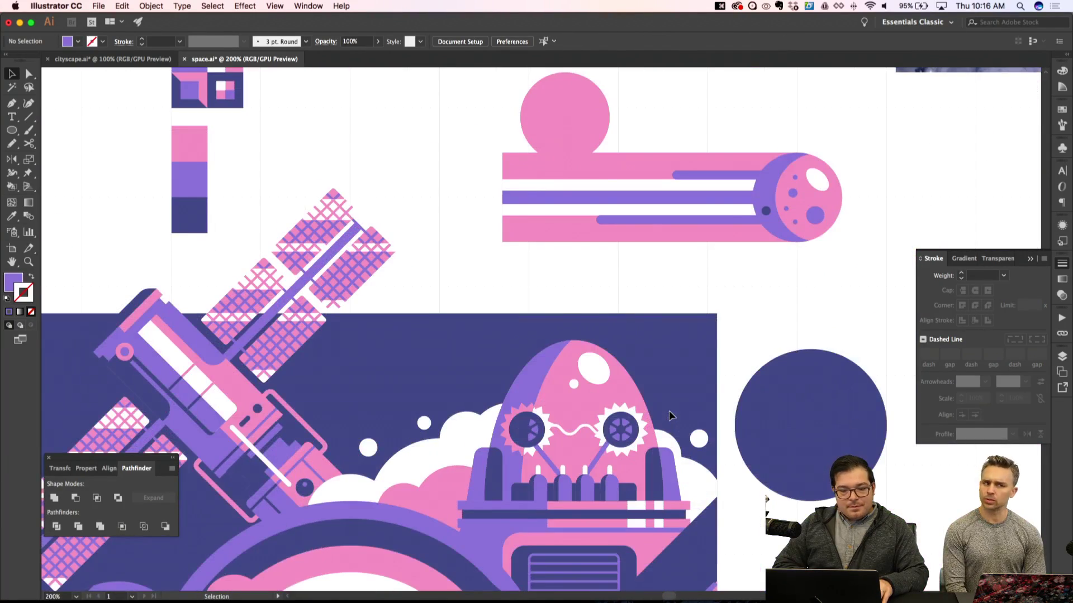
{"action": "scroll", "coordinate": [547, 321], "scroll_direction": "up", "scroll_amount": 4}
{"action": "scroll", "coordinate": [547, 321], "scroll_direction": "left", "scroll_amount": 4}
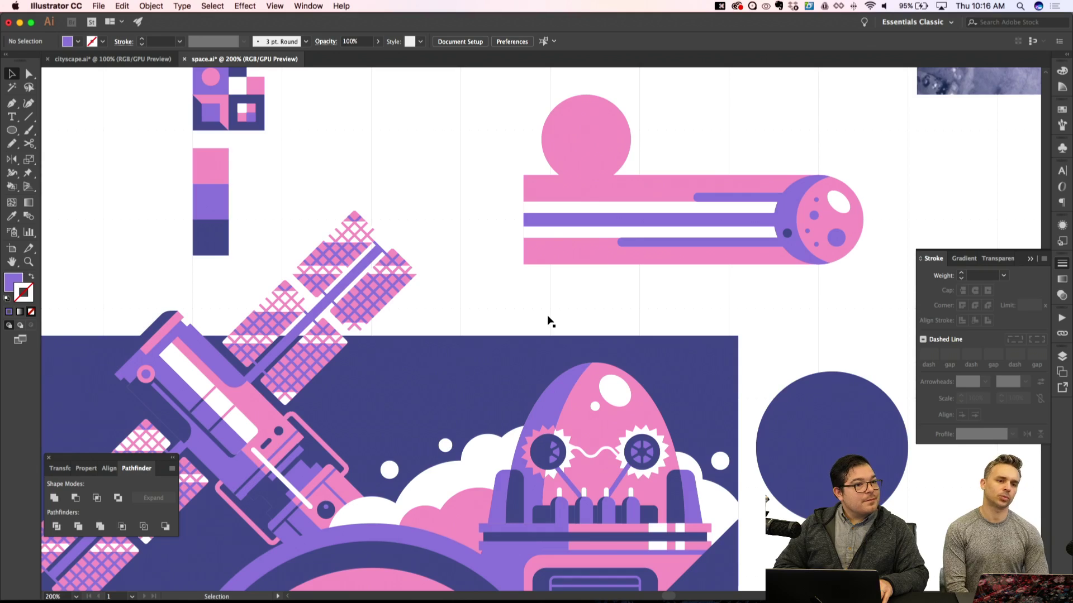
Draw a rectangle of 64 by 48 pt above the striped trail and swap its purple fill to the stroke
{"action": "scroll", "coordinate": [548, 321], "scroll_direction": "right", "scroll_amount": 12}
{"action": "scroll", "coordinate": [547, 321], "scroll_direction": "up", "scroll_amount": 5}
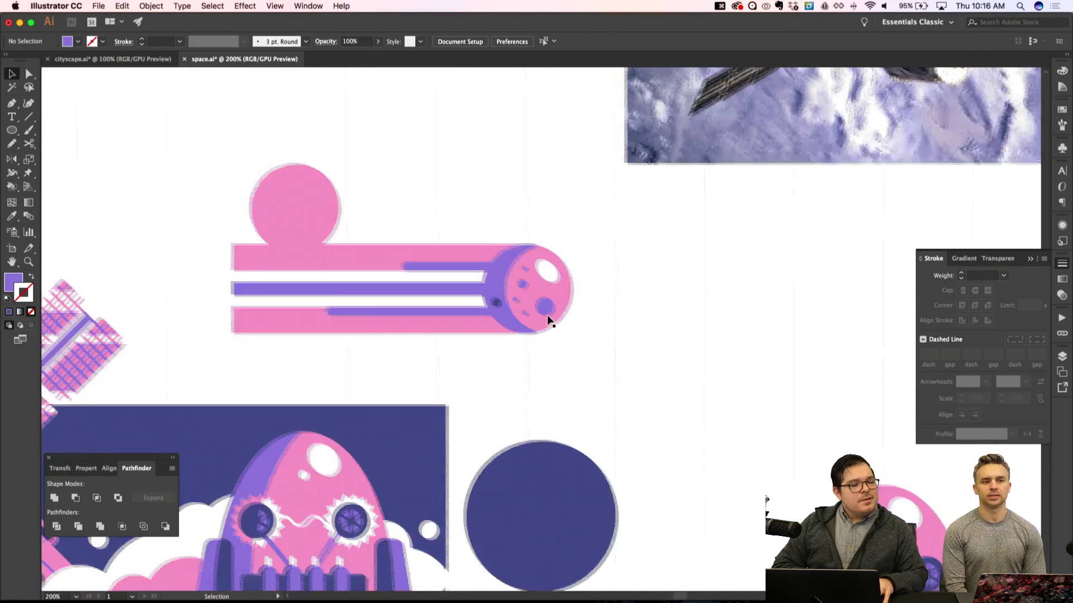
{"action": "key", "text": "cmd+equal"}
{"action": "key", "text": "m"}
{"action": "scroll", "coordinate": [492, 194], "scroll_direction": "up", "scroll_amount": 4}
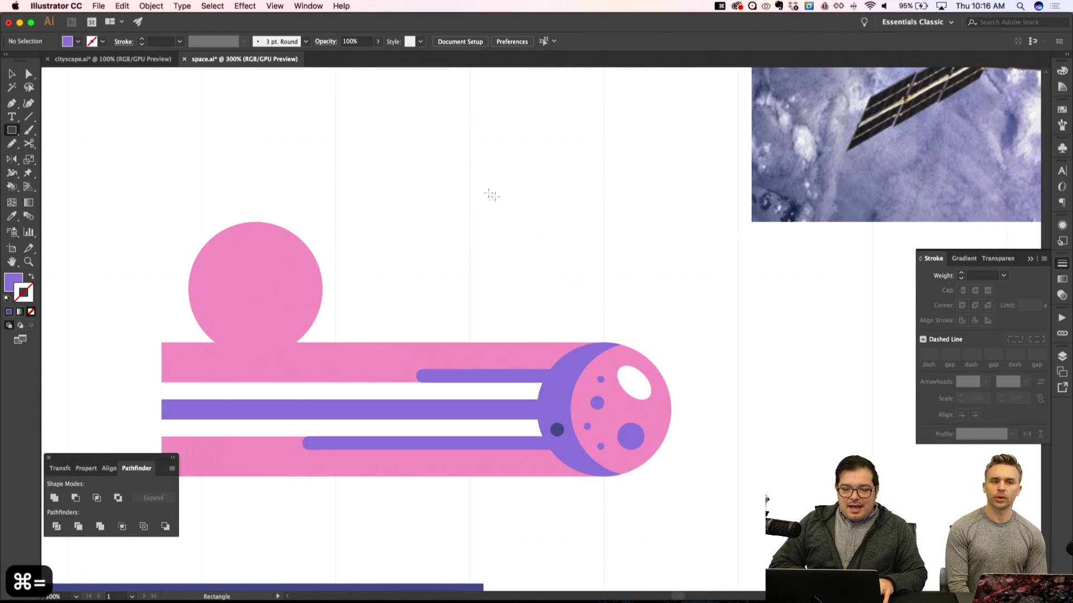
{"action": "left_click_drag", "start_coordinate": [583, 256], "coordinate": [583, 257]}
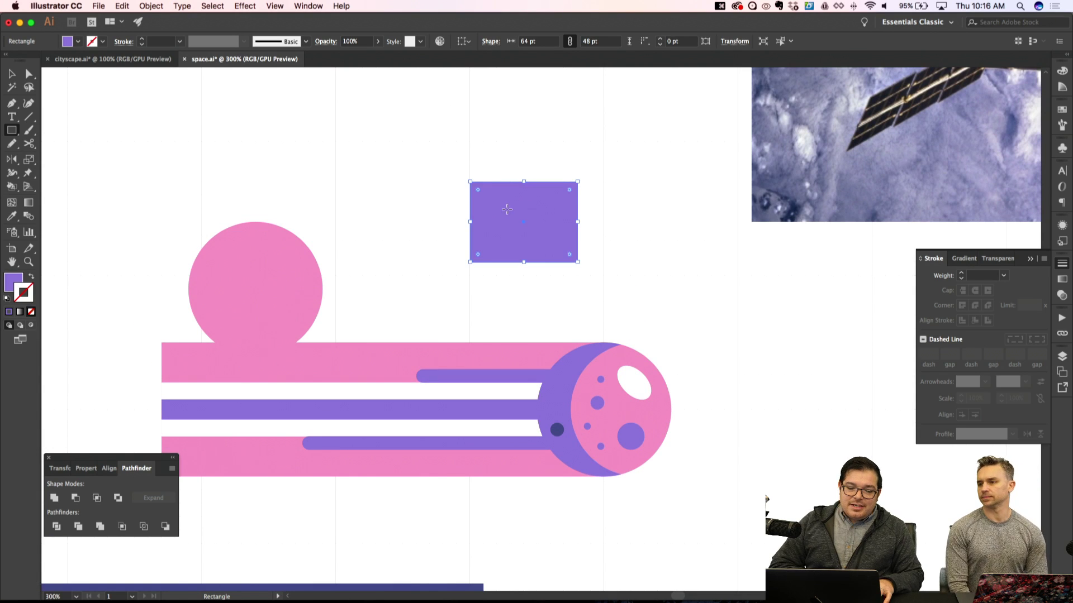
{"action": "key", "text": "shift+x"}
Preview the Zig Zag effect on the rectangle with absolute size 10 pt, 4 ridges and corner points, and cancel it
{"action": "left_click", "coordinate": [245, 6]}
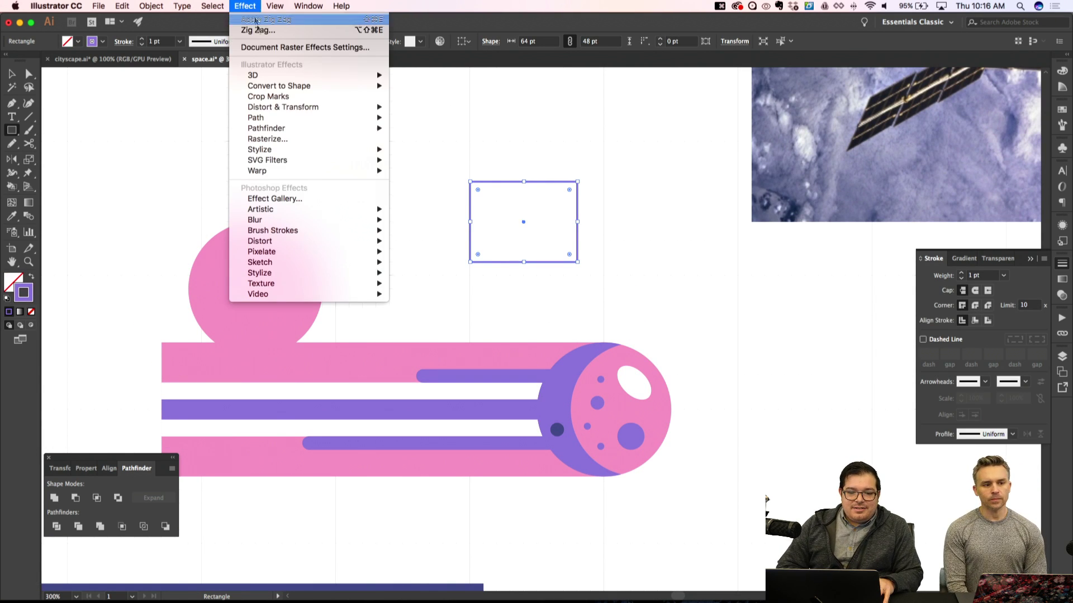
{"action": "mouse_move", "coordinate": [375, 107]}
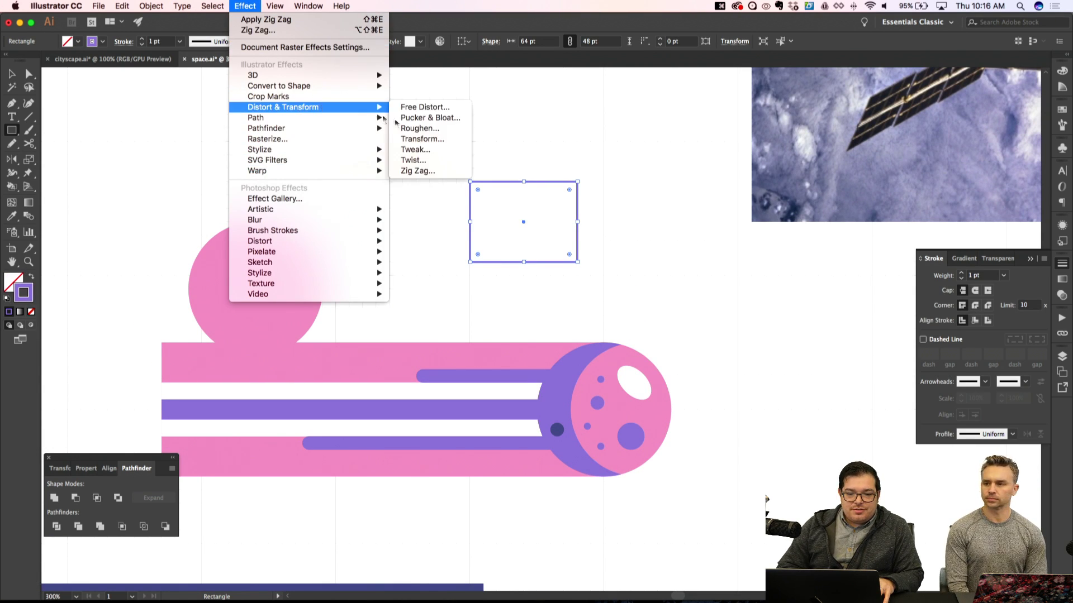
{"action": "left_click", "coordinate": [435, 171]}
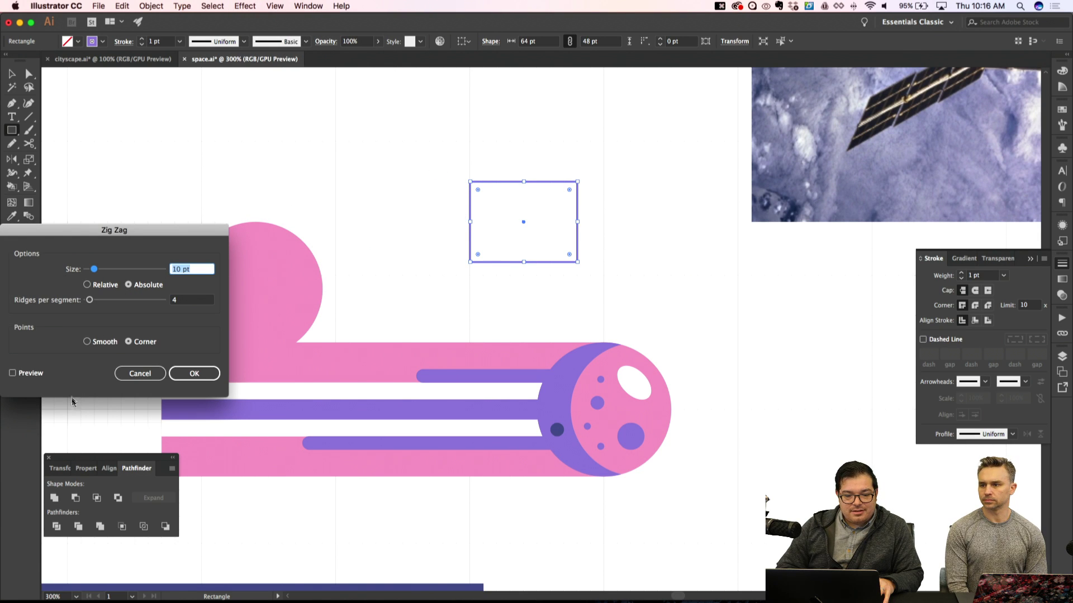
{"action": "left_click", "coordinate": [12, 374]}
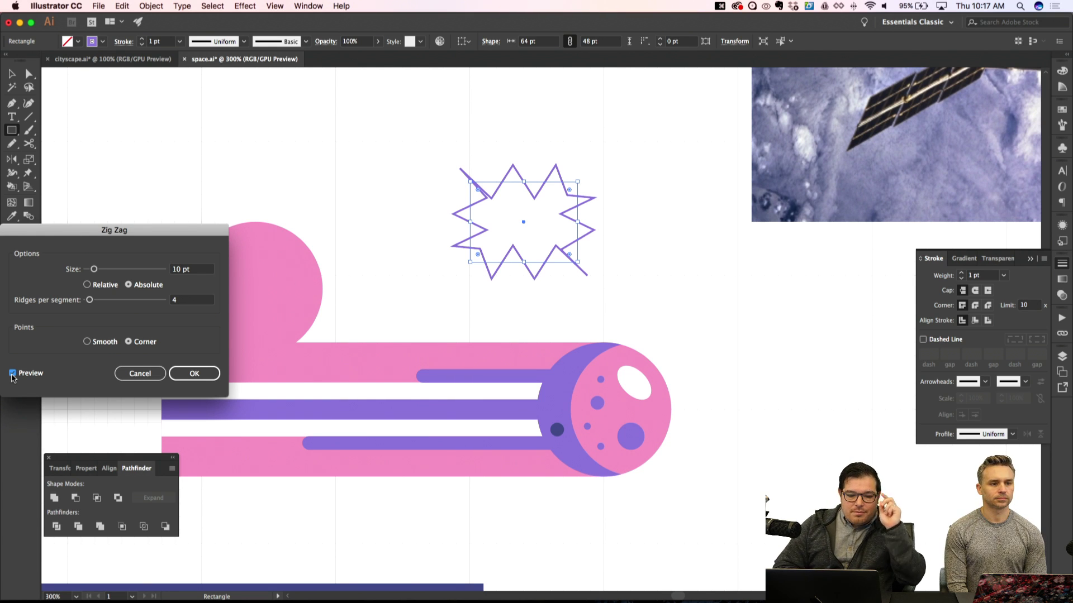
{"action": "left_click", "coordinate": [139, 374]}
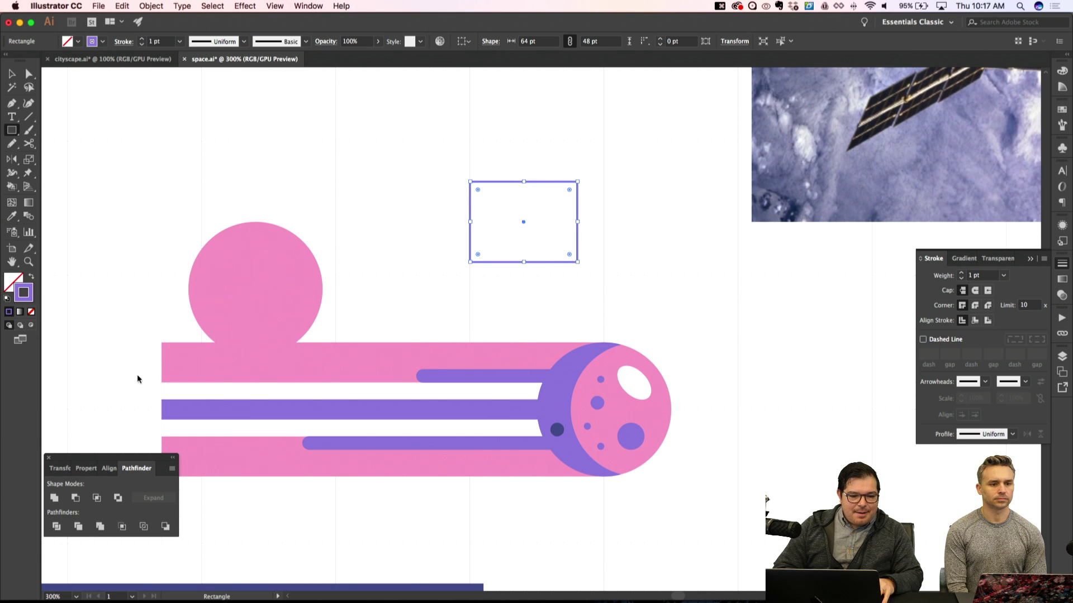
Preview a horizontal Flag warp with 50% bend on the rectangle, cancel it, and deselect the rectangle
{"action": "left_click", "coordinate": [235, 5]}
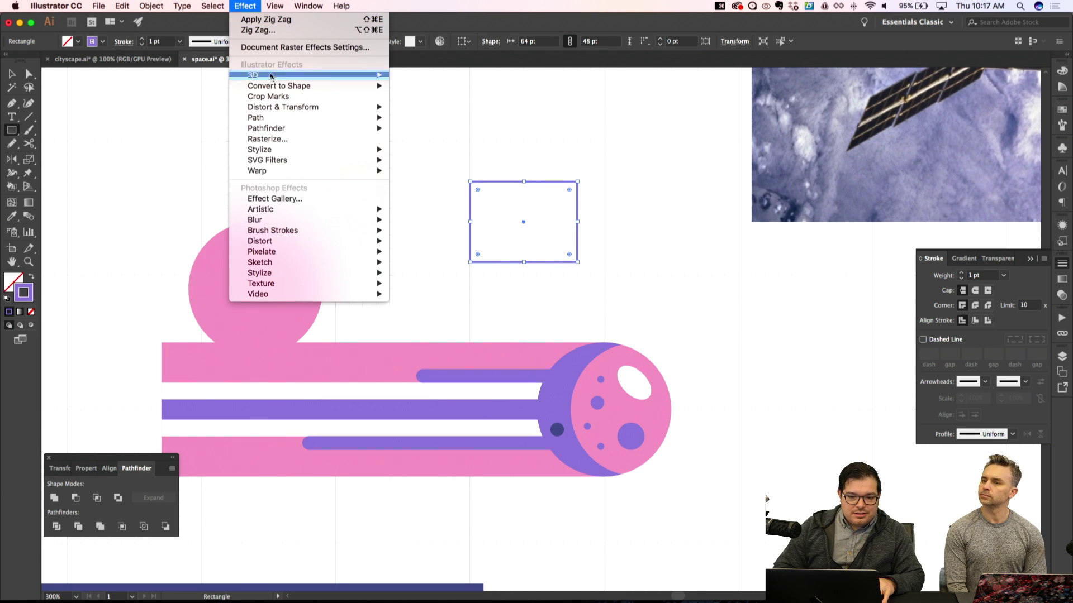
{"action": "mouse_move", "coordinate": [283, 109]}
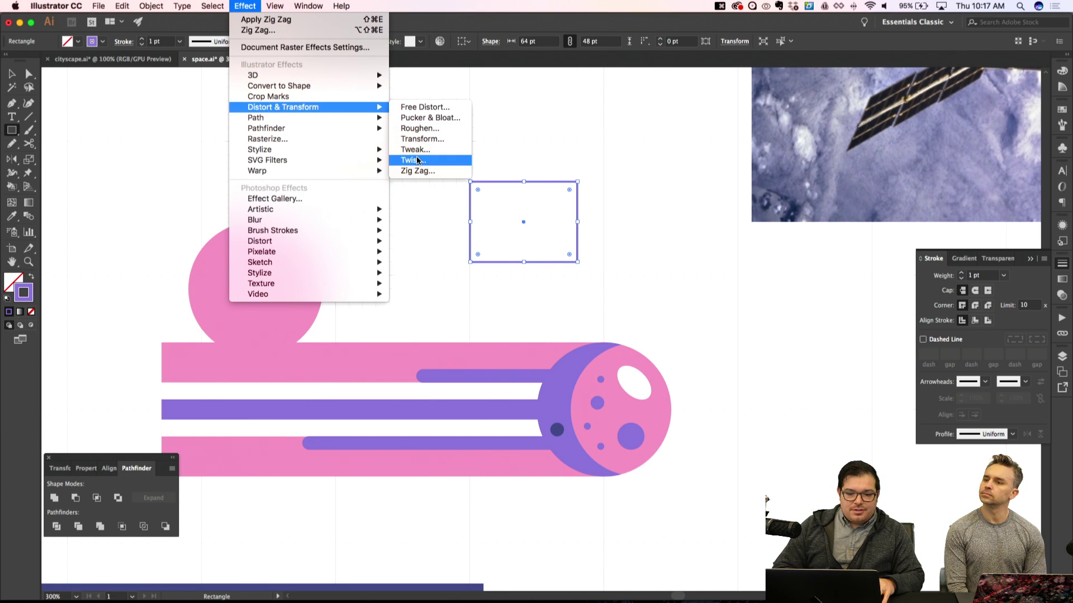
{"action": "mouse_move", "coordinate": [306, 171]}
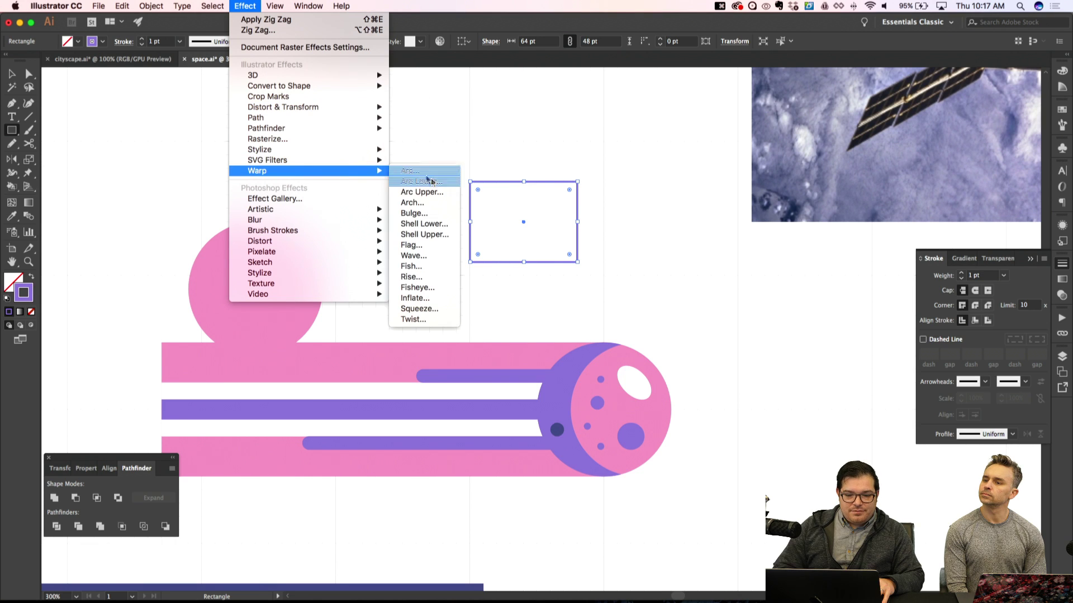
{"action": "left_click", "coordinate": [415, 246]}
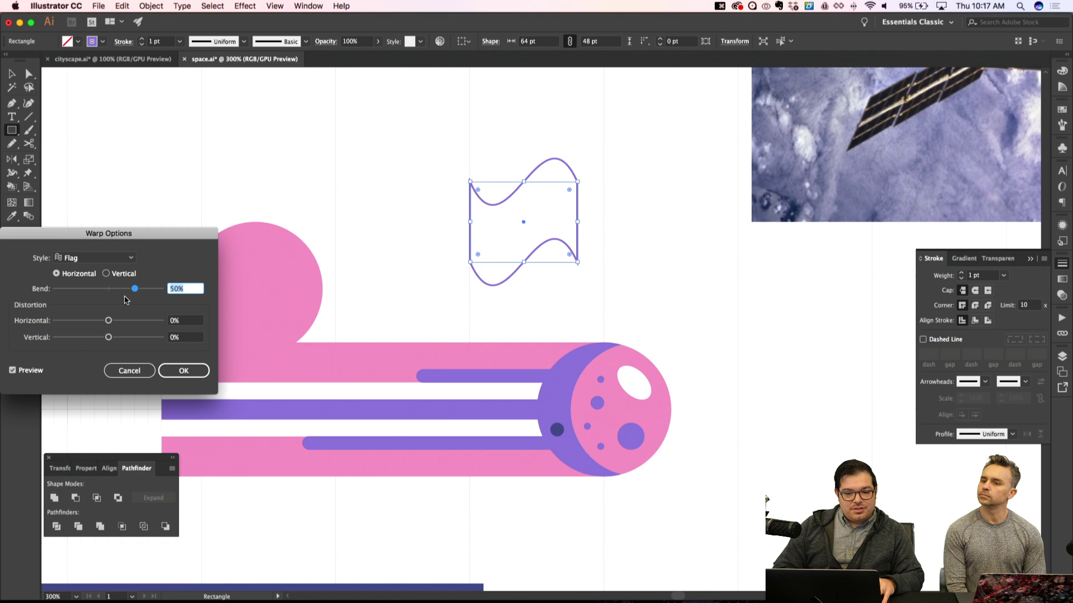
{"action": "left_click", "coordinate": [129, 371]}
{"action": "key", "text": "shift+super+a"}
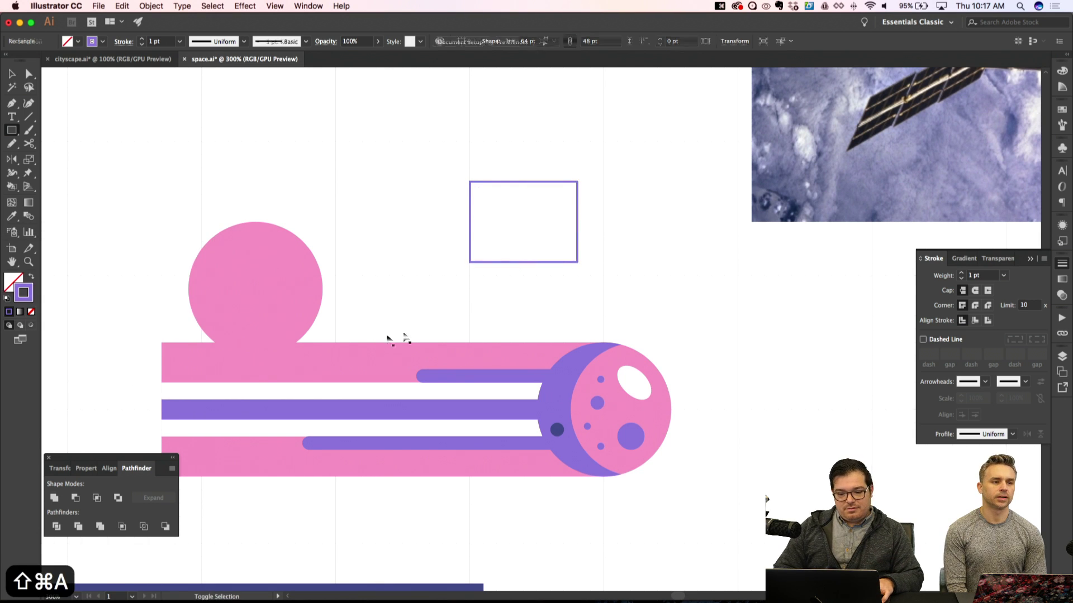
Duplicate the small dark crater on the sphere's purple shaded side and position the copy higher within the shadow
{"action": "key", "text": "super+minus"}
{"action": "key", "text": "super+minus"}
{"action": "key", "text": "v"}
{"action": "left_click", "coordinate": [497, 390]}
{"action": "key", "text": "shift+super+a"}
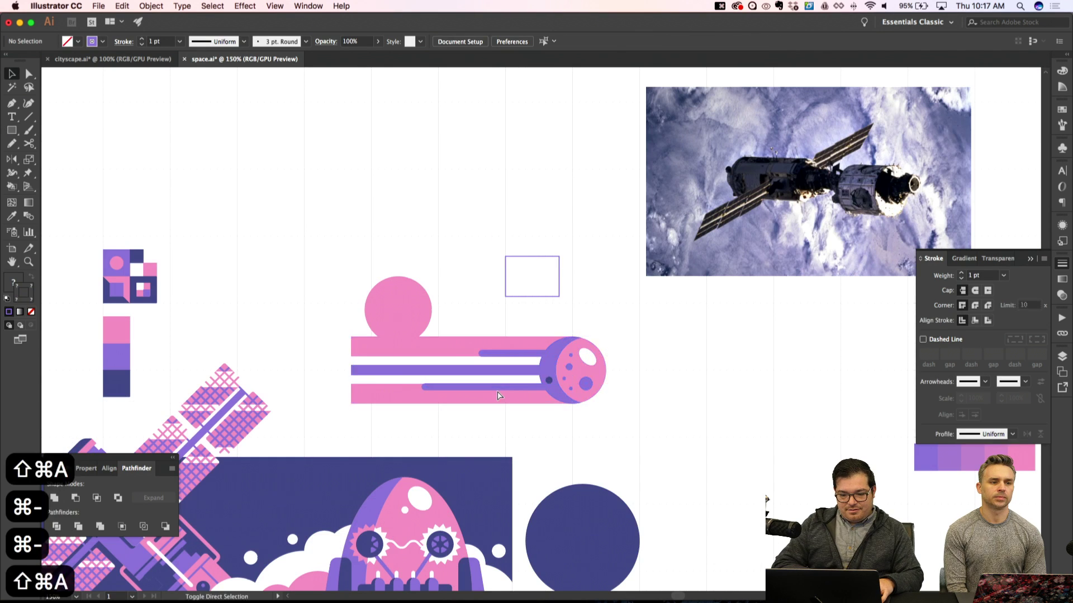
{"action": "key", "text": "super+equal"}
{"action": "key", "text": "super+equal"}
{"action": "key", "text": "super+equal"}
{"action": "key", "text": "a"}
{"action": "left_click", "coordinate": [559, 462]}
{"action": "key", "text": "shift+super+apostrophe"}
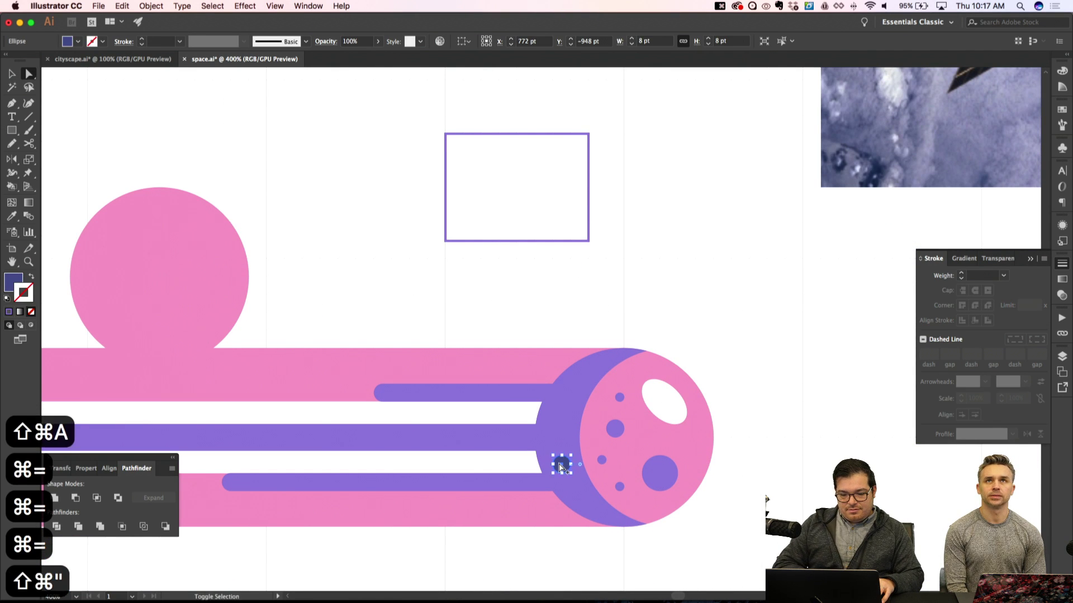
{"action": "key", "text": "alt+shift+Up"}
{"action": "key", "text": "Up"}
{"action": "key", "text": "Up"}
{"action": "key", "text": "Up"}
{"action": "key", "text": "Up"}
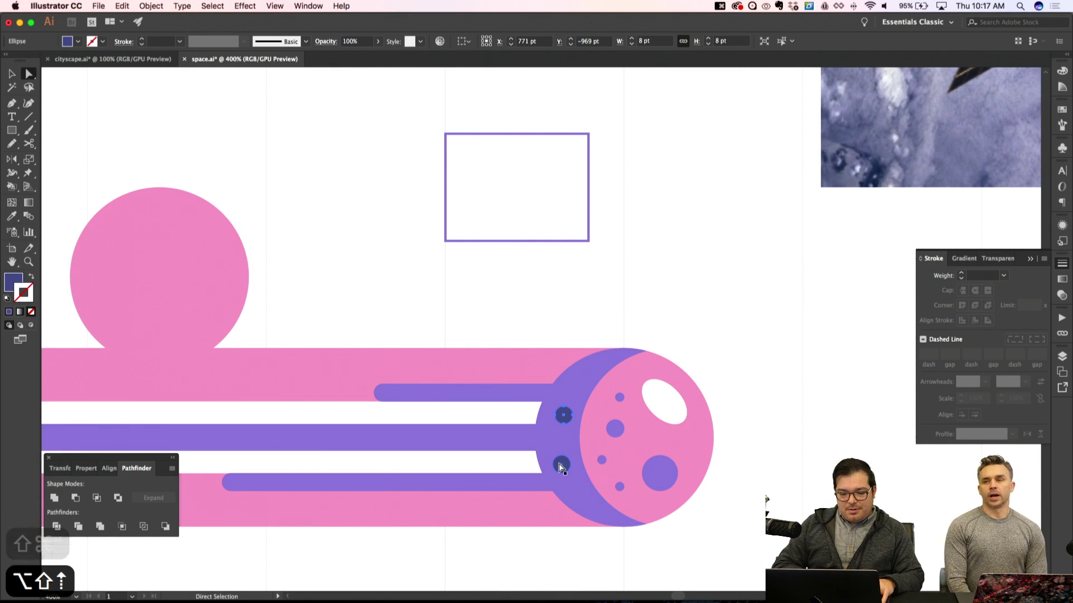
{"action": "key", "text": "shift+super+bracketright"}
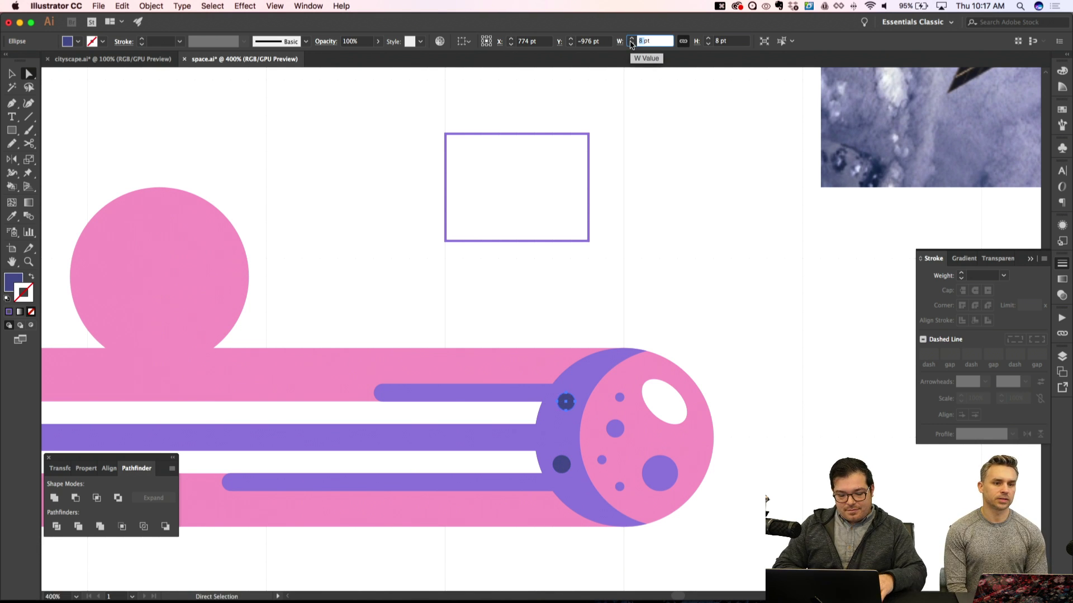
Resize the duplicated dark crater to 4 pt, deselect it, and switch the grid display
{"action": "type", "text": "4"}
{"action": "key", "text": "Return"}
{"action": "key", "text": "shift+super+a"}
{"action": "key", "text": "super+minus"}
{"action": "key", "text": "super+minus"}
{"action": "key", "text": "super+apostrophe"}
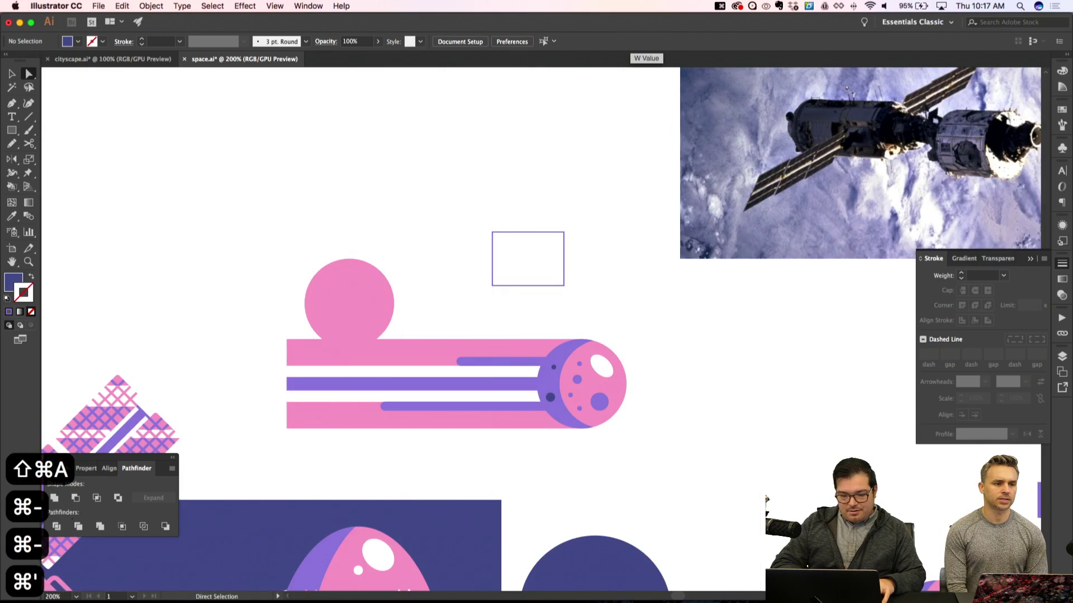
Copy the grouped sphere and striped trail, and place a duplicate of the group in the empty area above the colour swatches
{"action": "key", "text": "v"}
{"action": "left_click", "coordinate": [503, 349]}
{"action": "key", "text": "super+c"}
{"action": "key", "text": "shift+super+a"}
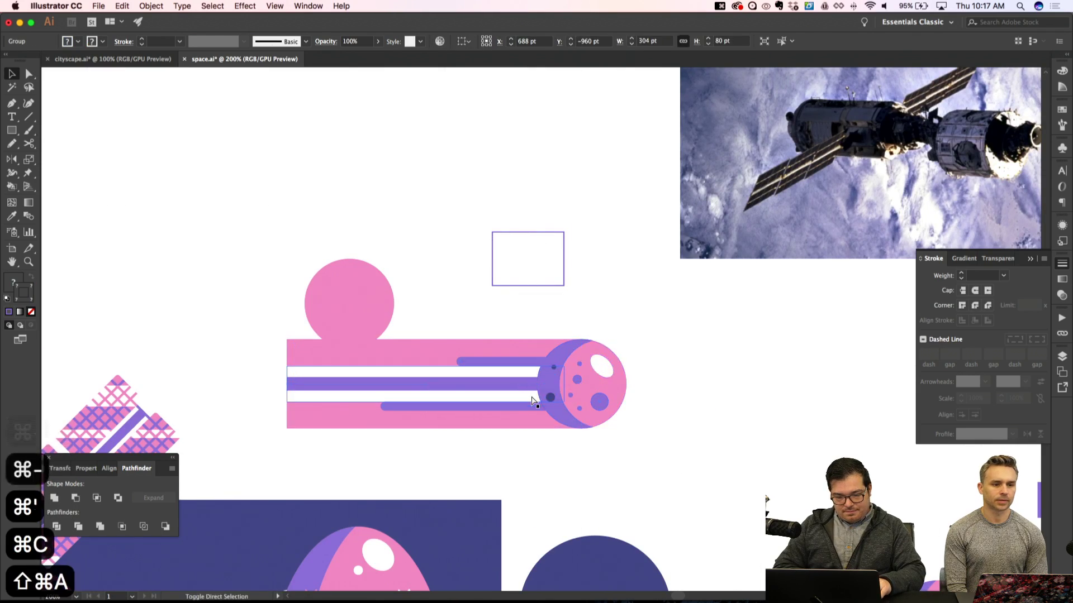
{"action": "scroll", "coordinate": [533, 401], "scroll_direction": "down", "scroll_amount": 5}
{"action": "scroll", "coordinate": [534, 401], "scroll_direction": "left", "scroll_amount": 10}
{"action": "key", "text": "super+minus"}
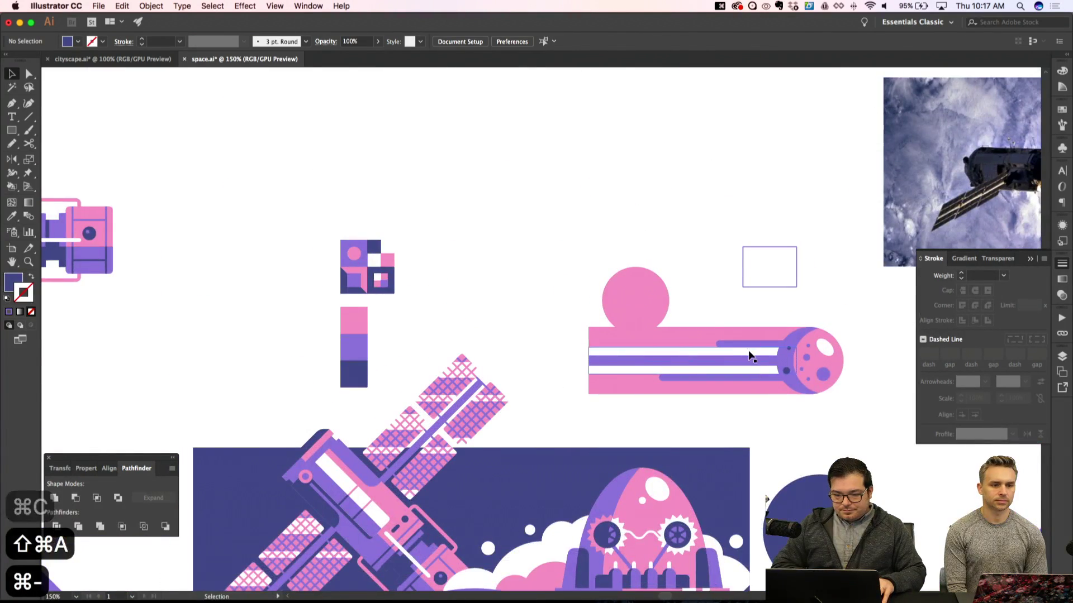
{"action": "left_click", "coordinate": [749, 354]}
{"action": "key", "text": "shift+super+apostrophe"}
{"action": "left_click_drag", "start_coordinate": [749, 354], "coordinate": [327, 138]}
{"action": "key", "text": "shift+super+a"}
{"action": "scroll", "coordinate": [663, 311], "scroll_direction": "down", "scroll_amount": 5}
{"action": "scroll", "coordinate": [663, 311], "scroll_direction": "right", "scroll_amount": 8}
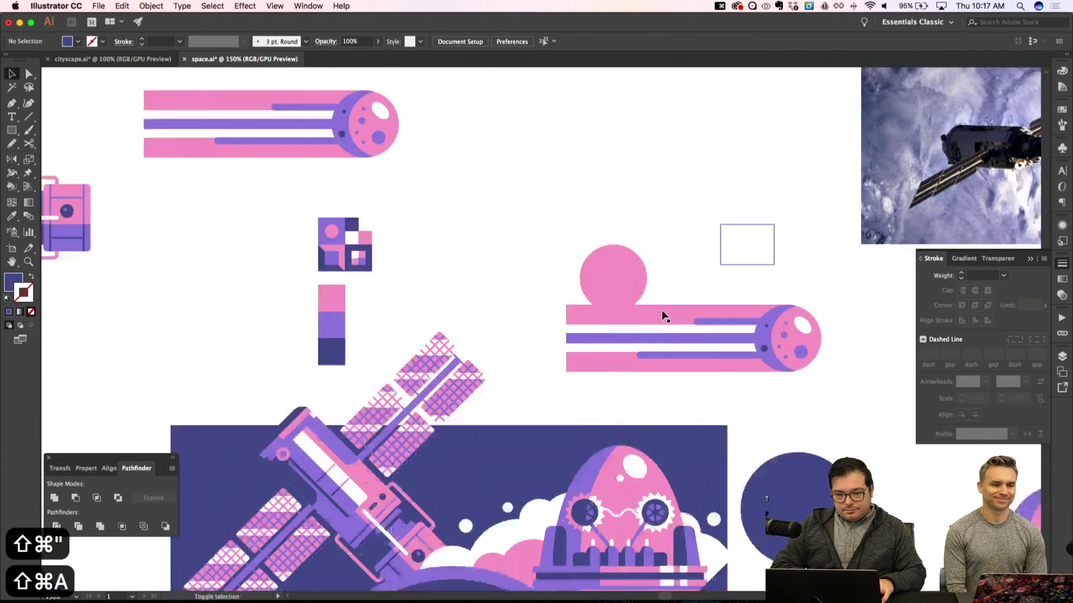
Draw a white 96 by 96 pt circle centred on the original sphere and send it behind the artwork
{"action": "key", "text": "super+equal"}
{"action": "key", "text": "l"}
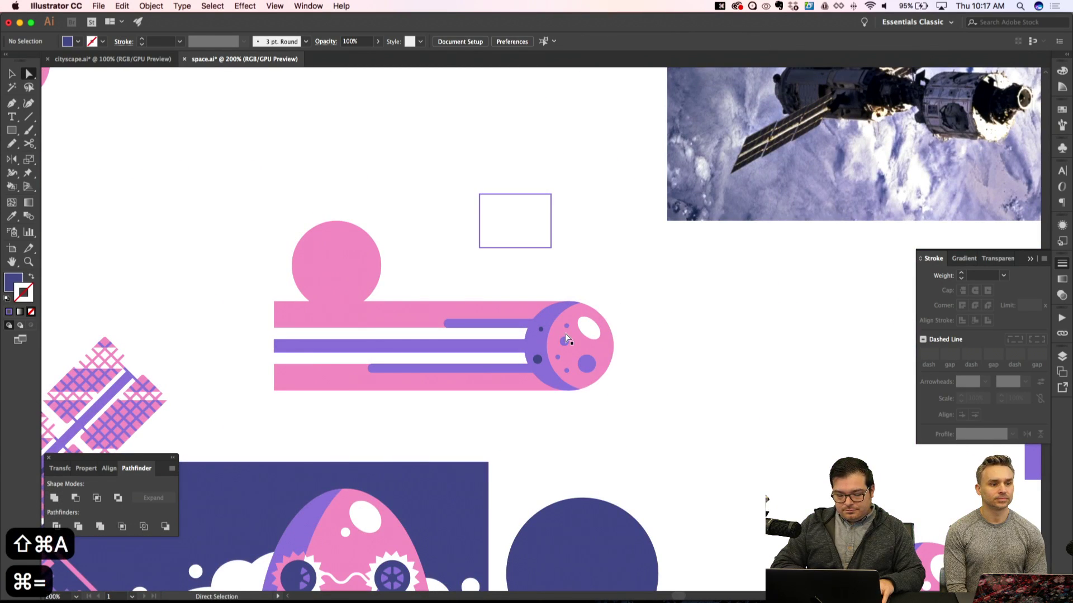
{"action": "left_click_drag", "start_coordinate": [559, 346], "coordinate": [593, 400]}
{"action": "key", "text": "i"}
{"action": "key", "text": "shift+super+bracketleft"}
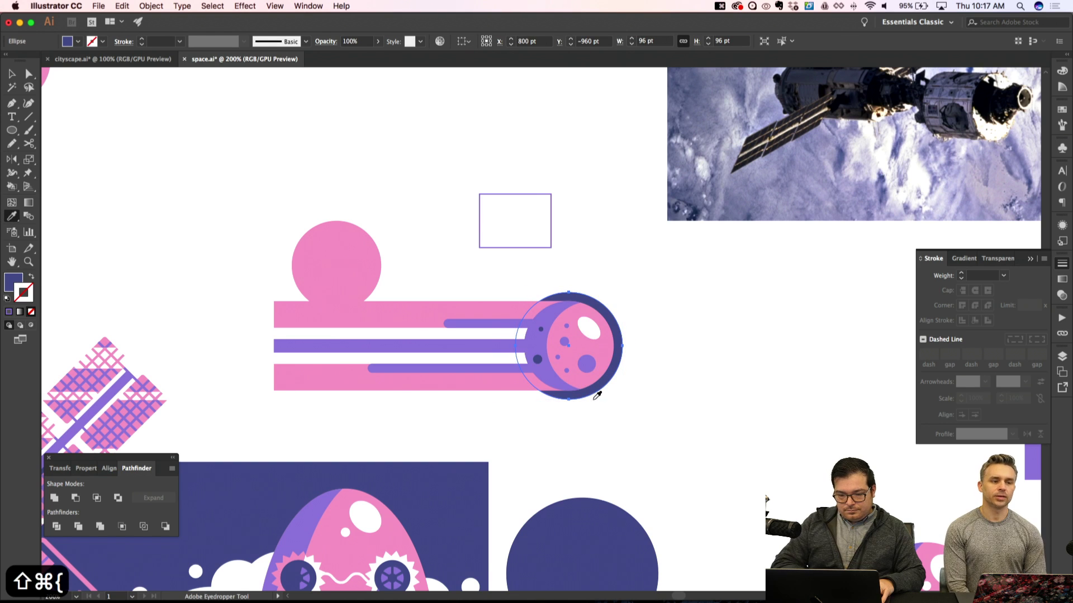
{"action": "left_click", "coordinate": [493, 324]}
{"action": "key", "text": "shift+super+a"}
Draw a white rectangle of 272 by 96 pt over the striped trail and send it behind the artwork
{"action": "key", "text": "m"}
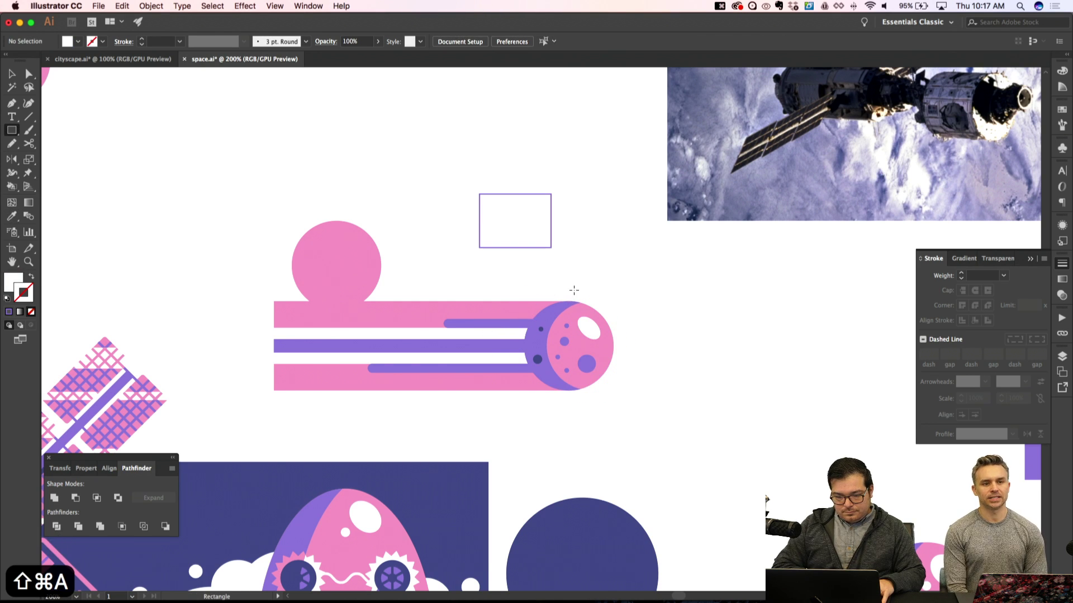
{"action": "left_click_drag", "start_coordinate": [578, 293], "coordinate": [273, 398]}
{"action": "key", "text": "shift+super+bracketleft"}
{"action": "key", "text": "a"}
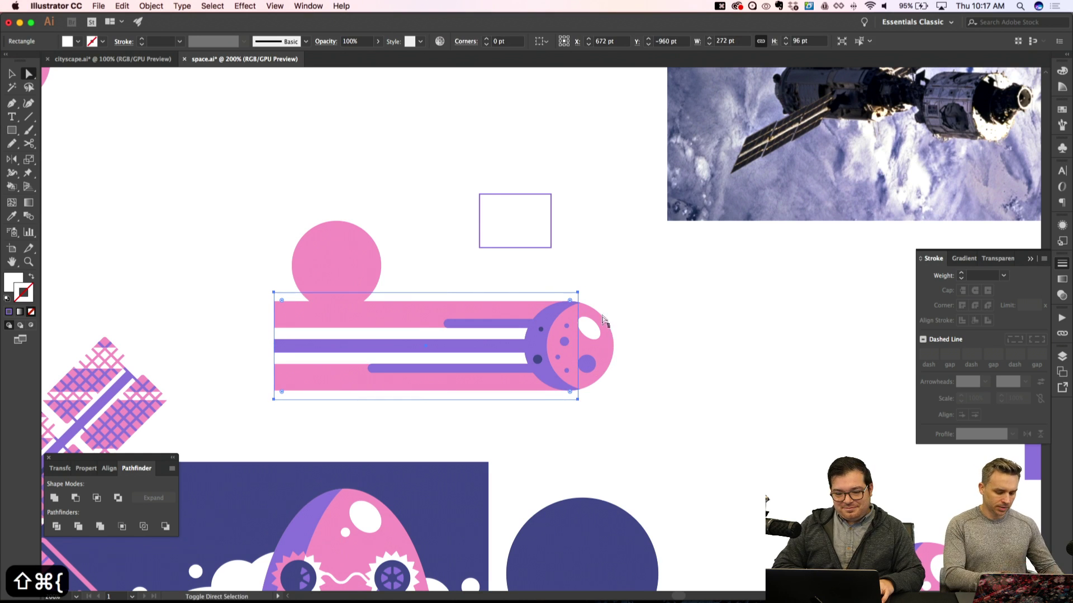
Narrow the white backing rectangle so its right edge lines up with the centre of the sphere
{"action": "key", "text": "v"}
{"action": "key", "text": "shift+super+a"}
{"action": "left_click", "coordinate": [519, 298]}
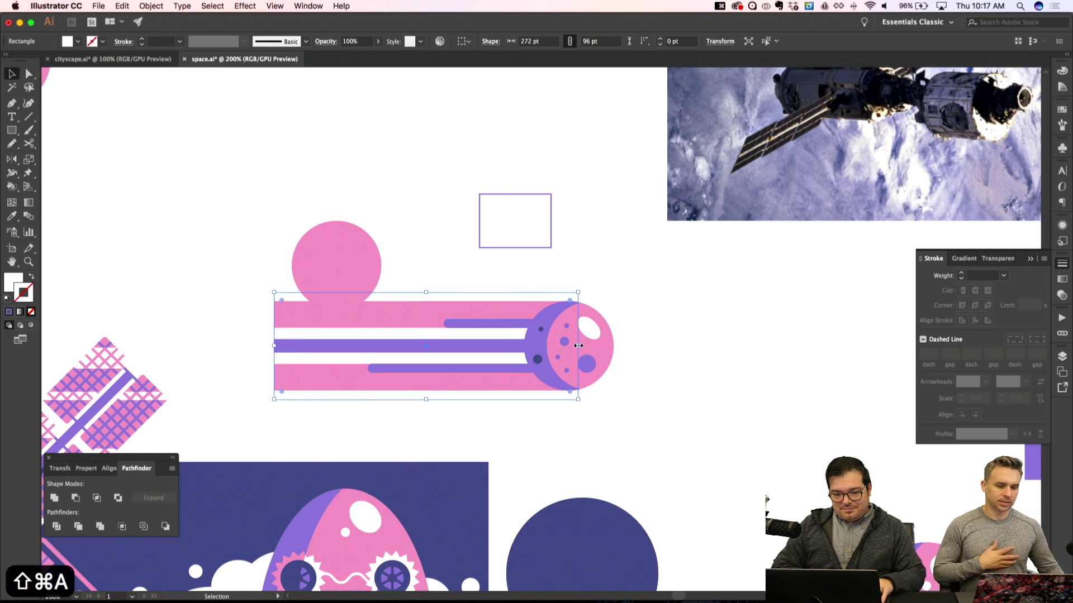
{"action": "key", "text": "a"}
{"action": "key", "text": "shift+super+a"}
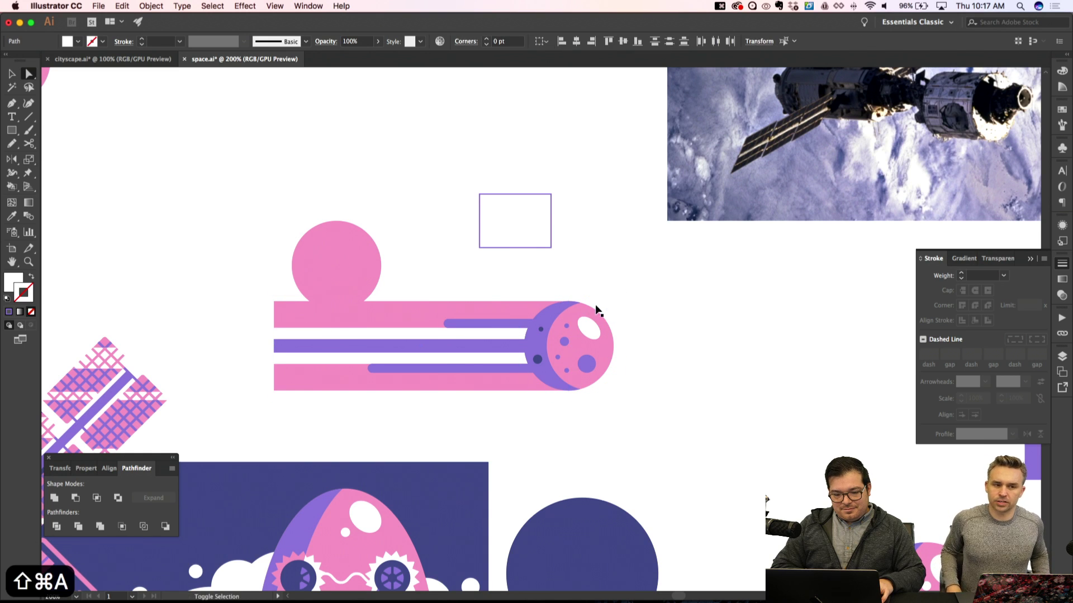
Group the sphere and striped trail together with the white backing circle and rectangle
{"action": "key", "text": "v"}
{"action": "left_click_drag", "start_coordinate": [452, 288], "coordinate": [452, 288]}
{"action": "key", "text": "super+g"}
{"action": "key", "text": "shift+super+a"}
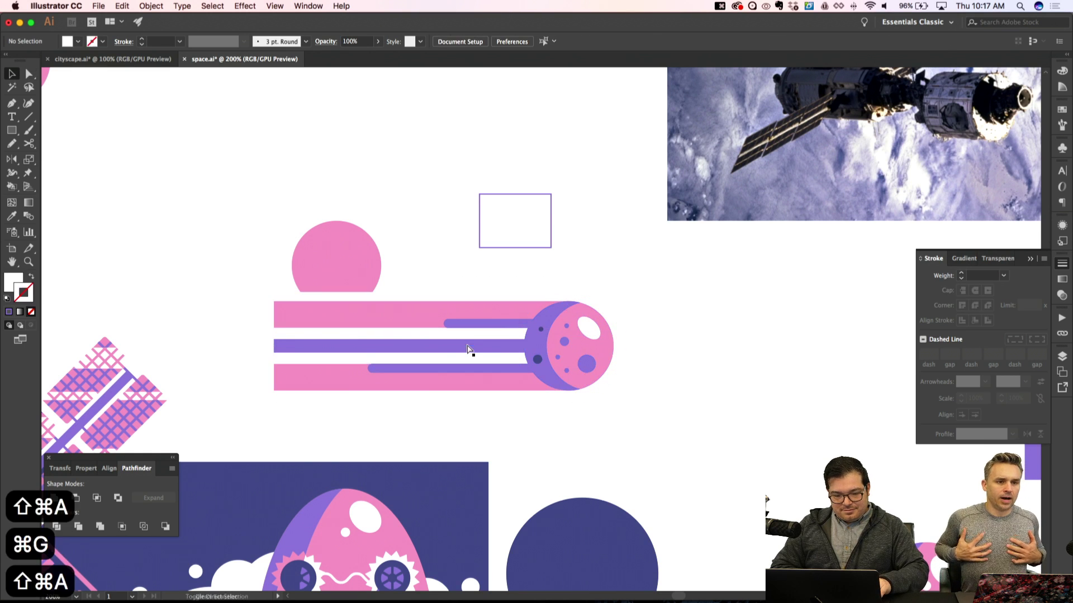
Flare the white backing rectangle's left end by moving its upper-left and lower-left corners outward about 8 pt each
{"action": "key", "text": "a"}
{"action": "left_click_drag", "start_coordinate": [274, 292], "coordinate": [279, 425]}
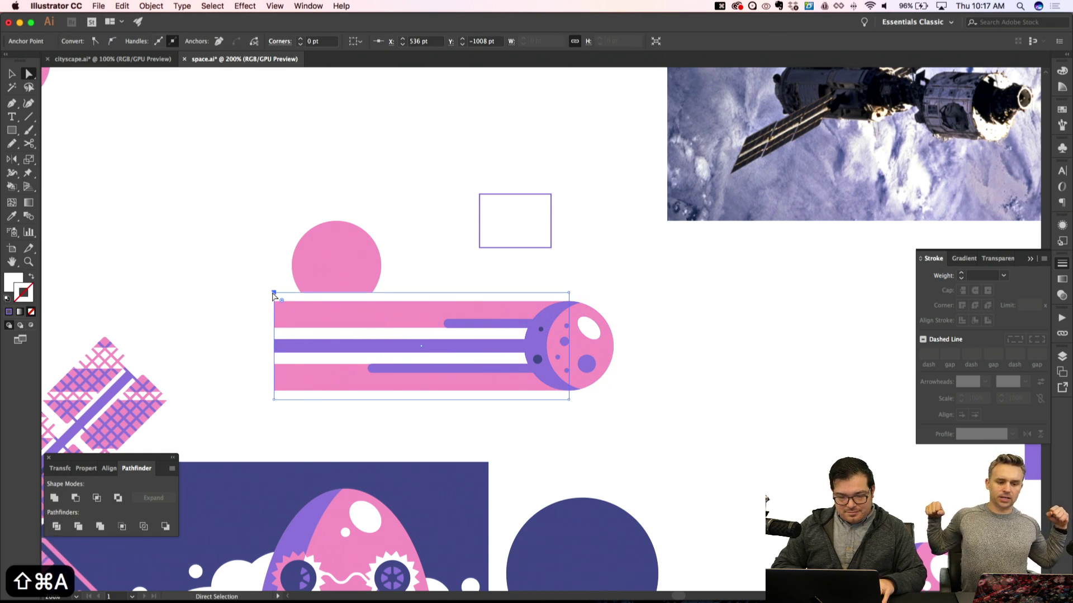
{"action": "key", "text": "shift+super+a"}
{"action": "left_click", "coordinate": [274, 398]}
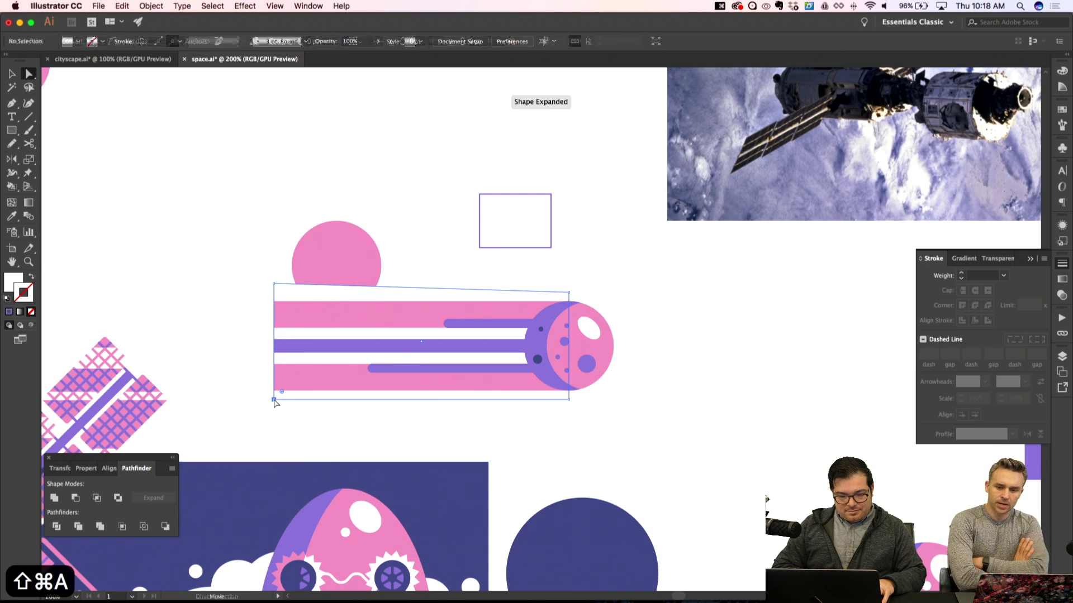
{"action": "key", "text": "shift+super+a"}
Copy the white-backed sphere and trail group and paste it over the main space illustration
{"action": "key", "text": "v"}
{"action": "left_click", "coordinate": [417, 349]}
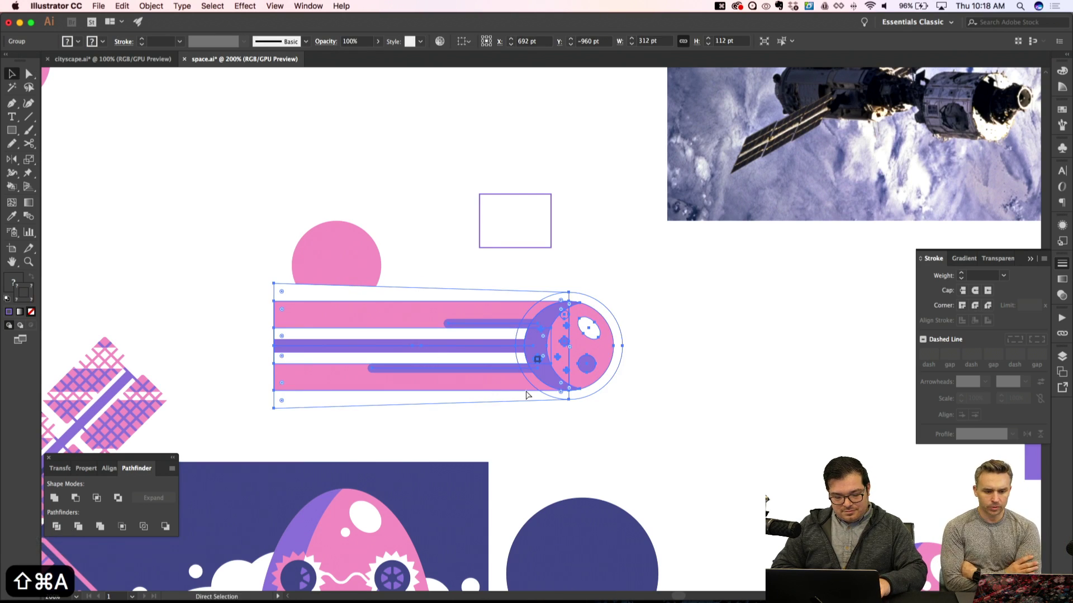
{"action": "key", "text": "super+c"}
{"action": "key", "text": "shift+super+a"}
{"action": "scroll", "coordinate": [591, 414], "scroll_direction": "down", "scroll_amount": 5}
{"action": "scroll", "coordinate": [589, 410], "scroll_direction": "left", "scroll_amount": 10}
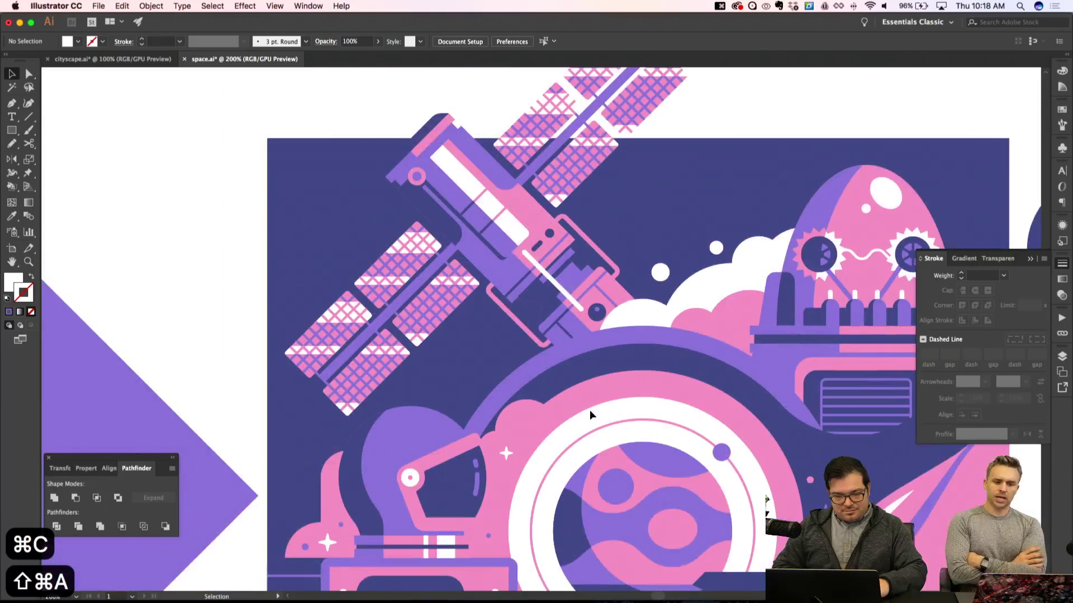
{"action": "scroll", "coordinate": [673, 397], "scroll_direction": "right", "scroll_amount": 5}
{"action": "scroll", "coordinate": [673, 396], "scroll_direction": "up", "scroll_amount": 2}
{"action": "key", "text": "super+v"}
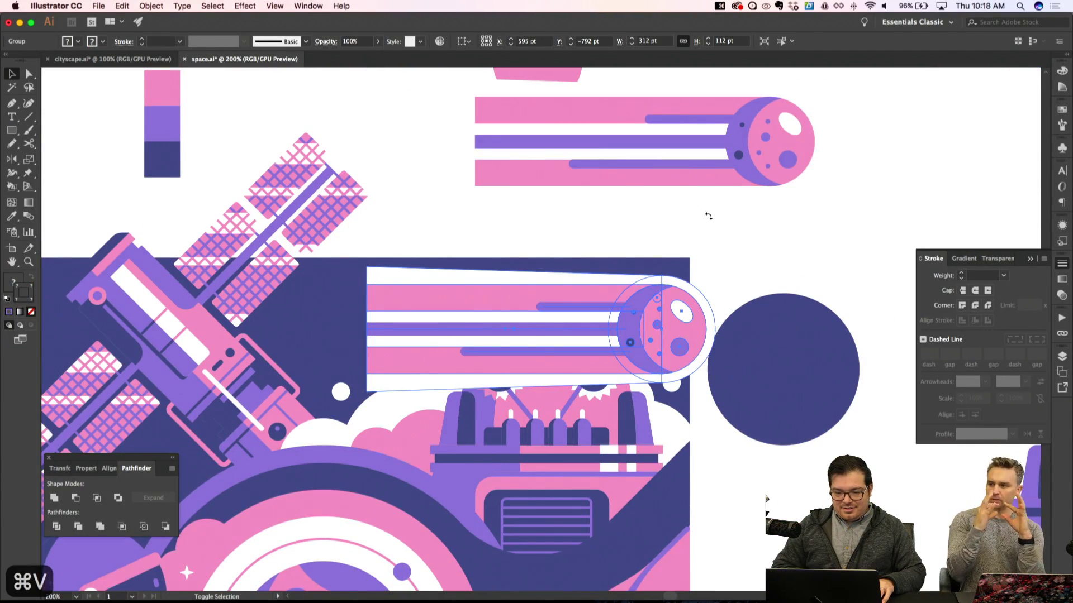
Rotate the pasted group 45° so the sphere points to the upper right, and position it between the satellite and the robot
{"action": "left_click_drag", "start_coordinate": [706, 215], "coordinate": [587, 139]}
{"action": "key", "text": "shift+super+a"}
{"action": "left_click_drag", "start_coordinate": [575, 334], "coordinate": [477, 318]}
{"action": "key", "text": "super"}
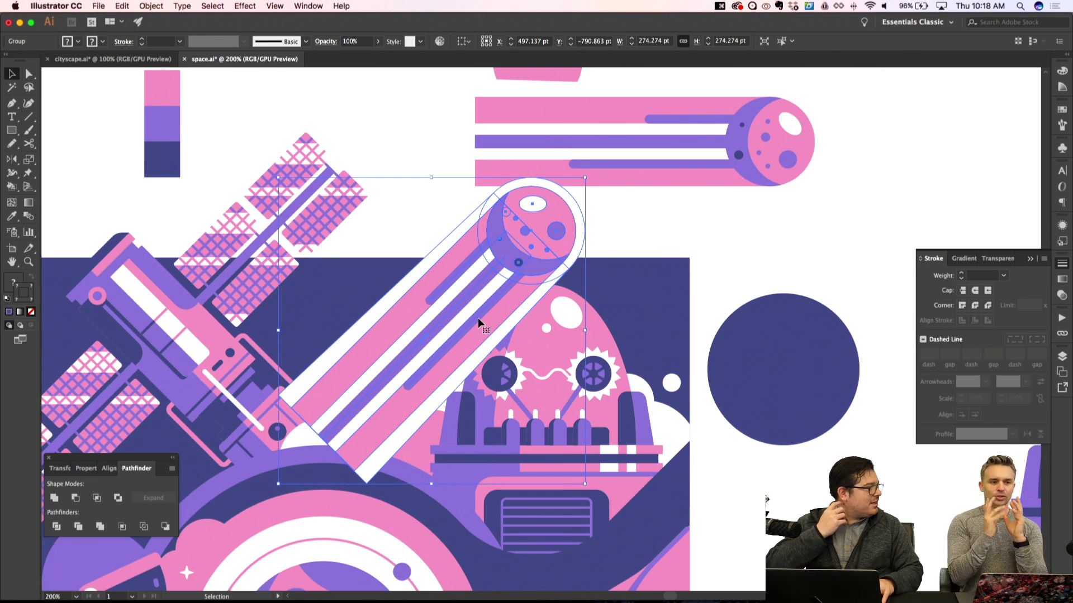
Send the rotated group to the back and bring it forward step by step so it sits behind the satellite and robot
{"action": "key", "text": "shift+super+bracketleft"}
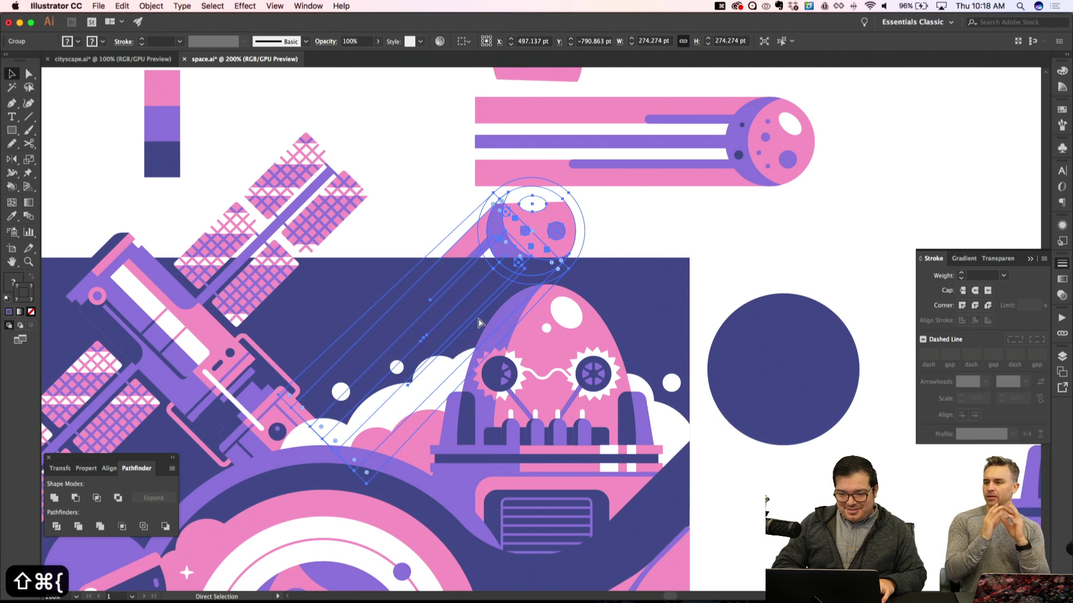
{"action": "key", "text": "super+bracketright"}
{"action": "key", "text": "shift+super+bracketright"}
{"action": "key", "text": "shift+super+bracketleft"}
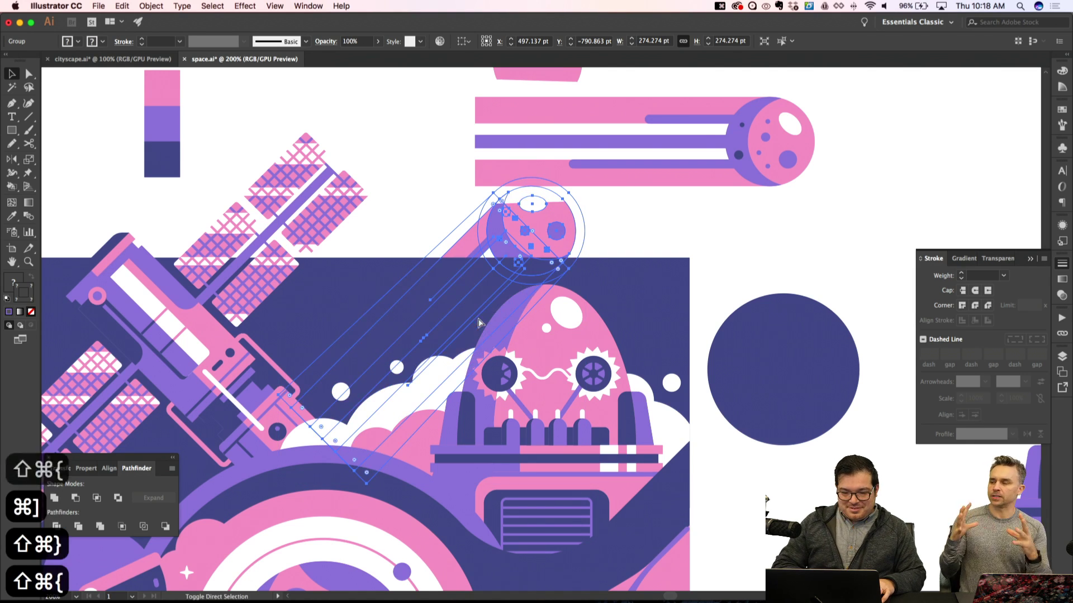
{"action": "key", "text": "super+bracketright"}
{"action": "key", "text": "super+bracketright"}
{"action": "key", "text": "super+bracketright"}
Nudge the rotated group up and left toward the satellite, deselect it, and switch the grid display
{"action": "key", "text": "Up"}
{"action": "key", "text": "Up"}
{"action": "key", "text": "Up"}
{"action": "key", "text": "Left"}
{"action": "key", "text": "Left"}
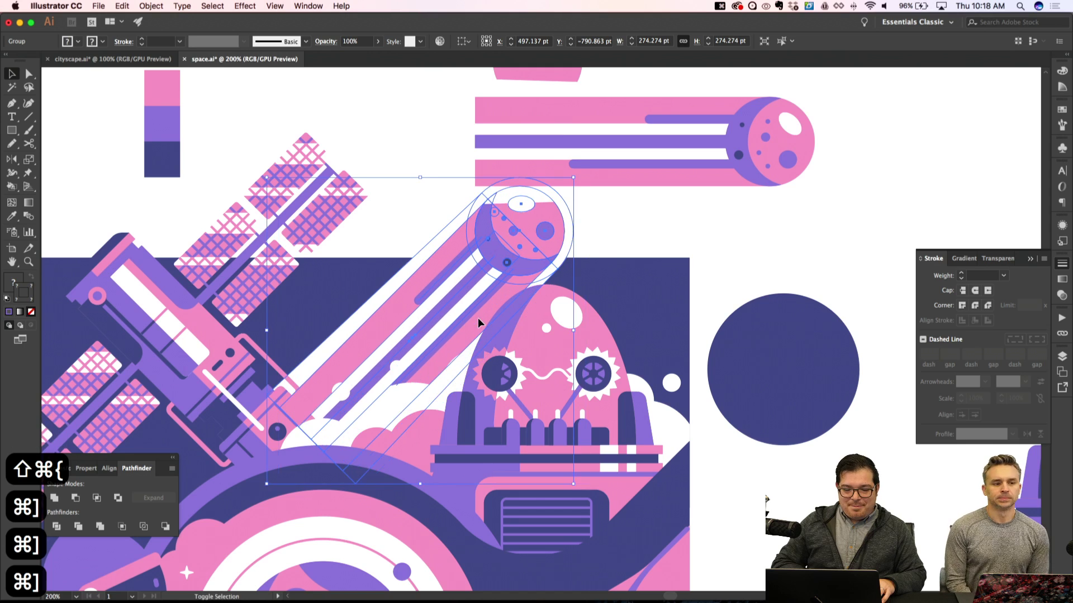
{"action": "key", "text": "Left"}
{"action": "key", "text": "Left"}
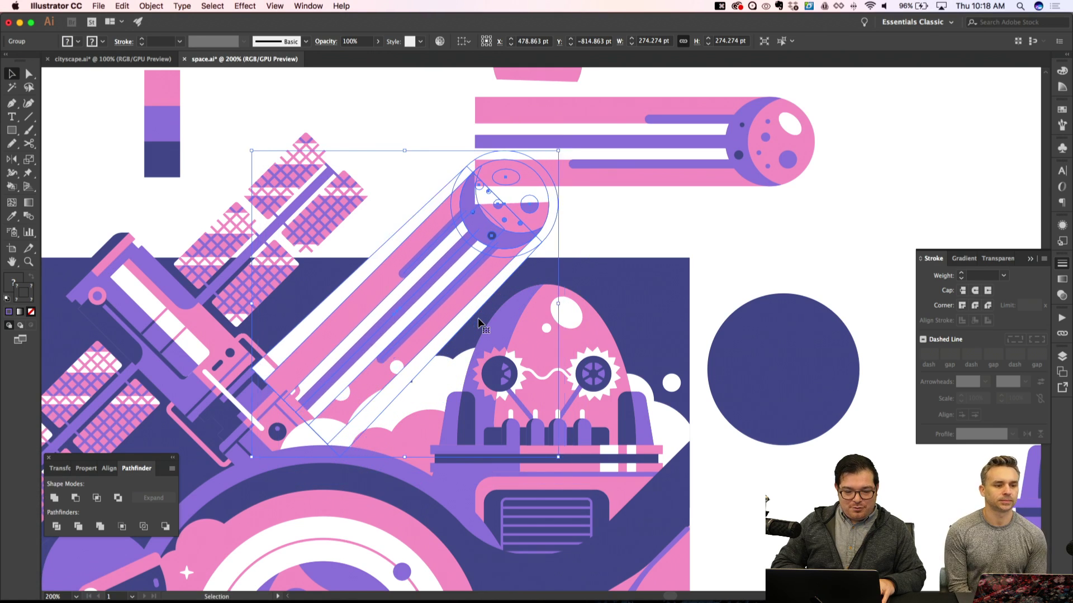
{"action": "key", "text": "Left"}
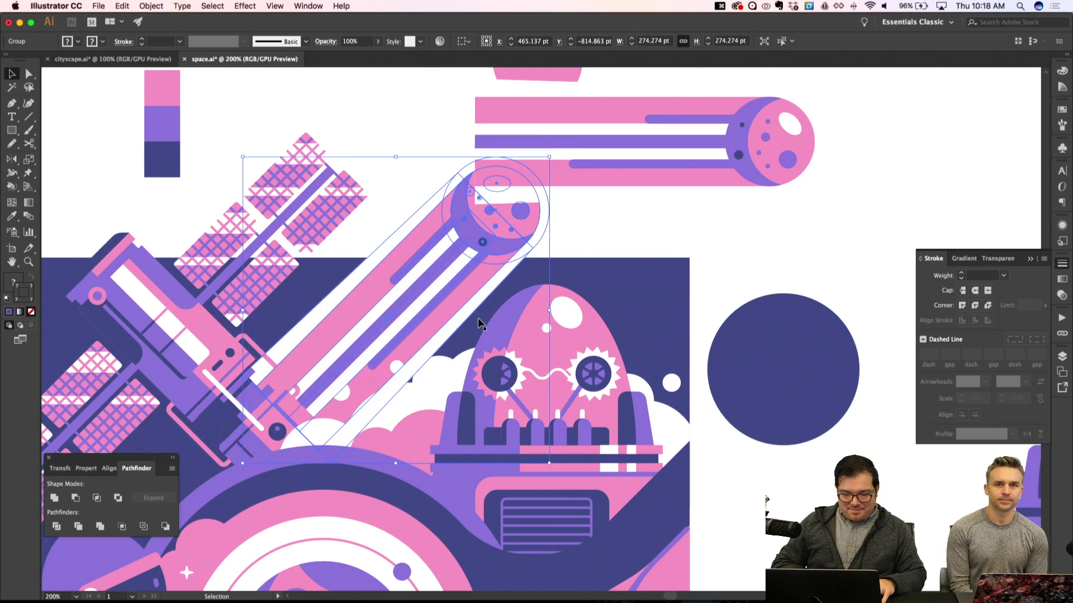
{"action": "key", "text": "shift+super+a"}
{"action": "key", "text": "super+minus"}
{"action": "key", "text": "super+minus"}
{"action": "key", "text": "super+apostrophe"}
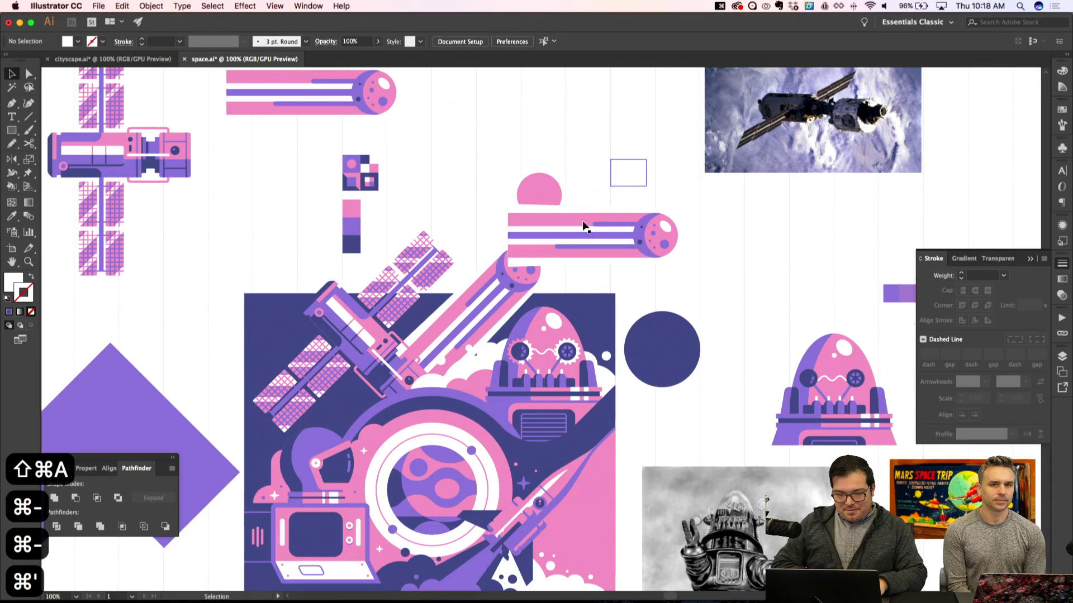
Move the horizontal white-backed sphere and trail group up into the empty canvas above the other elements
{"action": "left_click_drag", "start_coordinate": [583, 227], "coordinate": [511, 103]}
{"action": "scroll", "coordinate": [511, 103], "scroll_direction": "up", "scroll_amount": 5}
{"action": "key", "text": "shift+super+a"}
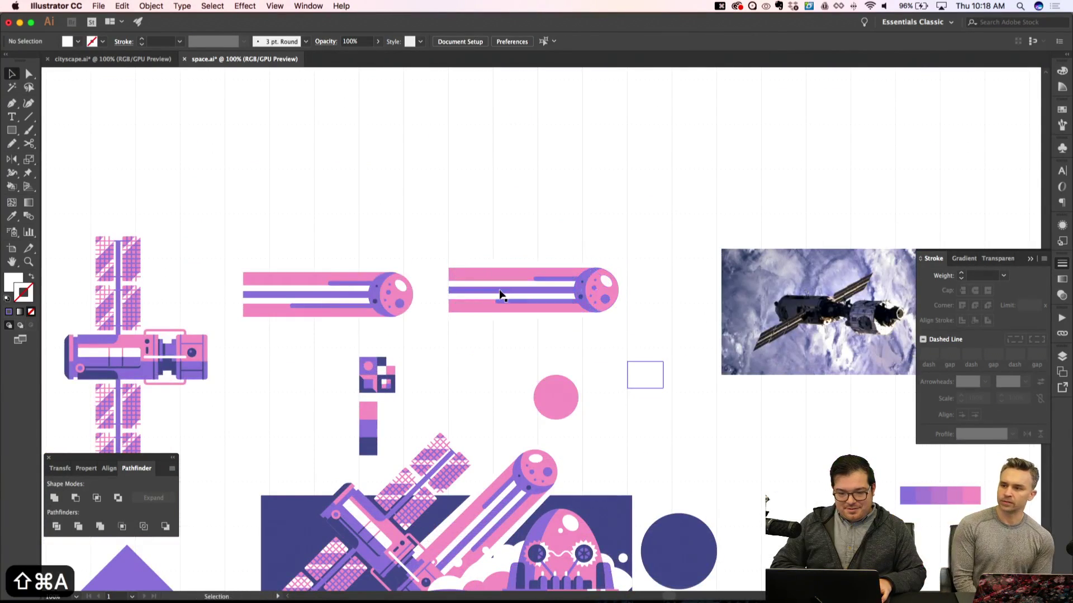
{"action": "left_click_drag", "start_coordinate": [500, 295], "coordinate": [411, 147]}
{"action": "key", "text": "shift+super+a"}
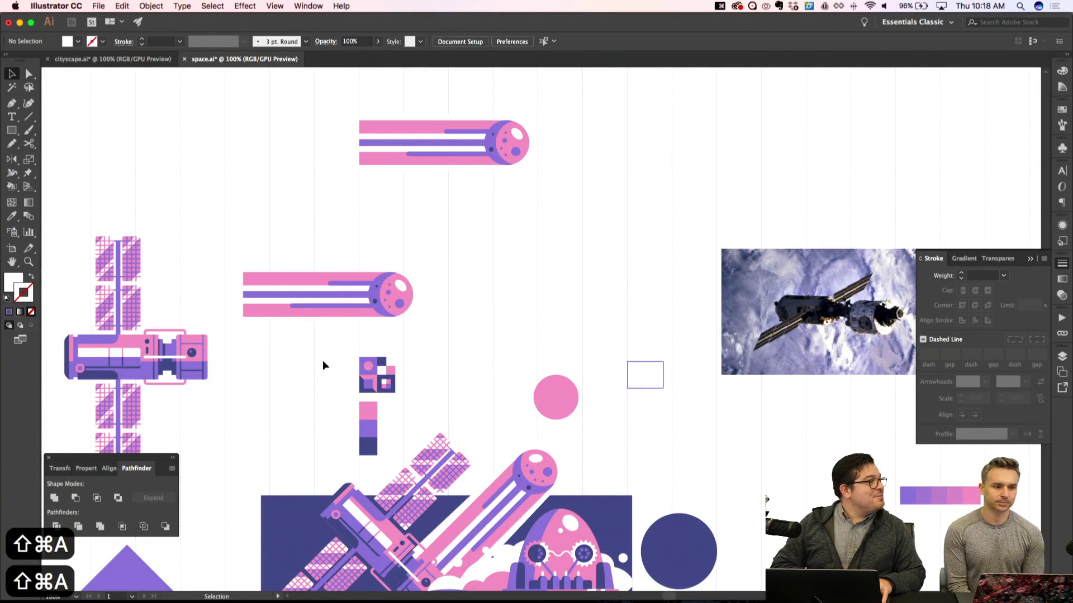
{"action": "left_click_drag", "start_coordinate": [323, 361], "coordinate": [235, 212]}
{"action": "key", "text": "shift+super+a"}
Move the rotated sphere and trail group off the illustration to the canvas beside the satellite reference photo
{"action": "scroll", "coordinate": [417, 404], "scroll_direction": "down", "scroll_amount": 5}
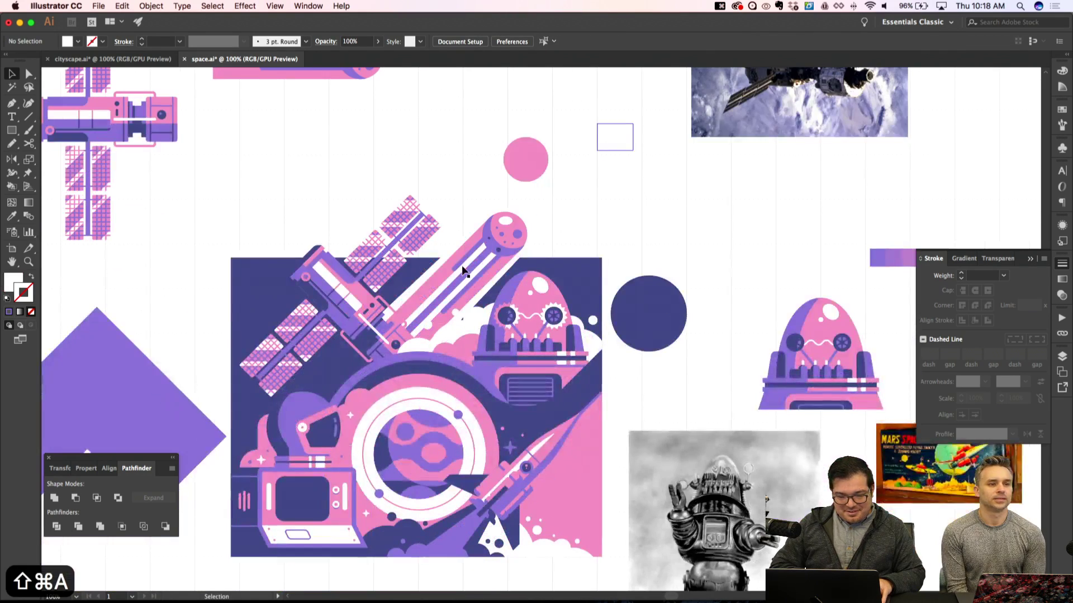
{"action": "left_click_drag", "start_coordinate": [462, 272], "coordinate": [916, 179]}
{"action": "key", "text": "shift+super+a"}
{"action": "scroll", "coordinate": [575, 204], "scroll_direction": "up", "scroll_amount": 3}
{"action": "scroll", "coordinate": [575, 203], "scroll_direction": "left", "scroll_amount": 2}
Draw a navy 80 by 160 pt rectangle on the empty canvas beside the horizontal sphere and trail
{"action": "key", "text": "a"}
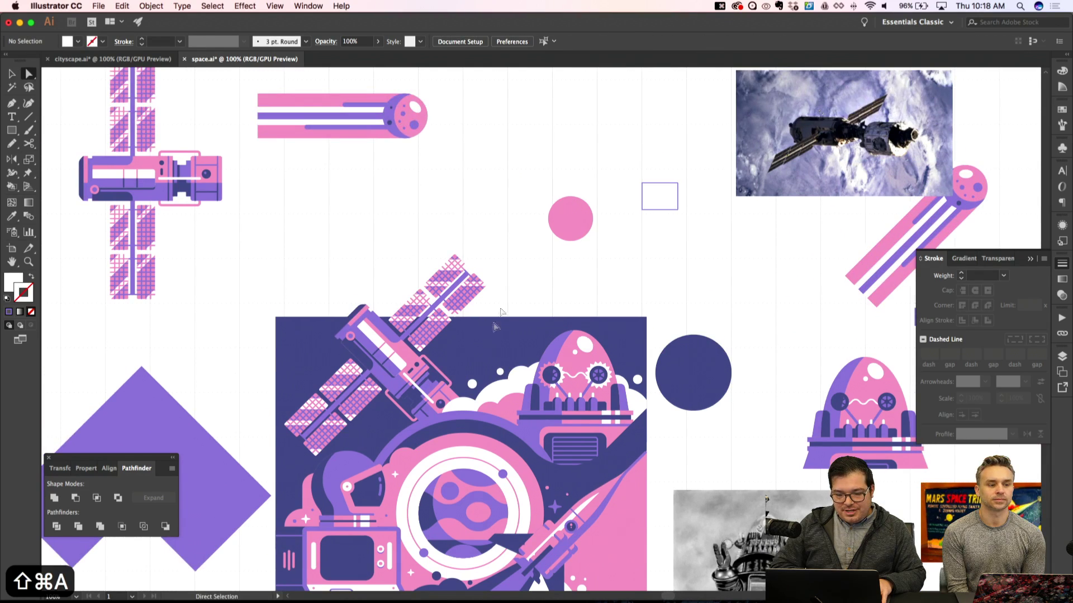
{"action": "left_click", "coordinate": [490, 345], "text": "super"}
{"action": "key", "text": "shift+super+a"}
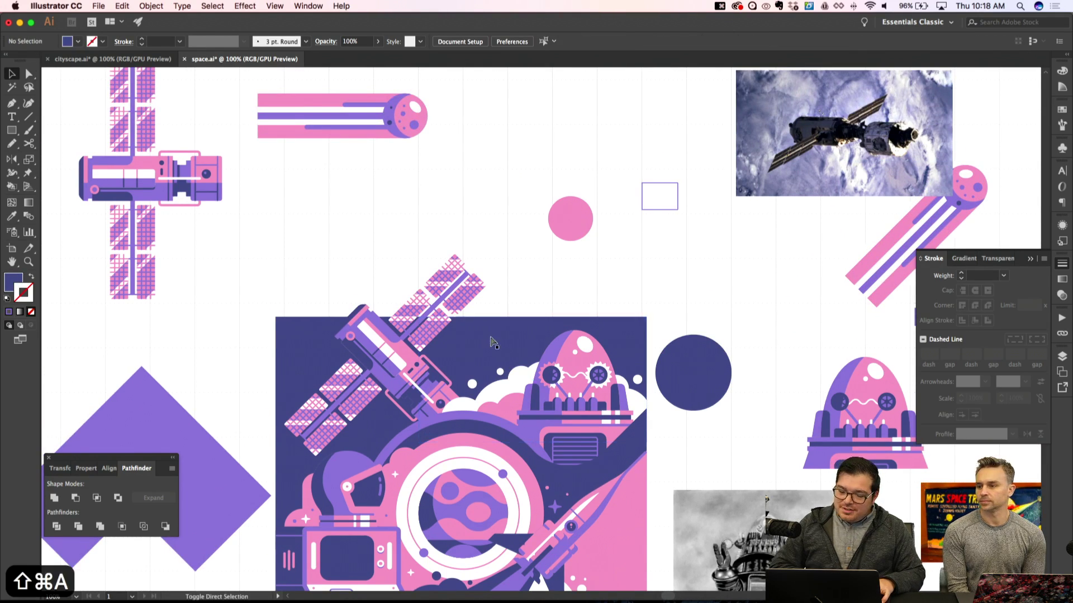
{"action": "scroll", "coordinate": [491, 342], "scroll_direction": "up", "scroll_amount": 3}
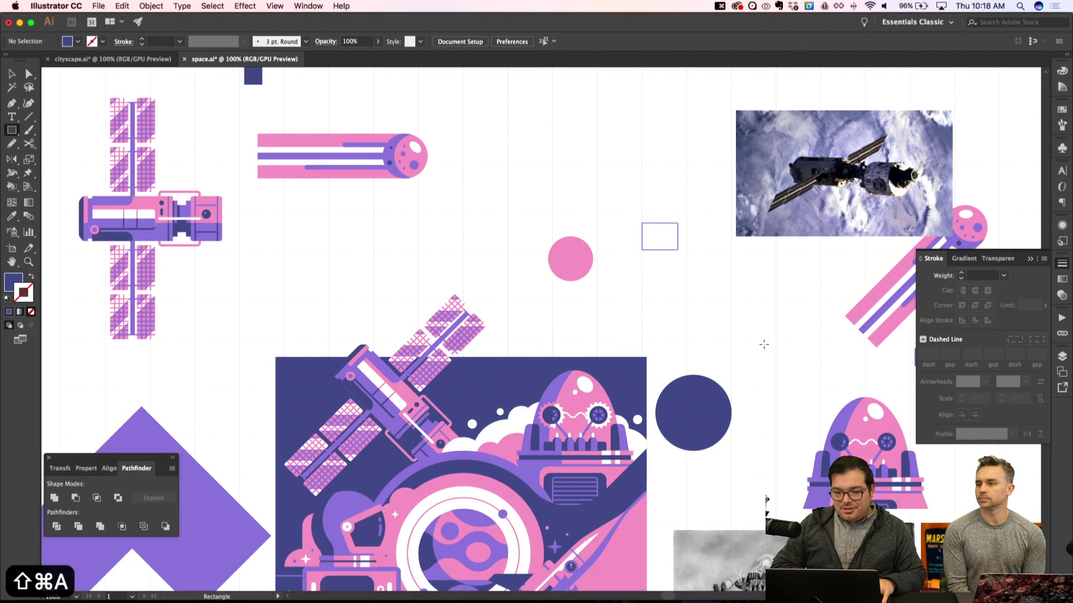
{"action": "scroll", "coordinate": [728, 336], "scroll_direction": "down", "scroll_amount": 5}
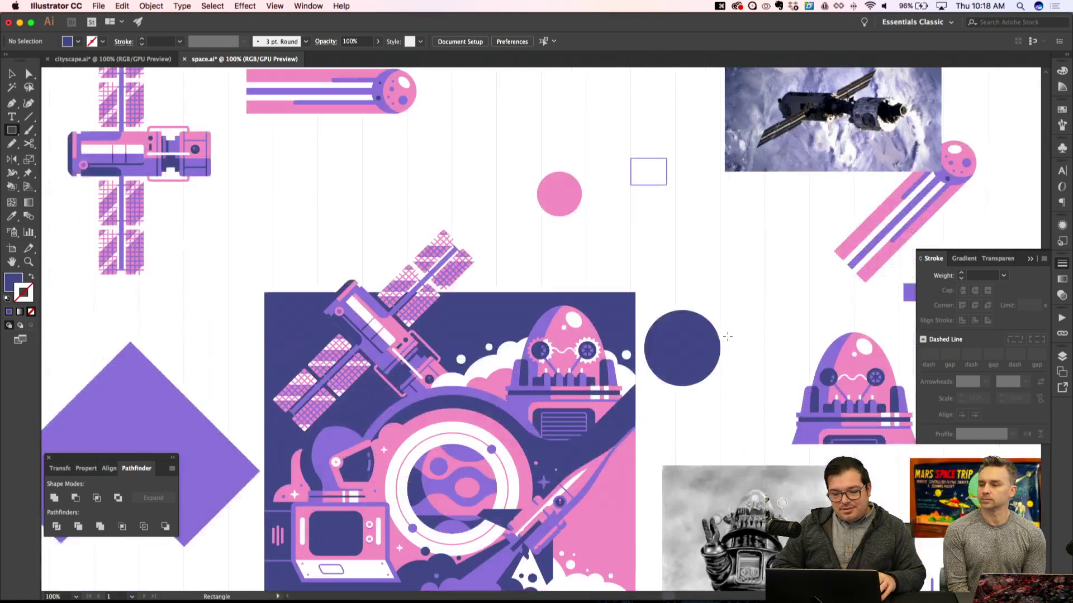
{"action": "scroll", "coordinate": [637, 314], "scroll_direction": "up", "scroll_amount": 2}
{"action": "scroll", "coordinate": [775, 279], "scroll_direction": "right", "scroll_amount": 3}
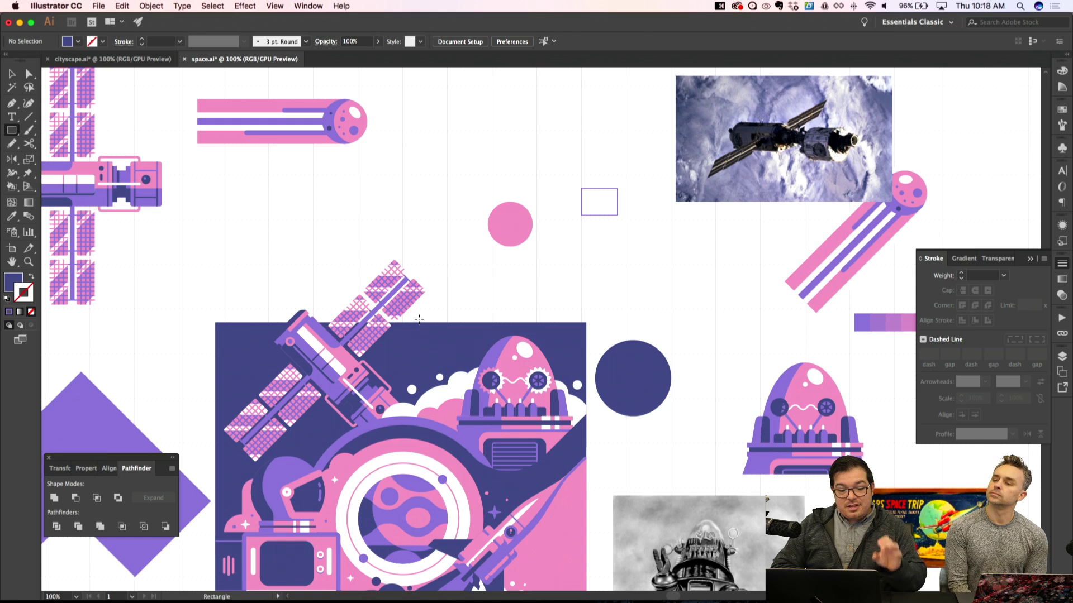
{"action": "scroll", "coordinate": [419, 320], "scroll_direction": "up", "scroll_amount": 3}
{"action": "scroll", "coordinate": [418, 320], "scroll_direction": "left", "scroll_amount": 2}
{"action": "key", "text": "super+equal"}
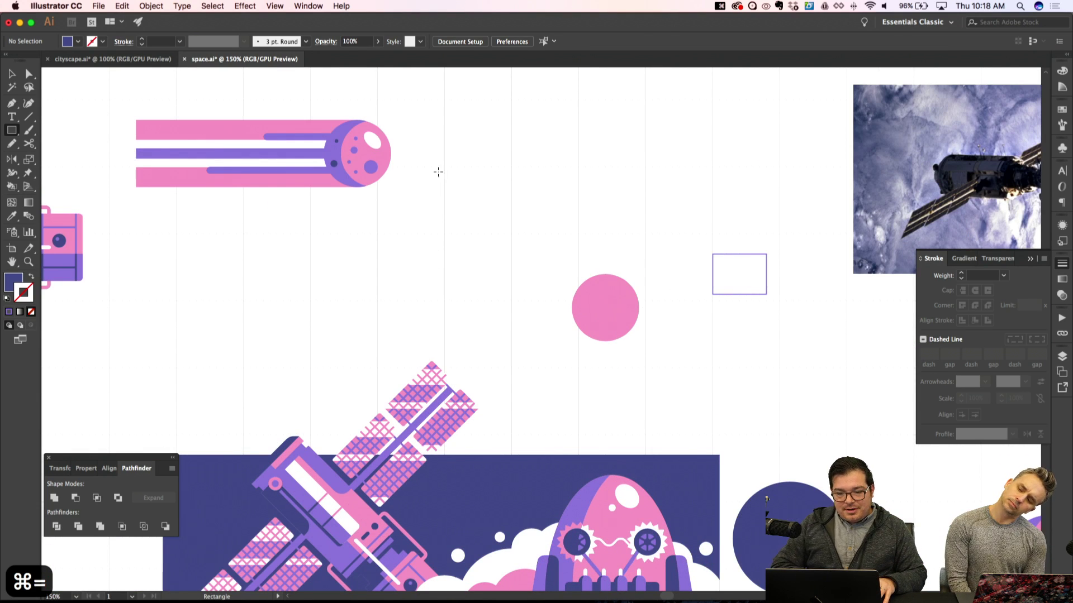
{"action": "left_click_drag", "start_coordinate": [445, 168], "coordinate": [512, 302]}
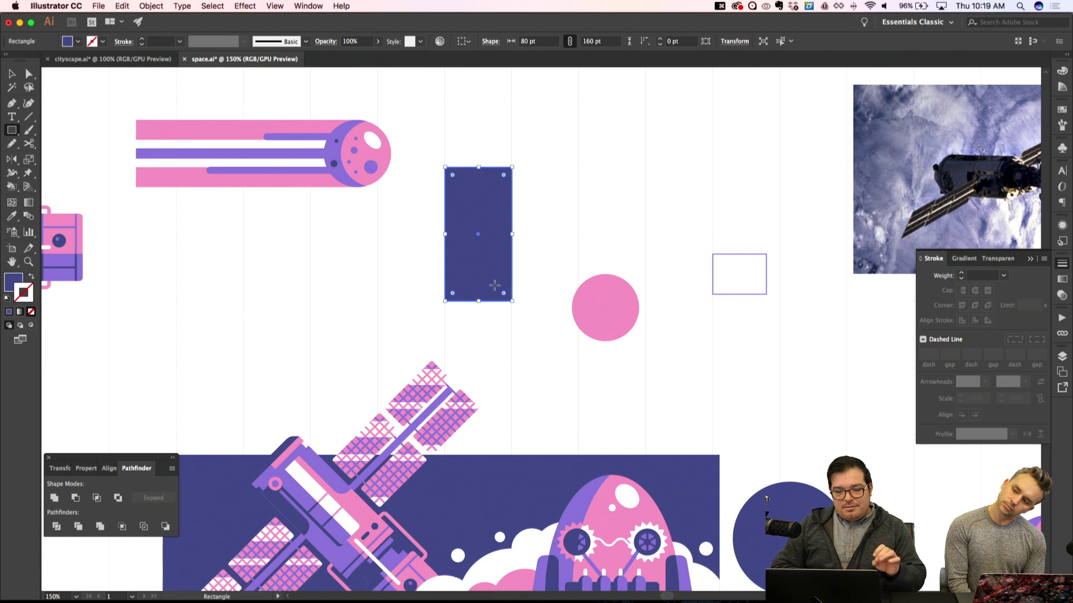
Recolor the new rectangle purple by sampling the shade on the cratered sphere, and deselect it
{"action": "key", "text": "i"}
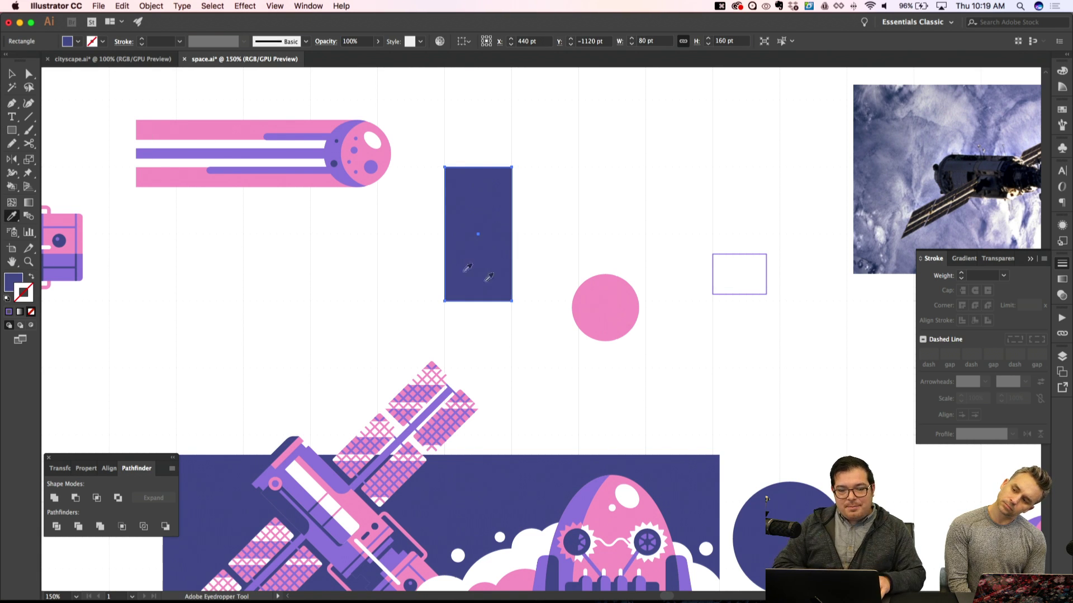
{"action": "scroll", "coordinate": [510, 263], "scroll_direction": "down", "scroll_amount": 5}
{"action": "scroll", "coordinate": [510, 263], "scroll_direction": "right", "scroll_amount": 4}
{"action": "scroll", "coordinate": [510, 266], "scroll_direction": "up", "scroll_amount": 5}
{"action": "scroll", "coordinate": [510, 266], "scroll_direction": "left", "scroll_amount": 2}
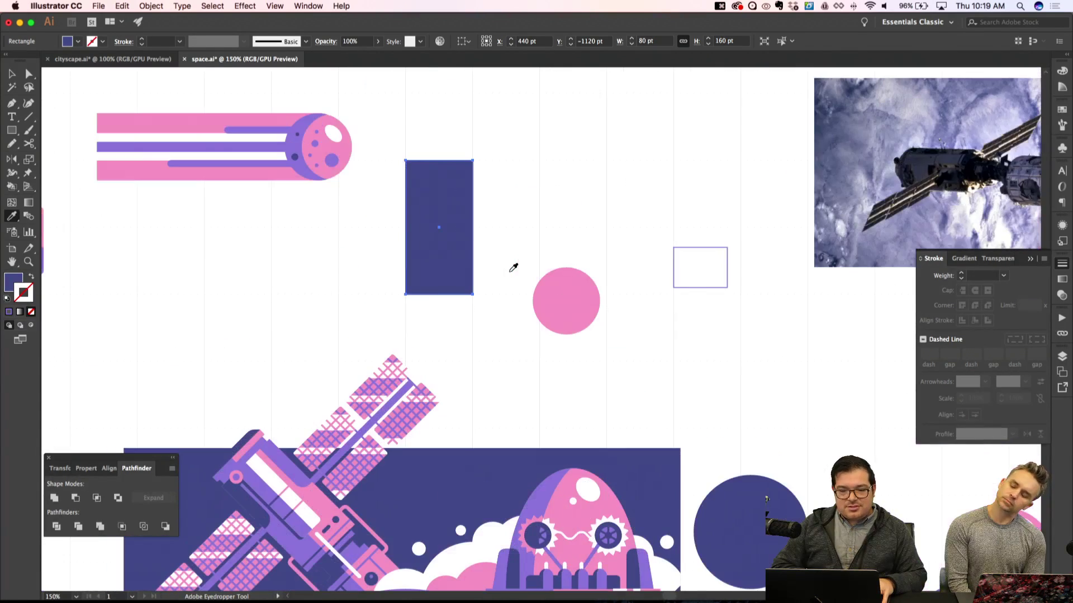
{"action": "left_click", "coordinate": [300, 124]}
{"action": "key", "text": "shift+super+a"}
Draw a purple 32 pt circle just below the rectangle, centered on its left edge
{"action": "key", "text": "super+equal"}
{"action": "key", "text": "super+equal"}
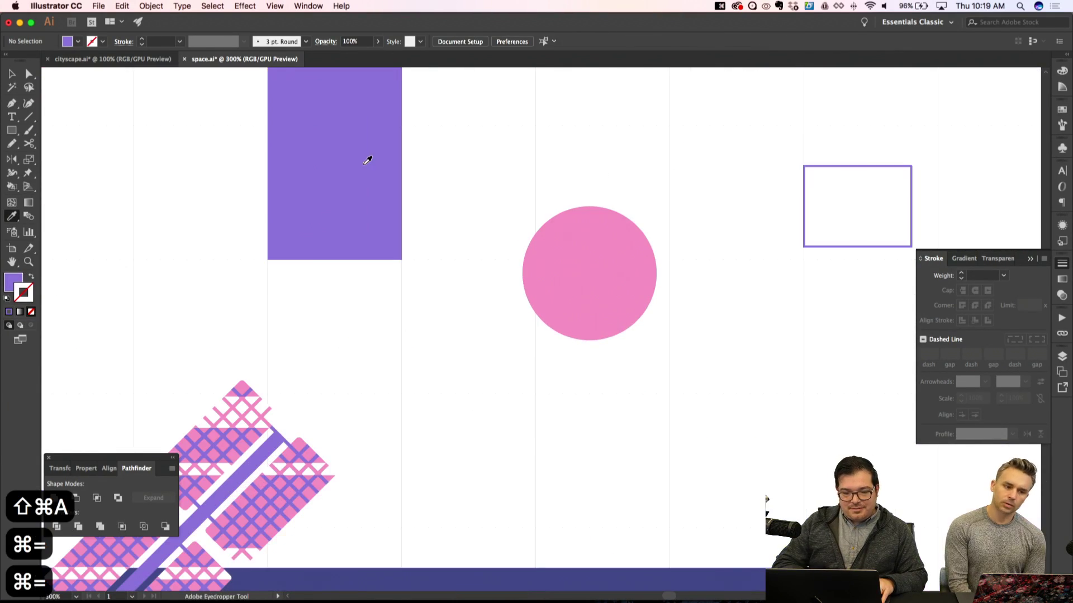
{"action": "key", "text": "l"}
{"action": "left_click_drag", "start_coordinate": [252, 271], "coordinate": [294, 310]}
{"action": "key", "text": "shift+super+a"}
{"action": "key", "text": "a"}
{"action": "scroll", "coordinate": [302, 245], "scroll_direction": "up", "scroll_amount": 3}
{"action": "scroll", "coordinate": [301, 246], "scroll_direction": "left", "scroll_amount": 2}
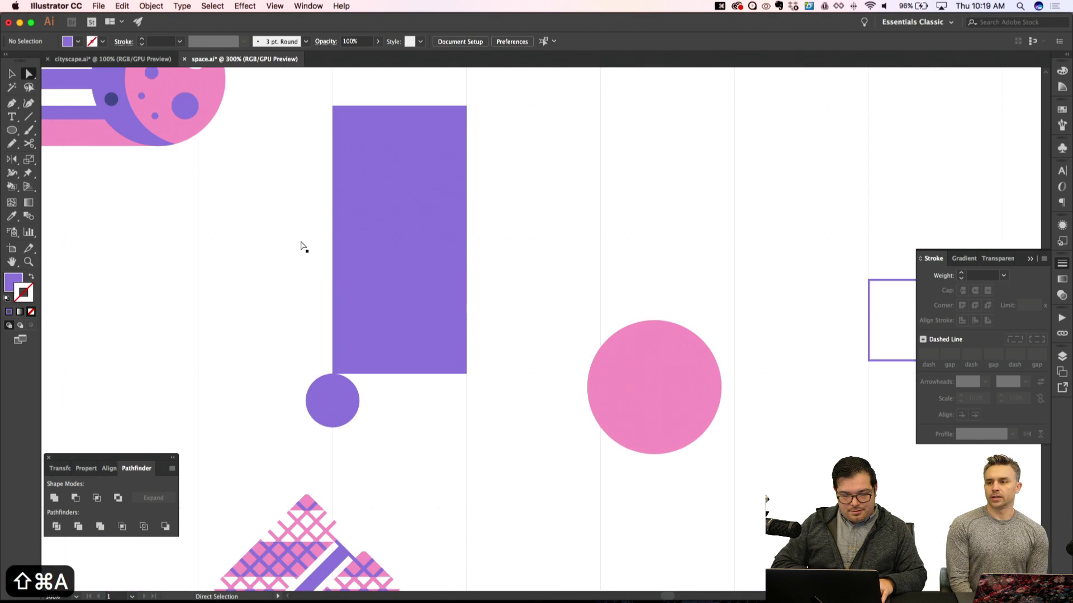
Copy the circle to the rectangle's upper-left corner and draw a 16 by 160 pt strip along the left edge joining both circles
{"action": "mouse_move", "coordinate": [333, 392]}
{"action": "left_mouse_down"}
{"action": "mouse_move", "coordinate": [319, 316]}
{"action": "mouse_move", "coordinate": [323, 122]}
{"action": "mouse_move", "coordinate": [329, 398]}
{"action": "left_mouse_up"}
{"action": "key", "text": "shift+super+a"}
{"action": "key", "text": "m"}
{"action": "key", "text": "a"}
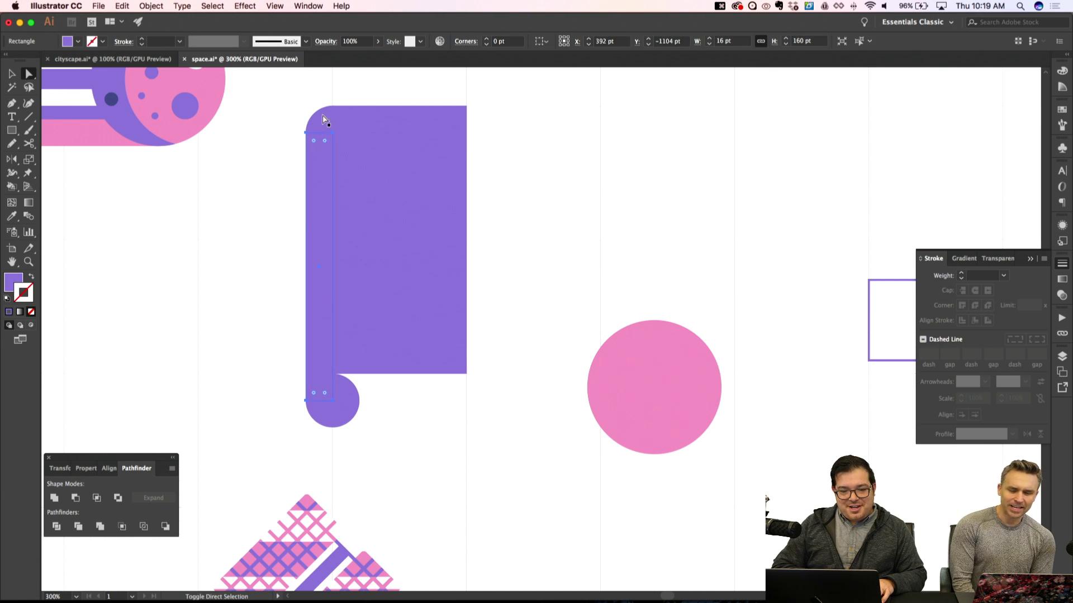
{"action": "key", "text": "shift+super+a"}
Bring the lower circle to the front and subtract it from the narrow strip to leave a curved tip
{"action": "key", "text": "shift+super+bracketright"}
{"action": "left_click", "coordinate": [343, 411]}
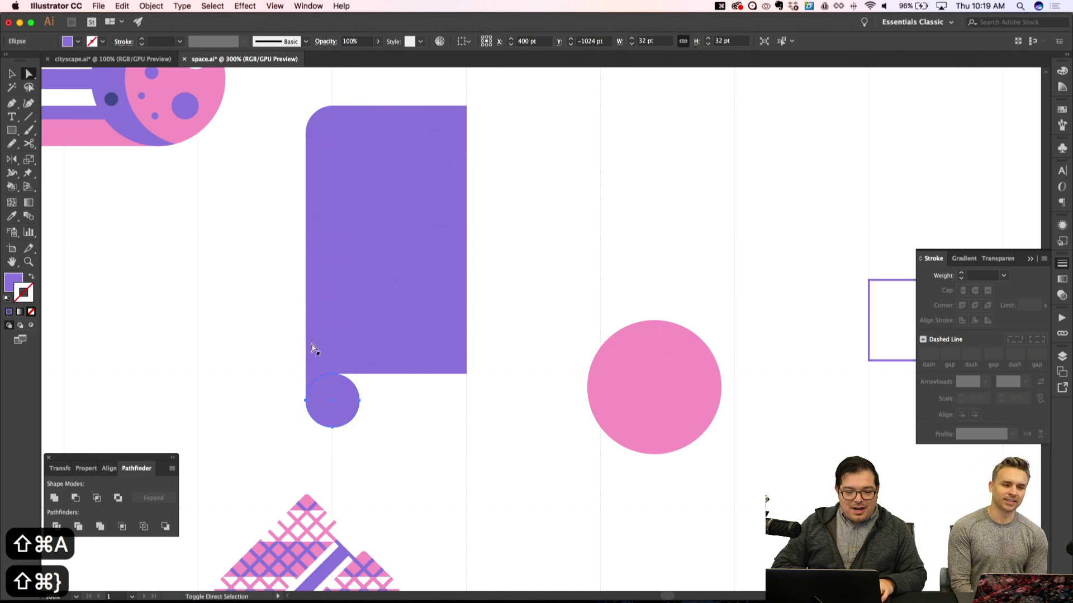
{"action": "left_click", "coordinate": [311, 349], "text": "shift"}
{"action": "left_click", "coordinate": [67, 498]}
{"action": "key", "text": "shift+super+a"}
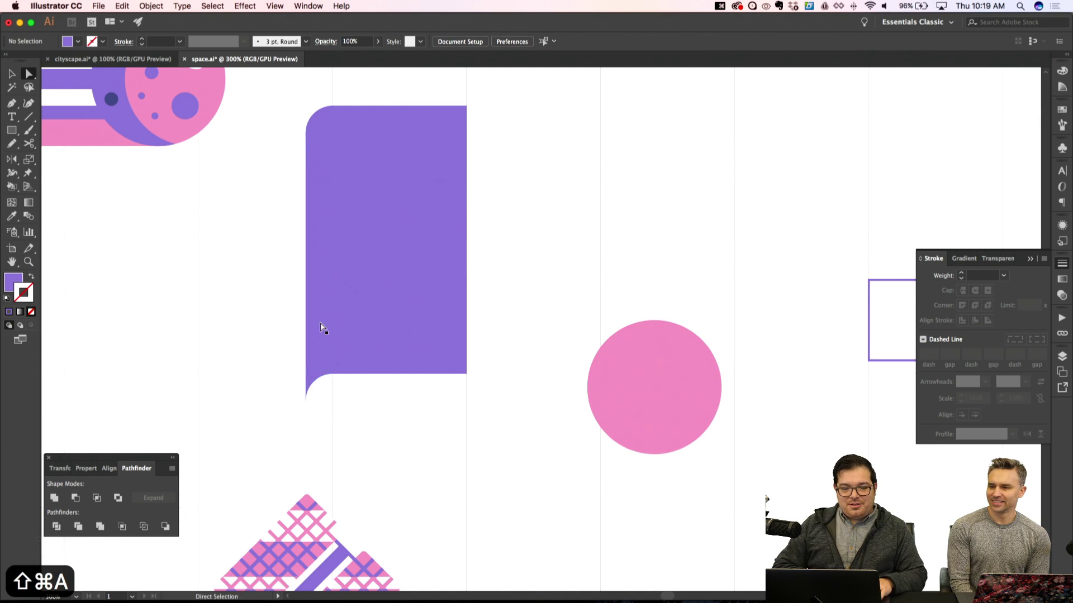
Group the purple rectangle, corner circle and curved strip together, and deselect the group
{"action": "scroll", "coordinate": [320, 328], "scroll_direction": "up", "scroll_amount": 3}
{"action": "key", "text": "v"}
{"action": "left_click_drag", "start_coordinate": [298, 157], "coordinate": [496, 471]}
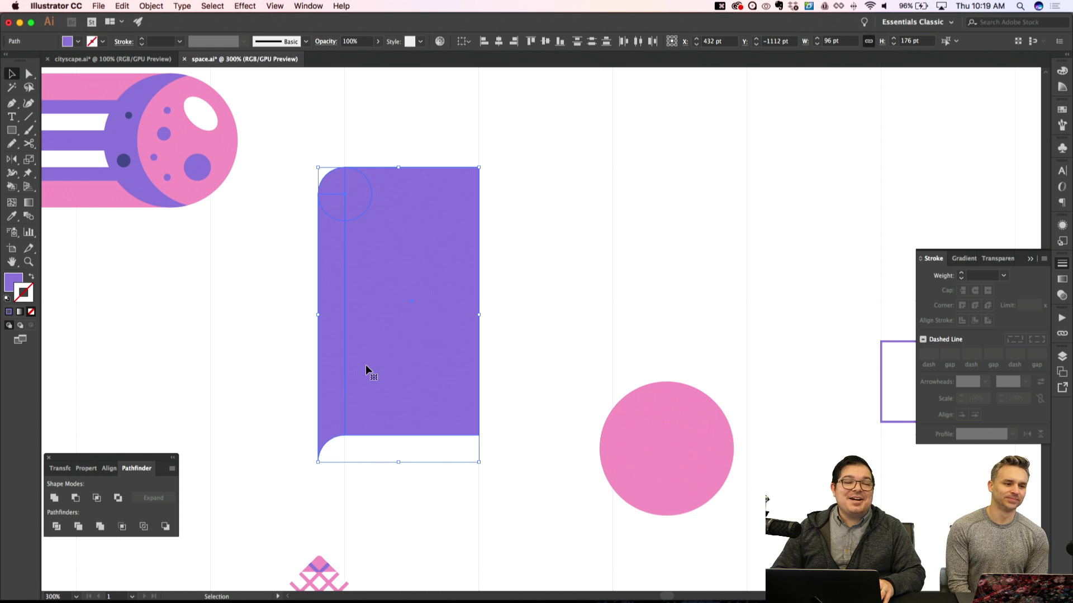
{"action": "key", "text": "super+g"}
{"action": "key", "text": "super+a"}
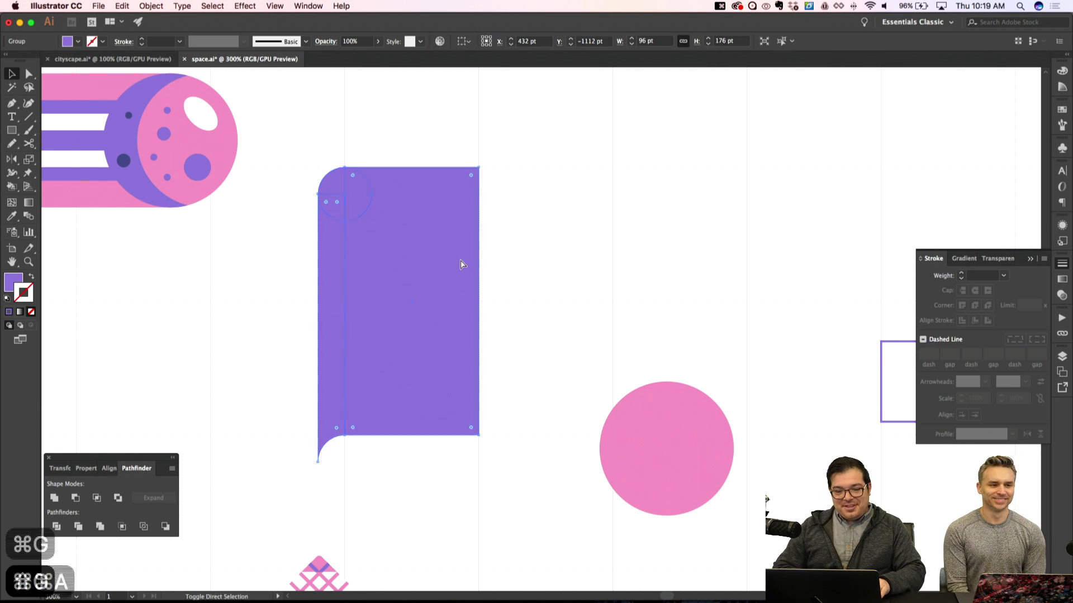
{"action": "key", "text": "super+minus"}
{"action": "key", "text": "super+minus"}
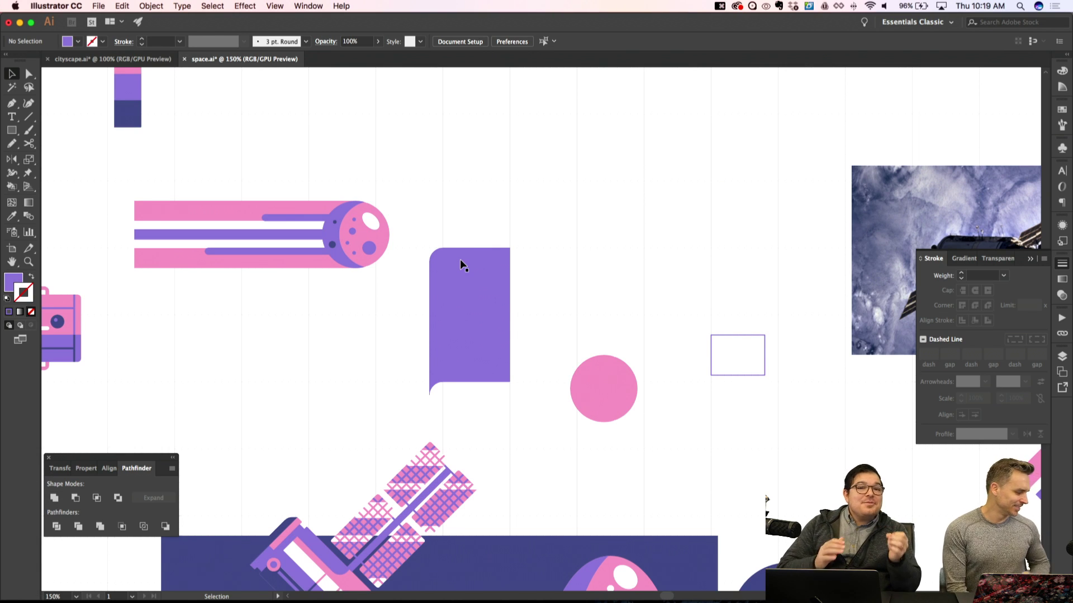
{"action": "scroll", "coordinate": [460, 259], "scroll_direction": "down", "scroll_amount": 3}
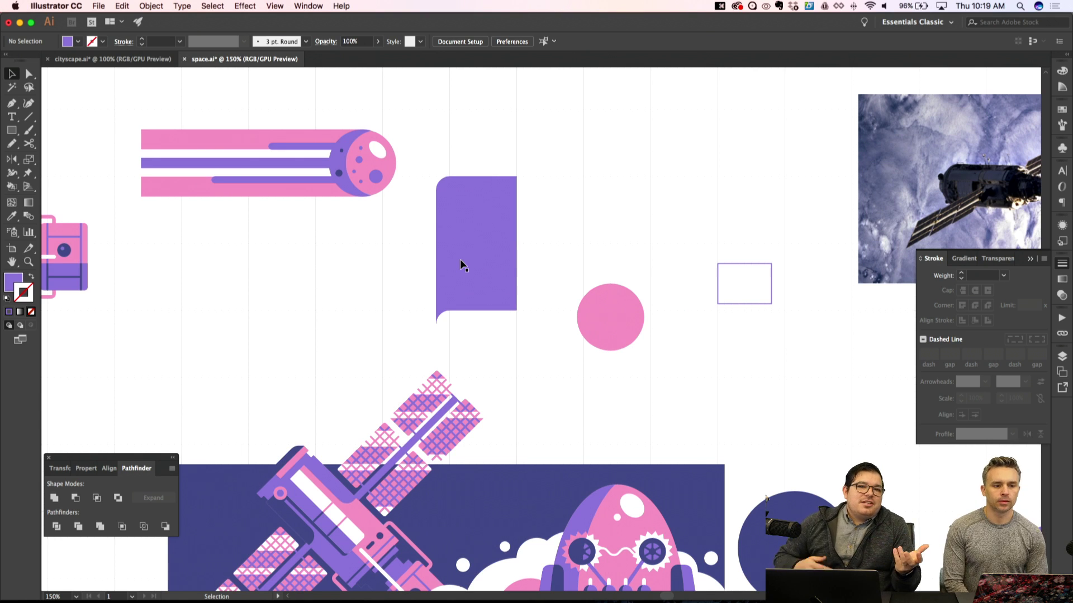
{"action": "left_click", "coordinate": [470, 252]}
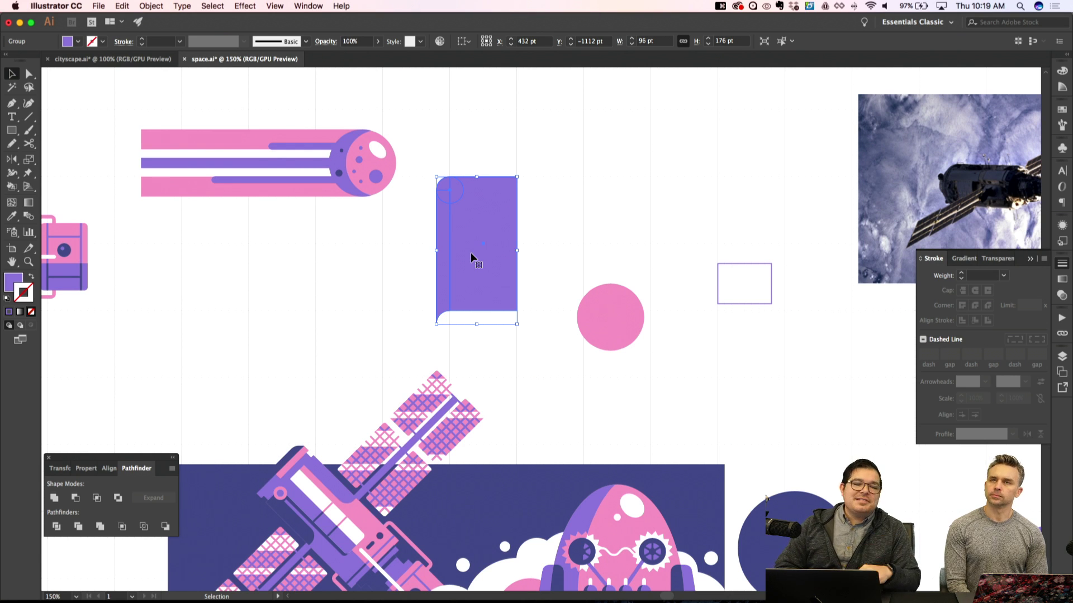
{"action": "scroll", "coordinate": [470, 253], "scroll_direction": "up", "scroll_amount": 3}
{"action": "scroll", "coordinate": [470, 253], "scroll_direction": "left", "scroll_amount": 2}
{"action": "key", "text": "shift+super+a"}
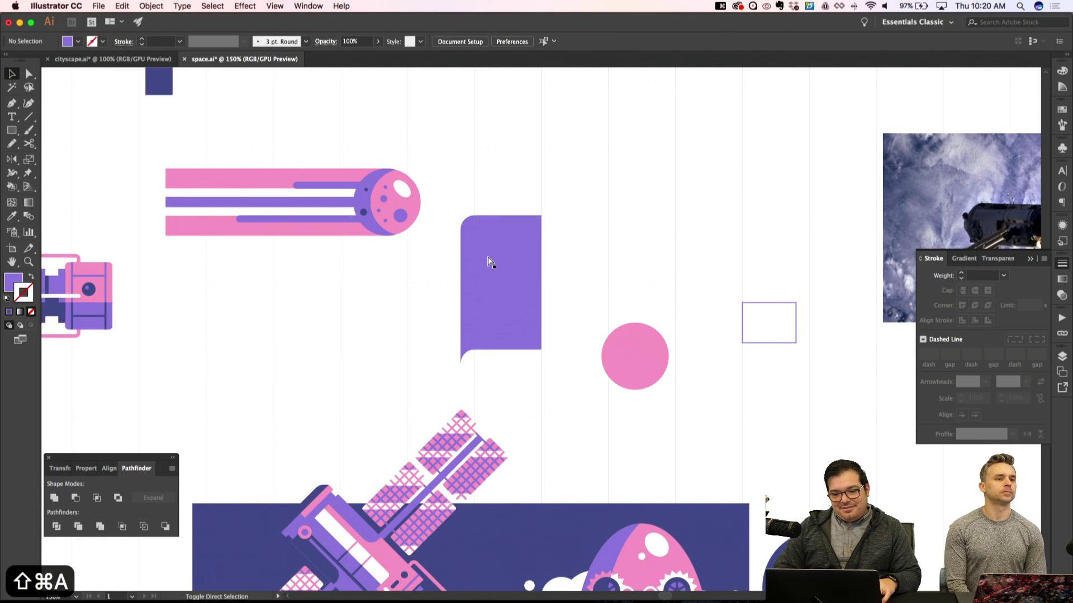
{"action": "left_click", "coordinate": [492, 263]}
{"action": "scroll", "coordinate": [491, 262], "scroll_direction": "down", "scroll_amount": 2}
{"action": "scroll", "coordinate": [492, 263], "scroll_direction": "right", "scroll_amount": 2}
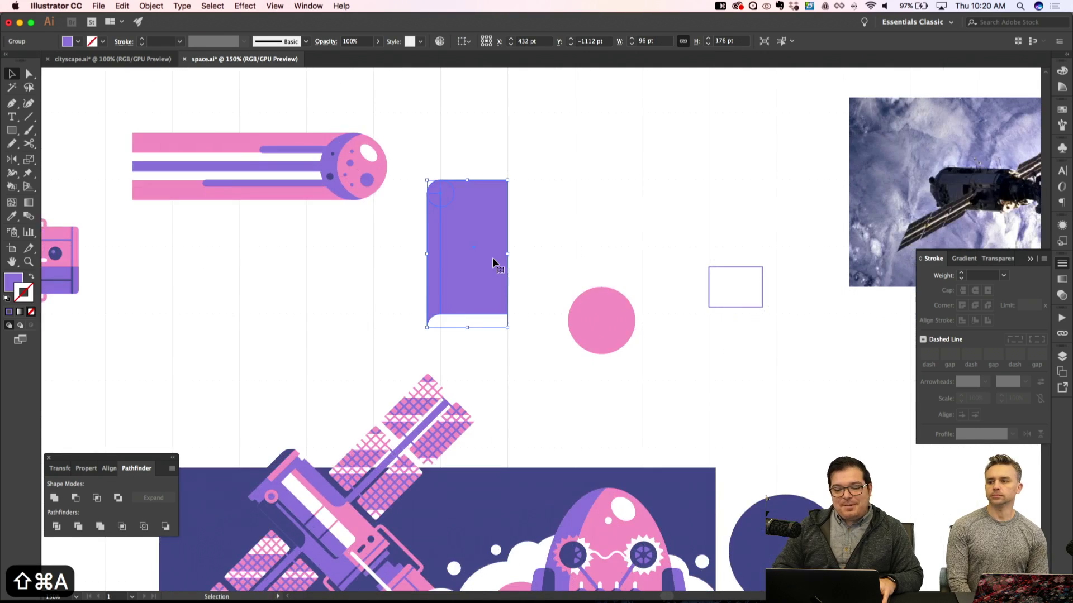
Extend the right edge of the purple group outward by 24 pt to a total width of 120 pt
{"action": "key", "text": "shift+super+a"}
{"action": "key", "text": "a"}
{"action": "left_click_drag", "start_coordinate": [491, 174], "coordinate": [525, 366]}
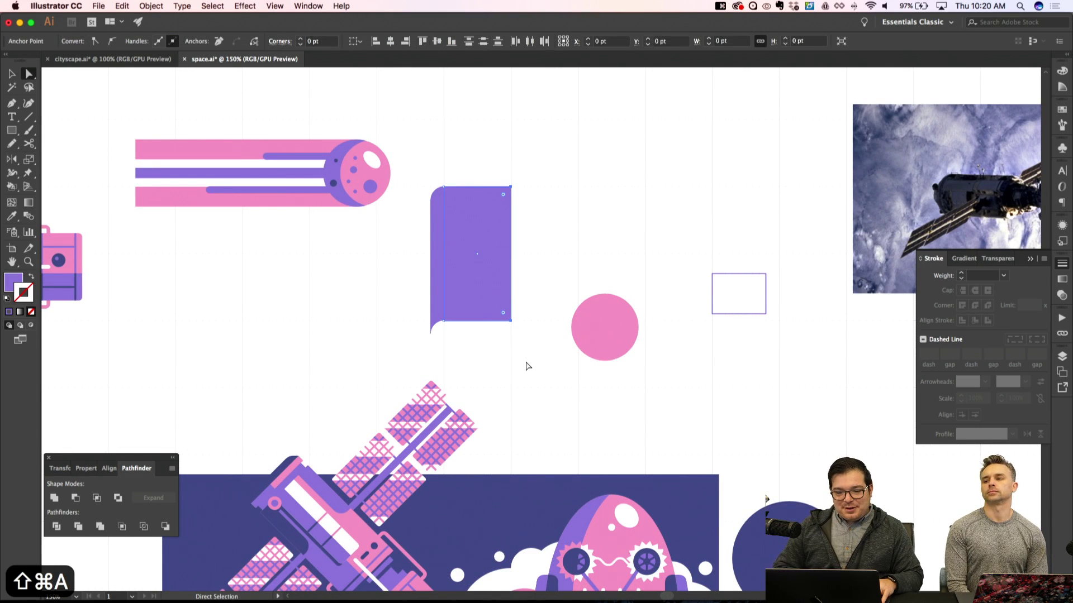
{"action": "key", "text": "Right"}
{"action": "key", "text": "Right"}
{"action": "key", "text": "Right"}
{"action": "key", "text": "Right"}
{"action": "key", "text": "Right"}
{"action": "key", "text": "Right"}
{"action": "key", "text": "Right"}
{"action": "key", "text": "Right"}
{"action": "key", "text": "Right"}
{"action": "key", "text": "Right"}
{"action": "key", "text": "Right"}
{"action": "key", "text": "Right"}
{"action": "key", "text": "Right"}
{"action": "key", "text": "Right"}
{"action": "key", "text": "Right"}
{"action": "key", "text": "Right"}
{"action": "key", "text": "Right"}
{"action": "key", "text": "Right"}
{"action": "key", "text": "Right"}
{"action": "key", "text": "Right"}
{"action": "key", "text": "Right"}
{"action": "key", "text": "Right"}
{"action": "key", "text": "Right"}
{"action": "key", "text": "Right"}
{"action": "key", "text": "shift+super+a"}
{"action": "key", "text": "v"}
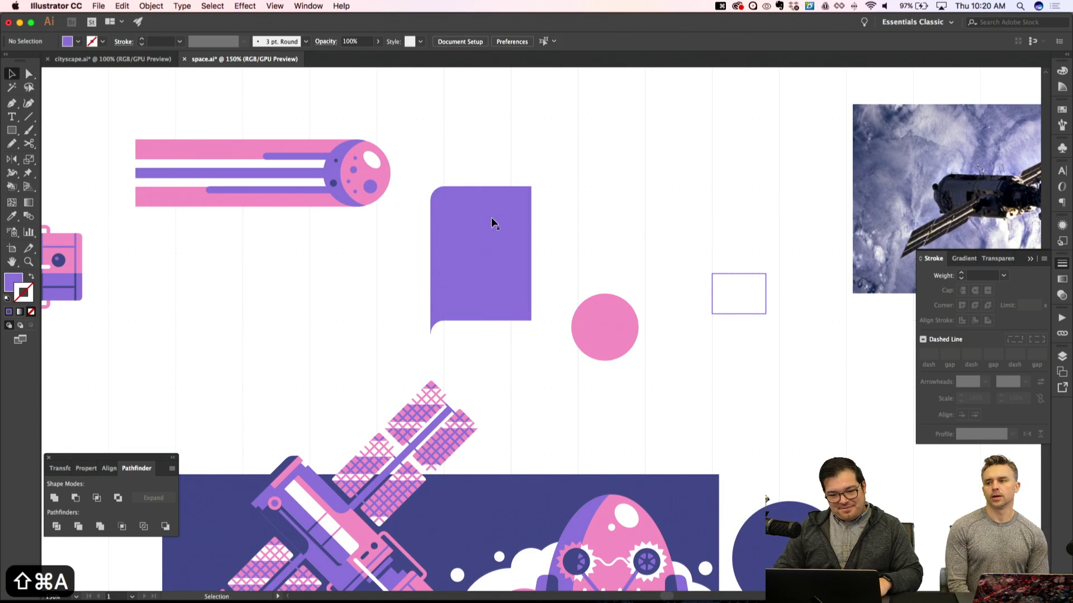
{"action": "left_click", "coordinate": [491, 217]}
{"action": "scroll", "coordinate": [491, 216], "scroll_direction": "up", "scroll_amount": 6}
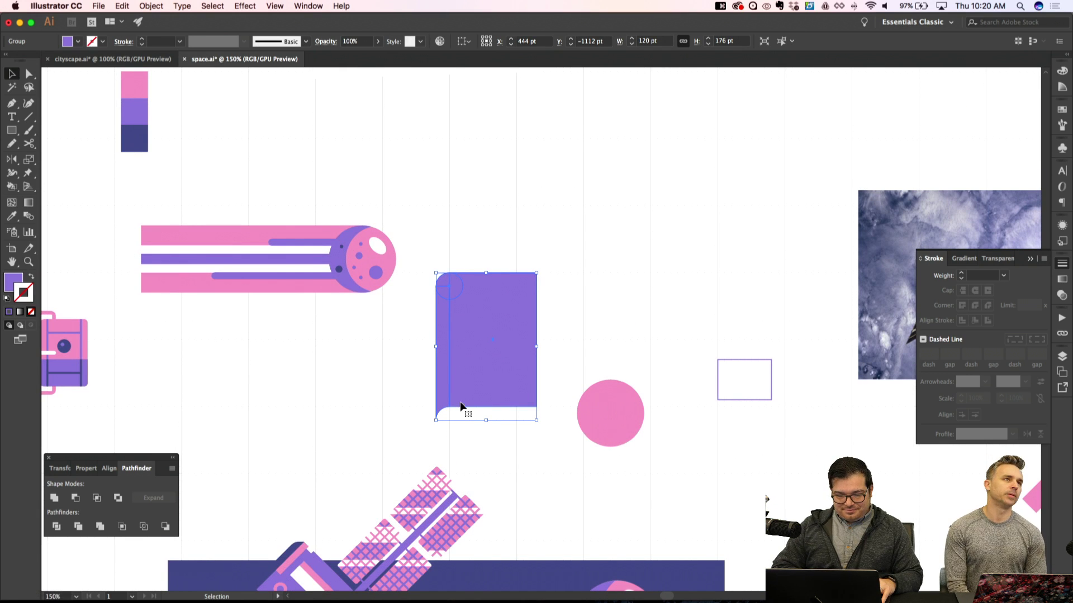
{"action": "key", "text": "i"}
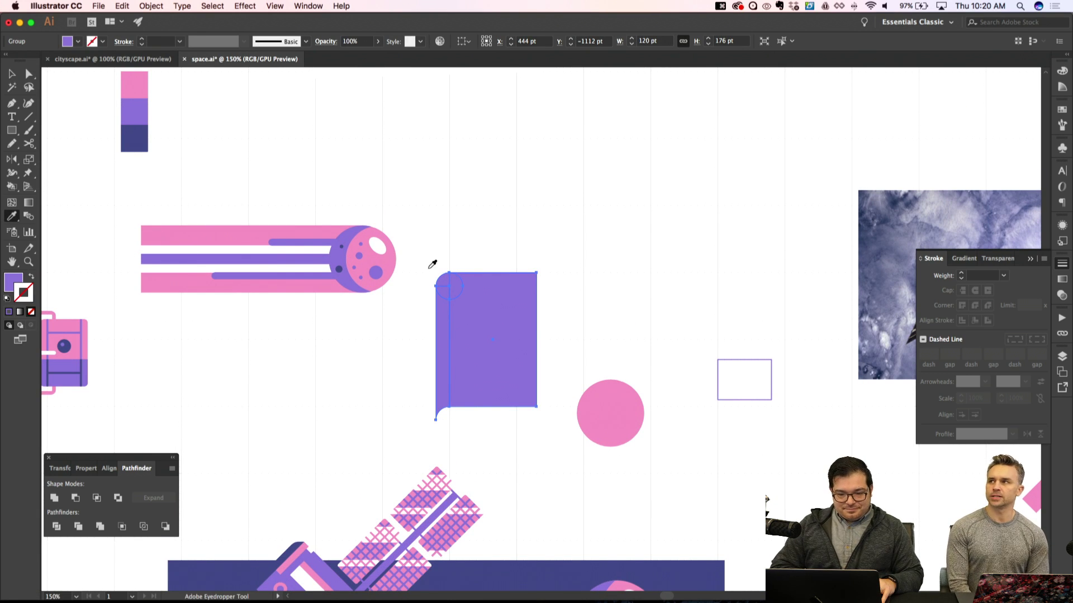
{"action": "key", "text": "shift+super+a"}
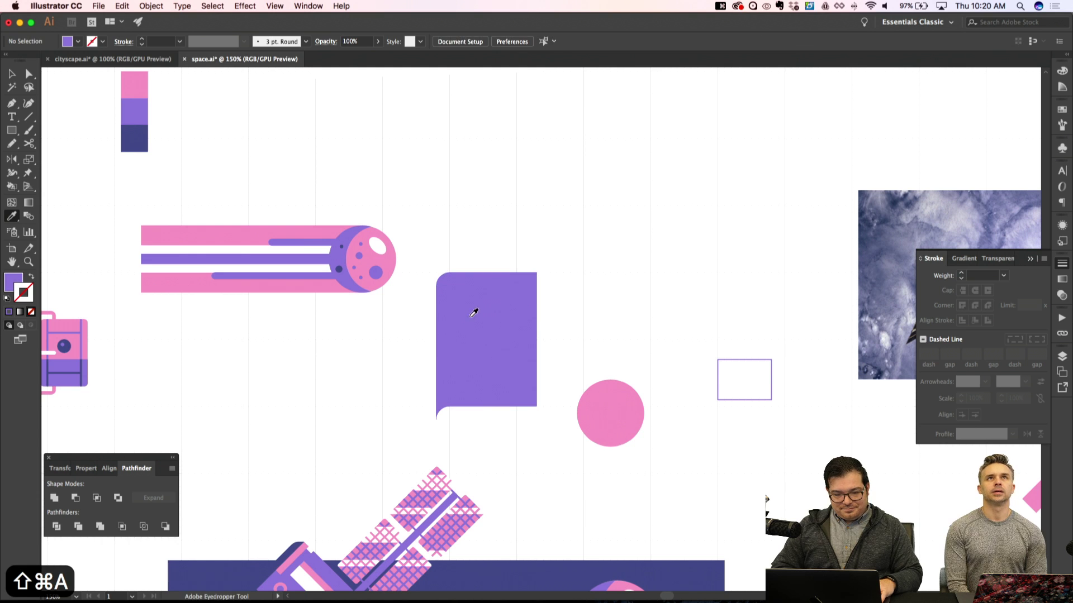
Paste a copy of the purple group in place and unite its pieces into a single shape
{"action": "key", "text": "v"}
{"action": "left_click", "coordinate": [470, 318]}
{"action": "key", "text": "super+c"}
{"action": "key", "text": "shift+super+v"}
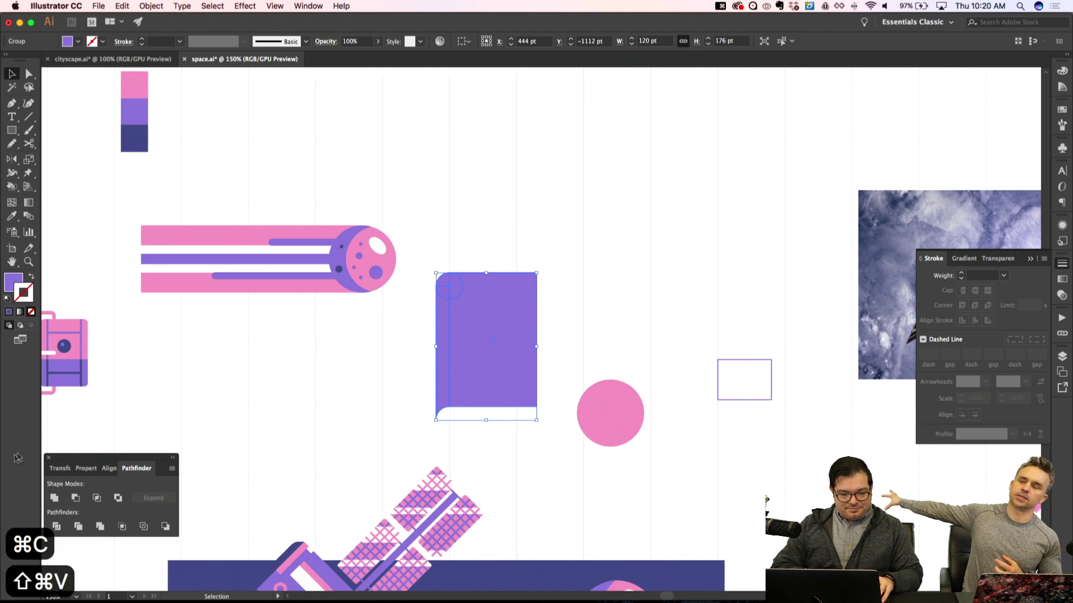
{"action": "left_click", "coordinate": [54, 497]}
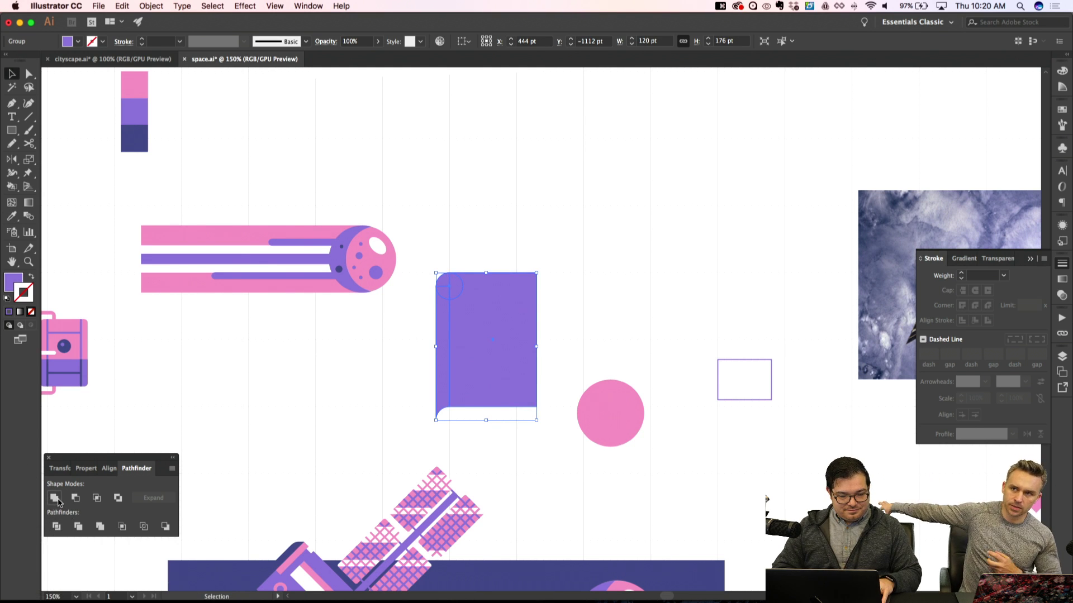
{"action": "key", "text": "shift+super+a"}
Isolate the united copy and inset its upper and lower edges by 16 pt each
{"action": "double_click", "coordinate": [485, 327]}
{"action": "key", "text": "a"}
{"action": "left_click_drag", "start_coordinate": [414, 251], "coordinate": [546, 332]}
{"action": "key", "text": "shift+super+a"}
{"action": "left_click_drag", "start_coordinate": [558, 431], "coordinate": [320, 353]}
{"action": "key", "text": "Up"}
{"action": "key", "text": "Up"}
{"action": "key", "text": "Up"}
{"action": "key", "text": "Up"}
{"action": "key", "text": "Up"}
{"action": "key", "text": "Up"}
{"action": "key", "text": "Up"}
{"action": "key", "text": "Up"}
{"action": "key", "text": "Up"}
{"action": "key", "text": "Up"}
{"action": "key", "text": "Up"}
{"action": "key", "text": "Up"}
{"action": "key", "text": "Up"}
{"action": "key", "text": "Up"}
{"action": "key", "text": "Up"}
{"action": "key", "text": "shift+super+a"}
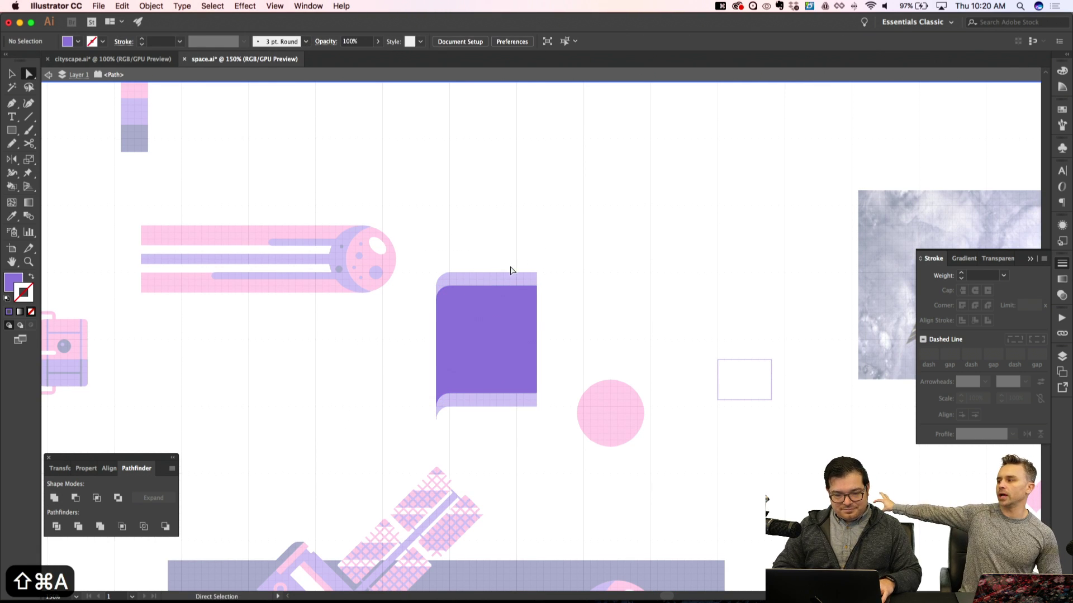
Move the united copy's right edge inward by 16 pt and leave isolation mode
{"action": "left_click_drag", "start_coordinate": [510, 267], "coordinate": [589, 438]}
{"action": "key", "text": "Left"}
{"action": "key", "text": "Left"}
{"action": "key", "text": "Left"}
{"action": "key", "text": "Left"}
{"action": "key", "text": "Left"}
{"action": "key", "text": "Left"}
{"action": "key", "text": "Left"}
{"action": "key", "text": "Left"}
{"action": "key", "text": "Left"}
{"action": "key", "text": "Left"}
{"action": "key", "text": "Left"}
{"action": "key", "text": "Left"}
{"action": "key", "text": "Left"}
{"action": "key", "text": "Left"}
{"action": "key", "text": "Left"}
{"action": "key", "text": "Left"}
{"action": "key", "text": "shift+super+a"}
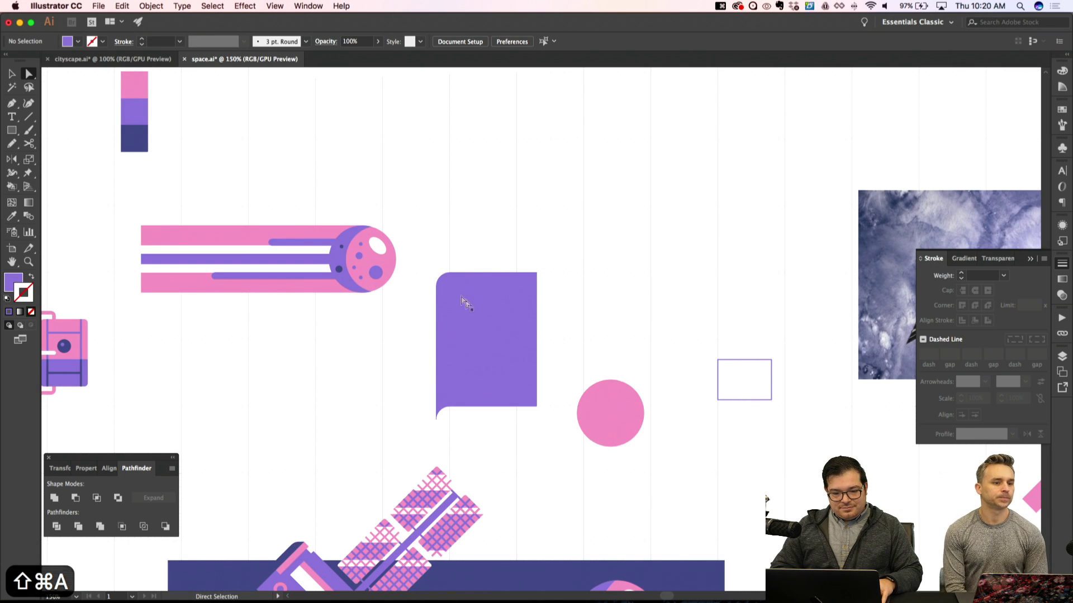
{"action": "left_click", "coordinate": [475, 317]}
{"action": "left_click", "coordinate": [437, 300]}
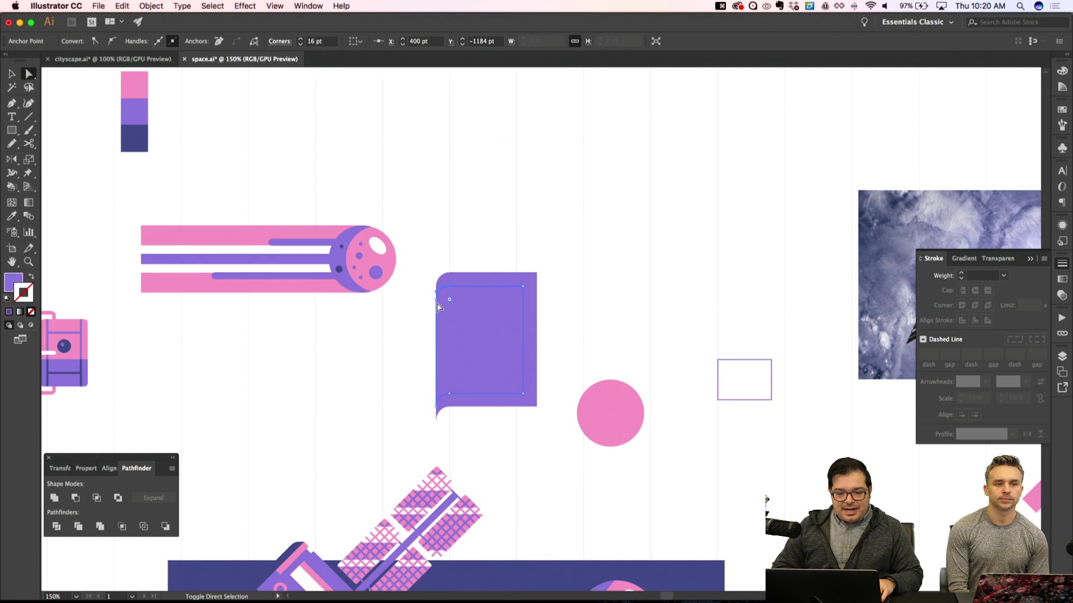
{"action": "left_click", "coordinate": [440, 306], "text": "super"}
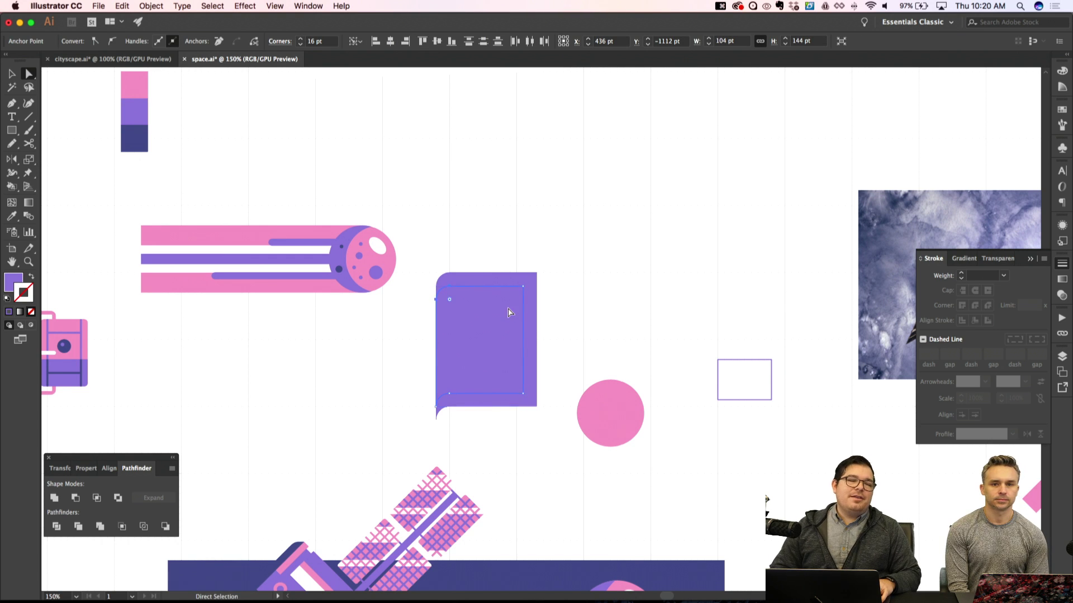
{"action": "key", "text": "shift+super+a"}
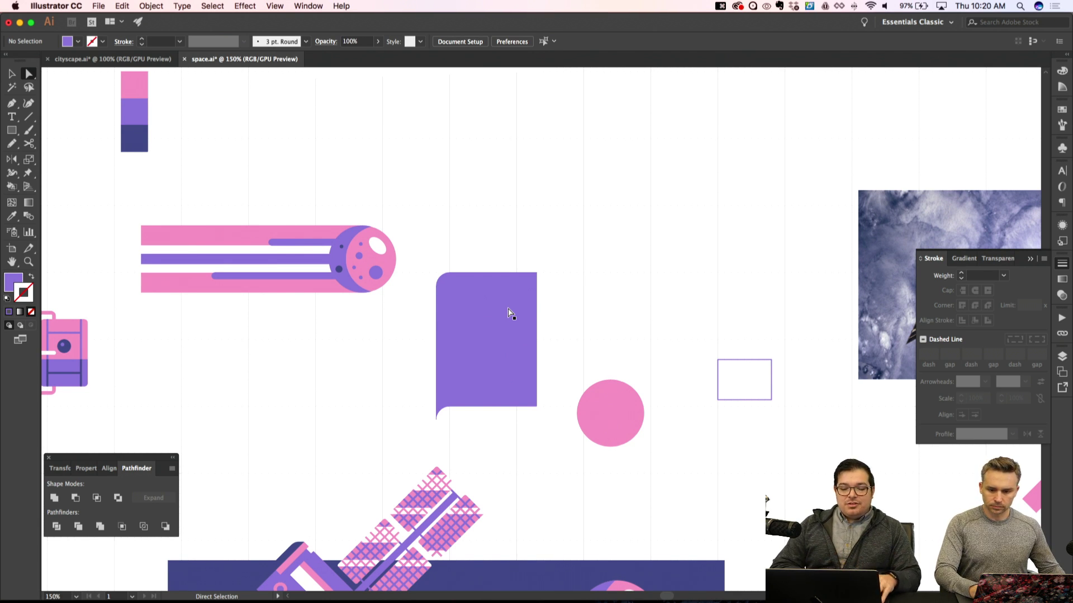
Draw an 80 pt circle over the left part of the inset shape and switch to outline view
{"action": "key", "text": "l"}
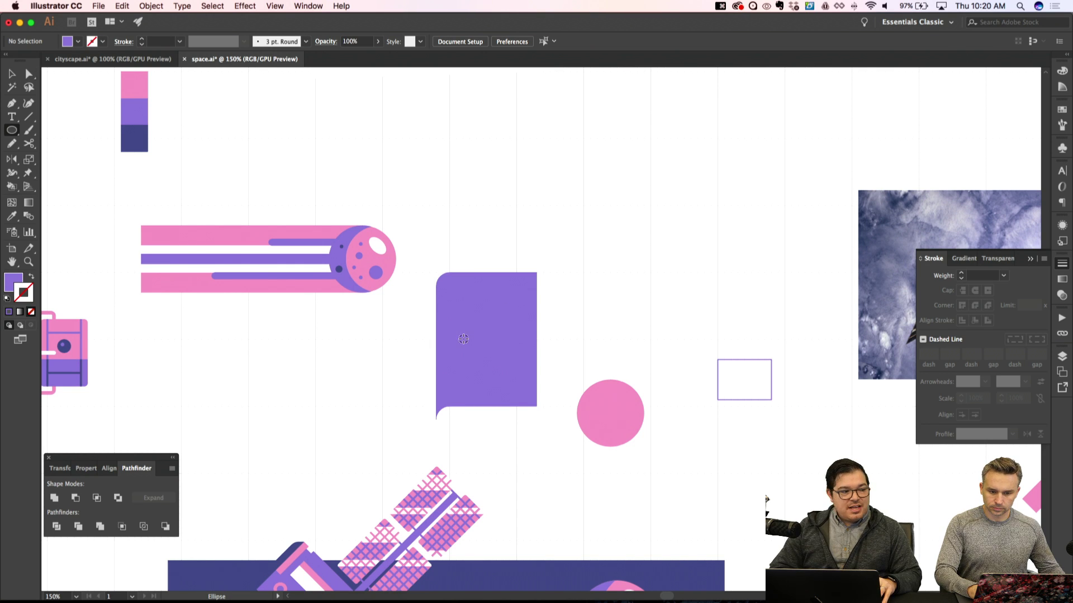
{"action": "left_click_drag", "start_coordinate": [463, 340], "coordinate": [493, 373]}
{"action": "key", "text": "super+y"}
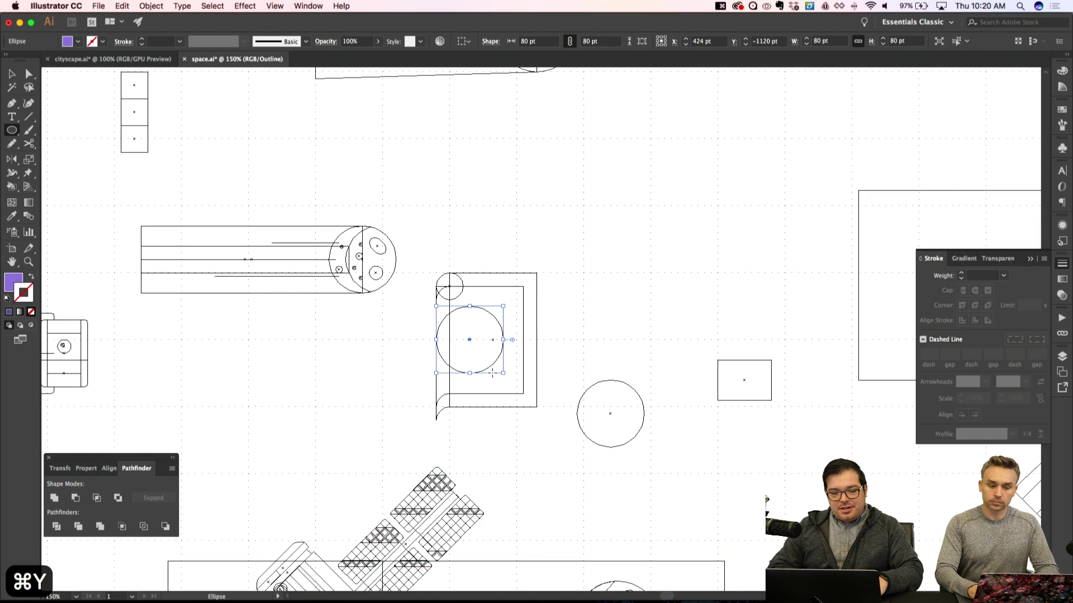
Enlarge the circle to 96 pt, return to the color preview and fill it with the dark blue of the artwork
{"action": "left_click_drag", "start_coordinate": [504, 376], "coordinate": [512, 387]}
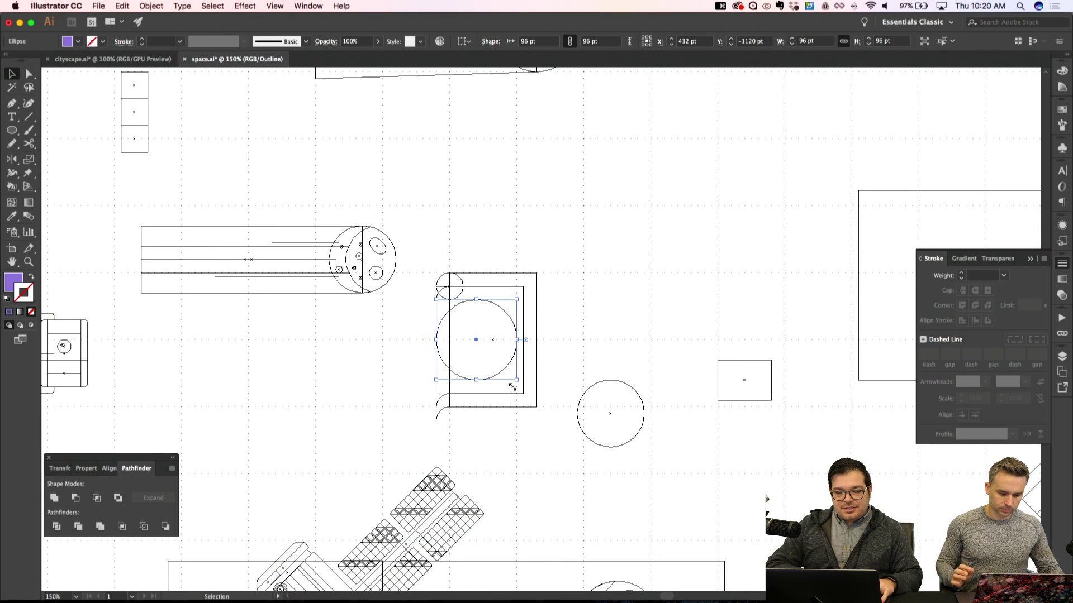
{"action": "key", "text": "super+y"}
{"action": "key", "text": "i"}
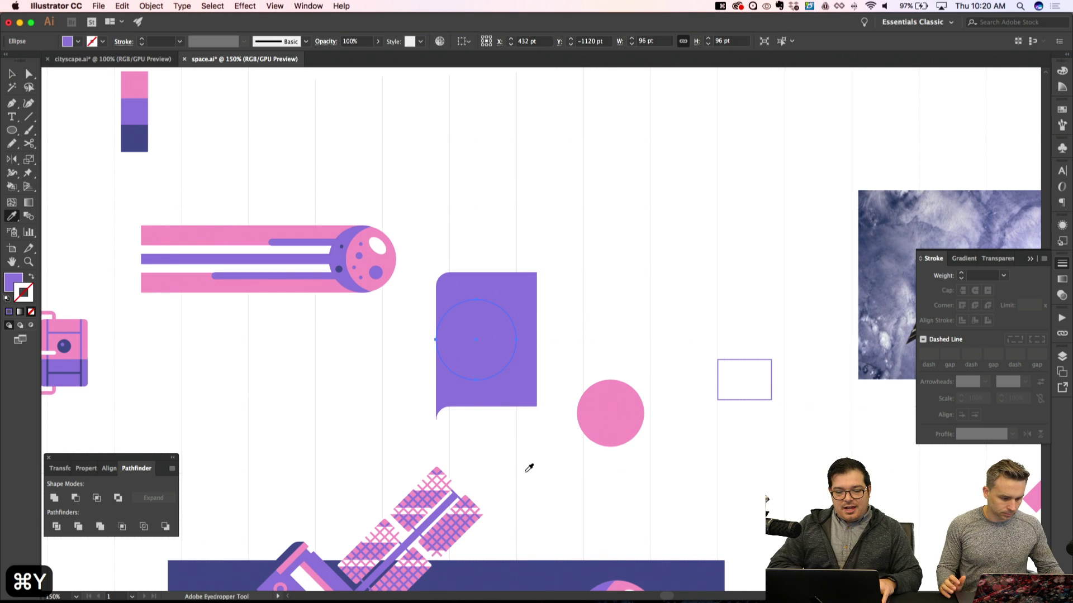
{"action": "scroll", "coordinate": [528, 468], "scroll_direction": "down", "scroll_amount": 5}
{"action": "left_click", "coordinate": [506, 486]}
{"action": "key", "text": "shift+super+a"}
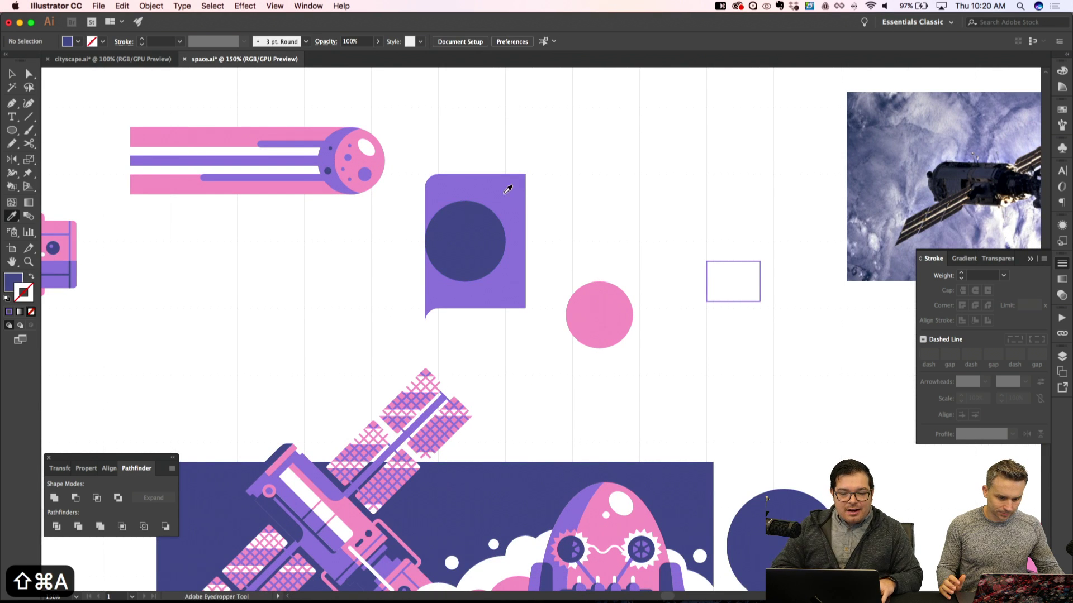
Recolor the outer group behind the inset shape with the pink sampled from the comet's trail
{"action": "left_click", "coordinate": [523, 203], "text": "super"}
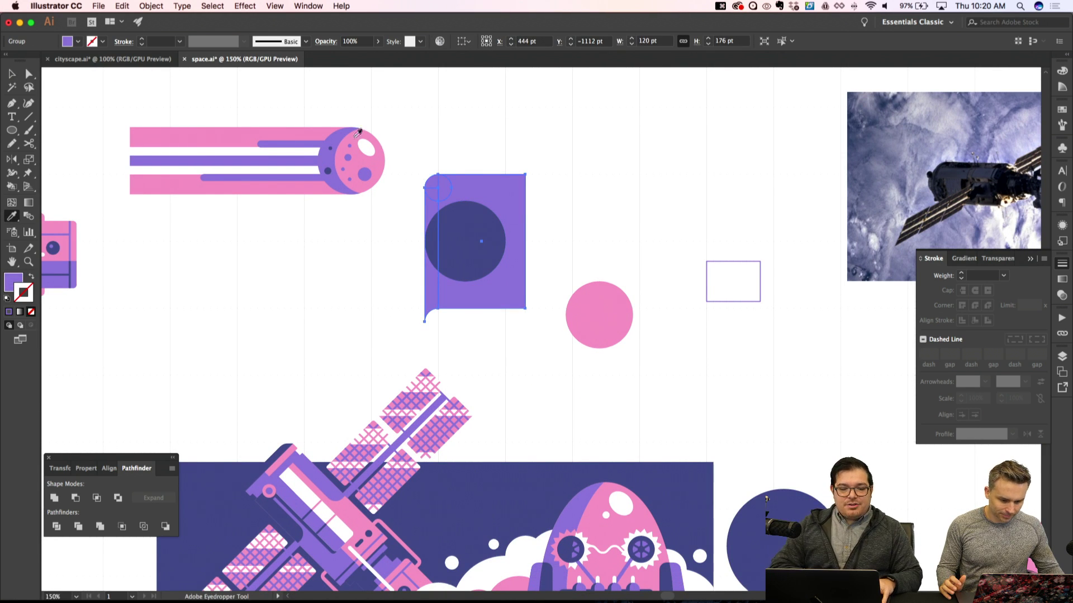
{"action": "left_click", "coordinate": [317, 132]}
{"action": "key", "text": "shift+super+a"}
{"action": "key", "text": "super+minus"}
{"action": "key", "text": "super+minus"}
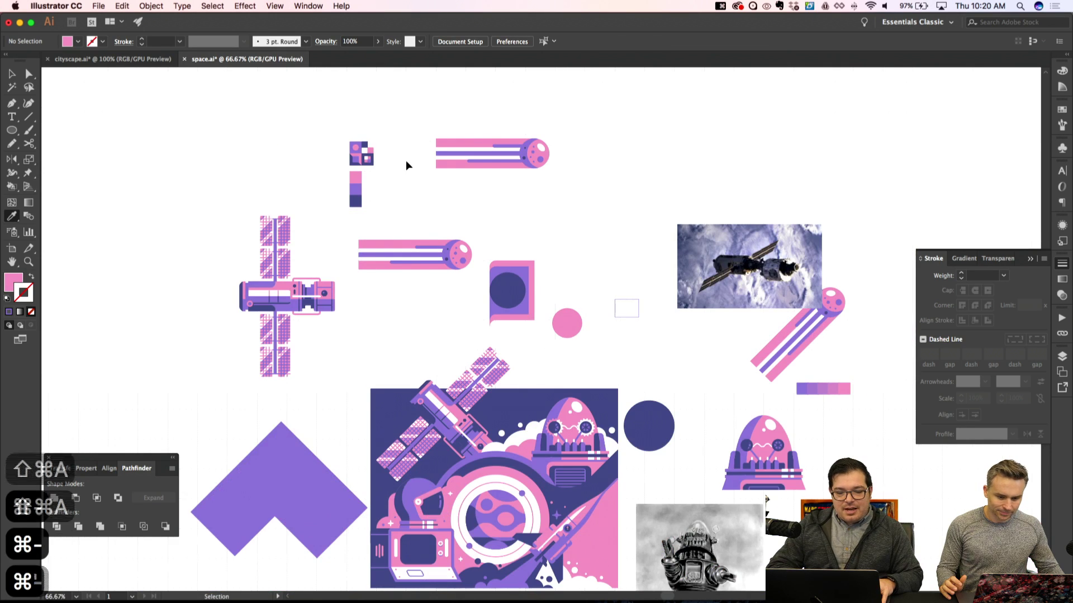
{"action": "key", "text": "super+equal"}
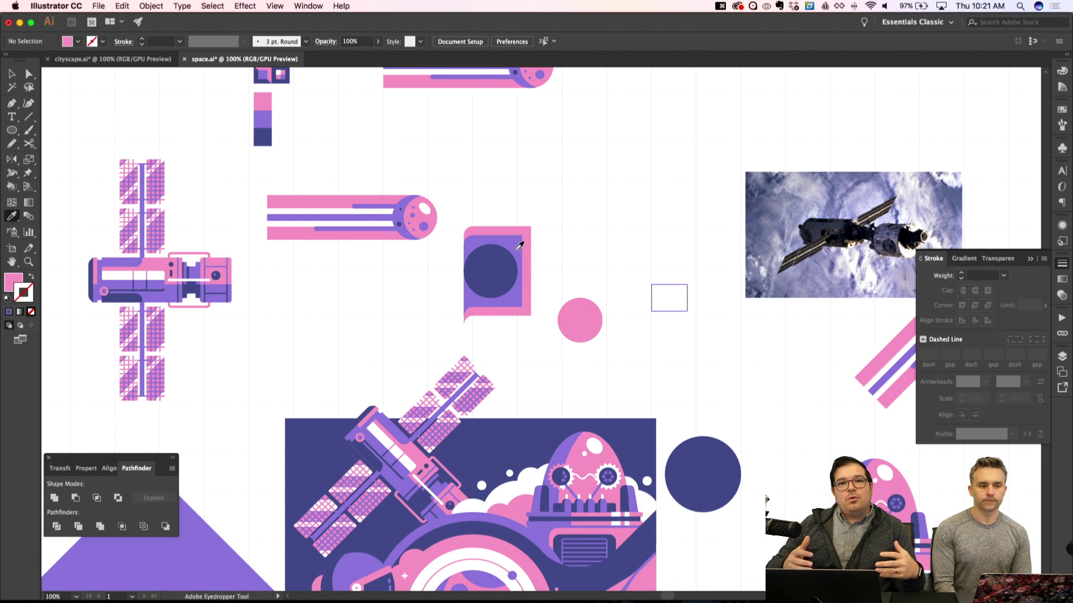
{"action": "key", "text": "super+equal"}
{"action": "key", "text": "a"}
{"action": "key", "text": "super+shift+a"}
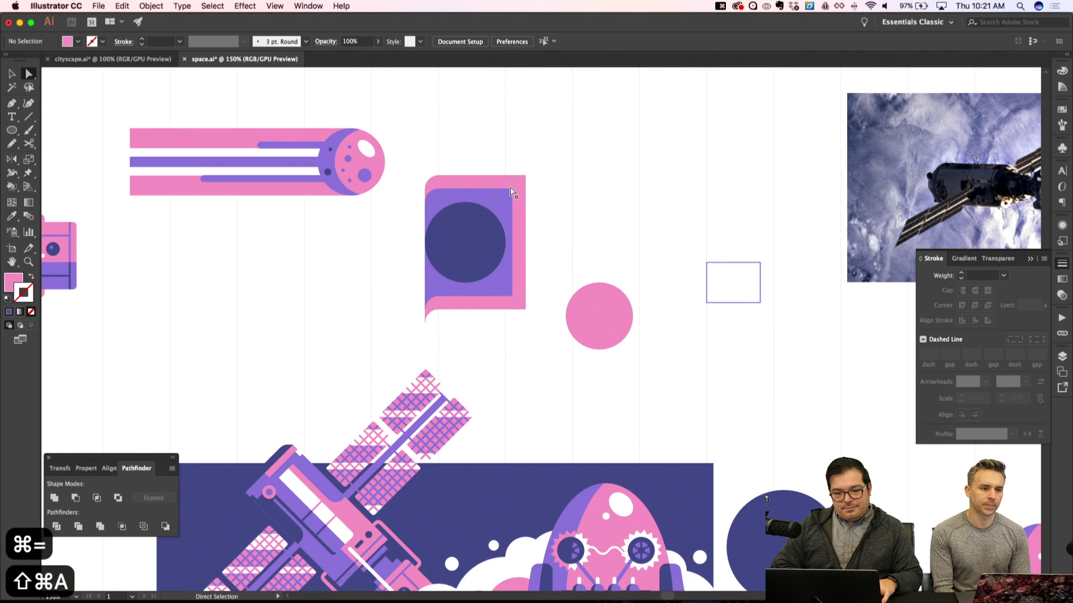
{"action": "left_click", "coordinate": [510, 195]}
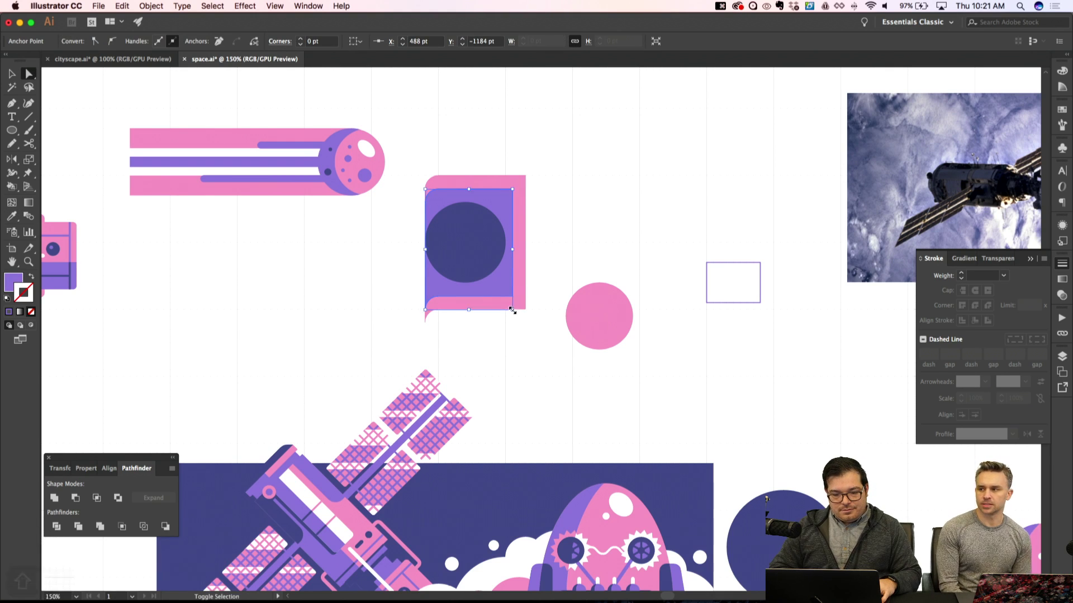
{"action": "key", "text": "super+shift+a"}
Draw a 64 pt dark blue circle beneath the pink shape's lower-left curl and send it to the back
{"action": "key", "text": "v"}
{"action": "left_click", "coordinate": [480, 264]}
{"action": "key", "text": "super+shift+a"}
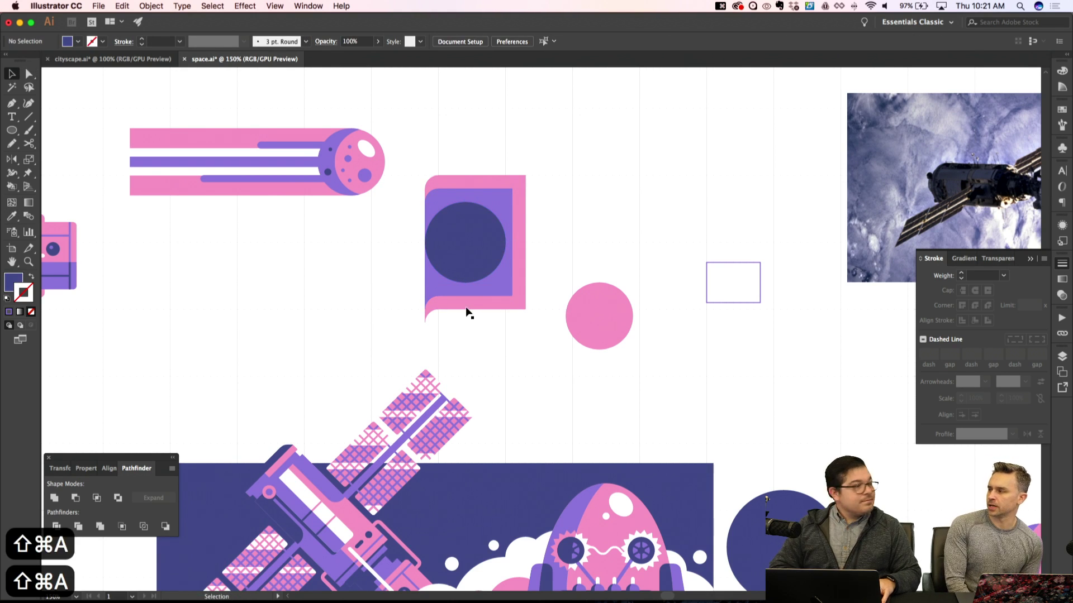
{"action": "key", "text": "l"}
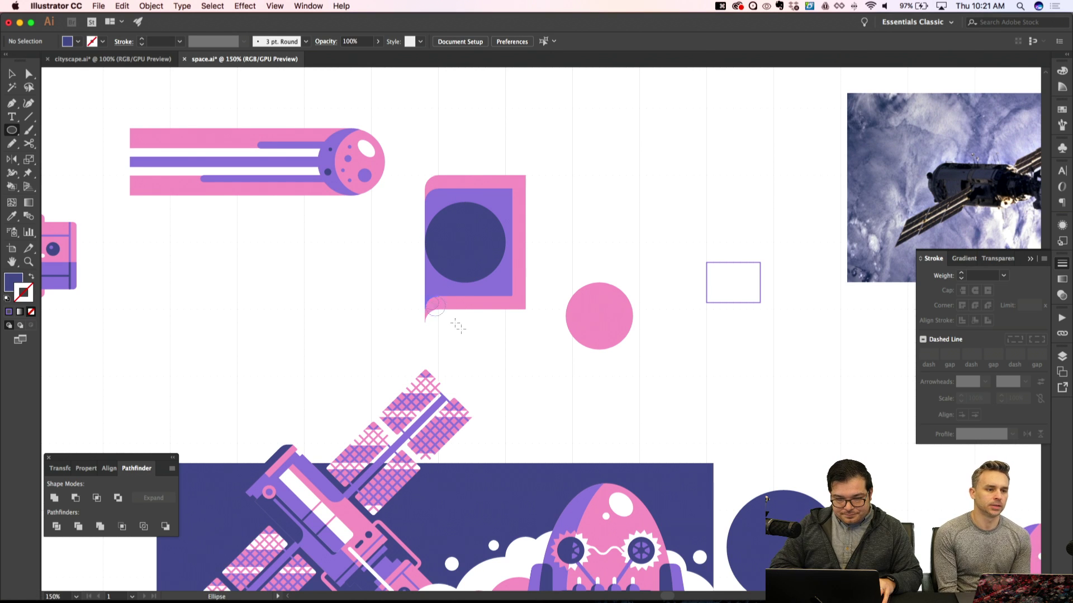
{"action": "left_click_drag", "start_coordinate": [426, 296], "coordinate": [475, 348]}
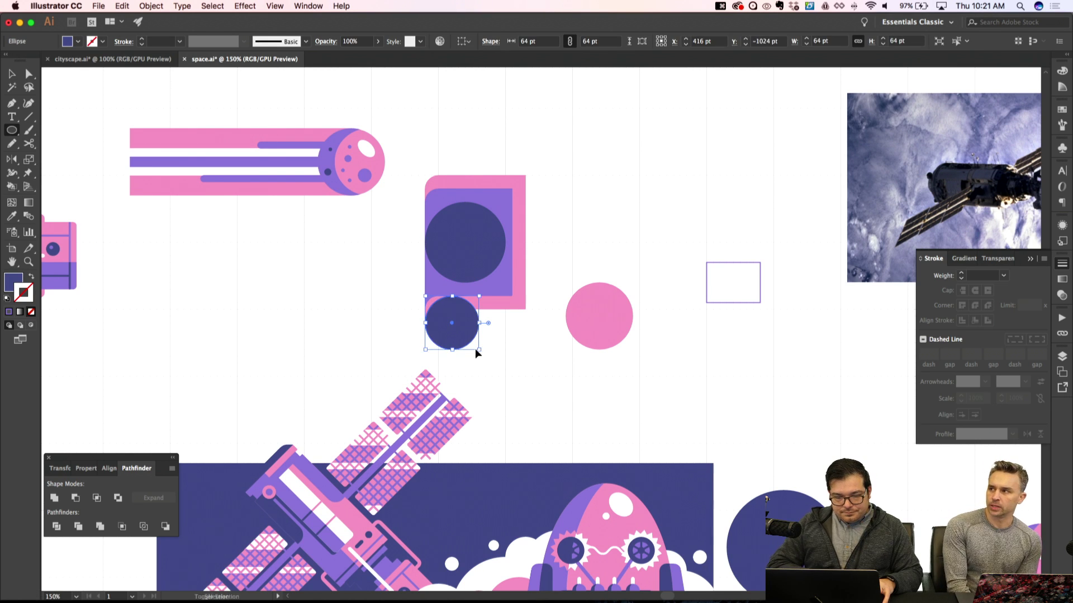
{"action": "key", "text": "super+shift+bracketleft"}
{"action": "key", "text": "super+equal"}
{"action": "key", "text": "super+equal"}
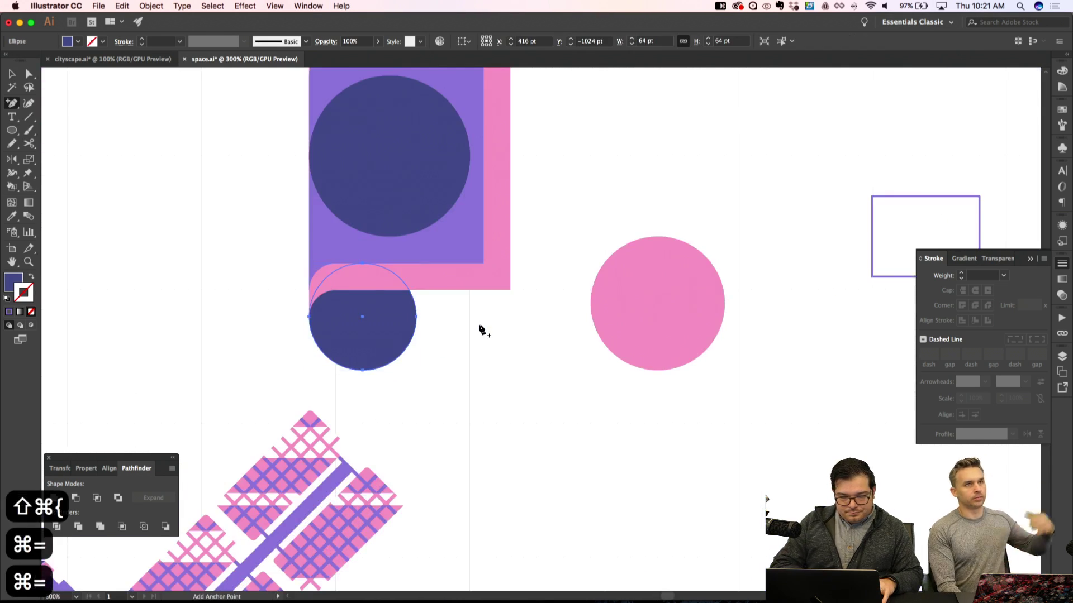
Reduce the curl circle to 32 pt and draw a 112 × 32 pt dark blue rectangle extending right from its center
{"action": "key", "text": "plus"}
{"action": "key", "text": "v"}
{"action": "left_click_drag", "start_coordinate": [416, 316], "coordinate": [530, 338]}
{"action": "key", "text": "super+shift+a"}
{"action": "key", "text": "super+minus"}
{"action": "key", "text": "m"}
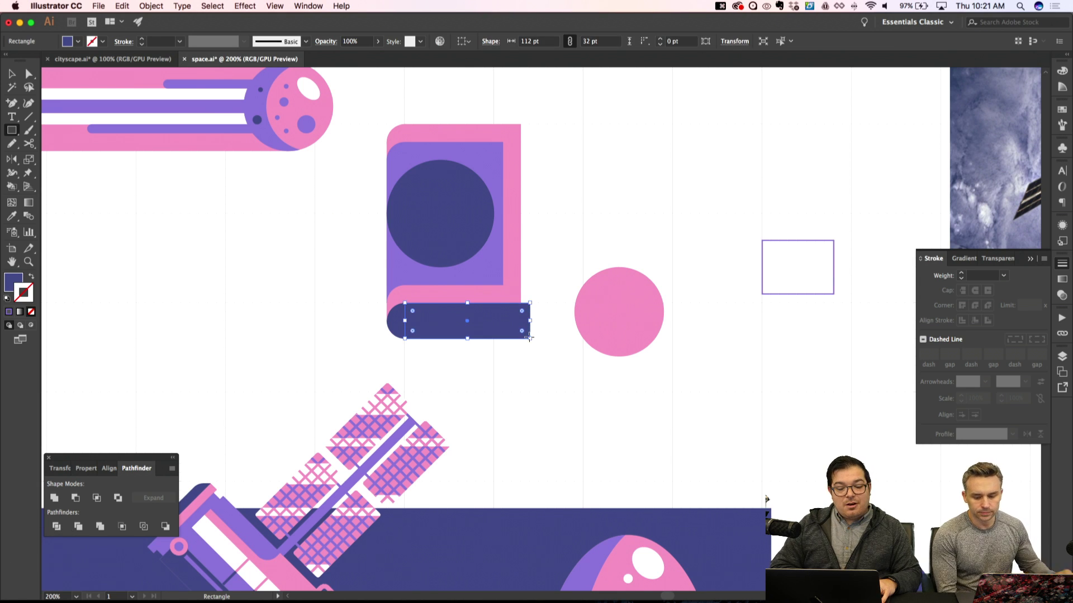
{"action": "key", "text": "super+shift+a"}
Copy the 32 pt circle to the pink shape's upper-right edge so its right half sticks out
{"action": "key", "text": "a"}
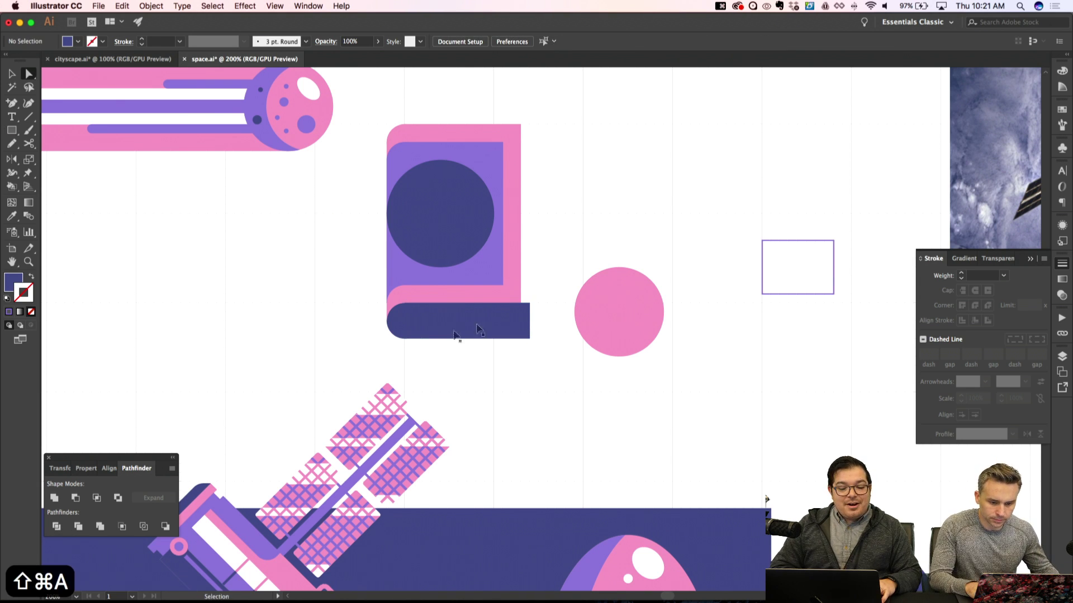
{"action": "key", "text": "super+shift+a"}
{"action": "left_click_drag", "start_coordinate": [400, 327], "coordinate": [517, 162]}
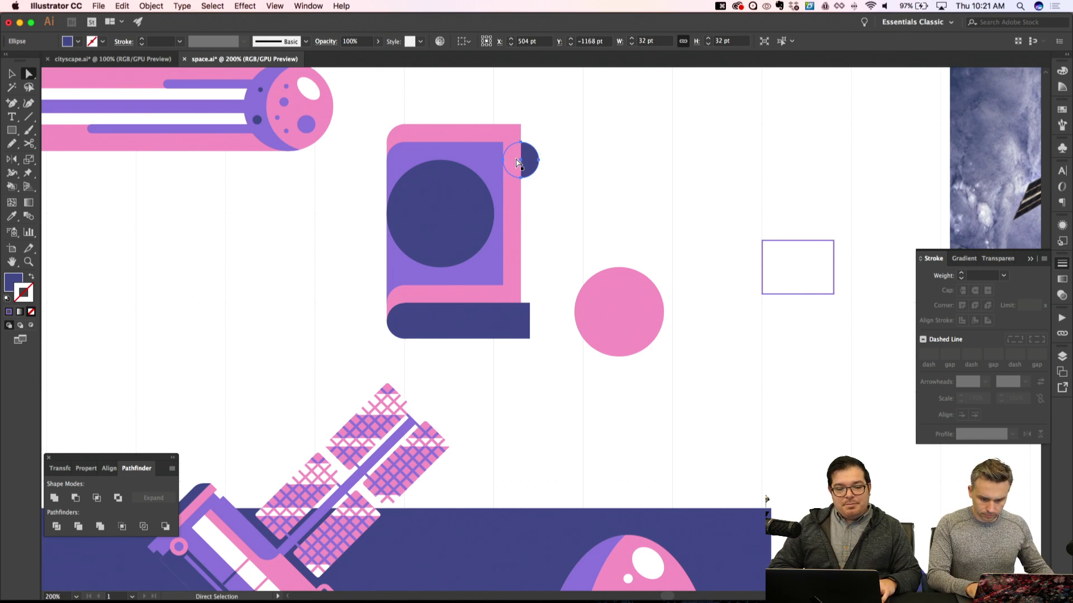
{"action": "key", "text": "super+shift+a"}
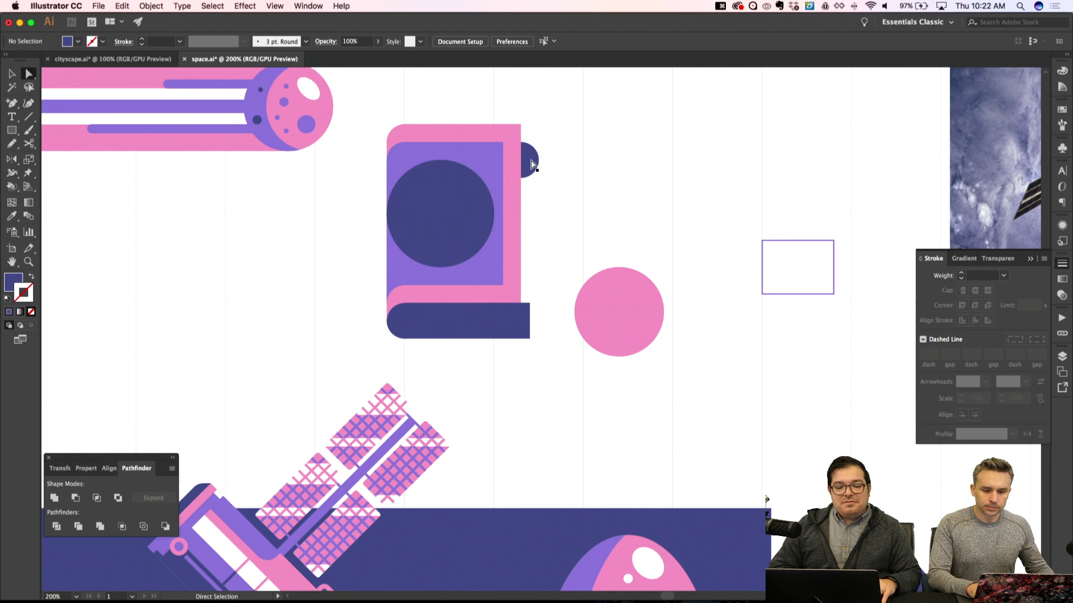
Draw a 16 × 160 pt dark blue strip from the copied circle down to the lower bar's bottom and hide the grid
{"action": "key", "text": "m"}
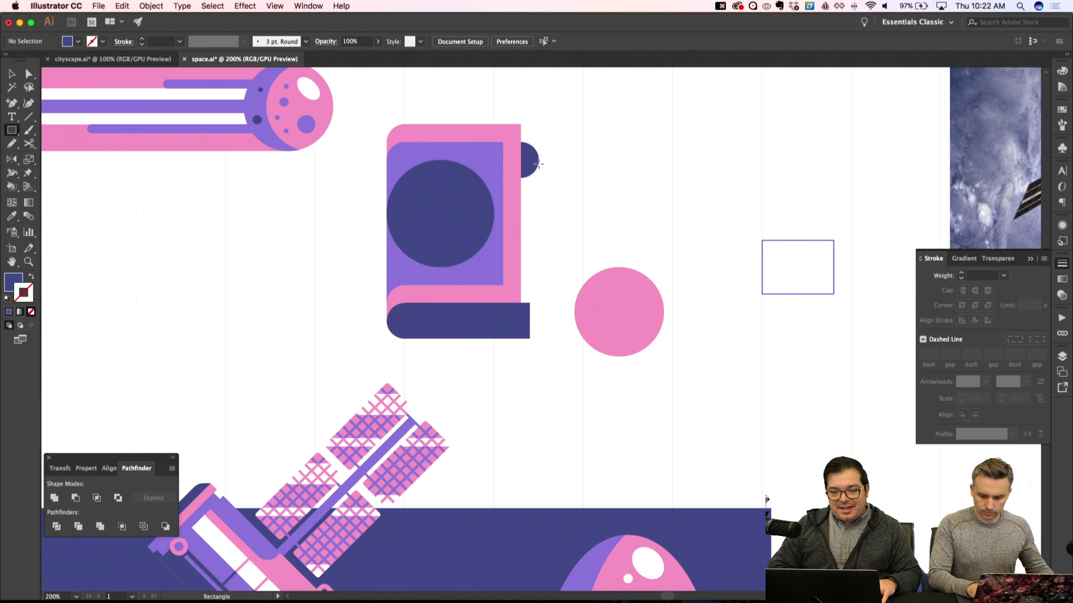
{"action": "mouse_move", "coordinate": [509, 240]}
{"action": "left_mouse_down"}
{"action": "mouse_move", "coordinate": [505, 319]}
{"action": "mouse_move", "coordinate": [521, 338]}
{"action": "left_mouse_up"}
{"action": "key", "text": "super+shift+a"}
{"action": "key", "text": "super+minus"}
{"action": "key", "text": "super+minus"}
{"action": "key", "text": "super+apostrophe"}
{"action": "key", "text": "super+equal"}
{"action": "key", "text": "super+equal"}
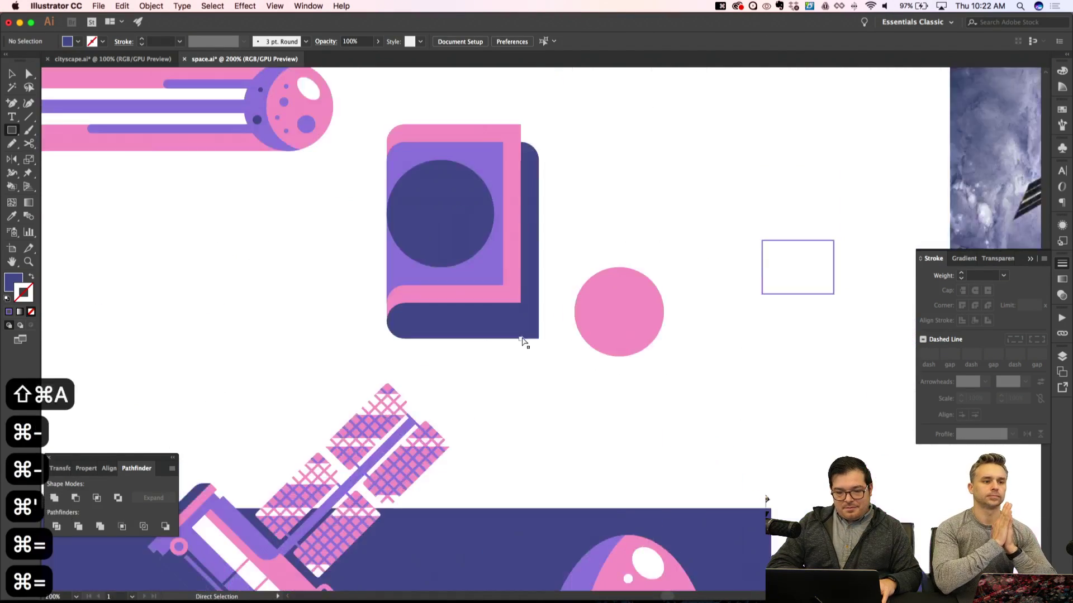
Copy the lower-left 32 pt circle to the dark blue shape's lower-right corner and send the copy to the back
{"action": "key", "text": "super+equal"}
{"action": "key", "text": "a"}
{"action": "left_click", "coordinate": [309, 353]}
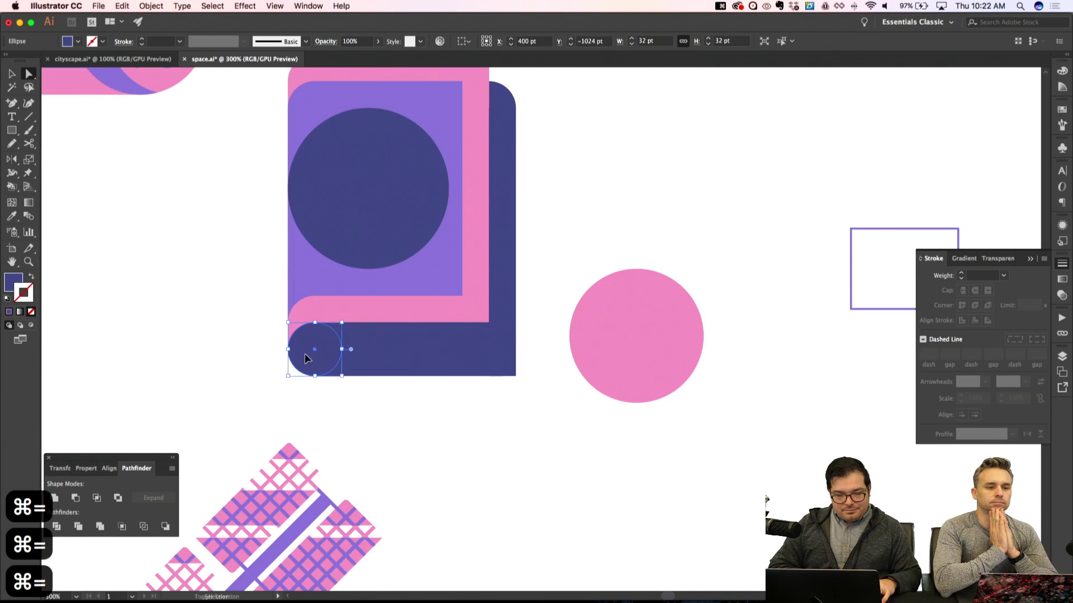
{"action": "key", "text": "super+shift+a"}
{"action": "left_click_drag", "start_coordinate": [346, 352], "coordinate": [478, 398]}
{"action": "key", "text": "shift+super+bracketleft"}
{"action": "key", "text": "super+shift+a"}
Move the lower-right circle down by 16 pt so it sits under the dark blue bar
{"action": "left_click", "coordinate": [492, 385]}
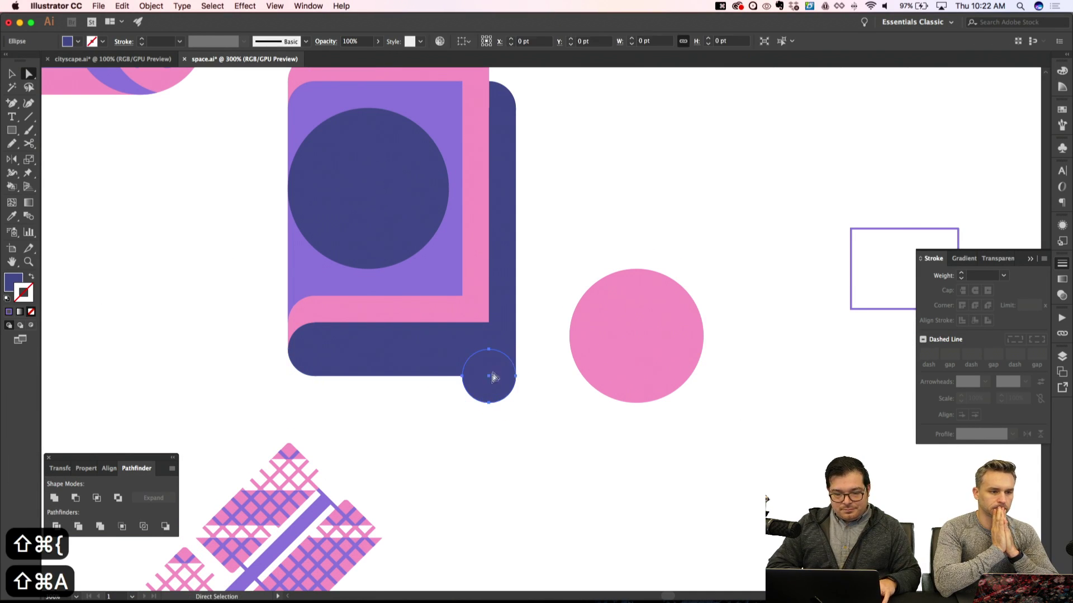
{"action": "key", "text": "Down"}
{"action": "key", "text": "Down"}
{"action": "key", "text": "Down"}
{"action": "key", "text": "Down"}
{"action": "key", "text": "Down"}
{"action": "key", "text": "Down"}
{"action": "key", "text": "Down"}
{"action": "key", "text": "Down"}
{"action": "key", "text": "Down"}
{"action": "key", "text": "Down"}
{"action": "key", "text": "Down"}
{"action": "key", "text": "Down"}
{"action": "key", "text": "Down"}
{"action": "key", "text": "Down"}
{"action": "key", "text": "Down"}
{"action": "key", "text": "Down"}
{"action": "key", "text": "super+shift+a"}
Draw a 16 × 24 pt rectangle over the circle's upper-right part, send it to the back and subtract the circle from it
{"action": "key", "text": "m"}
{"action": "key", "text": "super+shift+a"}
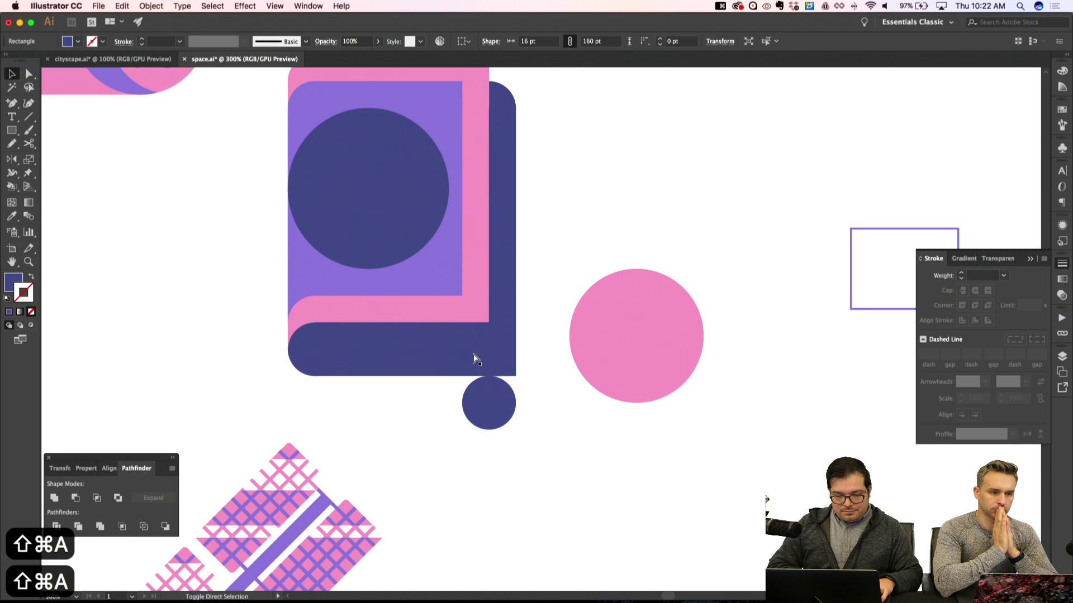
{"action": "left_click_drag", "start_coordinate": [489, 362], "coordinate": [515, 402]}
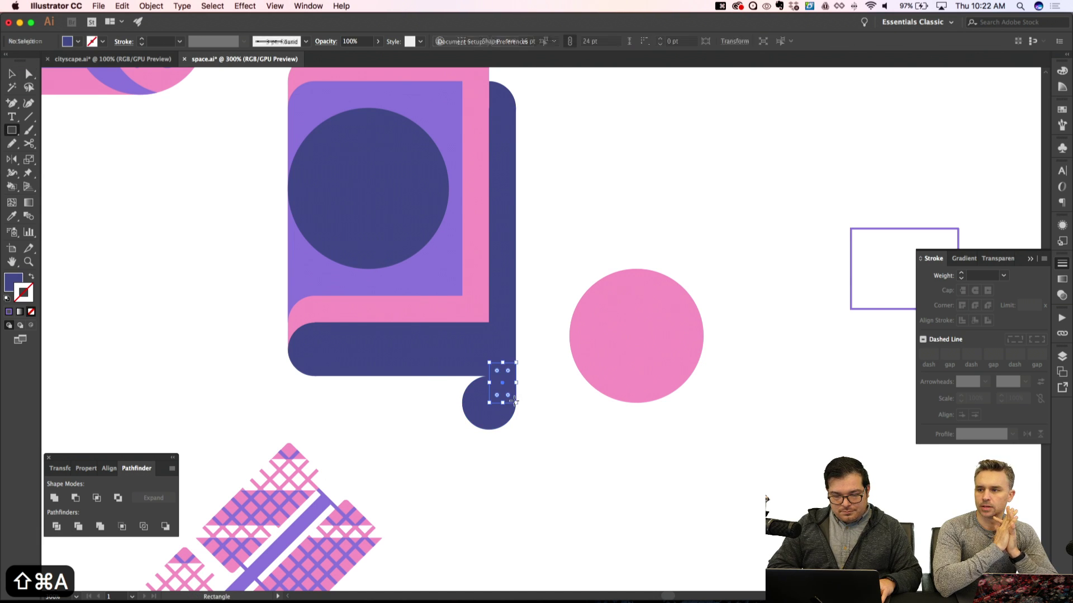
{"action": "key", "text": "a"}
{"action": "key", "text": "shift+super+bracketleft"}
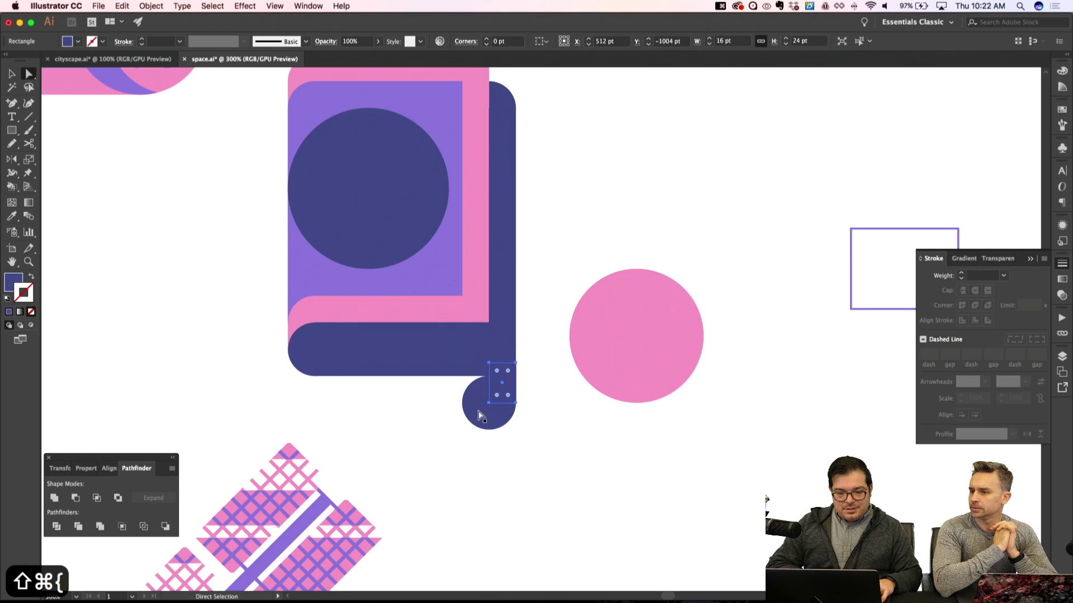
{"action": "left_click", "coordinate": [479, 411], "text": "shift"}
{"action": "left_click", "coordinate": [76, 498]}
{"action": "key", "text": "super+shift+a"}
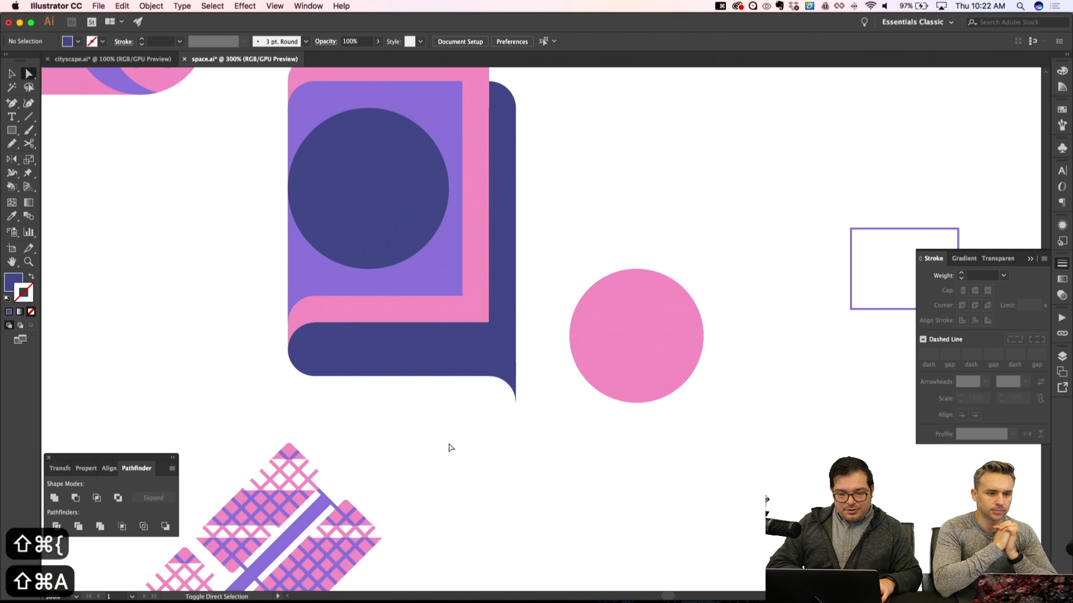
{"action": "scroll", "coordinate": [448, 446], "scroll_direction": "up", "scroll_amount": 3}
{"action": "scroll", "coordinate": [480, 445], "scroll_direction": "down", "scroll_amount": 1}
{"action": "scroll", "coordinate": [510, 445], "scroll_direction": "down", "scroll_amount": 2}
{"action": "scroll", "coordinate": [510, 446], "scroll_direction": "left", "scroll_amount": 2}
{"action": "key", "text": "m"}
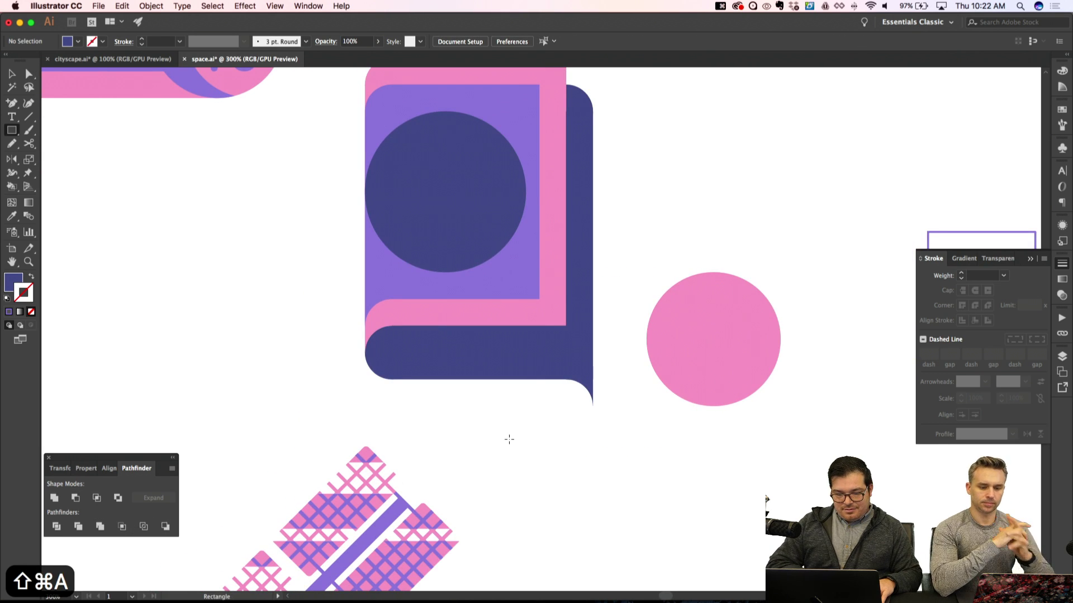
{"action": "key", "text": "super+z"}
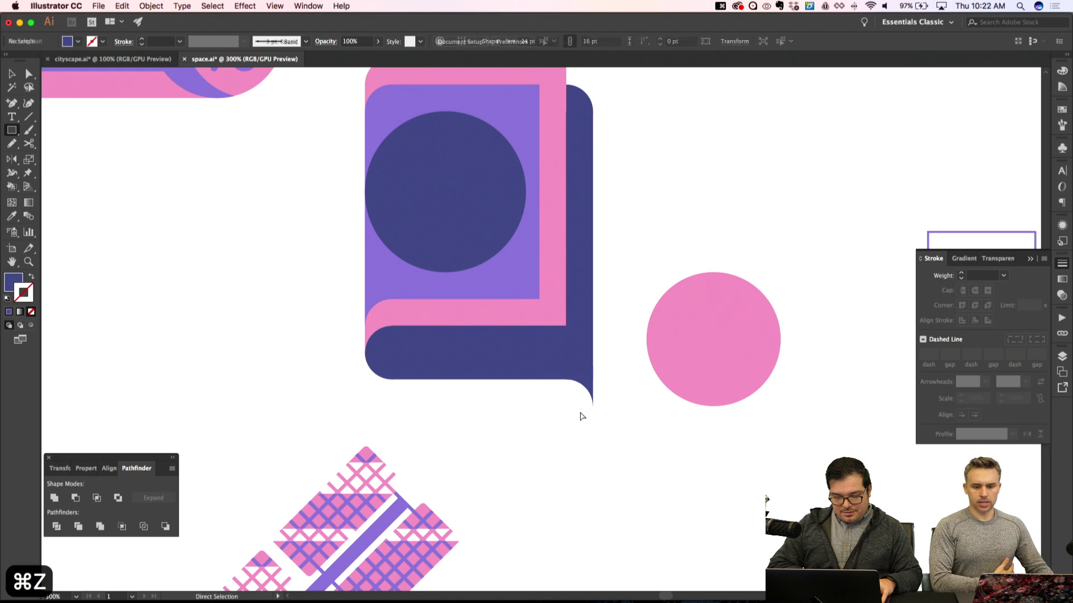
Draw a 32 pt circle beneath the dark blue shape's tapered lower-right corner and fill it with the artwork's pink
{"action": "key", "text": "l"}
{"action": "left_click_drag", "start_coordinate": [588, 406], "coordinate": [590, 405]}
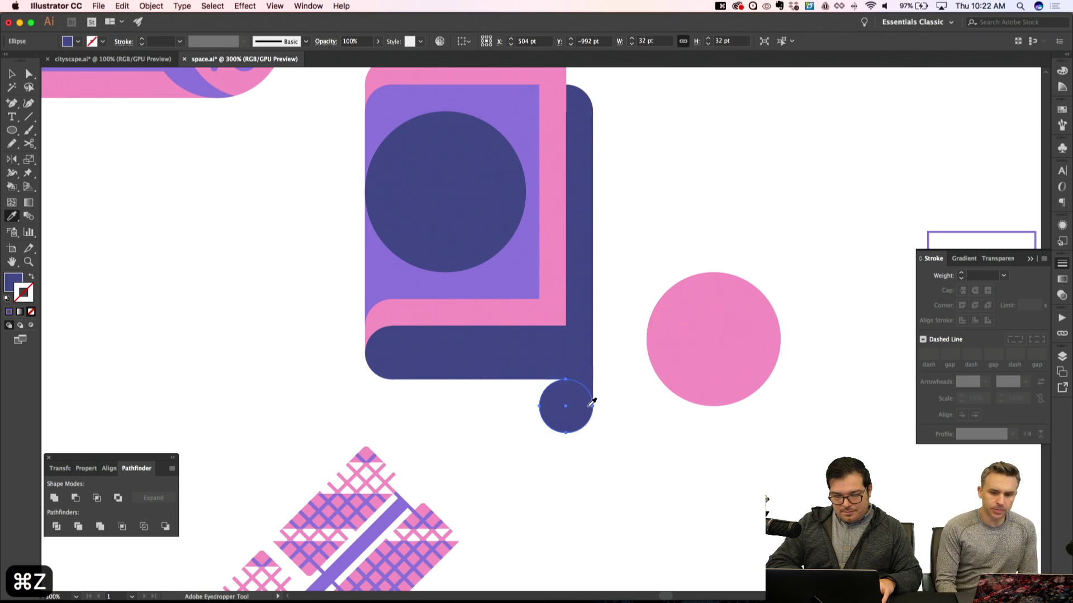
{"action": "key", "text": "i"}
{"action": "left_click", "coordinate": [553, 280]}
{"action": "key", "text": "m"}
{"action": "key", "text": "super+shift+a"}
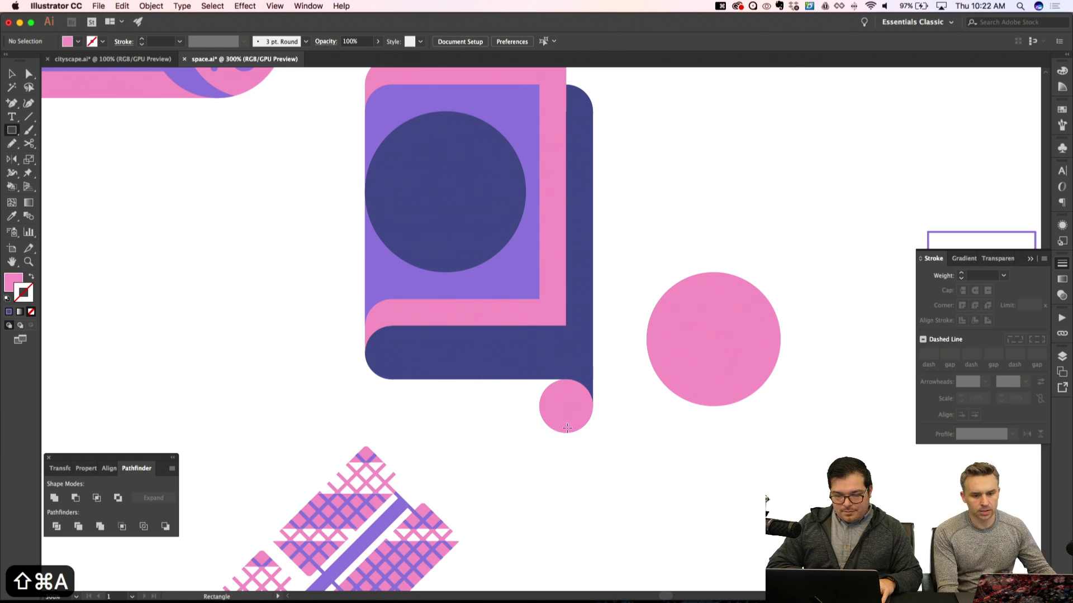
Draw an 88 × 32 pt pink rectangle extending left from the pink circle's center under the dark blue bar
{"action": "left_click_drag", "start_coordinate": [454, 379], "coordinate": [419, 379]}
{"action": "key", "text": "super+shift+a"}
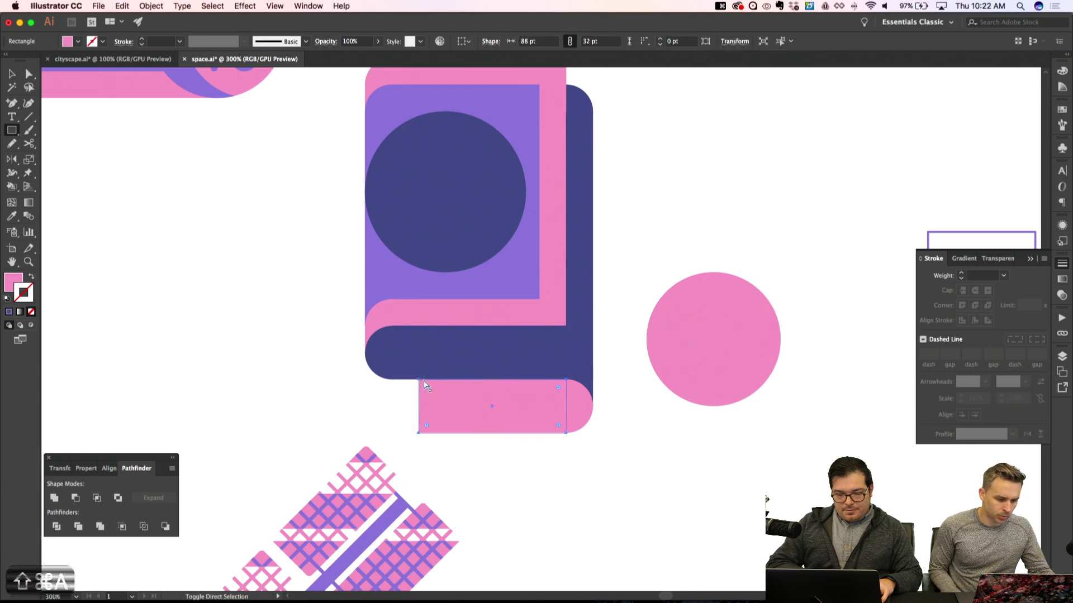
{"action": "key", "text": "super+minus"}
{"action": "key", "text": "super+minus"}
{"action": "key", "text": "super+minus"}
{"action": "key", "text": "super+apostrophe"}
{"action": "key", "text": "super+equal"}
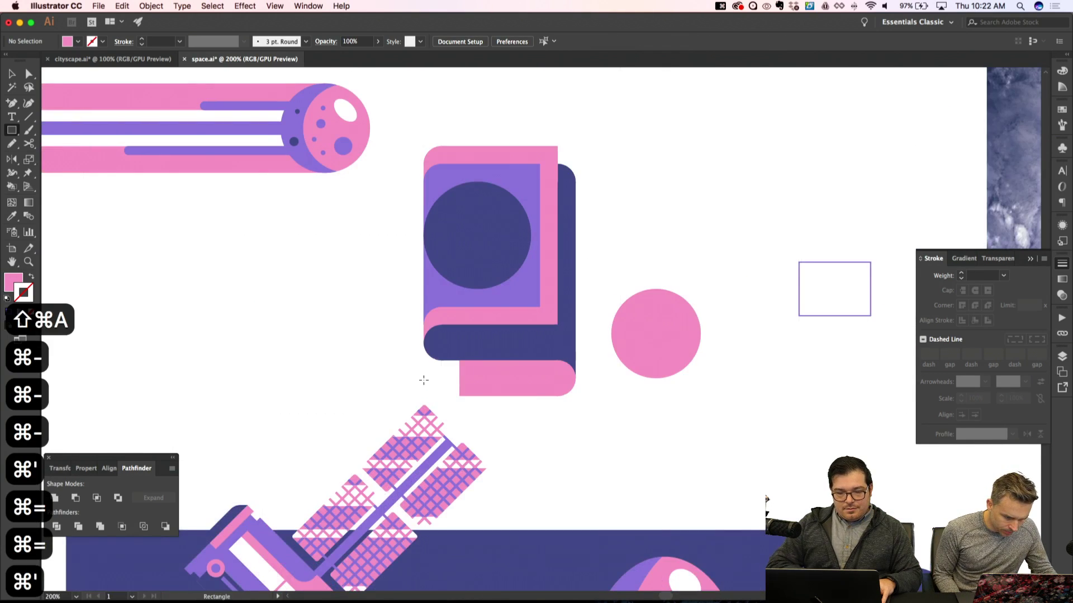
{"action": "key", "text": "super+equal"}
{"action": "key", "text": "super+apostrophe"}
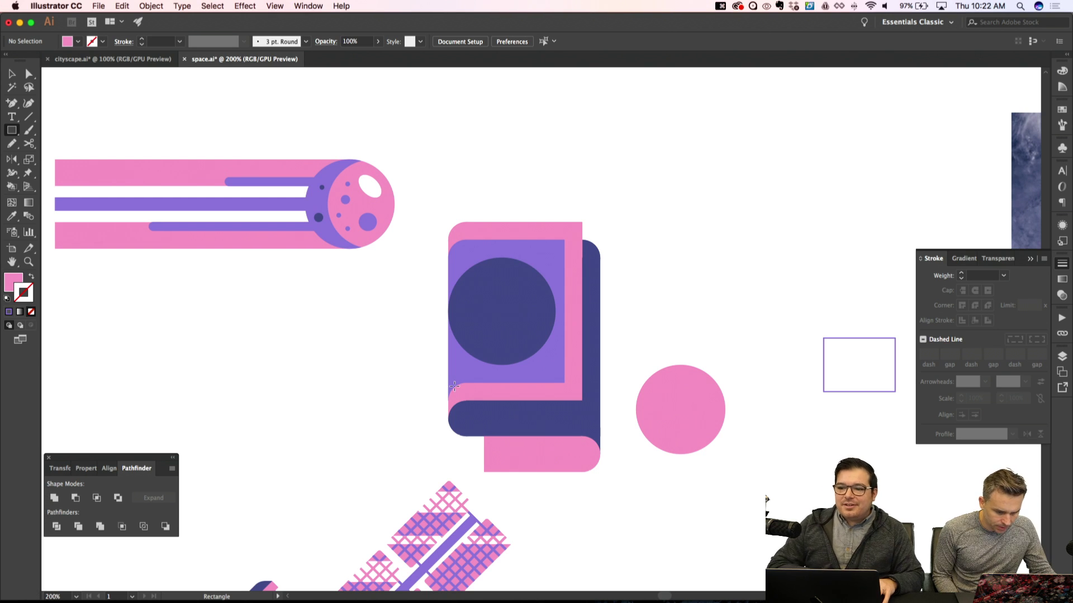
{"action": "key", "text": "super+equal"}
{"action": "key", "text": "v"}
{"action": "left_click", "coordinate": [482, 371]}
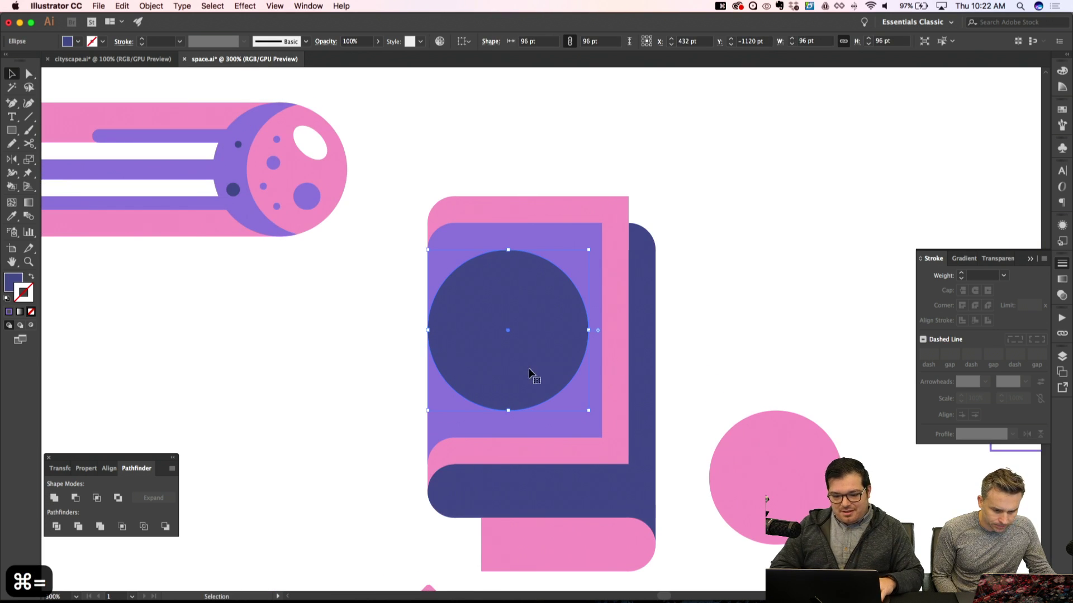
{"action": "key", "text": "super+minus"}
{"action": "key", "text": "super+minus"}
{"action": "key", "text": "super+shift+a"}
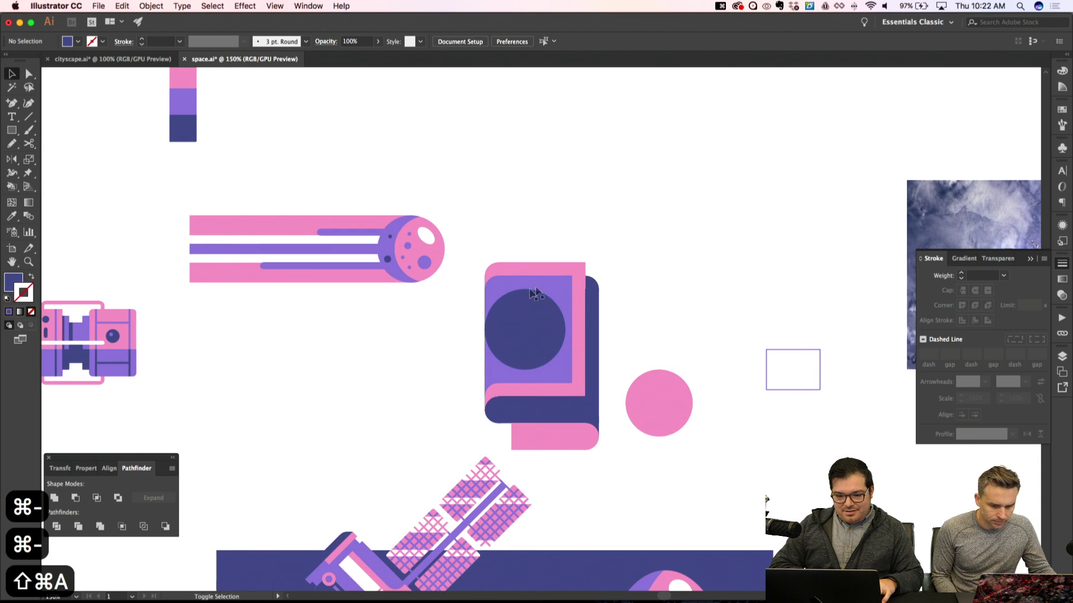
Extend the right edge of the purple panel outward to X 492 pt, narrowing the pink border beside it
{"action": "key", "text": "a"}
{"action": "left_click", "coordinate": [572, 278]}
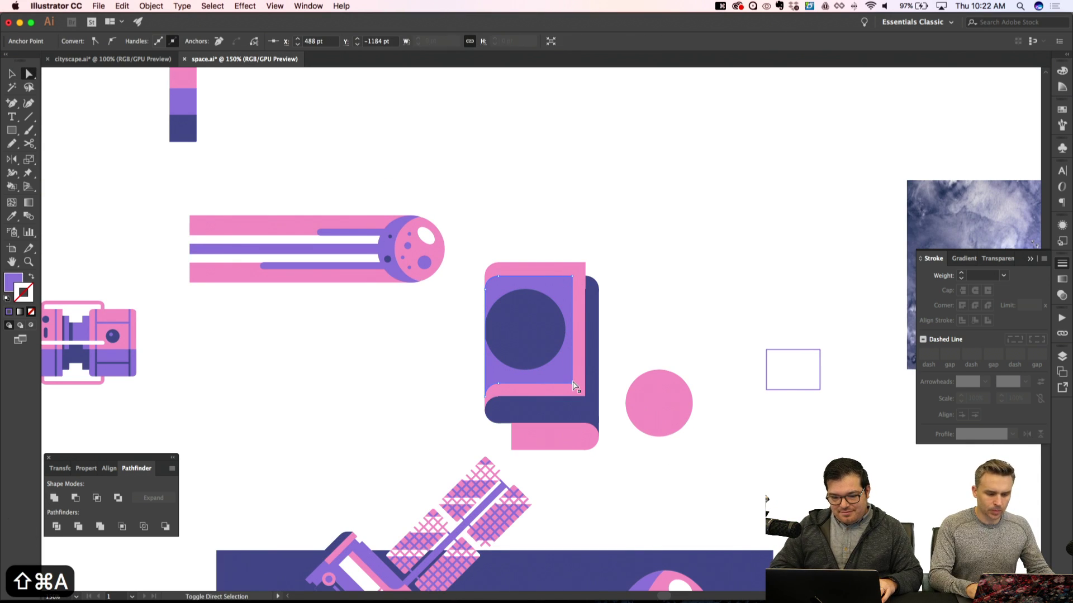
{"action": "left_click", "coordinate": [572, 385]}
{"action": "left_click", "coordinate": [572, 281]}
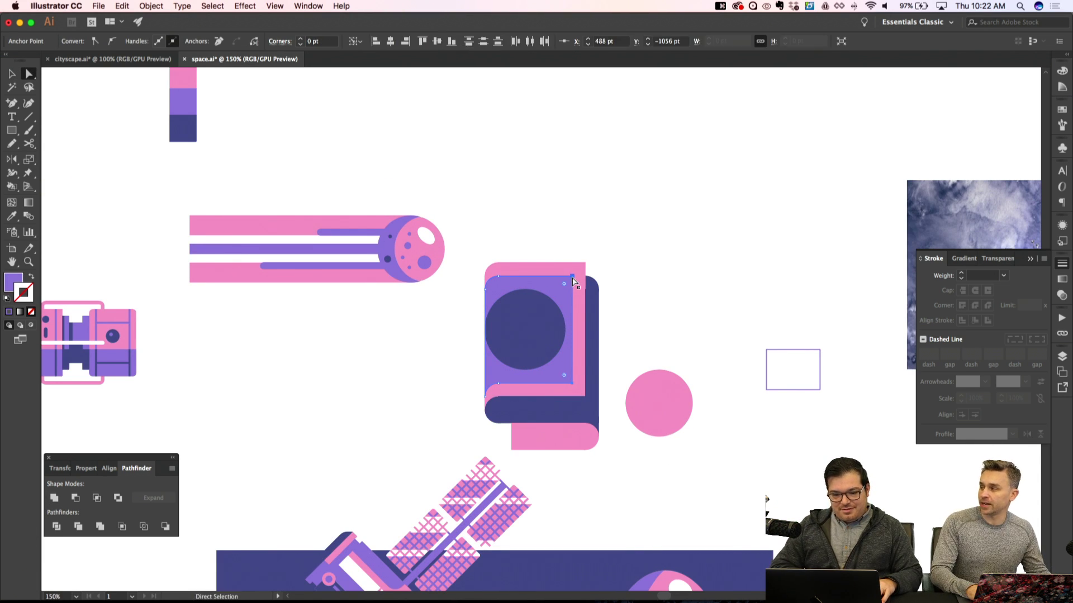
{"action": "key", "text": "super+shift+apostrophe"}
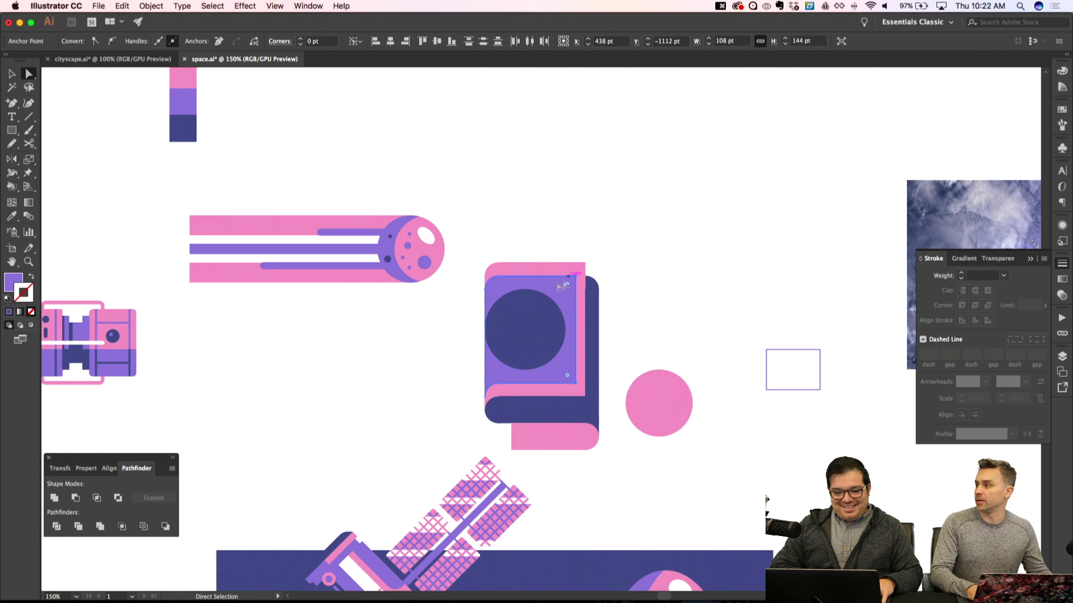
Raise the purple panel's top edge and lower its bottom edge to match the narrower pink border on the right
{"action": "left_click", "coordinate": [498, 276]}
{"action": "left_click", "coordinate": [485, 296]}
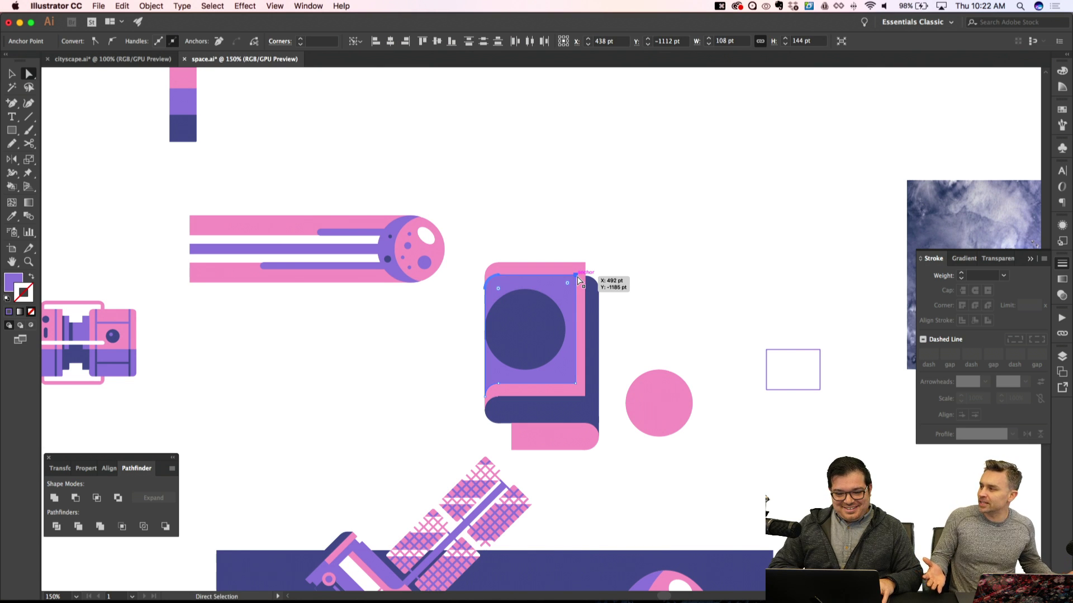
{"action": "key", "text": "shift+super+a"}
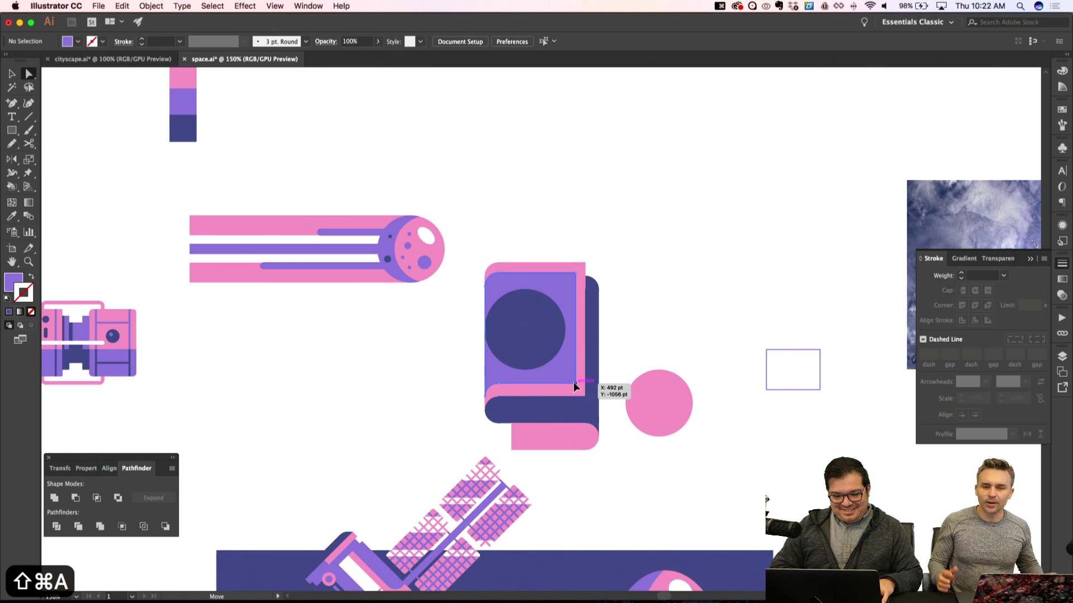
{"action": "left_click", "coordinate": [575, 383]}
{"action": "left_click", "coordinate": [502, 388]}
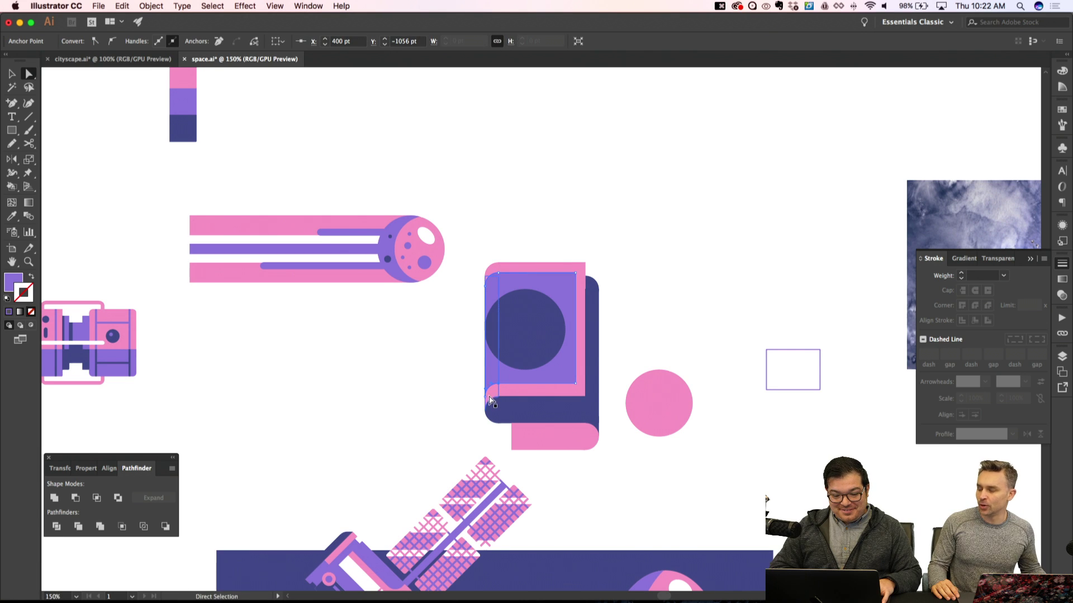
{"action": "left_click", "coordinate": [575, 383]}
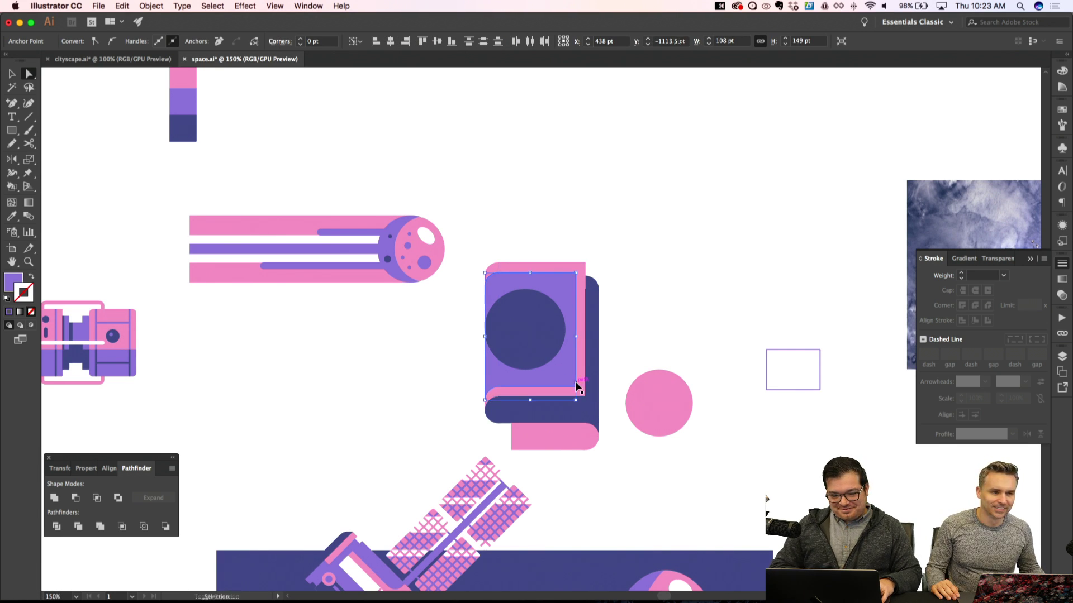
{"action": "key", "text": "shift+super+a"}
Add a 12 pt purple copy of the circle, concentric with the dark blue bar's rounded left end, and bring it to the front
{"action": "key", "text": "super+equal"}
{"action": "key", "text": "super+equal"}
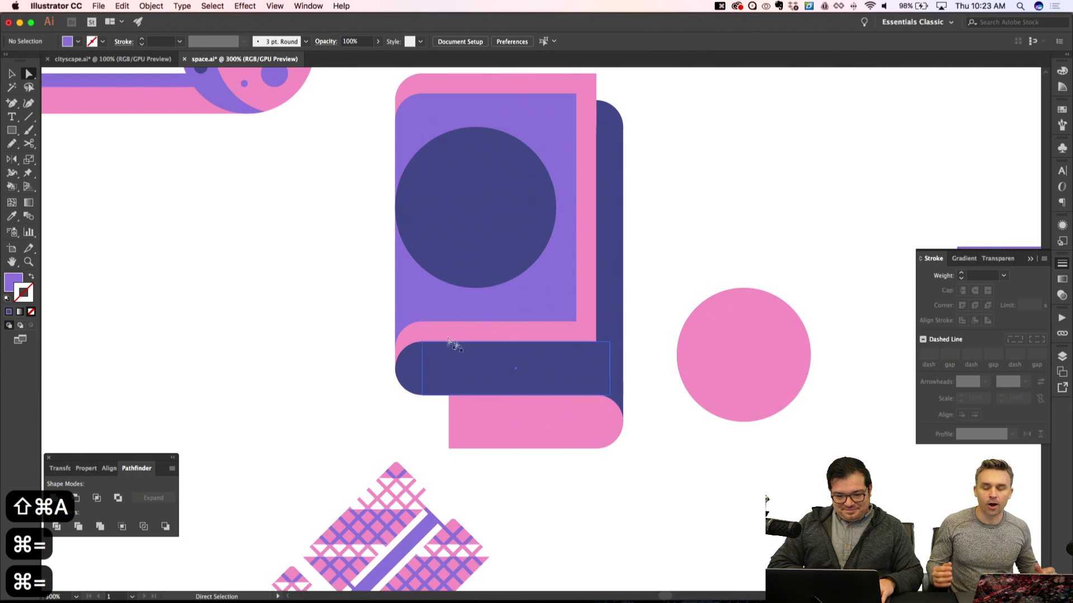
{"action": "left_click", "coordinate": [416, 369]}
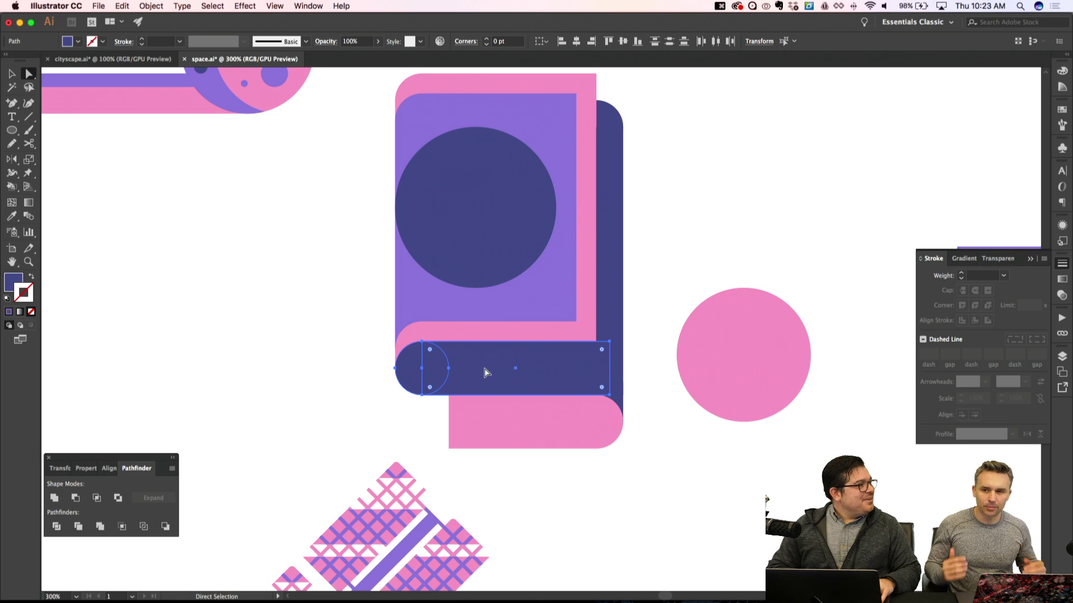
{"action": "key", "text": "shift+super+a"}
{"action": "left_click", "coordinate": [415, 380]}
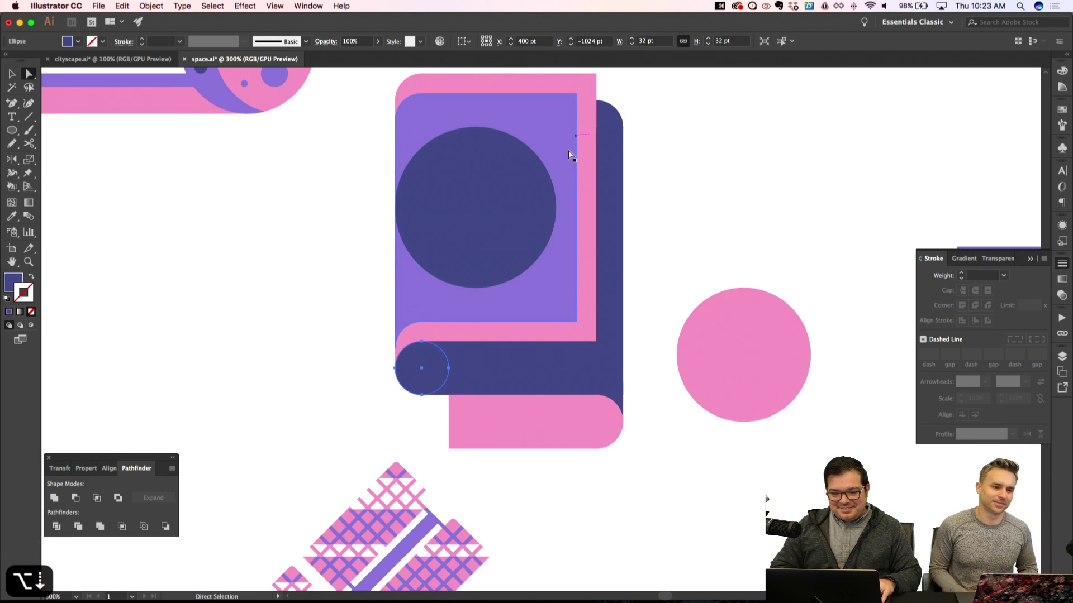
{"action": "key", "text": "shift+super+apostrophe"}
{"action": "key", "text": "v"}
{"action": "left_click_drag", "start_coordinate": [421, 395], "coordinate": [422, 382]}
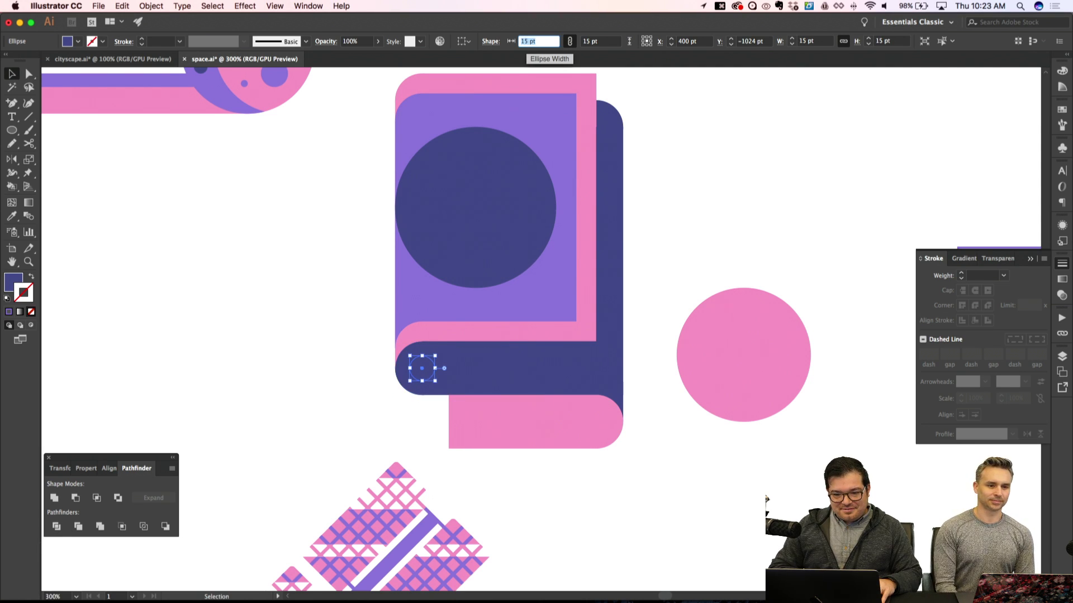
{"action": "key", "text": "i"}
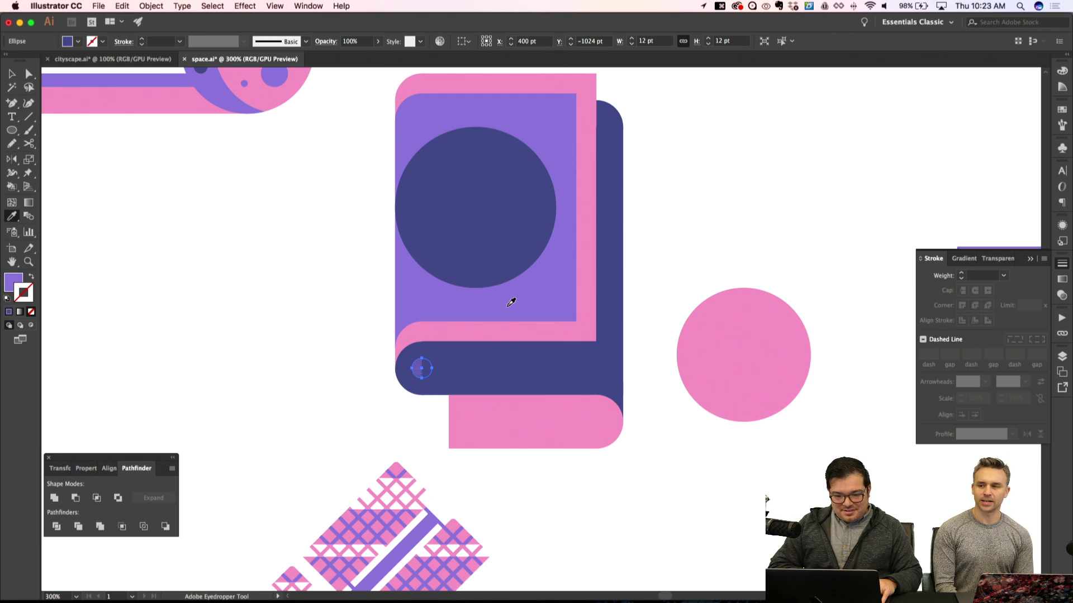
{"action": "key", "text": "super+shift+bracketright"}
{"action": "key", "text": "super+shift+a"}
Draw a 104 × 16 pt purple rectangle extending right from the small circle's left edge beneath the pink band, and send it backward
{"action": "key", "text": "m"}
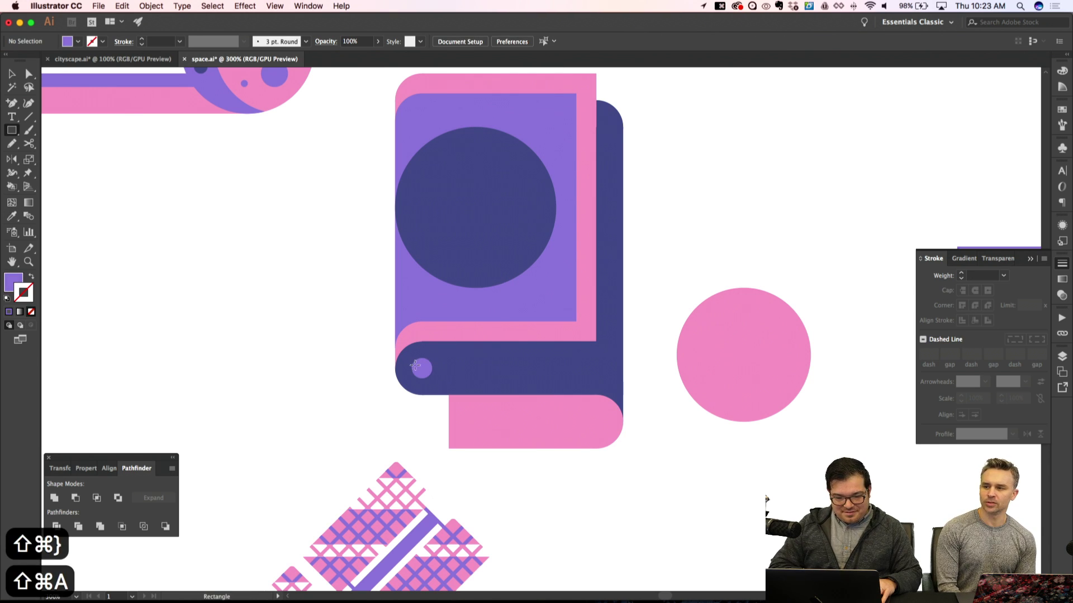
{"action": "left_click_drag", "start_coordinate": [583, 340], "coordinate": [586, 342]}
{"action": "key", "text": "super+shift+apostrophe"}
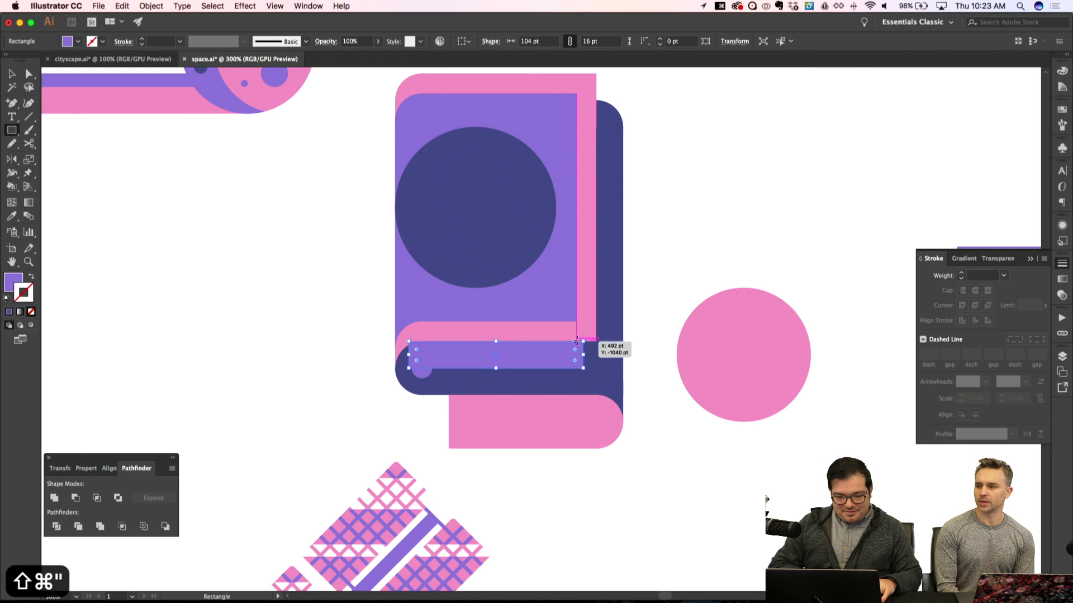
{"action": "key", "text": "super+shift+a"}
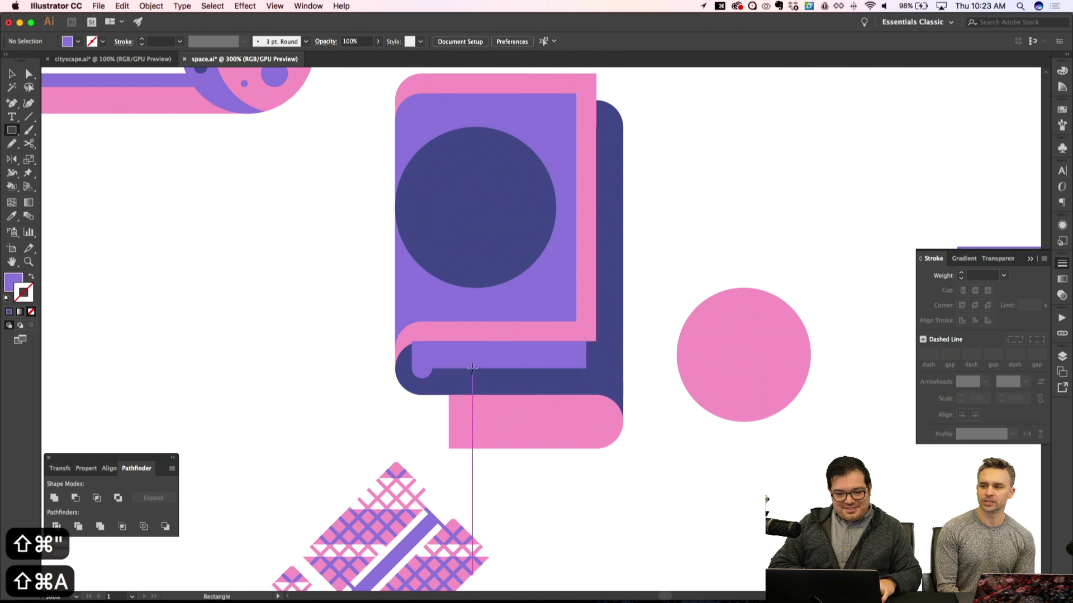
{"action": "key", "text": "a"}
{"action": "left_click", "coordinate": [475, 359]}
{"action": "key", "text": "super+bracketleft"}
{"action": "key", "text": "super+bracketleft"}
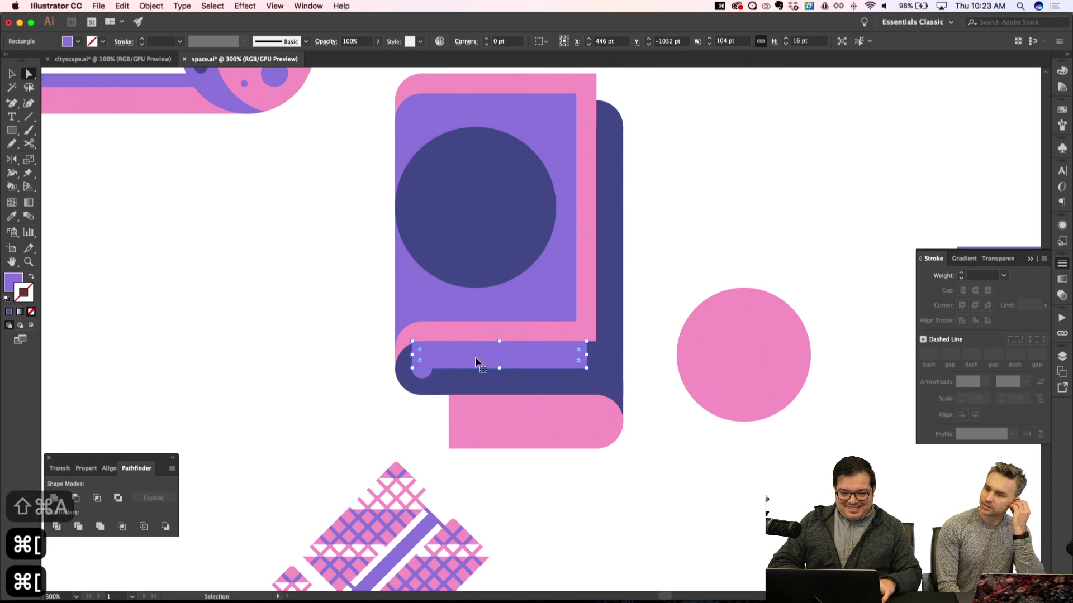
Try to unite the dark blue bar with its left end circle
{"action": "key", "text": "super+equal"}
{"action": "key", "text": "super+shift+a"}
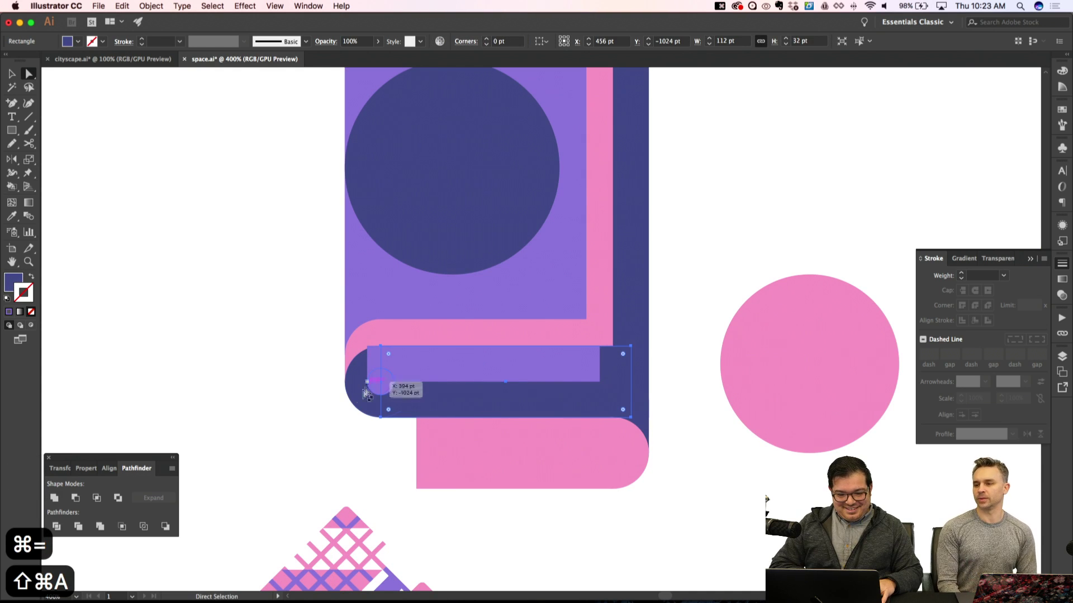
{"action": "left_click", "coordinate": [358, 398]}
{"action": "left_click", "coordinate": [481, 407], "text": "shift"}
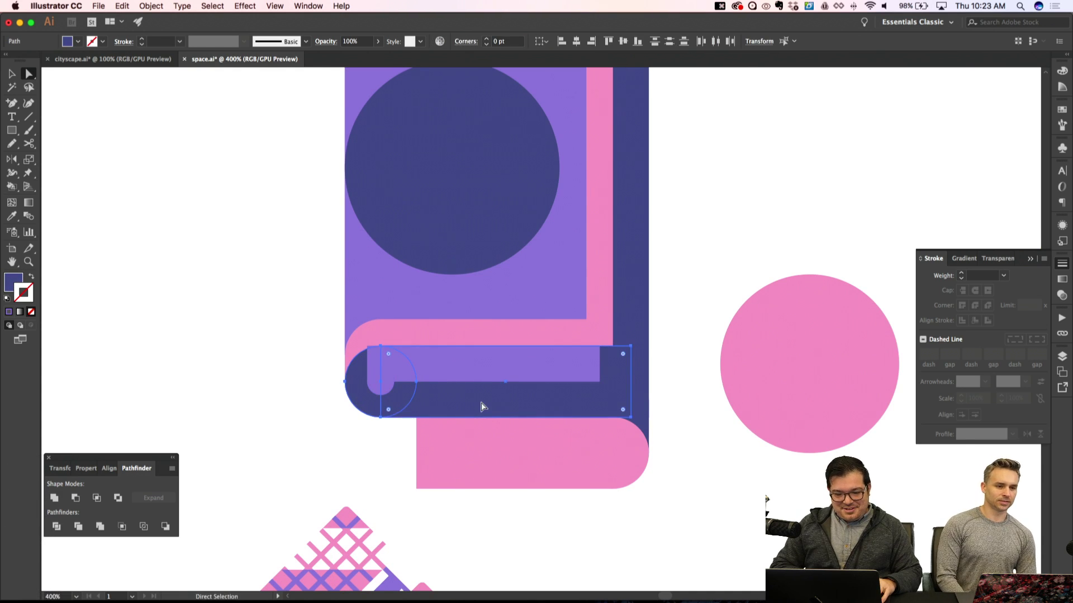
{"action": "left_click", "coordinate": [54, 498]}
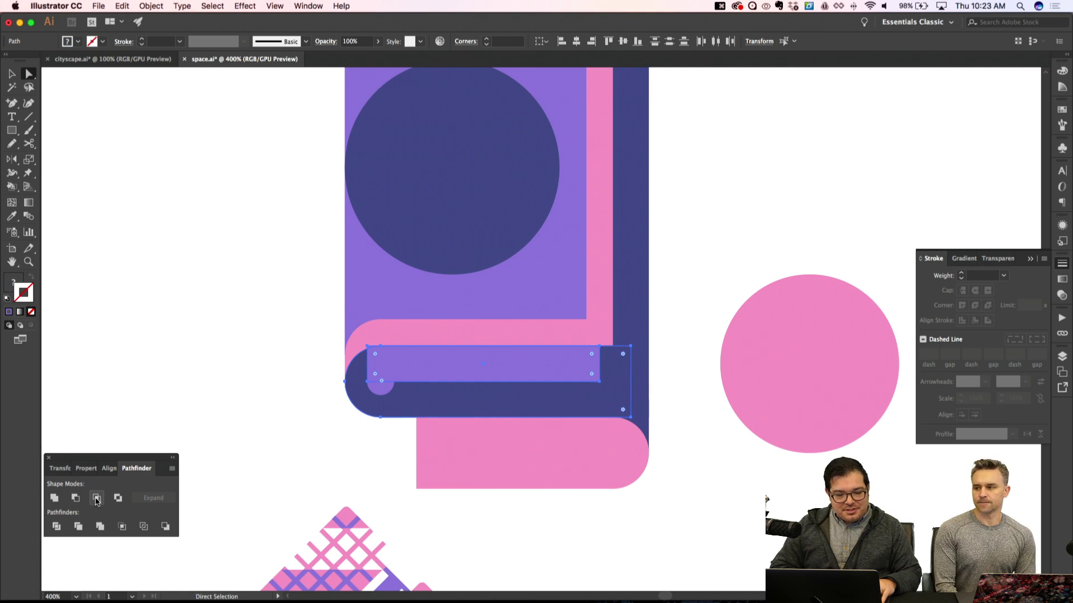
{"action": "key", "text": "super+shift+a"}
Draw a 96 × 16 pt purple rectangle level with the small circle's lower edge and widen it to the upper purple rectangle's right end
{"action": "key", "text": "super+minus"}
{"action": "key", "text": "super+equal"}
{"action": "key", "text": "super+equal"}
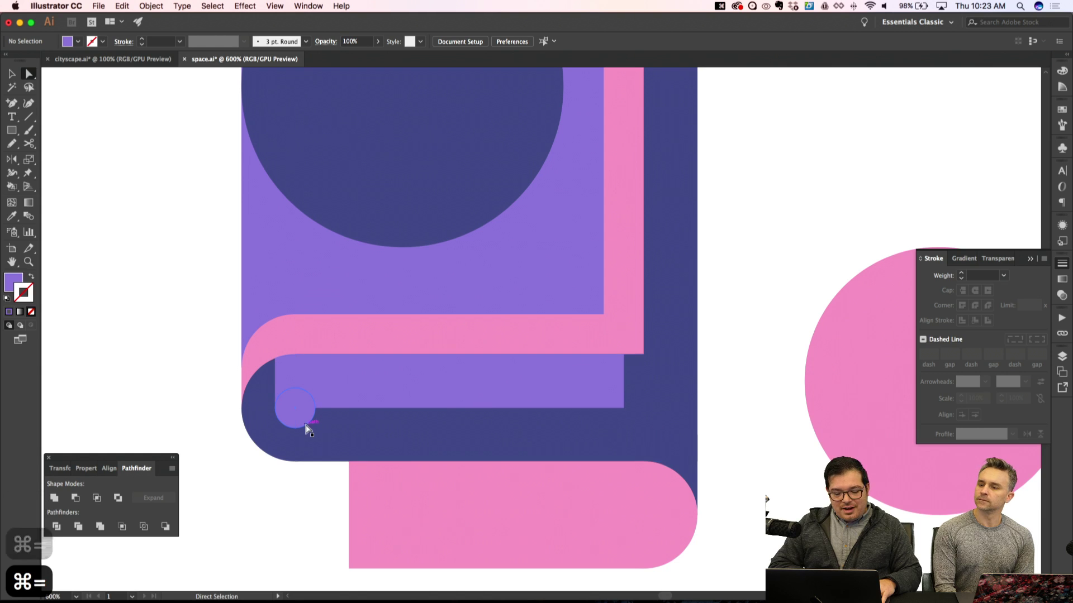
{"action": "key", "text": "m"}
{"action": "key", "text": "super+shift+apostrophe"}
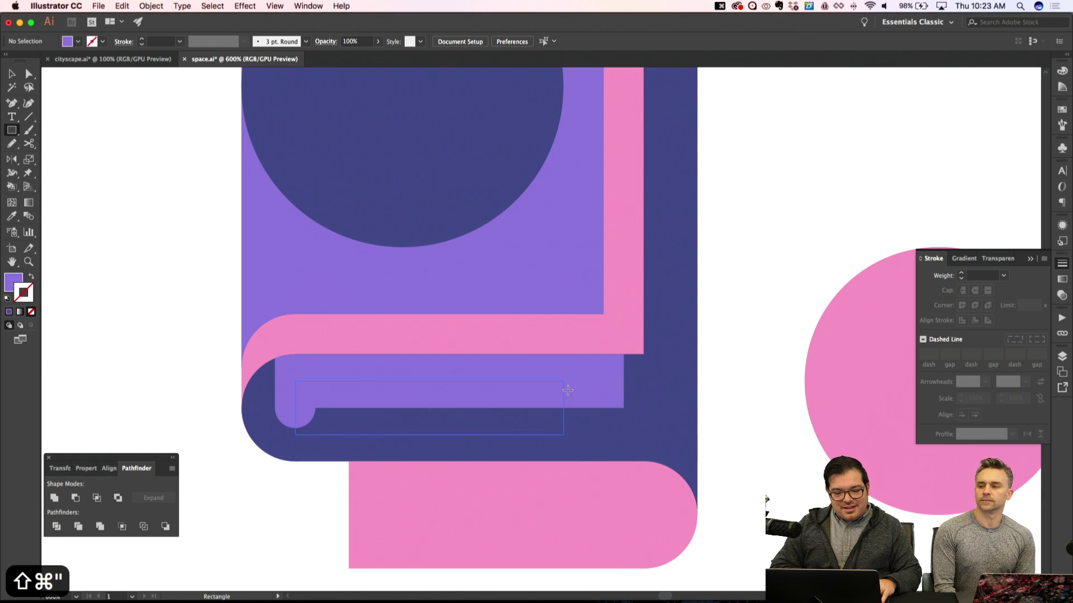
{"action": "left_click_drag", "start_coordinate": [613, 390], "coordinate": [617, 387]}
{"action": "key", "text": "super+shift+apostrophe"}
{"action": "key", "text": "a"}
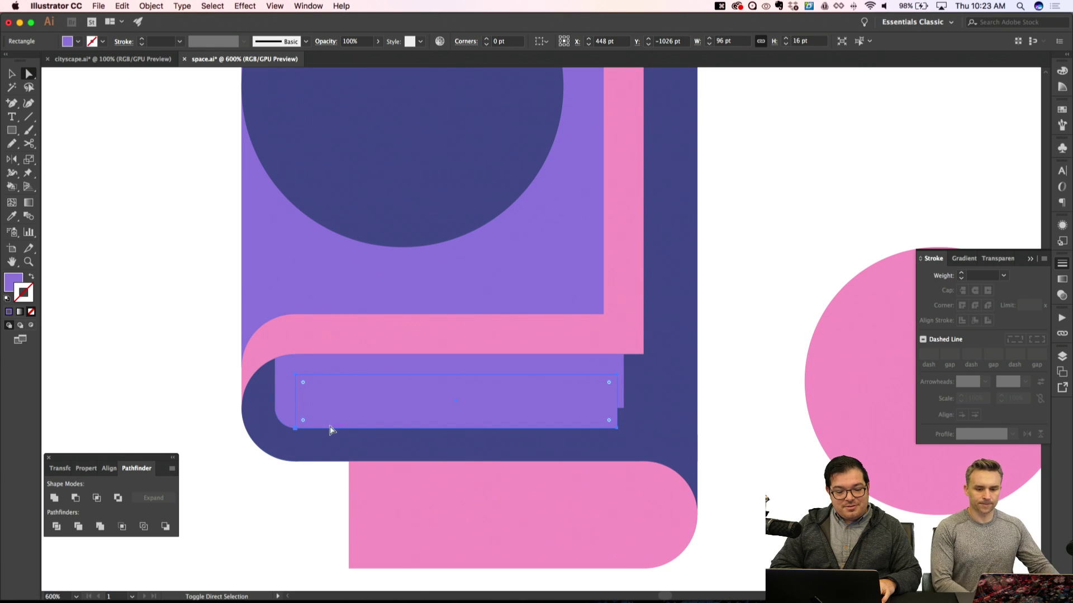
{"action": "left_click", "coordinate": [286, 426]}
{"action": "key", "text": "super+shift+a"}
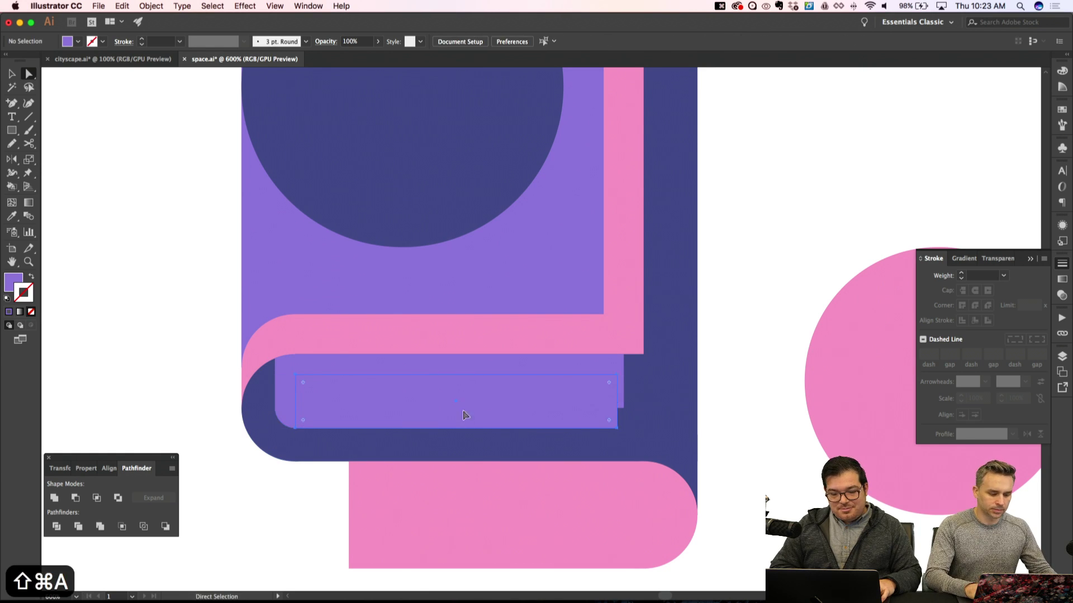
{"action": "key", "text": "v"}
{"action": "left_click", "coordinate": [618, 403]}
{"action": "left_click_drag", "start_coordinate": [617, 404], "coordinate": [622, 406]}
{"action": "key", "text": "super+shift+a"}
Examine the folded object as a whole, with the new purple strip inside the dark blue fold
{"action": "key", "text": "super+minus"}
{"action": "key", "text": "super+minus"}
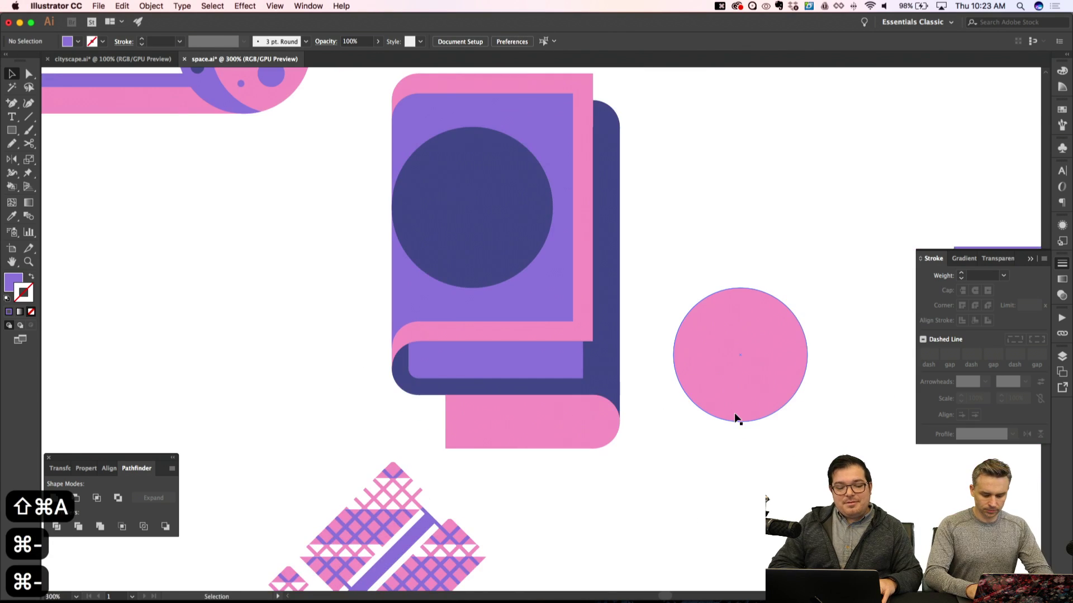
{"action": "key", "text": "super+minus"}
{"action": "key", "text": "super+minus"}
{"action": "key", "text": "super+apostrophe"}
{"action": "key", "text": "super+apostrophe"}
{"action": "key", "text": "super+equal"}
{"action": "key", "text": "super+equal"}
{"action": "key", "text": "super+equal"}
{"action": "key", "text": "super+equal"}
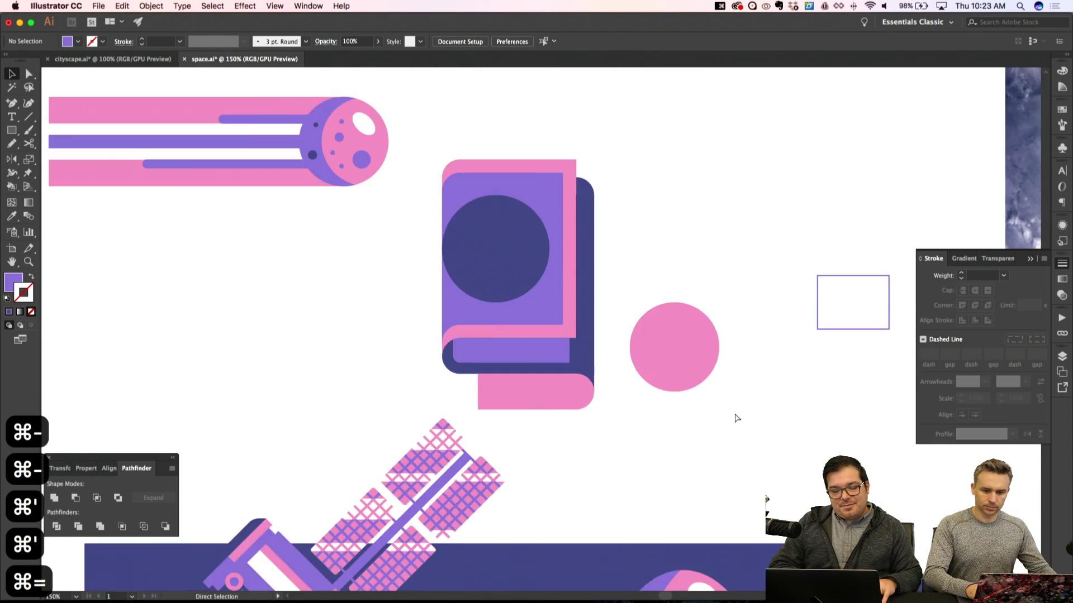
Delete the small purple circle and both purple rectangles from the dark blue fold
{"action": "key", "text": "a"}
{"action": "left_click", "coordinate": [292, 414]}
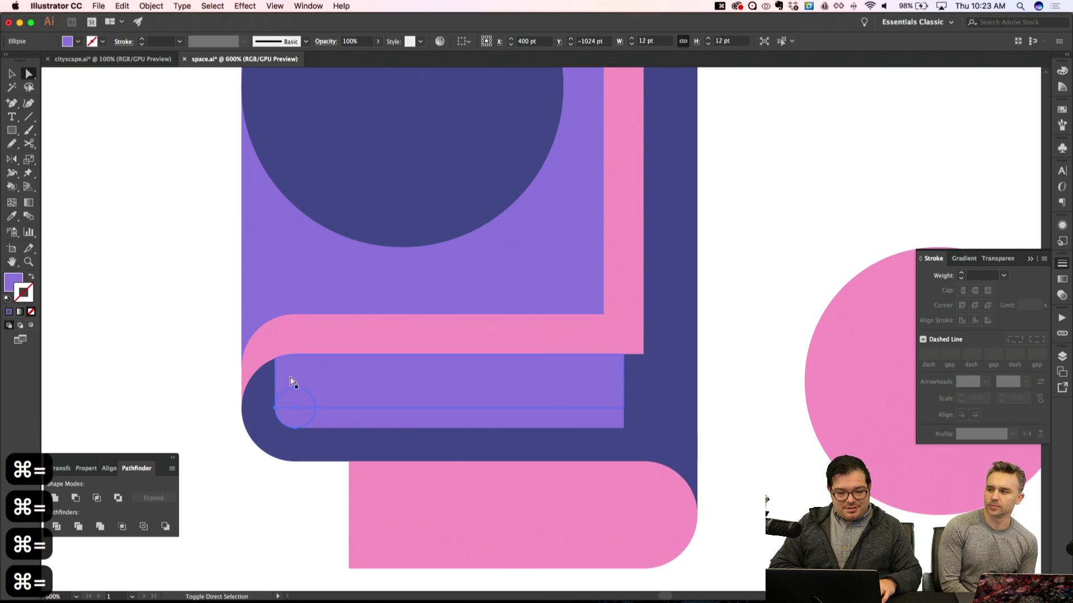
{"action": "key", "text": "BackSpace"}
Unite the dark blue bar and its left end circle into one shape
{"action": "left_click", "coordinate": [384, 419]}
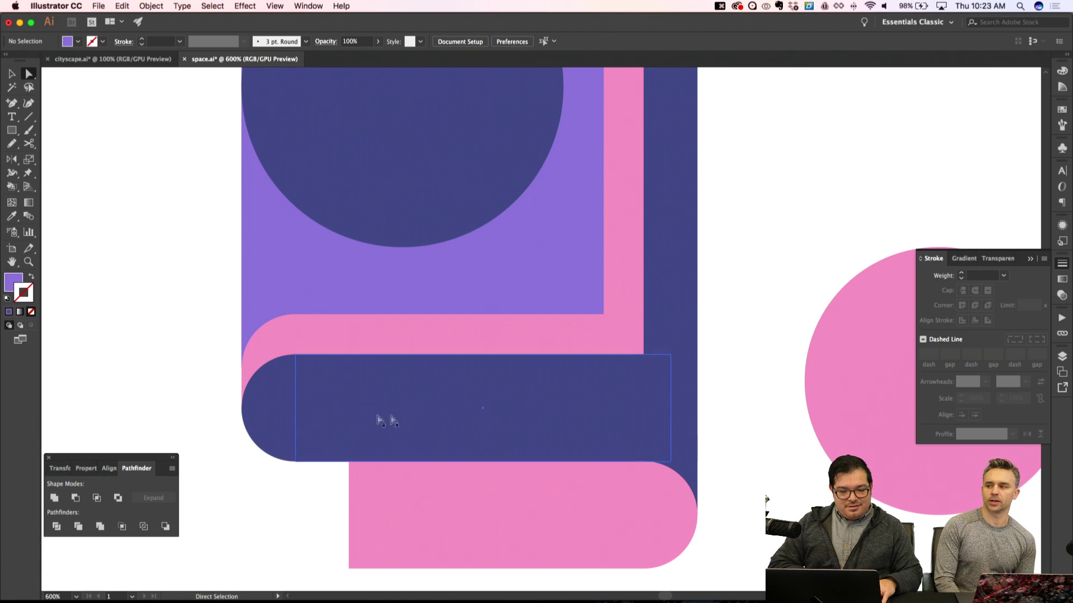
{"action": "left_click", "coordinate": [276, 416], "text": "shift"}
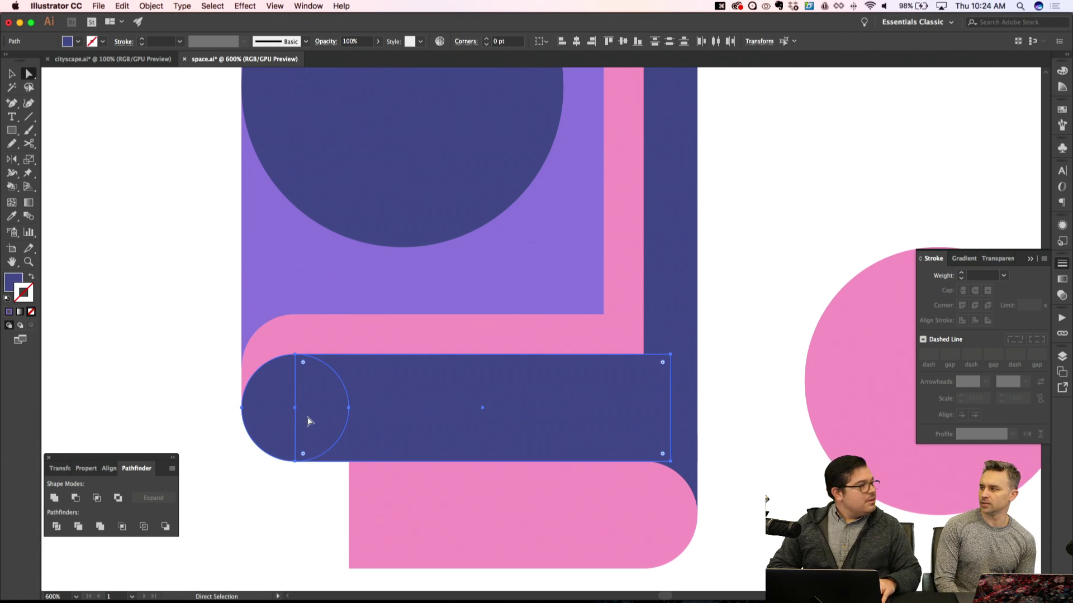
{"action": "left_click", "coordinate": [54, 498]}
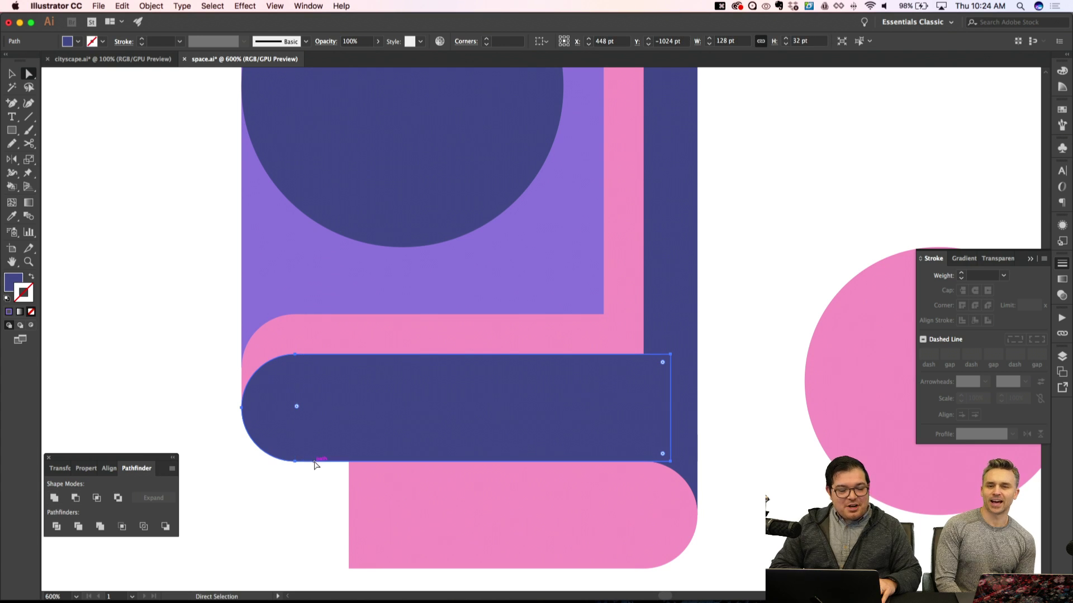
Make a copy of the united dark blue shape and raise it by 12 pt to the pink band's upper edge
{"action": "key", "text": "alt+Up"}
{"action": "key", "text": "alt+Up"}
{"action": "key", "text": "alt+Up"}
{"action": "key", "text": "alt+Up"}
{"action": "key", "text": "alt+Up"}
{"action": "key", "text": "alt+Up"}
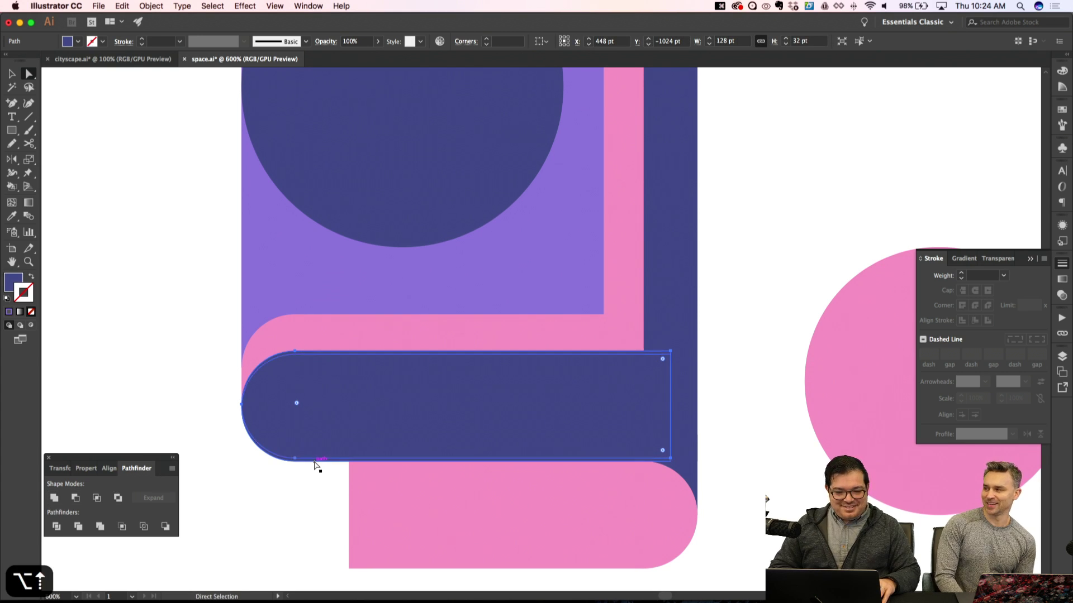
{"action": "key", "text": "alt+Up"}
{"action": "key", "text": "alt+Up"}
{"action": "key", "text": "alt+Up"}
{"action": "key", "text": "alt+Up"}
{"action": "key", "text": "alt+Up"}
{"action": "key", "text": "alt+Up"}
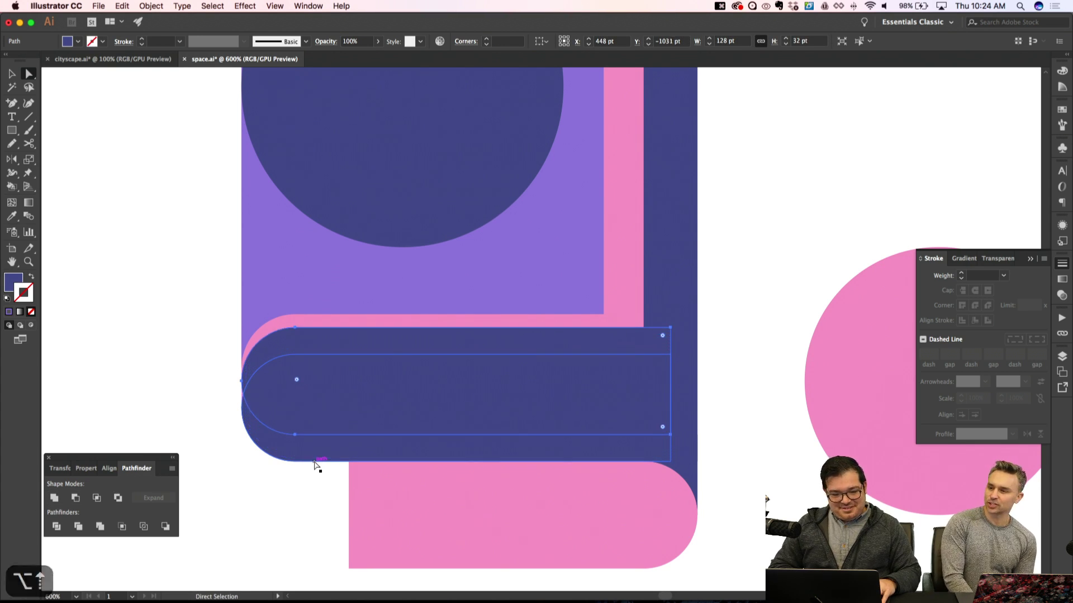
Intersect the raised copy with a duplicate of the lower dark blue shape, keeping a 20 pt high overlap shape above the original bar
{"action": "key", "text": "shift+super+a"}
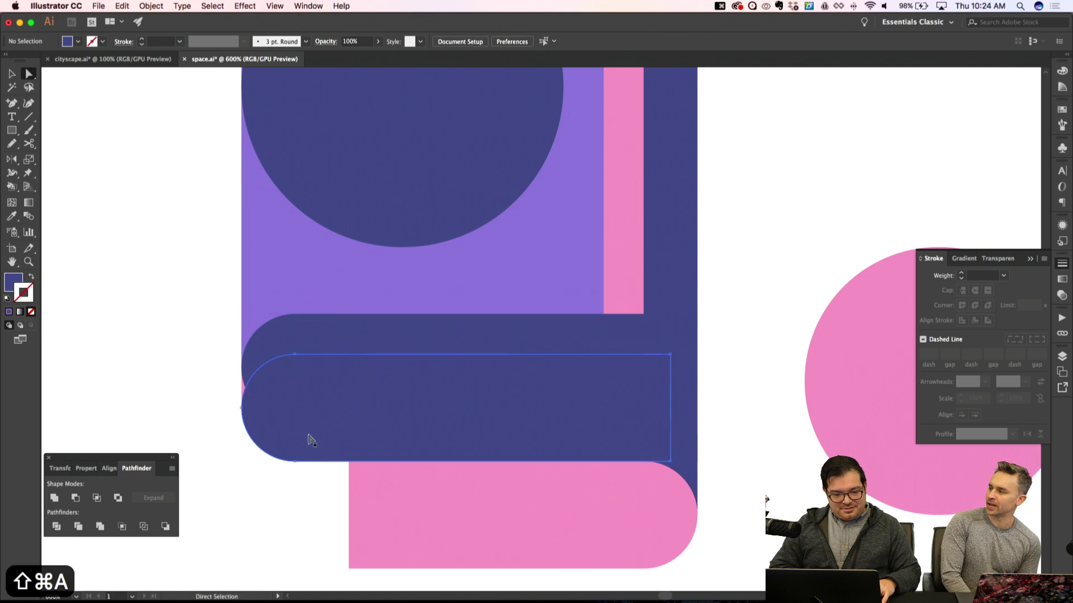
{"action": "left_click", "coordinate": [306, 438]}
{"action": "key", "text": "alt+Down"}
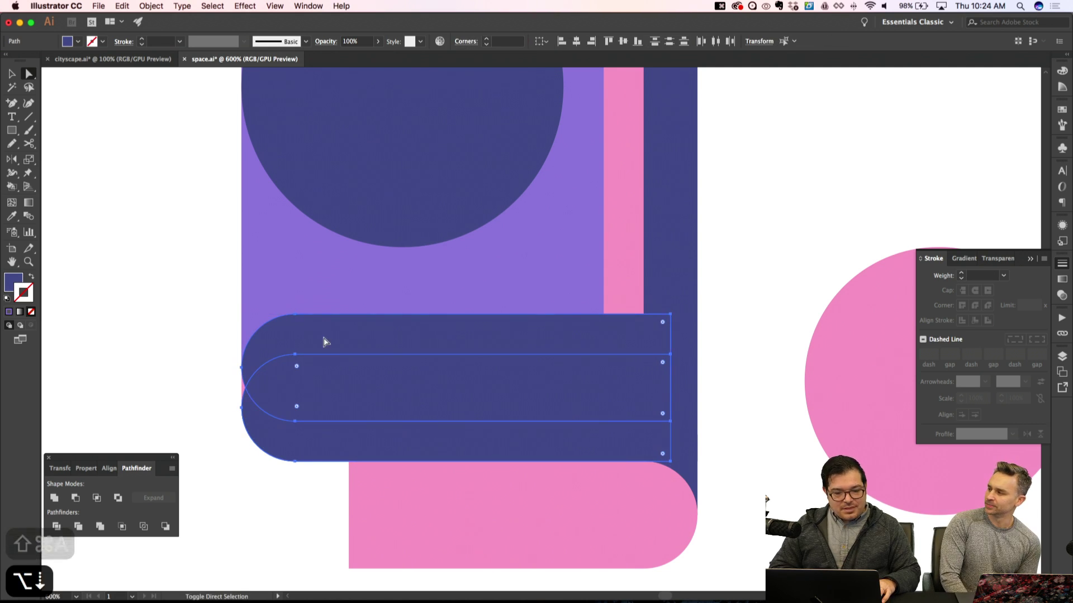
{"action": "key", "text": "Delete"}
{"action": "key", "text": "super+minus"}
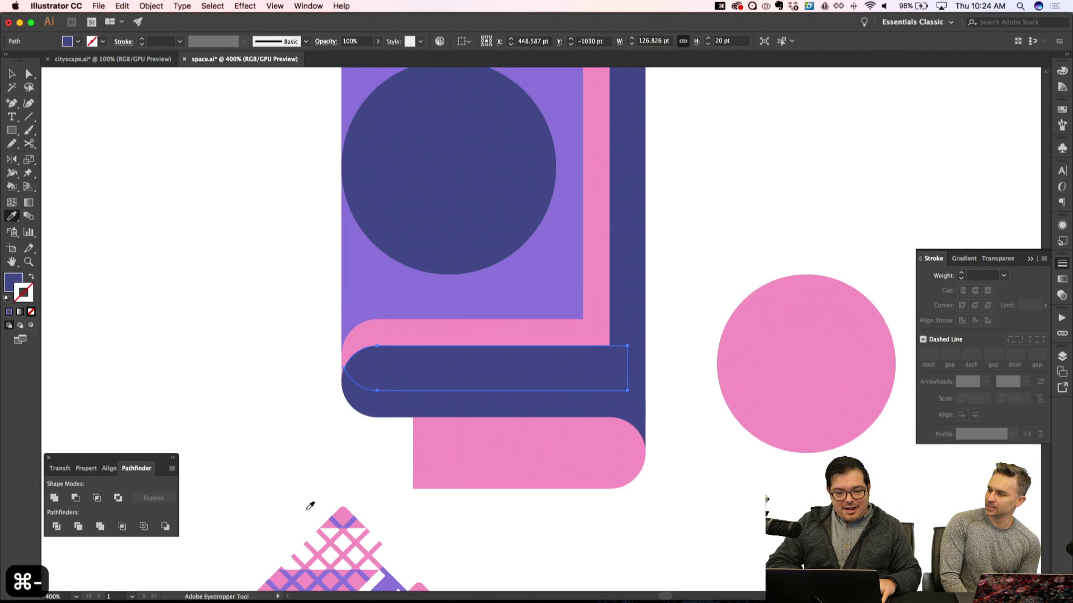
Fill the overlap shape inside the dark blue fold with the panel's purple
{"action": "key", "text": "i"}
{"action": "left_click", "coordinate": [525, 279]}
{"action": "key", "text": "shift+super+a"}
{"action": "key", "text": "super+minus"}
{"action": "key", "text": "super+minus"}
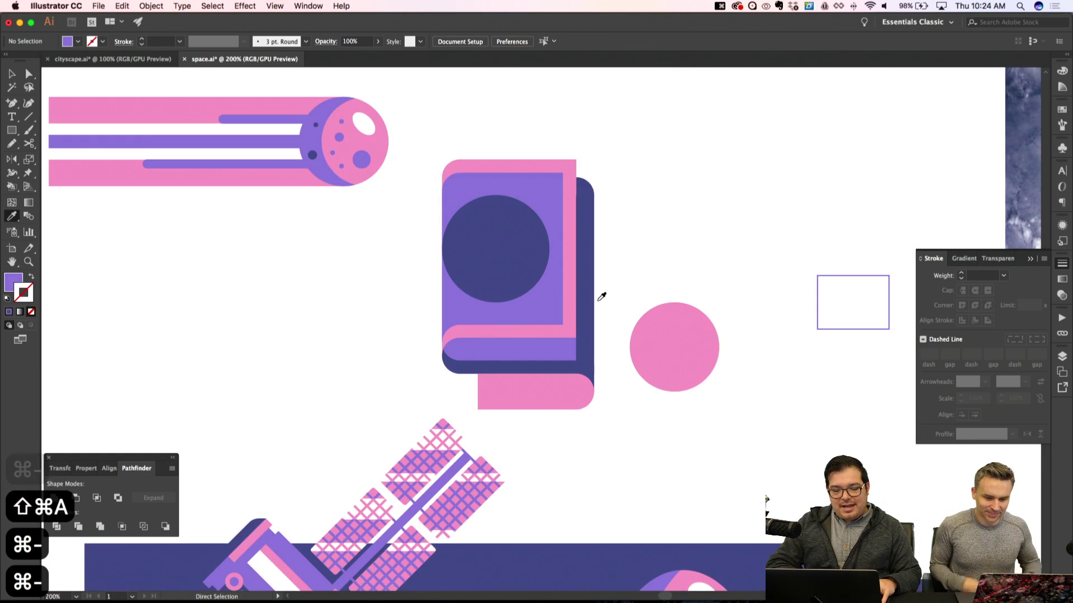
Draw a pink circle 32 pt in diameter over the lower right fold, centred on the right-hand strip's inner edge
{"action": "key", "text": "super+apostrophe"}
{"action": "key", "text": "p"}
{"action": "key", "text": "super+minus"}
{"action": "key", "text": "super+equal"}
{"action": "key", "text": "super+equal"}
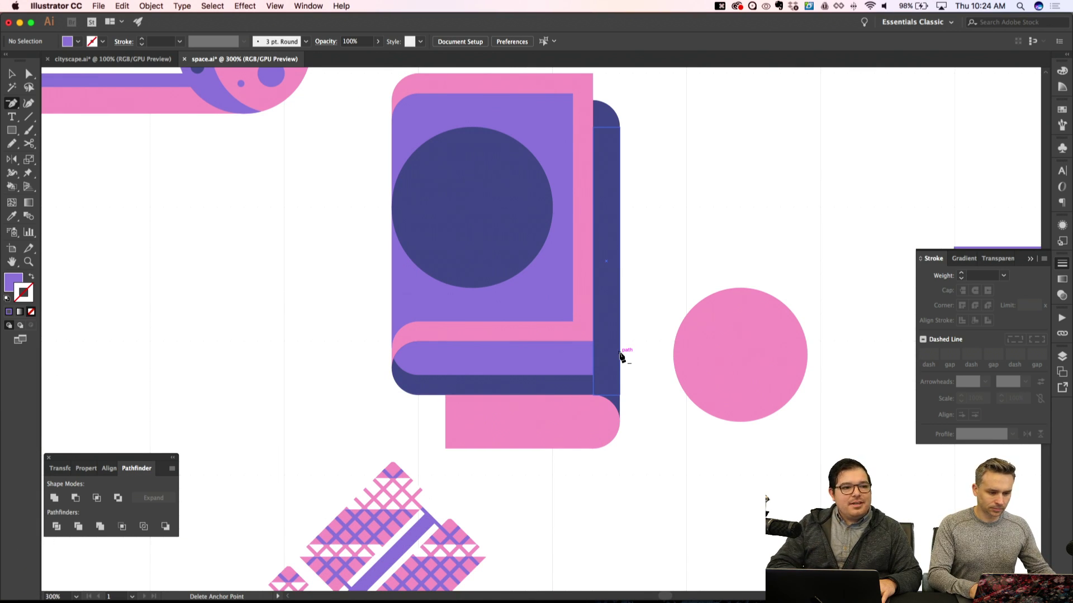
{"action": "key", "text": "super+equal"}
{"action": "left_click", "coordinate": [575, 390], "text": "super"}
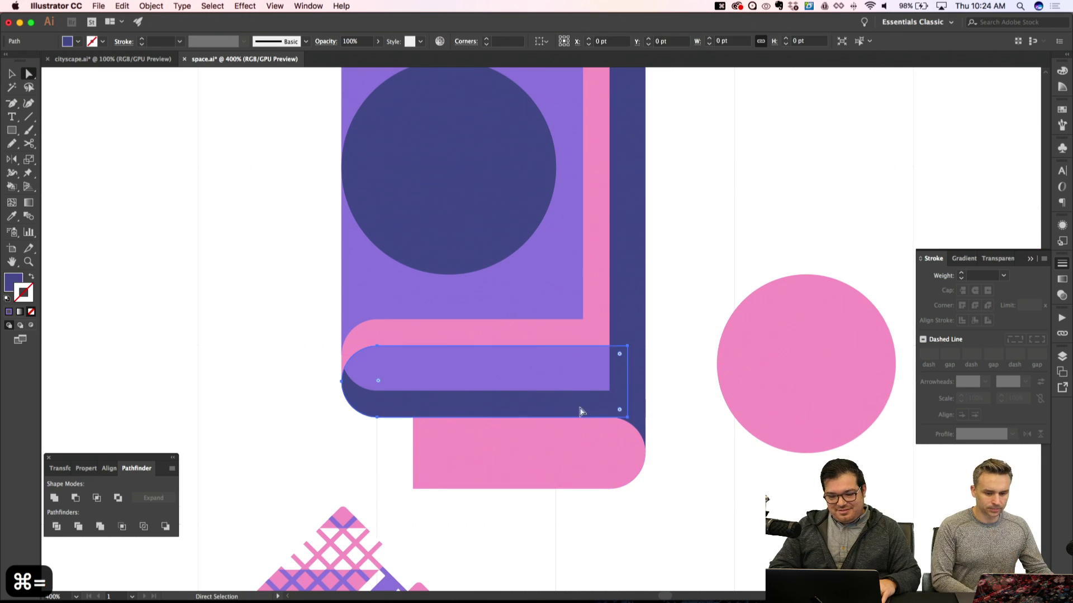
{"action": "left_click", "coordinate": [613, 445]}
{"action": "key", "text": "super+shift+a"}
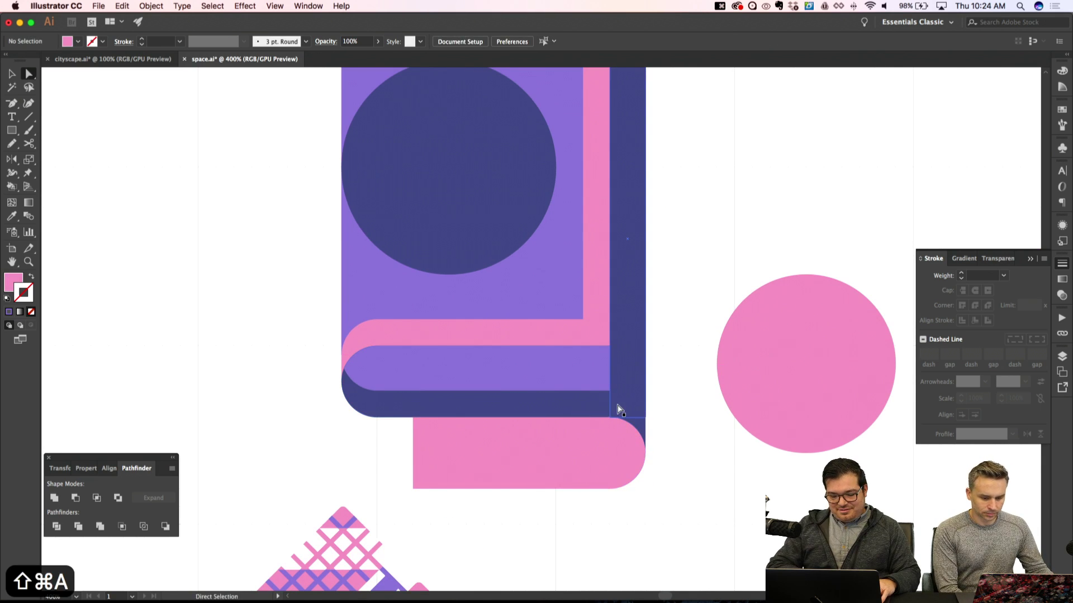
{"action": "key", "text": "l"}
{"action": "key", "text": "super+shift+apostrophe"}
{"action": "left_click_drag", "start_coordinate": [610, 453], "coordinate": [630, 491]}
{"action": "key", "text": "super+shift+apostrophe"}
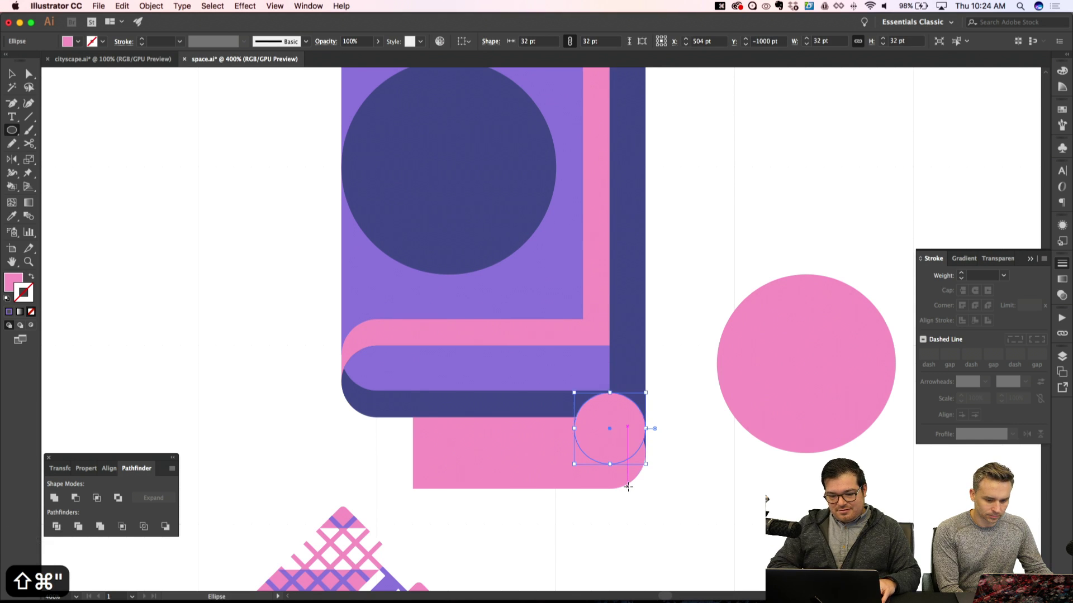
Unite the dark blue vertical strip beside the pink band with the circle at its upper end
{"action": "key", "text": "super+shift+a"}
{"action": "scroll", "coordinate": [630, 490], "scroll_direction": "up", "scroll_amount": 5}
{"action": "key", "text": "a"}
{"action": "left_click", "coordinate": [605, 211]}
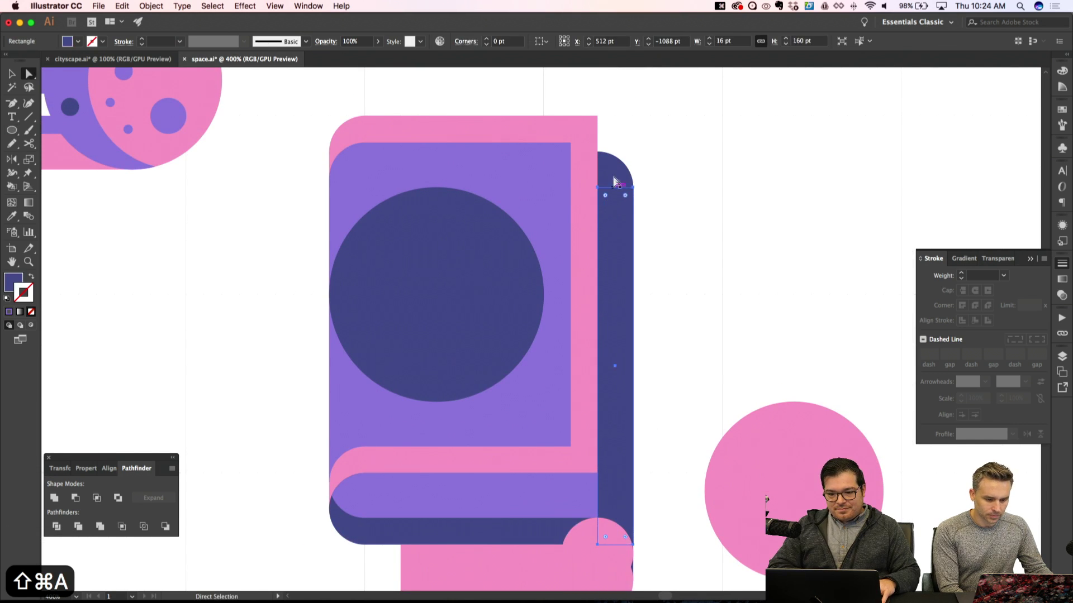
{"action": "left_click", "coordinate": [616, 258]}
Make a copy of the united dark blue strip and lower it by 12 pt
{"action": "key", "text": "alt"}
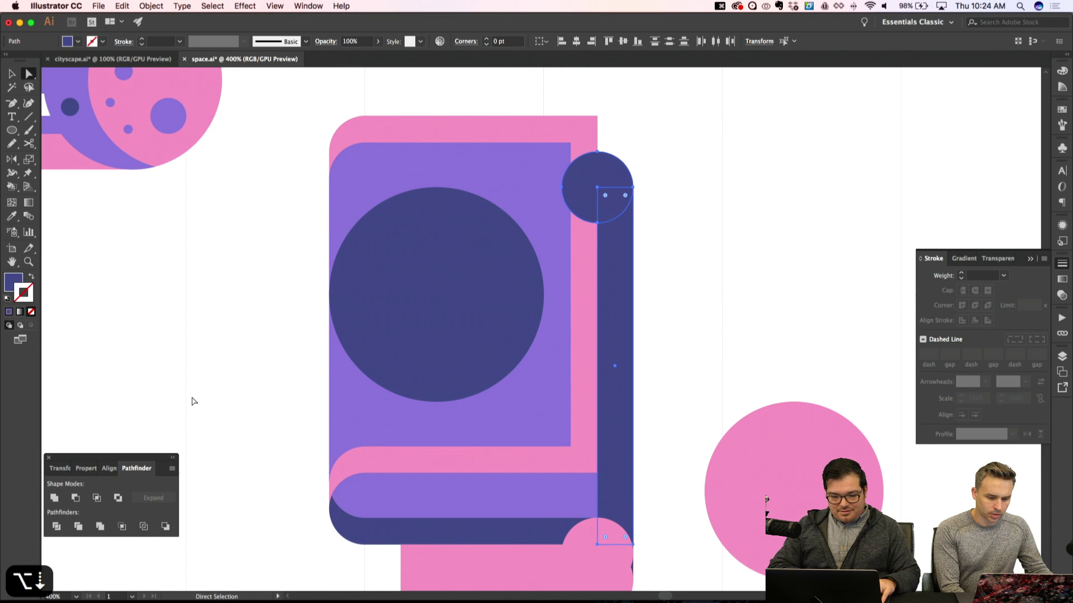
{"action": "key", "text": "Down"}
{"action": "key", "text": "Down"}
{"action": "key", "text": "Down"}
{"action": "key", "text": "Down"}
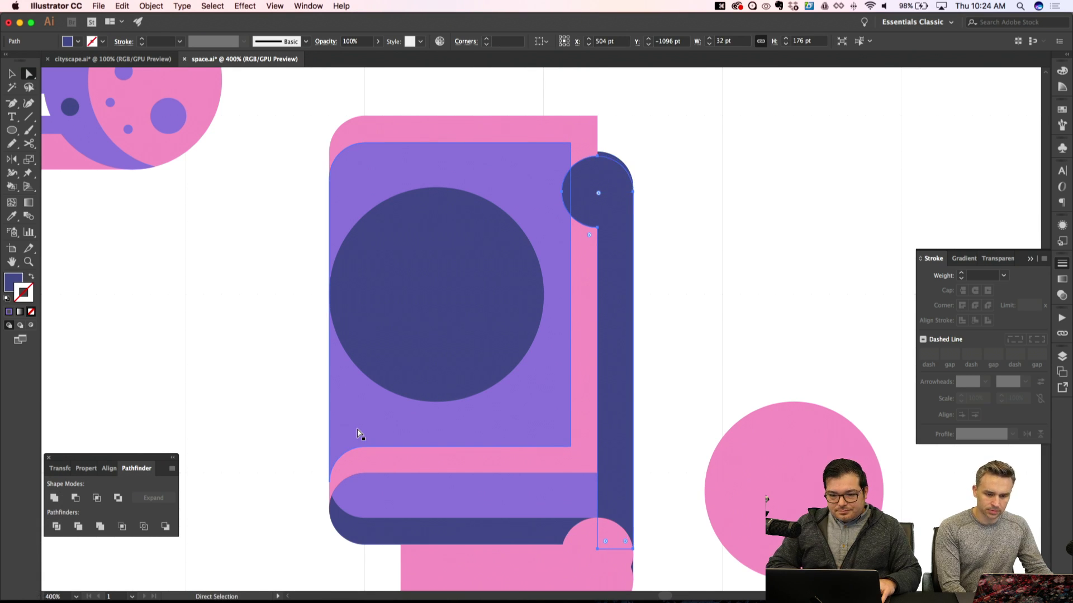
{"action": "key", "text": "Down"}
{"action": "key", "text": "Down"}
{"action": "key", "text": "Down"}
{"action": "key", "text": "Down"}
{"action": "key", "text": "Down"}
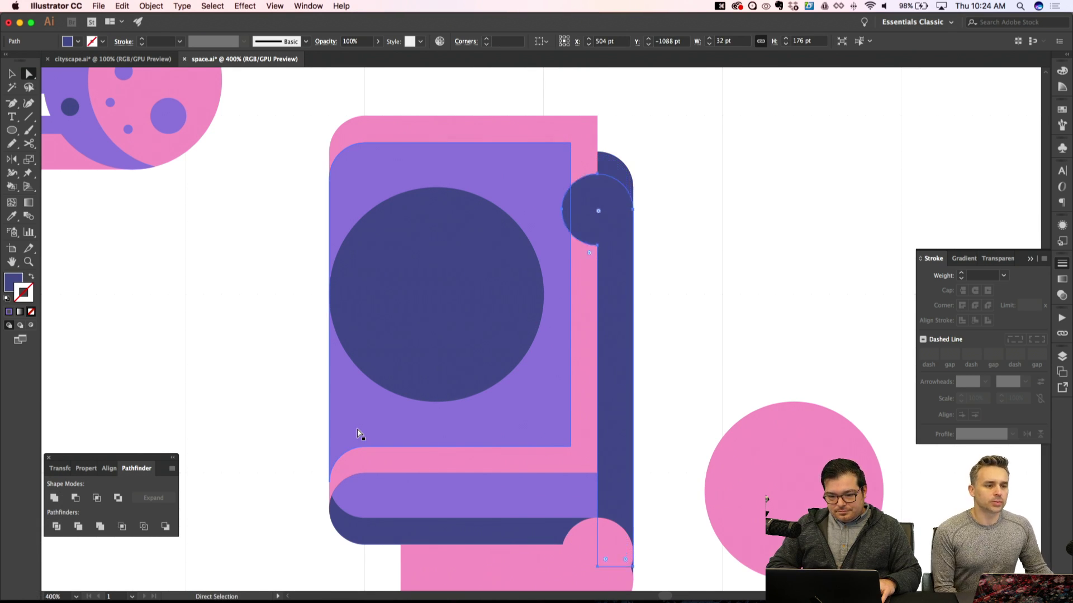
Fill the lowered strip copy with the panel's purple and keep it stacked in front of the pink band
{"action": "key", "text": "o"}
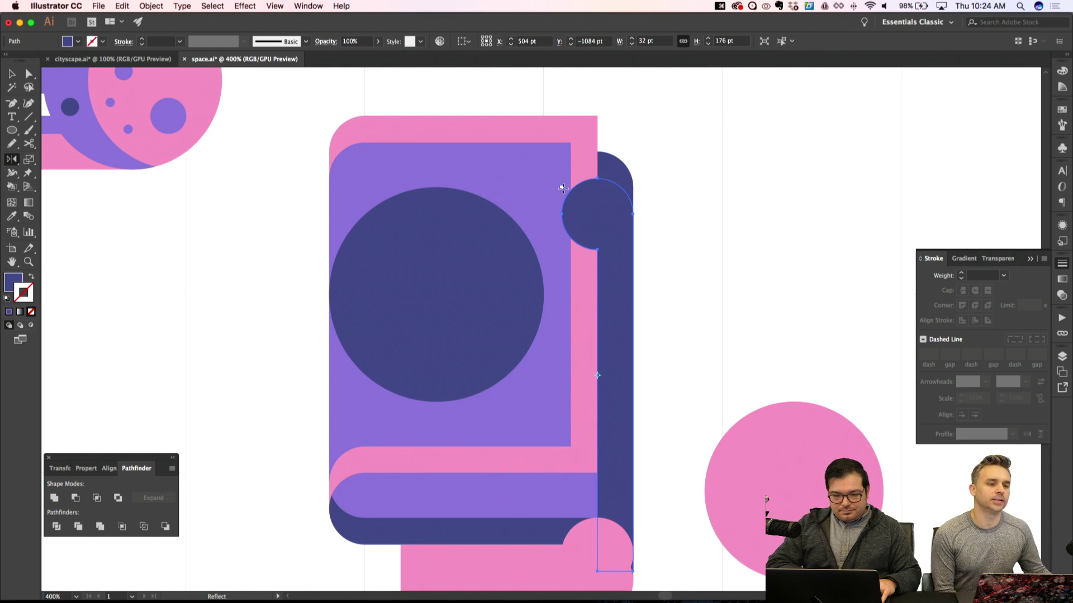
{"action": "key", "text": "i"}
{"action": "left_click", "coordinate": [529, 165]}
{"action": "key", "text": "super+bracketleft"}
{"action": "key", "text": "super+bracketleft"}
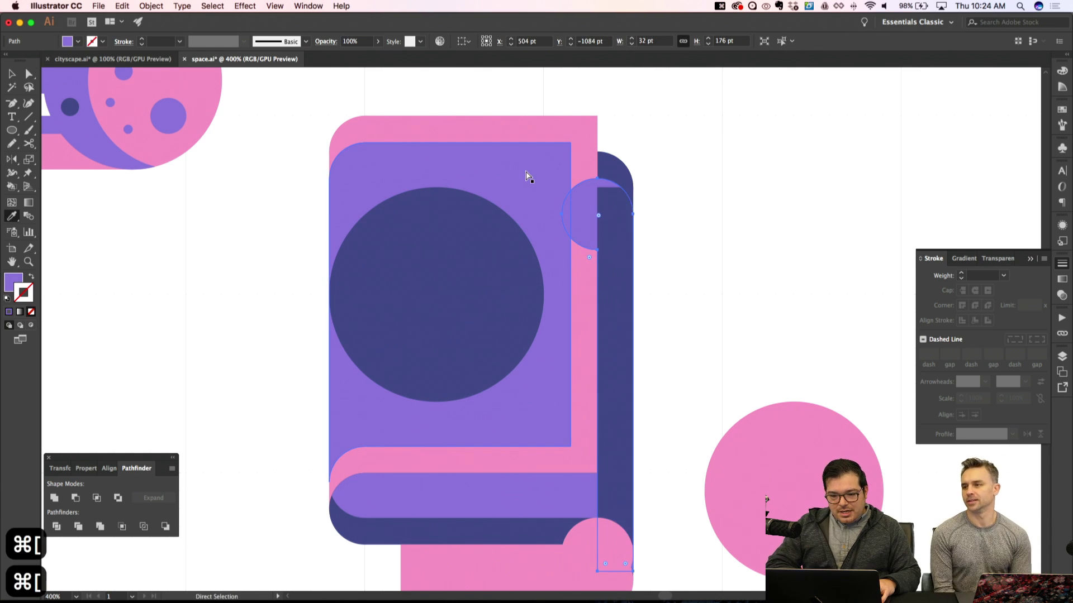
{"action": "key", "text": "super+bracketright"}
{"action": "key", "text": "super+bracketright"}
{"action": "key", "text": "shift+super+a"}
Draw a rectangle over the part of the purple strip's circle that overlaps the pink band and subtract it from the strip
{"action": "key", "text": "m"}
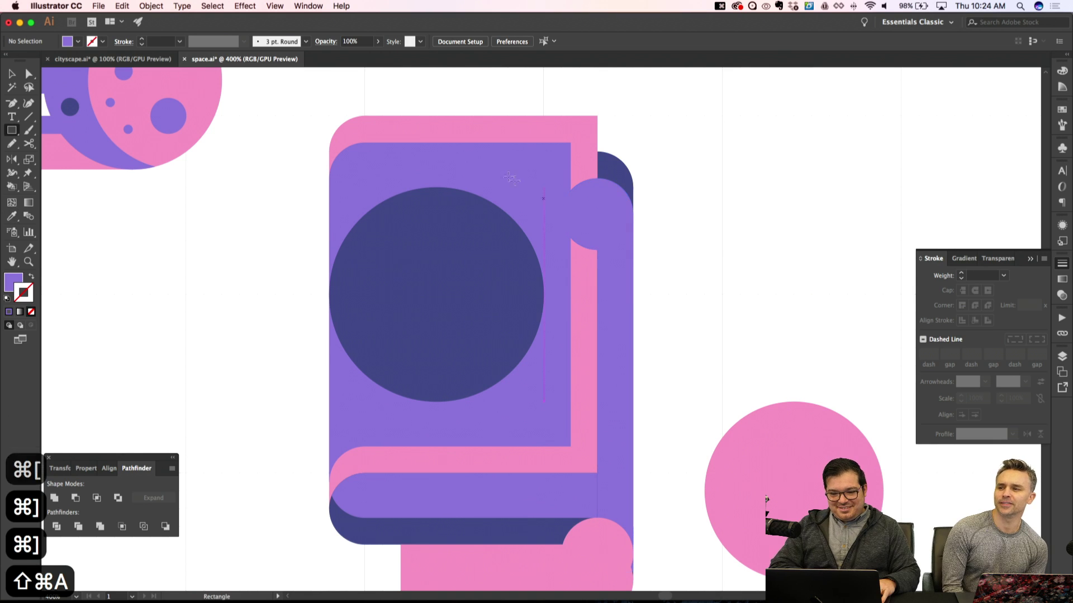
{"action": "left_click_drag", "start_coordinate": [499, 157], "coordinate": [597, 472]}
{"action": "key", "text": "a"}
{"action": "left_click", "coordinate": [617, 368], "text": "shift"}
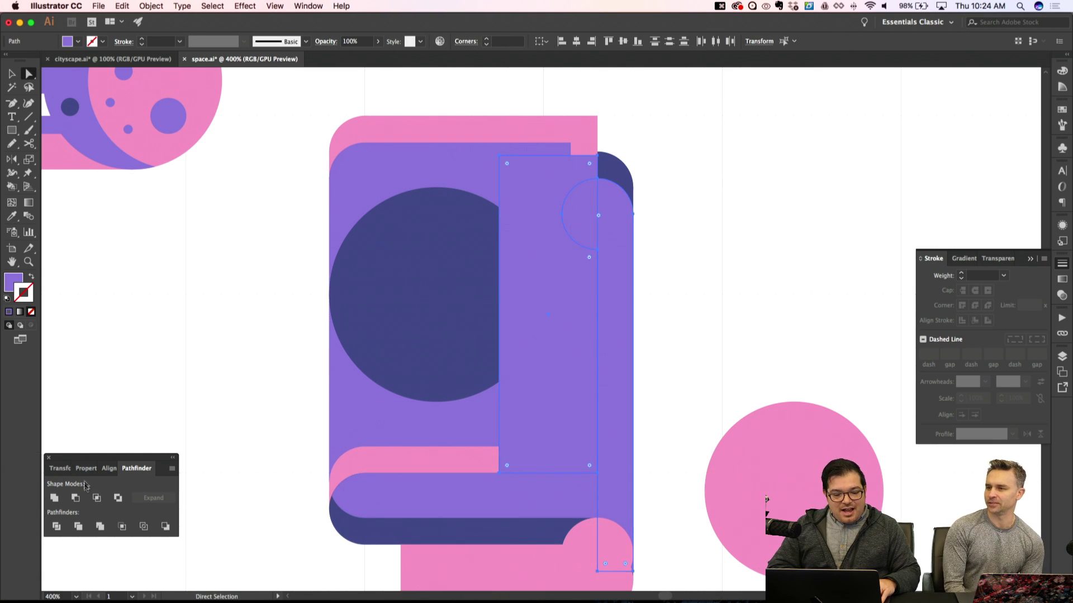
{"action": "left_click", "coordinate": [97, 497]}
{"action": "key", "text": "shift+super+a"}
{"action": "key", "text": "super+minus"}
{"action": "key", "text": "super+minus"}
{"action": "key", "text": "super+apostrophe"}
{"action": "key", "text": "super+equal"}
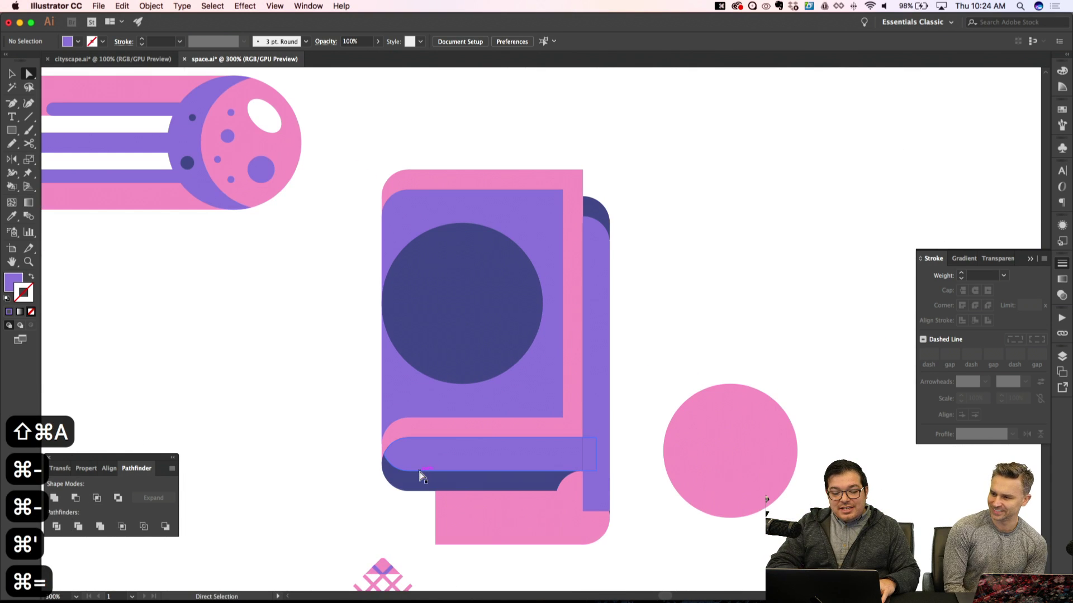
{"action": "key", "text": "shift+super+a"}
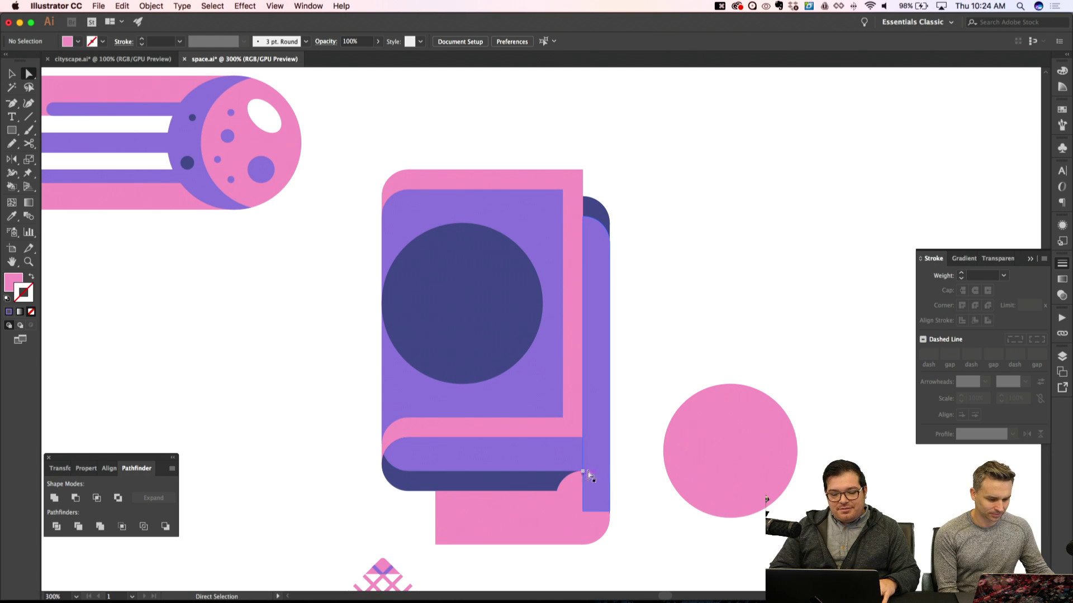
Reposition the lower end points of the purple vertical strip so that it is 164 pt high
{"action": "left_click", "coordinate": [610, 511]}
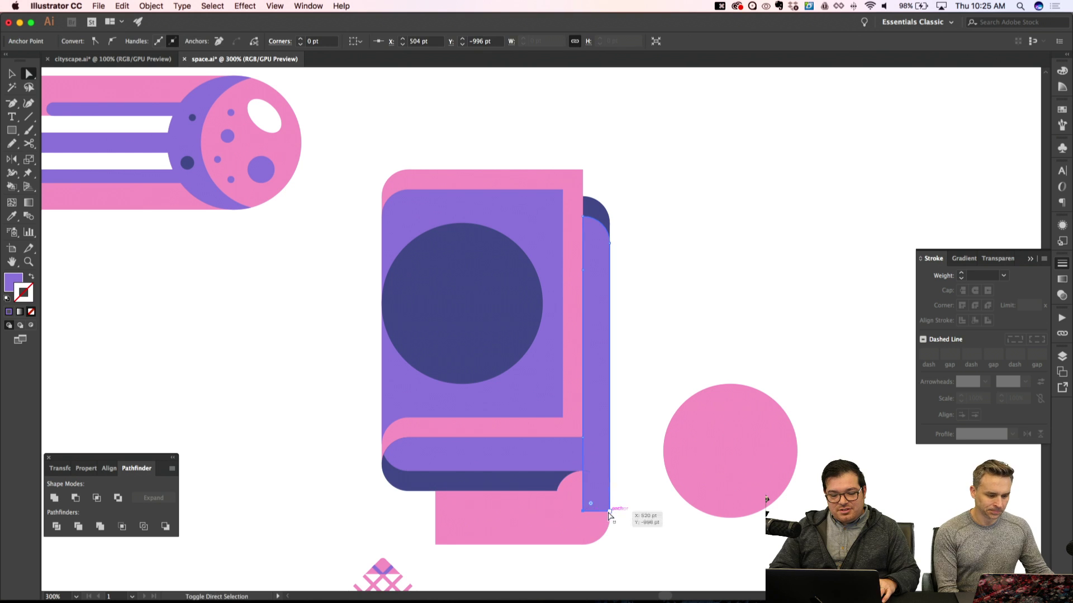
{"action": "key", "text": "super+shift+apostrophe"}
{"action": "key", "text": "shift+Up"}
{"action": "key", "text": "shift+Up"}
{"action": "key", "text": "shift+Up"}
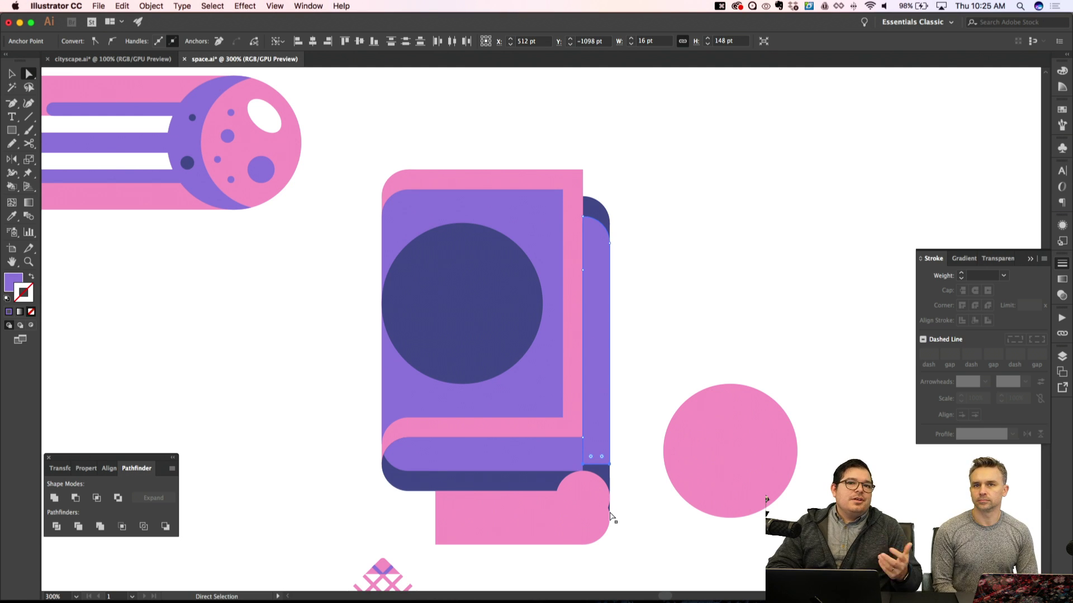
{"action": "key", "text": "super+equal"}
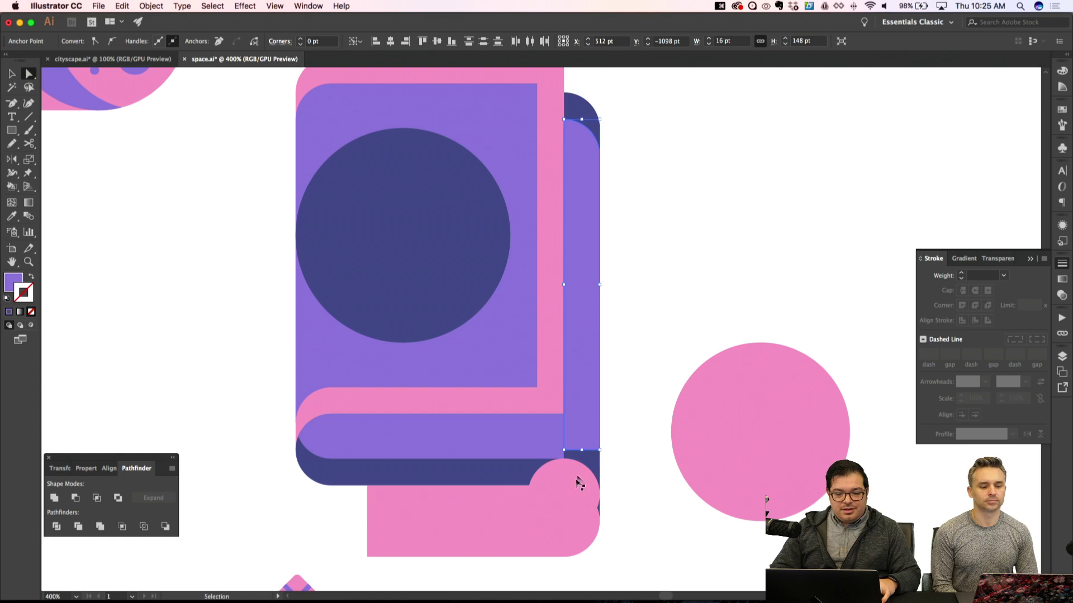
{"action": "left_click", "coordinate": [599, 451]}
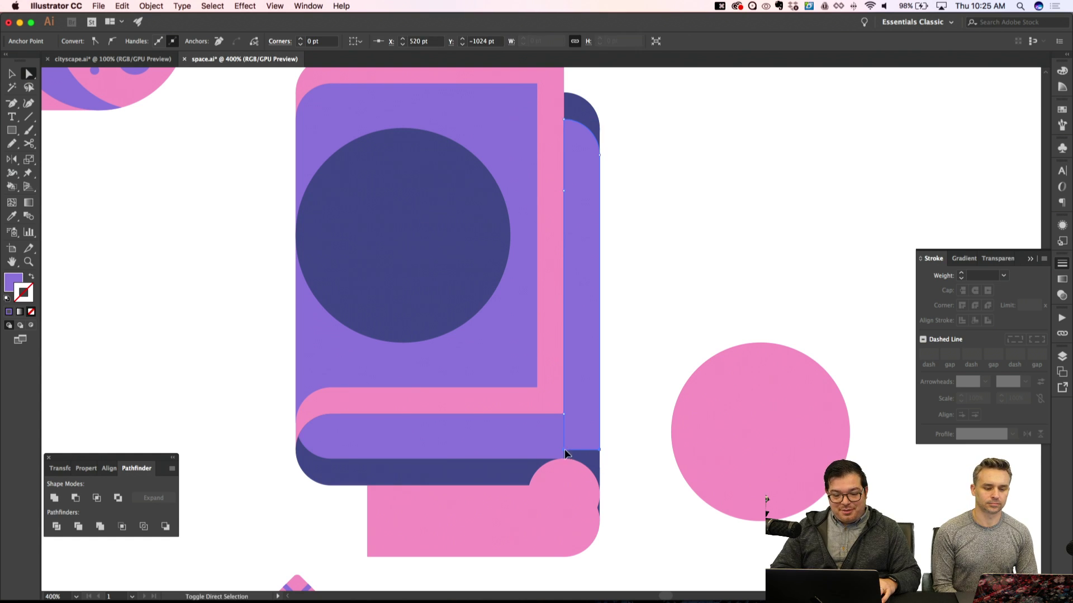
{"action": "left_click_drag", "start_coordinate": [564, 449], "coordinate": [563, 492]}
{"action": "key", "text": "shift+super+apostrophe"}
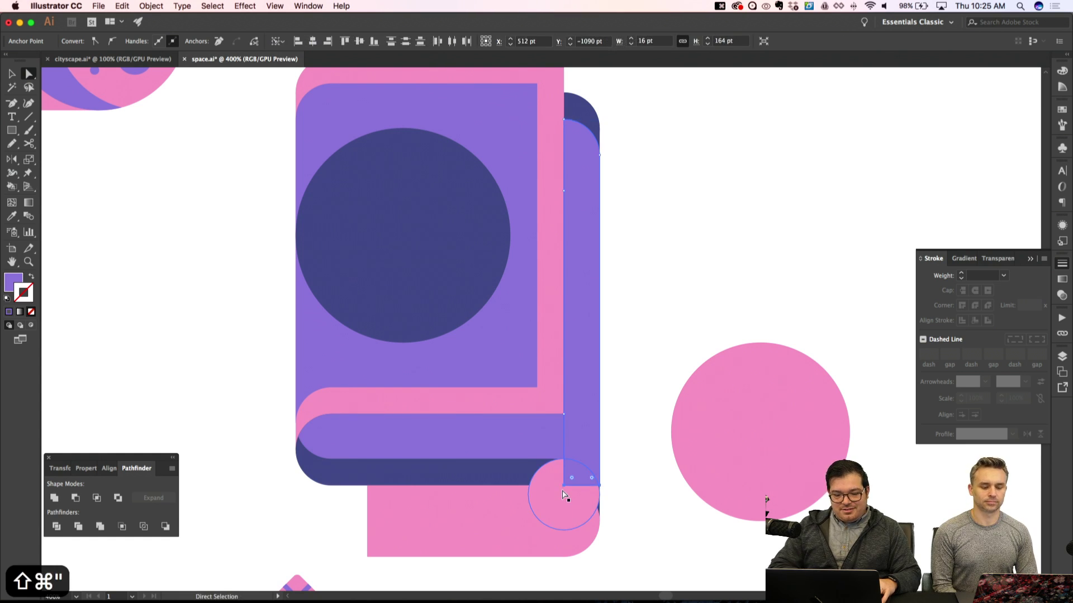
Bring the small pink circle to the front and subtract it from the purple vertical strip
{"action": "key", "text": "shift+super+a"}
{"action": "left_click", "coordinate": [548, 497]}
{"action": "key", "text": "shift+super+bracketright"}
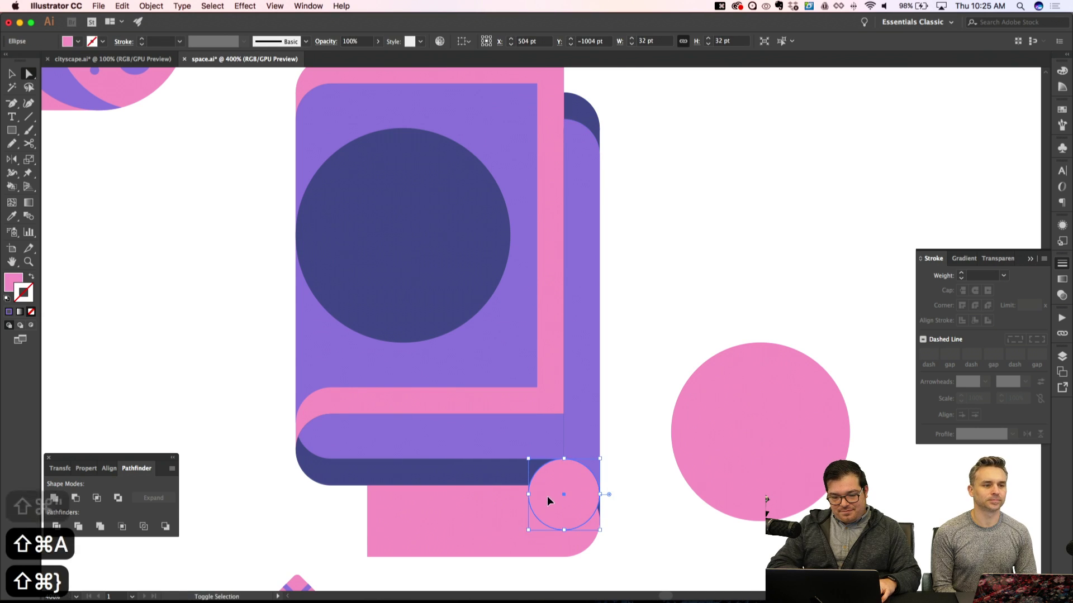
{"action": "left_click", "coordinate": [586, 436], "text": "shift"}
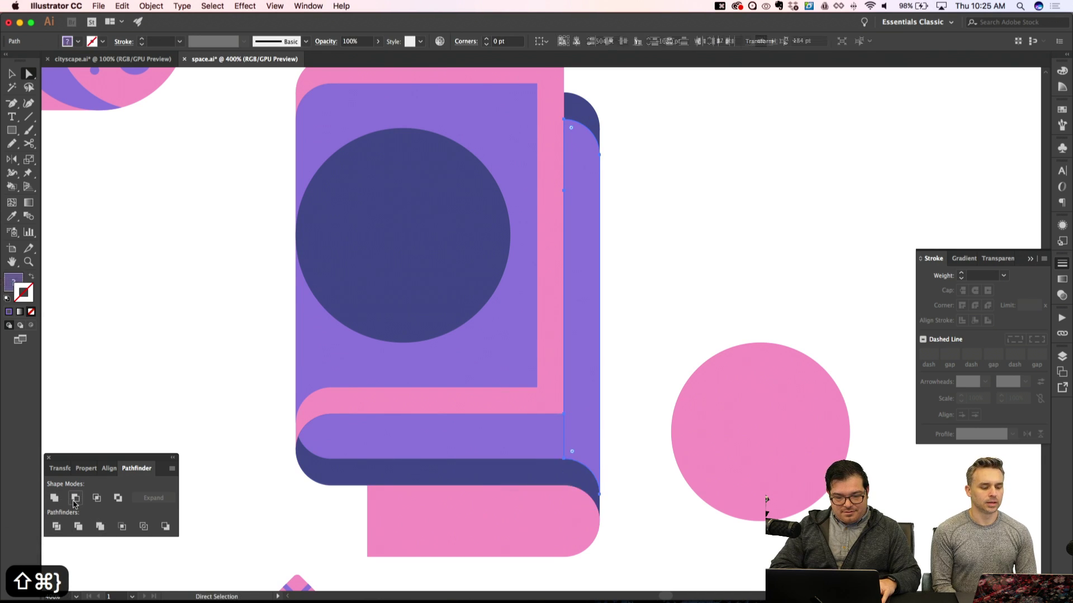
{"action": "key", "text": "shift+super+a"}
Unite the lowest pink bar and the circle at its right end into one shape
{"action": "key", "text": "super+minus"}
{"action": "key", "text": "super+minus"}
{"action": "key", "text": "super+minus"}
{"action": "key", "text": "super+apostrophe"}
{"action": "key", "text": "super+apostrophe"}
{"action": "key", "text": "super+equal"}
{"action": "key", "text": "super+equal"}
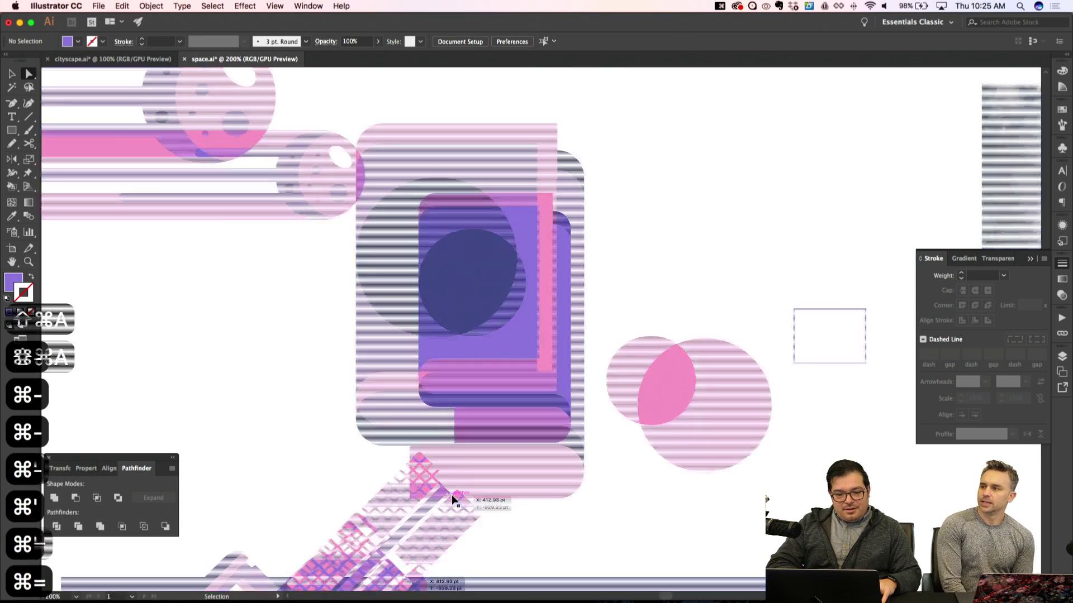
{"action": "left_click", "coordinate": [552, 401]}
{"action": "left_click", "coordinate": [500, 481], "text": "shift"}
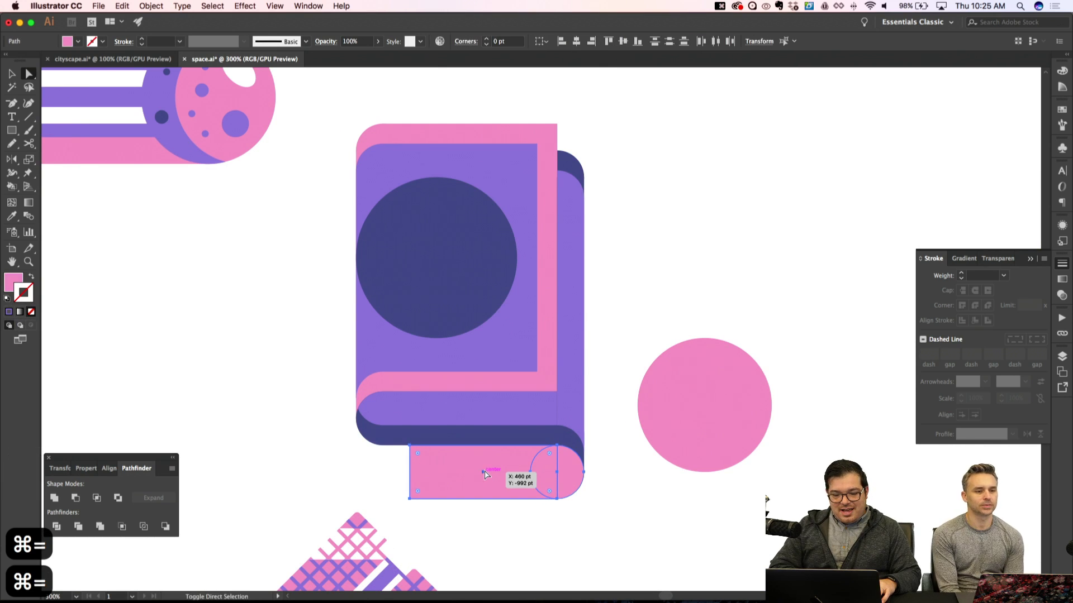
{"action": "left_click", "coordinate": [53, 499]}
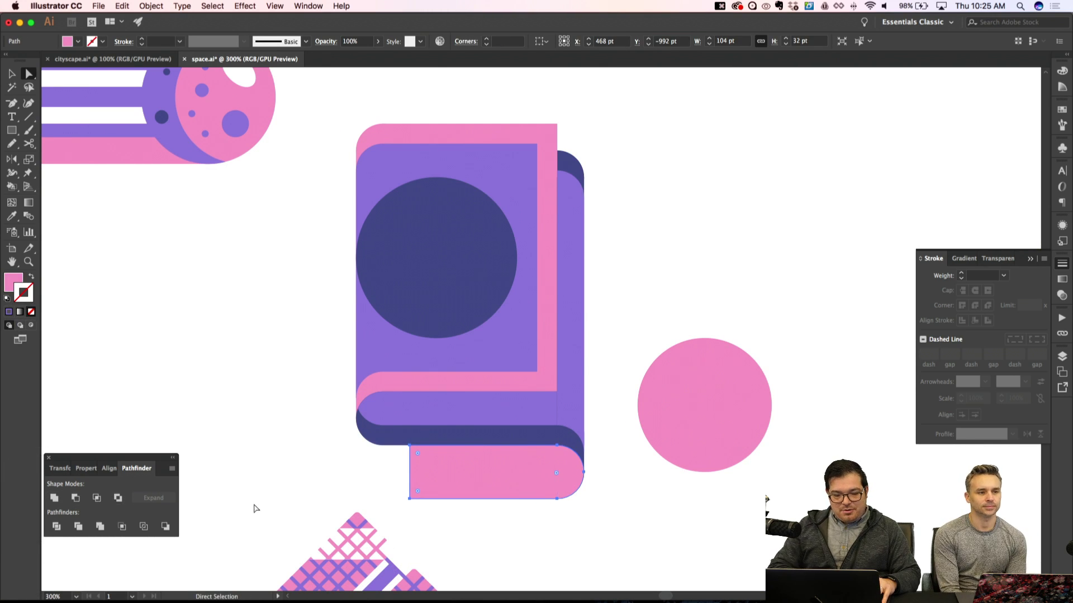
Make a copy of the united pink bar and raise it by 12 pt
{"action": "key", "text": "shift+super+apostrophe"}
{"action": "key", "text": "alt+Up"}
{"action": "key", "text": "shift+super+apostrophe"}
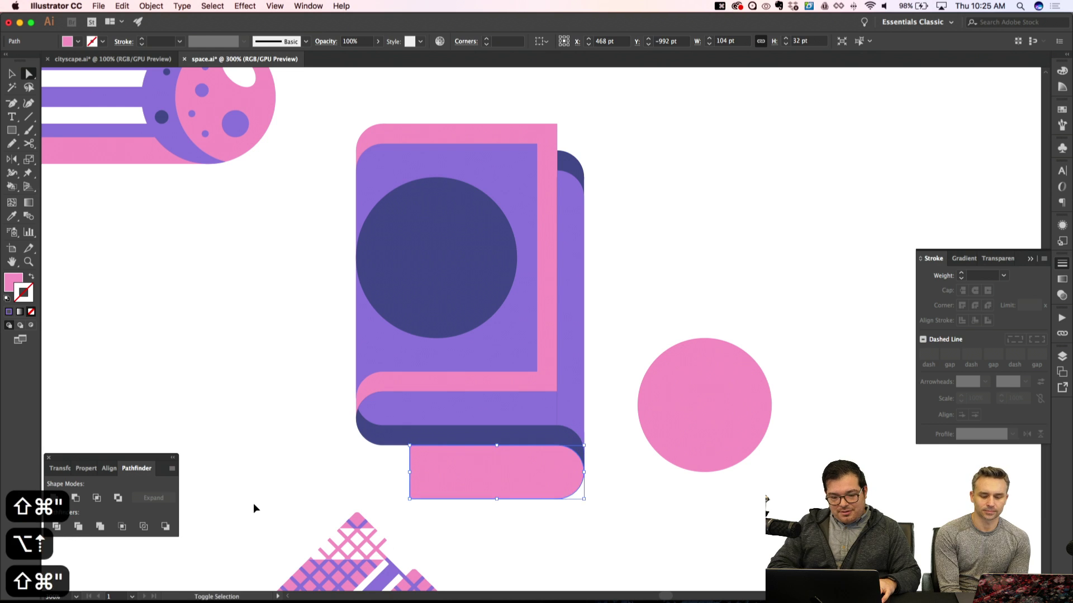
{"action": "key", "text": "alt+Up"}
{"action": "key", "text": "alt+Up"}
{"action": "key", "text": "alt+Up"}
{"action": "key", "text": "alt+Up"}
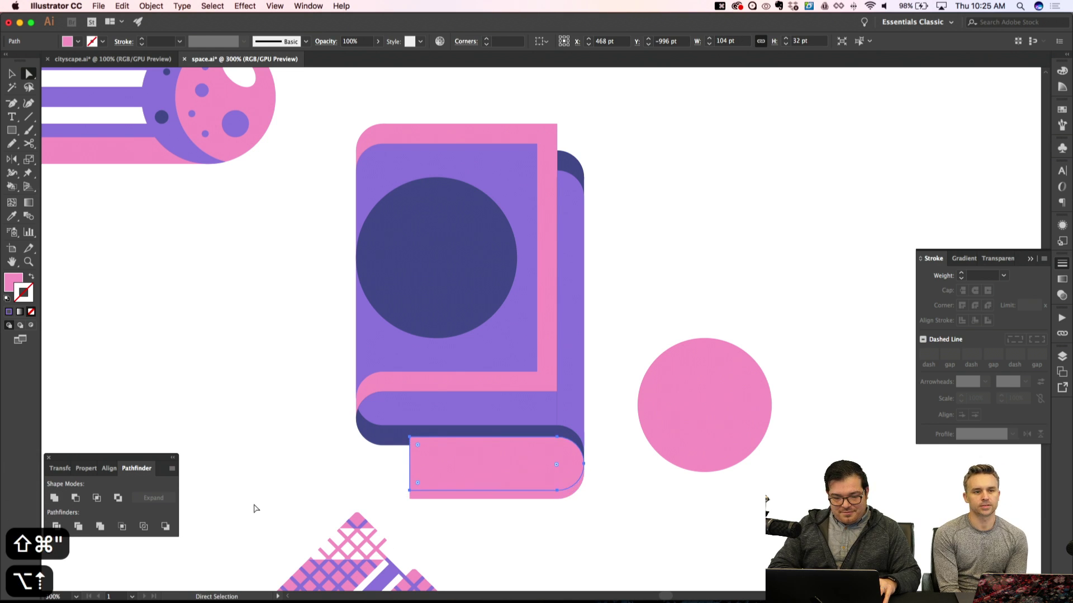
{"action": "key", "text": "alt+Up"}
{"action": "key", "text": "alt+Up"}
{"action": "key", "text": "alt+Up"}
{"action": "key", "text": "alt+Up"}
{"action": "key", "text": "alt+Up"}
{"action": "key", "text": "alt+Up"}
{"action": "key", "text": "alt+Up"}
{"action": "key", "text": "alt+Up"}
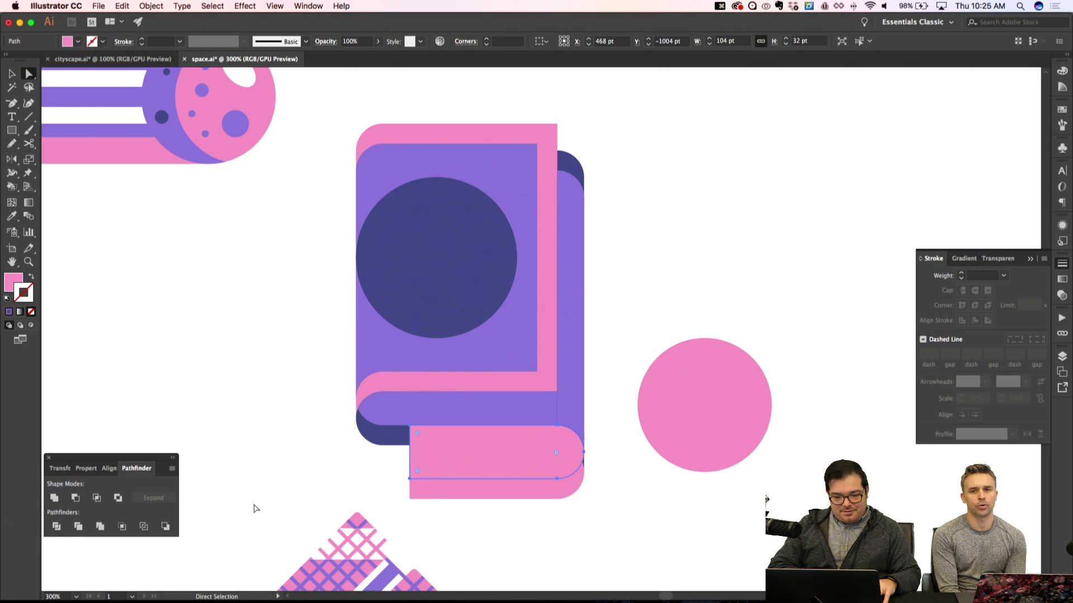
Move the raised pink copy's left end points inward so that the copy is 92 pt wide
{"action": "left_click", "coordinate": [408, 431]}
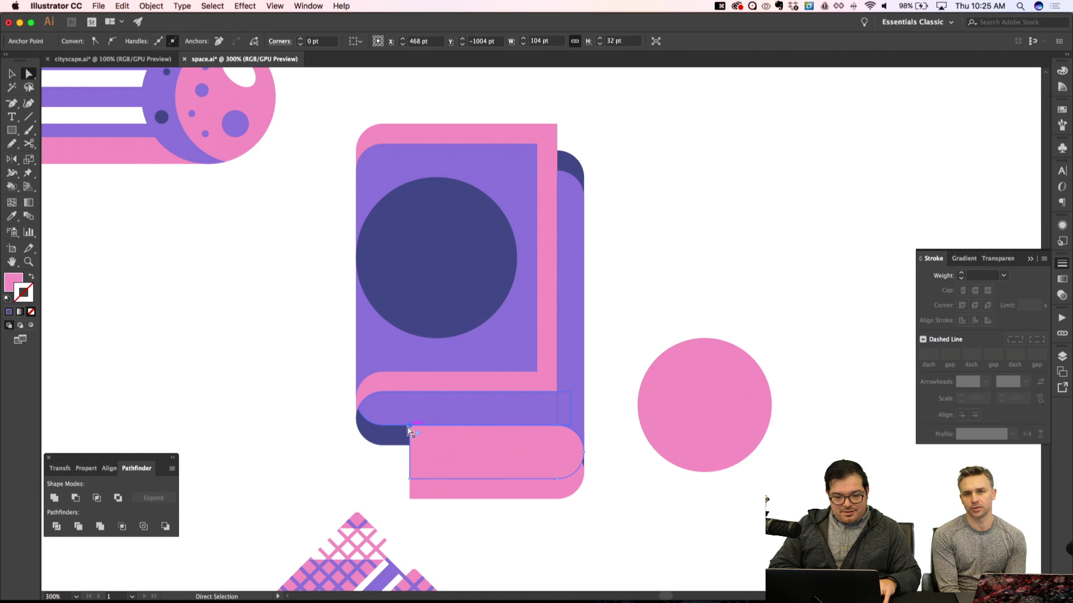
{"action": "left_click", "coordinate": [410, 479], "text": "shift"}
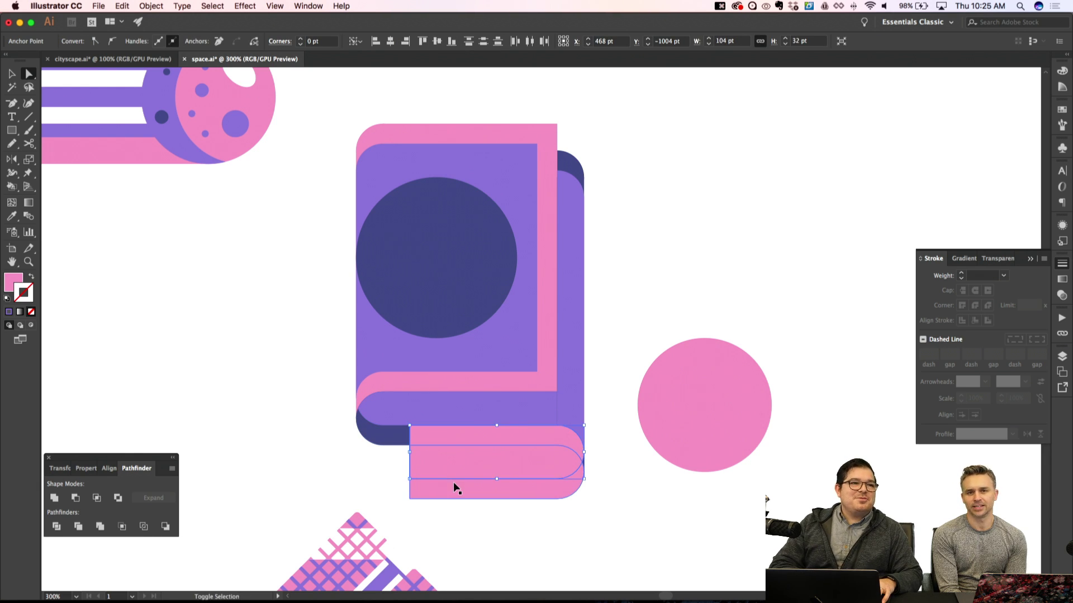
{"action": "key", "text": "shift+super+apostrophe"}
{"action": "key", "text": "shift+super+apostrophe"}
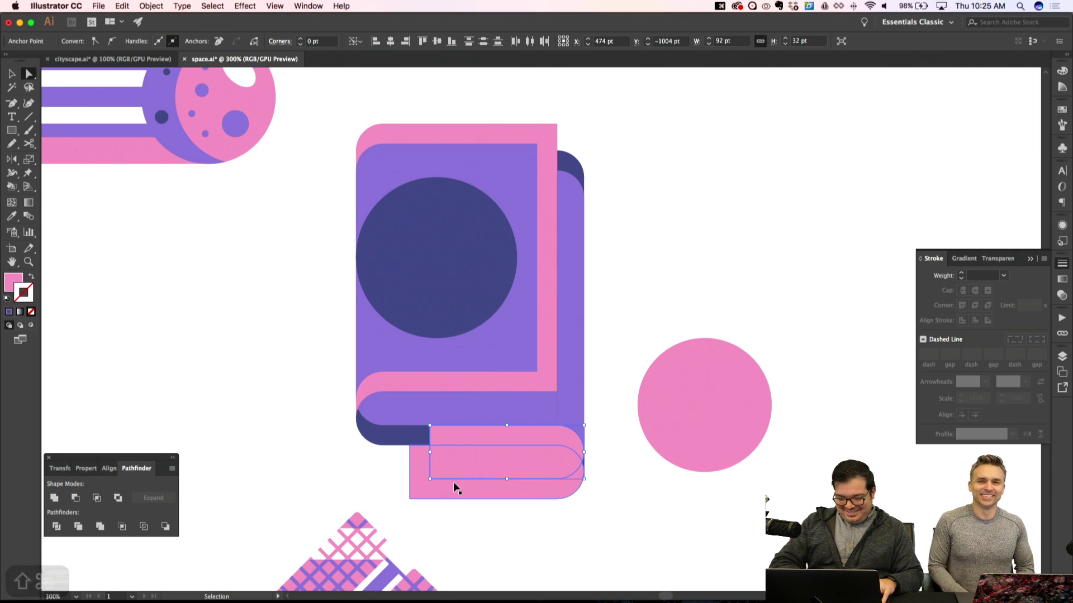
Fill the shortened copy with the panel's purple and send it behind the pink bar and the dark blue fold
{"action": "key", "text": "super+bracketleft"}
{"action": "key", "text": "i"}
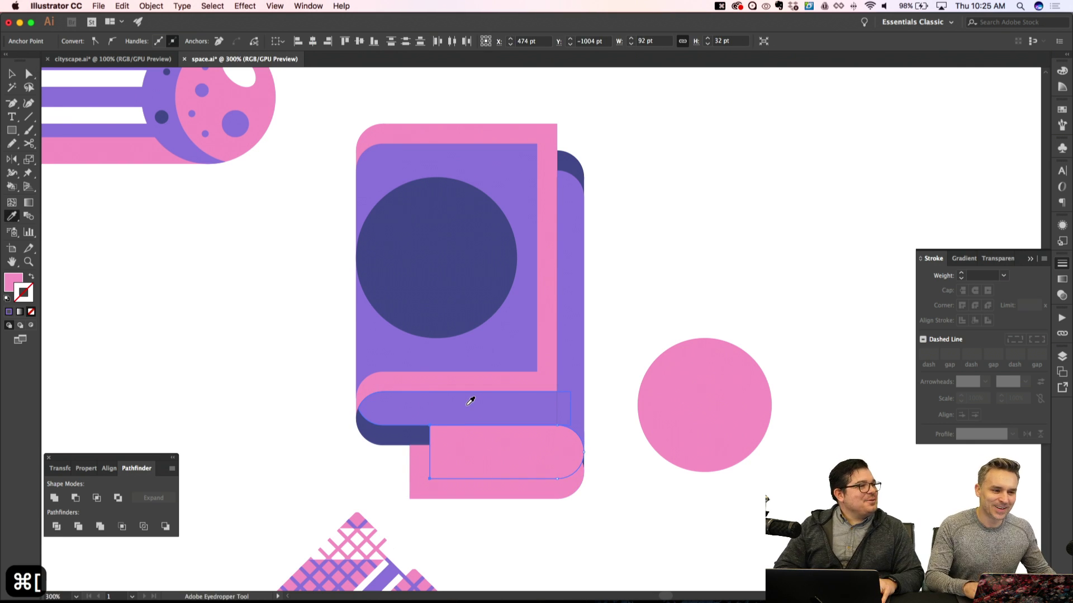
{"action": "left_click", "coordinate": [476, 366]}
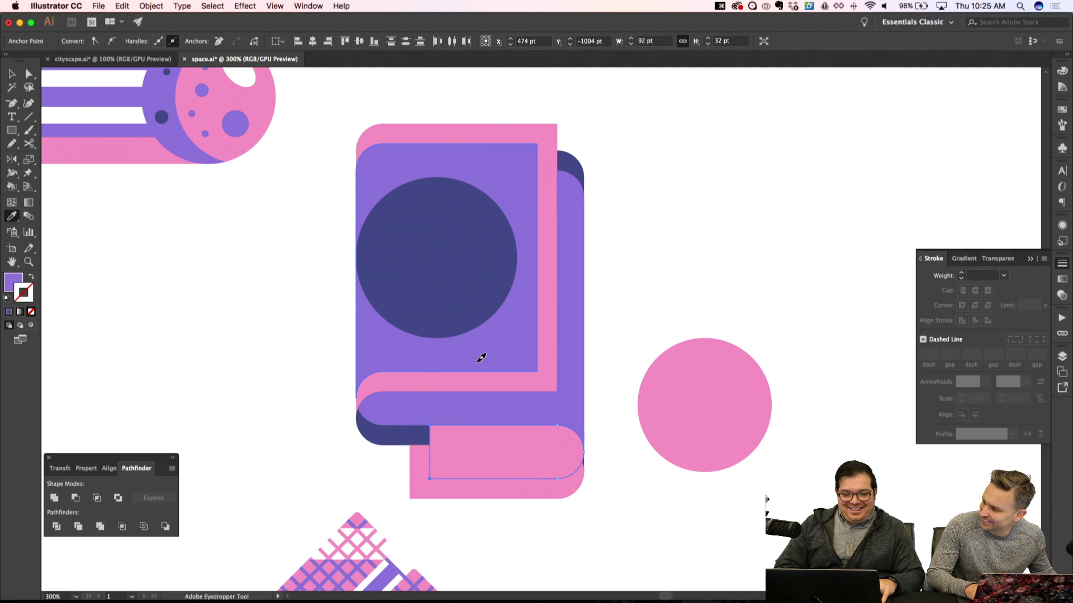
{"action": "key", "text": "super+bracketleft"}
{"action": "key", "text": "super+bracketleft"}
{"action": "key", "text": "super+bracketleft"}
{"action": "key", "text": "super+bracketleft"}
{"action": "key", "text": "super+bracketleft"}
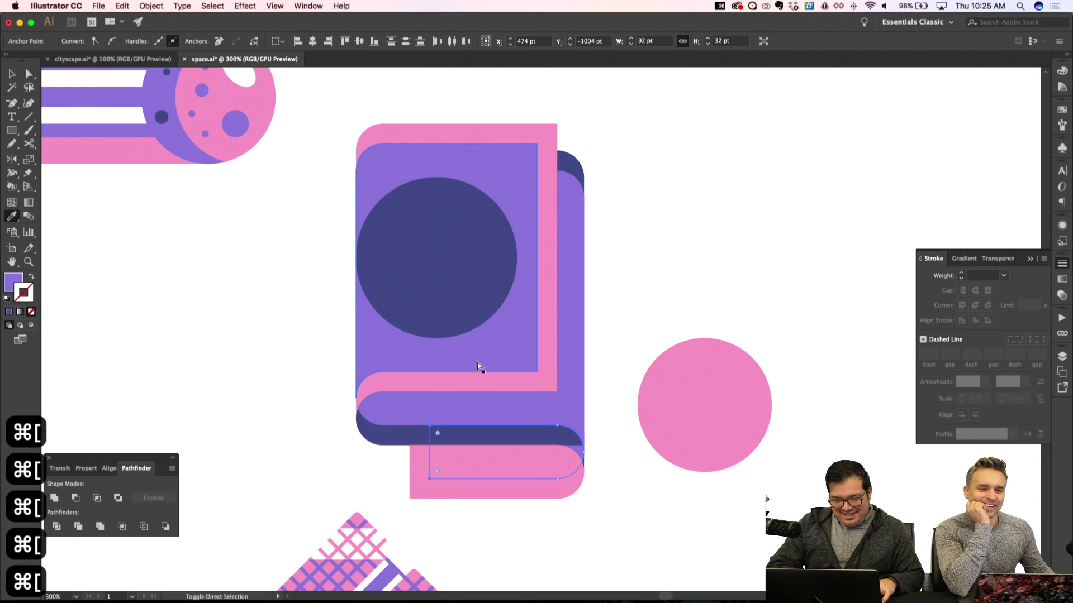
{"action": "key", "text": "shift+super+a"}
{"action": "key", "text": "a"}
Send the lowest pink bar to the back of the folded object's stacking order
{"action": "key", "text": "super+minus"}
{"action": "key", "text": "super+minus"}
{"action": "key", "text": "super+apostrophe"}
{"action": "key", "text": "super+apostrophe"}
{"action": "key", "text": "super+equal"}
{"action": "key", "text": "super+equal"}
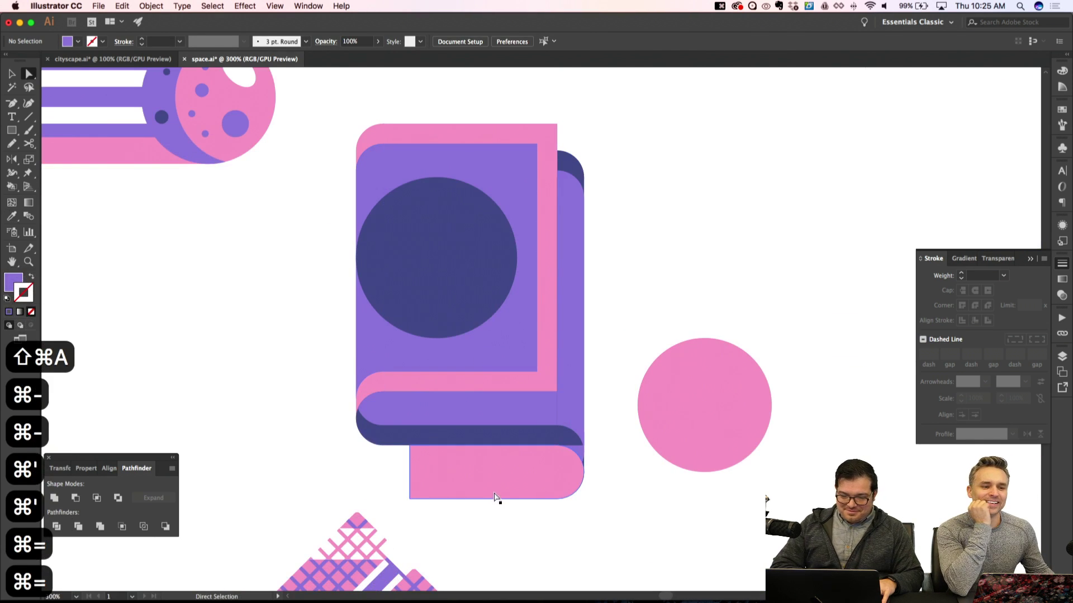
{"action": "key", "text": "shift+super+bracketleft"}
{"action": "key", "text": "shift+super+a"}
Select the shortened purple copy beneath the pink bar and send it to the back
{"action": "left_click", "coordinate": [582, 450]}
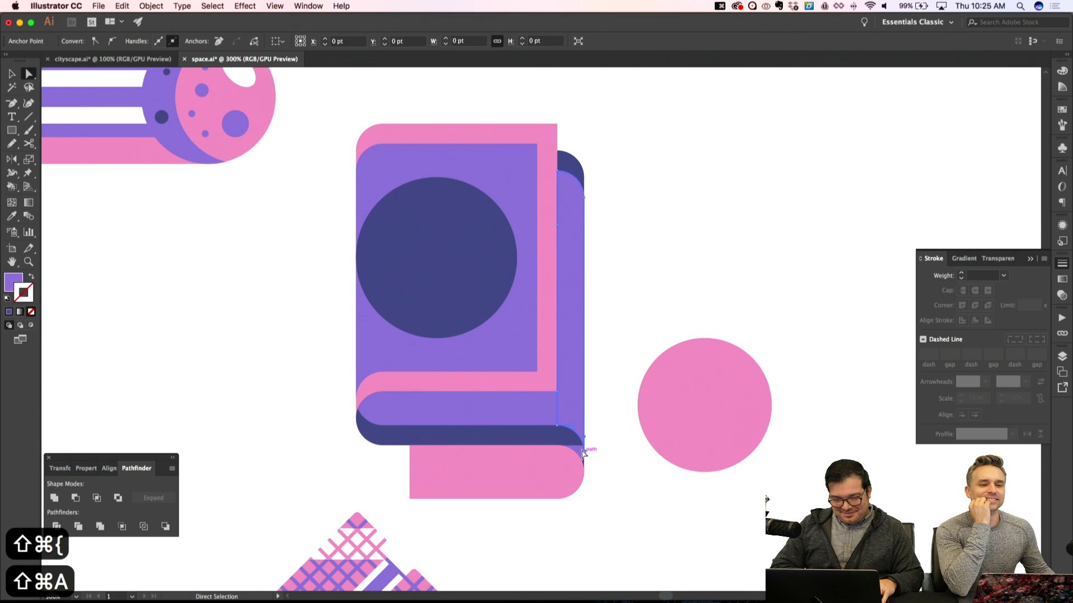
{"action": "left_click", "coordinate": [582, 450]}
{"action": "key", "text": "i"}
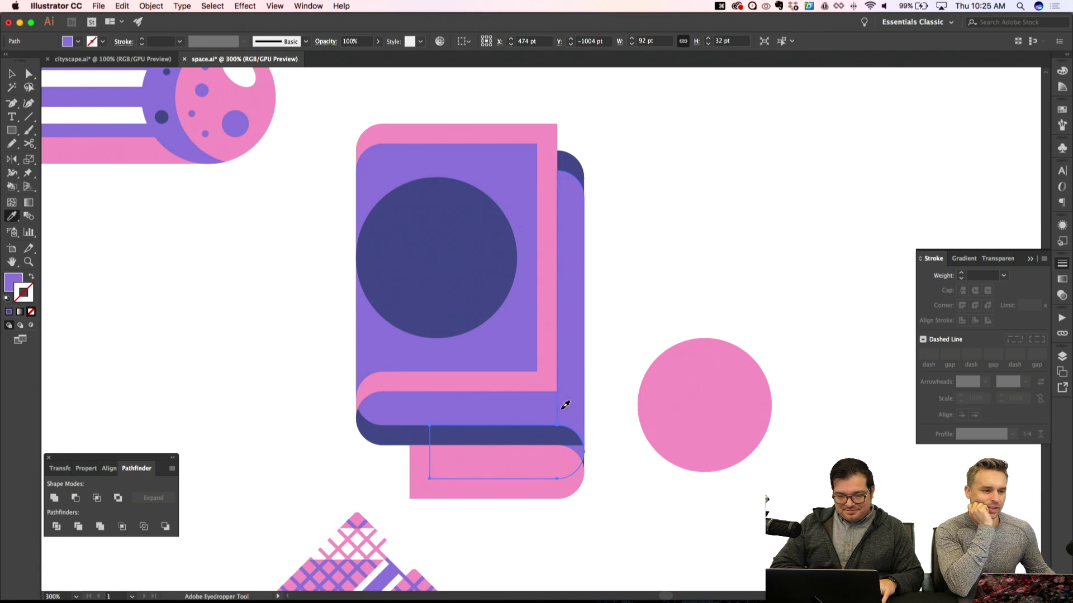
{"action": "key", "text": "super+equal"}
{"action": "key", "text": "a"}
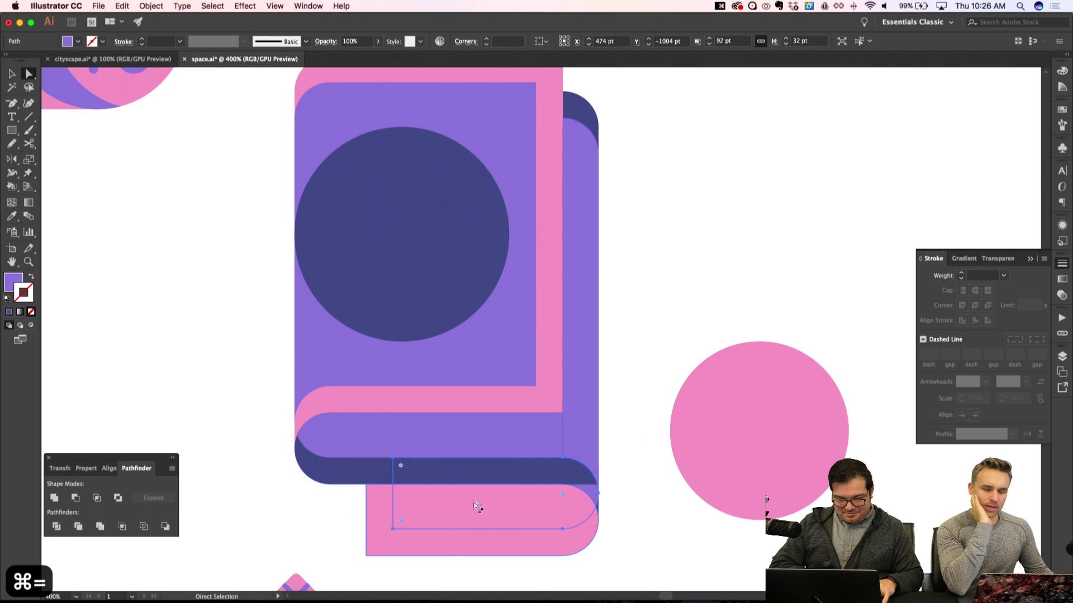
{"action": "key", "text": "super+shift+bracketleft"}
{"action": "key", "text": "super+shift+a"}
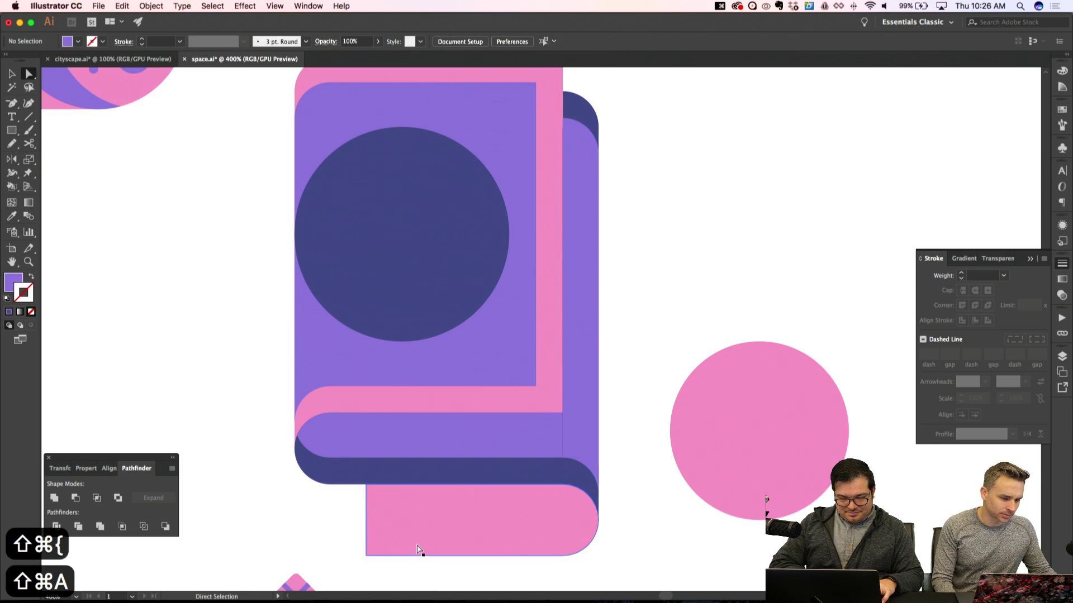
Send the lowest pink bar behind the purple copy and cut the duplicate pink bar that covers both
{"action": "key", "text": "super+shift+bracketleft"}
{"action": "key", "text": "super+shift+a"}
{"action": "left_click", "coordinate": [446, 517]}
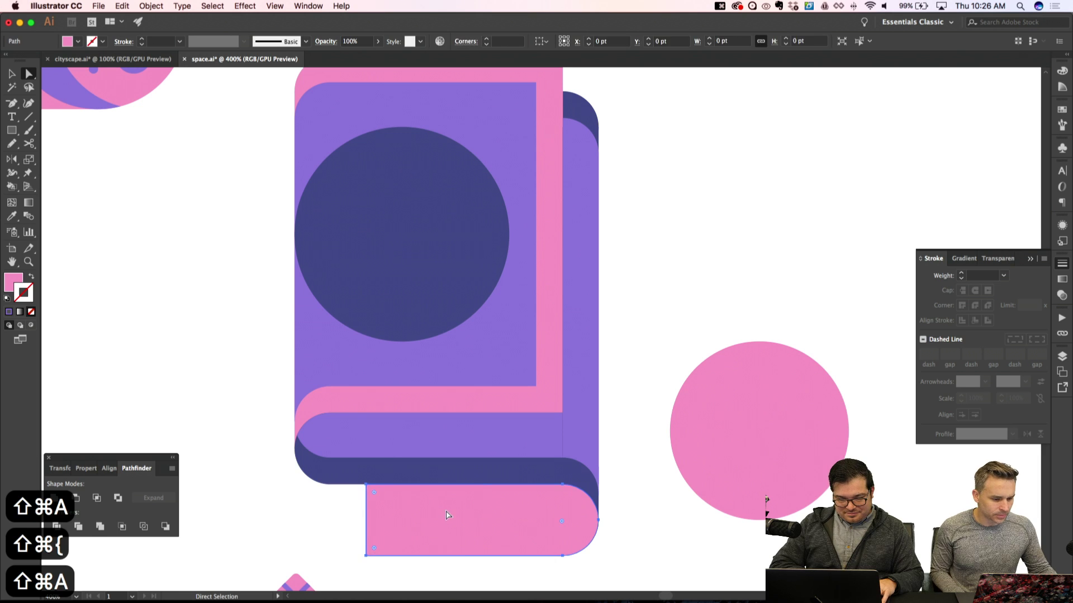
{"action": "key", "text": "super+x"}
{"action": "key", "text": "super+minus"}
{"action": "key", "text": "super+minus"}
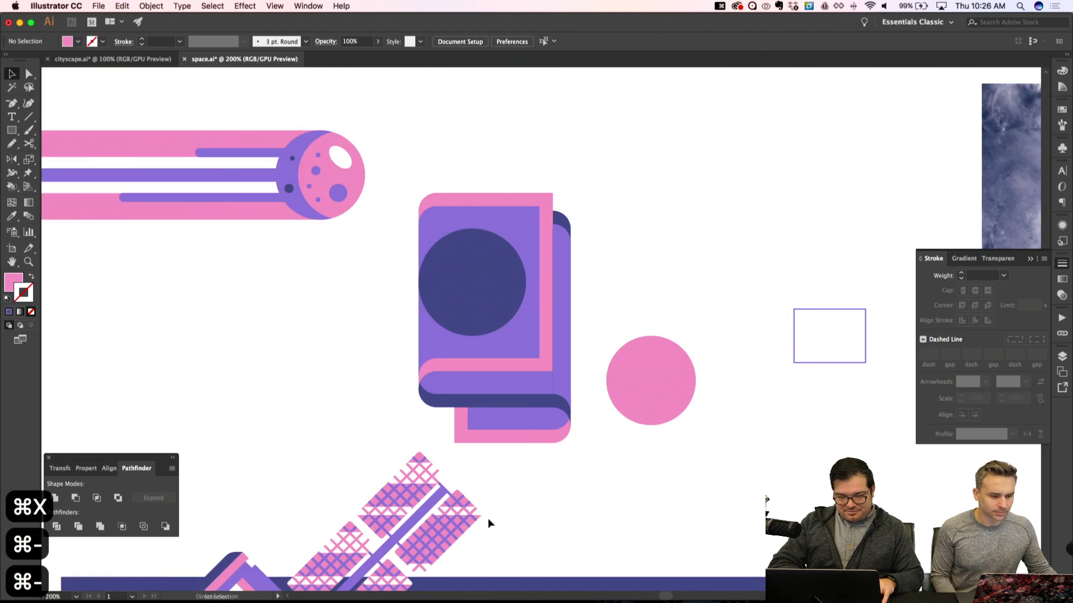
Cut the purple shapes covering the horizontal fold and the right-hand vertical fold, leaving both folds solid dark blue
{"action": "key", "text": "super+apostrophe"}
{"action": "key", "text": "super+equal"}
{"action": "left_click", "coordinate": [487, 418]}
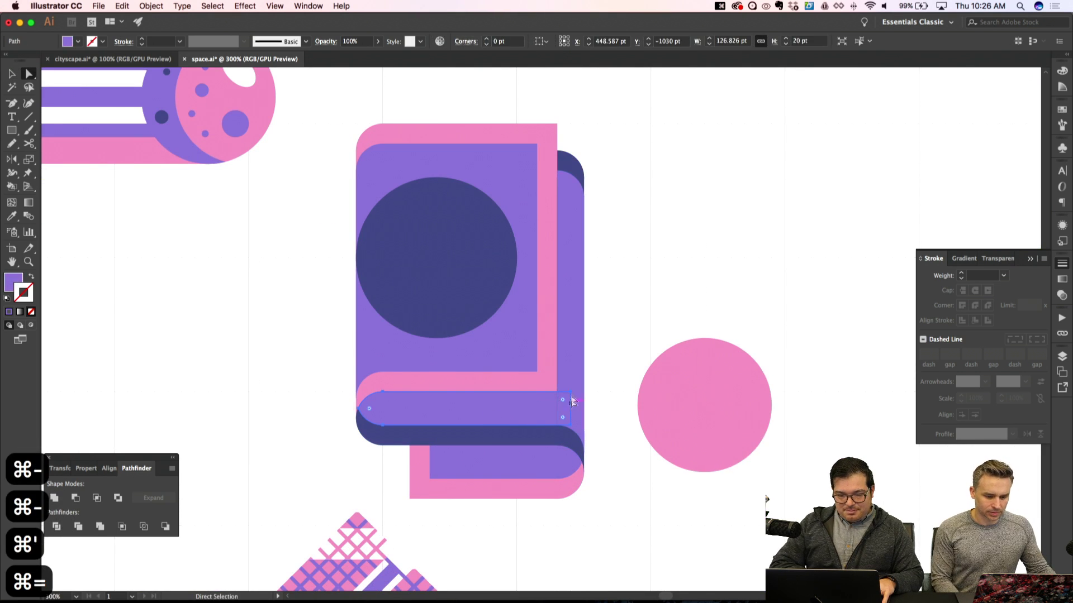
{"action": "key", "text": "super+x"}
{"action": "key", "text": "super+minus"}
{"action": "key", "text": "super+minus"}
{"action": "key", "text": "super+minus"}
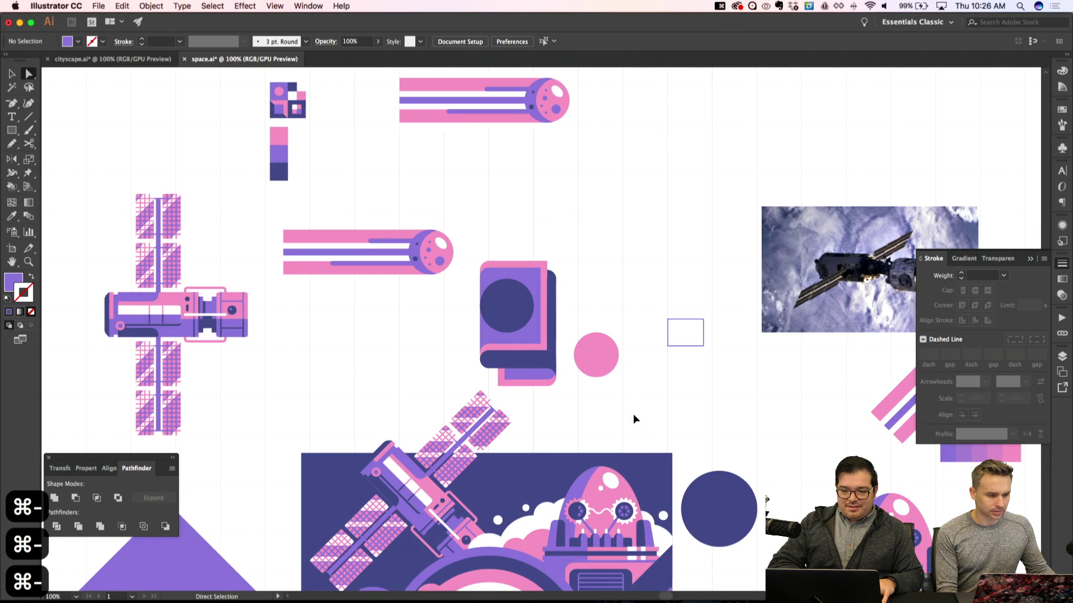
{"action": "key", "text": "super+apostrophe"}
{"action": "key", "text": "super+apostrophe"}
{"action": "key", "text": "super+equal"}
{"action": "key", "text": "super+equal"}
{"action": "key", "text": "super+equal"}
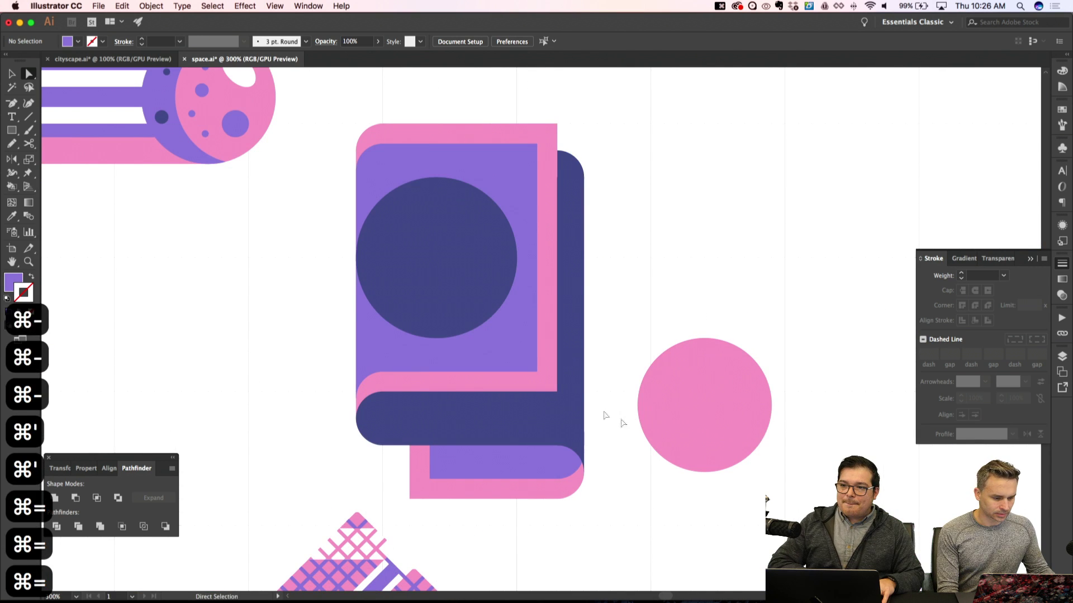
Toggle grid snapping and enlarge the dark blue circle to 104 pt across, extending it beyond the purple panel's left edge
{"action": "key", "text": "v"}
{"action": "left_click", "coordinate": [411, 244]}
{"action": "key", "text": "shift+super+apostrophe"}
{"action": "left_click_drag", "start_coordinate": [362, 260], "coordinate": [342, 261]}
{"action": "key", "text": "shift+super+a"}
Enlarge the dark blue circle further leftward to 112 pt in diameter, keeping its right edge in place
{"action": "key", "text": "super+minus"}
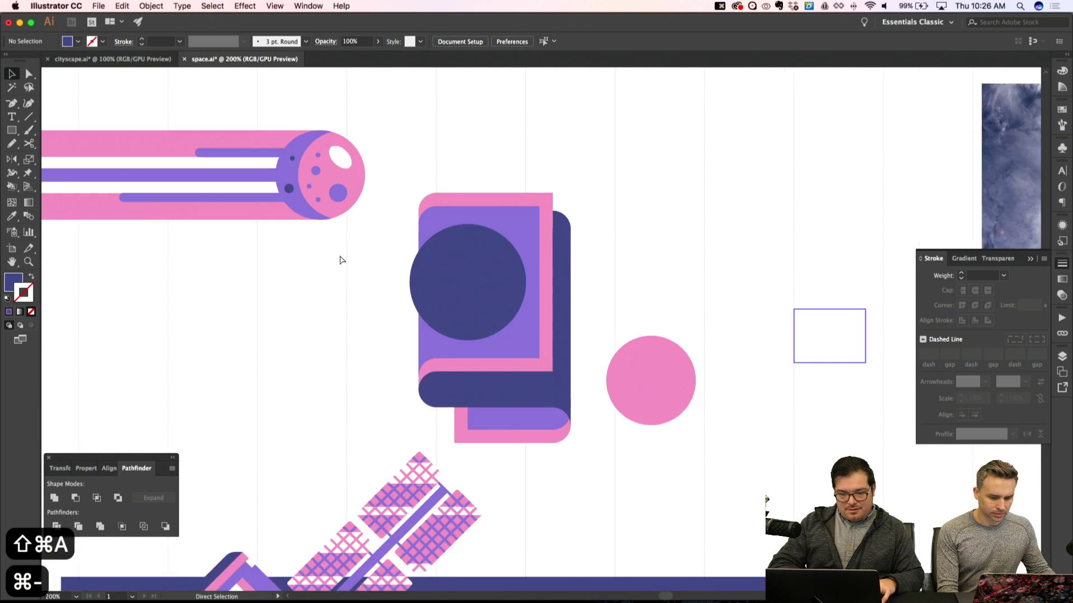
{"action": "key", "text": "super+minus"}
{"action": "key", "text": "super+apostrophe"}
{"action": "key", "text": "super+equal"}
{"action": "key", "text": "super+equal"}
{"action": "key", "text": "super+equal"}
{"action": "left_click", "coordinate": [384, 262]}
{"action": "key", "text": "c"}
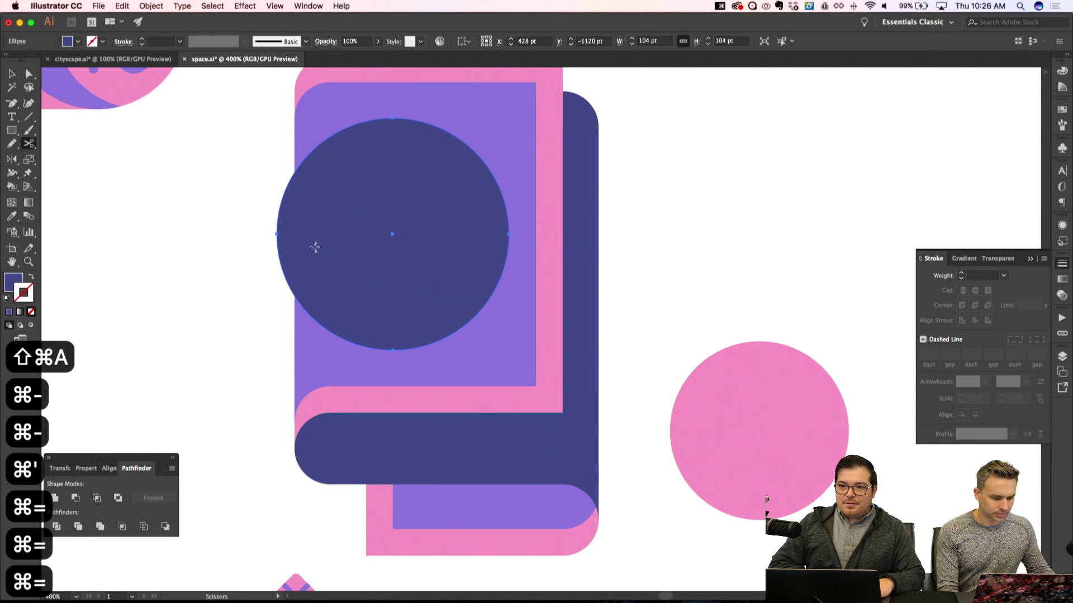
{"action": "key", "text": "v"}
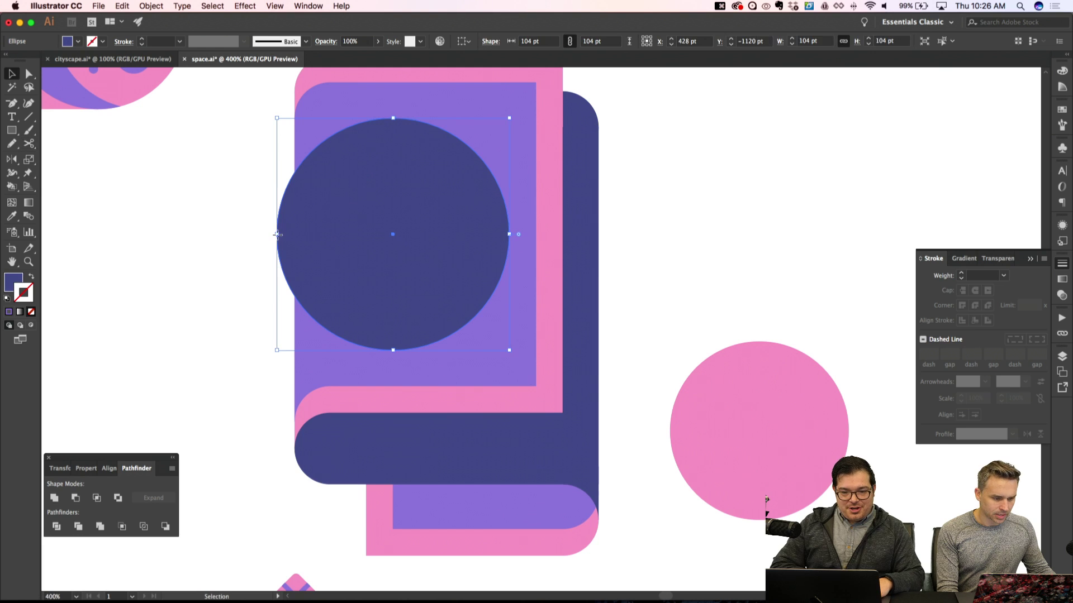
{"action": "left_click_drag", "start_coordinate": [277, 235], "coordinate": [258, 235]}
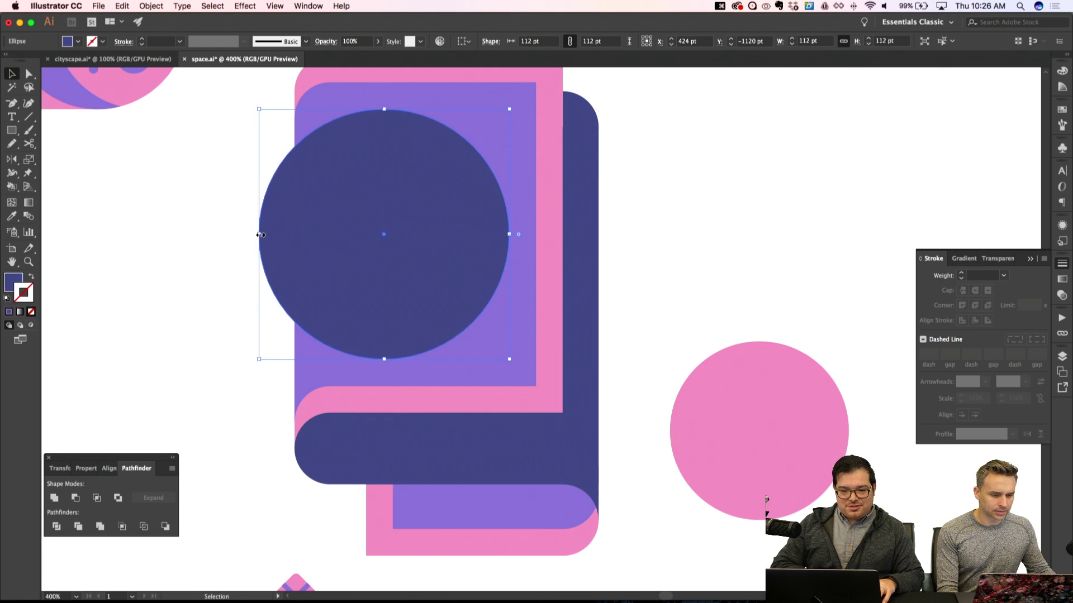
Trim the dark blue circle to the purple panel's outline, removing the part beyond the panel's left edge
{"action": "key", "text": "shift+super+a"}
{"action": "key", "text": "a"}
{"action": "left_click", "coordinate": [484, 112]}
{"action": "key", "text": "shift+super+apostrophe"}
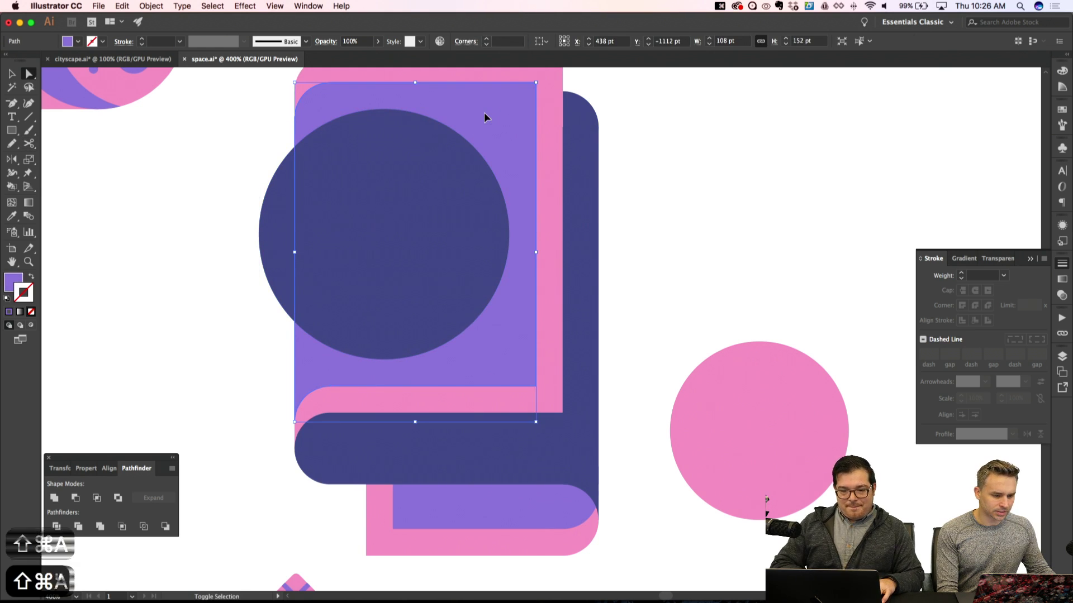
{"action": "key", "text": "alt+Down"}
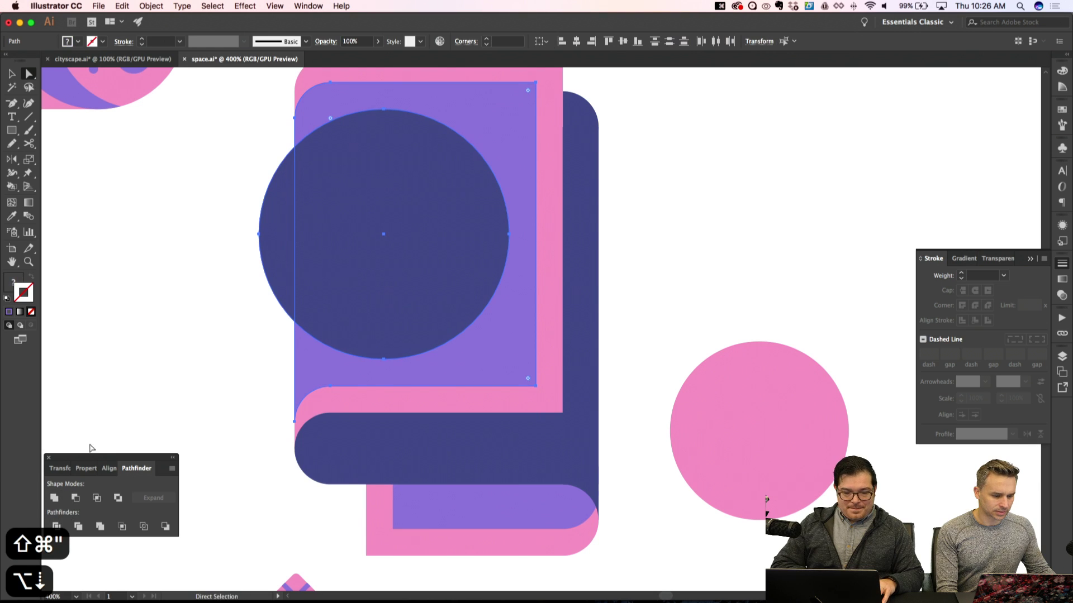
{"action": "key", "text": "shift+super+a"}
Examine the folded object with its trimmed dark blue circle against the surrounding artwork
{"action": "key", "text": "super+minus"}
{"action": "key", "text": "super+minus"}
{"action": "key", "text": "super+minus"}
{"action": "key", "text": "super+apostrophe"}
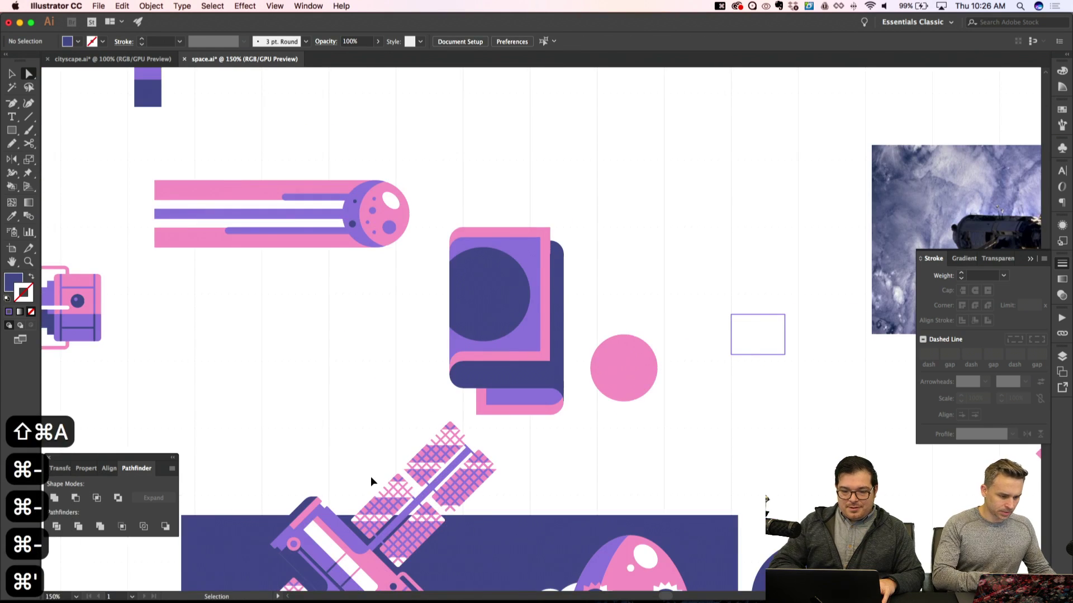
{"action": "key", "text": "super+apostrophe"}
{"action": "key", "text": "super+equal"}
{"action": "key", "text": "super+equal"}
{"action": "scroll", "coordinate": [371, 443], "scroll_direction": "up", "scroll_amount": 2}
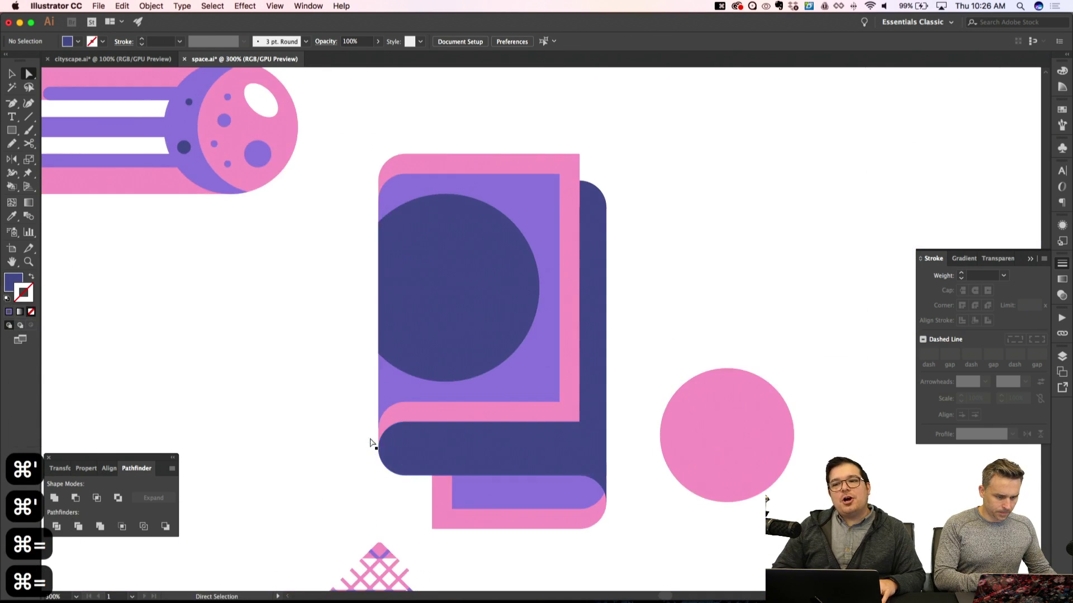
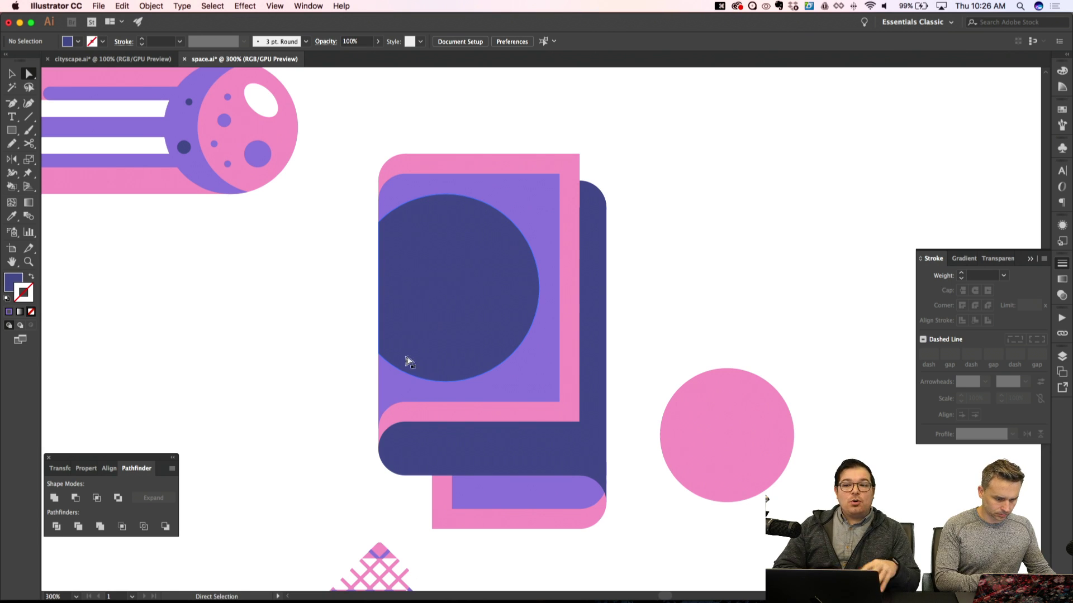
Draw an 8 pt circle in the upper part of the dark circle on the book cover
{"action": "key", "text": "super+minus"}
{"action": "key", "text": "super+minus"}
{"action": "key", "text": "super+minus"}
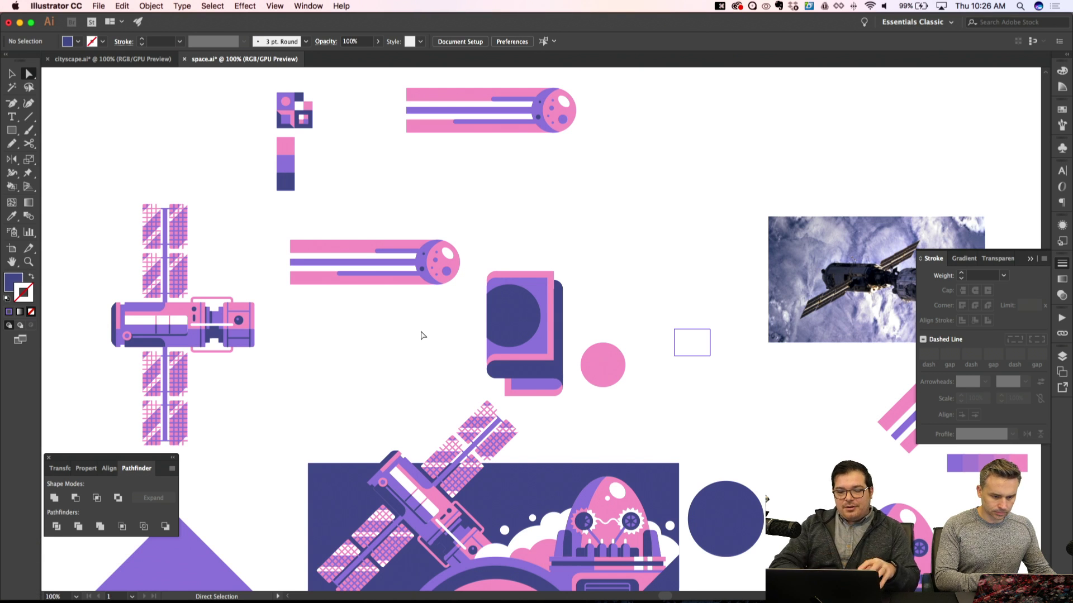
{"action": "key", "text": "super+equal"}
{"action": "key", "text": "super+equal"}
{"action": "key", "text": "super+equal"}
{"action": "key", "text": "l"}
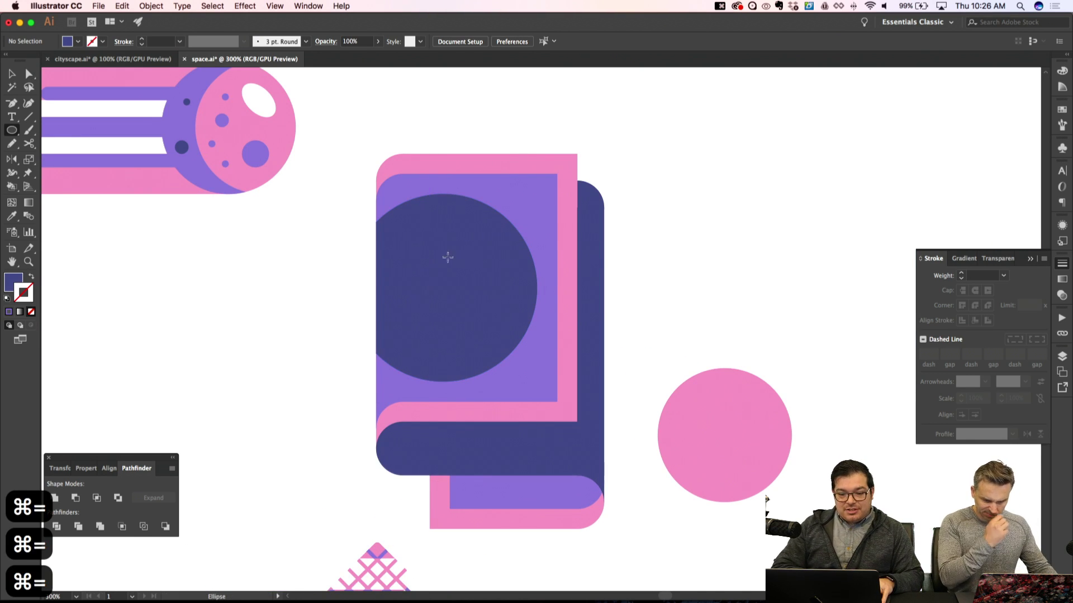
{"action": "key", "text": "super+shift+apostrophe"}
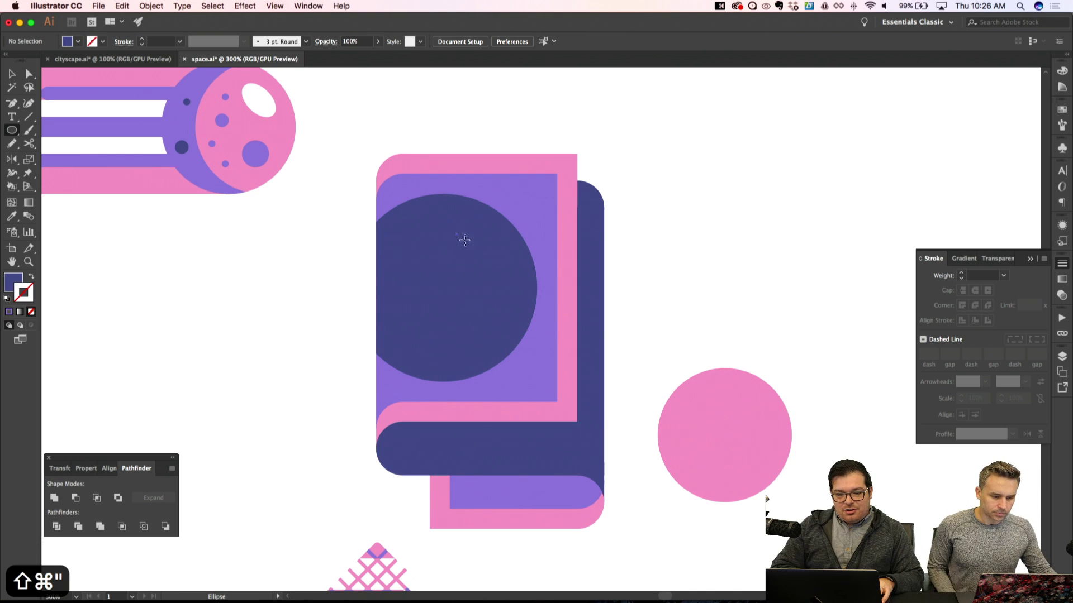
{"action": "left_click_drag", "start_coordinate": [471, 248], "coordinate": [471, 247]}
{"action": "key", "text": "i"}
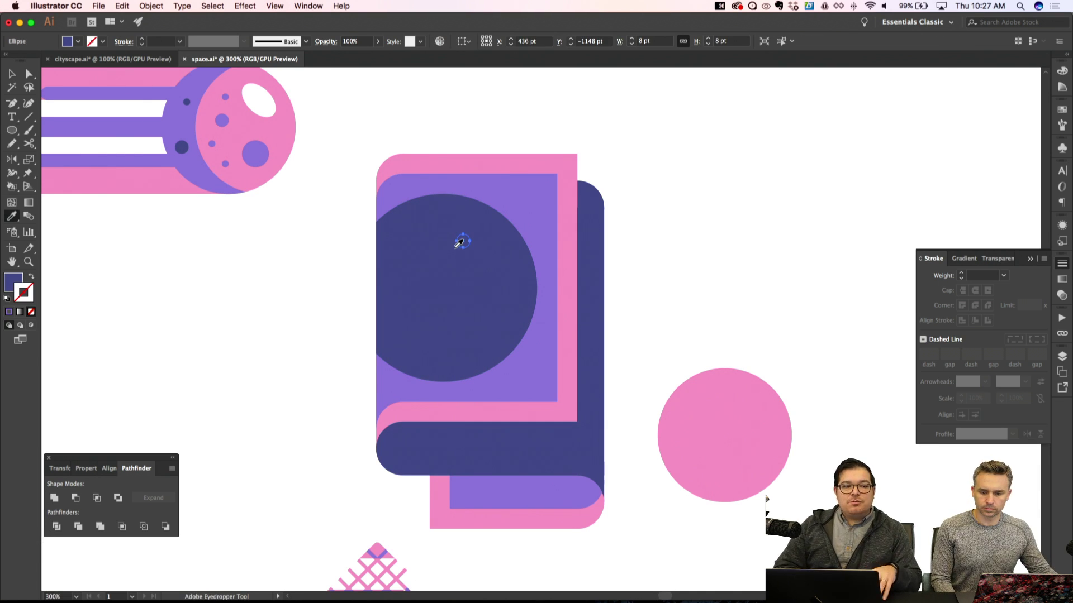
Check the gridline spacing and subdivisions in the Guides & Grid preferences
{"action": "scroll", "coordinate": [459, 242], "scroll_direction": "up", "scroll_amount": 1}
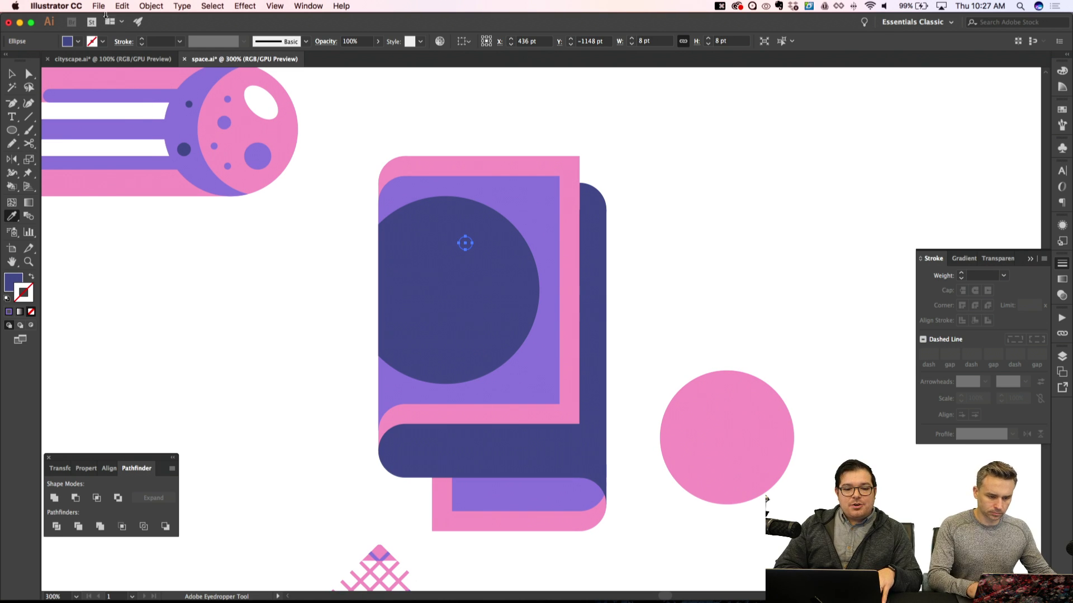
{"action": "left_click", "coordinate": [56, 6]}
{"action": "mouse_move", "coordinate": [76, 37]}
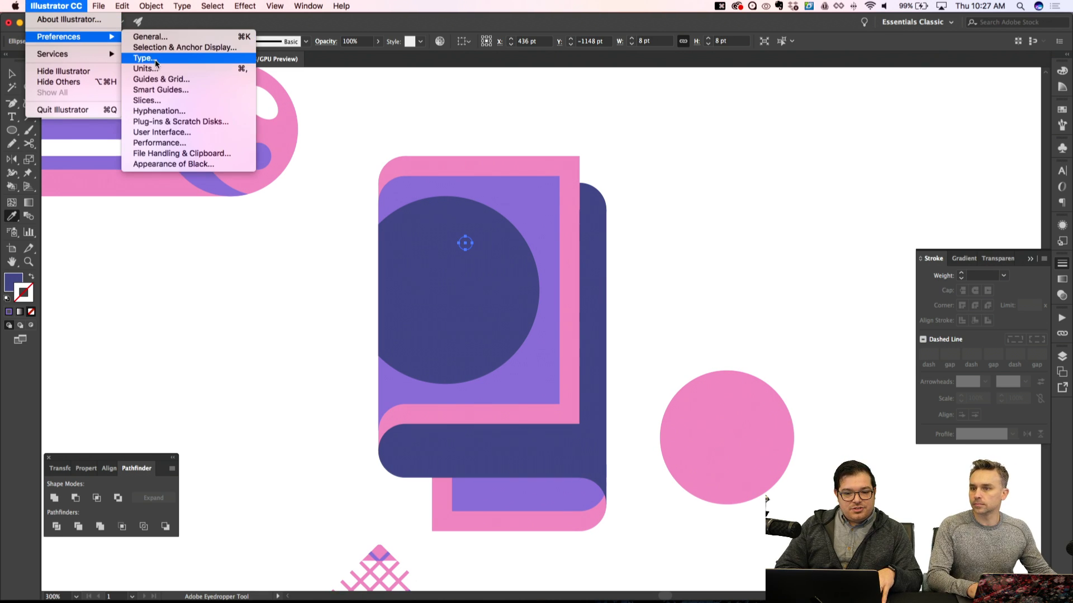
{"action": "left_click", "coordinate": [159, 79]}
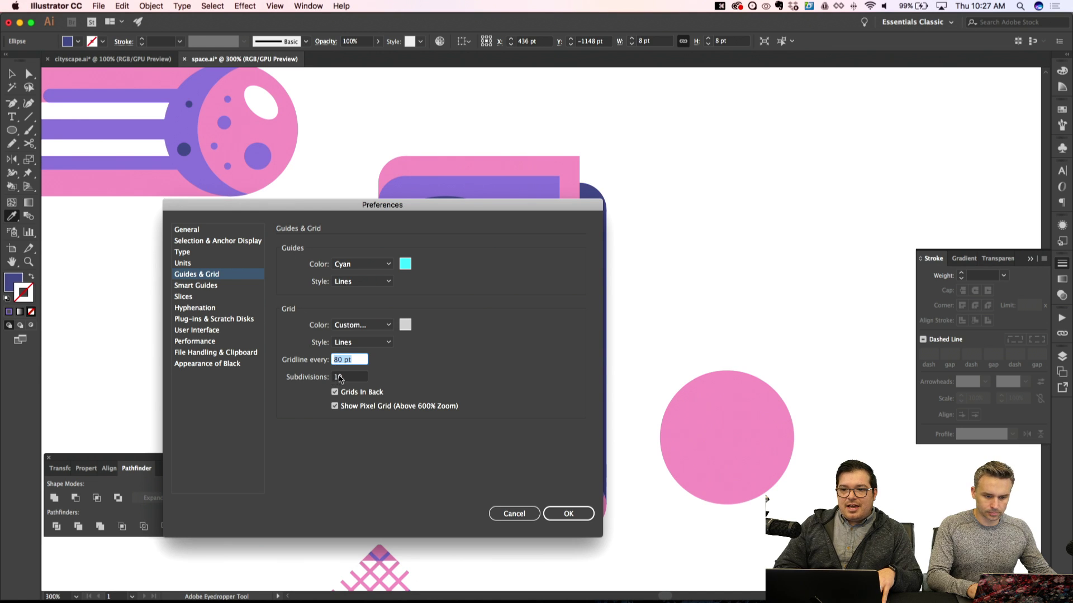
{"action": "left_click", "coordinate": [569, 514]}
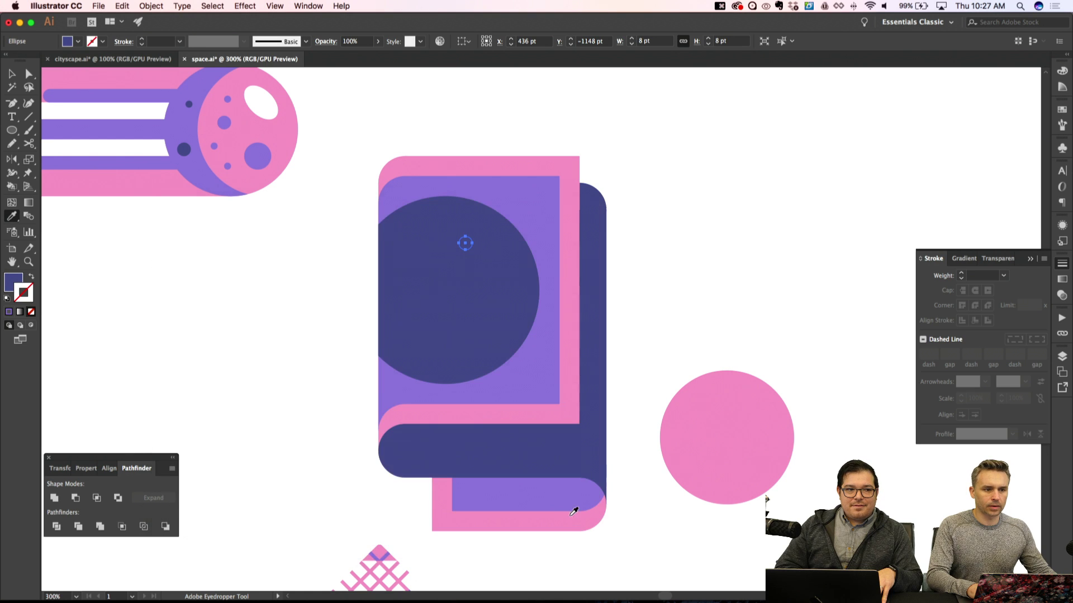
Fill the small circle with the white sampled from the meteor's surroundings
{"action": "key", "text": "super+equal"}
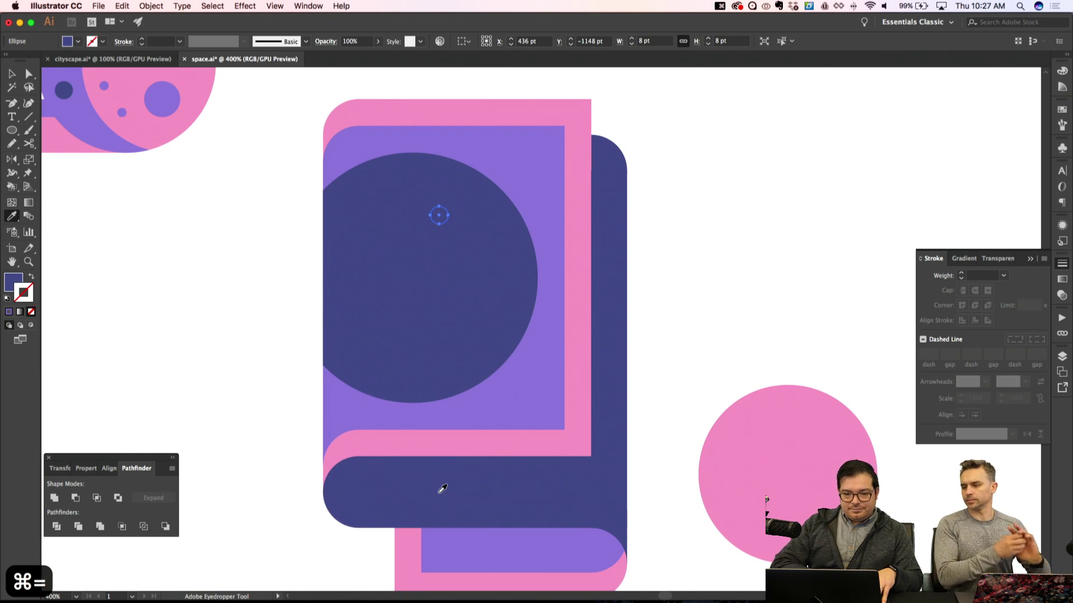
{"action": "scroll", "coordinate": [388, 242], "scroll_direction": "up", "scroll_amount": 5}
{"action": "scroll", "coordinate": [387, 242], "scroll_direction": "left", "scroll_amount": 3}
{"action": "left_click", "coordinate": [219, 143]}
{"action": "key", "text": "super+shift+a"}
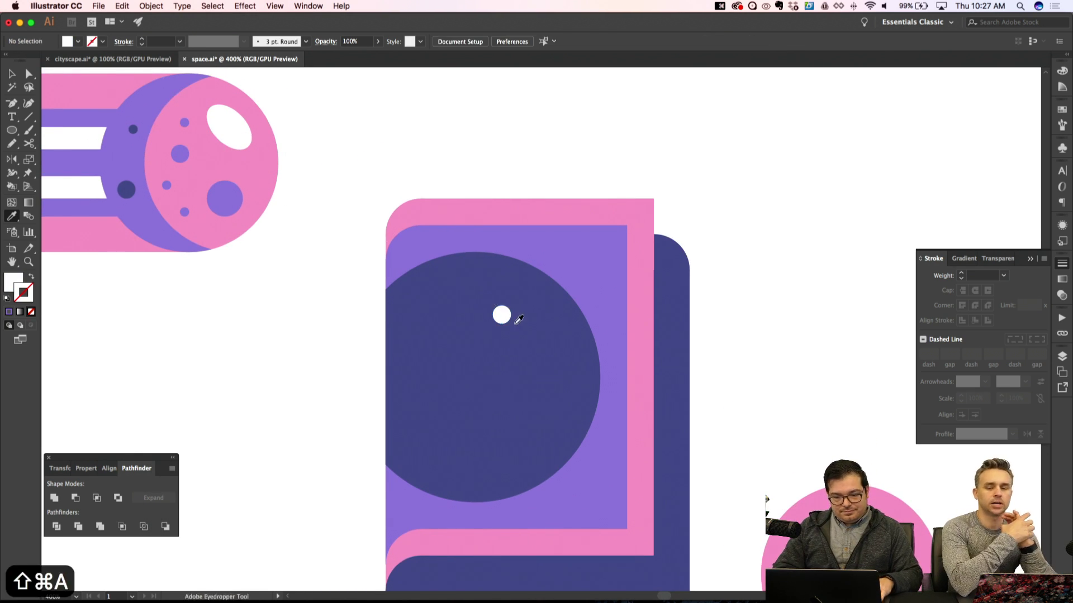
Duplicate the white dot to four more places inside the dark circle, forming a scattered five-star pattern
{"action": "key", "text": "v"}
{"action": "left_click_drag", "start_coordinate": [437, 427], "coordinate": [518, 396]}
{"action": "key", "text": "super+shift+a"}
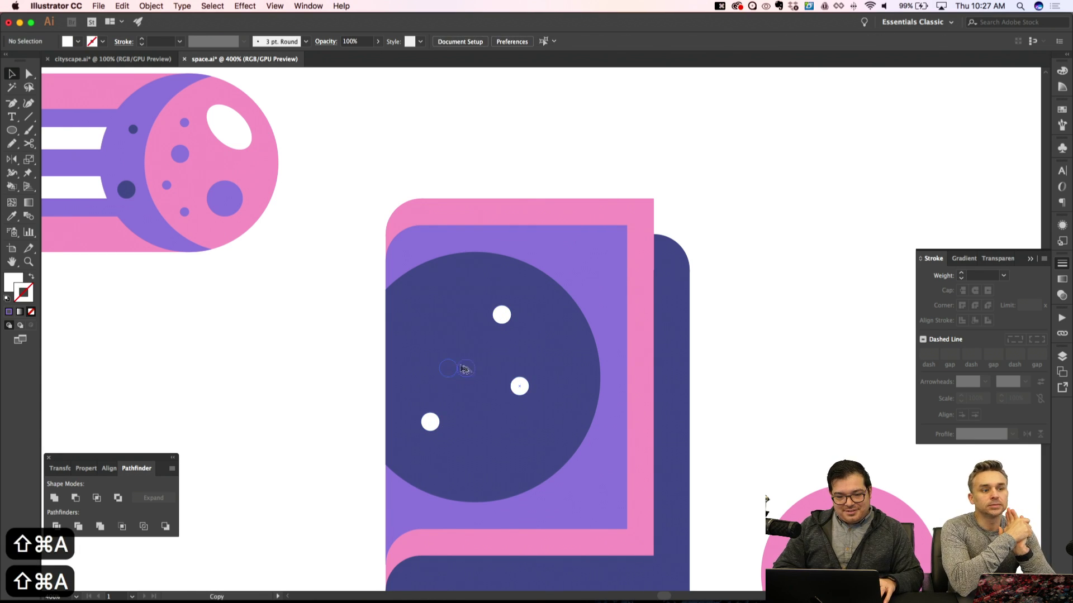
{"action": "left_click_drag", "start_coordinate": [462, 367], "coordinate": [510, 461]}
{"action": "key", "text": "super+shift+a"}
{"action": "key", "text": "super+shift+a"}
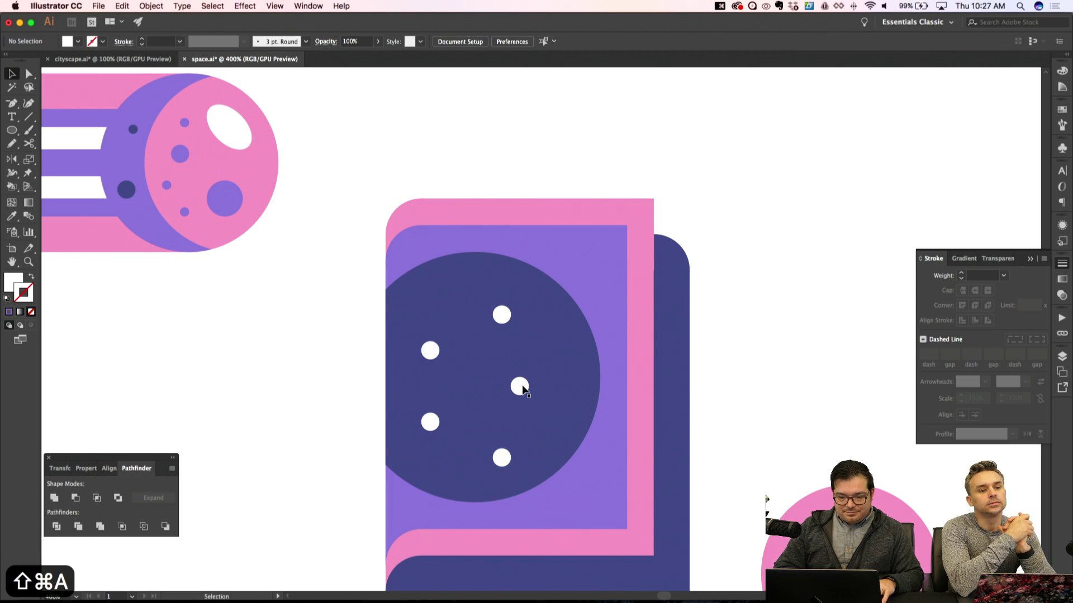
{"action": "key", "text": "super+shift+a"}
Draw a zigzag path with the Pen tool through the centers of the four upper white dots
{"action": "key", "text": "p"}
{"action": "key", "text": "super+equal"}
{"action": "key", "text": "super+equal"}
{"action": "key", "text": "super+shift+apostrophe"}
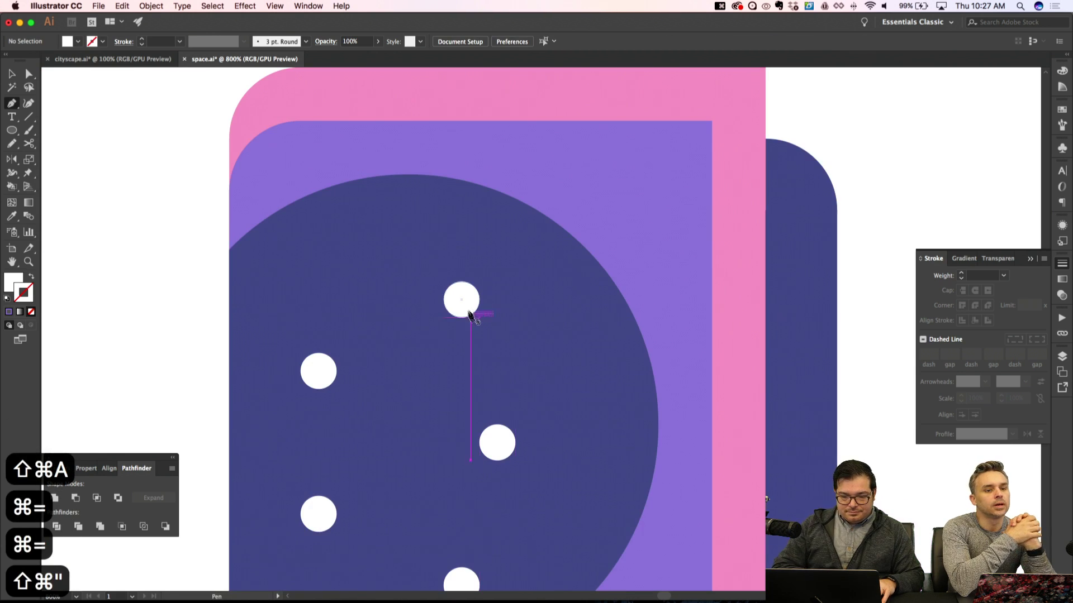
{"action": "left_click", "coordinate": [462, 300]}
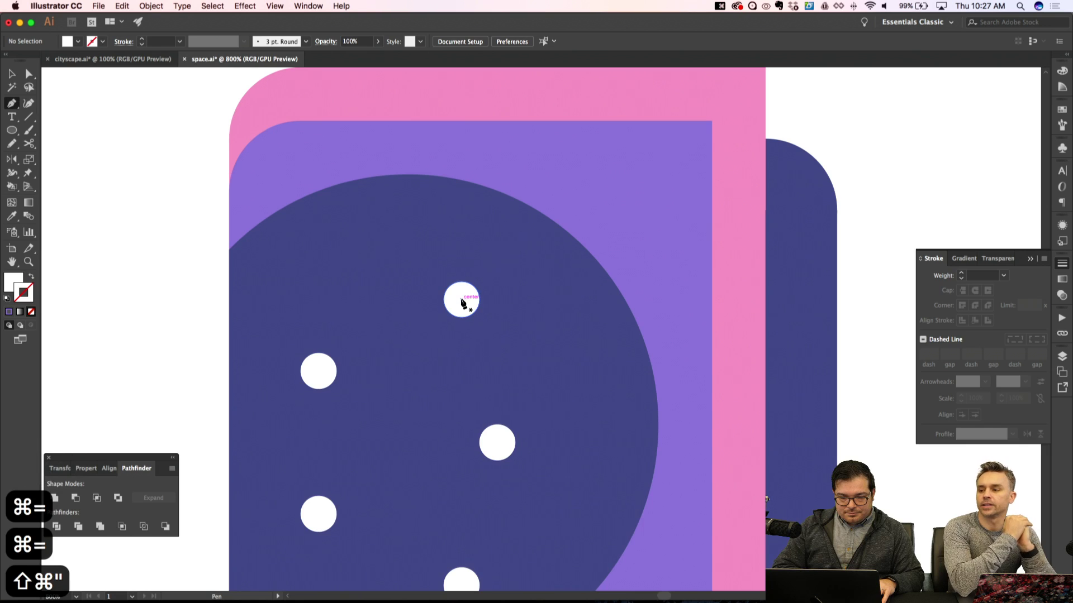
{"action": "left_click", "coordinate": [319, 372]}
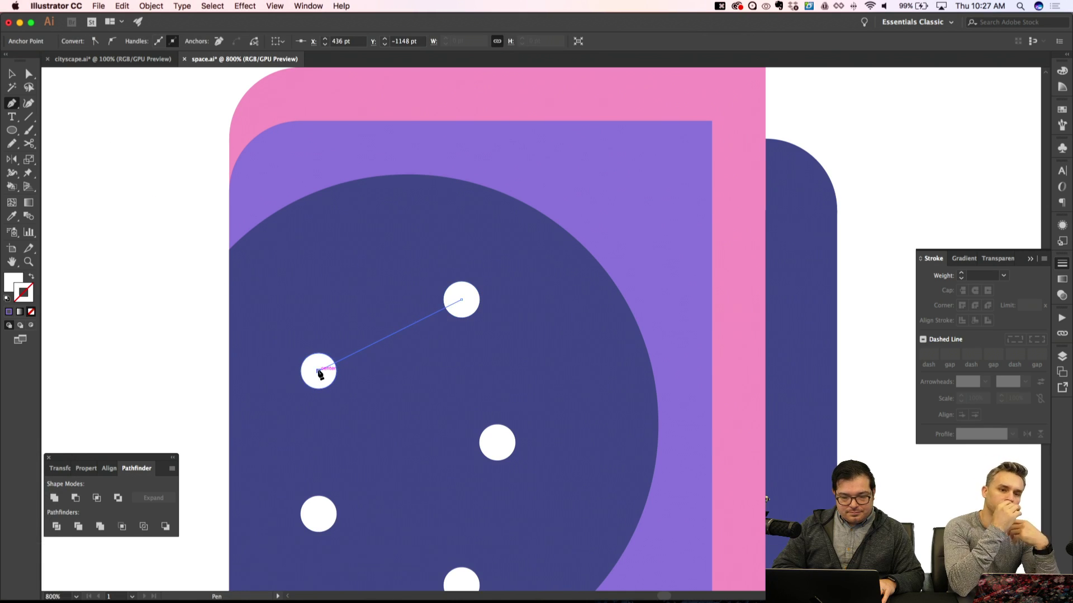
{"action": "left_click", "coordinate": [496, 442]}
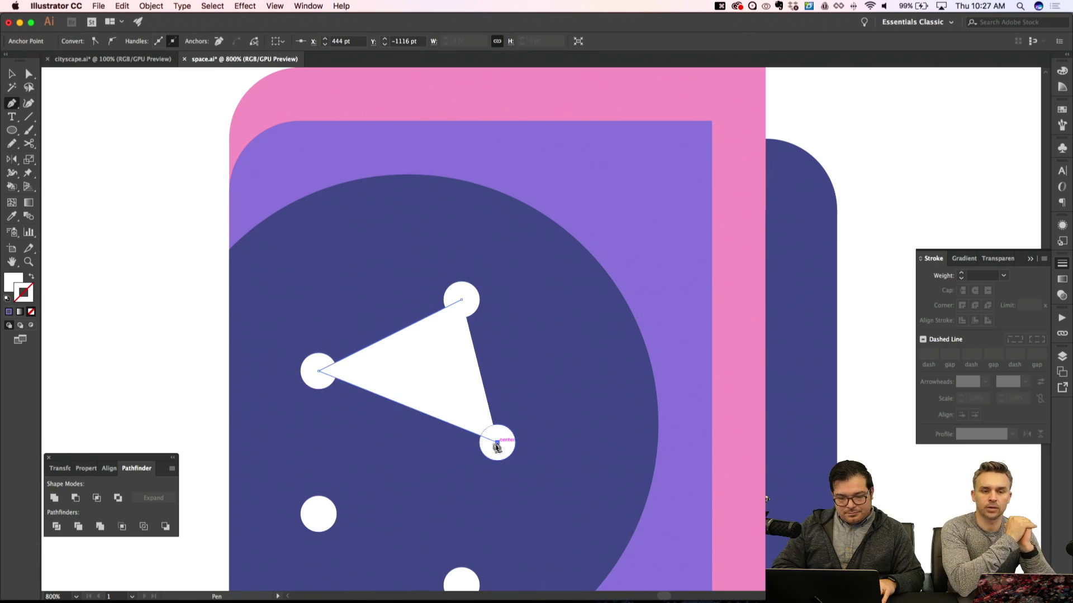
{"action": "left_click", "coordinate": [319, 513]}
Give the zigzag path the book's pink as a 2 pt stroke with no fill
{"action": "key", "text": "super+minus"}
{"action": "key", "text": "super+minus"}
{"action": "key", "text": "i"}
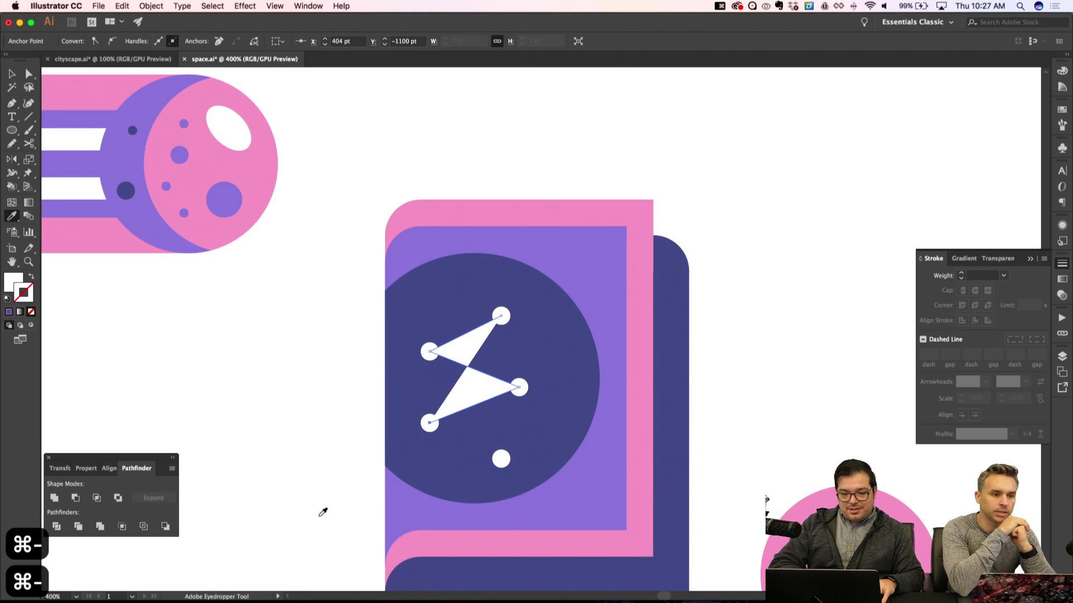
{"action": "left_click", "coordinate": [601, 242]}
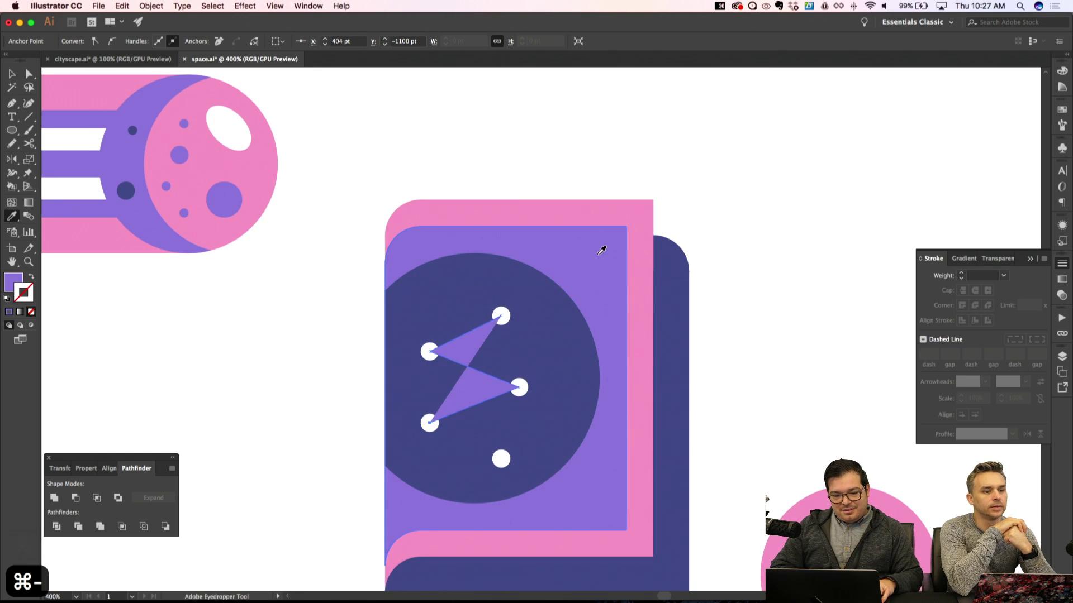
{"action": "left_click", "coordinate": [539, 203]}
{"action": "key", "text": "shift+x"}
{"action": "left_click", "coordinate": [960, 275]}
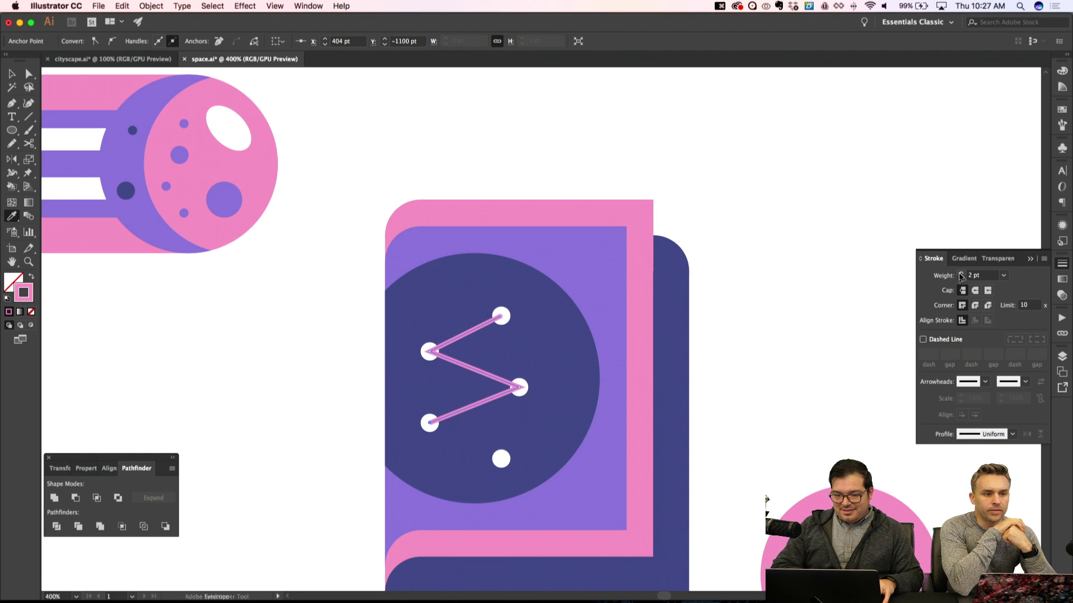
Send the pink zigzag line backward behind the white dots
{"action": "key", "text": "v"}
{"action": "key", "text": "super+bracketleft"}
{"action": "key", "text": "super+bracketleft"}
{"action": "key", "text": "super+bracketleft"}
{"action": "key", "text": "super+bracketleft"}
{"action": "key", "text": "shift+super+a"}
{"action": "key", "text": "super+minus"}
{"action": "key", "text": "super+minus"}
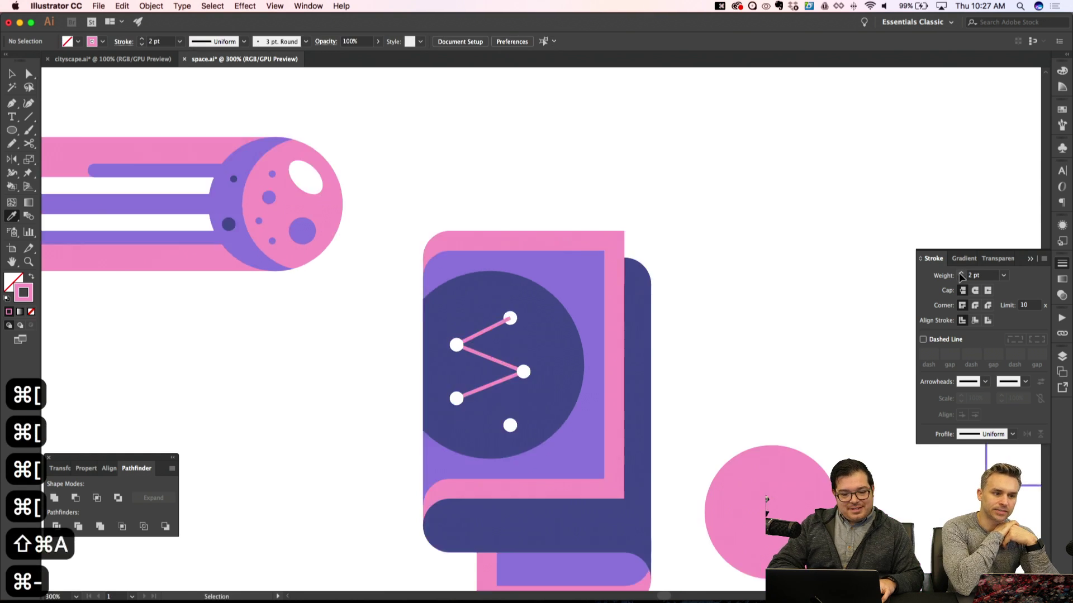
Bring the topmost white dot to the front so it covers the end of the pink line
{"action": "key", "text": "super+apostrophe"}
{"action": "key", "text": "super+equal"}
{"action": "key", "text": "super+equal"}
{"action": "key", "text": "super+equal"}
{"action": "key", "text": "super+equal"}
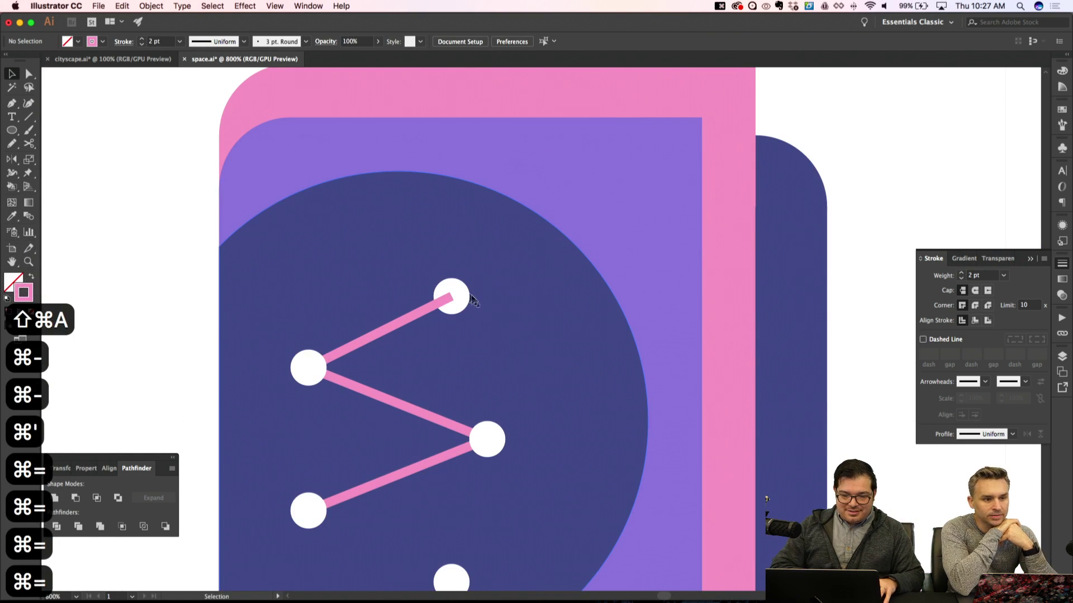
{"action": "left_click", "coordinate": [463, 297]}
{"action": "key", "text": "shift+super+bracketright"}
{"action": "left_click", "coordinate": [428, 311], "text": "shift+super"}
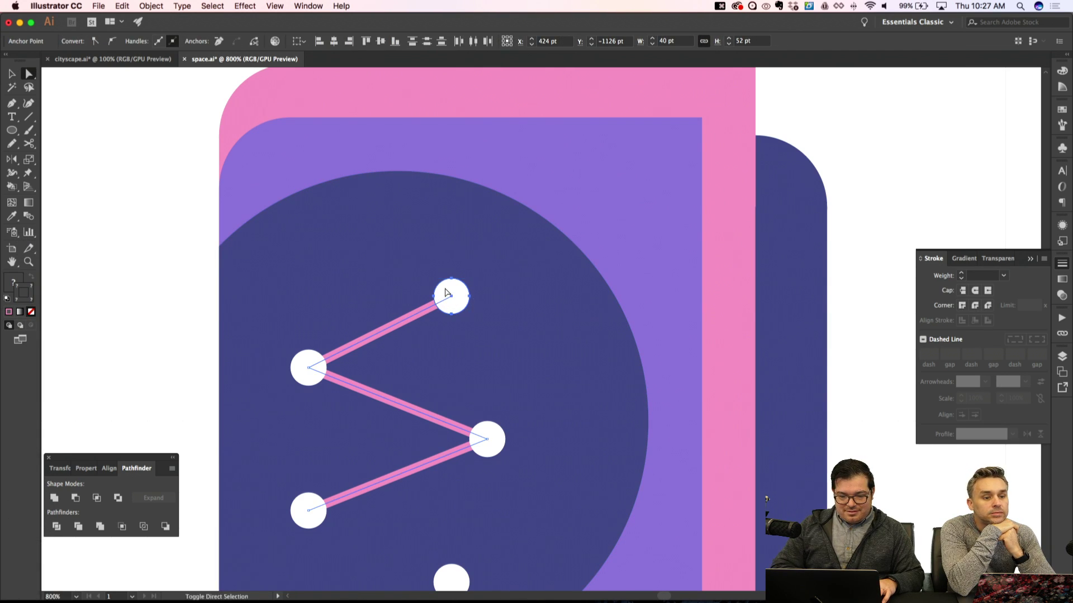
{"action": "left_click_drag", "start_coordinate": [446, 290], "coordinate": [445, 287]}
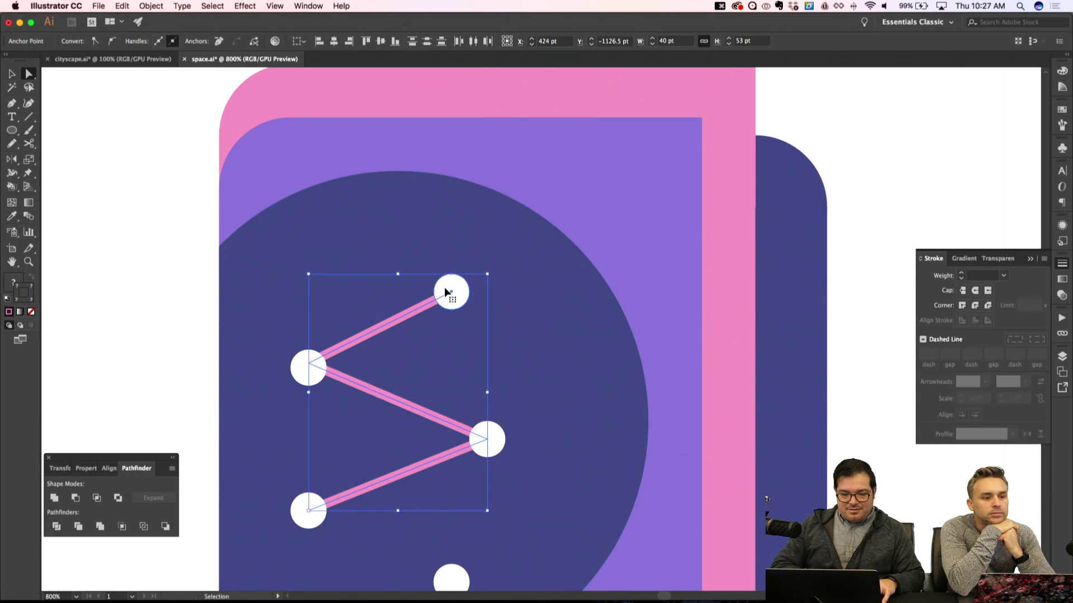
{"action": "key", "text": "super+z"}
{"action": "key", "text": "shift+super+a"}
Move the topmost dot together with the pink line's endpoint up and to the left, keeping the other points in place
{"action": "left_click", "coordinate": [451, 296]}
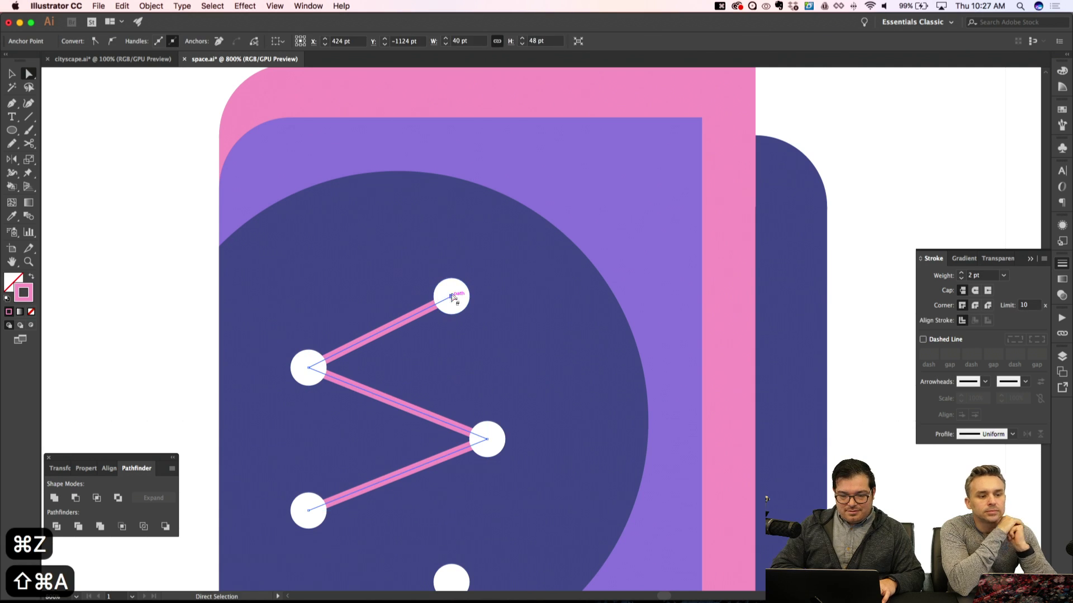
{"action": "key", "text": "super+z"}
{"action": "key", "text": "super+z"}
{"action": "key", "text": "super+z"}
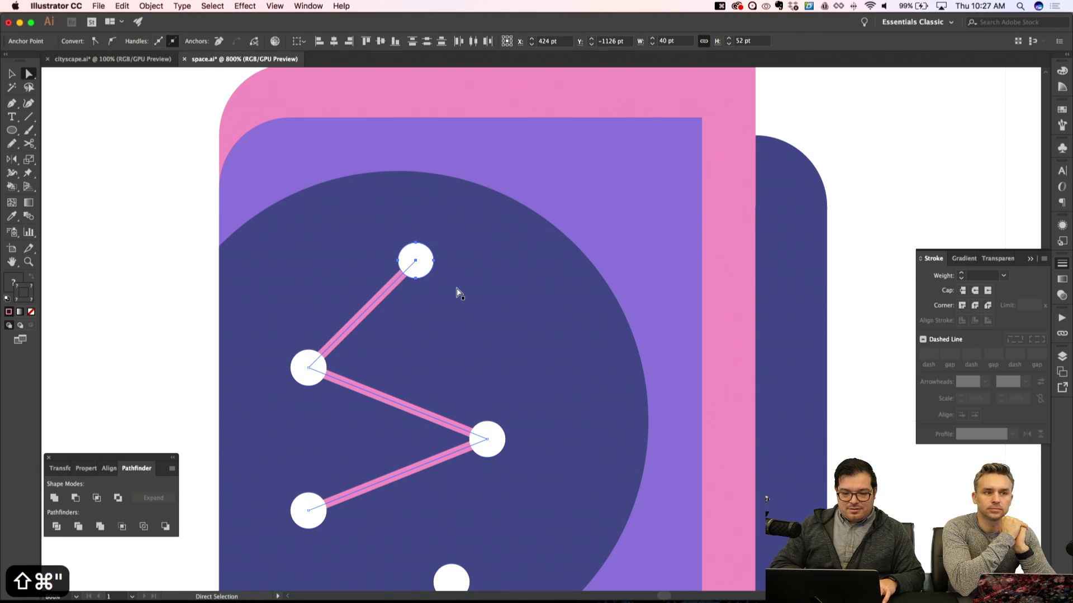
{"action": "key", "text": "shift+super+a"}
Duplicate the lowest white dot to a spot farther left and slightly lower inside the dark circle
{"action": "key", "text": "super+minus"}
{"action": "key", "text": "super+minus"}
{"action": "key", "text": "super+apostrophe"}
{"action": "key", "text": "super+equal"}
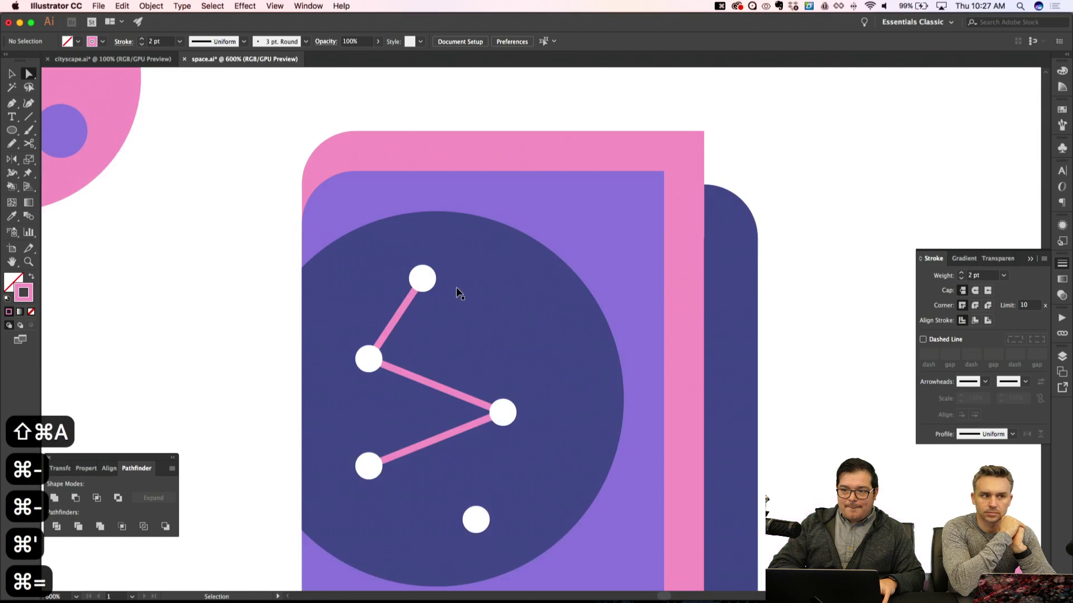
{"action": "key", "text": "super+equal"}
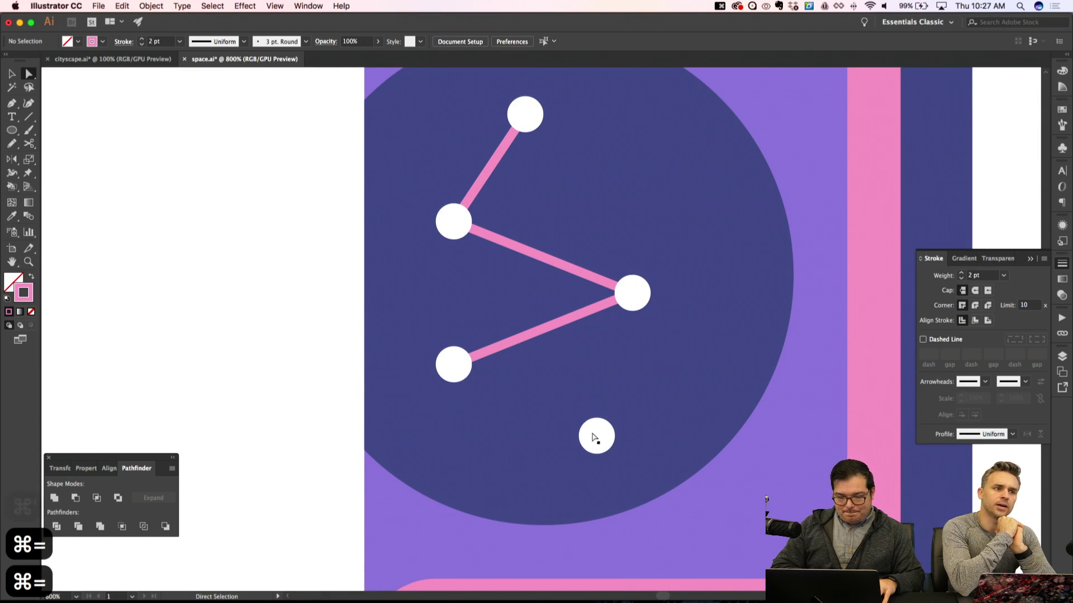
{"action": "left_click_drag", "start_coordinate": [594, 438], "coordinate": [464, 449]}
{"action": "key", "text": "shift+super+a"}
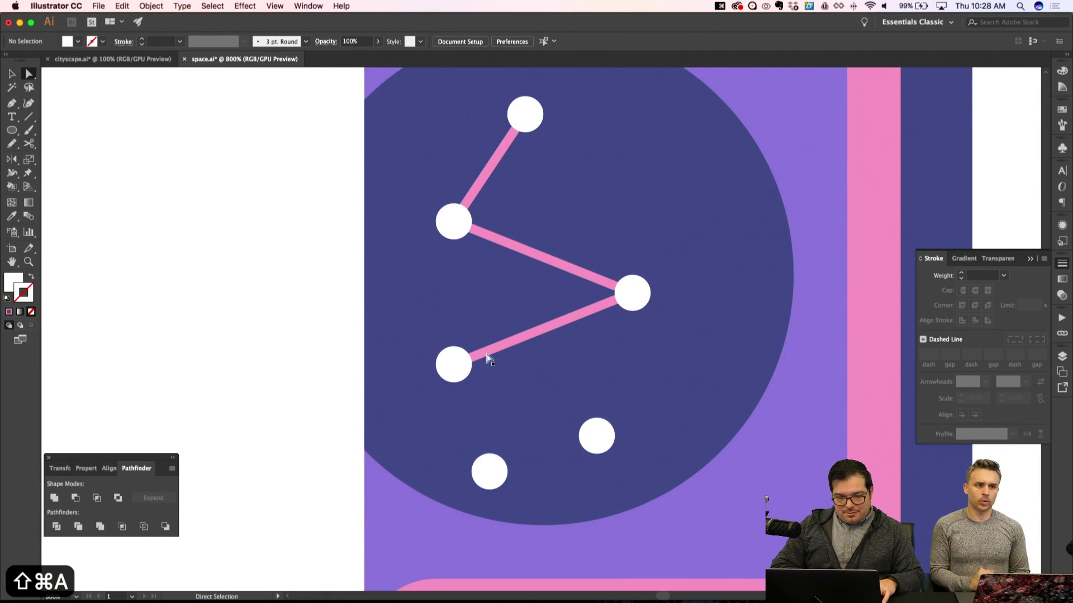
Draw a pink 2 pt segment from the center of the zigzag's last dot to the center of the new lowest dot
{"action": "left_click", "coordinate": [487, 358]}
{"action": "key", "text": "shift+super+a"}
{"action": "left_click", "coordinate": [486, 358]}
{"action": "key", "text": "p"}
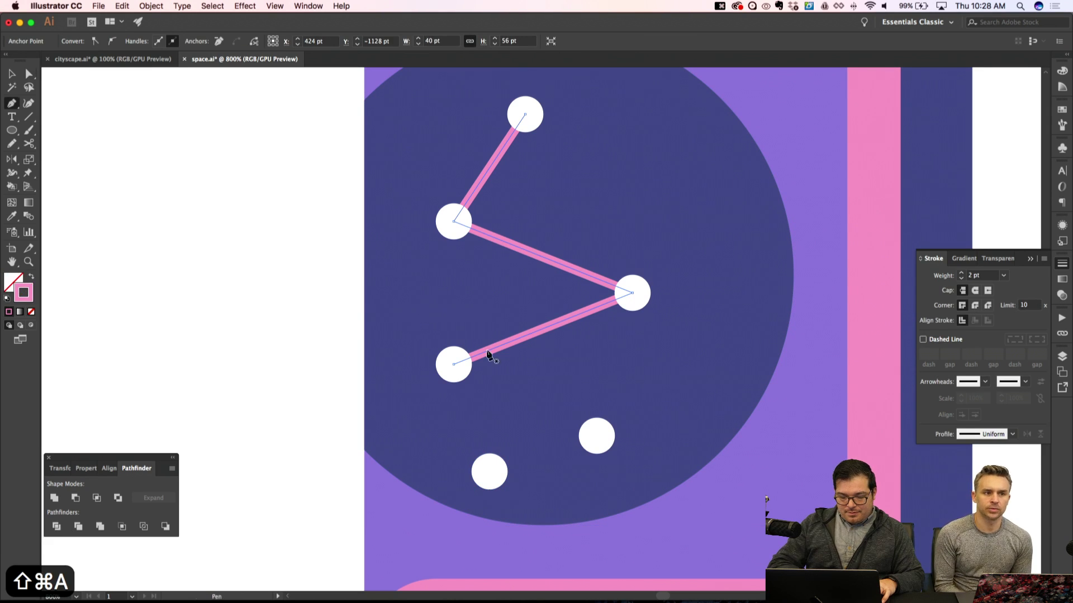
{"action": "key", "text": "shift+super+apostrophe"}
{"action": "left_click", "coordinate": [455, 365]}
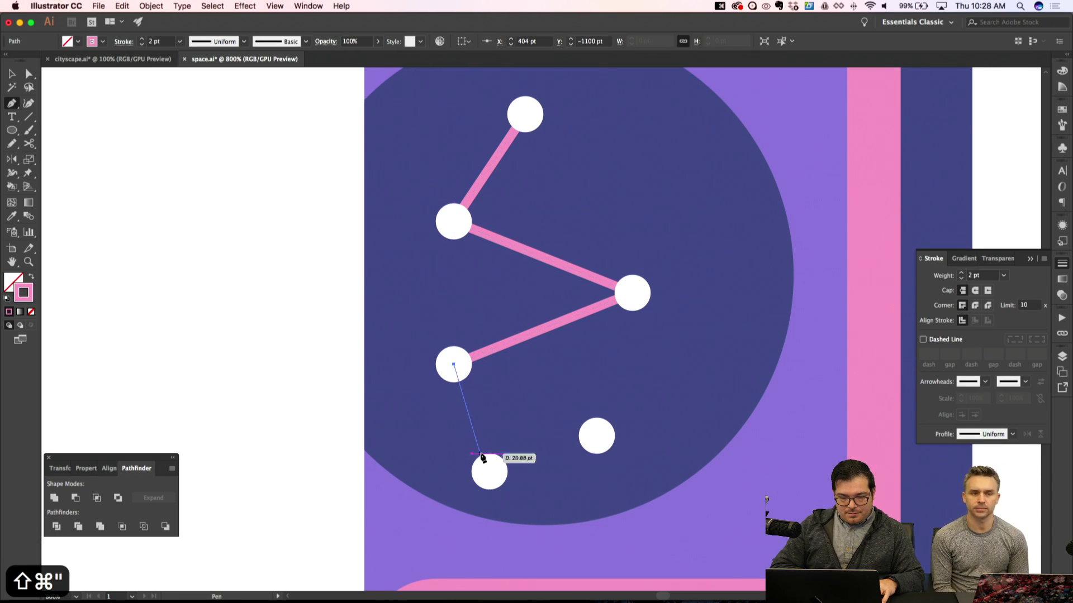
{"action": "left_click", "coordinate": [489, 472]}
{"action": "key", "text": "shift+super+a"}
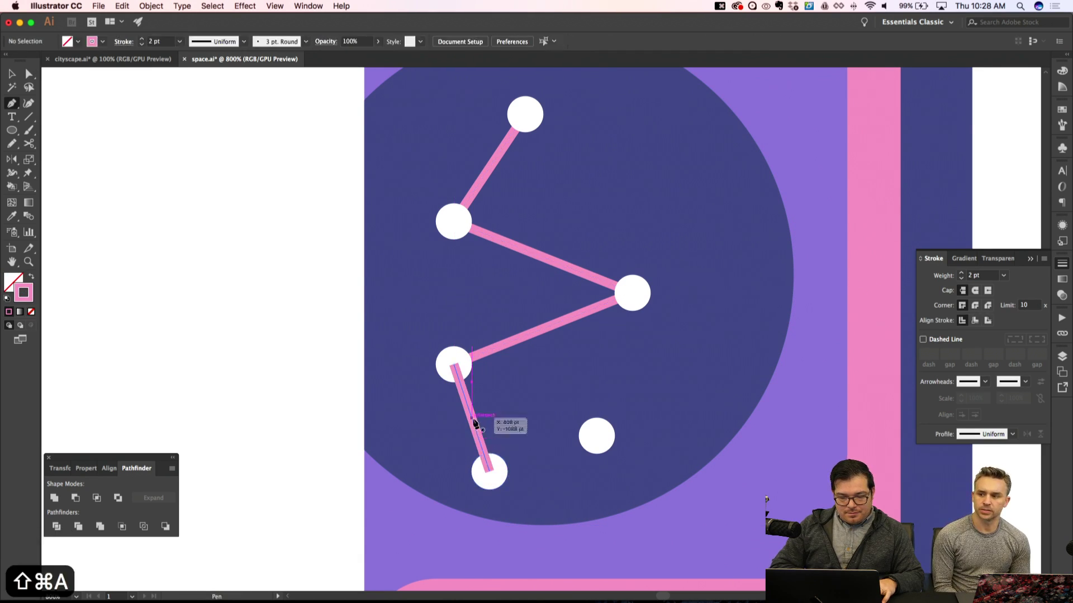
Send the new pink segment backward behind the two white dots it connects
{"action": "left_click", "coordinate": [471, 420]}
{"action": "key", "text": "super+bracketleft"}
{"action": "key", "text": "super+bracketleft"}
{"action": "key", "text": "super+bracketleft"}
{"action": "key", "text": "super+bracketleft"}
{"action": "key", "text": "super+bracketleft"}
{"action": "key", "text": "super+bracketleft"}
{"action": "key", "text": "super+bracketleft"}
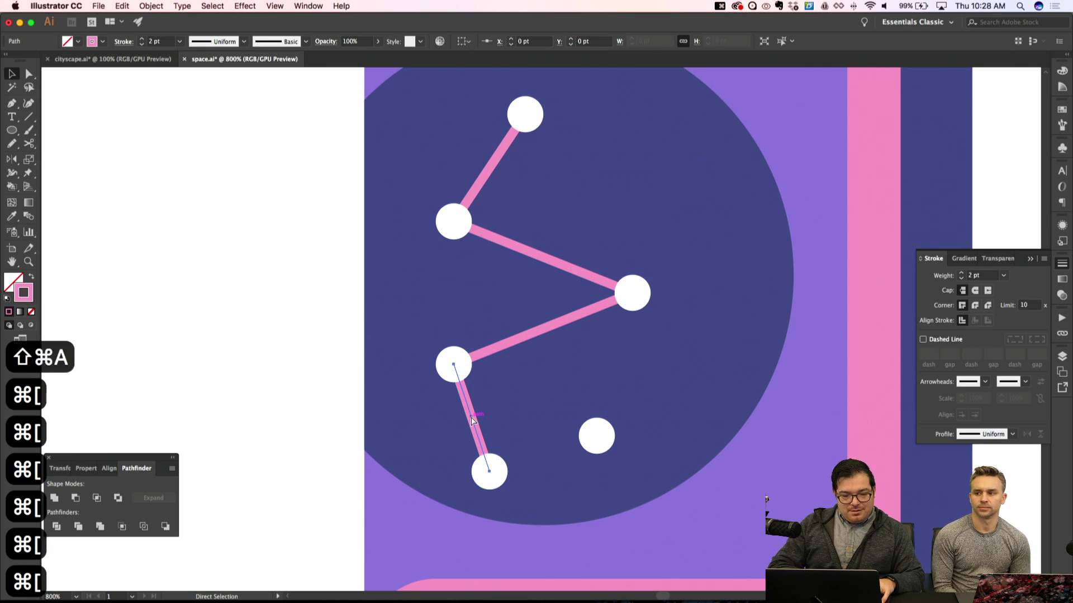
{"action": "key", "text": "shift+super+a"}
Group the five connected white dots together with the pink lines joining them
{"action": "key", "text": "super+minus"}
{"action": "key", "text": "super+minus"}
{"action": "key", "text": "super+minus"}
{"action": "key", "text": "super+apostrophe"}
{"action": "key", "text": "super+equal"}
{"action": "key", "text": "super+equal"}
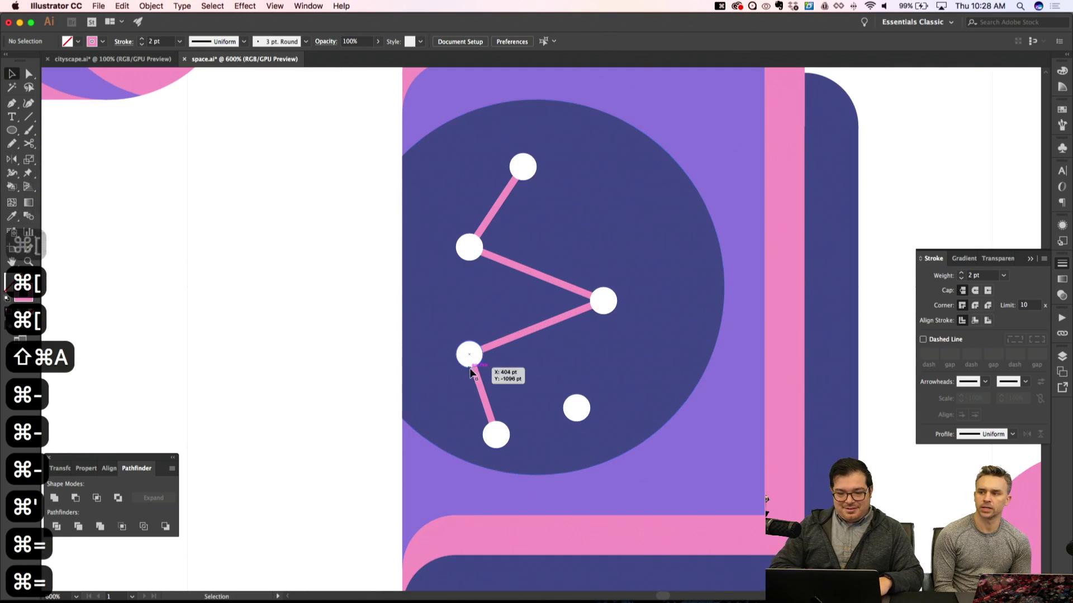
{"action": "left_click", "coordinate": [474, 357]}
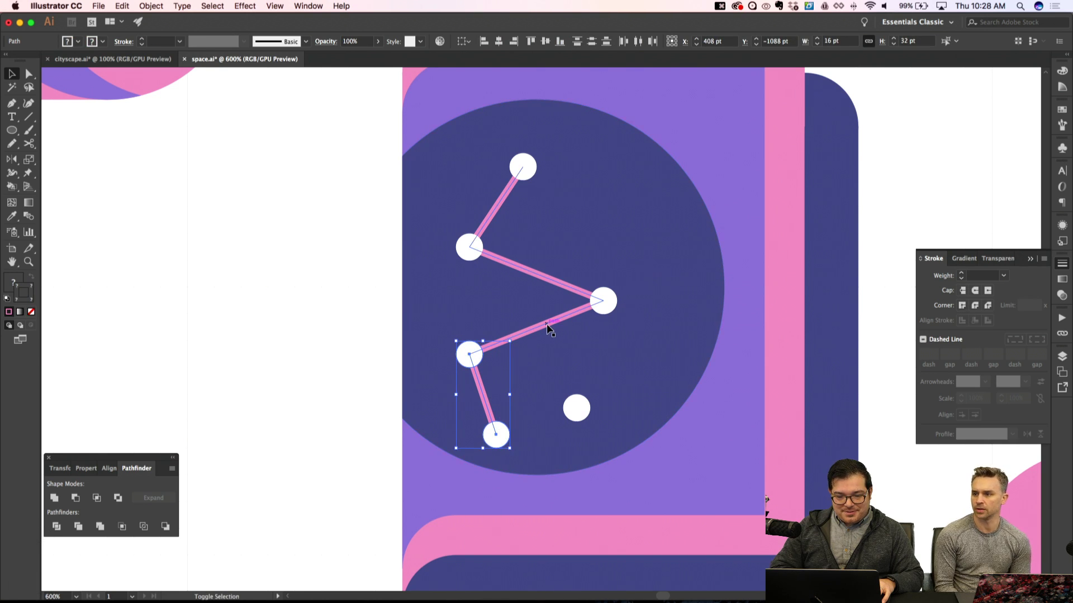
{"action": "left_click", "coordinate": [496, 207], "text": "shift"}
{"action": "left_click", "coordinate": [611, 299], "text": "shift"}
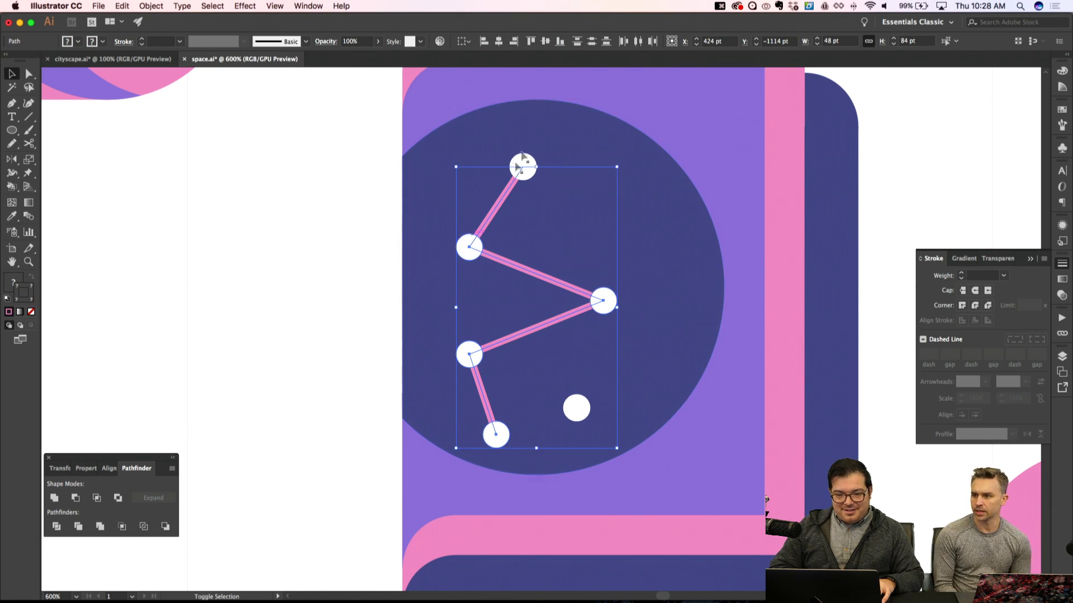
{"action": "key", "text": "super+g"}
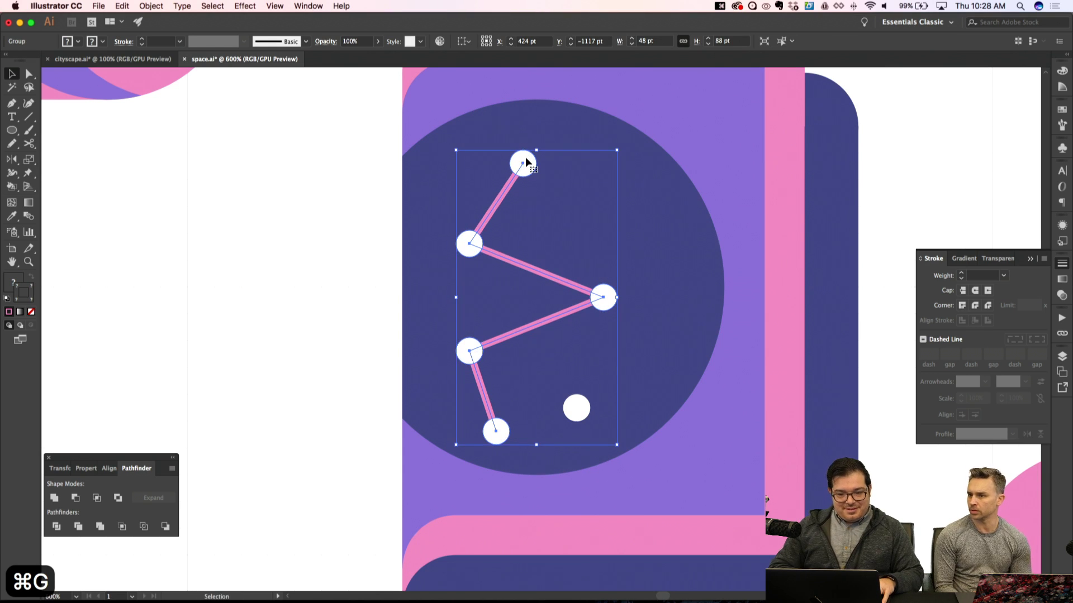
Move the constellation group up until its lowest dot is level with the separate white dot
{"action": "left_click_drag", "start_coordinate": [525, 159], "coordinate": [525, 163]}
{"action": "key", "text": "super+shift+apostrophe"}
{"action": "key", "text": "super+shift+a"}
{"action": "key", "text": "super+minus"}
{"action": "key", "text": "super+minus"}
{"action": "key", "text": "super+apostrophe"}
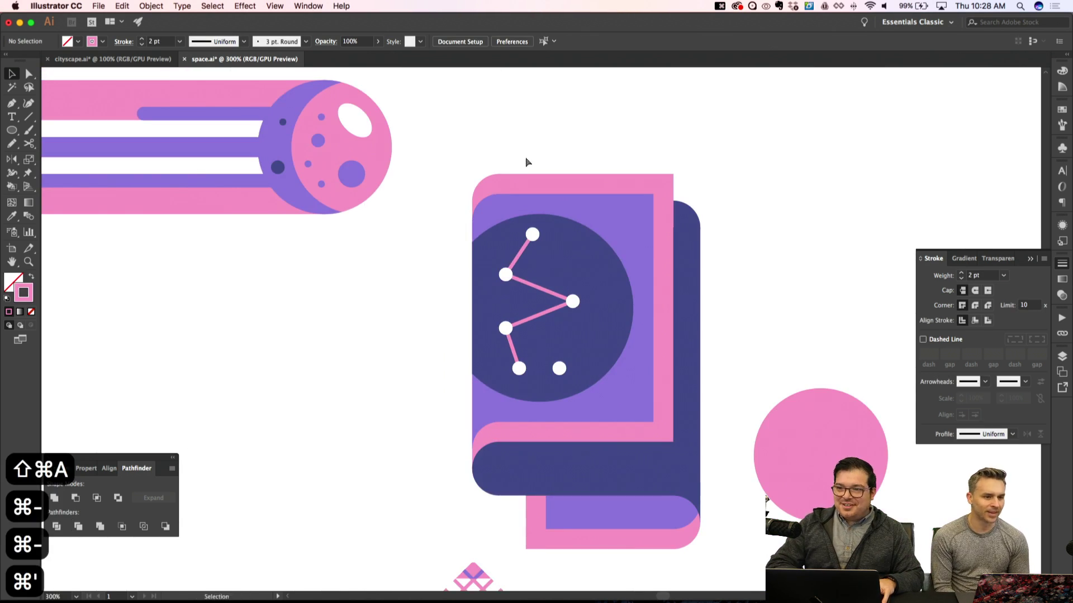
Duplicate the separate white dot about 21 pt to the right and 20 pt up inside the dark circle
{"action": "key", "text": "super+equal"}
{"action": "key", "text": "super+equal"}
{"action": "key", "text": "super+equal"}
{"action": "key", "text": "super+equal"}
{"action": "key", "text": "a"}
{"action": "left_click", "coordinate": [620, 491]}
{"action": "key", "text": "super+shift+apostrophe"}
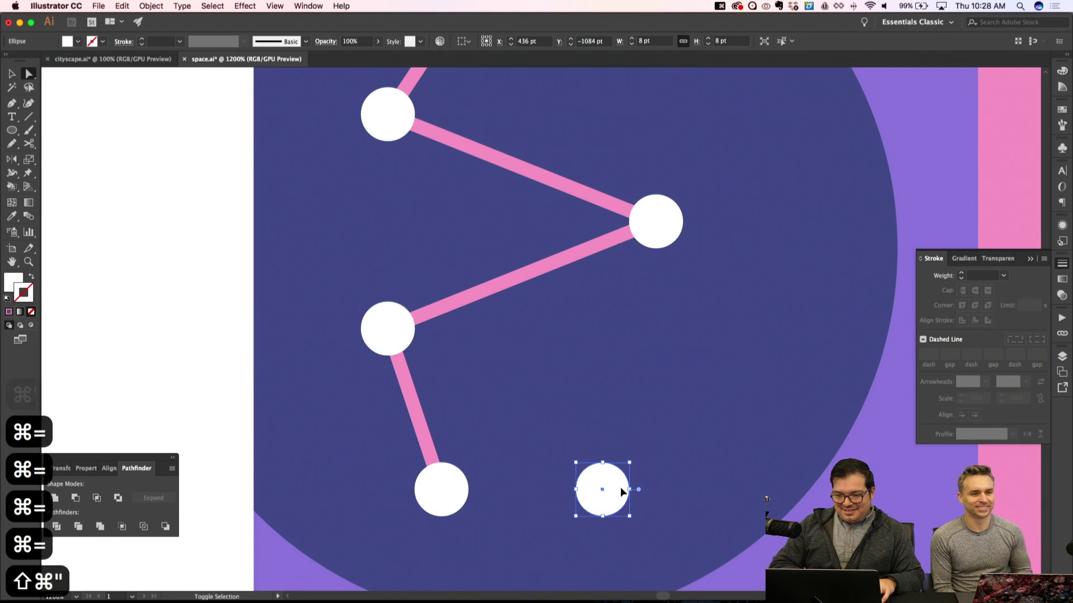
{"action": "key", "text": "alt+shift+Right"}
{"action": "key", "text": "shift+Up"}
{"action": "key", "text": "shift+Up"}
{"action": "key", "text": "shift+Right"}
{"action": "key", "text": "Right"}
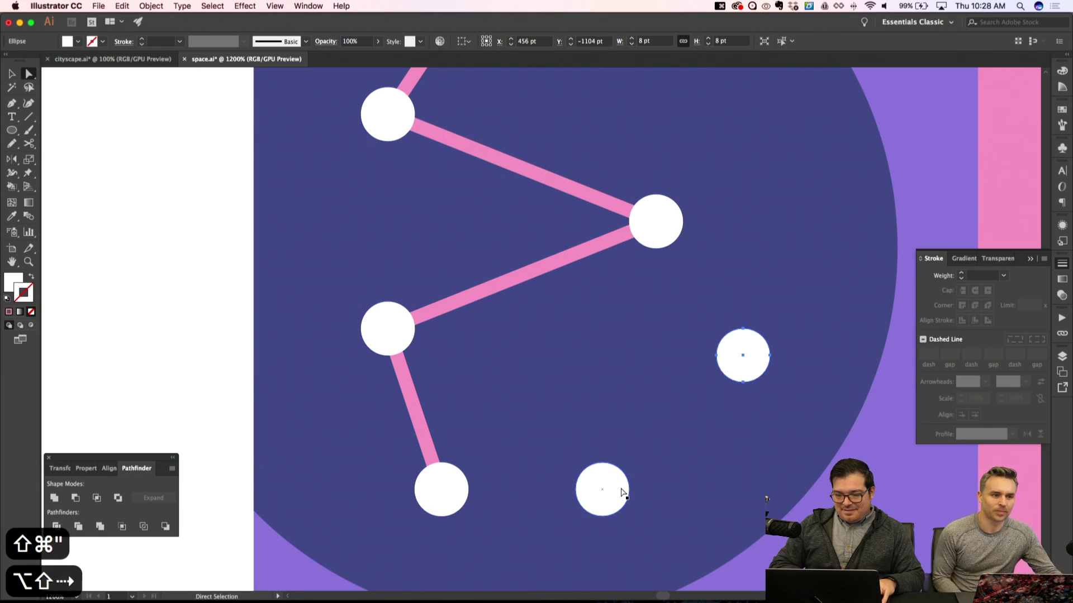
Draw a straight Pen path from the center of the separate lower dot to the center of its duplicate
{"action": "key", "text": "super+shift+a"}
{"action": "key", "text": "p"}
{"action": "key", "text": "super+shift+apostrophe"}
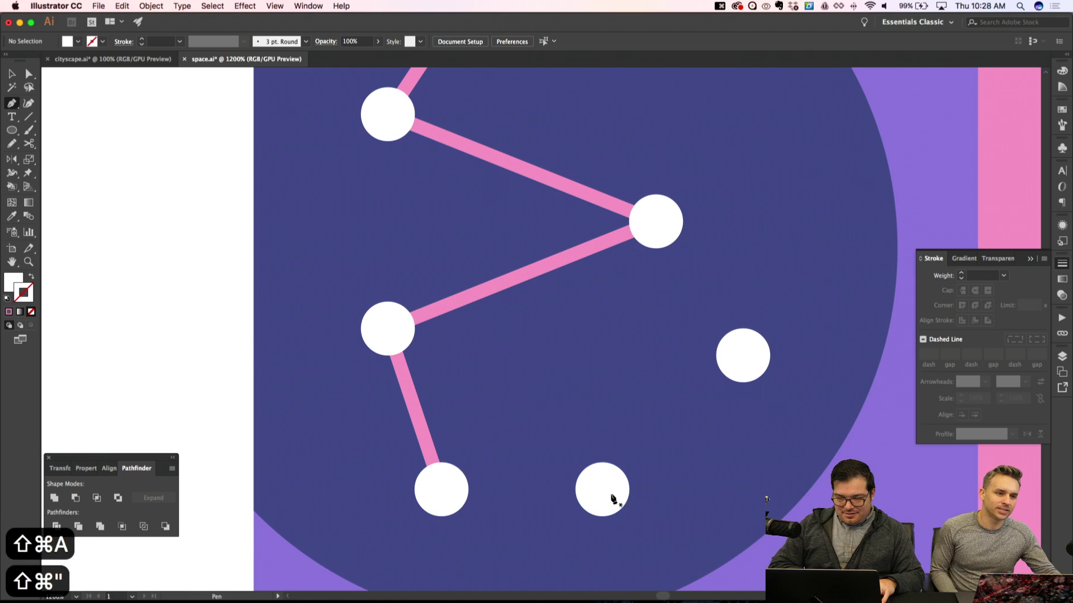
{"action": "left_click", "coordinate": [602, 489]}
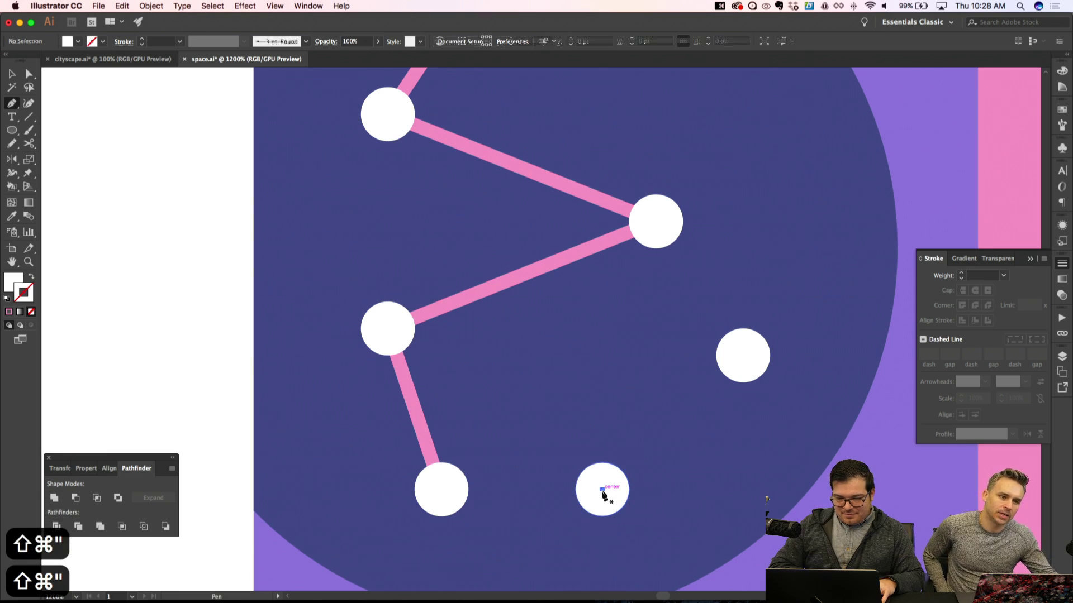
{"action": "left_click", "coordinate": [743, 355]}
{"action": "key", "text": "super+shift+bracketleft"}
{"action": "key", "text": "super+minus"}
{"action": "key", "text": "super+minus"}
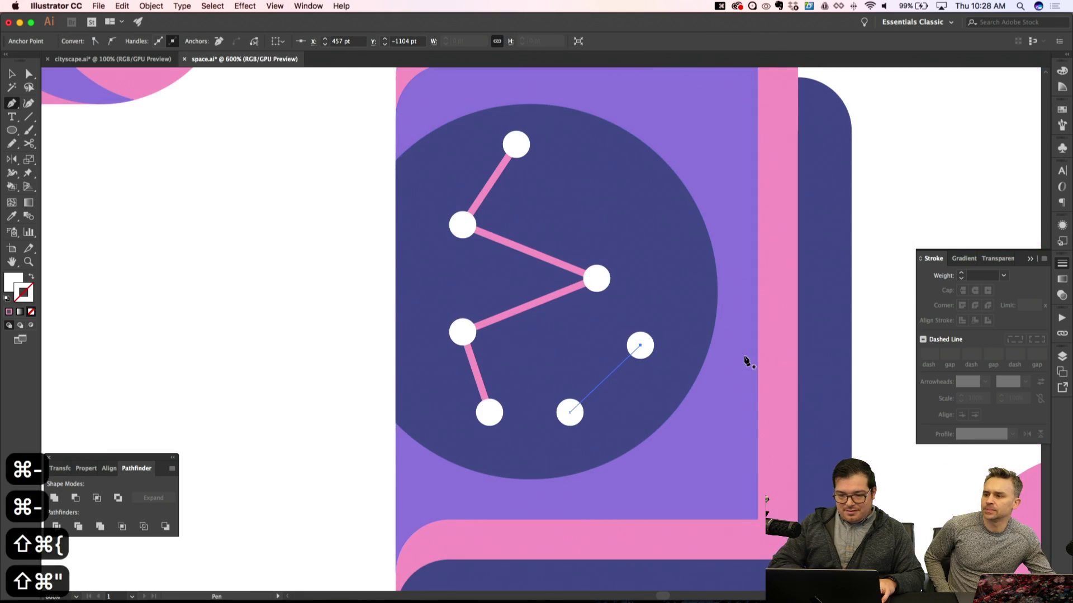
{"action": "key", "text": "super+z"}
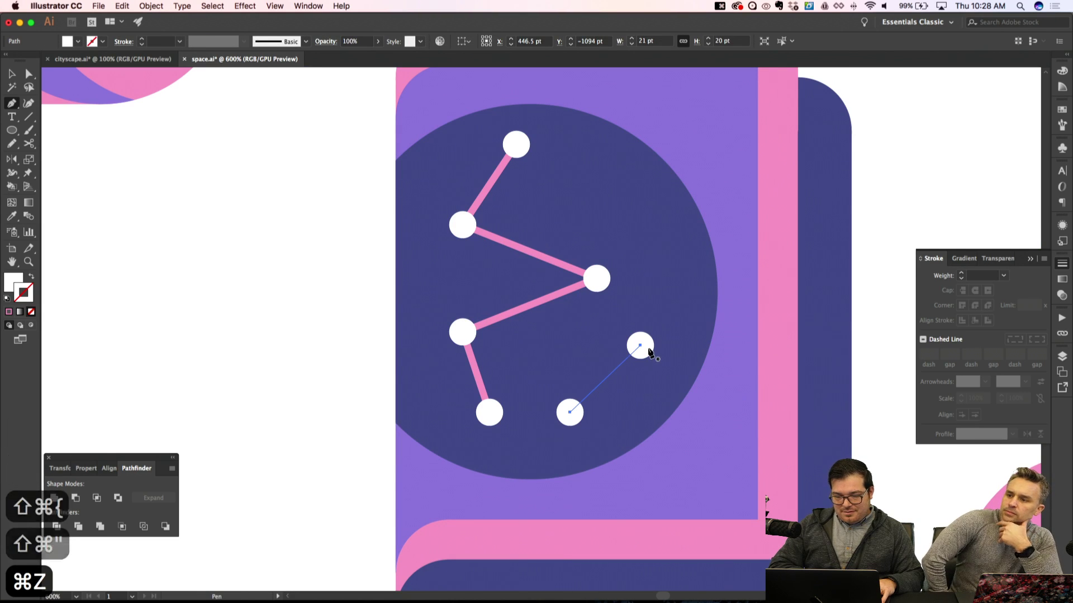
{"action": "key", "text": "super+shift+apostrophe"}
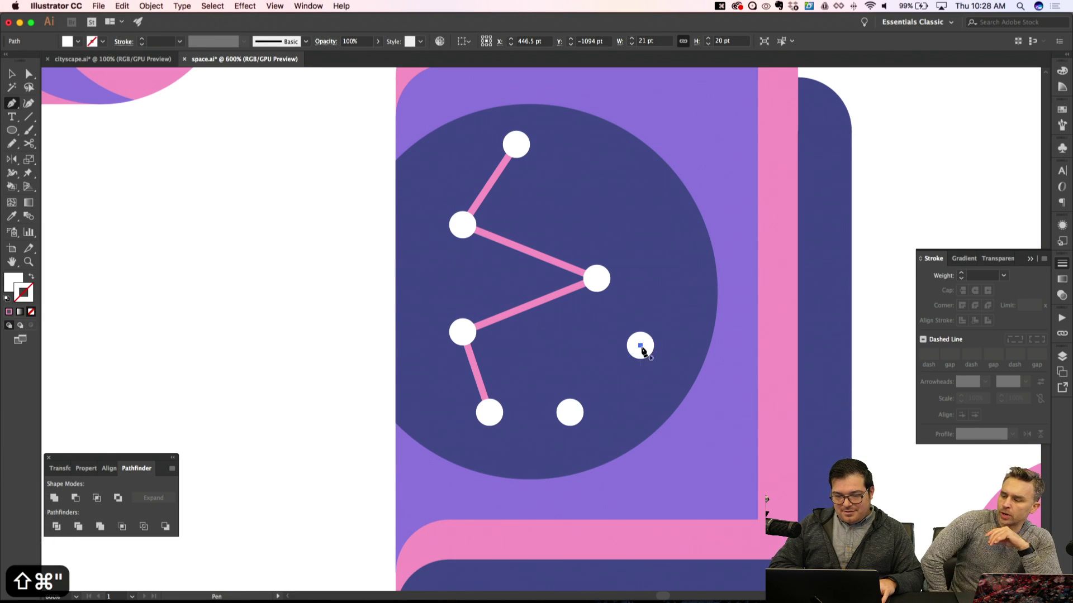
{"action": "key", "text": "super+z"}
Bring the path to the front and extend it diagonally down to the right, past the dark circle's edge
{"action": "key", "text": "super+shift+bracketright"}
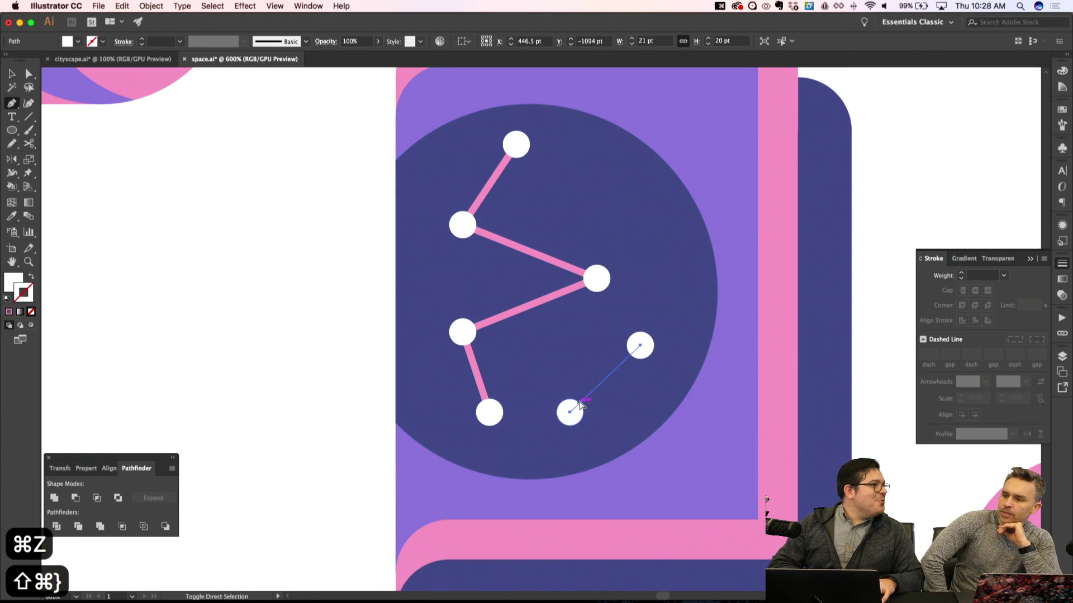
{"action": "left_click", "coordinate": [640, 347]}
{"action": "key", "text": "super+shift+apostrophe"}
{"action": "left_click", "coordinate": [740, 423]}
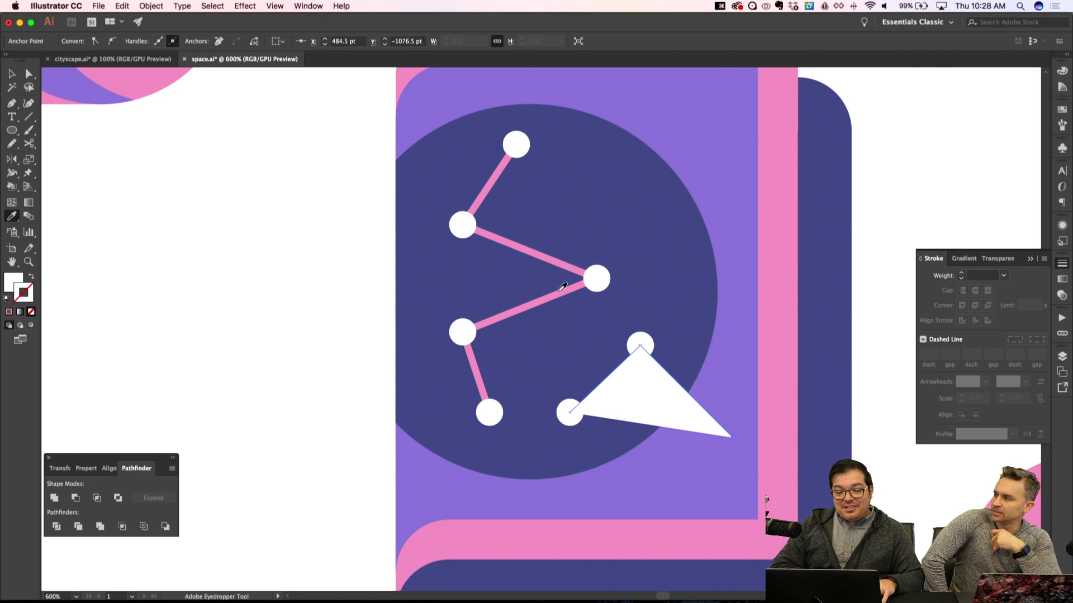
Match the new path's appearance to the zigzag's pink 2 pt stroke with no fill
{"action": "left_click", "coordinate": [562, 286]}
{"action": "key", "text": "super+shift+a"}
{"action": "key", "text": "a"}
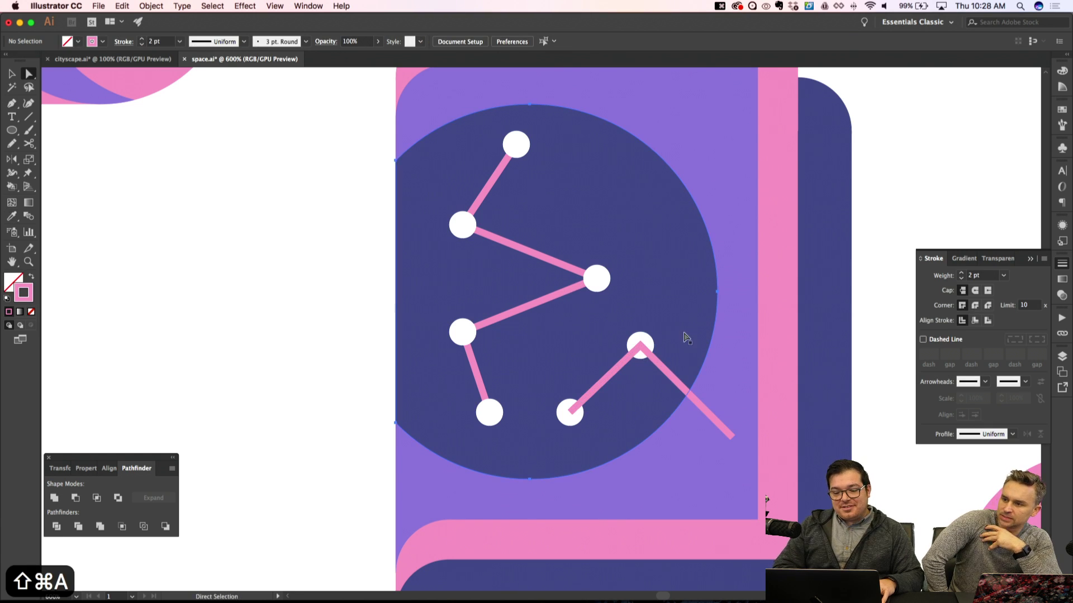
Duplicate the dark circle in place
{"action": "left_click", "coordinate": [685, 337]}
{"action": "key", "text": "shift+super+apostrophe"}
{"action": "key", "text": "alt+Down"}
{"action": "key", "text": "shift+super+a"}
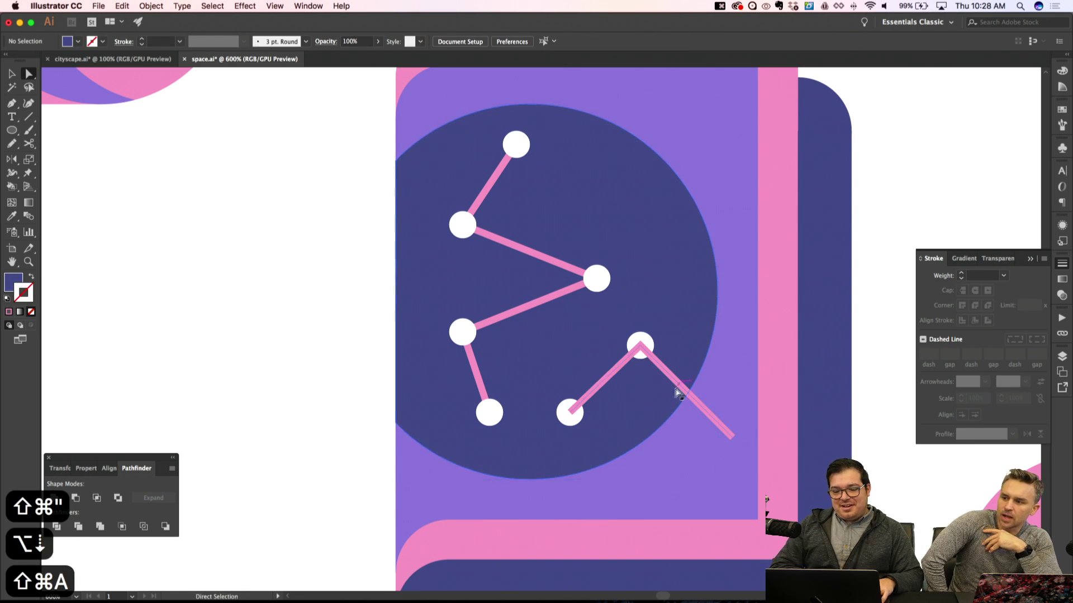
Outline the stroke of the new pink path to turn it into a filled shape
{"action": "key", "text": "v"}
{"action": "left_click", "coordinate": [677, 384]}
{"action": "left_click", "coordinate": [150, 6]}
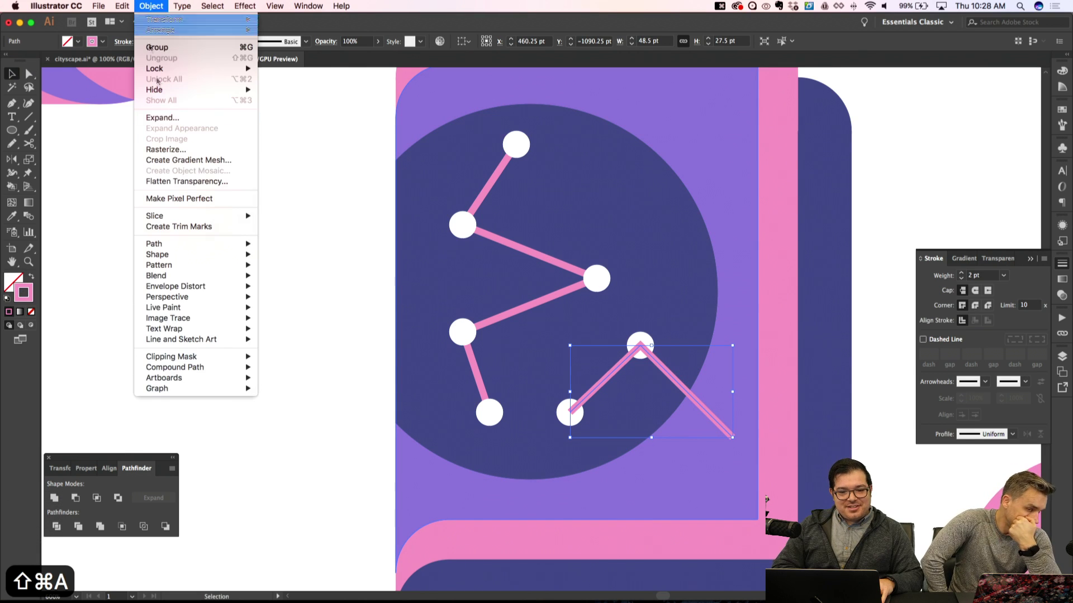
{"action": "left_click", "coordinate": [308, 275]}
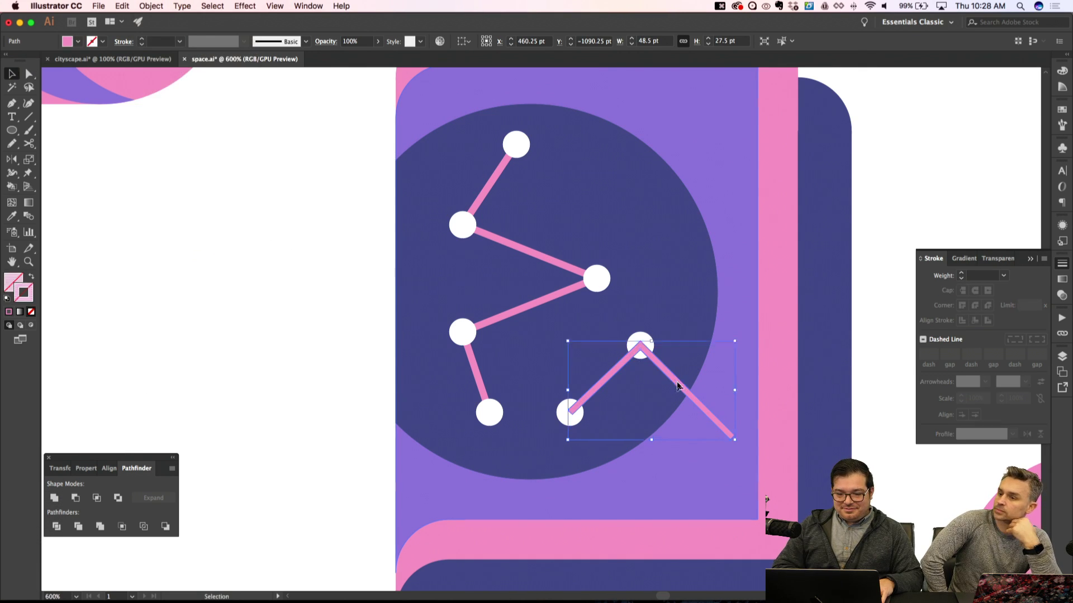
Intersect the pink shape with the duplicated dark circle and send the trimmed result backward behind the white dots
{"action": "key", "text": "a"}
{"action": "left_click", "coordinate": [679, 318], "text": "shift"}
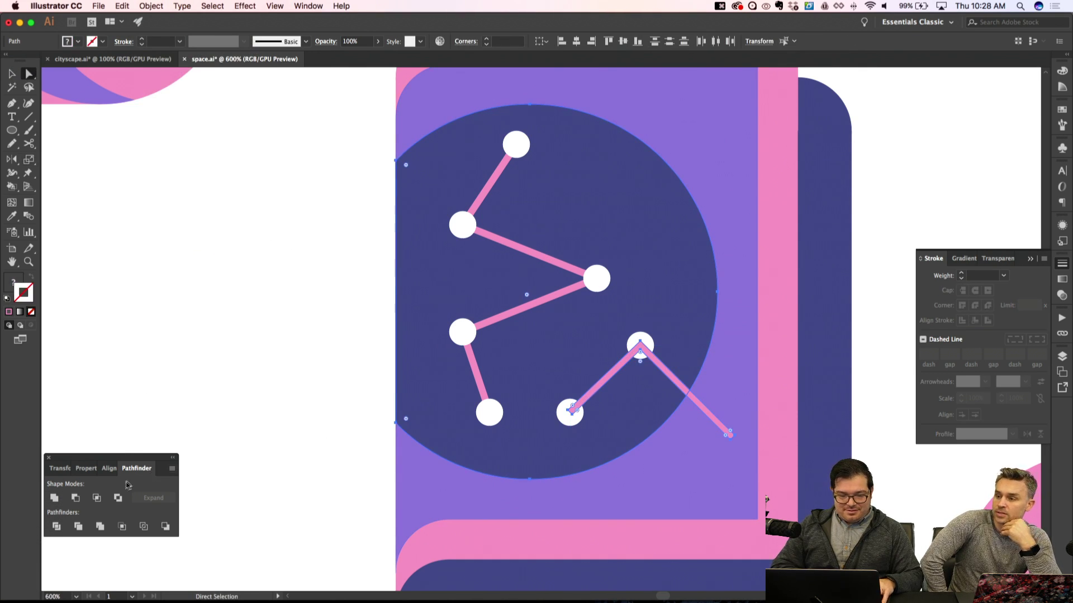
{"action": "left_click", "coordinate": [96, 498]}
{"action": "key", "text": "super+bracketleft"}
{"action": "key", "text": "super+bracketleft"}
{"action": "key", "text": "super+bracketleft"}
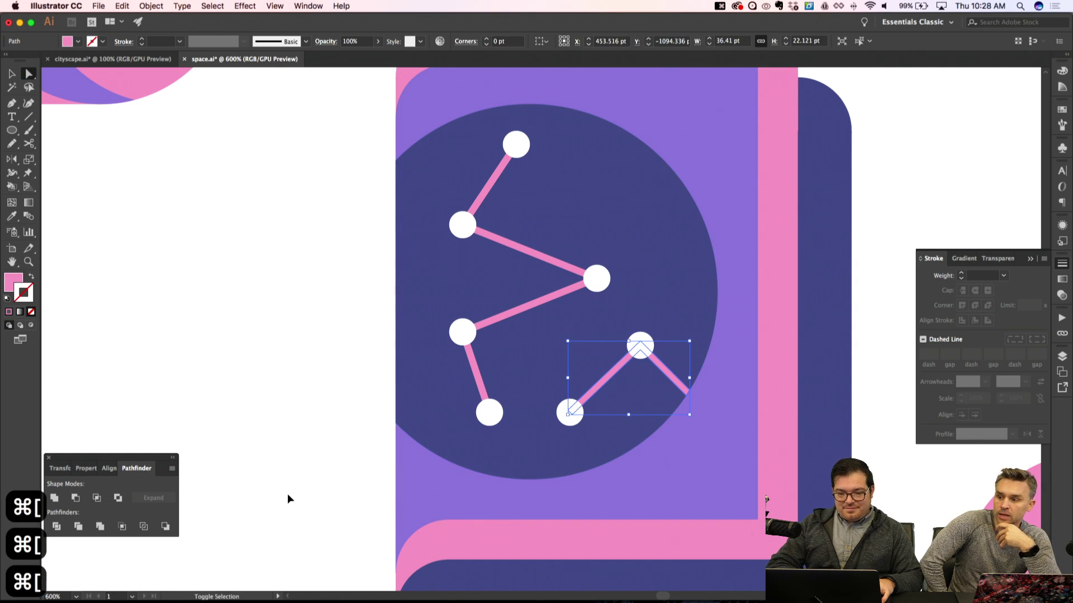
{"action": "key", "text": "shift+super+a"}
Draw an 8 pt pink circle in the empty area above the zigzag's rightmost dot
{"action": "key", "text": "super+minus"}
{"action": "key", "text": "super+minus"}
{"action": "key", "text": "super+minus"}
{"action": "key", "text": "super+apostrophe"}
{"action": "key", "text": "super+equal"}
{"action": "key", "text": "super+equal"}
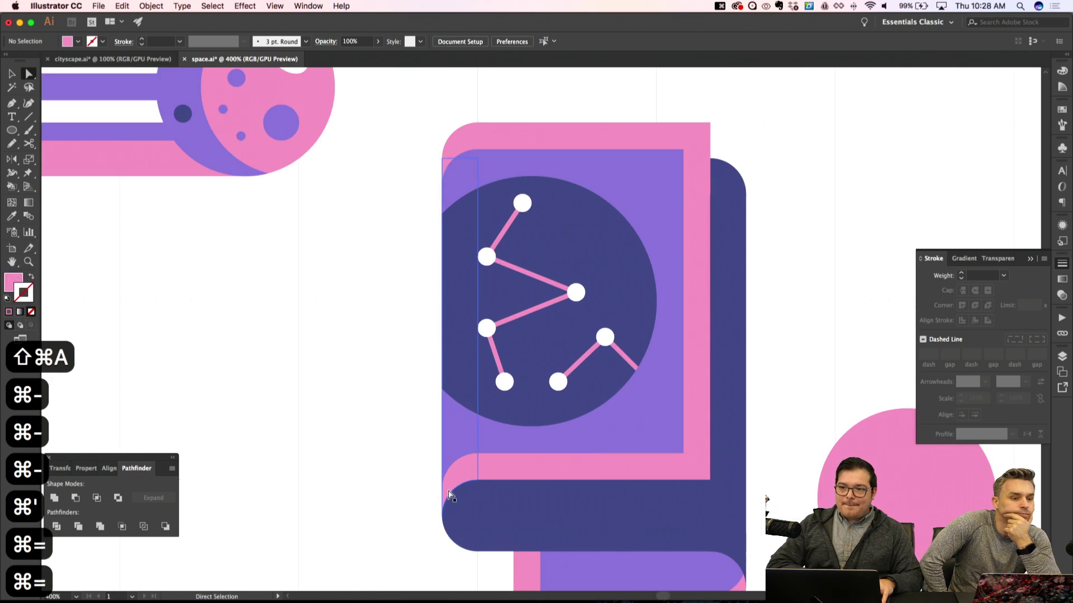
{"action": "scroll", "coordinate": [450, 495], "scroll_direction": "right", "scroll_amount": 3}
{"action": "scroll", "coordinate": [450, 494], "scroll_direction": "up", "scroll_amount": 2}
{"action": "key", "text": "shift+super+apostrophe"}
{"action": "key", "text": "l"}
{"action": "key", "text": "super+equal"}
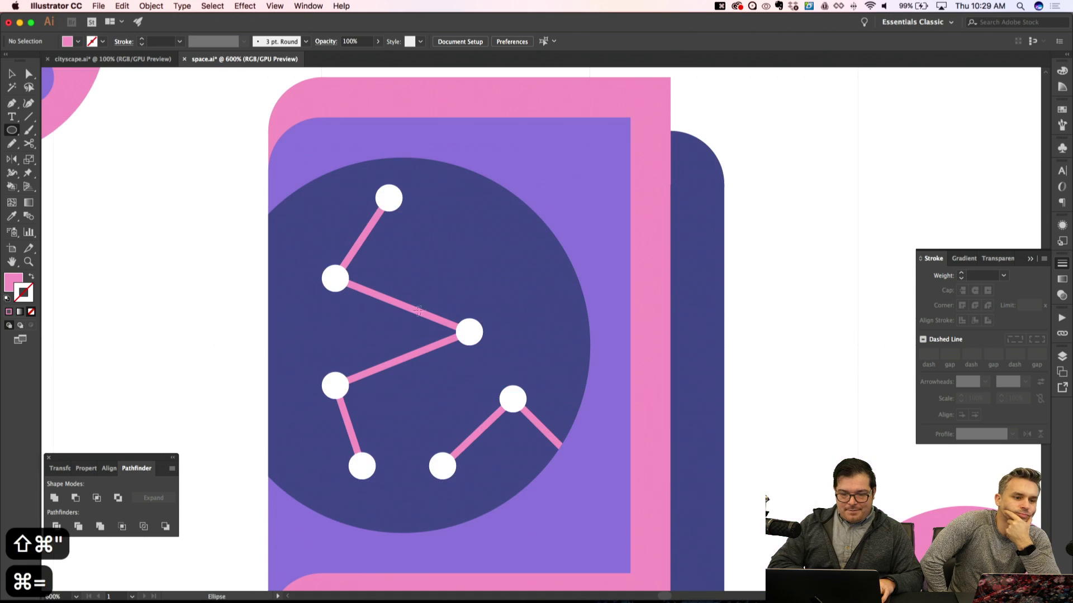
{"action": "left_click_drag", "start_coordinate": [477, 281], "coordinate": [482, 291]}
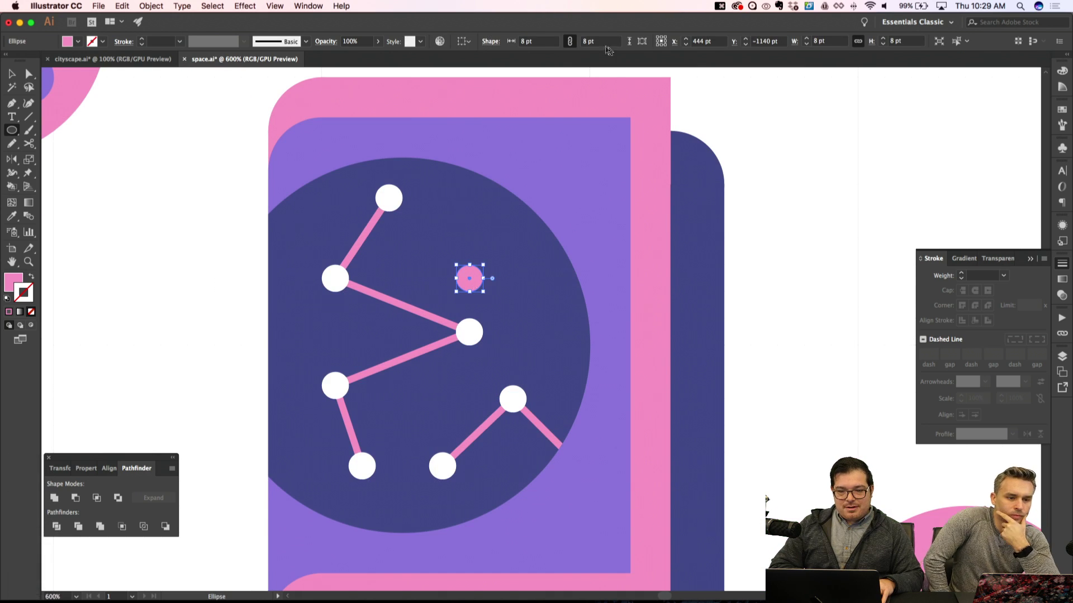
Set the small circle's size to 4 pt and nudge it up and to the left
{"action": "left_click", "coordinate": [523, 44]}
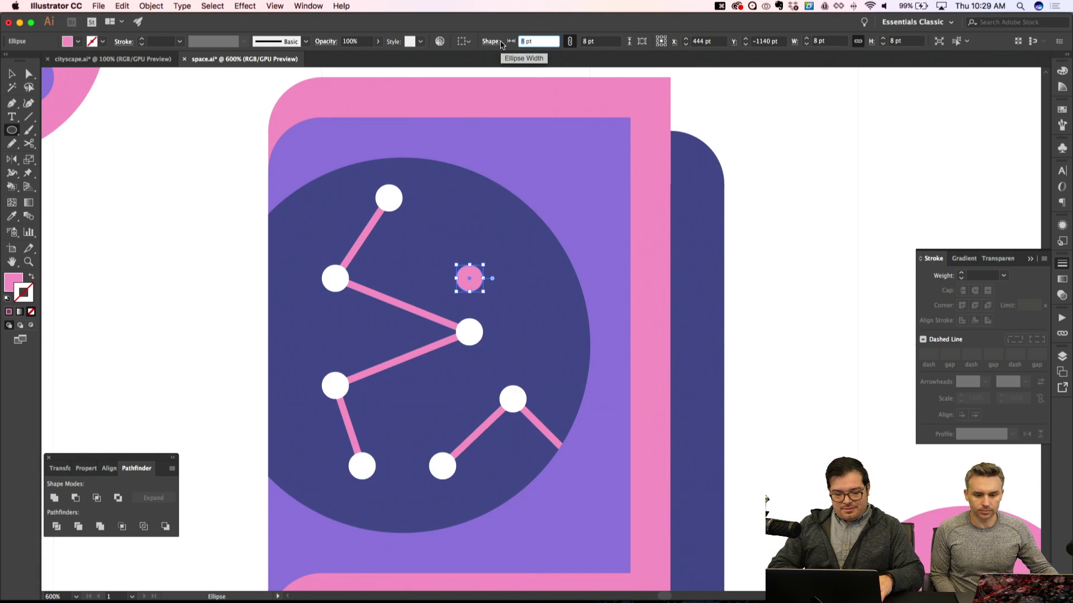
{"action": "type", "text": "4"}
{"action": "key", "text": "Return"}
{"action": "key", "text": "Up"}
{"action": "key", "text": "Up"}
{"action": "key", "text": "Up"}
{"action": "key", "text": "Up"}
{"action": "key", "text": "Left"}
{"action": "key", "text": "Left"}
{"action": "key", "text": "Left"}
{"action": "key", "text": "Left"}
Recolor the small circle with the purple sampled from the book cover
{"action": "key", "text": "i"}
{"action": "left_click", "coordinate": [563, 167]}
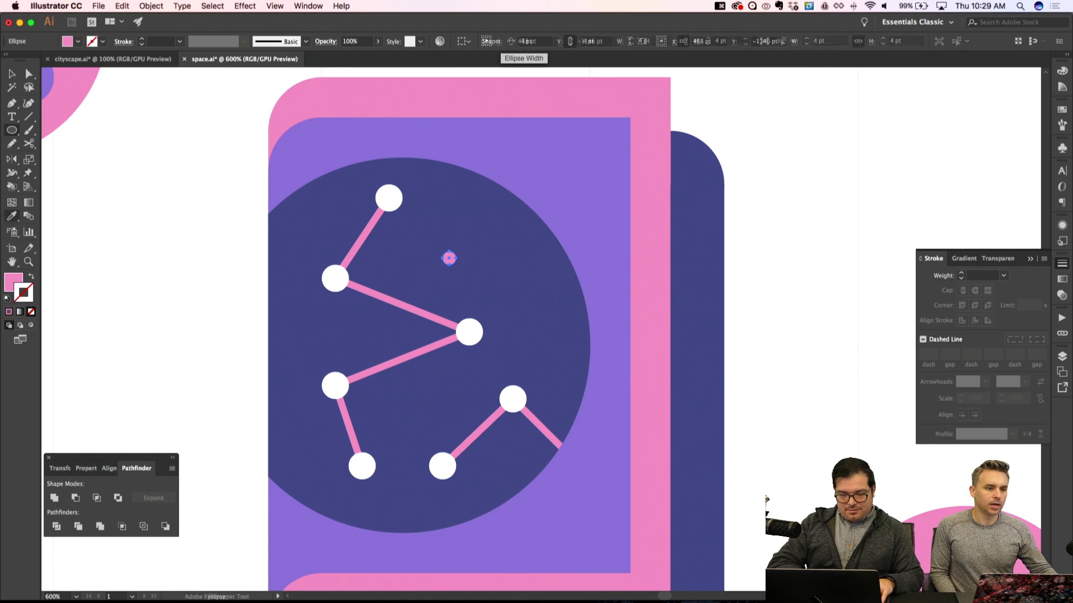
{"action": "key", "text": "shift+super+a"}
Place seven copies of the small purple dot in the empty areas around the constellation inside the dark circle
{"action": "key", "text": "v"}
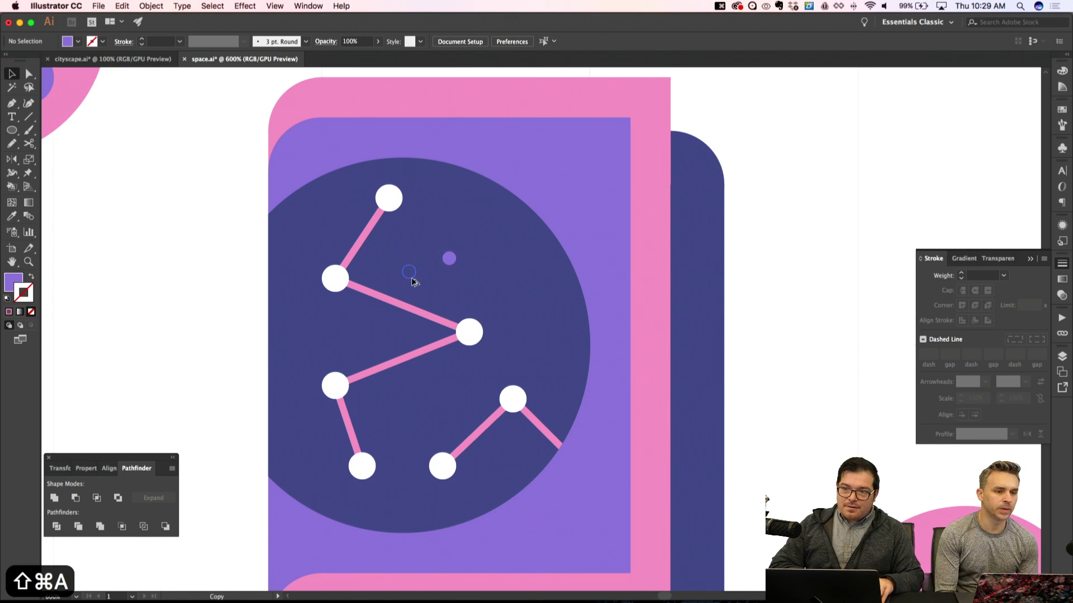
{"action": "left_click_drag", "start_coordinate": [313, 339], "coordinate": [313, 339]}
{"action": "left_click_drag", "start_coordinate": [313, 338], "coordinate": [464, 385]}
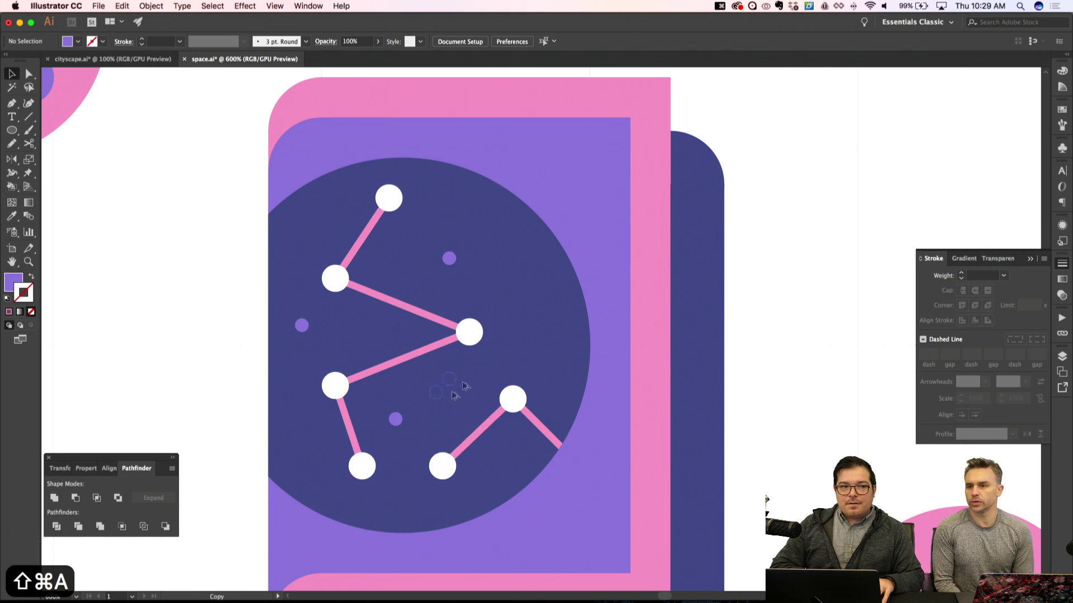
{"action": "left_click_drag", "start_coordinate": [541, 312], "coordinate": [541, 313]}
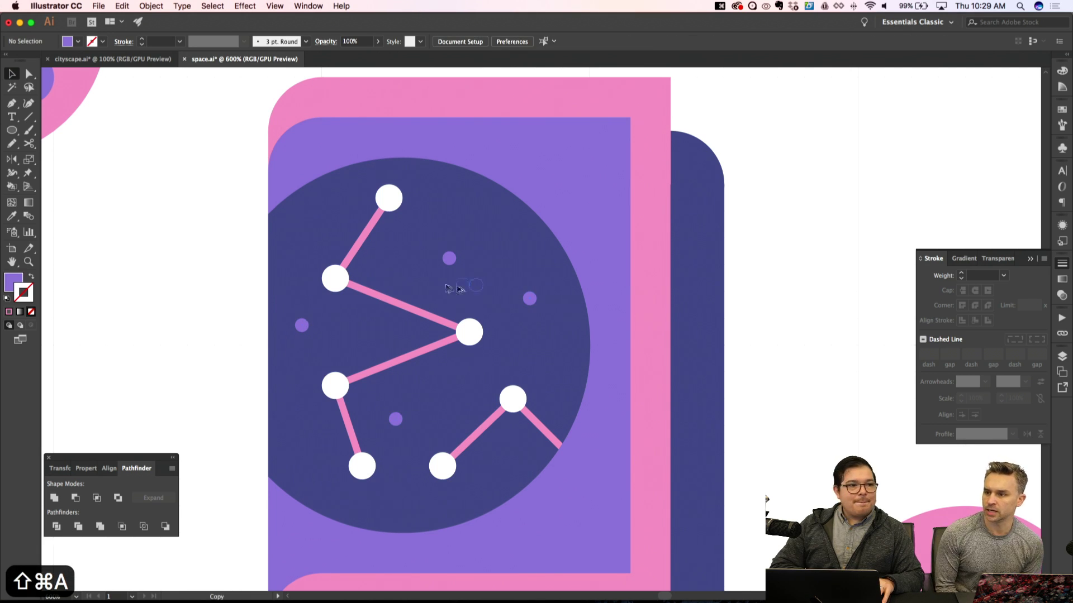
{"action": "left_click_drag", "start_coordinate": [323, 235], "coordinate": [323, 235]}
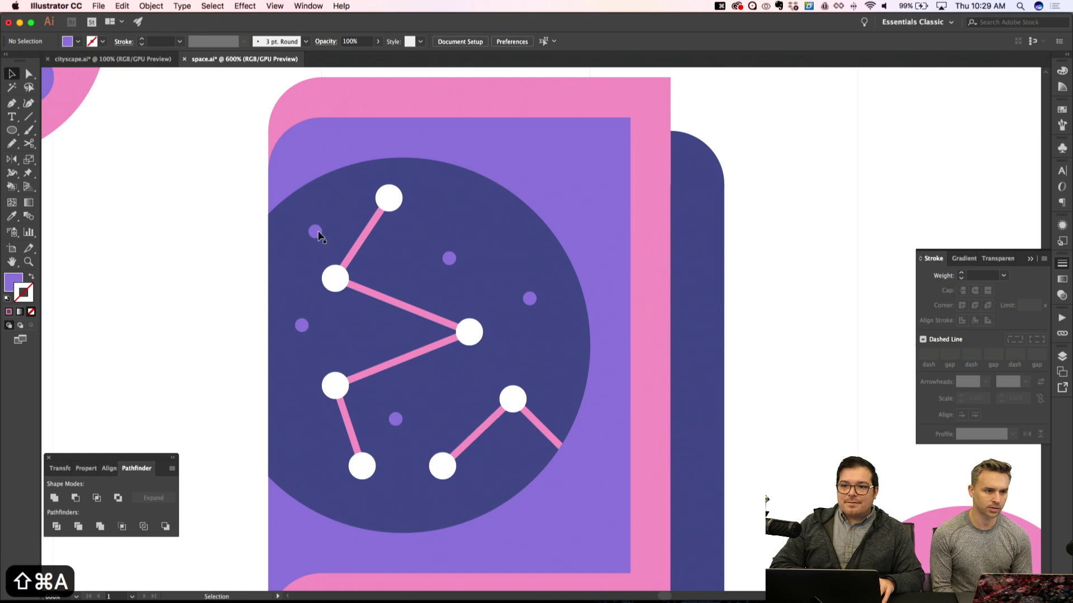
{"action": "left_click_drag", "start_coordinate": [315, 440], "coordinate": [363, 485]}
{"action": "left_click_drag", "start_coordinate": [400, 515], "coordinate": [399, 515]}
{"action": "left_click_drag", "start_coordinate": [400, 505], "coordinate": [510, 463]}
Group all the pieces of the book illustration together
{"action": "key", "text": "super+minus"}
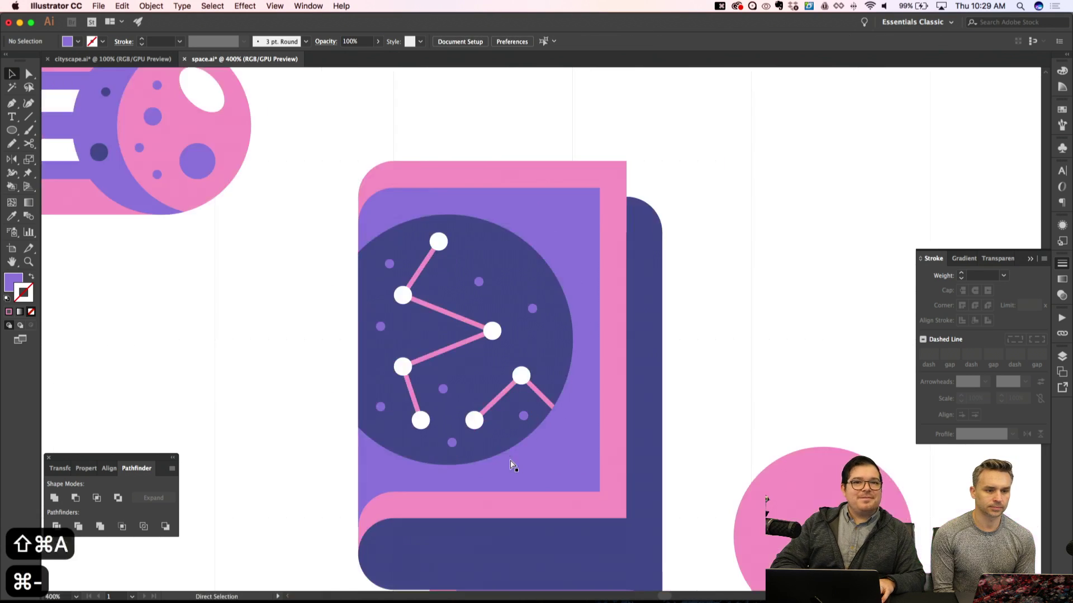
{"action": "key", "text": "super+minus"}
{"action": "key", "text": "super+minus"}
{"action": "key", "text": "super+apostrophe"}
{"action": "key", "text": "super+minus"}
{"action": "key", "text": "super+minus"}
{"action": "key", "text": "super+equal"}
{"action": "key", "text": "super+equal"}
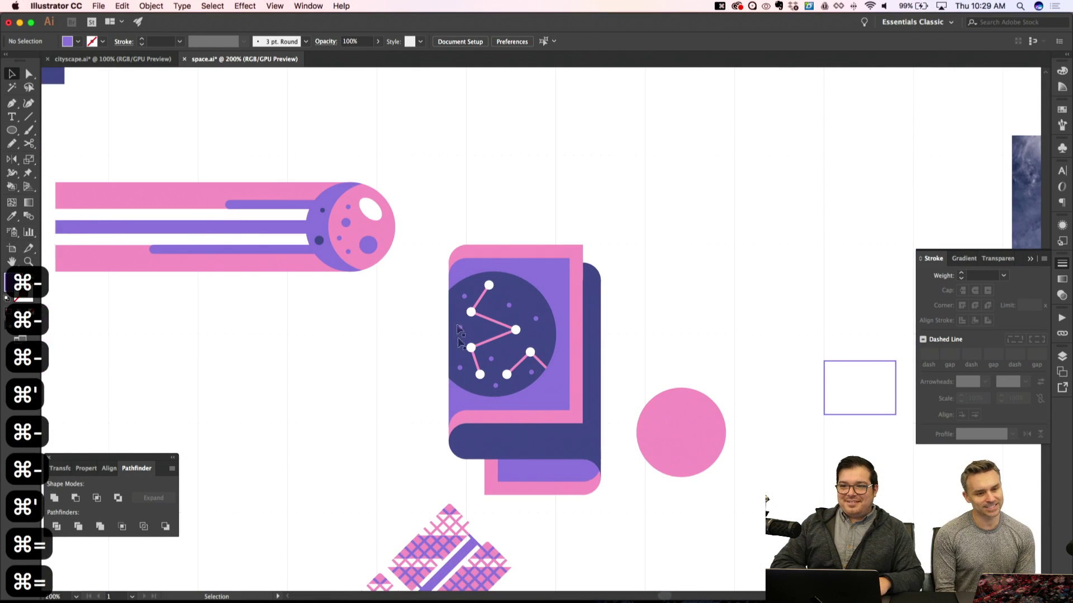
{"action": "left_click_drag", "start_coordinate": [558, 378], "coordinate": [606, 495]}
{"action": "key", "text": "super+g"}
{"action": "key", "text": "shift+super+a"}
Minimize the illustration document to view the vintage Robby the Robot reference image in the browser
{"action": "key", "text": "super+minus"}
{"action": "key", "text": "super+minus"}
{"action": "key", "text": "super+apostrophe"}
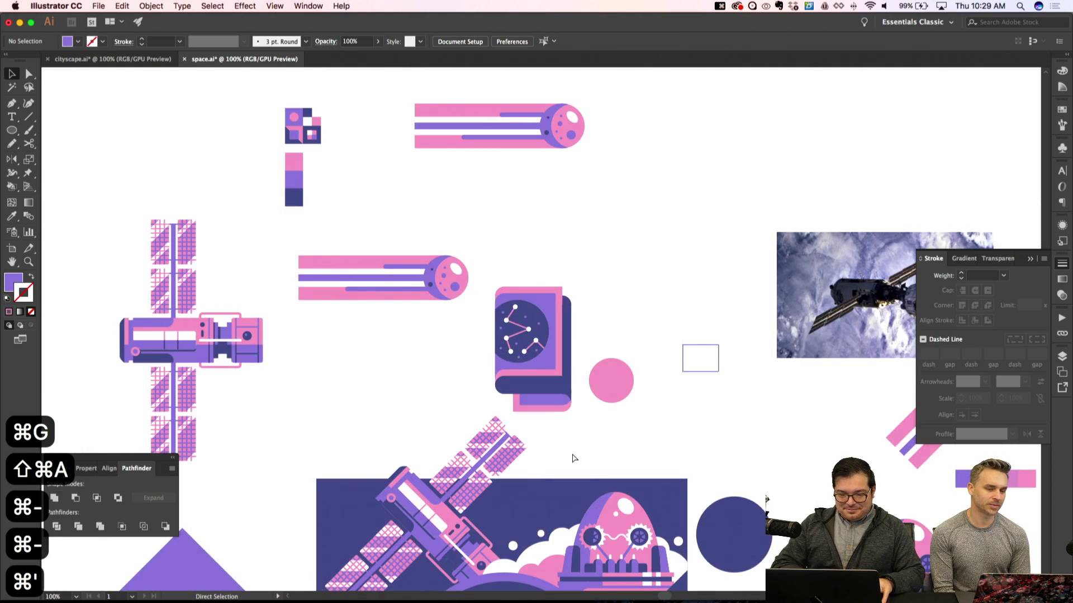
{"action": "key", "text": "shift+super+a"}
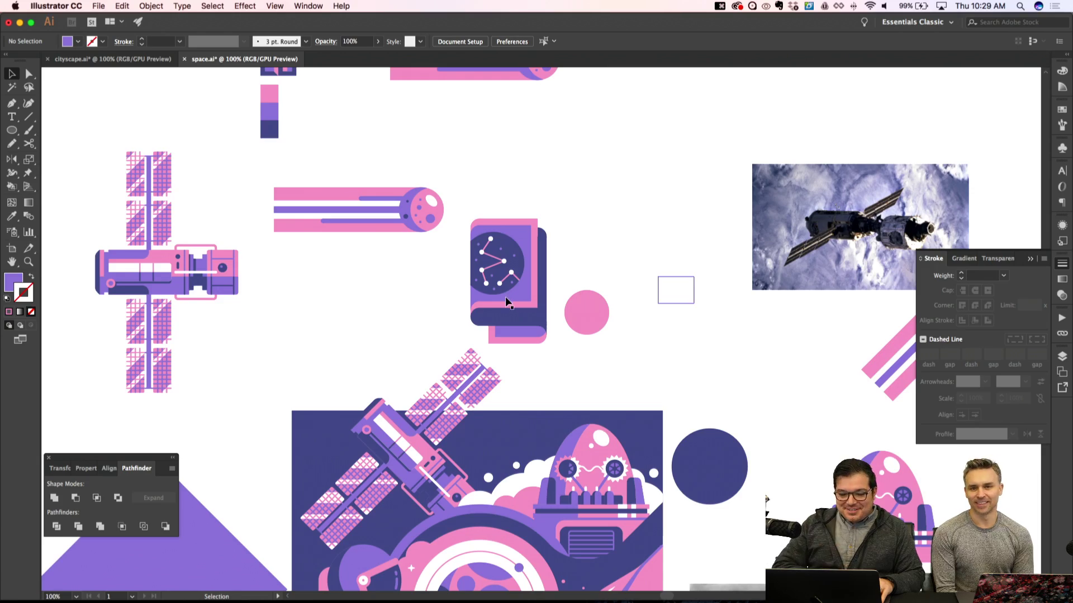
{"action": "key", "text": "super+equal"}
{"action": "scroll", "coordinate": [524, 342], "scroll_direction": "down", "scroll_amount": 5}
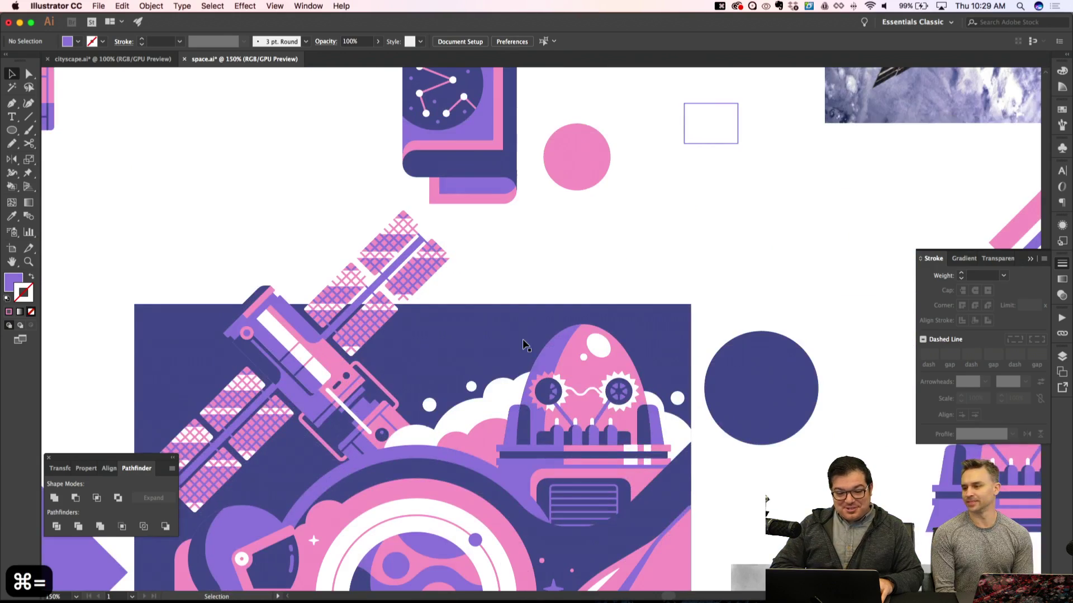
{"action": "key", "text": "super+m"}
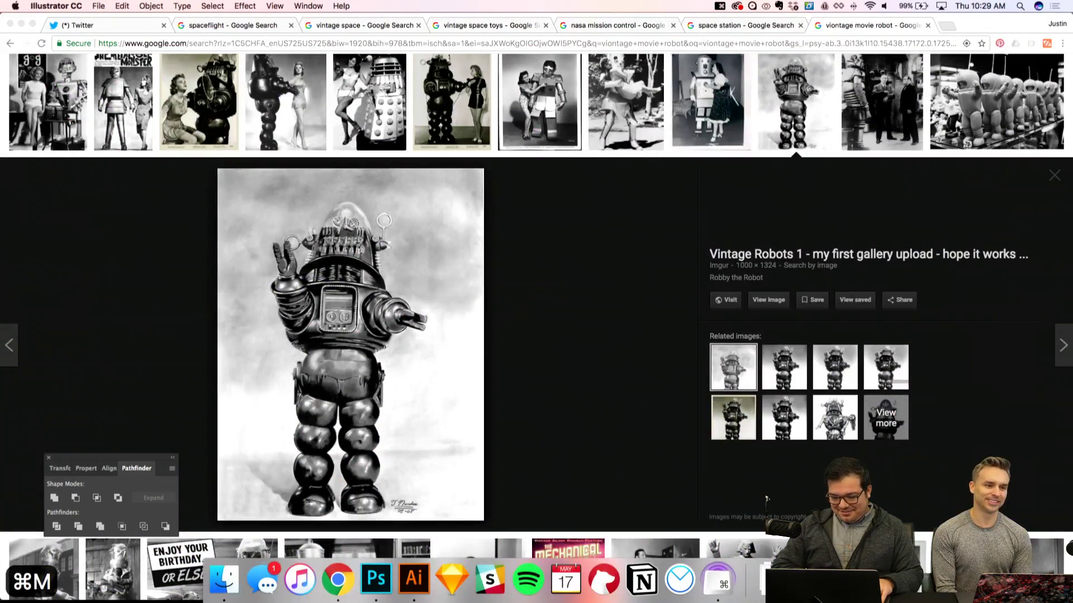
Switch back to Illustrator and draw a purple rectangle of 192 by 264 pt over the robot's head, extending above the composition
{"action": "left_click", "coordinate": [413, 580]}
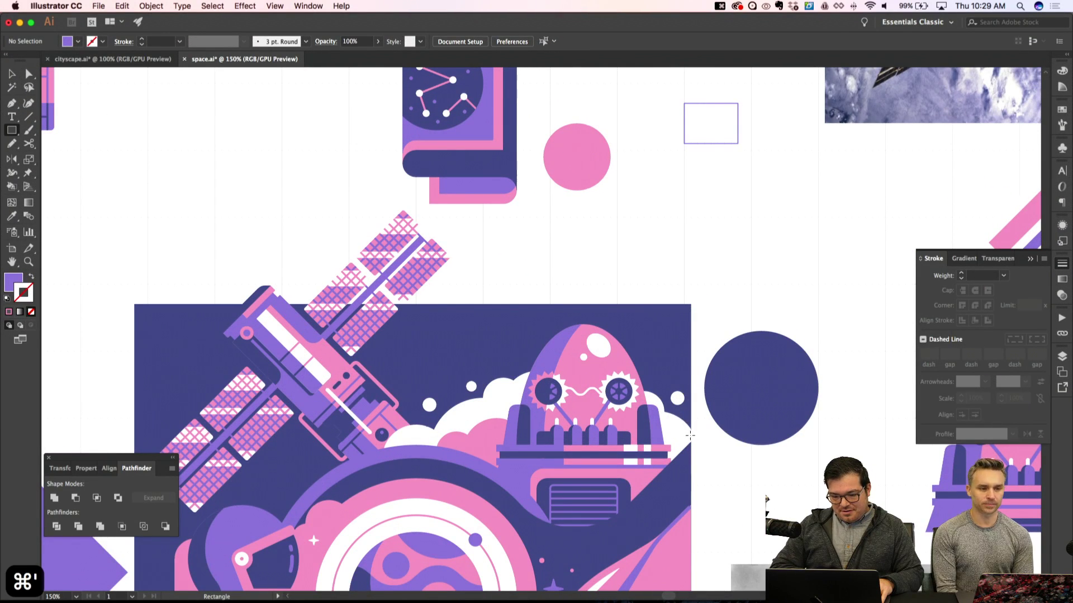
{"action": "left_click_drag", "start_coordinate": [690, 436], "coordinate": [529, 215]}
{"action": "scroll", "coordinate": [528, 215], "scroll_direction": "up", "scroll_amount": 2}
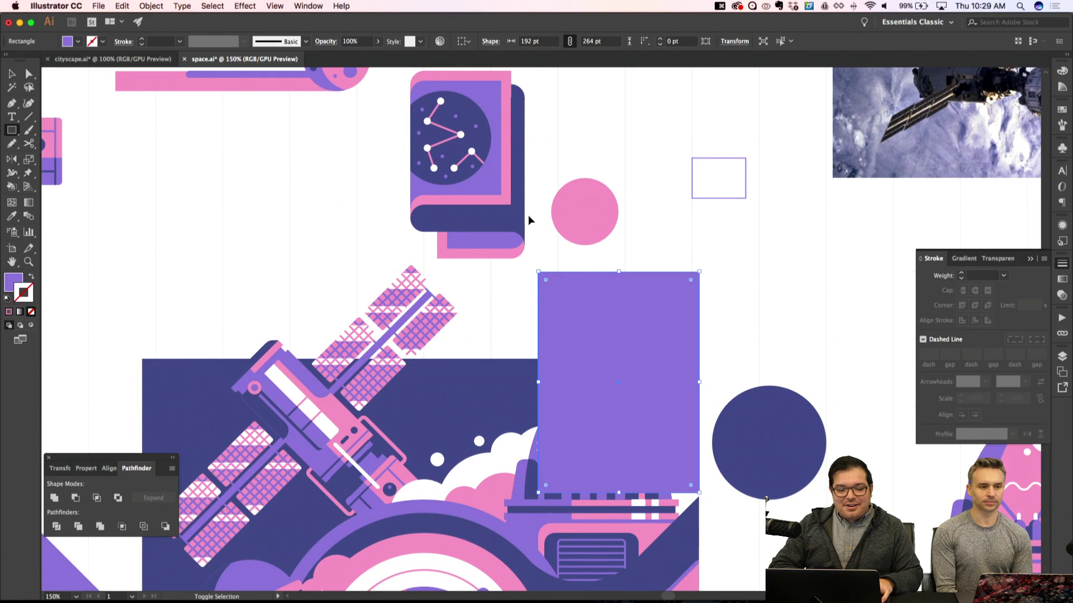
Arrange the new purple rectangle behind the robot by sending it to the back and raising it two levels
{"action": "key", "text": "super+shift+bracketleft"}
{"action": "key", "text": "super+bracketright"}
{"action": "key", "text": "super+bracketright"}
{"action": "scroll", "coordinate": [528, 216], "scroll_direction": "up", "scroll_amount": 3}
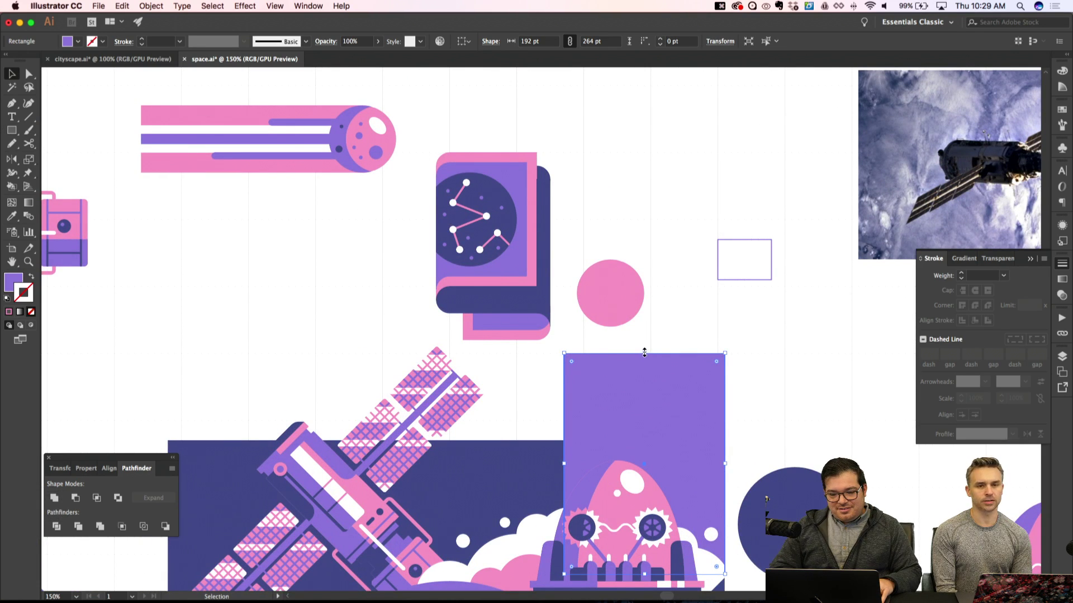
Move the loose pink circle up and away from the space beside the book
{"action": "key", "text": "shift+super+a"}
{"action": "key", "text": "a"}
{"action": "left_click_drag", "start_coordinate": [620, 294], "coordinate": [718, 98]}
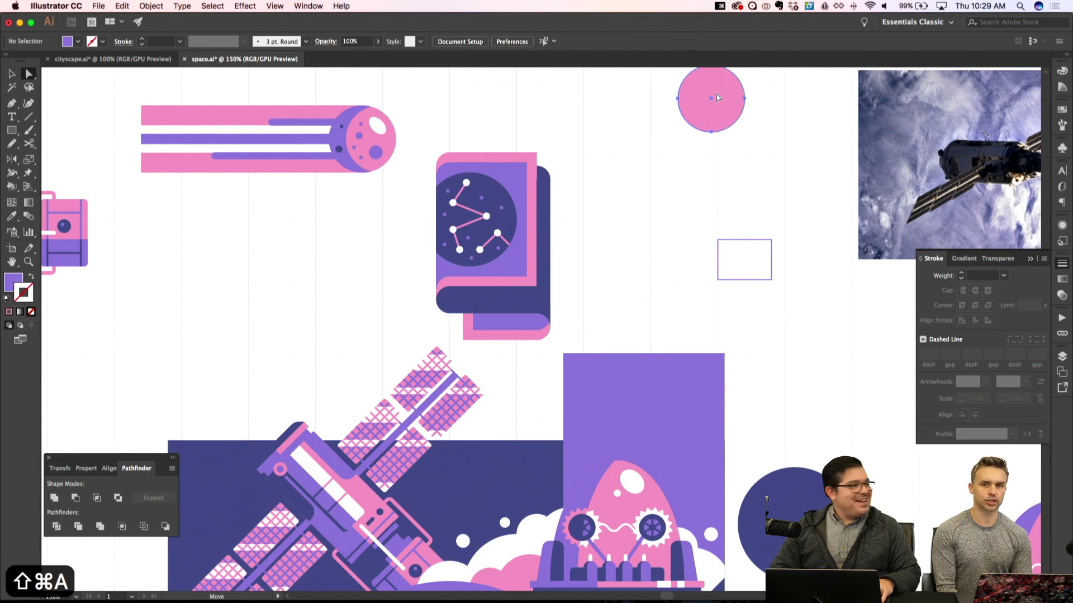
Enlarge the purple rectangle to 224 by 312 pt by extending its left and top edges
{"action": "key", "text": "v"}
{"action": "scroll", "coordinate": [687, 307], "scroll_direction": "down", "scroll_amount": 5}
{"action": "left_click", "coordinate": [594, 277]}
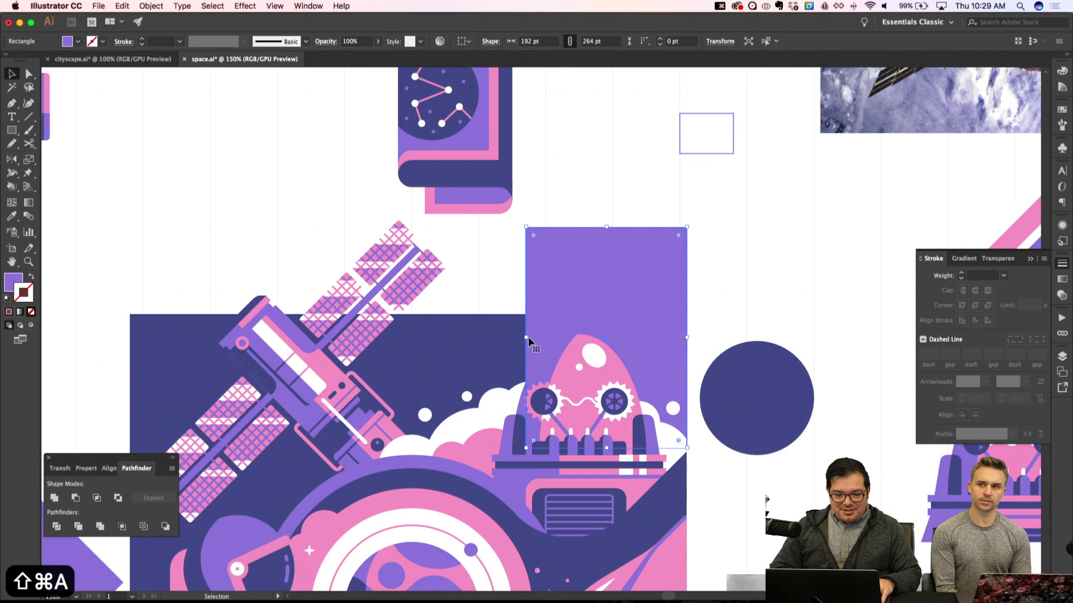
{"action": "left_click_drag", "start_coordinate": [526, 338], "coordinate": [499, 340]}
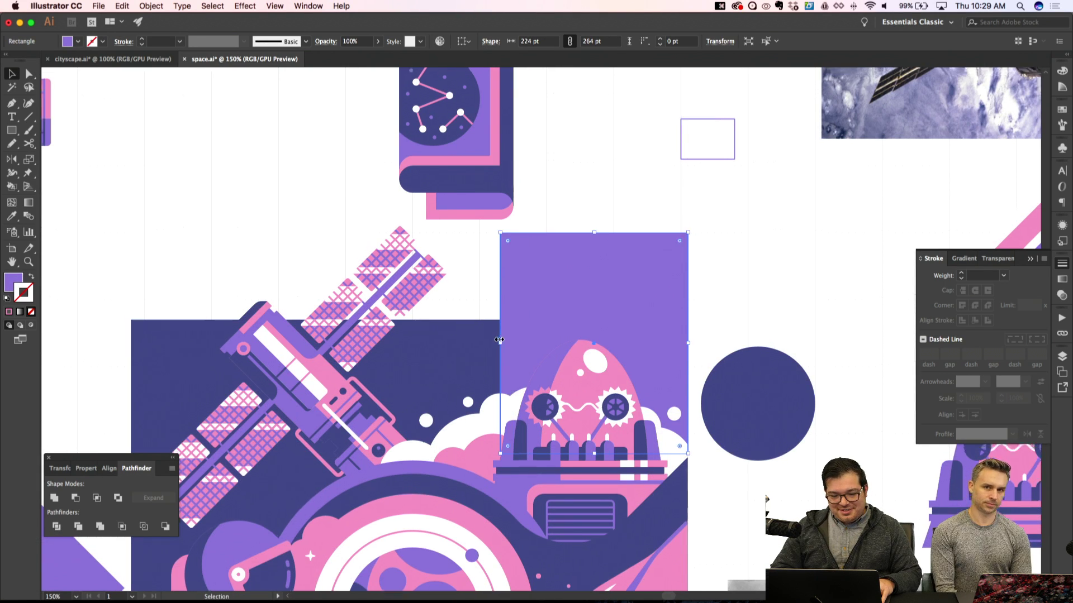
{"action": "scroll", "coordinate": [610, 393], "scroll_direction": "up", "scroll_amount": 3}
{"action": "left_click_drag", "start_coordinate": [601, 313], "coordinate": [601, 273]}
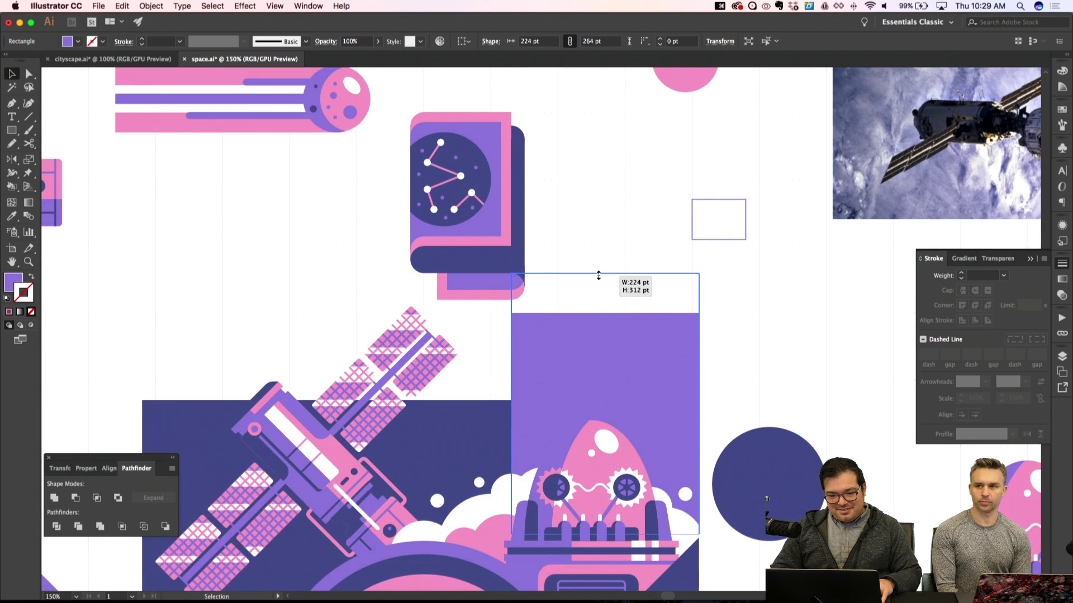
Move the book group onto the purple rectangle, above the robot's head
{"action": "key", "text": "shift+super+a"}
{"action": "left_click_drag", "start_coordinate": [440, 212], "coordinate": [557, 294]}
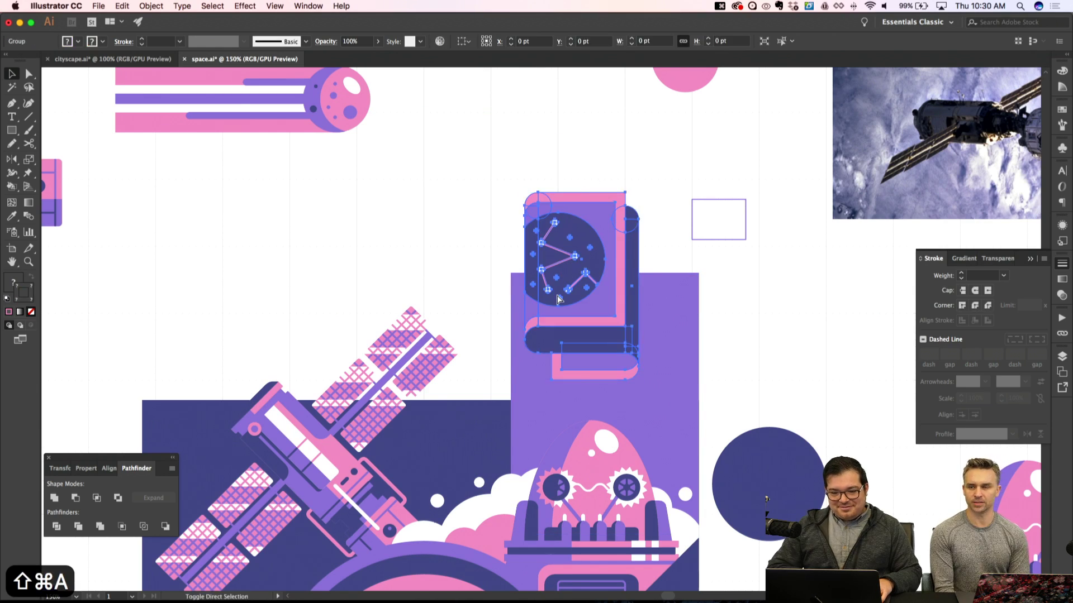
{"action": "key", "text": "shift+super+a"}
{"action": "key", "text": "super+minus"}
{"action": "key", "text": "super+minus"}
{"action": "key", "text": "super+apostrophe"}
{"action": "key", "text": "super+equal"}
{"action": "key", "text": "super+equal"}
Recolor the purple rectangle with the pink sampled from the robot's dome
{"action": "key", "text": "i"}
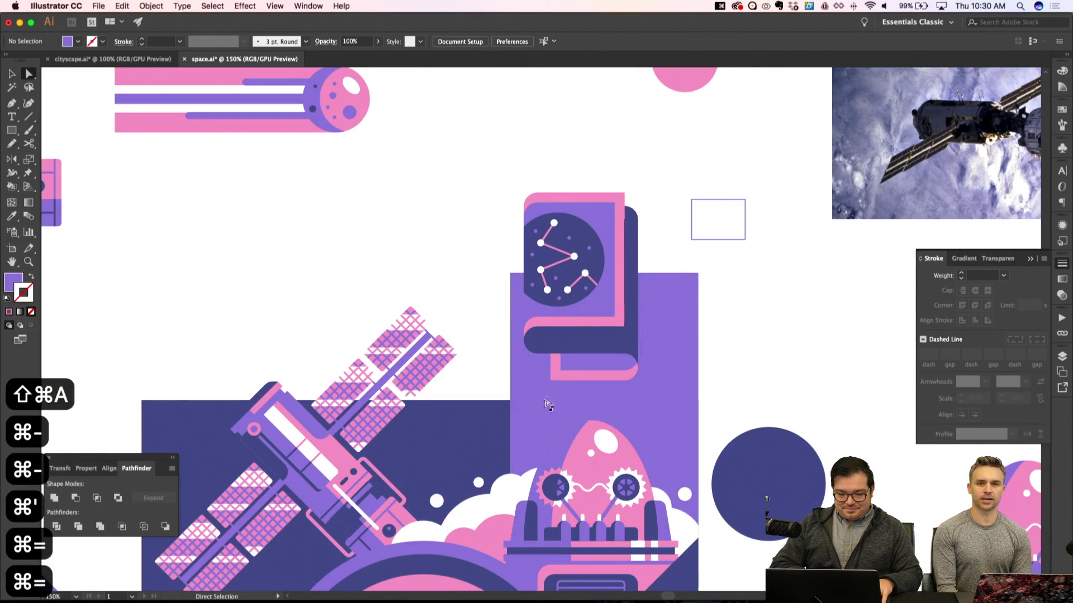
{"action": "left_click", "coordinate": [534, 398], "text": "super"}
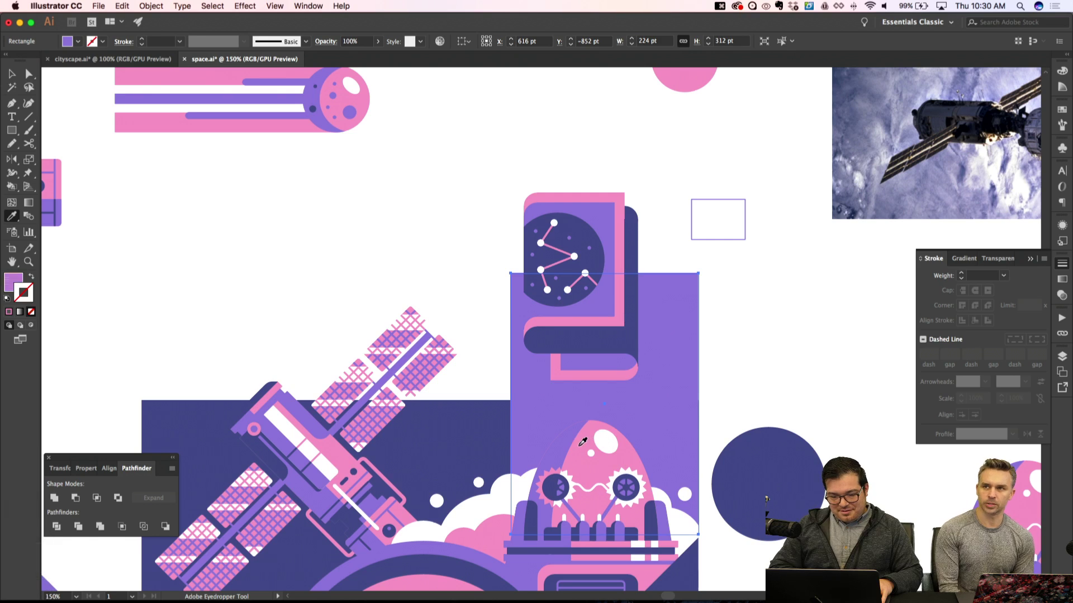
{"action": "left_click", "coordinate": [588, 438]}
{"action": "key", "text": "shift+super+a"}
{"action": "key", "text": "v"}
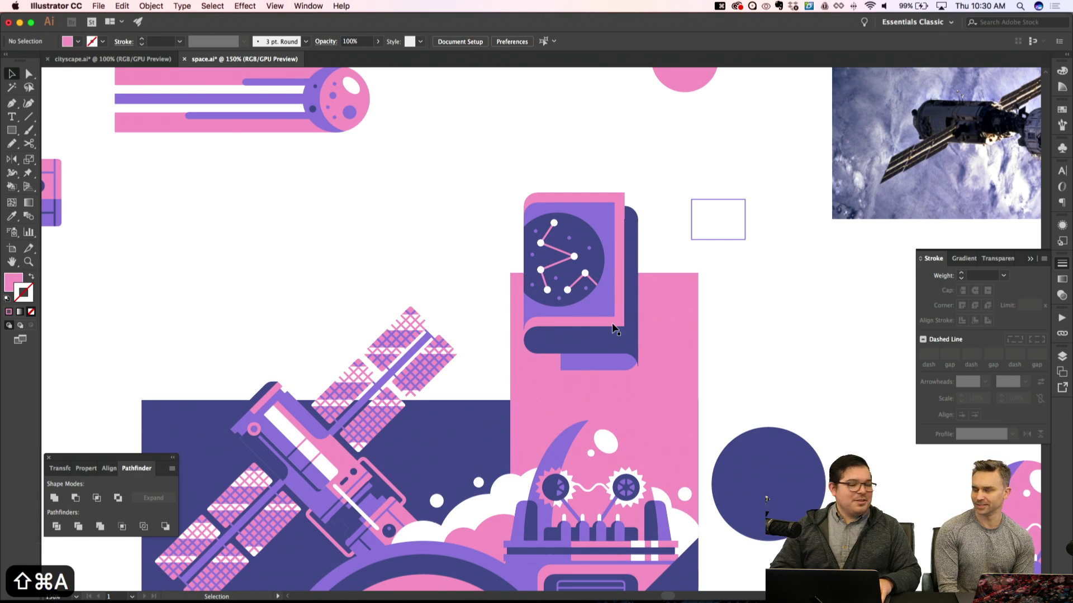
Move the 80 pt white cloud circle behind the robot's right side up and to the left
{"action": "scroll", "coordinate": [614, 329], "scroll_direction": "down", "scroll_amount": 5}
{"action": "scroll", "coordinate": [614, 328], "scroll_direction": "right", "scroll_amount": 2}
{"action": "key", "text": "a"}
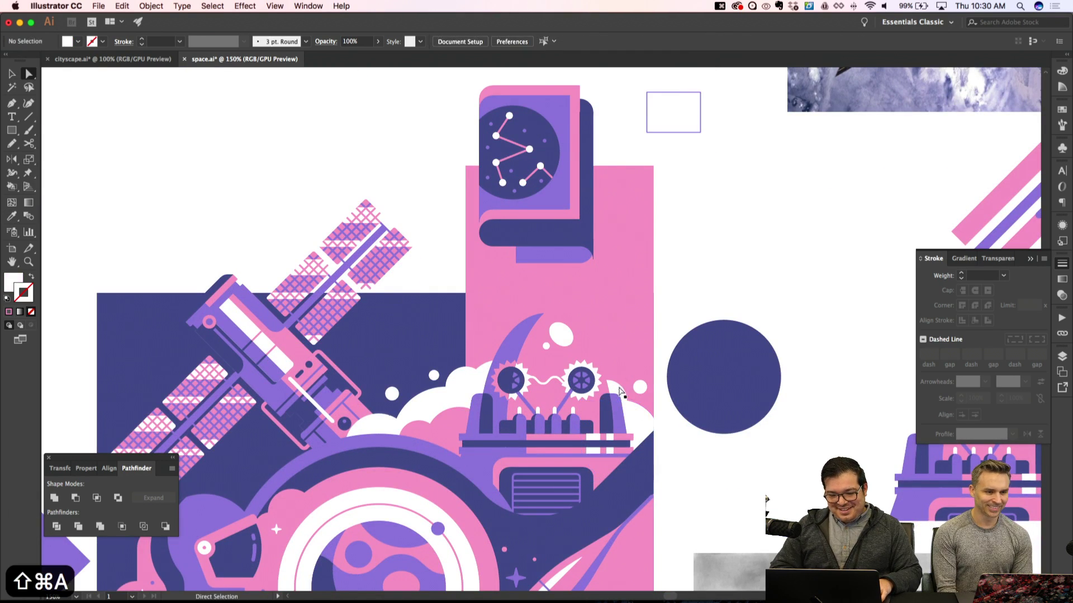
{"action": "key", "text": "v"}
{"action": "left_click", "coordinate": [620, 391]}
{"action": "left_click_drag", "start_coordinate": [585, 379], "coordinate": [560, 361]}
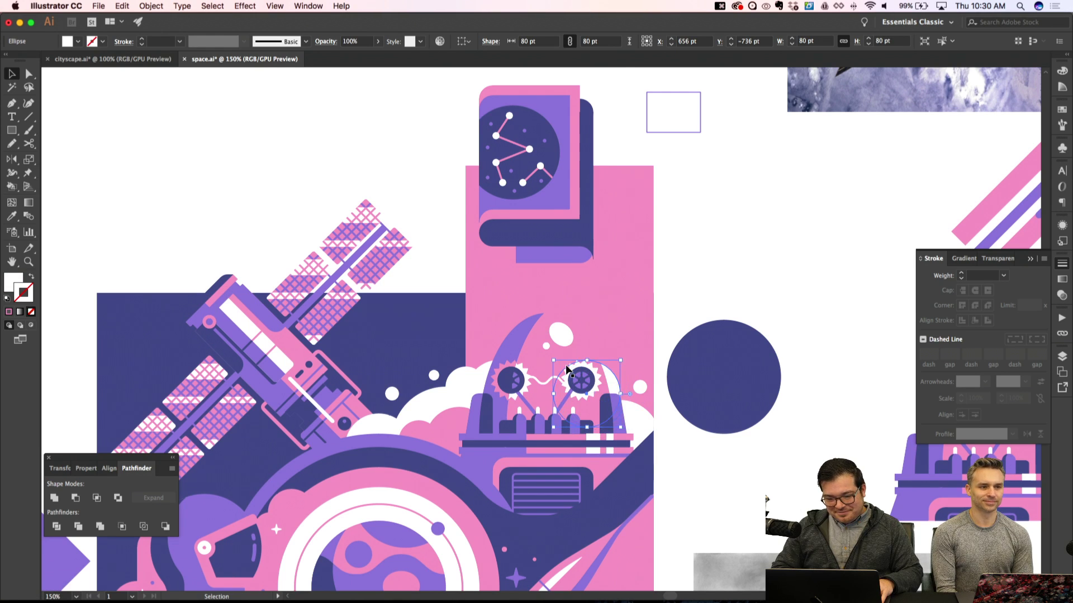
Move the book down and slightly right so it sits closer to the robot's head
{"action": "key", "text": "shift+super+a"}
{"action": "key", "text": "super+minus"}
{"action": "key", "text": "super+apostrophe"}
{"action": "left_click_drag", "start_coordinate": [528, 232], "coordinate": [535, 251]}
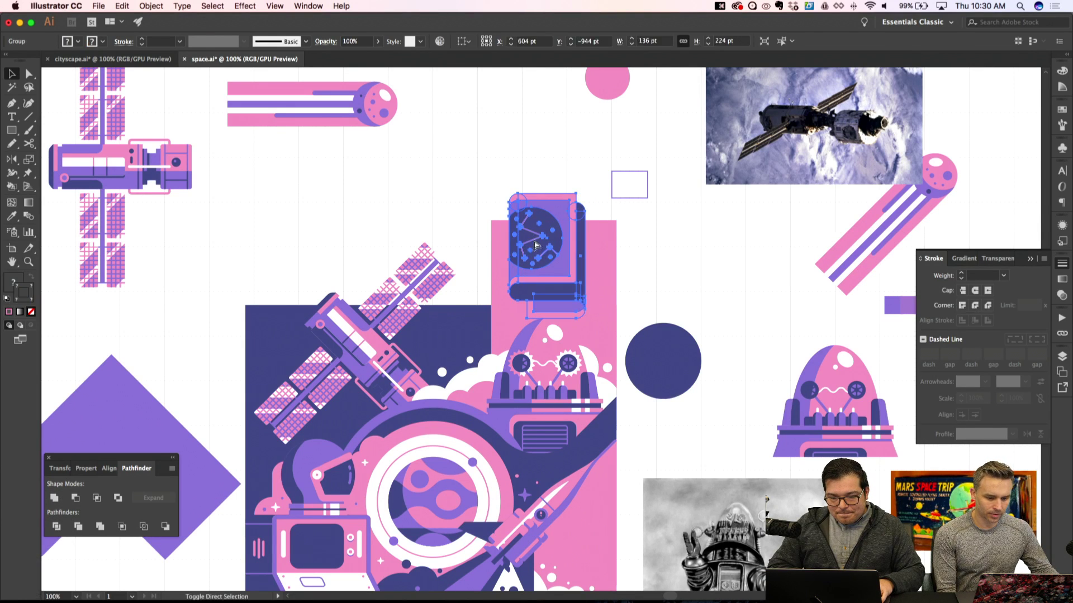
Raise the top edge of the pink rectangle behind the book and move the loose outlined rectangle farther aside
{"action": "key", "text": "shift+super+a"}
{"action": "key", "text": "a"}
{"action": "left_click", "coordinate": [491, 220]}
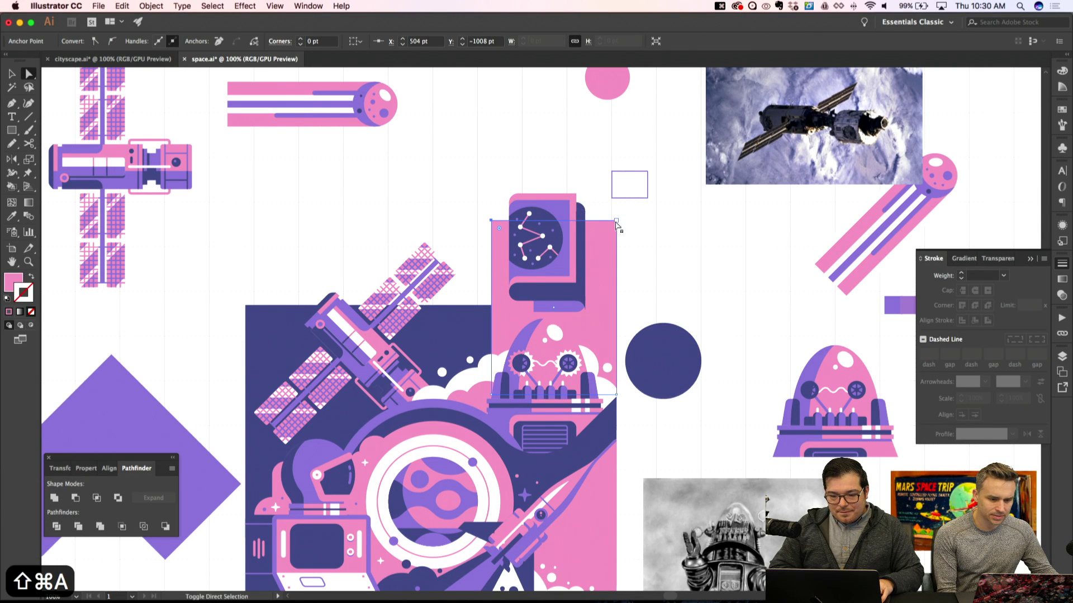
{"action": "left_click_drag", "start_coordinate": [616, 222], "coordinate": [737, 259]}
{"action": "key", "text": "shift+super+a"}
{"action": "key", "text": "shift+super+a"}
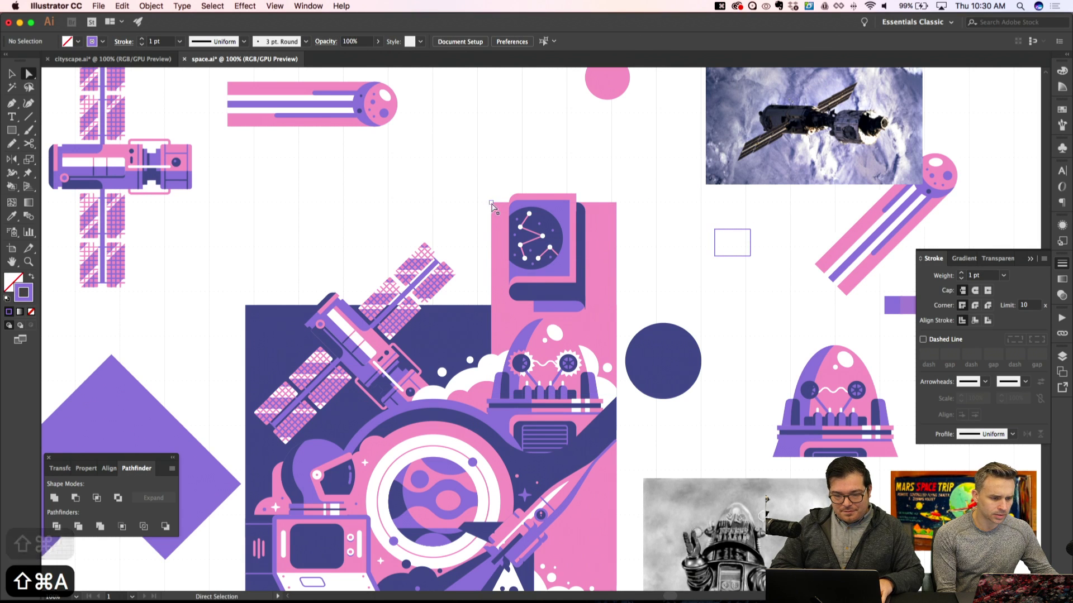
Raise the pink rectangle's two top corners further so the rectangle is 376 pt high
{"action": "left_click", "coordinate": [492, 204]}
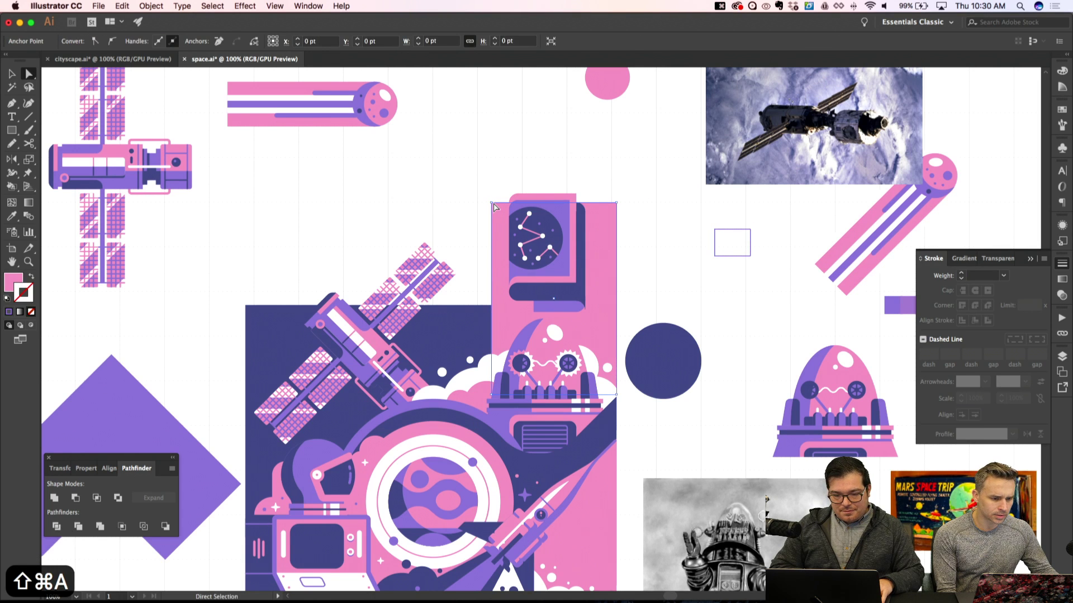
{"action": "left_click", "coordinate": [617, 204], "text": "shift"}
{"action": "key", "text": "shift+Up"}
{"action": "key", "text": "shift+Up"}
{"action": "key", "text": "shift+Up"}
{"action": "key", "text": "shift+super+a"}
Shift the book slightly toward the rectangle's center and recolor the tall rectangle with white sampled from the cloud
{"action": "key", "text": "v"}
{"action": "left_click", "coordinate": [555, 254]}
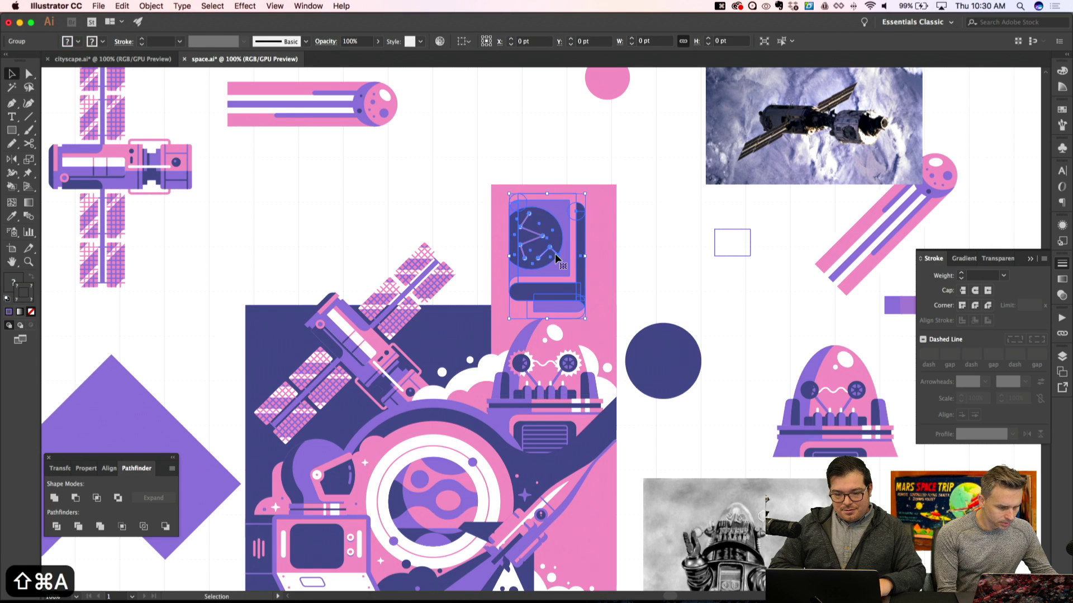
{"action": "left_click", "coordinate": [512, 335]}
{"action": "key", "text": "i"}
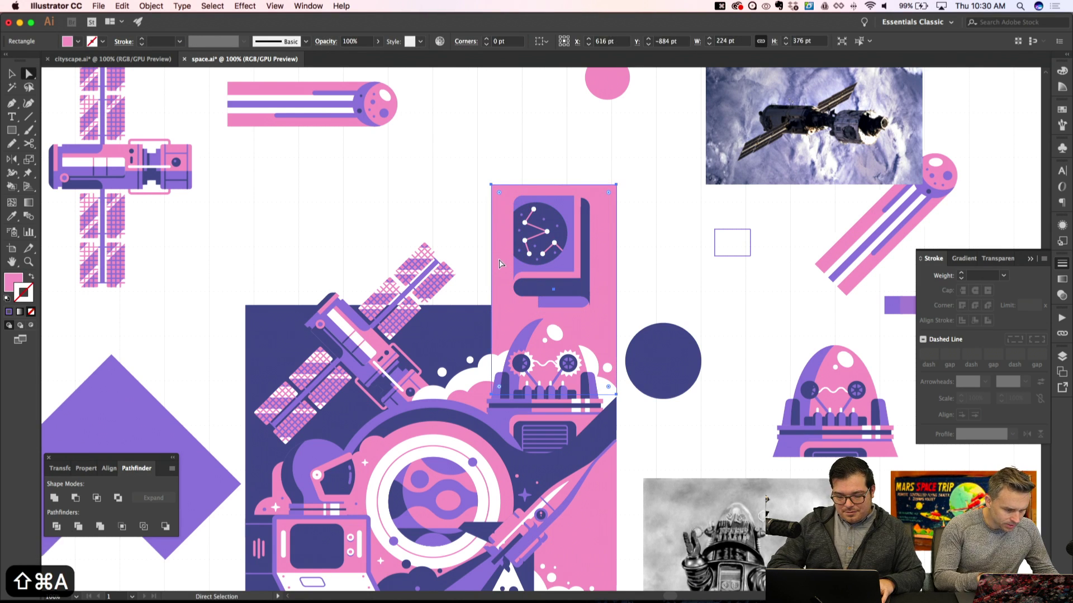
{"action": "left_click", "coordinate": [487, 371]}
{"action": "key", "text": "shift+super+a"}
{"action": "key", "text": "super+equal"}
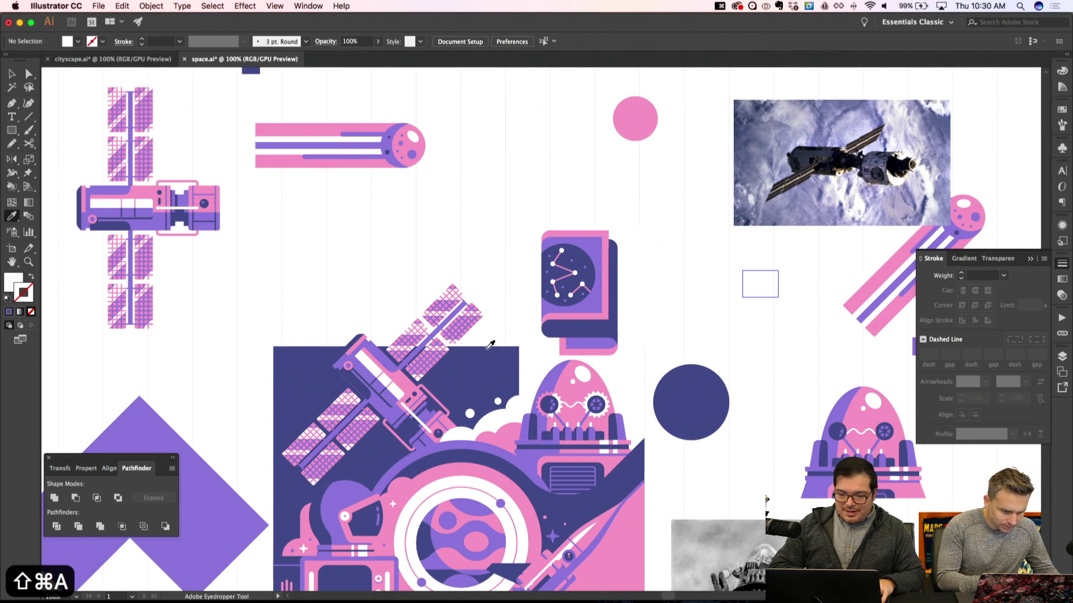
{"action": "key", "text": "a"}
{"action": "left_click", "coordinate": [542, 324]}
{"action": "key", "text": "shift+super+a"}
{"action": "key", "text": "super+equal"}
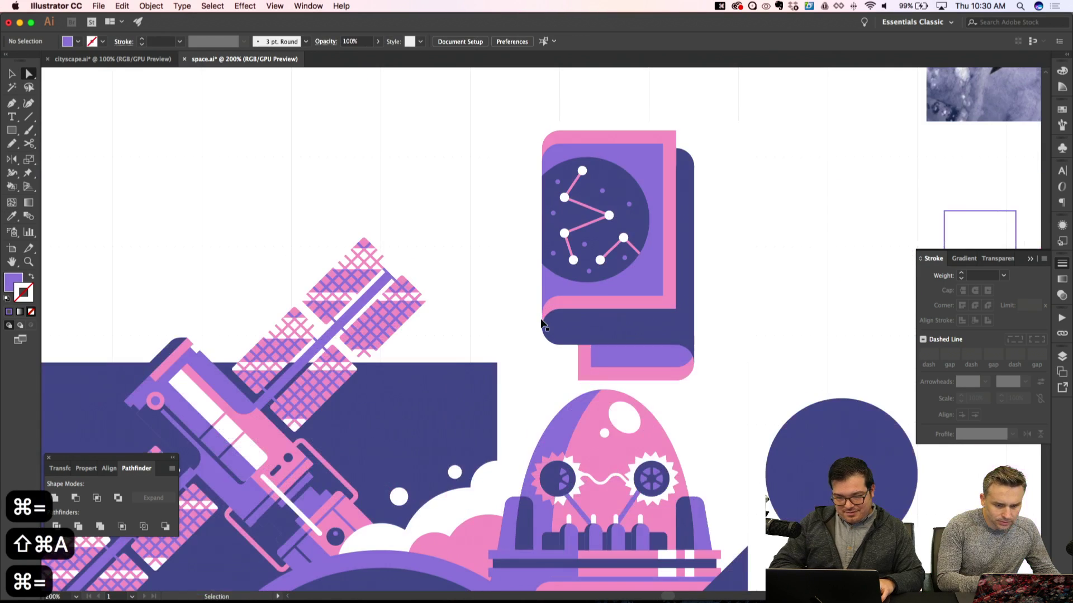
Draw a purple rectangle of 432 by 216 pt above the dark background, left of the book, and send it to the back
{"action": "key", "text": "m"}
{"action": "key", "text": "super+minus"}
{"action": "key", "text": "super+minus"}
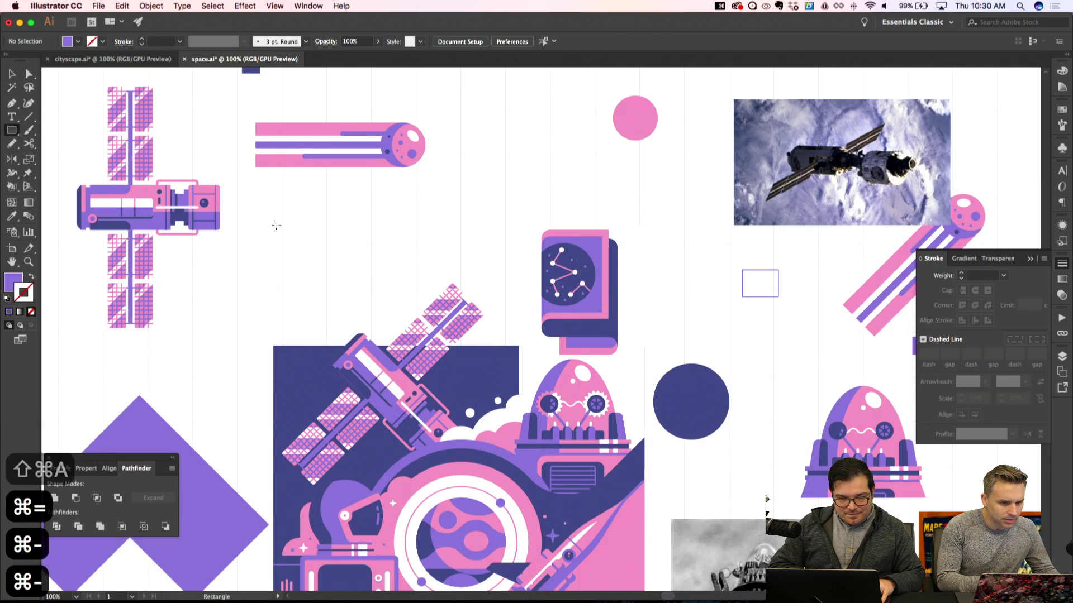
{"action": "left_click_drag", "start_coordinate": [278, 226], "coordinate": [518, 347]}
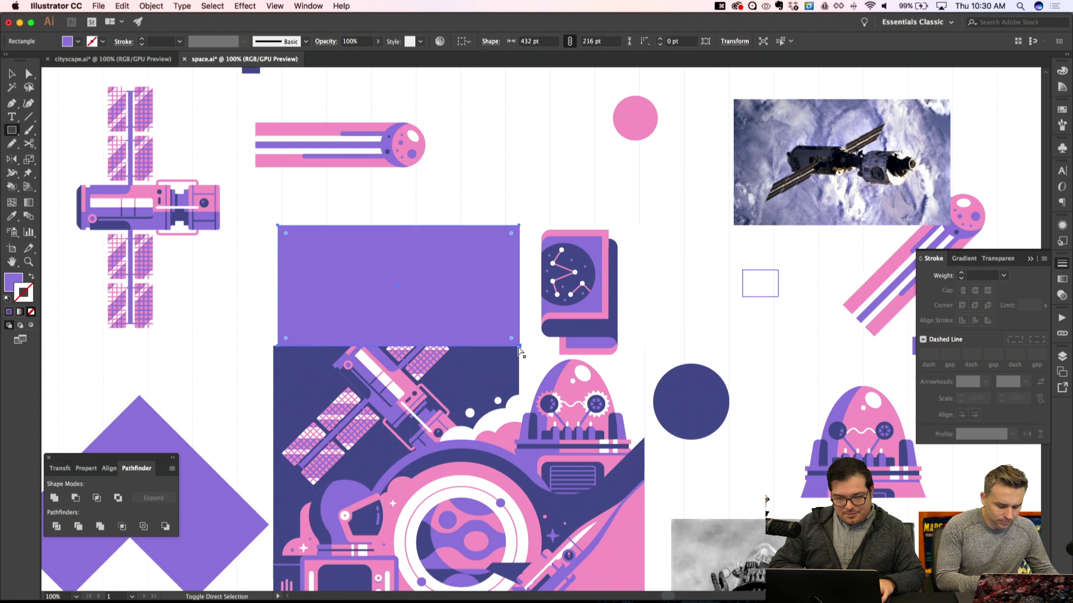
{"action": "key", "text": "shift+super+bracketleft"}
{"action": "key", "text": "shift+super+a"}
{"action": "key", "text": "super+minus"}
{"action": "key", "text": "super+minus"}
{"action": "key", "text": "super+apostrophe"}
{"action": "key", "text": "super+equal"}
{"action": "key", "text": "super+equal"}
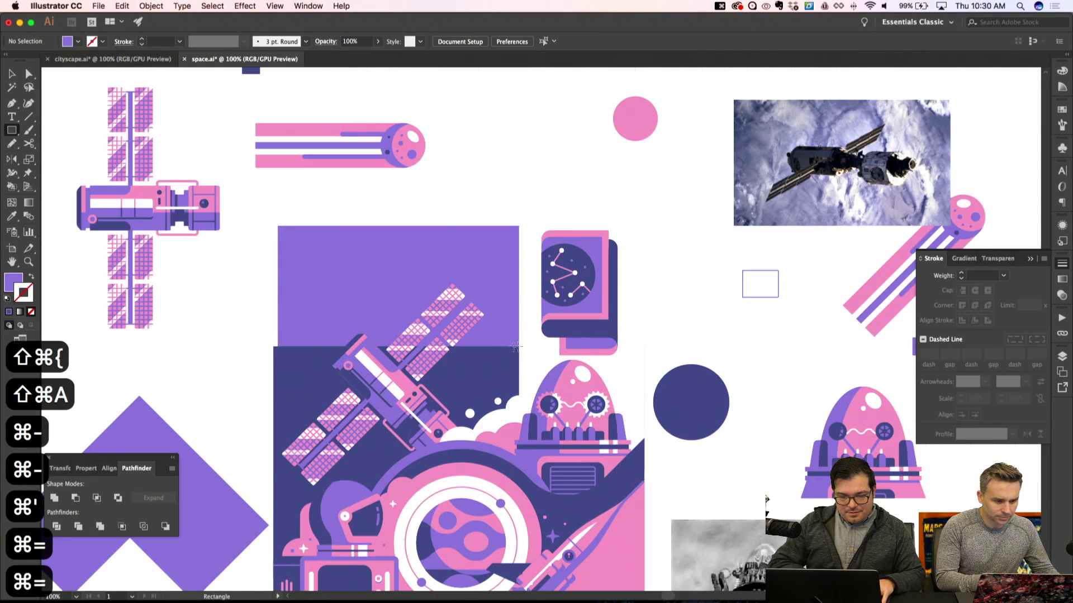
Widen the new purple rectangle to 440 pt so its left edge aligns with the dark background
{"action": "key", "text": "v"}
{"action": "left_click", "coordinate": [376, 258]}
{"action": "left_click_drag", "start_coordinate": [279, 287], "coordinate": [273, 287]}
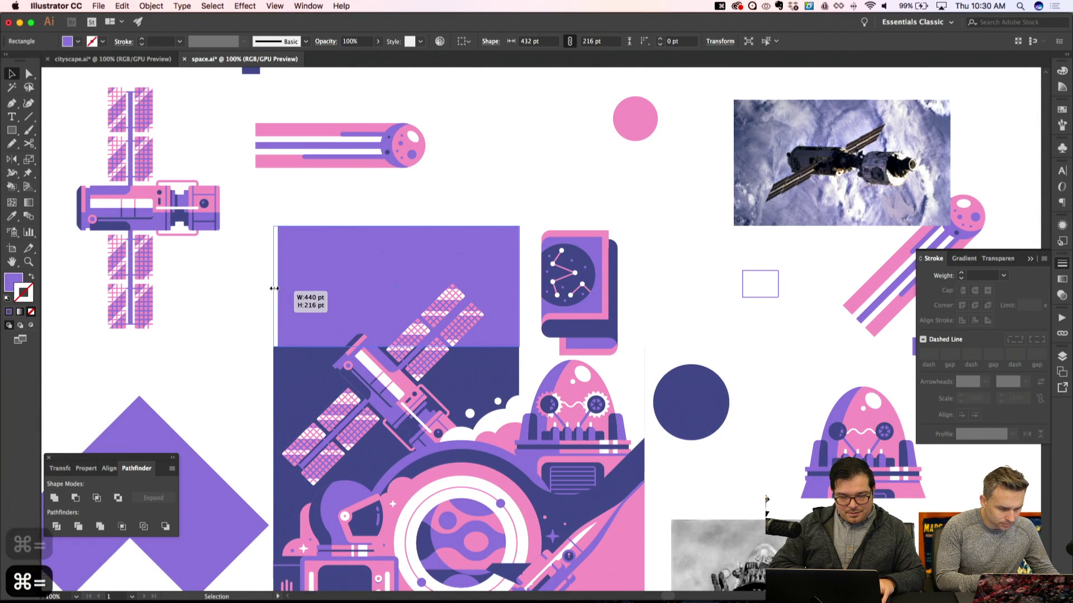
{"action": "key", "text": "shift+super+a"}
Draw a 112 pt circle over the top of the astronaut's helmet and recolor it with white sampled from the cloud
{"action": "scroll", "coordinate": [280, 357], "scroll_direction": "down", "scroll_amount": 3}
{"action": "scroll", "coordinate": [280, 358], "scroll_direction": "left", "scroll_amount": 2}
{"action": "key", "text": "super+minus"}
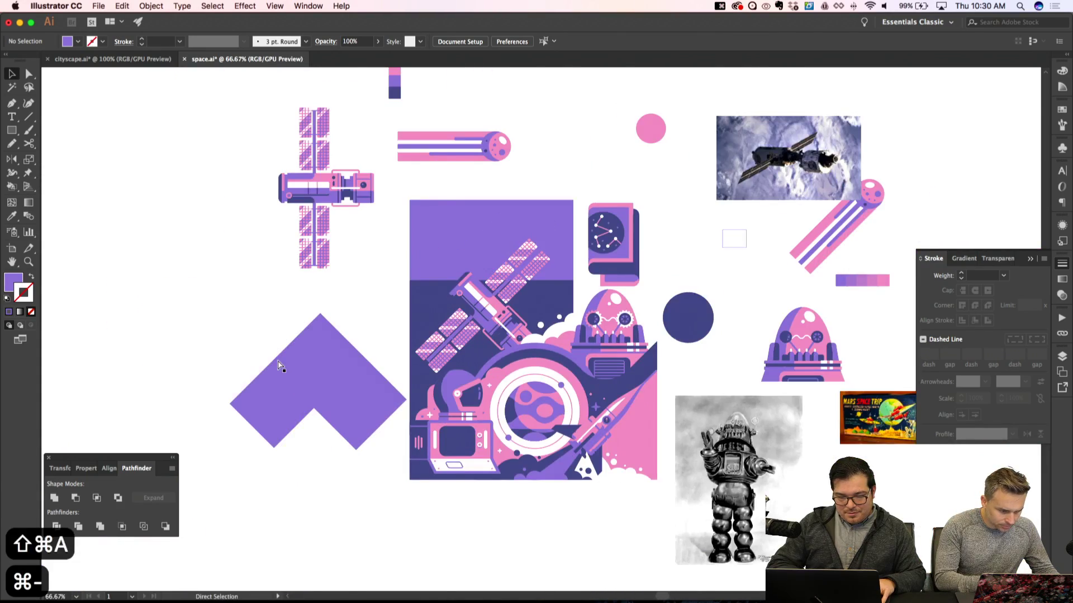
{"action": "key", "text": "super+apostrophe"}
{"action": "key", "text": "super+apostrophe"}
{"action": "key", "text": "super+equal"}
{"action": "key", "text": "super+equal"}
{"action": "scroll", "coordinate": [277, 360], "scroll_direction": "down", "scroll_amount": 1}
{"action": "scroll", "coordinate": [277, 360], "scroll_direction": "right", "scroll_amount": 2}
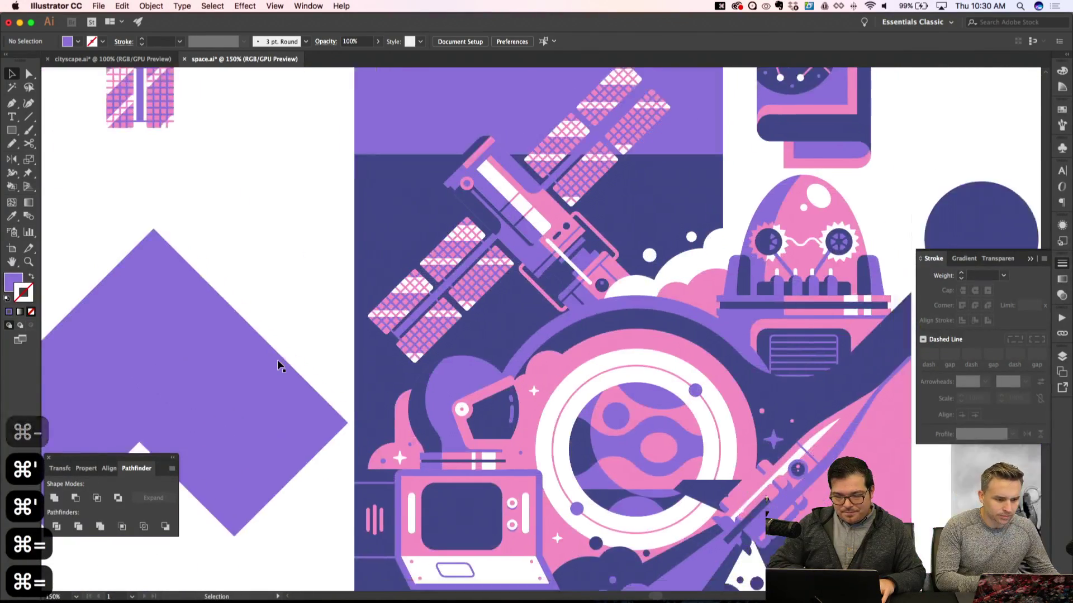
{"action": "key", "text": "l"}
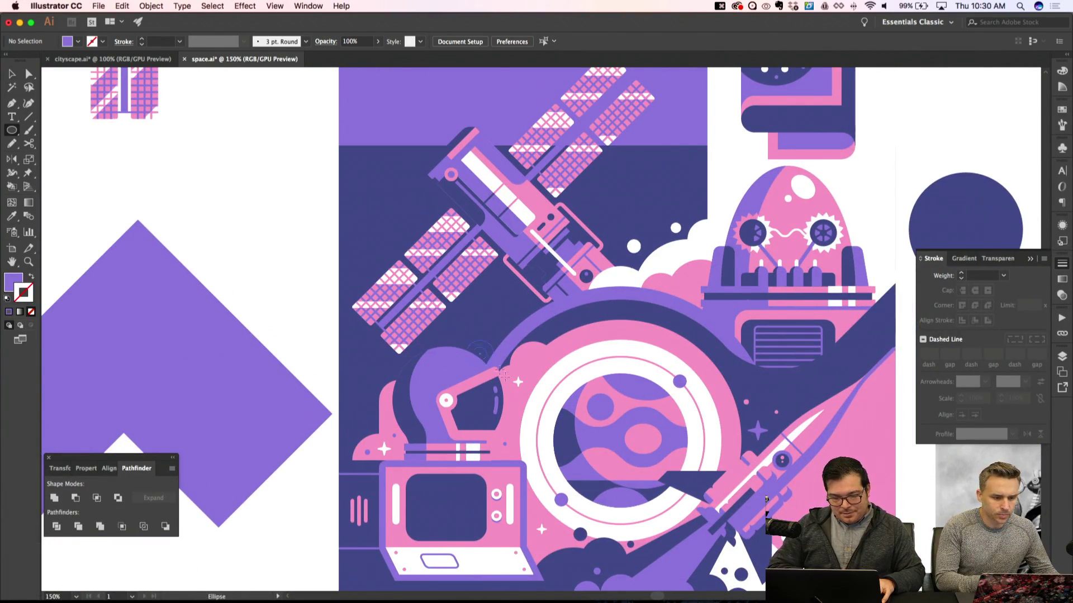
{"action": "left_click_drag", "start_coordinate": [440, 314], "coordinate": [534, 407]}
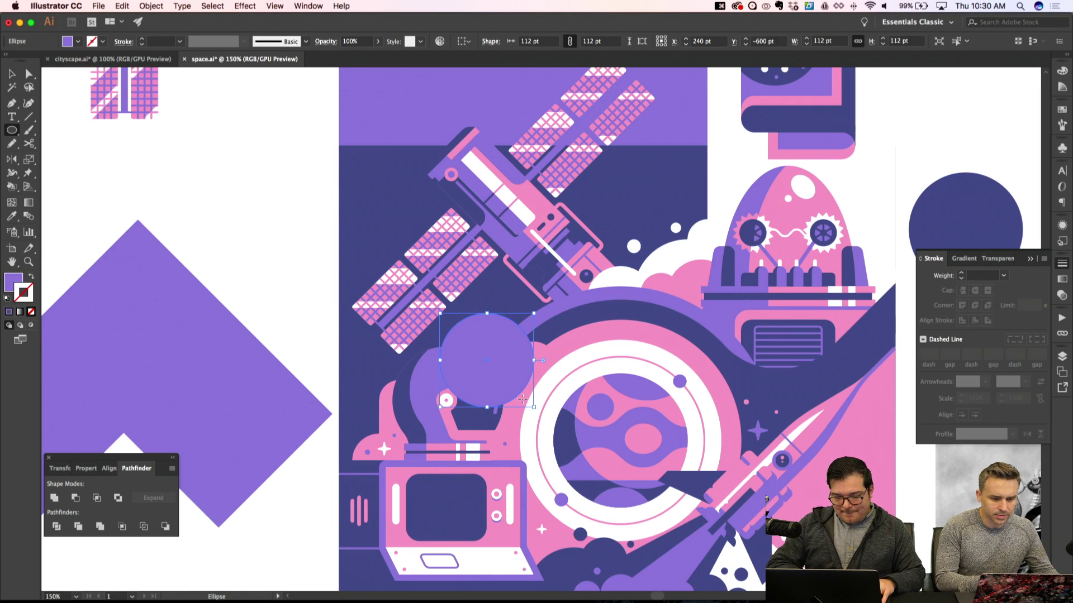
{"action": "key", "text": "i"}
{"action": "left_click", "coordinate": [627, 273]}
Arrange the white circle behind the helmet and the planet's ring, just in front of the dark background
{"action": "key", "text": "super+bracketleft"}
{"action": "key", "text": "super+bracketleft"}
{"action": "key", "text": "super+bracketleft"}
{"action": "key", "text": "super+bracketleft"}
{"action": "key", "text": "super+bracketleft"}
{"action": "key", "text": "super+bracketleft"}
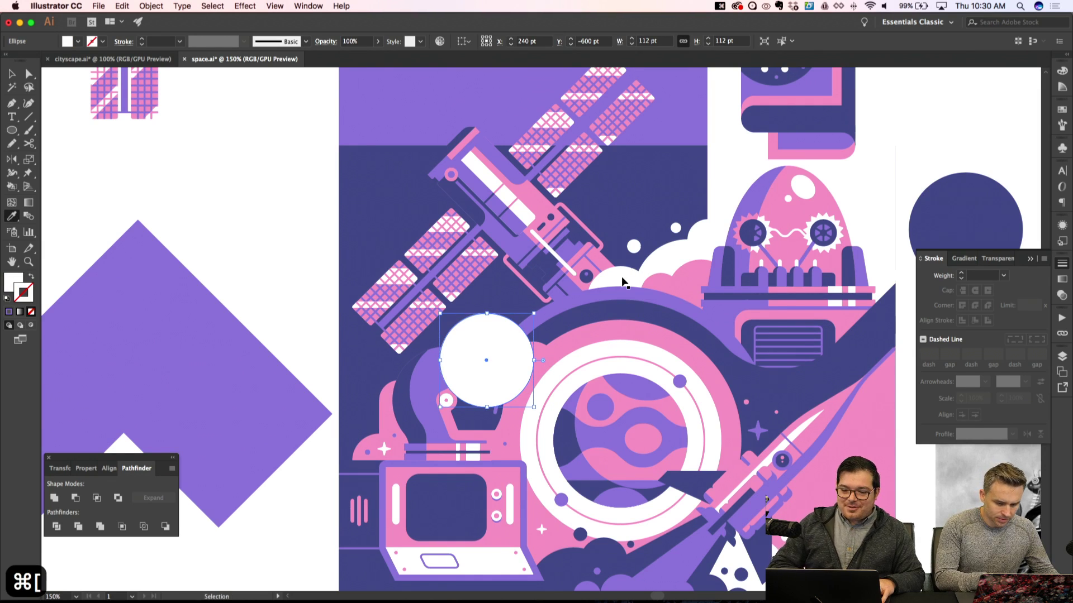
{"action": "key", "text": "super+bracketleft"}
{"action": "key", "text": "super+bracketleft"}
{"action": "key", "text": "super+bracketleft"}
{"action": "key", "text": "super+bracketleft"}
{"action": "key", "text": "super+bracketleft"}
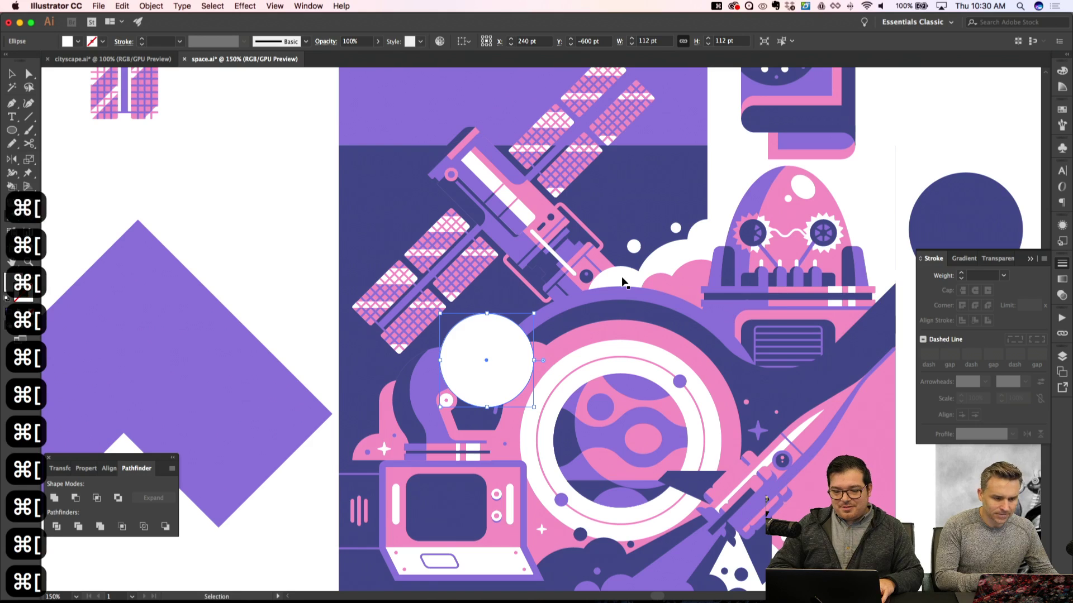
{"action": "key", "text": "shift+super+bracketleft"}
{"action": "key", "text": "super+bracketright"}
{"action": "key", "text": "super+bracketright"}
{"action": "key", "text": "super+bracketright"}
{"action": "key", "text": "shift+super+a"}
Copy the white cloud circle up and to the right, beneath the space station, and reduce the copy's size
{"action": "key", "text": "super+equal"}
{"action": "key", "text": "super+equal"}
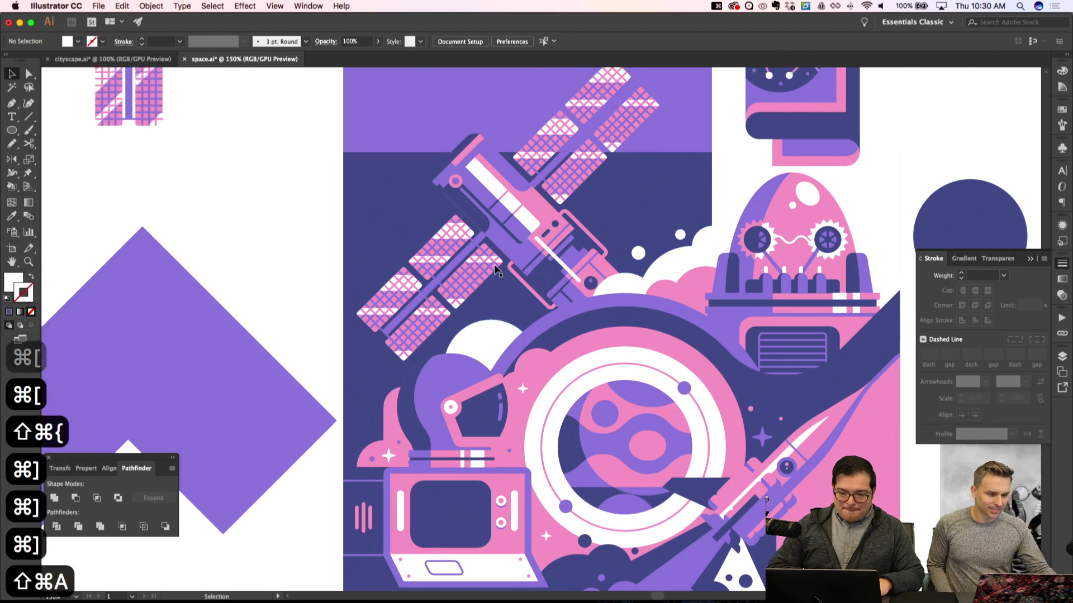
{"action": "key", "text": "a"}
{"action": "key", "text": "shift+super+a"}
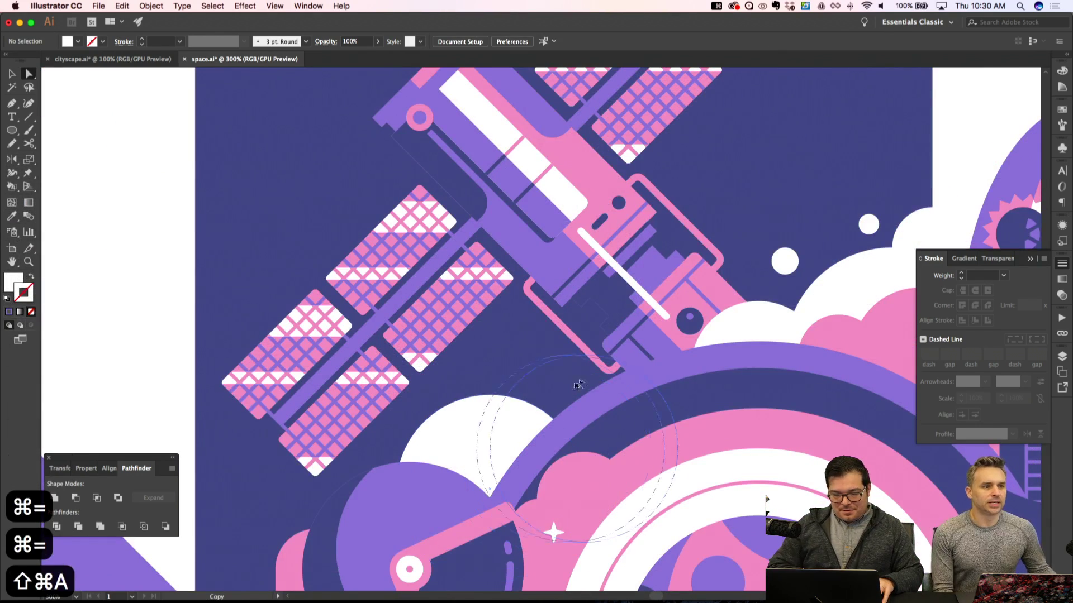
{"action": "left_click", "coordinate": [597, 341]}
{"action": "key", "text": "v"}
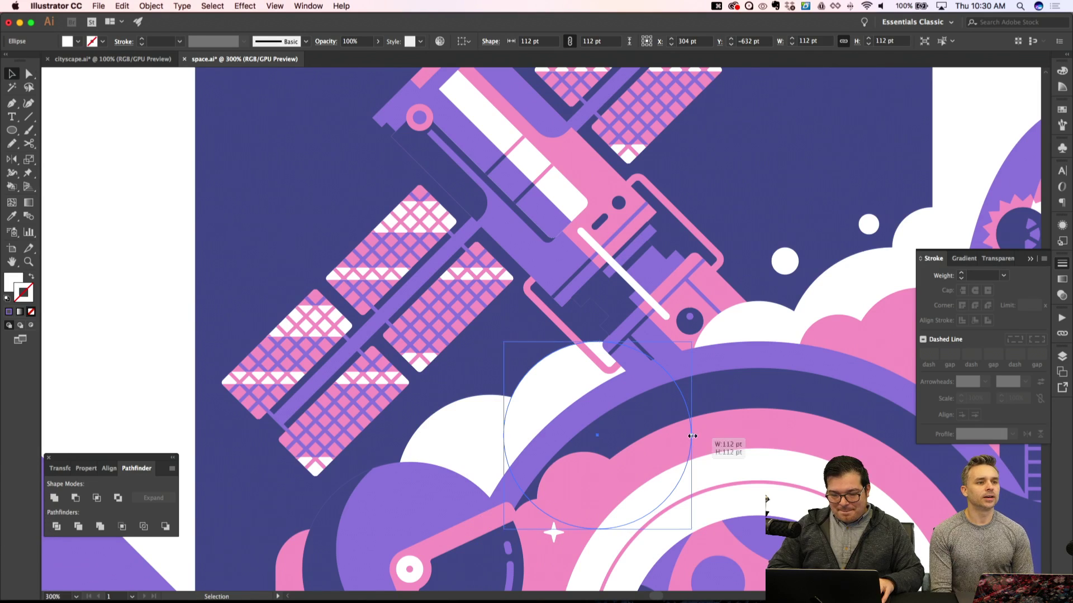
{"action": "left_click_drag", "start_coordinate": [691, 435], "coordinate": [676, 435]}
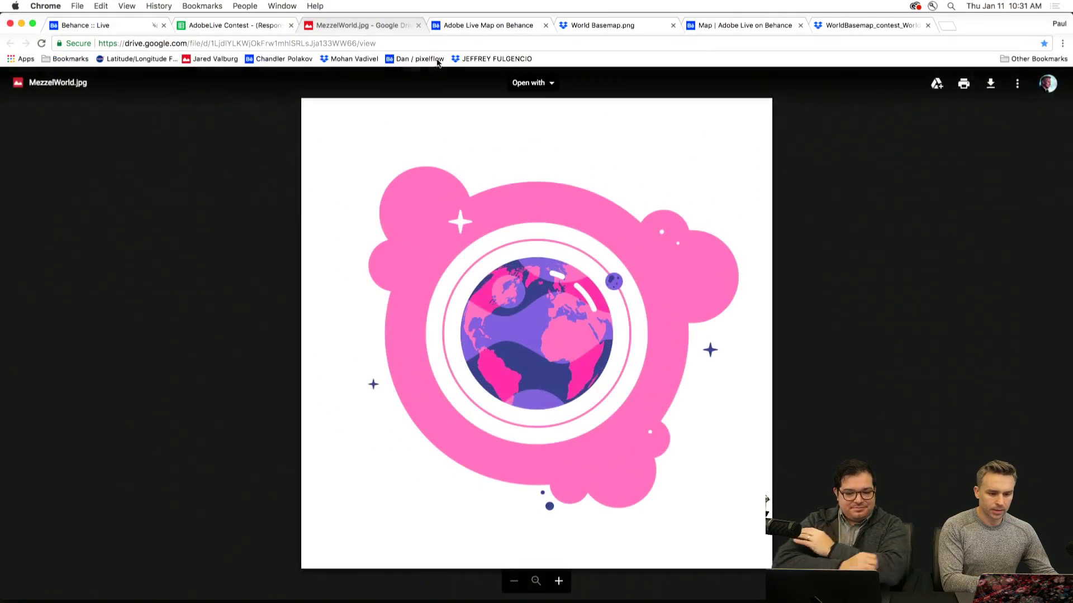
View the Adobe Live Map project on Behance, scroll through its map, and open World Basemap.png
{"action": "left_click", "coordinate": [462, 25]}
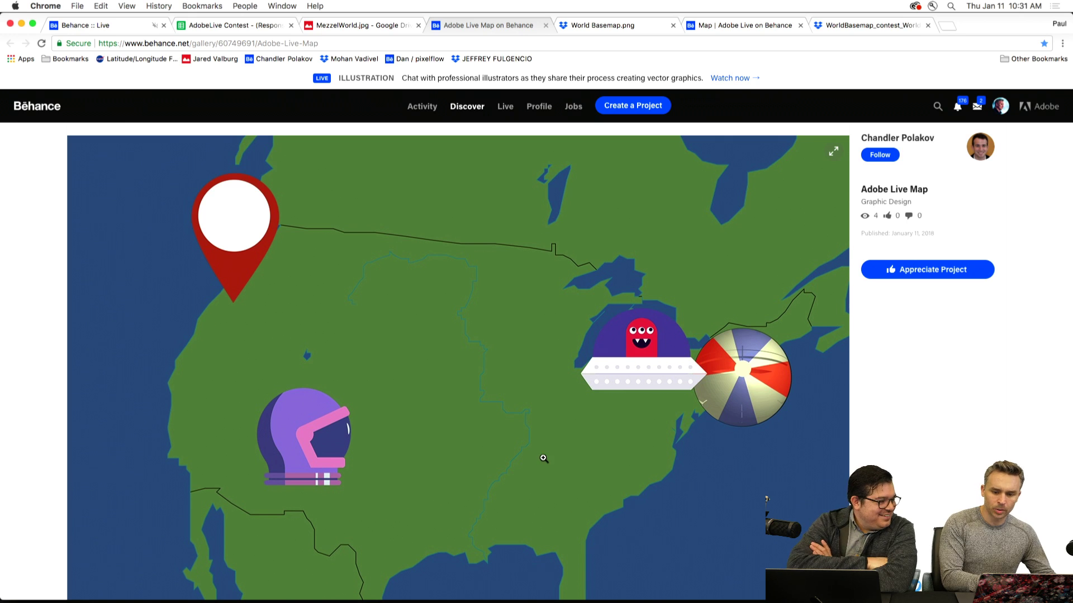
{"action": "scroll", "coordinate": [531, 496], "scroll_direction": "down", "scroll_amount": 1}
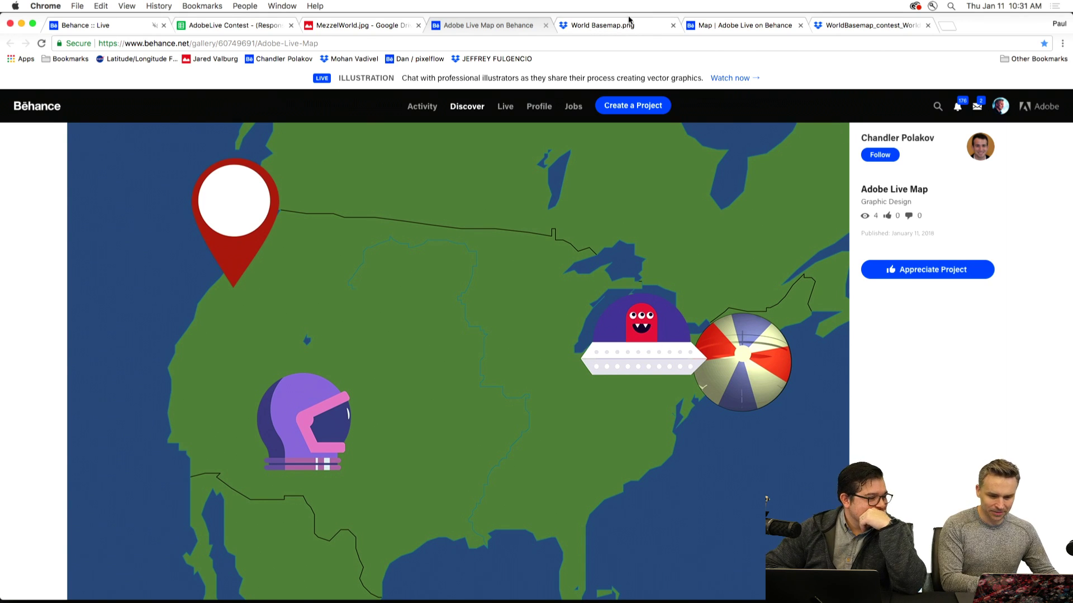
{"action": "left_click", "coordinate": [598, 26]}
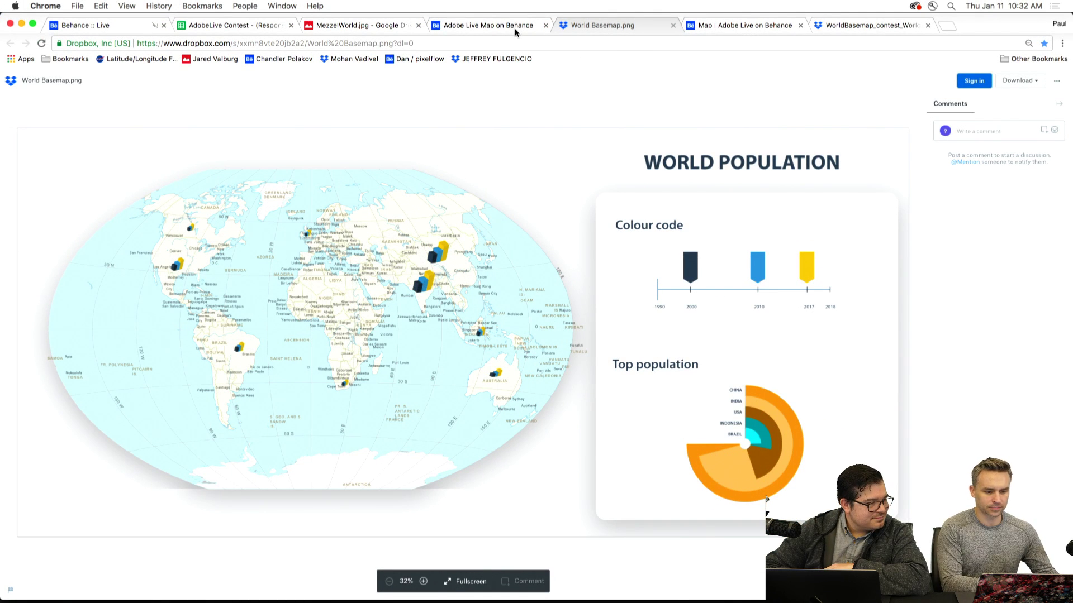
Examine the pins and caption of the Map | Adobe Live project on Behance and open the WorldBasemap_contest entry
{"action": "left_click", "coordinate": [729, 32]}
{"action": "scroll", "coordinate": [58, 393], "scroll_direction": "down", "scroll_amount": 2}
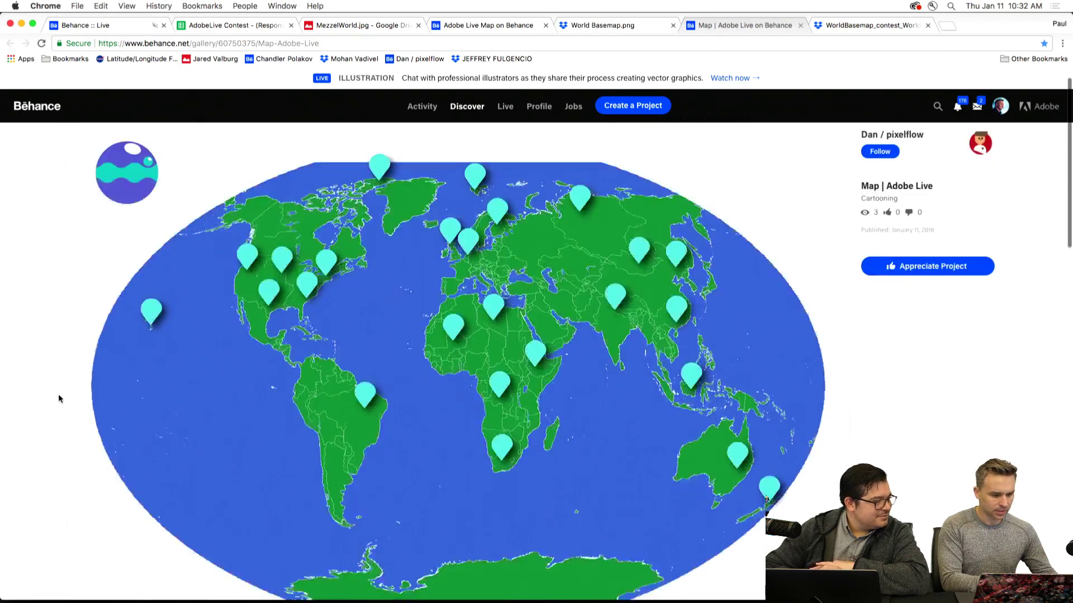
{"action": "scroll", "coordinate": [58, 394], "scroll_direction": "down", "scroll_amount": 1}
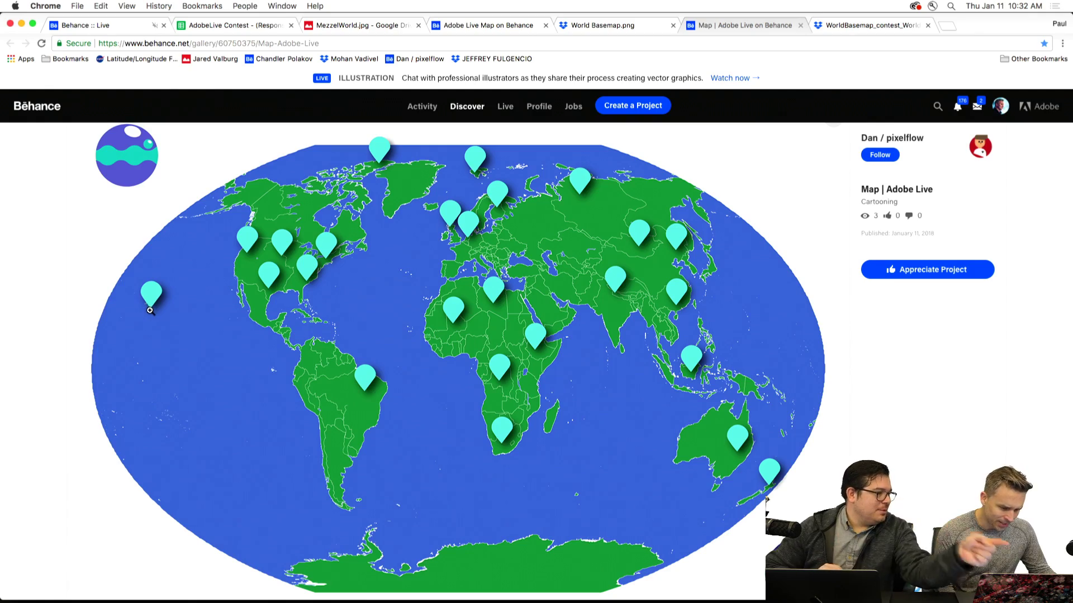
{"action": "scroll", "coordinate": [126, 185], "scroll_direction": "up", "scroll_amount": 2}
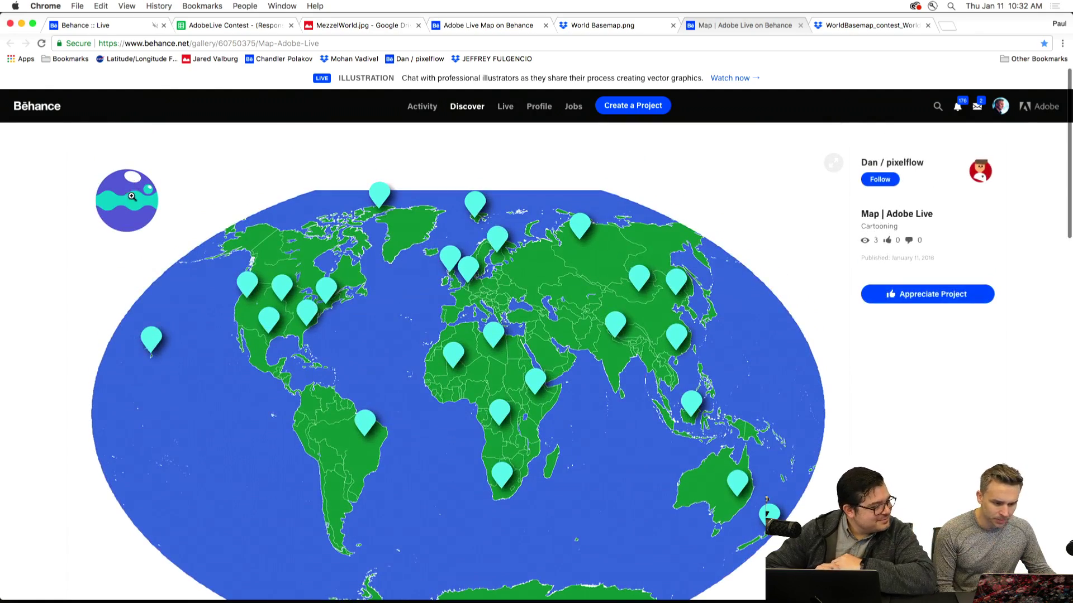
{"action": "scroll", "coordinate": [192, 254], "scroll_direction": "down", "scroll_amount": 3}
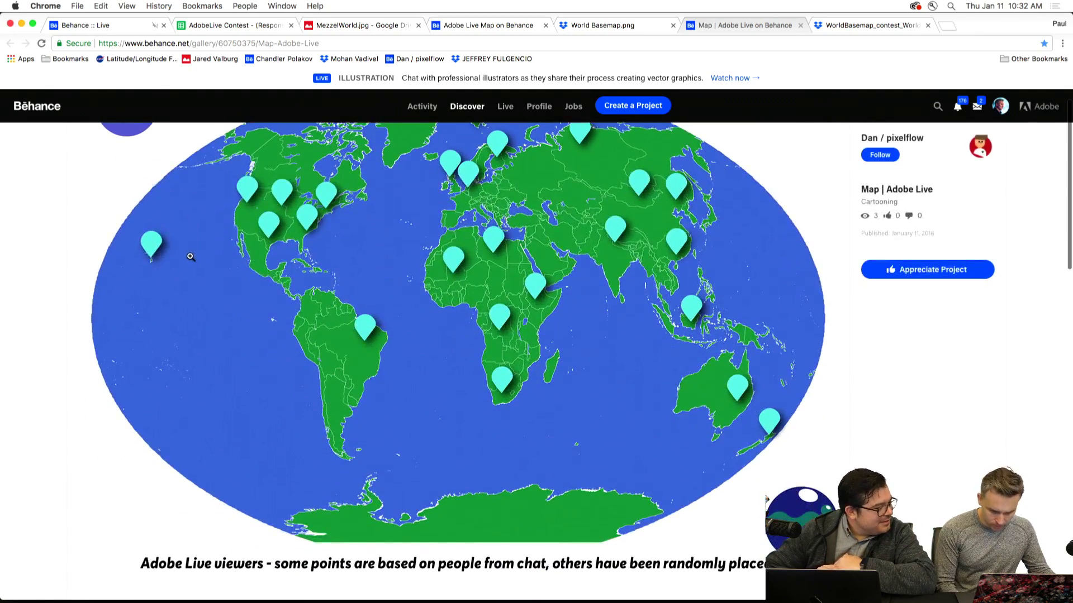
{"action": "scroll", "coordinate": [191, 256], "scroll_direction": "up", "scroll_amount": 2}
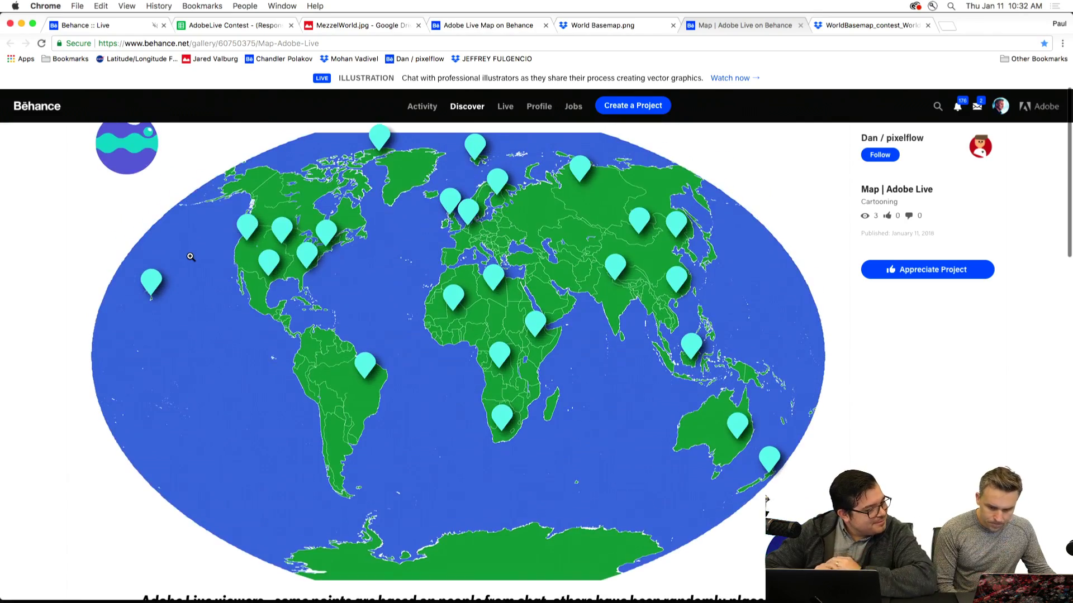
{"action": "scroll", "coordinate": [191, 257], "scroll_direction": "down", "scroll_amount": 2}
{"action": "scroll", "coordinate": [191, 256], "scroll_direction": "up", "scroll_amount": 1}
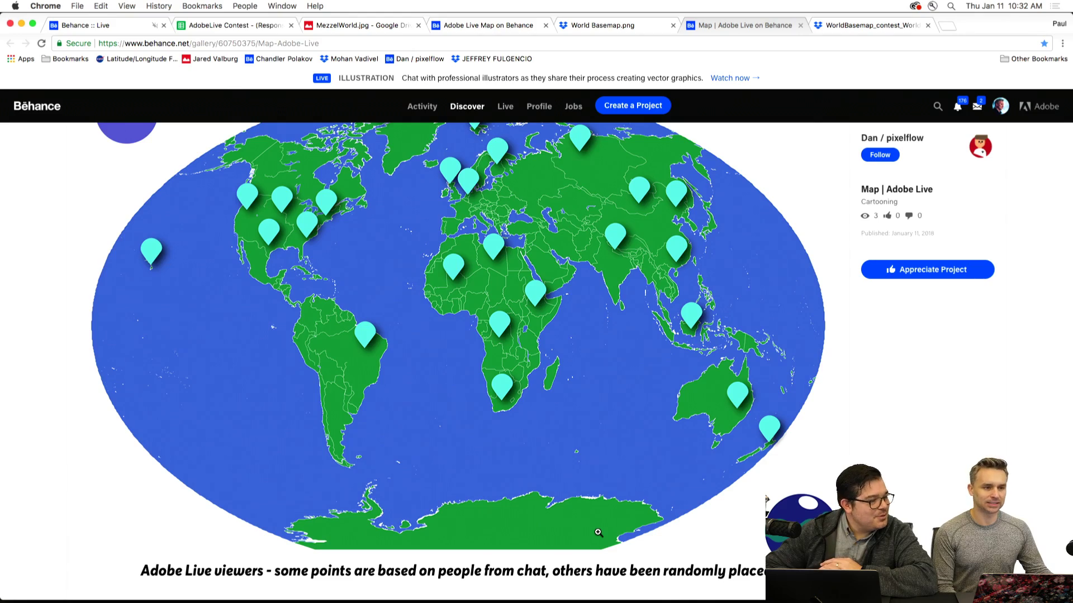
{"action": "scroll", "coordinate": [598, 533], "scroll_direction": "up", "scroll_amount": 3}
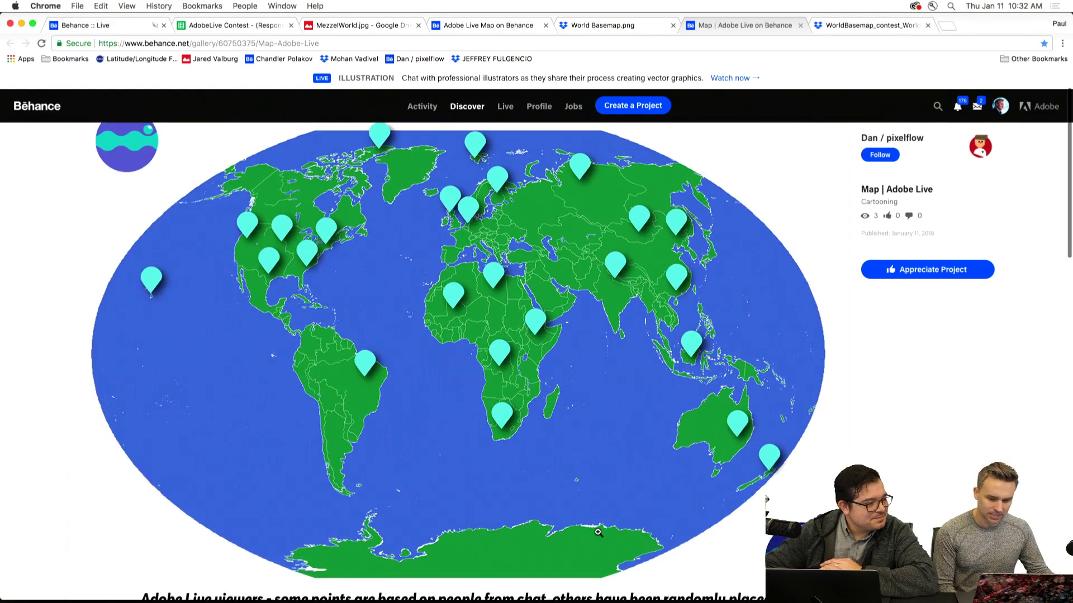
{"action": "left_click", "coordinate": [870, 25]}
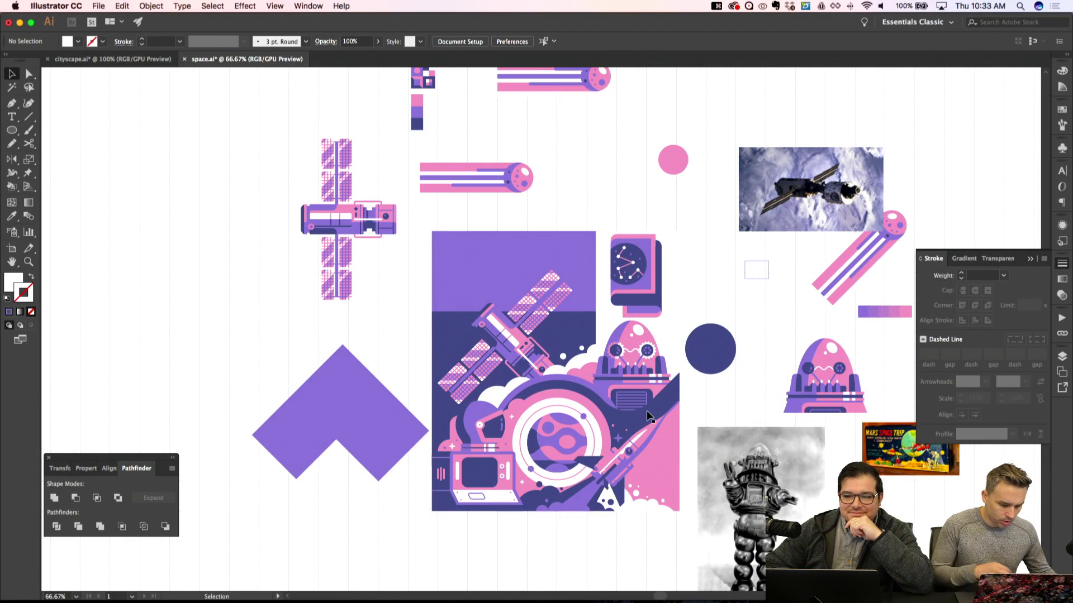
Switch to Illustrator and delete the loose purple chevron shape beside the space illustration
{"action": "left_click", "coordinate": [376, 410]}
{"action": "key", "text": "Delete"}
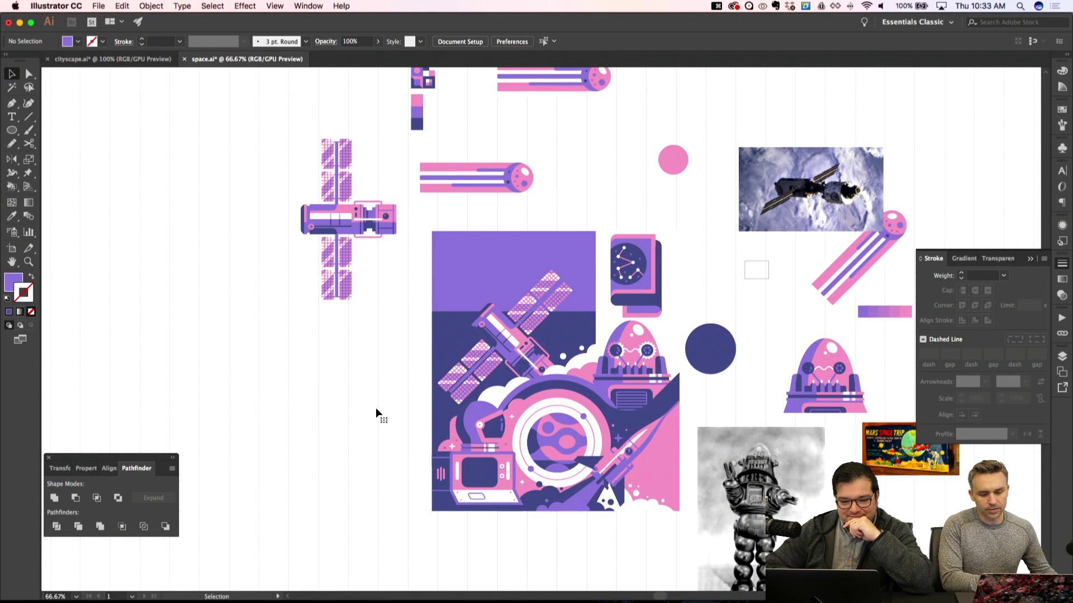
Draw a 112 pt circle over the left side of the robot's dome and recolor it with purple sampled from the background
{"action": "scroll", "coordinate": [376, 407], "scroll_direction": "up", "scroll_amount": 3}
{"action": "scroll", "coordinate": [376, 407], "scroll_direction": "right", "scroll_amount": 3}
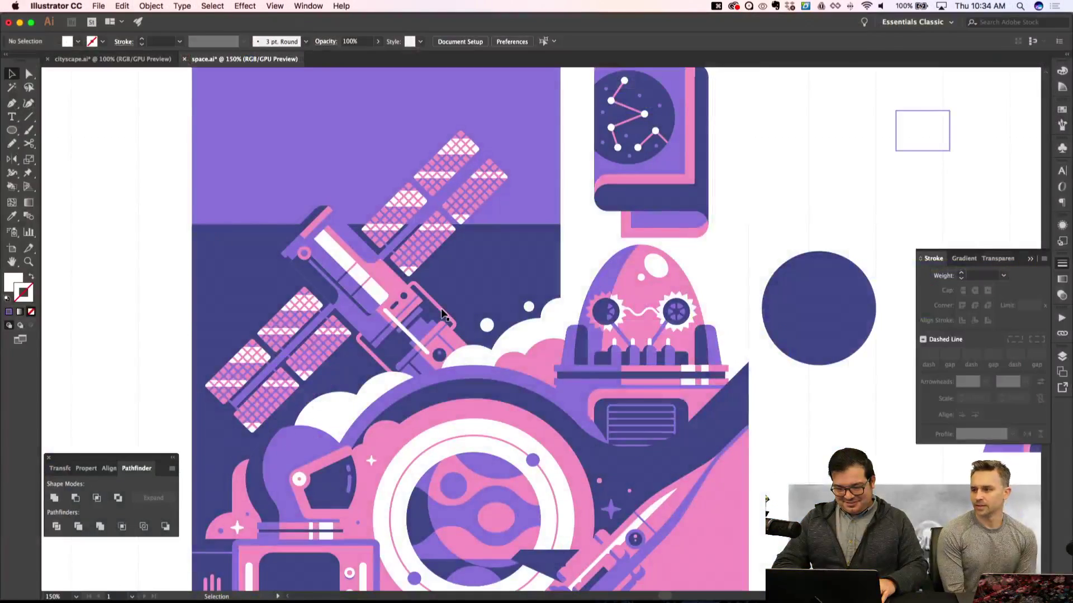
{"action": "key", "text": "l"}
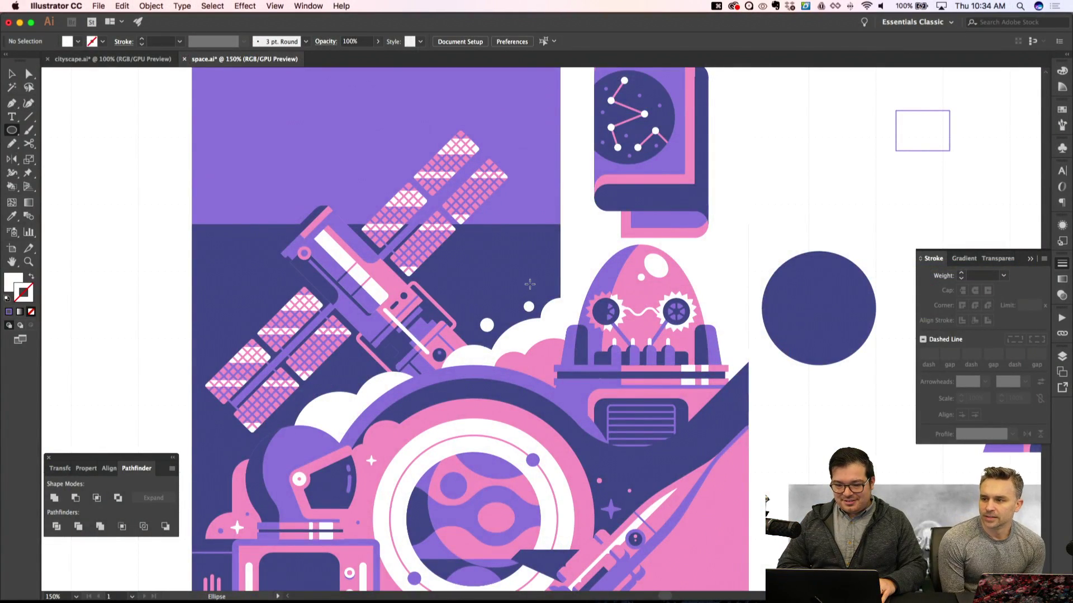
{"action": "scroll", "coordinate": [530, 285], "scroll_direction": "up", "scroll_amount": 2}
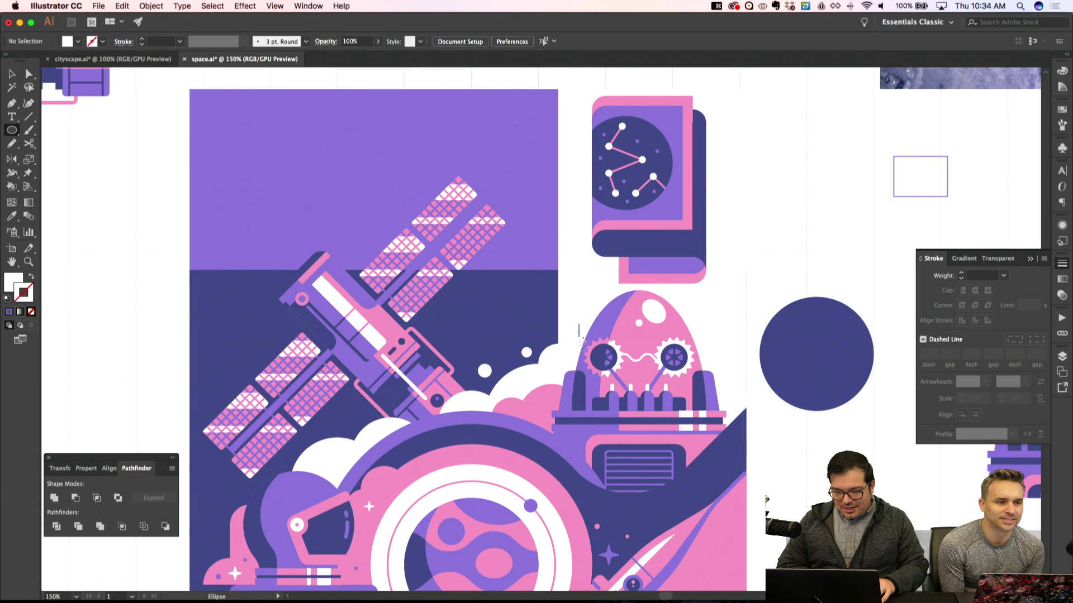
{"action": "left_click_drag", "start_coordinate": [579, 328], "coordinate": [632, 391]}
{"action": "key", "text": "Down"}
{"action": "key", "text": "Right"}
{"action": "key", "text": "Right"}
{"action": "key", "text": "Right"}
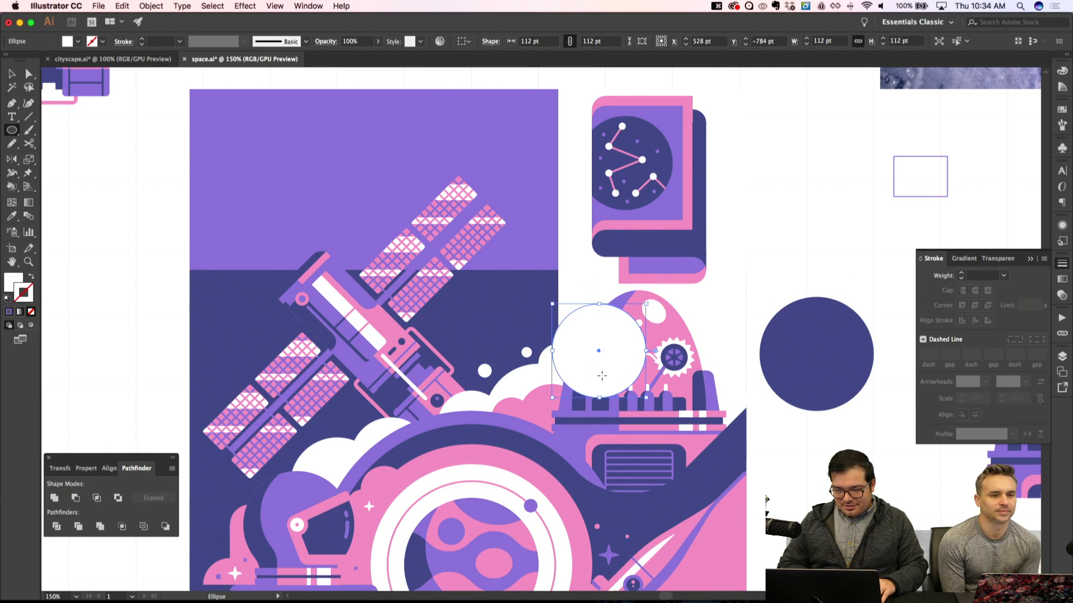
{"action": "key", "text": "i"}
{"action": "left_click", "coordinate": [529, 235]}
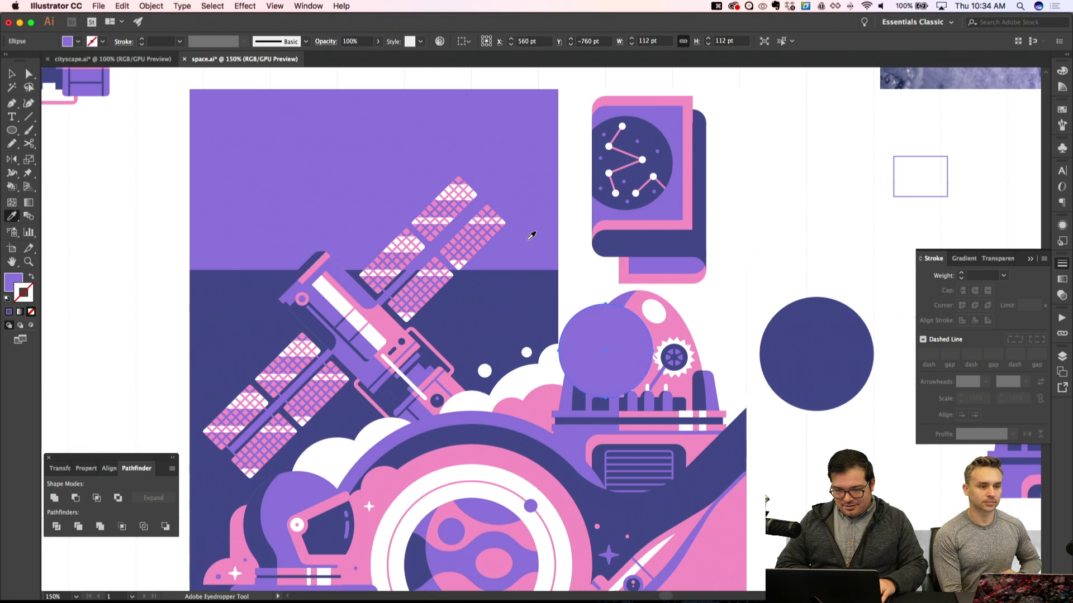
Arrange the purple circle behind the robot's dome and the white clouds, in front of the background blocks
{"action": "key", "text": "super+bracketleft"}
{"action": "key", "text": "super+bracketleft"}
{"action": "key", "text": "super+bracketleft"}
{"action": "key", "text": "super+bracketleft"}
{"action": "key", "text": "super+bracketleft"}
{"action": "key", "text": "super+bracketleft"}
{"action": "key", "text": "super+bracketleft"}
{"action": "key", "text": "super+bracketleft"}
{"action": "key", "text": "super+bracketleft"}
{"action": "key", "text": "super+bracketleft"}
{"action": "key", "text": "shift+super+bracketleft"}
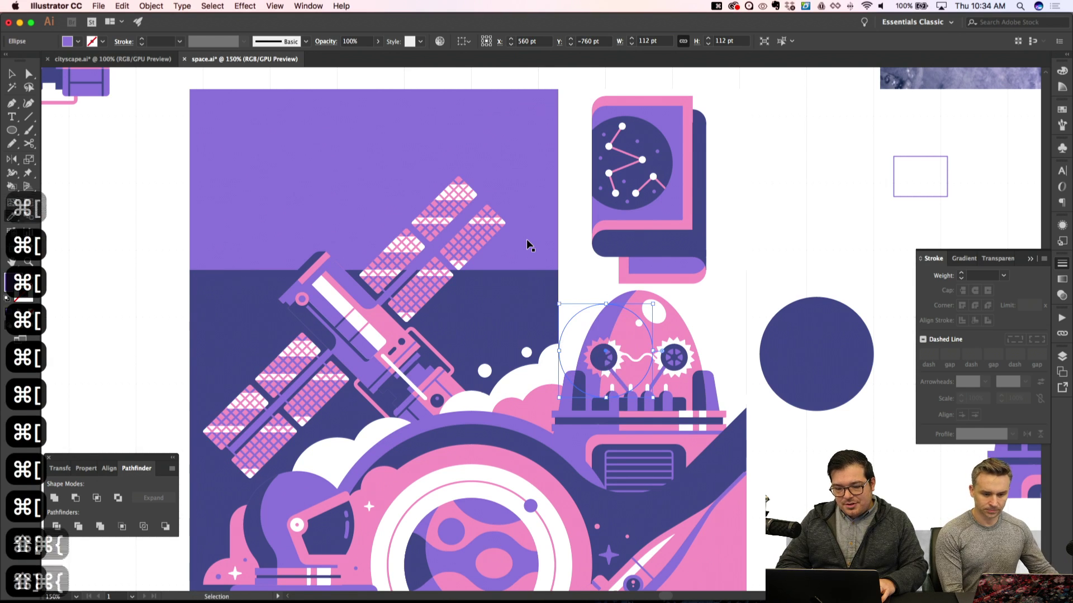
{"action": "key", "text": "super+bracketright"}
{"action": "key", "text": "super+bracketright"}
{"action": "key", "text": "super+bracketright"}
{"action": "key", "text": "super+bracketright"}
{"action": "key", "text": "super+bracketright"}
{"action": "key", "text": "shift+super+a"}
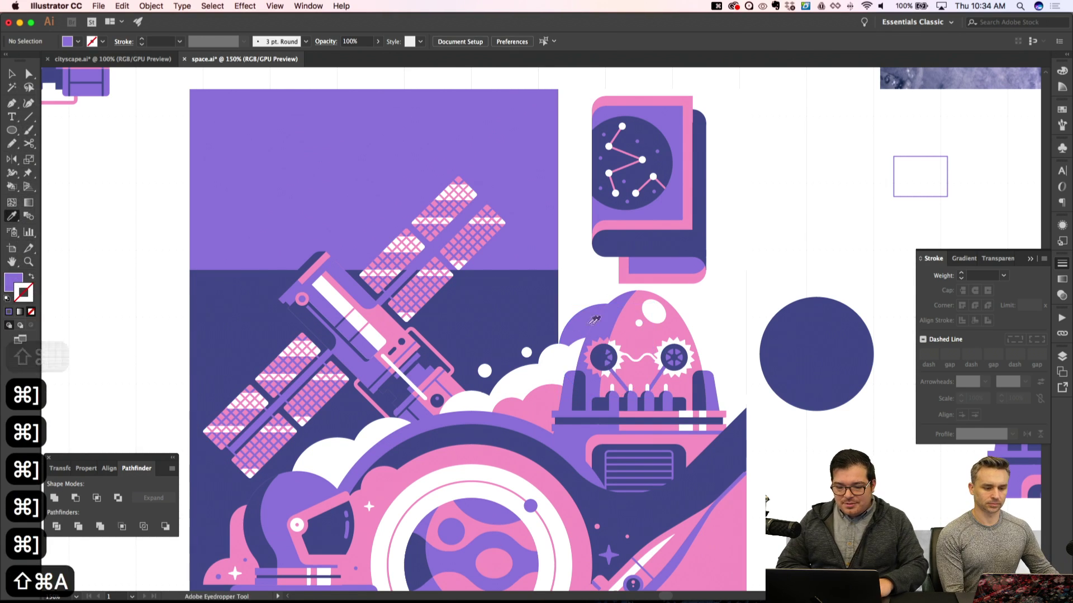
Move the purple circle left and slightly down to X 536 pt, Y -752 pt, so it peeks out behind the robot's dome
{"action": "left_click", "coordinate": [581, 330]}
{"action": "left_click_drag", "start_coordinate": [581, 329], "coordinate": [568, 336]}
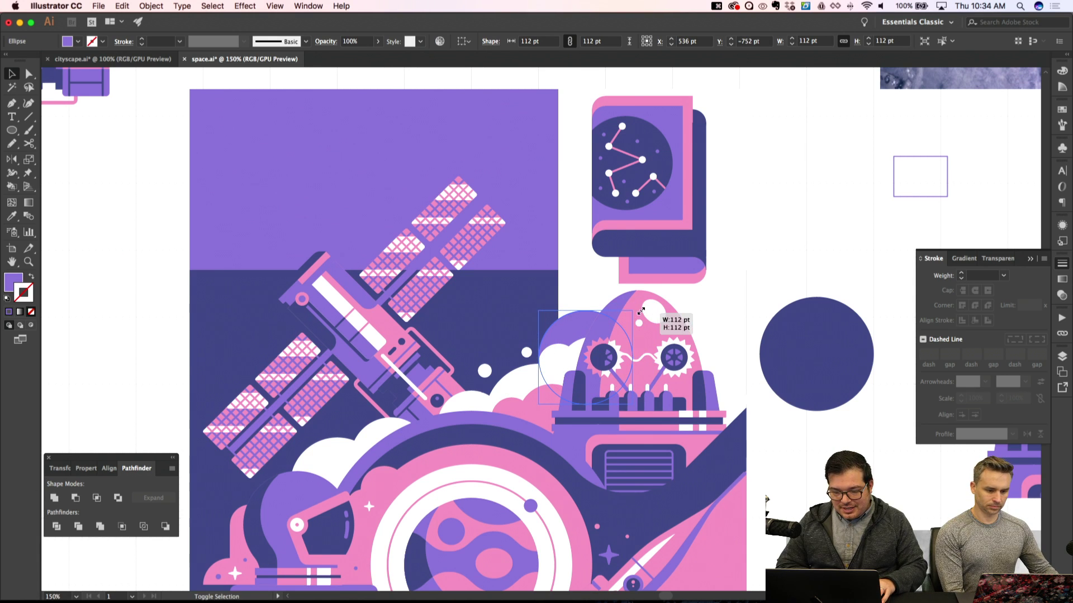
{"action": "key", "text": "shift+super+a"}
{"action": "right_click", "coordinate": [568, 334]}
{"action": "key", "text": "Escape"}
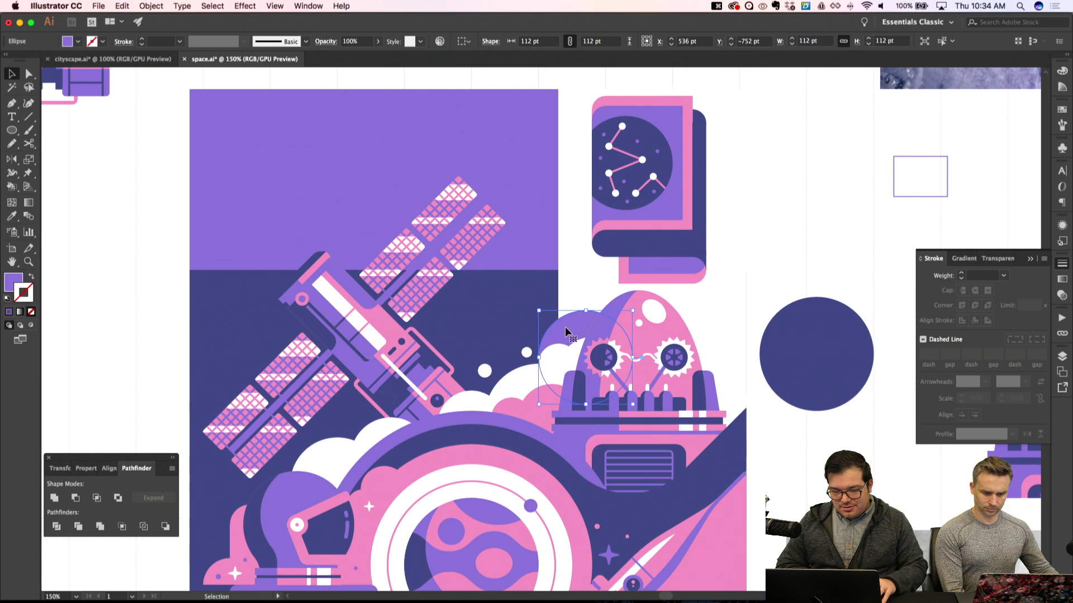
{"action": "key", "text": "shift+super+a"}
Move the constellation book left onto the purple background, overlapping the space station's upper solar panels
{"action": "scroll", "coordinate": [565, 320], "scroll_direction": "up", "scroll_amount": 3}
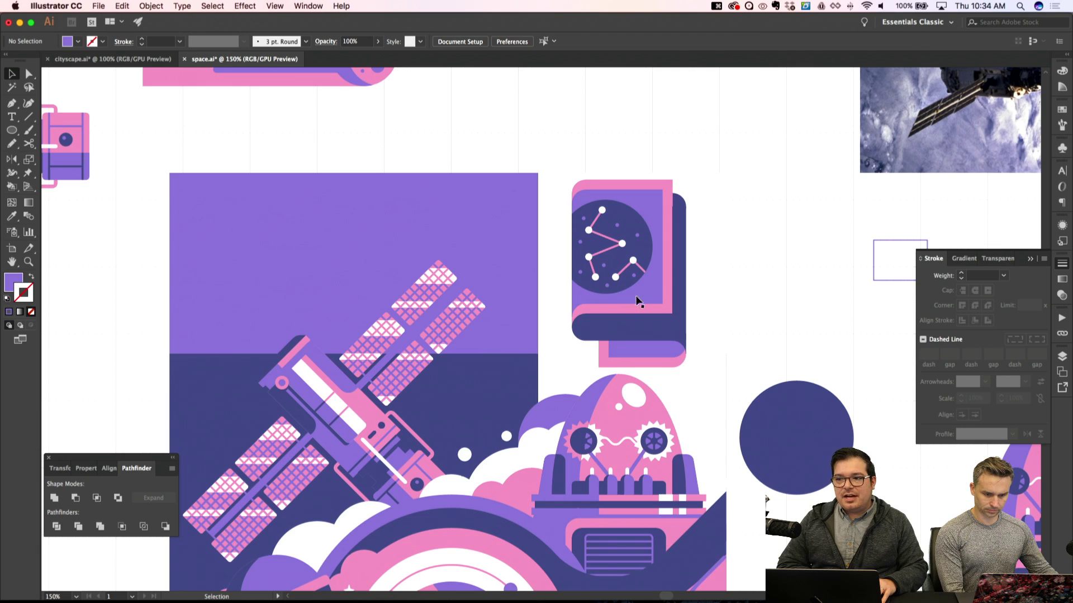
{"action": "left_click_drag", "start_coordinate": [638, 301], "coordinate": [454, 324]}
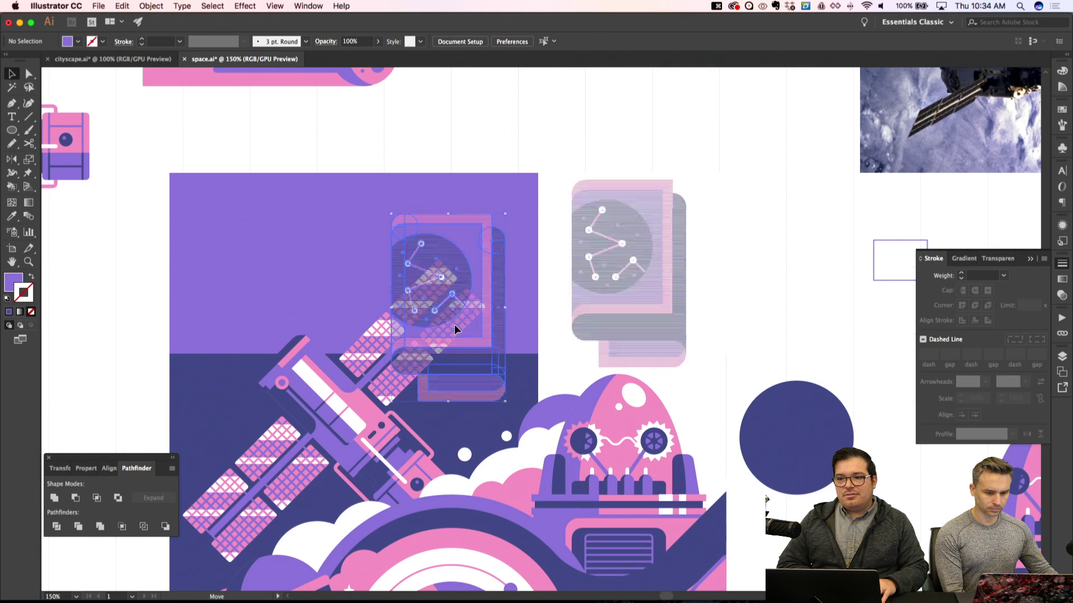
{"action": "key", "text": "shift+super+a"}
{"action": "key", "text": "super+minus"}
{"action": "key", "text": "super+minus"}
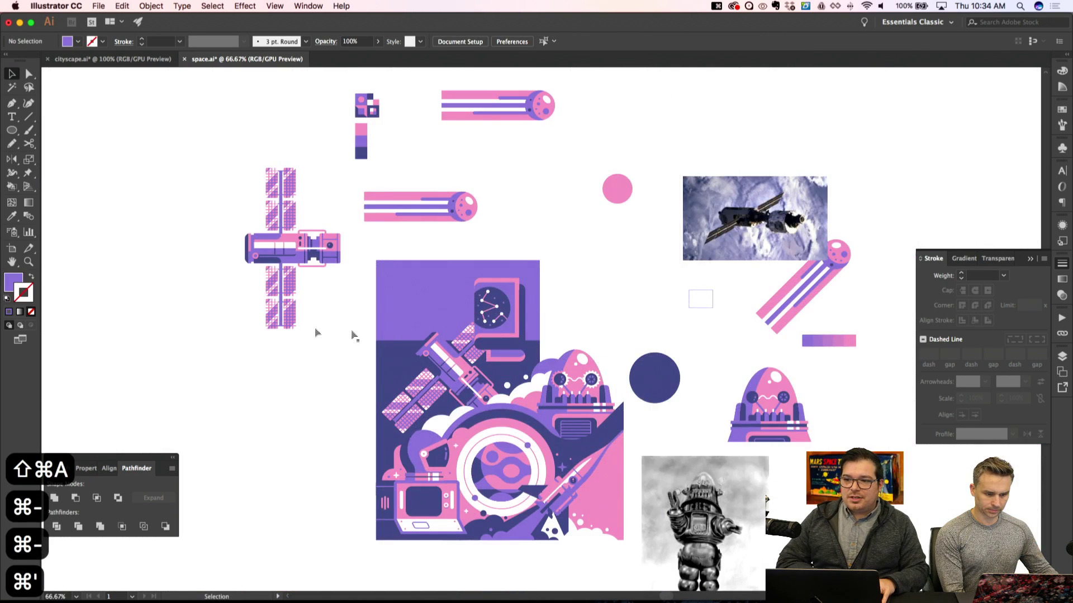
{"action": "key", "text": "super+apostrophe"}
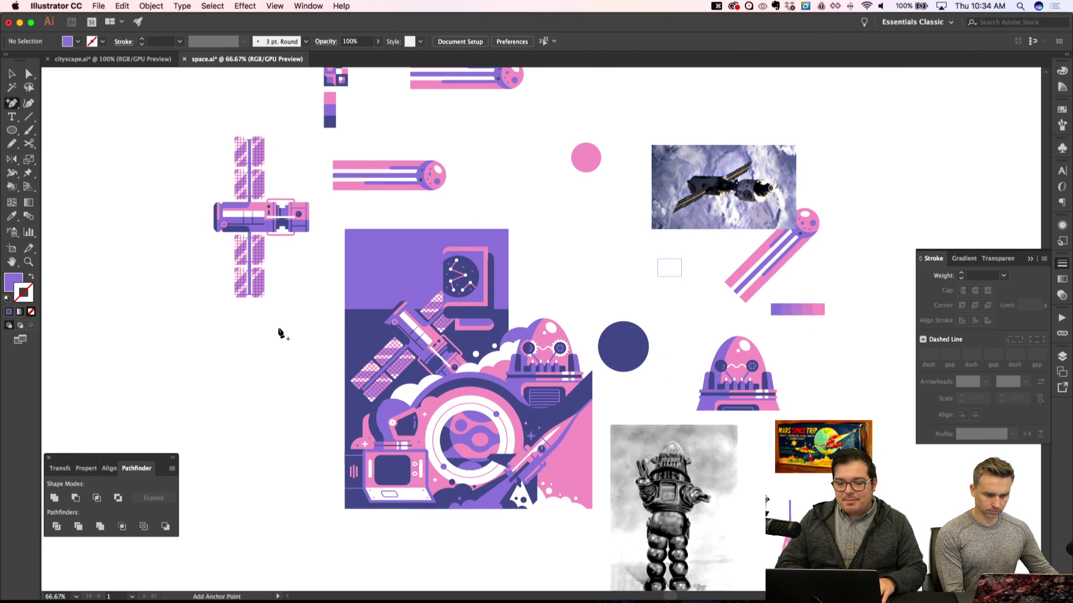
Recolor the white 224 × 376 pt rectangle behind the robot with the same purple as the upper background
{"action": "key", "text": "super+equal"}
{"action": "key", "text": "a"}
{"action": "left_click", "coordinate": [516, 275]}
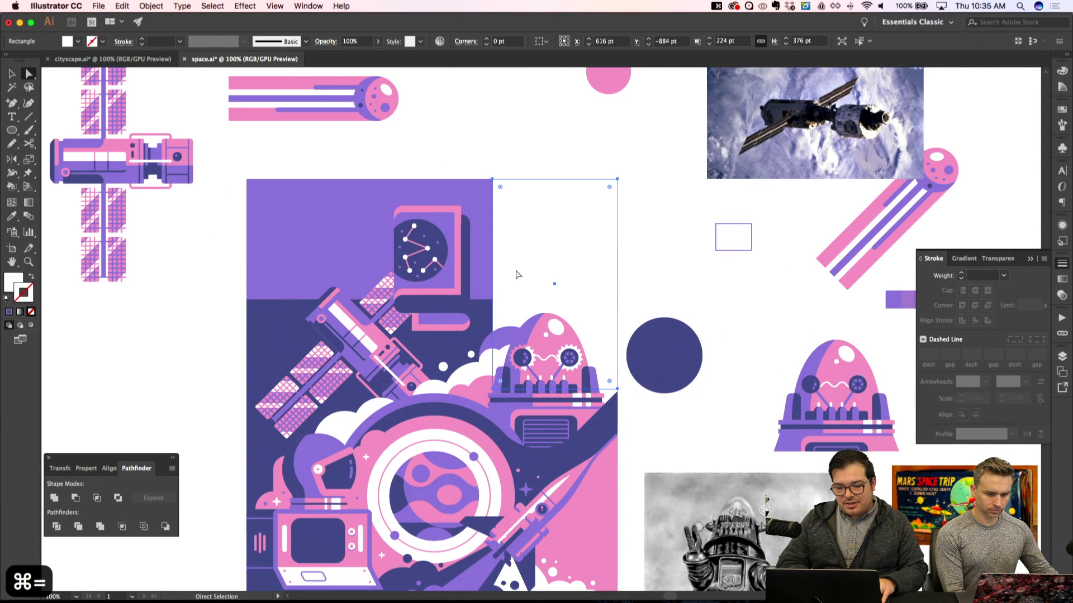
{"action": "key", "text": "shift+super+a"}
{"action": "key", "text": "i"}
{"action": "left_click", "coordinate": [523, 296], "text": "super"}
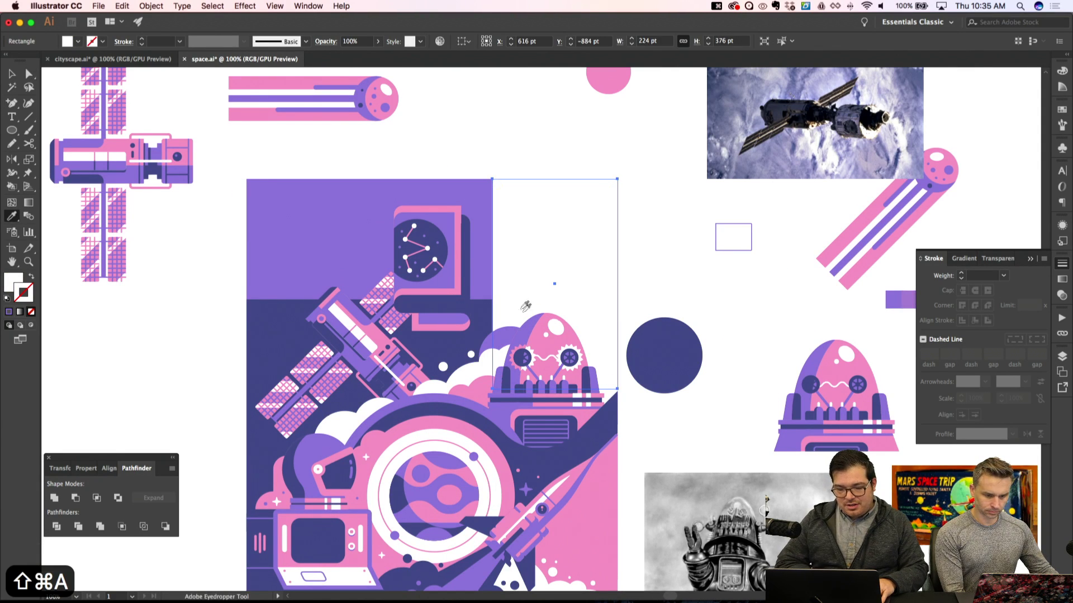
{"action": "left_click", "coordinate": [577, 329]}
{"action": "key", "text": "shift+super+a"}
{"action": "scroll", "coordinate": [579, 325], "scroll_direction": "down", "scroll_amount": 3}
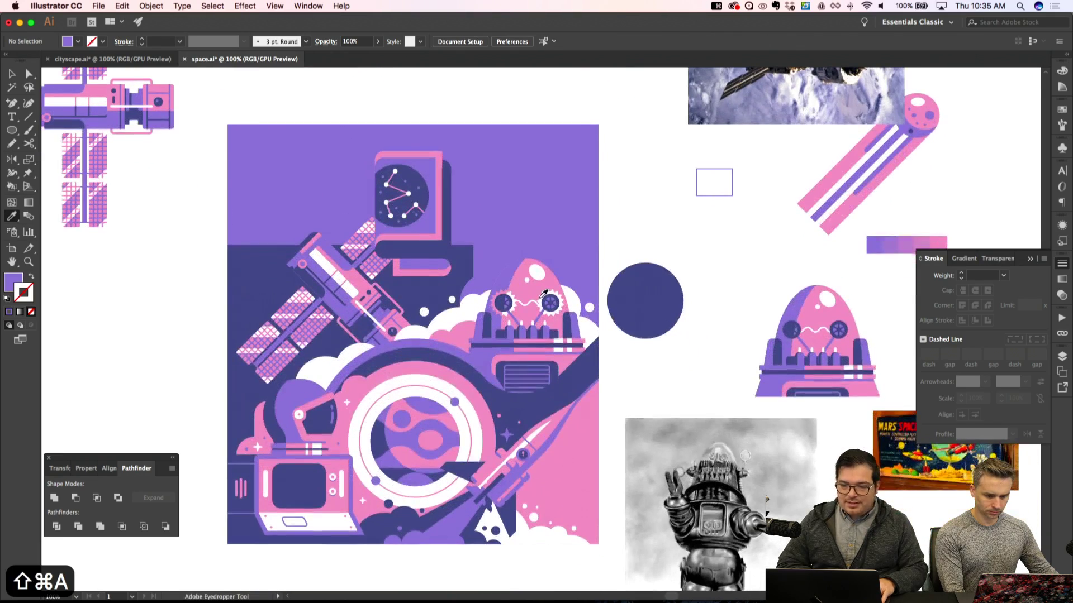
{"action": "scroll", "coordinate": [483, 260], "scroll_direction": "up", "scroll_amount": 2}
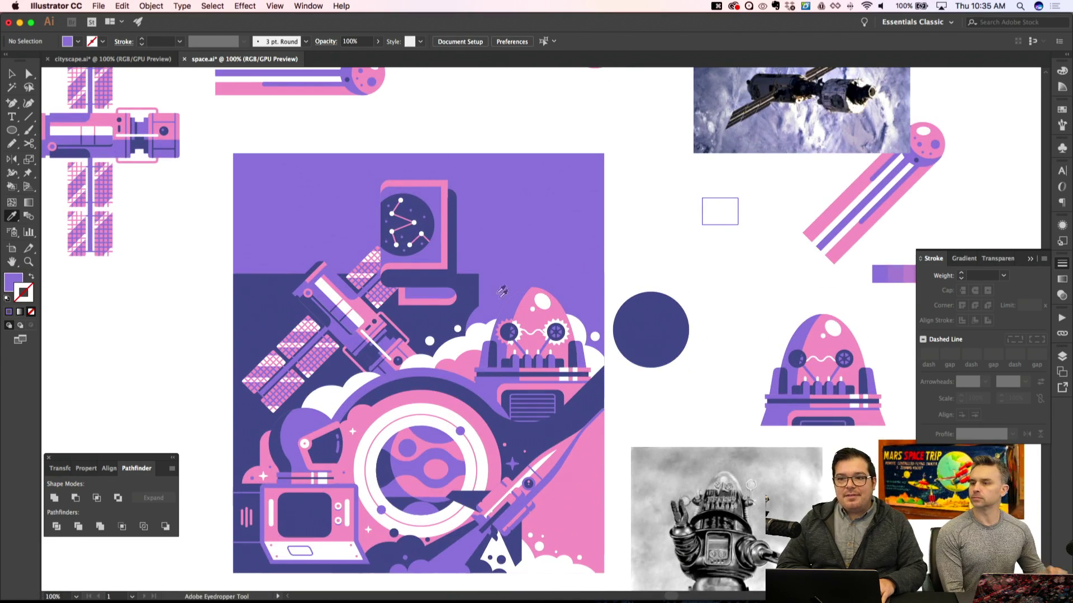
Draw a closed curved purple shape with the Pen tool along the upper left edge of the robot's dome, starting at its peak
{"action": "key", "text": "a"}
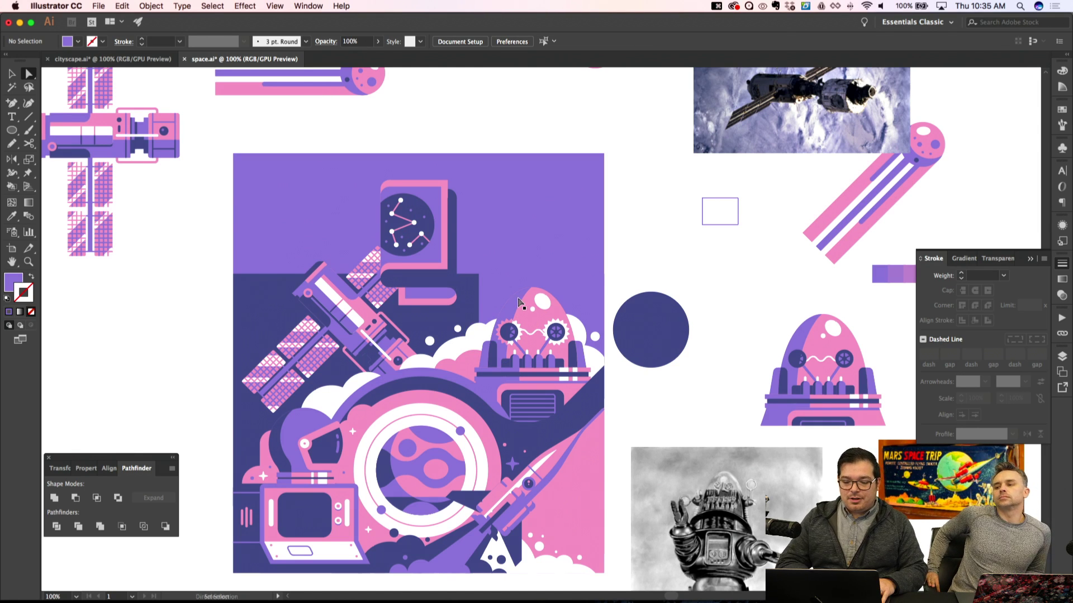
{"action": "key", "text": "super+equal"}
{"action": "key", "text": "super+equal"}
{"action": "key", "text": "super+equal"}
{"action": "key", "text": "p"}
{"action": "key", "text": "shift+super+apostrophe"}
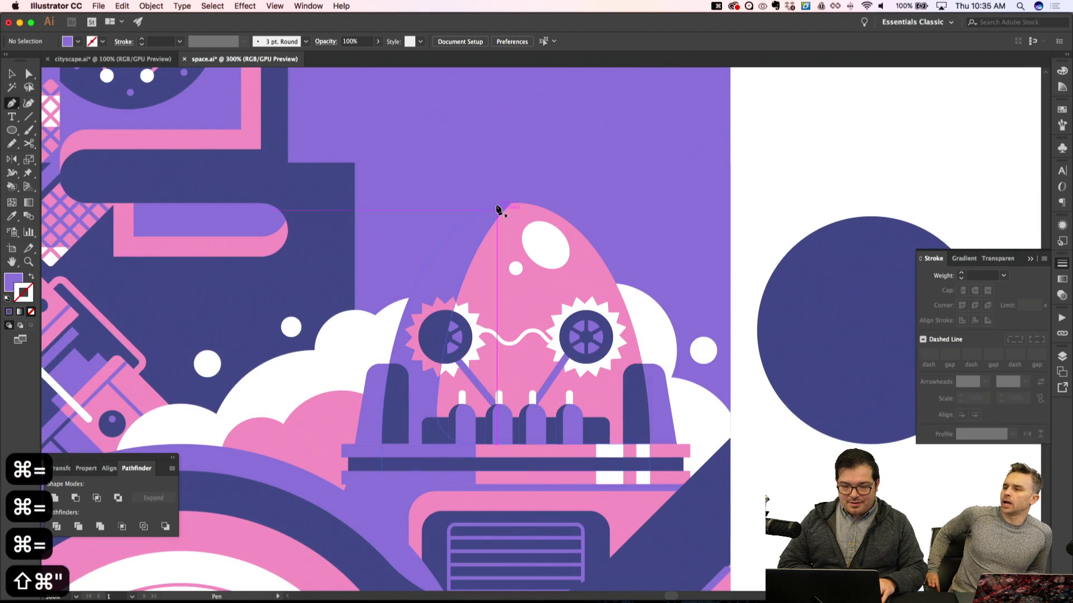
{"action": "left_click_drag", "start_coordinate": [510, 203], "coordinate": [477, 242]}
{"action": "key", "text": "super+z"}
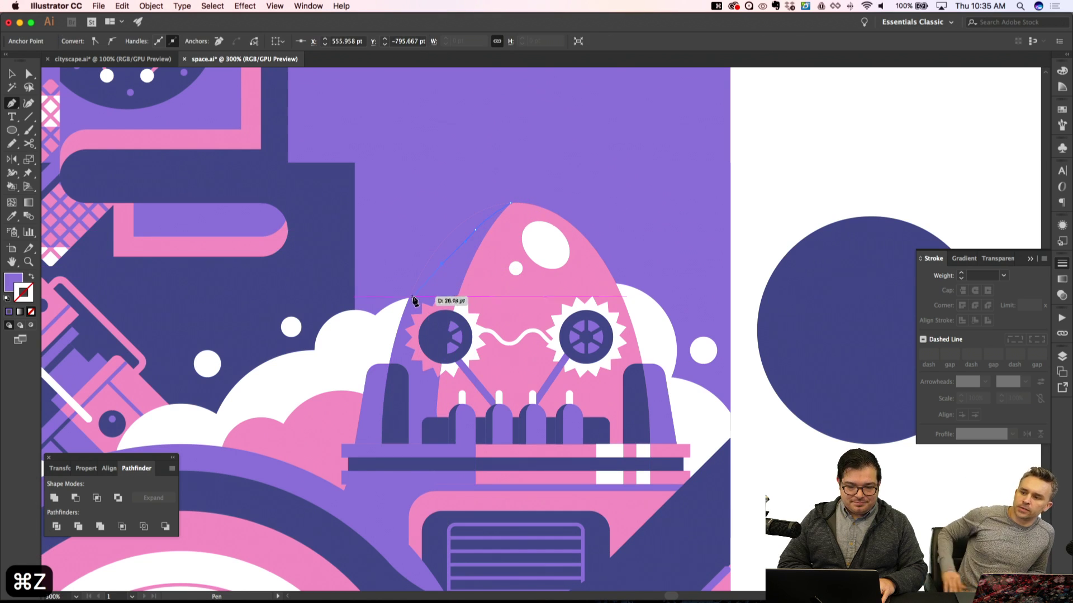
{"action": "left_click_drag", "start_coordinate": [410, 296], "coordinate": [393, 267]}
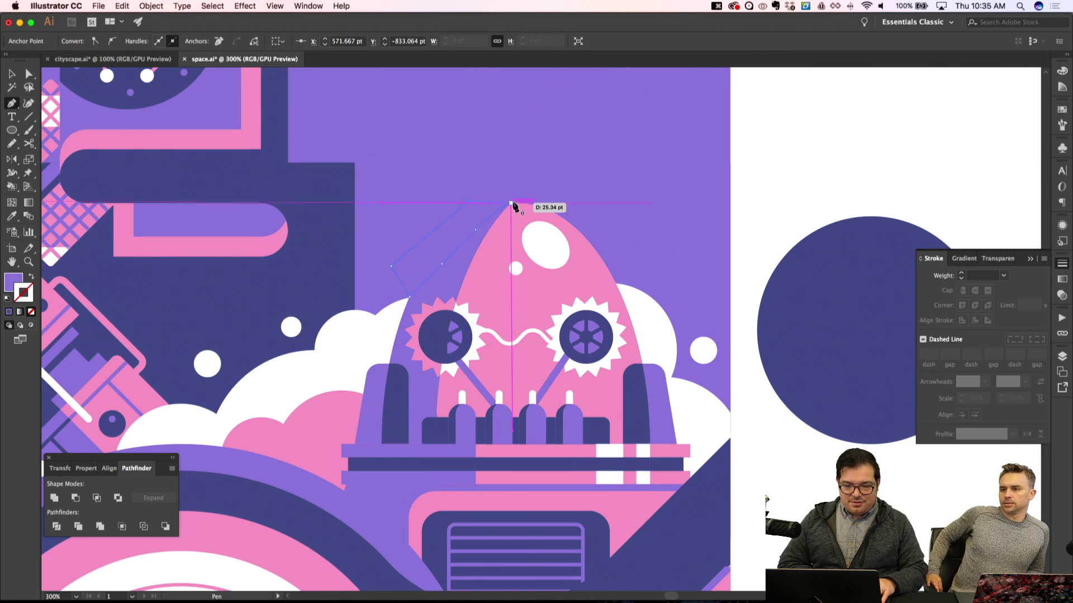
{"action": "left_click", "coordinate": [510, 203]}
{"action": "key", "text": "shift+super+a"}
{"action": "key", "text": "super+minus"}
{"action": "key", "text": "super+minus"}
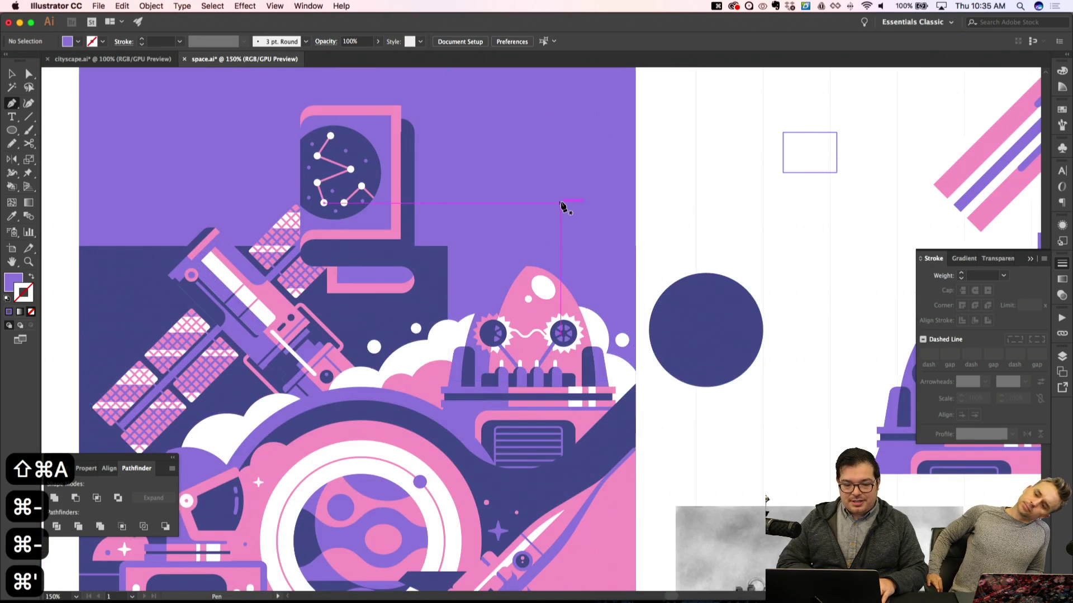
{"action": "scroll", "coordinate": [562, 209], "scroll_direction": "up", "scroll_amount": 3}
{"action": "key", "text": "super+apostrophe"}
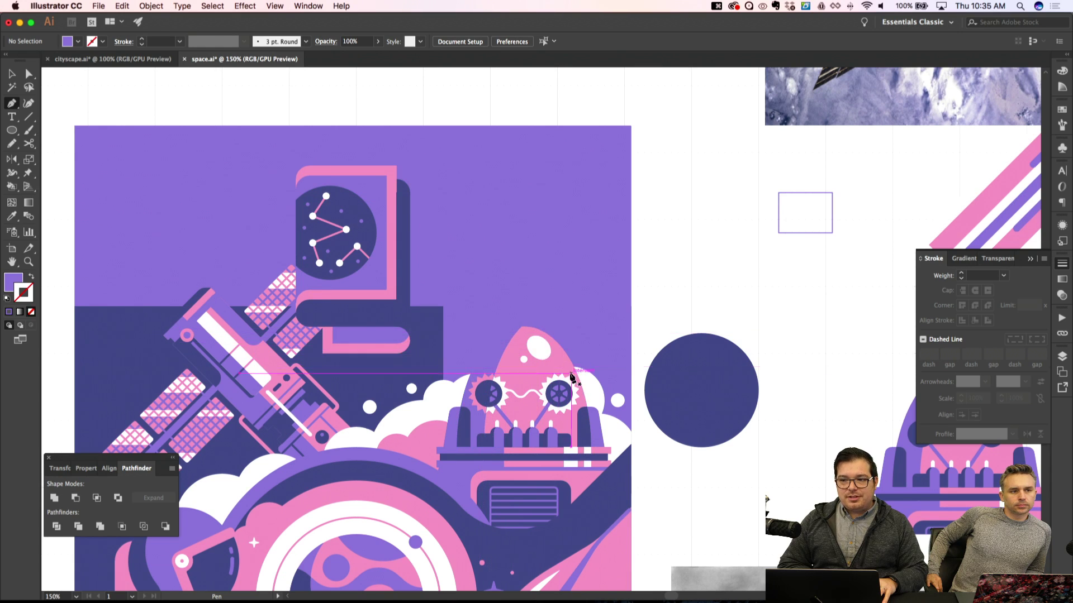
Move the constellation book right to X 468 pt, so it uncovers more of the space station's upper solar panels
{"action": "key", "text": "super+minus"}
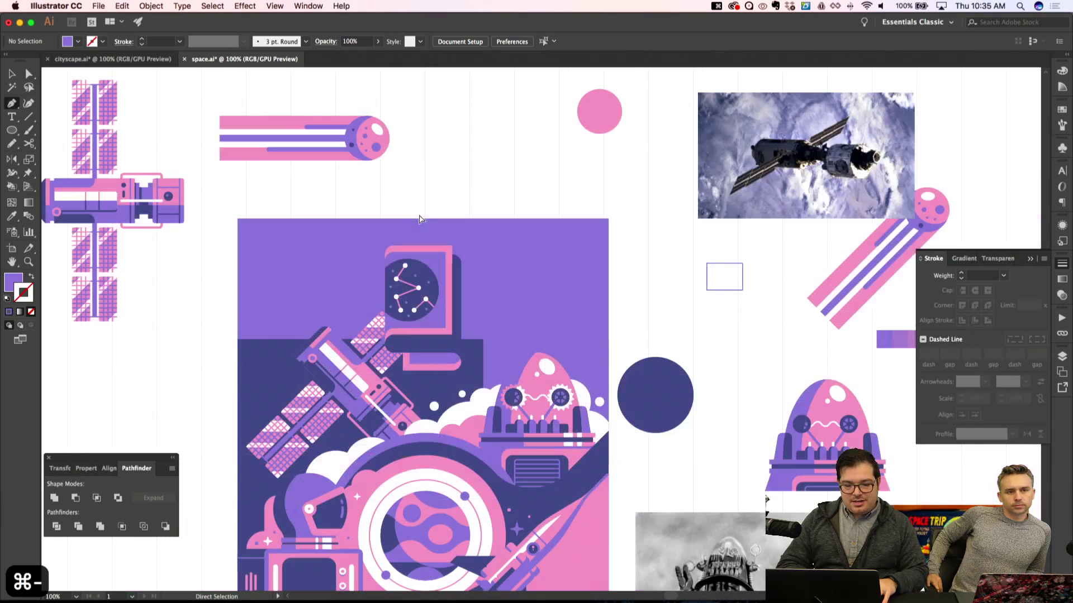
{"action": "key", "text": "super+apostrophe"}
{"action": "key", "text": "v"}
{"action": "left_click", "coordinate": [421, 333]}
{"action": "key", "text": "super+shift+apostrophe"}
{"action": "left_click_drag", "start_coordinate": [421, 332], "coordinate": [423, 336]}
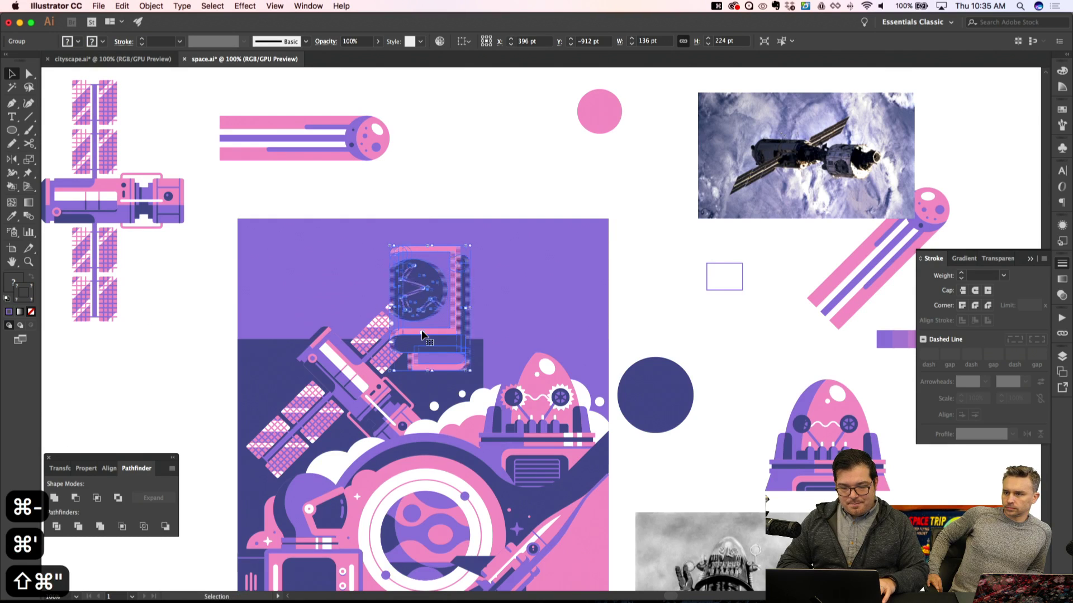
{"action": "key", "text": "shift+Right"}
{"action": "key", "text": "shift+Right"}
{"action": "key", "text": "shift+Right"}
{"action": "key", "text": "shift+Right"}
{"action": "key", "text": "shift+Right"}
{"action": "key", "text": "shift+Right"}
{"action": "key", "text": "shift+Right"}
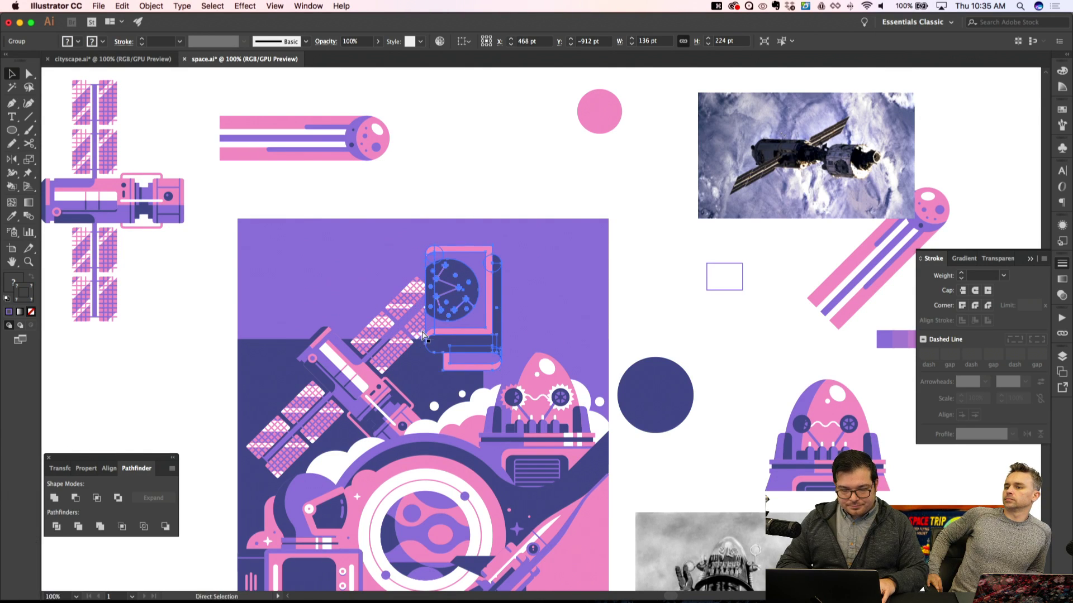
Nudge the constellation book slightly down and bring it in front of all other artwork
{"action": "key", "text": "super+shift+a"}
{"action": "key", "text": "super+minus"}
{"action": "key", "text": "super+apostrophe"}
{"action": "key", "text": "super+equal"}
{"action": "key", "text": "super+equal"}
{"action": "key", "text": "v"}
{"action": "left_click", "coordinate": [431, 338]}
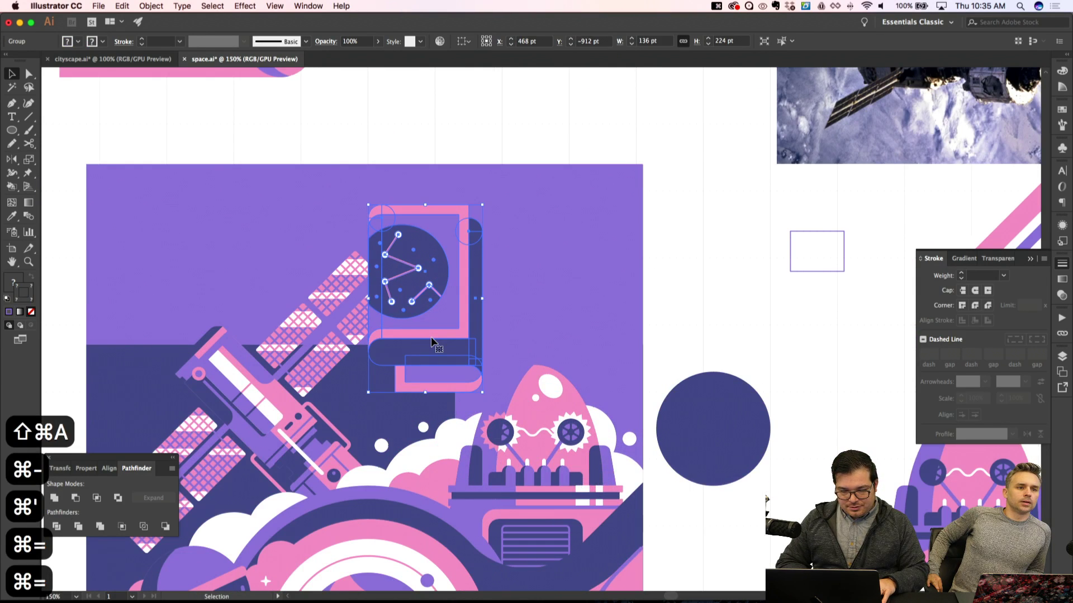
{"action": "left_click_drag", "start_coordinate": [431, 338], "coordinate": [431, 340]}
{"action": "key", "text": "super+shift+a"}
{"action": "left_click", "coordinate": [432, 342]}
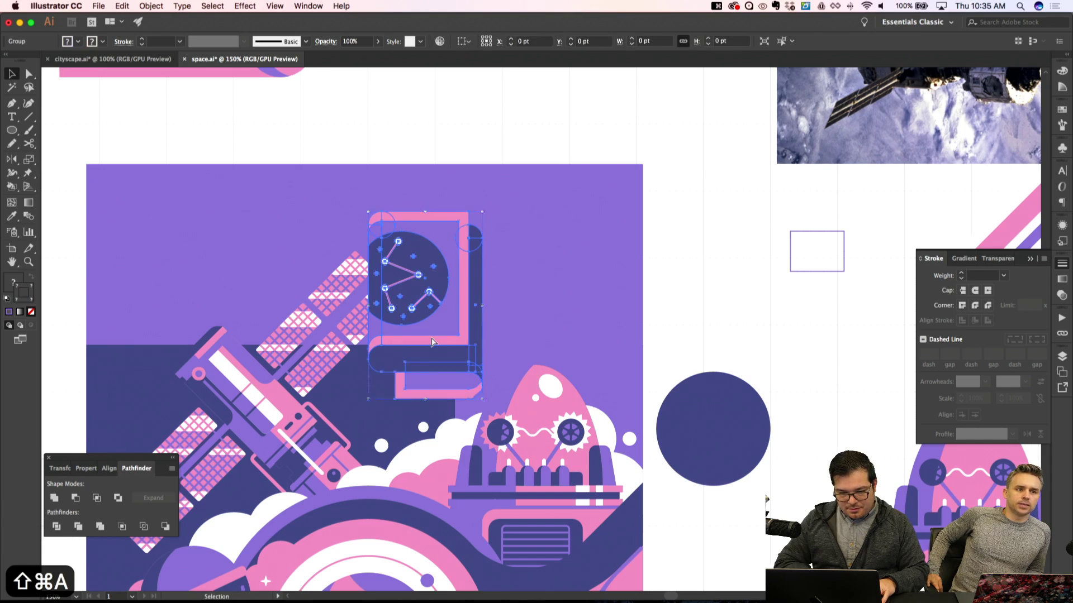
{"action": "key", "text": "super+shift+braceright"}
{"action": "key", "text": "super+shift+a"}
Examine the book's edges up close, in outline and preview, and check how it sits within the whole composition
{"action": "scroll", "coordinate": [358, 313], "scroll_direction": "up", "scroll_amount": 3}
{"action": "scroll", "coordinate": [357, 313], "scroll_direction": "left", "scroll_amount": 1}
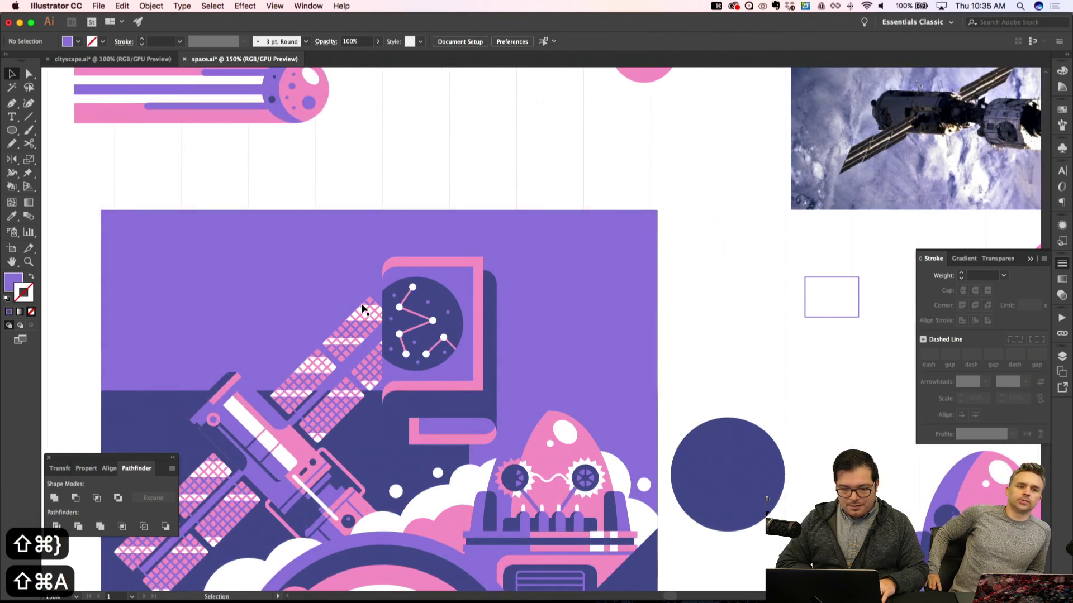
{"action": "key", "text": "super+minus"}
{"action": "key", "text": "super+minus"}
{"action": "key", "text": "super+equal"}
{"action": "key", "text": "super+equal"}
{"action": "key", "text": "super+equal"}
{"action": "key", "text": "super+equal"}
{"action": "key", "text": "super+equal"}
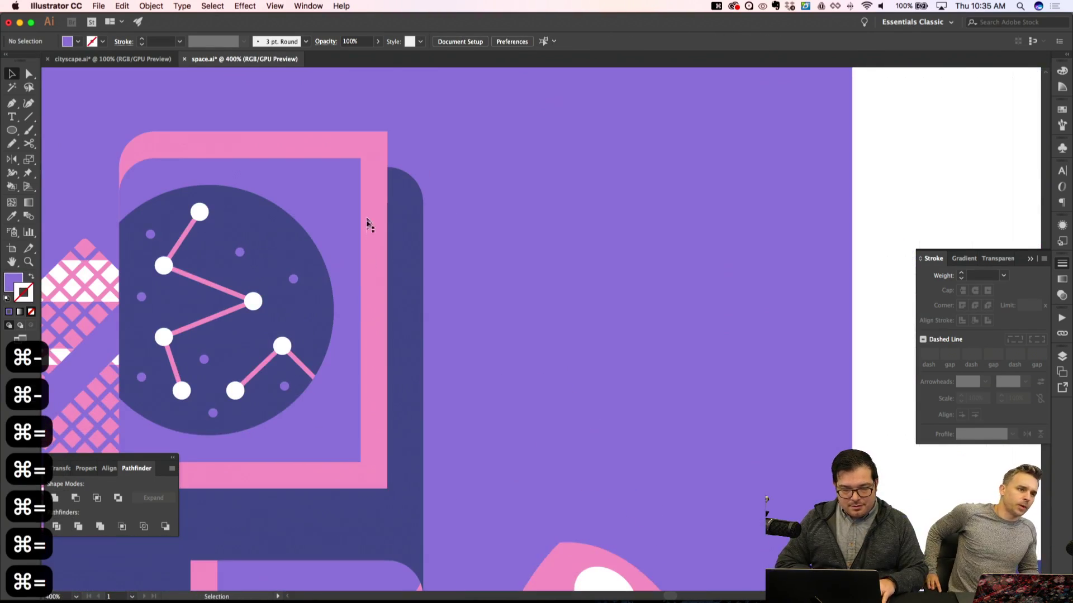
{"action": "key", "text": "super+y"}
{"action": "scroll", "coordinate": [336, 220], "scroll_direction": "up", "scroll_amount": 3}
{"action": "scroll", "coordinate": [337, 220], "scroll_direction": "left", "scroll_amount": 1}
{"action": "key", "text": "super+y"}
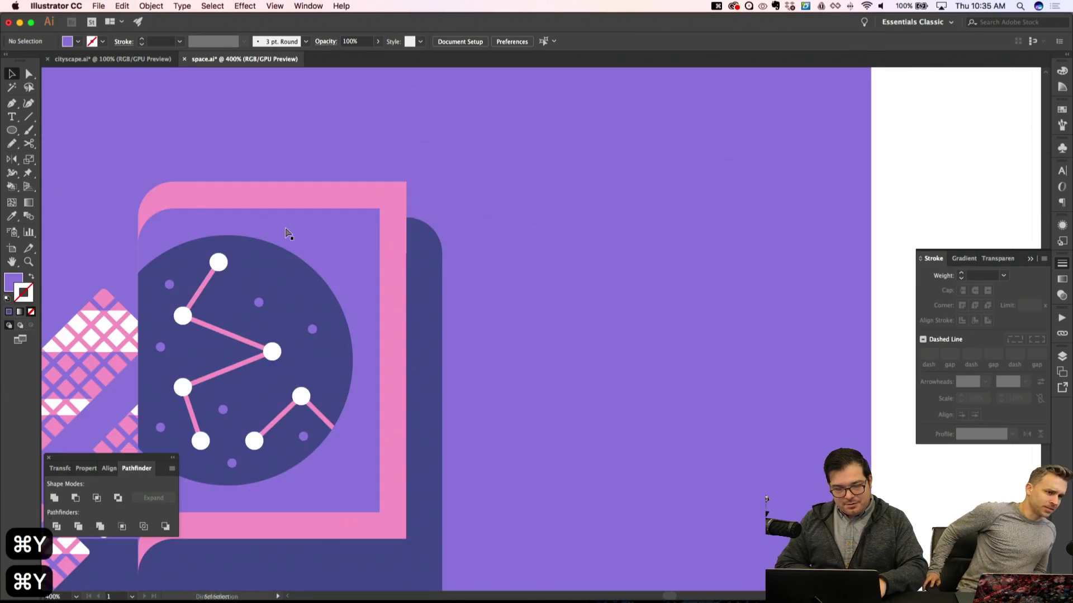
{"action": "key", "text": "super+minus"}
{"action": "key", "text": "super+minus"}
{"action": "key", "text": "super+minus"}
{"action": "scroll", "coordinate": [286, 233], "scroll_direction": "left", "scroll_amount": 5}
{"action": "scroll", "coordinate": [286, 234], "scroll_direction": "up", "scroll_amount": 1}
{"action": "key", "text": "super+apostrophe"}
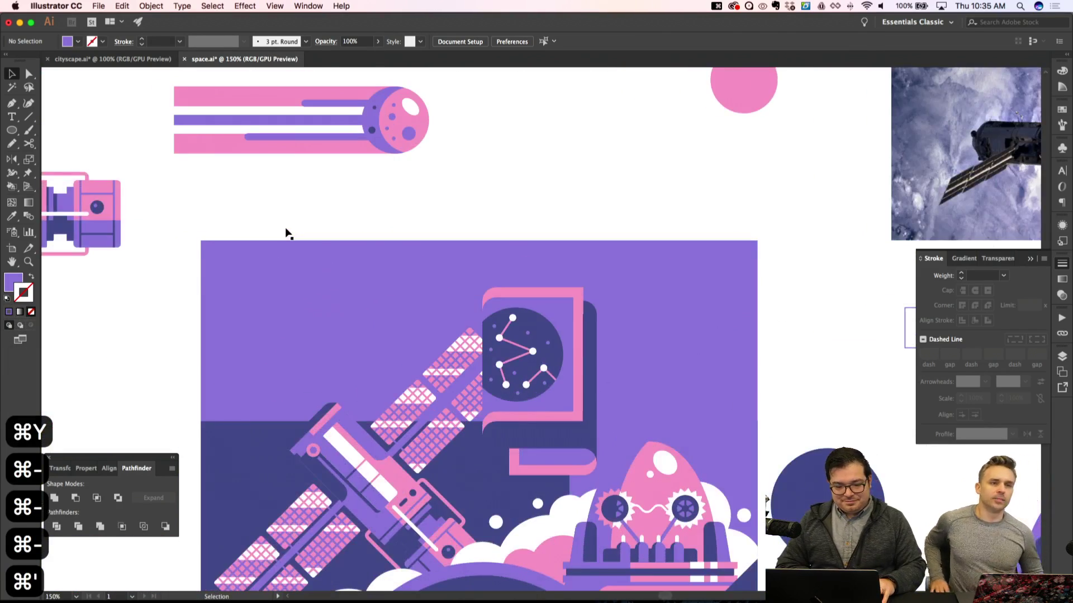
{"action": "scroll", "coordinate": [282, 233], "scroll_direction": "left", "scroll_amount": 5}
{"action": "scroll", "coordinate": [282, 232], "scroll_direction": "down", "scroll_amount": 10}
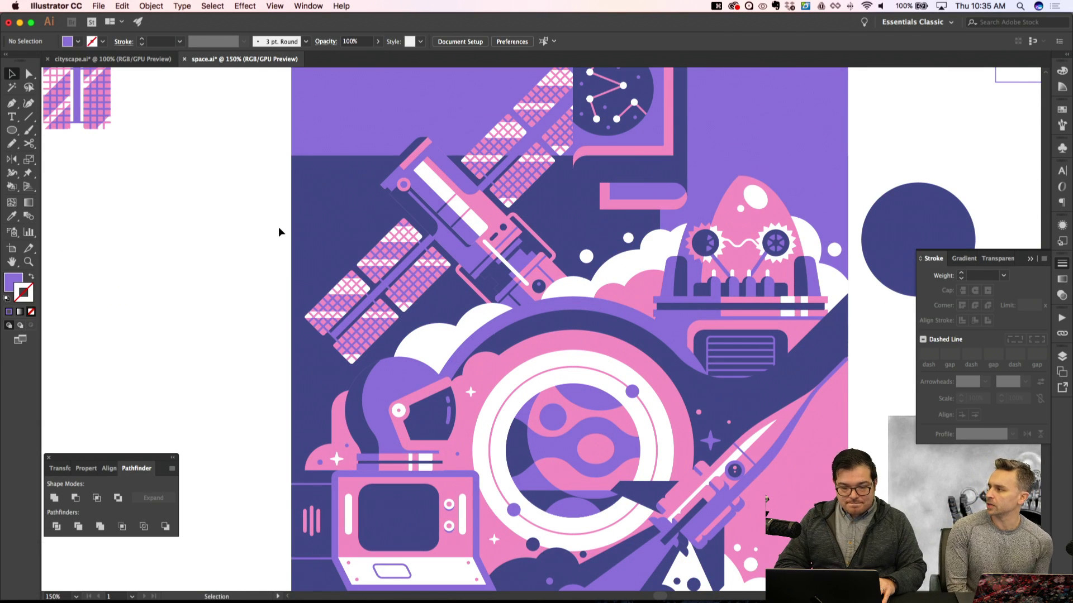
Draw a 272 pt purple circle over the space station, flush with the artboard's left edge, and lower it to Y -752 pt
{"action": "key", "text": "l"}
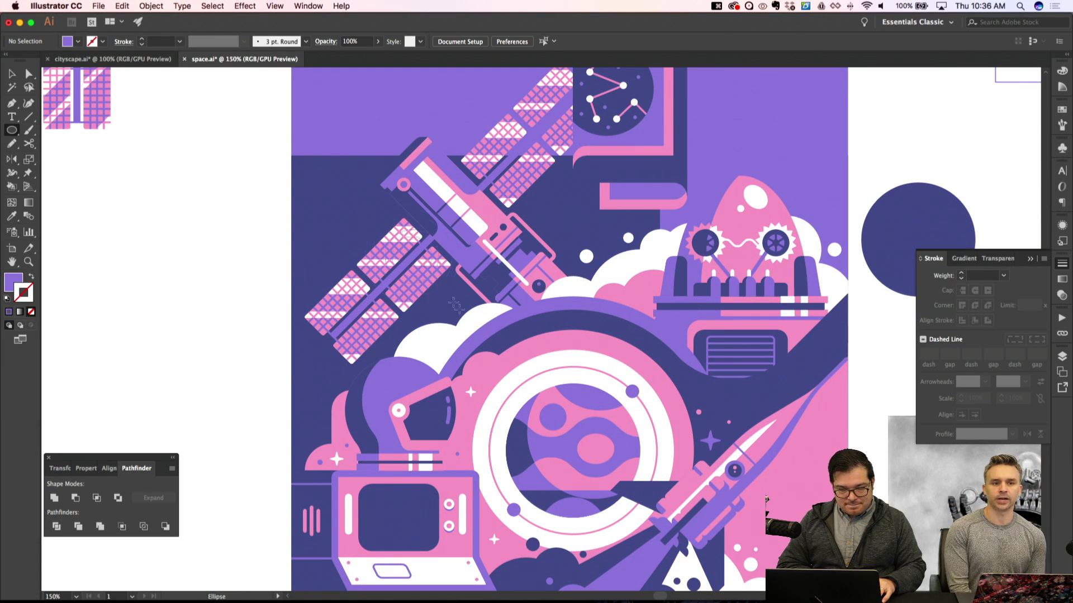
{"action": "left_click_drag", "start_coordinate": [298, 142], "coordinate": [503, 370]}
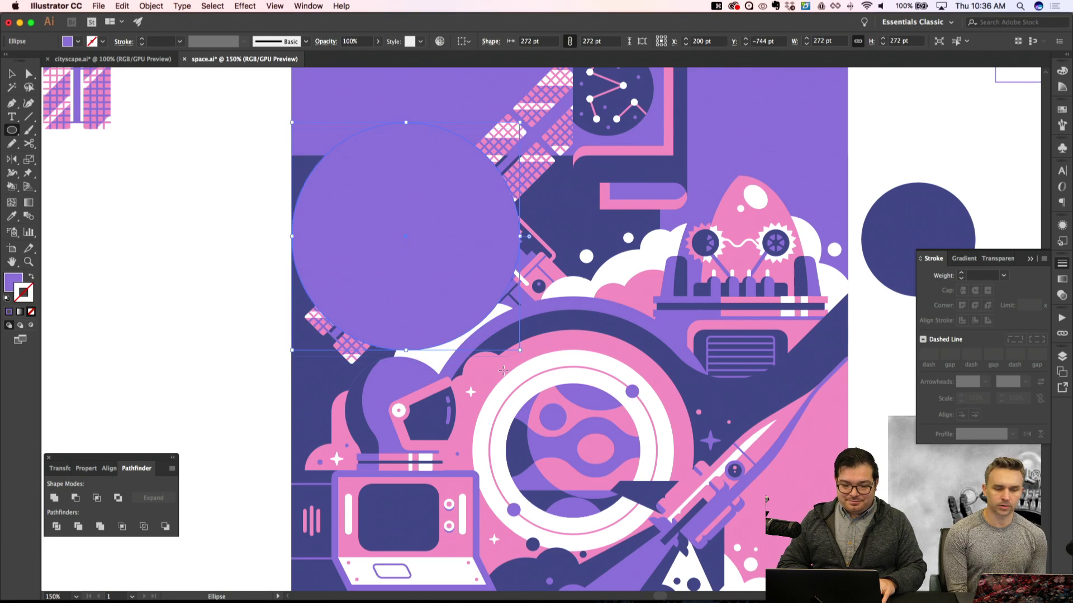
{"action": "key", "text": "Down"}
{"action": "key", "text": "Down"}
{"action": "key", "text": "Down"}
{"action": "key", "text": "Down"}
{"action": "key", "text": "Down"}
{"action": "key", "text": "Down"}
{"action": "key", "text": "Down"}
{"action": "key", "text": "Down"}
{"action": "key", "text": "Down"}
{"action": "key", "text": "Down"}
{"action": "key", "text": "Down"}
{"action": "key", "text": "Down"}
{"action": "key", "text": "Down"}
{"action": "key", "text": "Down"}
{"action": "key", "text": "Down"}
{"action": "key", "text": "Down"}
{"action": "key", "text": "super+shift+a"}
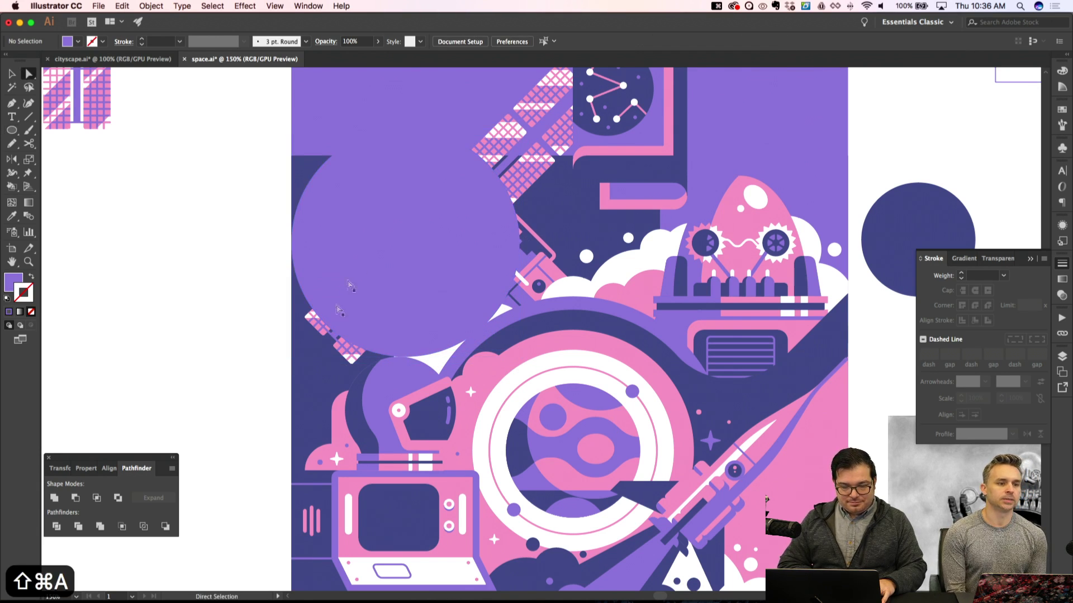
Draw a purple rectangle from the circle's left edge at mid-height and widen it to the circle's centre, 136 × 152 pt
{"action": "left_click", "coordinate": [309, 287], "text": "super"}
{"action": "key", "text": "super+shift+a"}
{"action": "key", "text": "m"}
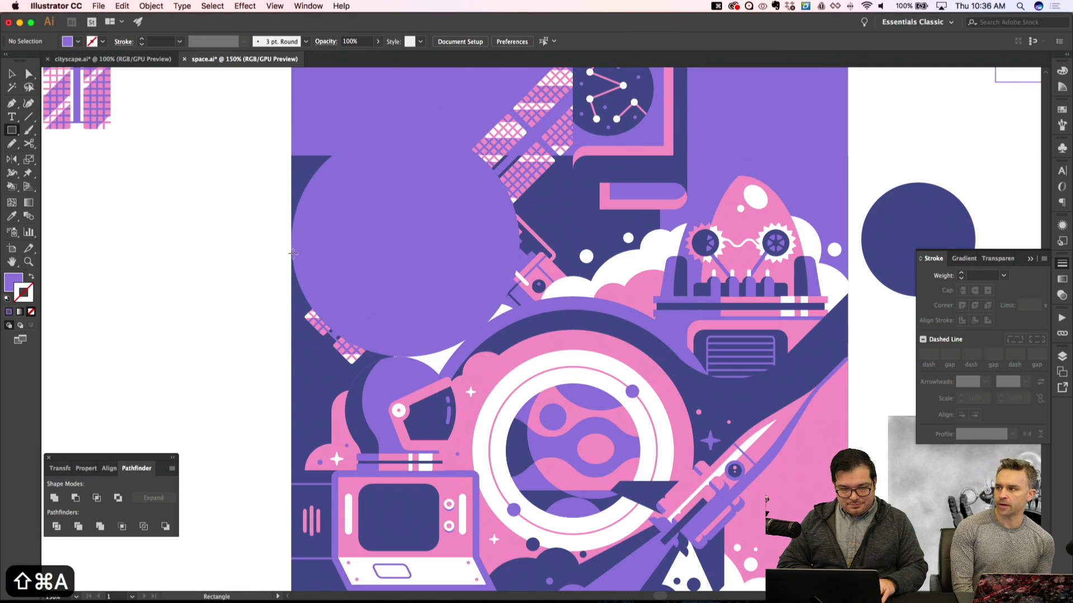
{"action": "key", "text": "a"}
{"action": "left_click", "coordinate": [412, 311]}
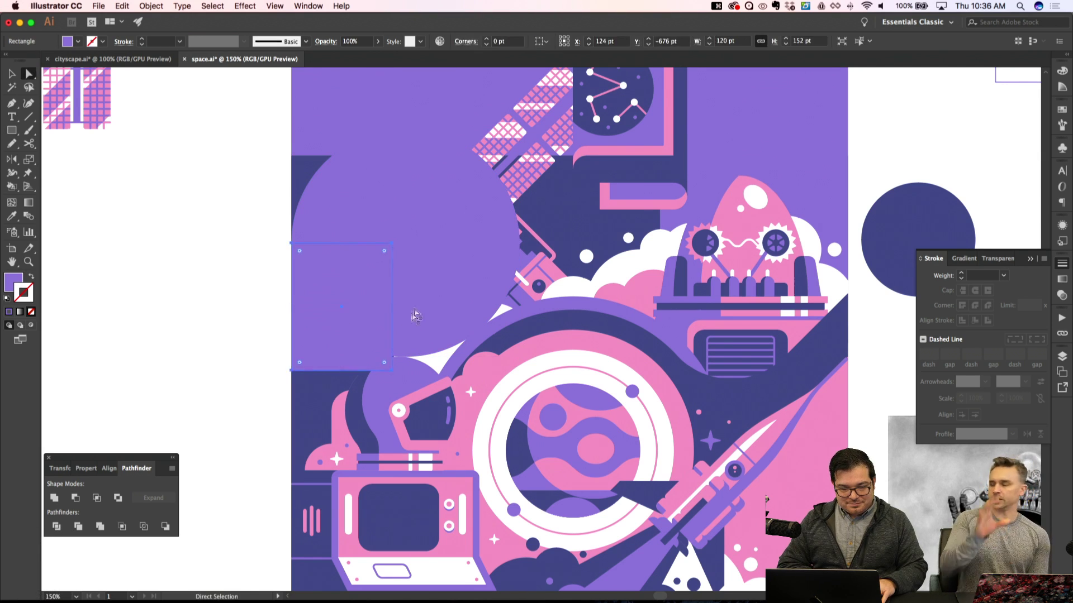
{"action": "key", "text": "v"}
{"action": "left_click", "coordinate": [390, 306]}
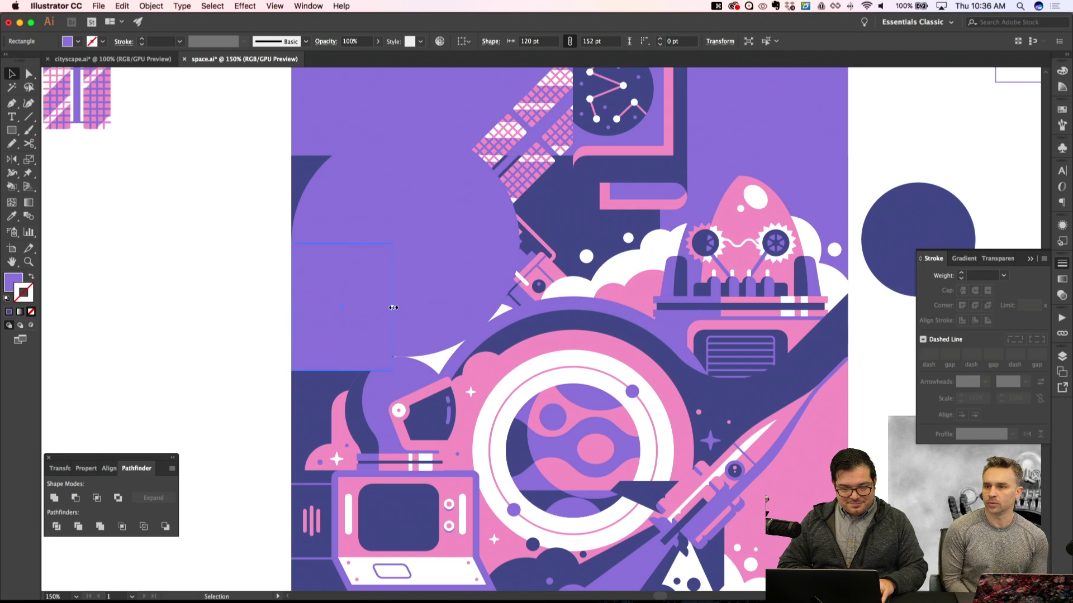
{"action": "left_click_drag", "start_coordinate": [399, 307], "coordinate": [401, 307]}
{"action": "key", "text": "a"}
{"action": "key", "text": "super+shift+a"}
{"action": "left_click", "coordinate": [320, 356]}
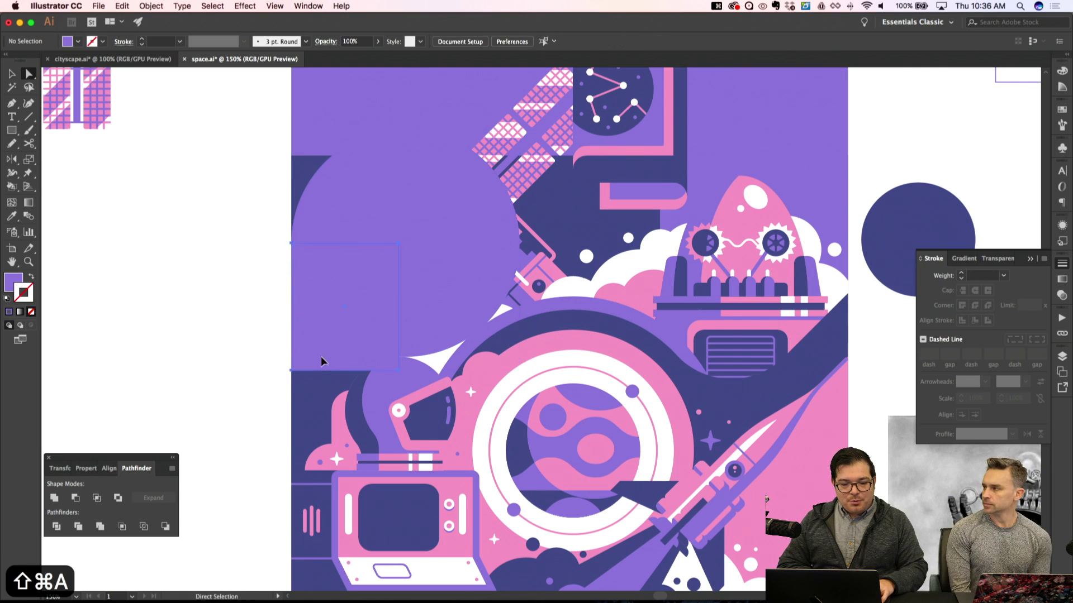
{"action": "key", "text": "super+apostrophe"}
{"action": "key", "text": "v"}
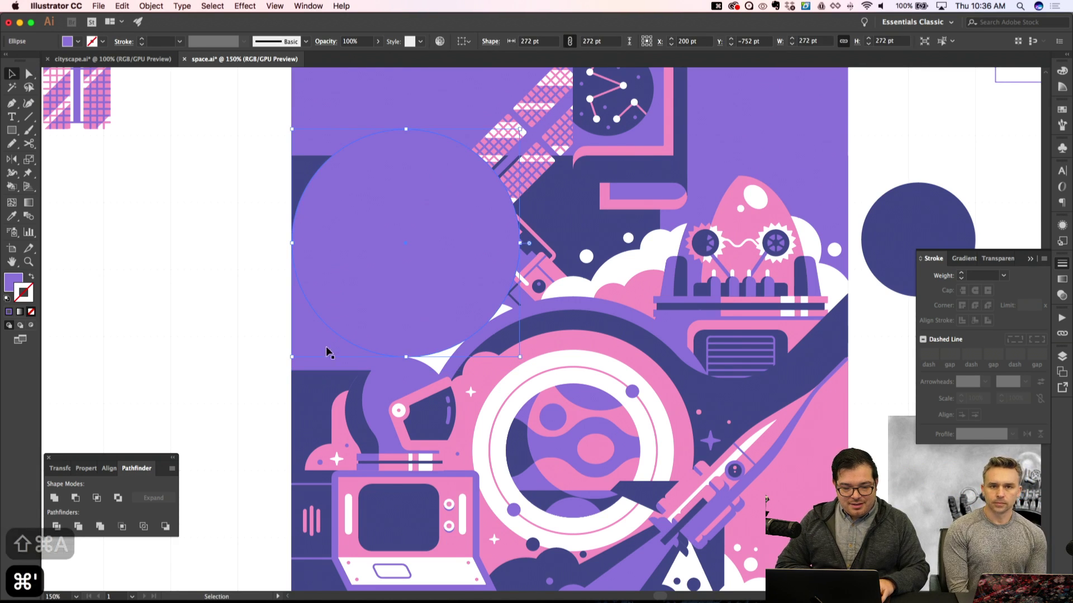
{"action": "left_click_drag", "start_coordinate": [398, 306], "coordinate": [405, 308]}
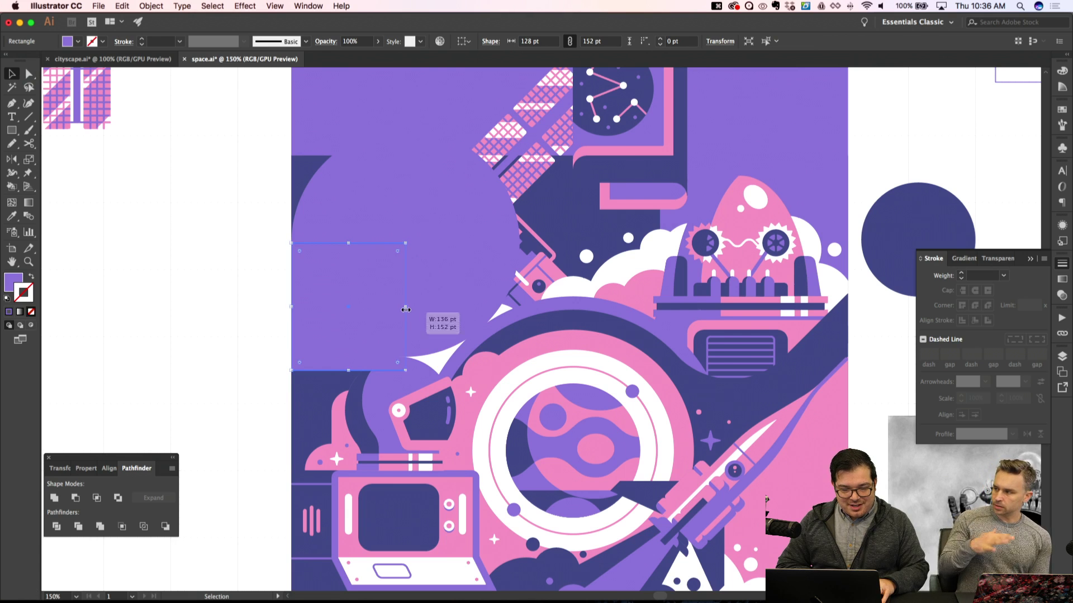
{"action": "key", "text": "a"}
{"action": "key", "text": "super+shift+a"}
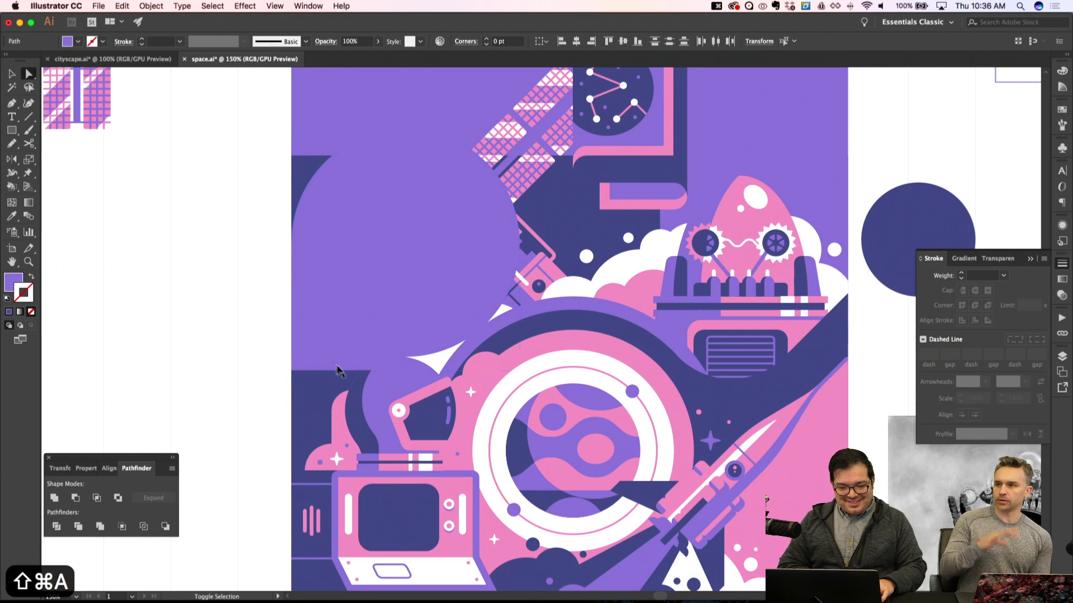
Extend the rectangle's lower edge down to the top of the monitor, making it 272 pt tall
{"action": "key", "text": "v"}
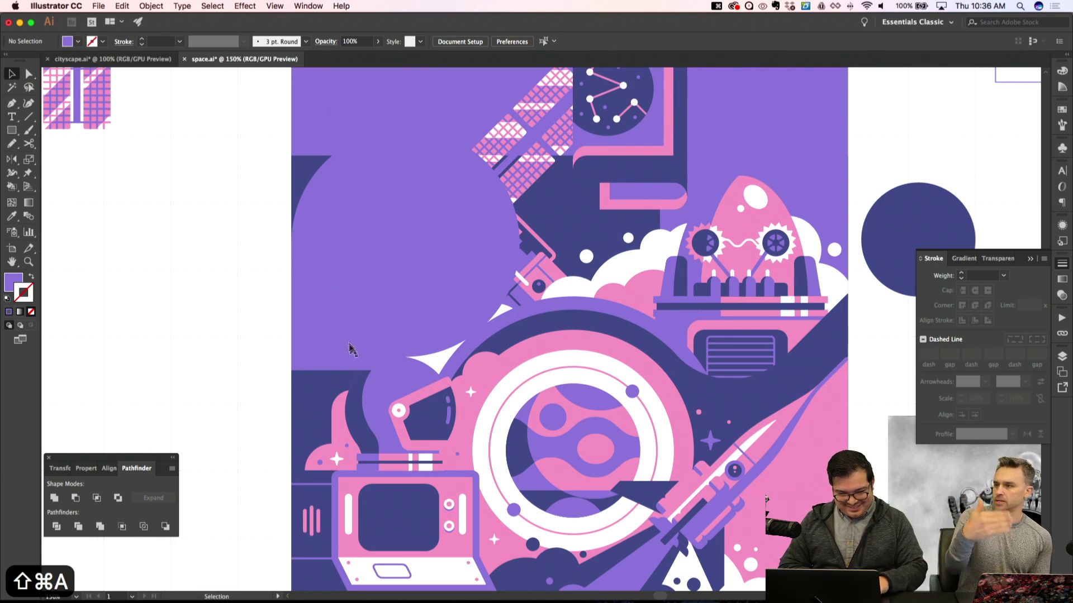
{"action": "key", "text": "a"}
{"action": "key", "text": "v"}
{"action": "left_click", "coordinate": [347, 342]}
{"action": "left_click_drag", "start_coordinate": [347, 370], "coordinate": [347, 473]}
Bring the large purple circle to the front and subtract it from the rectangle, leaving a block with a concave curved edge
{"action": "left_click", "coordinate": [435, 238]}
{"action": "key", "text": "super+shift+bracketright"}
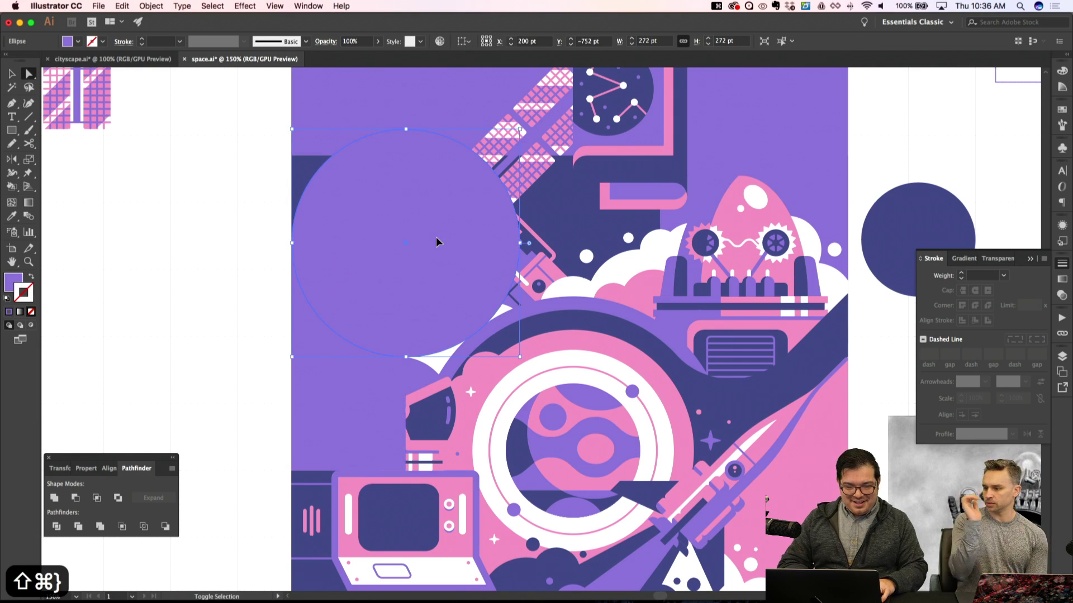
{"action": "key", "text": "a"}
{"action": "left_click", "coordinate": [347, 373], "text": "shift"}
{"action": "left_click", "coordinate": [75, 498]}
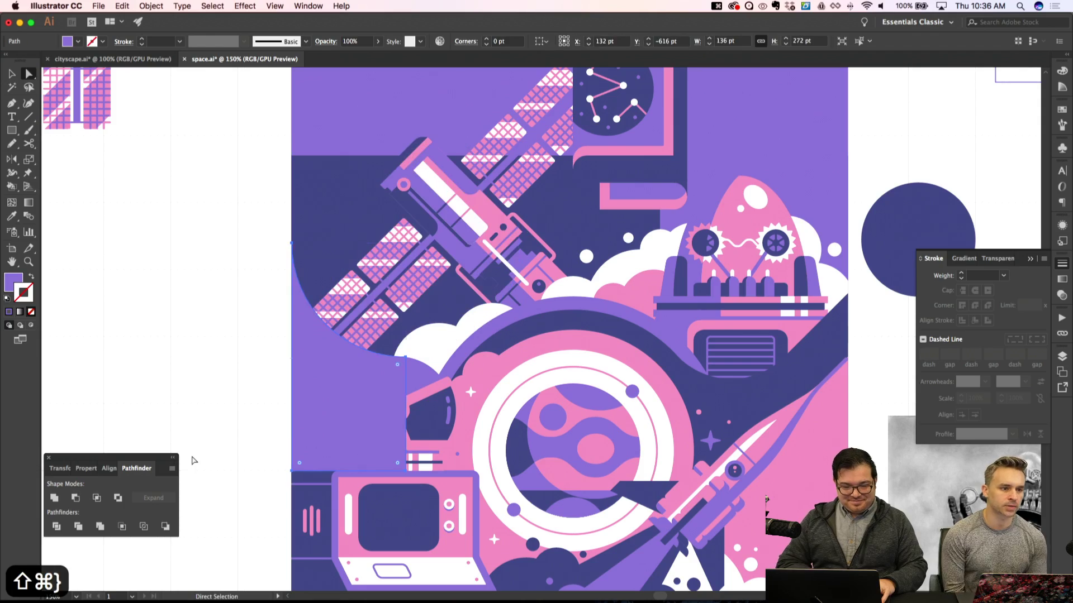
Send the curved purple block to the back, then raise it two levels so it sits behind the astronaut and station
{"action": "key", "text": "super+shift+bracketleft"}
{"action": "key", "text": "super+bracketright"}
{"action": "key", "text": "super+bracketright"}
{"action": "key", "text": "super+shift+a"}
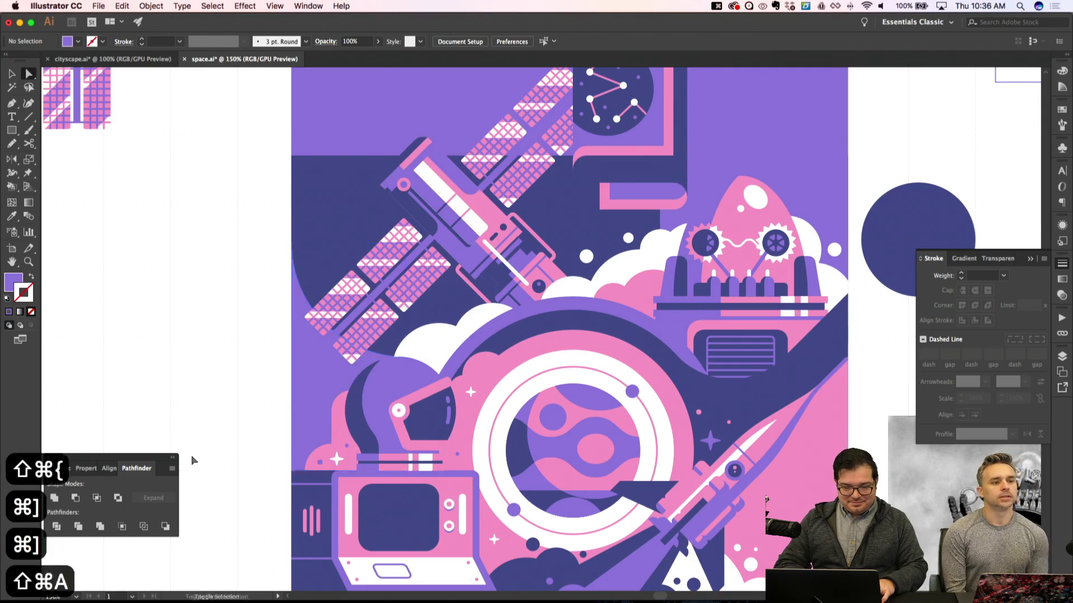
Delete the large purple background rectangle above the space station
{"action": "key", "text": "super+minus"}
{"action": "key", "text": "super+minus"}
{"action": "key", "text": "super+apostrophe"}
{"action": "key", "text": "super+equal"}
{"action": "key", "text": "super+equal"}
{"action": "key", "text": "super+equal"}
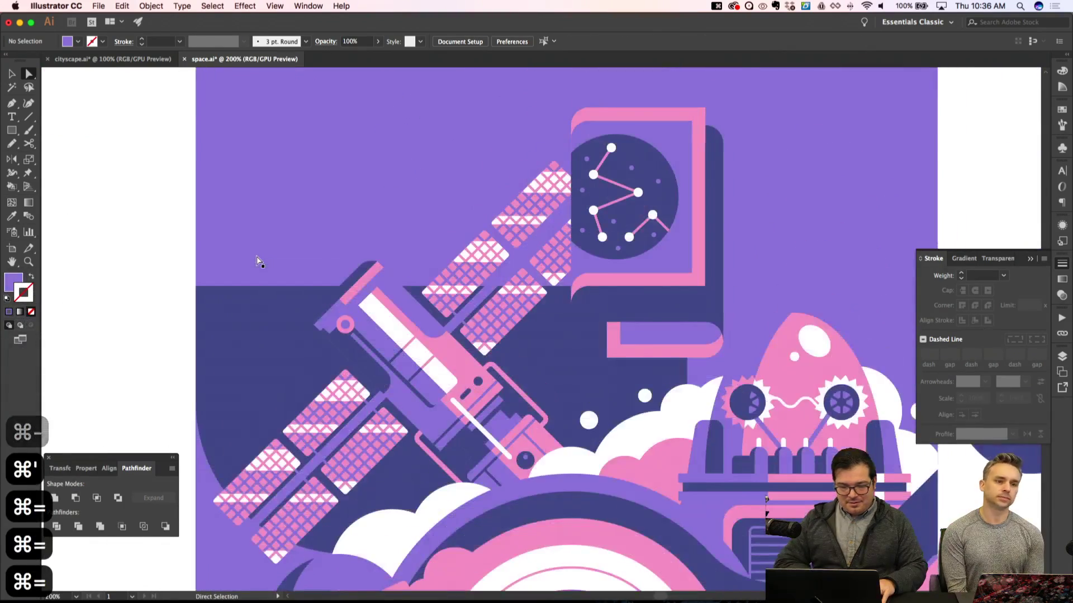
{"action": "key", "text": "super+minus"}
{"action": "key", "text": "super+minus"}
{"action": "left_click", "coordinate": [410, 244]}
{"action": "key", "text": "Delete"}
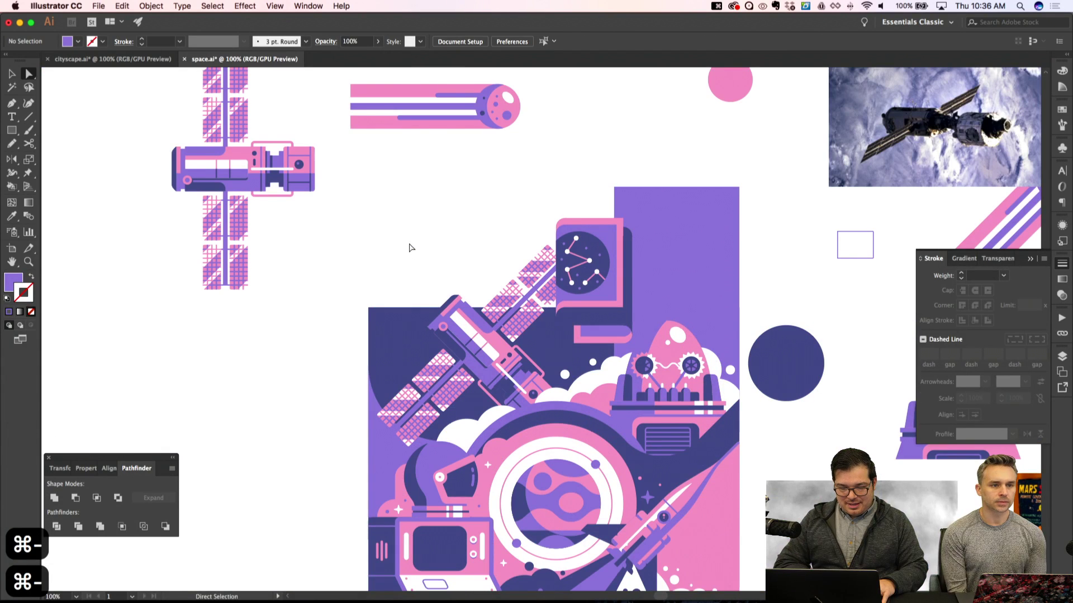
Delete the dark blue background rectangle between the space station and the robot, below the book
{"action": "key", "text": "v"}
{"action": "left_click", "coordinate": [410, 346]}
{"action": "key", "text": "m"}
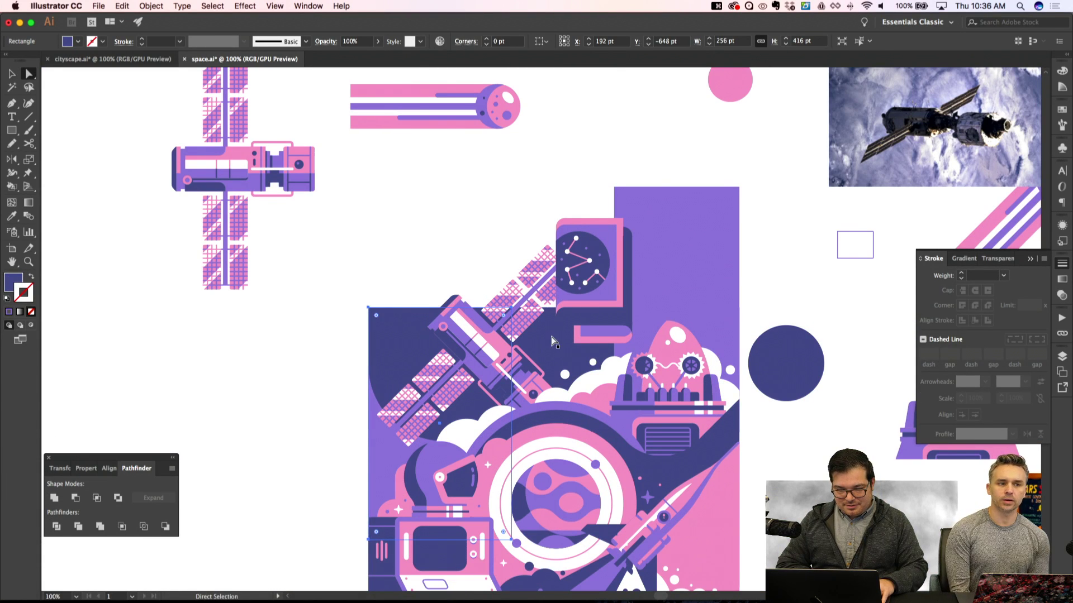
{"action": "key", "text": "super+shift+a"}
{"action": "key", "text": "a"}
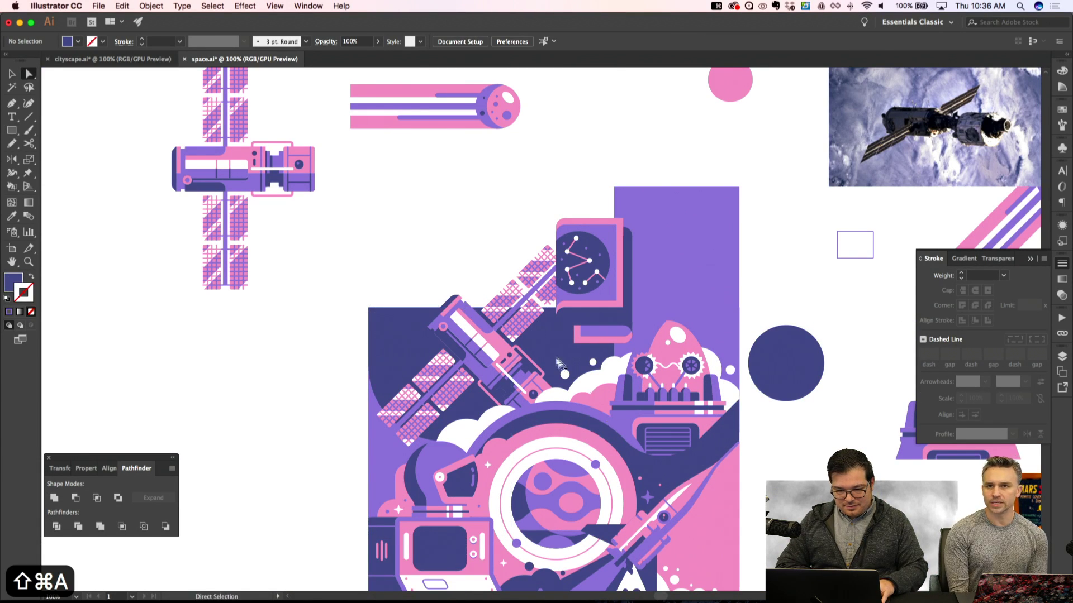
{"action": "left_click", "coordinate": [555, 351]}
{"action": "key", "text": "Delete"}
Move the right corner points of the remaining dark blue rectangle outward to the purple block's left edge, making it 440 pt wide
{"action": "left_click", "coordinate": [418, 343]}
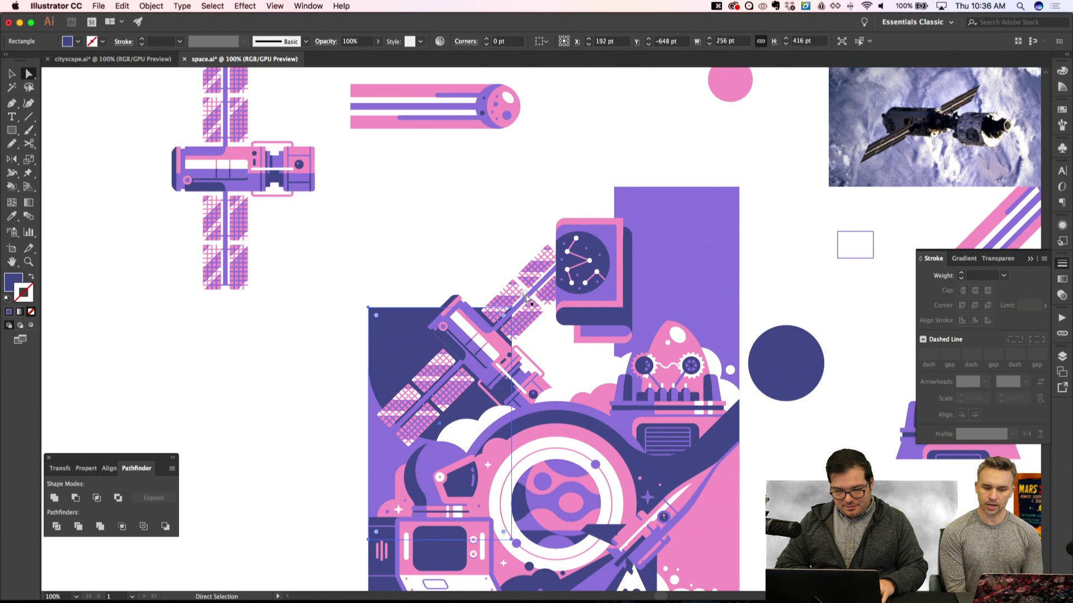
{"action": "left_click", "coordinate": [510, 307]}
{"action": "left_click", "coordinate": [511, 540], "text": "shift"}
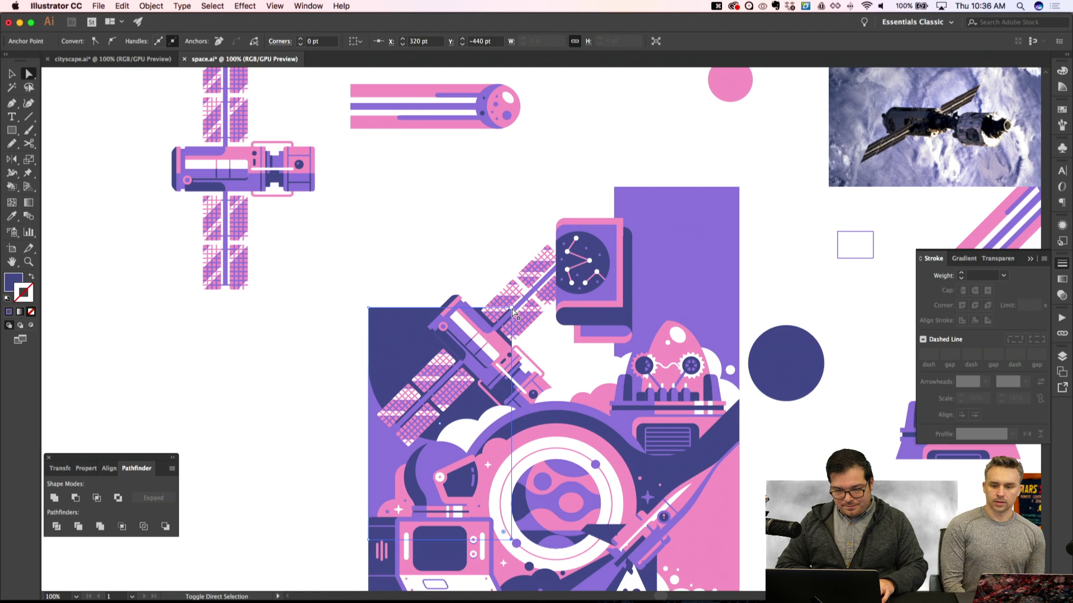
{"action": "key", "text": "shift+Right"}
{"action": "key", "text": "shift+Right"}
{"action": "key", "text": "shift+Right"}
{"action": "key", "text": "shift+Right"}
{"action": "key", "text": "shift+Right"}
{"action": "key", "text": "shift+Right"}
{"action": "key", "text": "shift+Right"}
{"action": "key", "text": "shift+Right"}
{"action": "key", "text": "shift+Right"}
{"action": "key", "text": "shift+Right"}
{"action": "key", "text": "shift+Right"}
{"action": "key", "text": "shift+Right"}
{"action": "key", "text": "shift+Right"}
{"action": "key", "text": "shift+Right"}
{"action": "key", "text": "shift+Right"}
{"action": "key", "text": "shift+Right"}
{"action": "key", "text": "shift+Right"}
{"action": "key", "text": "shift+Right"}
{"action": "key", "text": "shift+Right"}
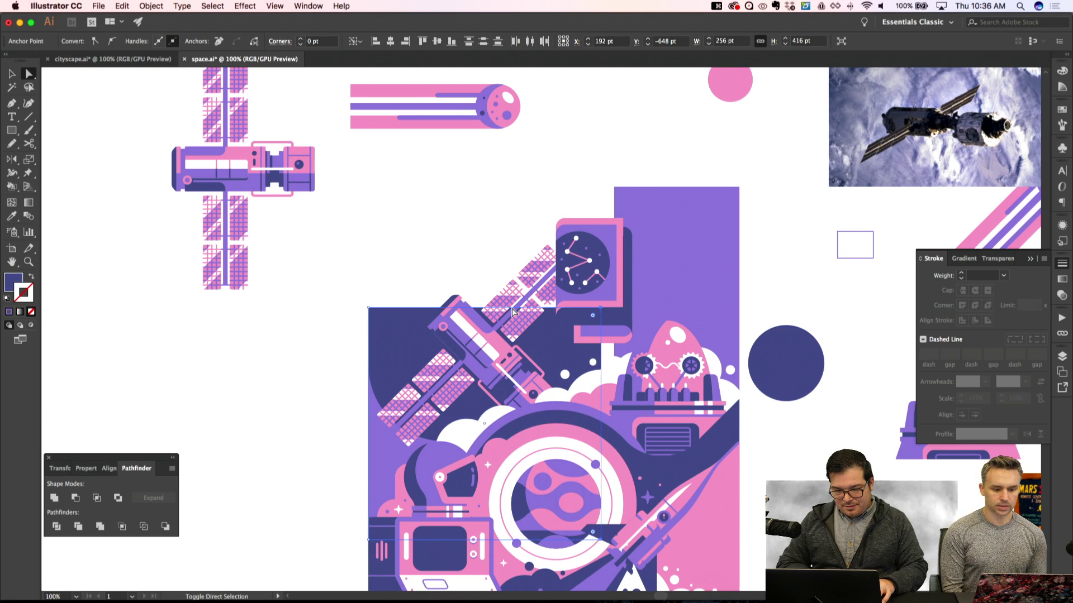
{"action": "key", "text": "shift+Left"}
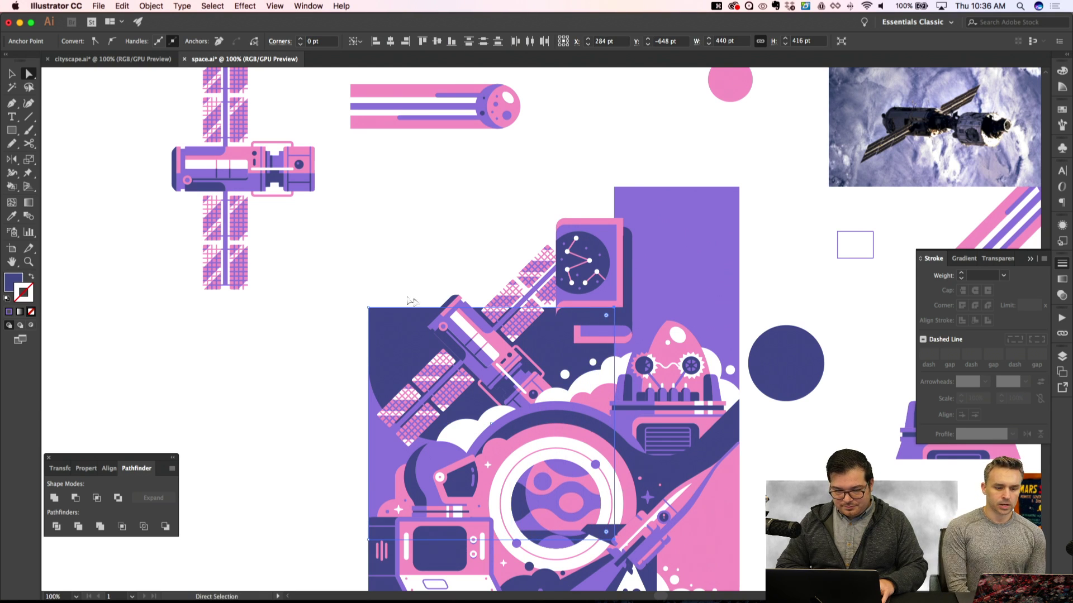
Raise the dark blue background rectangle's two upper corner points to the upper edge of the purple block
{"action": "left_click", "coordinate": [368, 308], "text": "shift"}
{"action": "left_click", "coordinate": [615, 308], "text": "shift"}
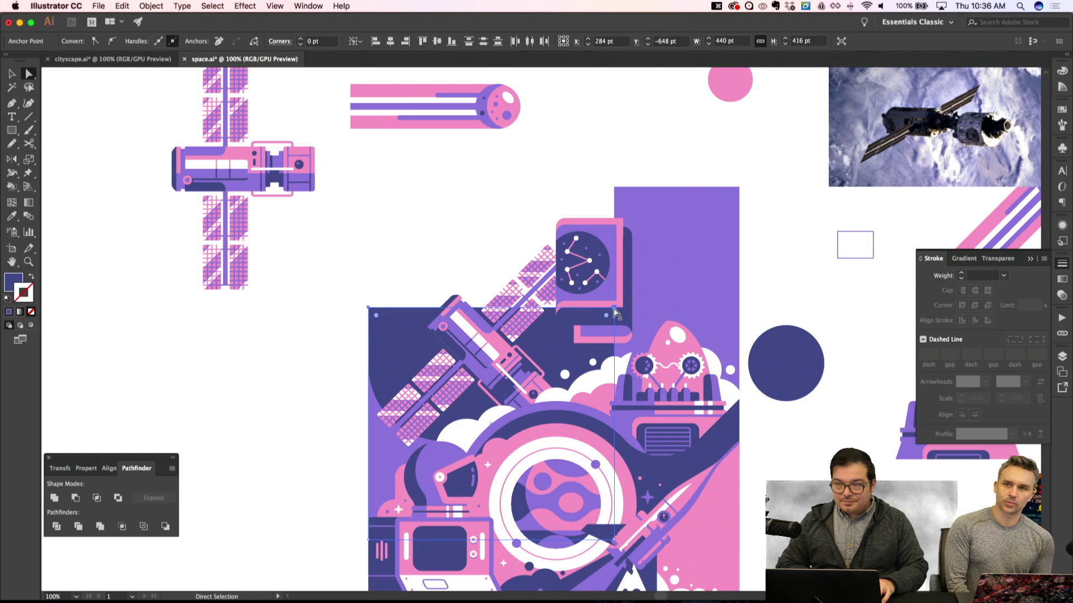
{"action": "key", "text": "shift+Up"}
{"action": "key", "text": "shift+Up"}
{"action": "key", "text": "shift+Up"}
{"action": "key", "text": "shift+Up"}
{"action": "key", "text": "shift+Up"}
{"action": "key", "text": "shift+Up"}
{"action": "key", "text": "shift+Up"}
{"action": "key", "text": "shift+Up"}
{"action": "key", "text": "shift+Up"}
{"action": "key", "text": "shift+Up"}
{"action": "key", "text": "shift+Up"}
{"action": "key", "text": "shift+Up"}
{"action": "key", "text": "shift+Up"}
{"action": "key", "text": "shift+Up"}
{"action": "key", "text": "shift+Up"}
{"action": "key", "text": "shift+Up"}
{"action": "key", "text": "shift+Up"}
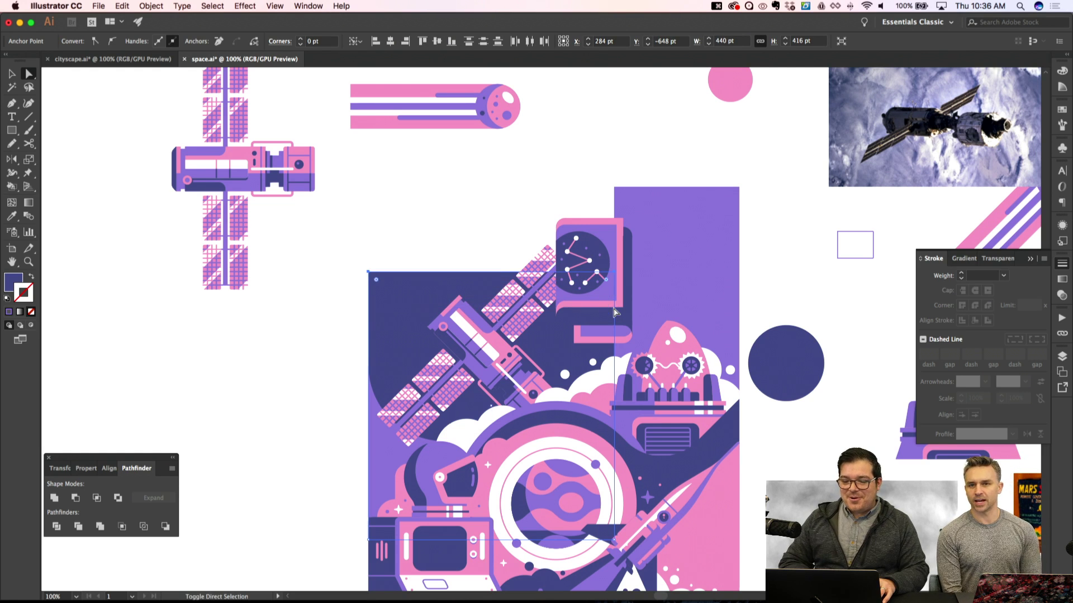
{"action": "key", "text": "shift+Up"}
{"action": "key", "text": "shift+Up"}
{"action": "key", "text": "shift+Up"}
{"action": "key", "text": "shift+Up"}
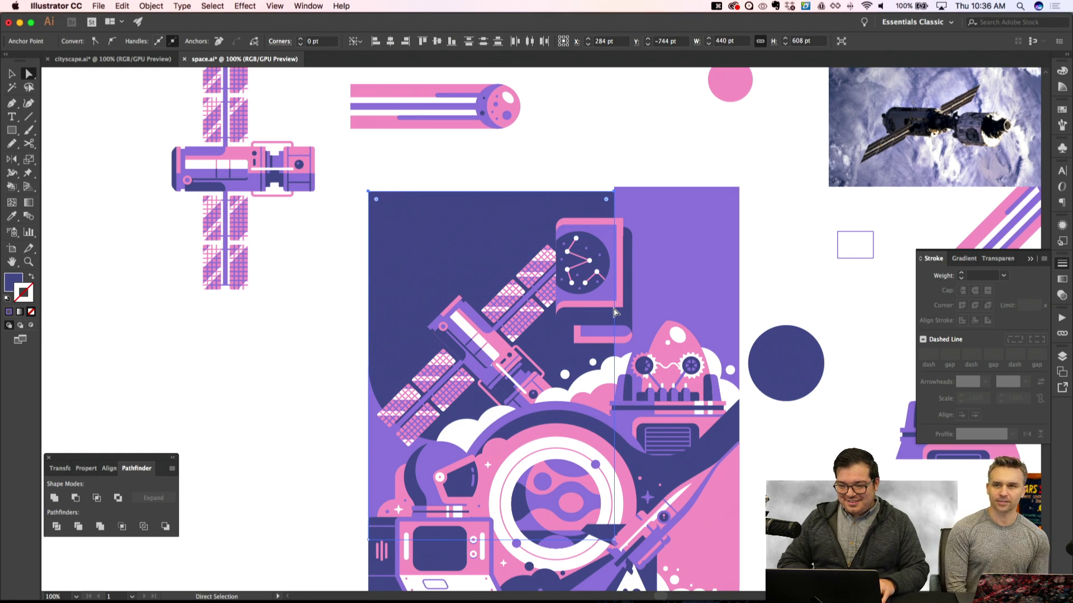
{"action": "key", "text": "shift+super+a"}
{"action": "key", "text": "super+minus"}
{"action": "key", "text": "super+minus"}
{"action": "key", "text": "super+apostrophe"}
{"action": "key", "text": "super+apostrophe"}
{"action": "key", "text": "super+equal"}
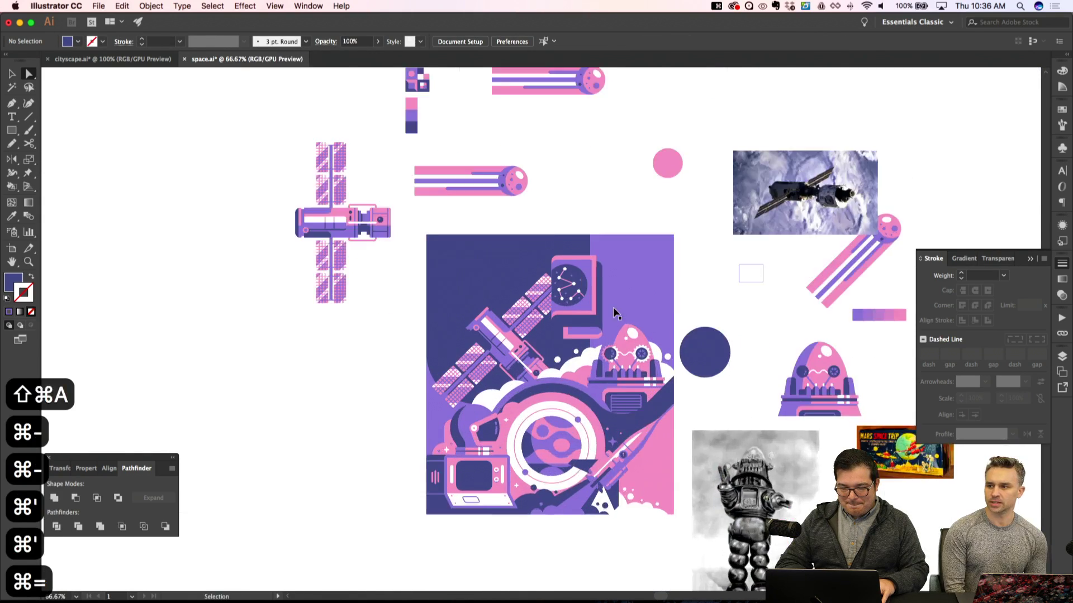
{"action": "key", "text": "super+equal"}
Draw a dark blue circle about 272 pt in diameter over the space station, touching the artboard's left edge, and check it in outline view
{"action": "key", "text": "l"}
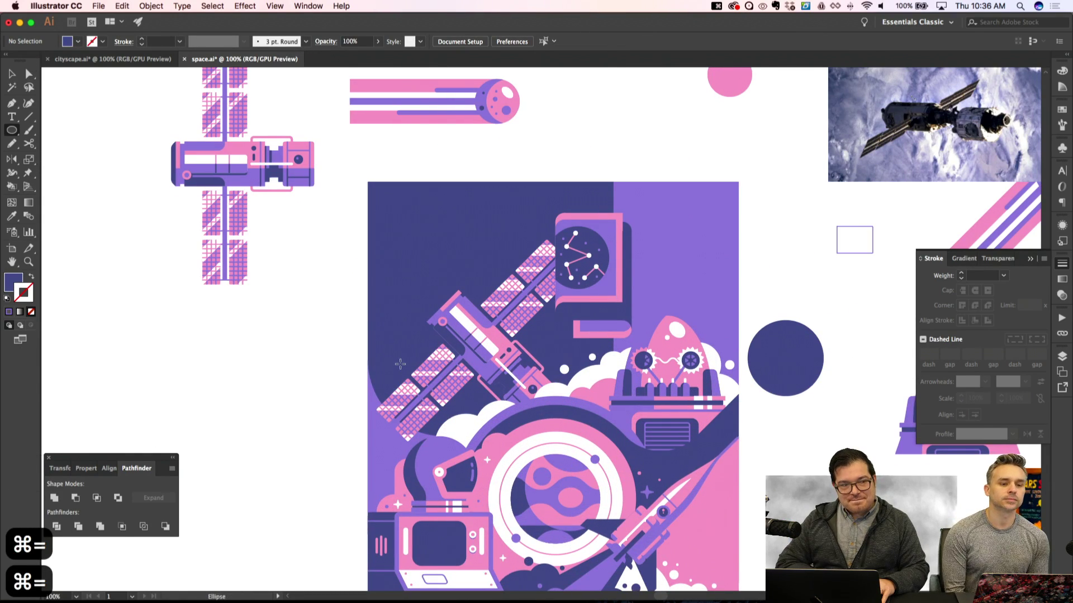
{"action": "key", "text": "super+equal"}
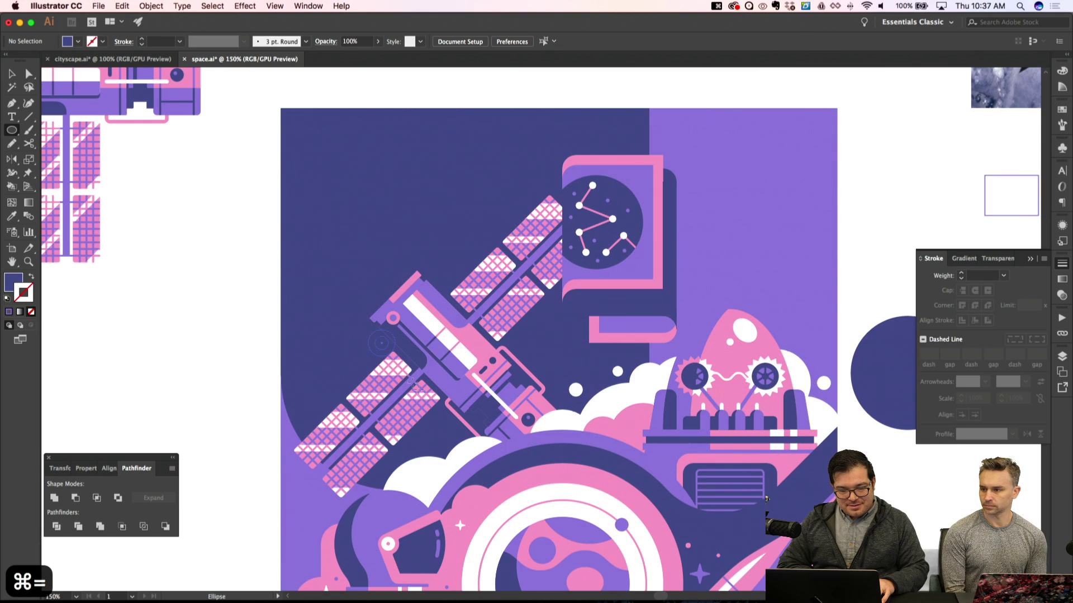
{"action": "left_click_drag", "start_coordinate": [382, 342], "coordinate": [446, 453]}
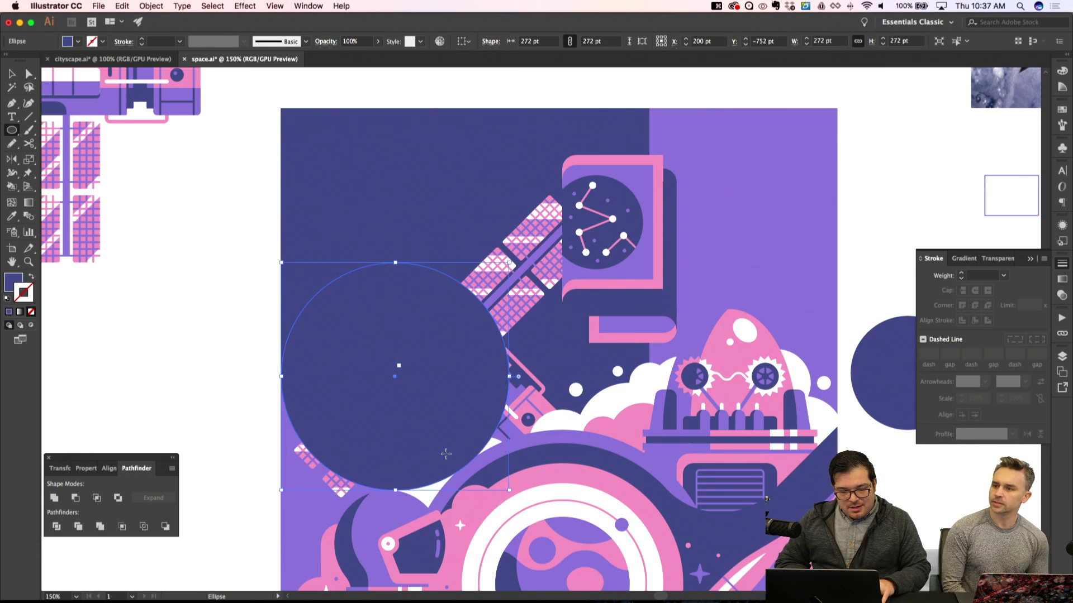
{"action": "key", "text": "shift+super+a"}
{"action": "key", "text": "super+y"}
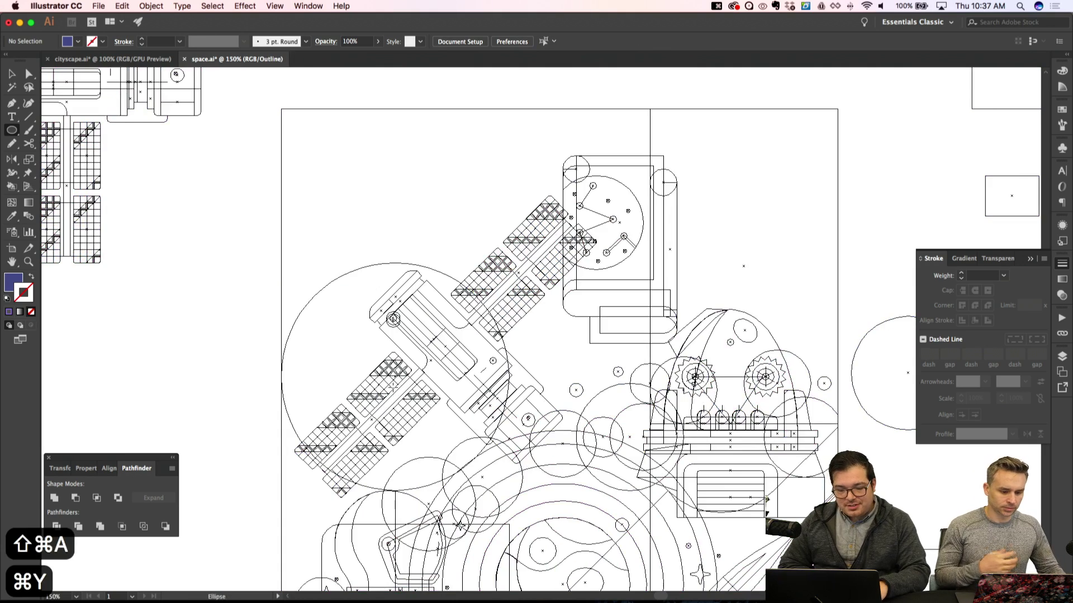
{"action": "key", "text": "super+y"}
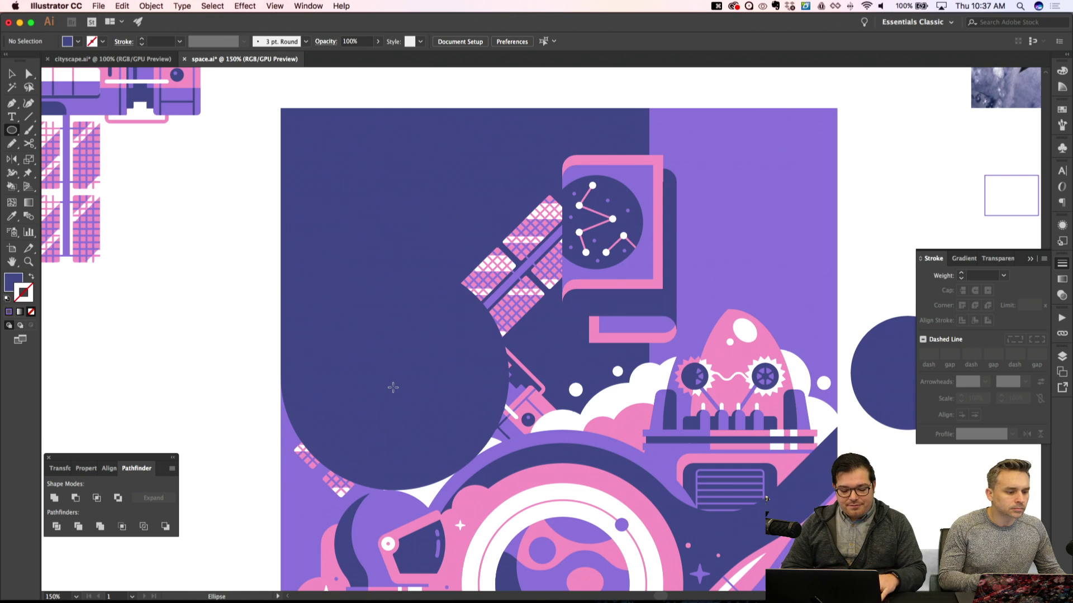
Scale the dark blue circle over the space station down to 240 pt about its centre
{"action": "key", "text": "v"}
{"action": "left_click", "coordinate": [394, 389]}
{"action": "left_click_drag", "start_coordinate": [510, 492], "coordinate": [497, 479]}
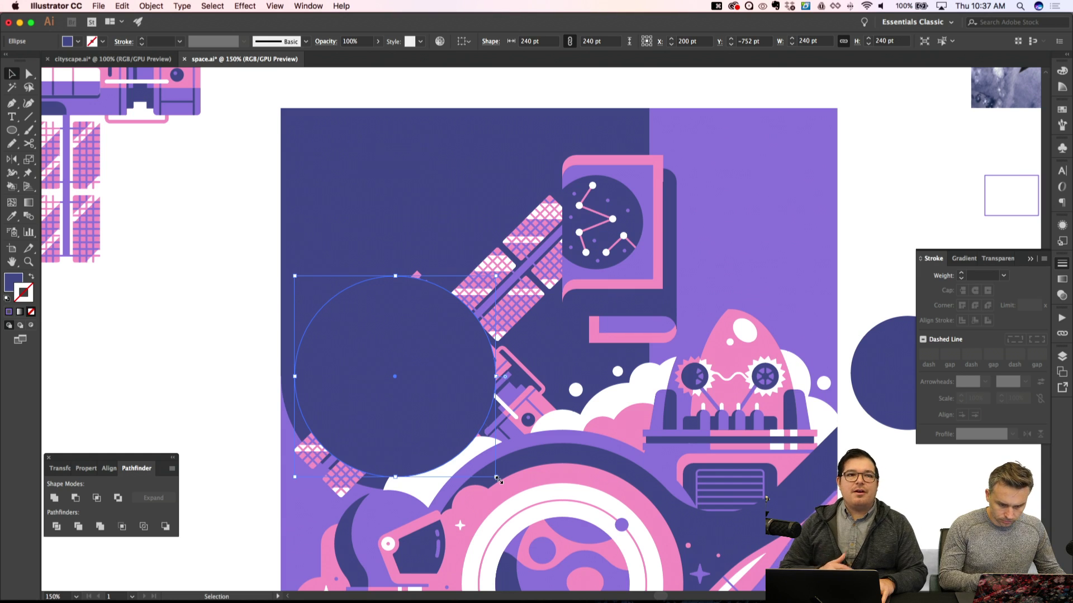
{"action": "key", "text": "shift+super+a"}
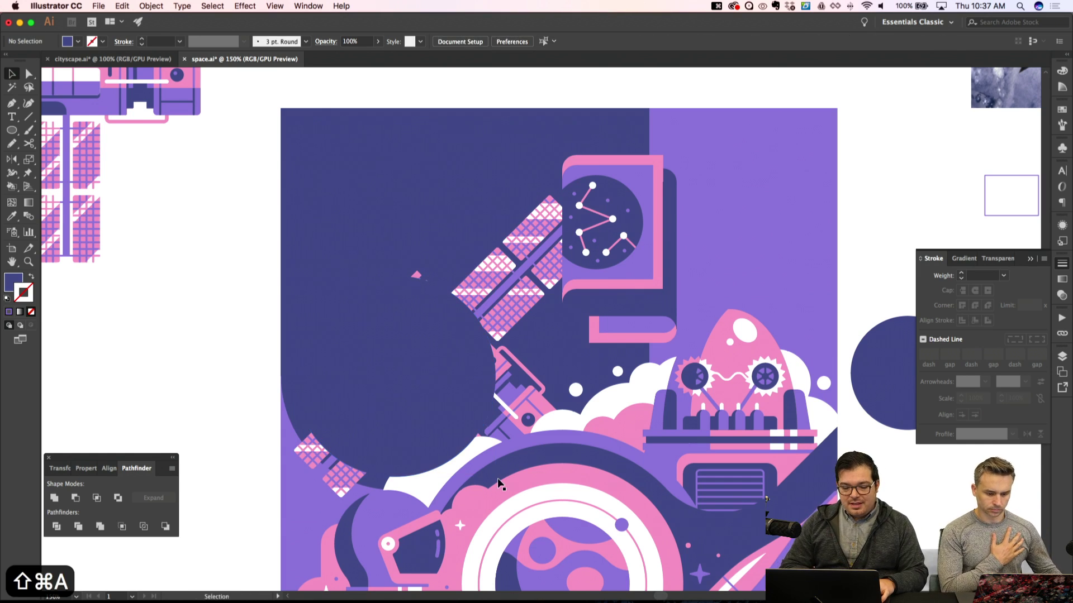
{"action": "key", "text": "m"}
{"action": "key", "text": "a"}
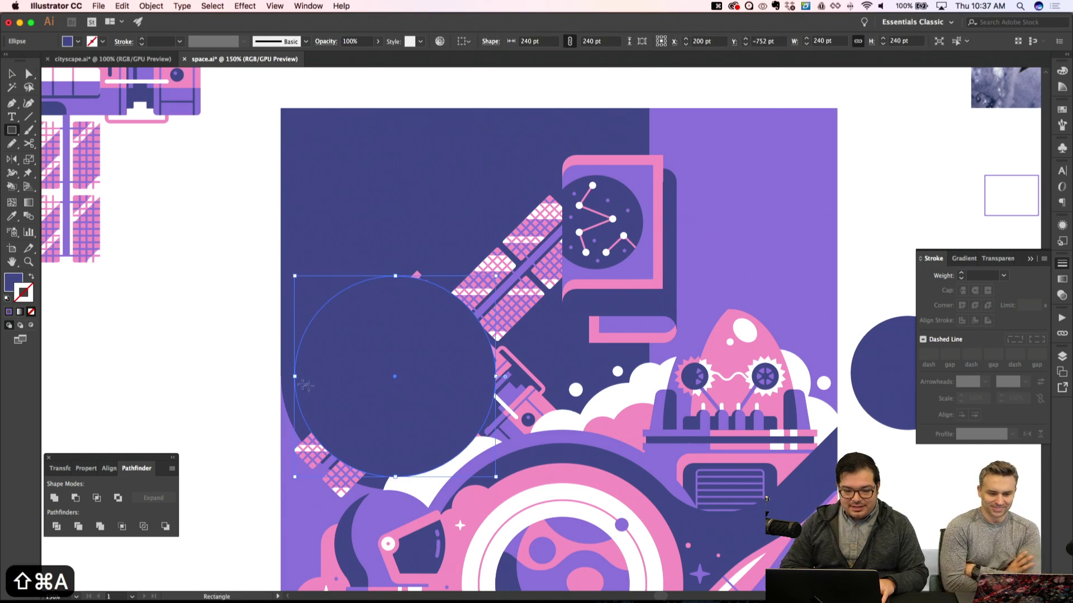
{"action": "key", "text": "shift+super+a"}
Draw a 160 by 176 pt dark blue rectangle over the circle's lower-left part and bring the circle to the front
{"action": "key", "text": "m"}
{"action": "left_click_drag", "start_coordinate": [281, 377], "coordinate": [414, 524]}
{"action": "key", "text": "a"}
{"action": "left_click", "coordinate": [442, 296]}
{"action": "key", "text": "shift+super+bracketright"}
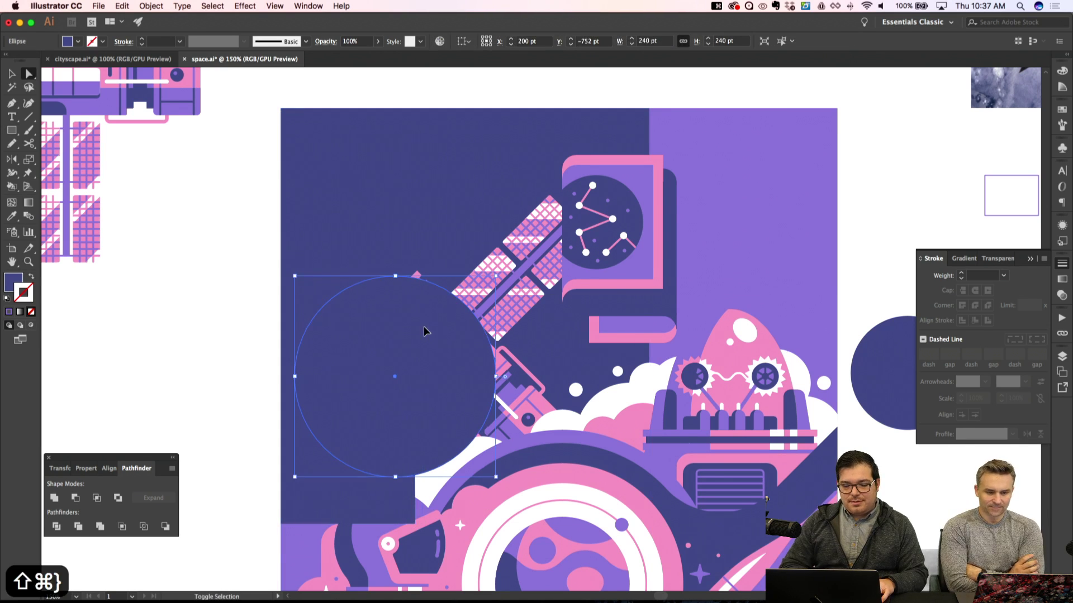
Subtract the circle from the rectangle, send the remaining curved piece to the back and raise it one level
{"action": "left_click", "coordinate": [315, 502]}
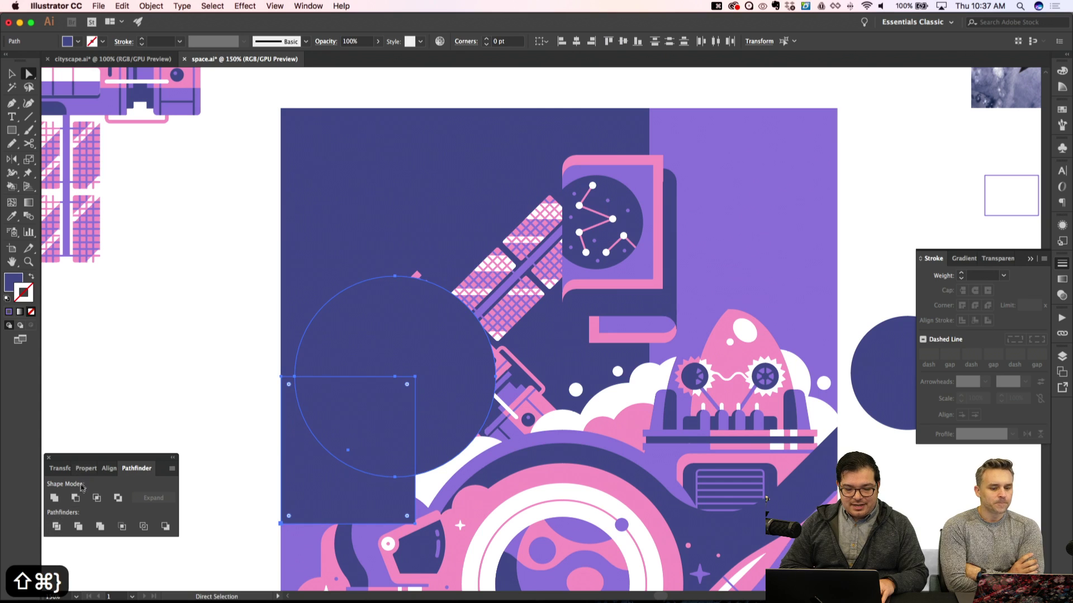
{"action": "key", "text": "shift+super+bracketleft"}
{"action": "key", "text": "super+bracketright"}
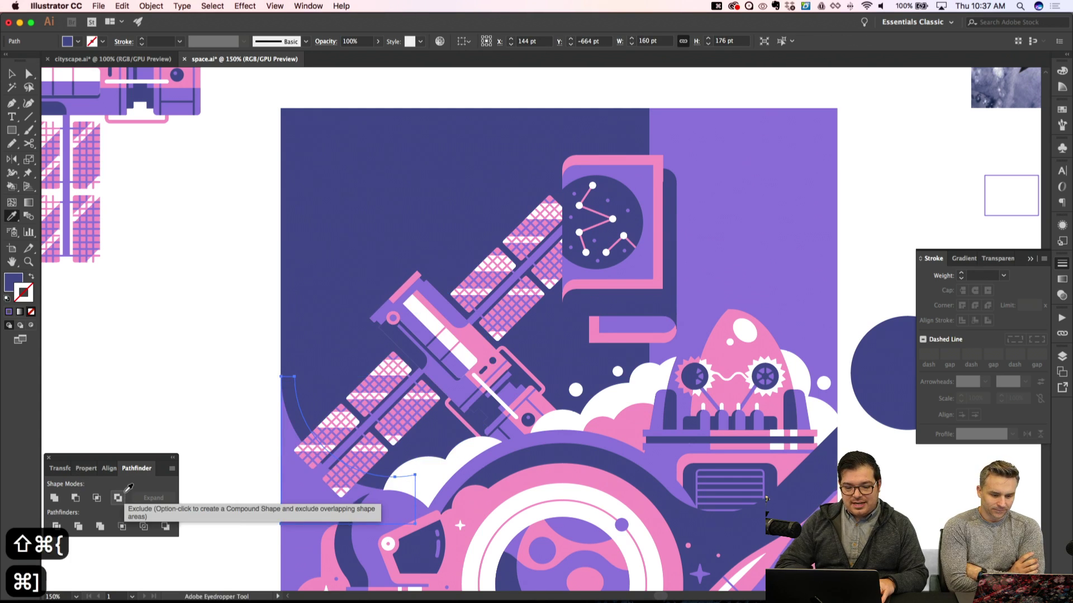
{"action": "left_click", "coordinate": [123, 497]}
Recolor the curved piece behind the station's lower solar panels with the station body's pink
{"action": "key", "text": "i"}
{"action": "left_click", "coordinate": [476, 338]}
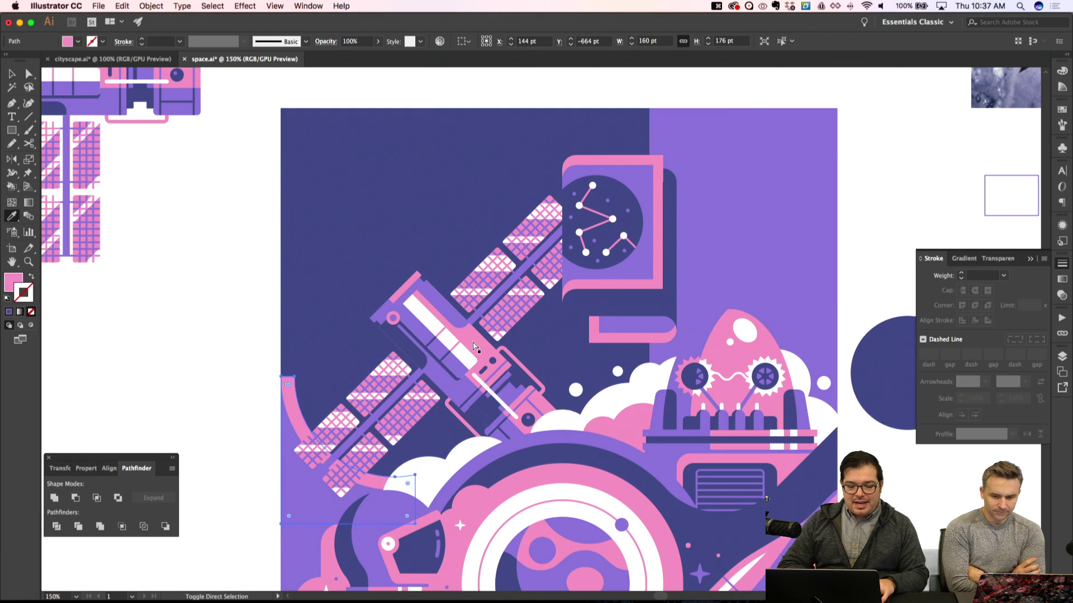
{"action": "key", "text": "shift+super+a"}
{"action": "key", "text": "super+minus"}
{"action": "key", "text": "super+minus"}
{"action": "key", "text": "super+apostrophe"}
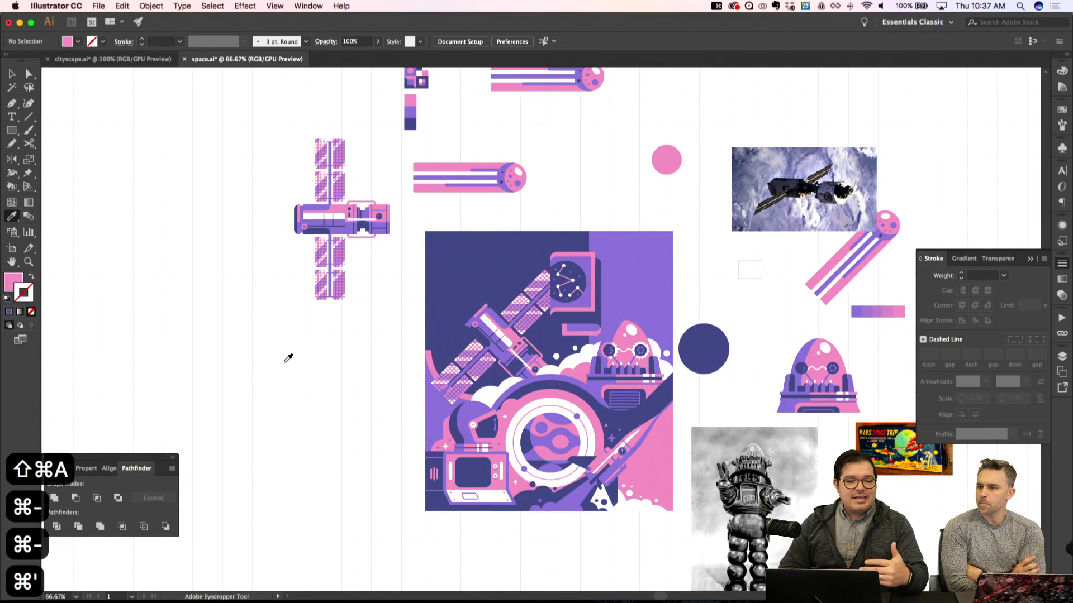
Draw a closed angular pink shape about 400 by 392 pt from the curved pink piece up past the artboard's upper-left corner
{"action": "scroll", "coordinate": [288, 358], "scroll_direction": "down", "scroll_amount": 2}
{"action": "scroll", "coordinate": [288, 358], "scroll_direction": "right", "scroll_amount": 1}
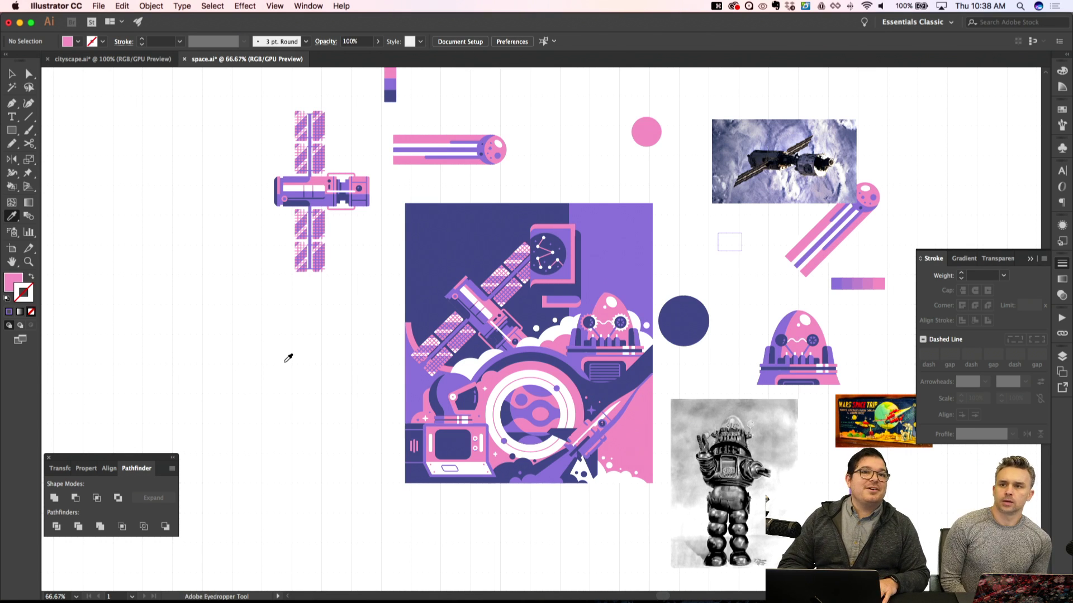
{"action": "key", "text": "super+equal"}
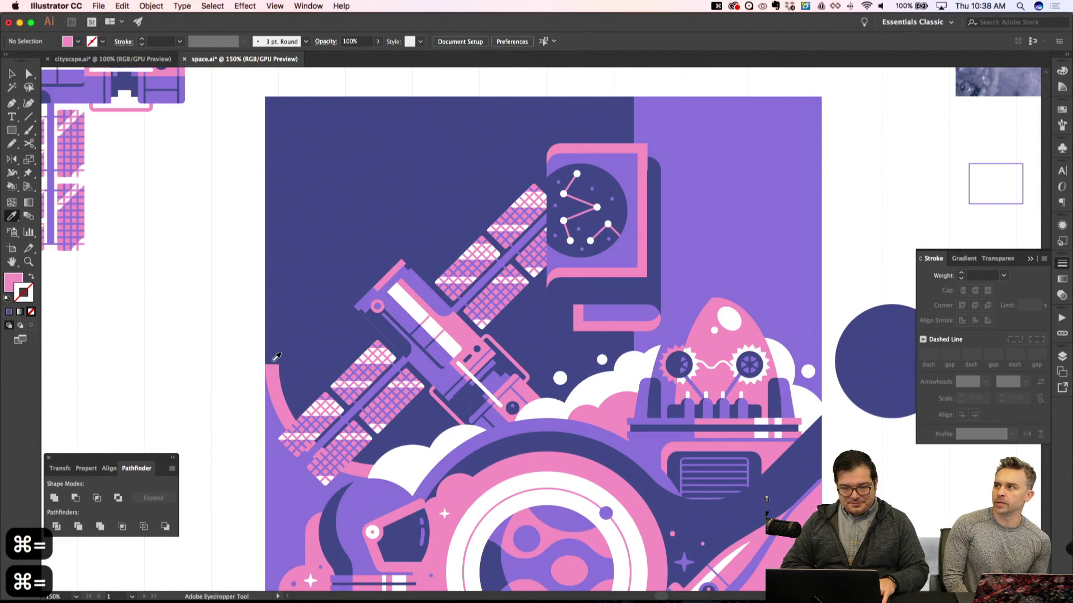
{"action": "key", "text": "p"}
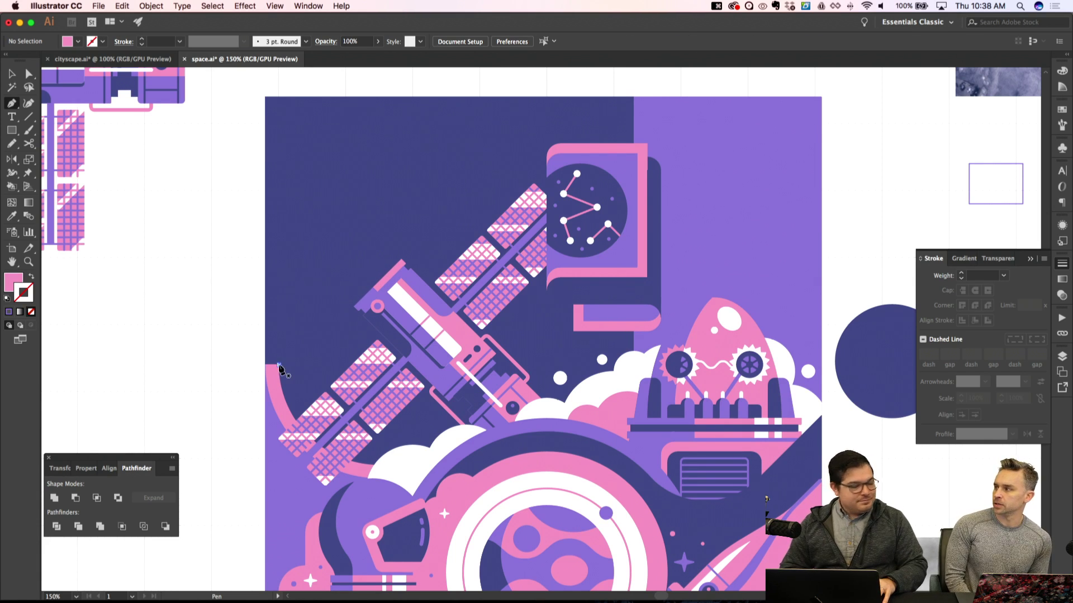
{"action": "left_click", "coordinate": [279, 364]}
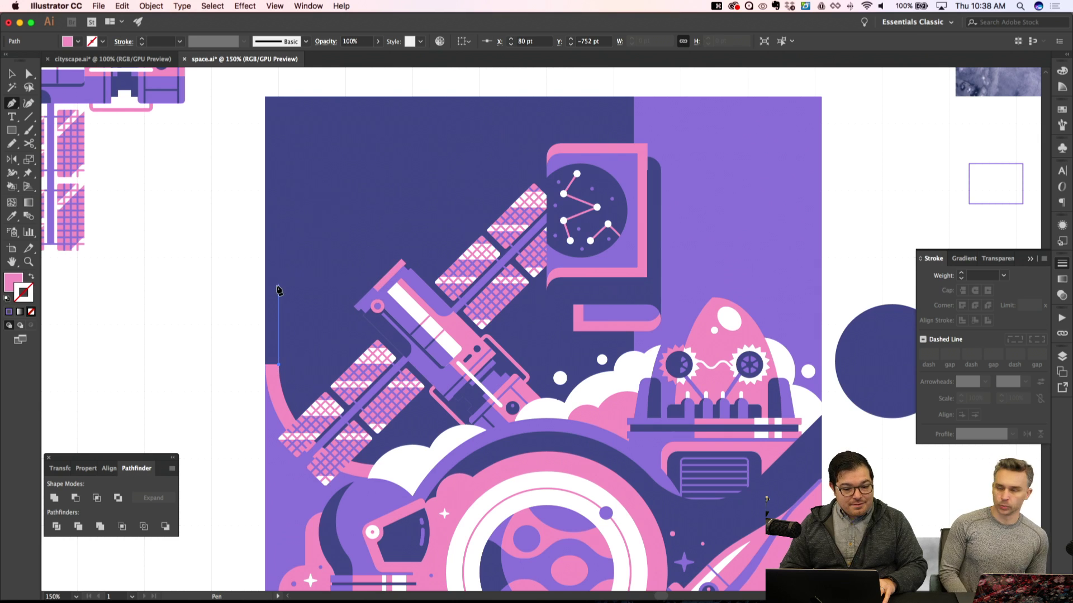
{"action": "left_click", "coordinate": [279, 285]}
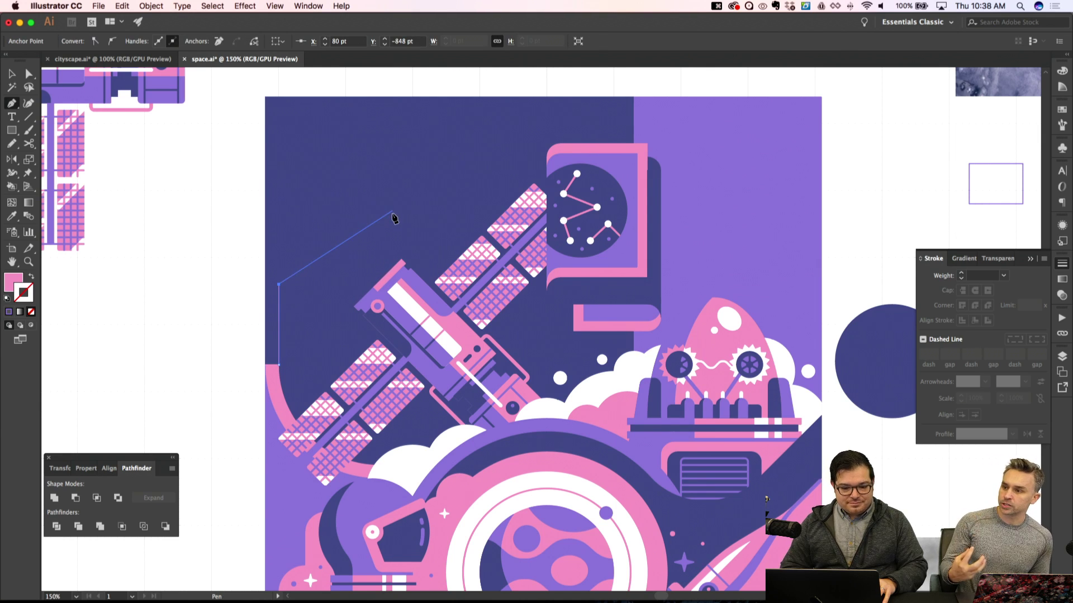
{"action": "left_click", "coordinate": [393, 212]}
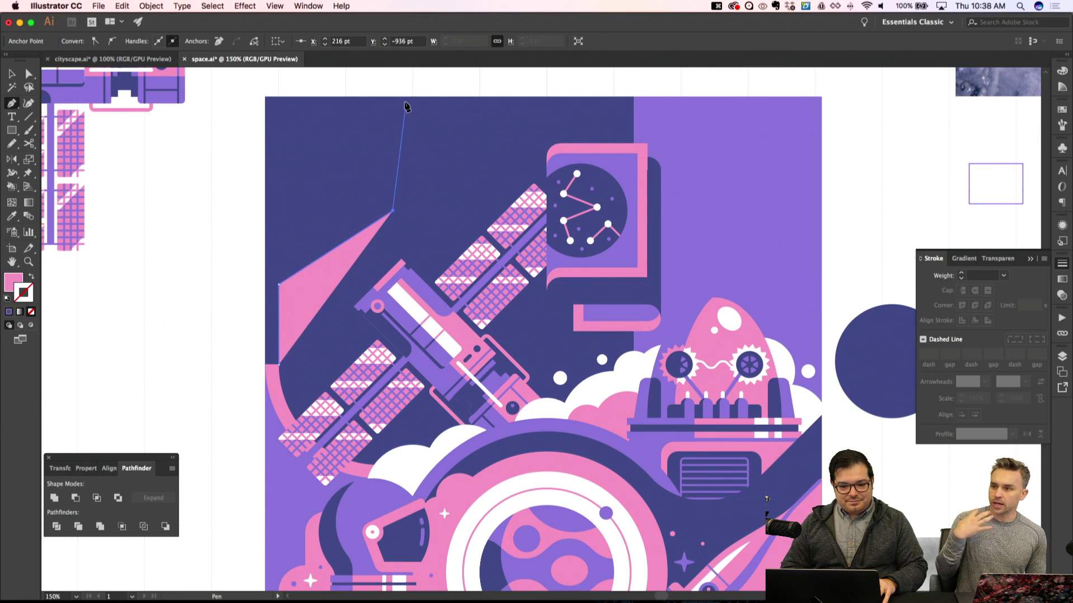
{"action": "left_click", "coordinate": [352, 144]}
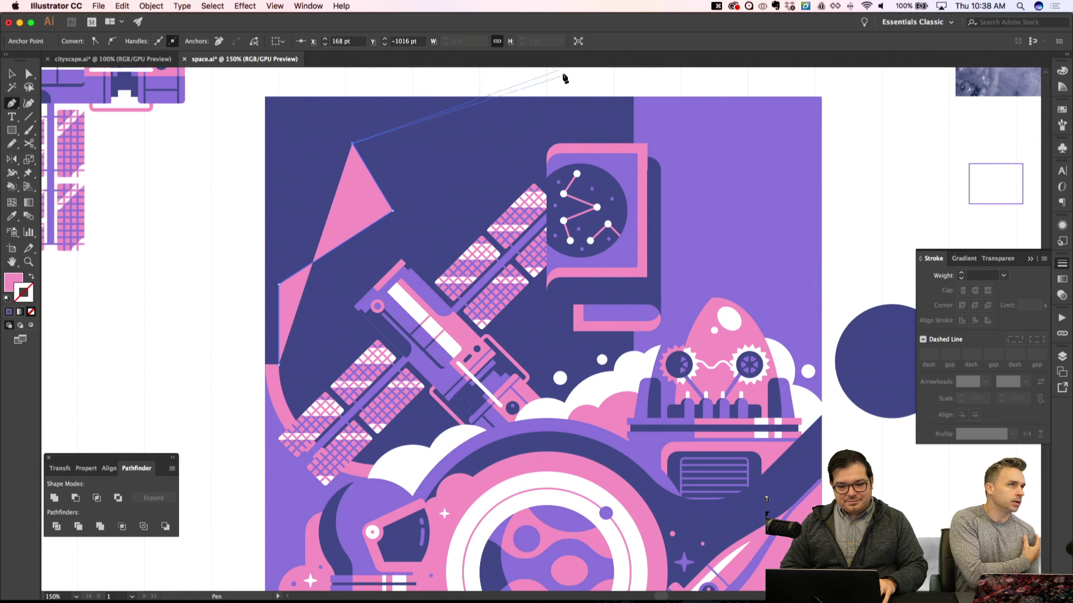
{"action": "scroll", "coordinate": [563, 78], "scroll_direction": "up", "scroll_amount": 1}
{"action": "left_click", "coordinate": [560, 86]}
{"action": "scroll", "coordinate": [563, 79], "scroll_direction": "up", "scroll_amount": 5}
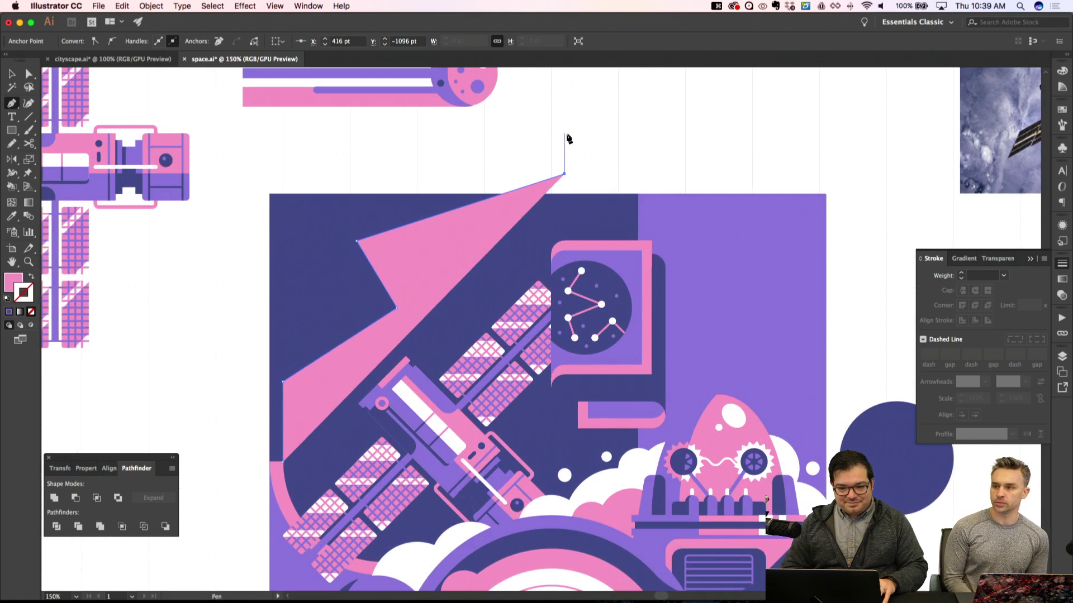
{"action": "left_click", "coordinate": [564, 134]}
{"action": "left_click", "coordinate": [229, 153]}
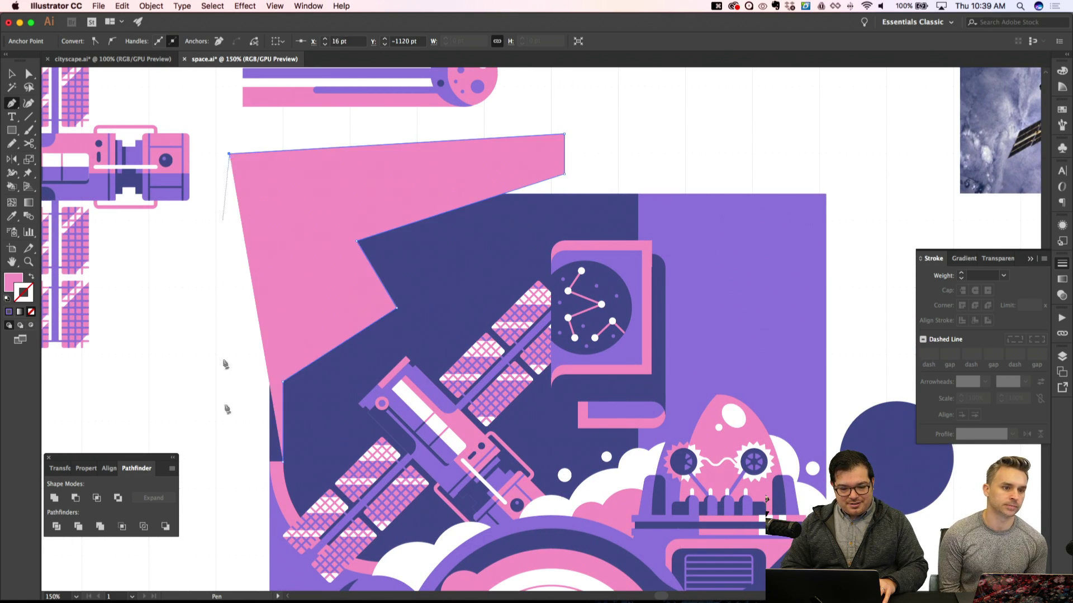
{"action": "left_click", "coordinate": [270, 461]}
{"action": "key", "text": "shift+super+a"}
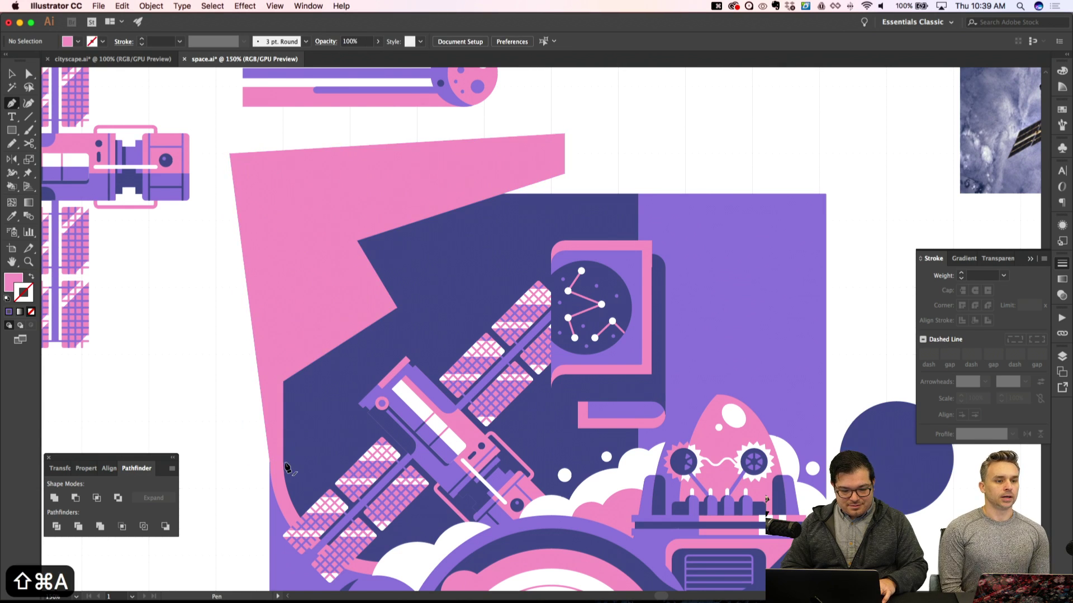
Round the pink shape's lower inner corner generously and its protruding corner above the station to about 51 pt
{"action": "key", "text": "a"}
{"action": "left_click", "coordinate": [279, 464]}
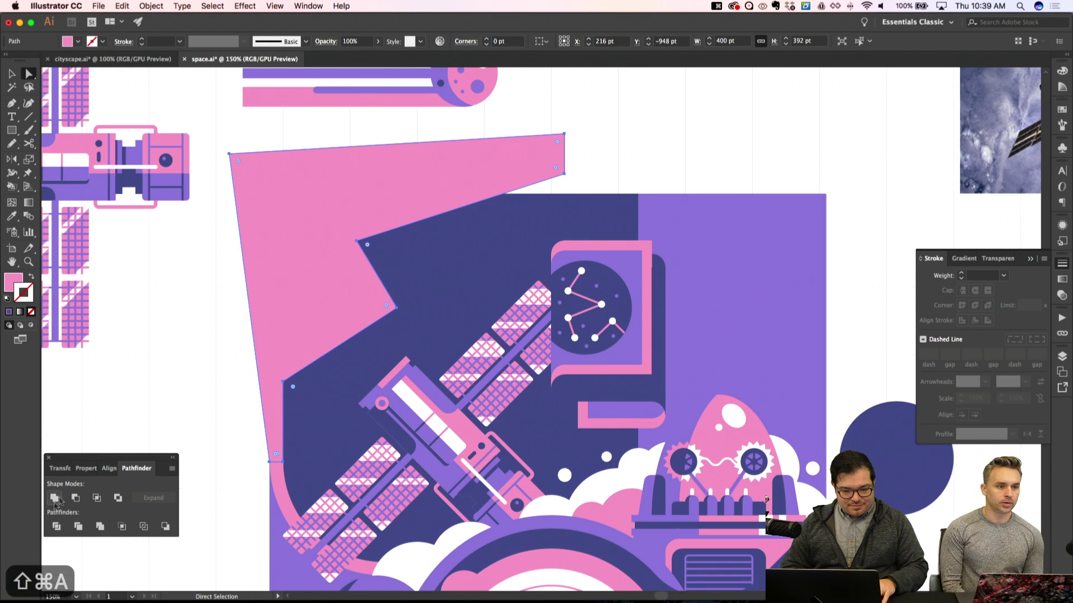
{"action": "left_click", "coordinate": [284, 382]}
{"action": "left_click_drag", "start_coordinate": [295, 387], "coordinate": [389, 449]}
{"action": "key", "text": "shift+super+a"}
{"action": "left_click", "coordinate": [394, 308]}
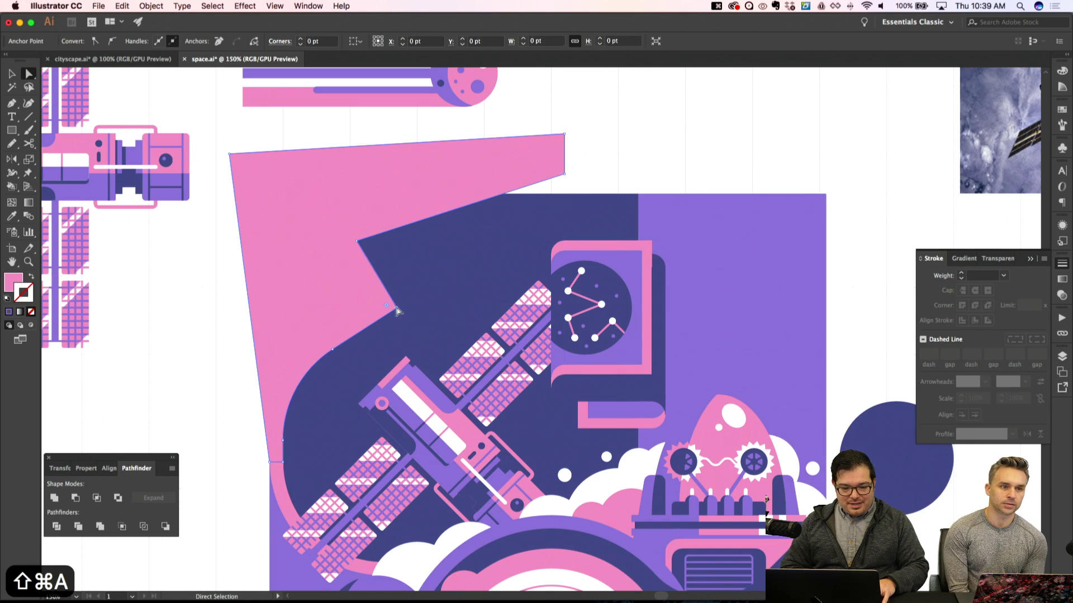
{"action": "left_click_drag", "start_coordinate": [385, 308], "coordinate": [357, 306]}
{"action": "key", "text": "shift+super+a"}
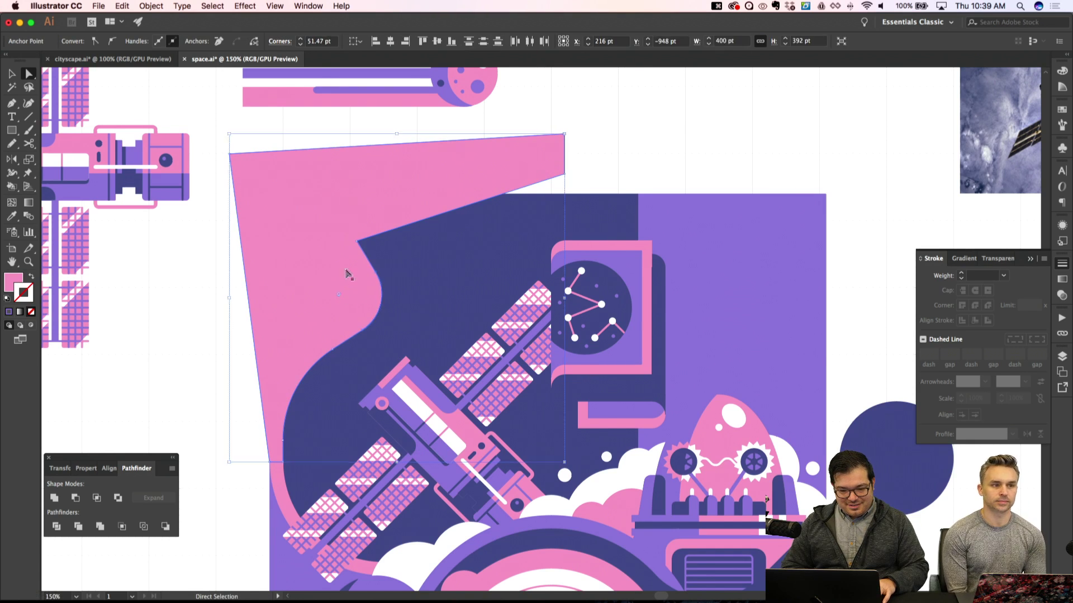
Try to round the pink shape's upper notch corner freehand
{"action": "left_click", "coordinate": [360, 243]}
{"action": "left_click_drag", "start_coordinate": [364, 242], "coordinate": [405, 265]}
{"action": "key", "text": "super+z"}
{"action": "key", "text": "shift+super+a"}
{"action": "left_click", "coordinate": [358, 241]}
{"action": "key", "text": "super+z"}
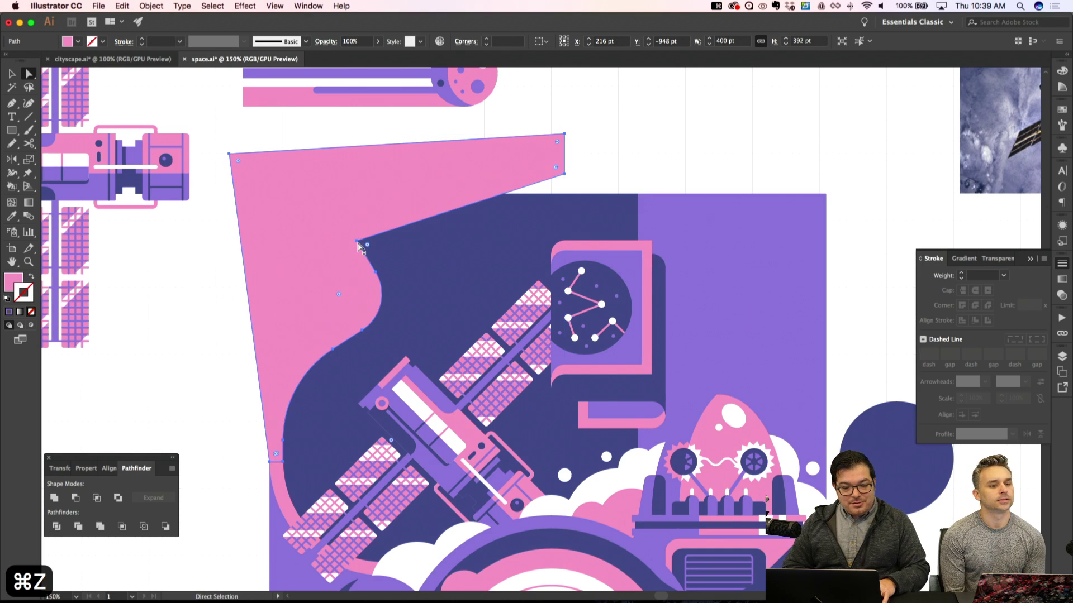
Round the pink shape's upper notch corner with a 34.58 pt corner radius
{"action": "left_click", "coordinate": [358, 242]}
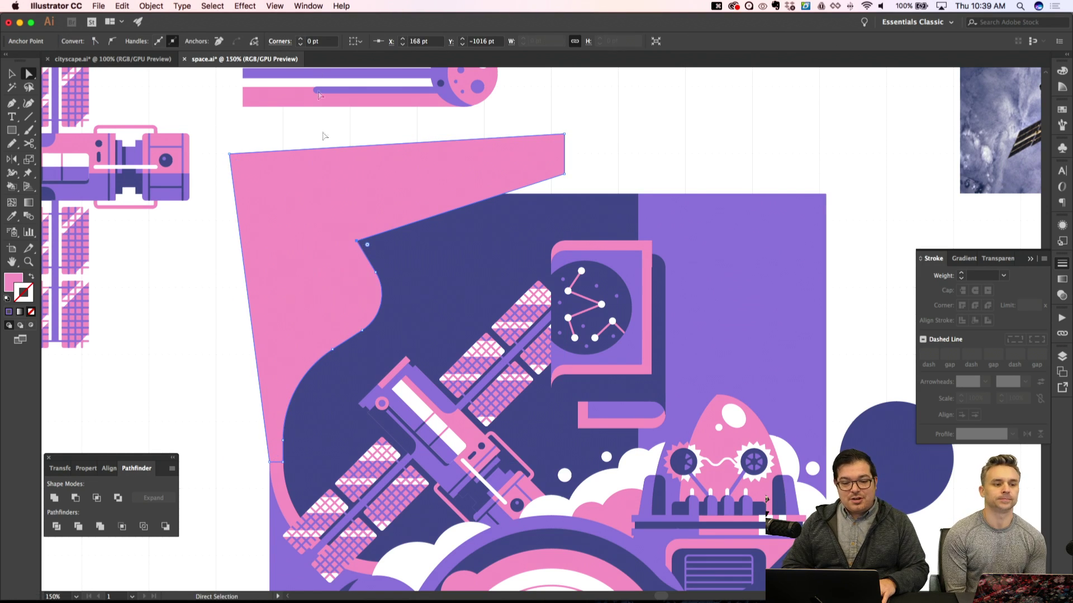
{"action": "left_click", "coordinate": [308, 41]}
{"action": "type", "text": "20"}
{"action": "key", "text": "Return"}
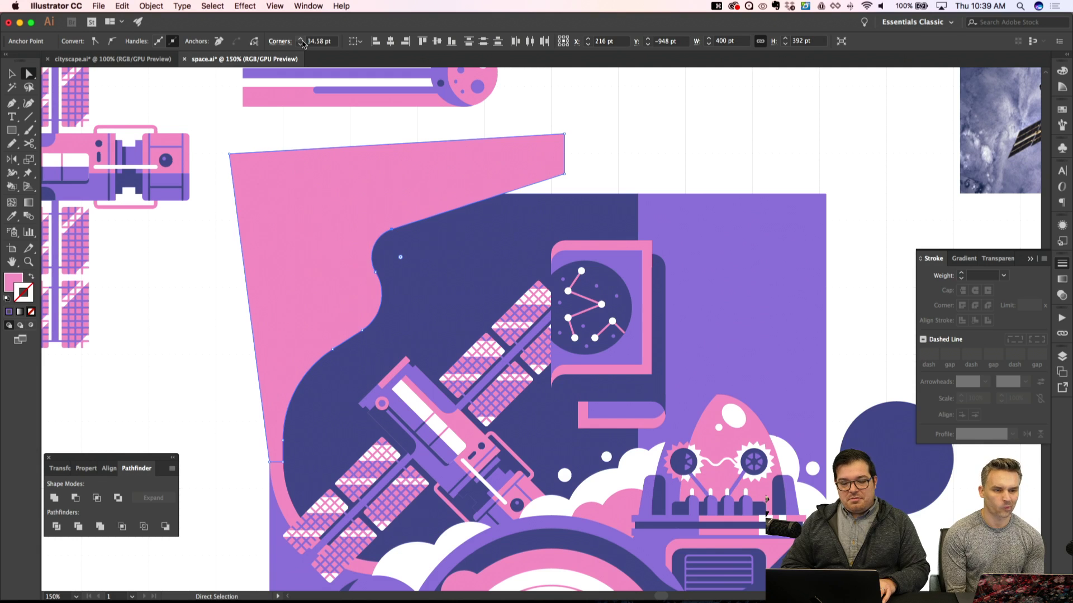
{"action": "key", "text": "shift+super+a"}
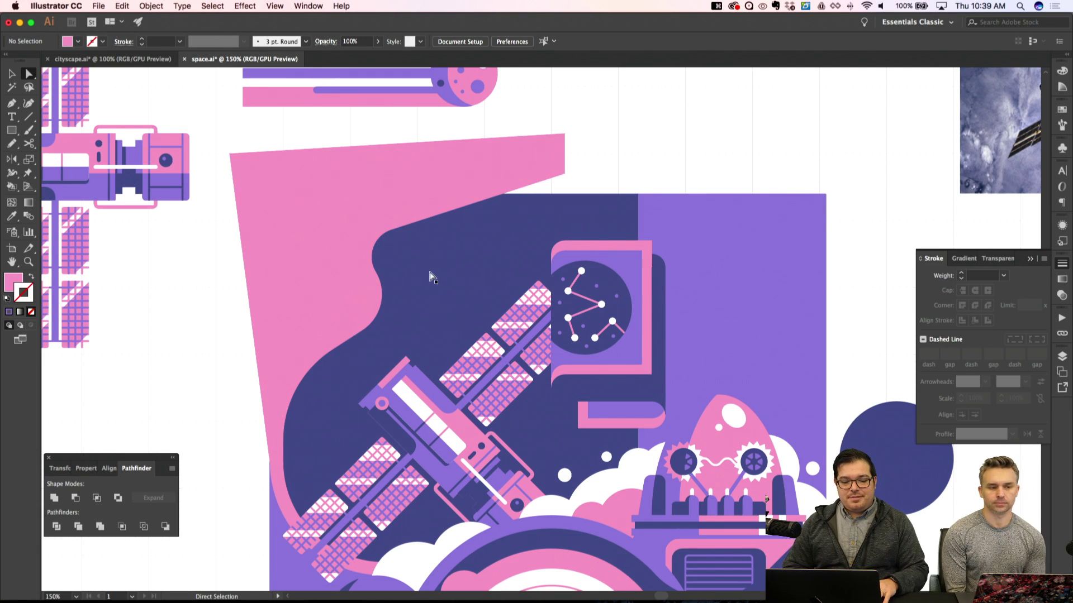
{"action": "left_click", "coordinate": [430, 275]}
{"action": "key", "text": "shift+super+a"}
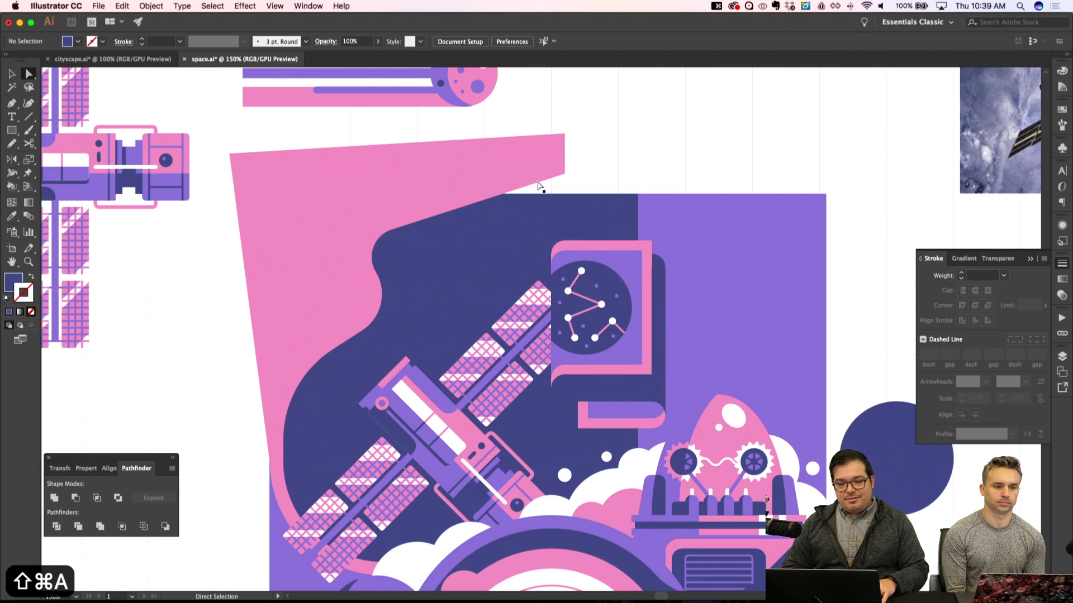
Add an anchor point on the pink shape's lower edge, 32 pt in from its right end corner
{"action": "left_click", "coordinate": [534, 172]}
{"action": "key", "text": "plus"}
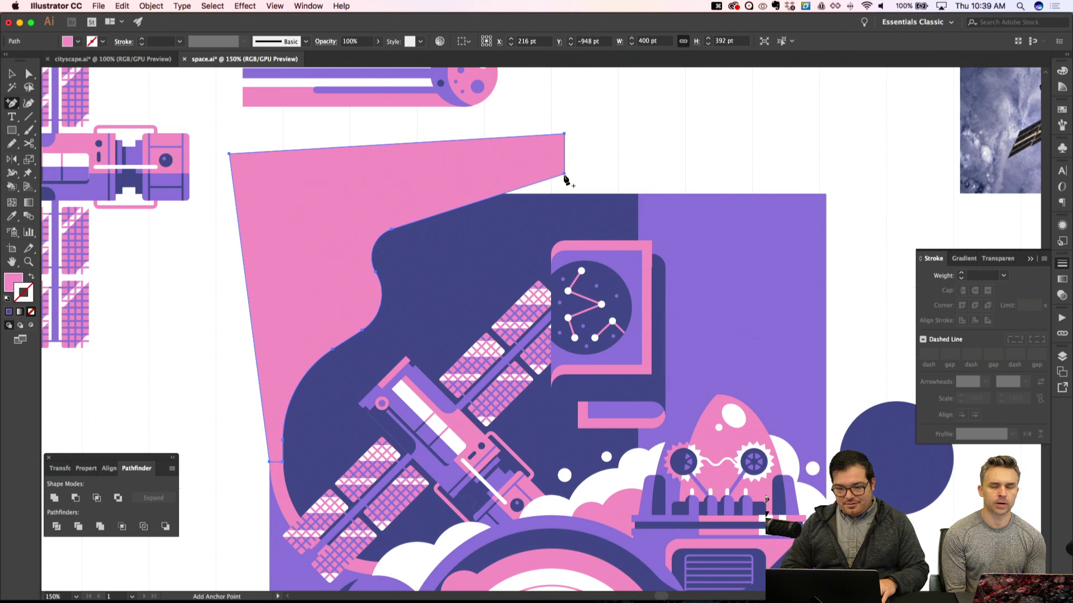
{"action": "left_click", "coordinate": [539, 181]}
{"action": "key", "text": "a"}
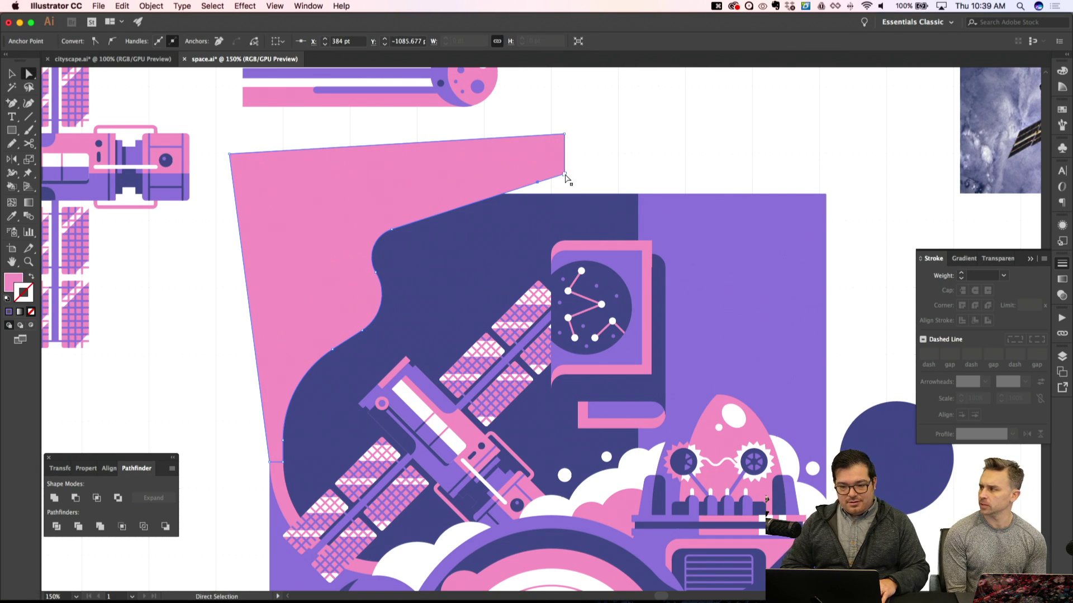
Move the lower corner at the pink shape's right end down 16 pt
{"action": "left_click", "coordinate": [565, 174]}
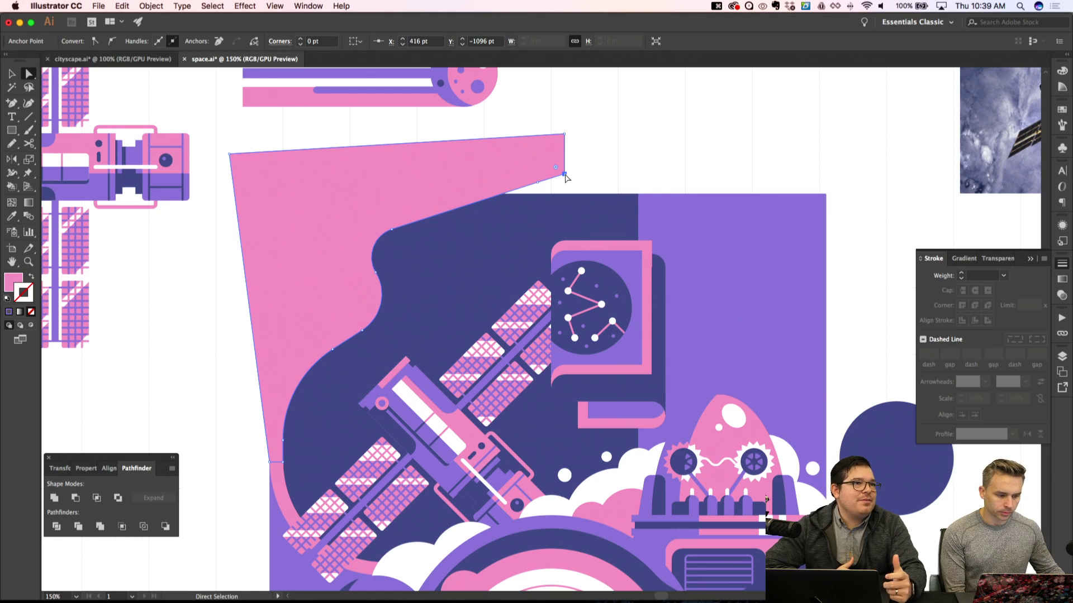
{"action": "key", "text": "Down"}
{"action": "key", "text": "Down"}
{"action": "key", "text": "Down"}
{"action": "key", "text": "Down"}
{"action": "key", "text": "Down"}
{"action": "key", "text": "Down"}
{"action": "key", "text": "Down"}
{"action": "key", "text": "Down"}
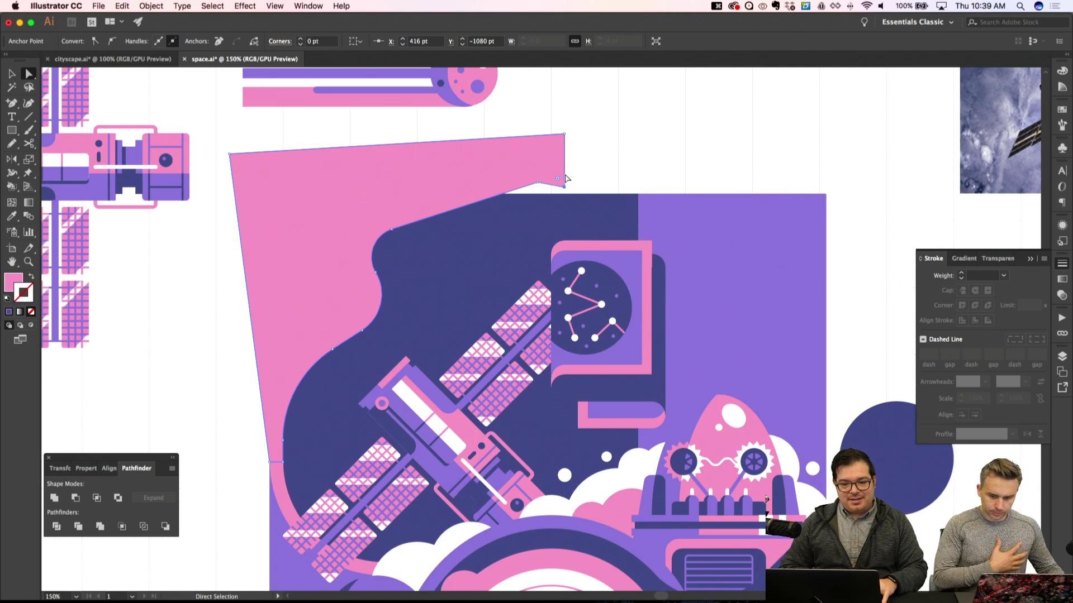
Move both anchor points at the pink shape's right end 88 pt to the right, making the shape 488 pt wide
{"action": "left_click", "coordinate": [566, 137]}
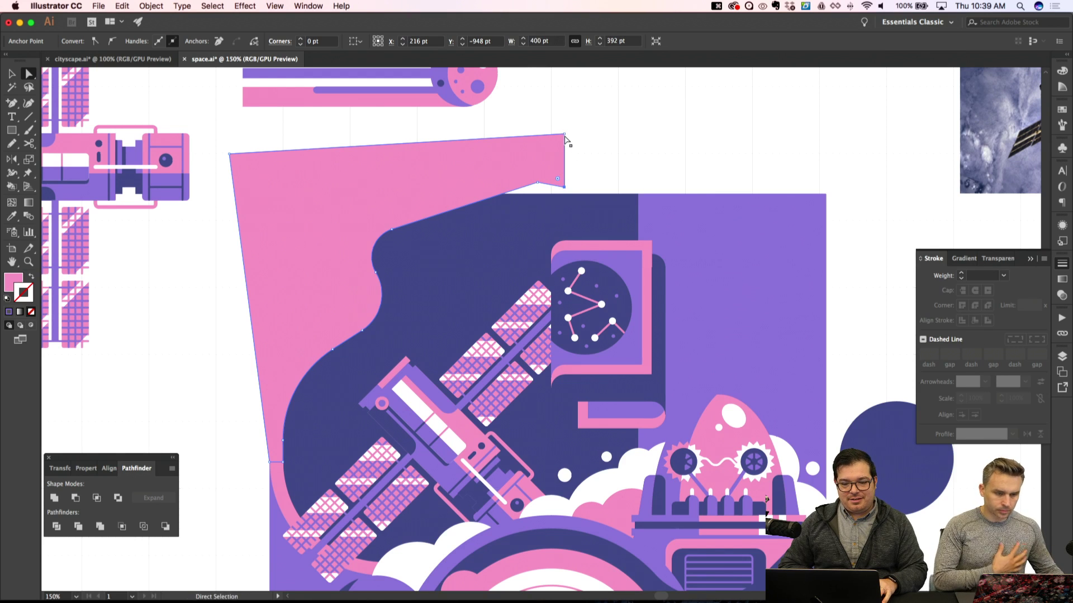
{"action": "left_click_drag", "start_coordinate": [559, 129], "coordinate": [571, 192]}
{"action": "key", "text": "shift+Right"}
{"action": "key", "text": "shift+Right"}
{"action": "key", "text": "shift+Right"}
{"action": "key", "text": "shift+Right"}
{"action": "key", "text": "shift+Right"}
{"action": "key", "text": "shift+Right"}
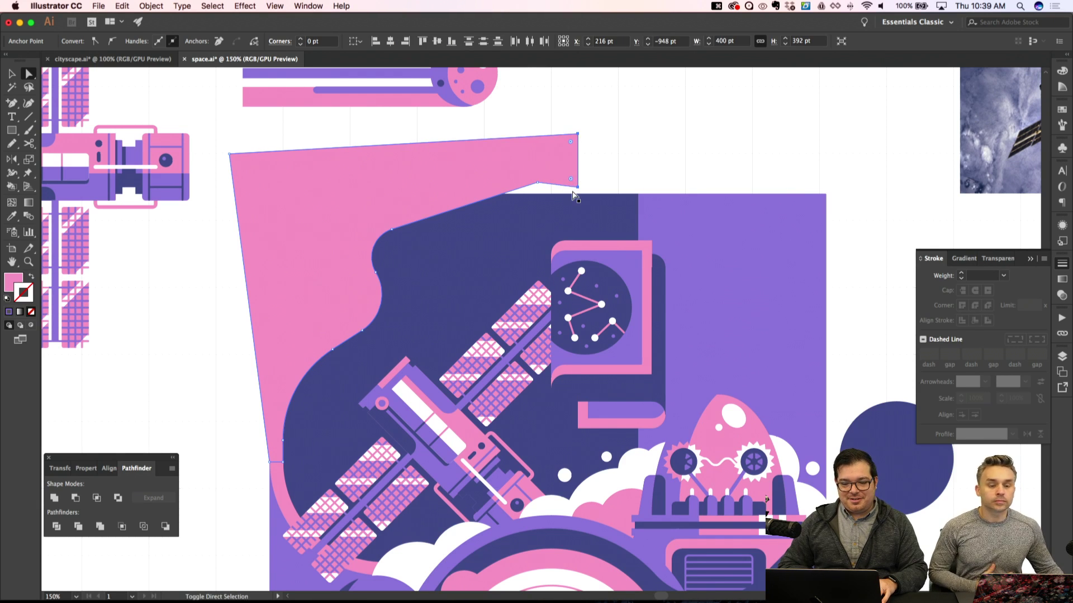
{"action": "key", "text": "shift+Right"}
{"action": "key", "text": "shift+Right"}
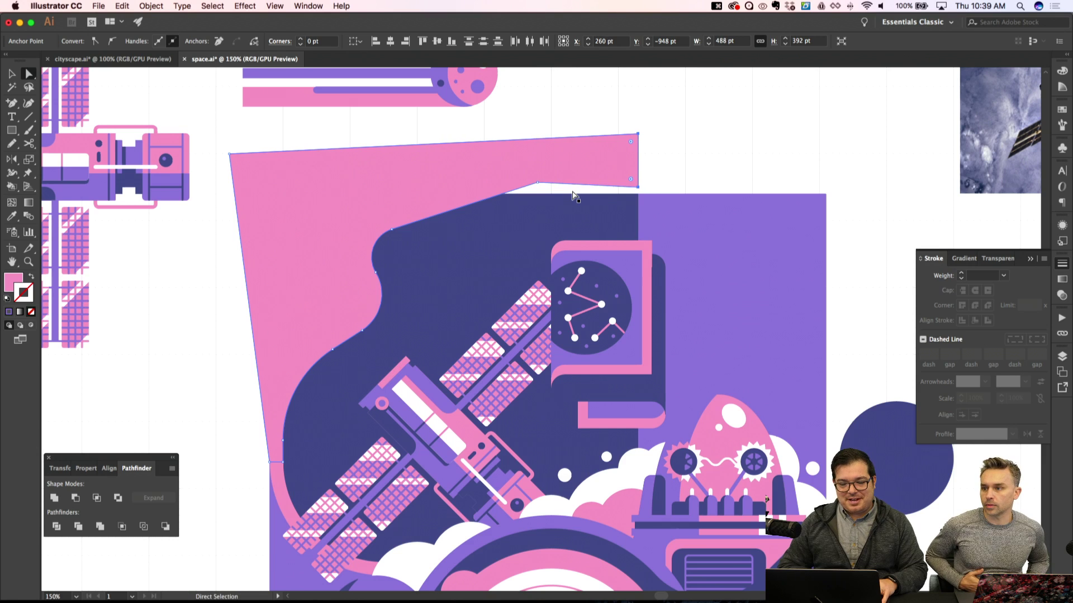
Round the added anchor on the pink shape's lower edge with a corner radius of 500 and finally 600 pt
{"action": "key", "text": "super+shift+a"}
{"action": "left_click", "coordinate": [538, 183]}
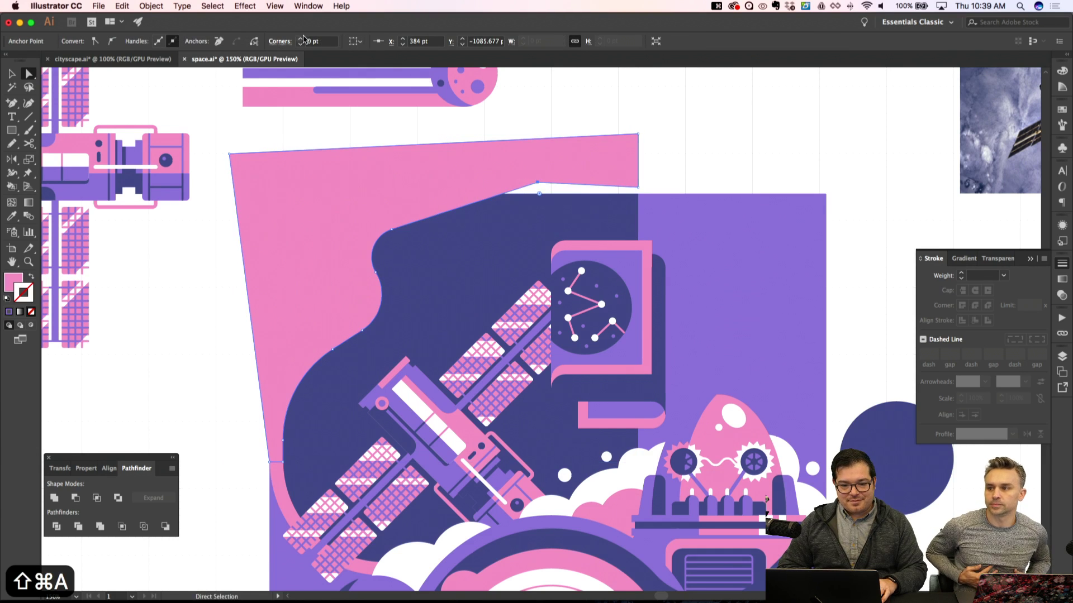
{"action": "left_click", "coordinate": [300, 39]}
{"action": "left_click", "coordinate": [300, 39]}
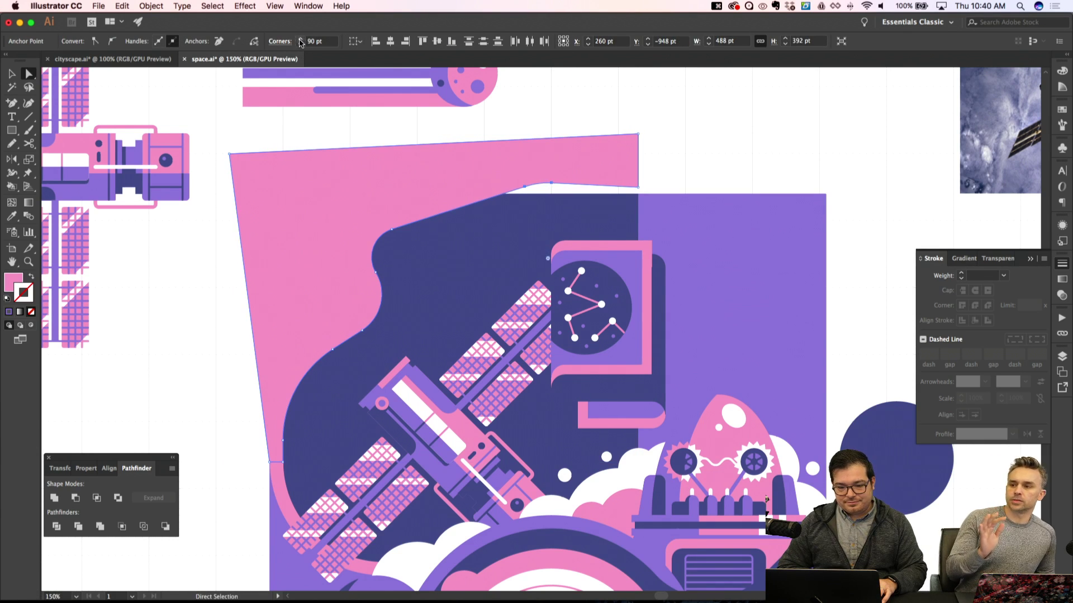
{"action": "left_click", "coordinate": [300, 39]}
{"action": "left_click", "coordinate": [300, 39]}
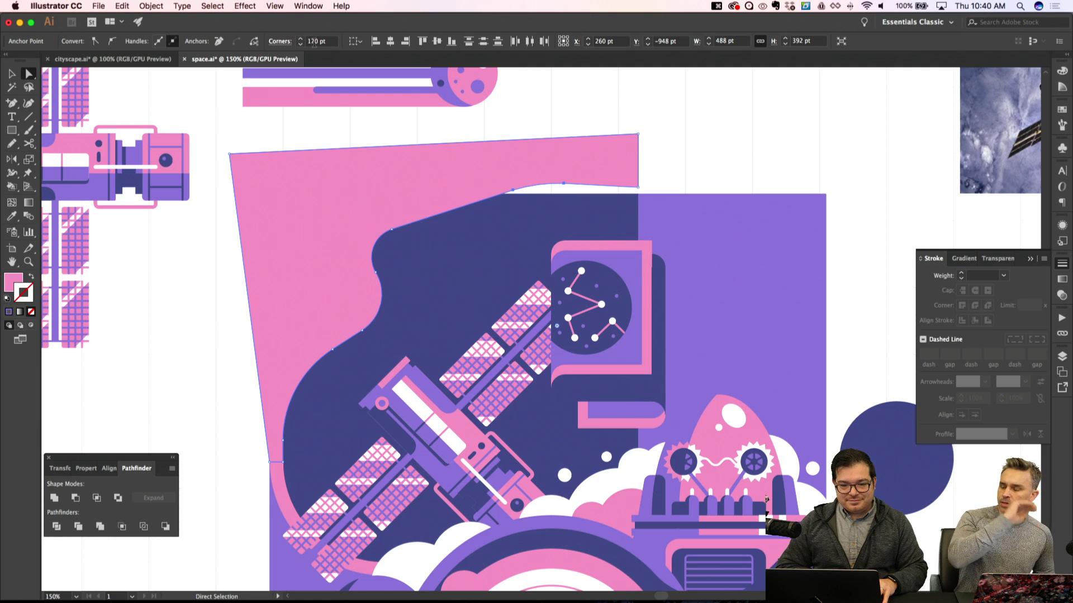
{"action": "left_click", "coordinate": [300, 40]}
{"action": "left_click", "coordinate": [300, 39]}
{"action": "left_click", "coordinate": [299, 39]}
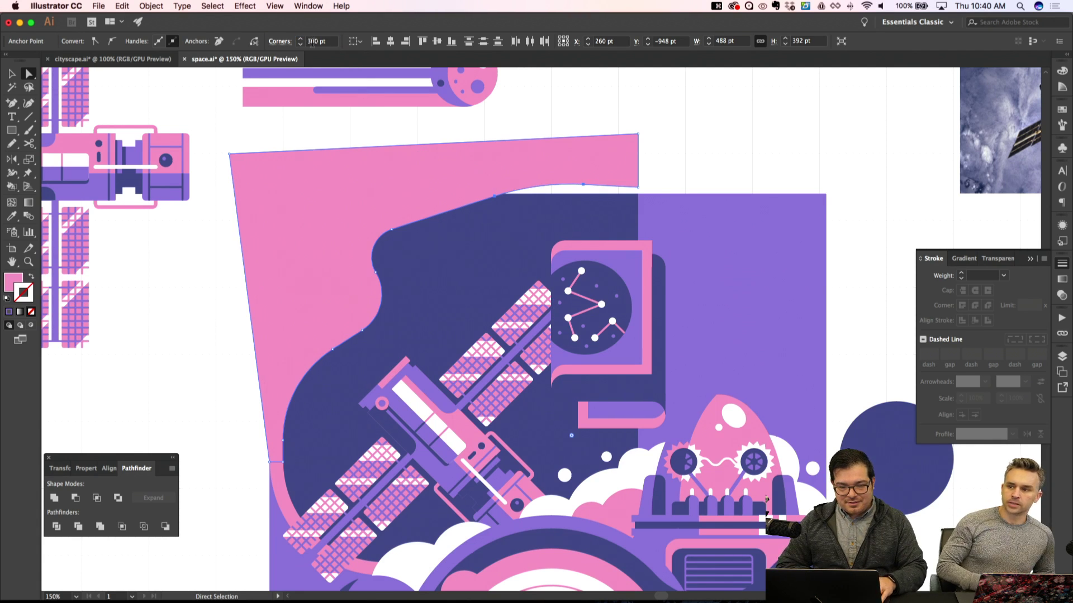
{"action": "double_click", "coordinate": [312, 42]}
{"action": "type", "text": "500"}
{"action": "key", "text": "Return"}
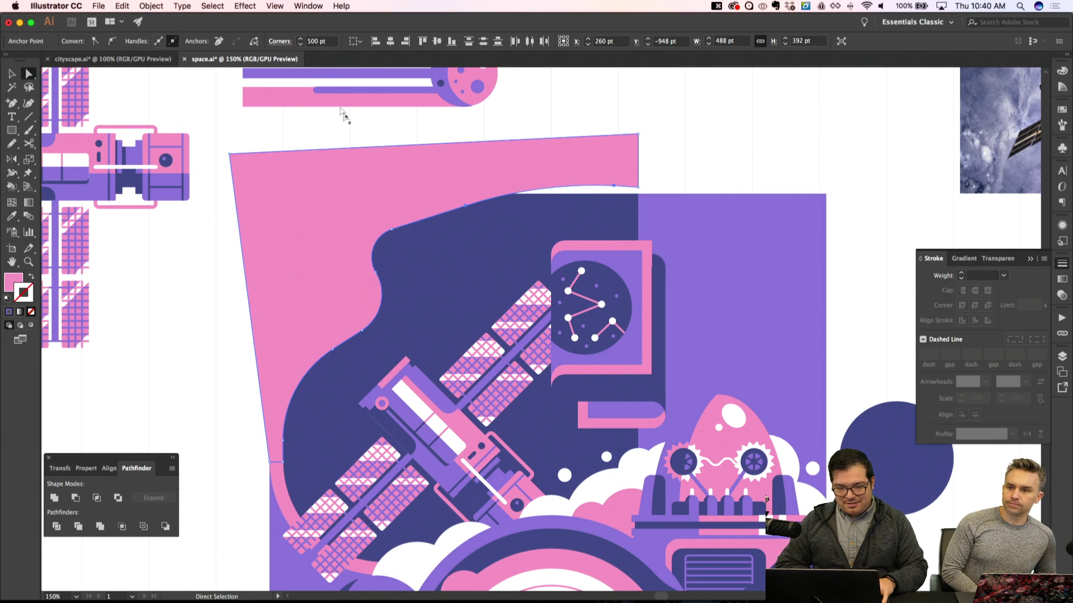
{"action": "double_click", "coordinate": [313, 44]}
{"action": "type", "text": "600"}
{"action": "key", "text": "Return"}
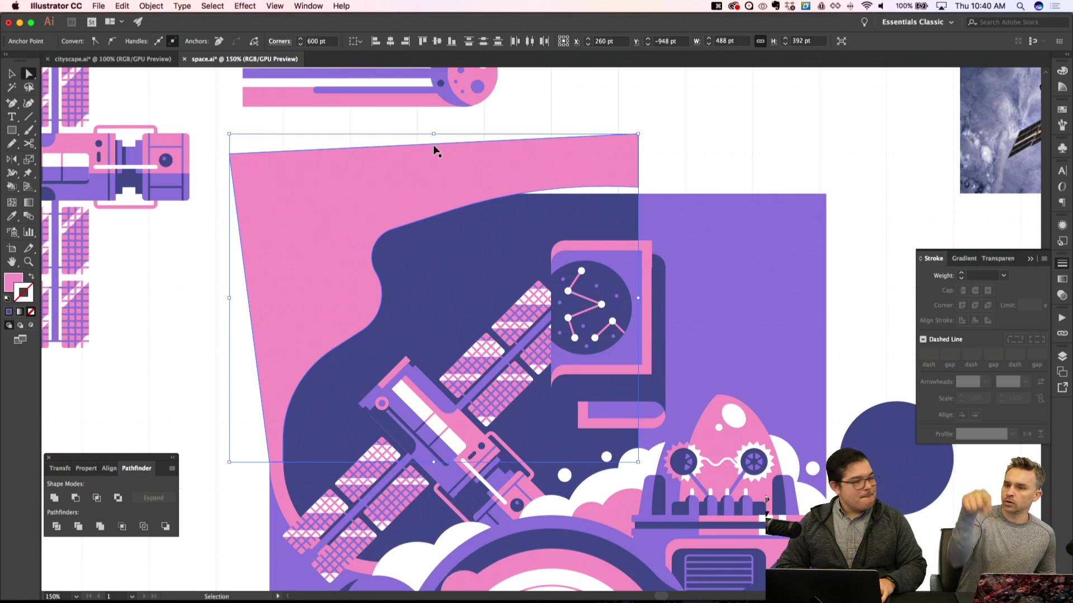
Raise the corner radius of the wide curve on the pink shape's lower edge to its 661.47 pt maximum
{"action": "key", "text": "shift+super+a"}
{"action": "left_click", "coordinate": [439, 270]}
{"action": "key", "text": "shift+super+a"}
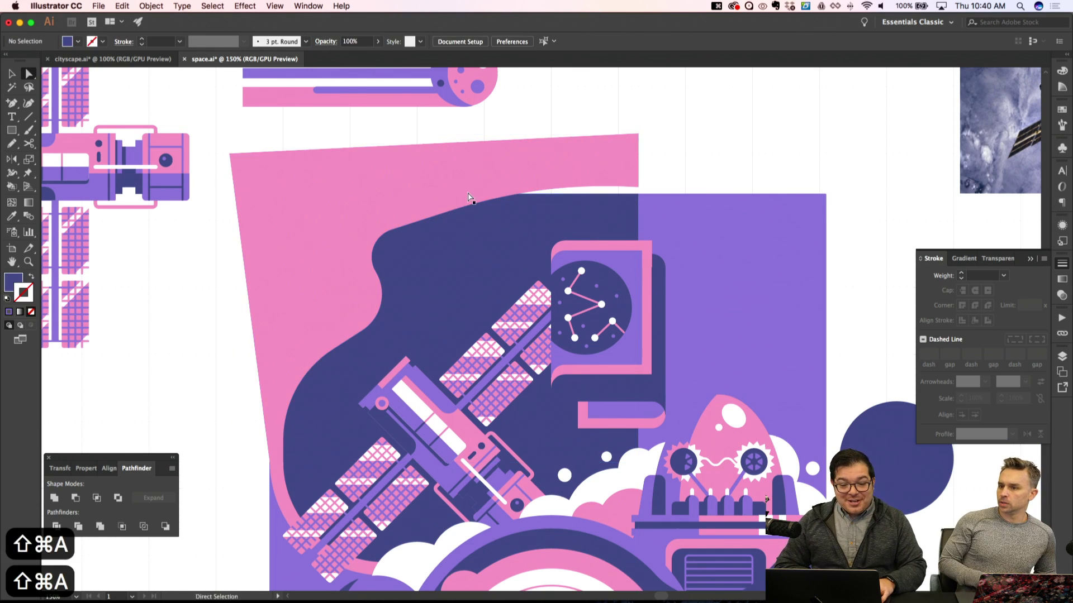
{"action": "left_click", "coordinate": [457, 213]}
{"action": "left_click", "coordinate": [630, 186]}
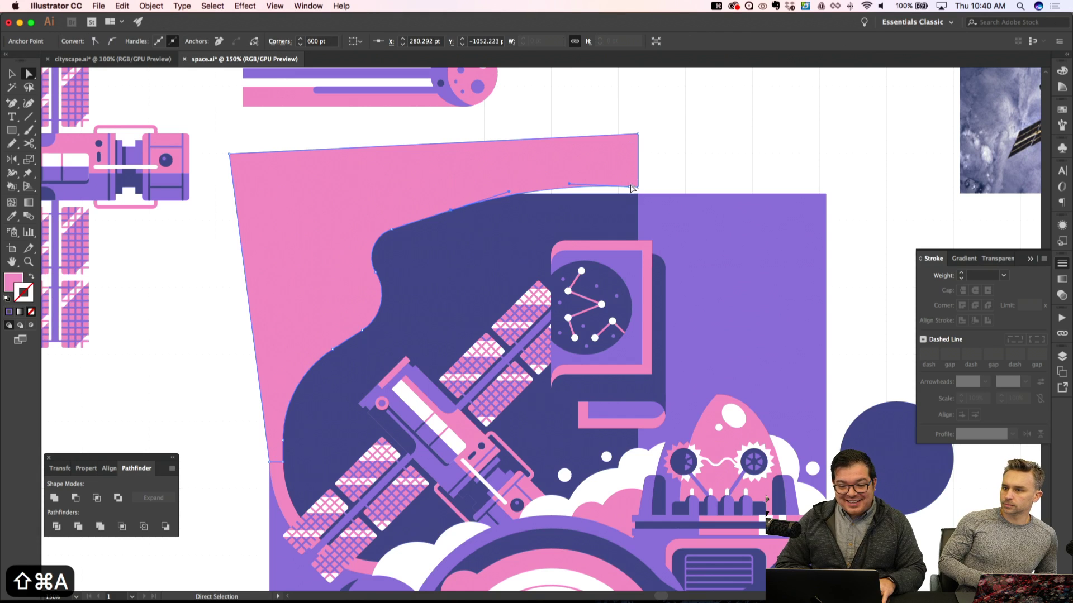
{"action": "double_click", "coordinate": [313, 41]}
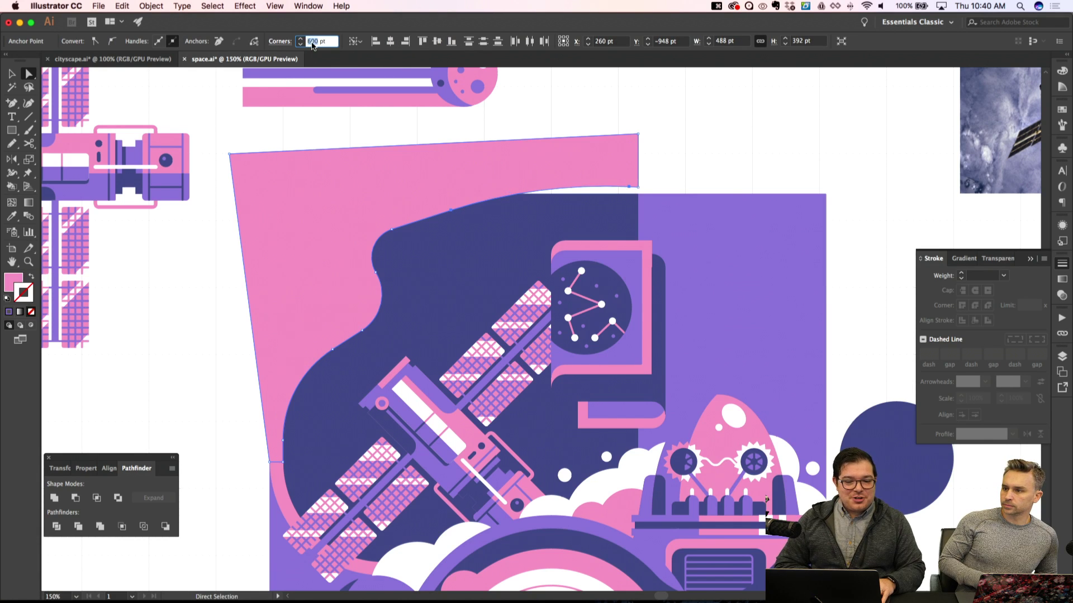
{"action": "type", "text": "70"}
{"action": "key", "text": "Return"}
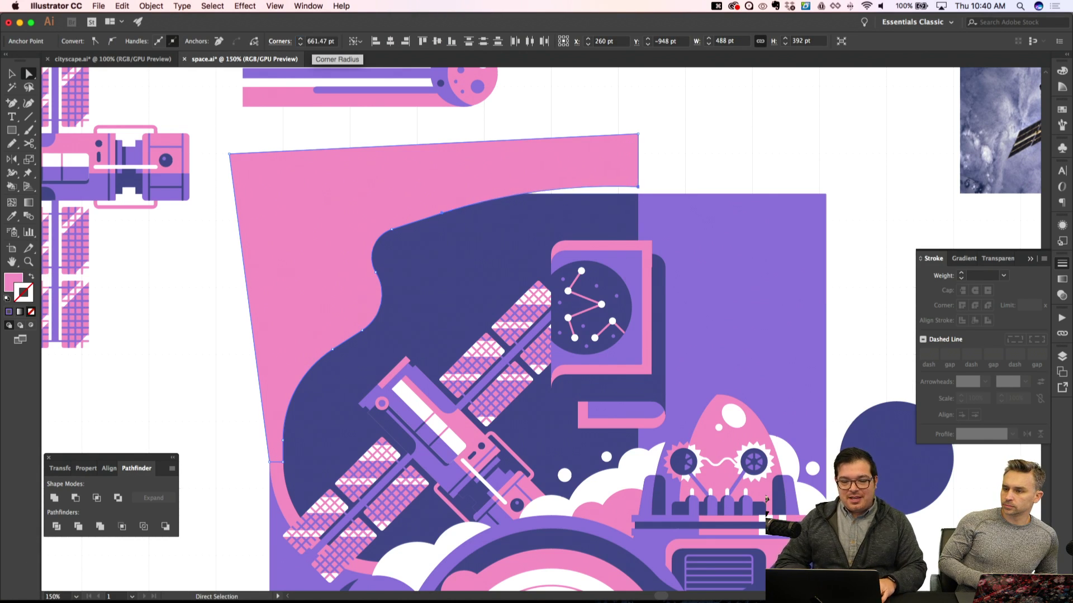
{"action": "key", "text": "shift+super+a"}
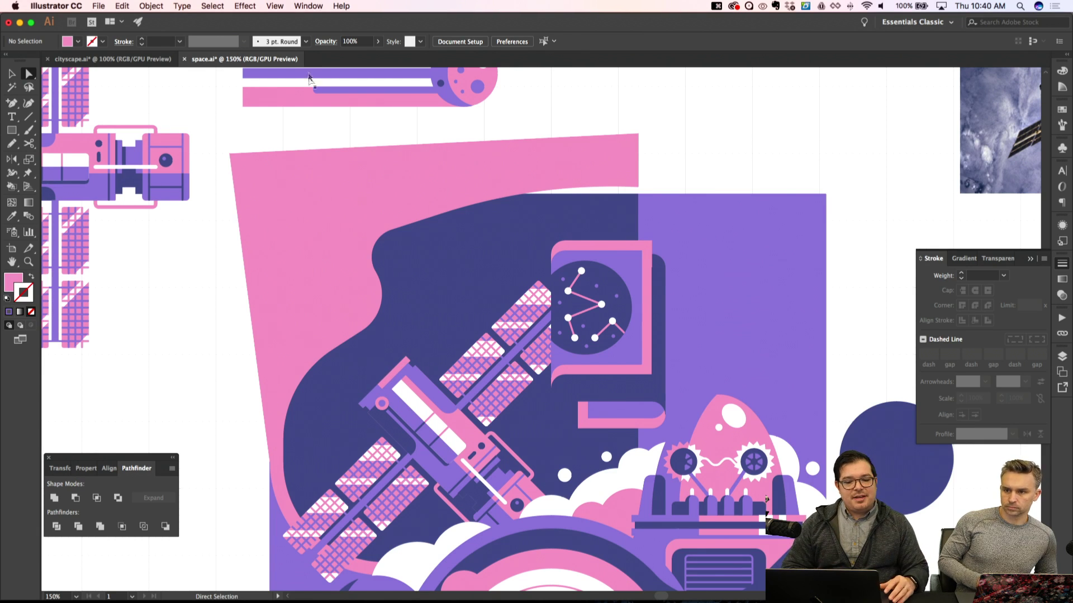
Trim the pink shape to the dark blue rectangle's bounds with a Pathfinder Intersect, keeping the dark blue rectangle in place
{"action": "left_click", "coordinate": [430, 272]}
{"action": "key", "text": "alt"}
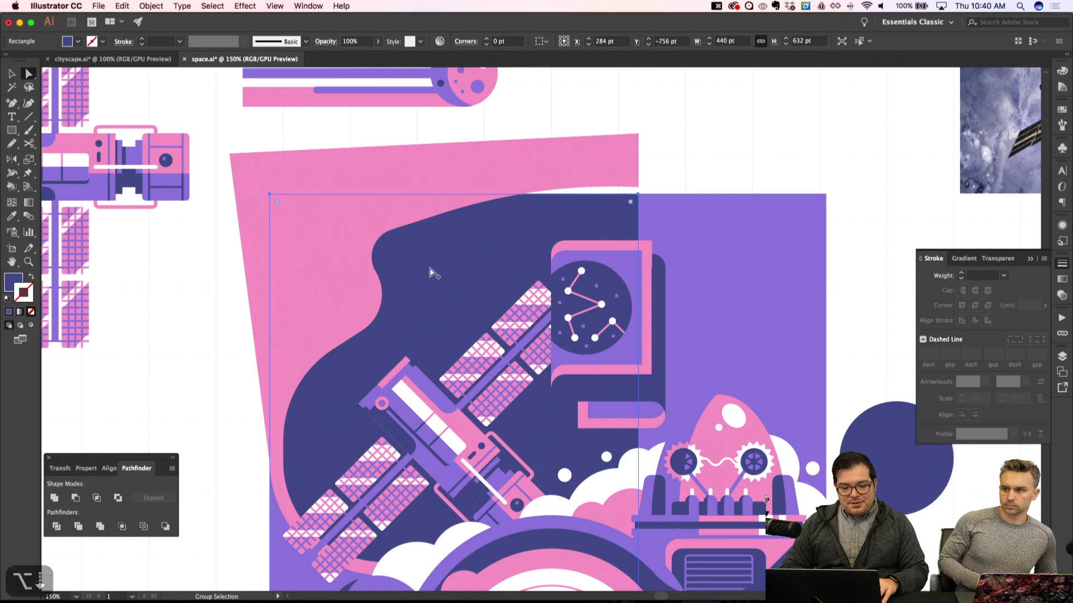
{"action": "left_click", "coordinate": [284, 272], "text": "shift"}
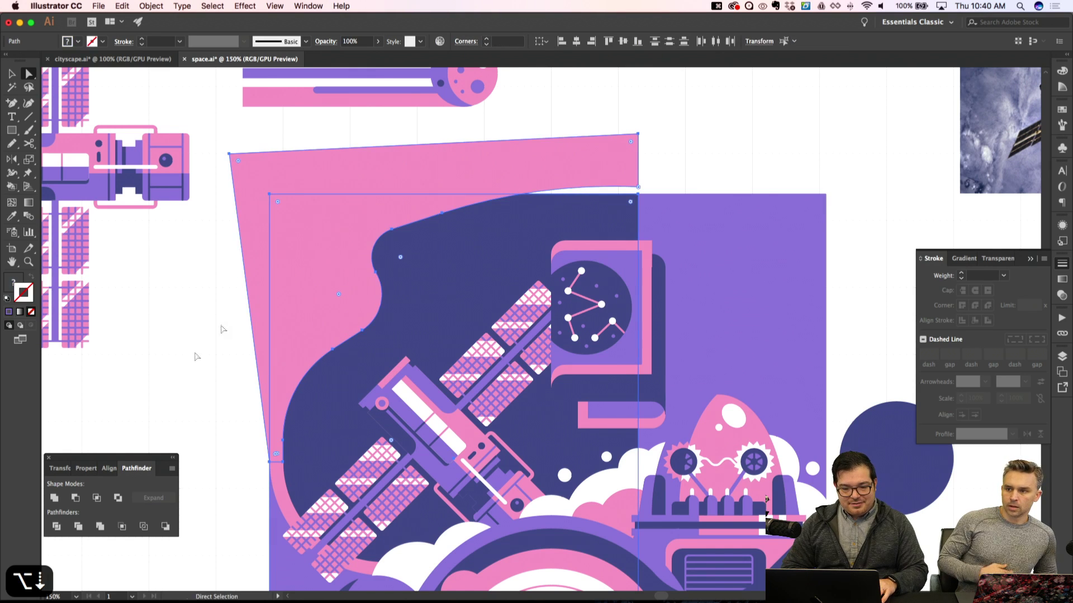
{"action": "left_click", "coordinate": [103, 493]}
{"action": "key", "text": "shift+super+a"}
Examine how the trimmed pink shape sits in the whole illustration, with and without the grid
{"action": "key", "text": "super+minus"}
{"action": "key", "text": "super+minus"}
{"action": "key", "text": "super+apostrophe"}
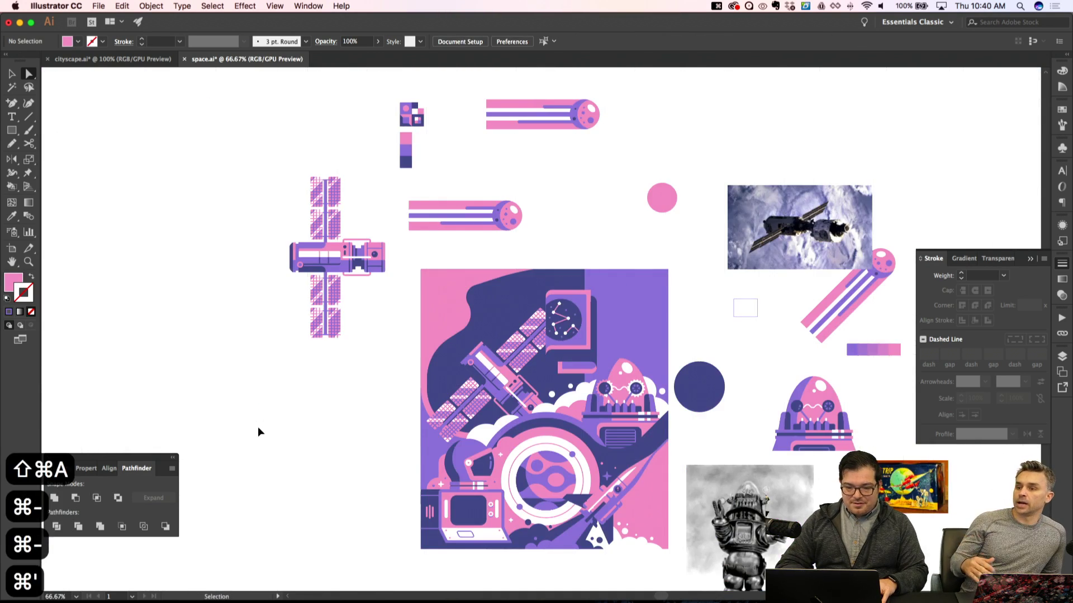
{"action": "key", "text": "super+apostrophe"}
{"action": "key", "text": "super+equal"}
{"action": "key", "text": "super+equal"}
{"action": "scroll", "coordinate": [196, 311], "scroll_direction": "up", "scroll_amount": 2}
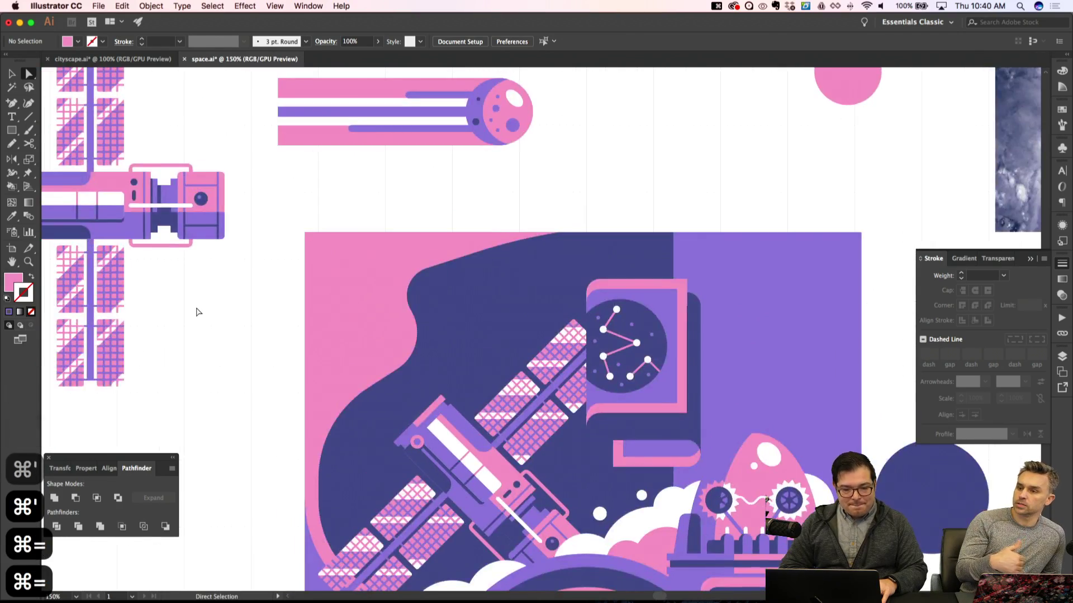
{"action": "scroll", "coordinate": [197, 311], "scroll_direction": "down", "scroll_amount": 3}
{"action": "scroll", "coordinate": [196, 311], "scroll_direction": "right", "scroll_amount": 3}
{"action": "scroll", "coordinate": [190, 313], "scroll_direction": "down", "scroll_amount": 5}
{"action": "scroll", "coordinate": [190, 313], "scroll_direction": "right", "scroll_amount": 4}
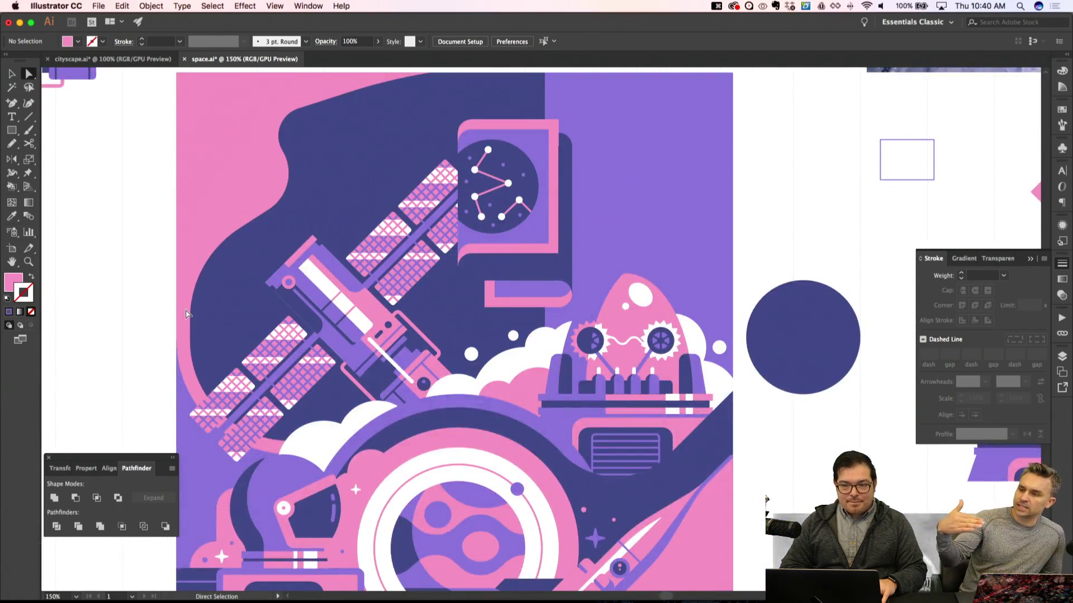
{"action": "scroll", "coordinate": [186, 314], "scroll_direction": "right", "scroll_amount": 2}
{"action": "scroll", "coordinate": [186, 314], "scroll_direction": "left", "scroll_amount": 3}
{"action": "scroll", "coordinate": [187, 314], "scroll_direction": "up", "scroll_amount": 1}
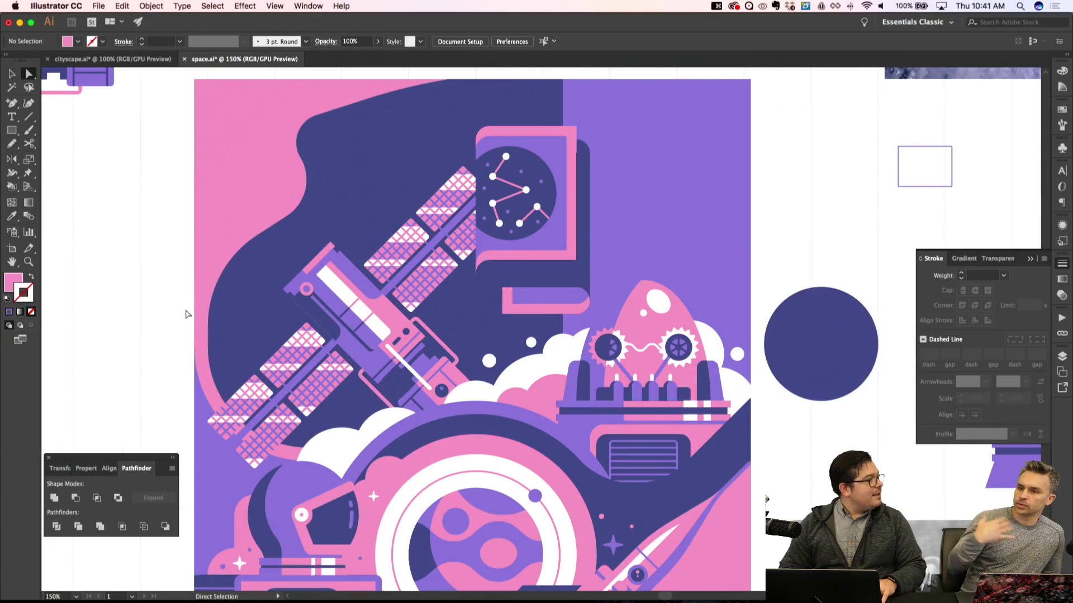
{"action": "scroll", "coordinate": [187, 314], "scroll_direction": "up", "scroll_amount": 5}
{"action": "scroll", "coordinate": [187, 314], "scroll_direction": "left", "scroll_amount": 2}
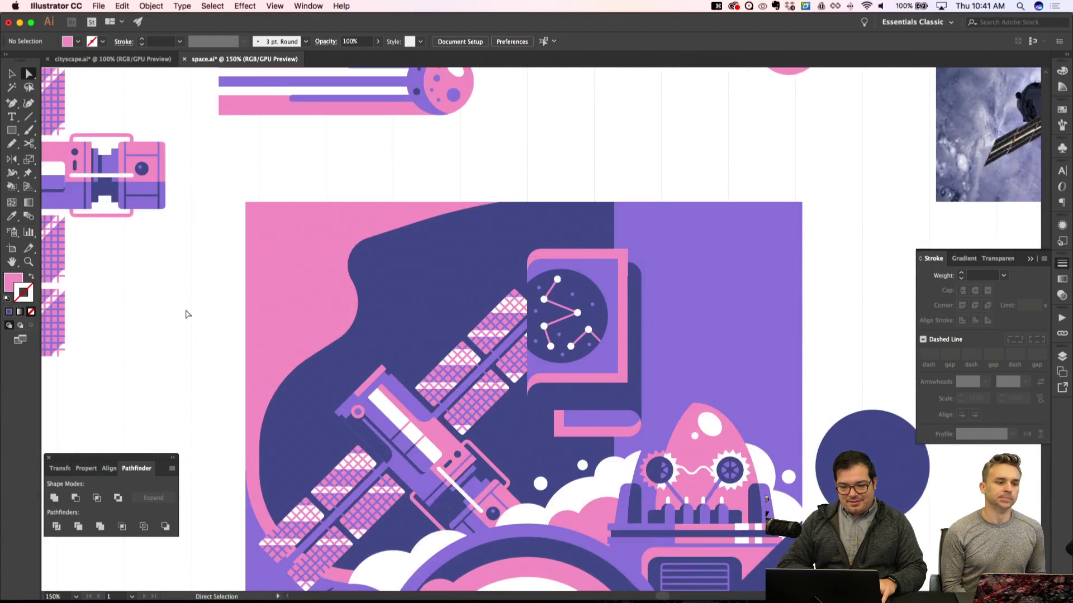
Draw a pink circle of 96 pt over the pink shape's notch above the station and enlarge it to about 160 pt
{"action": "key", "text": "super+equal"}
{"action": "key", "text": "super+equal"}
{"action": "key", "text": "l"}
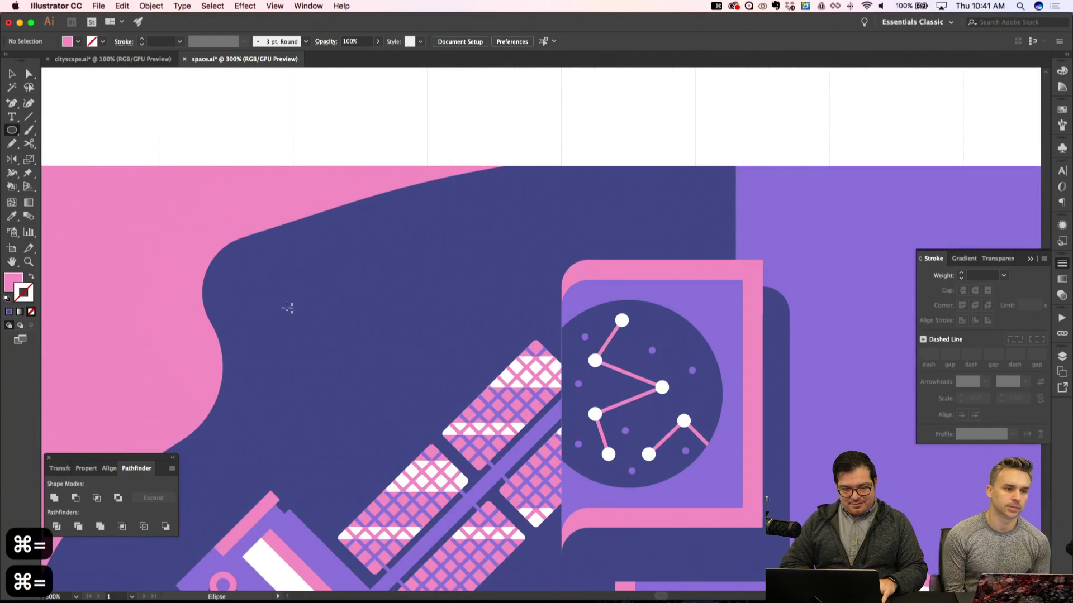
{"action": "mouse_move", "coordinate": [320, 326]}
{"action": "left_mouse_down"}
{"action": "mouse_move", "coordinate": [390, 411]}
{"action": "mouse_move", "coordinate": [322, 394]}
{"action": "left_mouse_up"}
{"action": "key", "text": "super+minus"}
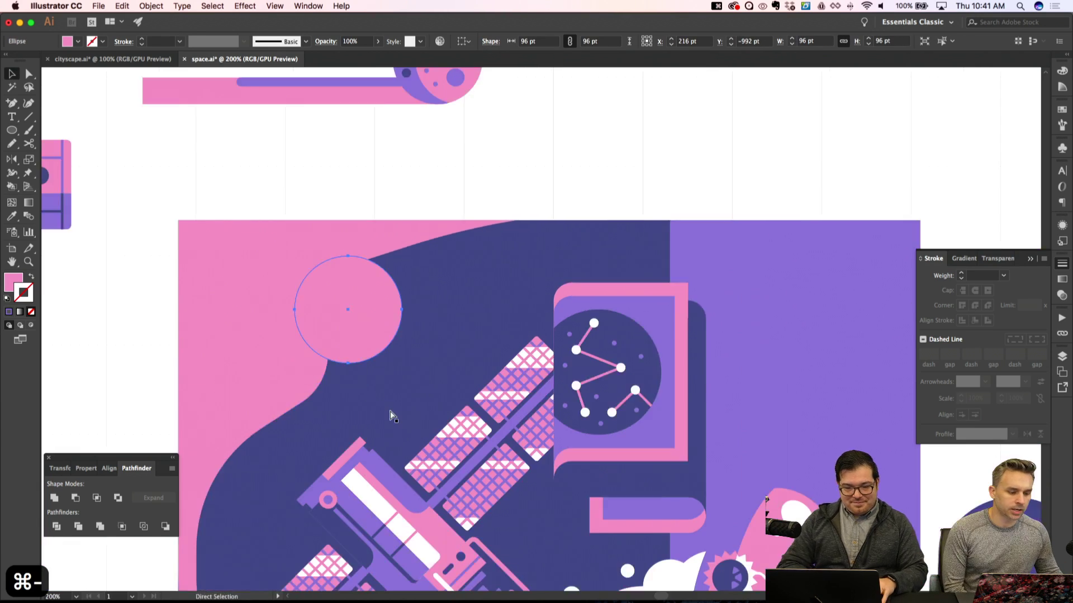
{"action": "key", "text": "super+minus"}
{"action": "key", "text": "v"}
{"action": "left_click_drag", "start_coordinate": [437, 355], "coordinate": [462, 382]}
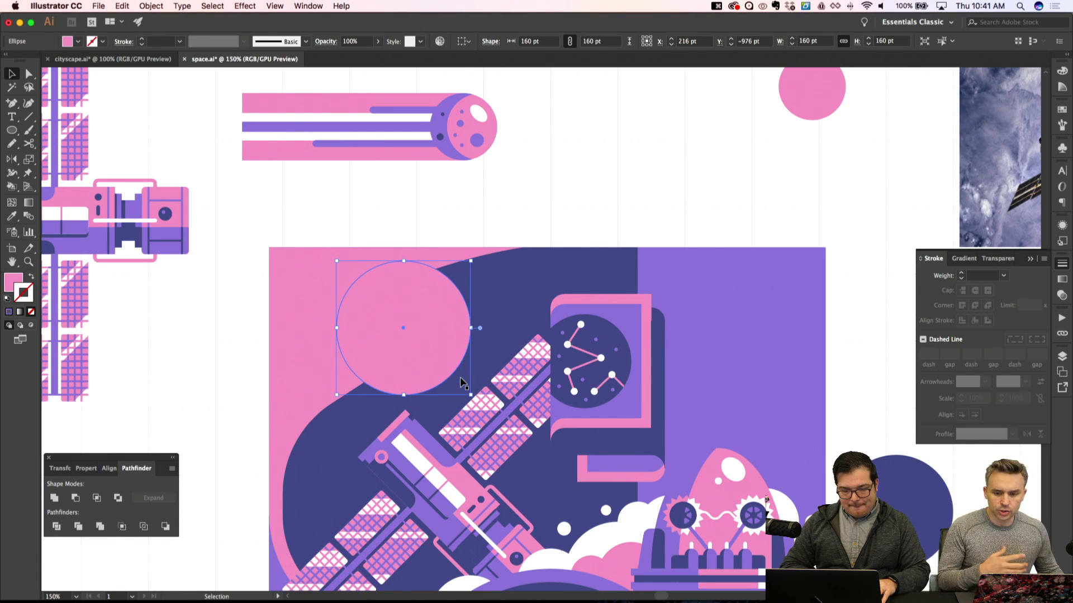
{"action": "left_click_drag", "start_coordinate": [336, 261], "coordinate": [342, 268]}
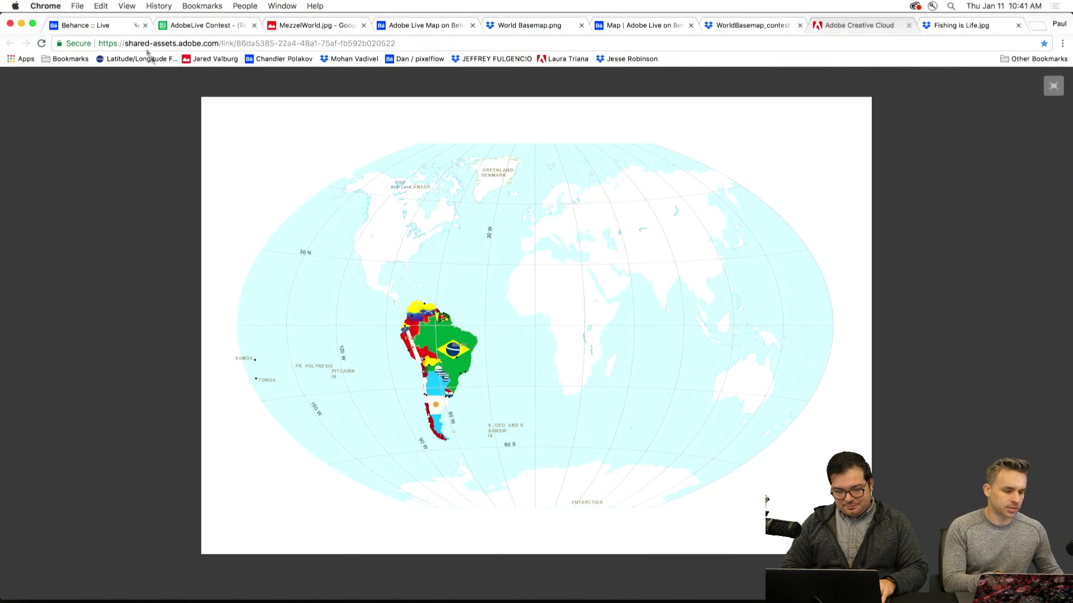
Look through the Behance map contest details and the submitted South America and Fishing is Life maps in Chrome, and return to Illustrator
{"action": "left_click", "coordinate": [118, 25]}
{"action": "left_click", "coordinate": [992, 160]}
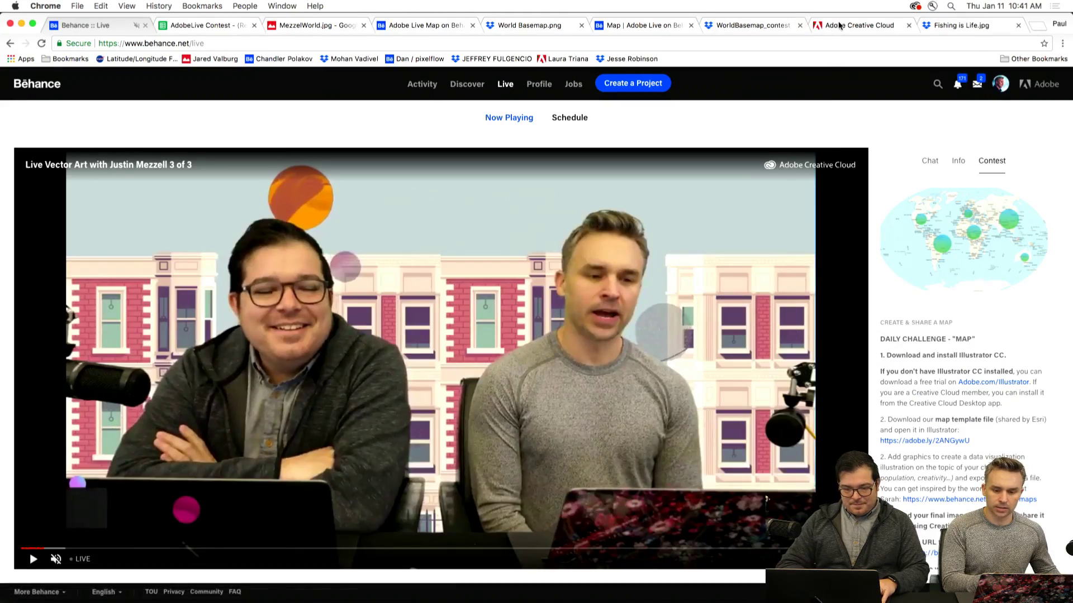
{"action": "left_click", "coordinate": [839, 25]}
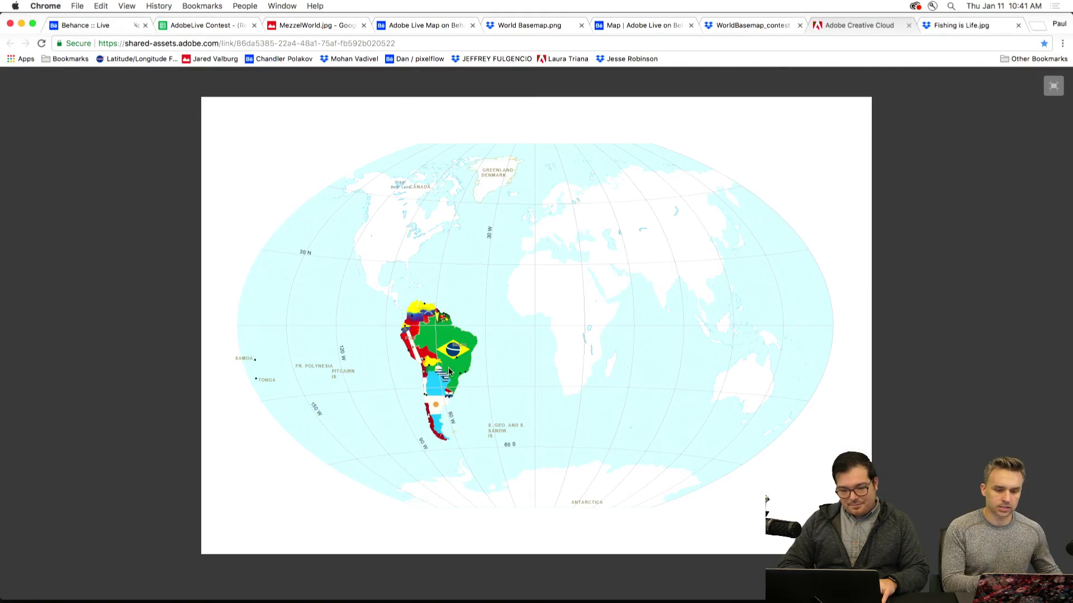
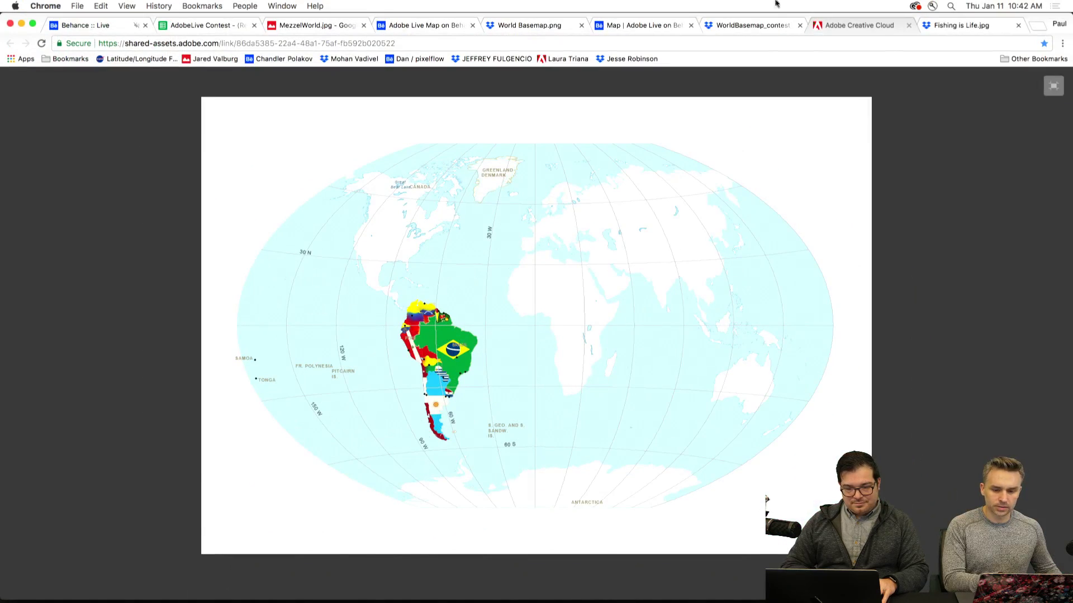
{"action": "left_click", "coordinate": [948, 23]}
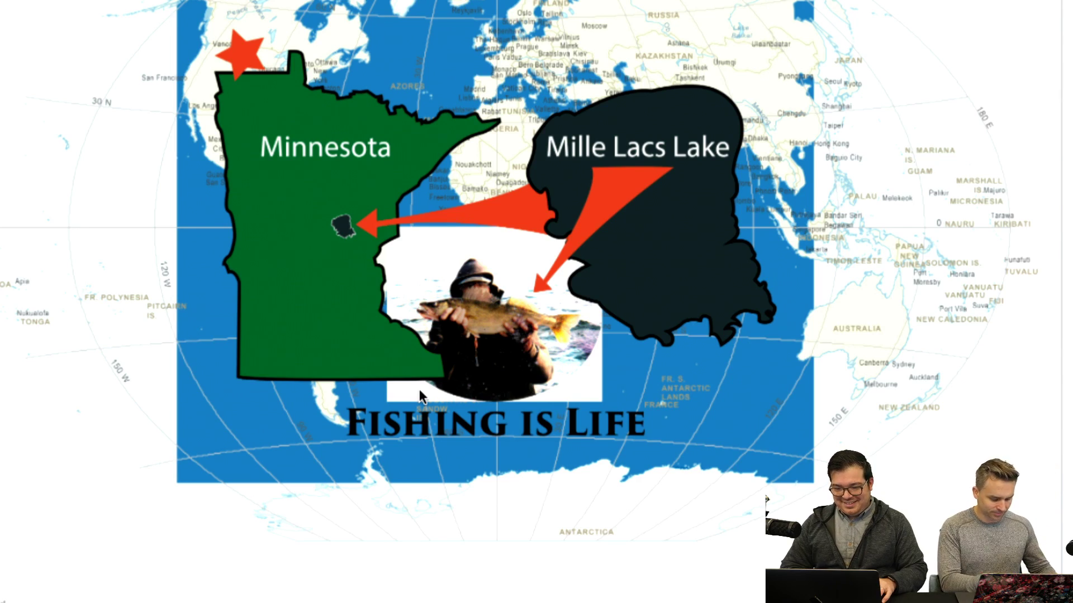
{"action": "key", "text": "Escape"}
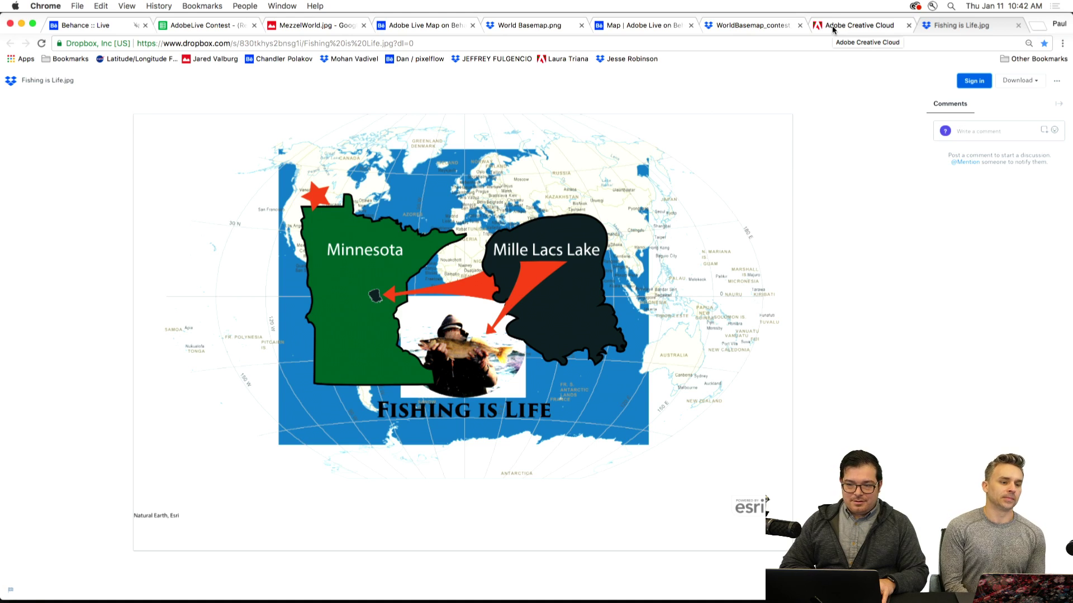
{"action": "key", "text": "super+Tab"}
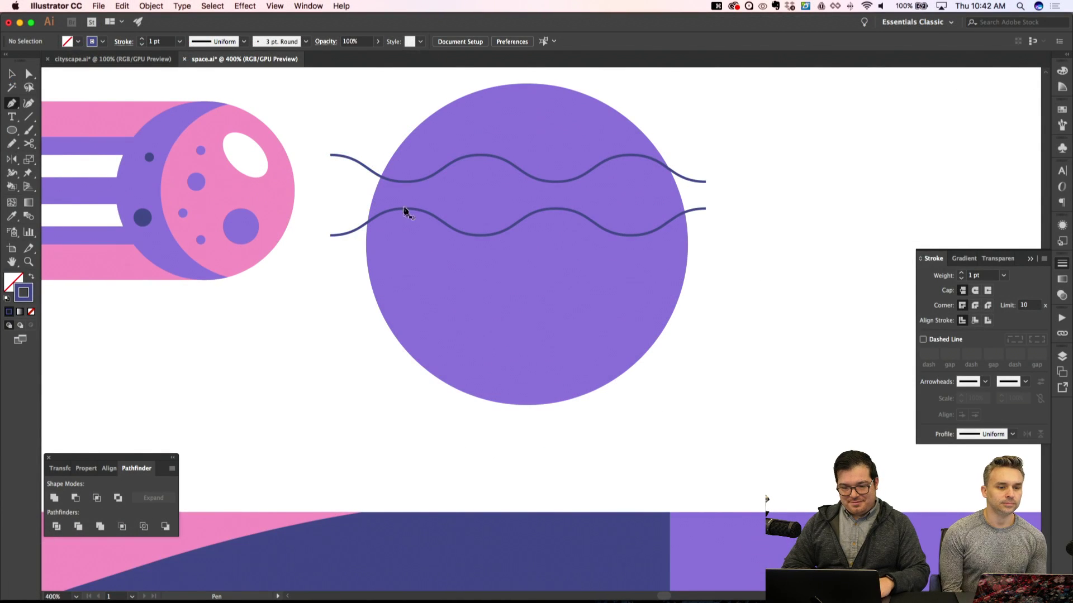
{"action": "key", "text": "v"}
{"action": "left_click_drag", "start_coordinate": [431, 217], "coordinate": [430, 242]}
{"action": "key", "text": "super+z"}
{"action": "key", "text": "shift+super+a"}
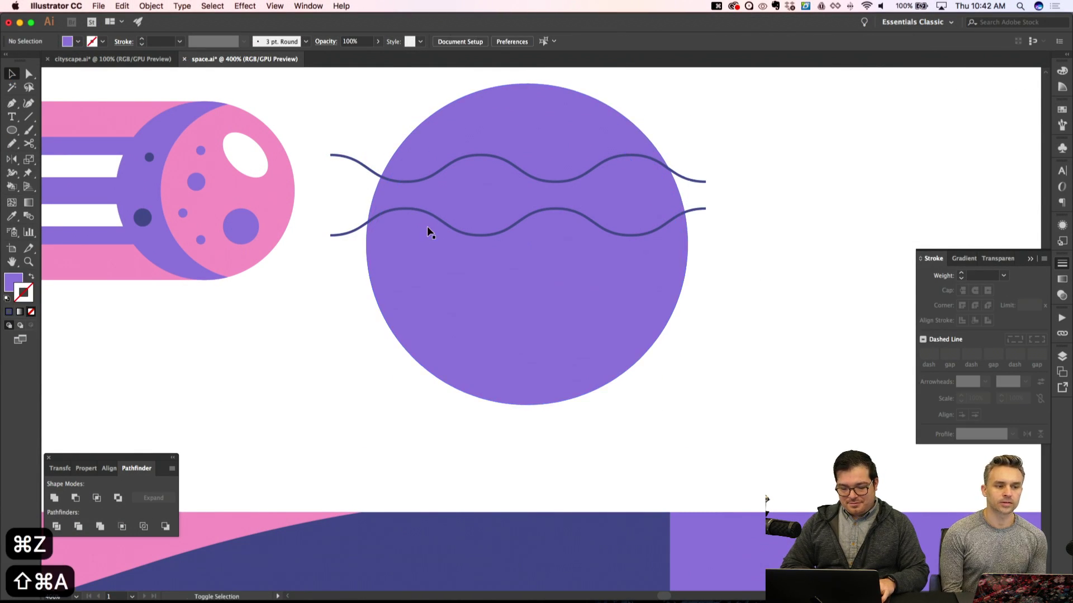
Draw a 176 pt horizontal line across the planet's lower half and swap its purple fill to the stroke
{"action": "key", "text": "p"}
{"action": "key", "text": "super+apostrophe"}
{"action": "left_click", "coordinate": [329, 316]}
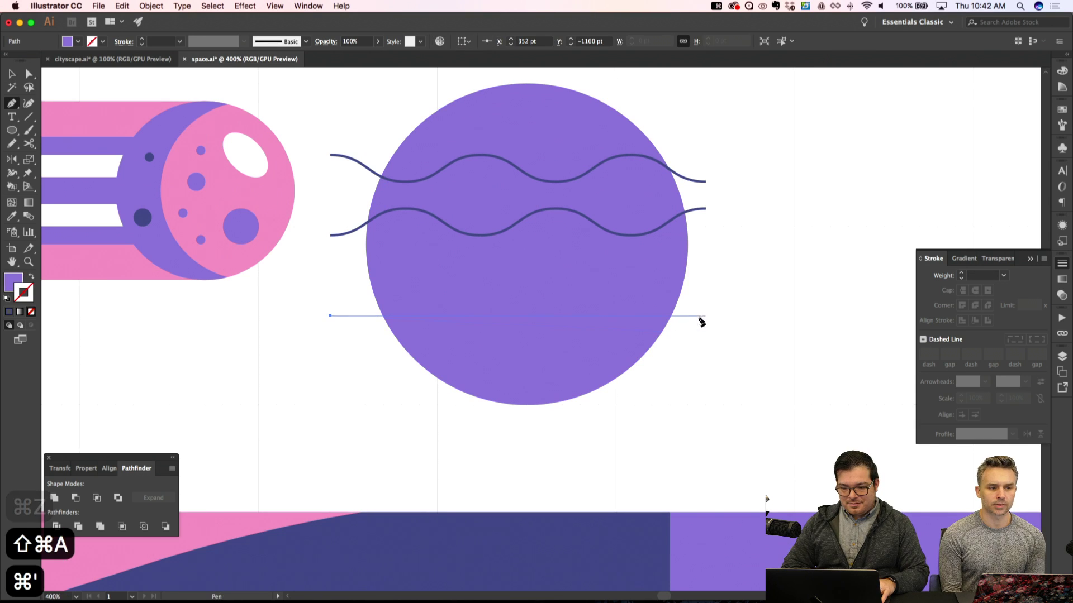
{"action": "left_click", "coordinate": [724, 316]}
{"action": "key", "text": "shift+x"}
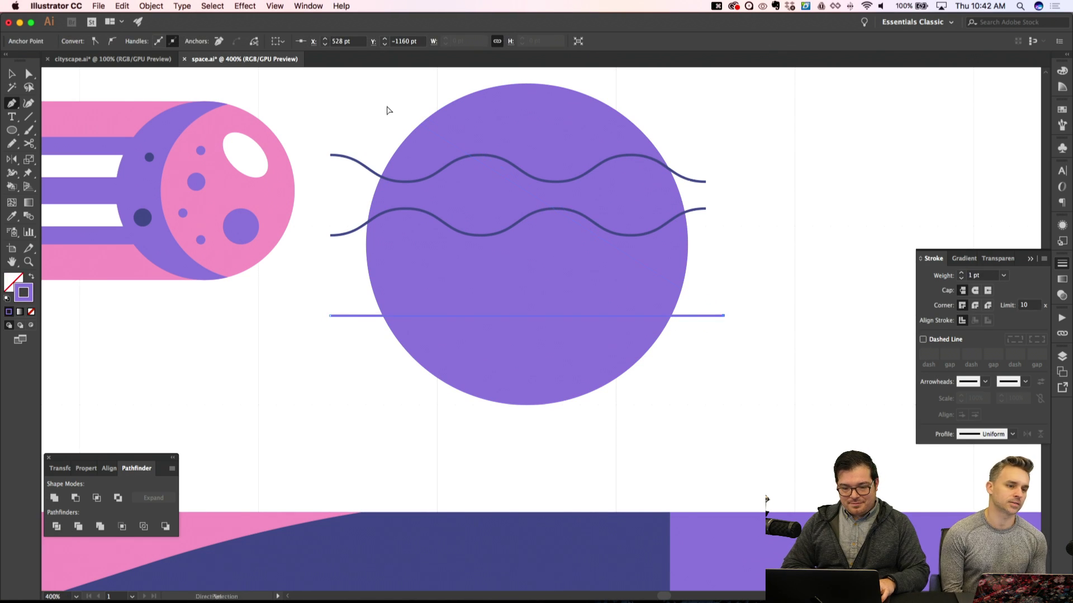
{"action": "key", "text": "shift+super+a"}
{"action": "key", "text": "v"}
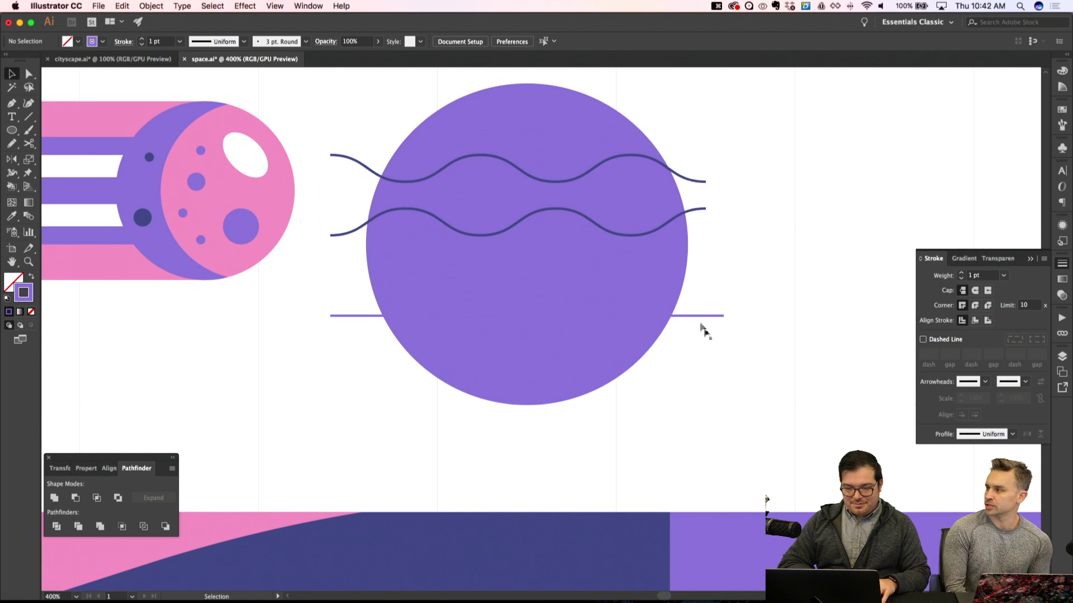
Match the straight line's stroke to the dark blue wavy lines with the Eyedropper
{"action": "left_click", "coordinate": [701, 316]}
{"action": "key", "text": "i"}
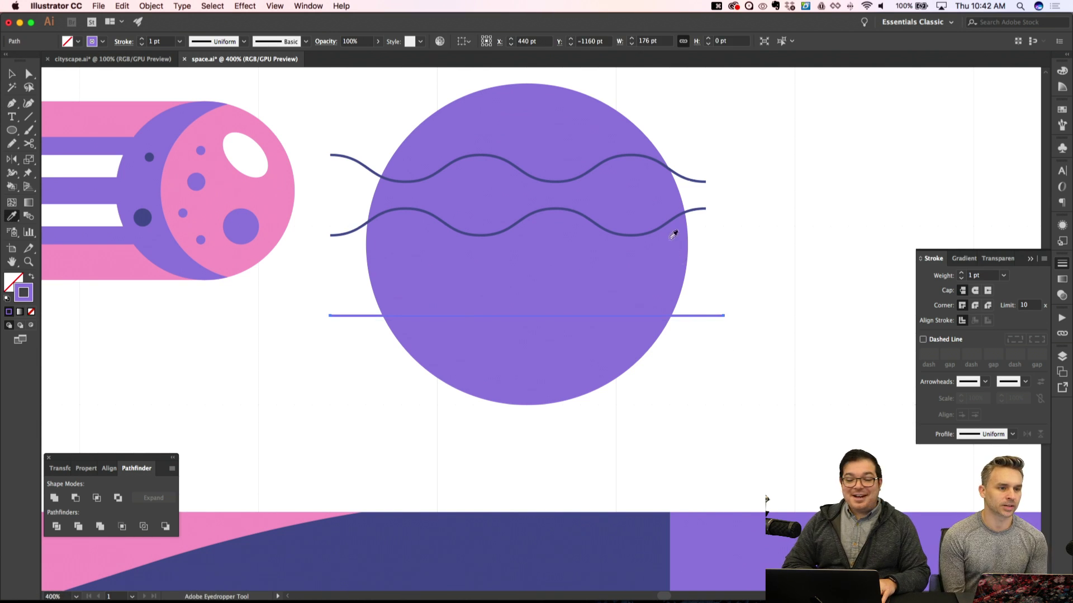
{"action": "left_click", "coordinate": [699, 207]}
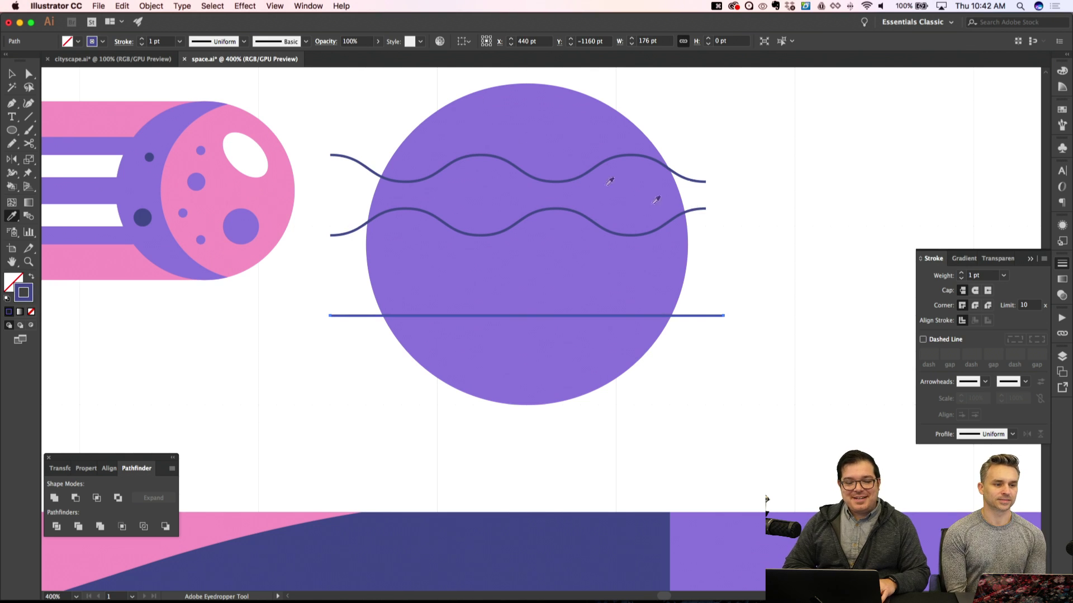
{"action": "key", "text": "shift+super+a"}
Start a previewed Zig Zag effect on the straight line with smooth points, absolute sizing and 2 ridges per segment
{"action": "key", "text": "v"}
{"action": "left_click_drag", "start_coordinate": [299, 284], "coordinate": [360, 367]}
{"action": "left_click", "coordinate": [245, 5]}
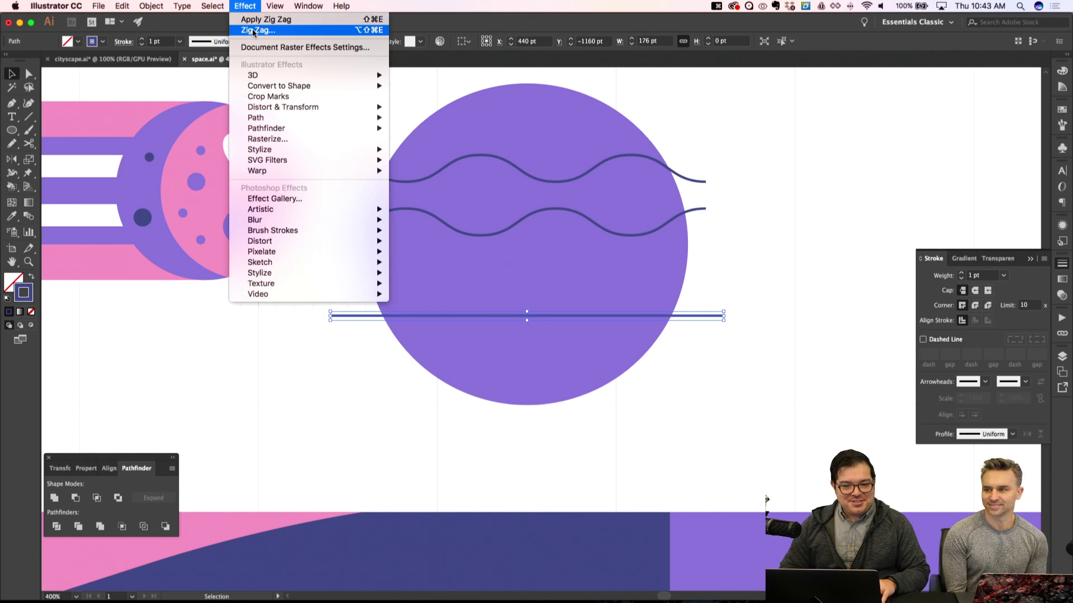
{"action": "left_click", "coordinate": [252, 29]}
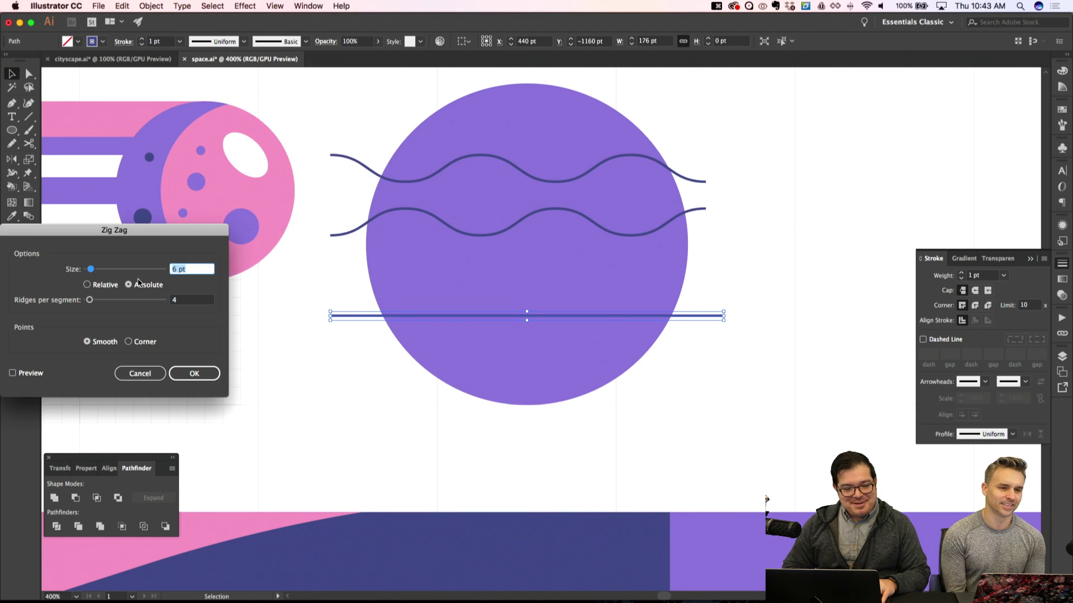
{"action": "left_click", "coordinate": [12, 373]}
{"action": "left_click", "coordinate": [179, 300]}
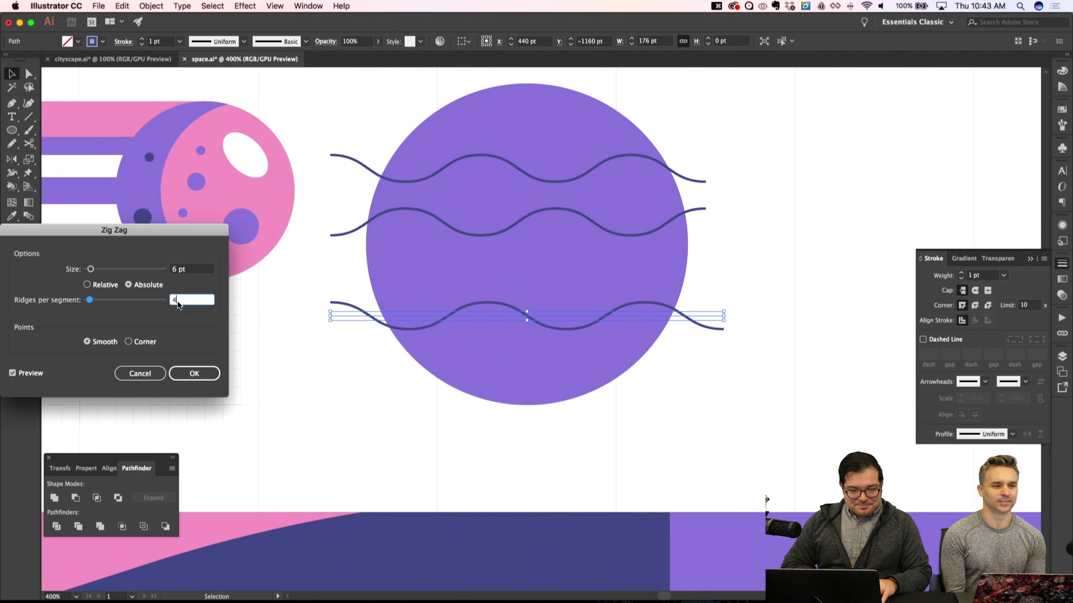
{"action": "key", "text": "Down"}
{"action": "key", "text": "Down"}
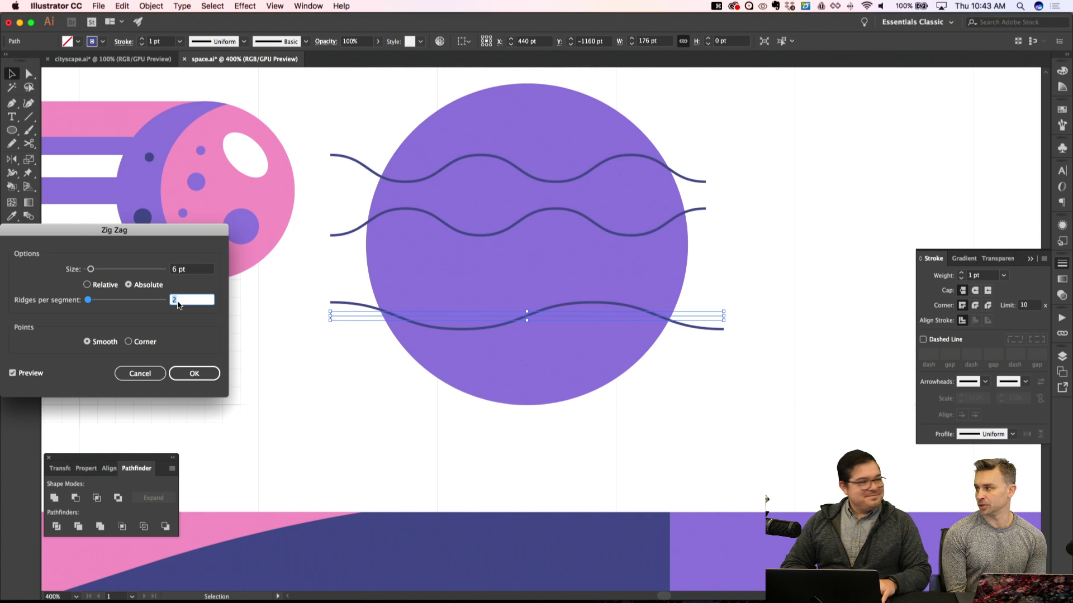
Increase the Zig Zag size to slightly more than 10 pt and apply the effect to the line
{"action": "left_click", "coordinate": [175, 270]}
{"action": "key", "text": "Up"}
{"action": "key", "text": "Up"}
{"action": "key", "text": "Up"}
{"action": "key", "text": "Up"}
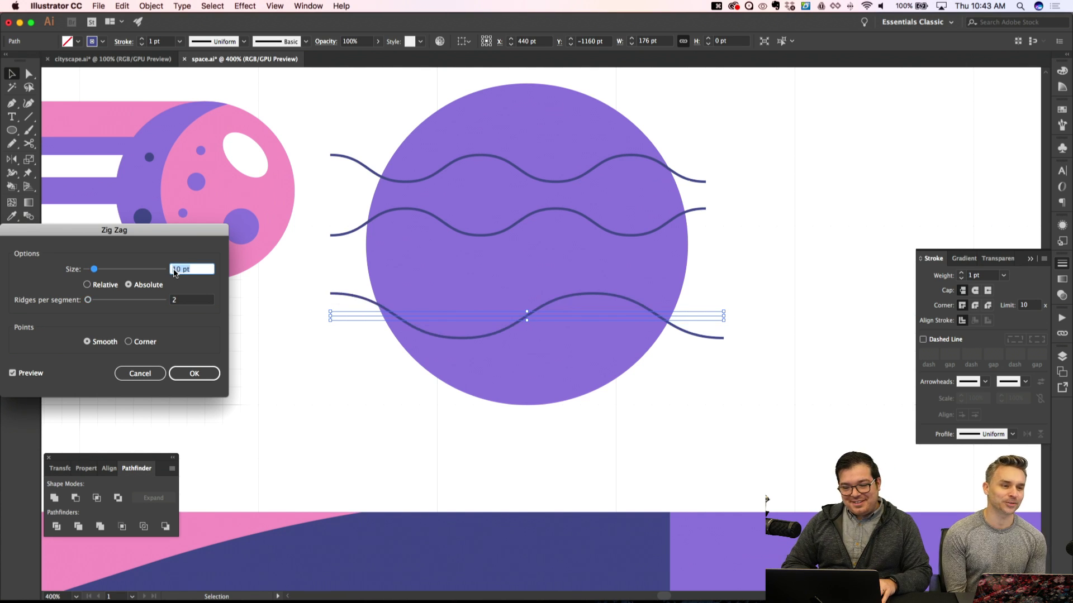
{"action": "key", "text": "shift+Up"}
{"action": "key", "text": "shift+Down"}
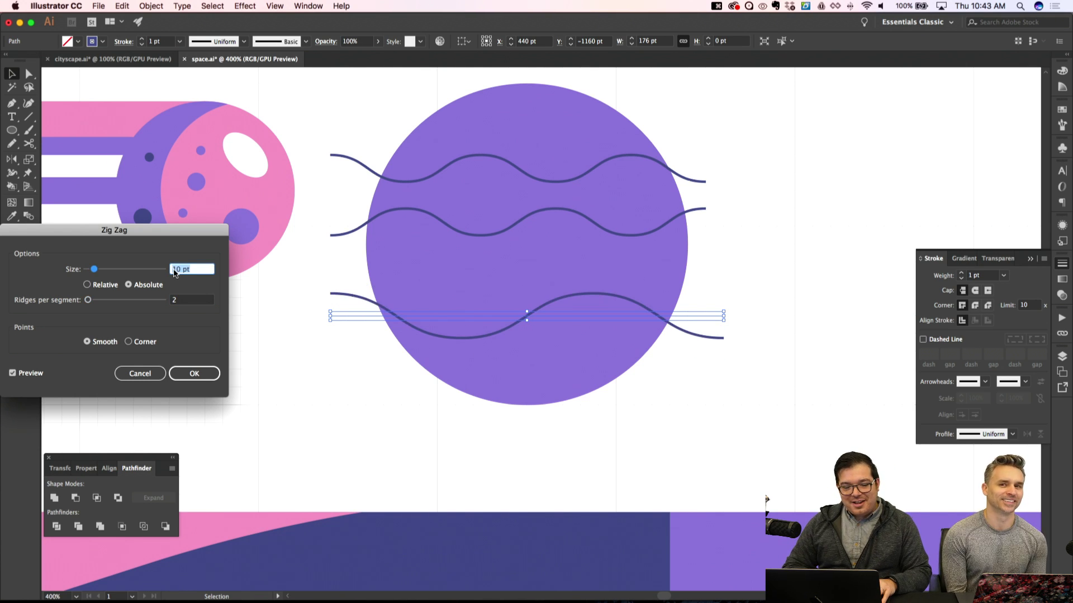
{"action": "key", "text": "Return"}
{"action": "key", "text": "shift+super+a"}
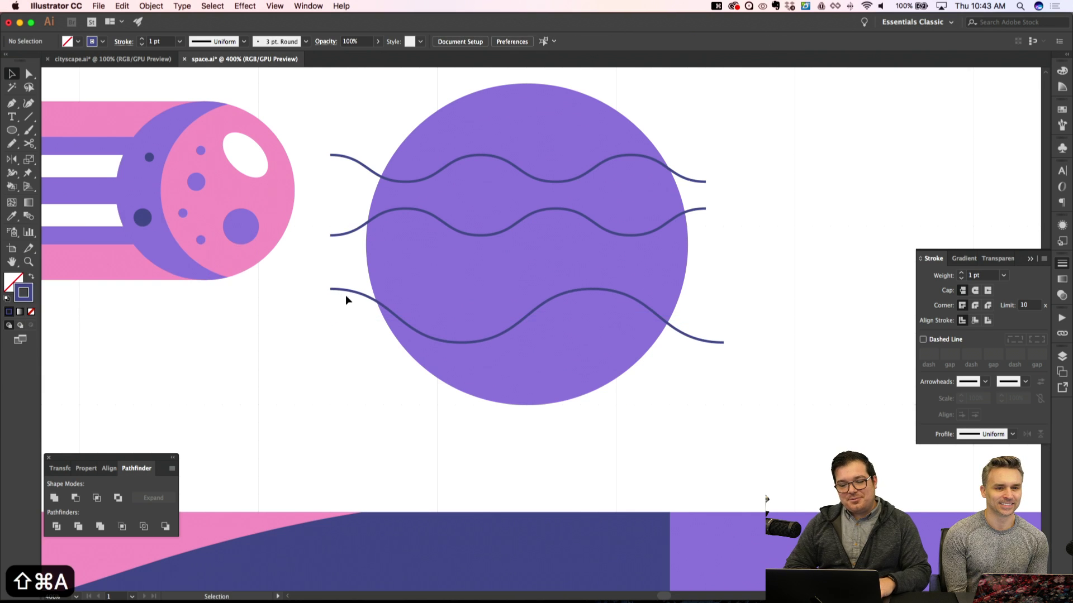
Expand the lowest wavy line's appearance into a real path and nudge it up slightly on the planet
{"action": "left_click", "coordinate": [535, 314]}
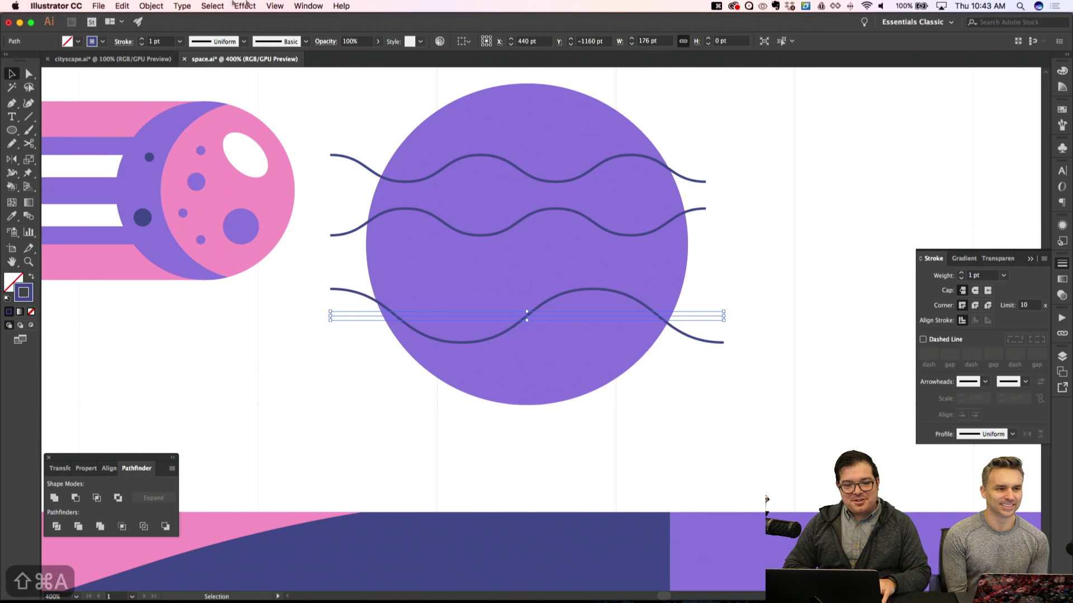
{"action": "left_click", "coordinate": [152, 6]}
{"action": "left_click", "coordinate": [179, 128]}
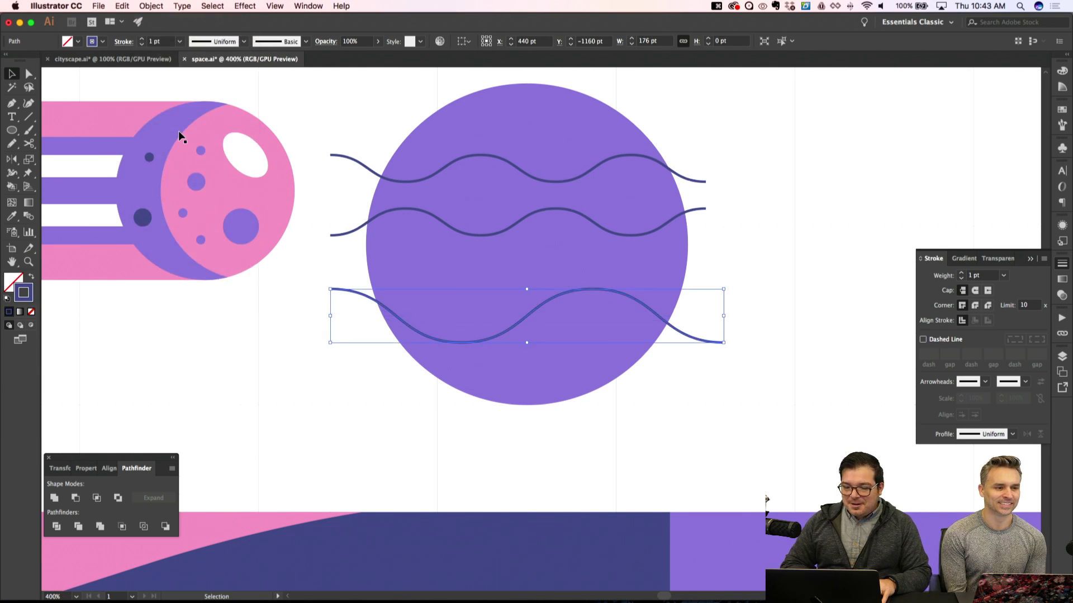
{"action": "key", "text": "shift+super+a"}
{"action": "key", "text": "super+minus"}
{"action": "key", "text": "super+minus"}
{"action": "key", "text": "super+apostrophe"}
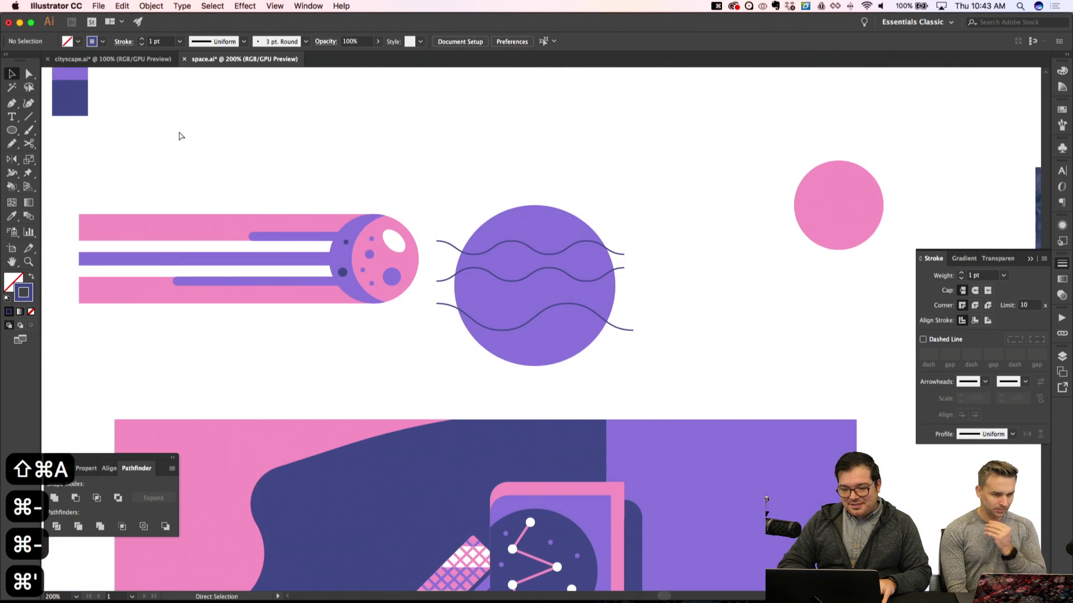
{"action": "key", "text": "super+equal"}
{"action": "key", "text": "super+equal"}
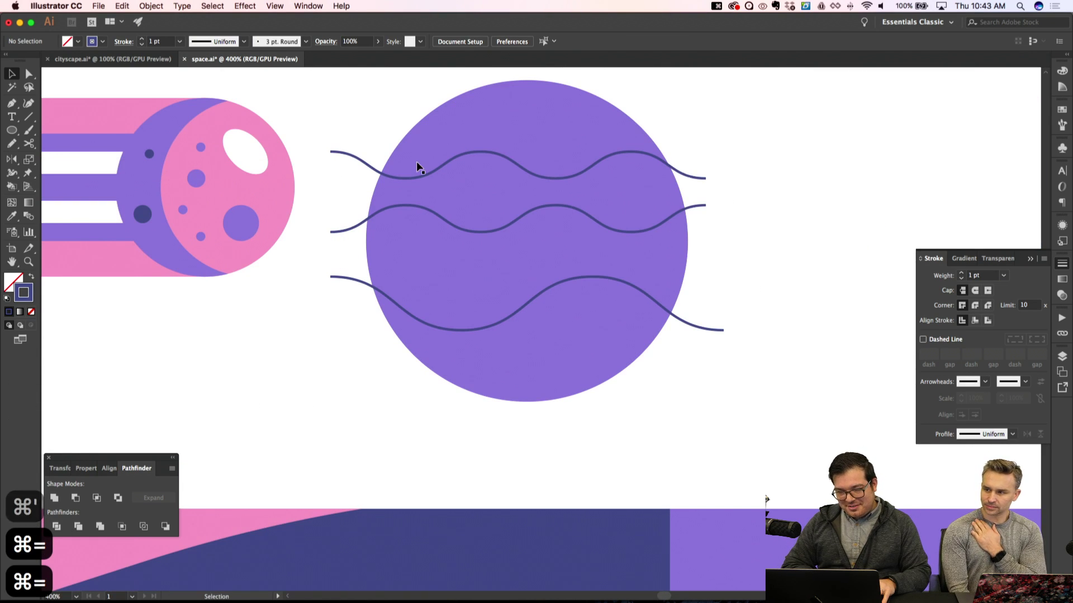
Draw a large dark blue outlined circle overlapping the planet's lower-right edge, below the lowest wave
{"action": "key", "text": "l"}
{"action": "left_click_drag", "start_coordinate": [611, 379], "coordinate": [657, 460]}
{"action": "key", "text": "shift+super+apostrophe"}
{"action": "key", "text": "v"}
{"action": "key", "text": "shift+super+a"}
{"action": "scroll", "coordinate": [586, 351], "scroll_direction": "up", "scroll_amount": 5}
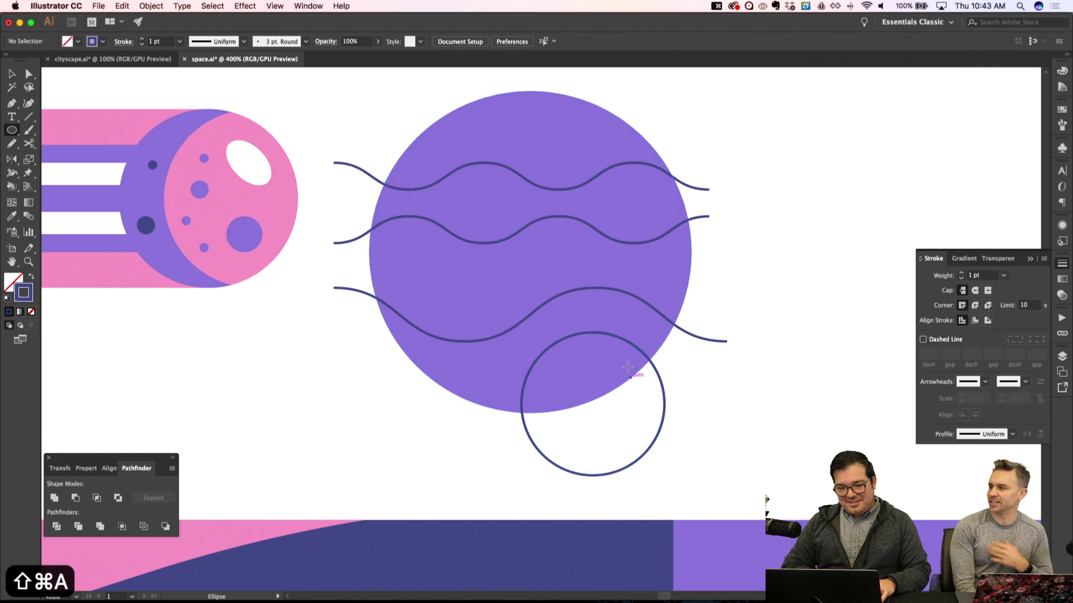
Draw a 32 pt outlined circle over the planet's top edge and nudge it slightly right to X 452 pt and down
{"action": "key", "text": "l"}
{"action": "key", "text": "shift+super+apostrophe"}
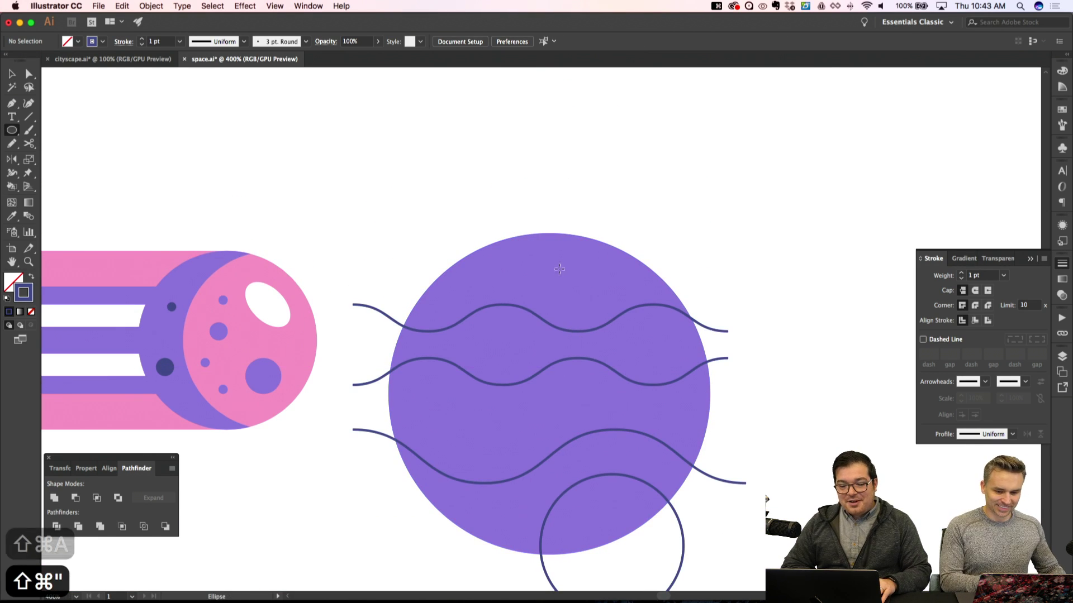
{"action": "left_click_drag", "start_coordinate": [572, 251], "coordinate": [583, 287]}
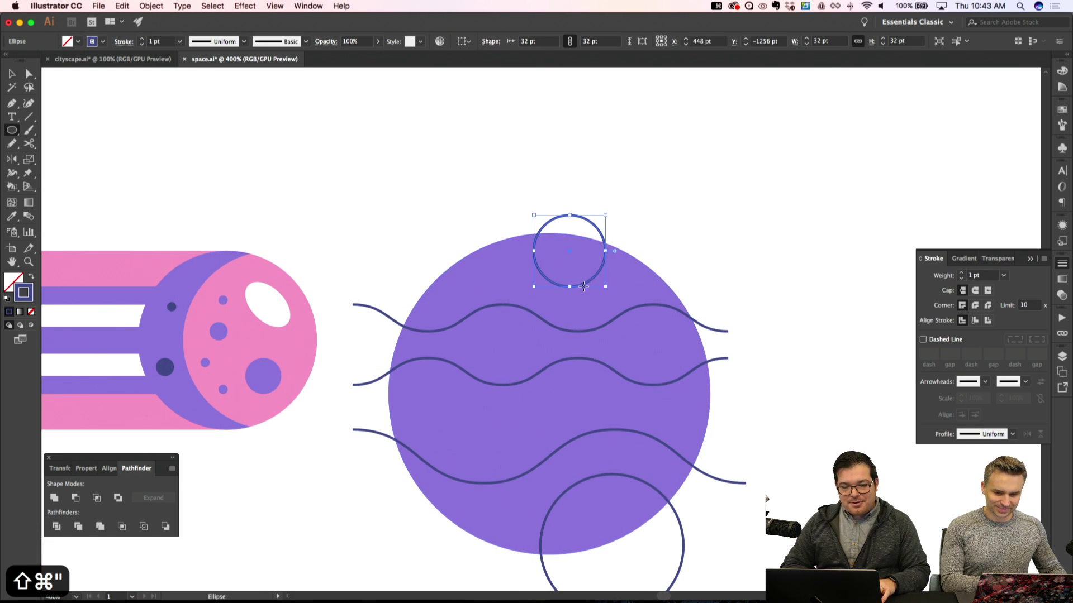
{"action": "key", "text": "Right"}
{"action": "key", "text": "Right"}
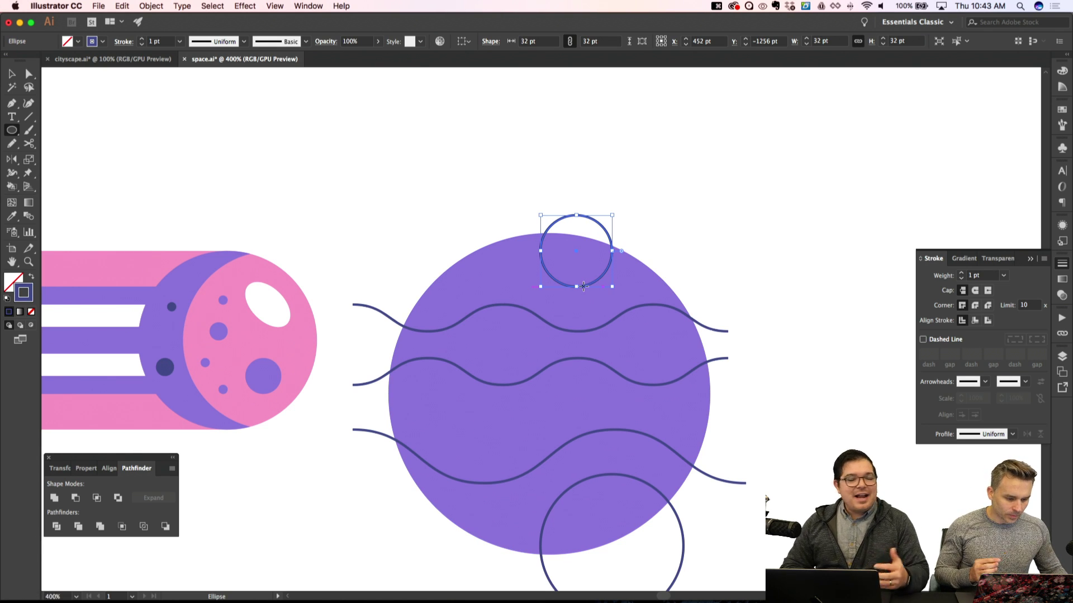
{"action": "key", "text": "Down"}
{"action": "key", "text": "Down"}
{"action": "key", "text": "Down"}
{"action": "key", "text": "Down"}
{"action": "key", "text": "super+shift+a"}
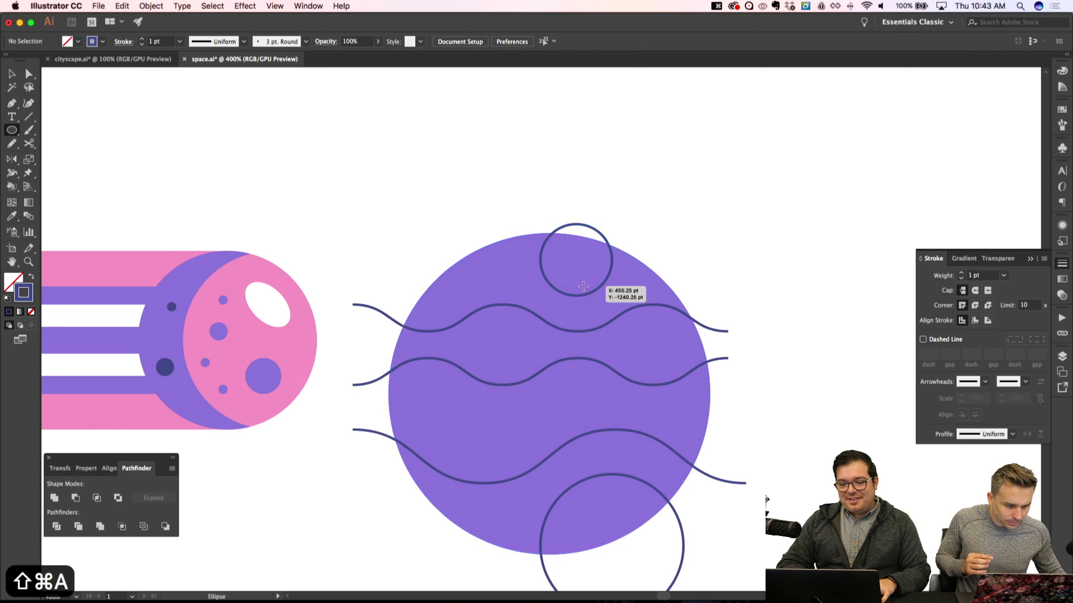
Draw a 16 pt outlined circle between the planet's two upper wavy lines and nudge it slightly up and right
{"action": "key", "text": "super+minus"}
{"action": "key", "text": "super+minus"}
{"action": "key", "text": "super+apostrophe"}
{"action": "key", "text": "super+equal"}
{"action": "key", "text": "super+equal"}
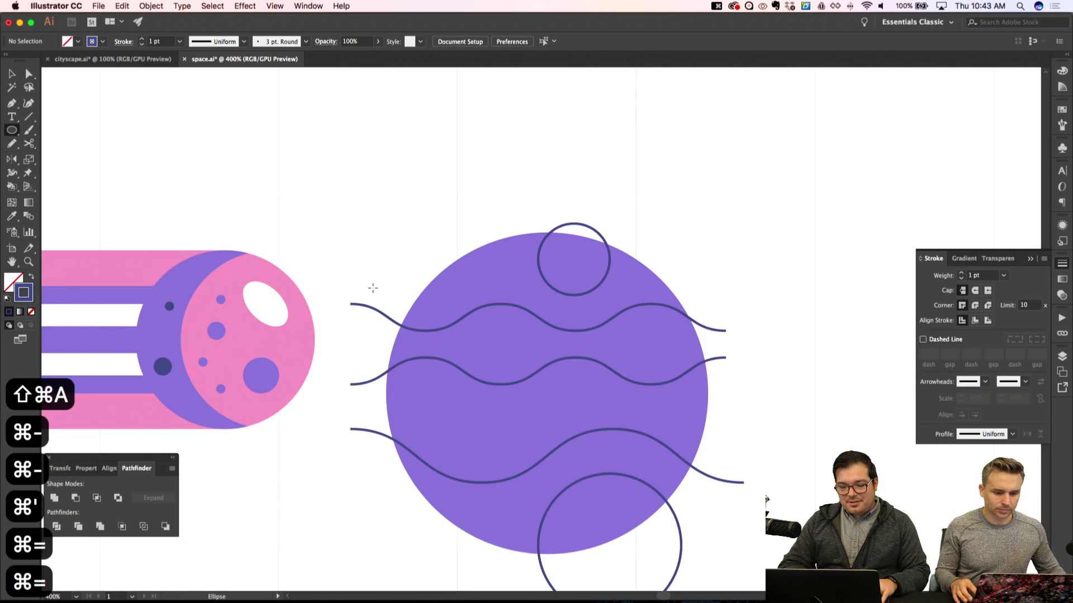
{"action": "key", "text": "super+shift+apostrophe"}
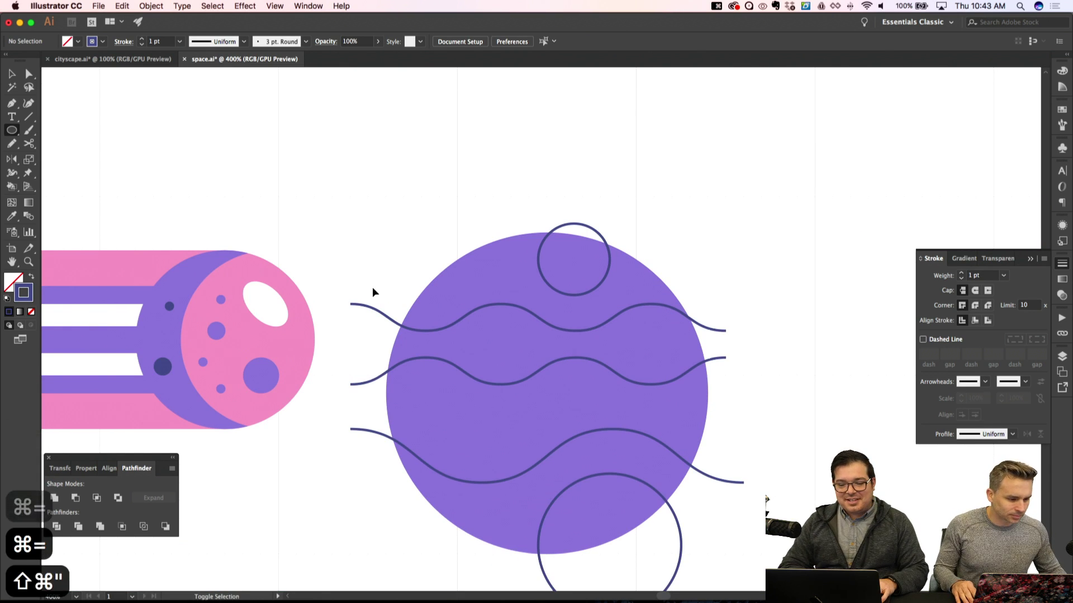
{"action": "left_click_drag", "start_coordinate": [505, 360], "coordinate": [505, 360]}
{"action": "key", "text": "Up"}
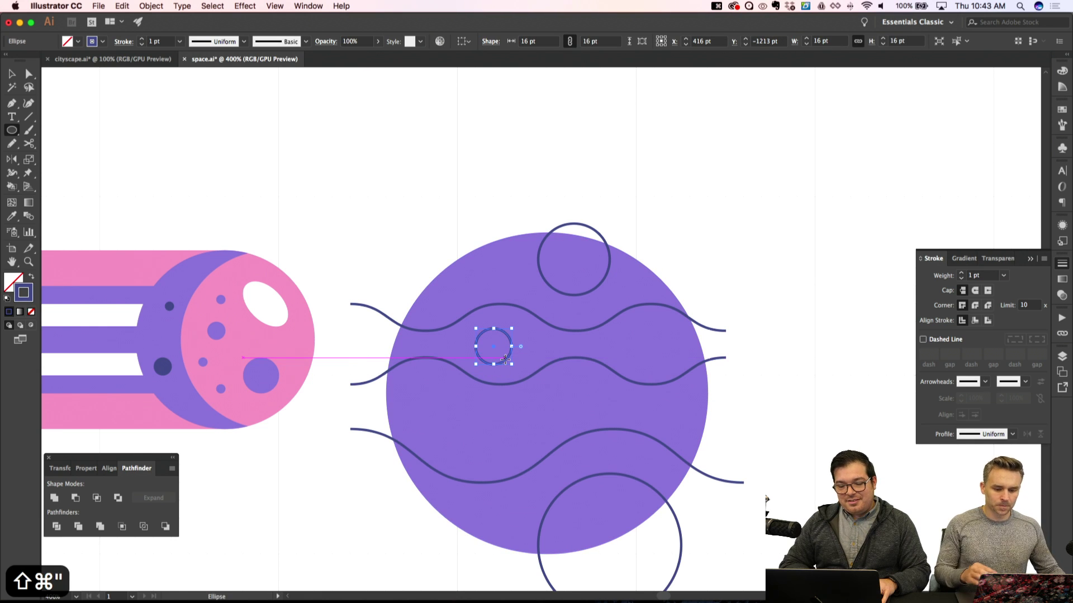
{"action": "key", "text": "Right"}
{"action": "key", "text": "Right"}
{"action": "key", "text": "super+shift+a"}
Draw another outlined circle, between the 16 pt and 32 pt ones in size, overlapping the planet's upper-left edge
{"action": "key", "text": "super+minus"}
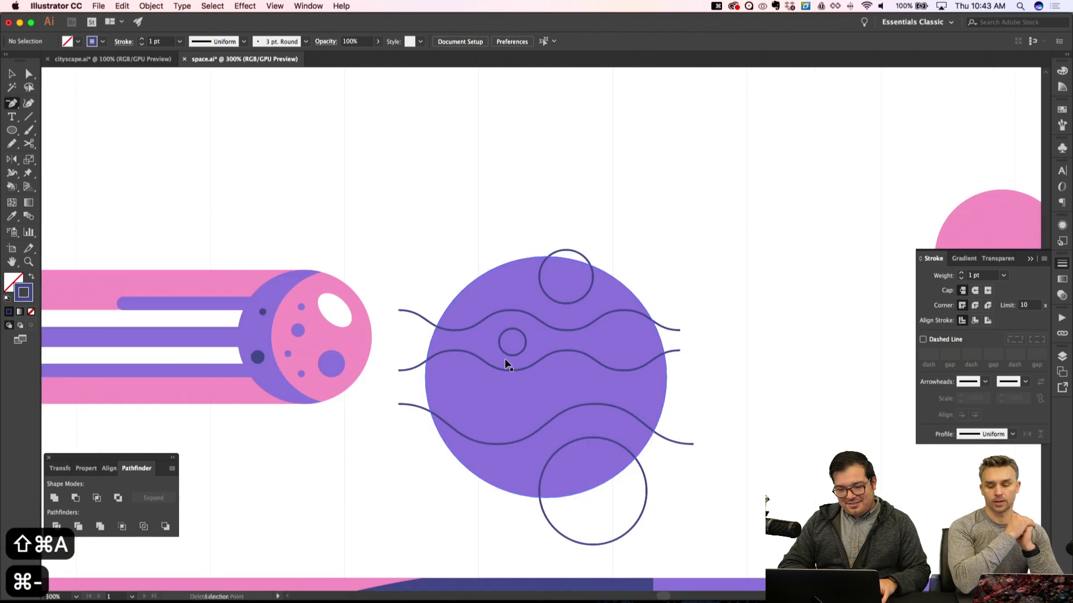
{"action": "key", "text": "super+apostrophe"}
{"action": "key", "text": "p"}
{"action": "key", "text": "super+z"}
{"action": "key", "text": "super+shift+a"}
{"action": "key", "text": "super+equal"}
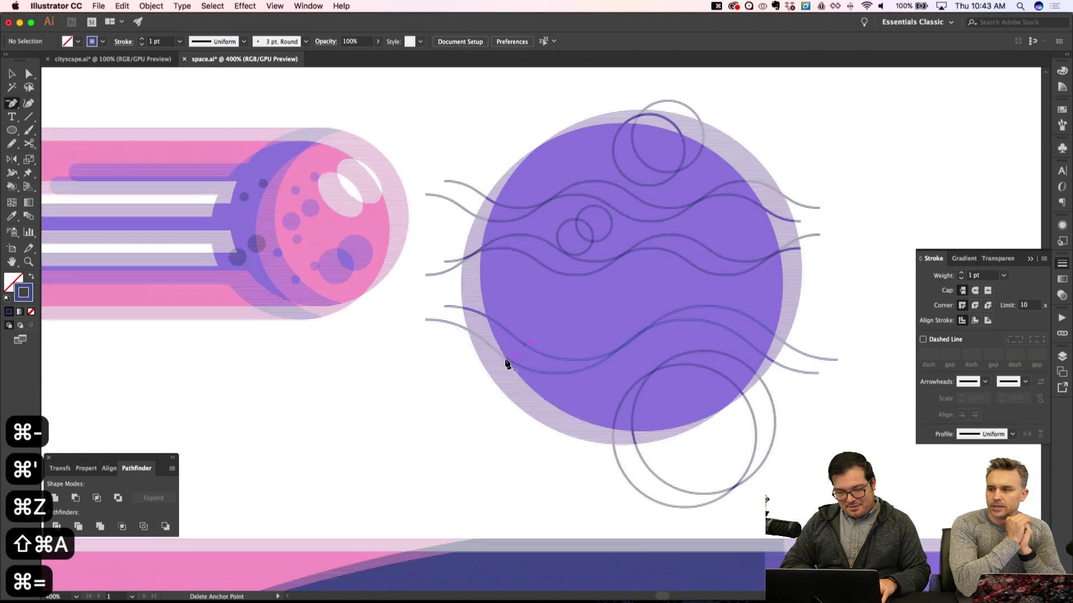
{"action": "key", "text": "l"}
{"action": "key", "text": "super+shift+apostrophe"}
{"action": "scroll", "coordinate": [485, 373], "scroll_direction": "up", "scroll_amount": 3}
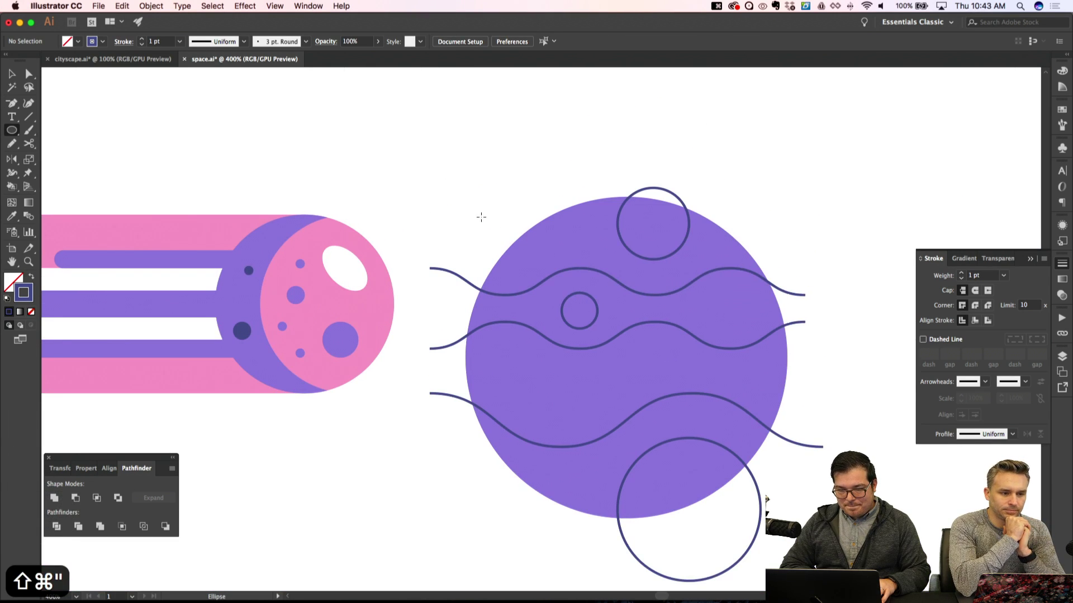
{"action": "left_click_drag", "start_coordinate": [484, 215], "coordinate": [537, 268]}
{"action": "key", "text": "super+shift+a"}
{"action": "key", "text": "v"}
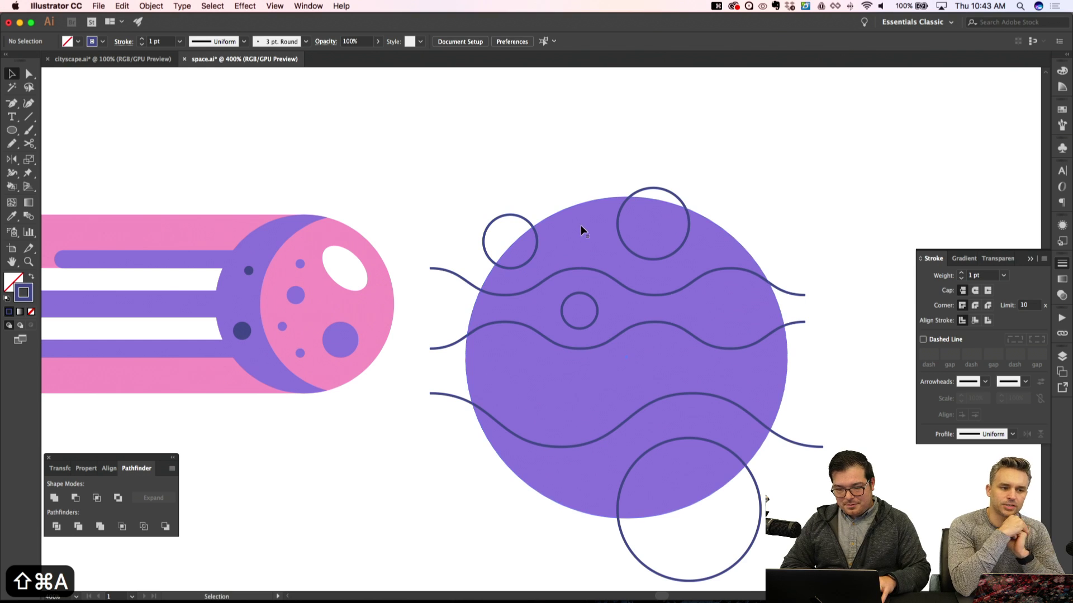
Trim the upper-left circle to the planet's edge by intersecting it with a duplicate of the planet
{"action": "left_click", "coordinate": [581, 226]}
{"action": "key", "text": "alt+Down"}
{"action": "key", "text": "Up"}
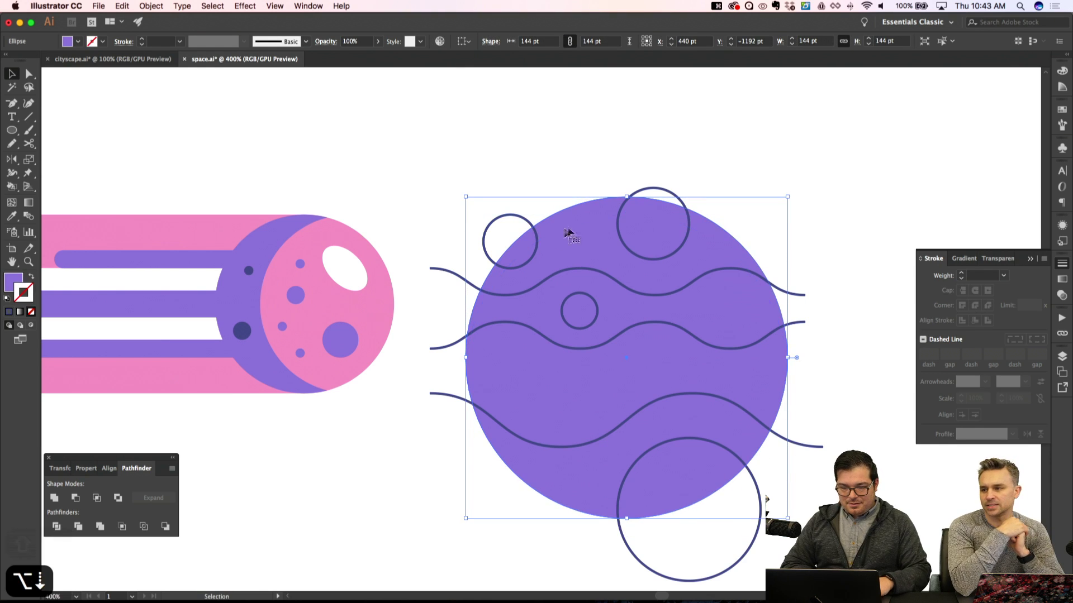
{"action": "left_click", "coordinate": [517, 217], "text": "shift"}
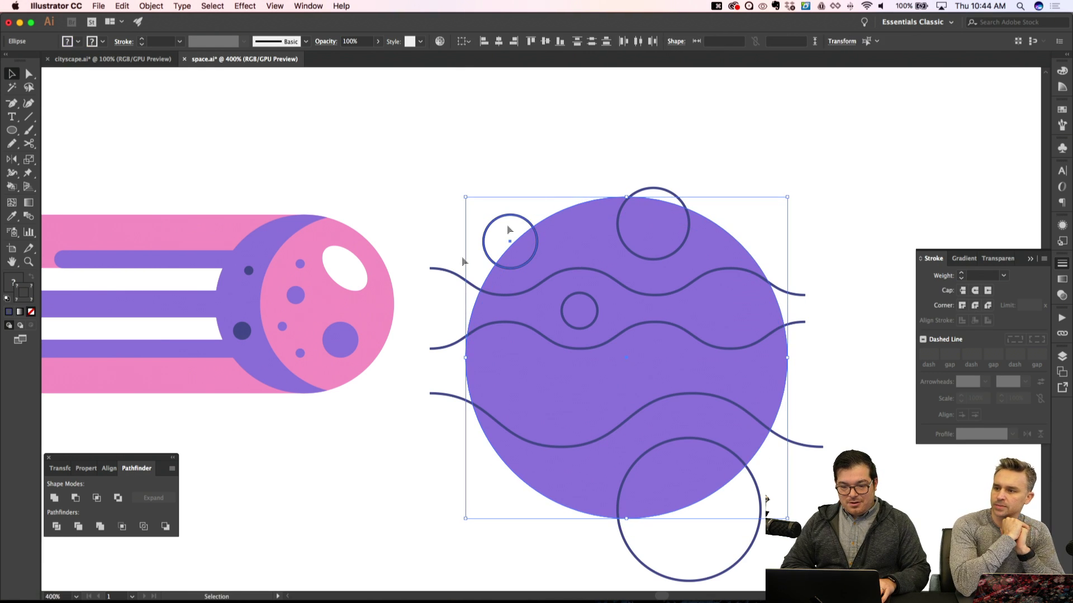
{"action": "left_click", "coordinate": [97, 498]}
{"action": "key", "text": "super+shift+a"}
Draw a 136 pt horizontal dark blue line in the empty area above the planet
{"action": "scroll", "coordinate": [394, 384], "scroll_direction": "up", "scroll_amount": 3}
{"action": "scroll", "coordinate": [394, 383], "scroll_direction": "right", "scroll_amount": 2}
{"action": "key", "text": "p"}
{"action": "key", "text": "super+apostrophe"}
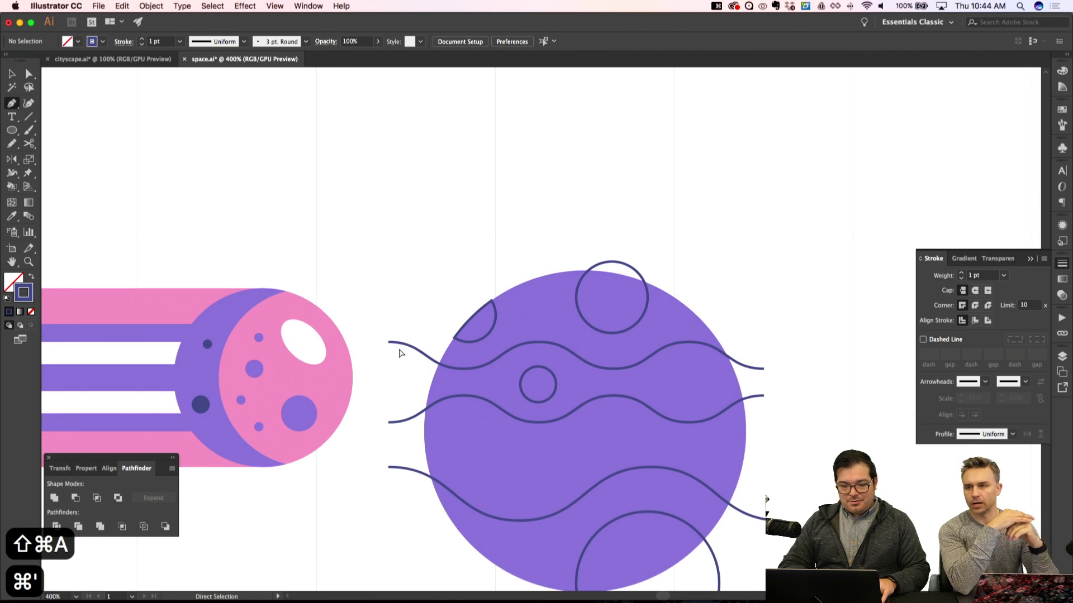
{"action": "left_click", "coordinate": [370, 145]}
{"action": "left_click", "coordinate": [675, 145]}
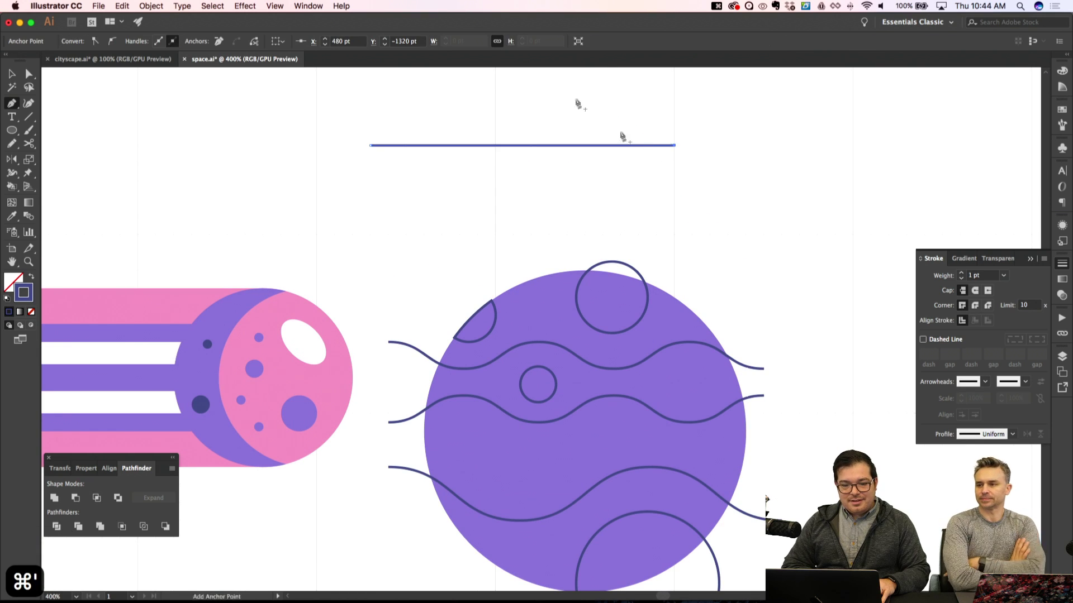
{"action": "key", "text": "super+shift+a"}
Try a smooth Zig Zag effect with 10 pt absolute size and 2 ridges per segment on the horizontal line, and delete the line
{"action": "key", "text": "v"}
{"action": "left_click", "coordinate": [447, 145]}
{"action": "left_click", "coordinate": [244, 6]}
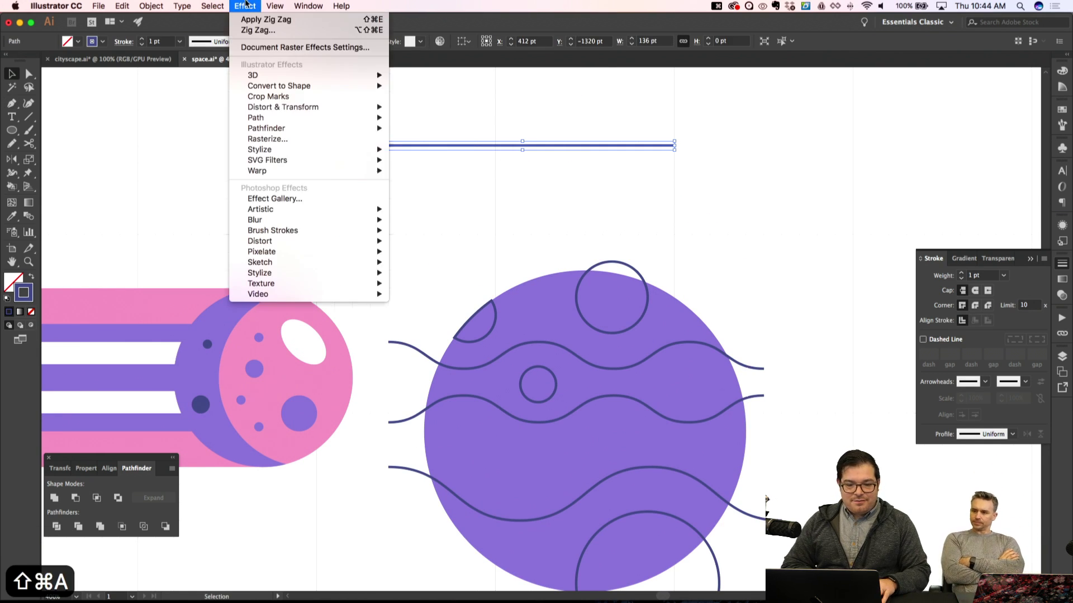
{"action": "mouse_move", "coordinate": [282, 108]}
{"action": "left_click", "coordinate": [437, 173]}
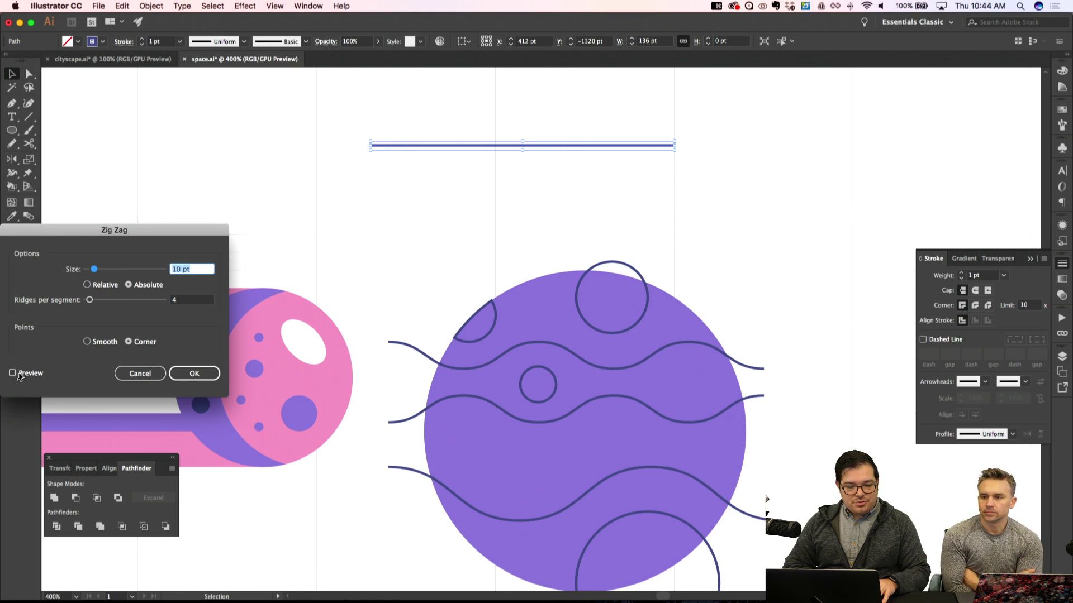
{"action": "left_click", "coordinate": [13, 373]}
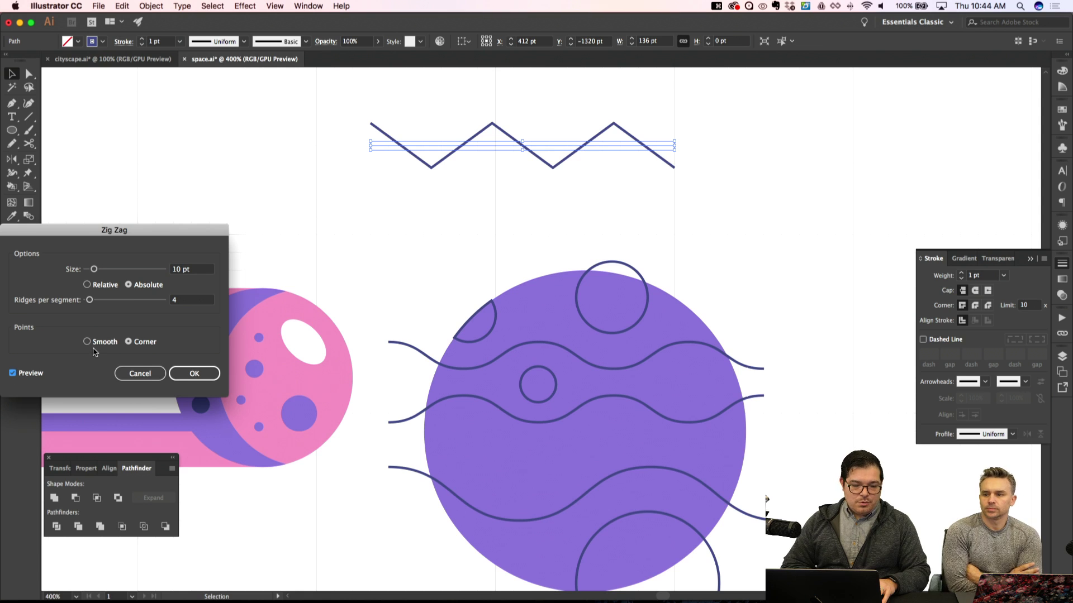
{"action": "left_click", "coordinate": [87, 343]}
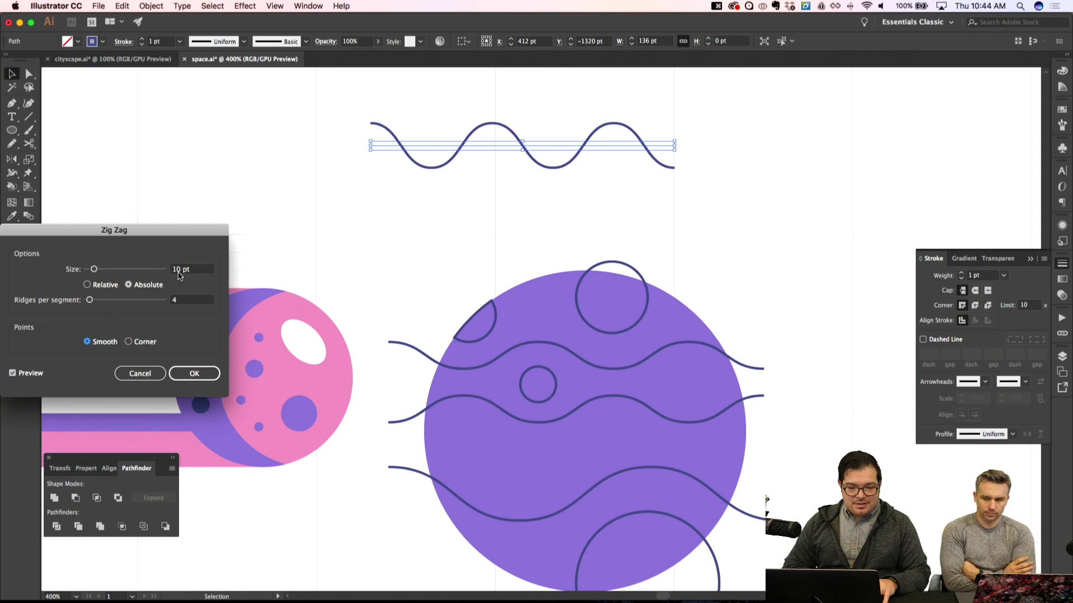
{"action": "left_click", "coordinate": [178, 305]}
{"action": "type", "text": "2"}
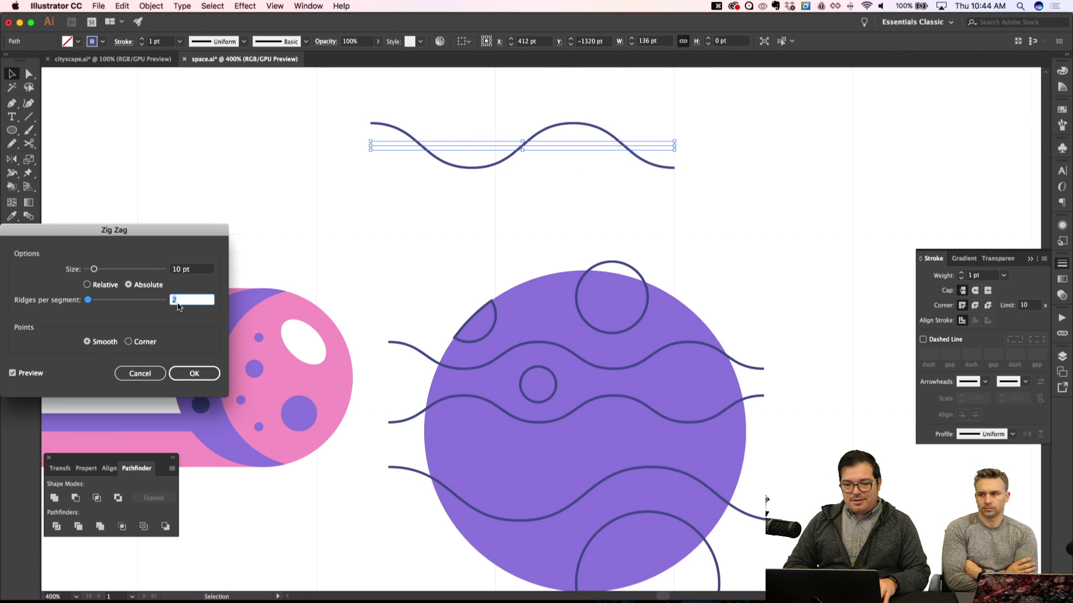
{"action": "key", "text": "Return"}
{"action": "key", "text": "Delete"}
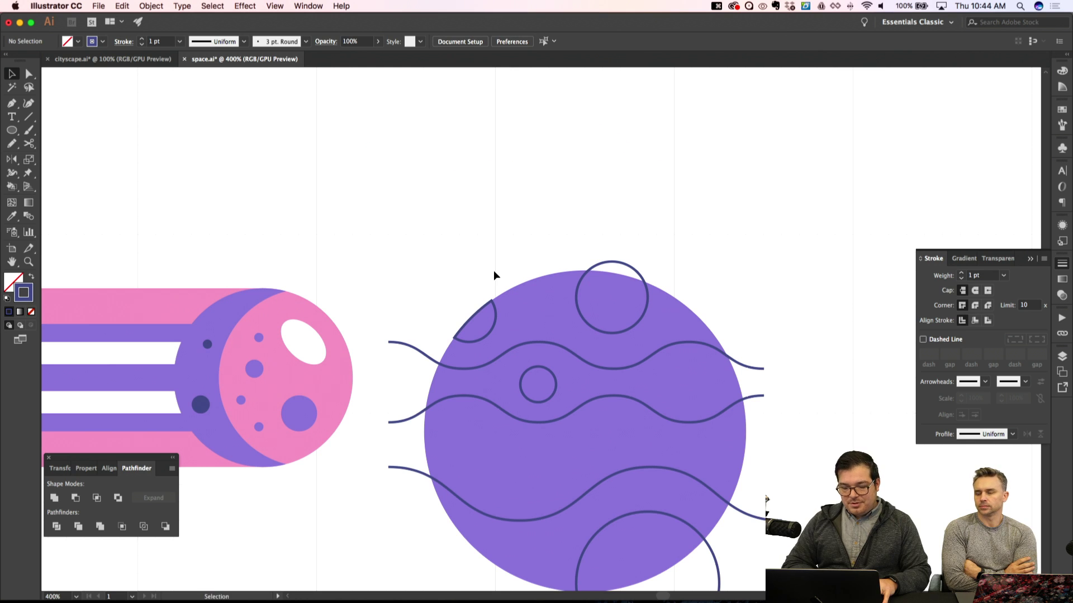
Connect both ends of the planet's two upper wavy lines into one closed band and swap its dark blue stroke to fill
{"action": "key", "text": "p"}
{"action": "left_click", "coordinate": [389, 342]}
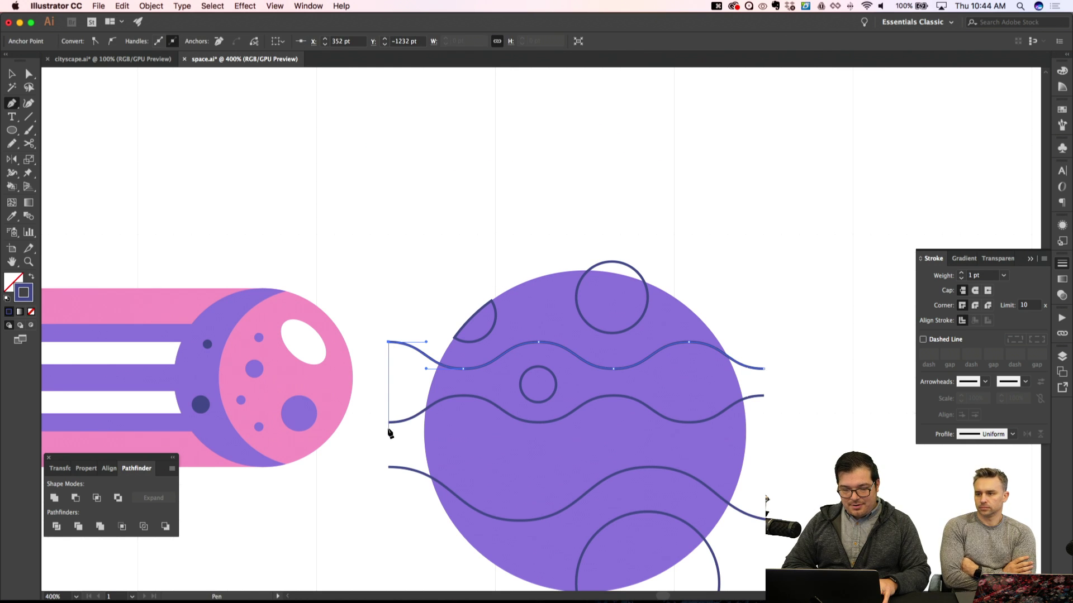
{"action": "key", "text": "super+shift+apostrophe"}
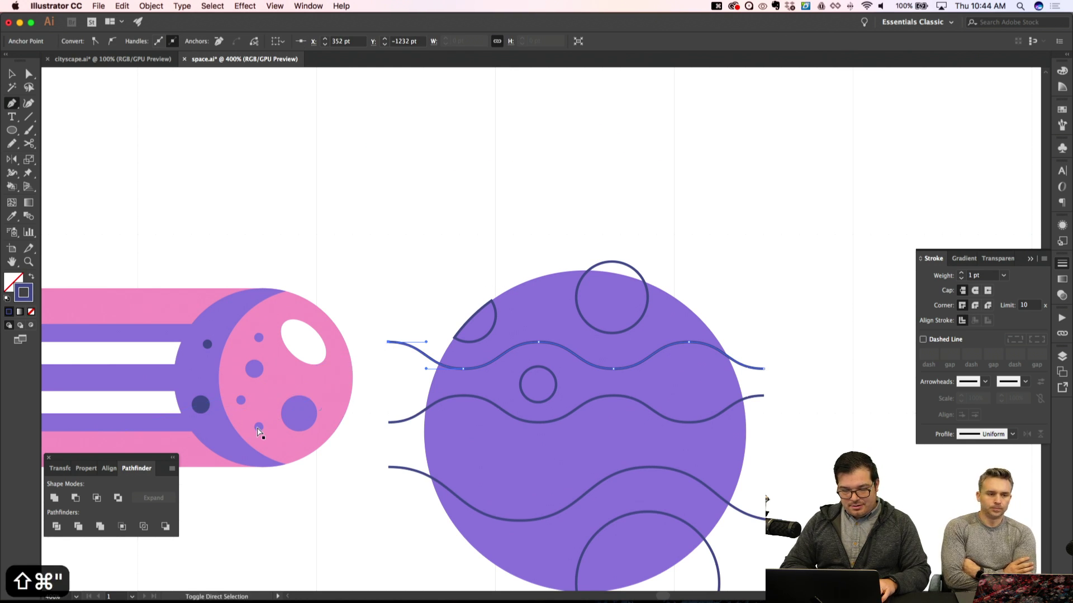
{"action": "left_click", "coordinate": [389, 423]}
{"action": "key", "text": "super+shift+a"}
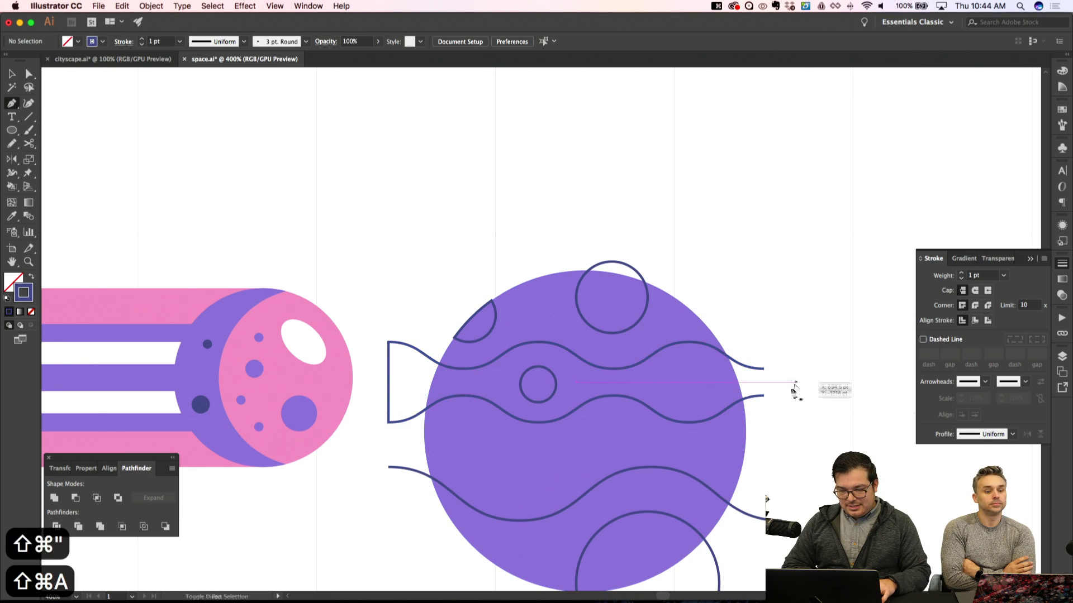
{"action": "left_click", "coordinate": [763, 396]}
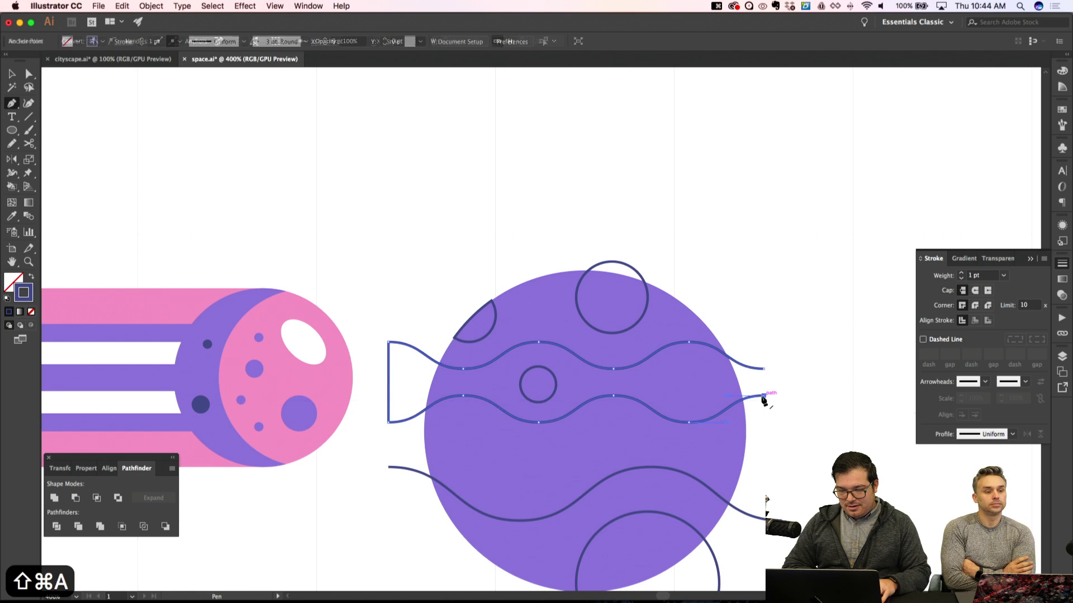
{"action": "left_click", "coordinate": [764, 368]}
{"action": "key", "text": "shift+x"}
{"action": "key", "text": "super+shift+a"}
Trim the dark blue wavy band to the planet's edge by intersecting it with a duplicate of the planet
{"action": "left_click", "coordinate": [533, 321]}
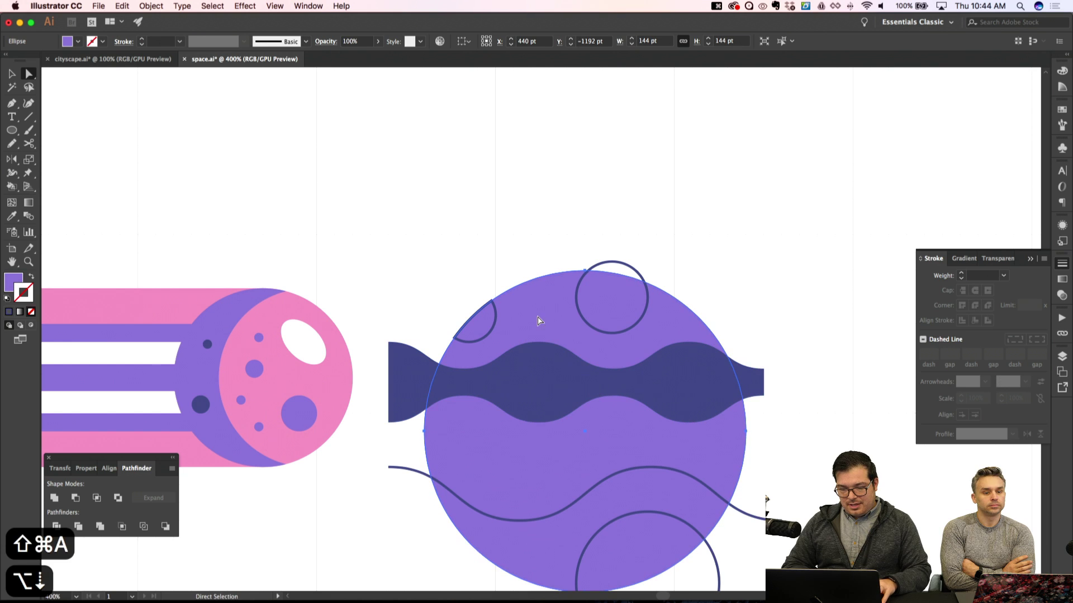
{"action": "left_click", "coordinate": [536, 376], "text": "alt"}
{"action": "left_click", "coordinate": [97, 498]}
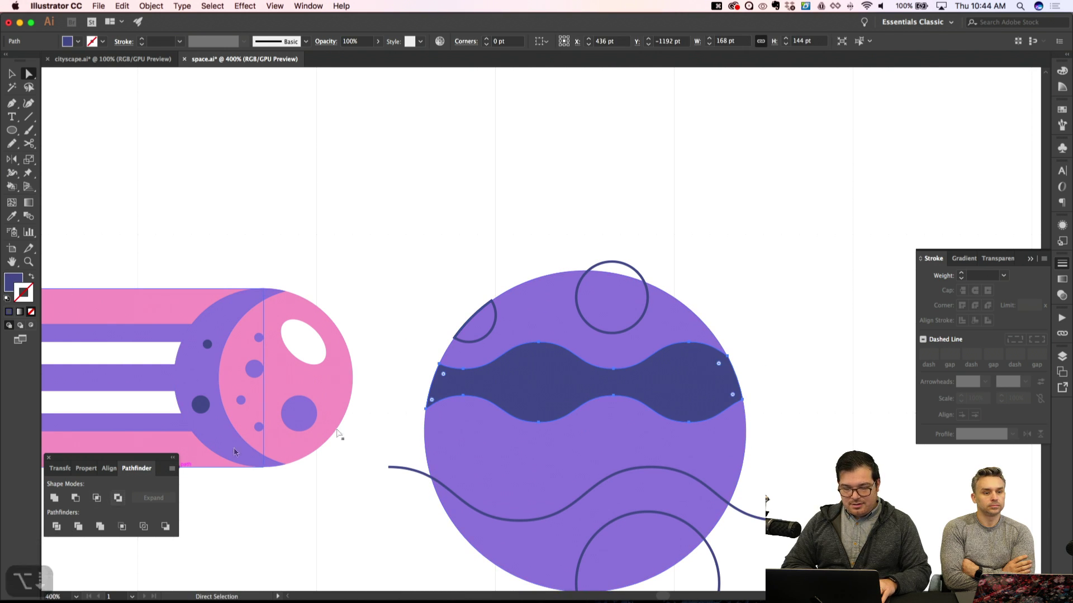
{"action": "key", "text": "super+shift+a"}
{"action": "left_click", "coordinate": [564, 385]}
{"action": "key", "text": "super+shift+a"}
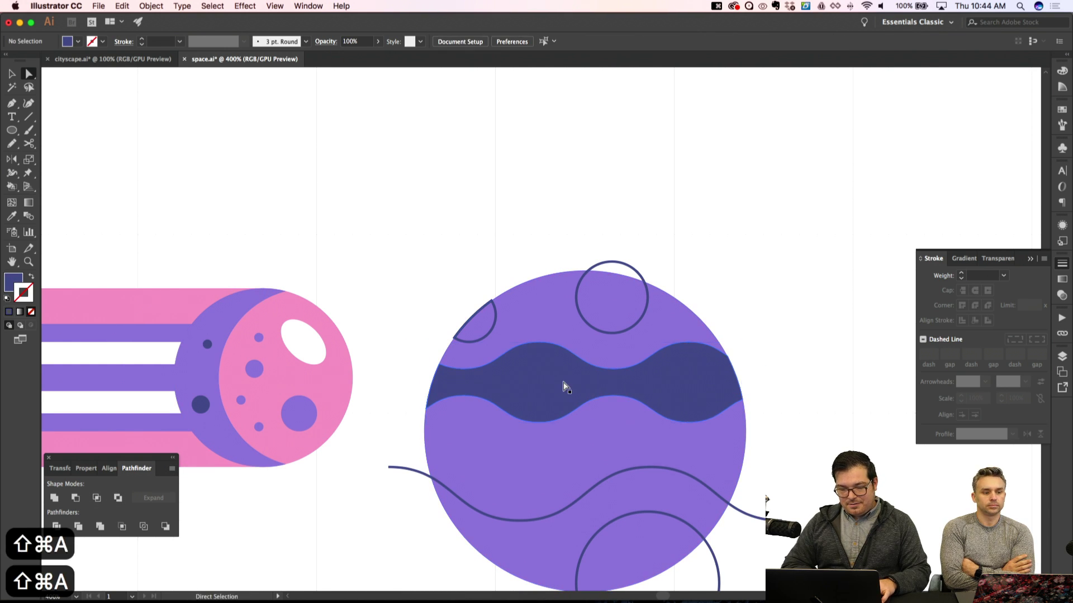
Swap the planet's upper-left trimmed crater from a dark blue outline to a dark blue fill
{"action": "scroll", "coordinate": [559, 363], "scroll_direction": "down", "scroll_amount": 3}
{"action": "key", "text": "v"}
{"action": "left_click", "coordinate": [488, 280]}
{"action": "key", "text": "super+shift+a"}
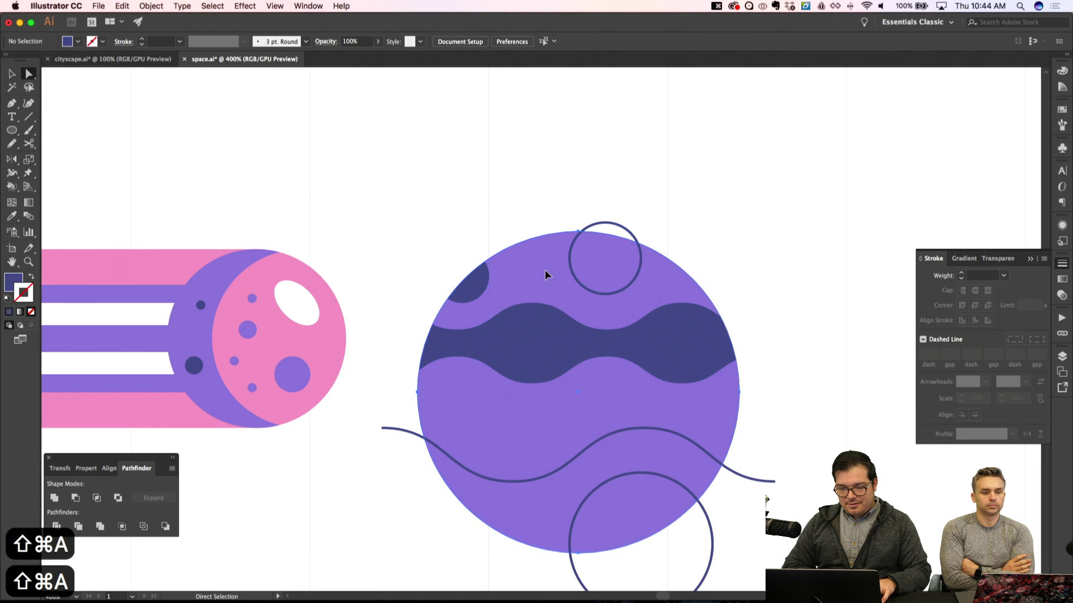
Intersect the circle on the planet's upper edge with a duplicate of the planet and fill the resulting crater dark blue
{"action": "left_click", "coordinate": [553, 275], "text": "alt"}
{"action": "left_click", "coordinate": [577, 276], "text": "shift"}
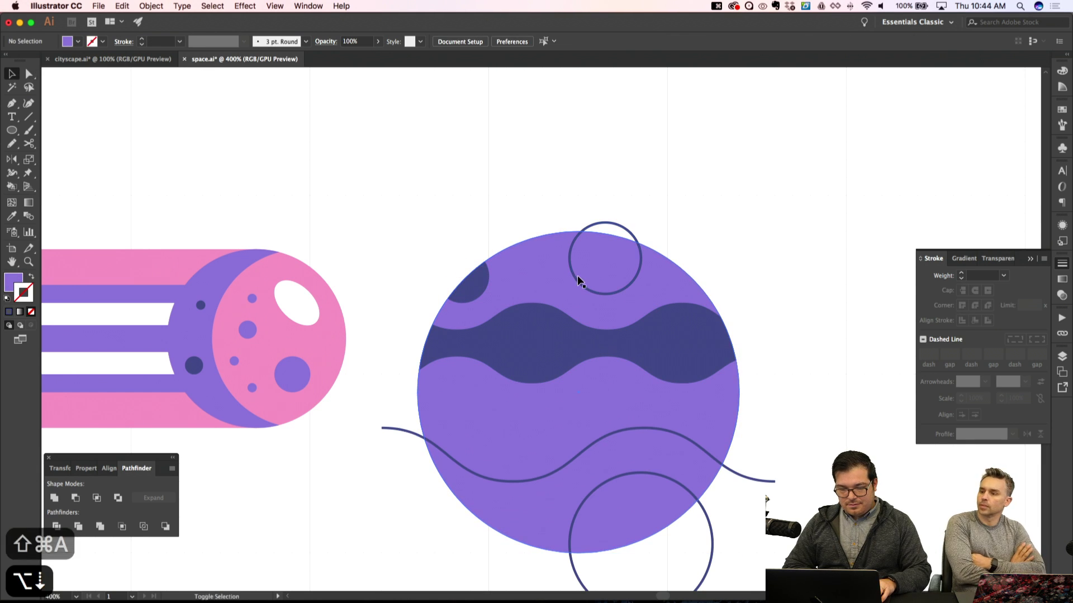
{"action": "left_click", "coordinate": [97, 498]}
{"action": "key", "text": "shift+x"}
{"action": "key", "text": "super+shift+a"}
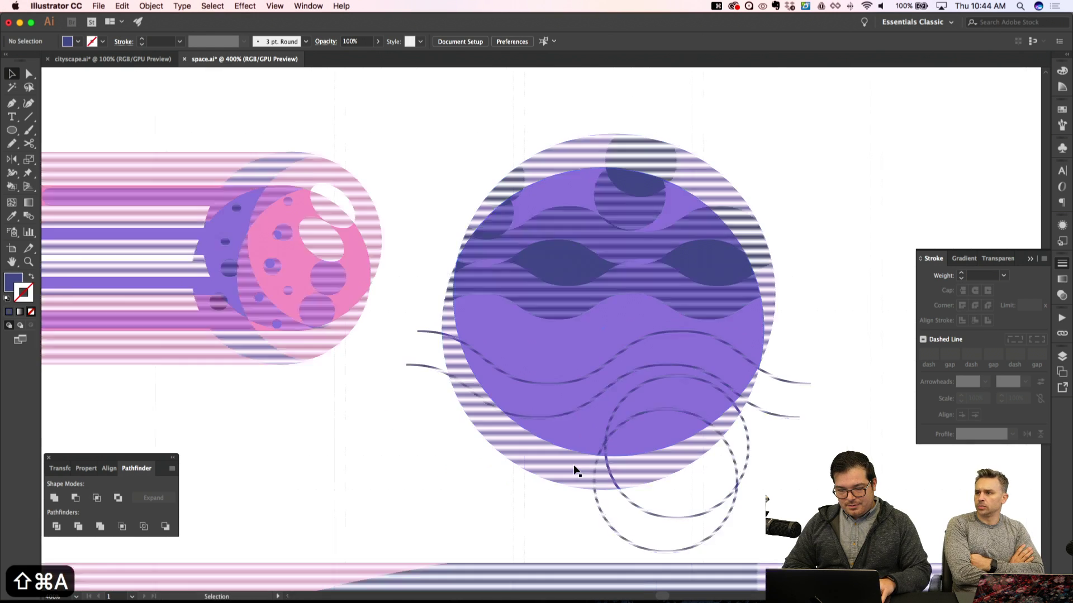
Close the lower wavy line into a dark blue filled shape with straight sides extending below the planet, and select the planet circle
{"action": "scroll", "coordinate": [575, 463], "scroll_direction": "down", "scroll_amount": 3}
{"action": "key", "text": "p"}
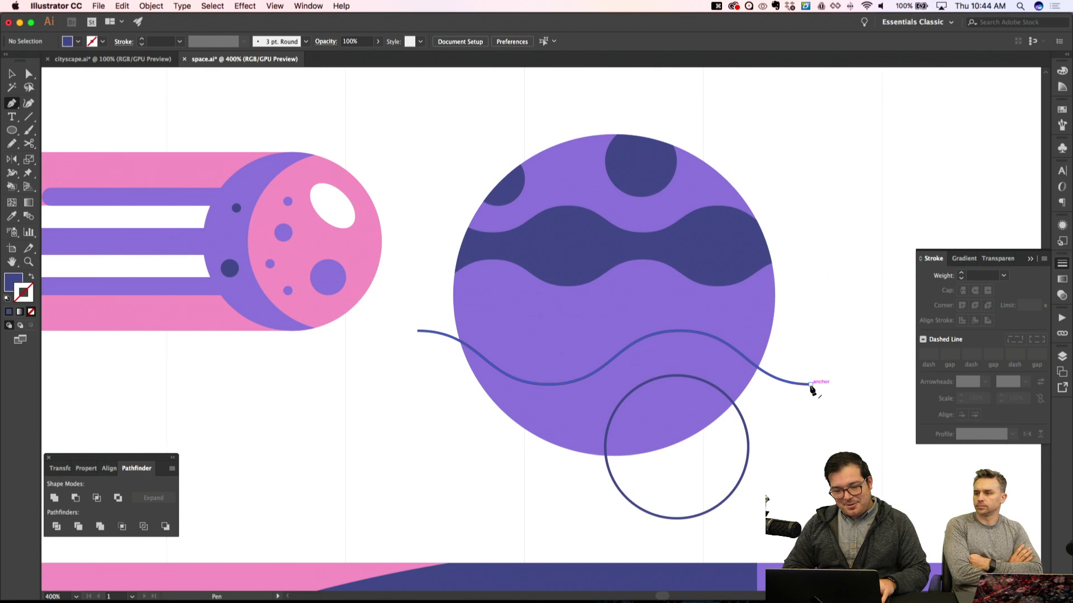
{"action": "left_click", "coordinate": [811, 384]}
{"action": "key", "text": "super+shift+apostrophe"}
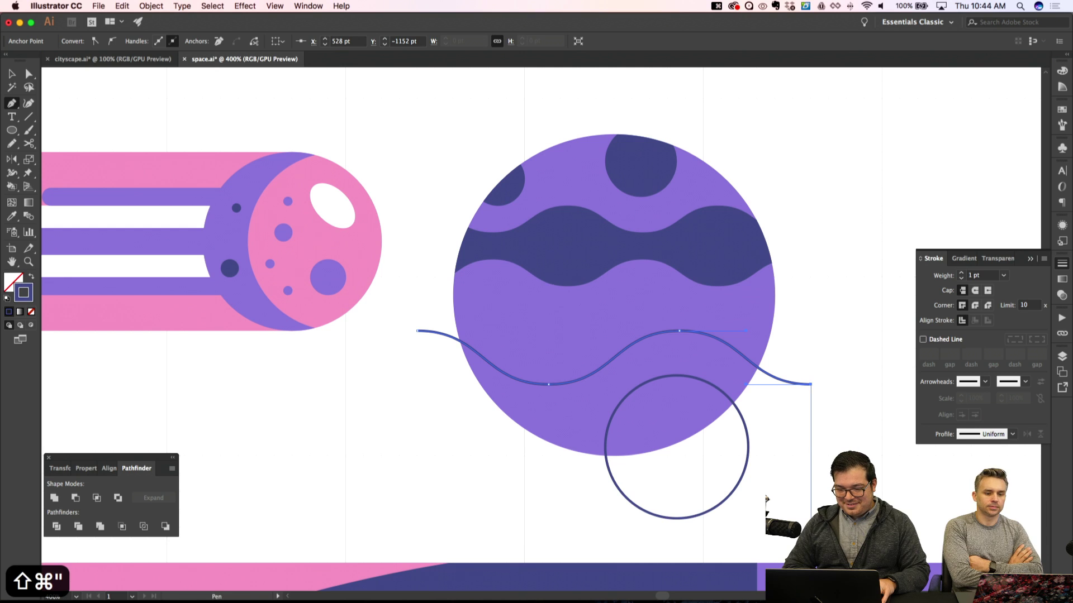
{"action": "left_click", "coordinate": [811, 527]}
{"action": "left_click", "coordinate": [418, 528]}
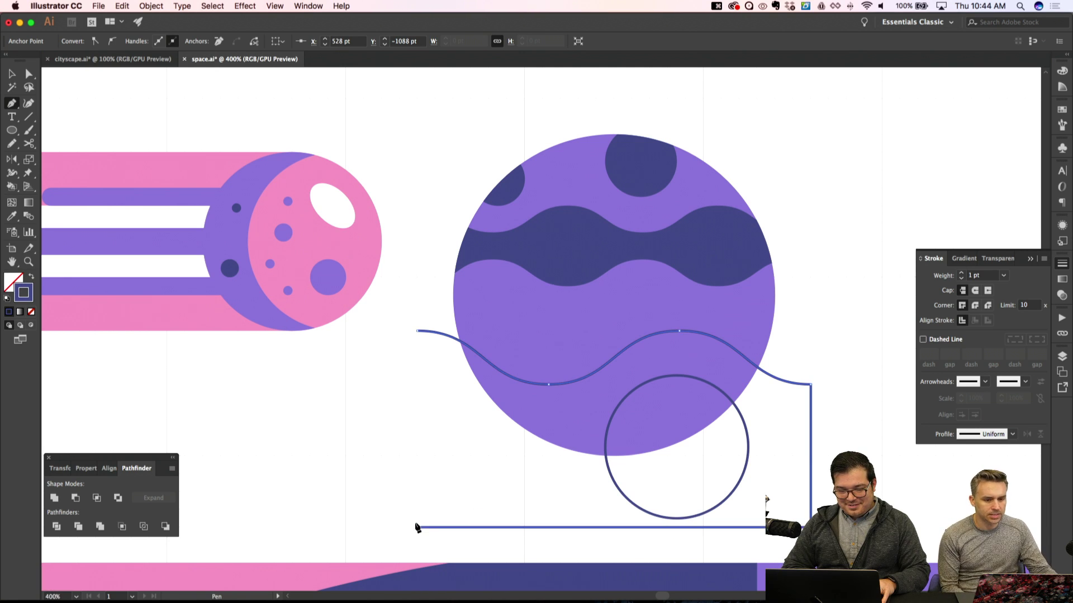
{"action": "key", "text": "super+j"}
{"action": "key", "text": "shift+x"}
{"action": "key", "text": "shift+super+a"}
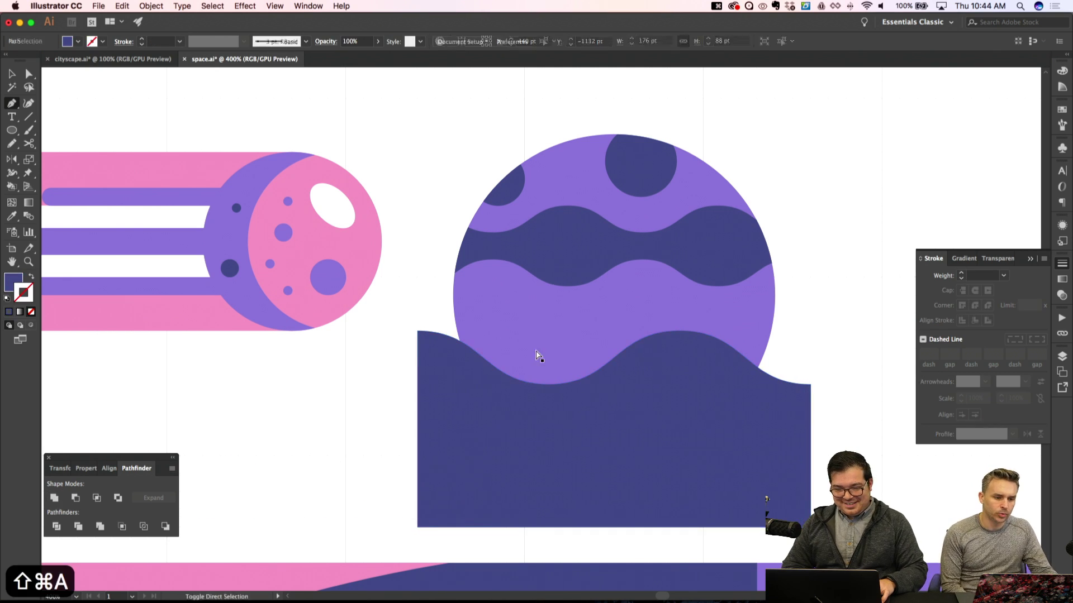
{"action": "key", "text": "a"}
{"action": "left_click", "coordinate": [546, 314]}
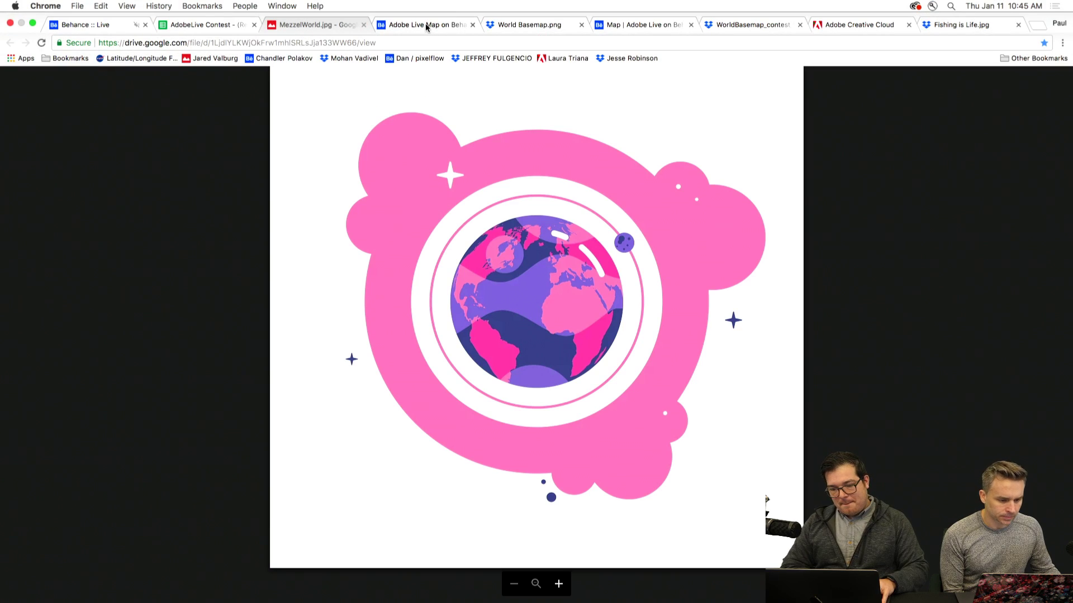
Switch to Chrome and review the submitted map contest entries, from Adobe Live Map through Fishing is Life.jpg
{"action": "left_click", "coordinate": [424, 24]}
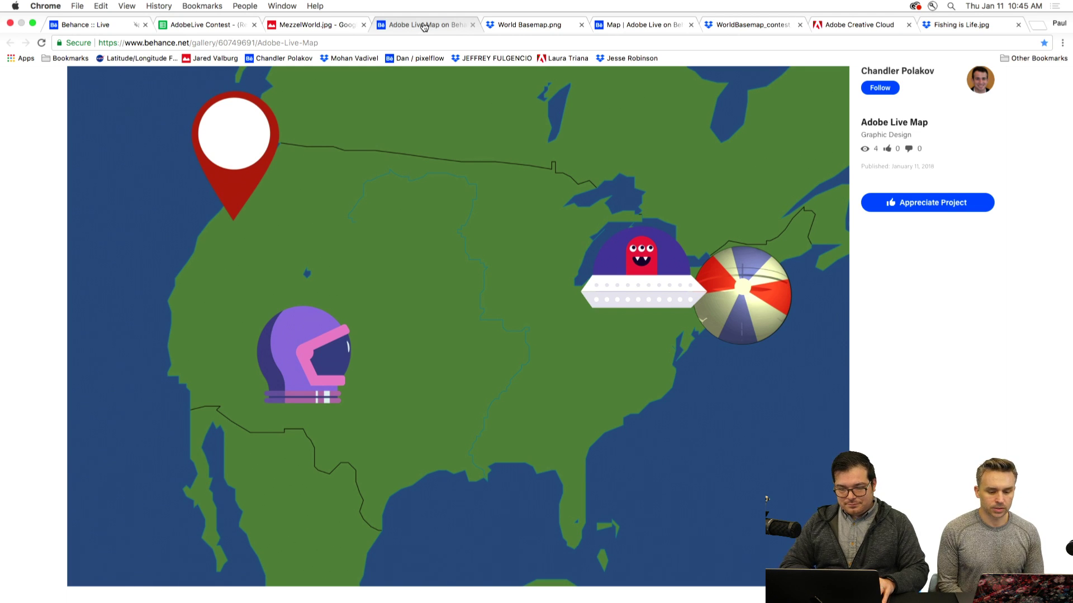
{"action": "key", "text": "ctrl+super+f"}
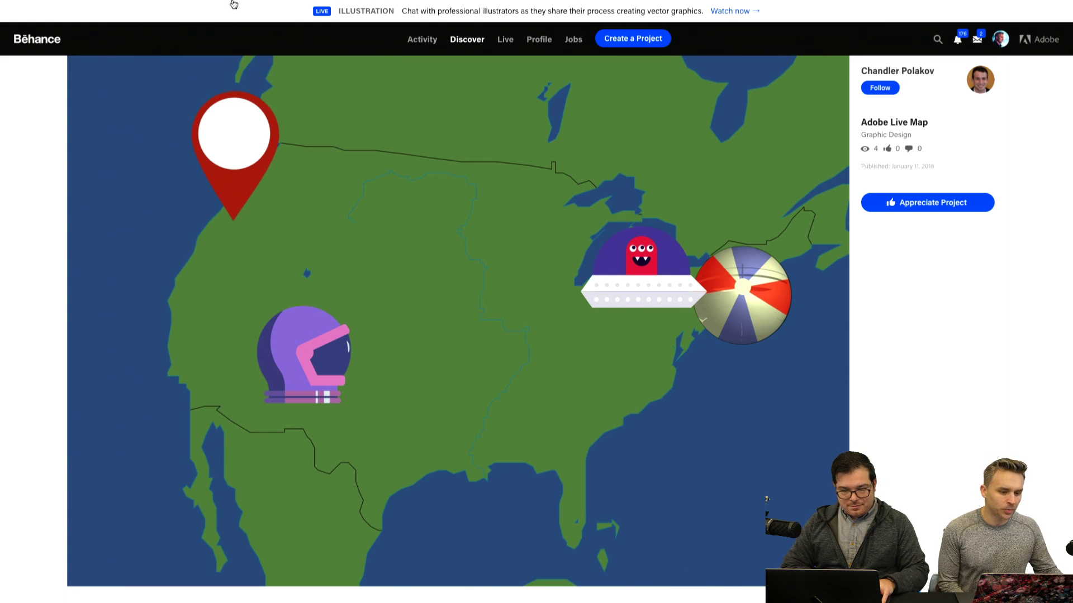
{"action": "mouse_move", "coordinate": [366, 7]}
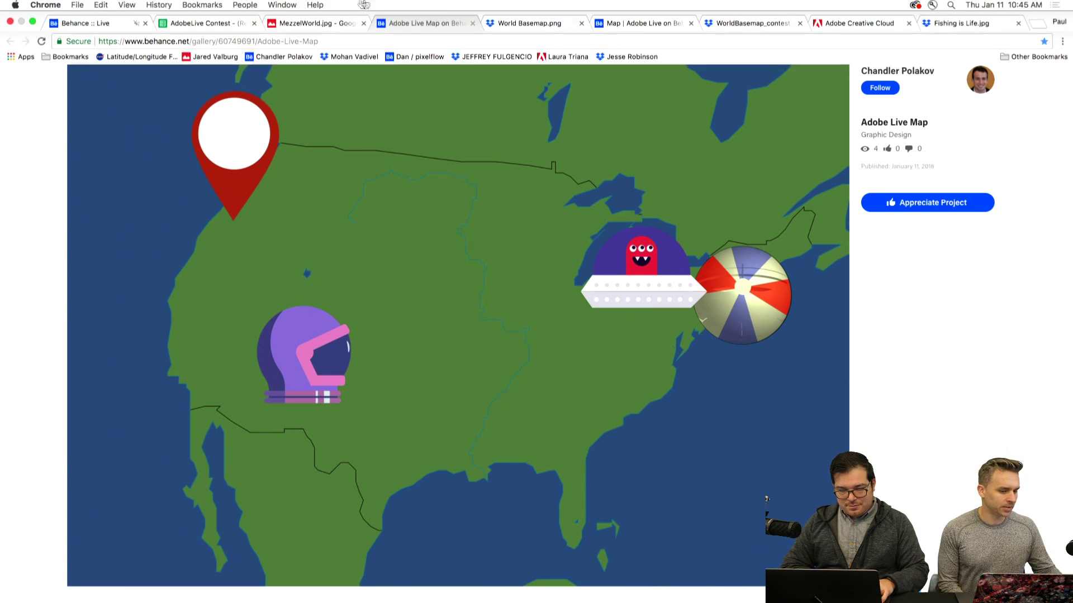
{"action": "left_click", "coordinate": [513, 25]}
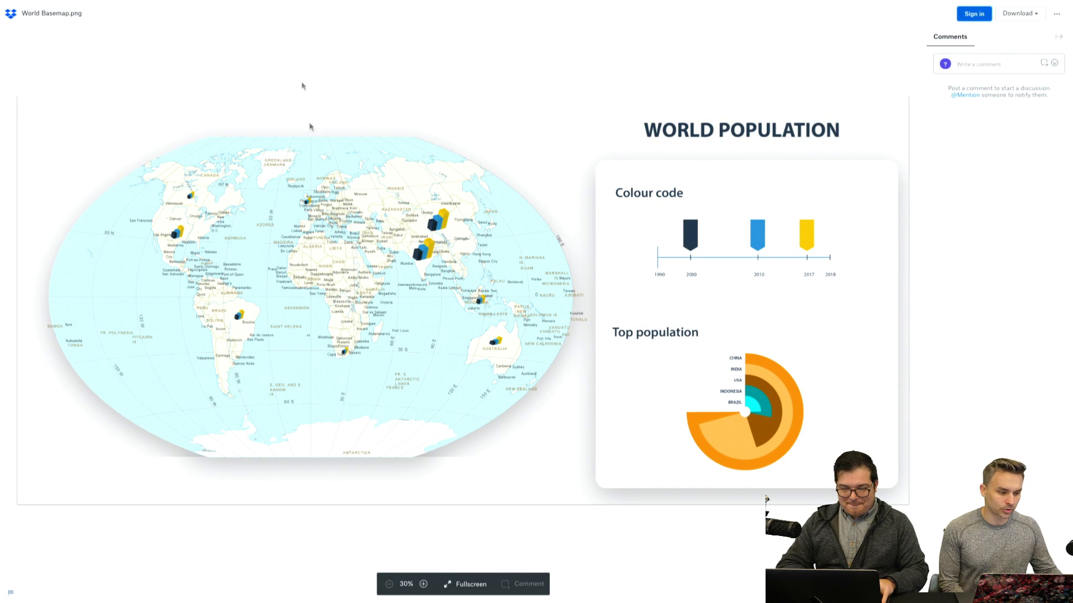
{"action": "mouse_move", "coordinate": [340, 5]}
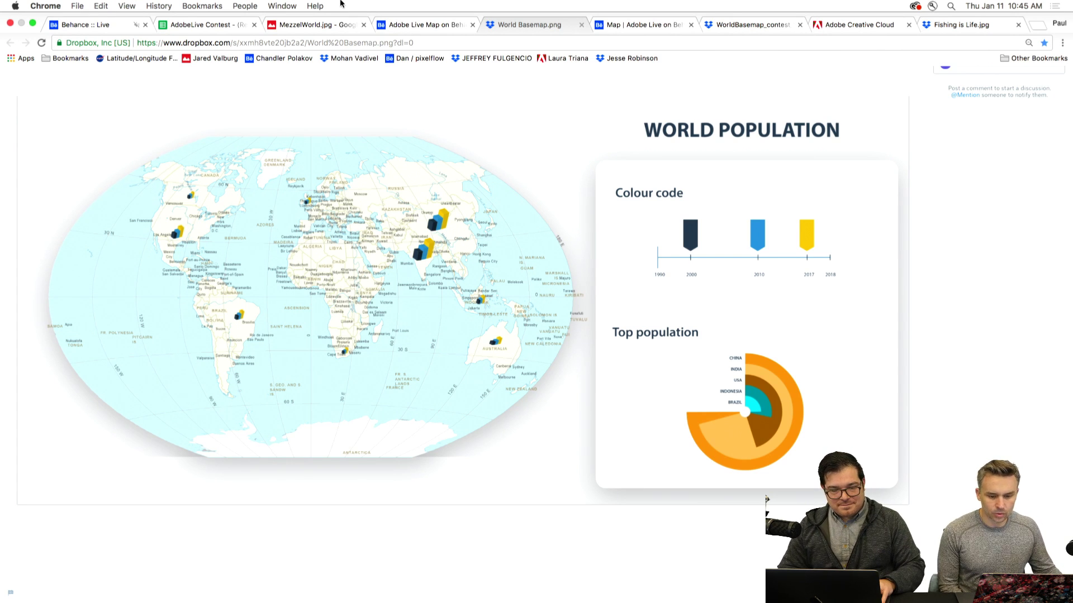
{"action": "left_click", "coordinate": [657, 26]}
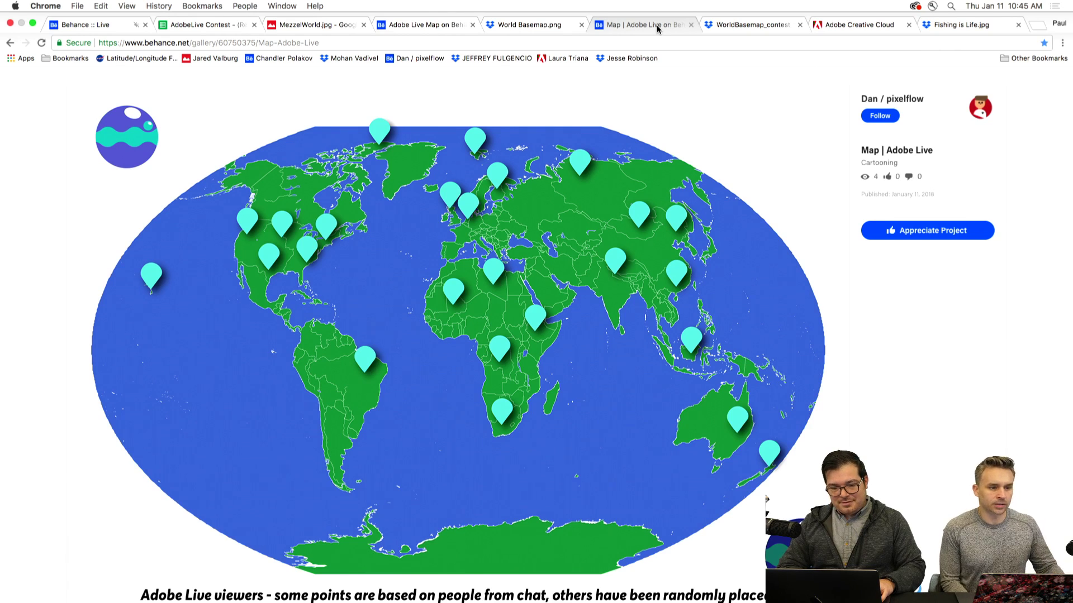
{"action": "left_click", "coordinate": [733, 28]}
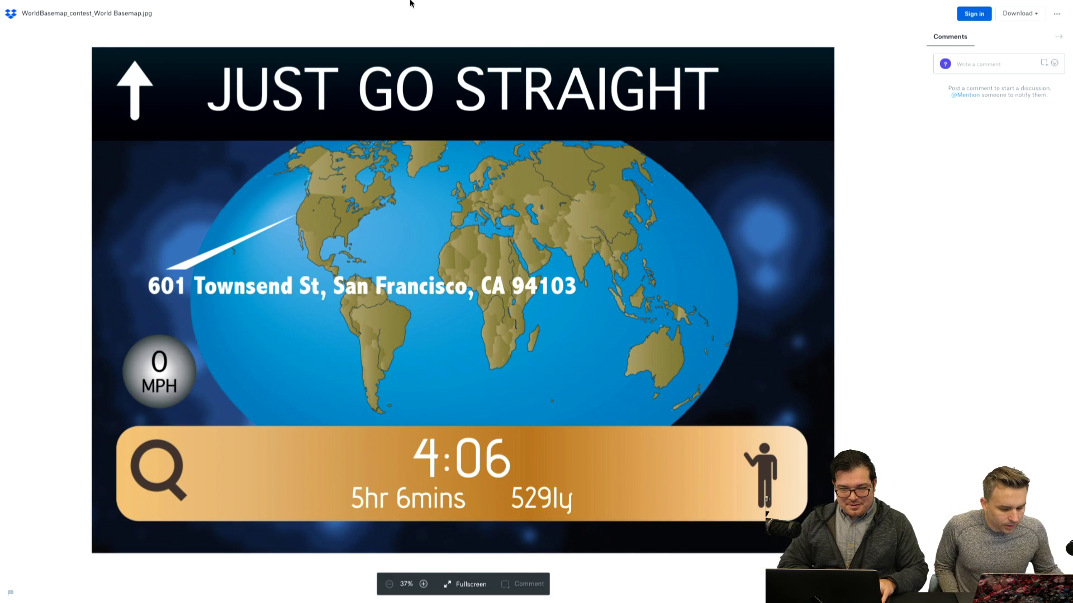
{"action": "mouse_move", "coordinate": [408, 2]}
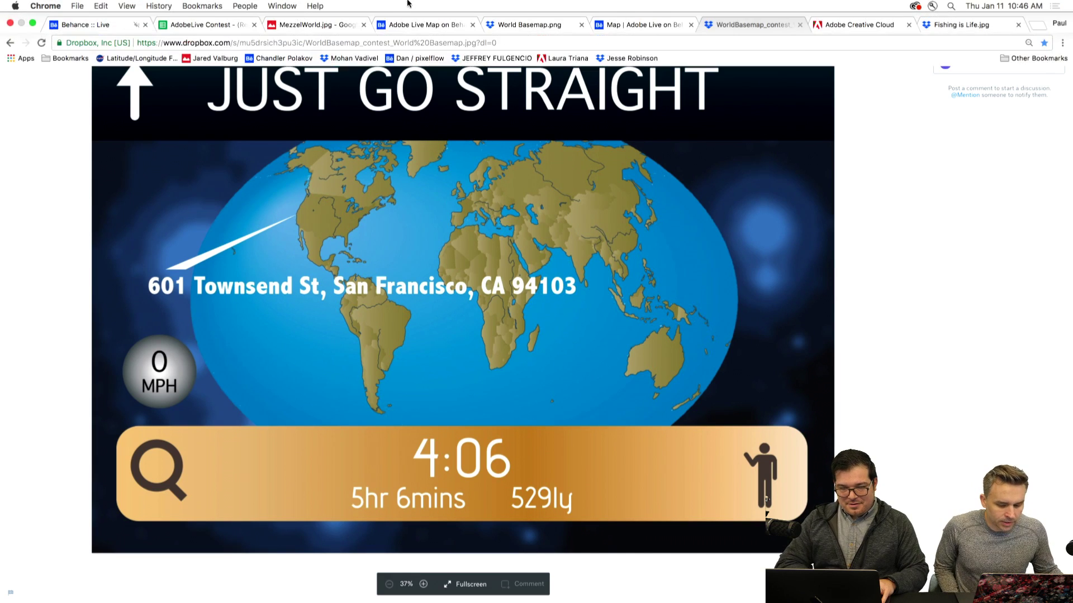
{"action": "left_click", "coordinate": [846, 25]}
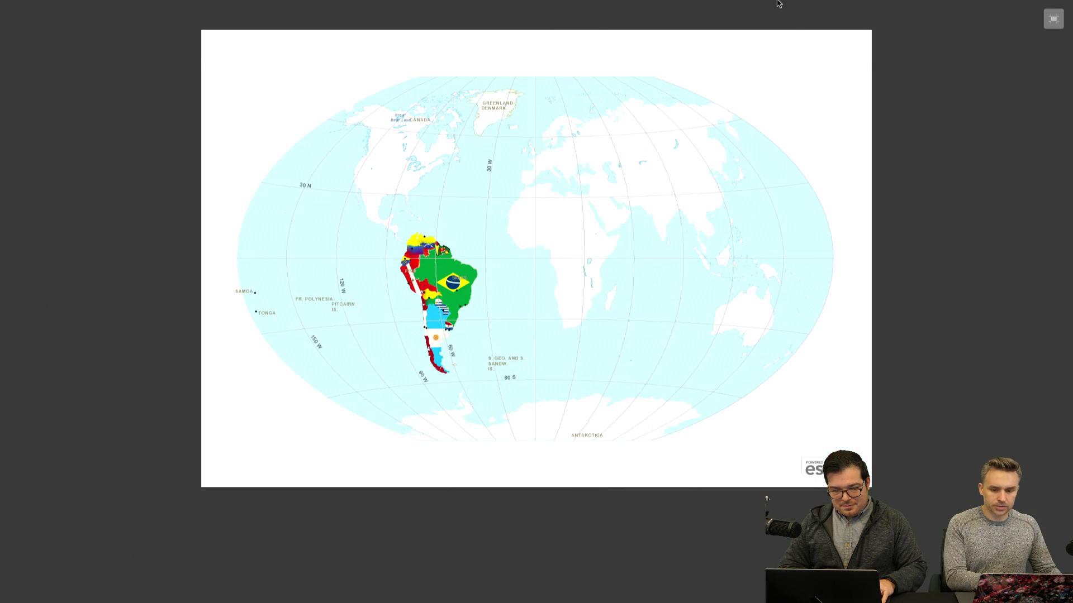
{"action": "mouse_move", "coordinate": [780, 3]}
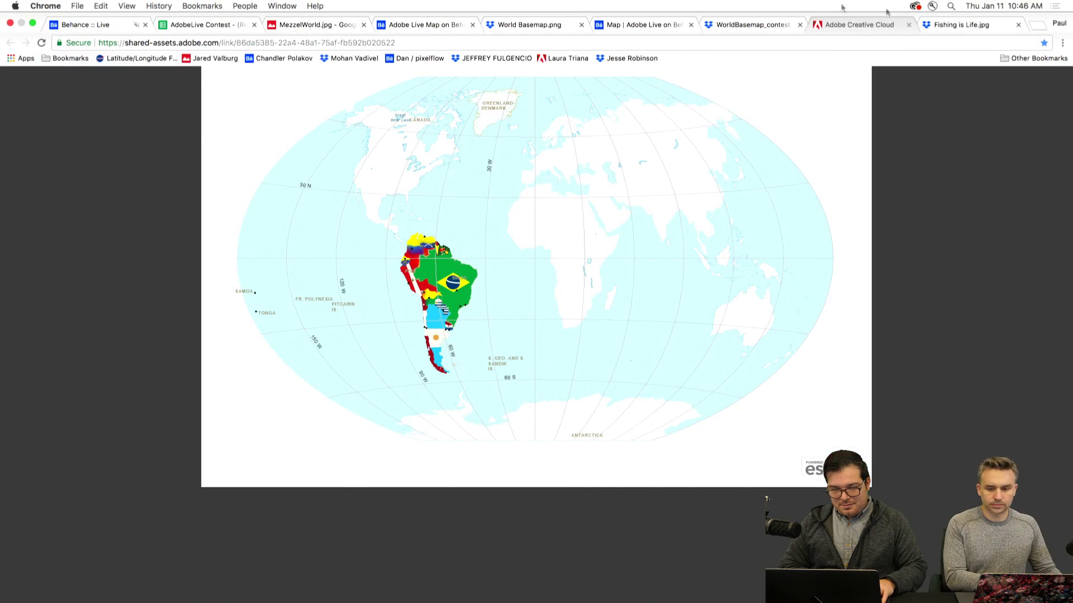
{"action": "left_click", "coordinate": [979, 30]}
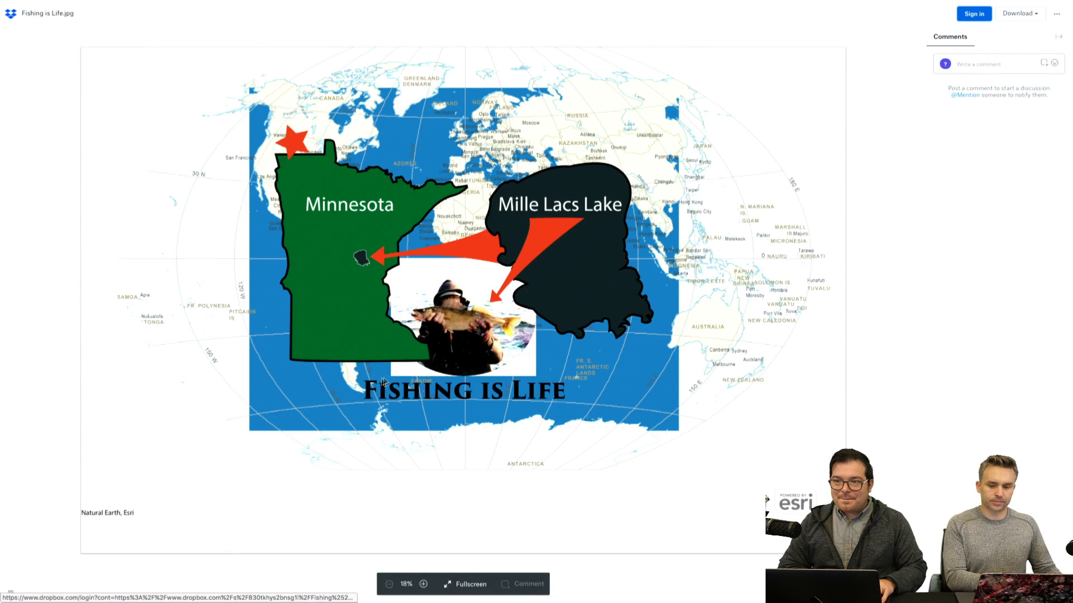
{"action": "mouse_move", "coordinate": [490, 3]}
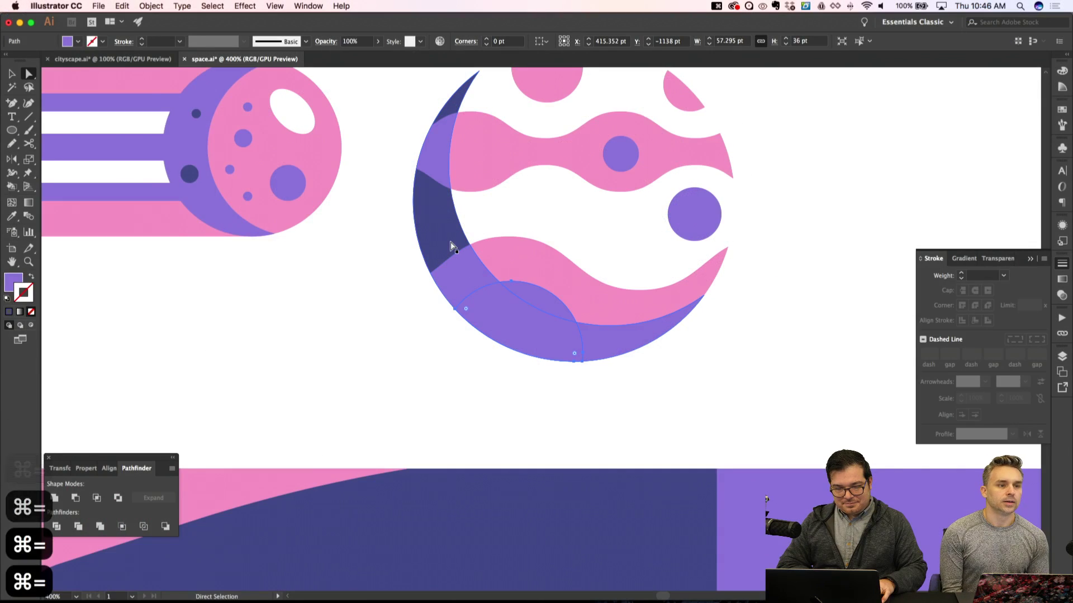
Pull the lower anchor of the purple crater at the planet's bottom edge far out past the planet's outline
{"action": "key", "text": "alt+Down"}
{"action": "key", "text": "shift+super+a"}
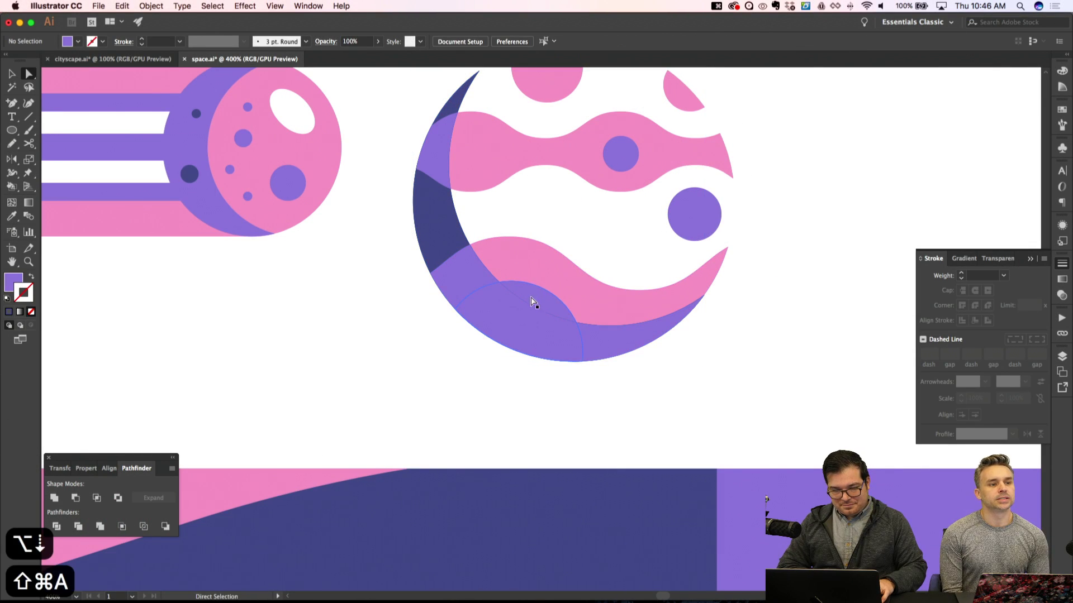
{"action": "left_click", "coordinate": [531, 302]}
{"action": "key", "text": "plus"}
{"action": "left_click", "coordinate": [517, 360]}
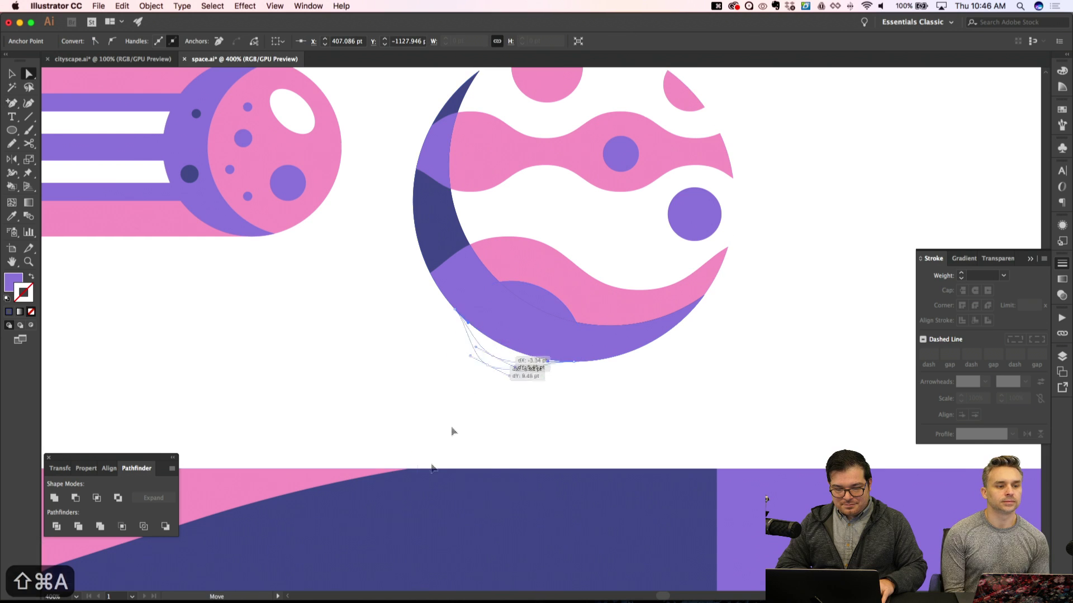
{"action": "left_click_drag", "start_coordinate": [517, 359], "coordinate": [398, 528]}
Intersect the stretched crater with the planet's crescent shadow, fill the overlap dark blue and bring it to the front
{"action": "key", "text": "i"}
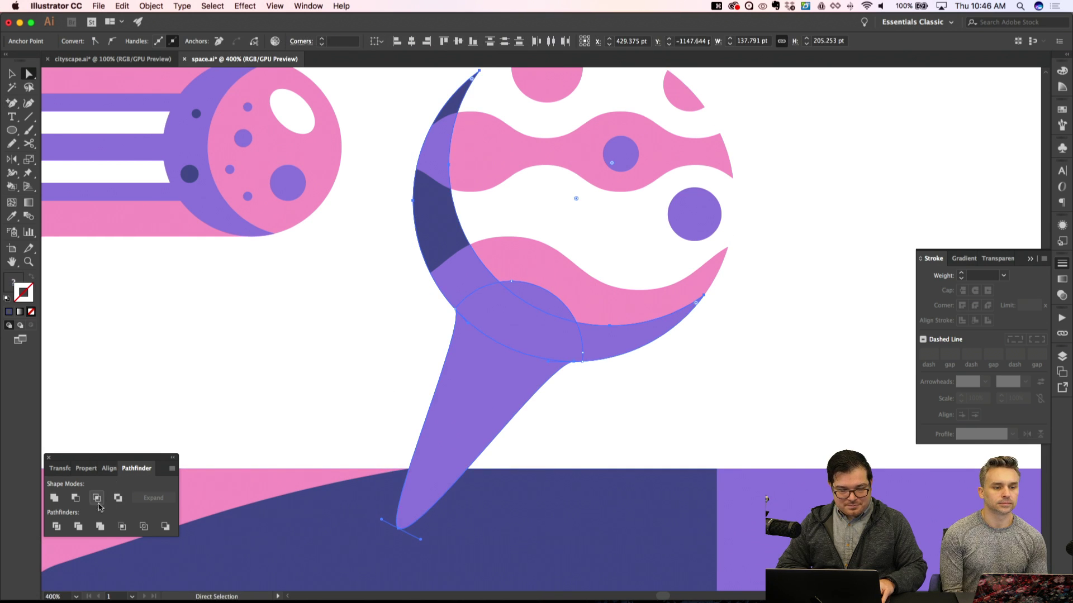
{"action": "key", "text": "super+z"}
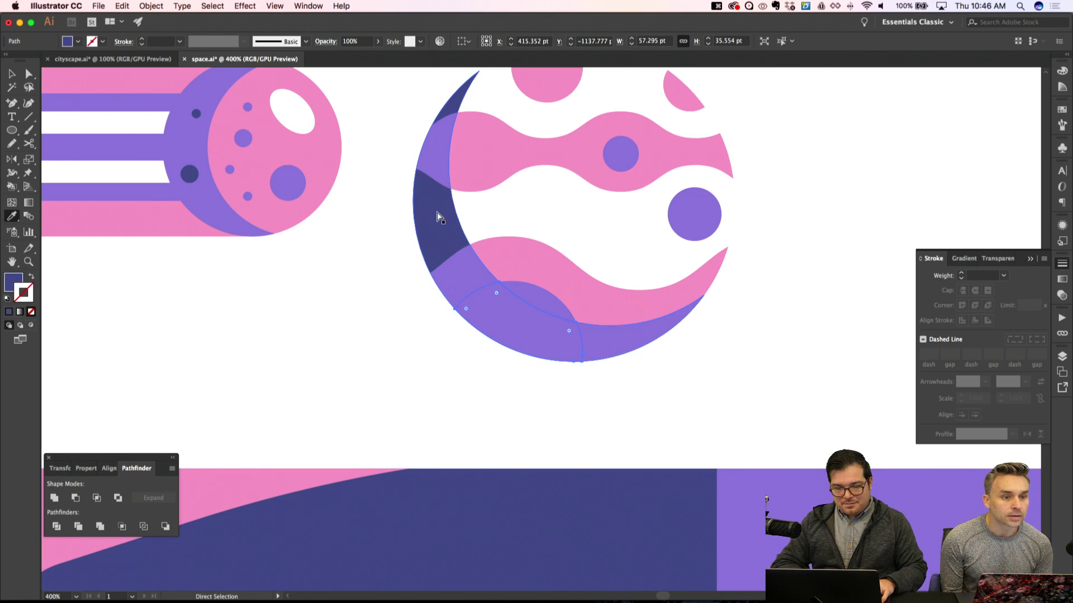
{"action": "left_click", "coordinate": [439, 218]}
{"action": "key", "text": "shift+super+bracketright"}
{"action": "key", "text": "shift+super+a"}
Group all the parts of the banded planet into one object
{"action": "key", "text": "super+minus"}
{"action": "key", "text": "super+minus"}
{"action": "key", "text": "super+minus"}
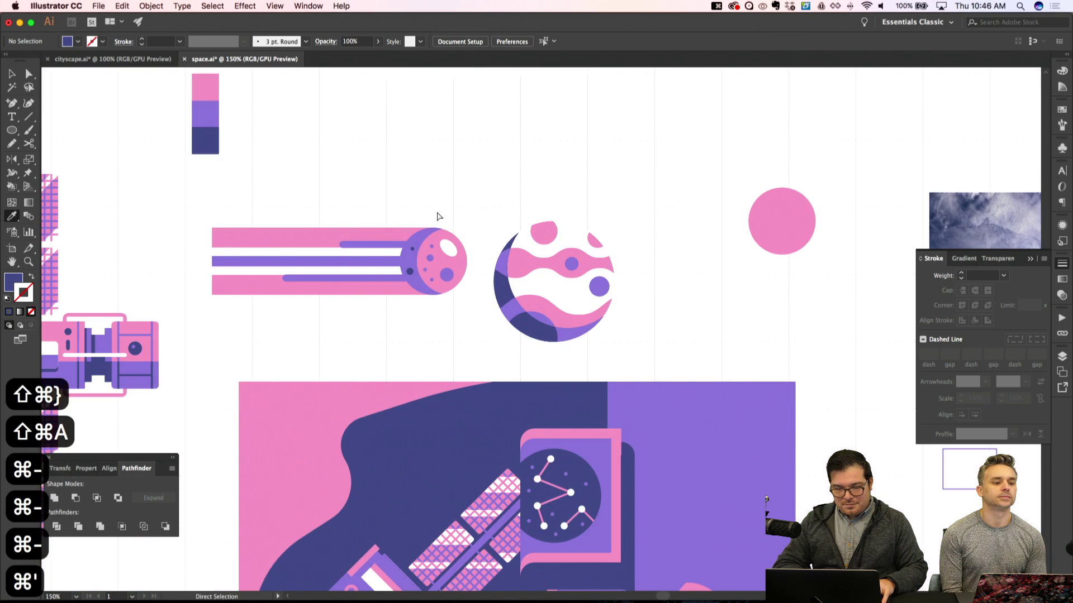
{"action": "key", "text": "v"}
{"action": "key", "text": "super+apostrophe"}
{"action": "left_click_drag", "start_coordinate": [491, 206], "coordinate": [628, 351]}
{"action": "key", "text": "super+g"}
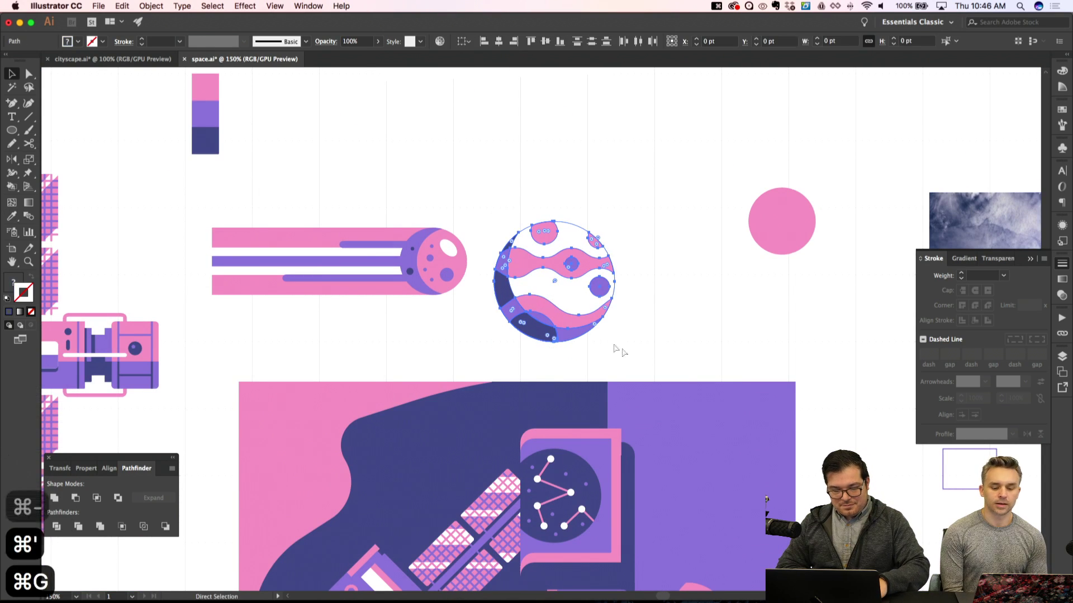
{"action": "key", "text": "shift+super+a"}
Move the planet group into the artboard's upper-left area, above the satellite and over the pink and dark blue background
{"action": "left_click", "coordinate": [564, 306]}
{"action": "left_click_drag", "start_coordinate": [563, 305], "coordinate": [334, 518]}
{"action": "key", "text": "shift+super+apostrophe"}
{"action": "key", "text": "shift+super+a"}
{"action": "key", "text": "super+minus"}
{"action": "key", "text": "super+apostrophe"}
{"action": "scroll", "coordinate": [503, 497], "scroll_direction": "down", "scroll_amount": 5}
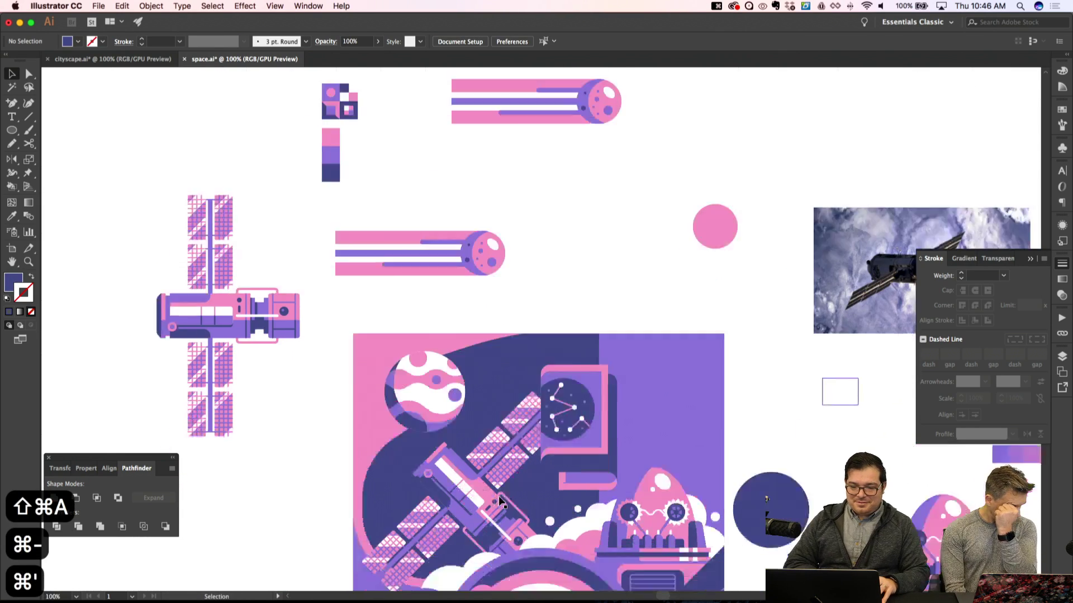
{"action": "scroll", "coordinate": [505, 493], "scroll_direction": "down", "scroll_amount": 1}
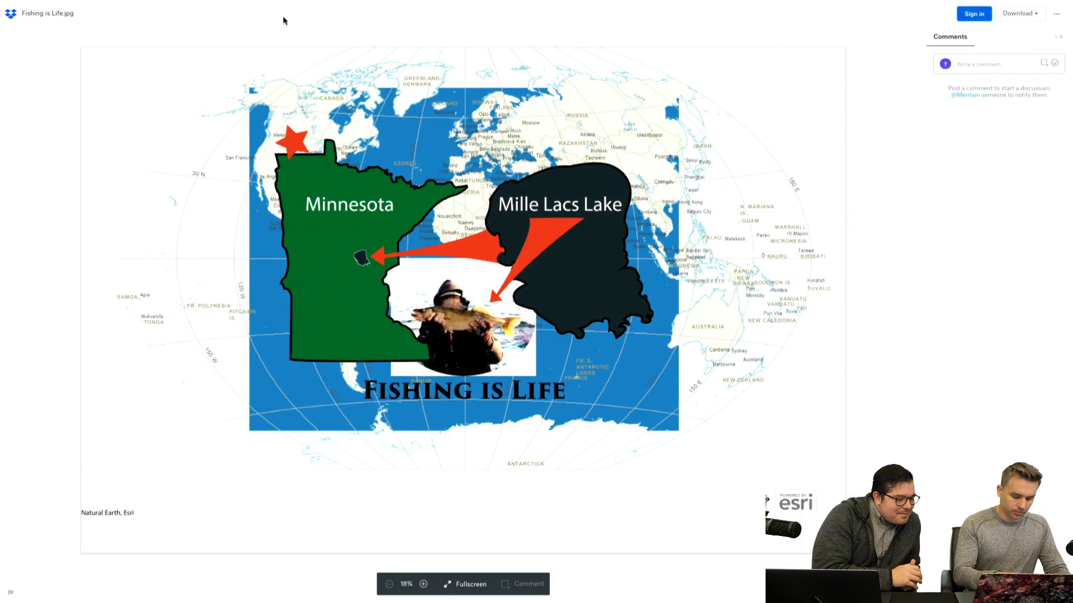
Switch to Chrome and revisit the map contest entries from Fishing is Life.jpg back through MezzelWorld.jpg, including the South America flags map
{"action": "mouse_move", "coordinate": [11, 1]}
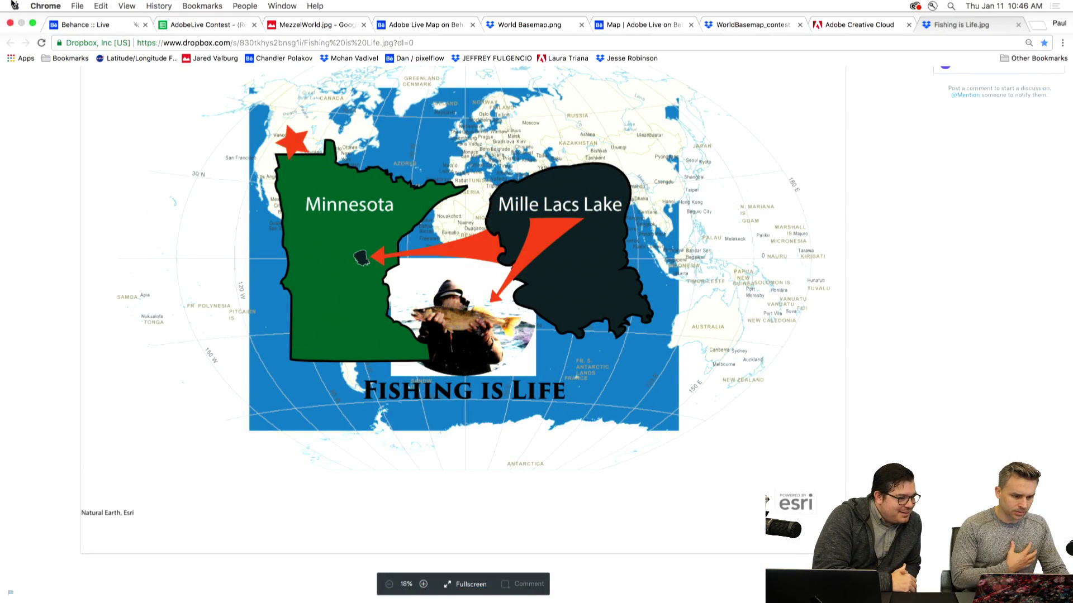
{"action": "left_click", "coordinate": [32, 24]}
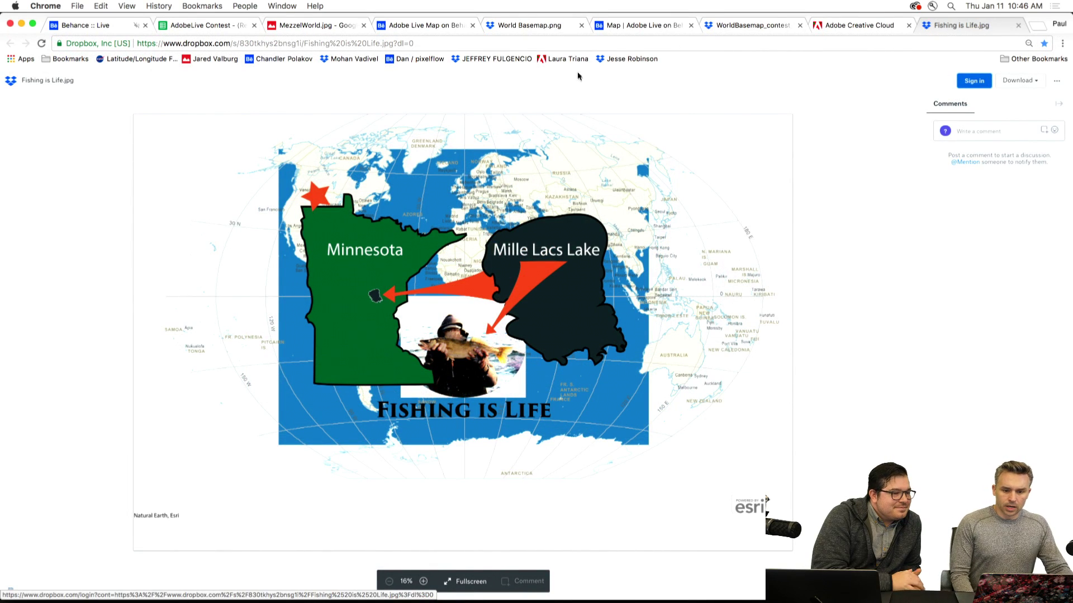
{"action": "left_click", "coordinate": [845, 28]}
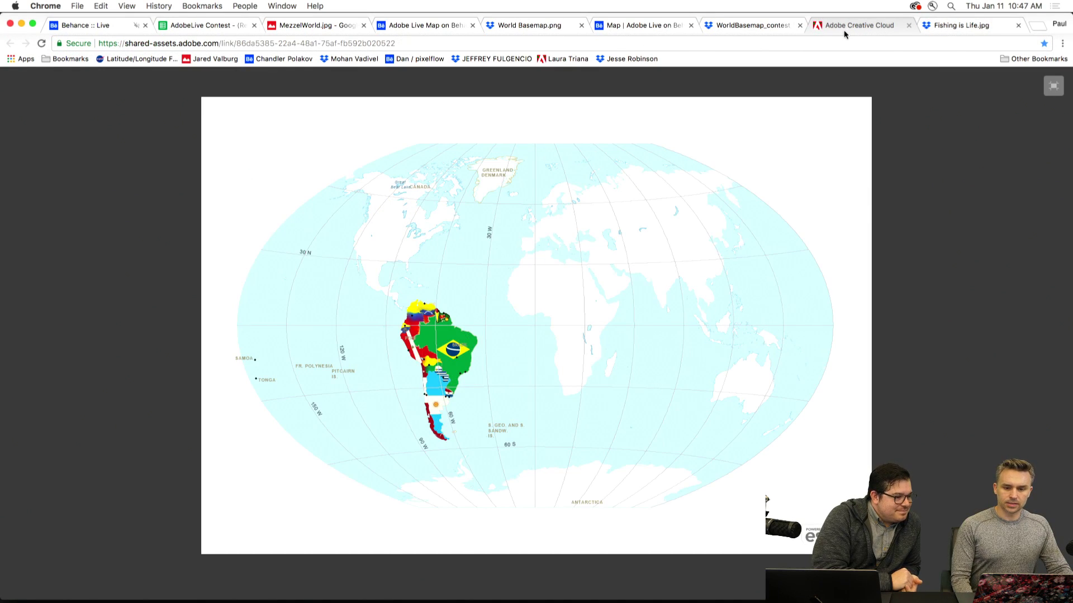
{"action": "left_click", "coordinate": [735, 28]}
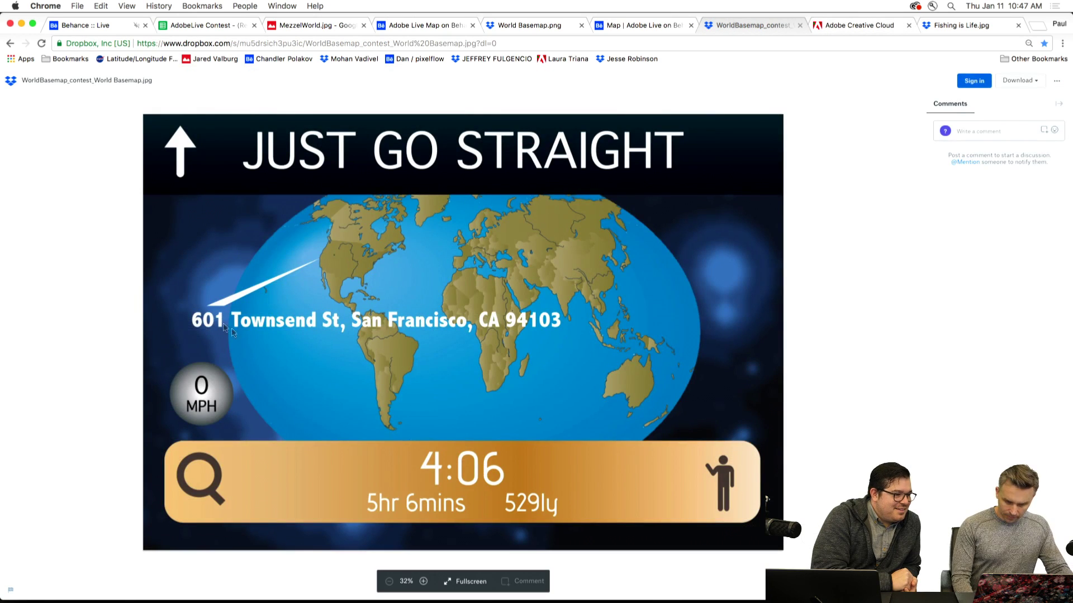
{"action": "left_click", "coordinate": [637, 28]}
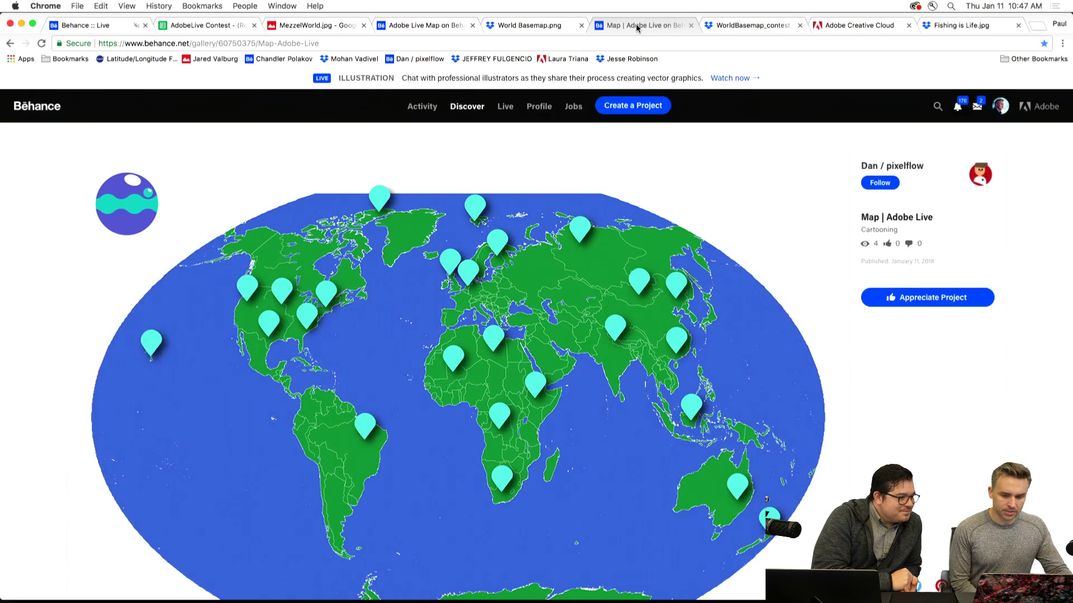
{"action": "scroll", "coordinate": [748, 189], "scroll_direction": "down", "scroll_amount": 2}
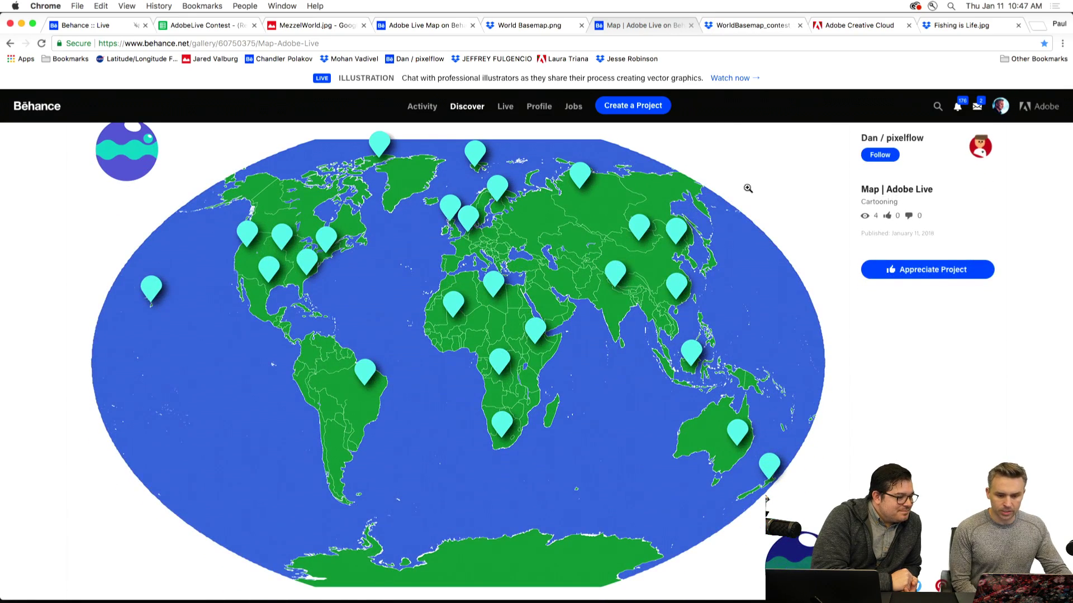
{"action": "left_click", "coordinate": [505, 25]}
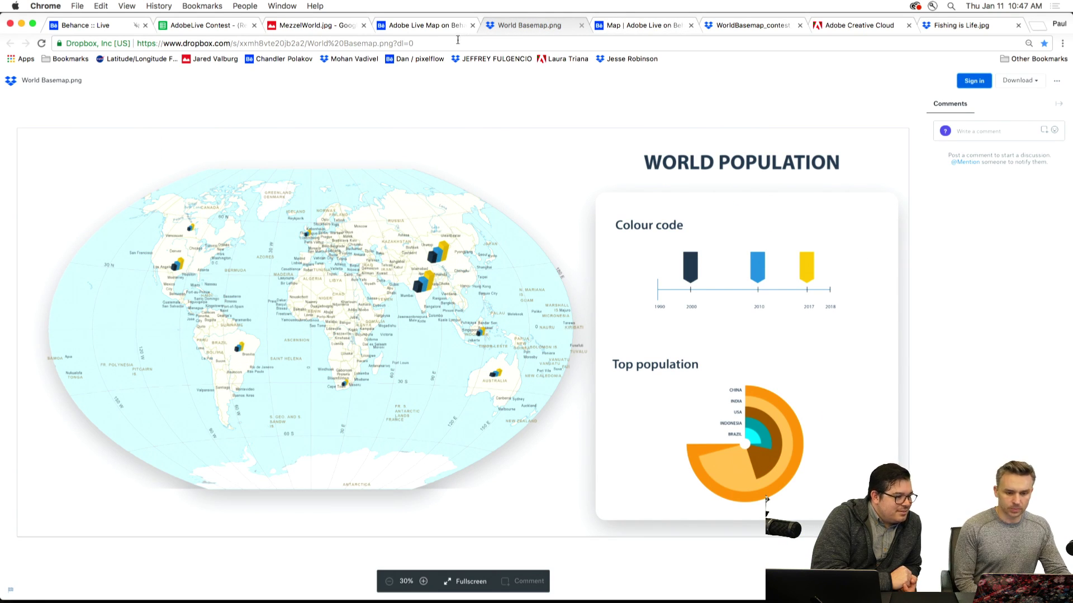
{"action": "left_click", "coordinate": [422, 27]}
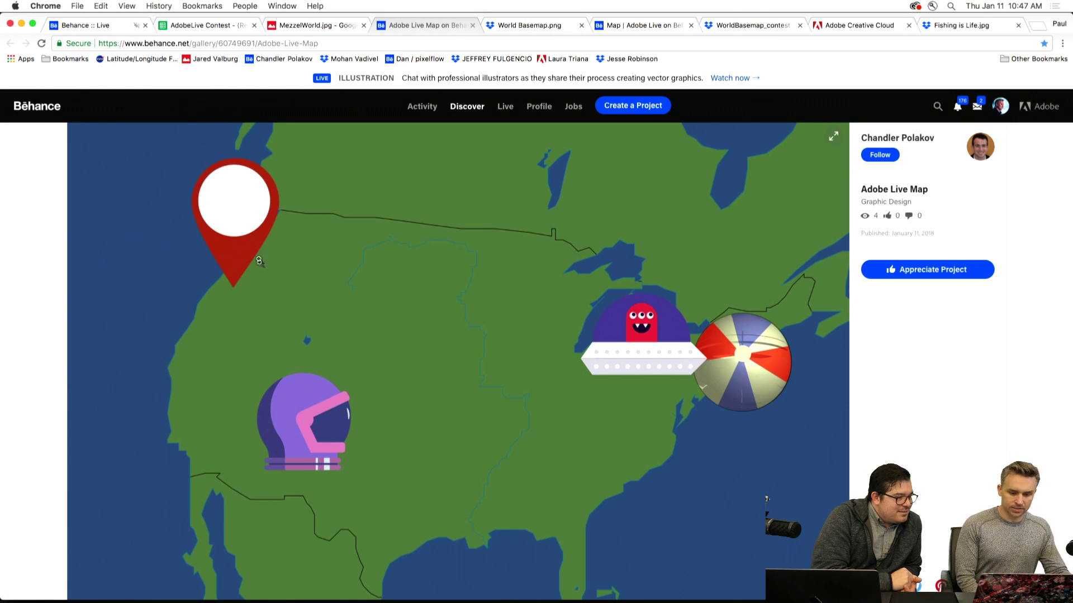
{"action": "left_click", "coordinate": [306, 26]}
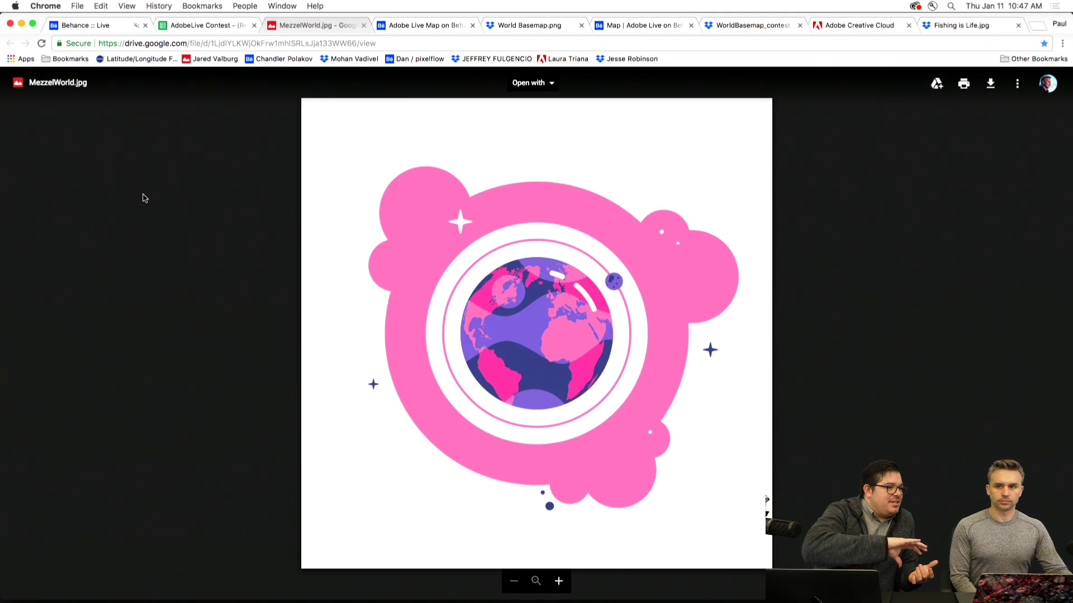
{"action": "left_click", "coordinate": [849, 26]}
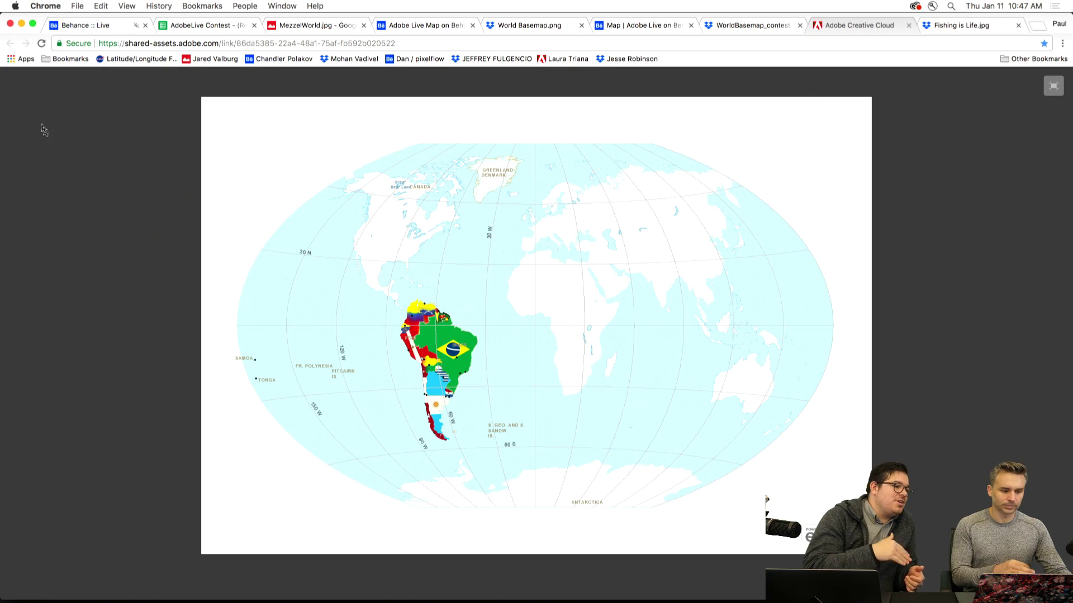
{"action": "left_click", "coordinate": [33, 26]}
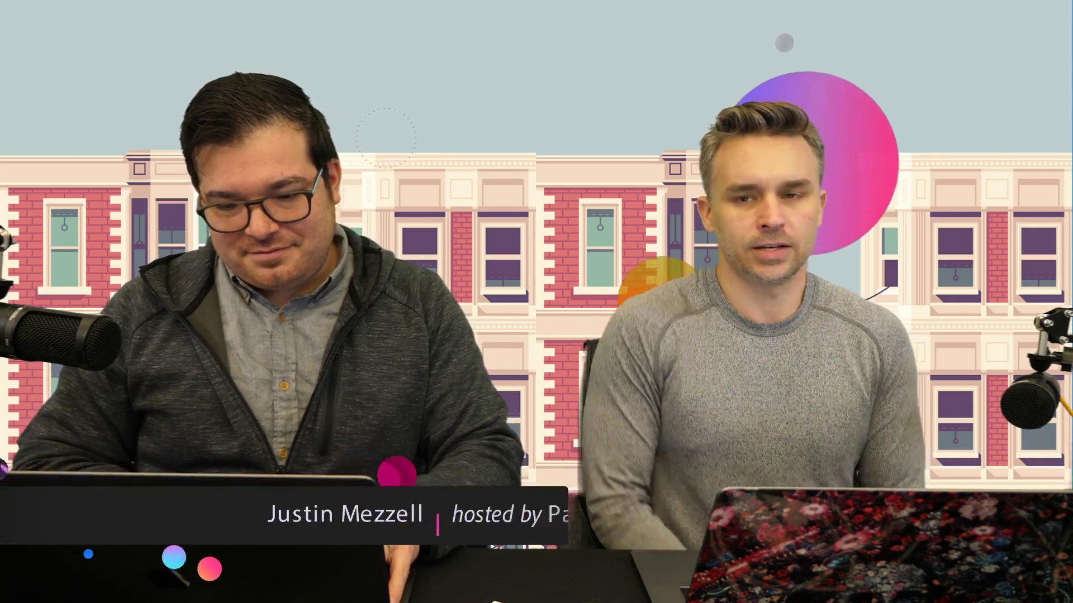
Save space.ai in Illustrator and copy the purple four-point star beside the rocket
{"action": "key", "text": "super+s"}
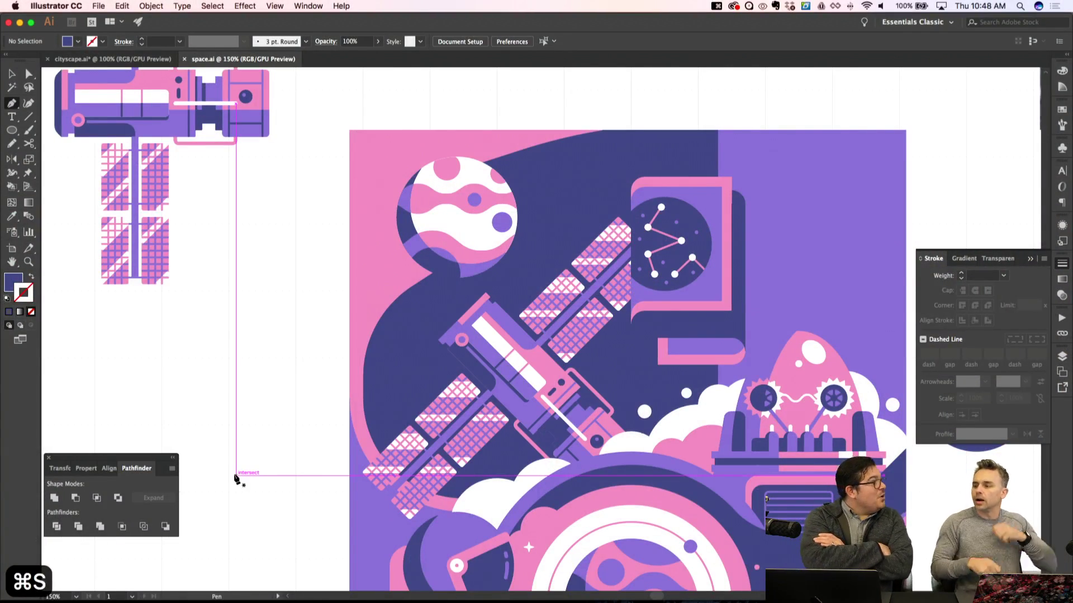
{"action": "scroll", "coordinate": [573, 551], "scroll_direction": "down", "scroll_amount": 5}
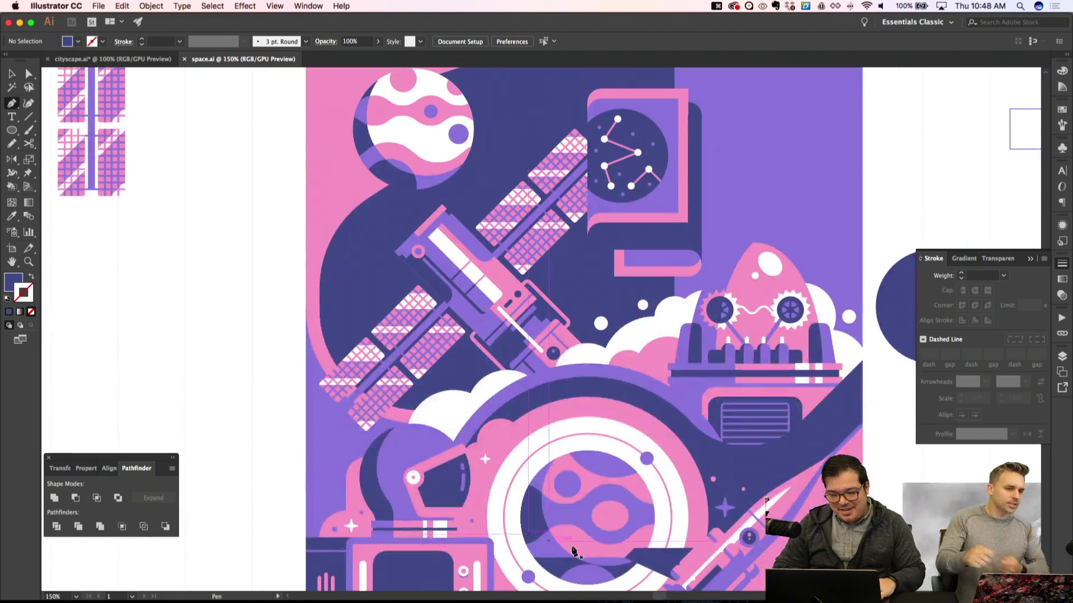
{"action": "key", "text": "v"}
{"action": "left_click", "coordinate": [725, 511]}
{"action": "key", "text": "shift+super+a"}
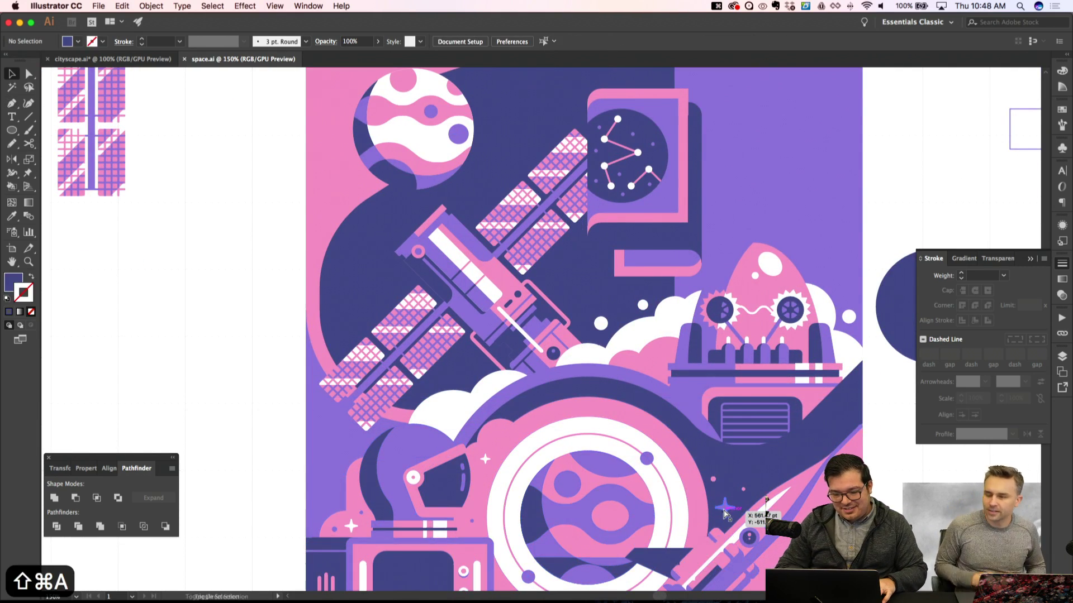
{"action": "double_click", "coordinate": [725, 512]}
{"action": "key", "text": "super+c"}
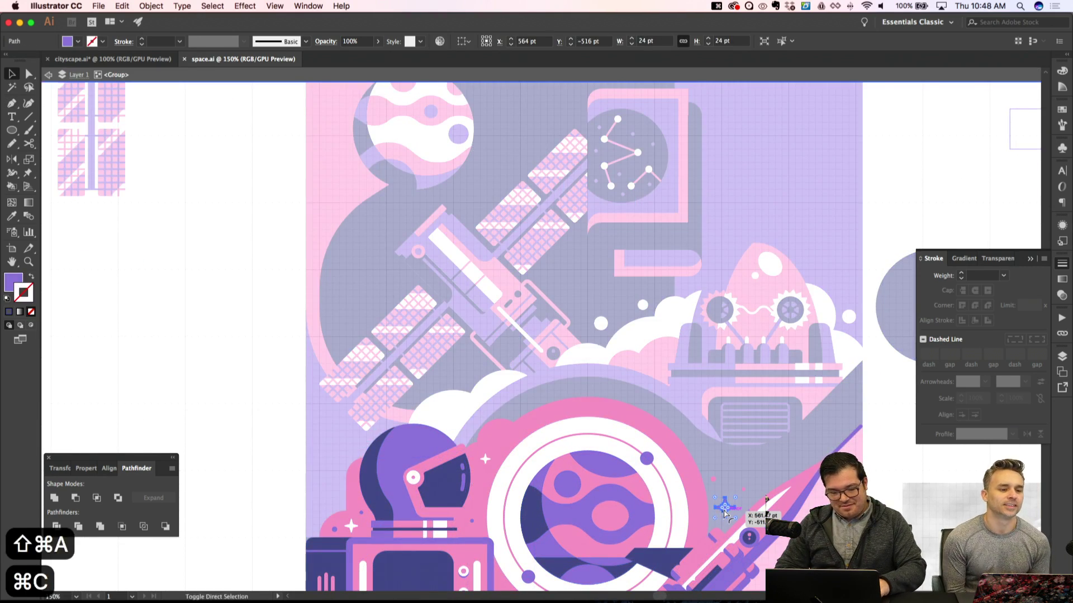
Paste the purple star between the banded planet and the satellite's upper solar panels, outside the original group
{"action": "key", "text": "shift+super+a"}
{"action": "key", "text": "Escape"}
{"action": "scroll", "coordinate": [611, 412], "scroll_direction": "up", "scroll_amount": 5}
{"action": "key", "text": "super+v"}
{"action": "key", "text": "shift+super+apostrophe"}
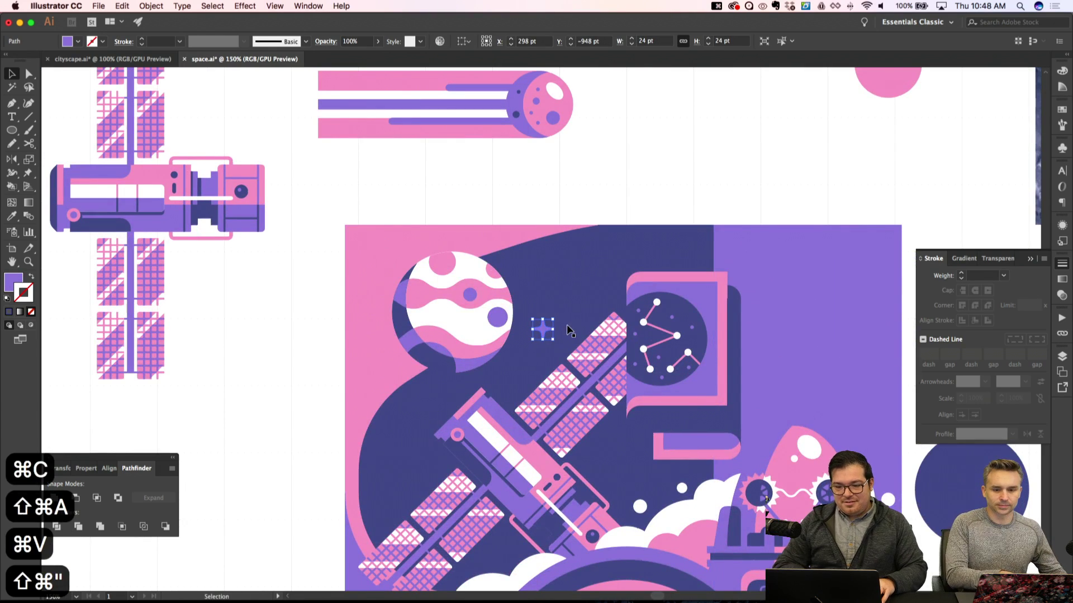
Nudge the pasted star 10 pt right and 8 pt up to X 308 pt, Y -956 pt
{"action": "key", "text": "Right"}
{"action": "key", "text": "Right"}
{"action": "key", "text": "Right"}
{"action": "key", "text": "Right"}
{"action": "key", "text": "Right"}
{"action": "key", "text": "Right"}
{"action": "key", "text": "Right"}
{"action": "key", "text": "Right"}
{"action": "key", "text": "Right"}
{"action": "key", "text": "Right"}
{"action": "key", "text": "Up"}
{"action": "key", "text": "Up"}
{"action": "key", "text": "Up"}
{"action": "key", "text": "Up"}
{"action": "key", "text": "Up"}
{"action": "key", "text": "Up"}
{"action": "key", "text": "Up"}
{"action": "key", "text": "Up"}
{"action": "key", "text": "shift+super+a"}
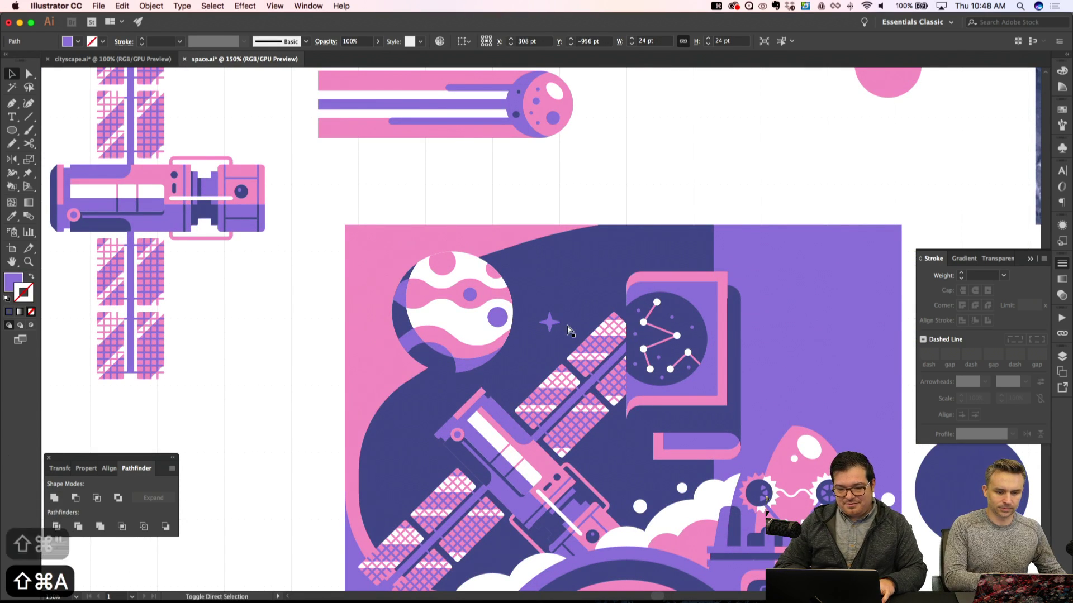
Duplicate the star into the dark blue area above the satellite's lower solar panels
{"action": "left_click_drag", "start_coordinate": [550, 333], "coordinate": [414, 472]}
{"action": "key", "text": "shift+super+a"}
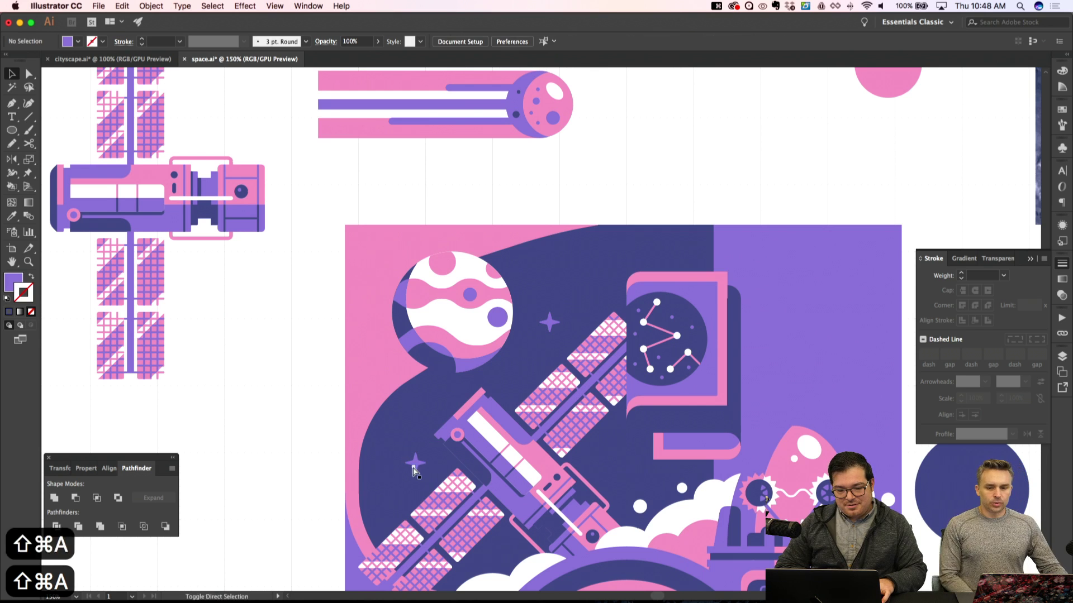
{"action": "left_click", "coordinate": [414, 469]}
Scale the upper star beside the planet proportionally to 32 pt wide and high
{"action": "left_click", "coordinate": [550, 322]}
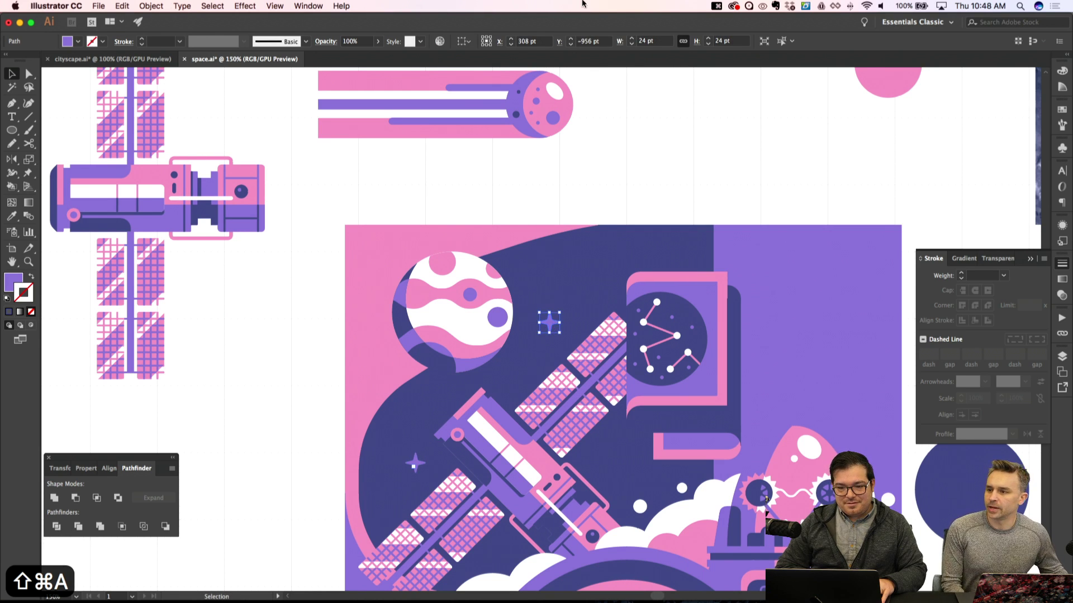
{"action": "left_click", "coordinate": [637, 43]}
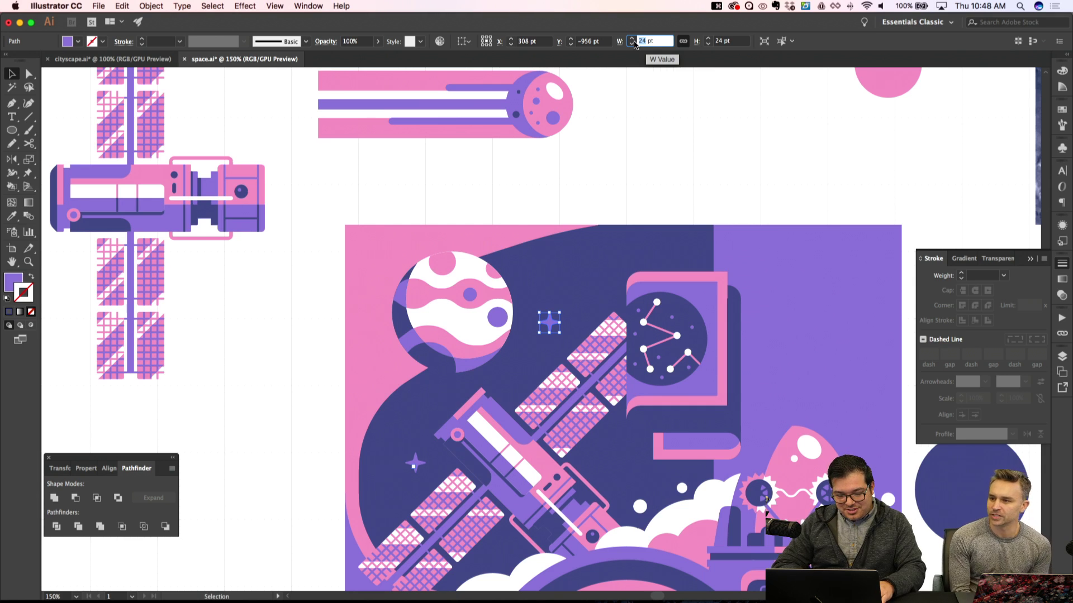
{"action": "type", "text": "32"}
{"action": "key", "text": "Return"}
{"action": "key", "text": "shift+super+a"}
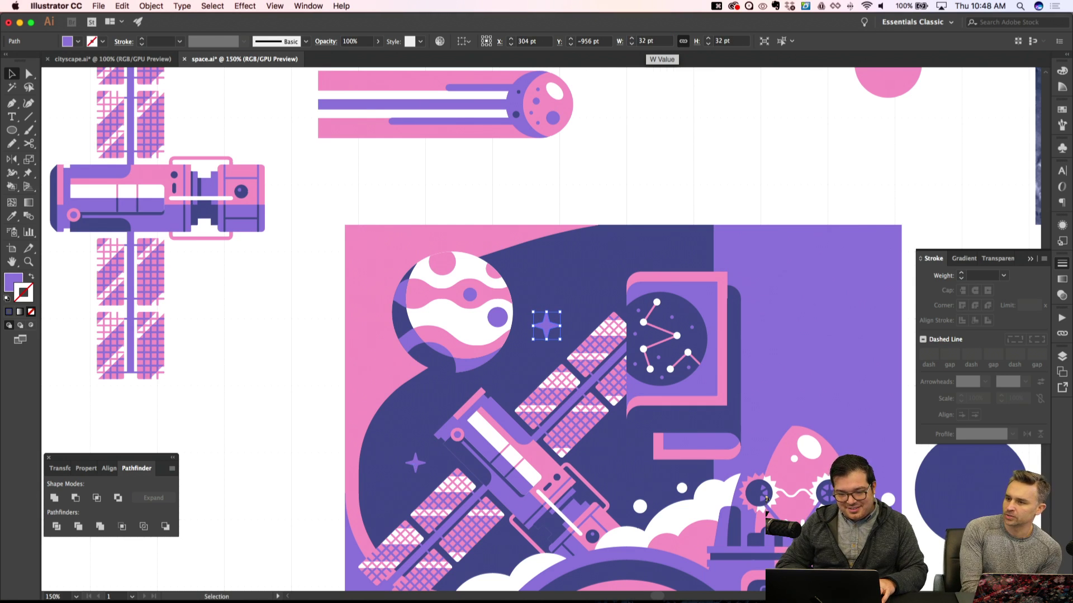
Group all the artwork on the artboard and open Recolor Artwork for it
{"action": "key", "text": "super+minus"}
{"action": "key", "text": "super+apostrophe"}
{"action": "scroll", "coordinate": [585, 330], "scroll_direction": "down", "scroll_amount": 2}
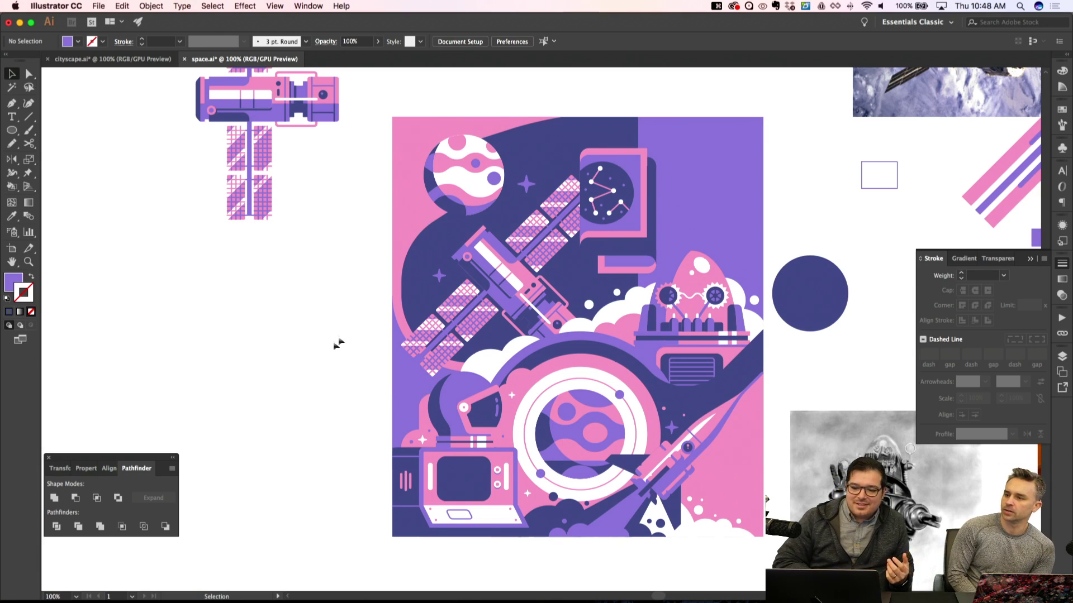
{"action": "scroll", "coordinate": [335, 343], "scroll_direction": "down", "scroll_amount": 5}
{"action": "scroll", "coordinate": [335, 343], "scroll_direction": "right", "scroll_amount": 3}
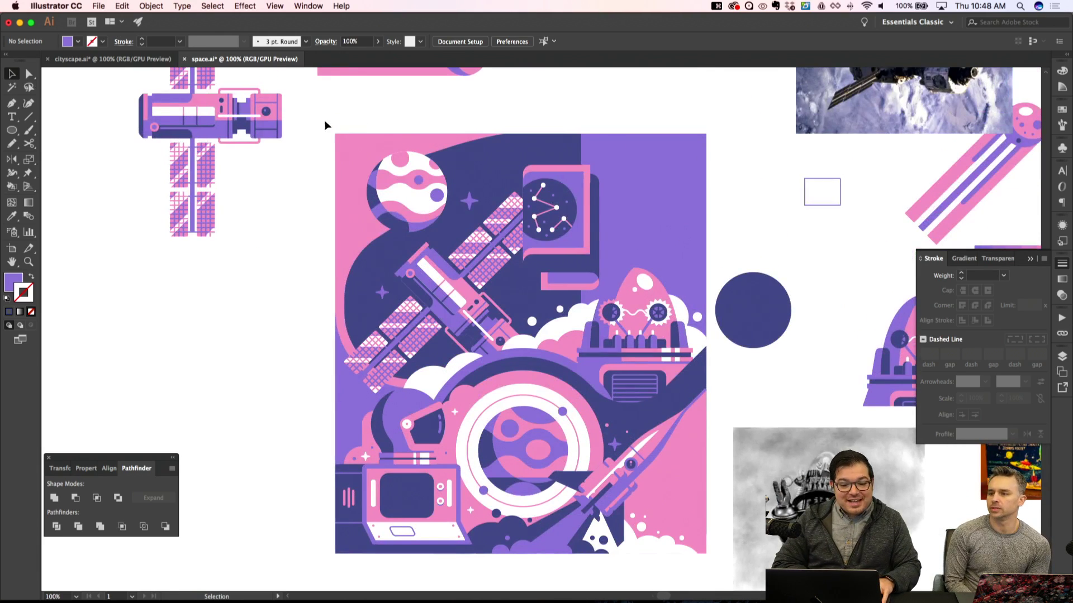
{"action": "left_click_drag", "start_coordinate": [325, 125], "coordinate": [710, 582]}
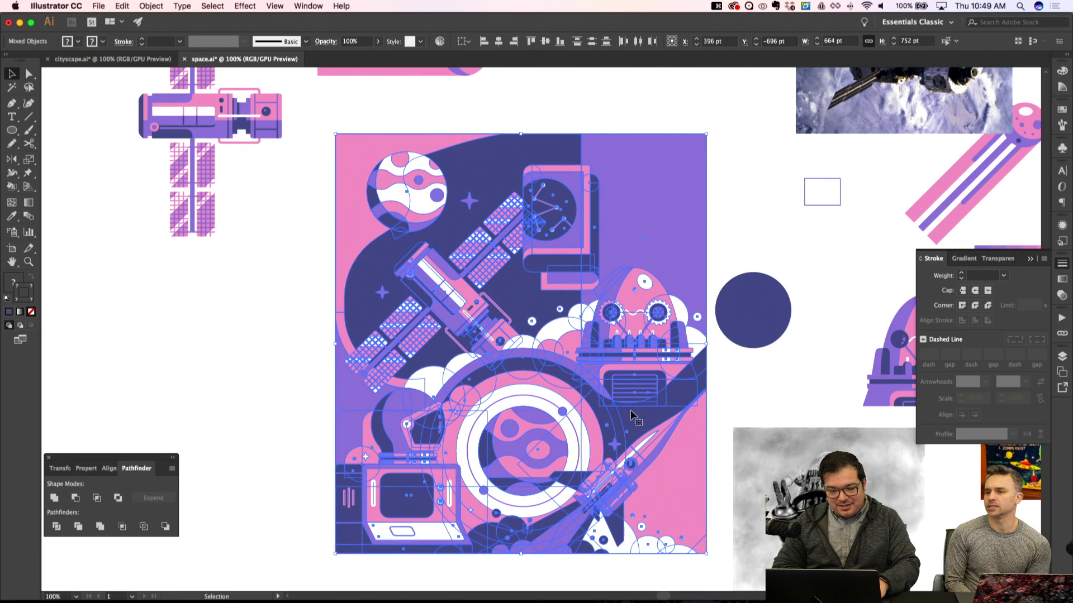
{"action": "key", "text": "super+g"}
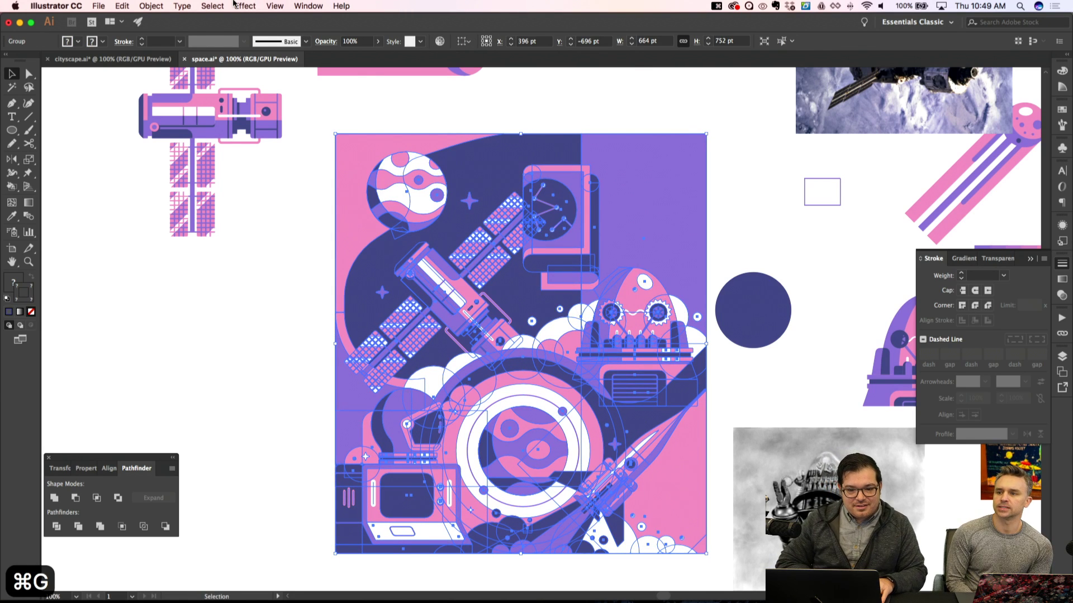
{"action": "left_click", "coordinate": [124, 6]}
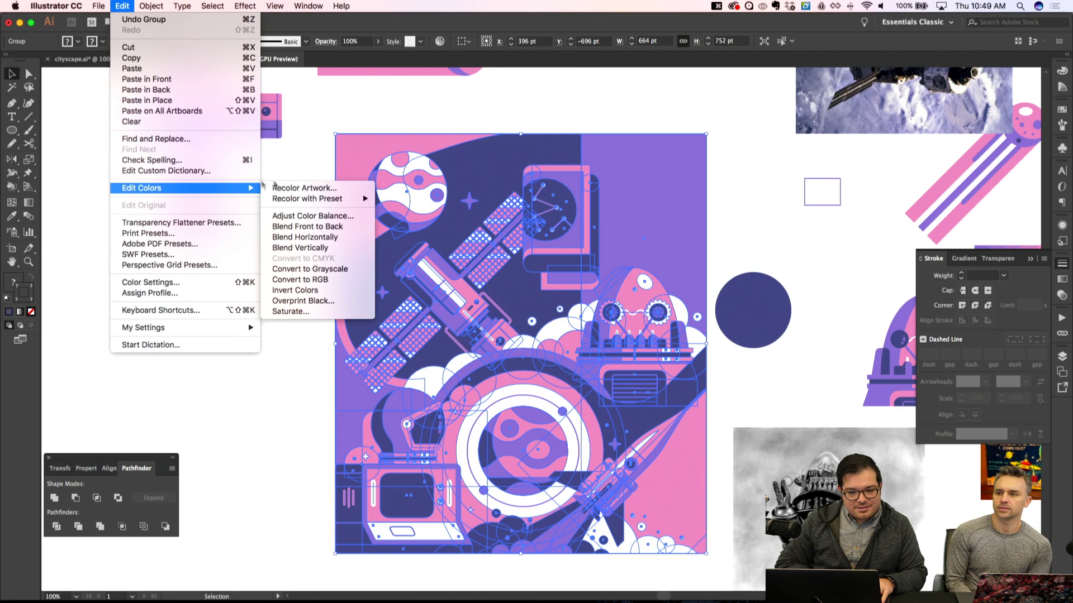
{"action": "left_click", "coordinate": [296, 187]}
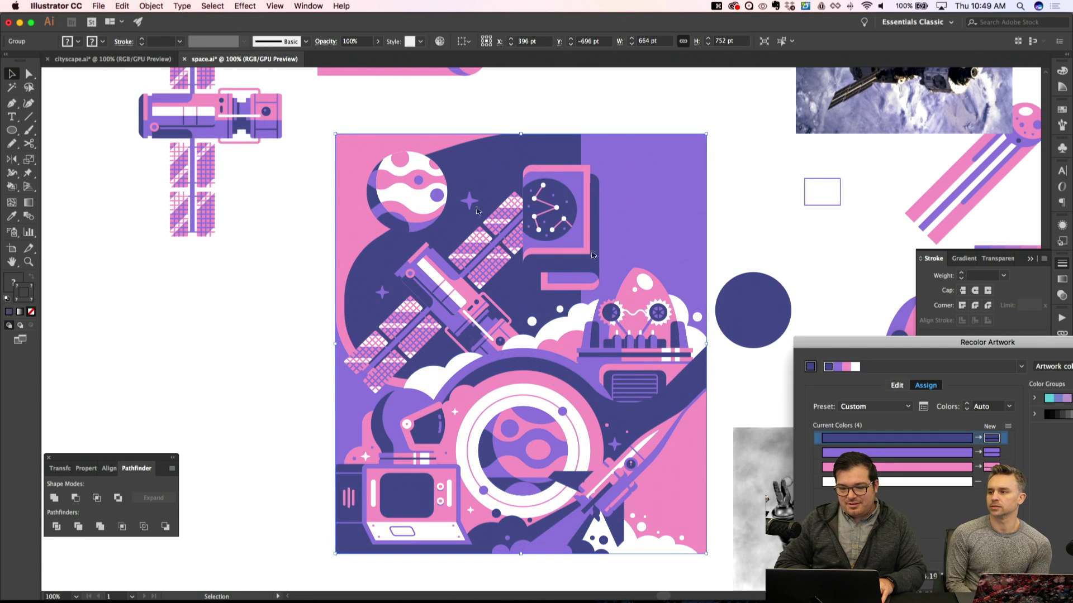
Link the harmony colours in Recolor Artwork and rotate them together until the pink becomes pale peach, H 21.73°, S 25.52%, B 90.98%, then apply
{"action": "left_click_drag", "start_coordinate": [858, 348], "coordinate": [710, 225]}
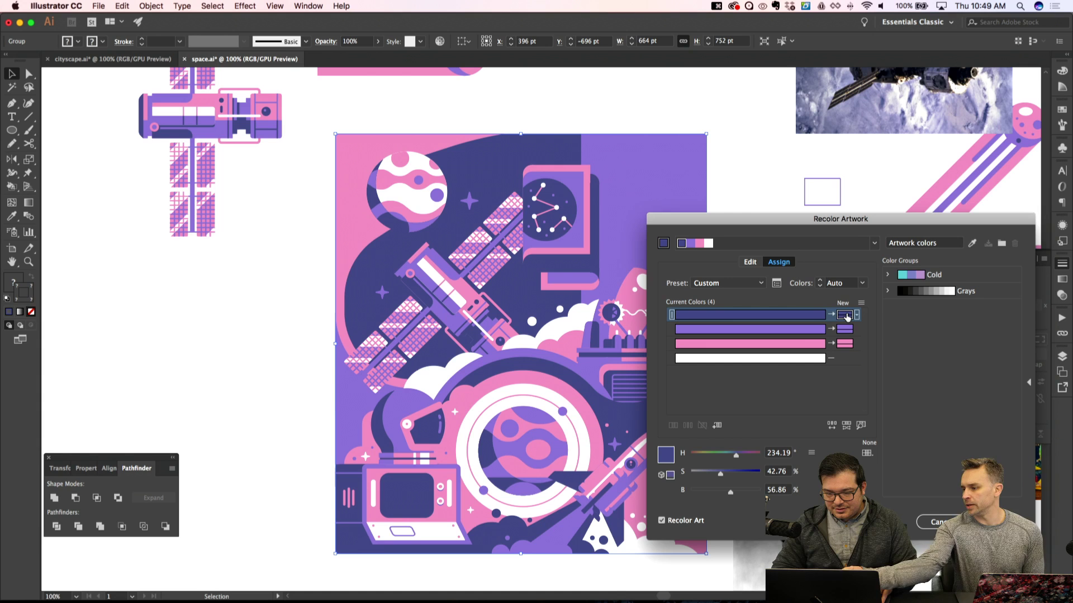
{"action": "left_click", "coordinate": [749, 262]}
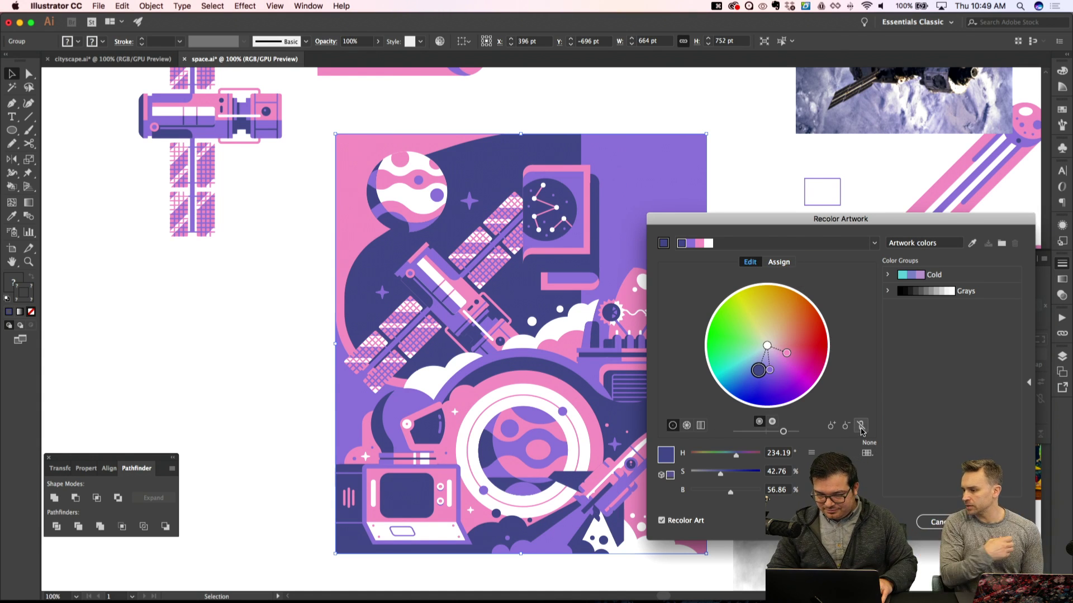
{"action": "mouse_move", "coordinate": [786, 353]}
{"action": "left_mouse_down"}
{"action": "mouse_move", "coordinate": [773, 374]}
{"action": "mouse_move", "coordinate": [720, 369]}
{"action": "mouse_move", "coordinate": [779, 369]}
{"action": "mouse_move", "coordinate": [780, 338]}
{"action": "left_mouse_up"}
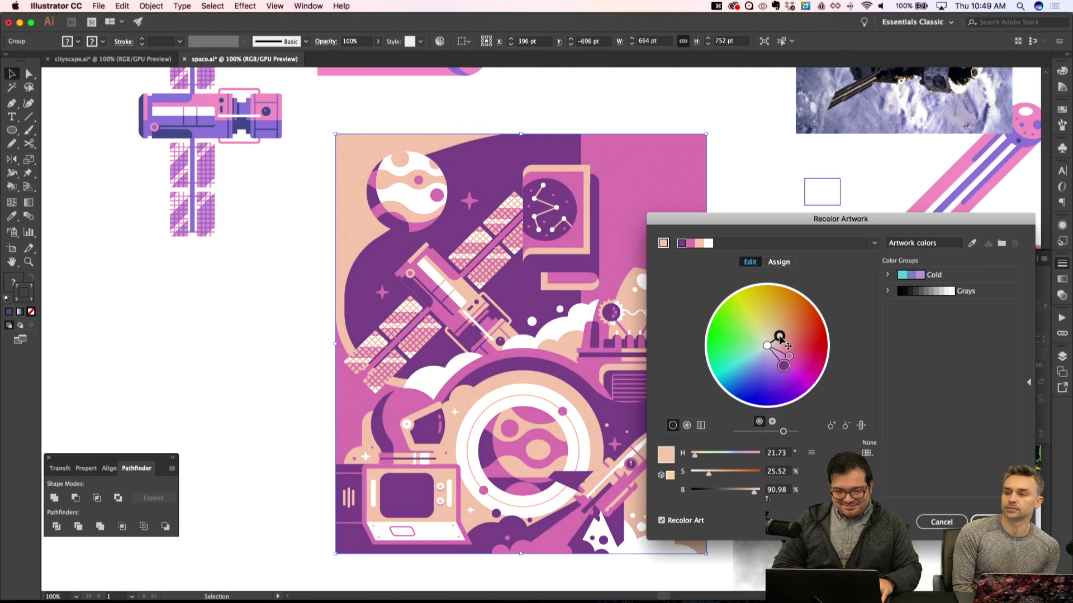
{"action": "key", "text": "Return"}
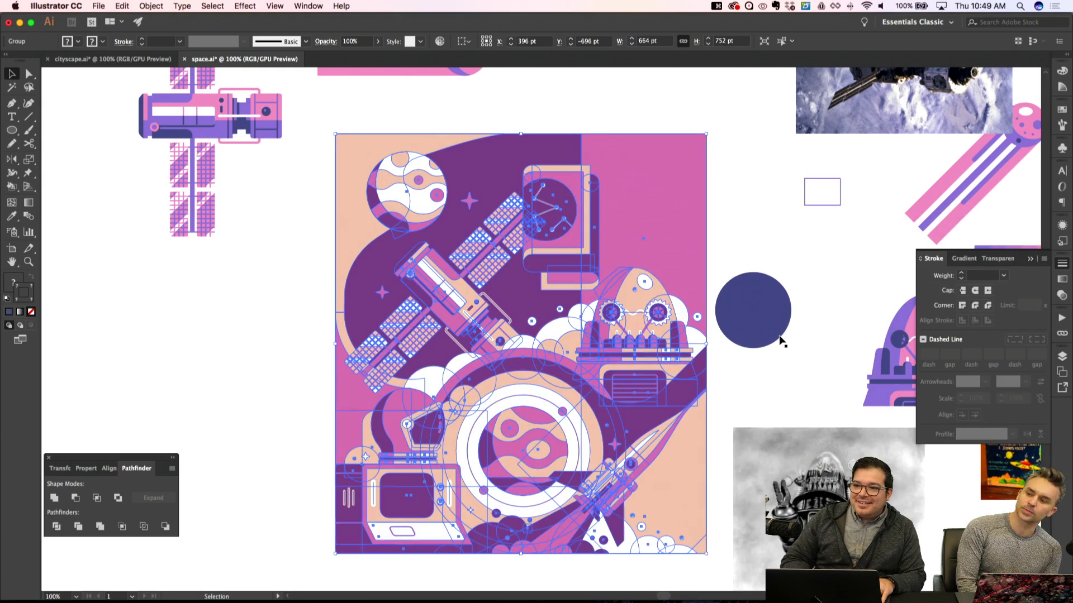
Deselect the artwork and examine the recoloured planet, satellite, robot and background up close and as a whole
{"action": "key", "text": "ctrl+shift+a"}
{"action": "key", "text": "ctrl+minus"}
{"action": "key", "text": "ctrl+apostrophe"}
{"action": "key", "text": "ctrl+apostrophe"}
{"action": "key", "text": "ctrl+equal"}
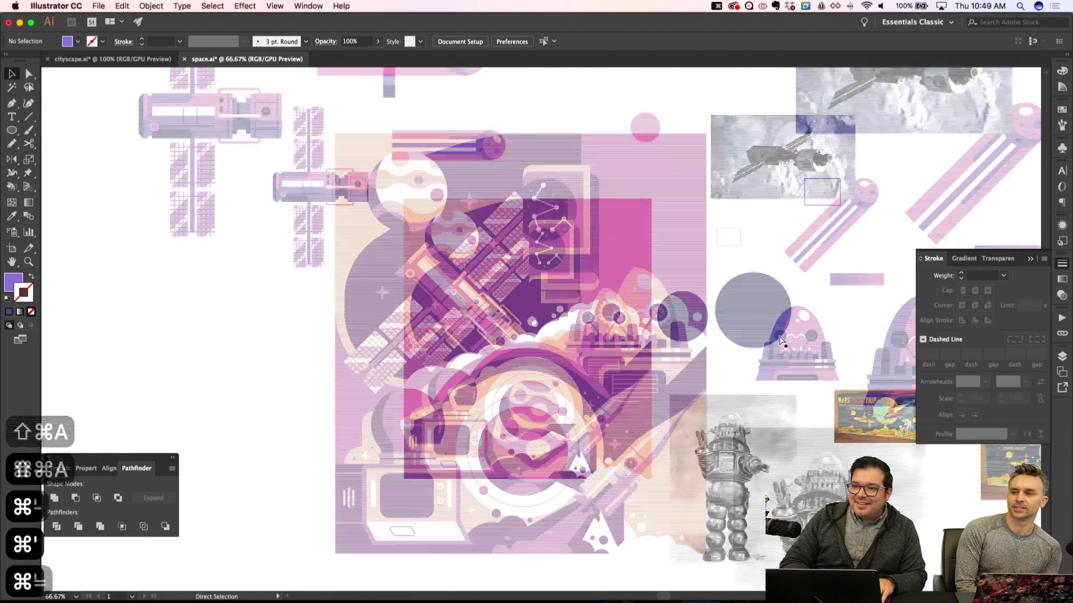
{"action": "key", "text": "ctrl+equal"}
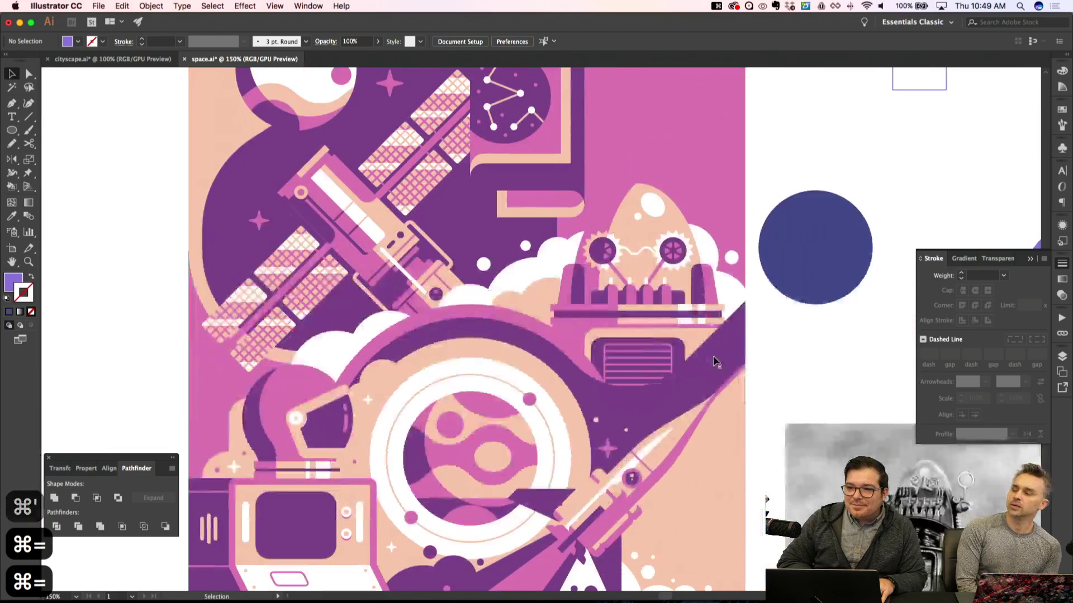
{"action": "scroll", "coordinate": [714, 360], "scroll_direction": "down", "scroll_amount": 3}
{"action": "scroll", "coordinate": [713, 360], "scroll_direction": "right", "scroll_amount": 2}
{"action": "scroll", "coordinate": [713, 360], "scroll_direction": "up", "scroll_amount": 5}
{"action": "scroll", "coordinate": [713, 360], "scroll_direction": "up", "scroll_amount": 2}
{"action": "scroll", "coordinate": [714, 360], "scroll_direction": "left", "scroll_amount": 1}
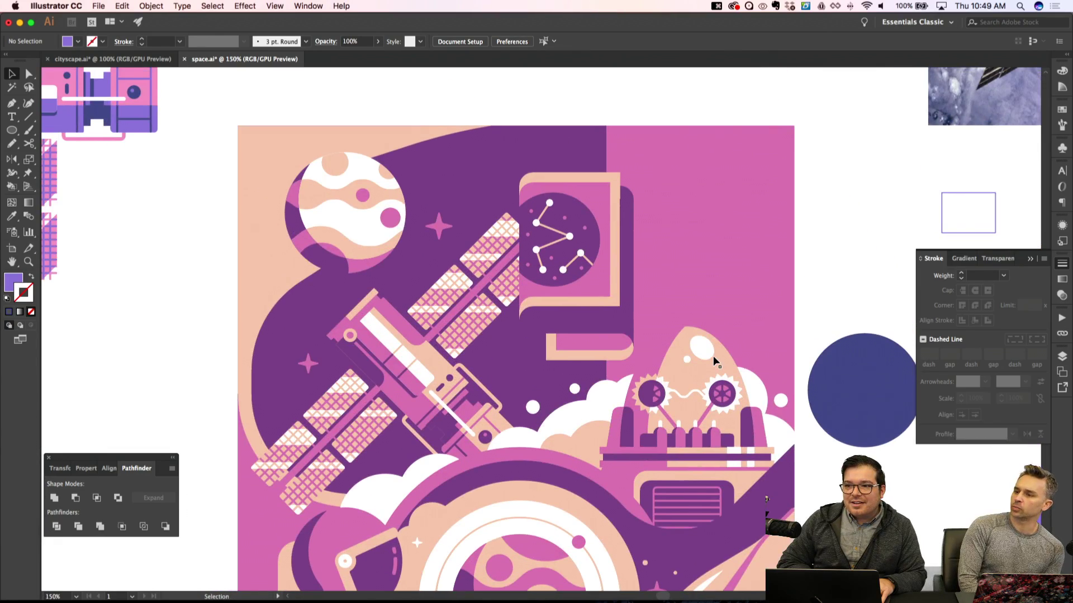
{"action": "scroll", "coordinate": [713, 360], "scroll_direction": "up", "scroll_amount": 2}
{"action": "scroll", "coordinate": [714, 360], "scroll_direction": "left", "scroll_amount": 1}
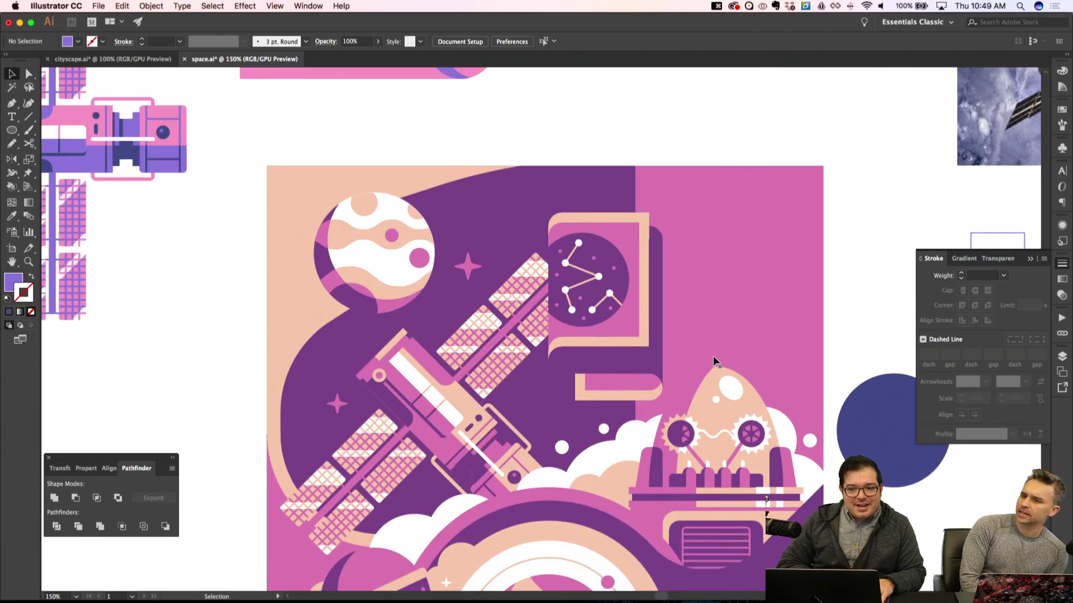
{"action": "scroll", "coordinate": [282, 315], "scroll_direction": "down", "scroll_amount": 3}
{"action": "scroll", "coordinate": [283, 316], "scroll_direction": "right", "scroll_amount": 1}
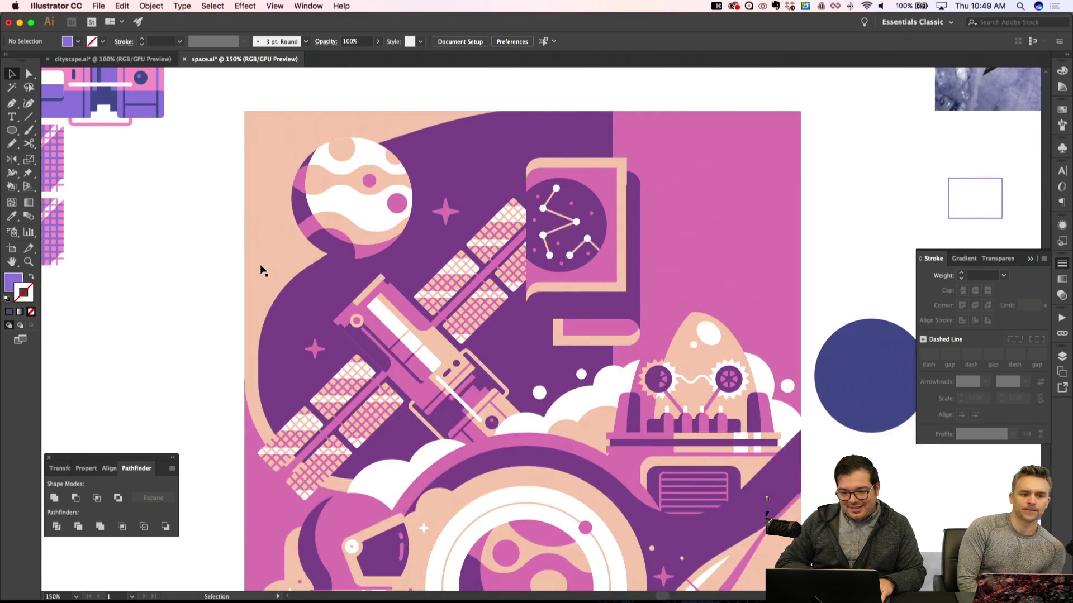
{"action": "key", "text": "super+minus"}
{"action": "key", "text": "super+minus"}
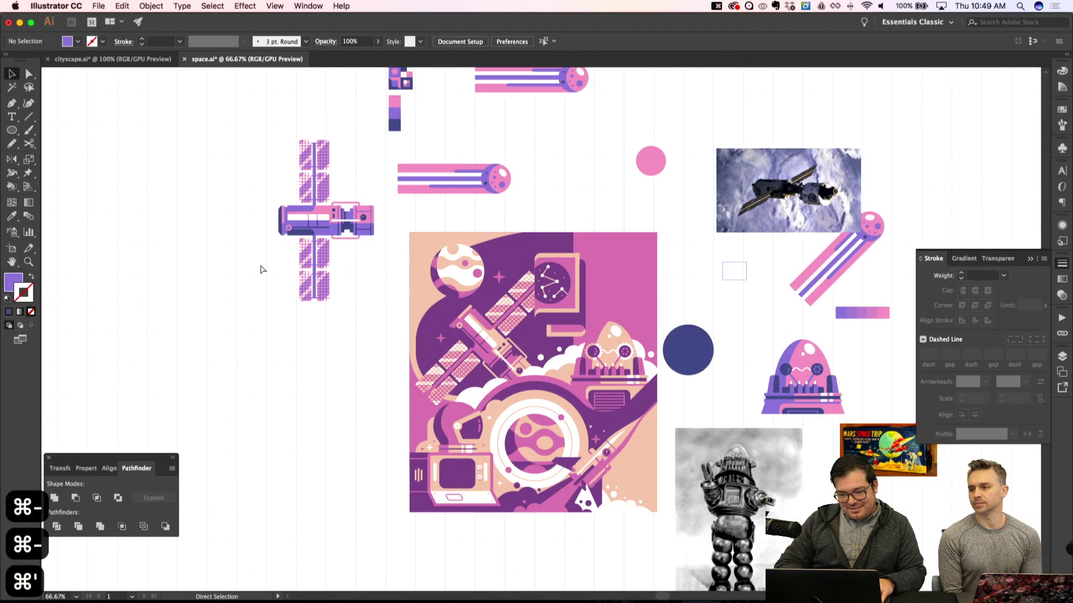
Recolour the grouped artwork's peach to a warmer orange with H 34°, S 41% and B 94%, keeping the purple and magenta
{"action": "key", "text": "super+equal"}
{"action": "key", "text": "super+apostrophe"}
{"action": "left_click", "coordinate": [362, 271]}
{"action": "left_click", "coordinate": [215, 6]}
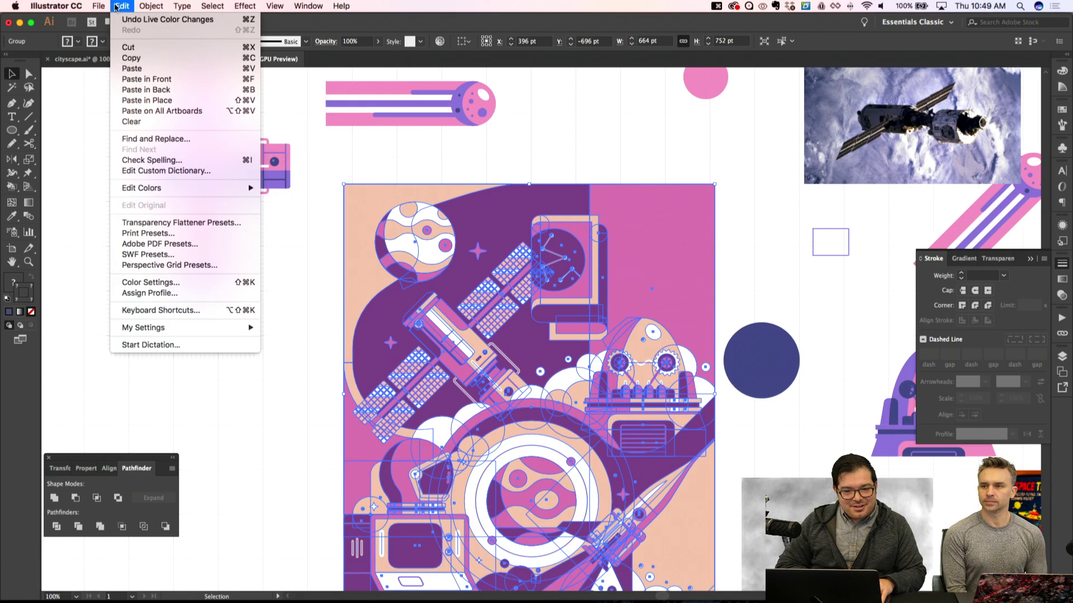
{"action": "mouse_move", "coordinate": [249, 188]}
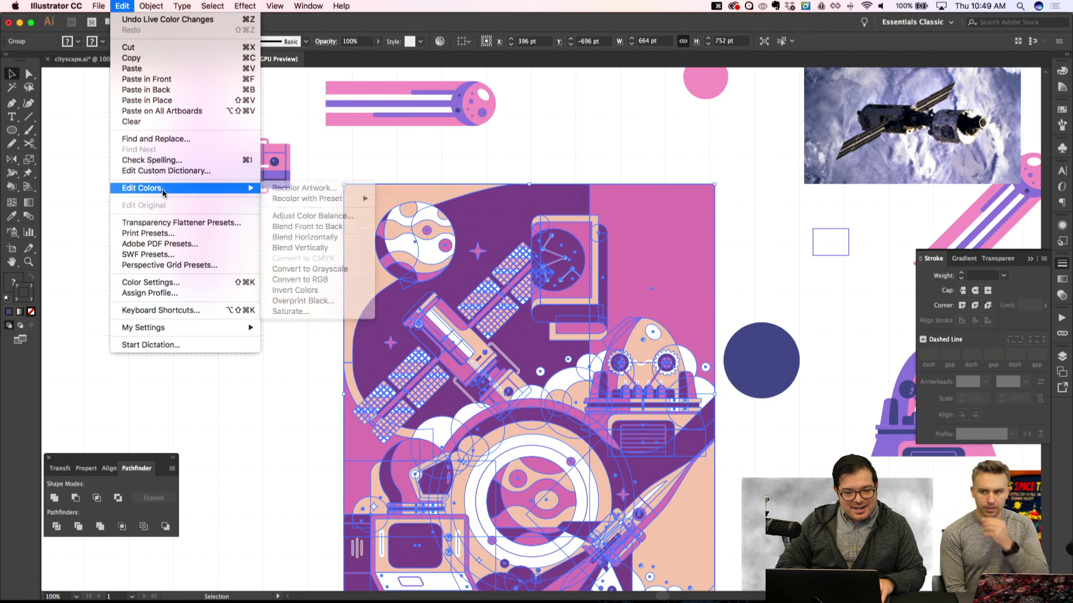
{"action": "left_click", "coordinate": [289, 189]}
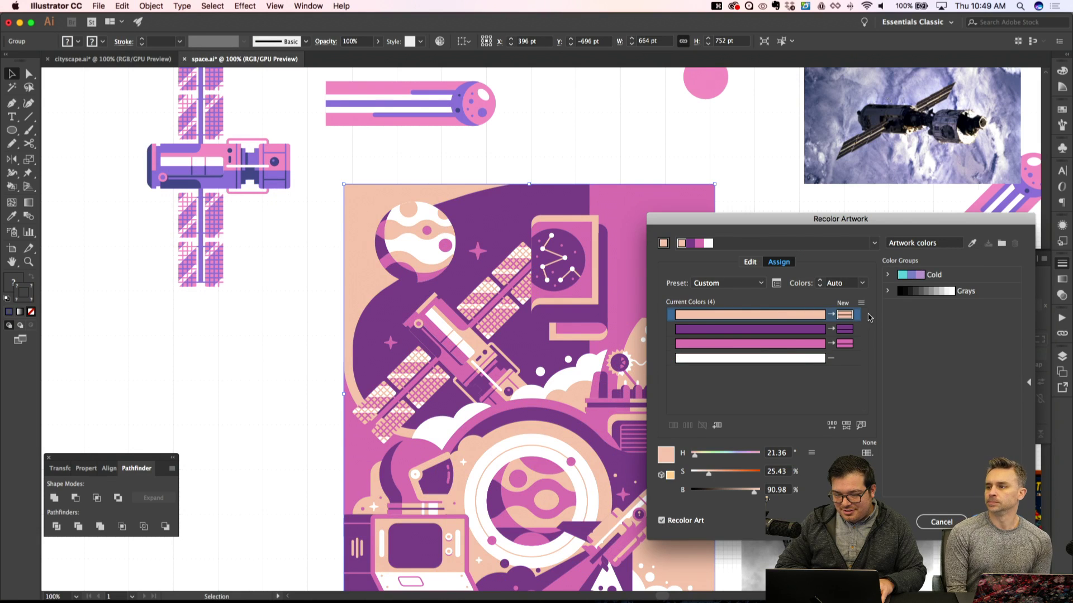
{"action": "left_click", "coordinate": [750, 262]}
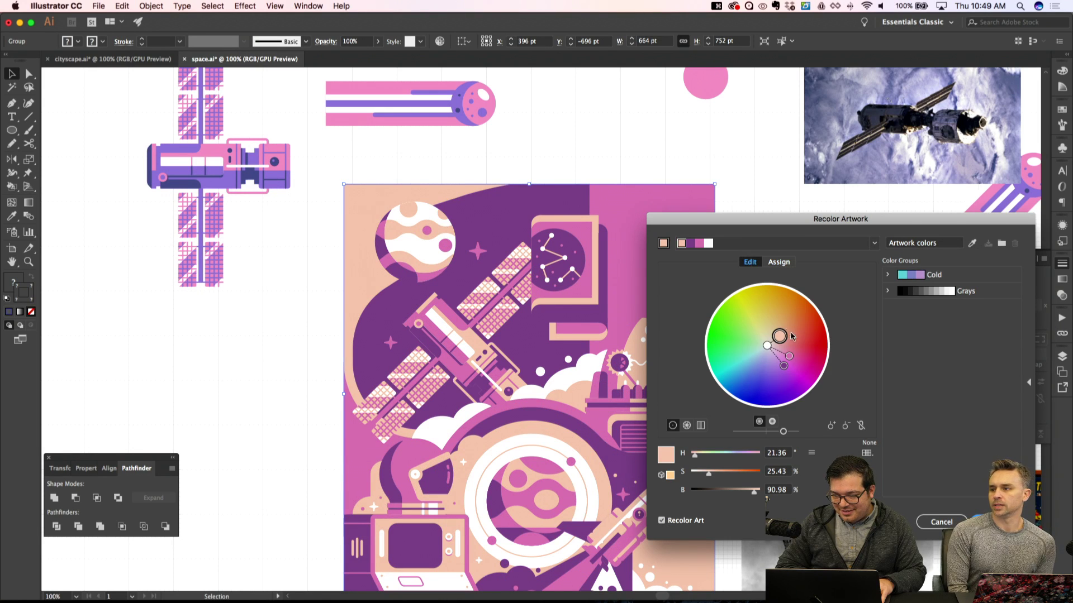
{"action": "left_click_drag", "start_coordinate": [780, 338], "coordinate": [782, 336]}
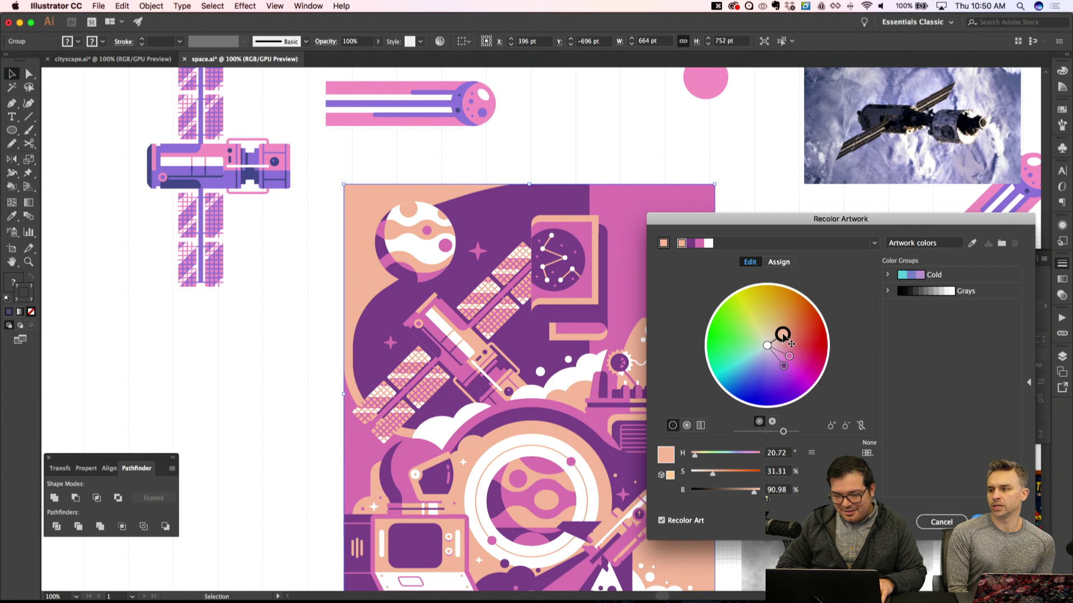
{"action": "left_click_drag", "start_coordinate": [712, 474], "coordinate": [697, 460]}
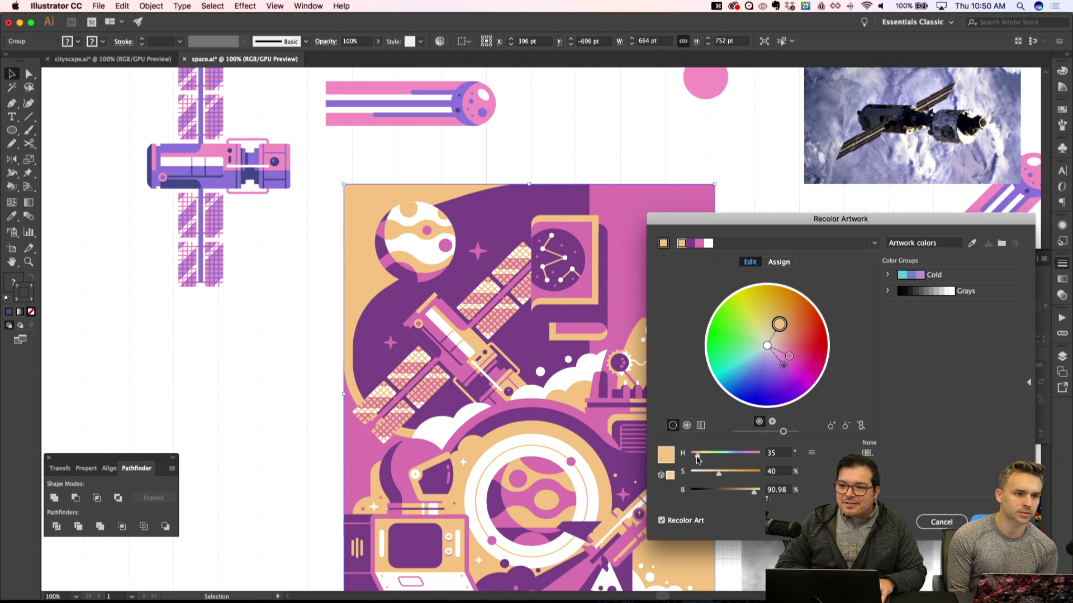
{"action": "left_click_drag", "start_coordinate": [697, 460], "coordinate": [696, 459]}
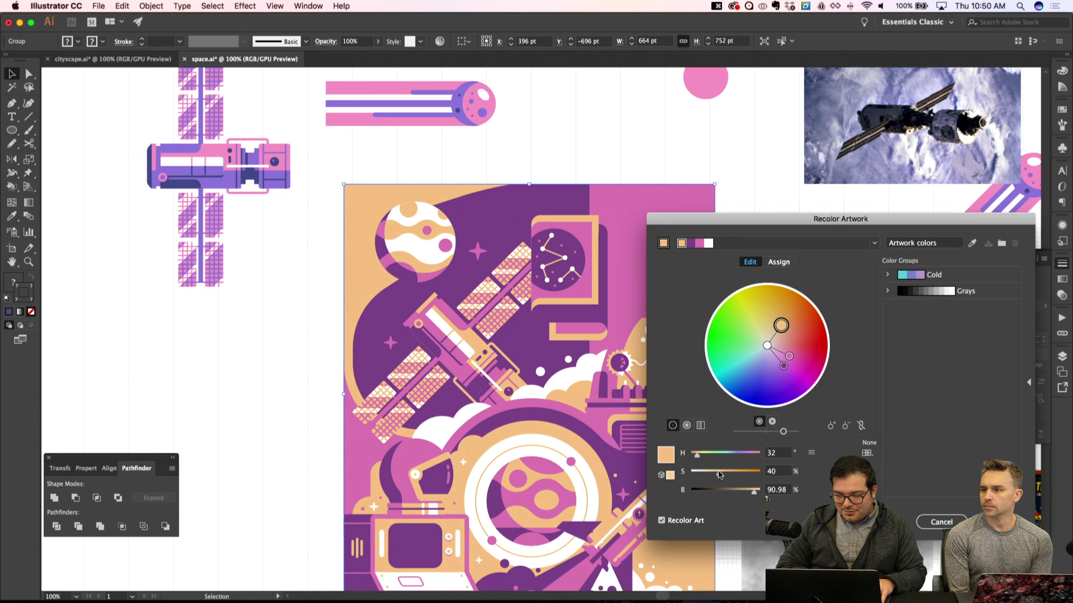
{"action": "left_click_drag", "start_coordinate": [754, 495], "coordinate": [698, 458]}
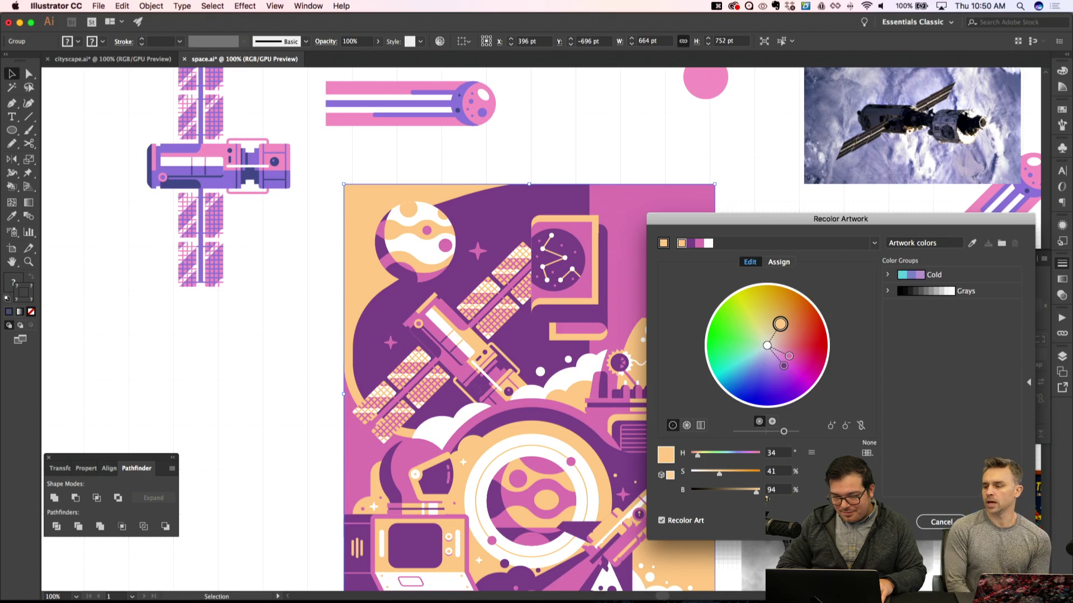
{"action": "left_click", "coordinate": [1000, 522]}
Deselect the group and review the purple, magenta and orange palette over the full artboard
{"action": "key", "text": "super+shift+a"}
{"action": "scroll", "coordinate": [721, 466], "scroll_direction": "down", "scroll_amount": 5}
{"action": "scroll", "coordinate": [720, 466], "scroll_direction": "right", "scroll_amount": 2}
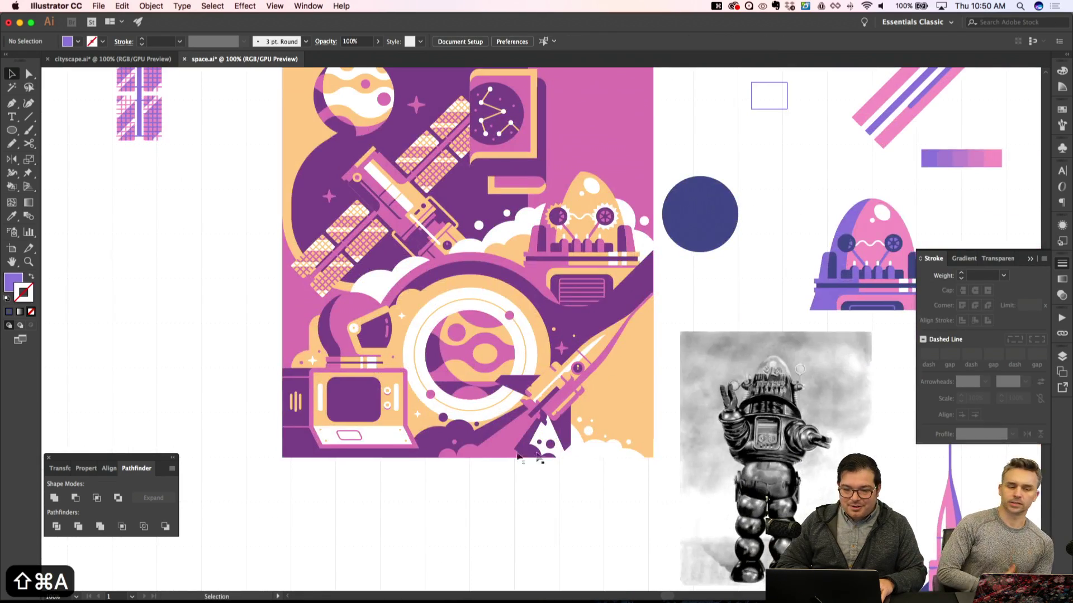
{"action": "scroll", "coordinate": [503, 454], "scroll_direction": "up", "scroll_amount": 5}
{"action": "scroll", "coordinate": [503, 454], "scroll_direction": "left", "scroll_amount": 2}
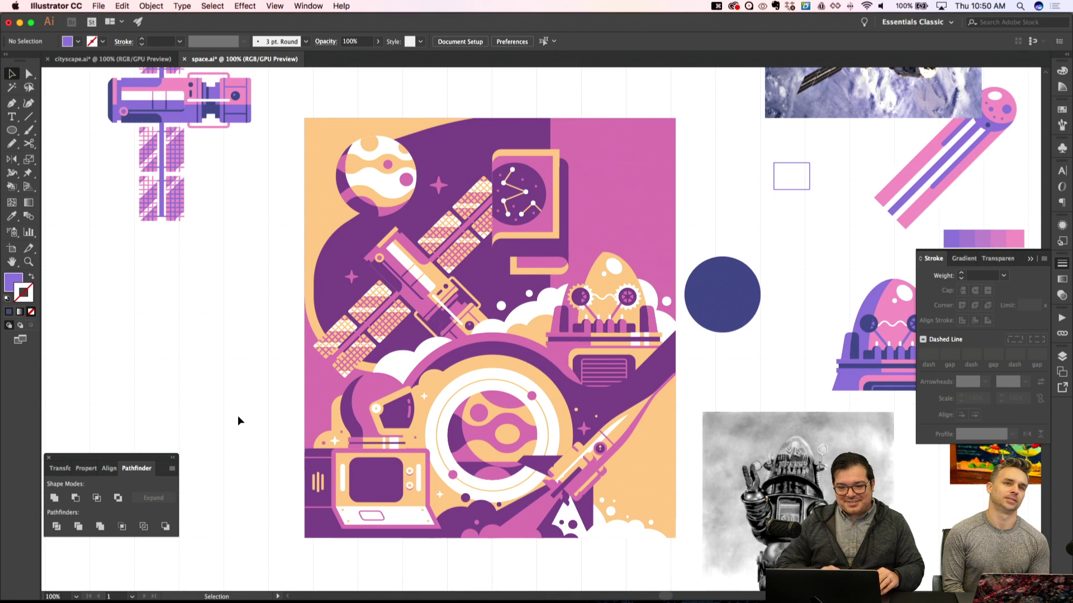
{"action": "scroll", "coordinate": [396, 328], "scroll_direction": "up", "scroll_amount": 3}
{"action": "scroll", "coordinate": [396, 328], "scroll_direction": "right", "scroll_amount": 2}
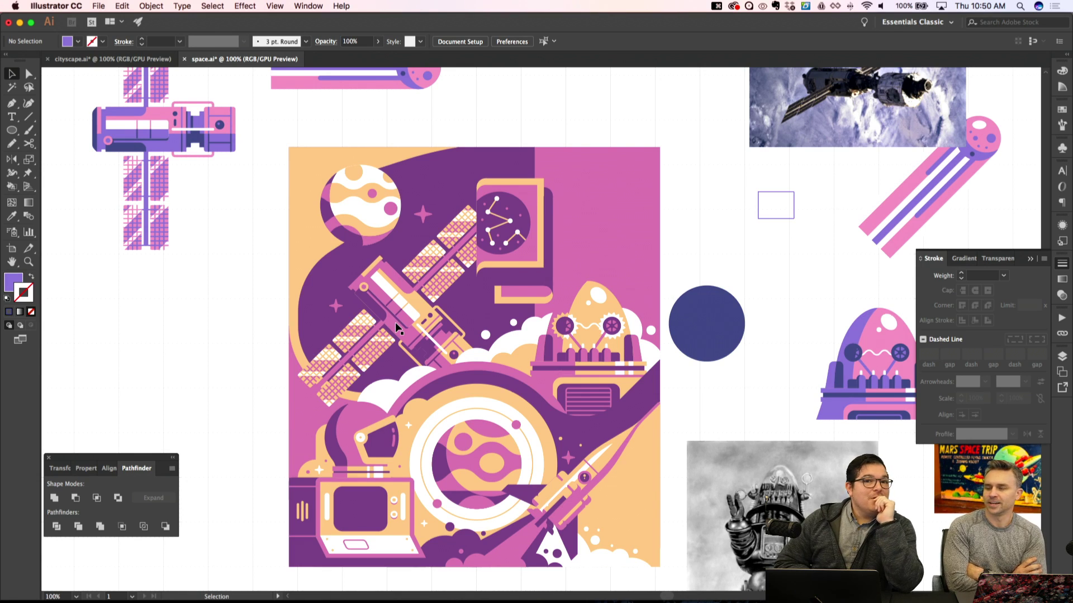
Draw a 240 pt circle between the clock panel and the robot and fill it with the background's dark purple
{"action": "scroll", "coordinate": [421, 342], "scroll_direction": "right", "scroll_amount": 4}
{"action": "key", "text": "super+equal"}
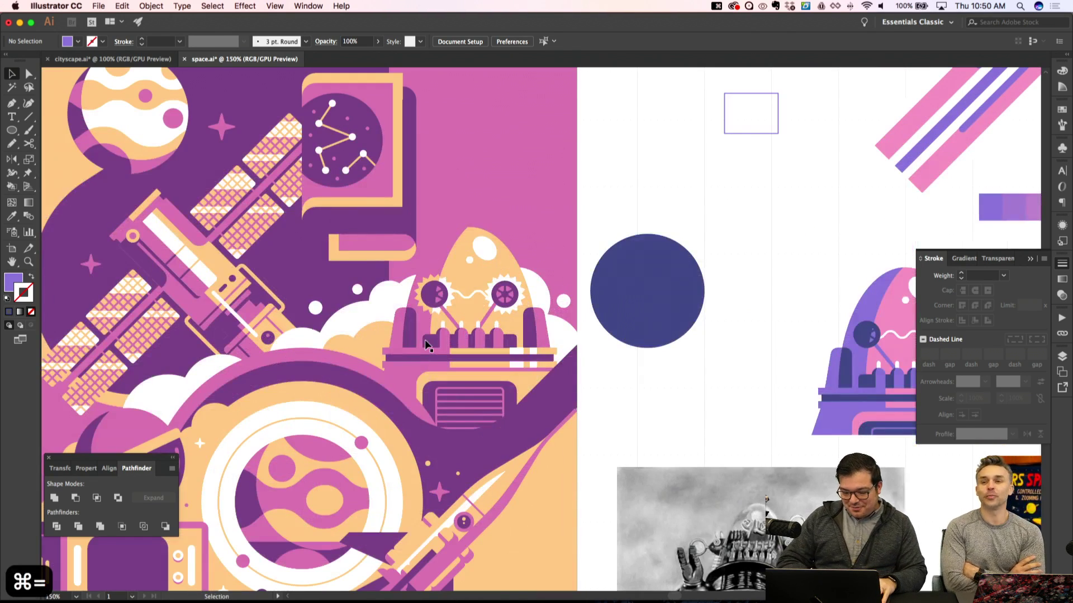
{"action": "key", "text": "l"}
{"action": "mouse_move", "coordinate": [423, 215]}
{"action": "left_mouse_down"}
{"action": "mouse_move", "coordinate": [526, 311]}
{"action": "mouse_move", "coordinate": [476, 314]}
{"action": "mouse_move", "coordinate": [469, 328]}
{"action": "left_mouse_up"}
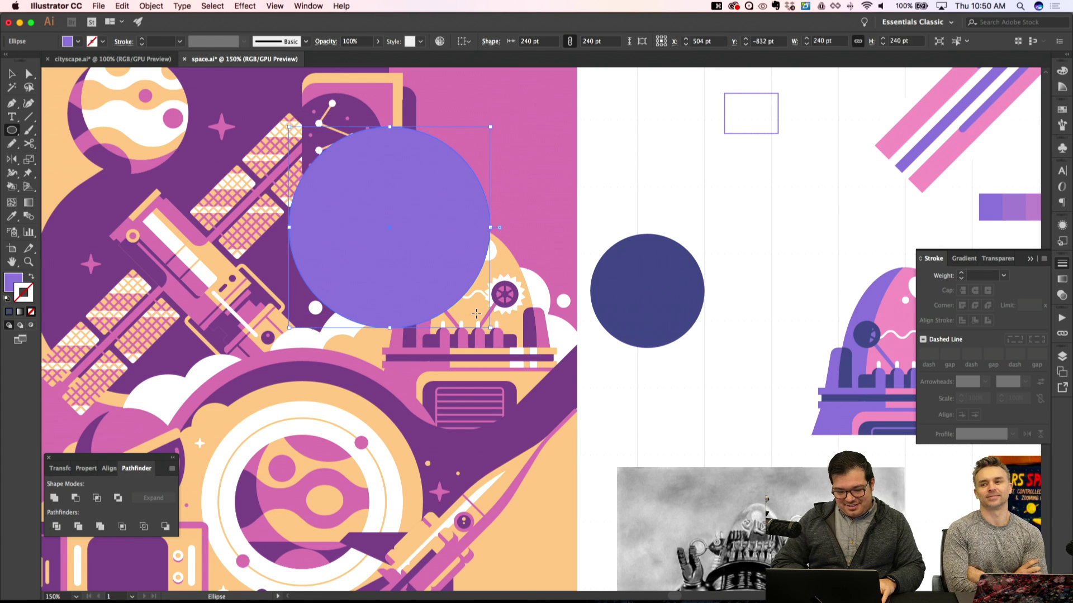
{"action": "key", "text": "i"}
{"action": "left_click", "coordinate": [253, 112]}
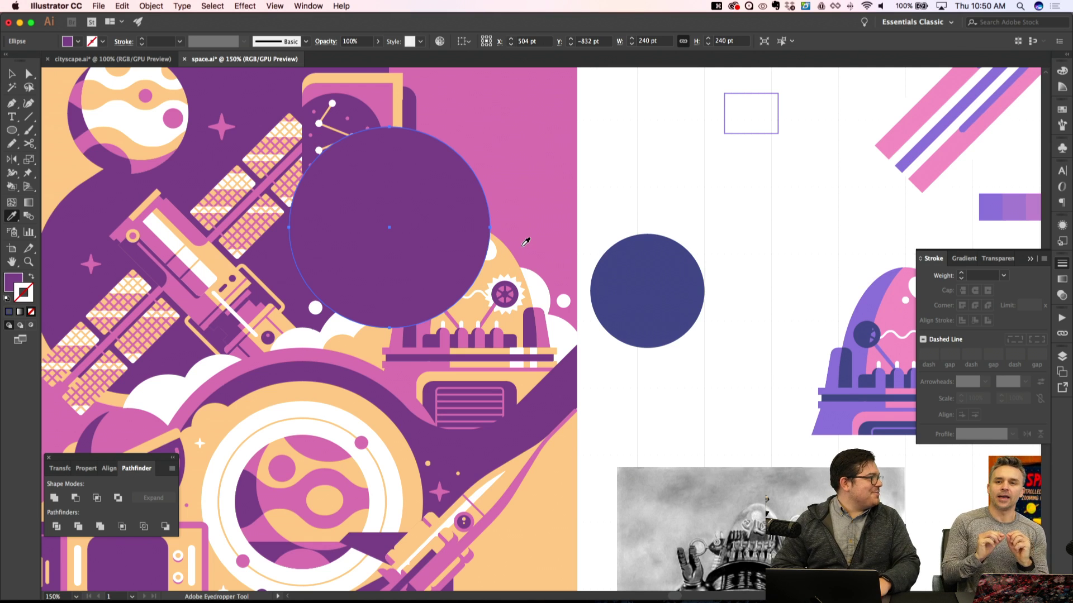
{"action": "key", "text": "v"}
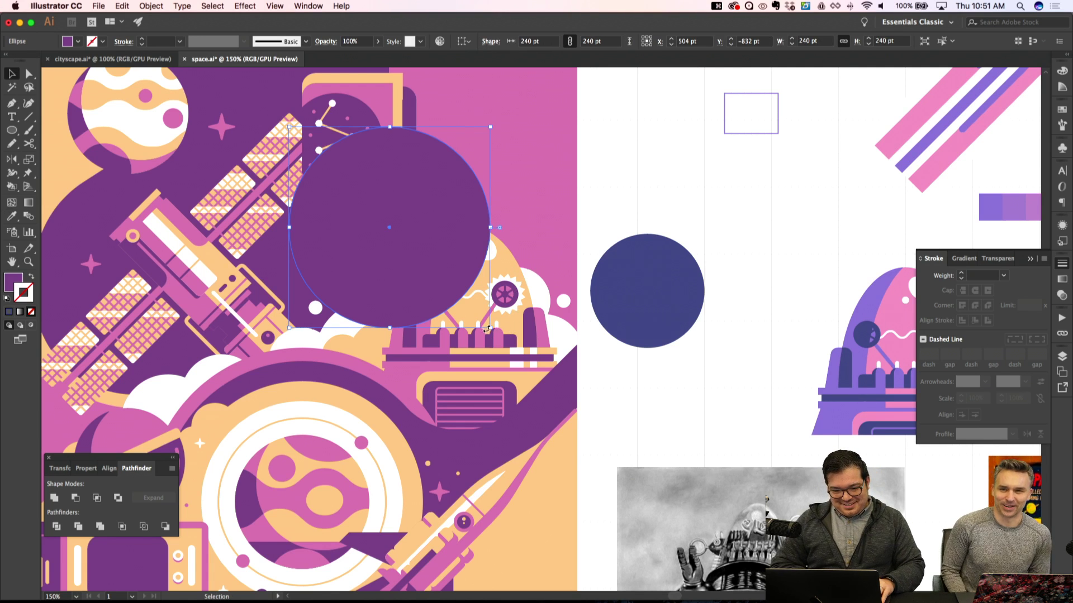
Cut the purple circle, isolate the magenta background rectangle inside the group, and paste the circle in place there
{"action": "key", "text": "super+shift+a"}
{"action": "left_click", "coordinate": [437, 217]}
{"action": "key", "text": "super+x"}
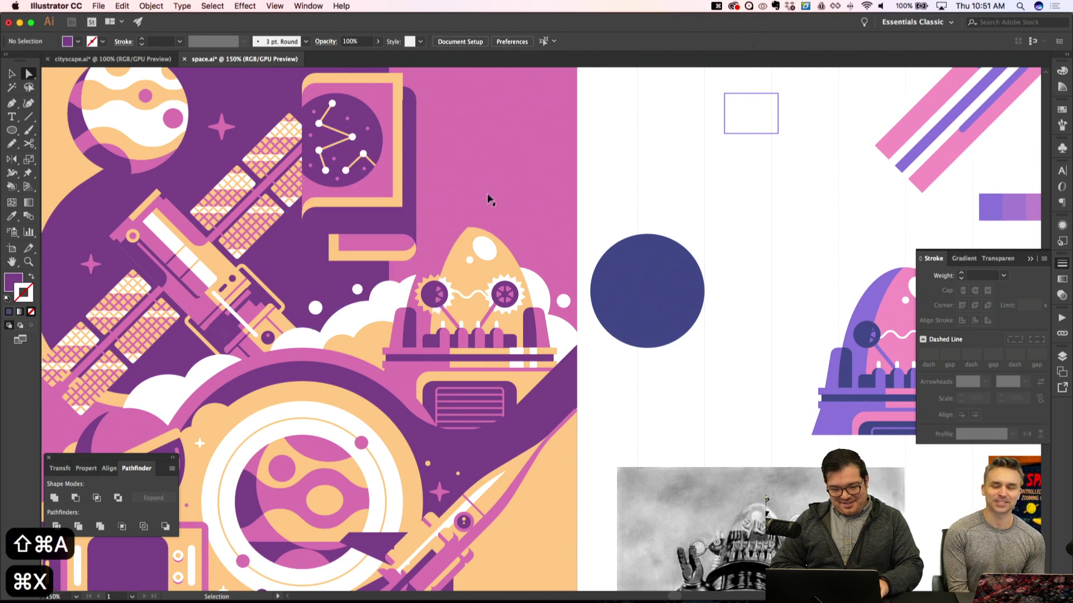
{"action": "double_click", "coordinate": [492, 170]}
{"action": "scroll", "coordinate": [492, 170], "scroll_direction": "up", "scroll_amount": 5}
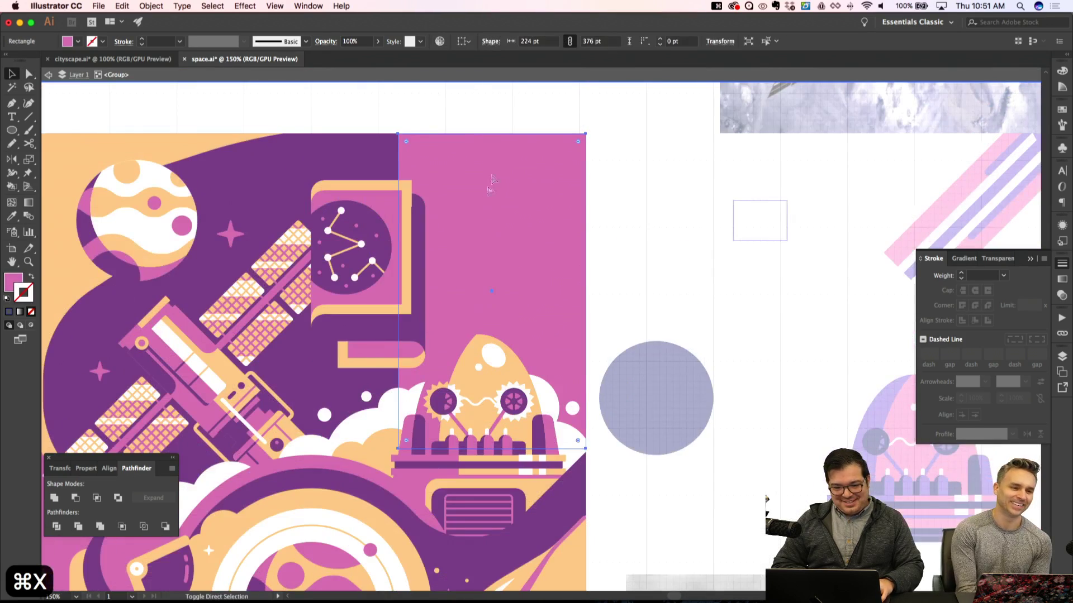
{"action": "key", "text": "super+shift+a"}
{"action": "left_click", "coordinate": [447, 301]}
{"action": "key", "text": "super+shift+a"}
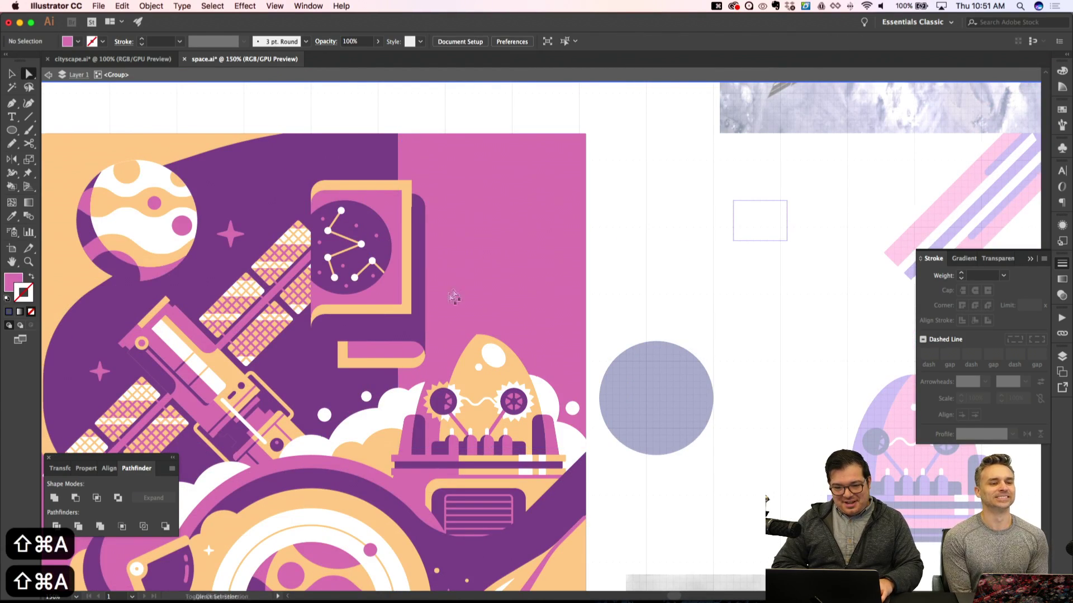
{"action": "left_click", "coordinate": [463, 285]}
{"action": "double_click", "coordinate": [463, 281]}
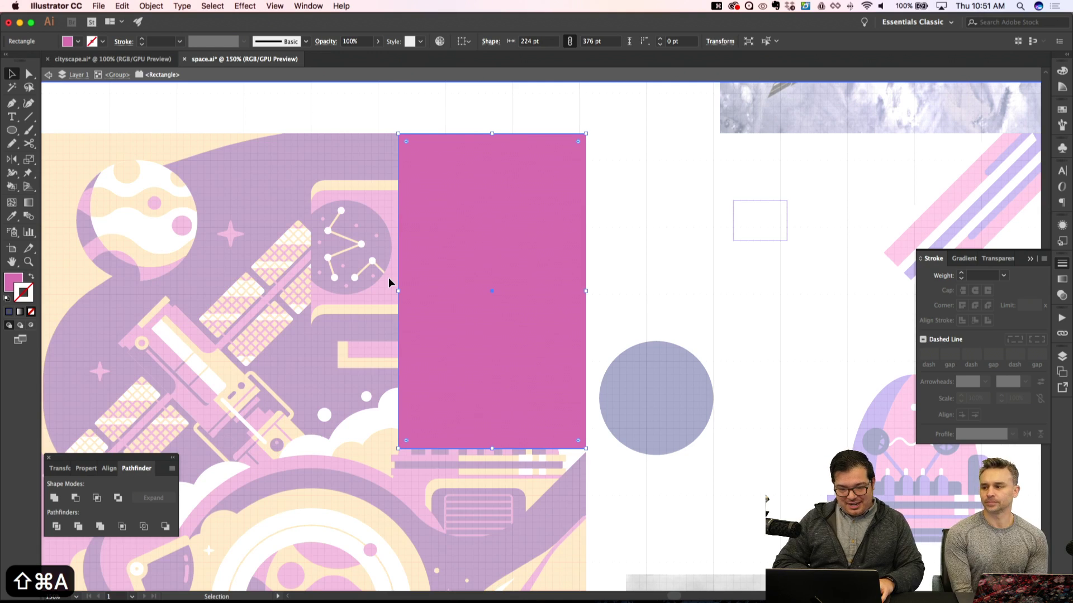
{"action": "key", "text": "super+shift+v"}
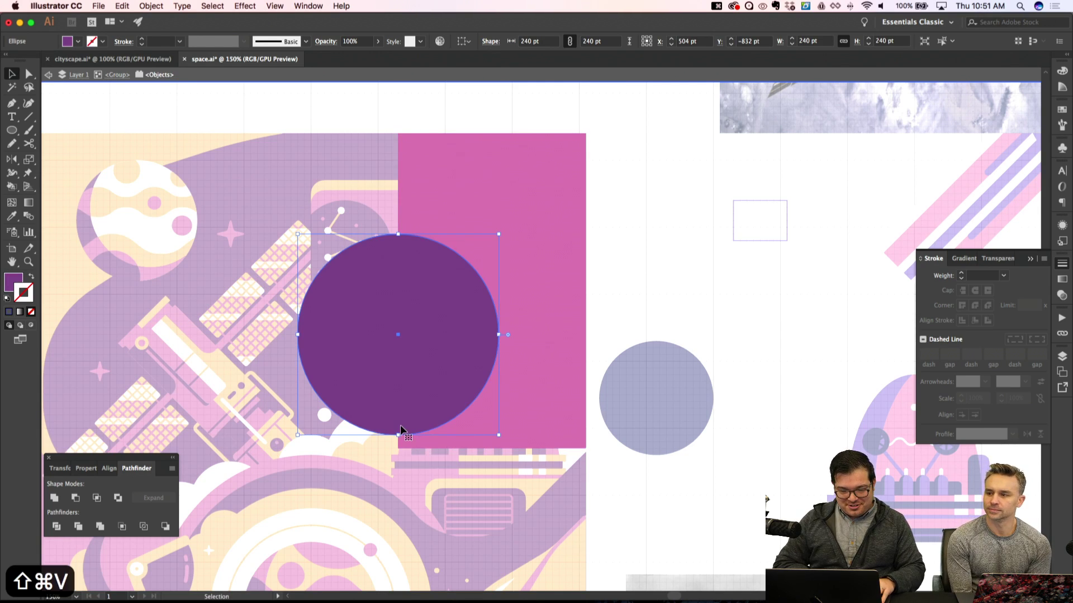
Nudge the purple circle vertically to Y -848 pt, checking its position against the artwork in outline view
{"action": "key", "text": "Down"}
{"action": "key", "text": "Down"}
{"action": "key", "text": "Down"}
{"action": "key", "text": "Down"}
{"action": "key", "text": "Down"}
{"action": "key", "text": "Down"}
{"action": "key", "text": "Down"}
{"action": "key", "text": "Down"}
{"action": "key", "text": "super+y"}
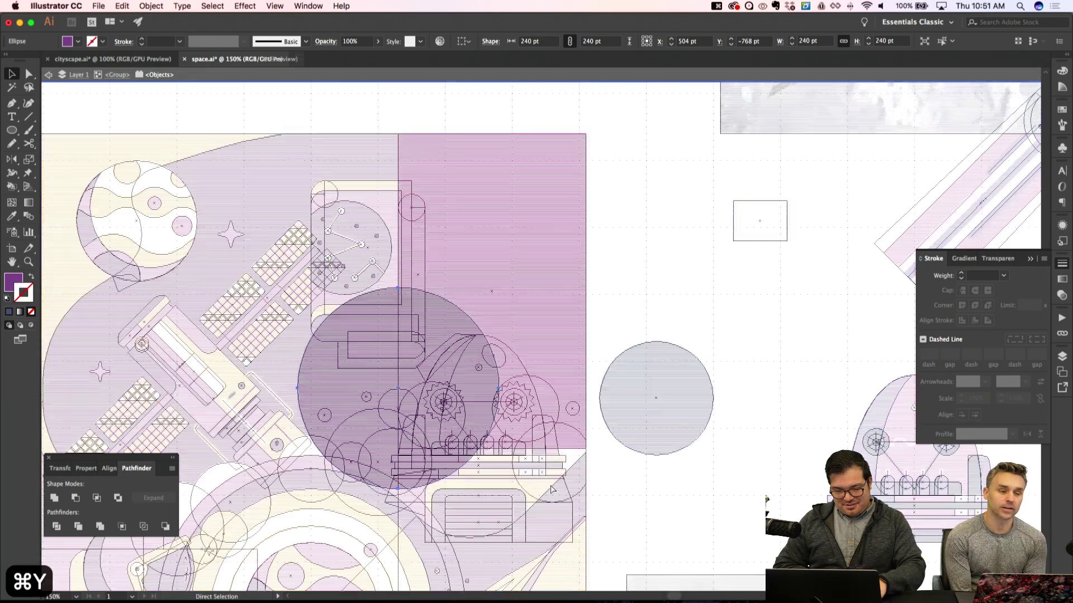
{"action": "key", "text": "Up"}
{"action": "key", "text": "Up"}
{"action": "key", "text": "Up"}
{"action": "key", "text": "Up"}
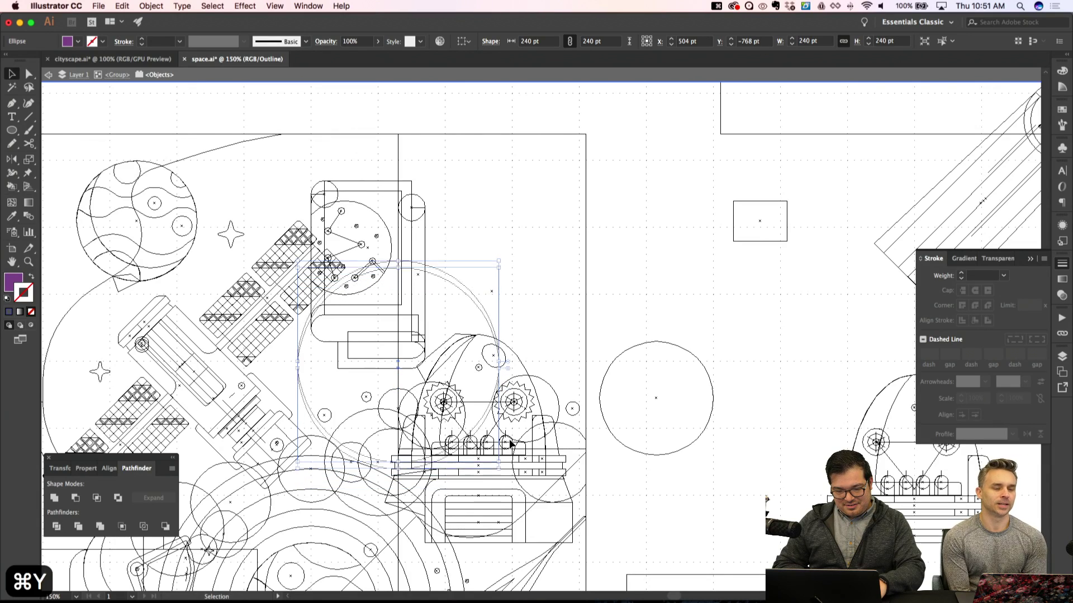
{"action": "key", "text": "Up"}
{"action": "key", "text": "Up"}
{"action": "key", "text": "Up"}
{"action": "key", "text": "Up"}
{"action": "key", "text": "Up"}
{"action": "key", "text": "Up"}
{"action": "key", "text": "super+y"}
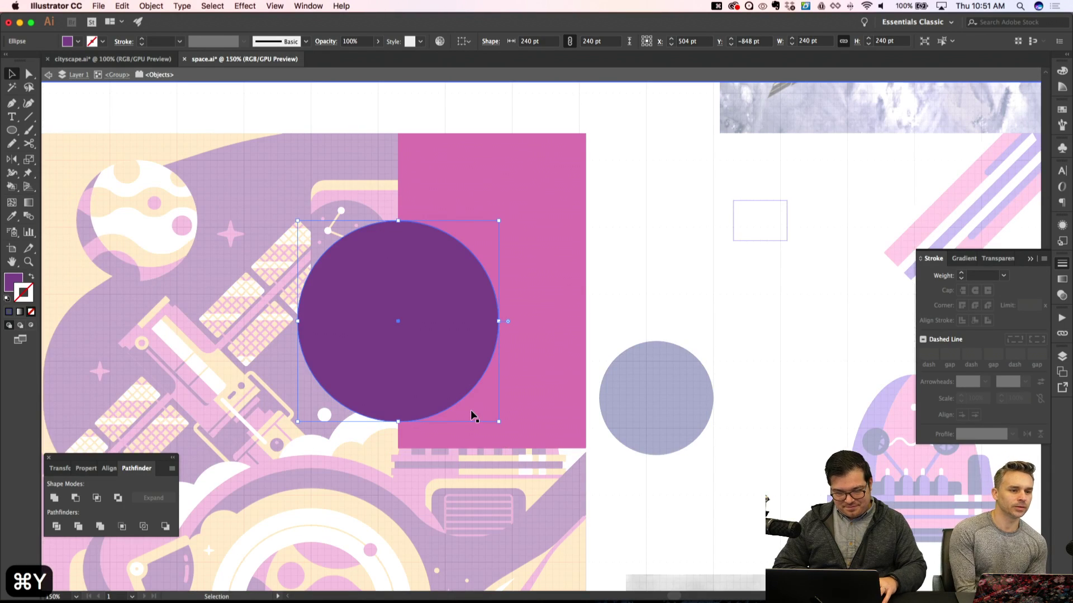
Convert the circle's purple fill into a 2 pt round-capped stroke, dotted with a 0 pt dash and 8 pt gap
{"action": "key", "text": "shift+x"}
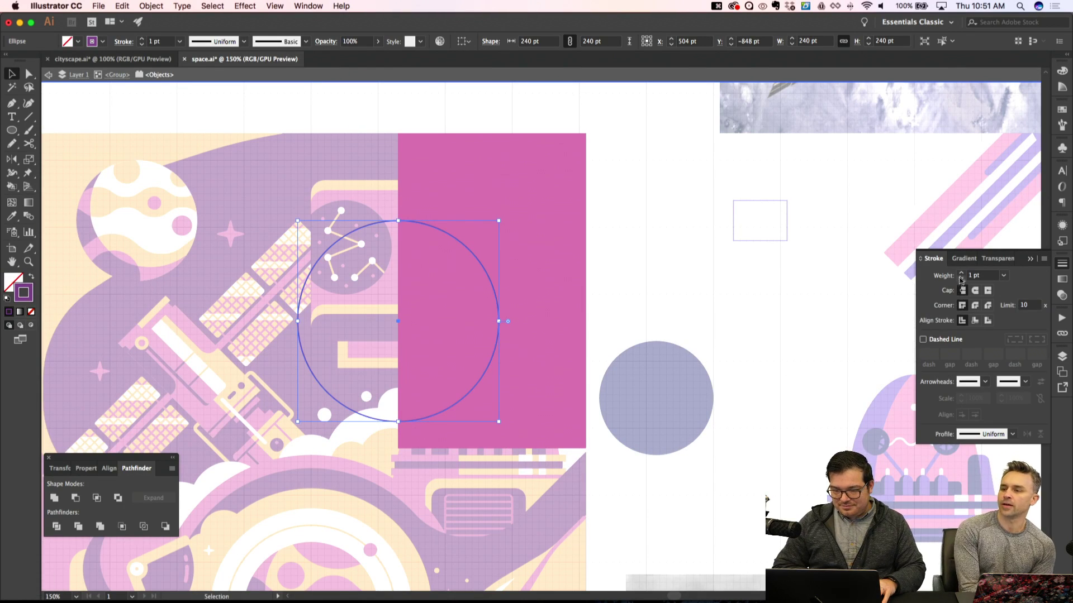
{"action": "left_click", "coordinate": [961, 273]}
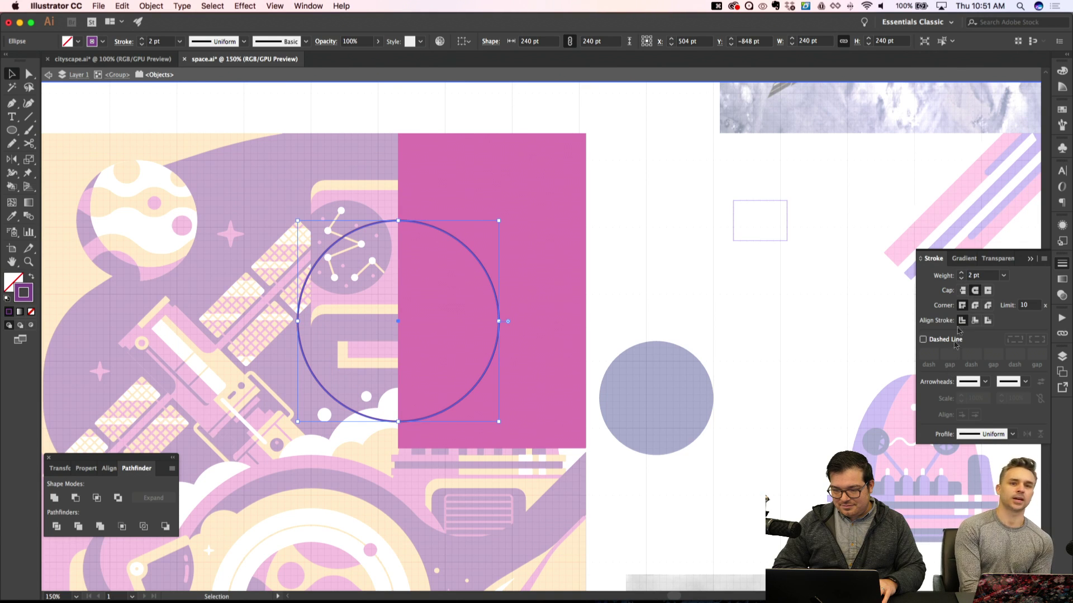
{"action": "left_click", "coordinate": [923, 339]}
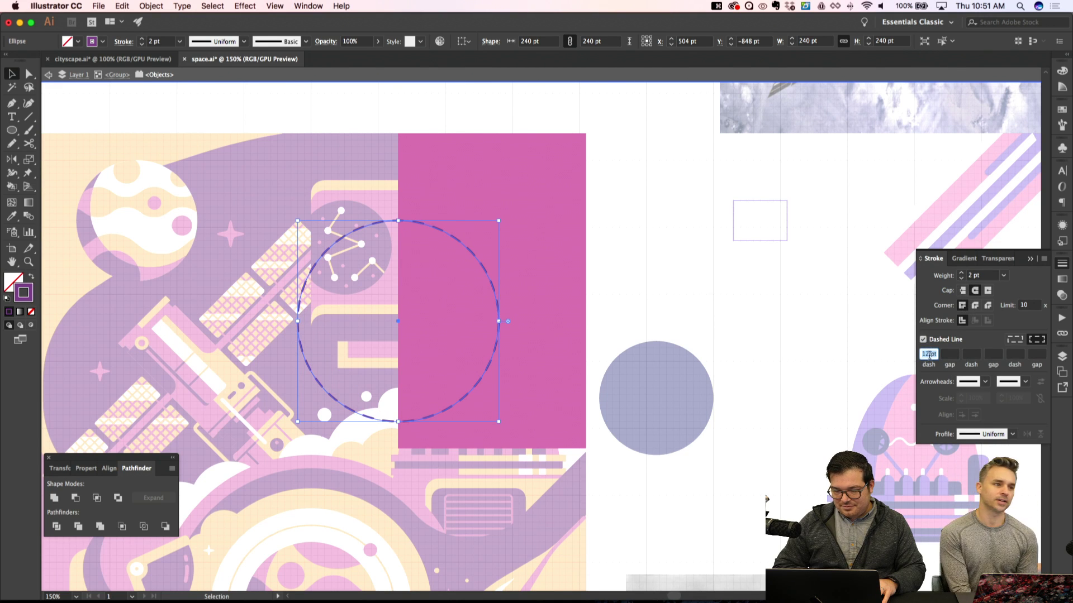
{"action": "type", "text": "0"}
{"action": "key", "text": "Tab"}
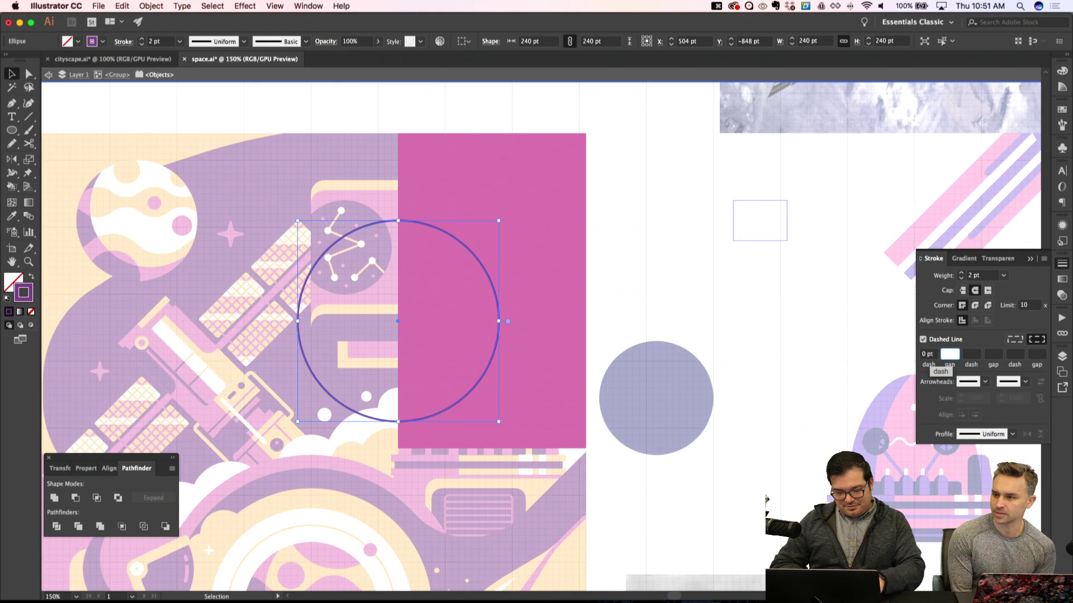
{"action": "type", "text": "8"}
{"action": "key", "text": "Return"}
{"action": "key", "text": "shift+super+a"}
{"action": "key", "text": "super+minus"}
{"action": "key", "text": "super+minus"}
{"action": "key", "text": "super+apostrophe"}
{"action": "key", "text": "super+apostrophe"}
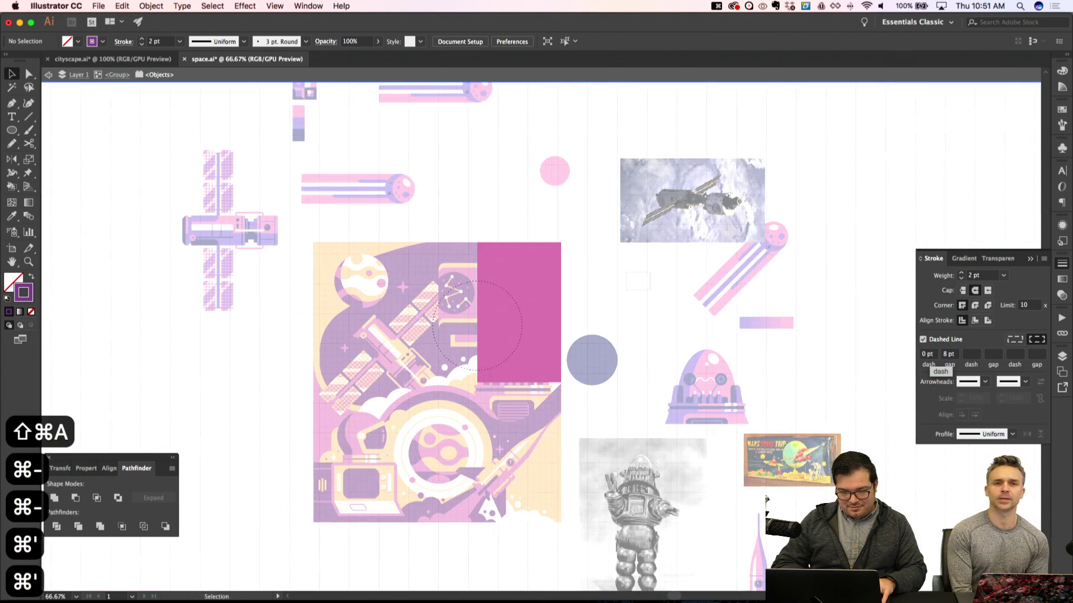
Add a larger concentric copy of the dotted circle, scaled from its centre to 320 pt
{"action": "key", "text": "super+equal"}
{"action": "key", "text": "super+equal"}
{"action": "key", "text": "super+equal"}
{"action": "left_click", "coordinate": [438, 220]}
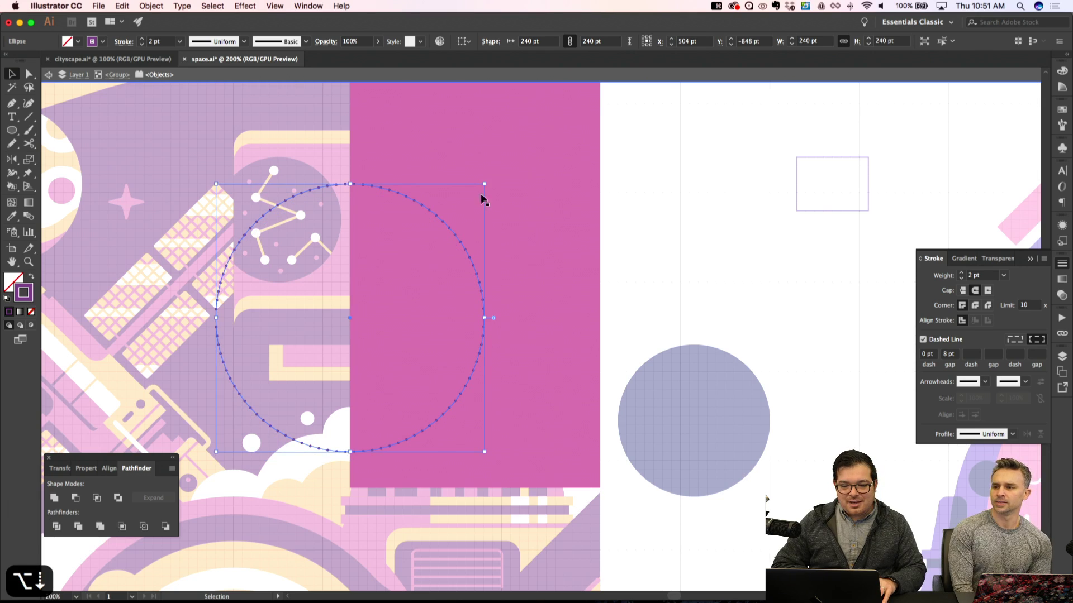
{"action": "left_click_drag", "start_coordinate": [483, 183], "coordinate": [541, 138]}
{"action": "key", "text": "shift+super+a"}
{"action": "key", "text": "super+minus"}
{"action": "key", "text": "super+minus"}
{"action": "key", "text": "super+minus"}
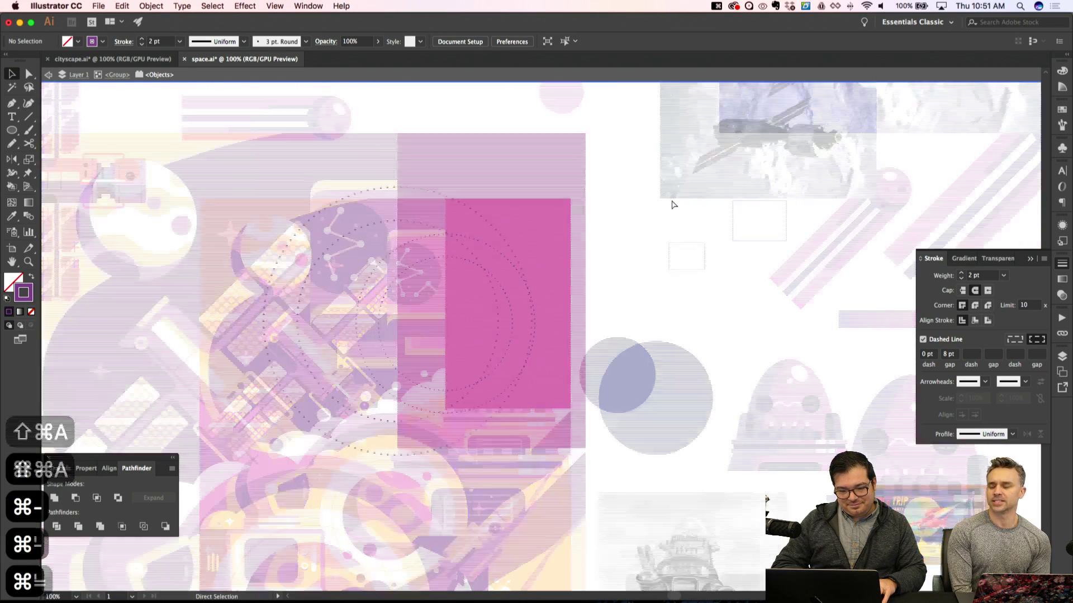
{"action": "key", "text": "super+equal"}
{"action": "key", "text": "super+equal"}
Group the two concentric dotted circles
{"action": "left_click", "coordinate": [488, 204]}
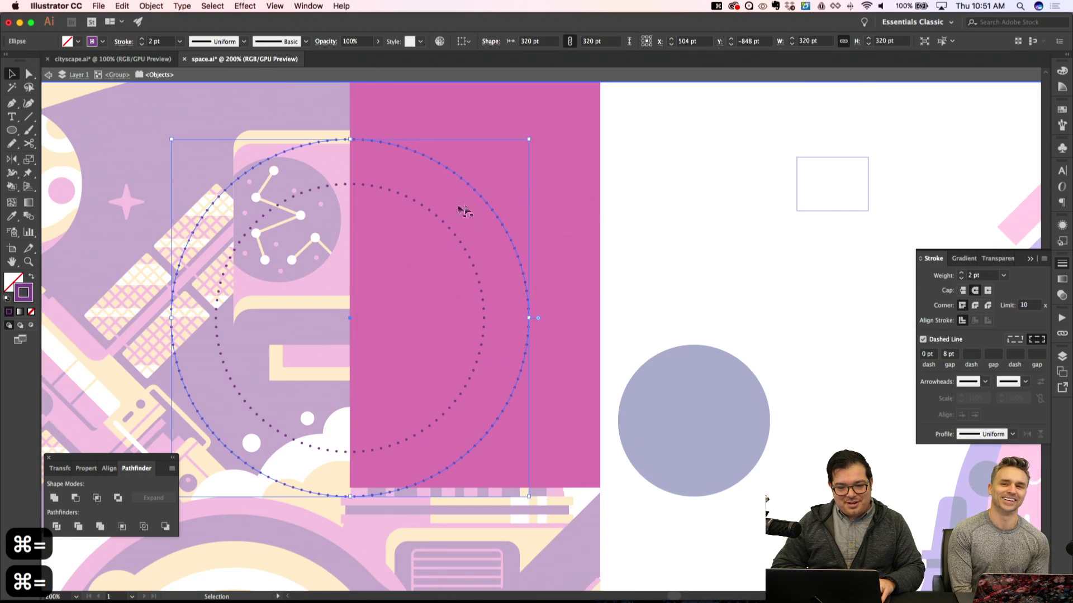
{"action": "key", "text": "super+g"}
{"action": "key", "text": "shift+super+a"}
{"action": "key", "text": "a"}
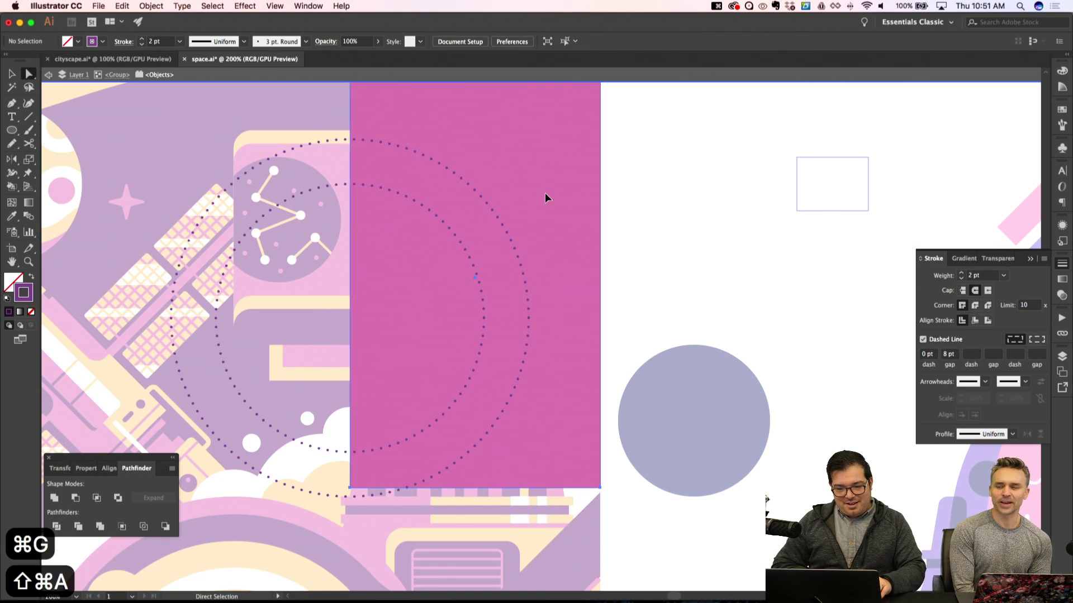
Copy the magenta background rectangle, paste it in place on top, and use it as a clipping mask for the dotted circles
{"action": "key", "text": "v"}
{"action": "left_click", "coordinate": [545, 197]}
{"action": "key", "text": "super+c"}
{"action": "key", "text": "shift+super+v"}
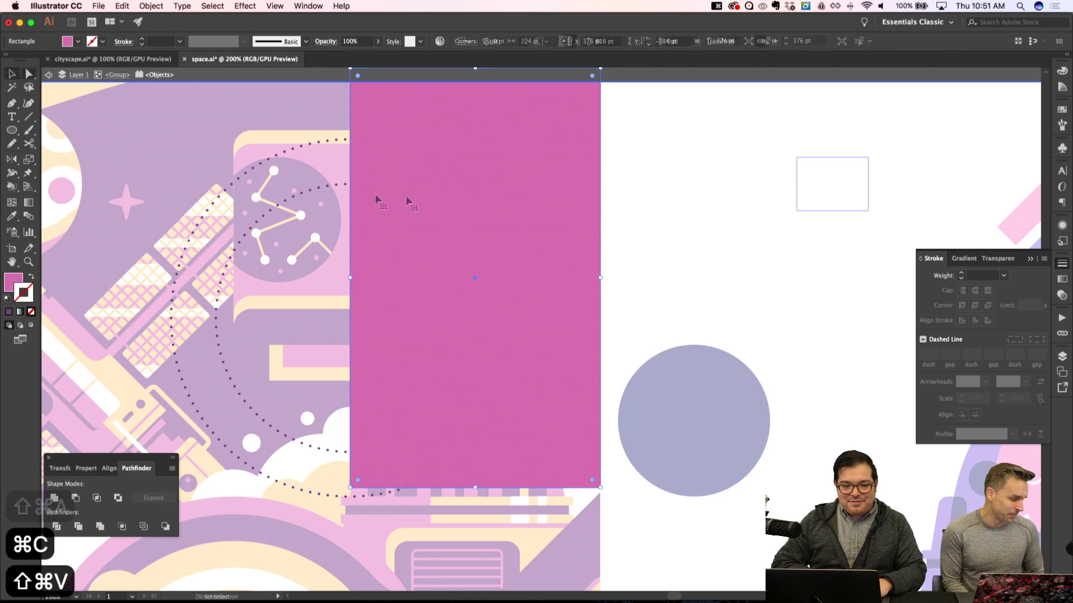
{"action": "left_click", "coordinate": [299, 147], "text": "shift"}
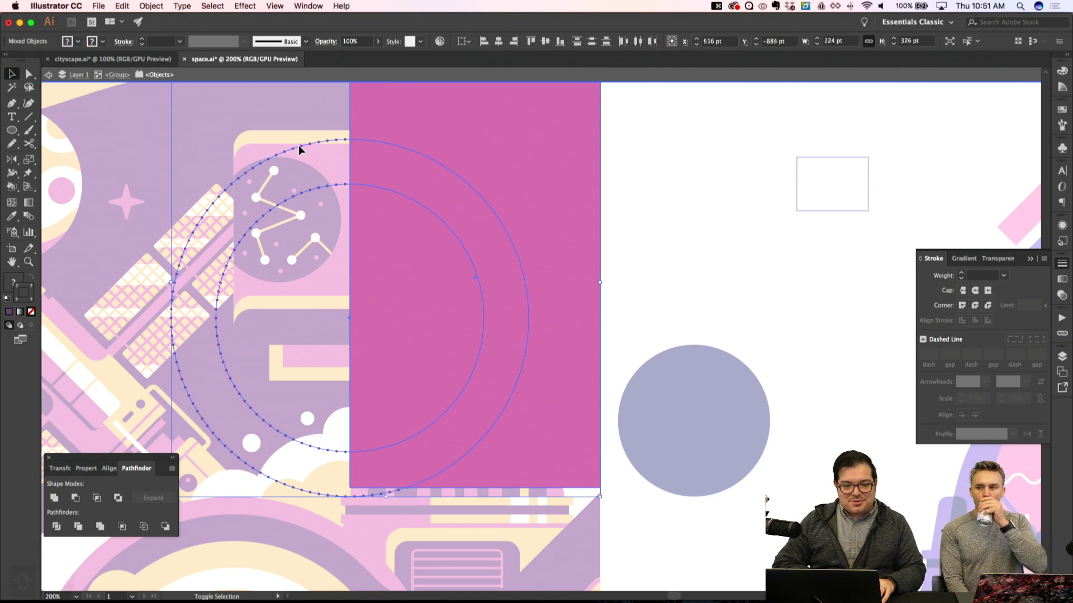
{"action": "key", "text": "a"}
{"action": "key", "text": "super+7"}
{"action": "key", "text": "shift+super+a"}
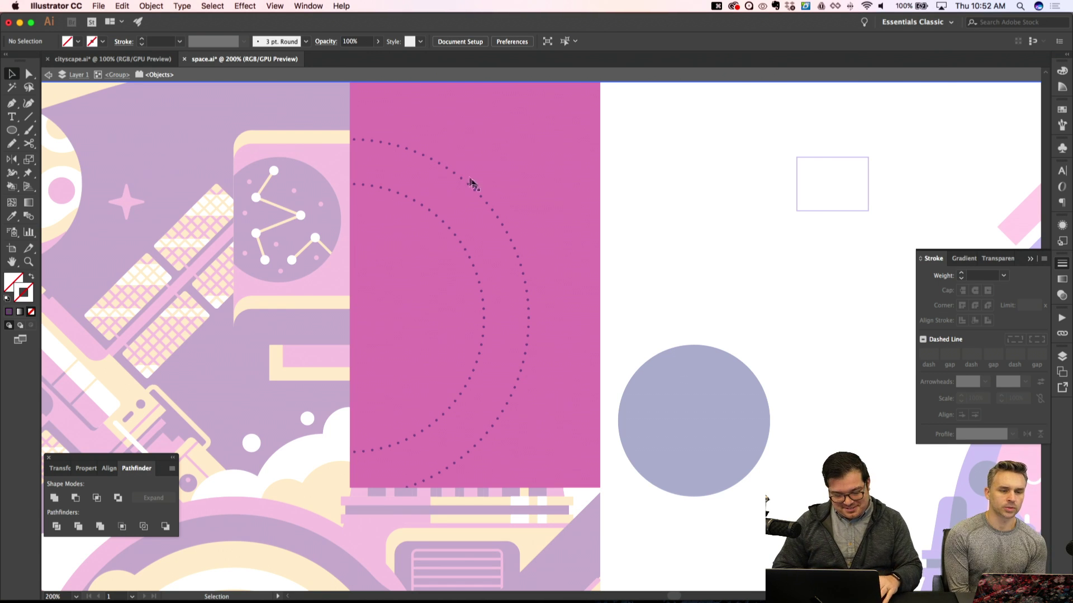
Exit isolation mode and examine the clipped dotted circles behind the robot in the context of the whole artboard
{"action": "key", "text": "Escape"}
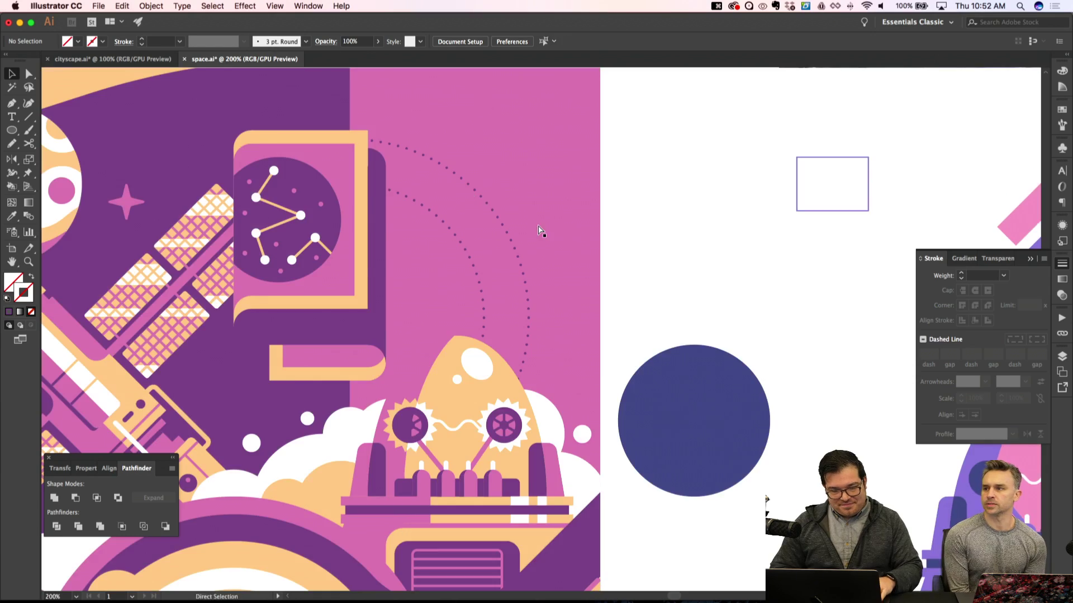
{"action": "key", "text": "shift+cmd+a"}
{"action": "key", "text": "cmd+minus"}
{"action": "key", "text": "cmd+minus"}
{"action": "key", "text": "cmd+minus"}
{"action": "key", "text": "cmd+apostrophe"}
{"action": "key", "text": "cmd+Return"}
{"action": "key", "text": "cmd+apostrophe"}
{"action": "key", "text": "cmd+equal"}
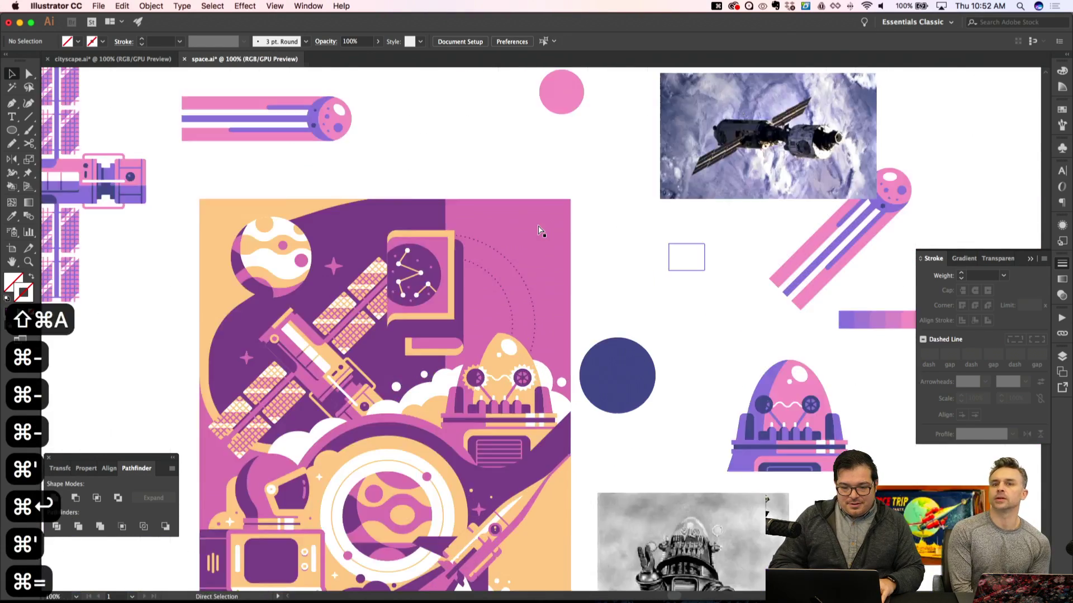
{"action": "key", "text": "cmd+equal"}
{"action": "key", "text": "cmd+equal"}
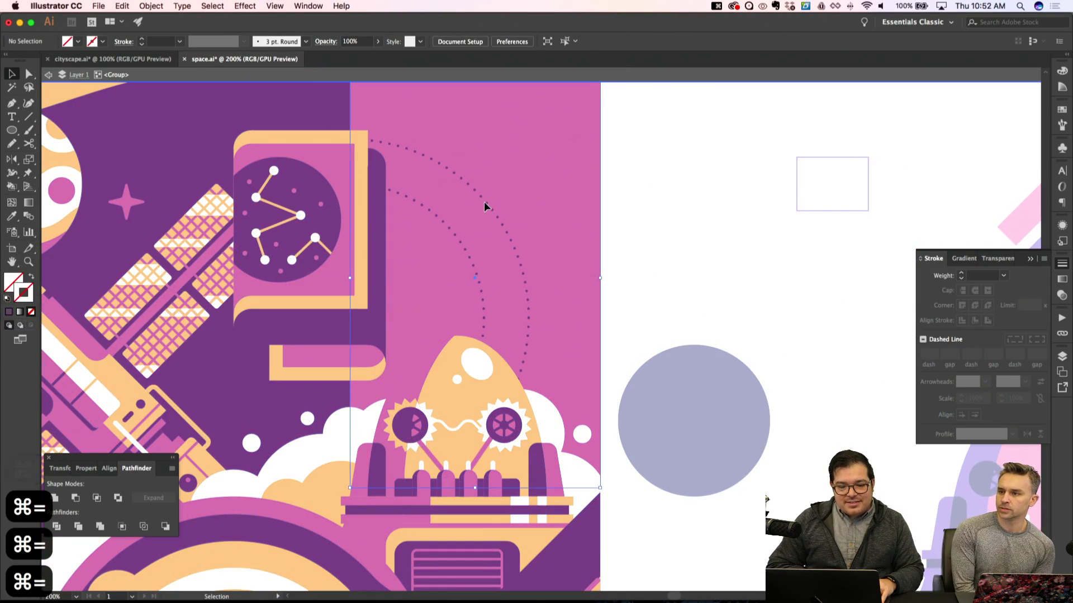
Isolate the clip group in the magenta background and select the dotted circles inside it
{"action": "double_click", "coordinate": [485, 203]}
{"action": "left_click", "coordinate": [485, 204]}
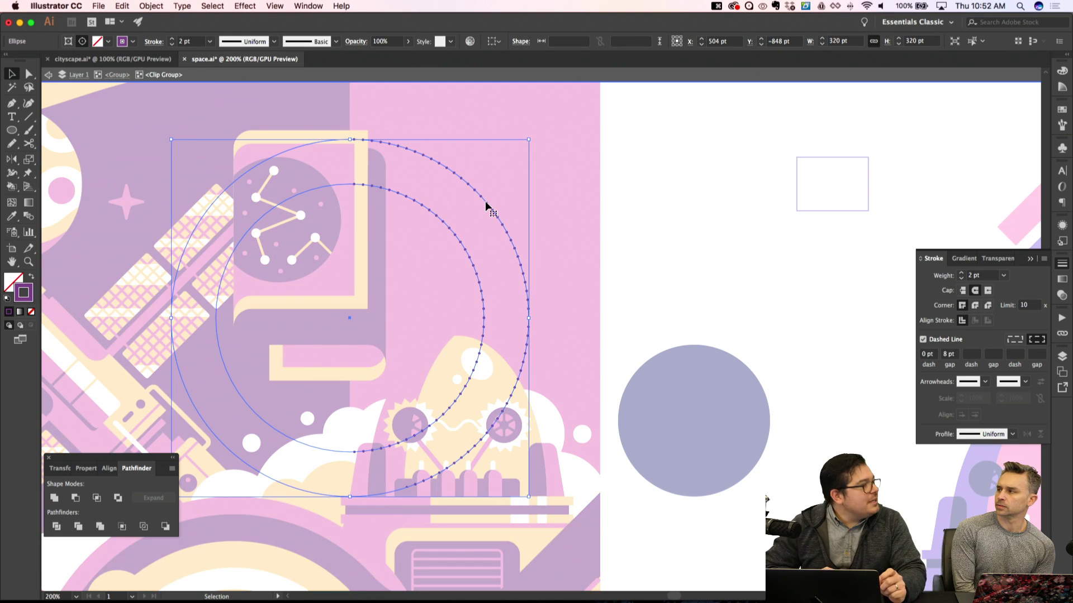